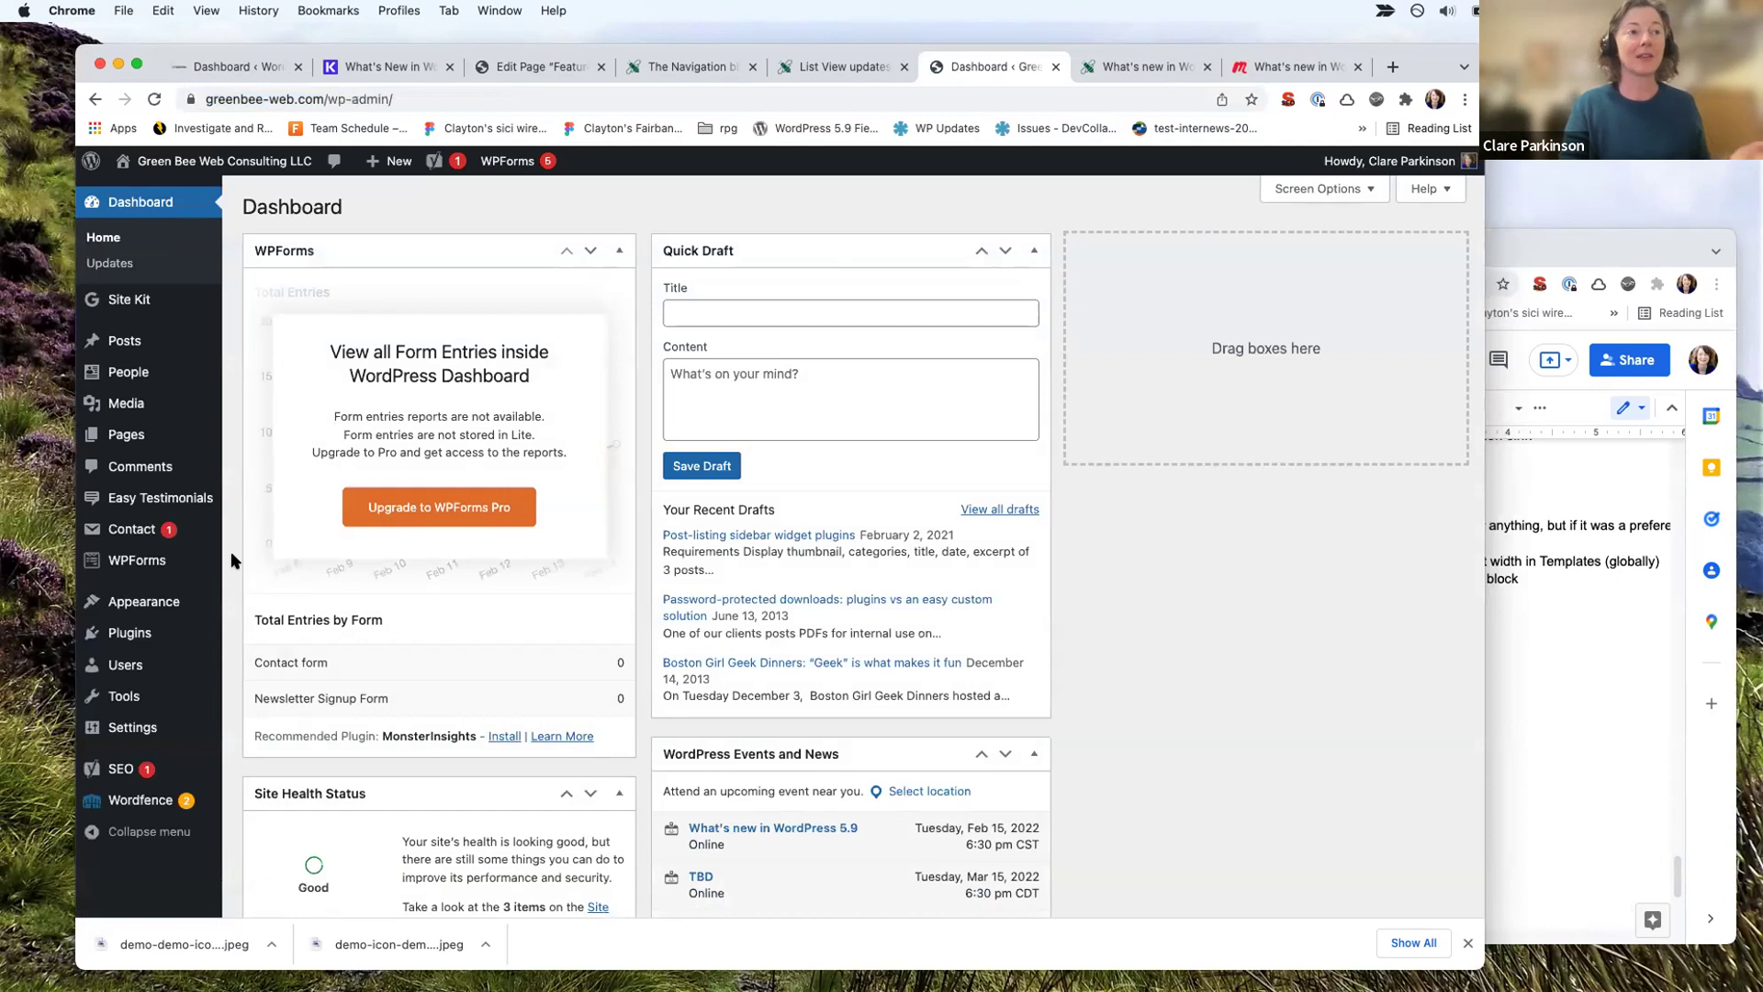
Step: Bring up the 'Dashboard ‹ WordPress Naperville' tab with its Welcome to WordPress 5.9 panel
mouse_move(176, 612)
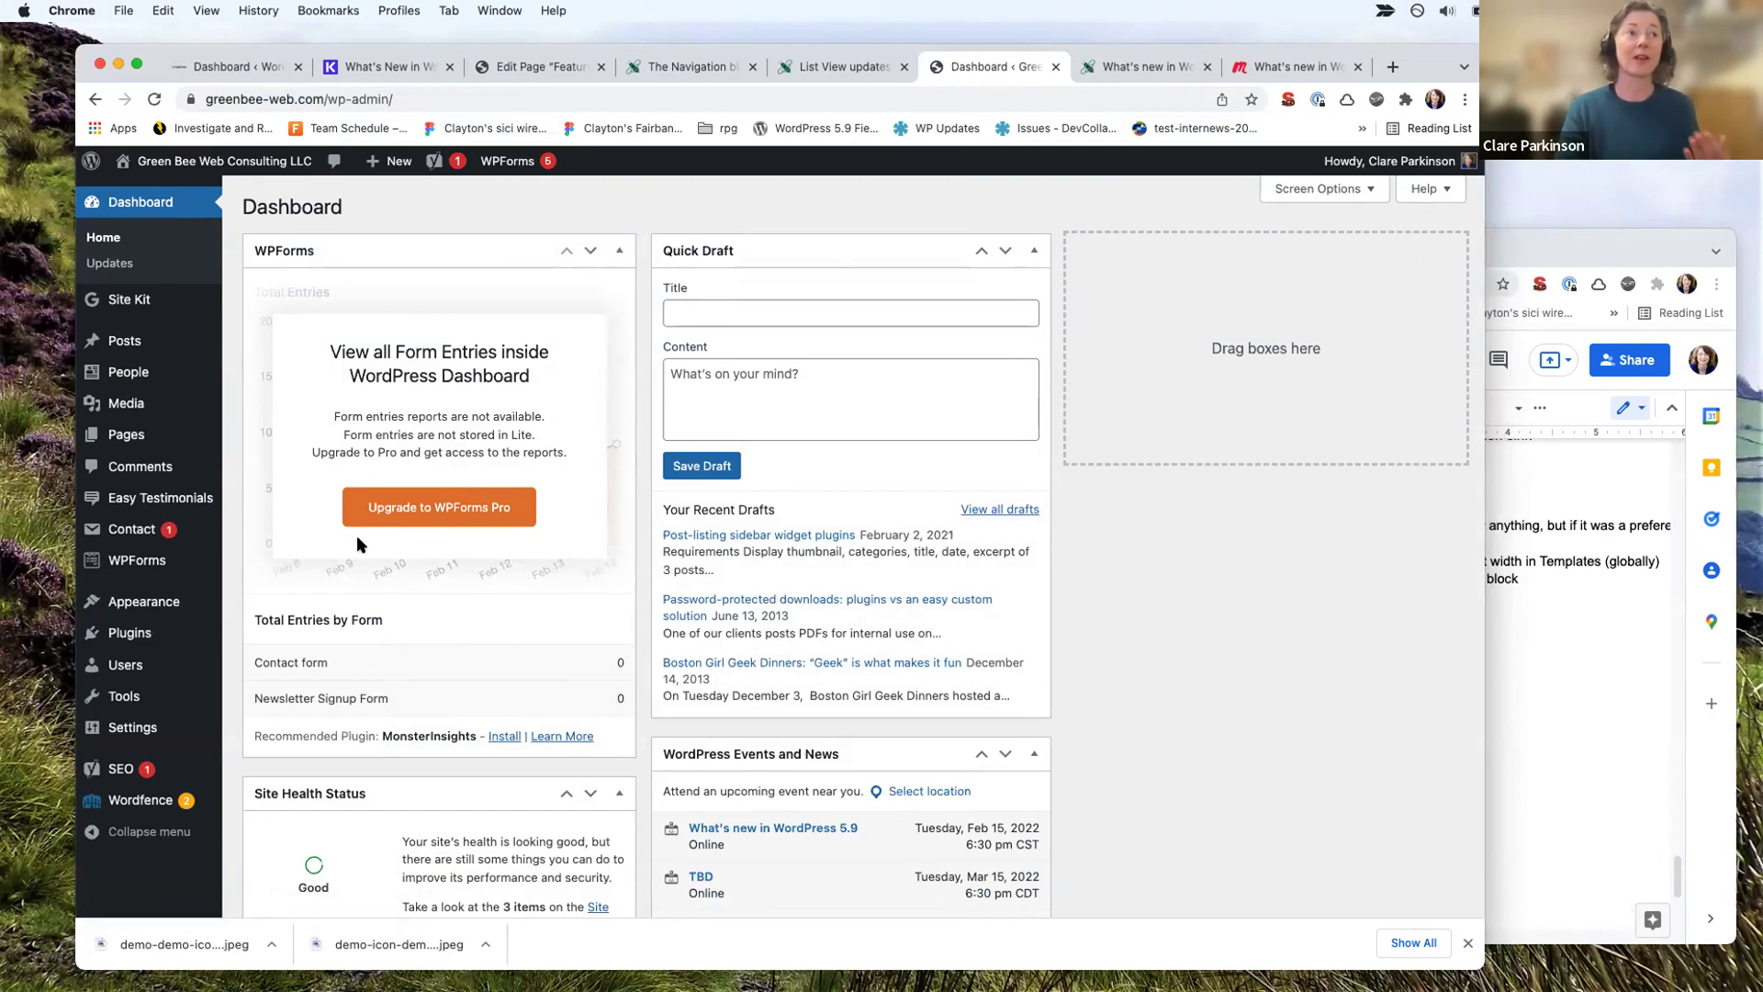
left_click(220, 67)
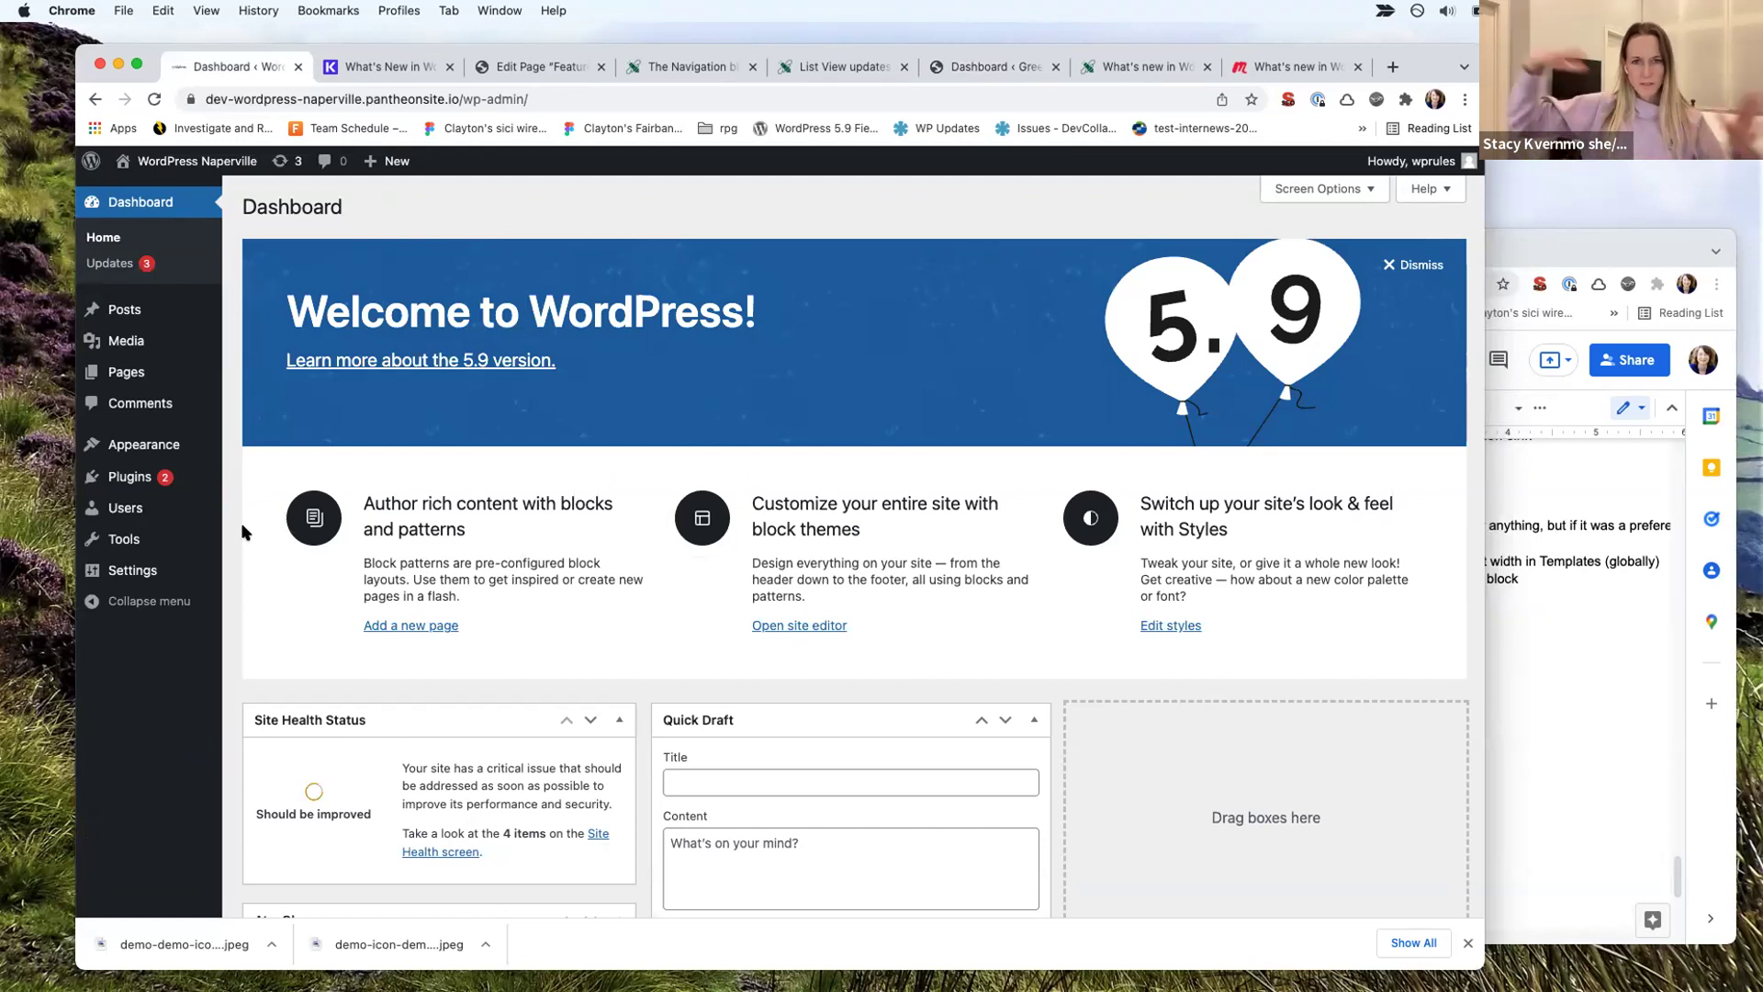
Step: Maximize the Chrome window so the Naperville dashboard fills the screen
double_click(1091, 51)
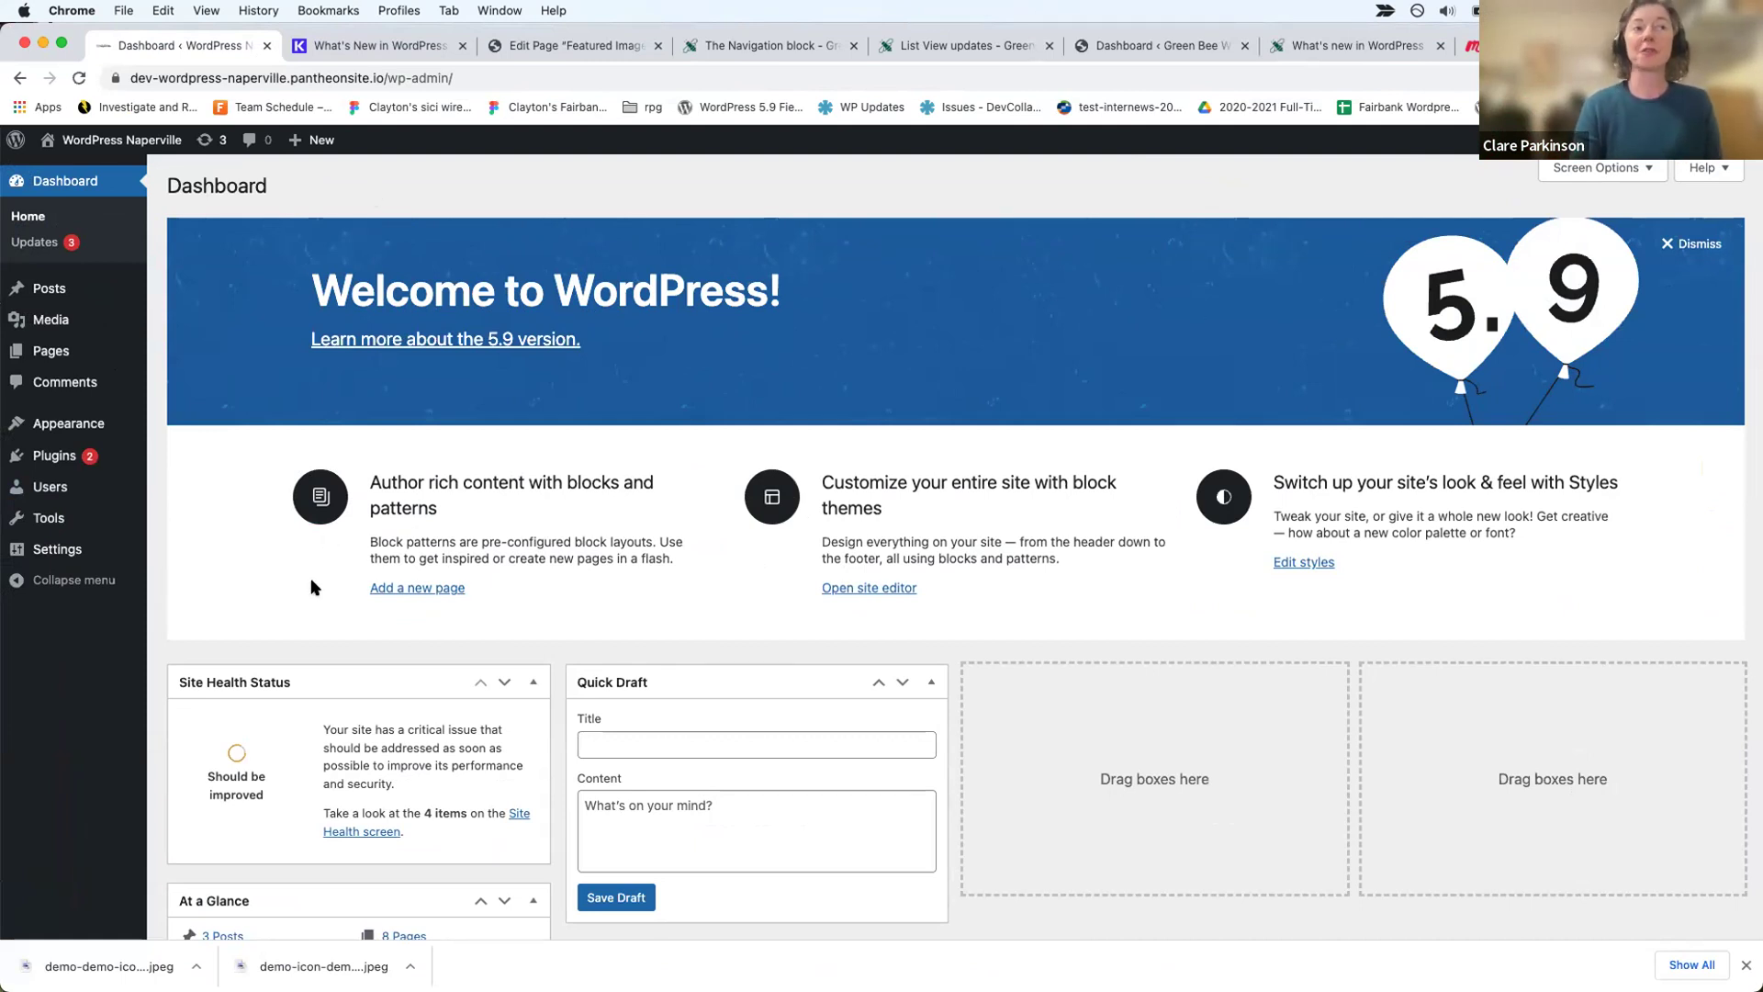
mouse_move(95, 426)
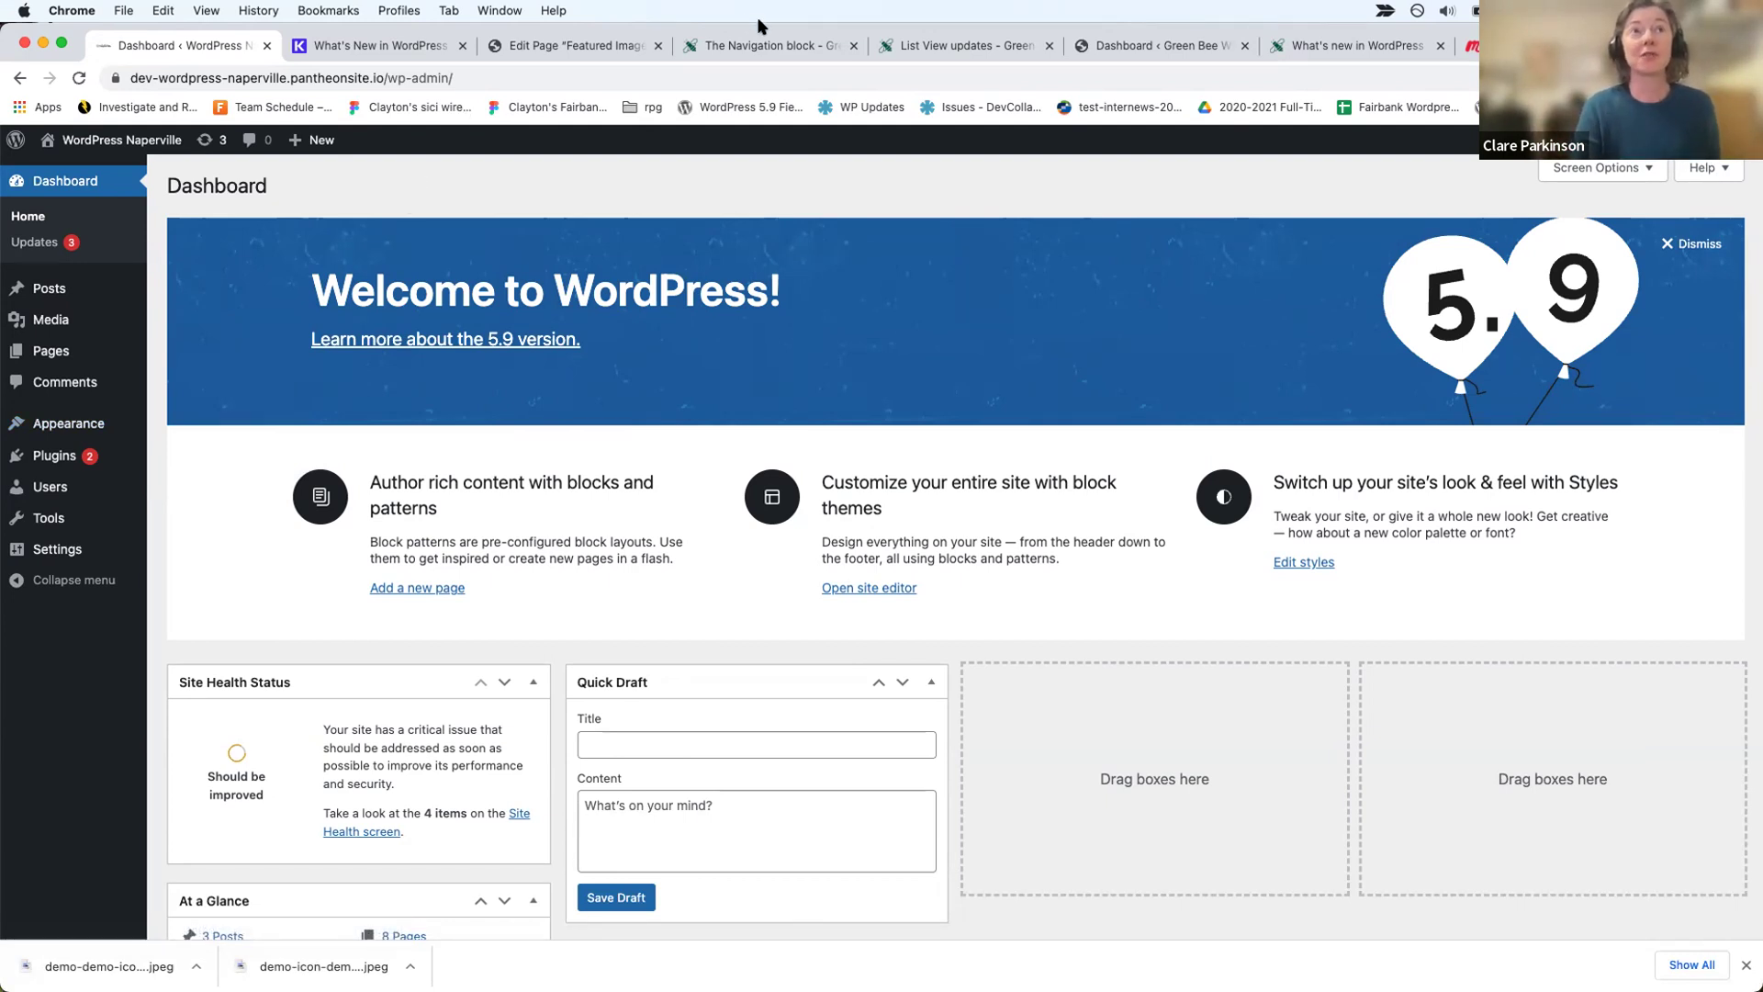
Step: Read through the What's new in WordPress 5.9 article, then go to The Navigation block demo page
left_click(1356, 46)
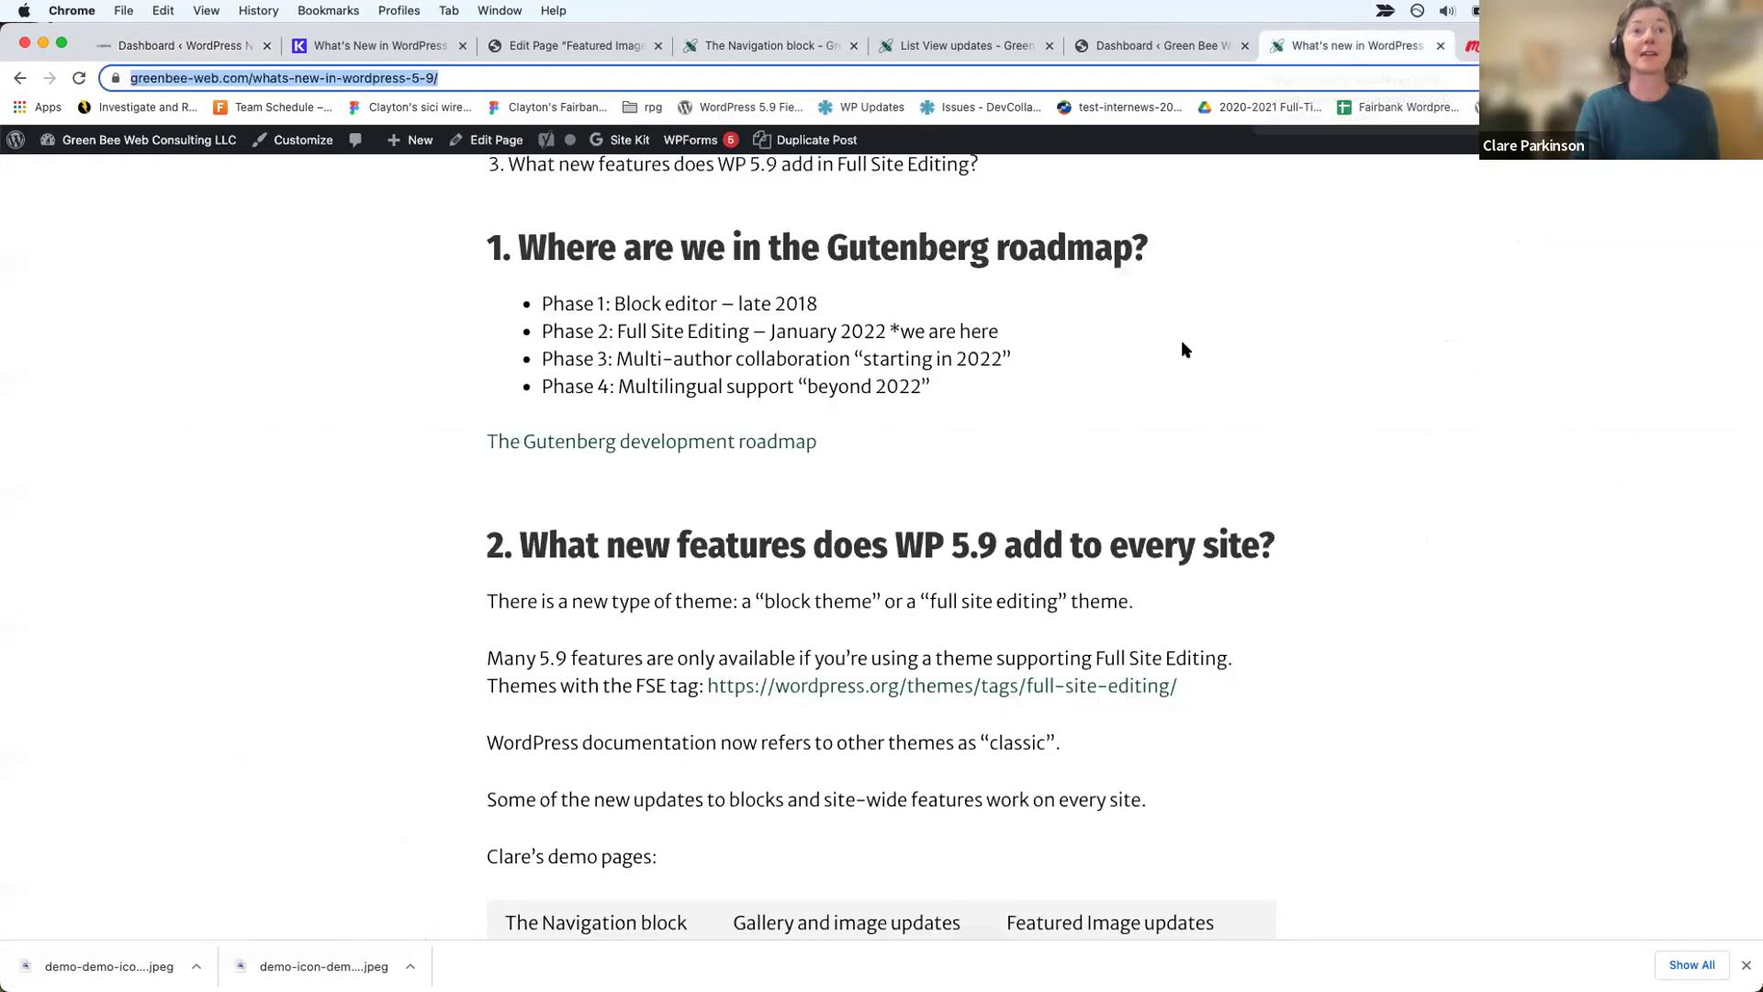
scroll(1181, 344, "down", 1)
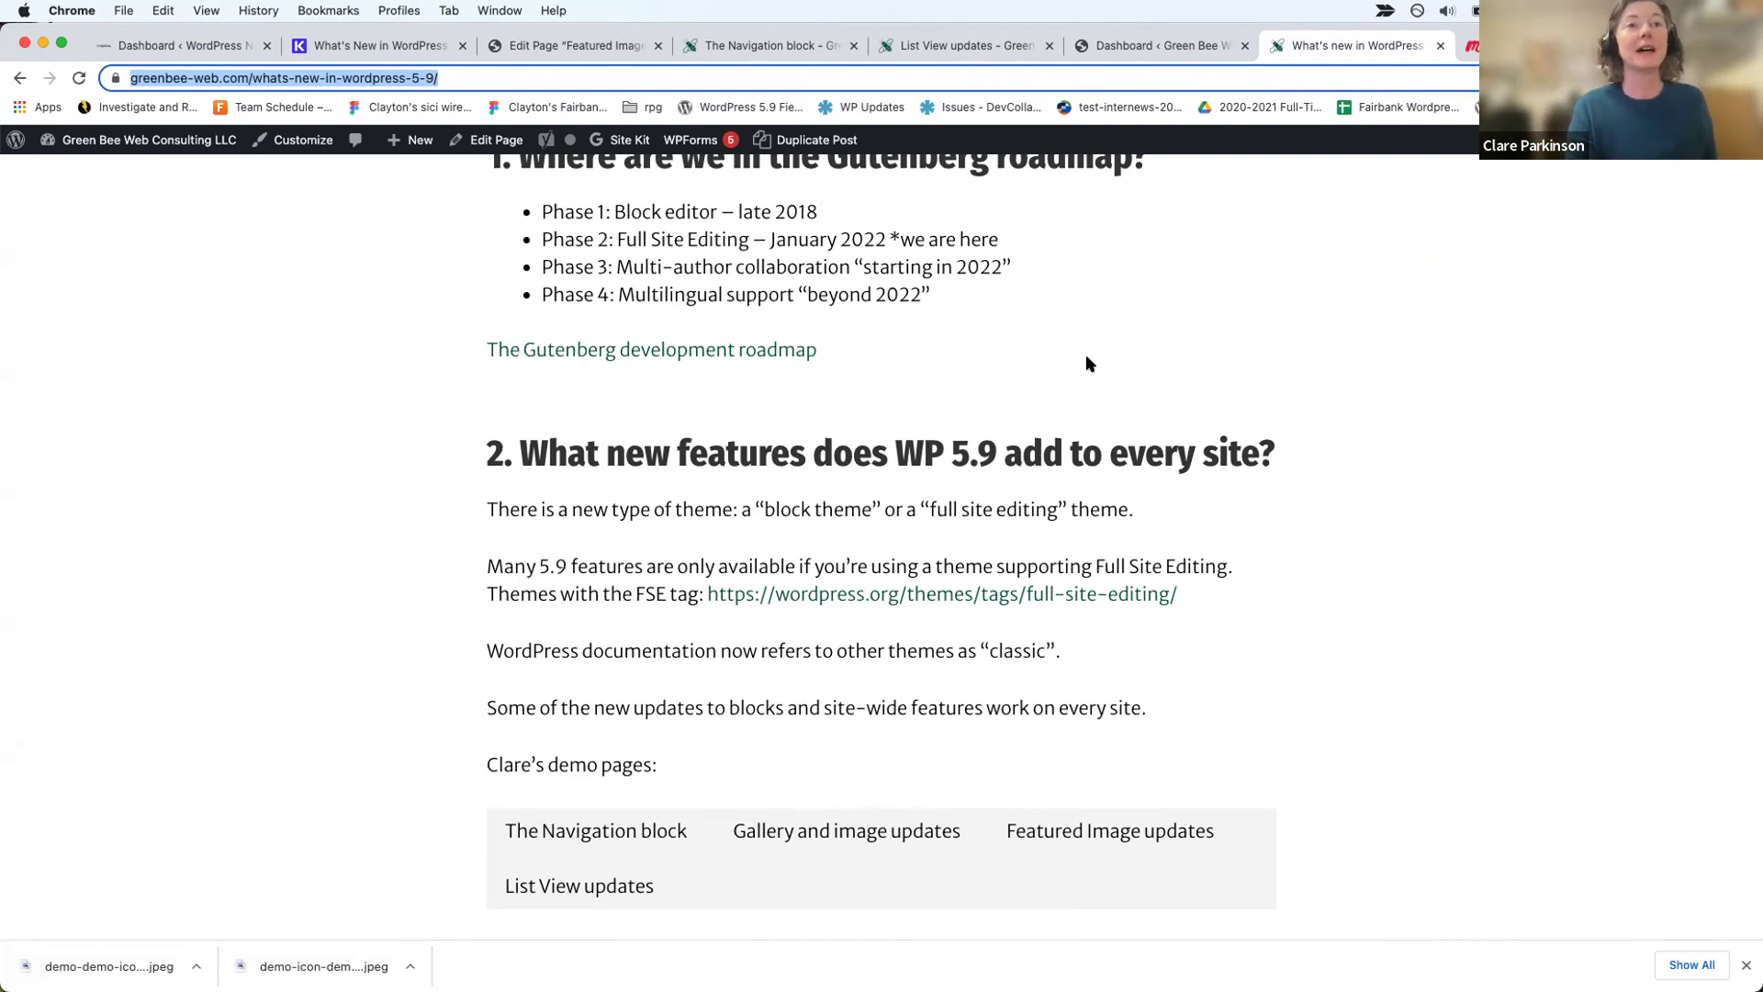
scroll(1087, 363, "down", 2)
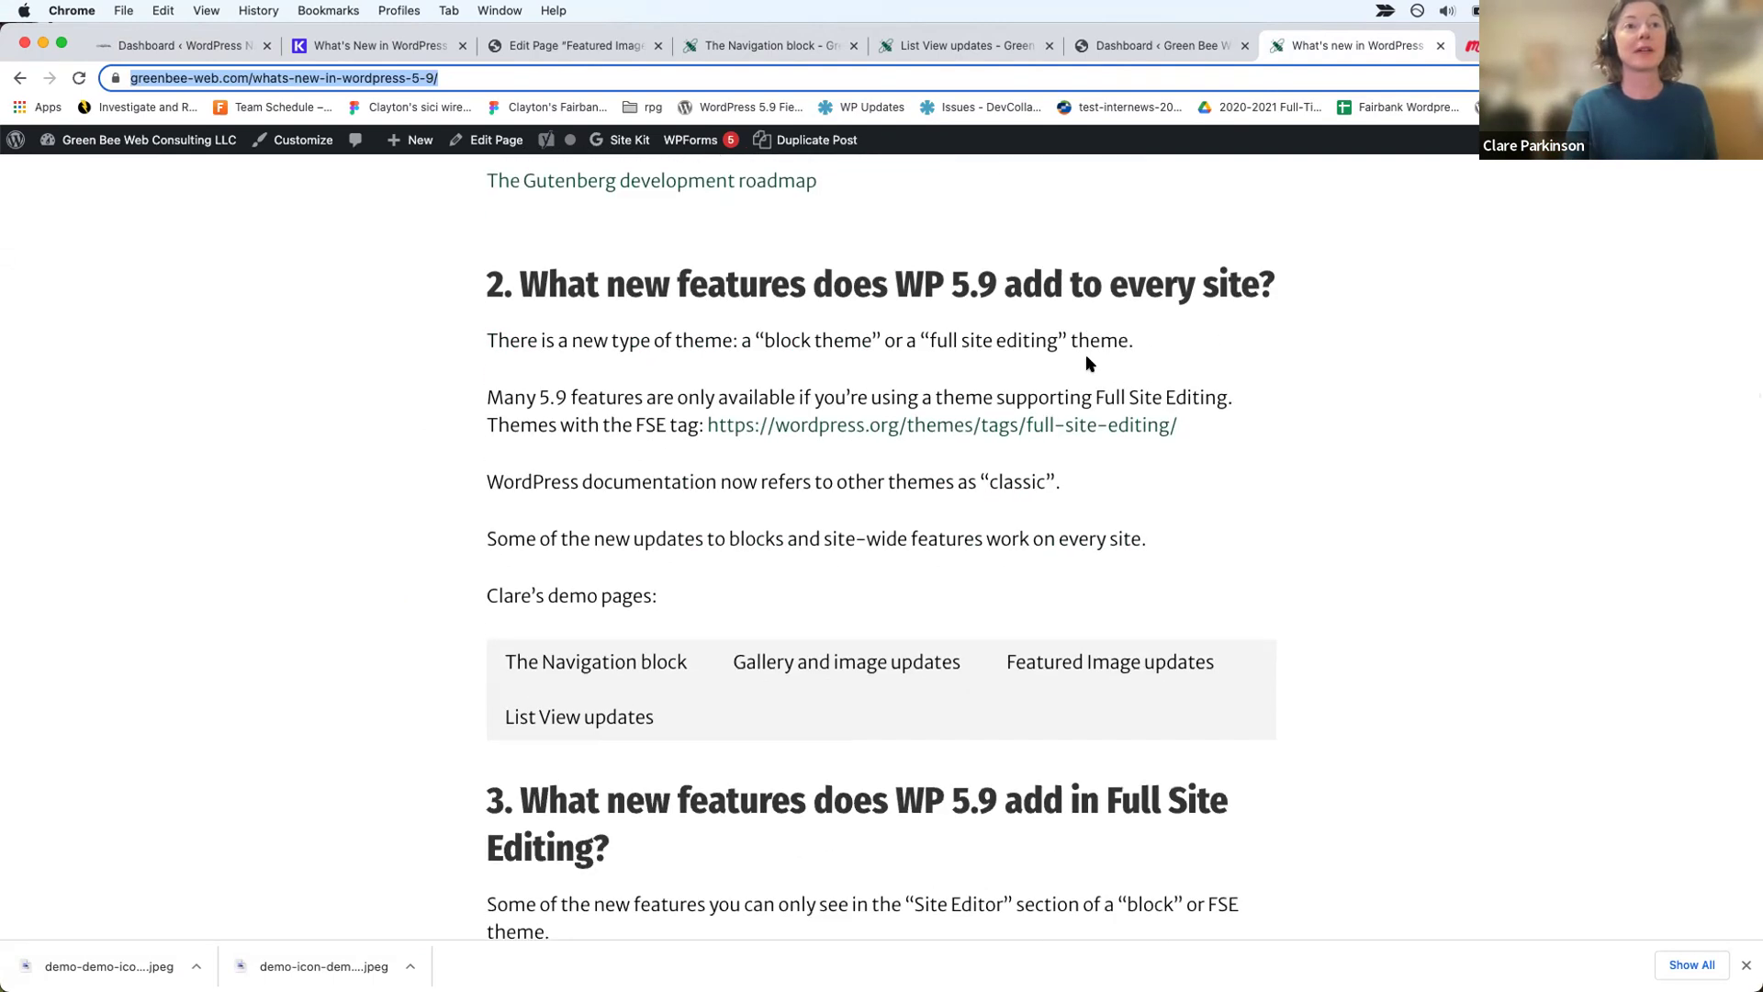
scroll(1087, 364, "up", 2)
scroll(1086, 355, "down", 1)
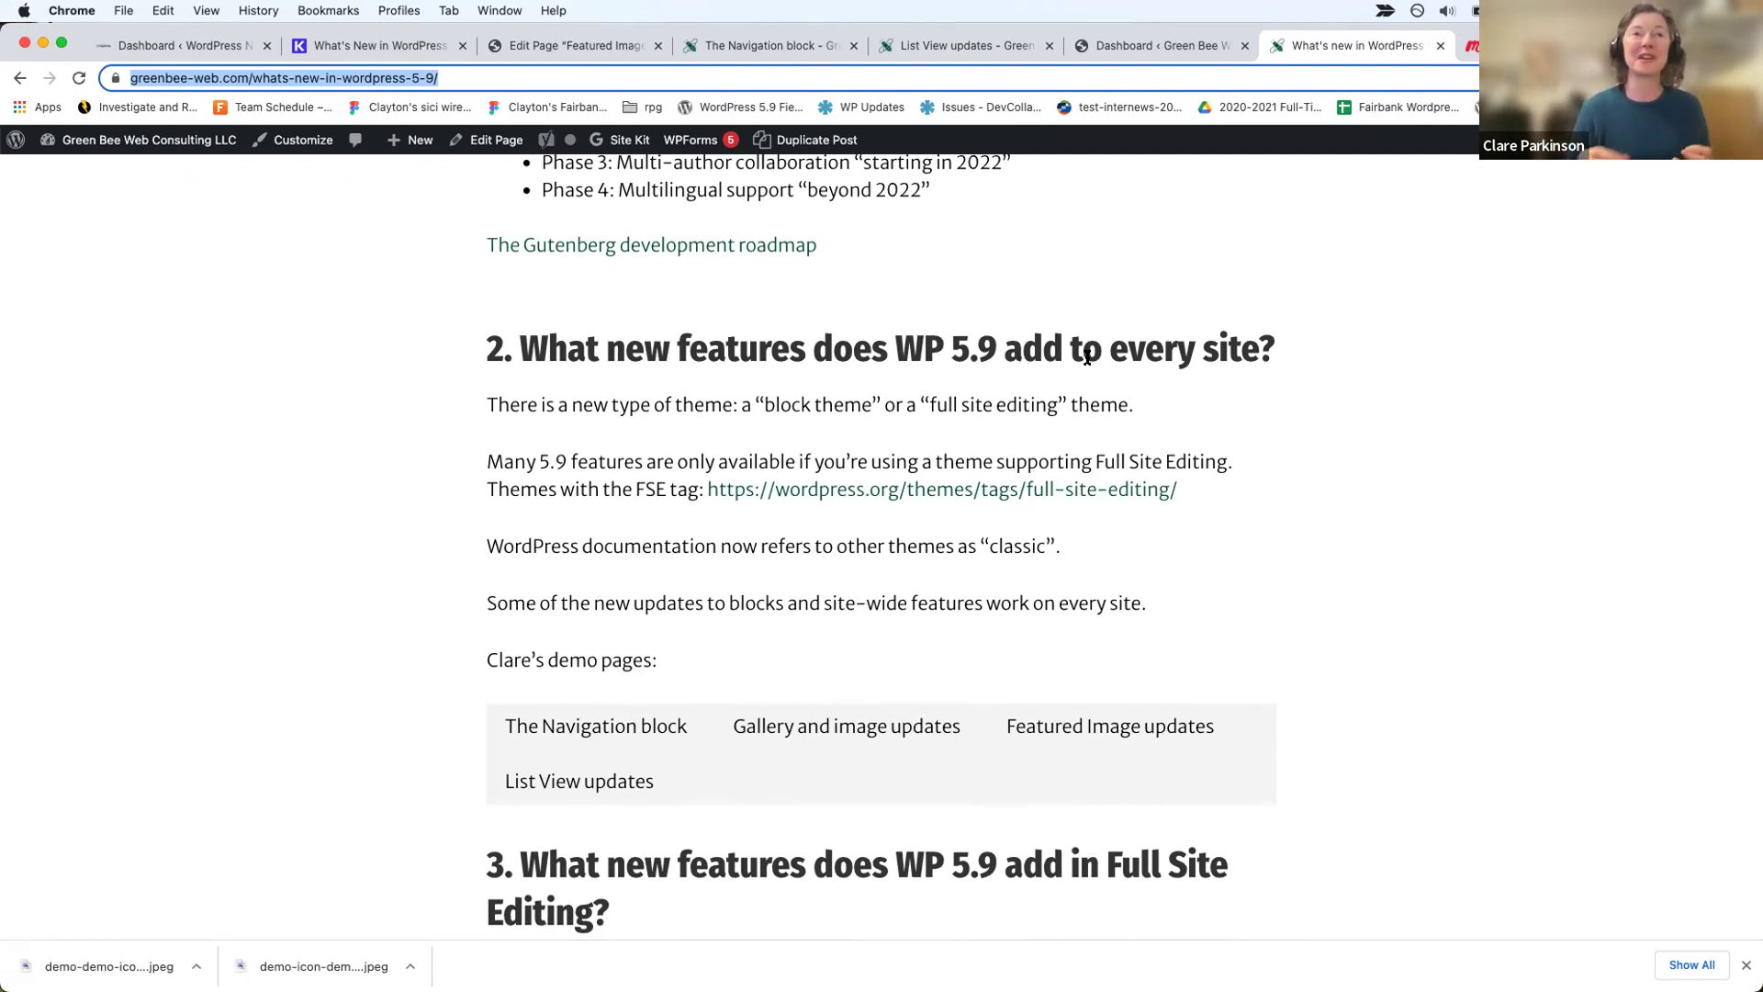
left_click(751, 46)
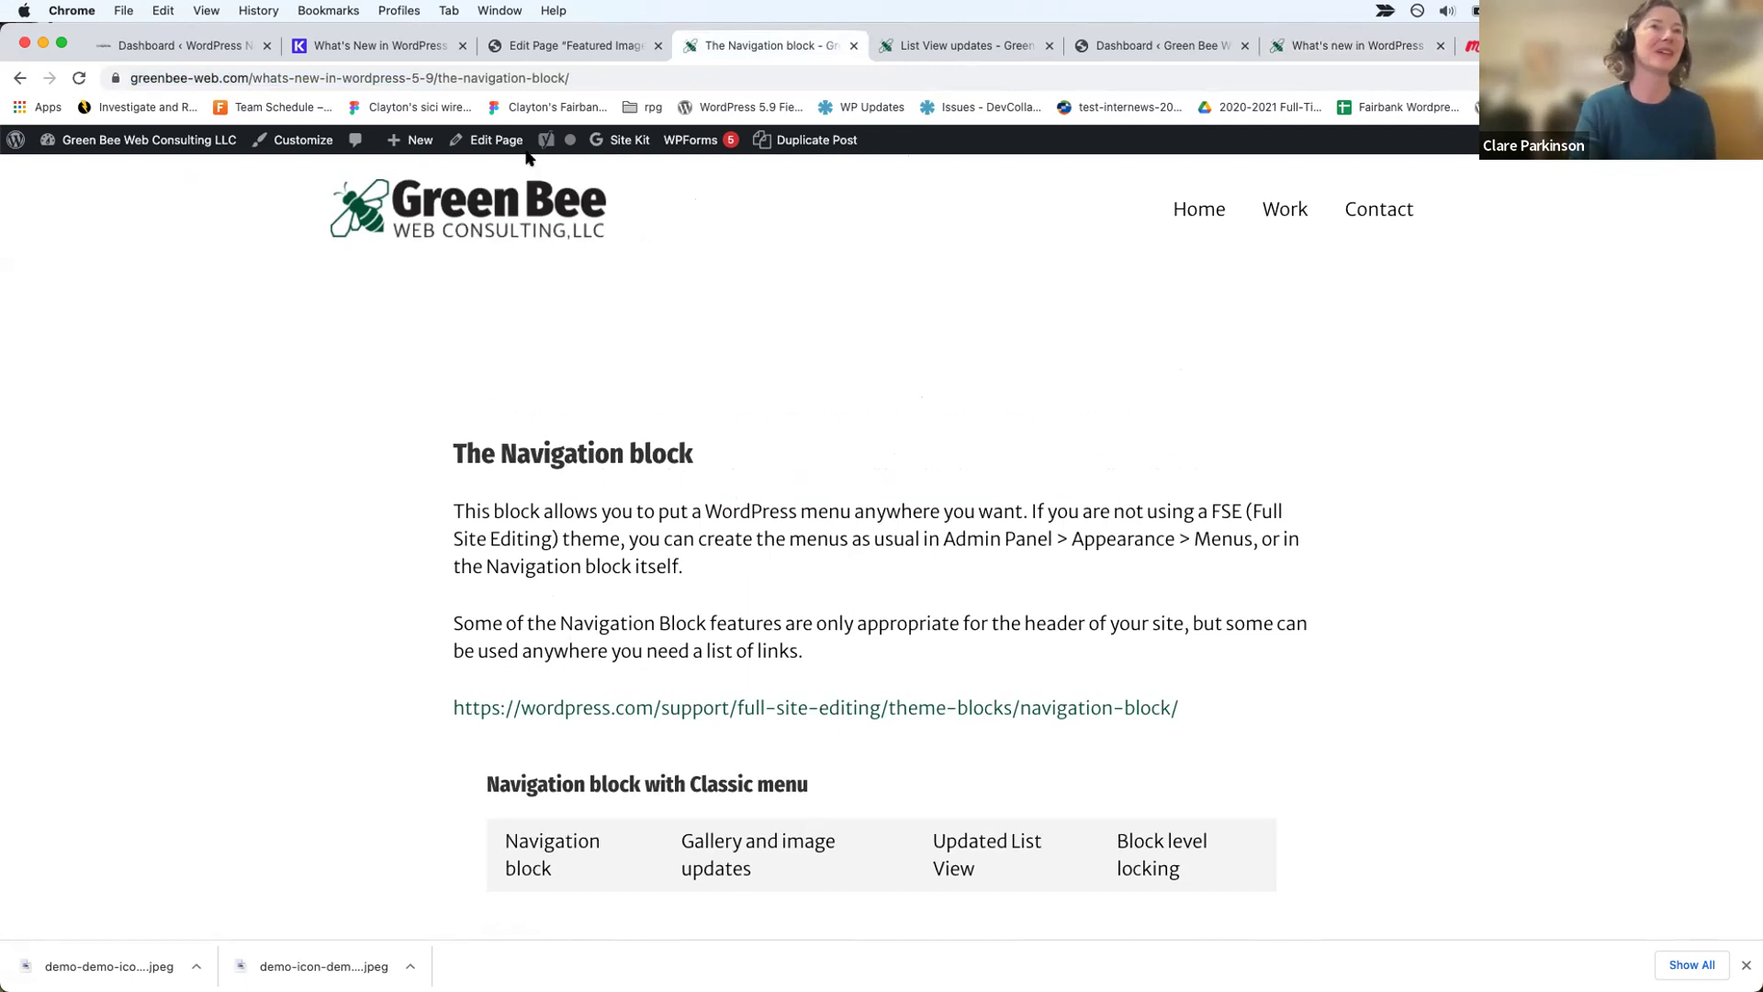
Step: Open The Navigation block page in the editor and select the section around the classic-menu navigation
scroll(647, 407, "down", 5)
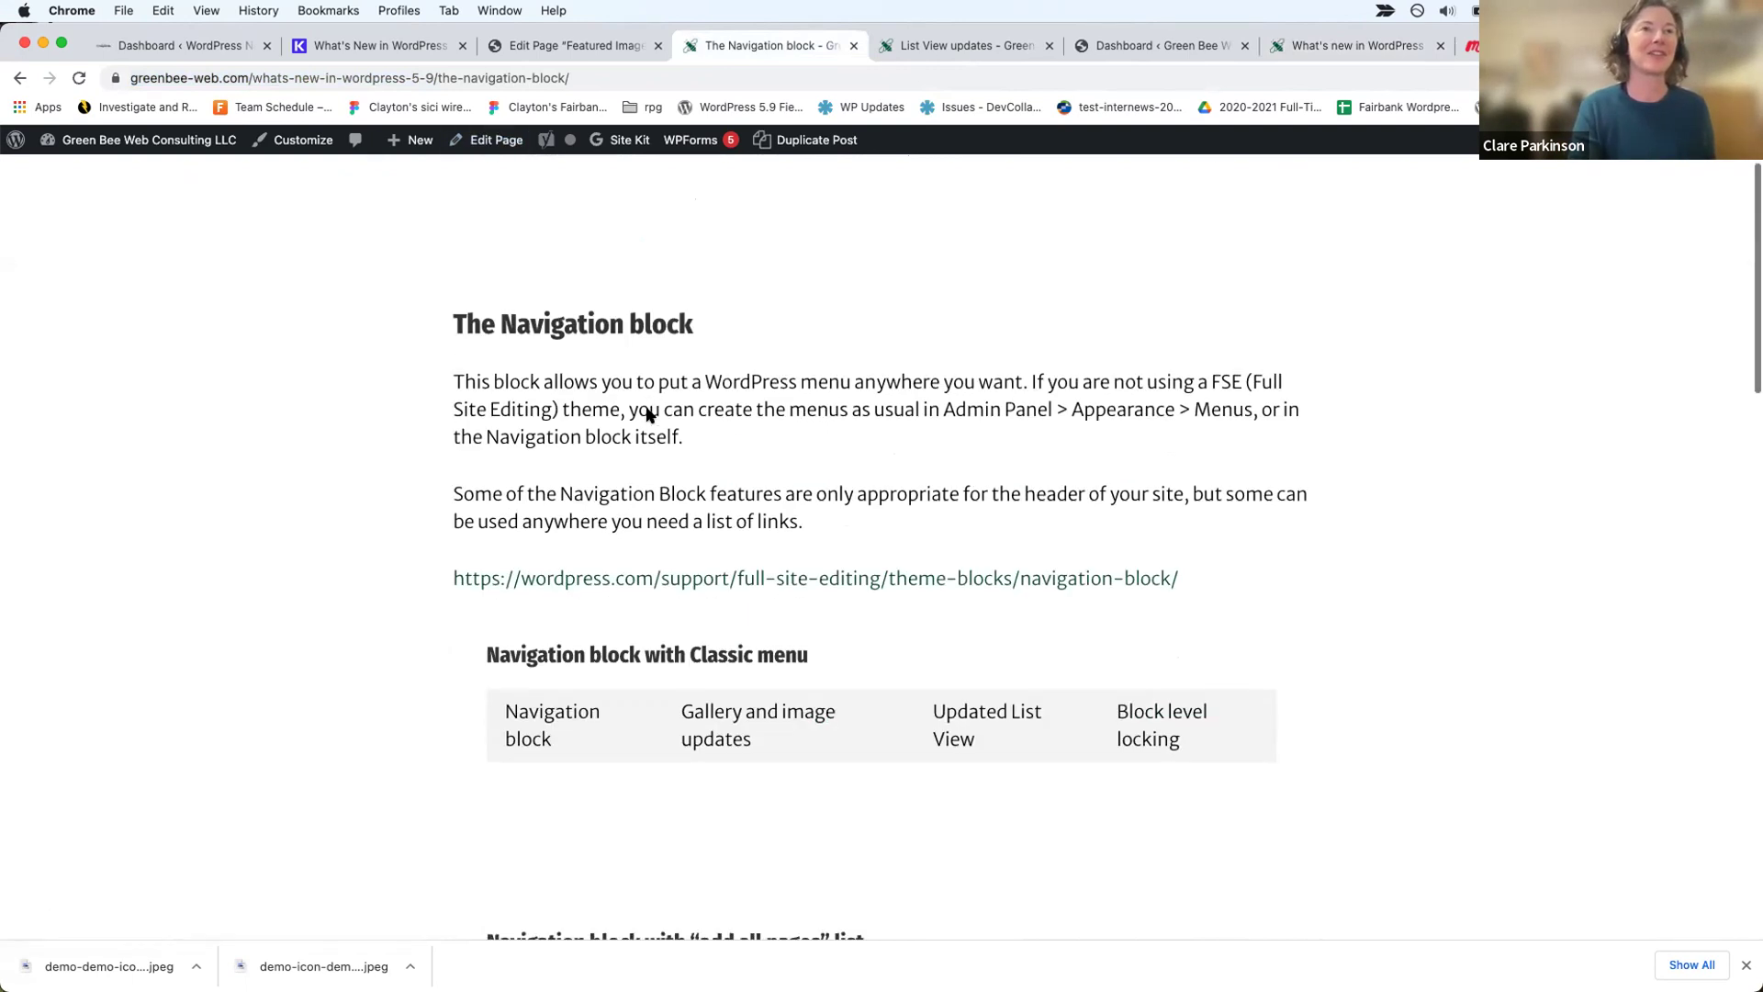
scroll(647, 414, "up", 1)
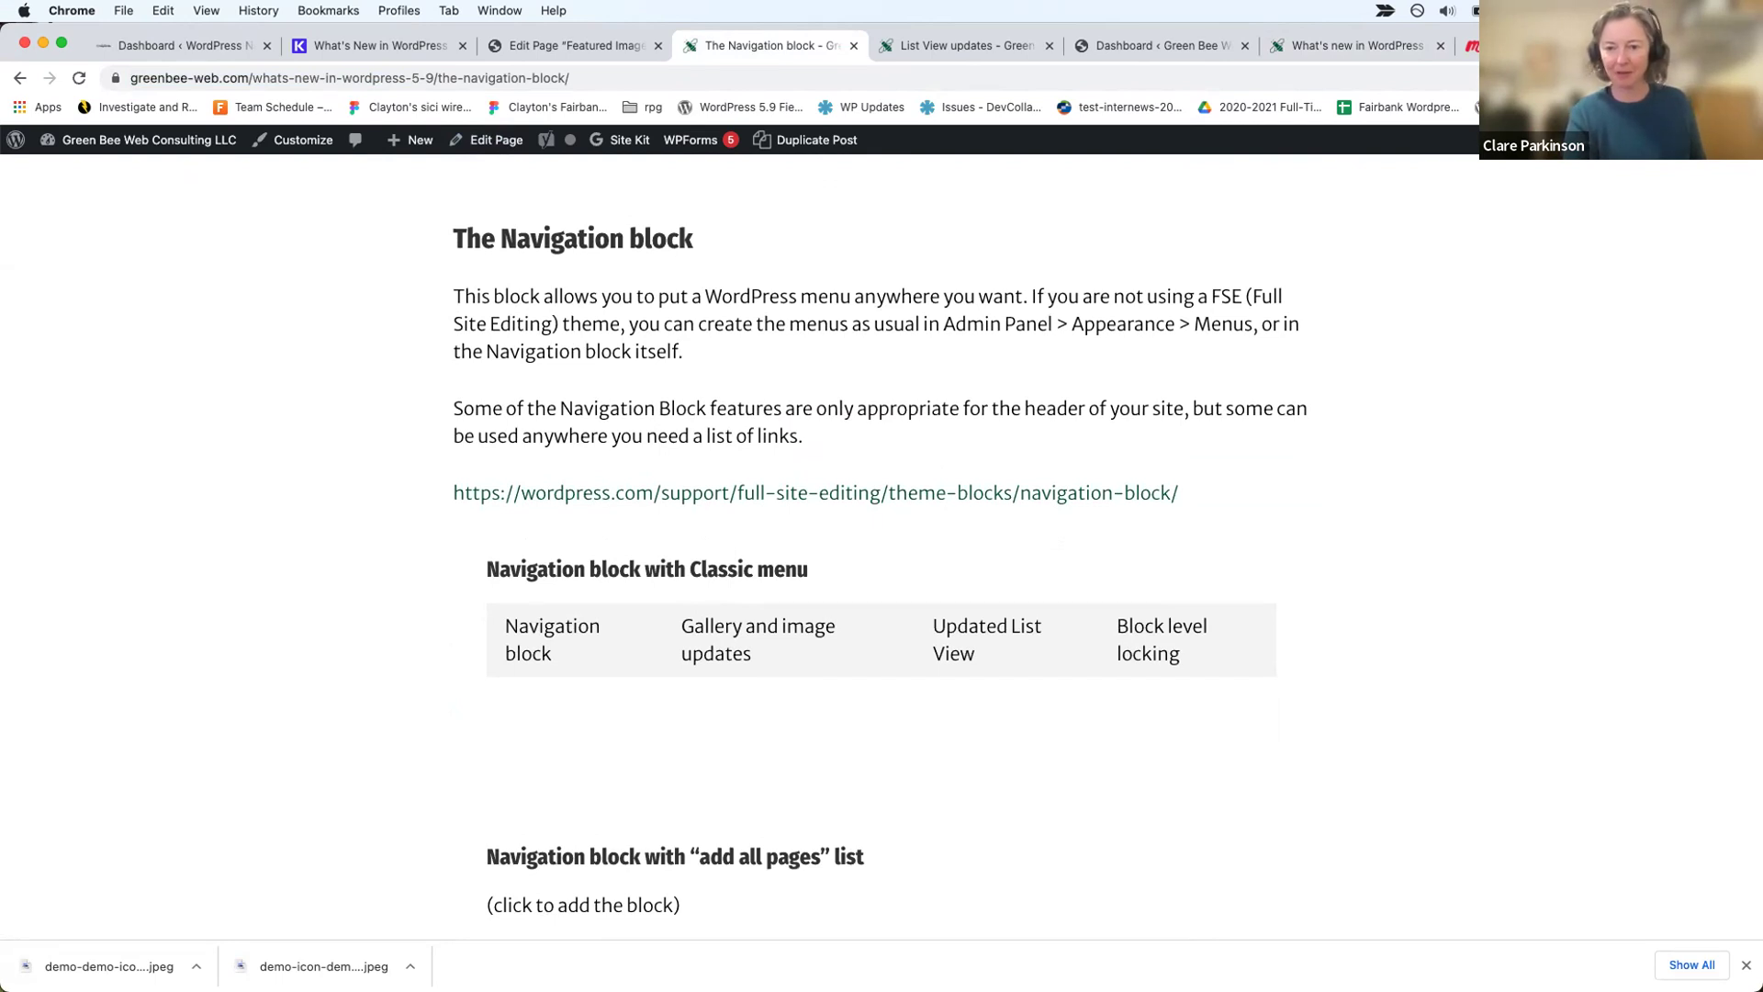
left_click(493, 145)
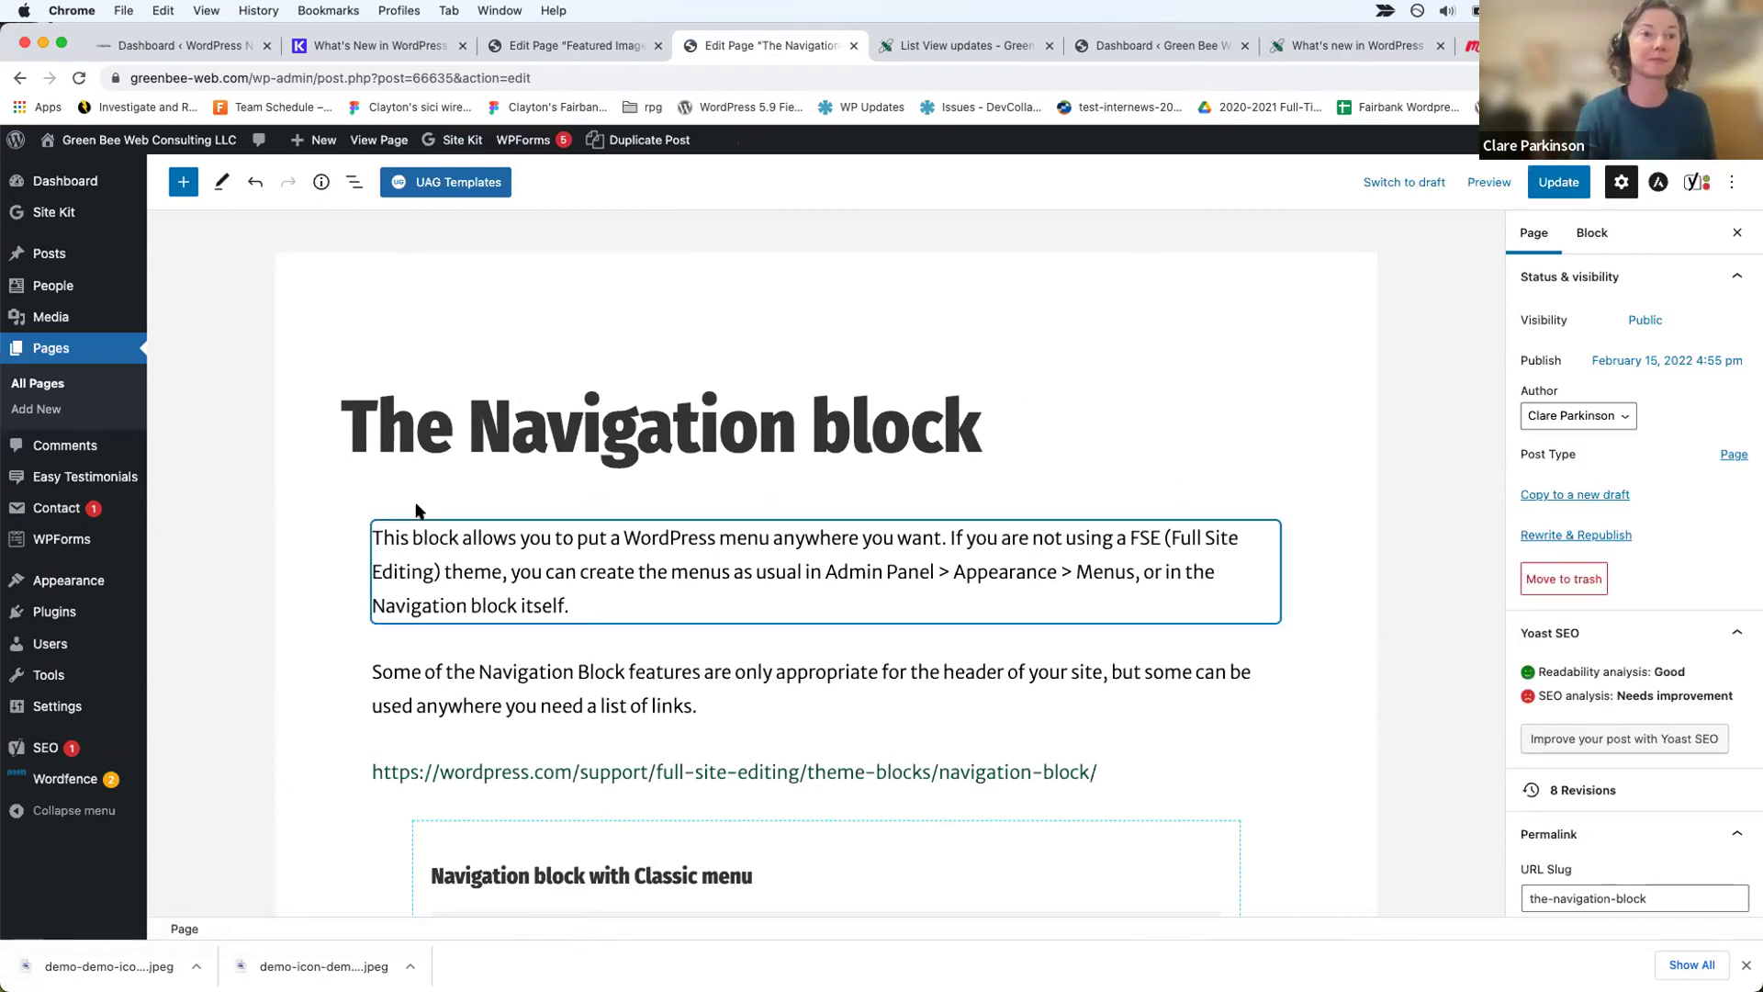
scroll(762, 641, "down", 3)
left_click(794, 649)
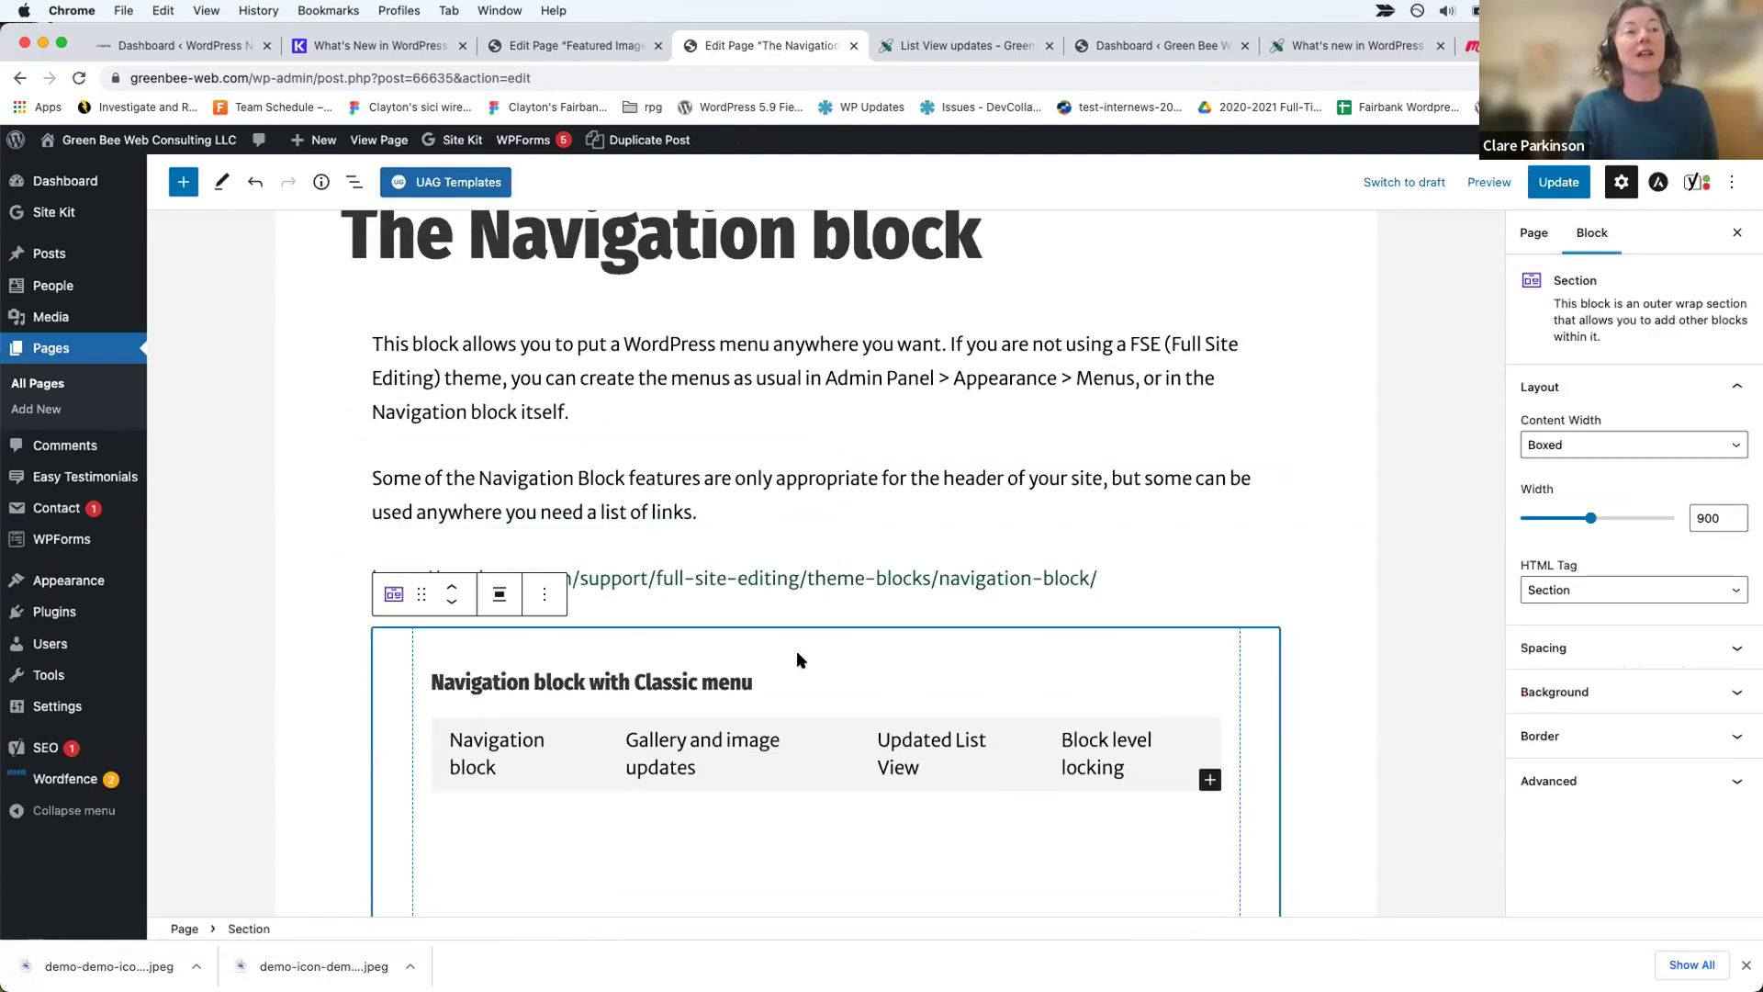
scroll(796, 650, "down", 3)
scroll(796, 650, "down", 1)
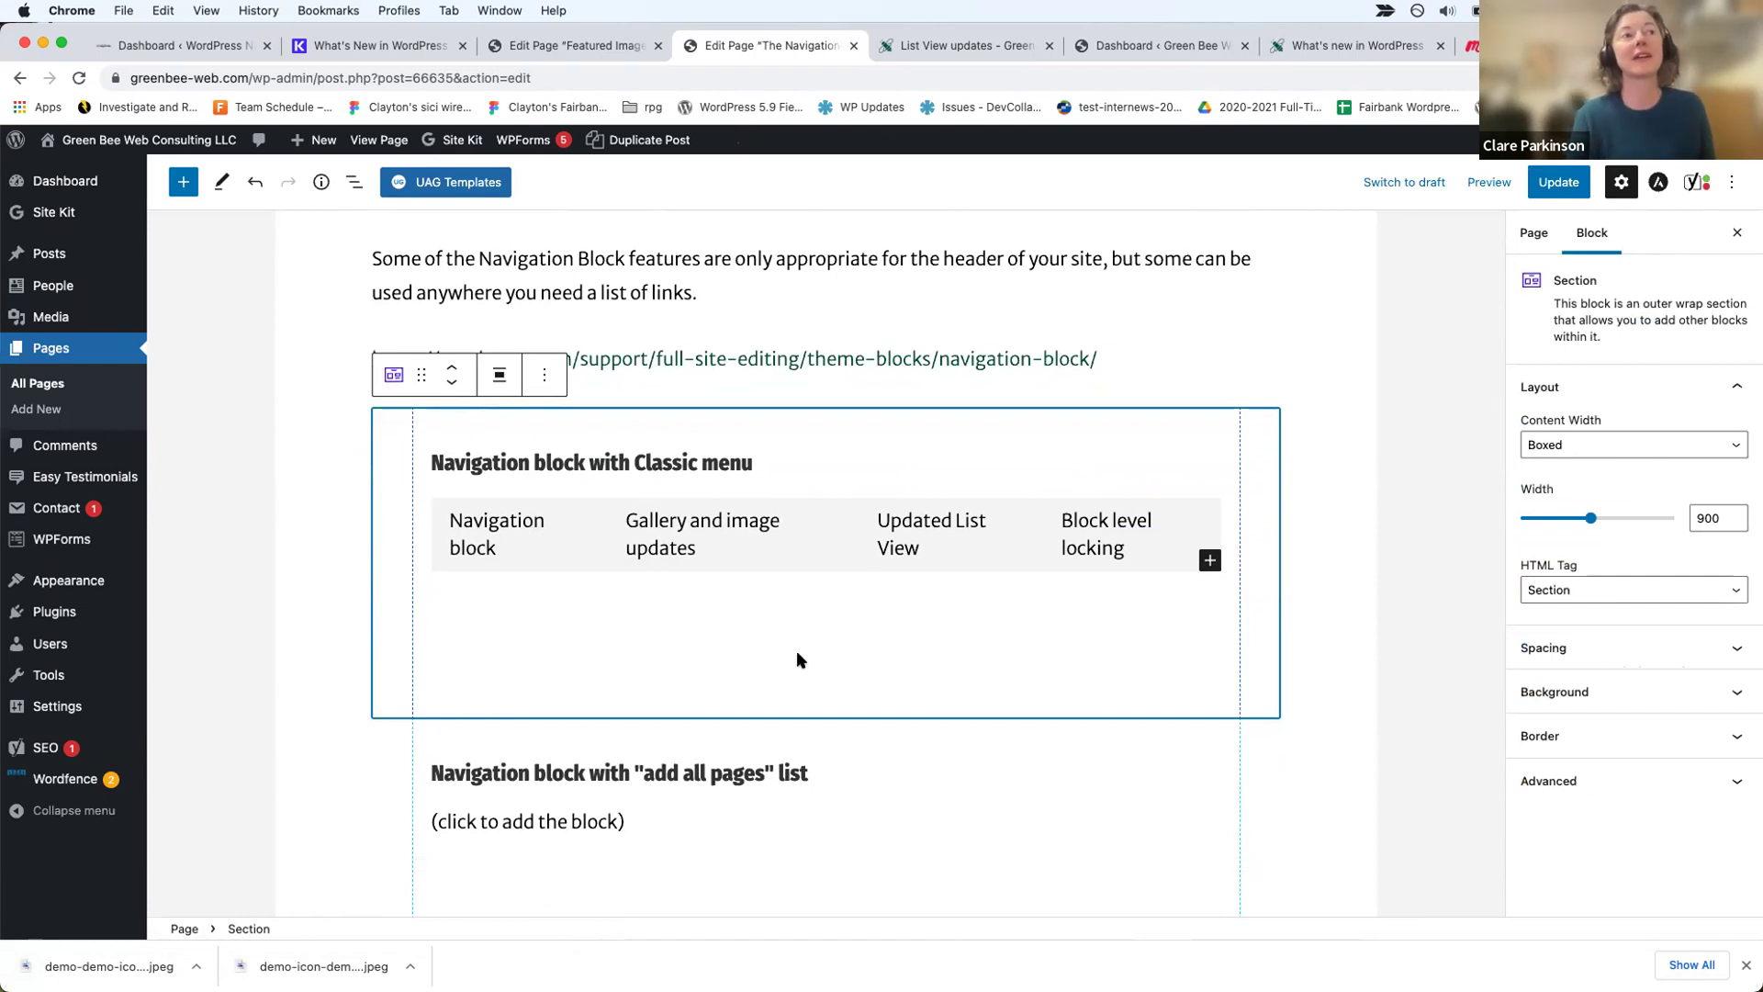
mouse_move(97, 581)
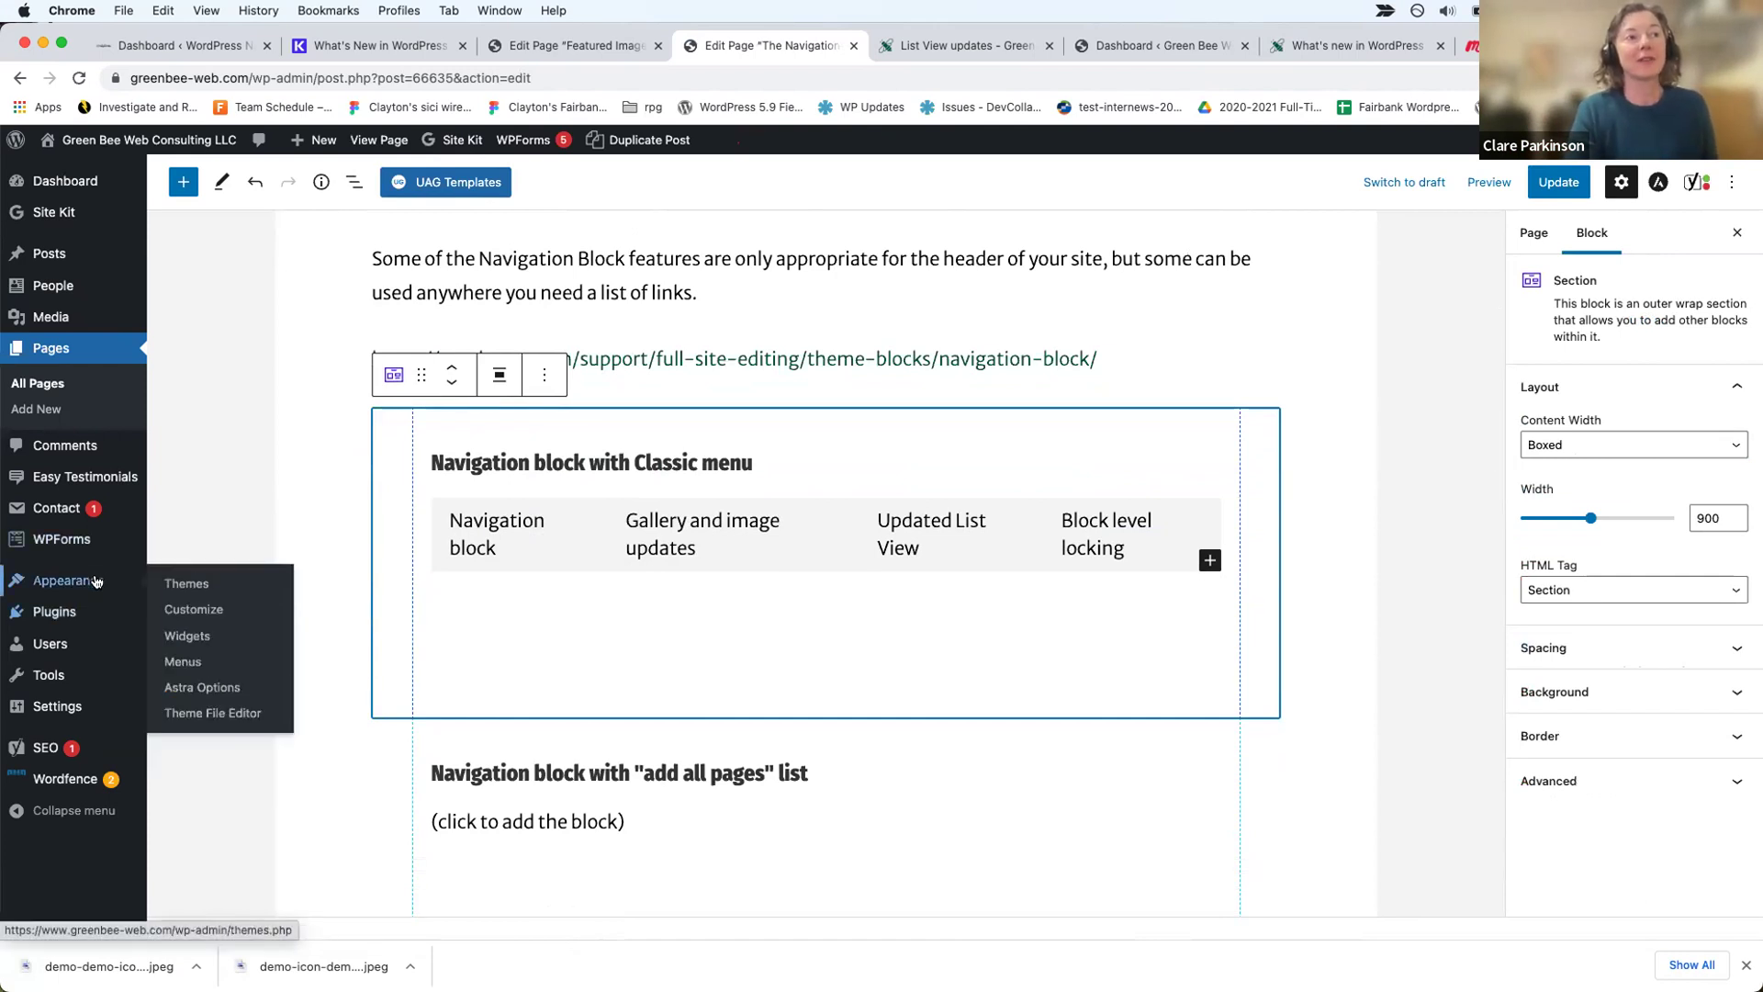
Step: Leave the editor for Appearance > Menus and load the 'wp 5.9' menu for editing
left_click(177, 665)
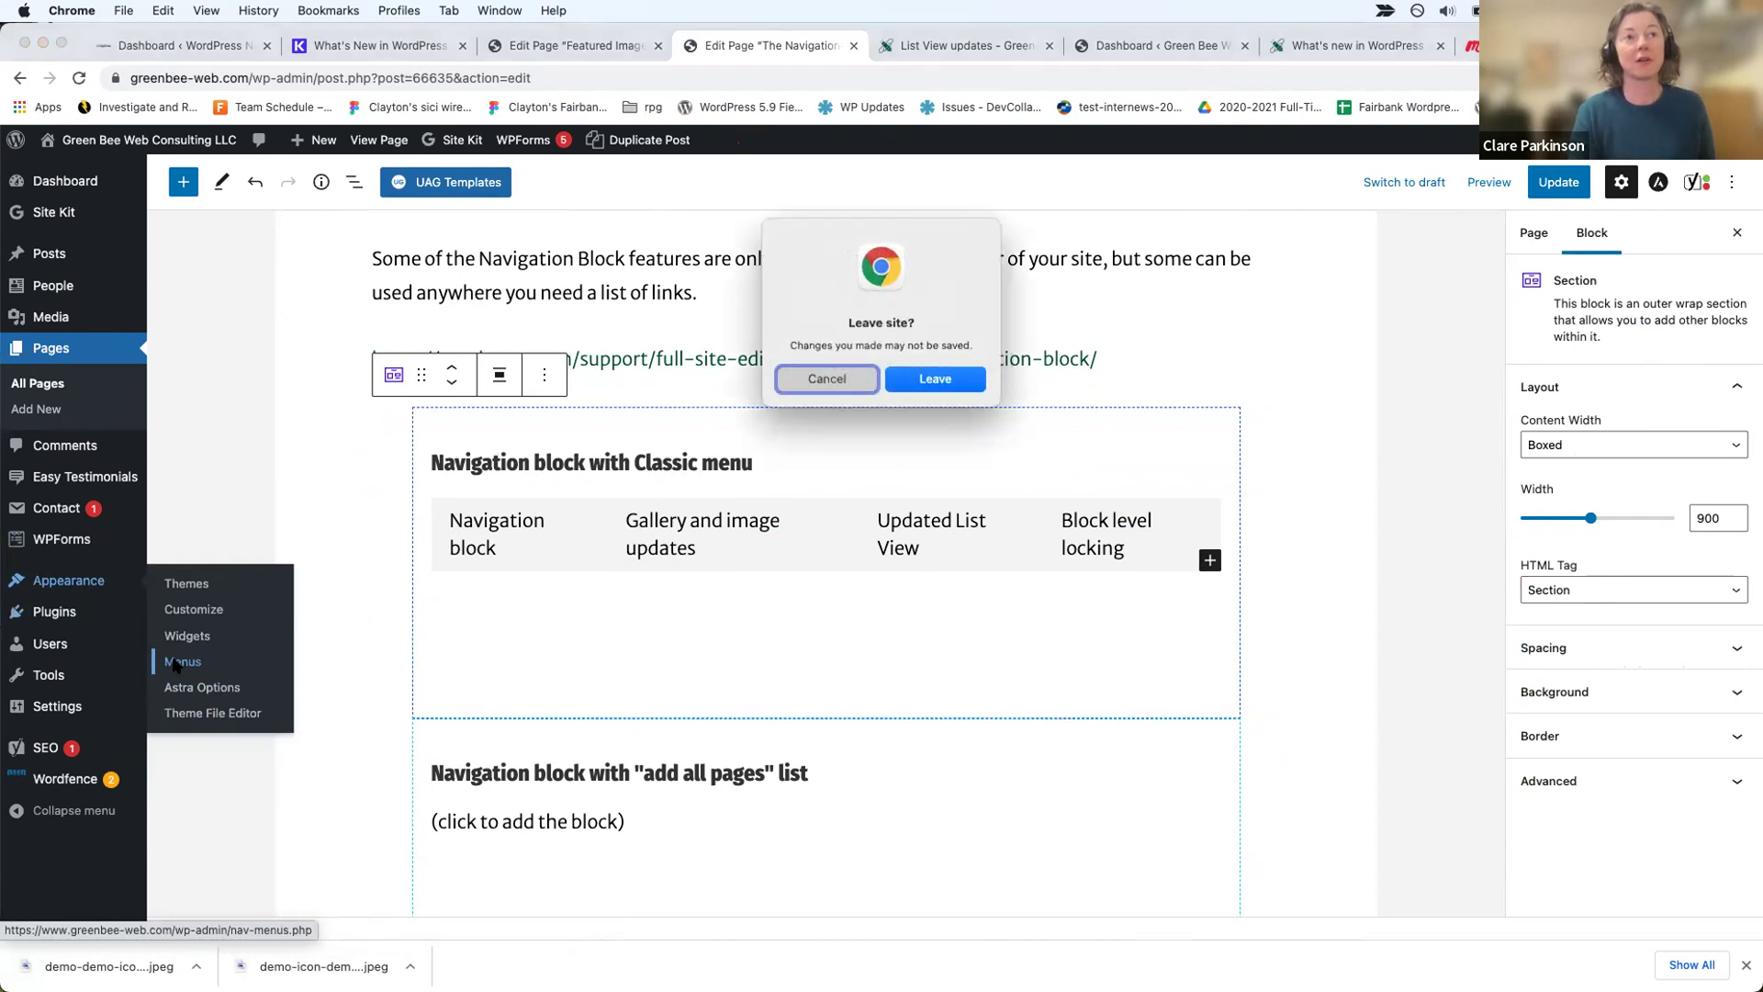
left_click(949, 384)
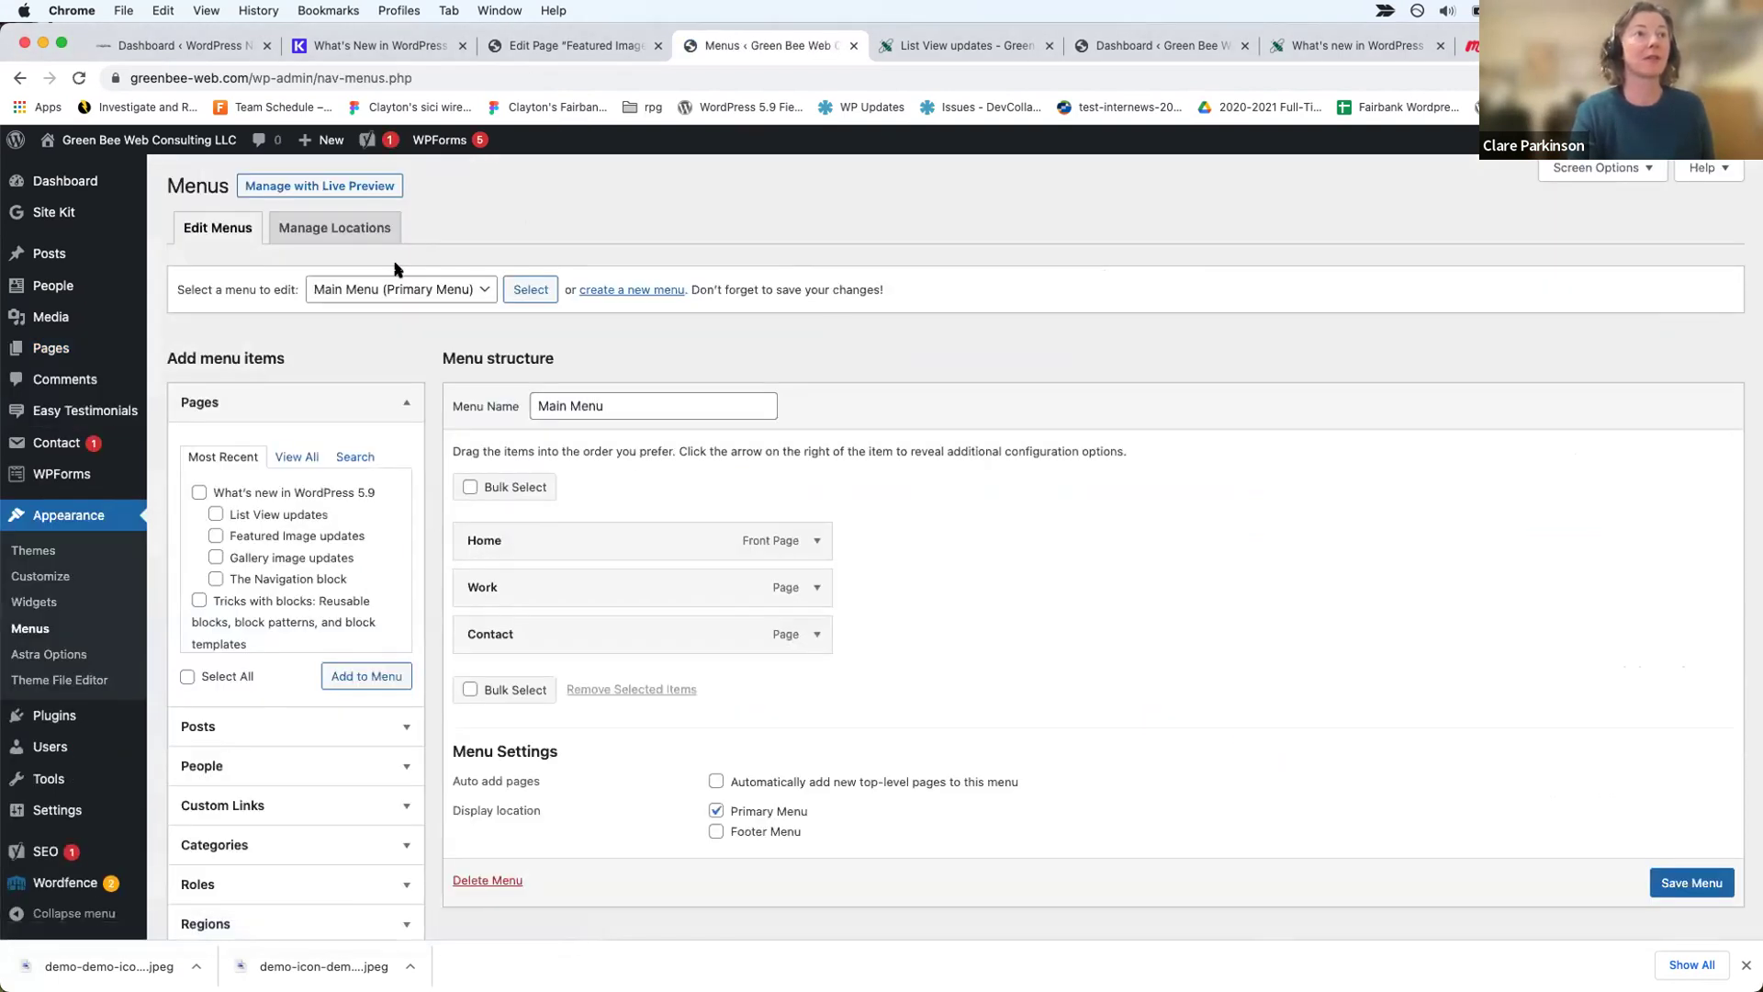
left_click(390, 290)
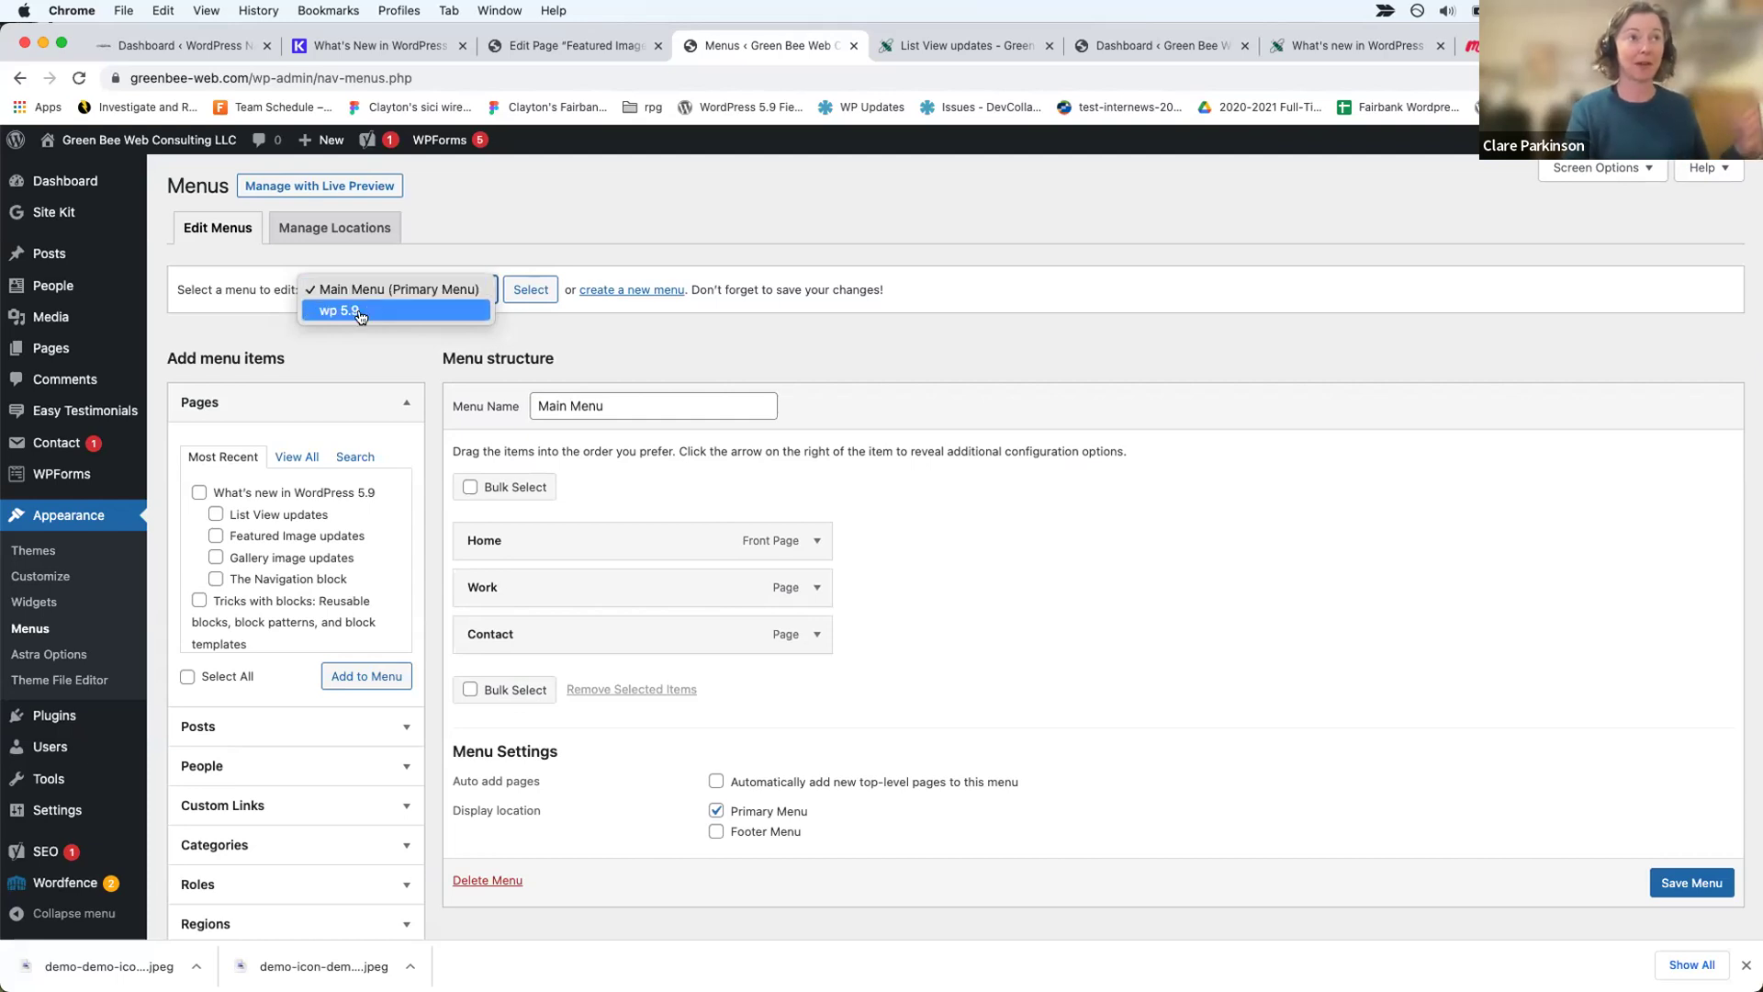
left_click(358, 313)
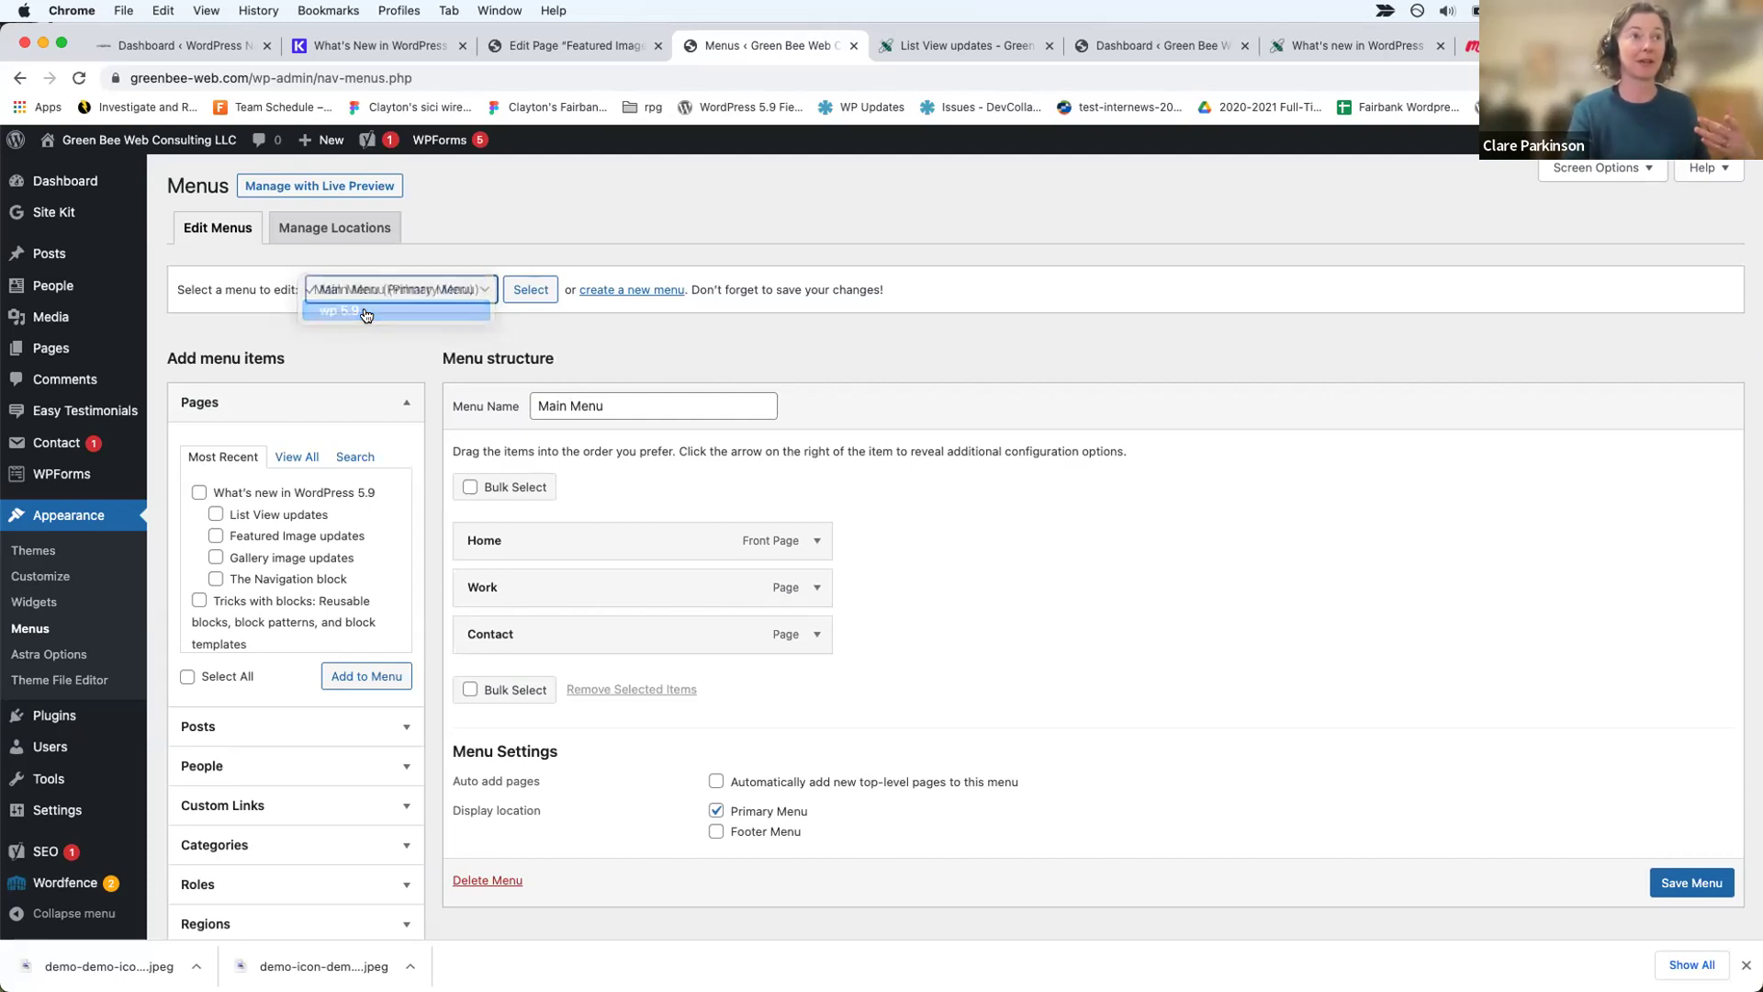
left_click(517, 292)
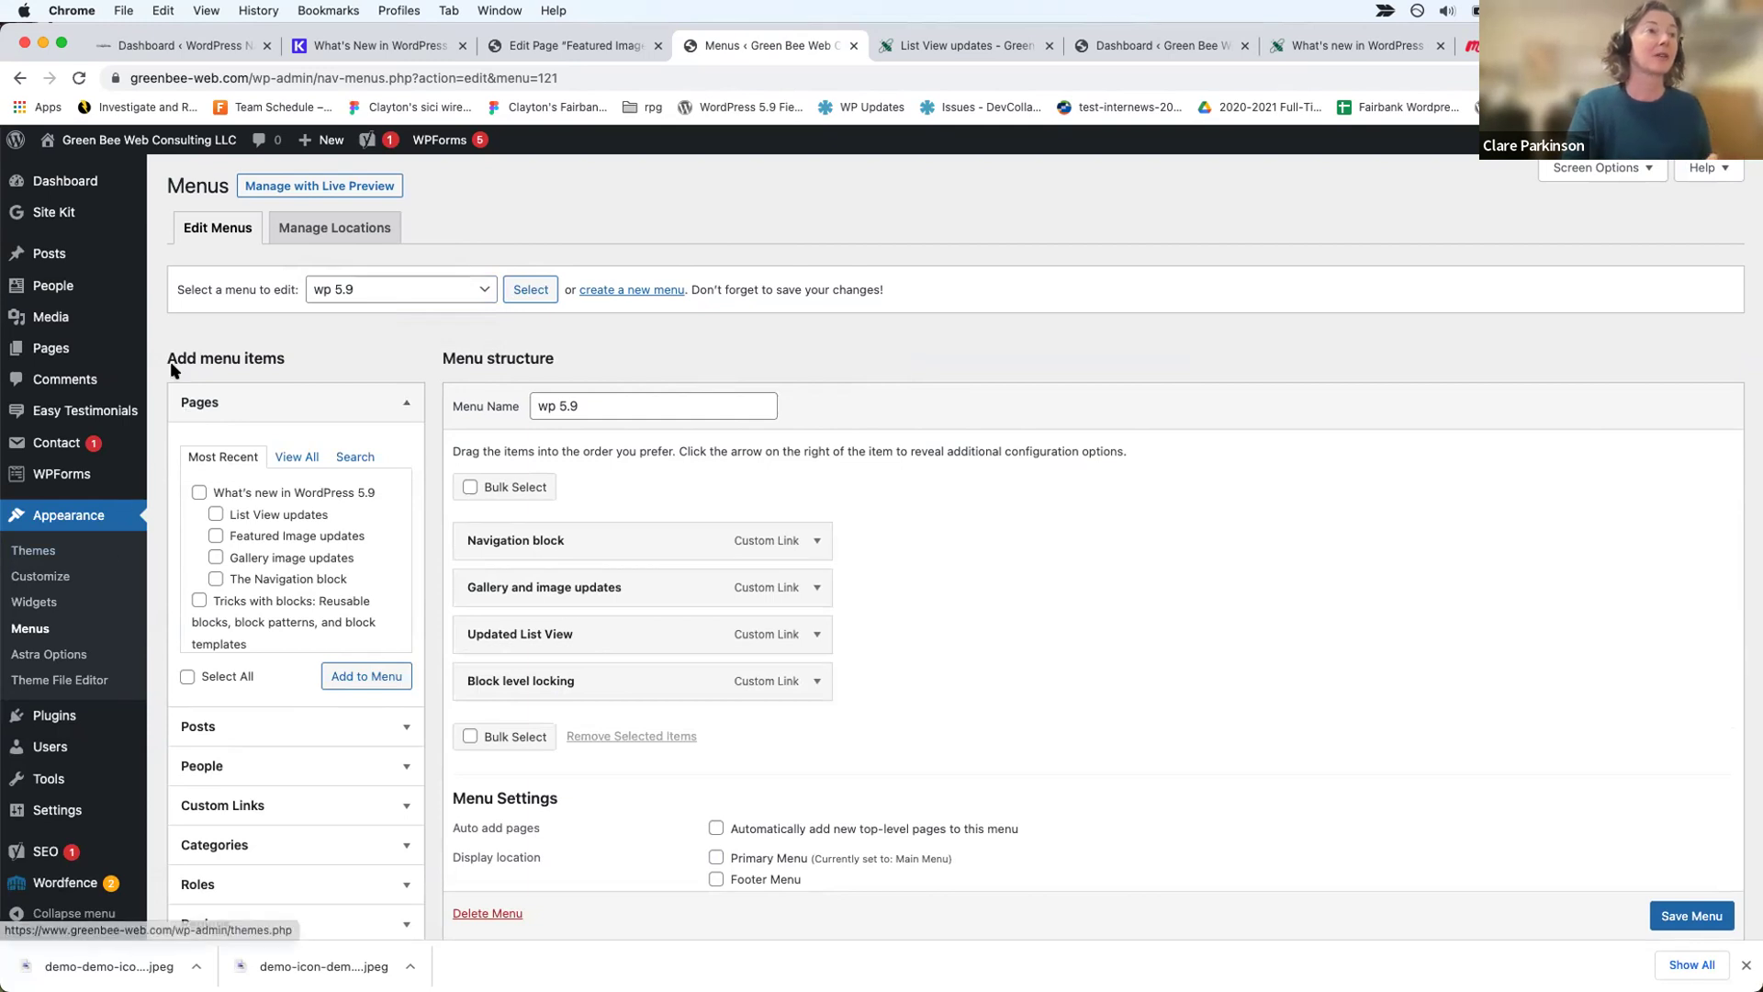
Step: Reopen The Navigation block page in the editor from the Pages list
left_click(70, 353)
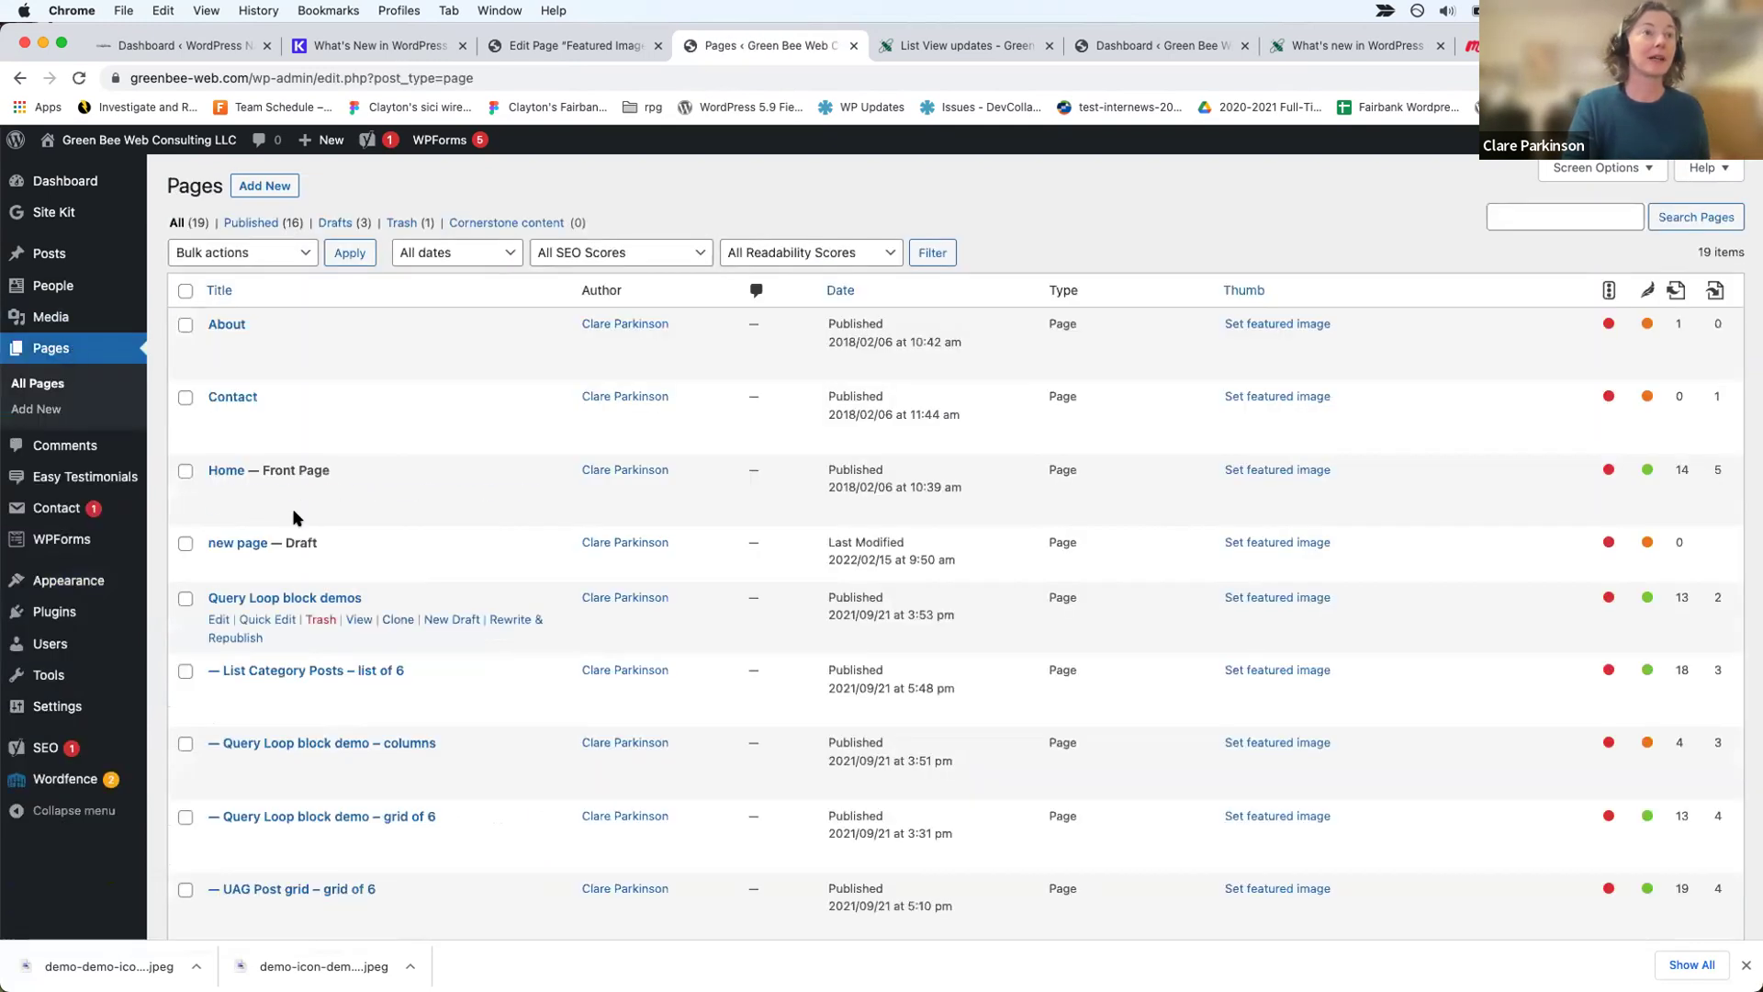
scroll(295, 511, "down", 5)
scroll(409, 628, "down", 10)
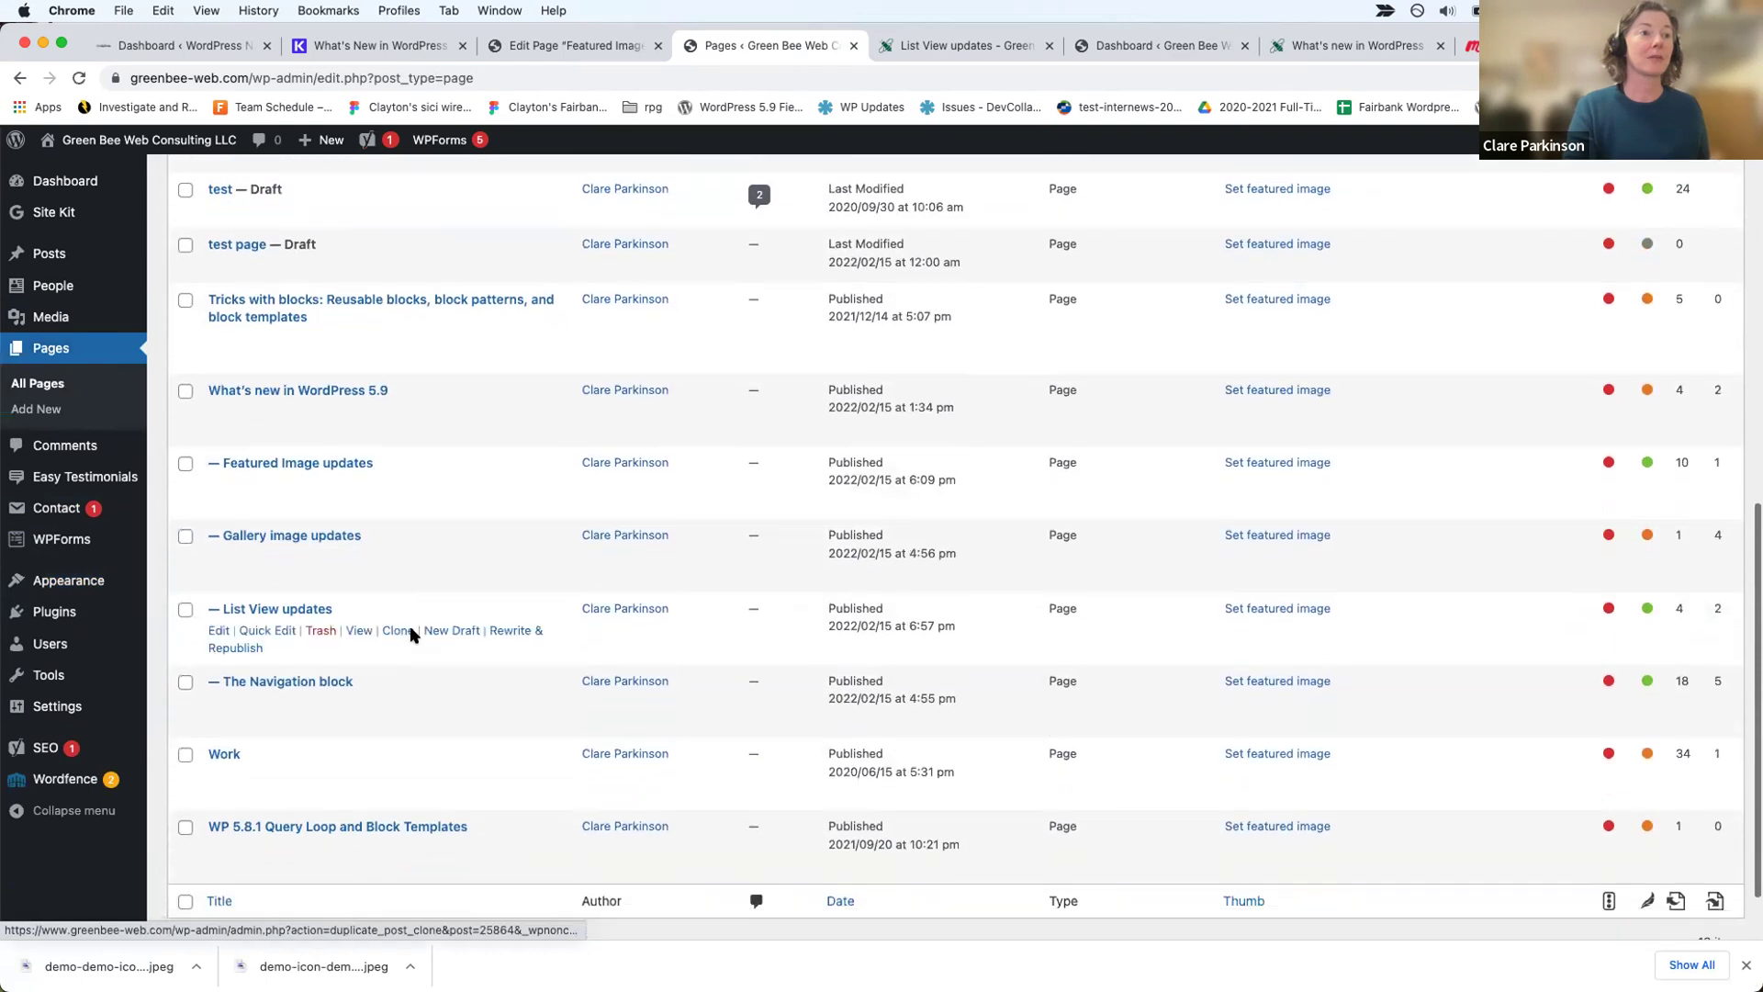
left_click(218, 621)
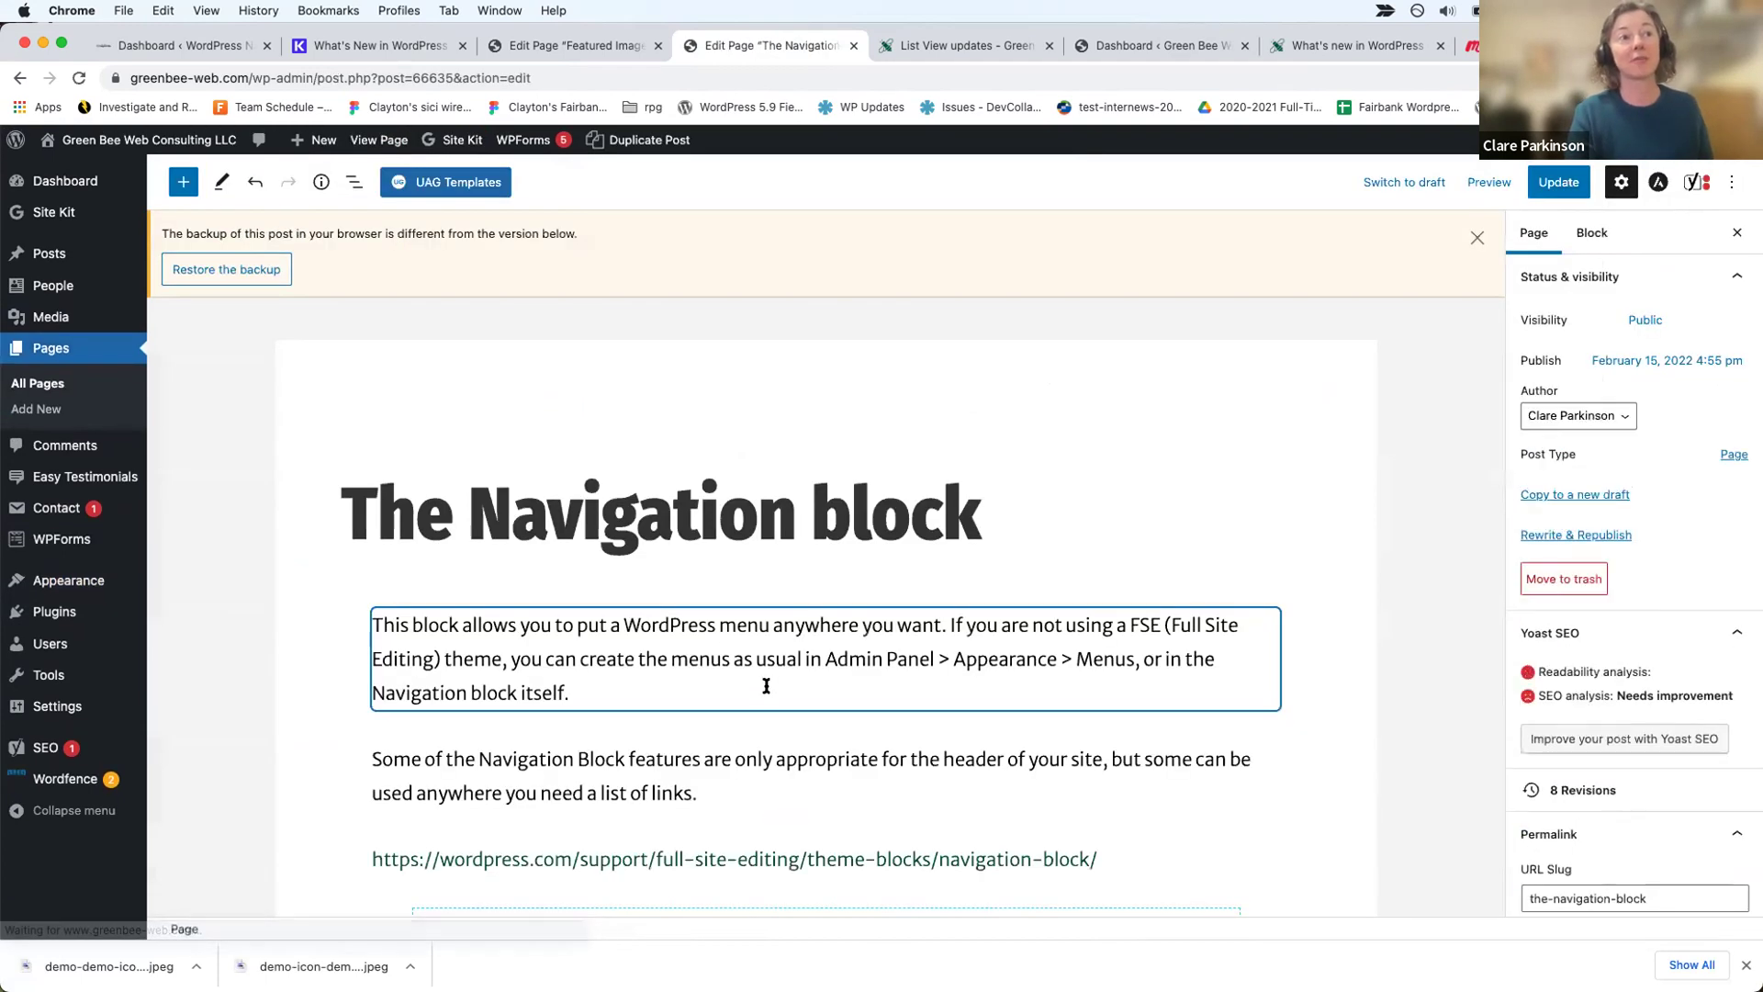
scroll(766, 686, "down", 3)
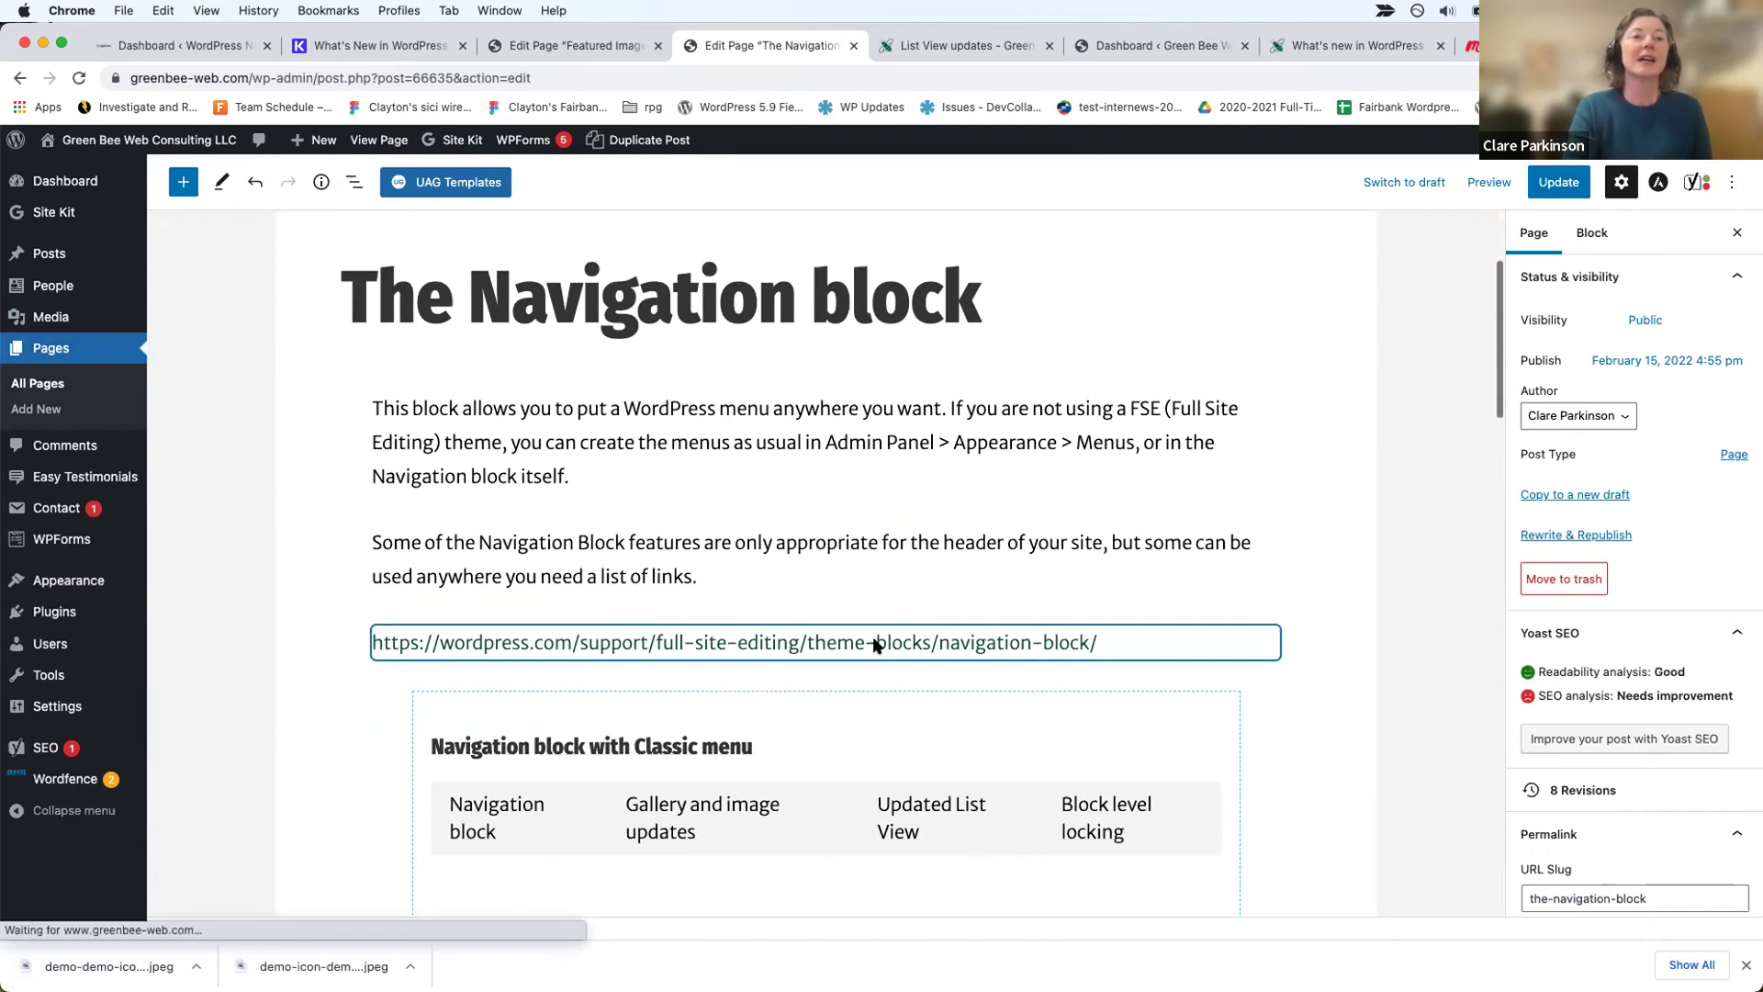
scroll(1157, 638, "down", 1)
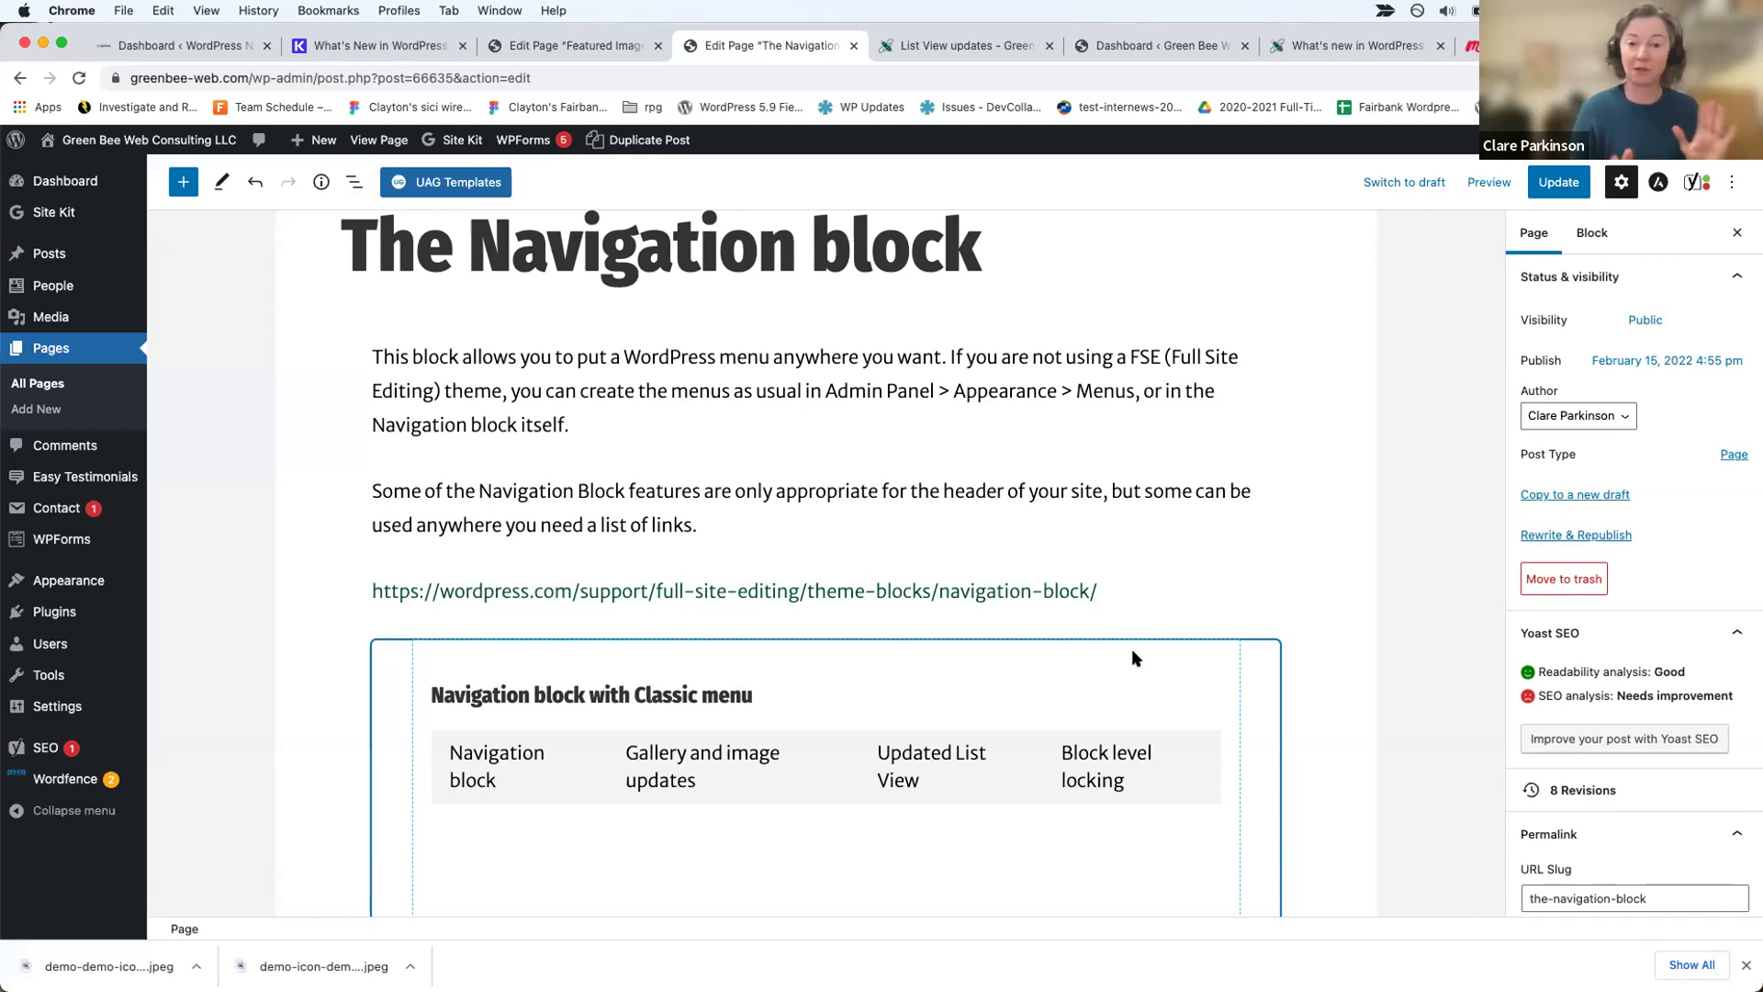
Step: Inspect the four menu links, then bring up Options for the 'Navigation block with Classic menu' heading
left_click(1121, 590)
scroll(1121, 591, "down", 3)
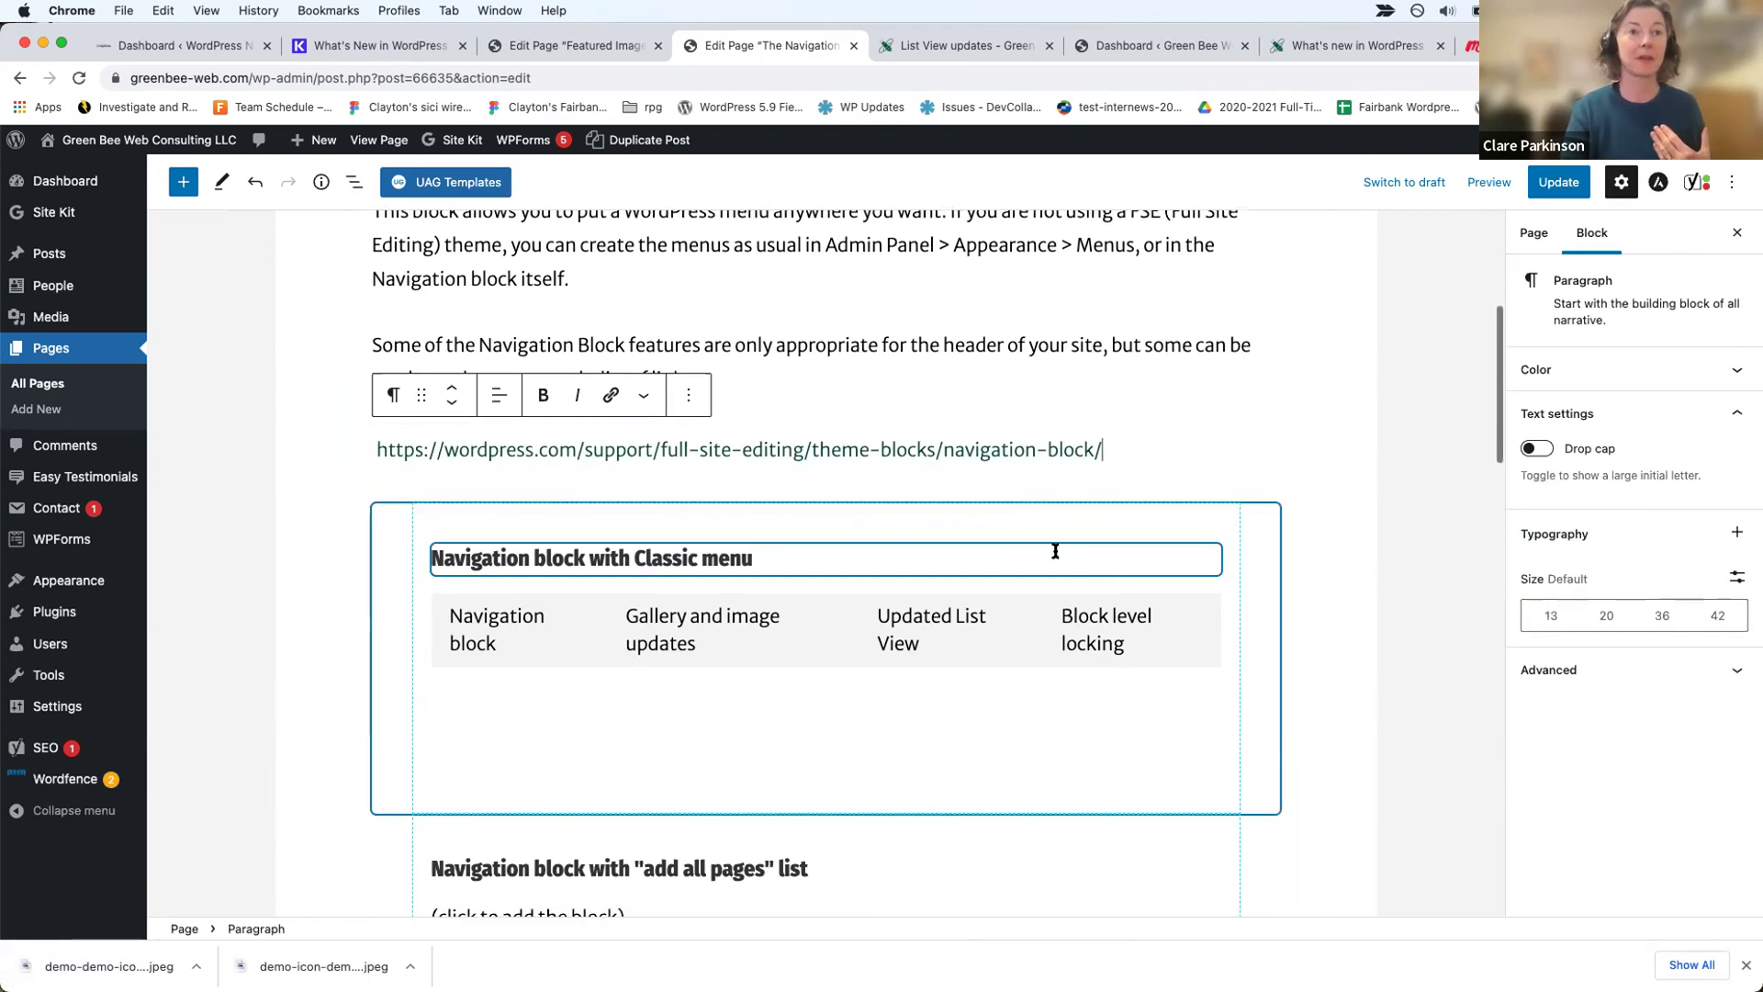
left_click(840, 634)
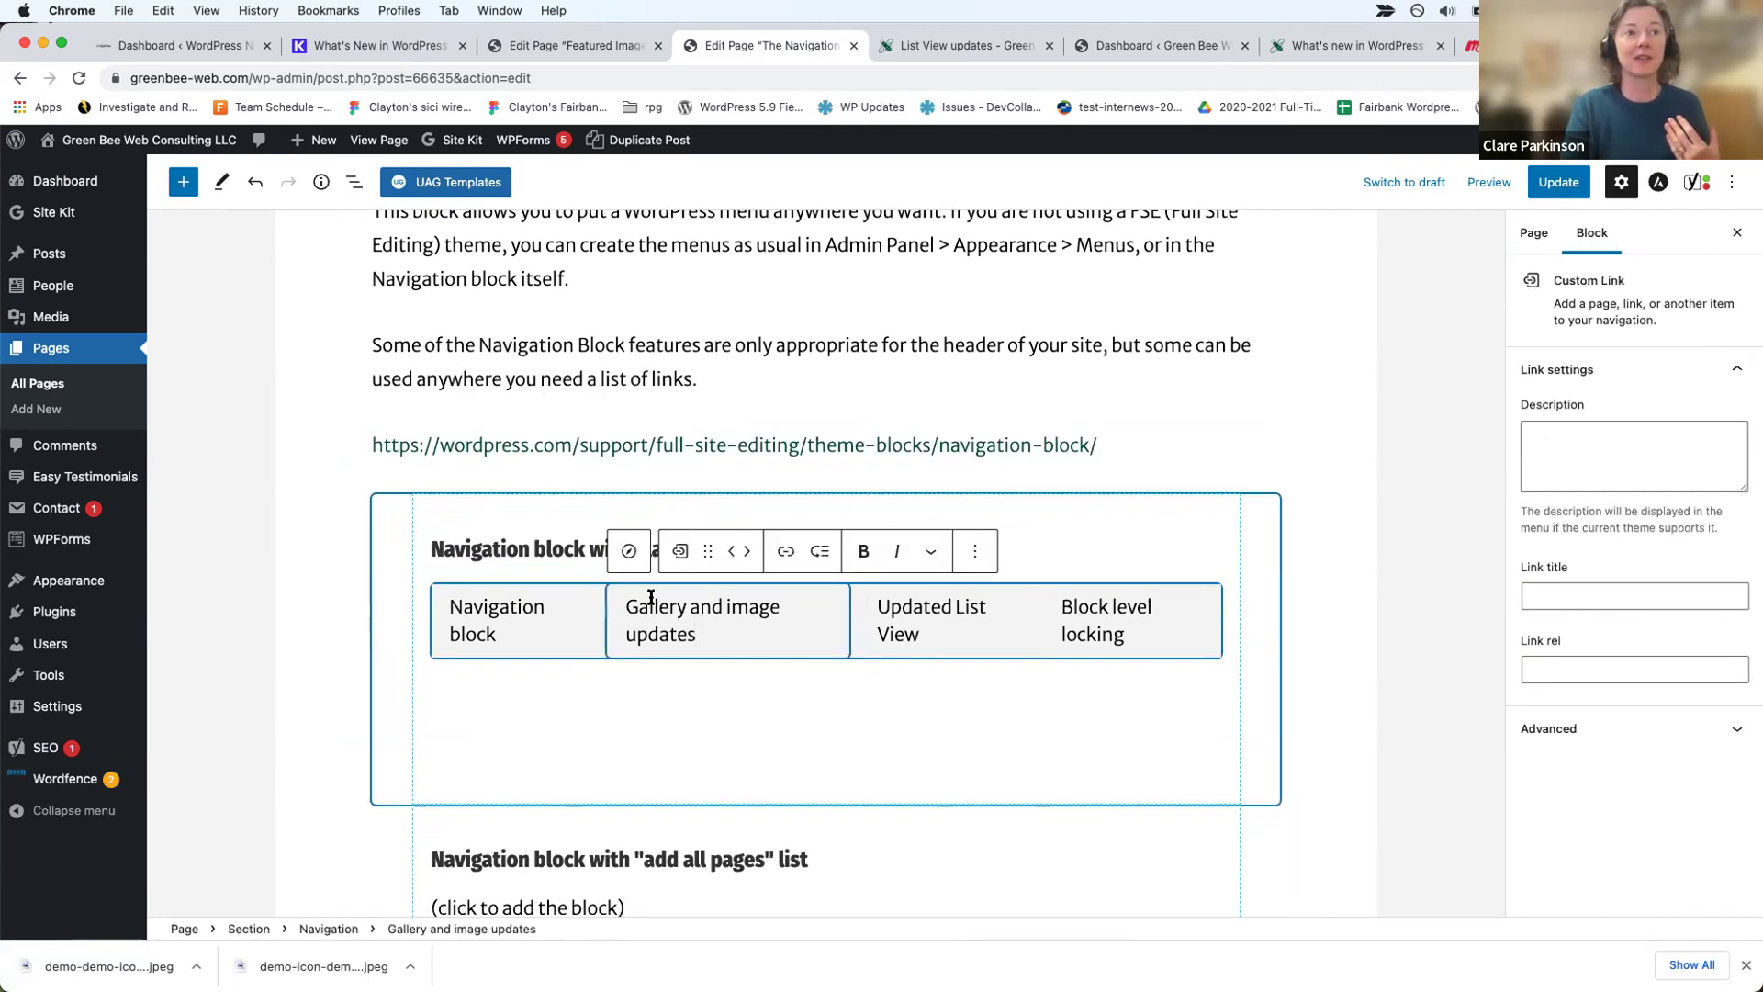
left_click(1016, 624)
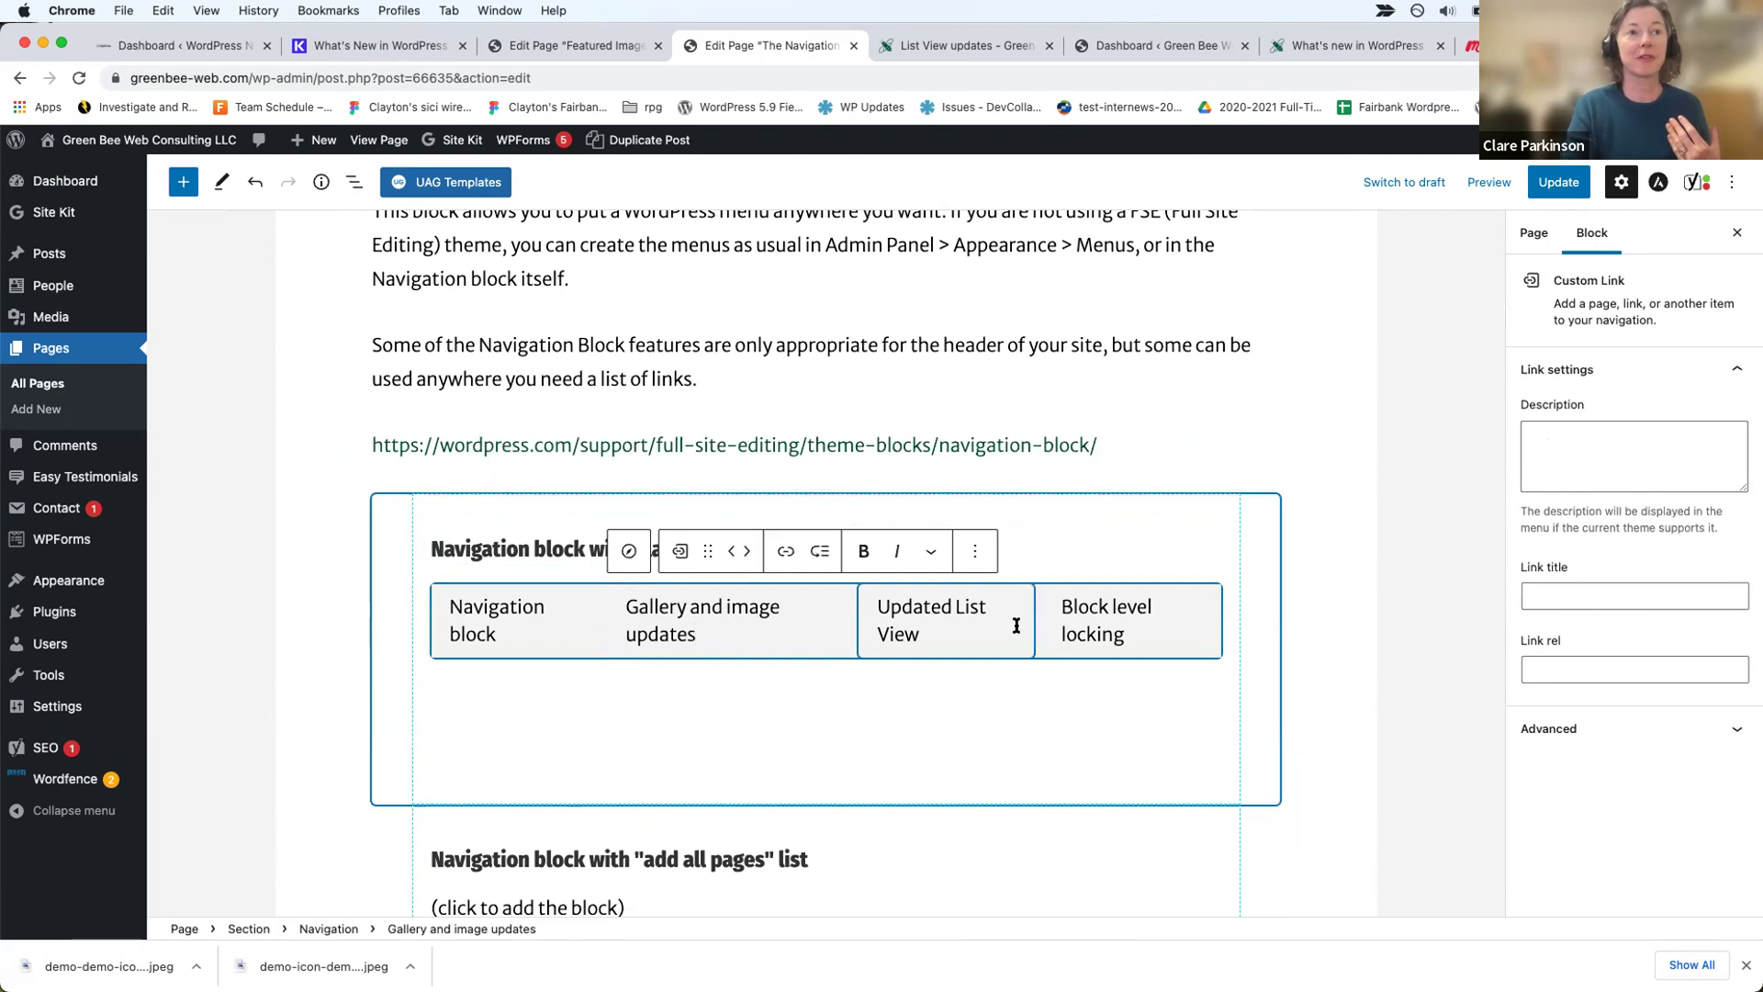
left_click(1192, 632)
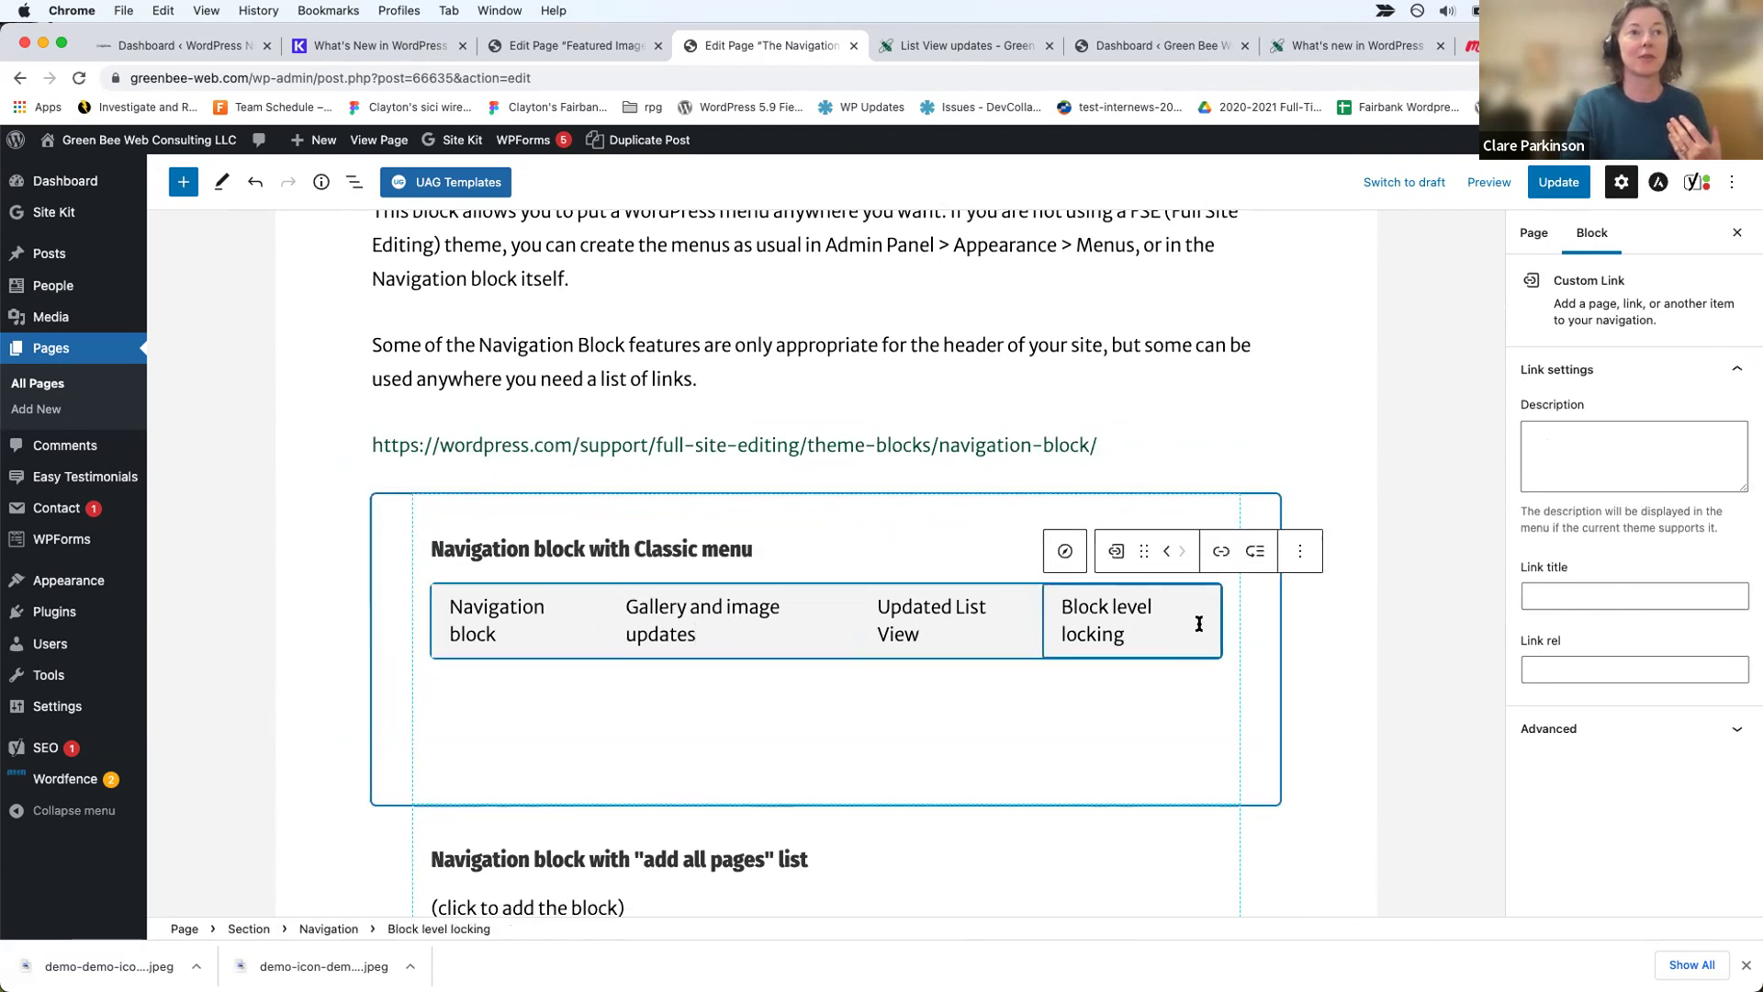
left_click(1300, 551)
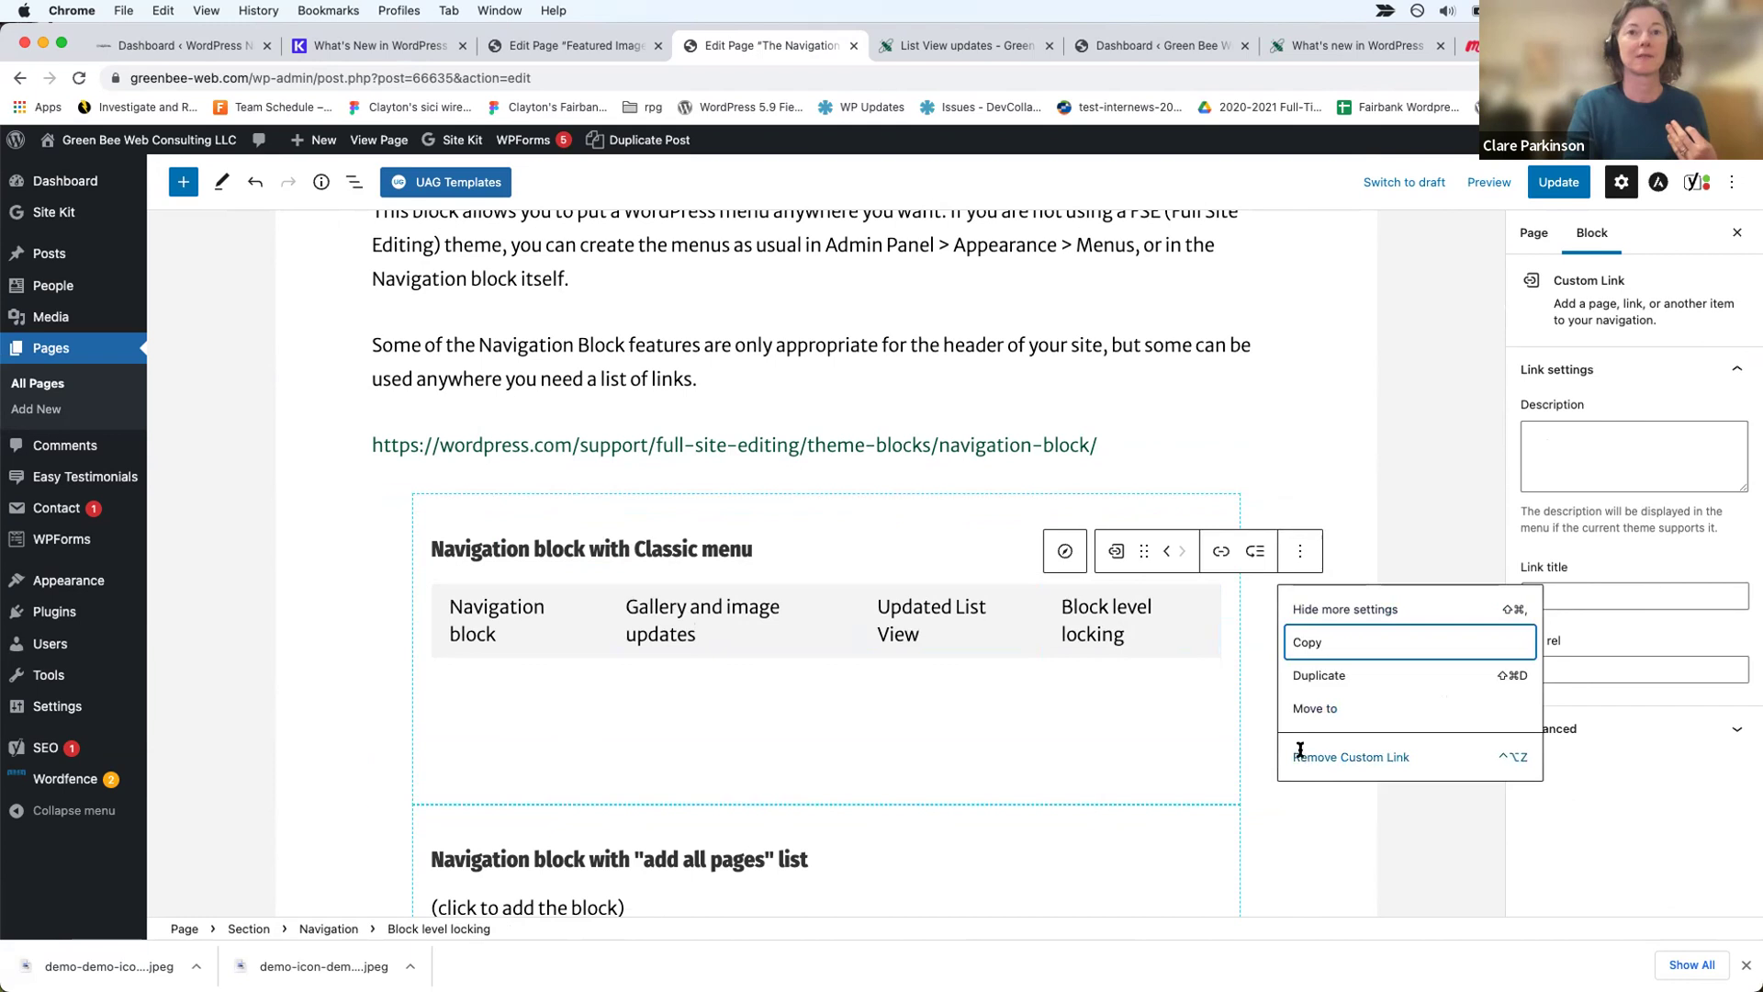
left_click(804, 597)
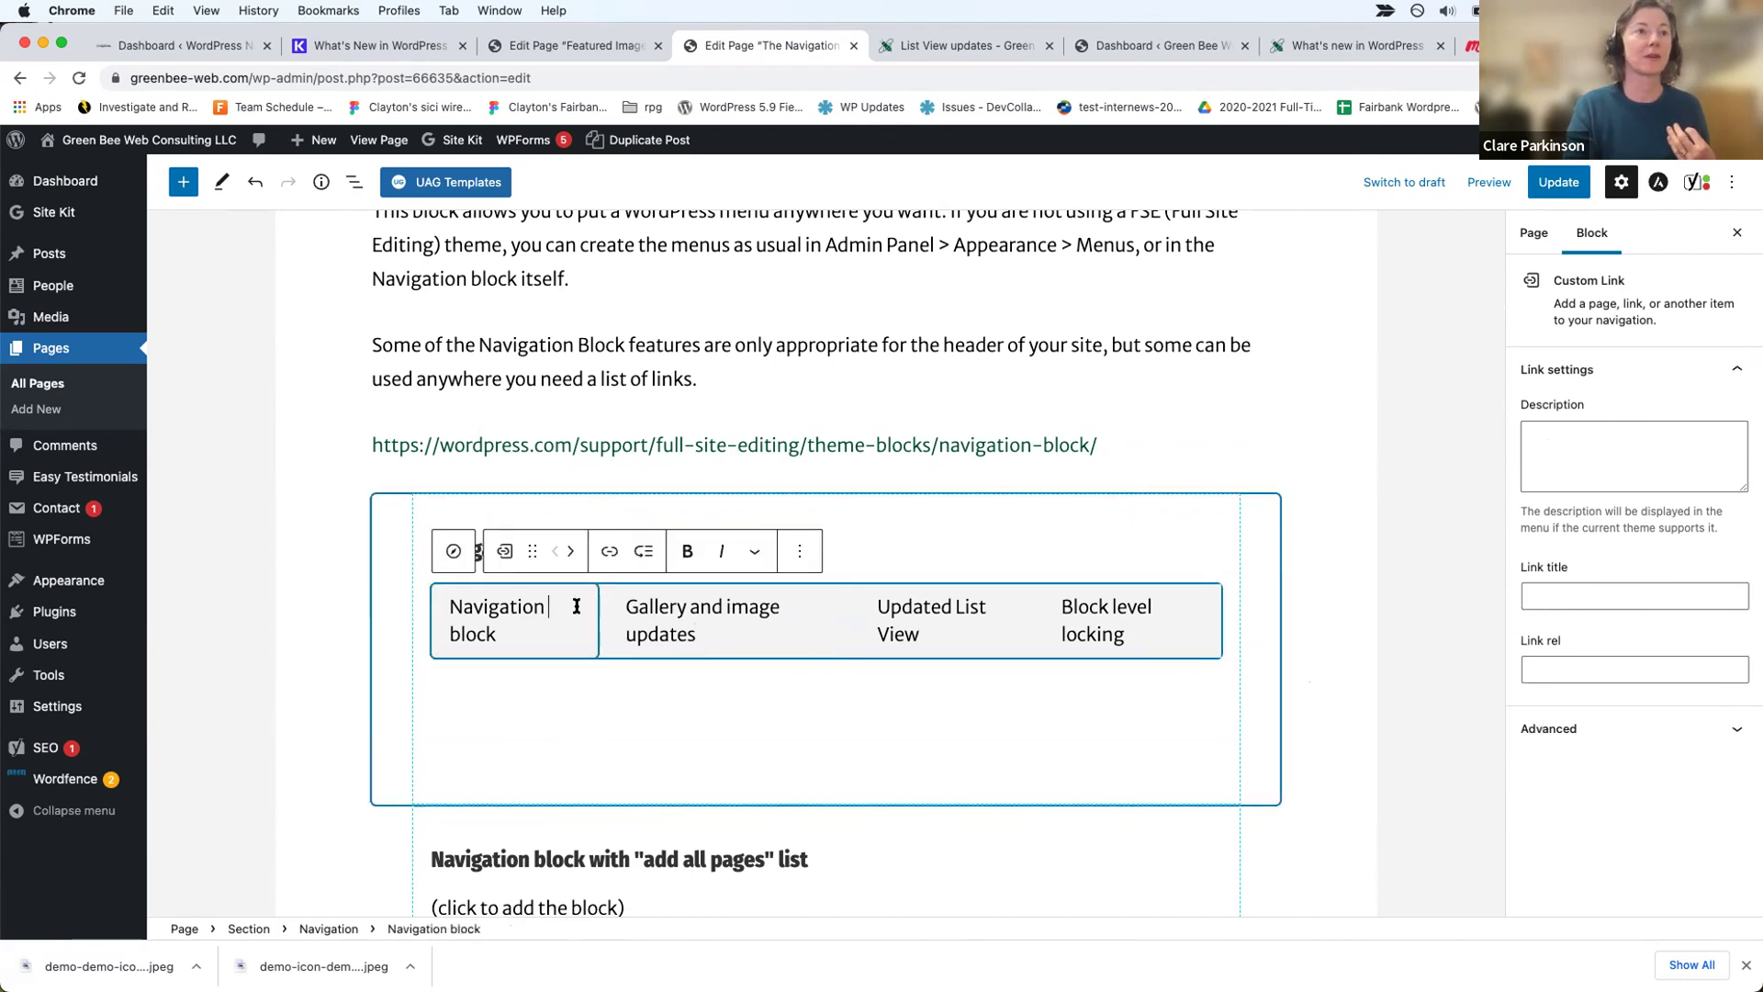
left_click(854, 551)
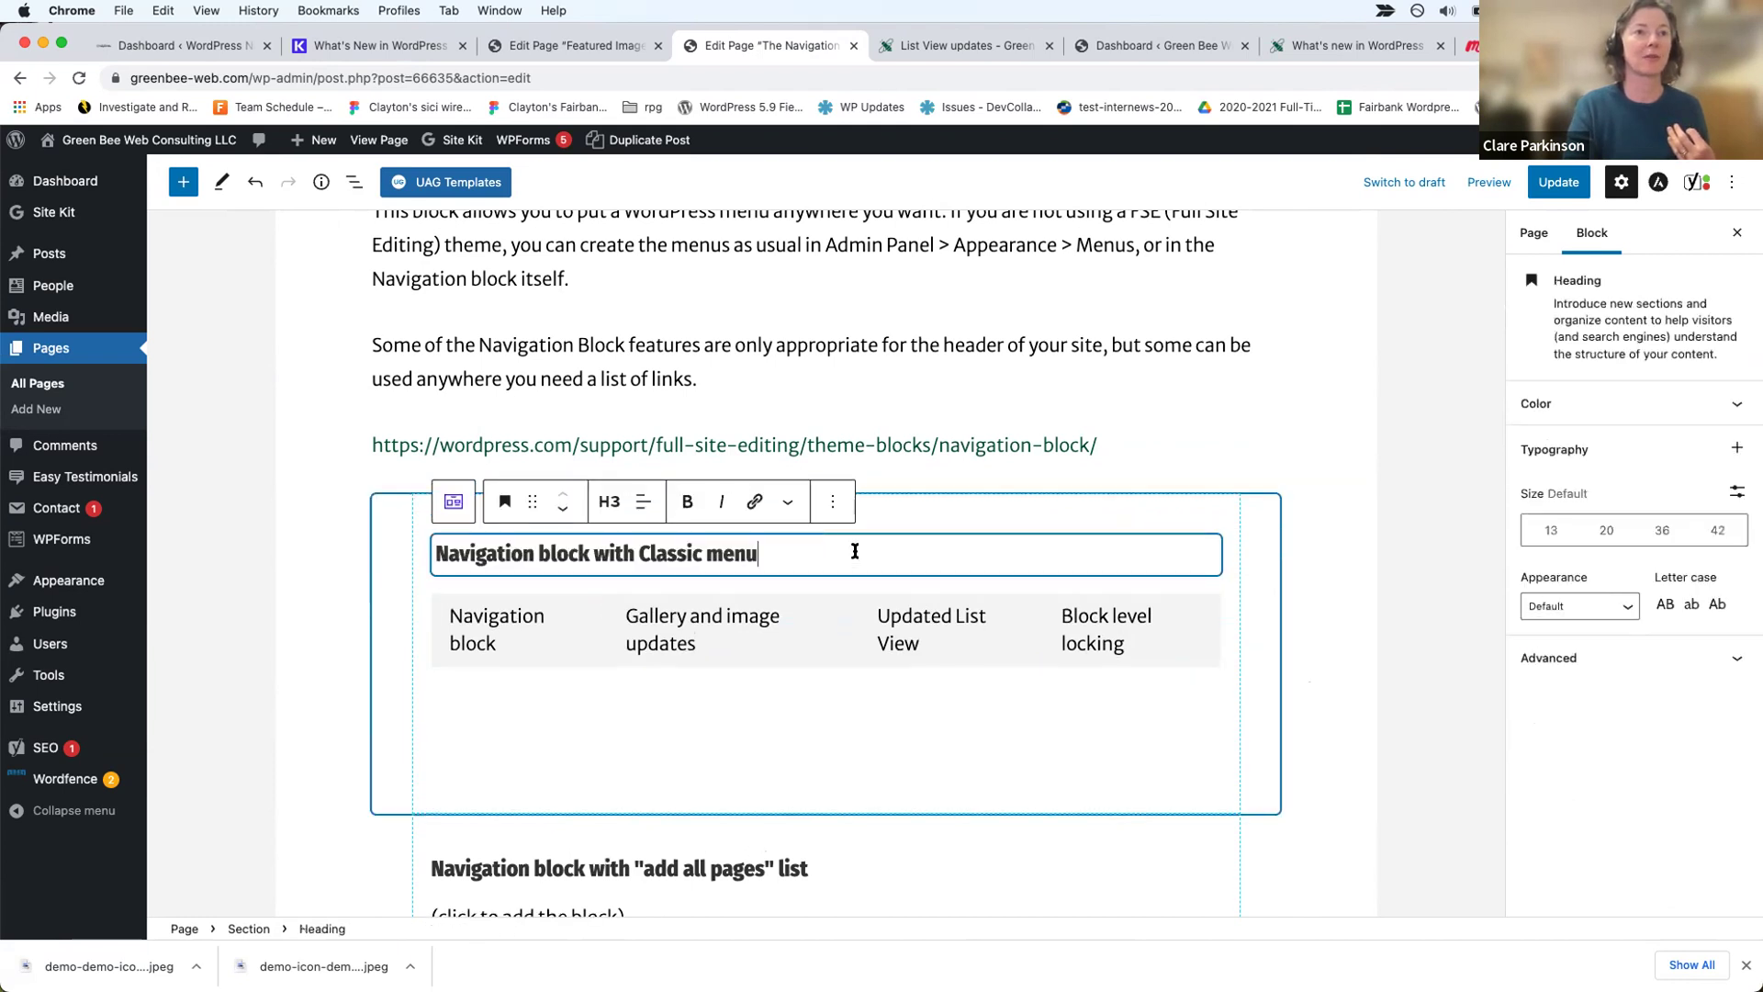
left_click(833, 502)
Step: Insert a Navigation block after the heading, found by searching 'nav'
left_click(867, 692)
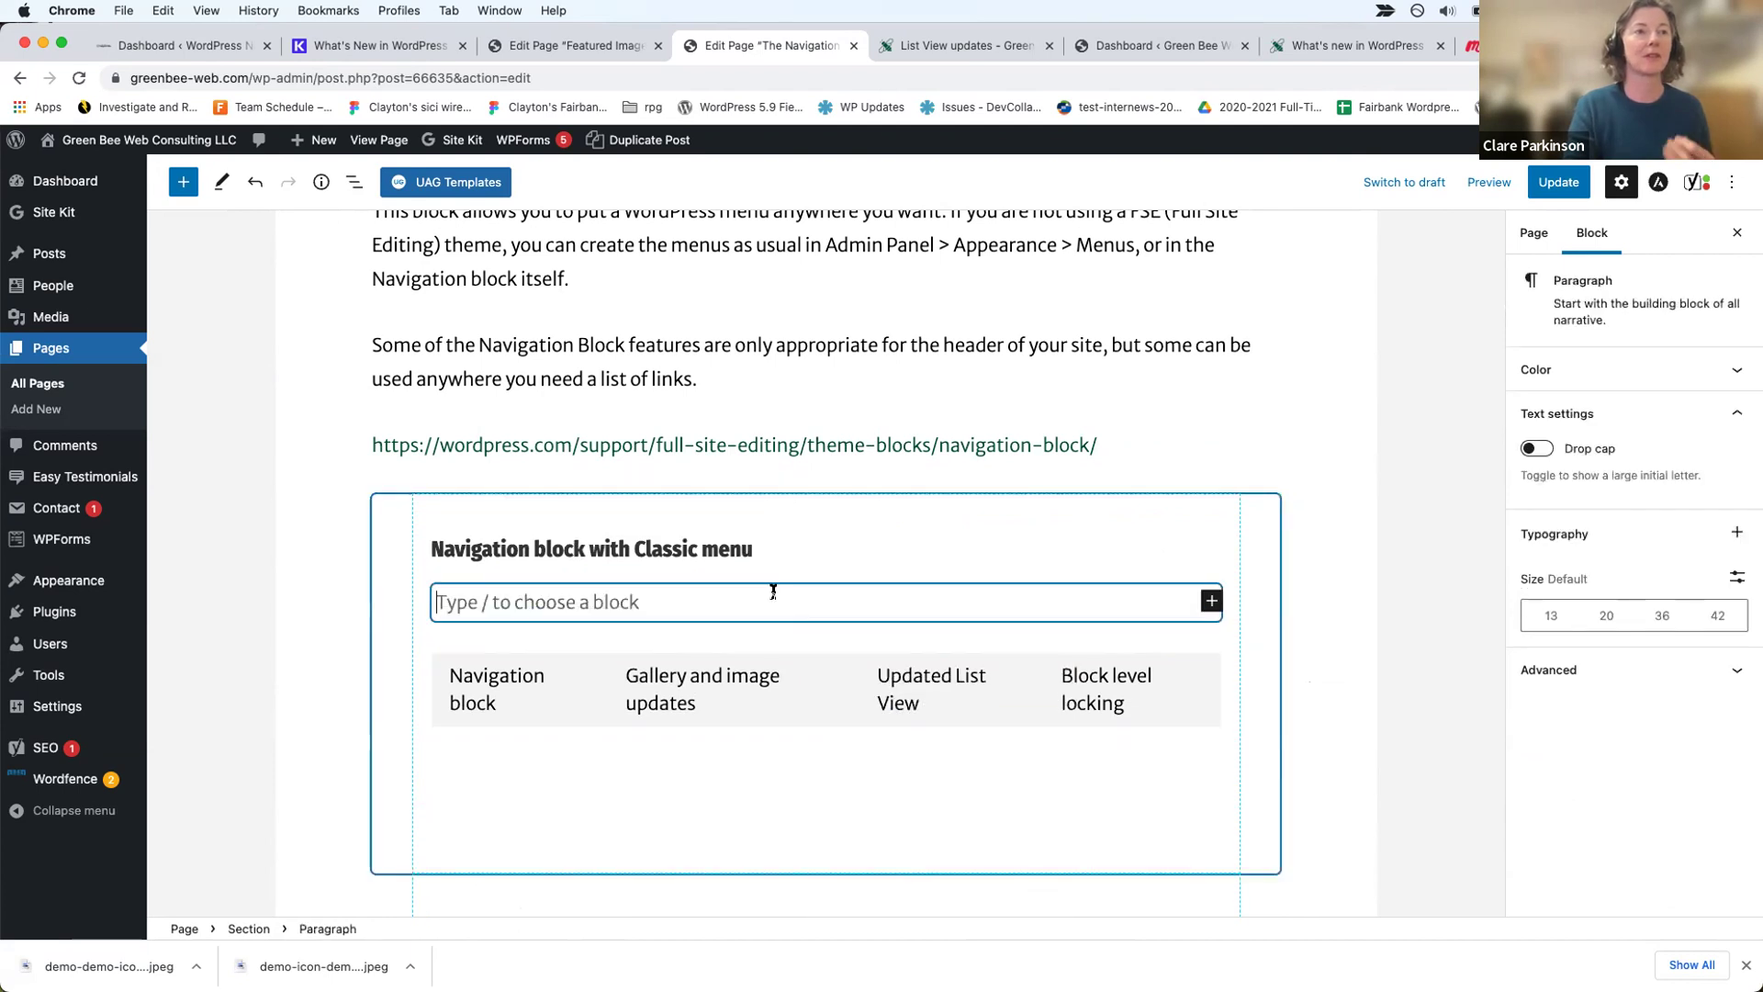
left_click(1212, 601)
type("nav")
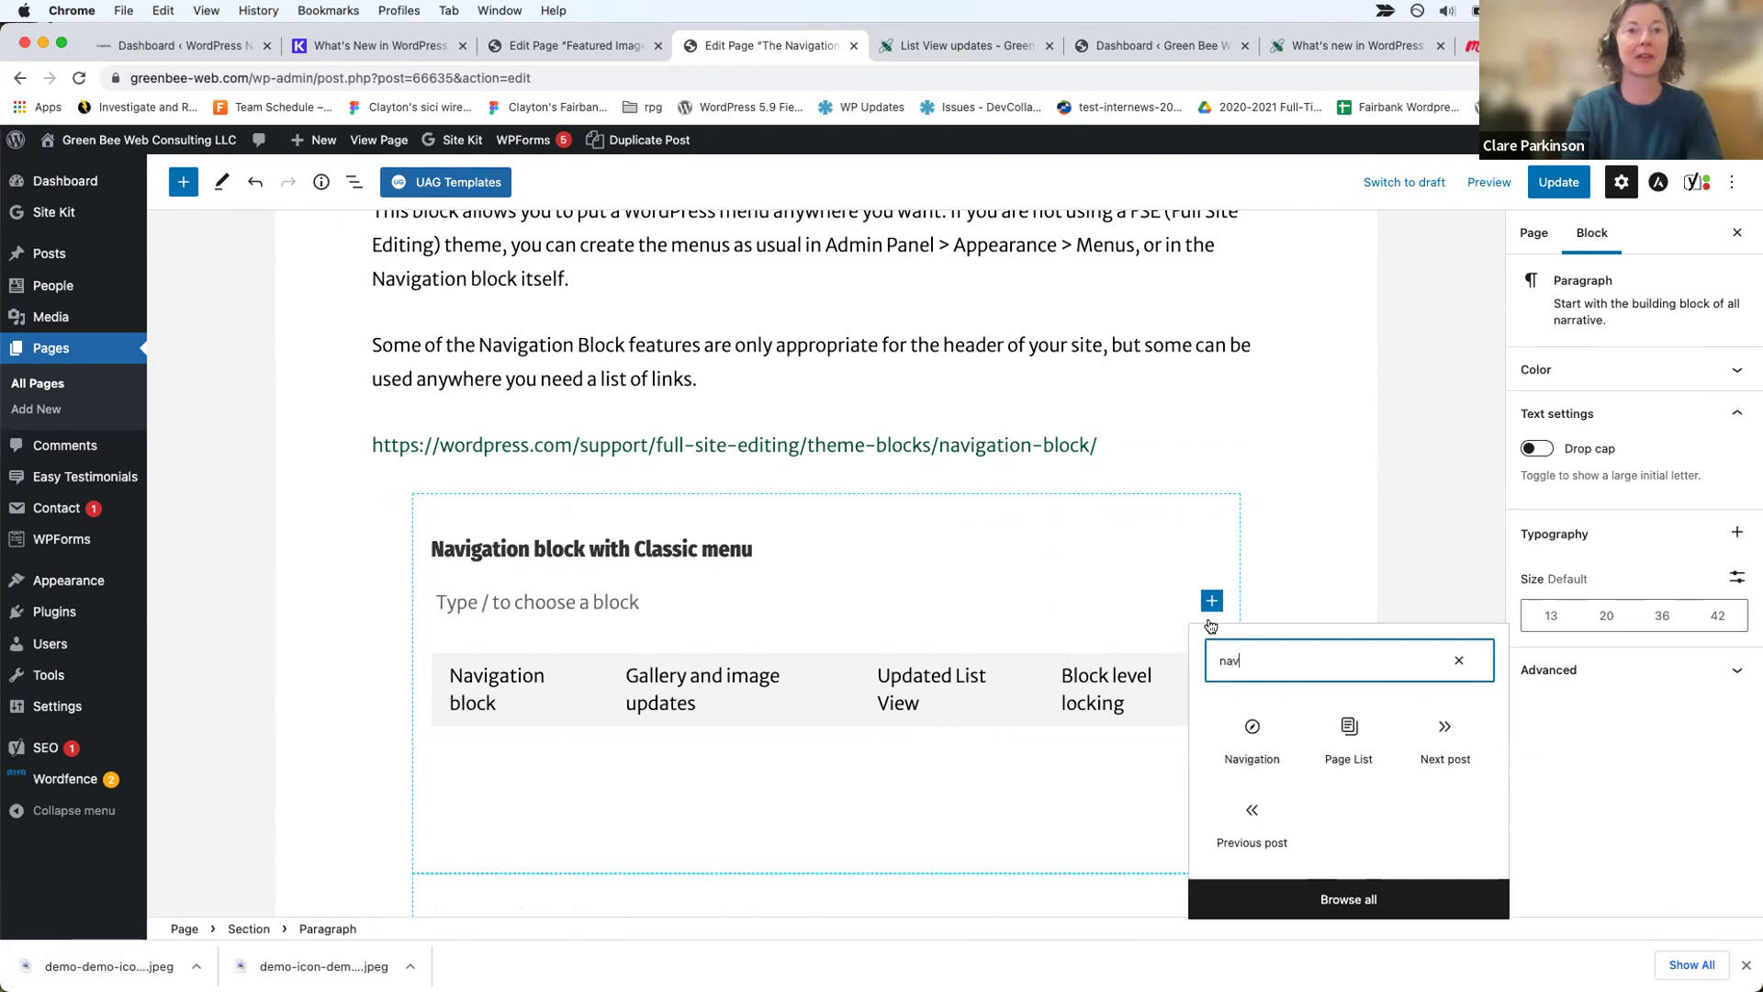
left_click(1238, 743)
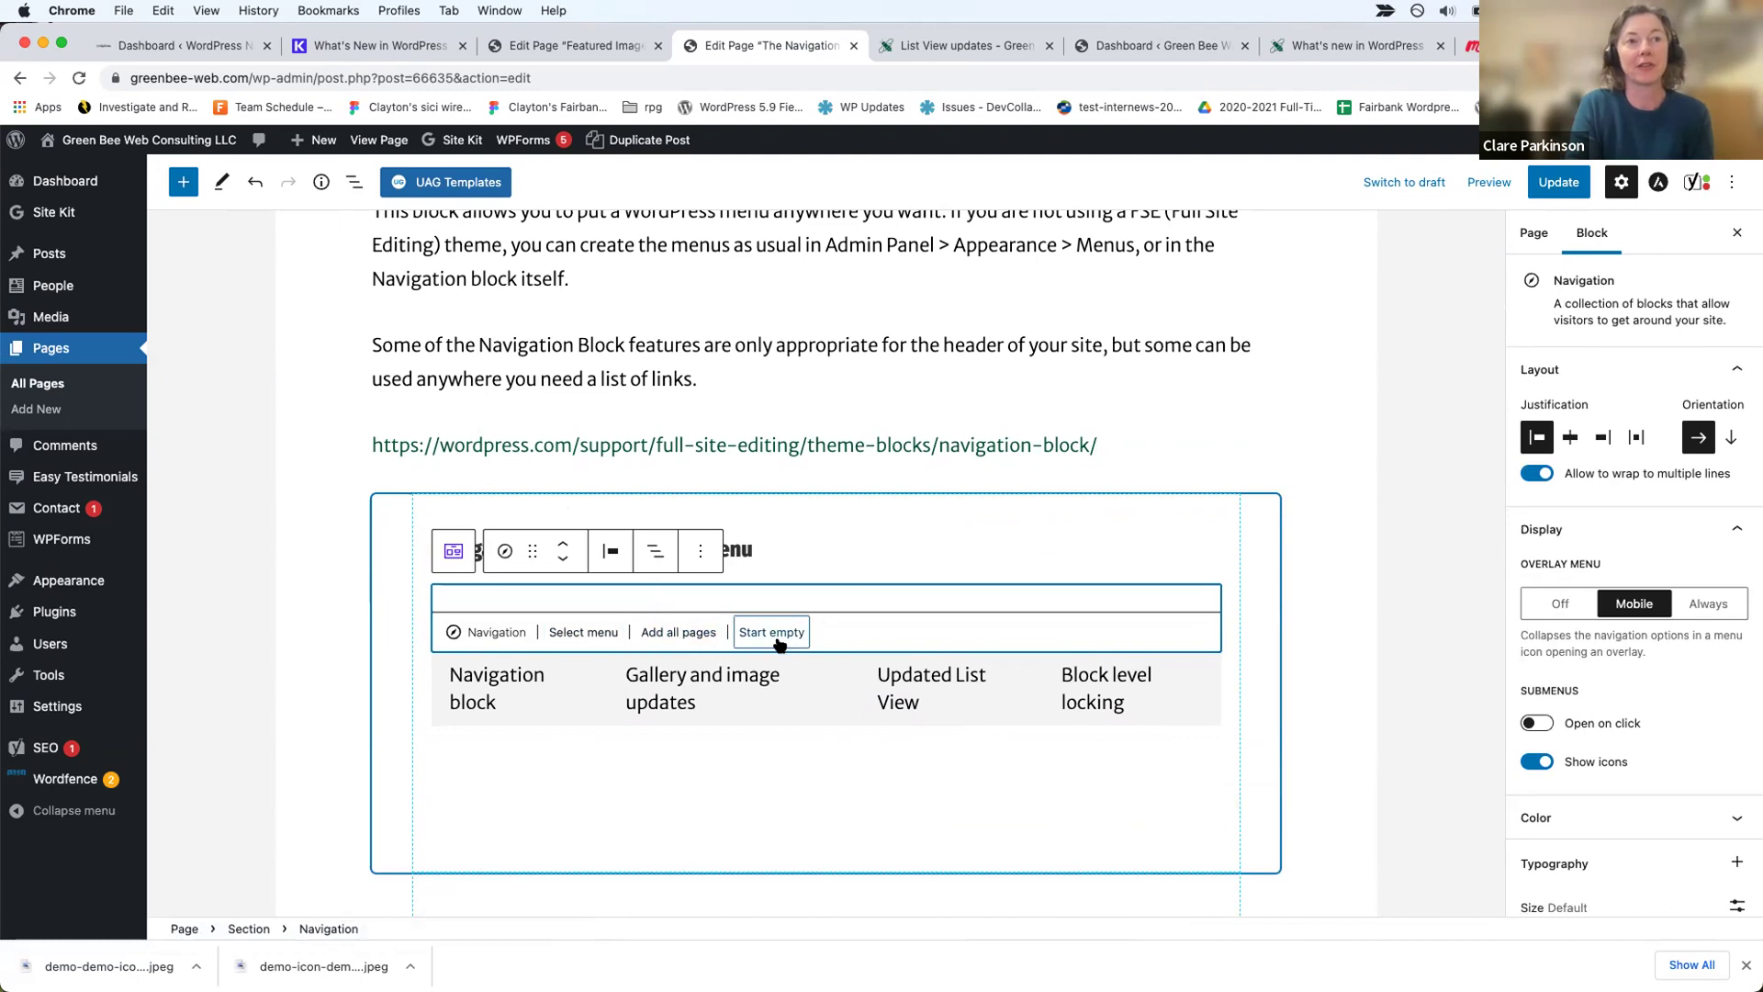
Step: Set the new Navigation block to the classic Main Menu with Home, Work and Contact
left_click(582, 634)
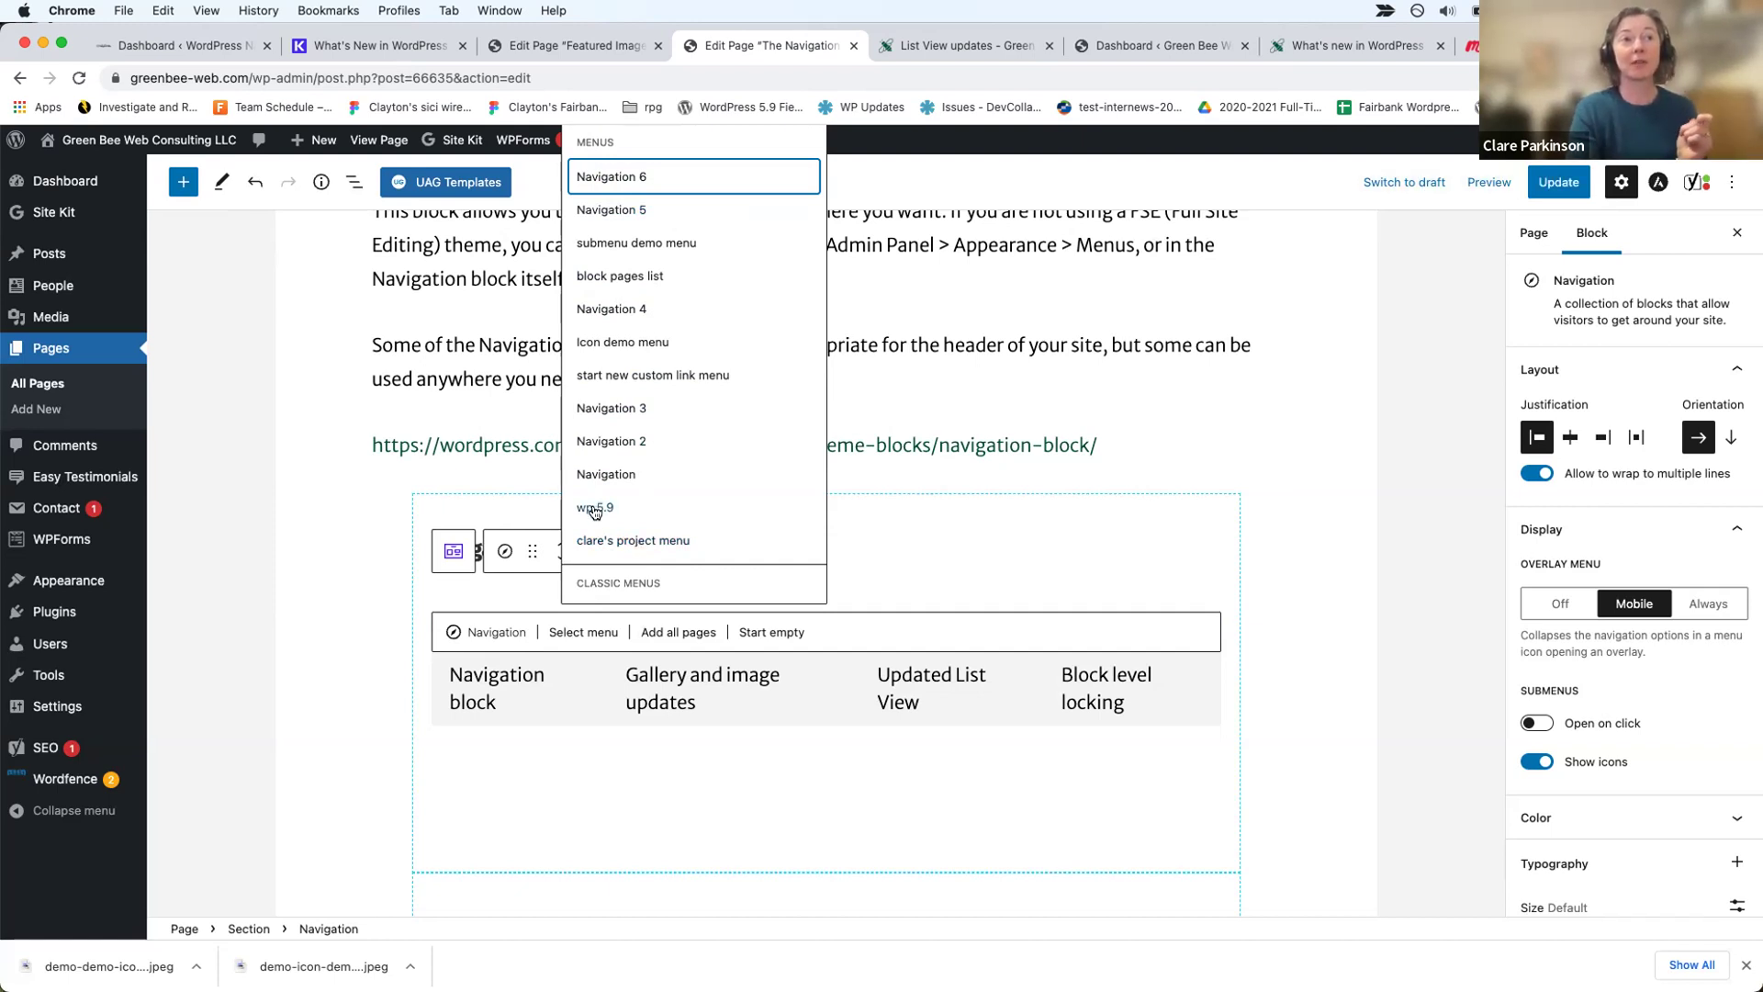
scroll(595, 514, "down", 2)
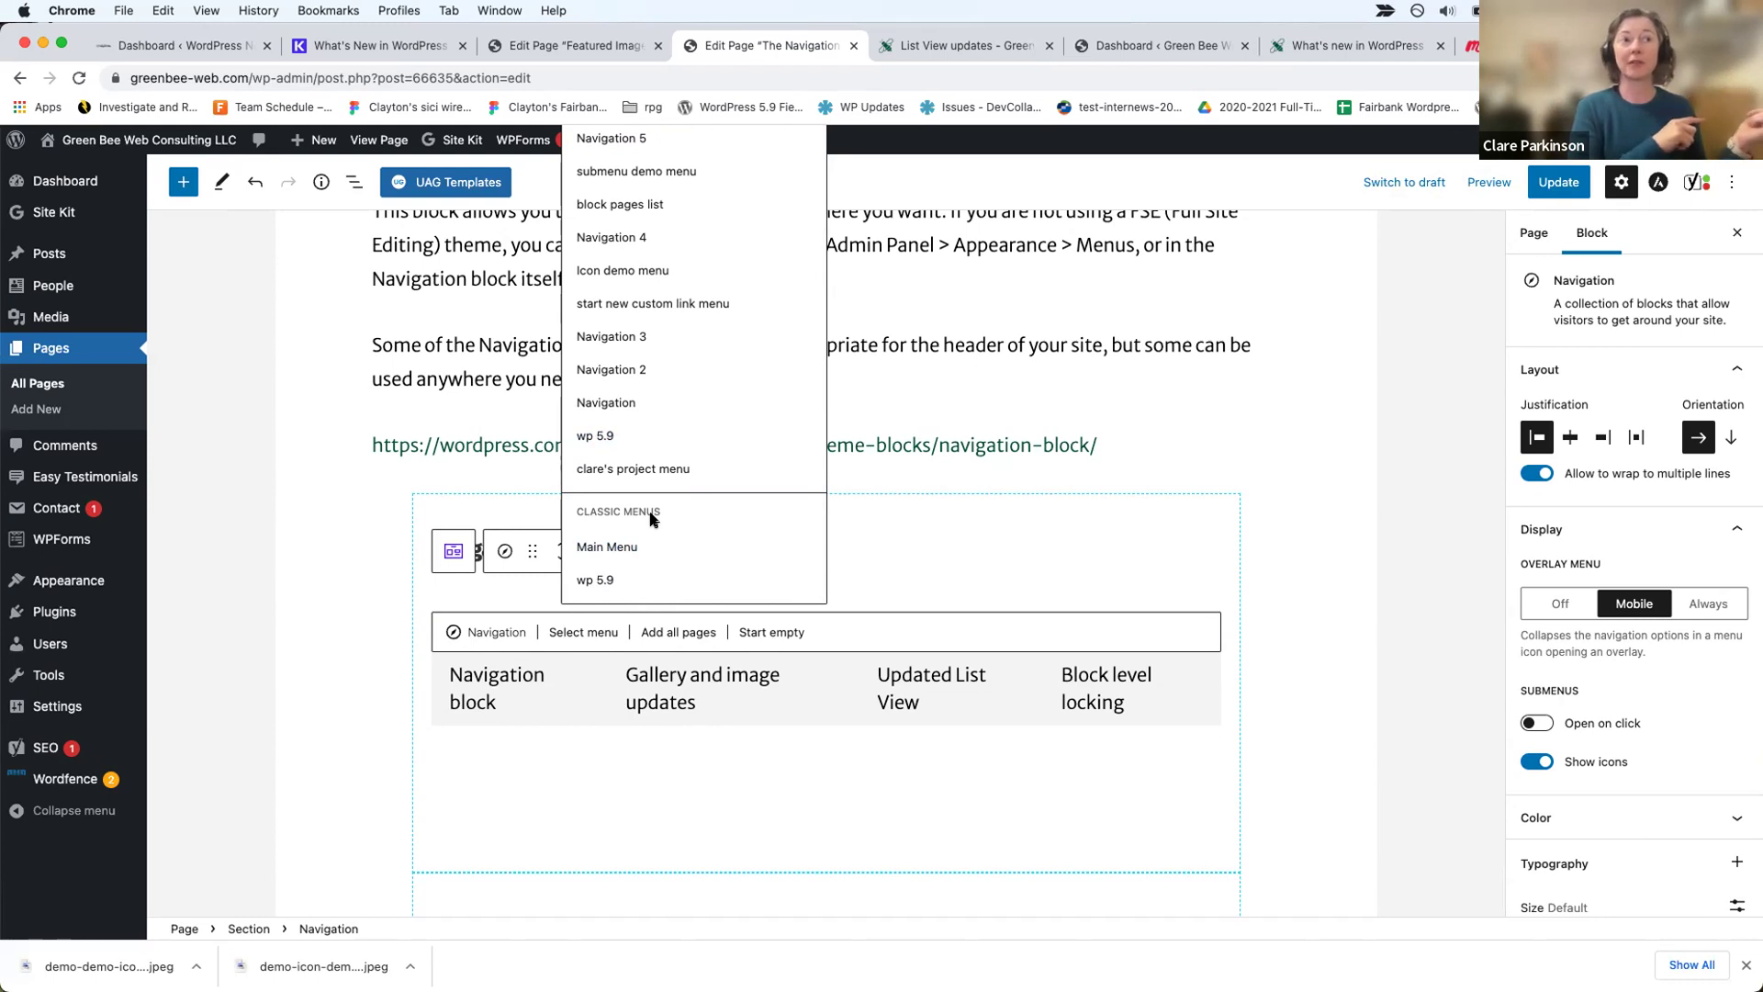
left_click(618, 554)
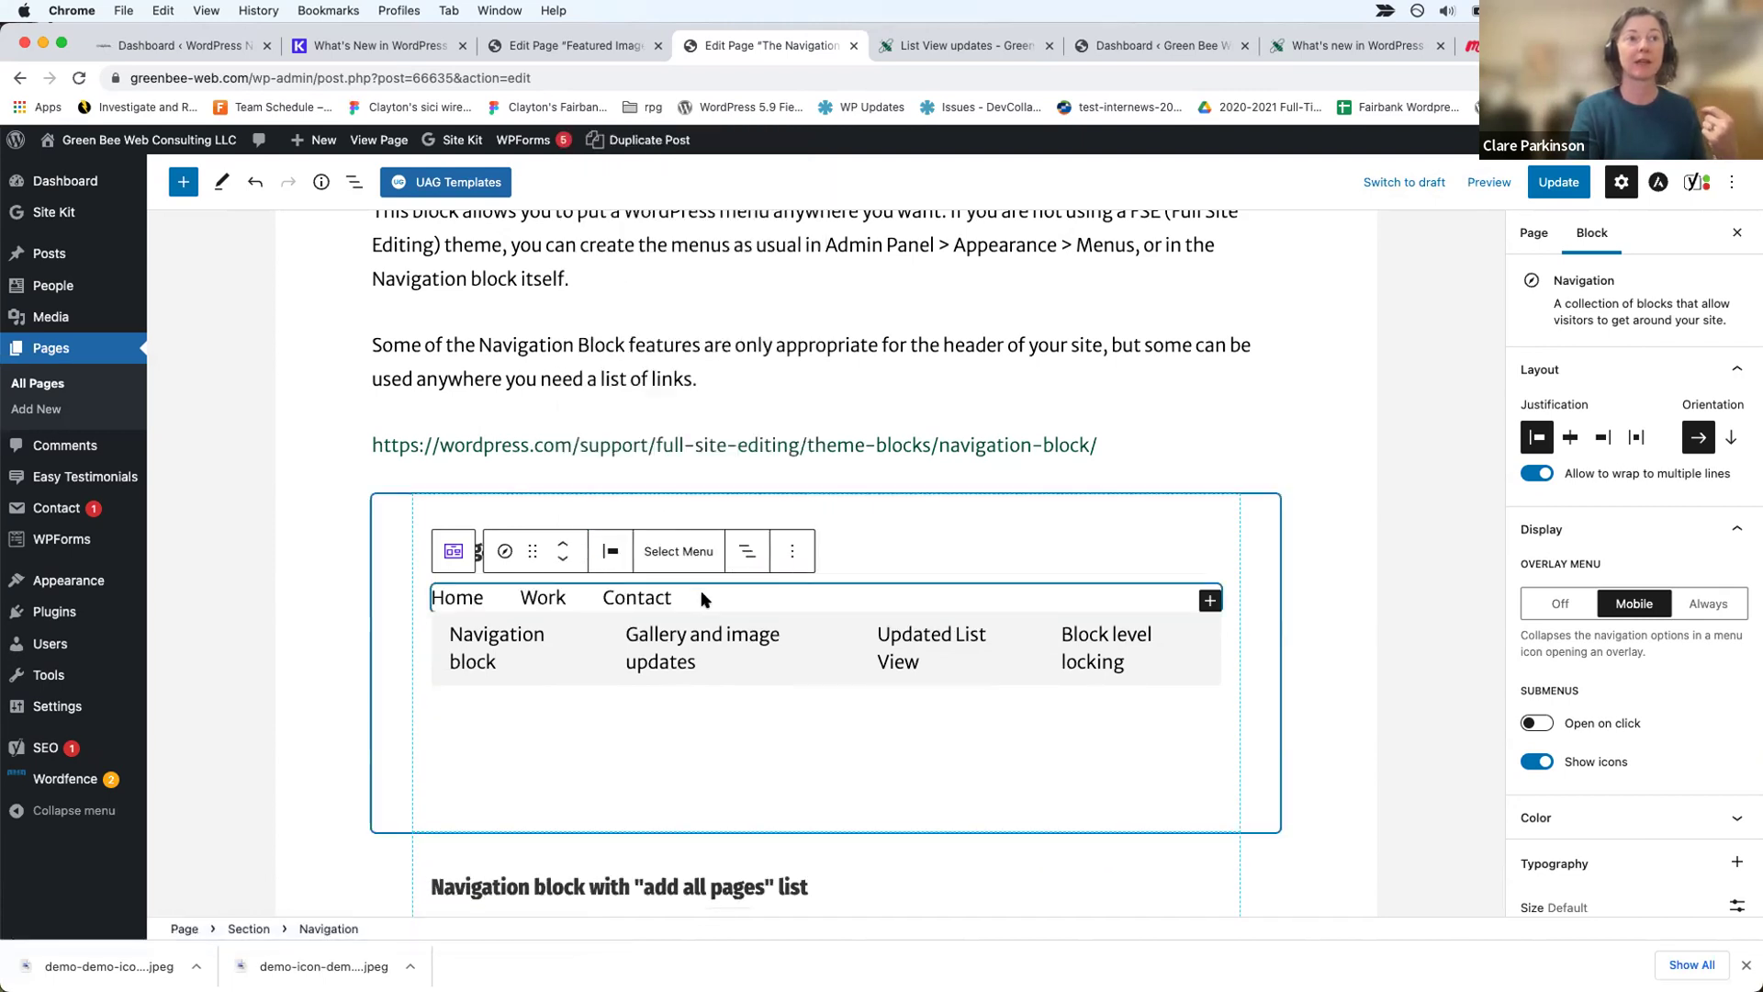
left_click(702, 597)
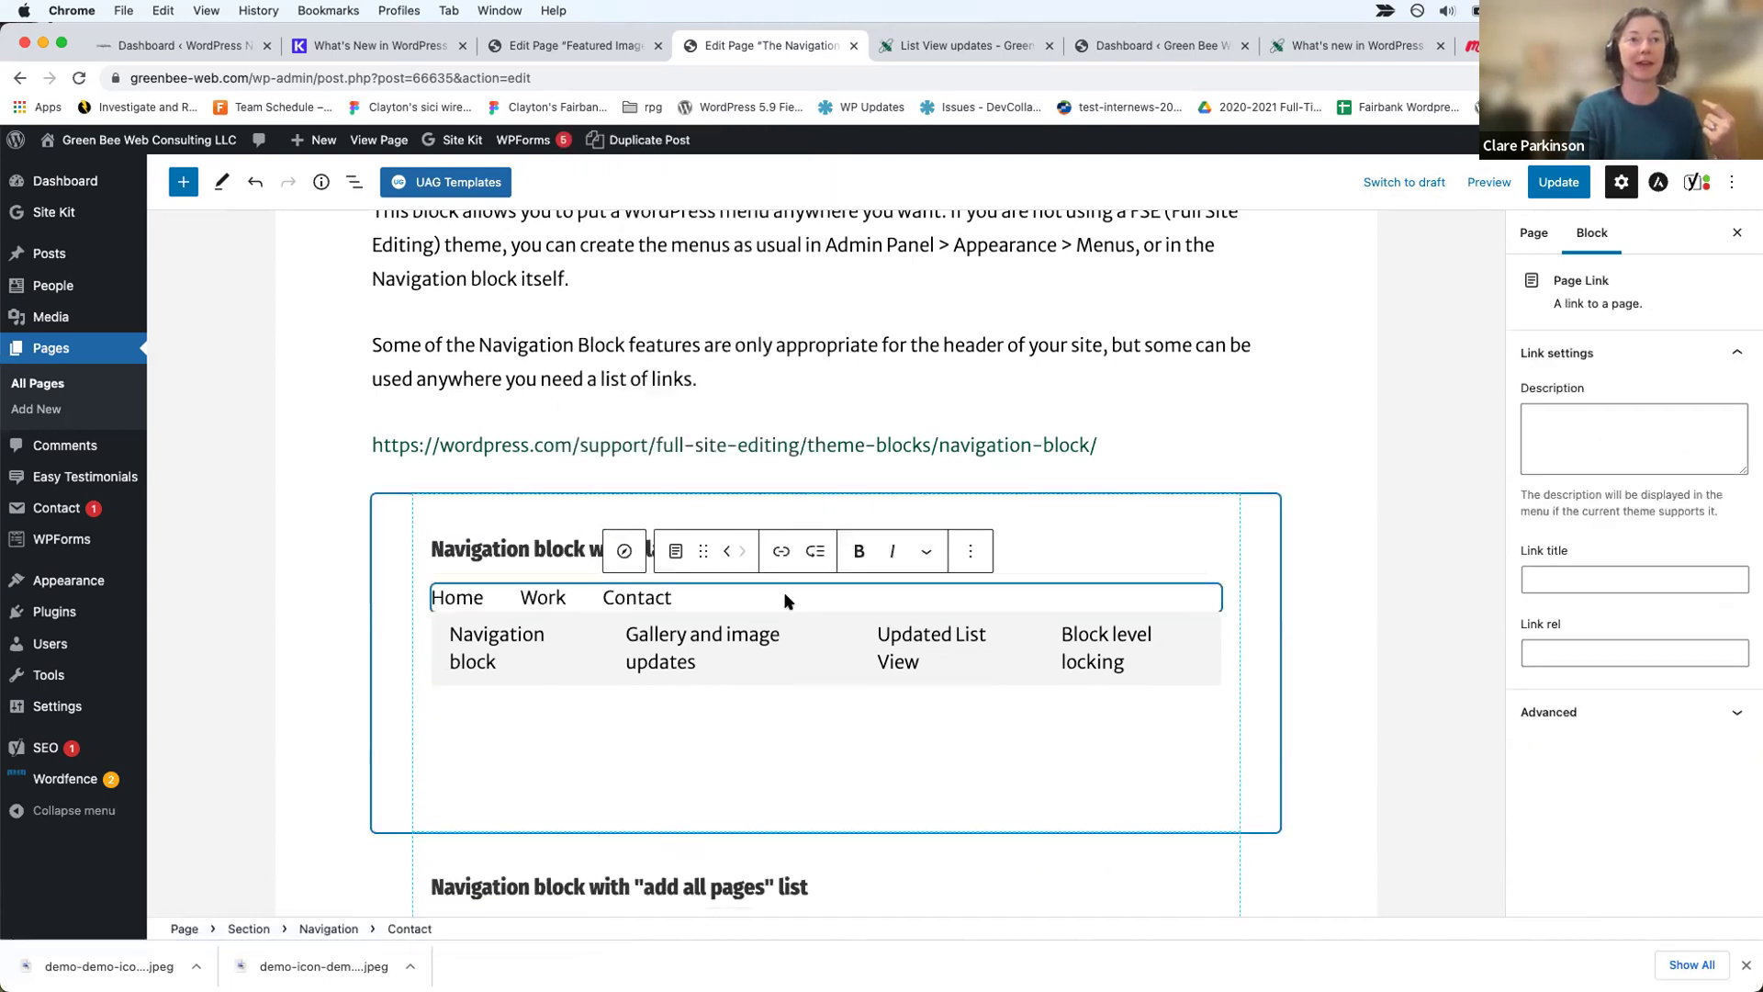
left_click(704, 597)
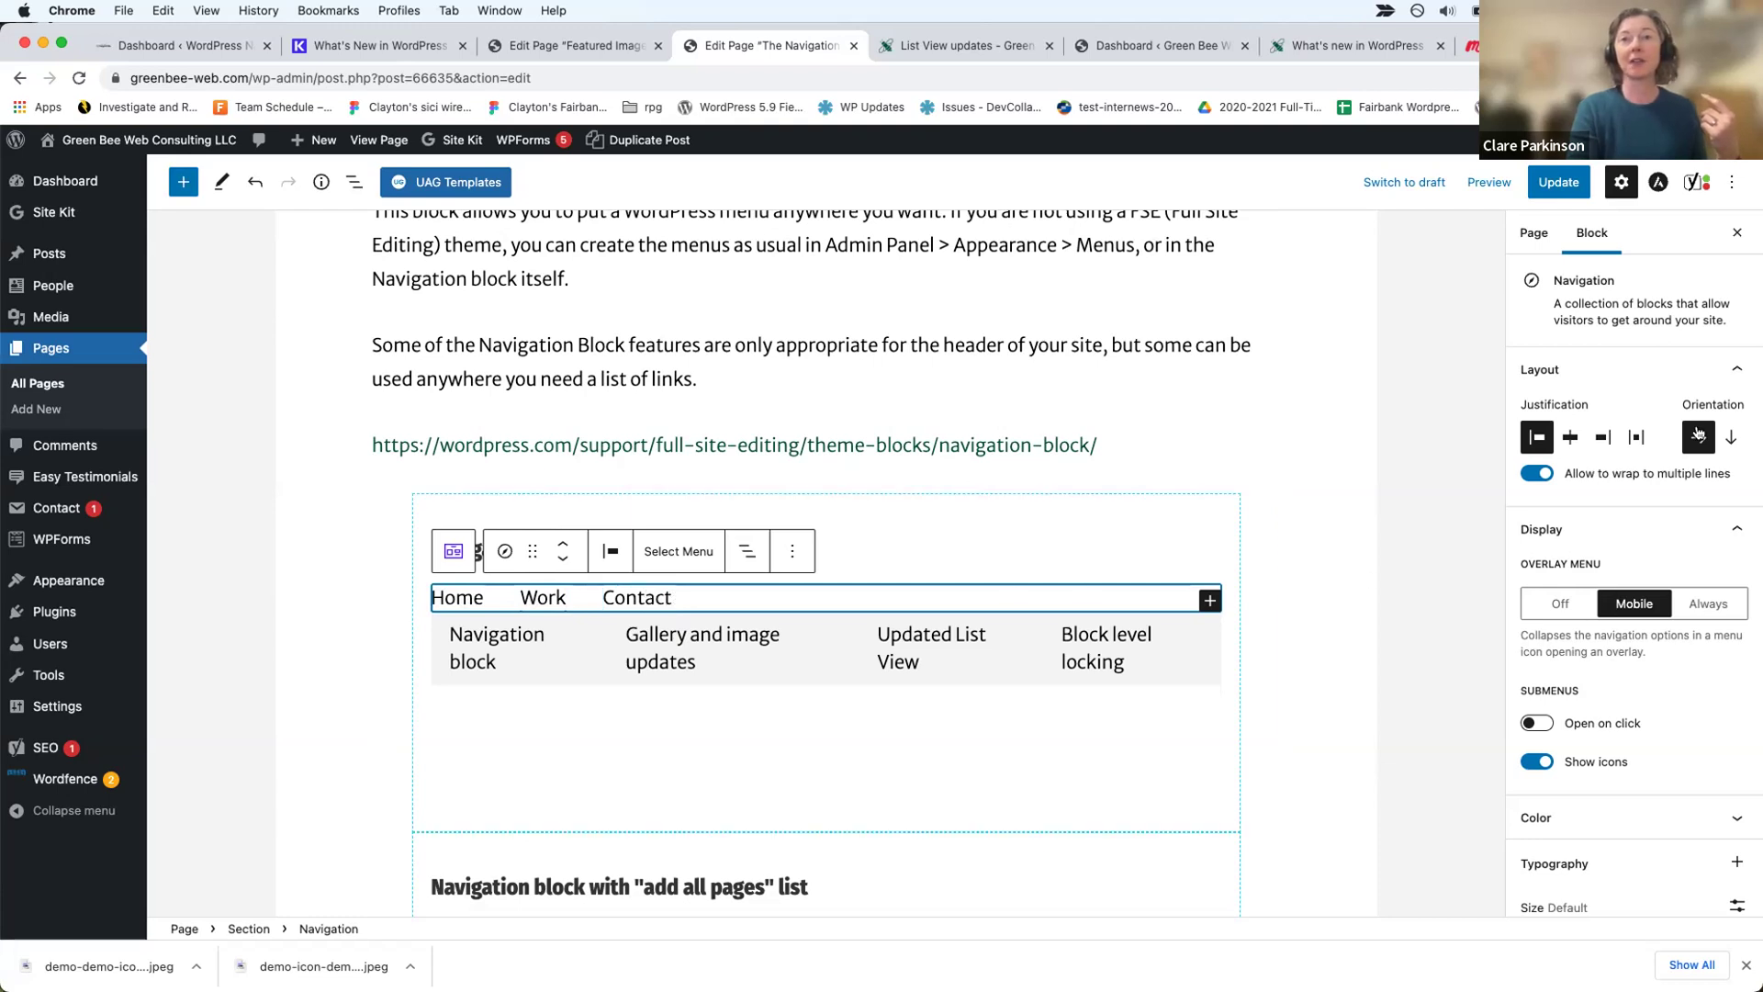
left_click(1726, 437)
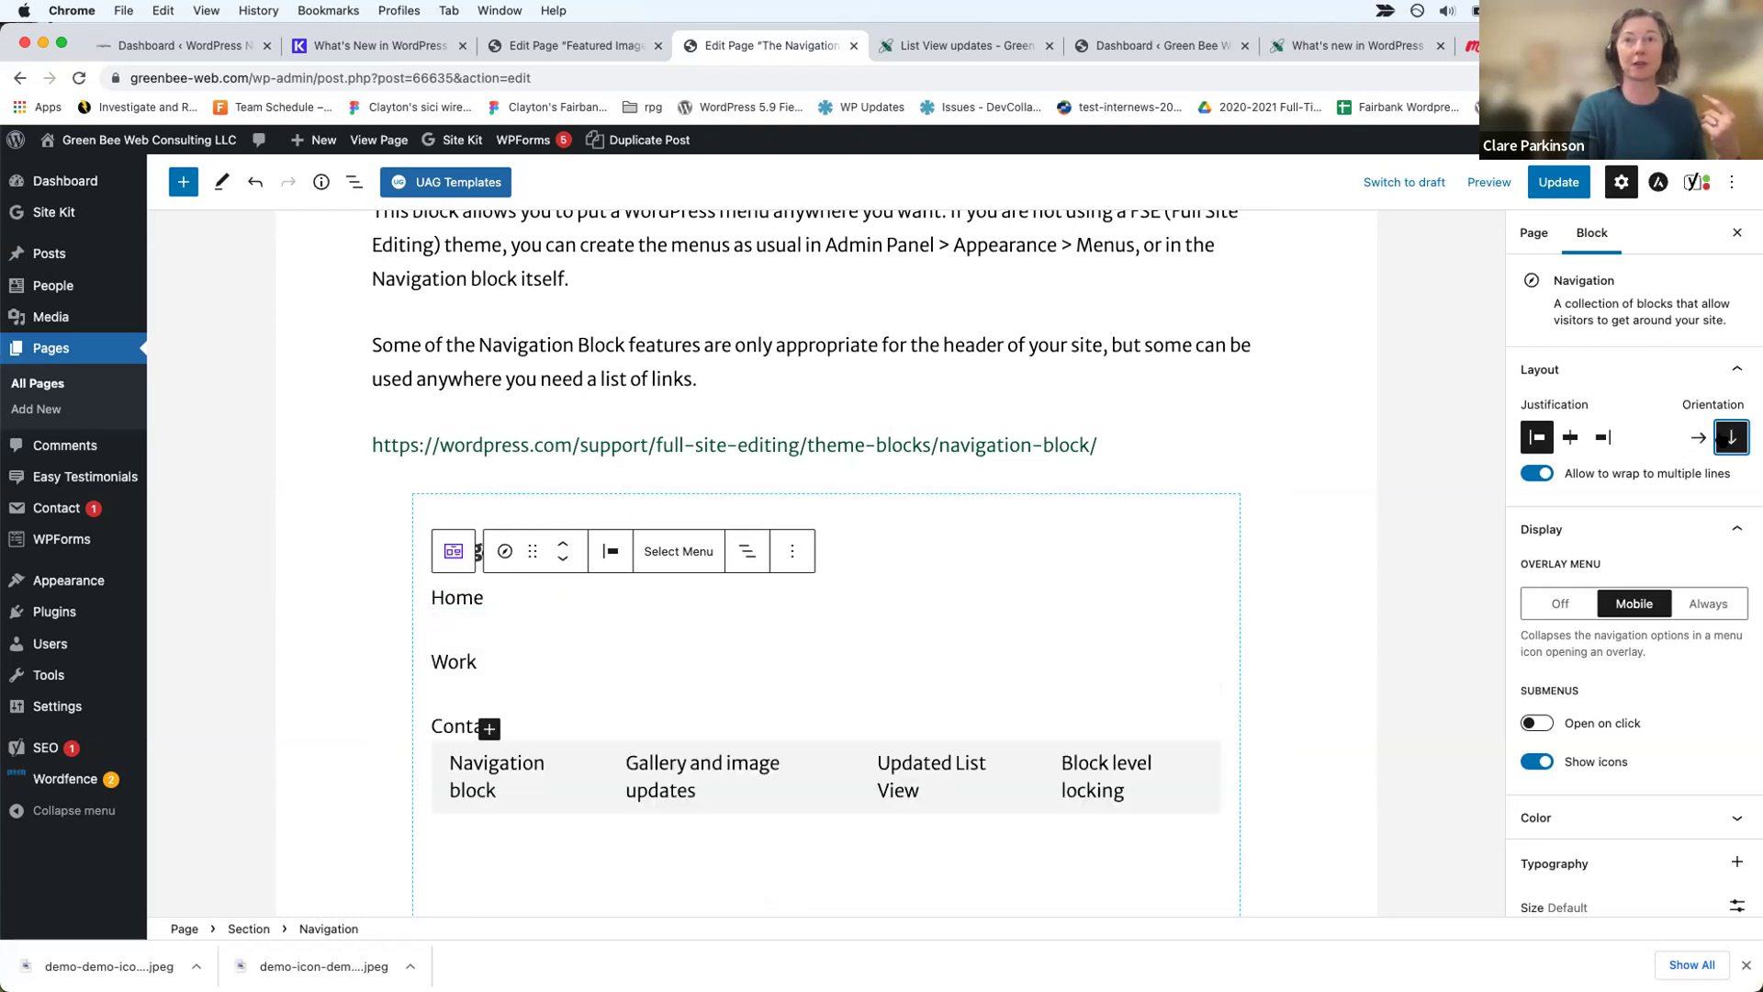
left_click(1697, 439)
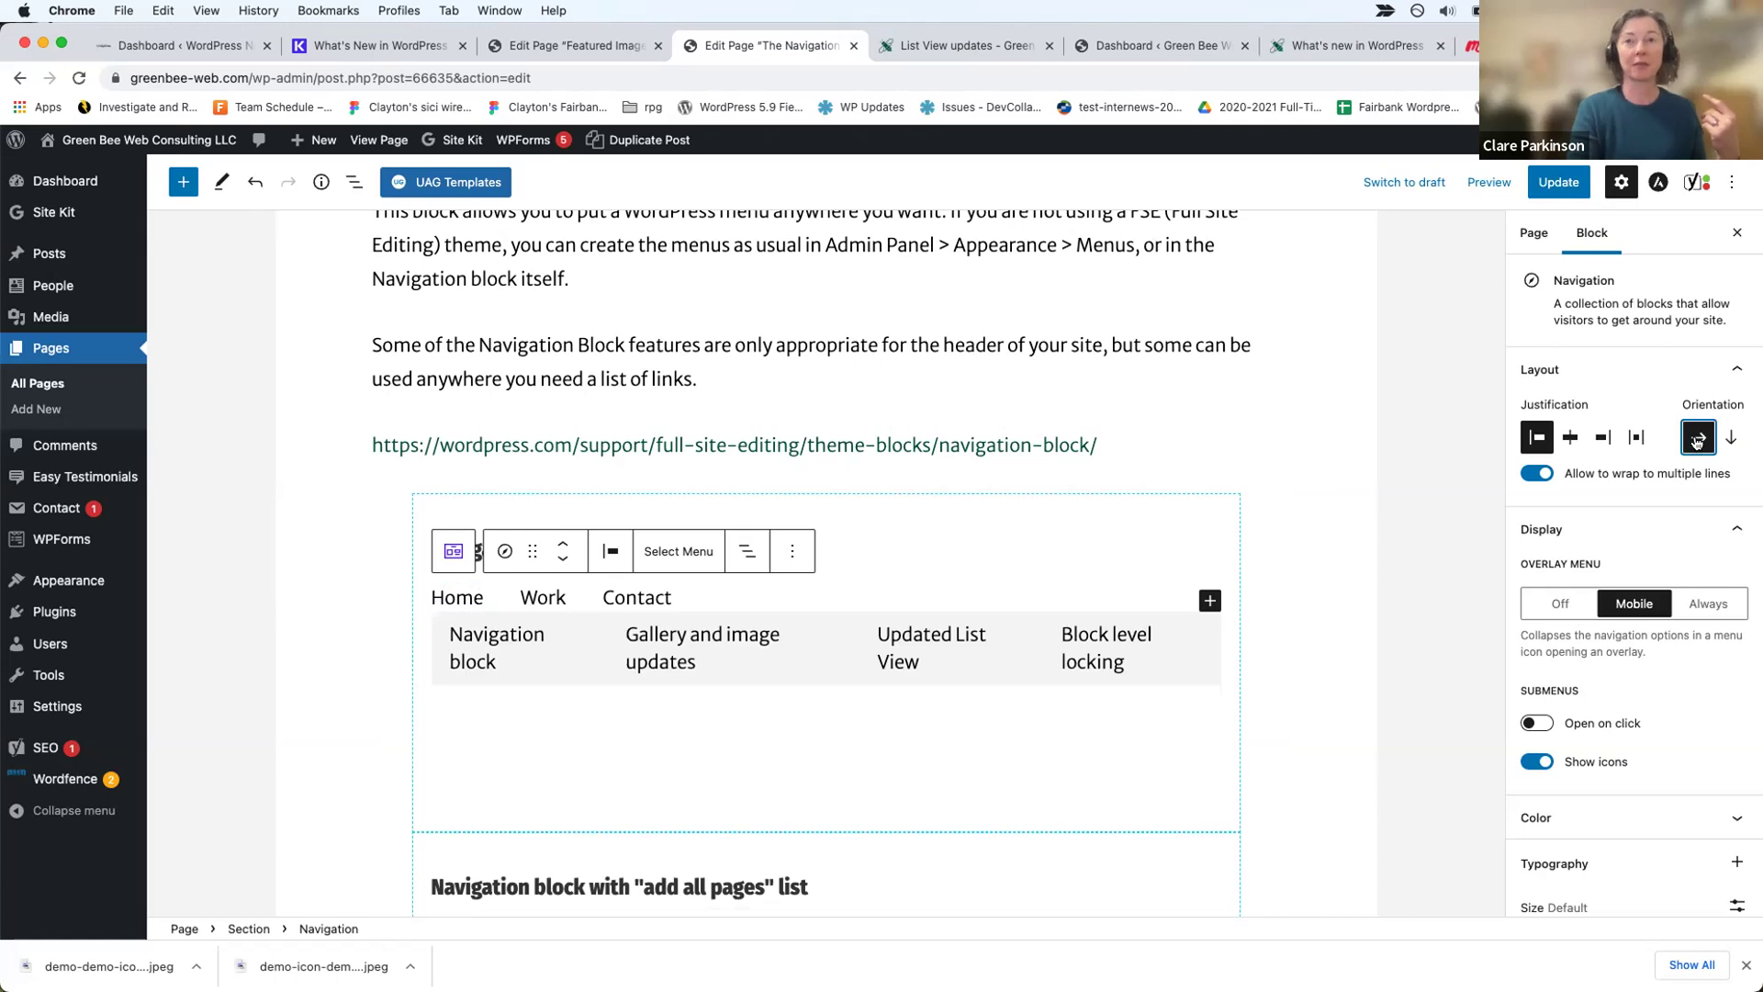
left_click(1570, 437)
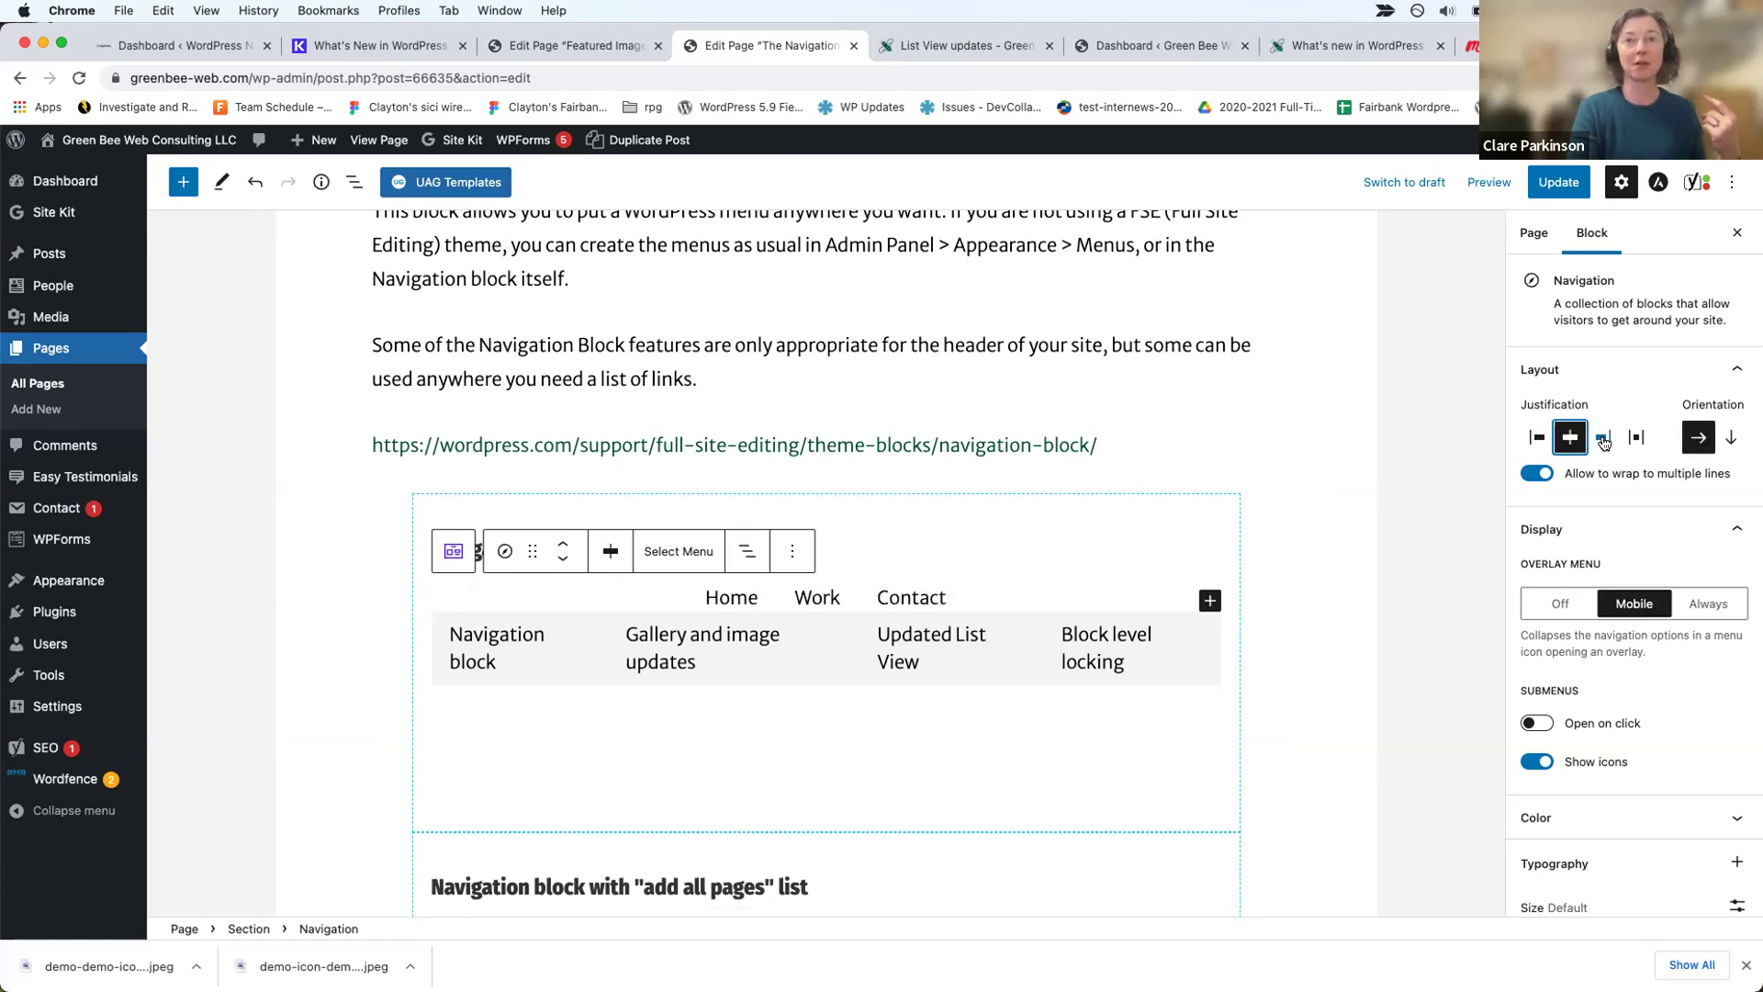
left_click(1603, 438)
left_click(1537, 438)
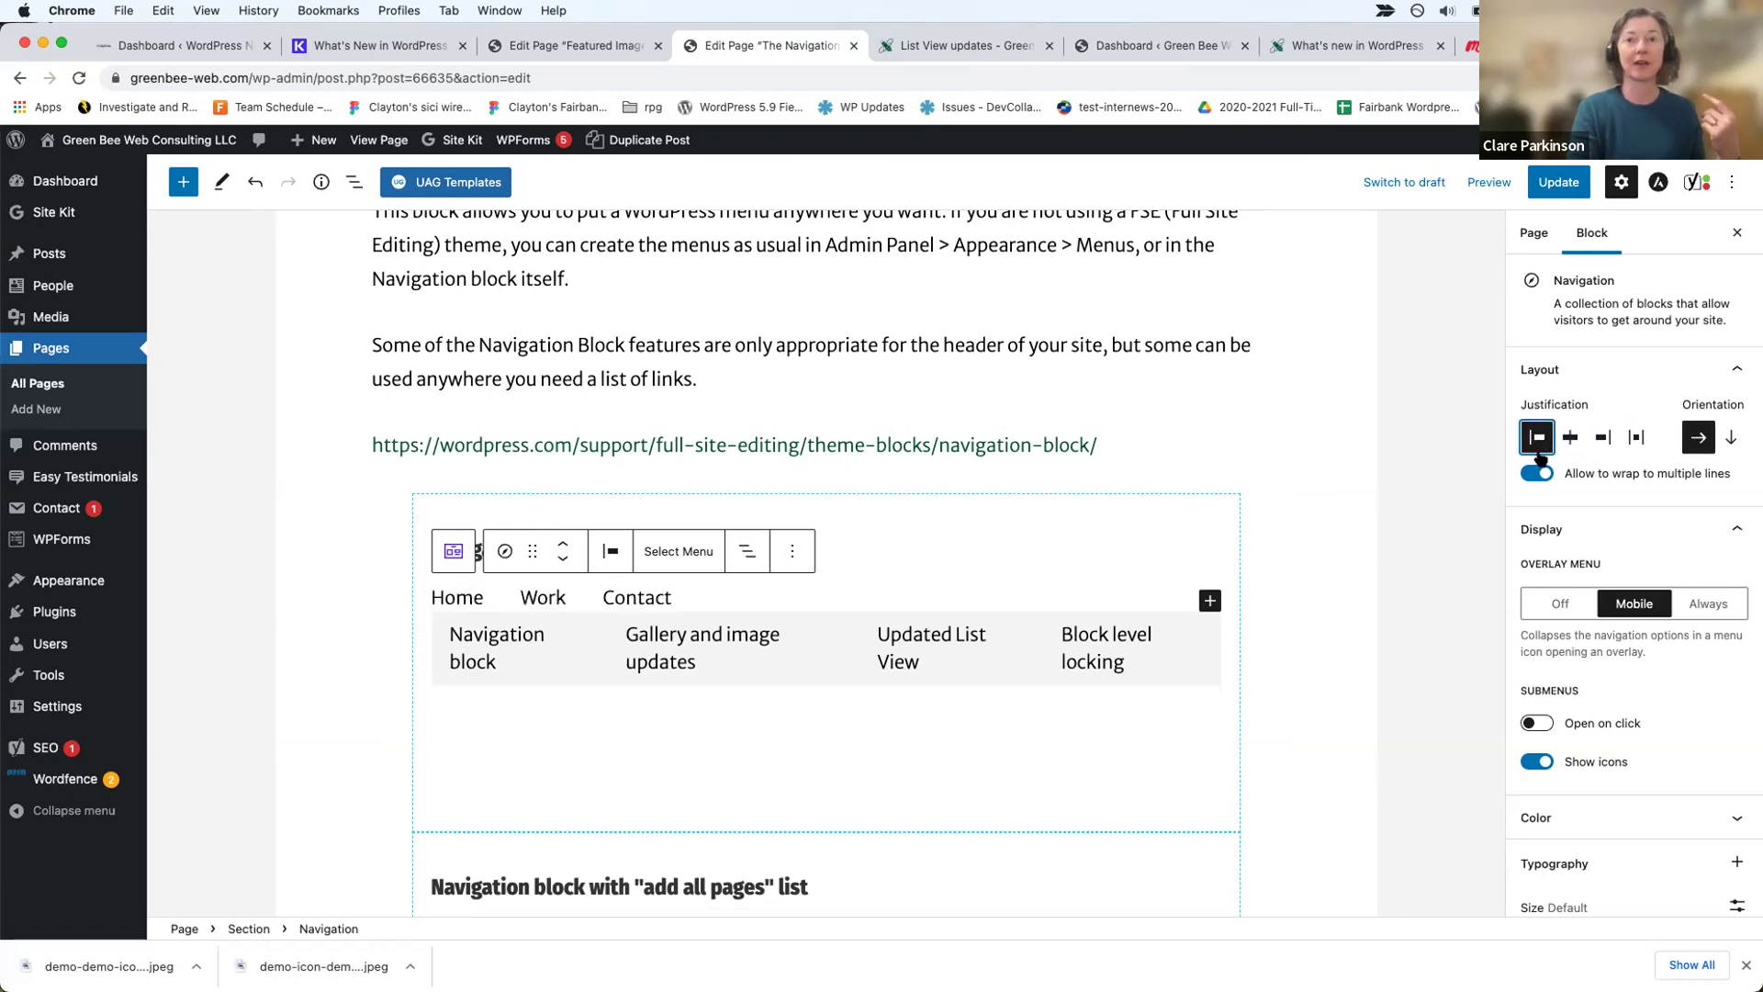
scroll(1594, 737, "down", 2)
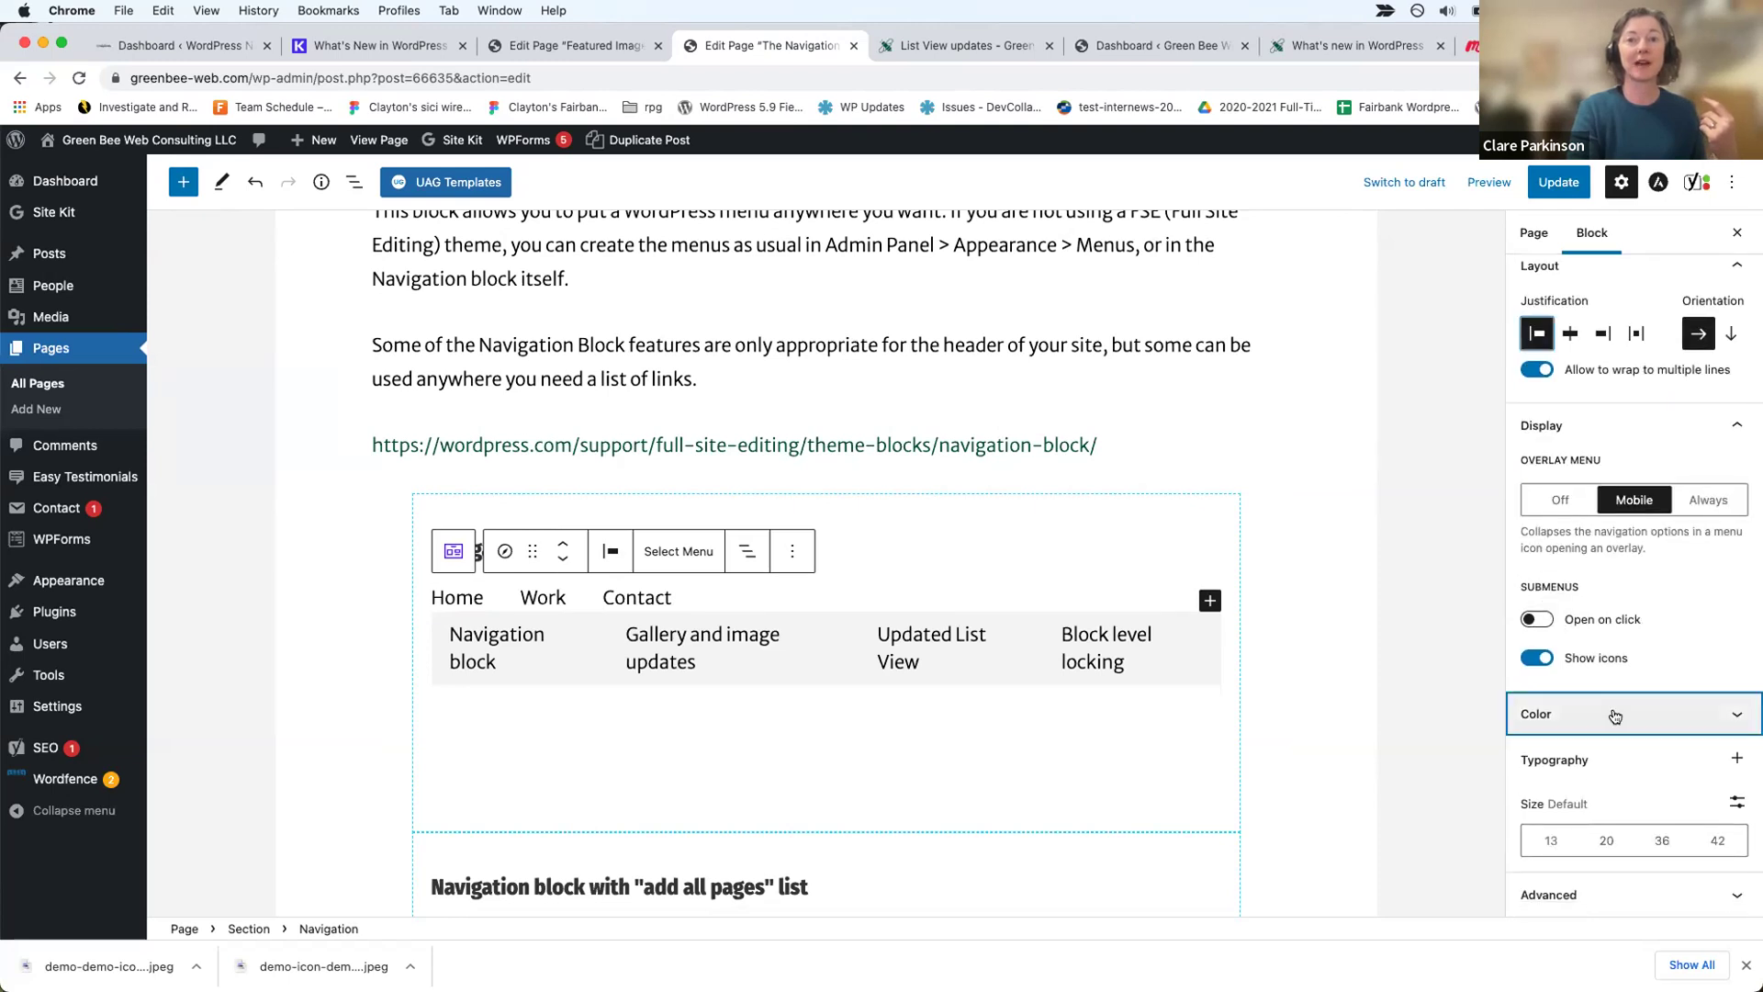
Step: Give the Main Menu navigation the first theme swatch, blue #0170B9, as its background color
left_click(1614, 715)
left_click(1532, 709)
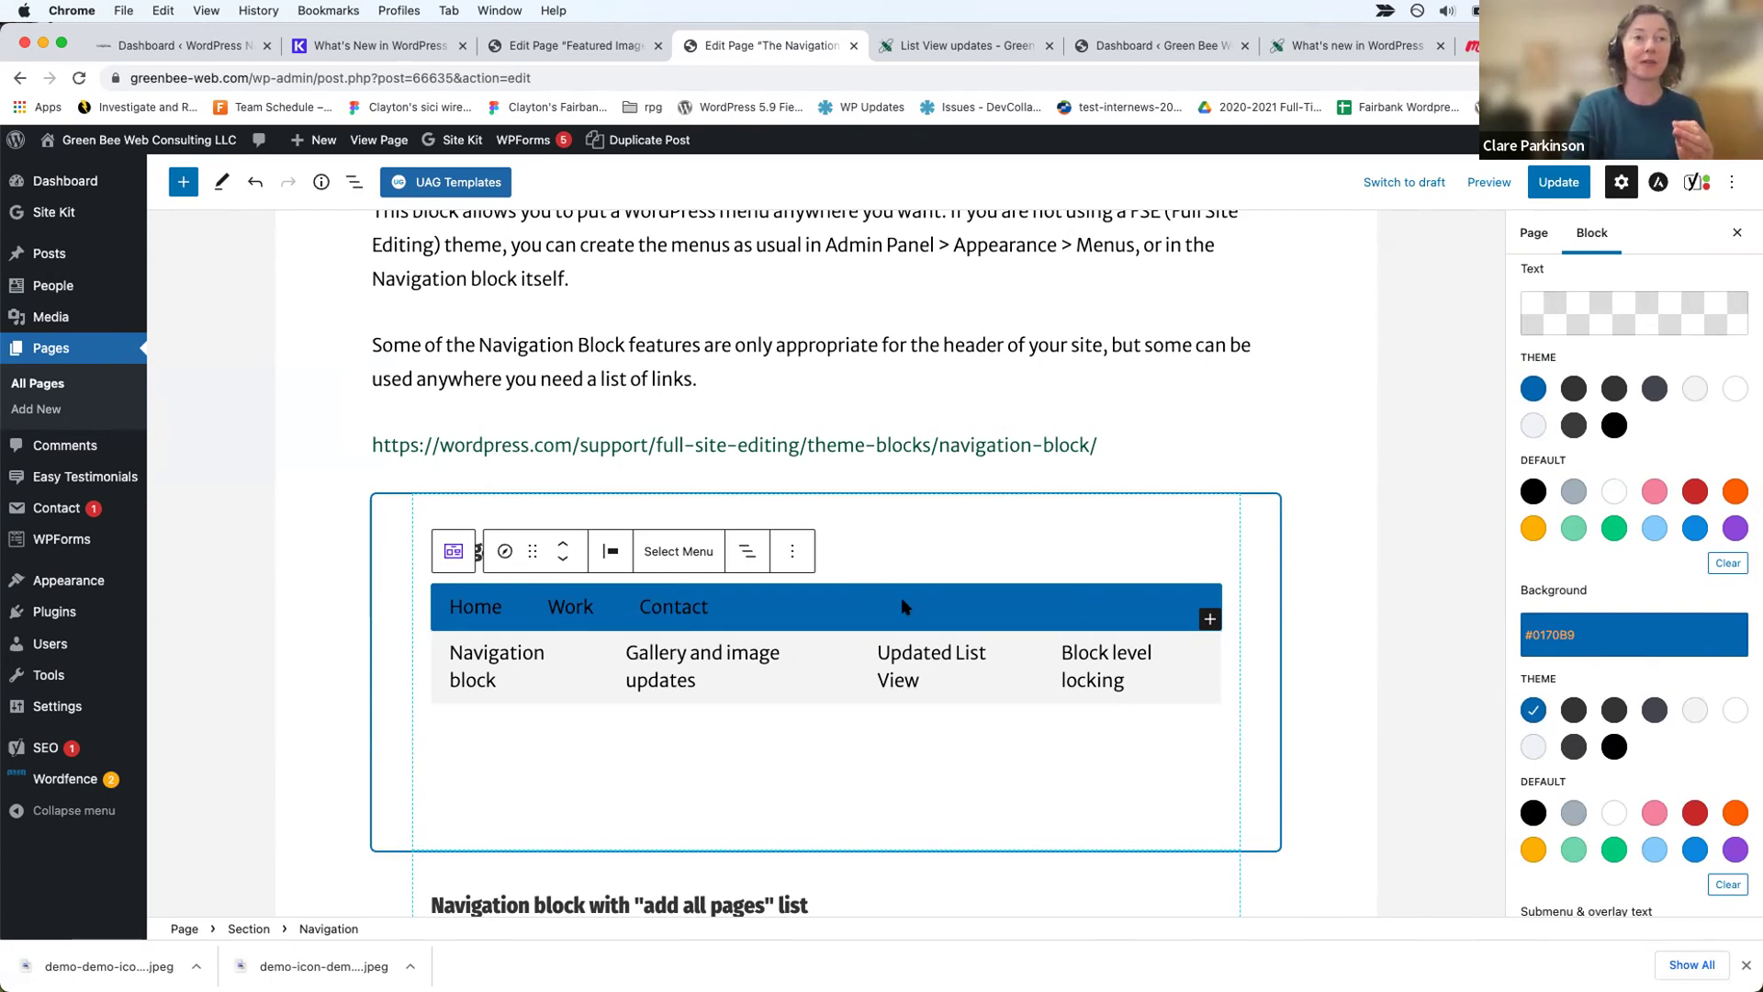
left_click(707, 606)
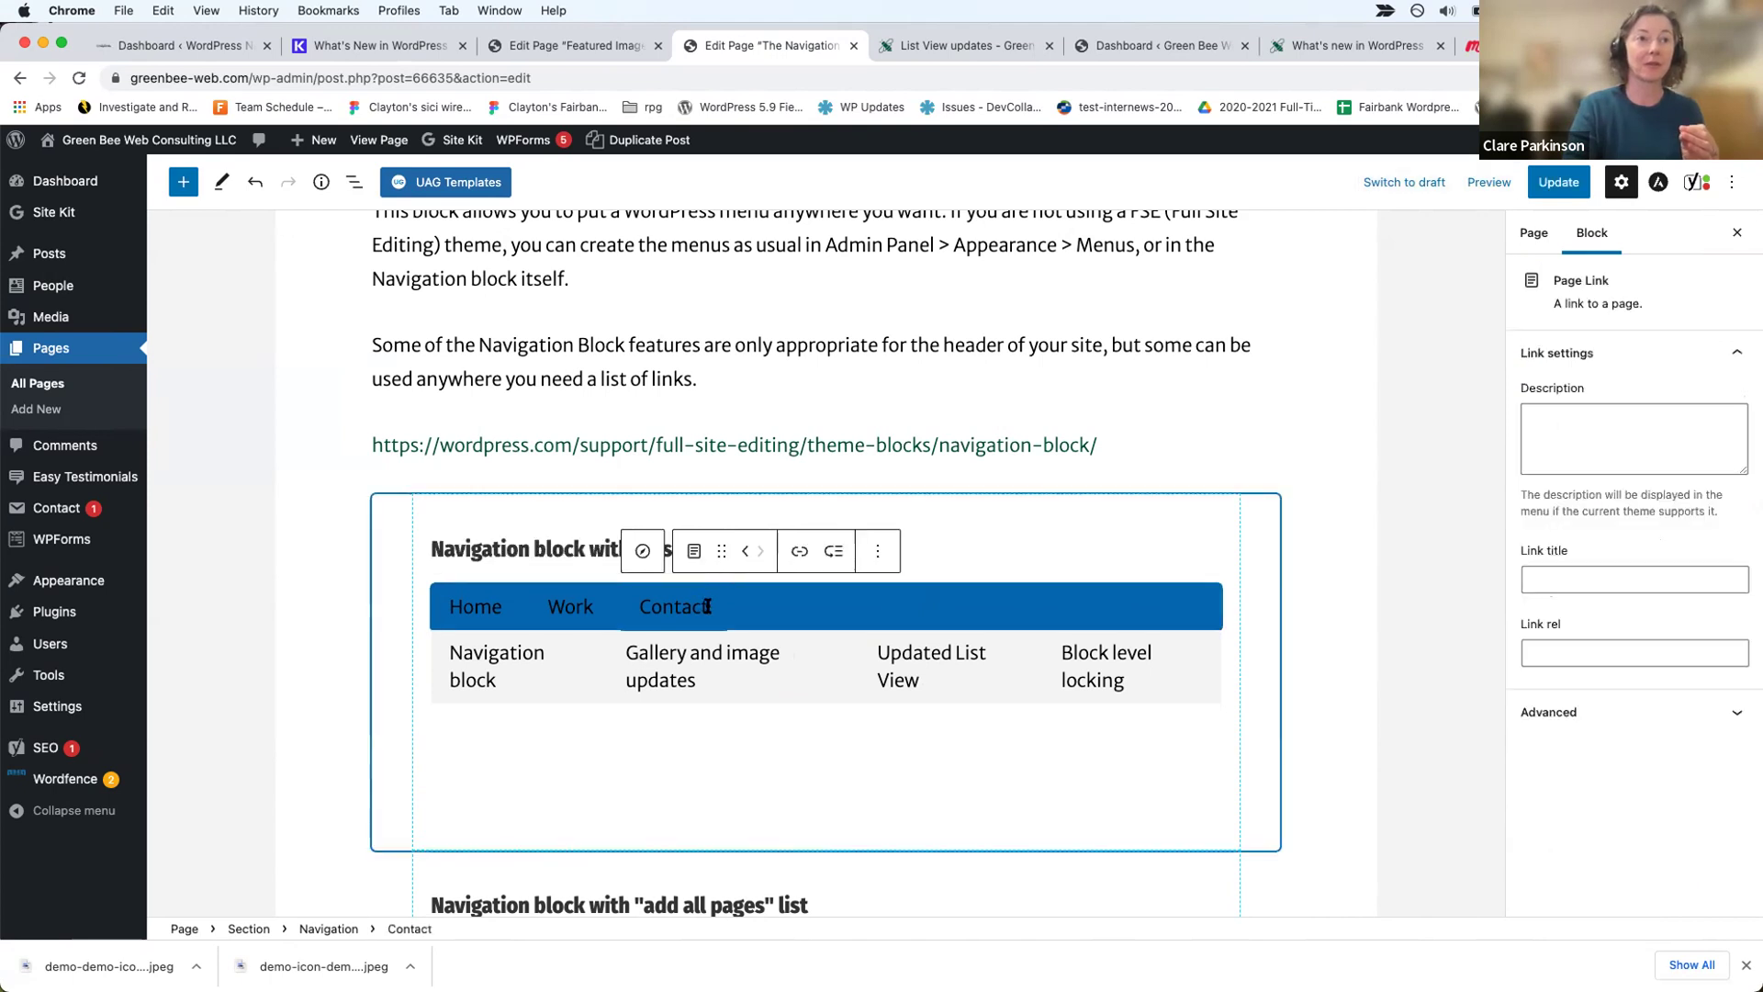
left_click(783, 608)
Step: Remove the blue Main Menu Navigation block
left_click(790, 552)
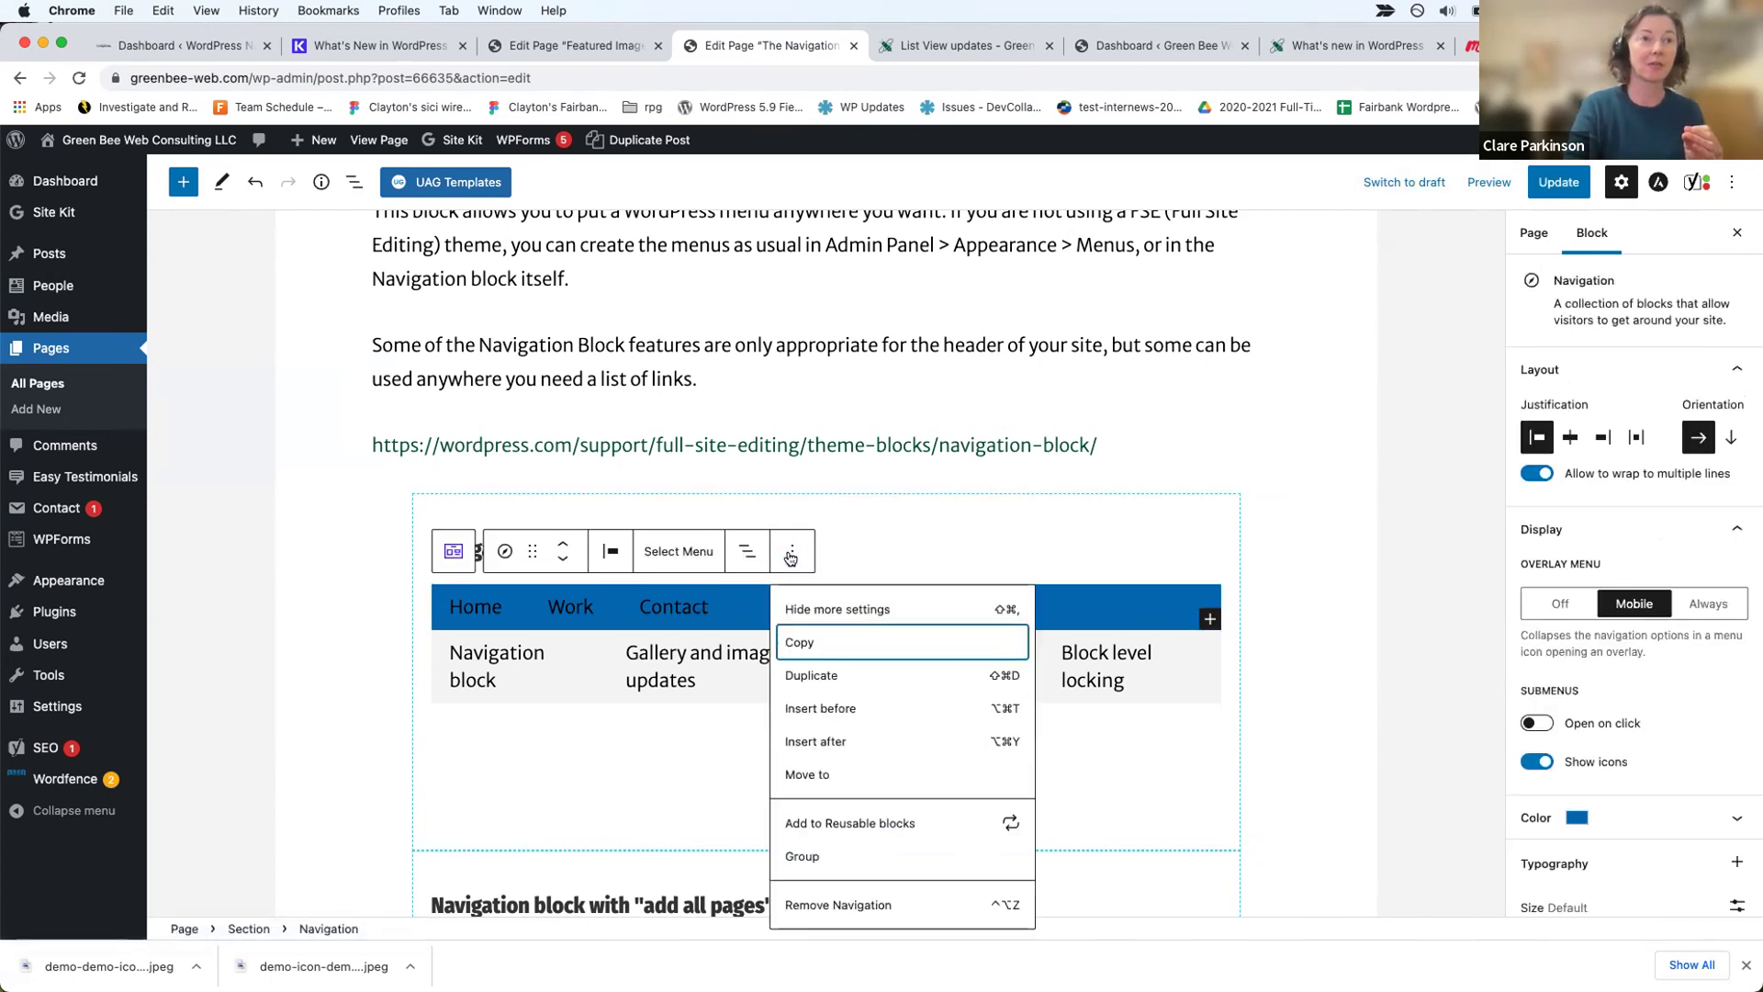
left_click(811, 905)
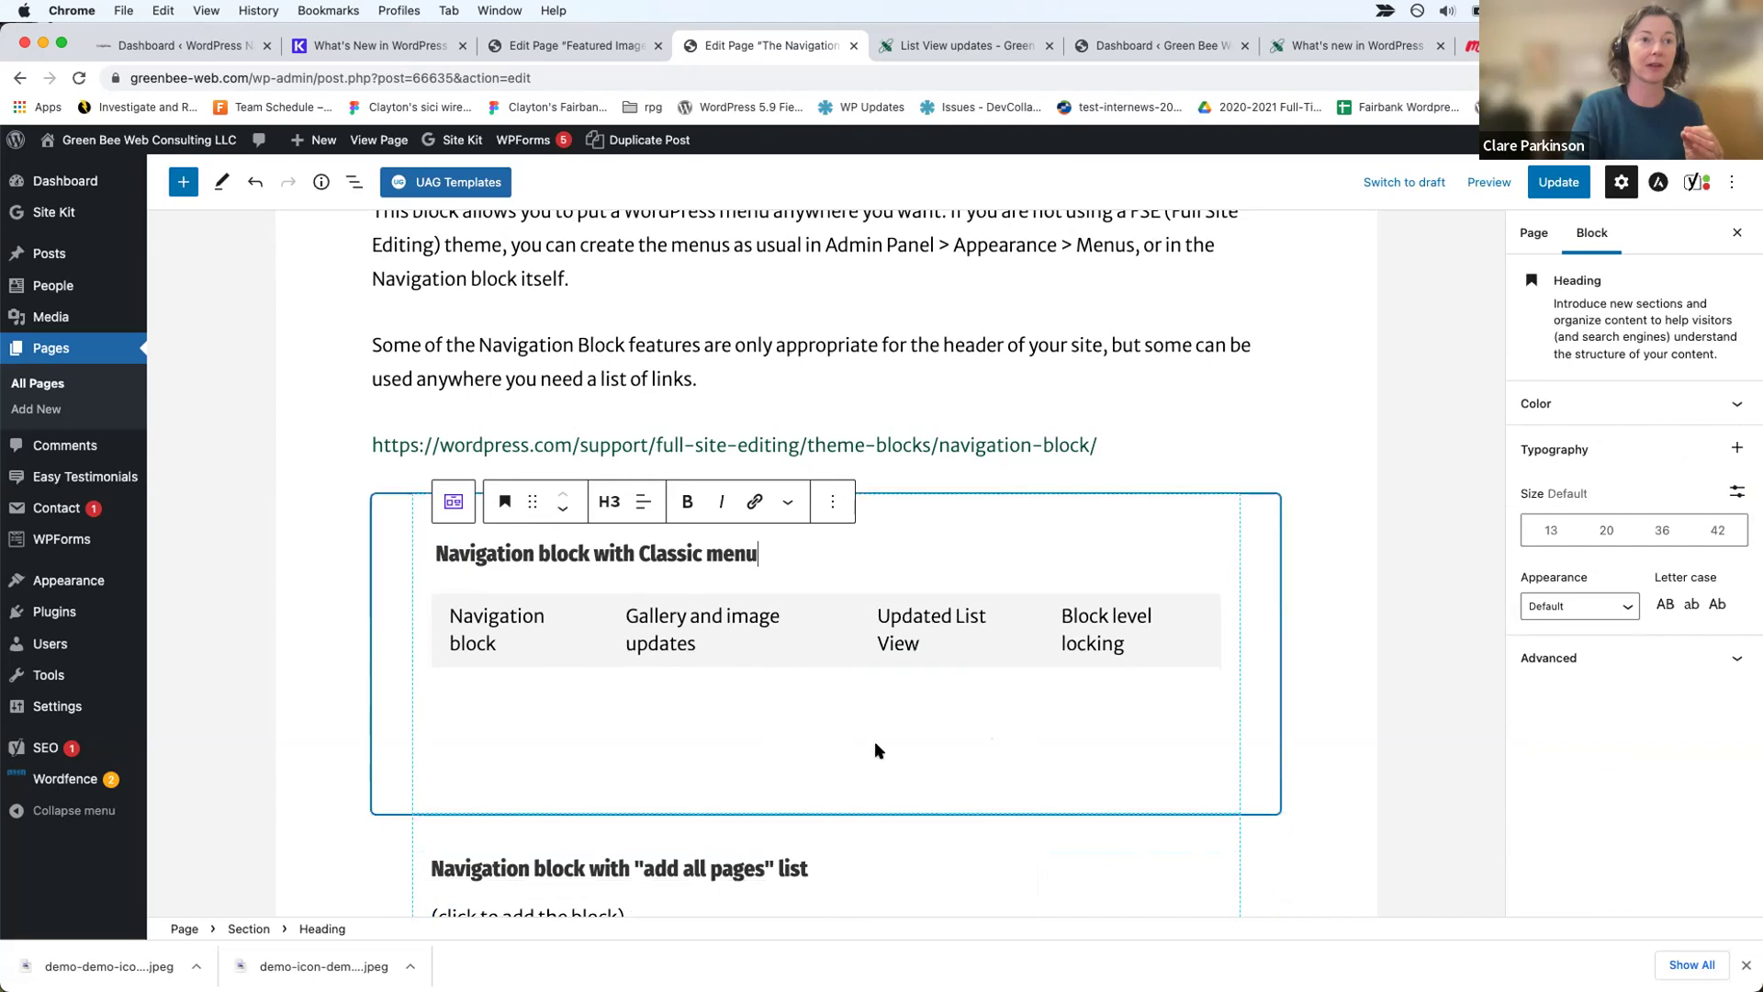
scroll(875, 741, "down", 3)
Step: Turn the '(click to add the block)' placeholder into a Navigation block via /na, adding all pages
left_click(835, 712)
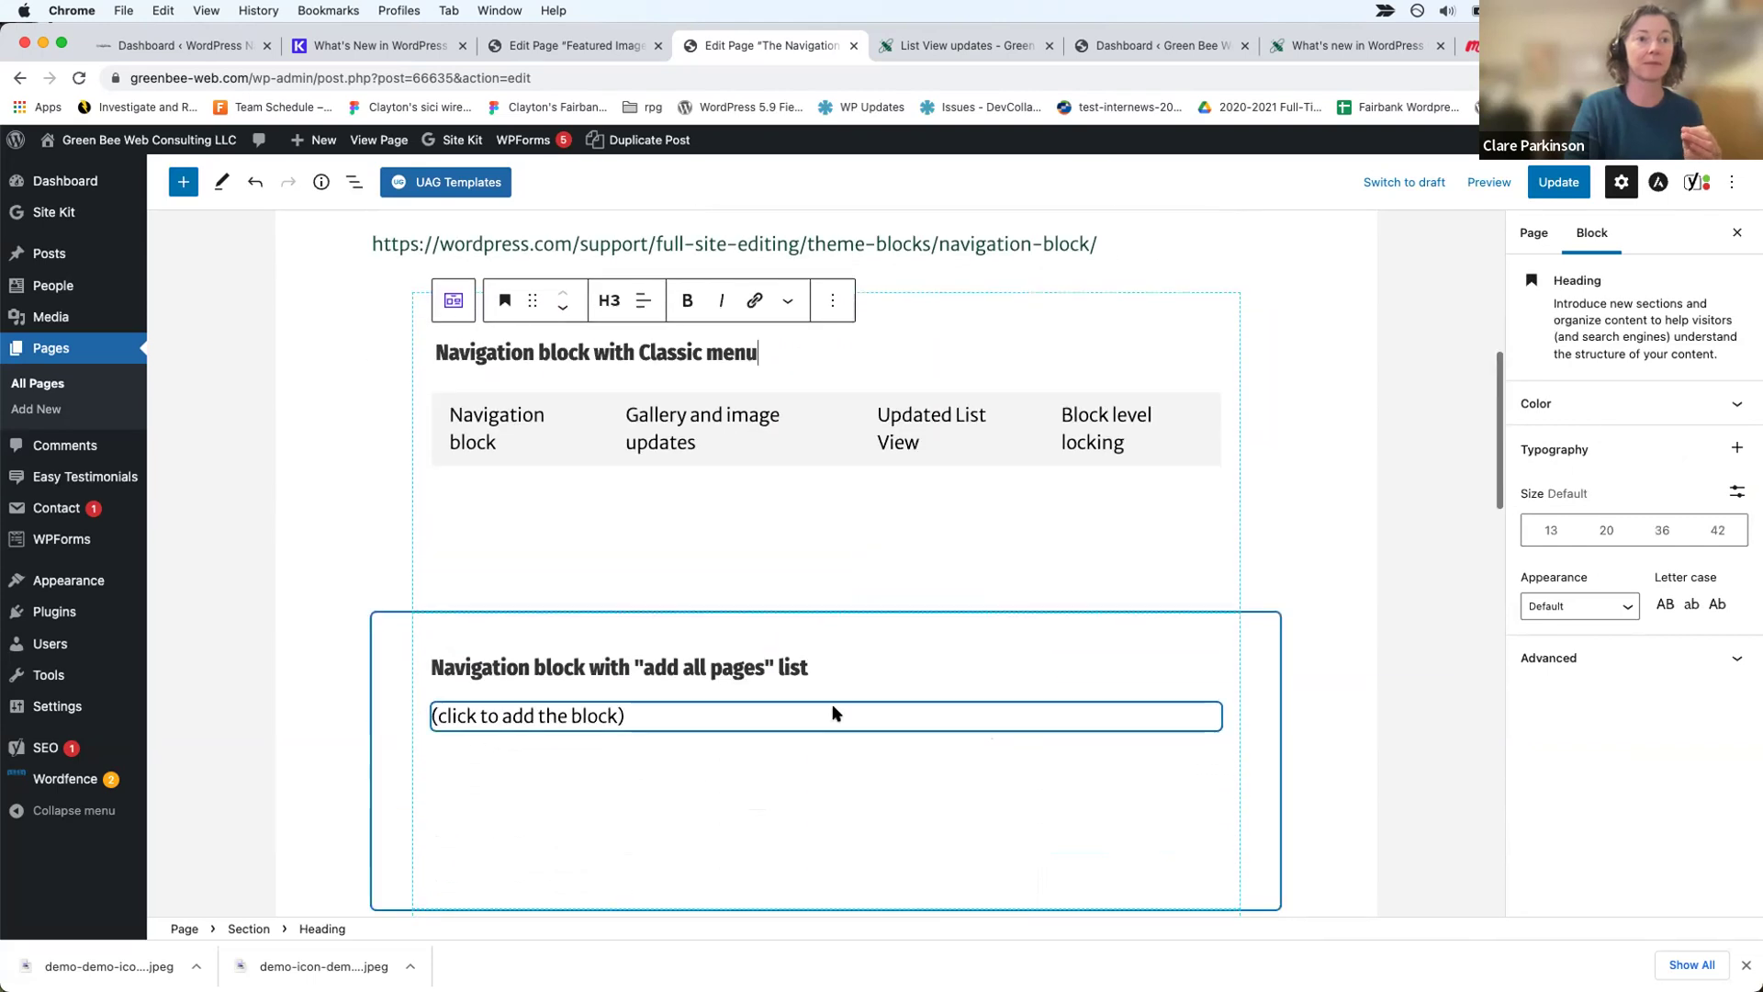
triple_click(766, 711)
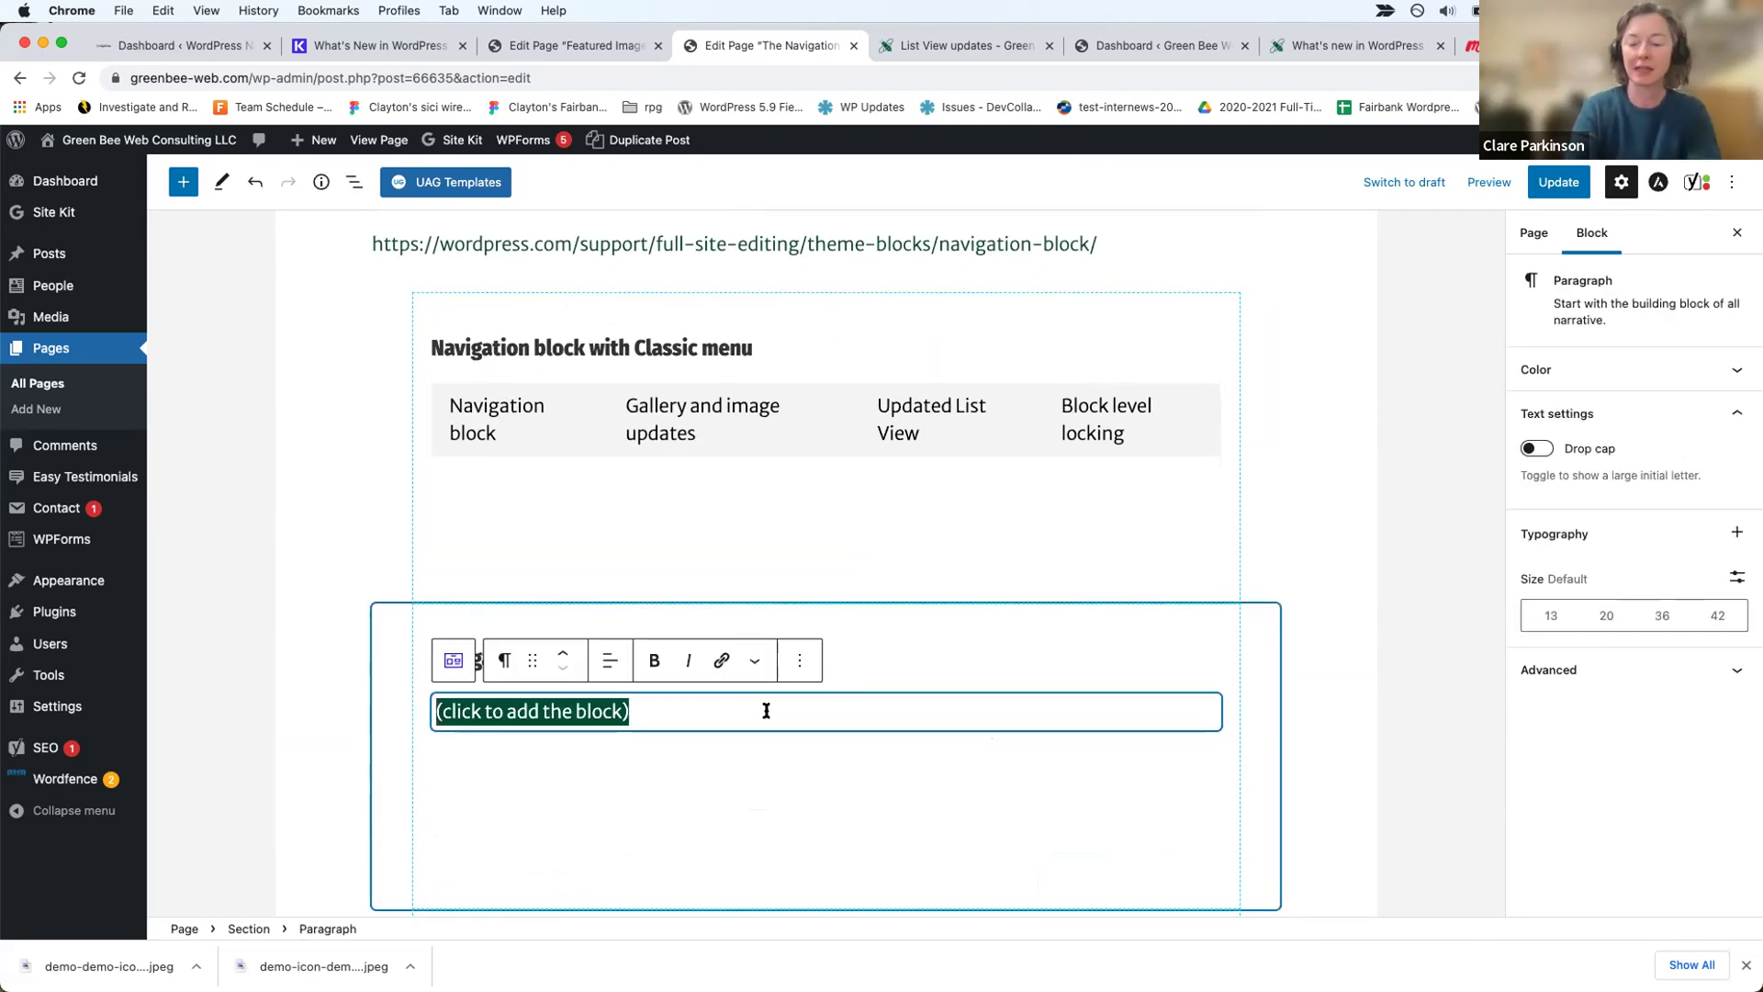
type("/na")
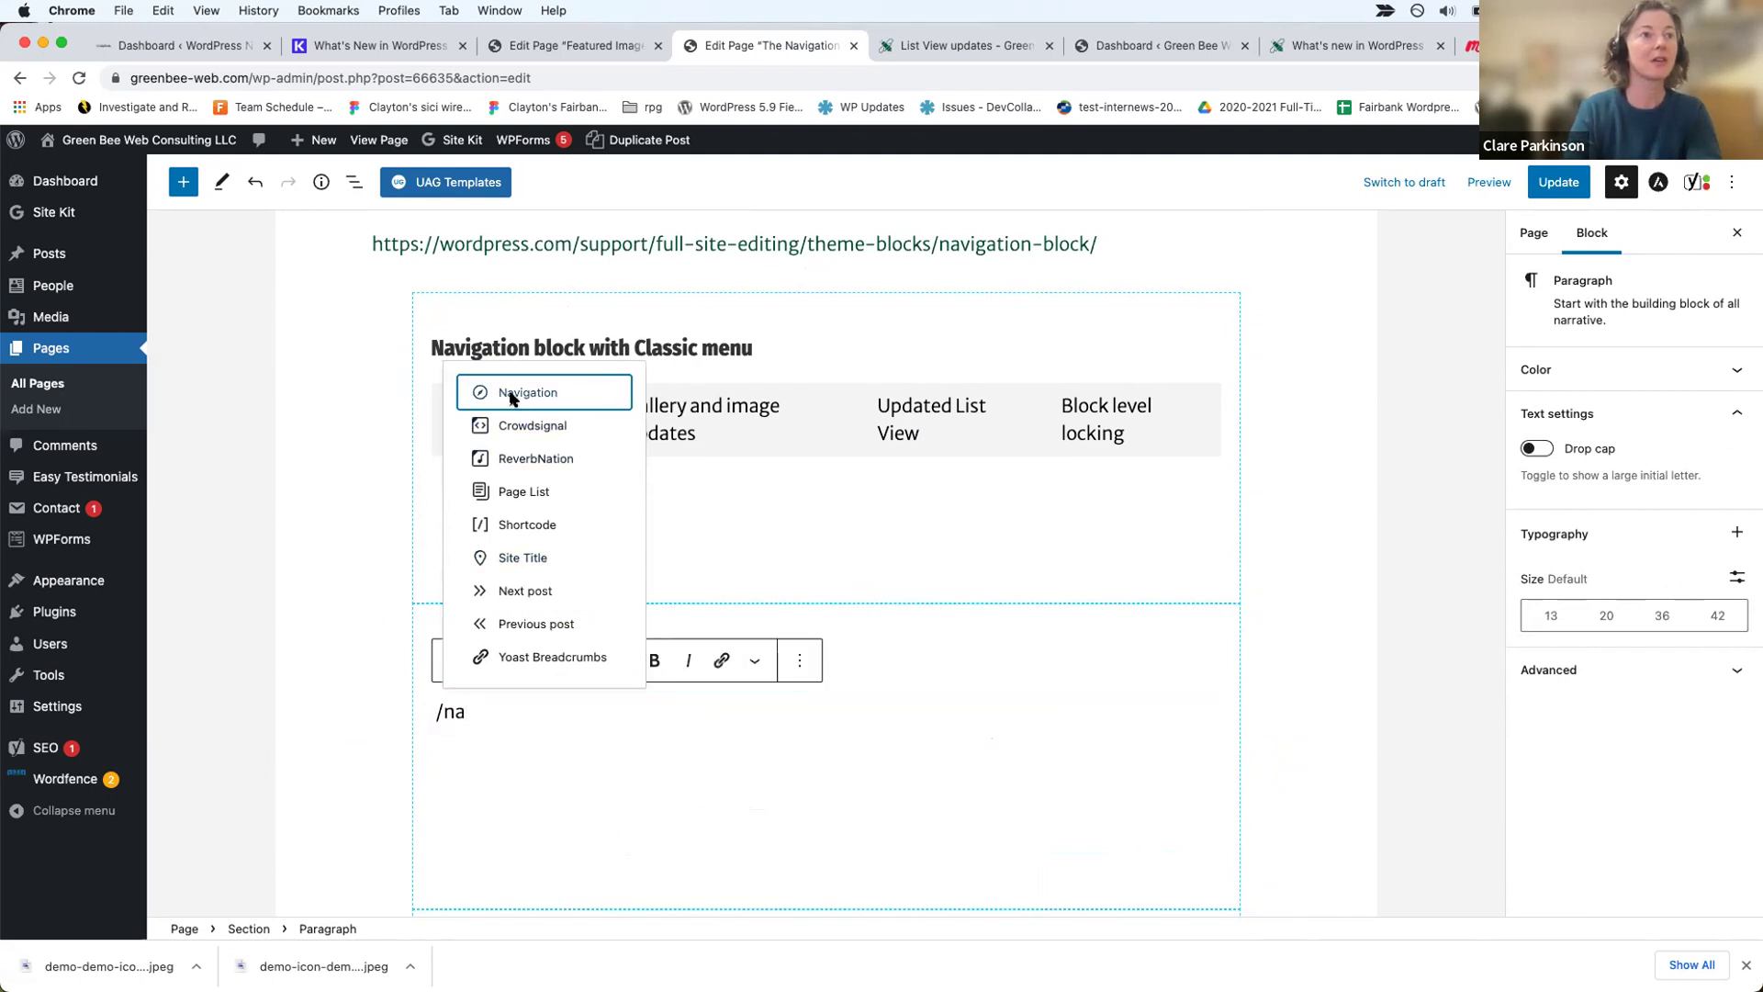
left_click(511, 397)
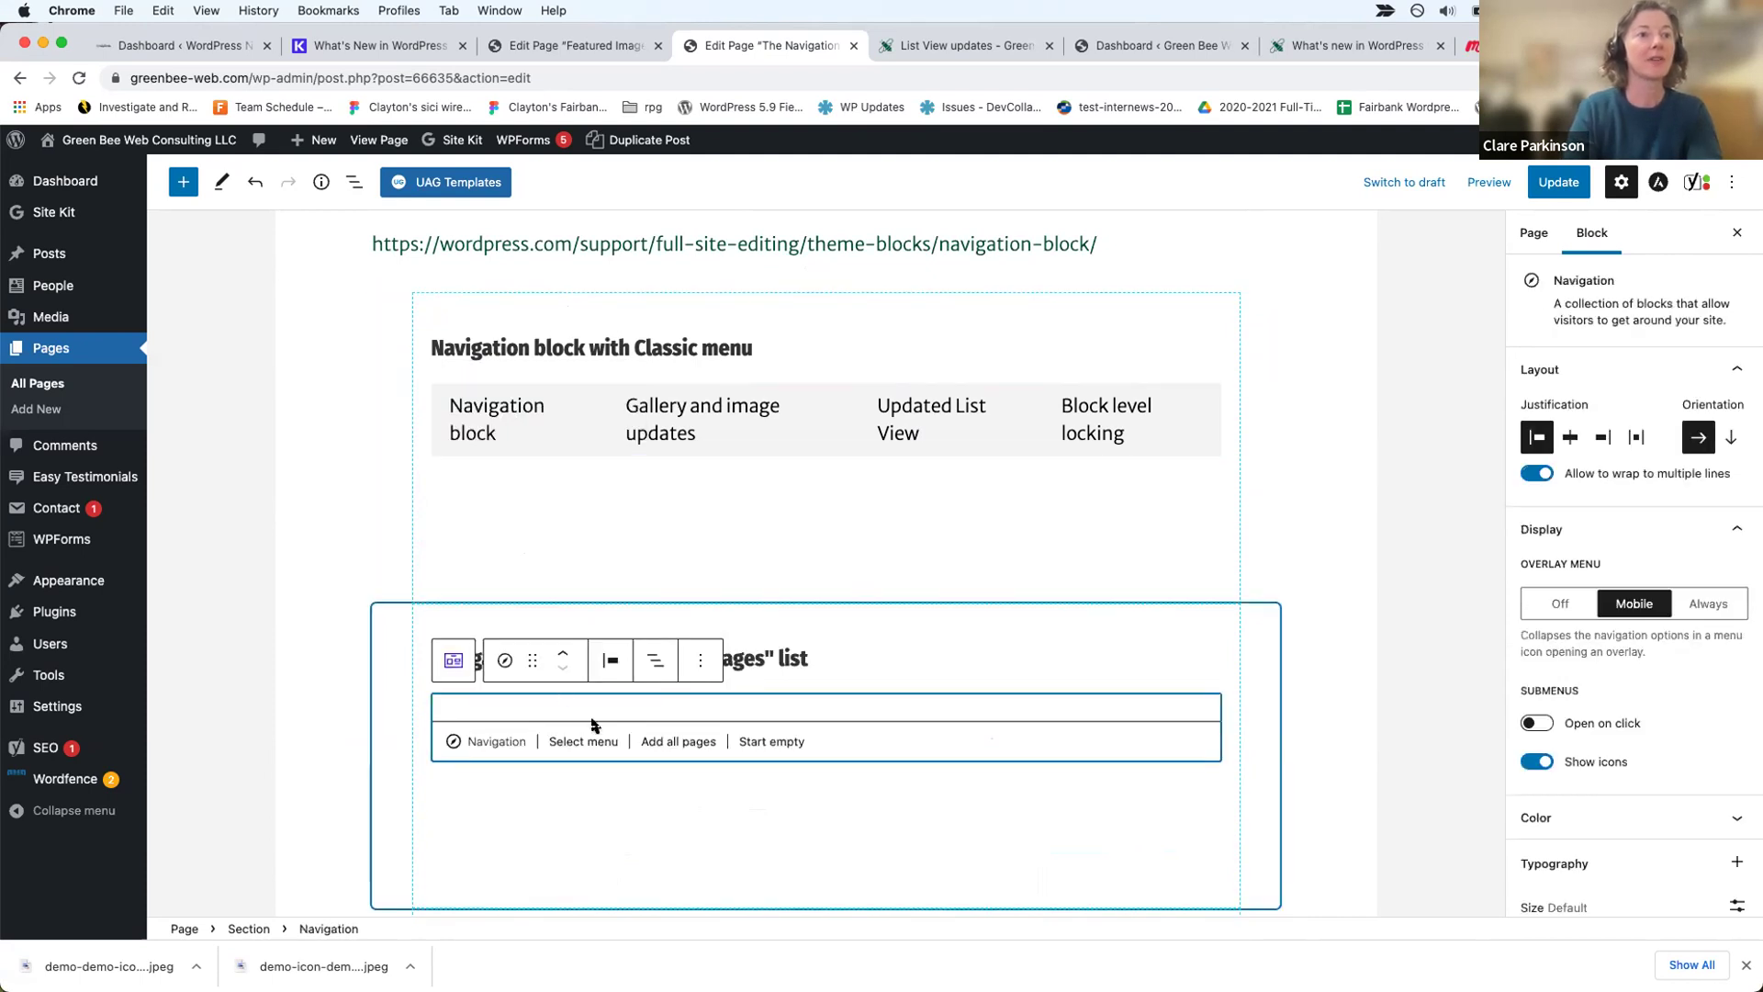
left_click(677, 742)
scroll(918, 766, "down", 2)
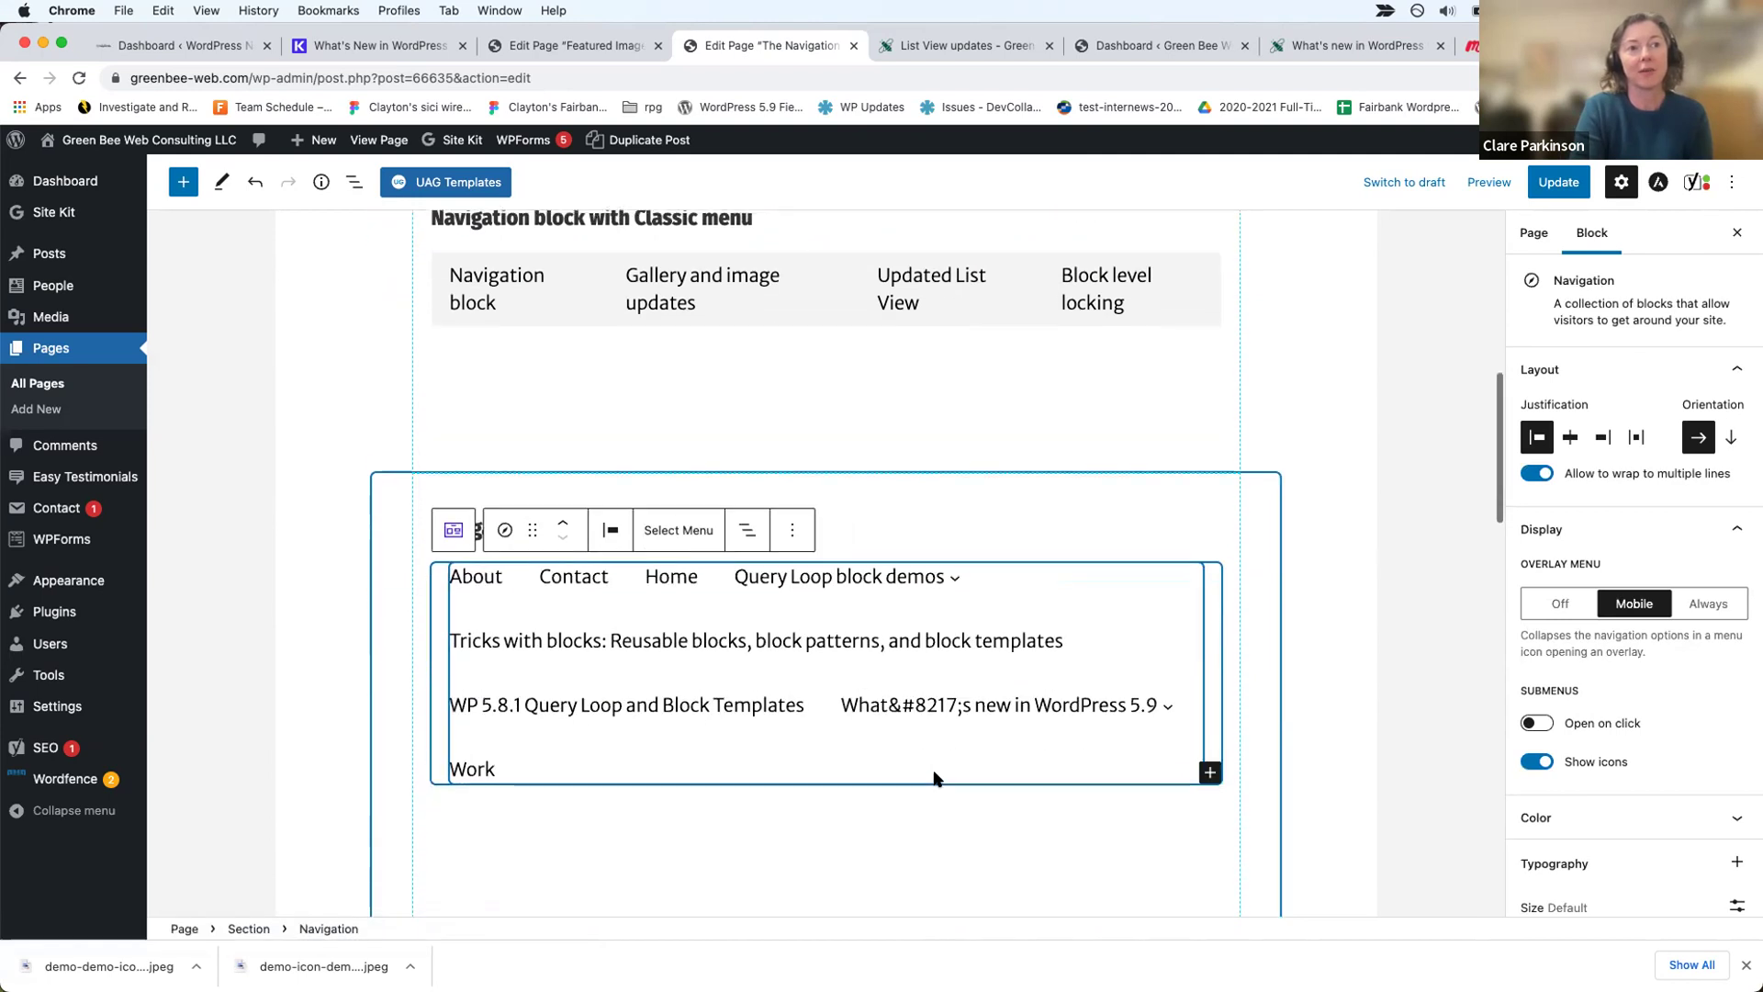
scroll(937, 776, "down", 1)
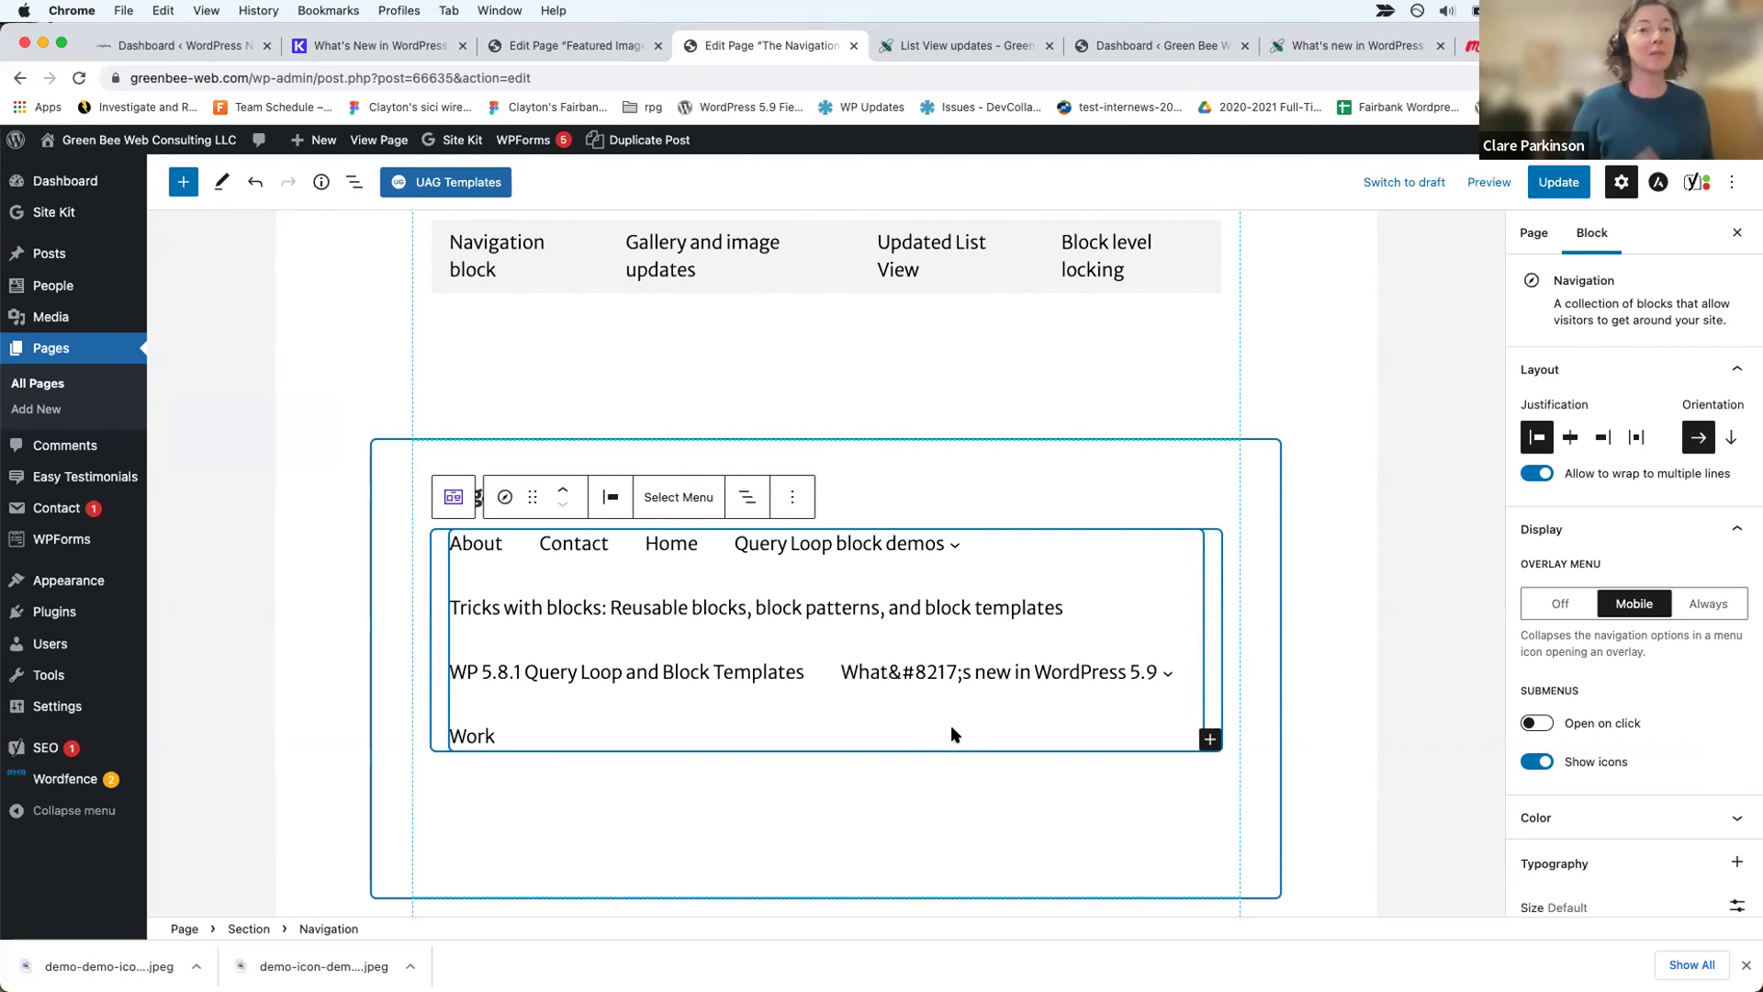
Step: Switch the Navigation block to the saved 'block pages list' menu via Select Menu
left_click(682, 501)
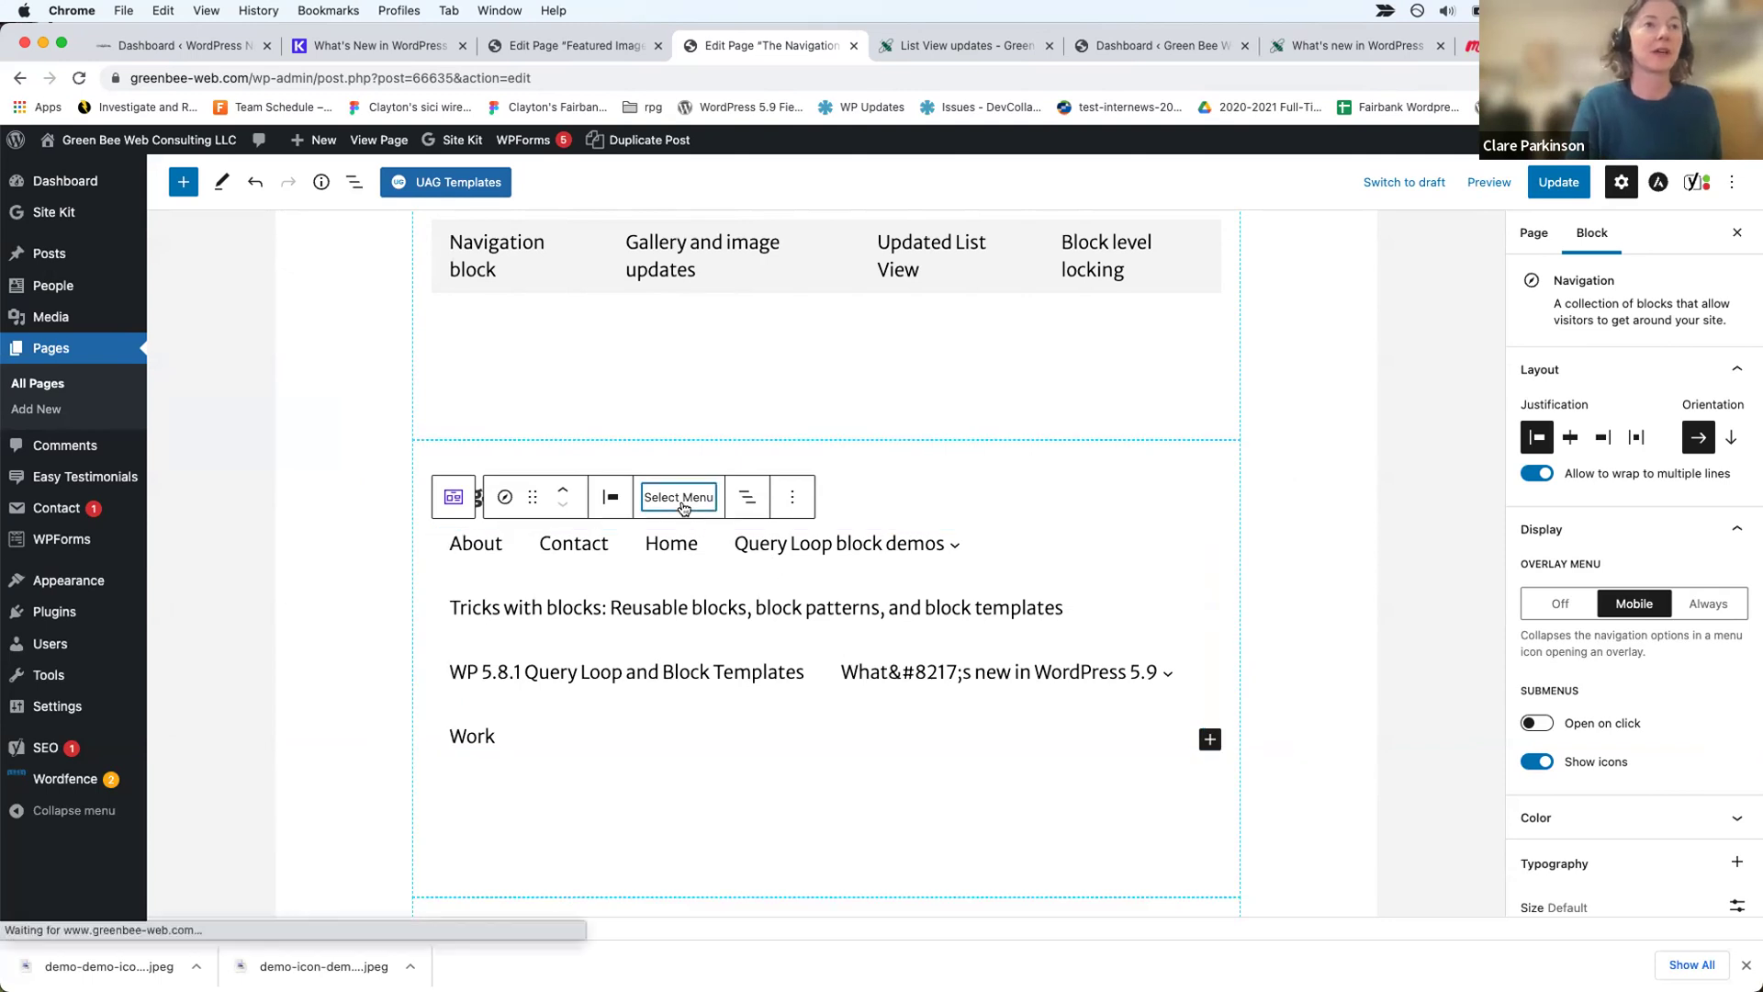
scroll(714, 755, "down", 2)
scroll(716, 735, "up", 2)
scroll(726, 799, "down", 4)
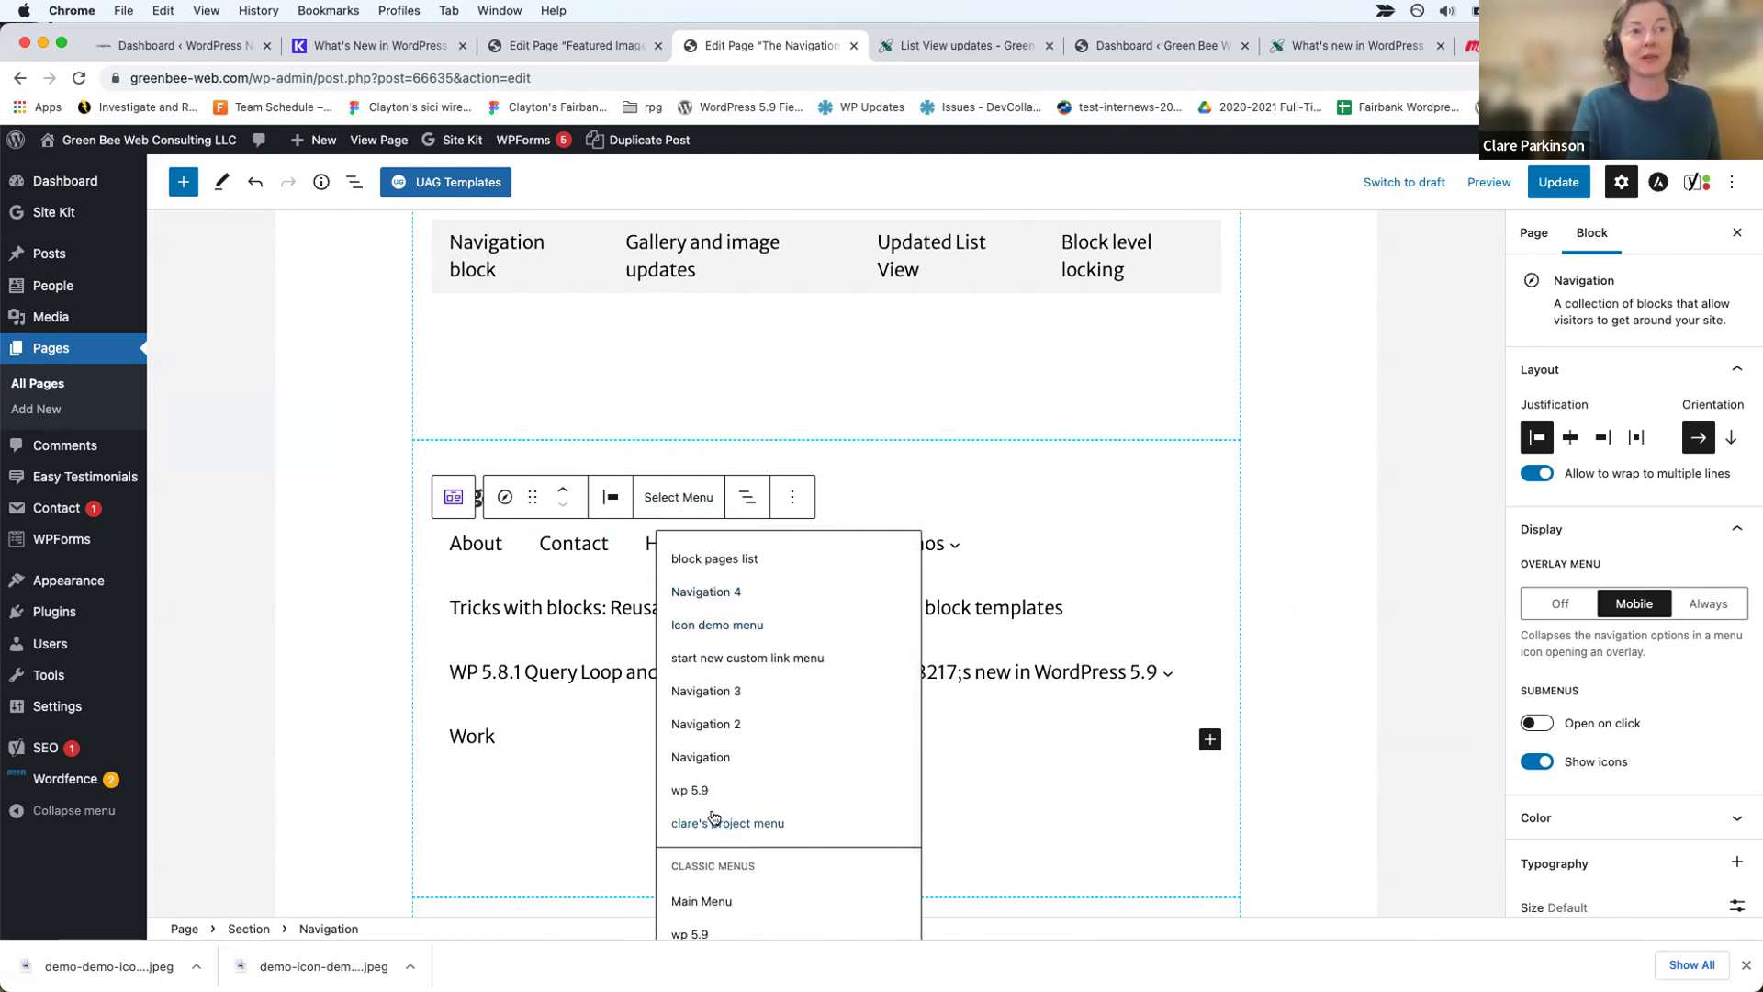
scroll(713, 801, "up", 1)
scroll(714, 801, "up", 5)
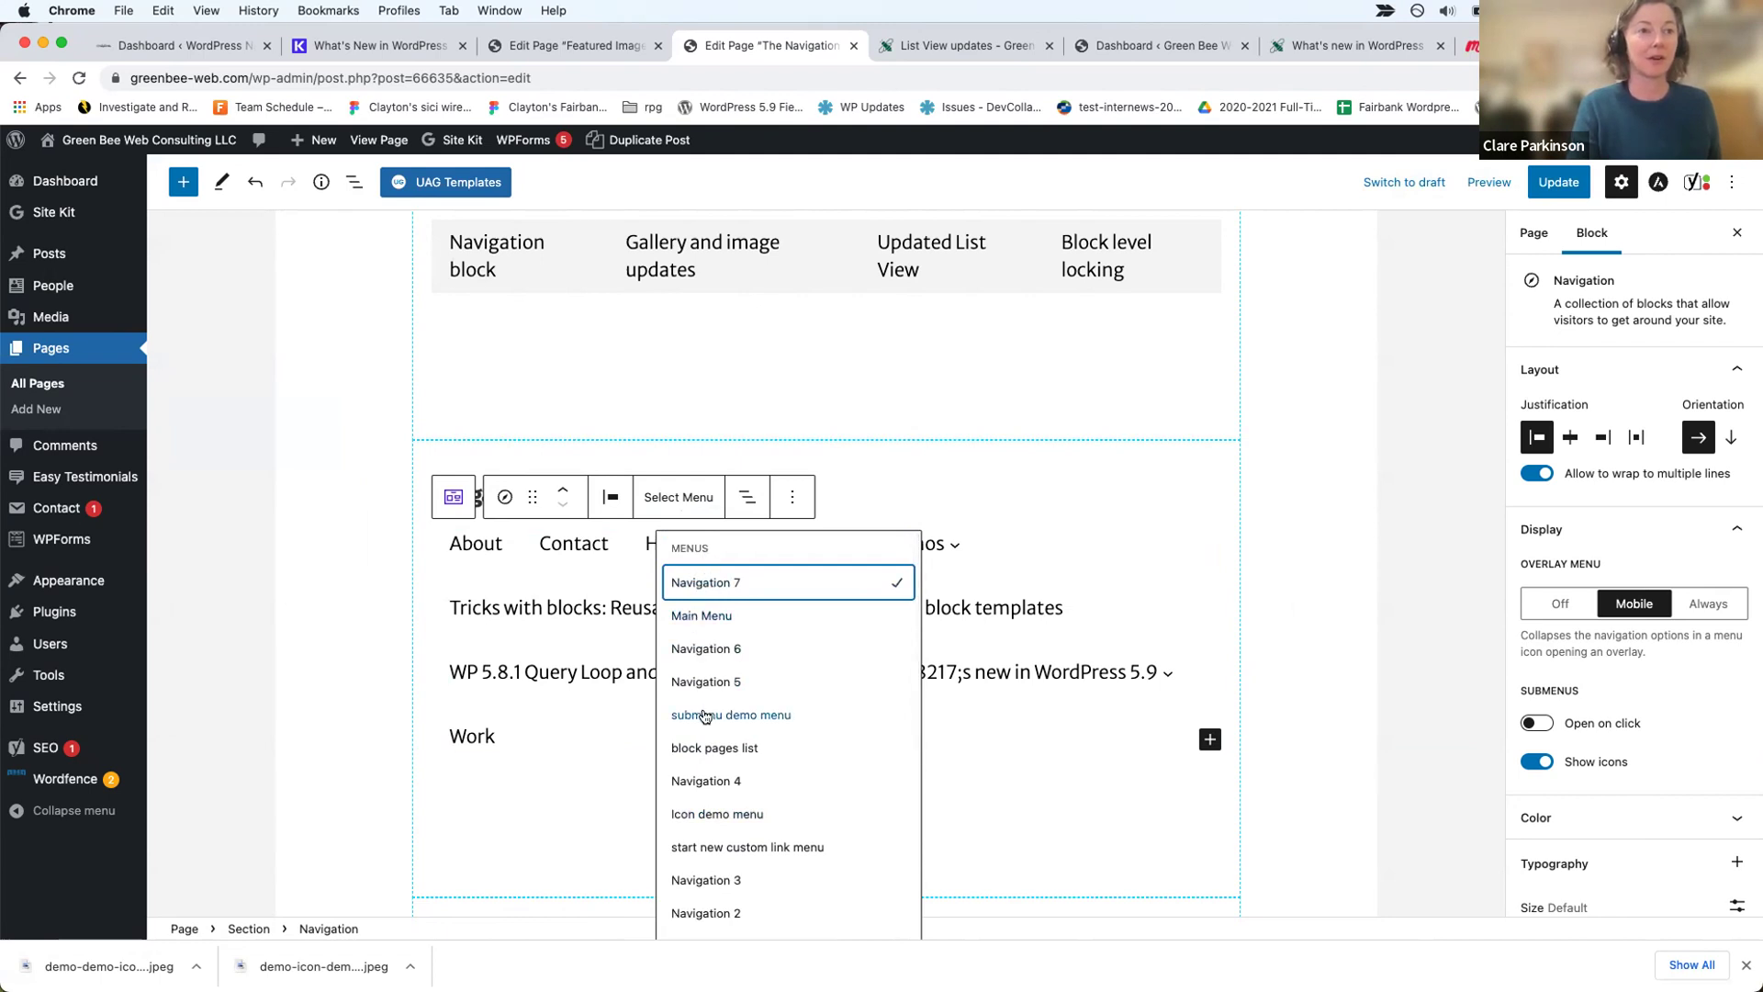
left_click(699, 746)
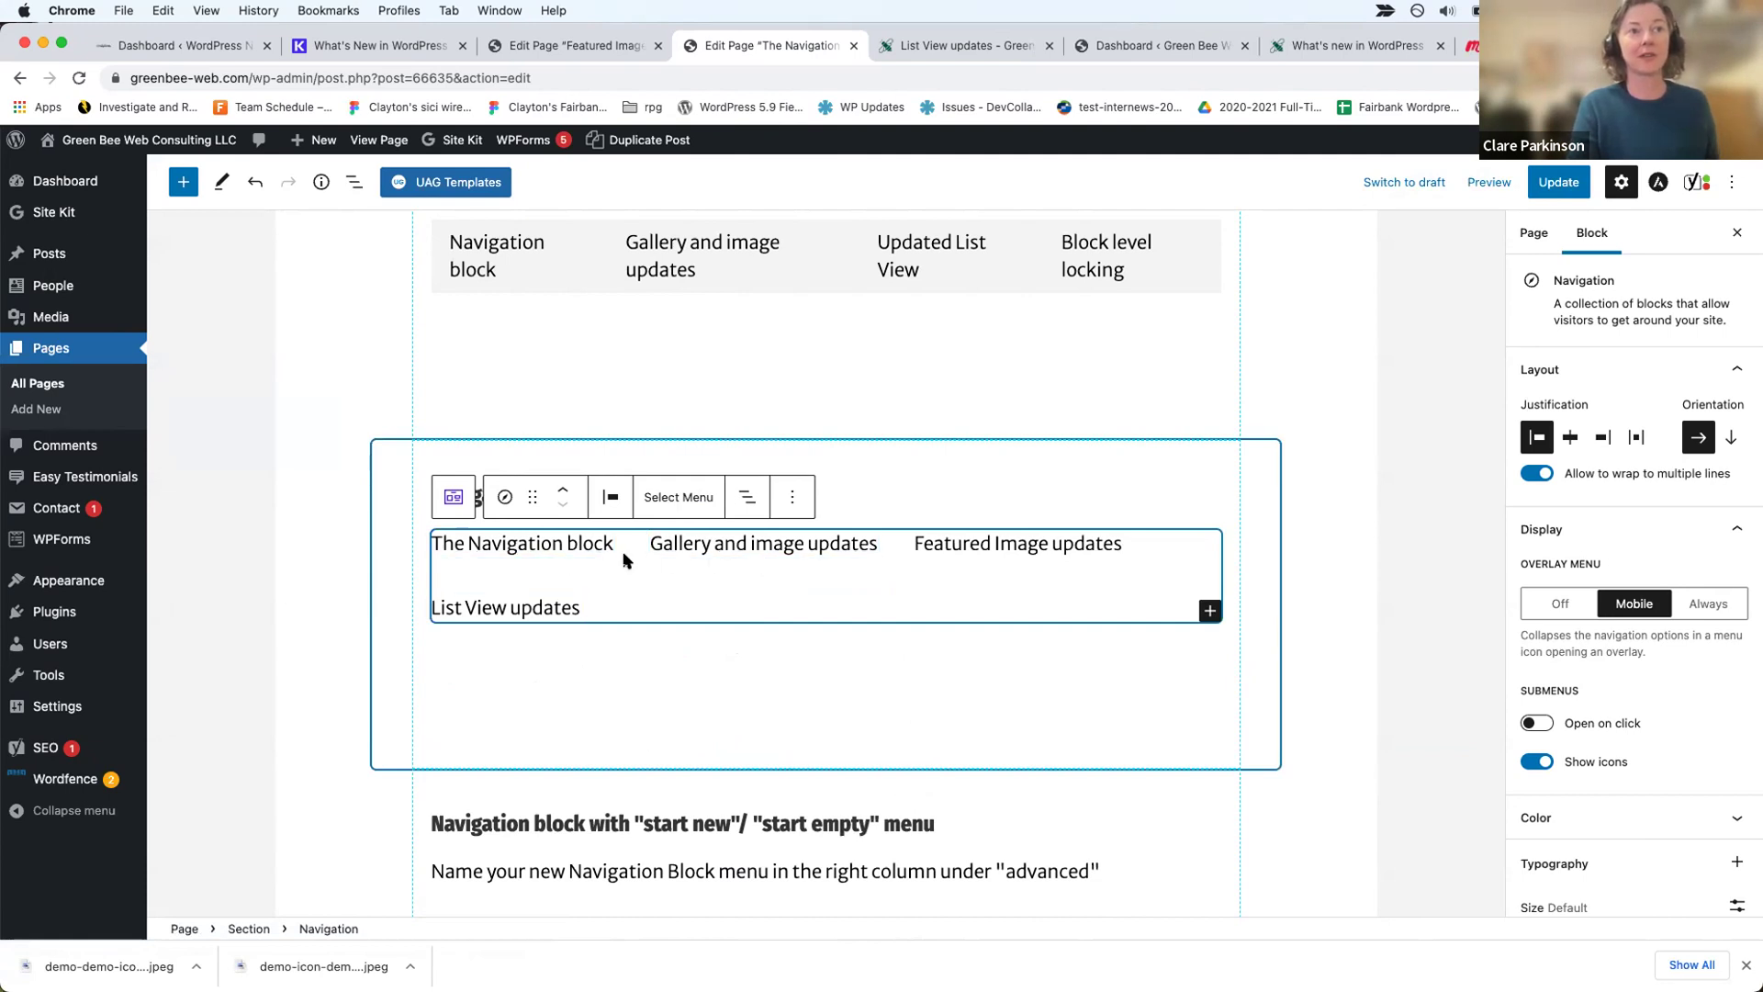
left_click(947, 543)
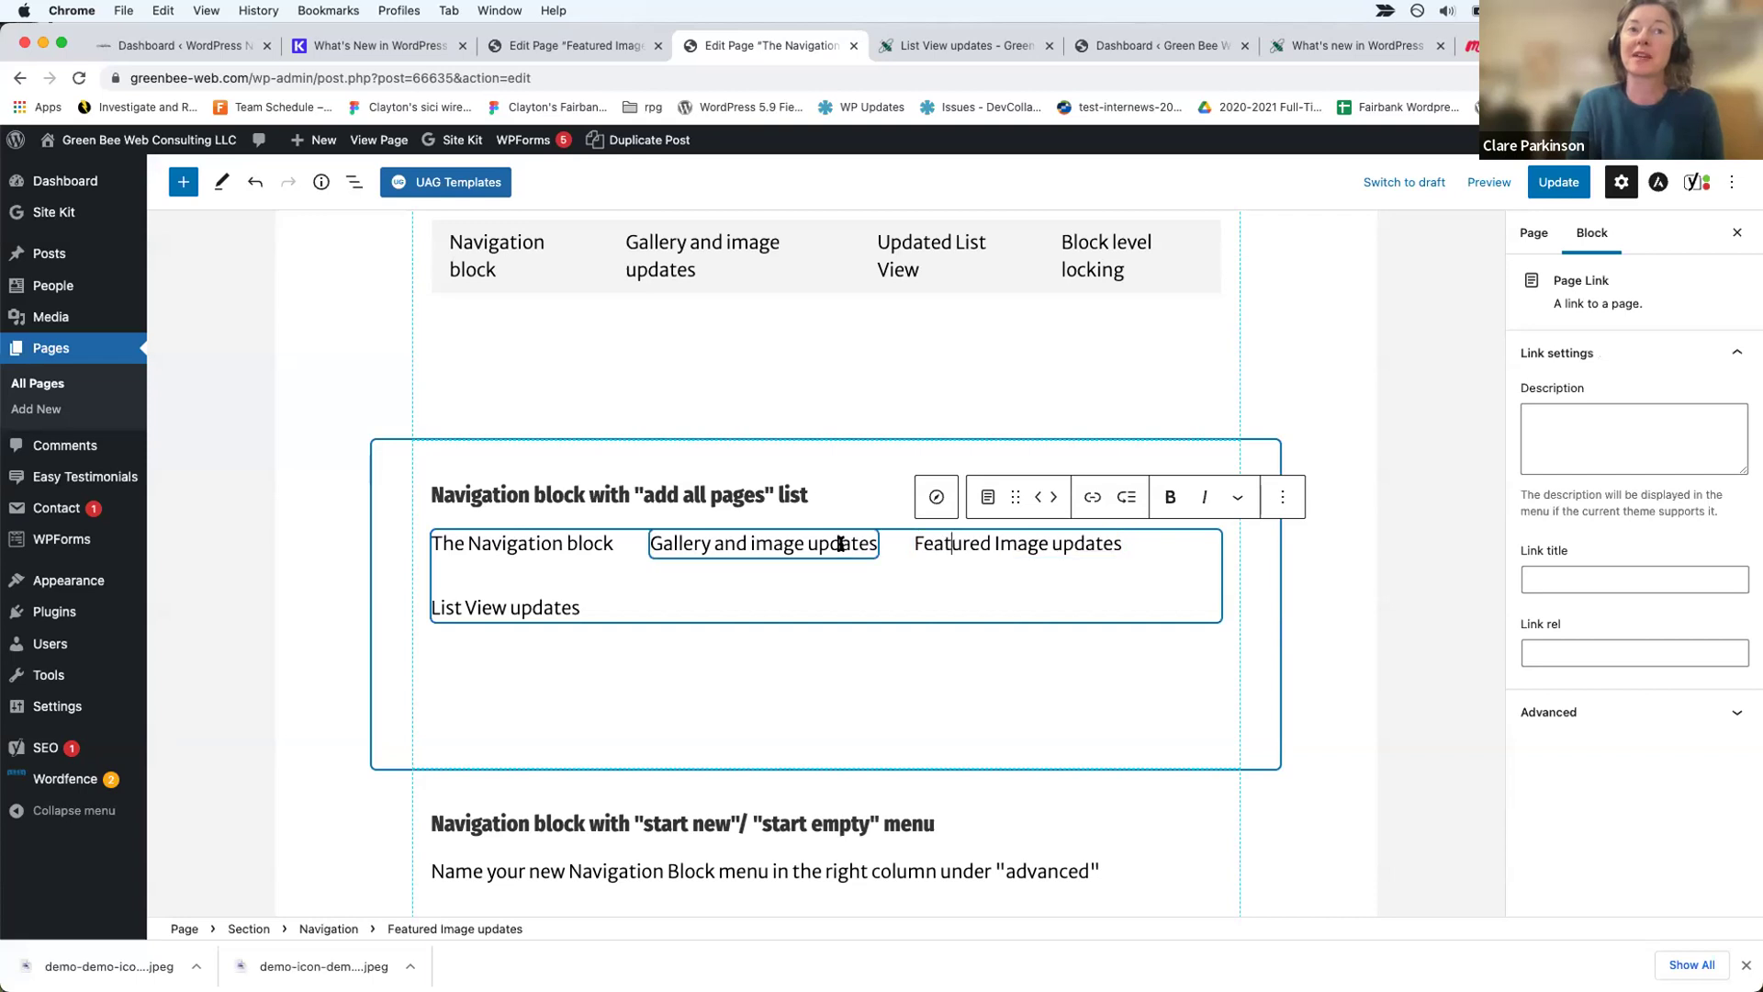
left_click(840, 544)
left_click(565, 543)
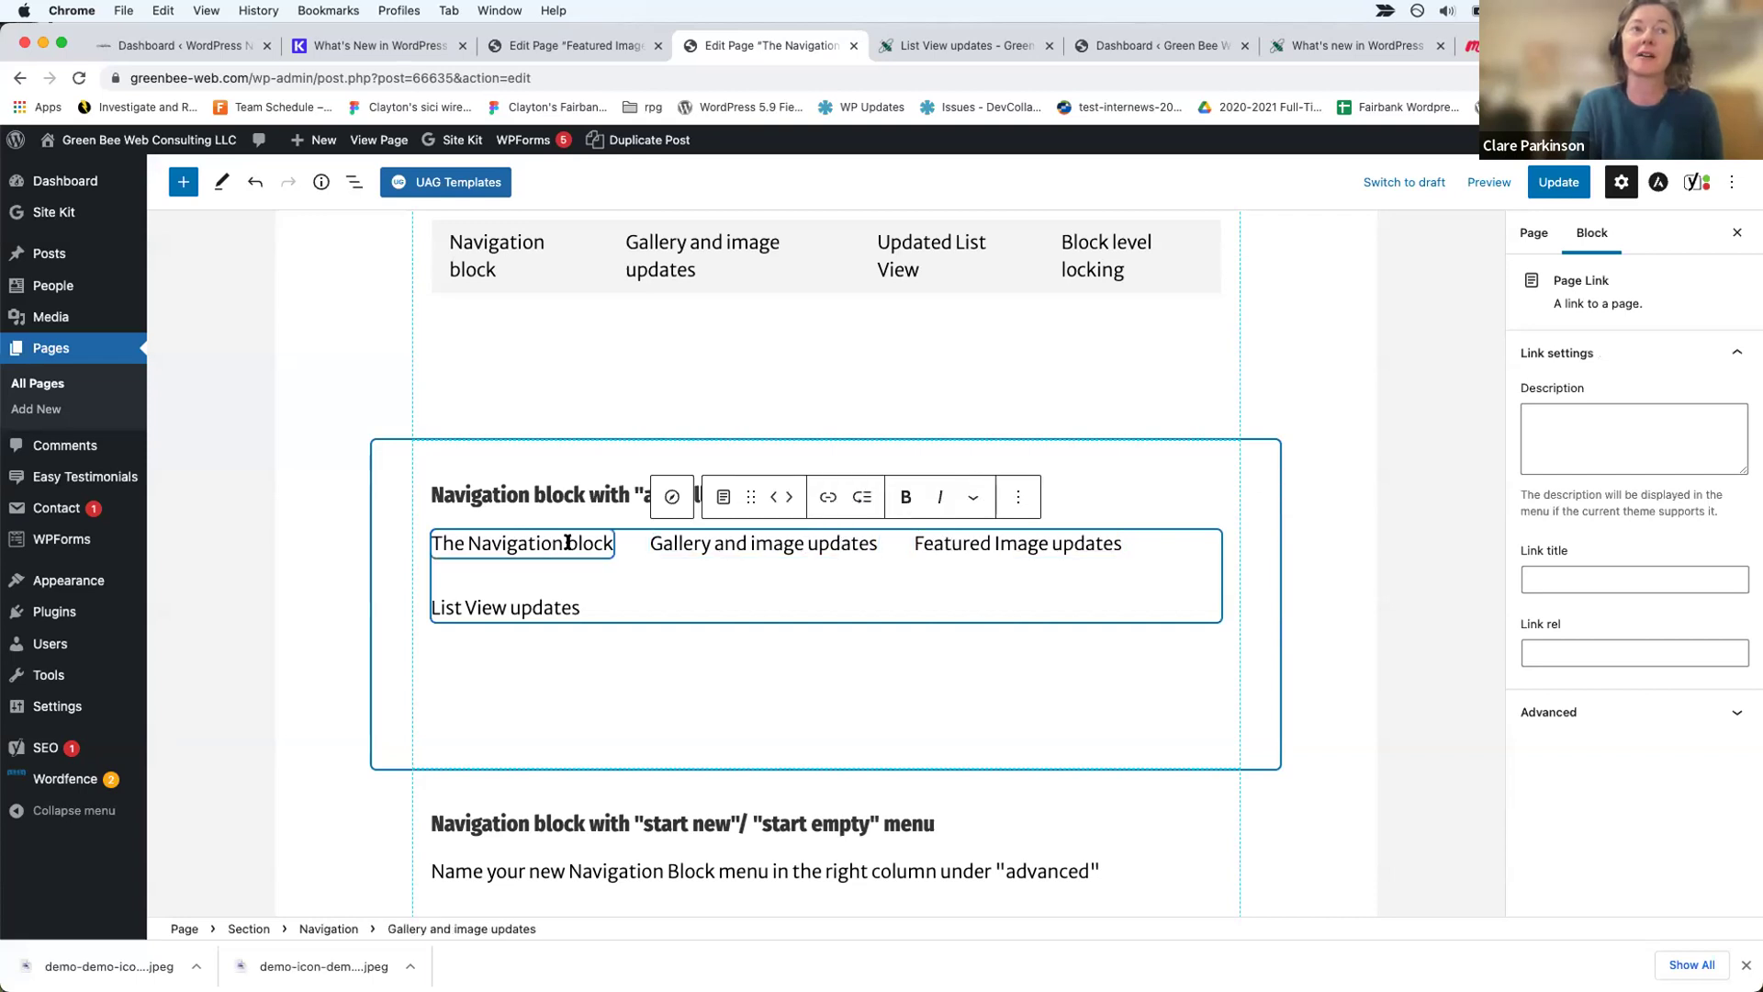
left_click(541, 604)
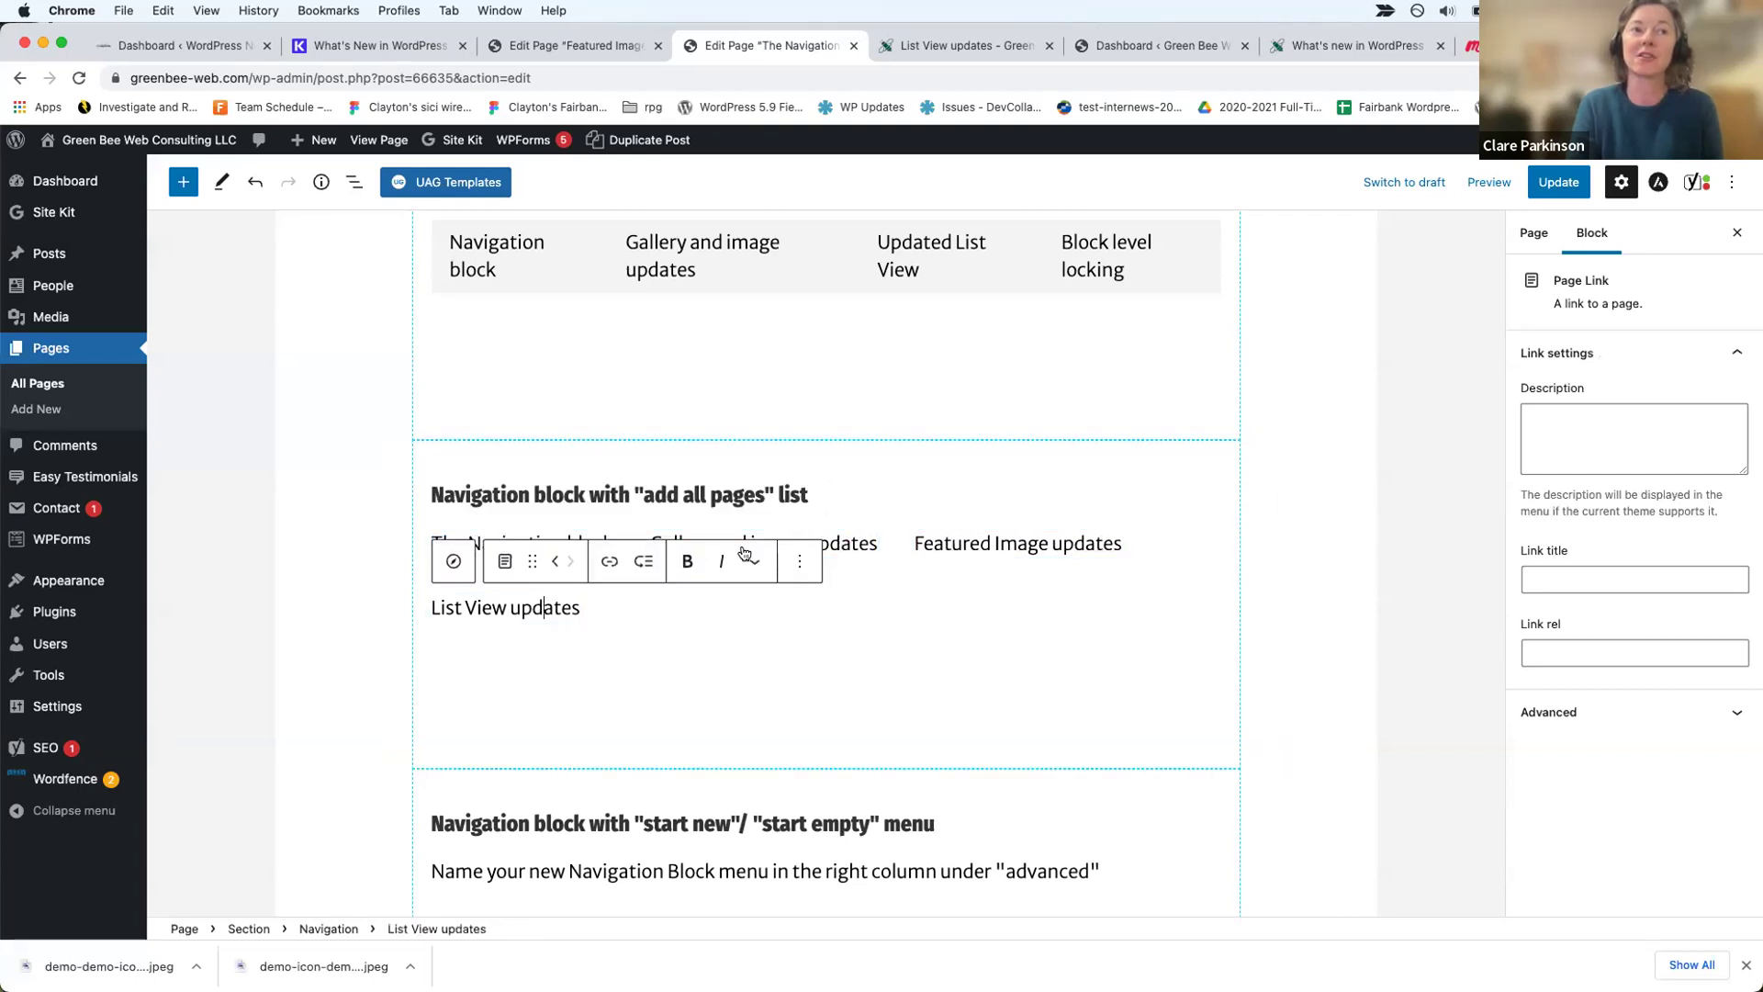
left_click(852, 542)
left_click(1017, 545)
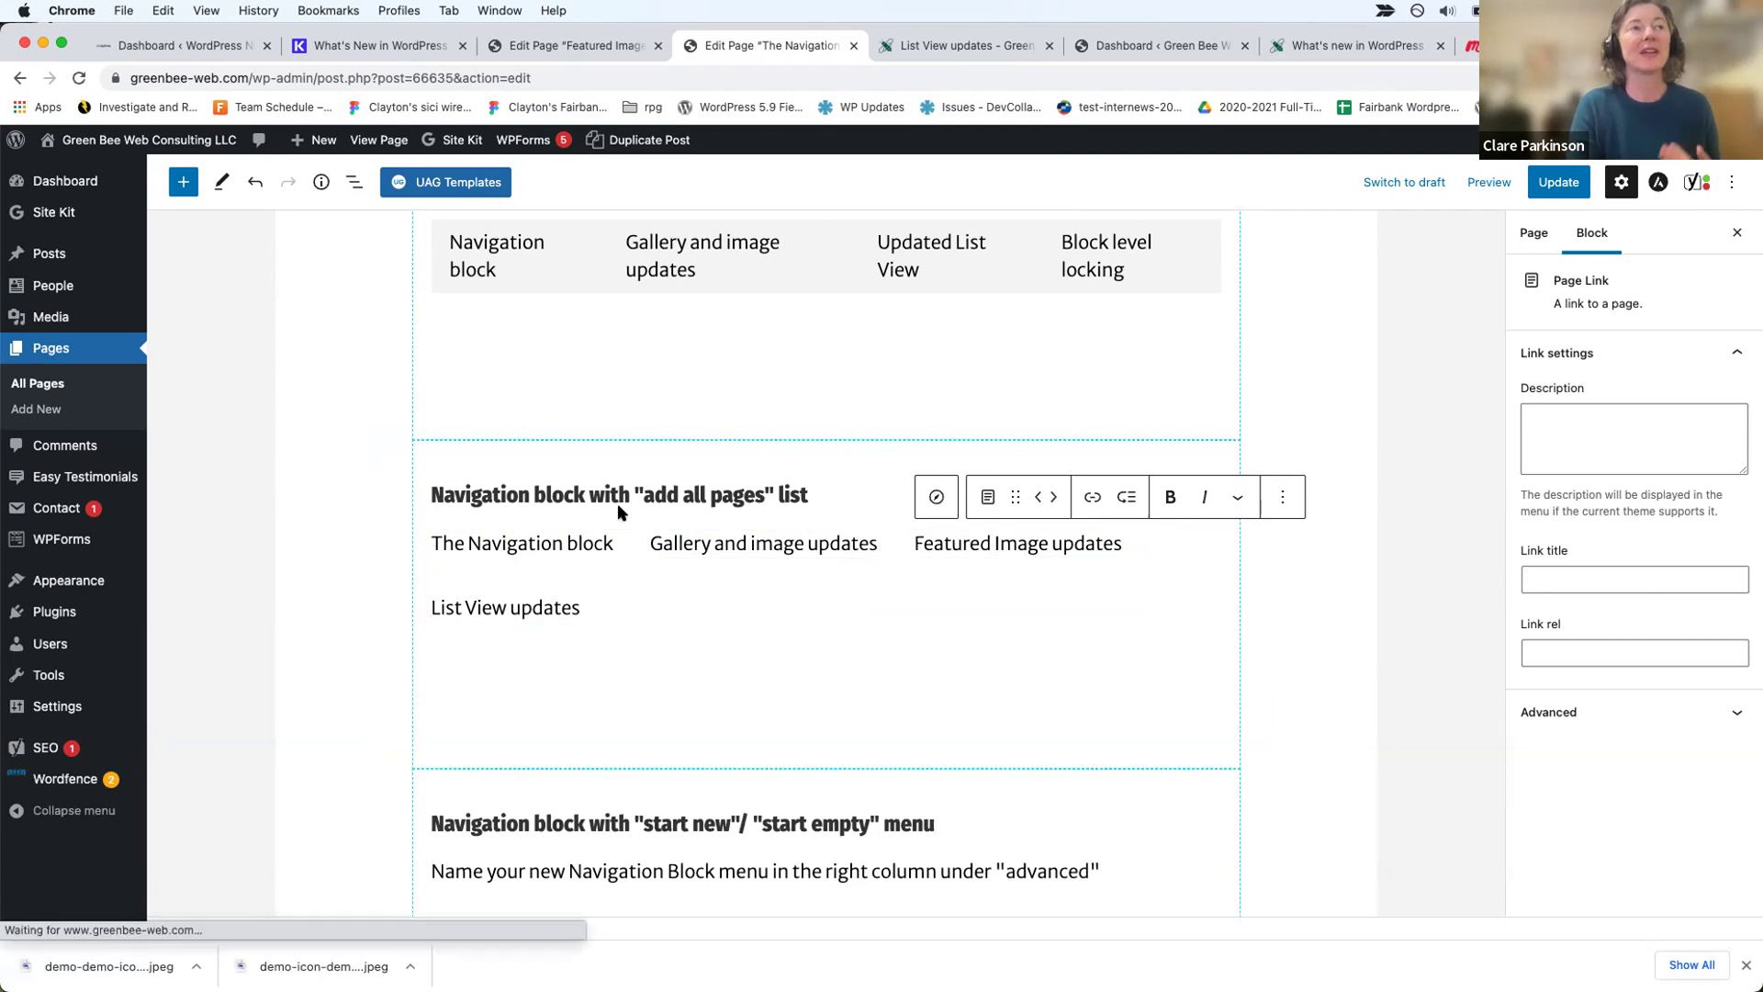
left_click(528, 543)
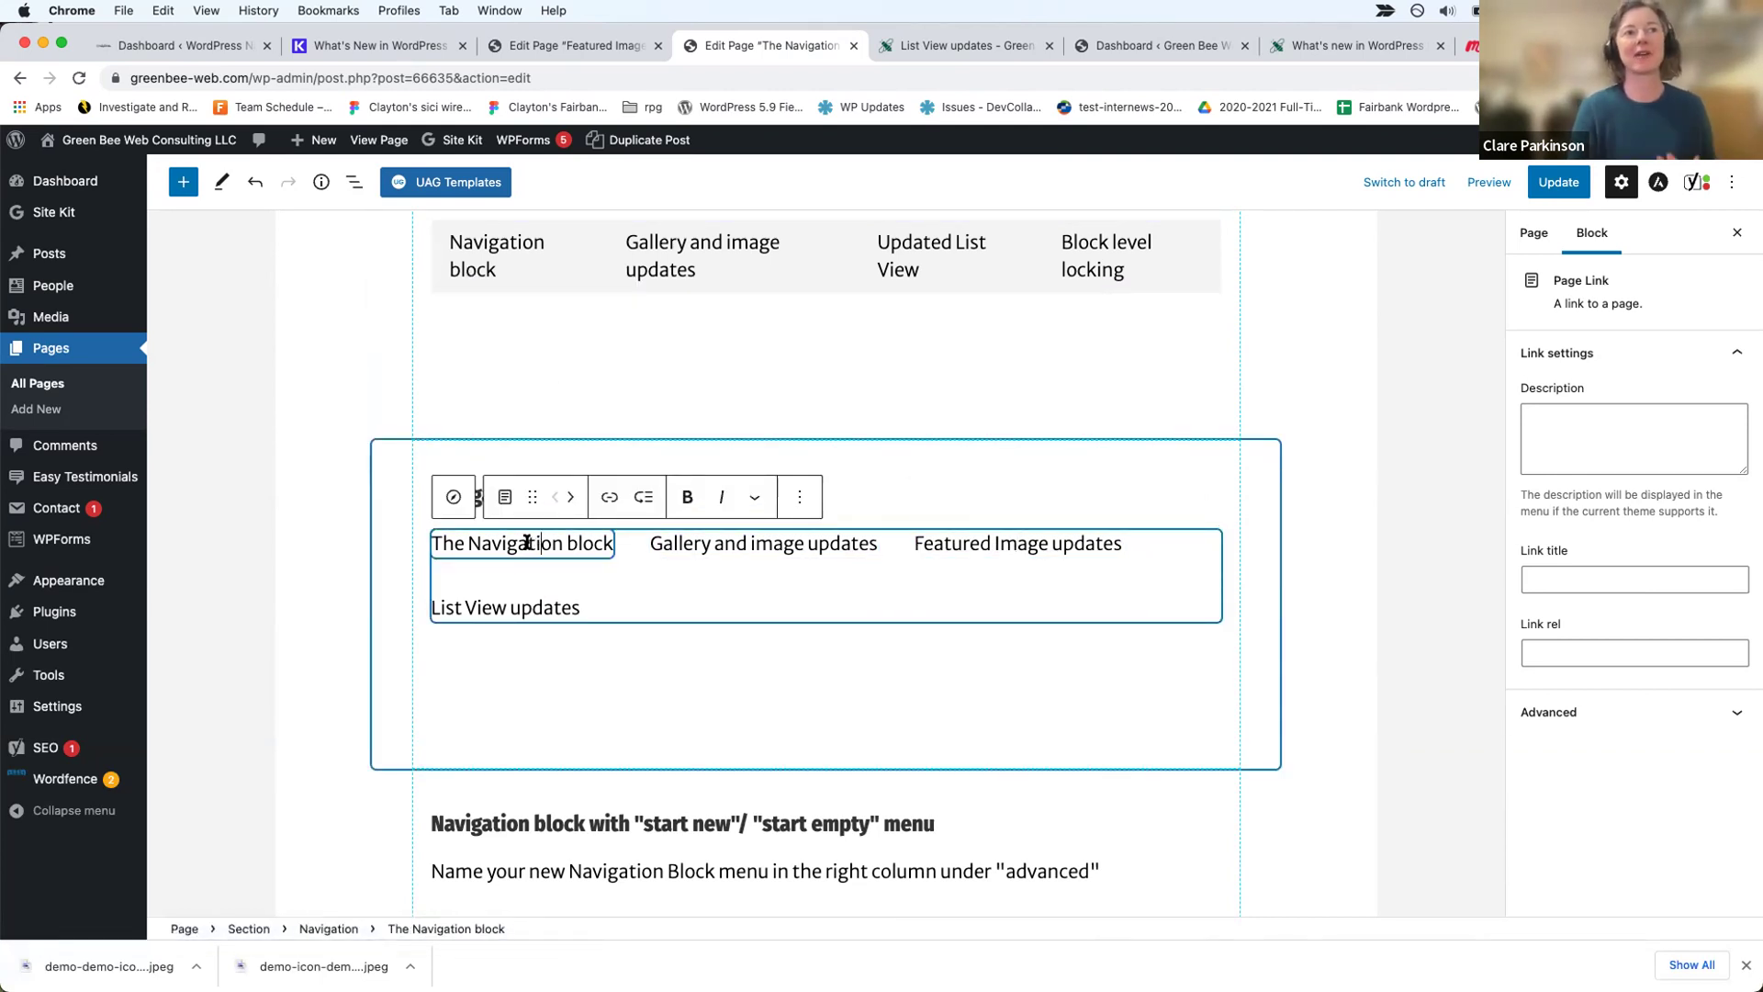
Step: Open List View and step through the 'add all pages' Navigation block's links in the outline
left_click(353, 183)
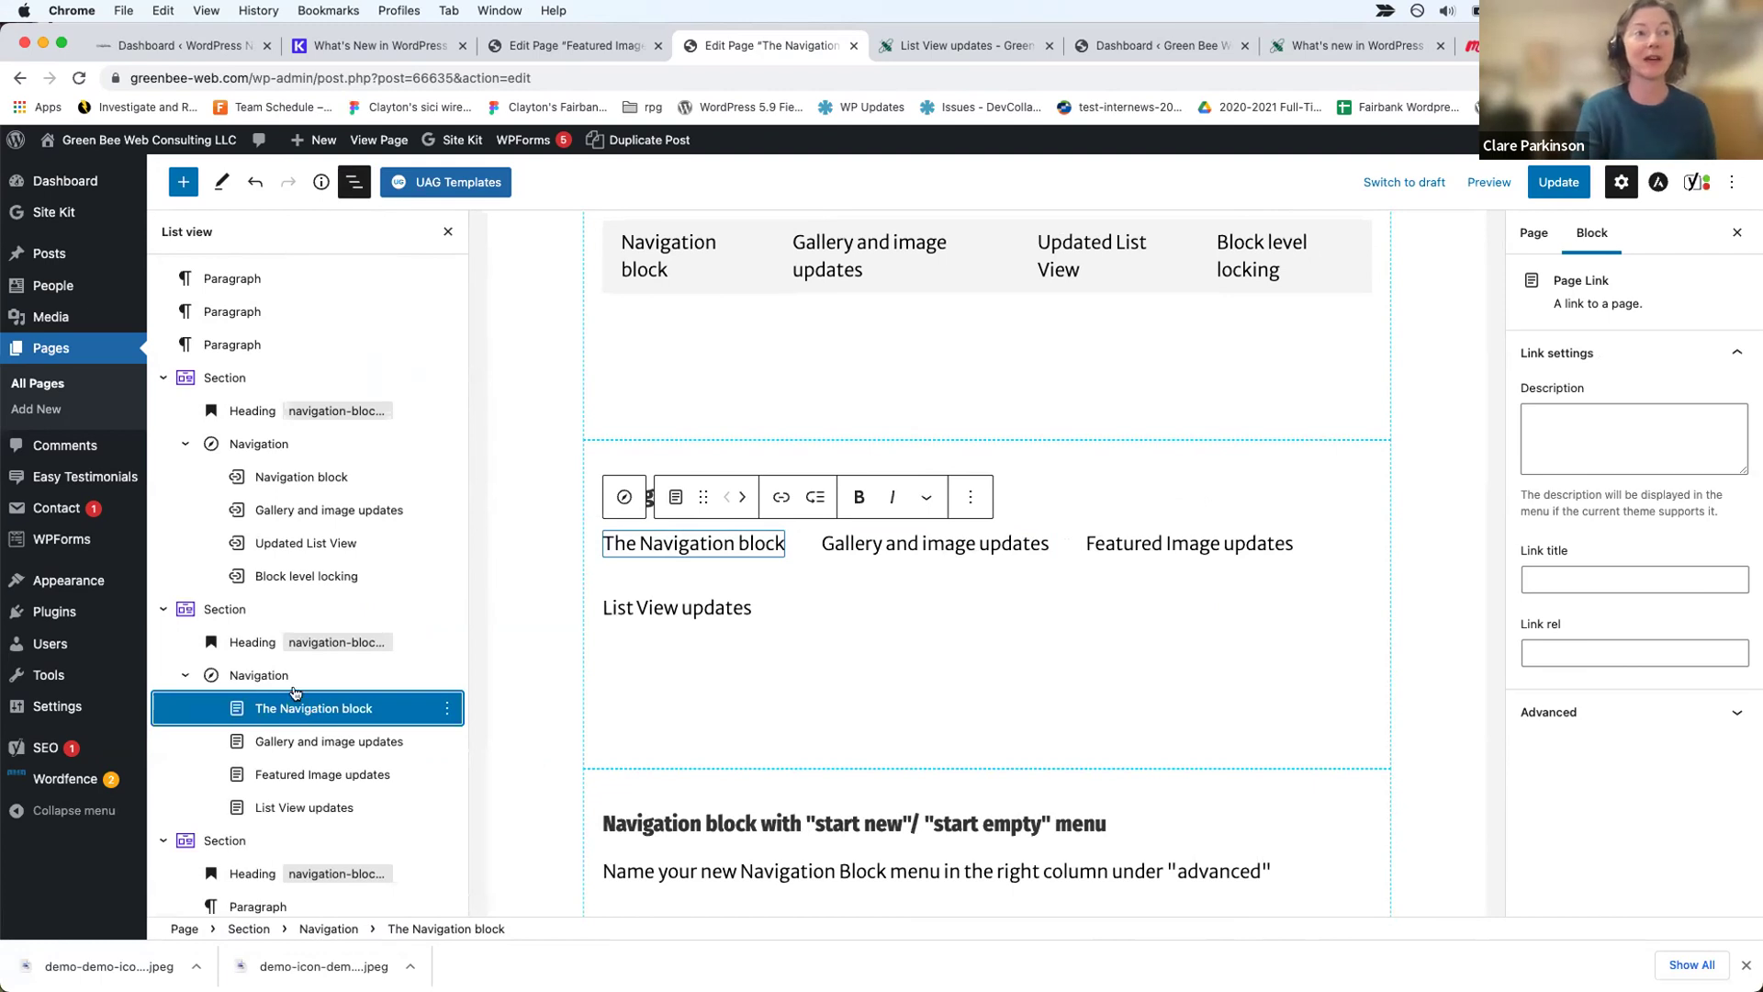
left_click(279, 675)
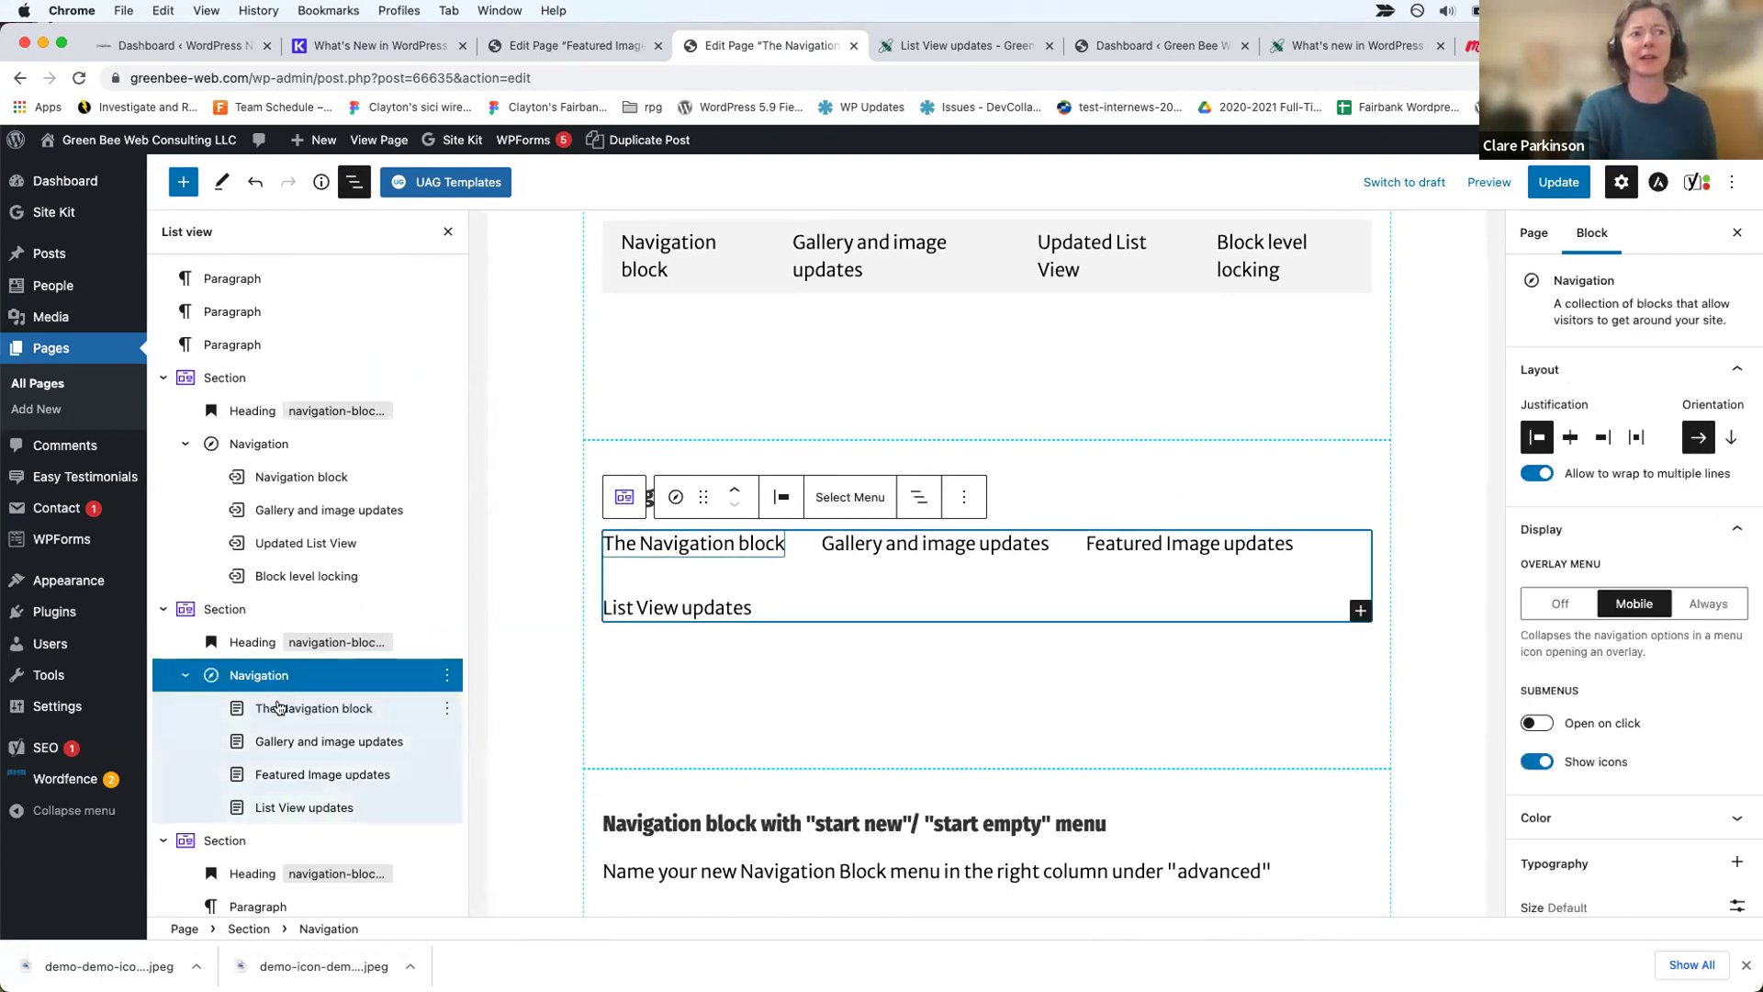
left_click(282, 712)
left_click(293, 742)
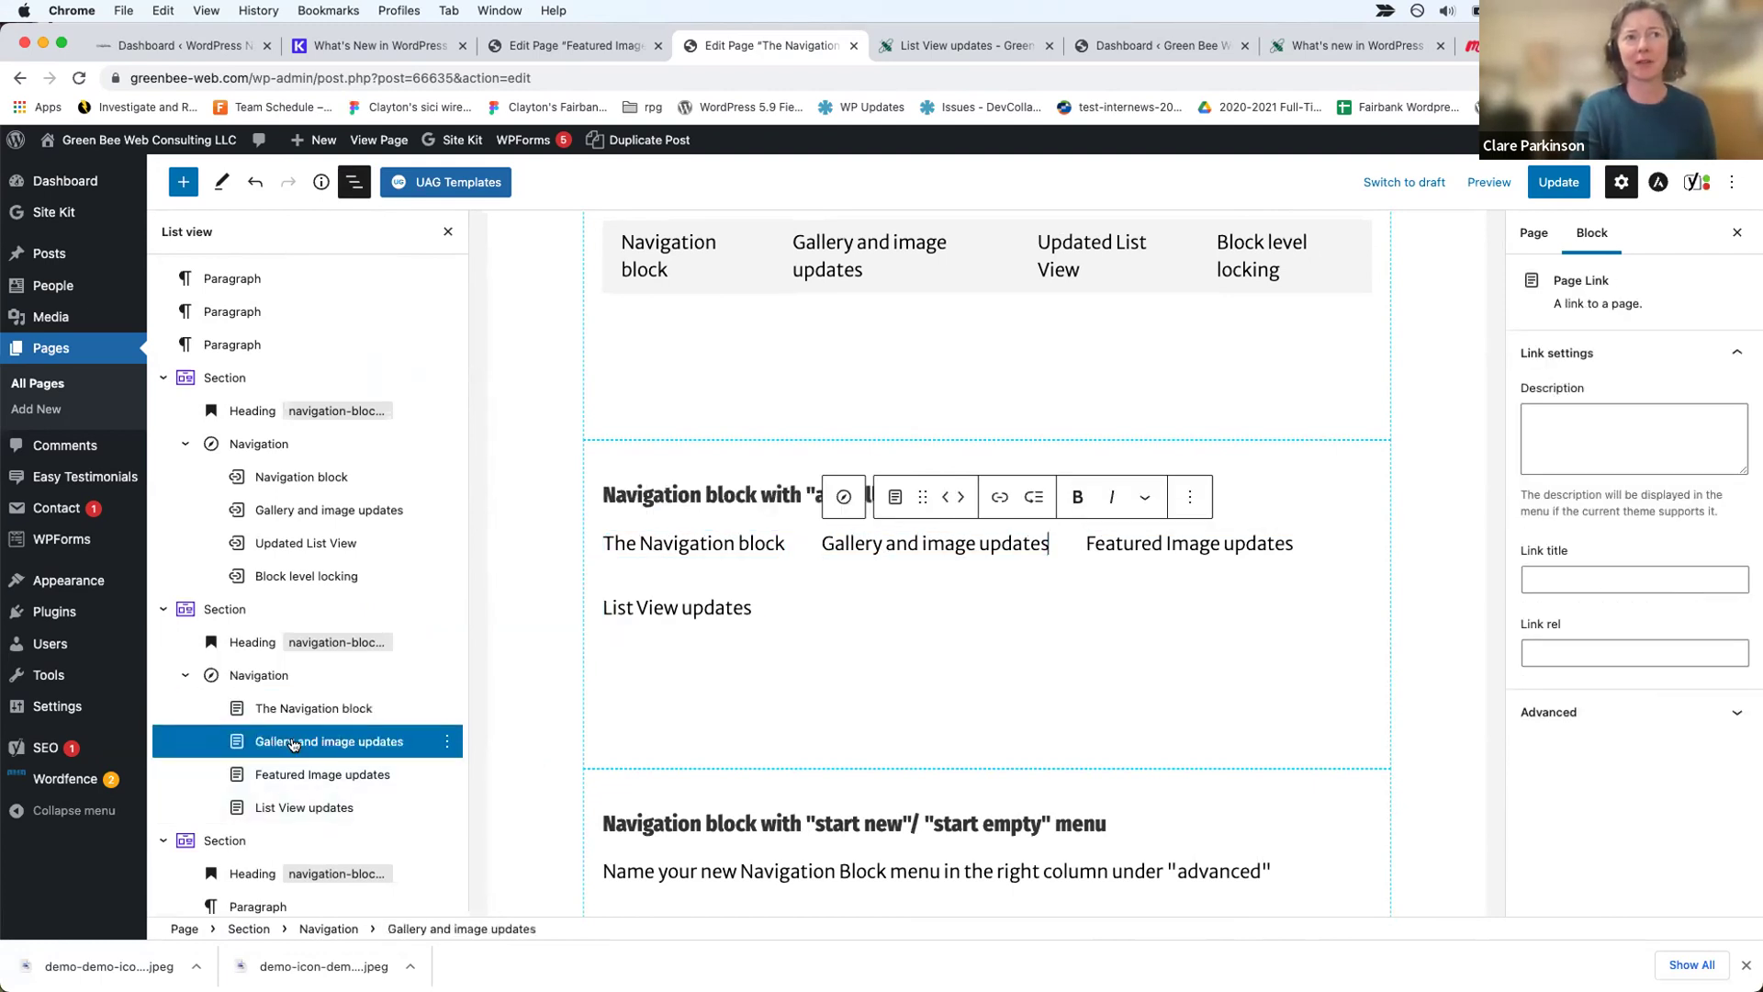
left_click(301, 774)
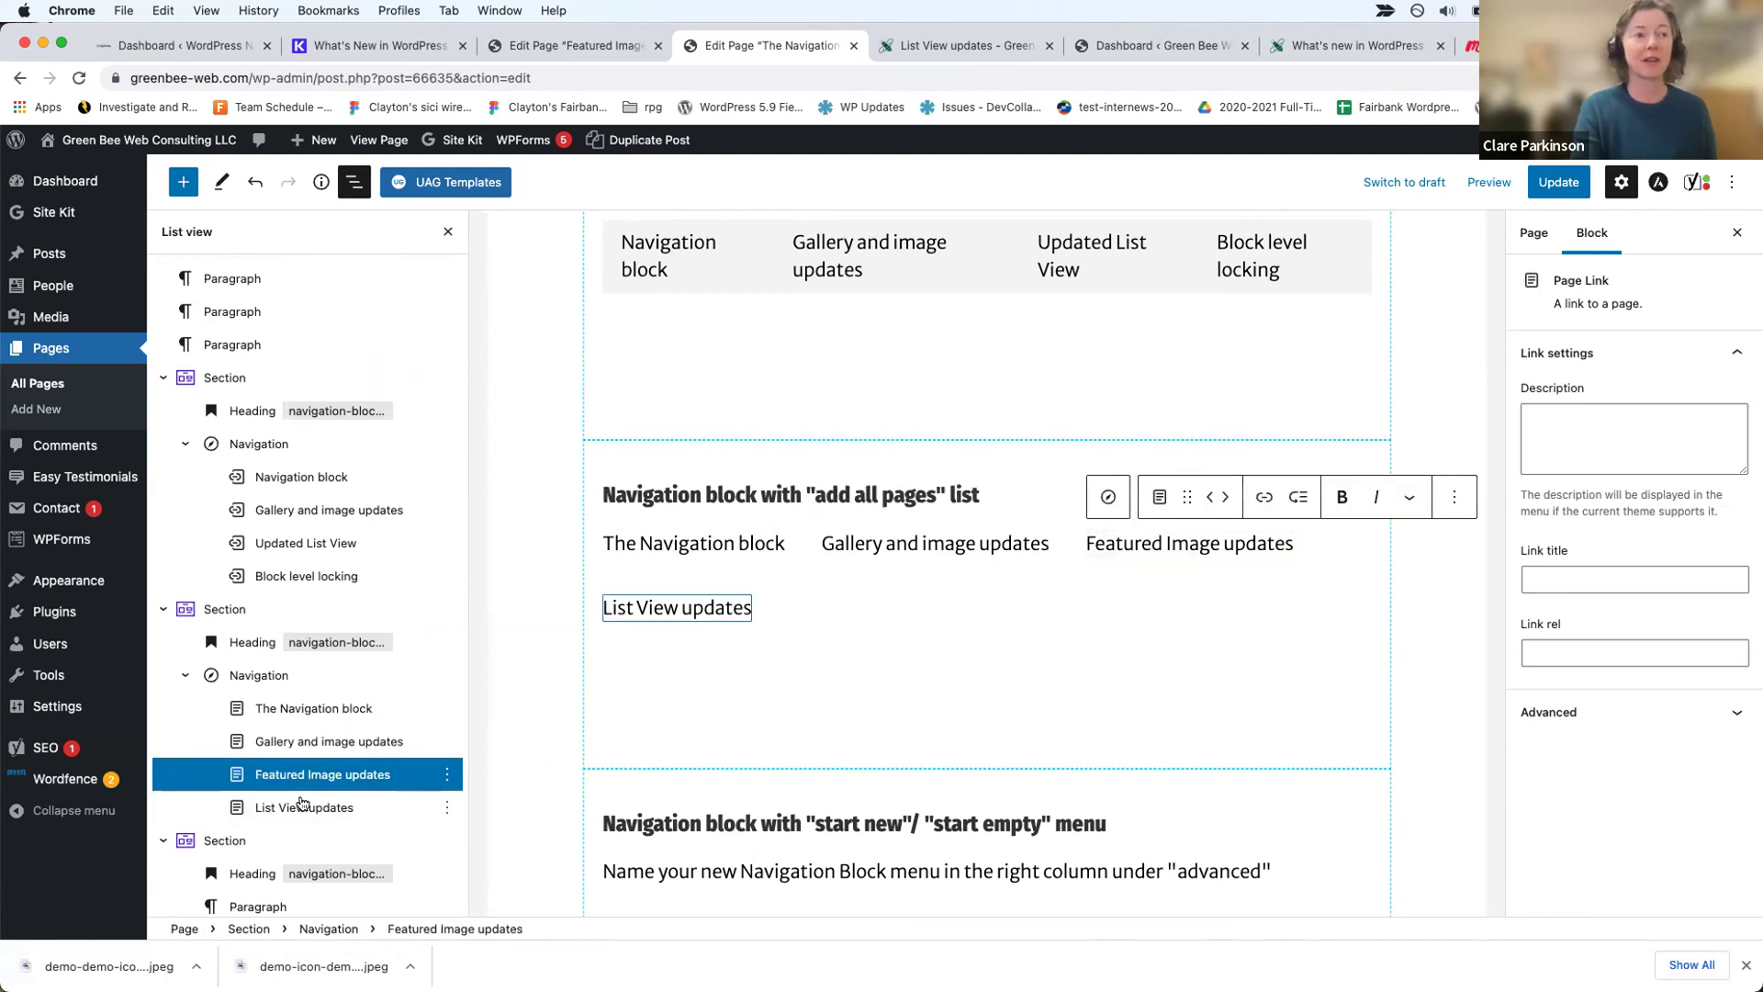
left_click(301, 807)
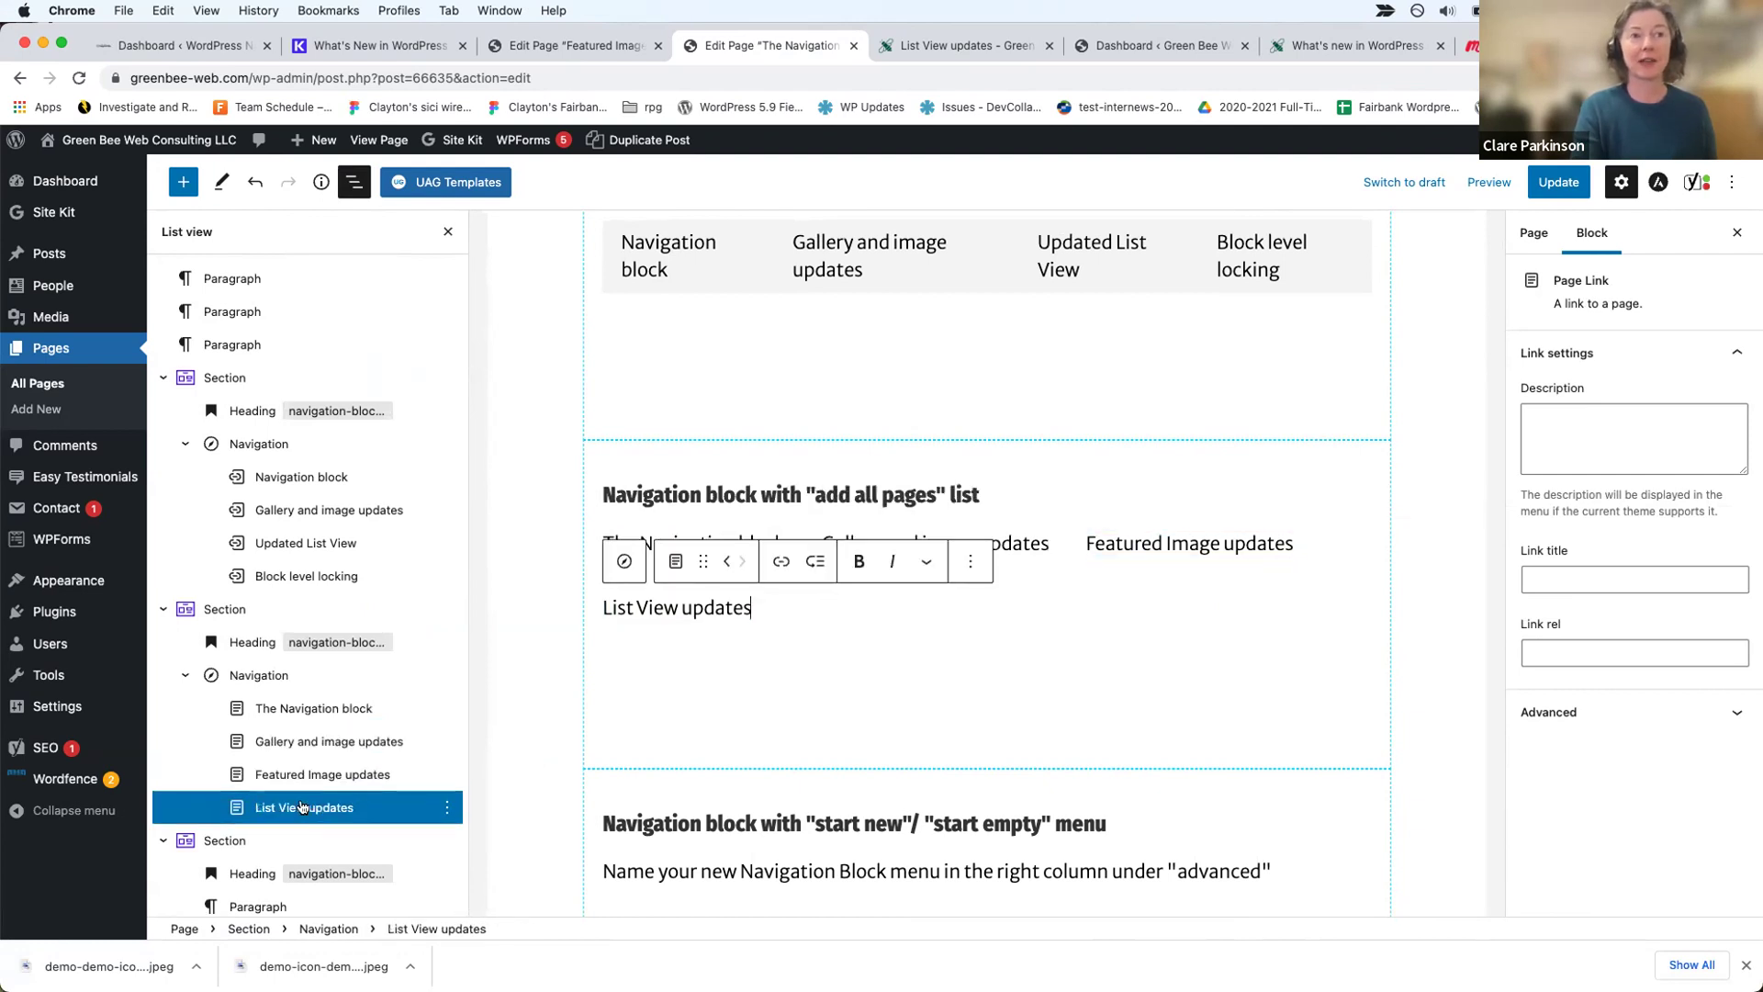
Step: Drag the List View updates link above Featured Image updates in the outline
left_click(271, 676)
left_click(289, 709)
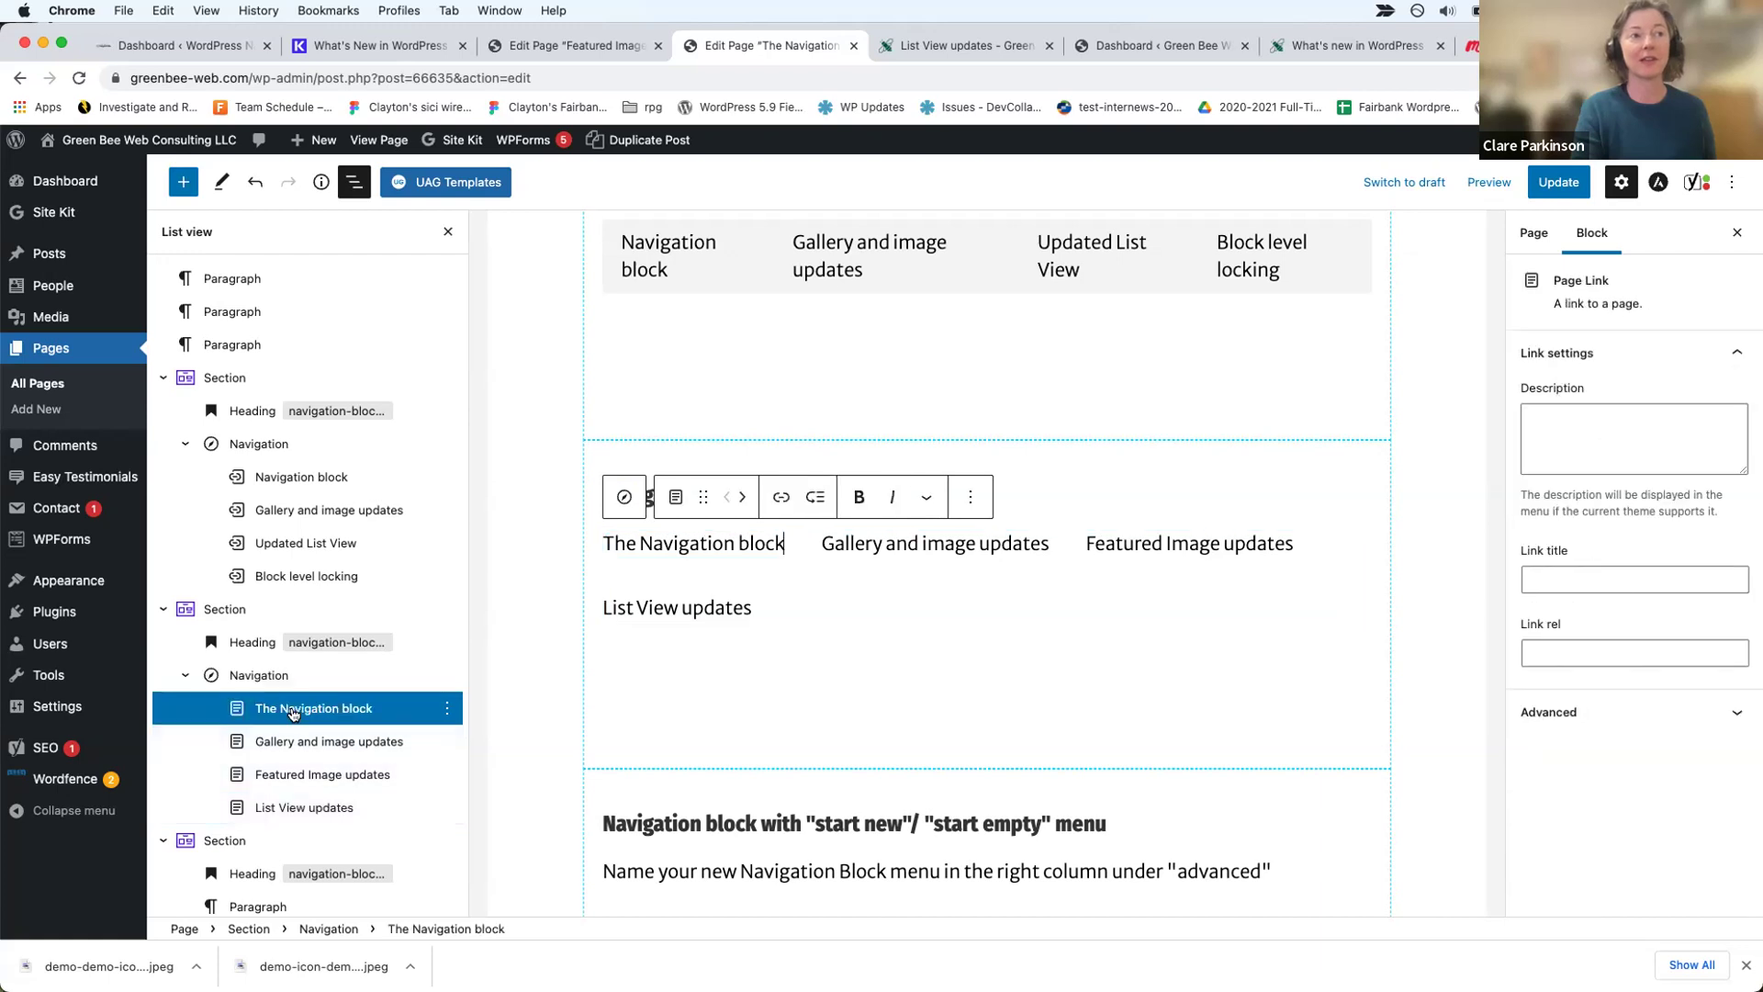
left_click(299, 740)
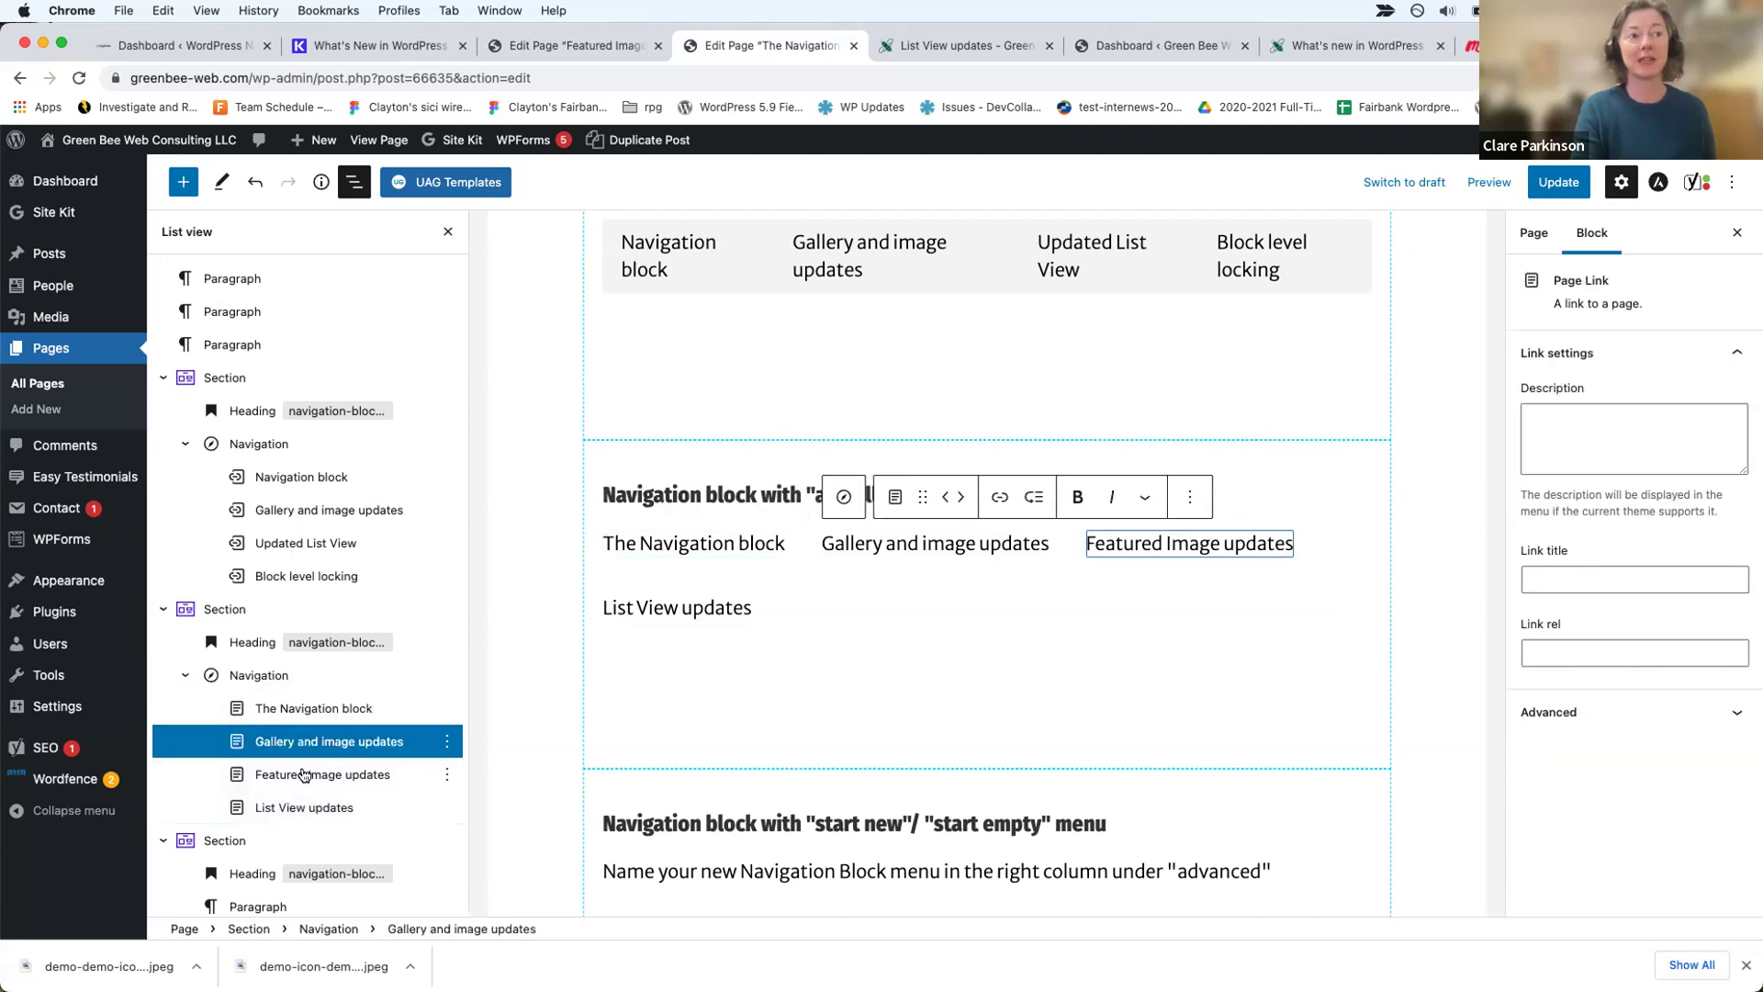
left_click(305, 776)
left_click(308, 808)
left_click_drag(307, 808, 312, 788)
Step: Open and dismiss the Featured Image updates link's Options menu without changes, then select the section
left_click(312, 806)
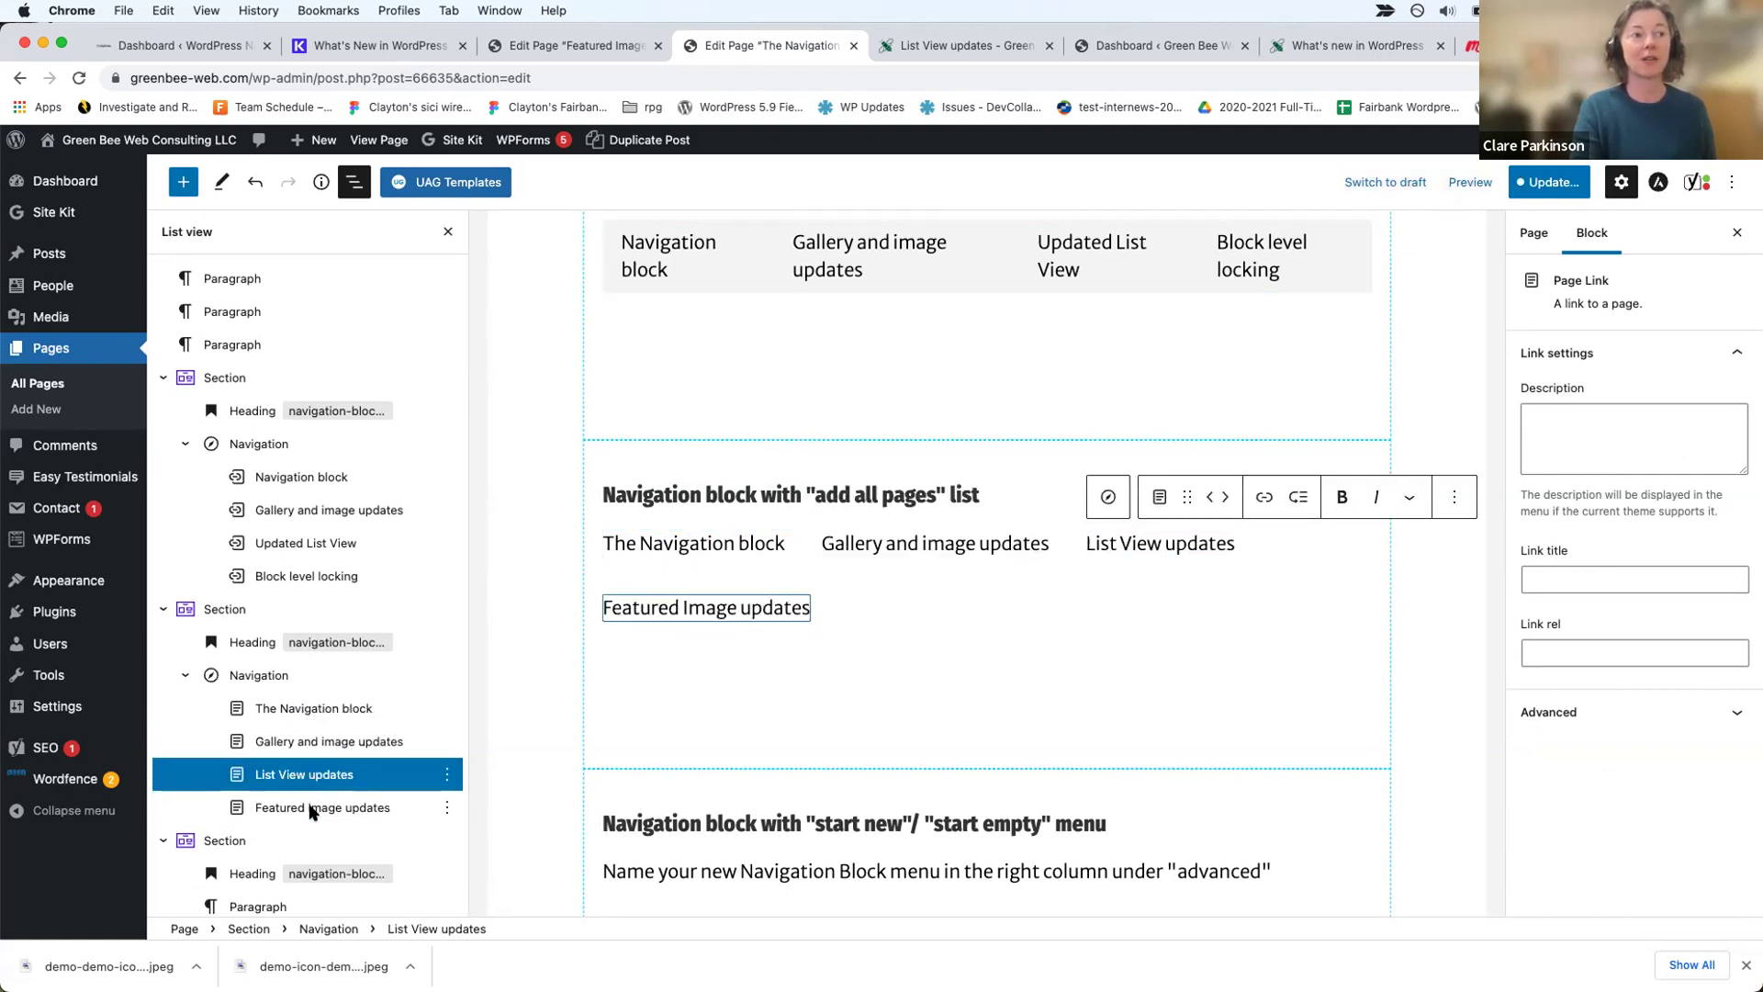
left_click(446, 808)
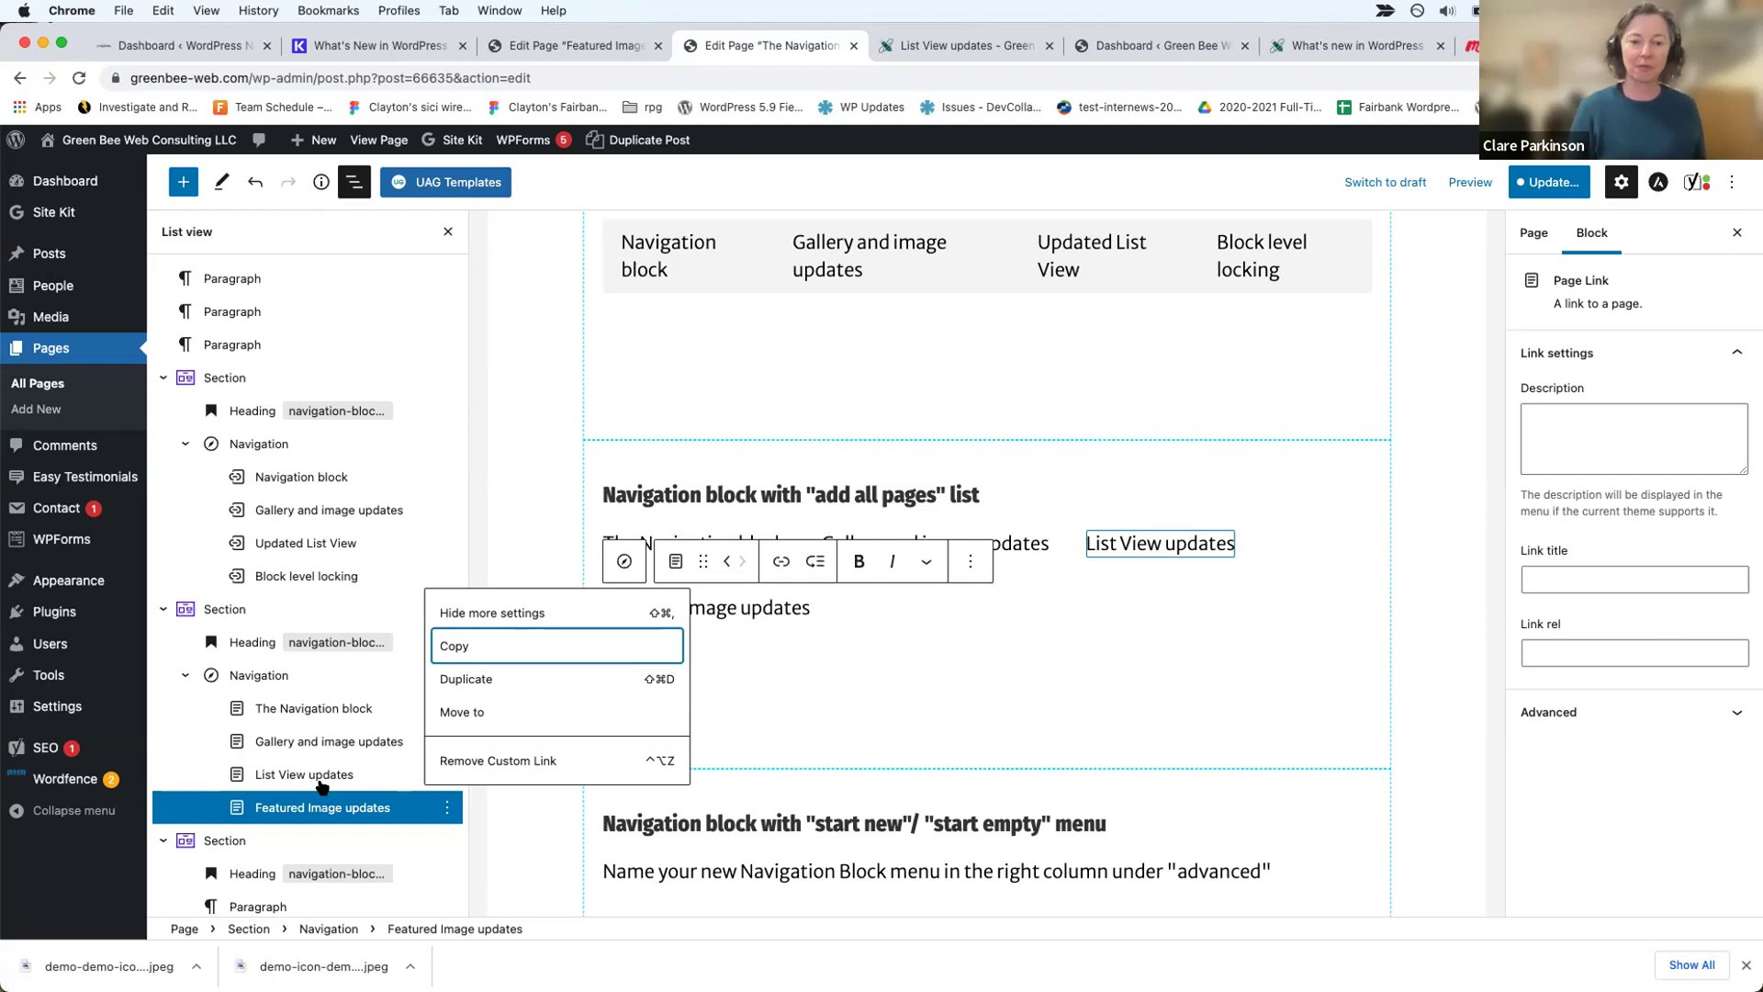
left_click(447, 808)
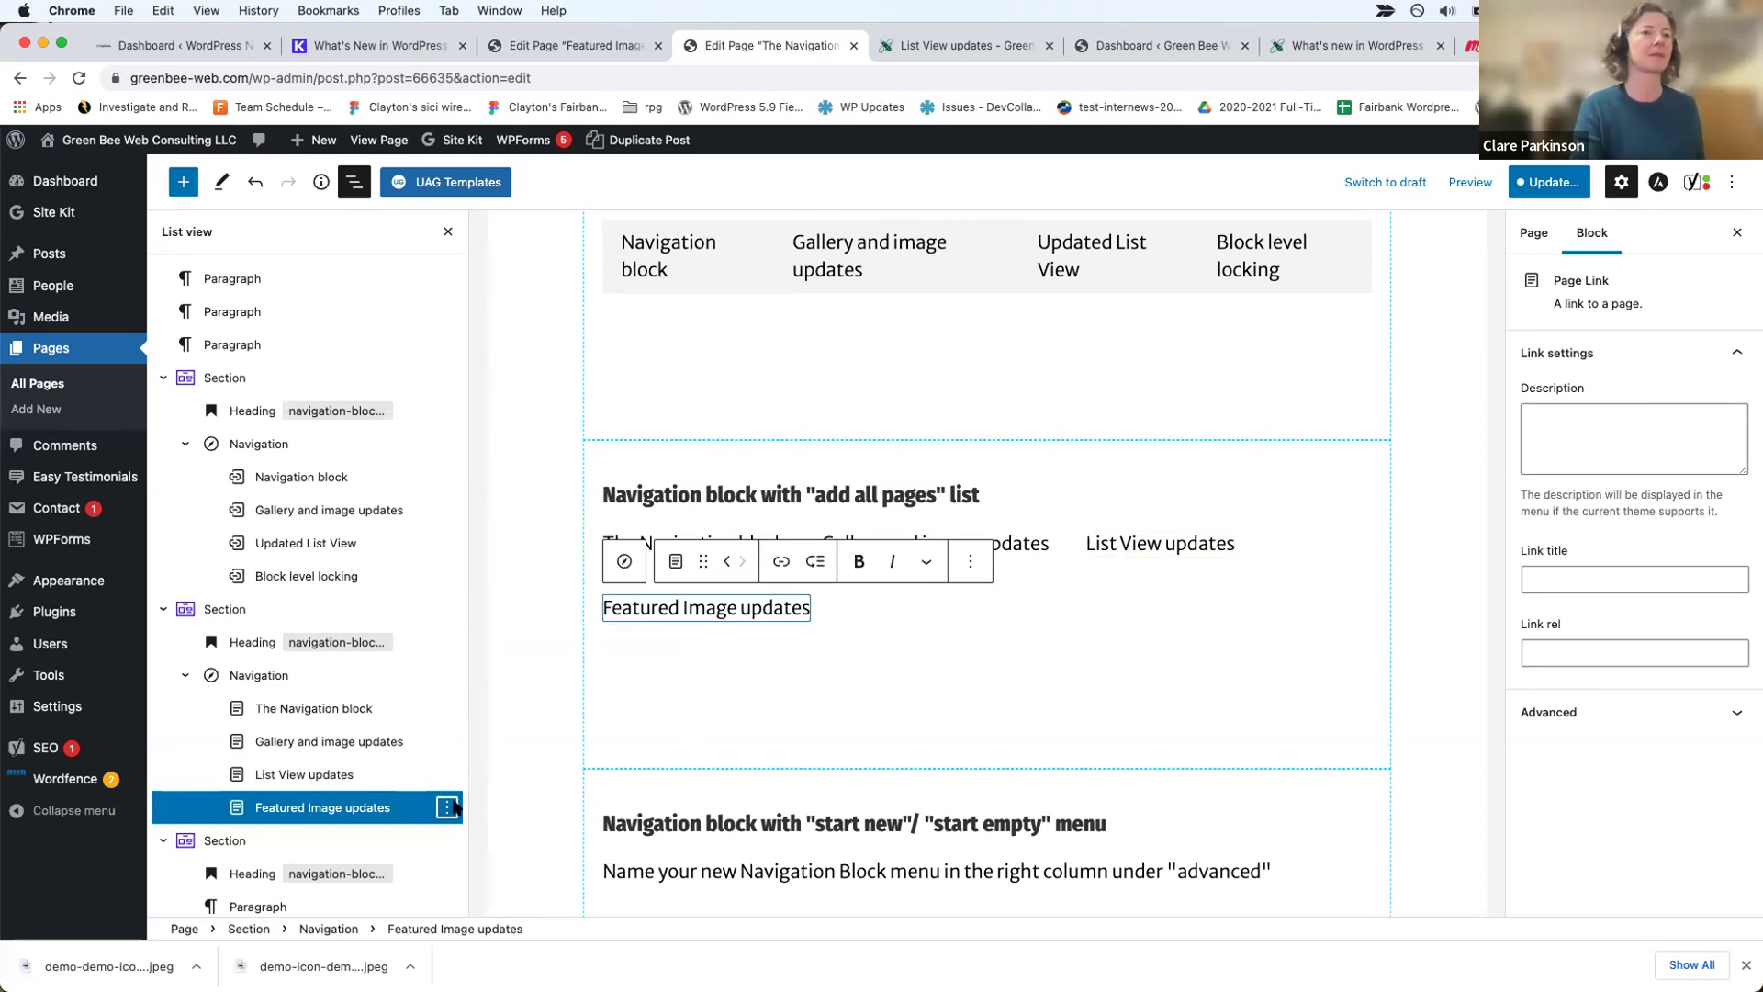
left_click(848, 652)
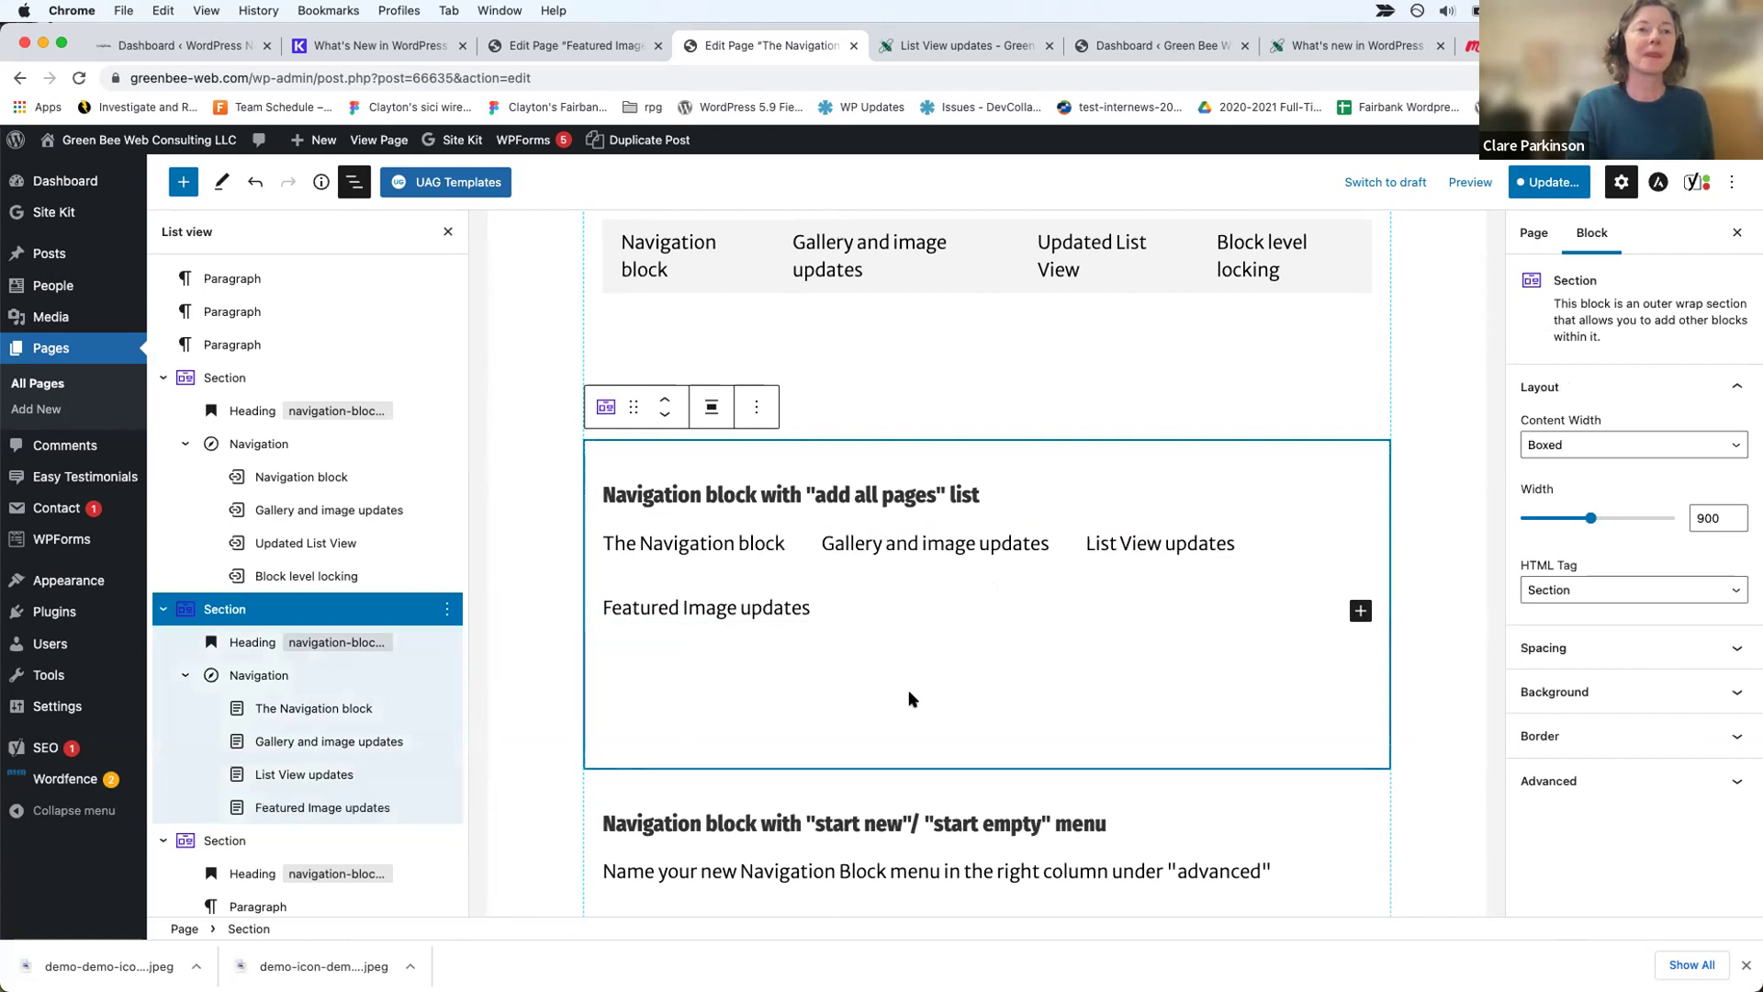
Step: Select the empty paragraph below the 'start new'/'start empty' links and open its block inserter
scroll(907, 690, "down", 3)
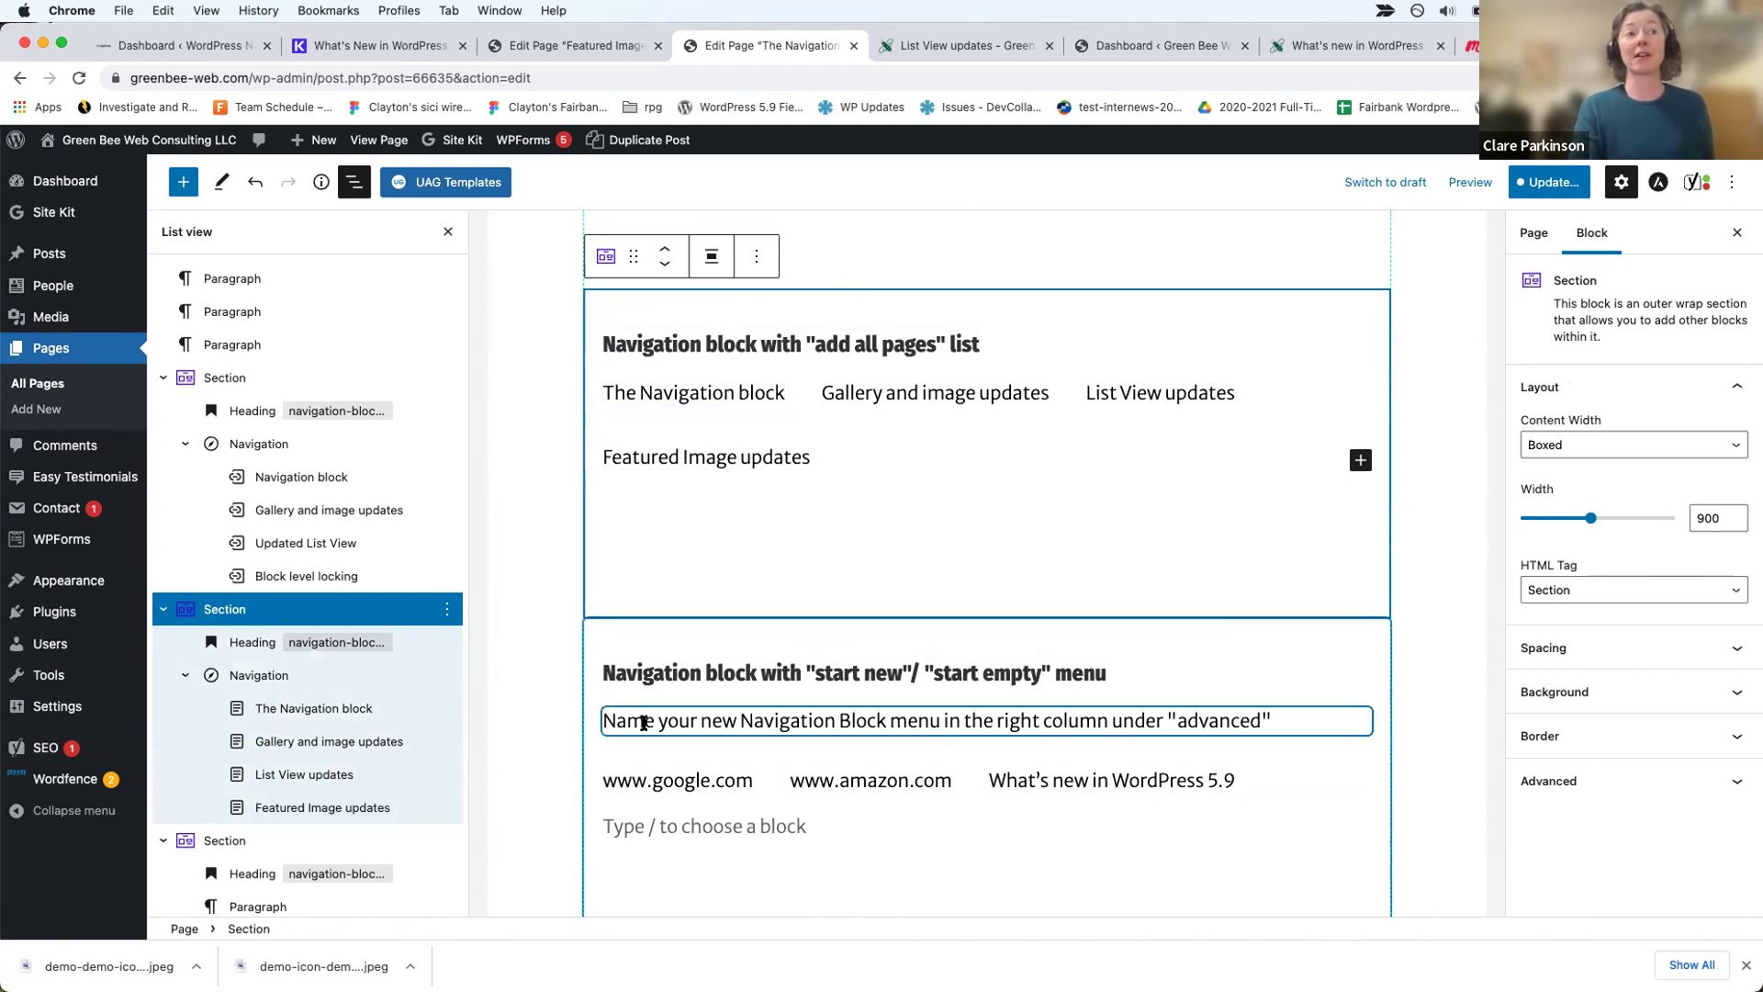
left_click(680, 723)
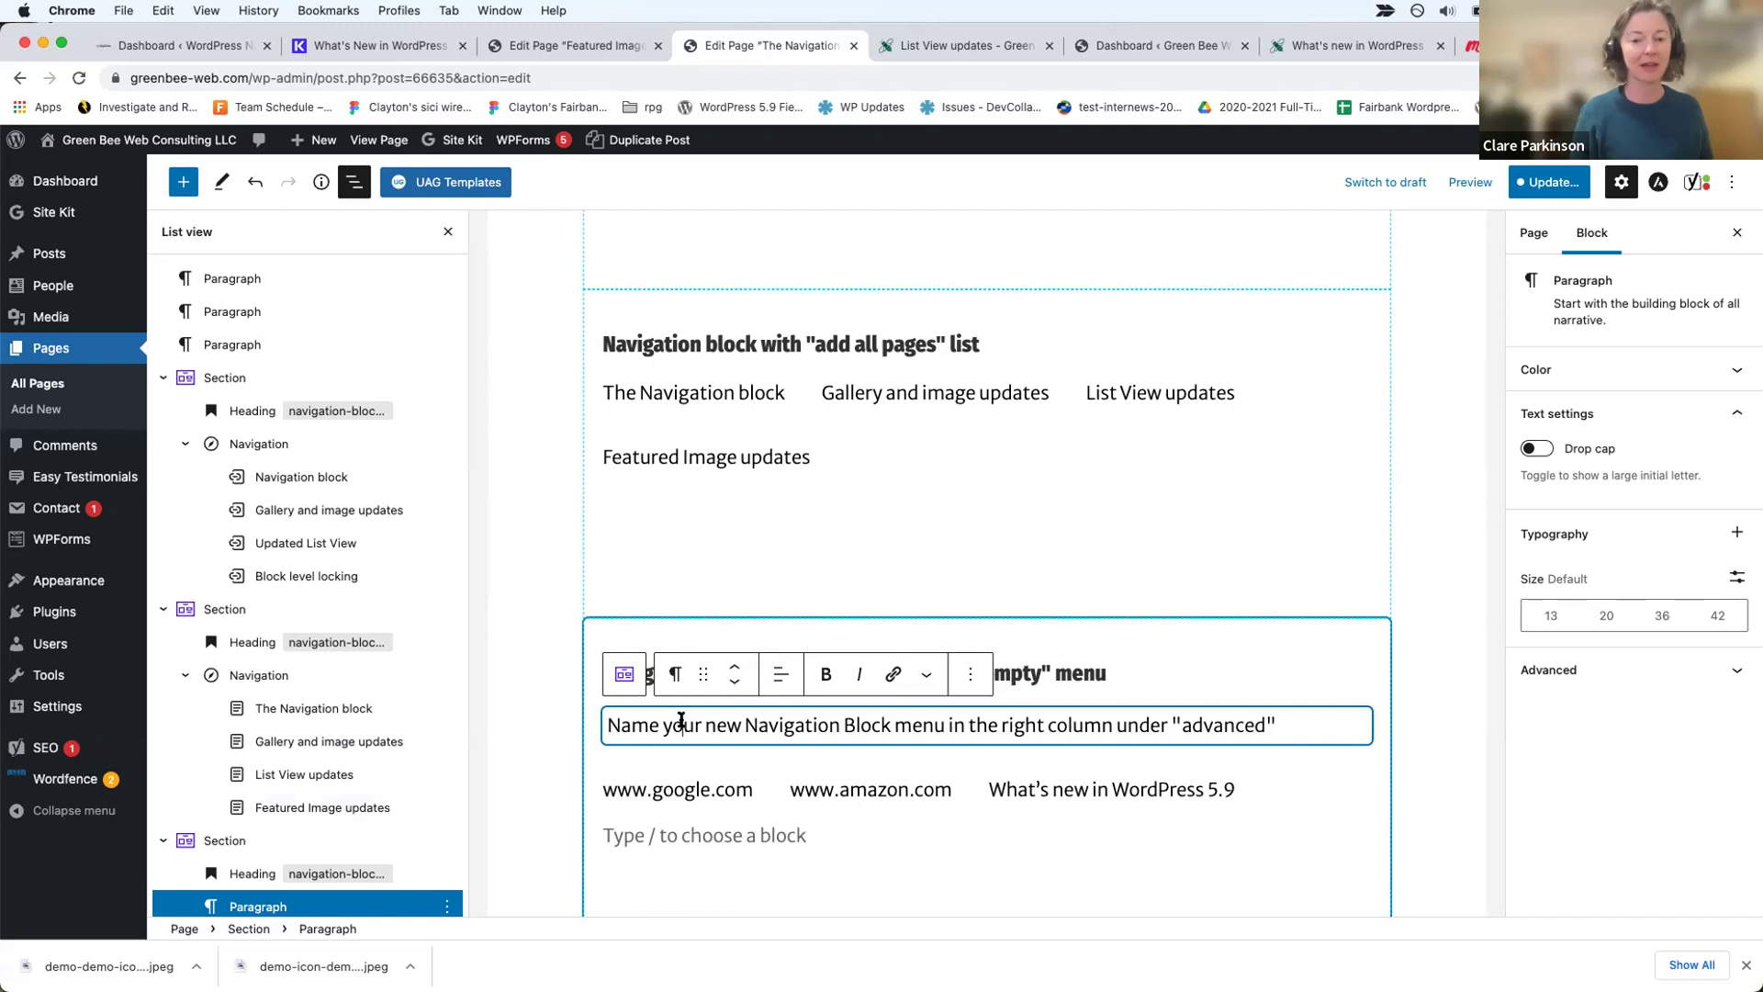
left_click(852, 789)
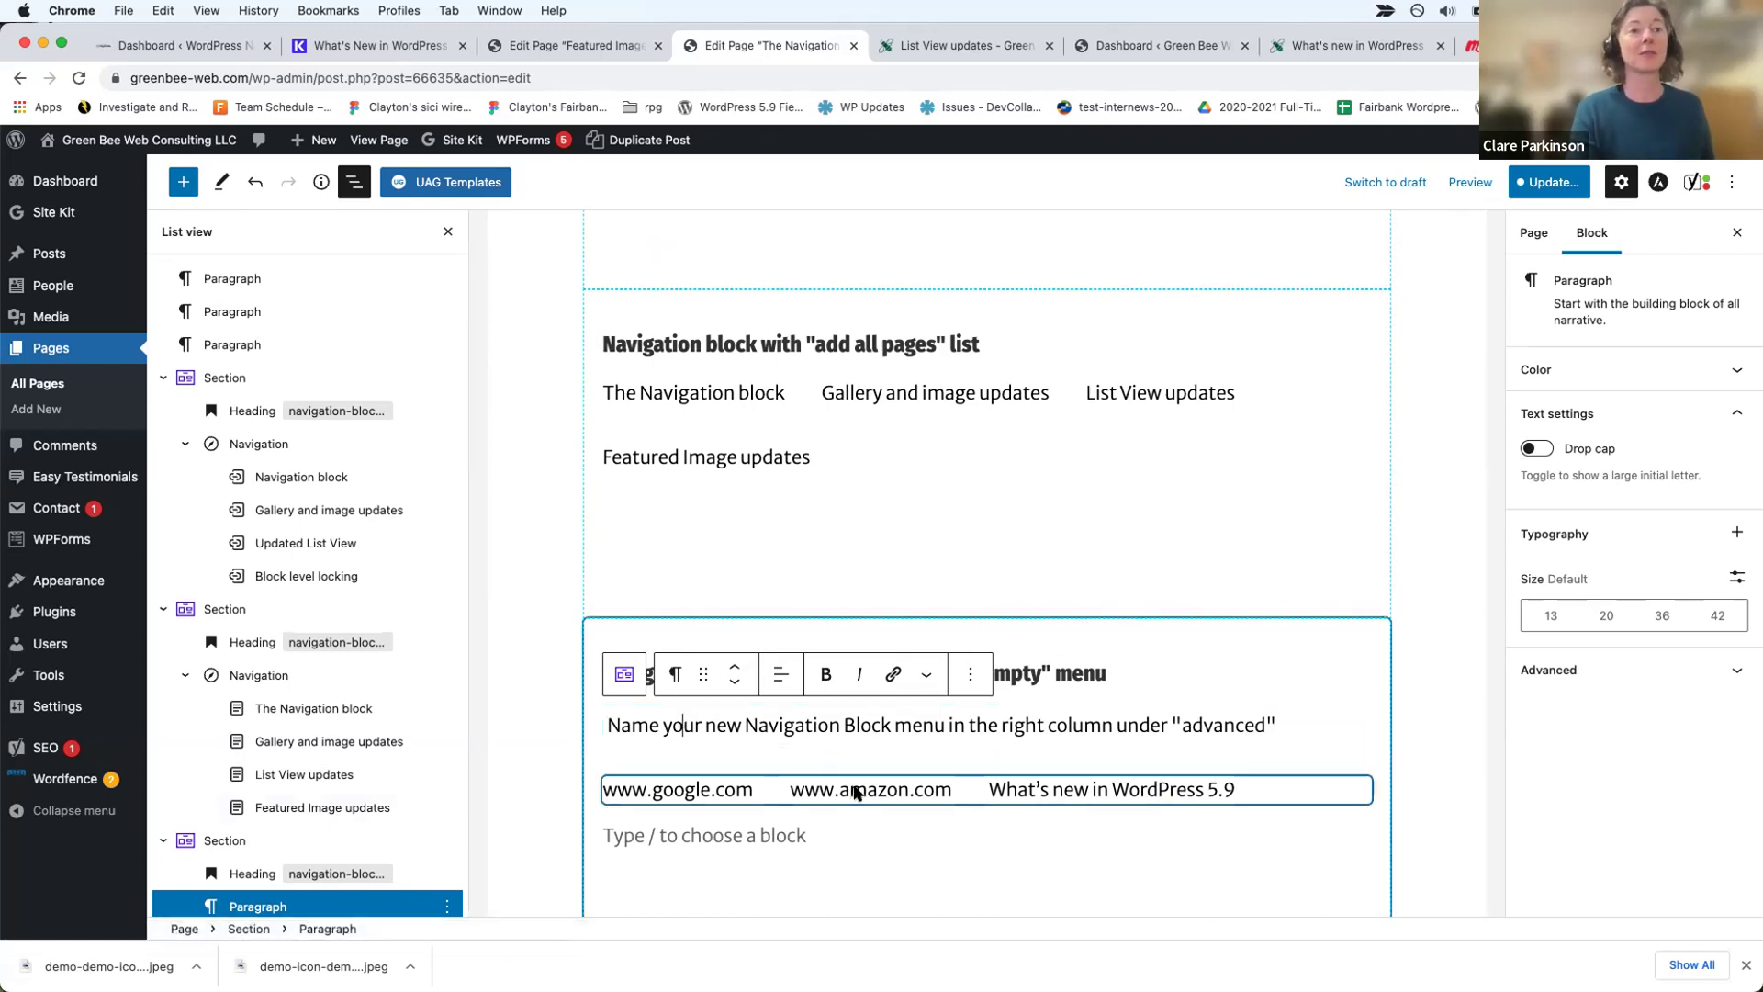
scroll(854, 792, "down", 3)
left_click(1154, 486)
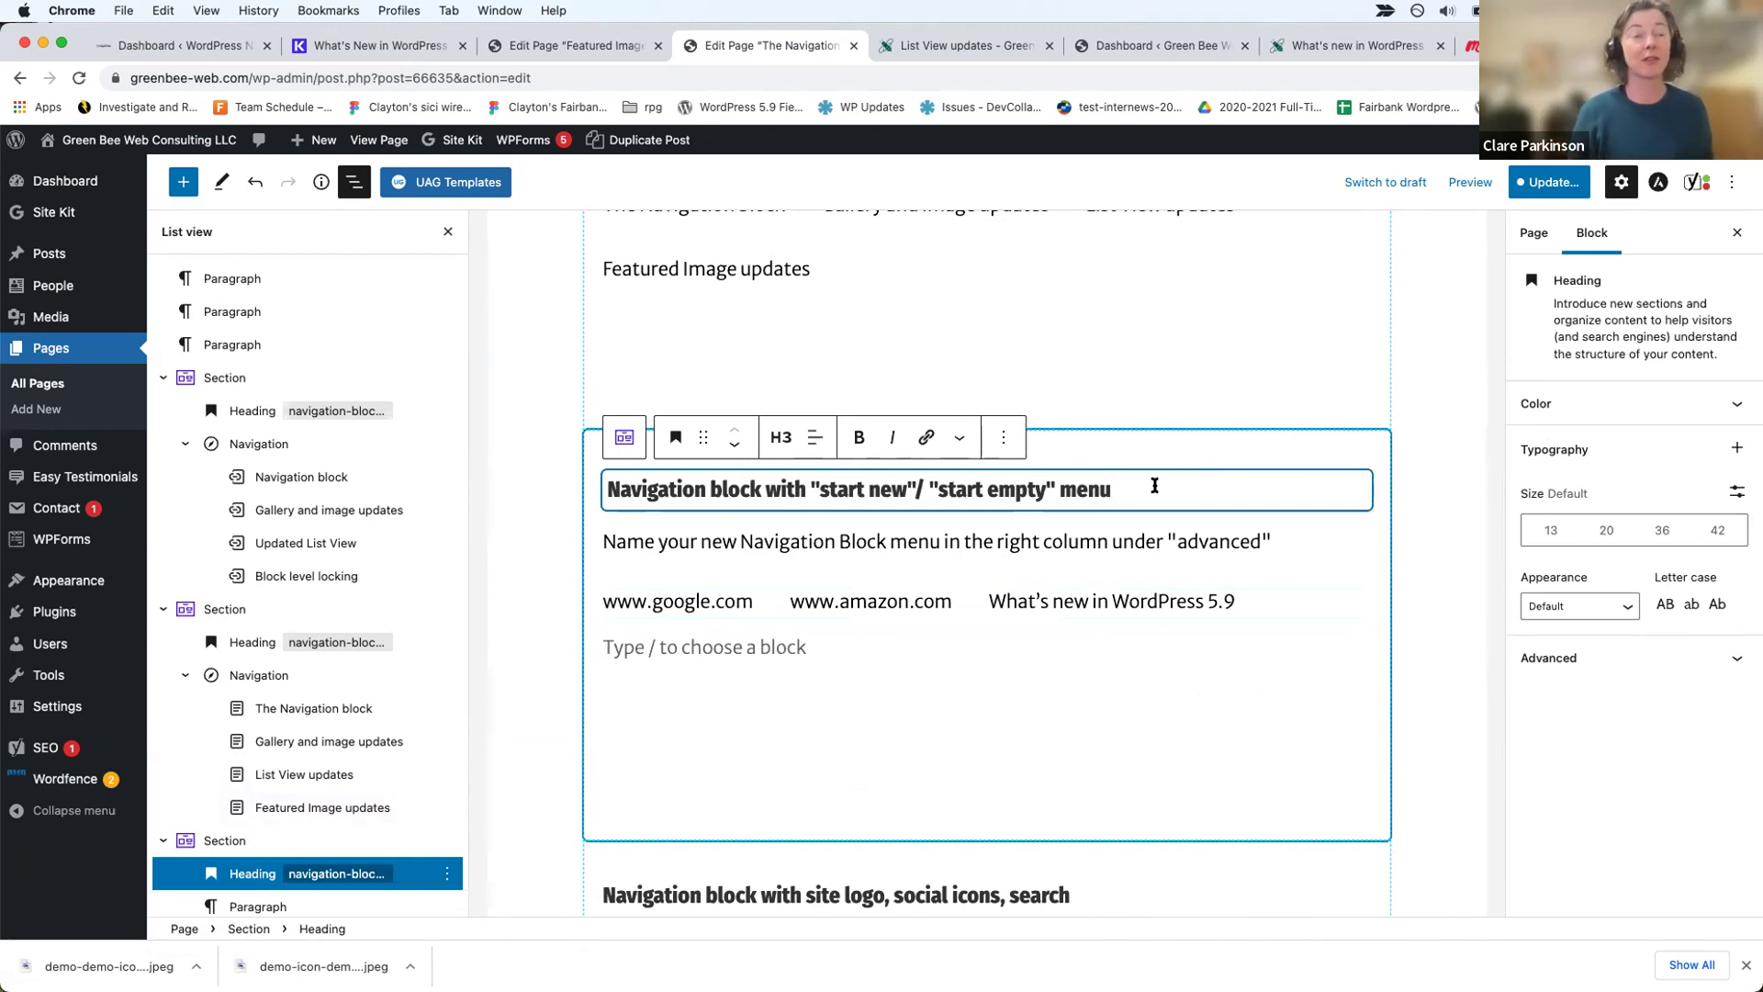
left_click(769, 646)
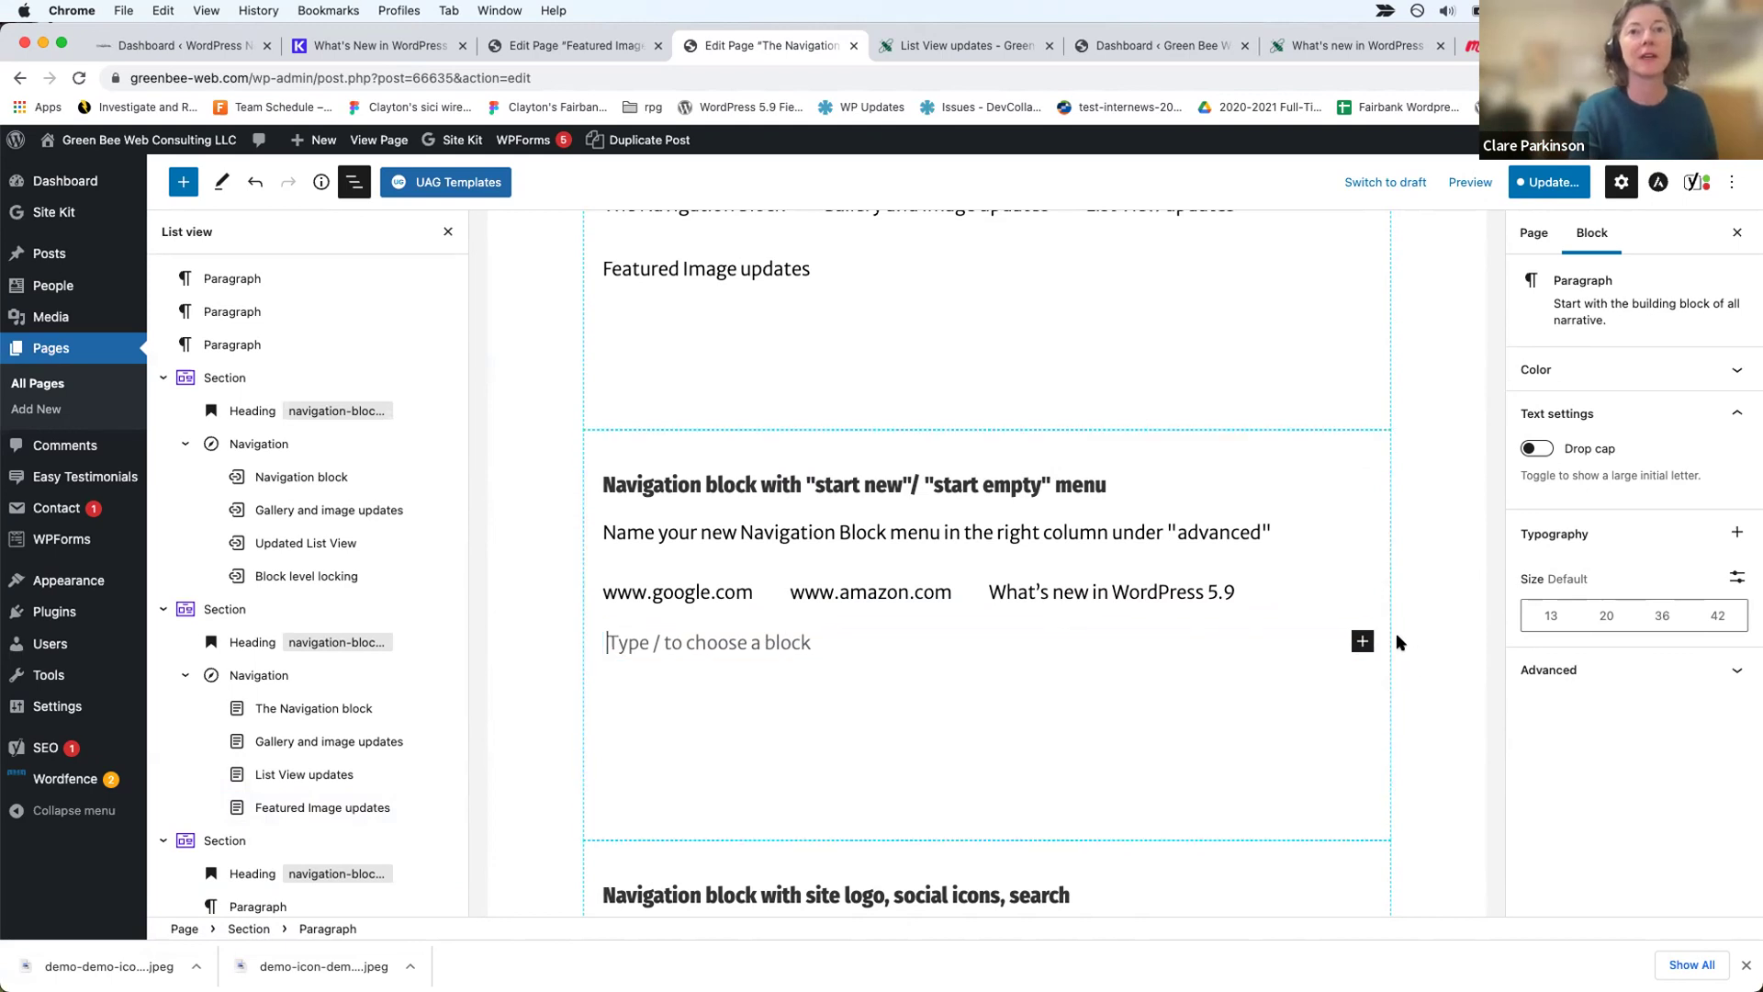
left_click(1362, 641)
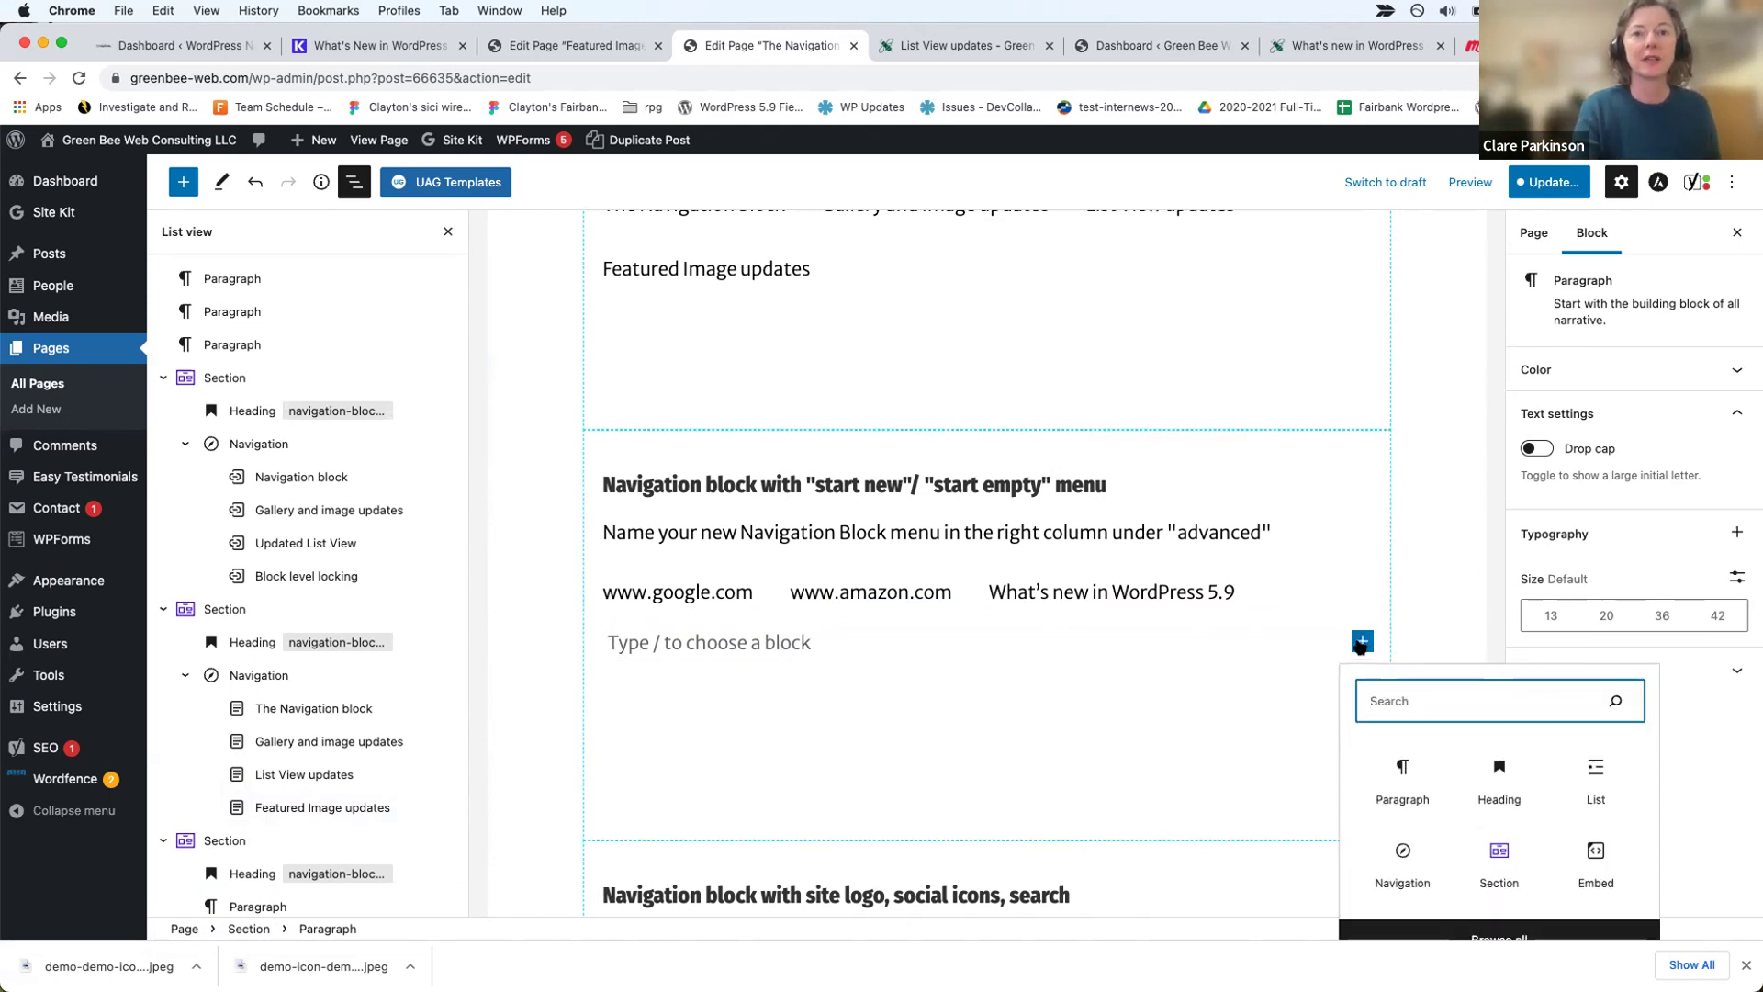
Step: Insert an empty Navigation block and link it to the WP 5.8.1 Query Loop and Block Templates page
type("nav")
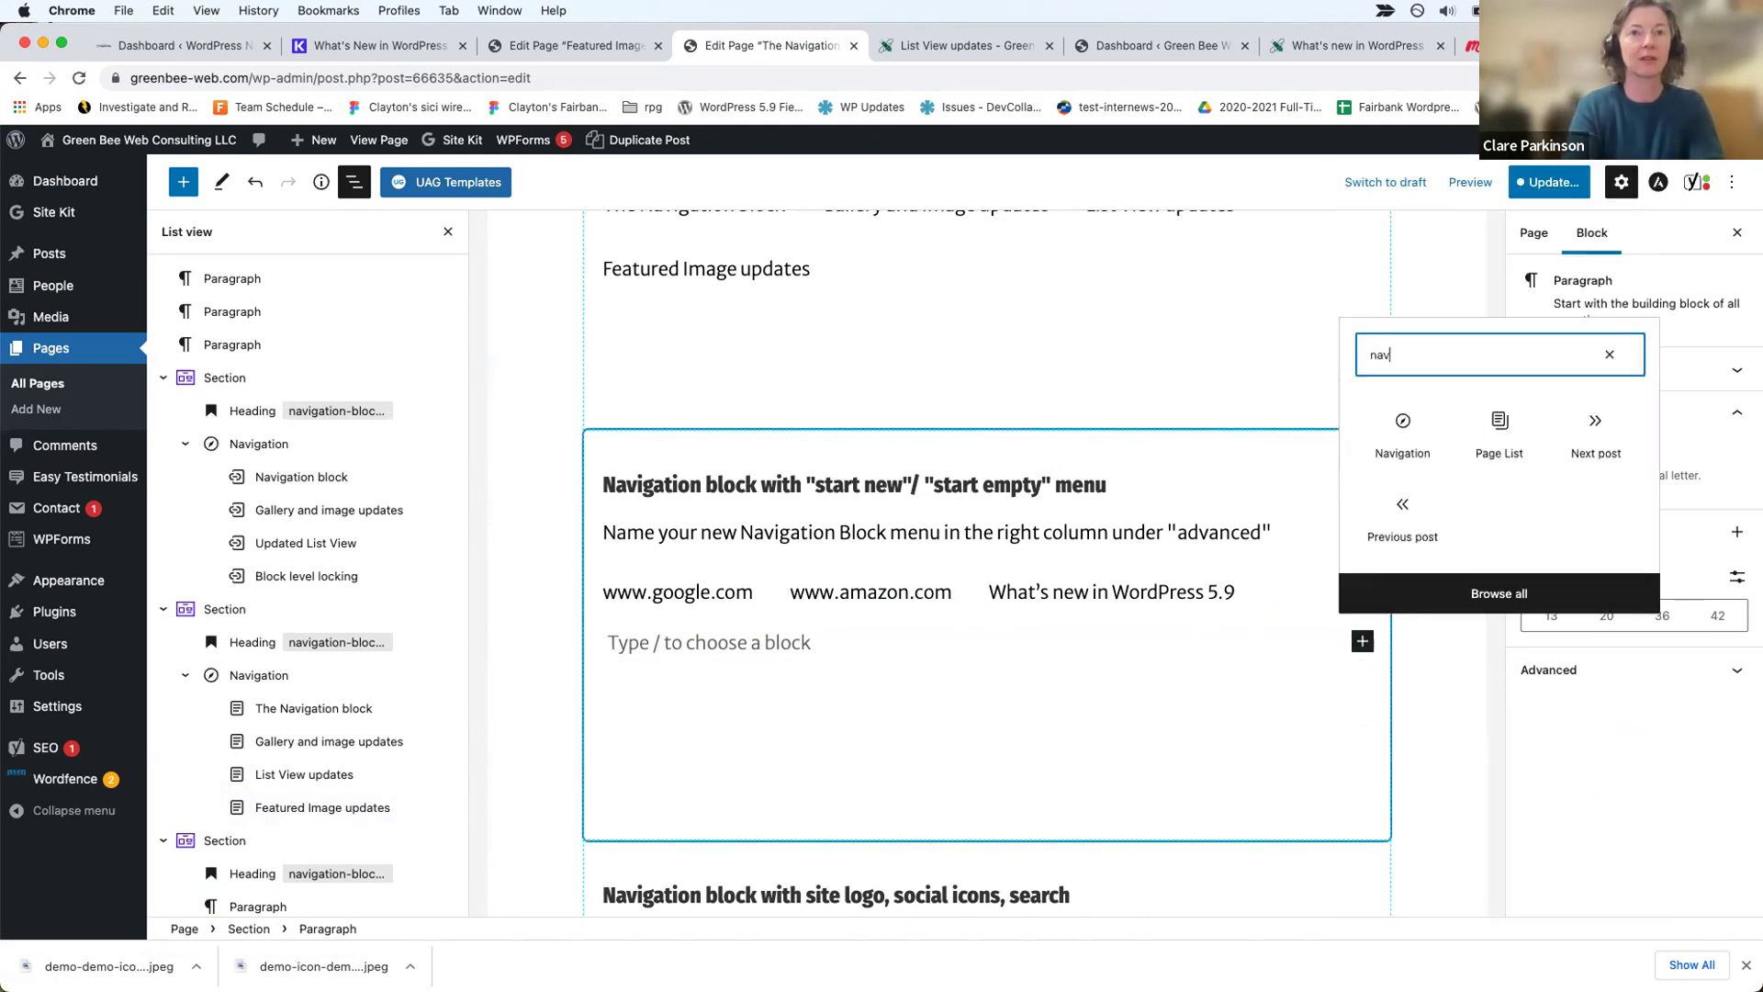
left_click(1402, 427)
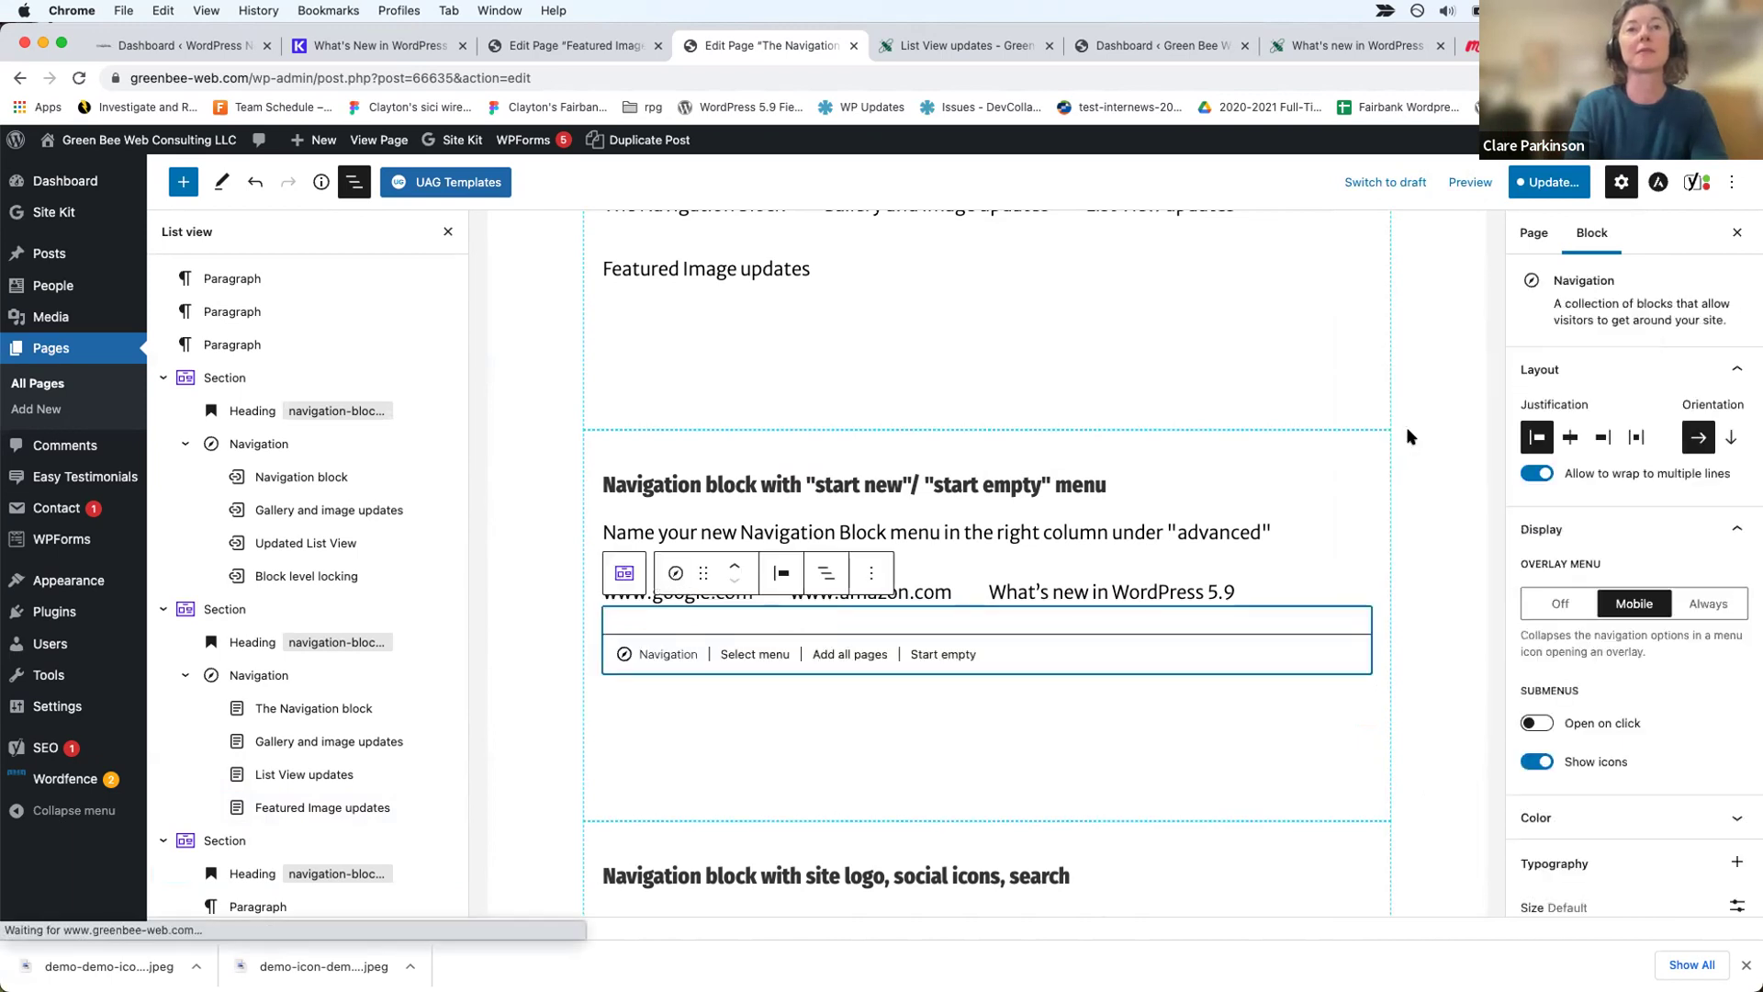
left_click(943, 653)
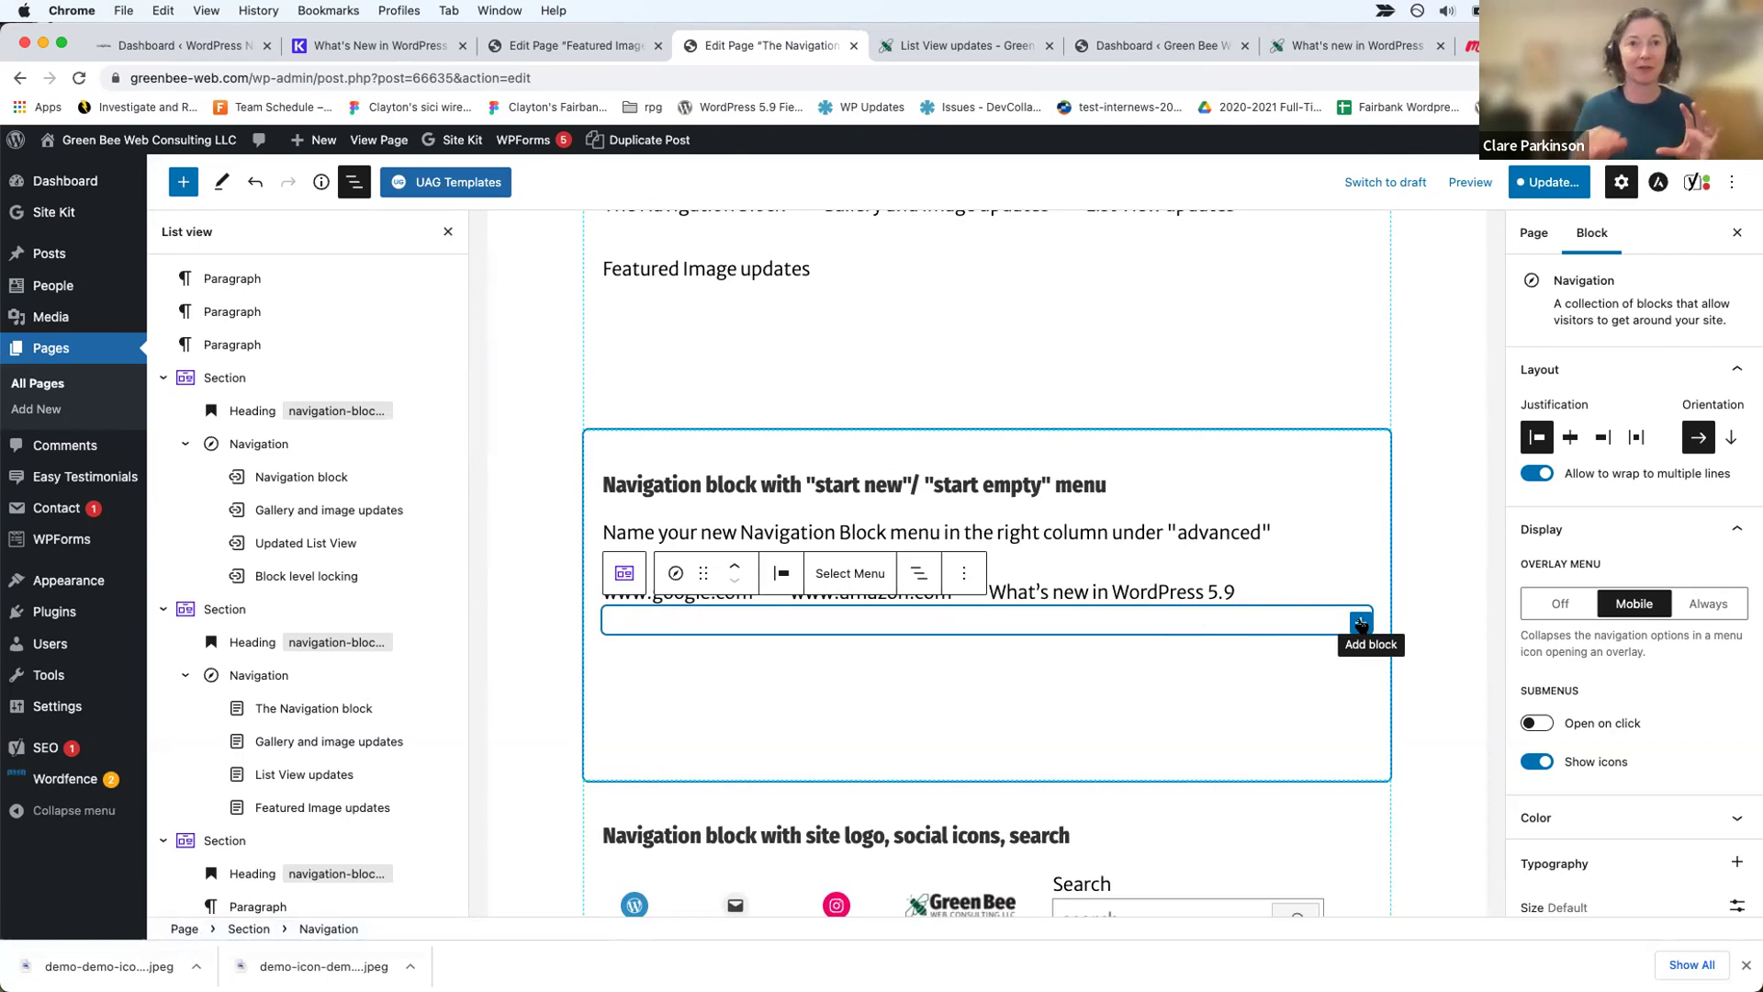
left_click(1360, 625)
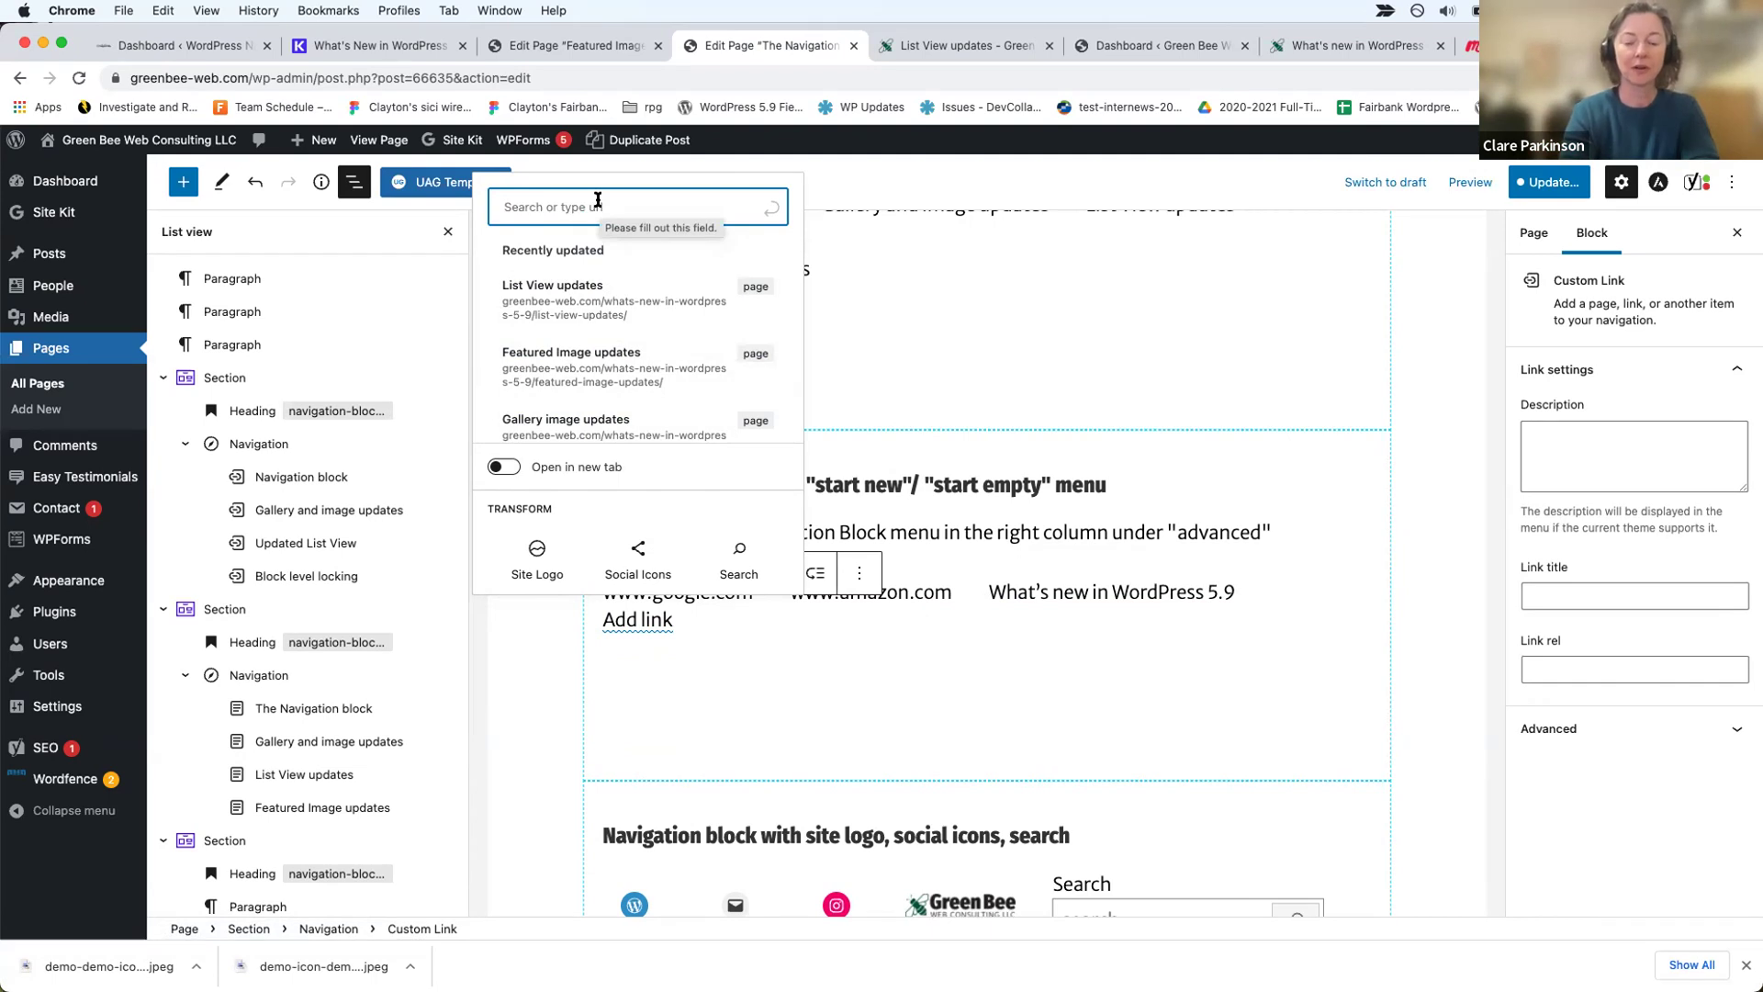
type("5.8")
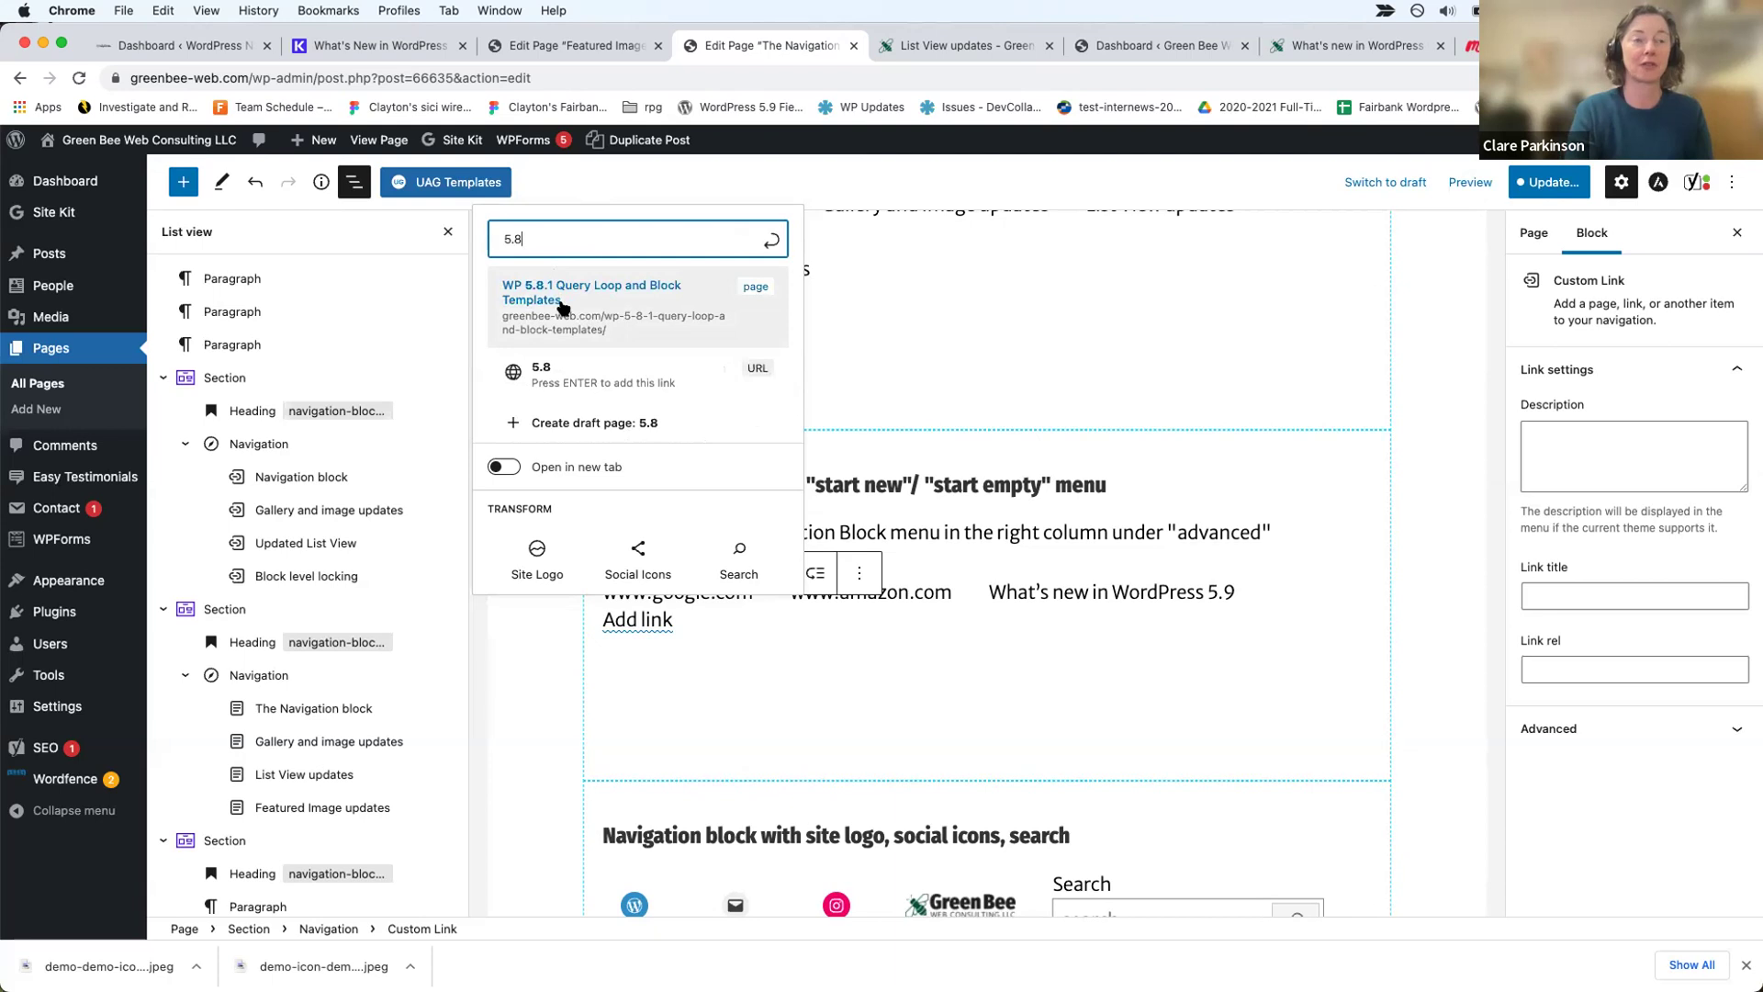
left_click(563, 307)
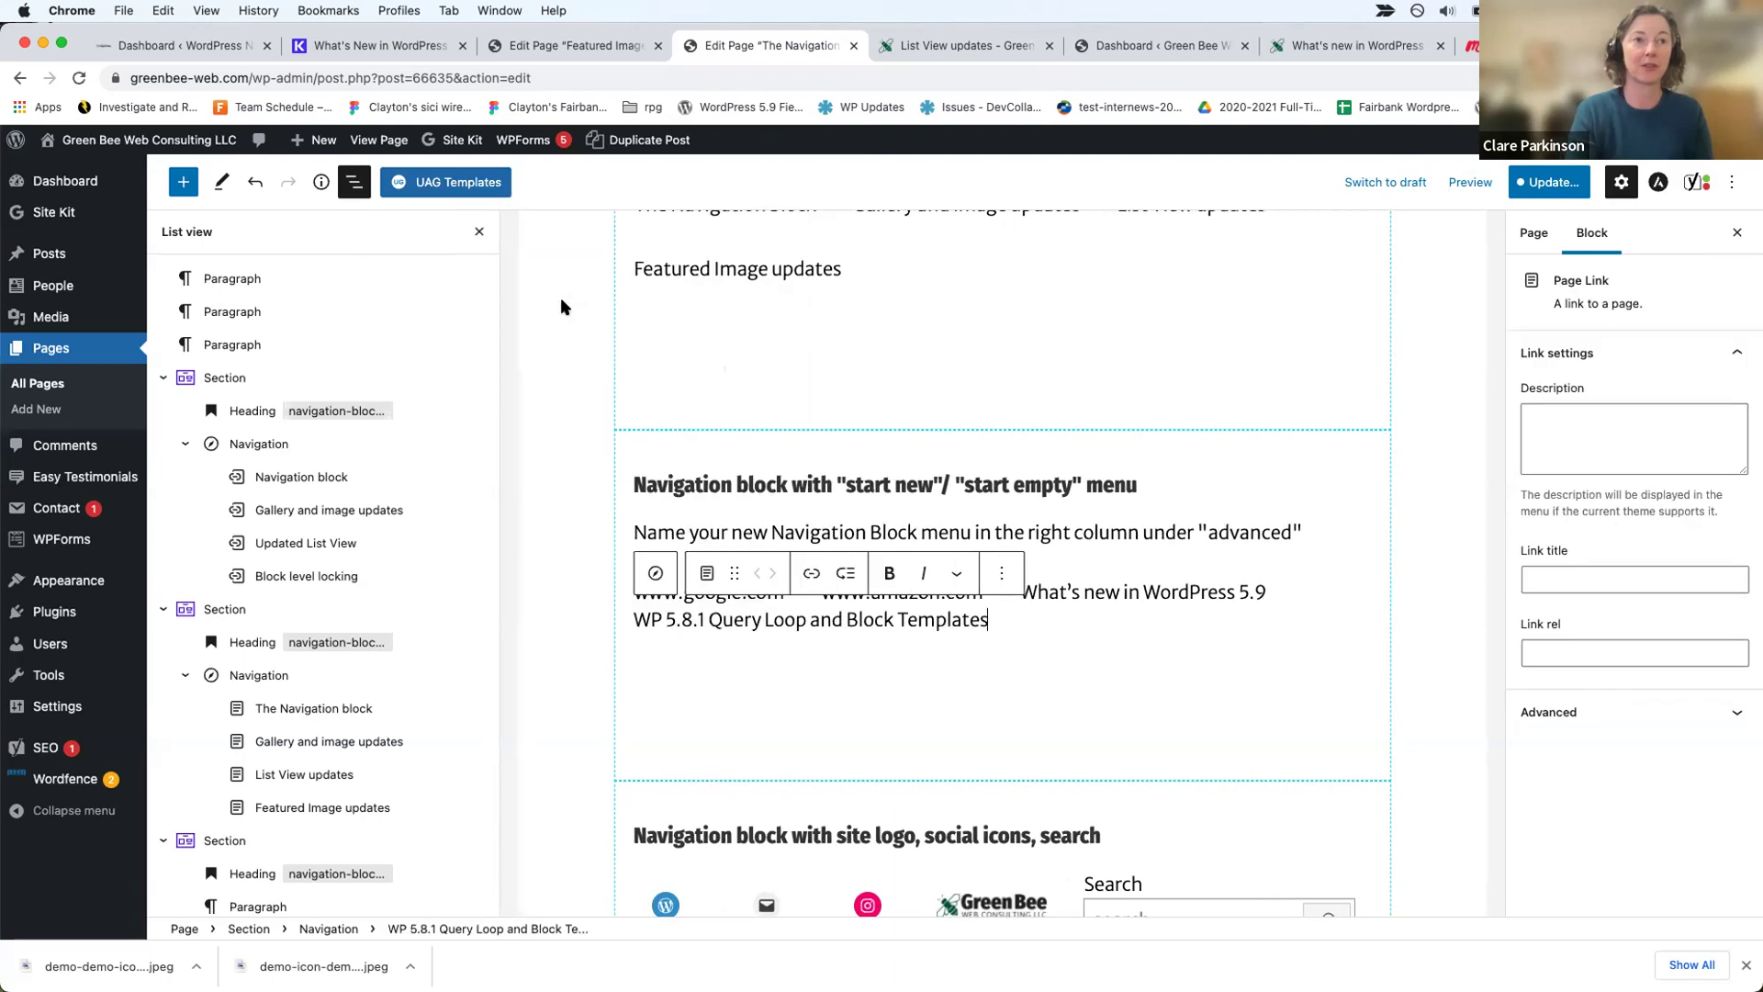
left_click(1013, 622)
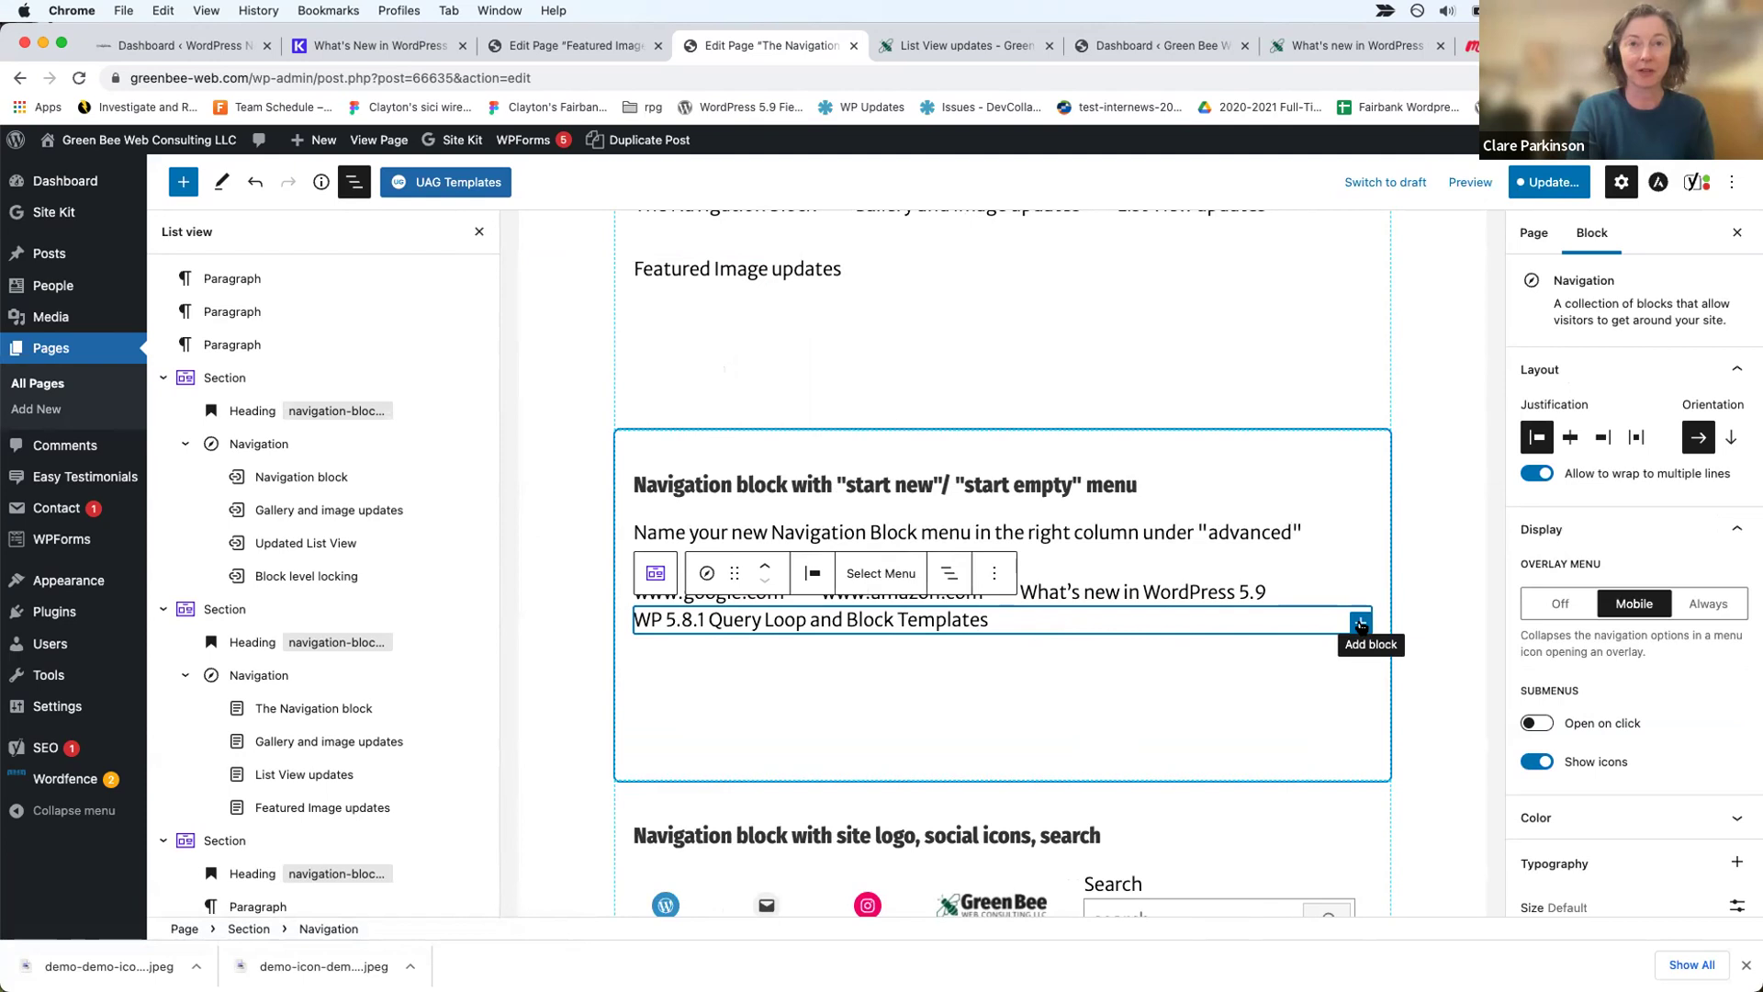
left_click(1360, 624)
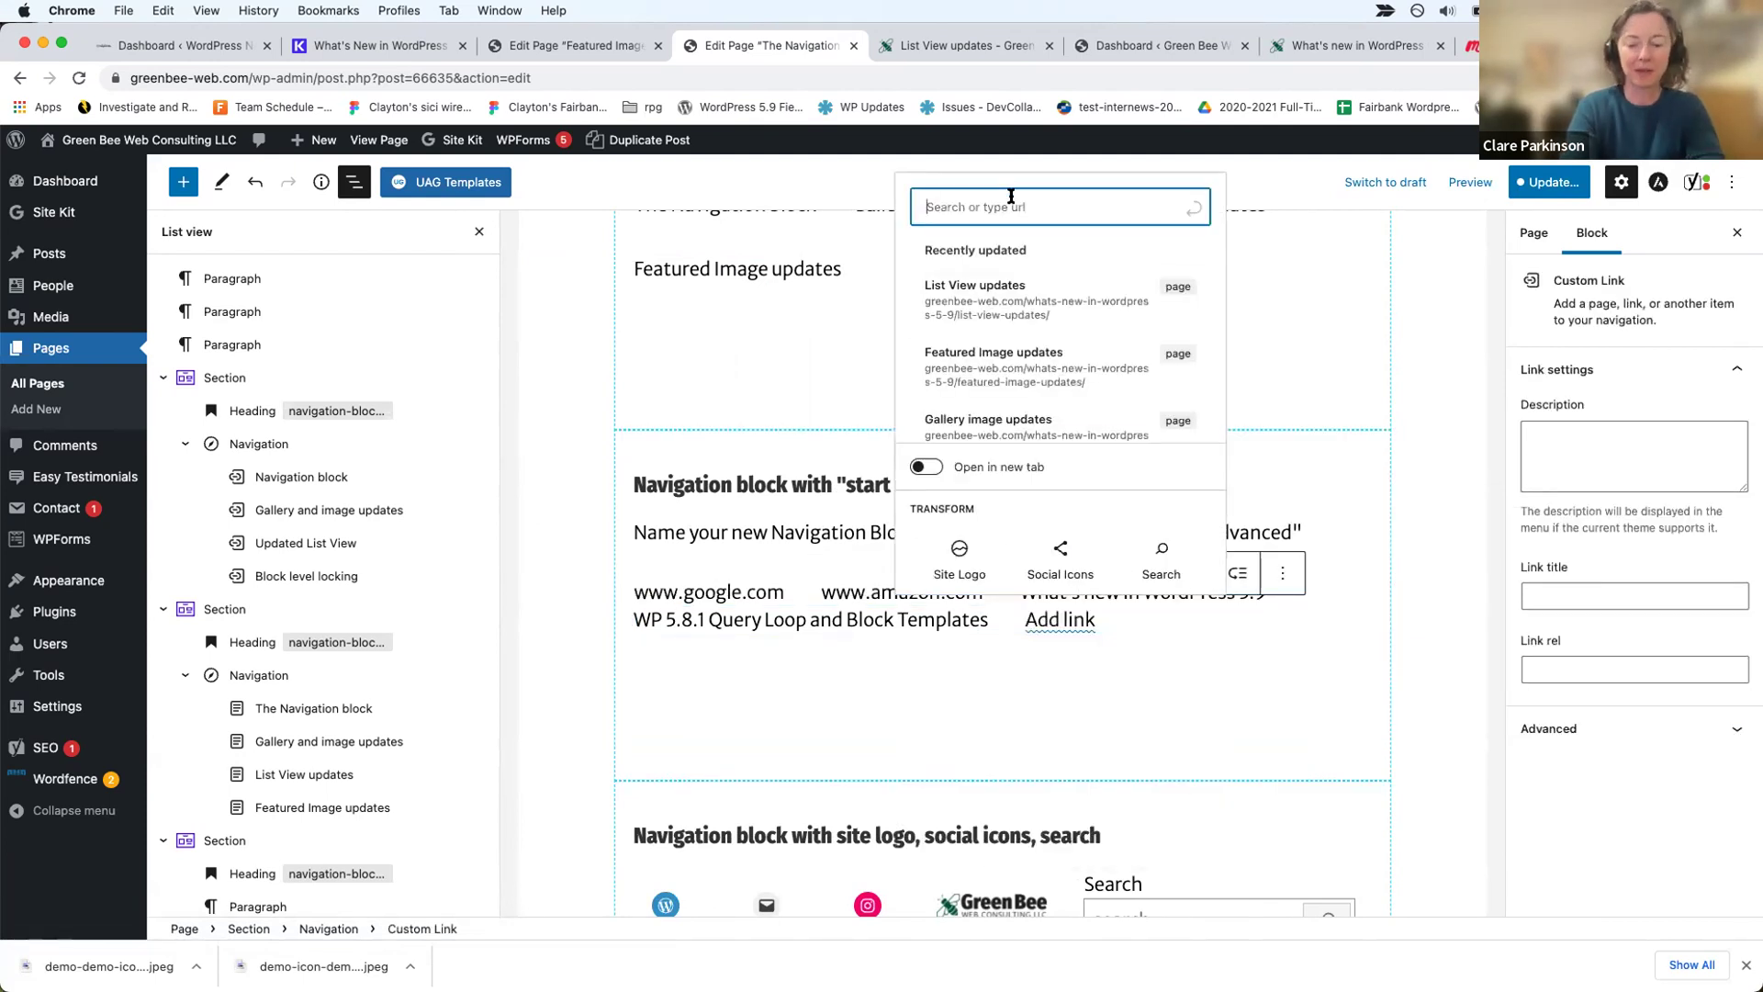
type("http:")
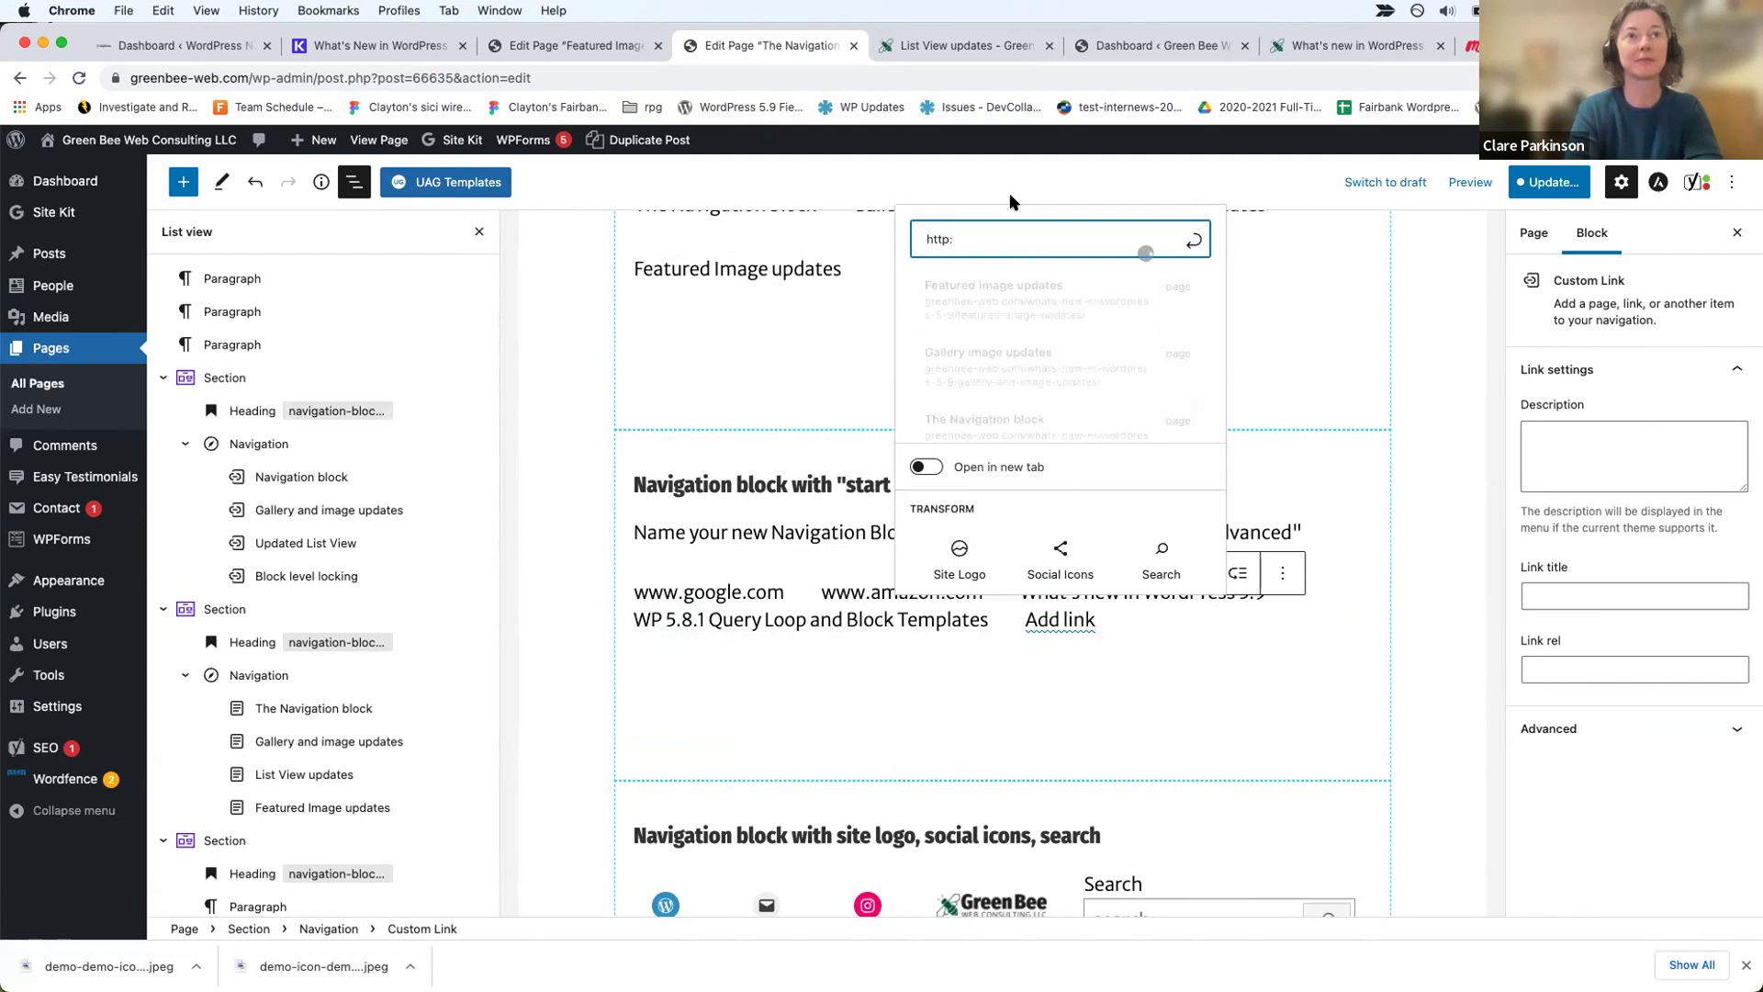
type("s://www.goog")
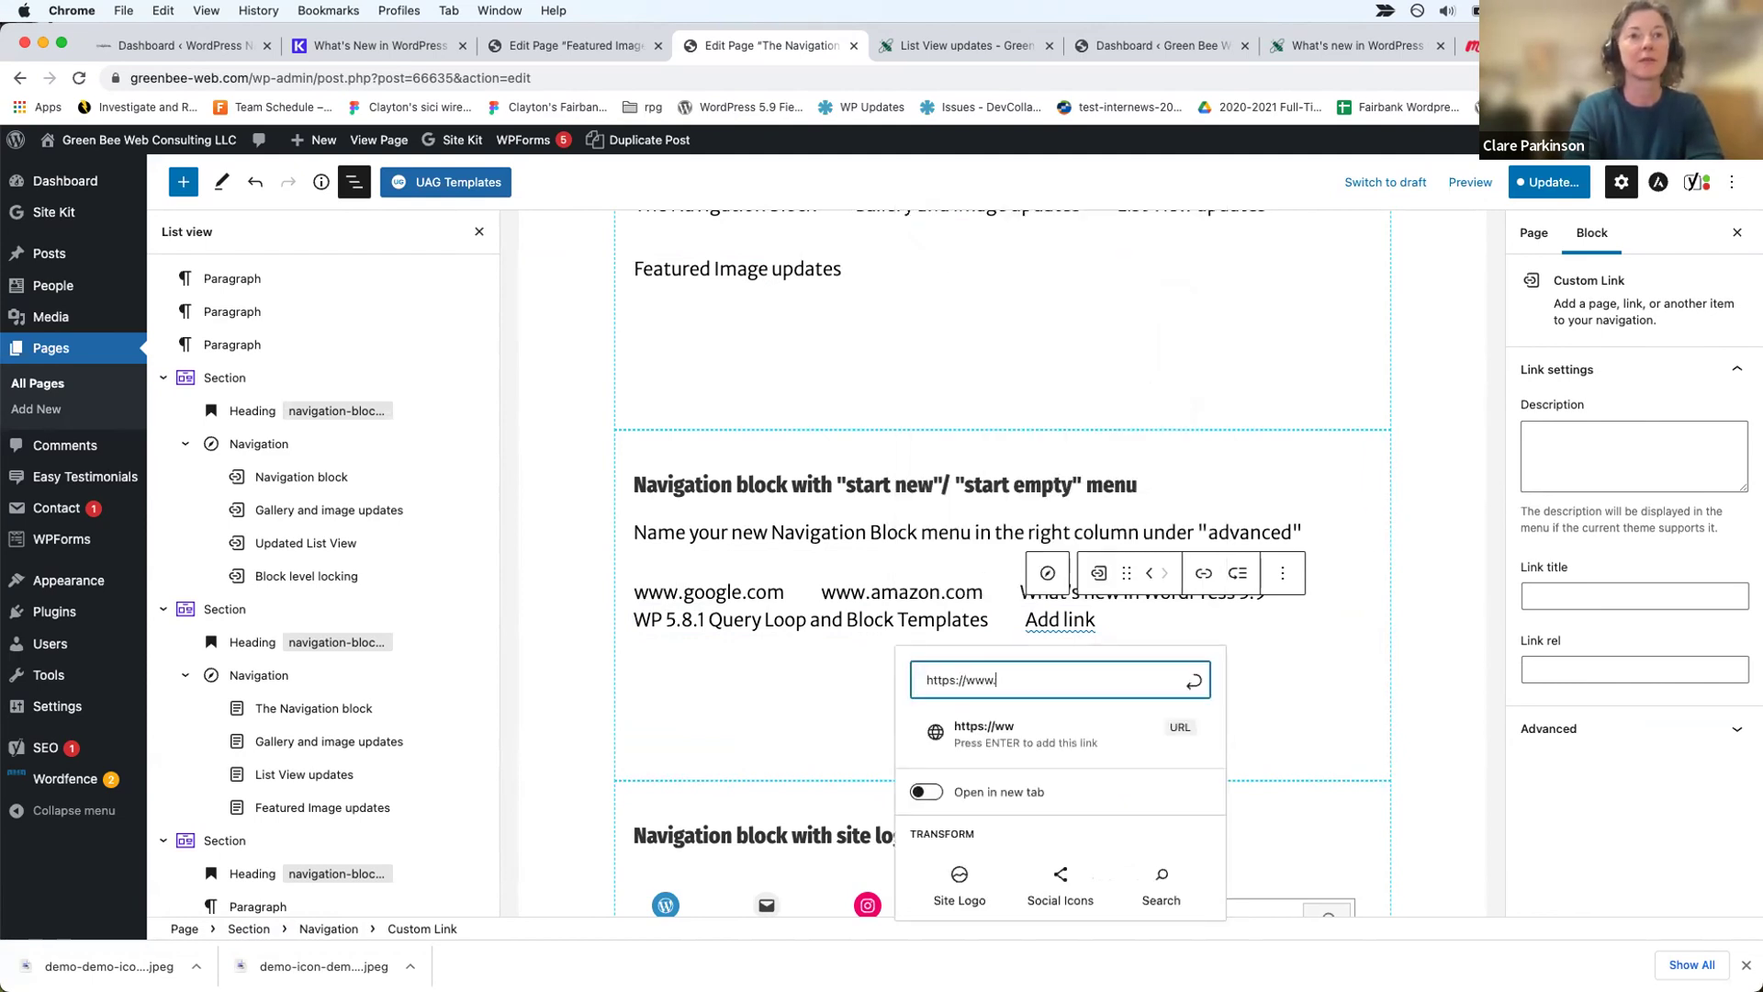
type("le.com")
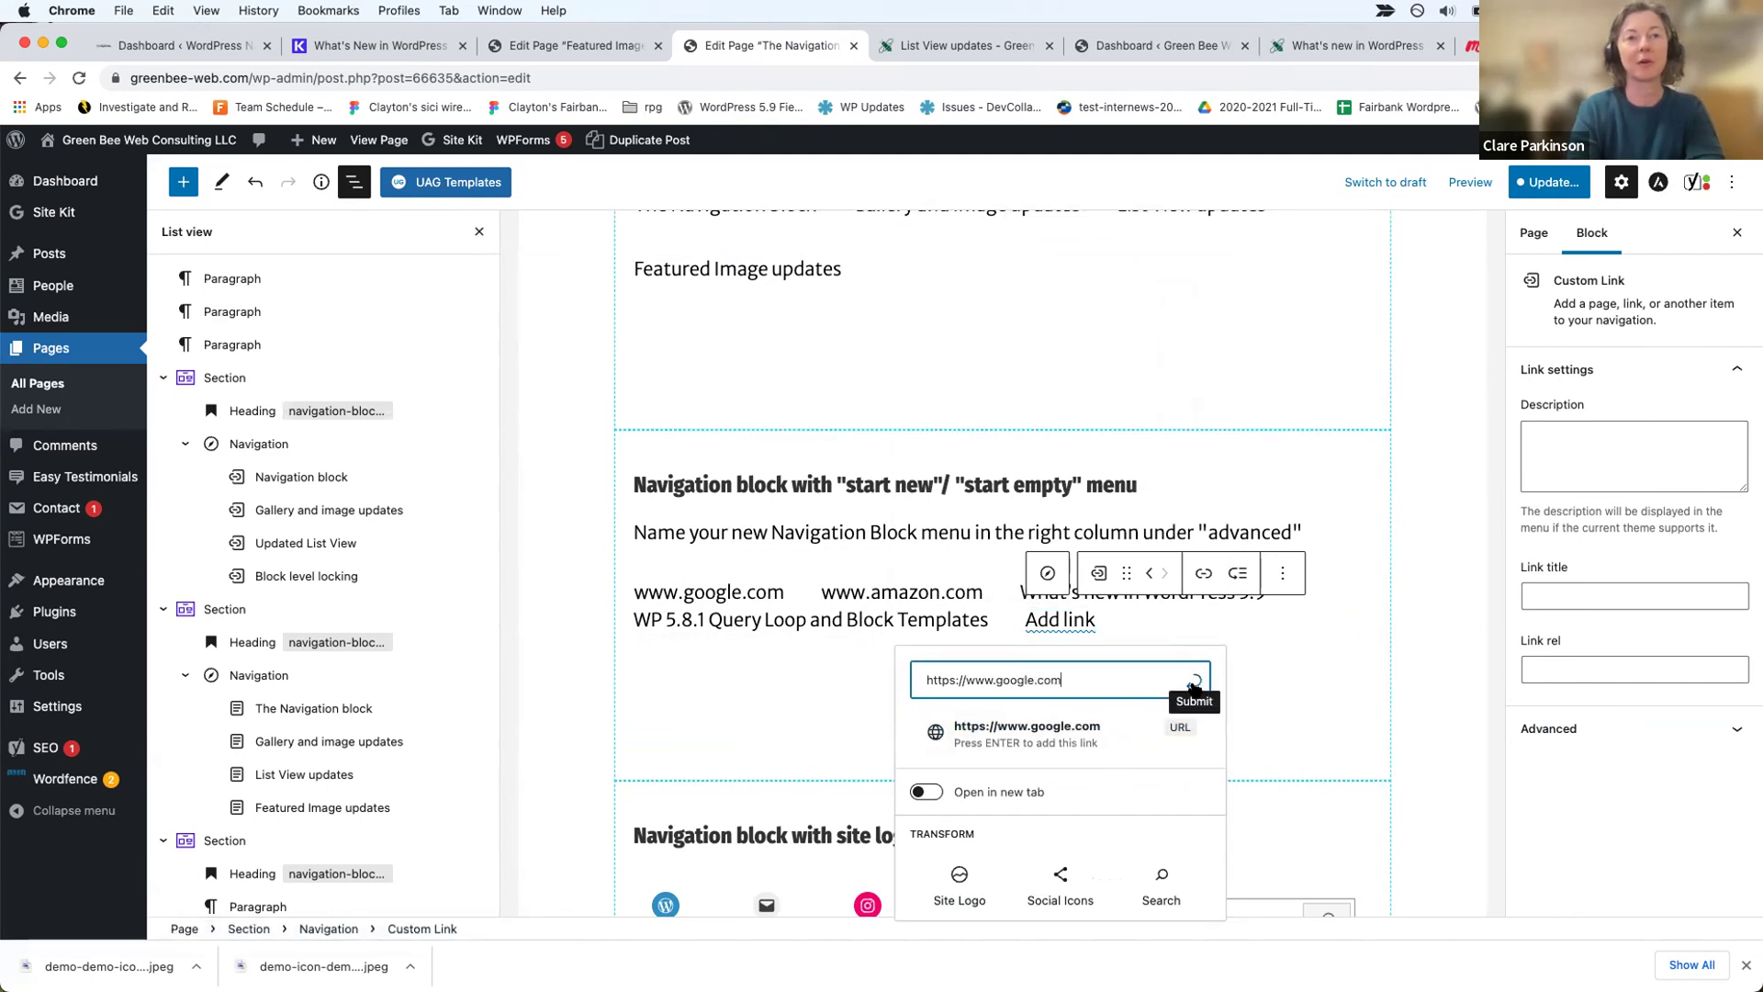
left_click(1195, 682)
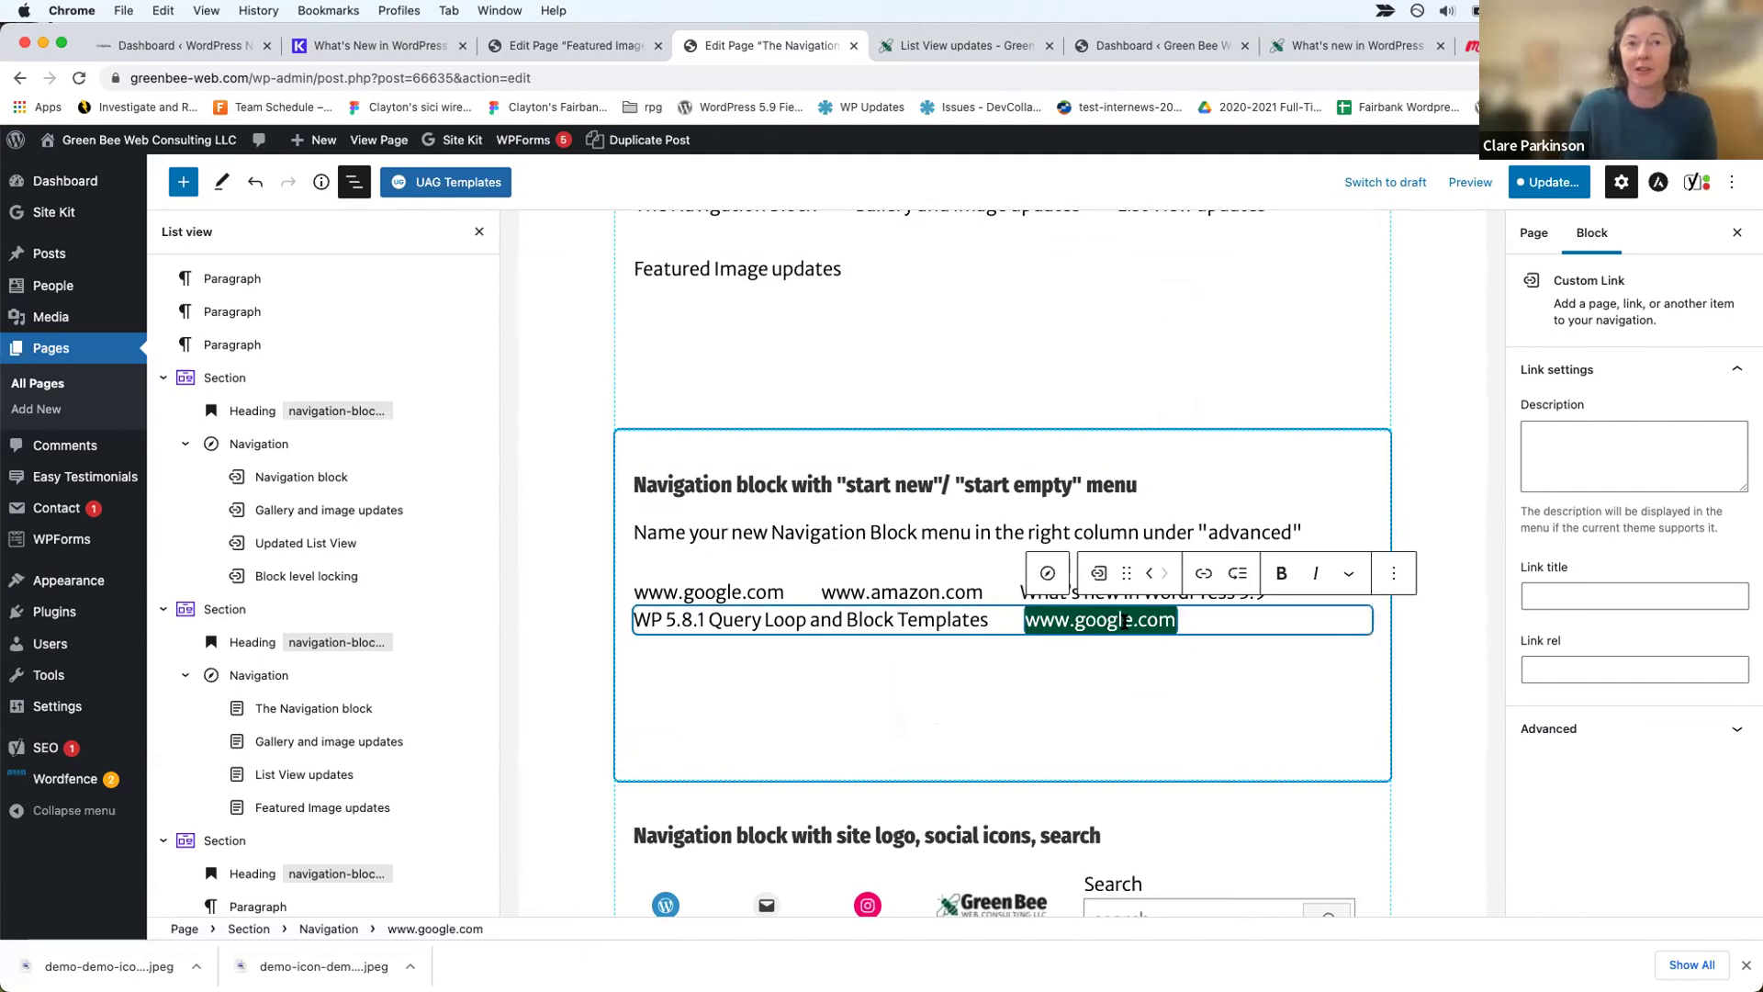
left_click(1209, 626)
left_click(1112, 617)
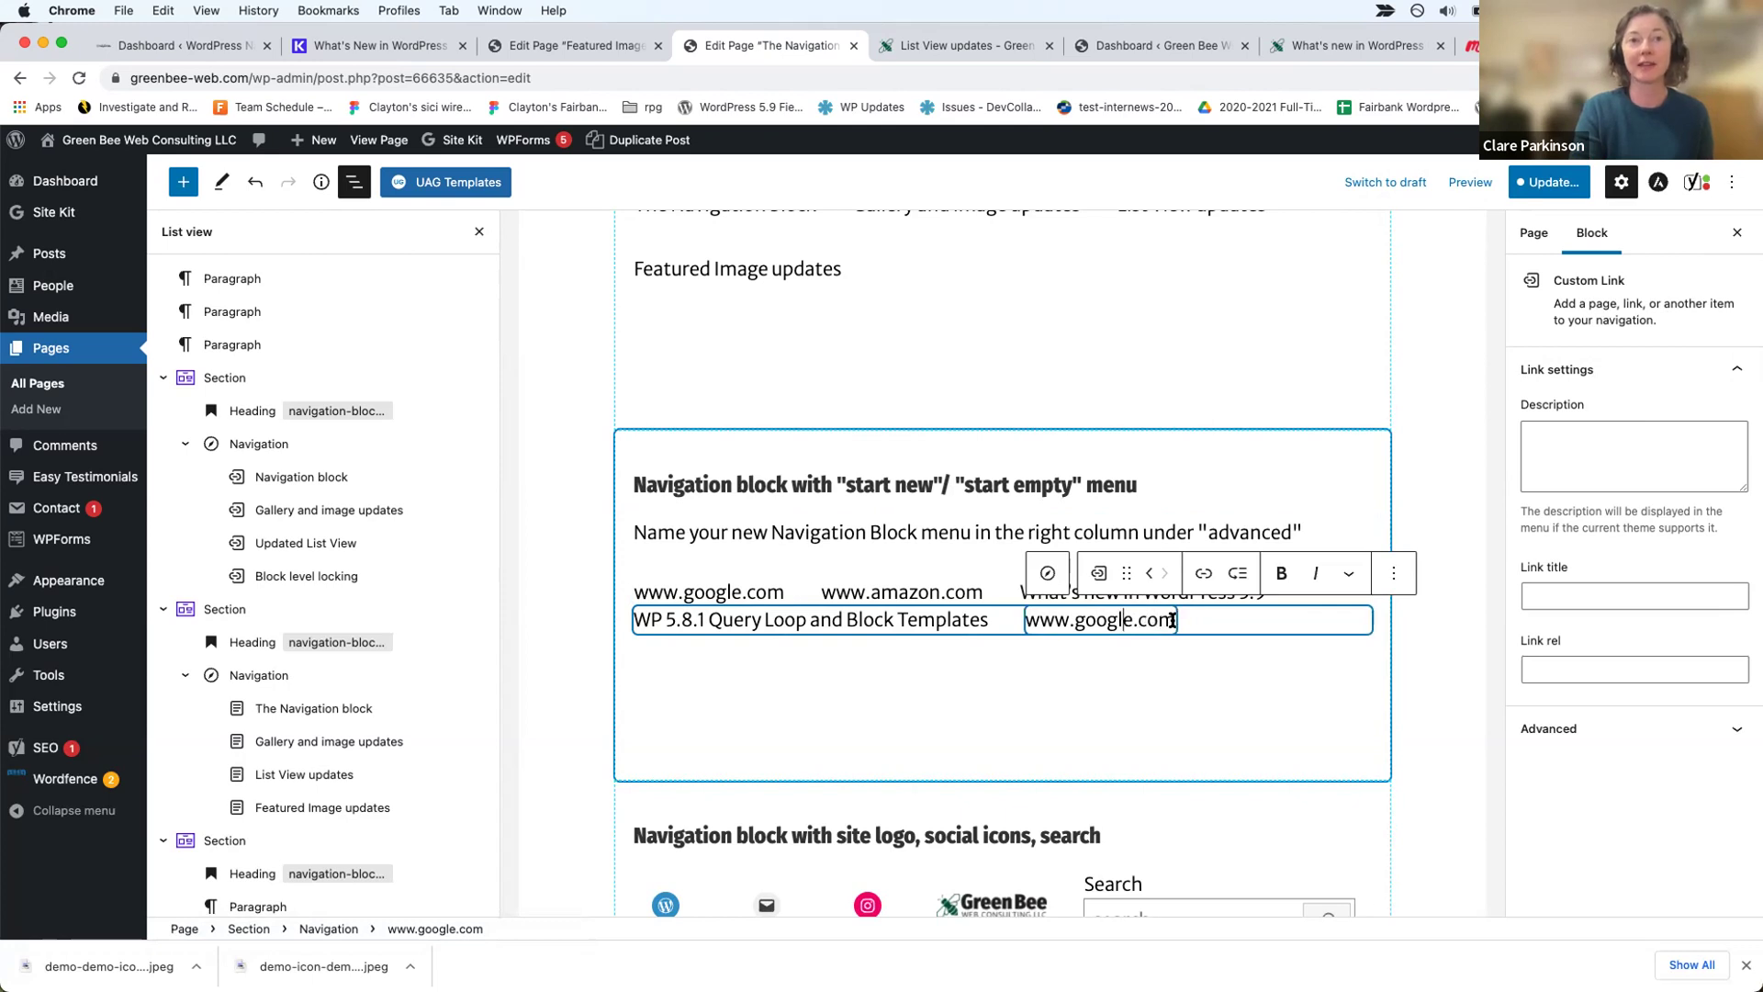
Step: Replace the new link's label with 'google'
left_click(1173, 621)
key("BackSpace")
key("BackSpace")
key("BackSpace")
key("BackSpace")
key("BackSpace")
key("BackSpace")
key("BackSpace")
key("BackSpace")
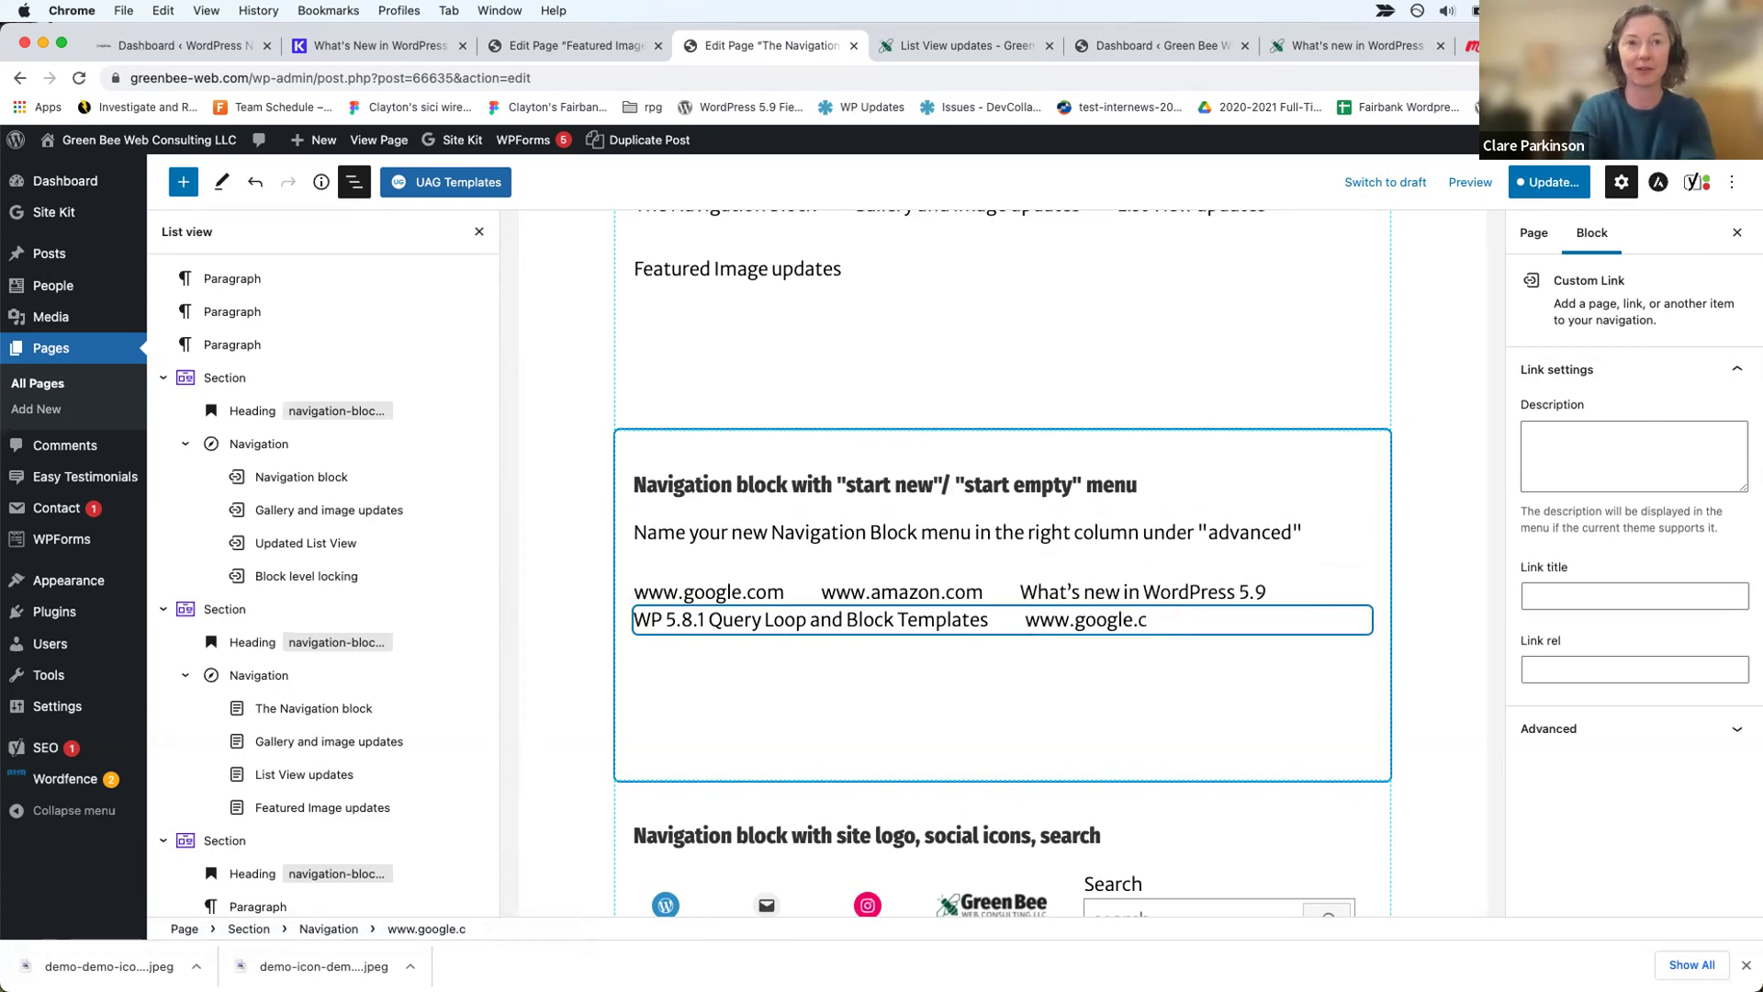
key("BackSpace")
key("BackSpace")
key("BackSpace")
key("BackSpace")
key("BackSpace")
key("BackSpace")
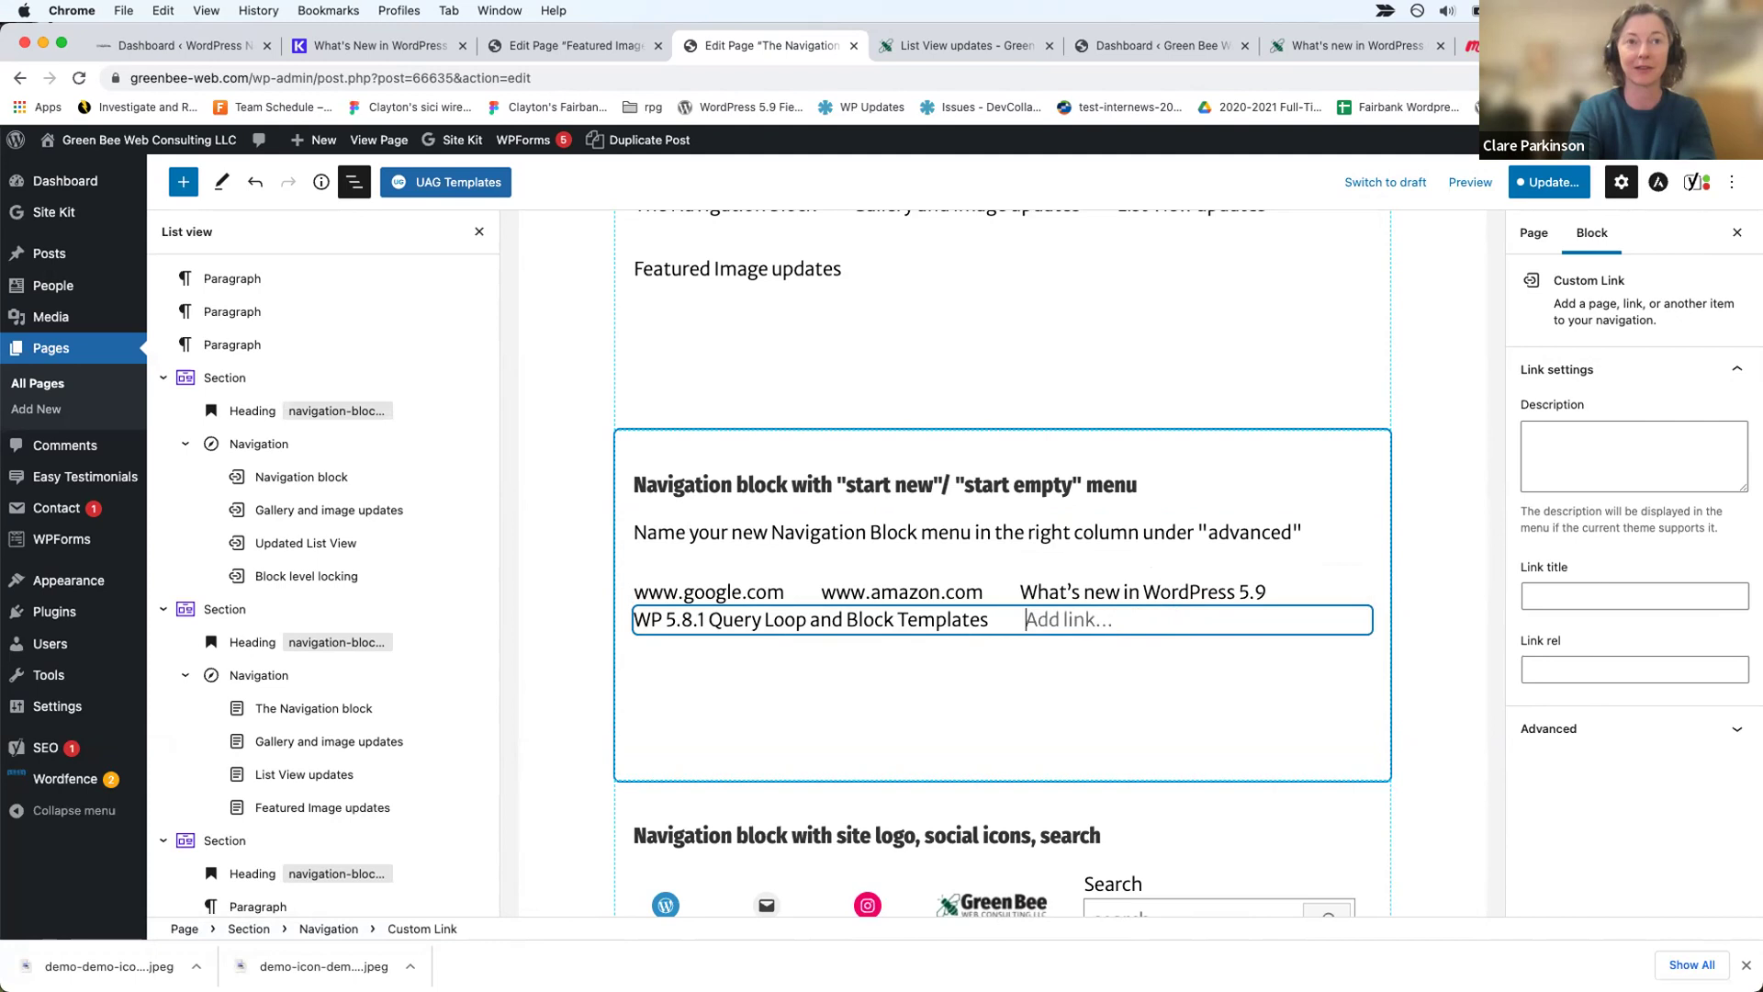
type("google")
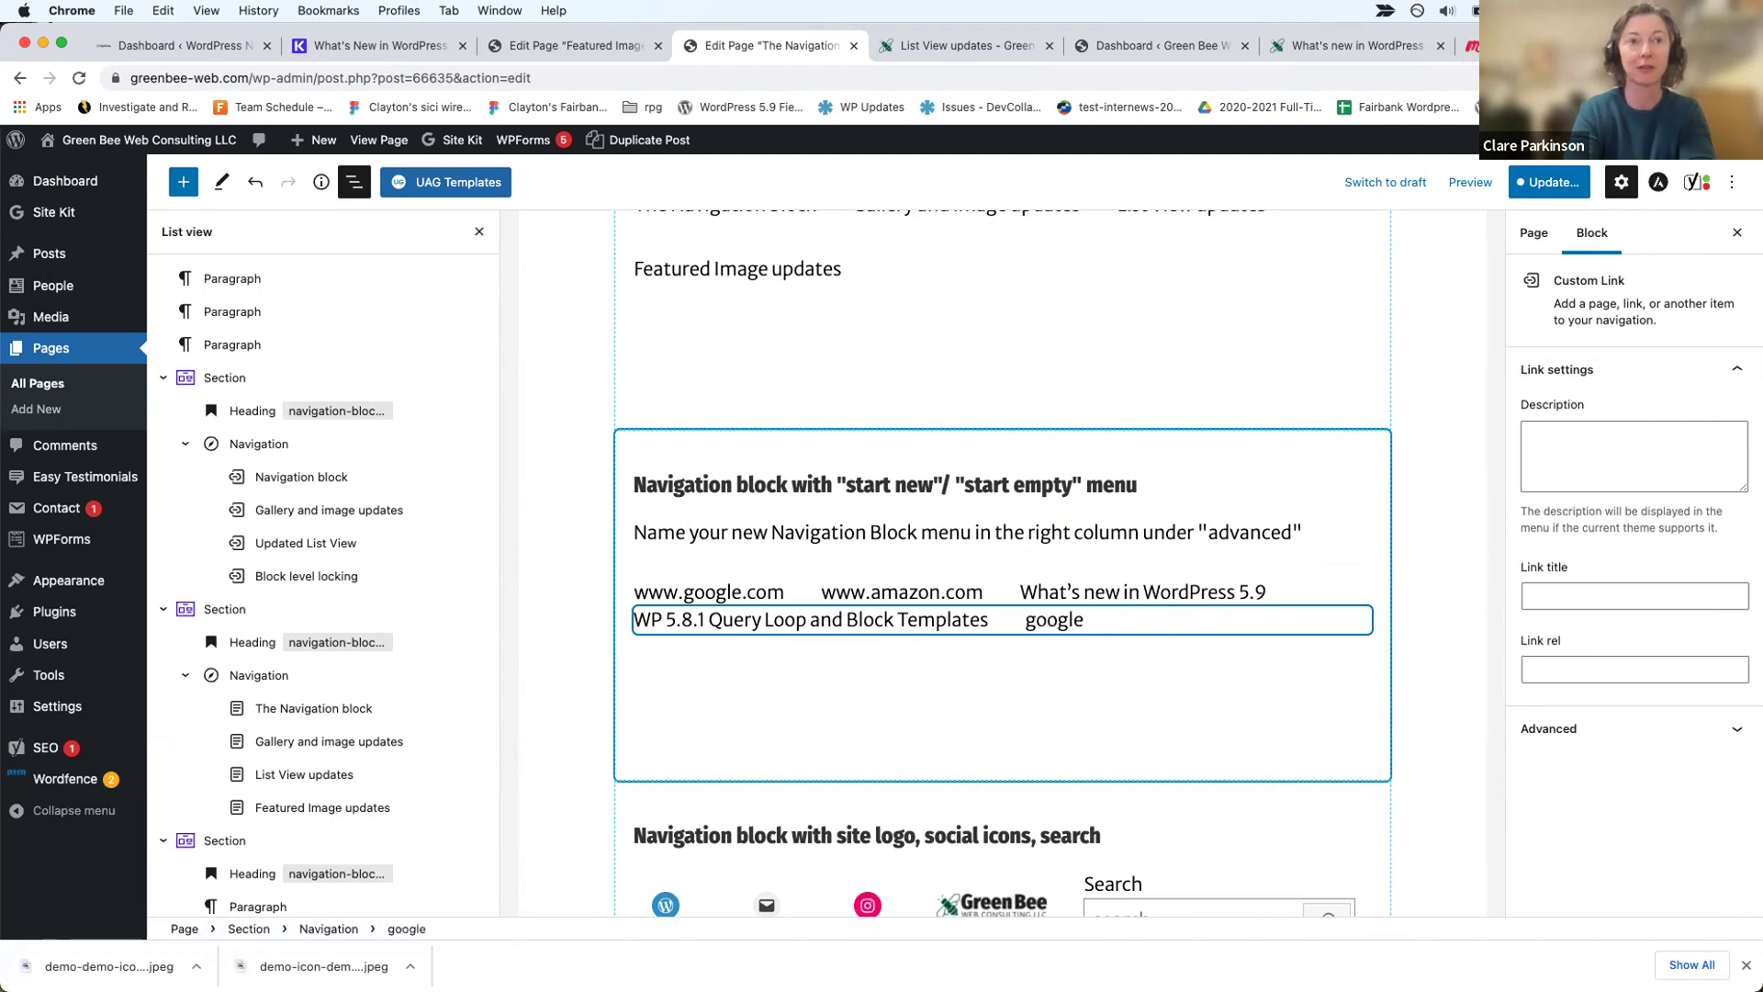
key("Return")
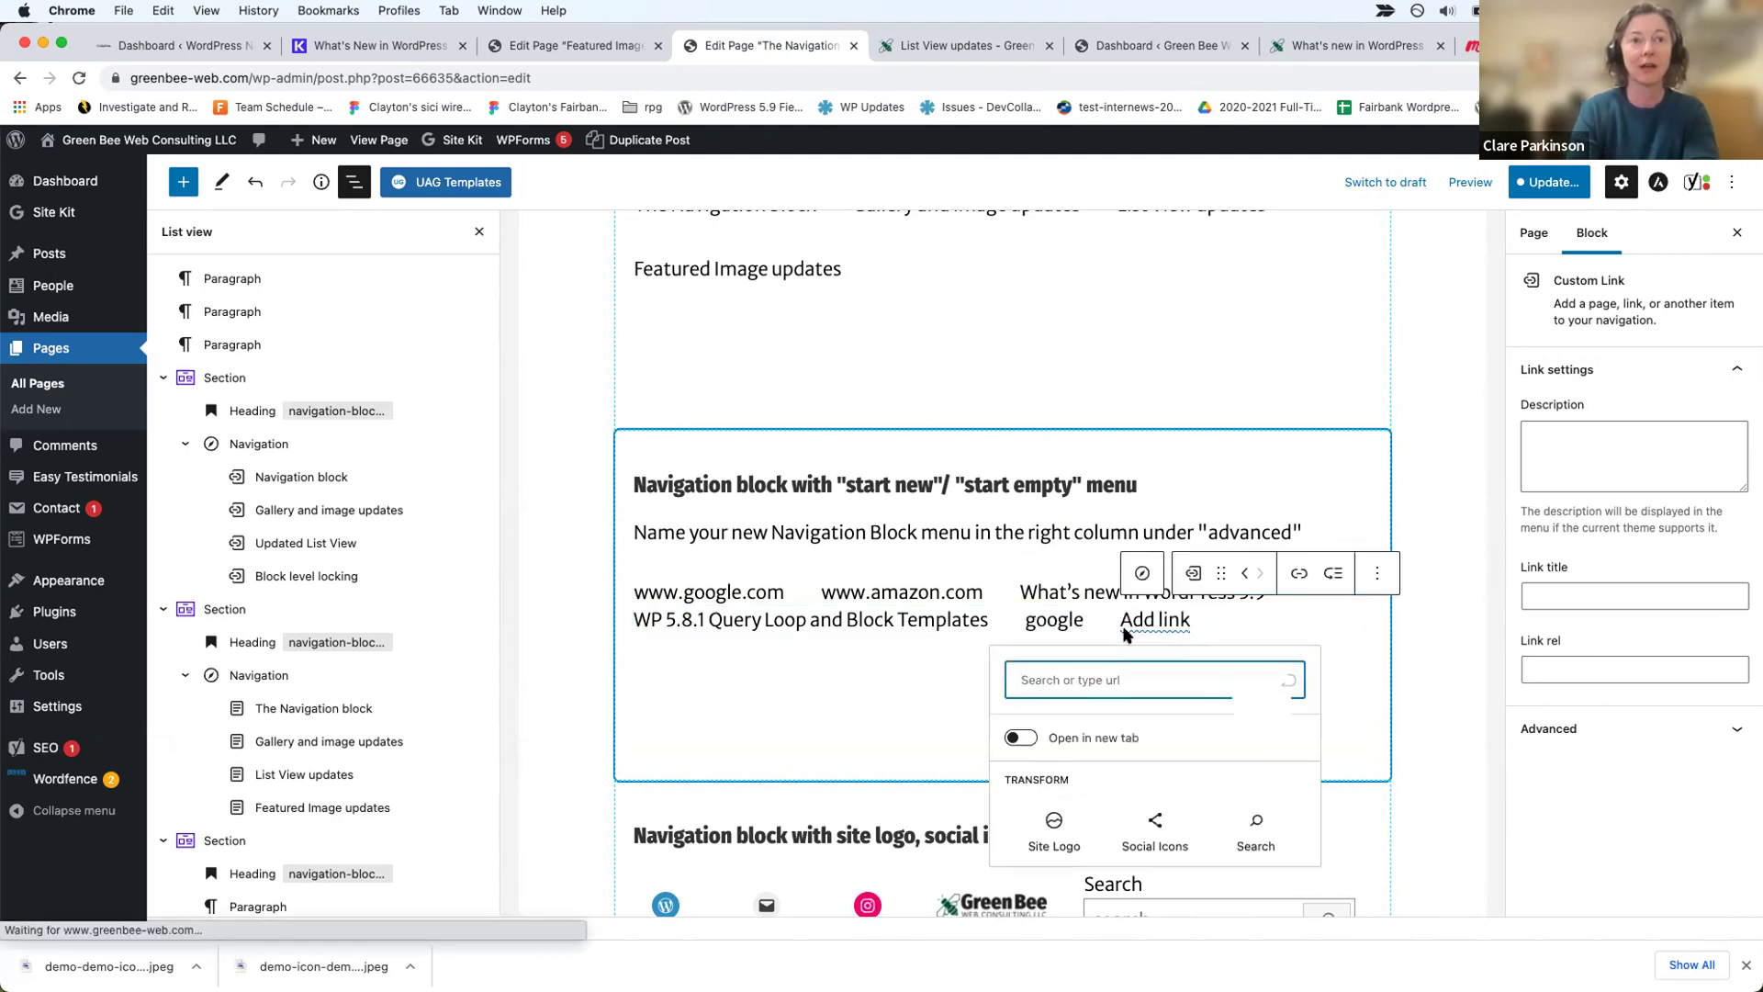
Step: Edit the link text to capitalise the label as 'Google'
left_click(1060, 623)
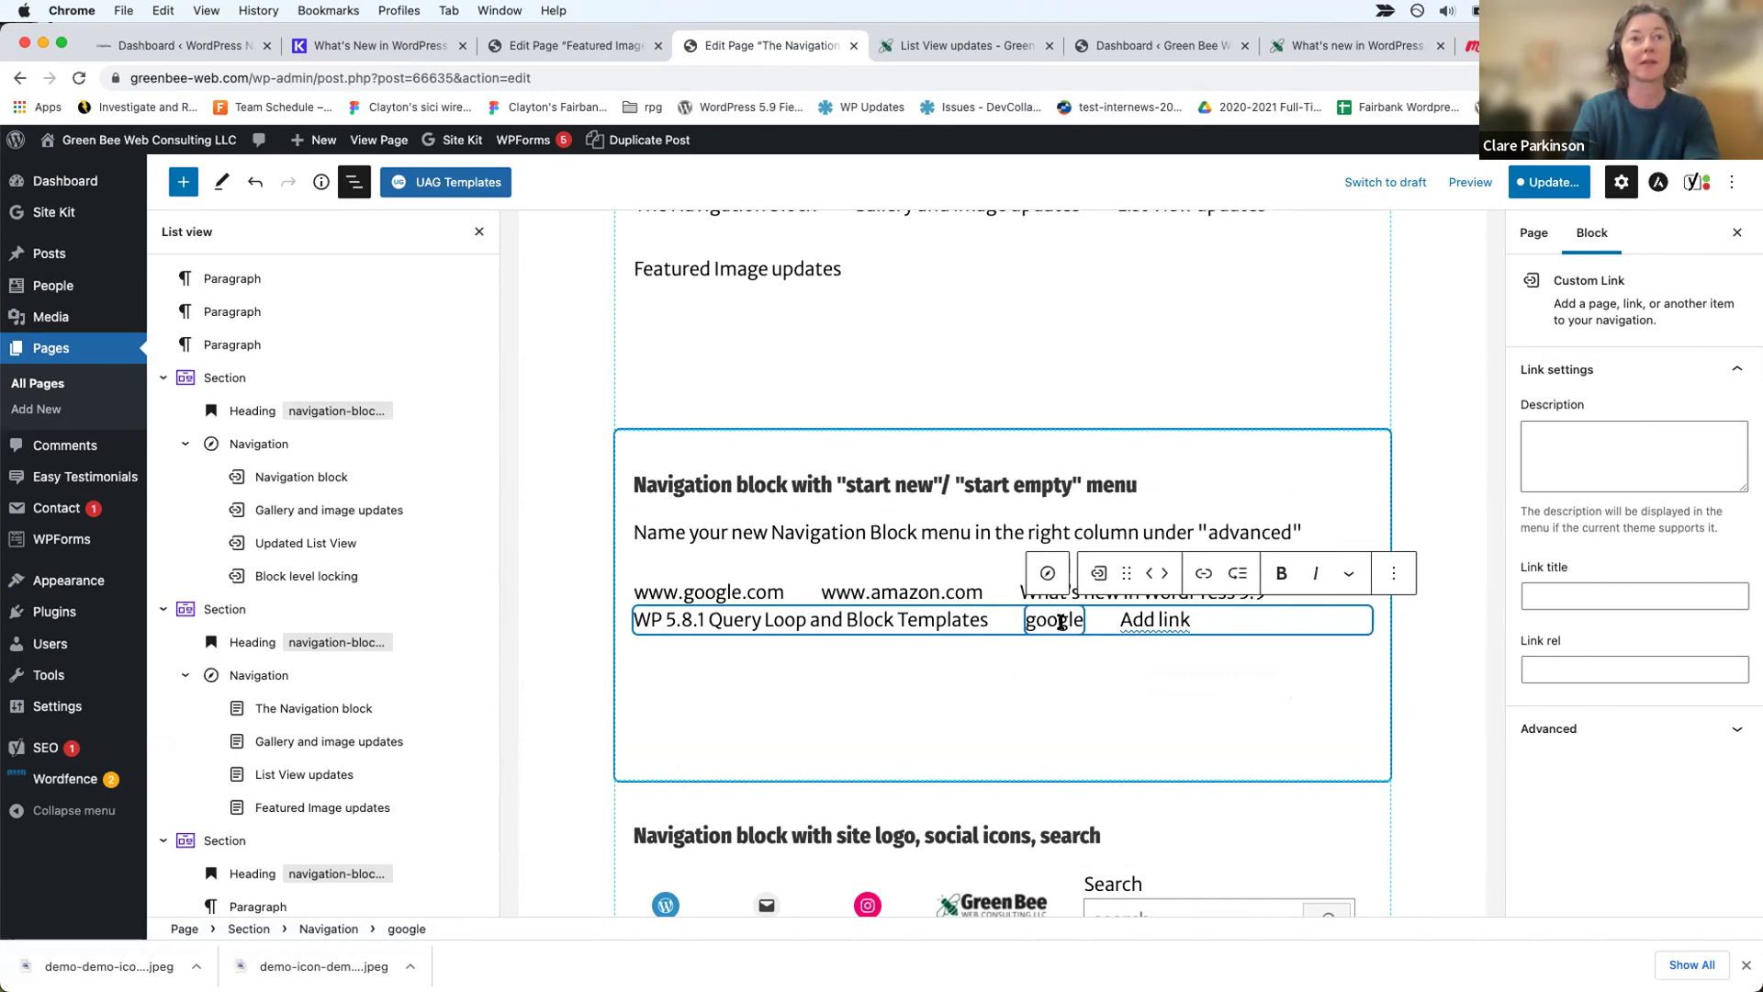
double_click(1051, 617)
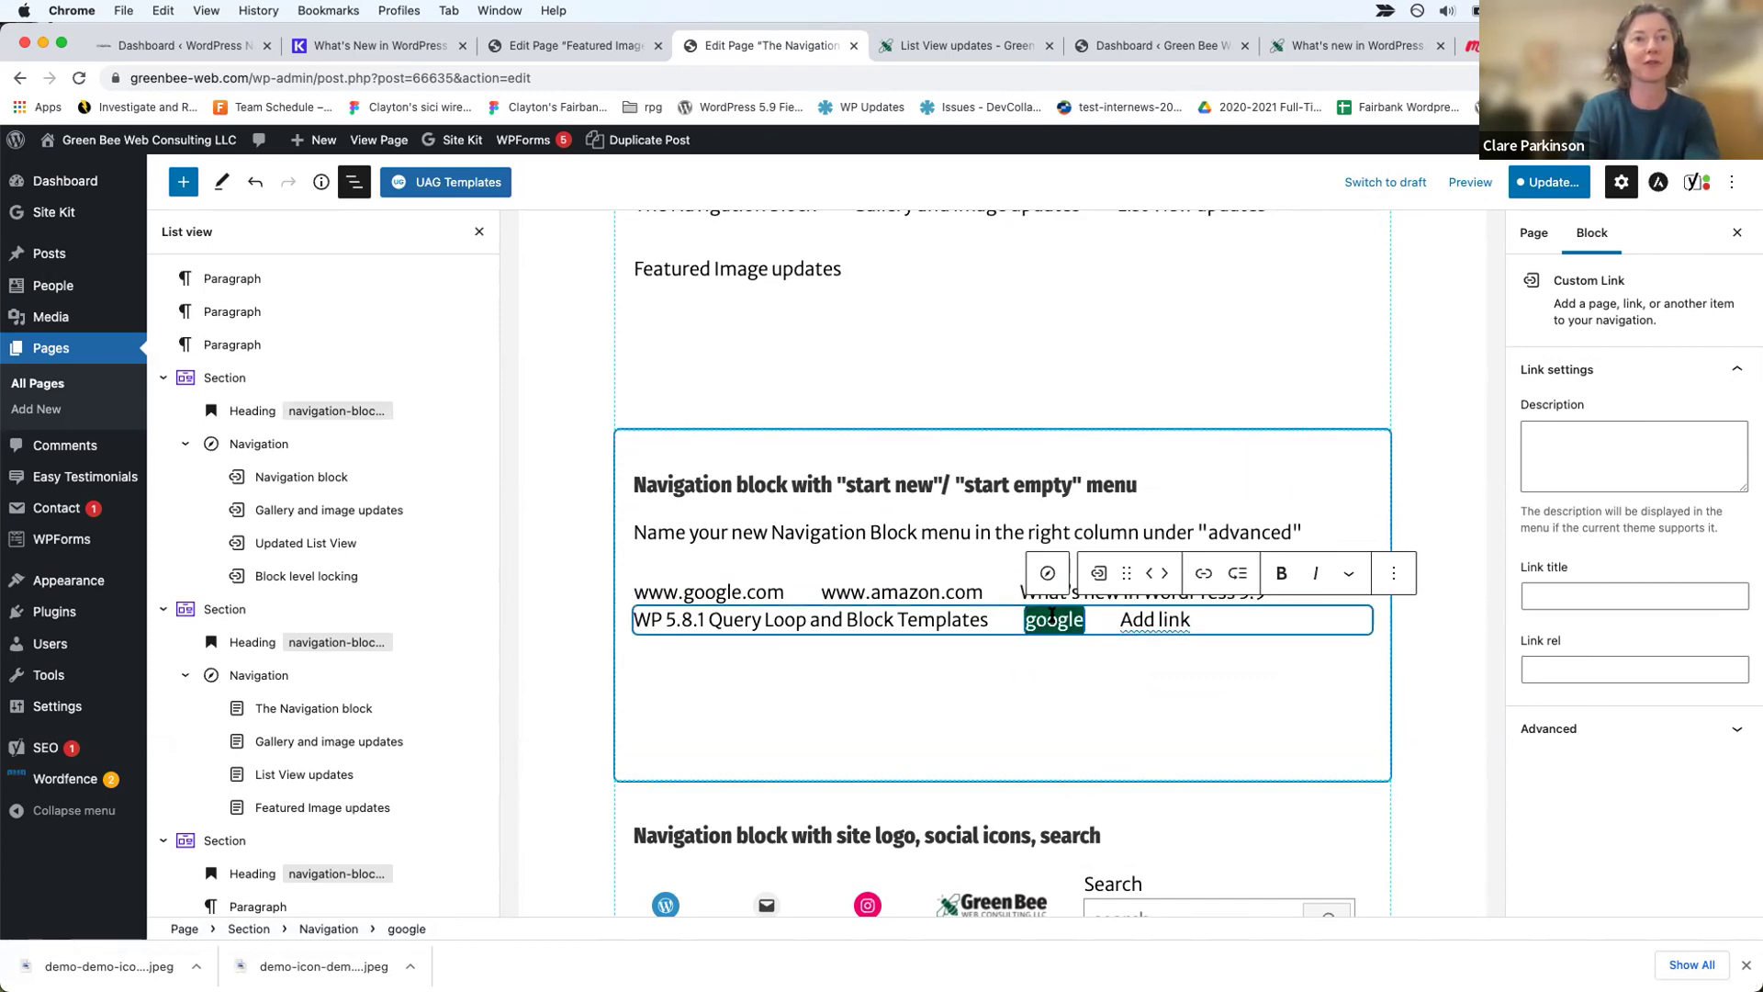
left_click(1203, 572)
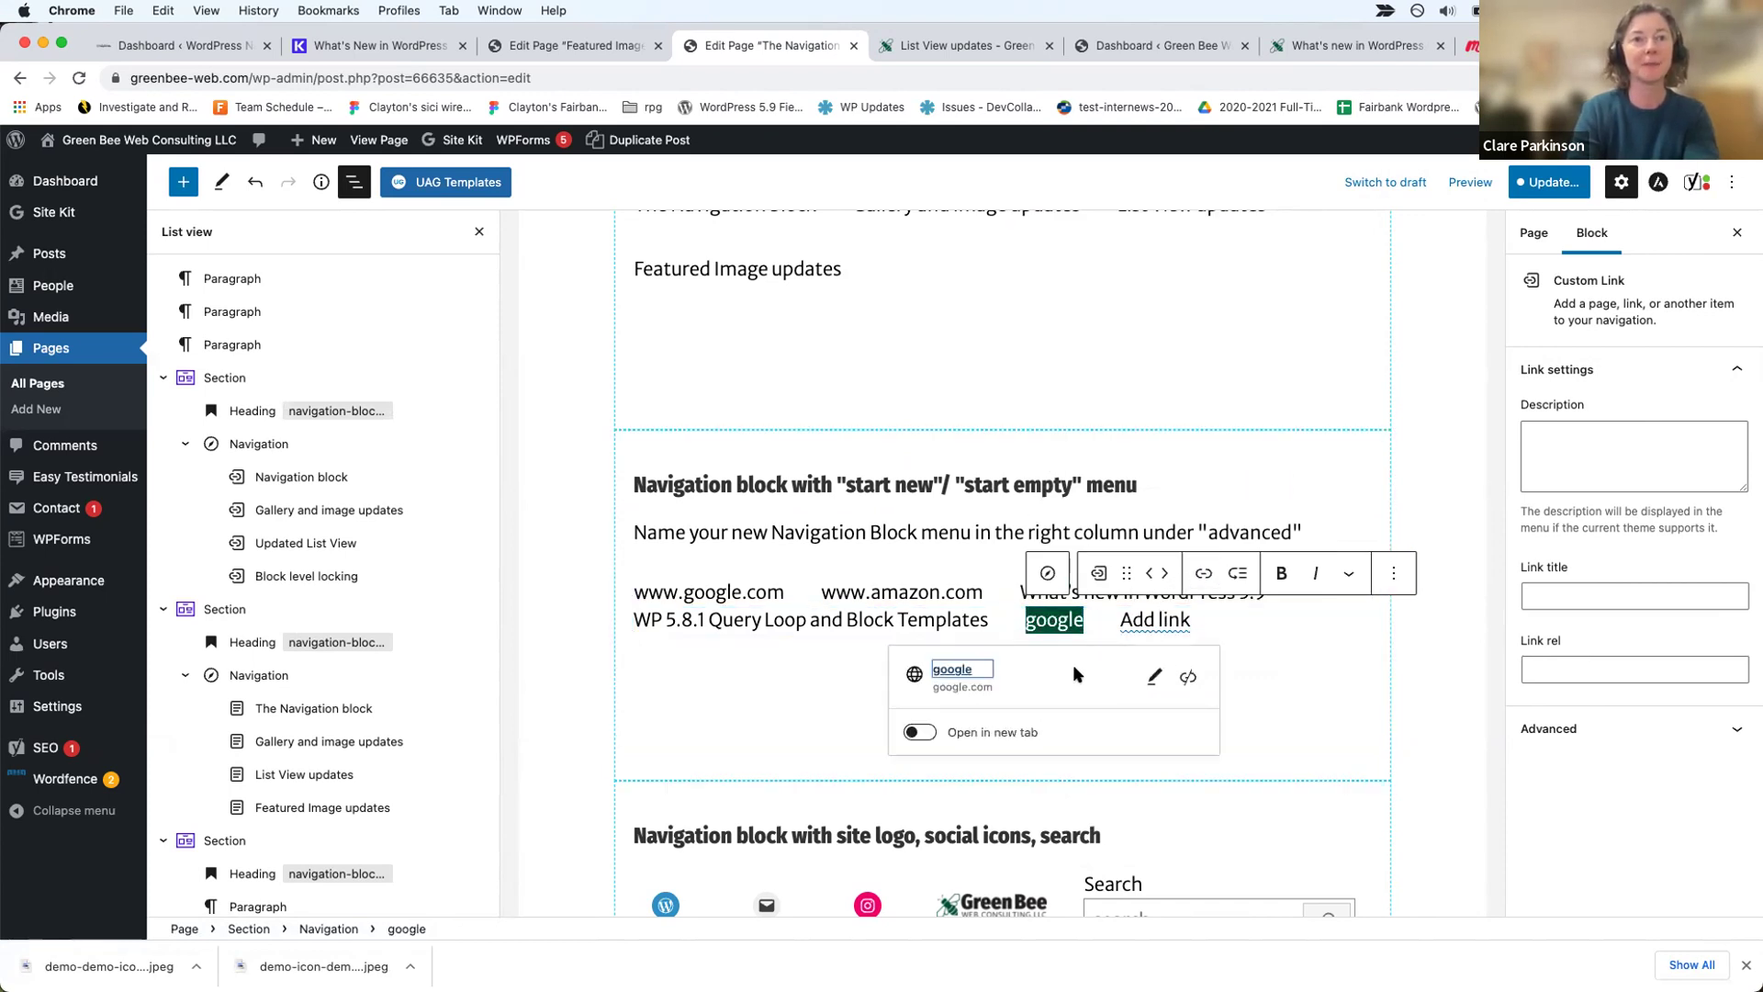
left_click(1154, 676)
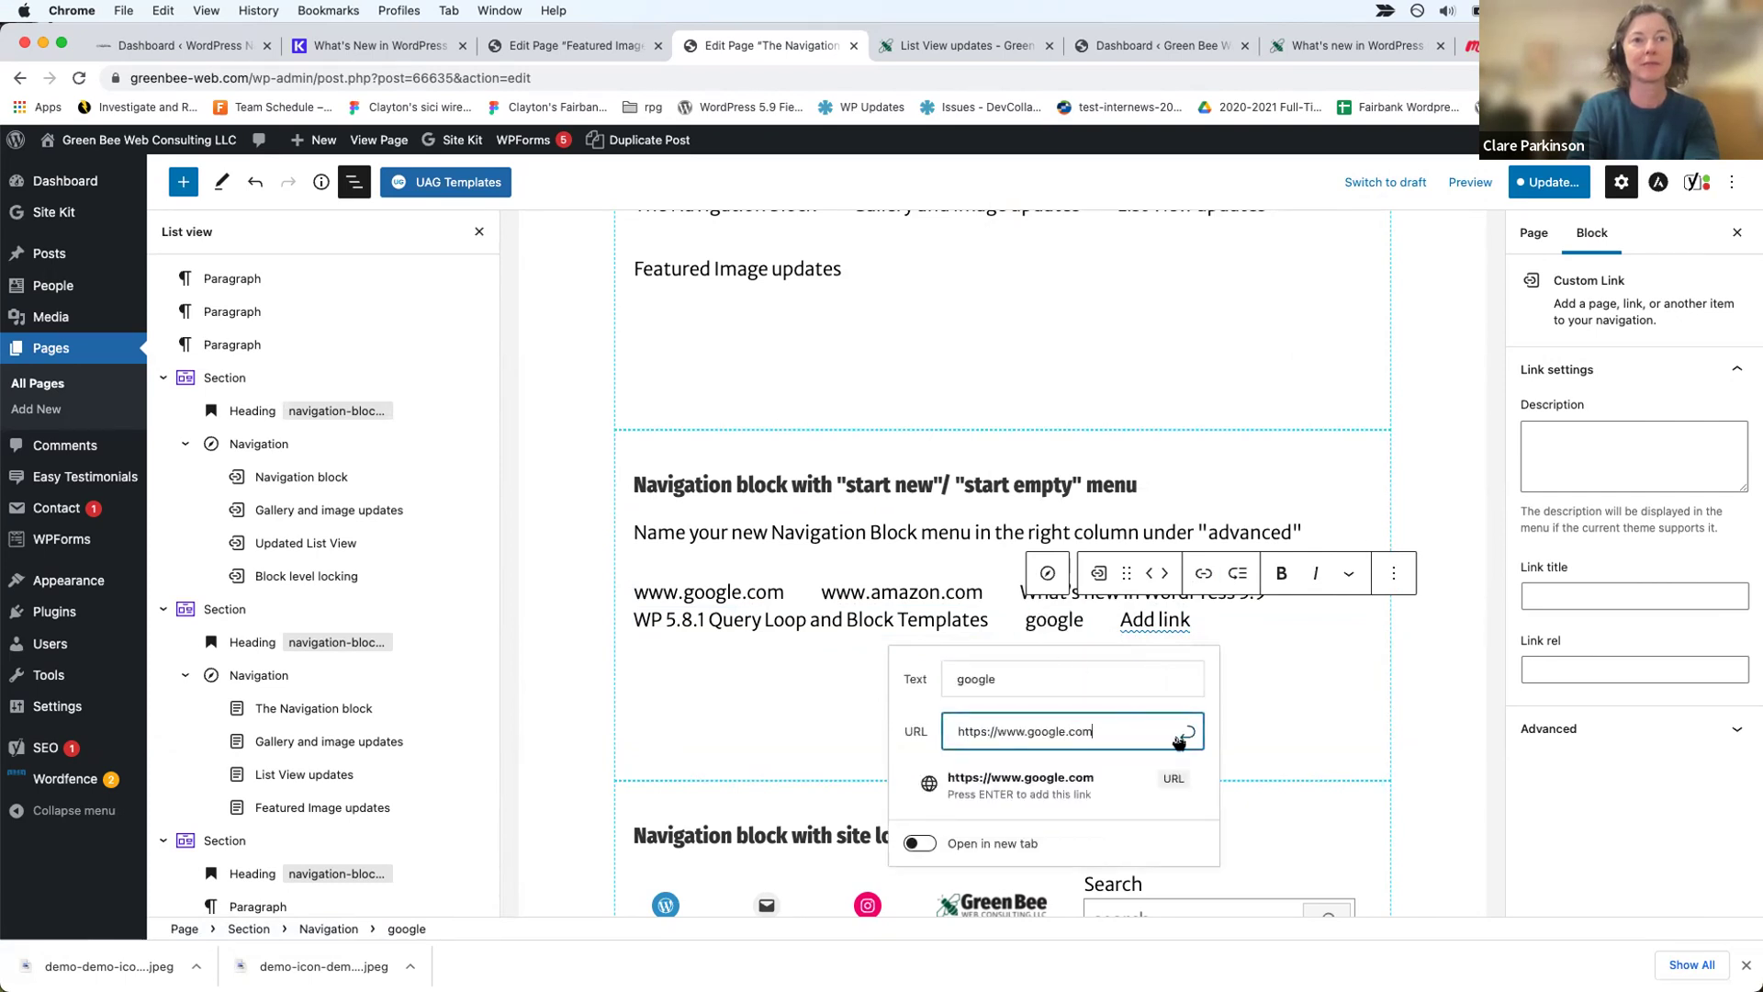
left_click(955, 679)
key("Delete")
type("G")
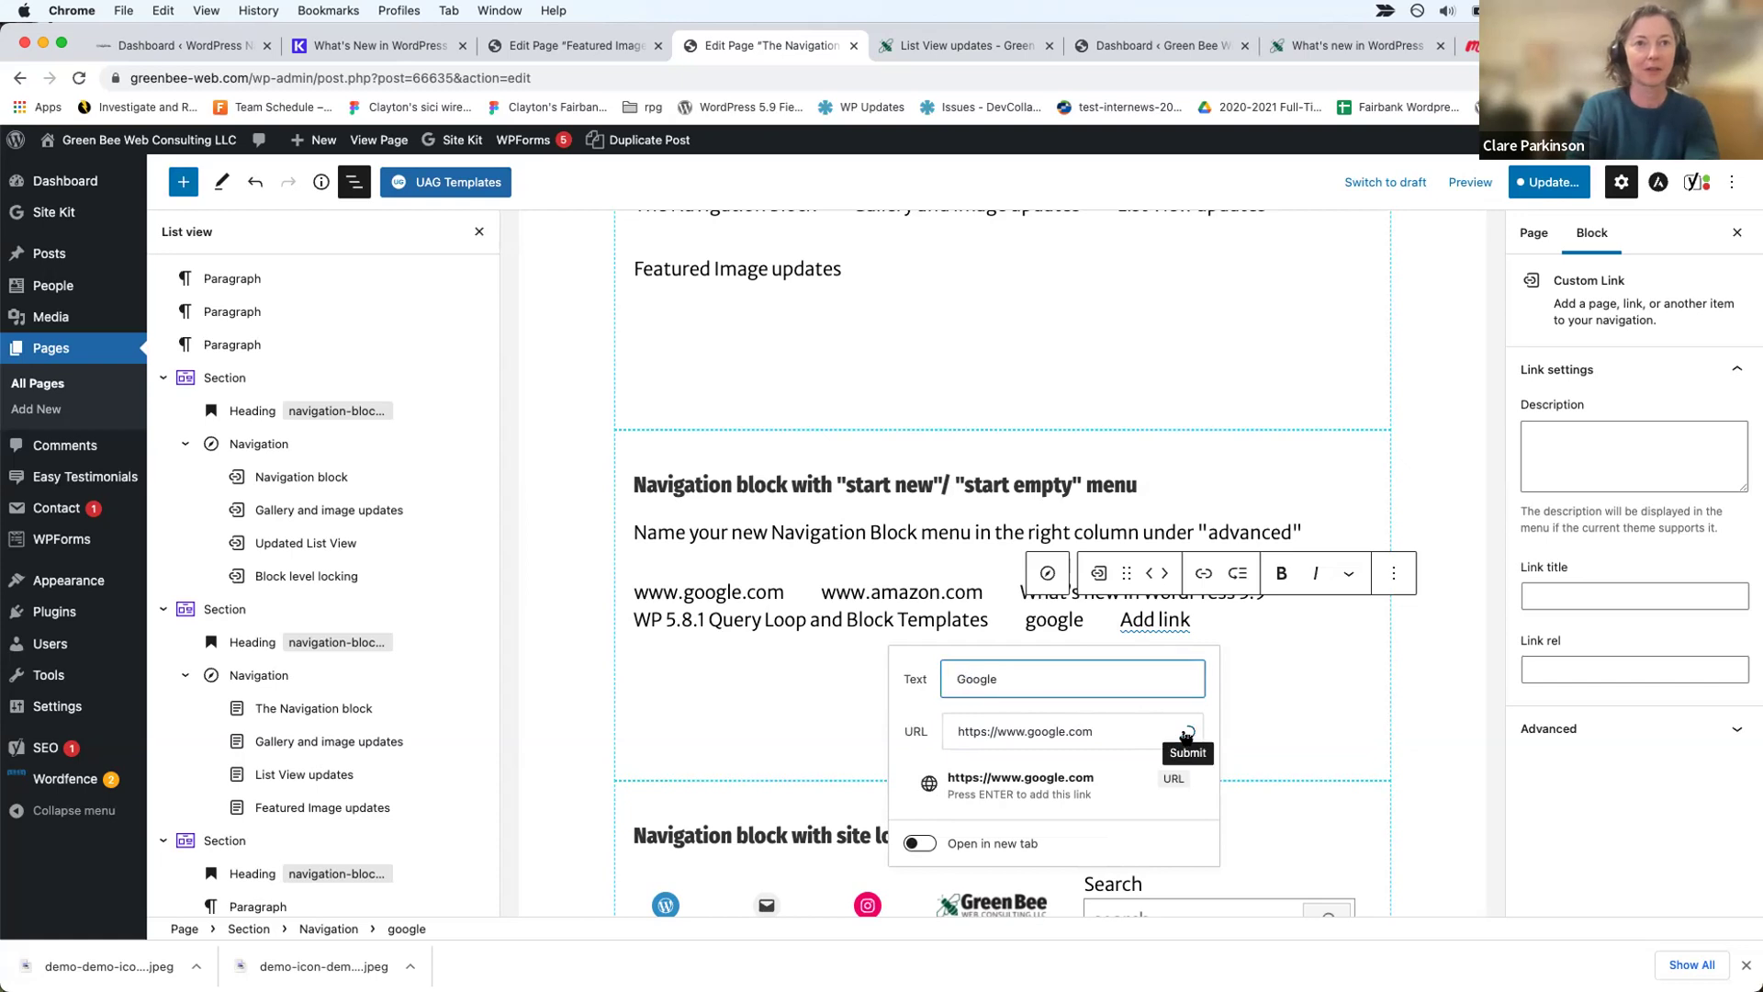
left_click(1185, 735)
left_click(1247, 636)
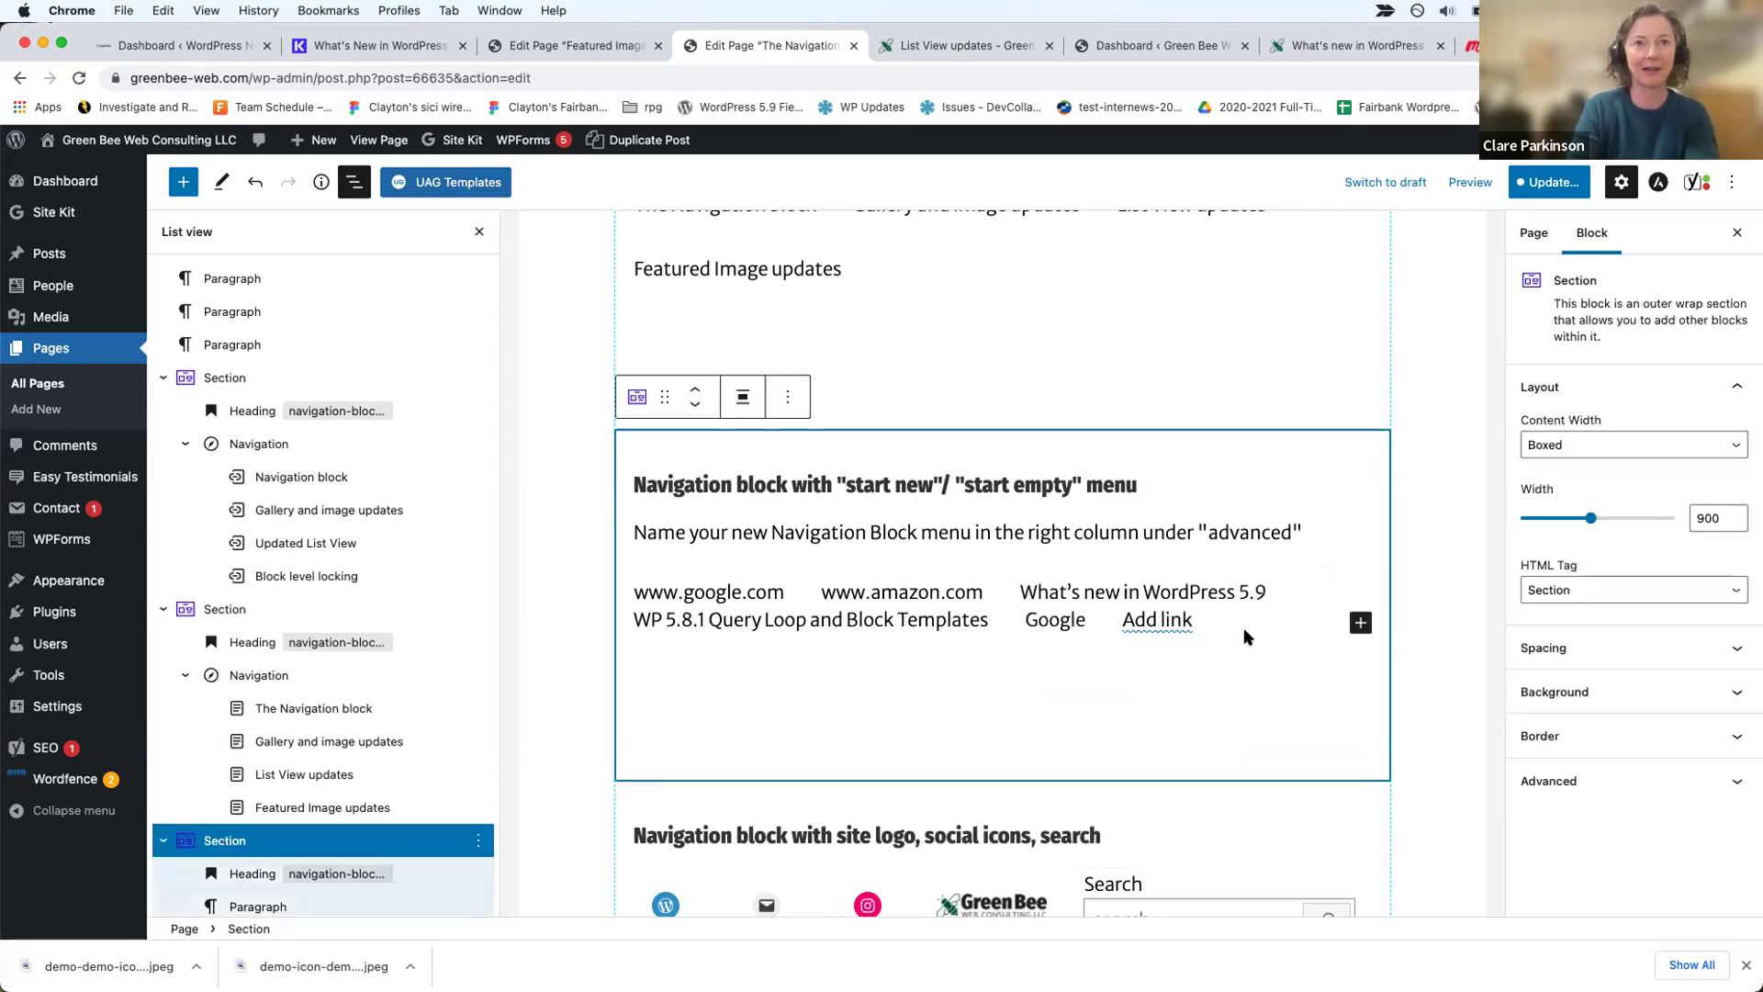
Step: Set the navigation menu's background colour to light grey #F5F5F5
left_click(1182, 622)
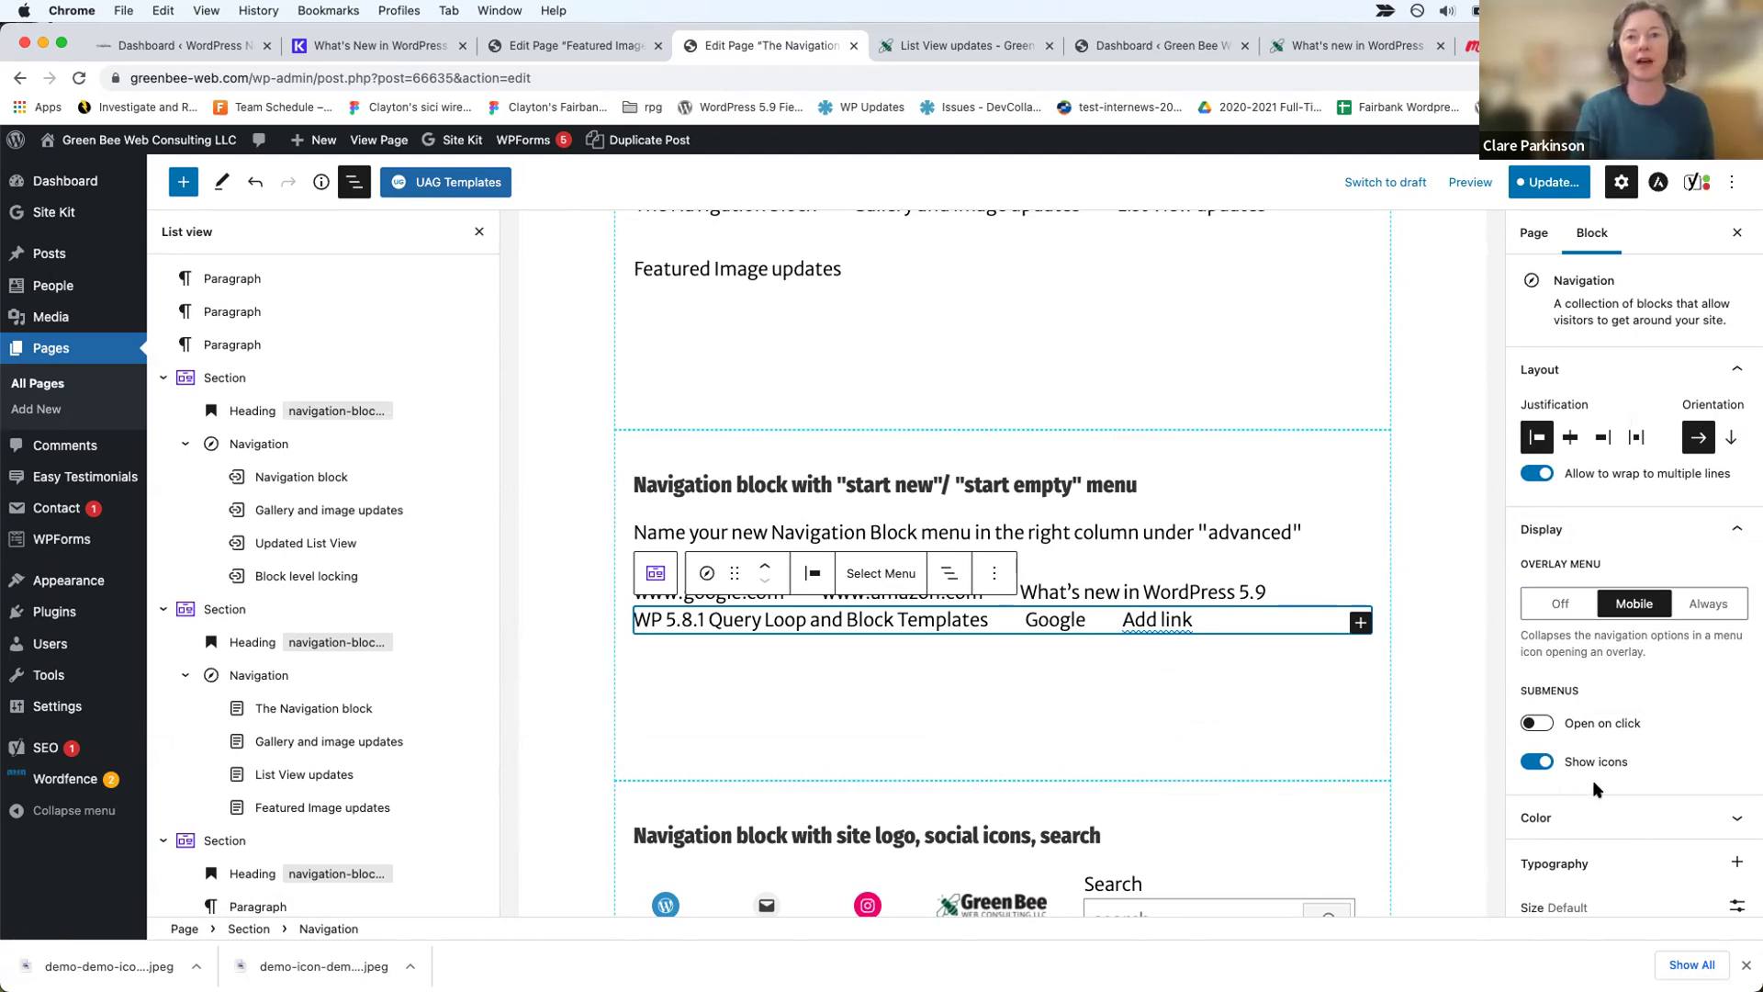
scroll(1688, 765, "down", 3)
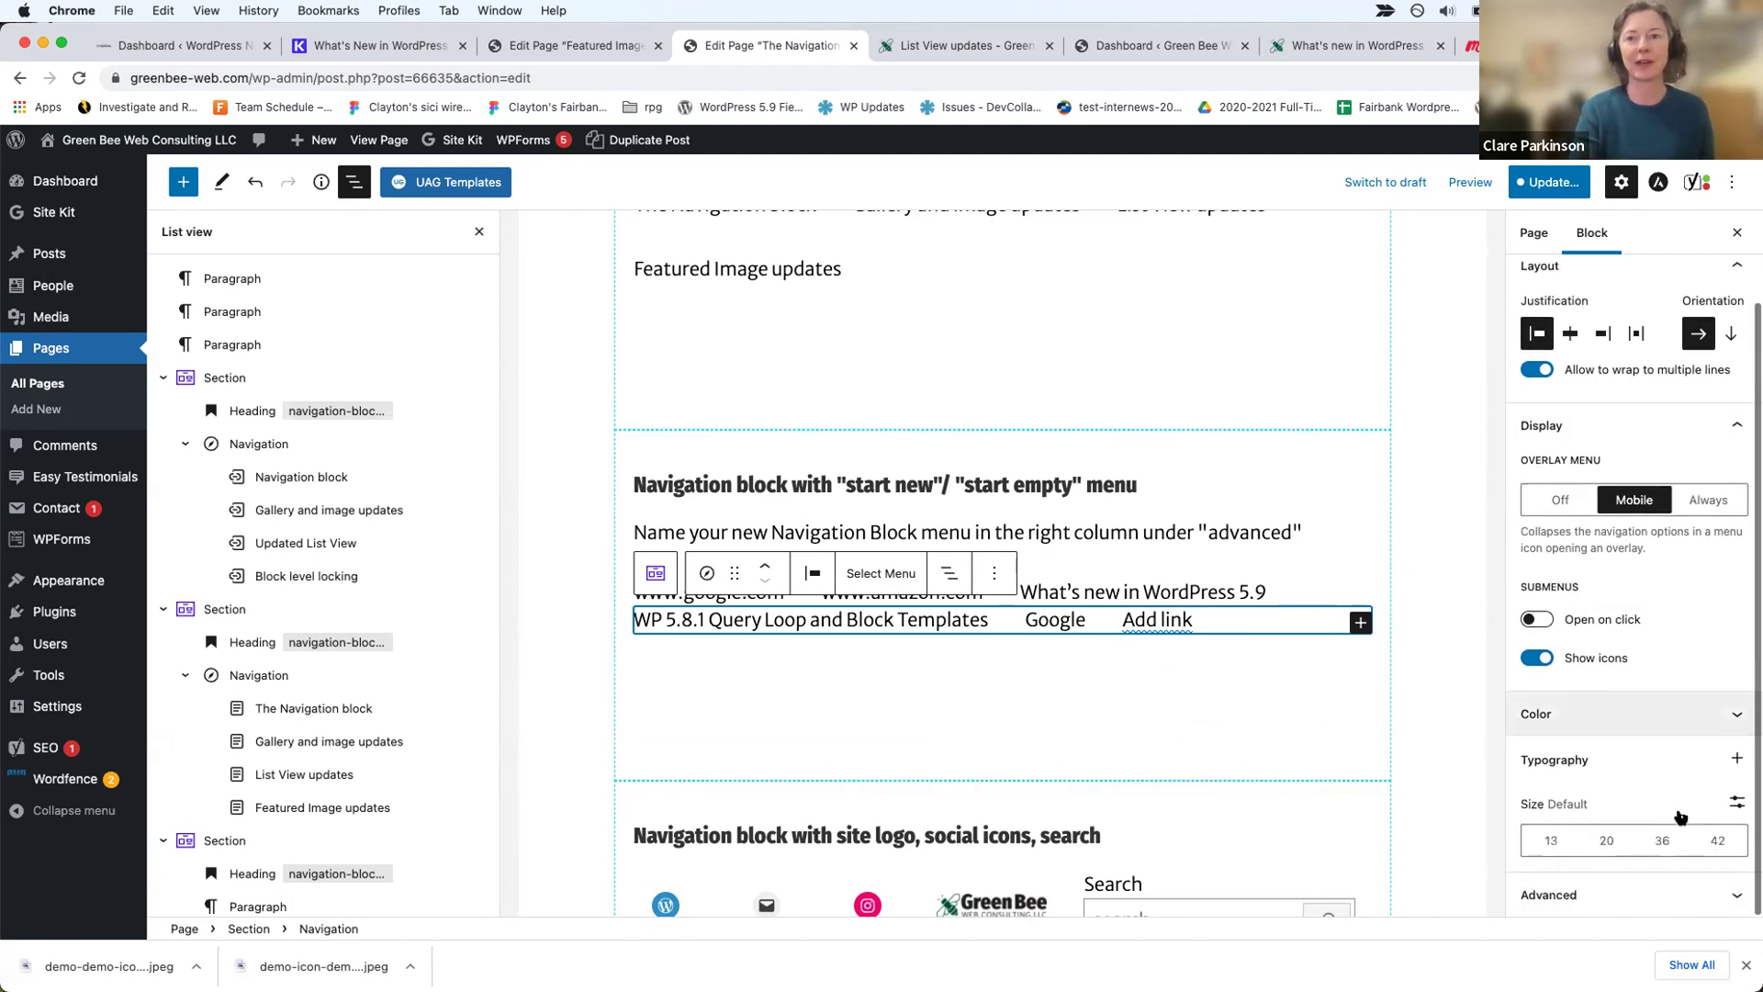
left_click(1694, 717)
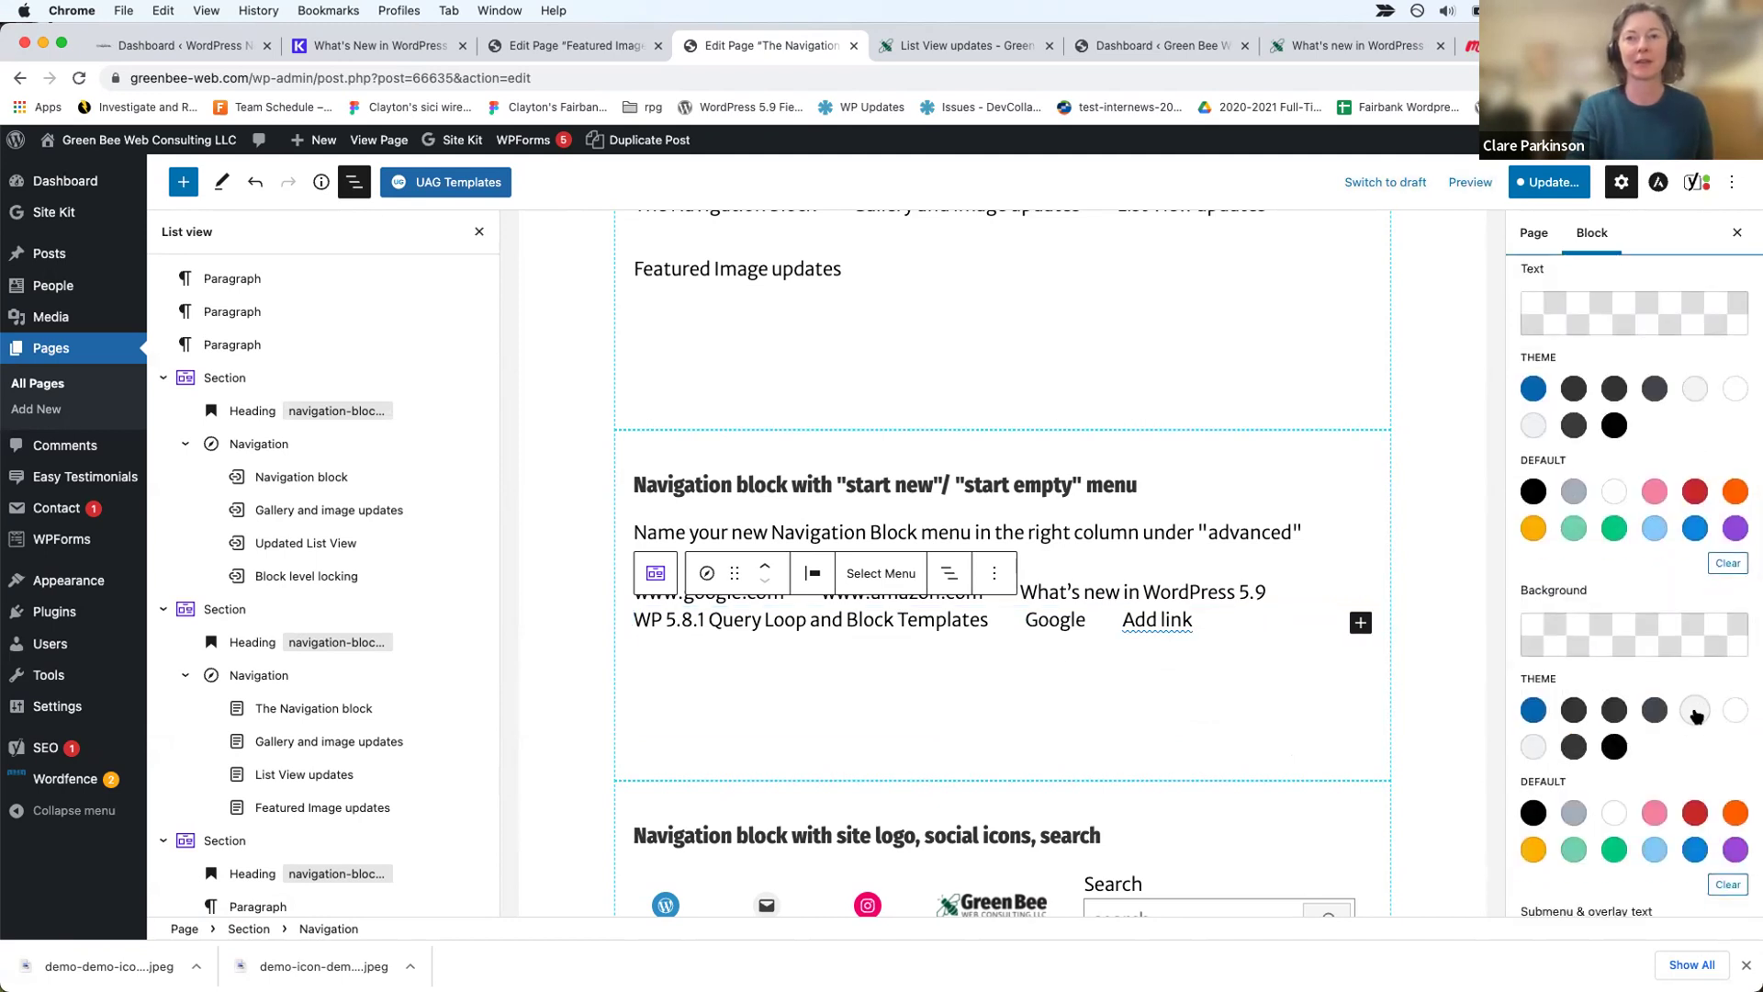
left_click(1694, 712)
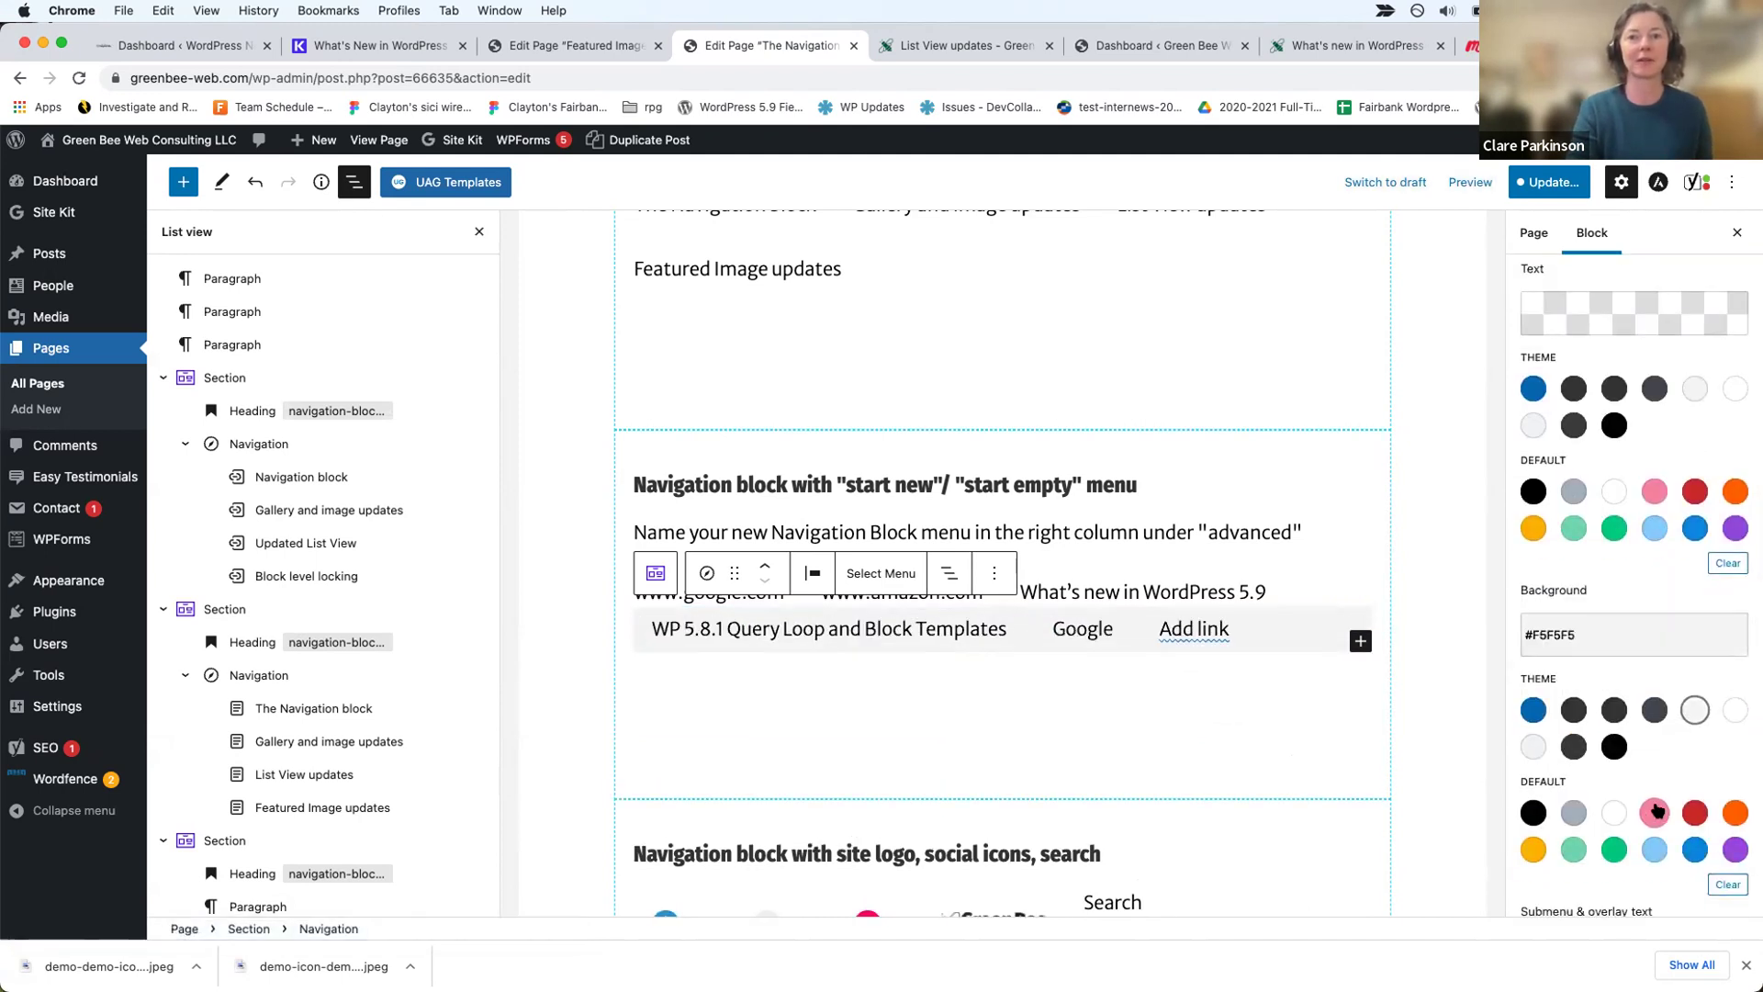
left_click(1574, 849)
left_click(1695, 711)
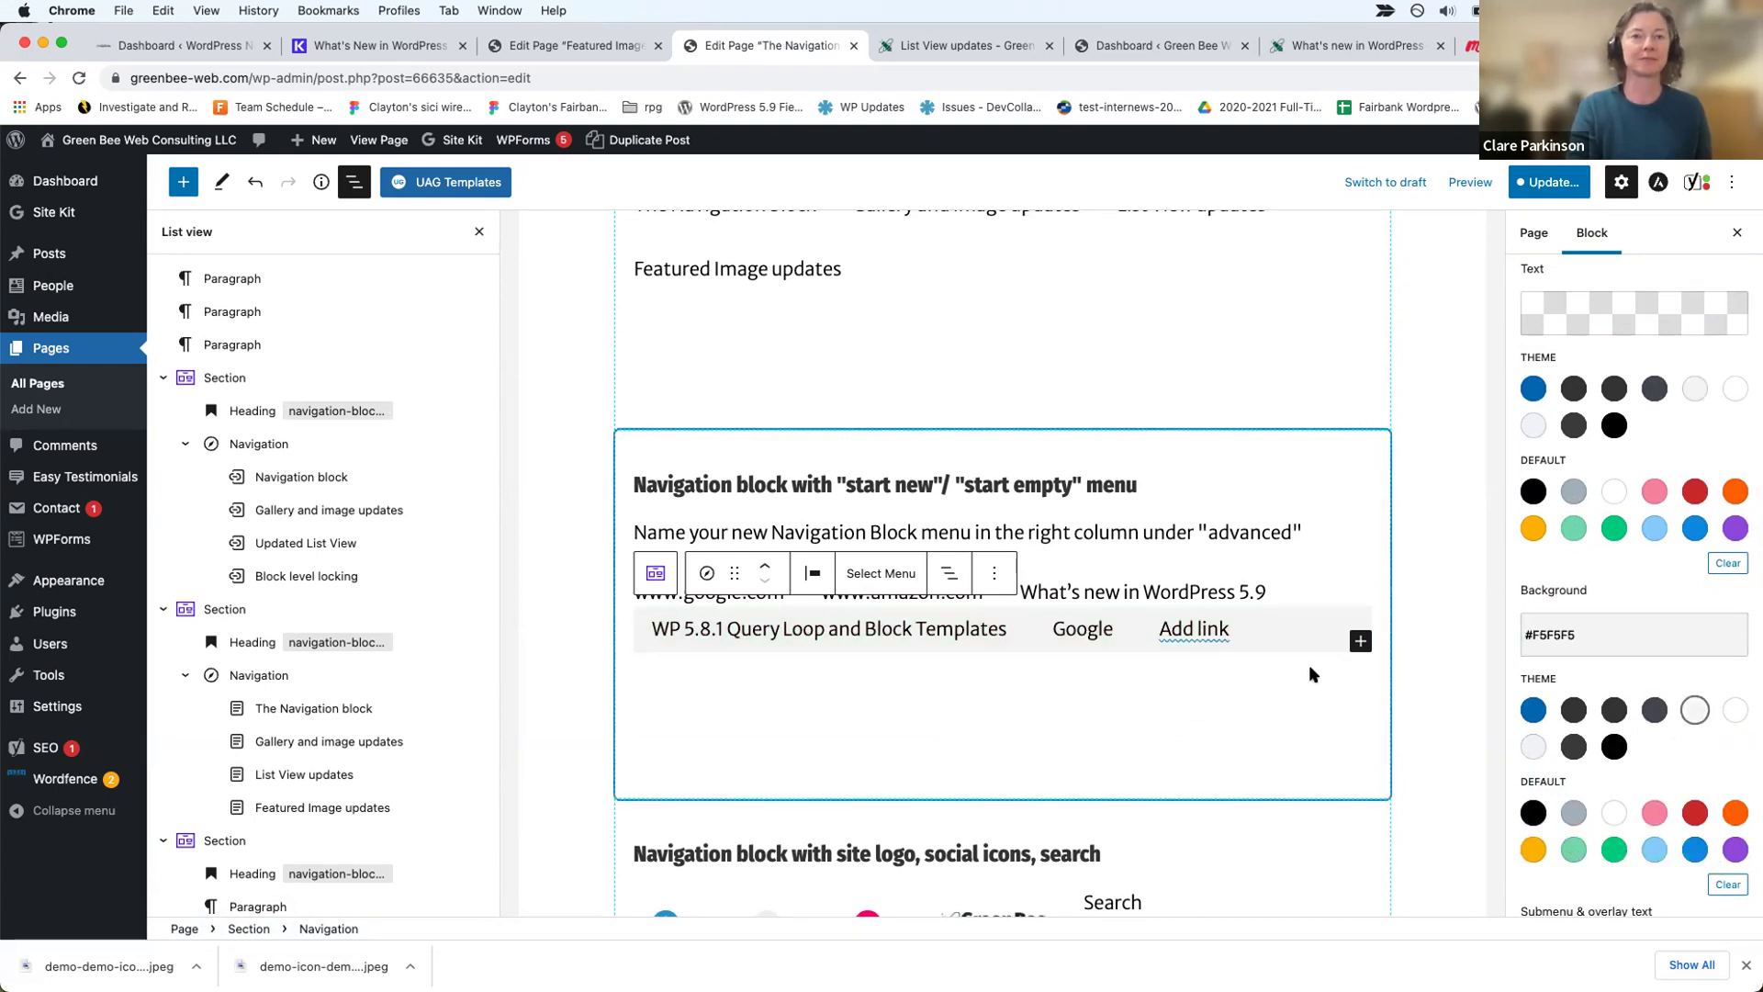
Step: Stack the menu links vertically, centre them, and begin saving with Update
scroll(1596, 427, "up", 3)
scroll(1596, 427, "up", 5)
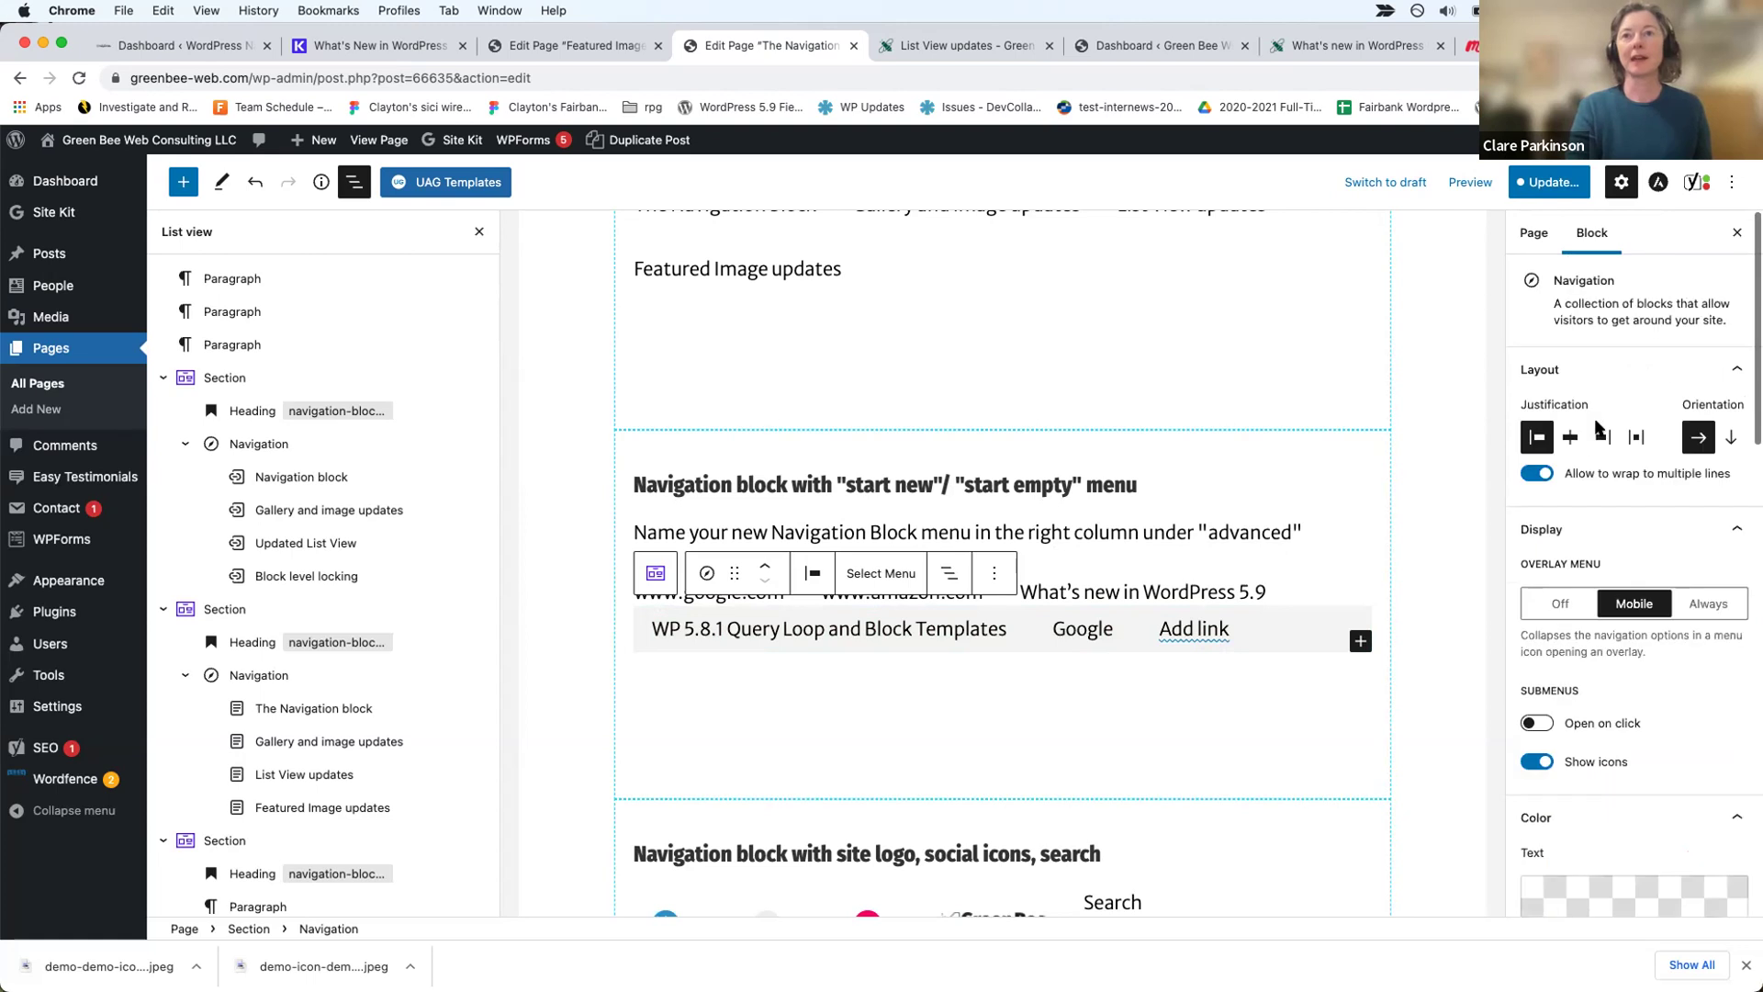
left_click(1731, 438)
left_click(1569, 437)
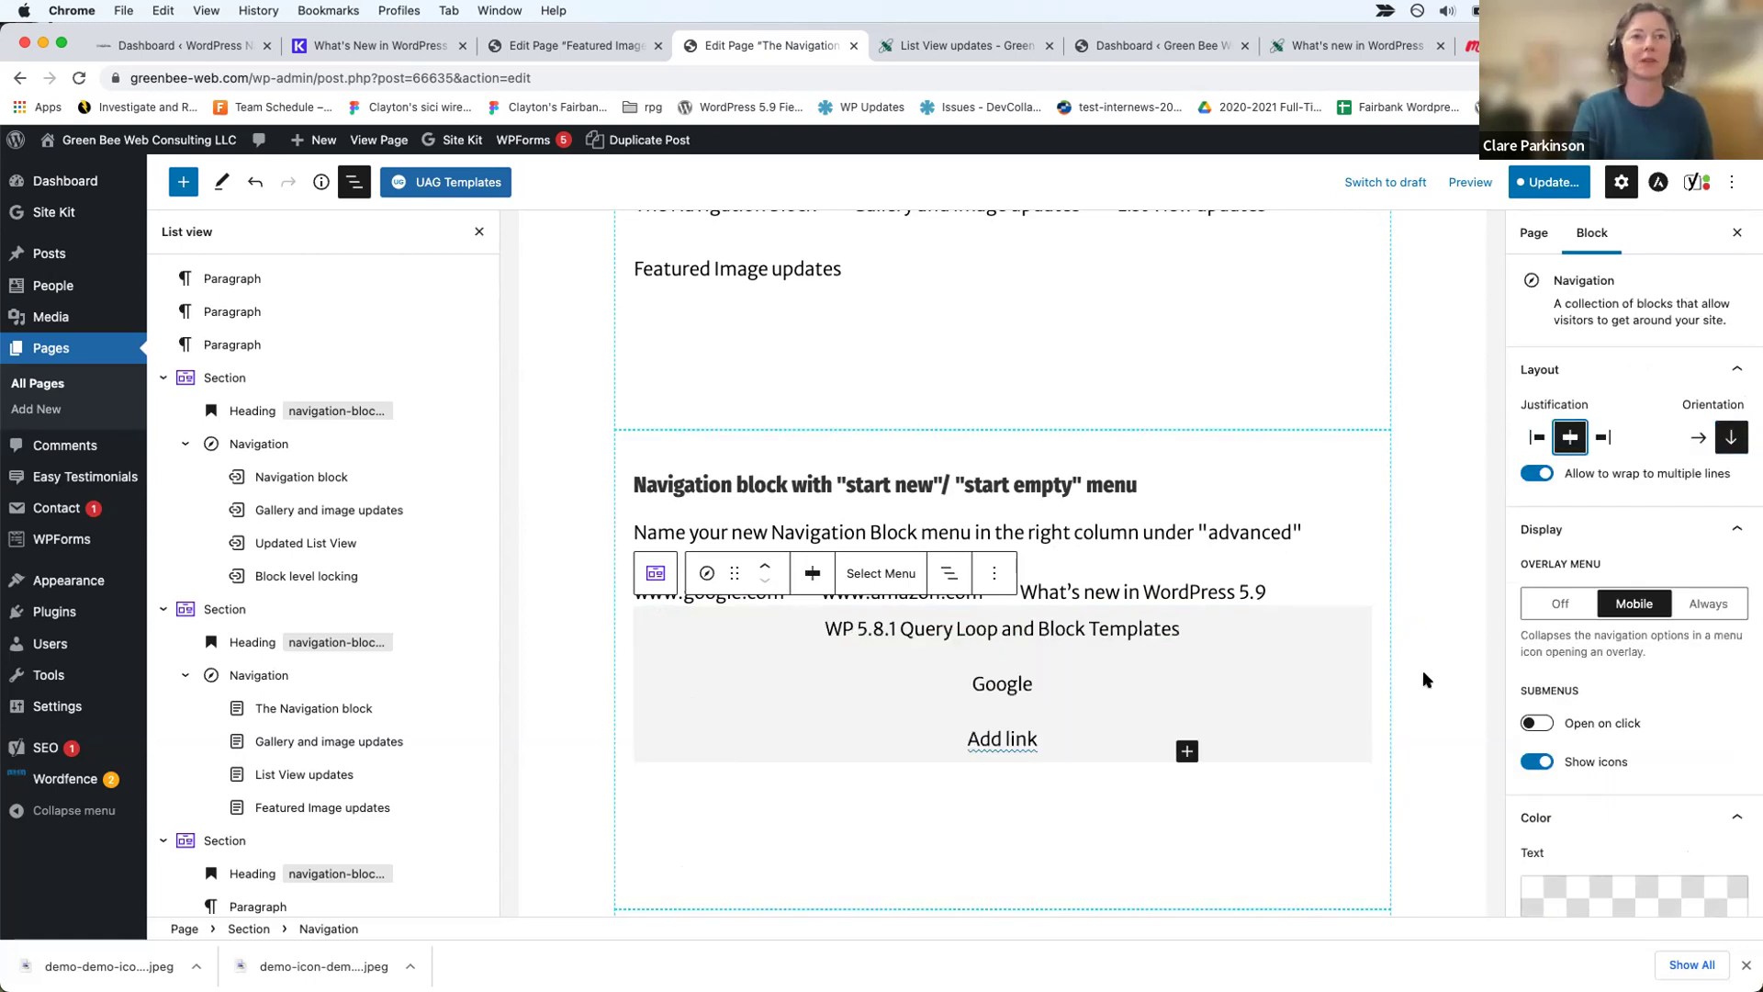
left_click(1547, 182)
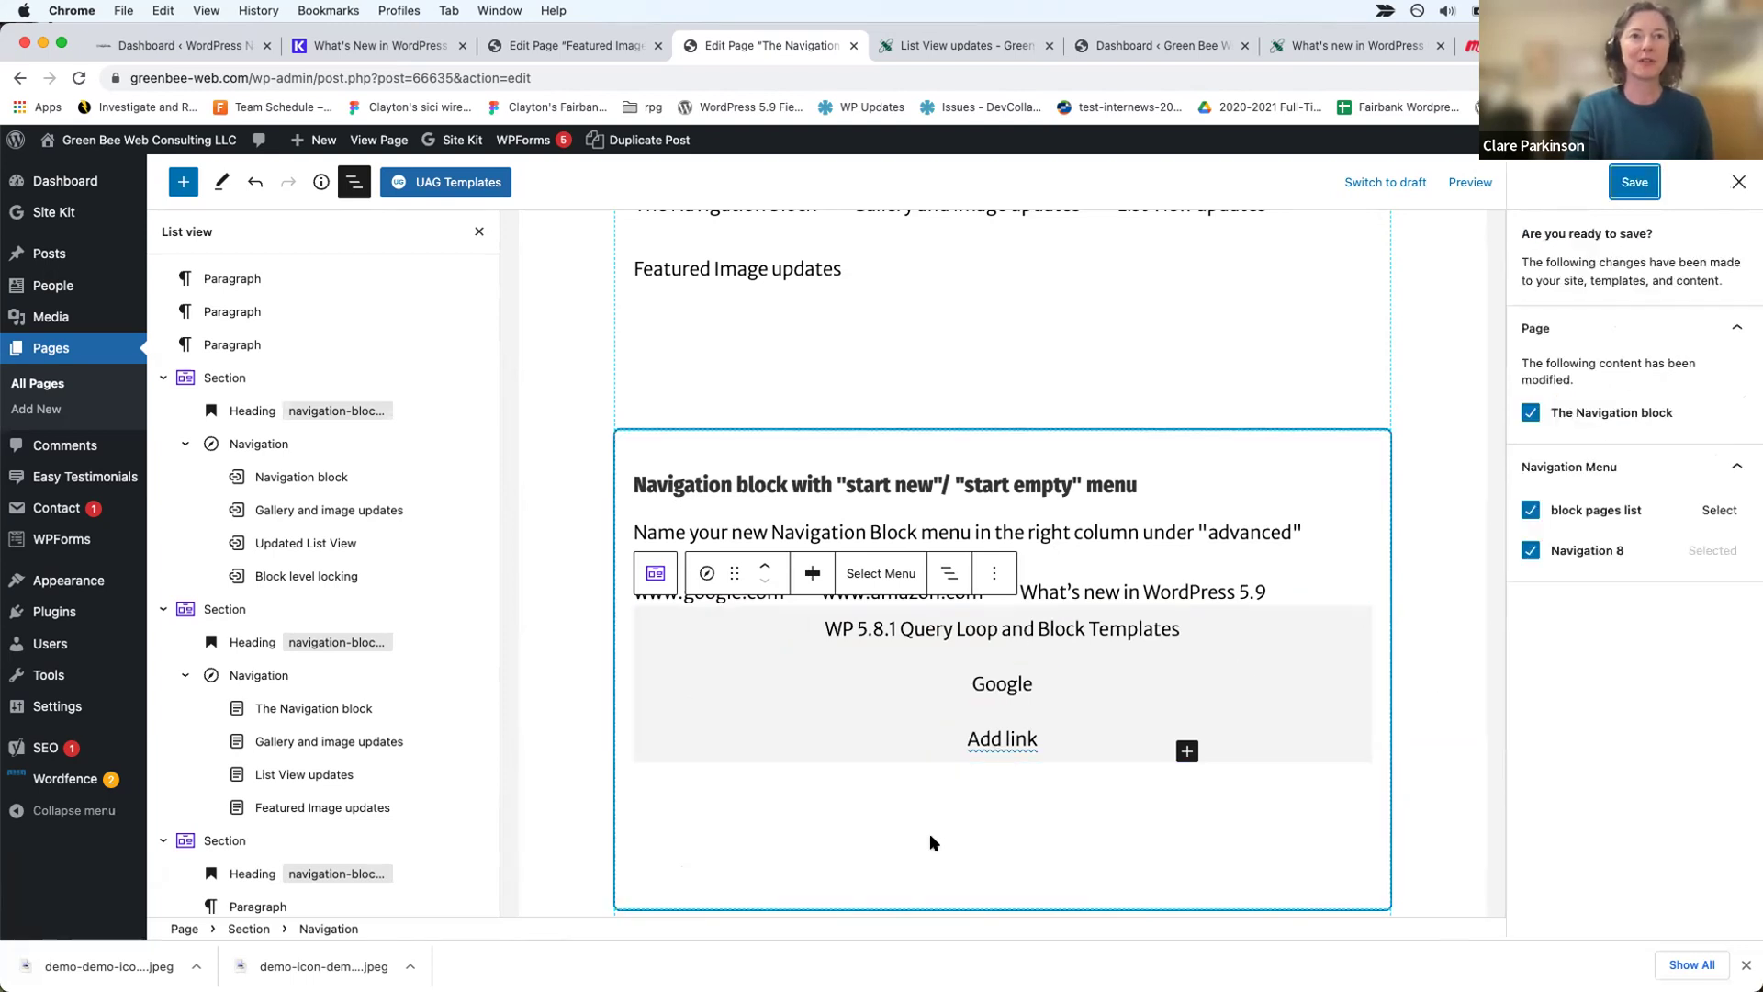
Step: Scroll to the site logo, social icons and search example and close the save panel unsaved
scroll(932, 842, "down", 5)
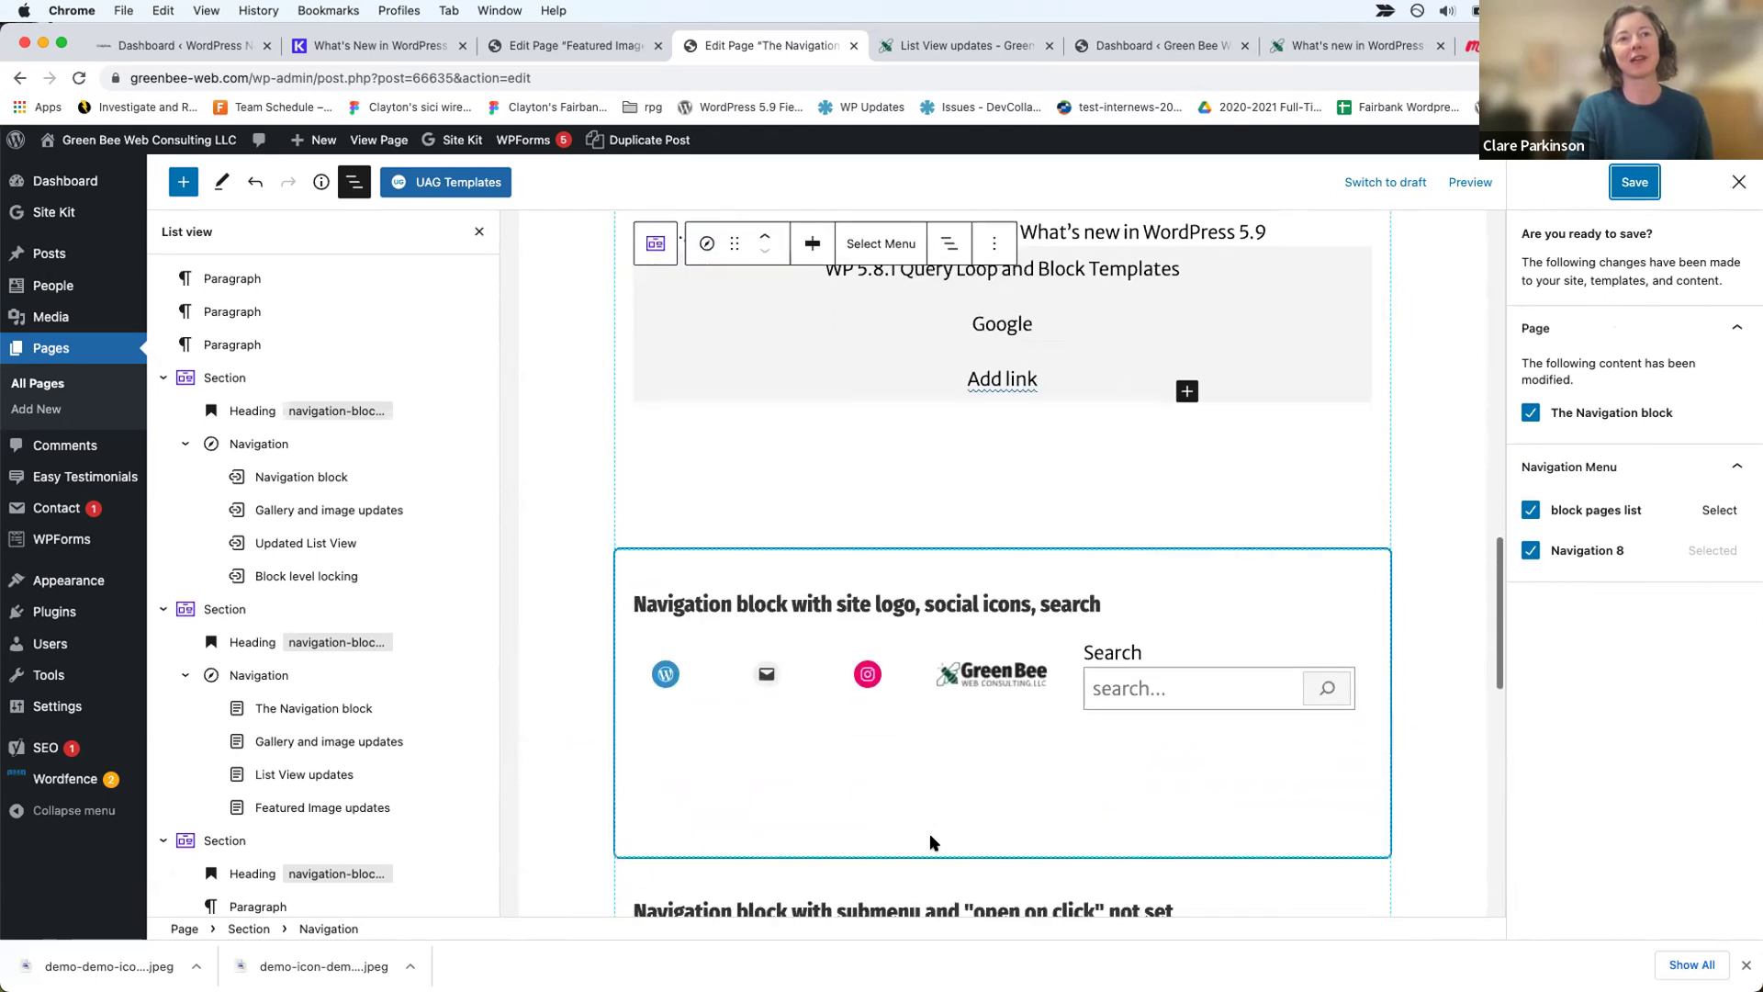
left_click(1017, 764)
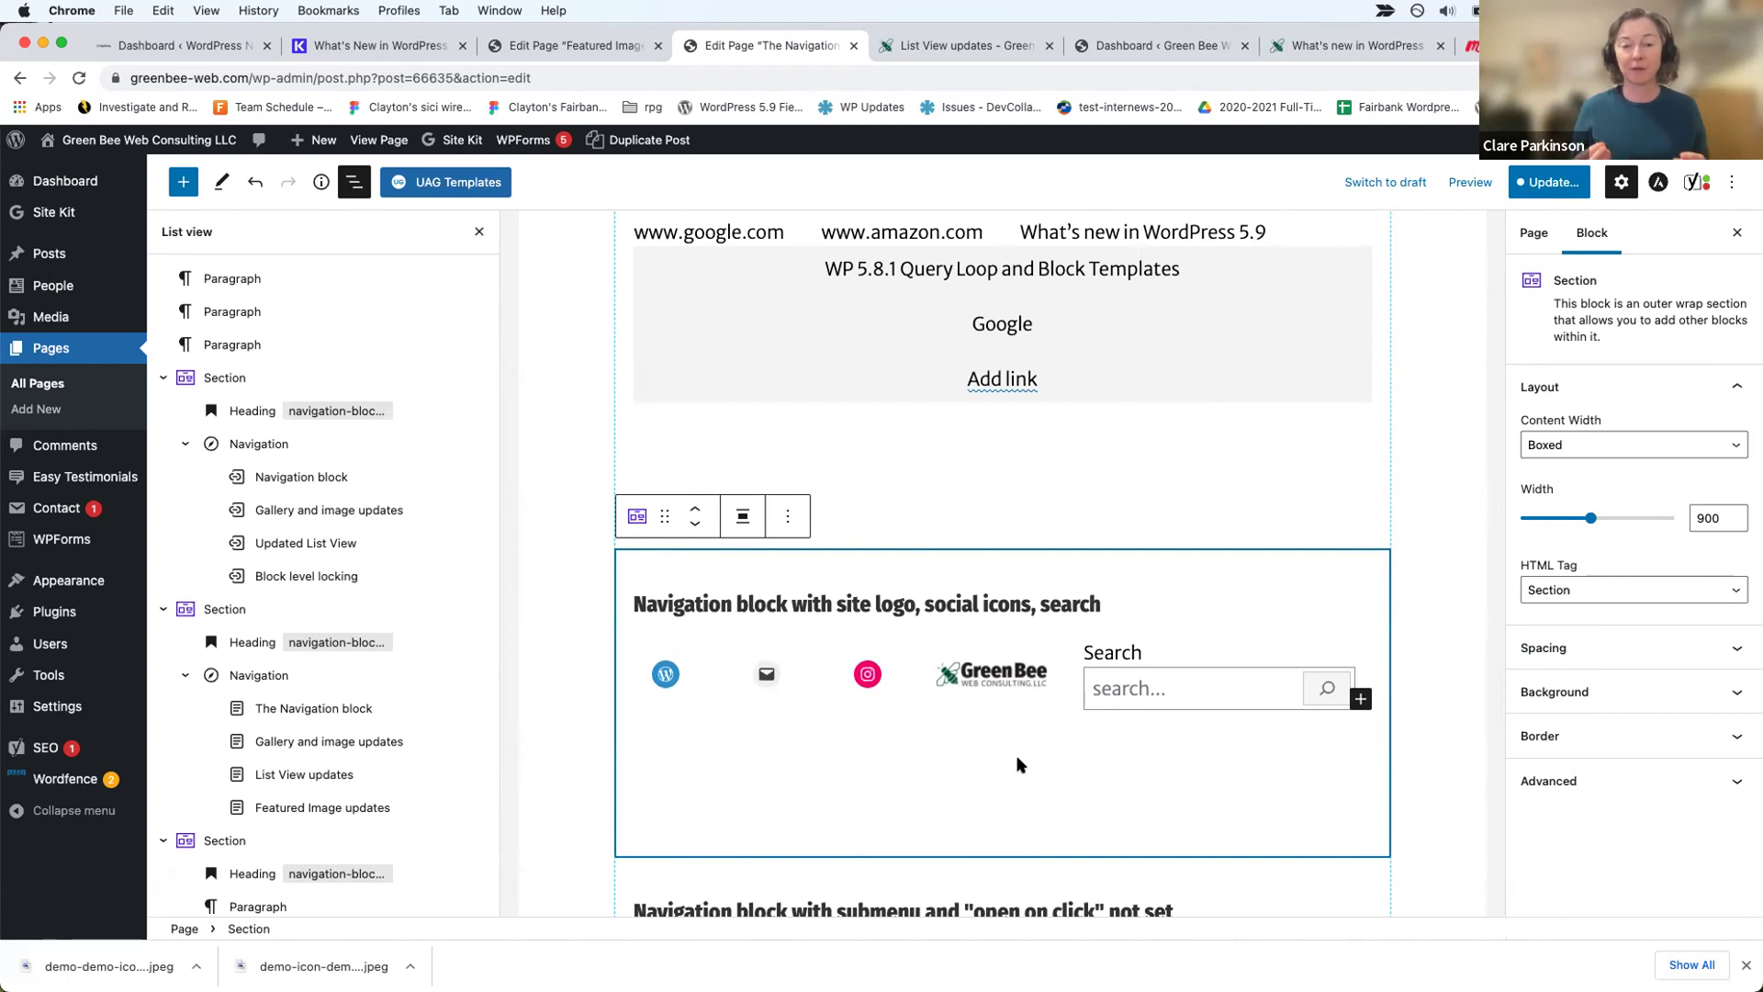
Step: Select the site logo, social icons and search Navigation block and open its block inserter
left_click(1058, 698)
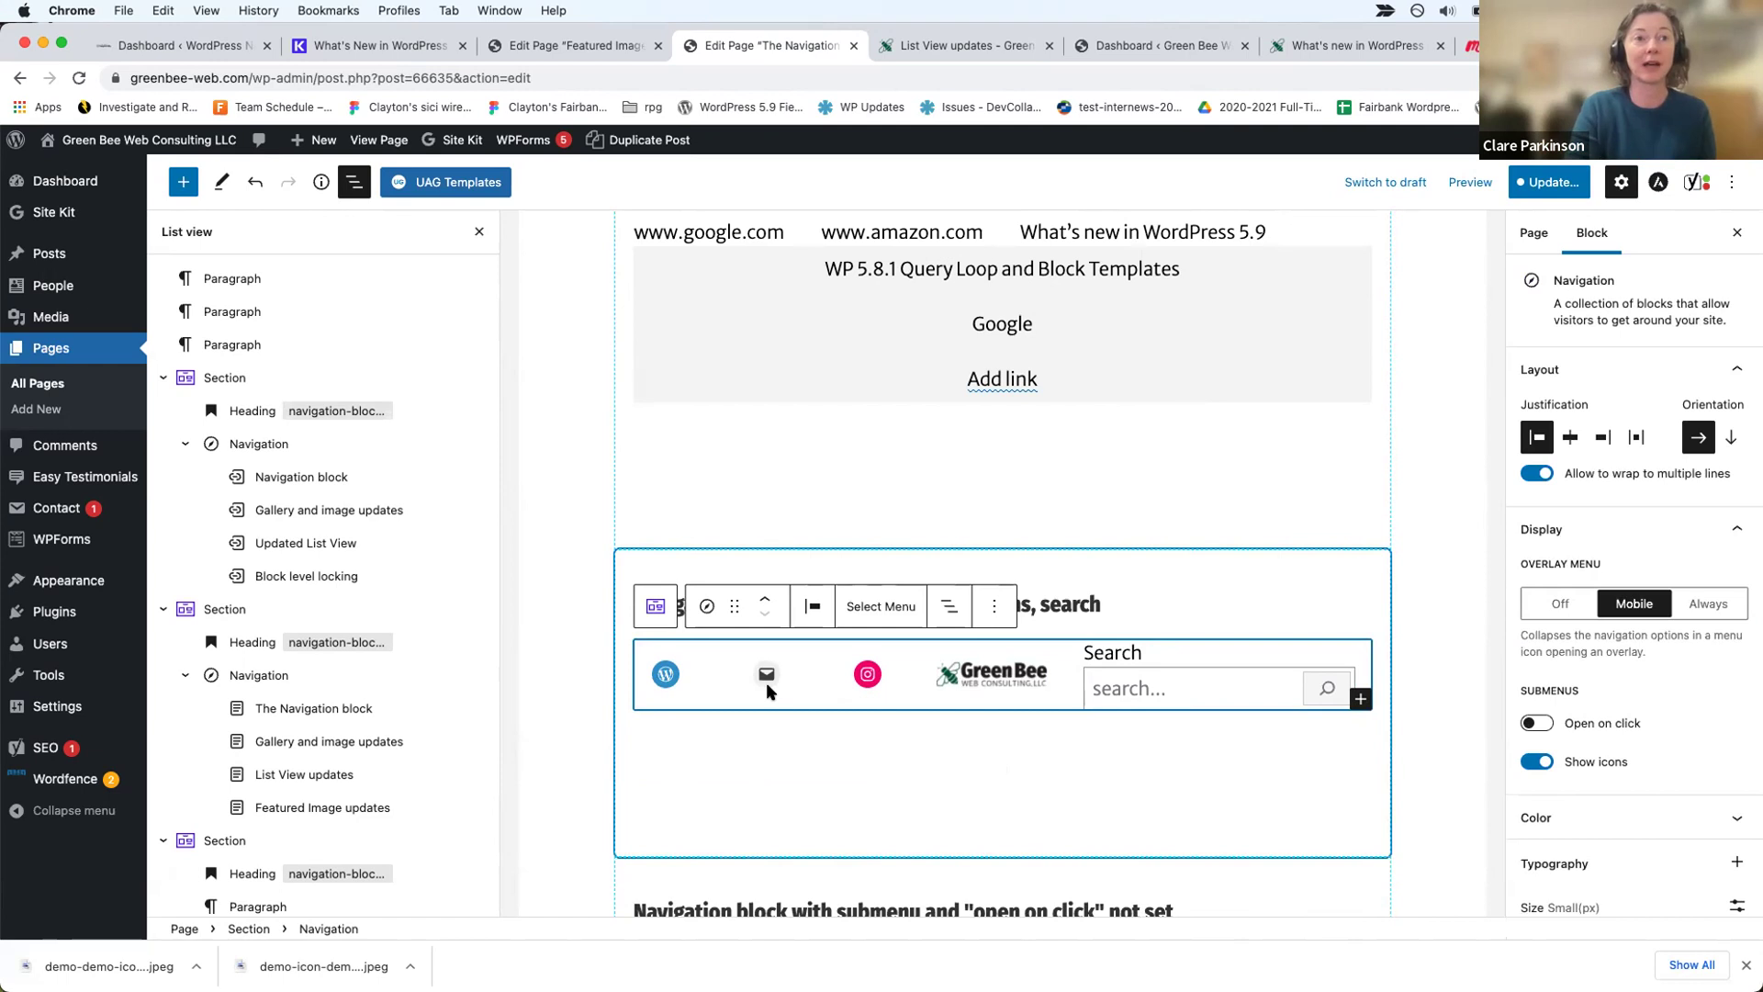
scroll(496, 712, "down", 10)
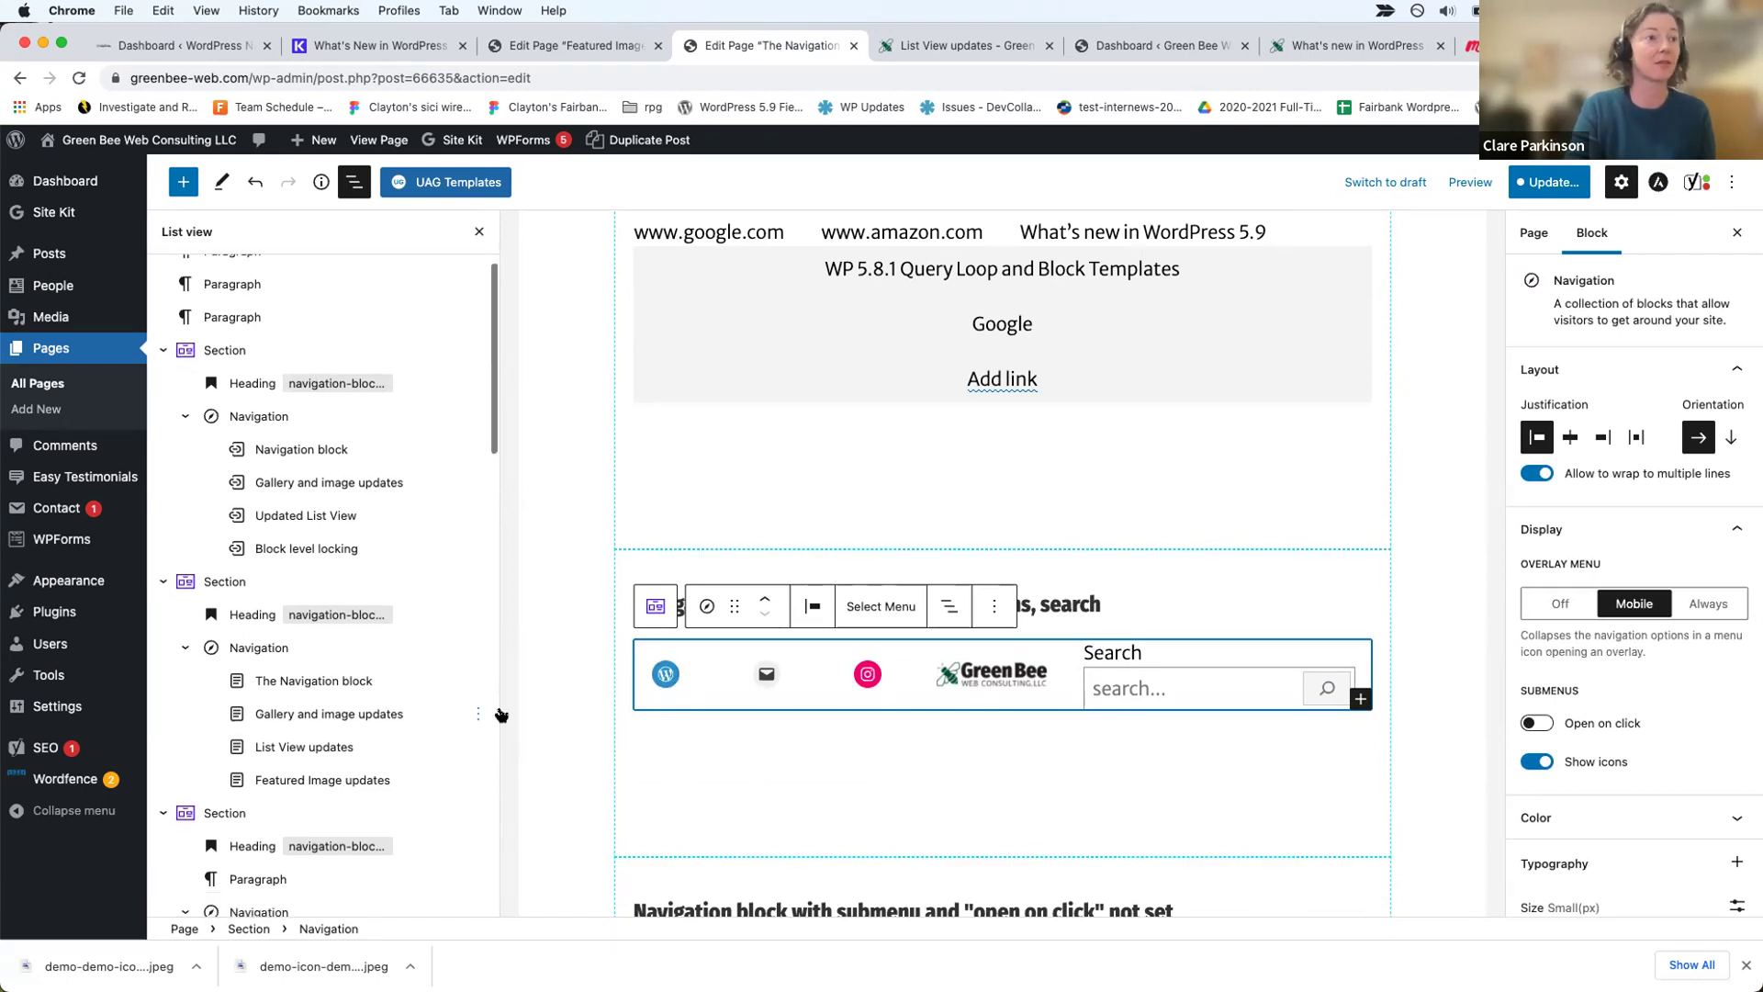
scroll(478, 718, "down", 2)
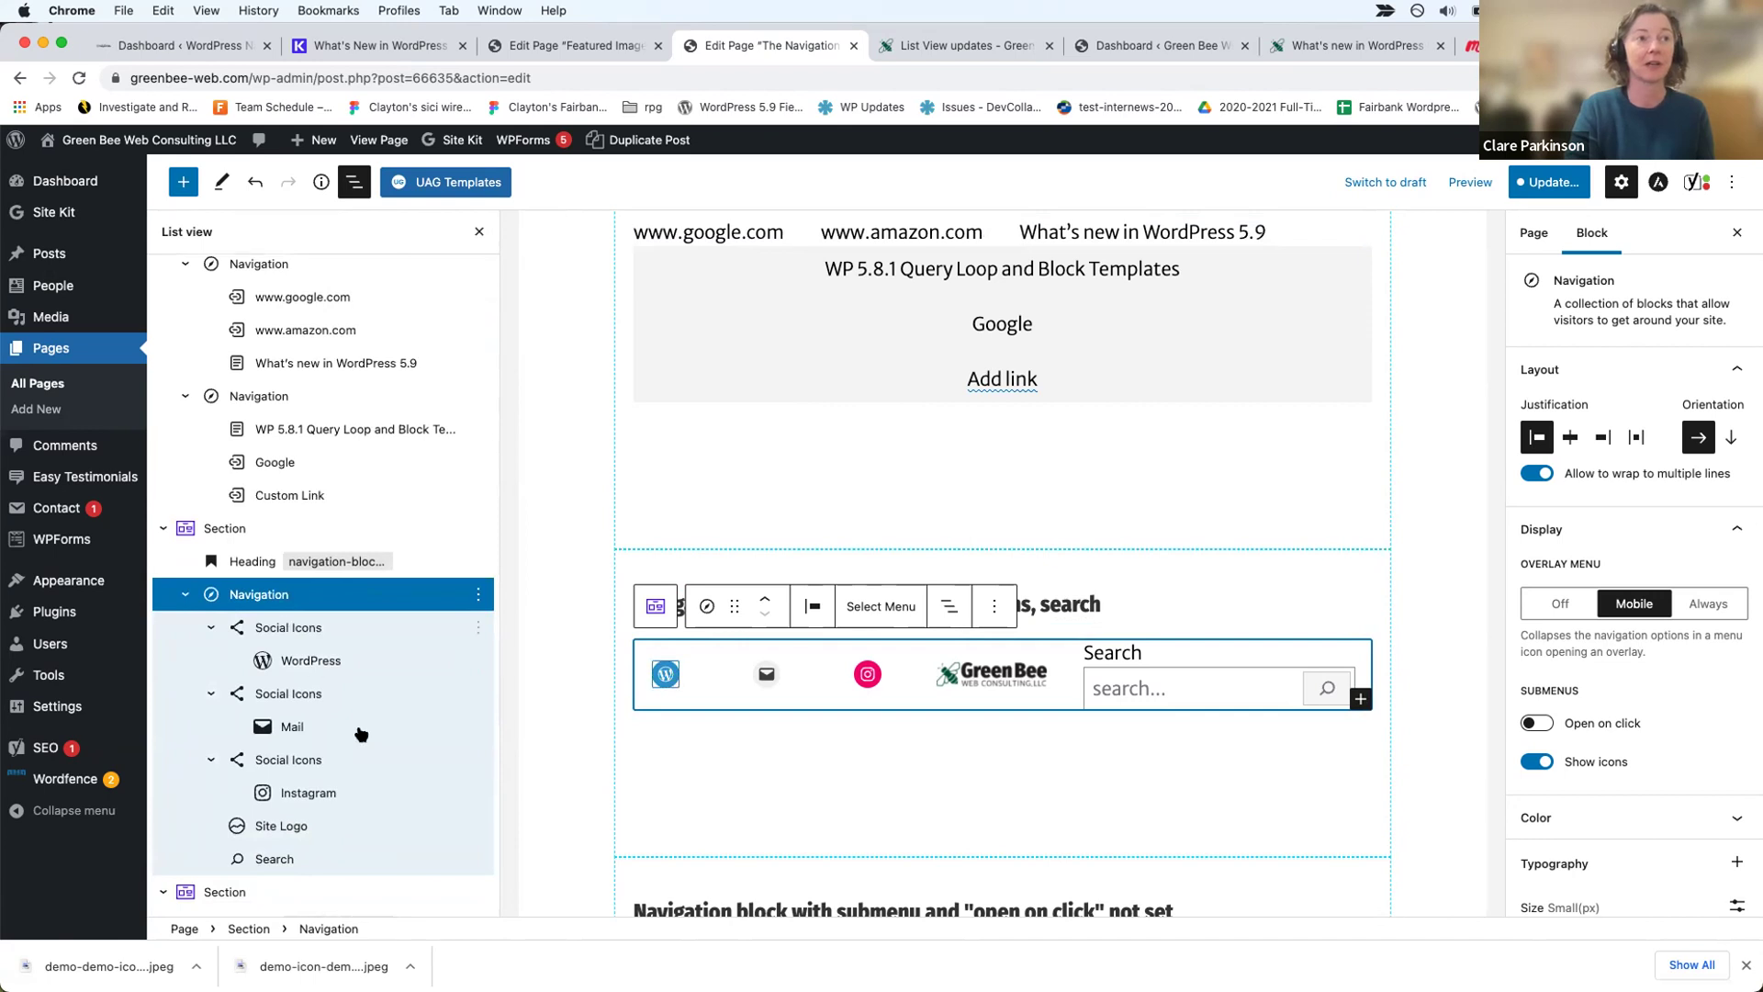
scroll(359, 732, "down", 2)
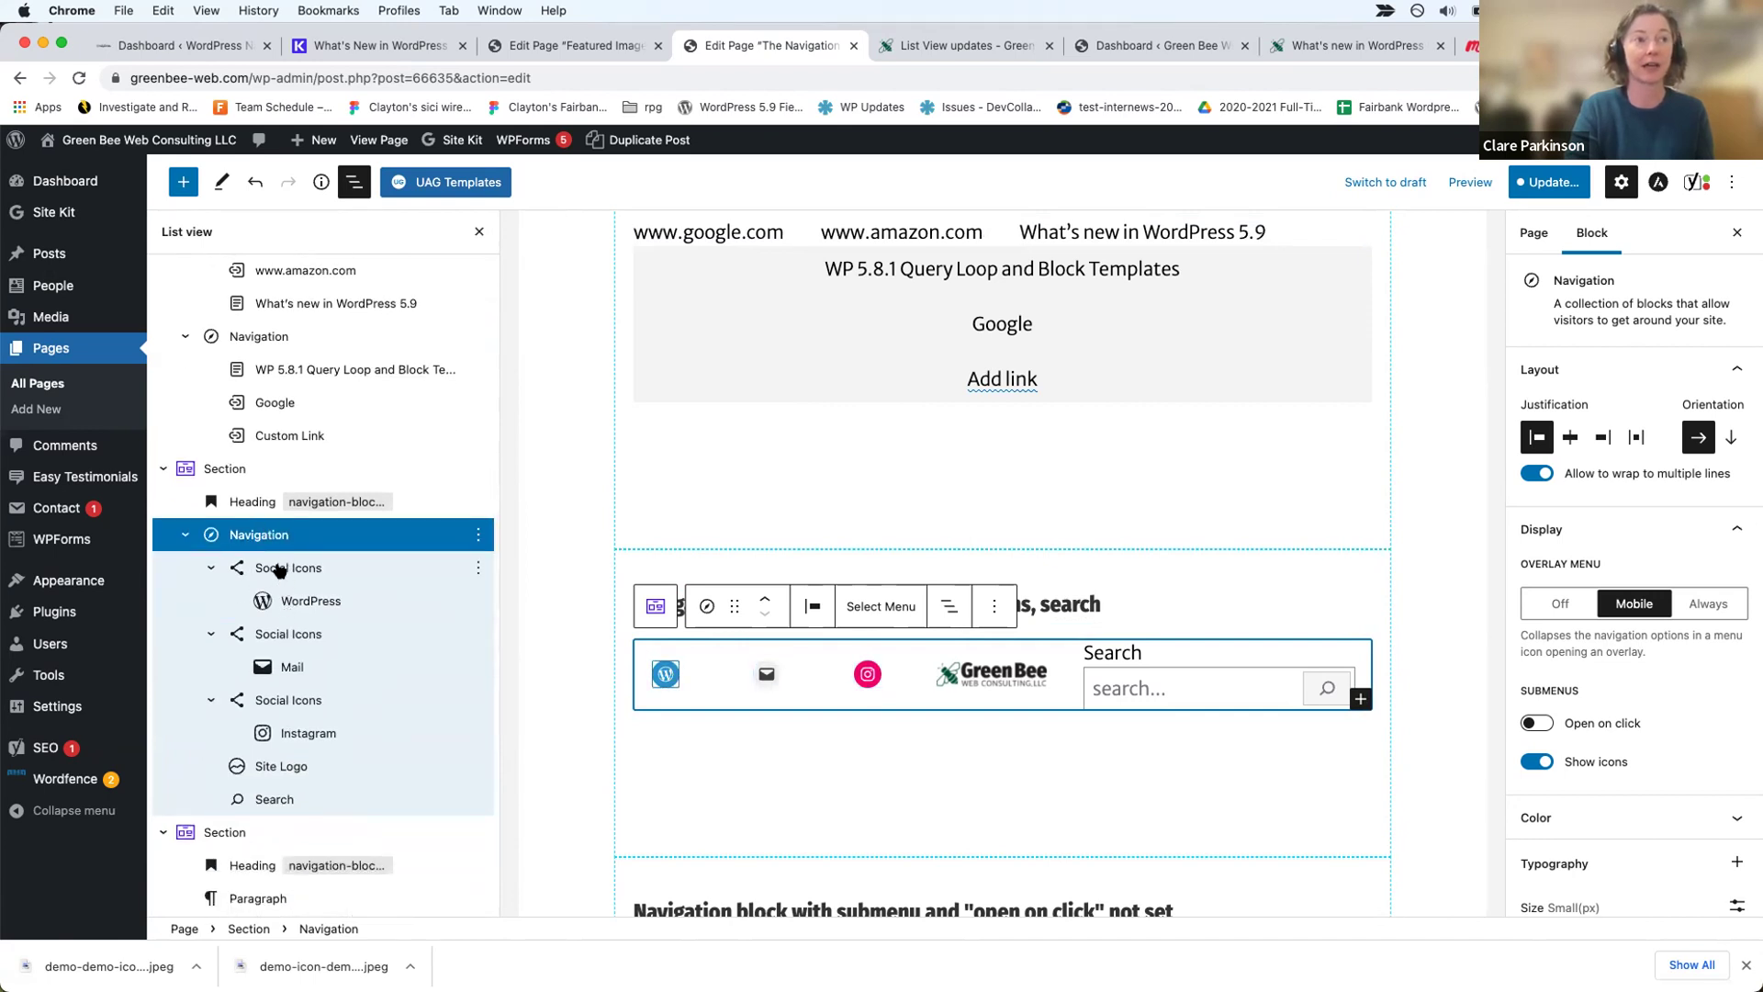
left_click(1361, 700)
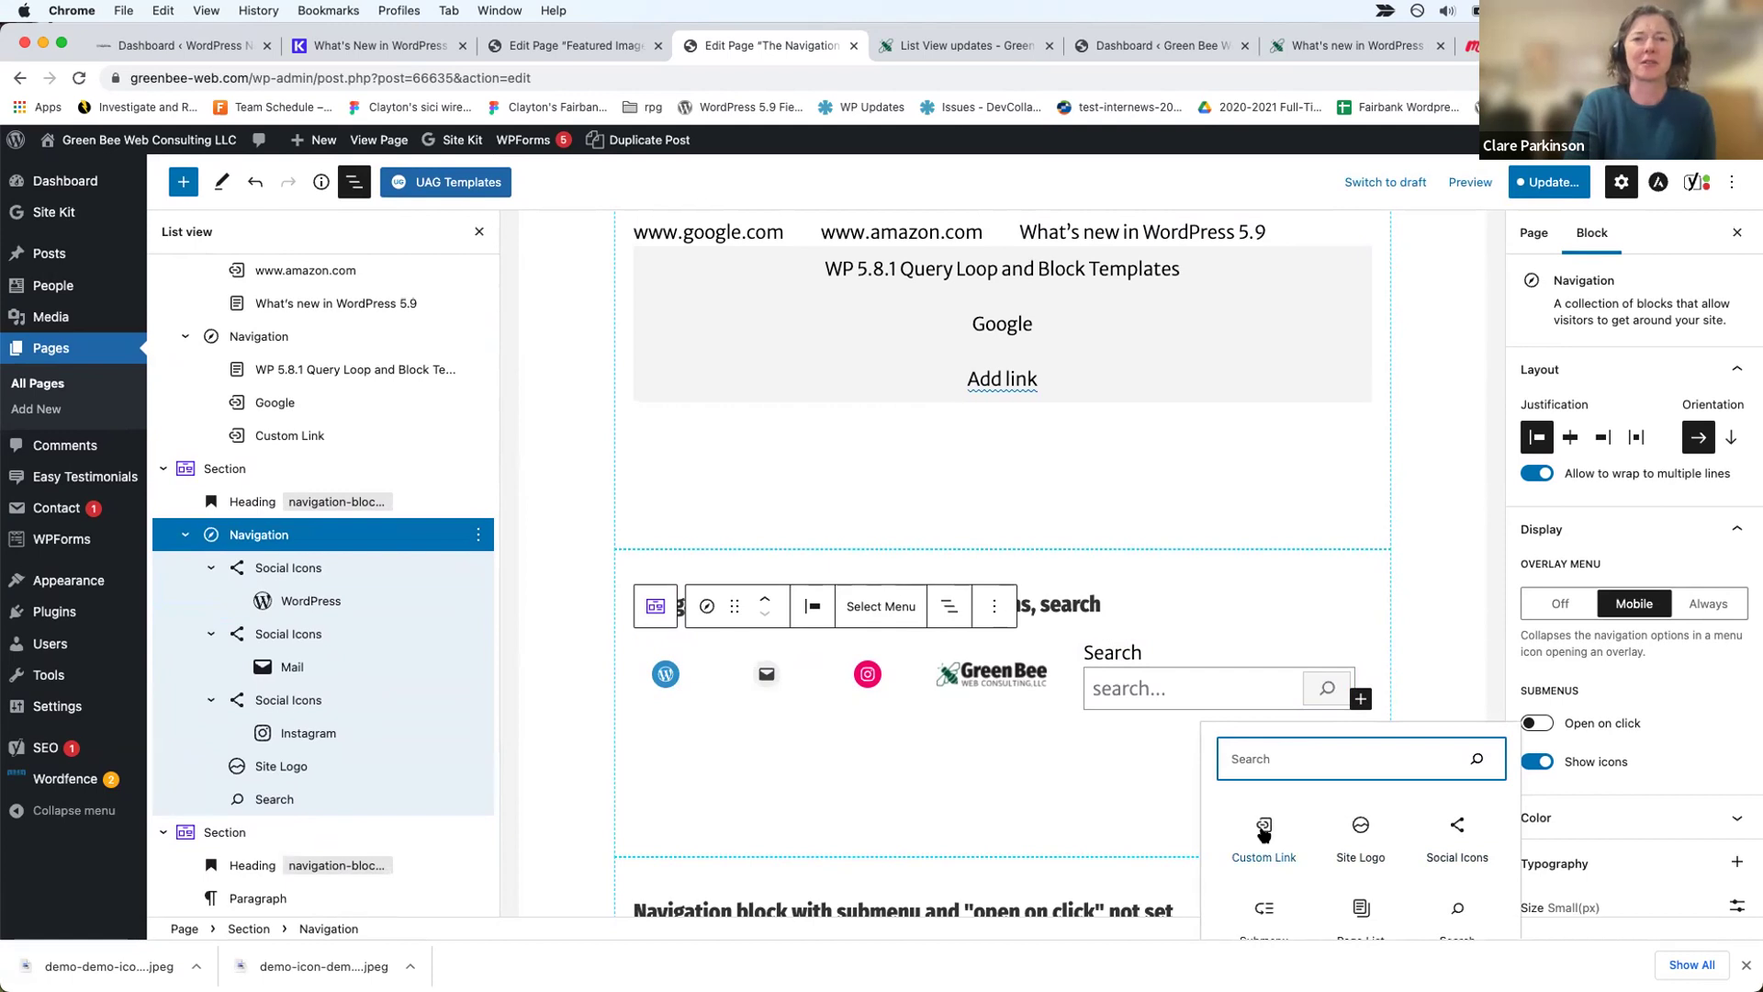
Step: Add a Twitter icon to the last social icons group and link it to the presenter's Twitter handle
left_click(1454, 831)
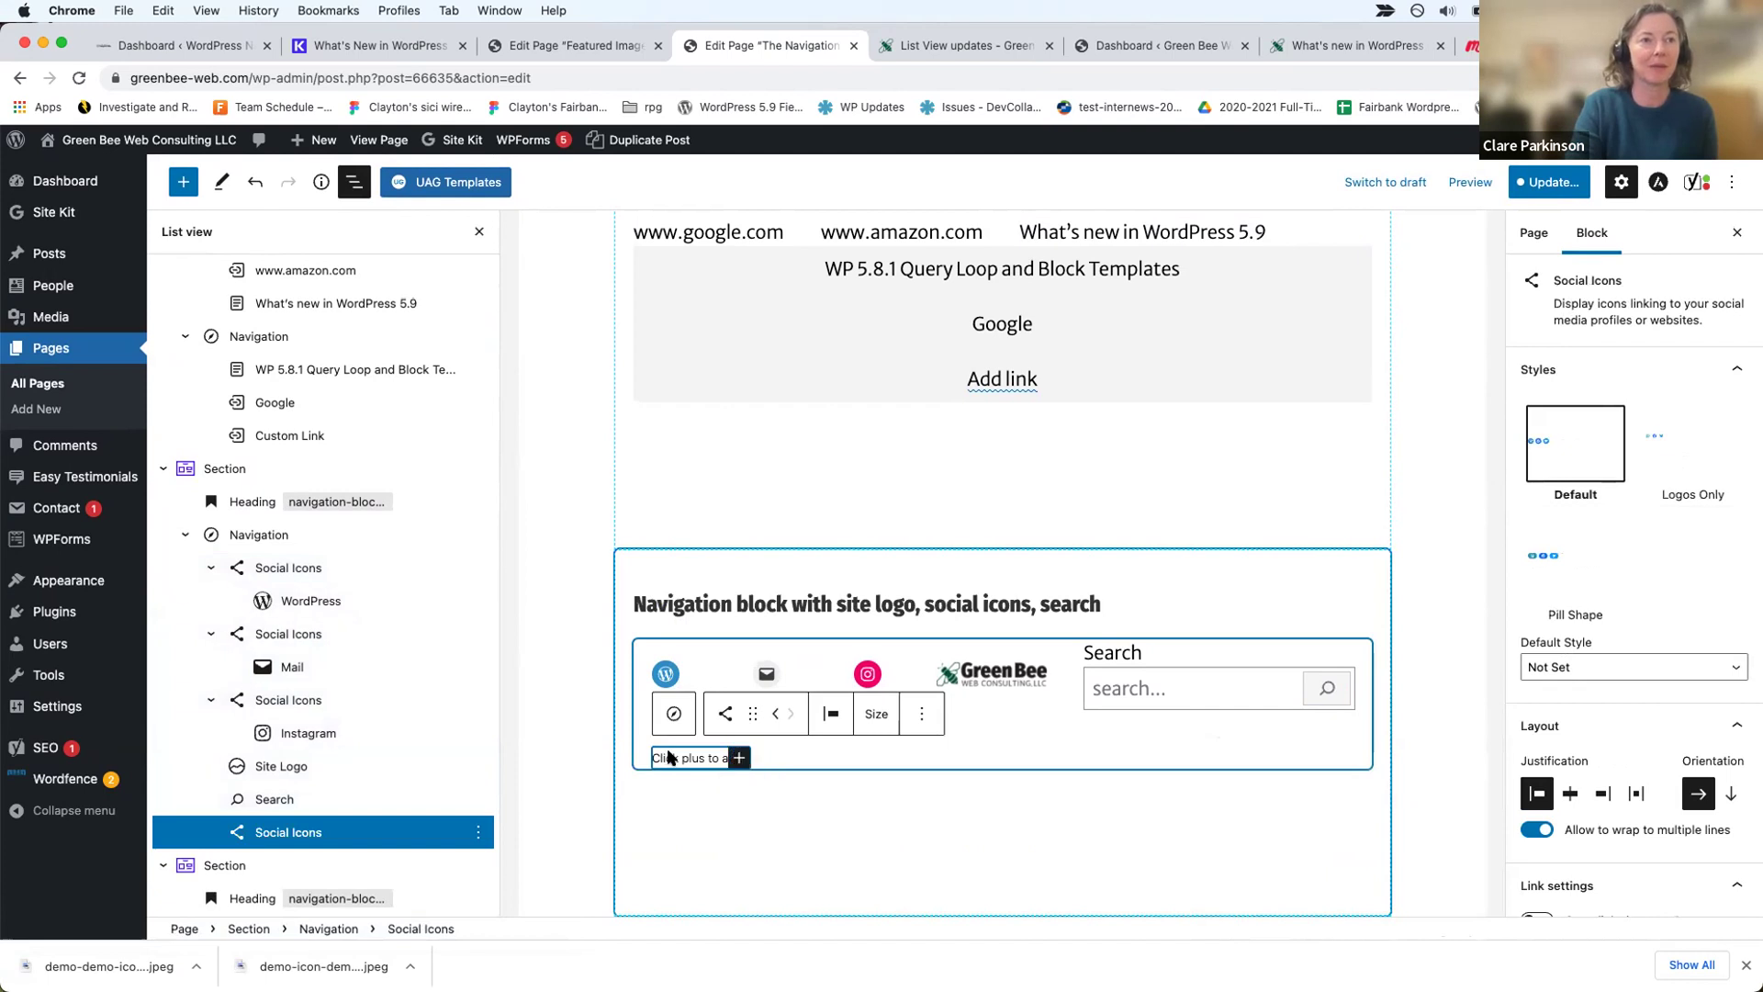
left_click(738, 758)
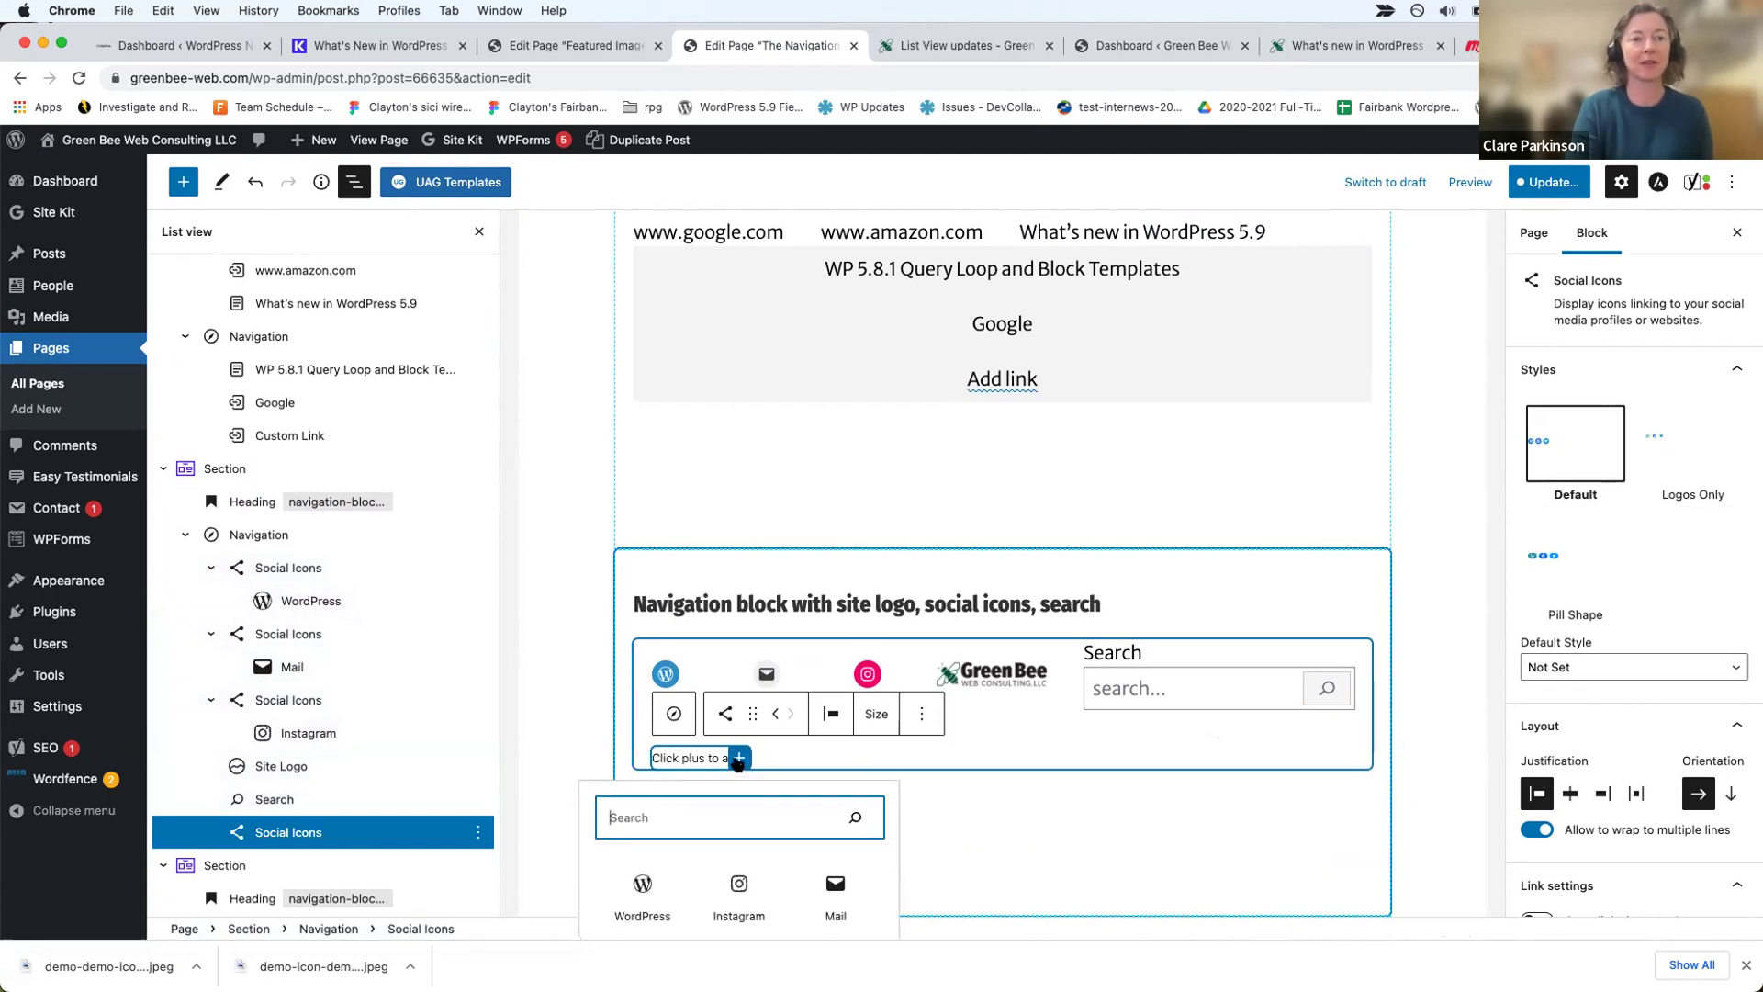
type("twi")
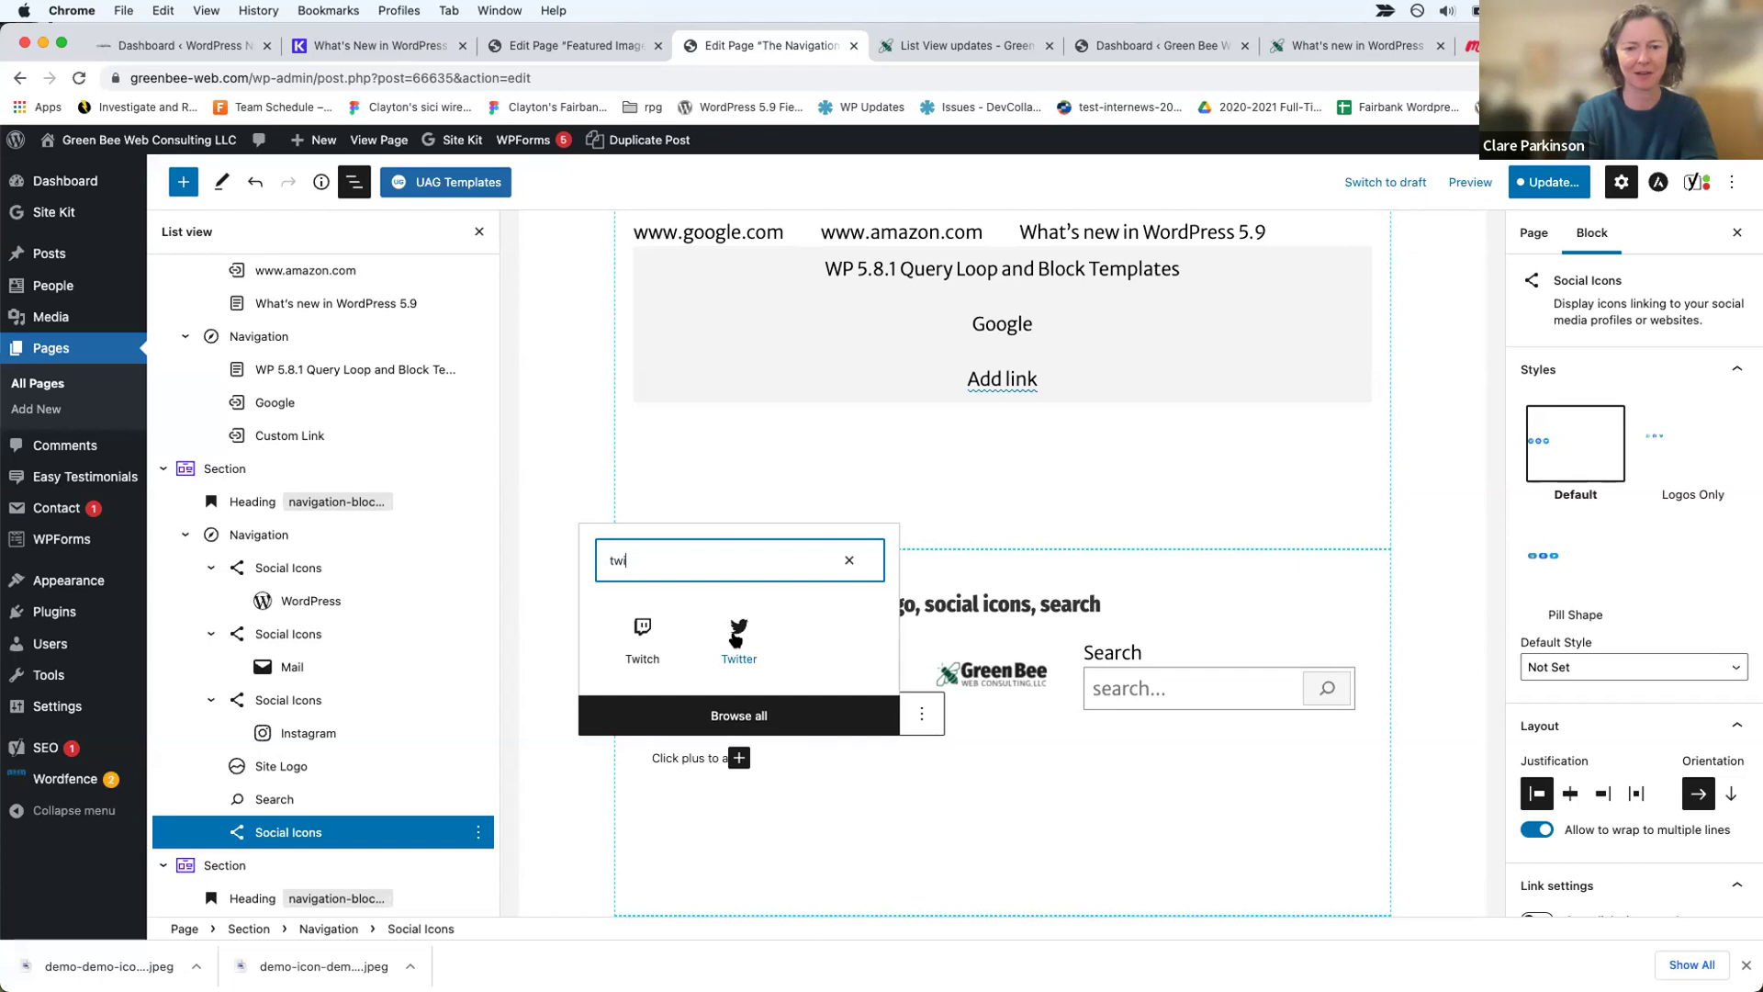
left_click(737, 634)
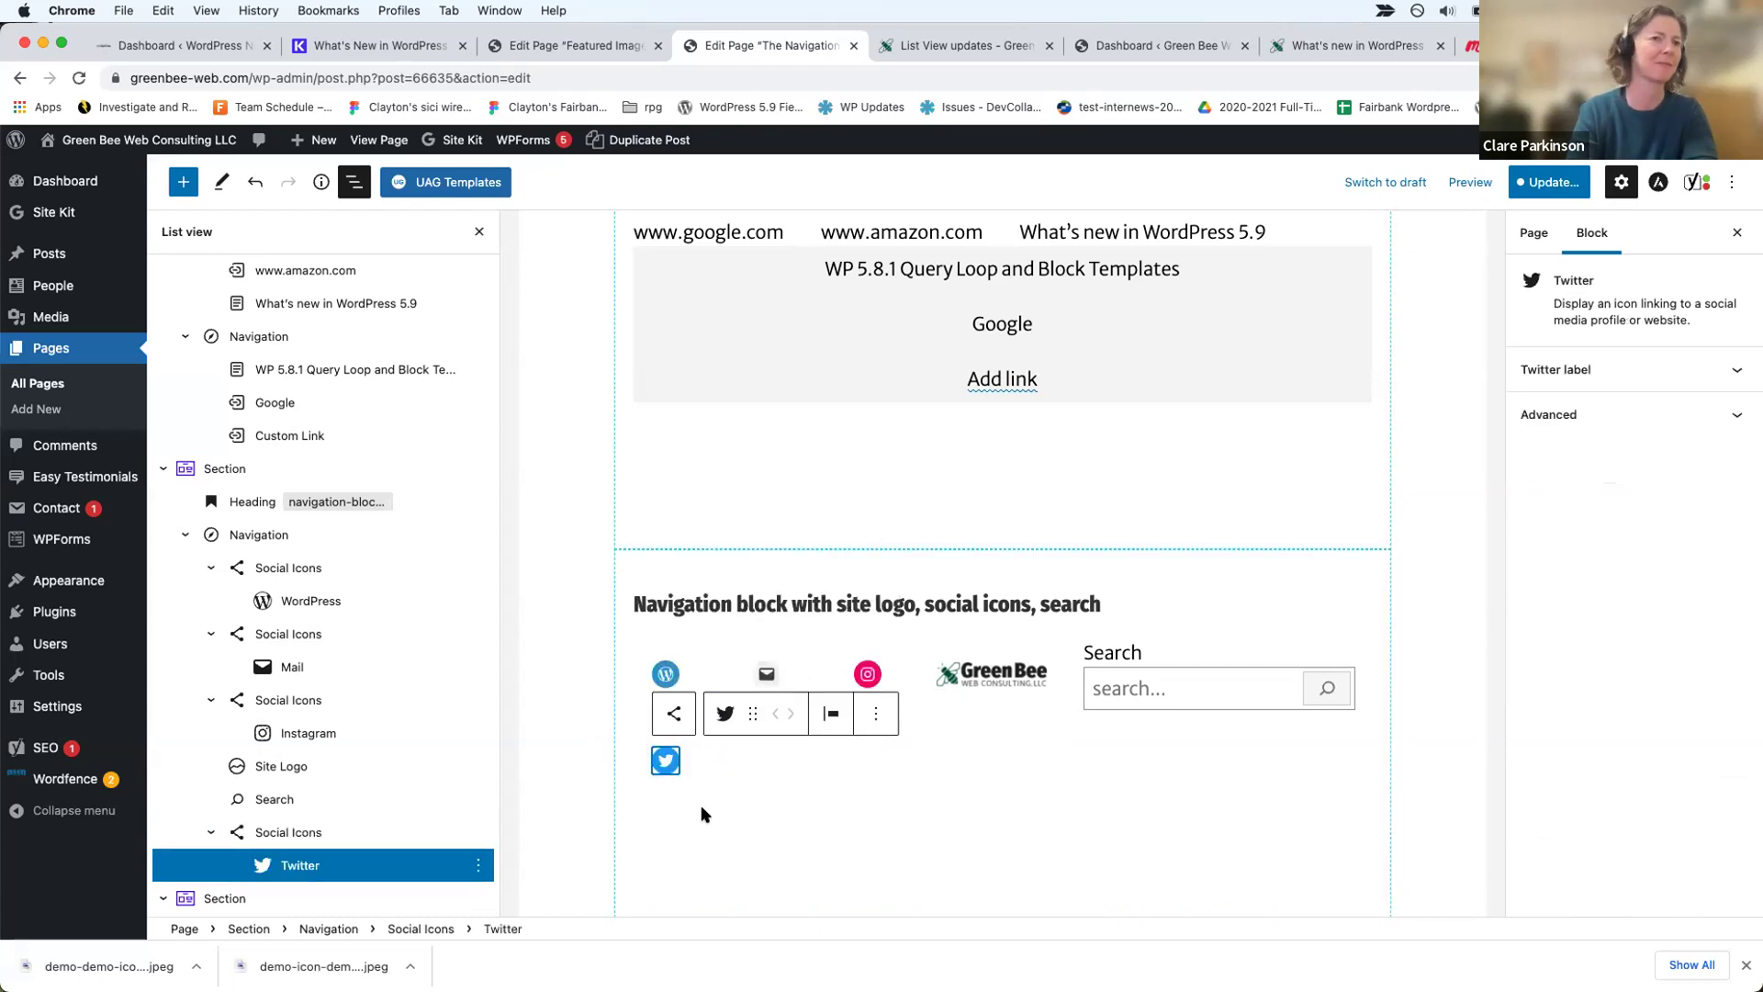
left_click(666, 760)
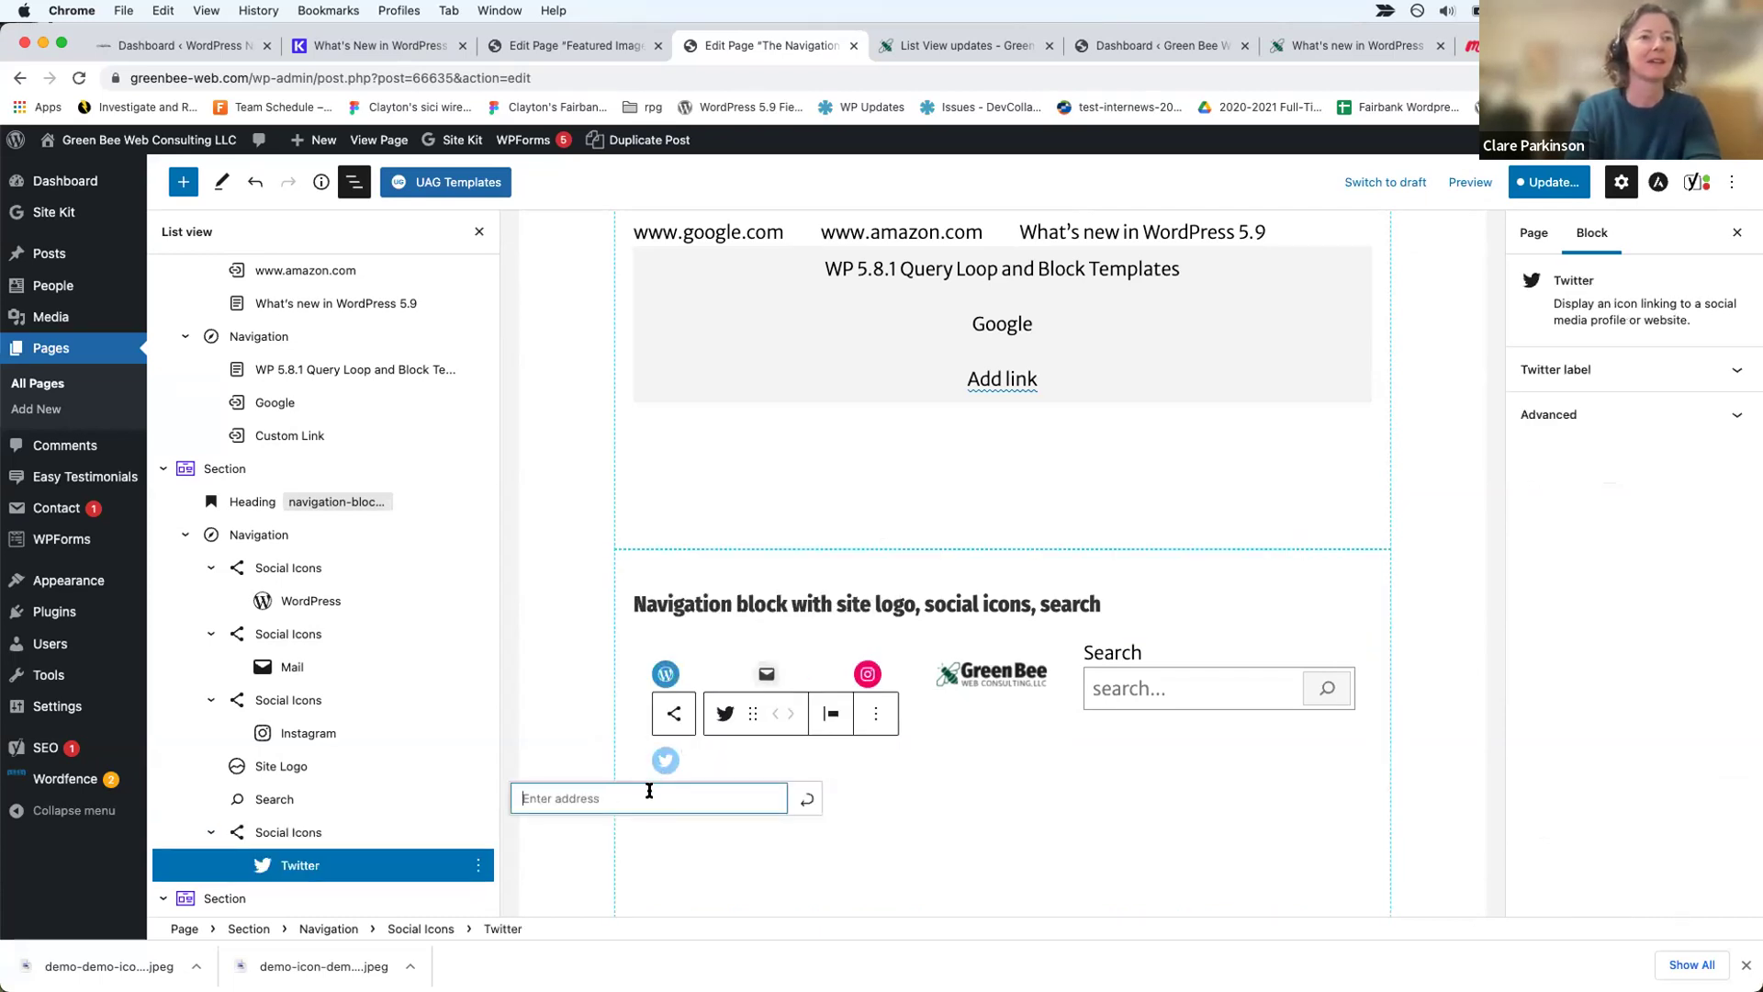
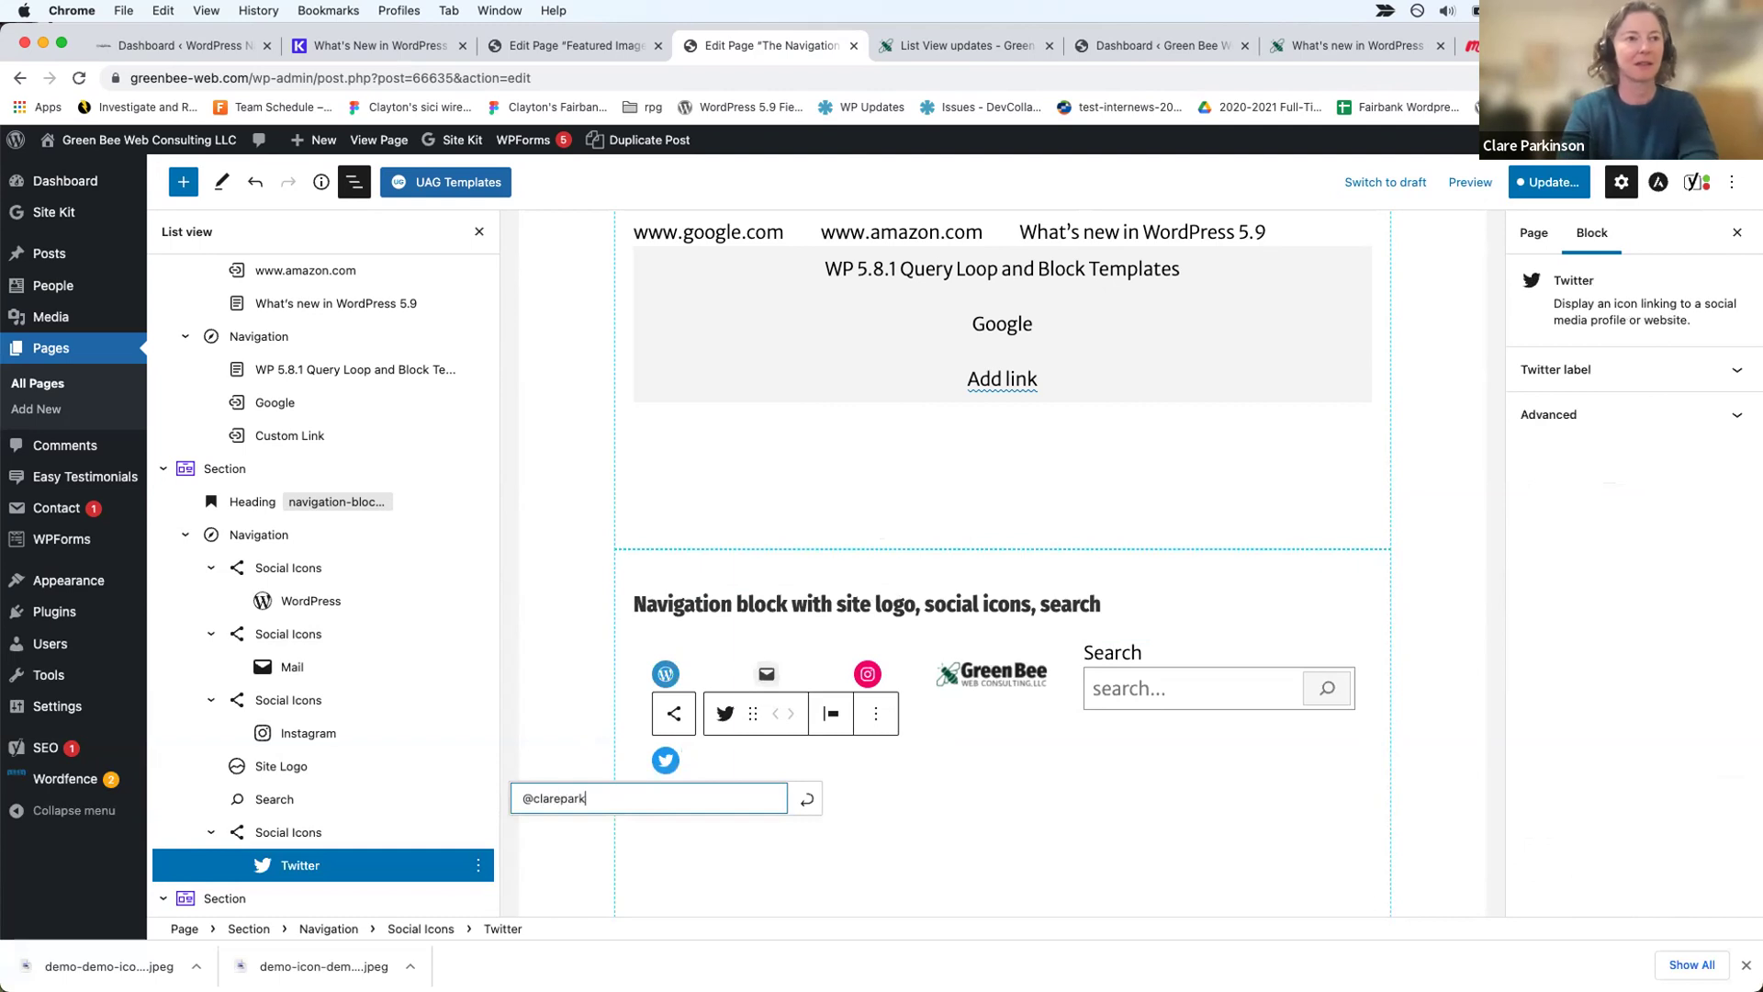
left_click(806, 799)
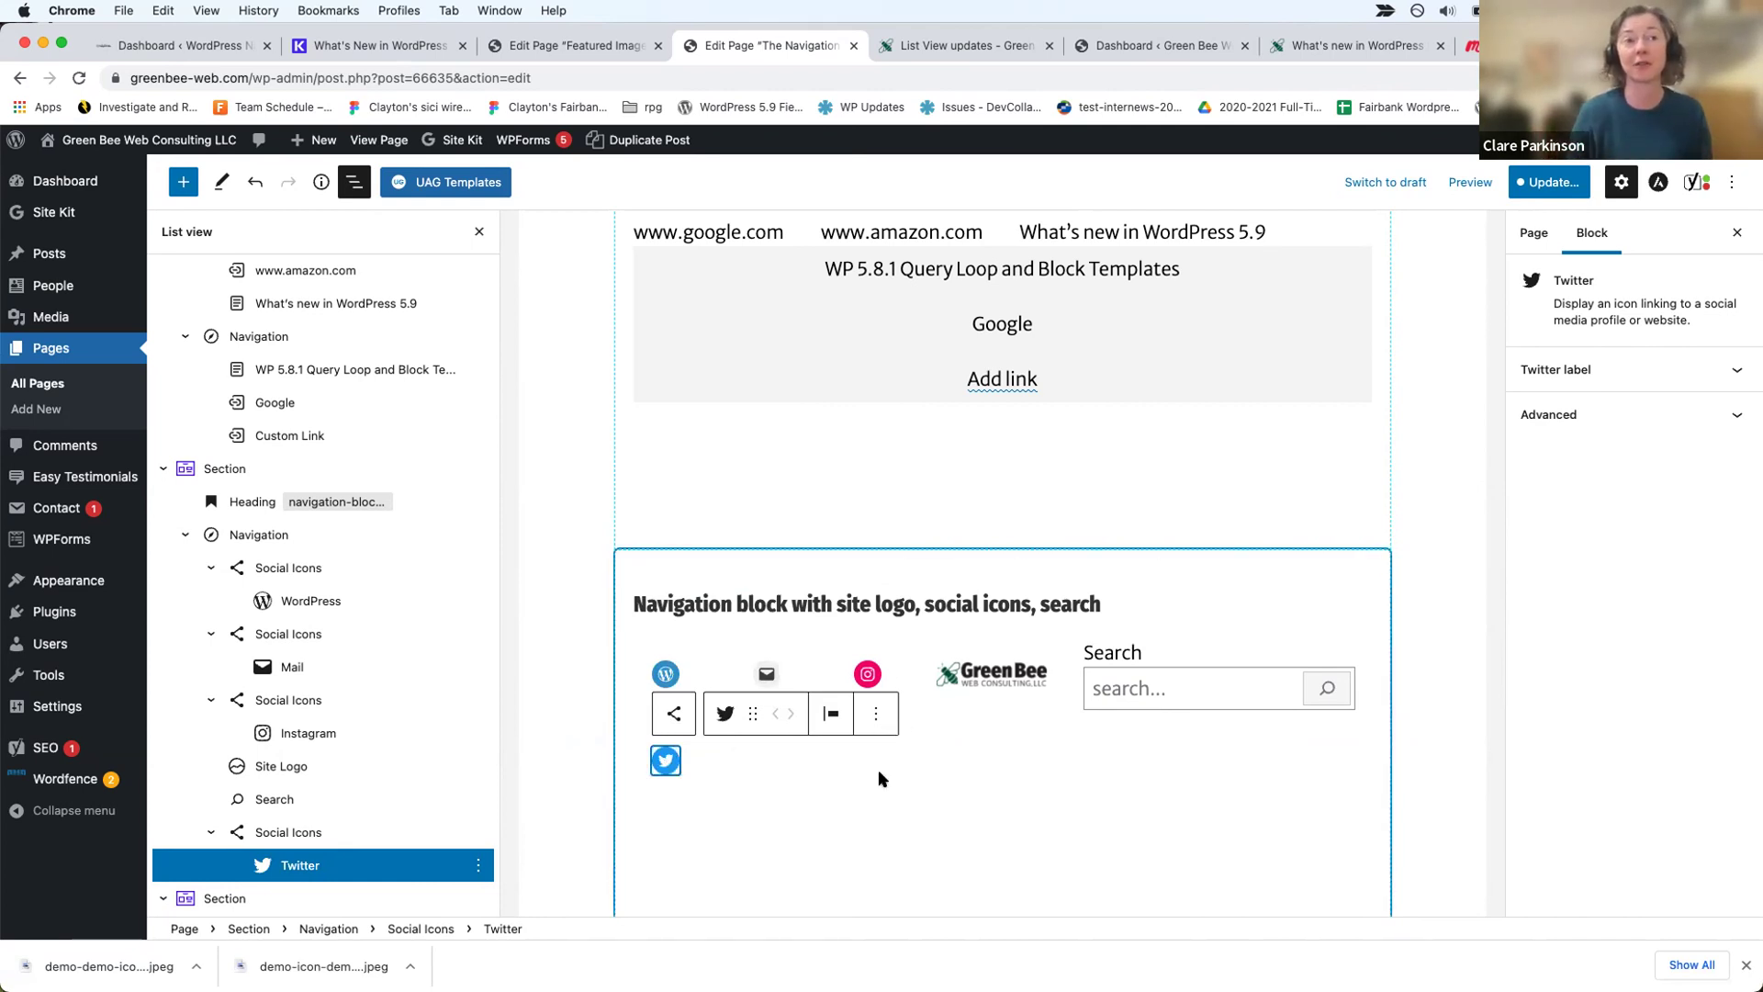
Step: Search the Navigation block's inserter for 'site' to list Site Logo, Site Title and Social Icons
left_click(1010, 674)
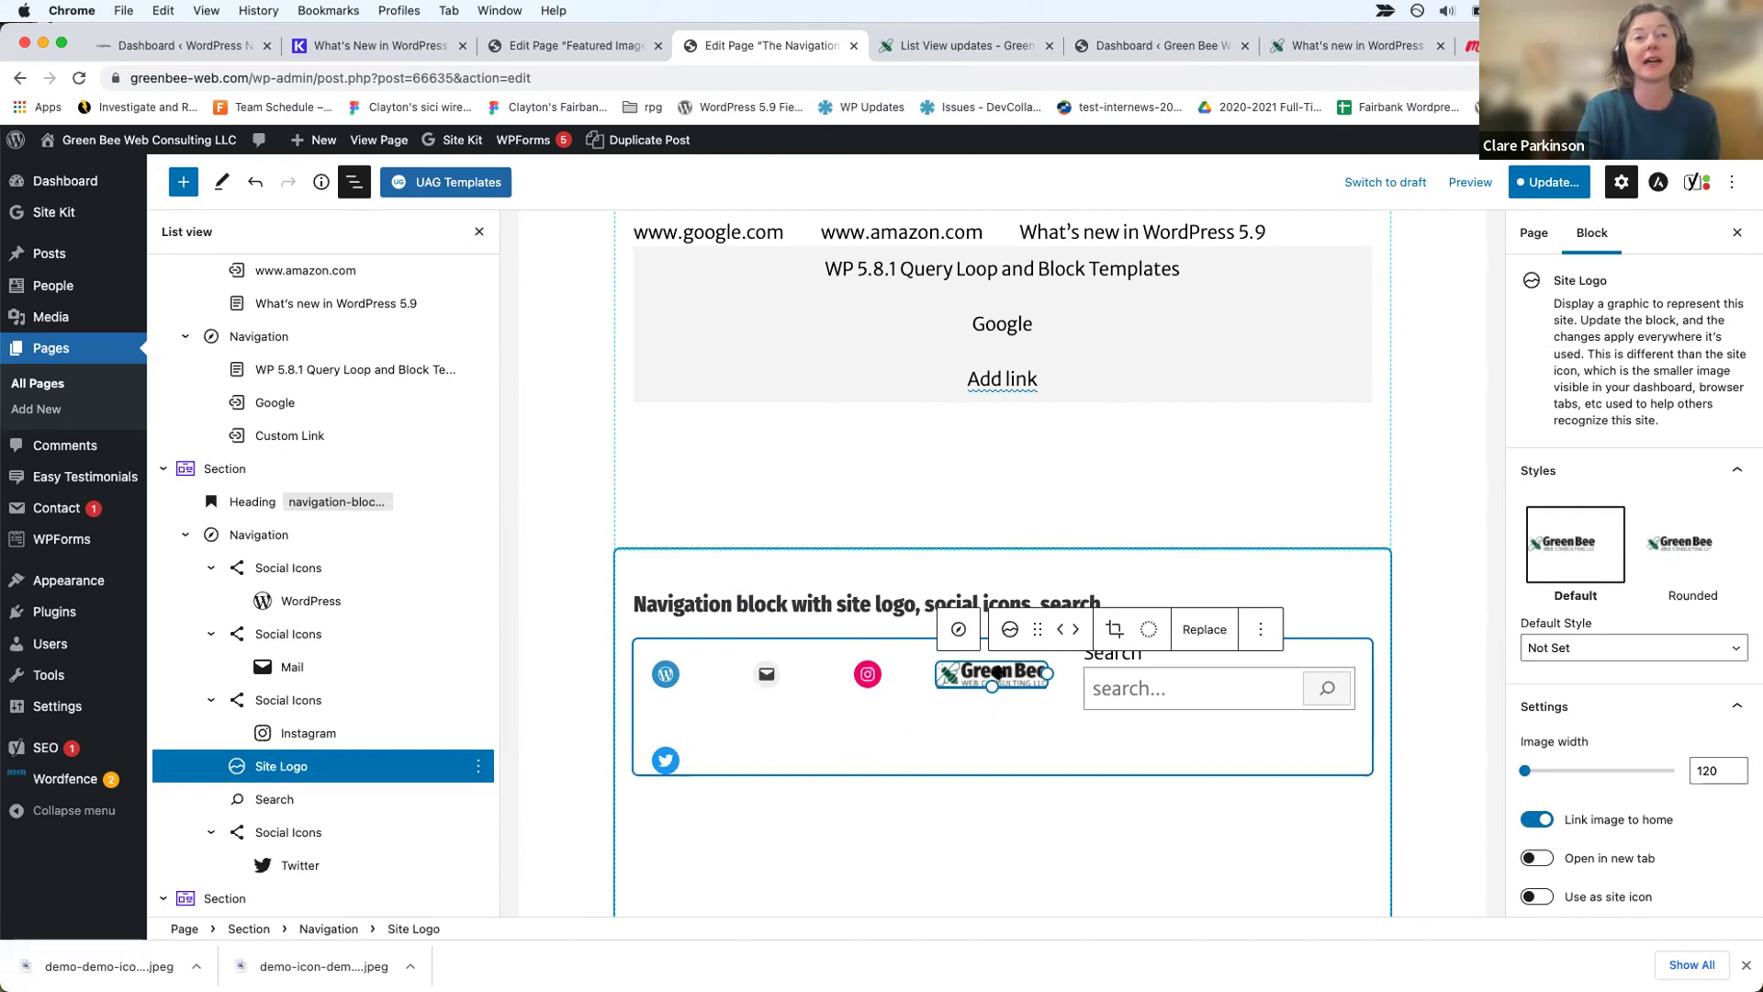
left_click(797, 747)
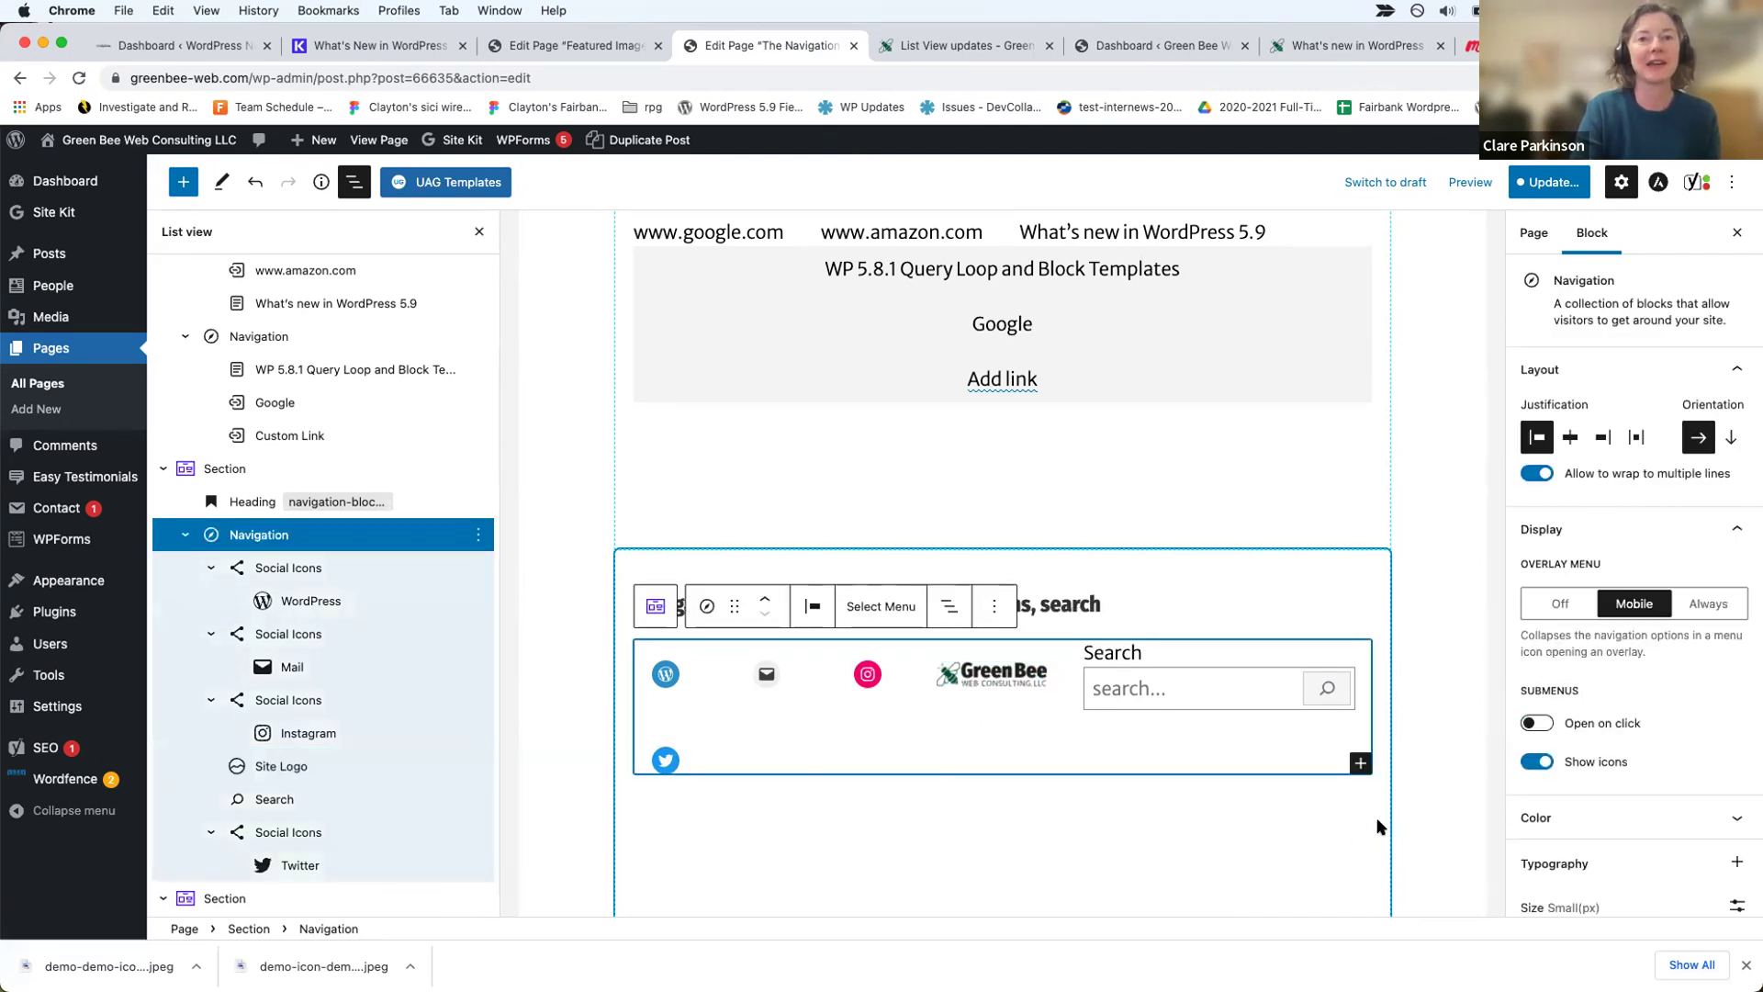
left_click(1360, 764)
type("site")
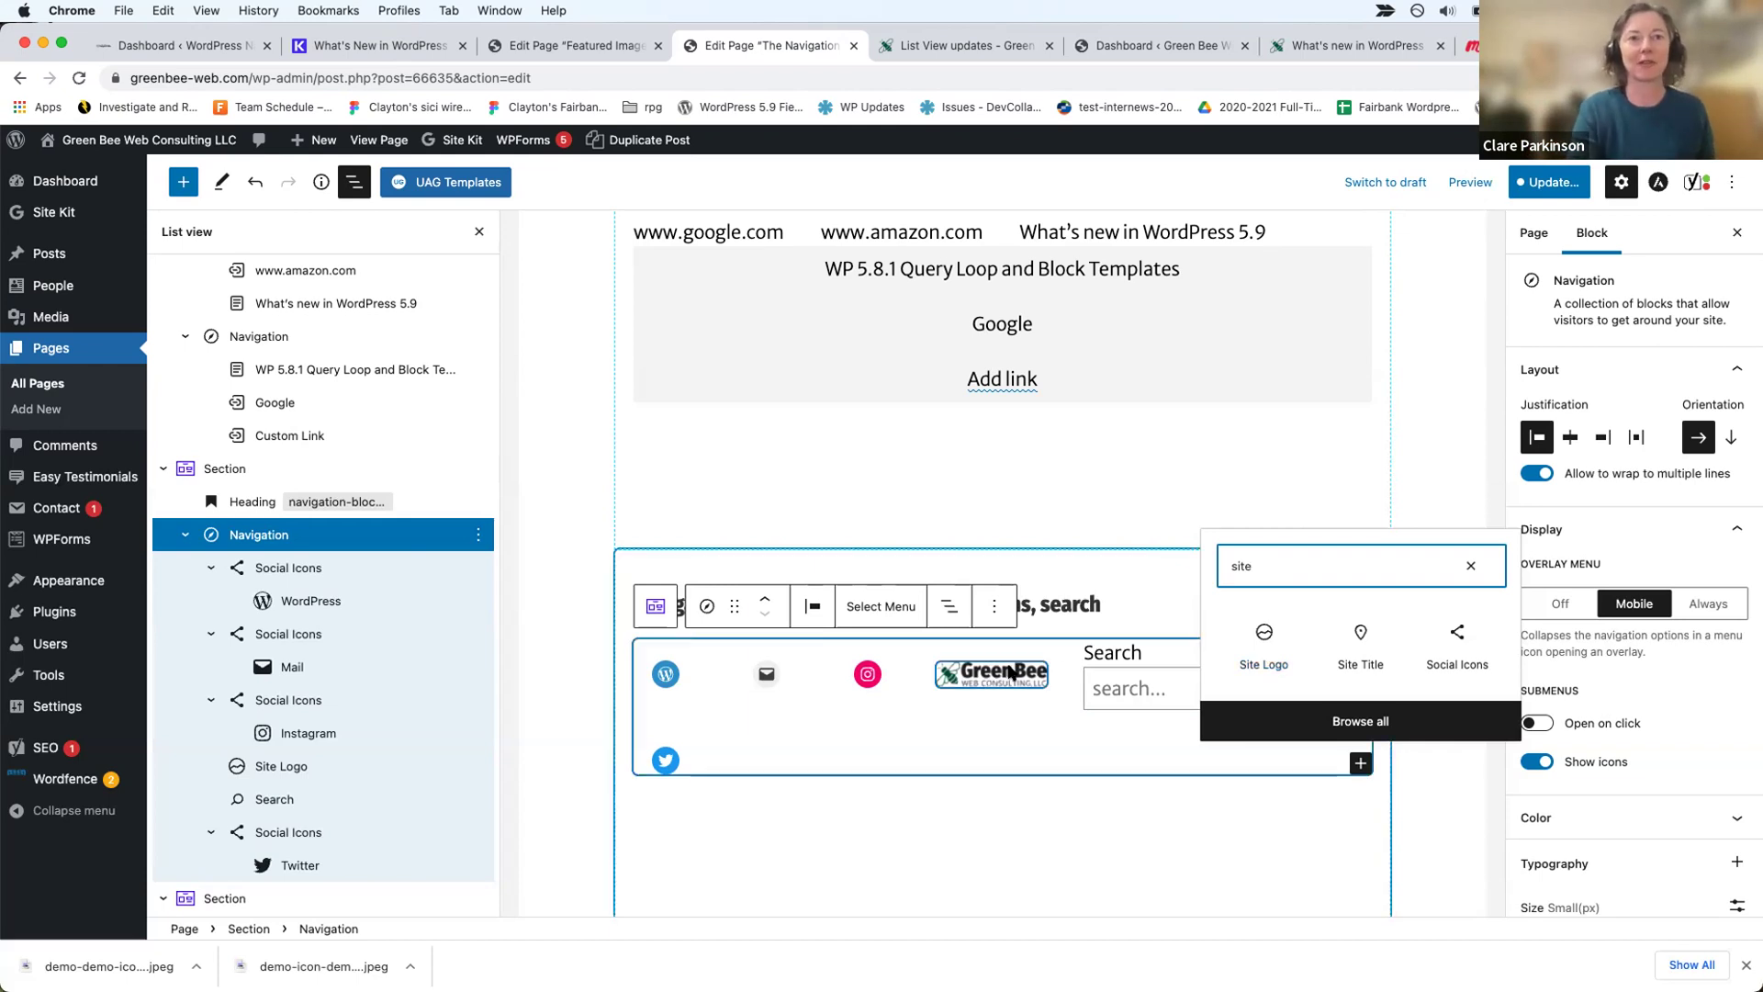
Step: Raise the Site Logo's image width from 120 to 126 pixels in its settings
left_click(978, 677)
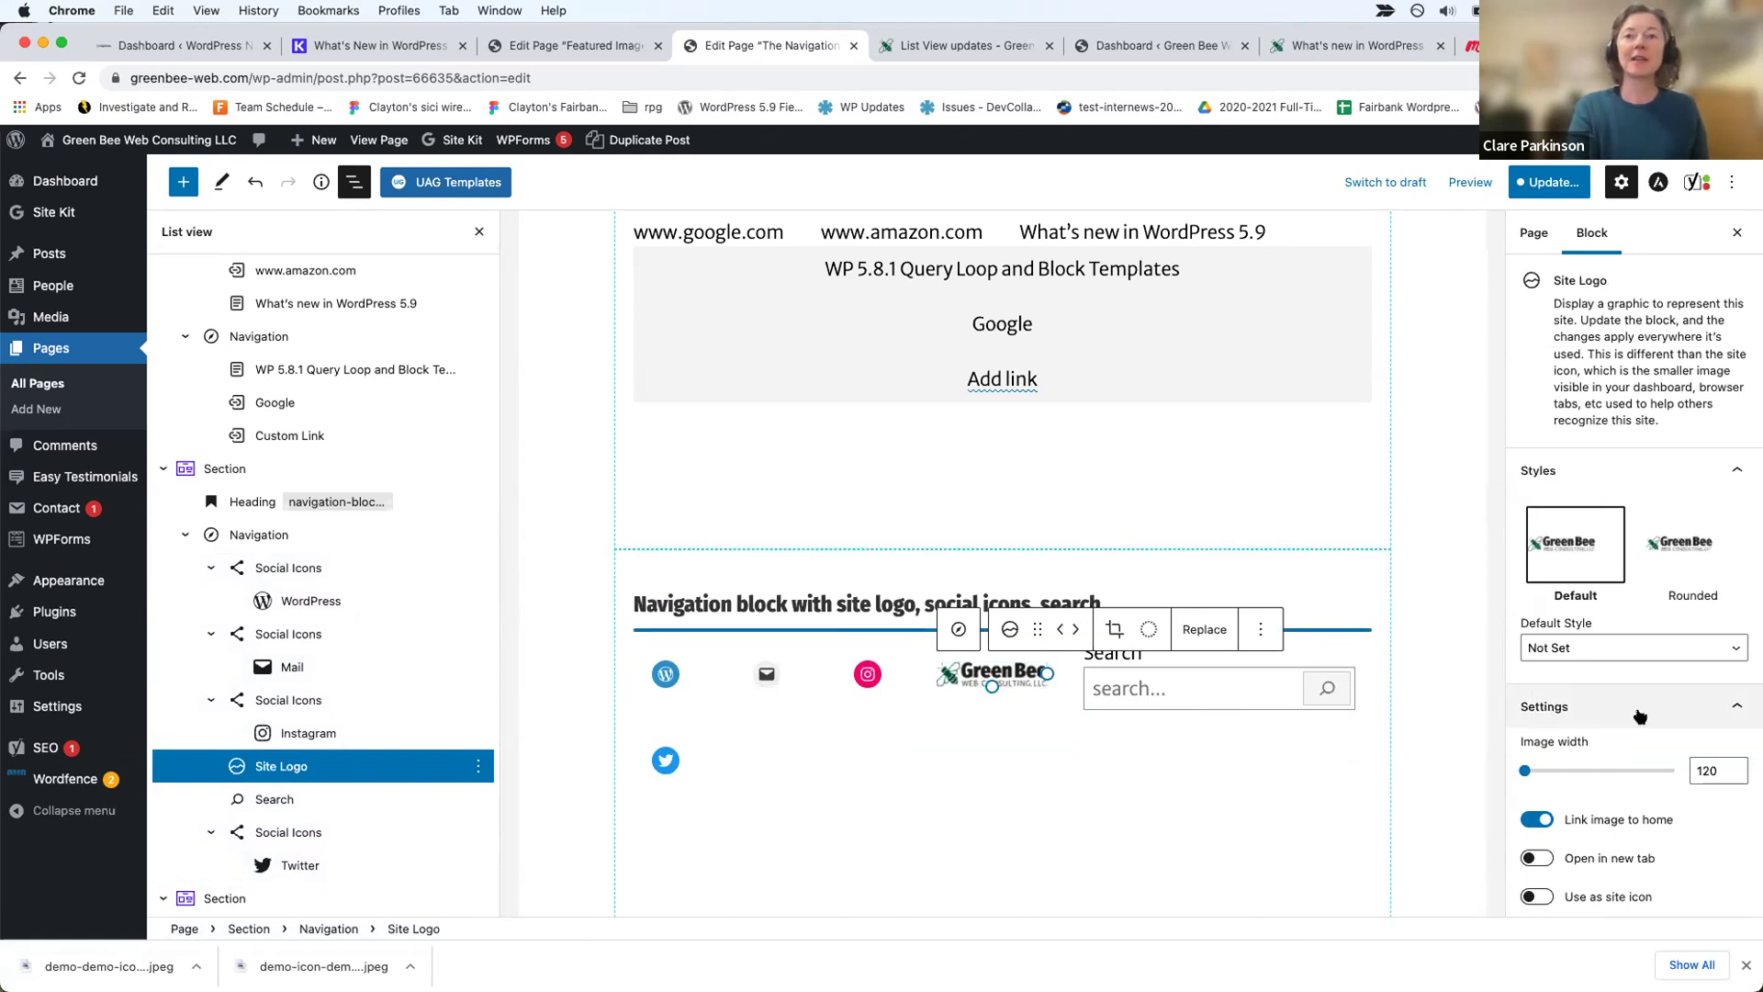
scroll(1699, 588, "down", 3)
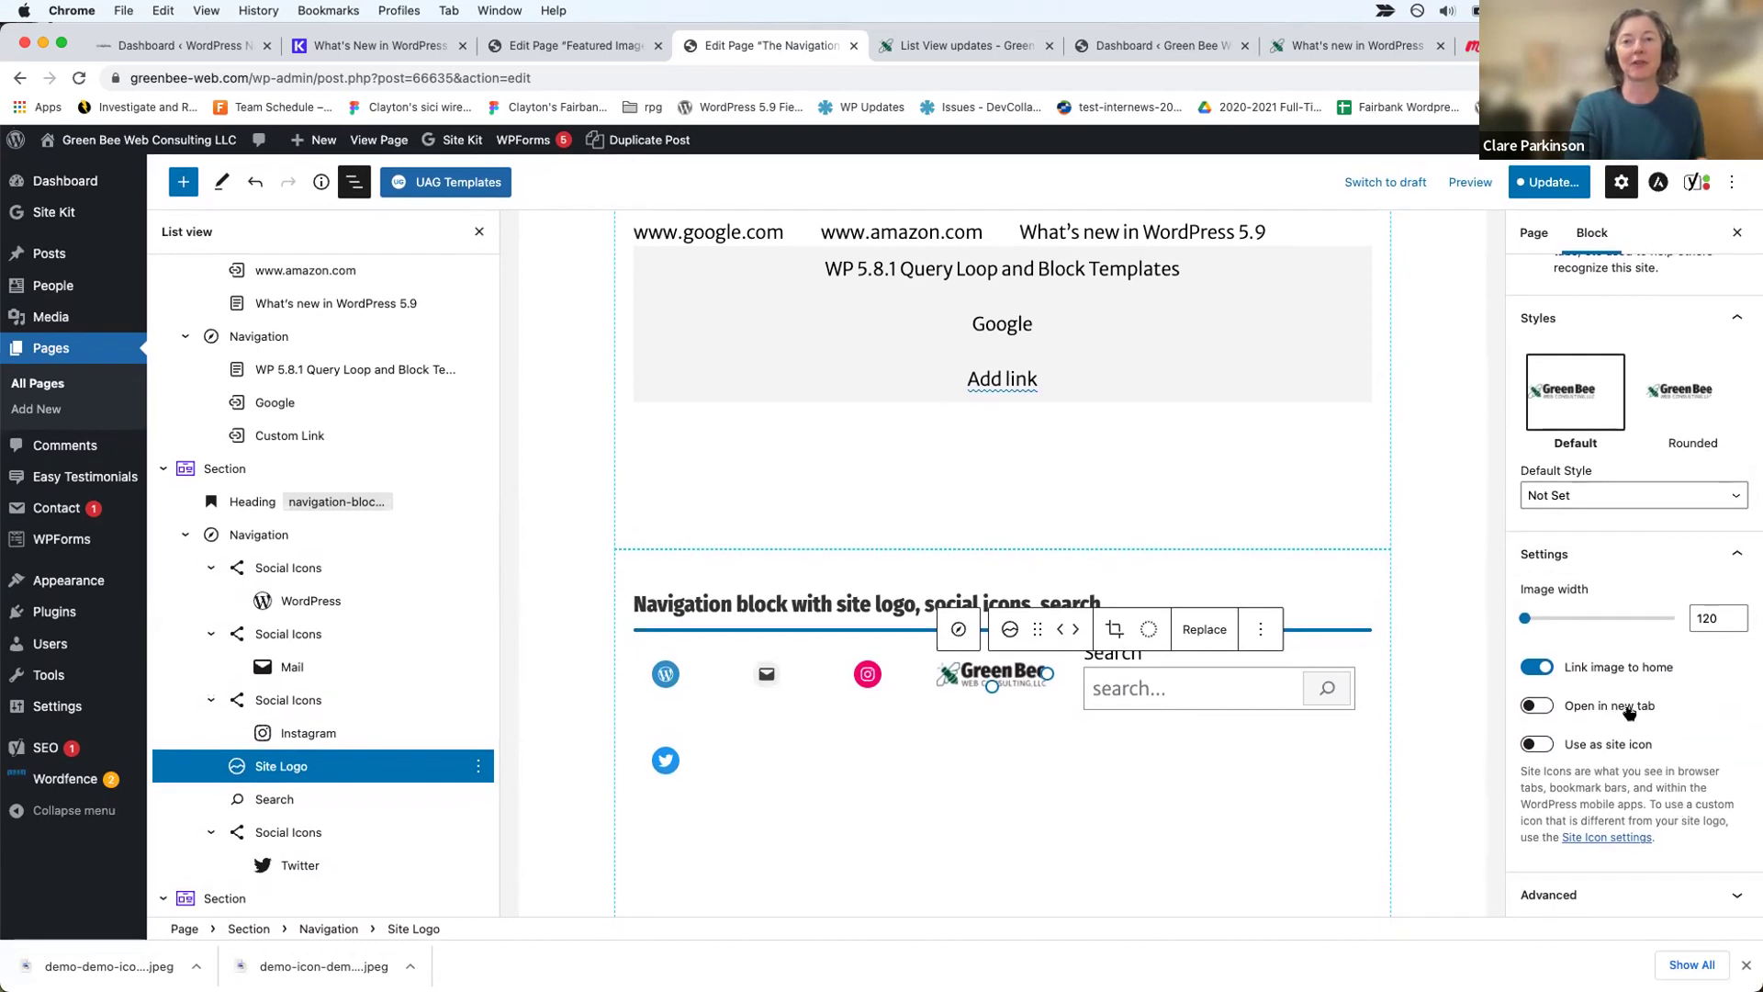
left_click(1732, 614)
left_click(1731, 613)
left_click(1732, 613)
left_click(1732, 613)
left_click(1732, 613)
left_click(1732, 613)
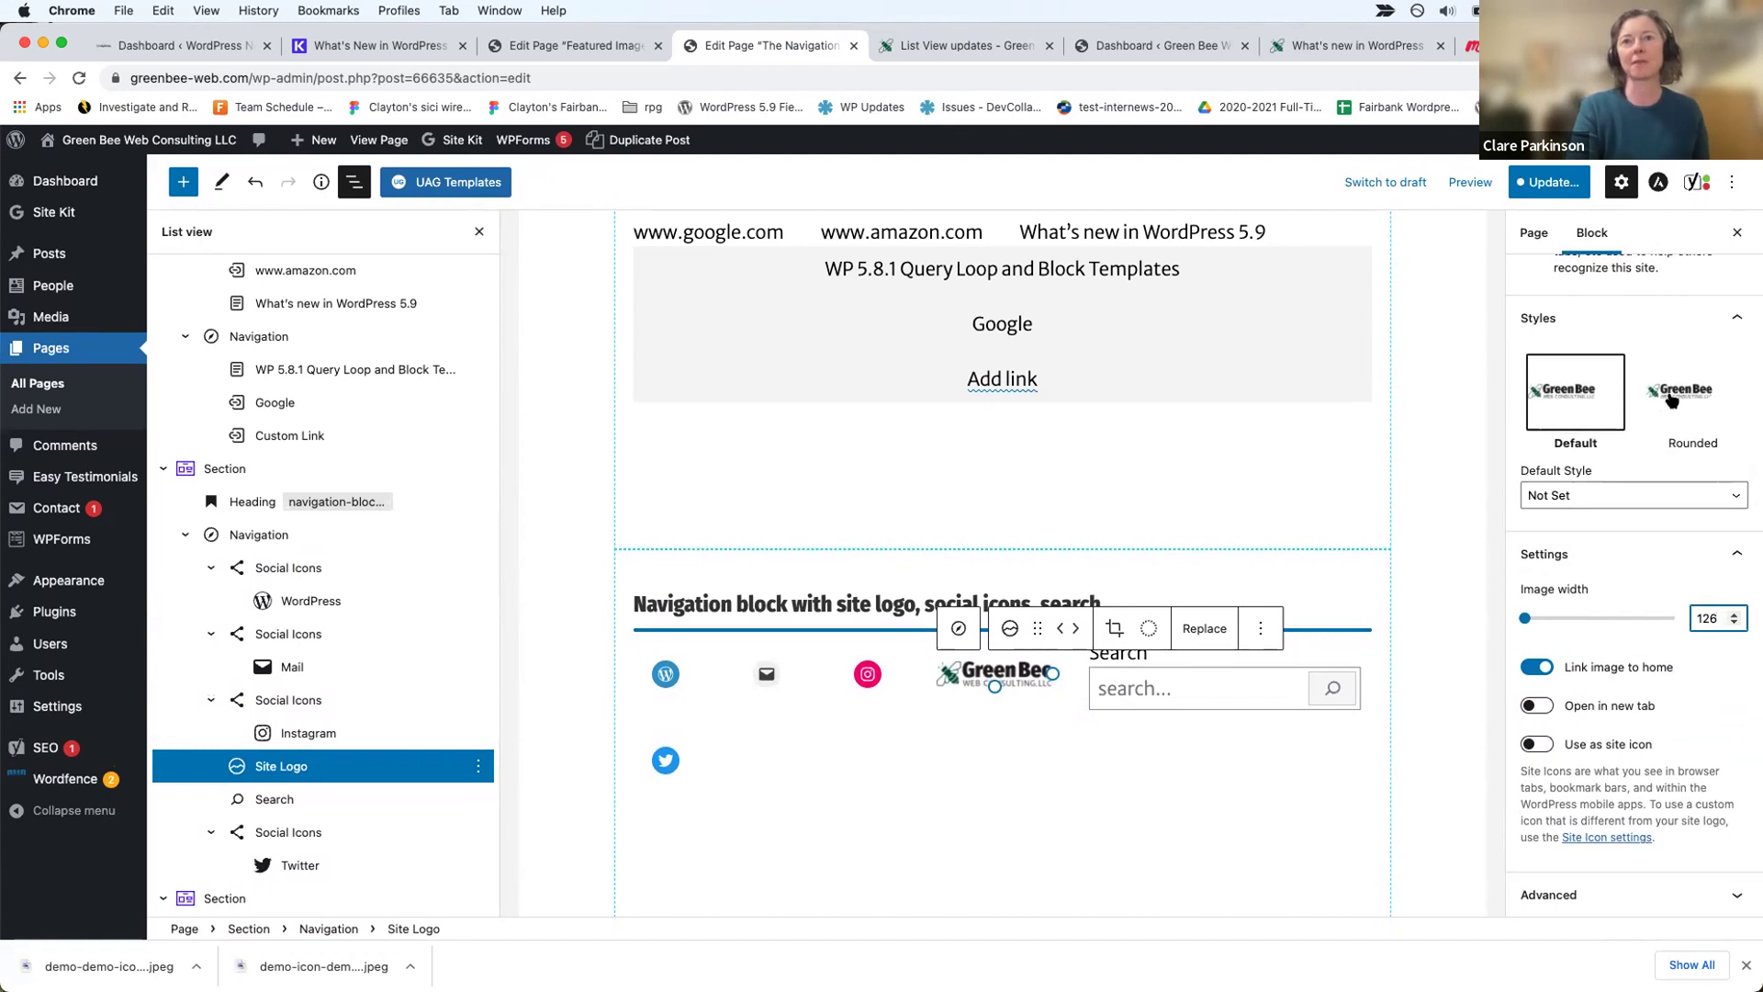
scroll(1666, 385, "up", 3)
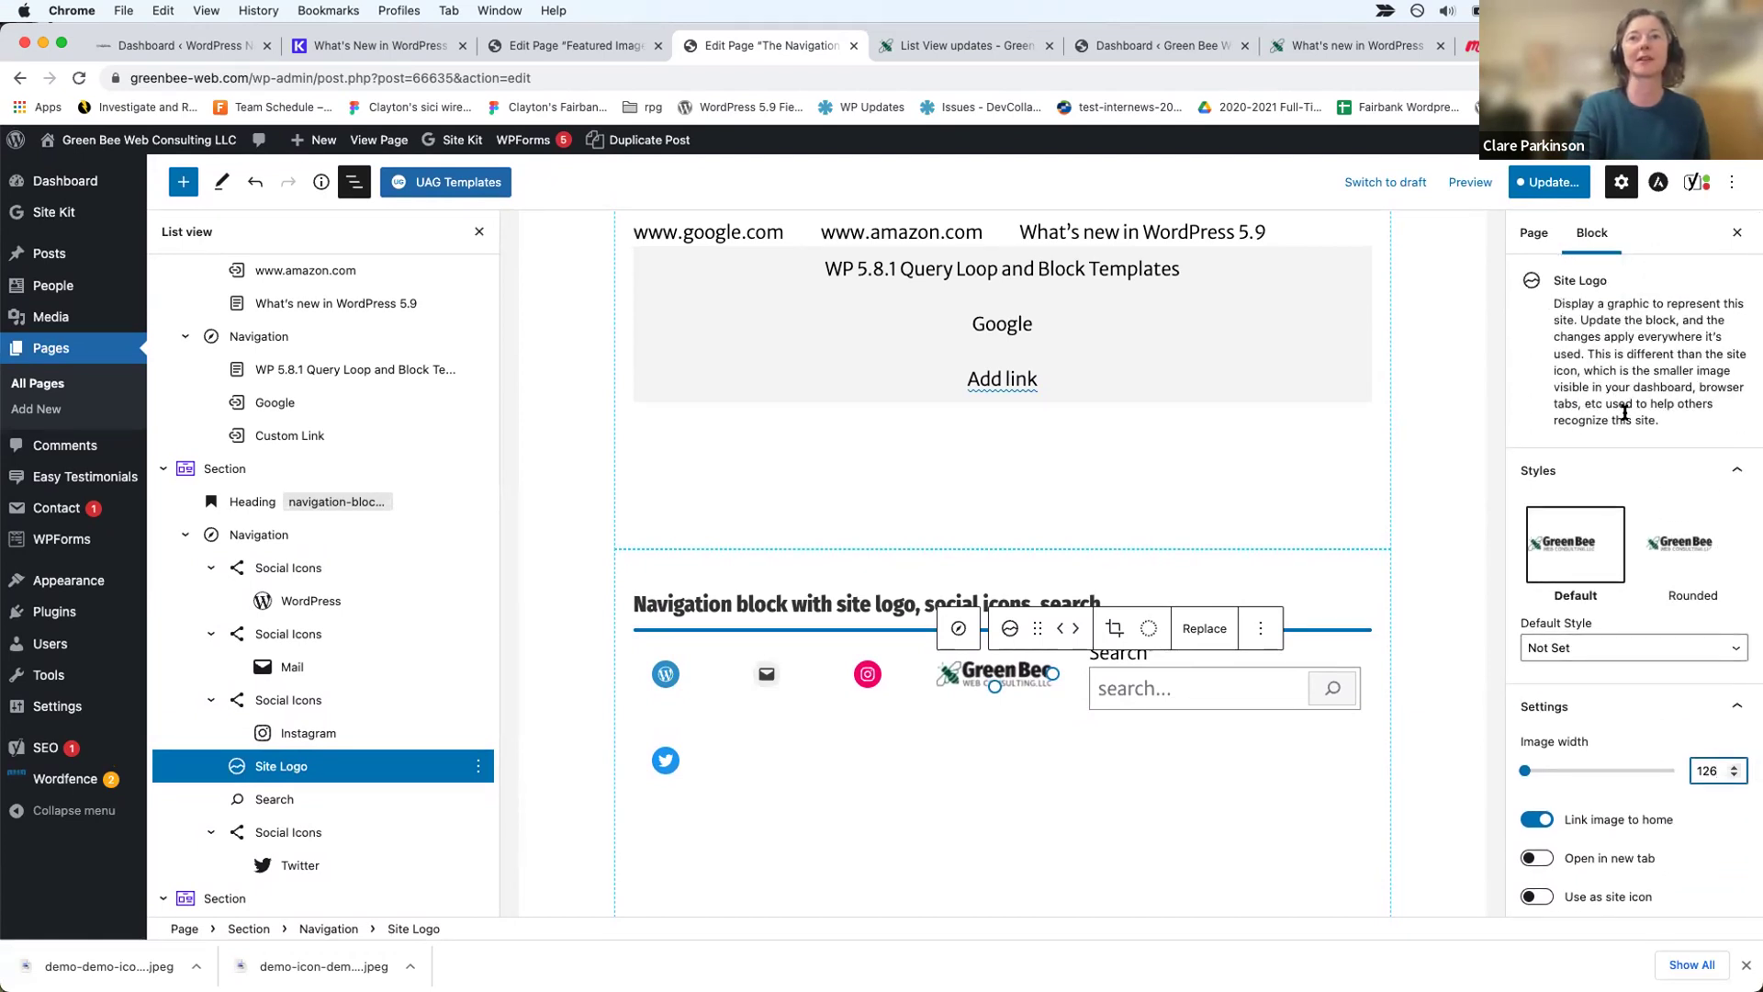
left_click(1641, 364)
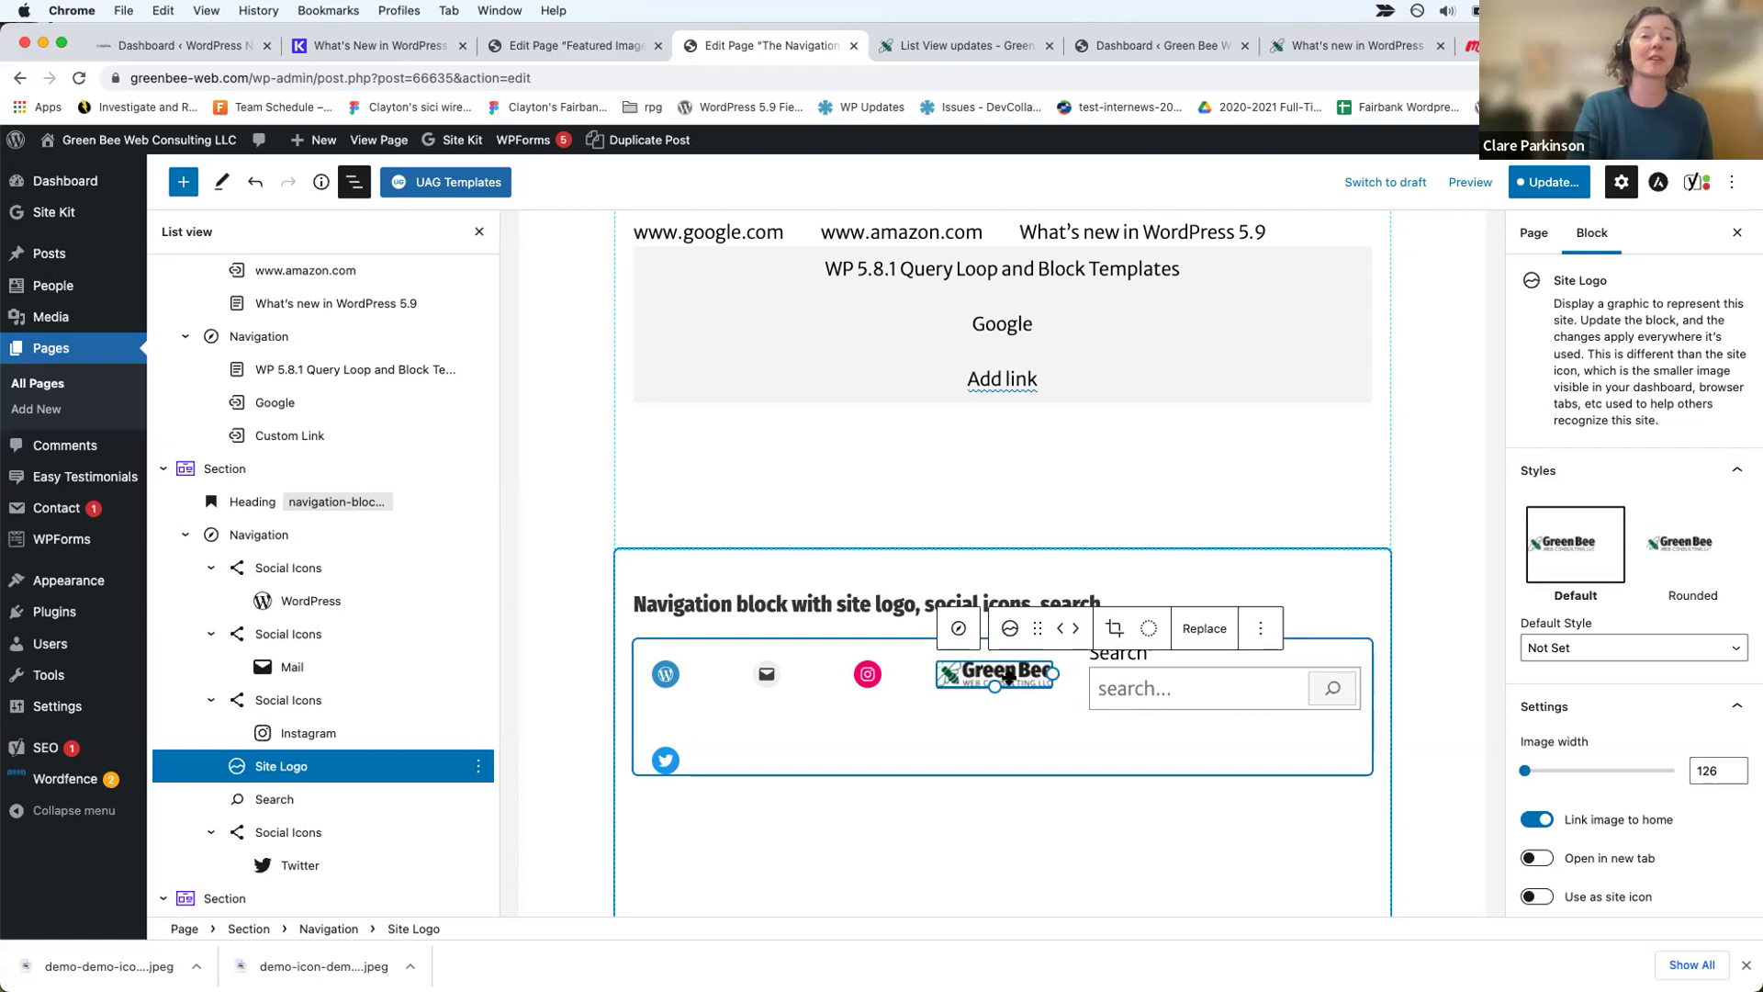
Step: Search the navigation's block inserter for 'sea', then close it without adding anything
left_click(1156, 688)
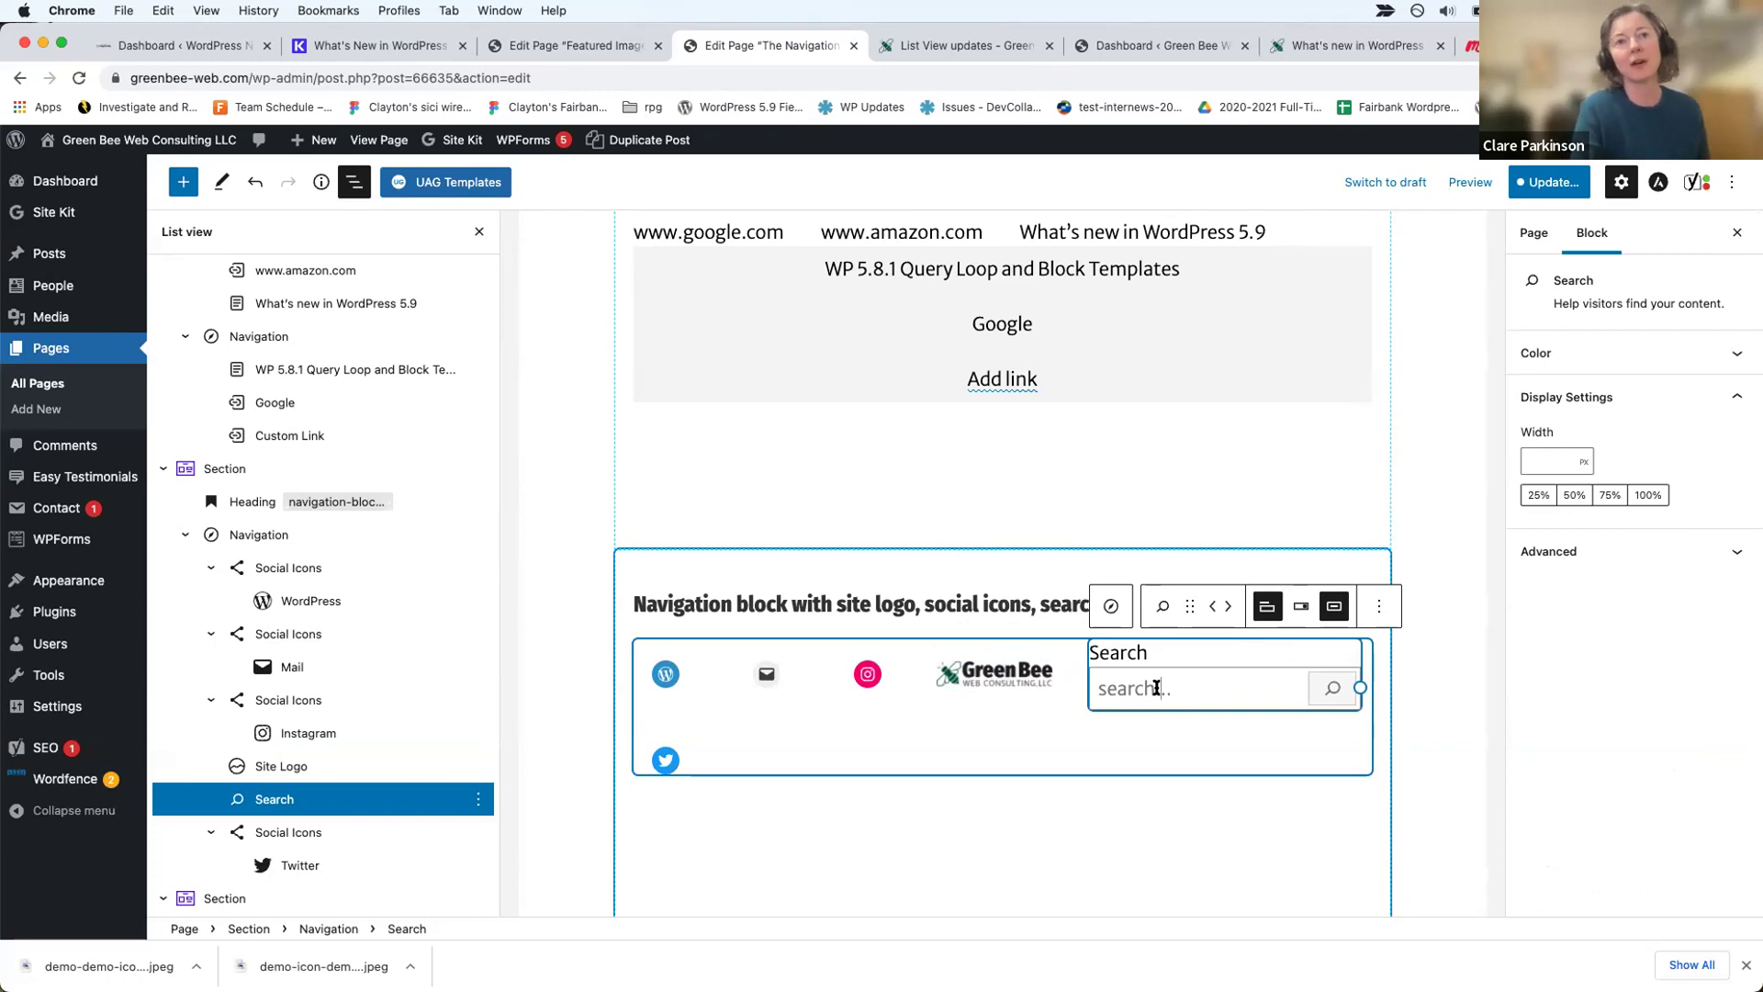
left_click(1110, 742)
left_click(1361, 763)
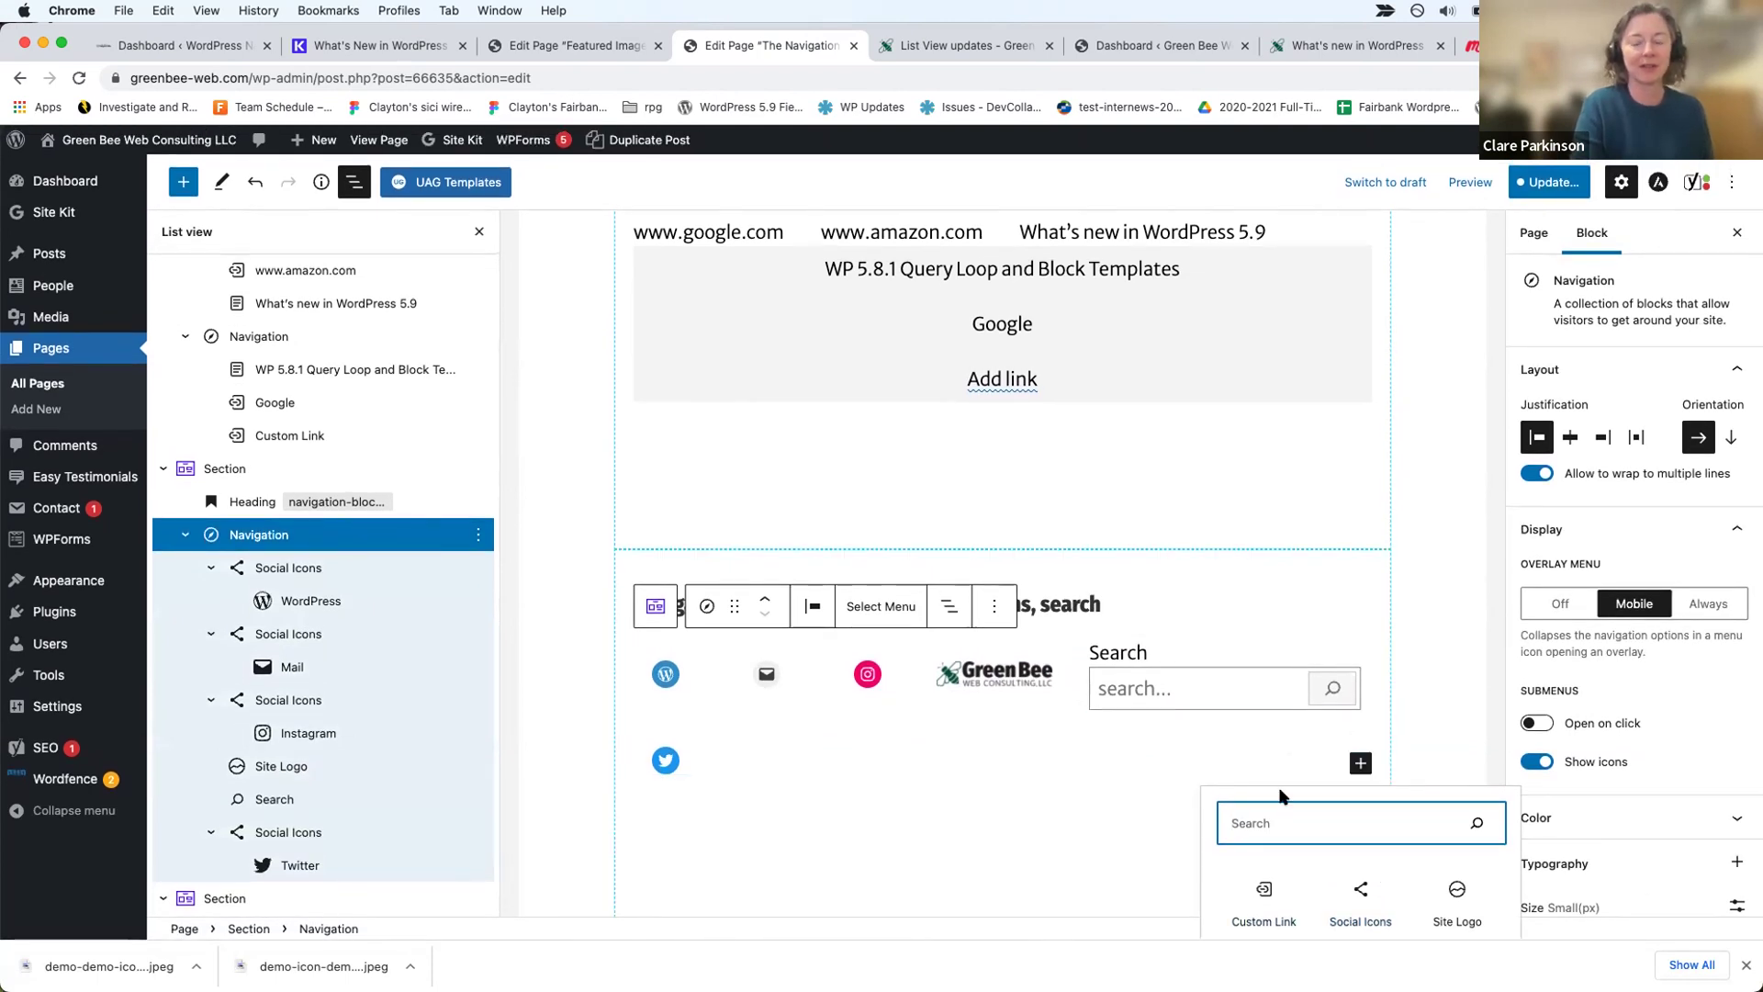
type("sea")
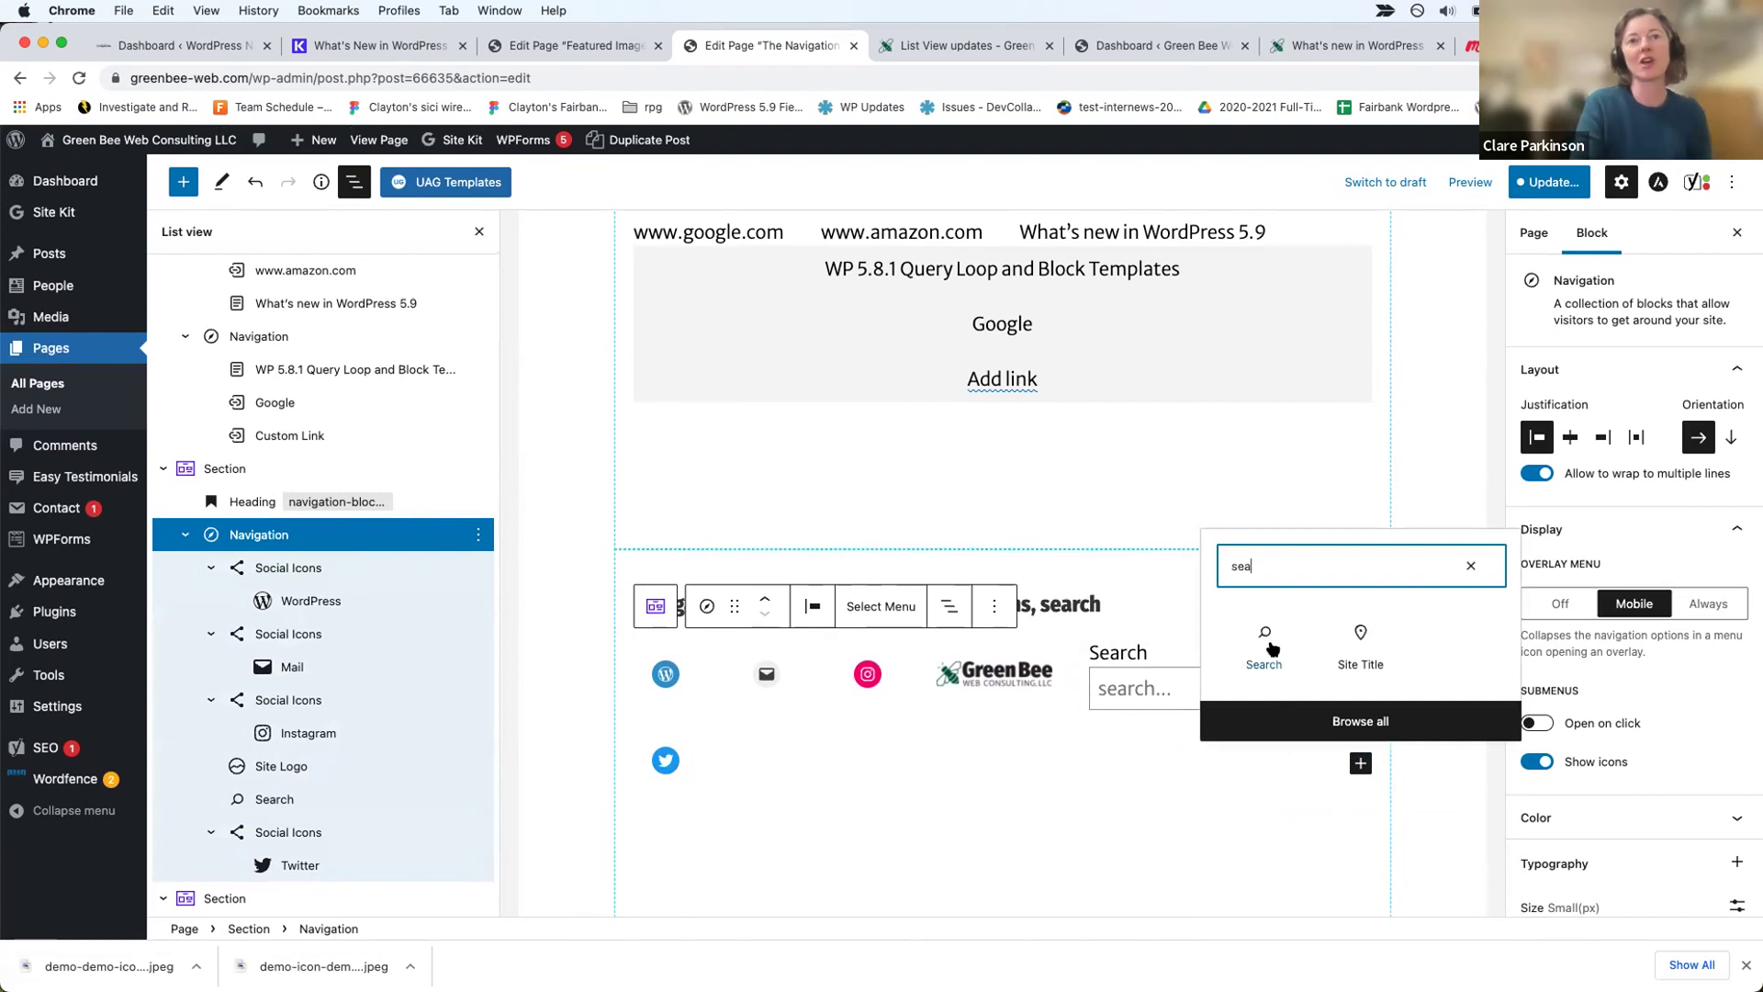
left_click(1094, 744)
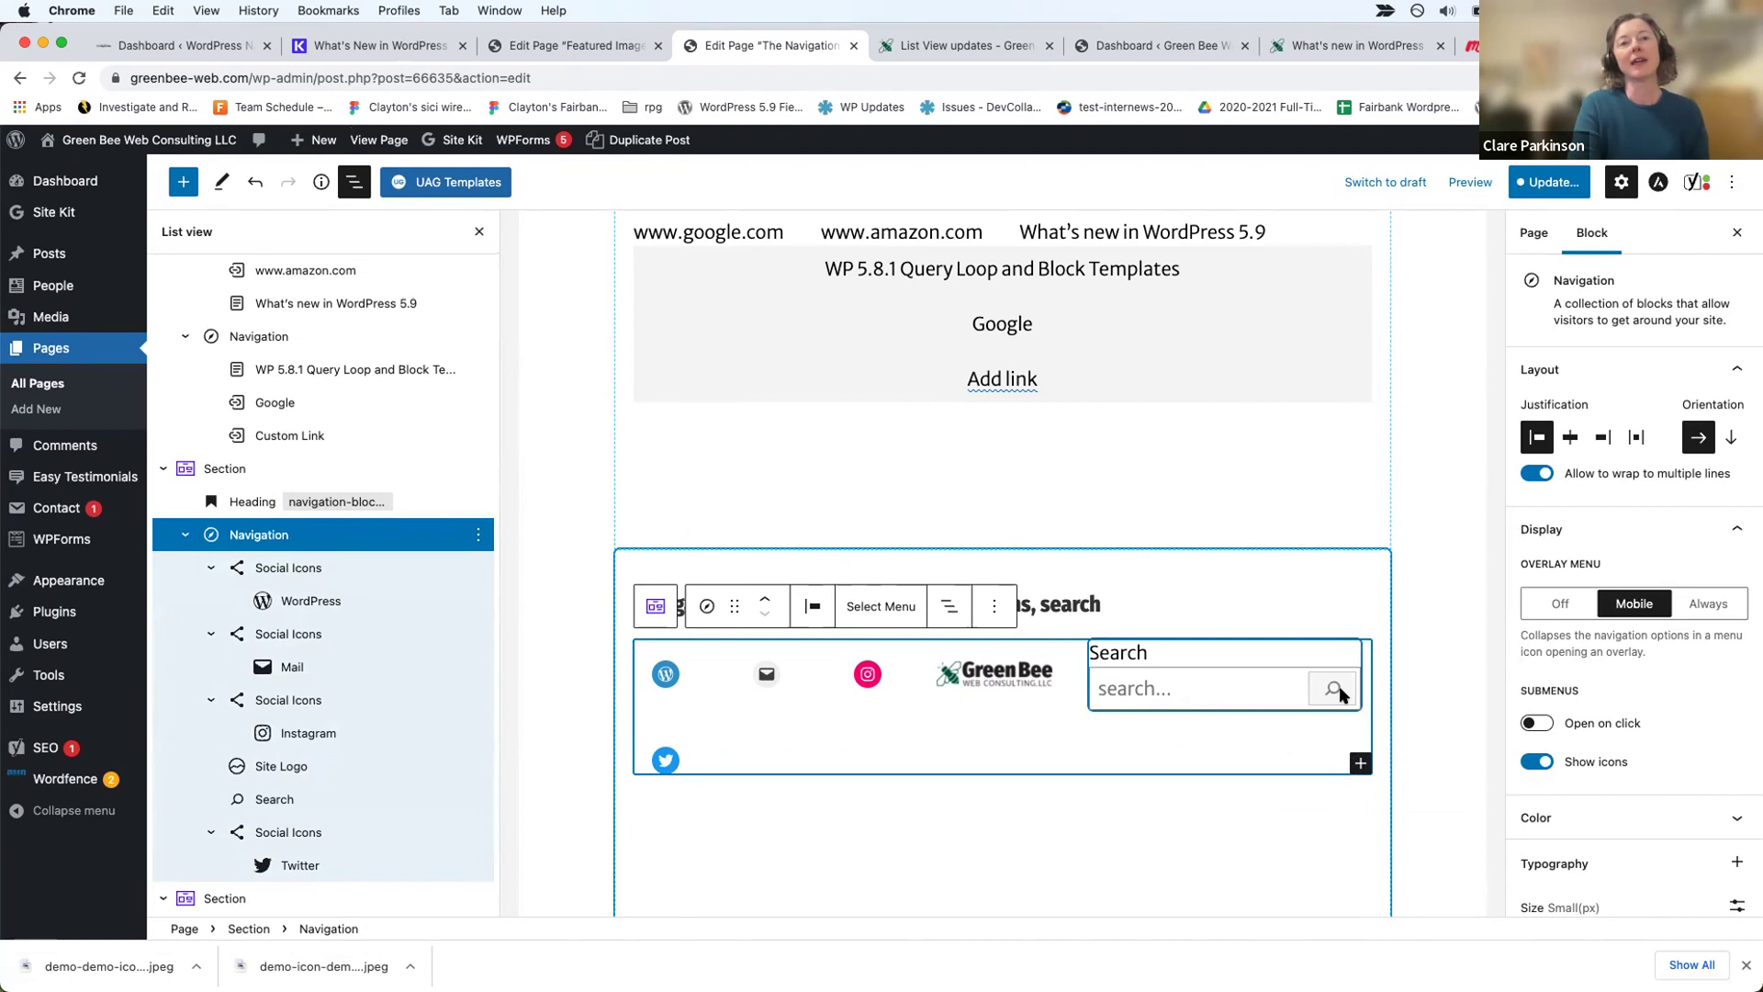
Step: Append ' my site' to the Search block's label so it reads 'Search my site'
left_click(1243, 680)
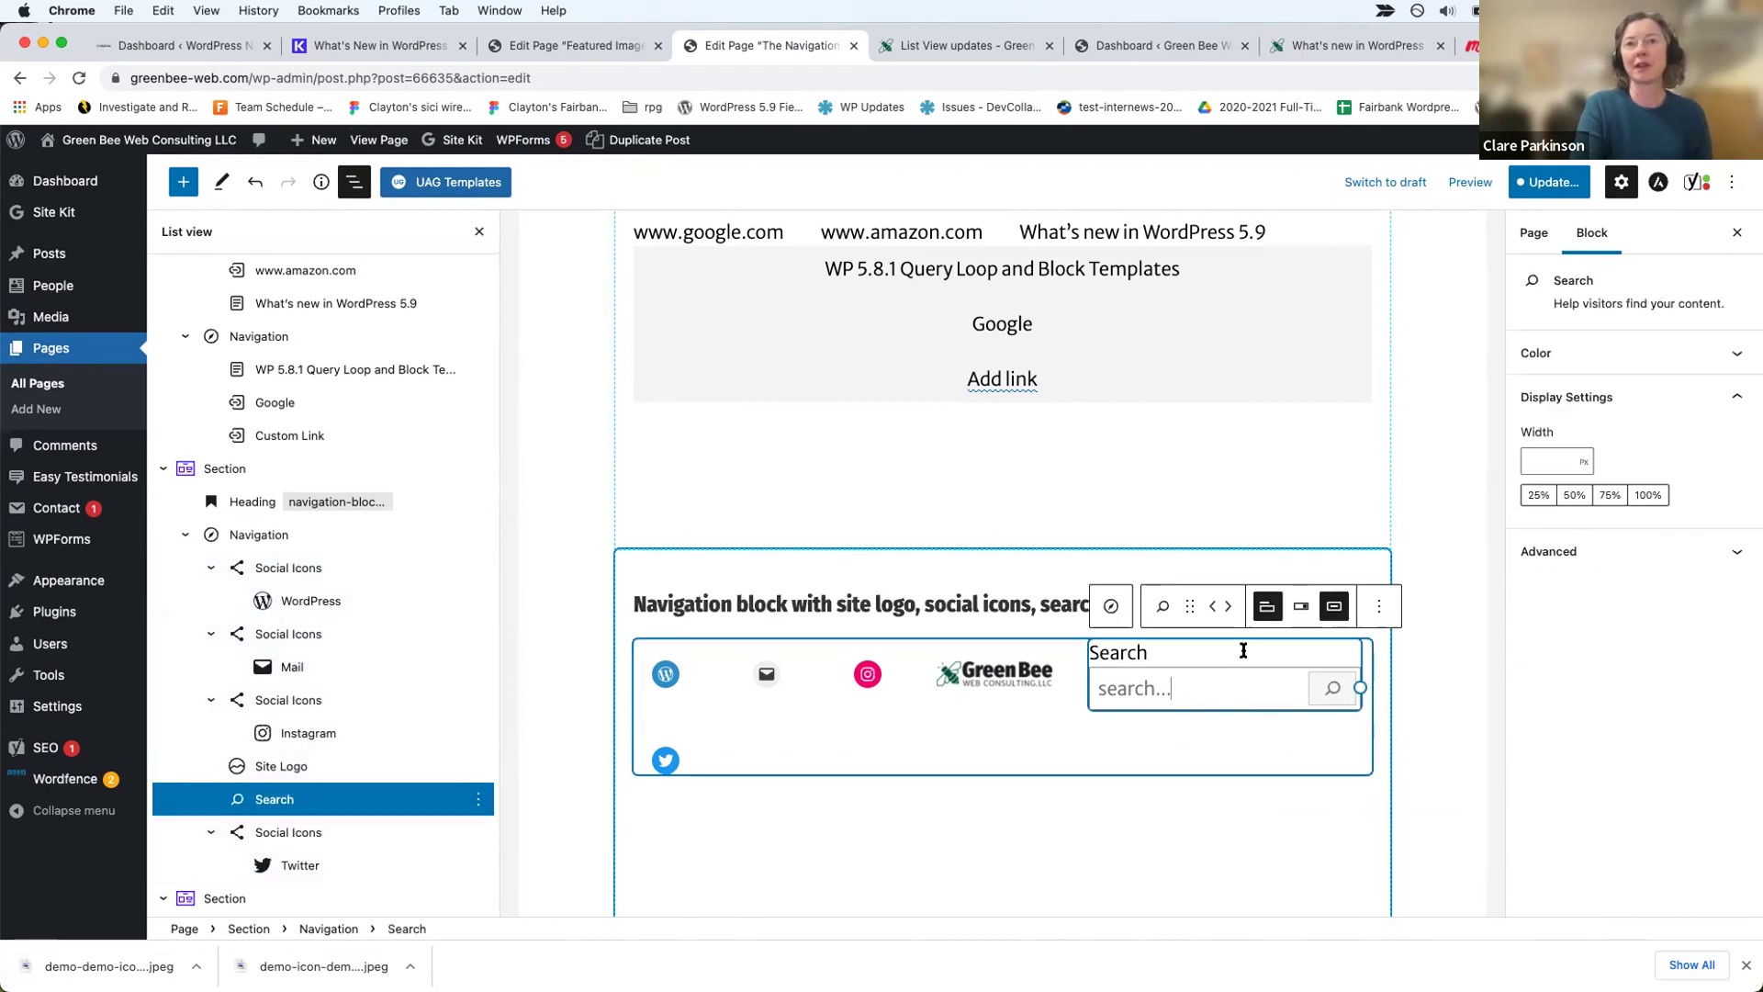
left_click(1730, 353)
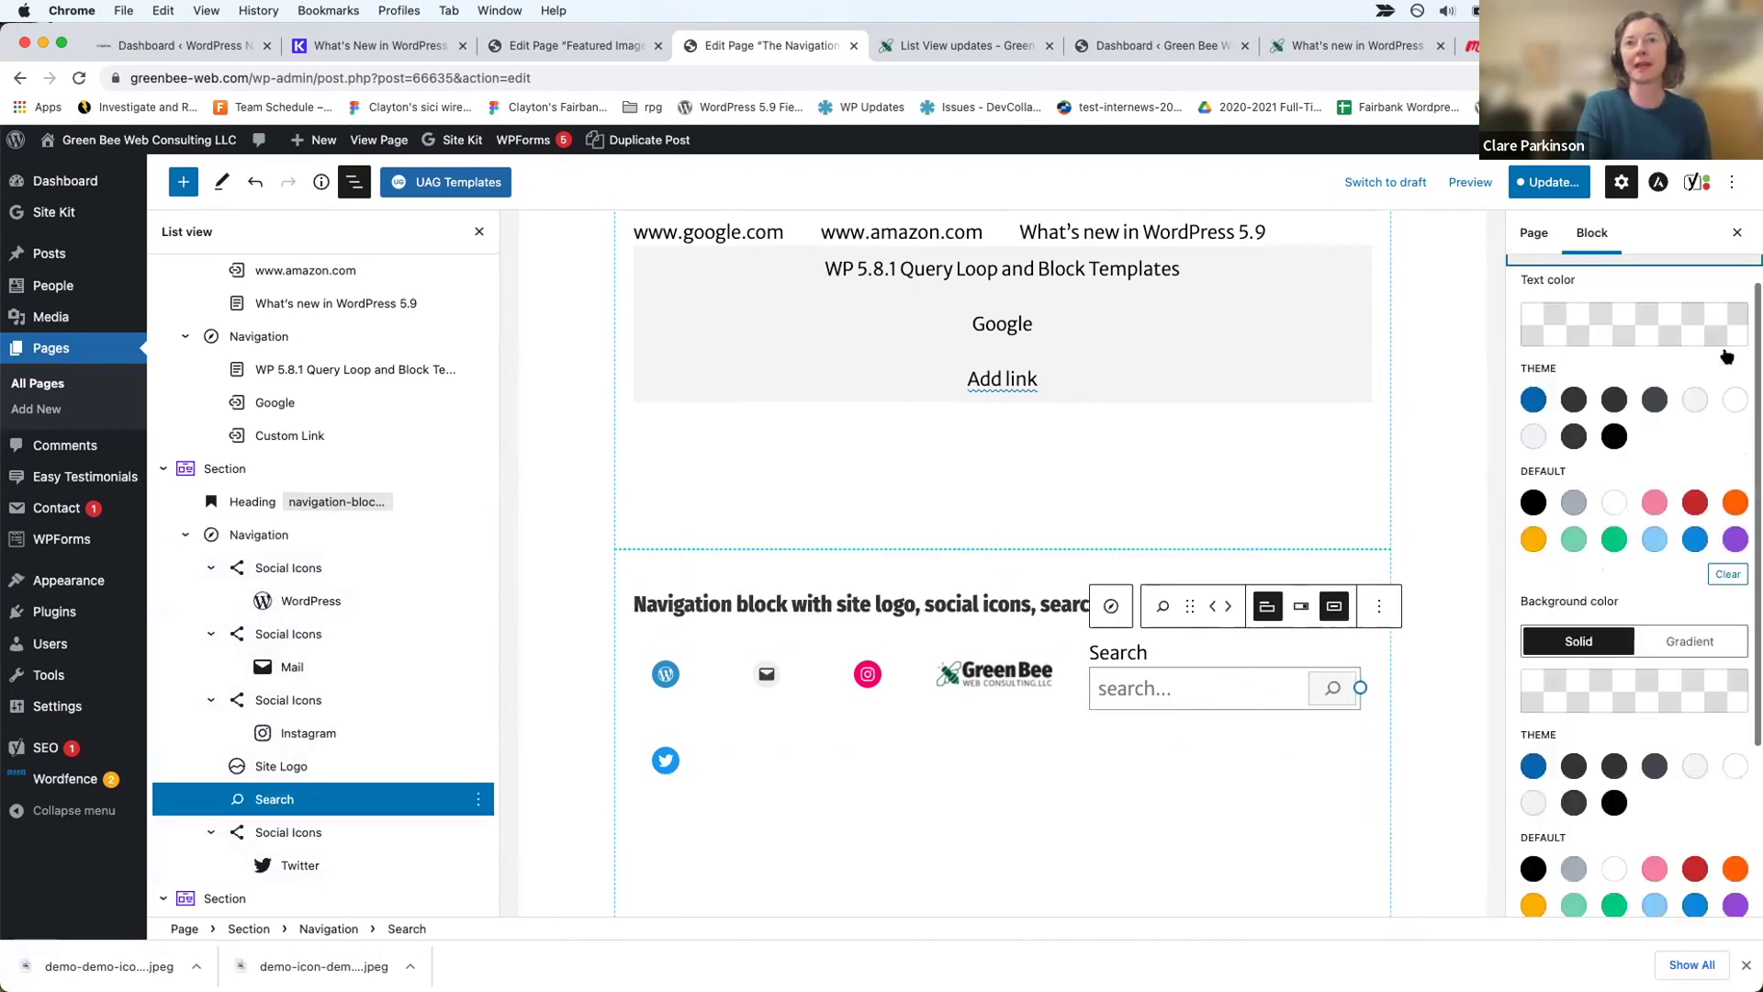
left_click(1152, 654)
type("my")
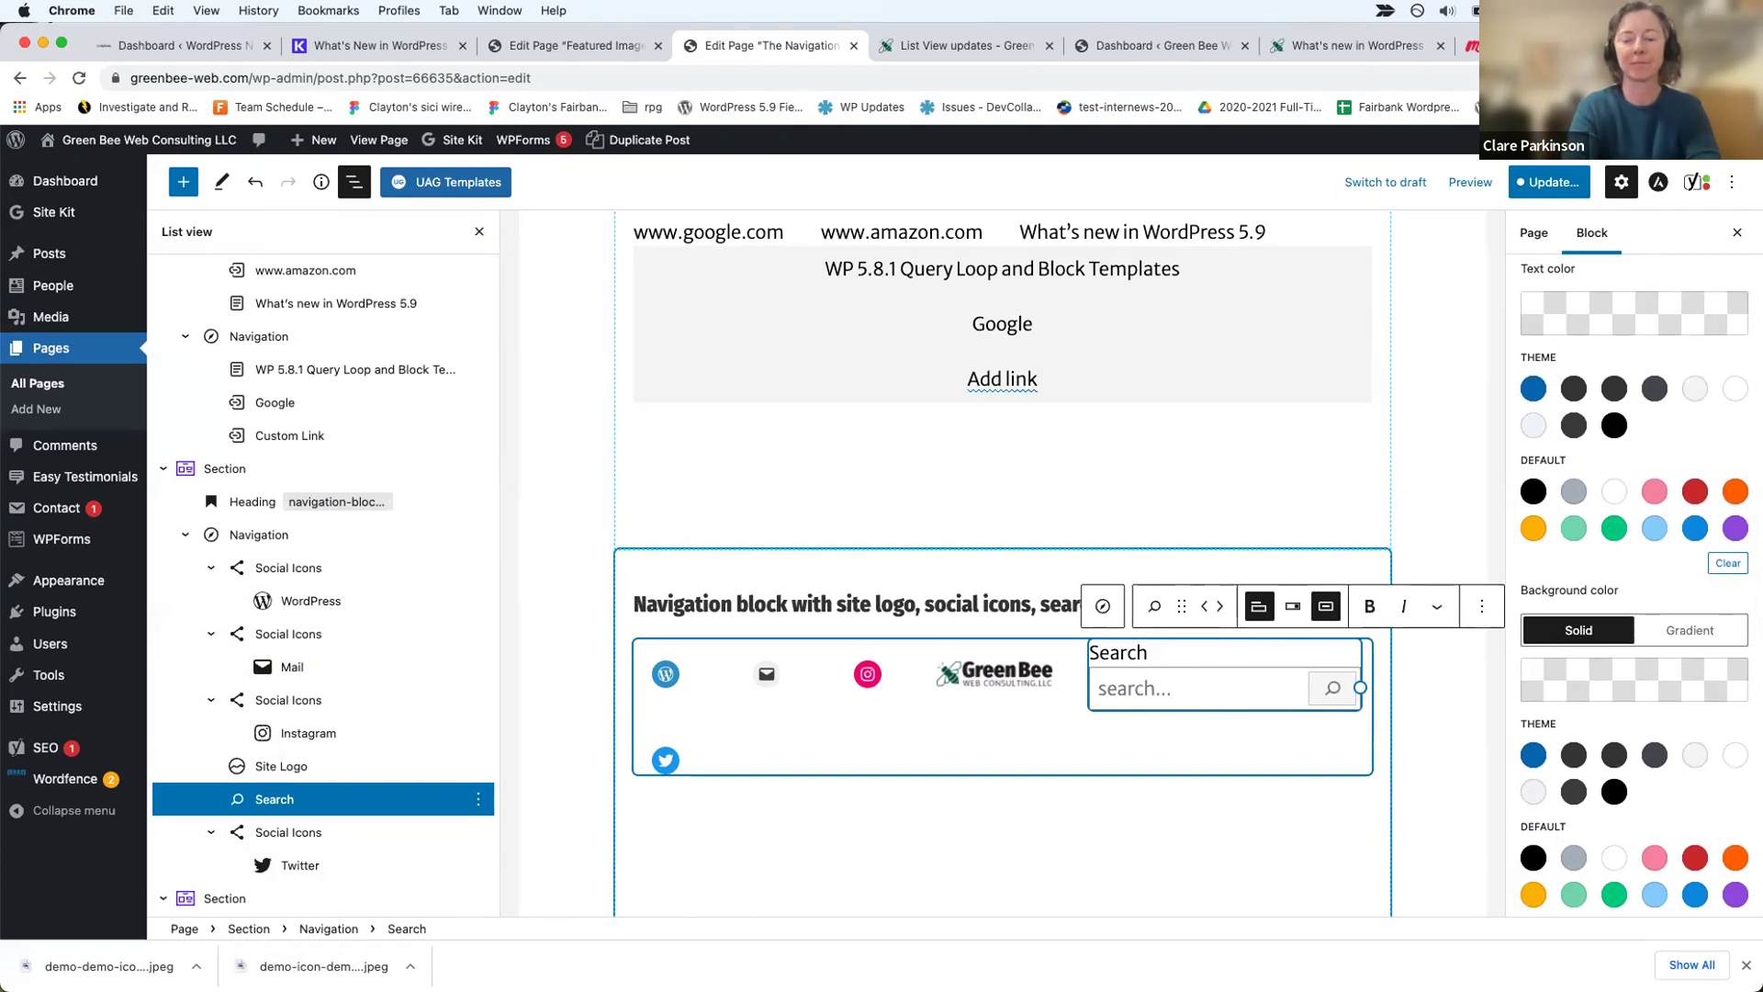
type(" site")
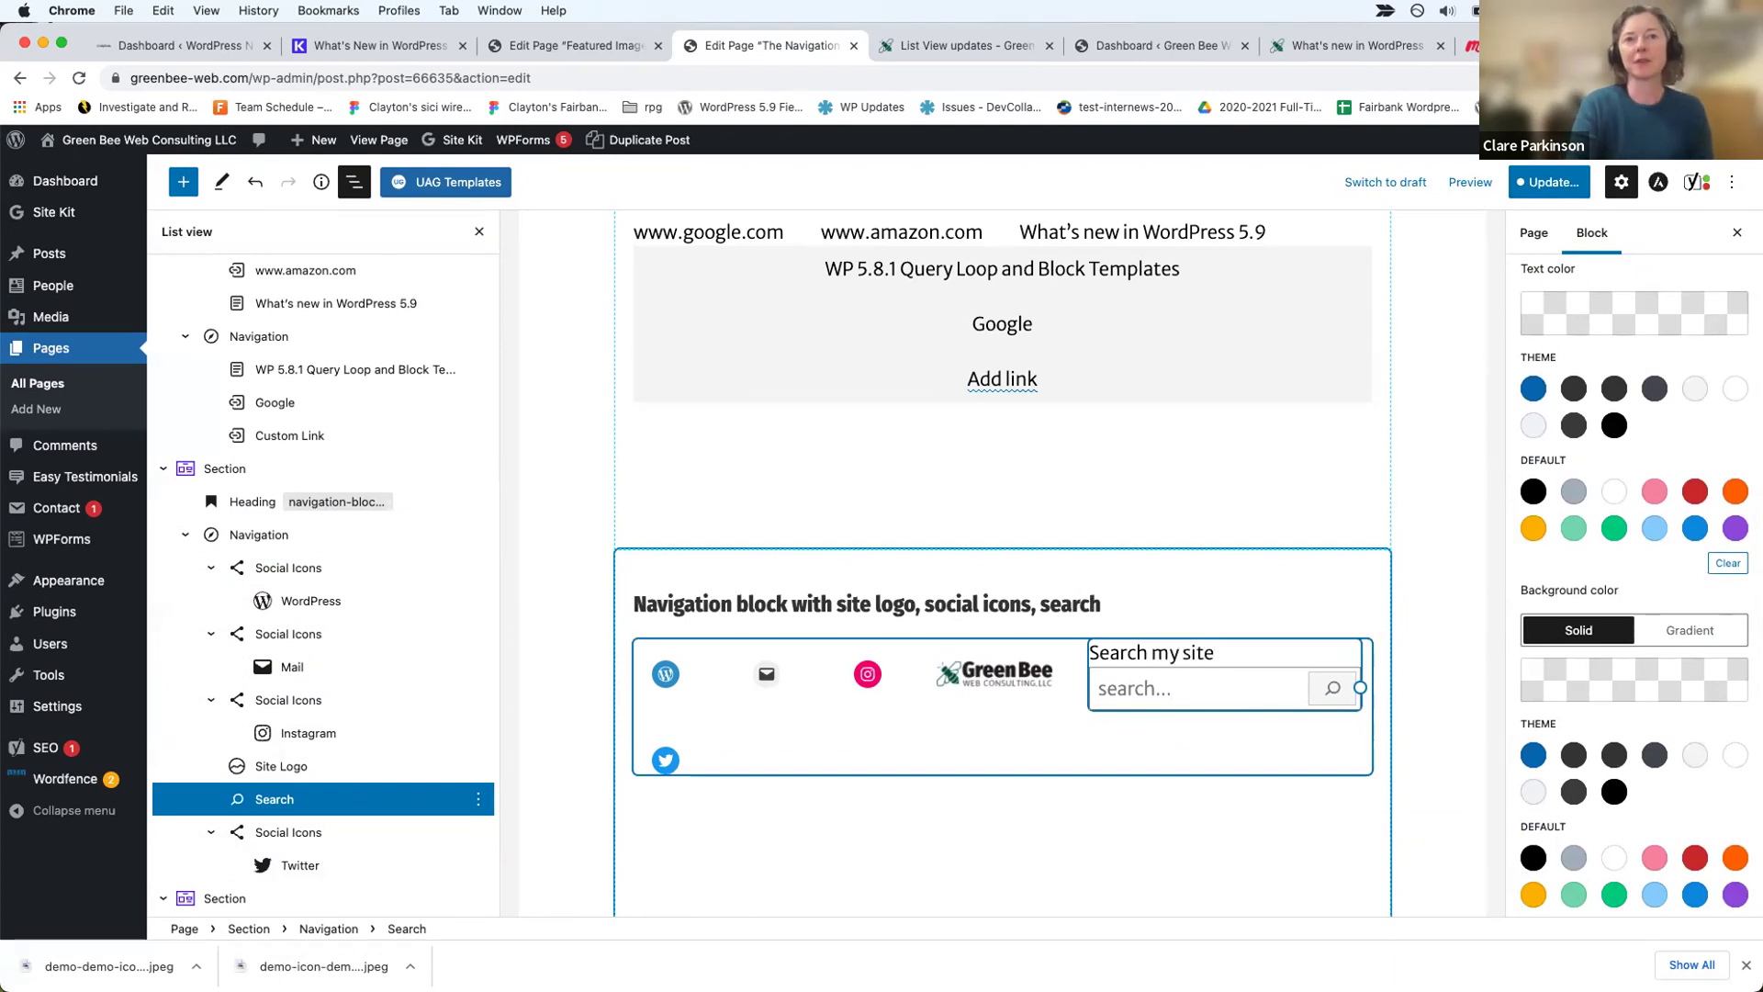
left_click(1104, 746)
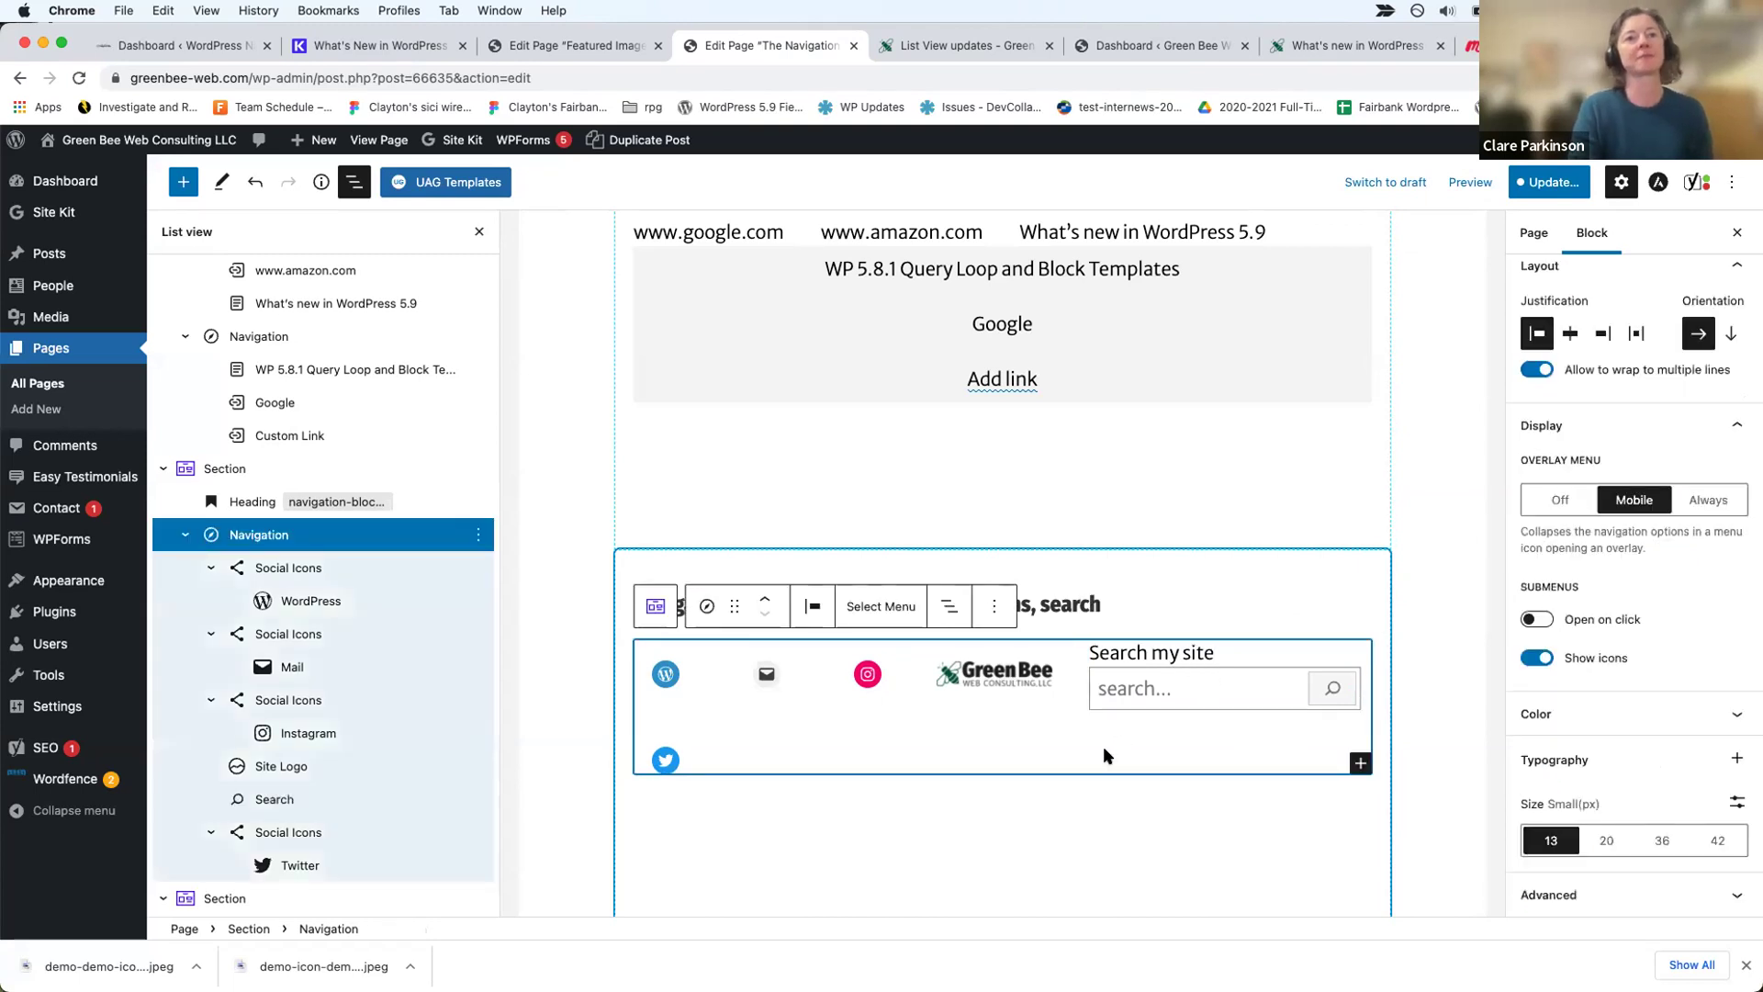
scroll(1103, 746, "down", 6)
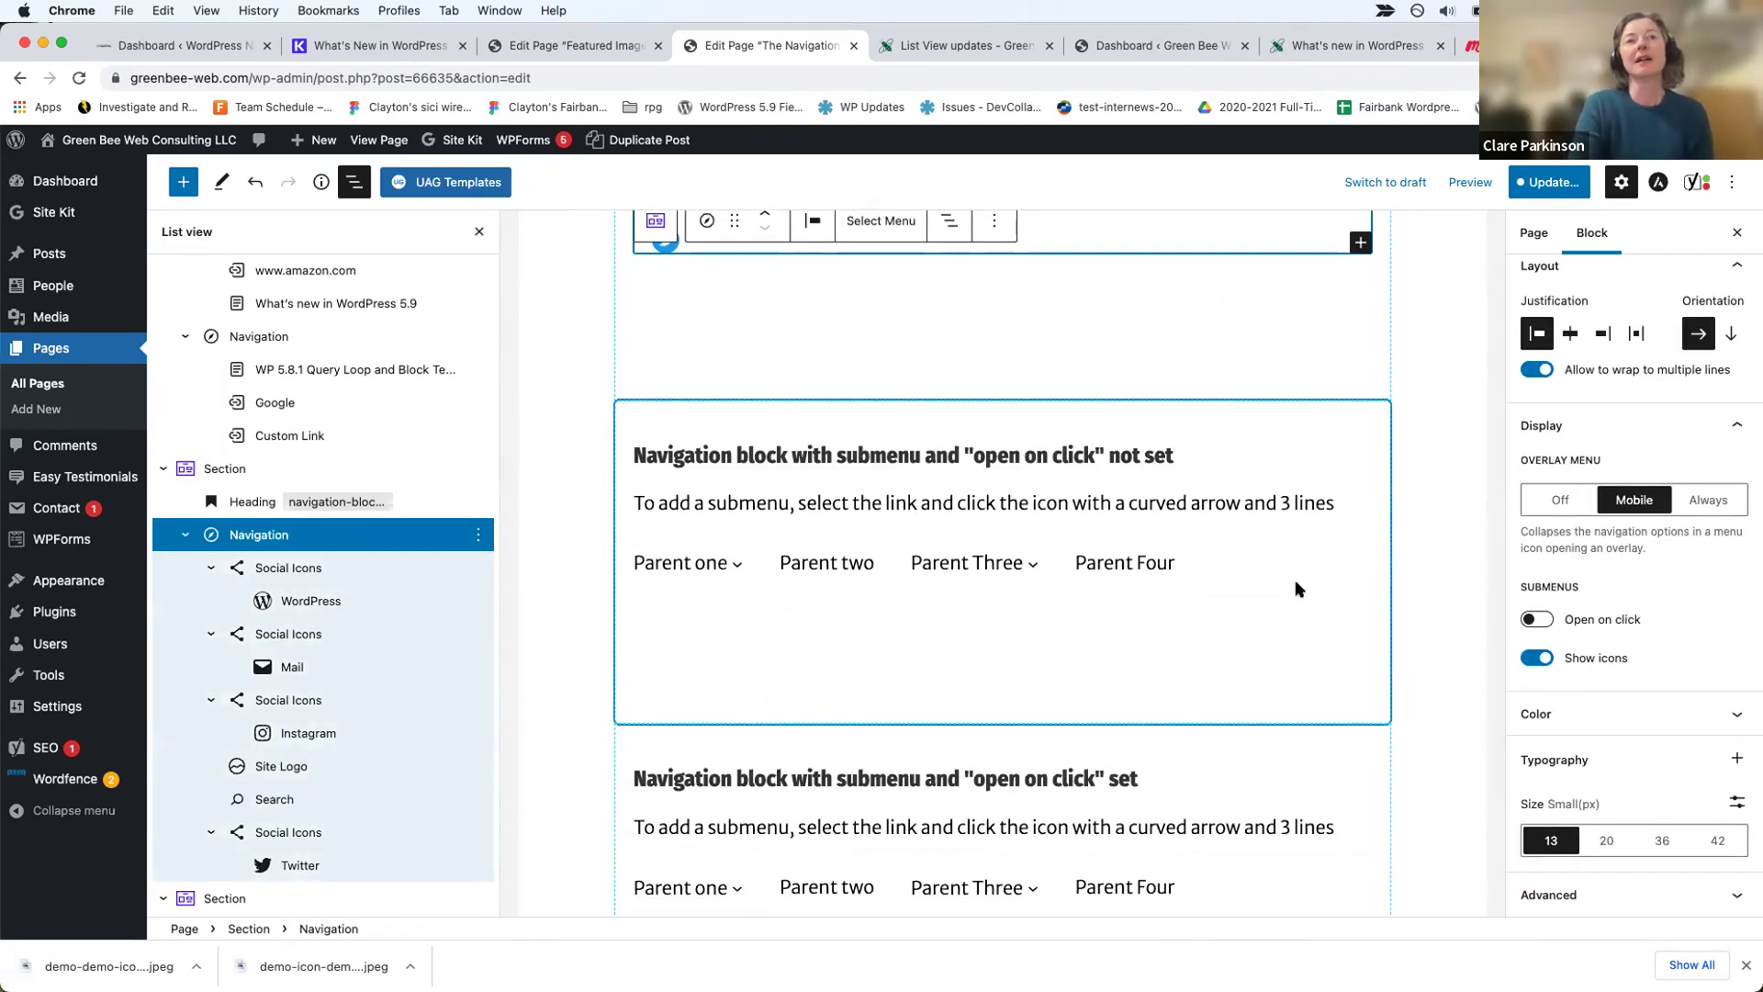
left_click(1296, 584)
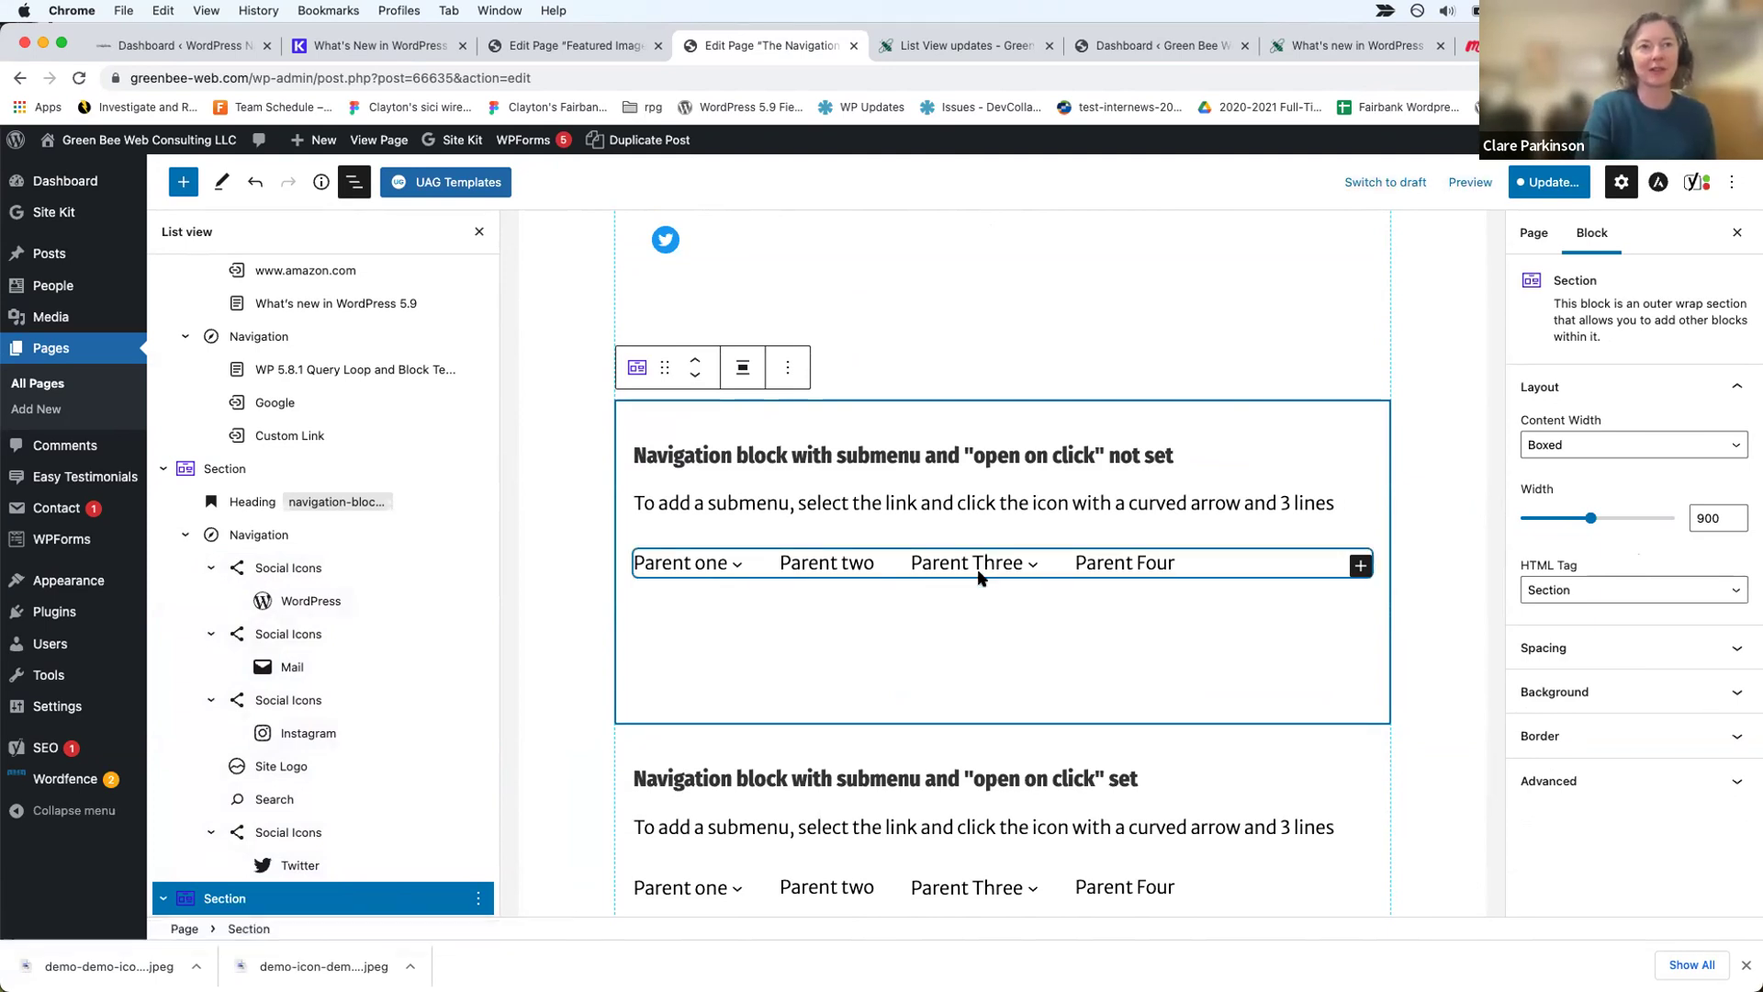
Step: Open the published Navigation demo page in a new tab and look over it
left_click(370, 143, "super")
left_click(855, 43)
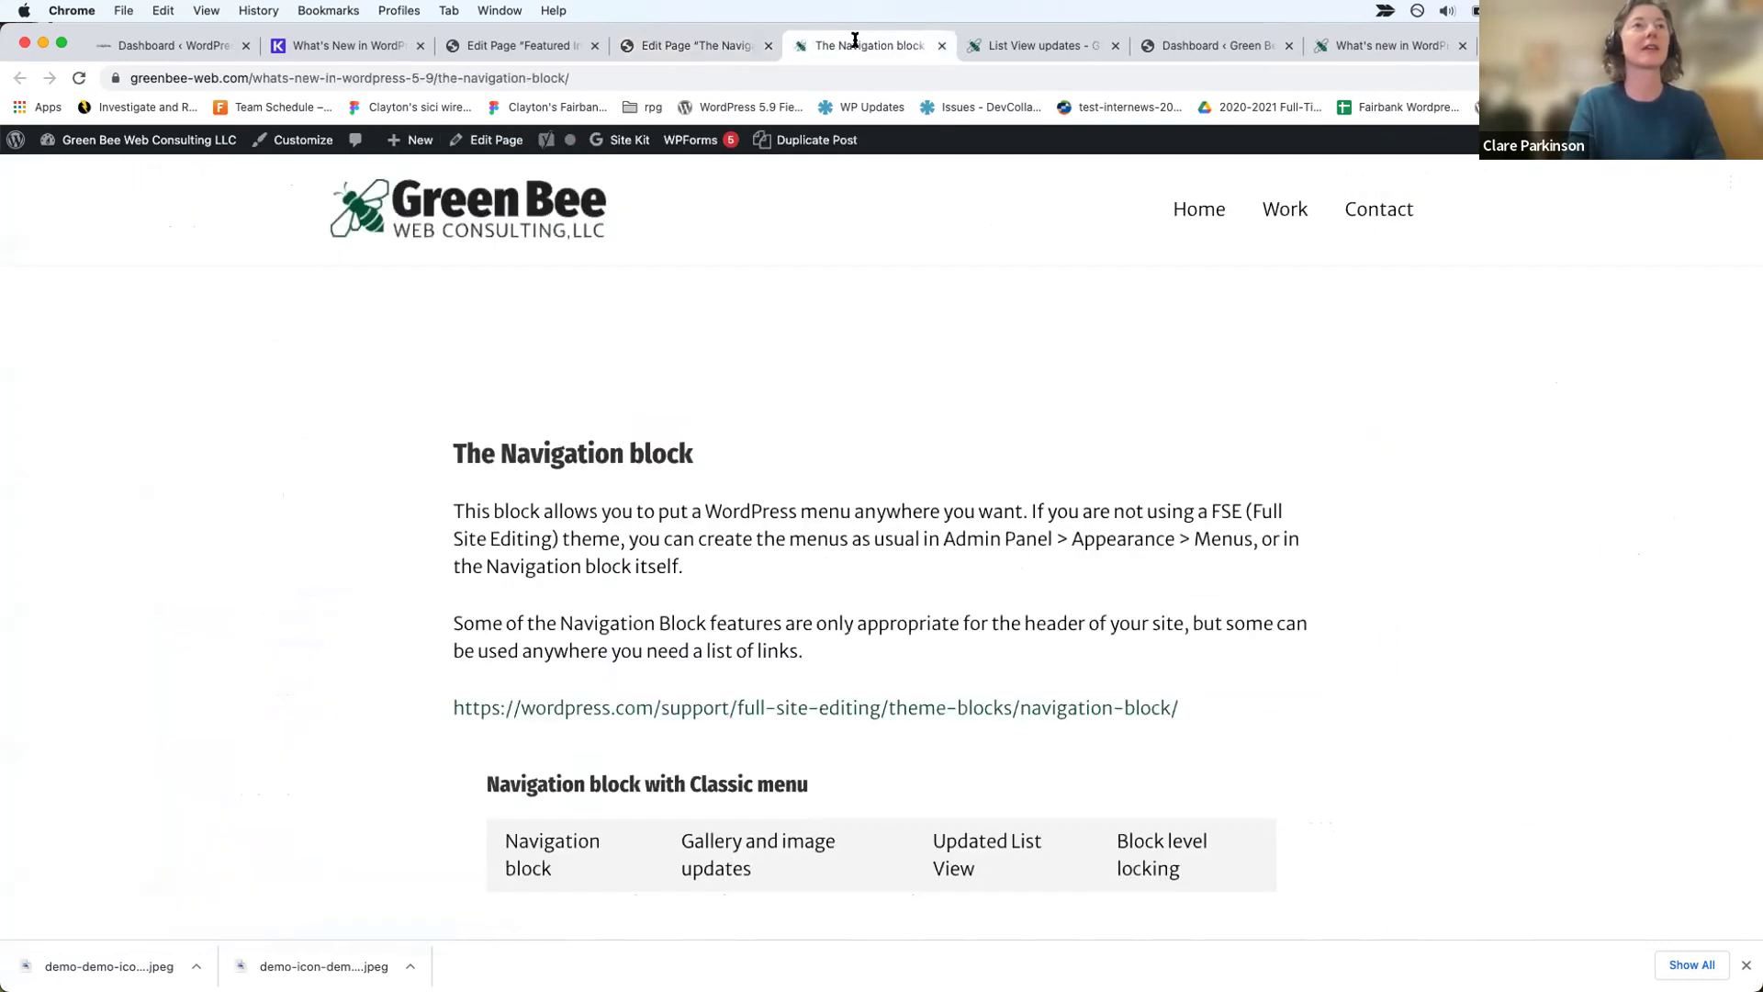
scroll(1102, 540, "down", 15)
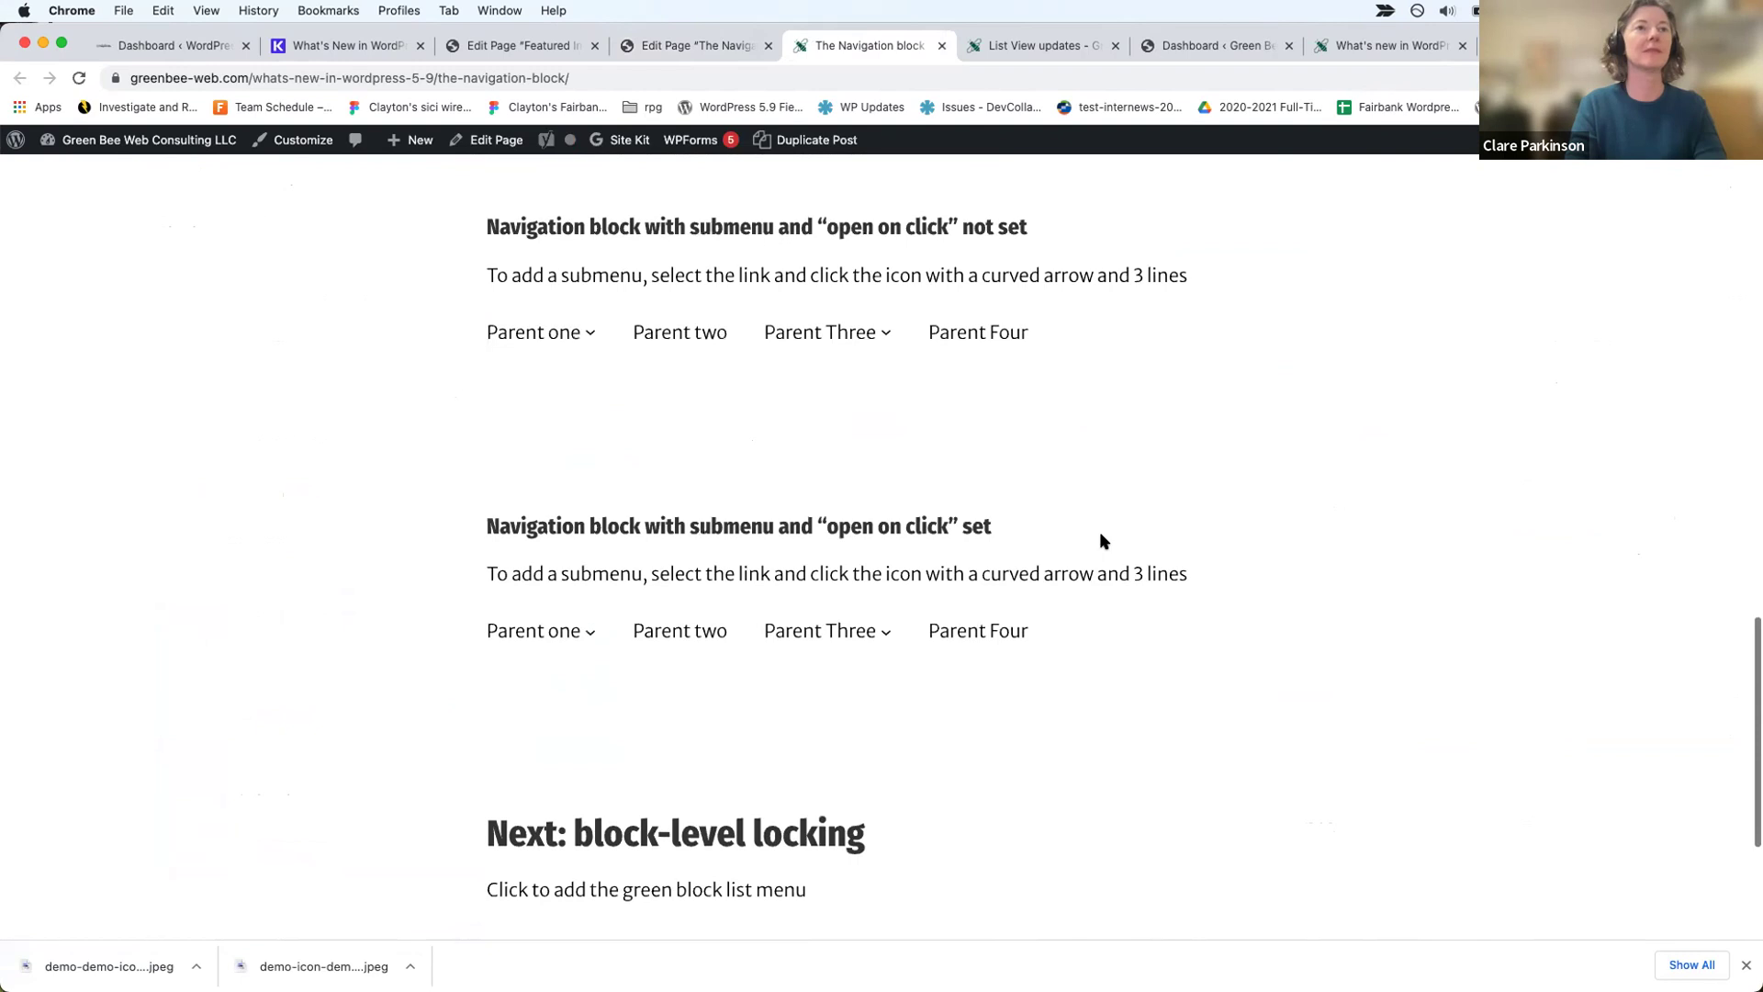
scroll(1102, 540, "up", 1)
mouse_move(537, 404)
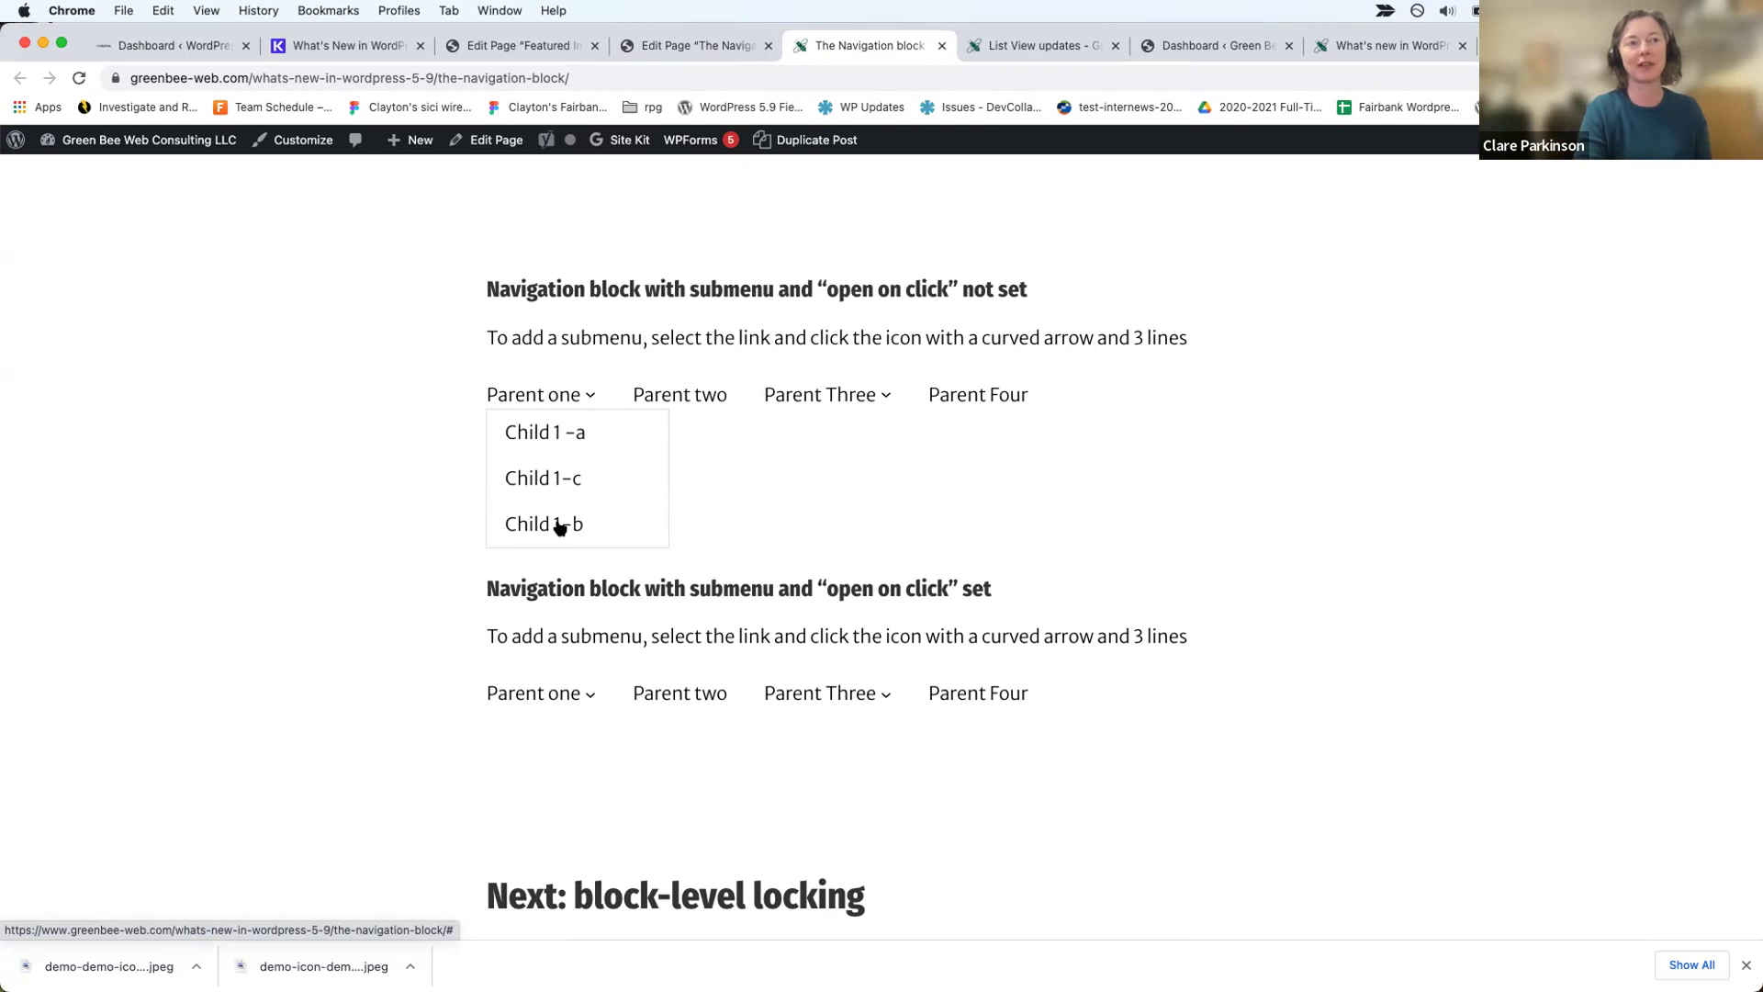
scroll(413, 677, "down", 3)
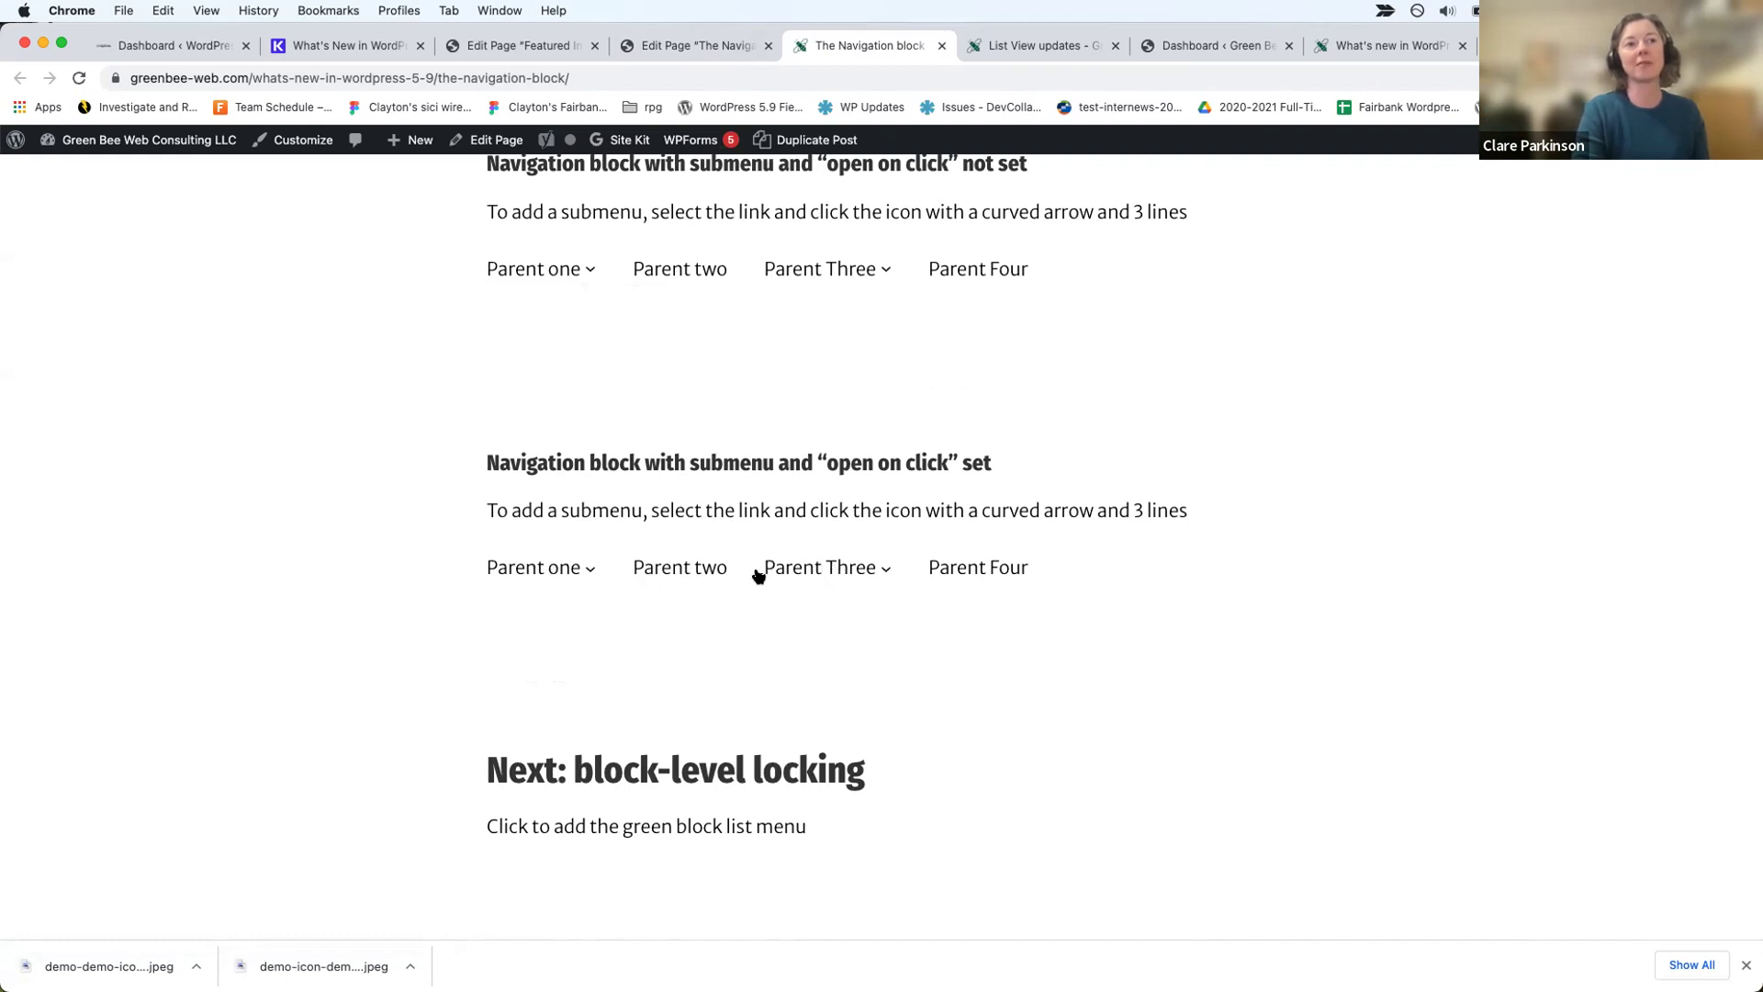
Step: Open and close the Parent one and Parent Three submenus in the open-on-click navigation
left_click(556, 571)
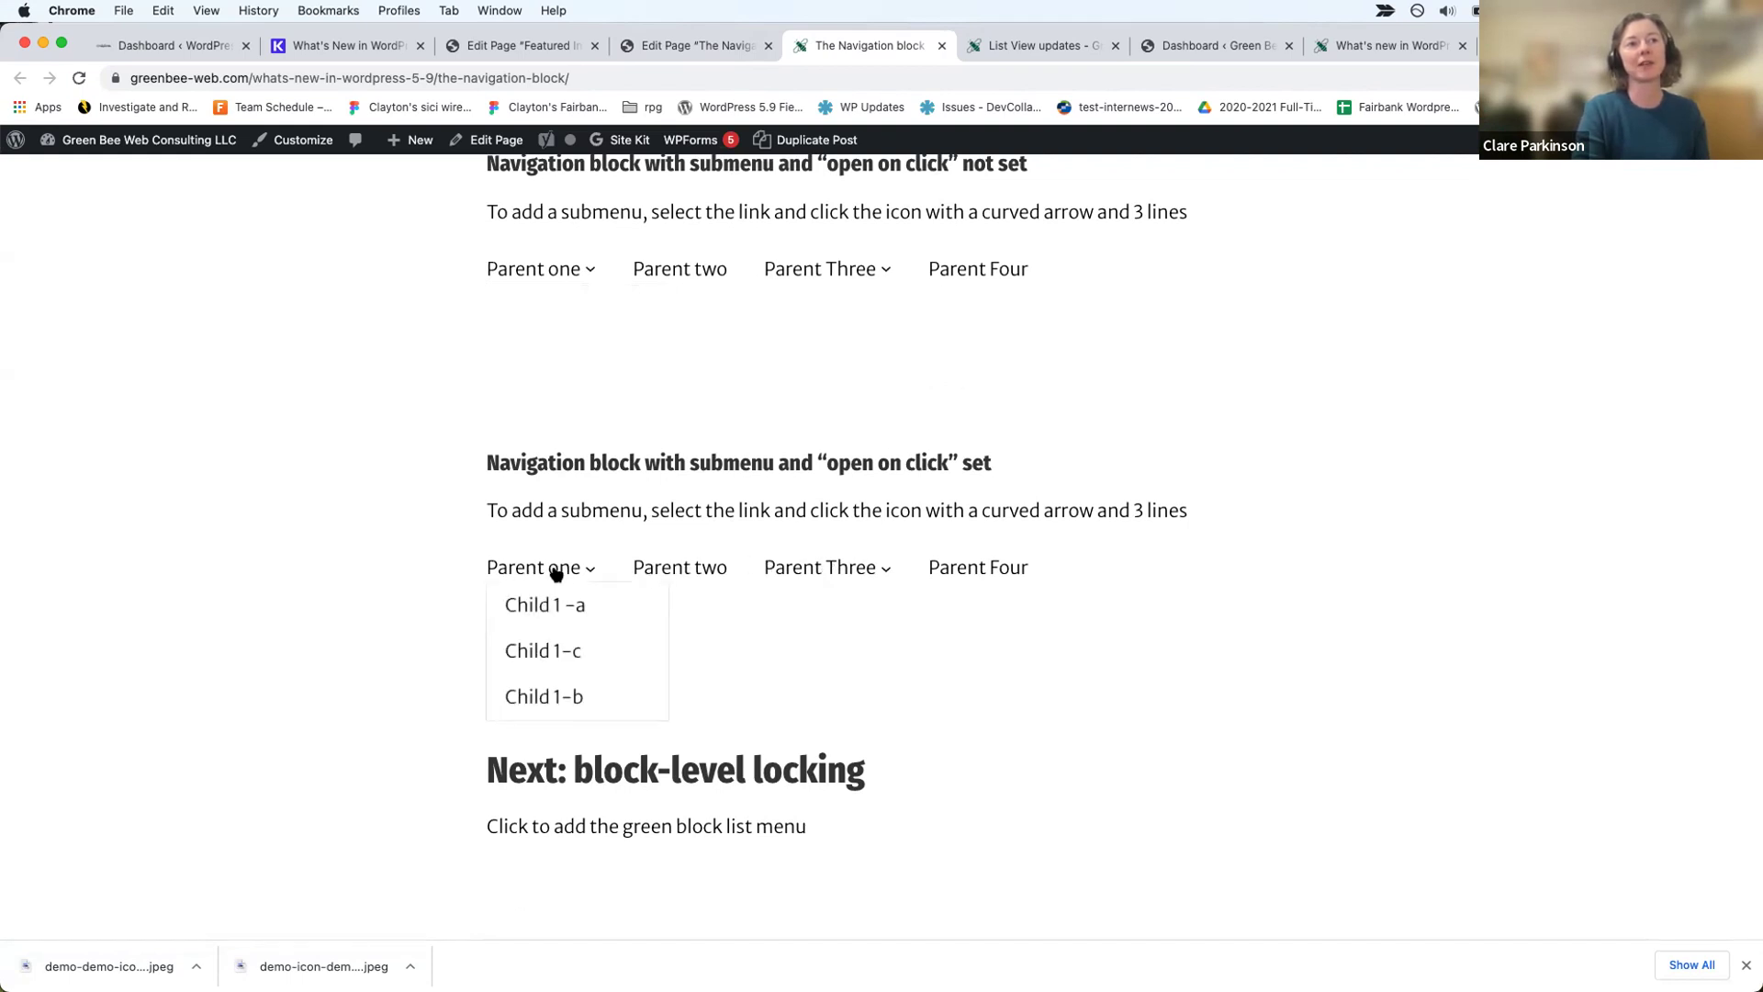
left_click(517, 570)
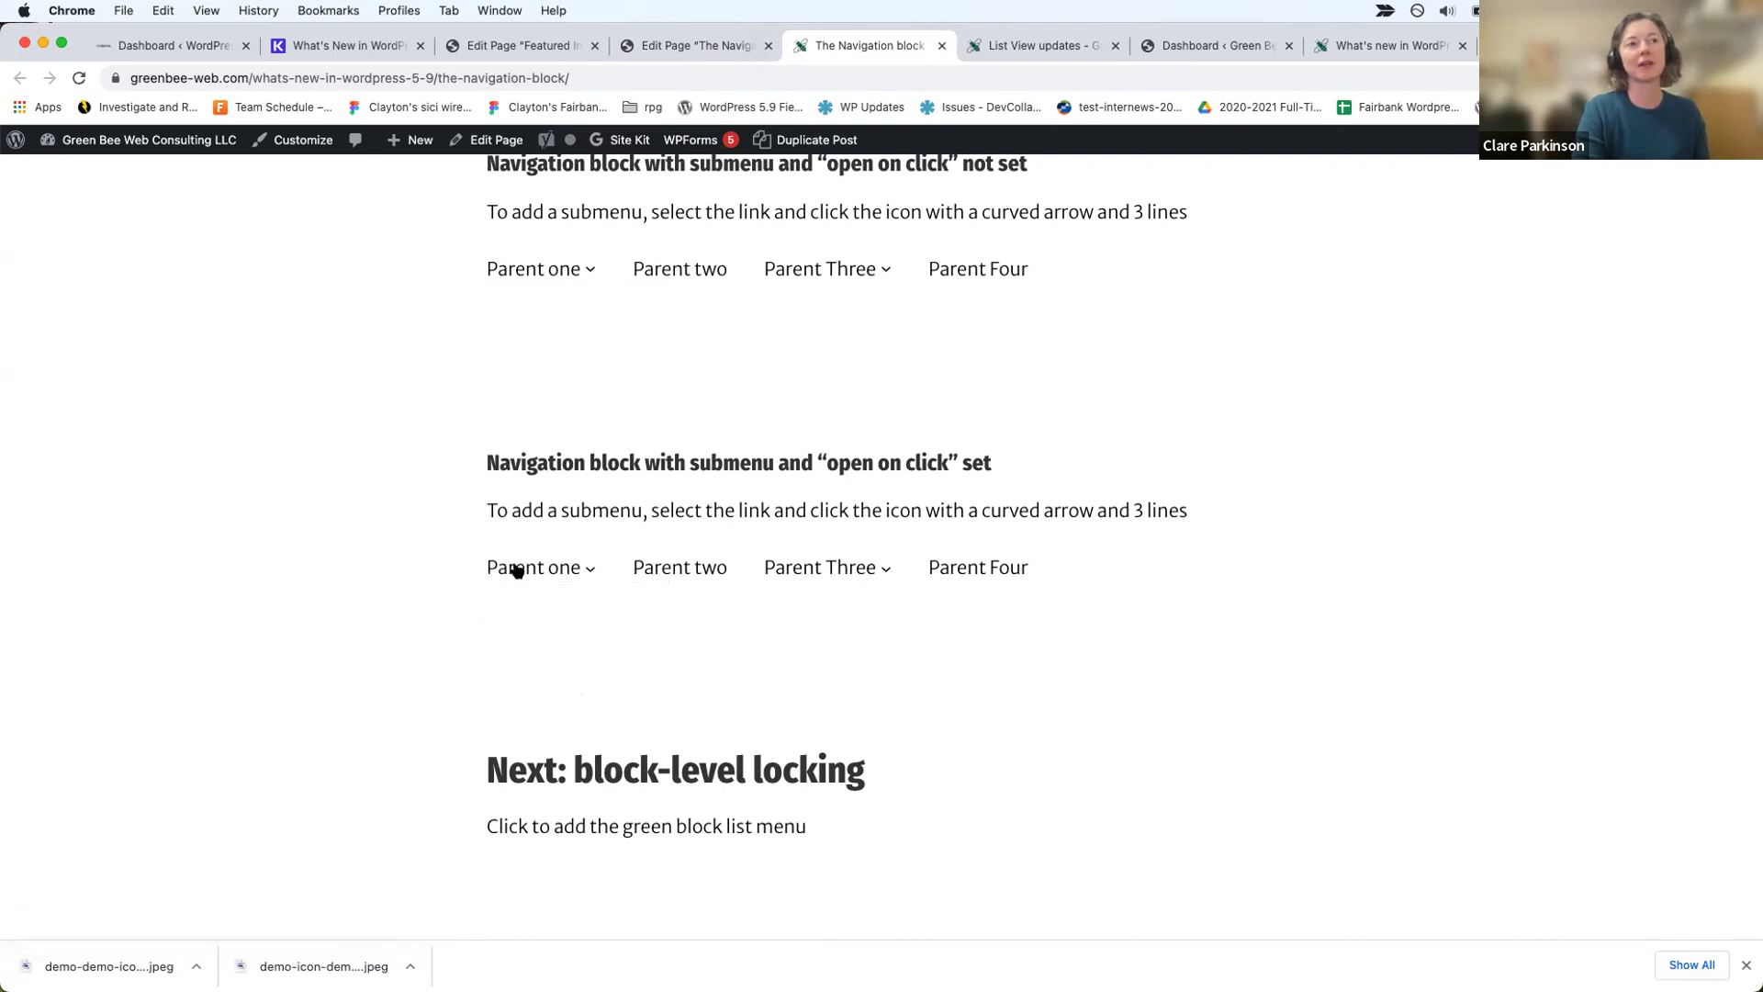
left_click(791, 566)
left_click(793, 564)
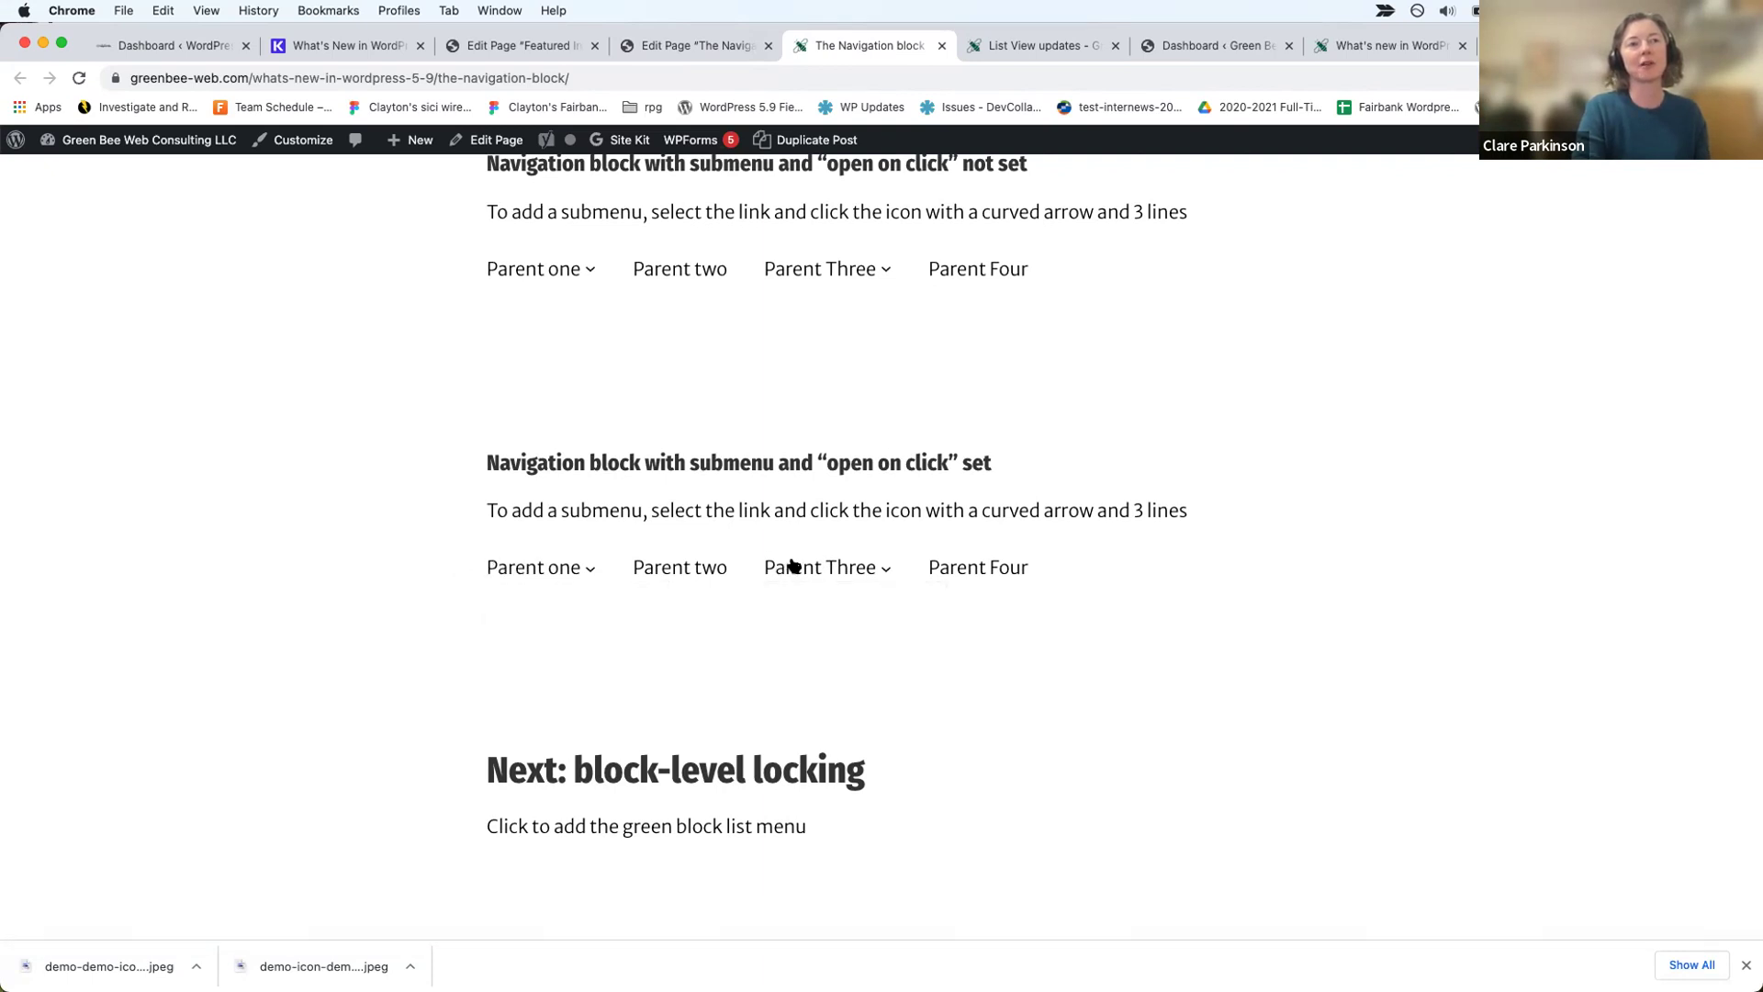
mouse_move(563, 272)
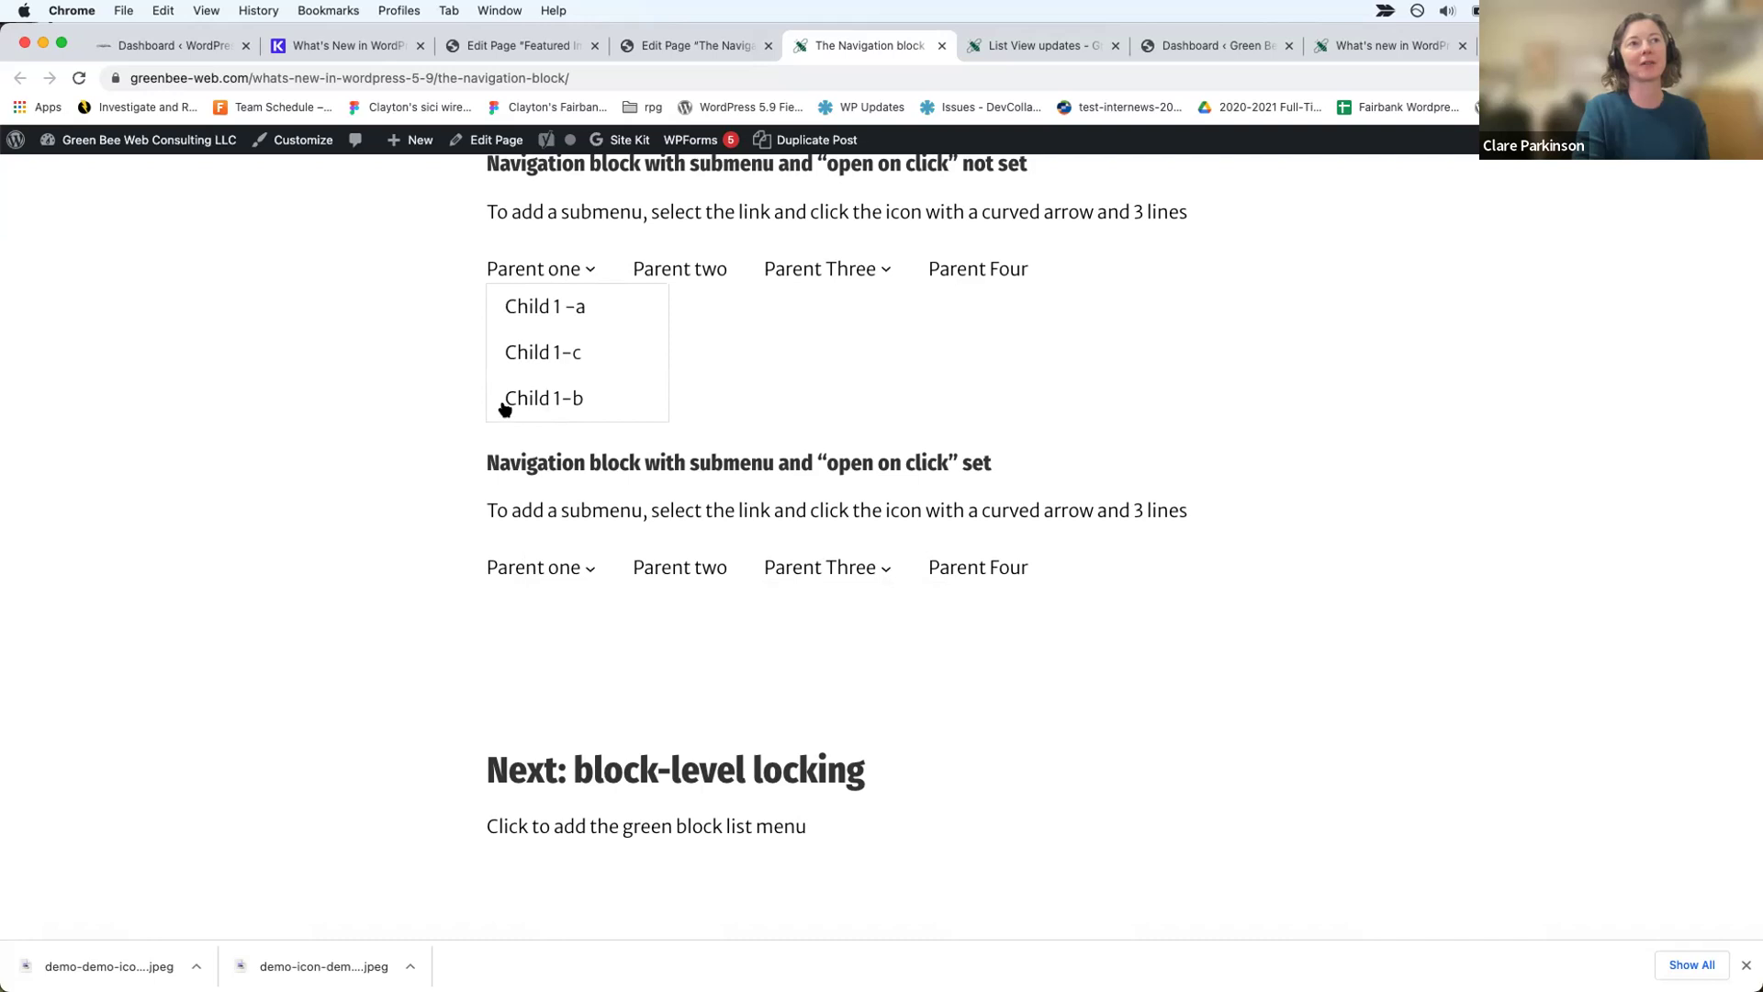
mouse_move(862, 277)
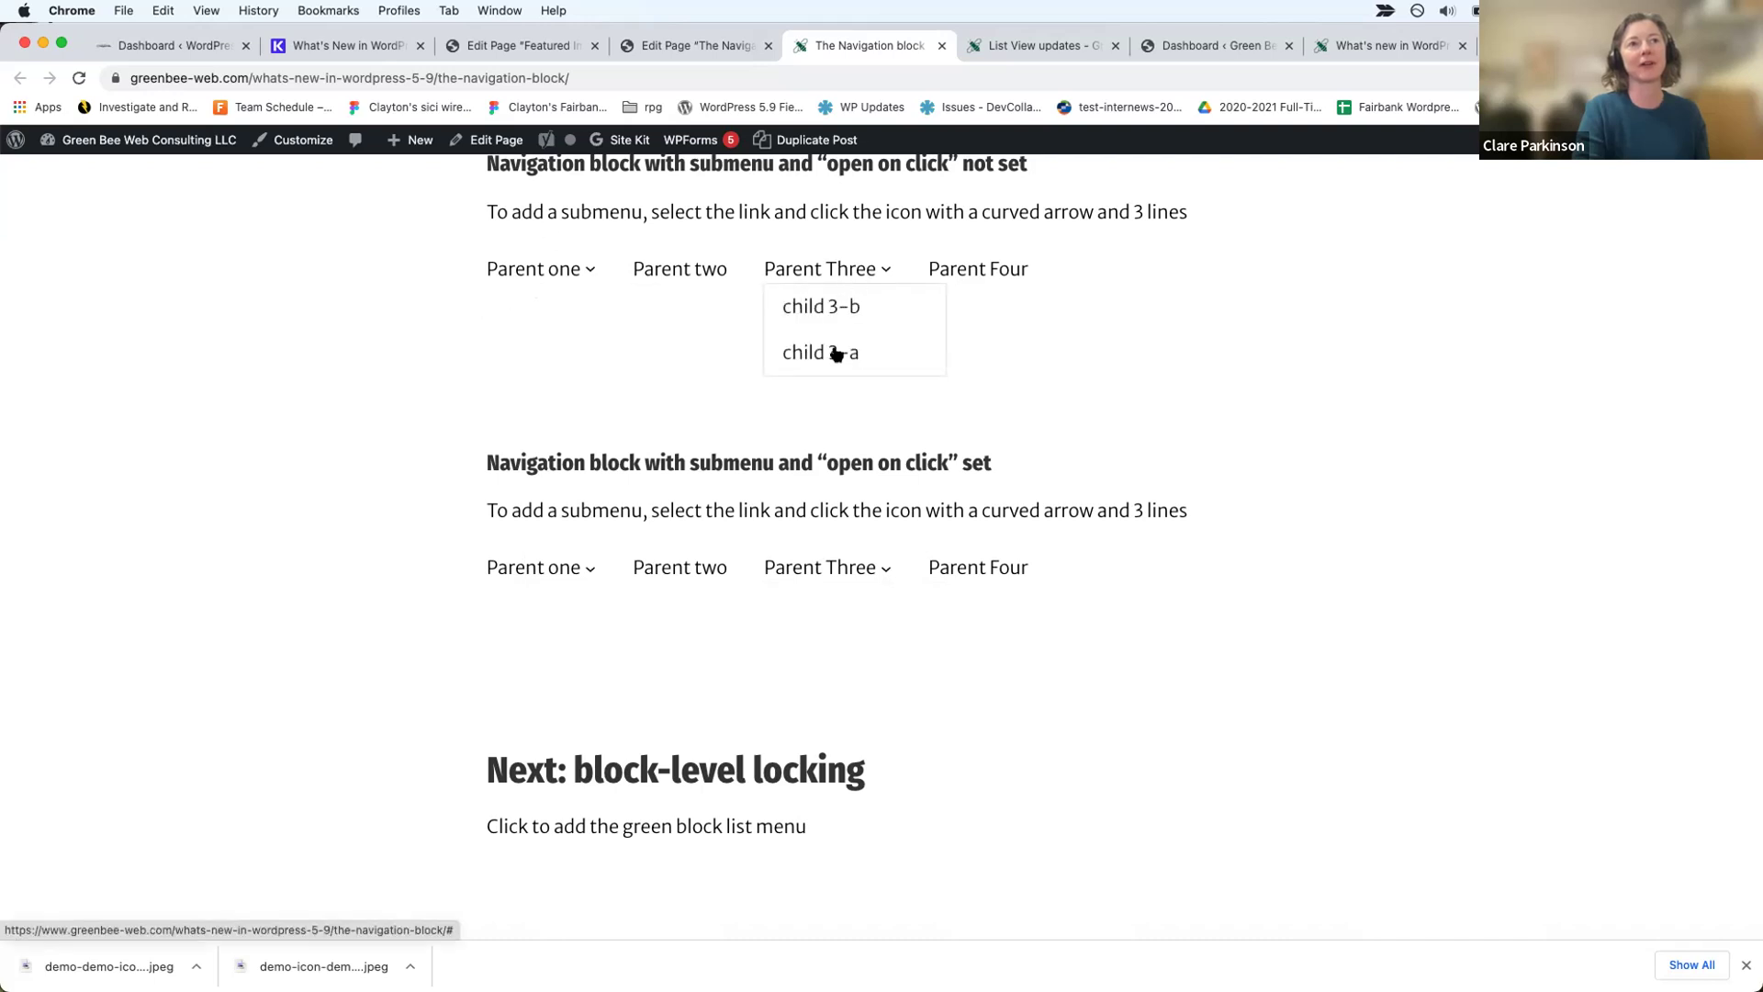
Step: Reopen and close the Parent one submenu, then return to the Edit Page tab
left_click(553, 570)
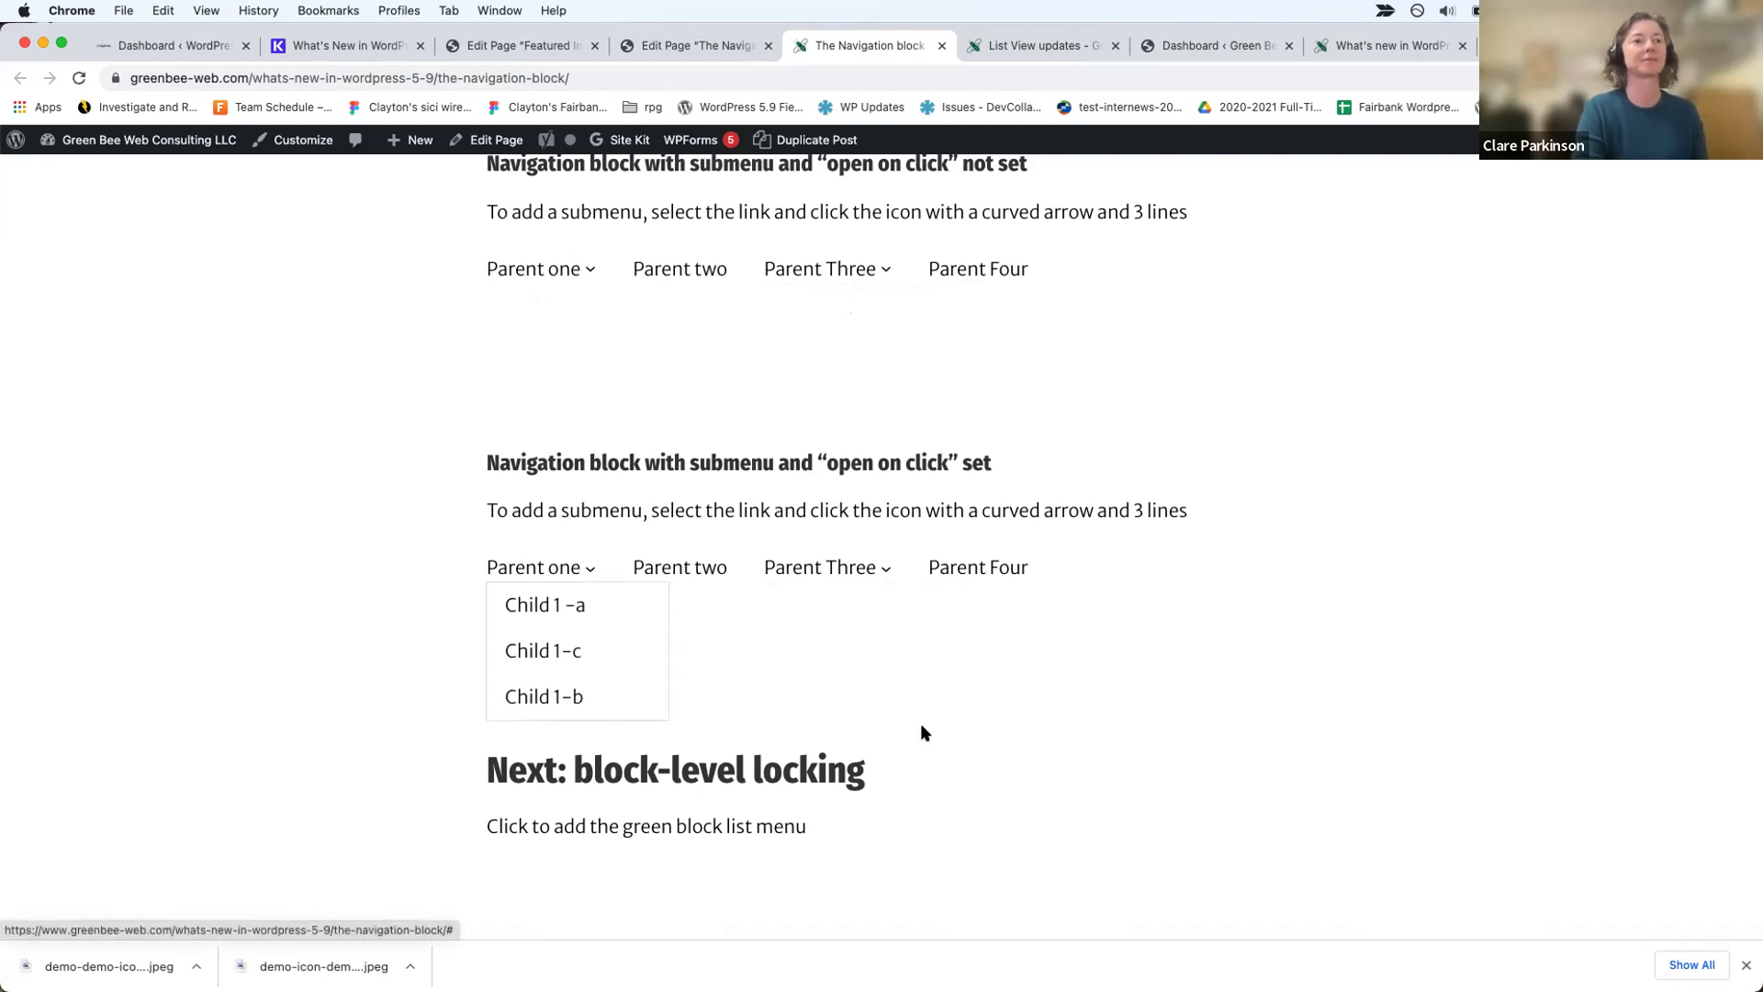
scroll(922, 732, "down", 1)
left_click(995, 568)
scroll(996, 568, "up", 5)
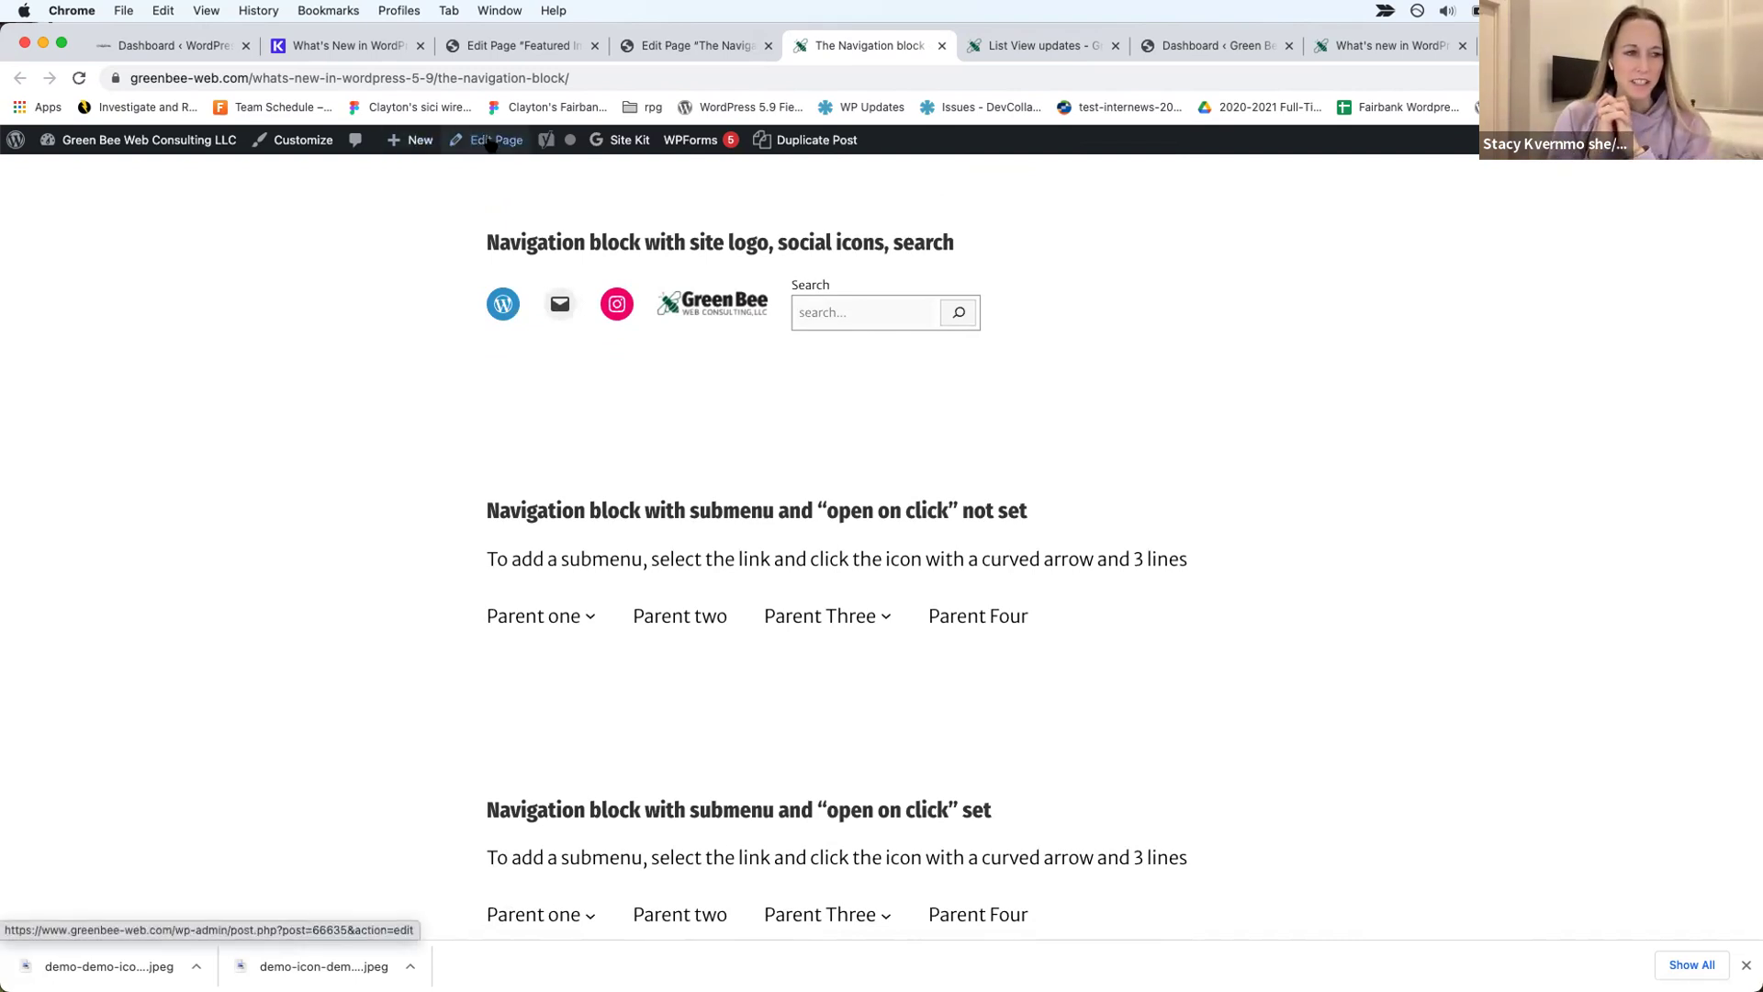
scroll(622, 680, "down", 3)
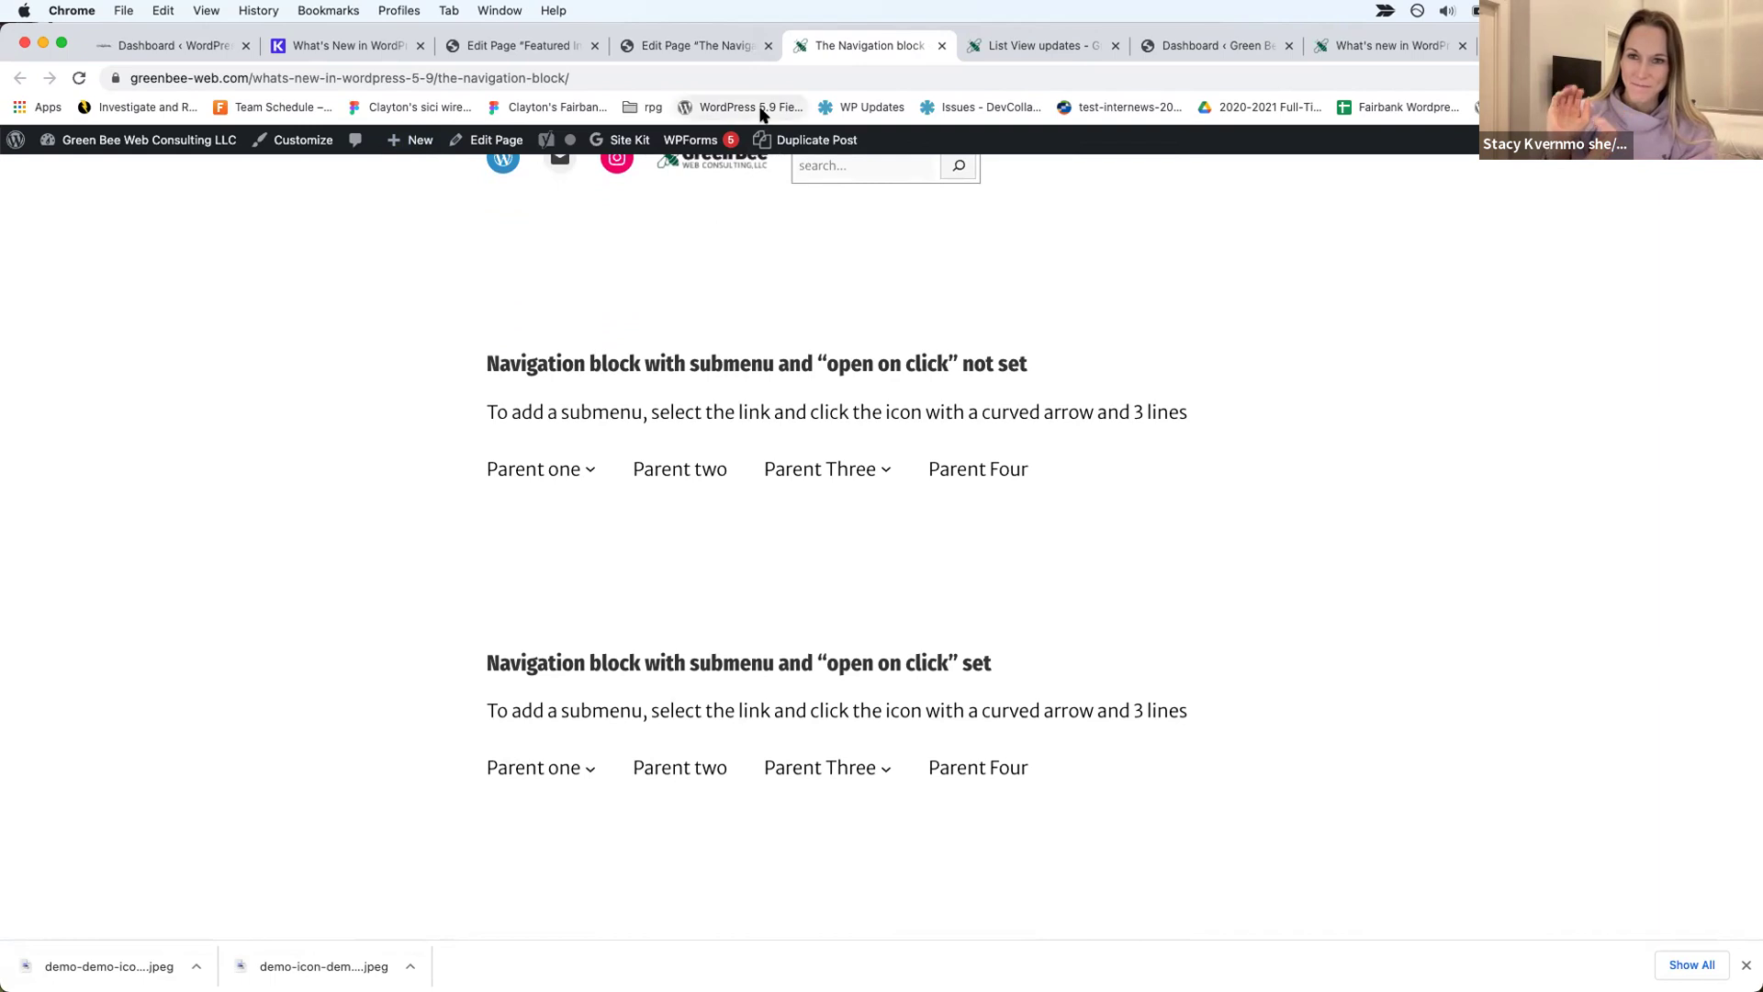
left_click(716, 46)
scroll(866, 641, "down", 1)
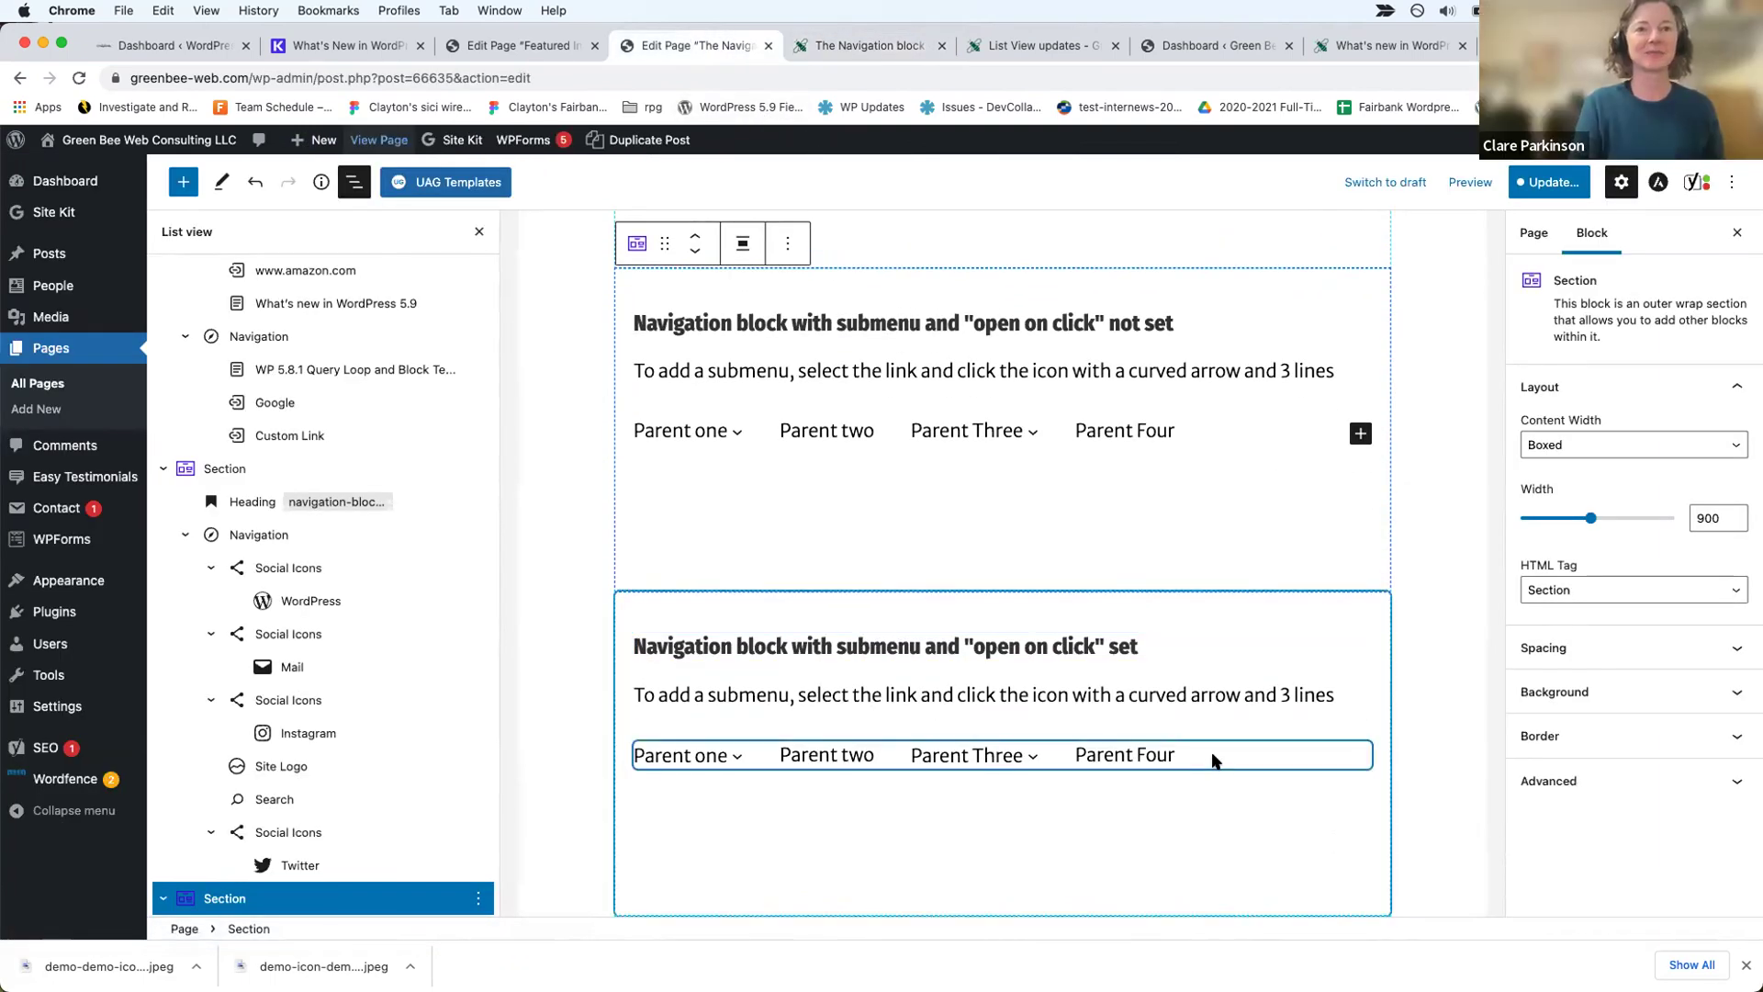
Step: Select the first submenu Navigation block and expand Advanced to read its menu name, 'submenu demo menu'
left_click(1219, 756)
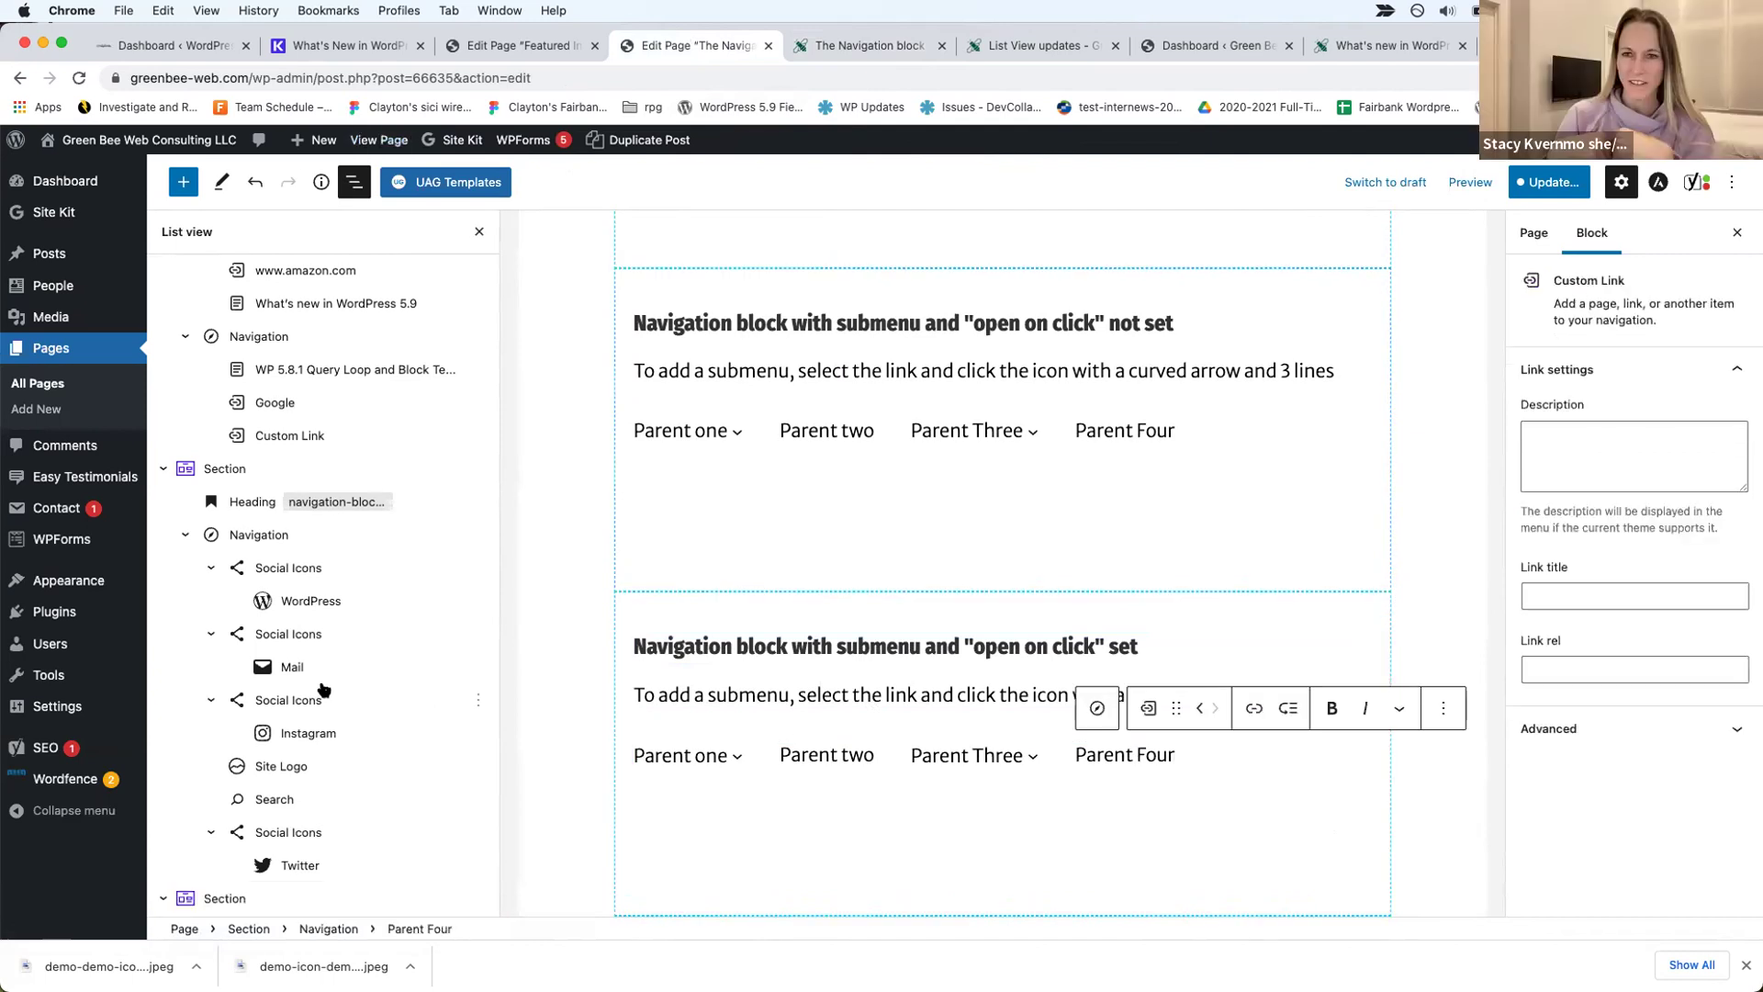
scroll(407, 694, "down", 3)
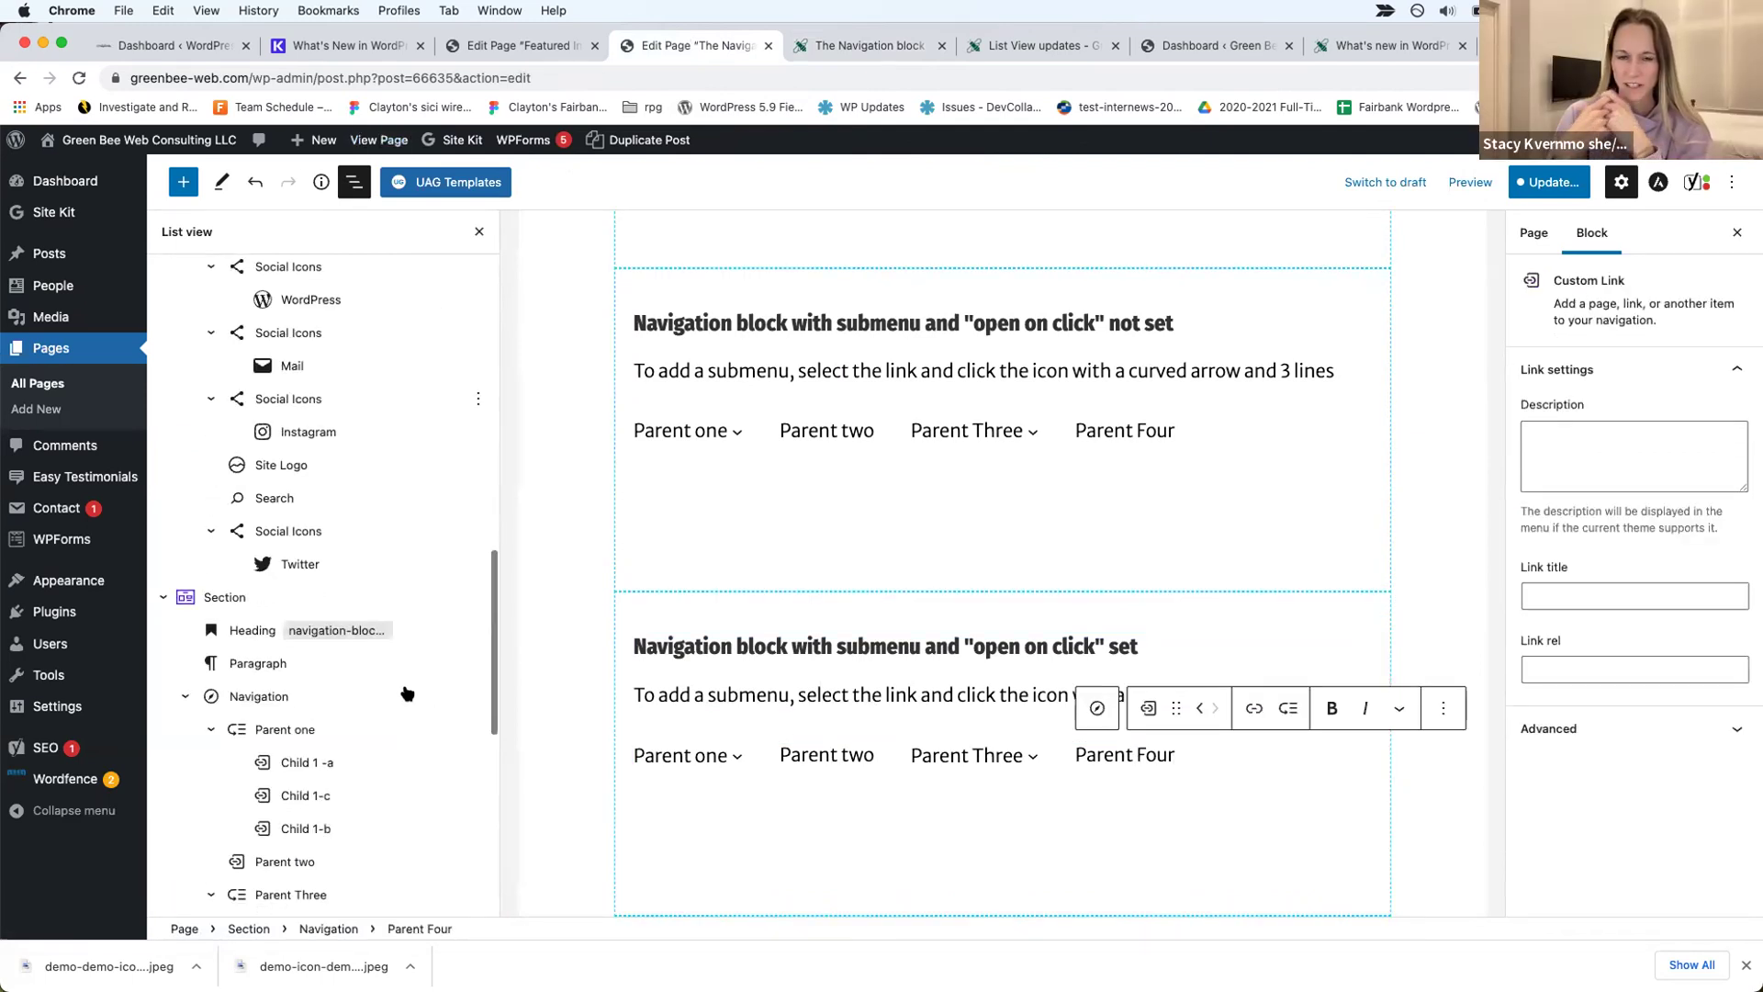
left_click(268, 697)
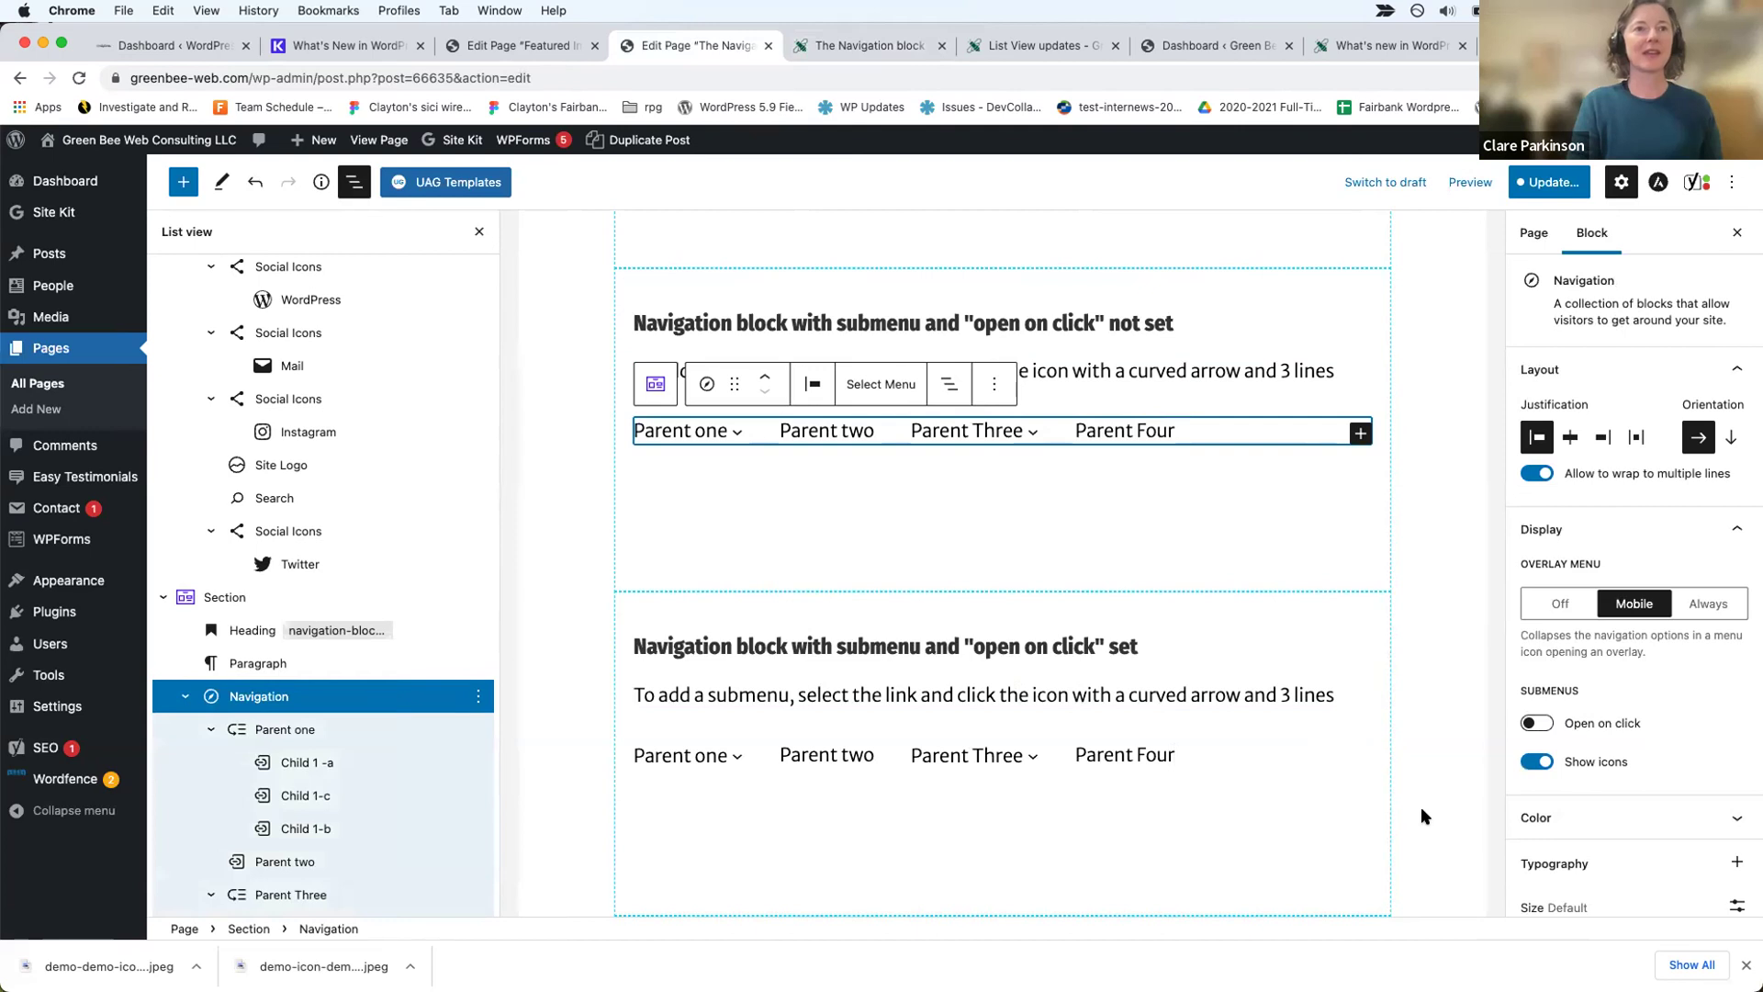
scroll(1573, 769, "down", 2)
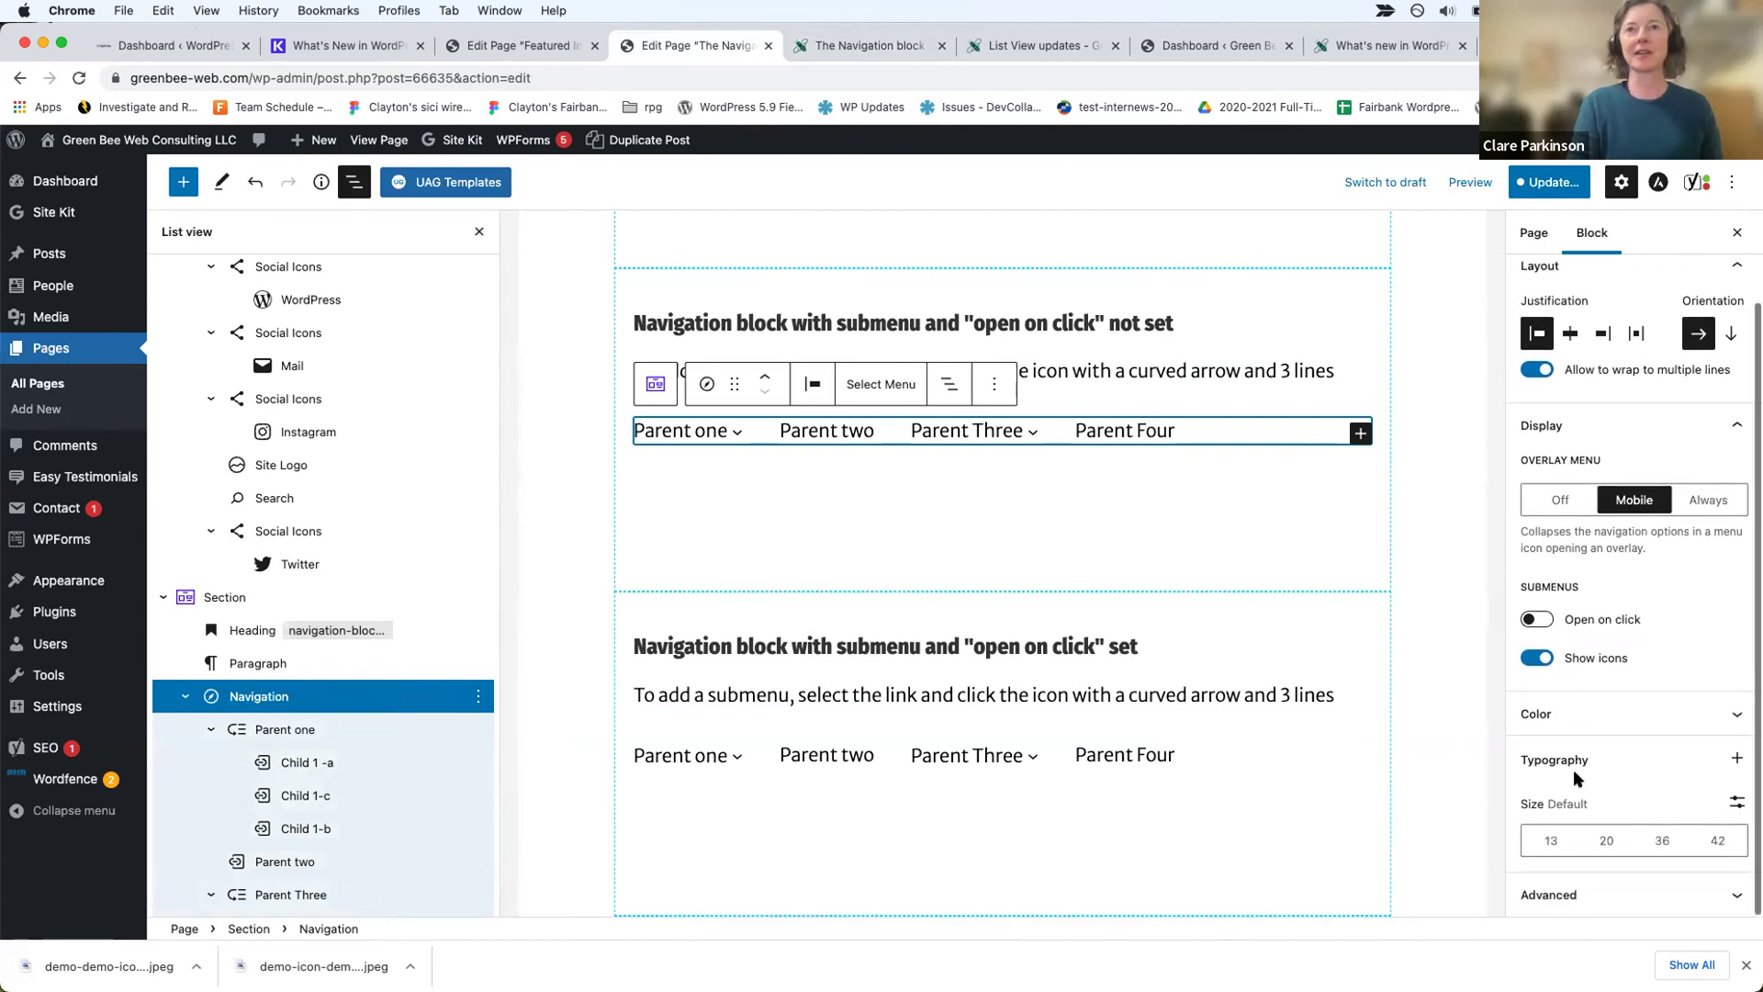
left_click(1591, 900)
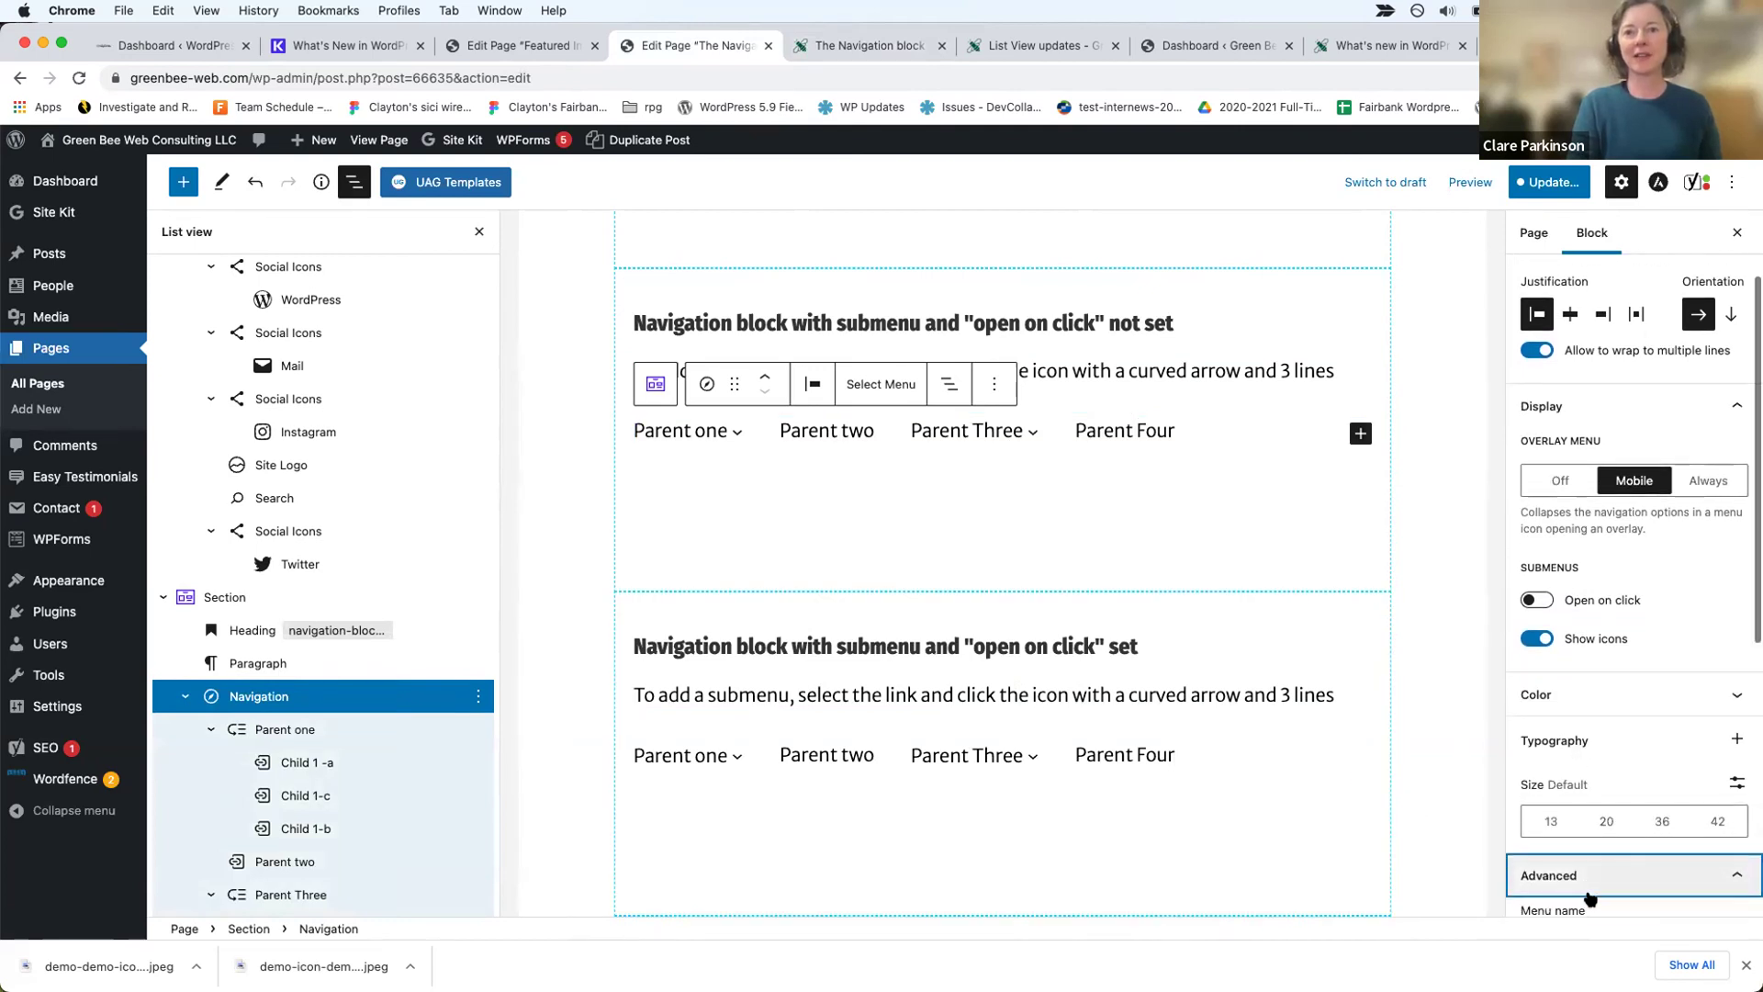
scroll(1593, 850, "down", 3)
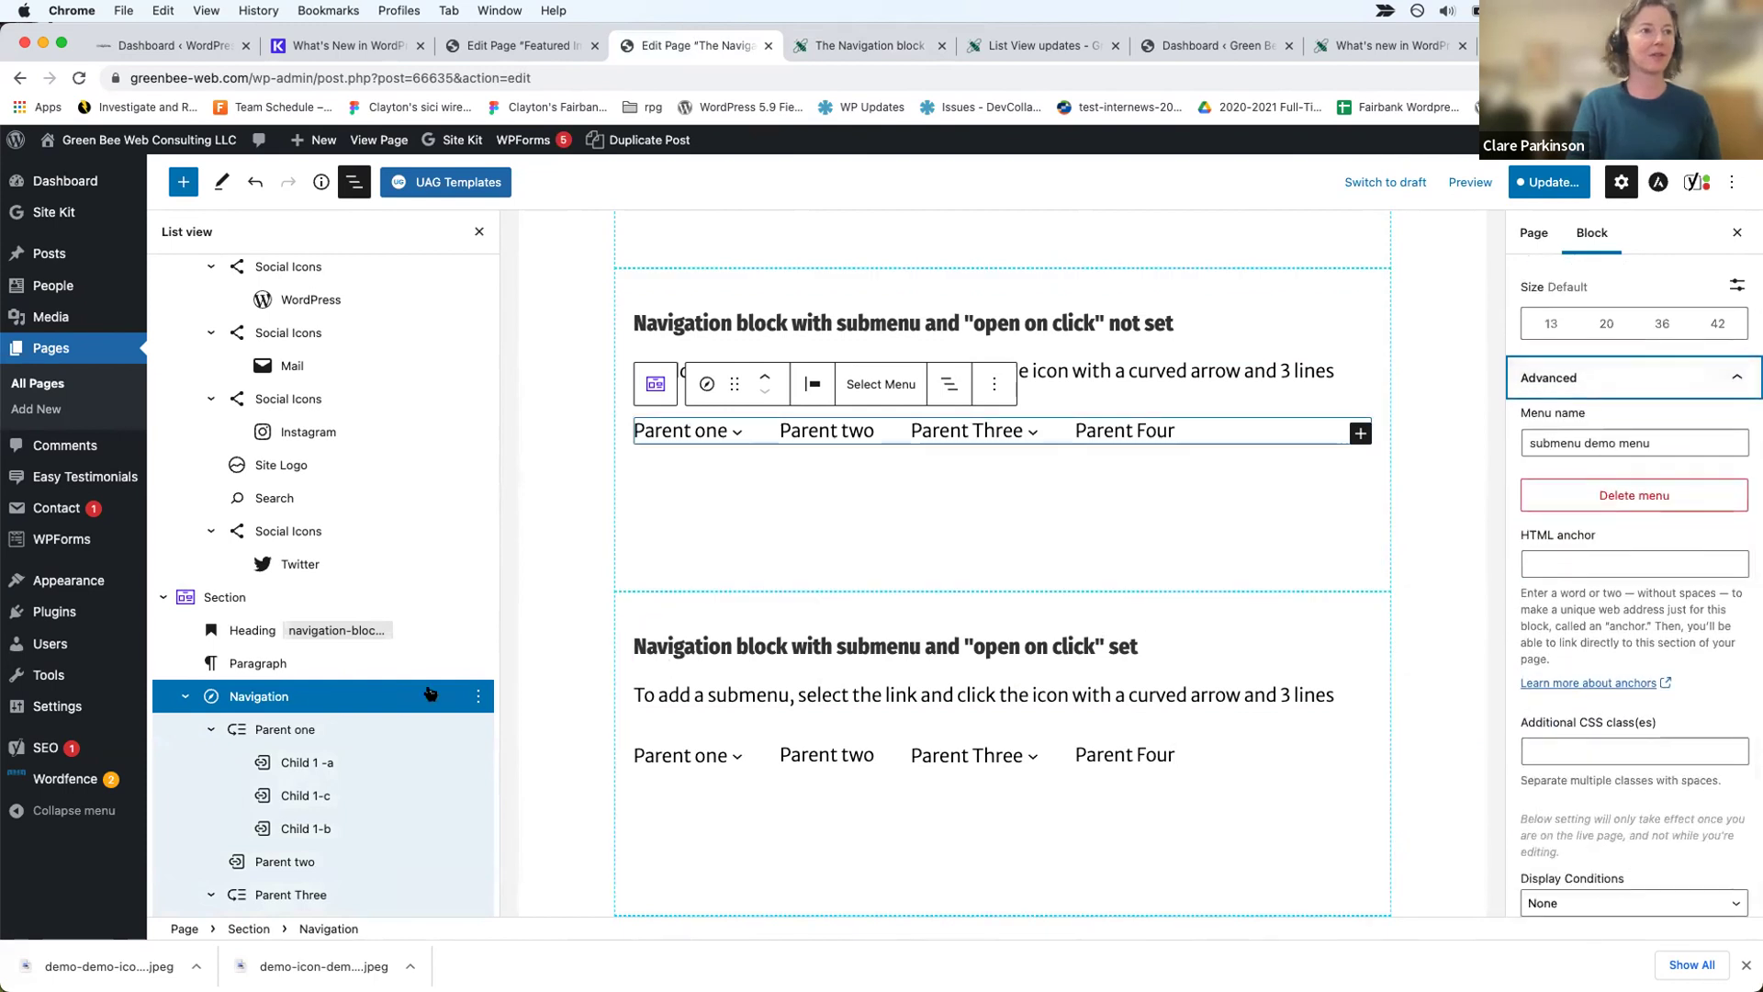
left_click(746, 604)
left_click(377, 696)
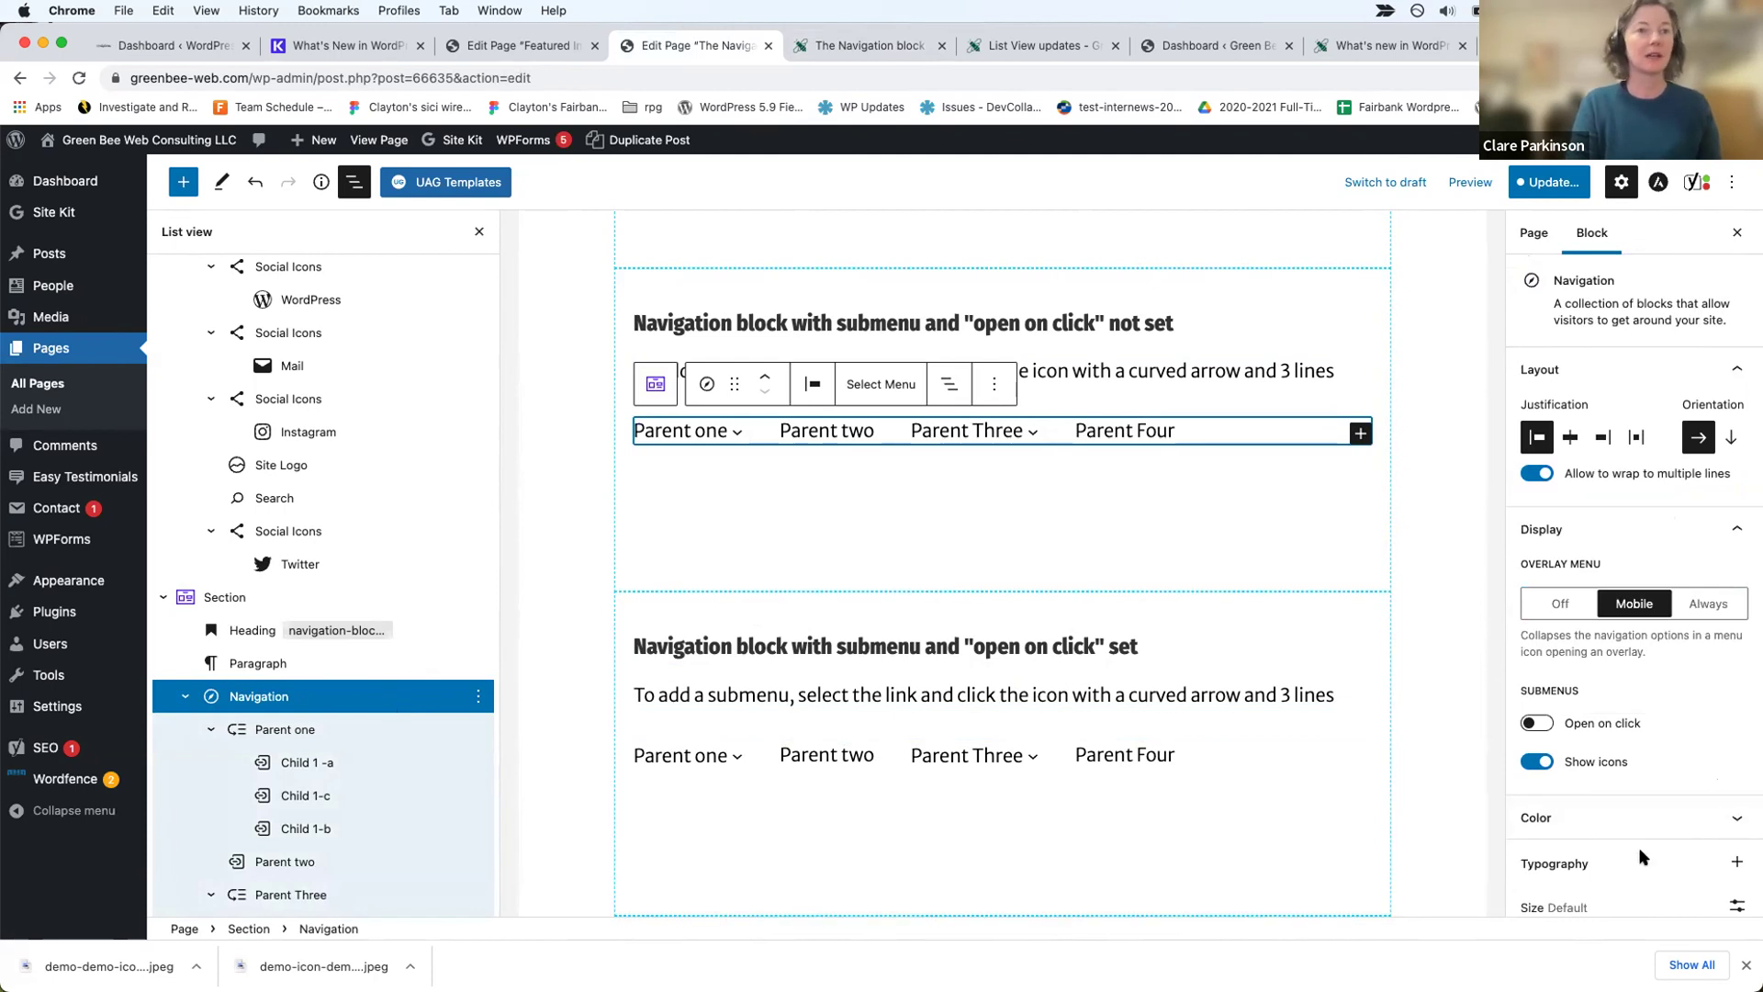
scroll(1643, 856, "down", 3)
left_click(1604, 893)
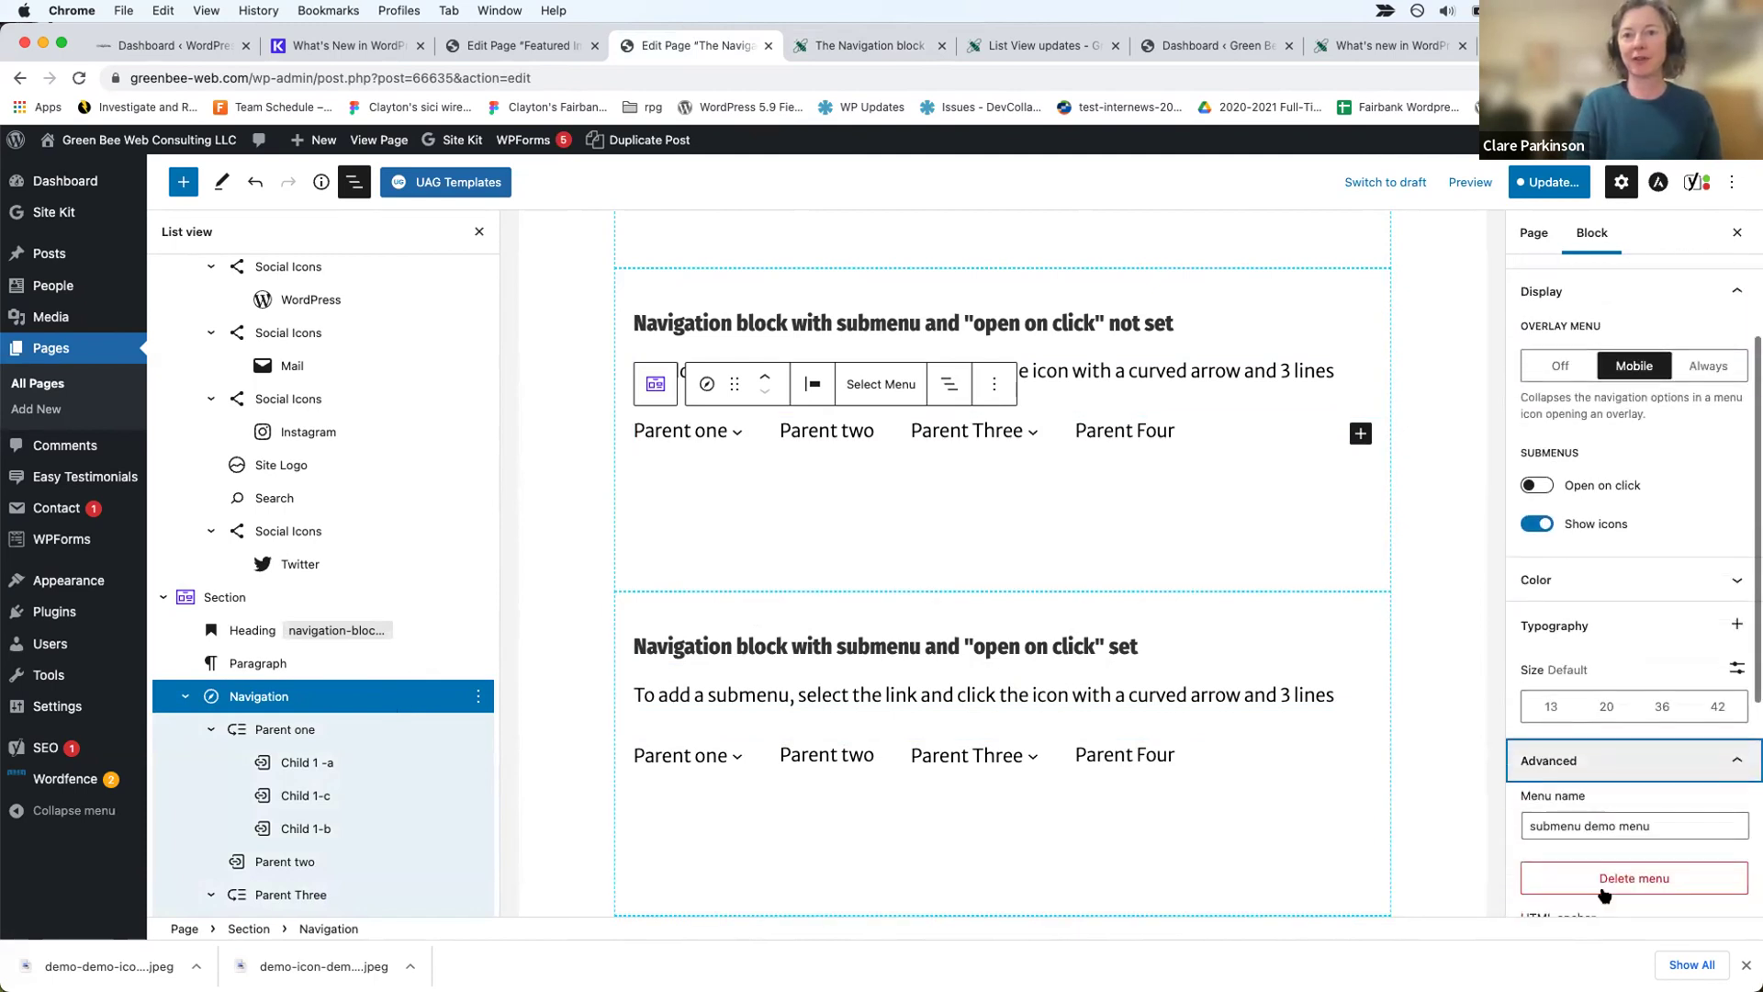
scroll(1604, 893, "down", 5)
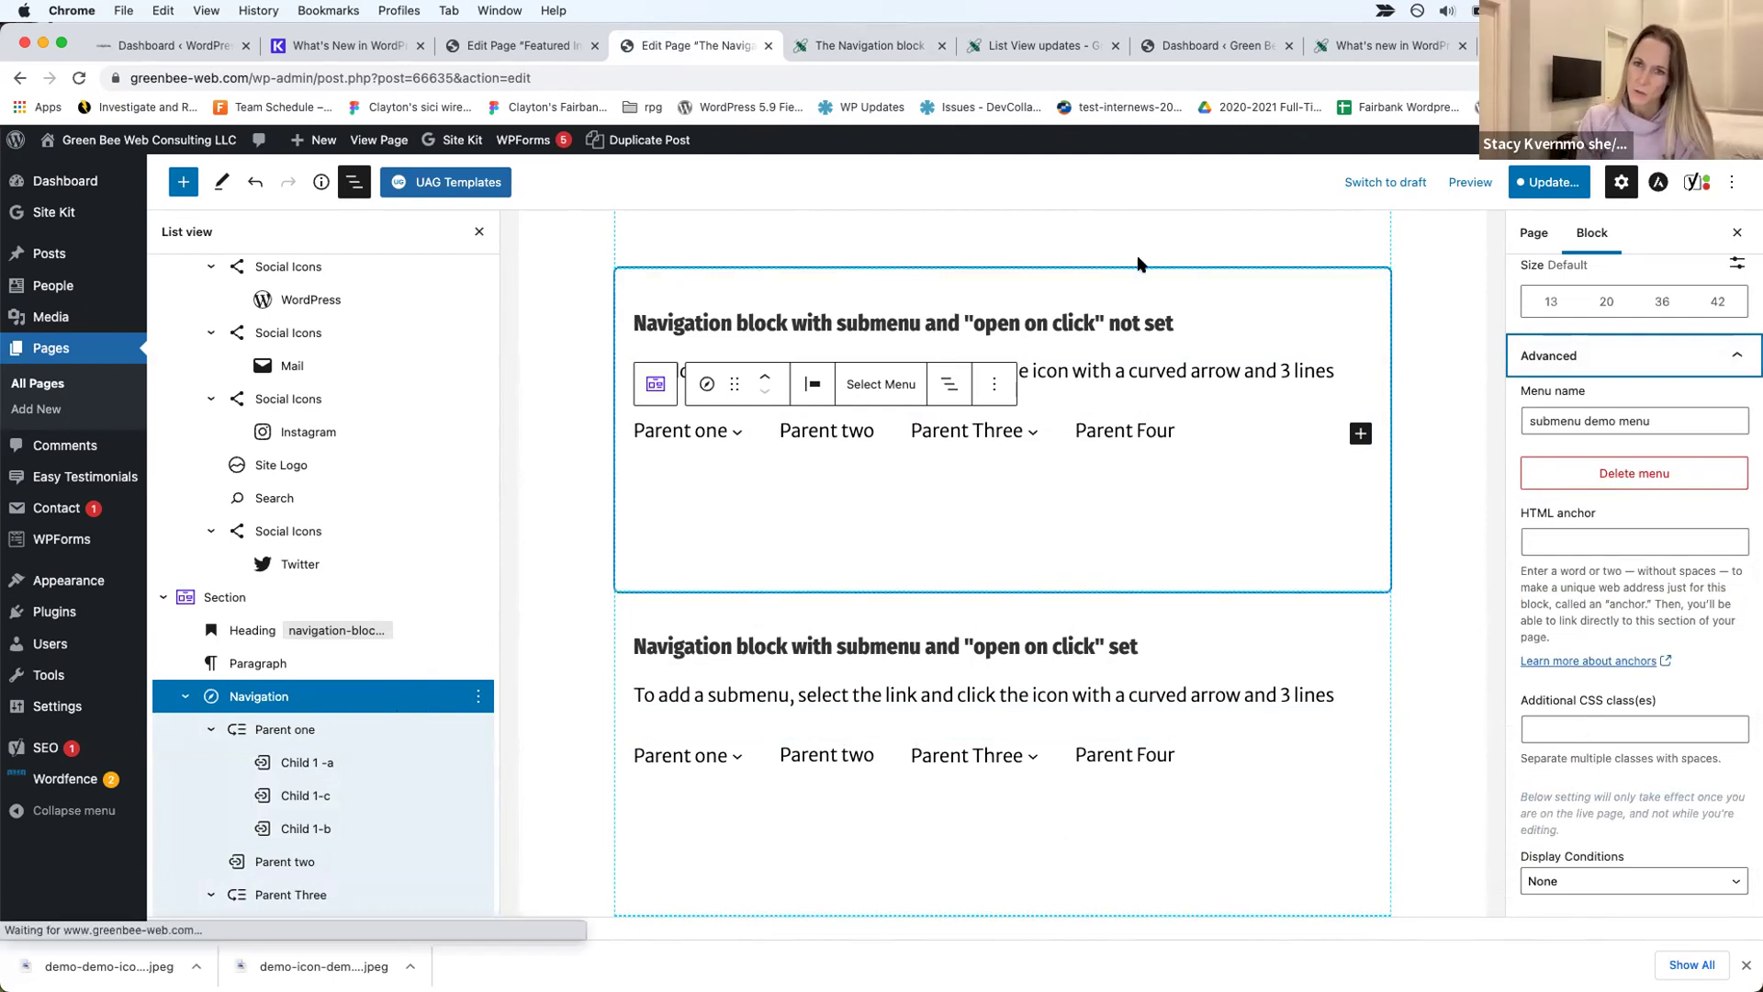
Step: On the live page, try context menus on the heading and Parent Three, dismissing each
left_click(900, 48)
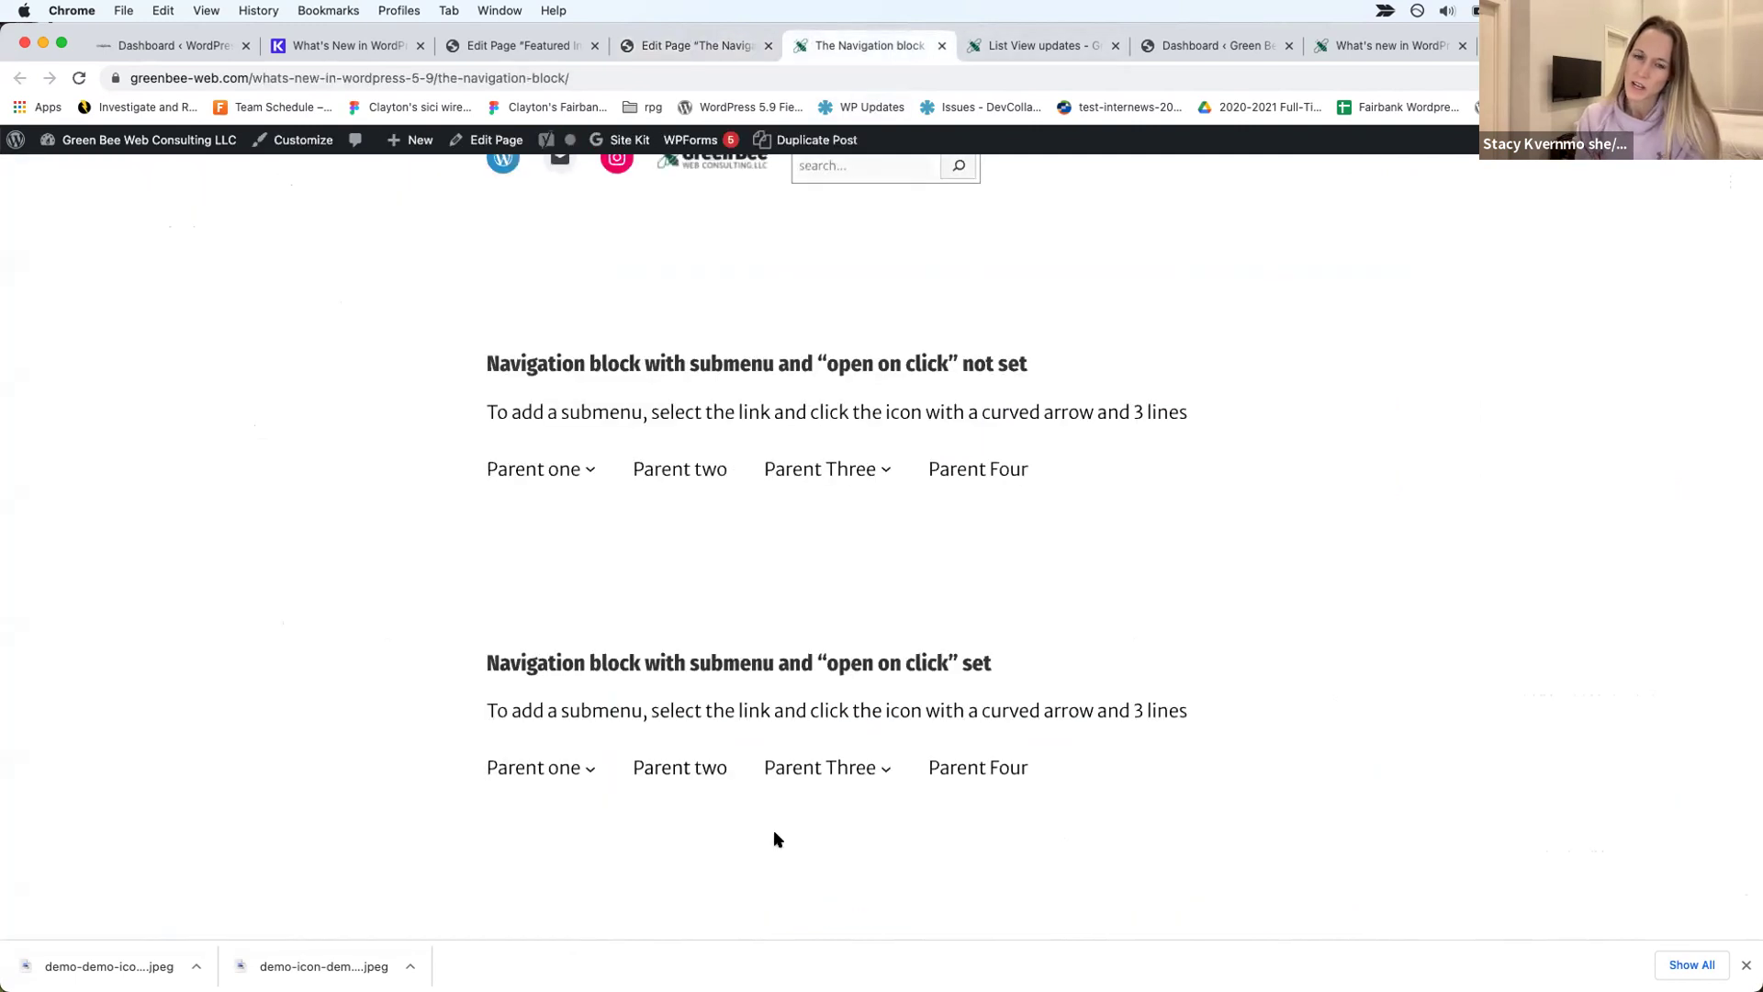
right_click(809, 665)
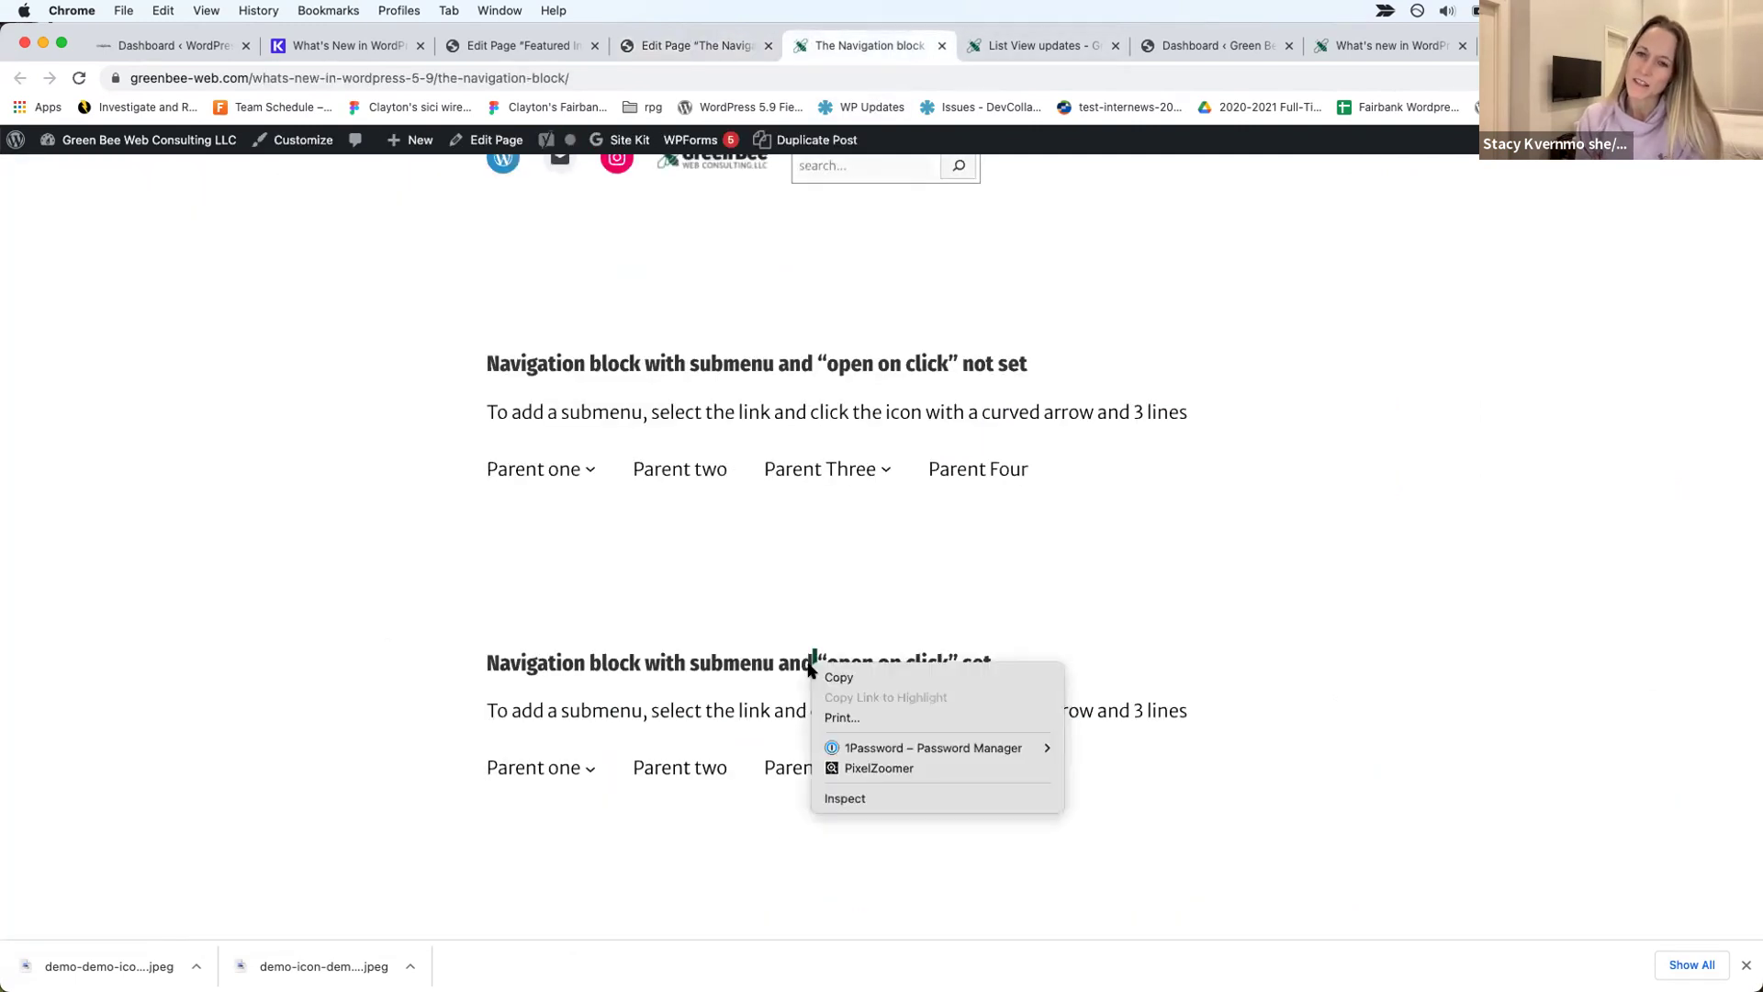
left_click(734, 662)
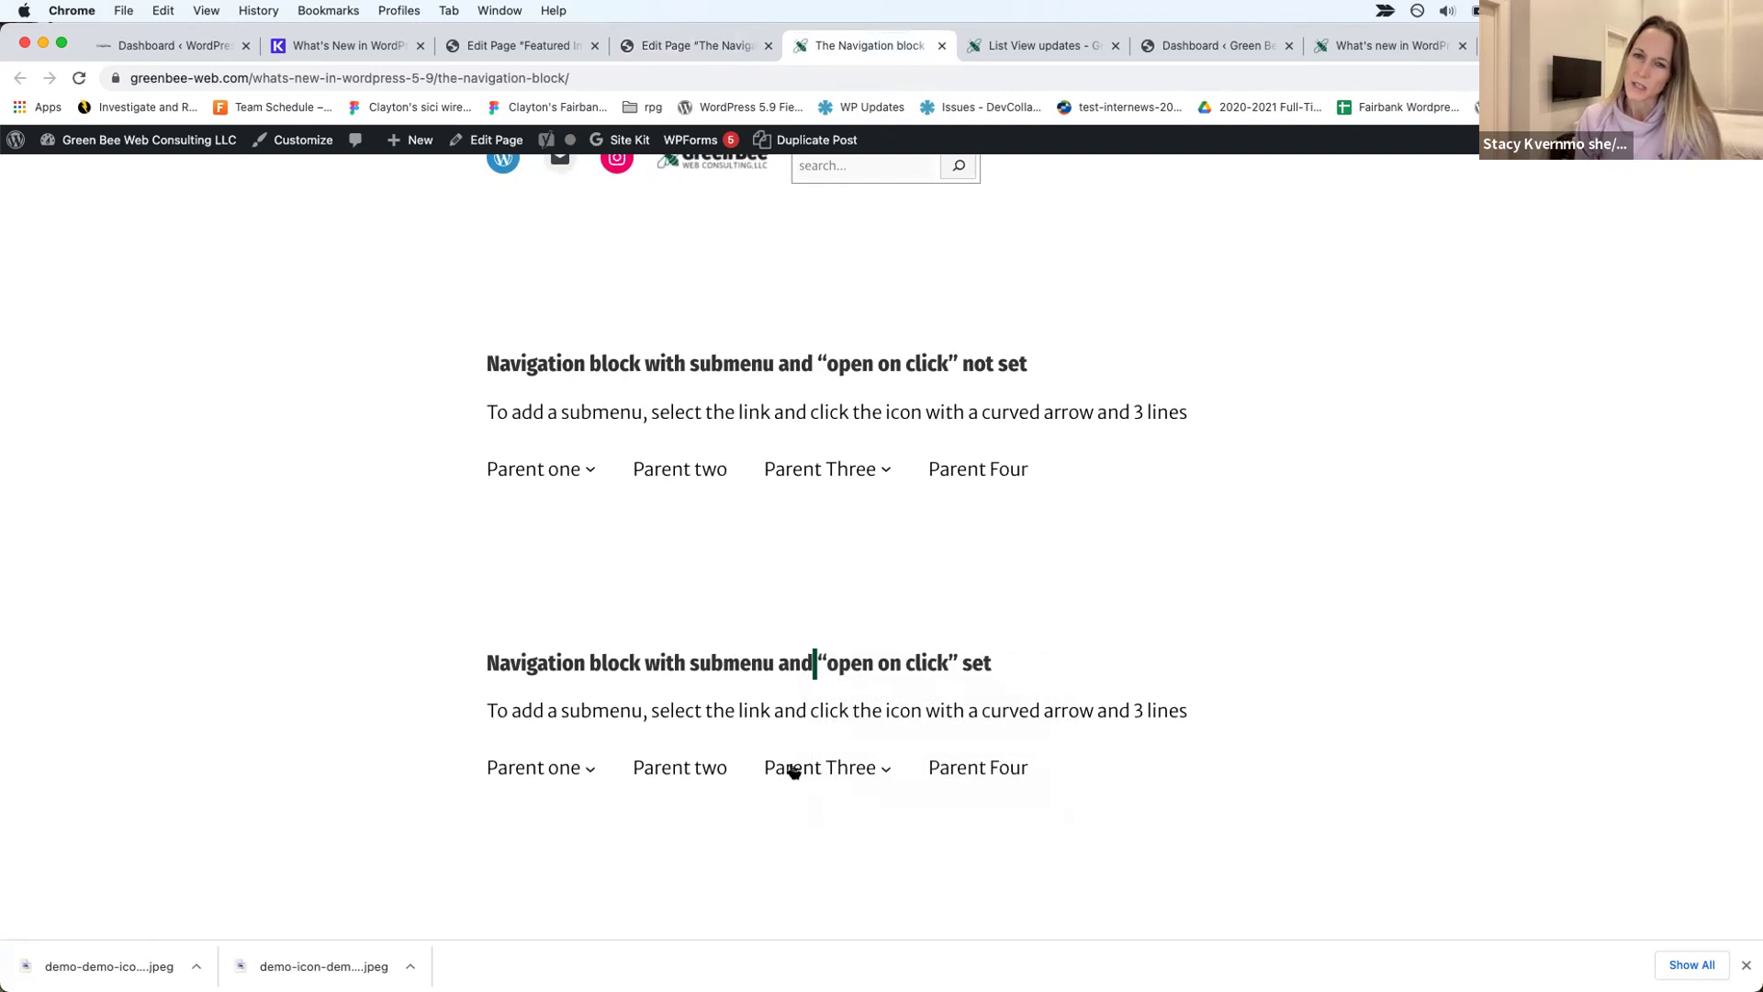
right_click(795, 772)
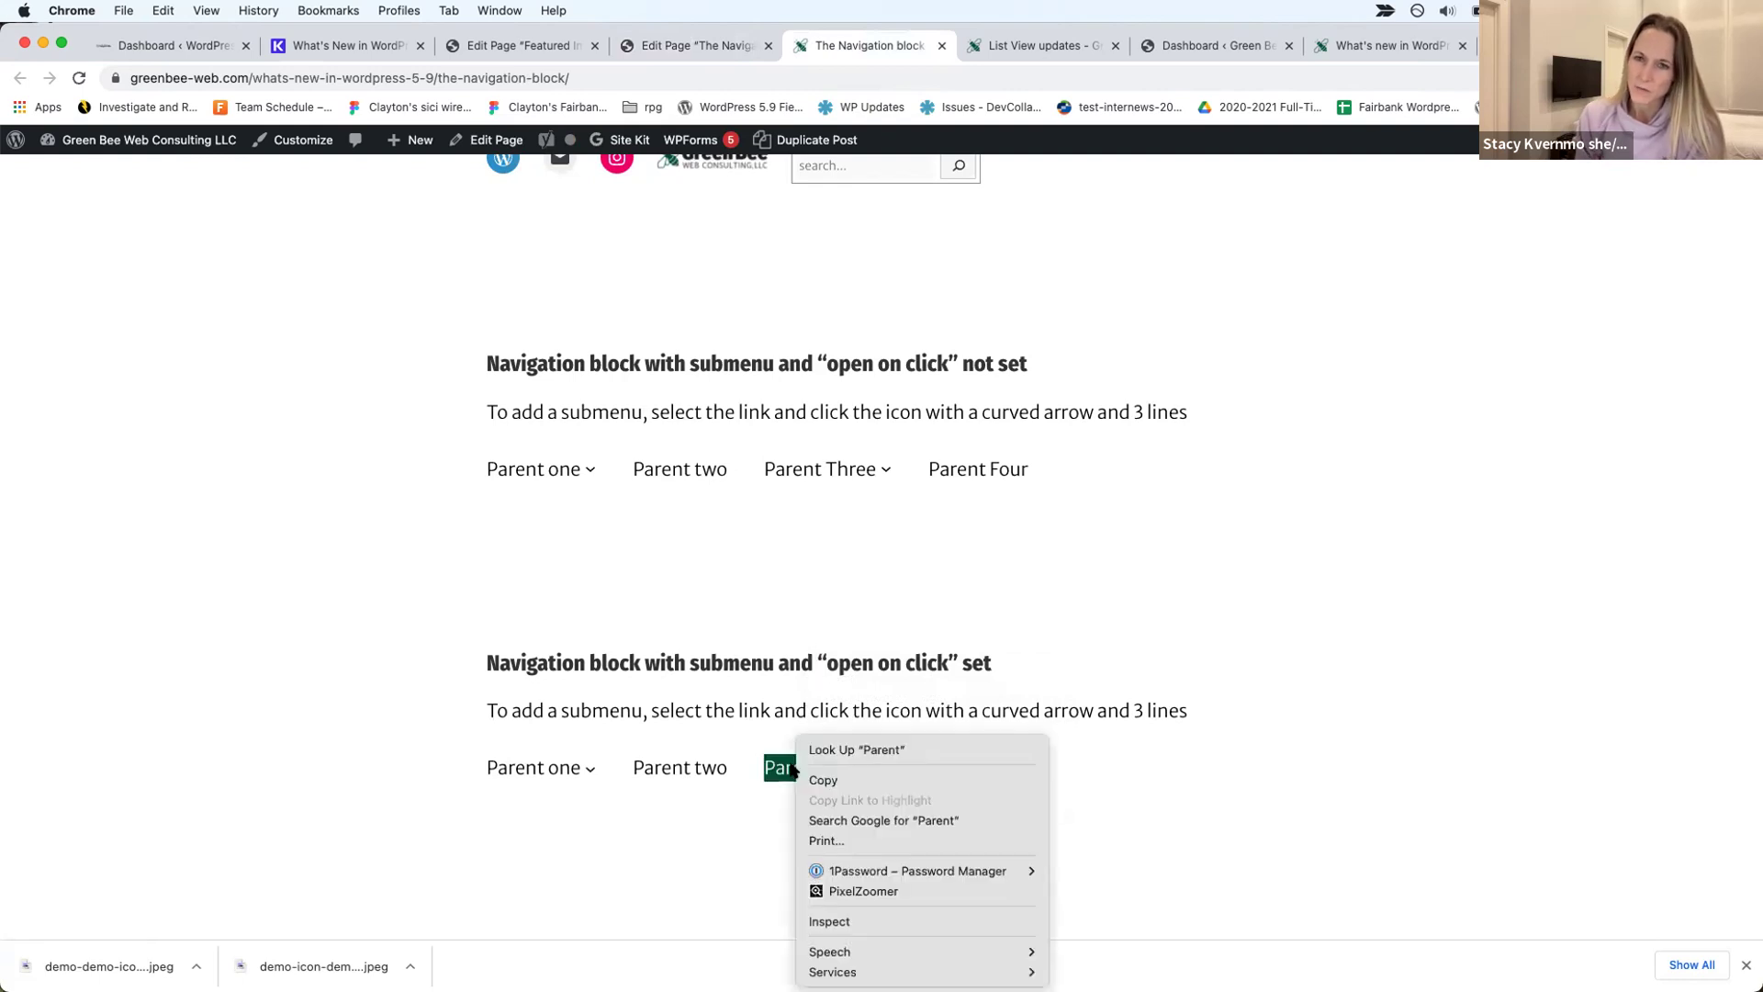
left_click(935, 549)
Step: Inspect the Classic menu's 'Navigation block' link in Chrome DevTools
scroll(933, 549, "up", 10)
scroll(919, 551, "down", 3)
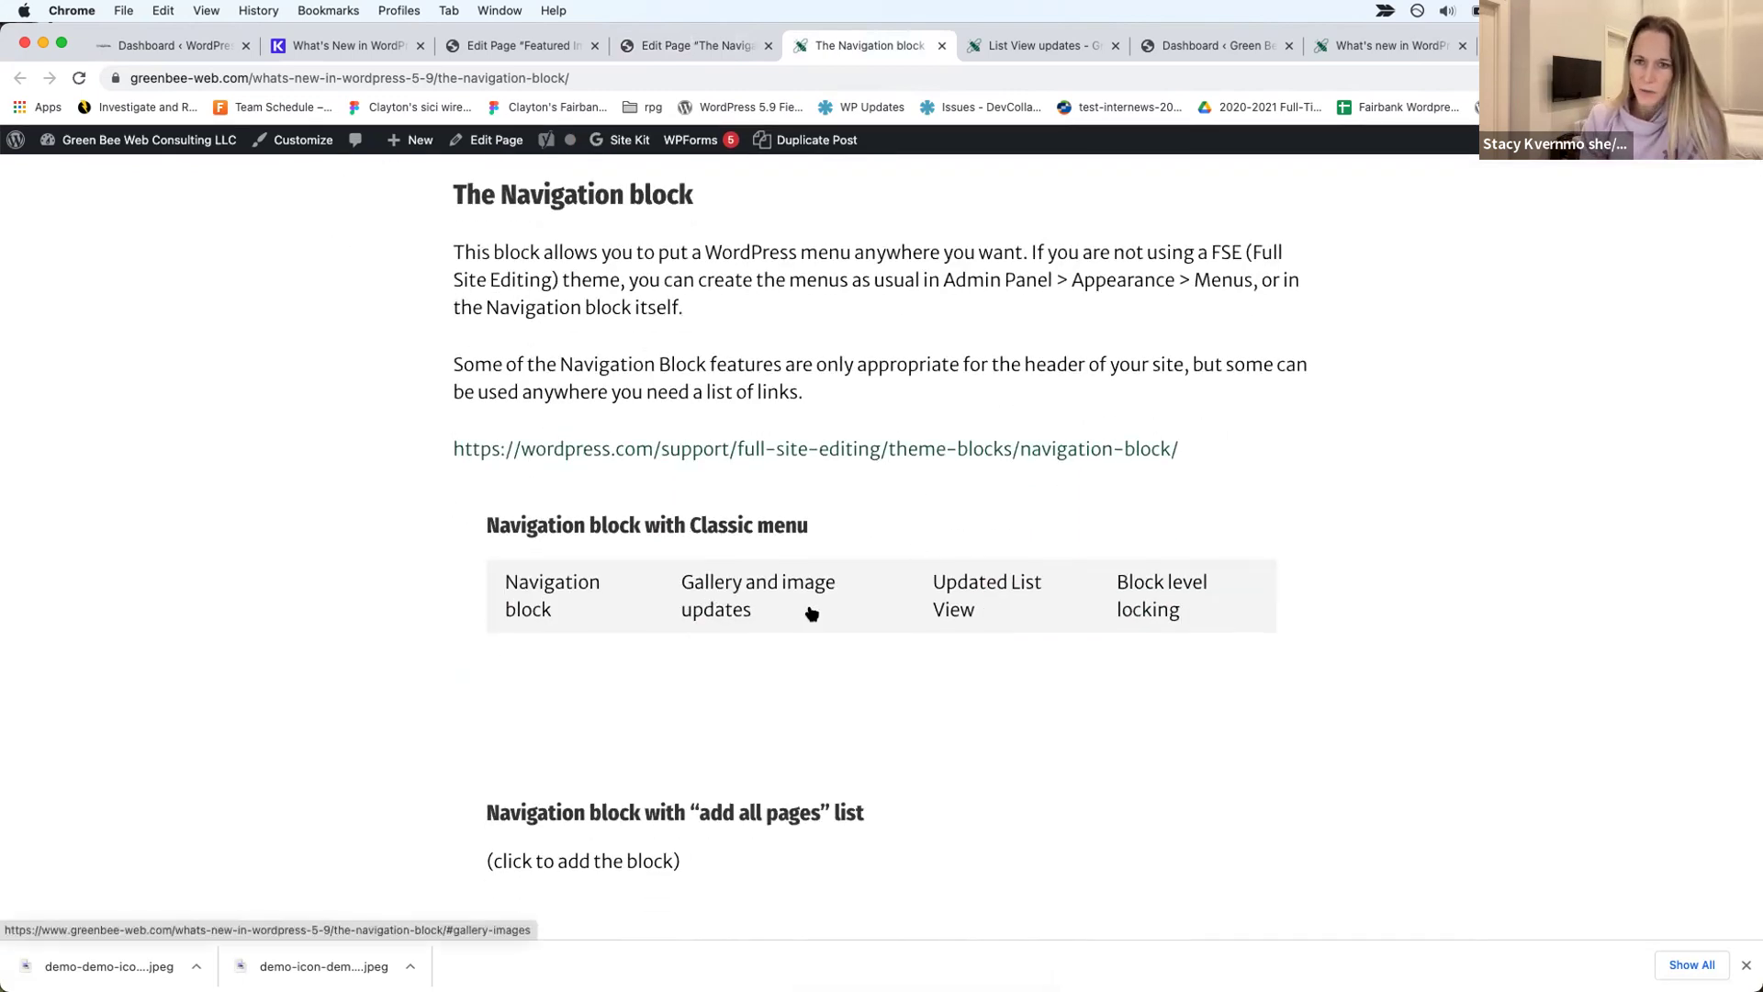
right_click(609, 616)
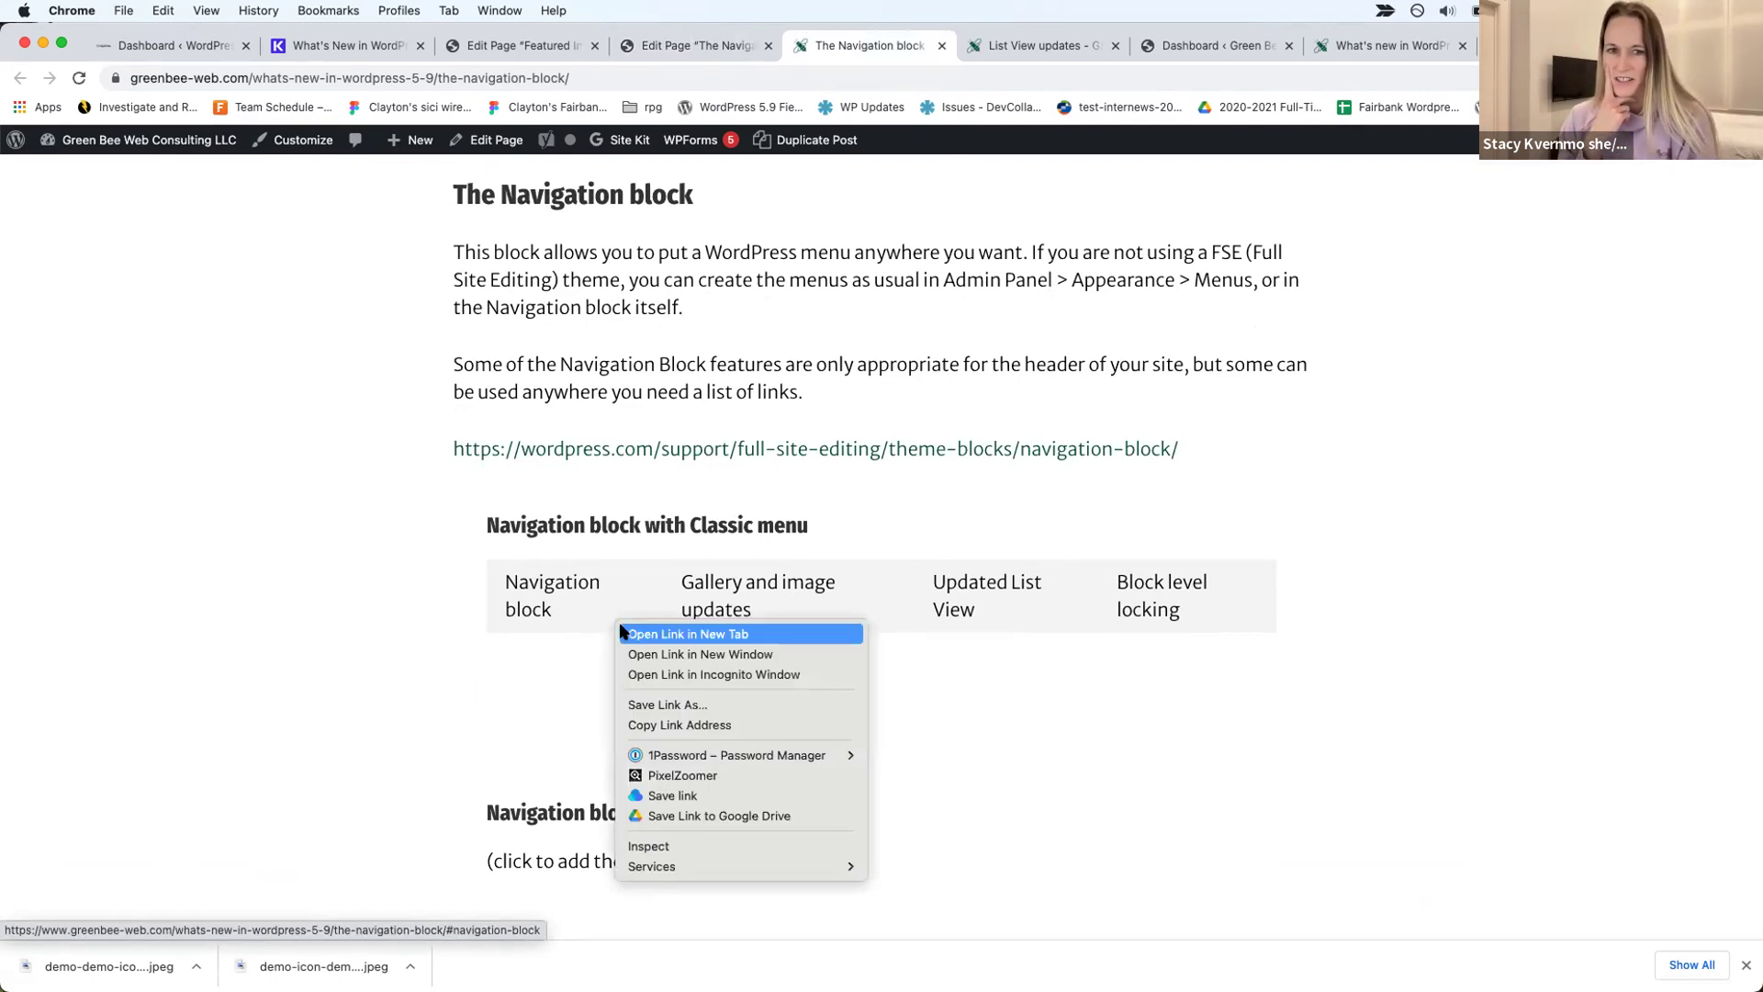
left_click(650, 845)
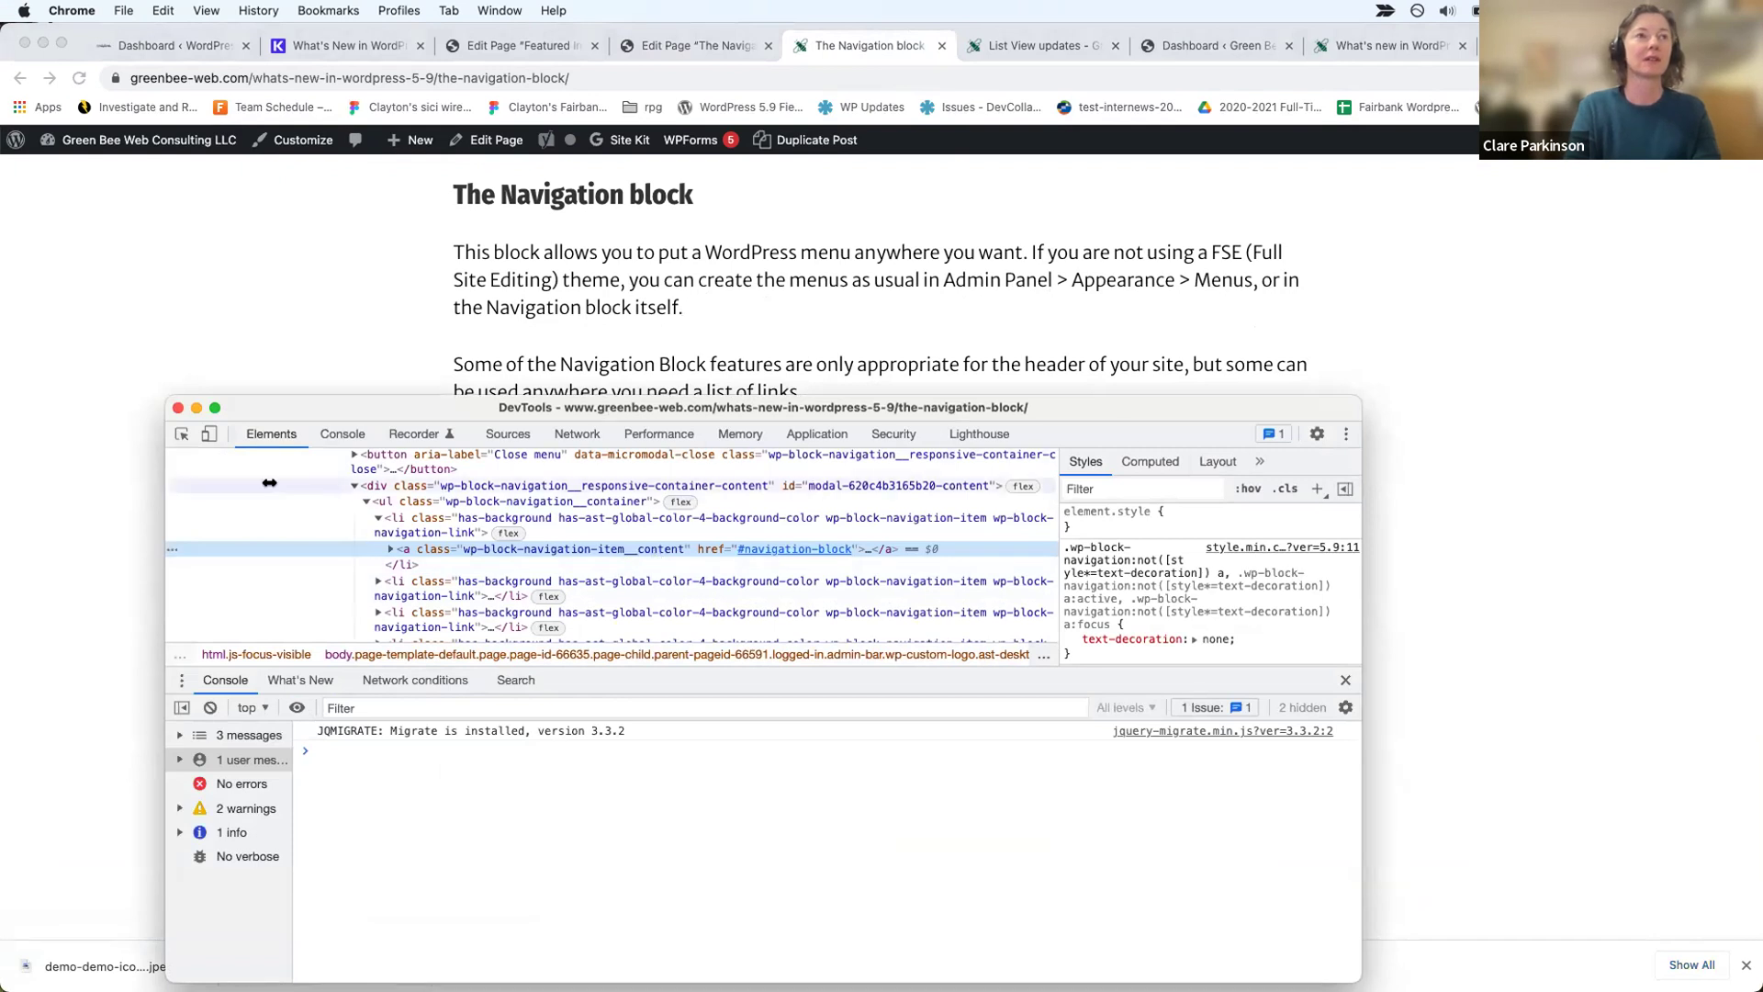
Step: Close DevTools and scroll through the live Navigation block page
left_click(178, 407)
scroll(297, 604, "down", 6)
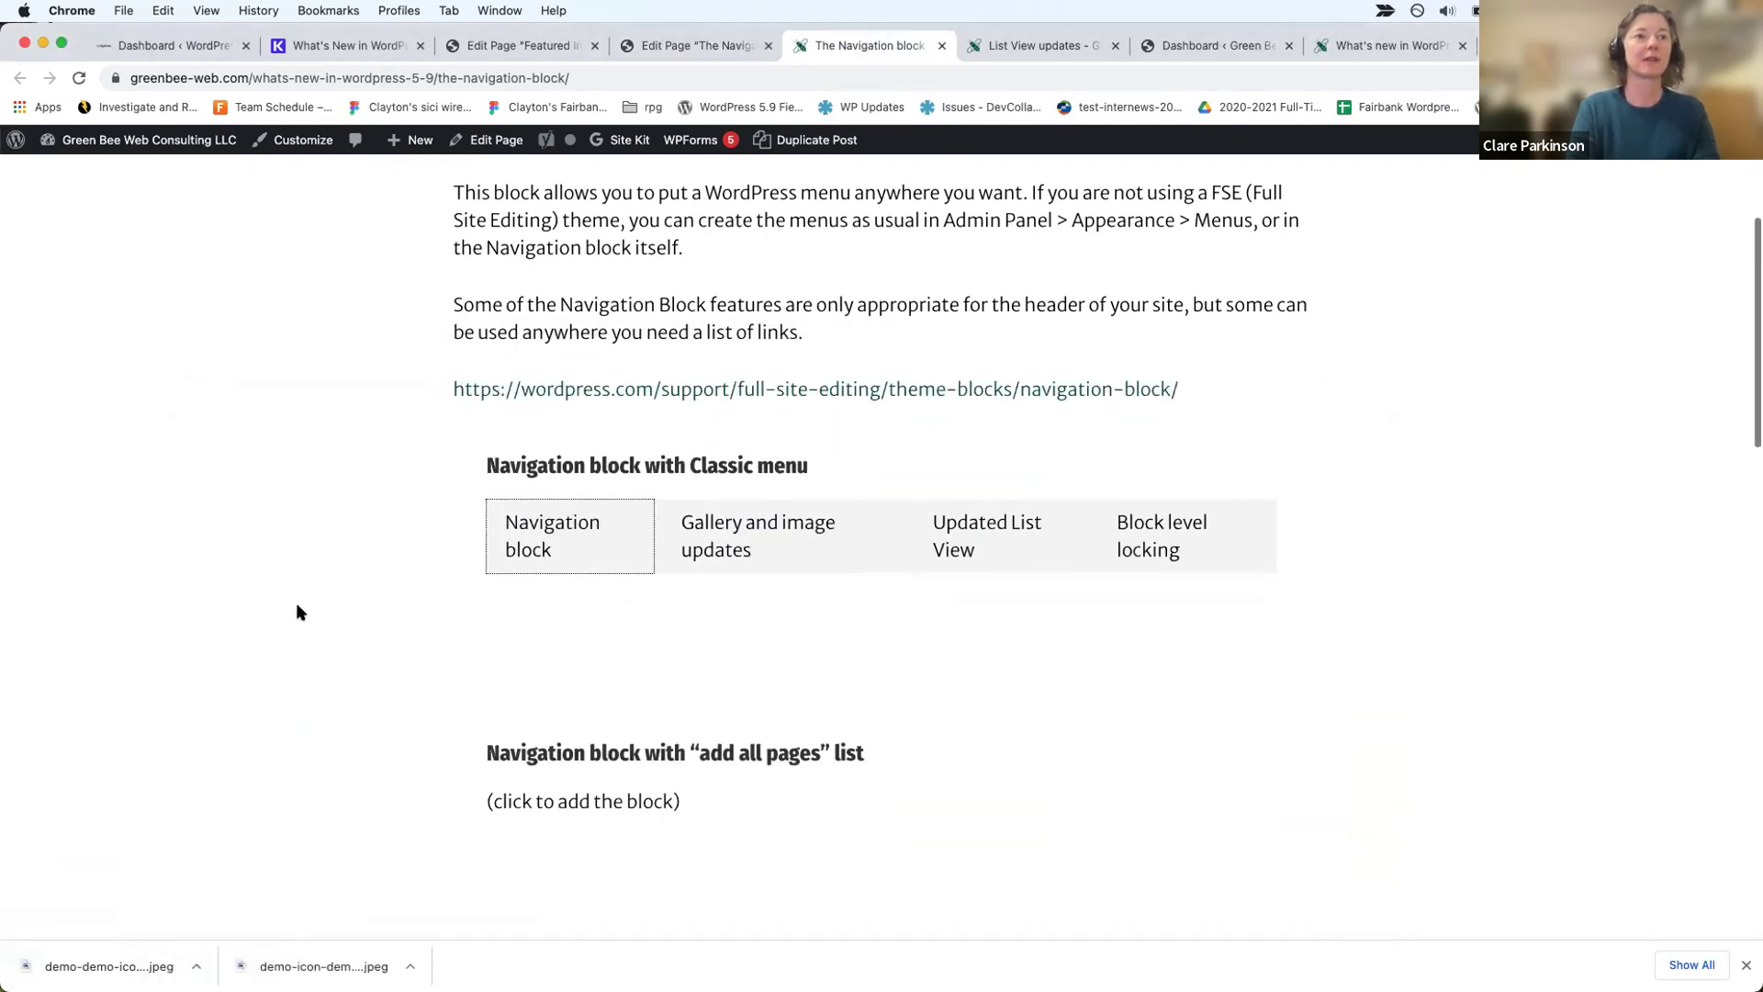
scroll(297, 605, "down", 10)
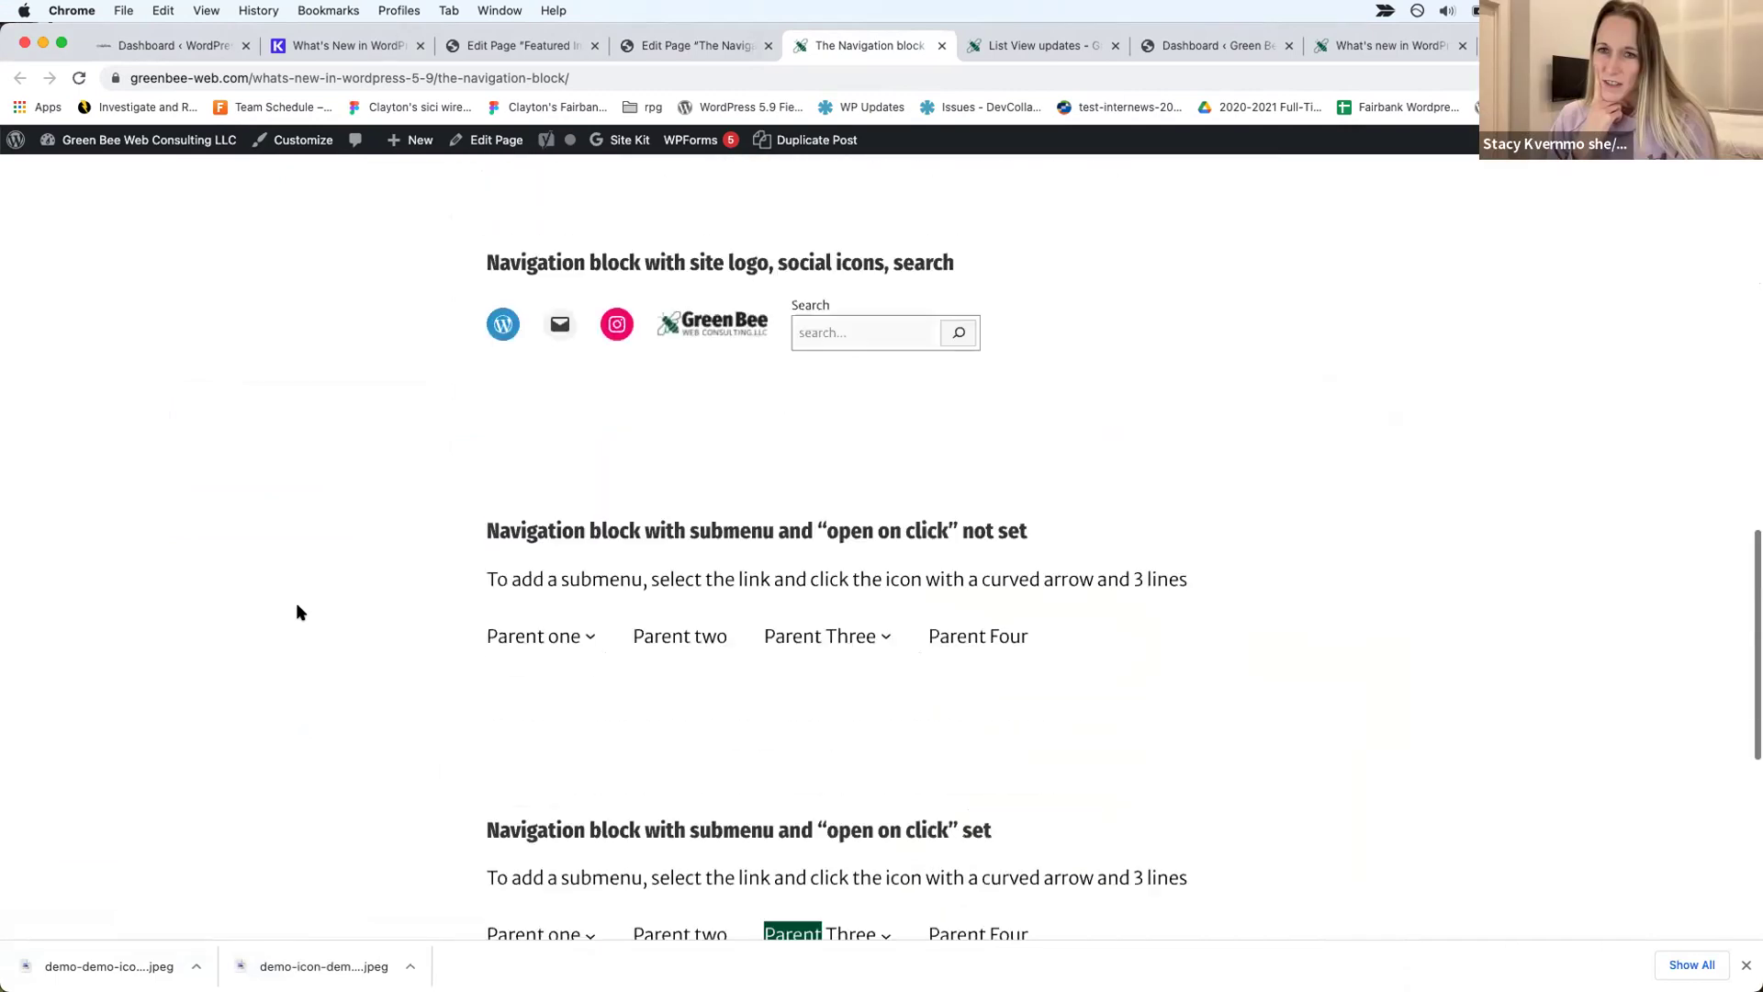
scroll(295, 603, "up", 7)
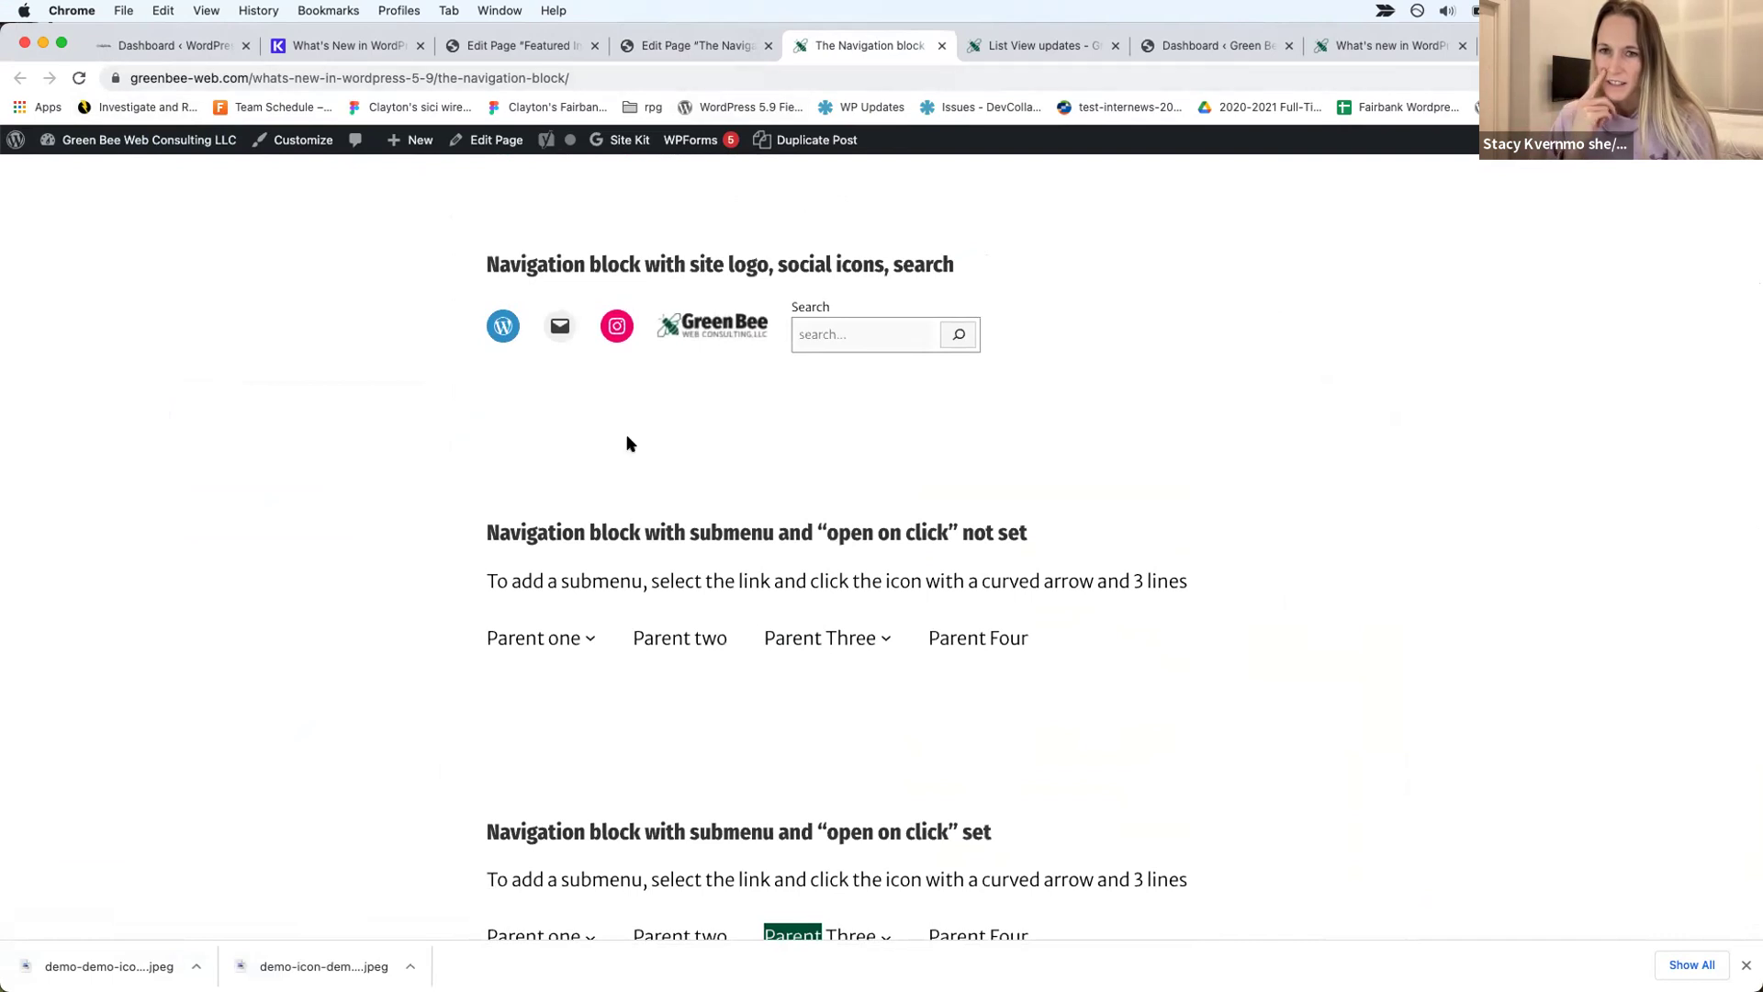
scroll(630, 444, "up", 10)
Step: Trim the slug from the URL to load 'What's new in WordPress 5.9' and scroll to its demo links
left_click_drag(440, 76, 625, 81)
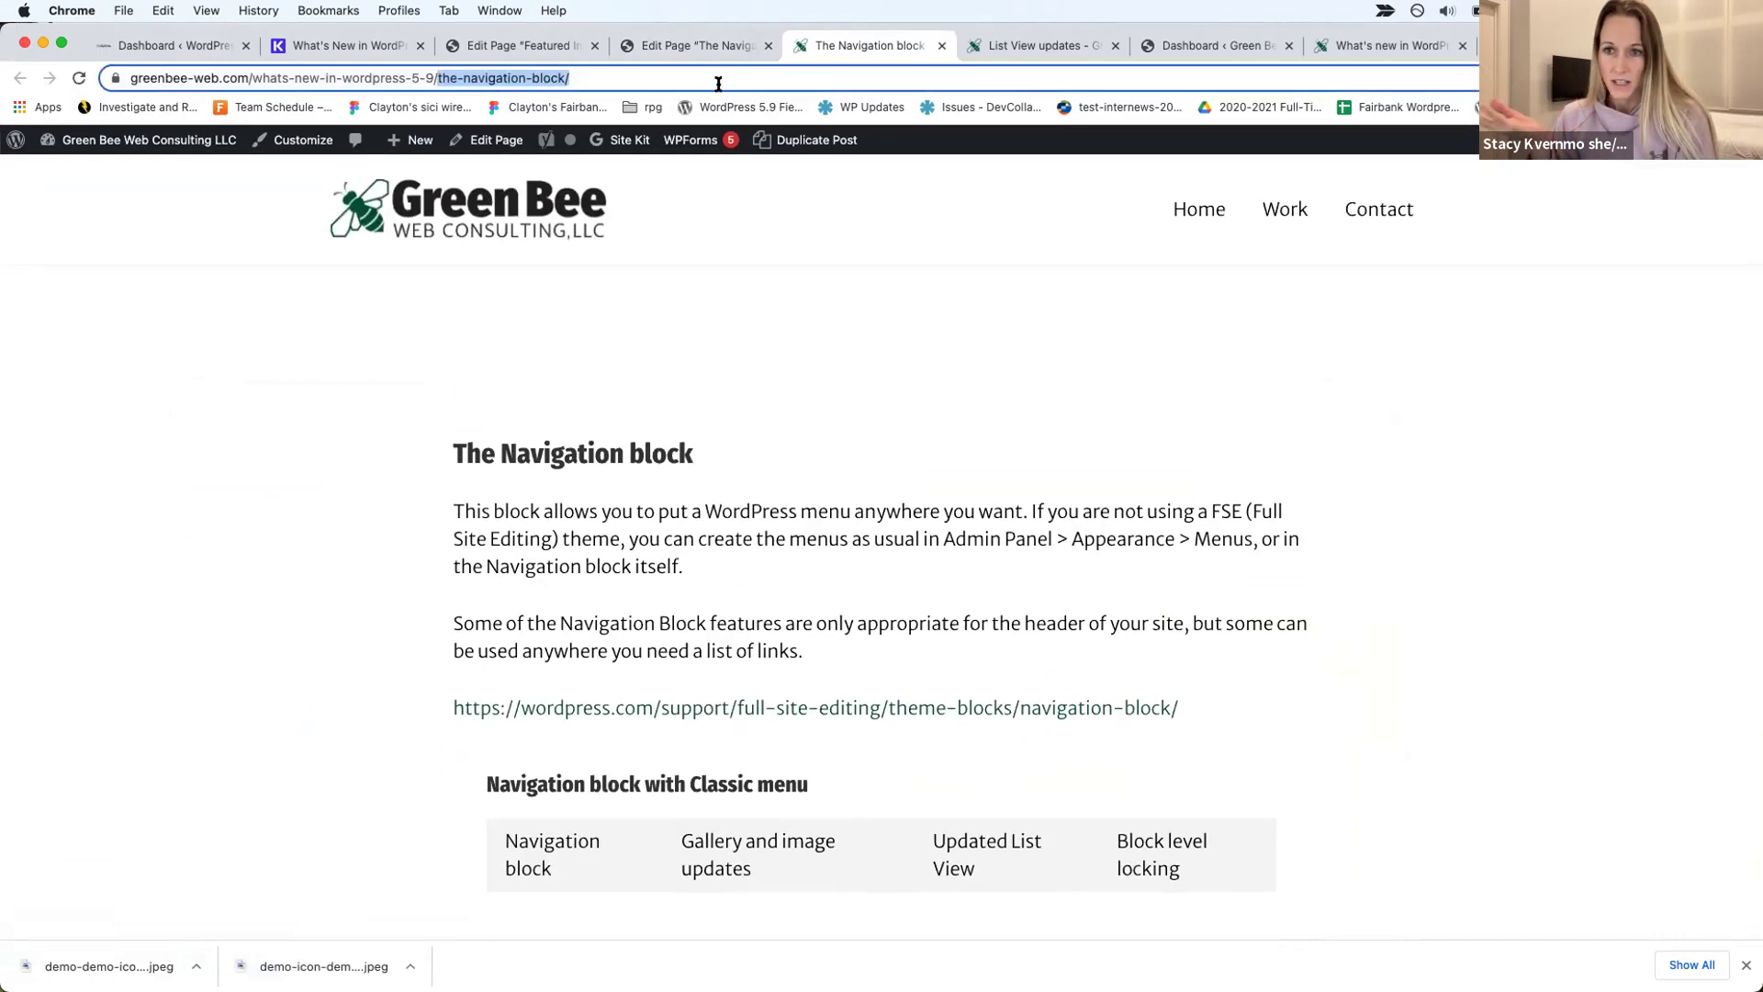
key("BackSpace")
key("Return")
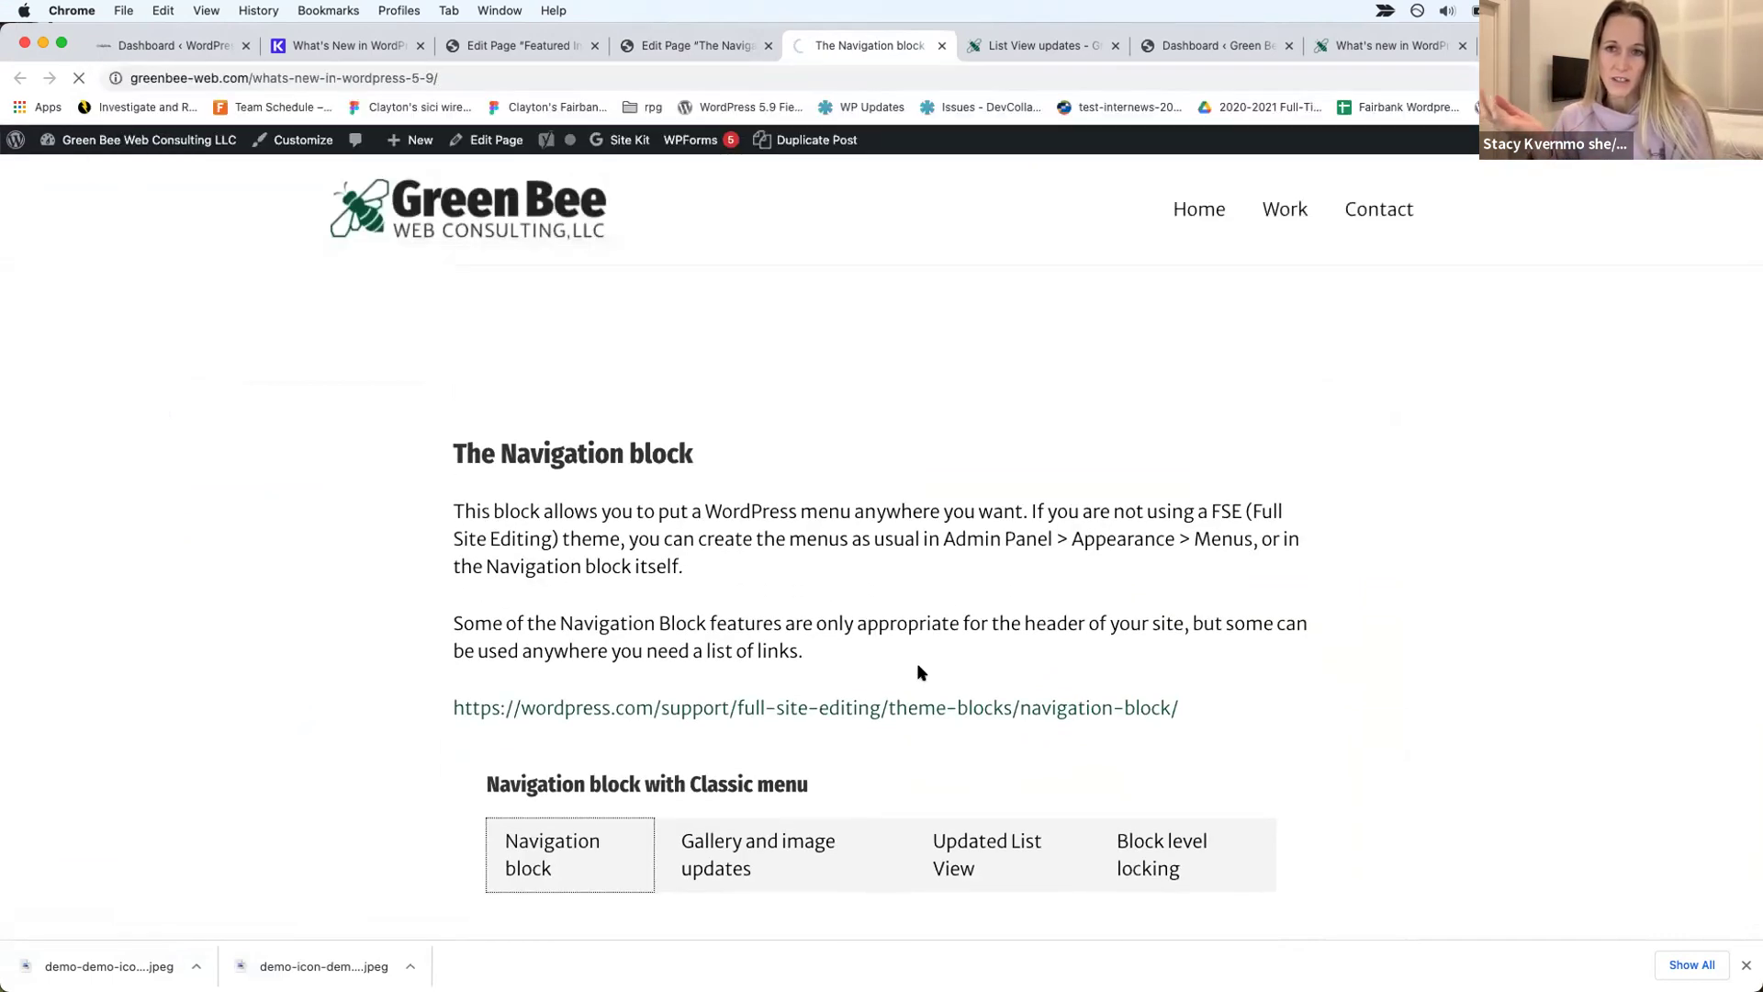
scroll(916, 663, "down", 3)
scroll(917, 663, "down", 6)
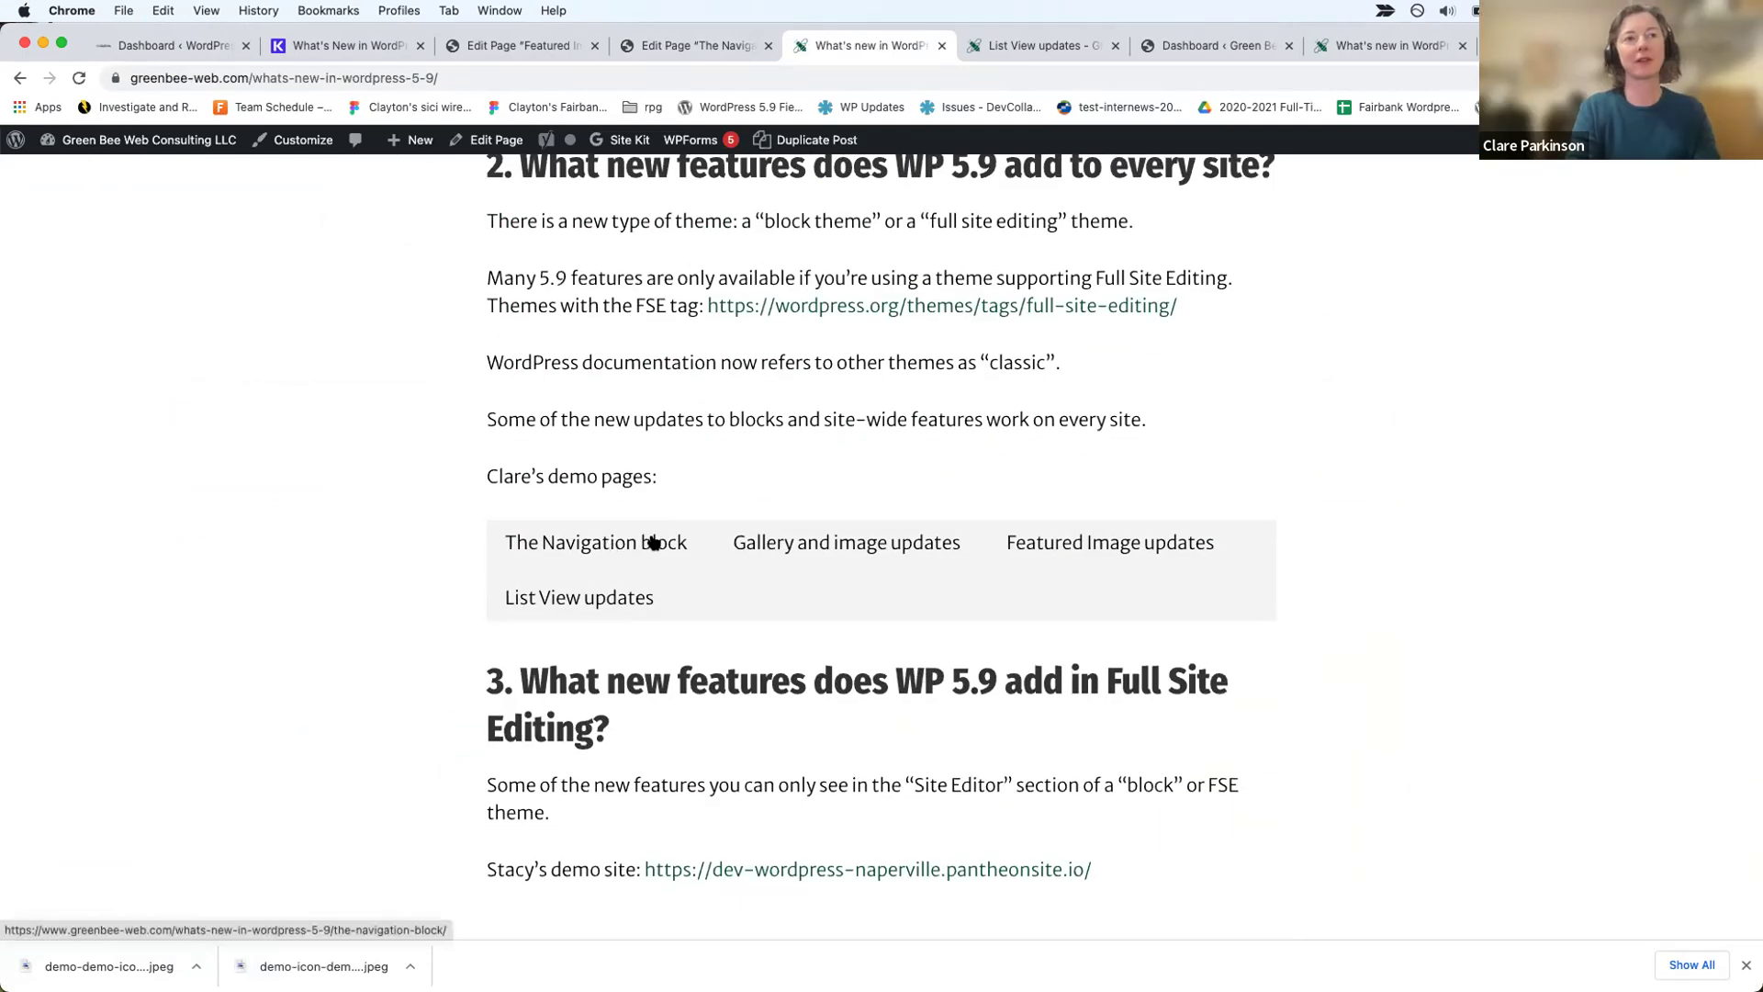
Step: Open the Gallery and image updates demo page and scroll down
left_click(801, 543)
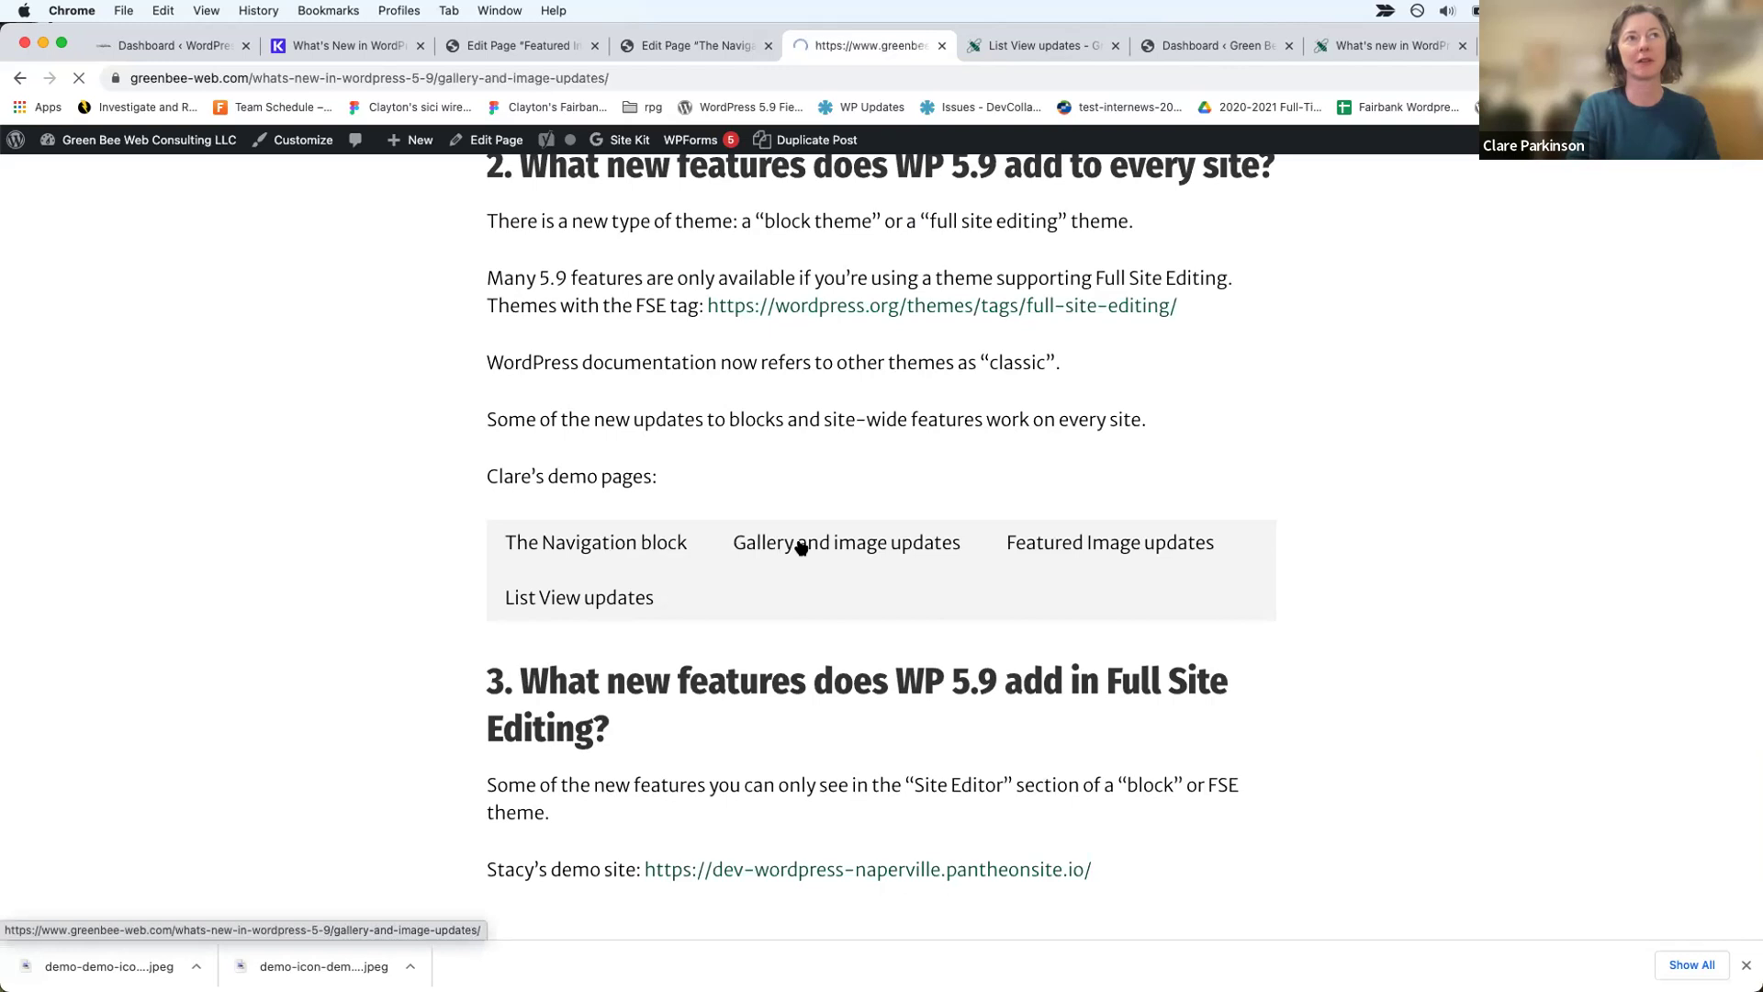
scroll(801, 548, "down", 5)
scroll(801, 548, "down", 8)
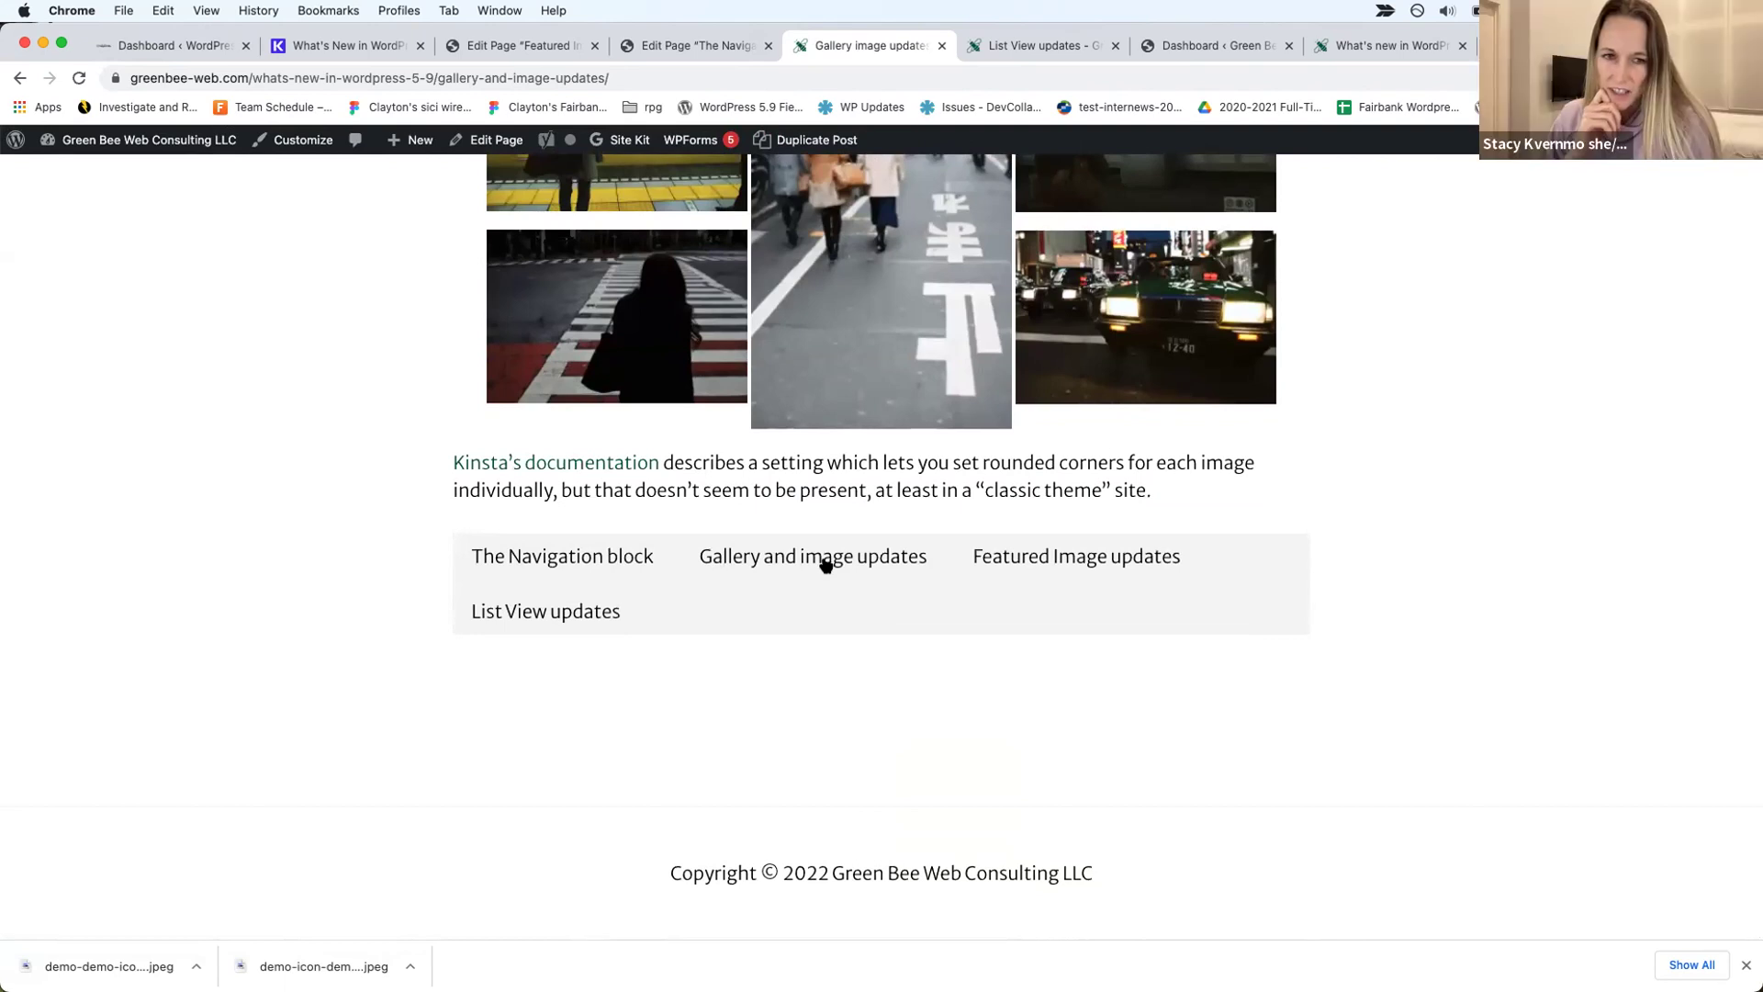
Step: Inspect the Gallery and image updates link's <a> and <li> markup in DevTools, then close DevTools
right_click(824, 563)
left_click(864, 871)
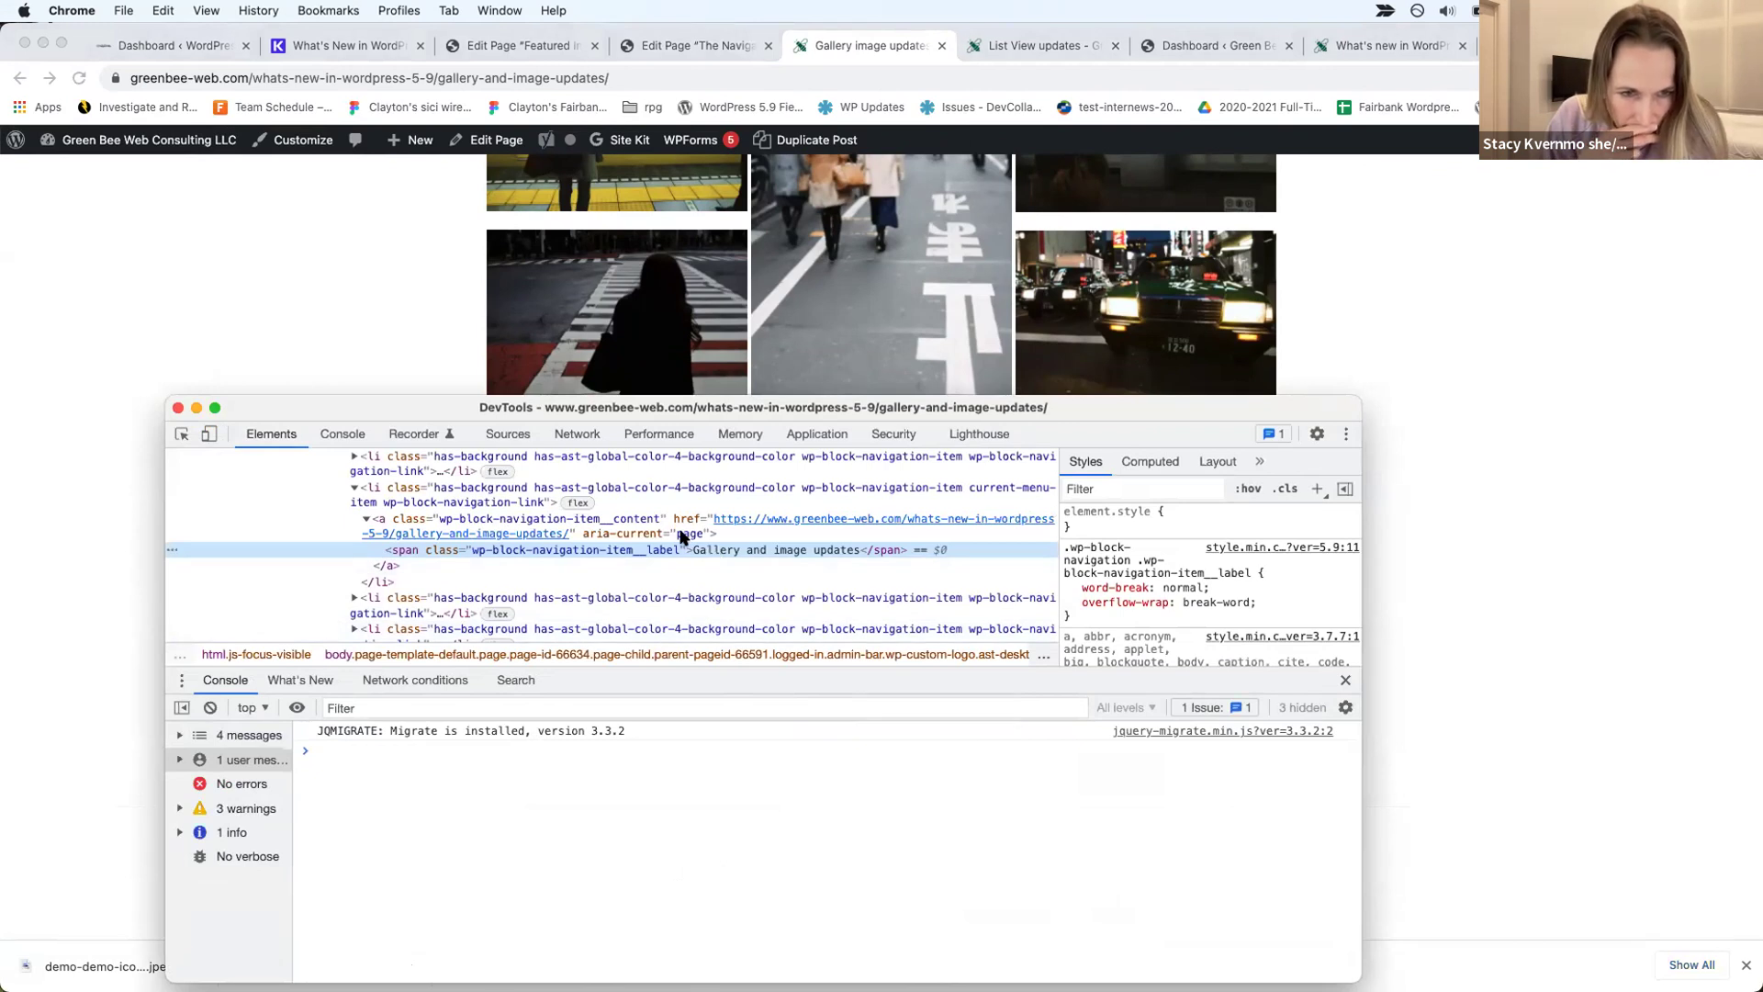
left_click(630, 522)
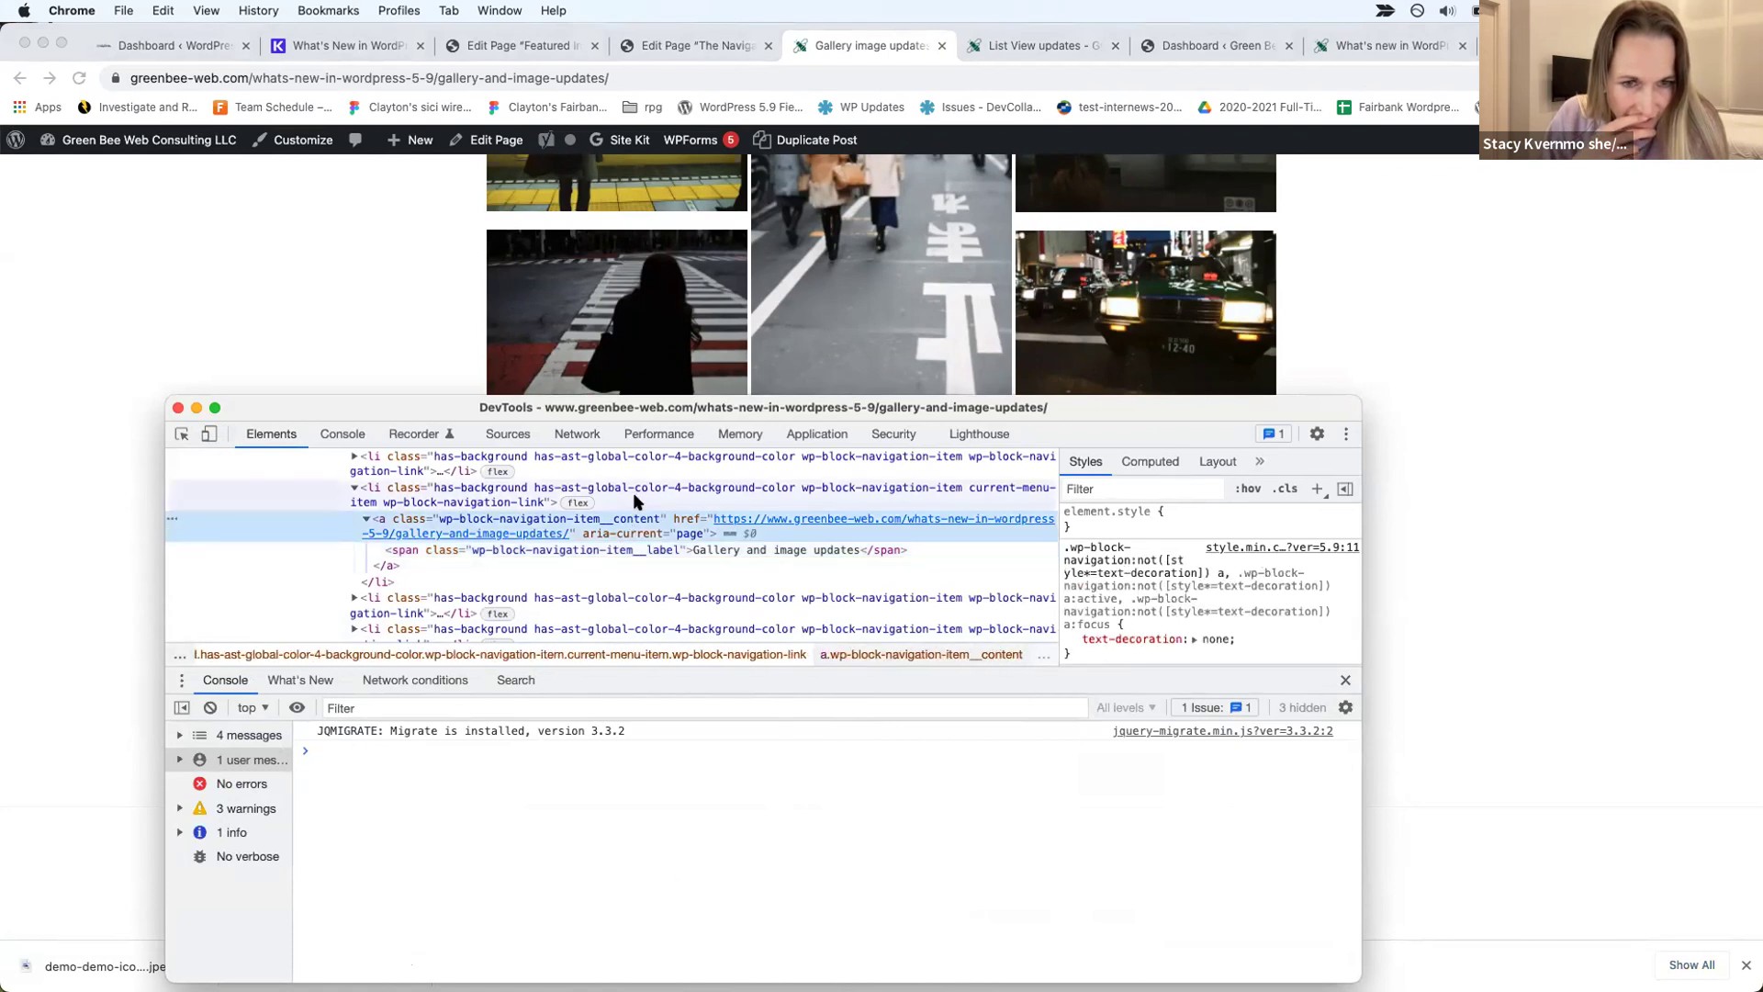
left_click(634, 501)
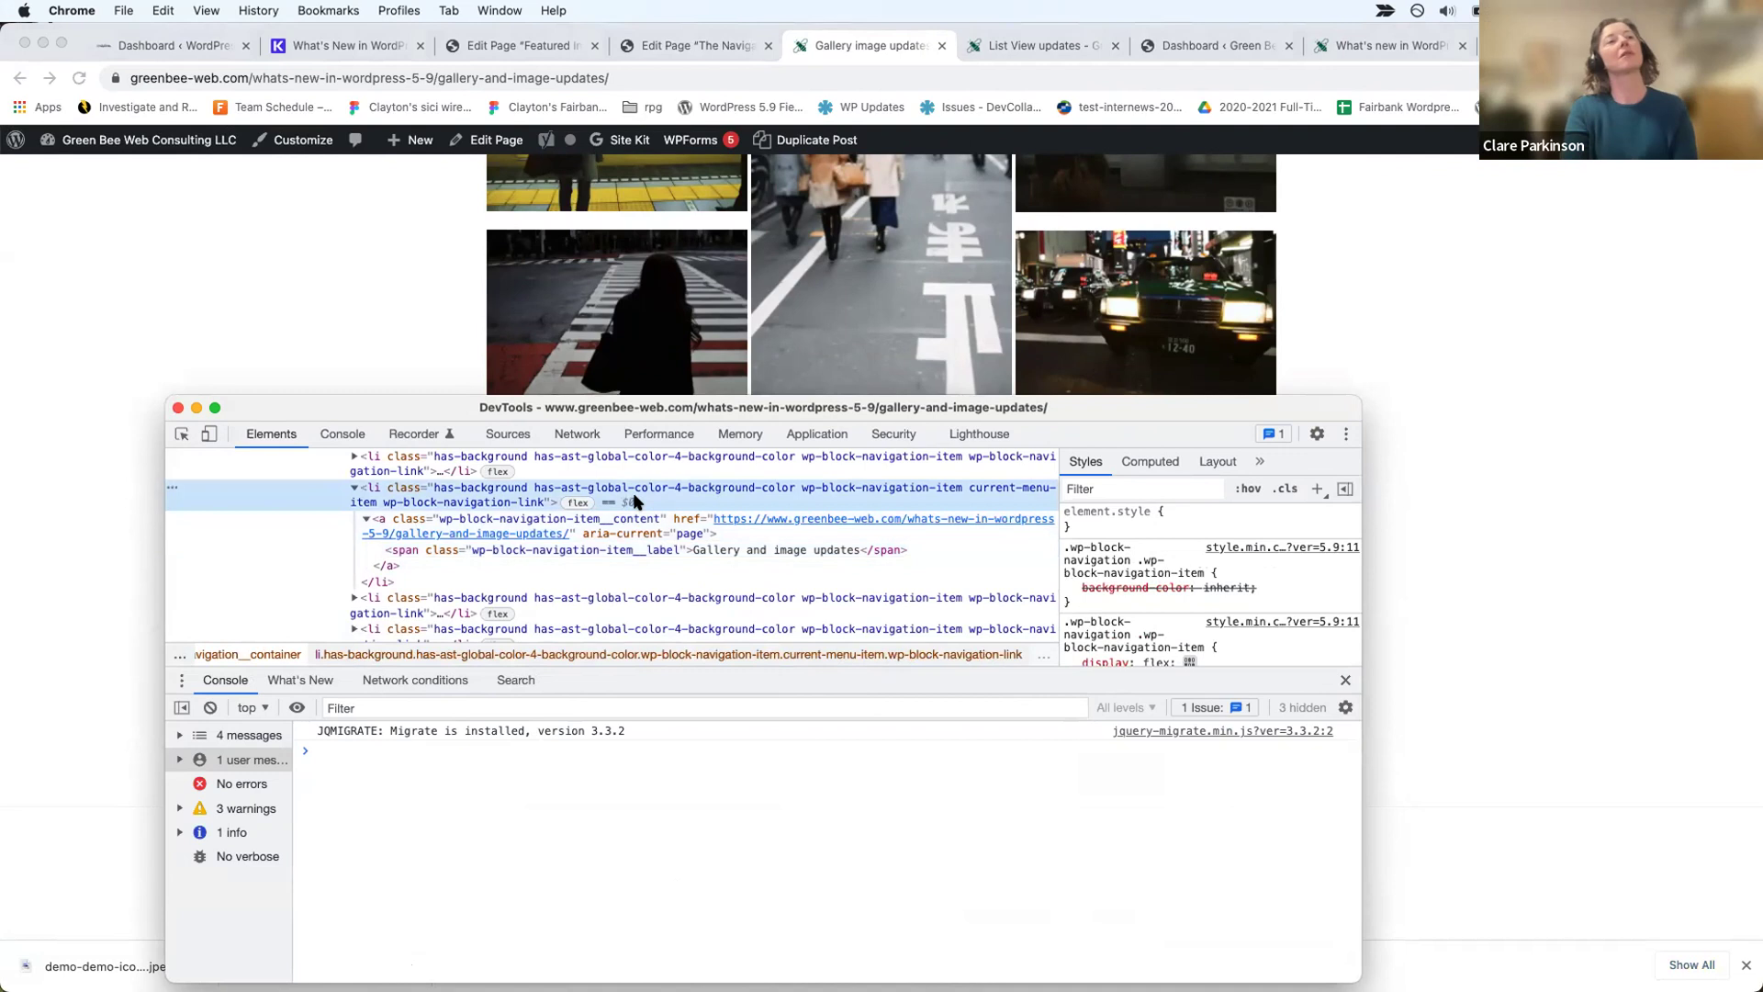
left_click(176, 408)
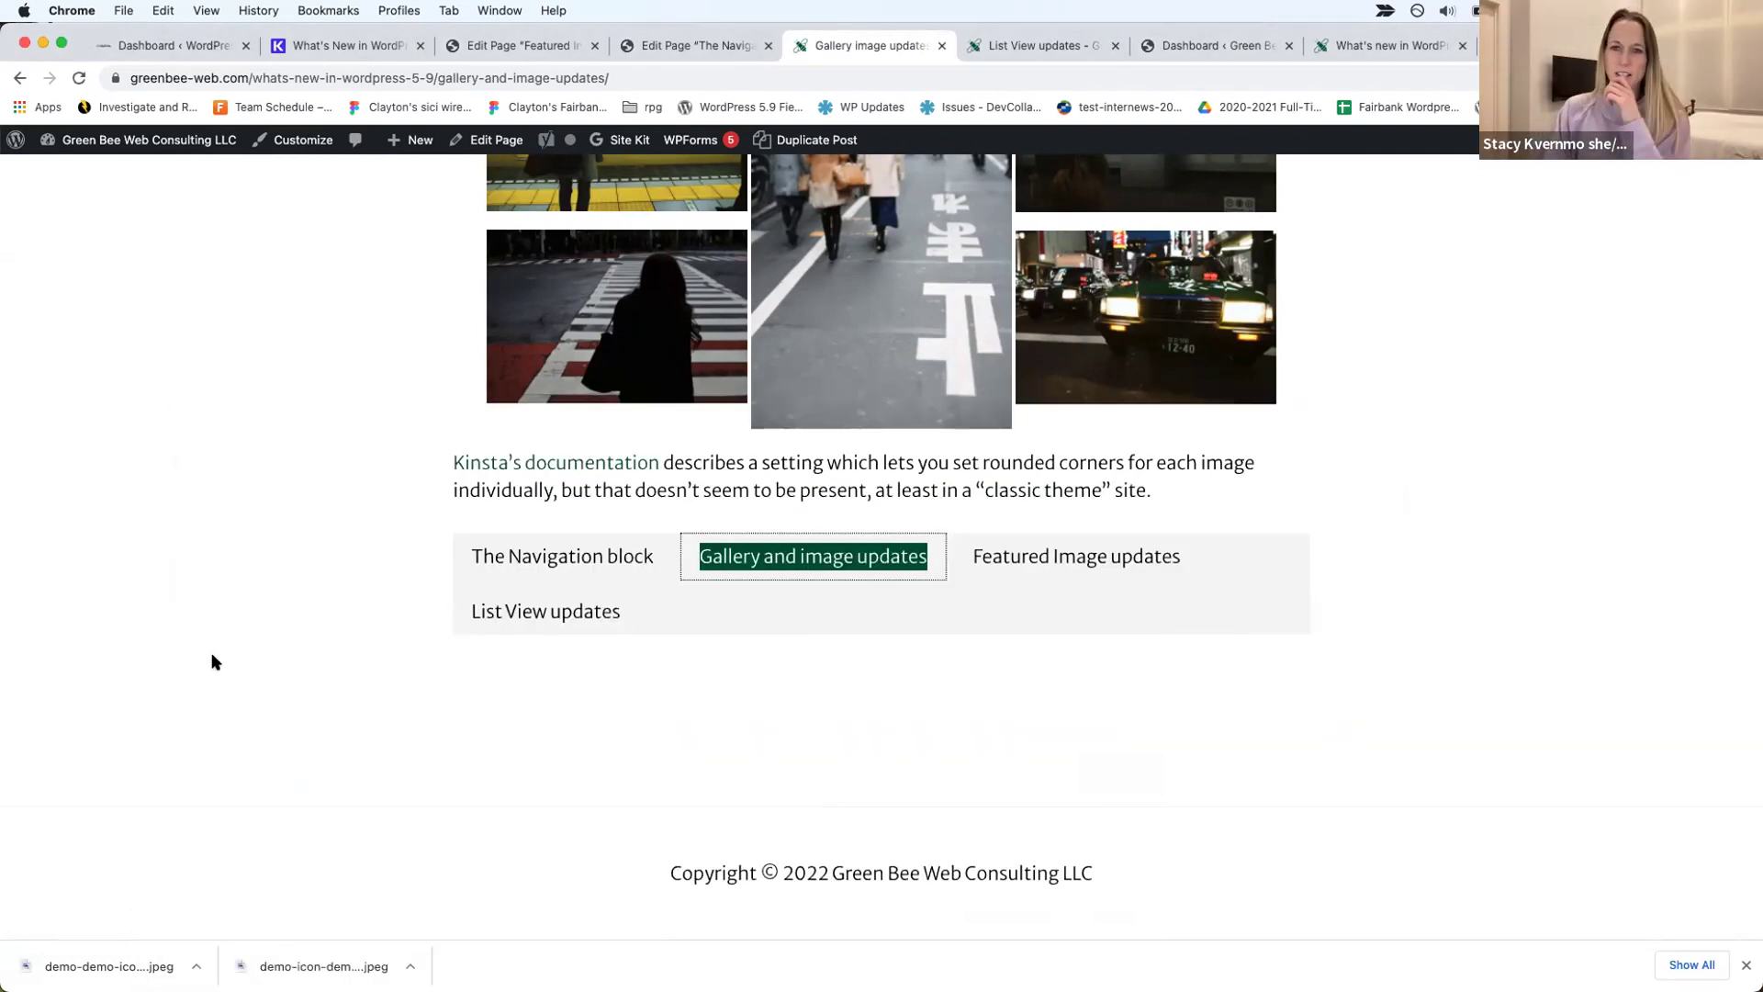
Step: Clear focus from the link, review the page, and return to the Navigation demo editor tab
left_click(295, 714)
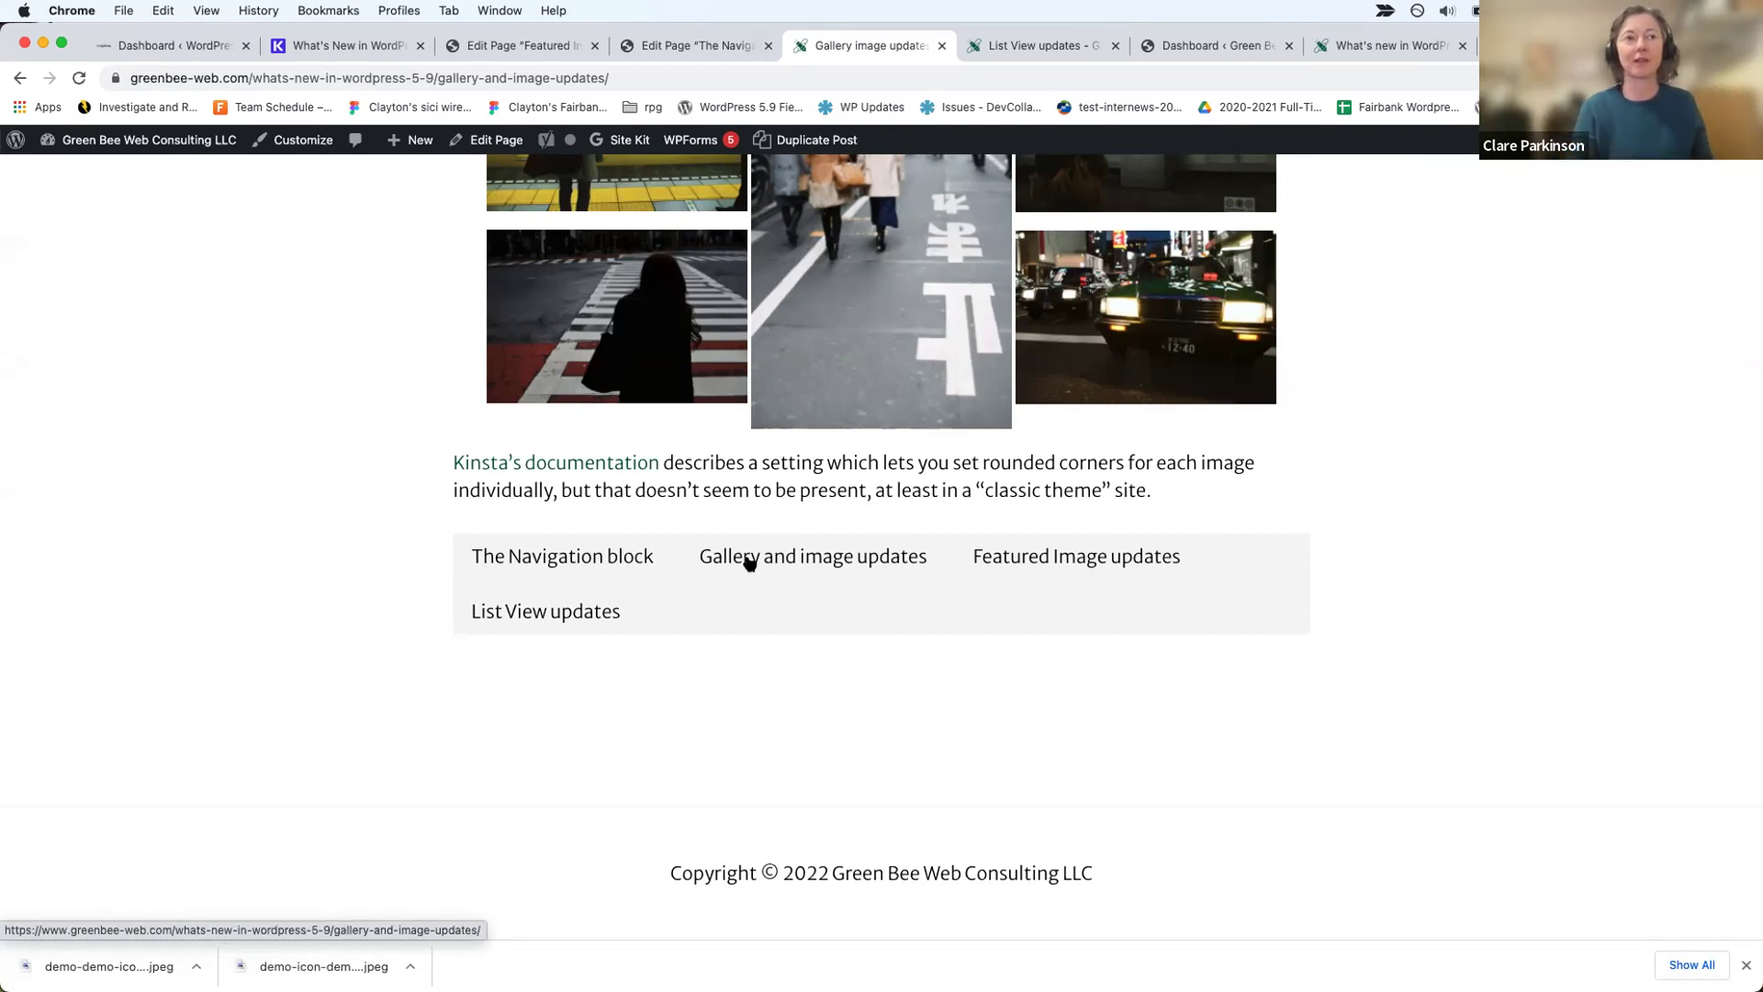
scroll(781, 564, "up", 1)
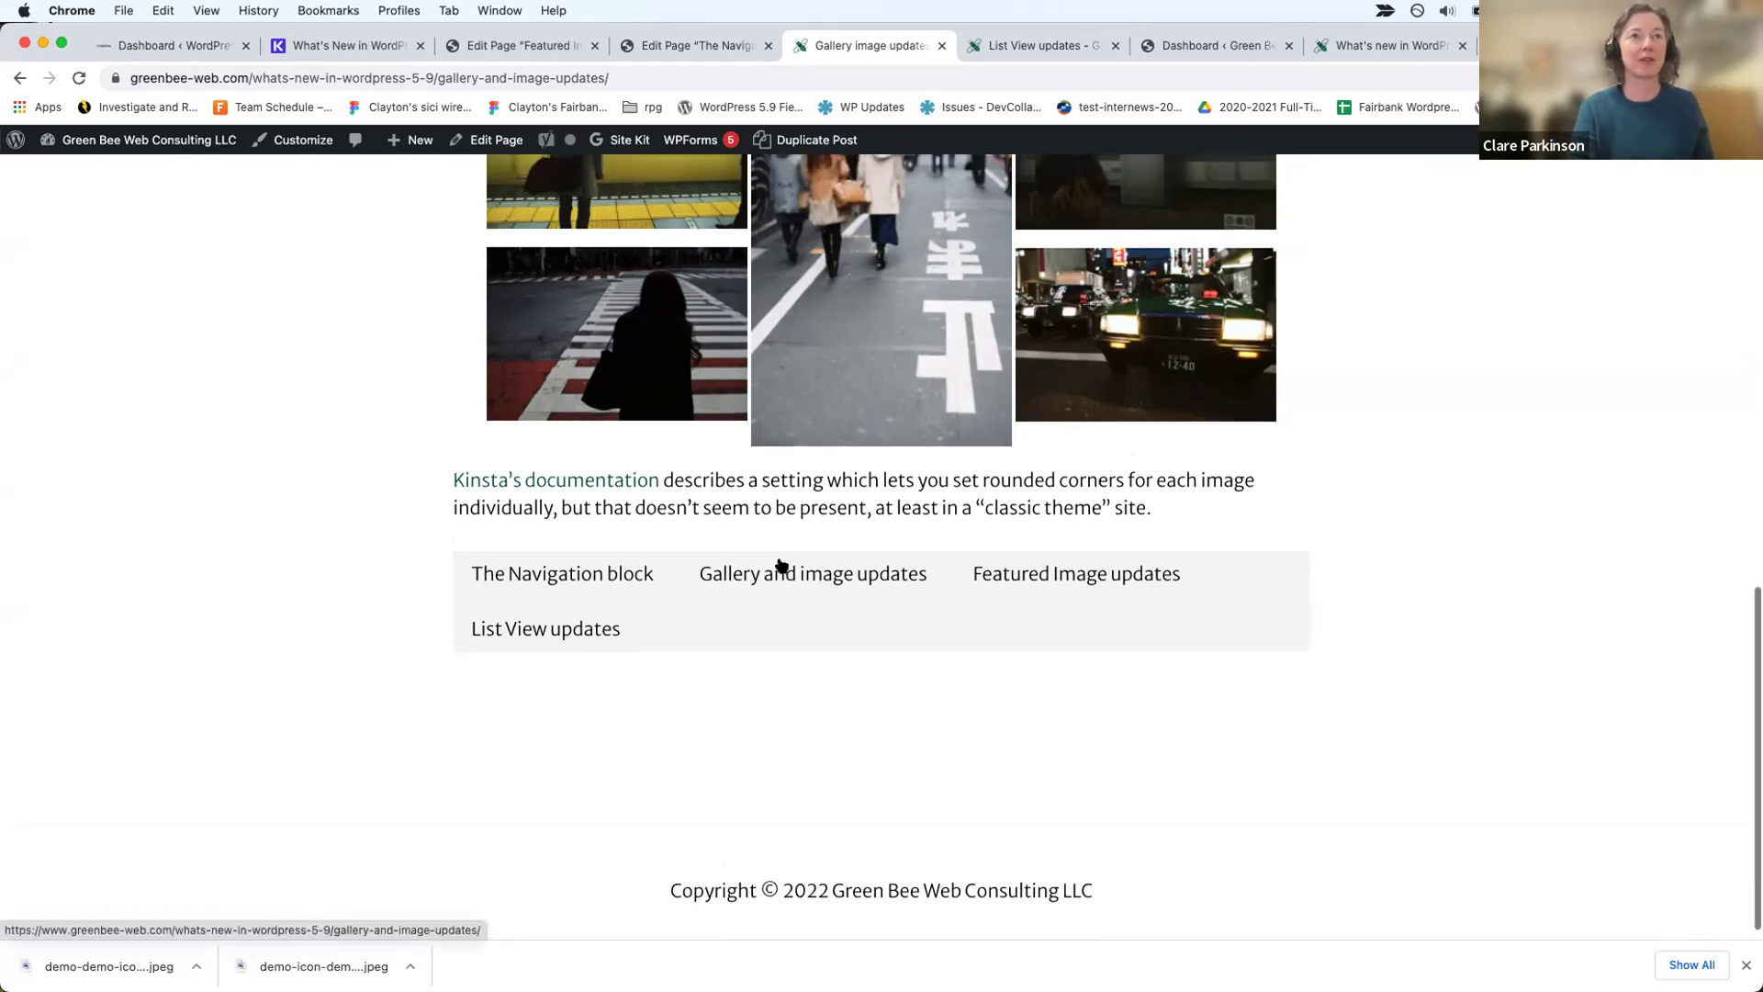
scroll(781, 564, "up", 10)
scroll(754, 773, "down", 8)
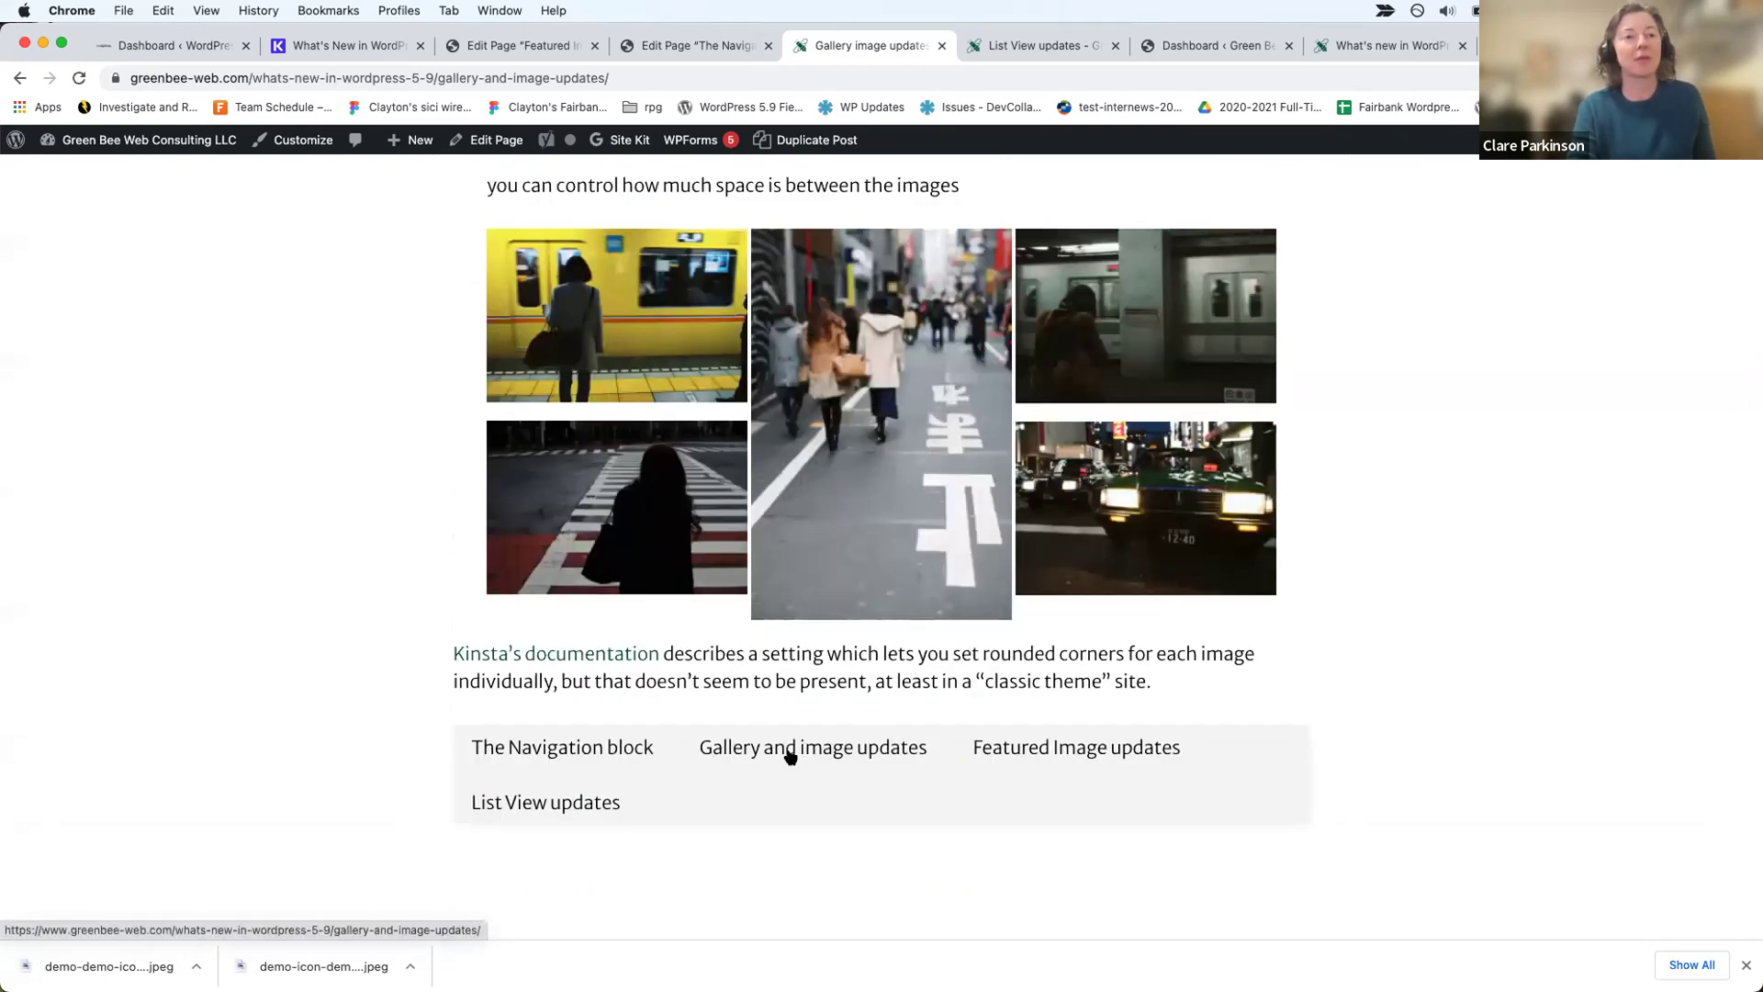
left_click(735, 43)
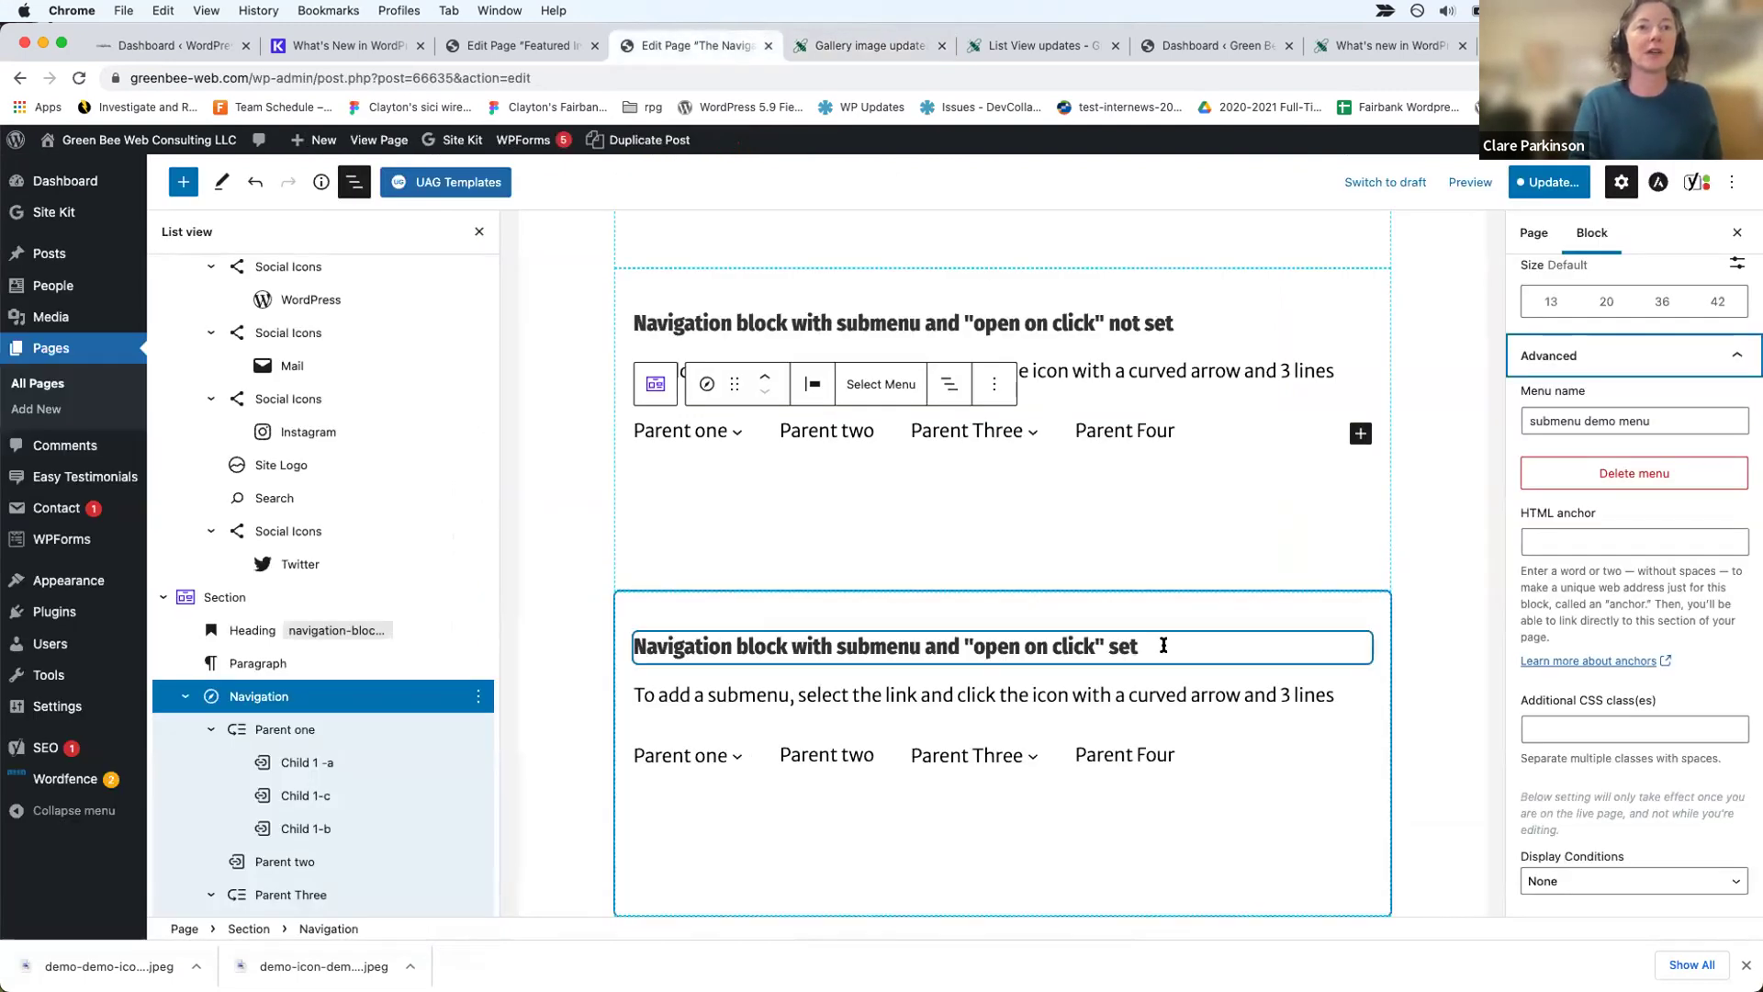
Step: Add an empty link after Parent Four in the first section's Navigation block
left_click(1164, 645)
left_click(950, 551)
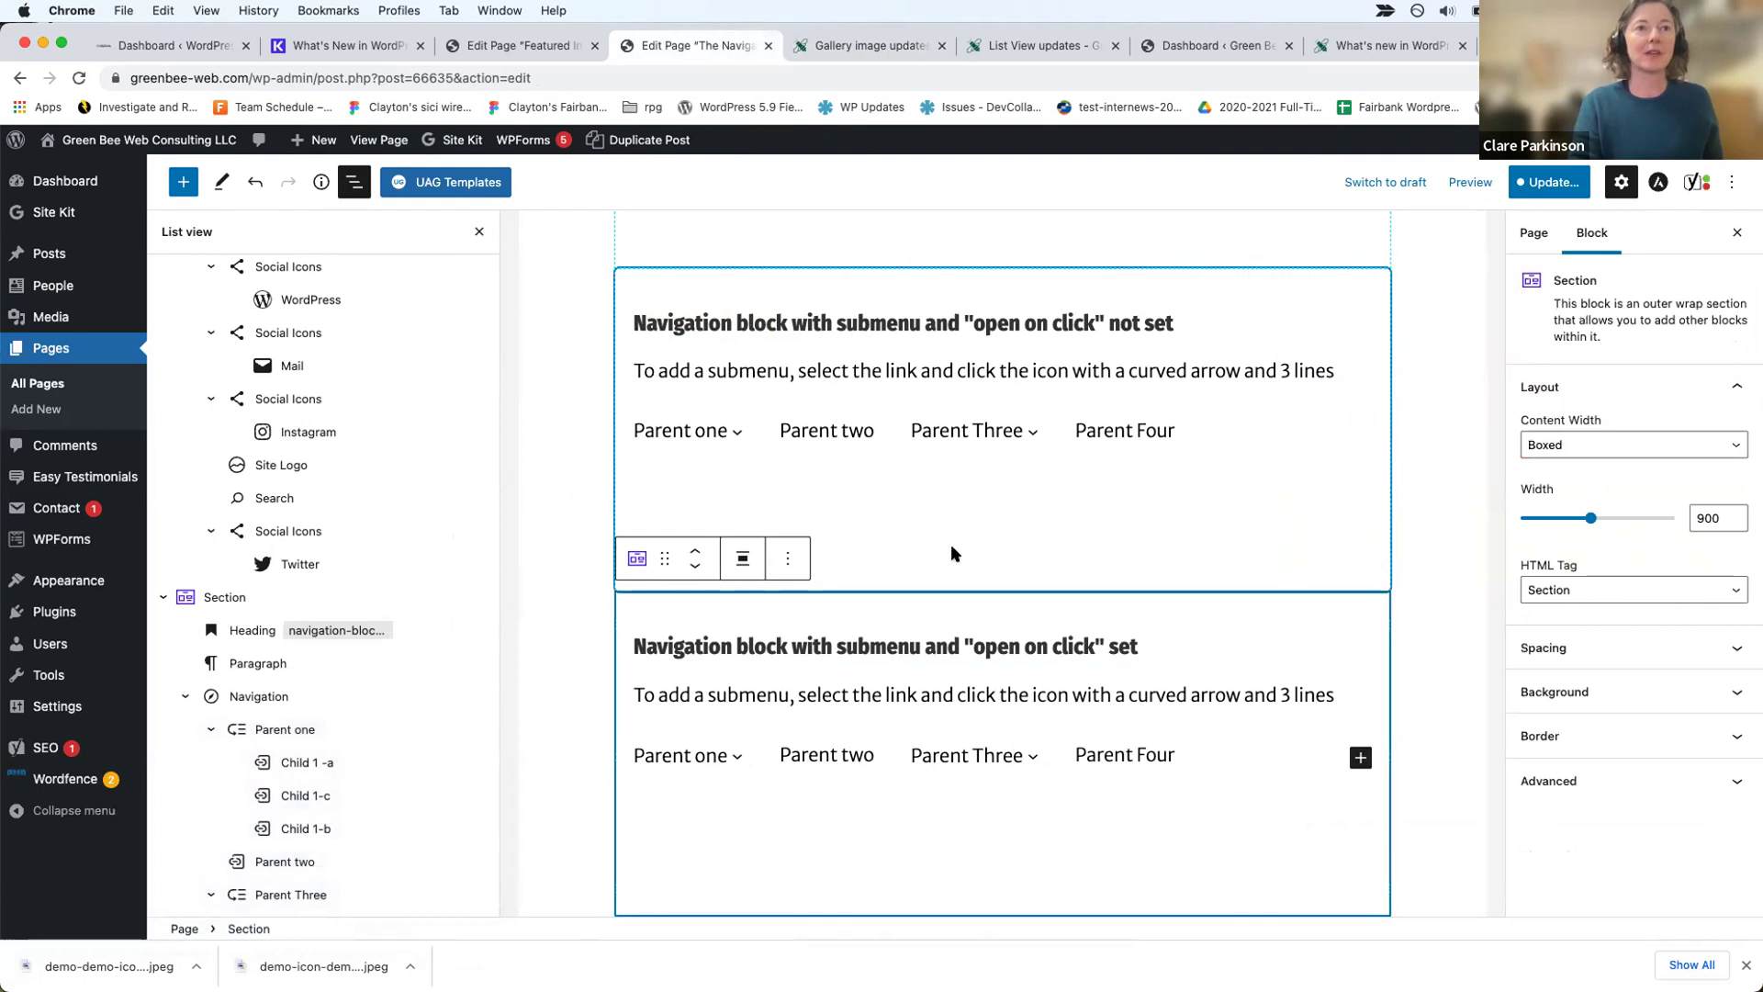
left_click(914, 524)
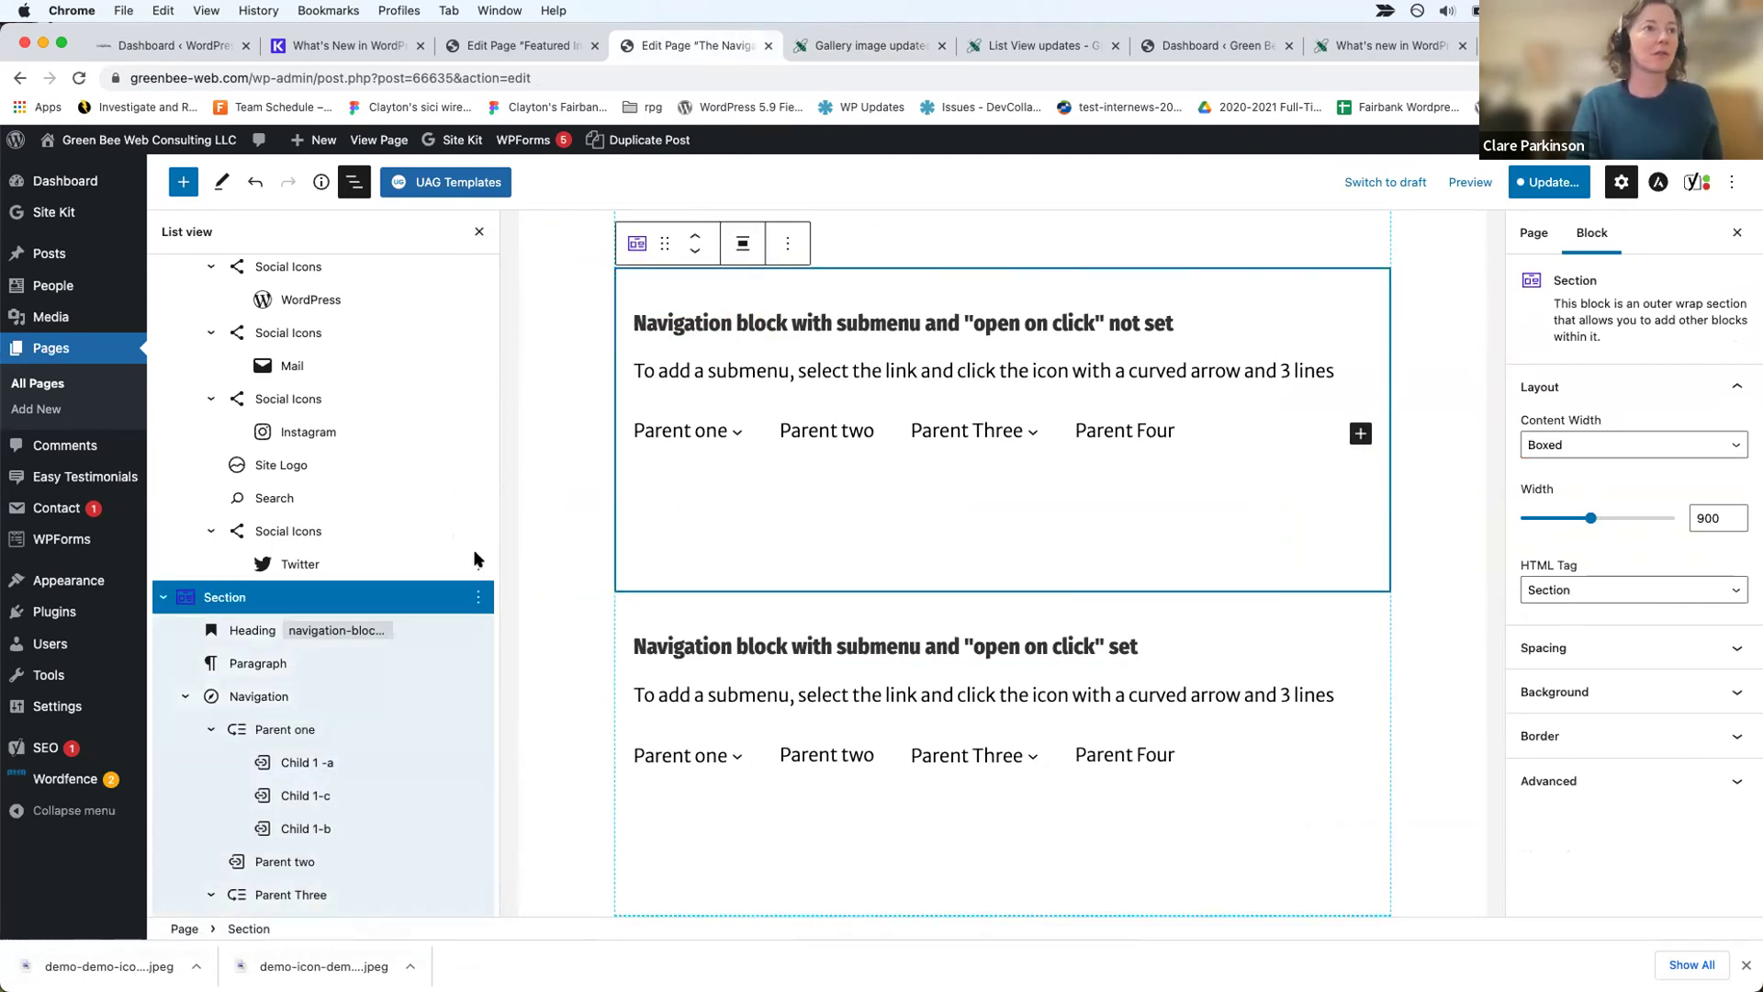
left_click(414, 681)
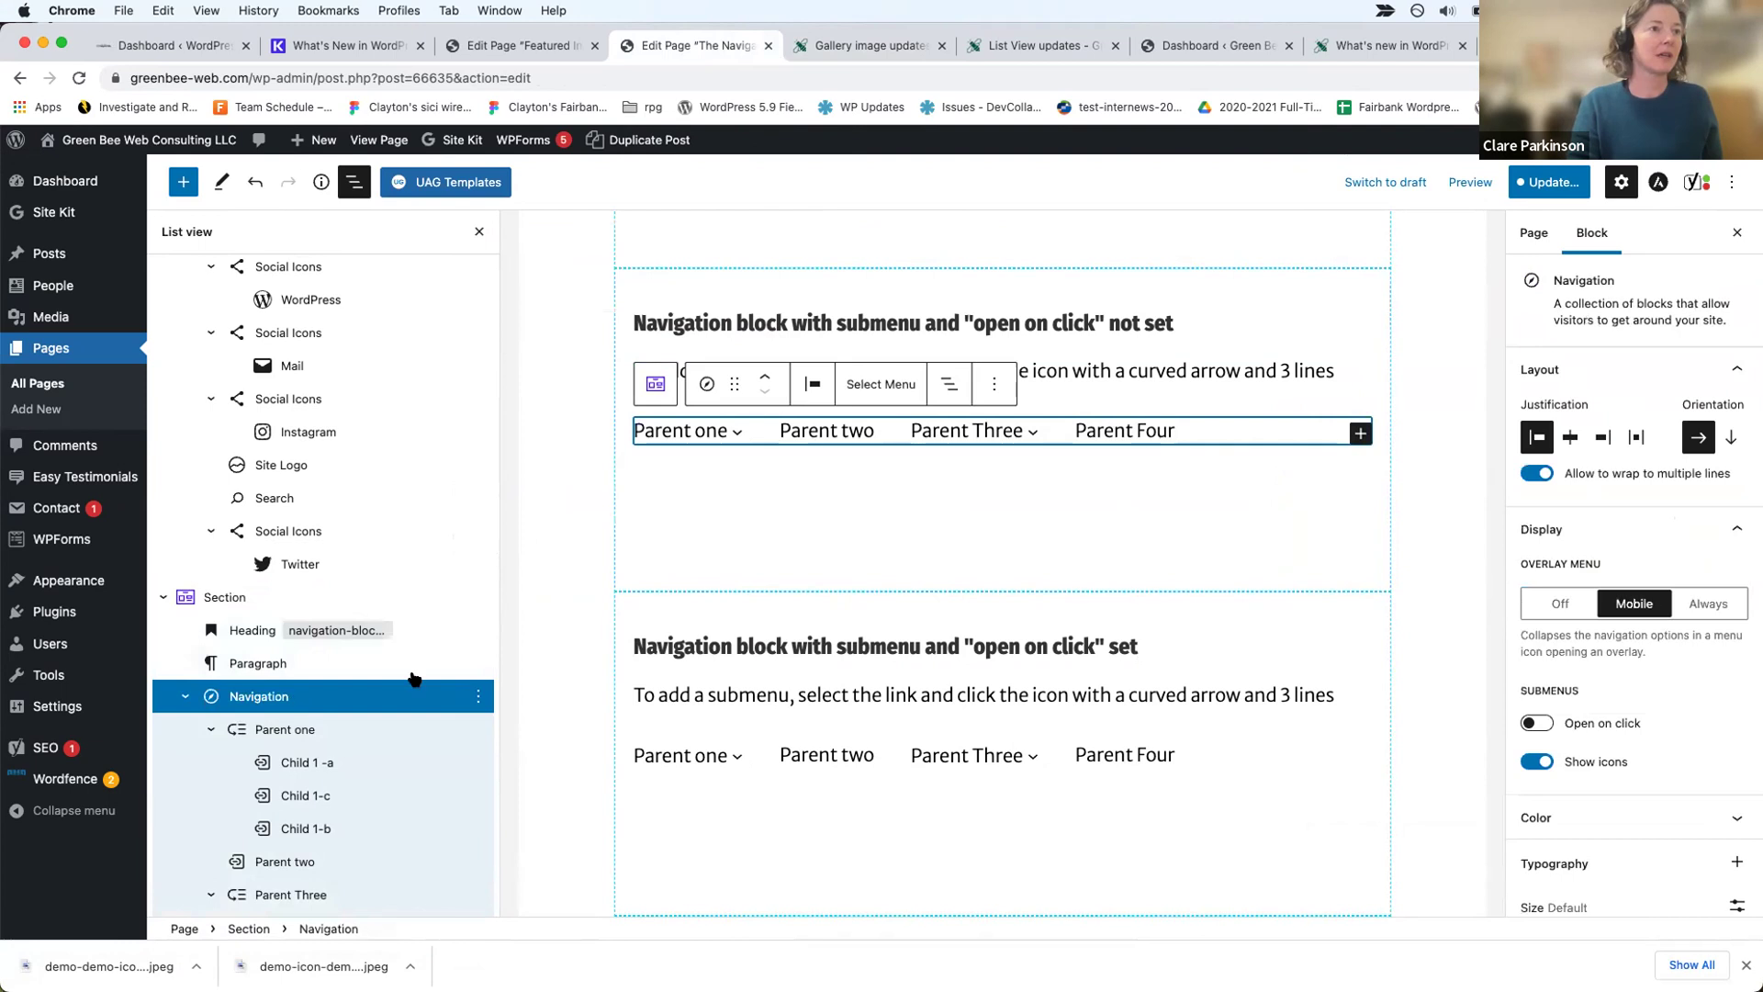
left_click(1359, 439)
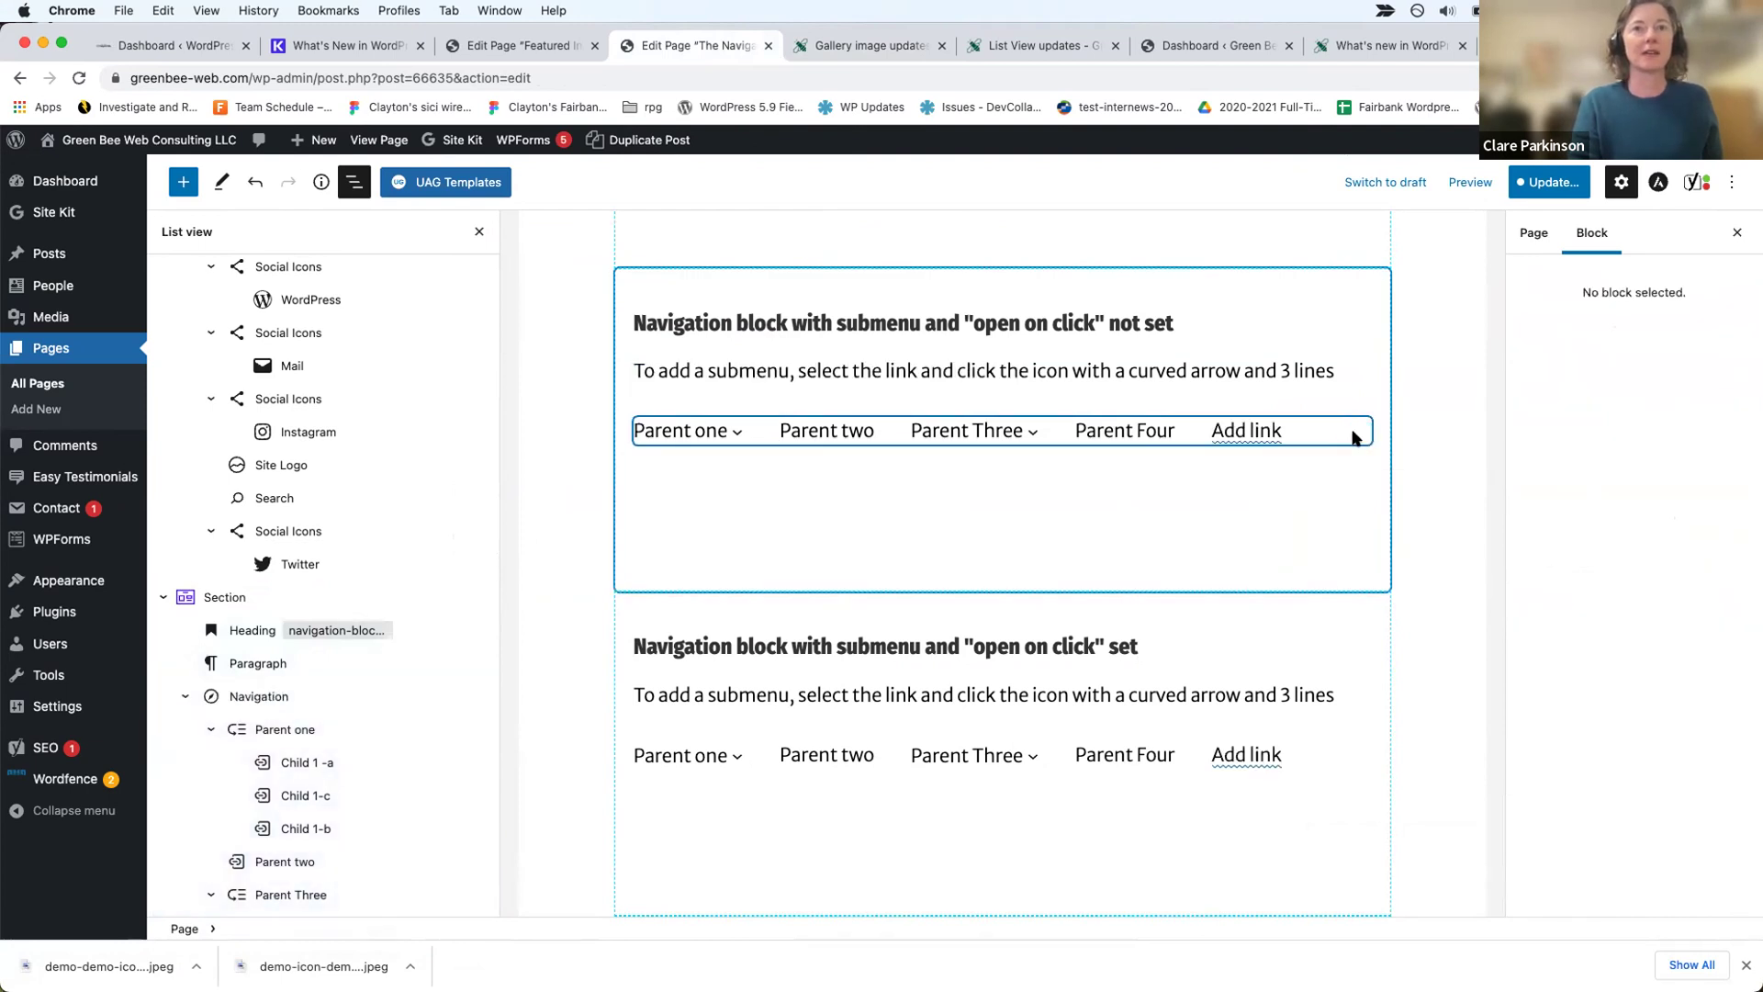
left_click(1286, 492)
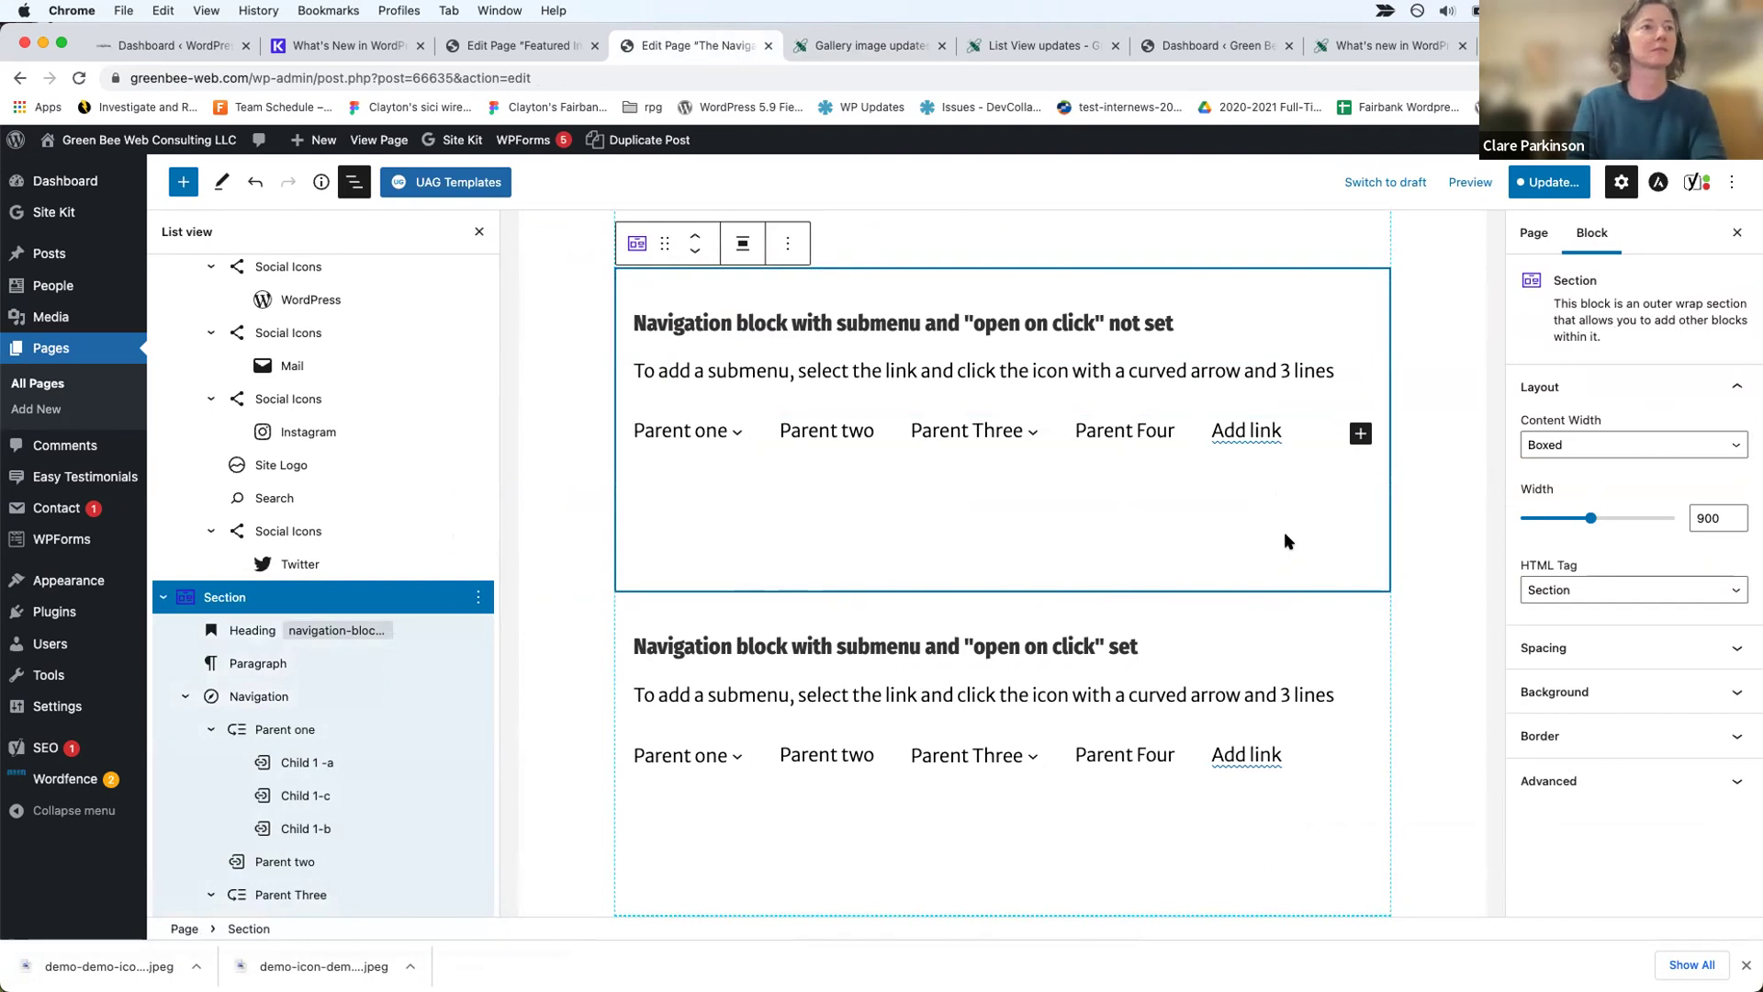
left_click(248, 700)
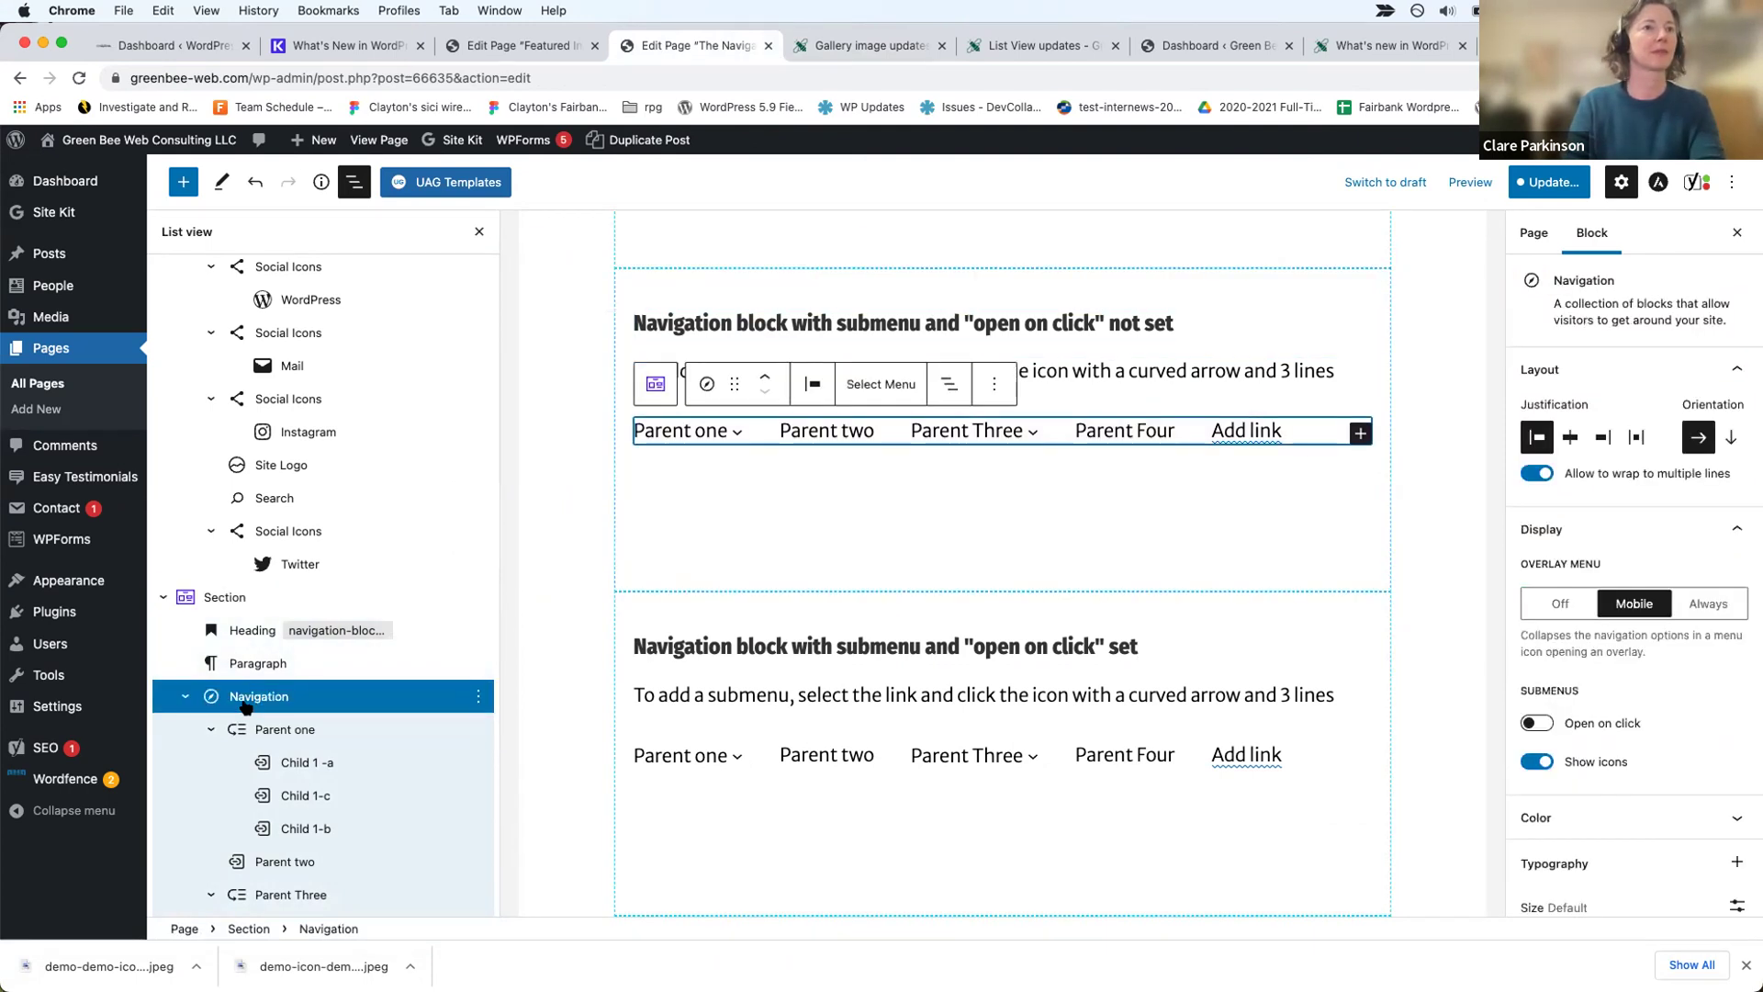
left_click(479, 696)
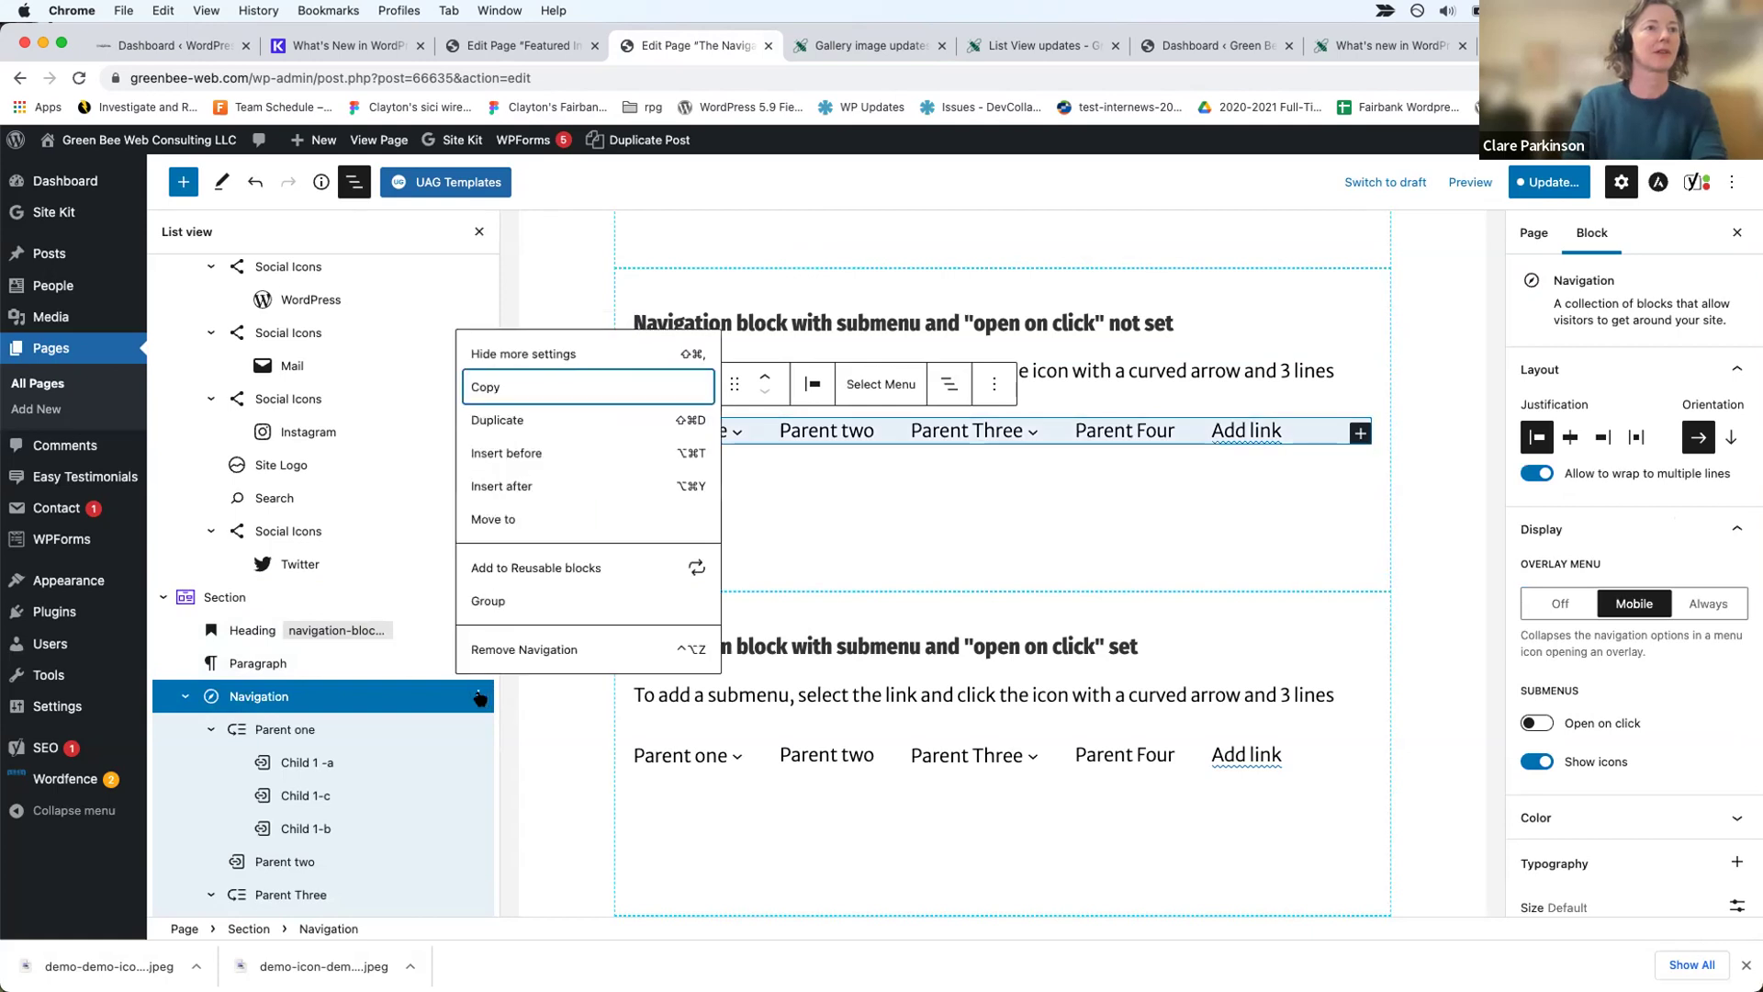
Step: Insert a new Navigation block after the existing one using the /nav block search
left_click(501, 487)
type("/ar")
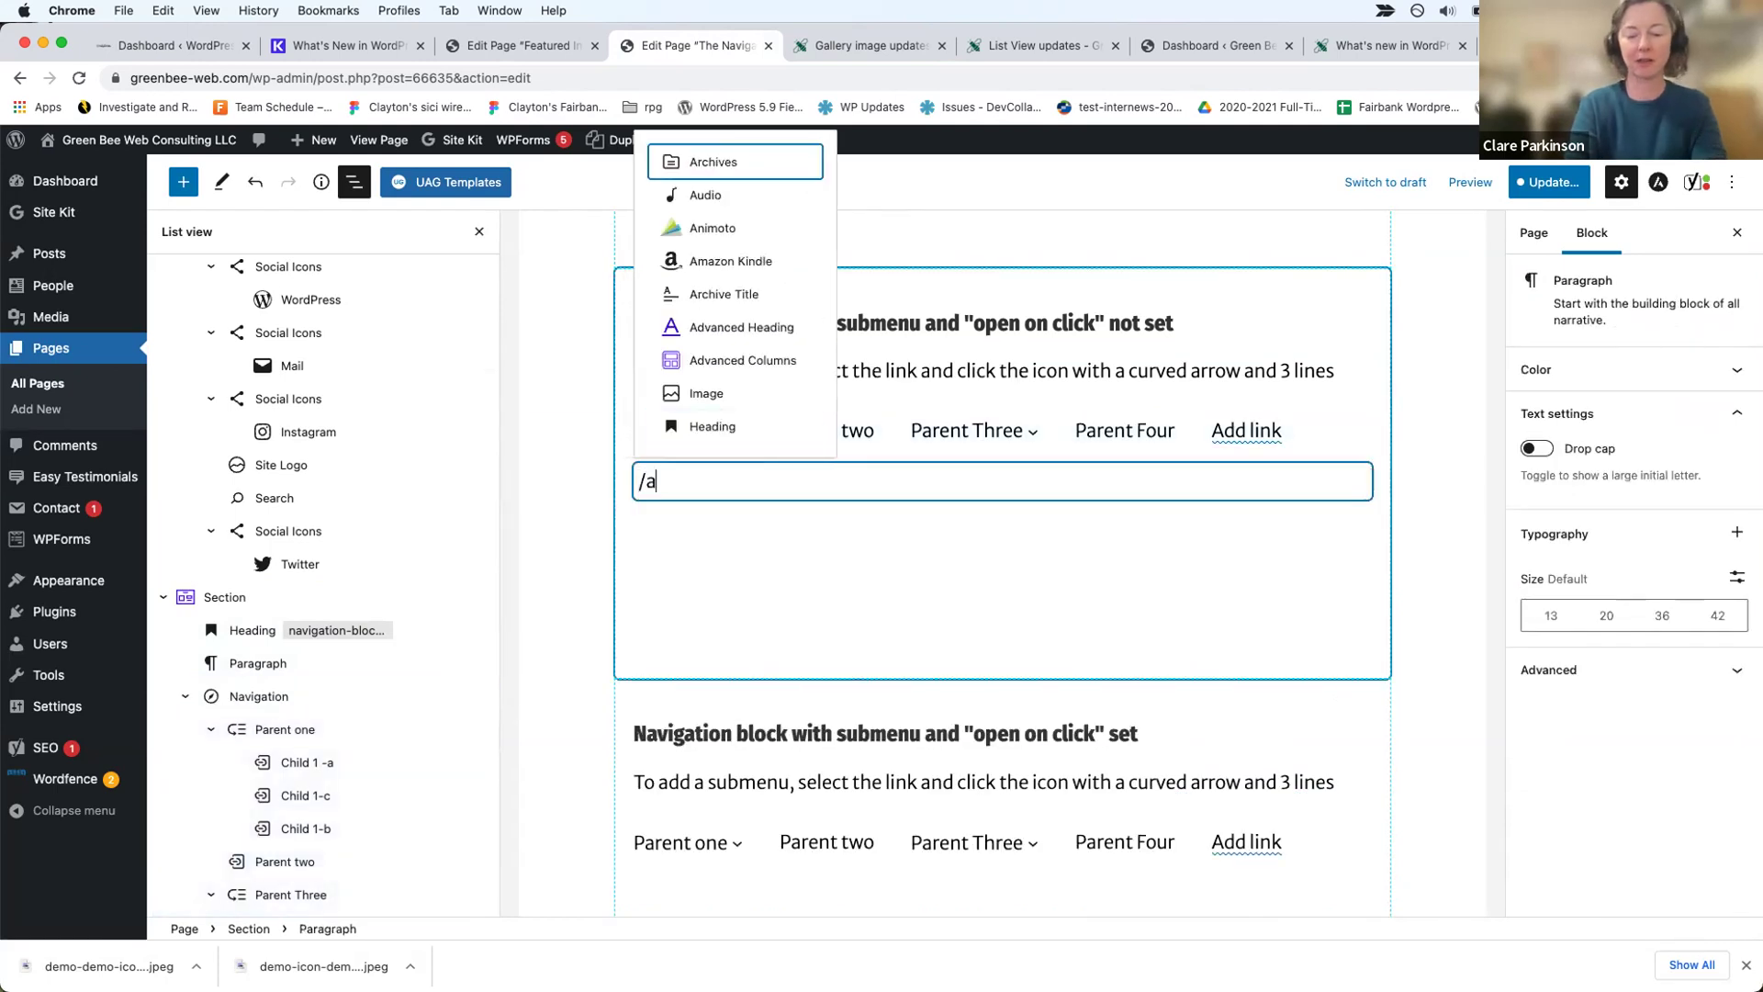
key("BackSpace")
key("BackSpace")
type("nav")
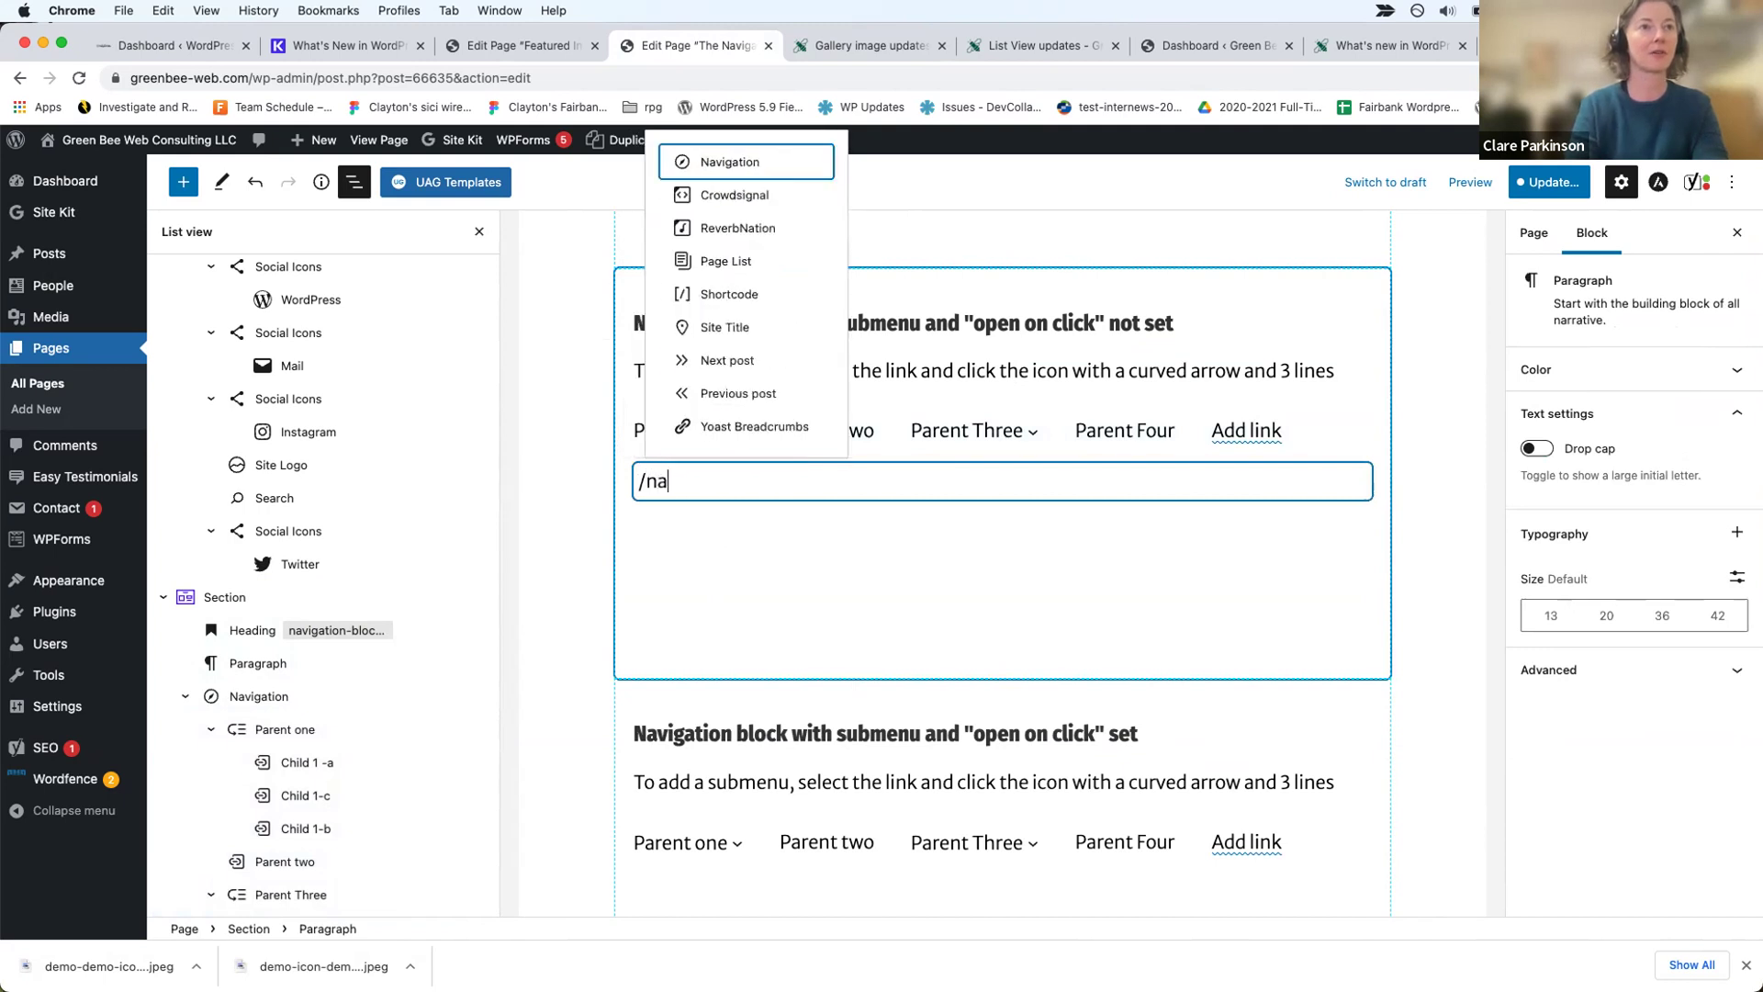
left_click(760, 332)
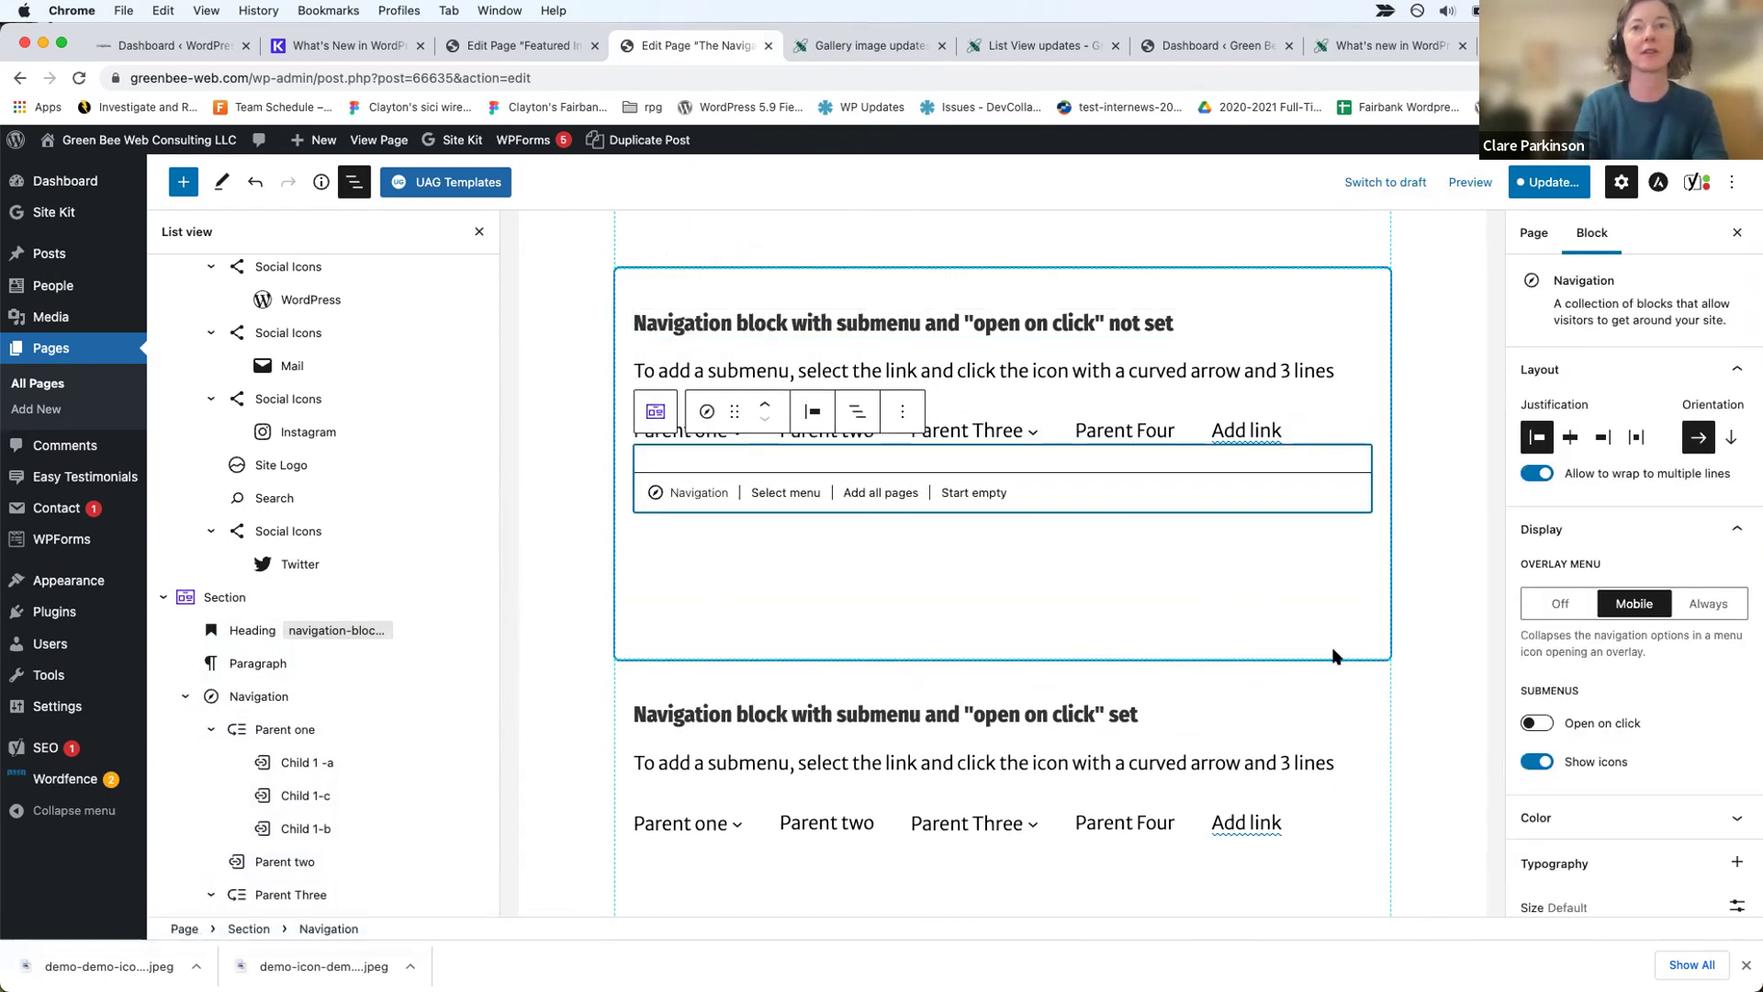
Step: Browse the existing menus for the new block and check its Advanced settings panel
left_click(795, 496)
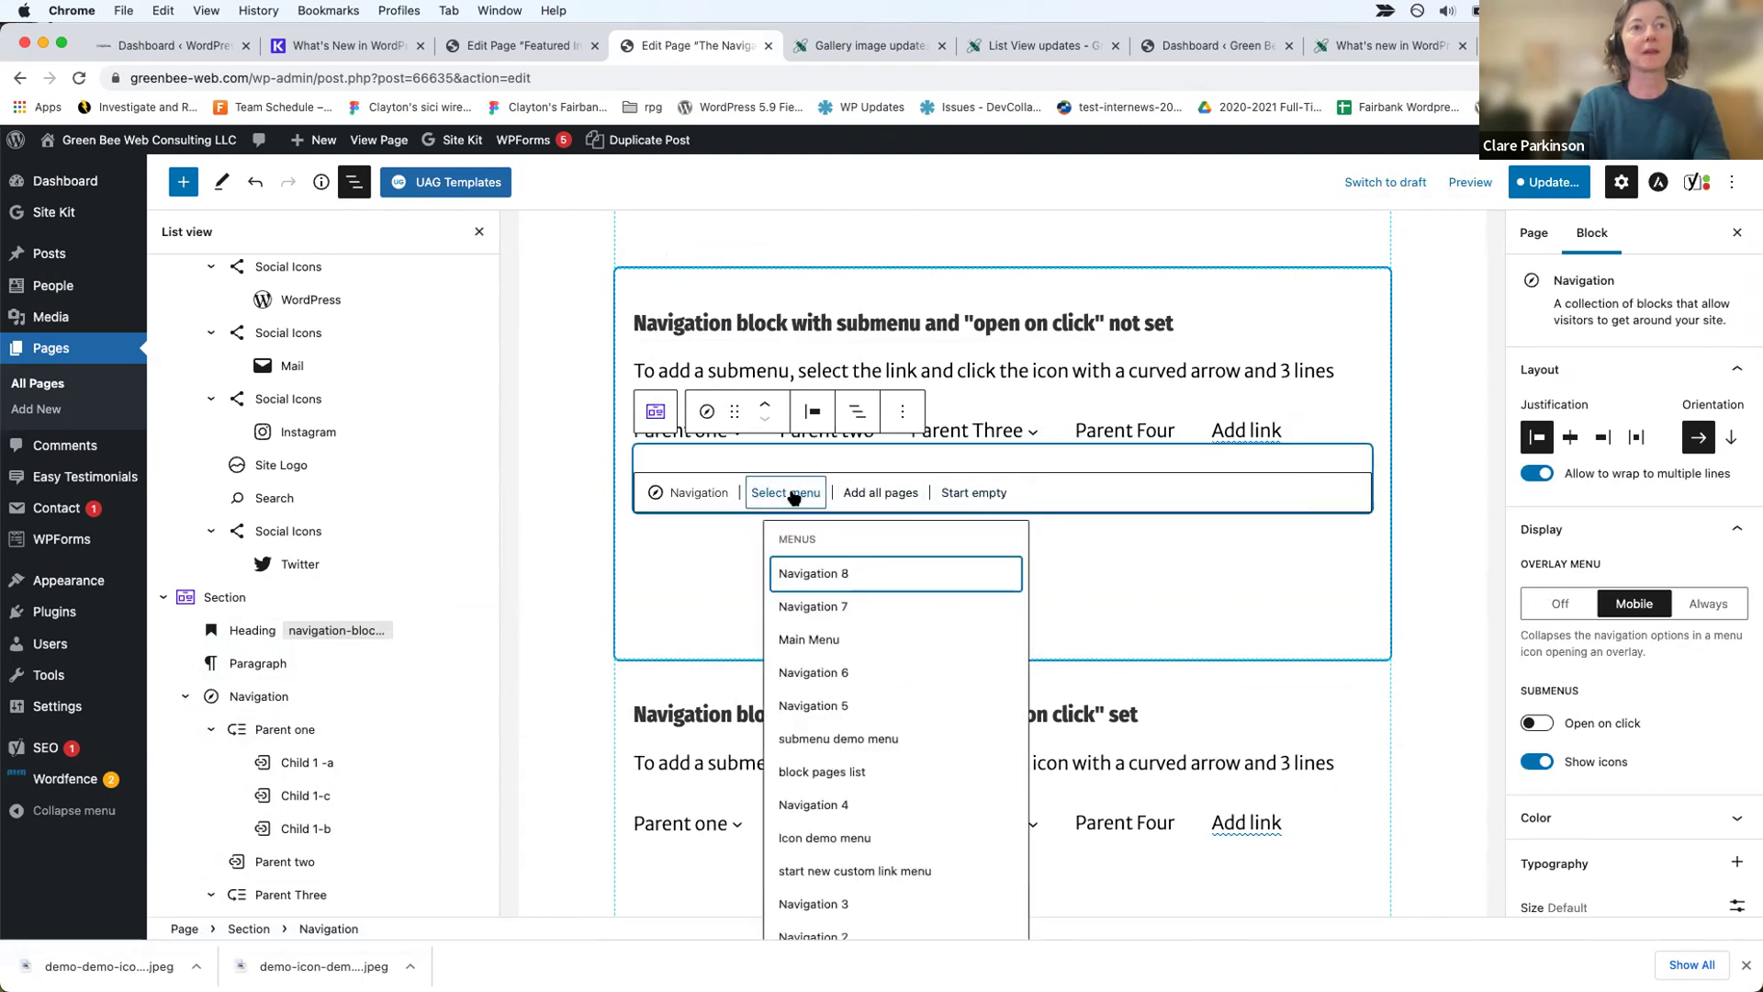
scroll(827, 771, "down", 3)
scroll(826, 698, "up", 3)
scroll(840, 590, "up", 1)
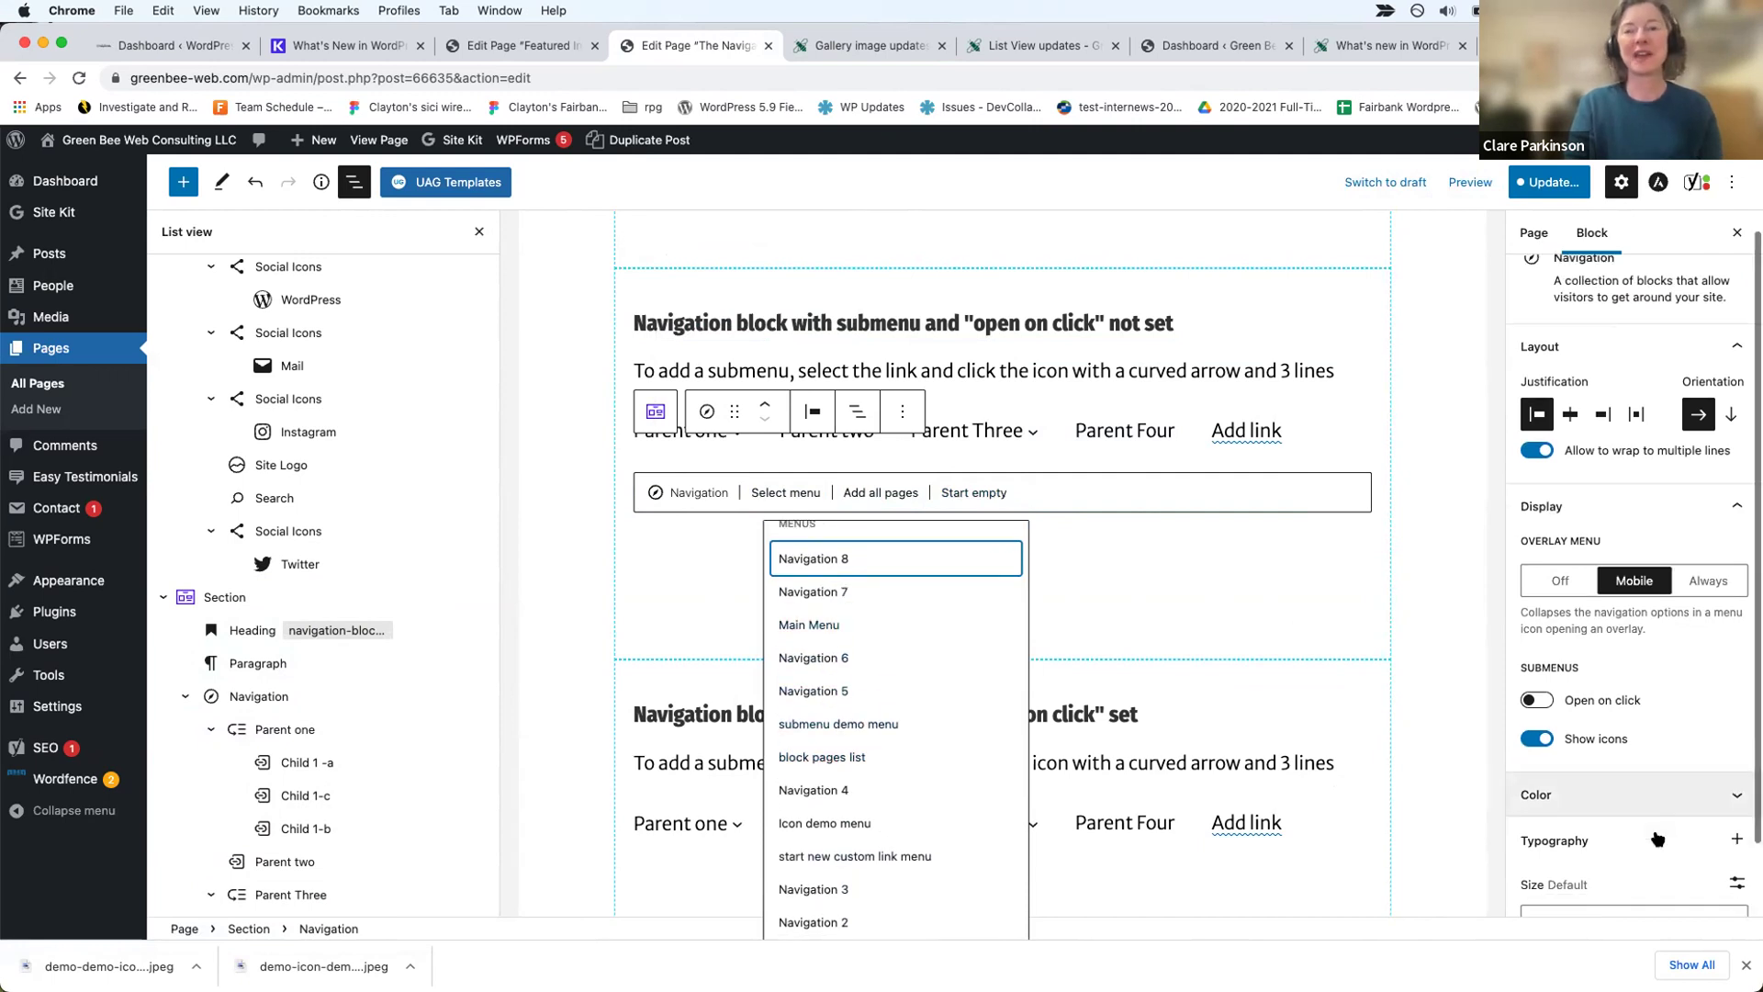
scroll(1653, 838, "down", 3)
left_click(1598, 890)
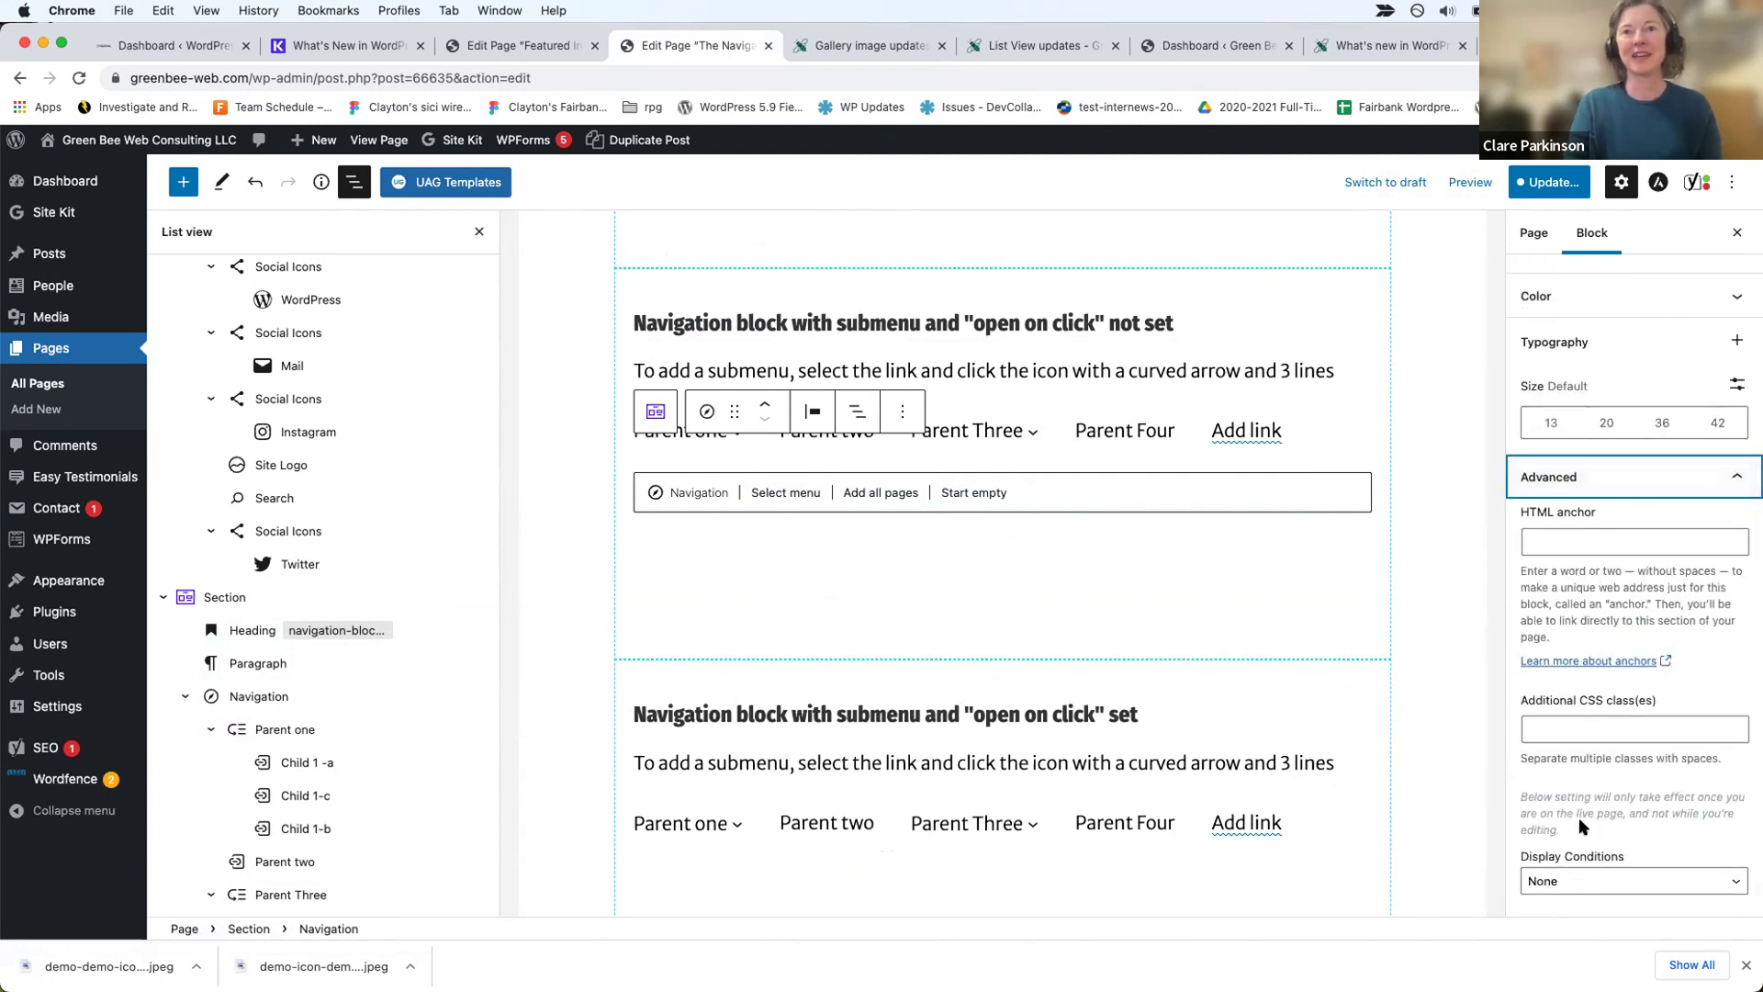
left_click(1114, 423)
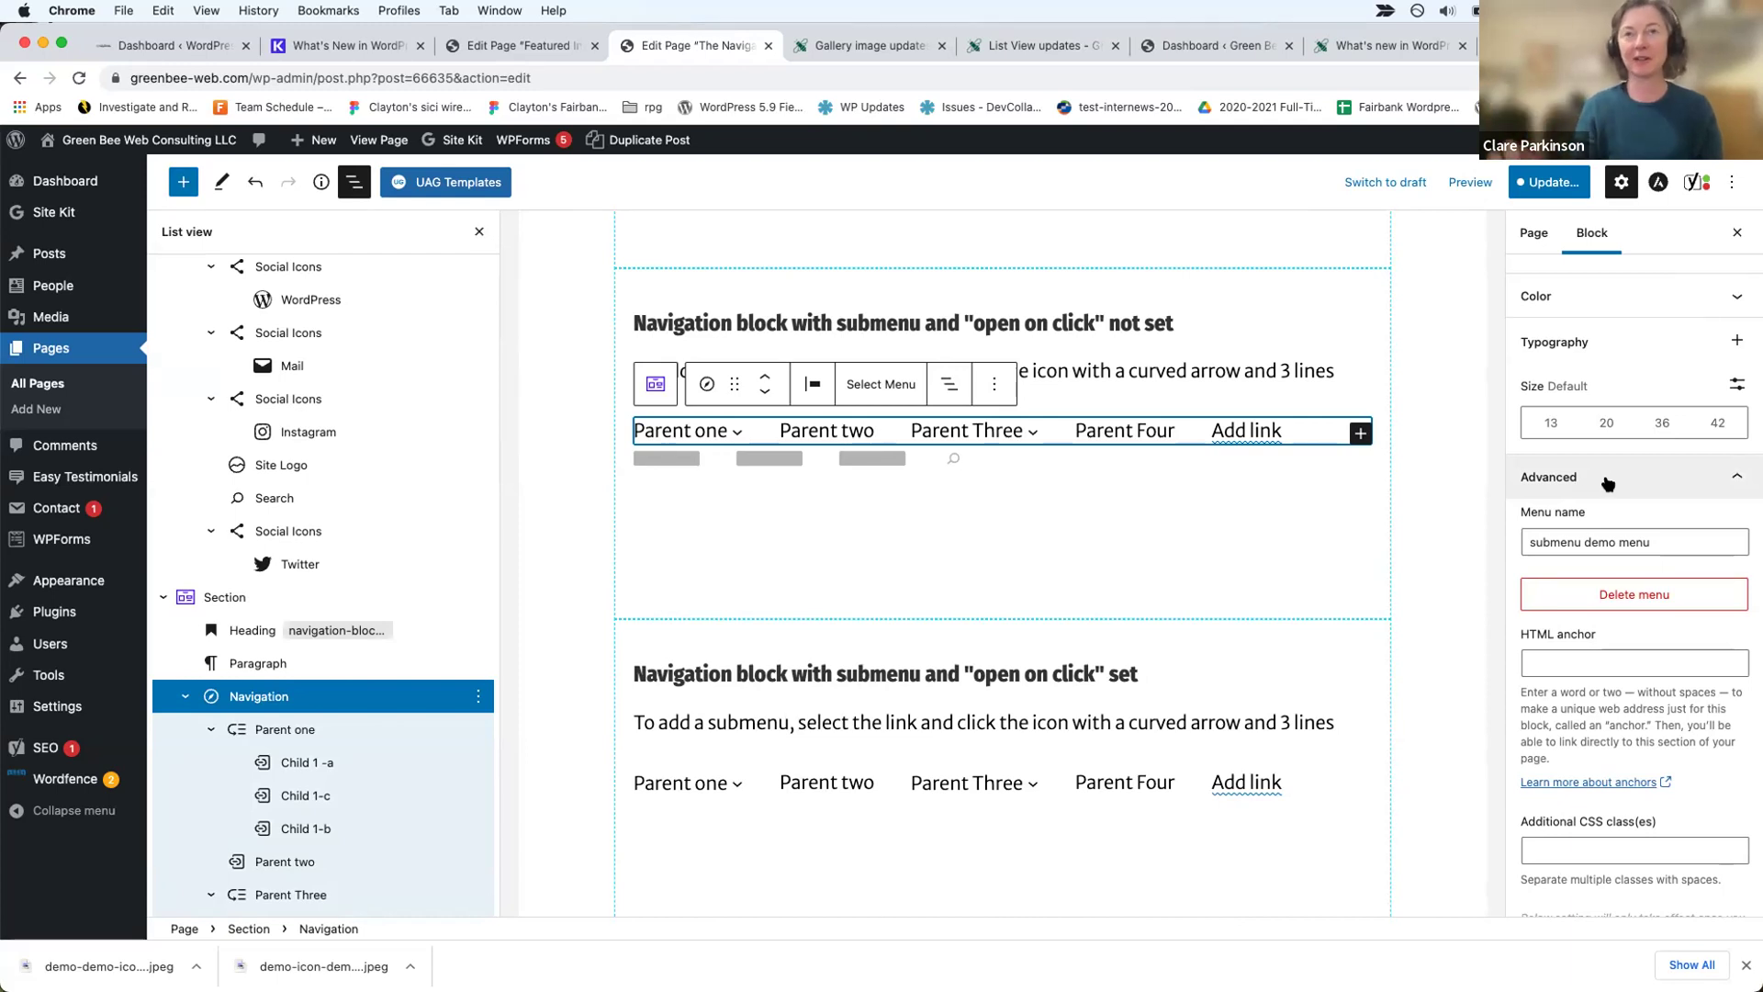
left_click(1607, 479)
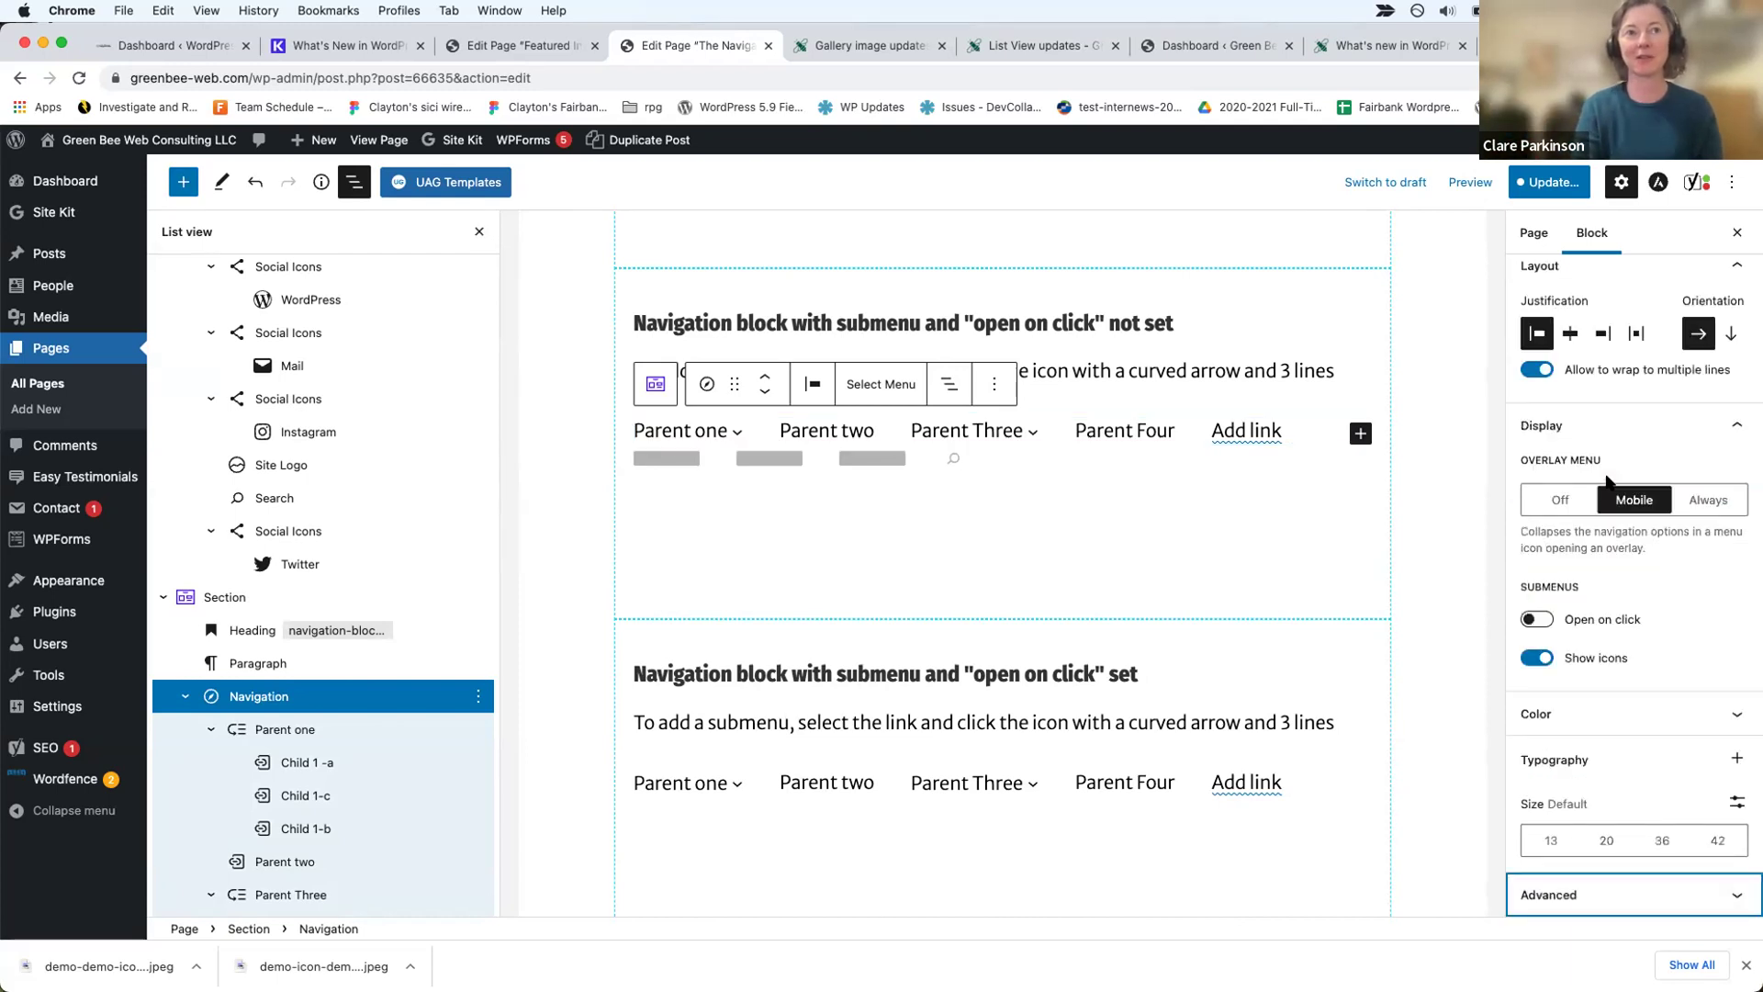
left_click(1167, 427)
left_click(1578, 736)
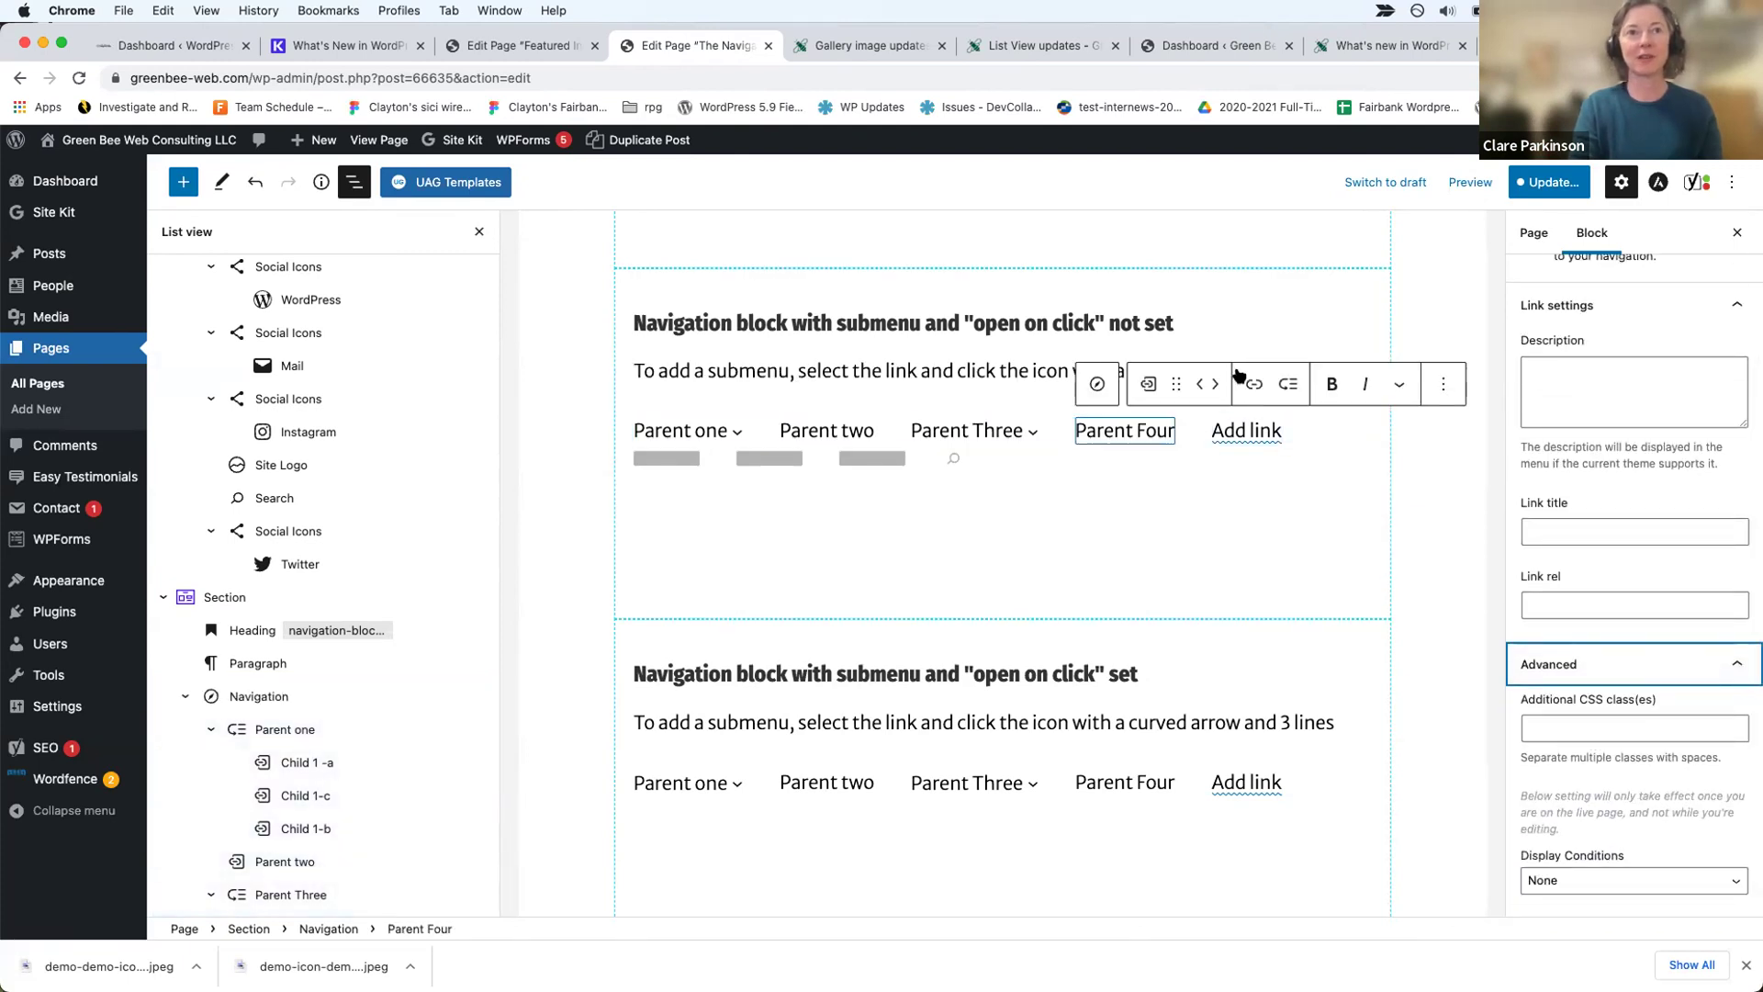
left_click(1300, 433)
scroll(1602, 755, "down", 5)
scroll(1603, 755, "down", 1)
left_click(1598, 419)
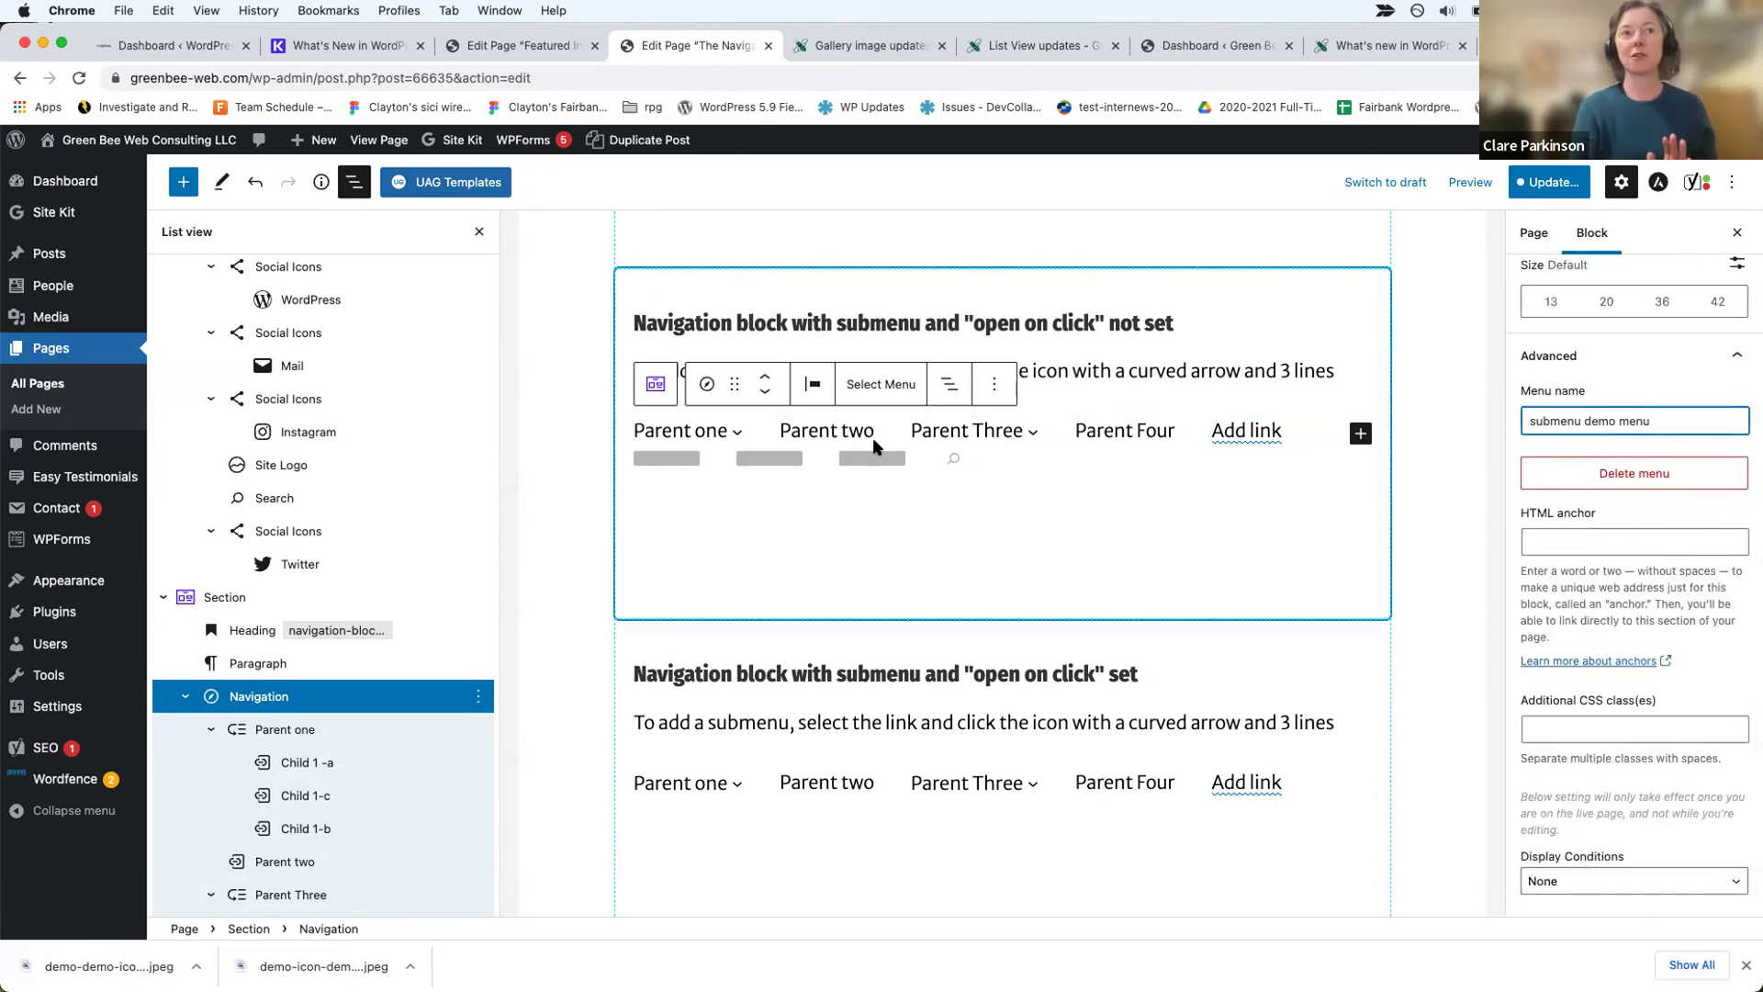
left_click(870, 392)
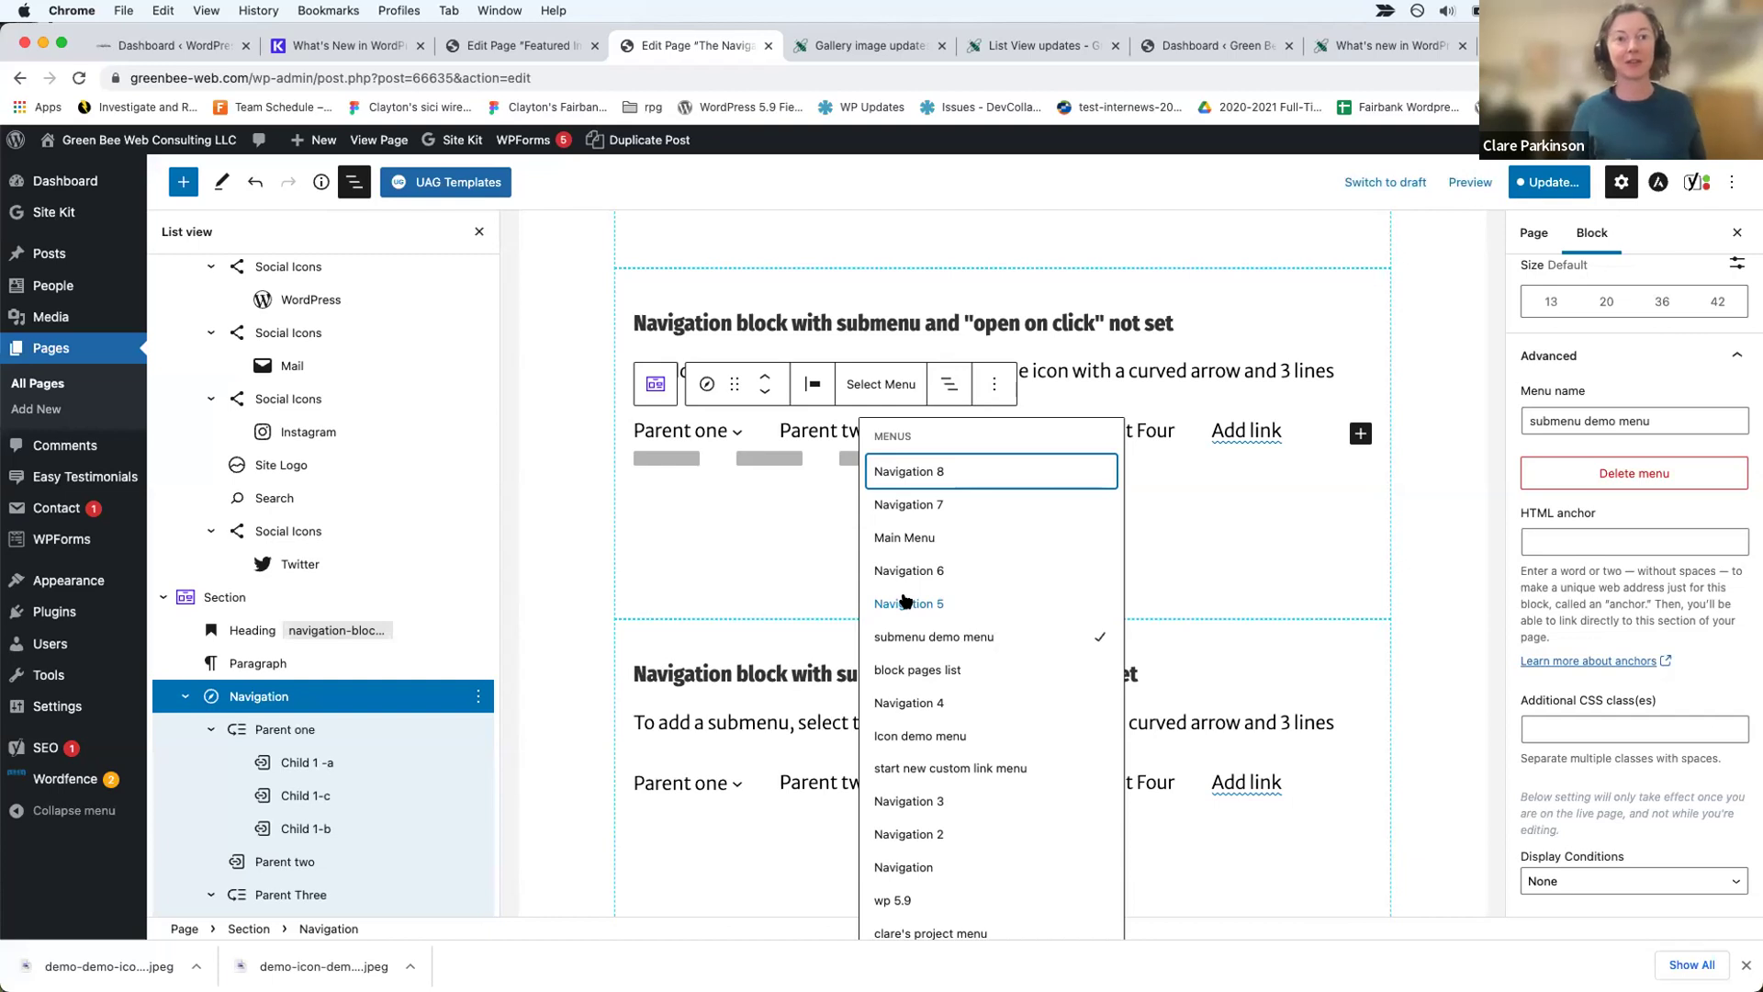
left_click(1285, 571)
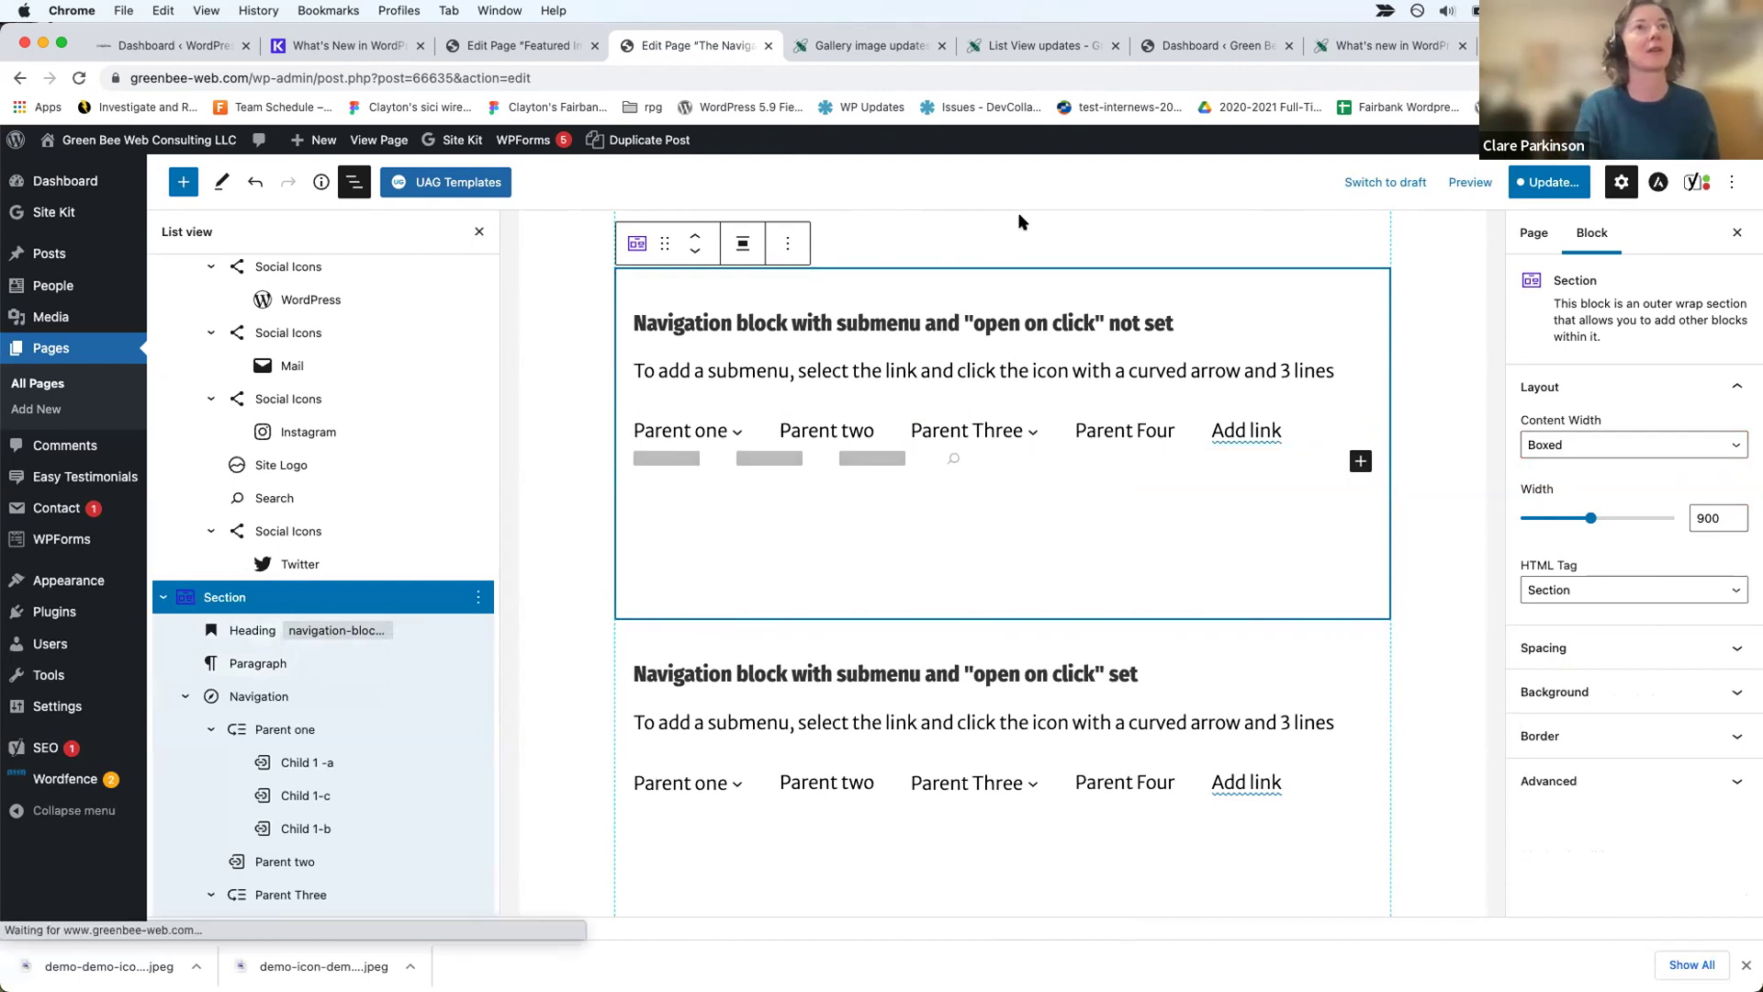
Step: Return to the live Gallery and image updates page and open it in the block editor
left_click(849, 48)
scroll(820, 508, "down", 3)
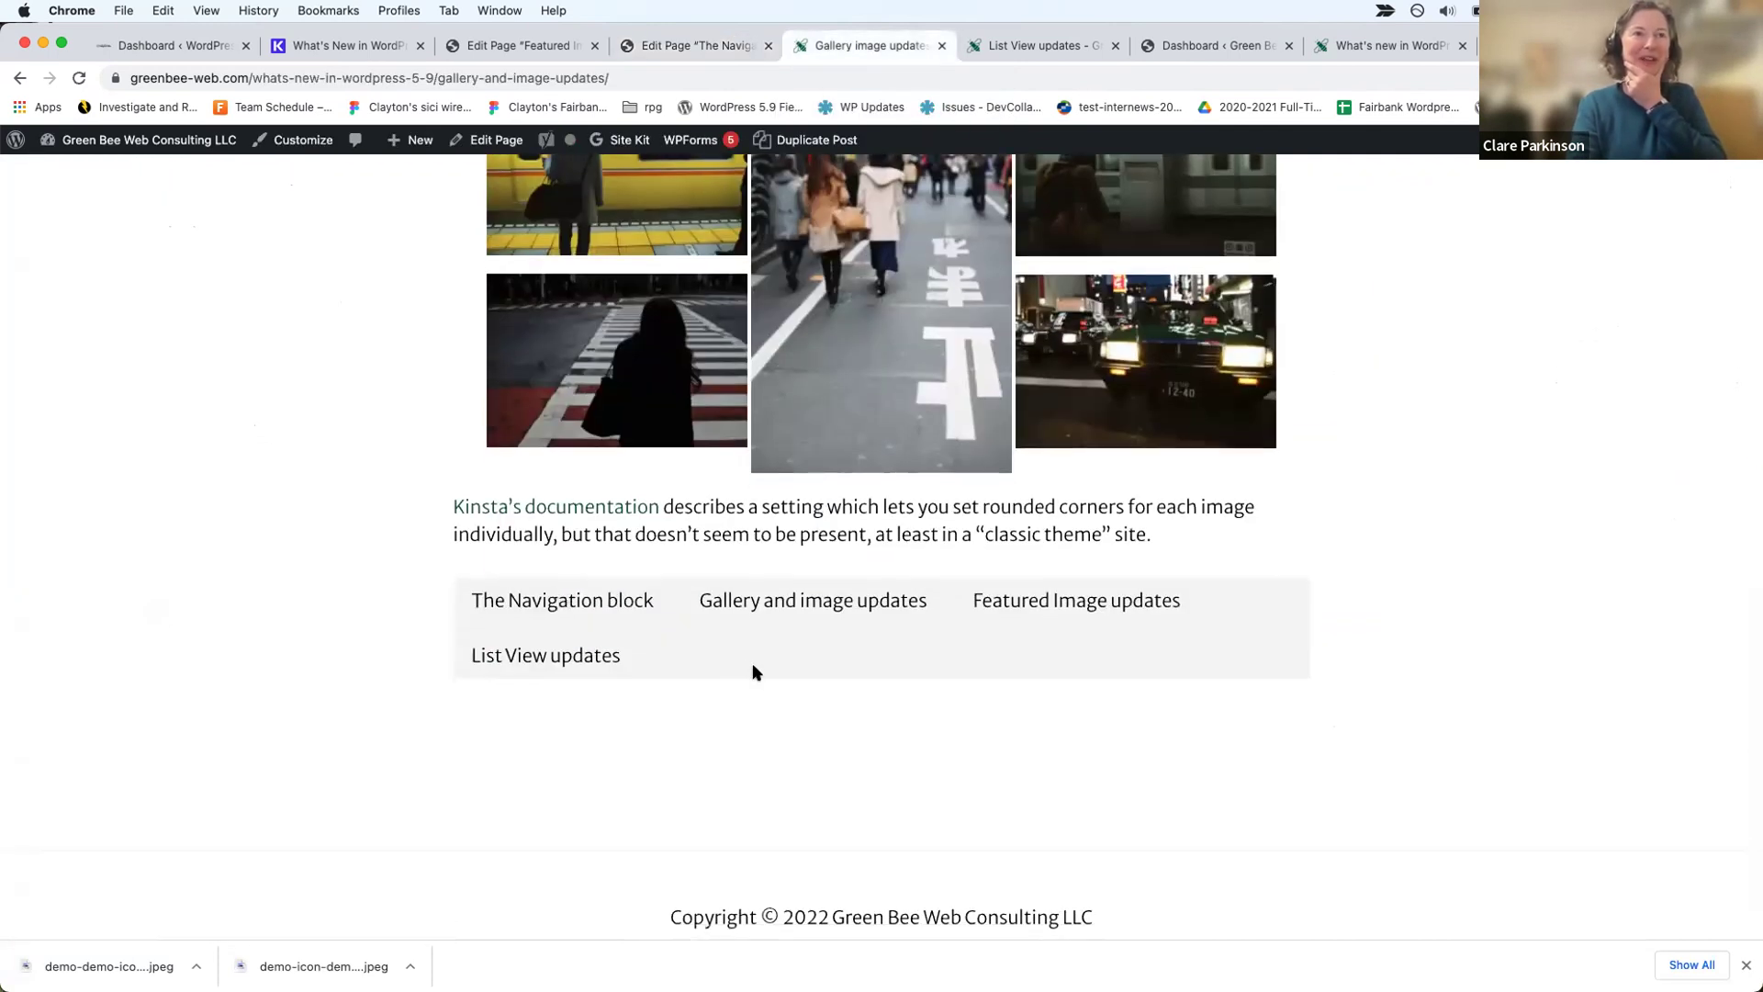
scroll(752, 672, "up", 10)
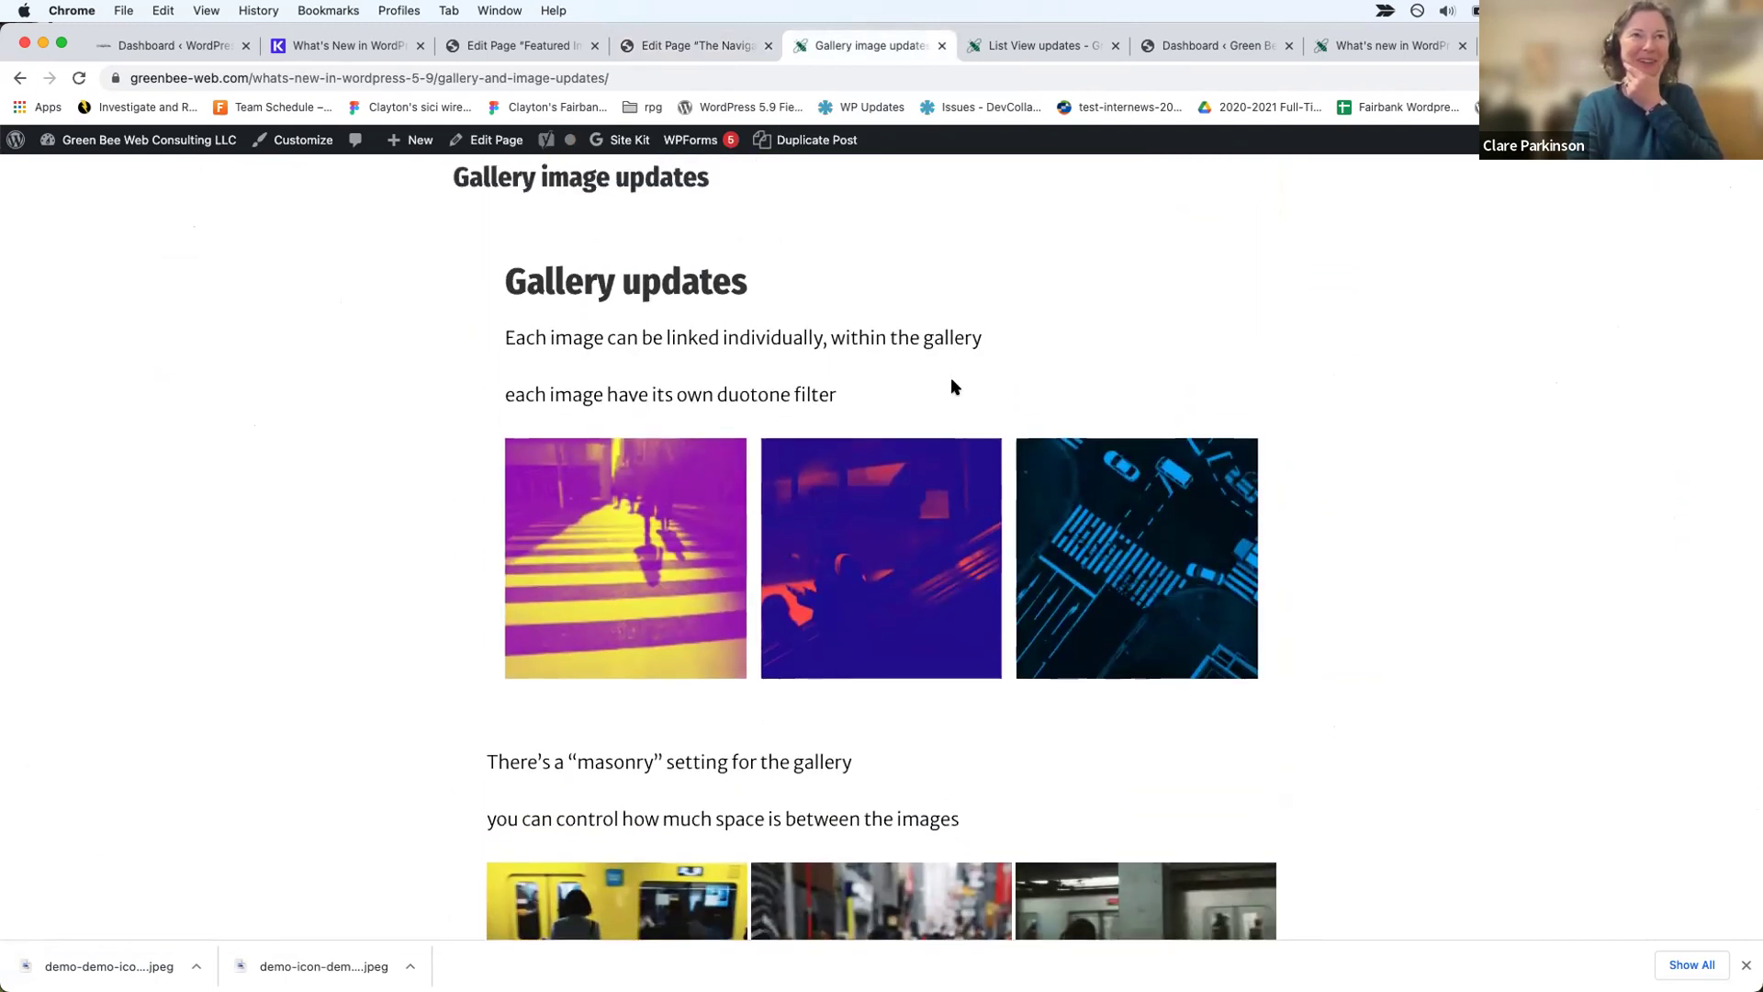
scroll(952, 385, "down", 1)
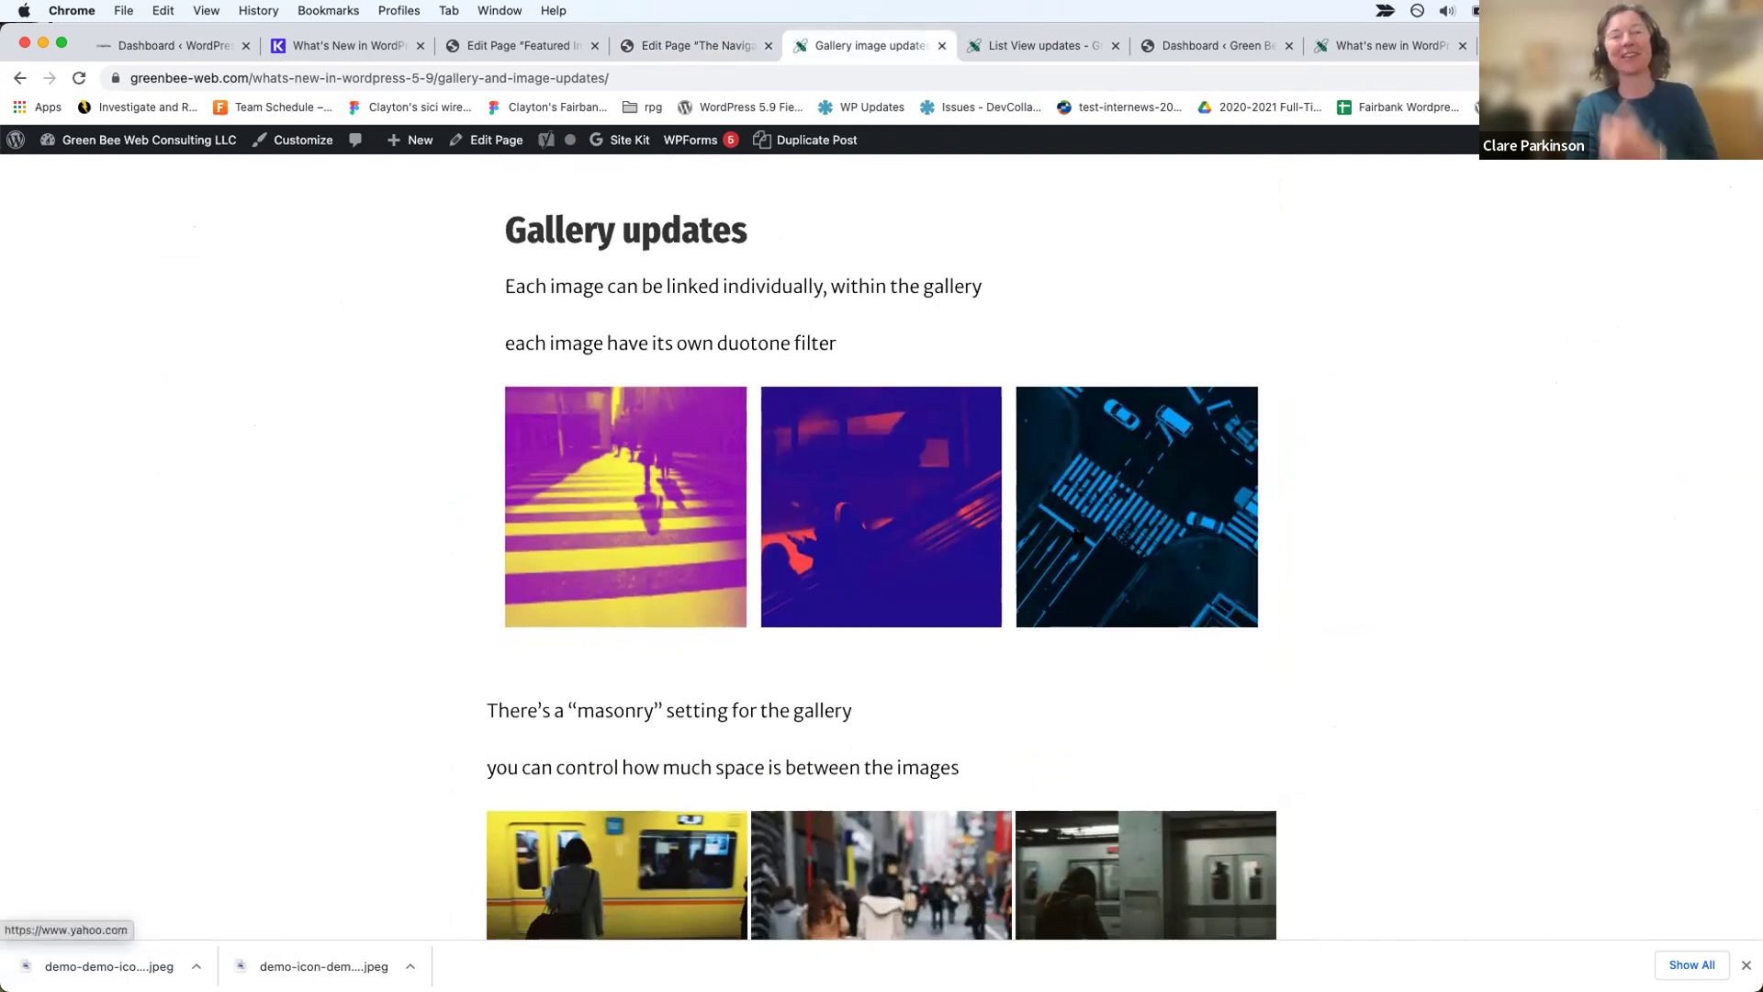
left_click(487, 140)
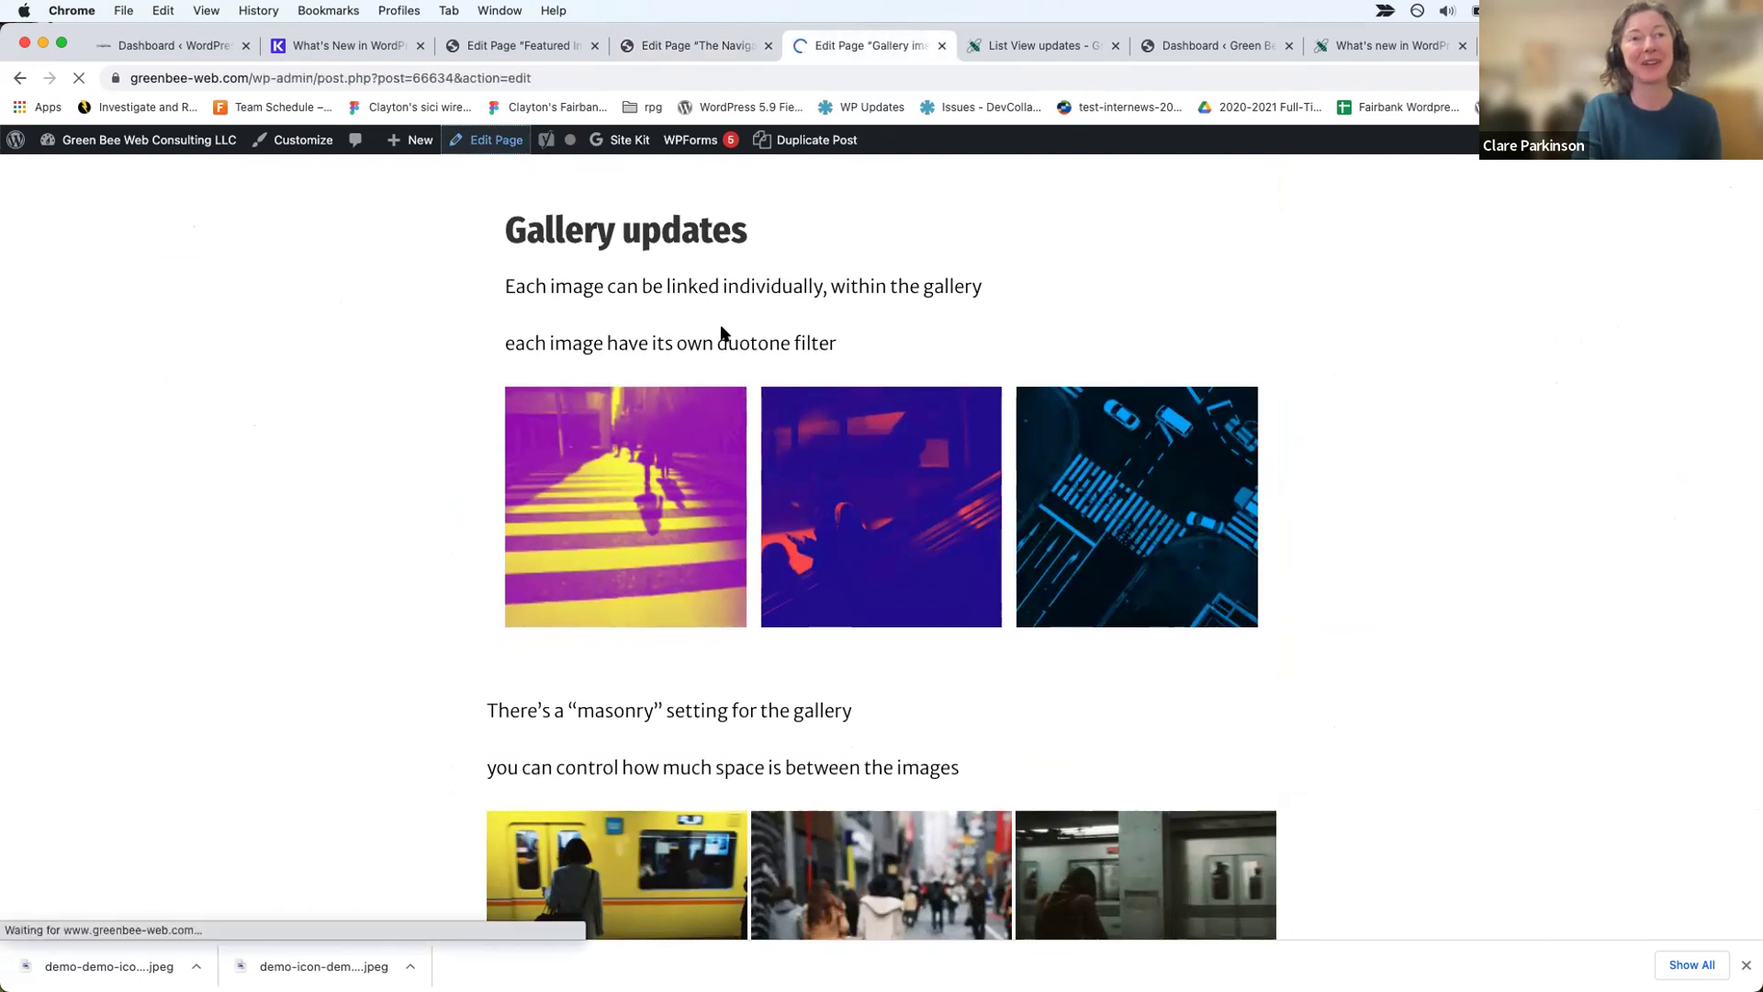
Step: Apply a grayscale duotone to the second gallery image and magenta-yellow to the first
scroll(798, 627, "down", 5)
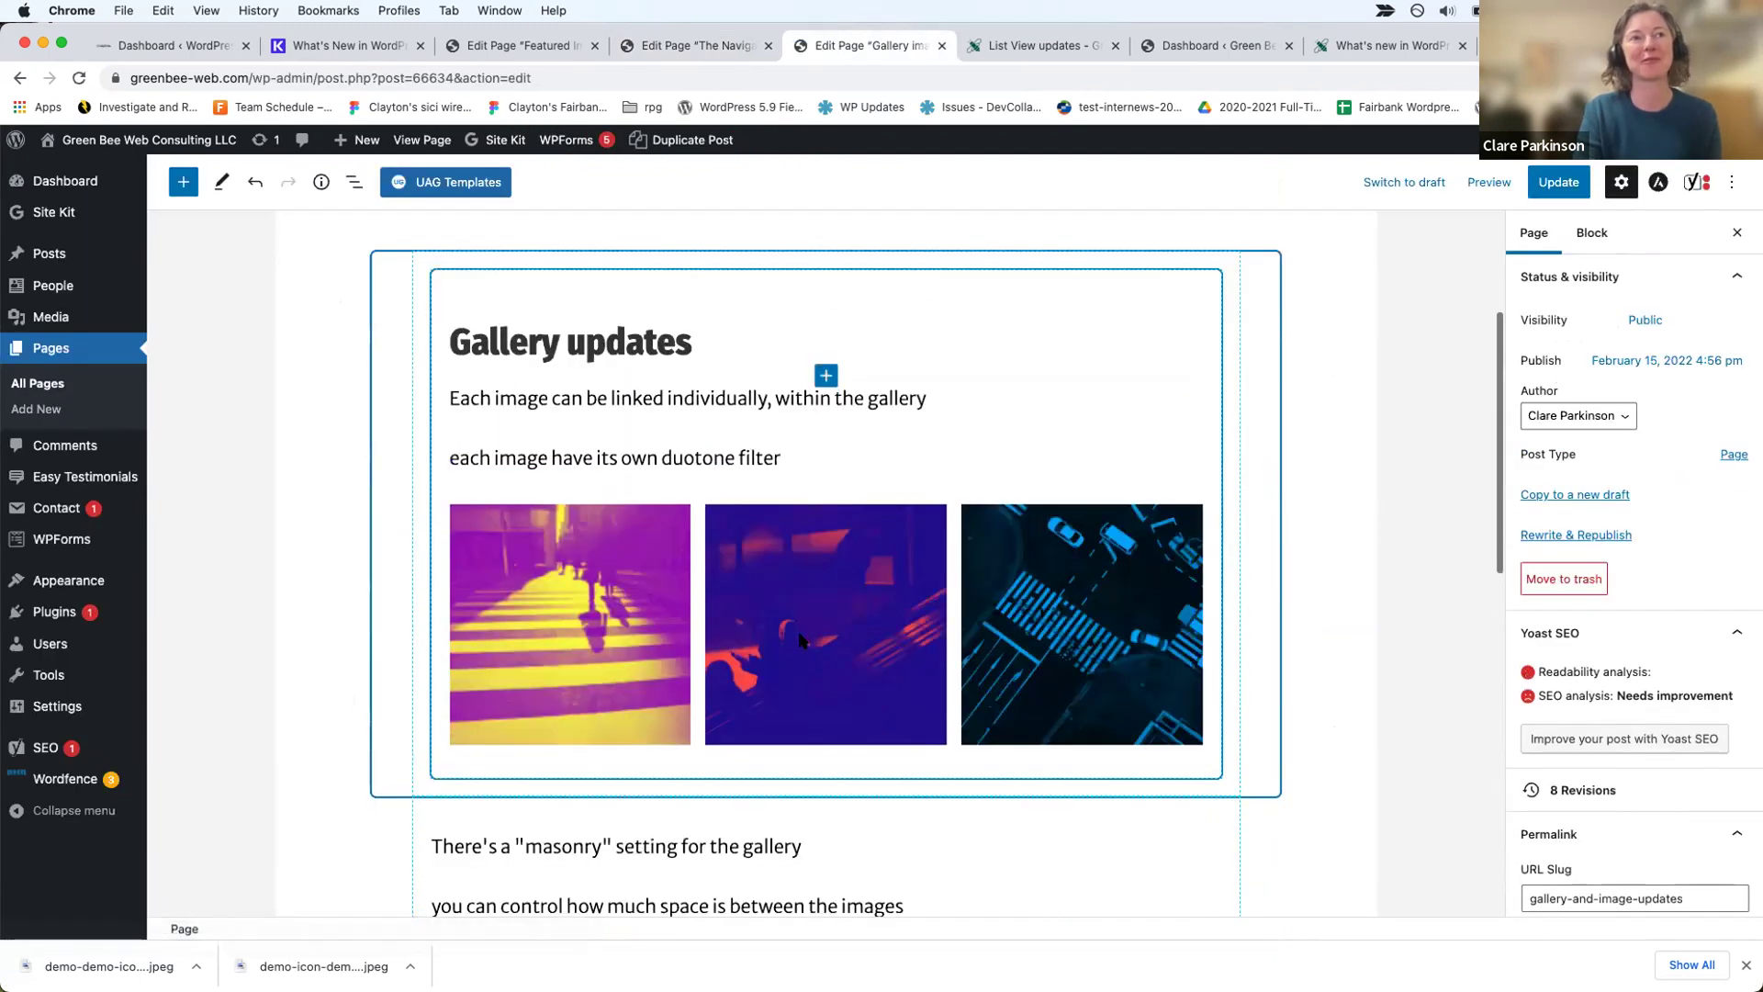
left_click(634, 632)
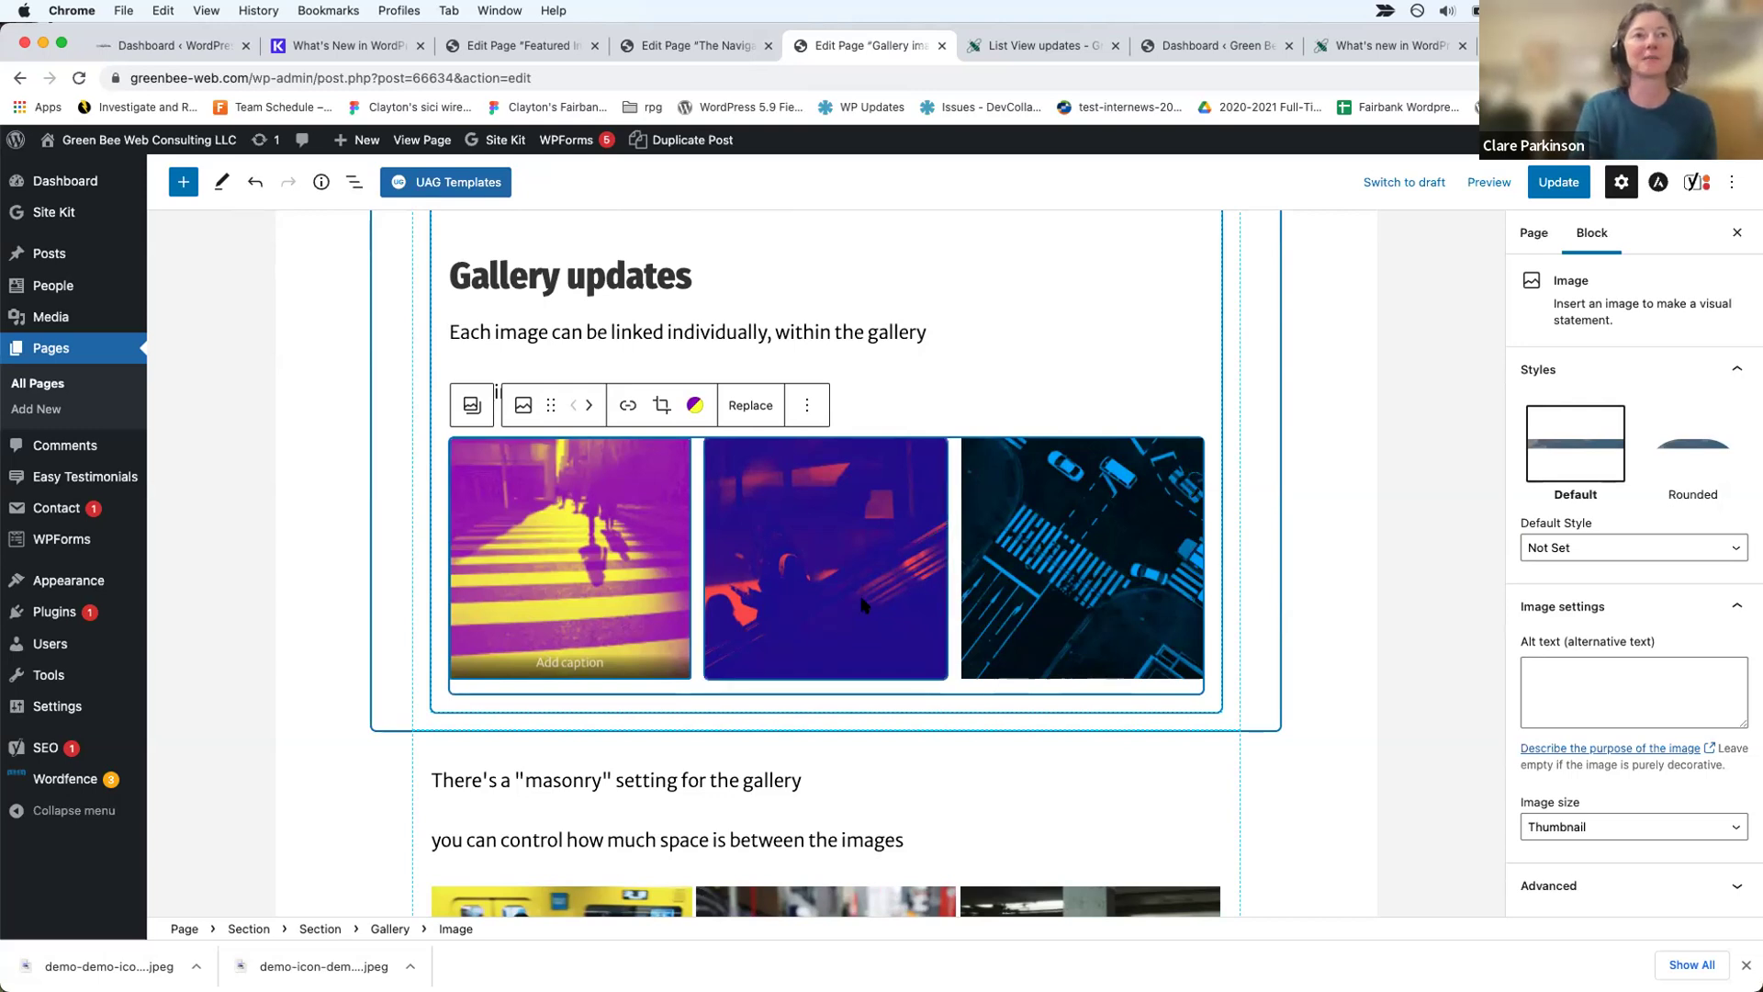
left_click(827, 624)
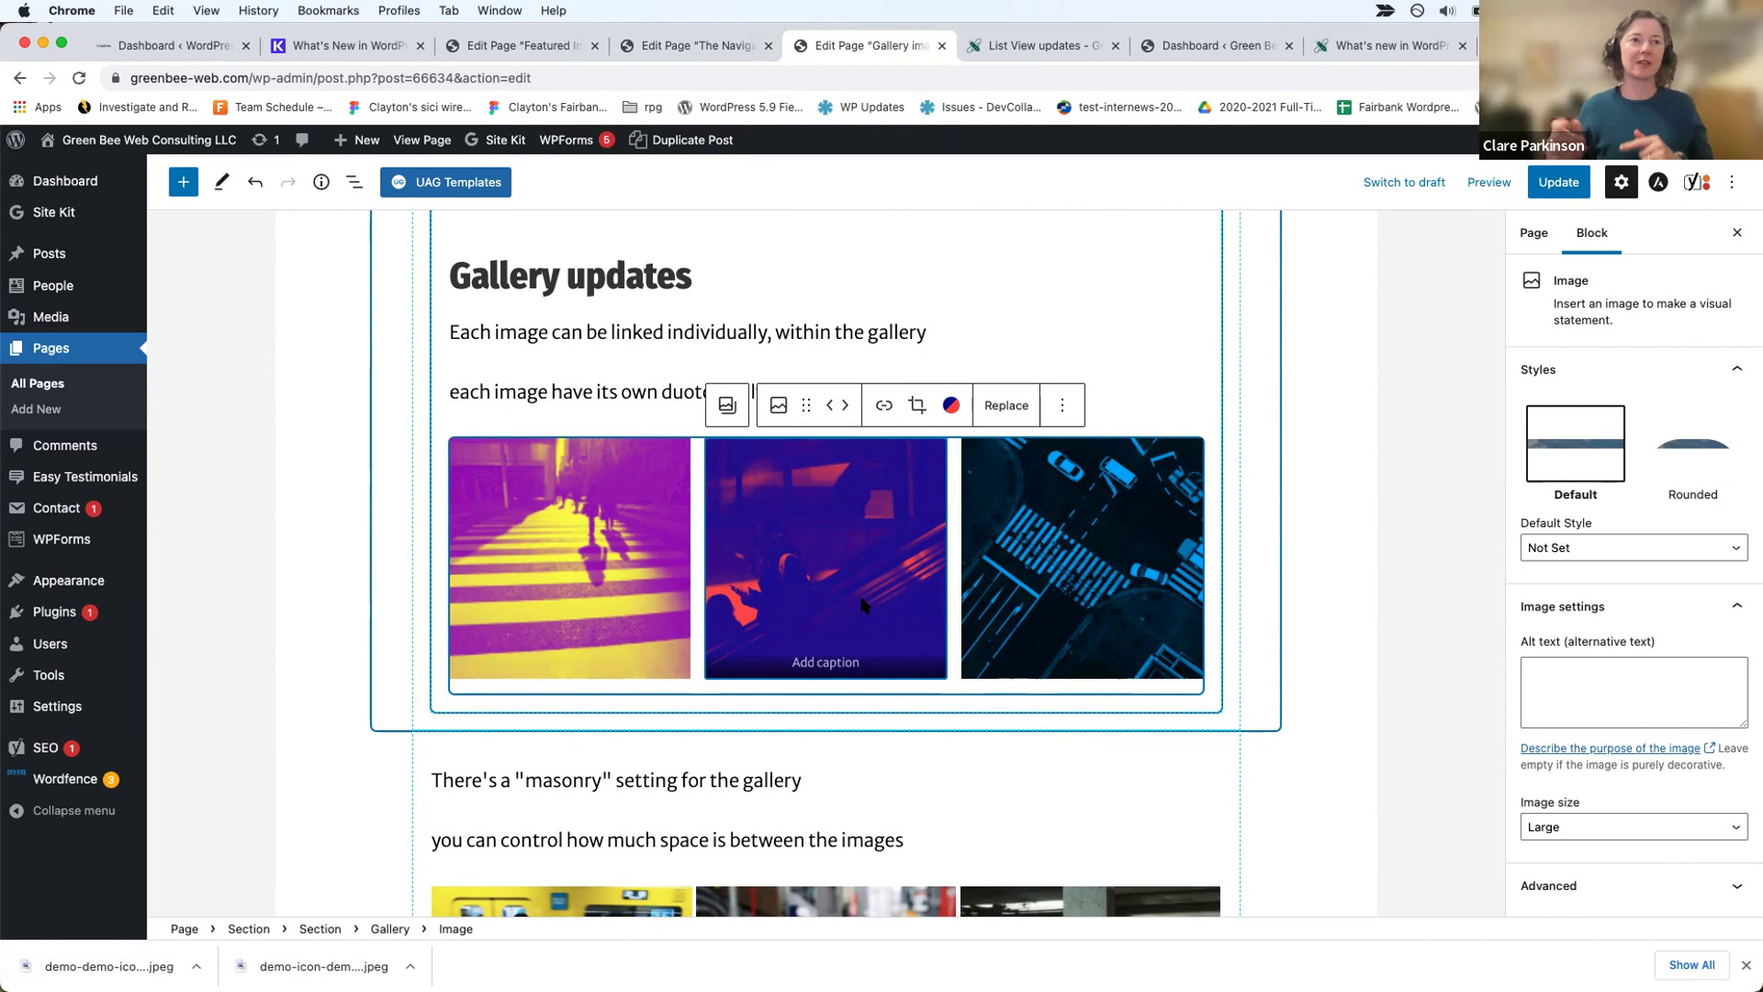
left_click(952, 405)
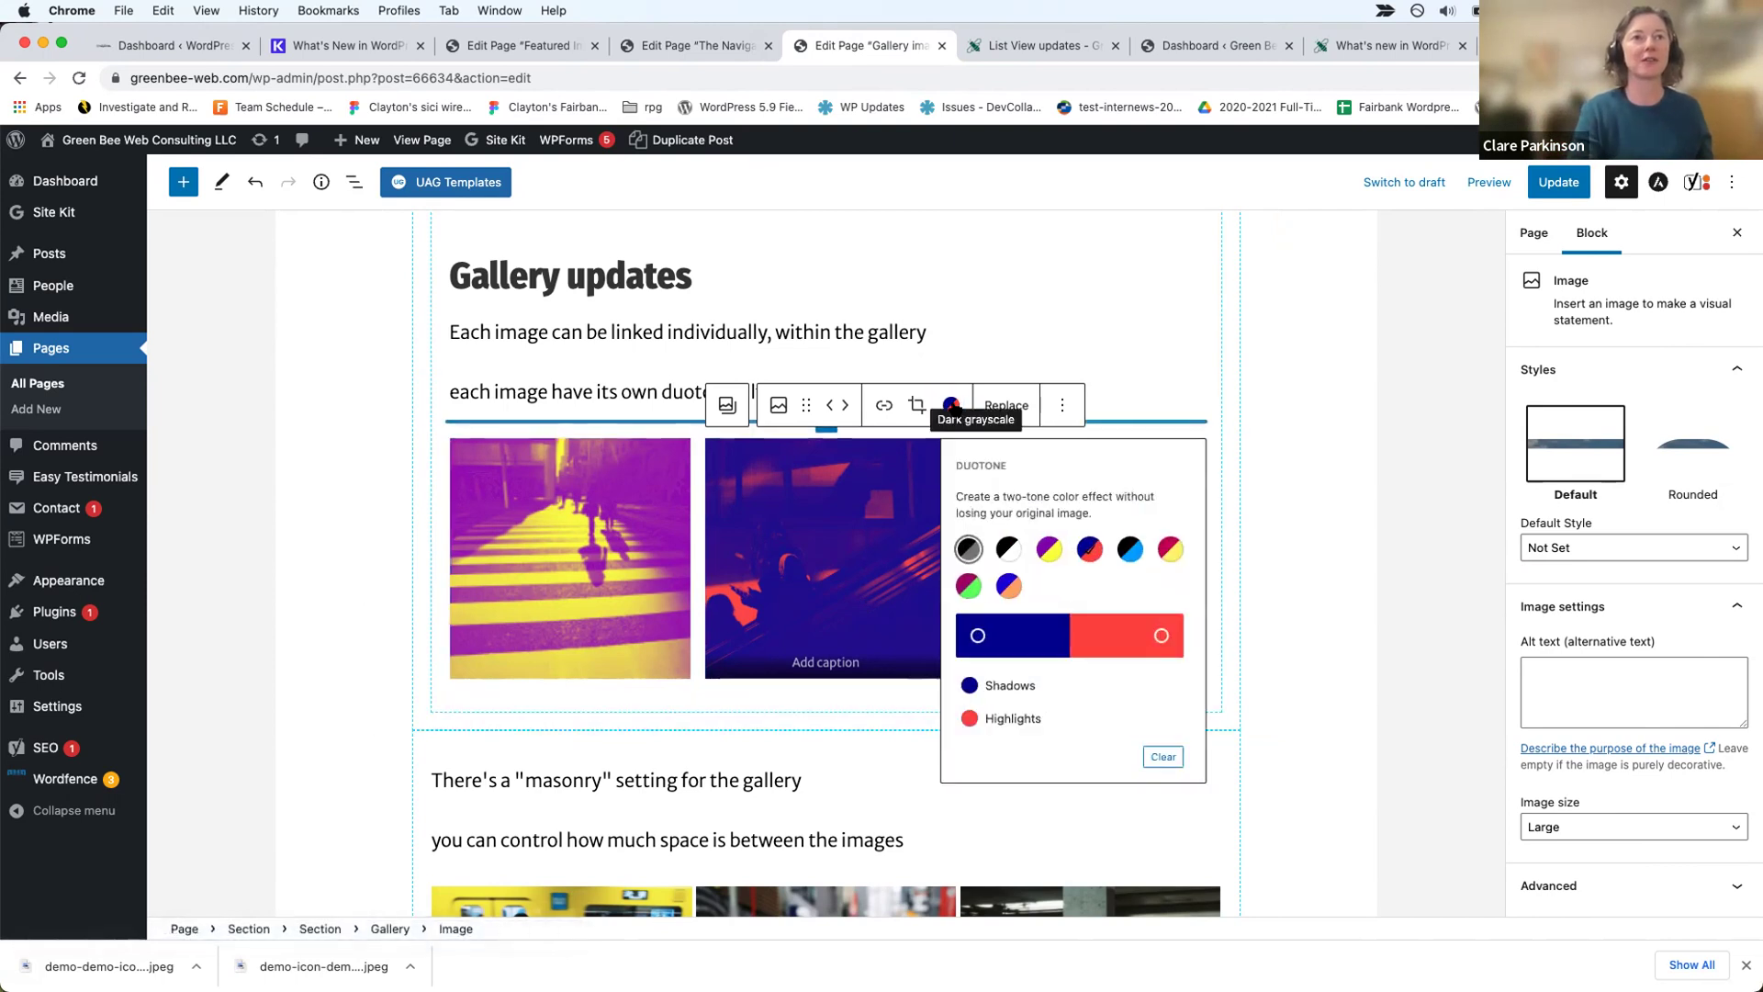
left_click(1007, 549)
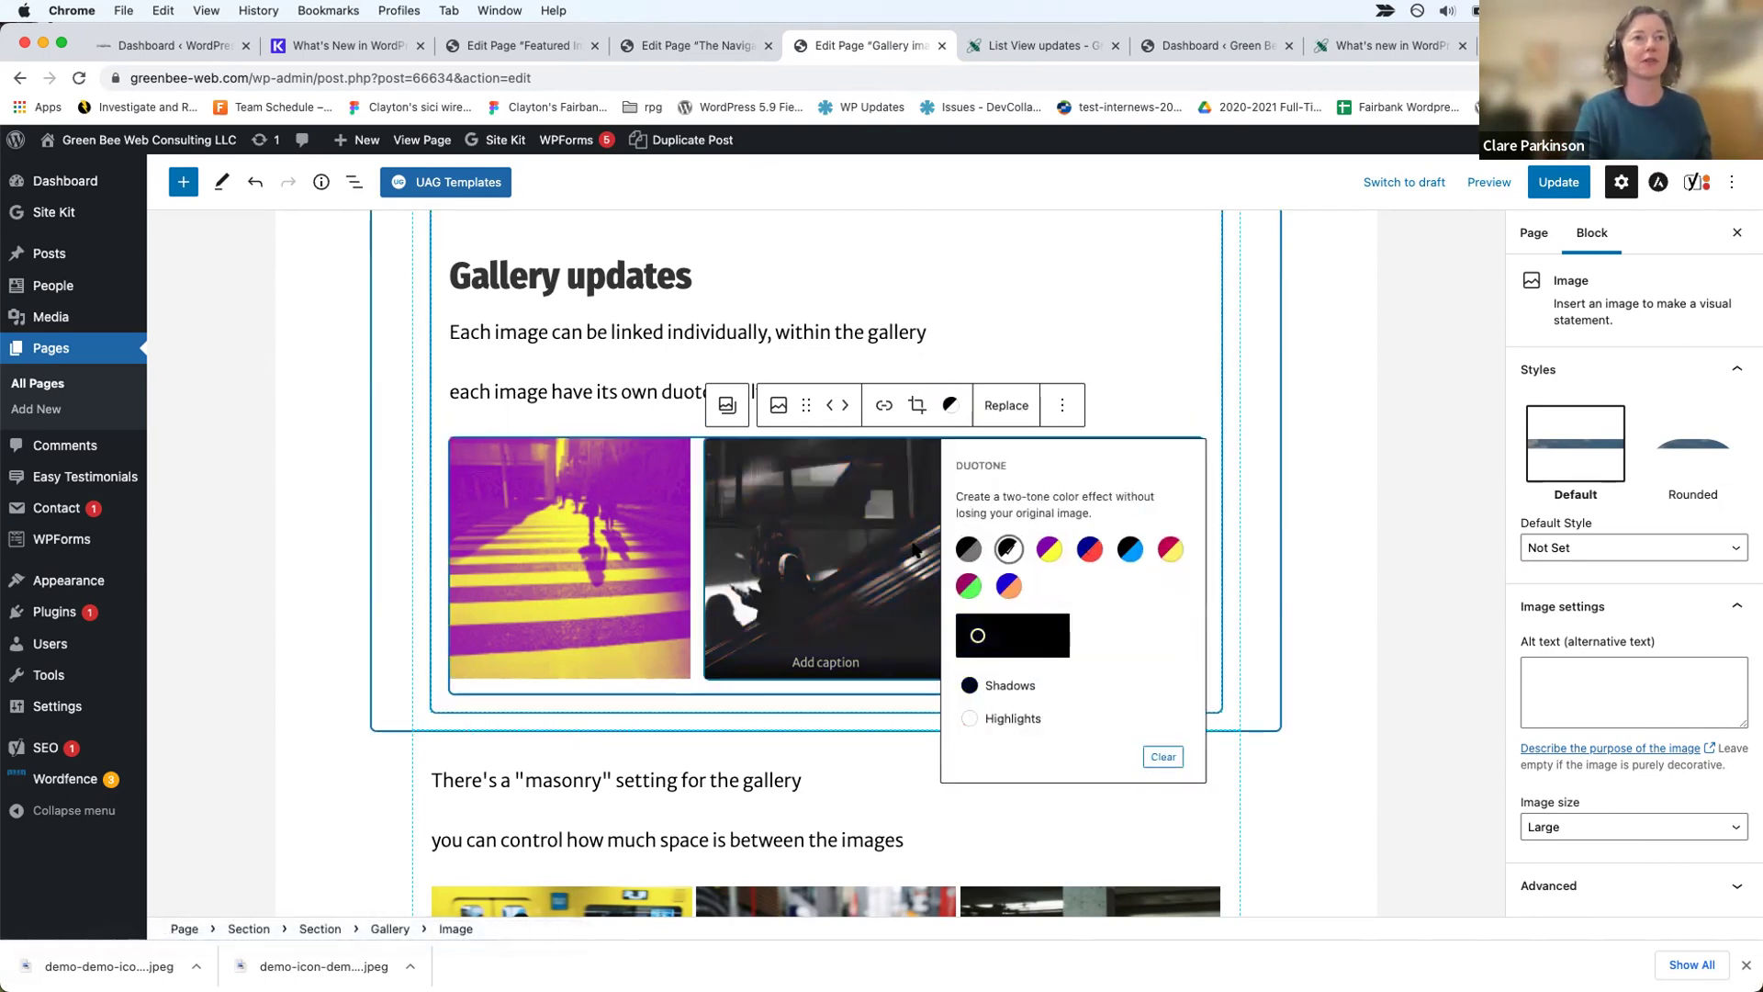
left_click(615, 574)
left_click(695, 404)
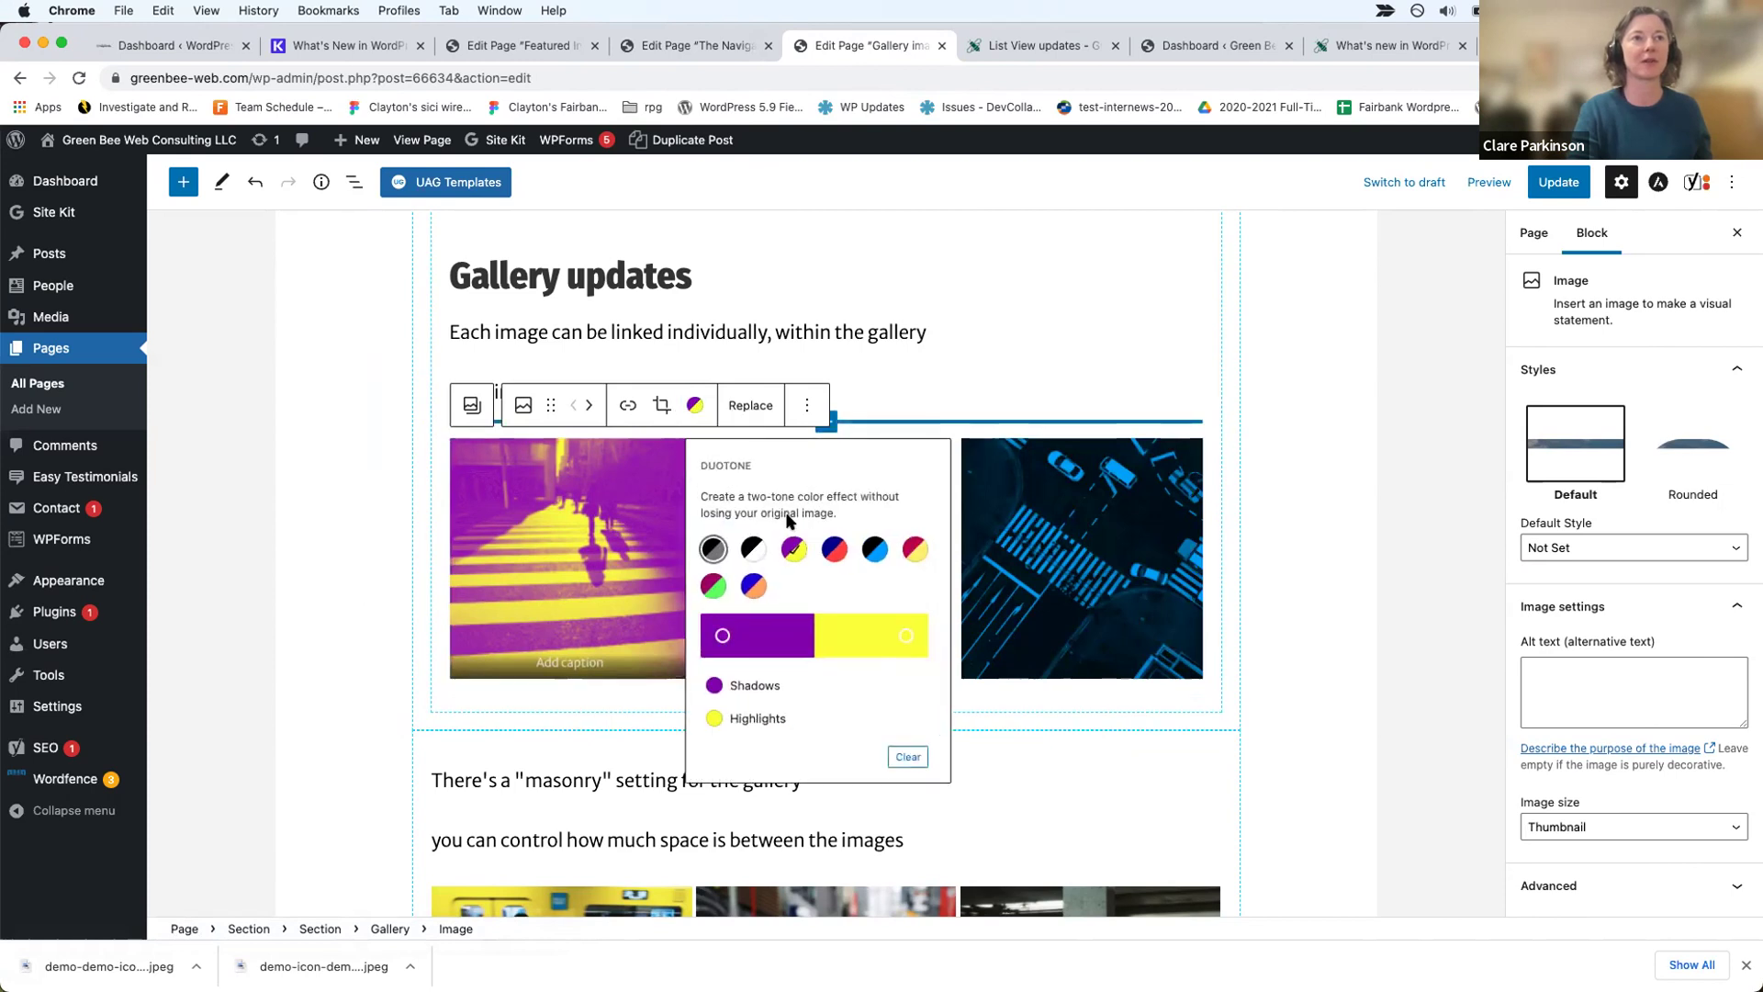
left_click(911, 549)
left_click(576, 570)
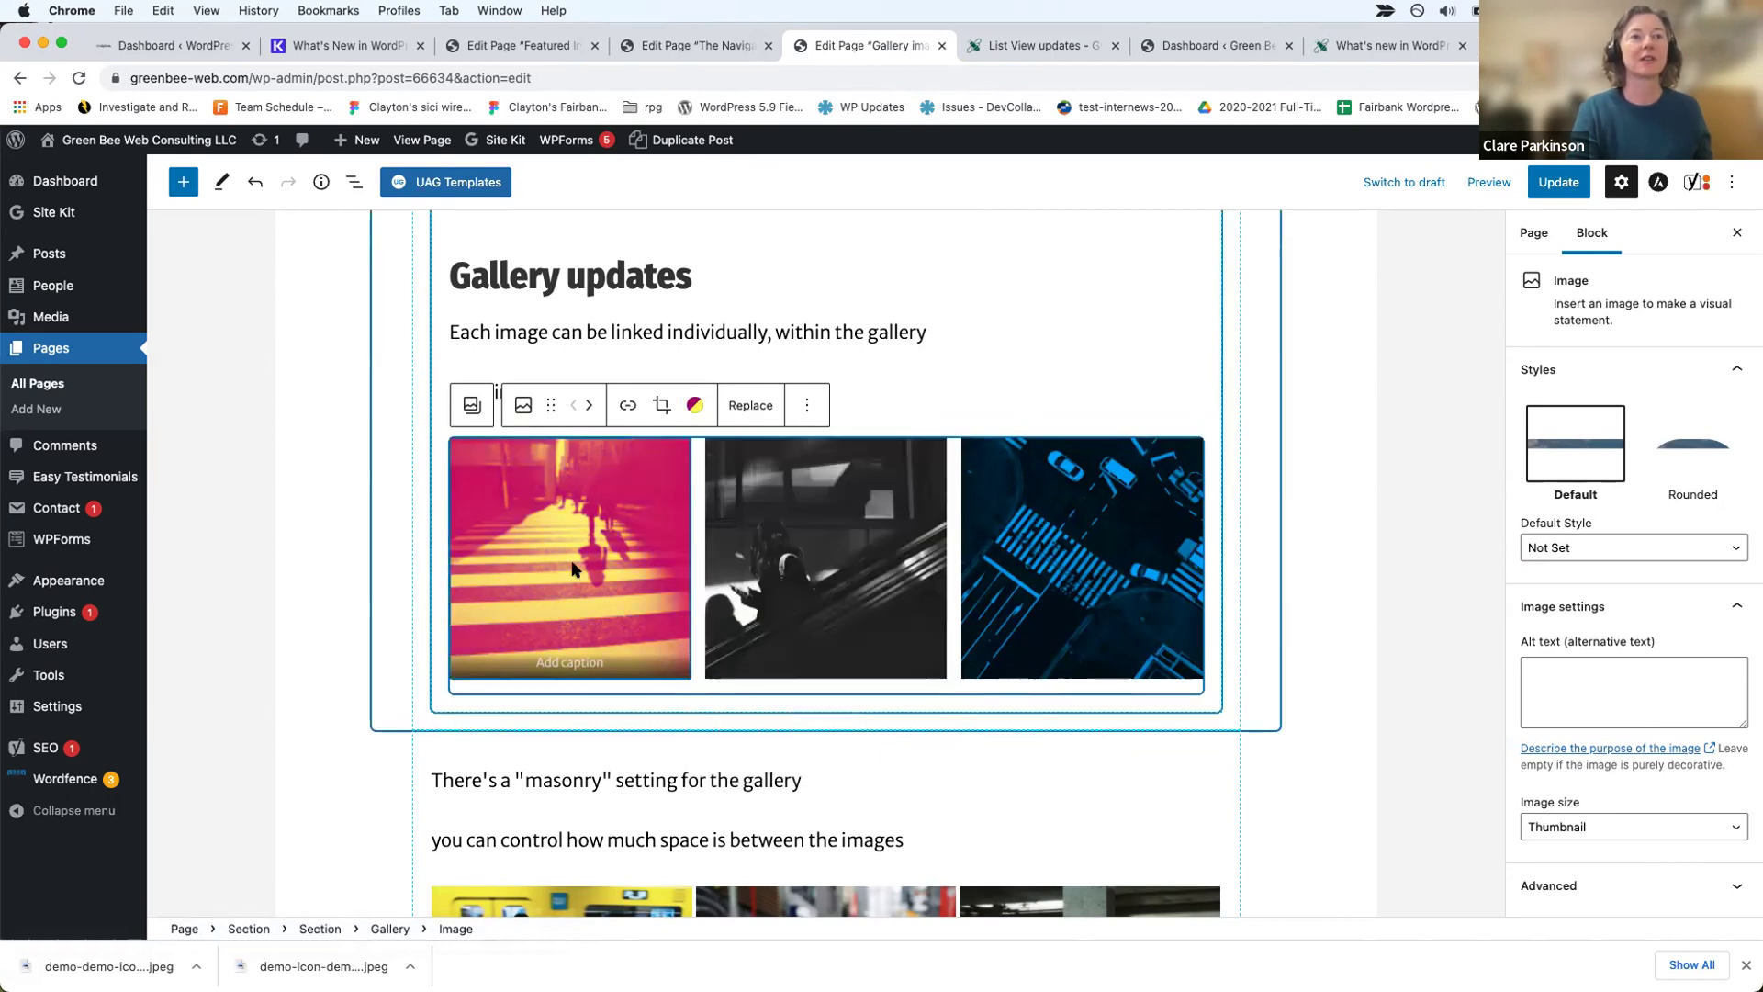
Step: Check the links set on all three gallery images, then select the gallery's section
left_click(595, 662)
left_click(628, 405)
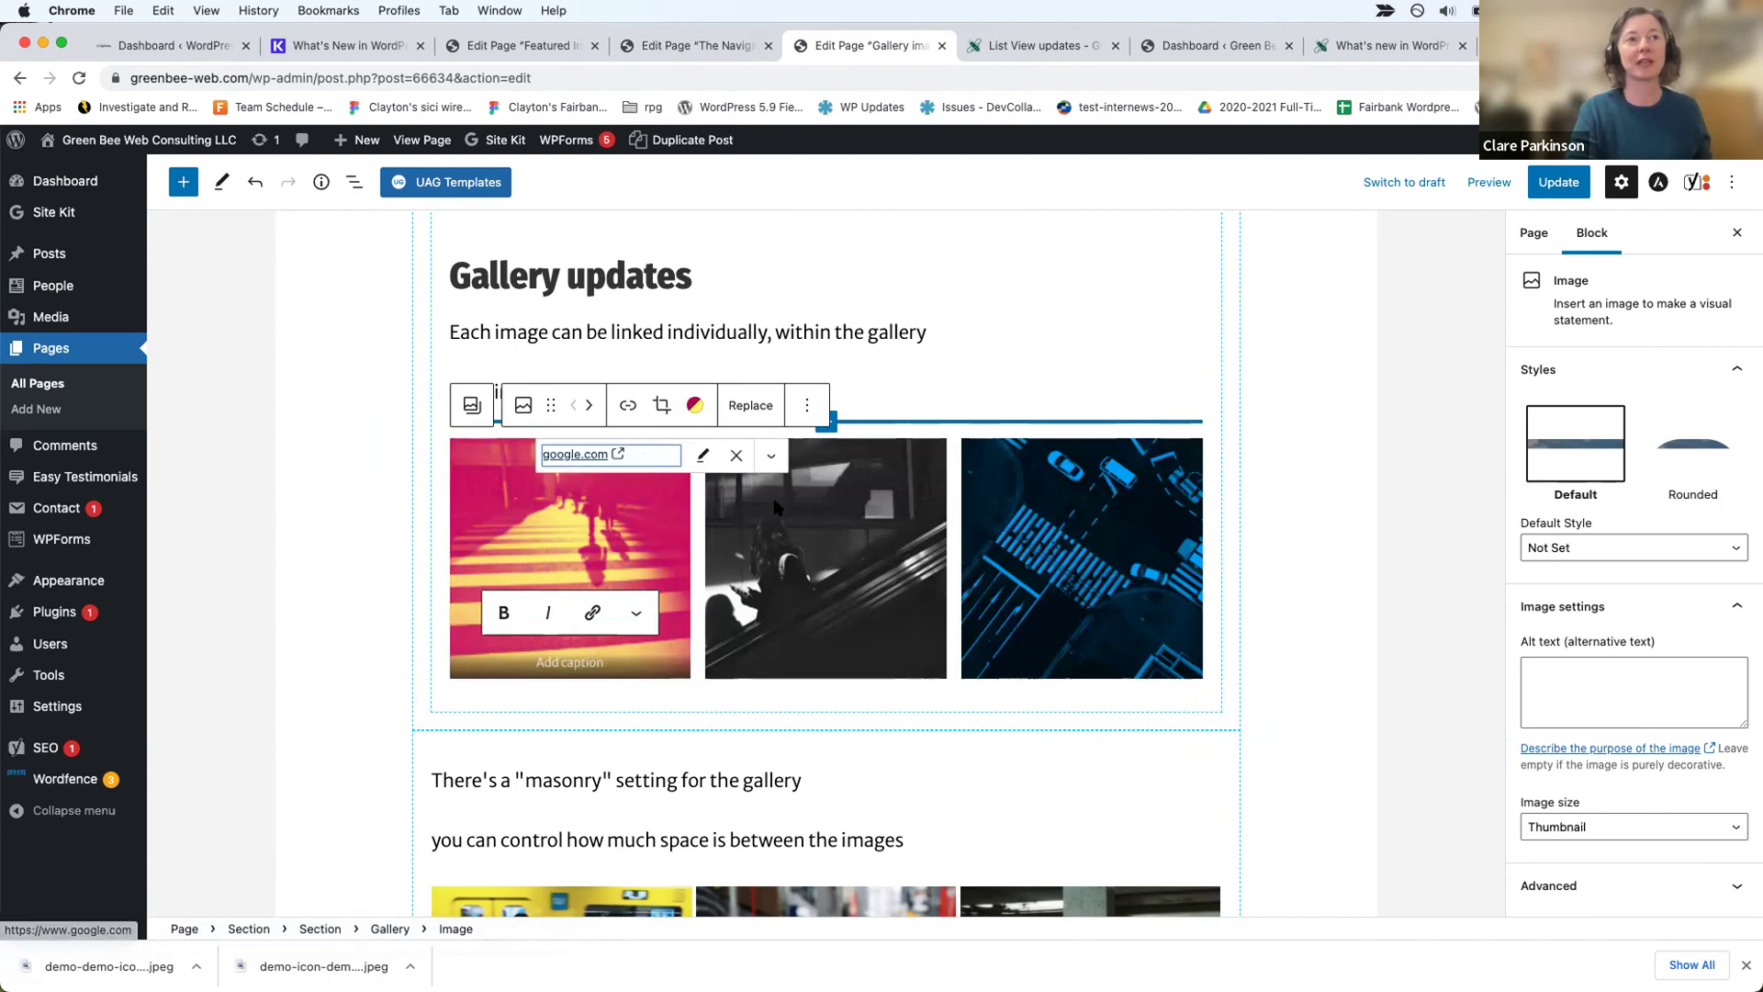
left_click(842, 574)
left_click(883, 405)
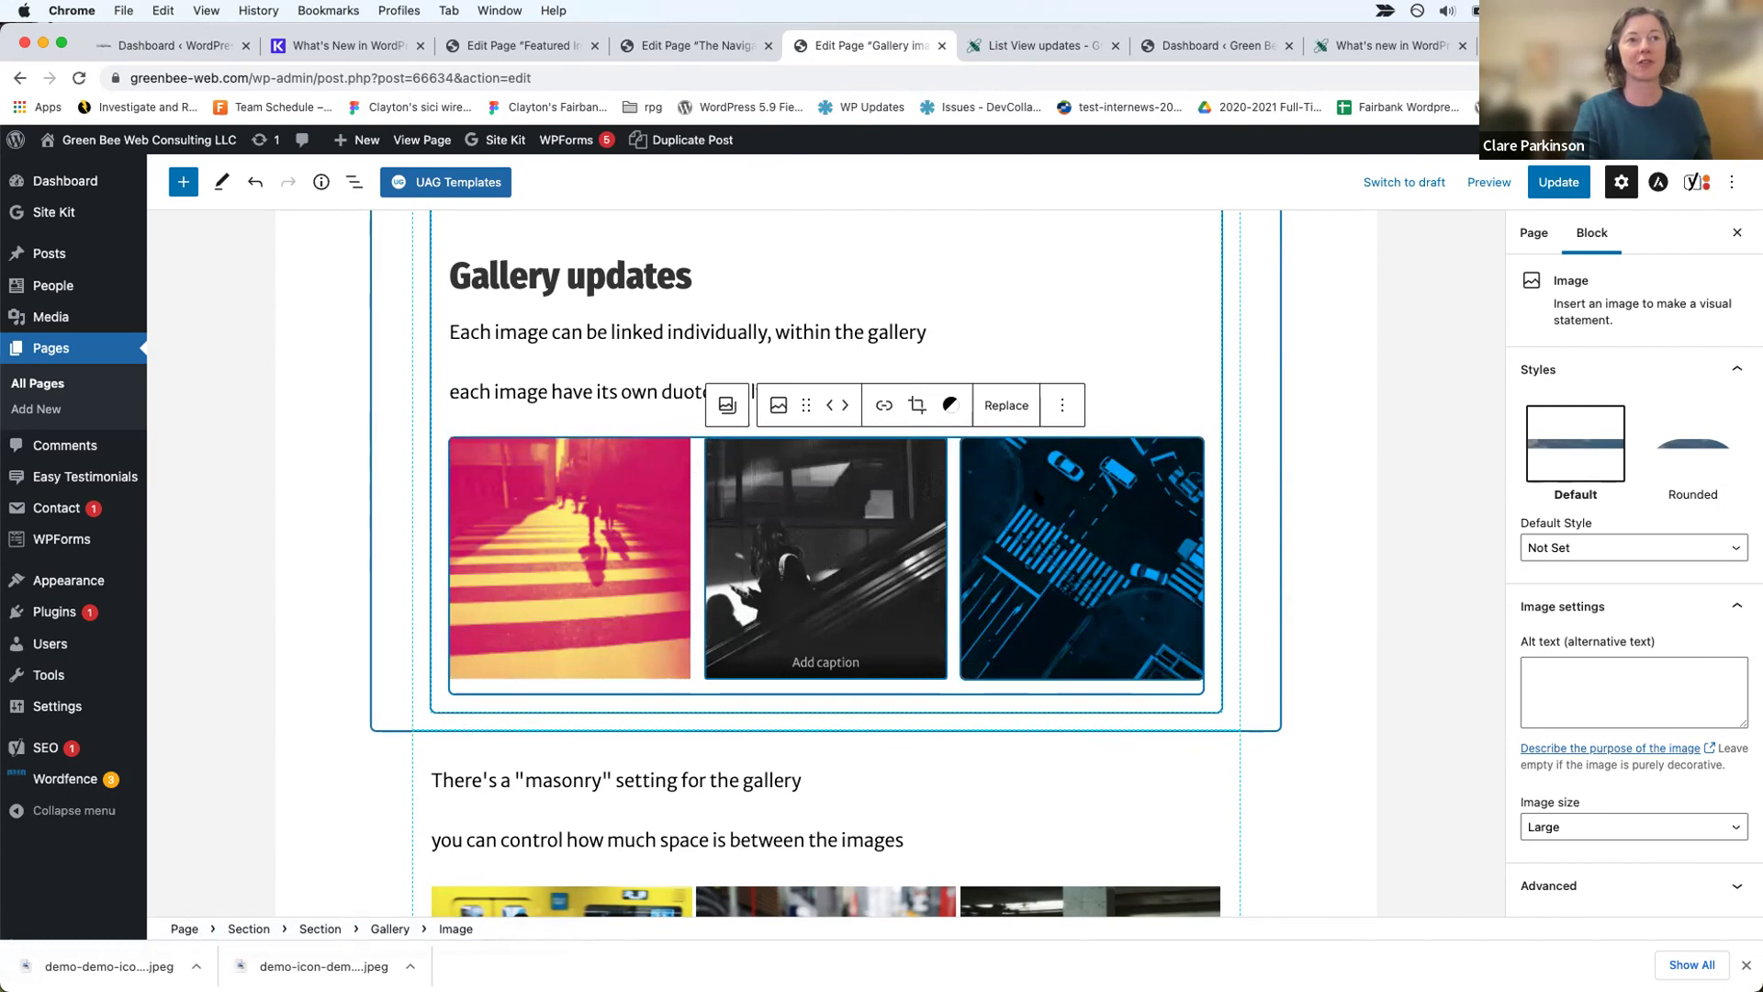
left_click(1083, 450)
left_click(1140, 405)
left_click(1140, 405)
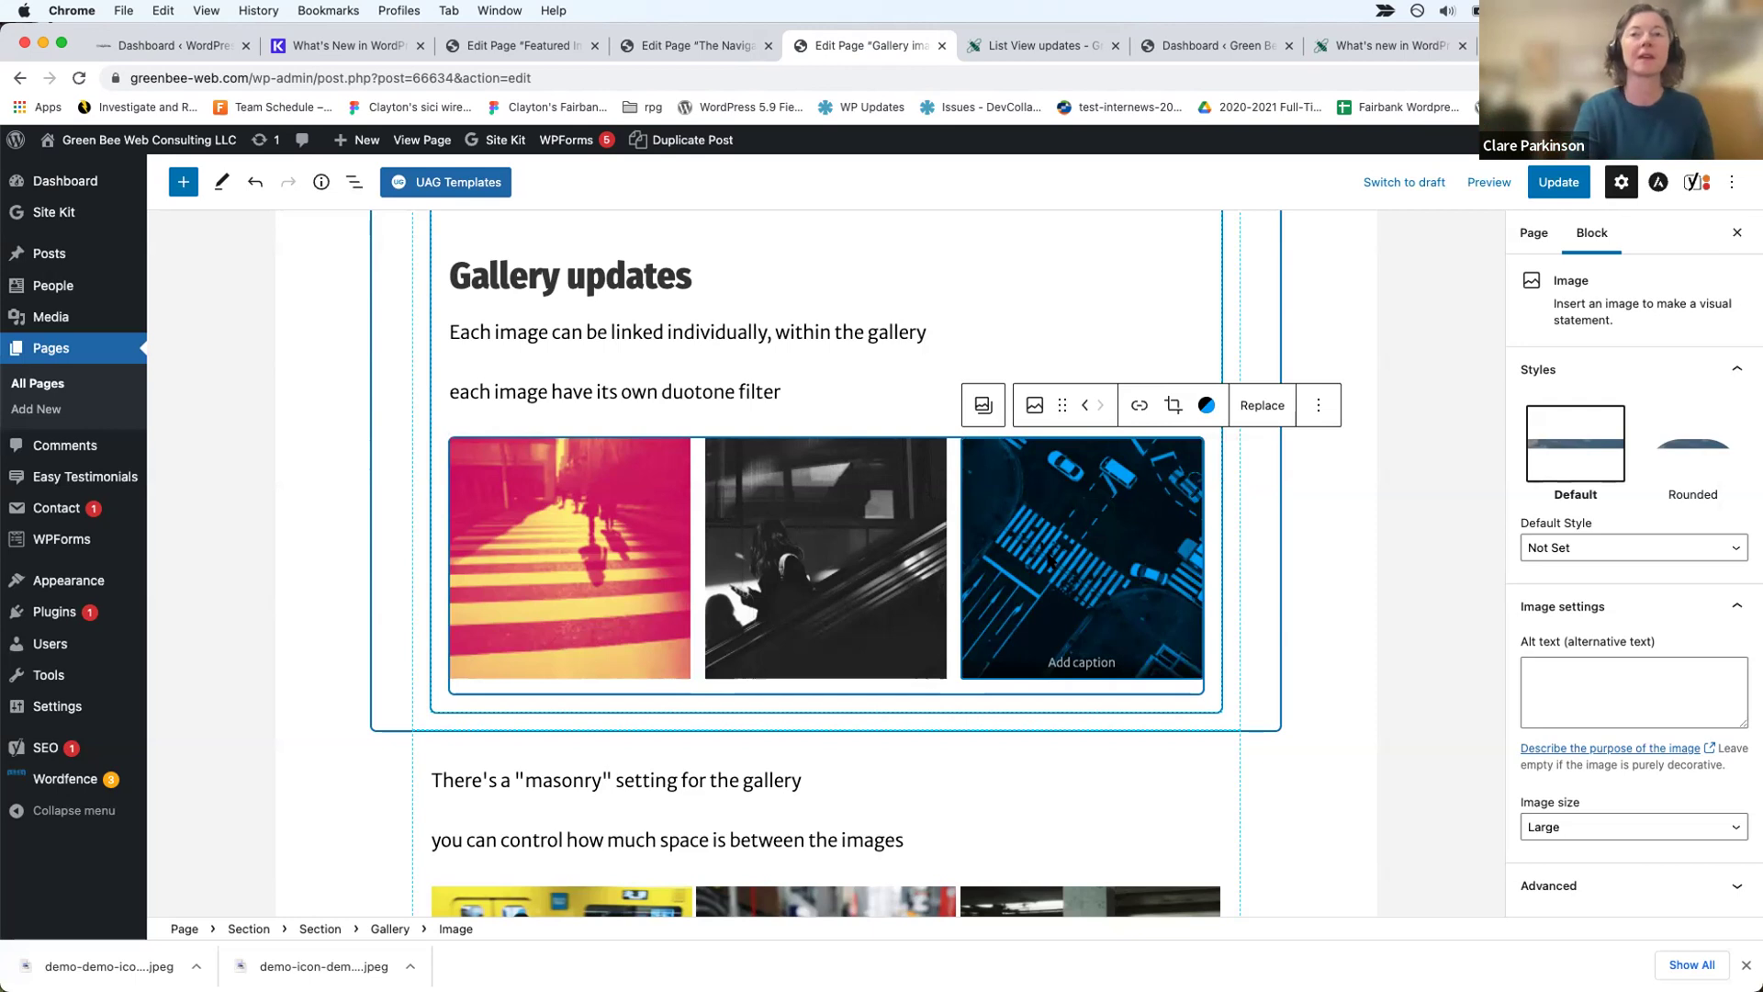
scroll(1048, 560, "down", 2)
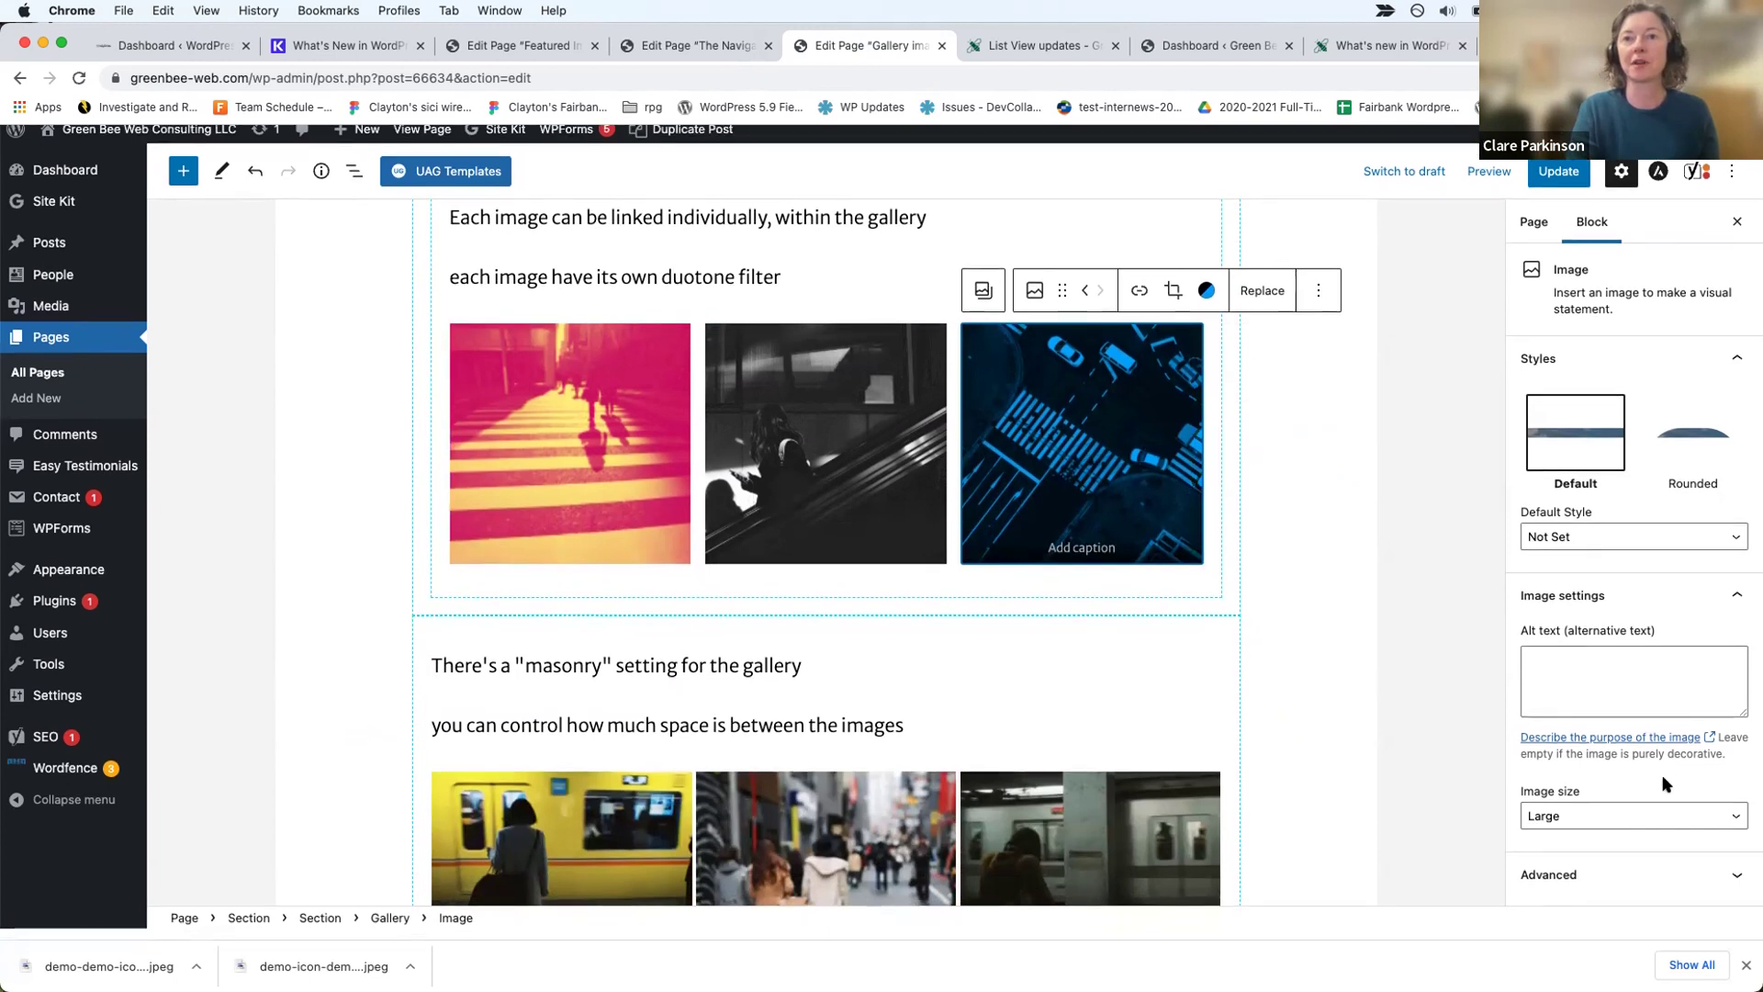
left_click(1209, 415)
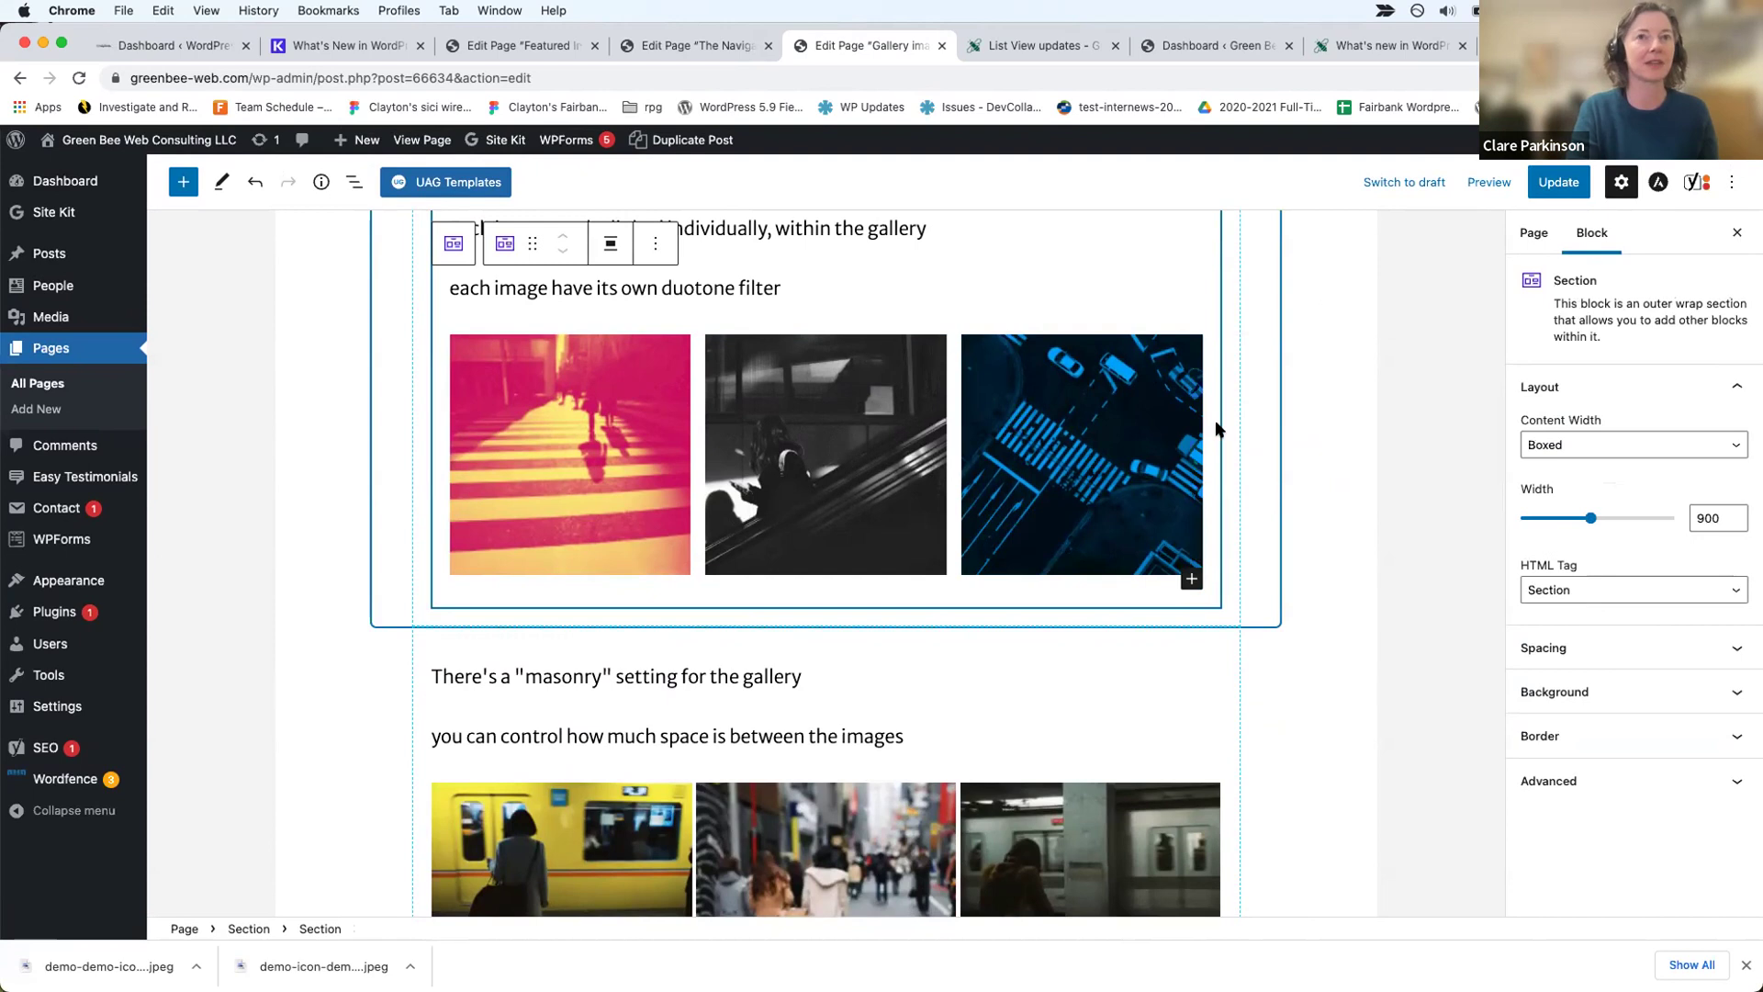
Step: Show List View and check the first gallery's Link to setting, keeping Attachment Page
left_click(354, 181)
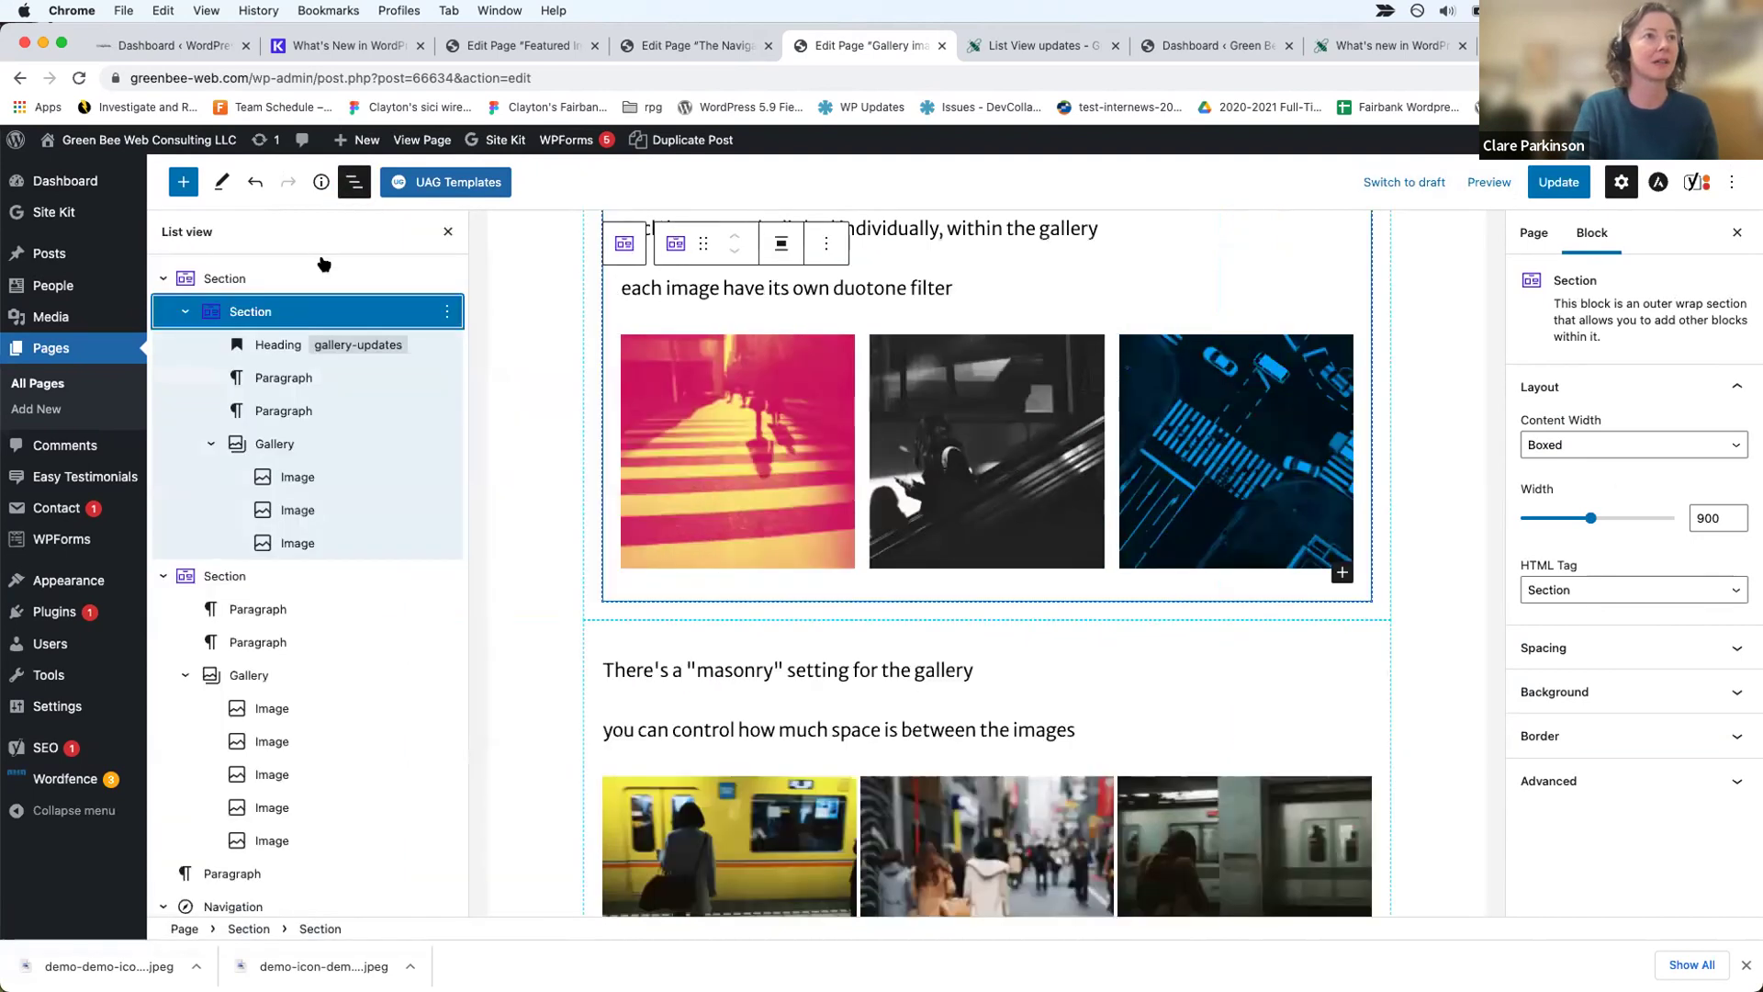
left_click(273, 443)
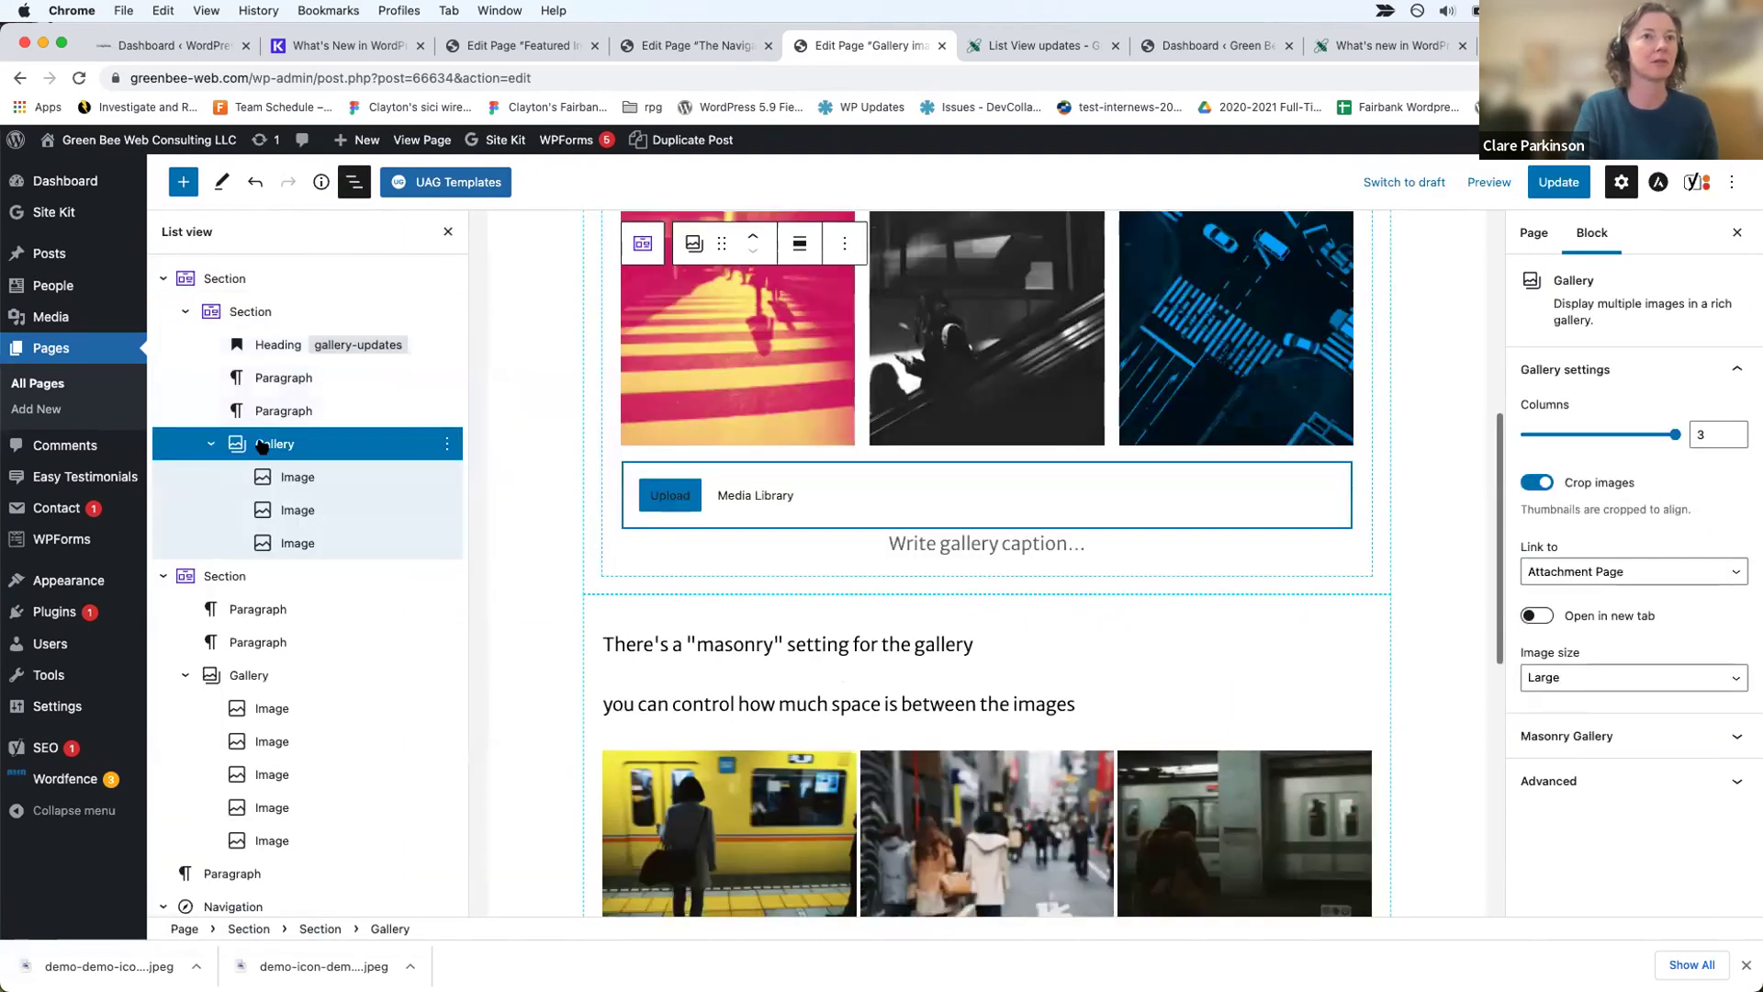
scroll(1106, 497, "up", 3)
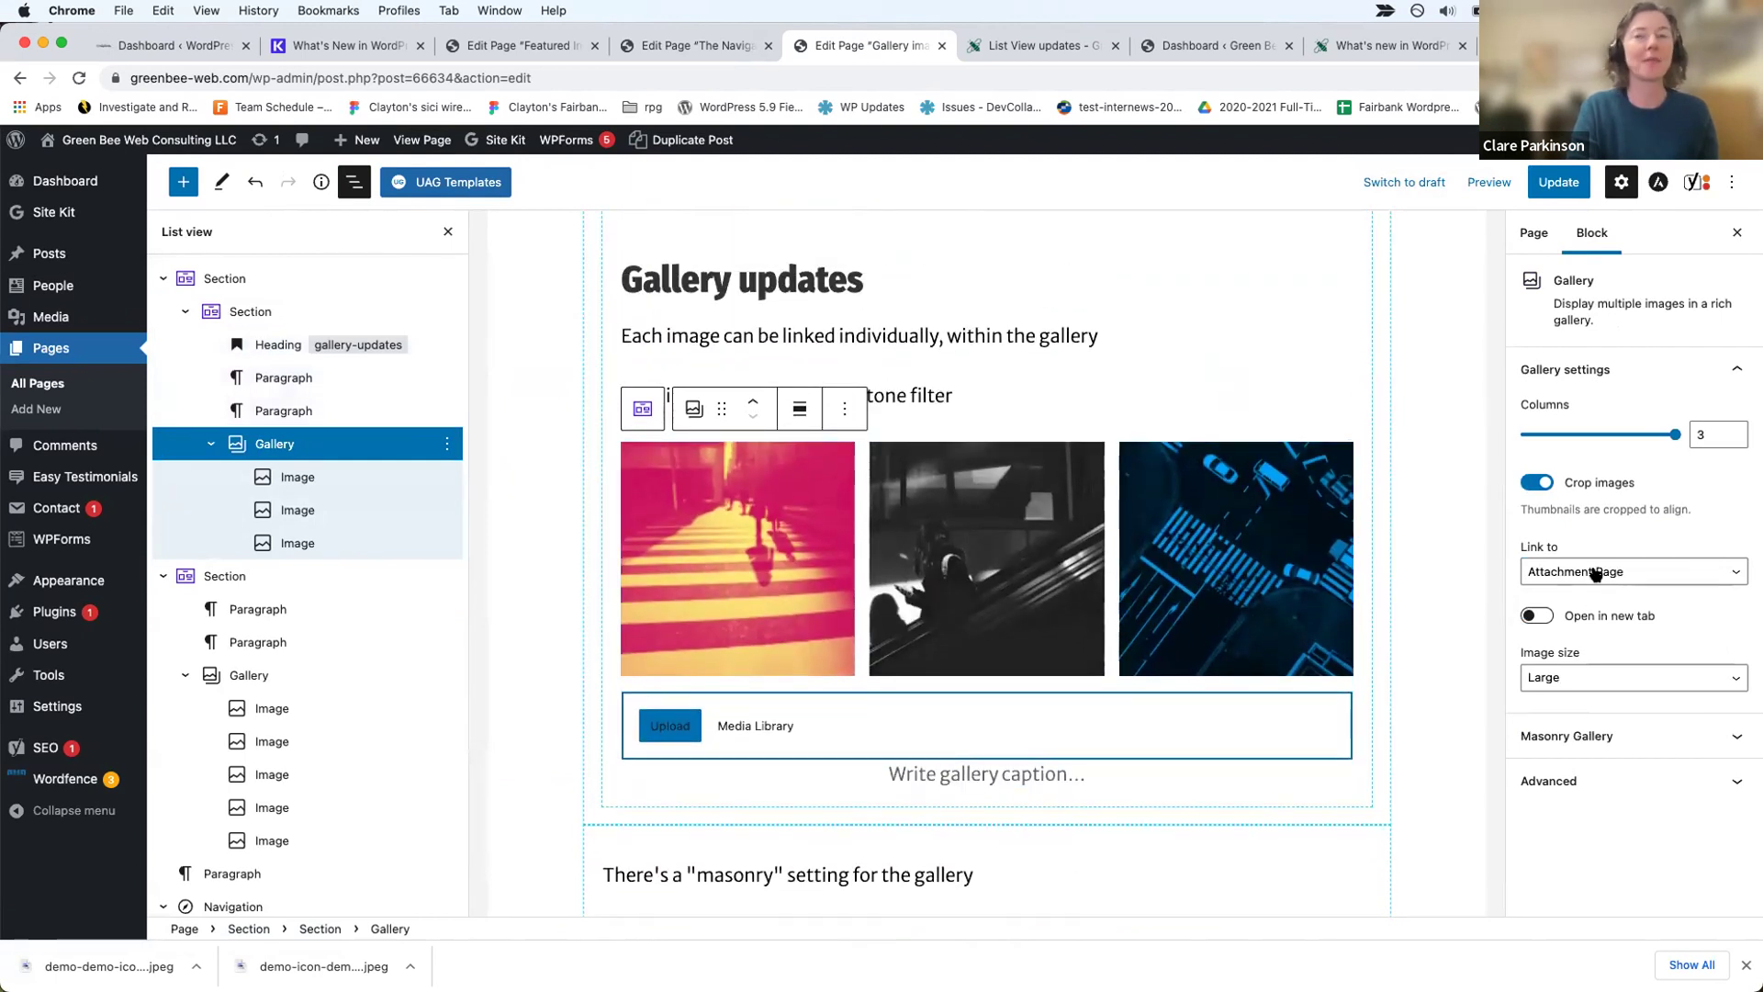
left_click(1595, 574)
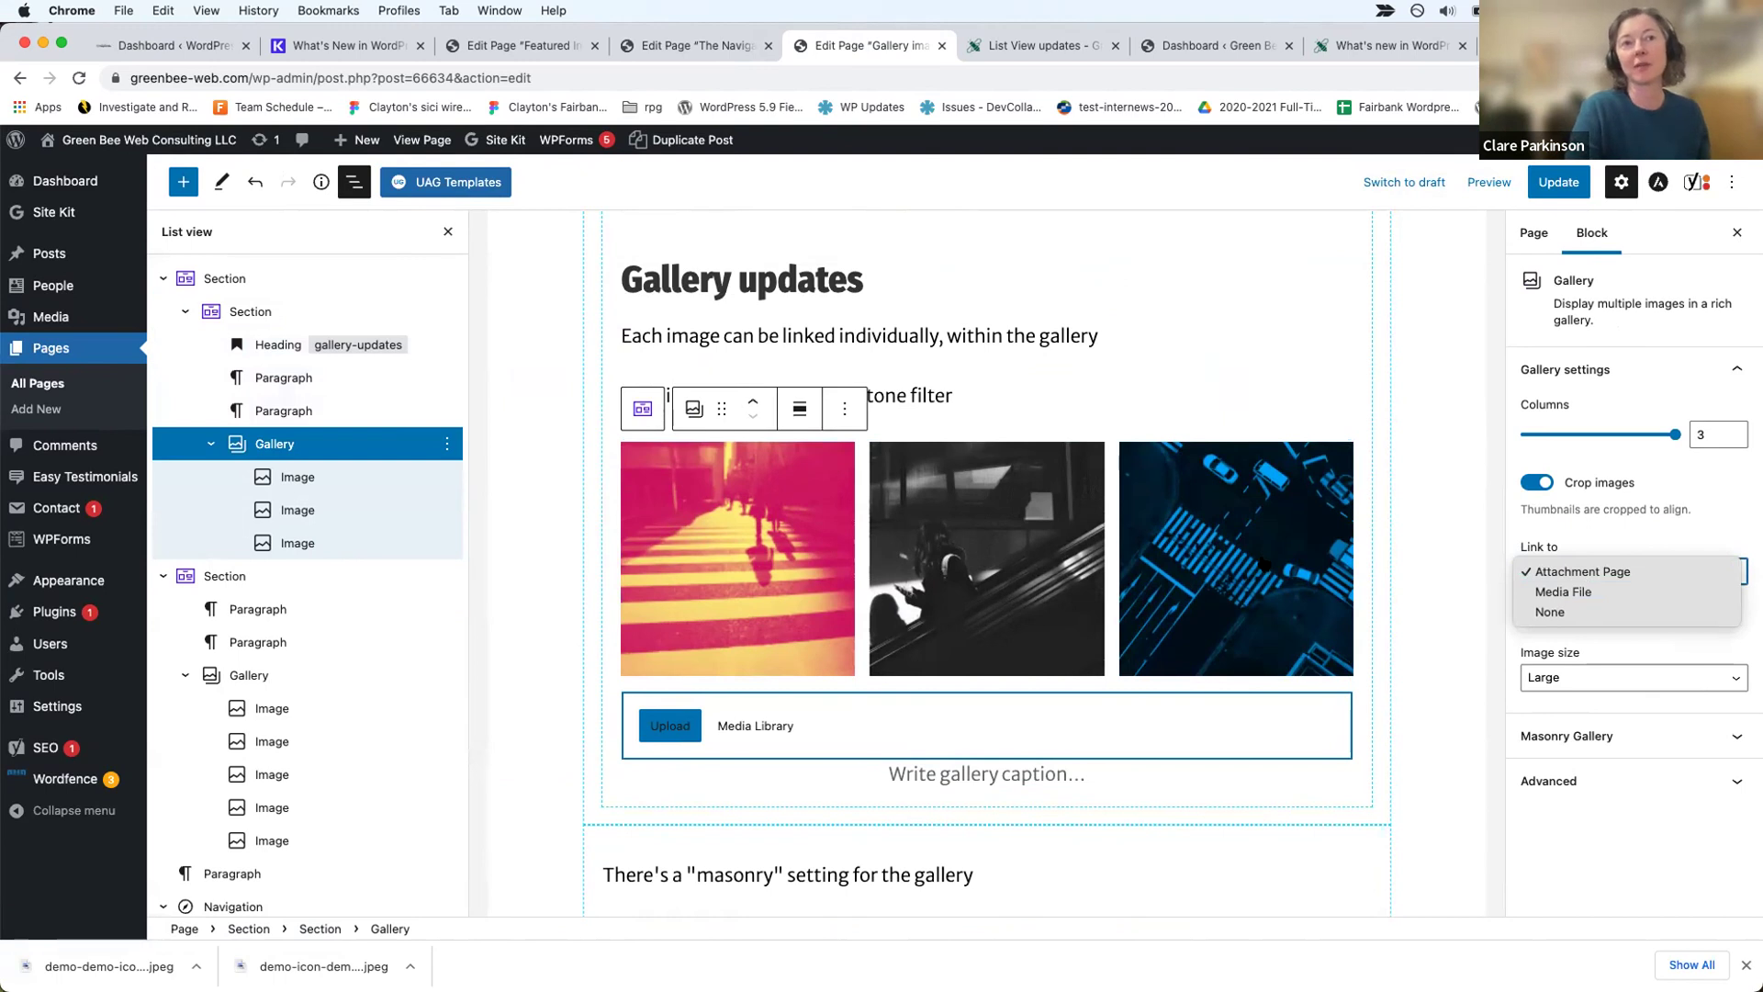
key("Escape")
scroll(955, 624, "down", 5)
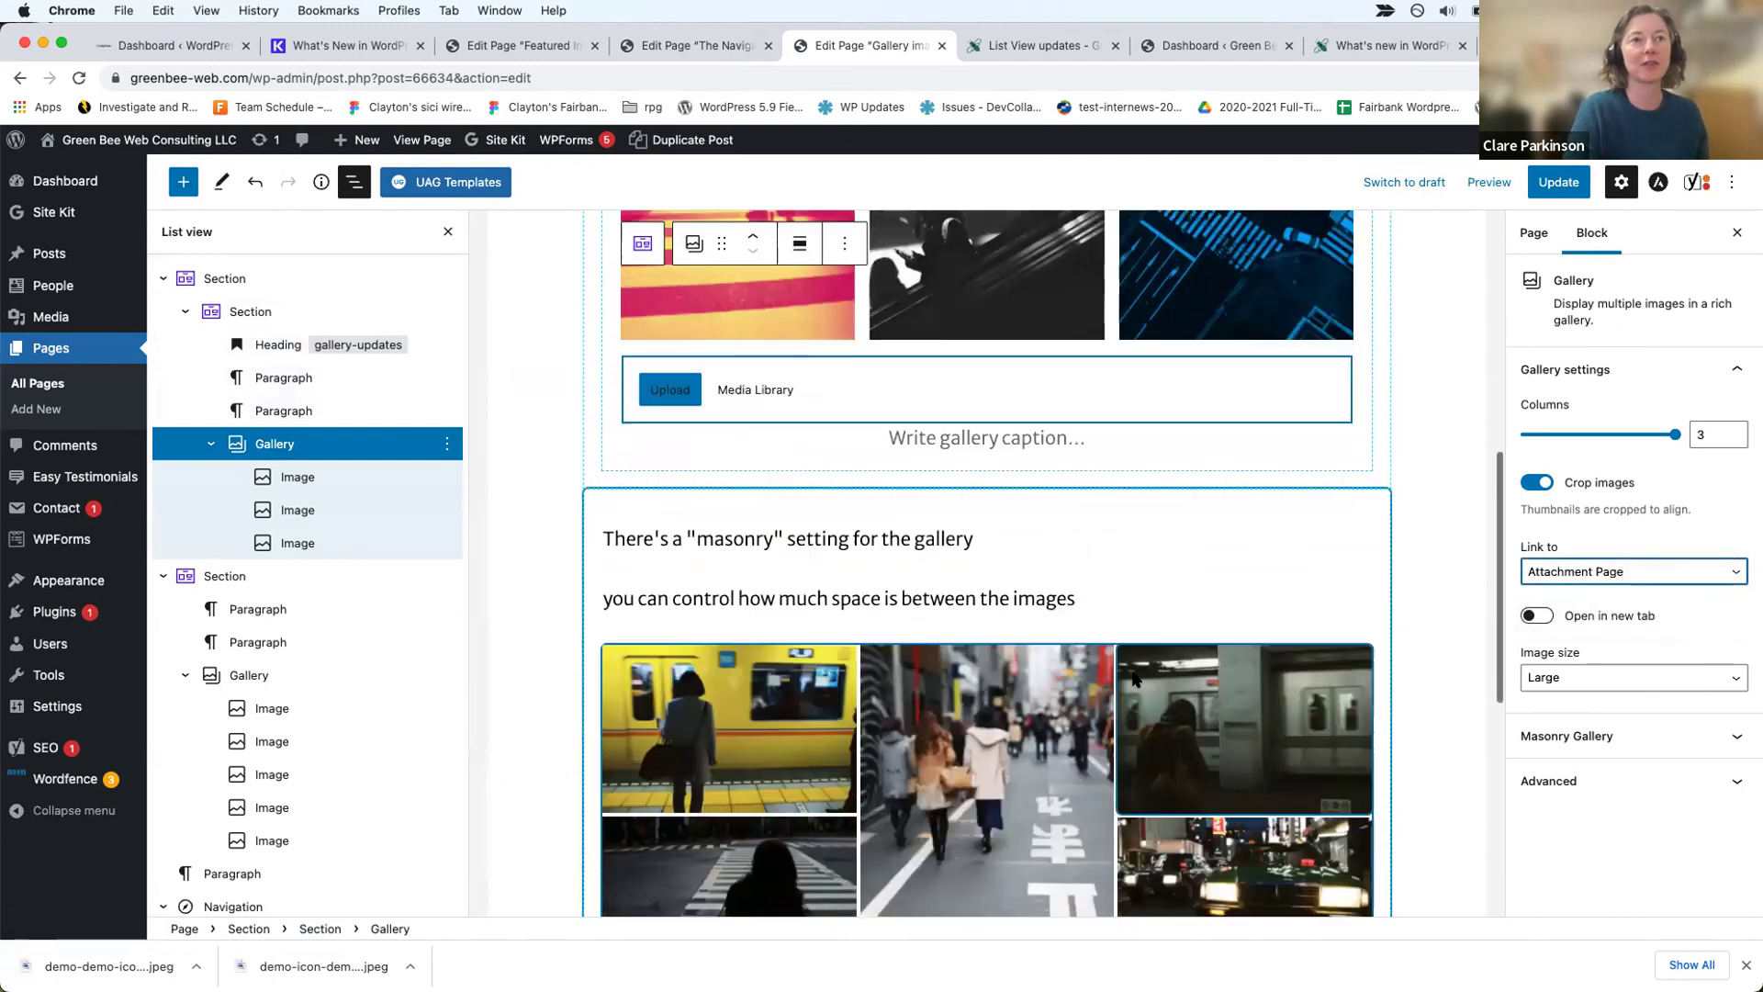
left_click(955, 624)
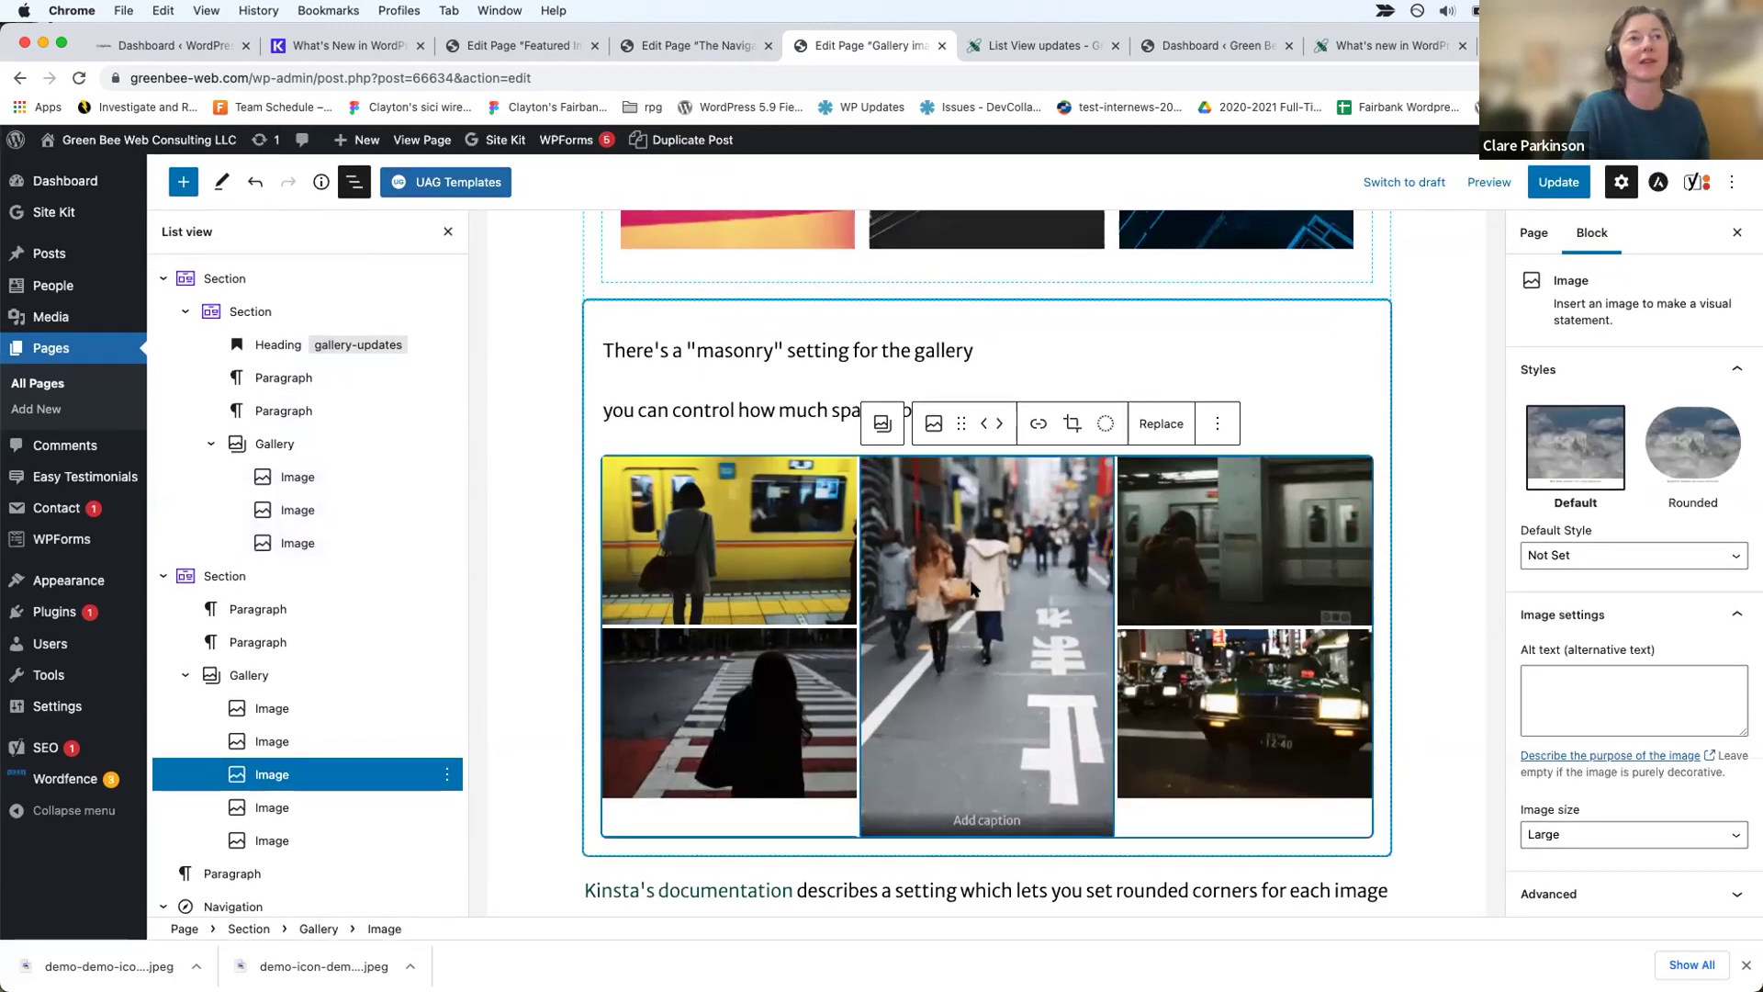
Step: Keep the second gallery's masonry layout enabled and raise its image gap to 28
left_click(260, 677)
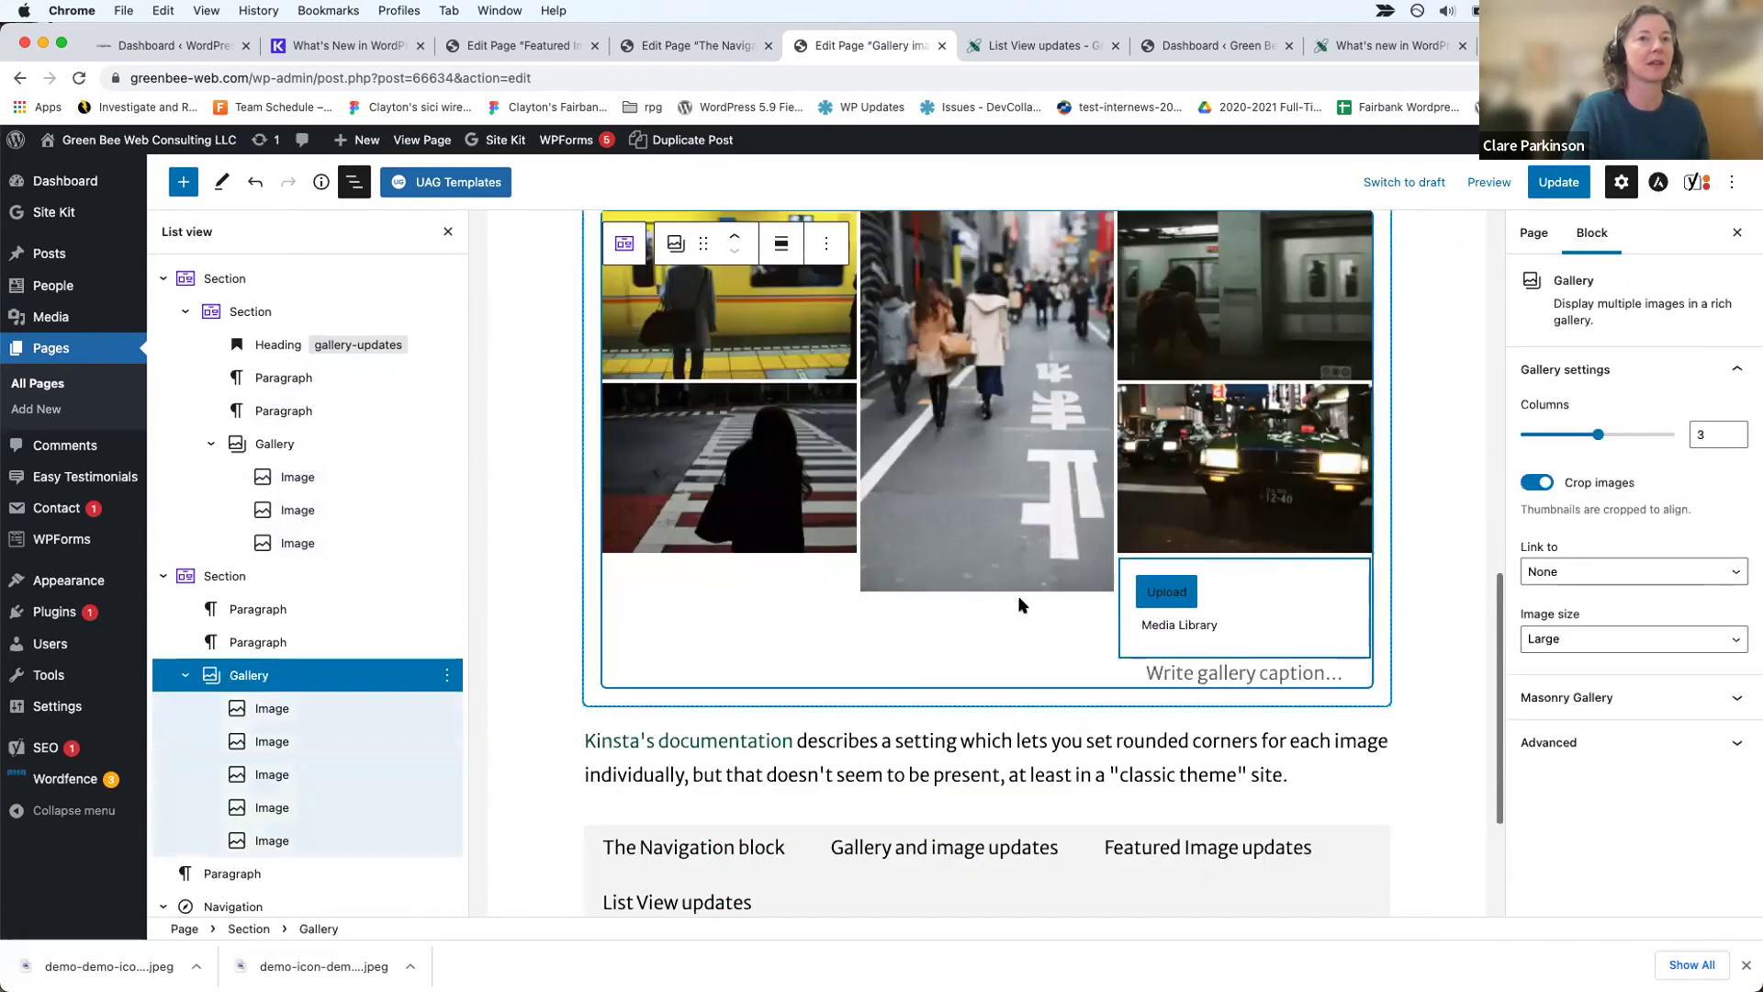
scroll(1063, 624, "up", 3)
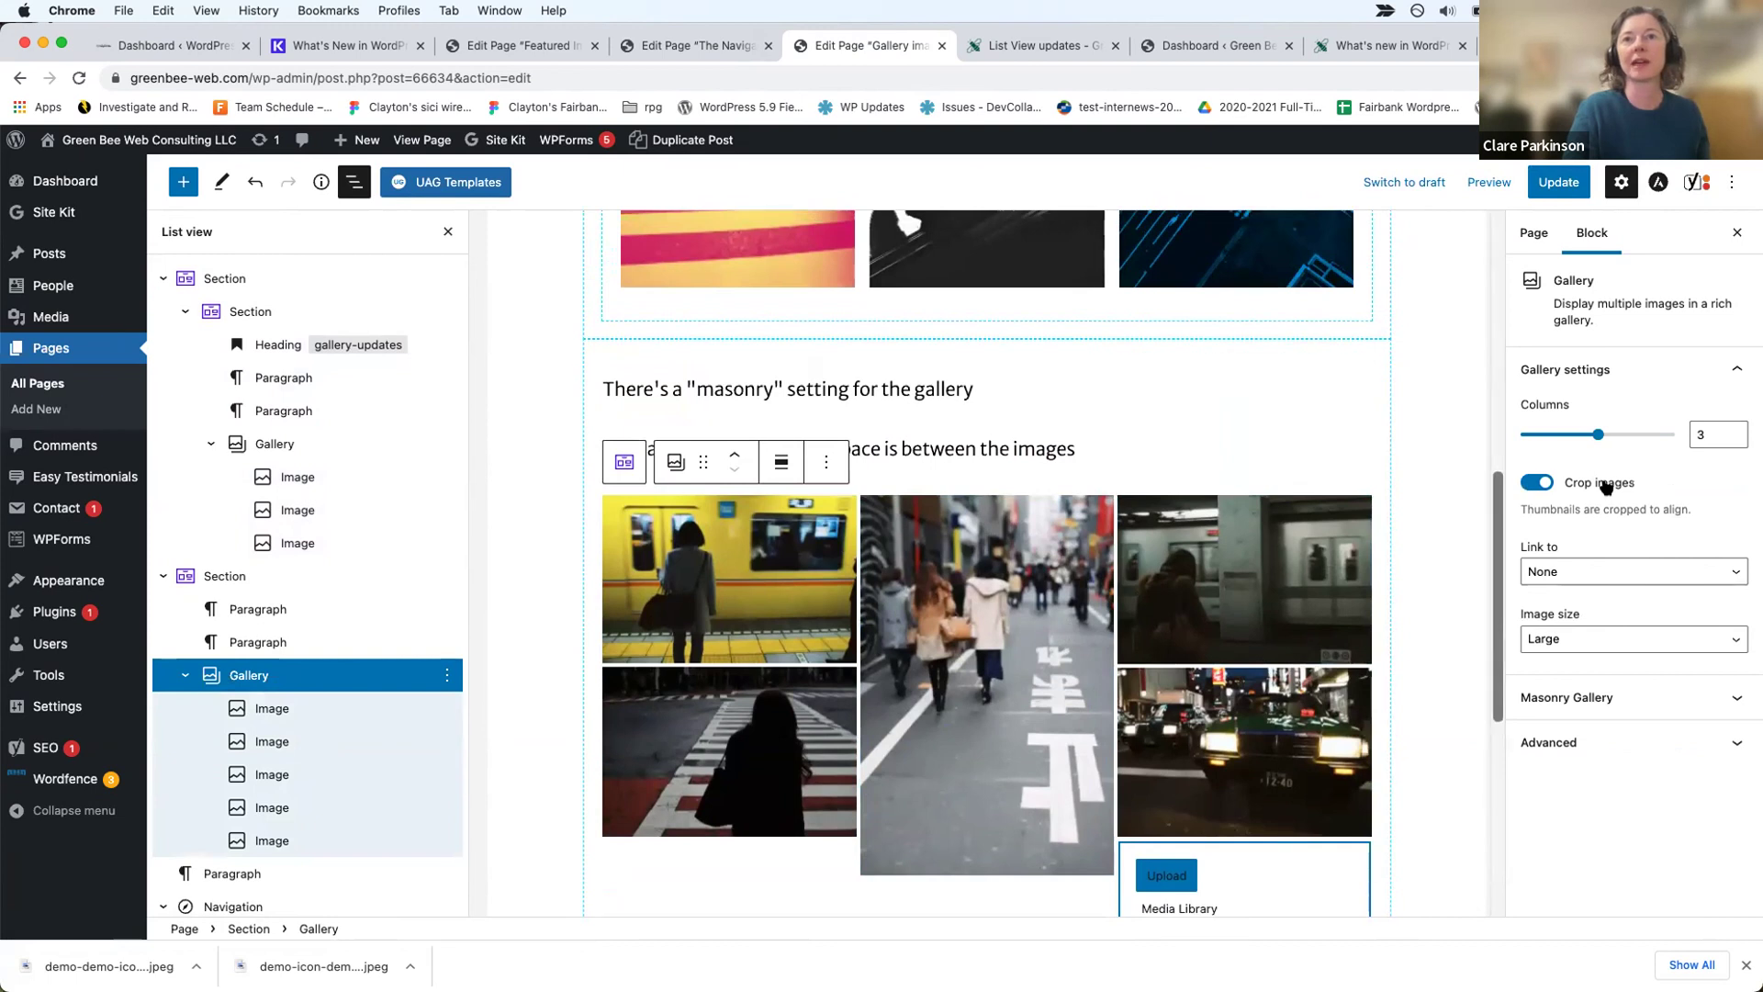
left_click(1598, 698)
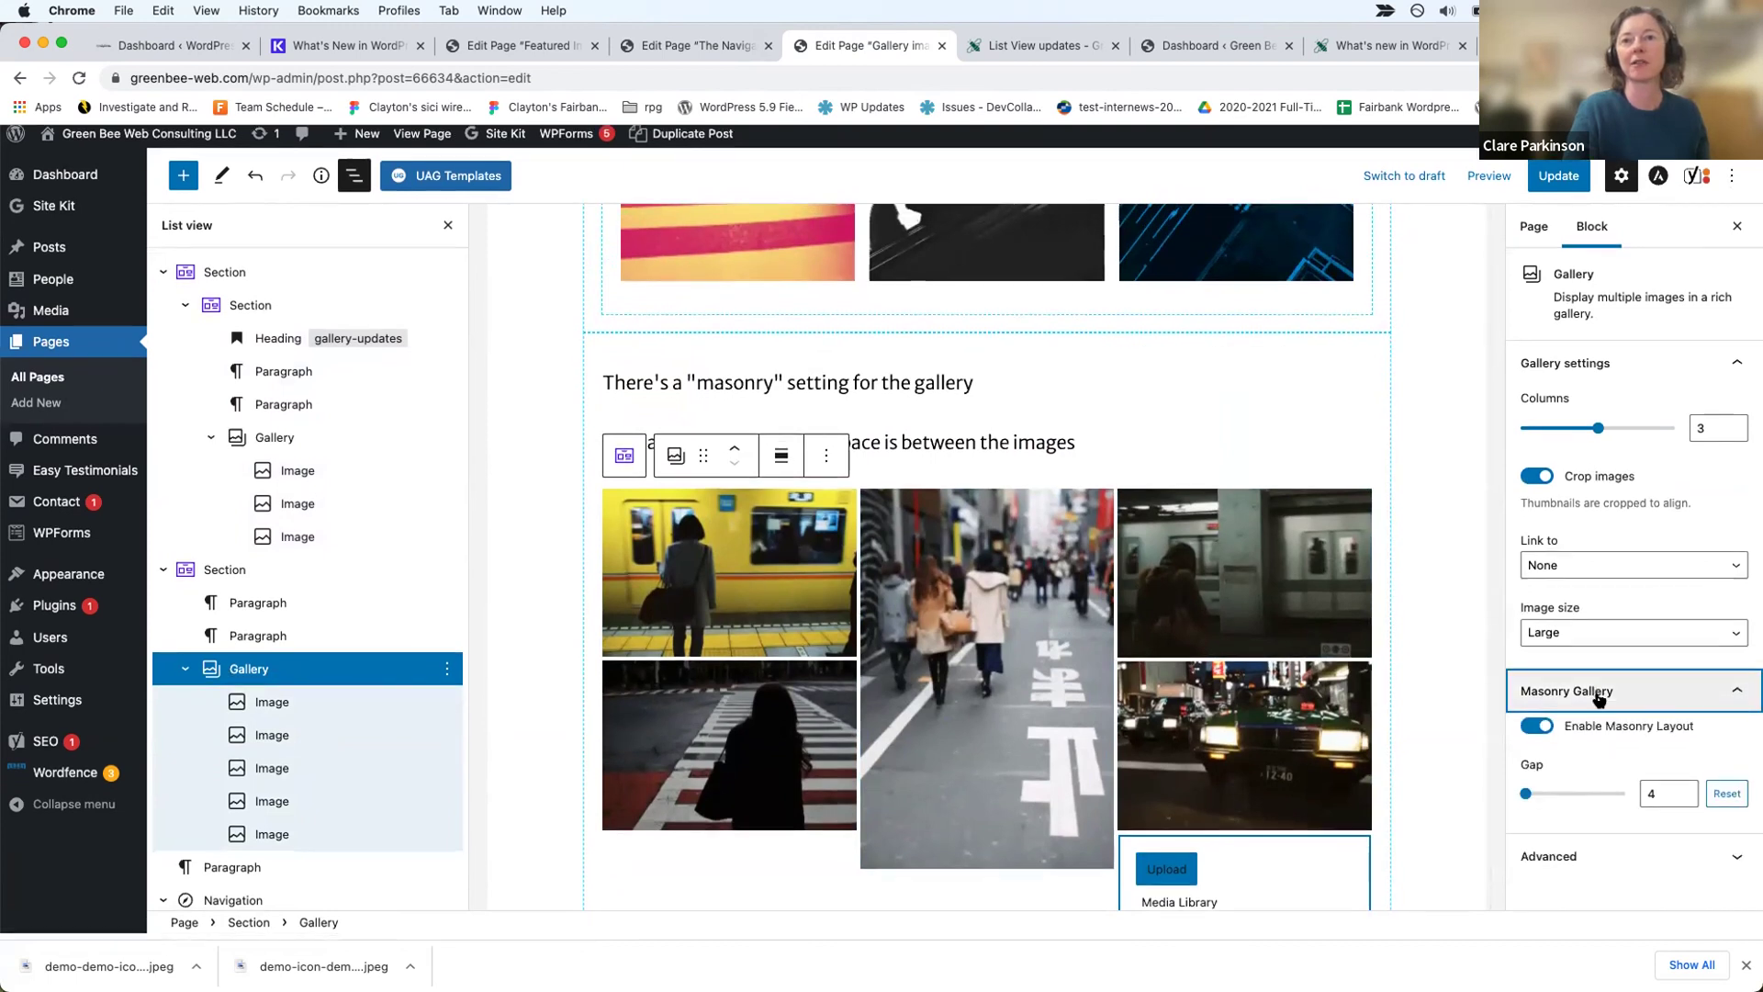
left_click(1542, 733)
left_click(1538, 733)
left_click(1685, 795)
left_click(1685, 795)
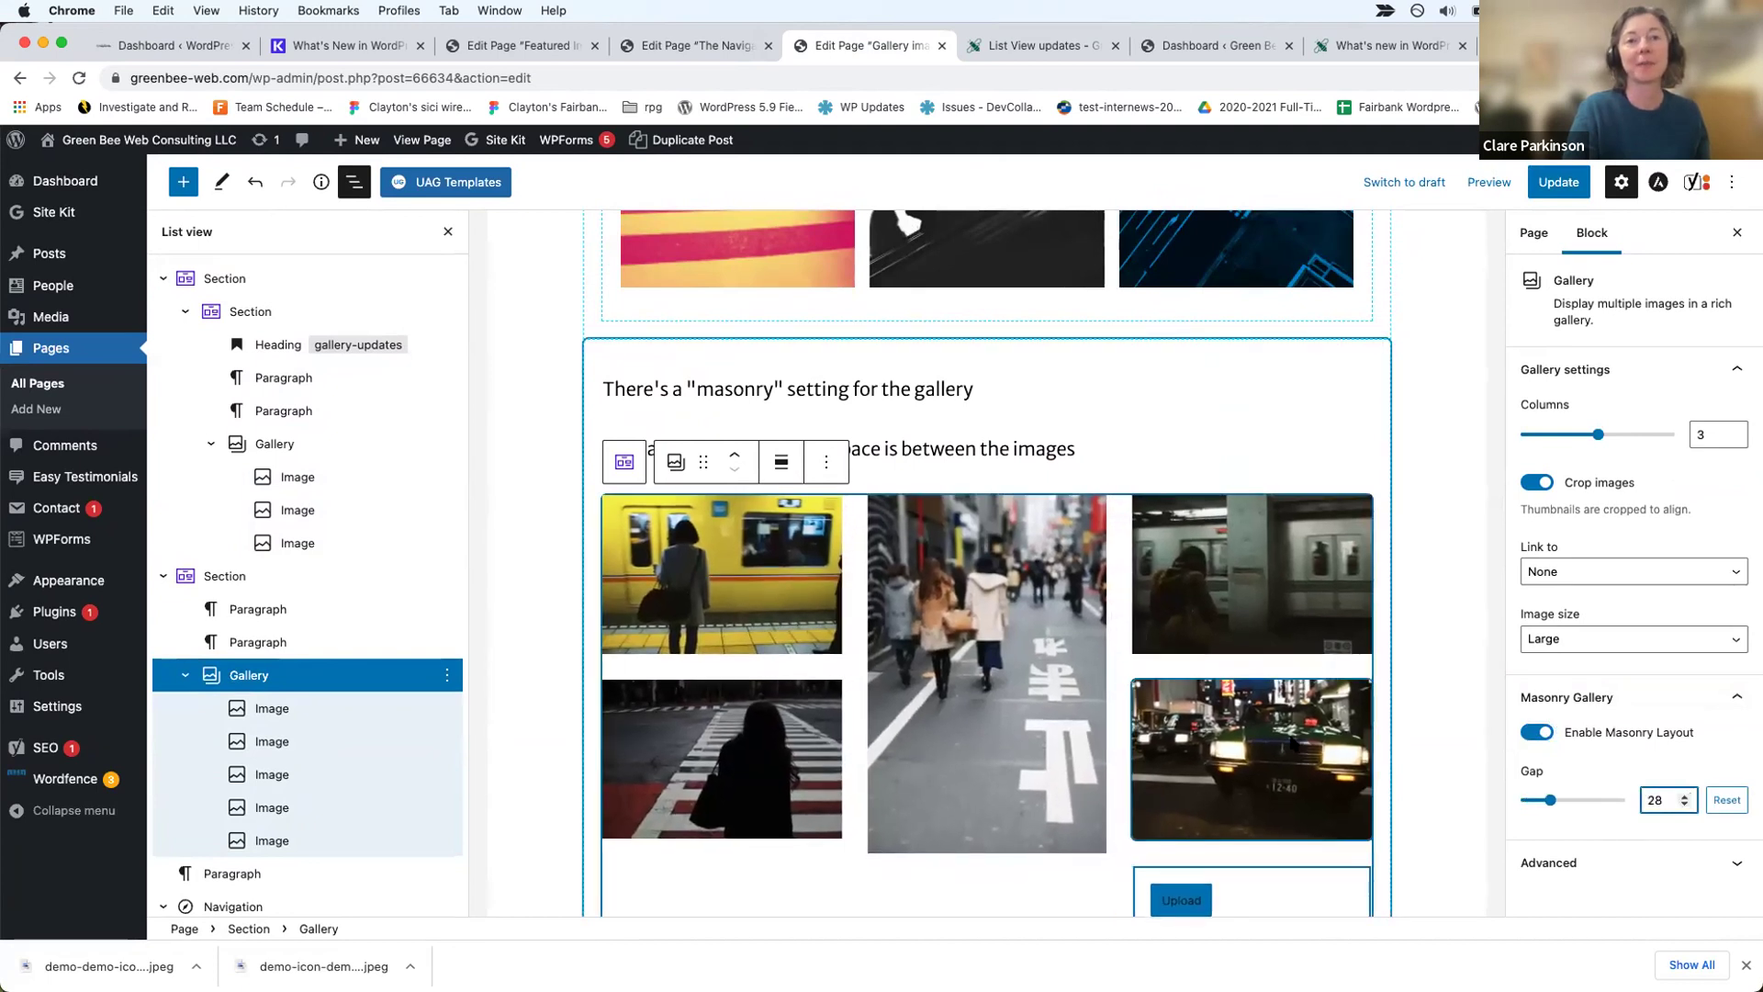
Step: Update the Gallery and image updates page to save the changes
left_click(1291, 740)
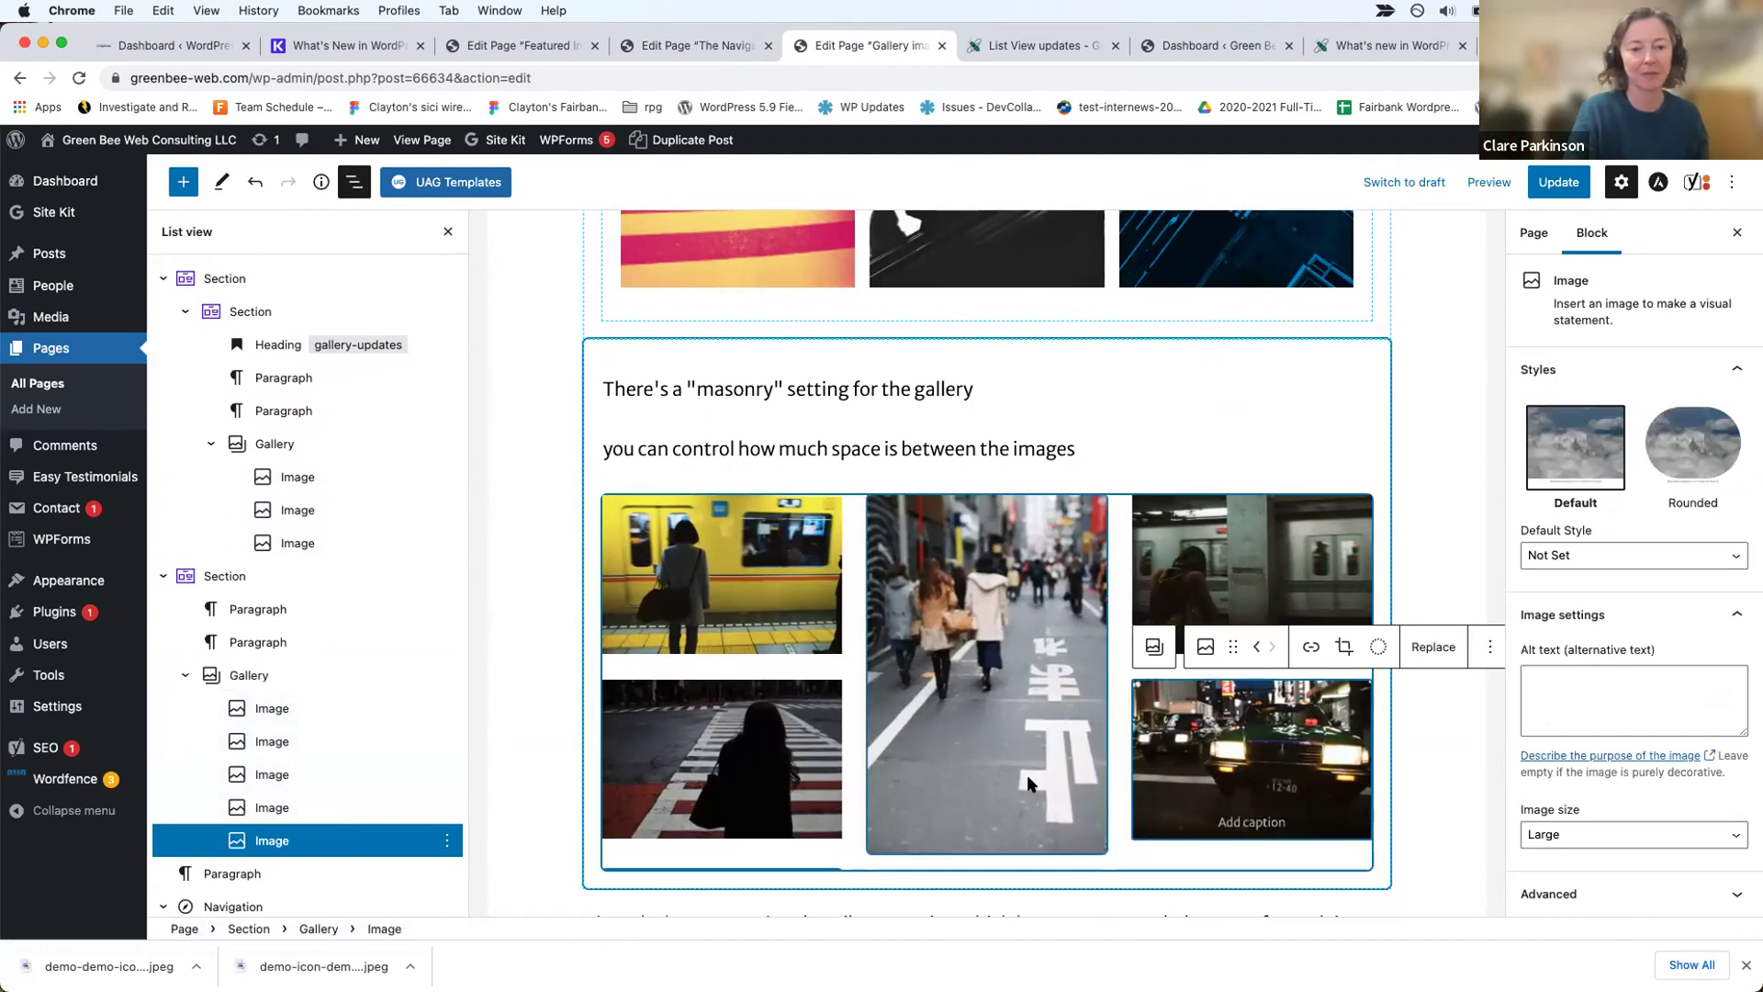
left_click(1558, 182)
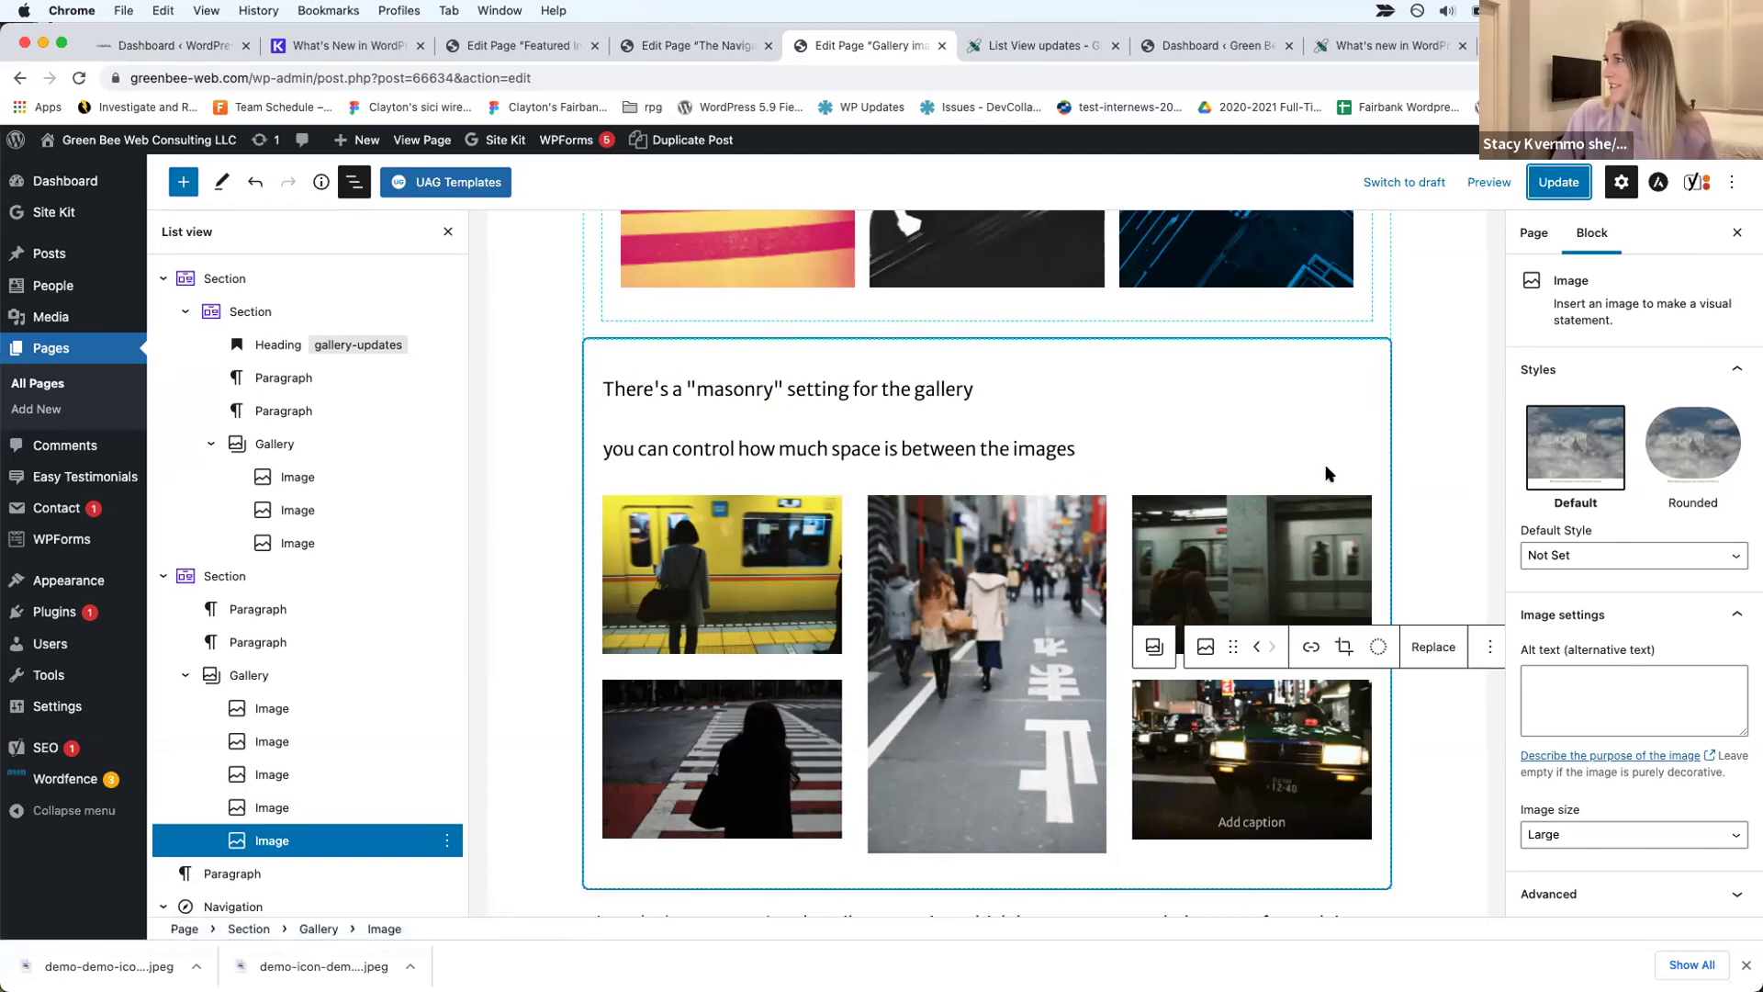
left_click(1312, 511)
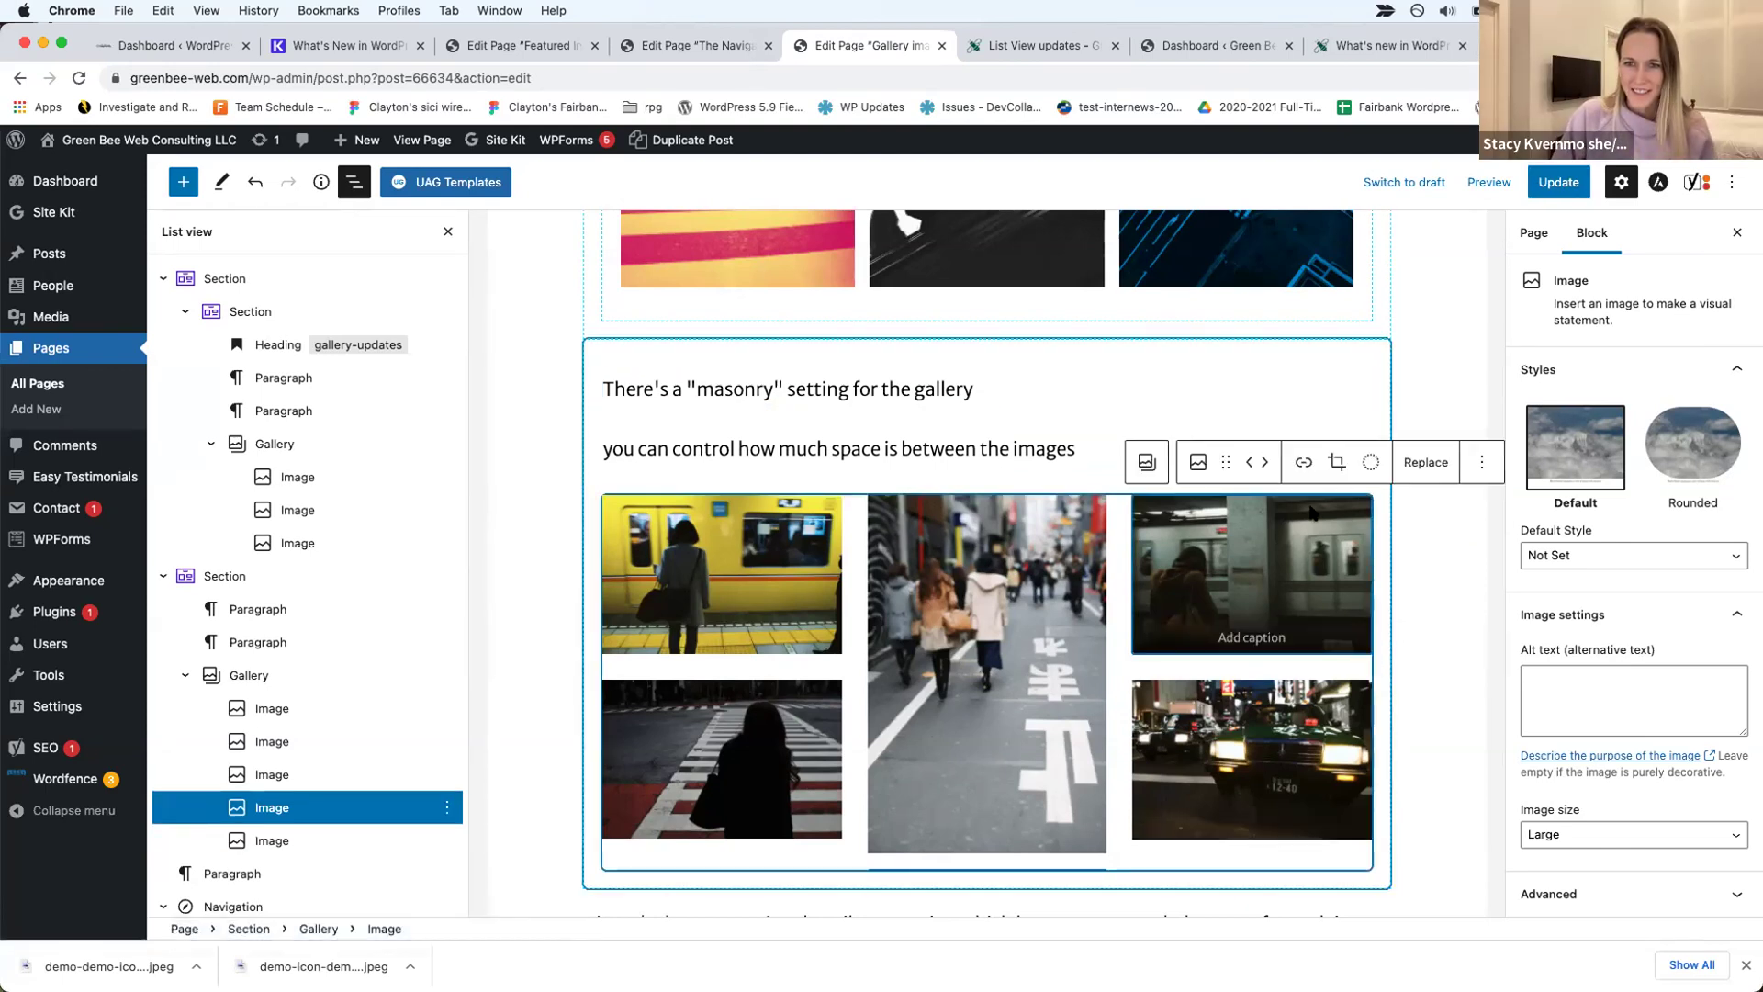
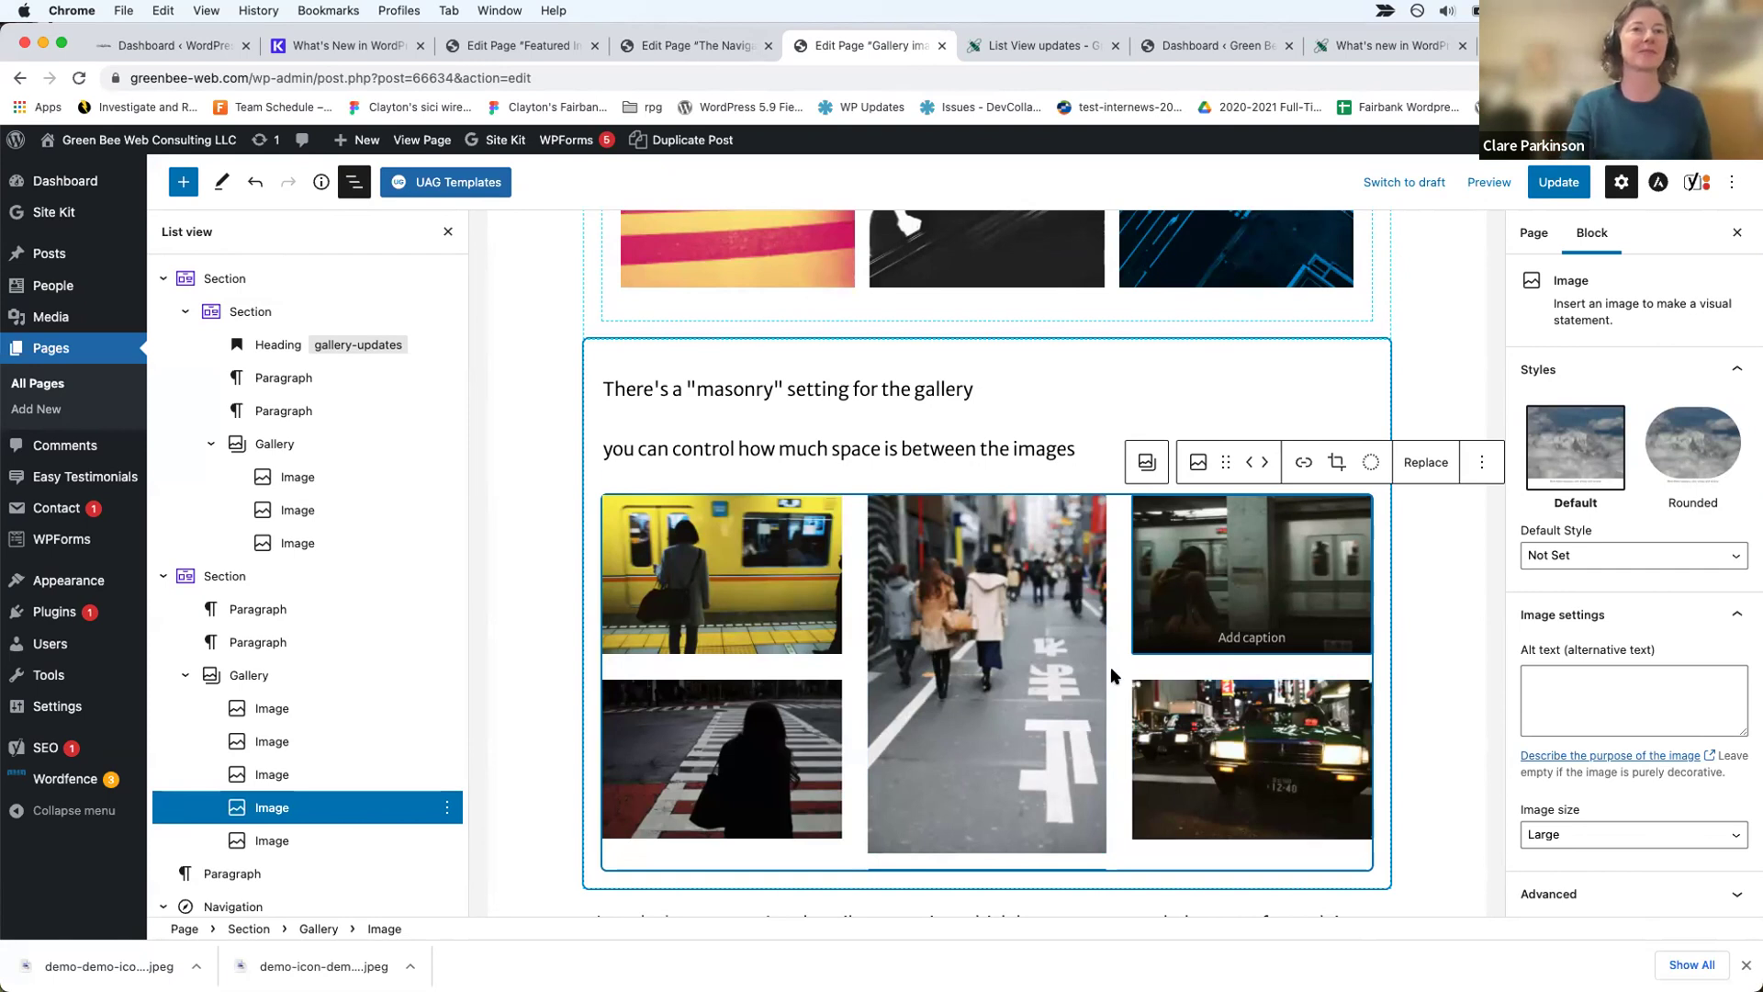
Step: Select the middle street image and the Featured Image updates link in the editor
left_click(1056, 698)
scroll(1054, 702, "down", 1)
scroll(1054, 702, "down", 4)
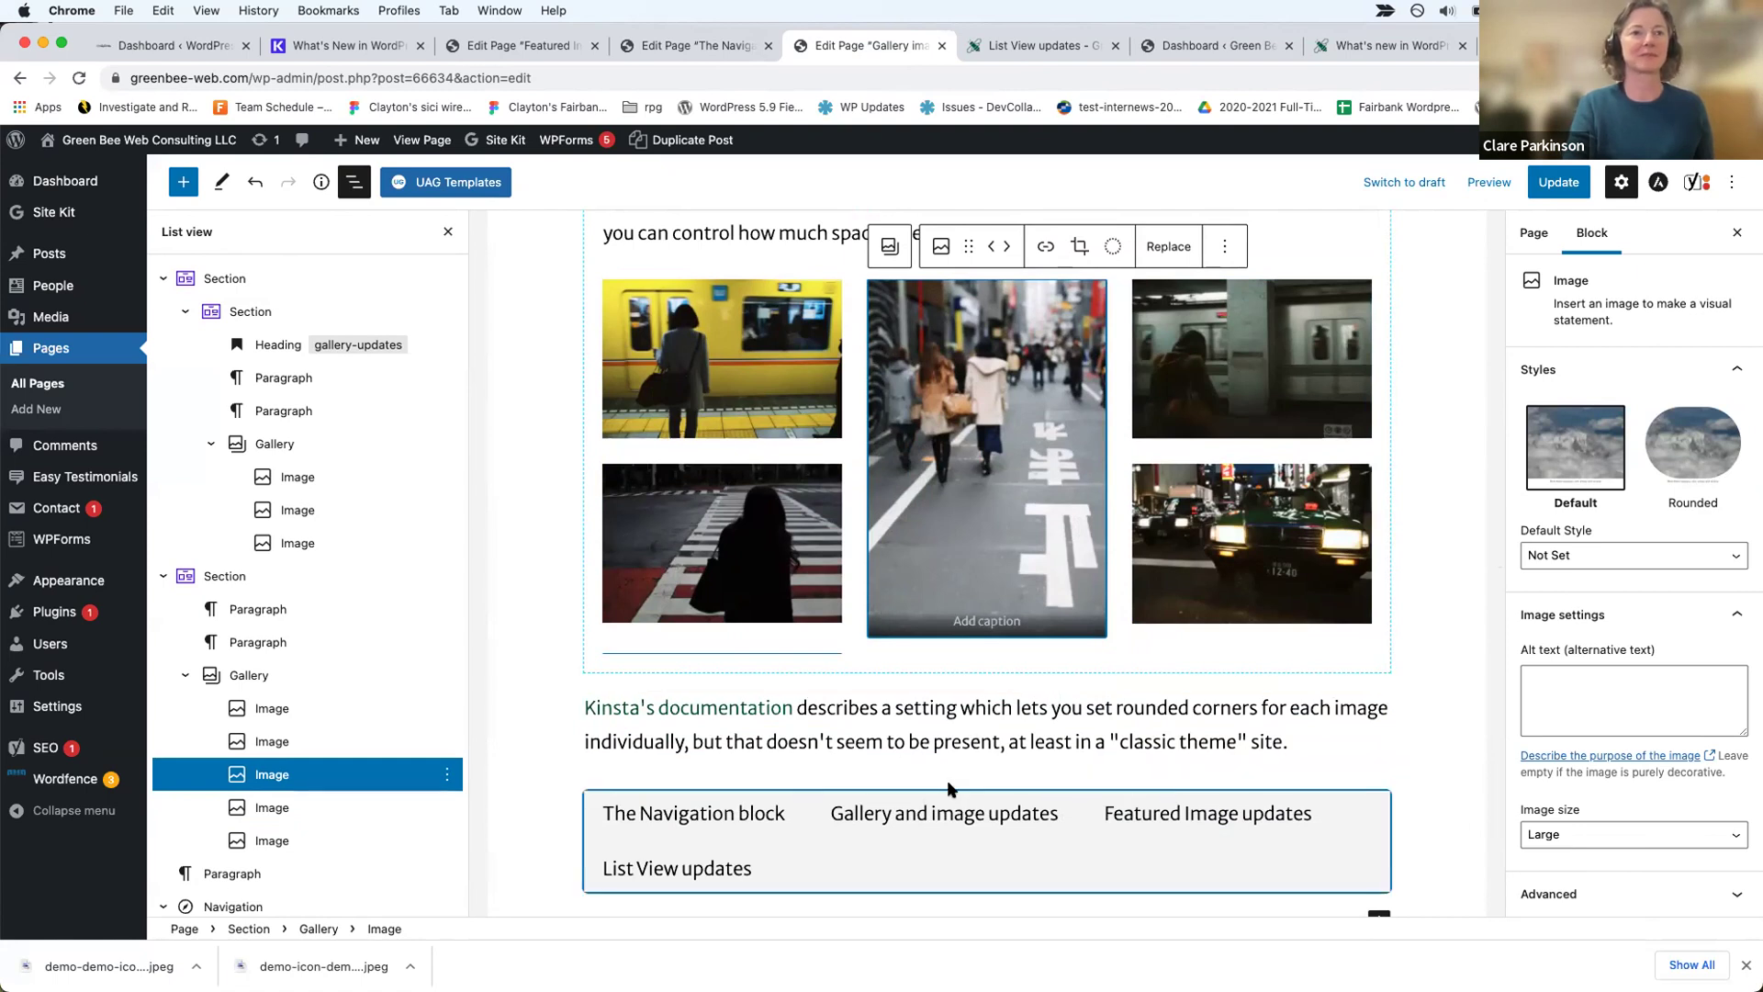
left_click(1135, 818)
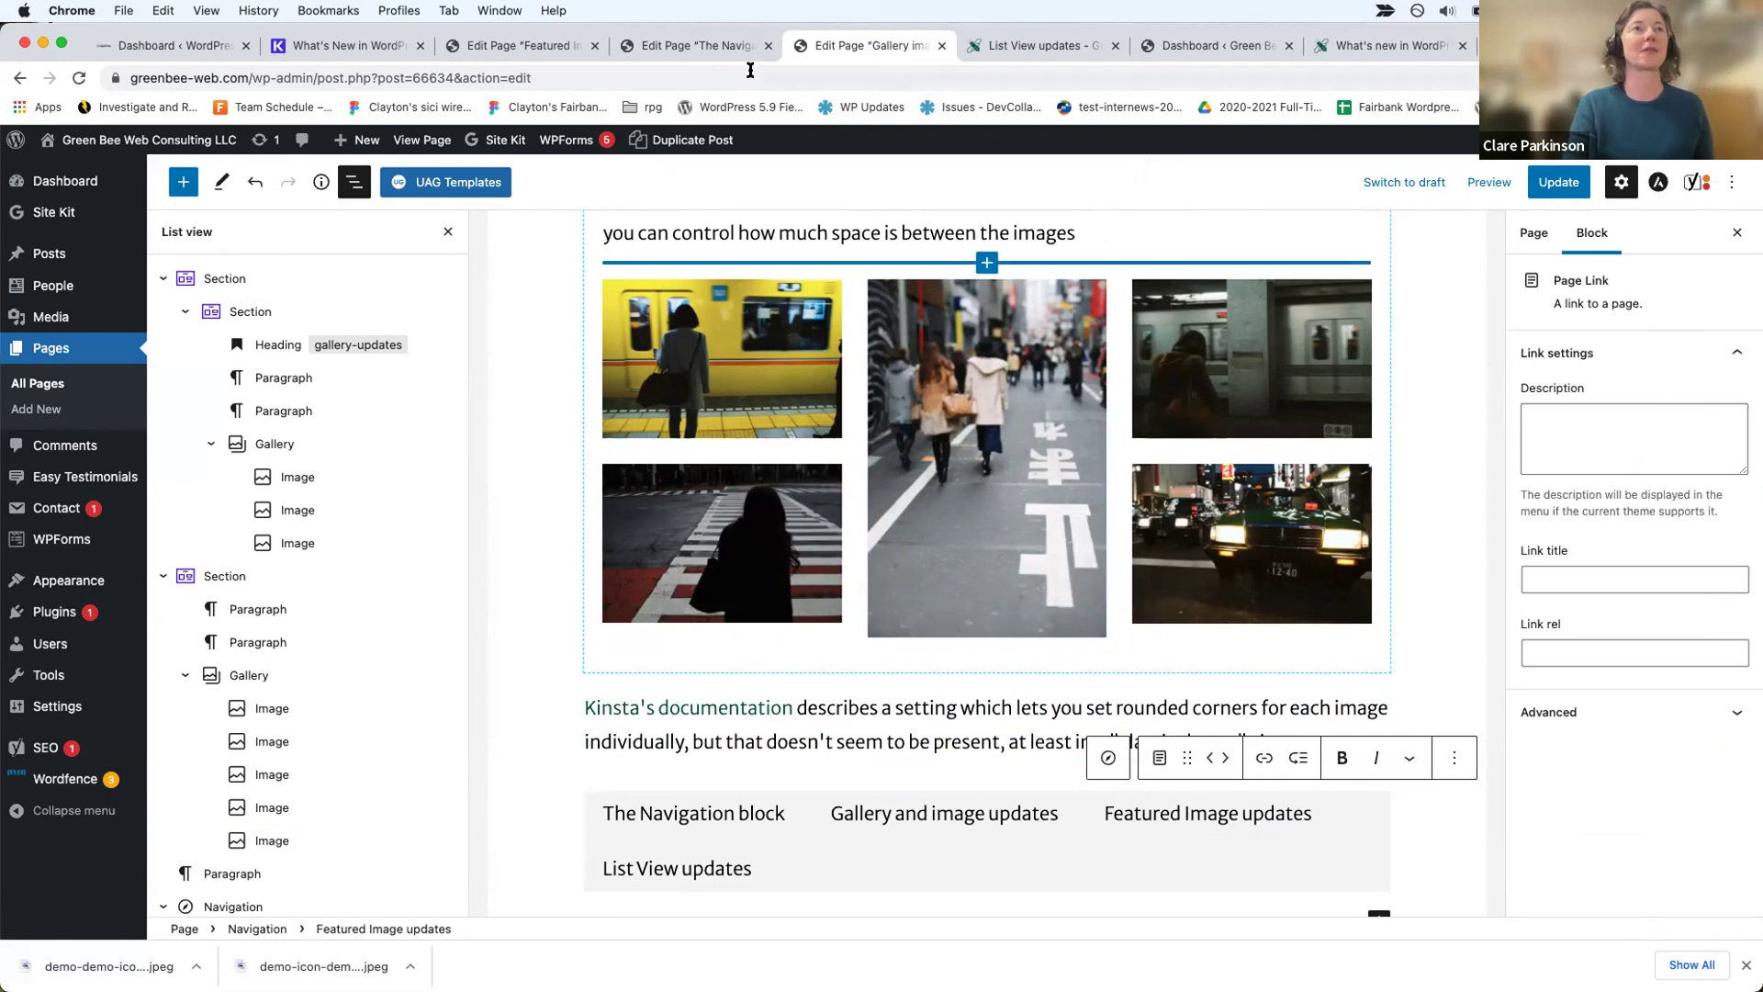
Step: Leave the Navigation page editor without saving and view the published Navigation page
left_click(726, 46)
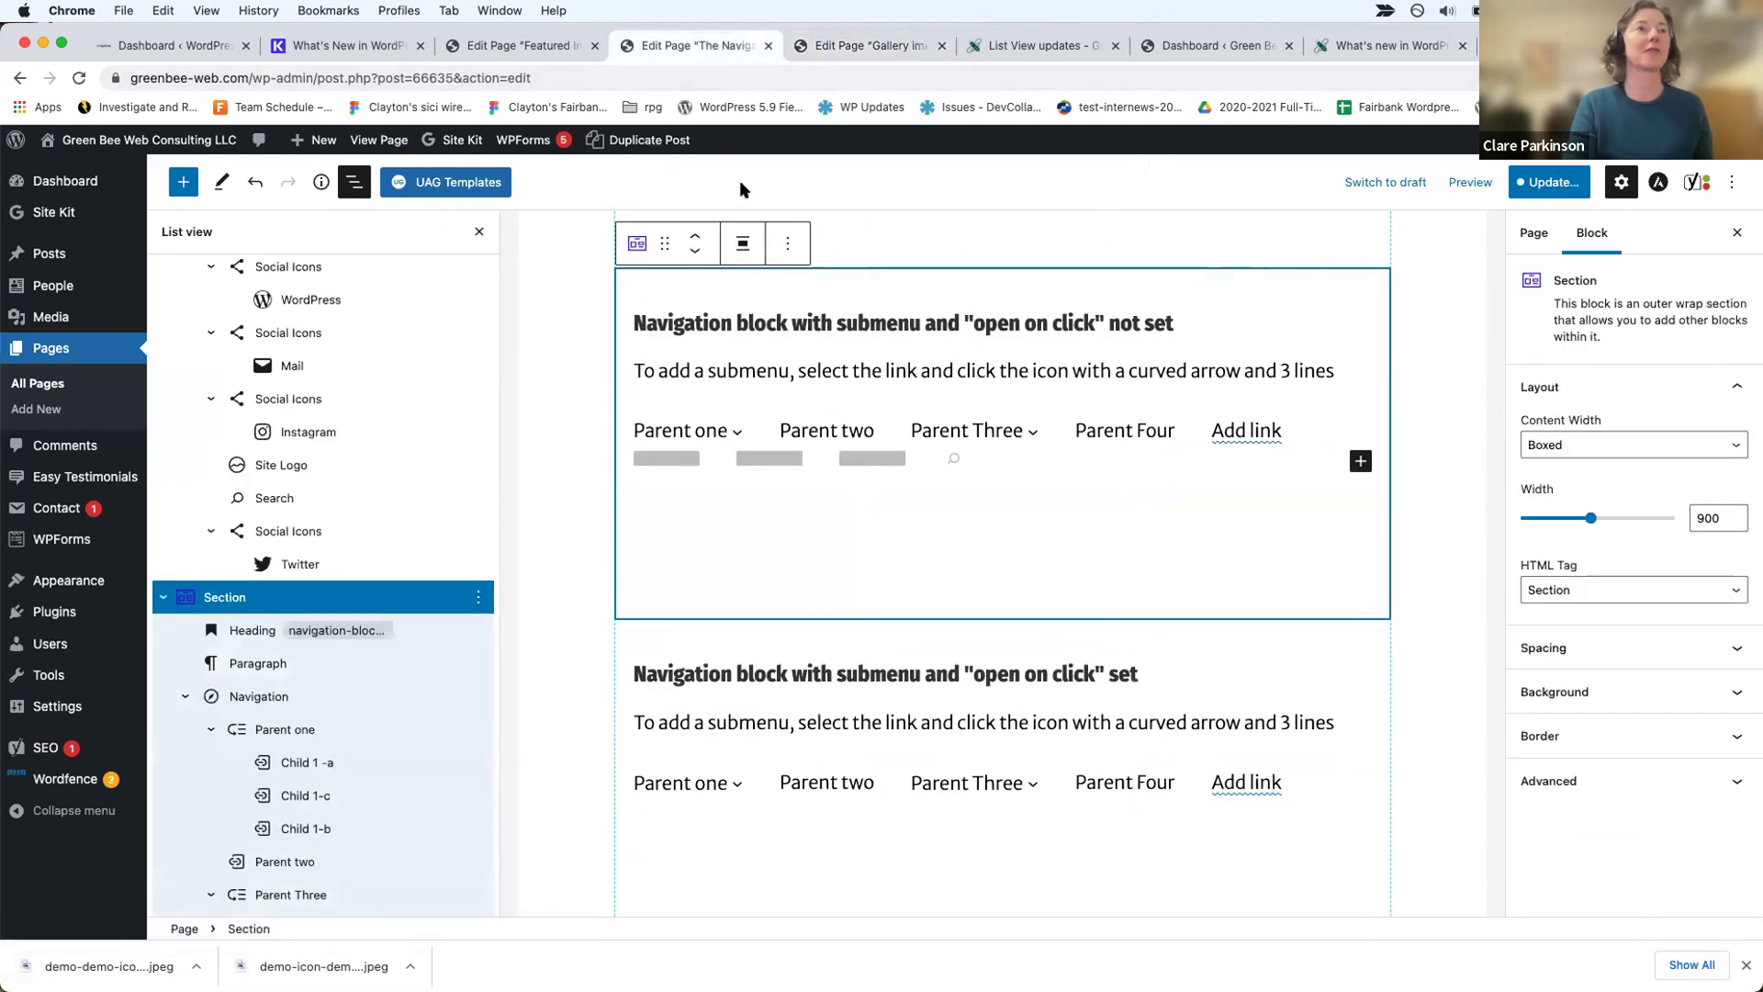
left_click(379, 140)
left_click(935, 379)
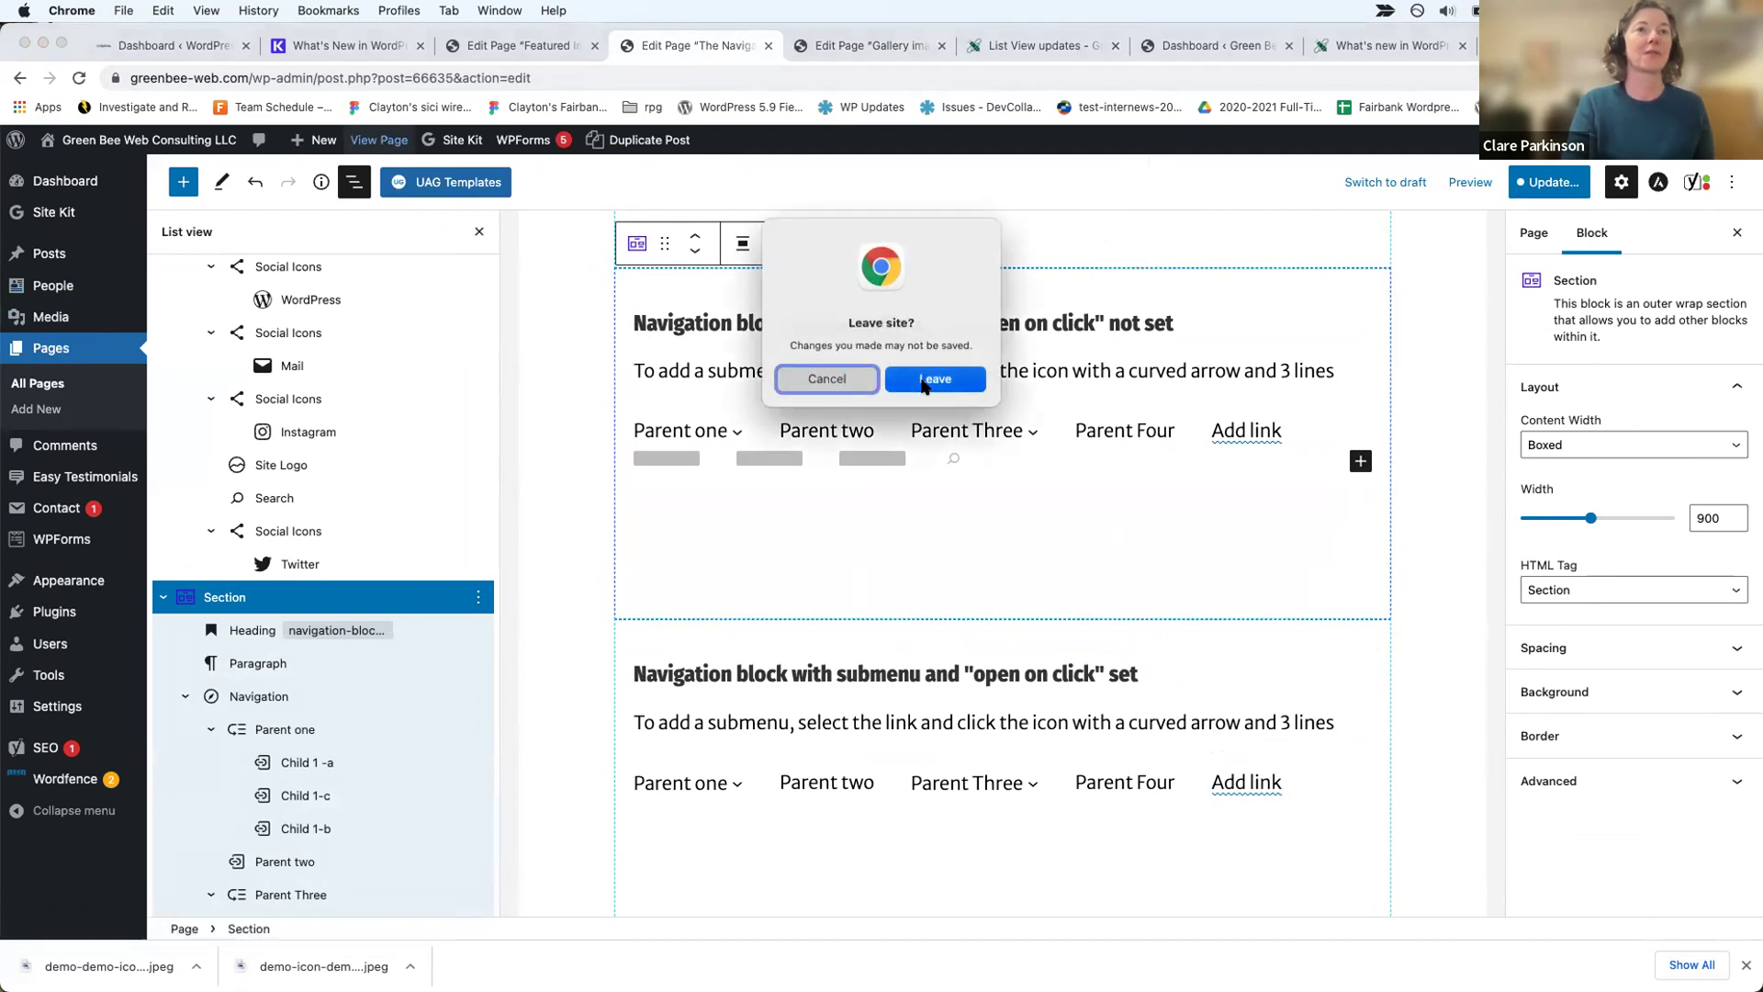
Step: Trim the address to whats-new-in-wordpress-5-9 and load that page
scroll(868, 482, "down", 8)
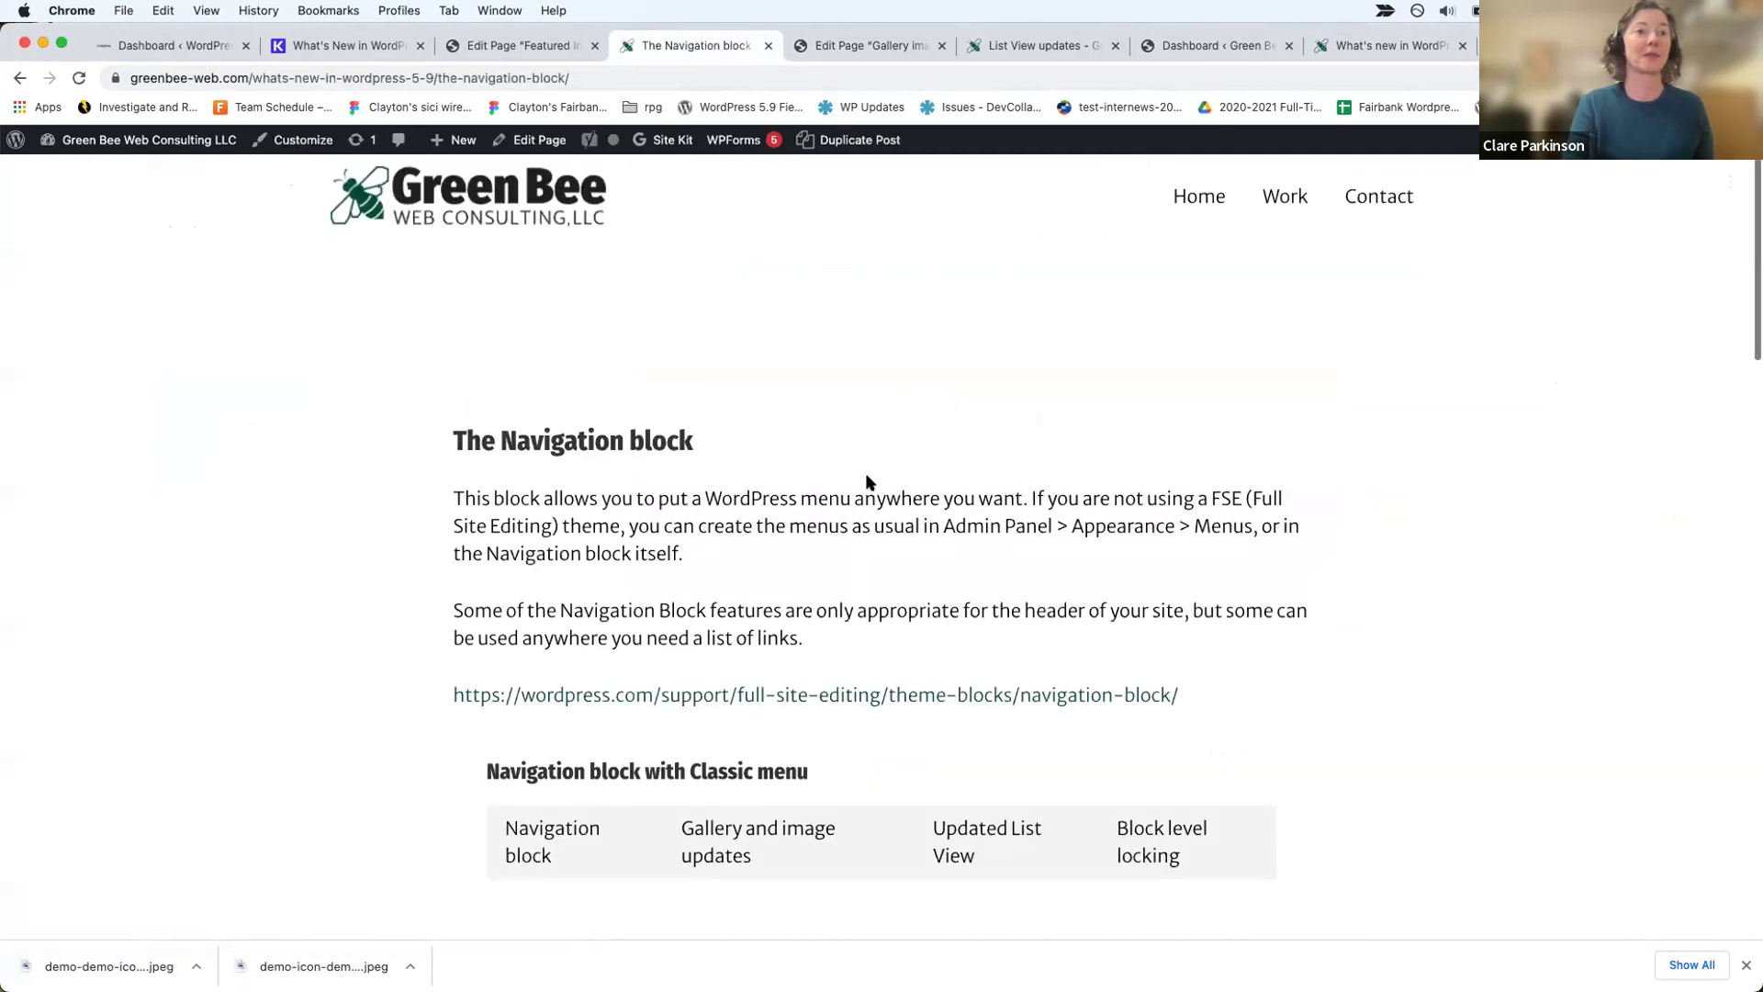
scroll(868, 482, "up", 2)
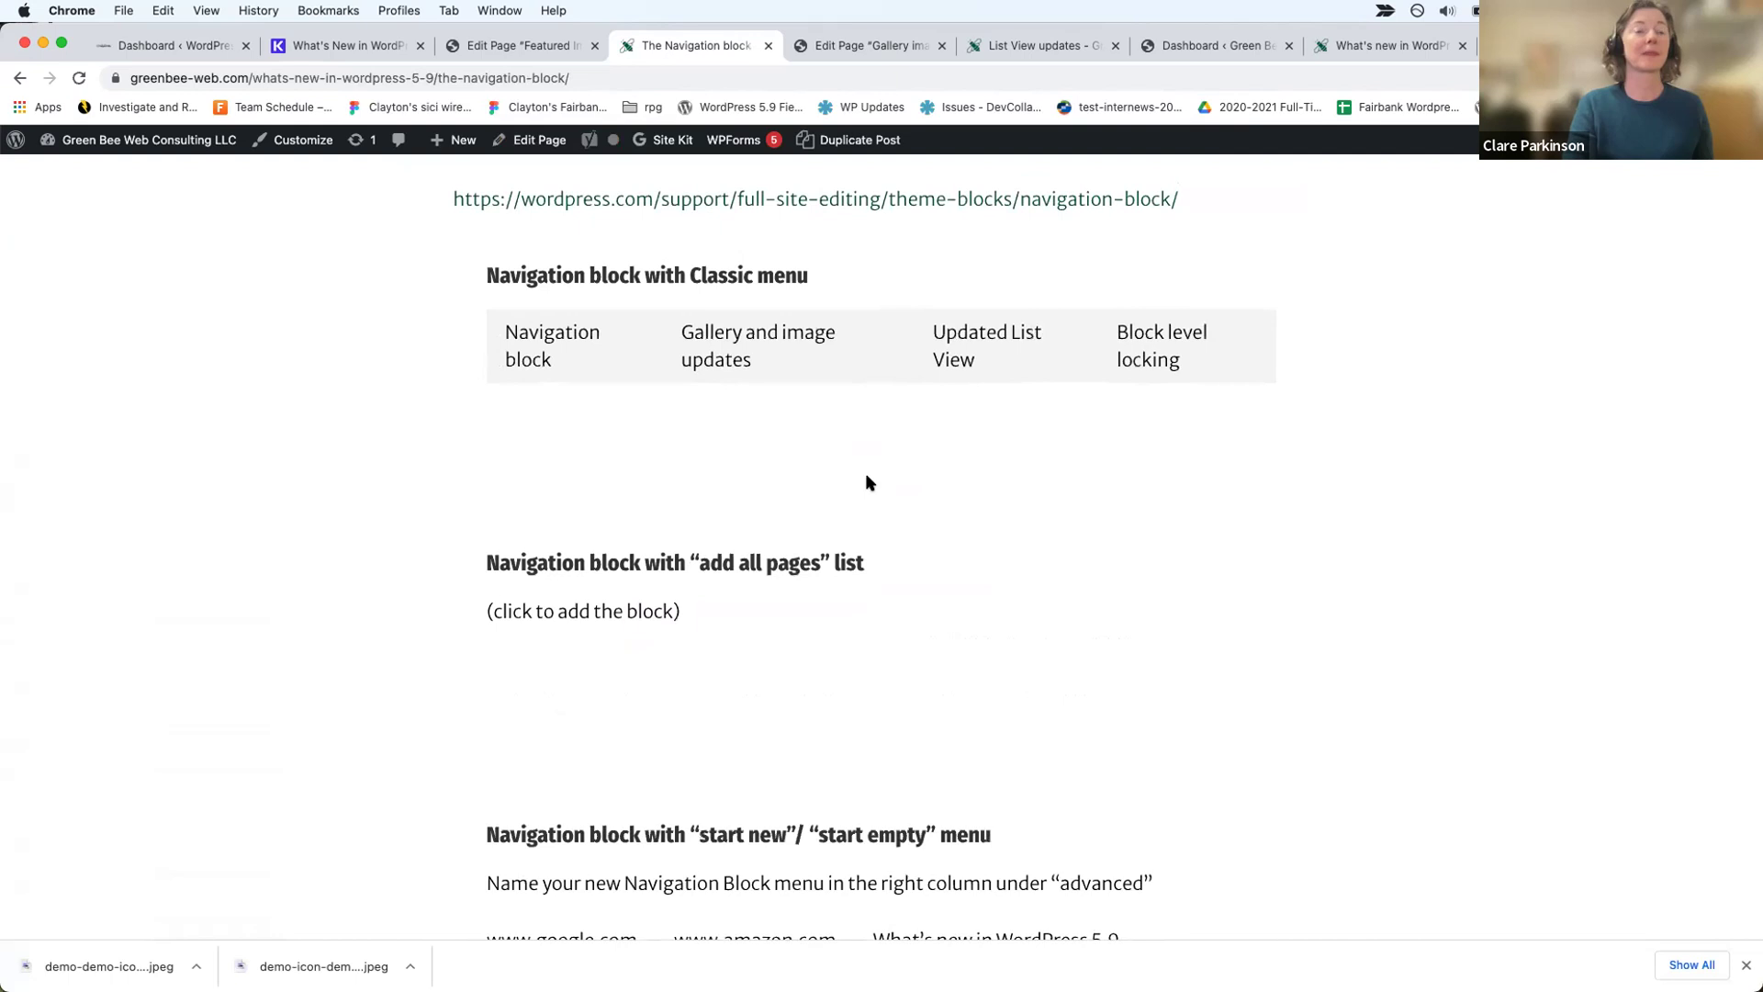
scroll(868, 482, "down", 15)
scroll(868, 482, "up", 10)
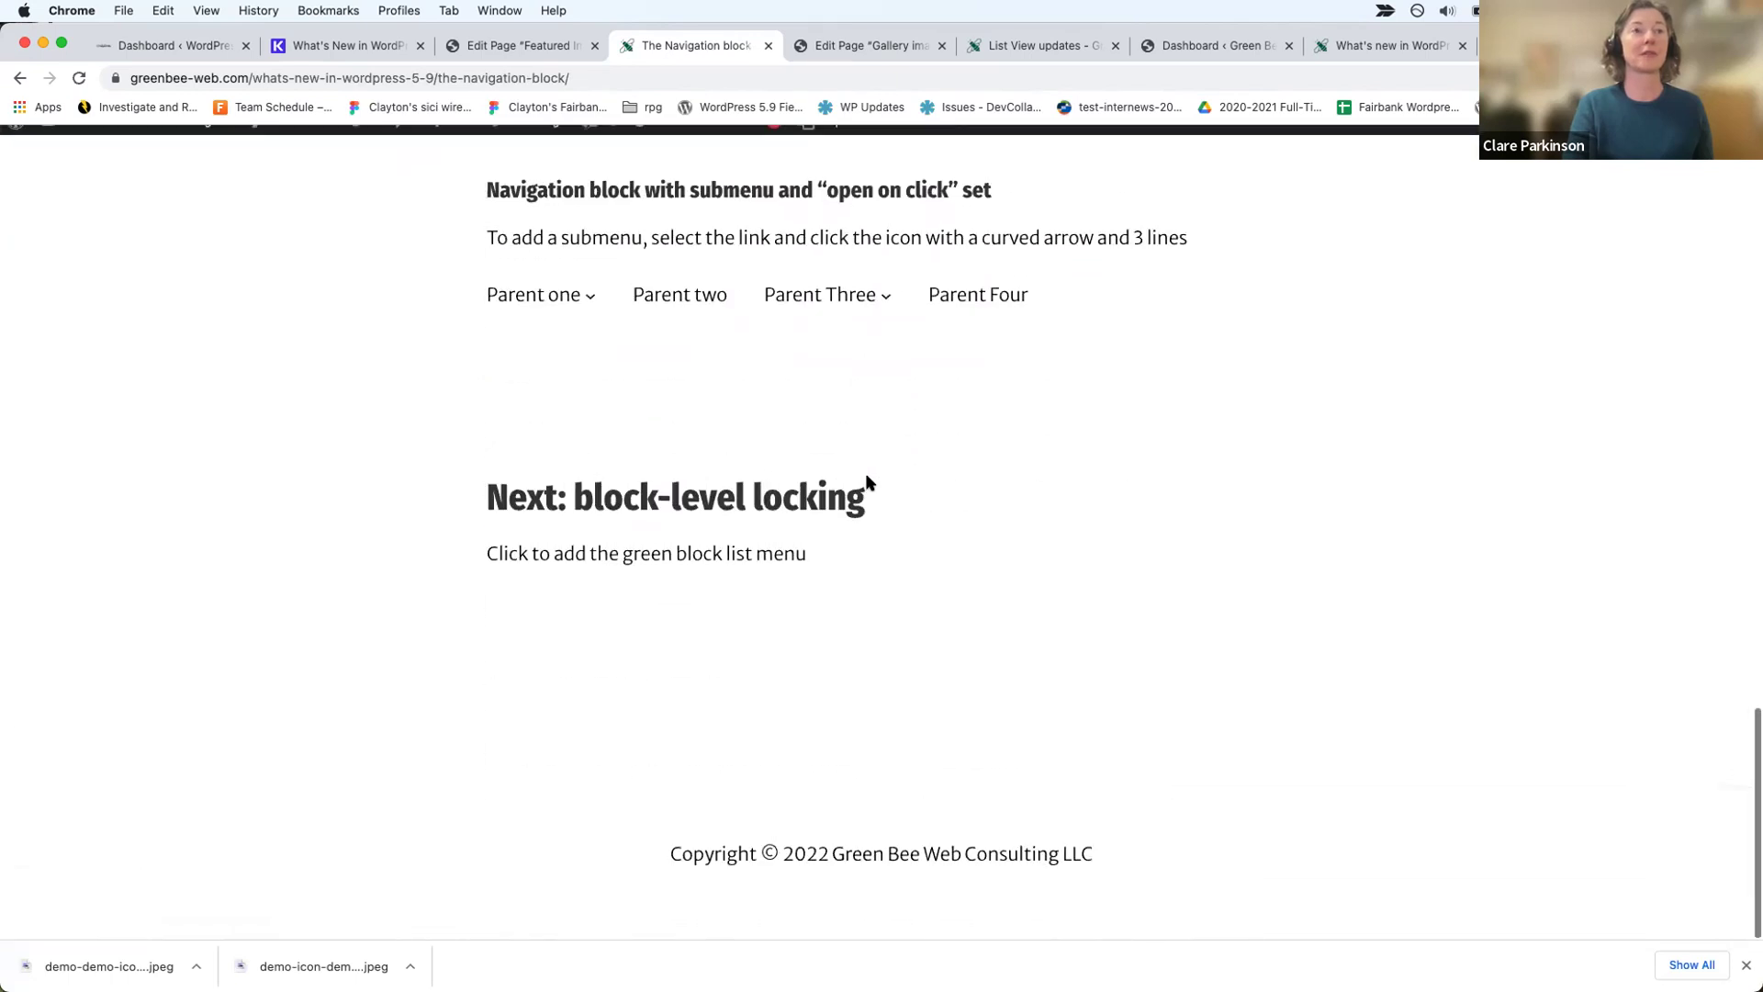
left_click_drag(440, 68, 775, 82)
key("BackSpace")
key("Return")
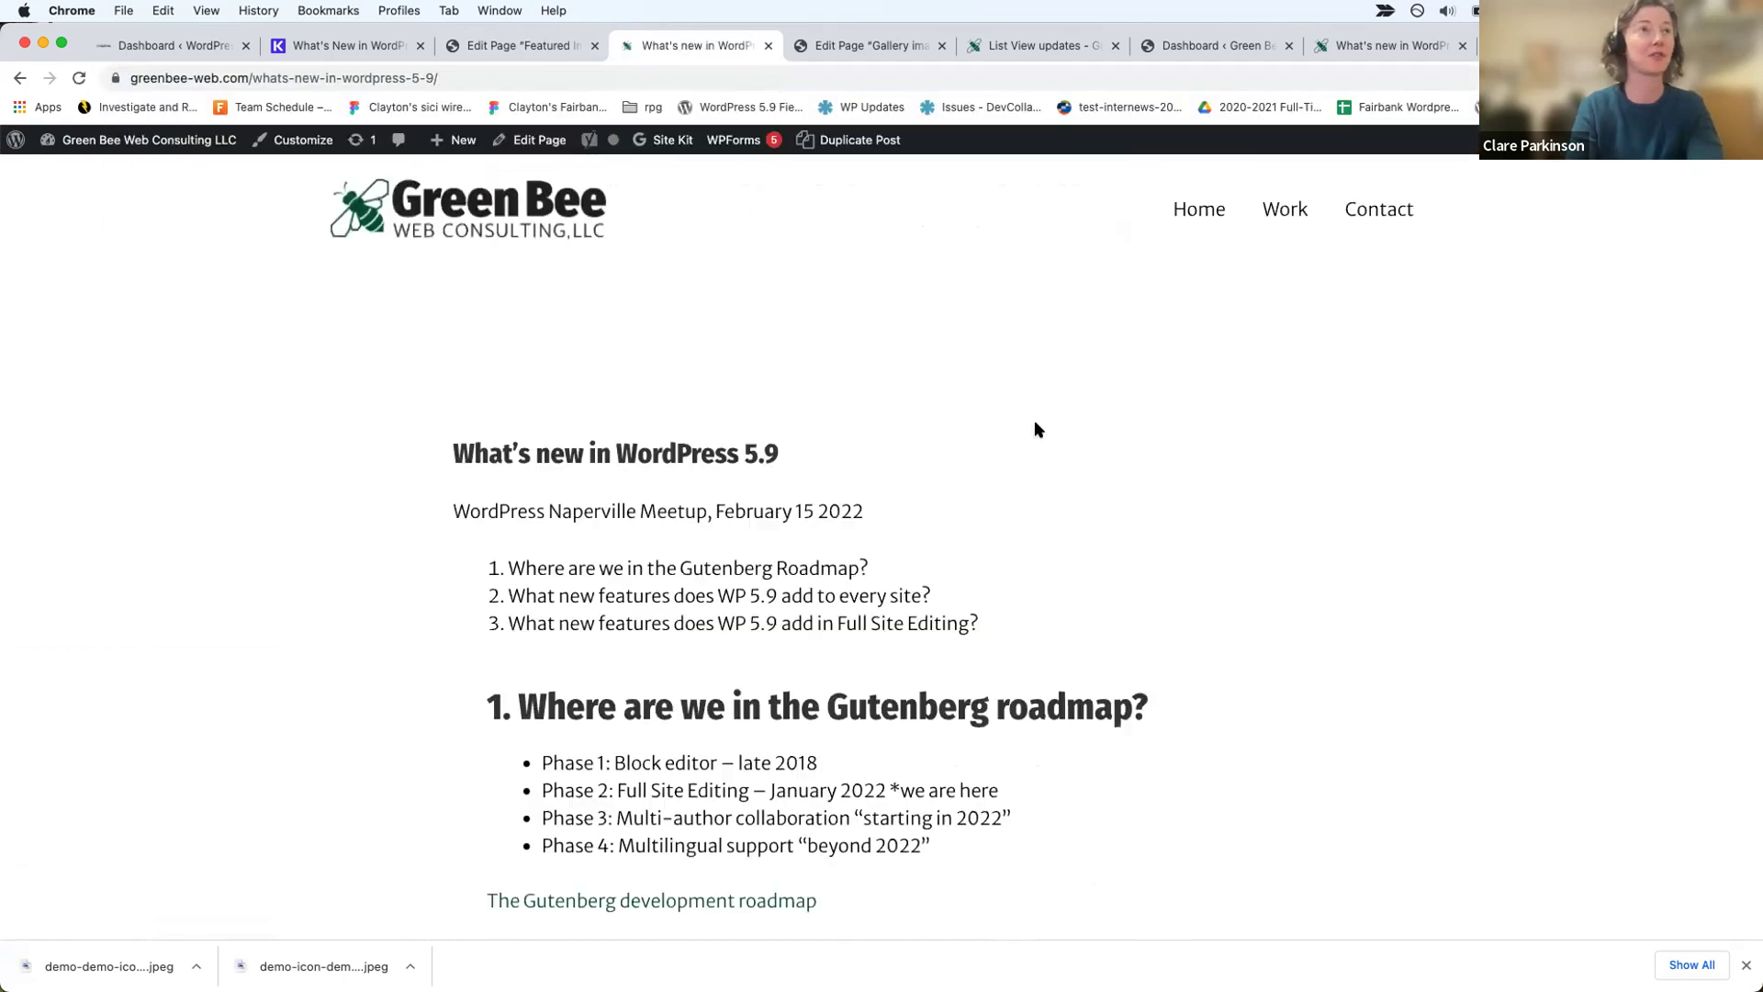
Step: Follow the Featured Image updates link to a page-not-found, then return to the post
scroll(1128, 515, "down", 5)
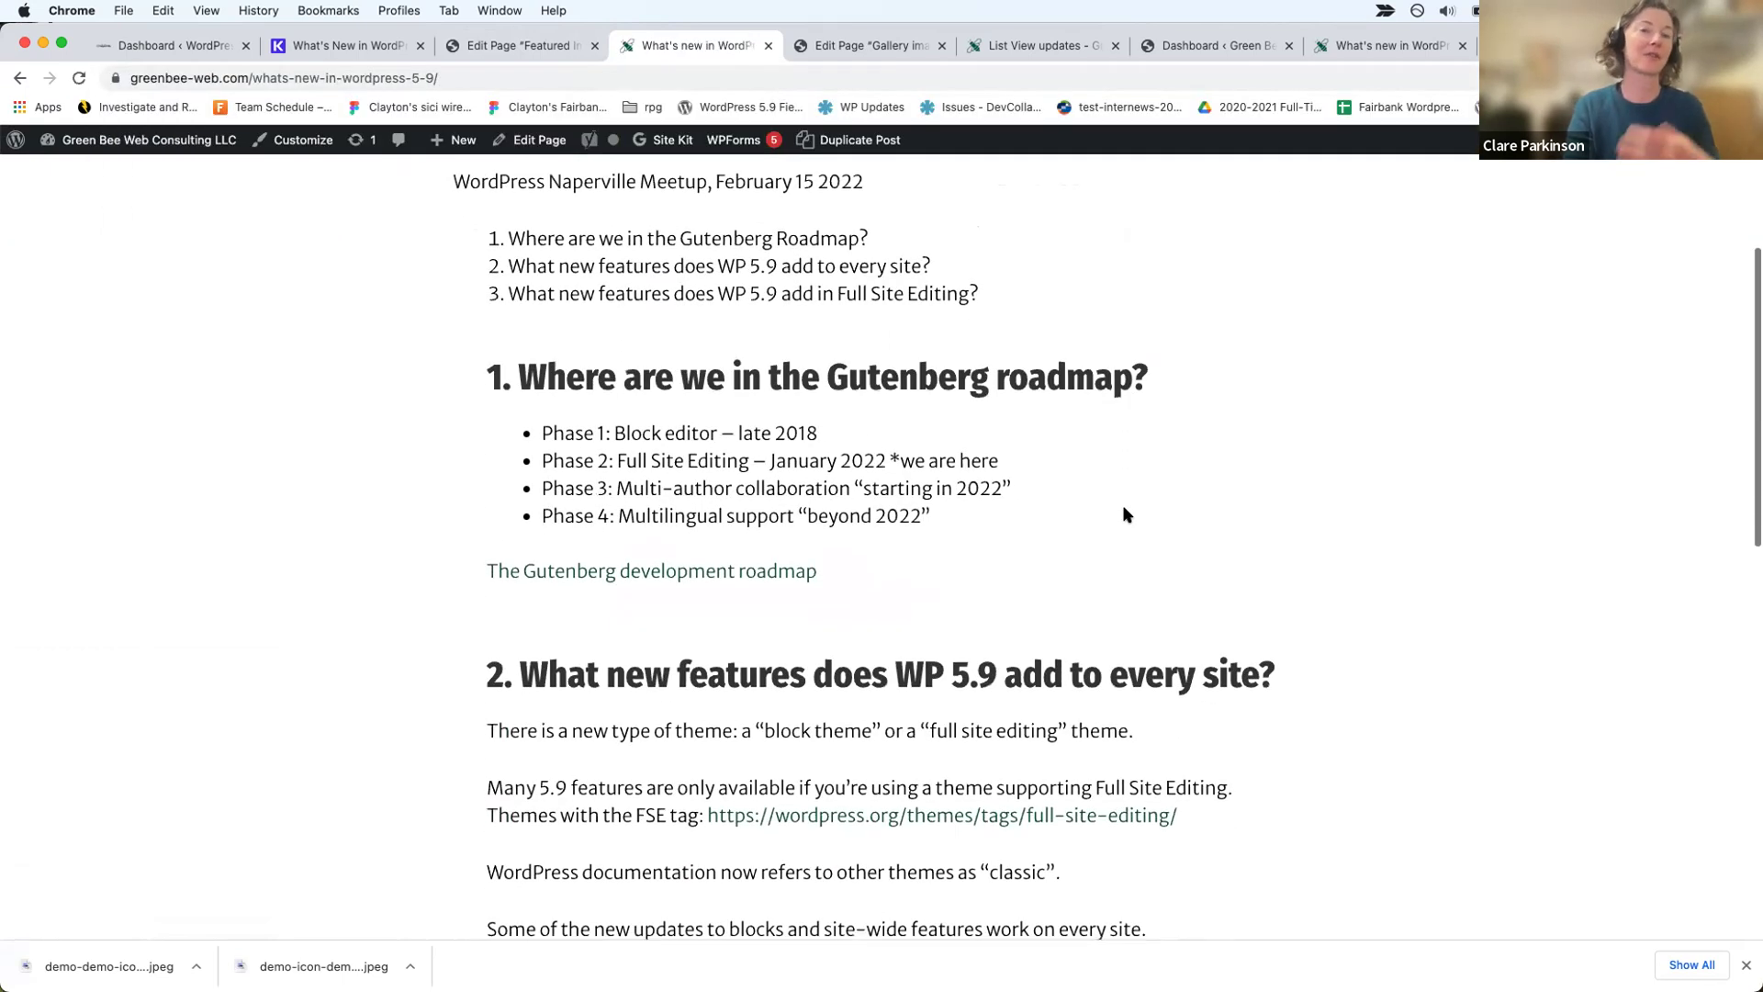
scroll(1128, 514, "down", 10)
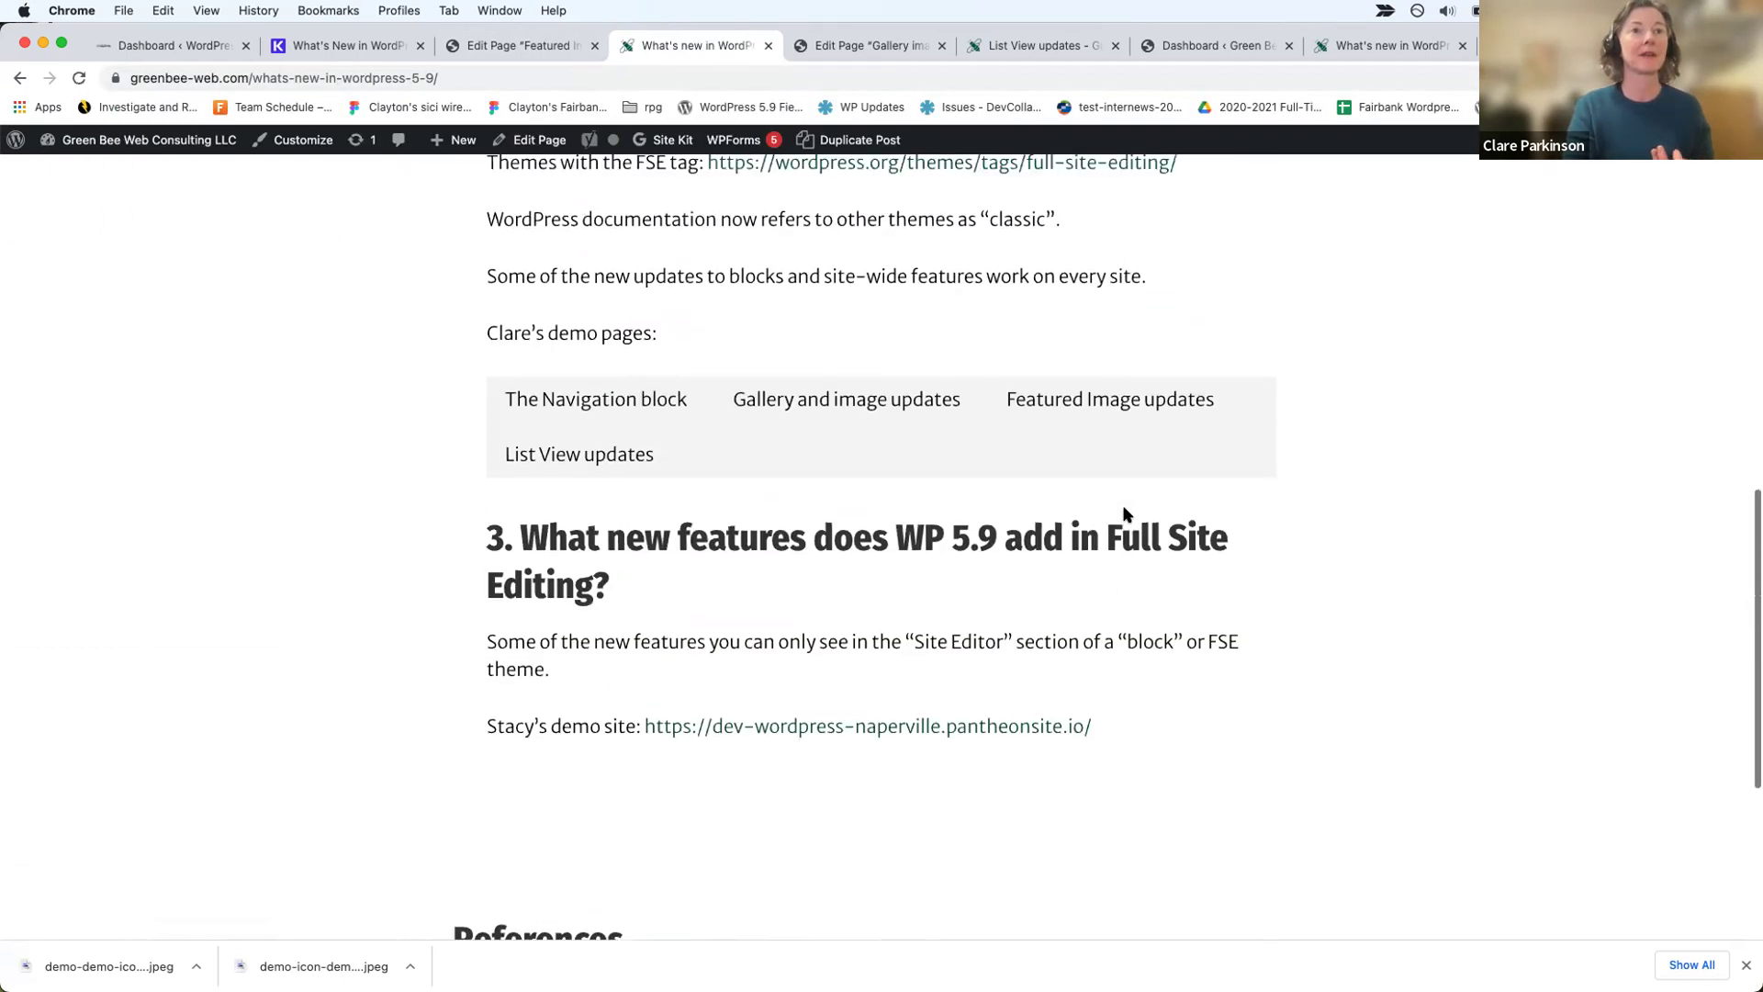
left_click(1120, 410)
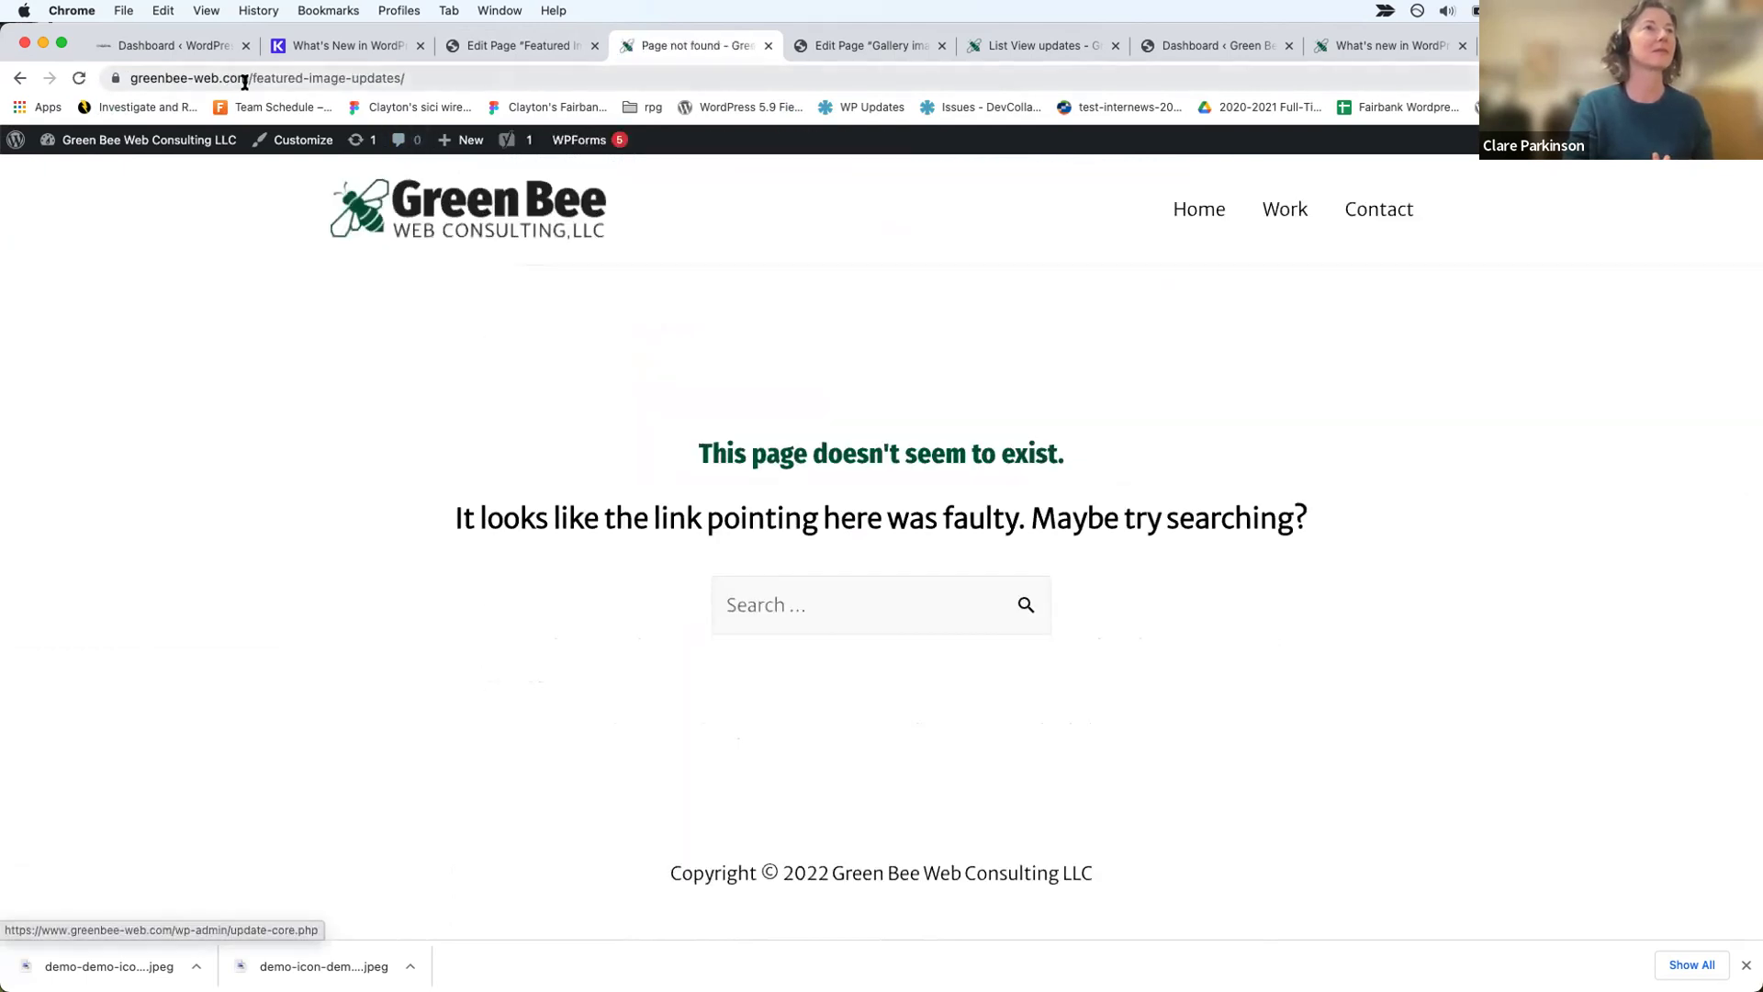
left_click(15, 78)
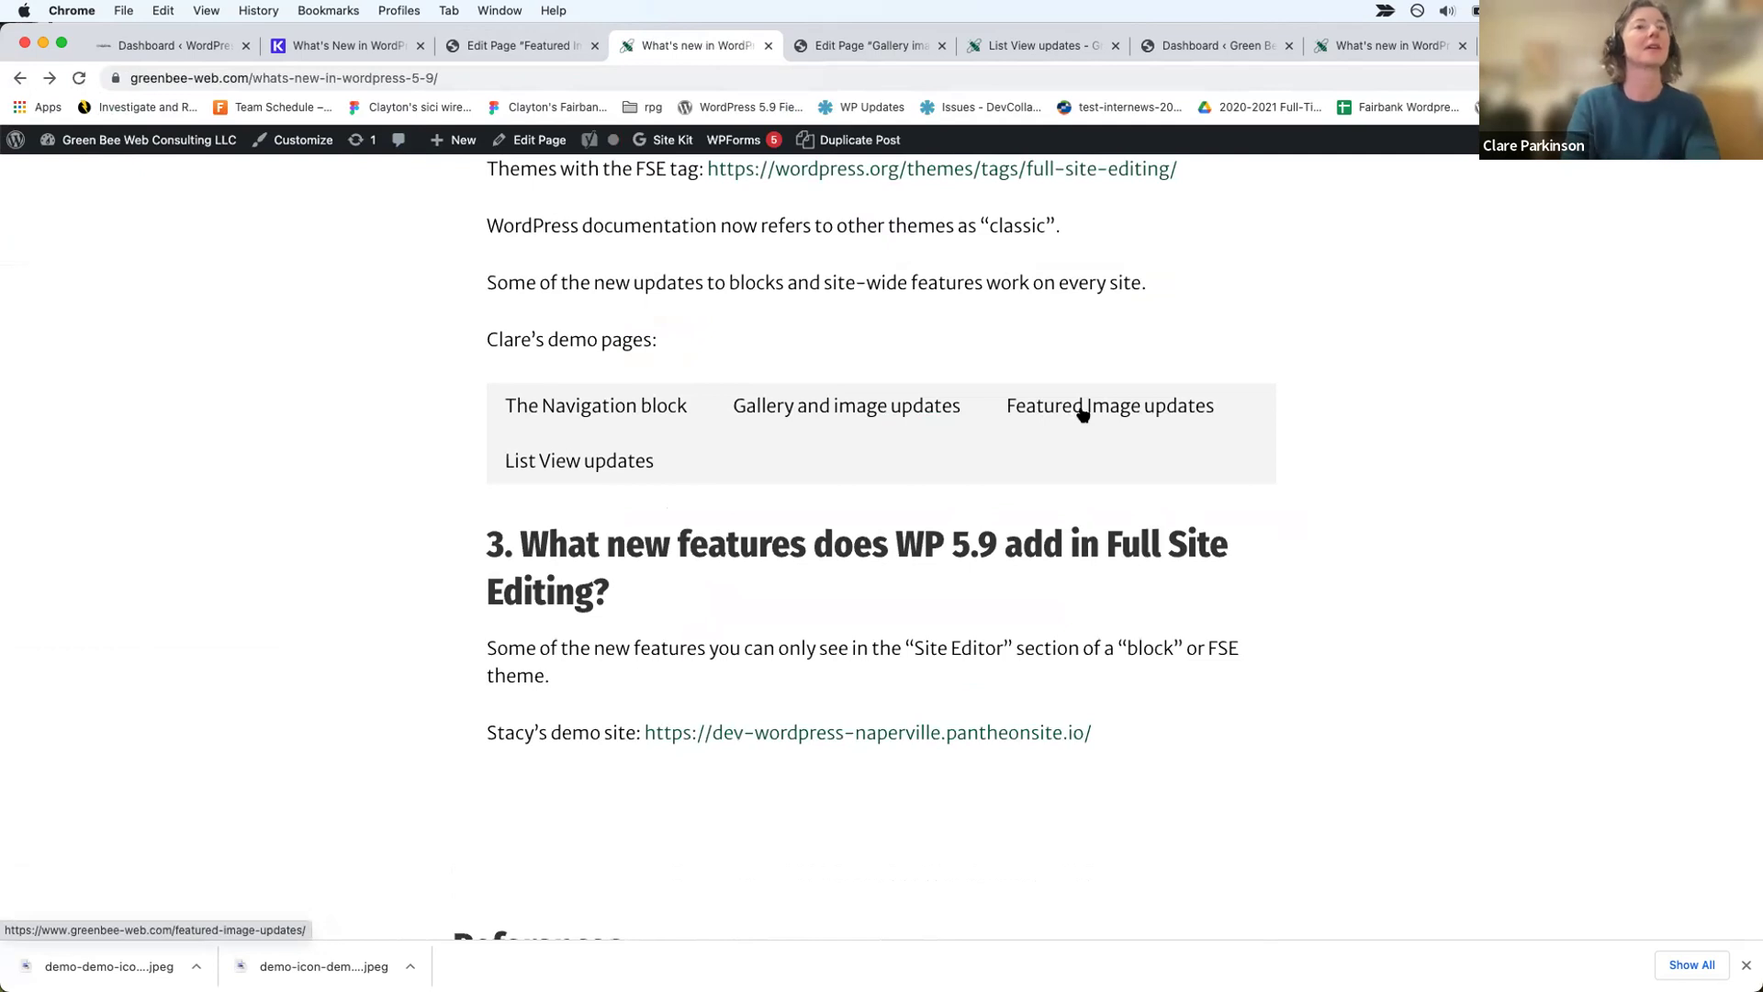
Step: Search All Pages for 'featured' and open Featured Image updates for editing
left_click(514, 45)
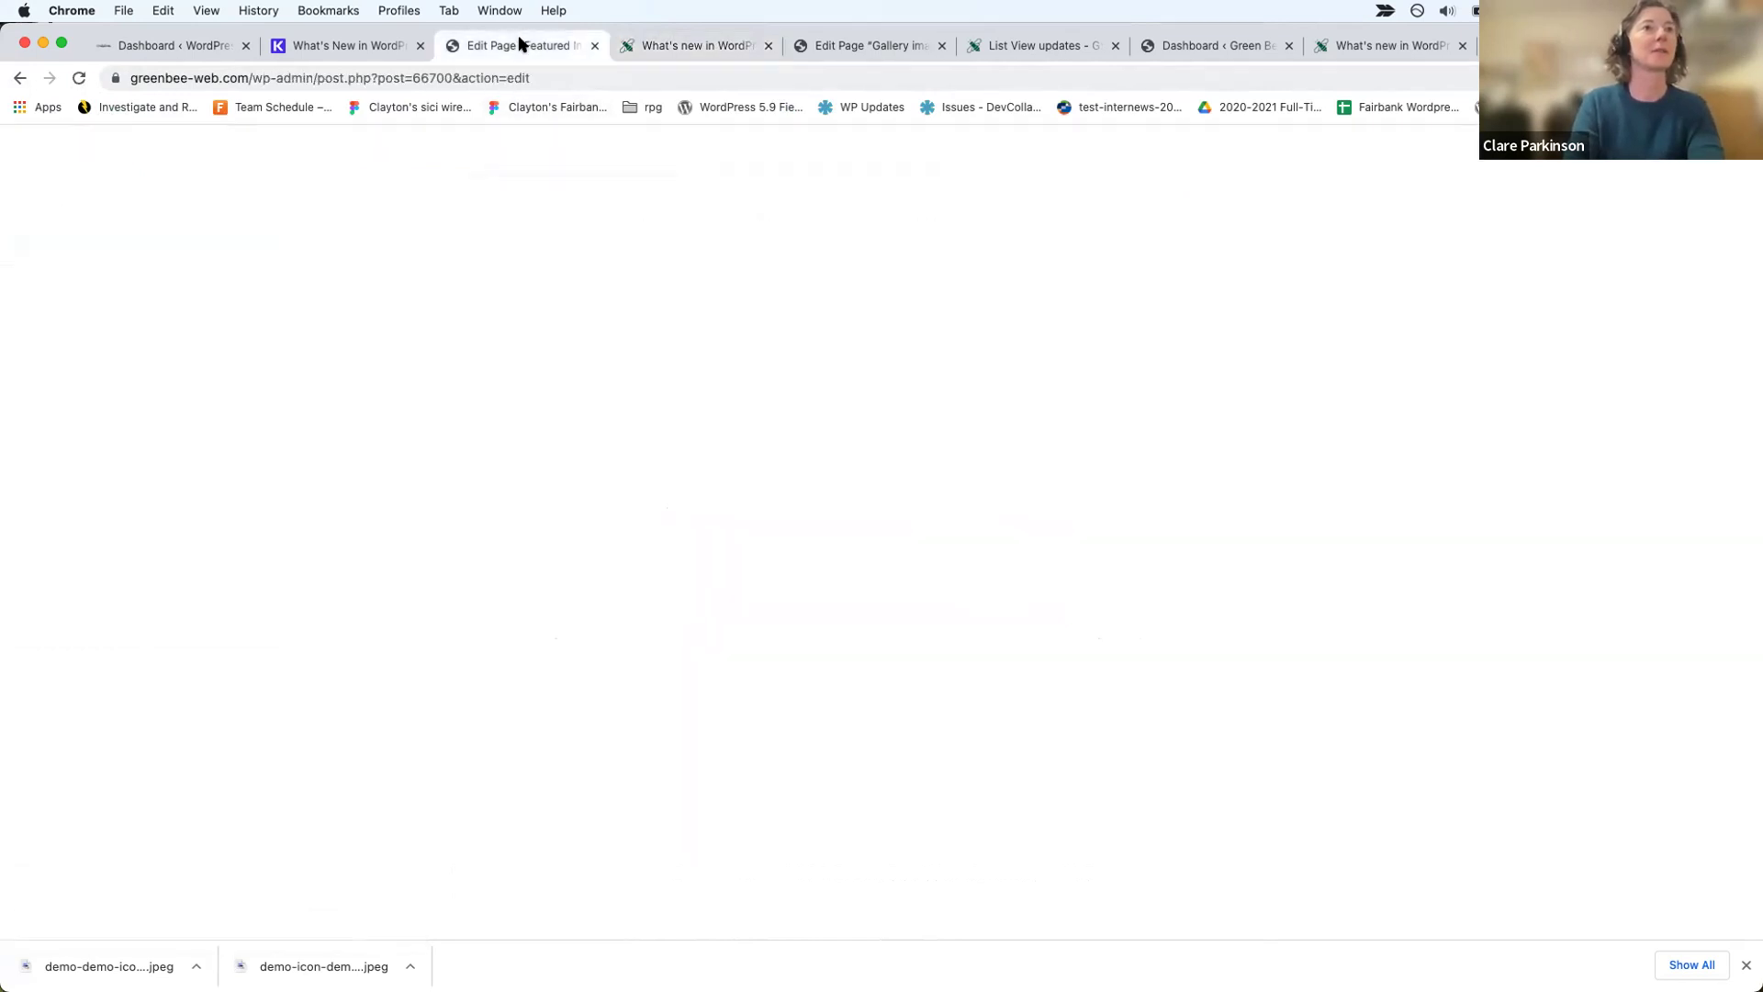
left_click(43, 395)
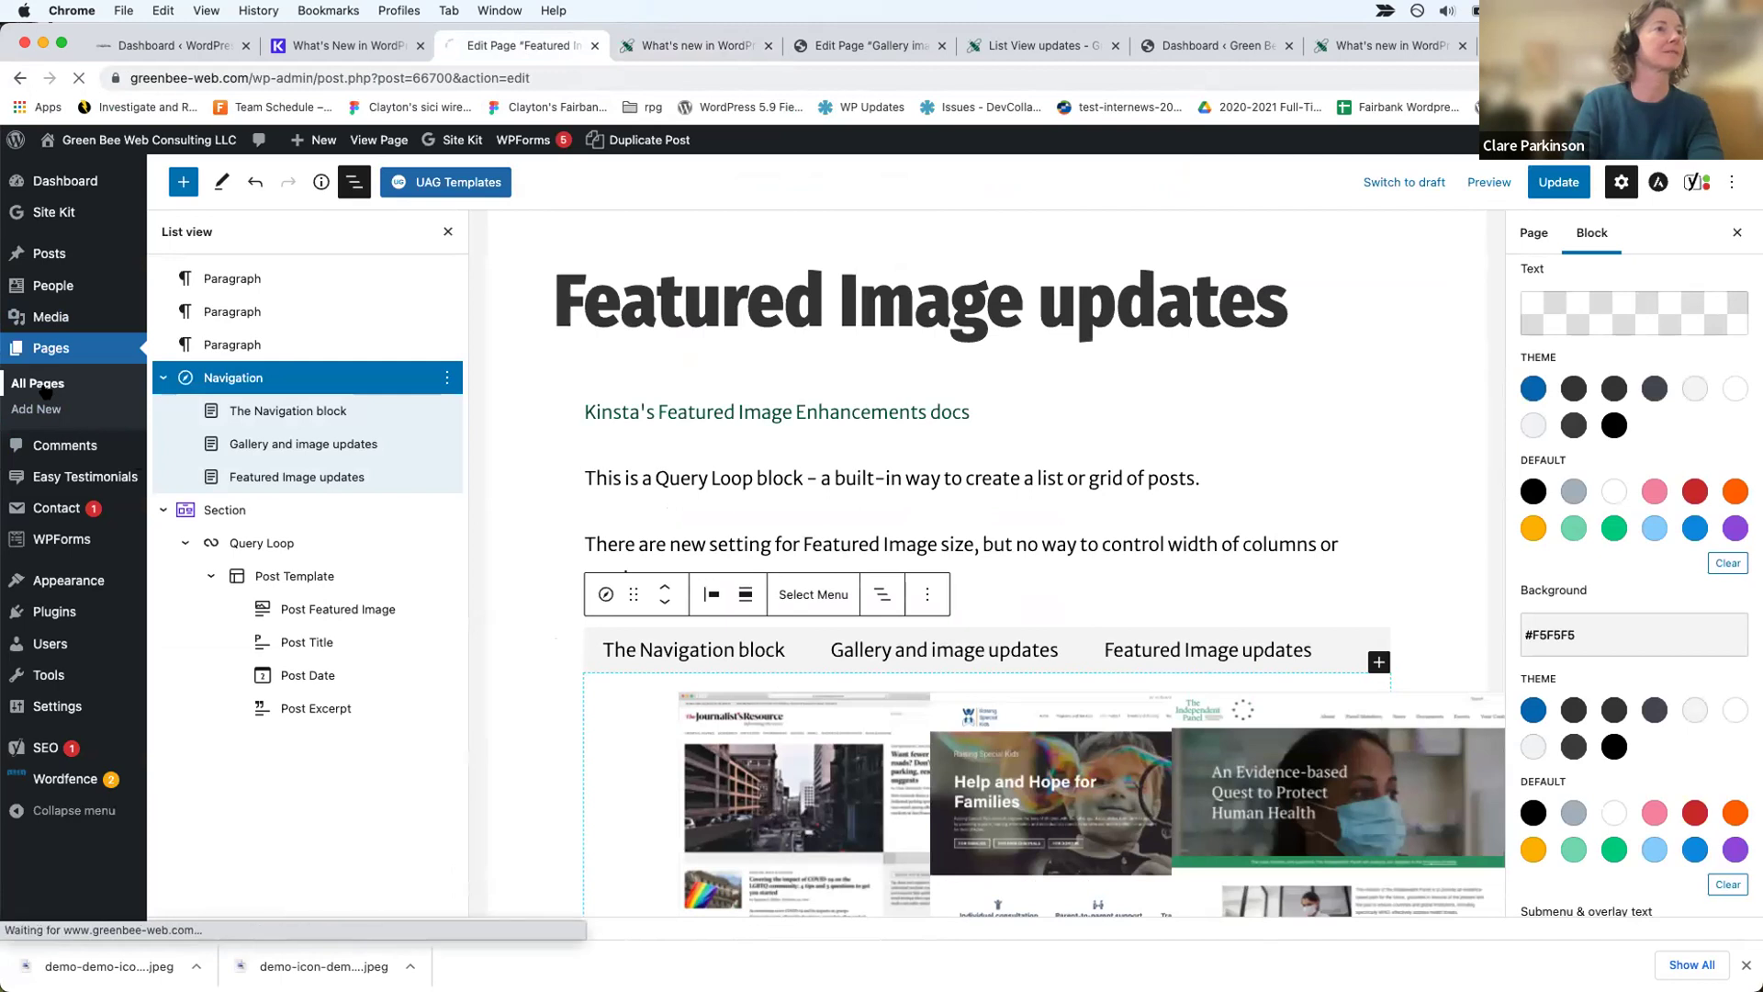
left_click(1525, 217)
type("fea")
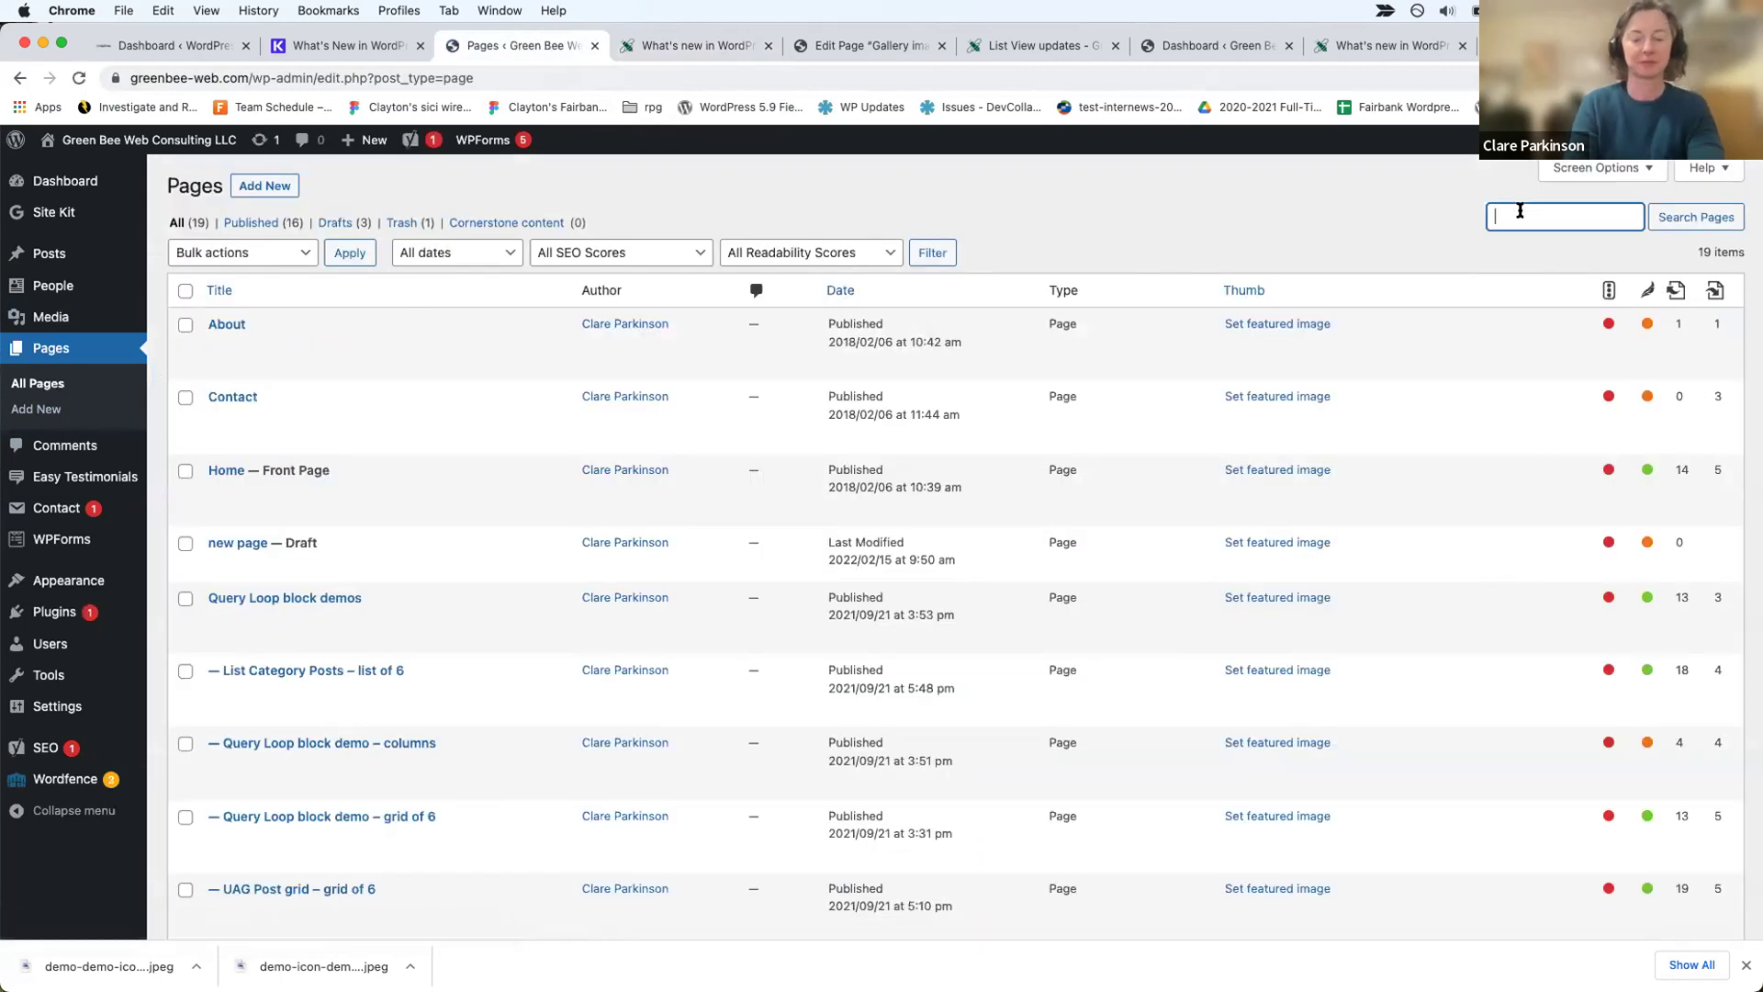
type("tured")
key("Return")
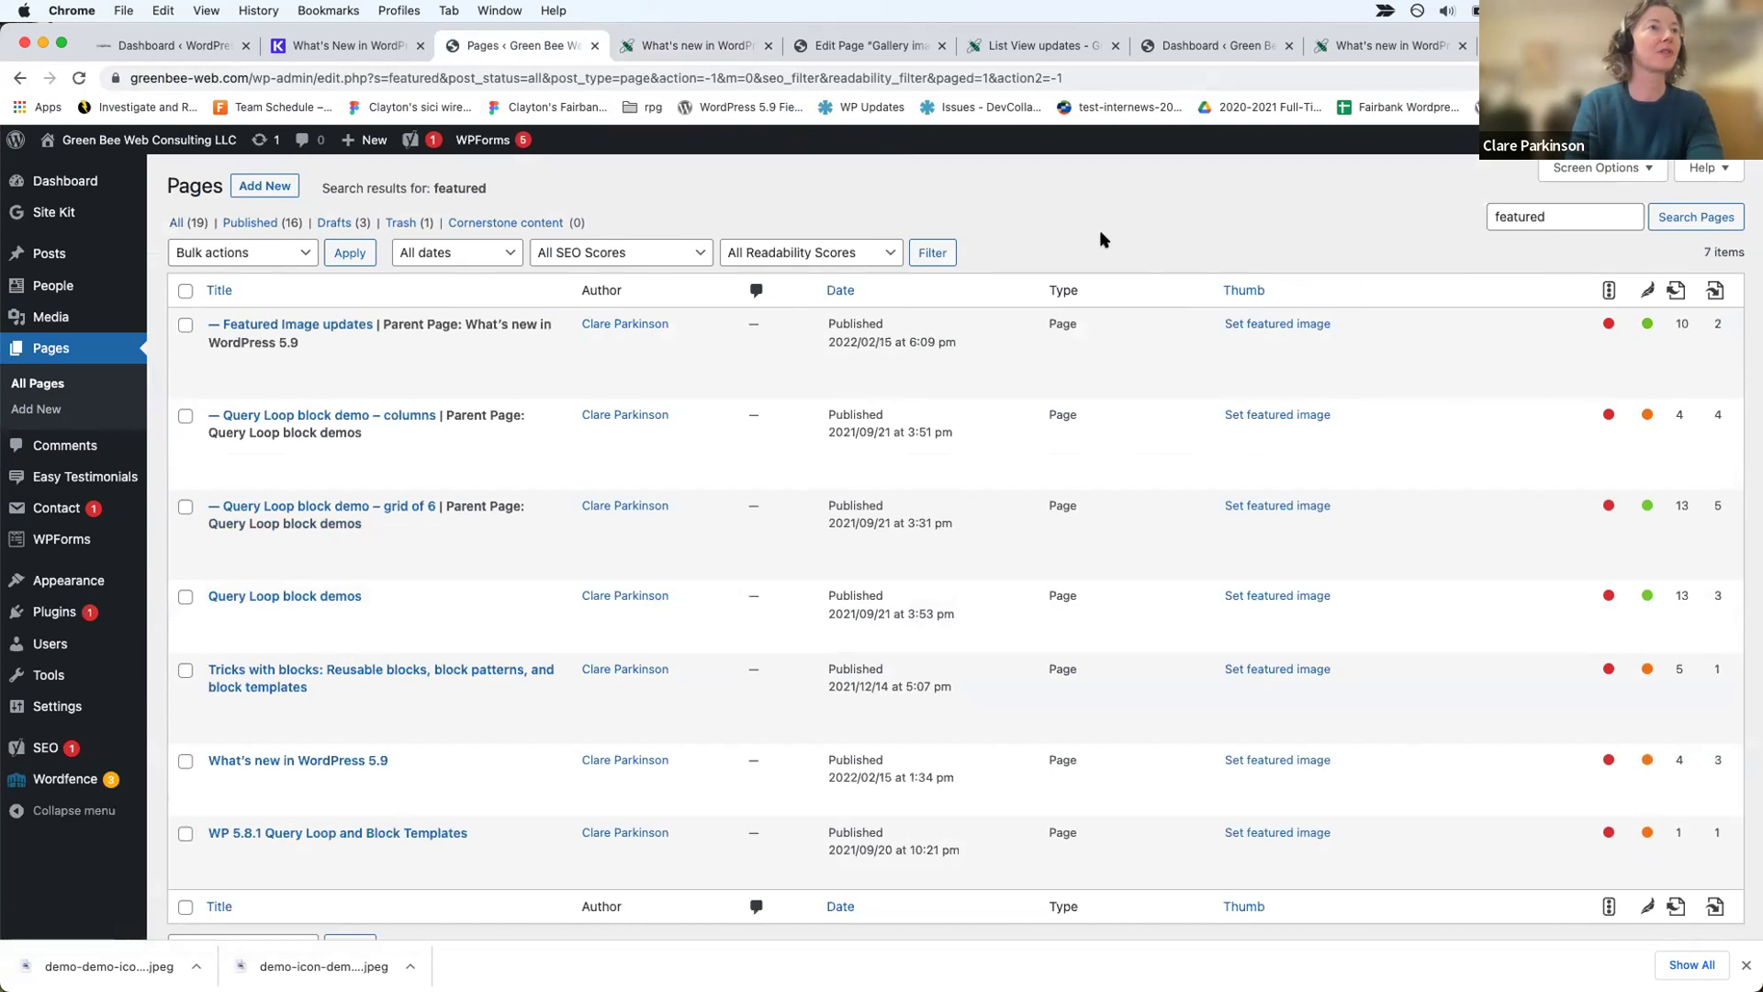
mouse_move(212, 365)
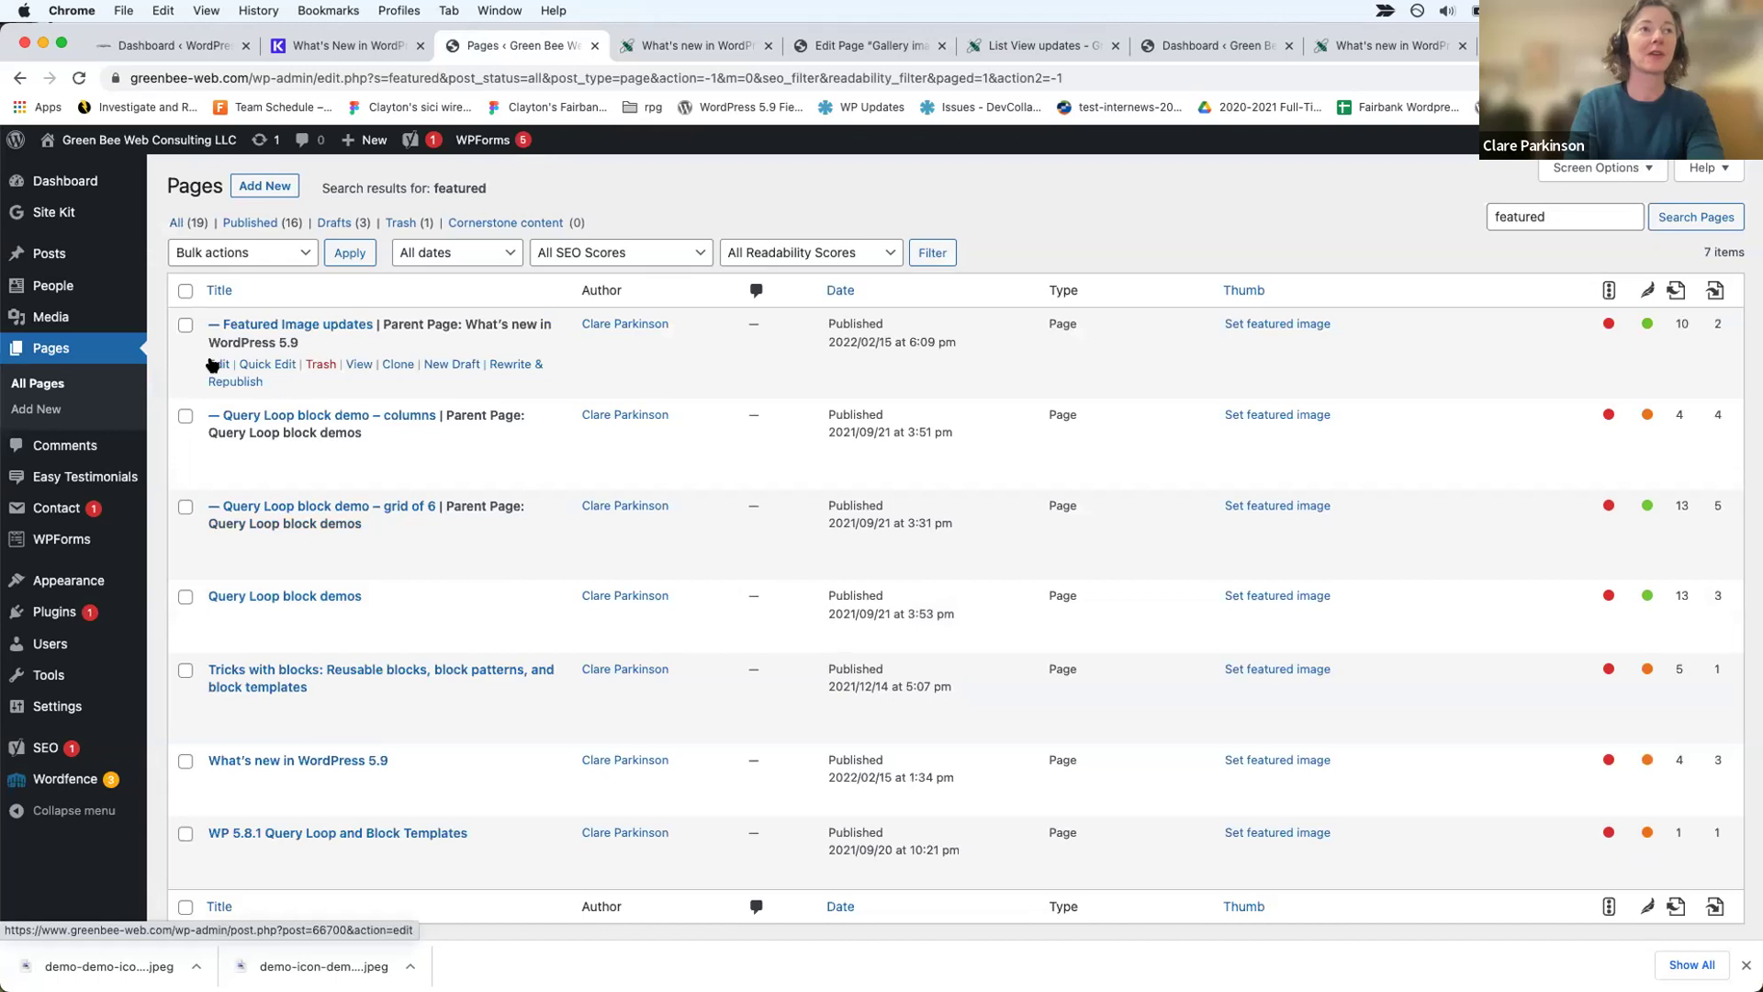
left_click(212, 364)
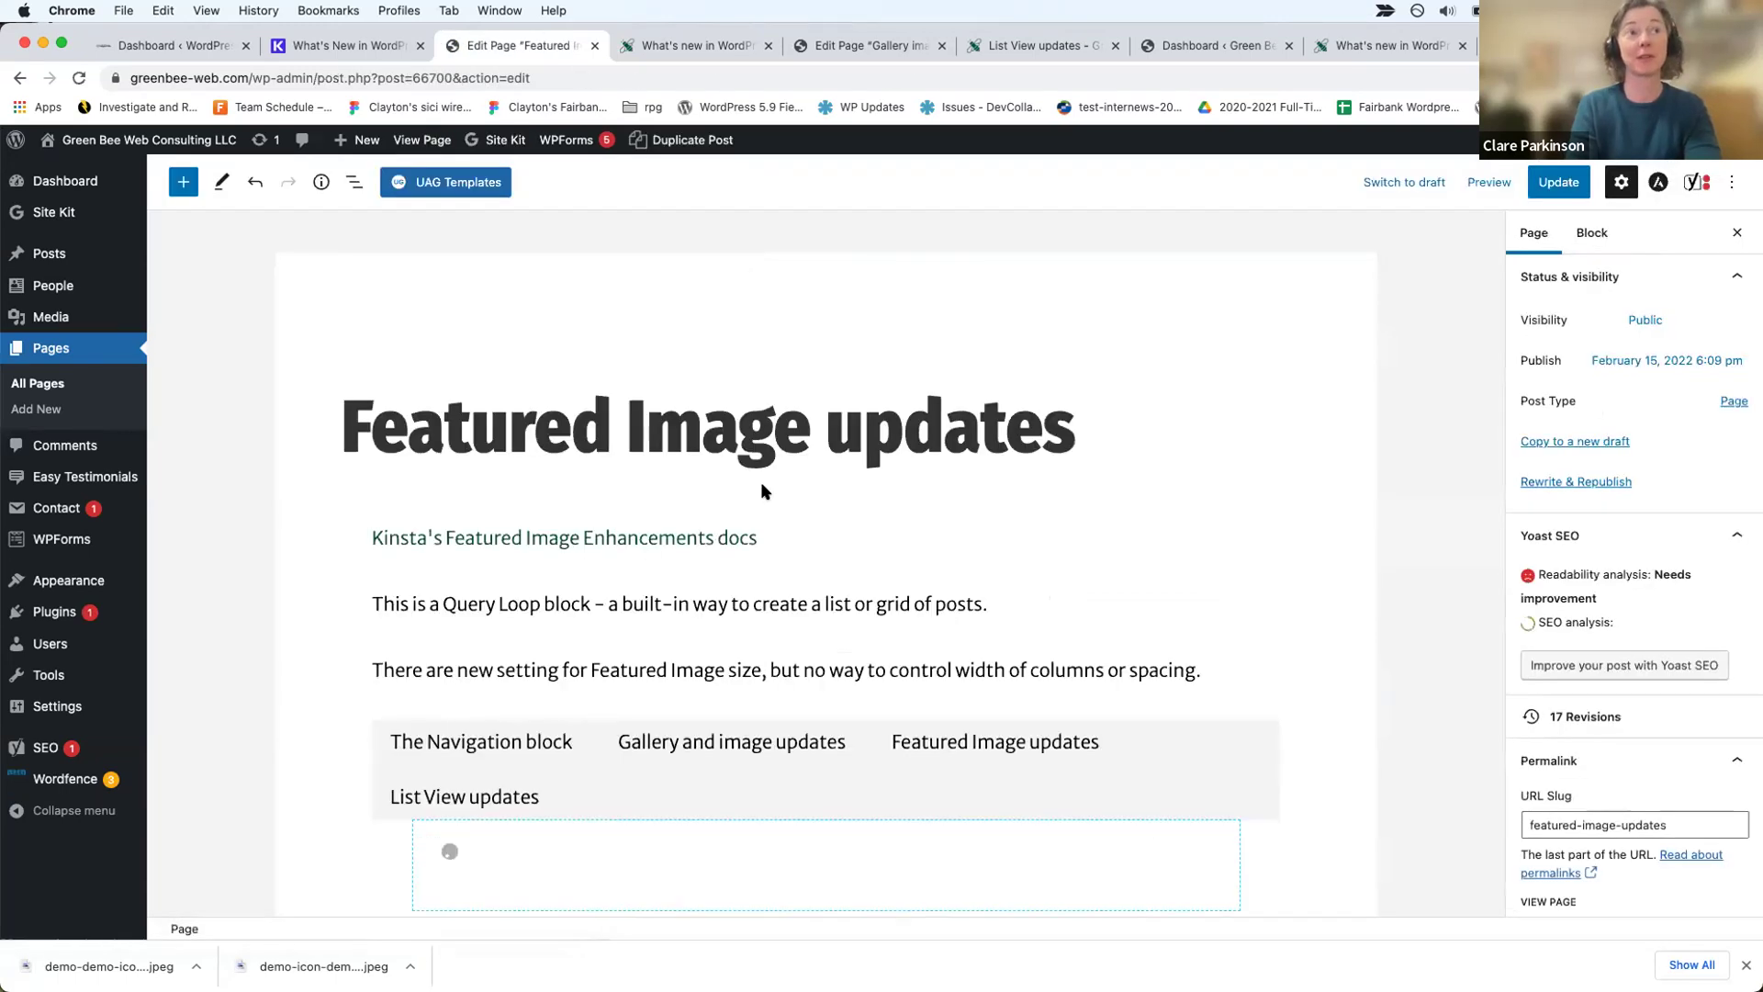
Step: Select the Query Loop's Post Featured Image block, using List View to locate it
scroll(985, 585, "down", 3)
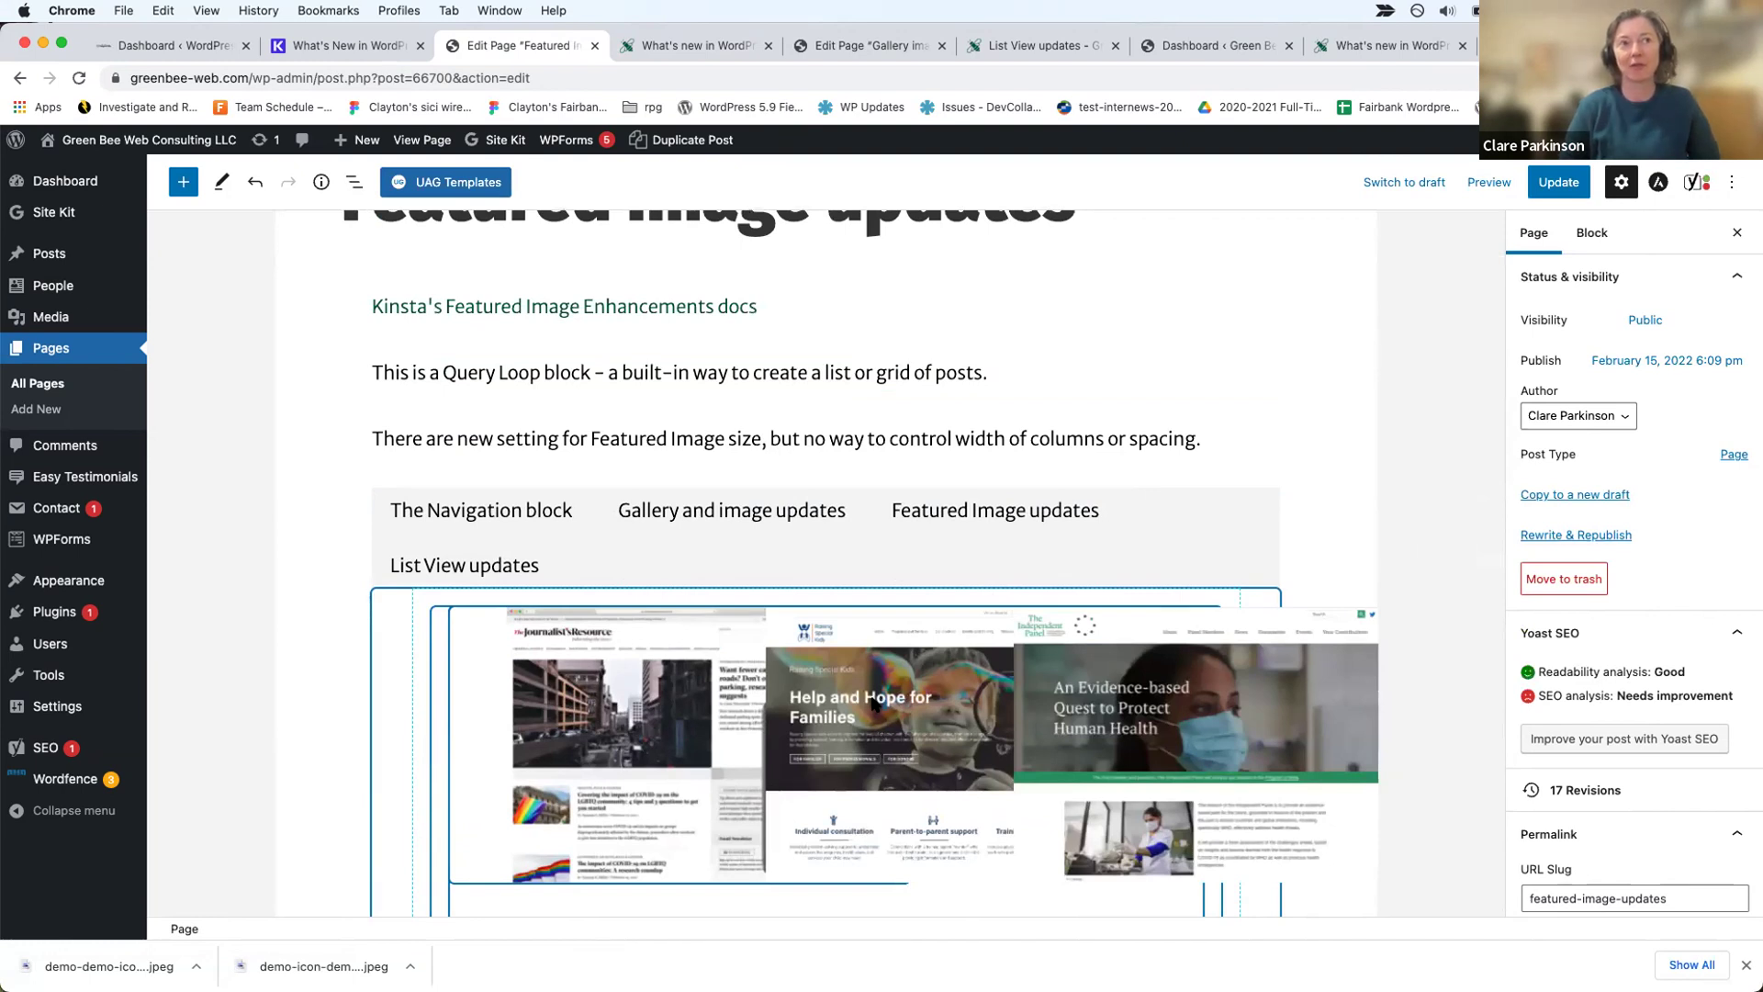
scroll(873, 703, "down", 3)
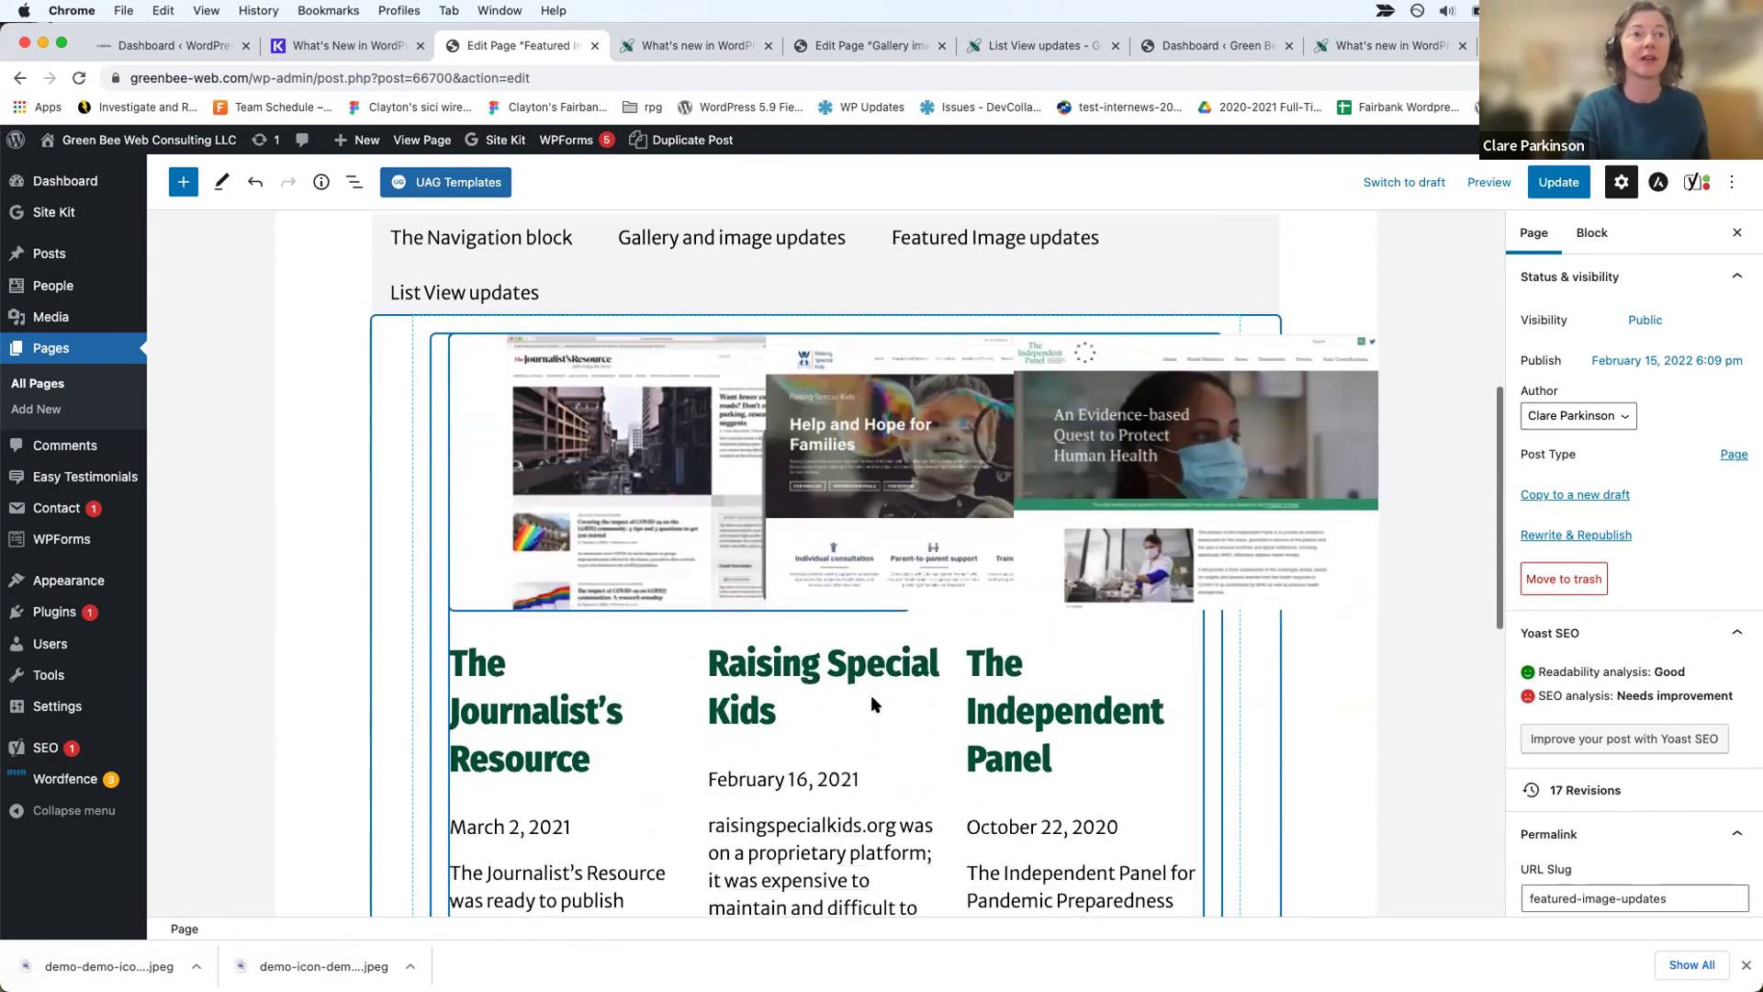
left_click(636, 493)
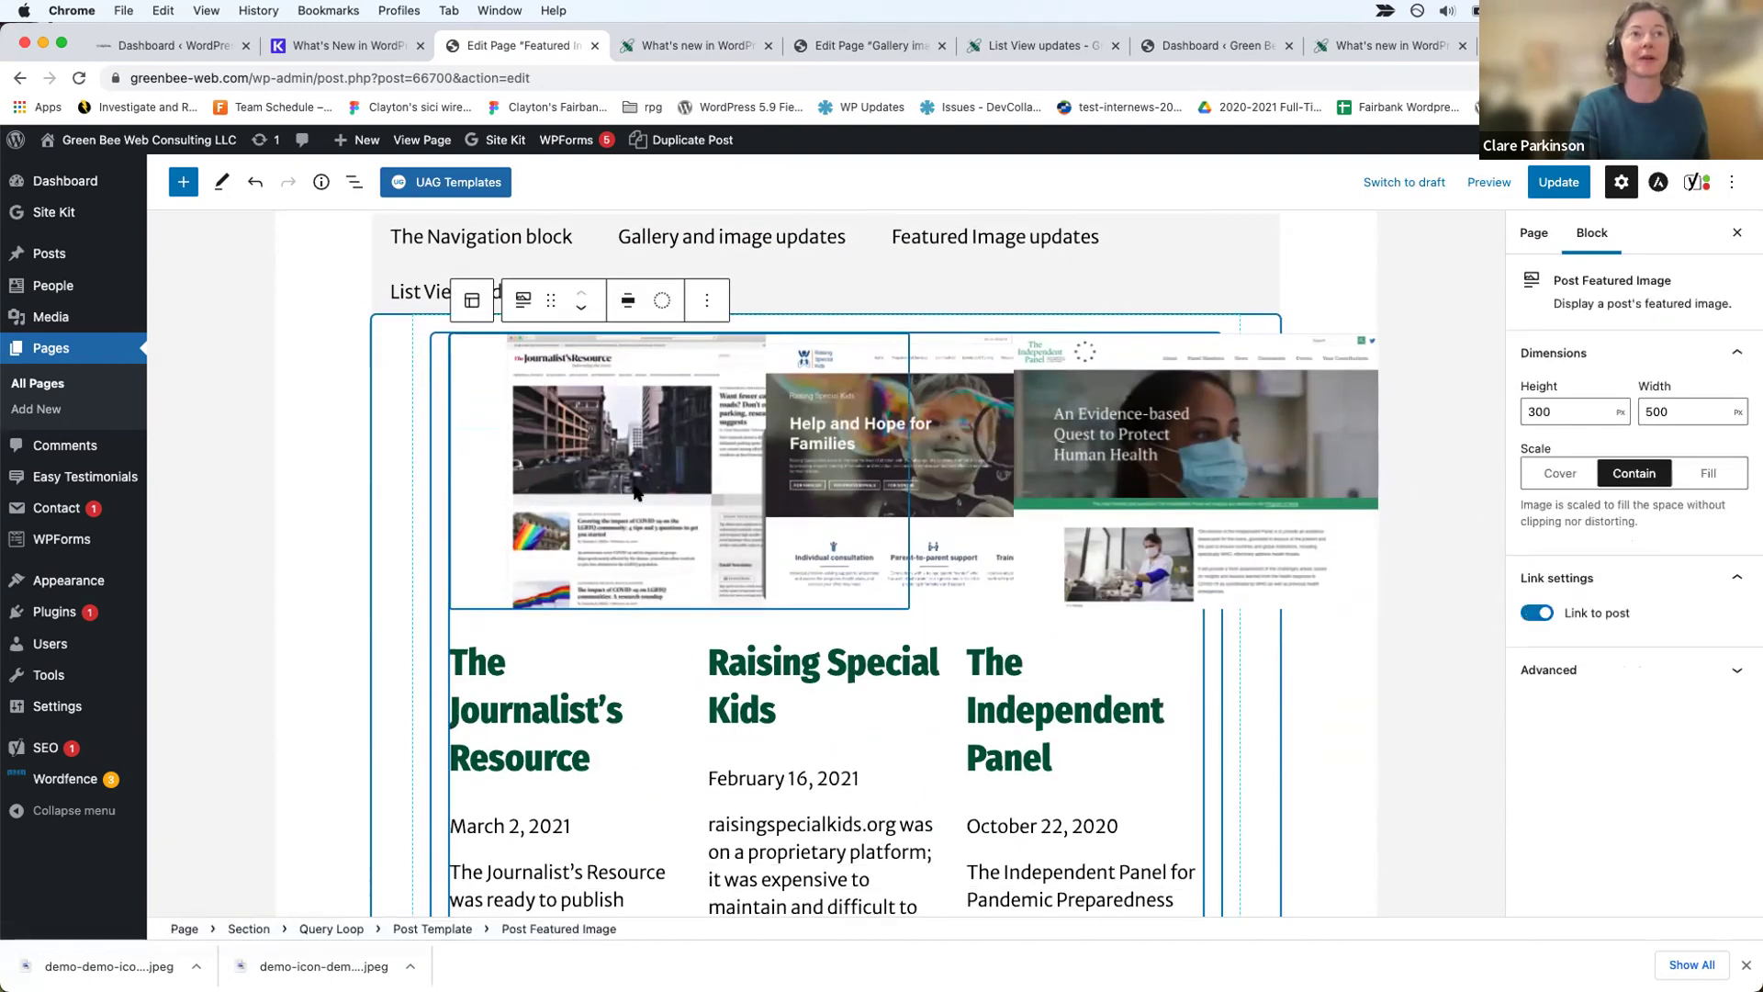
scroll(637, 493, "up", 2)
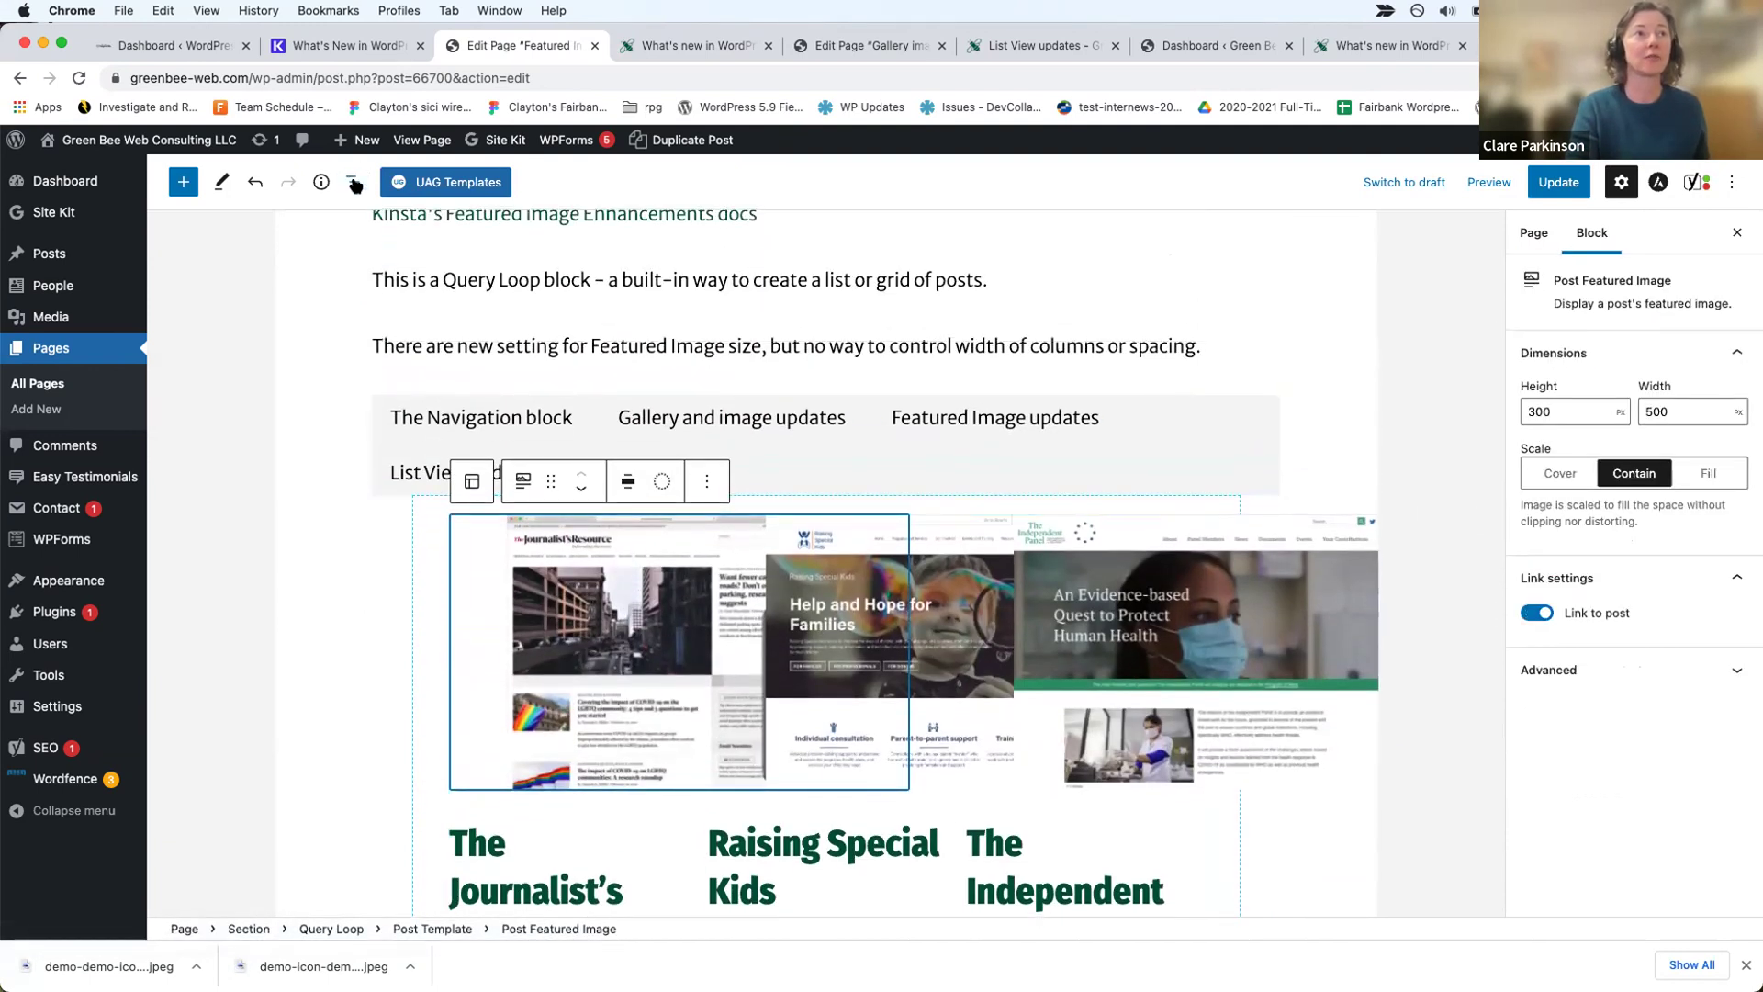
left_click(353, 183)
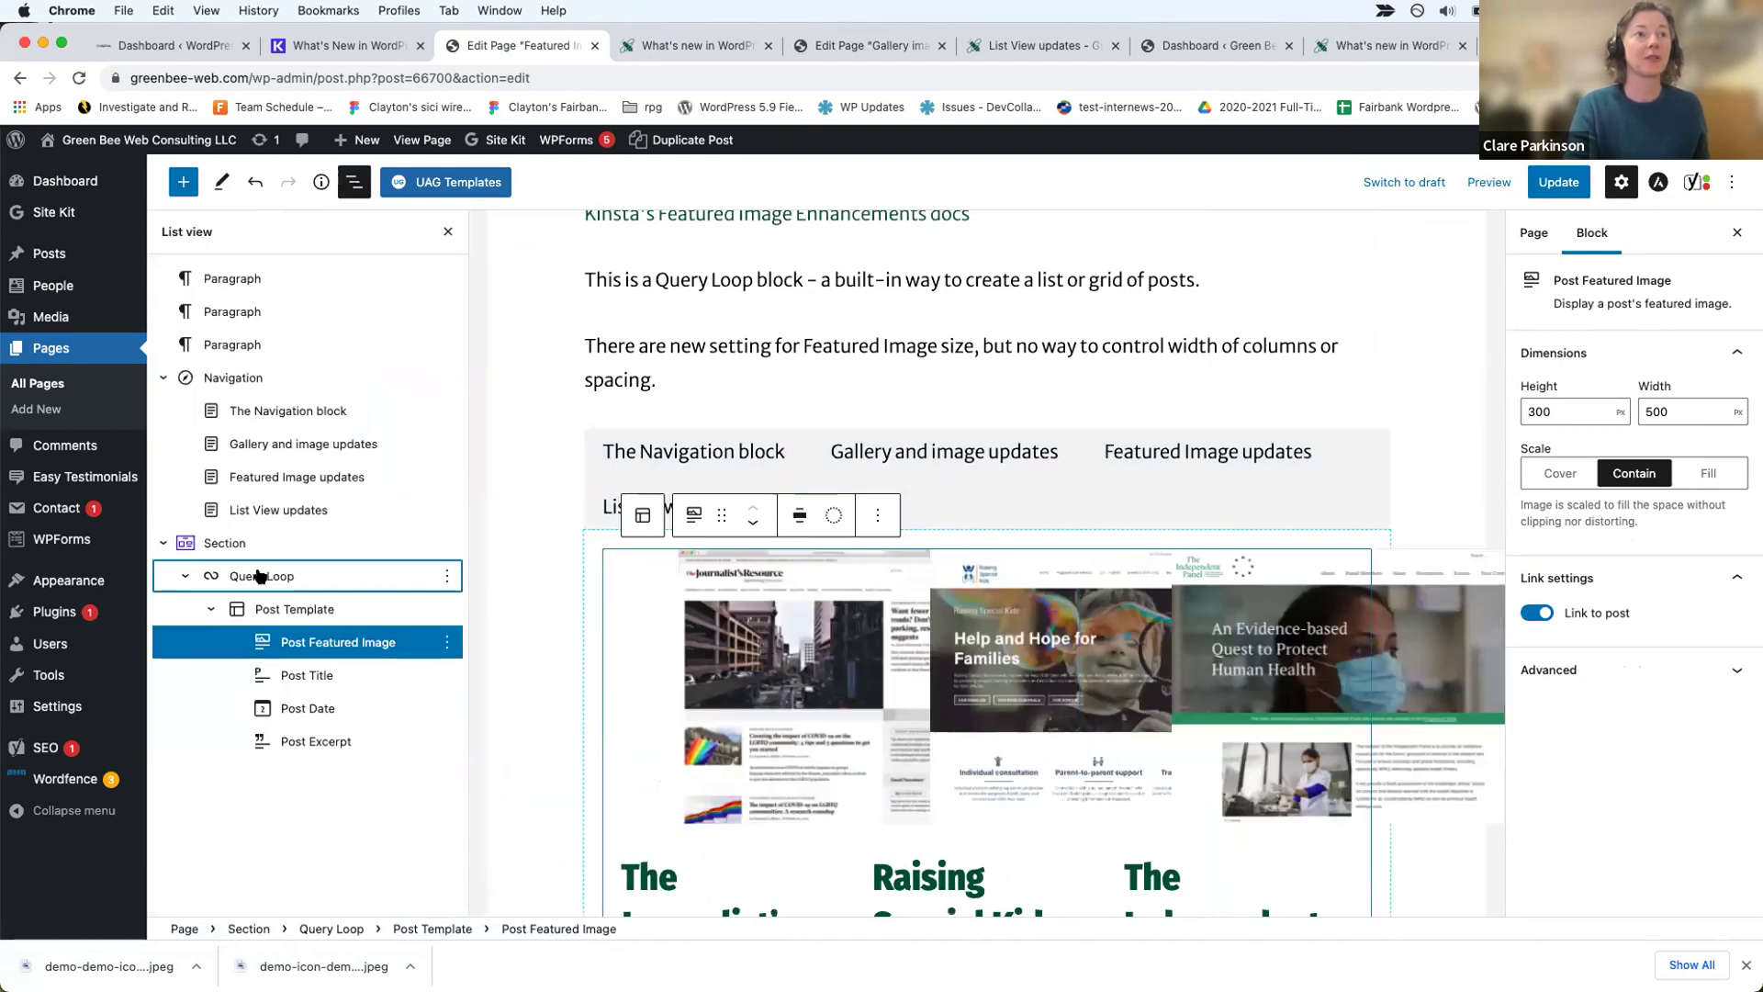
left_click(260, 576)
scroll(772, 538, "up", 3)
left_click(771, 537)
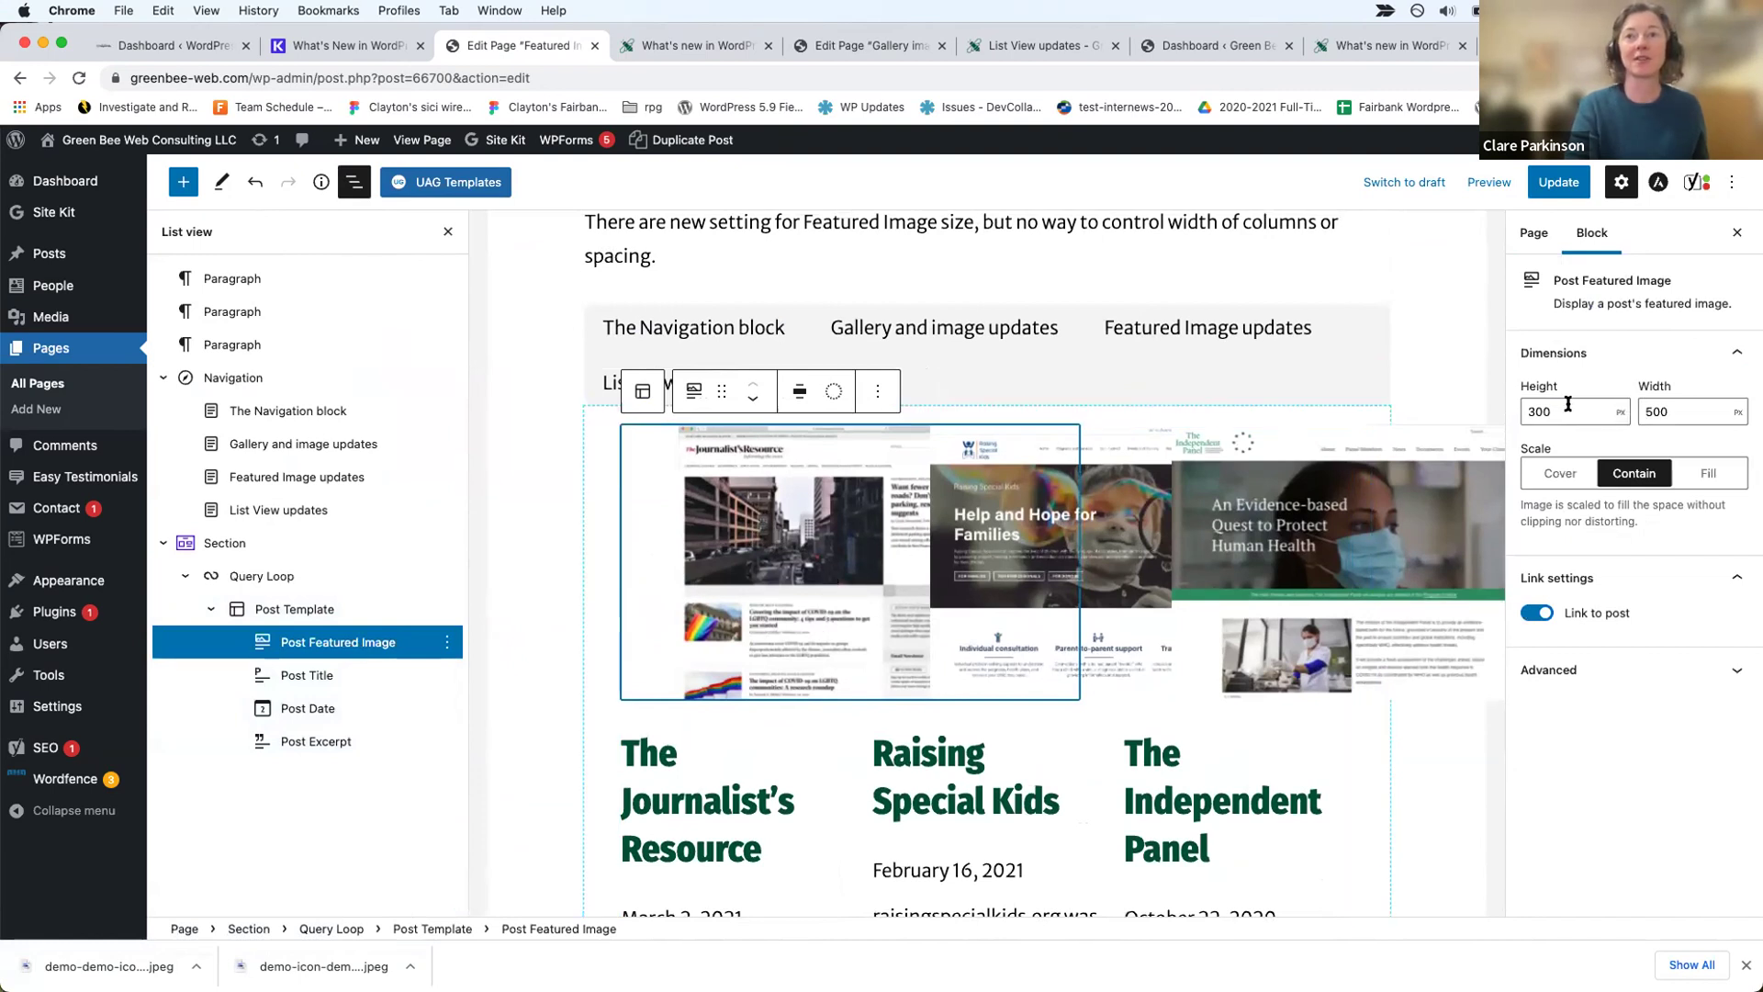
Step: Set the featured image height to 500 and width to 700, update, and preview
left_click(1526, 409)
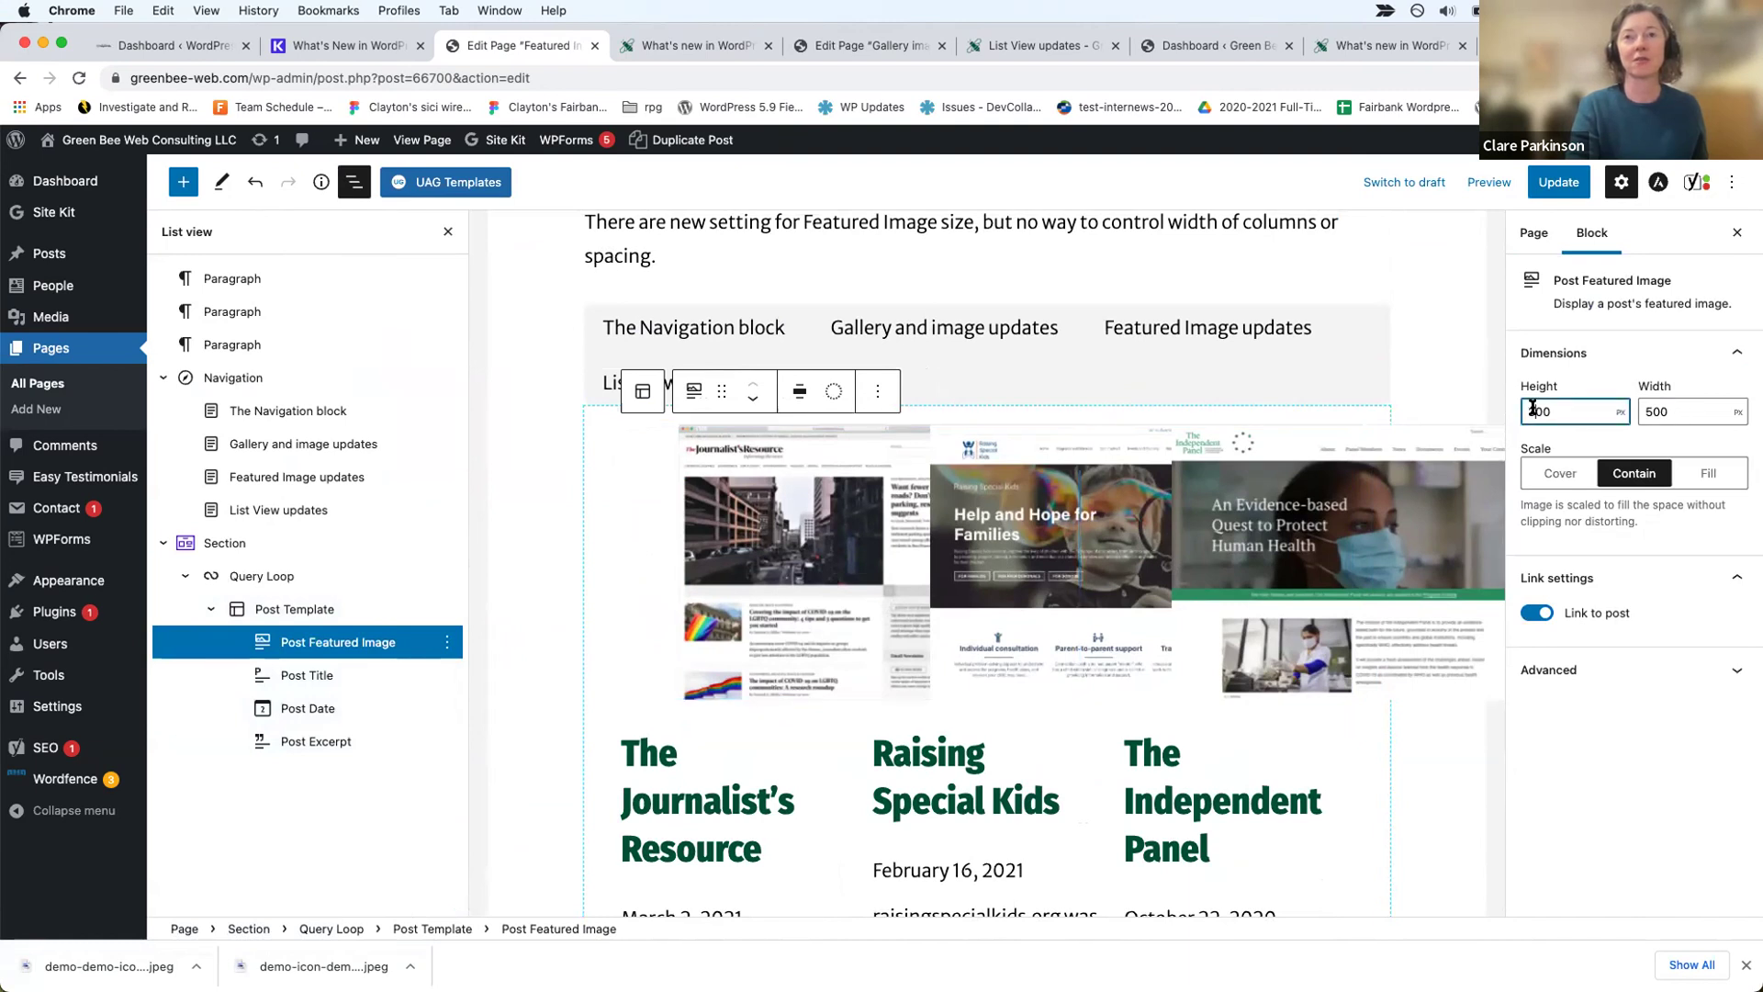
key("Delete")
type("5")
double_click(1648, 409)
type("700")
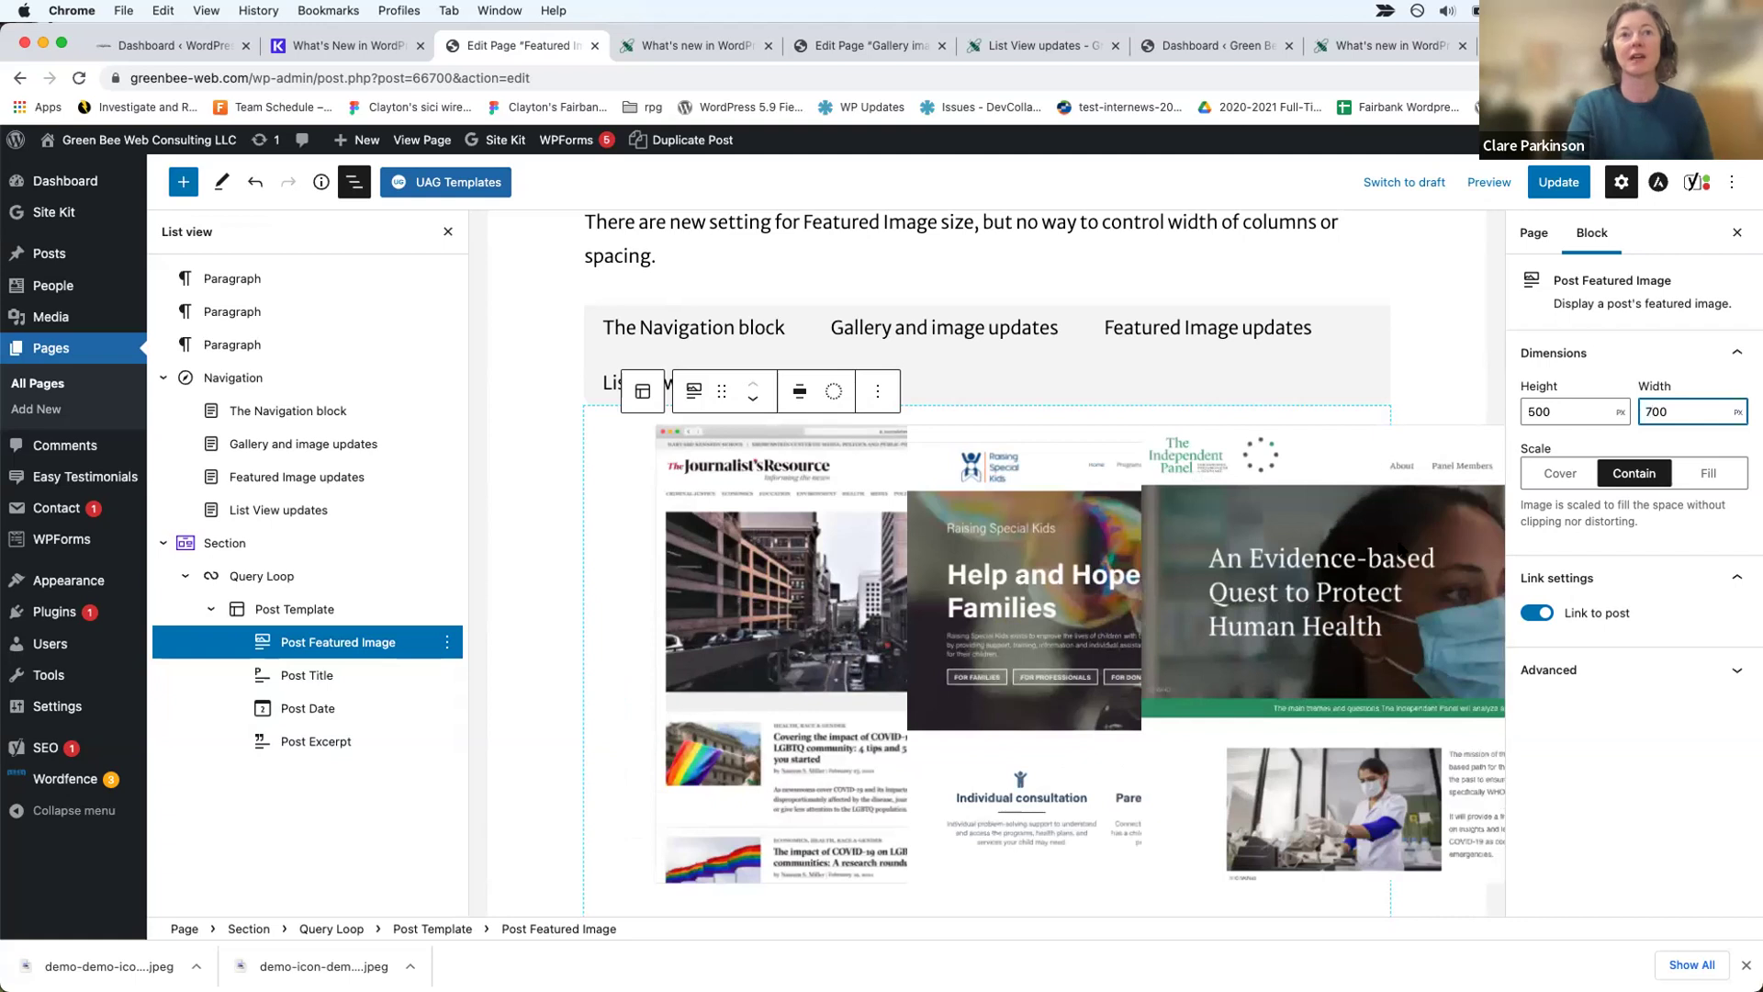
left_click(1559, 182)
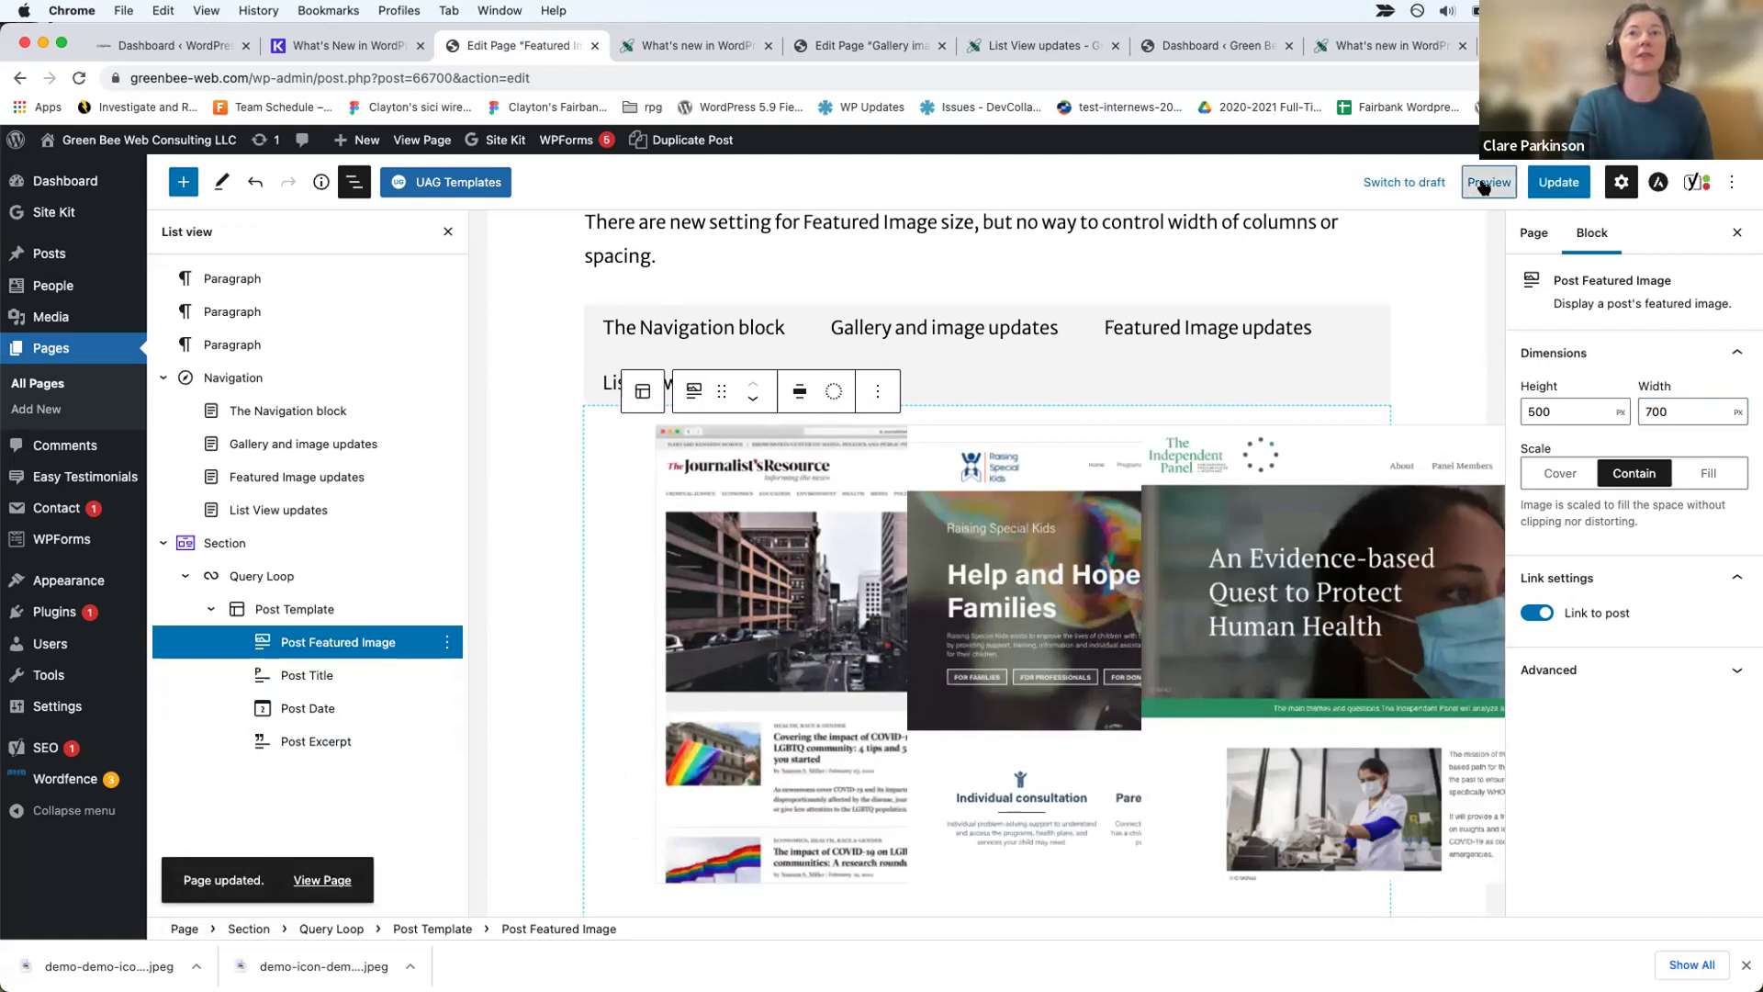
left_click(1483, 182)
left_click(1310, 351)
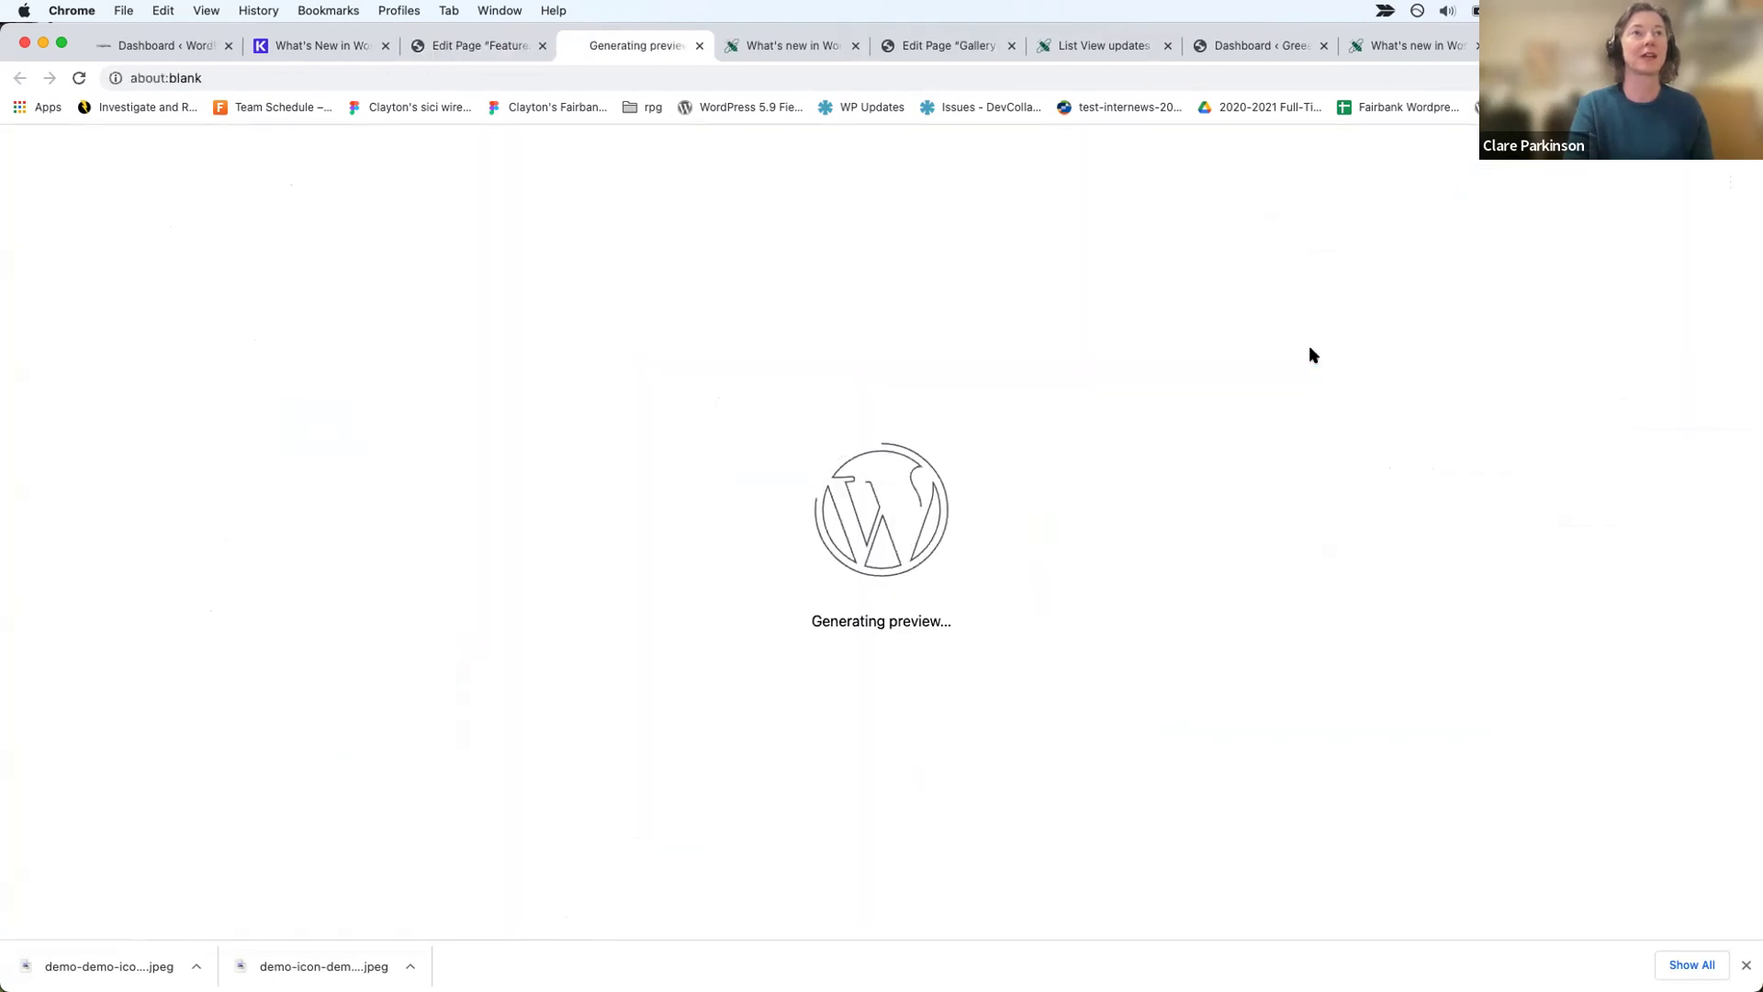
scroll(1089, 774, "down", 5)
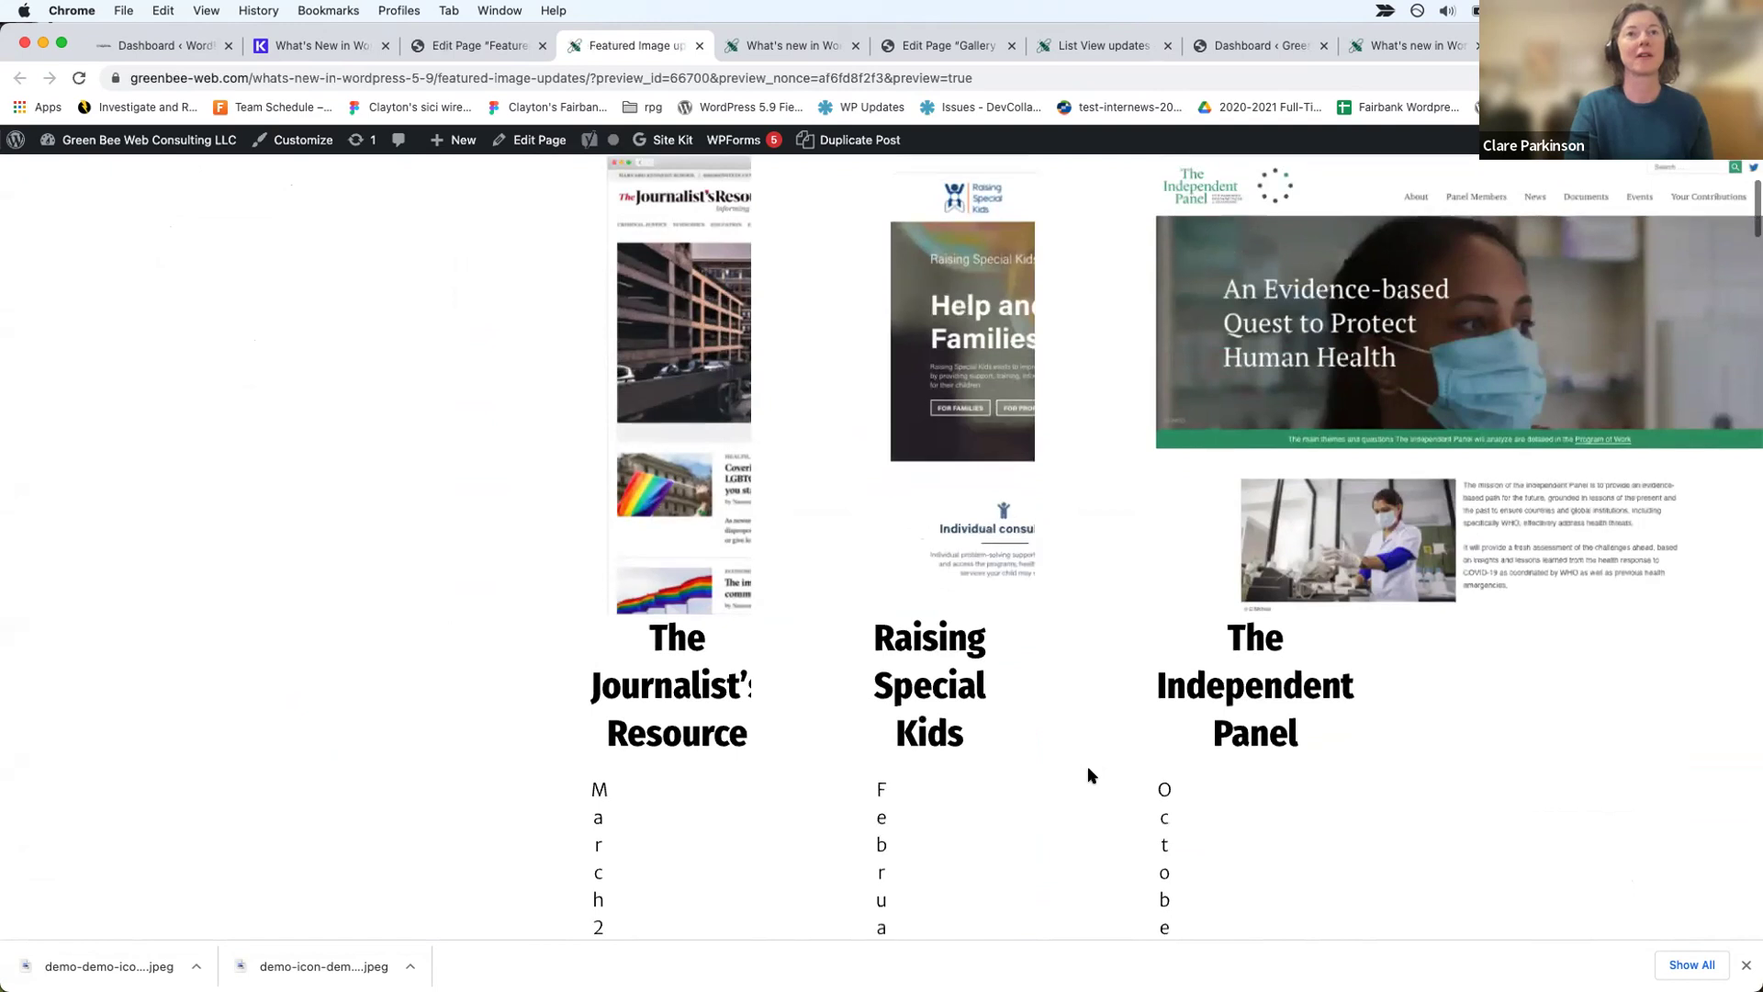
scroll(1160, 817, "down", 3)
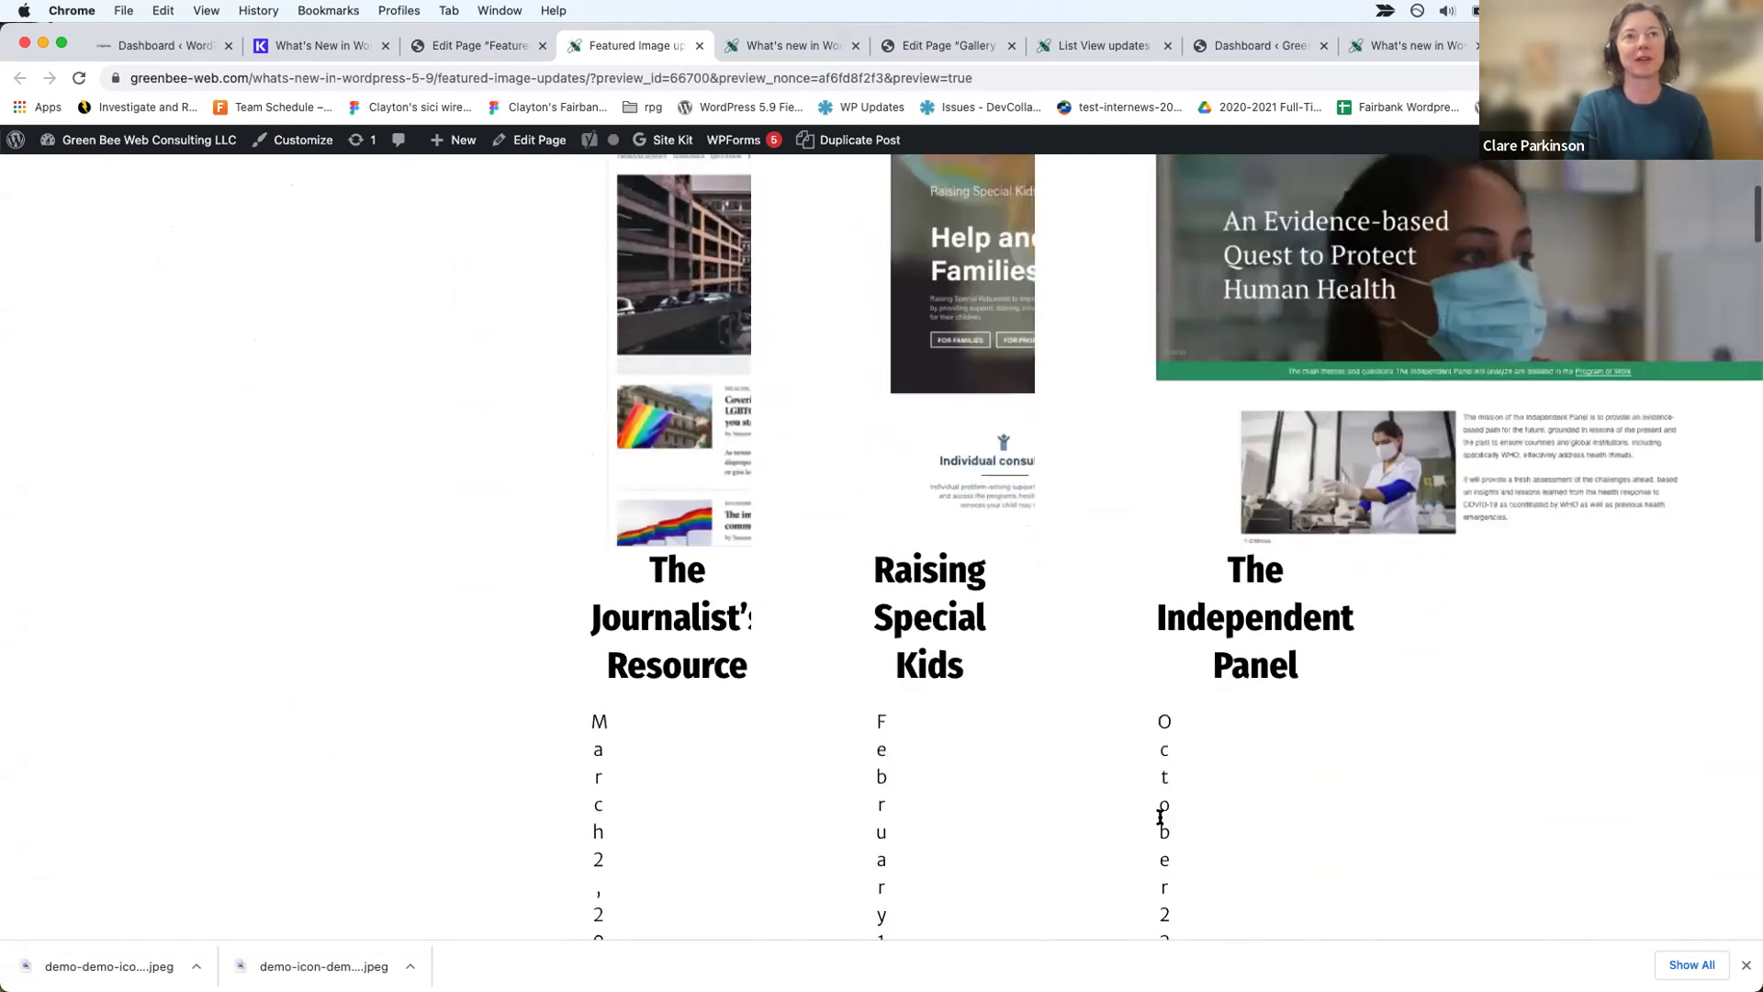
scroll(1160, 818, "down", 5)
scroll(1160, 817, "down", 3)
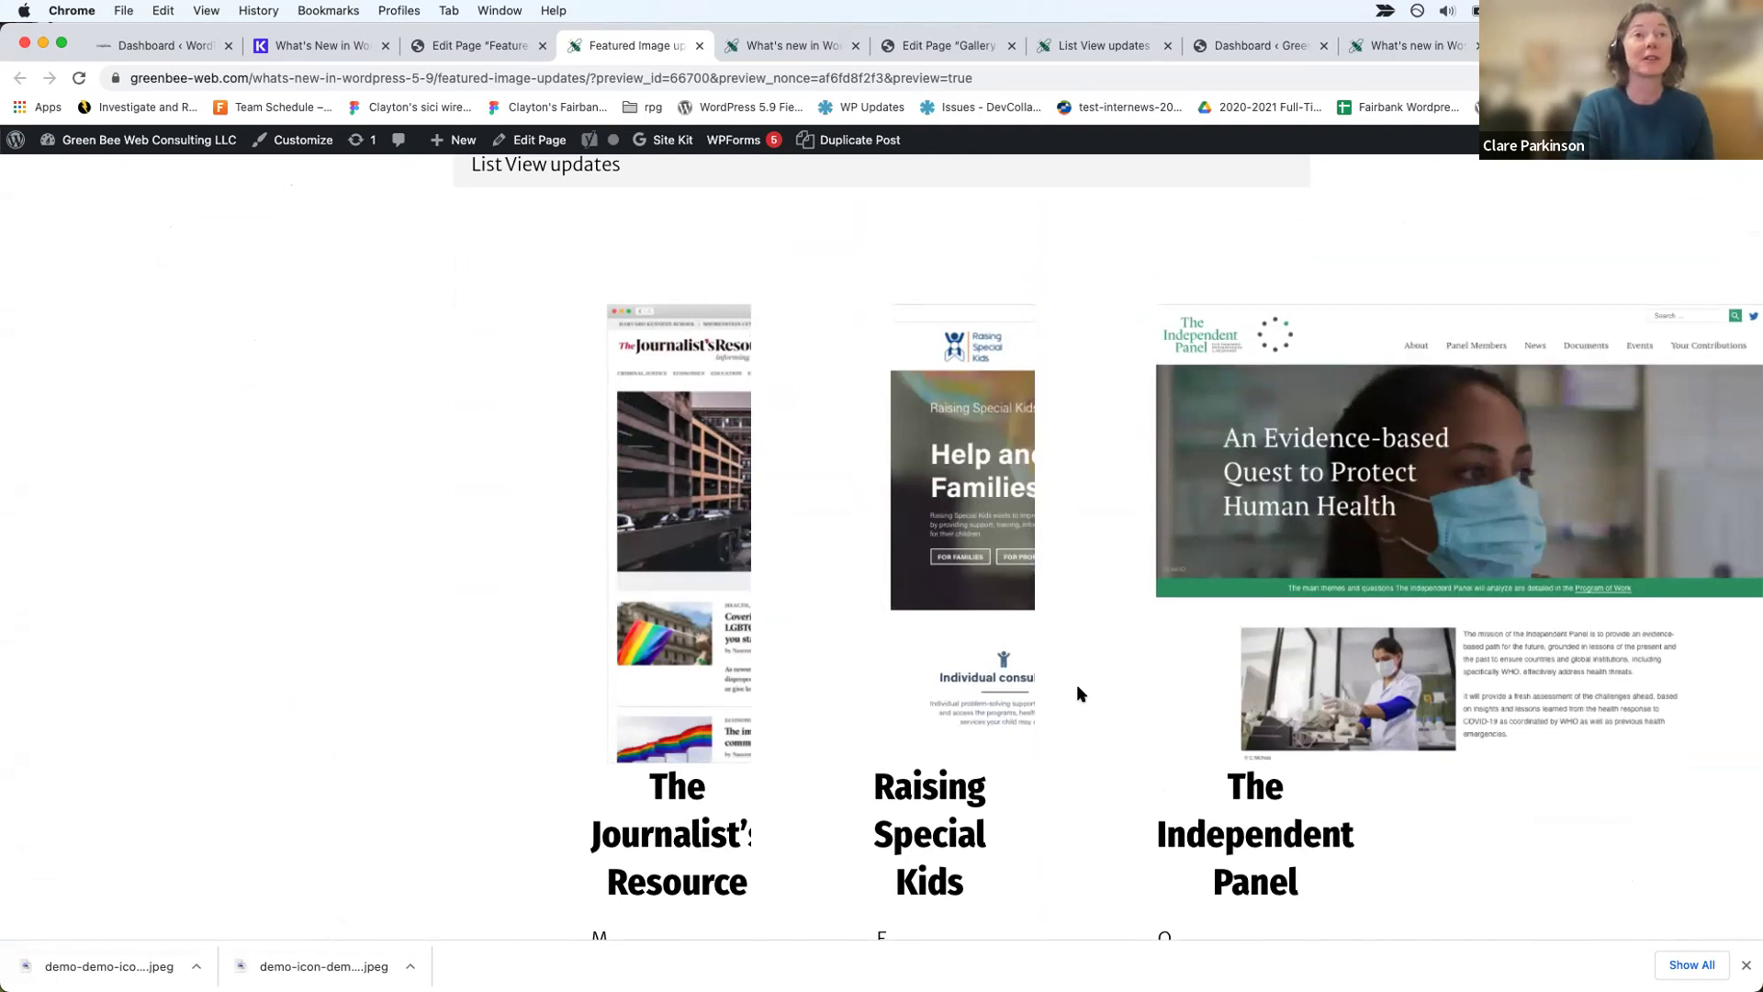
scroll(1076, 686, "up", 2)
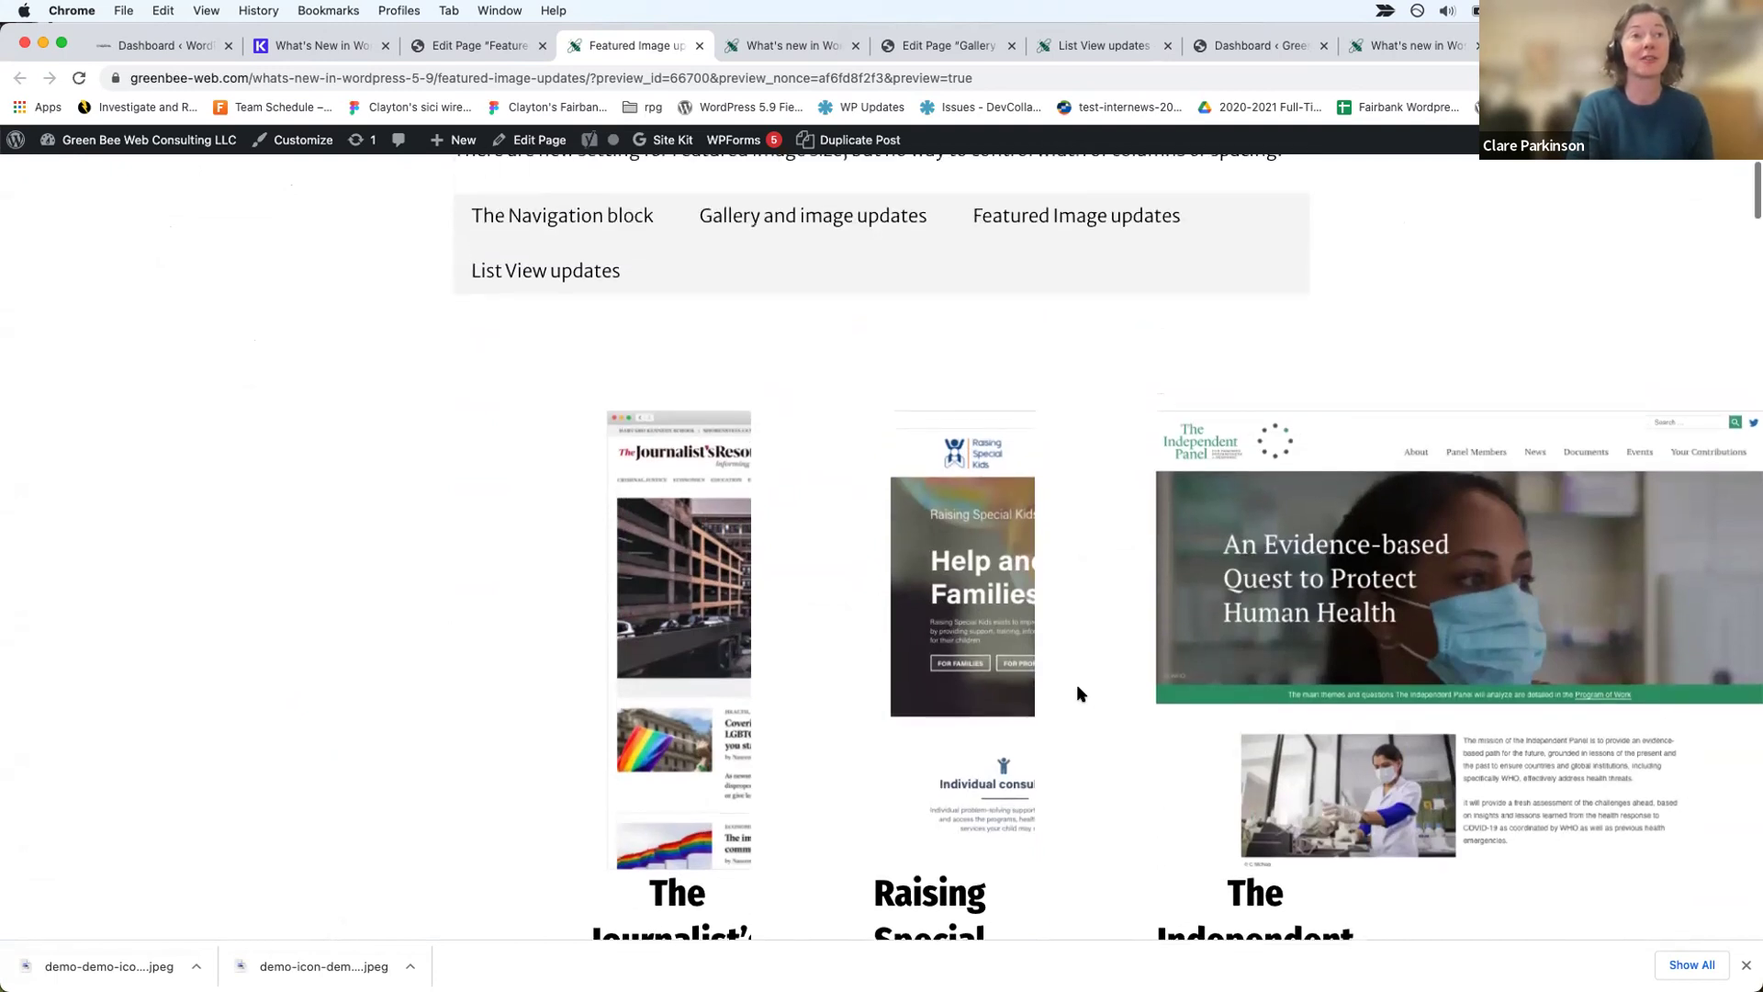
scroll(1169, 724, "down", 10)
scroll(1169, 725, "up", 5)
scroll(1117, 772, "up", 8)
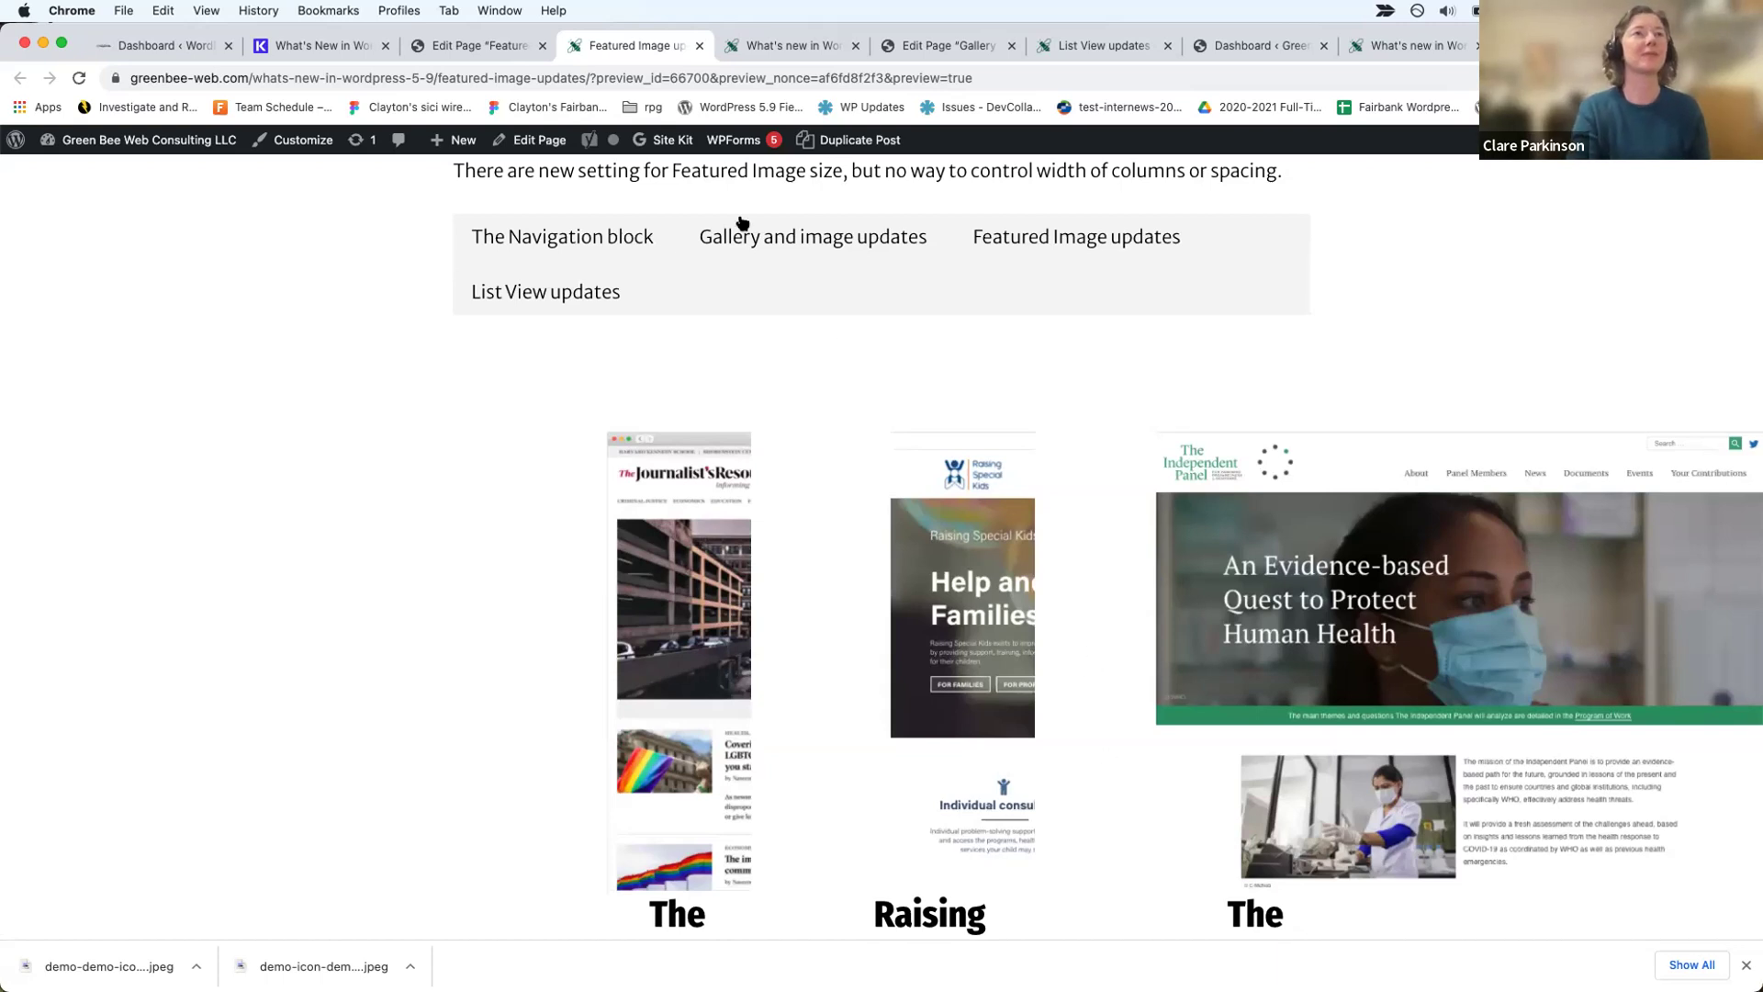
scroll(742, 222, "up", 5)
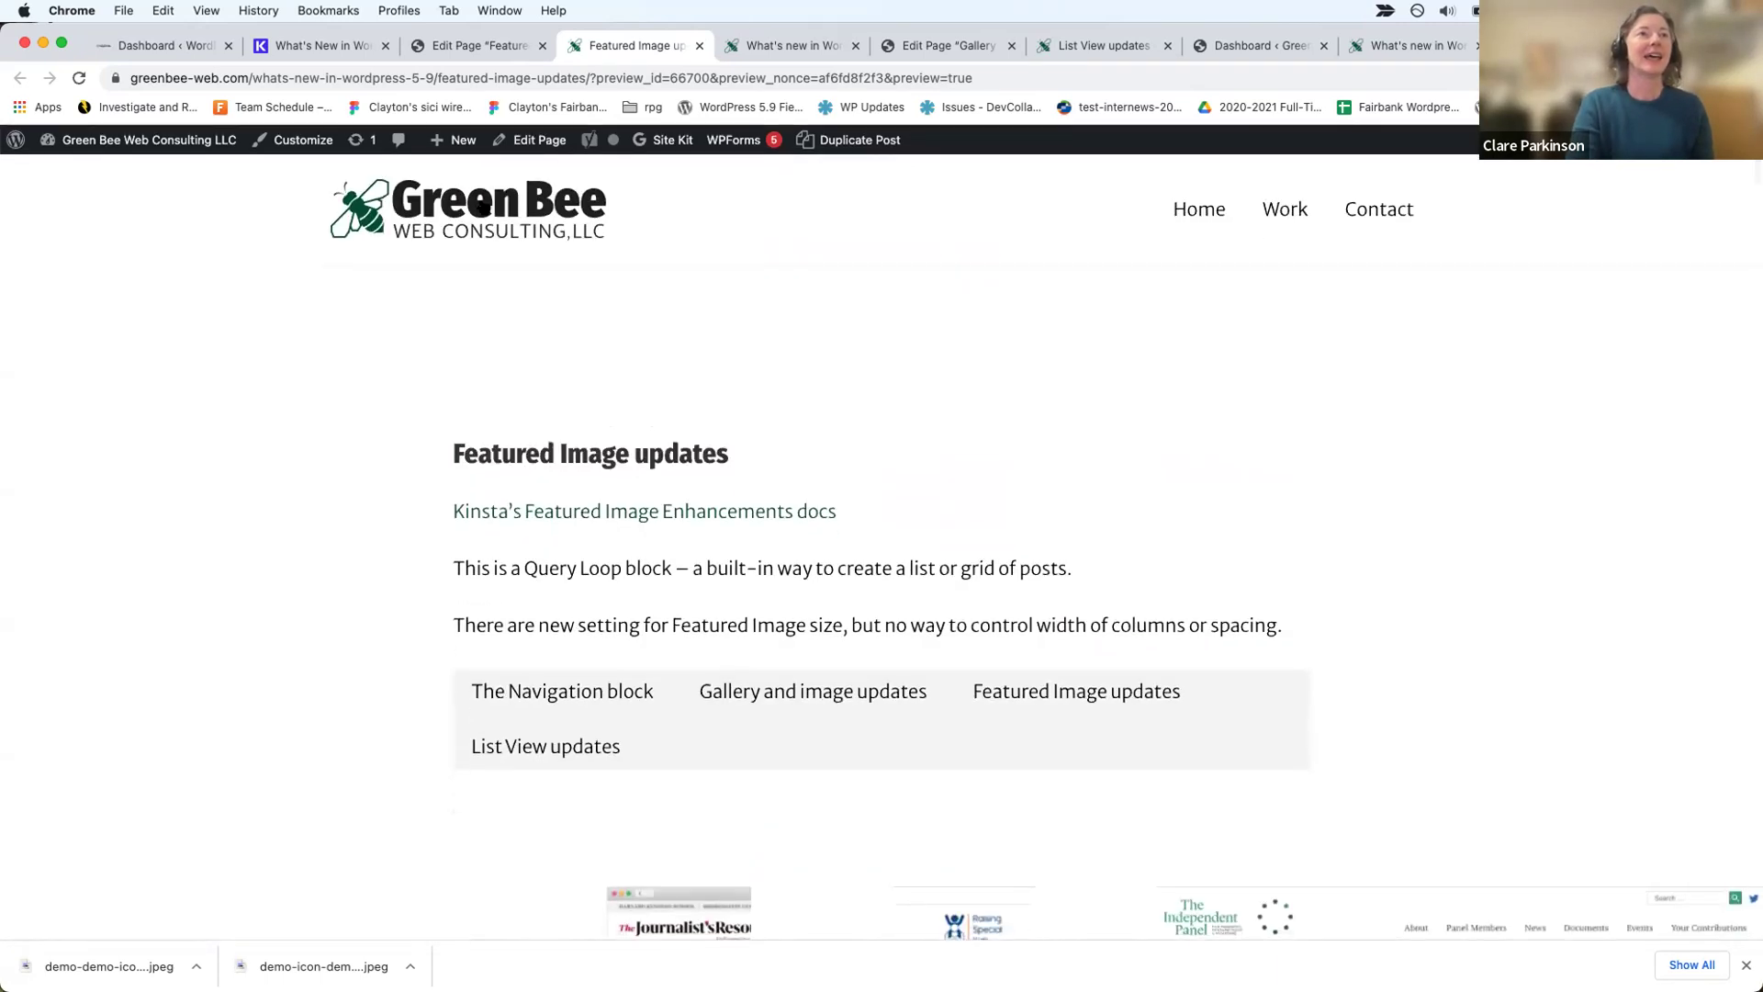
Step: Go to the home page and open What's new in WordPress 5.9 via the /w address suggestion
left_click(480, 207)
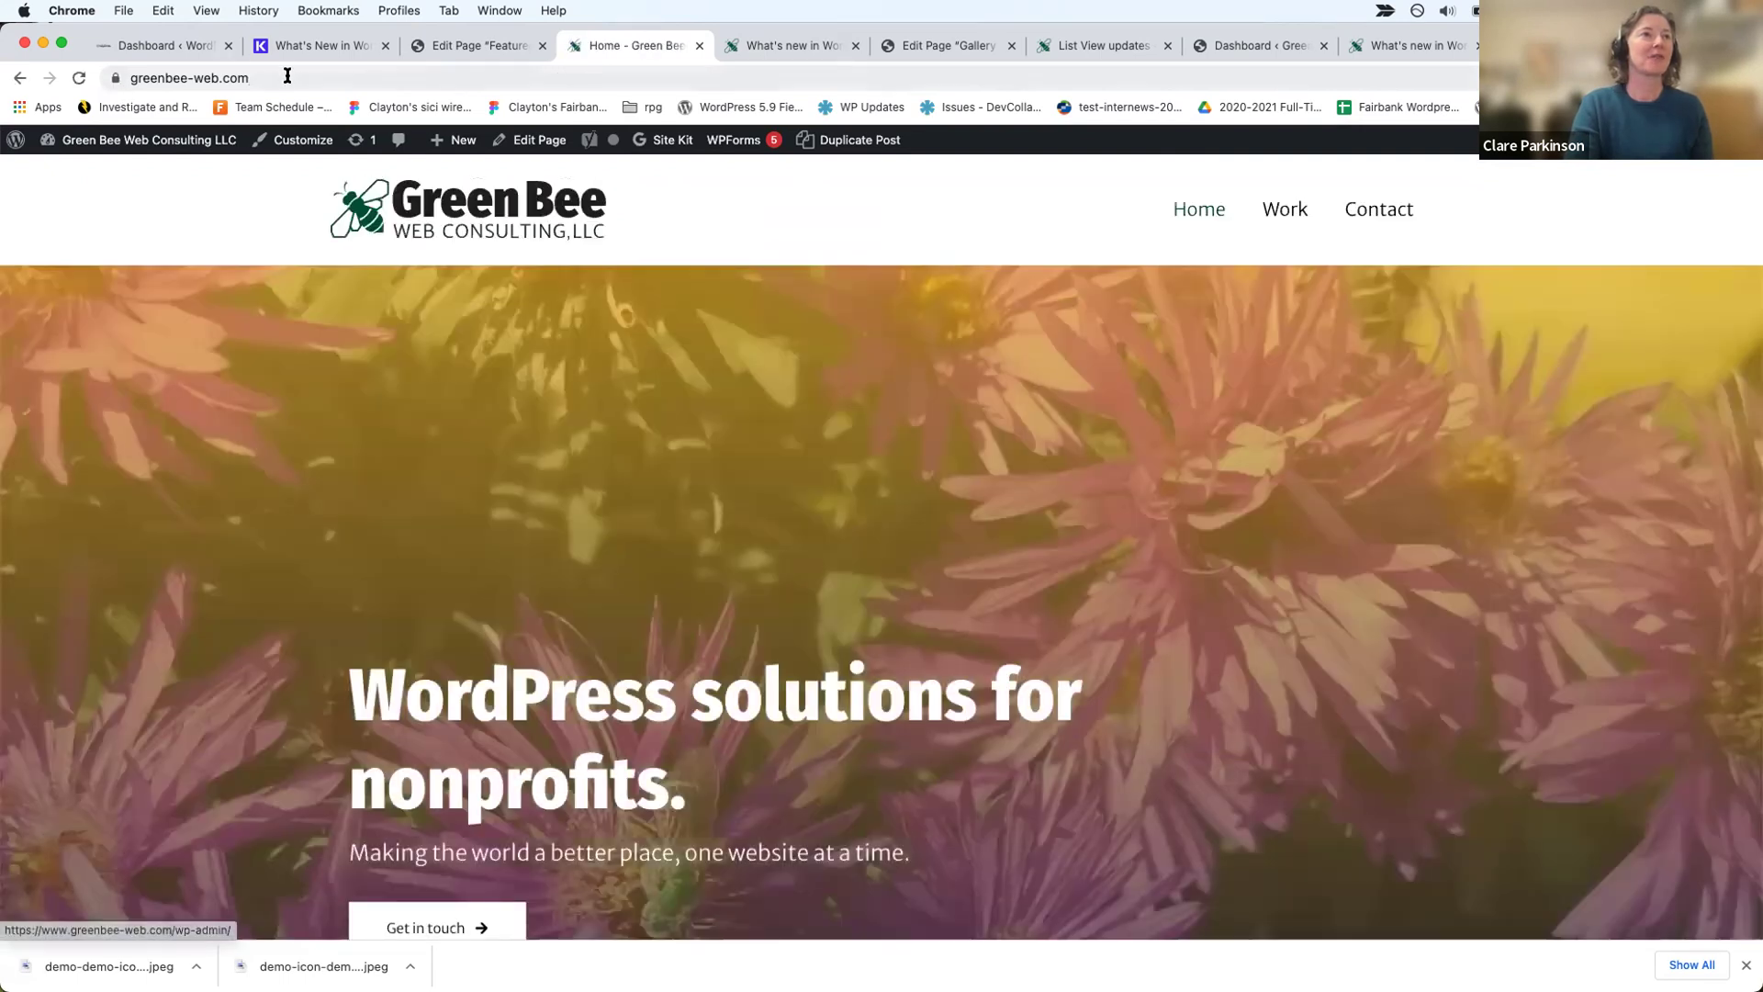
left_click(287, 77)
type("/www.")
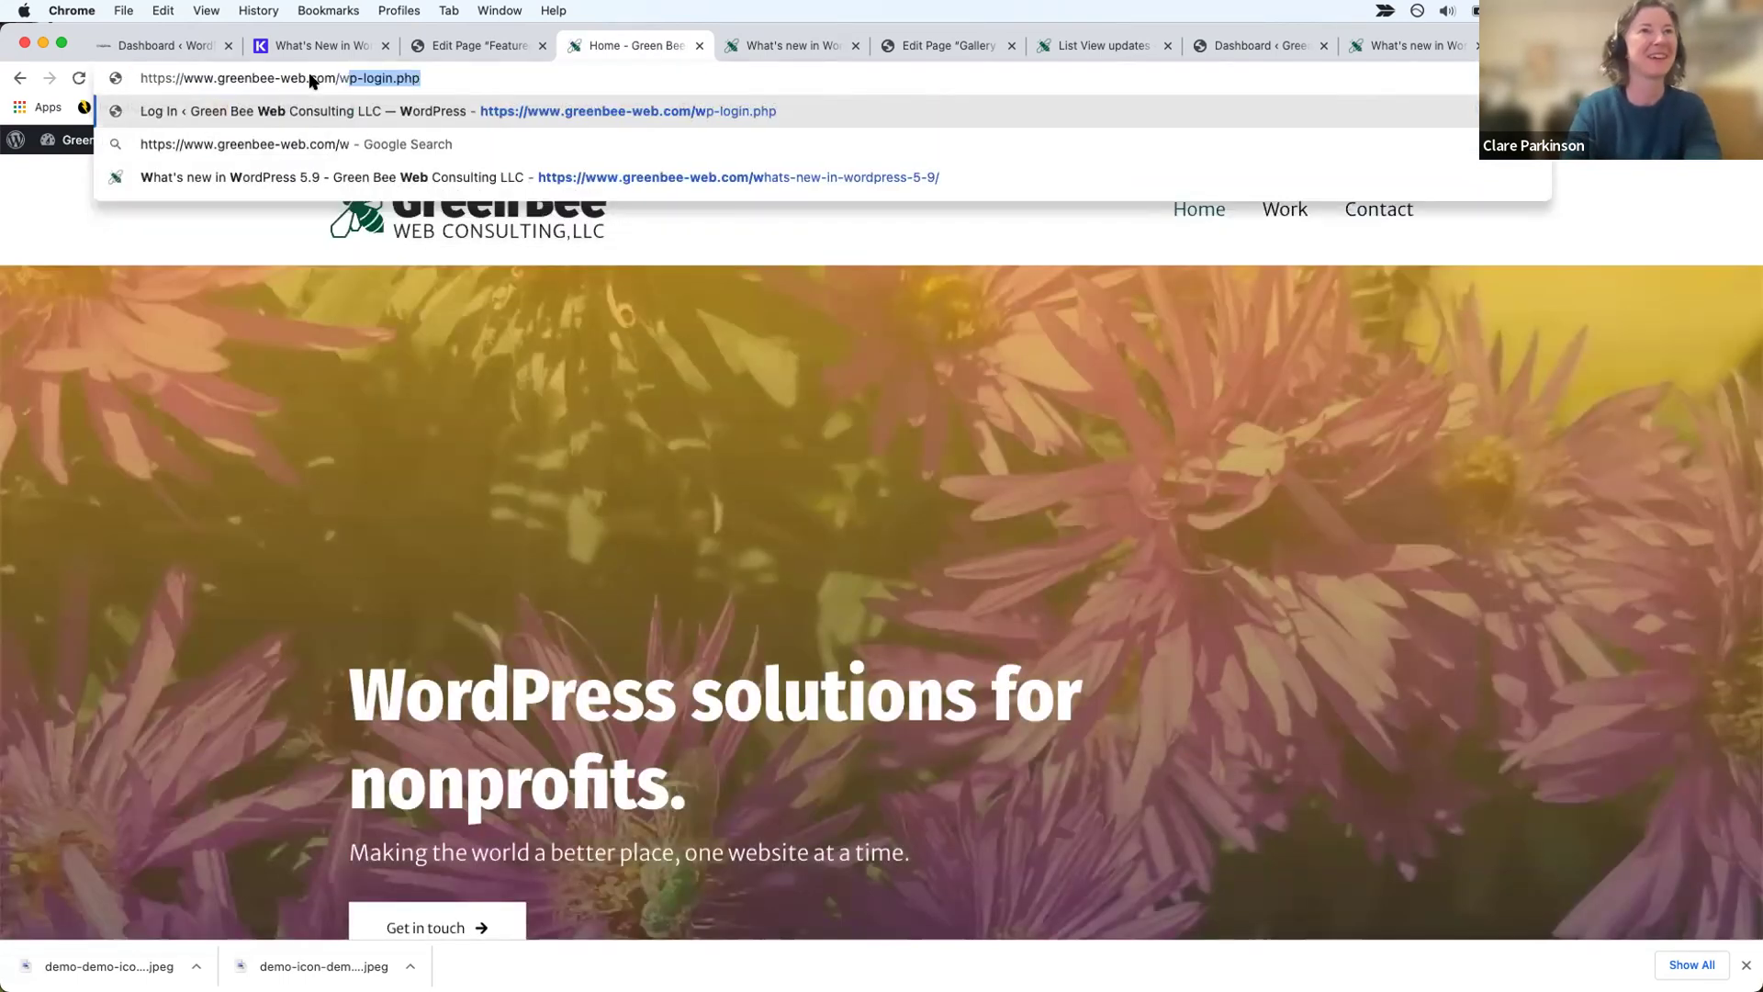
key("Down")
key("Down")
key("Return")
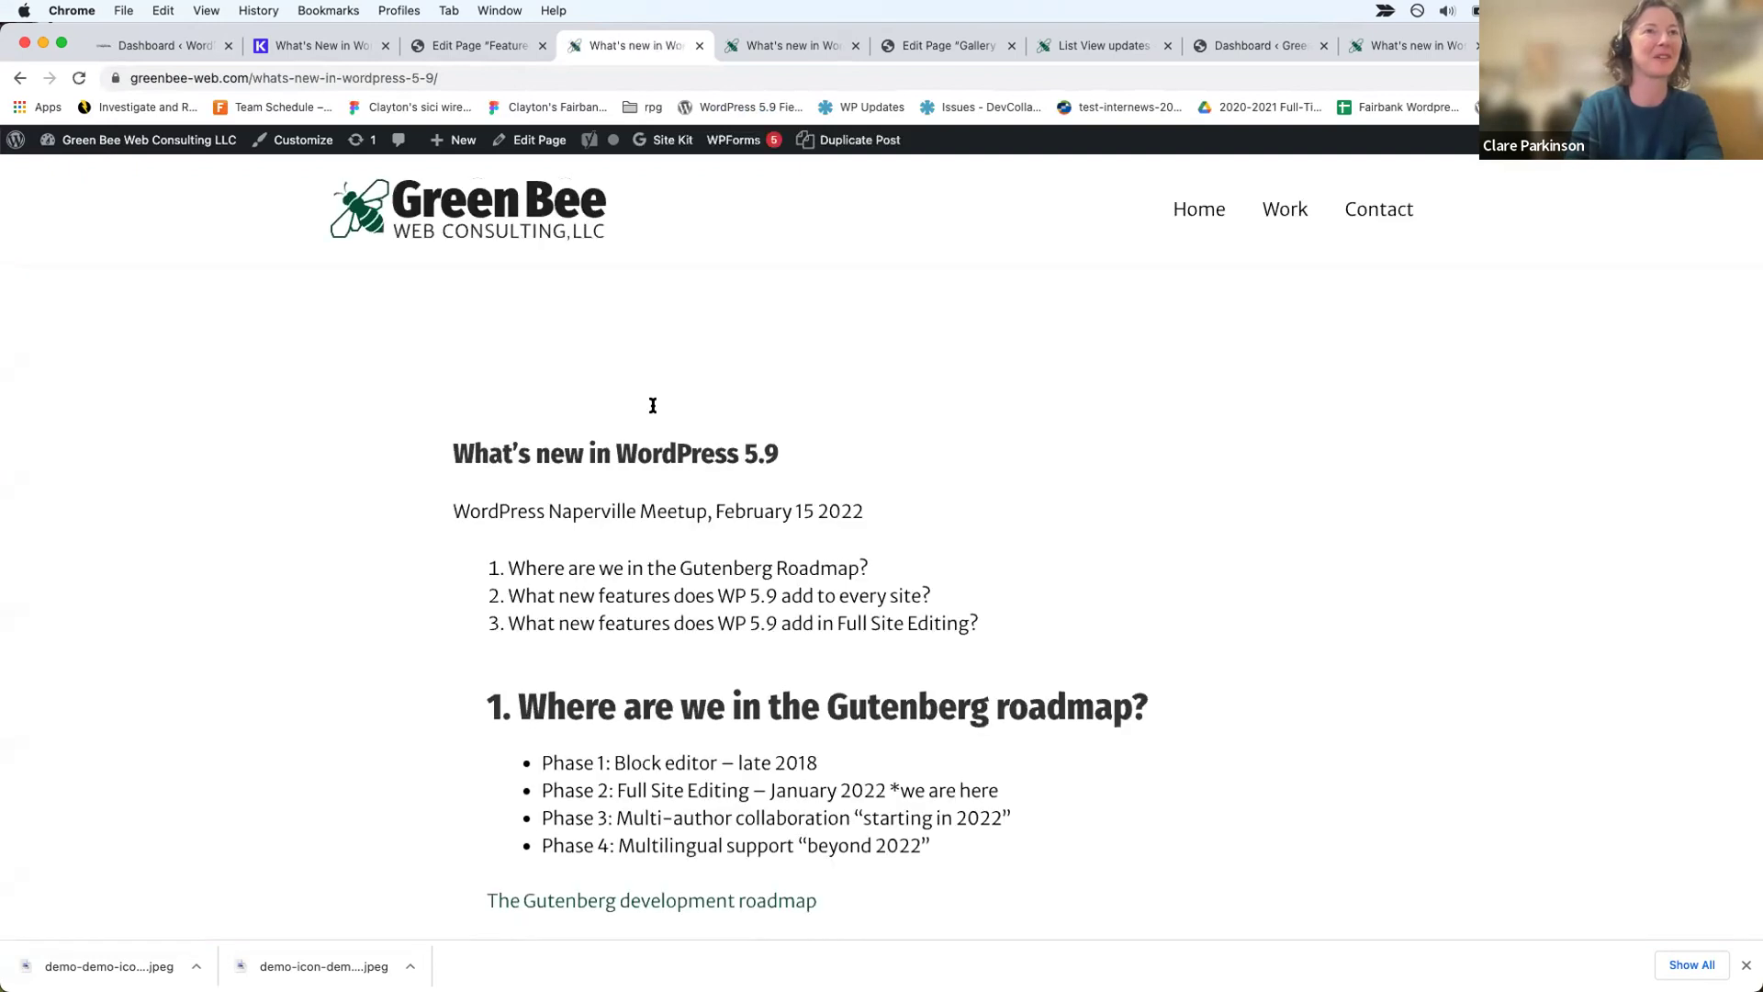
Step: Check the List View updates demo page, return, and open What's new in the block editor
scroll(653, 405, "down", 12)
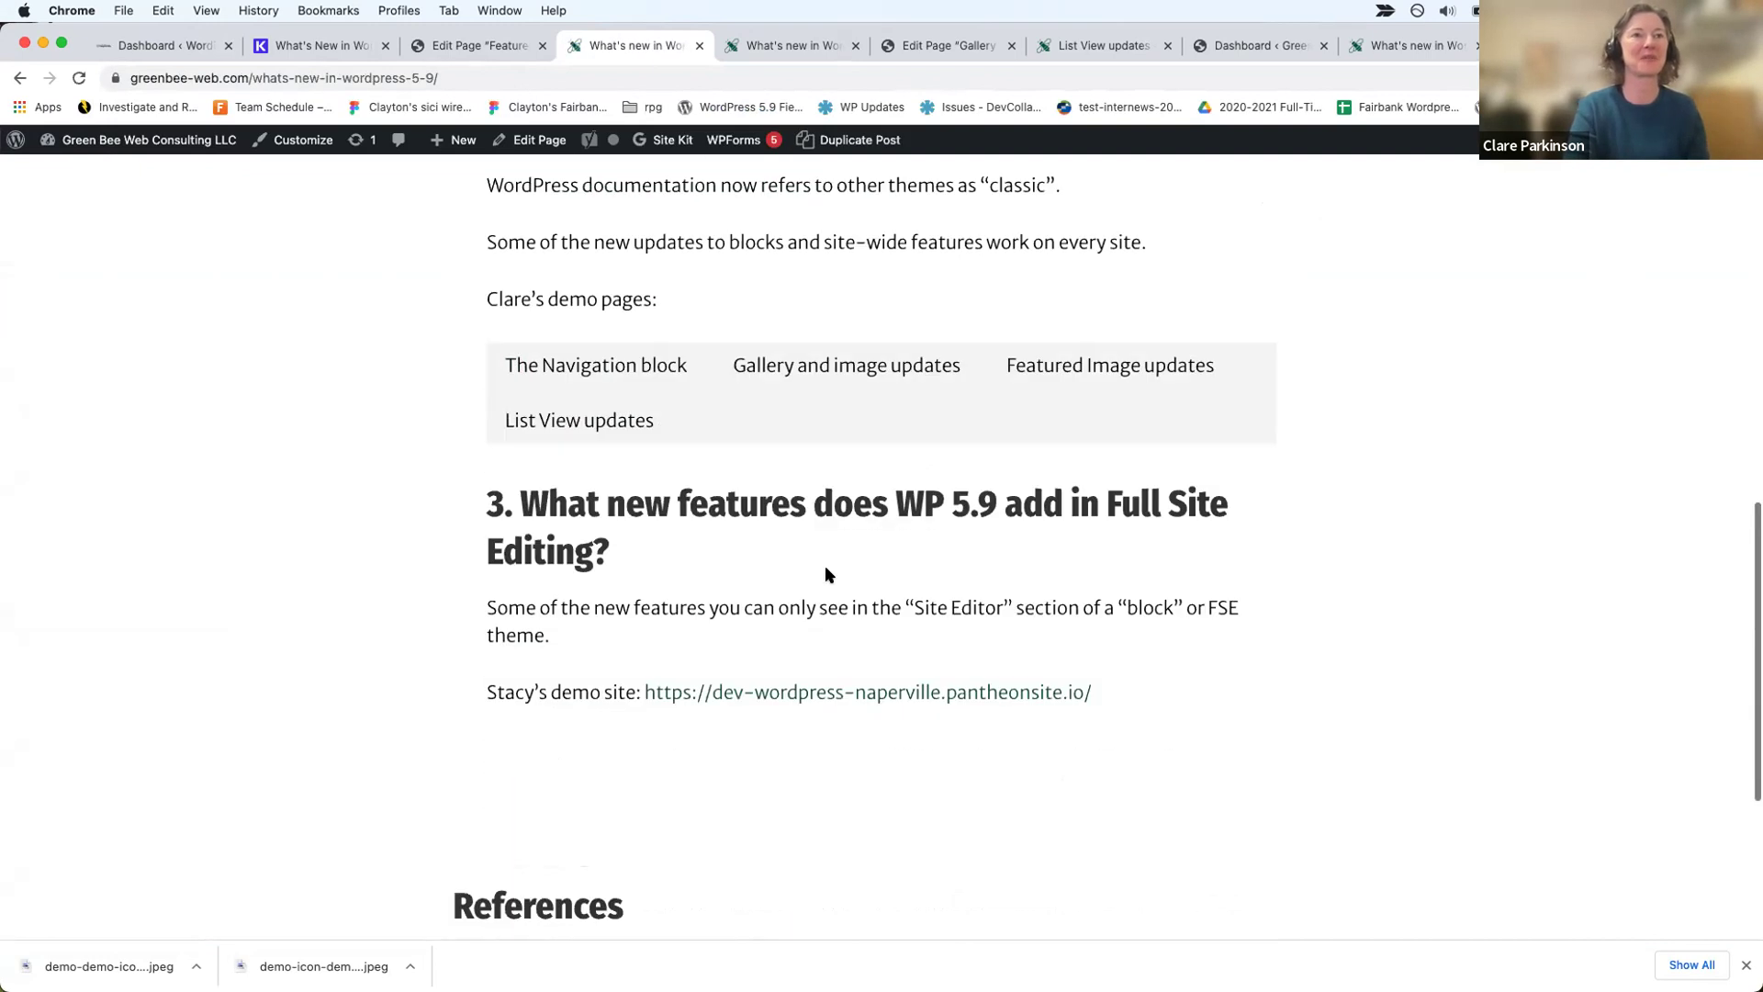
left_click(555, 410)
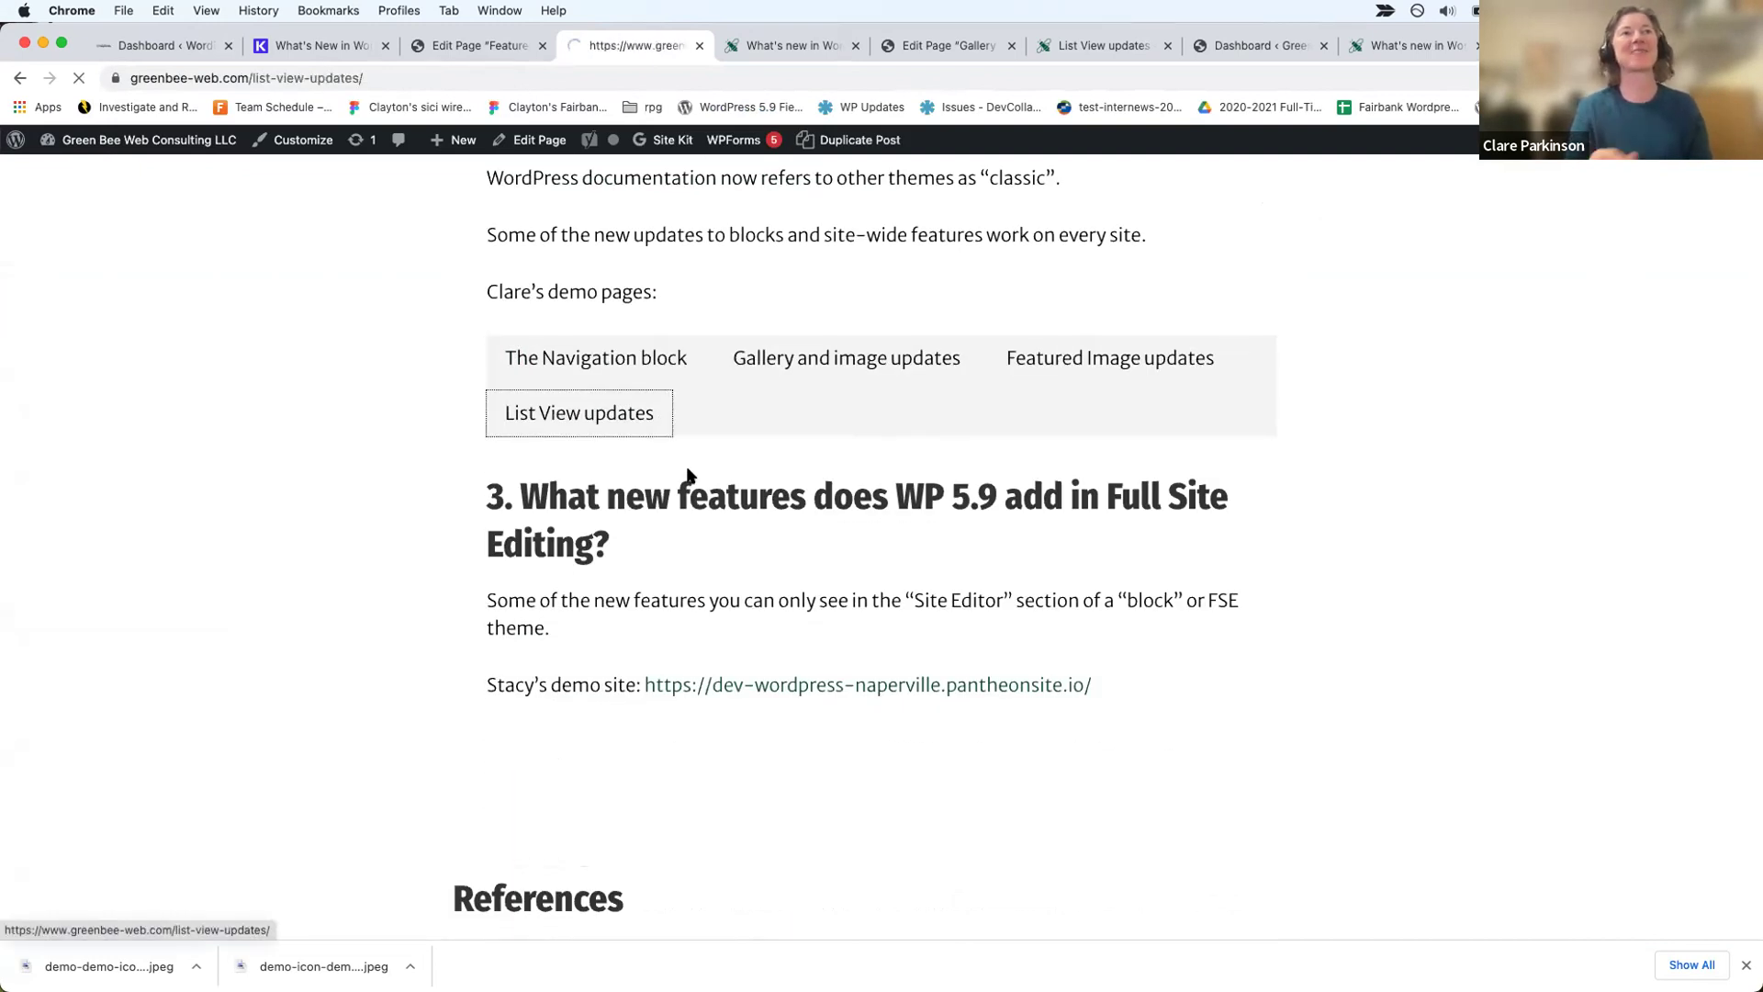
left_click(17, 81)
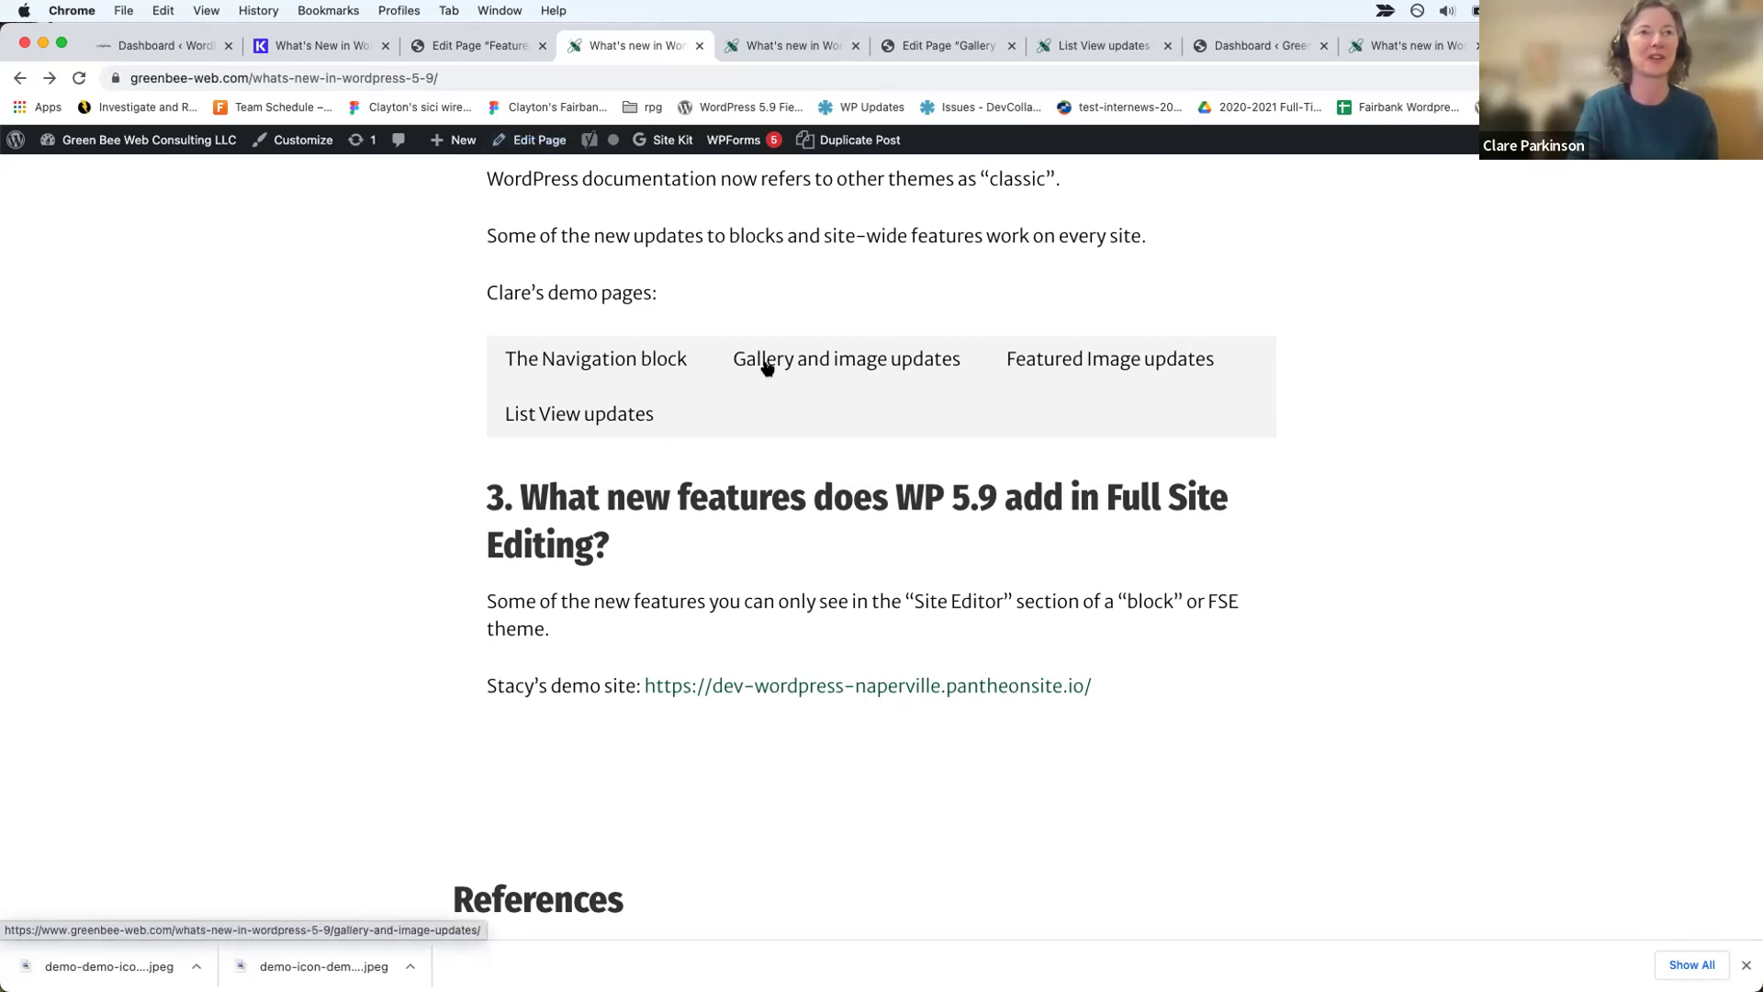
left_click(550, 140)
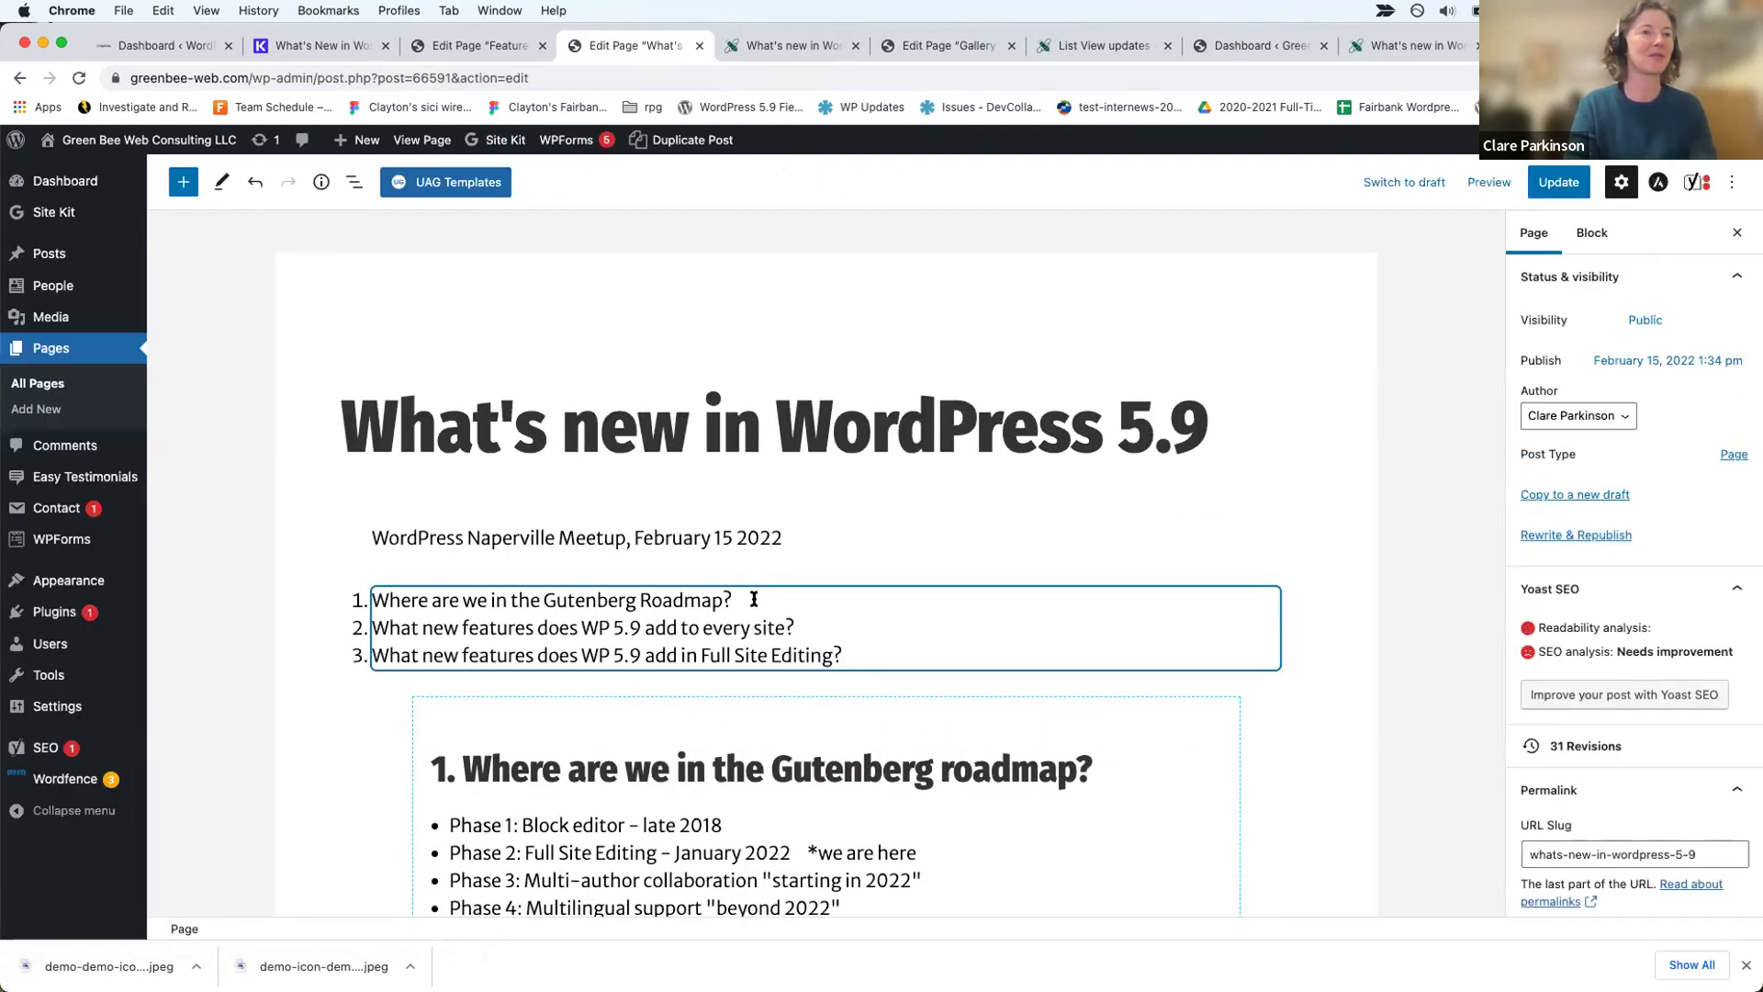
Step: Leave the editor unsaved, search pages for 'list', view List View updates, then edit it
left_click(57, 386)
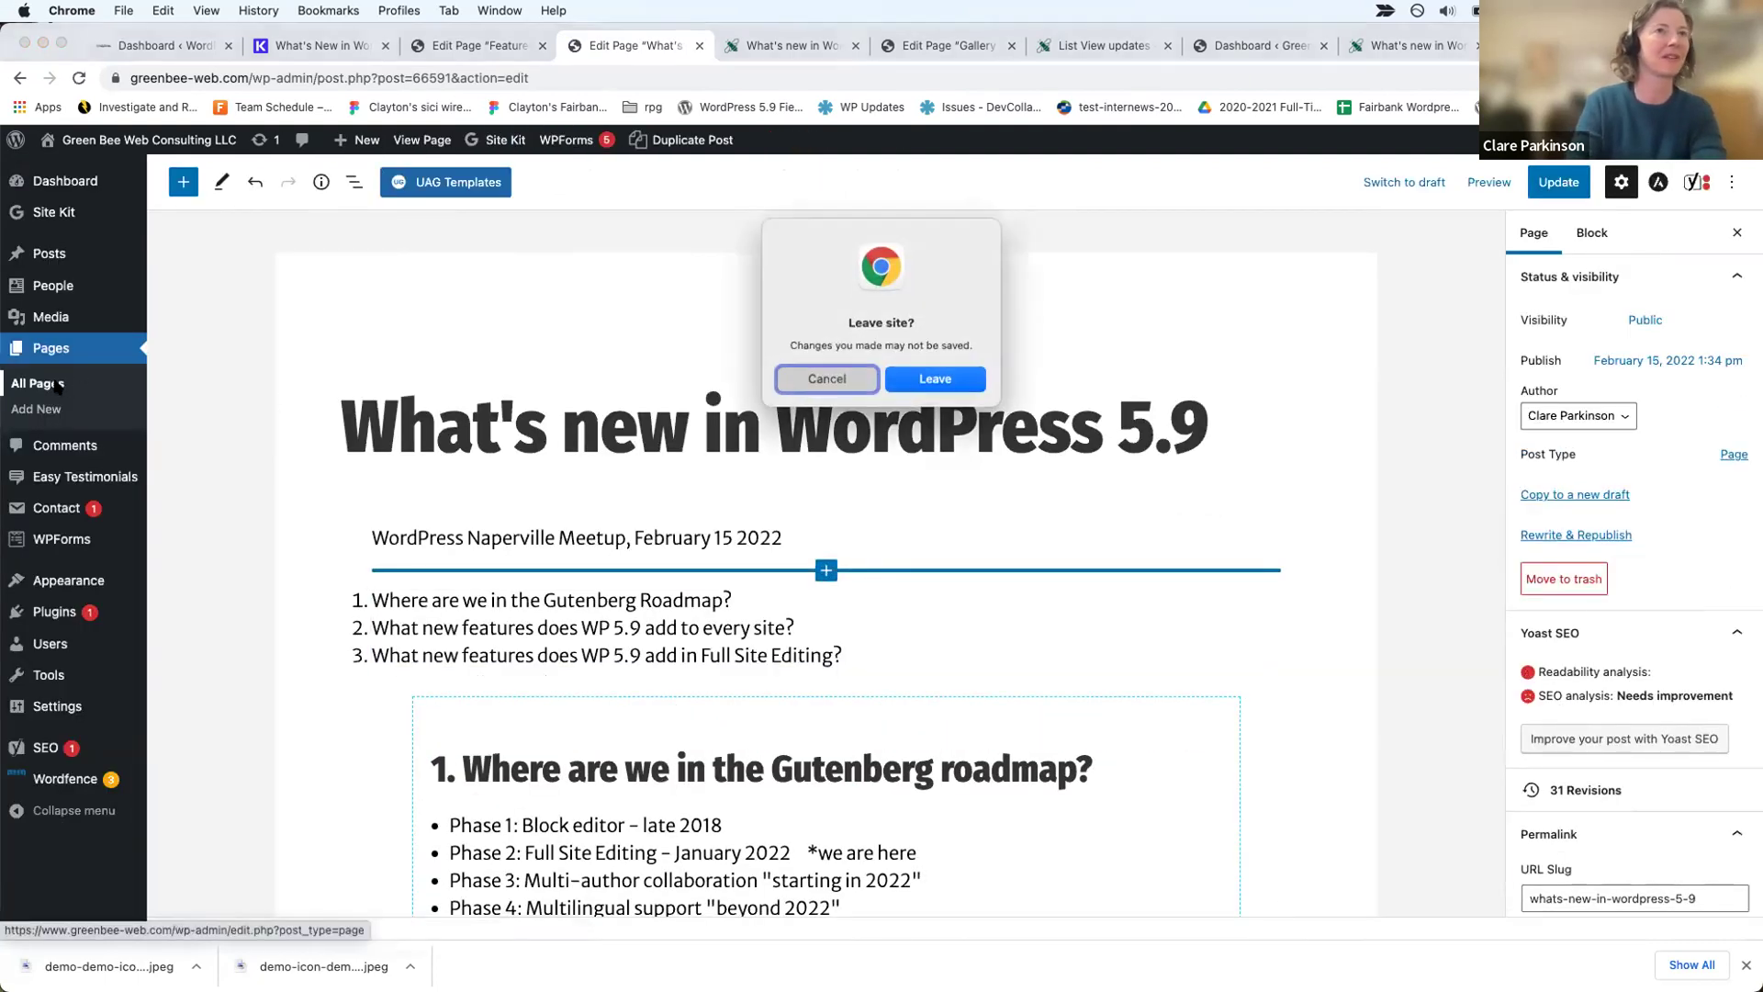
left_click(955, 386)
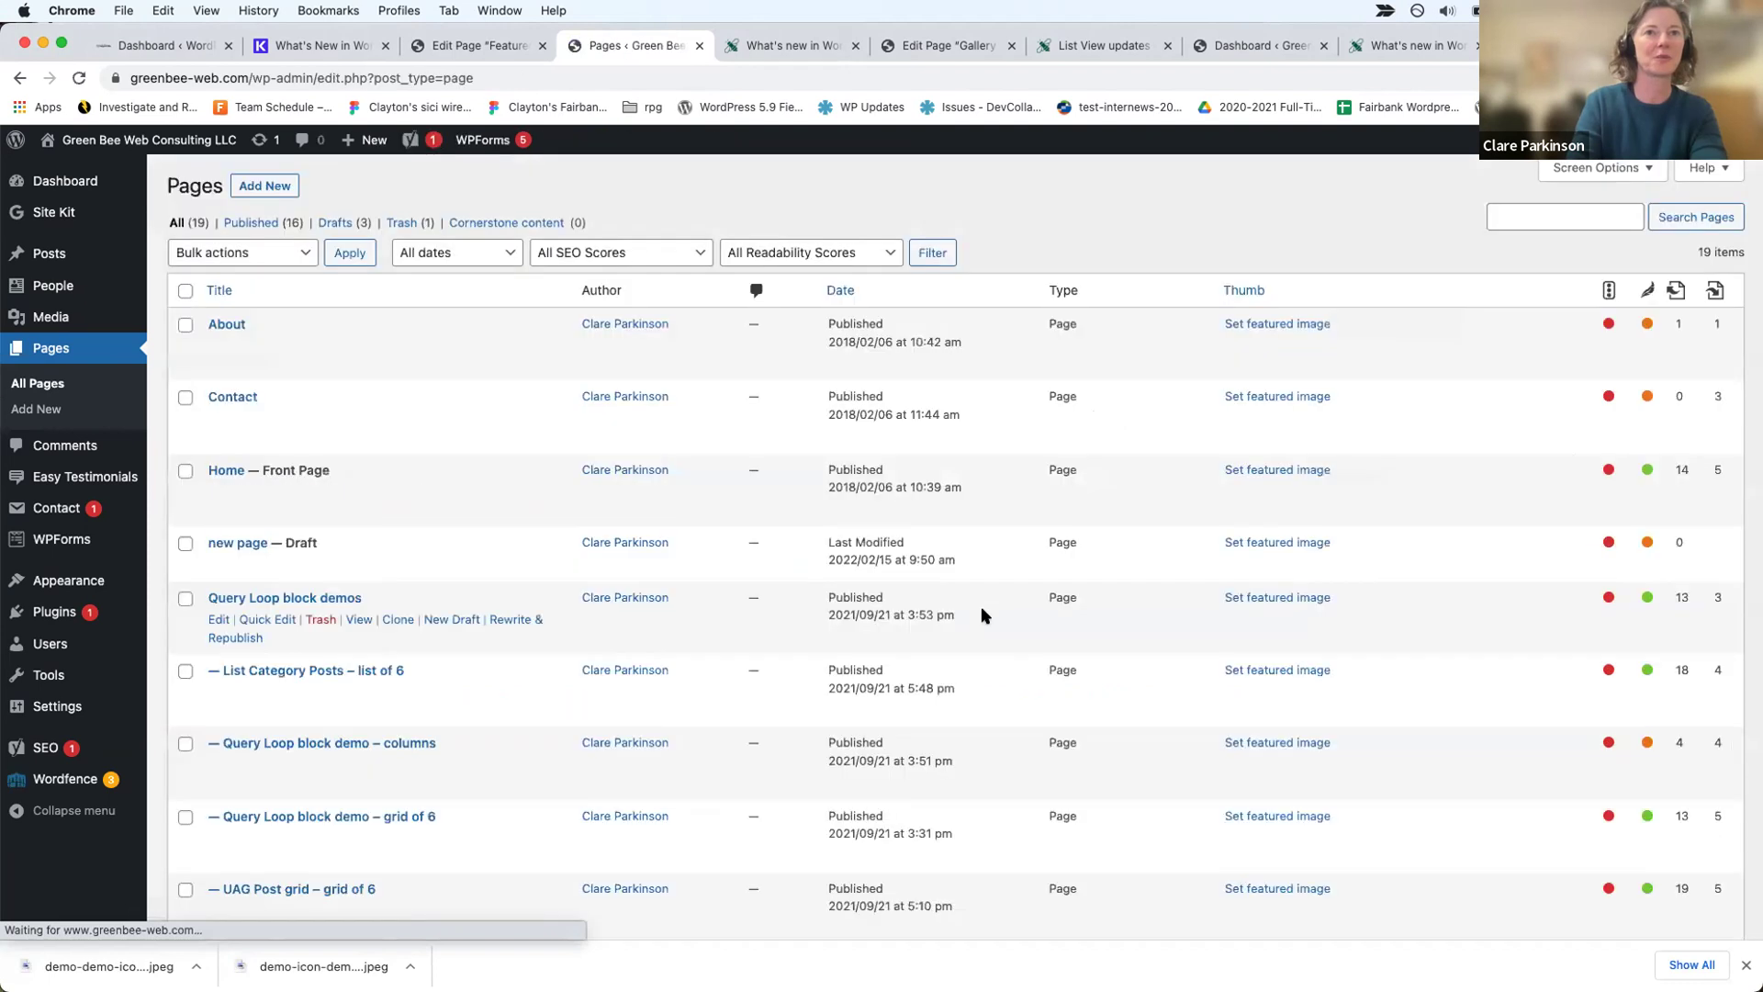
scroll(712, 681, "down", 2)
scroll(740, 669, "up", 2)
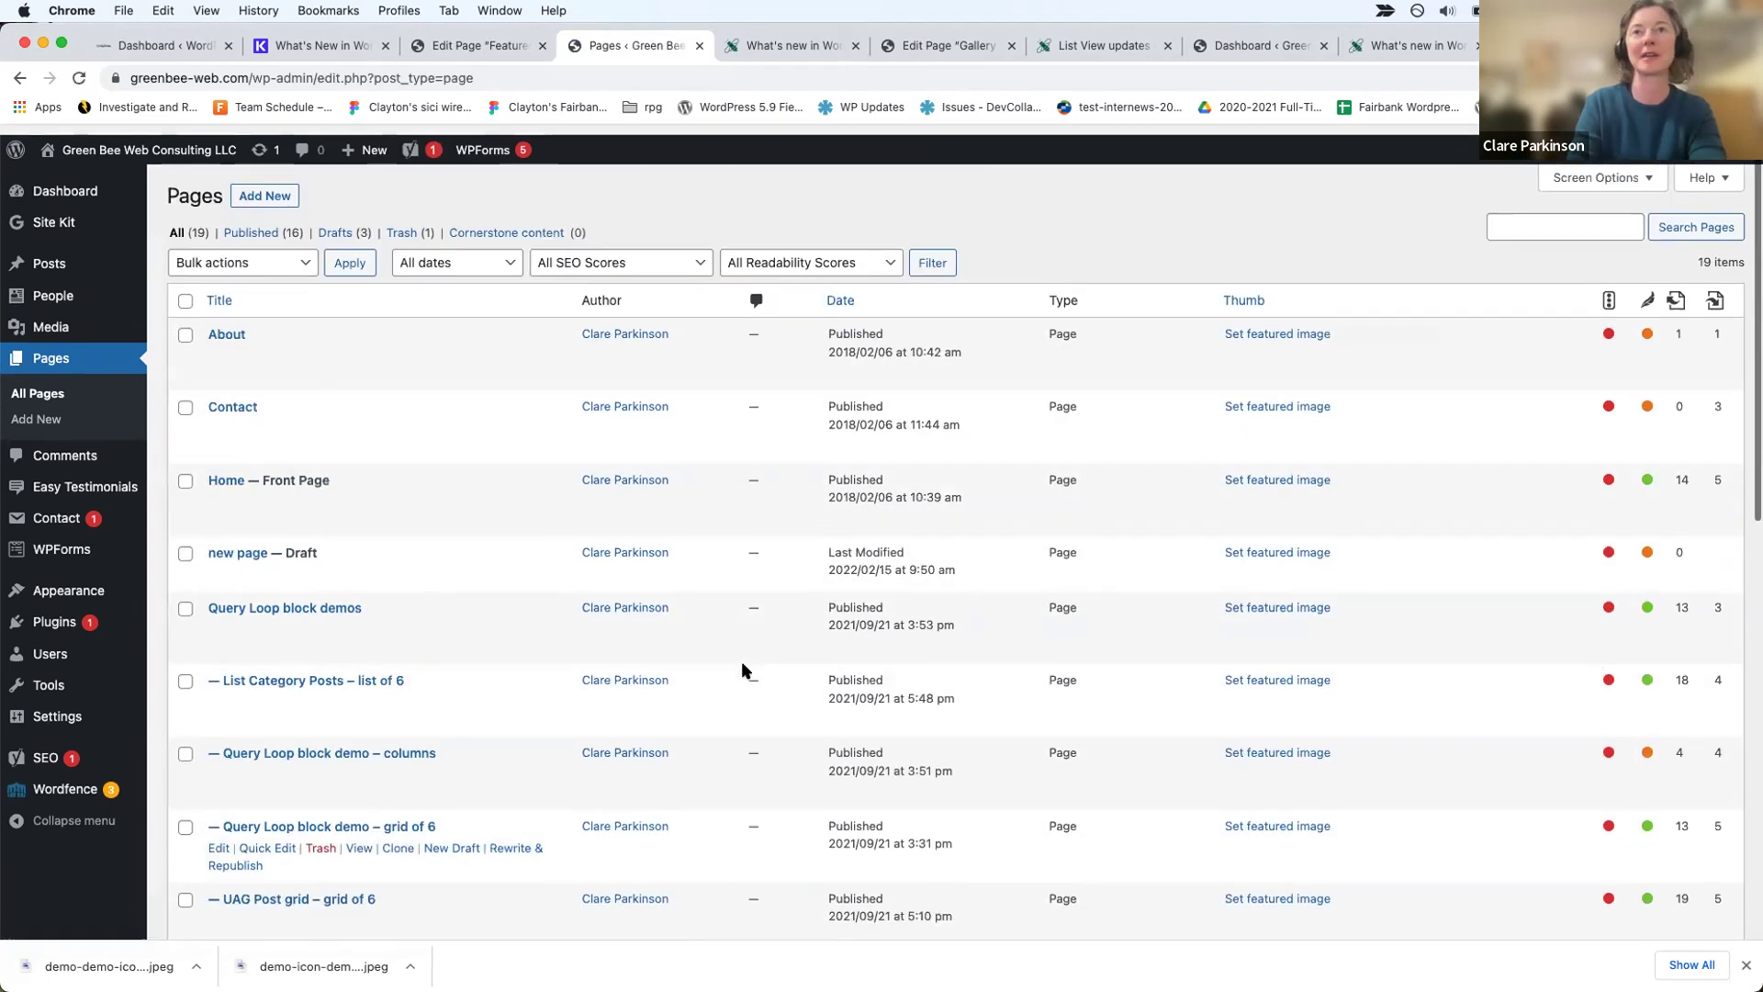
left_click(1523, 208)
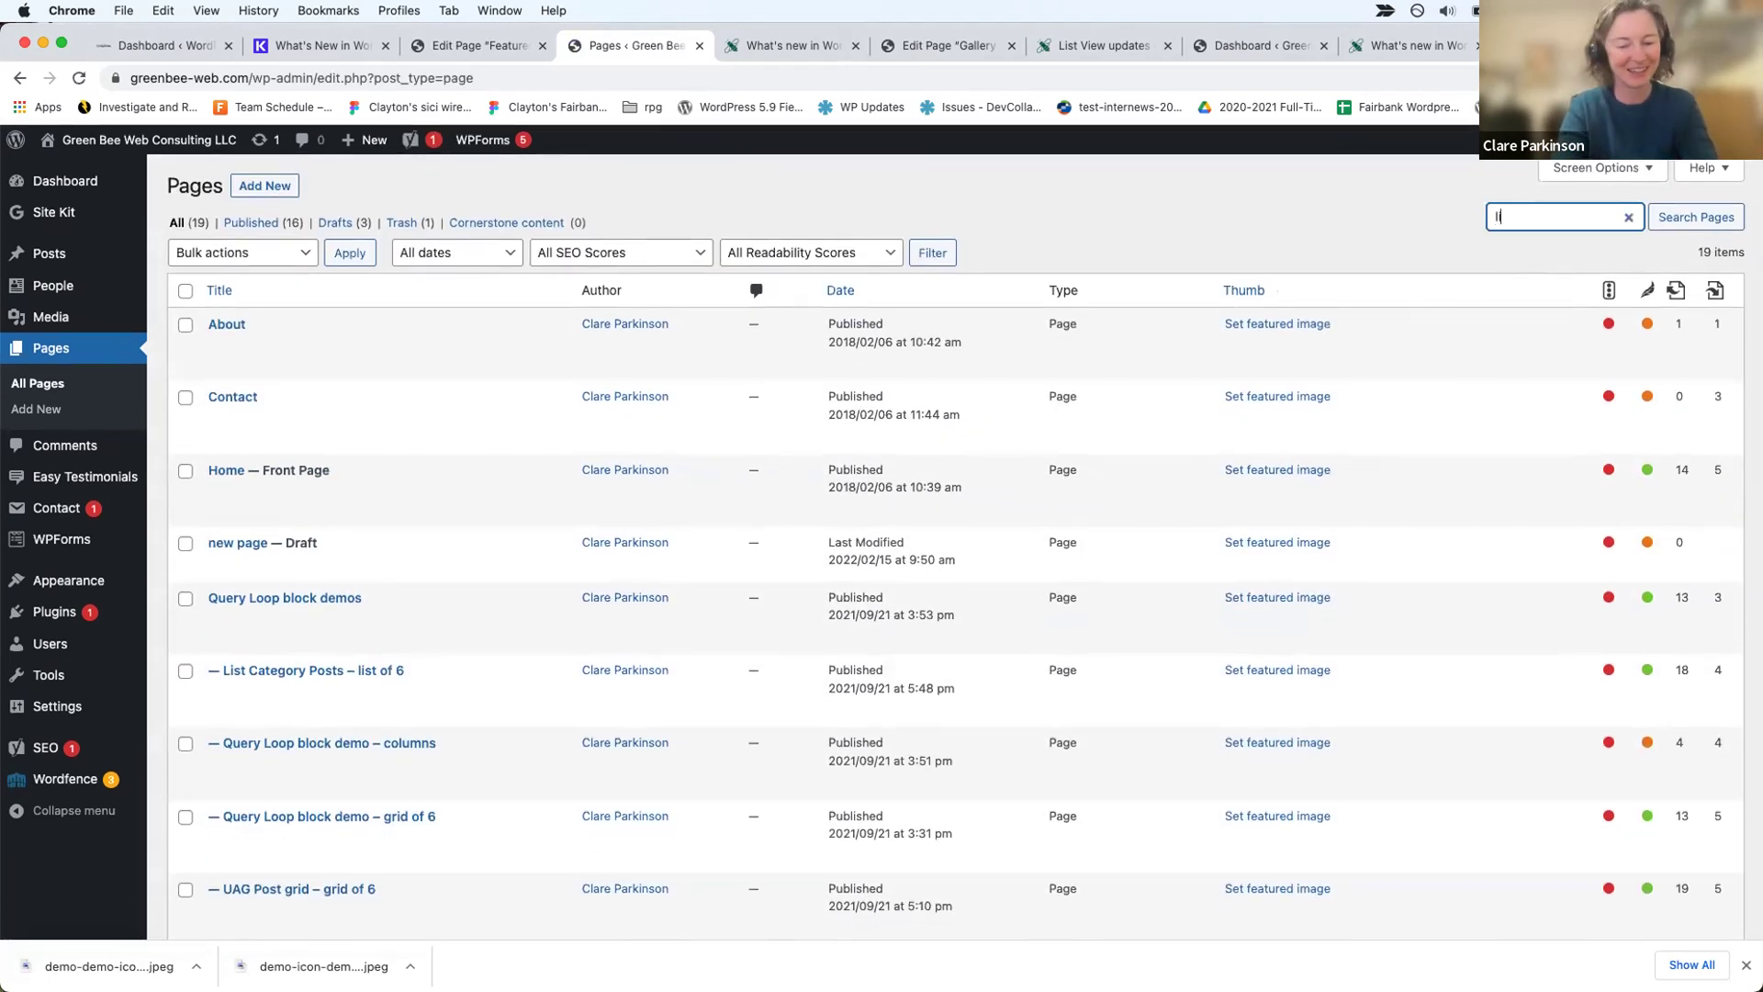
key("Return")
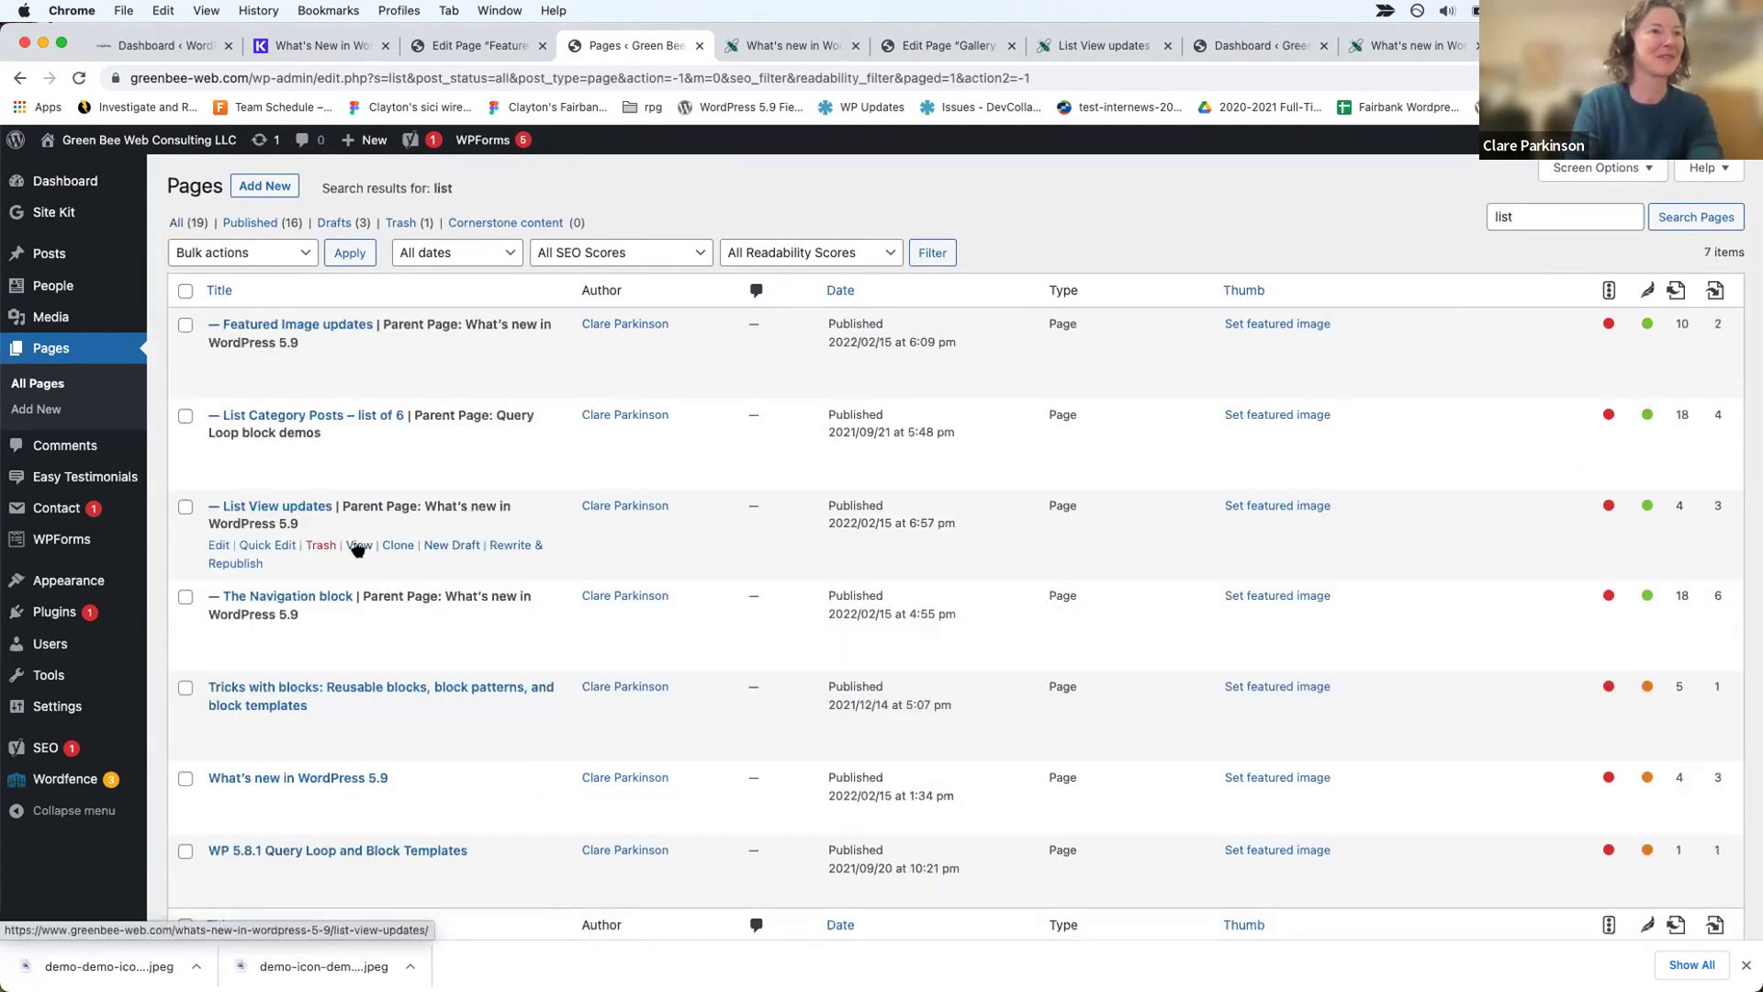
left_click(357, 546)
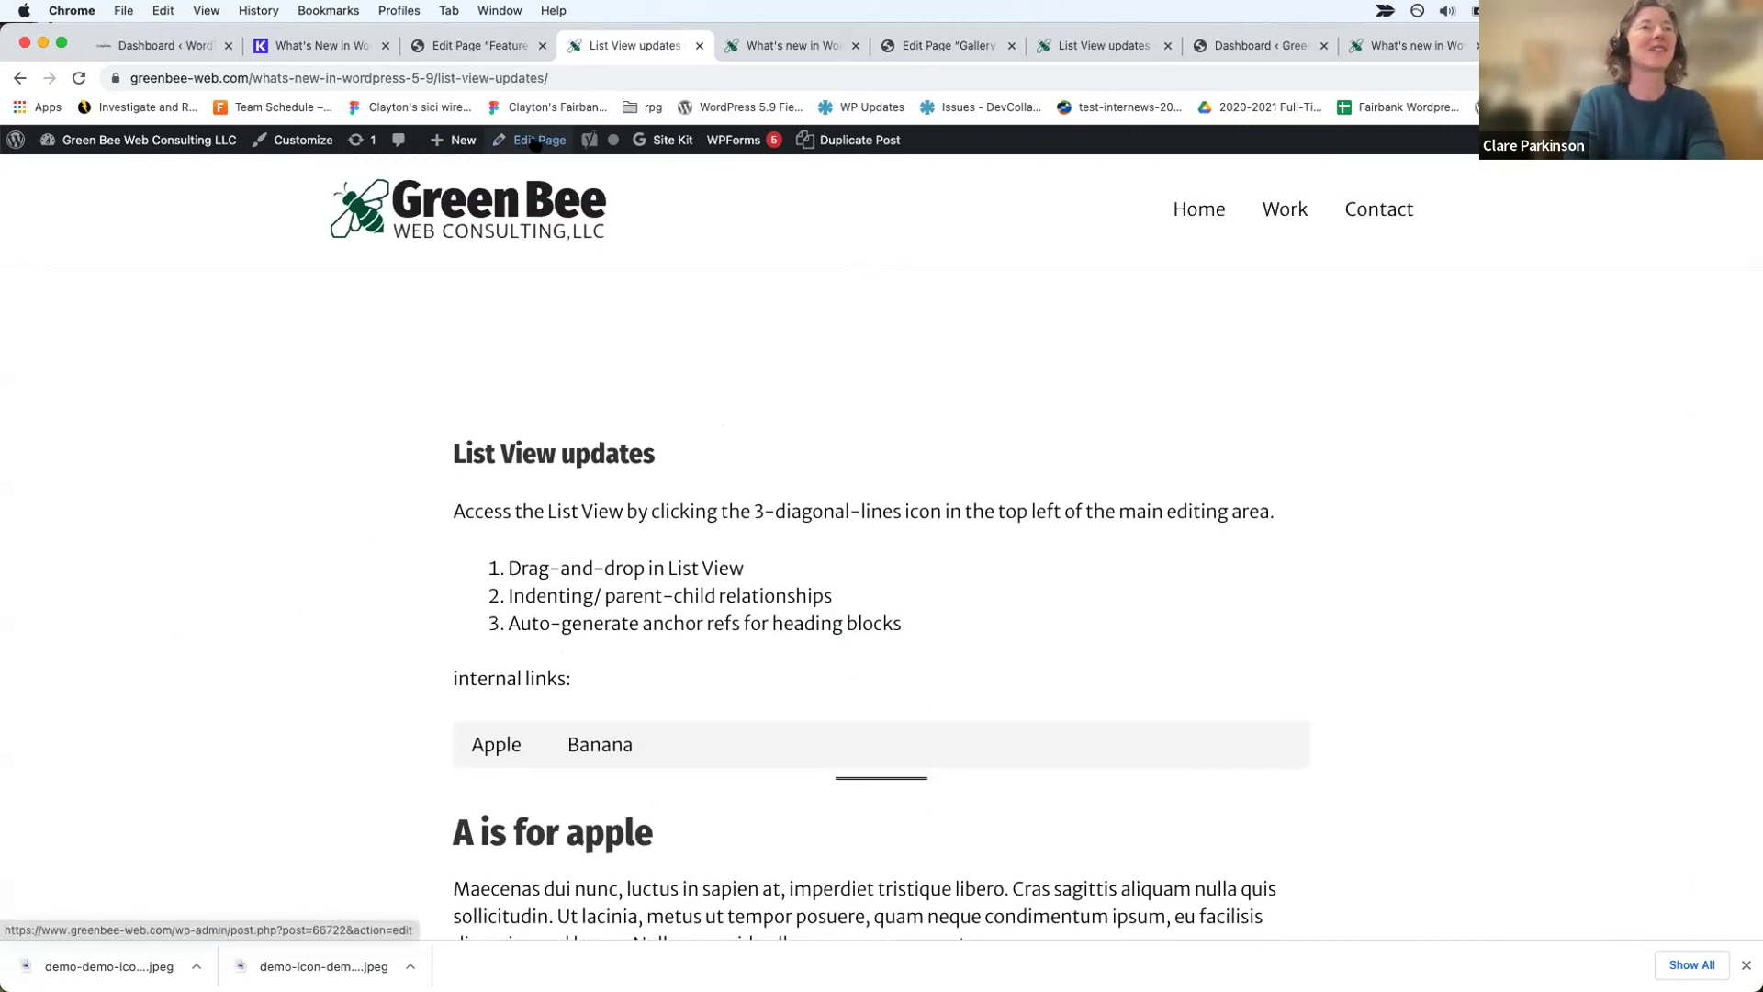
left_click(535, 142)
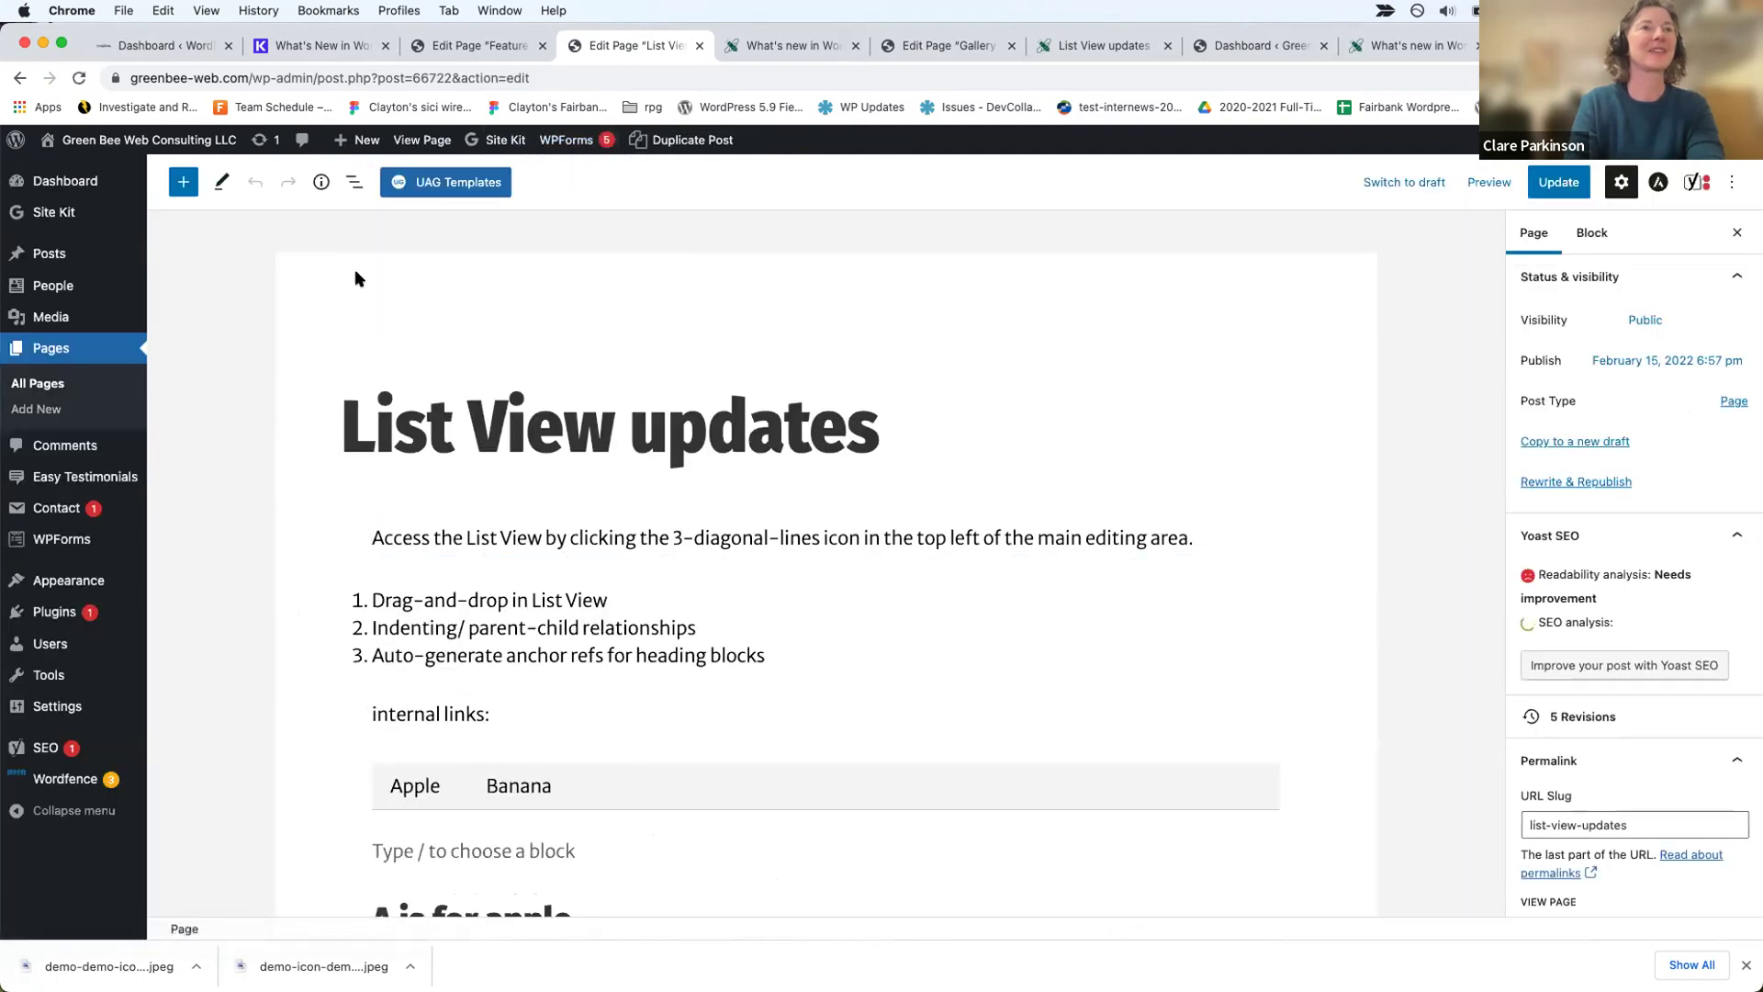
Step: In List View, select the a-is-for-apple heading and its containing Group
left_click(354, 182)
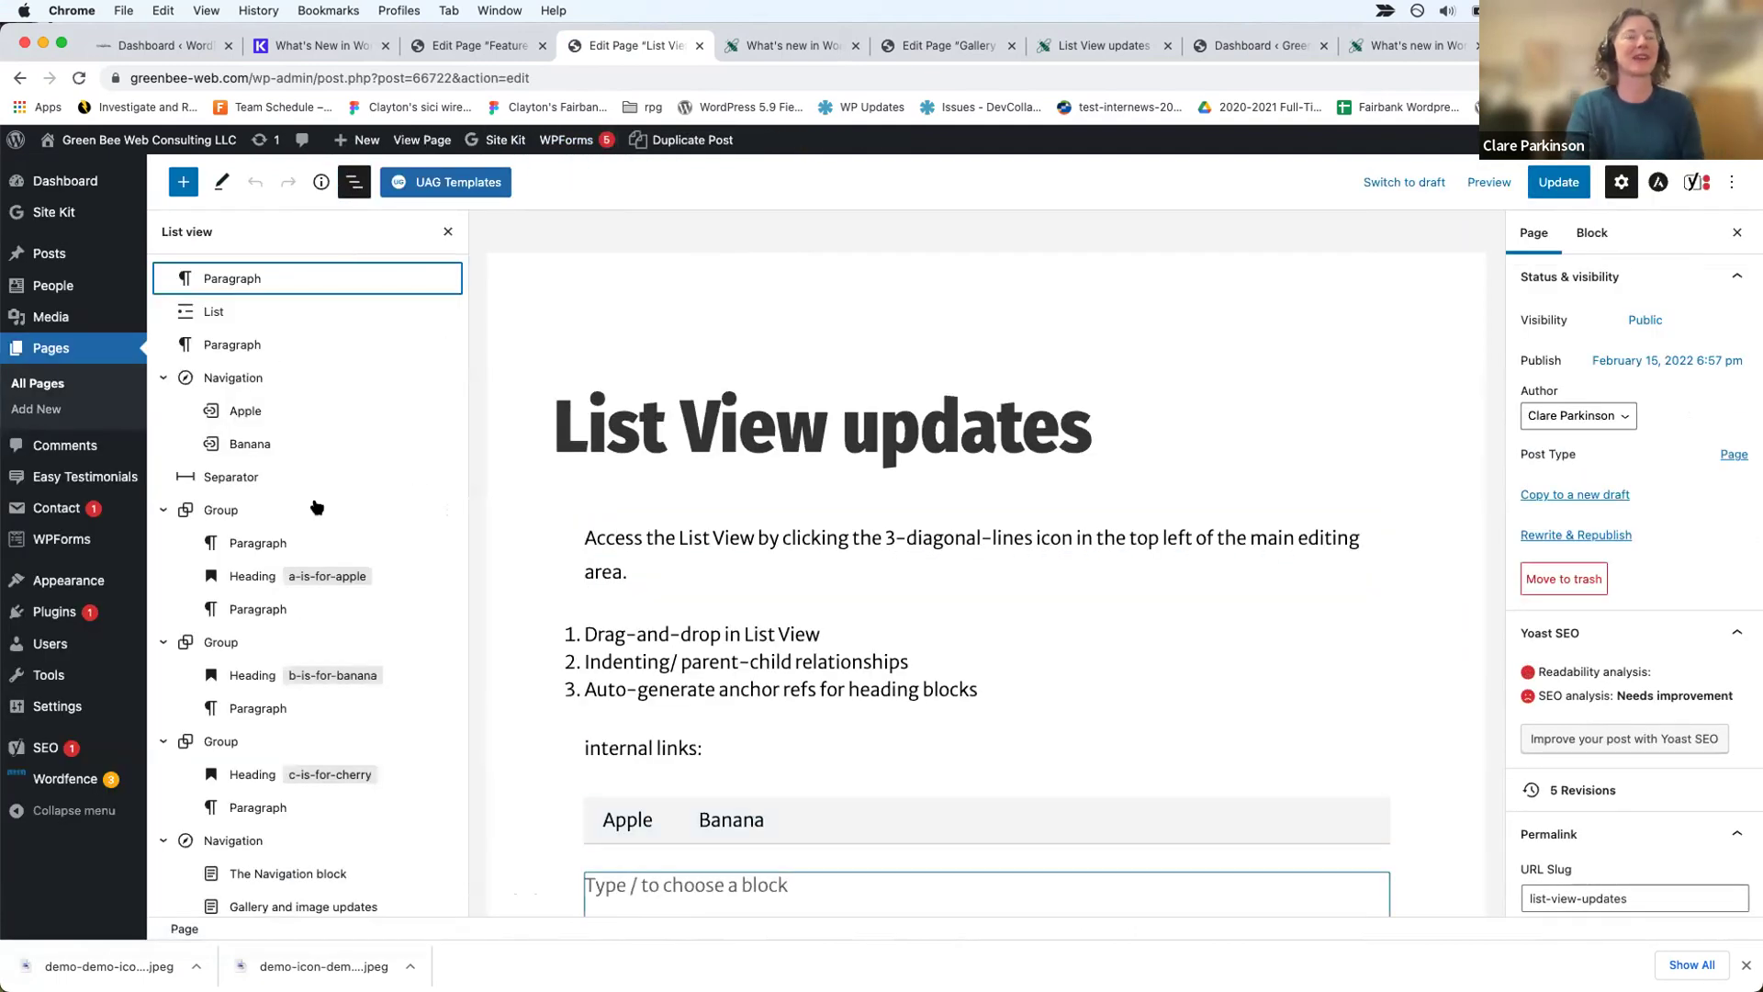
scroll(316, 507, "down", 2)
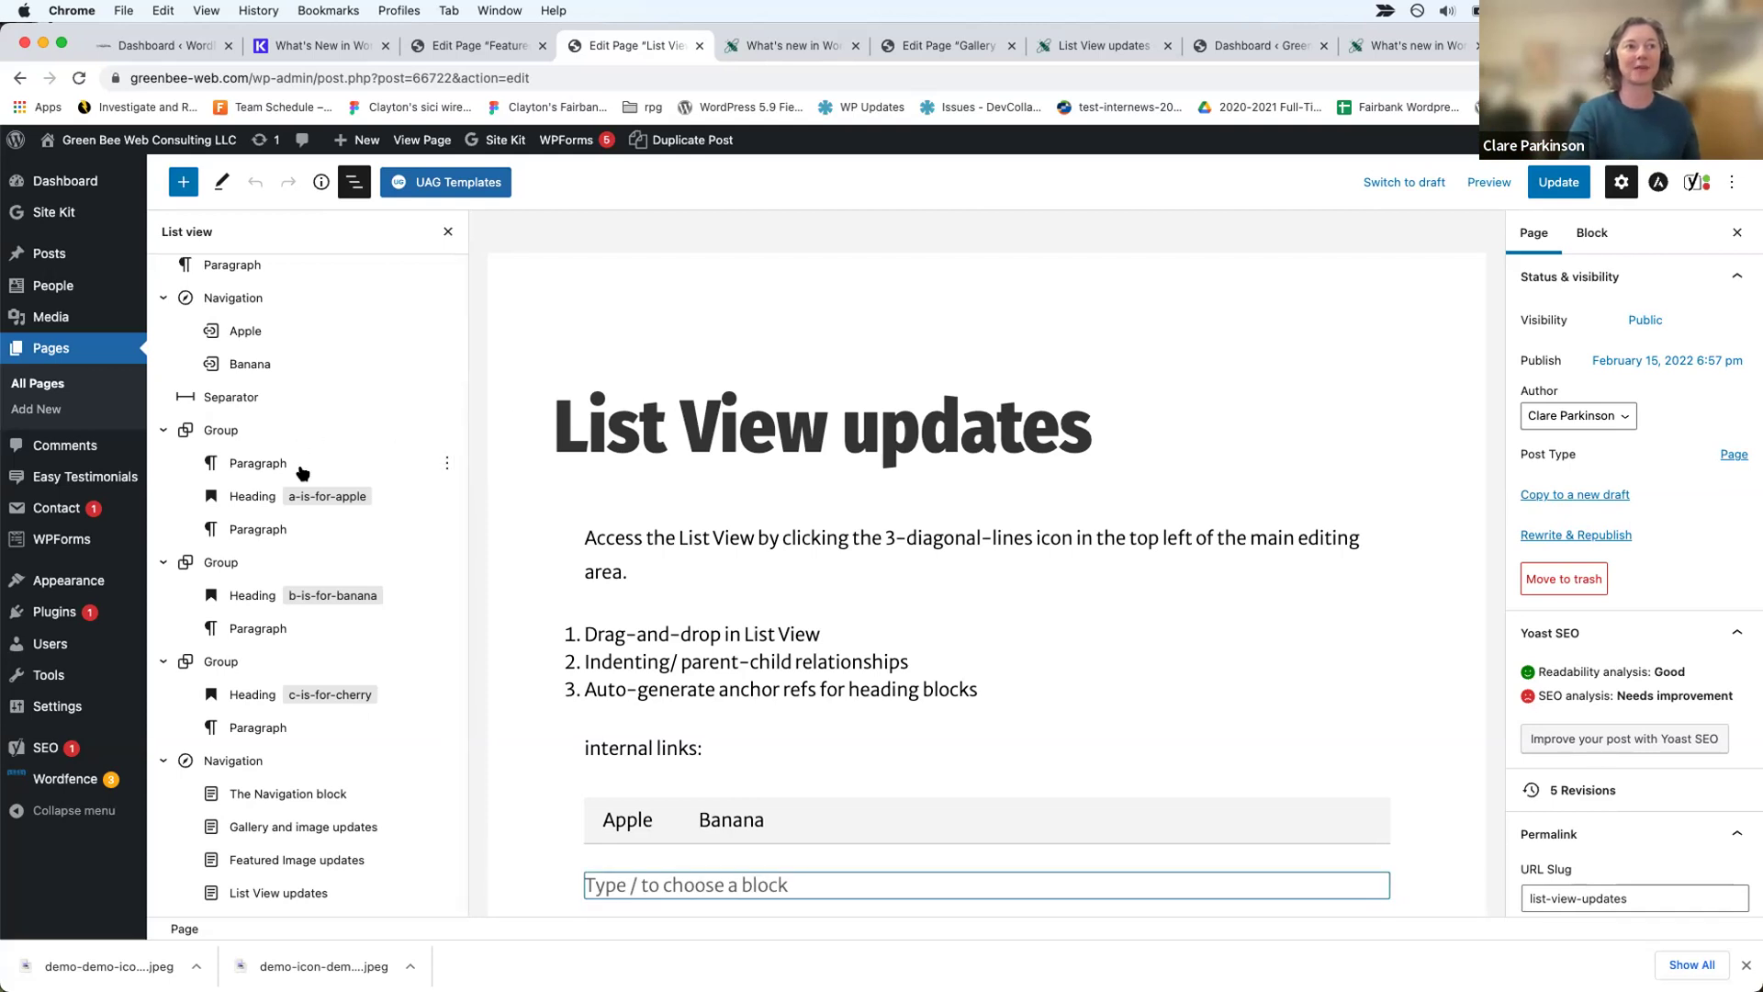
scroll(735, 569, "down", 5)
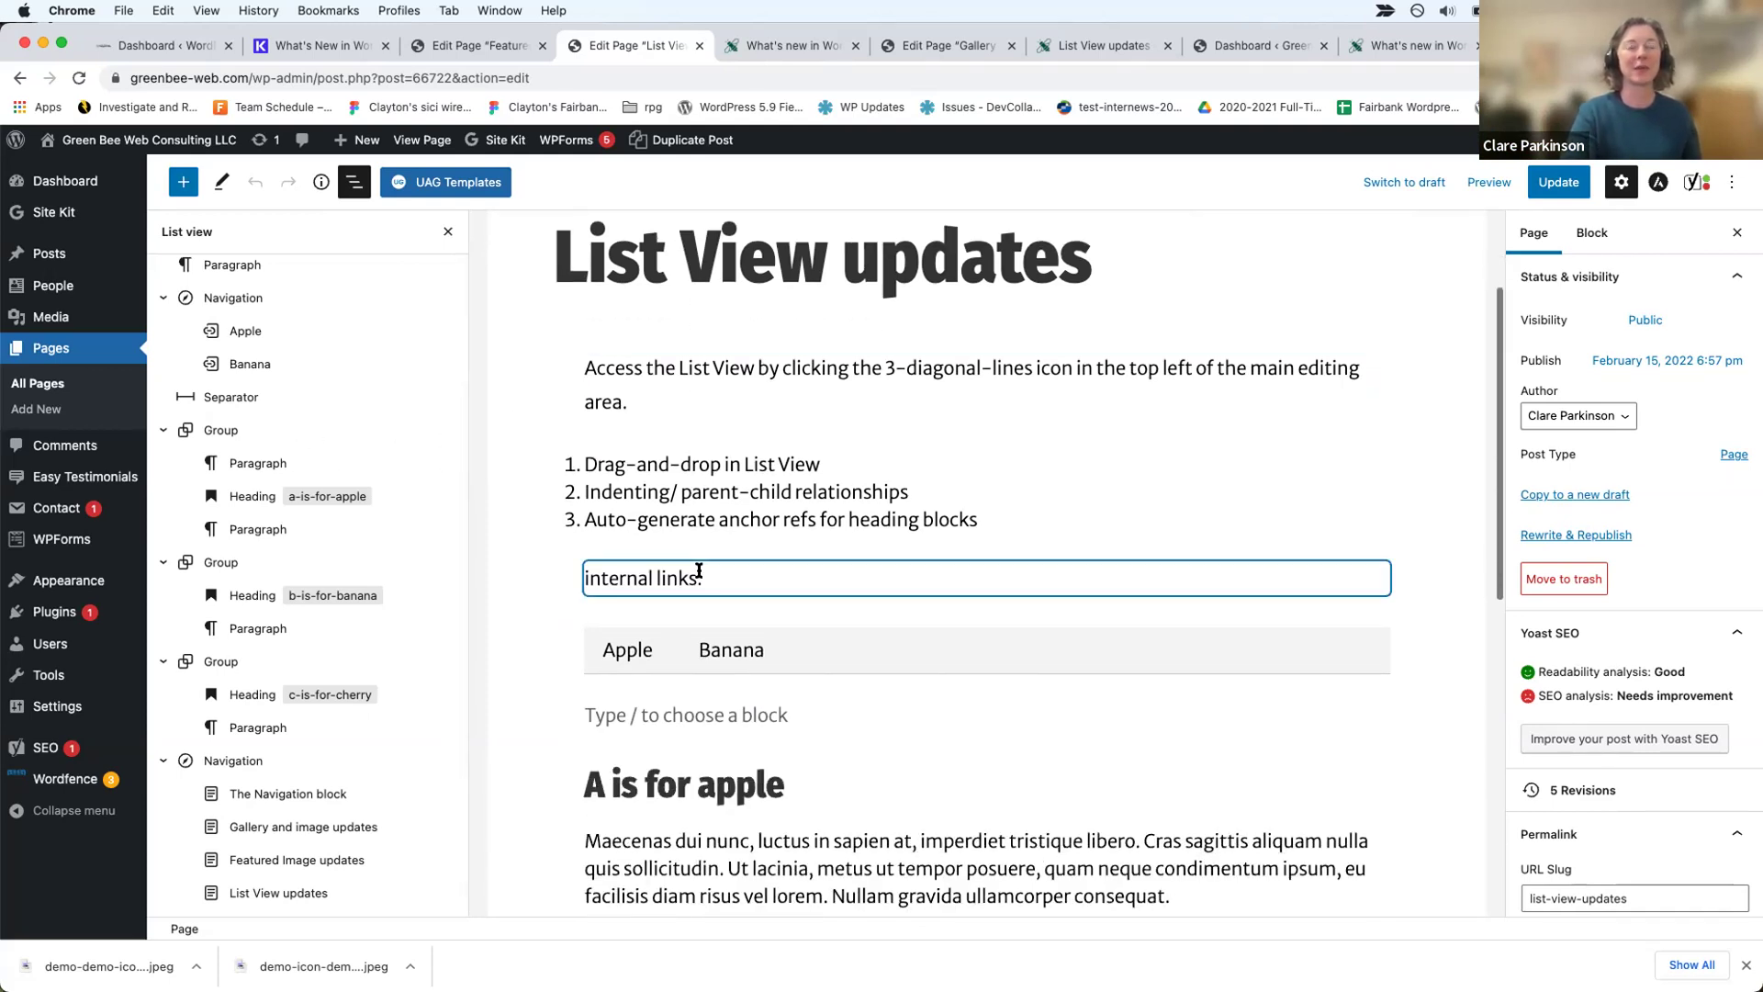
left_click(799, 590)
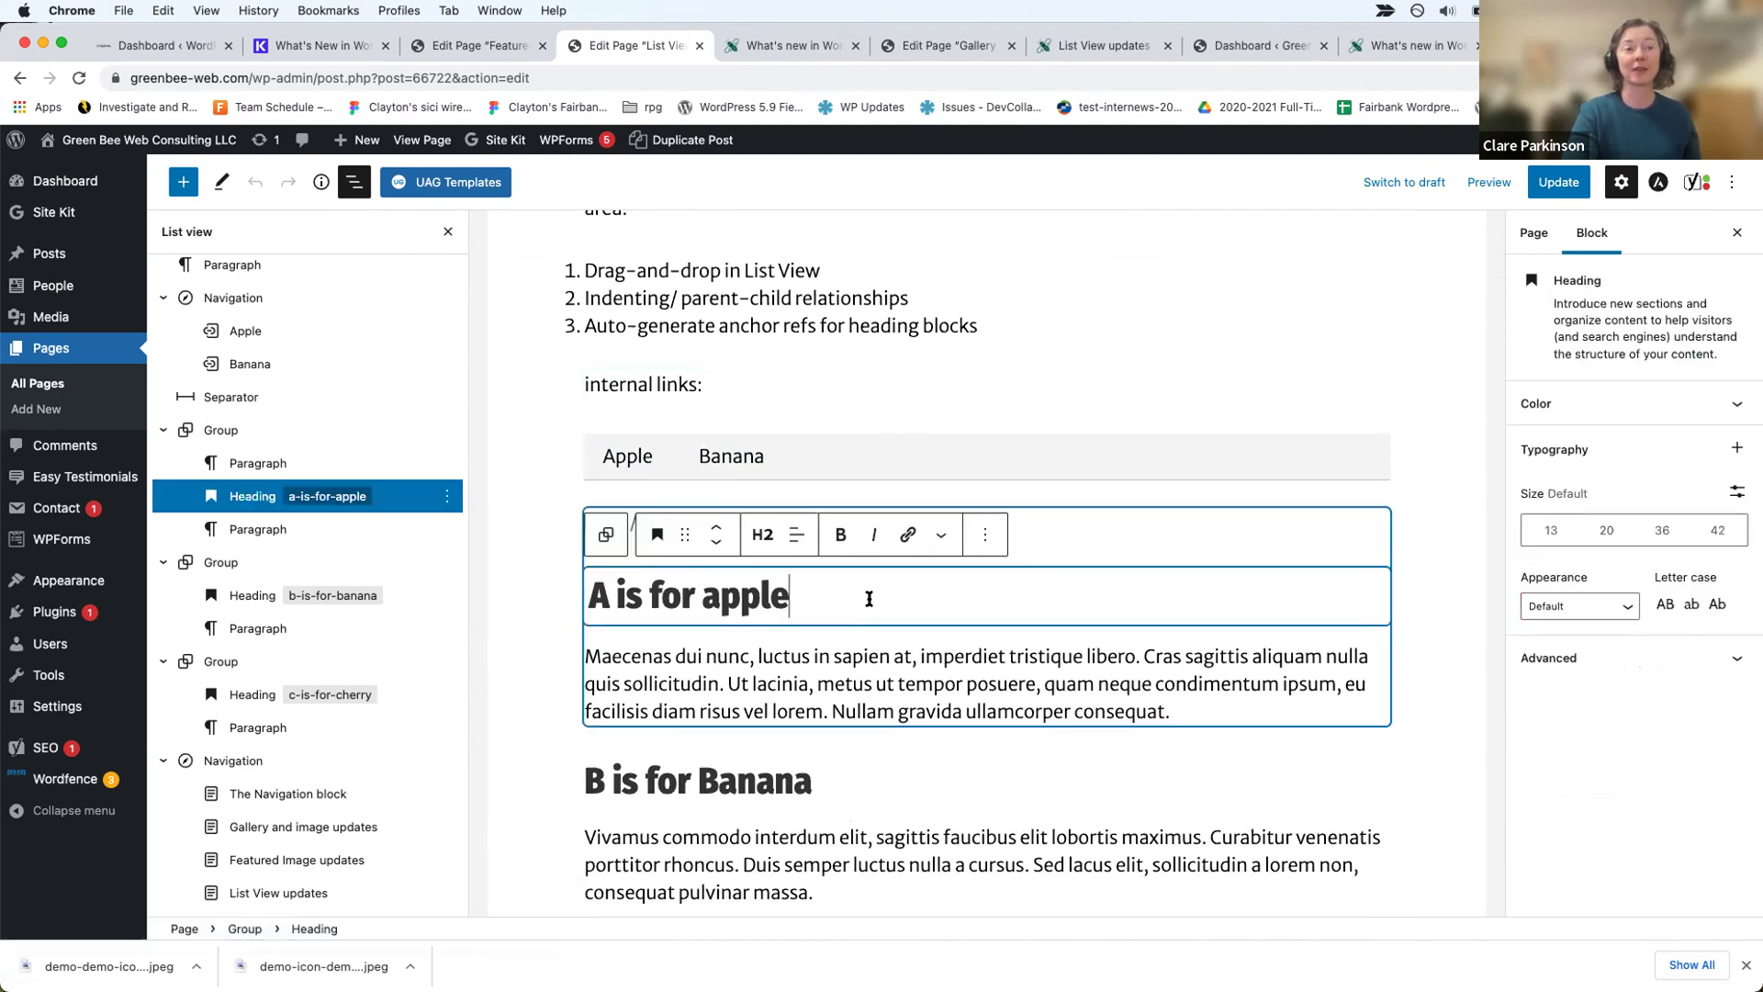
left_click(207, 431)
left_click(246, 497)
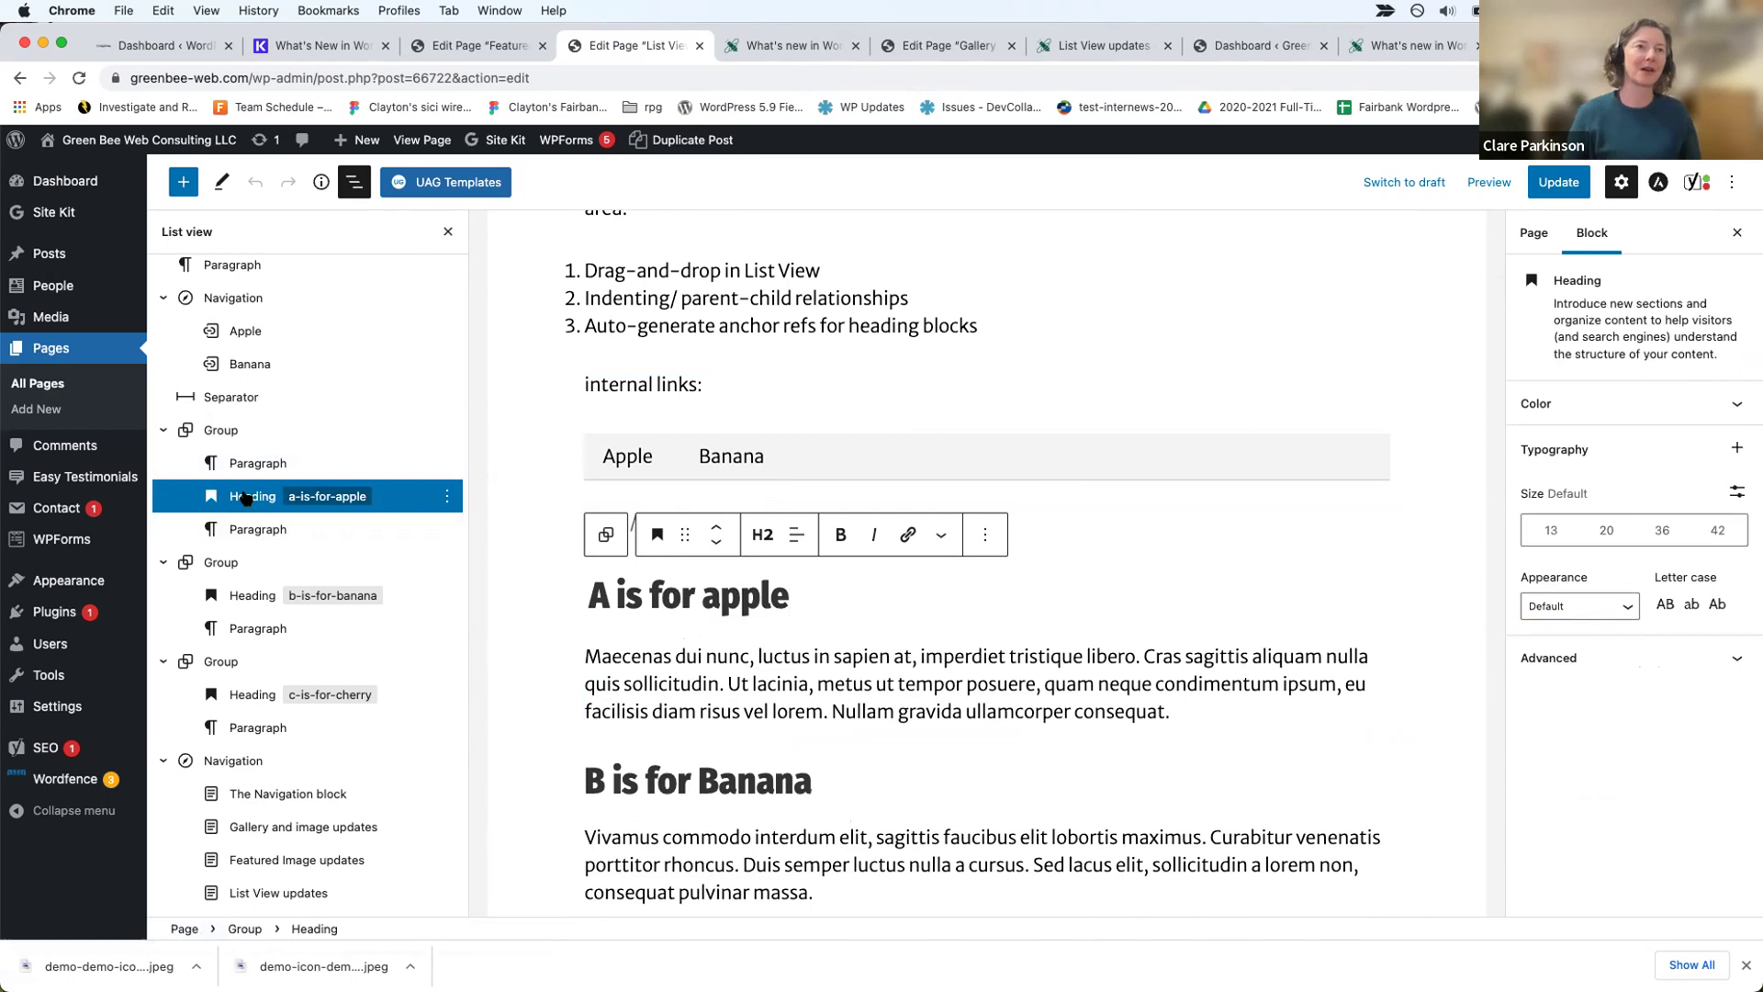
scroll(246, 498, "up", 2)
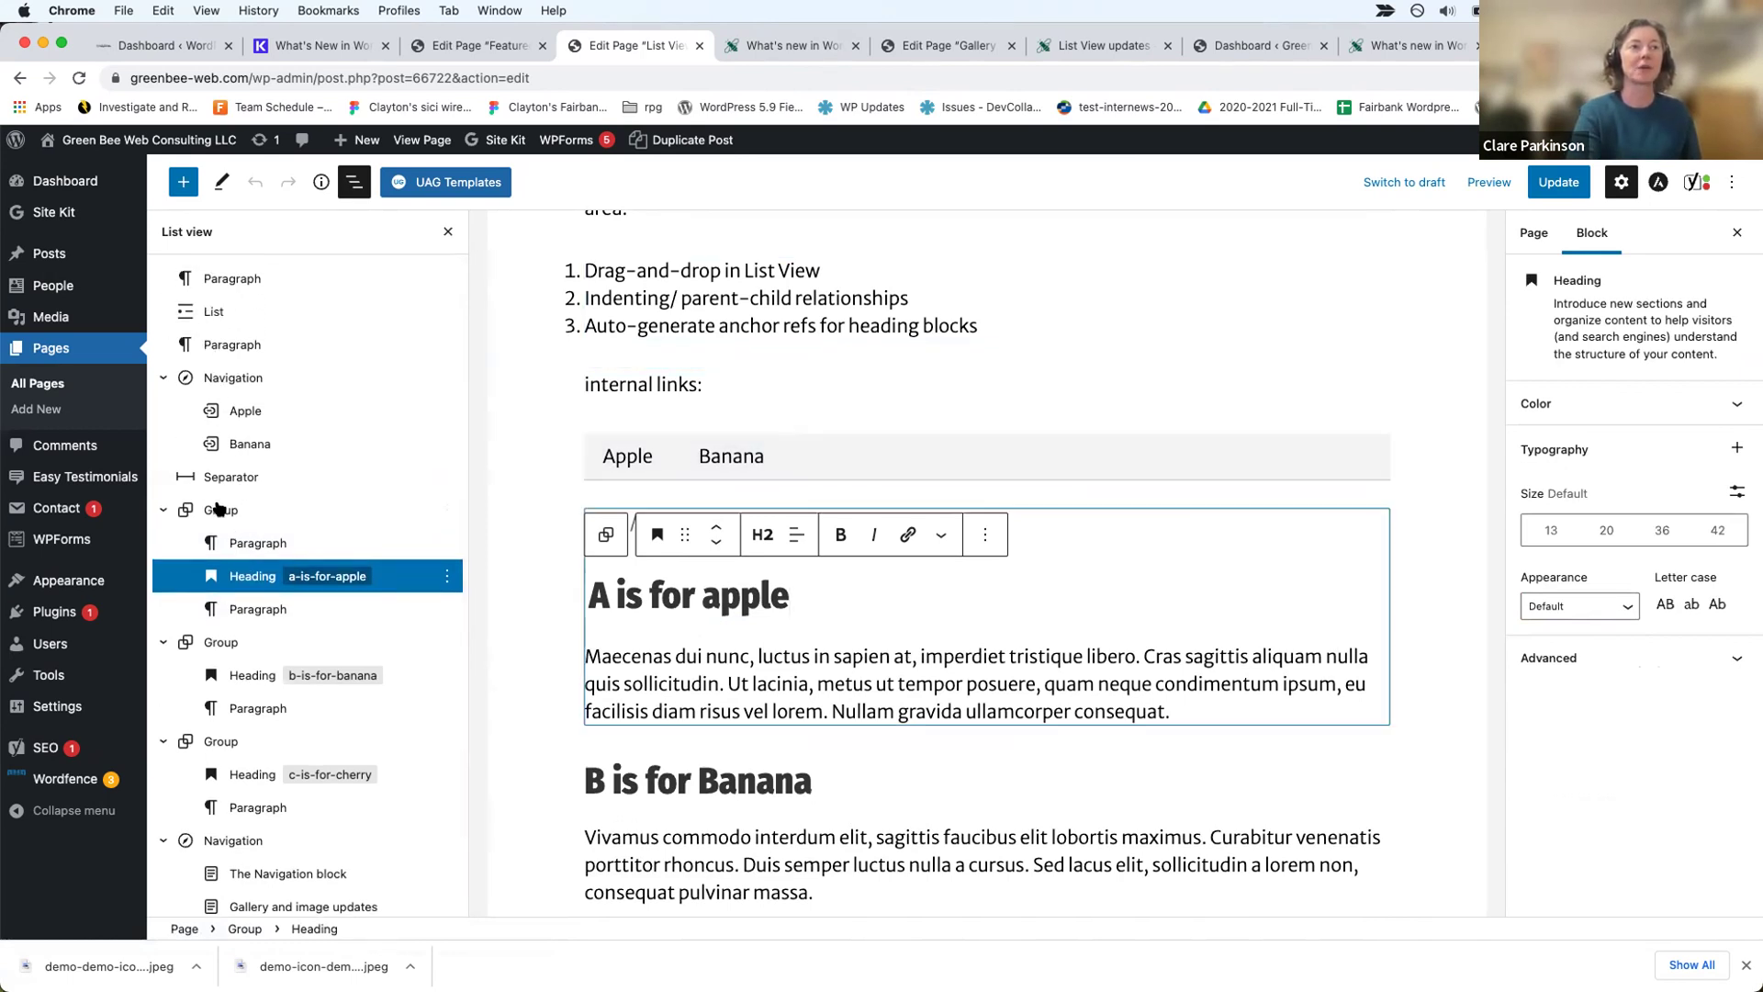
left_click(220, 511)
Step: Select the banana and cherry groups, then collapse the banana, apple and navigation rows in the outline
left_click(219, 644)
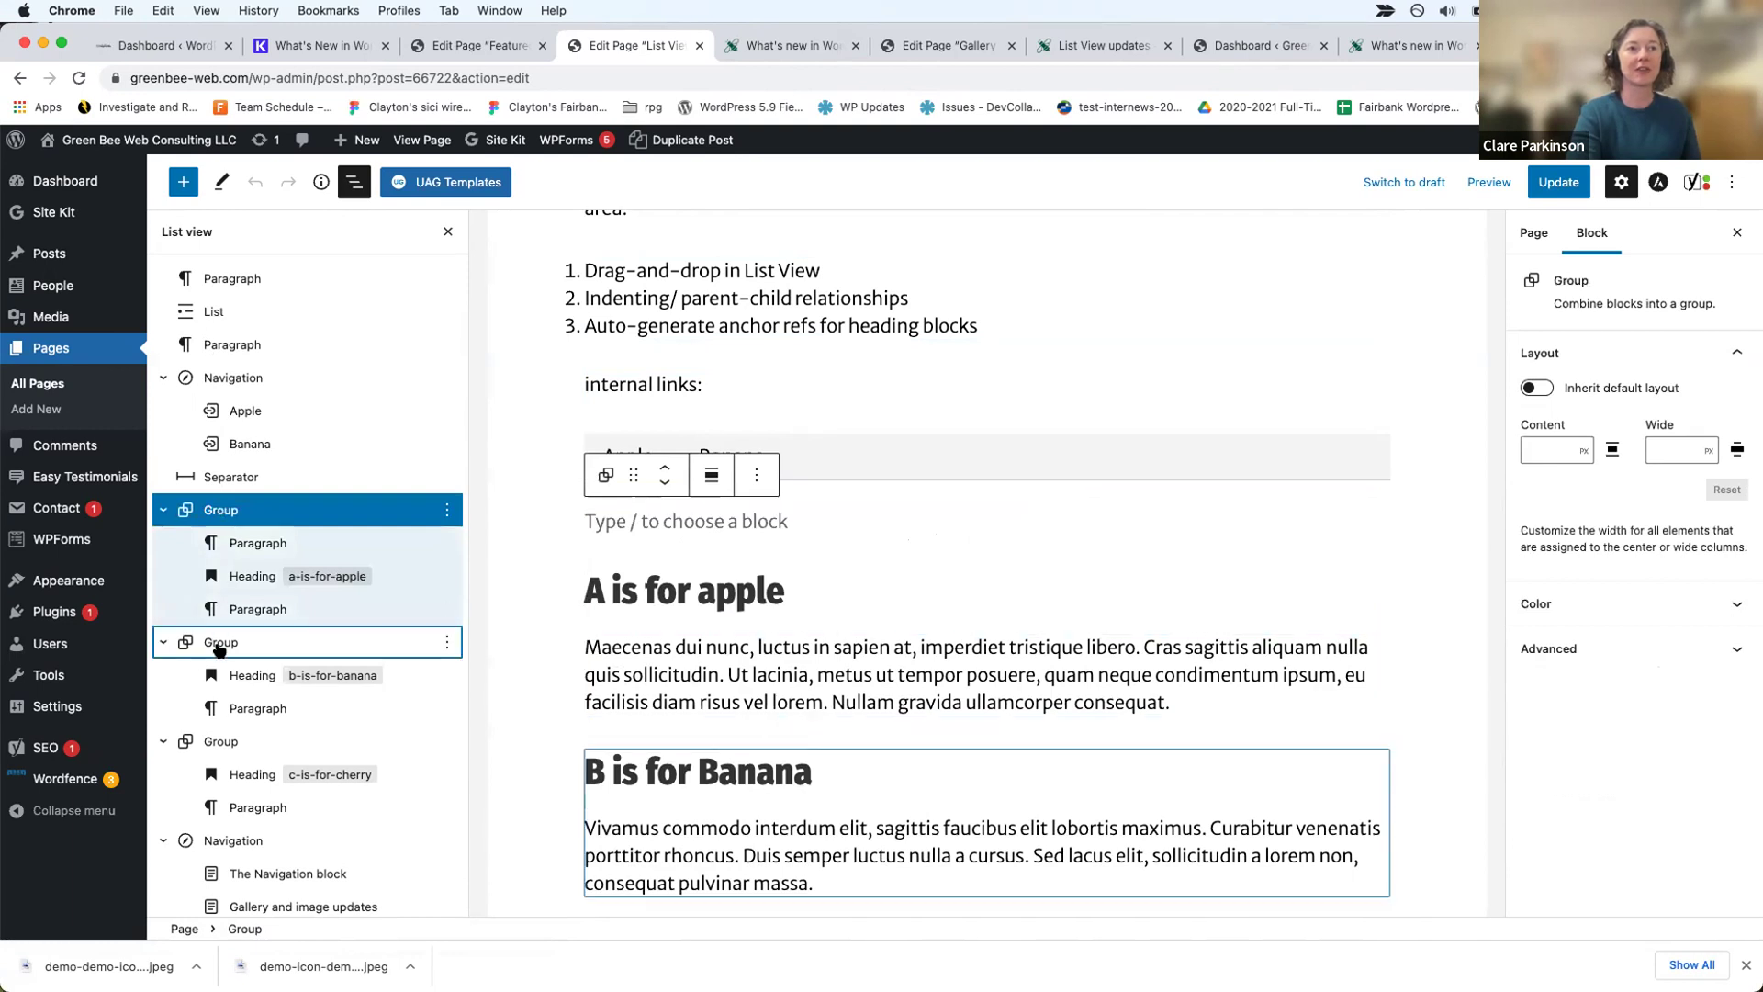
scroll(218, 652, "down", 2)
left_click(219, 657)
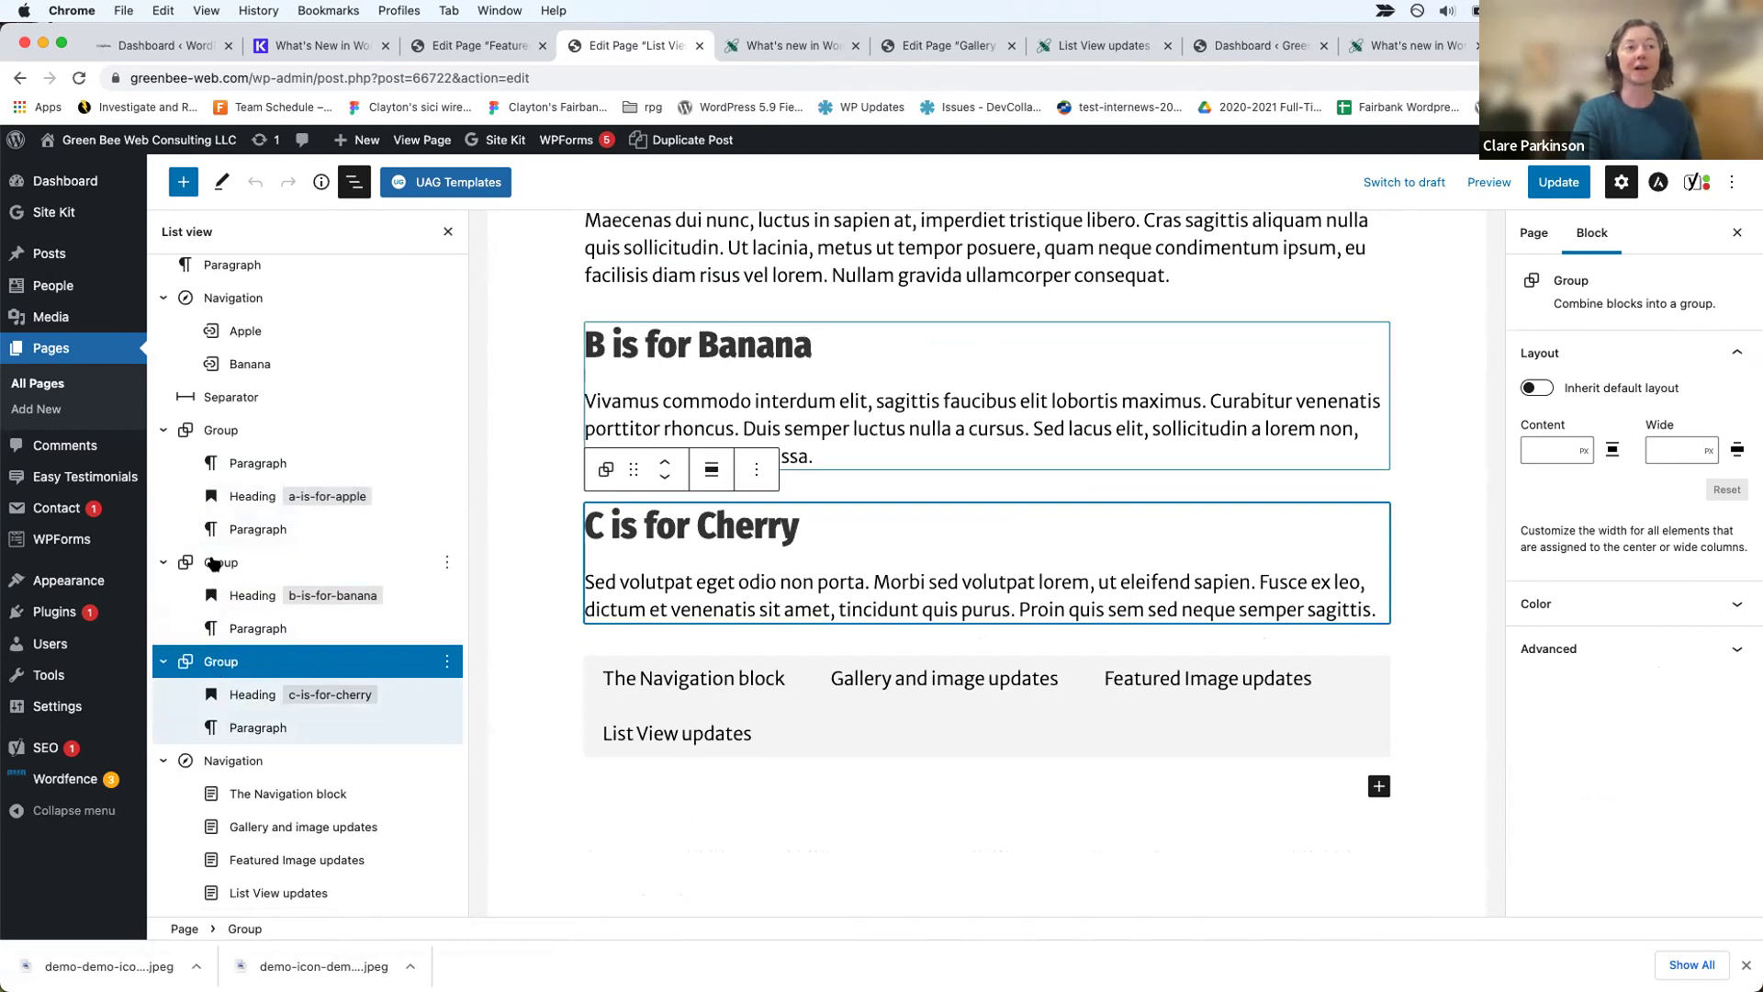
left_click(163, 563)
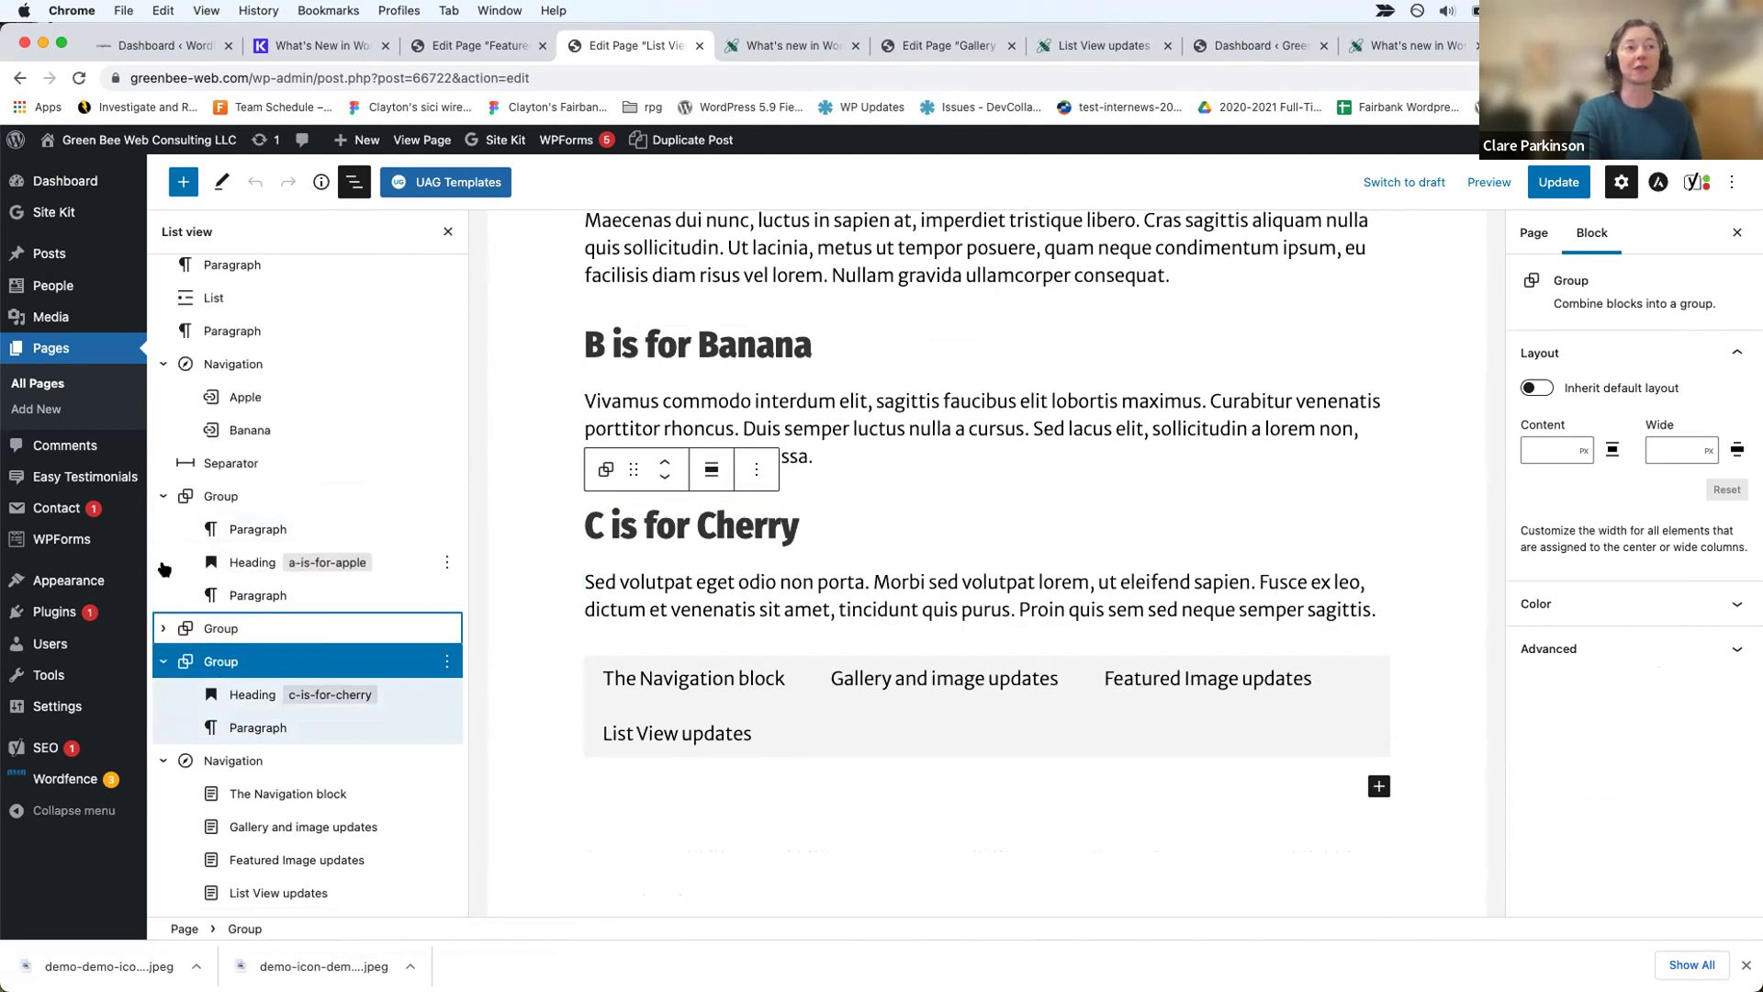
left_click(164, 497)
left_click(163, 377)
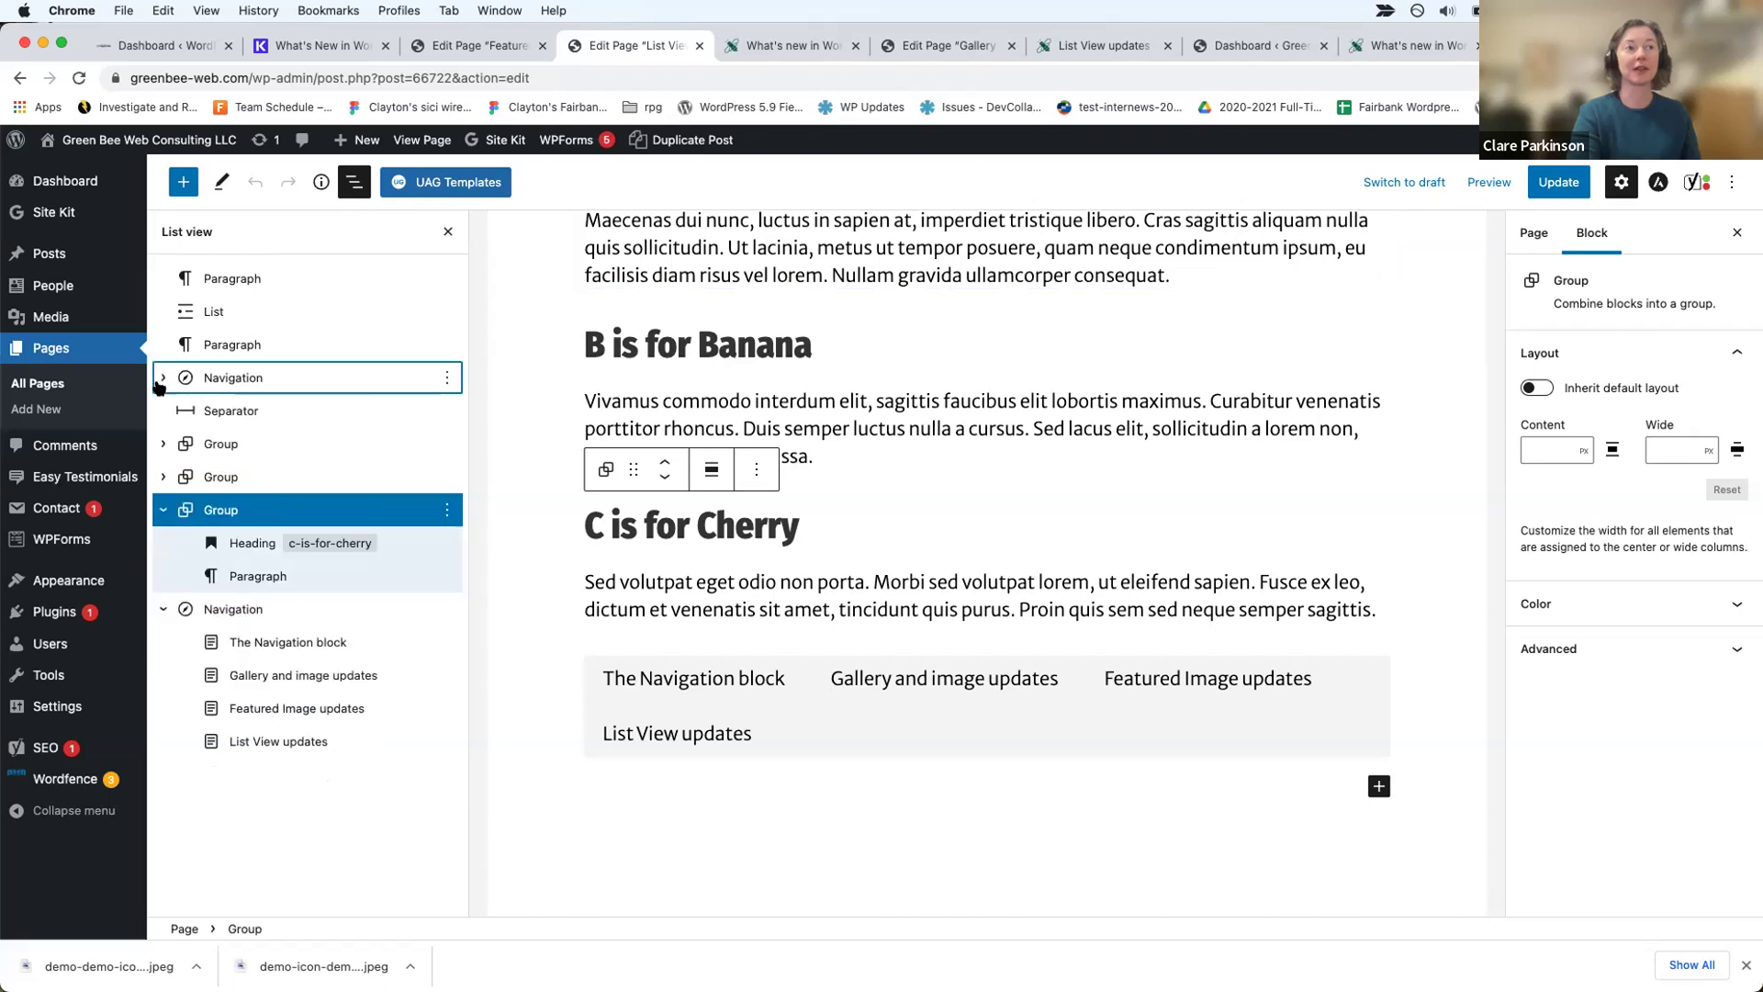
left_click(163, 611)
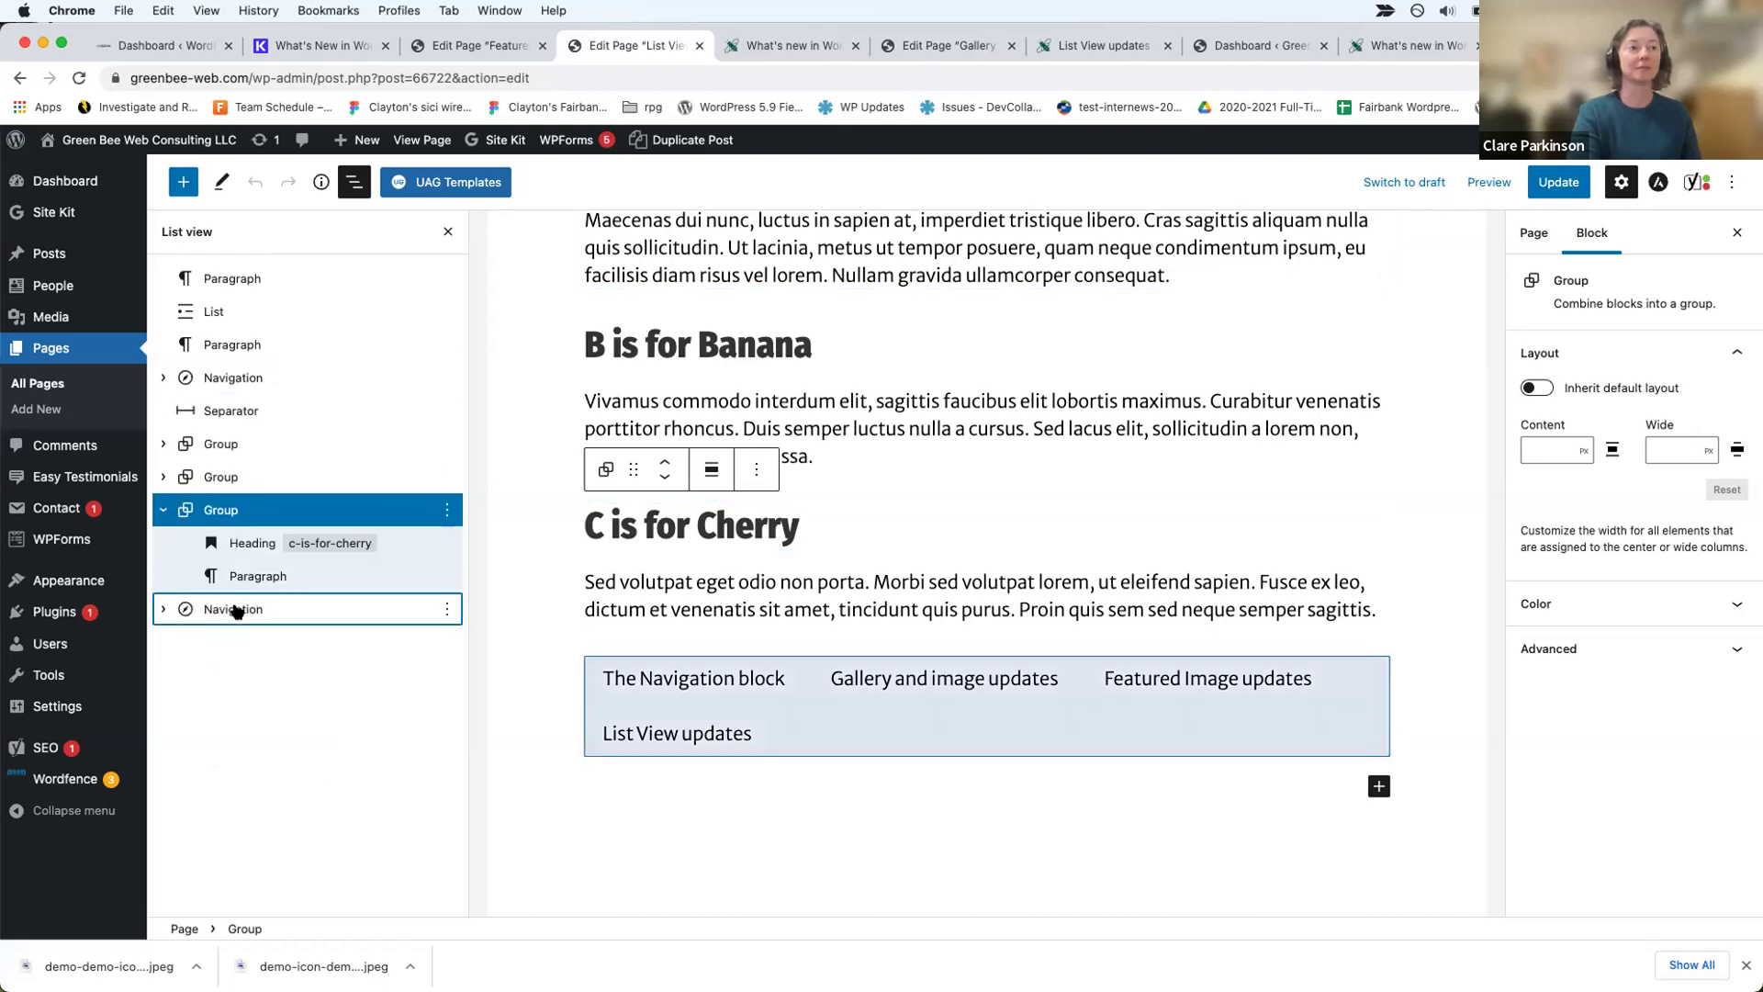
Step: Expand the banana and apple groups and select the apple group's last paragraph and the group
left_click(227, 477)
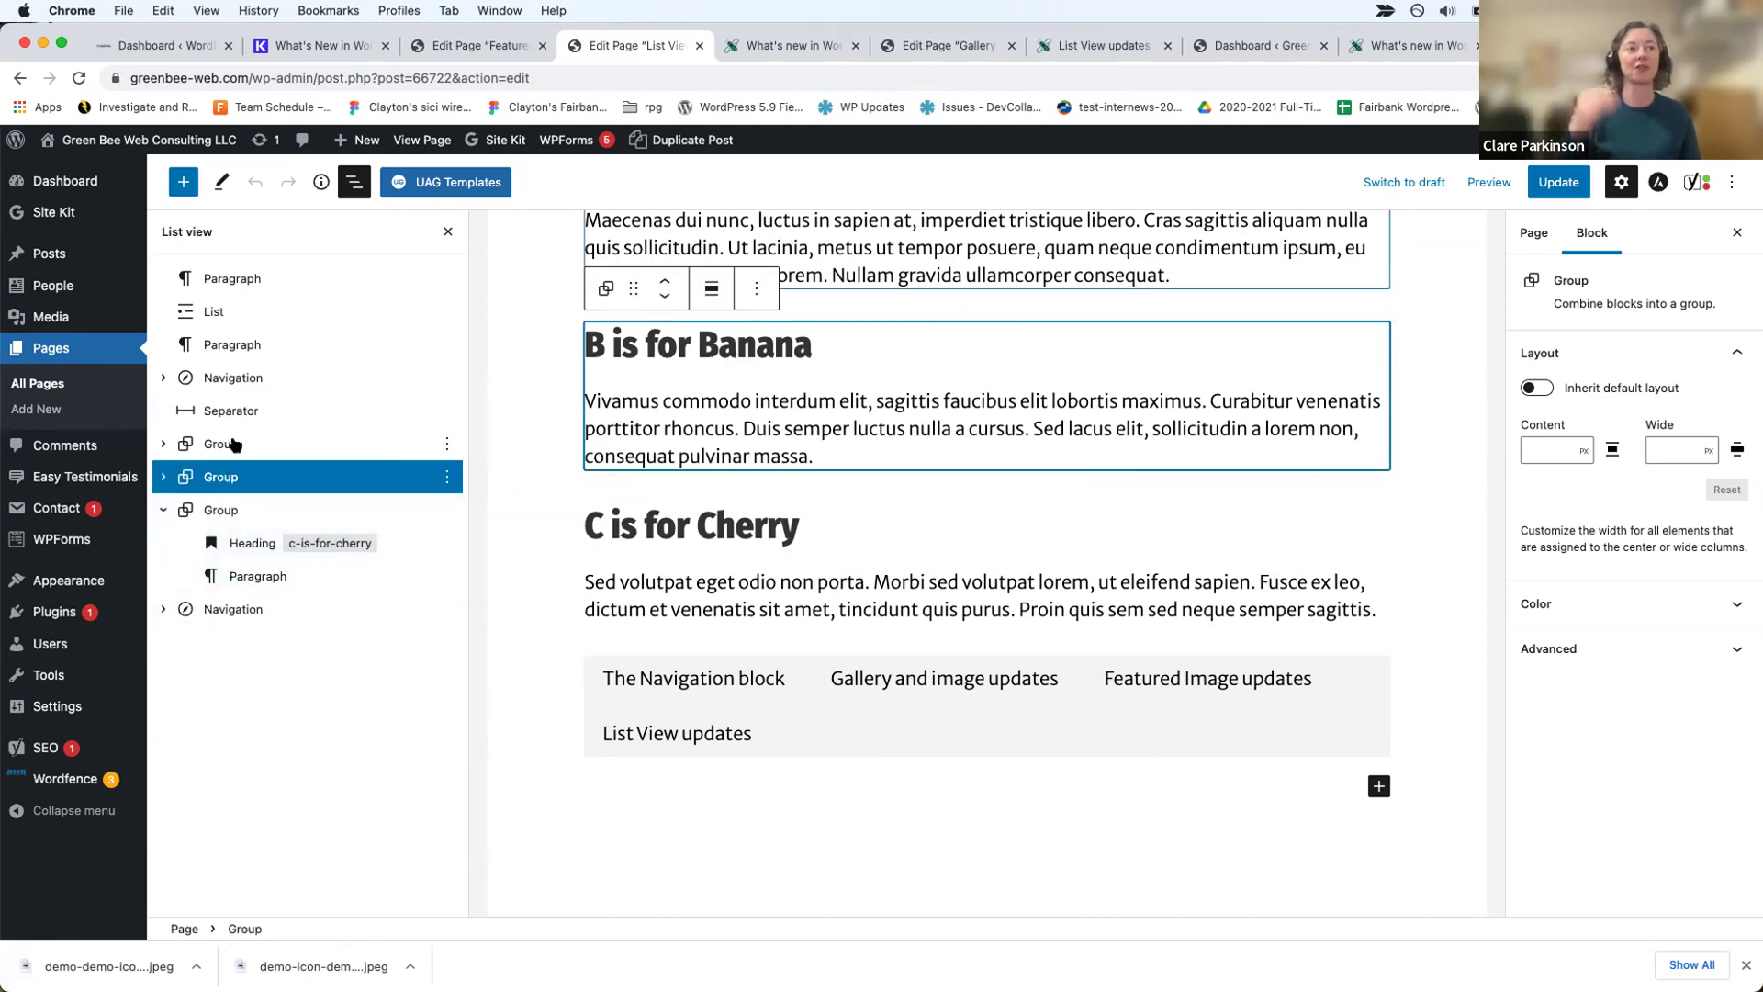
left_click(164, 477)
left_click(163, 444)
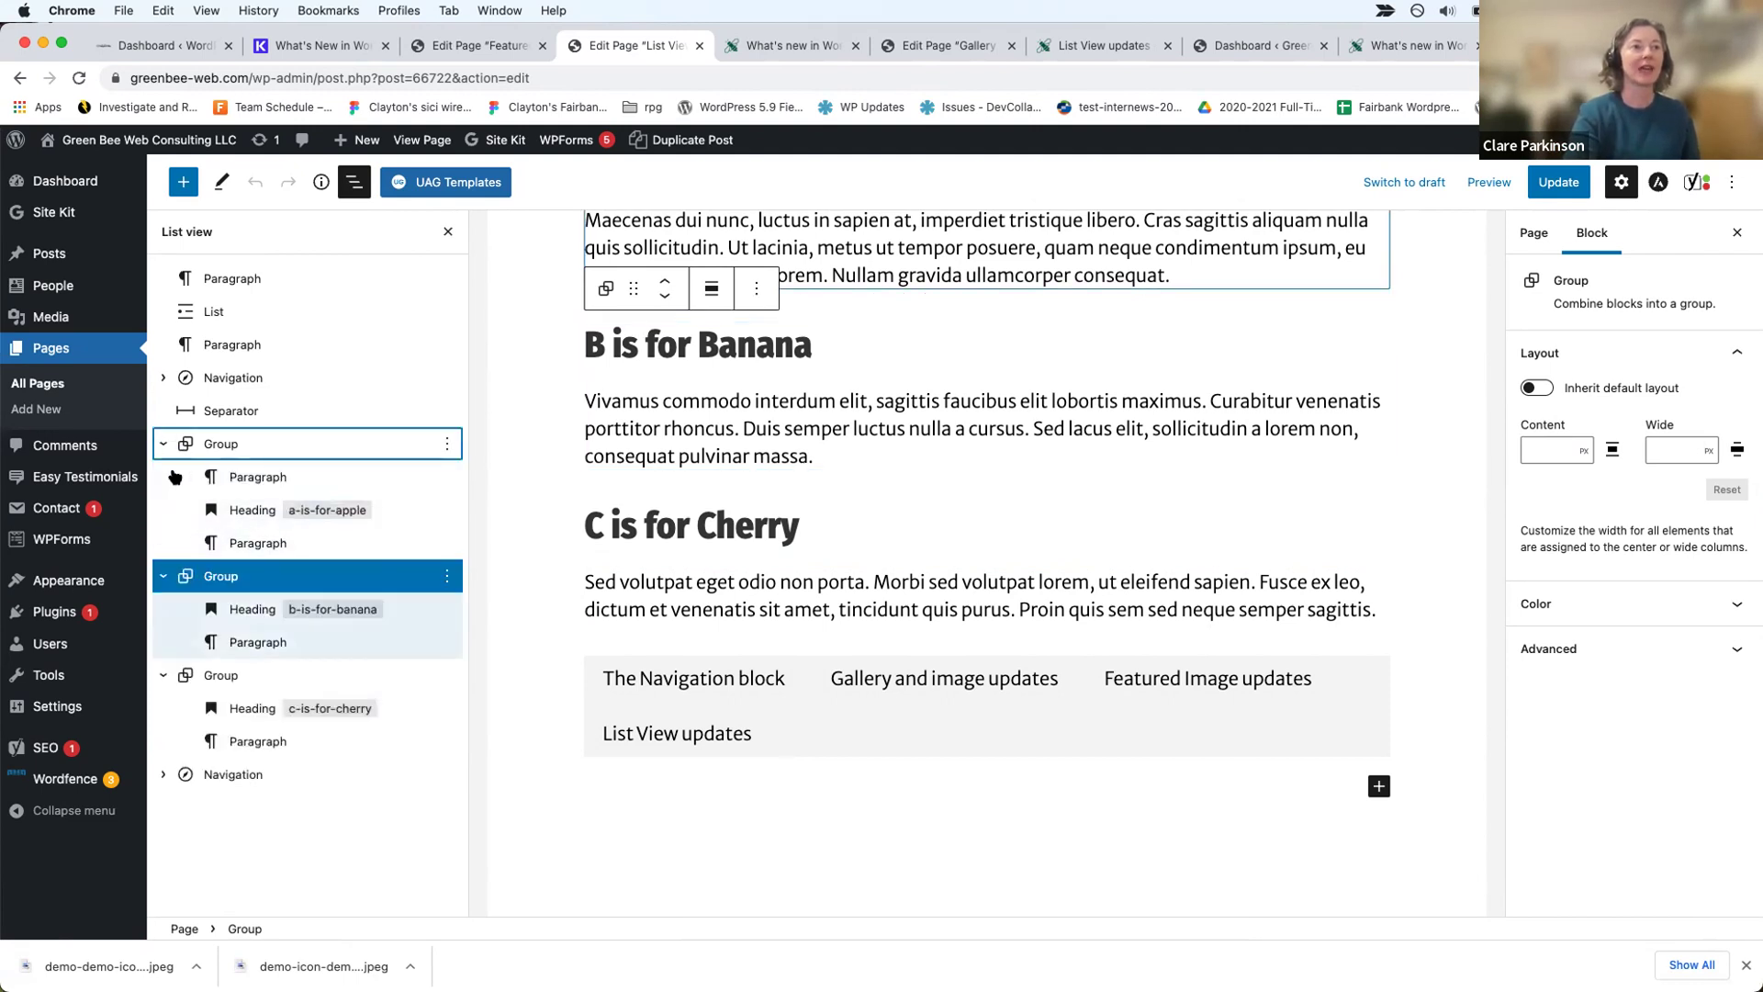
left_click(248, 541)
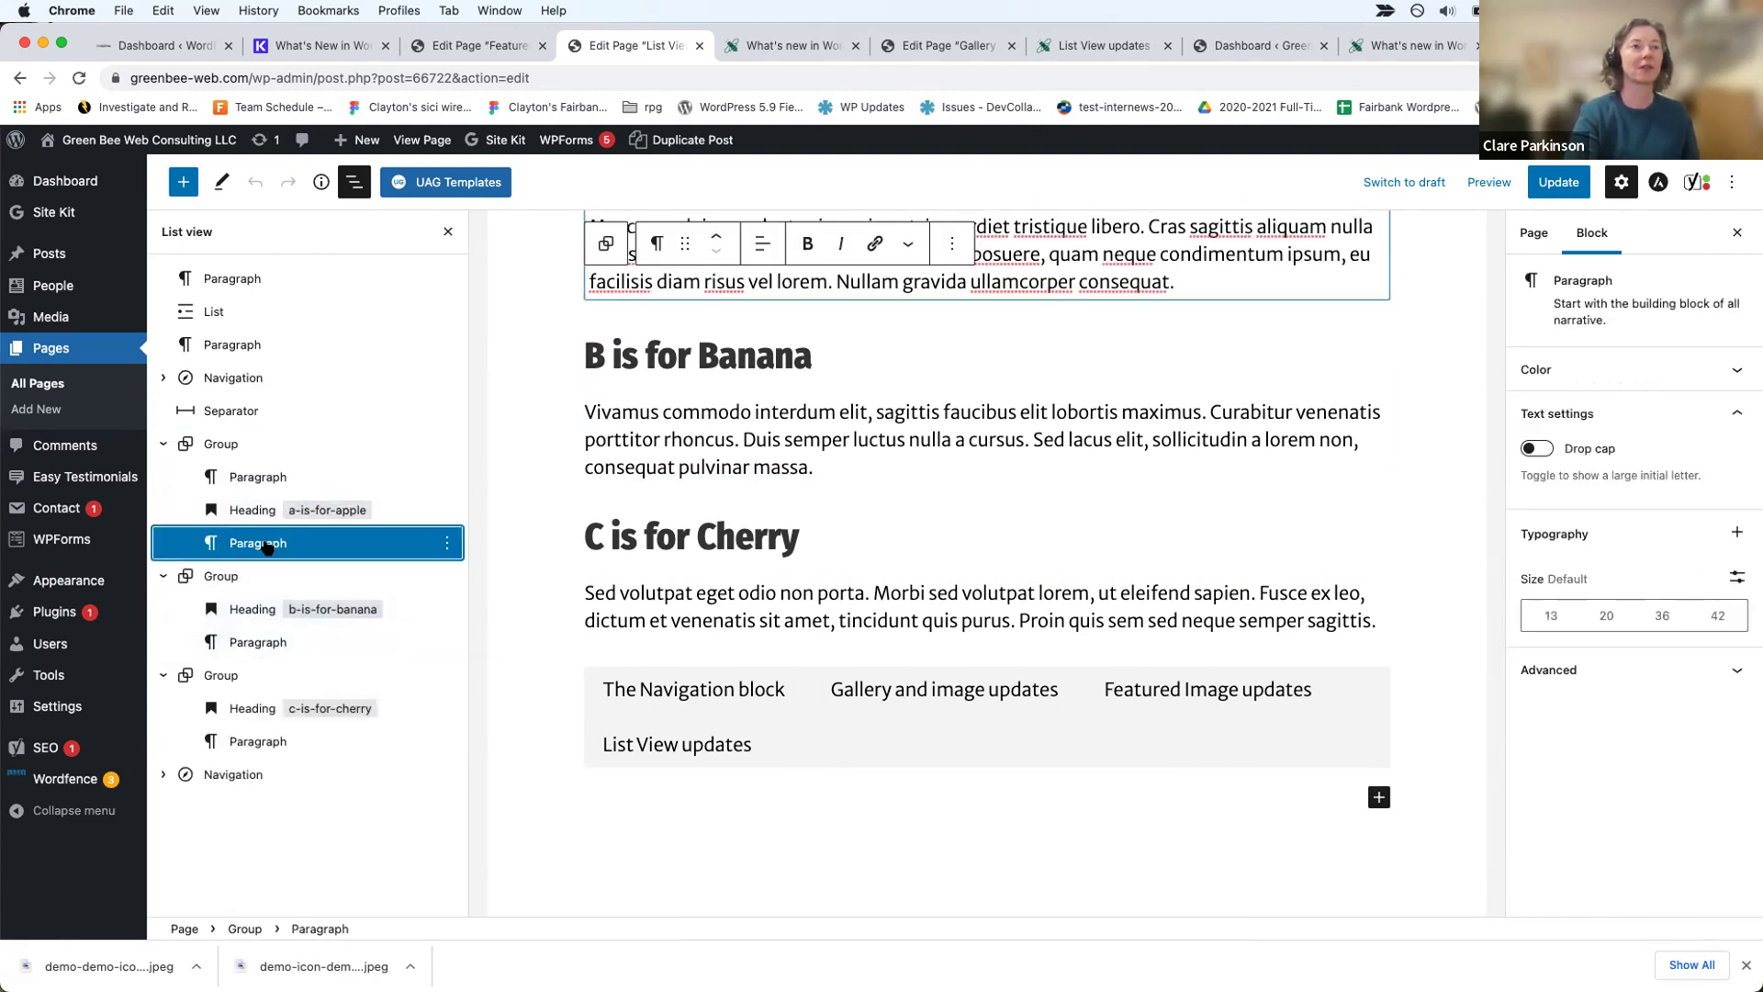
left_click(220, 443)
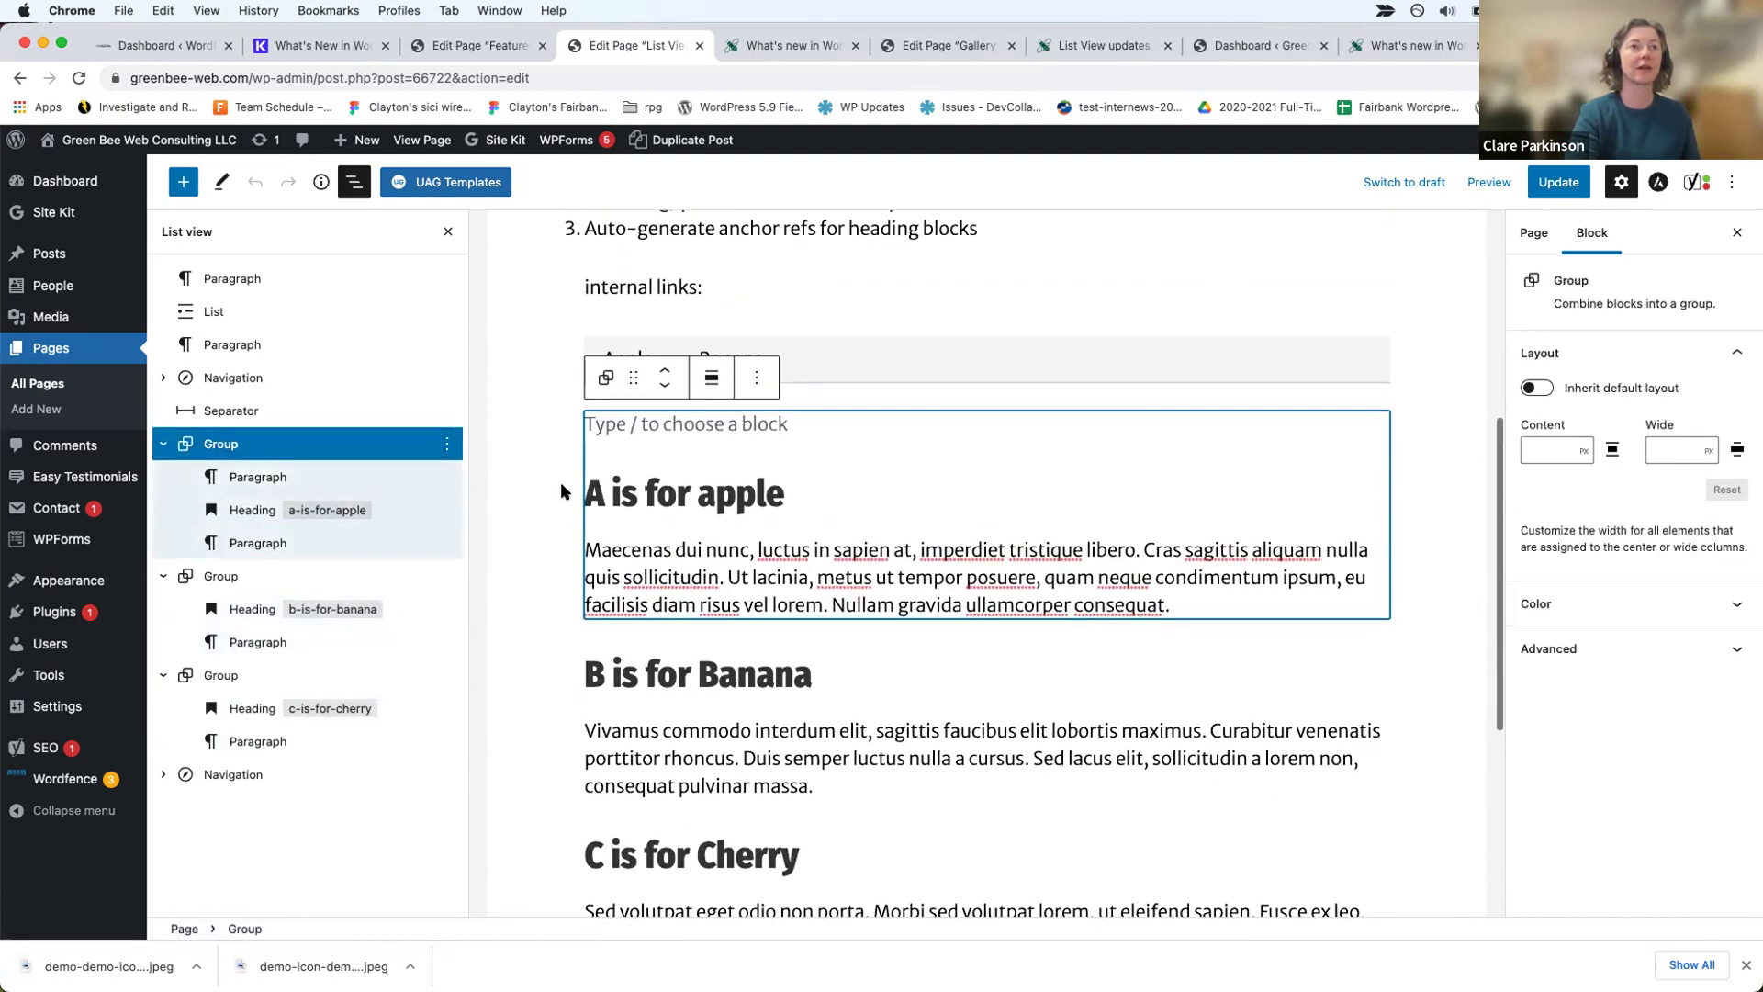
Step: Type 'new paragraph', move it under the banana heading, and move the Vivamus paragraph into the apple group
left_click(258, 477)
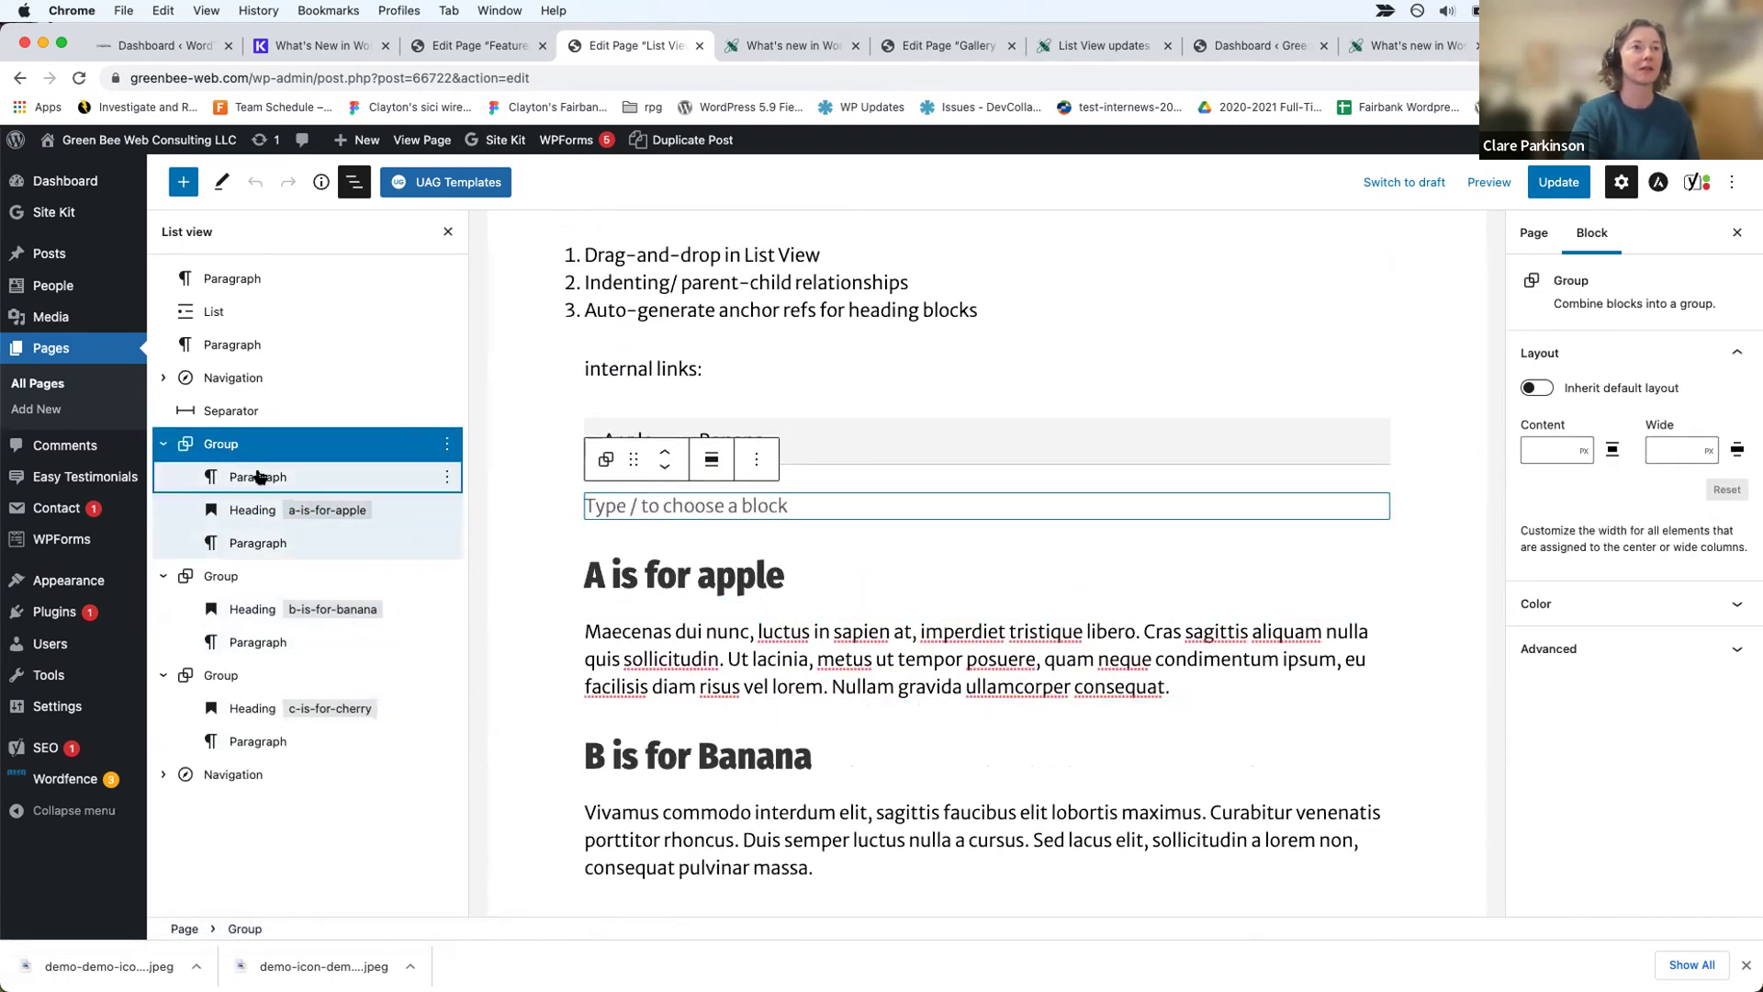
type("new paragraph")
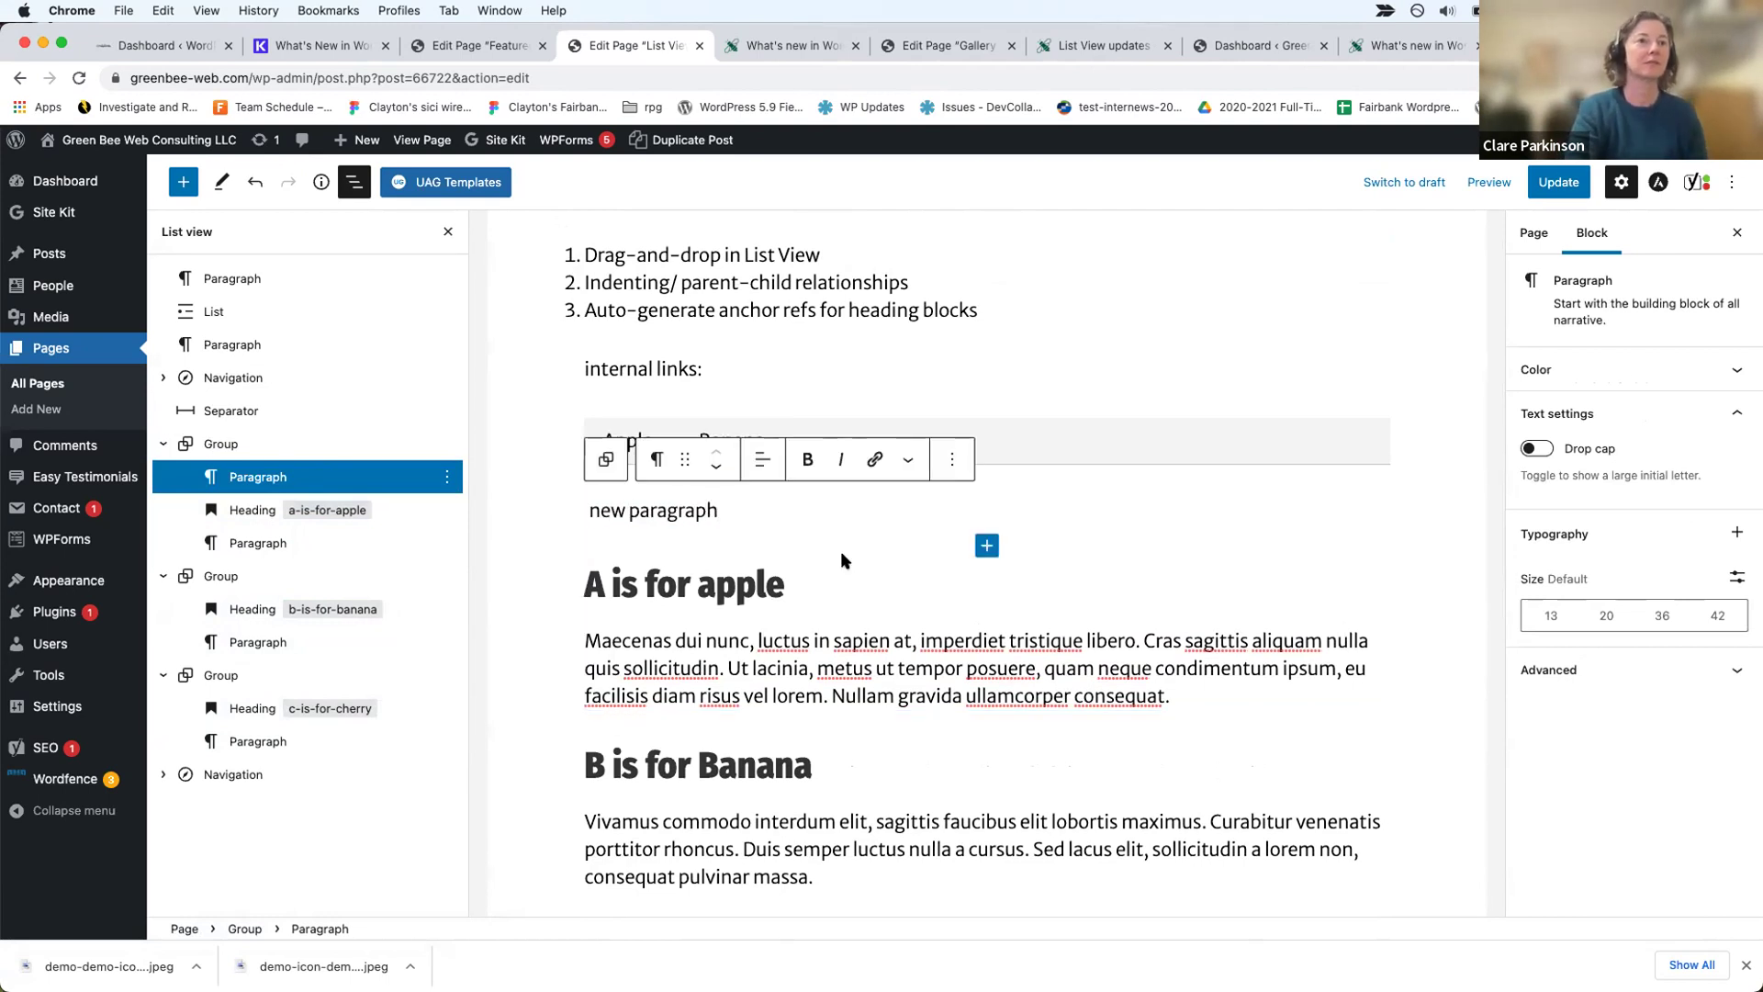
left_click(370, 507)
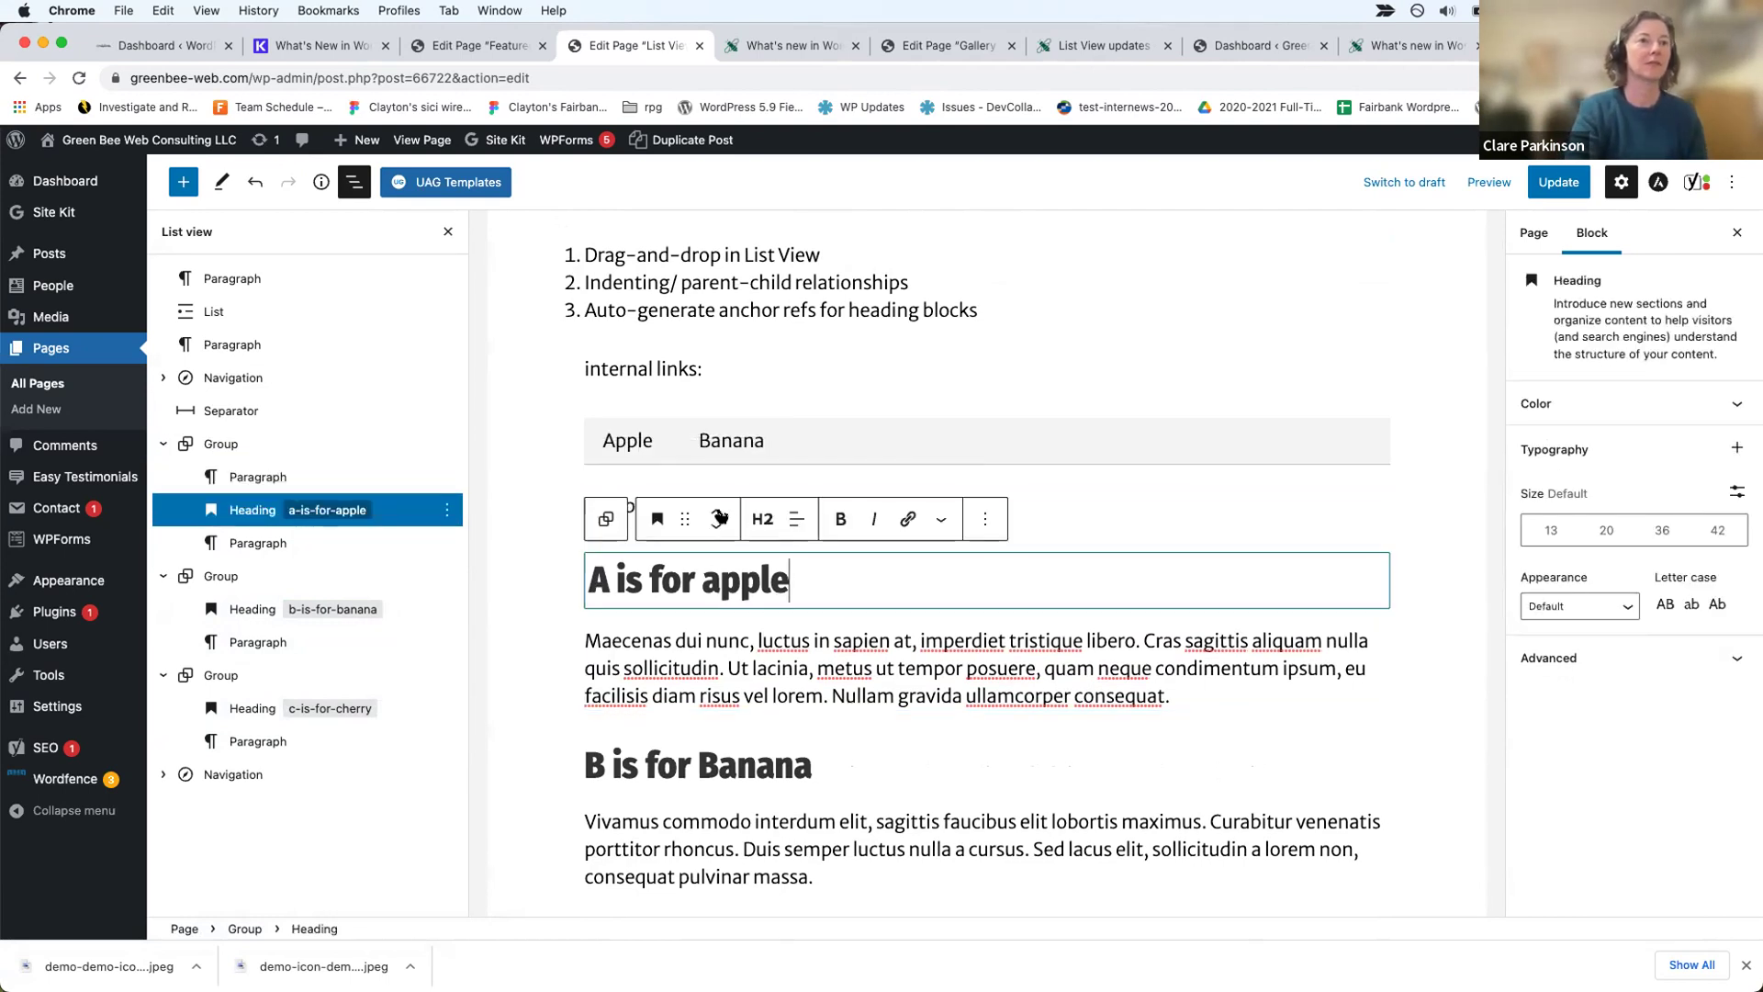
left_click(241, 482)
left_click_drag(234, 479, 225, 609)
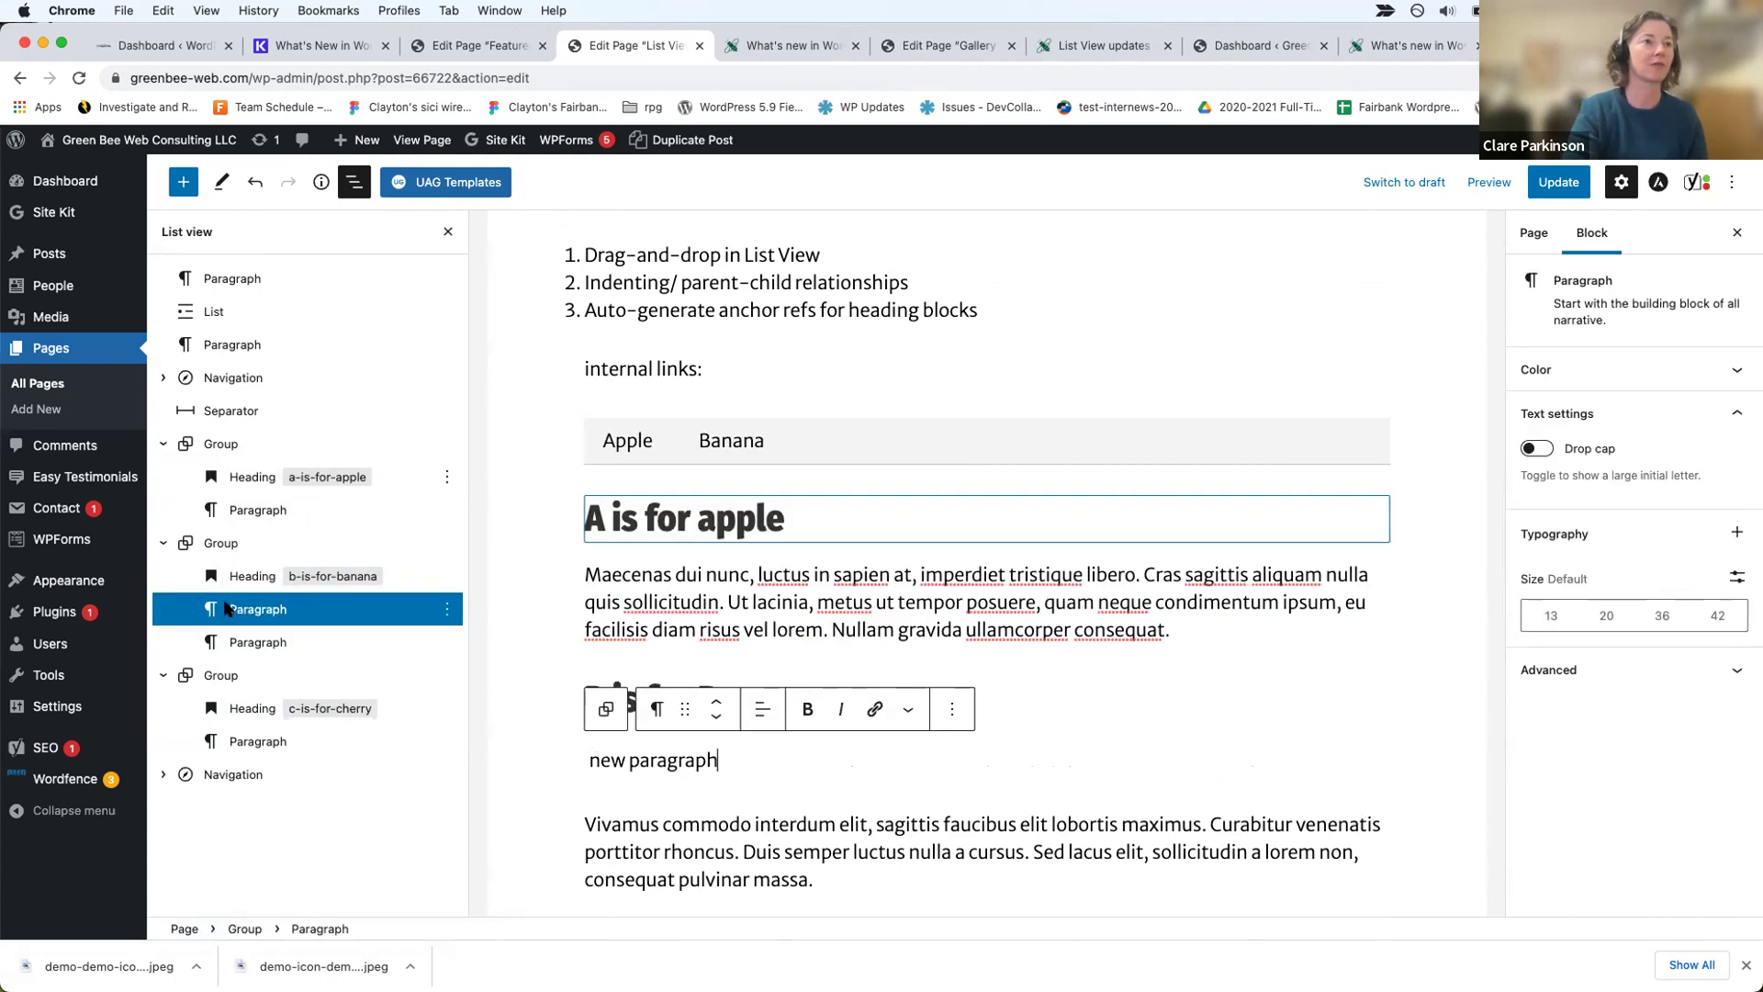
left_click(254, 643)
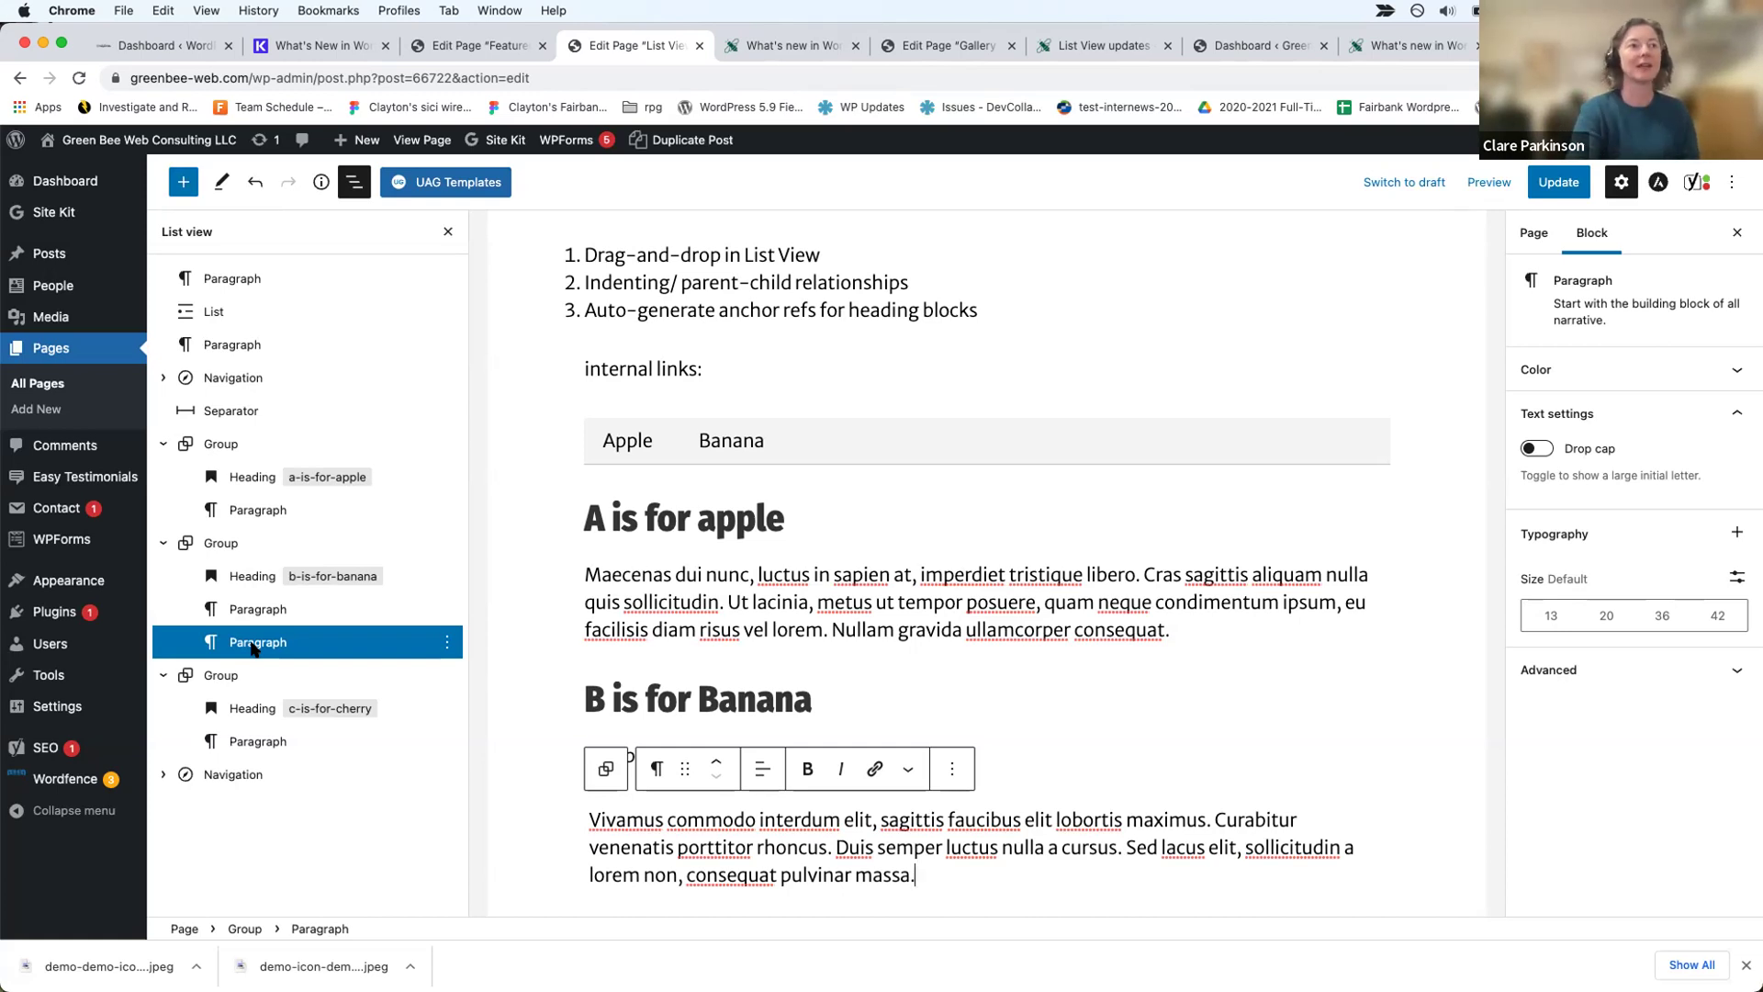
left_click_drag(241, 646, 236, 477)
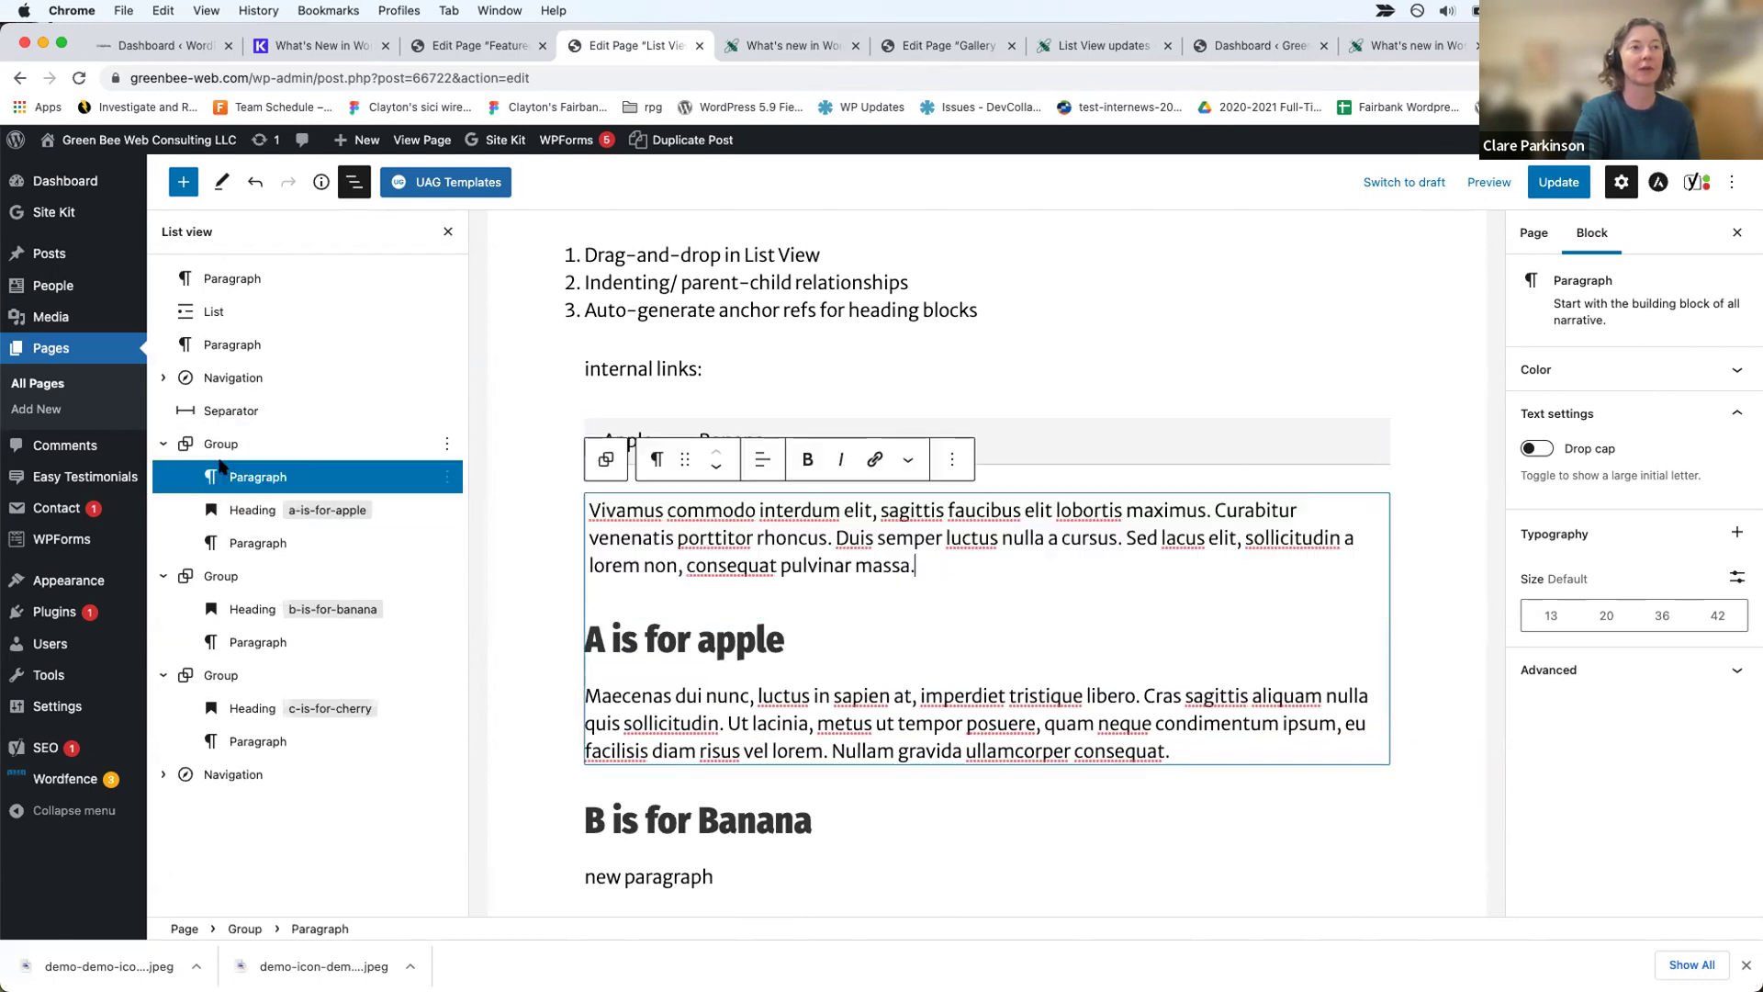
Step: Move the a-is-for-apple heading out of its group, then back to the group's top
left_click(246, 510)
left_click_drag(246, 509, 240, 428)
left_click(620, 606)
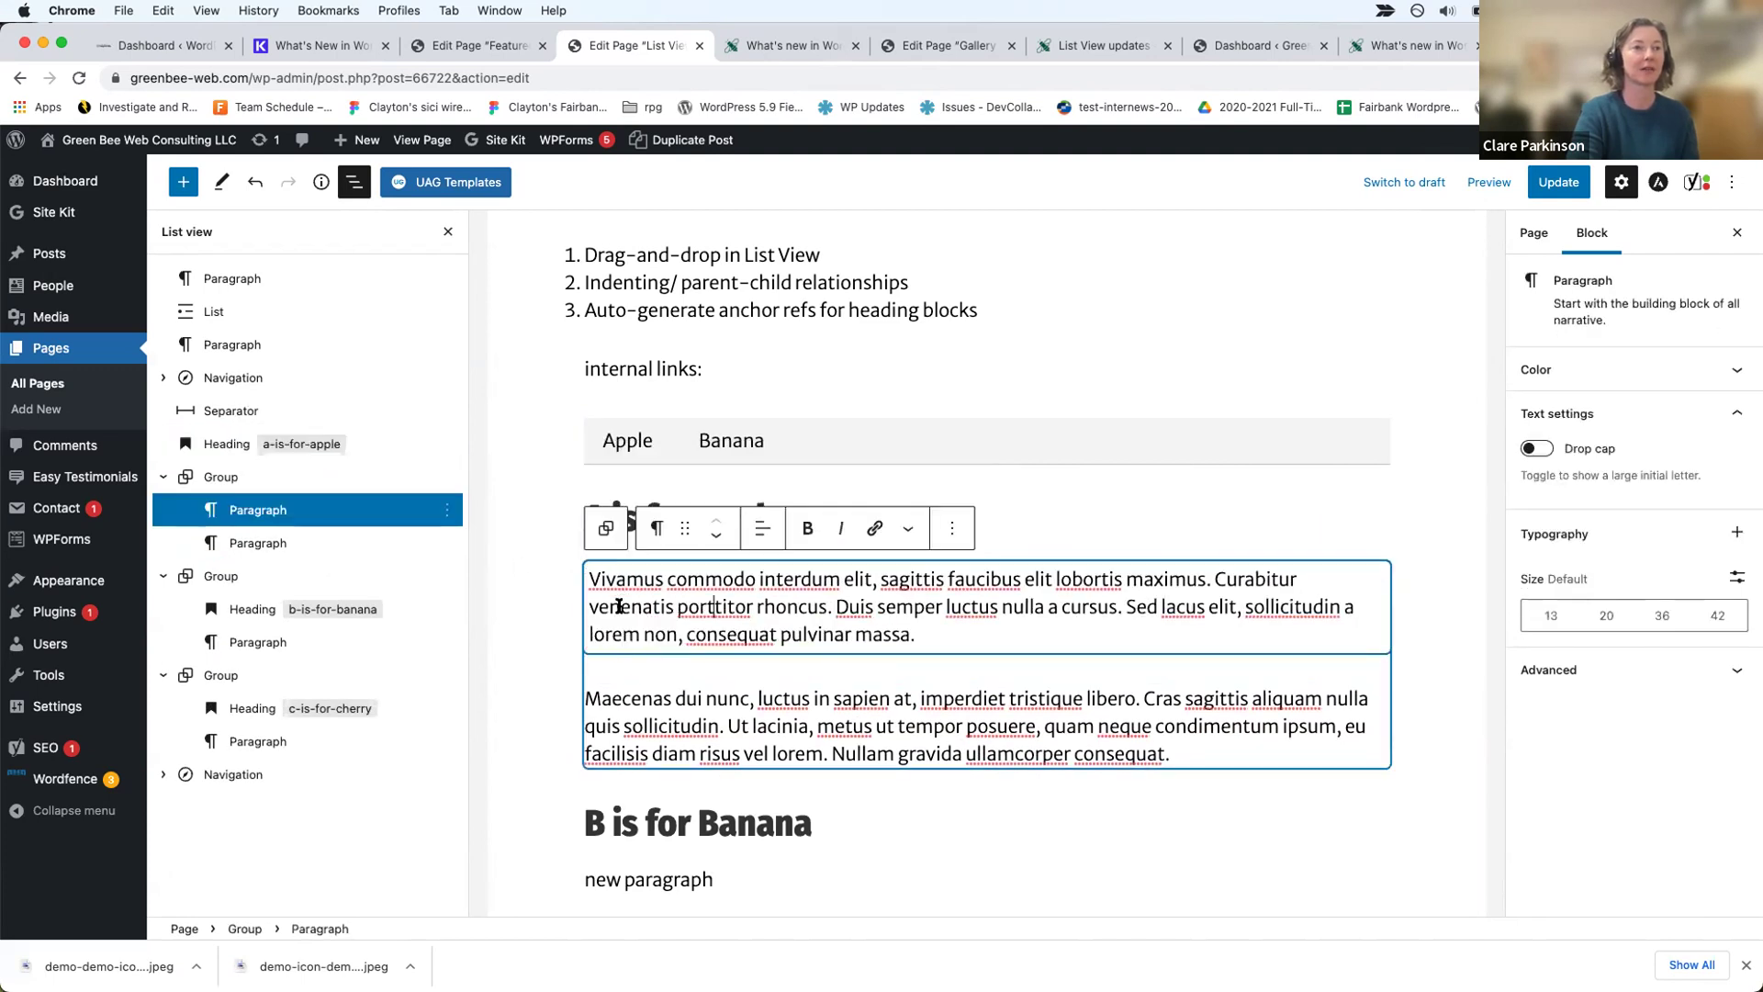
left_click(241, 443)
left_click_drag(241, 443, 241, 479)
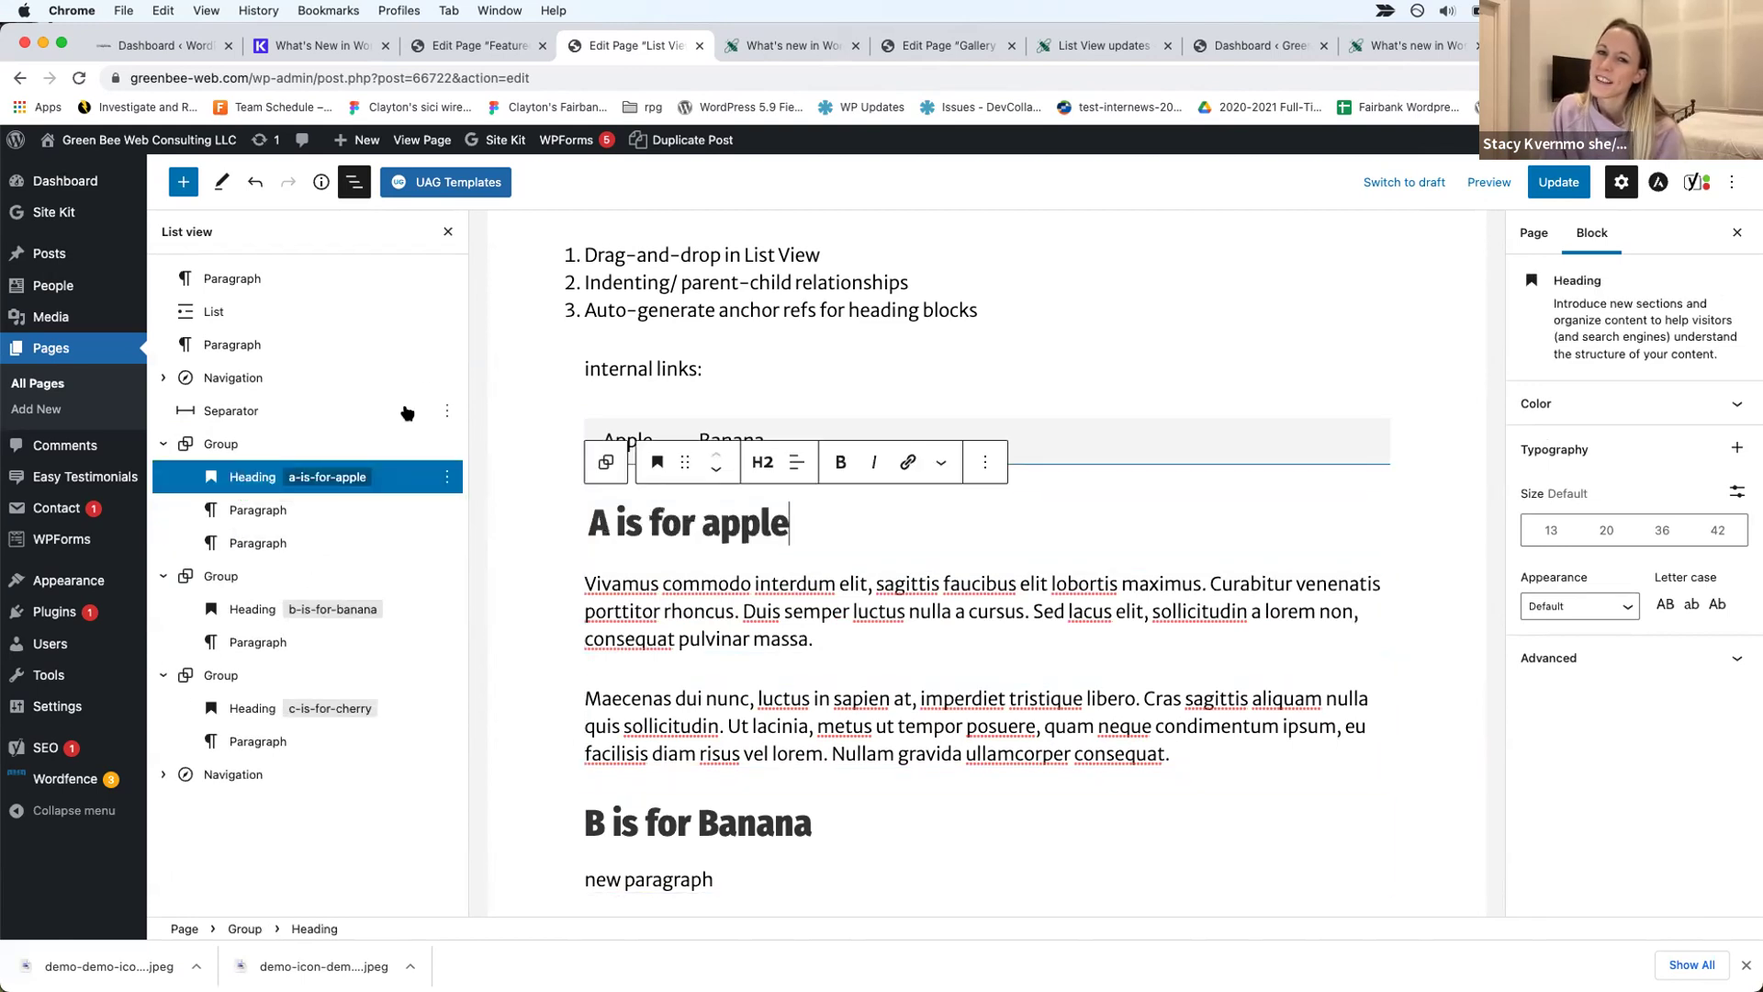
scroll(848, 684, "down", 6)
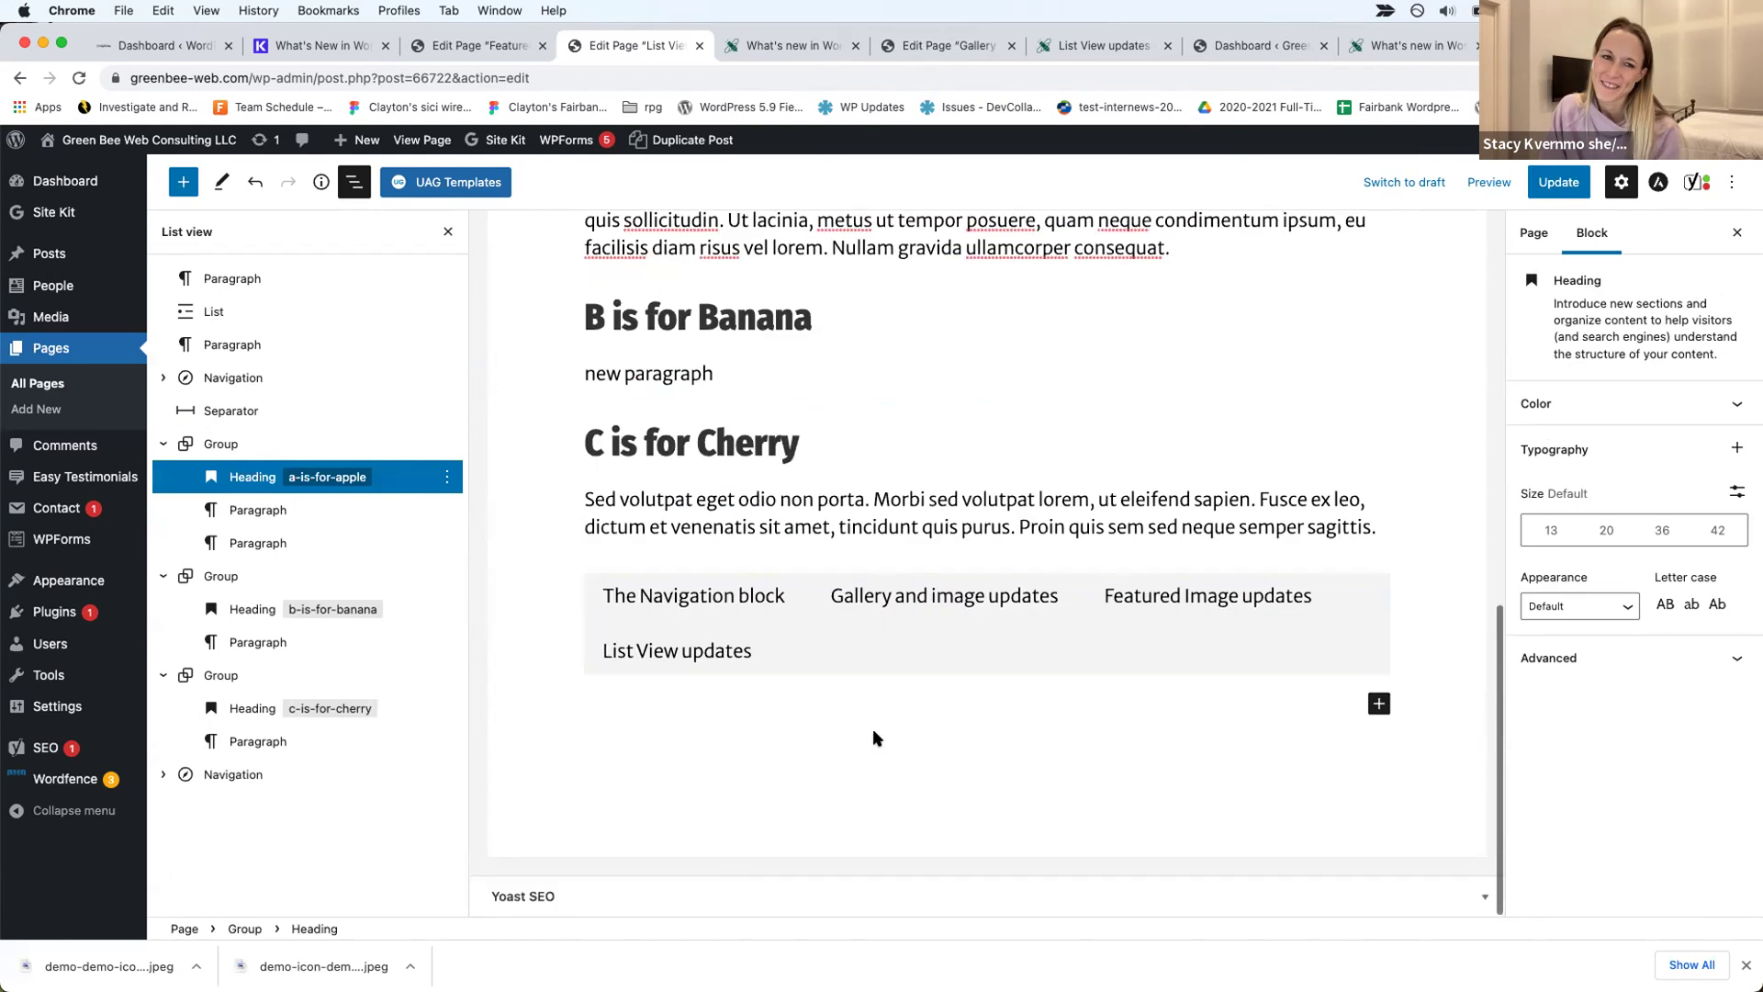
Step: Add a 50/50 Columns block at the end of the page
left_click(1379, 703)
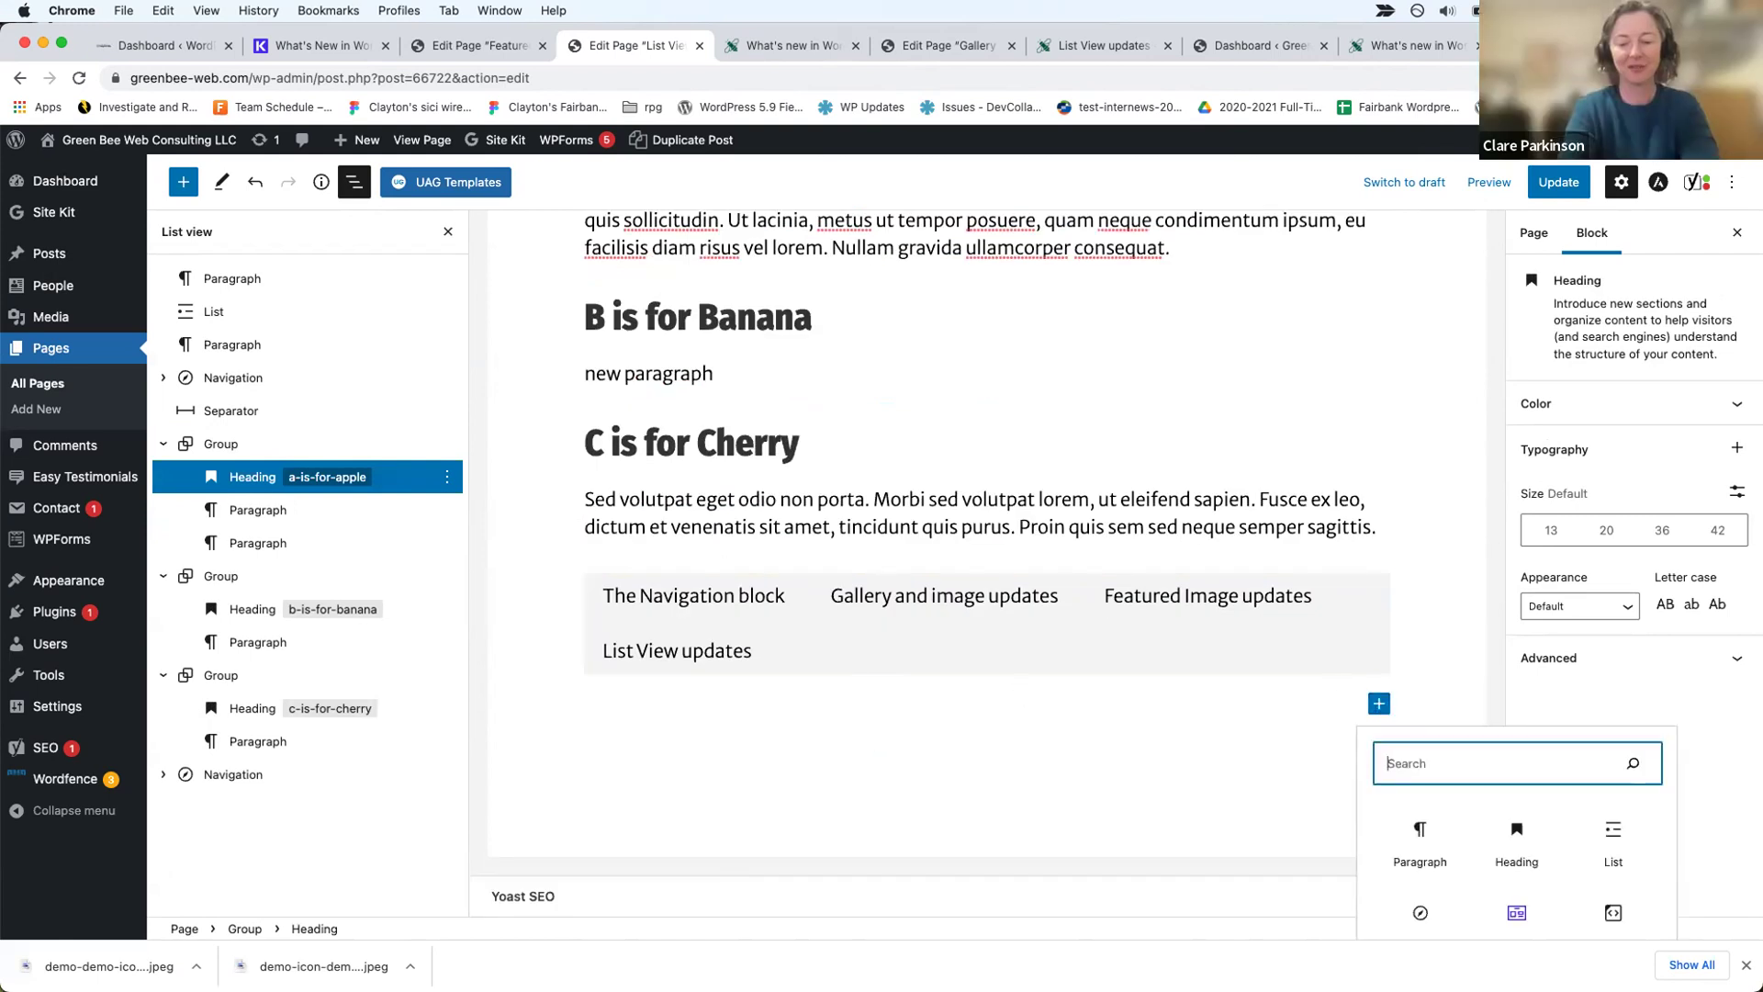
type("column")
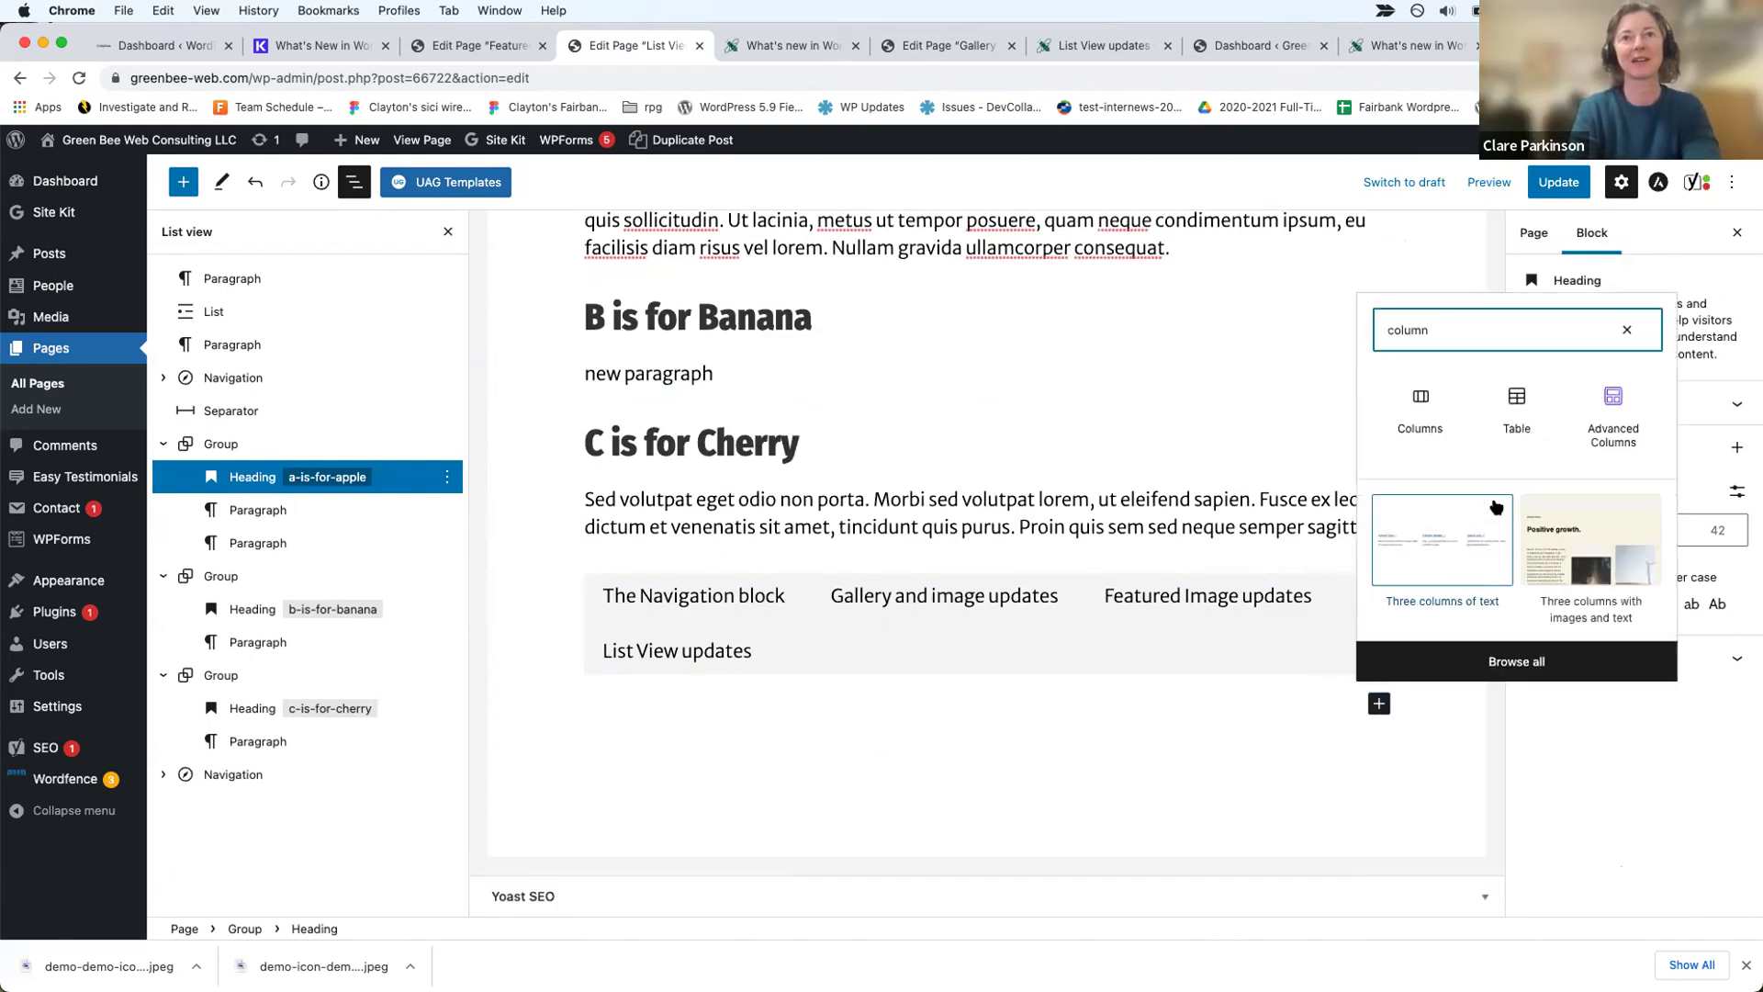
left_click(1421, 404)
left_click(728, 568)
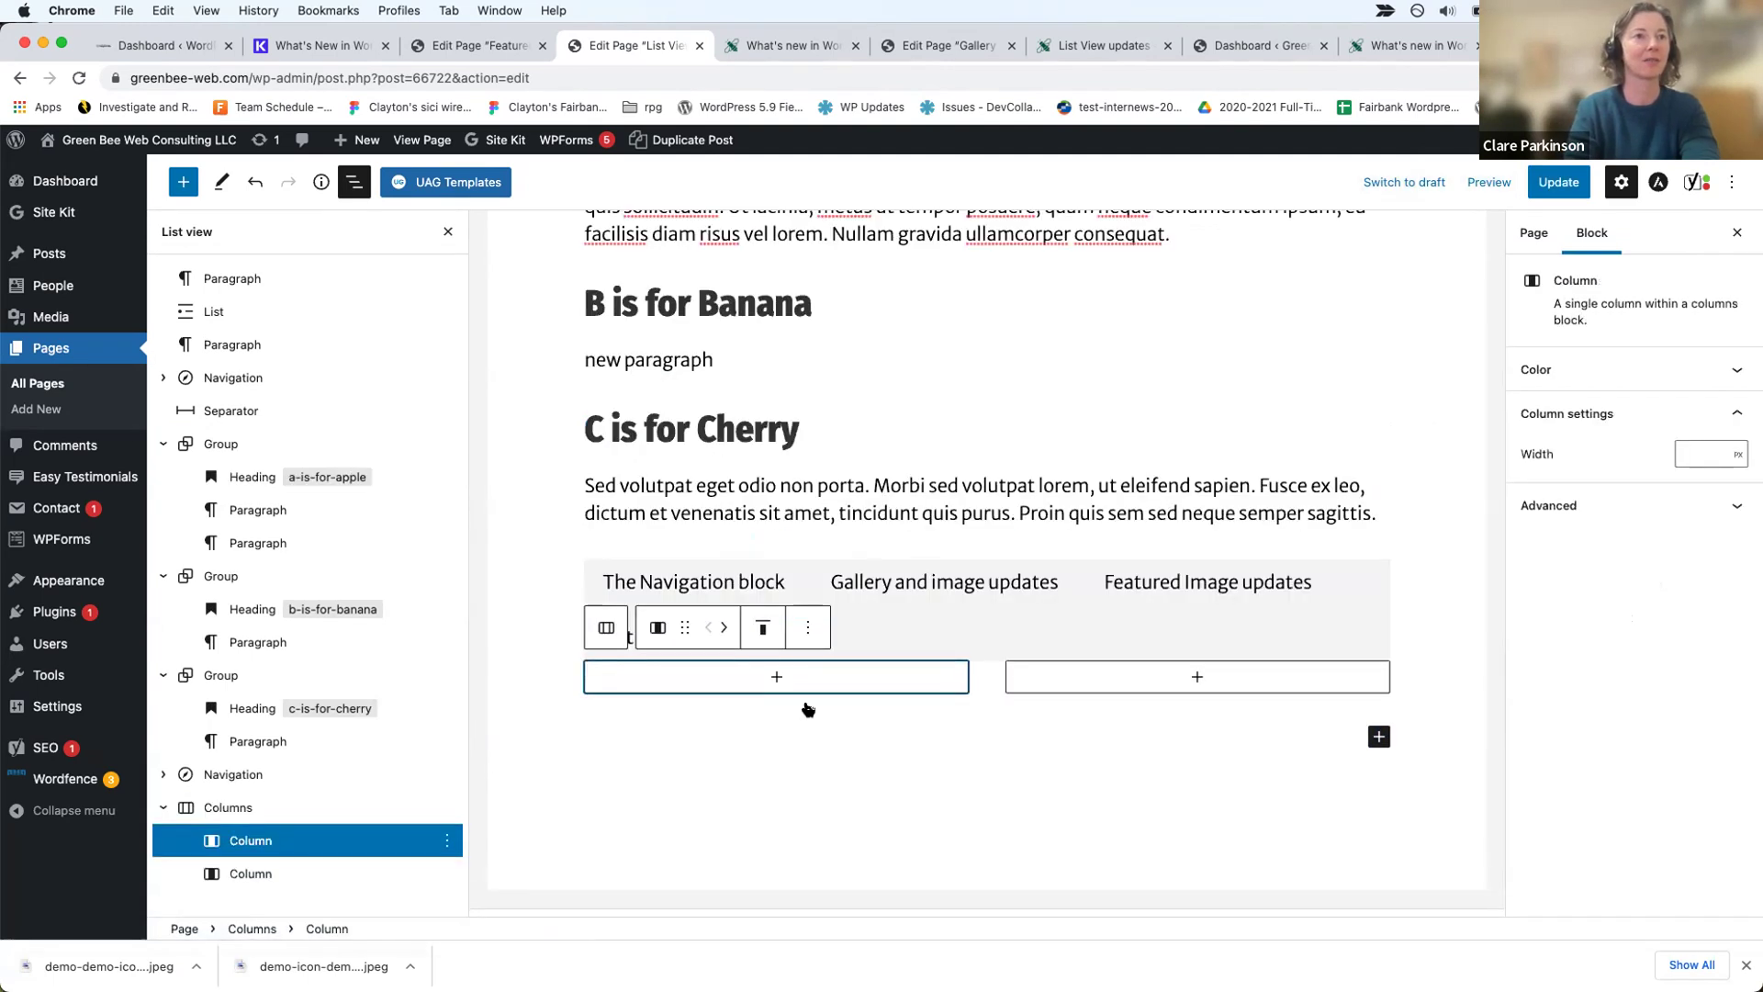
Step: Drag the Sed volutpat and 'new paragraph' paragraphs into the columns, then back under the cherry and banana sections
left_click(252, 742)
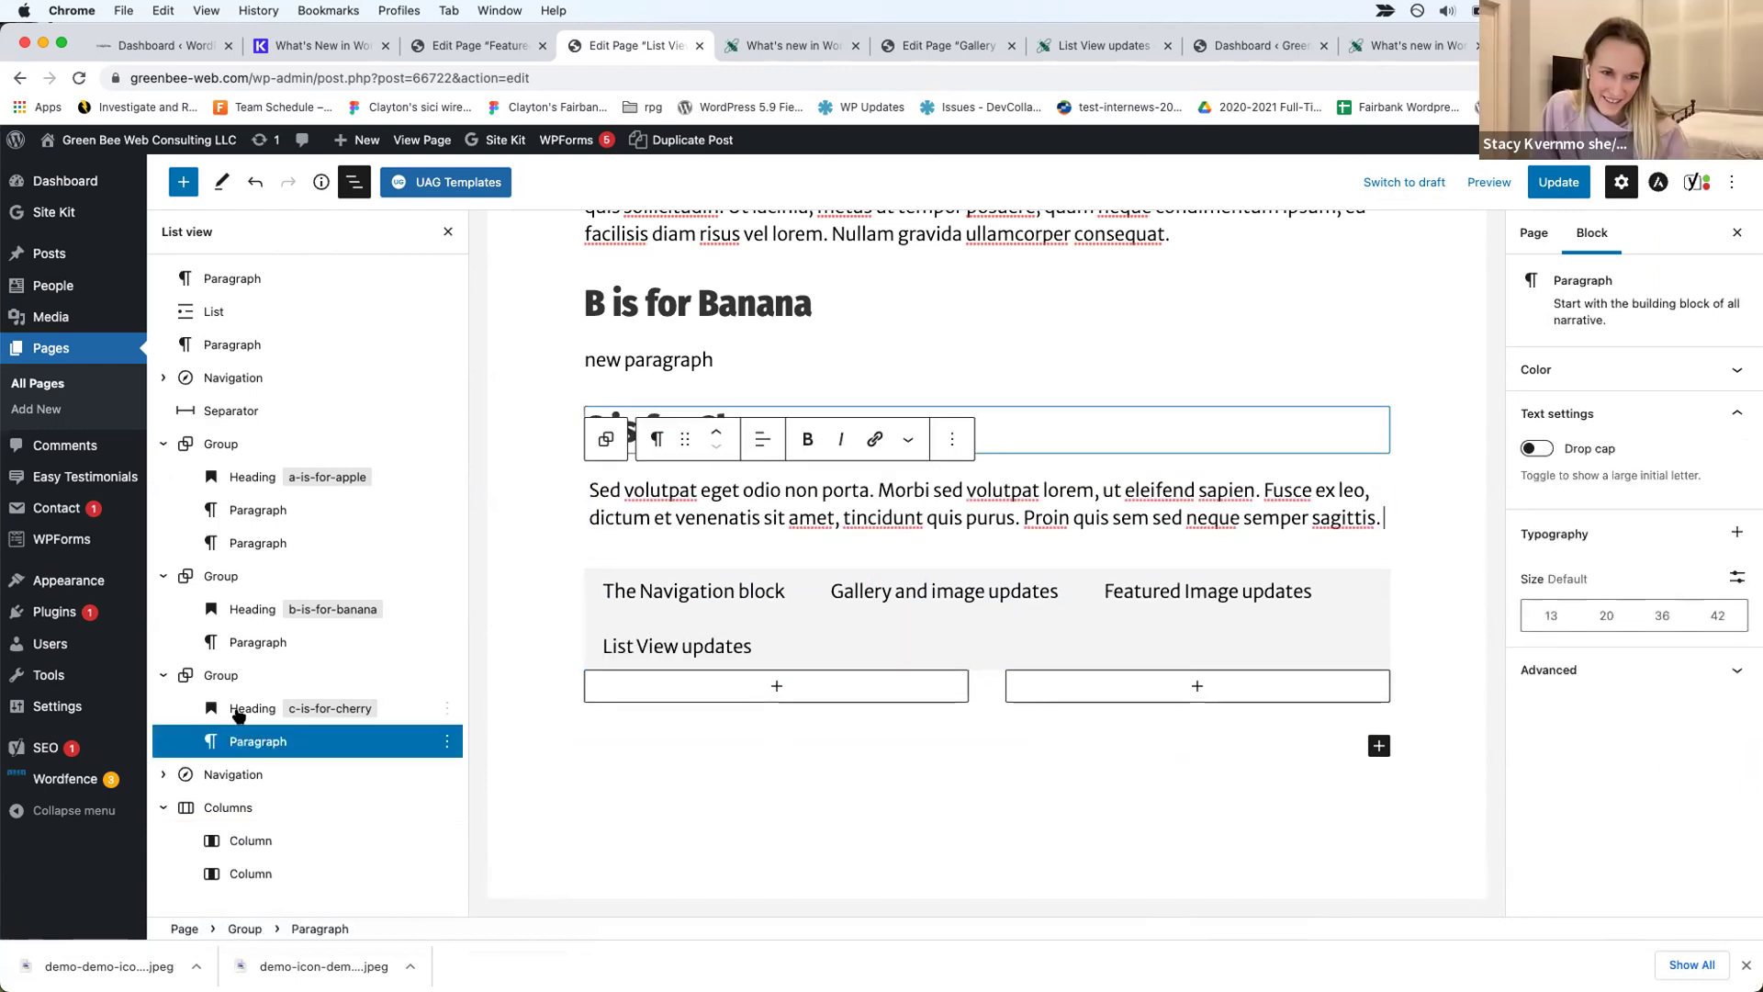
left_click_drag(241, 742, 774, 693)
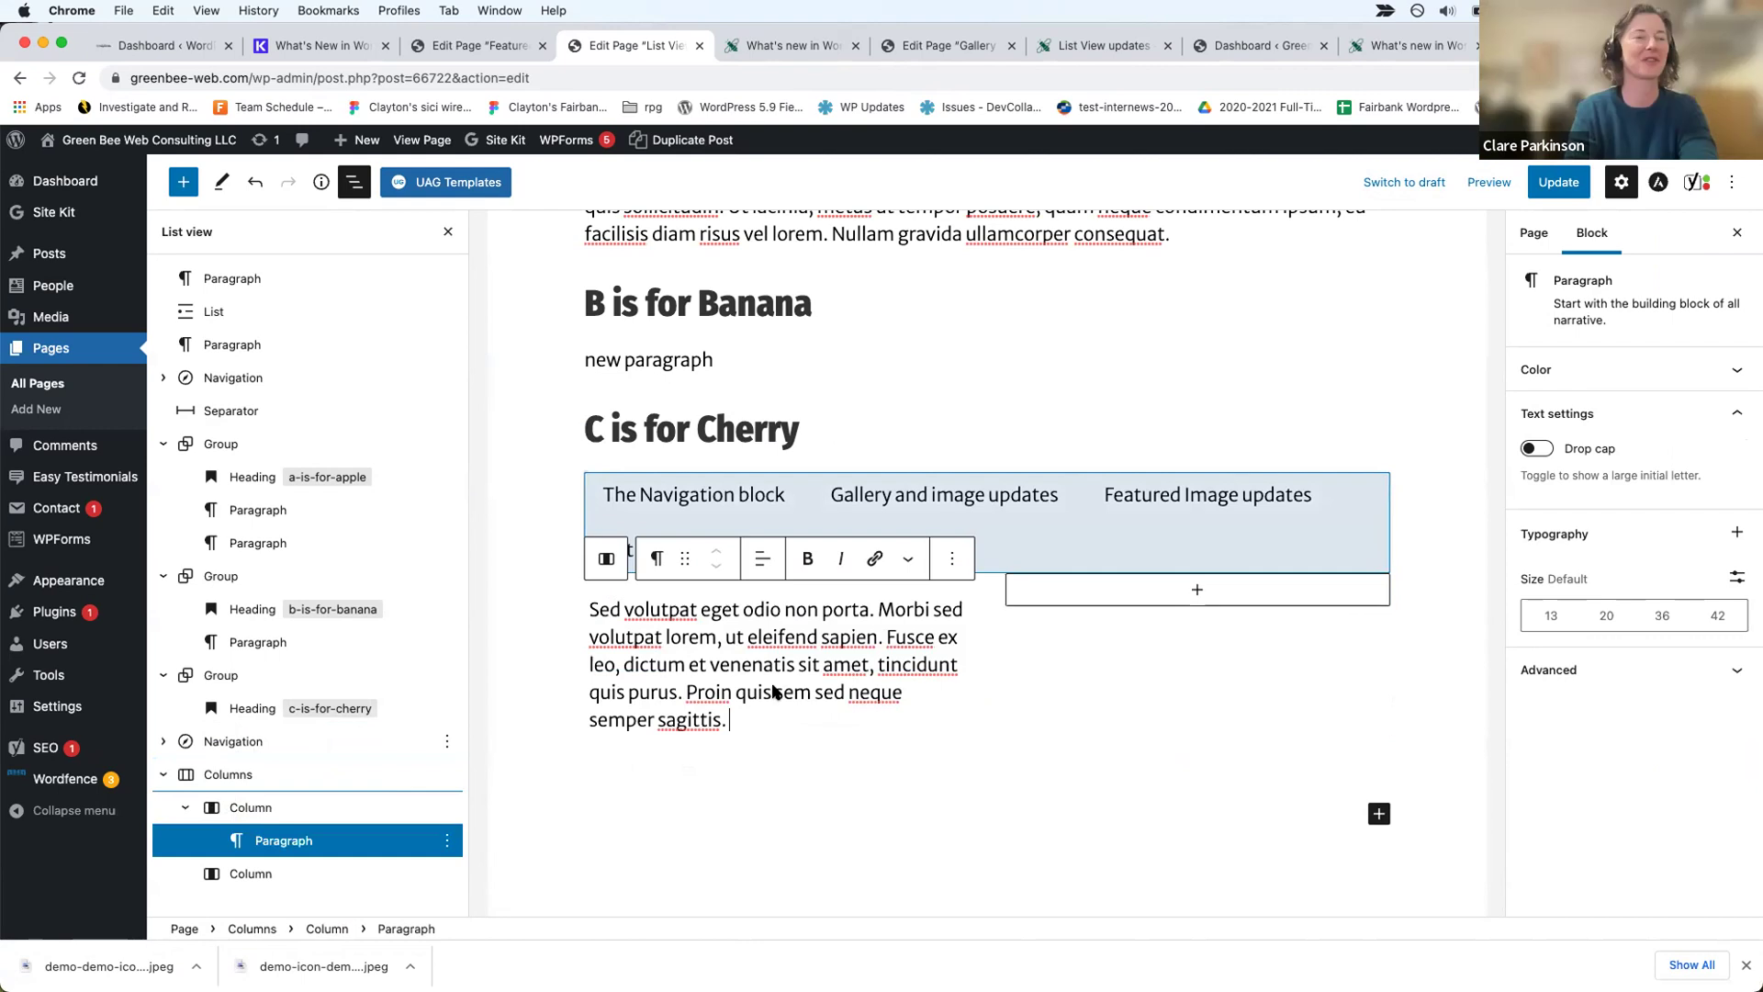
left_click(256, 644)
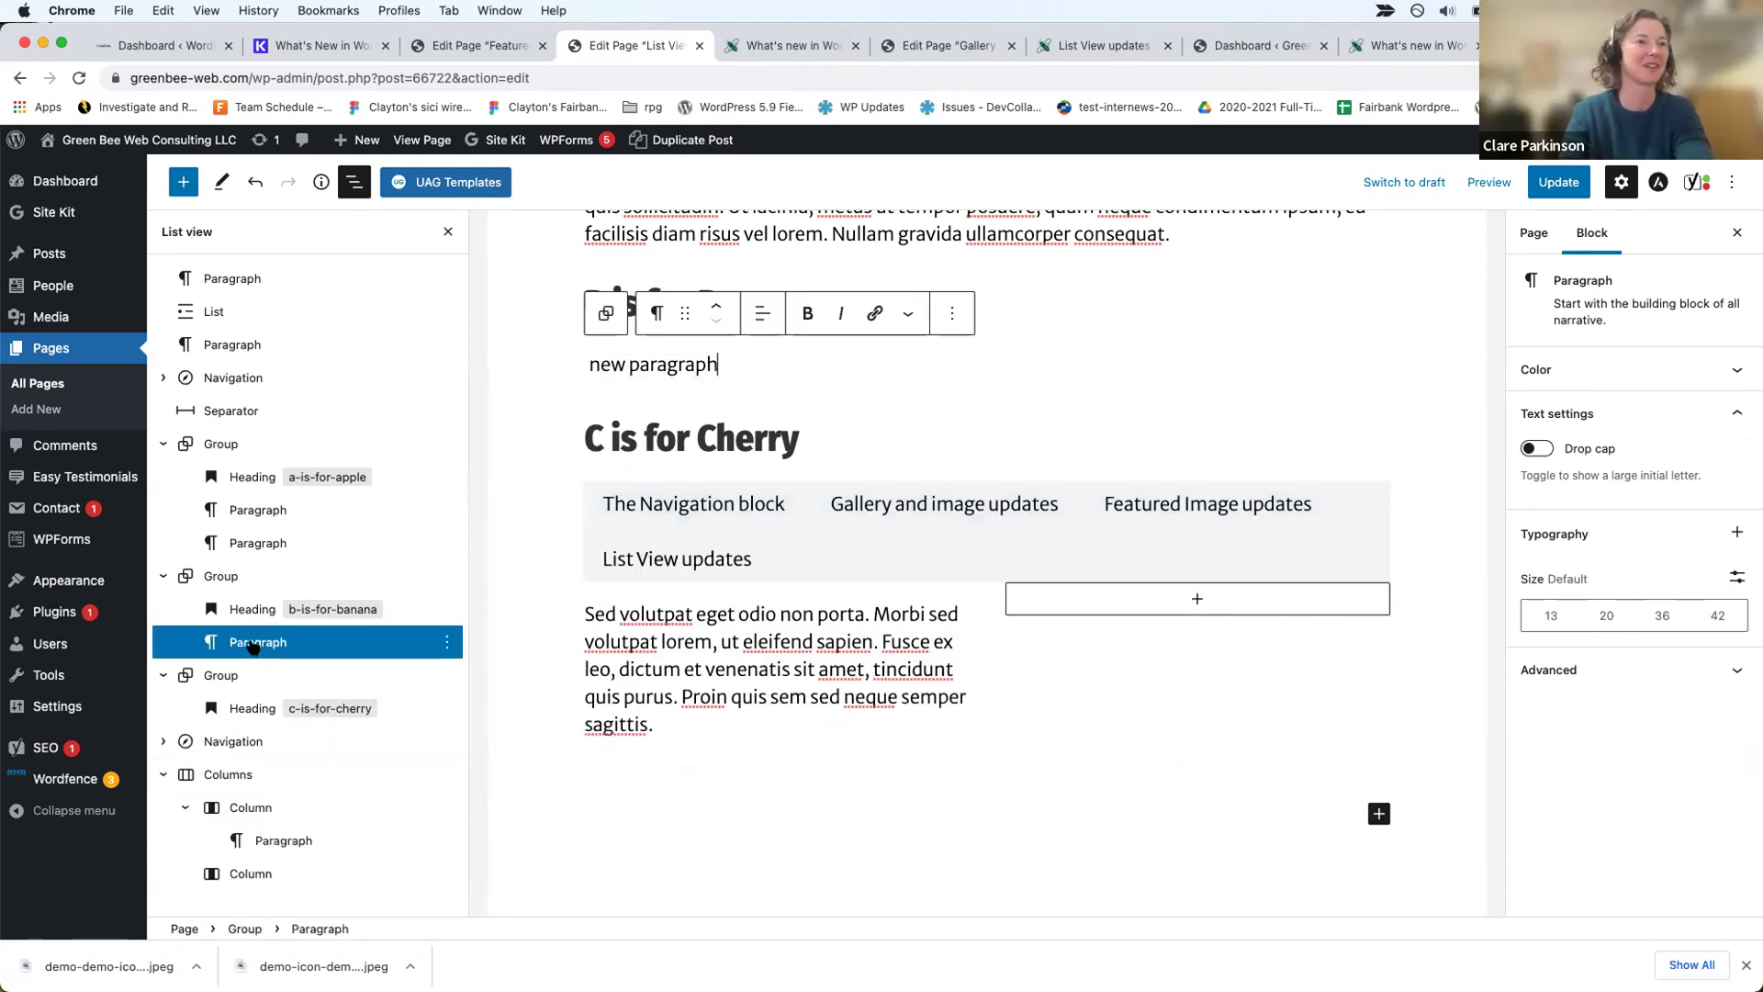
left_click_drag(253, 647, 1181, 601)
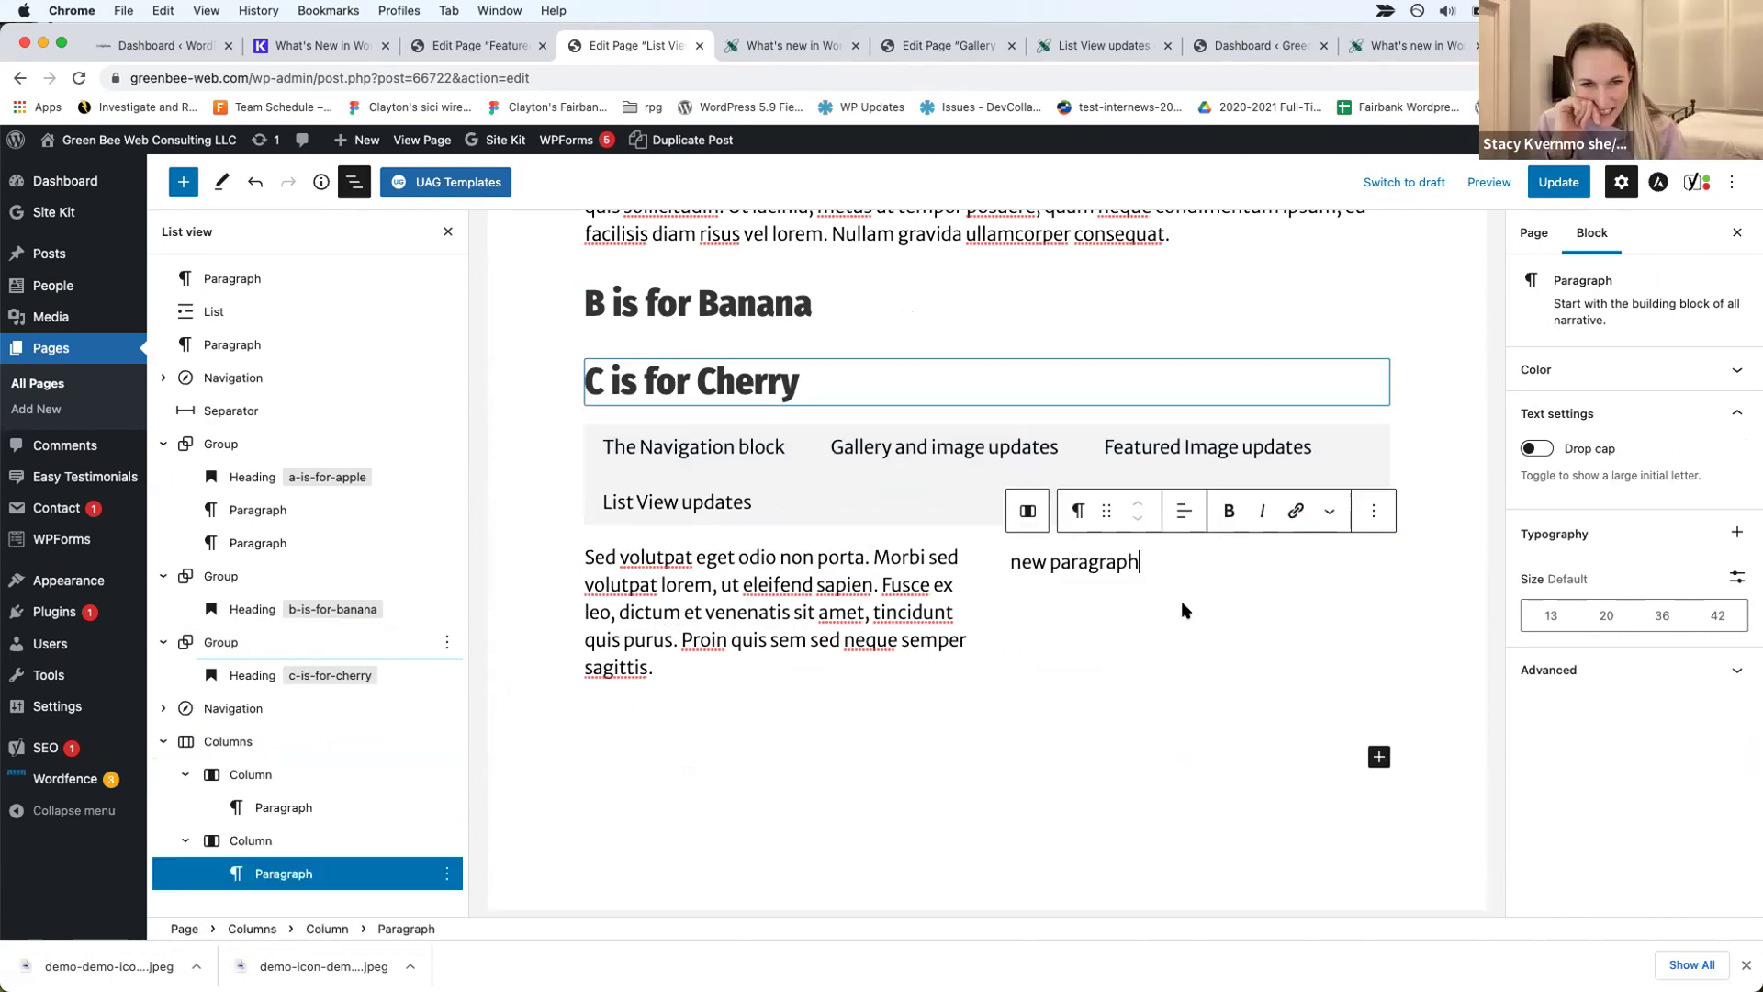
left_click(283, 808)
left_click_drag(285, 807, 265, 687)
left_click_drag(272, 873, 236, 638)
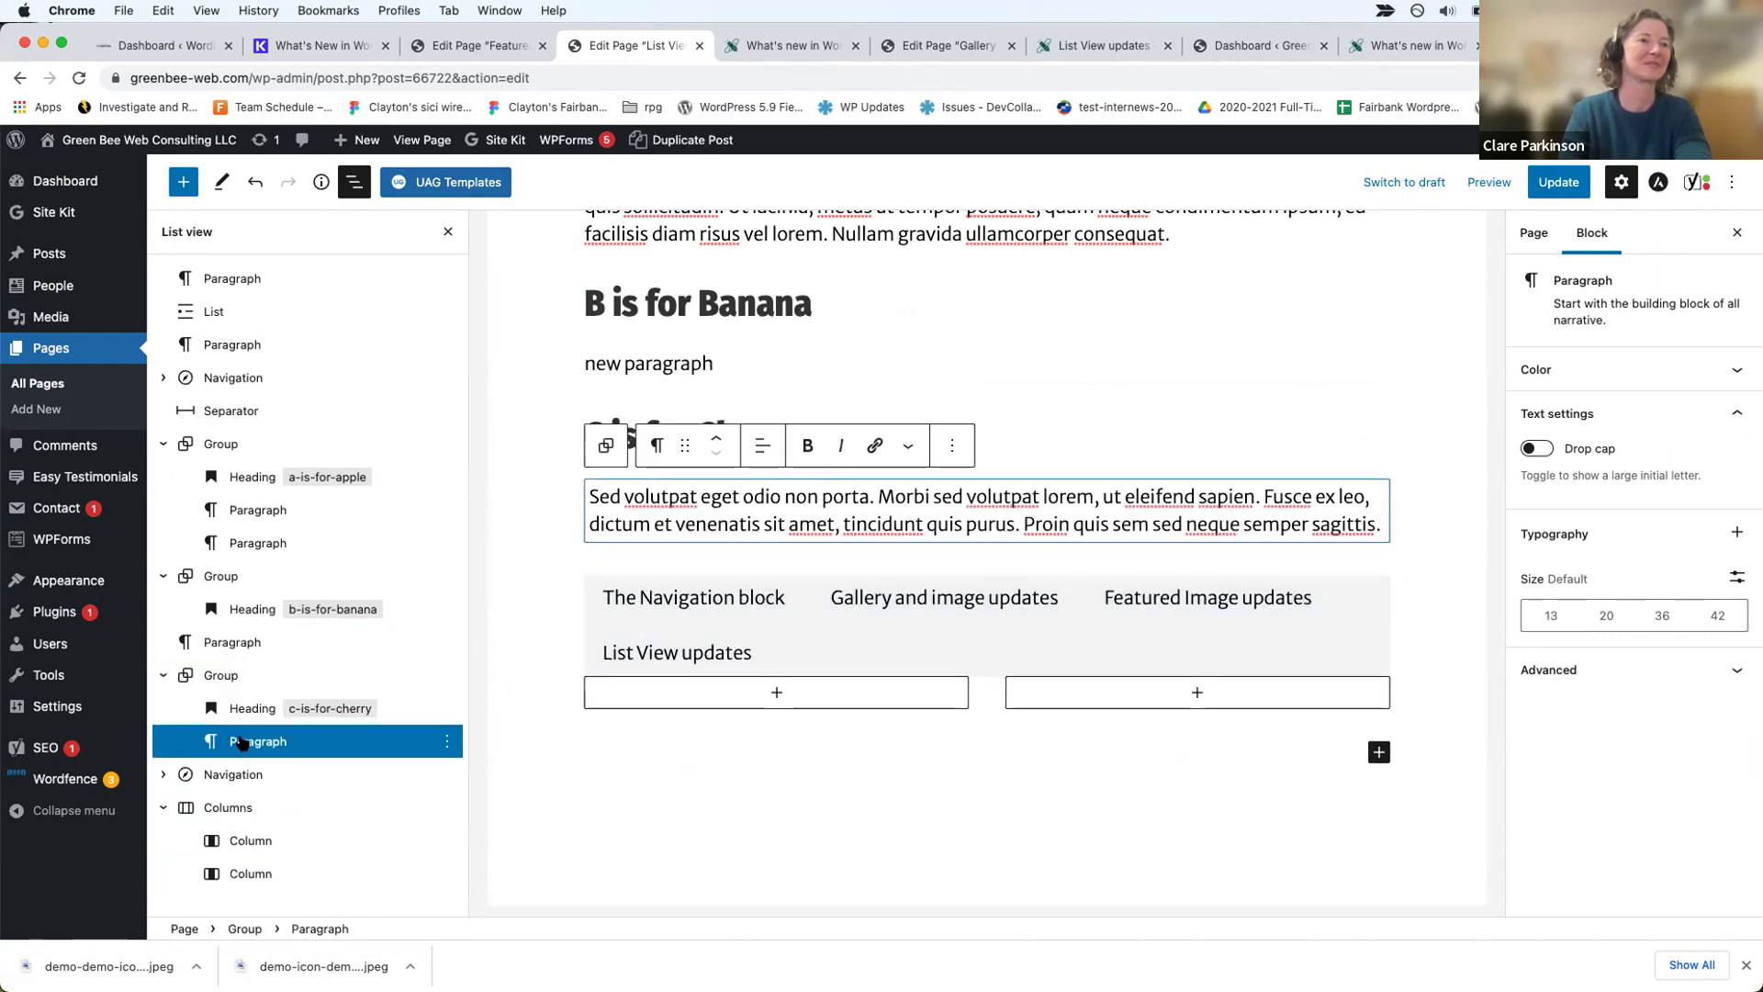
Step: Copy the Sed volutpat paragraph under the cherry heading and try pasting it into the first column
left_click(445, 739)
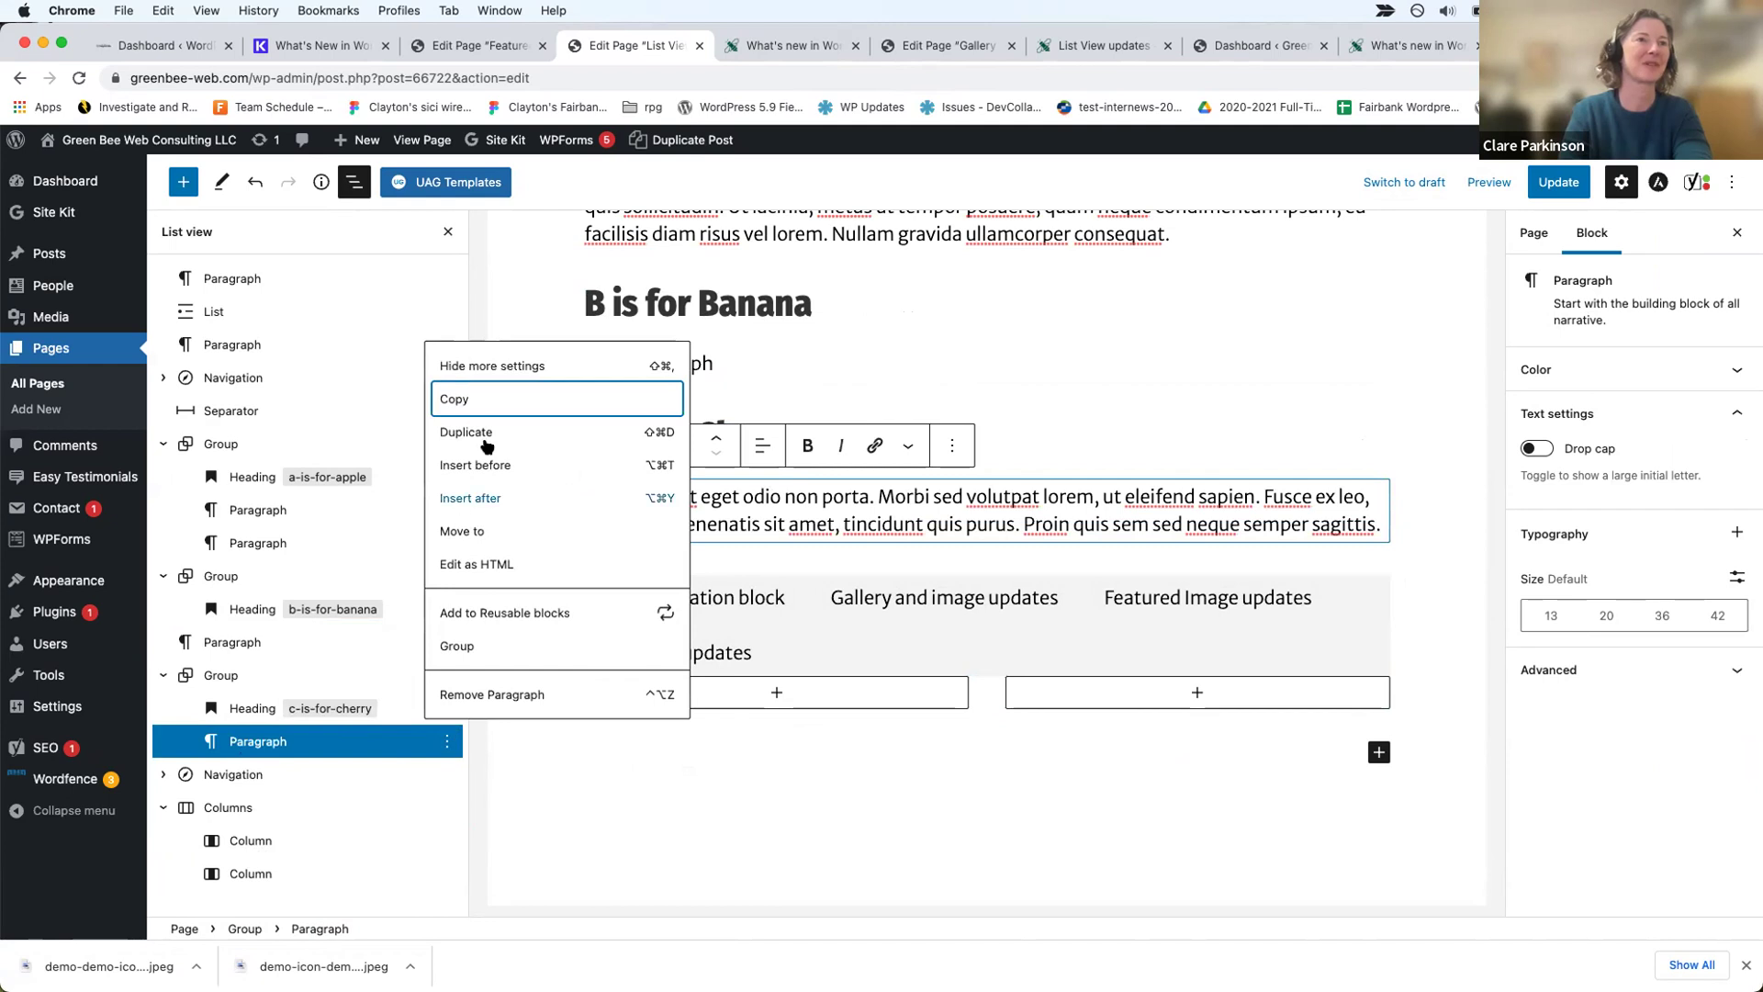
left_click(459, 398)
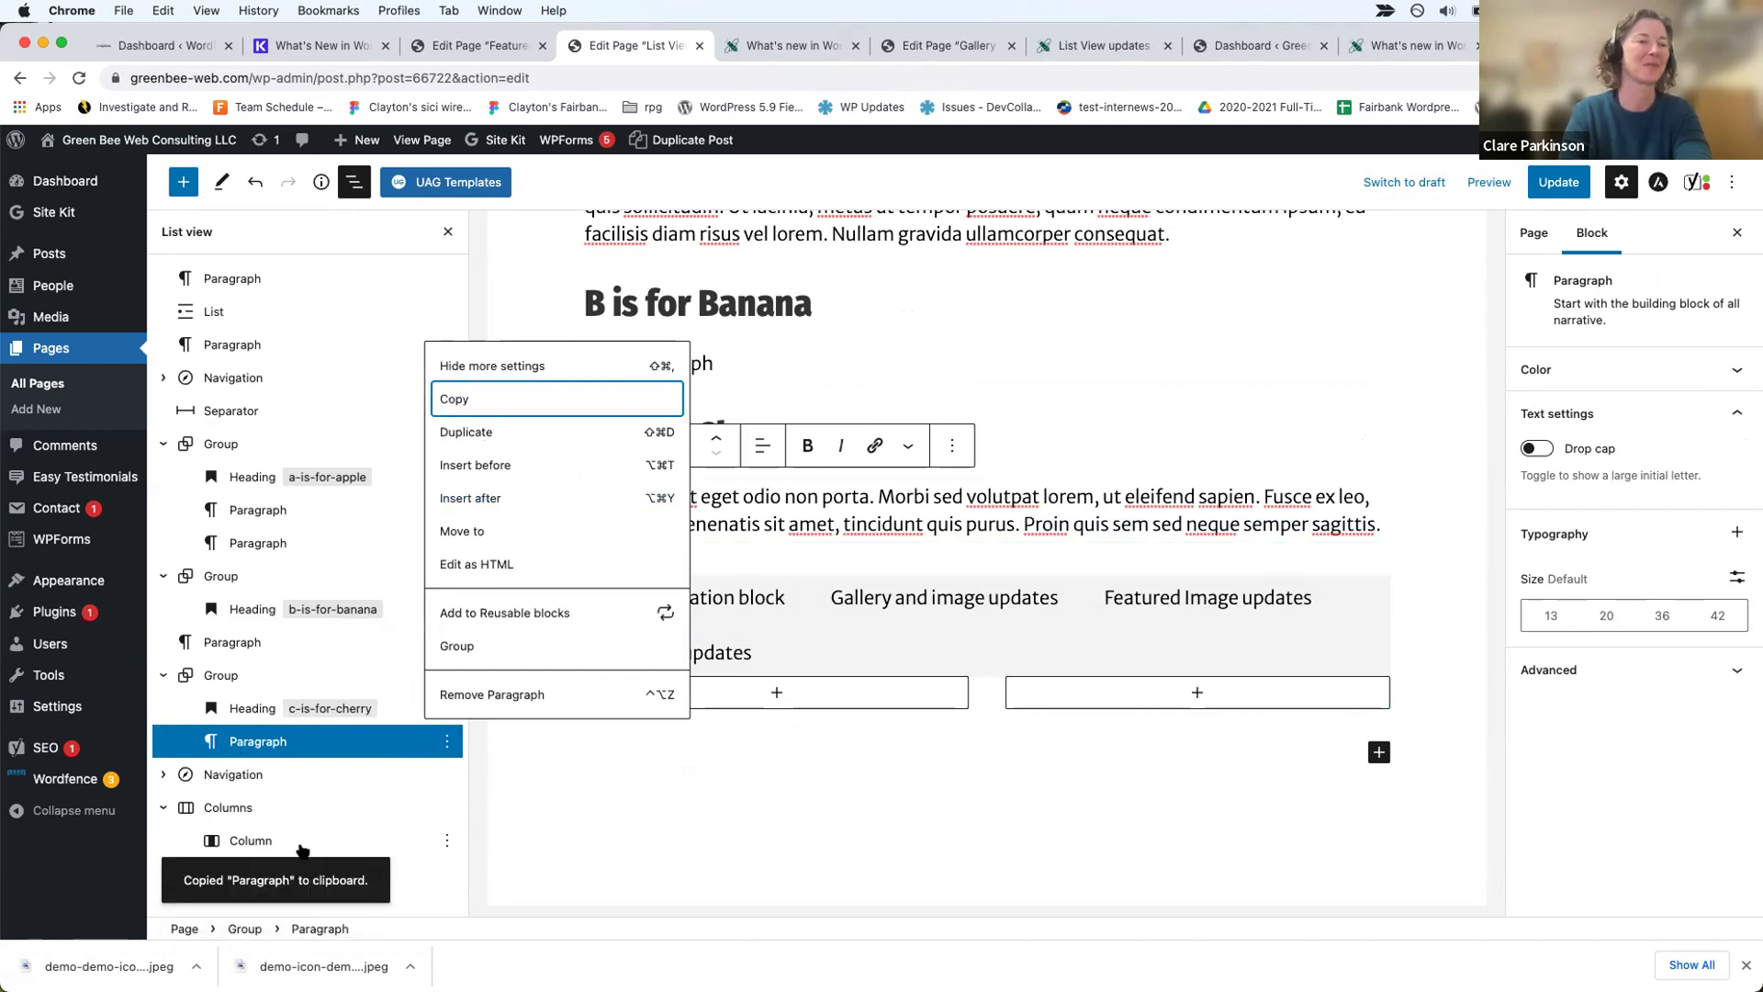
left_click(386, 838)
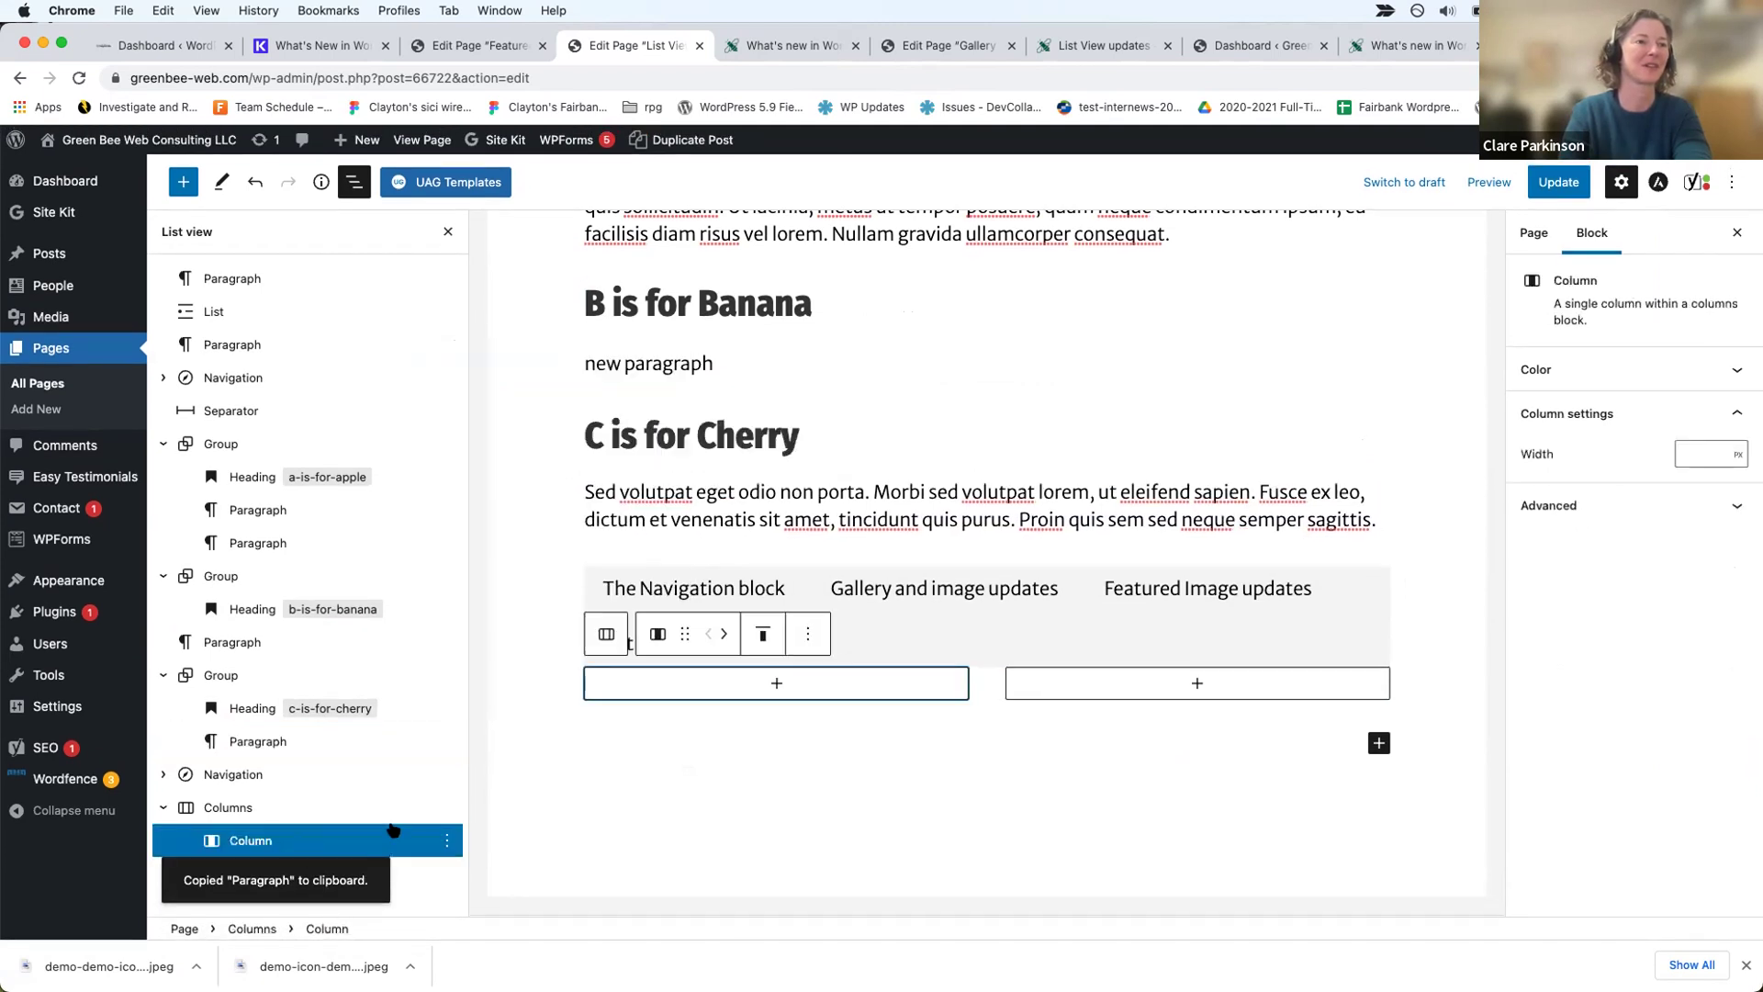
left_click(447, 838)
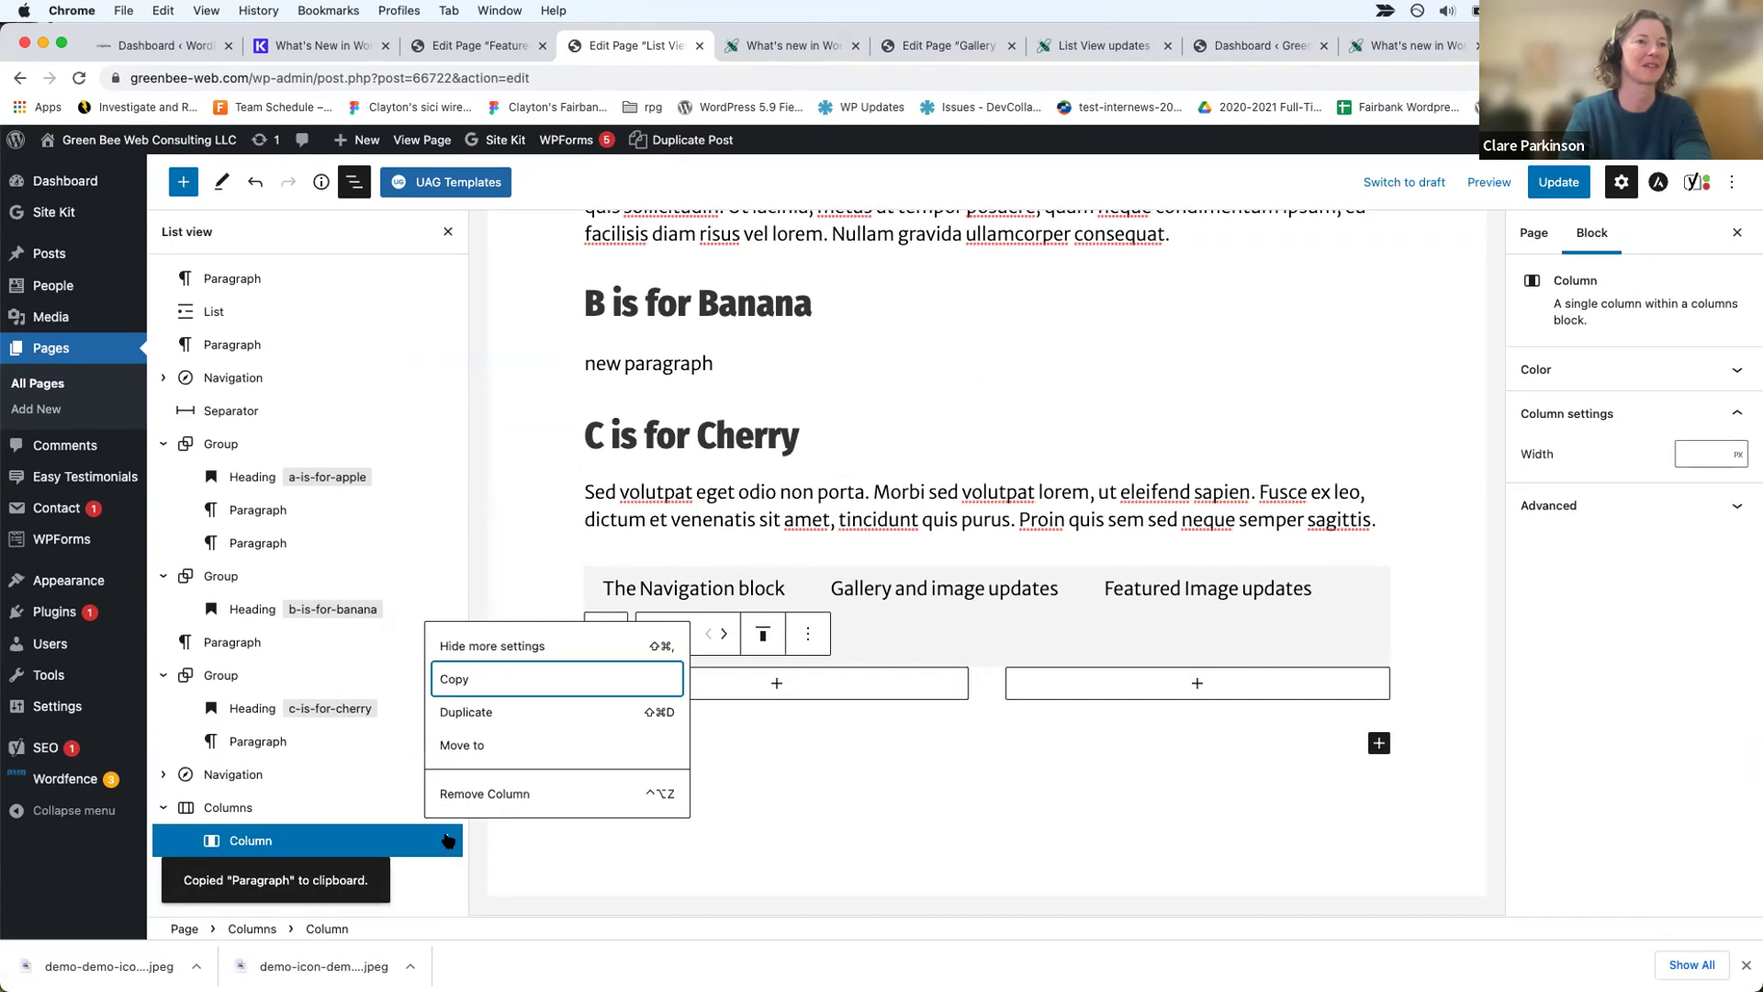
left_click(776, 682)
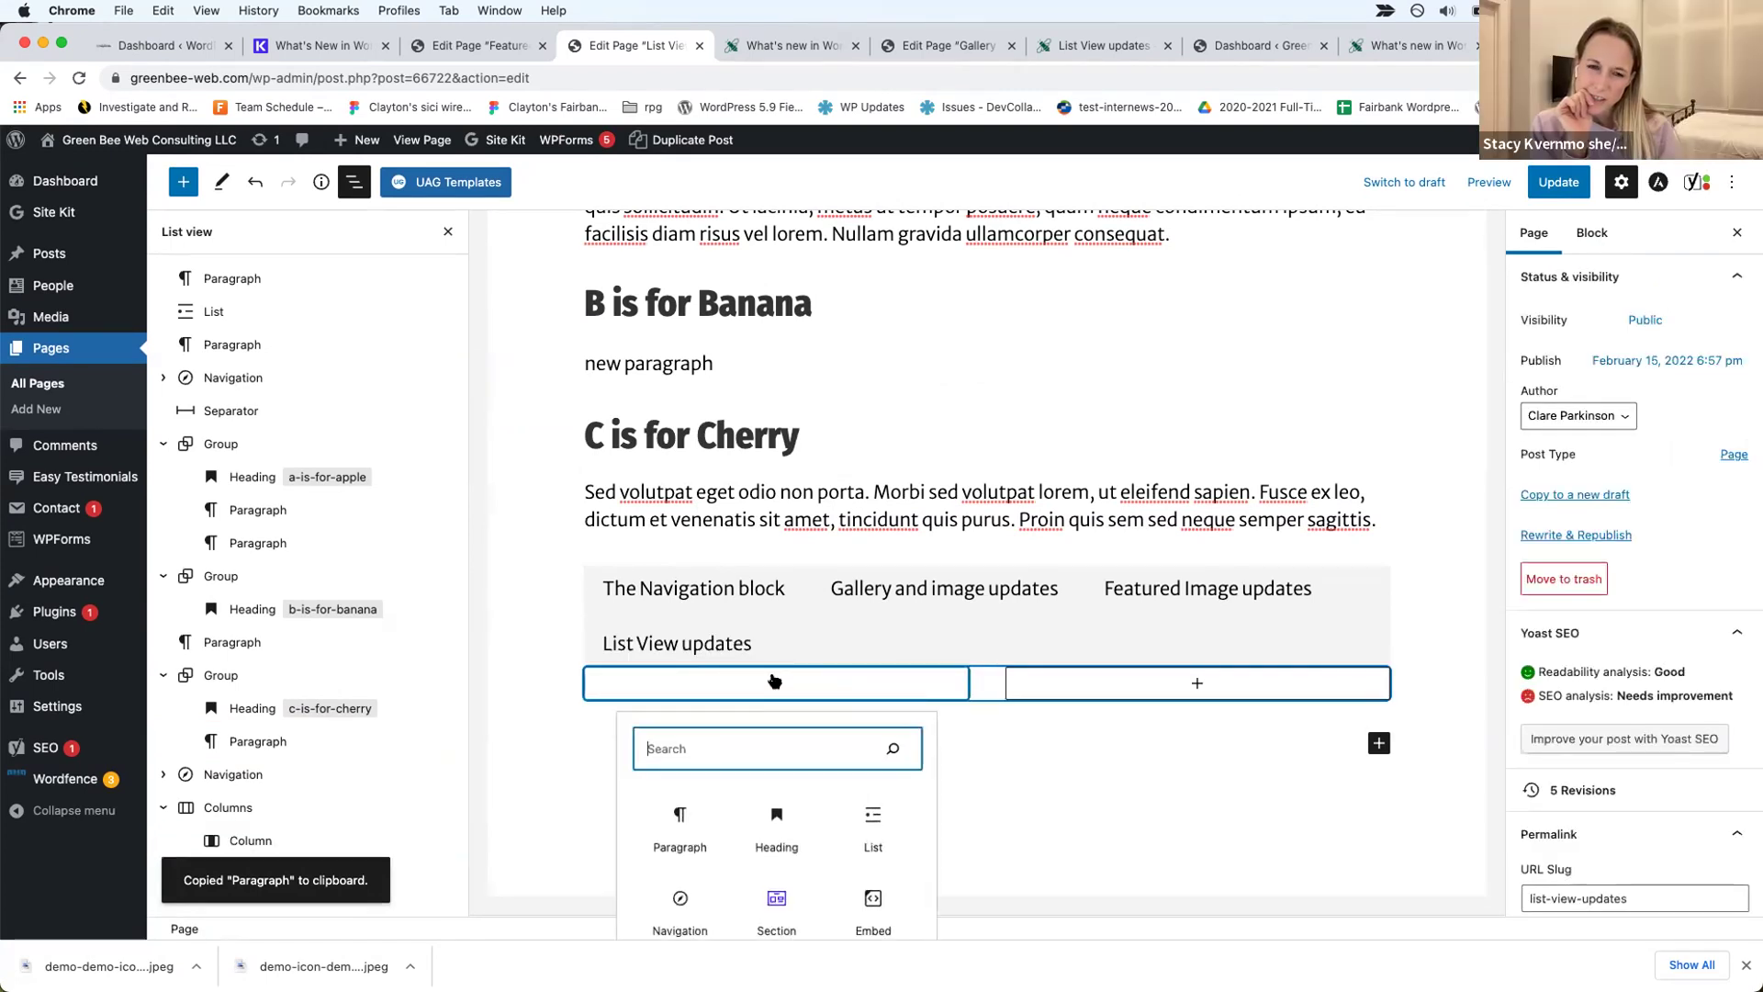
key("super+v")
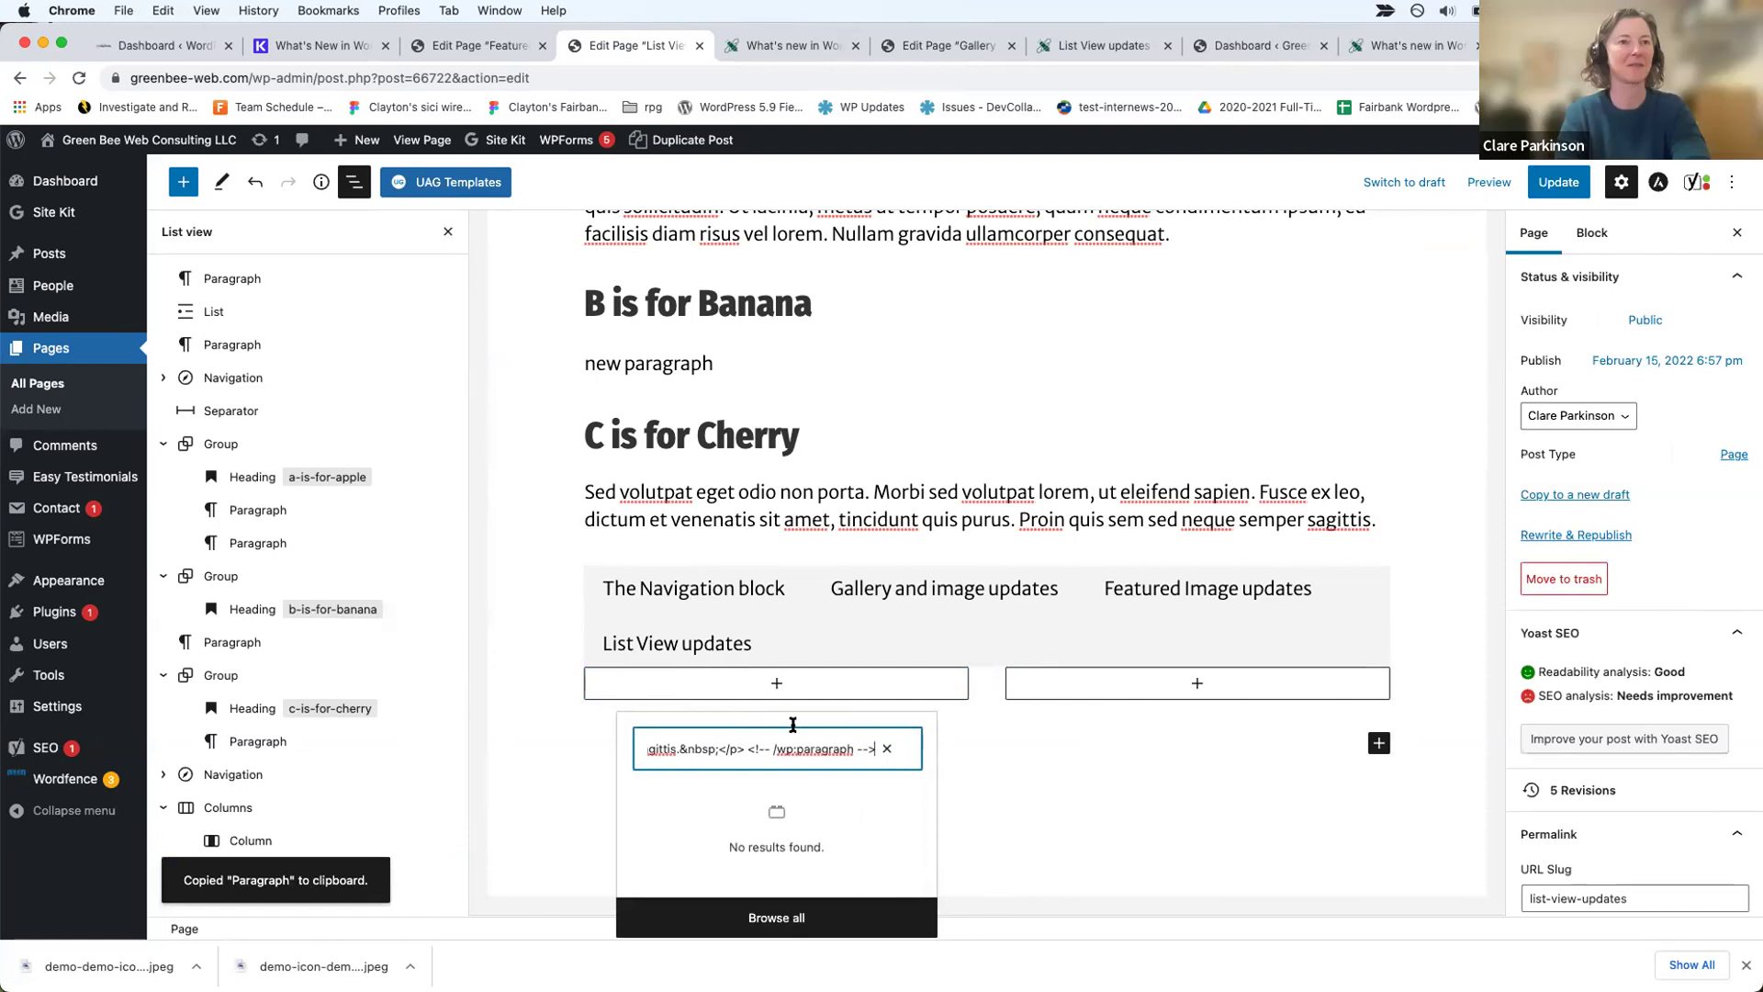
Step: Add an empty paragraph to the first column and paste the copied Sed volutpat text into it
left_click(790, 696)
left_click(783, 685)
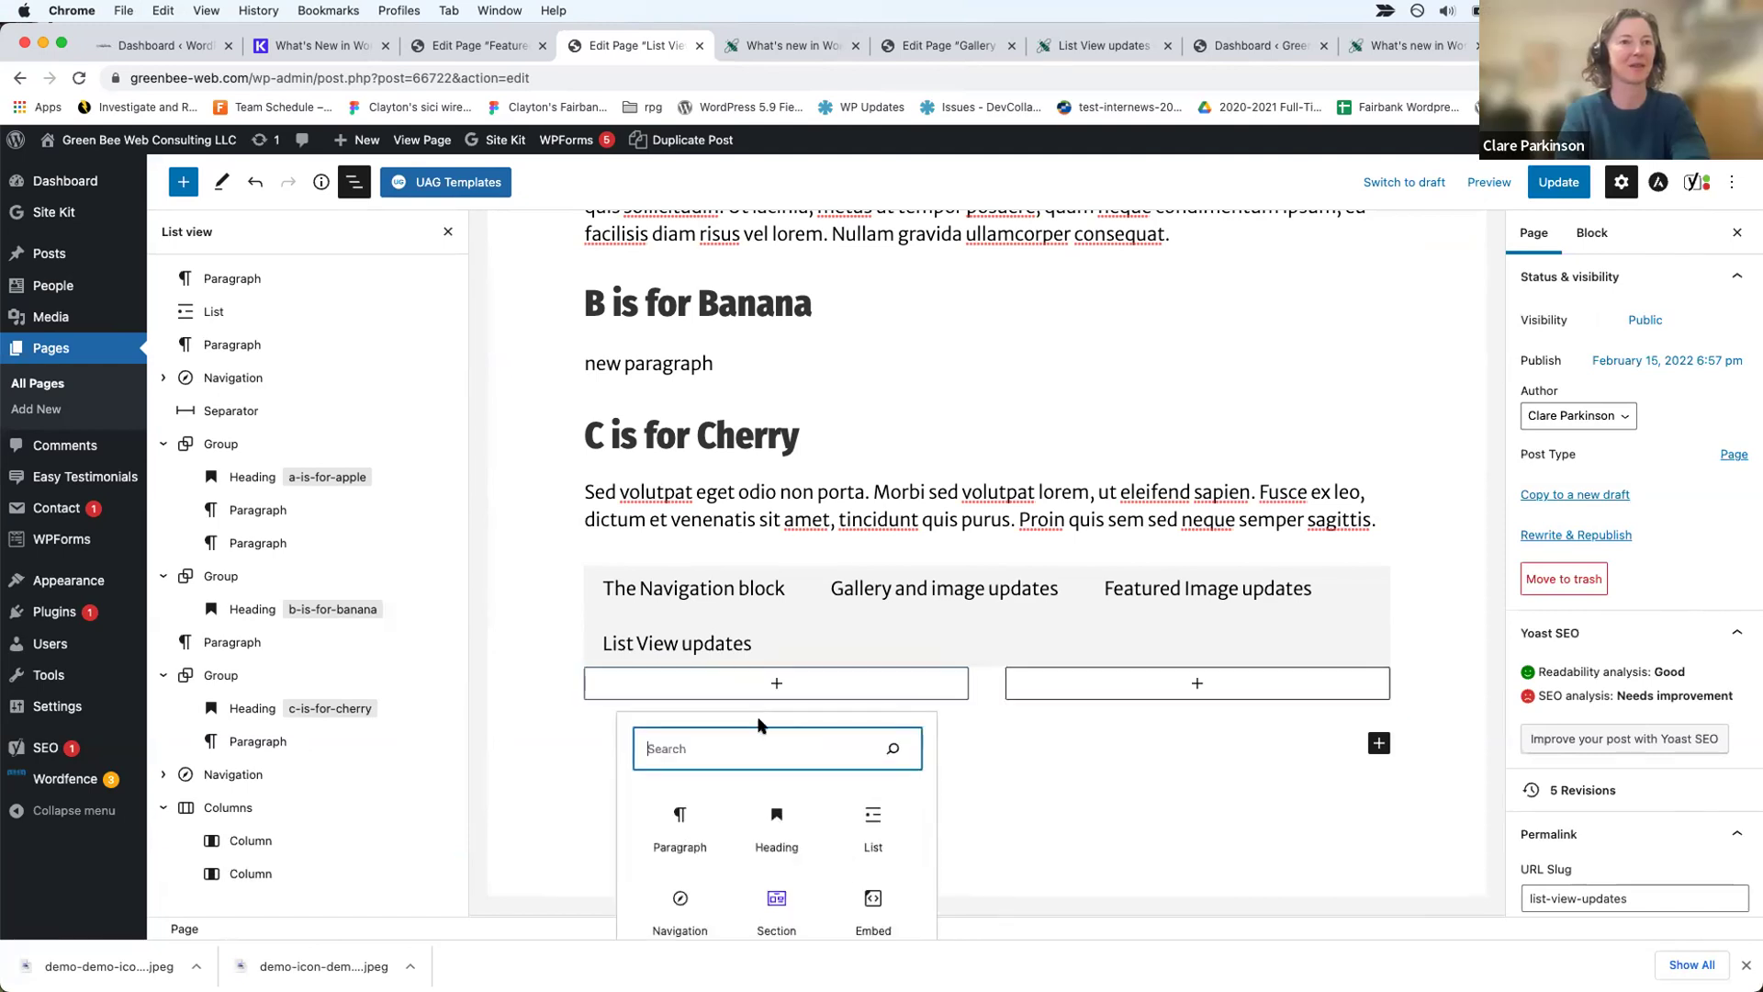
left_click(776, 682)
left_click(776, 682)
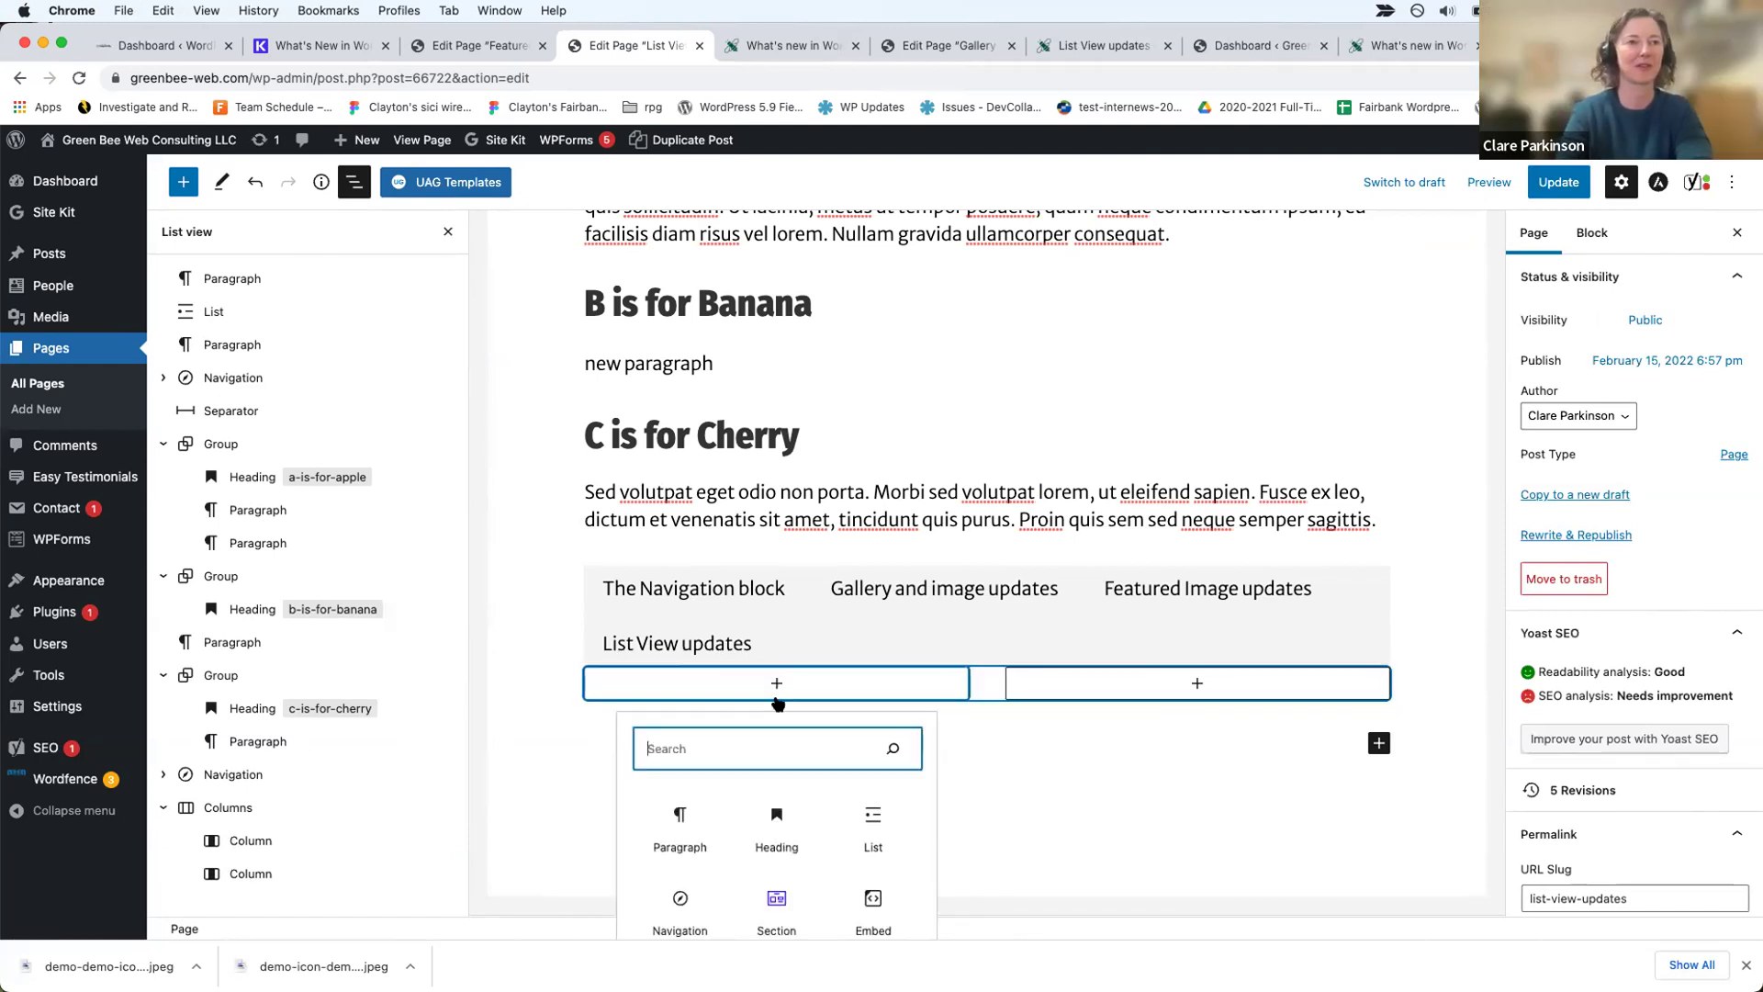
left_click(675, 822)
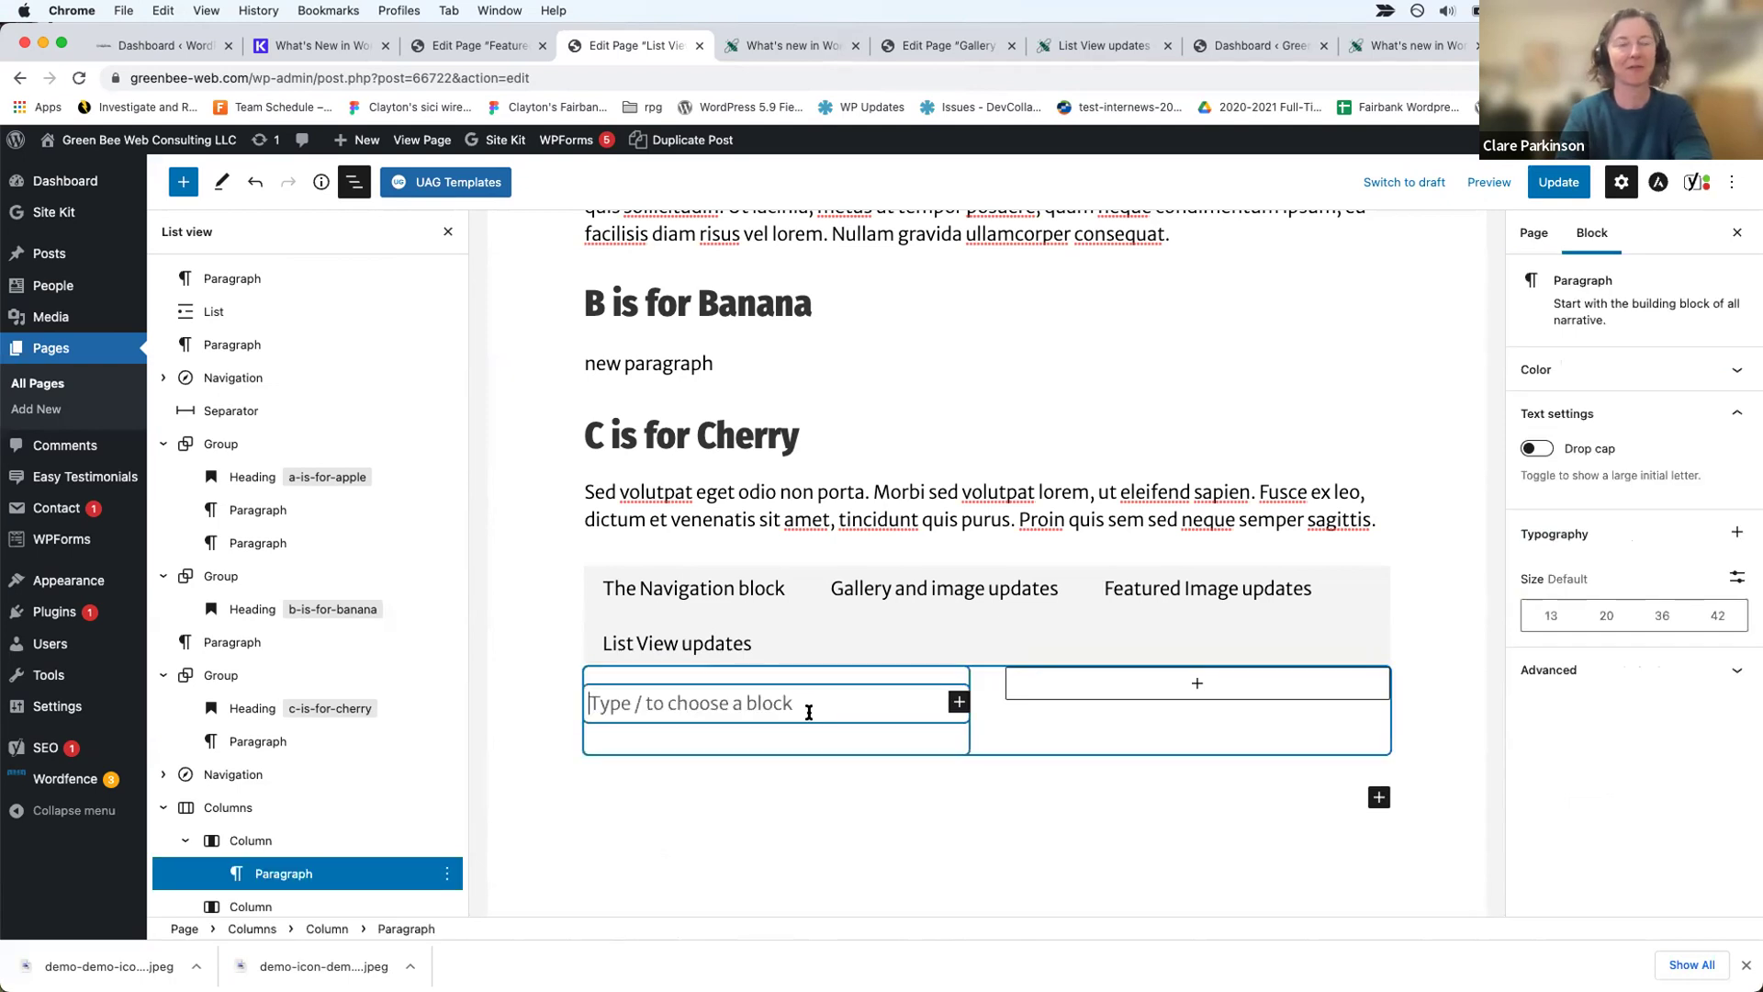
key("super+v")
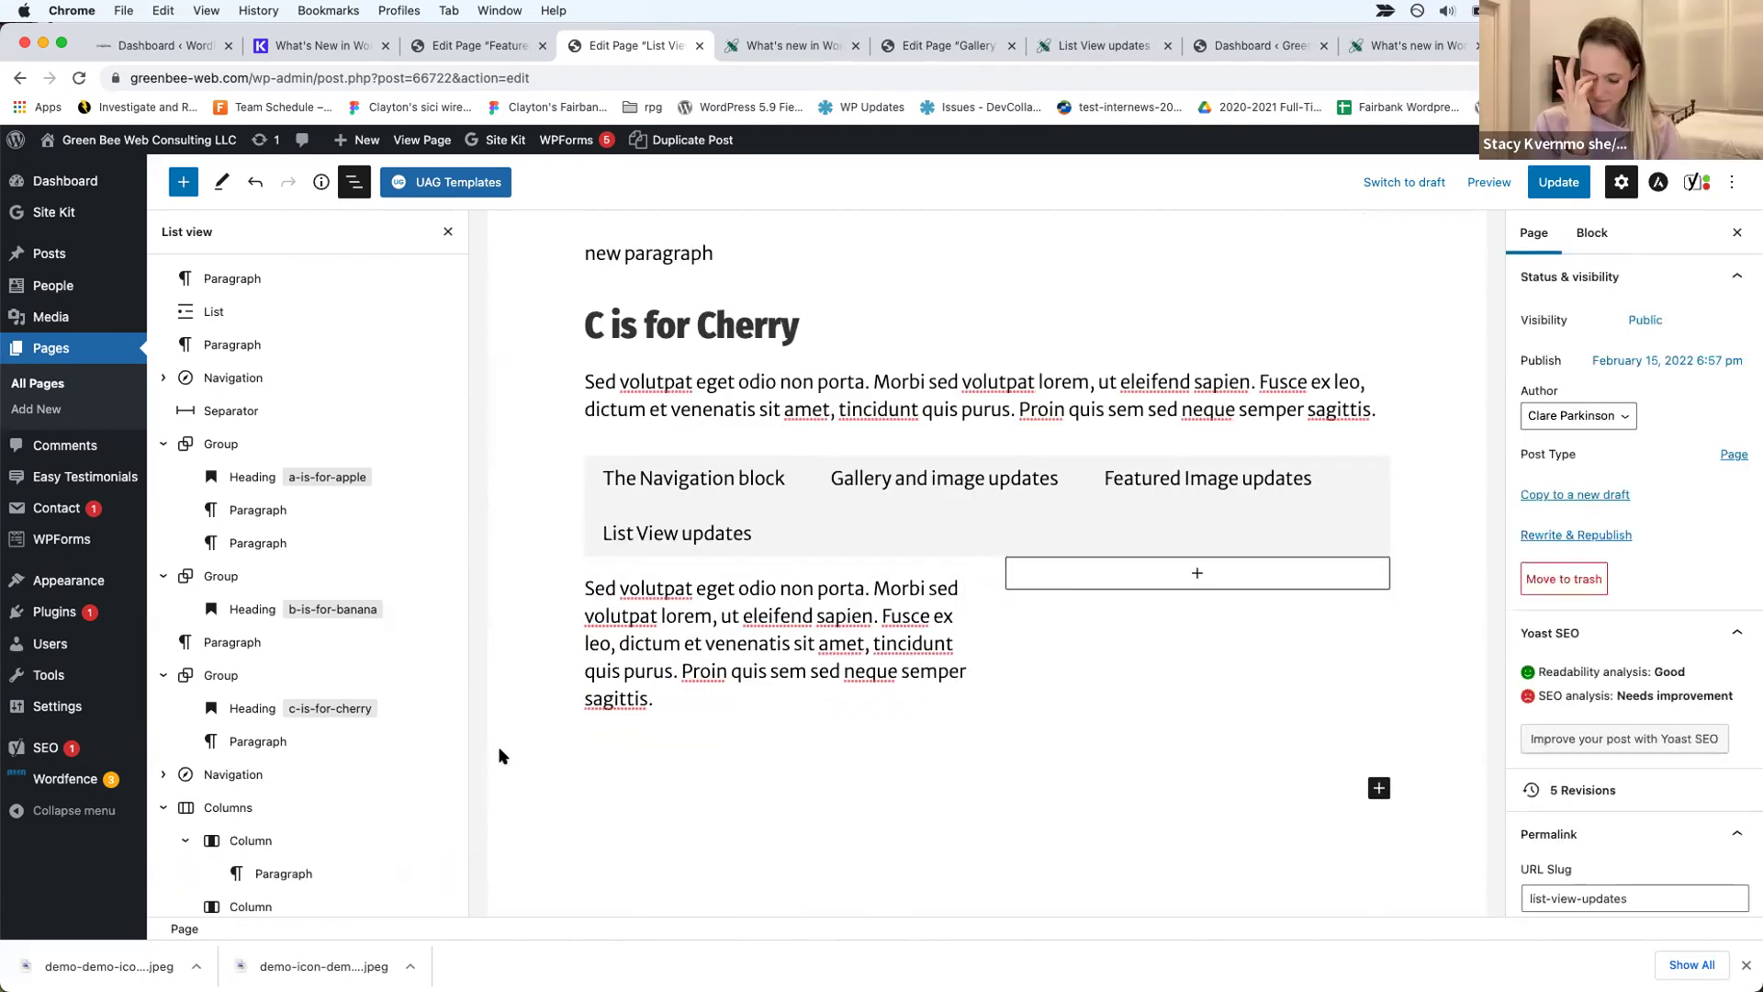
scroll(499, 755, "up", 3)
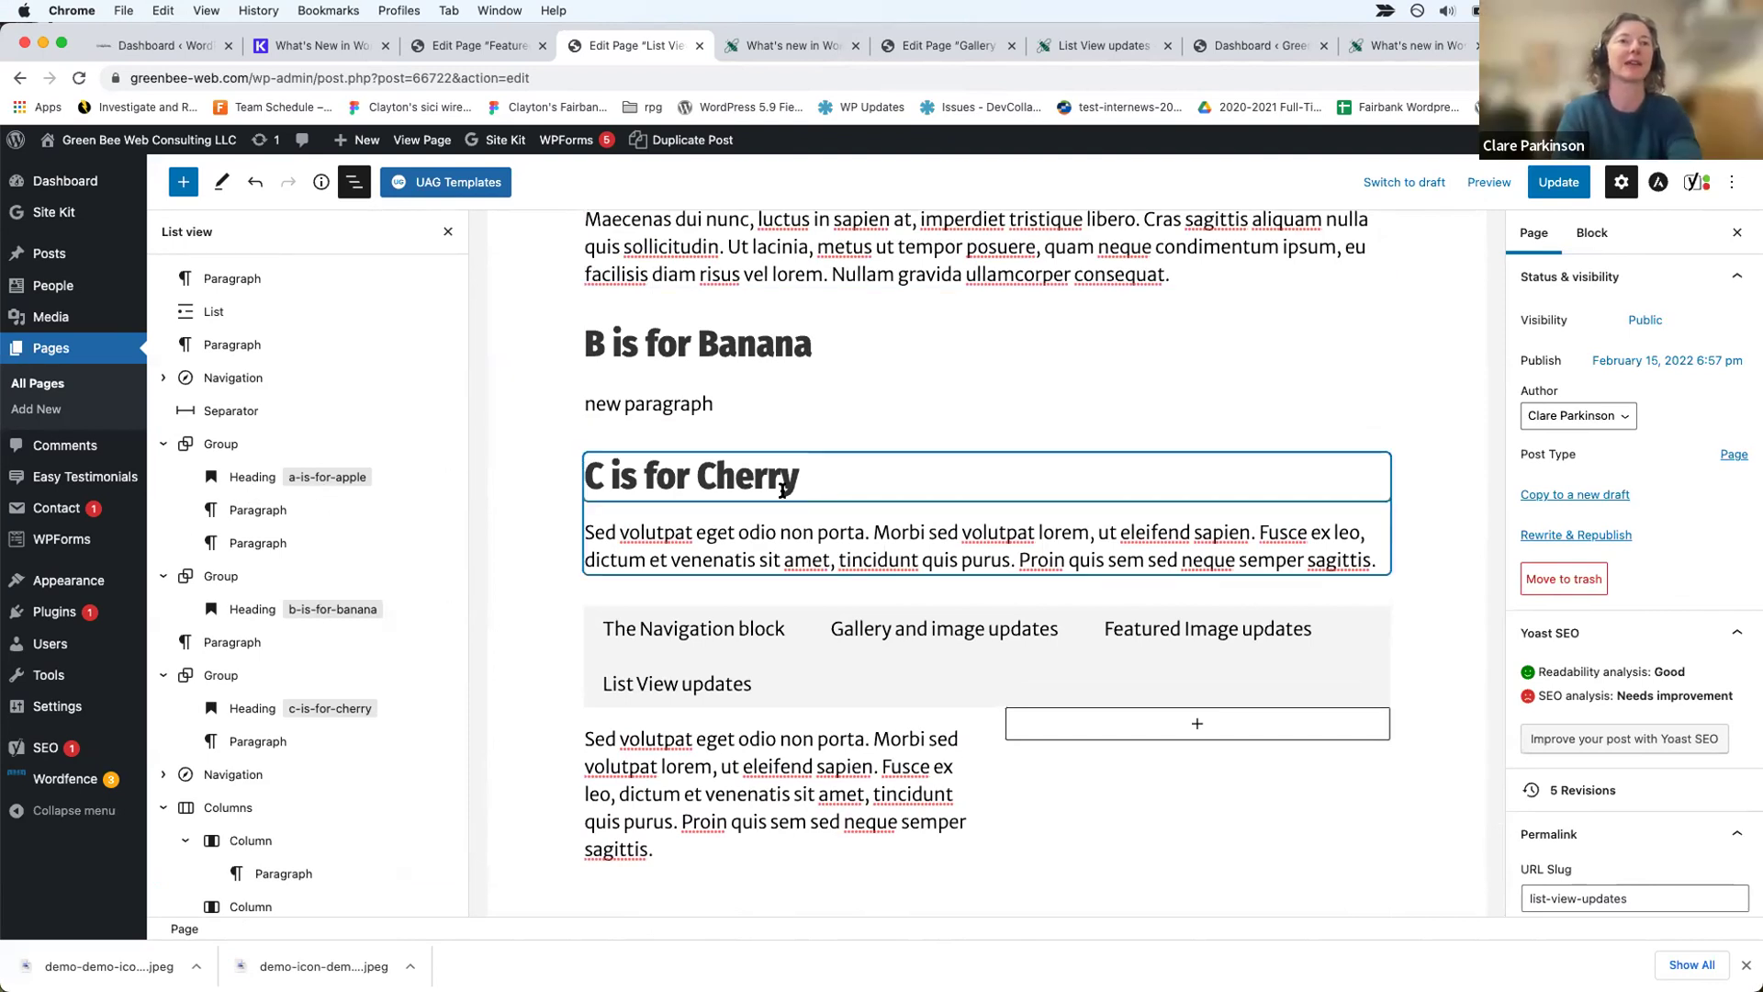
scroll(1441, 744, "down", 3)
Step: Insert a Heading block after the columns reading 'd is for dog'
left_click(1378, 749)
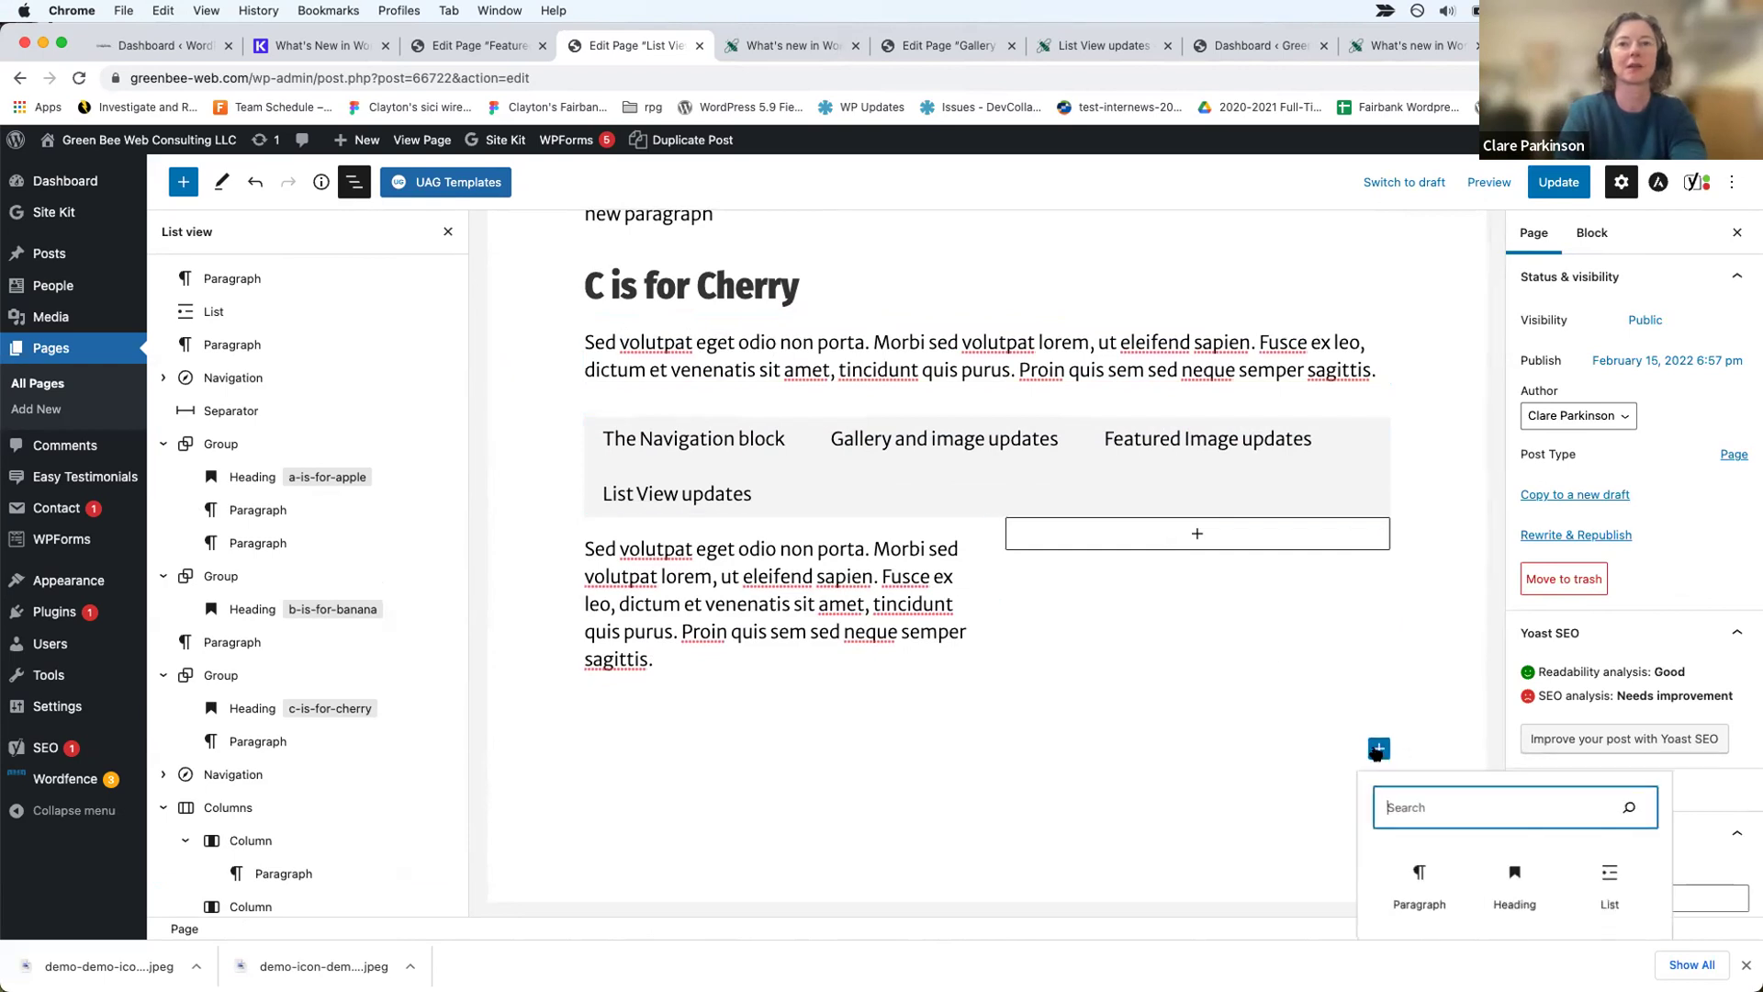
type("heading")
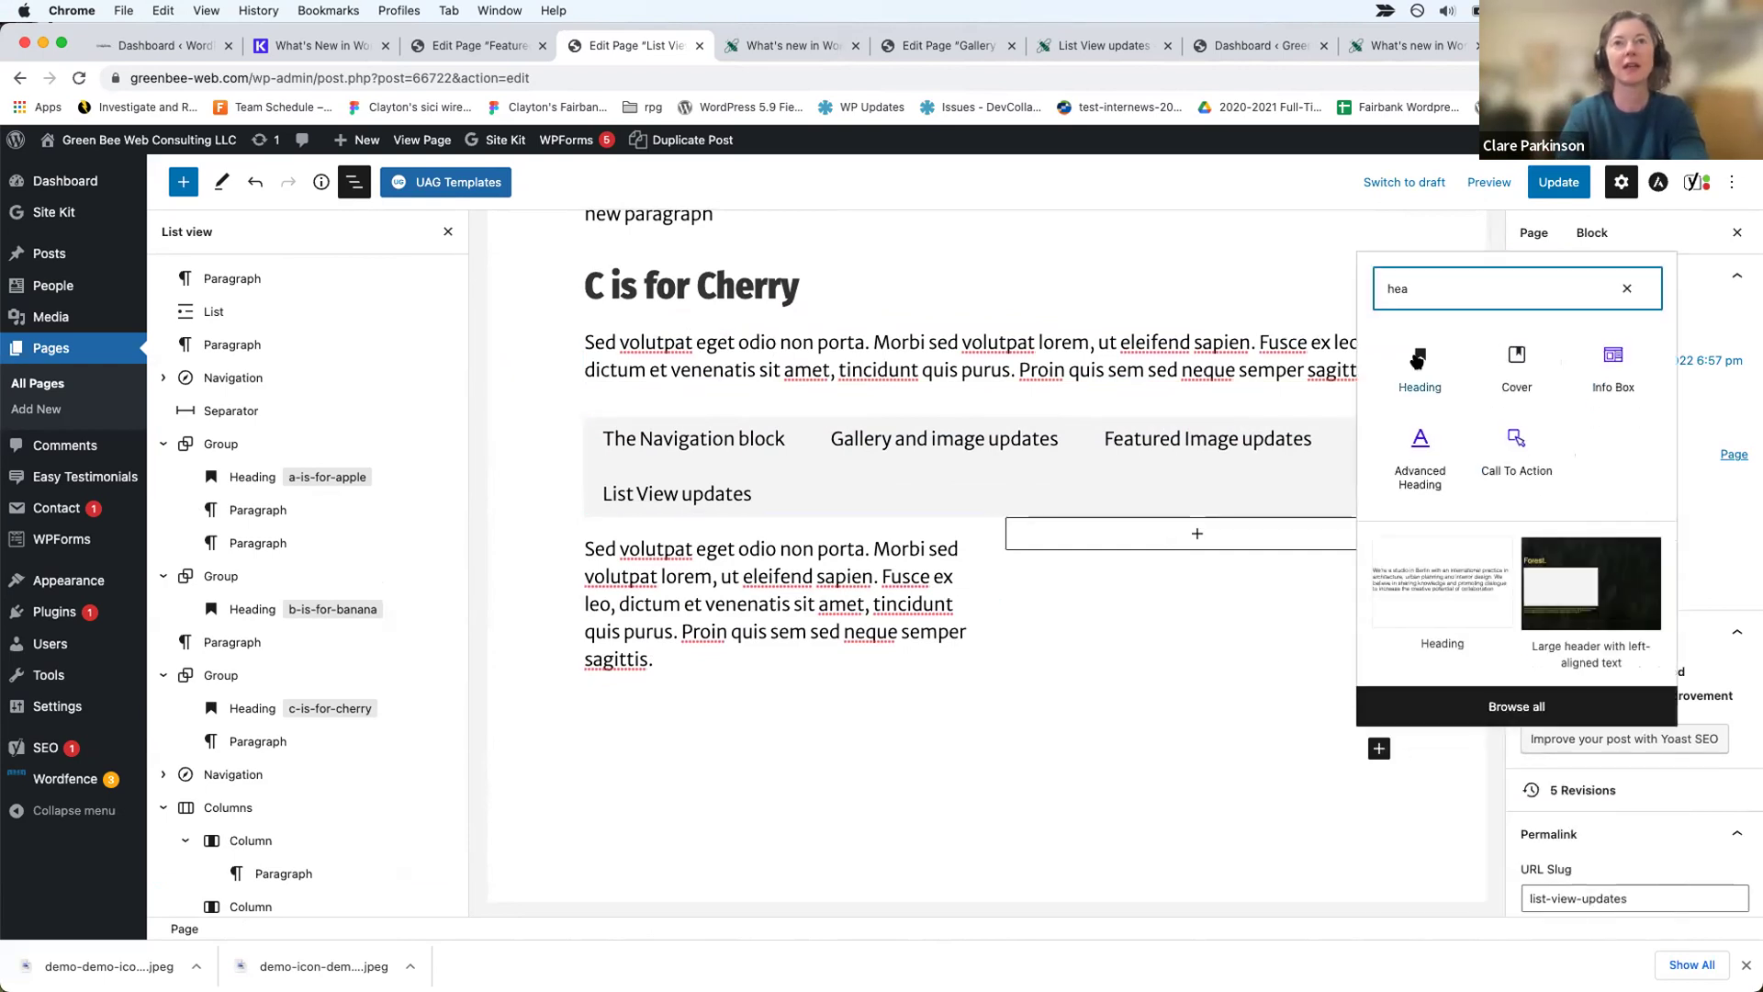
key("Return")
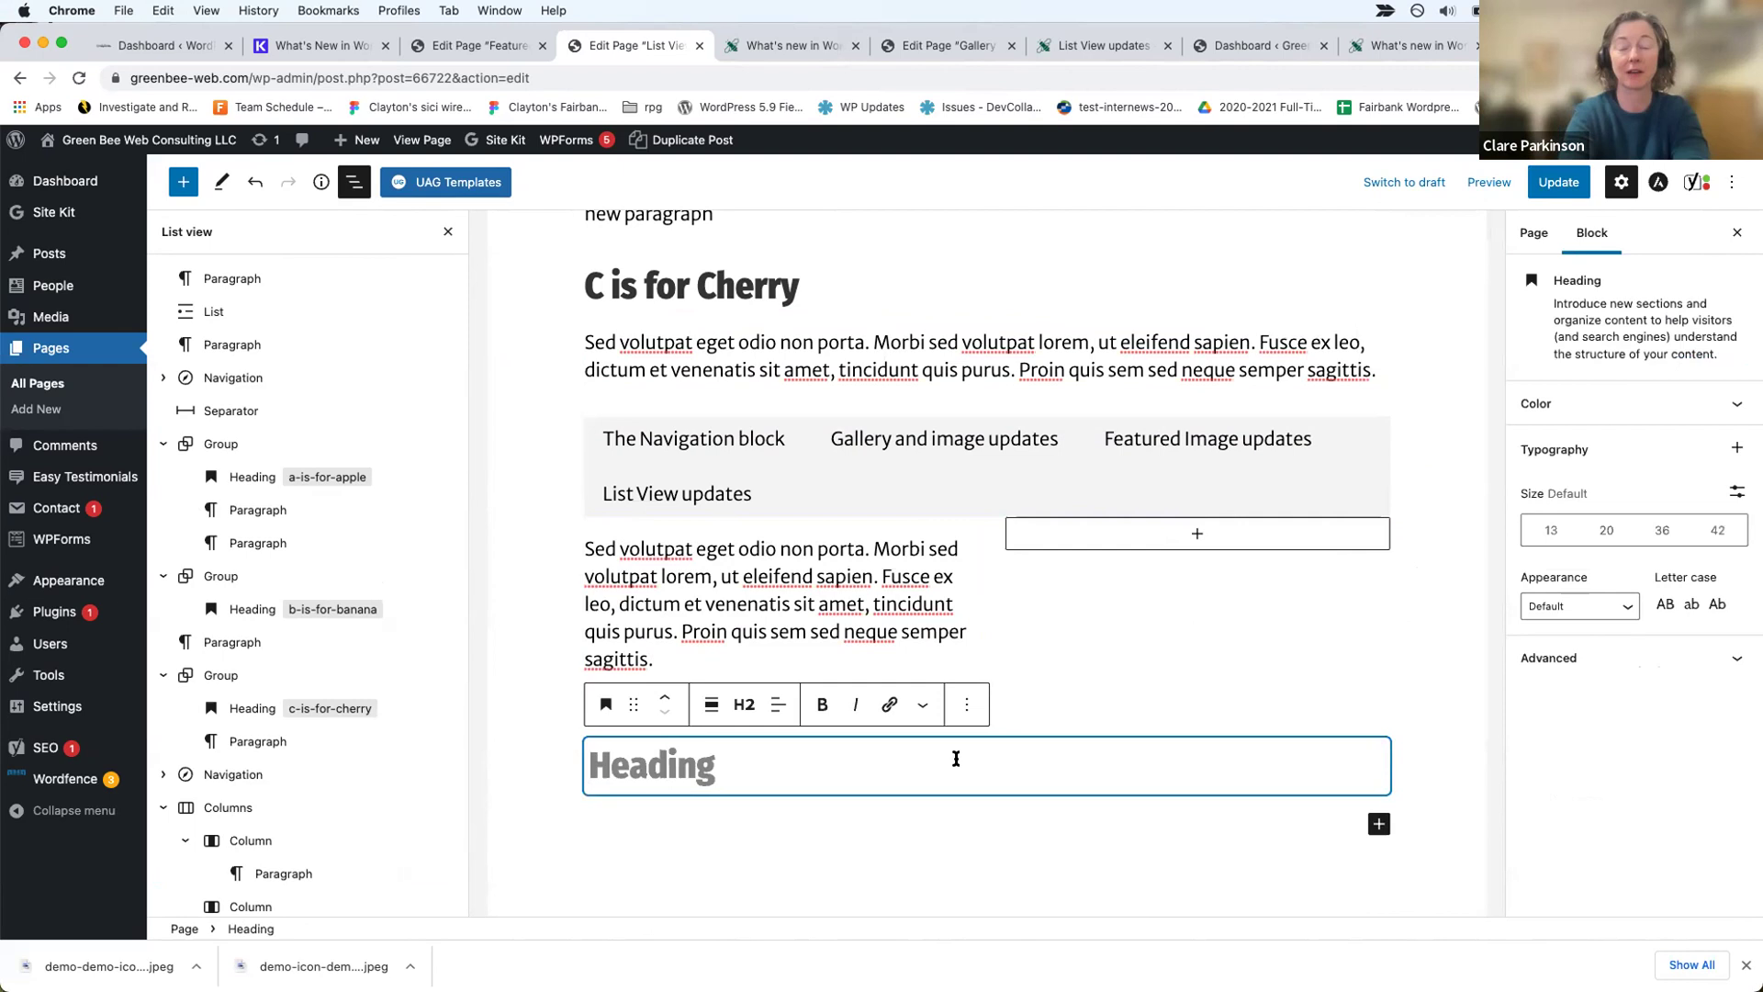
type("d ")
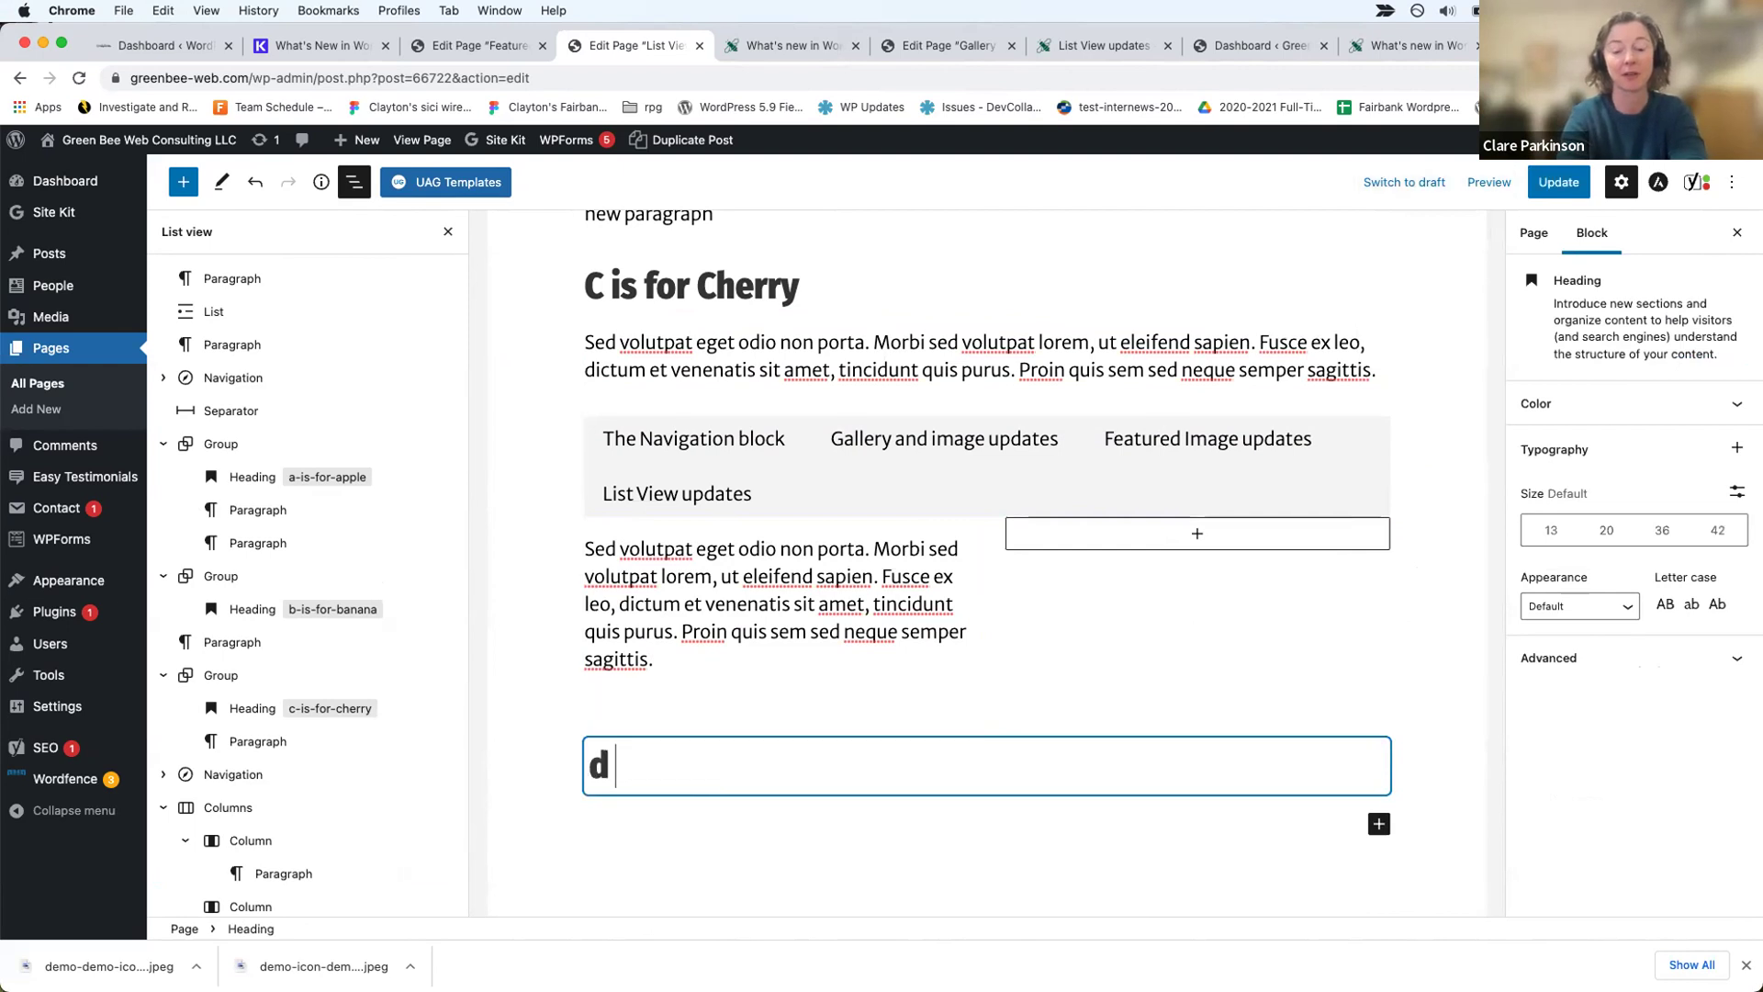
type("is for dog")
key("BackSpace")
type("for dog")
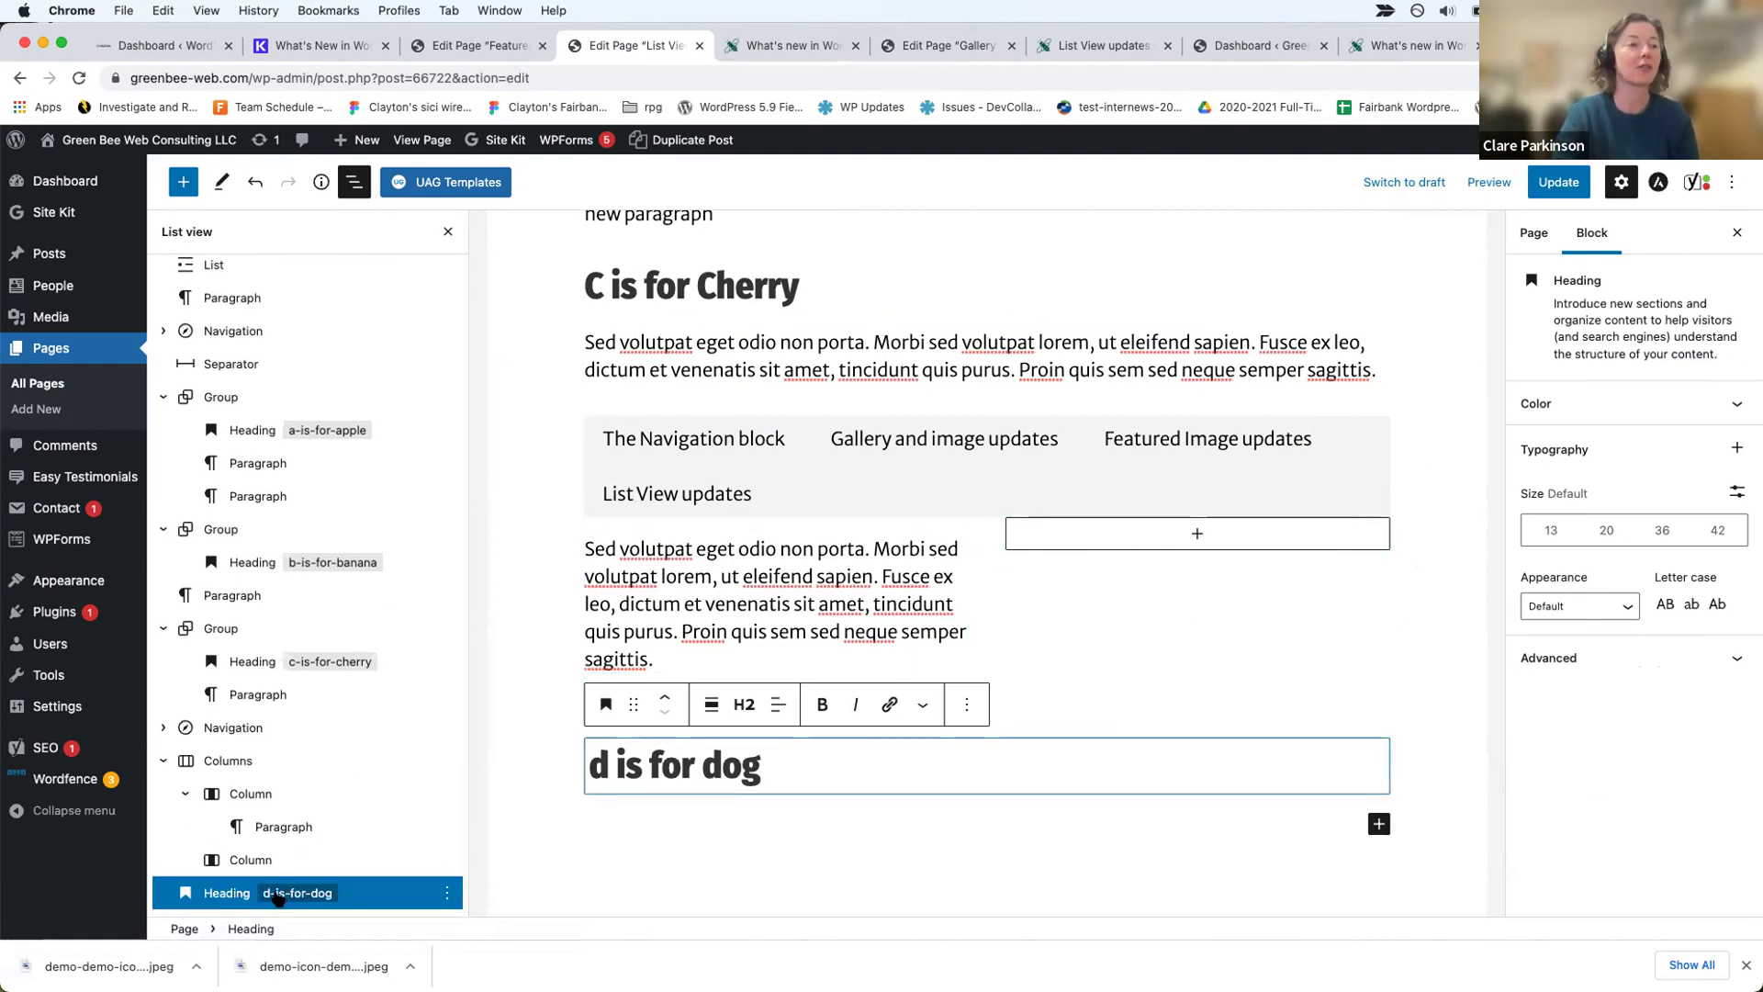
Step: Expand the heading's Advanced settings to reveal its HTML anchor d-is-for-dog
left_click(1573, 657)
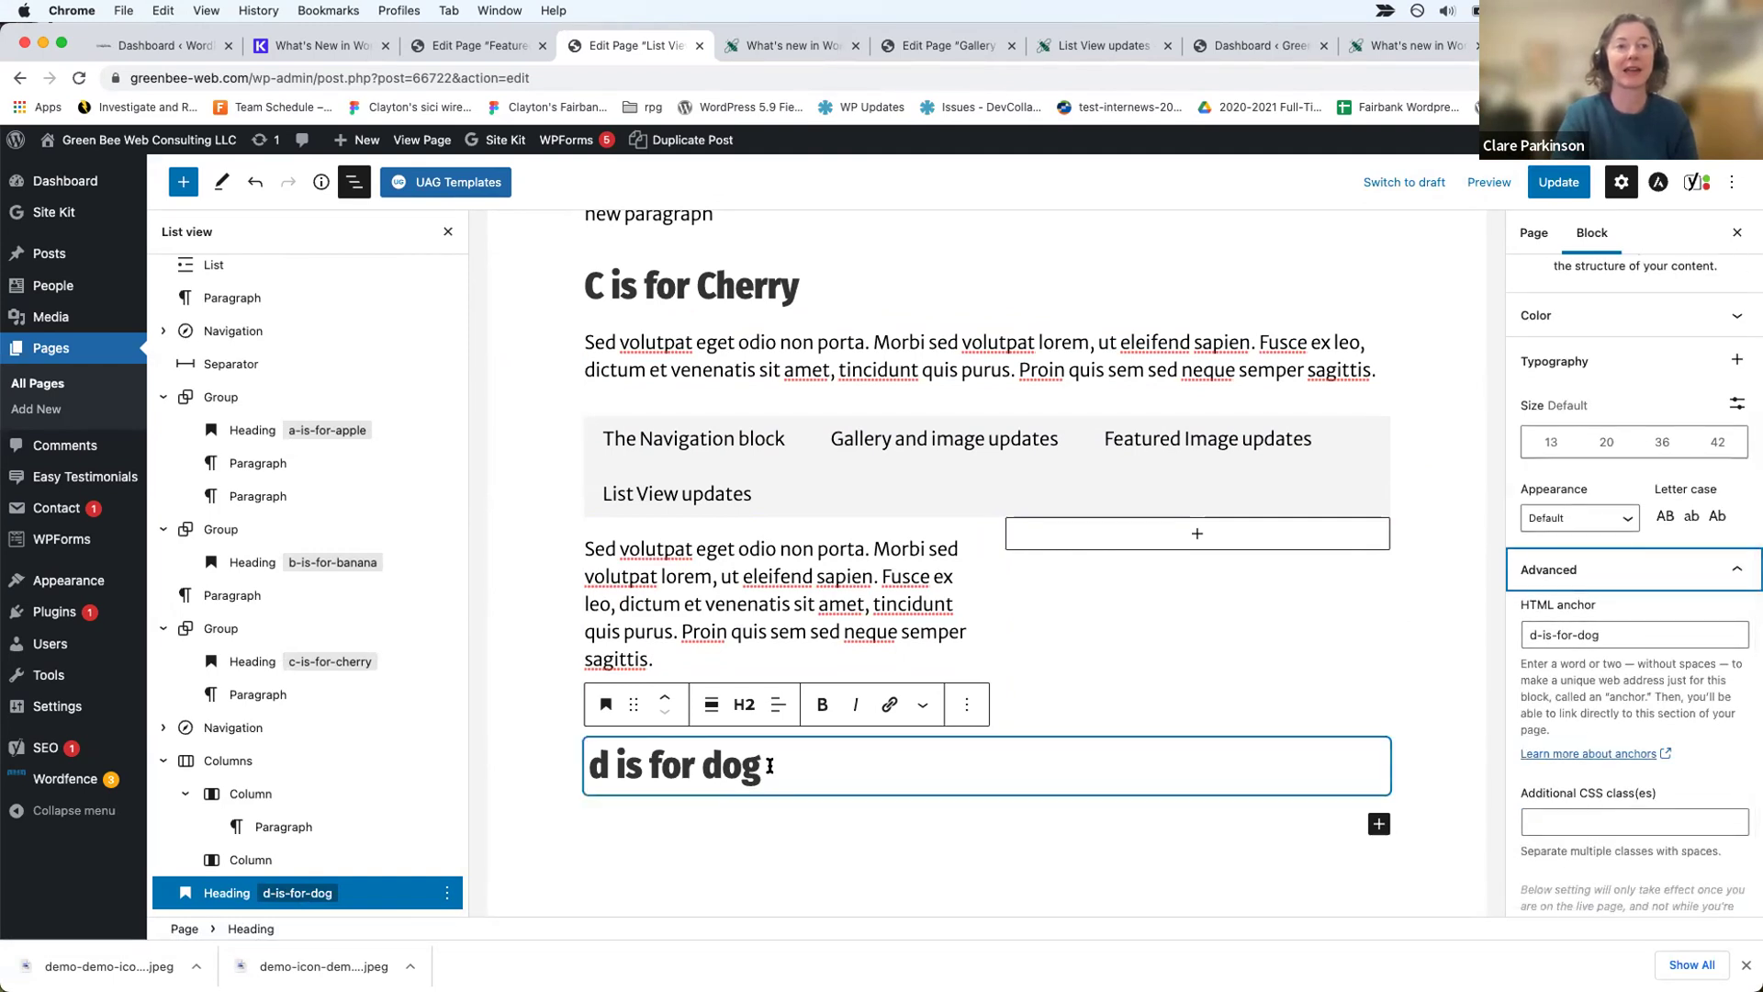
left_click(1618, 634)
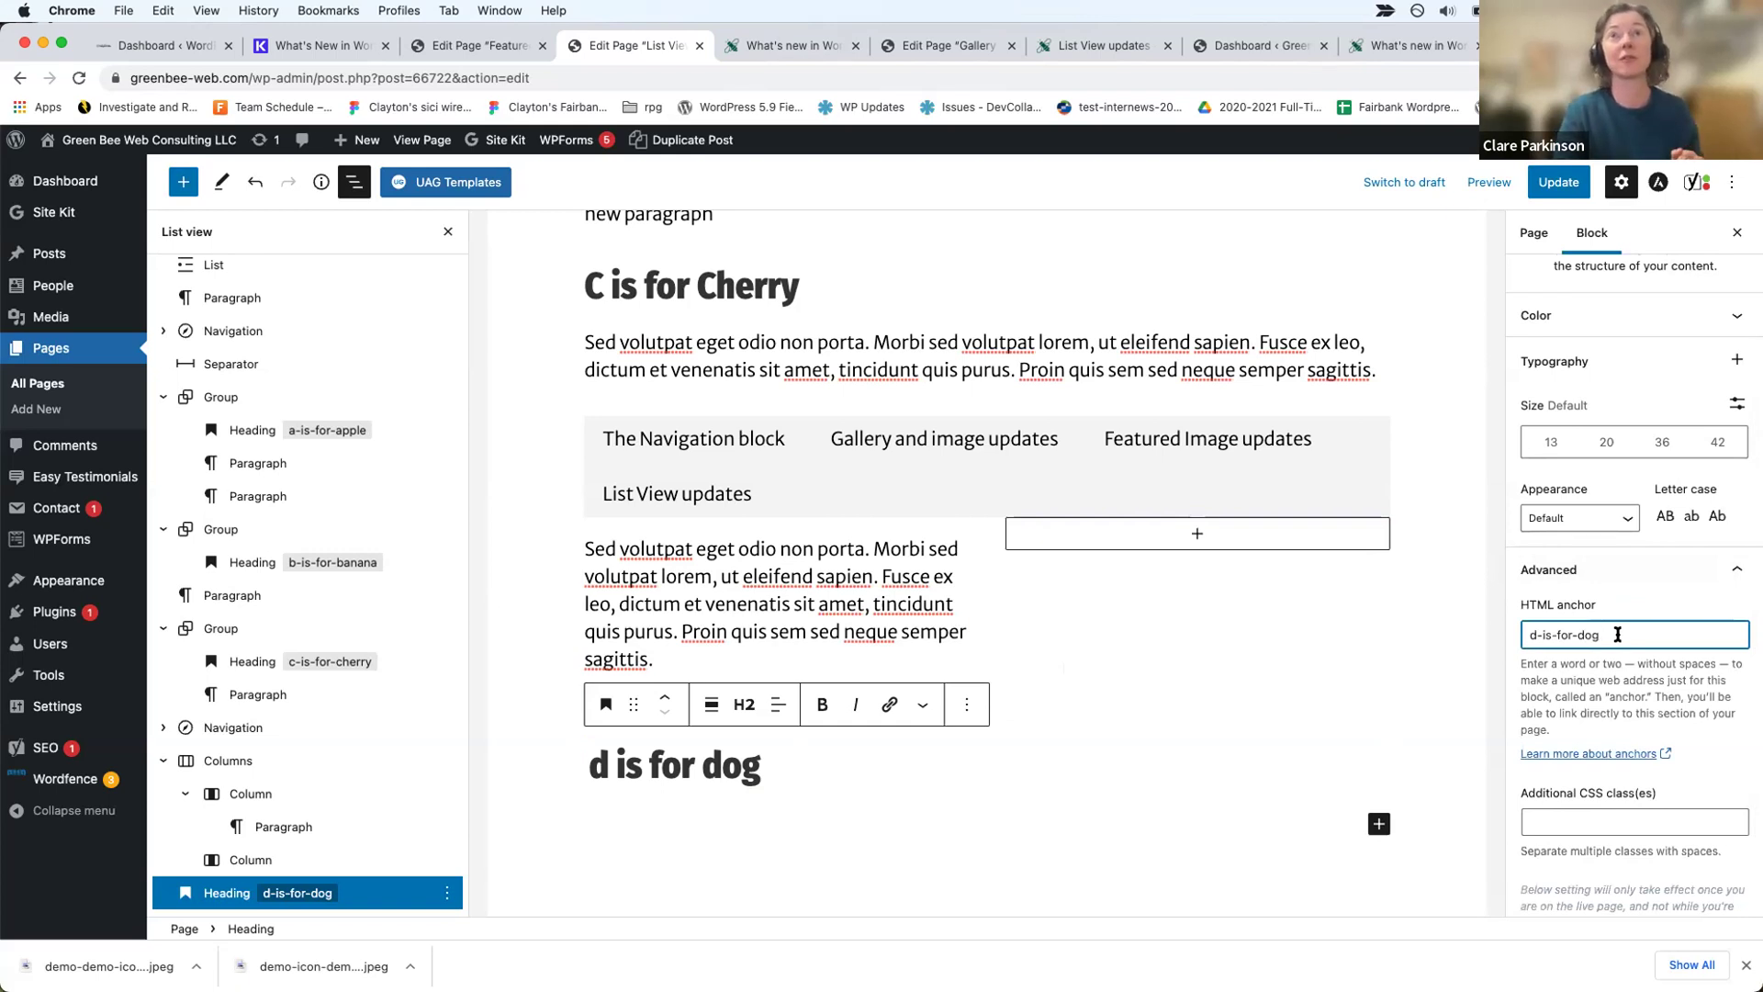
Step: Open Kinsta's What's New in WordPress 5.9 article in a new tab and jump to its Blocks section
key("super+t")
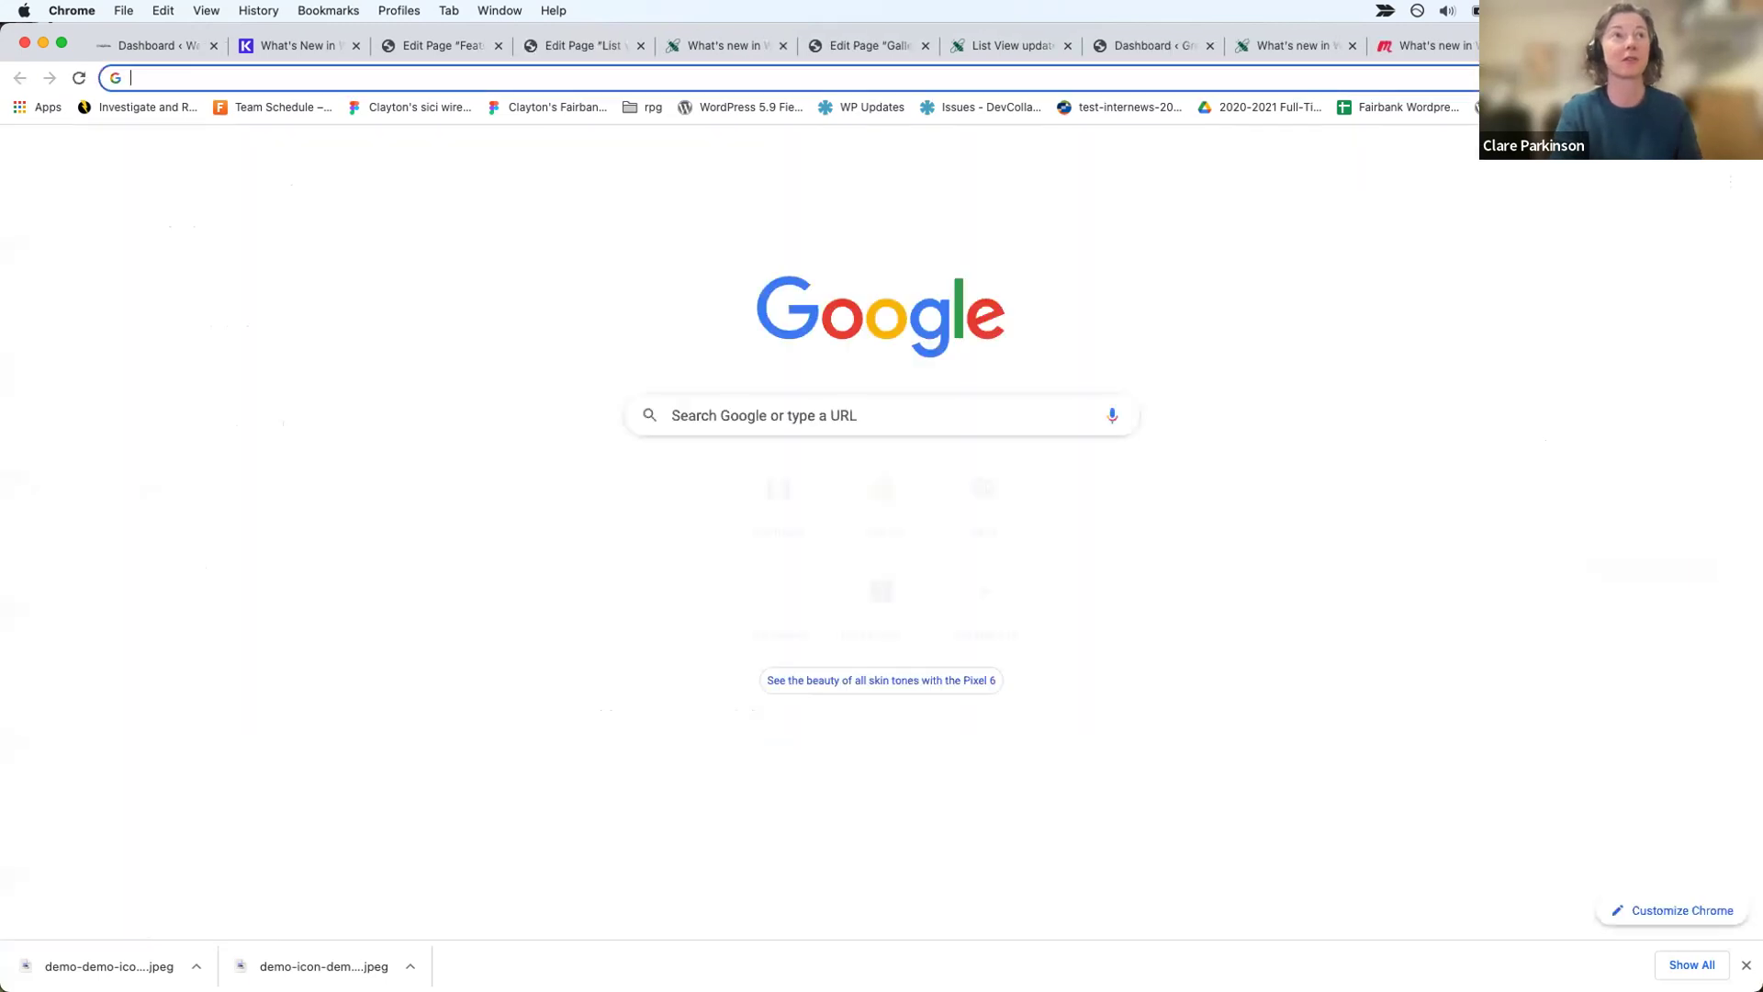
type("kinst")
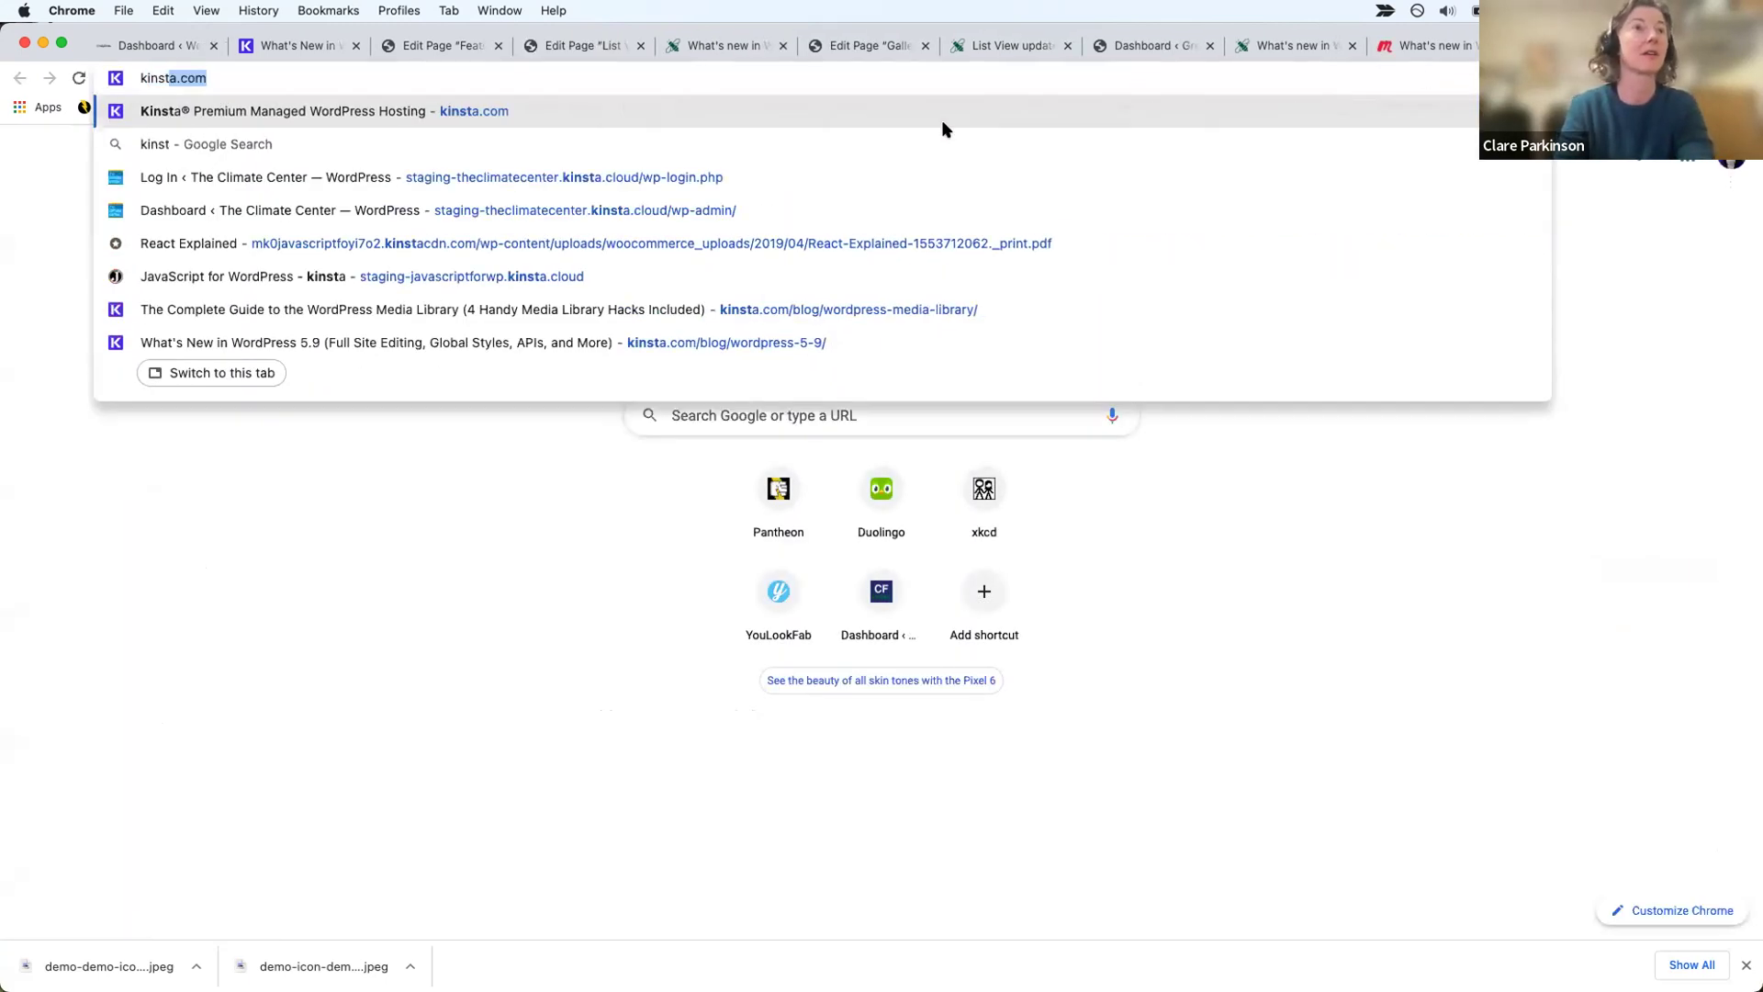
left_click(715, 342)
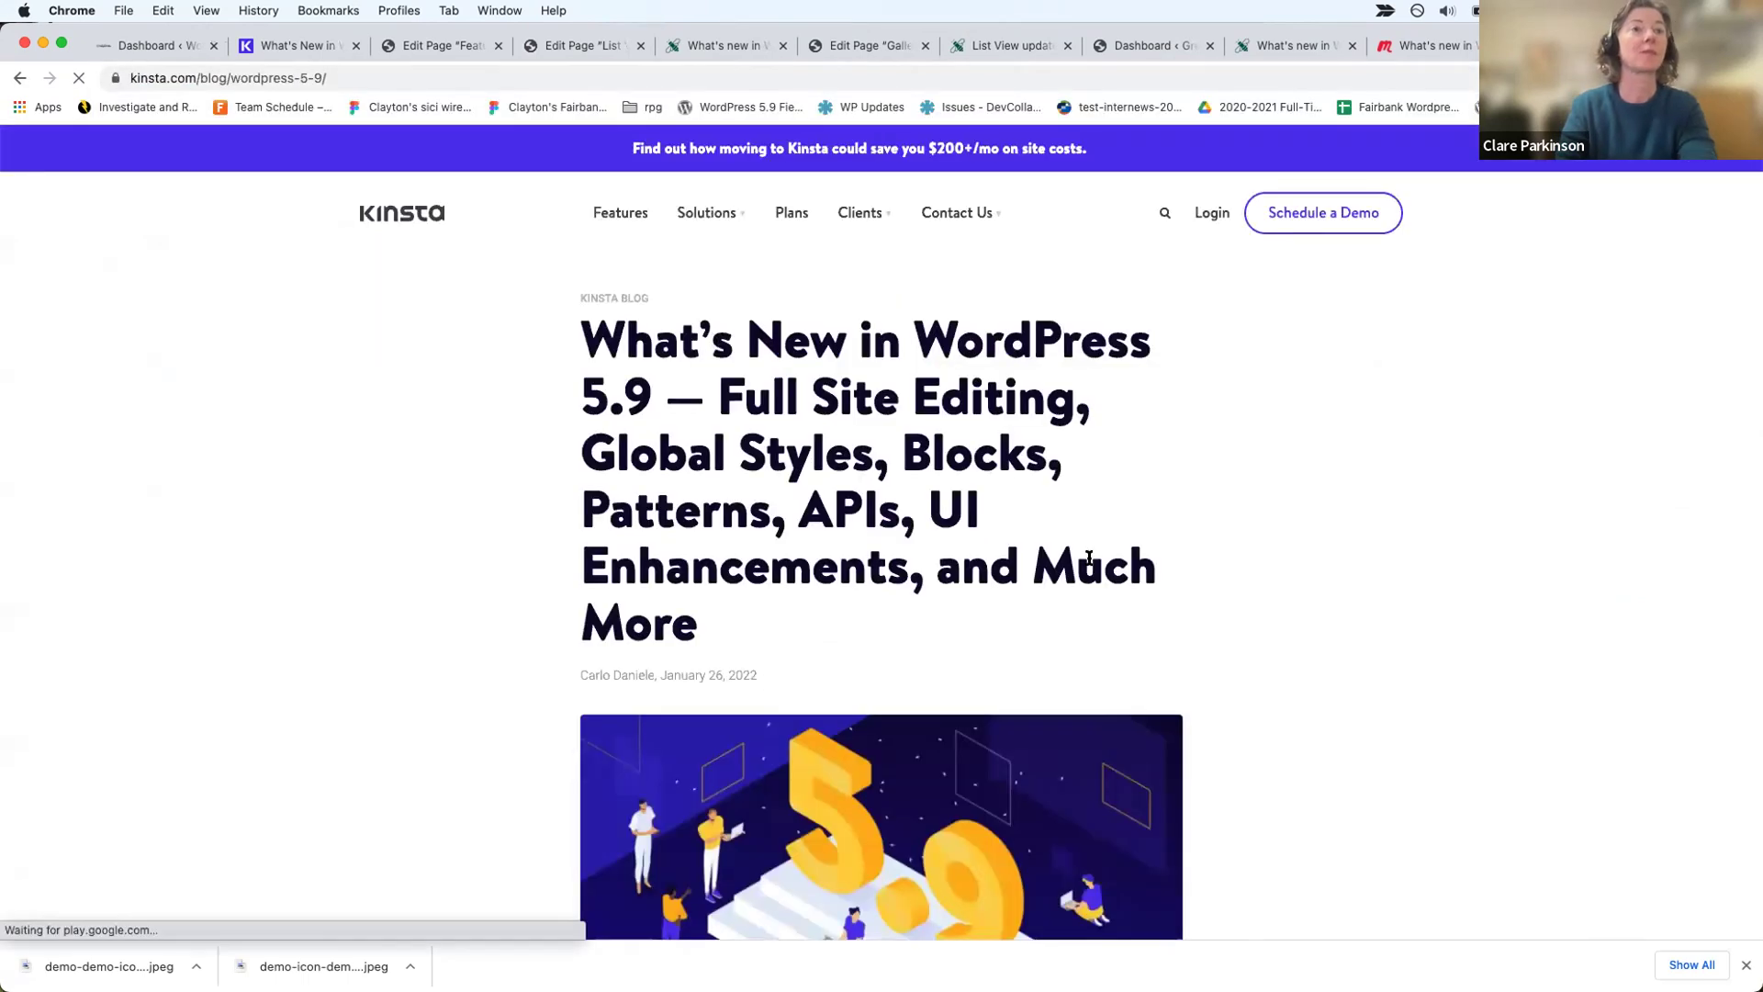
scroll(1089, 558, "down", 15)
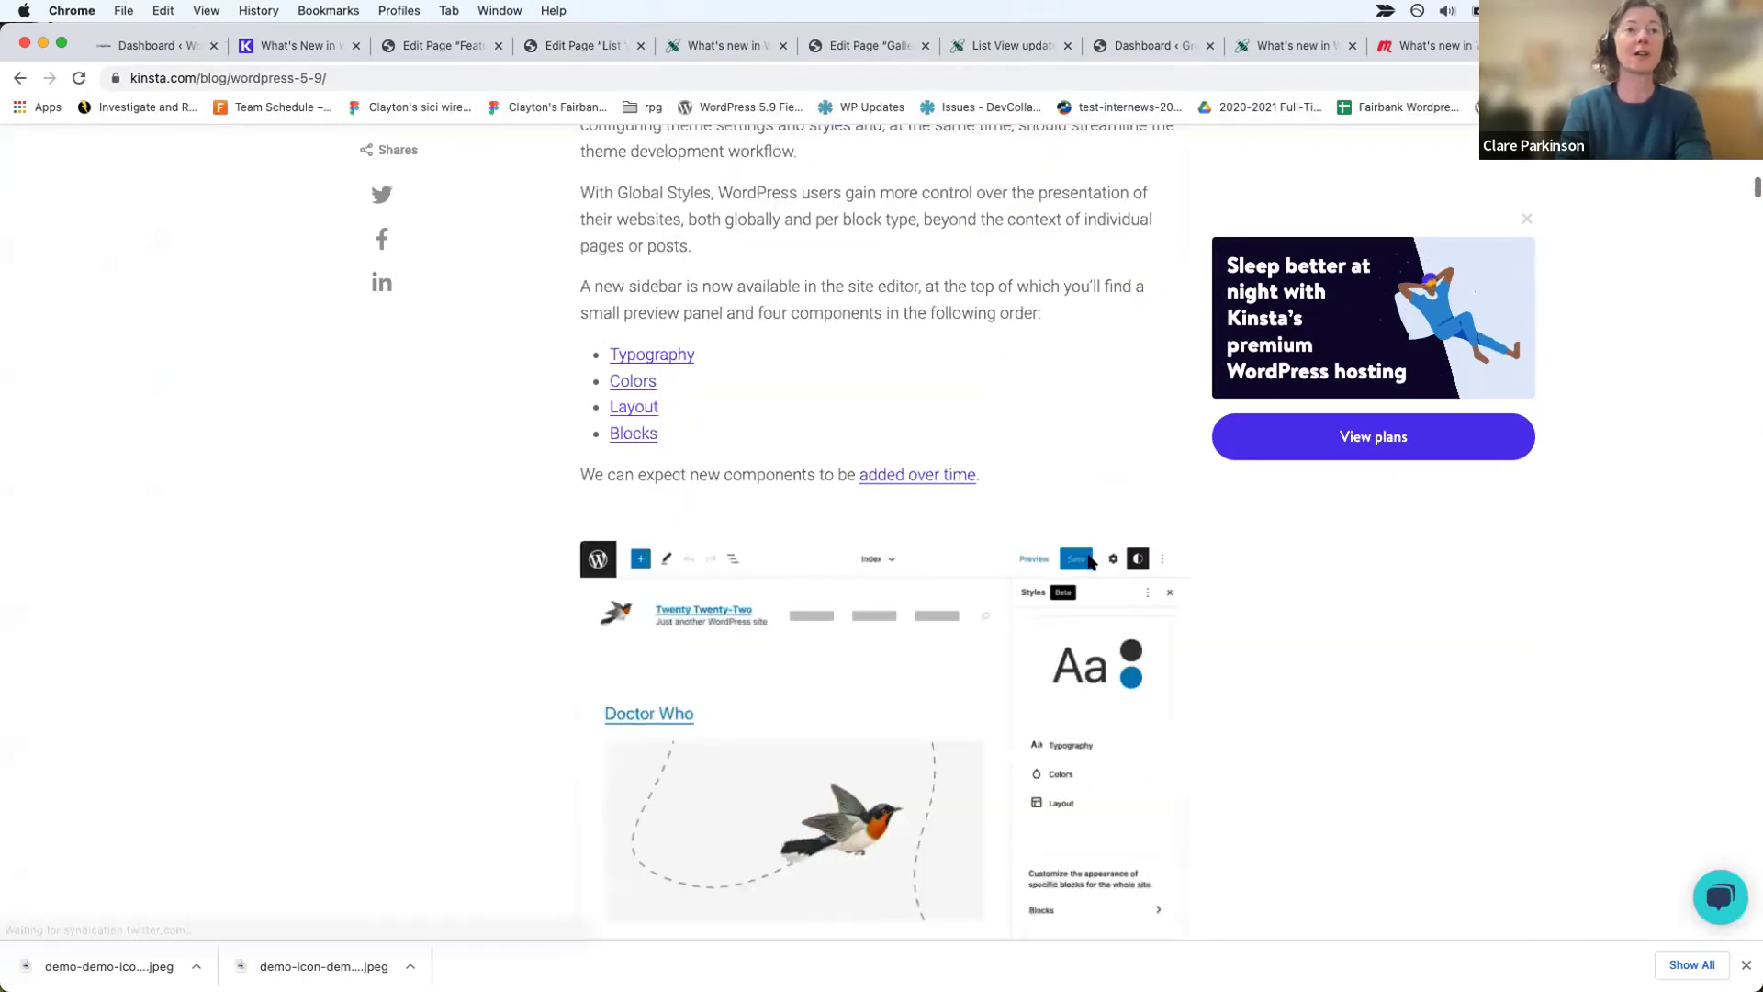
scroll(1089, 560, "up", 6)
scroll(1089, 560, "down", 12)
scroll(1092, 562, "down", 15)
scroll(1089, 562, "down", 15)
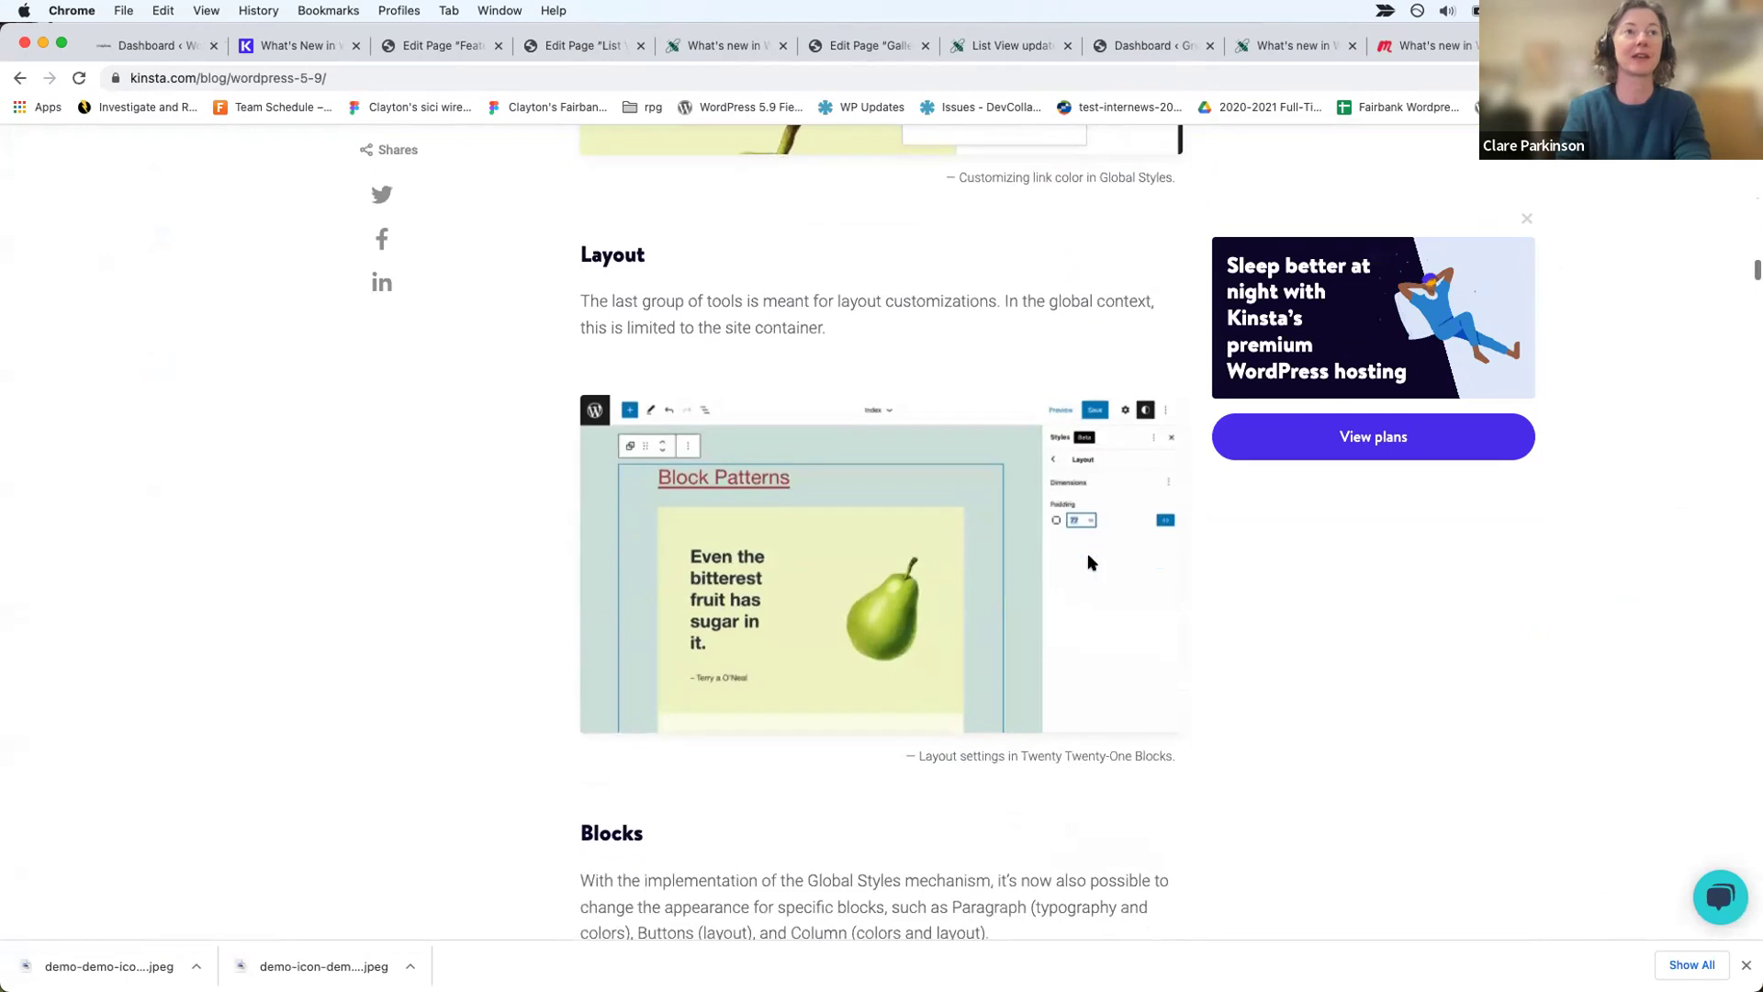
left_click(640, 832)
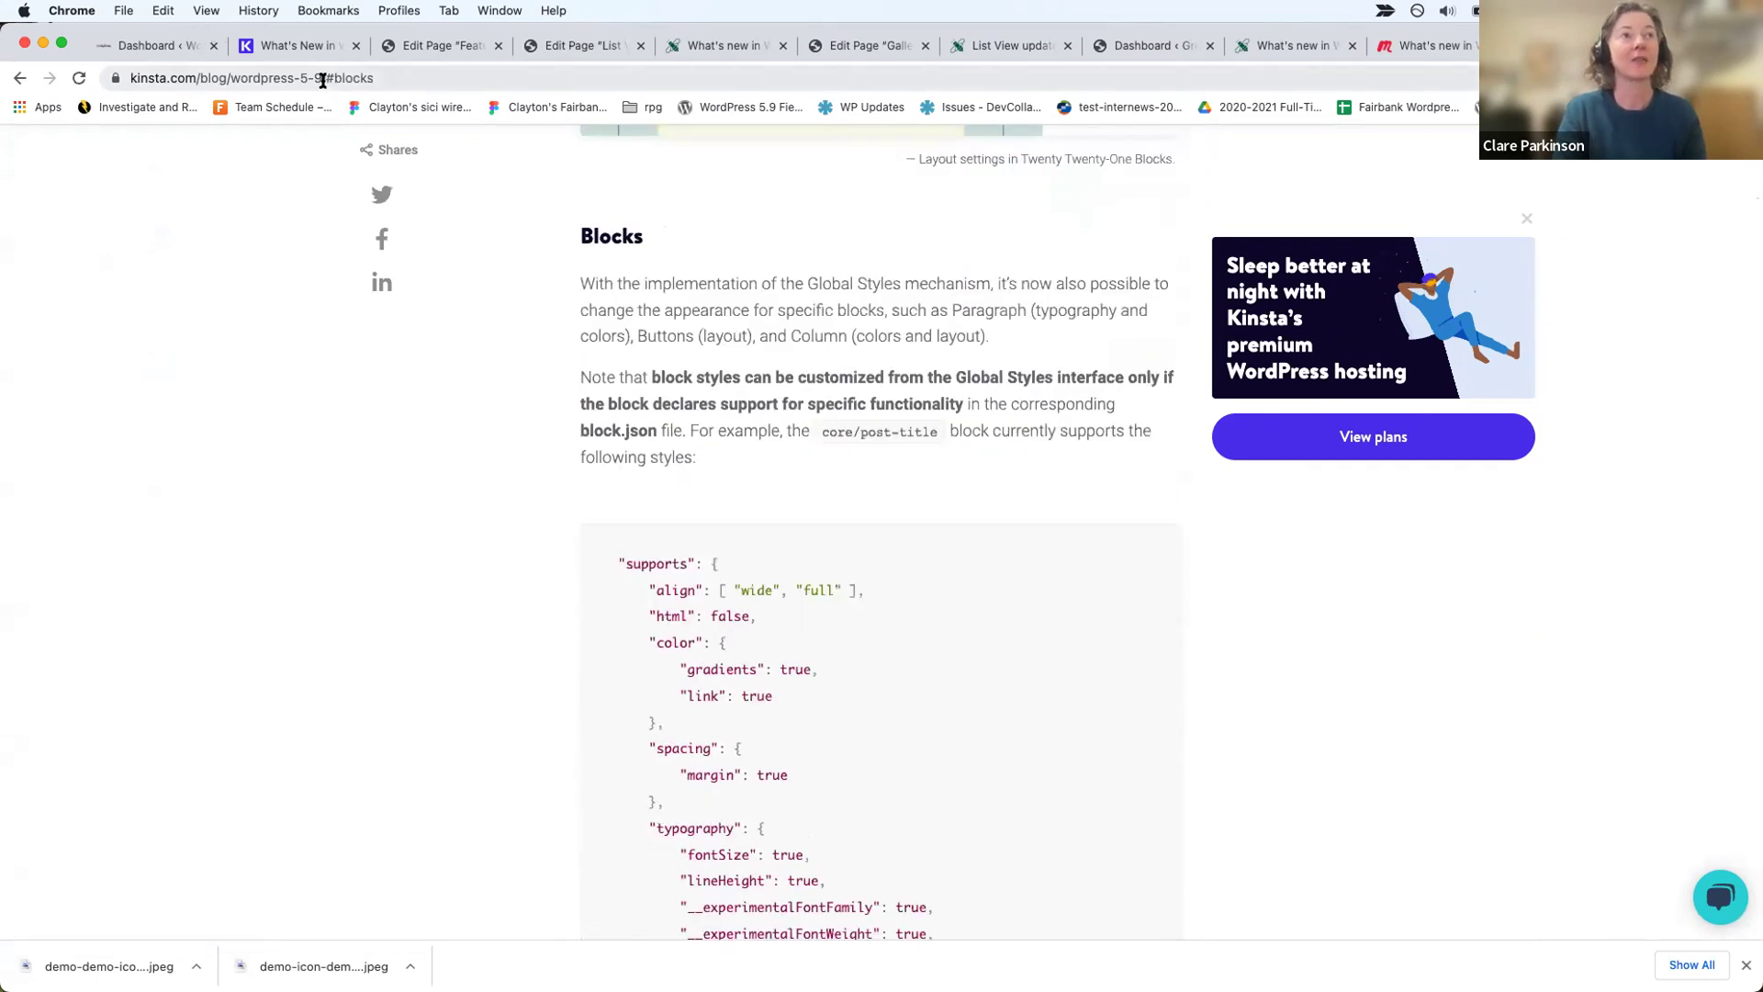
Step: Select the article's address, then return to the Gallery page editor tab
left_click(366, 77)
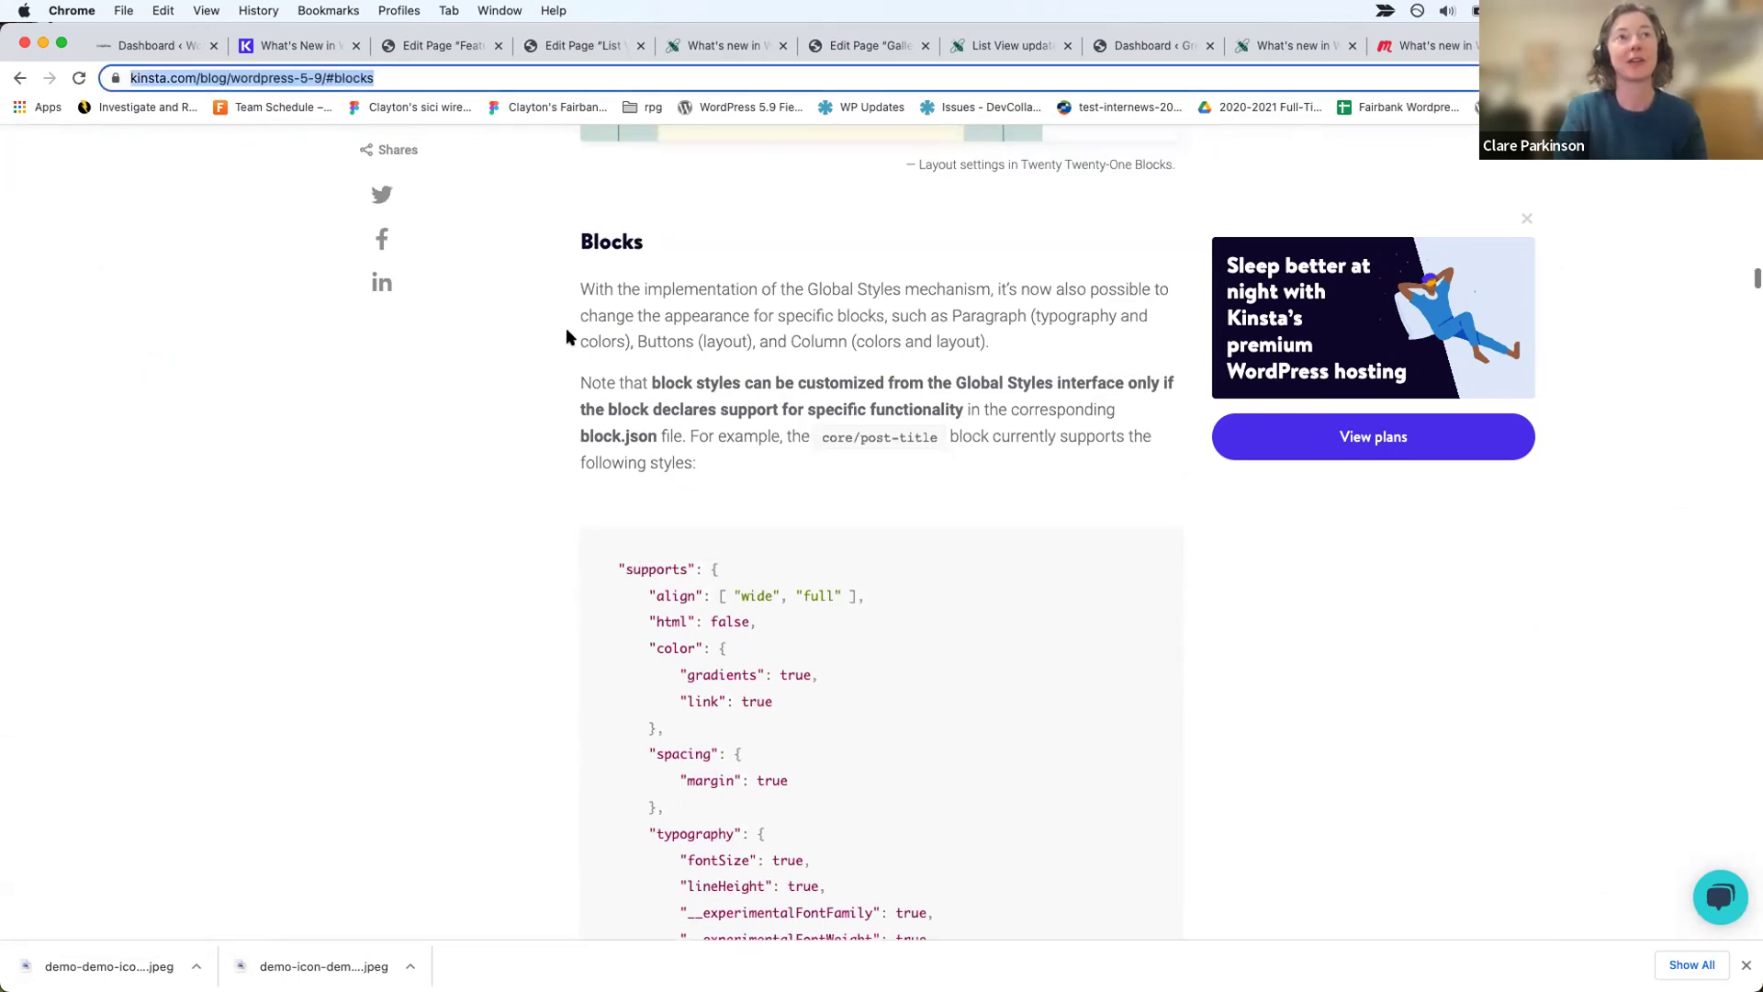
scroll(567, 337, "up", 2)
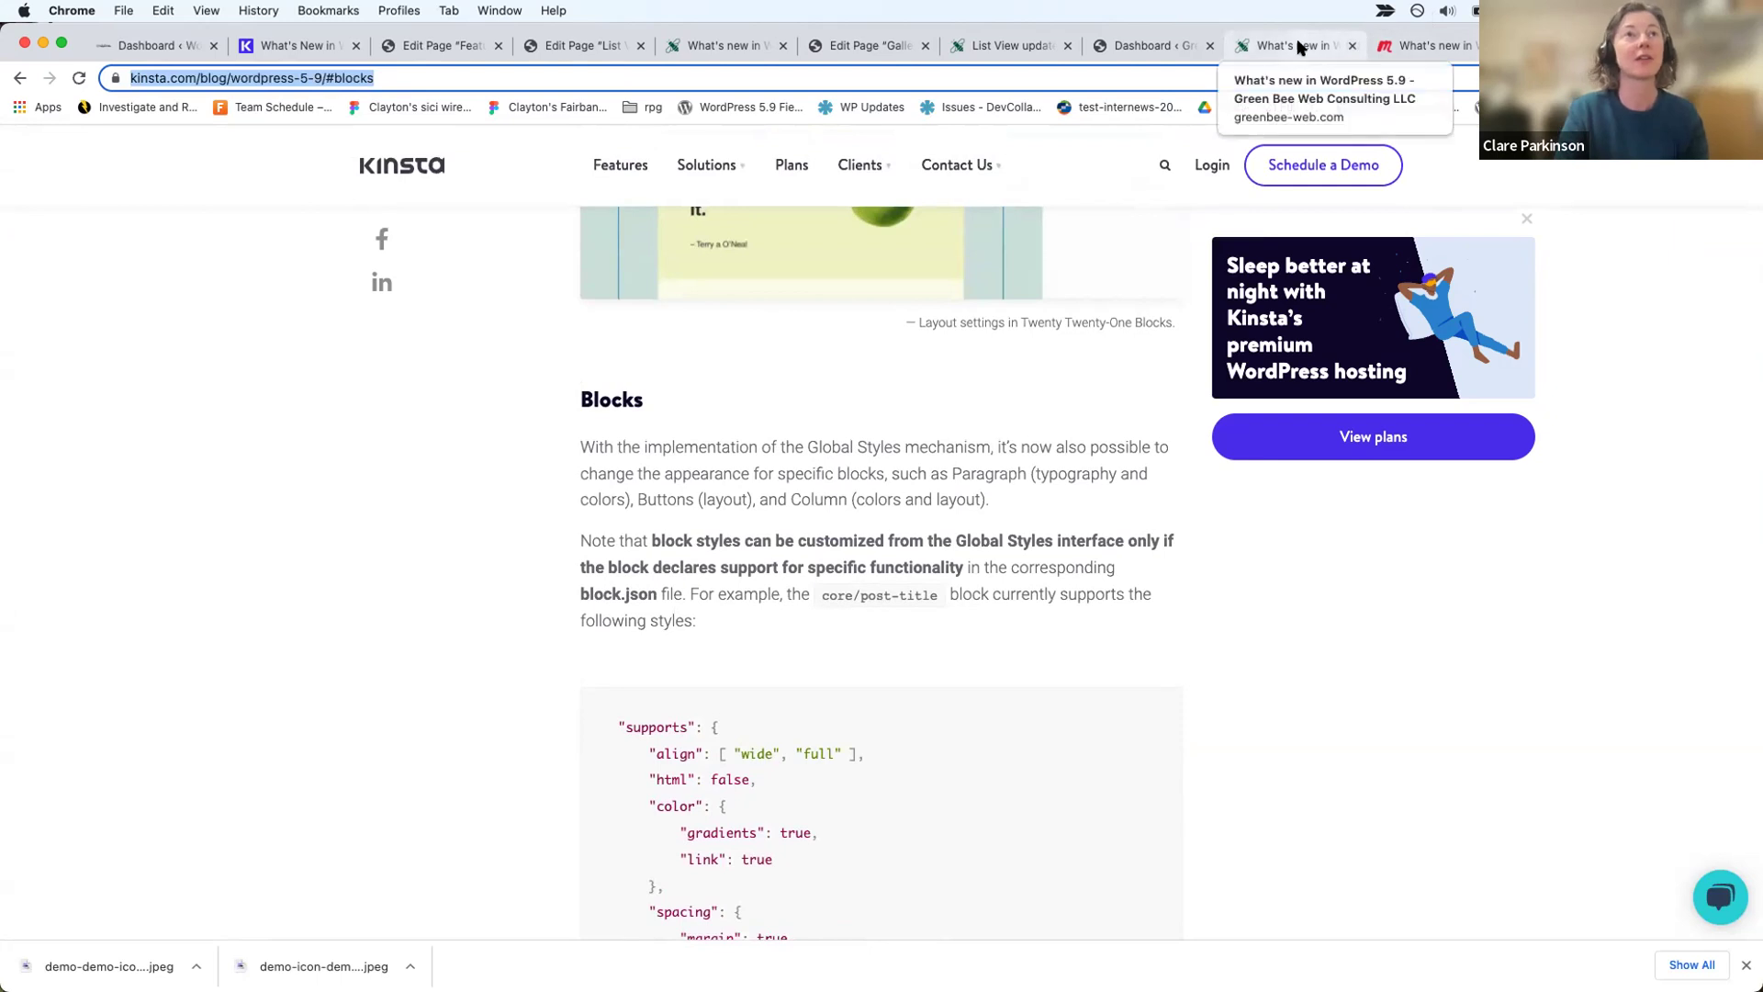
left_click(887, 47)
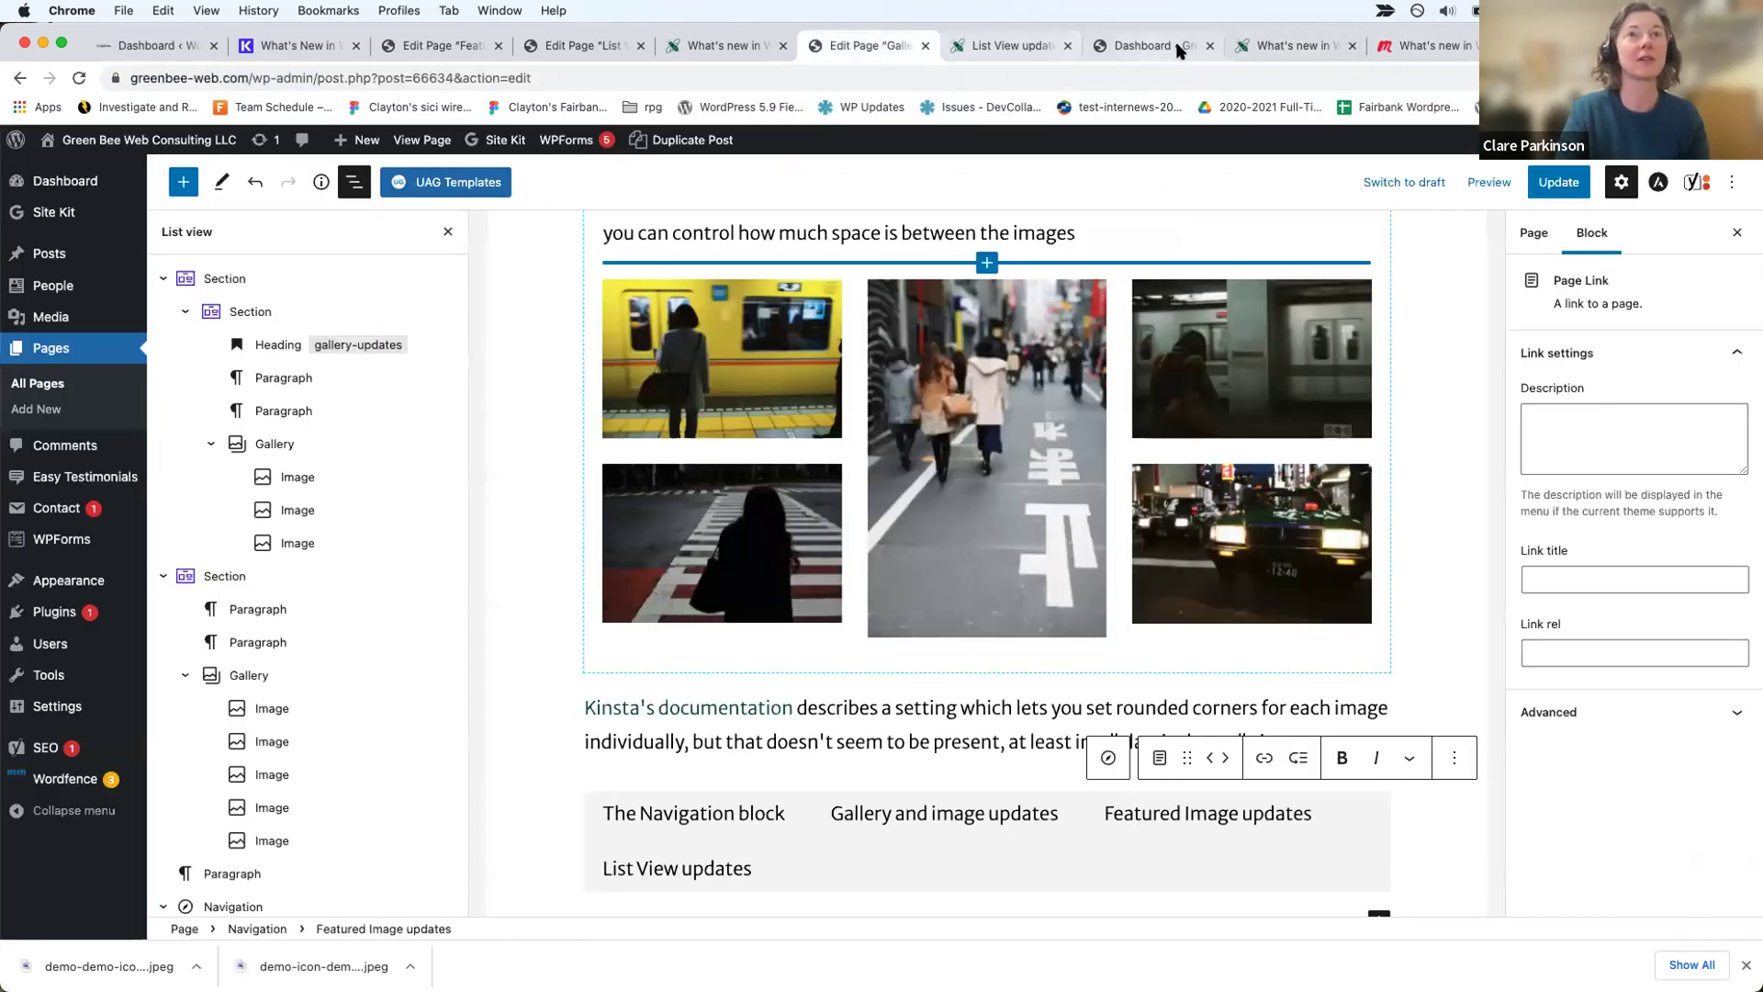
Step: In the List View updates page editor, add empty link items to the internal links navigation
left_click(582, 46)
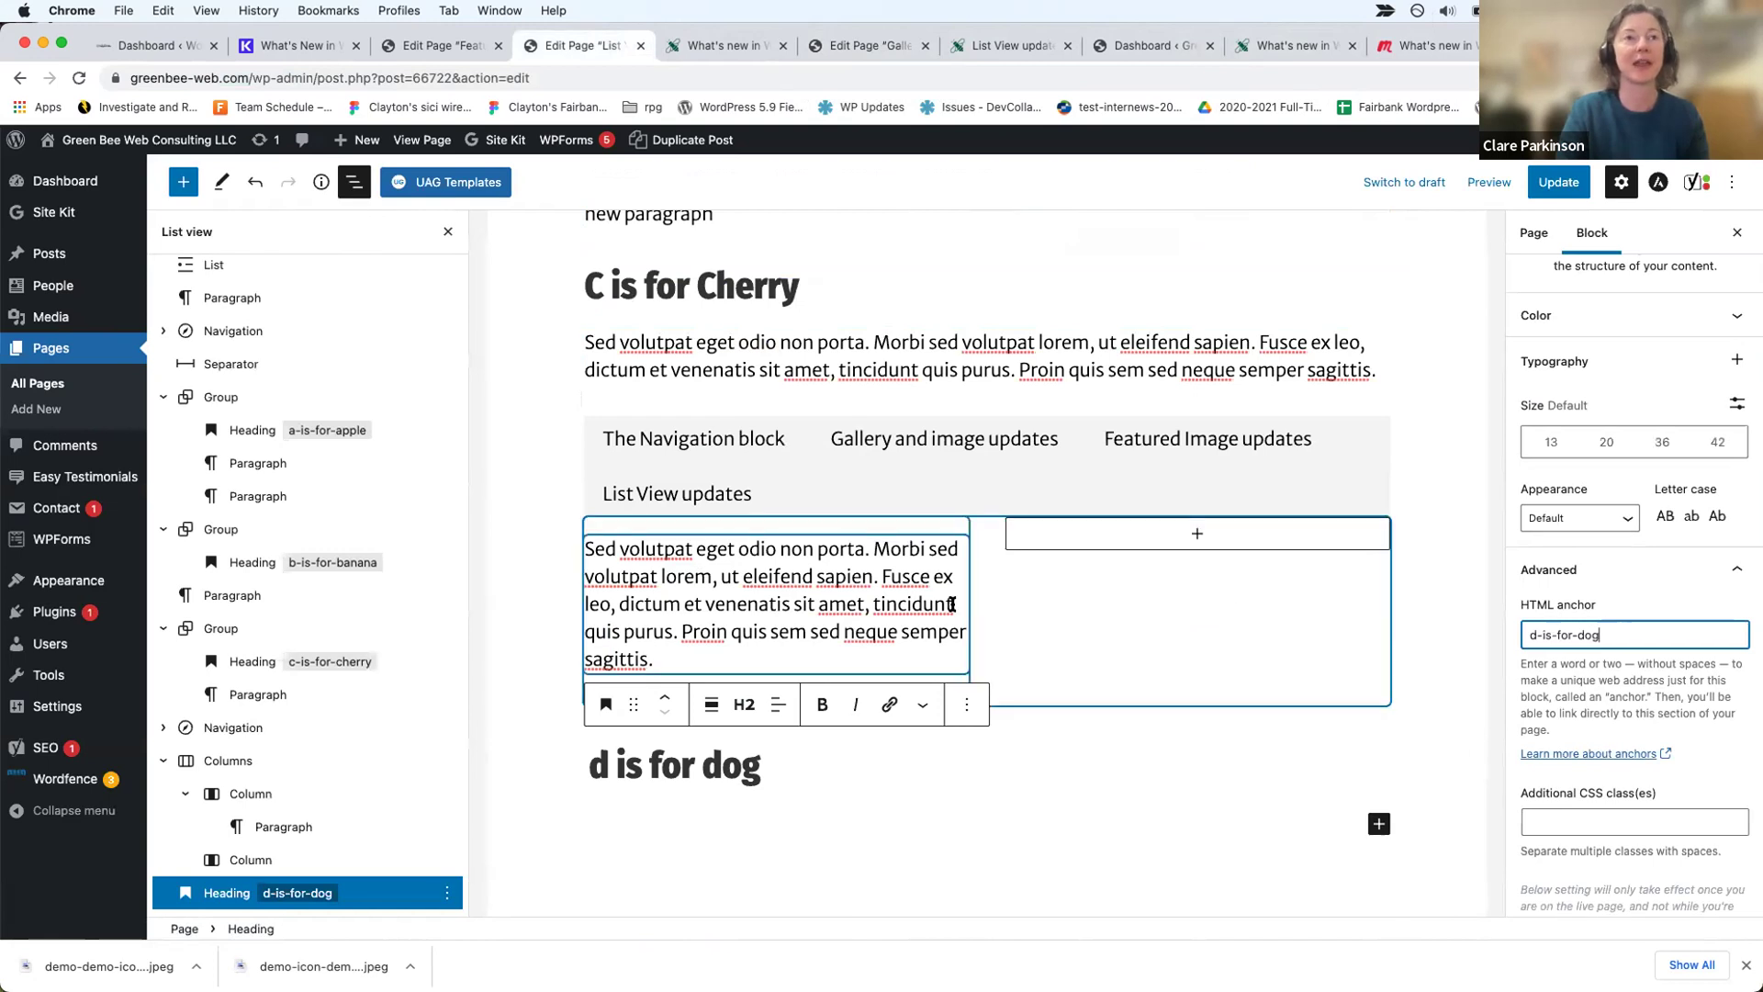
scroll(950, 606, "up", 15)
scroll(950, 599, "down", 1)
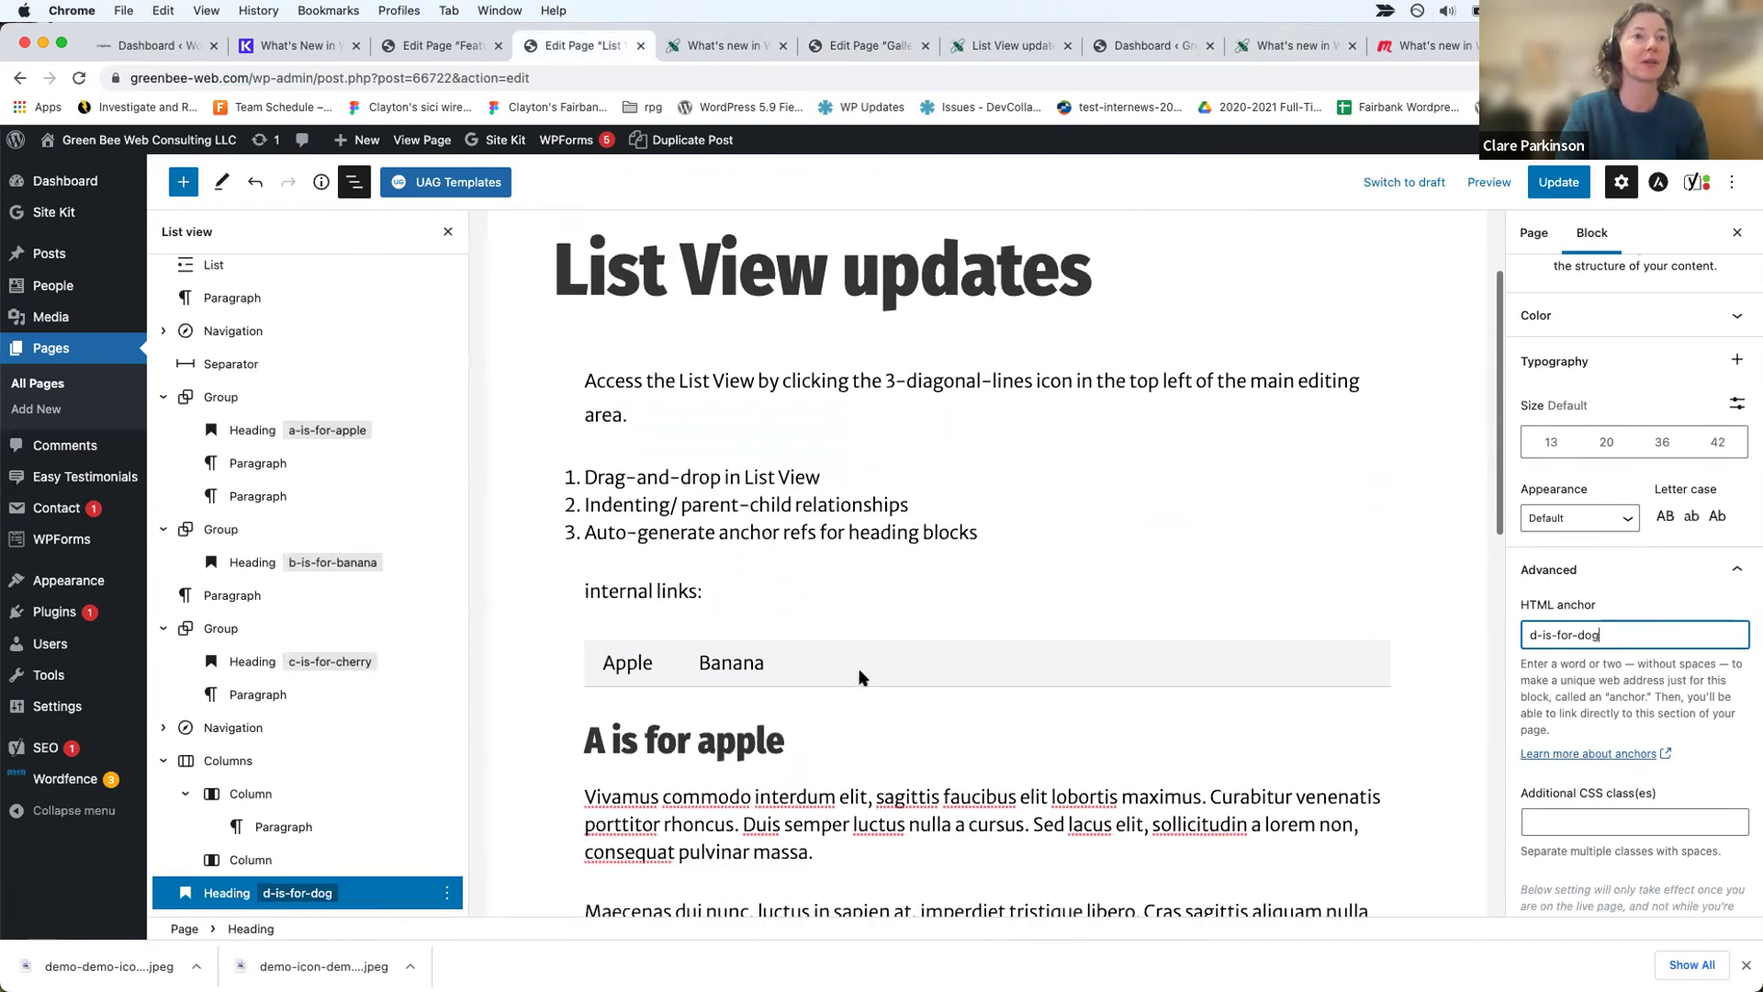
left_click(851, 653)
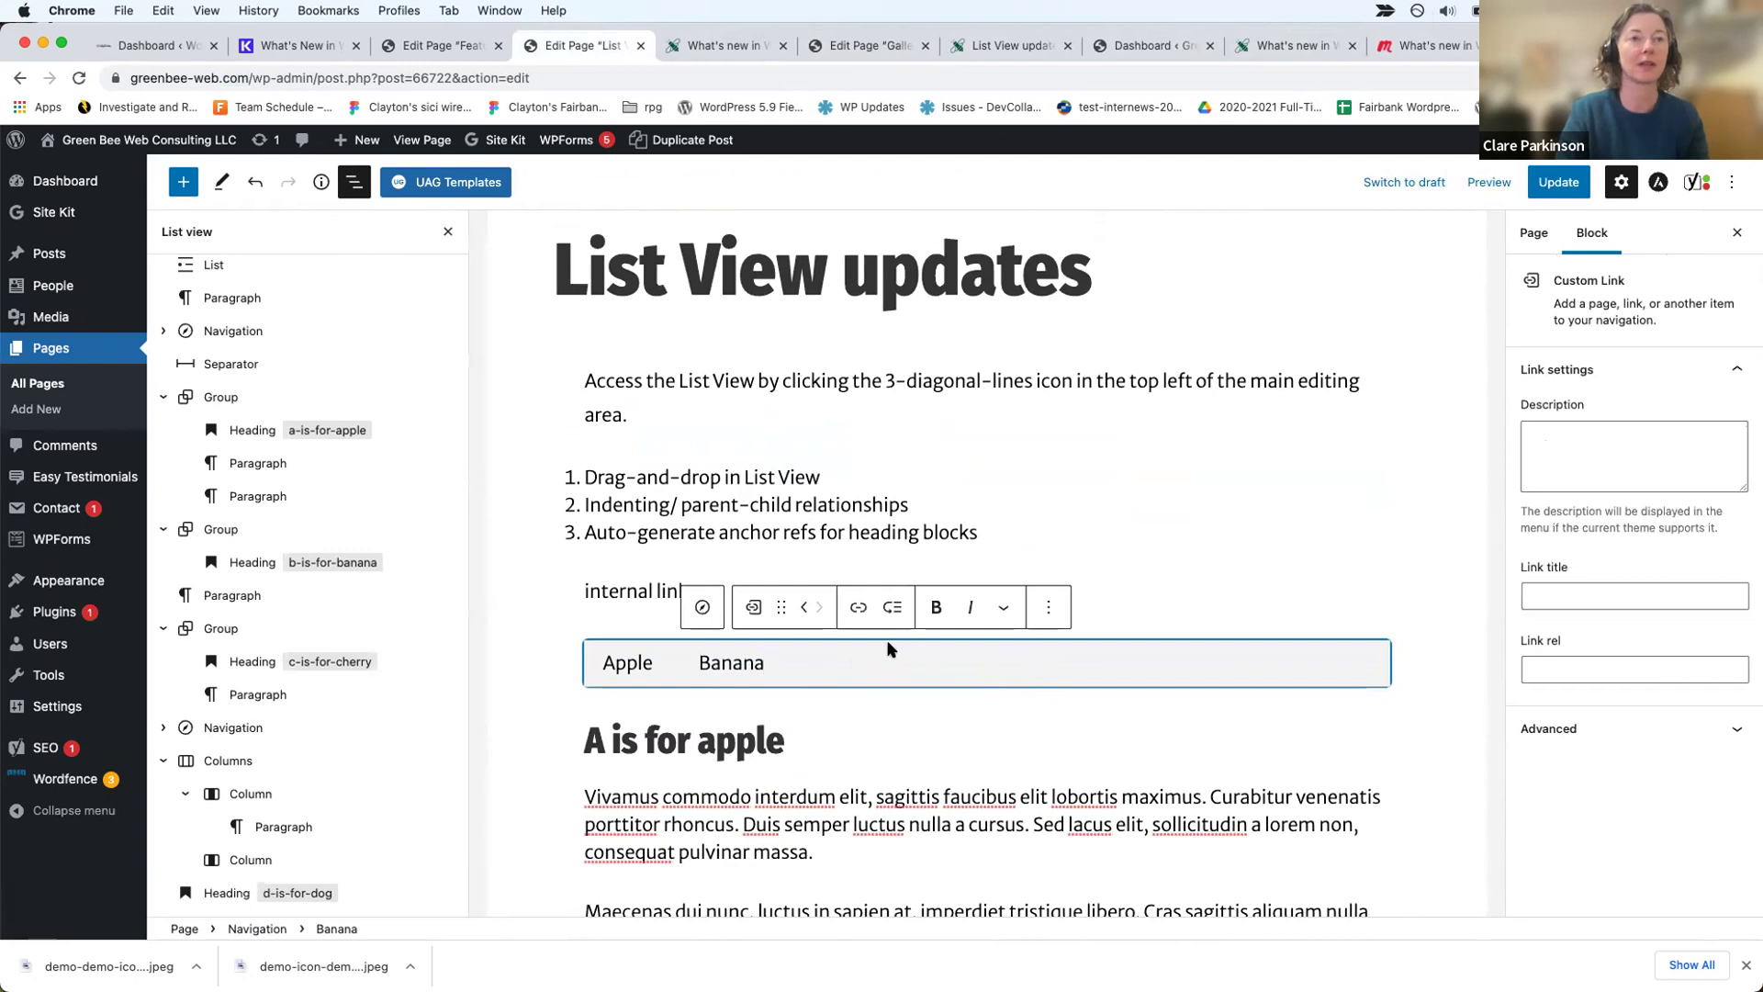
left_click(1105, 665)
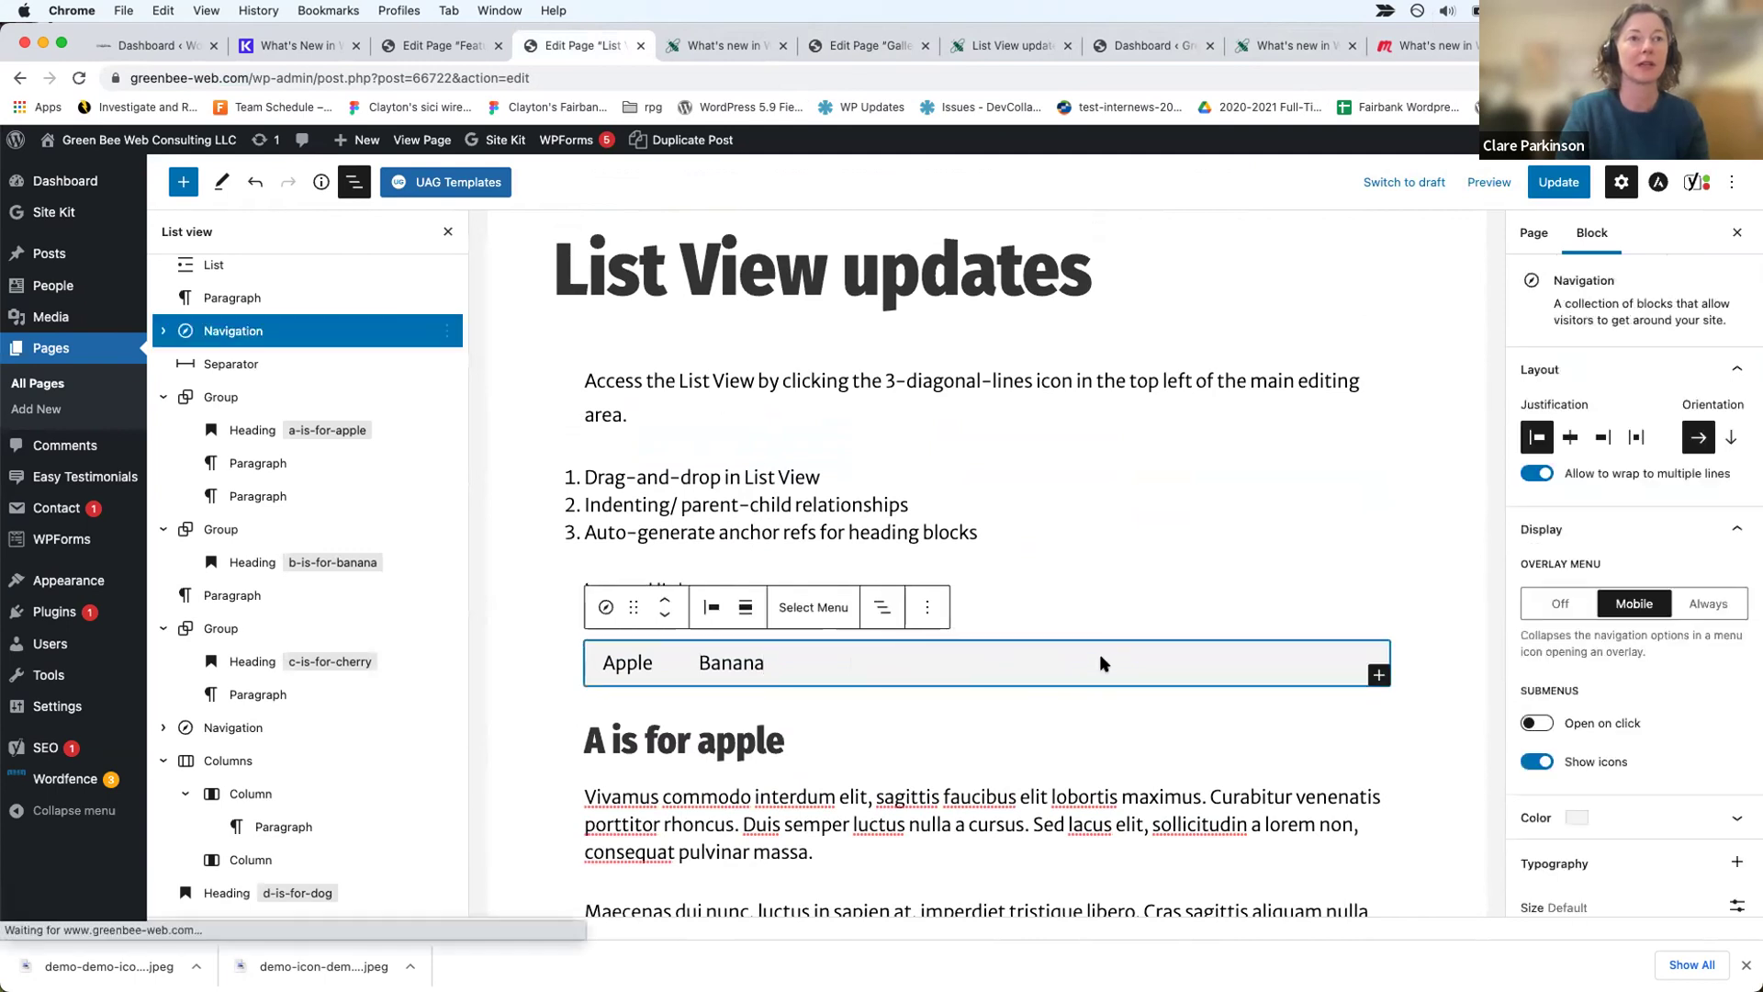
left_click(1375, 675)
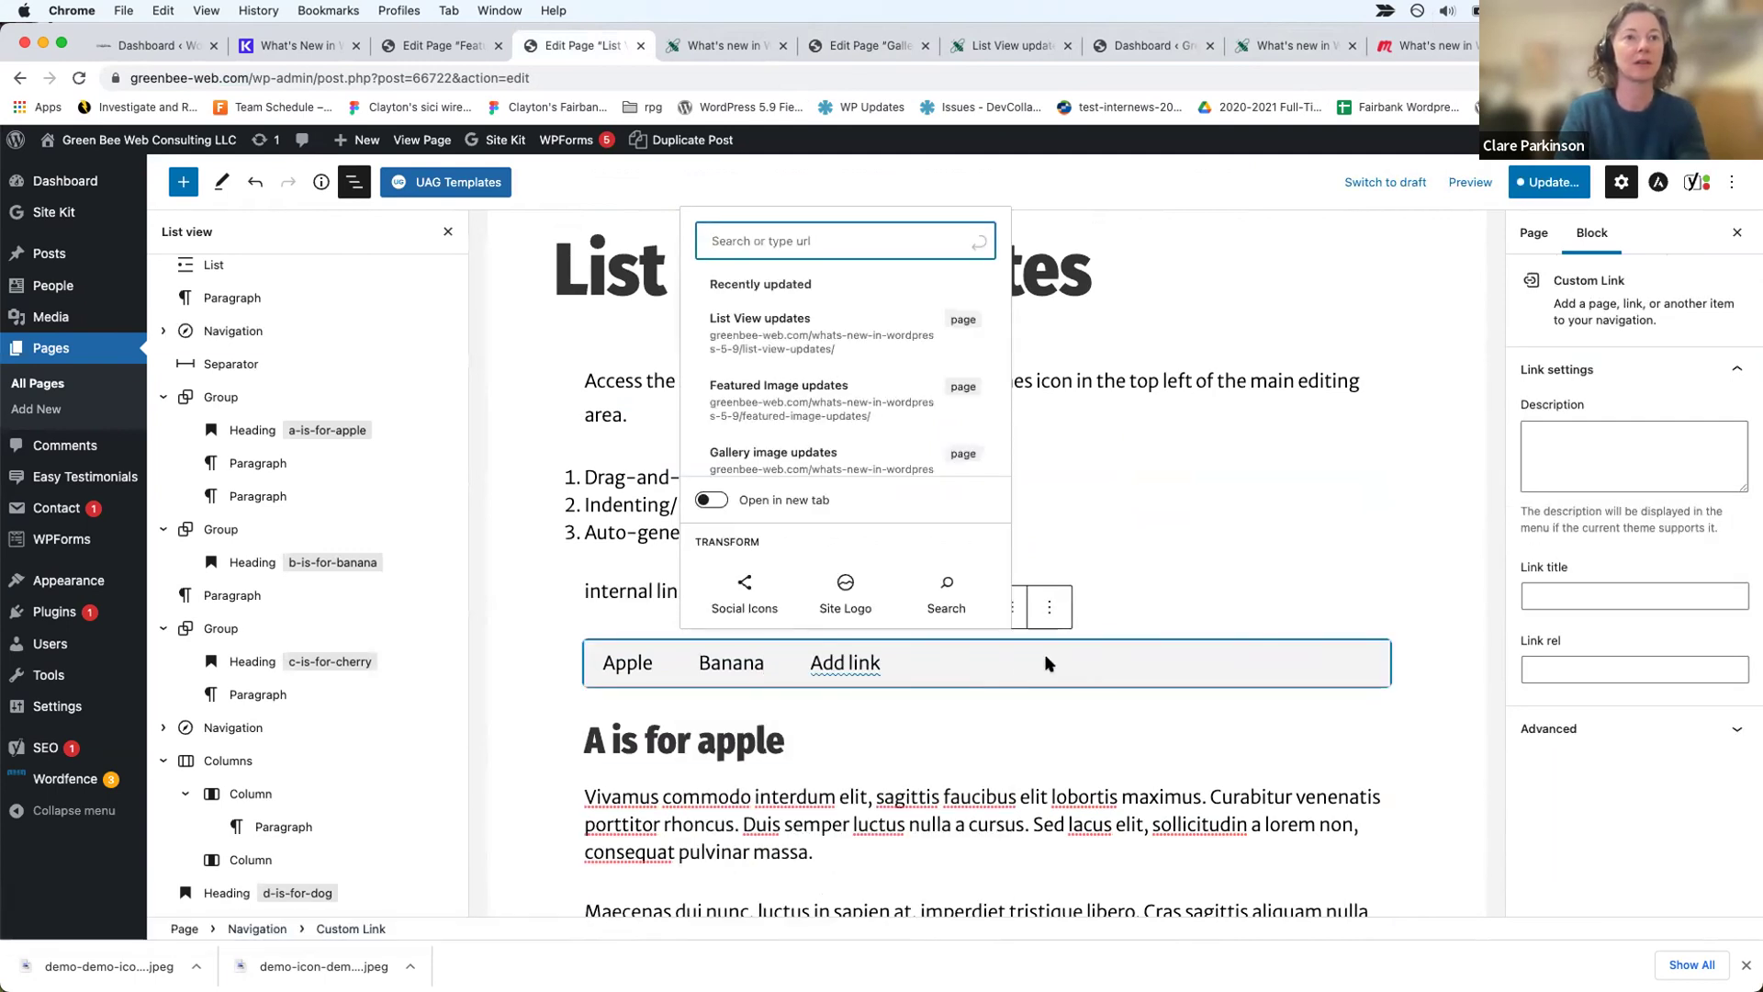
left_click(1172, 652)
left_click(872, 668)
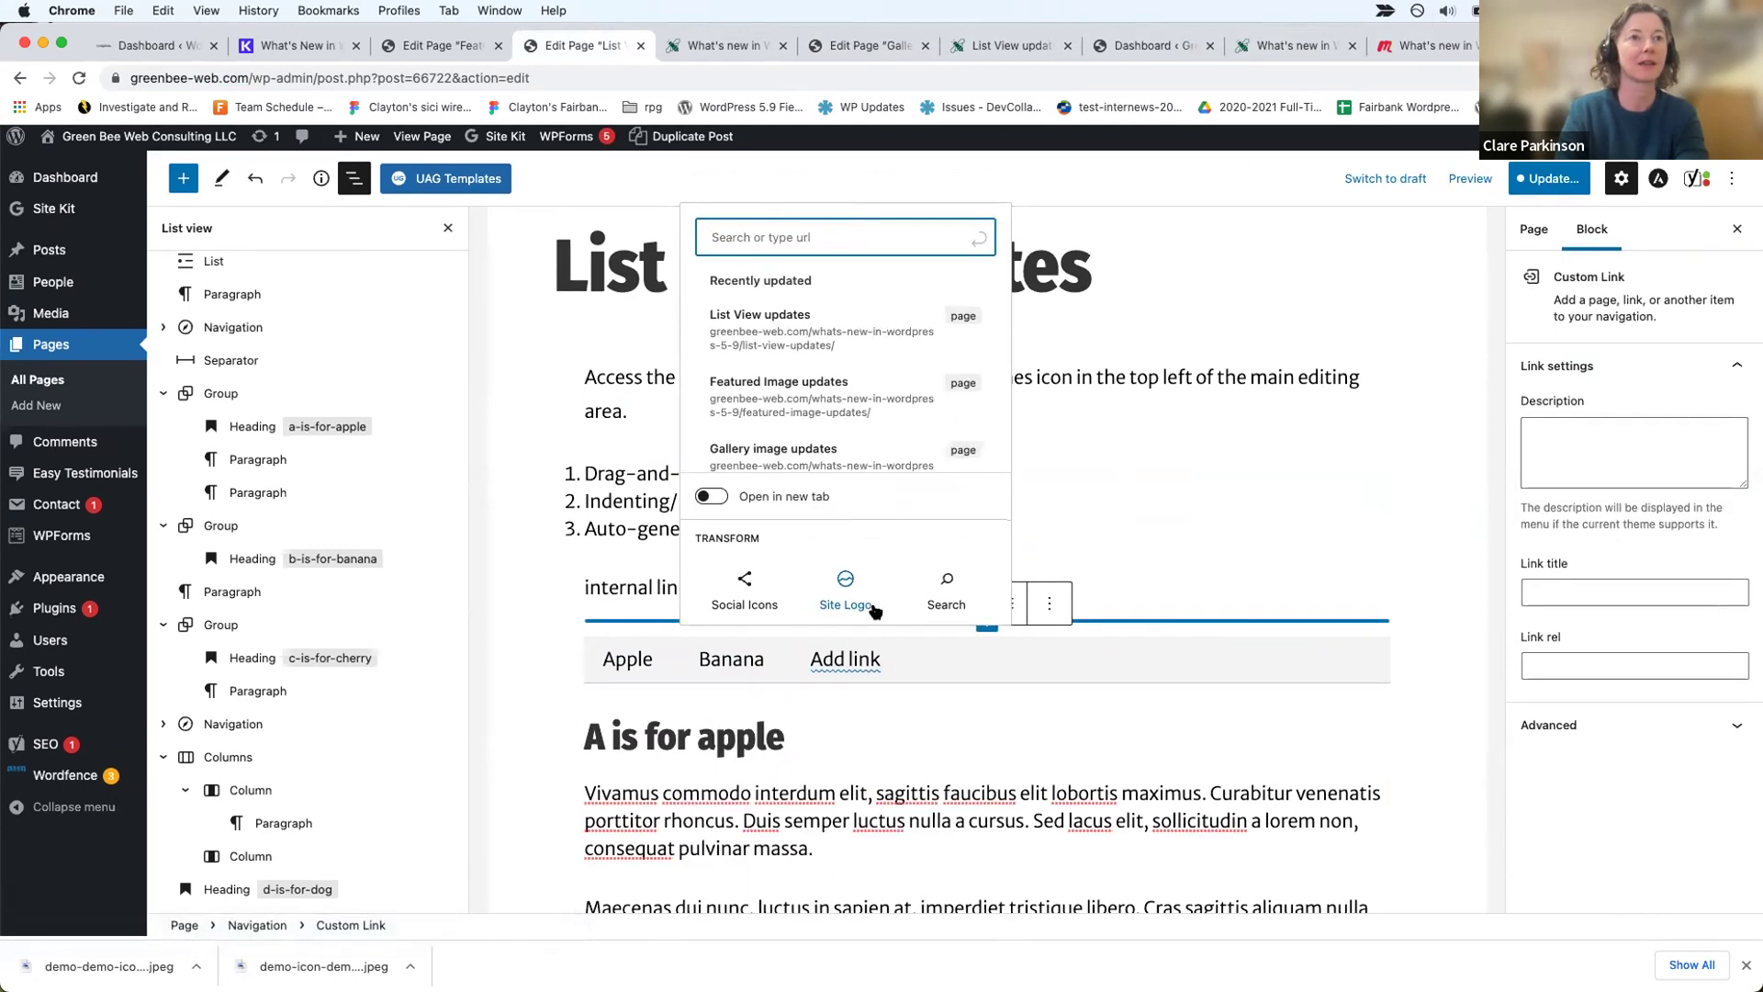
left_click(1006, 654)
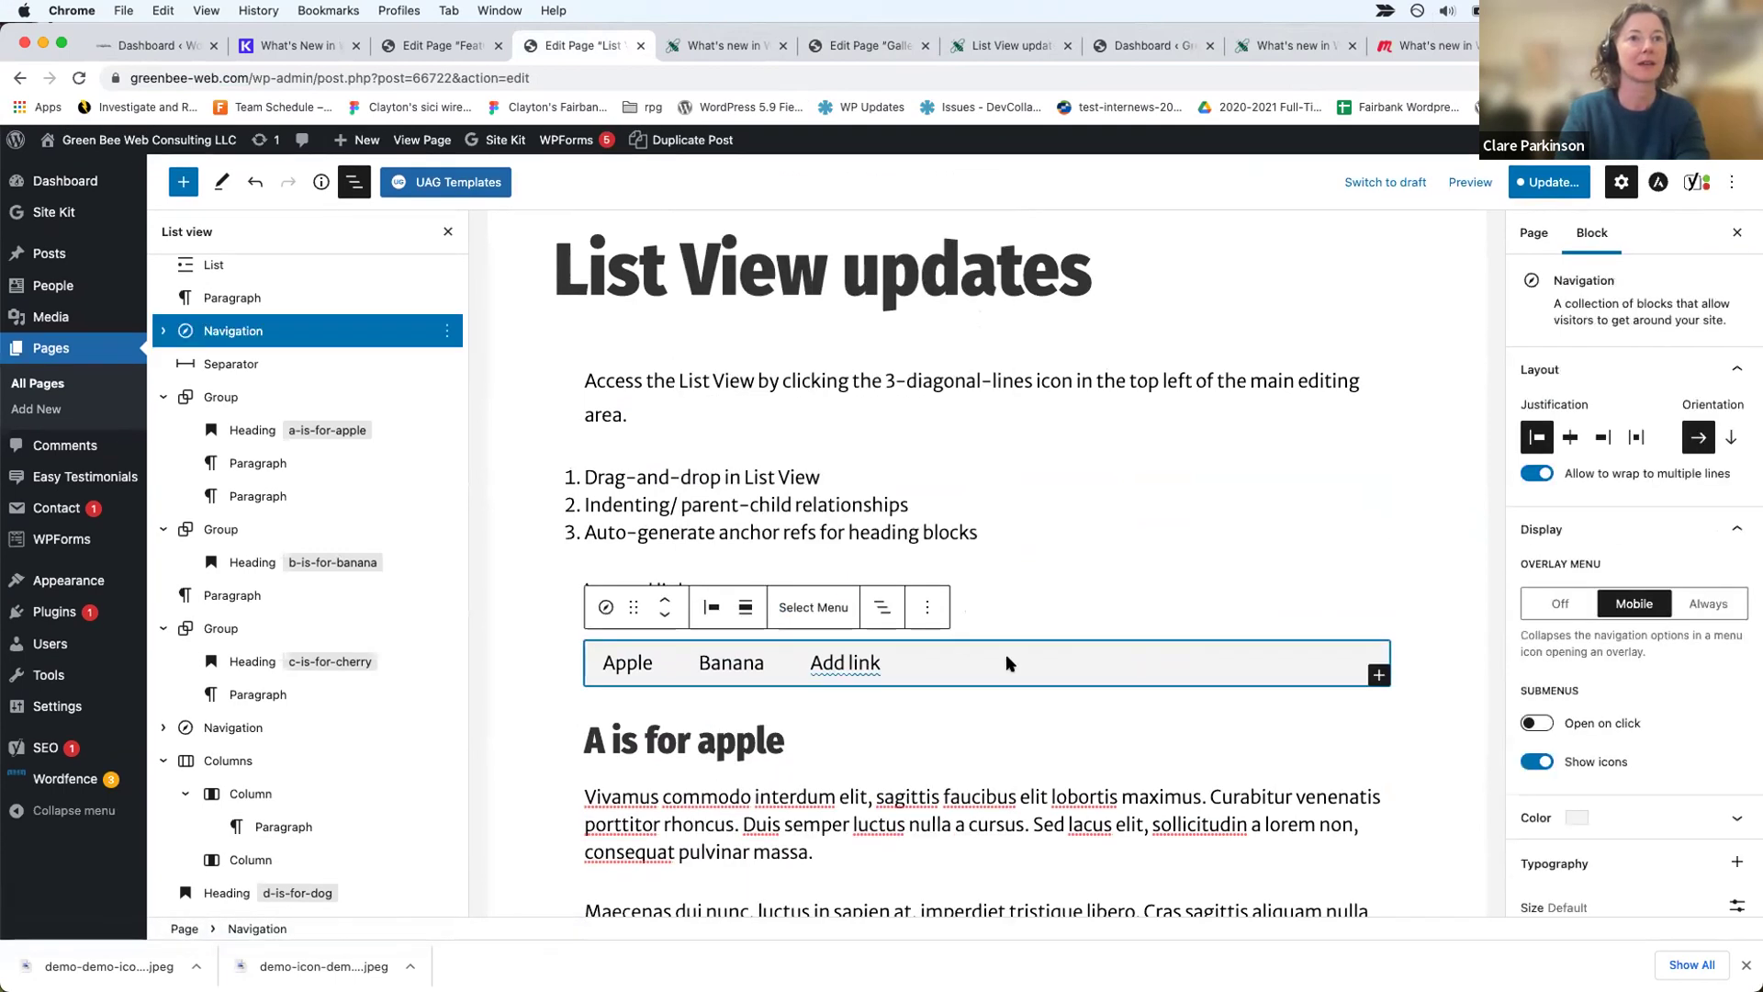
left_click(1378, 674)
Step: Try searching '#d' in the new link field, then add a third empty link item
type("in")
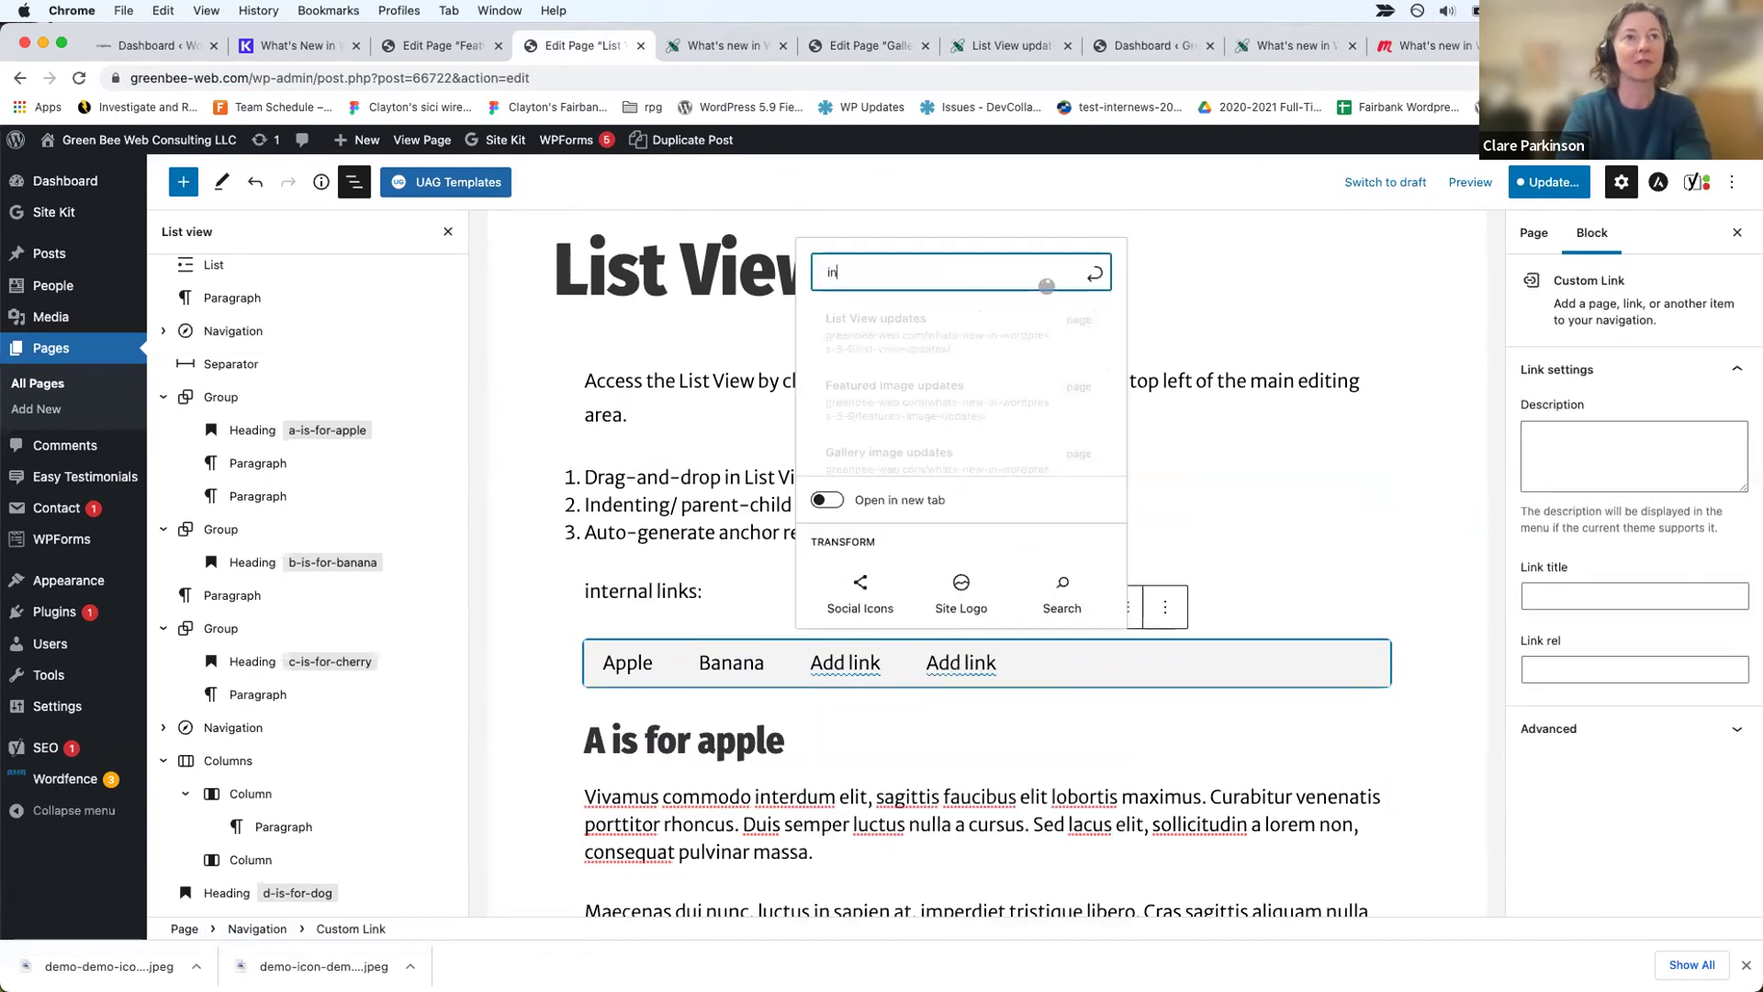
key("BackSpace")
key("BackSpace")
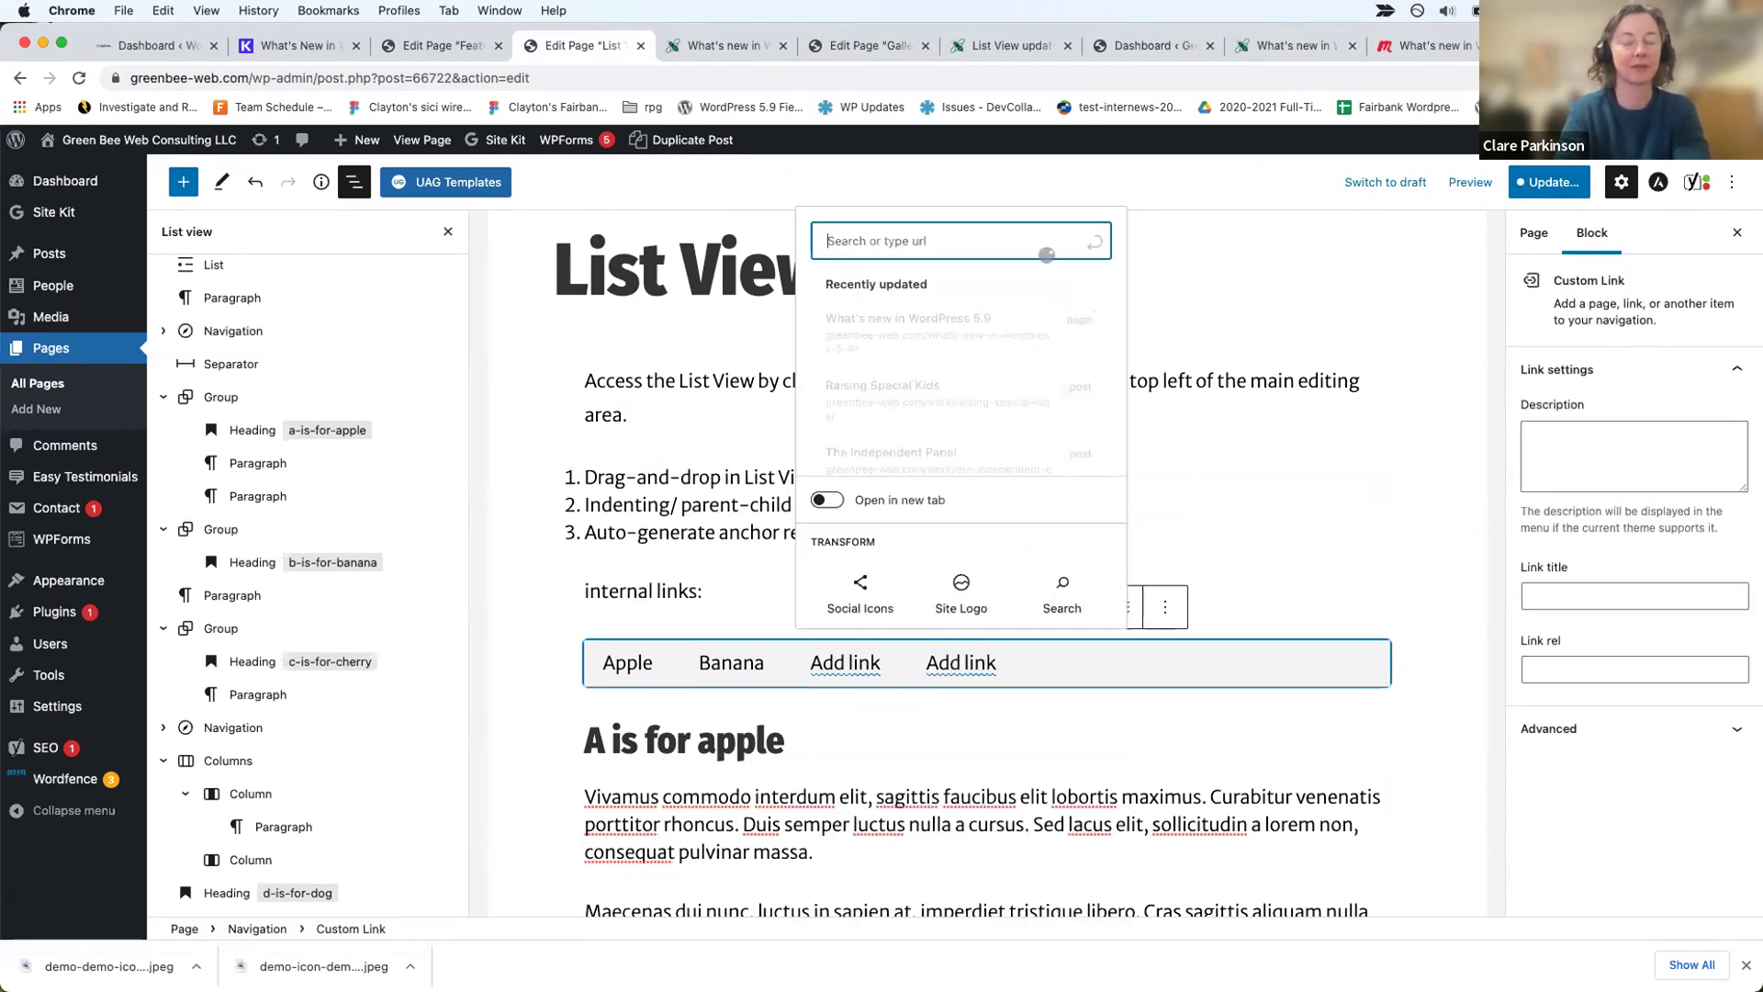
type("#d")
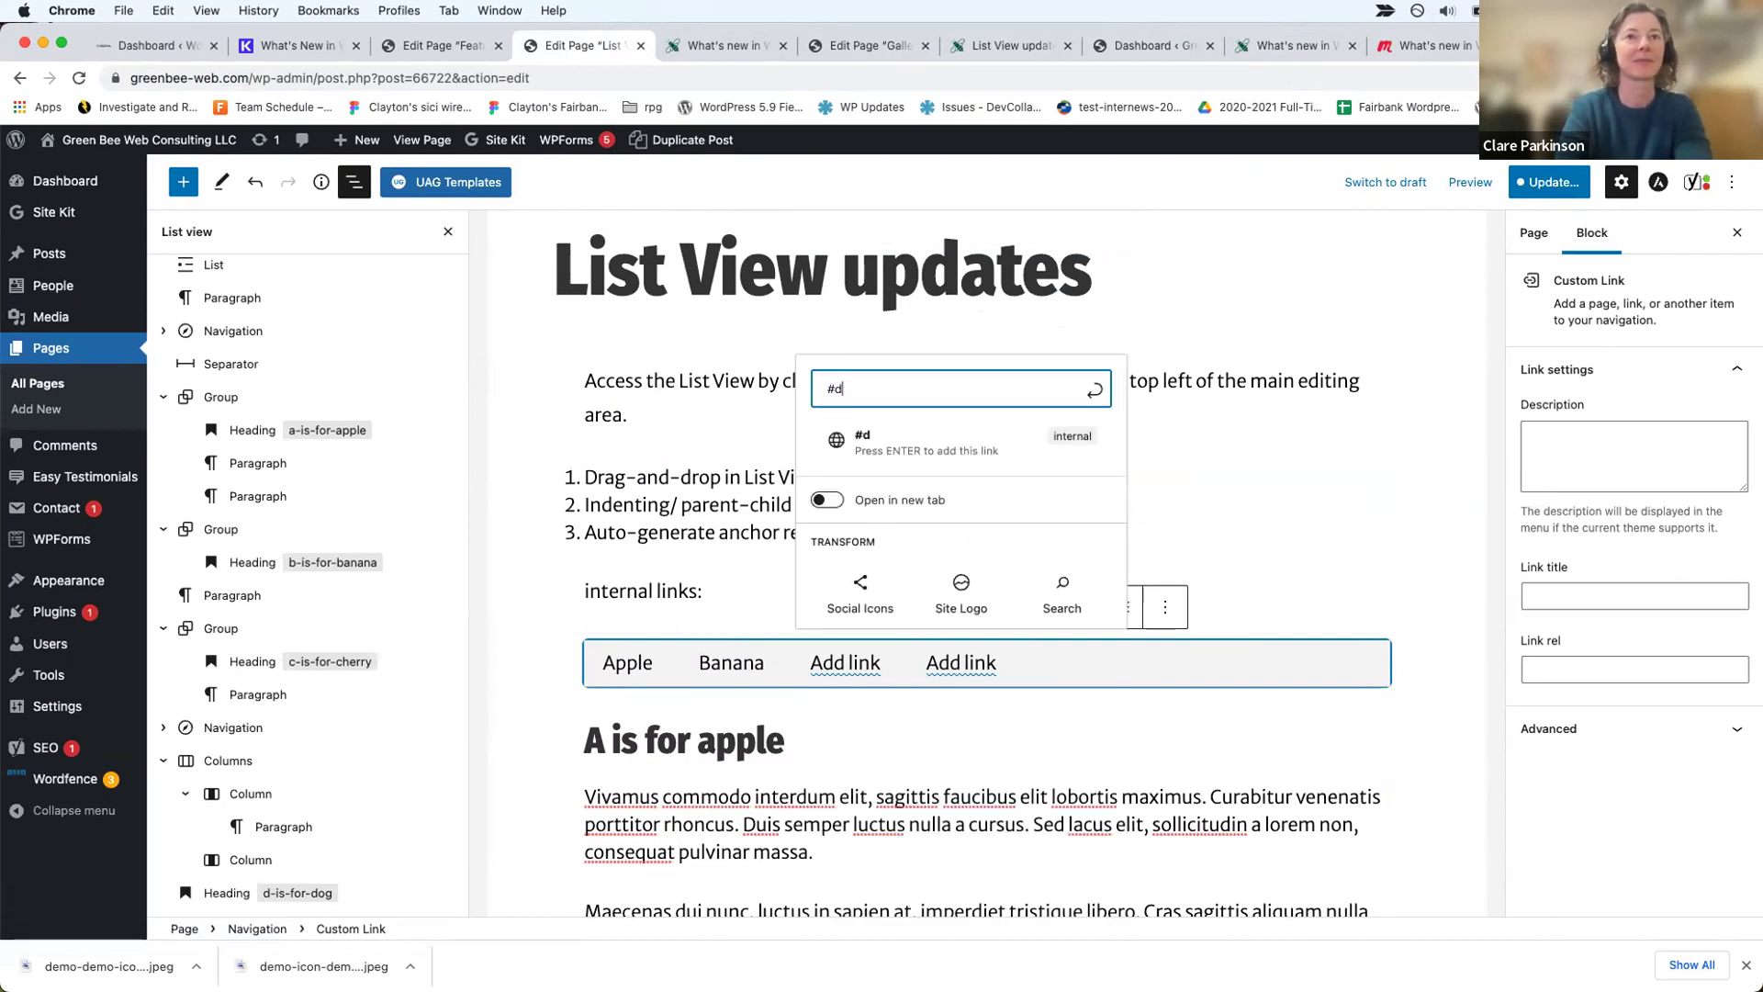
left_click(1255, 669)
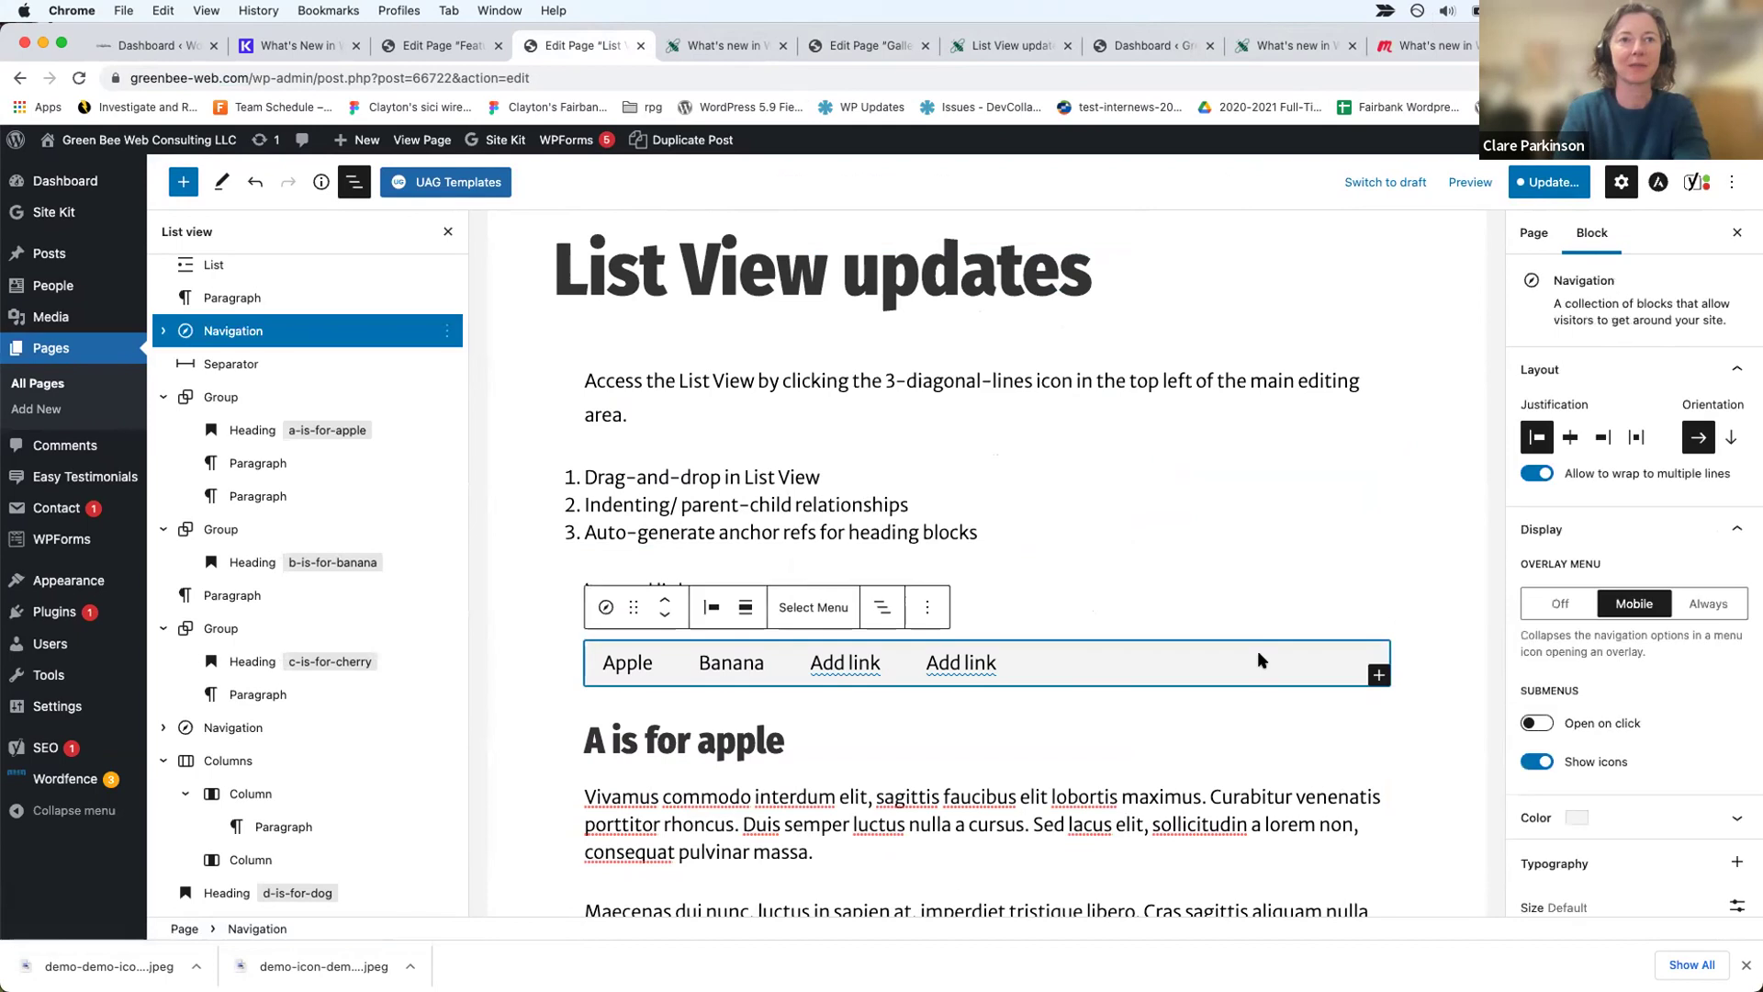
left_click(1376, 673)
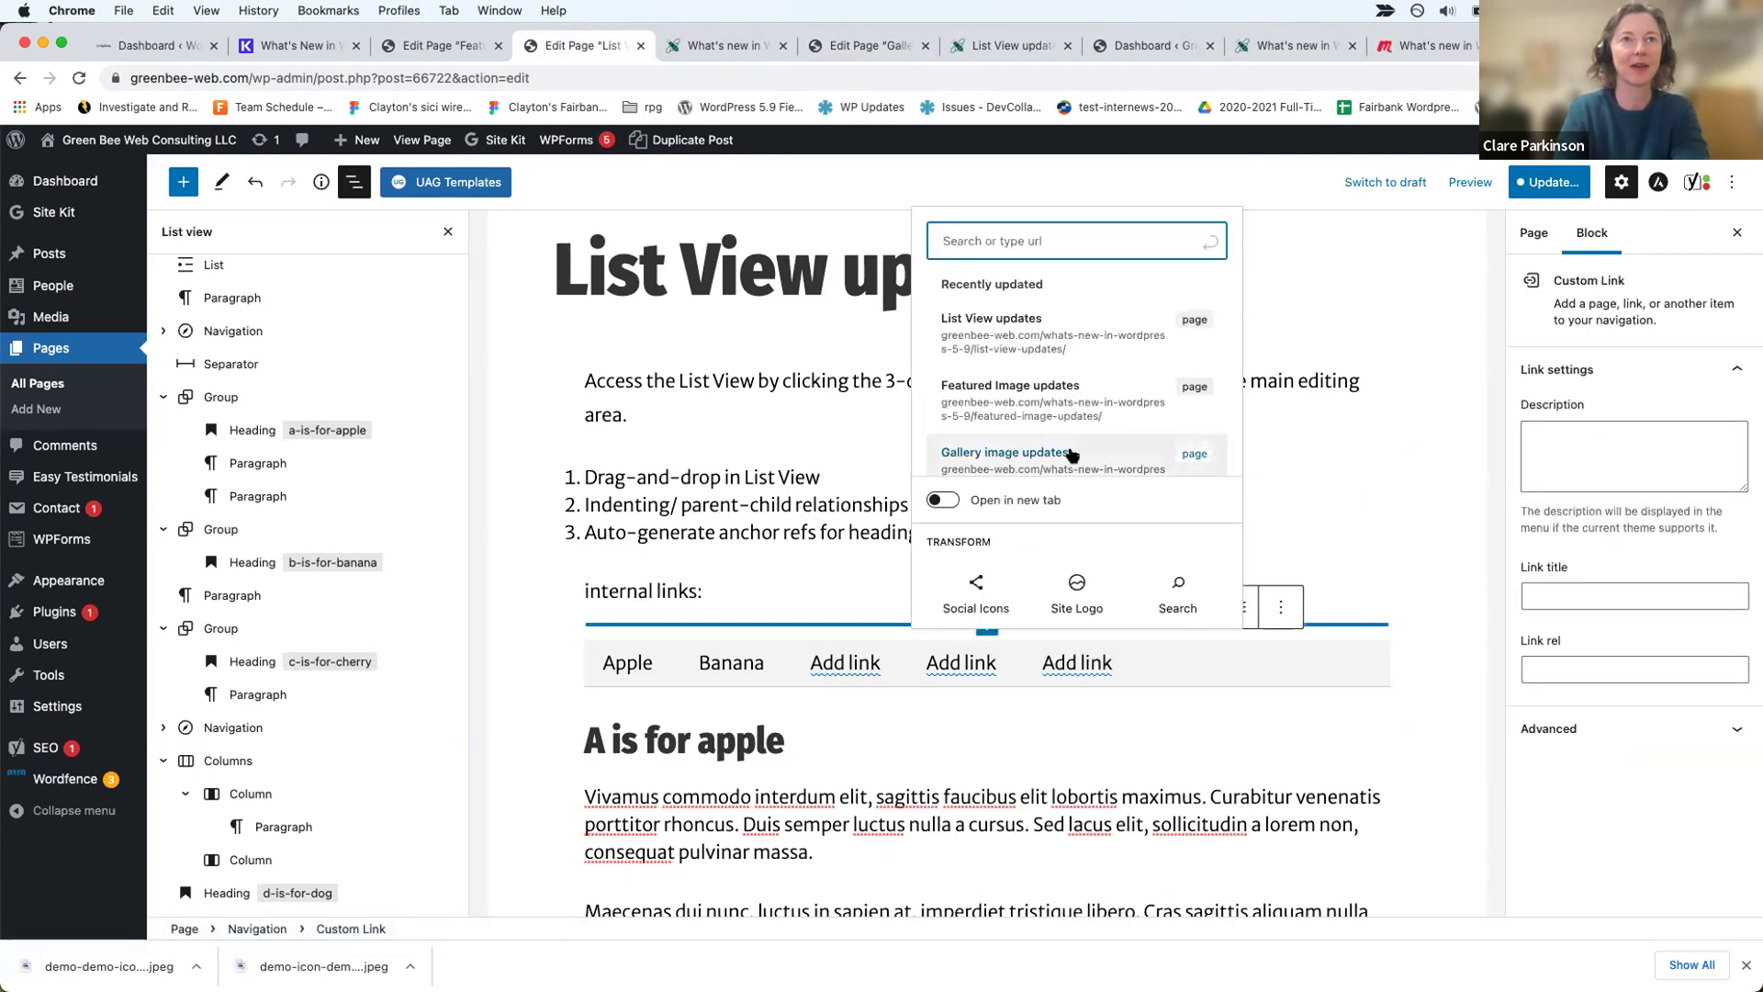
Step: Link the first empty navigation item to the #d-is-for-dog anchor
scroll(1071, 455, "down", 1)
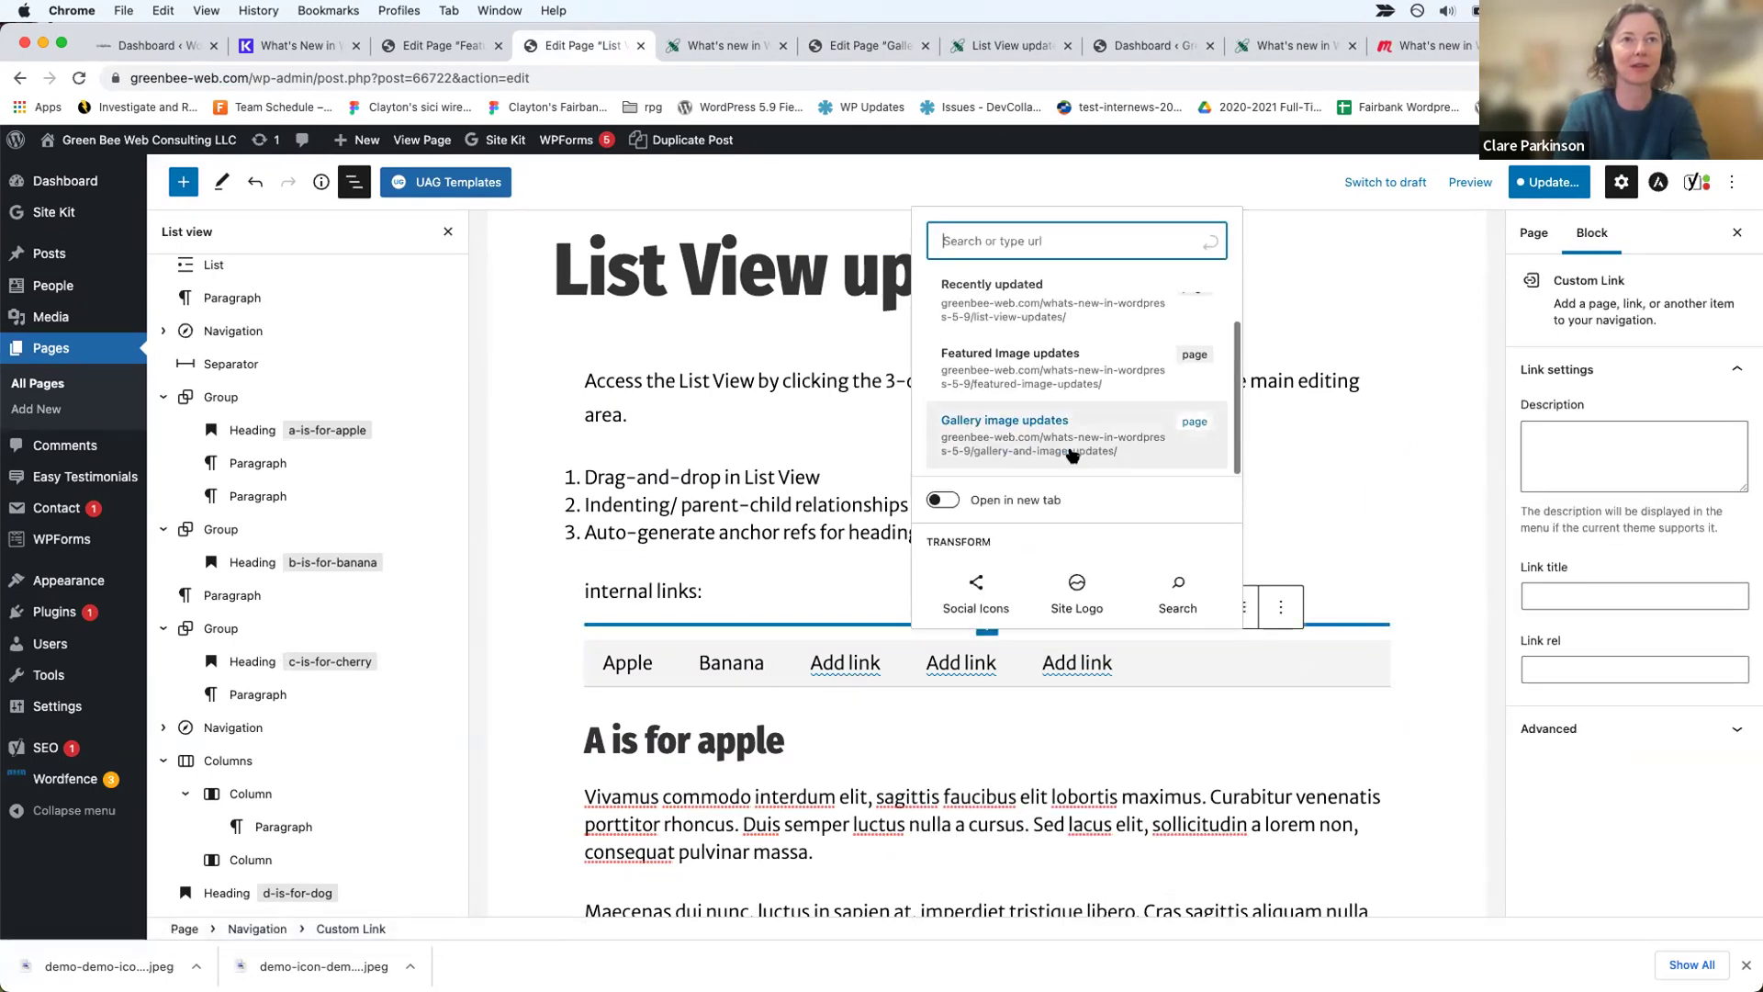
left_click(845, 666)
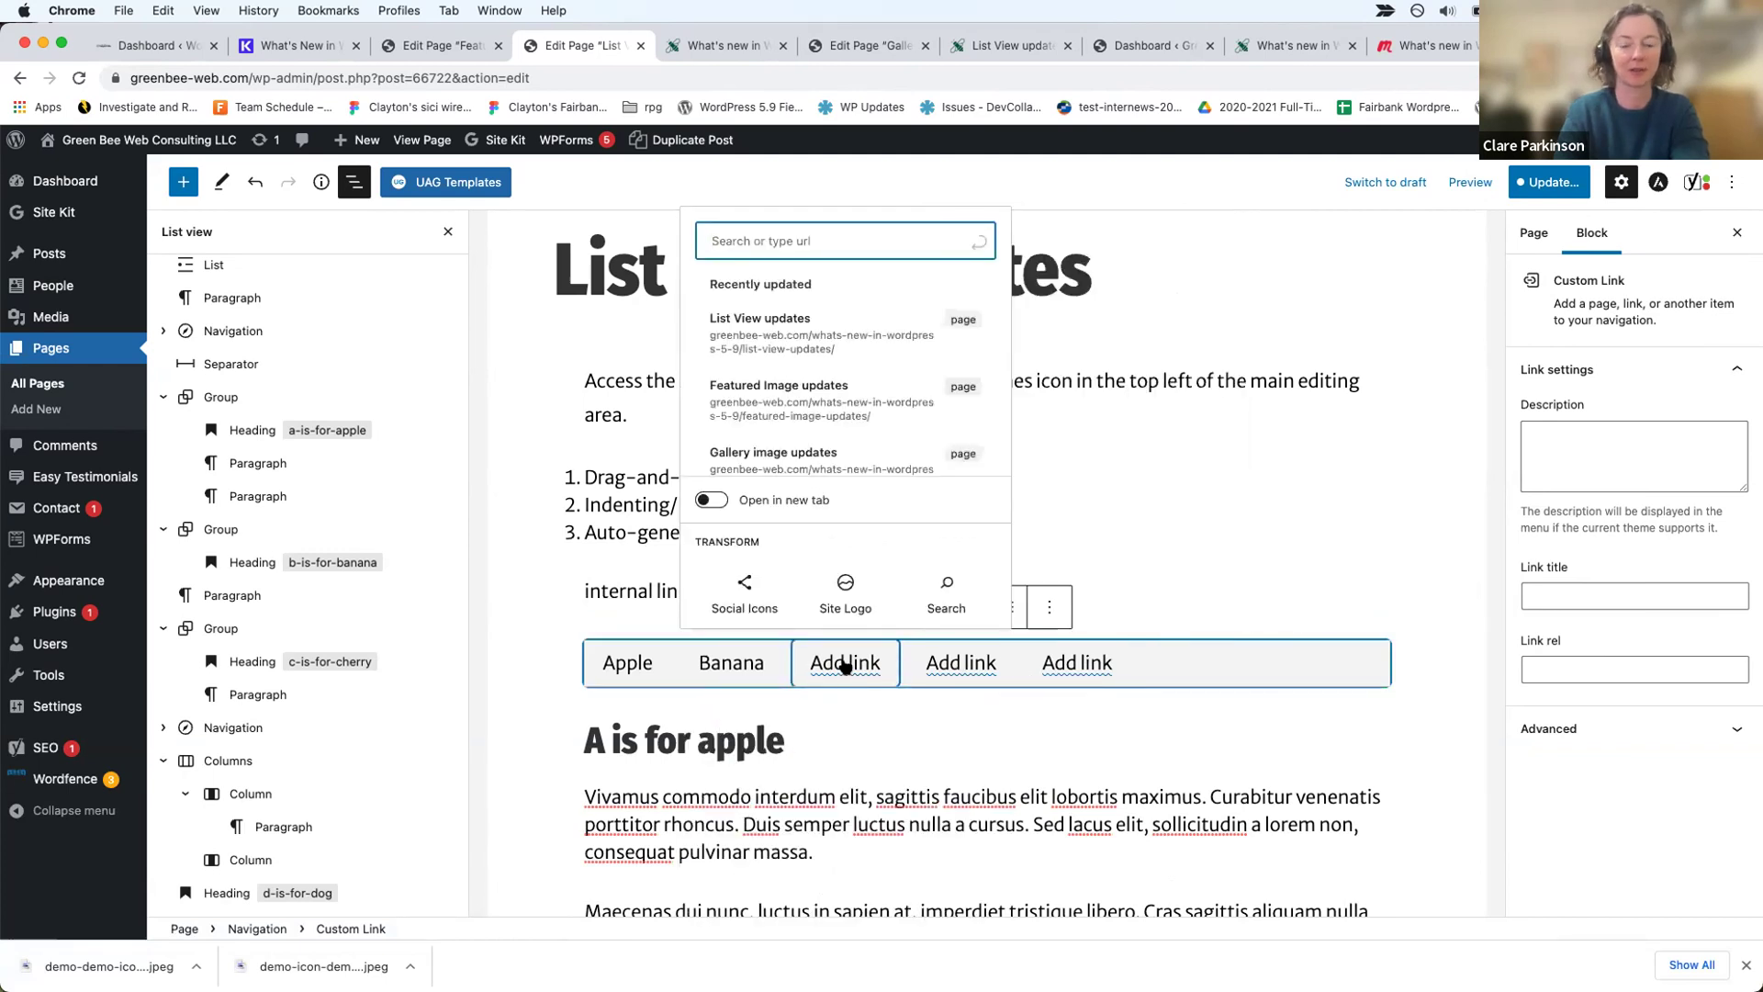
type("#d-is-")
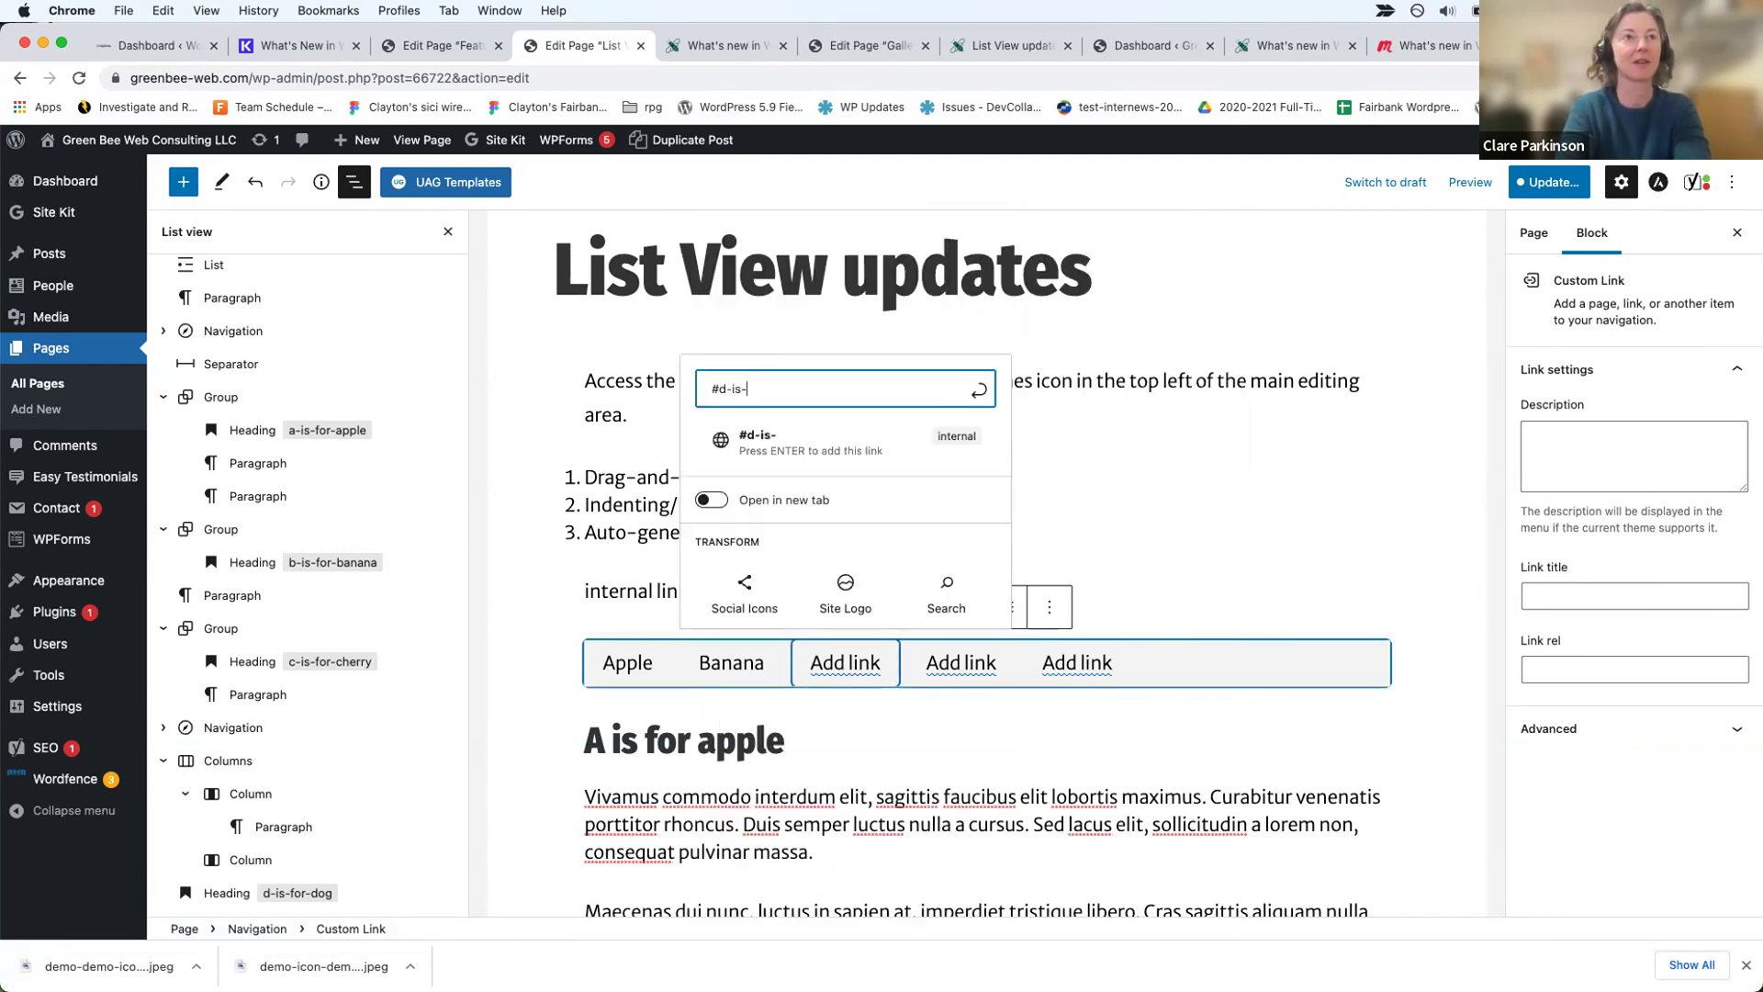
type("for-dog")
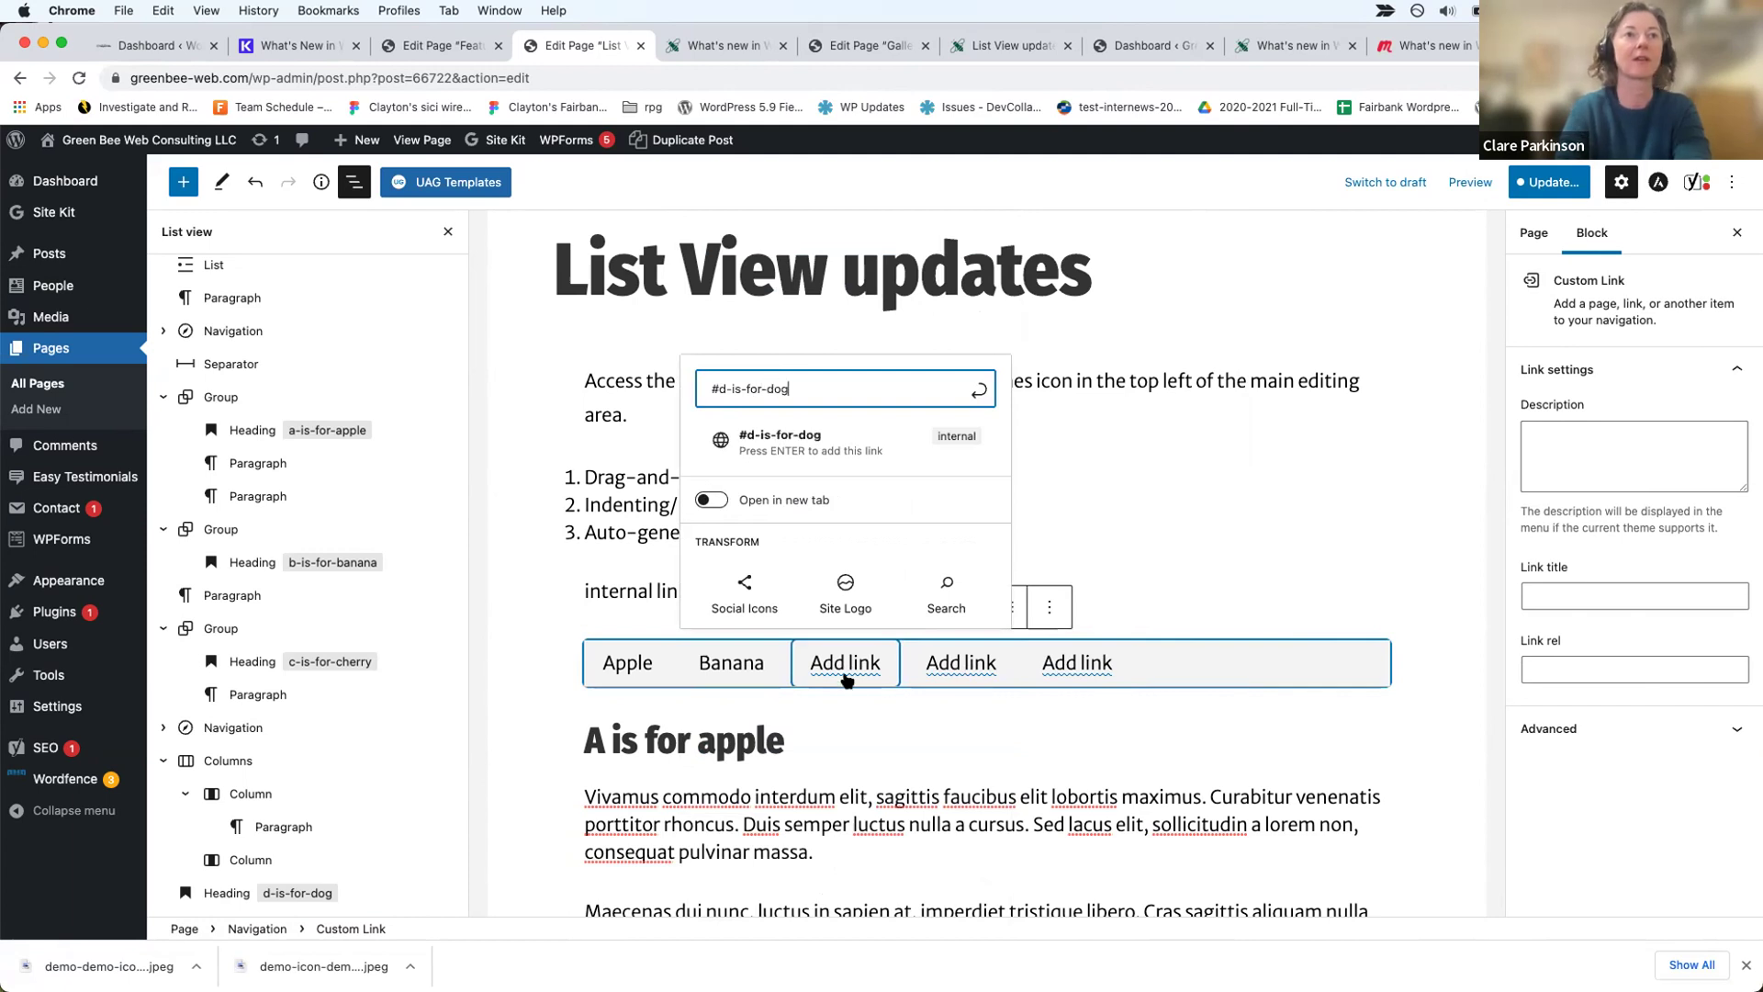
left_click(945, 443)
left_click(943, 658)
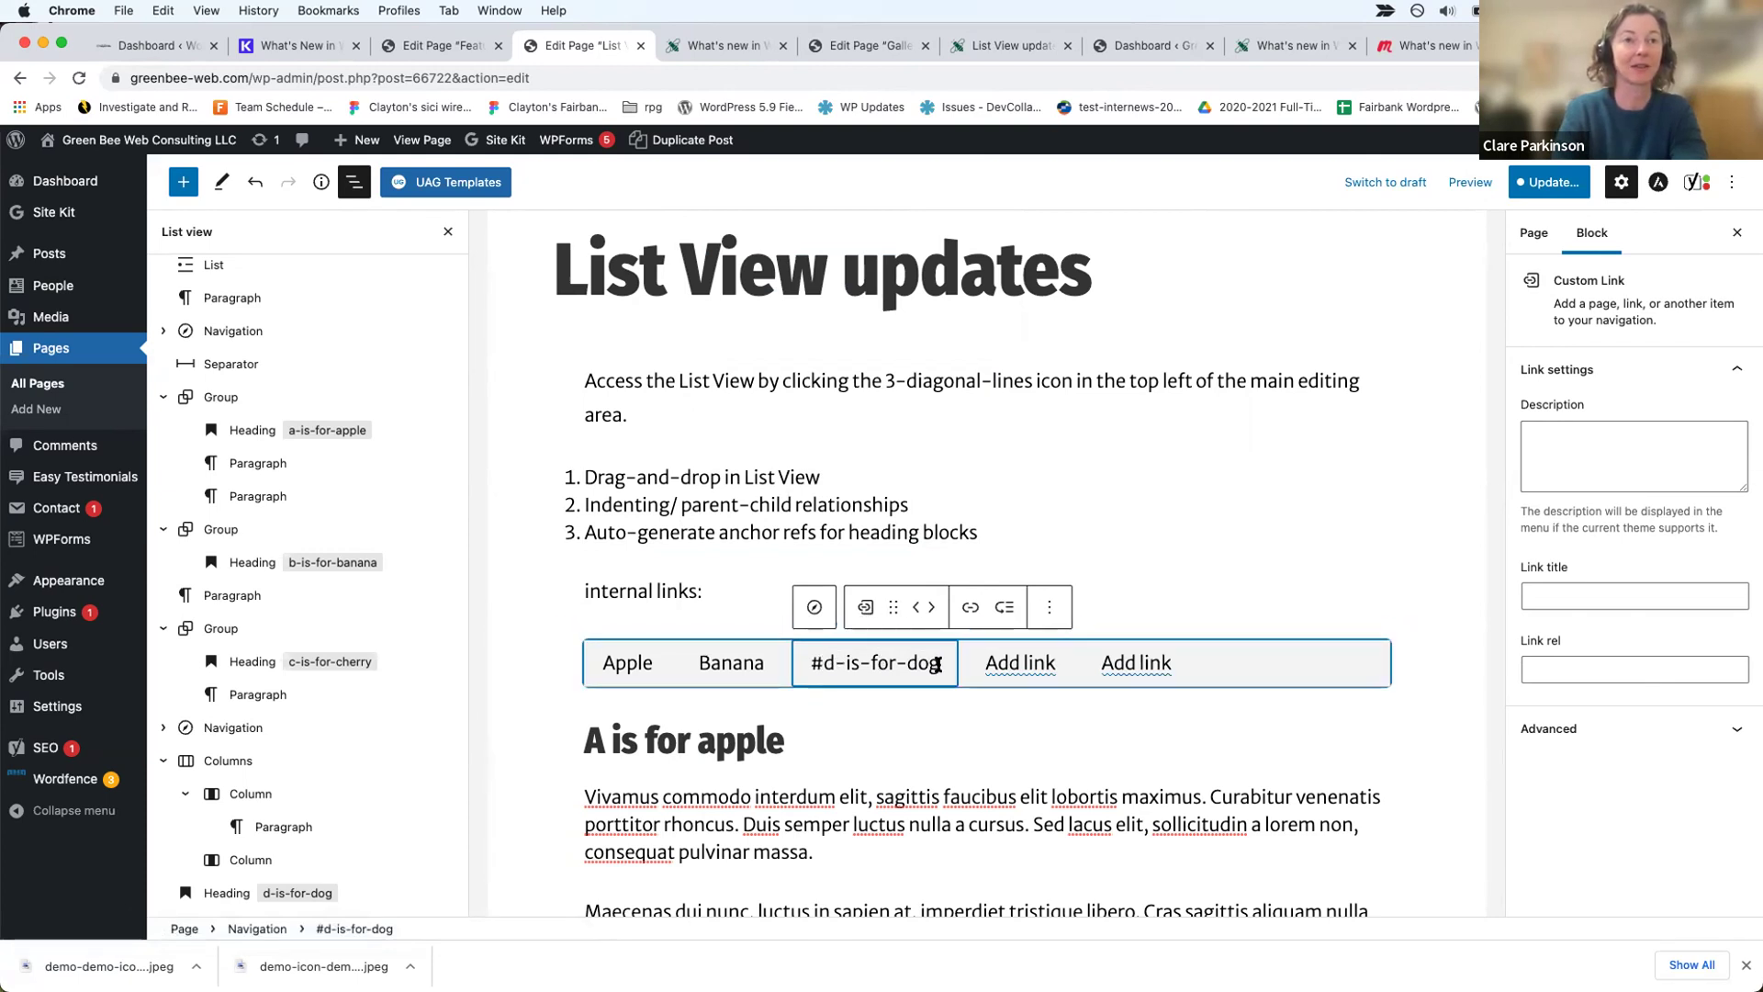
Step: Relabel the #d-is-for-dog navigation link as 'D is for Dog'
left_click(970, 607)
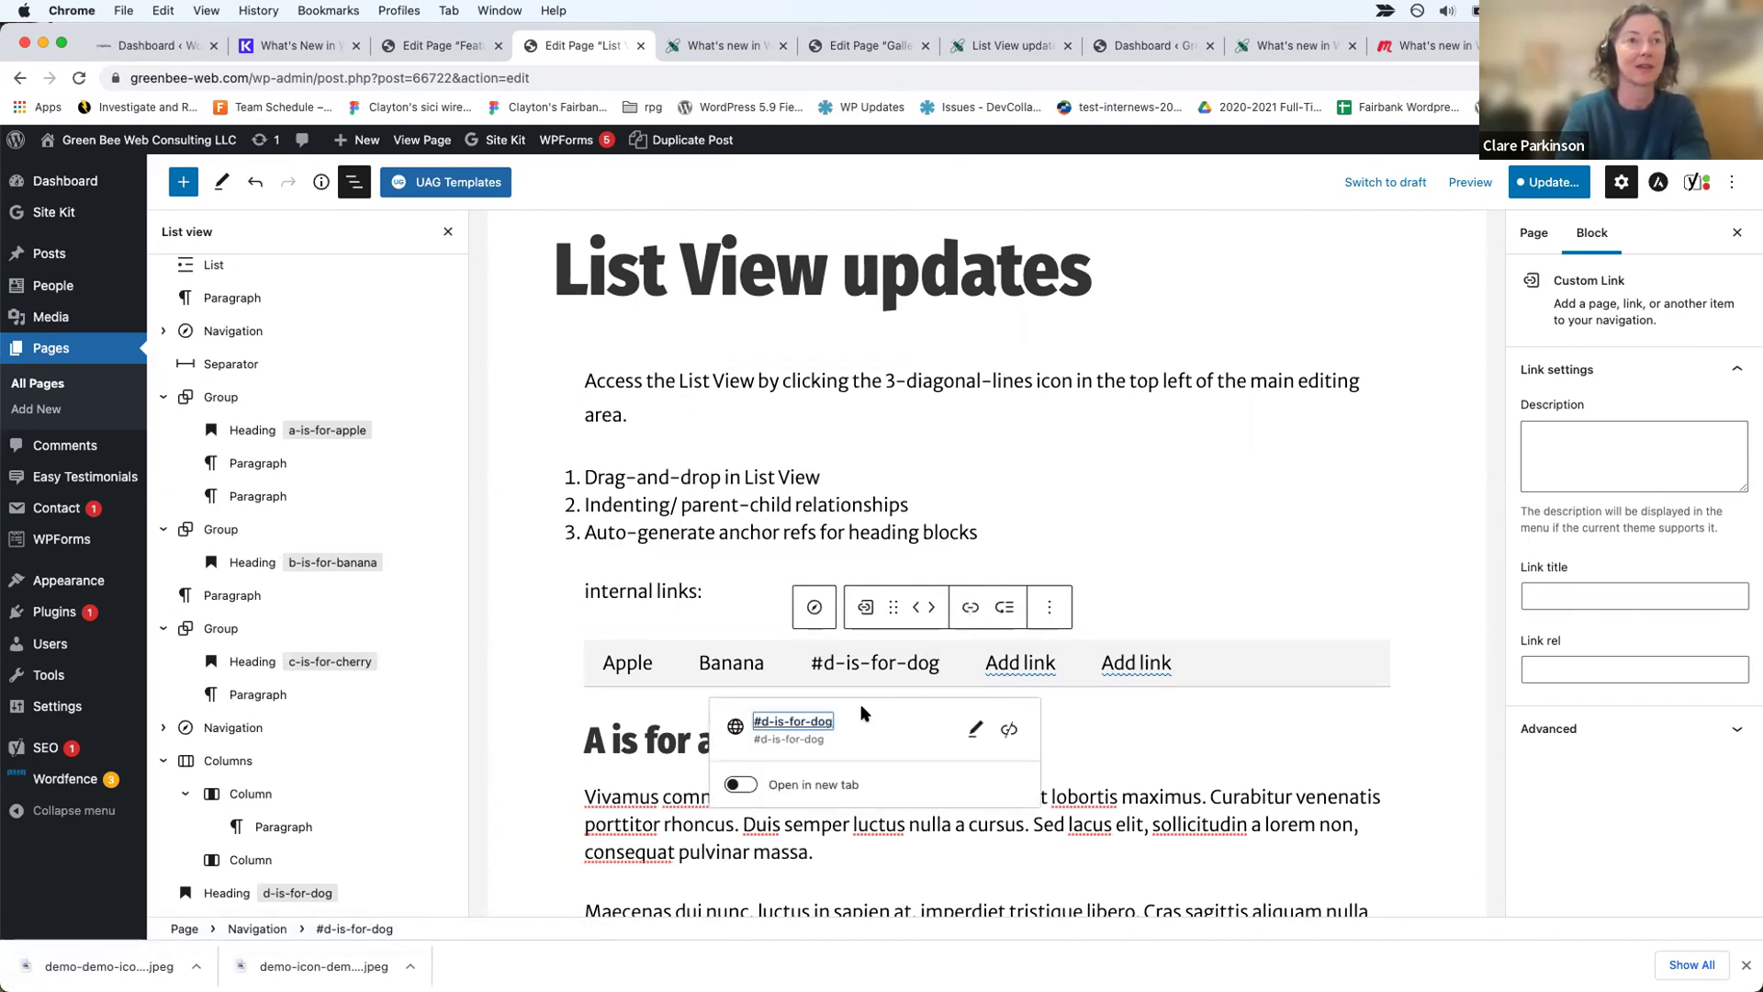
left_click(975, 729)
triple_click(863, 734)
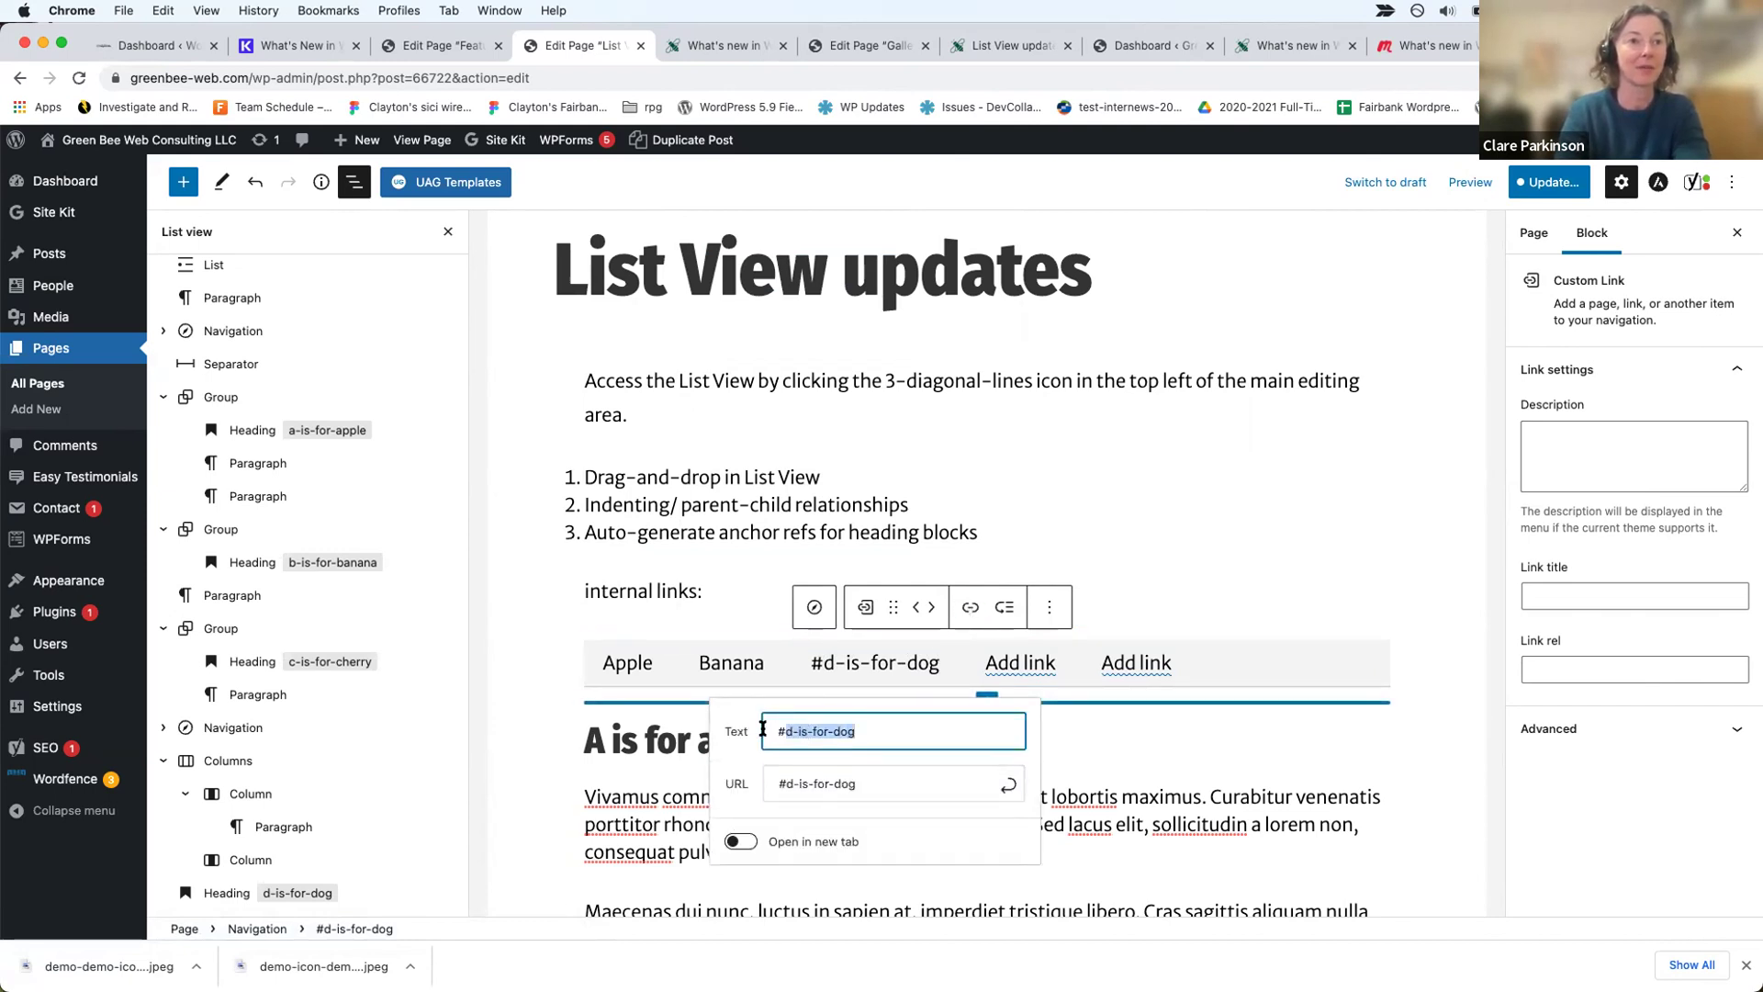
type("Dog")
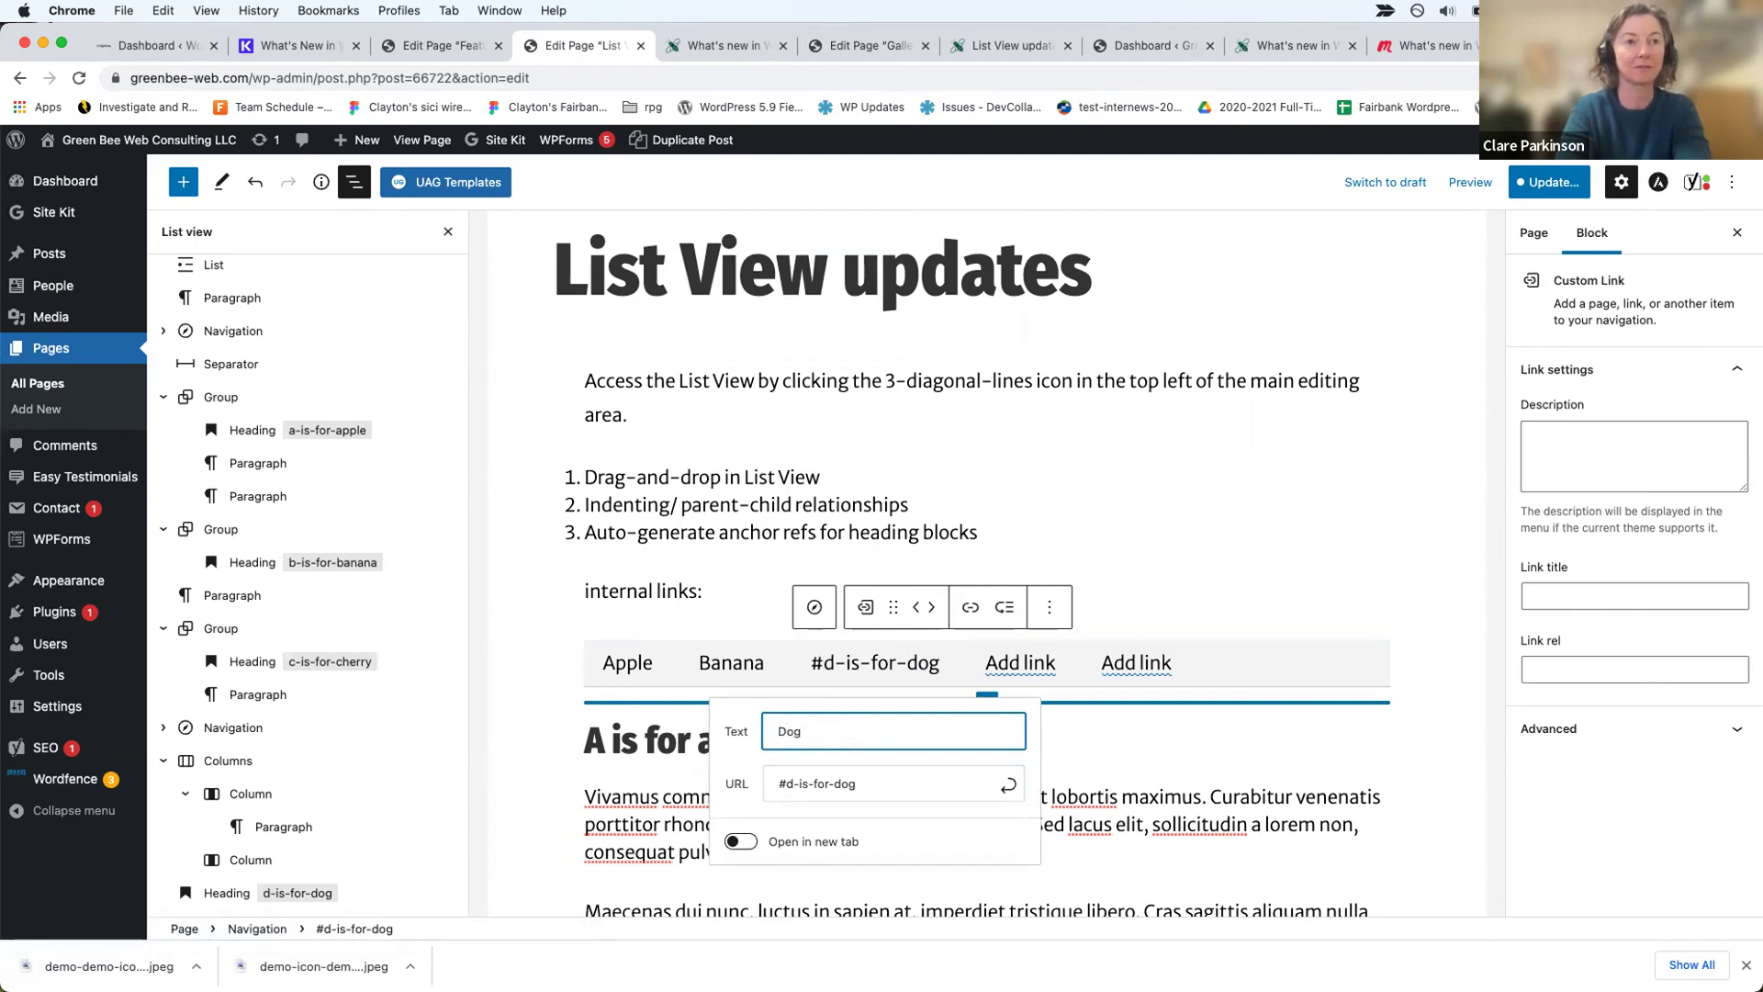
type("Og")
key("BackSpace")
type("og")
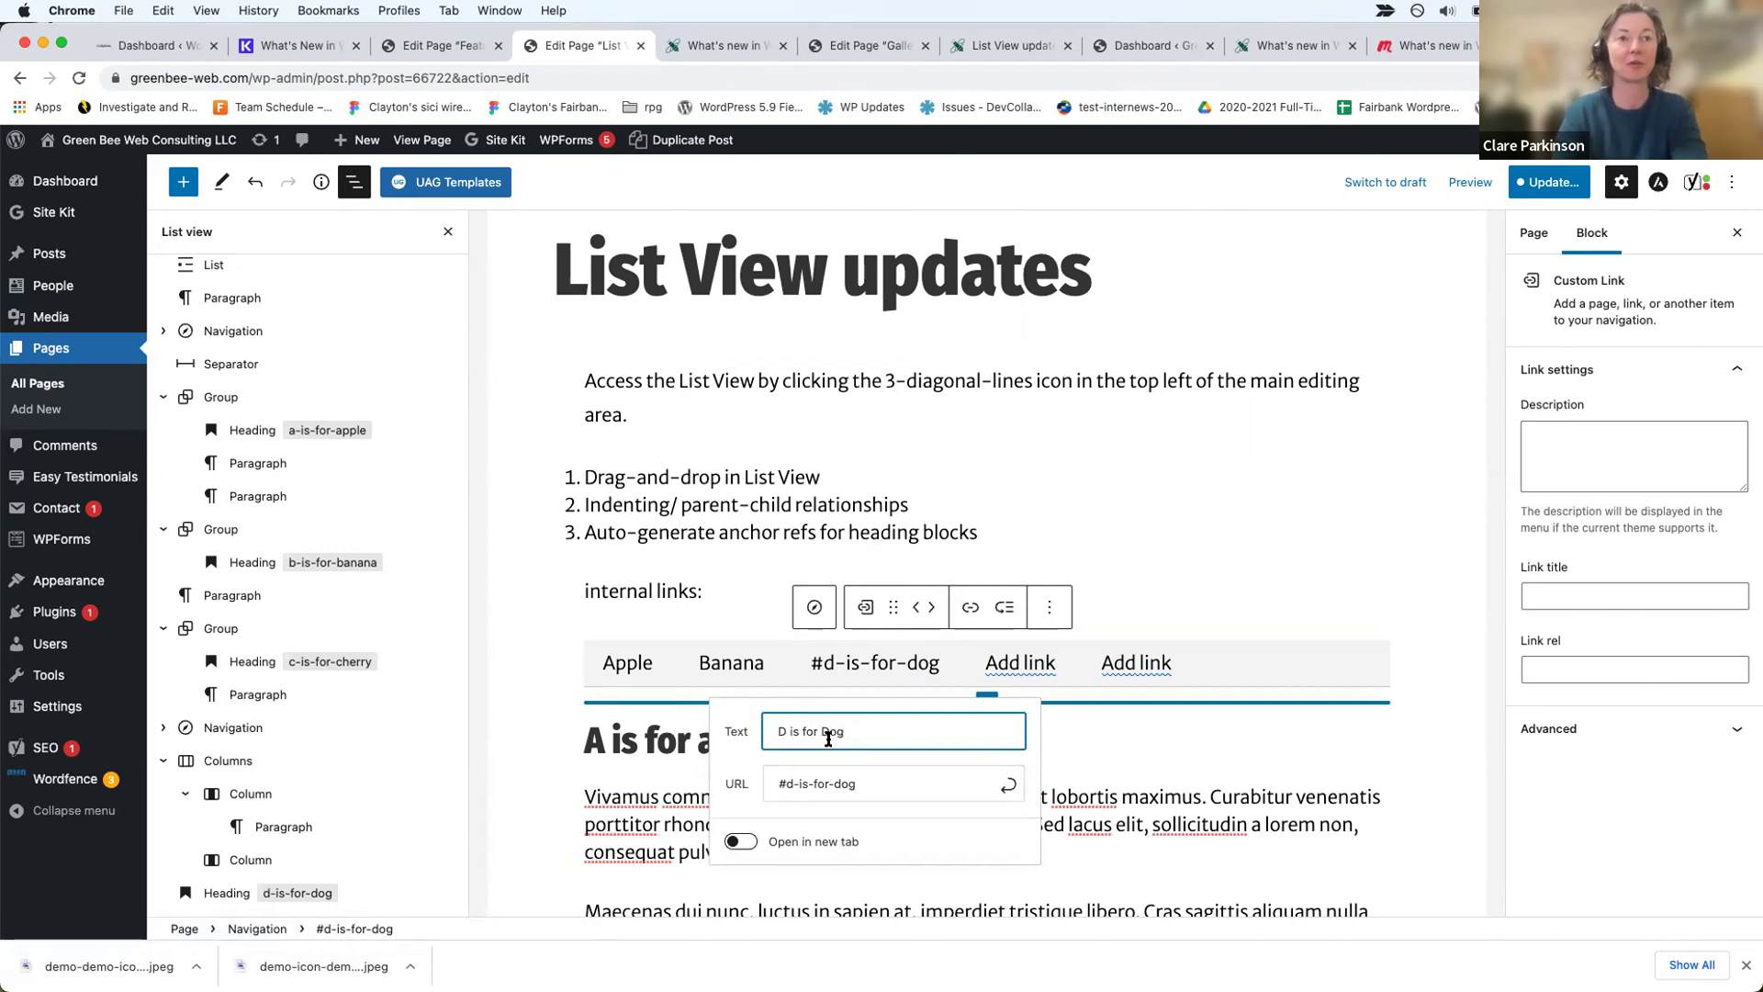
key("Return")
left_click(1267, 588)
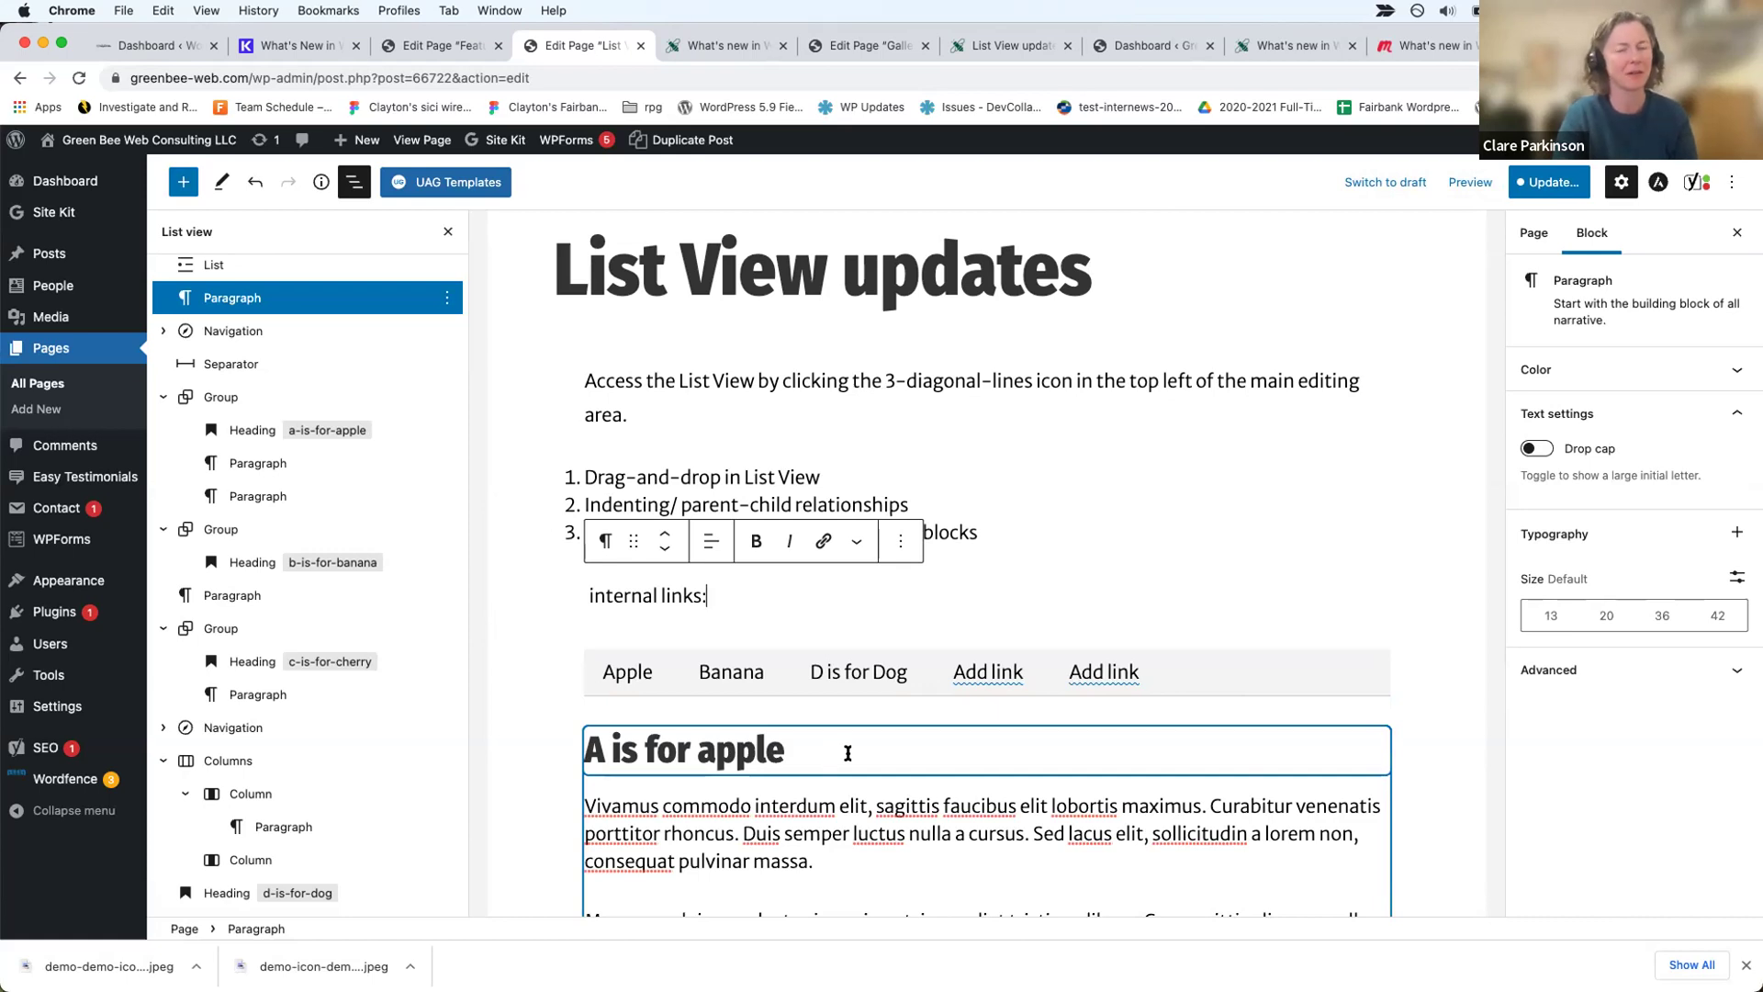
Step: Save the page and its navigation menu via Update and Save
left_click(906, 675)
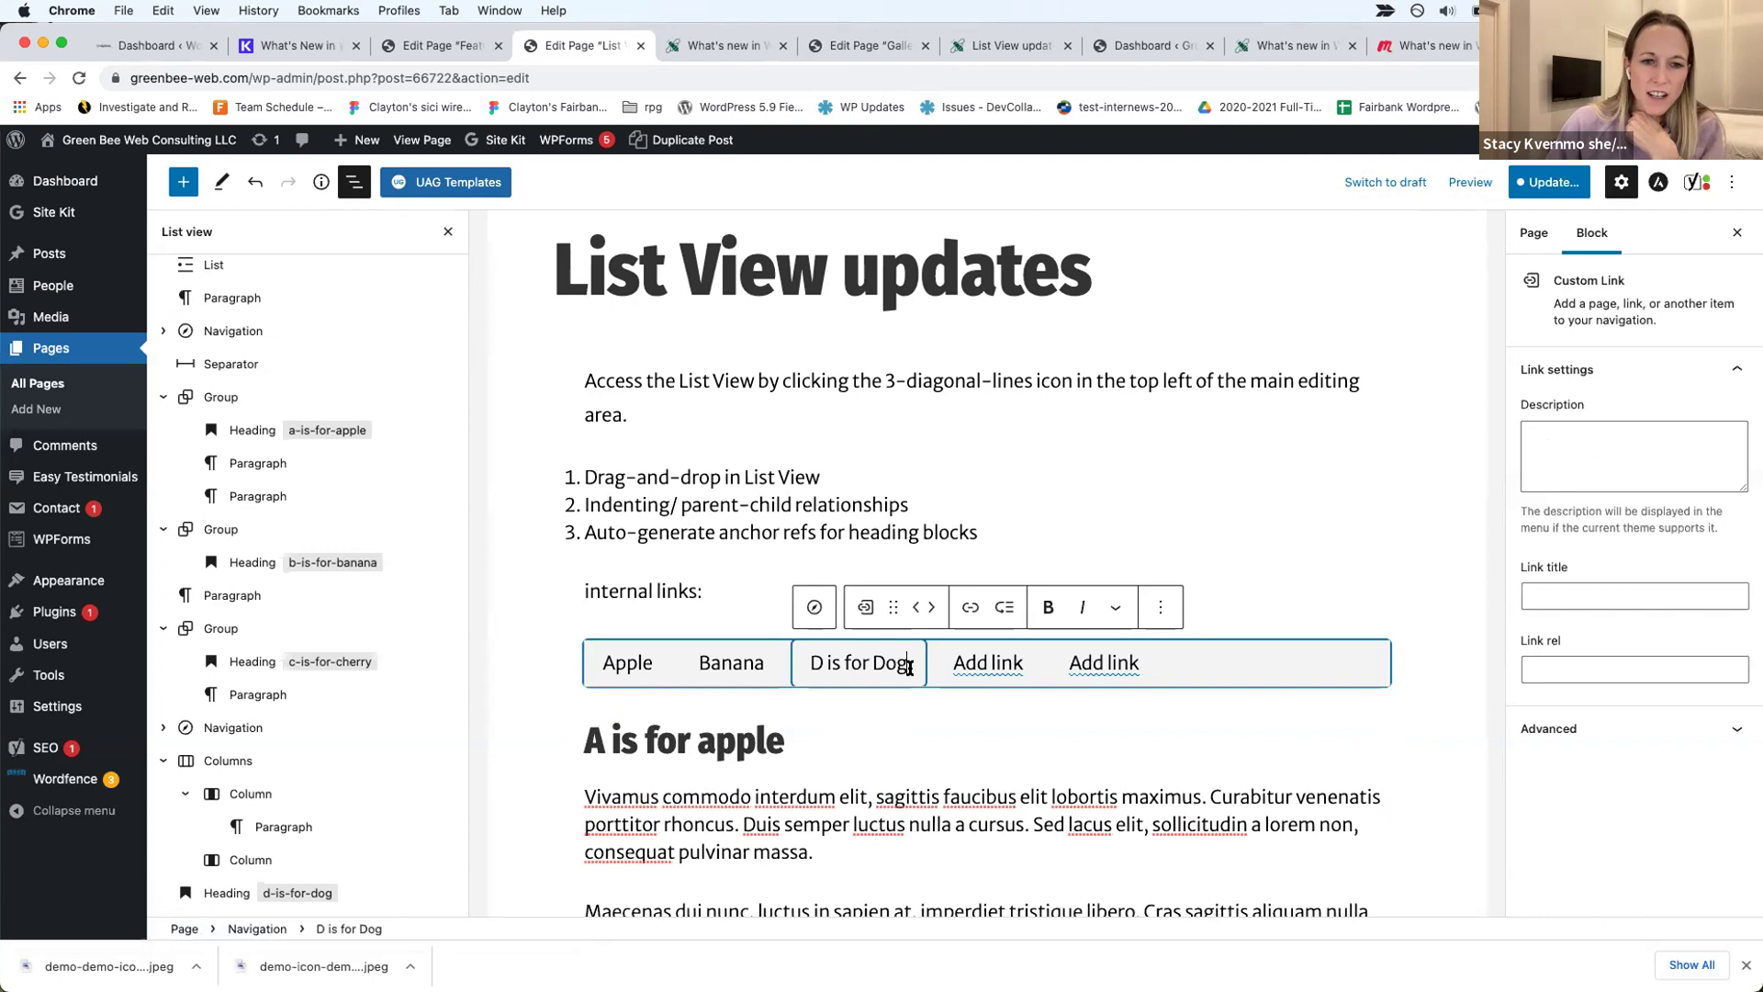
left_click(1553, 184)
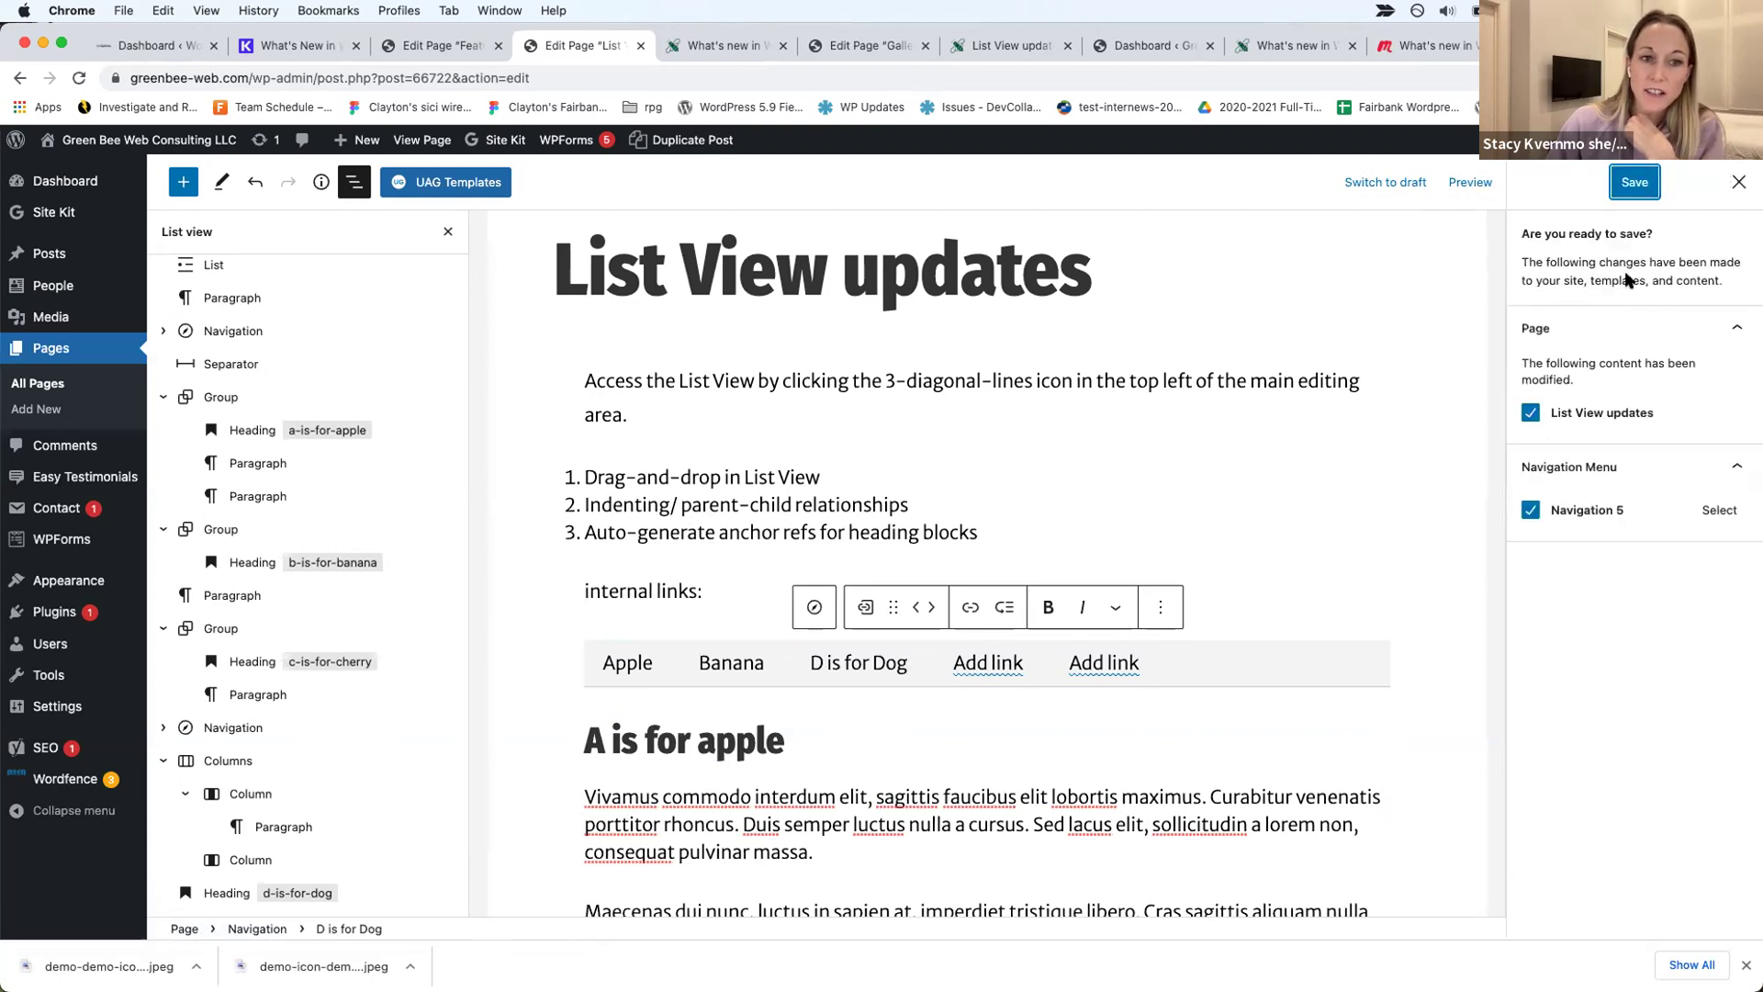
left_click(1641, 182)
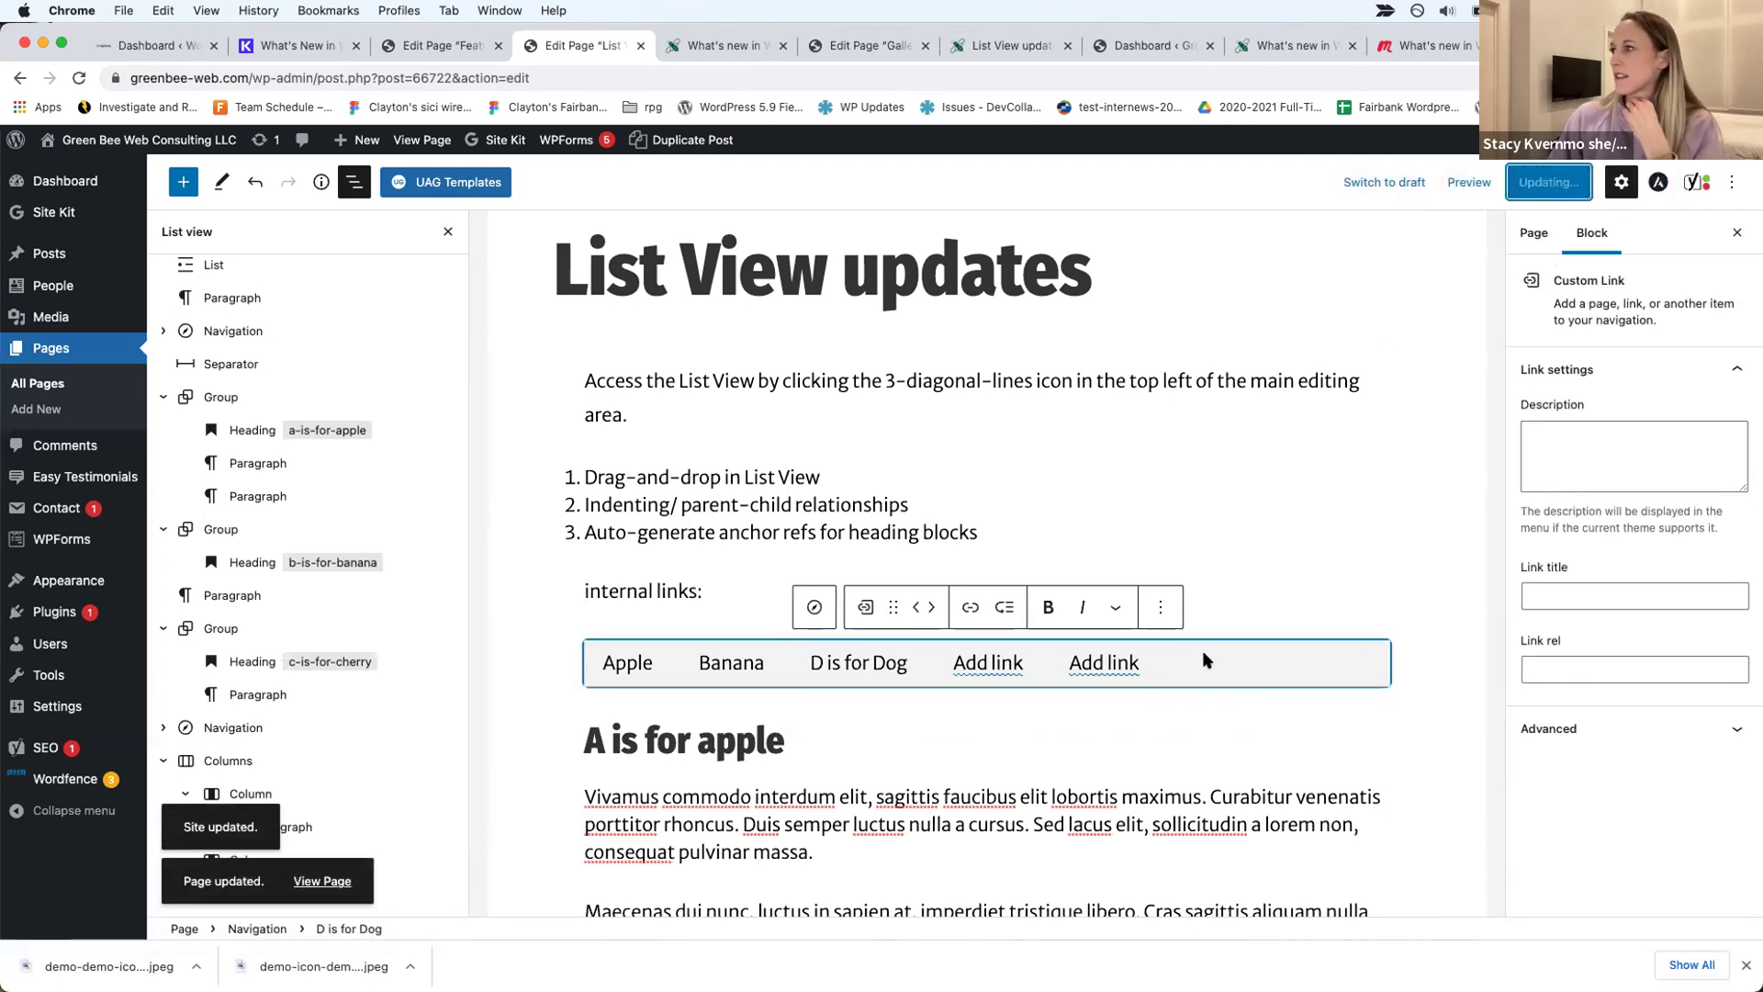
Step: Select the Navigation block and check the first empty link slot without adding a link
left_click(1157, 669)
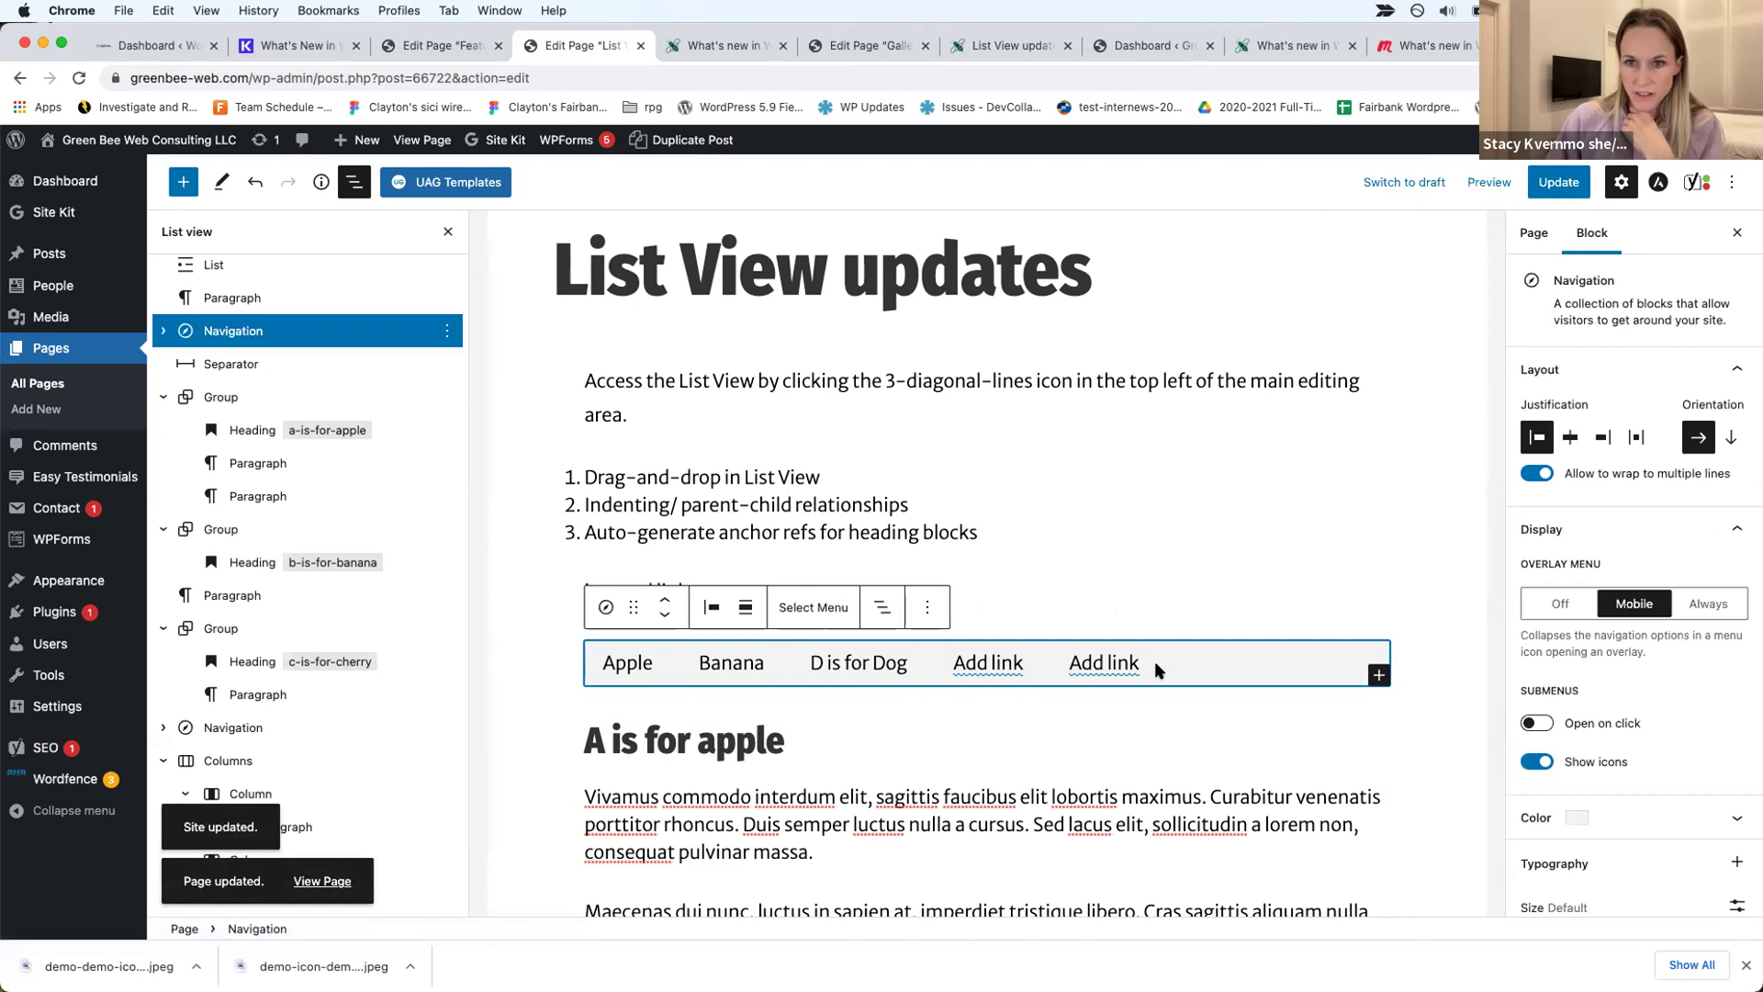
left_click(979, 671)
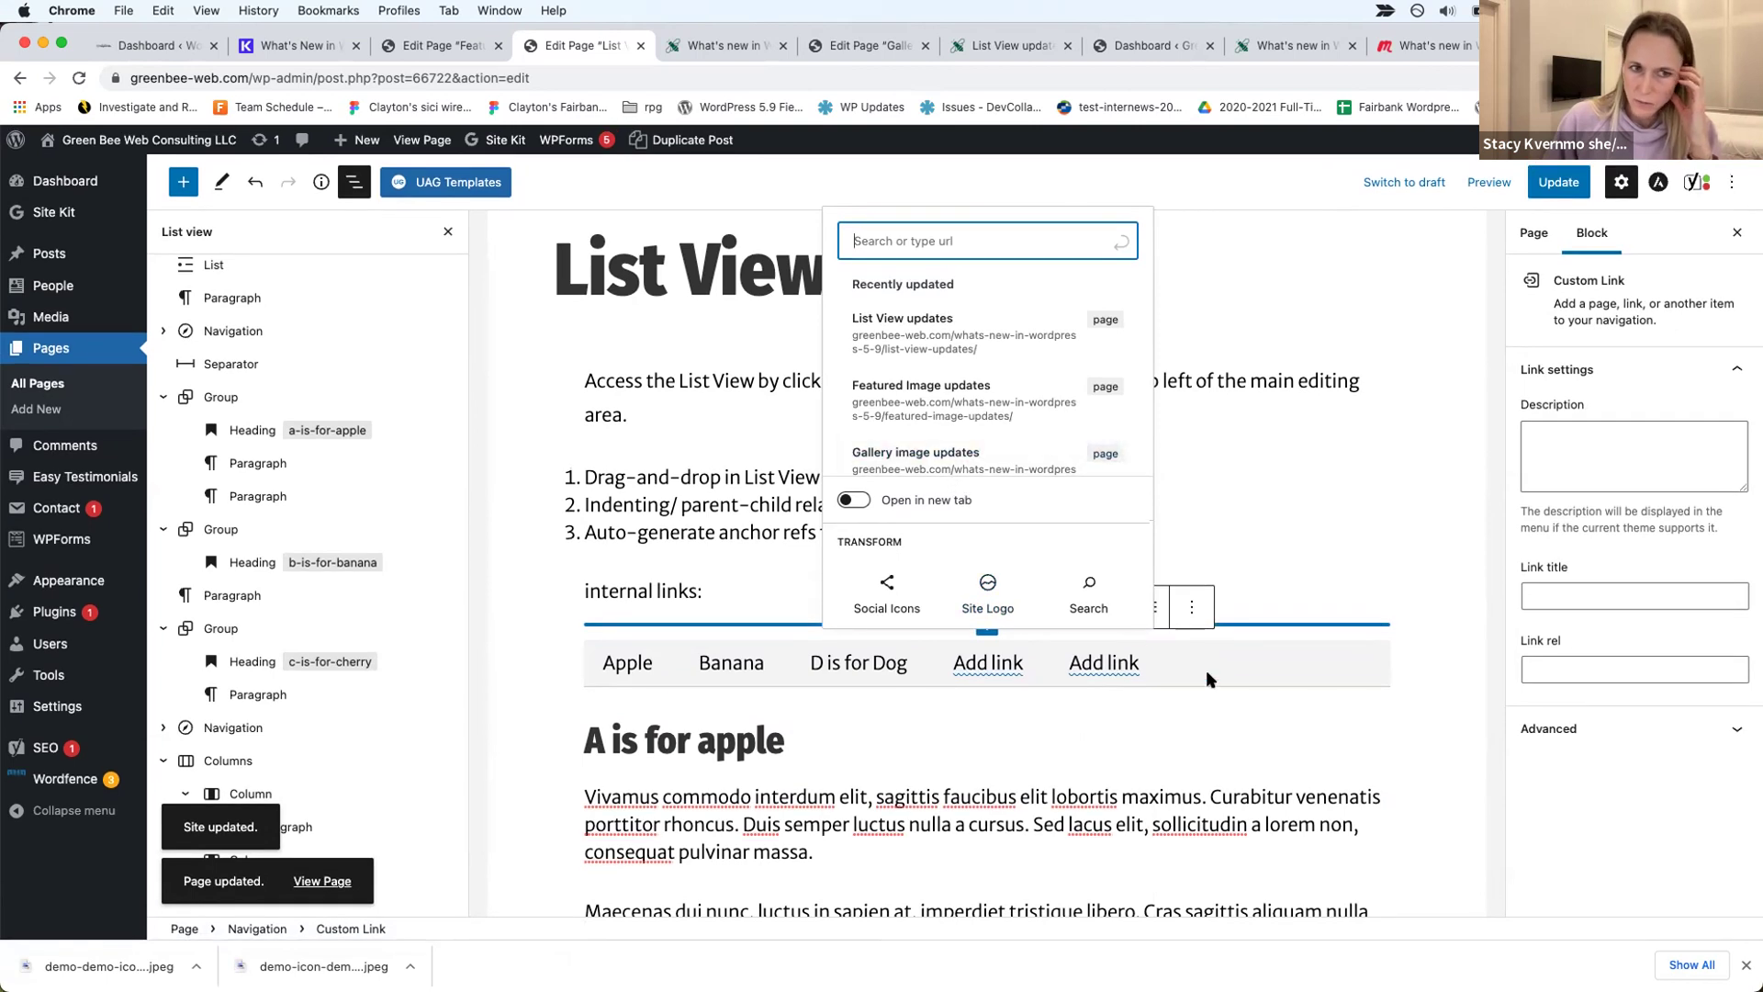
left_click(1236, 657)
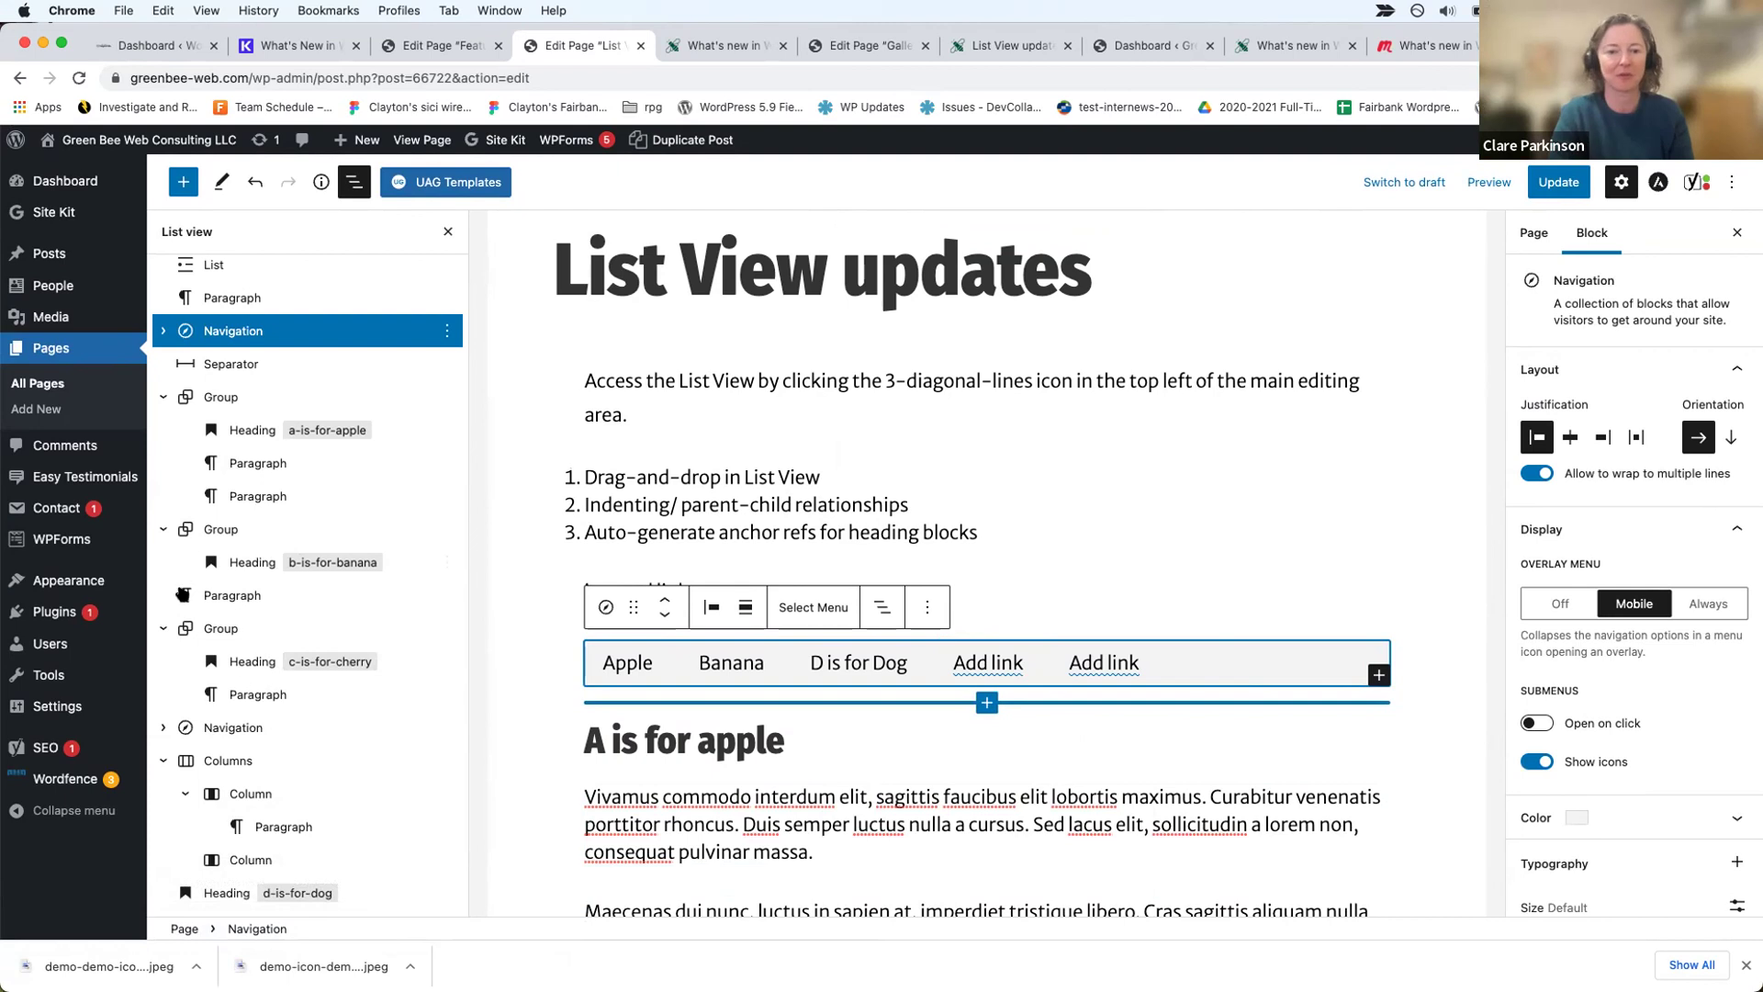
Step: Jump between paragraphs in List View, then select the internal links paragraph
left_click(272, 461)
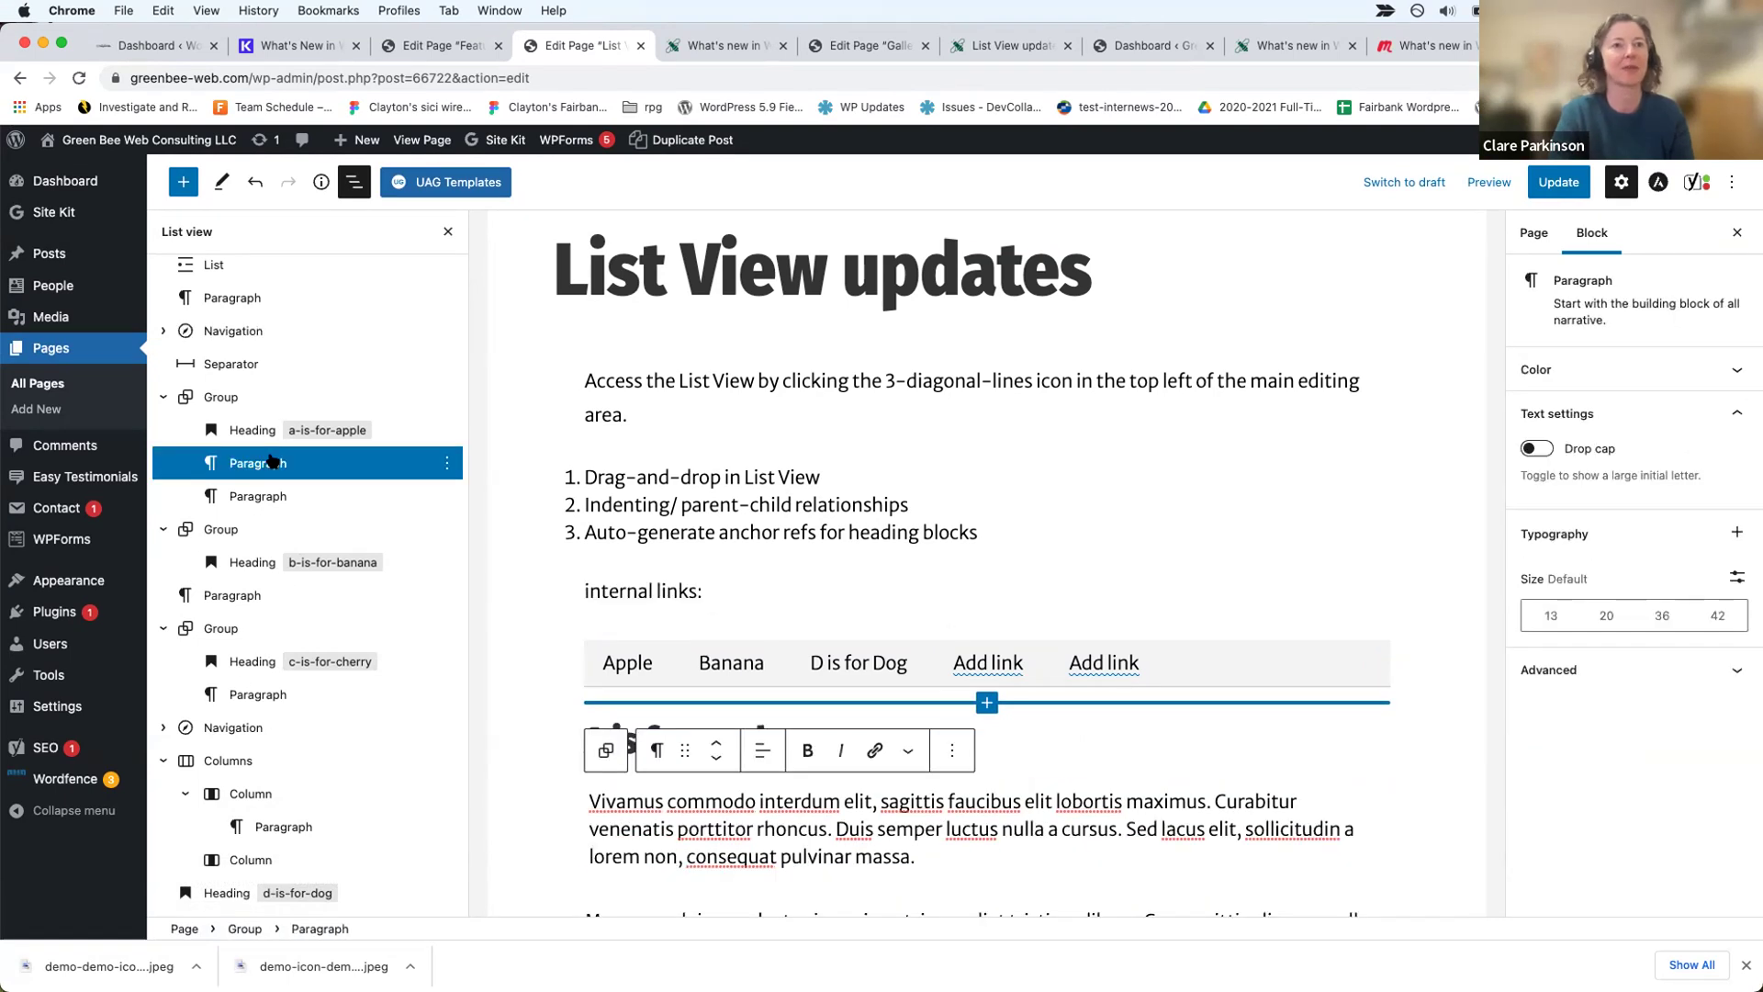
left_click(272, 496)
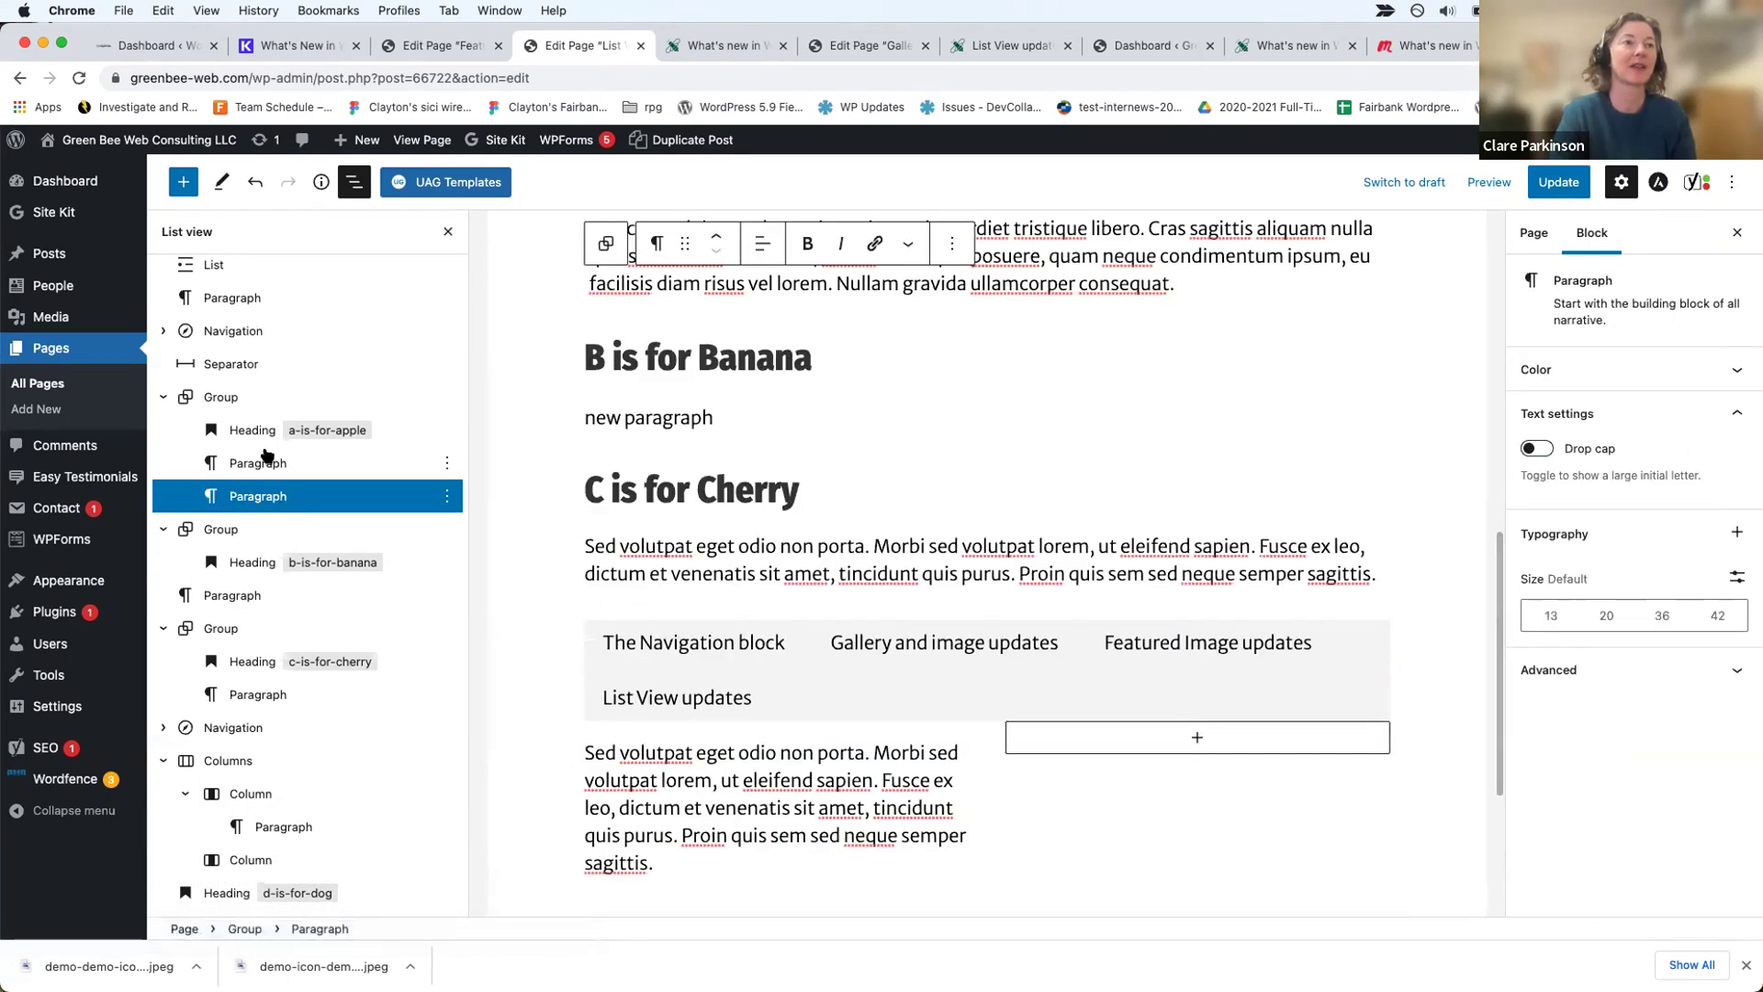
left_click(268, 461)
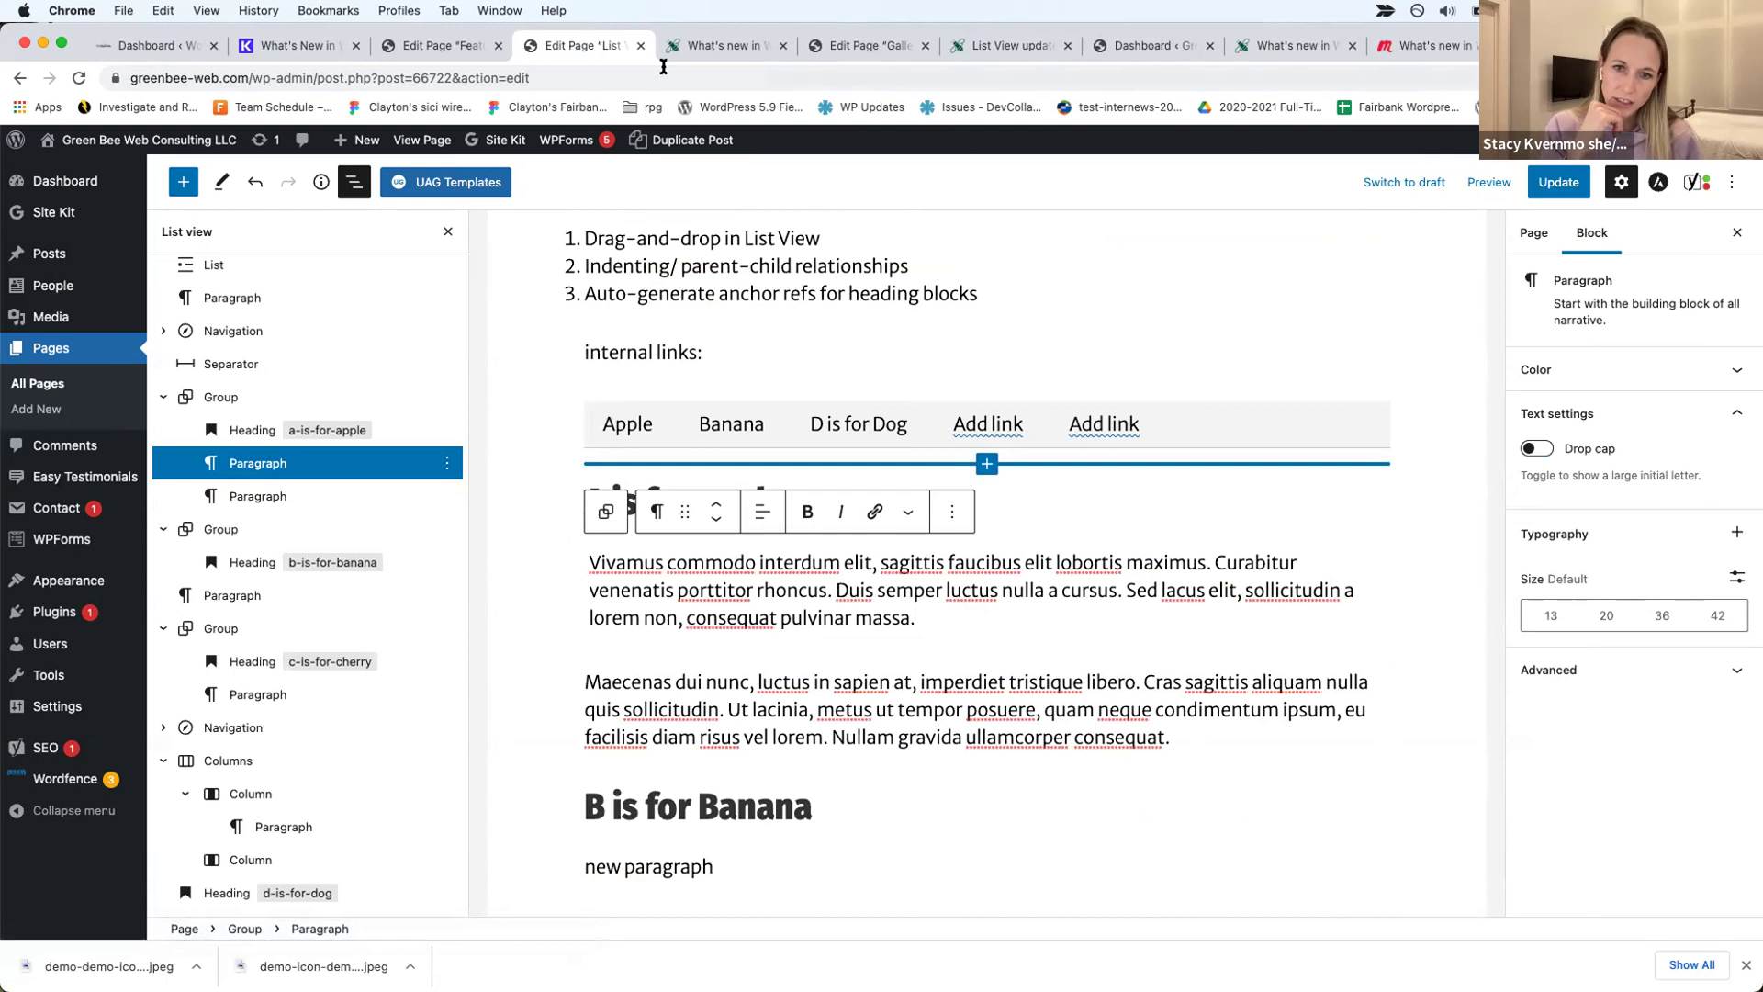
left_click(777, 341)
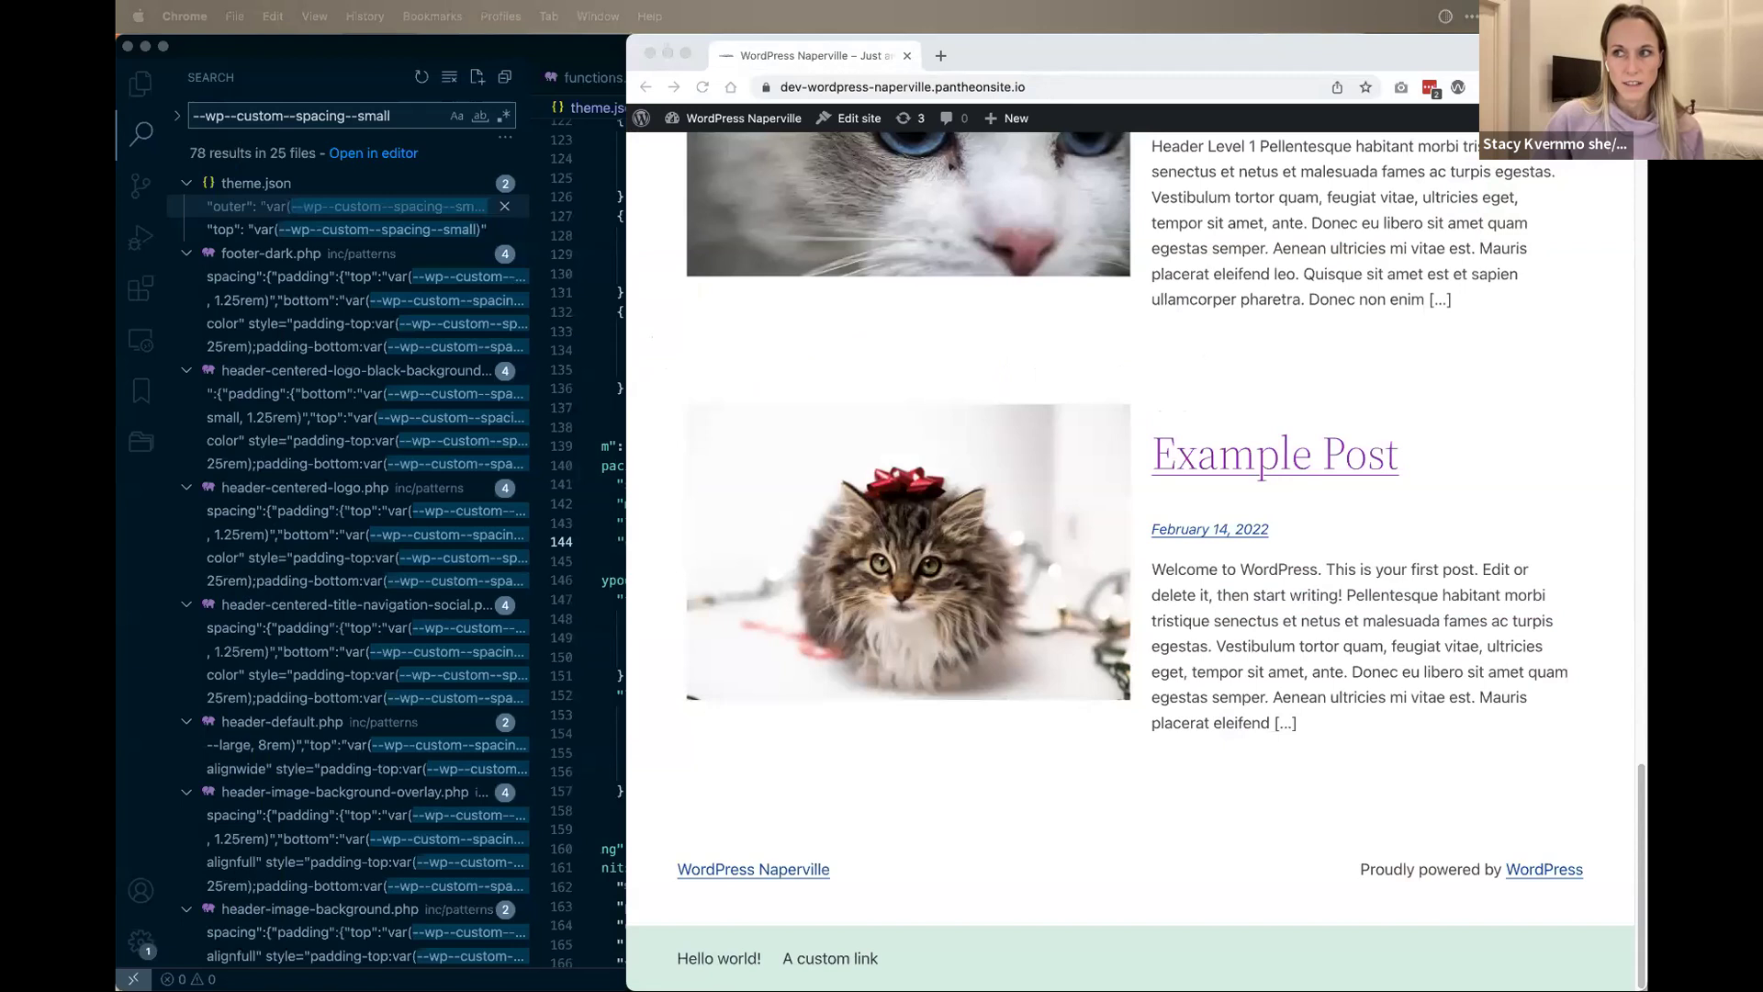
Step: Maximise Chrome and scroll the home page showing The Hatchery heading and bird image
double_click(1026, 57)
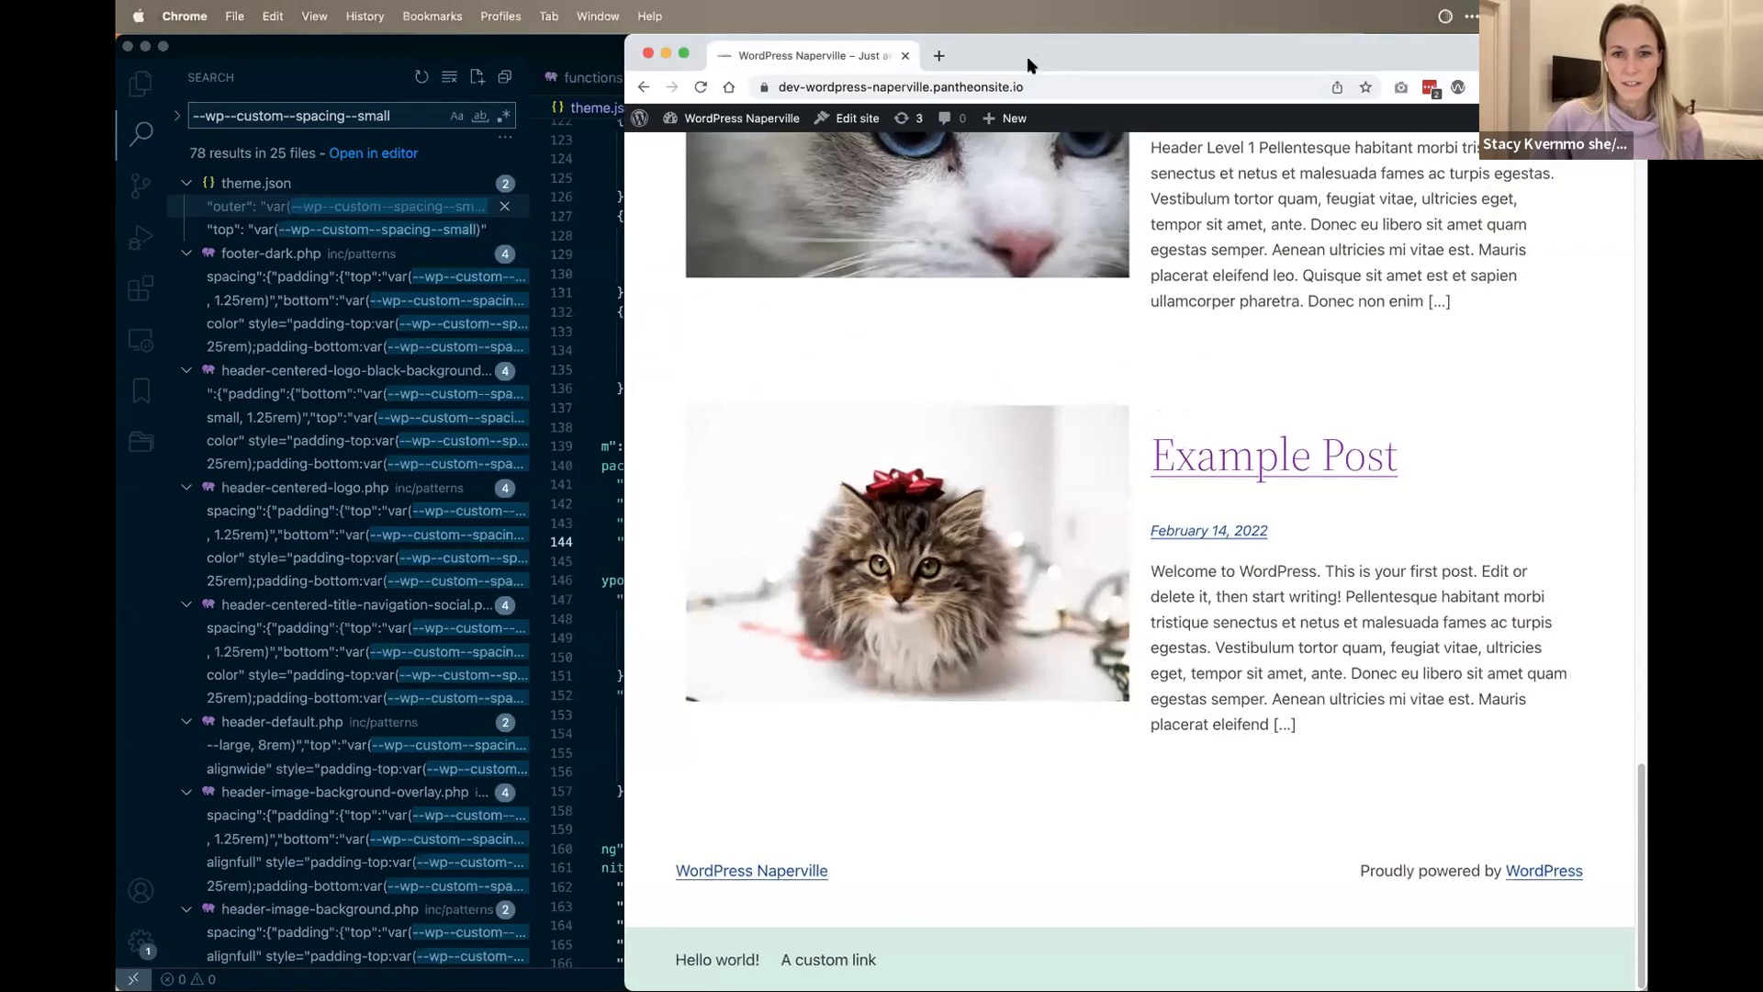
scroll(912, 658, "up", 15)
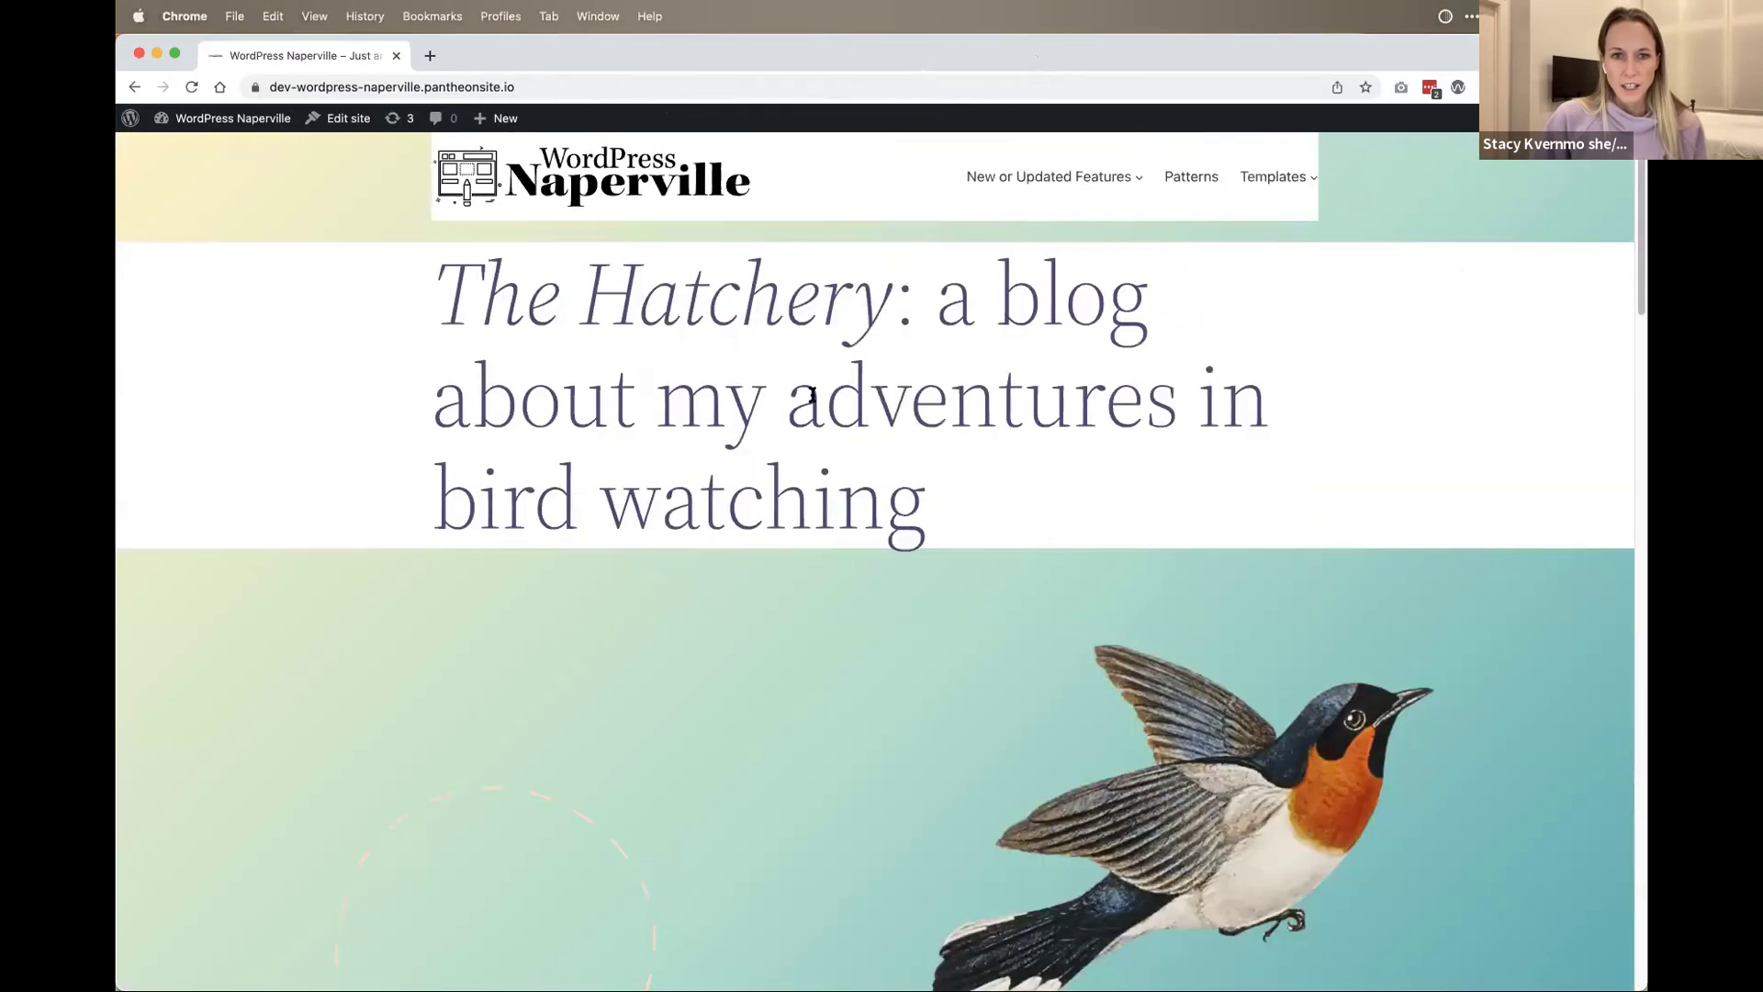
left_click_drag(813, 372, 795, 629)
left_click(862, 501)
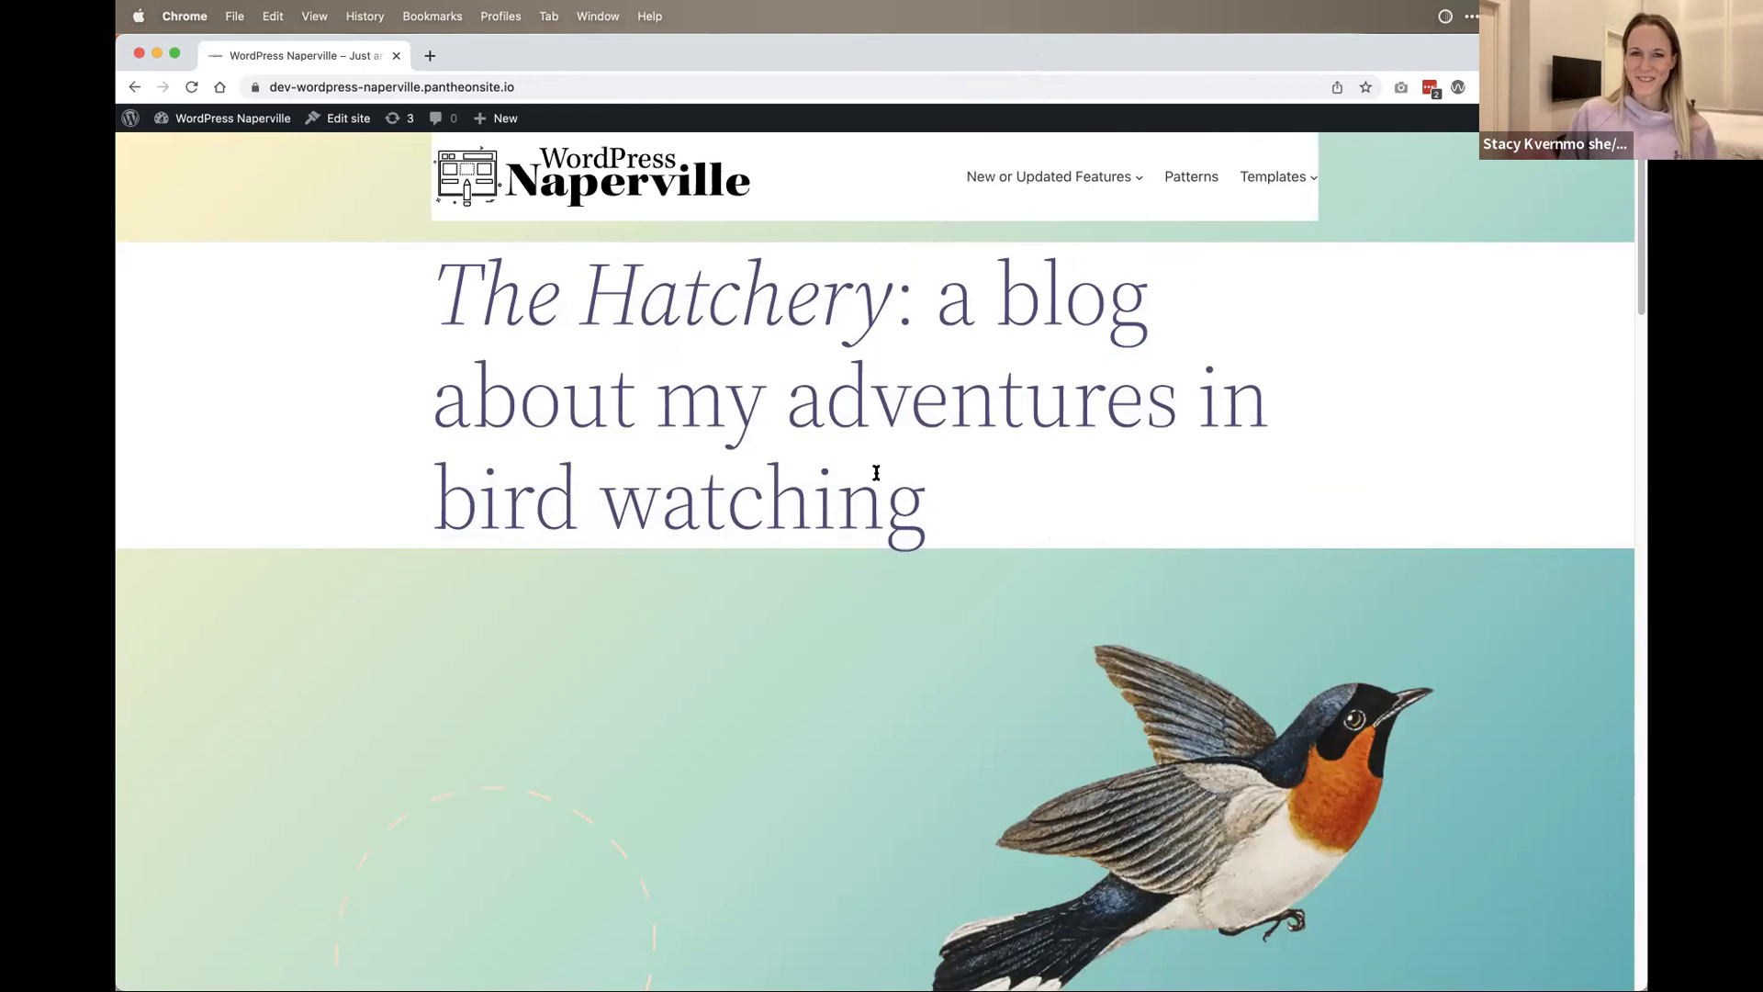
scroll(889, 783, "down", 5)
scroll(960, 614, "up", 5)
scroll(1041, 511, "down", 1)
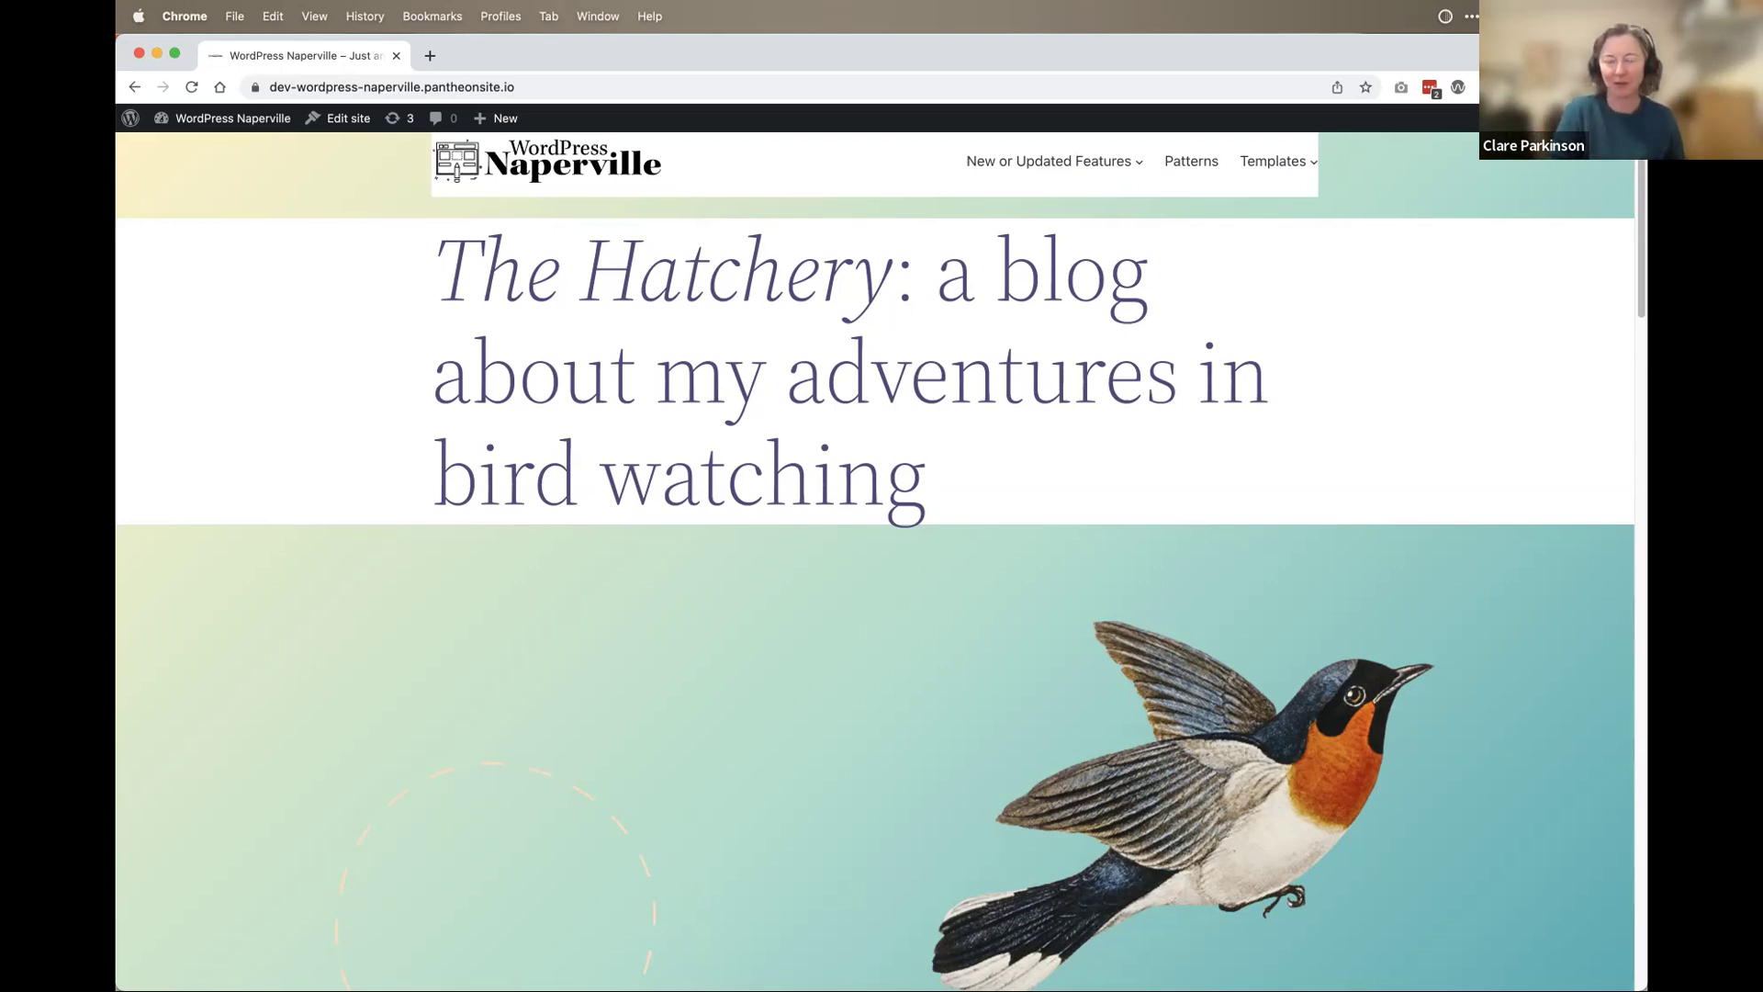
scroll(740, 763, "down", 10)
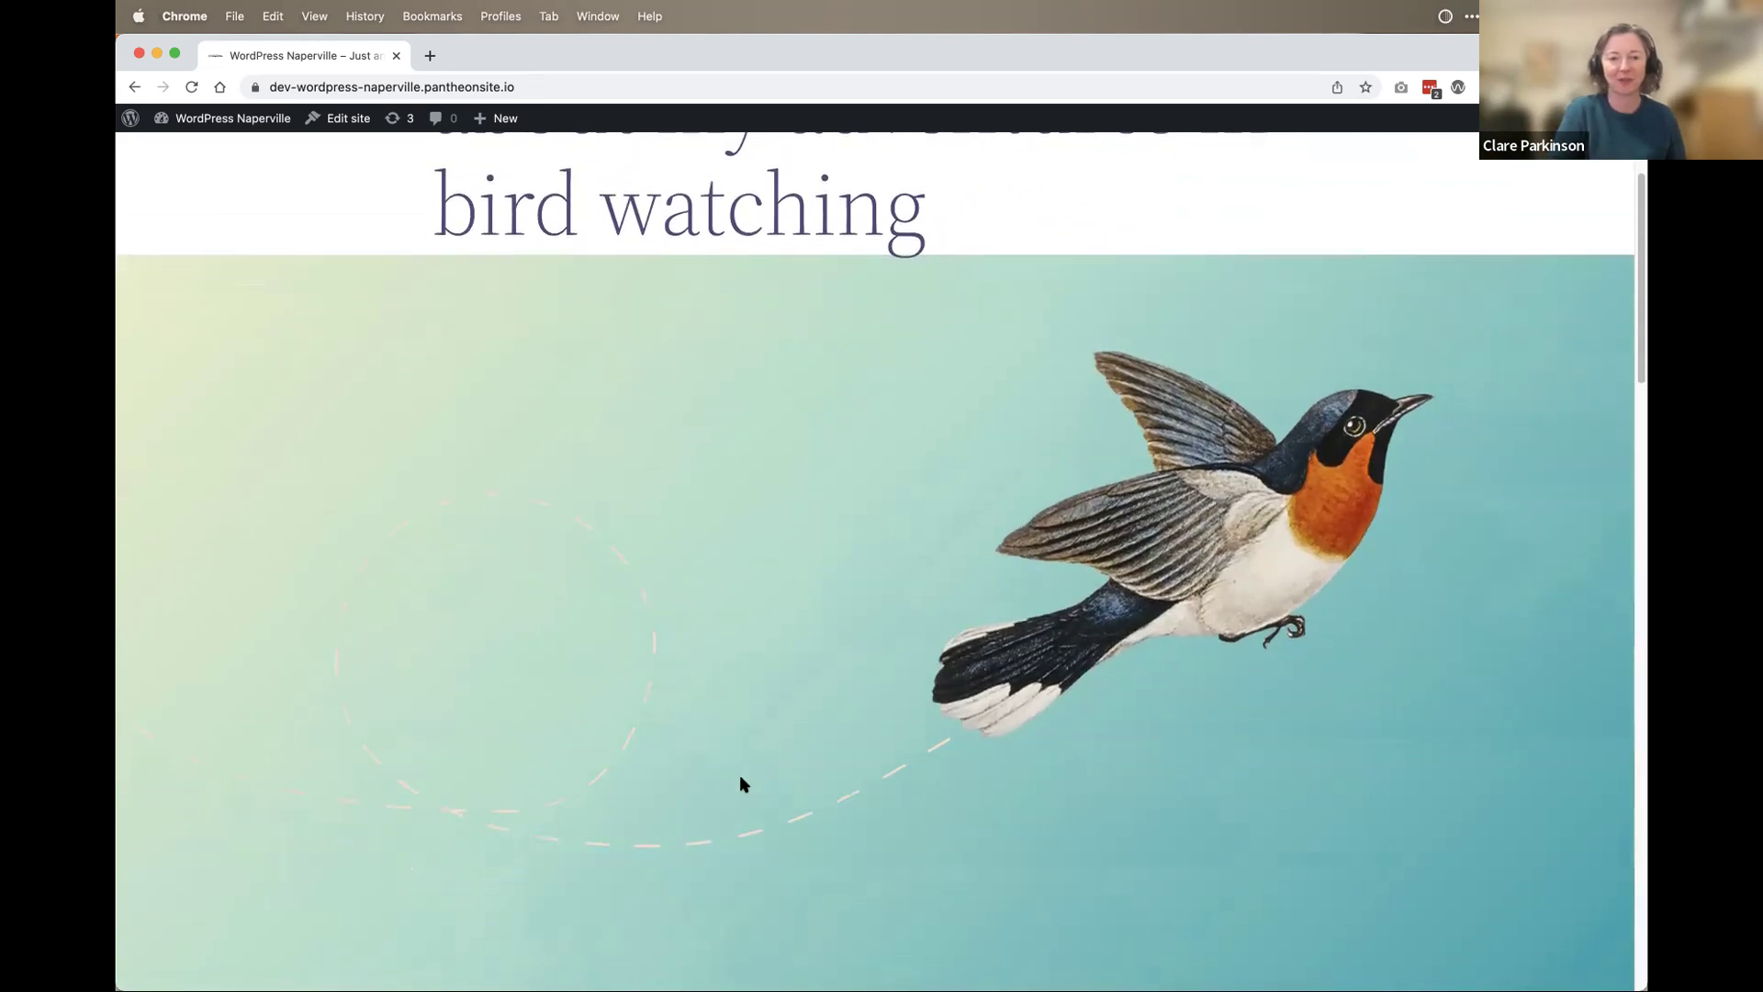
scroll(741, 783, "up", 10)
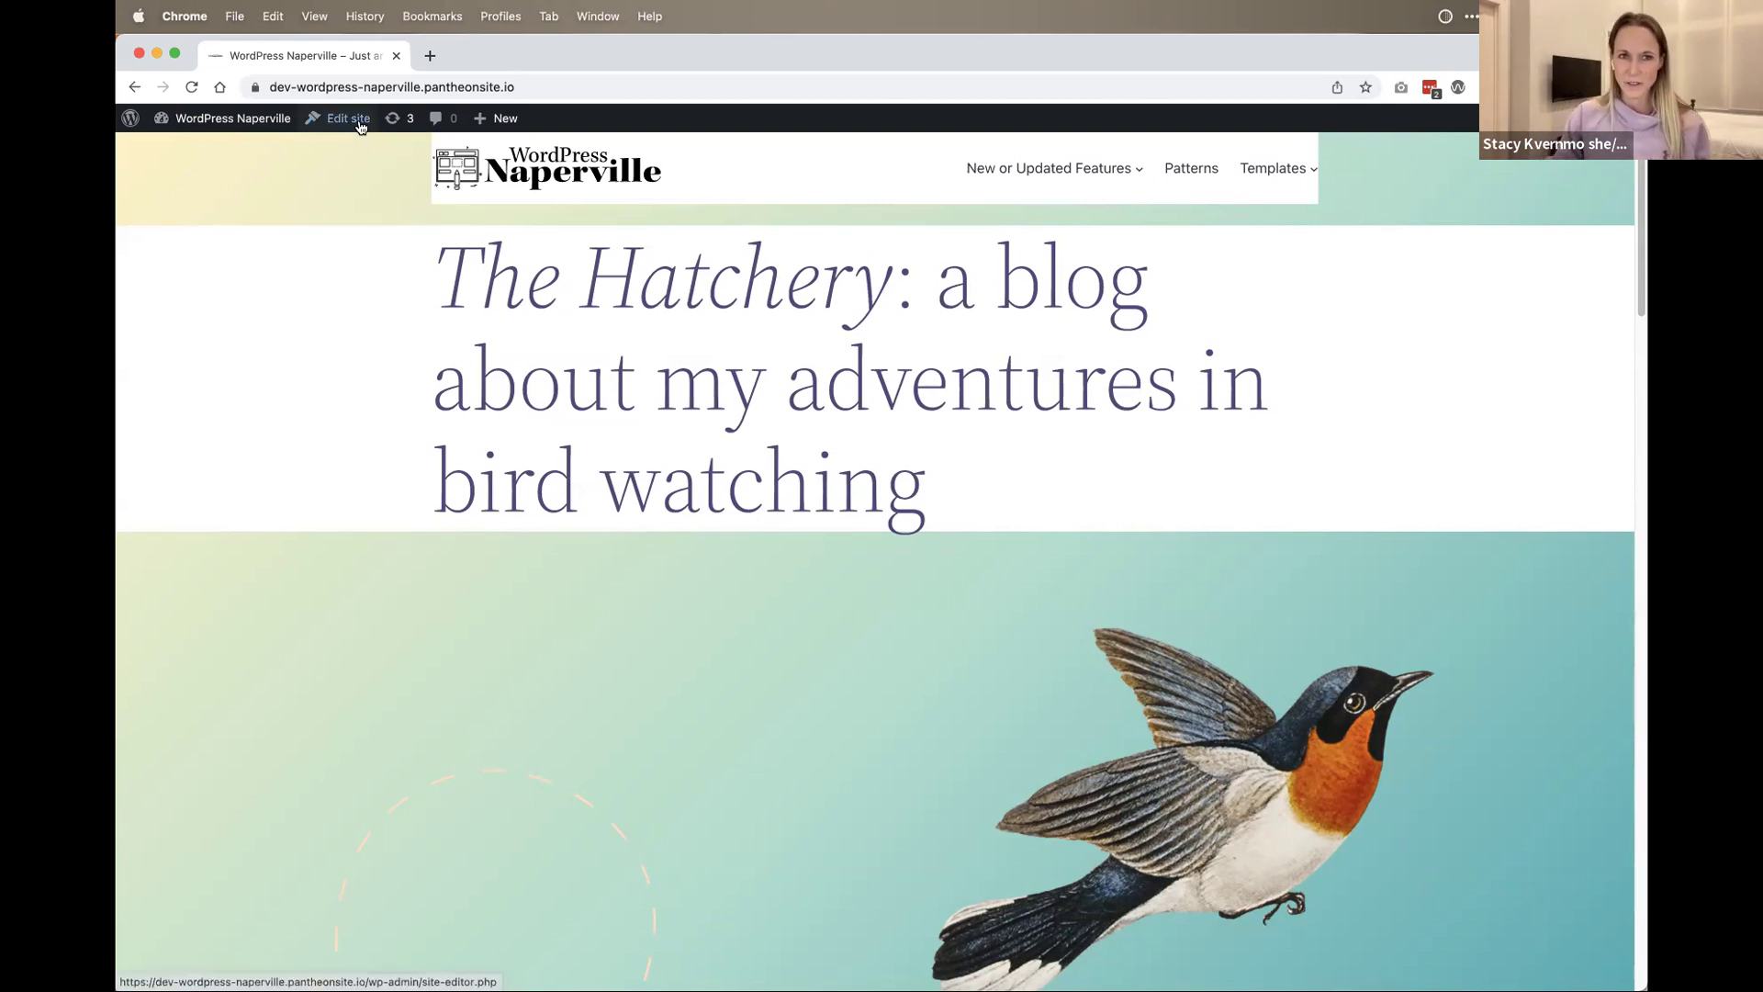
mouse_move(264, 120)
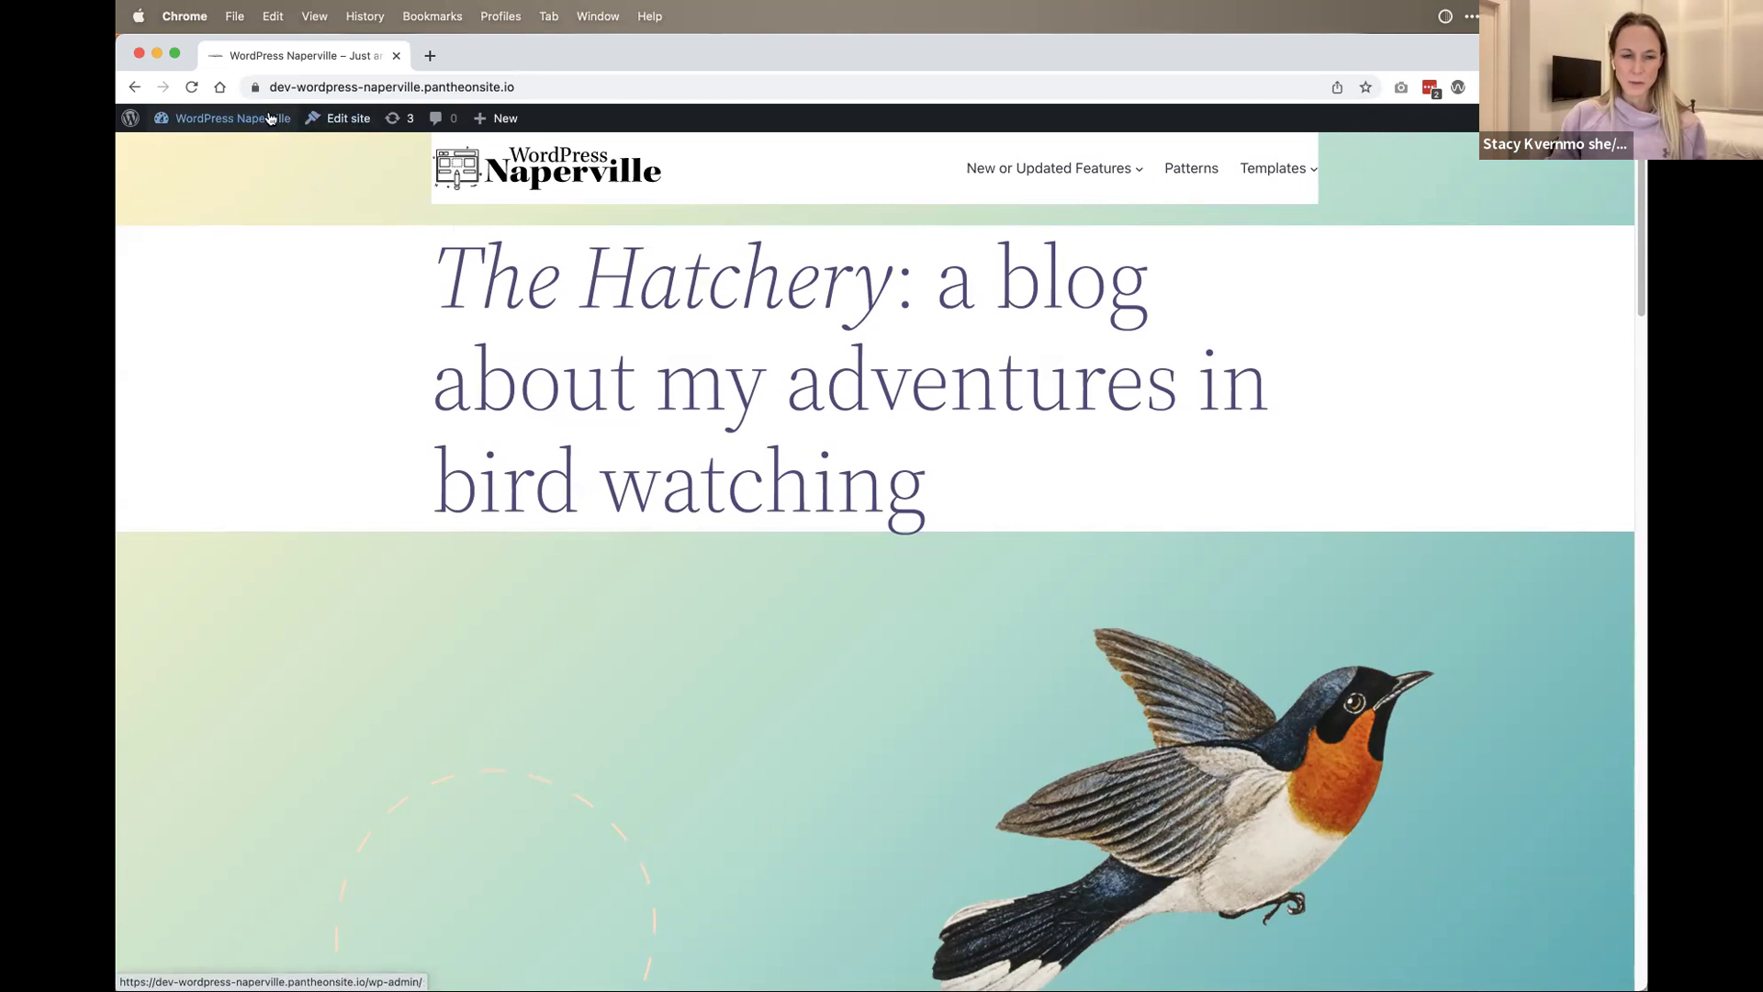
Step: Go to the Dashboard via the site name, then Appearance > Editor for the Home template
left_click(270, 118)
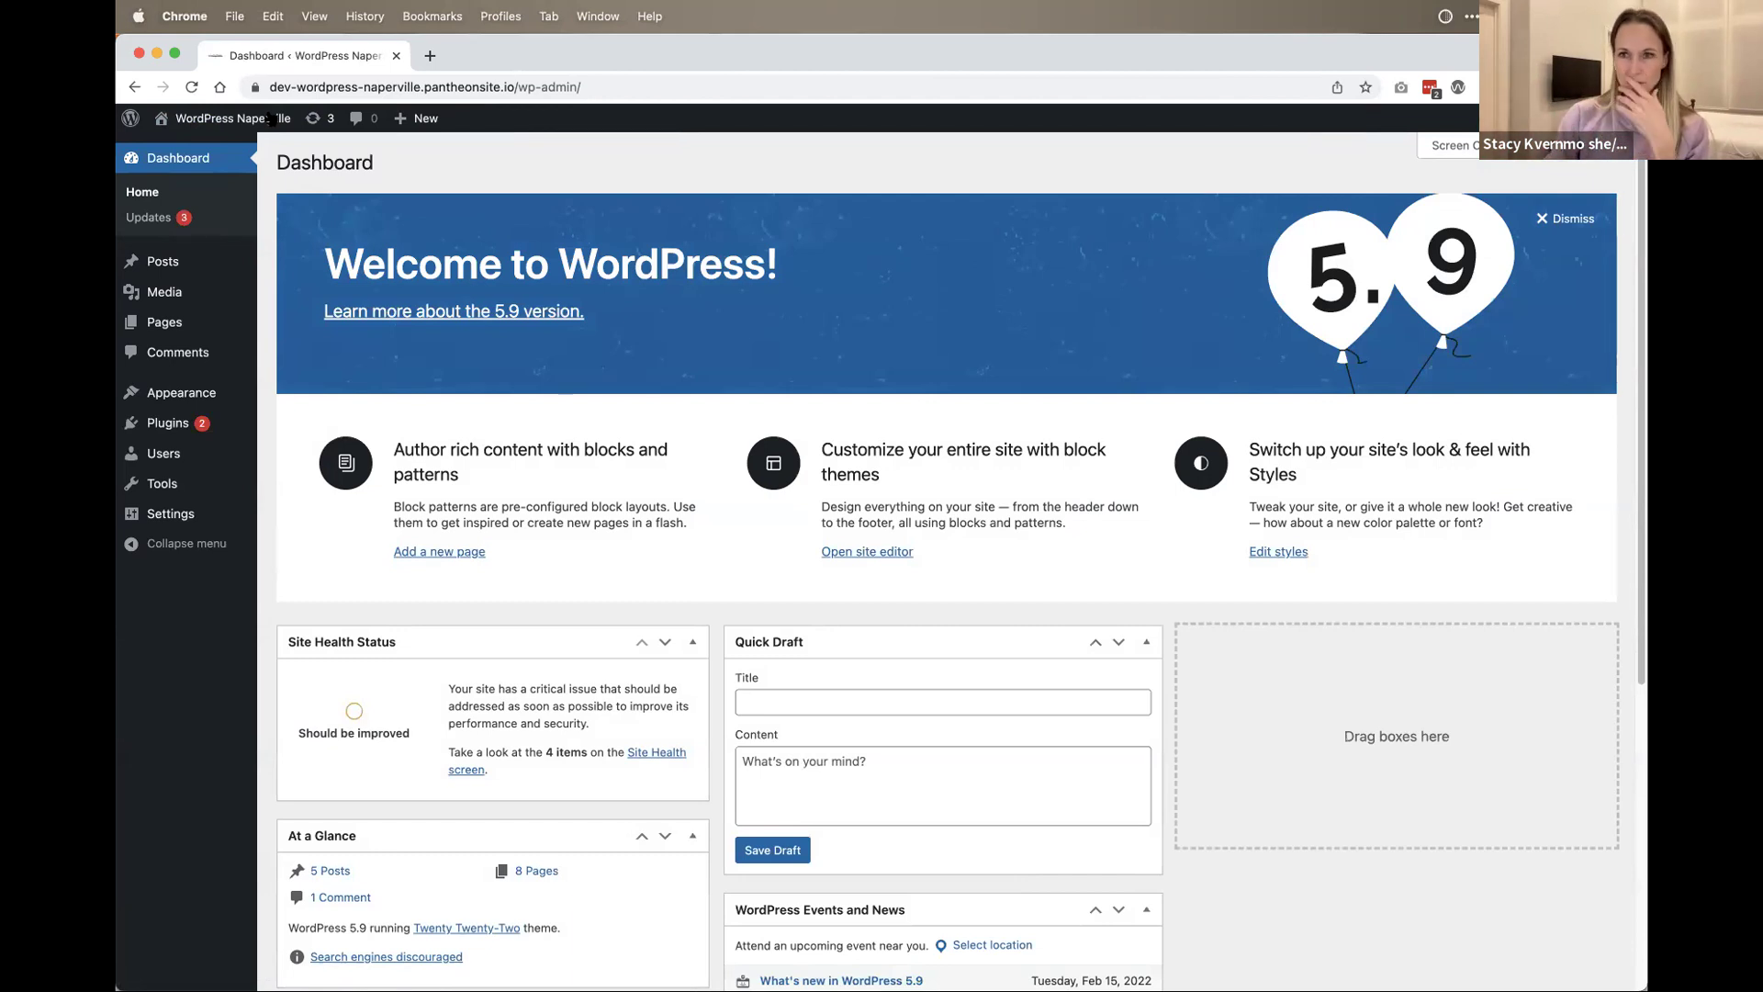
mouse_move(202, 393)
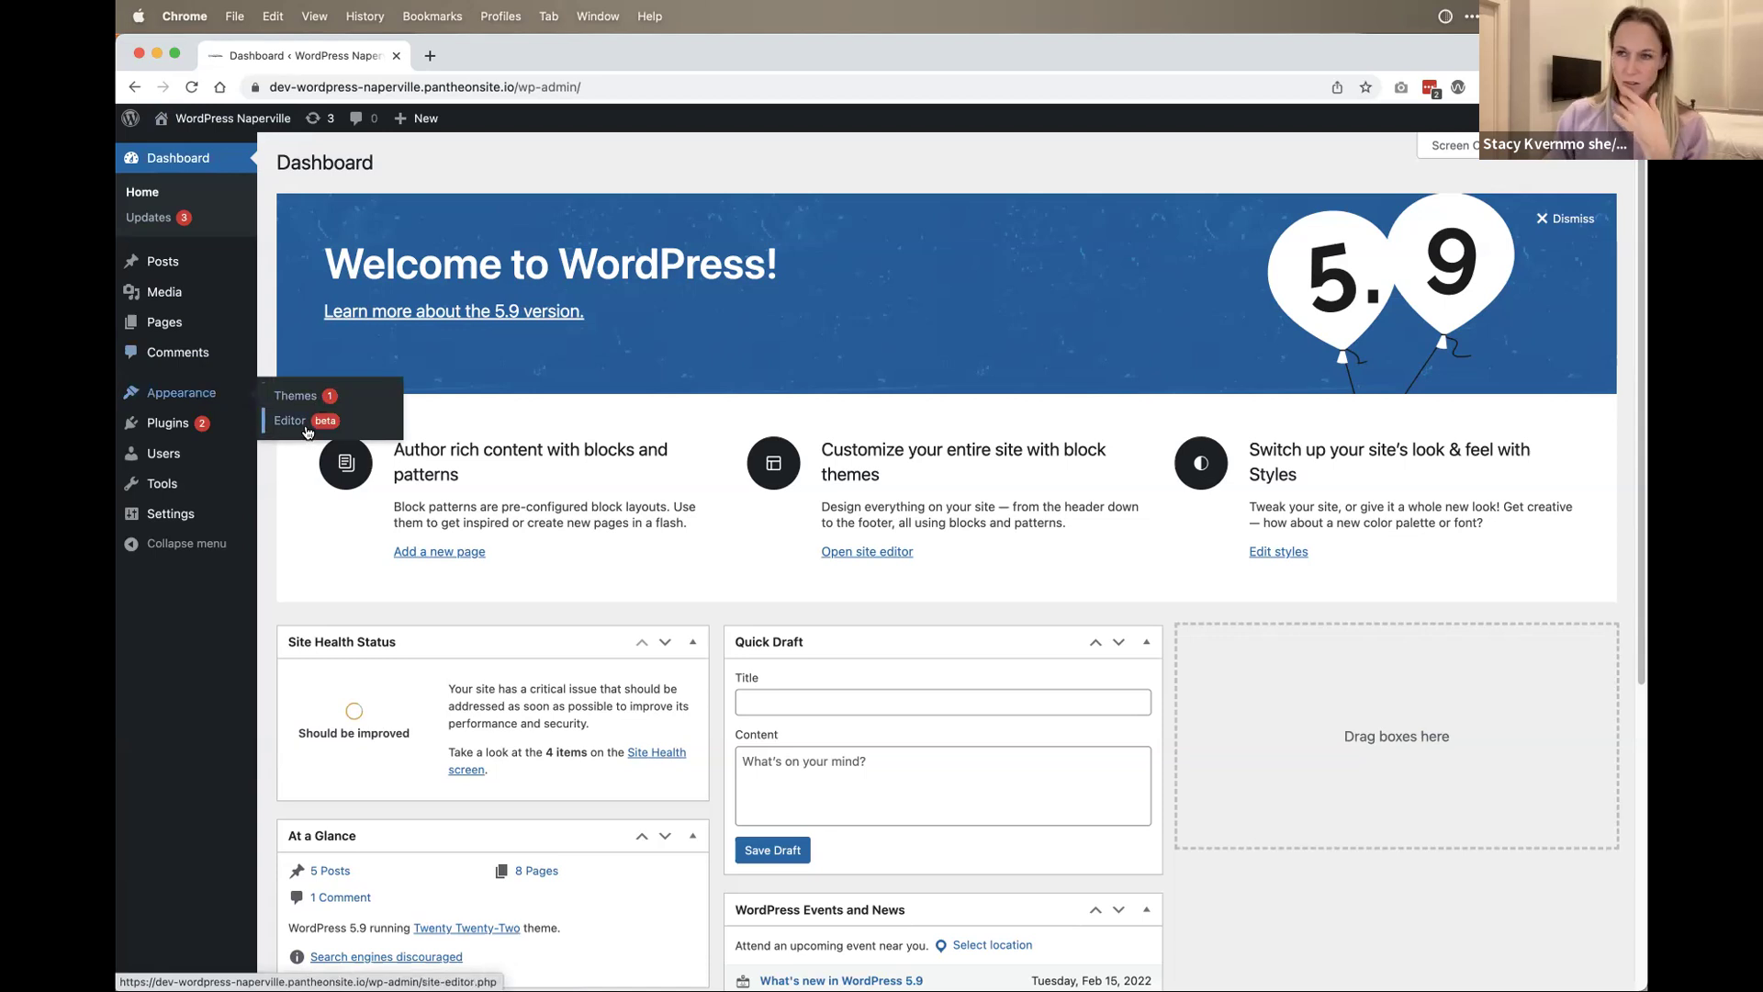
left_click(307, 428)
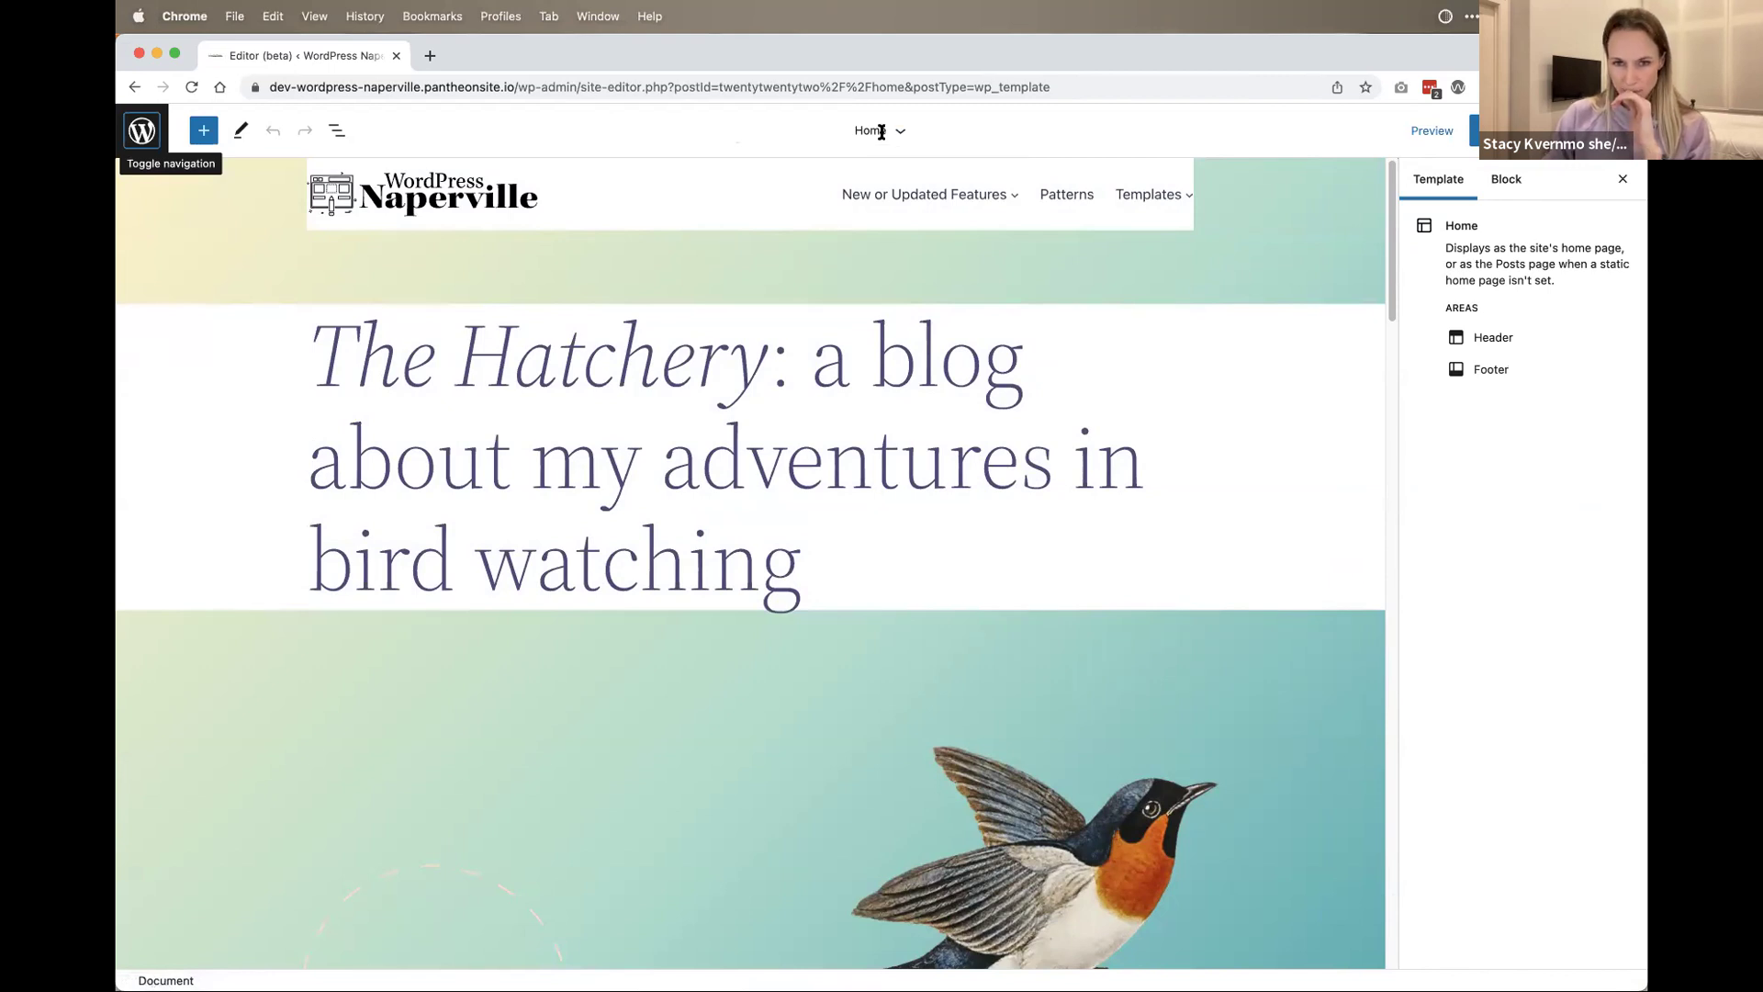
Step: Dismiss the Home template details and show List View with the template's nested block outline
left_click(898, 135)
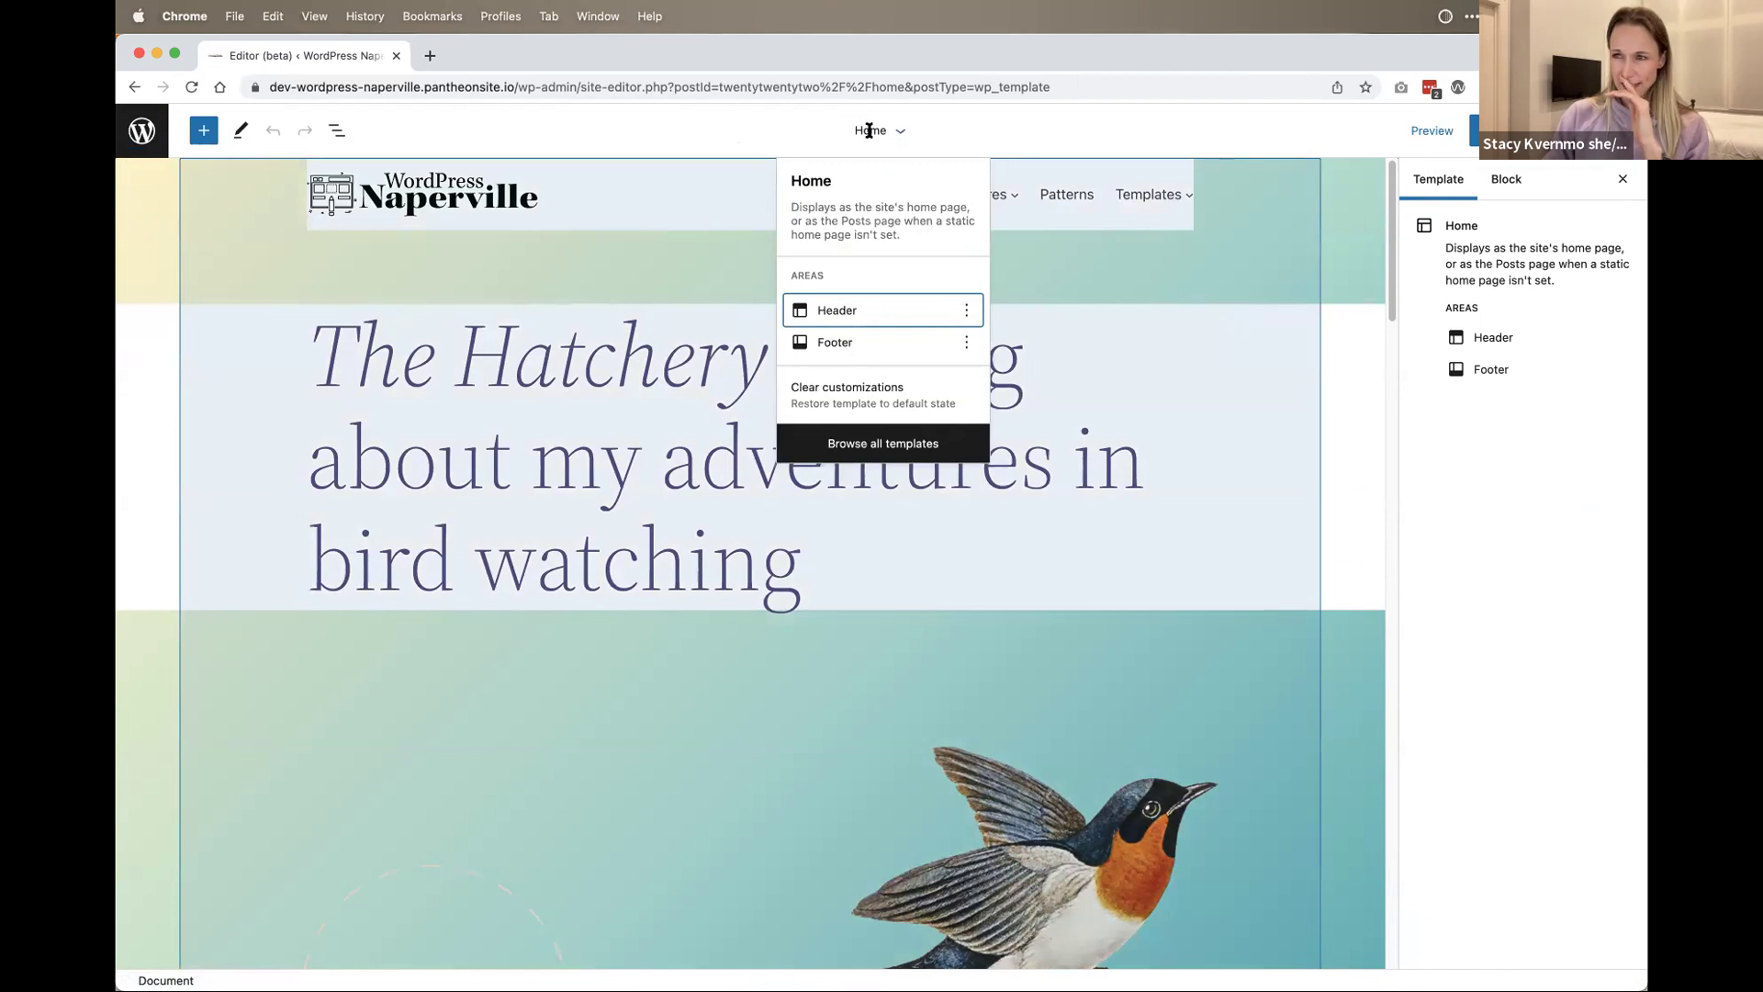
left_click(733, 134)
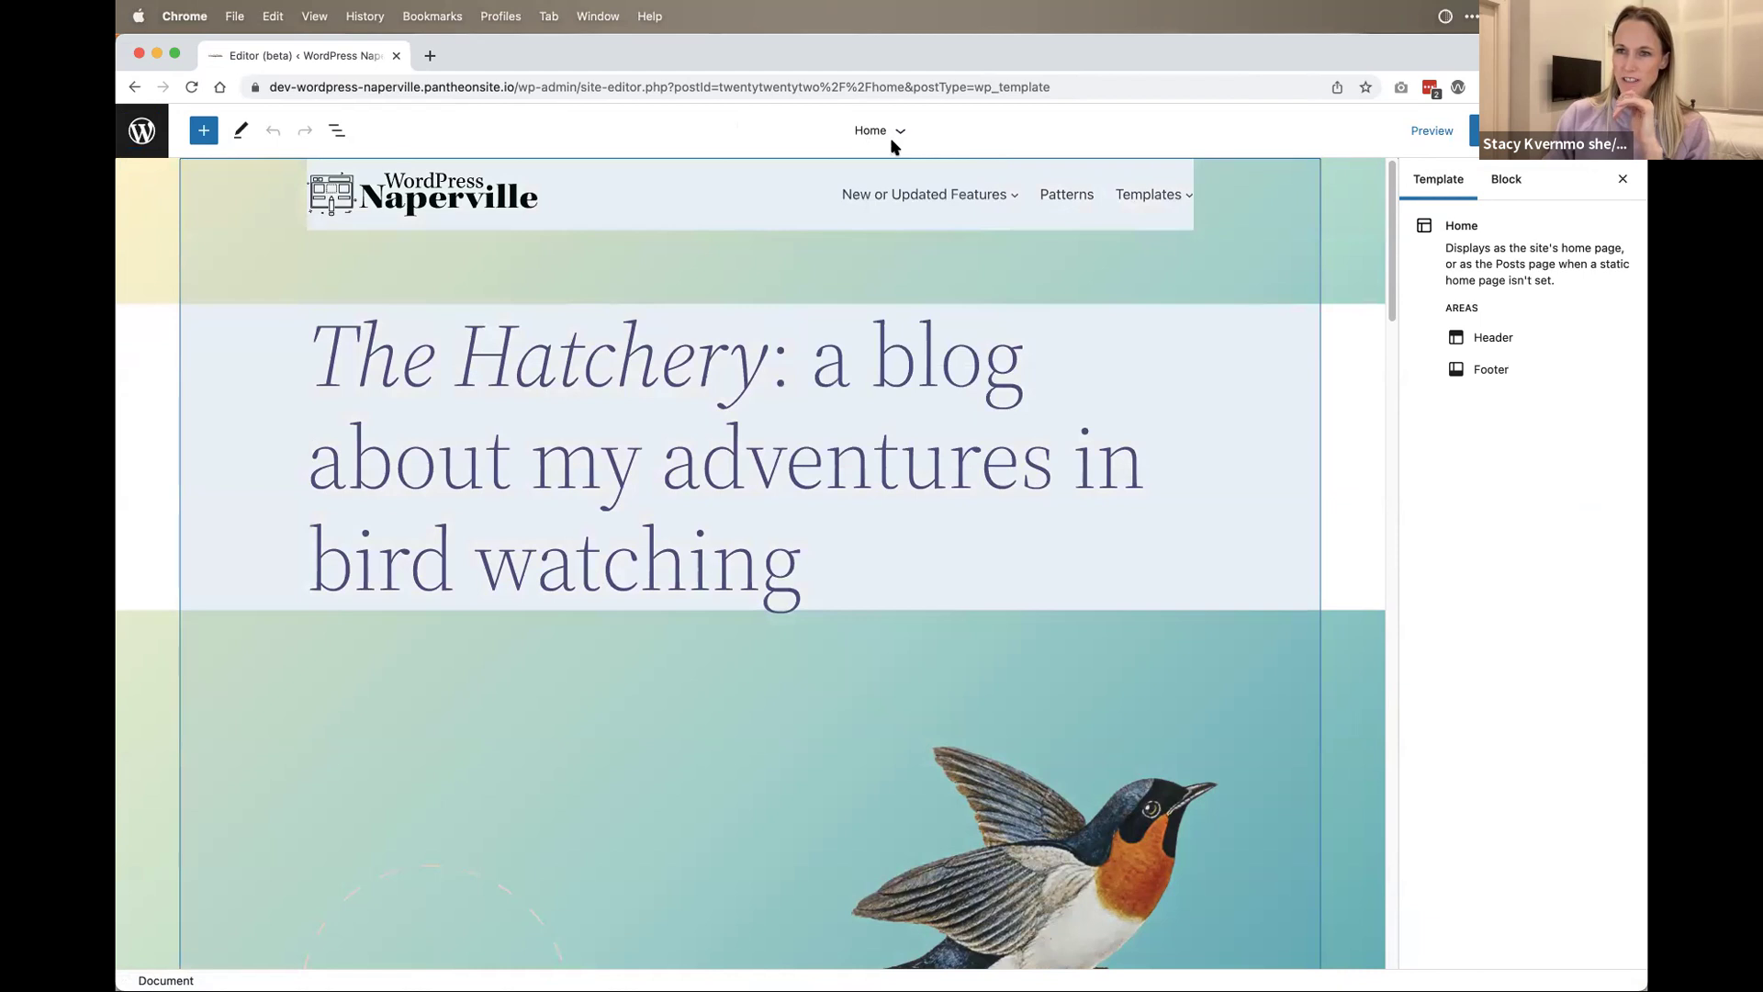
scroll(1065, 464, "down", 1)
scroll(1066, 464, "up", 1)
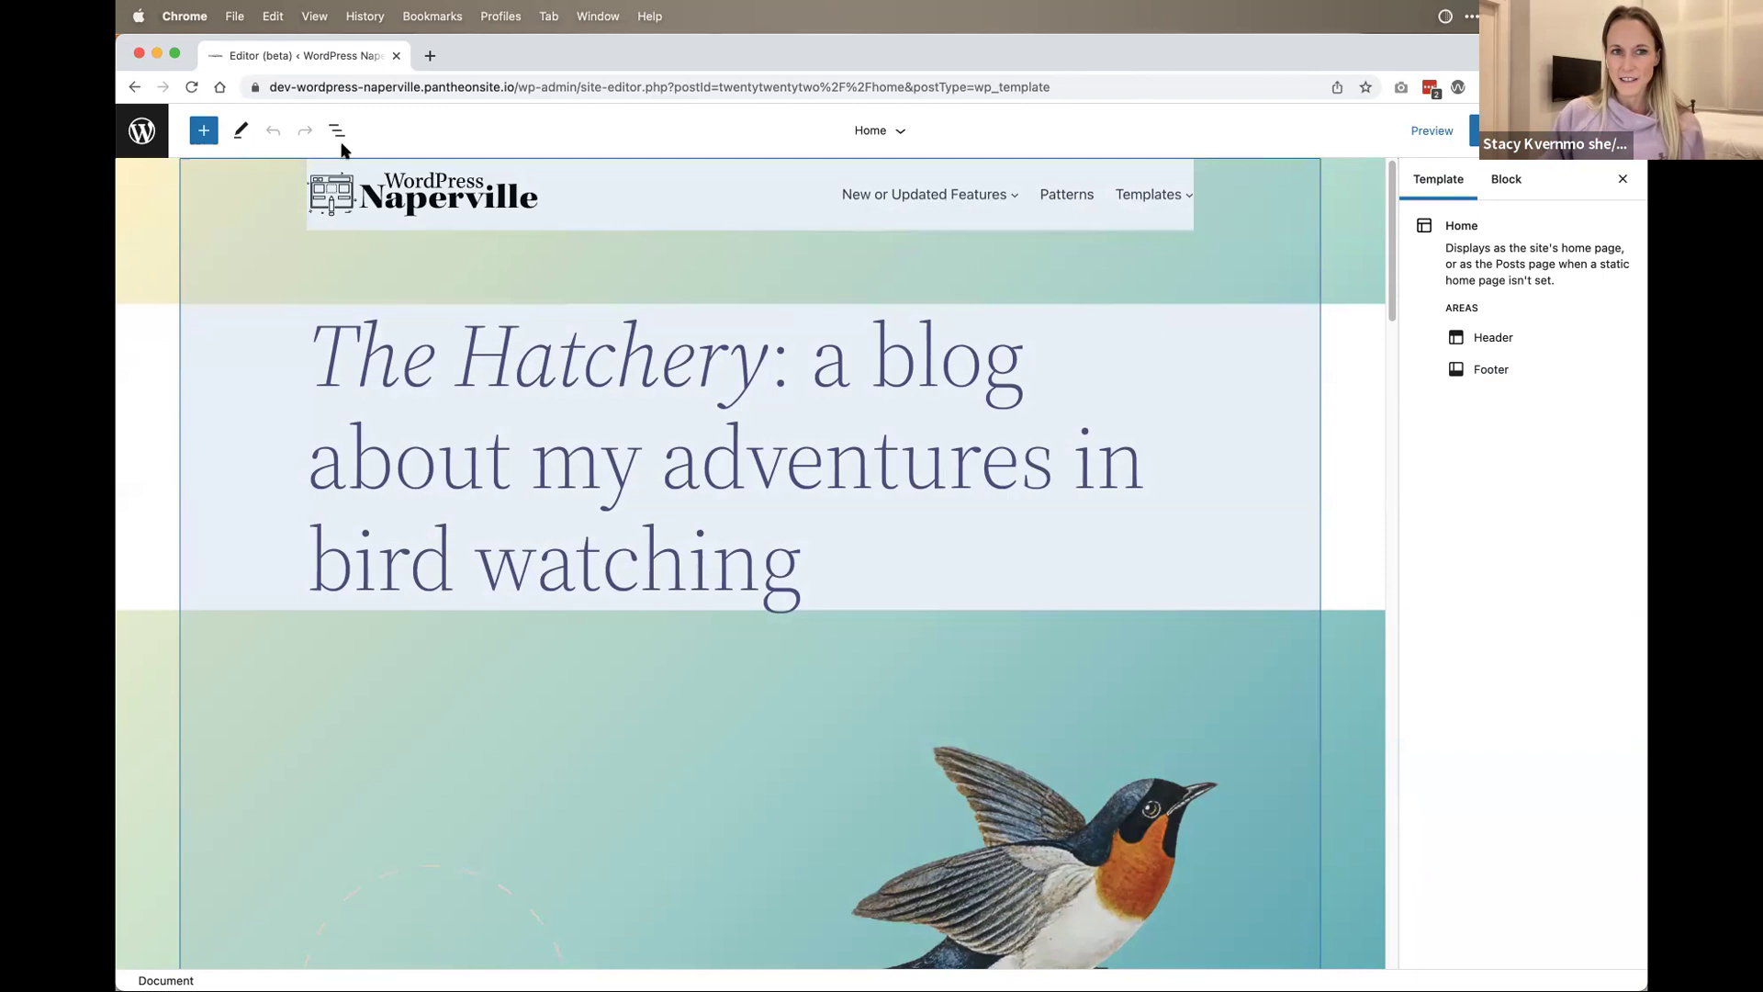
left_click(336, 130)
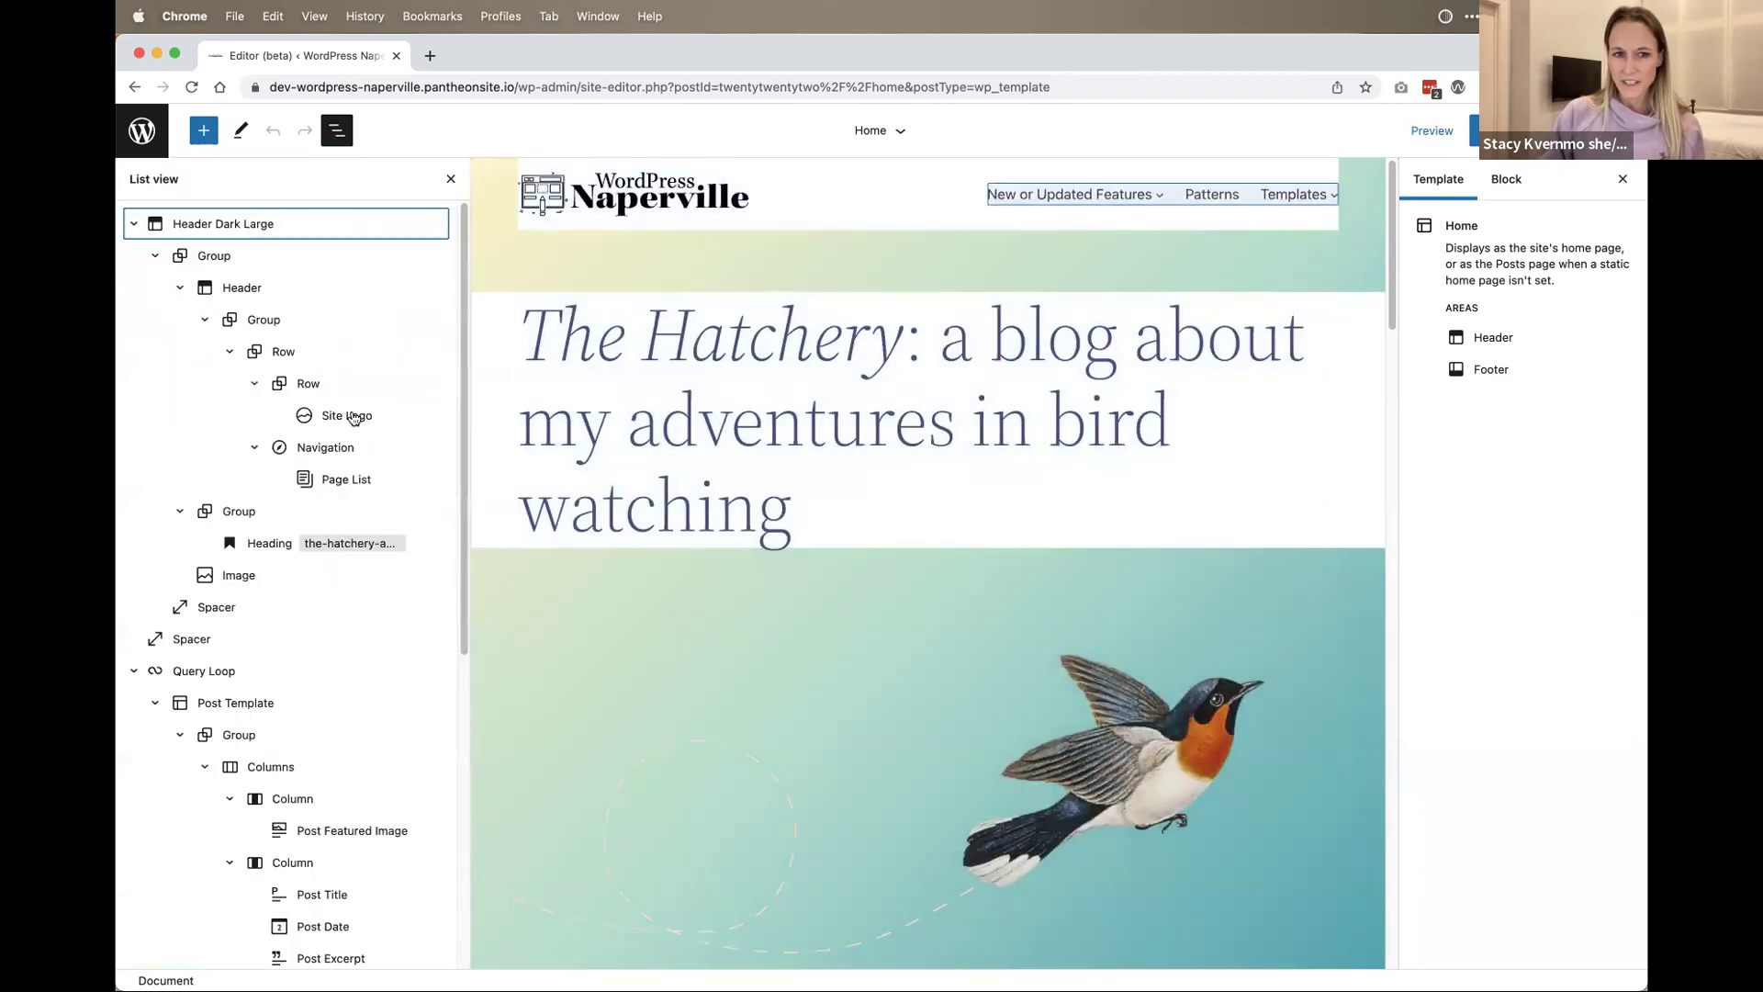
Step: Close the List View block outline
left_click(340, 138)
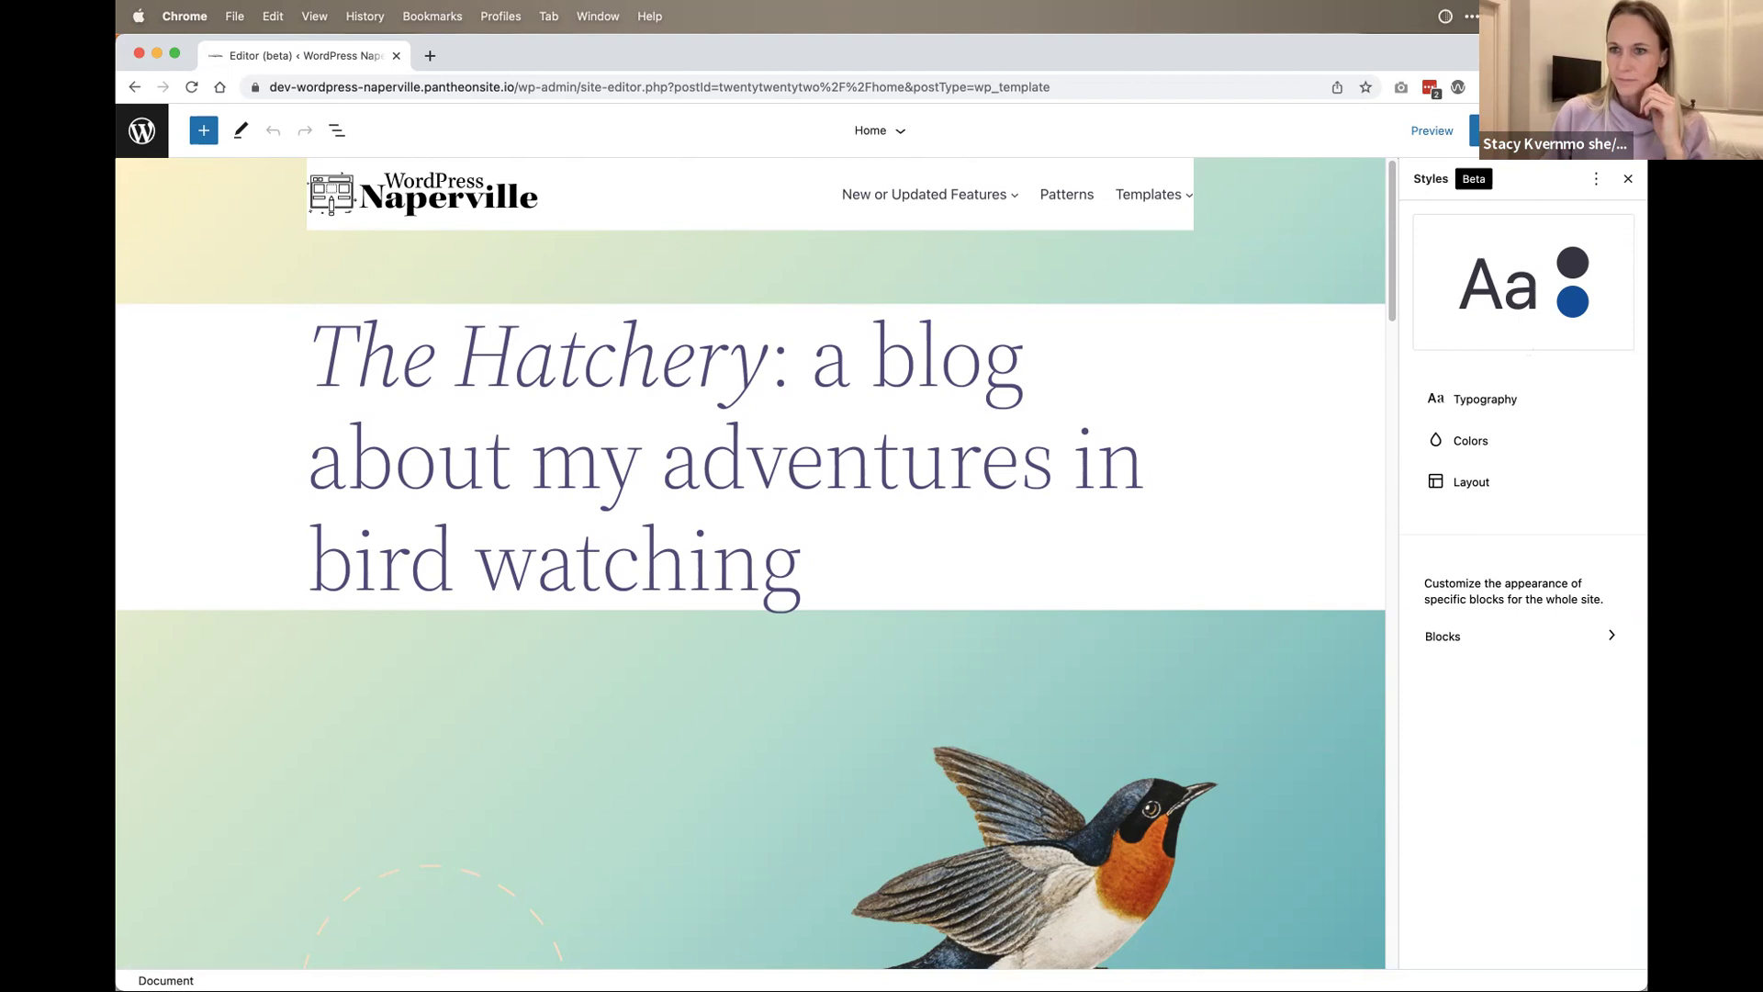
Step: Set the Typography Text font family to Source Serif Pro, briefly trying System Font first
left_click(1485, 401)
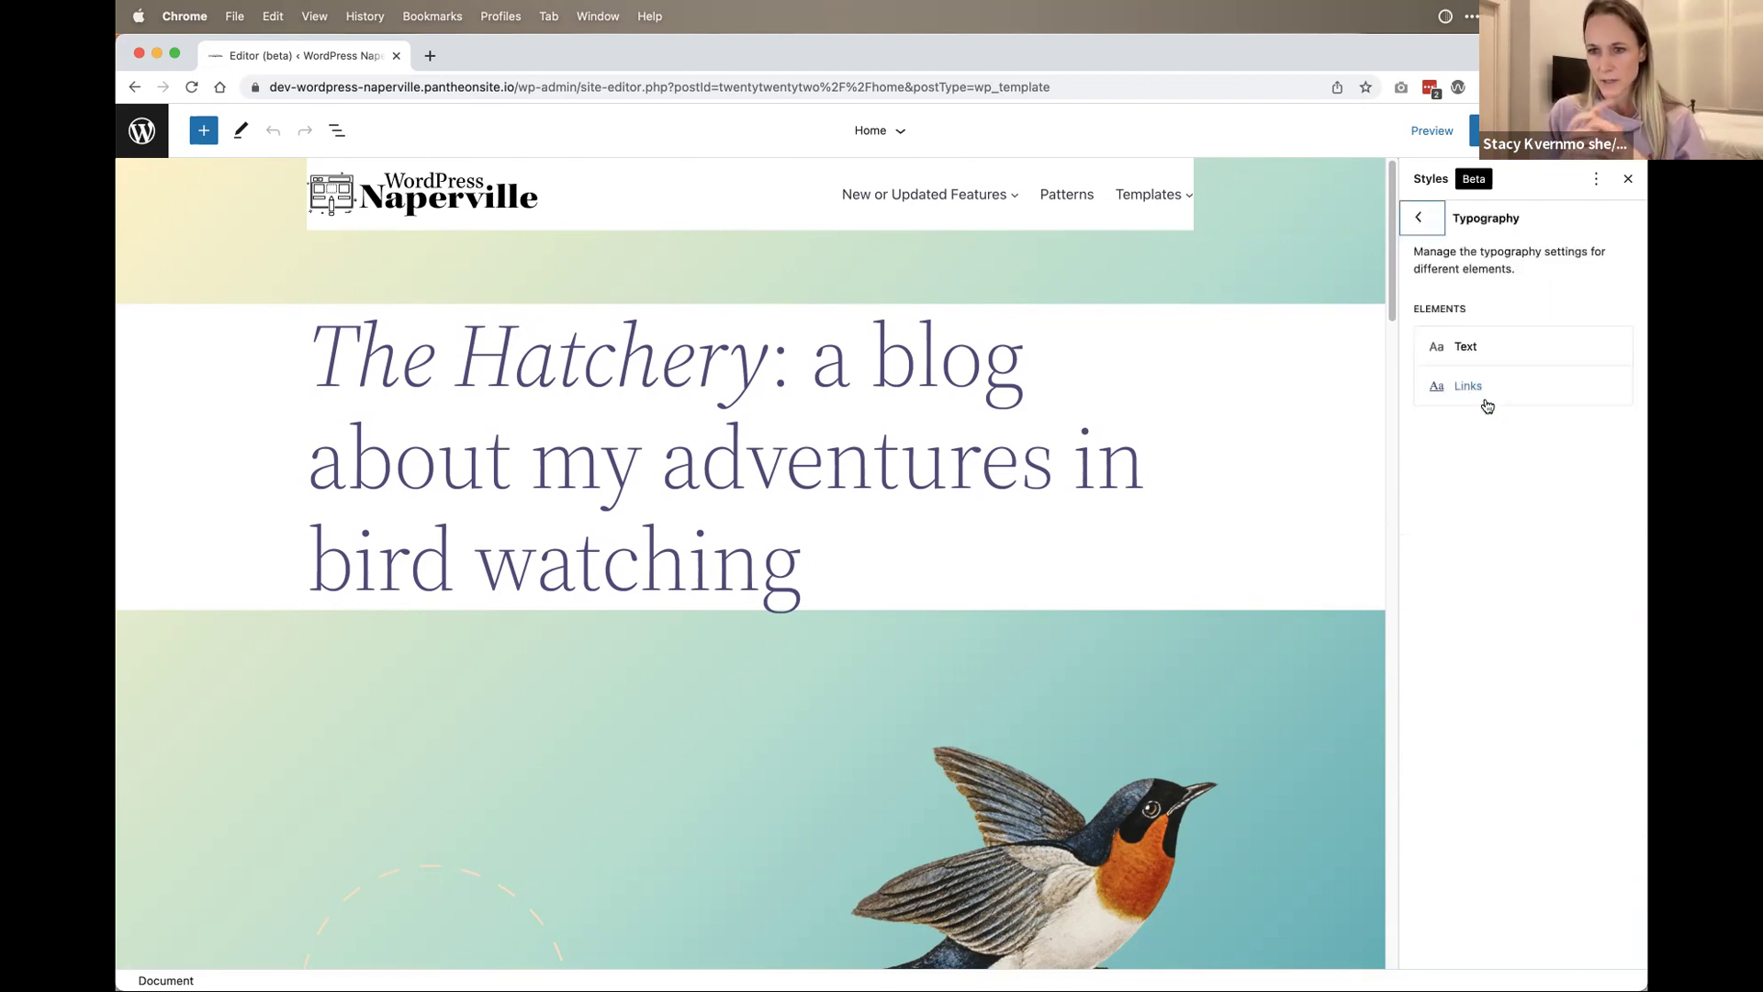
left_click(1479, 347)
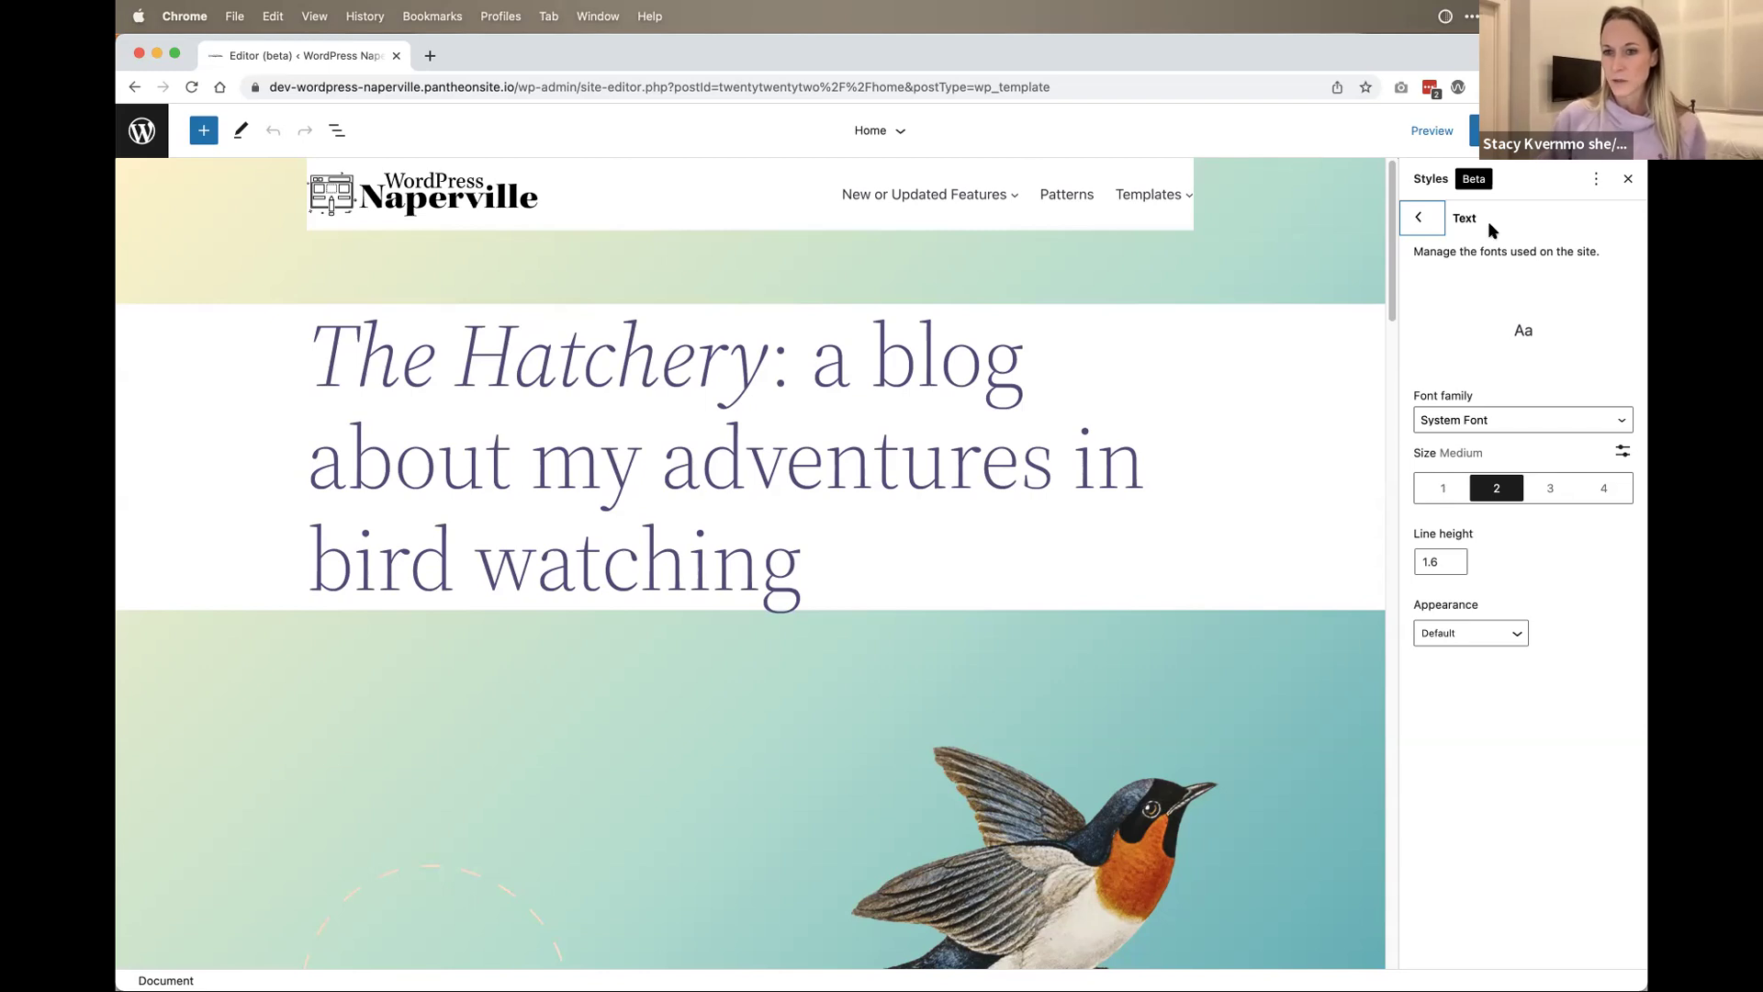
left_click(1560, 415)
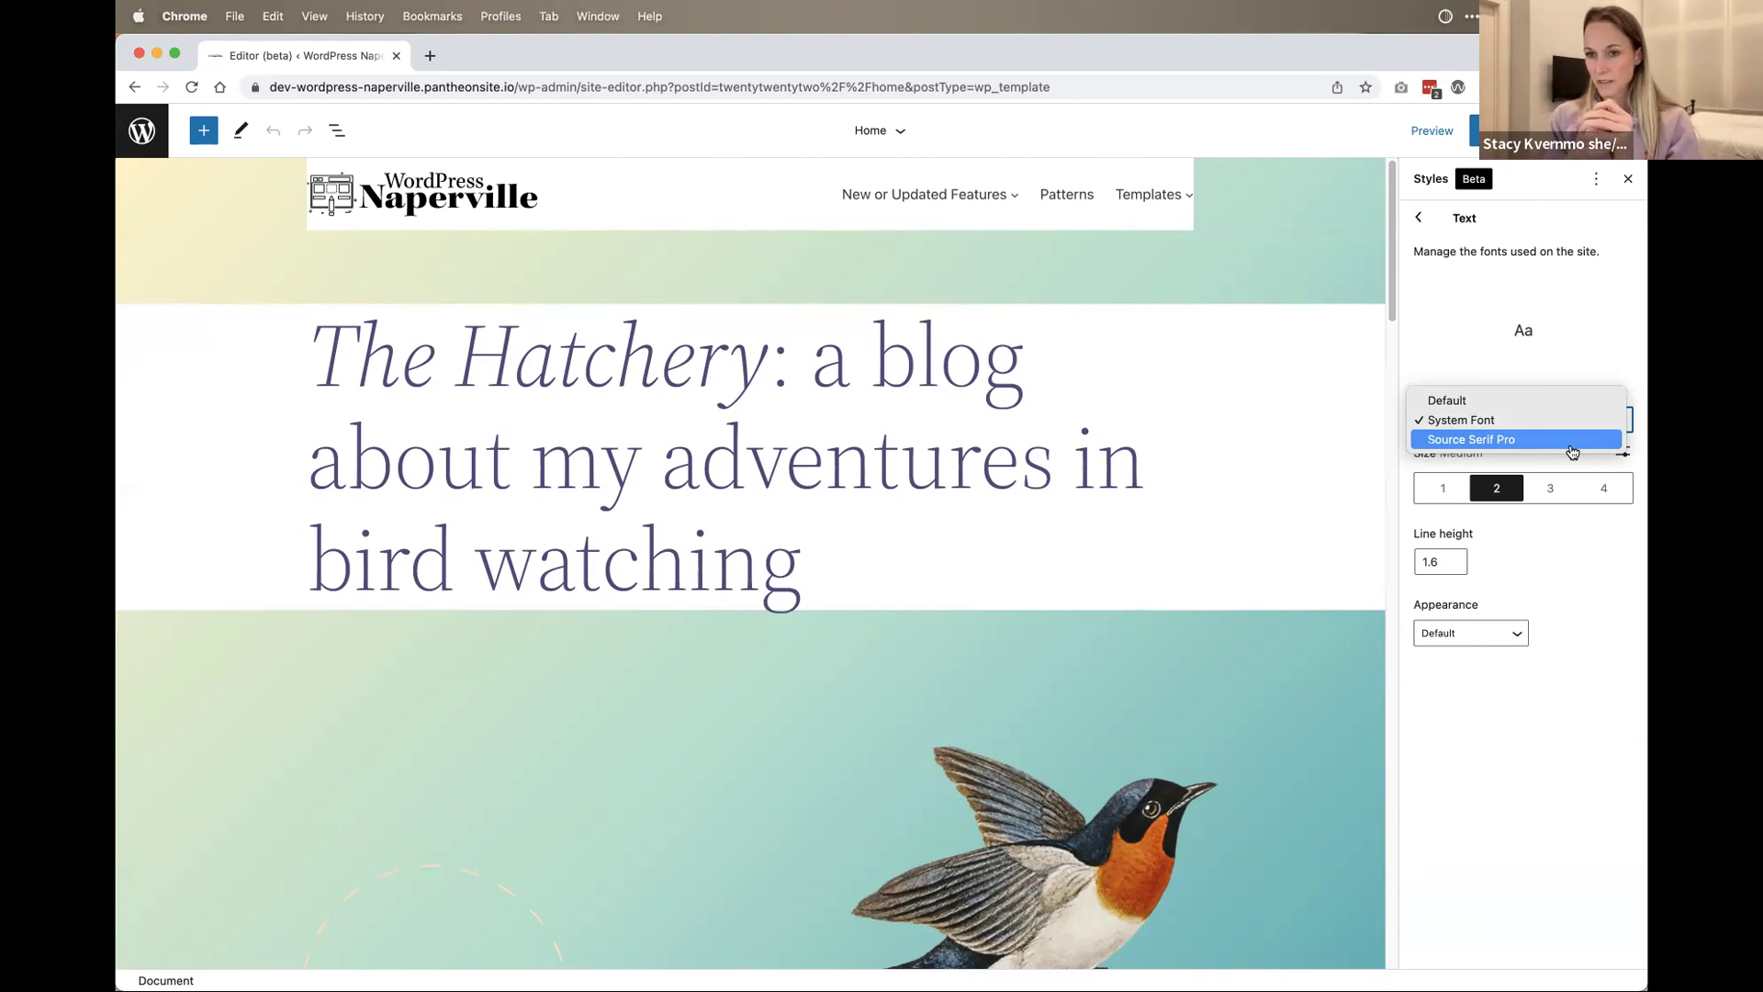
left_click(1572, 447)
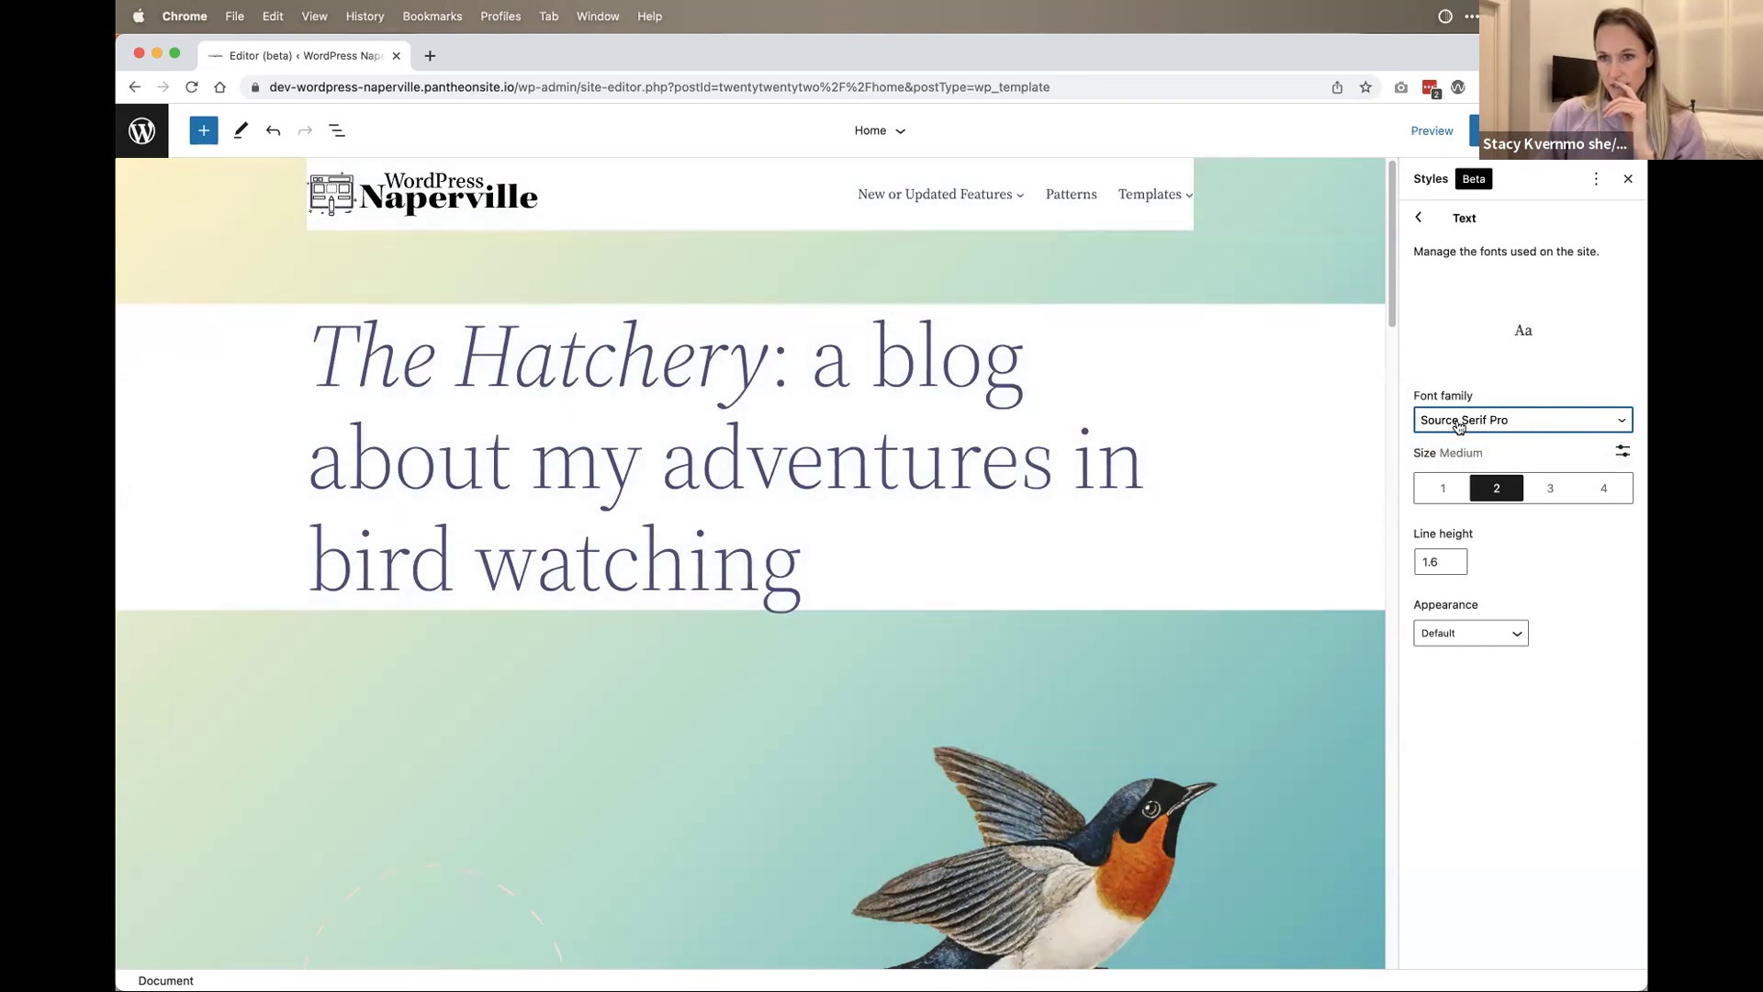
left_click(1460, 422)
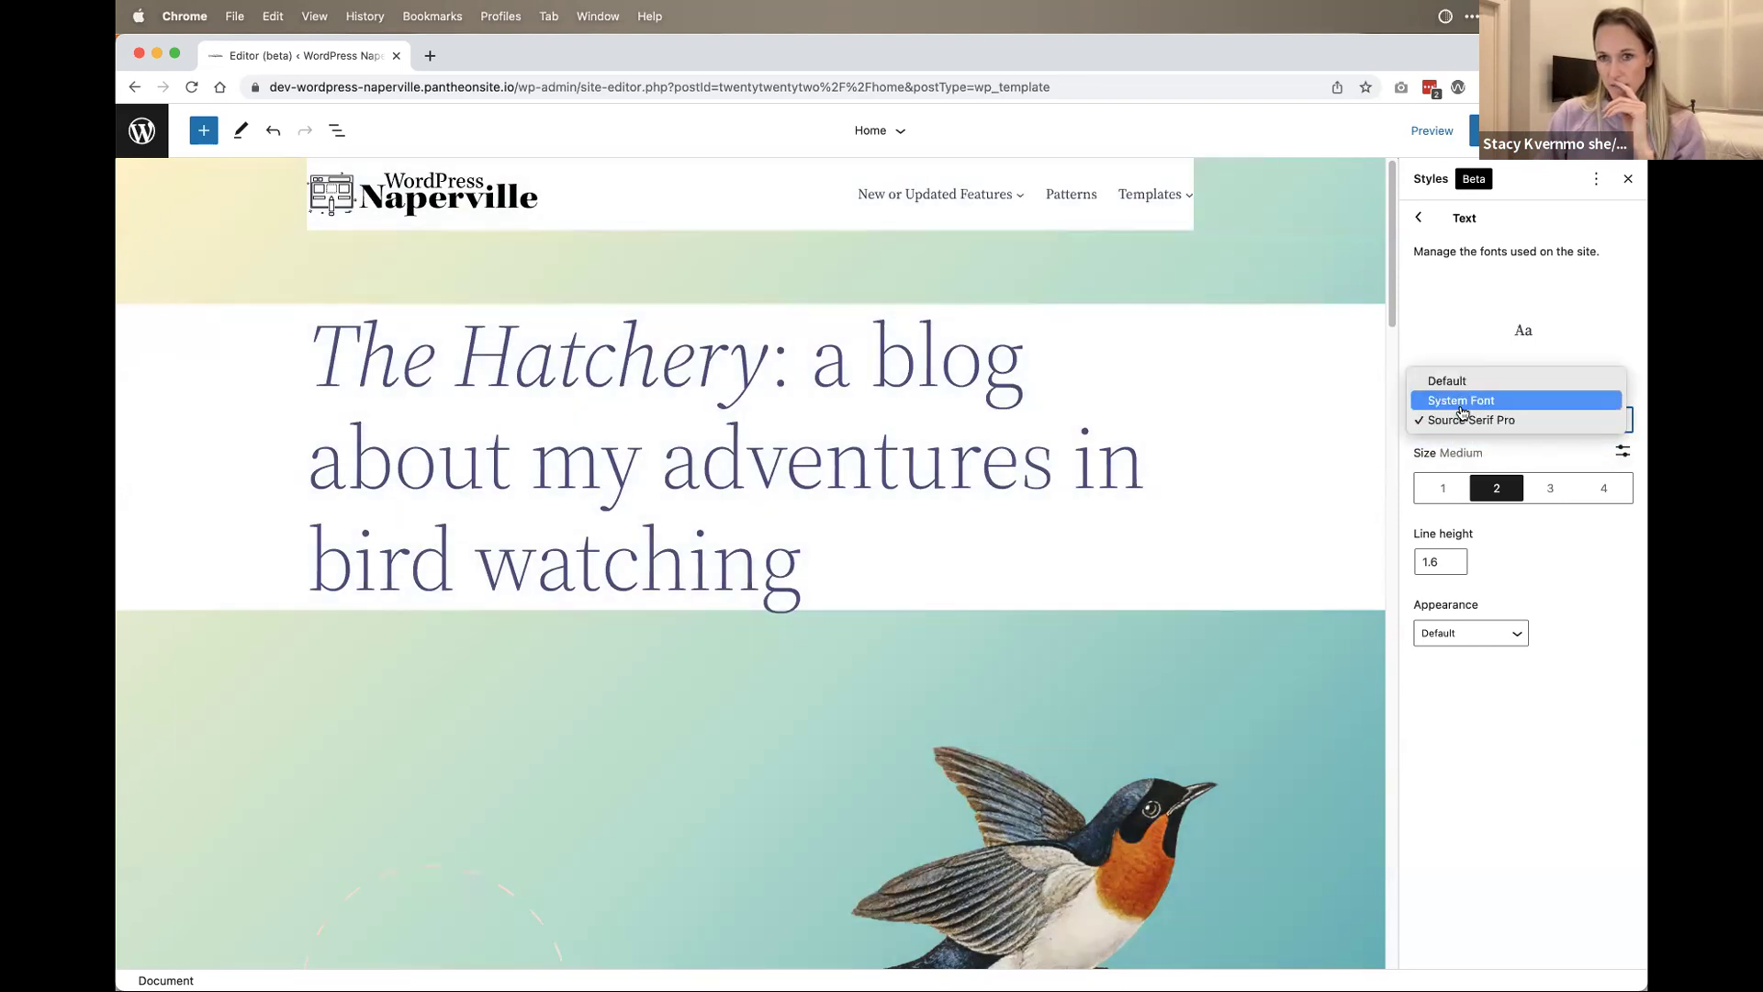
left_click(1461, 400)
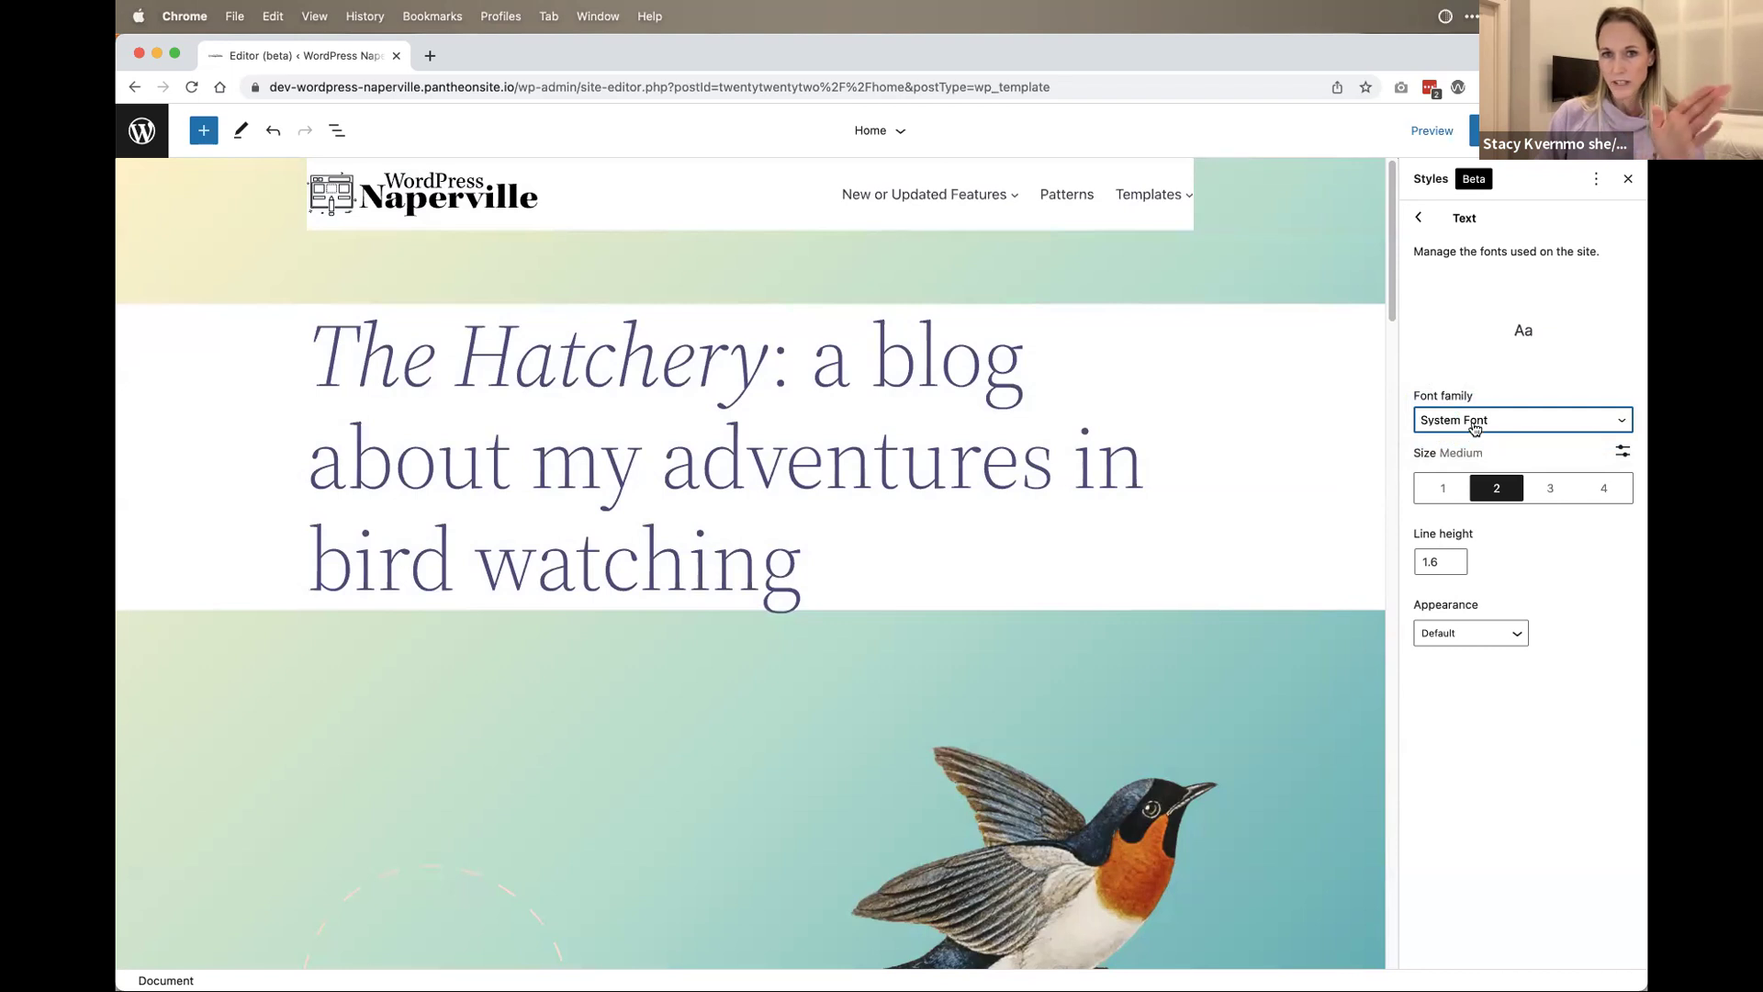
left_click(1474, 430)
key("Escape")
left_click(1476, 437)
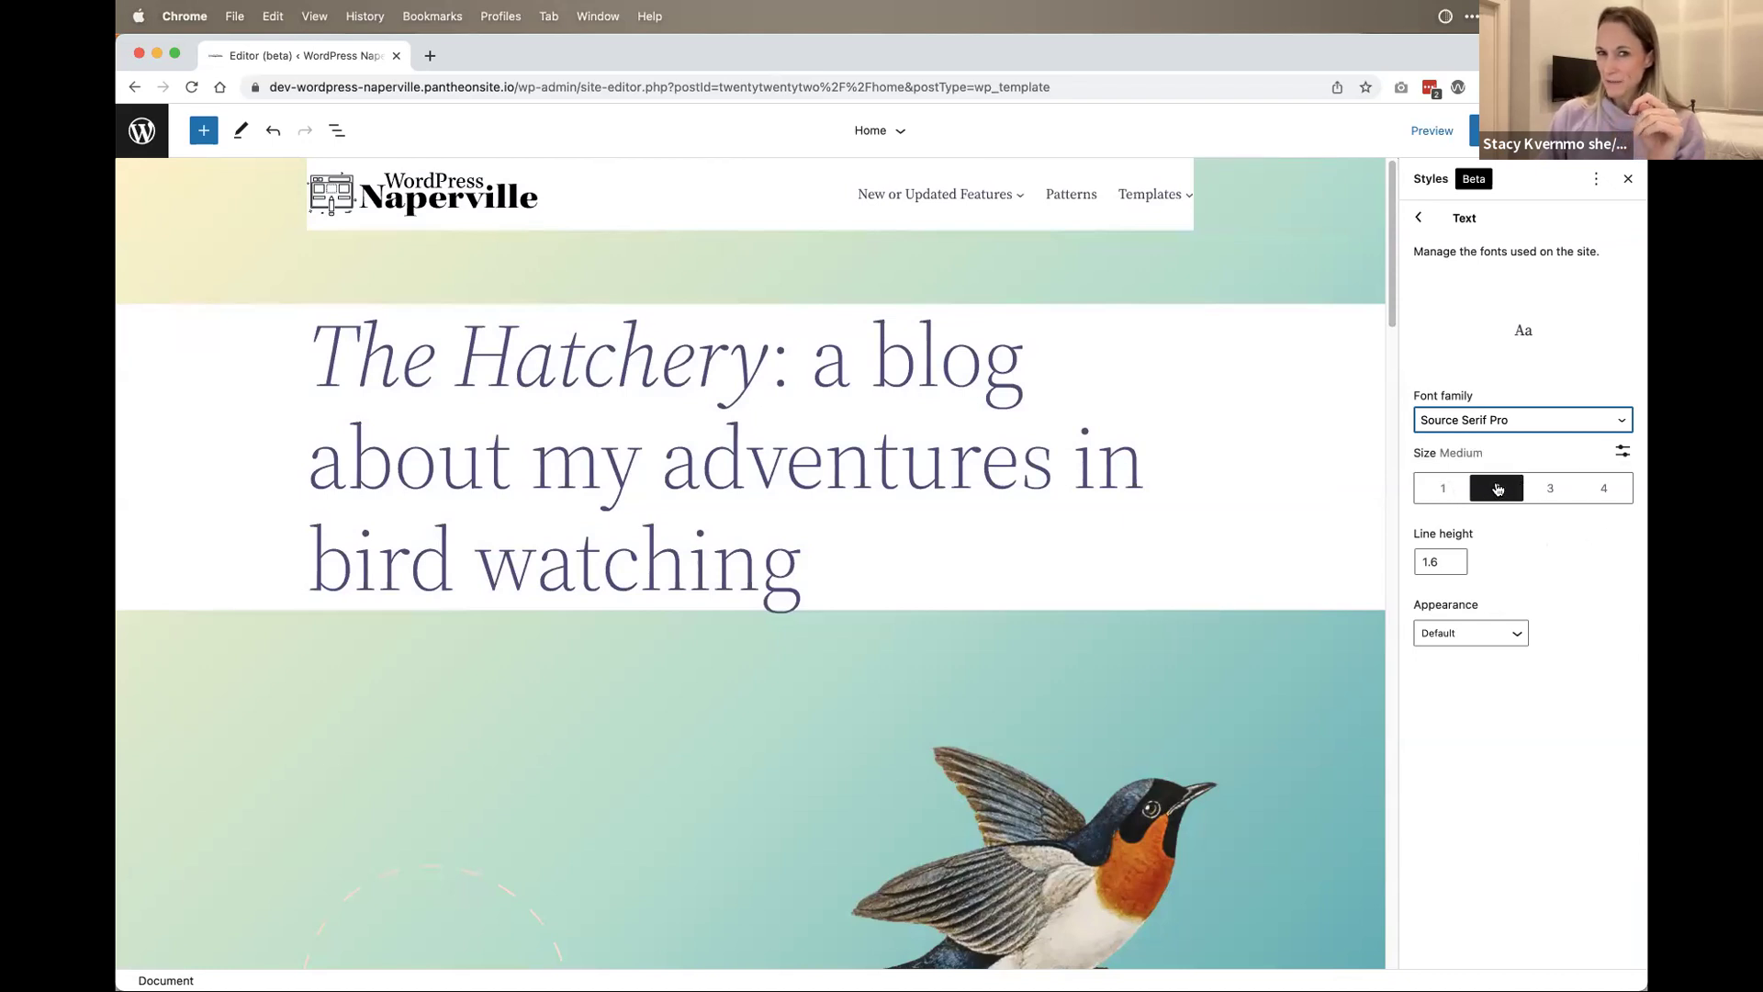
scroll(1181, 450, "down", 15)
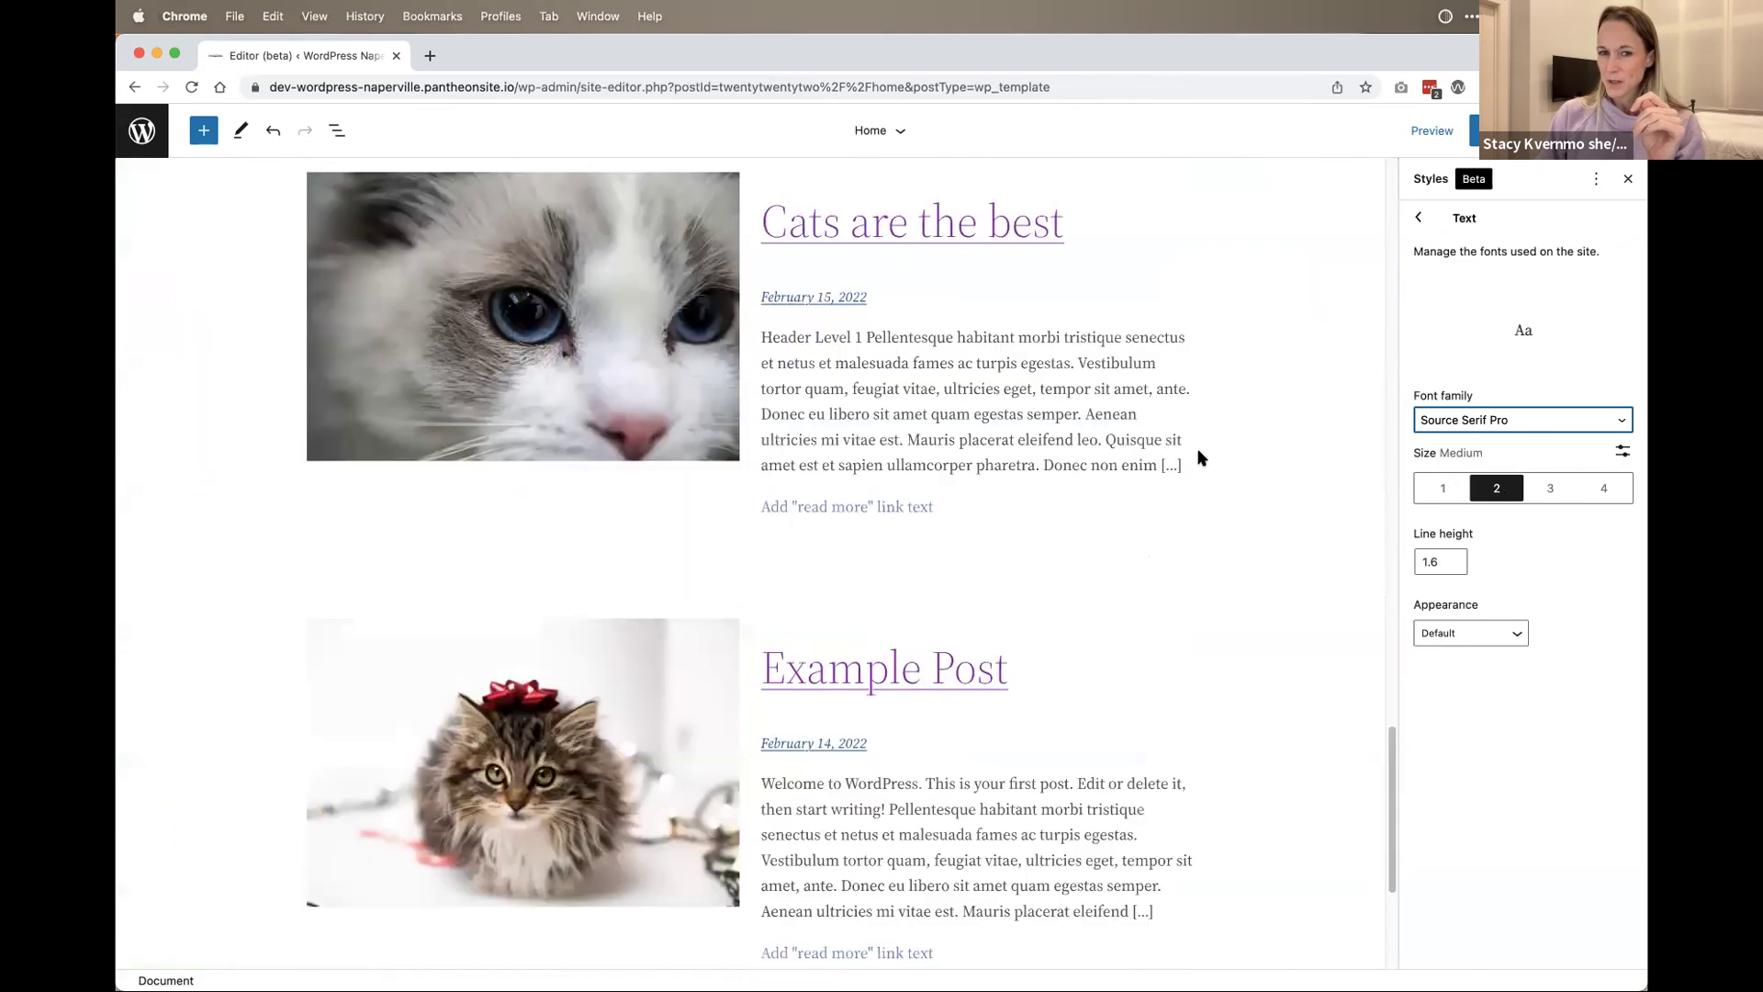
Step: Browse the Text Appearance weight list, keep Default, and return to the Typography elements list
scroll(1200, 456, "up", 8)
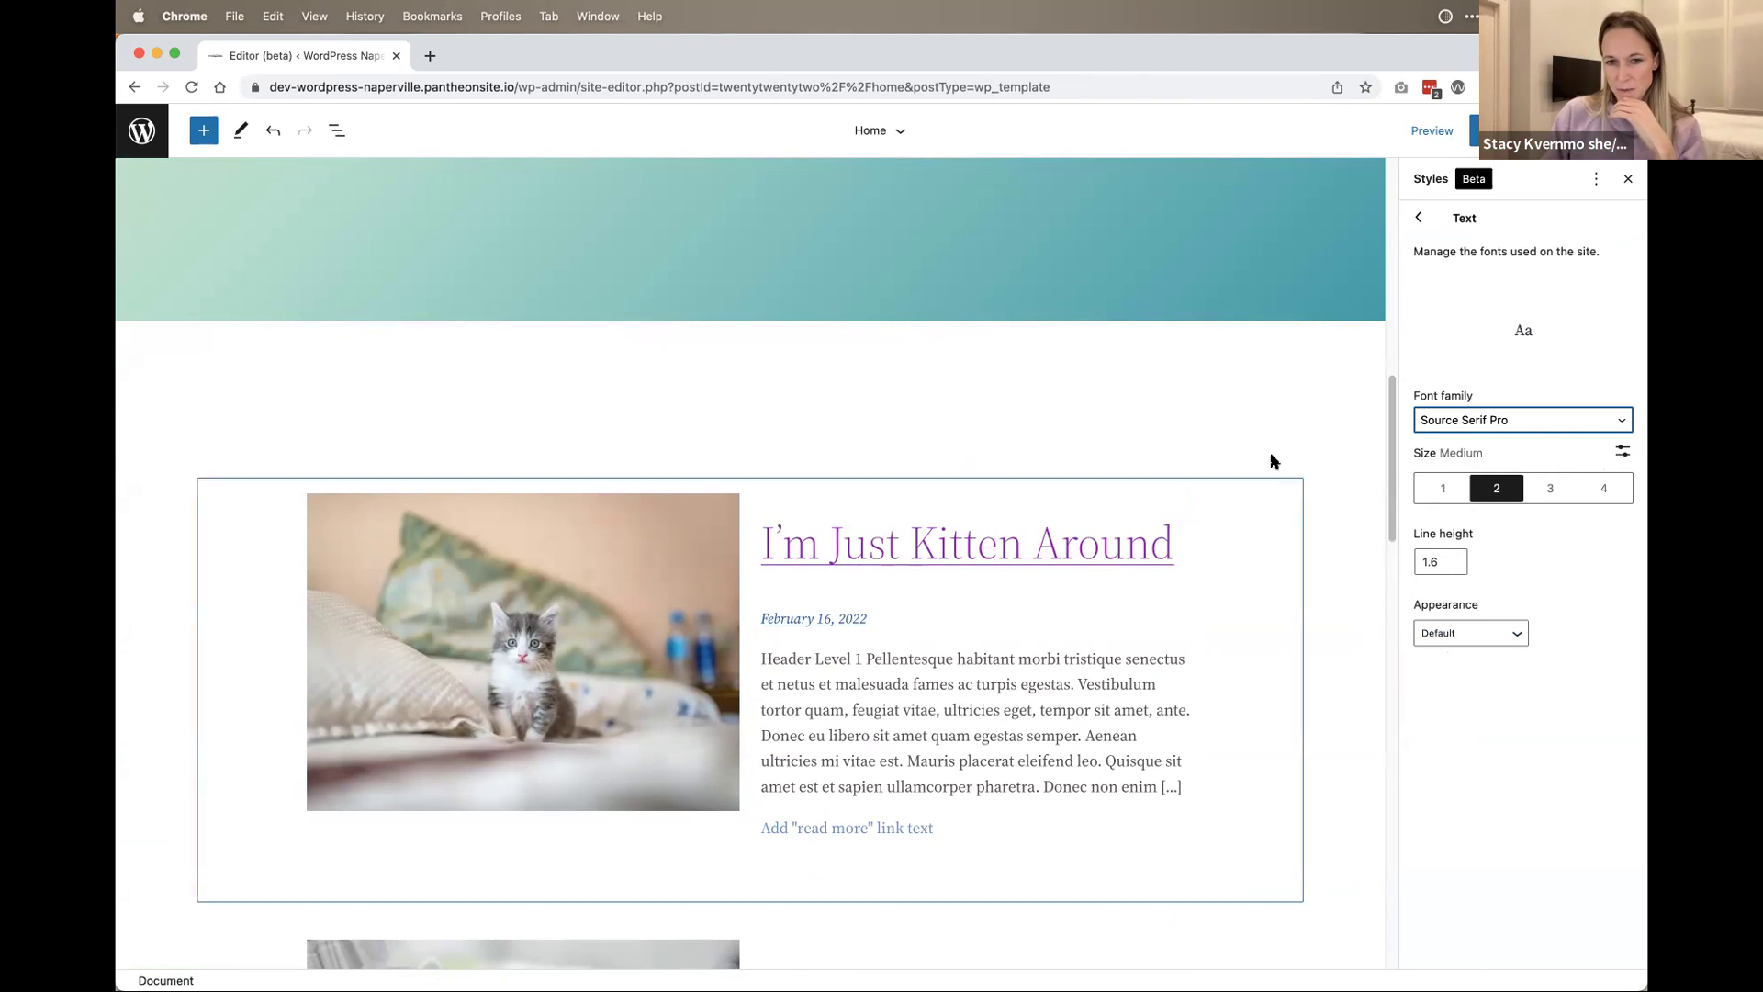
left_click(1502, 636)
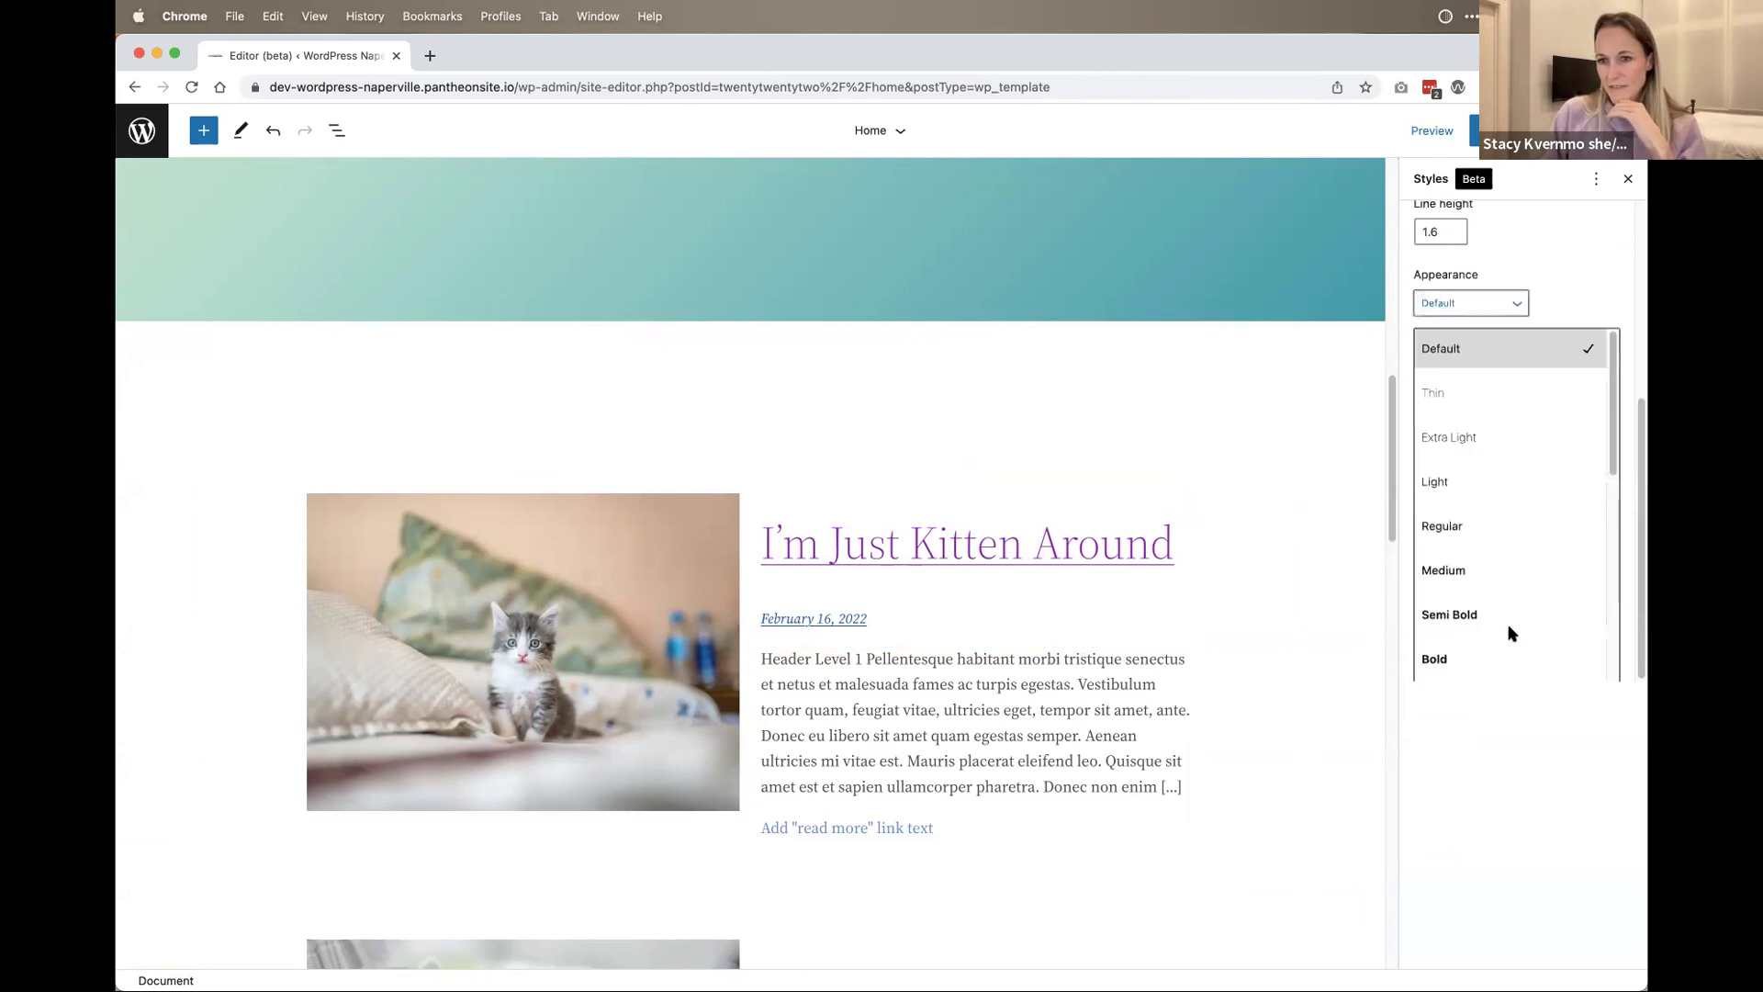
scroll(1443, 471, "up", 3)
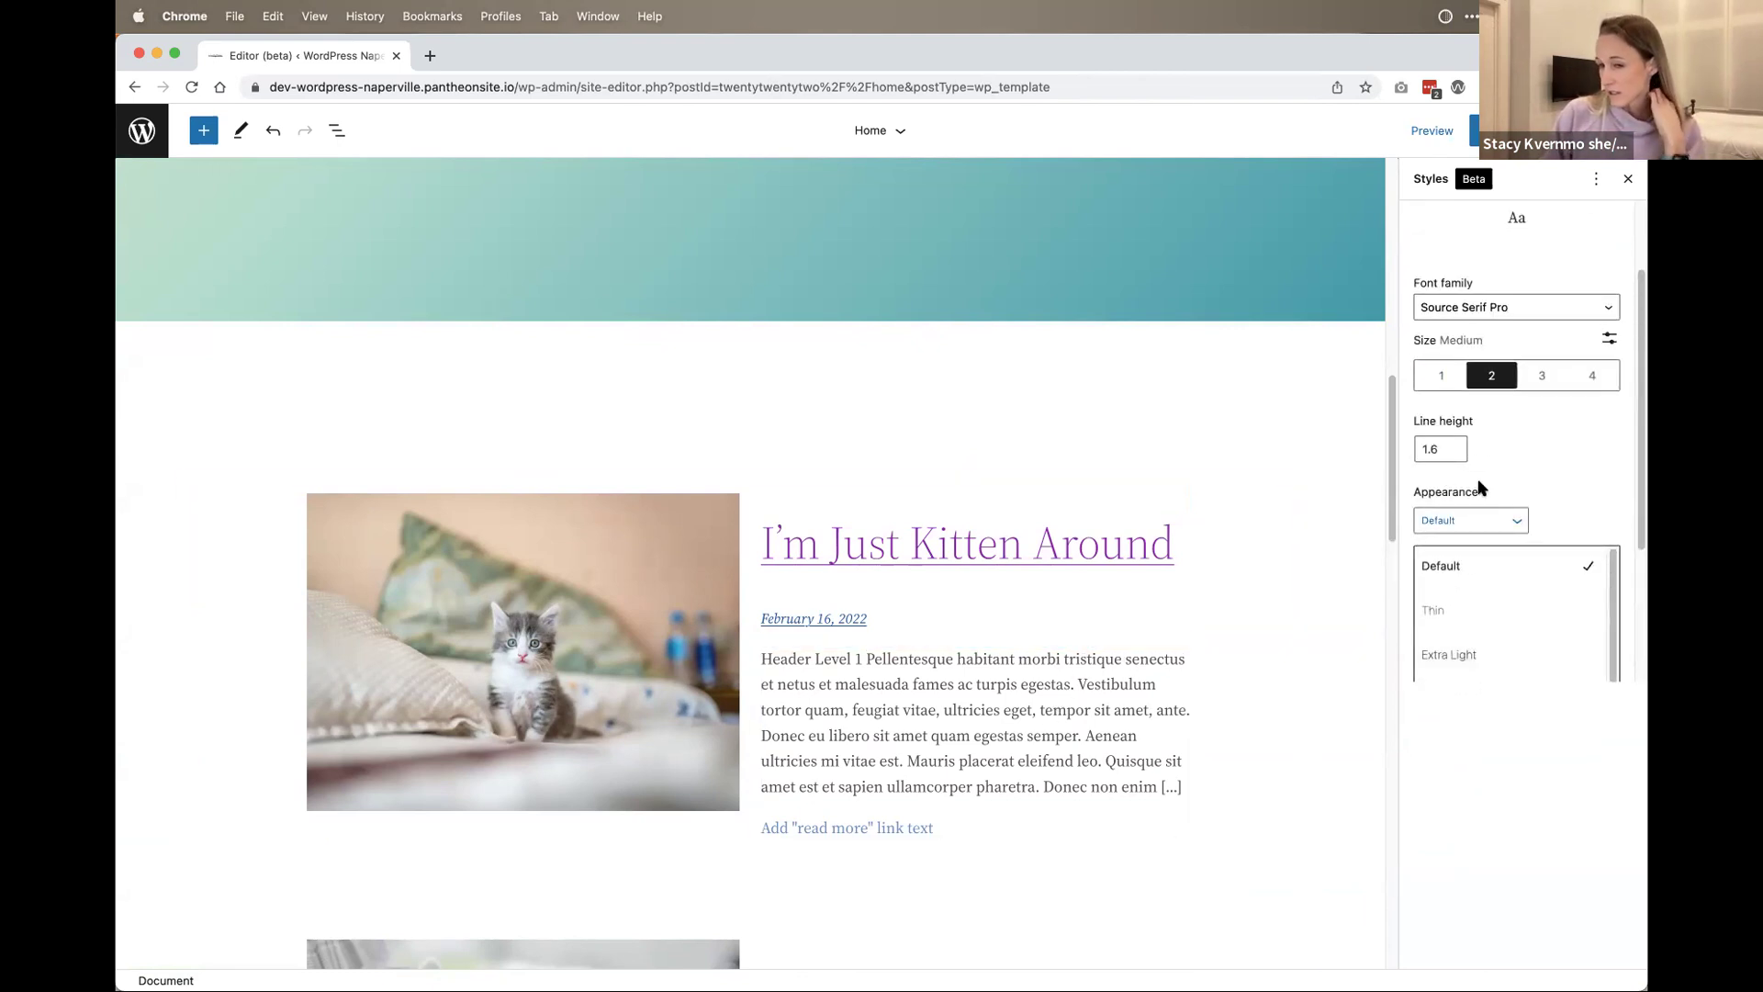
scroll(1538, 478, "down", 2)
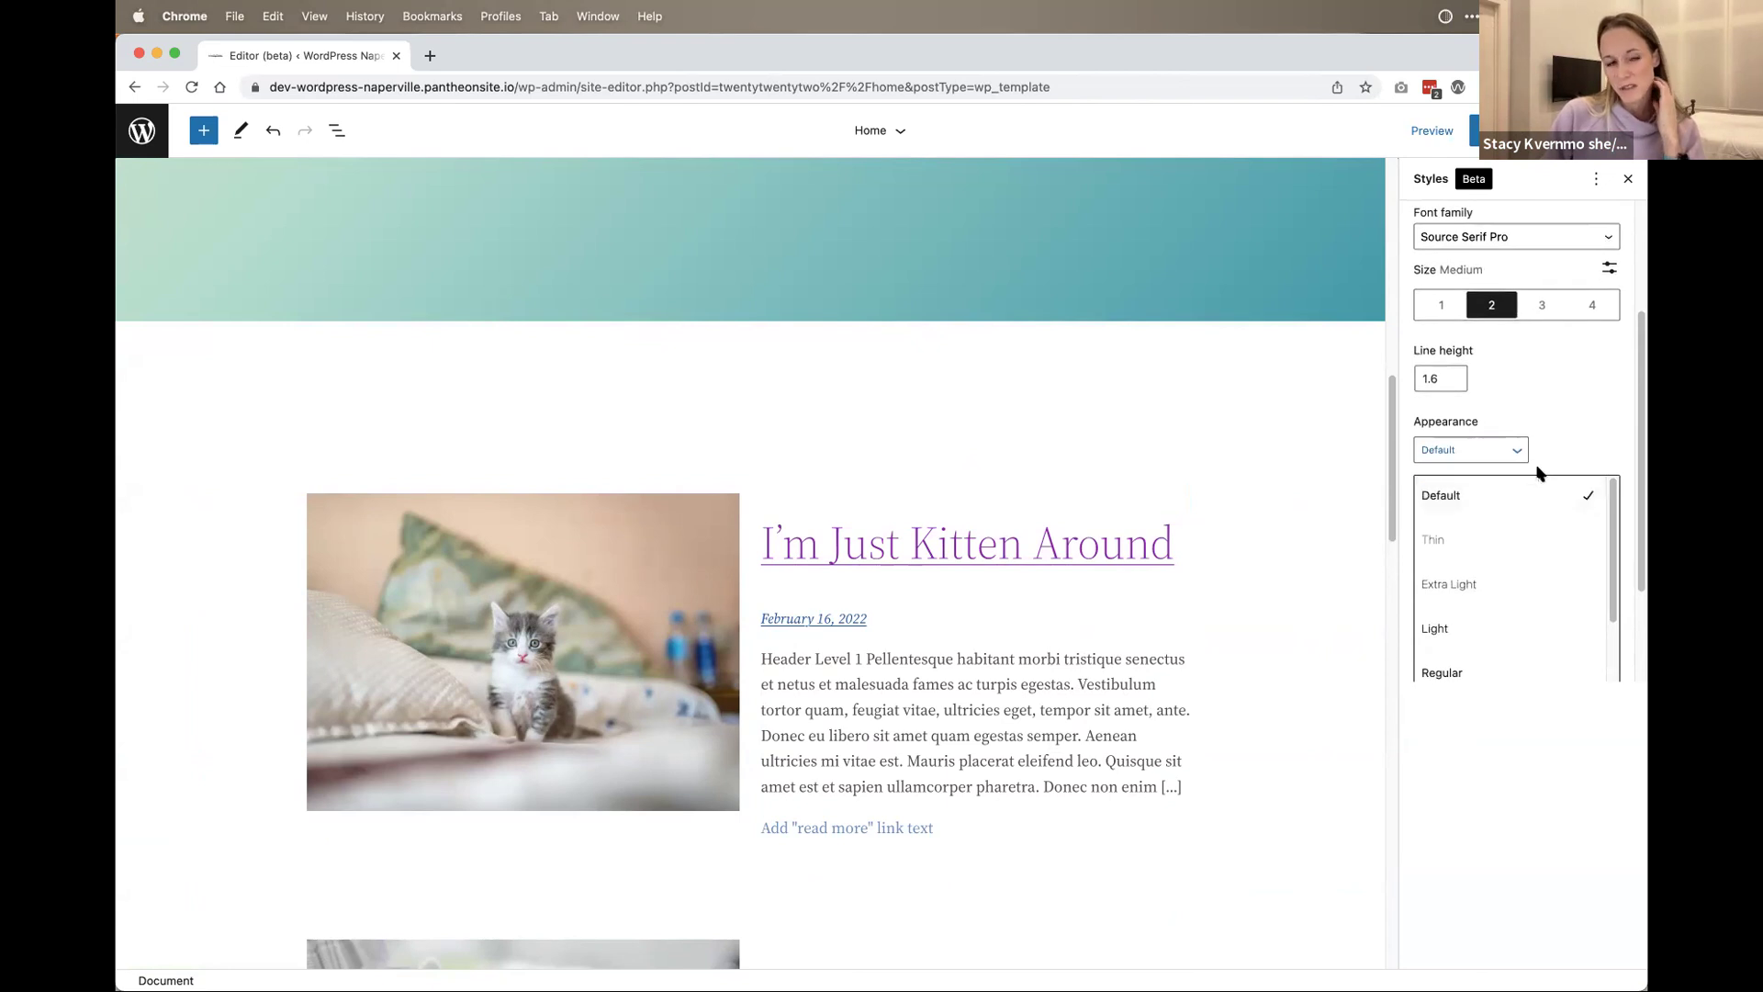
scroll(1506, 576, "down", 5)
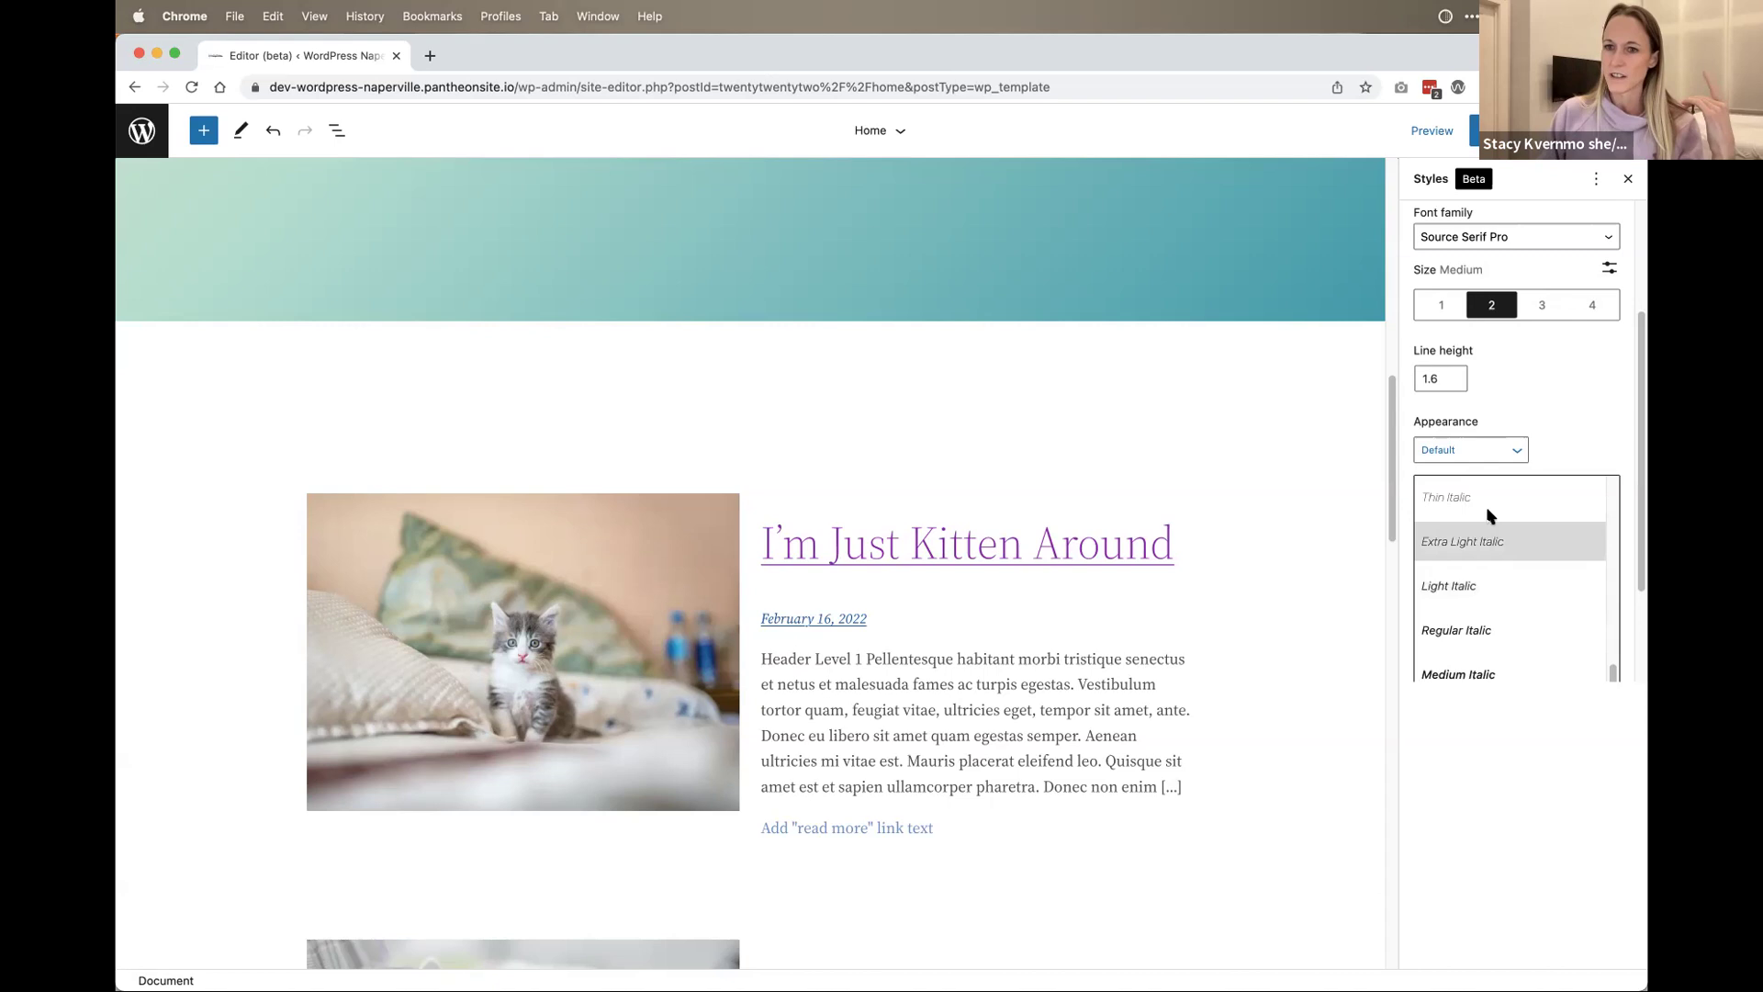
scroll(1480, 641, "down", 1)
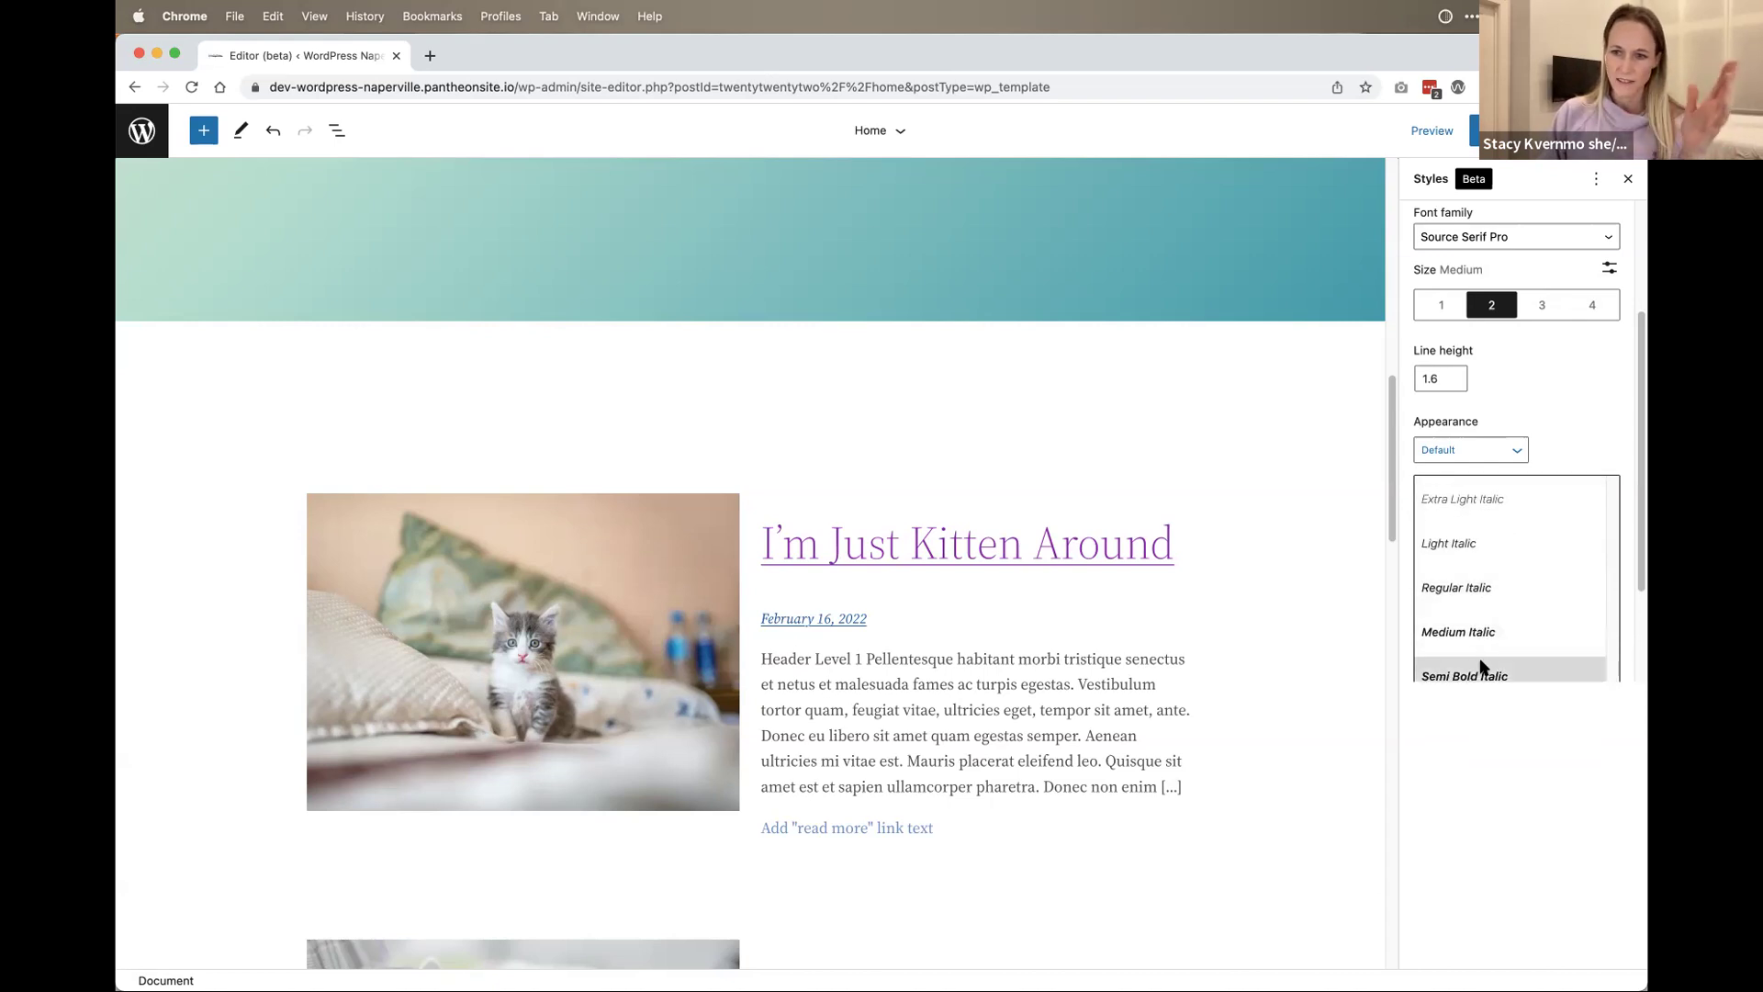
scroll(1488, 648, "up", 5)
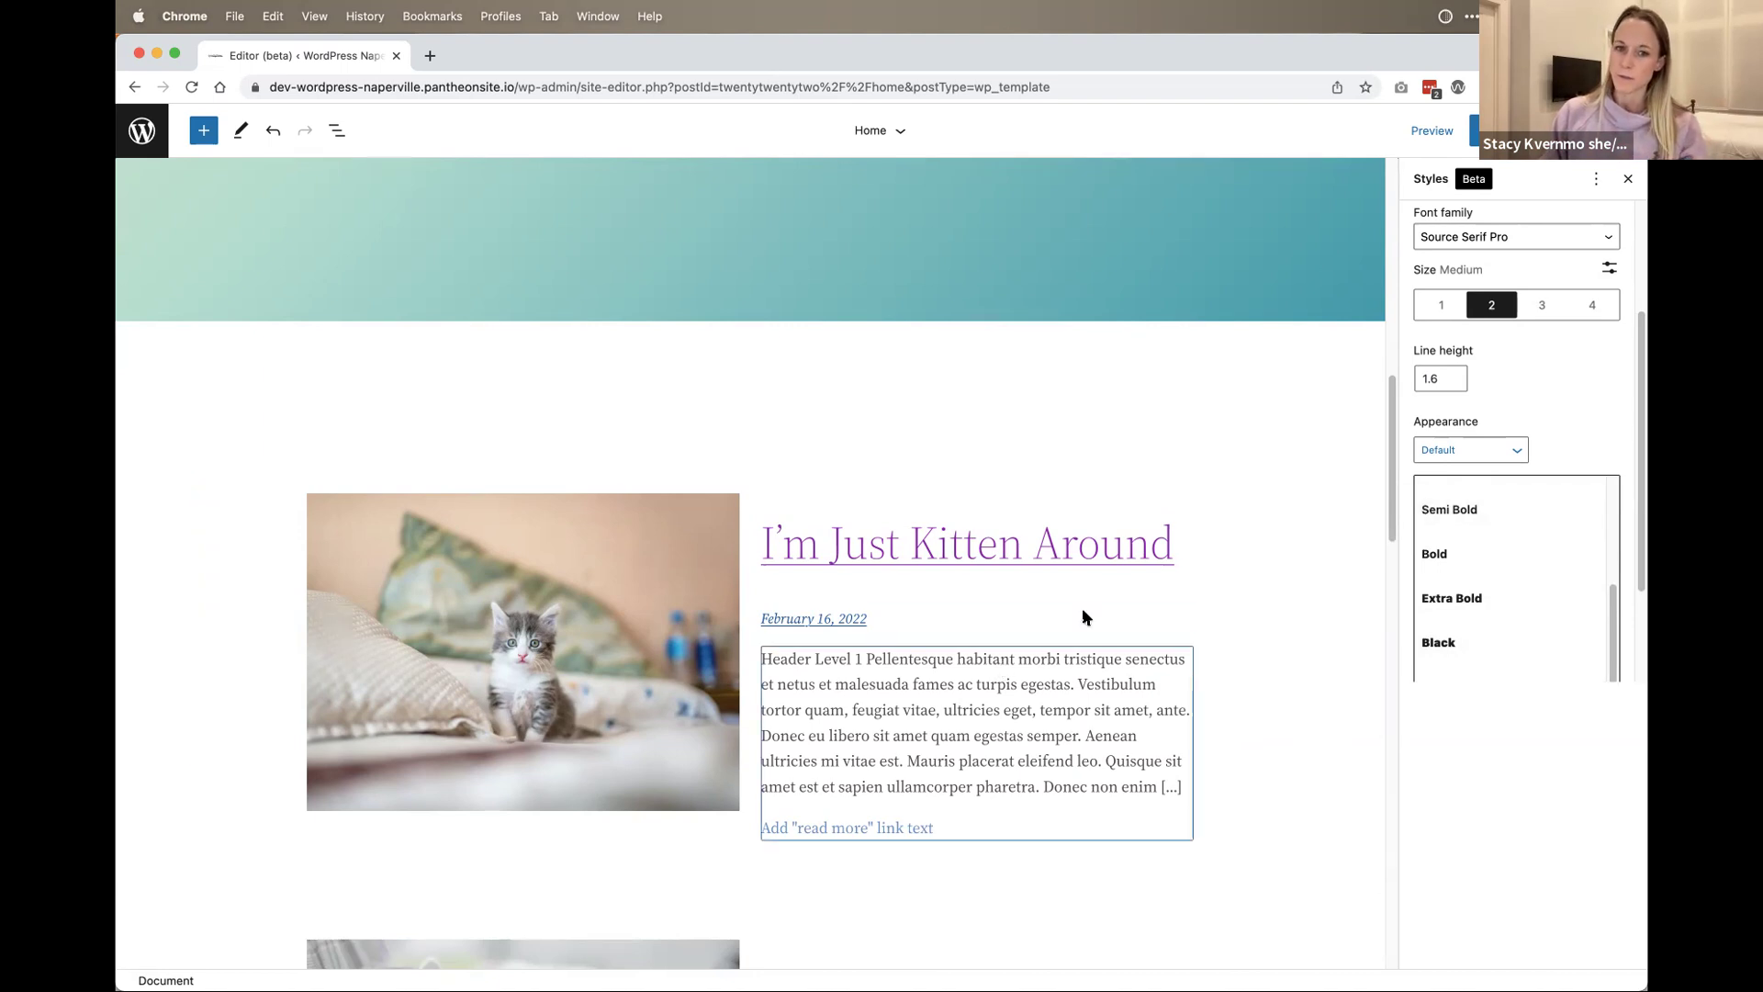
left_click(1139, 584)
left_click(1263, 410)
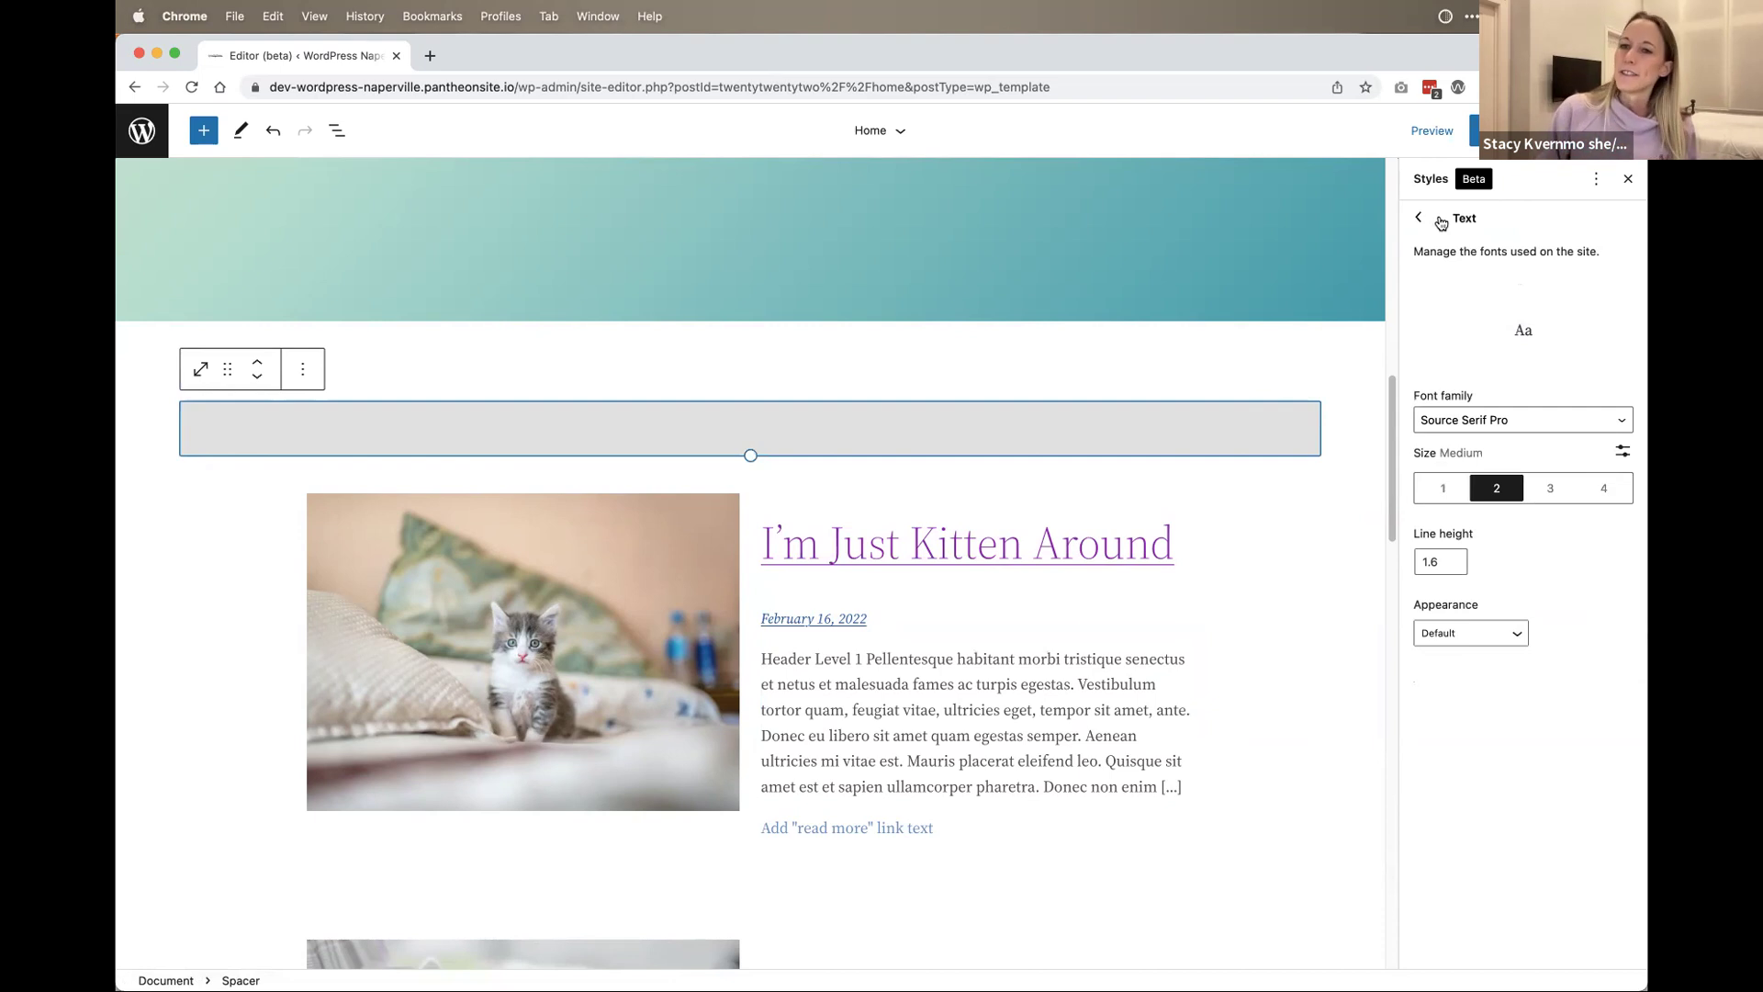
left_click(1434, 221)
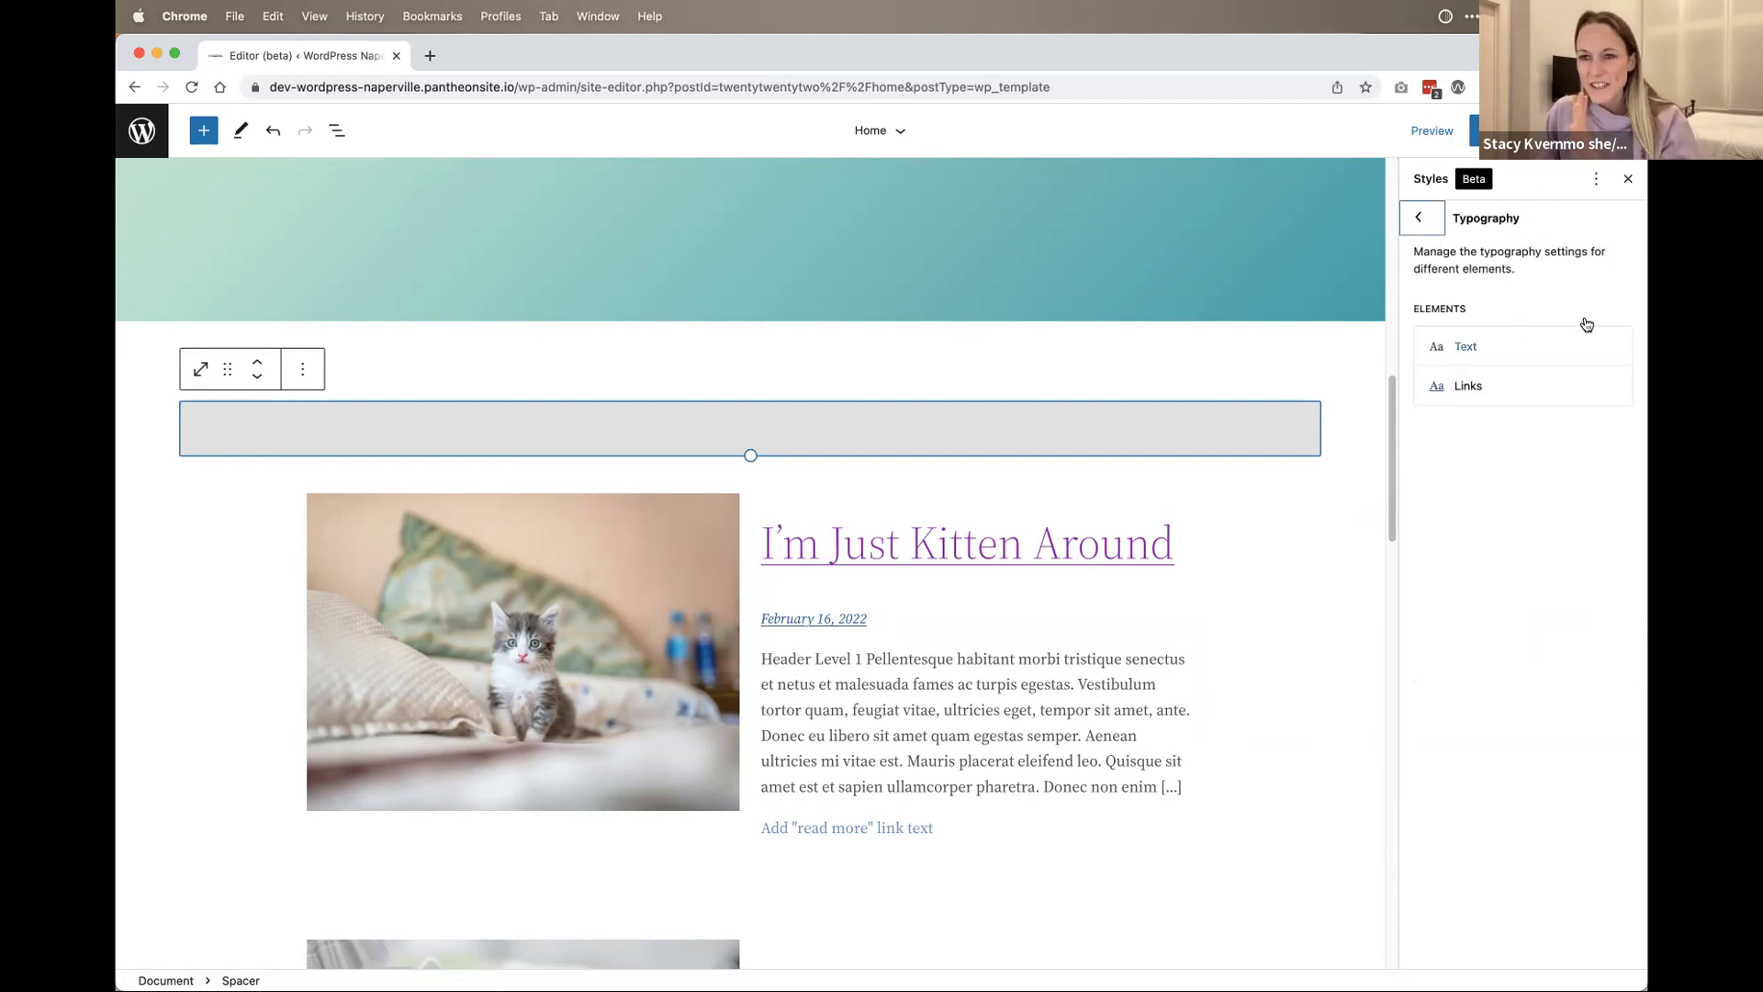
Step: Check the Links typography weight options, keep Default, and return to the Styles home
left_click(1466, 389)
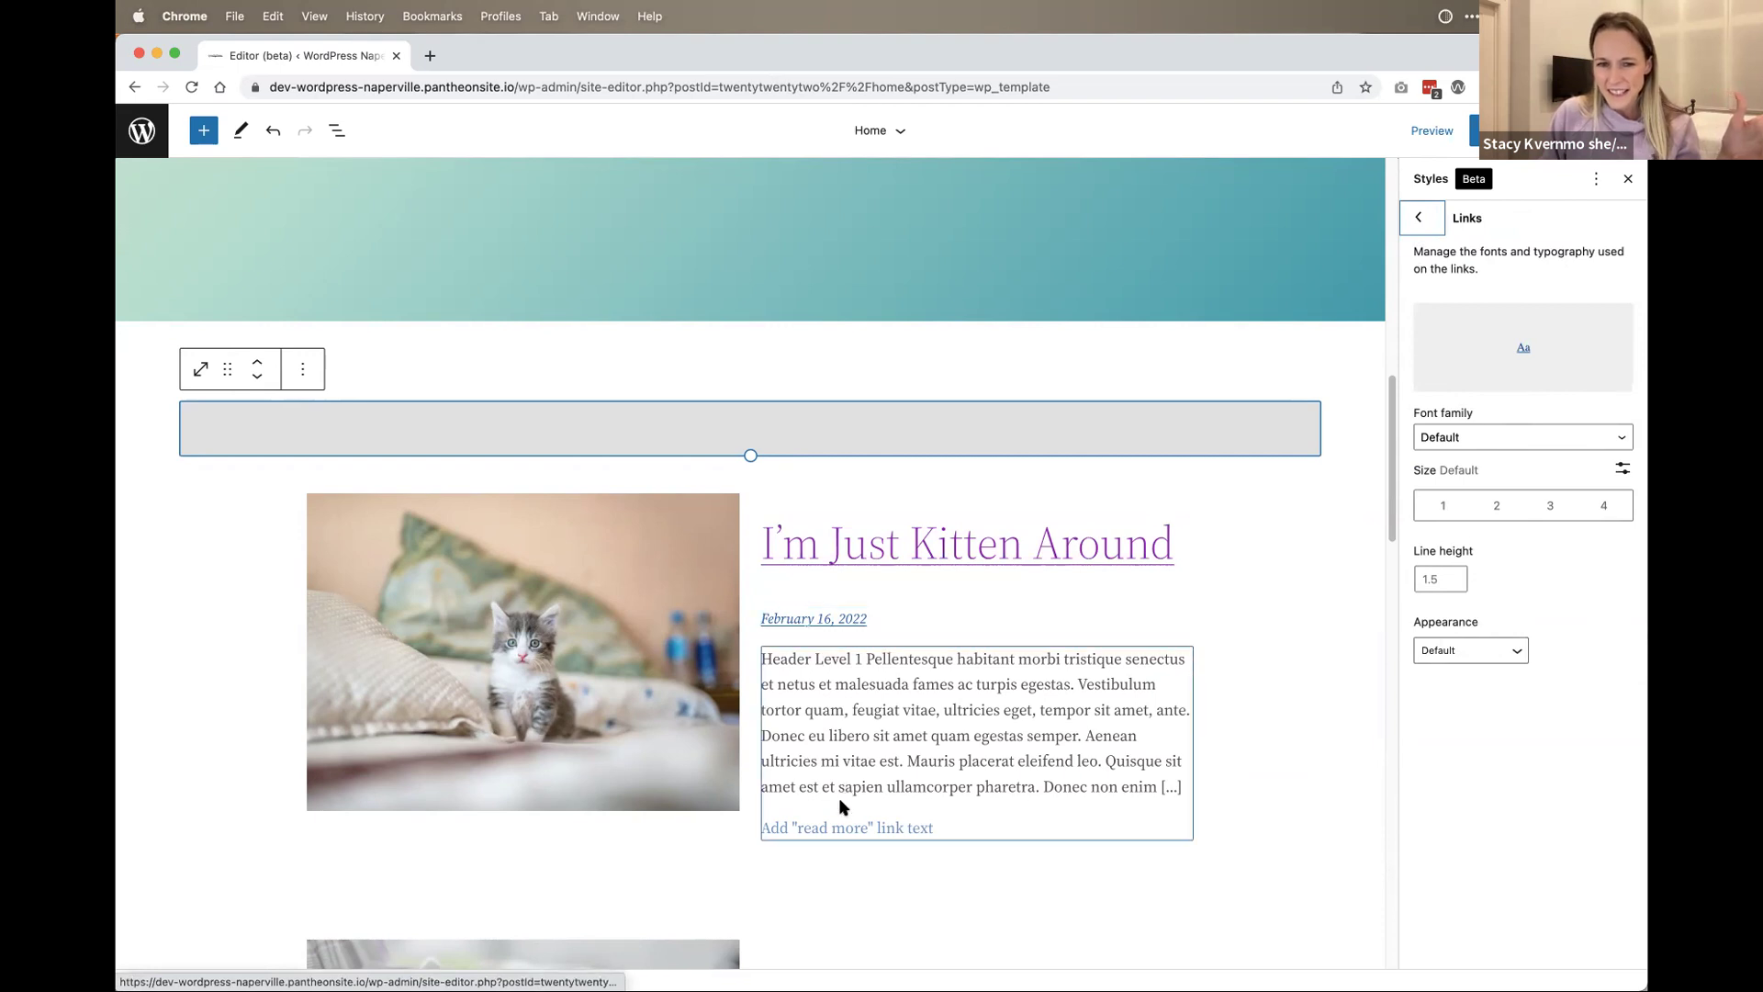
scroll(1096, 549, "up", 10)
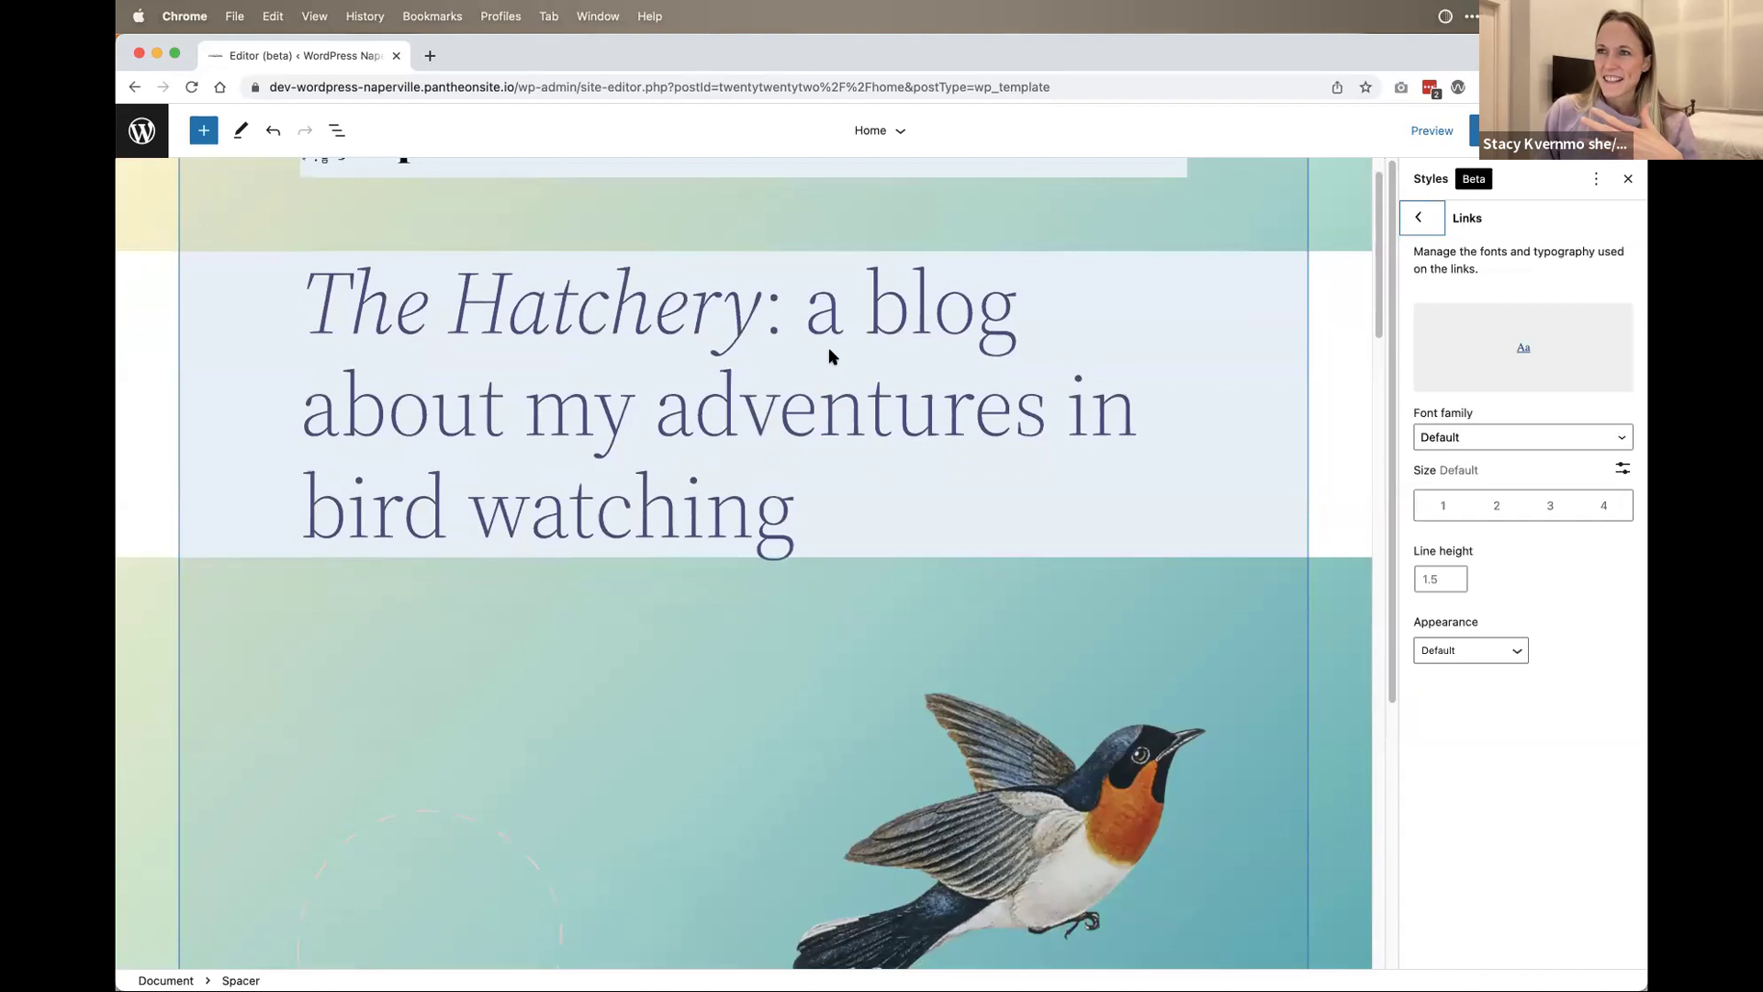
scroll(830, 355, "down", 3)
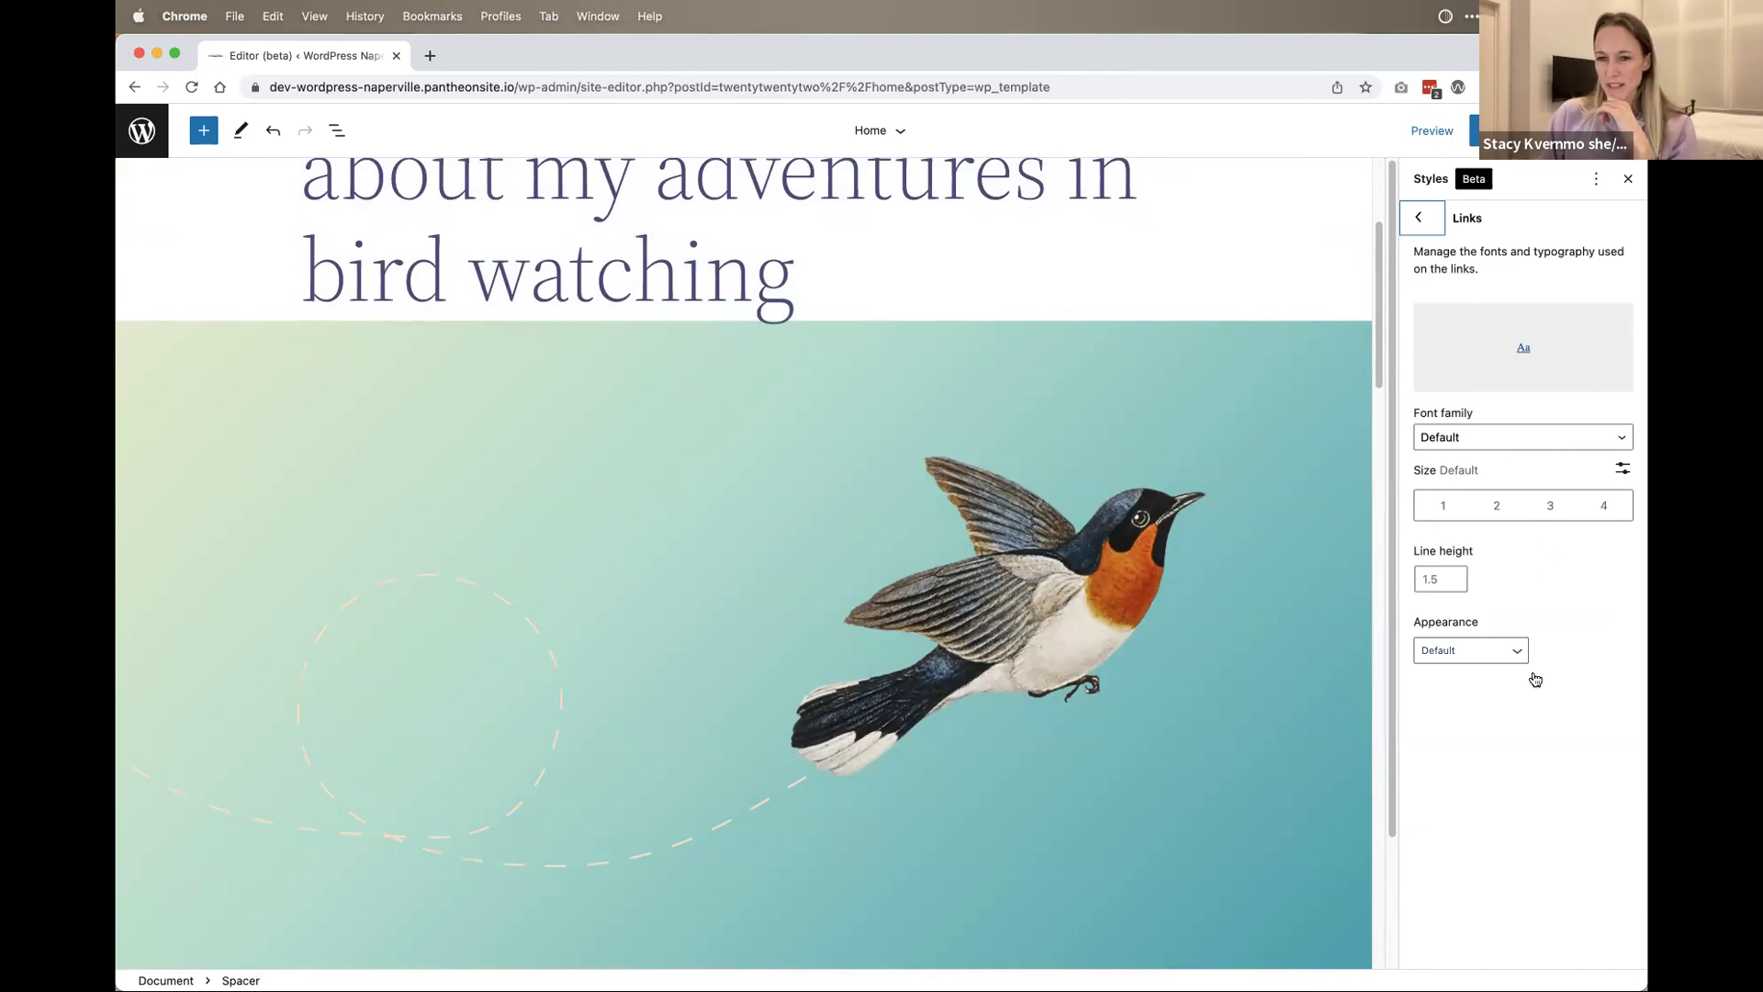
left_click(1469, 652)
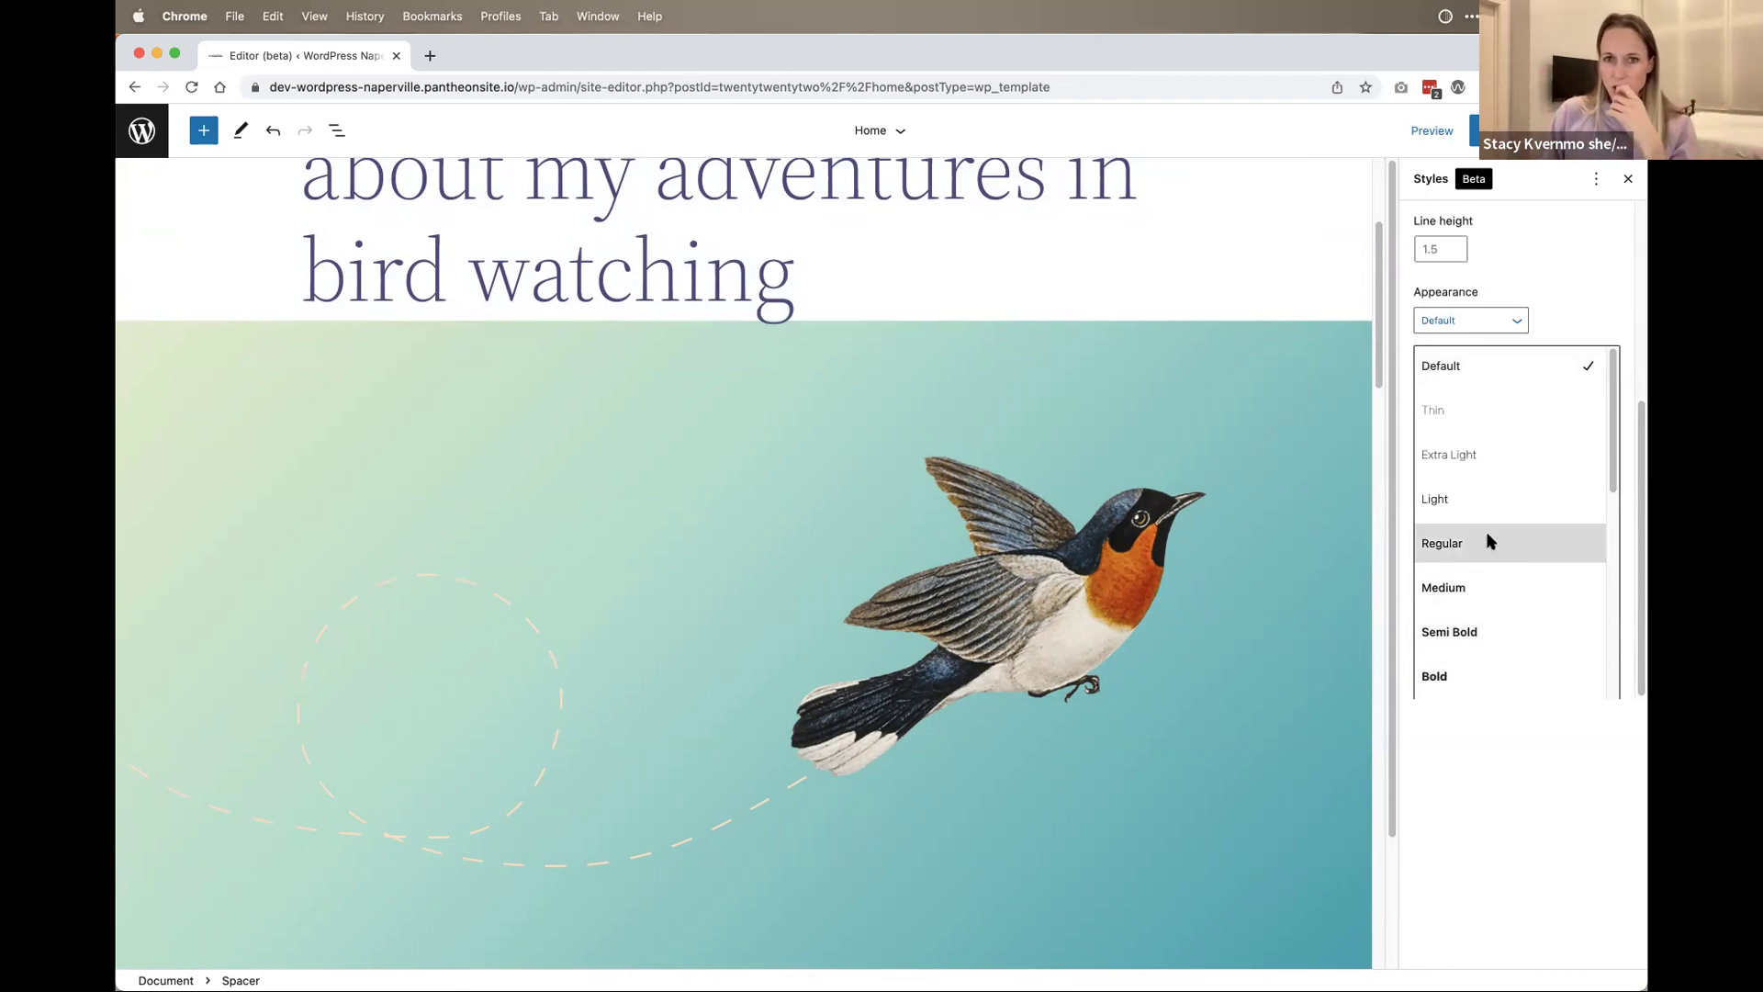
scroll(1485, 537, "down", 1)
scroll(1485, 537, "up", 1)
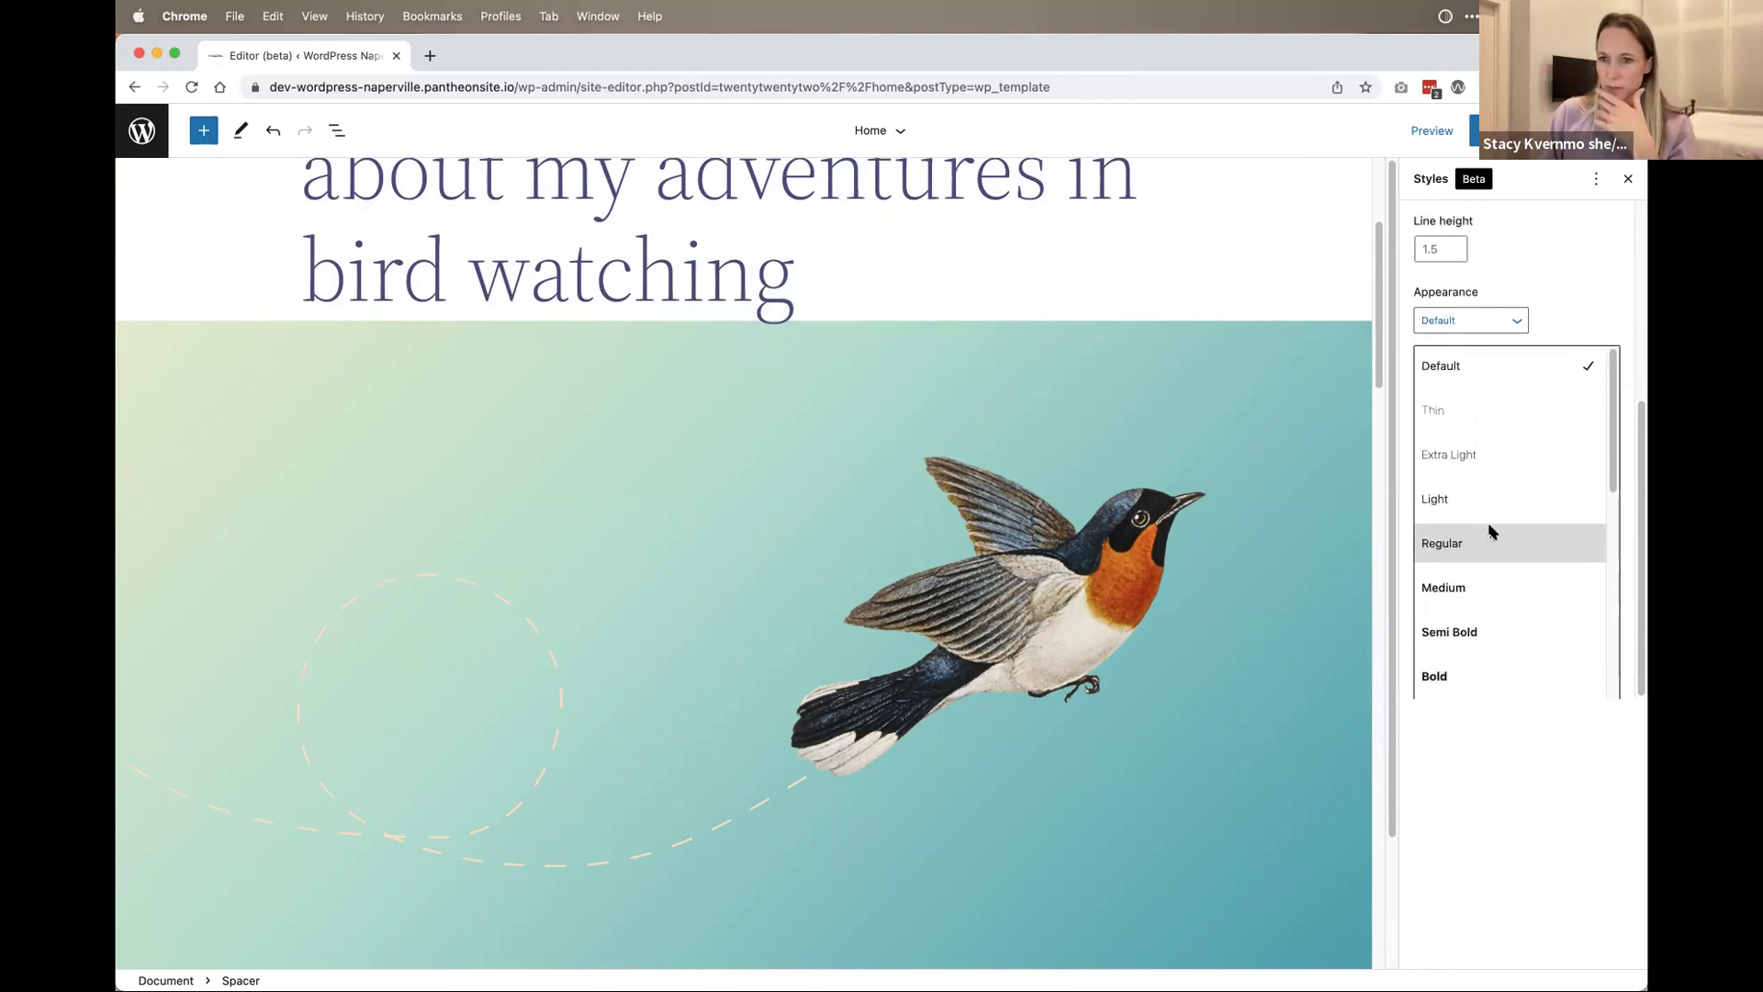
left_click(1488, 321)
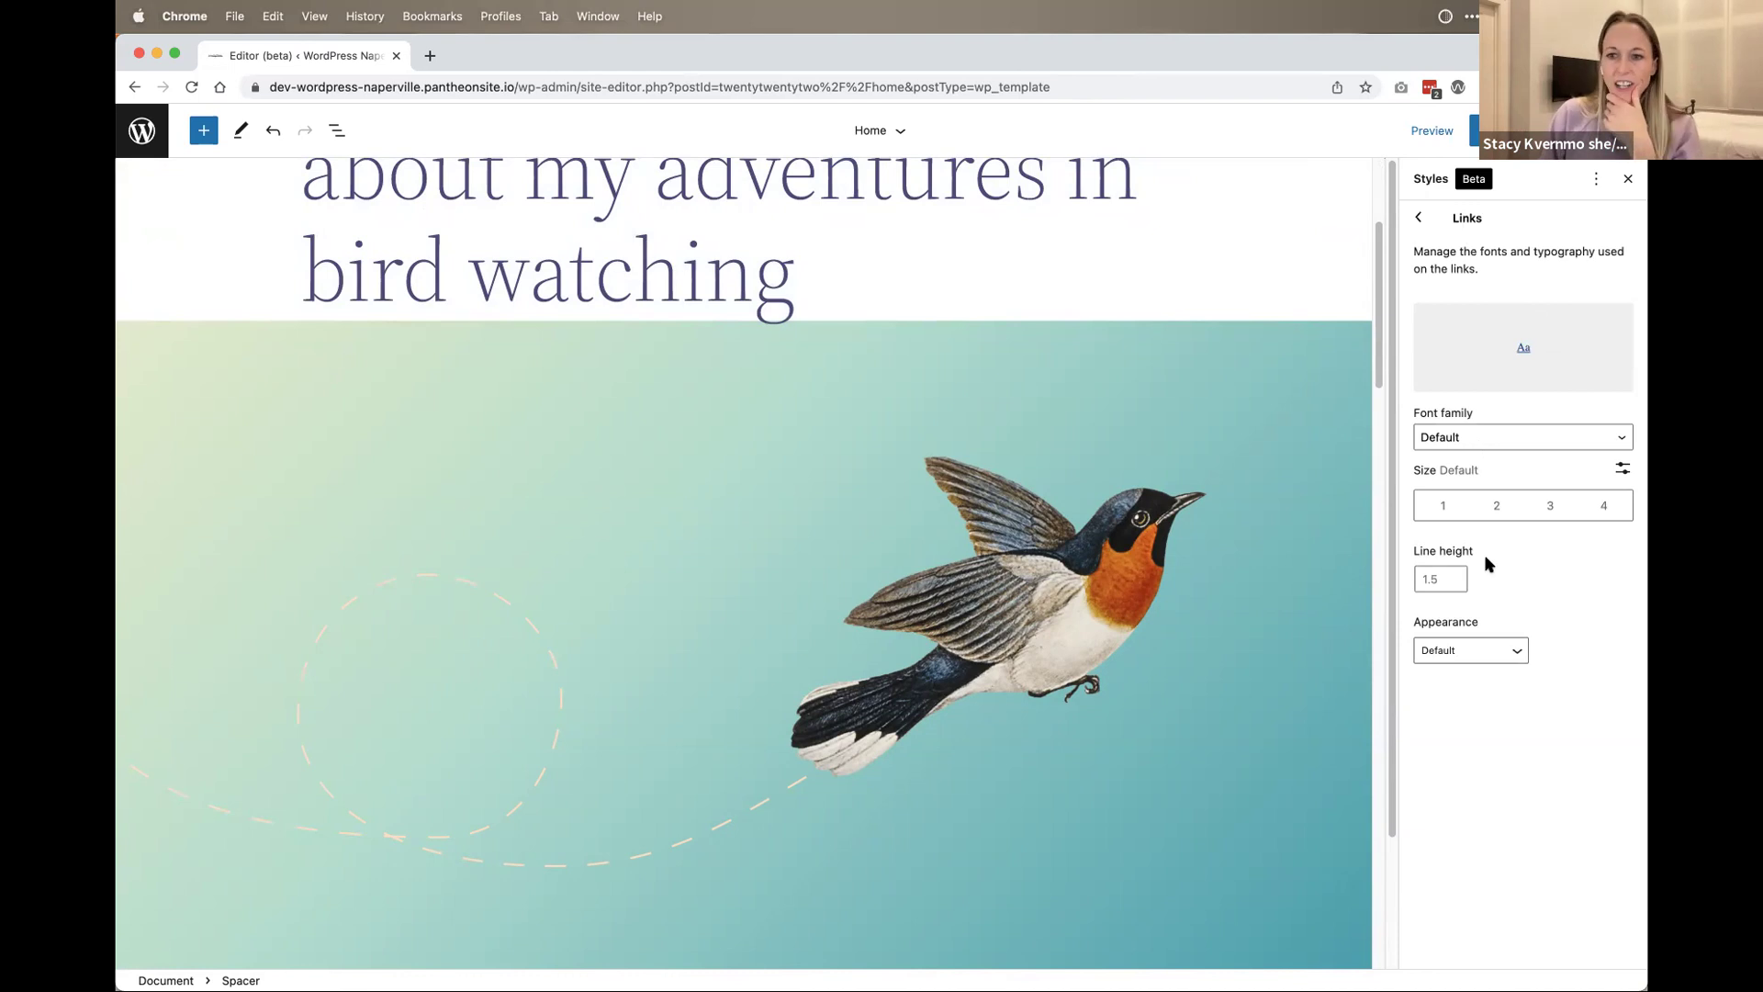
left_click(1438, 230)
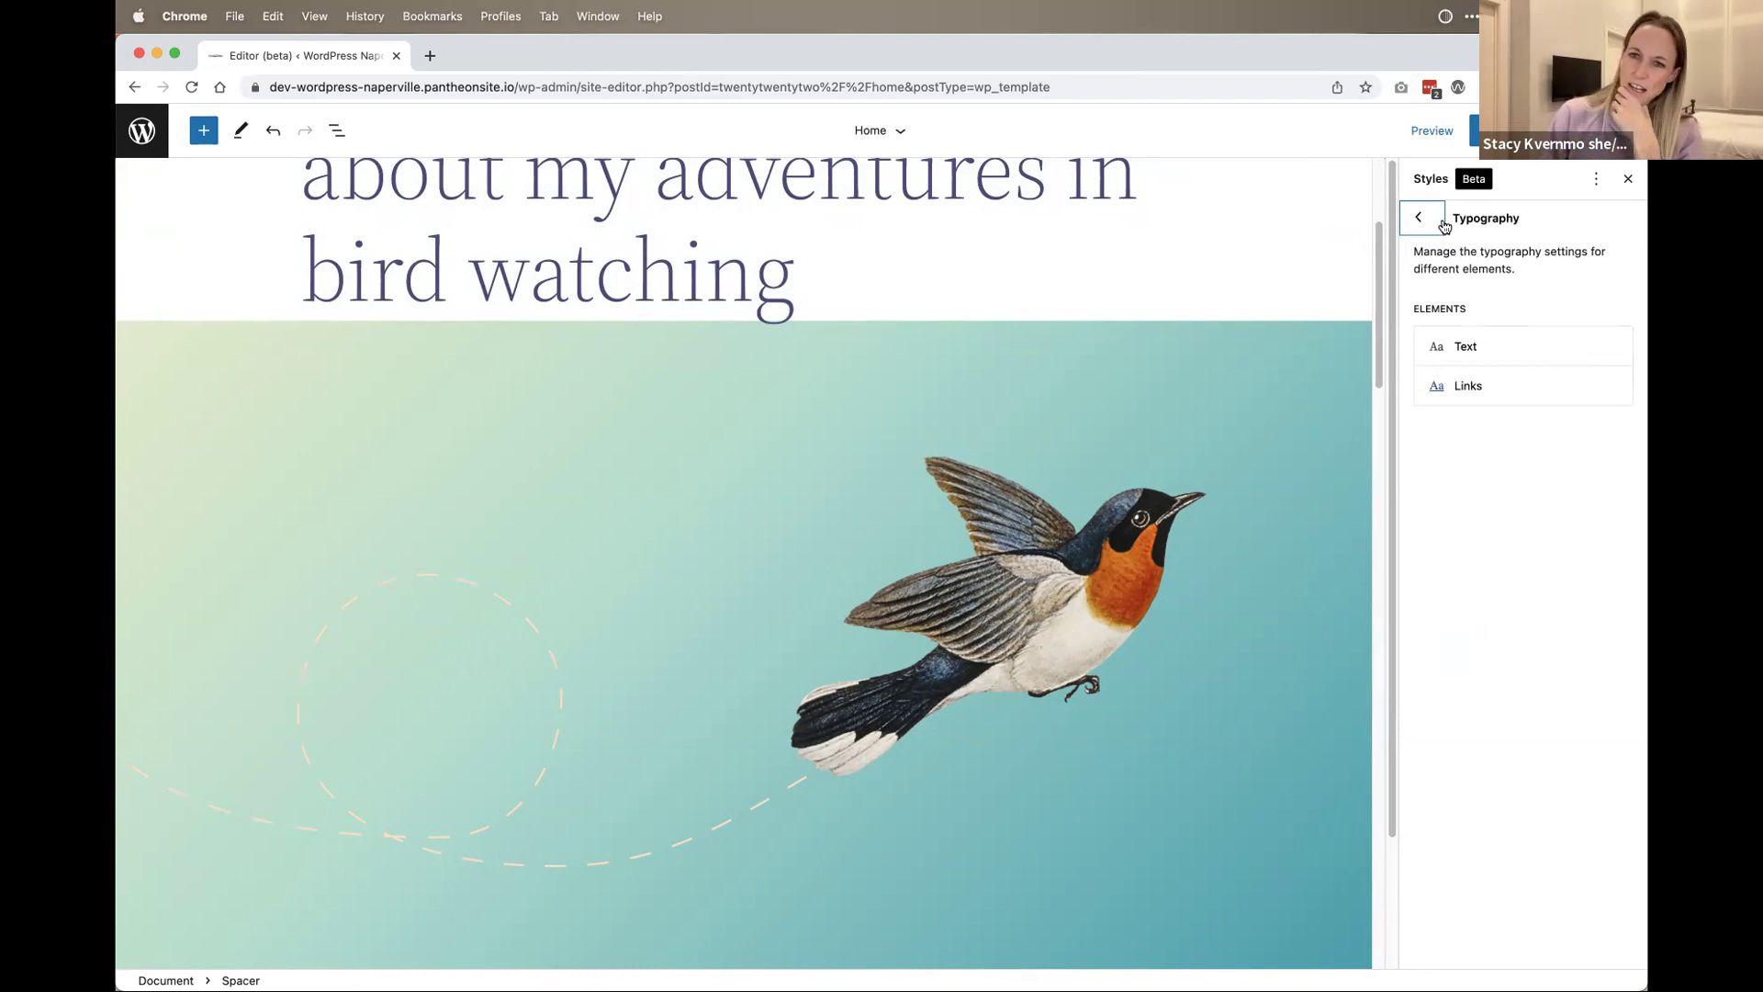
left_click(1420, 218)
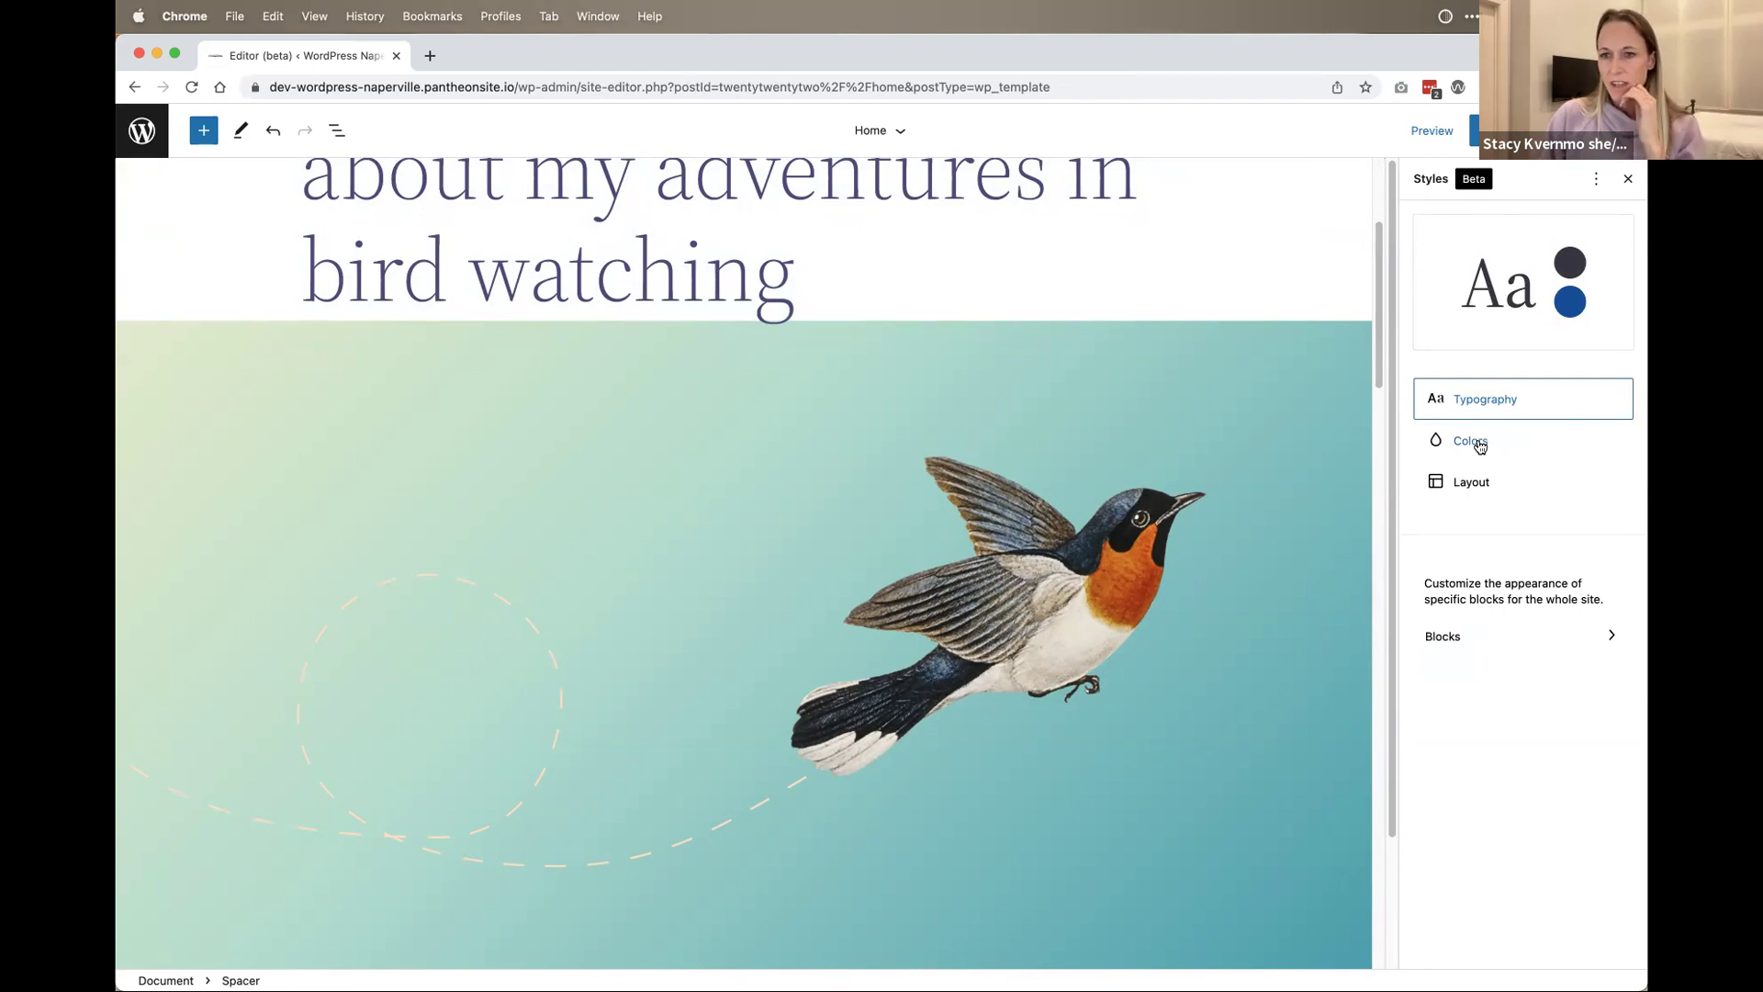
Step: Open the Colors palette and put the Theme palette into edit mode
left_click(1485, 445)
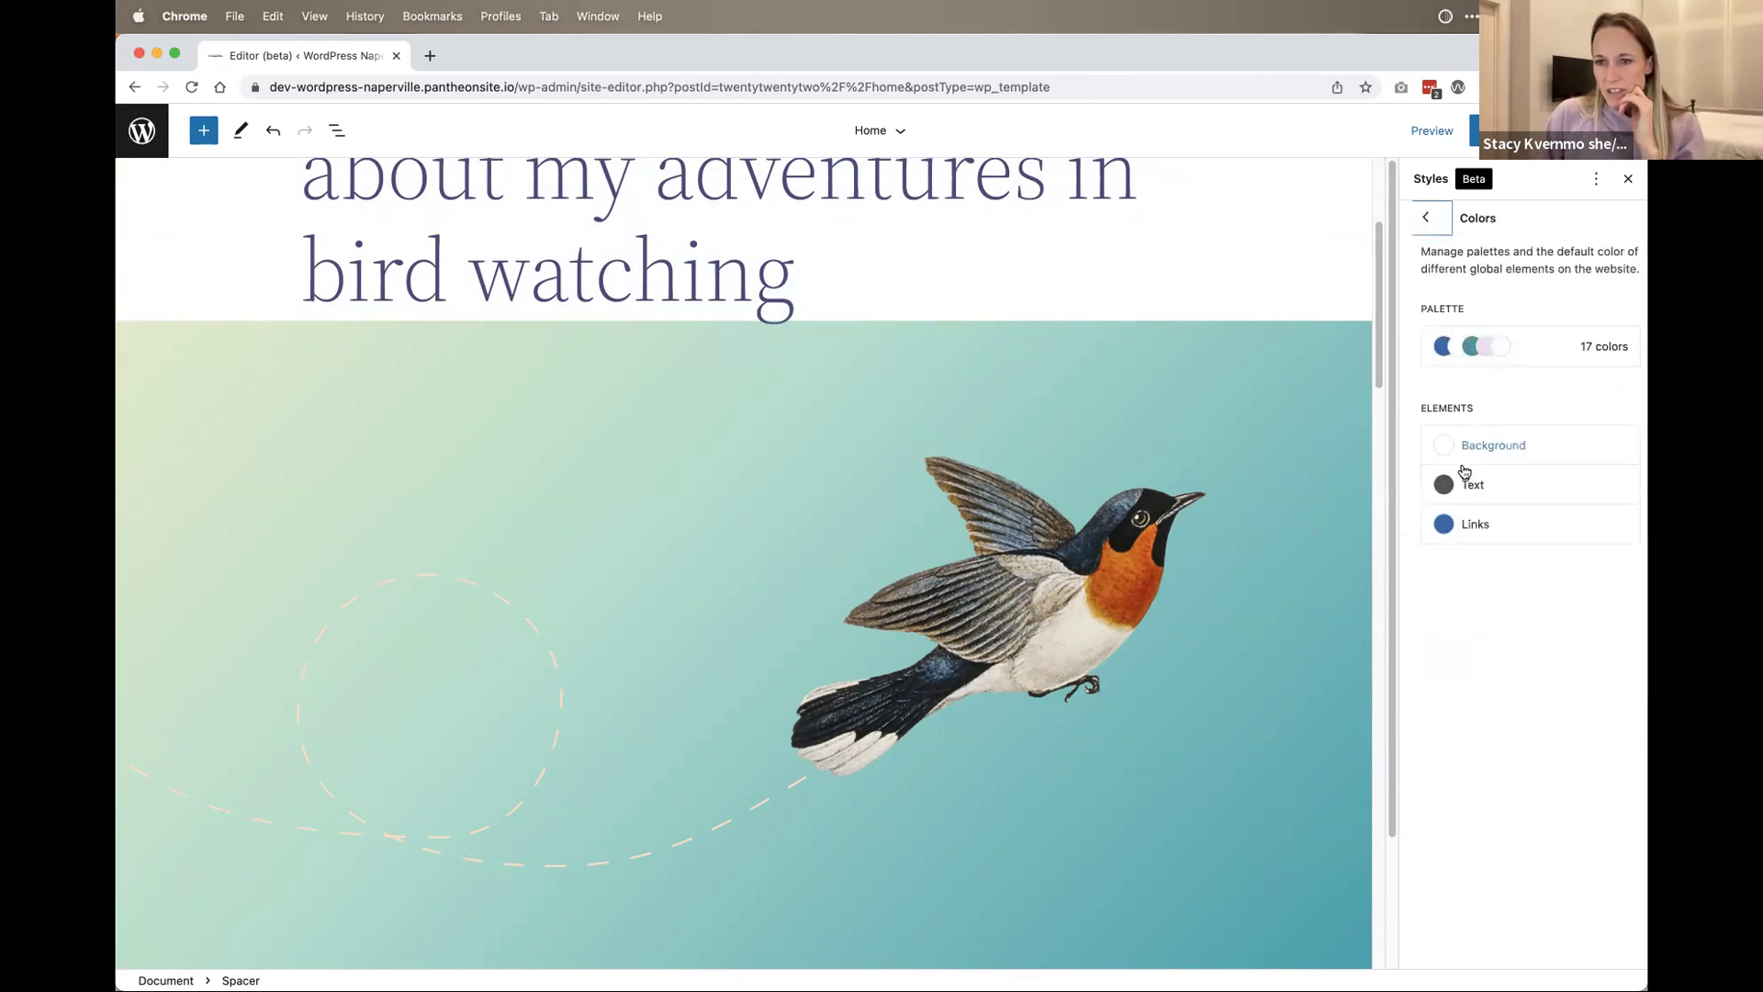
left_click(1517, 361)
left_click_drag(1427, 387, 1444, 379)
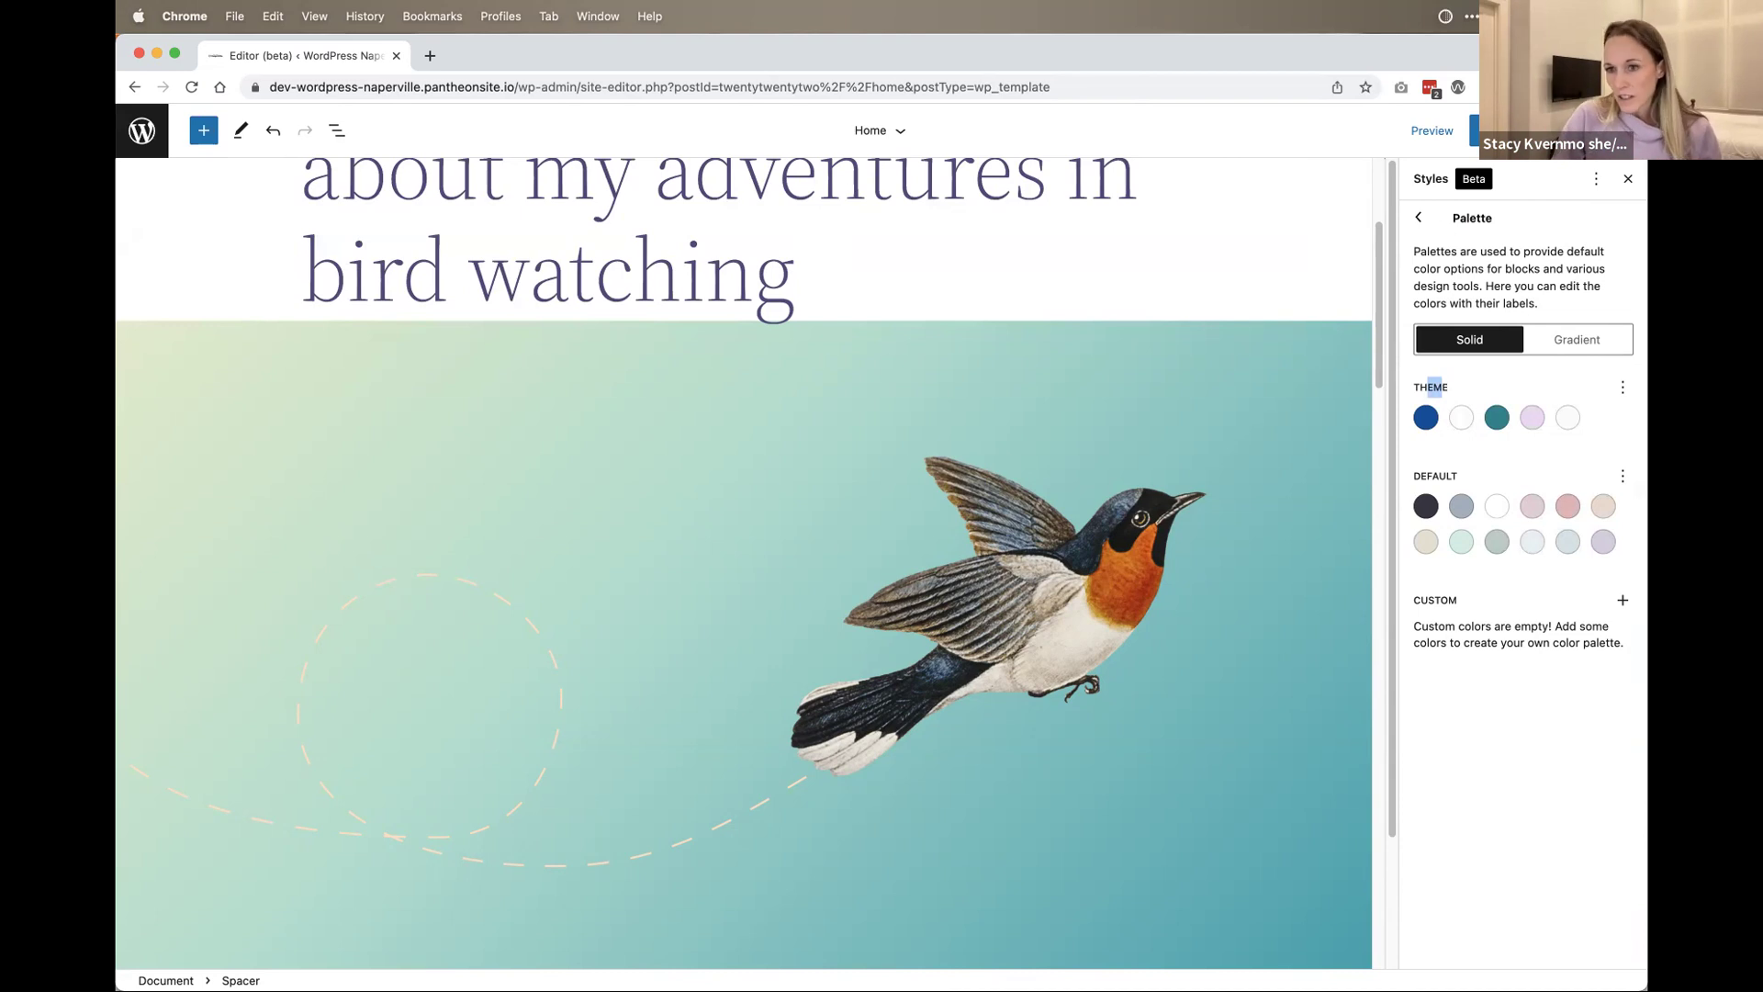
left_click(1622, 386)
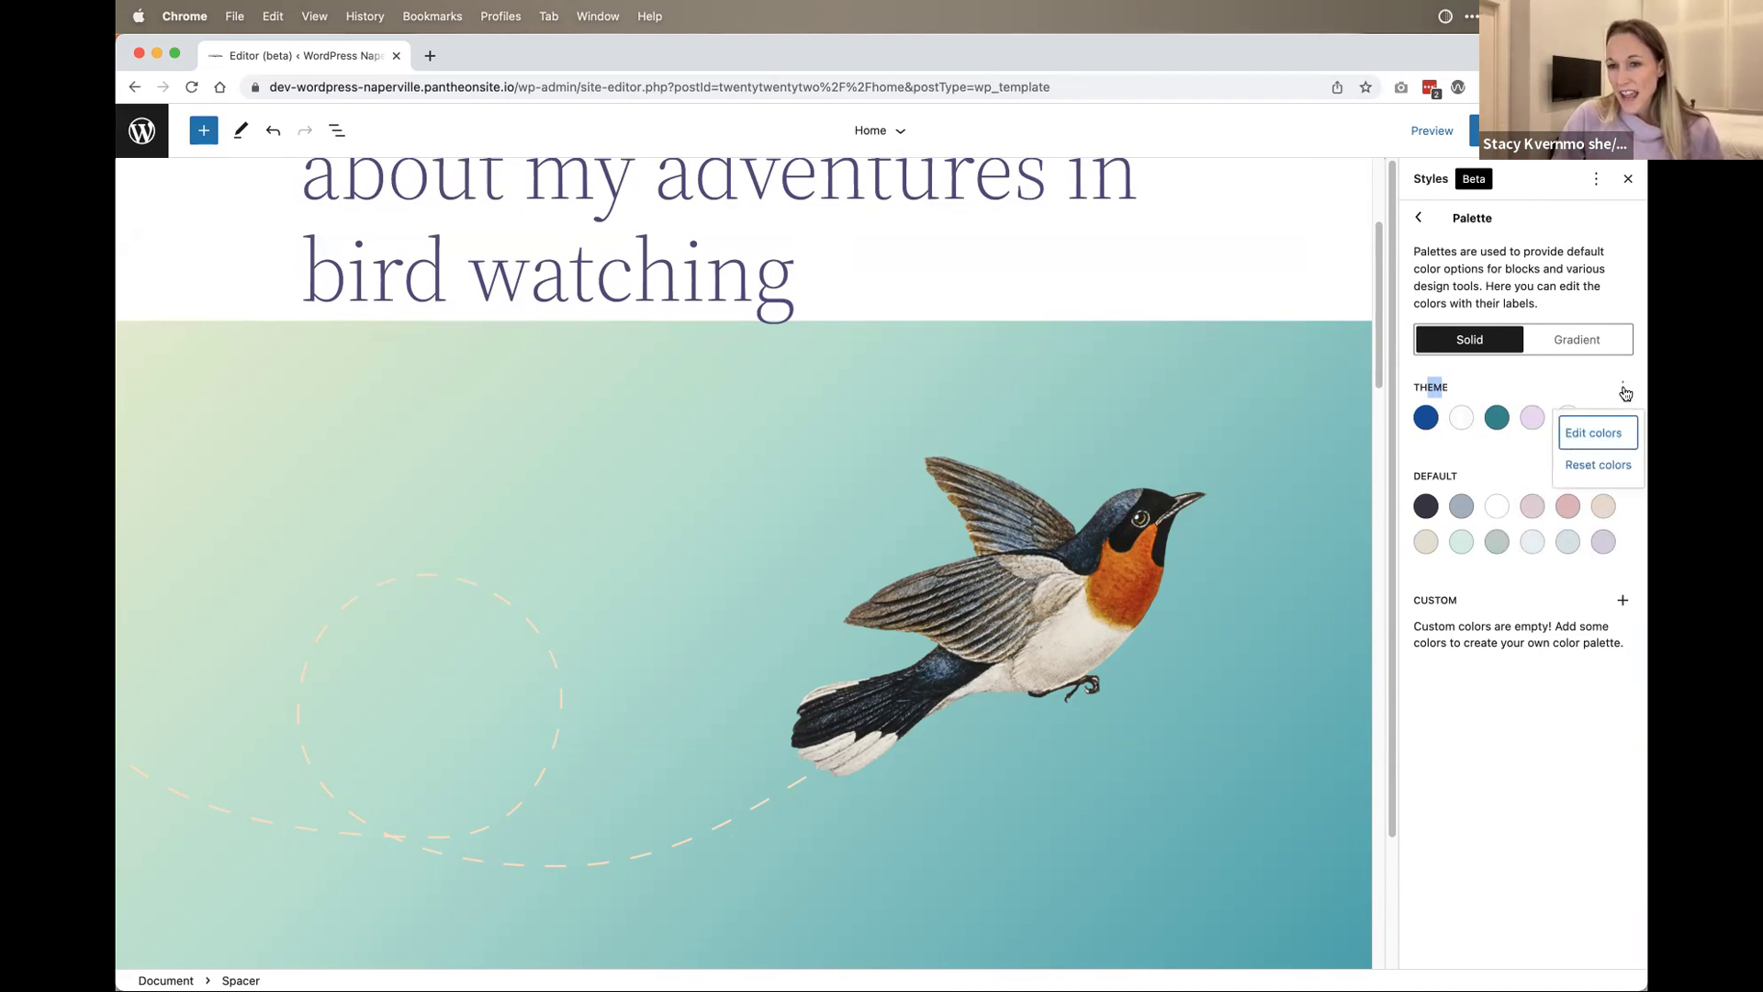
left_click(1612, 436)
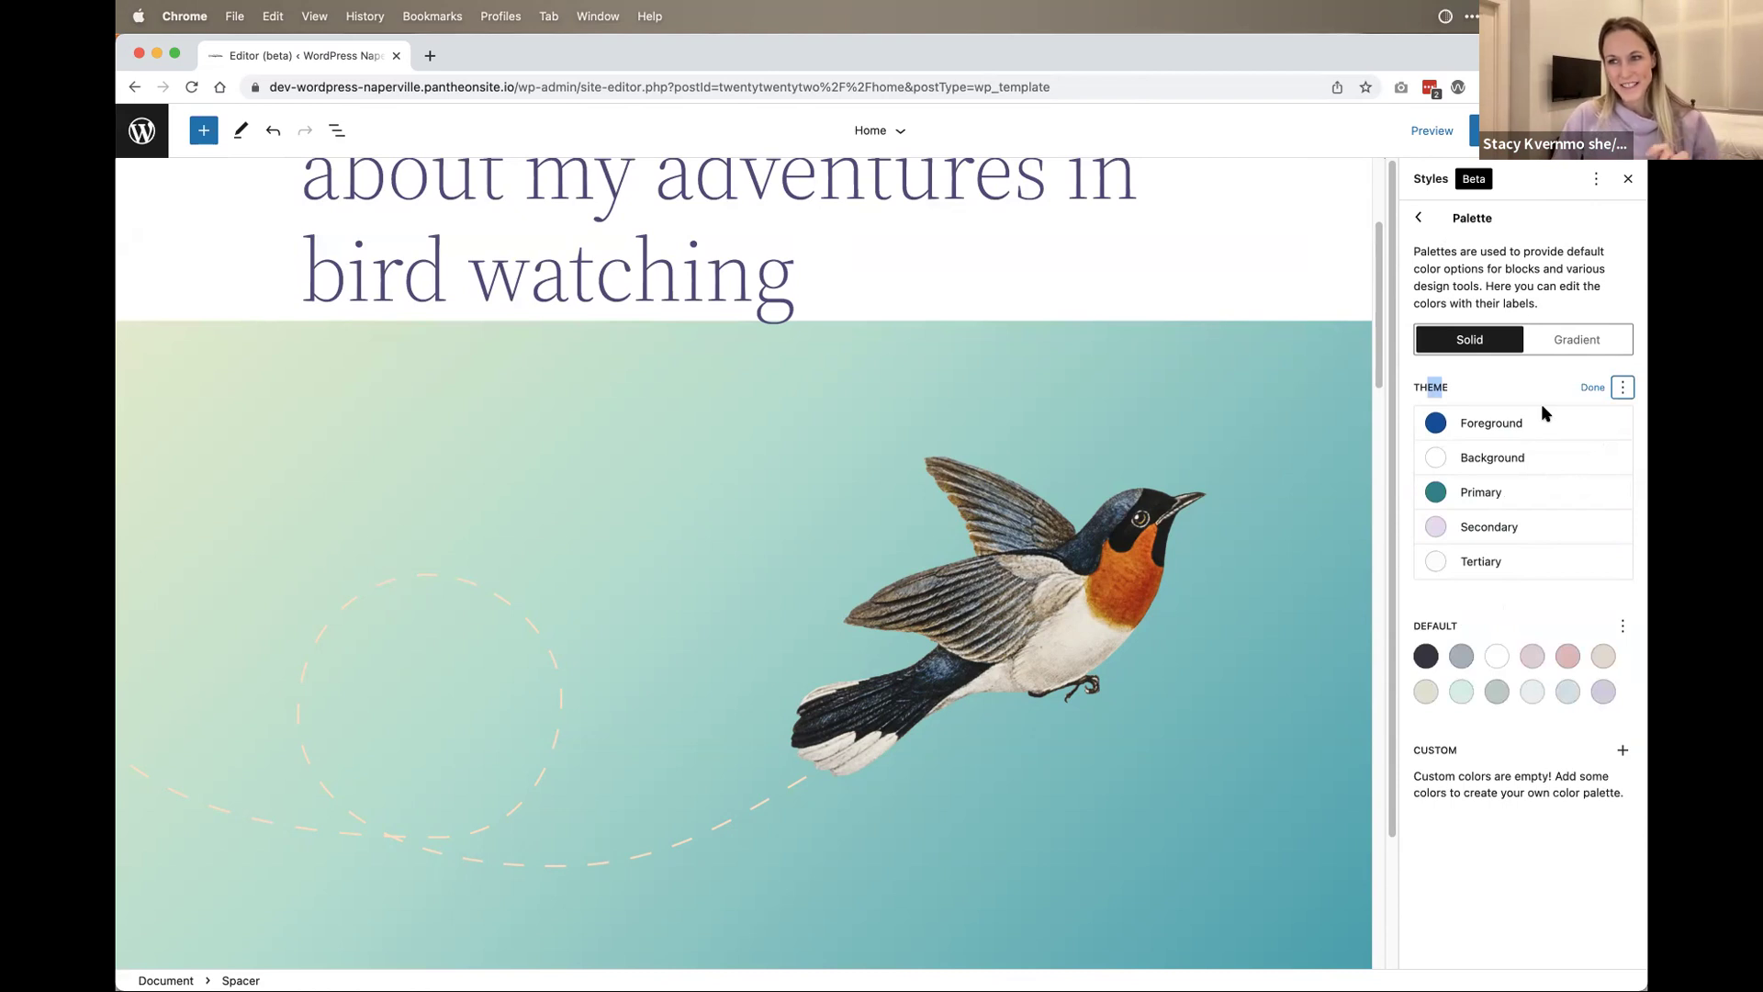
left_click(1621, 388)
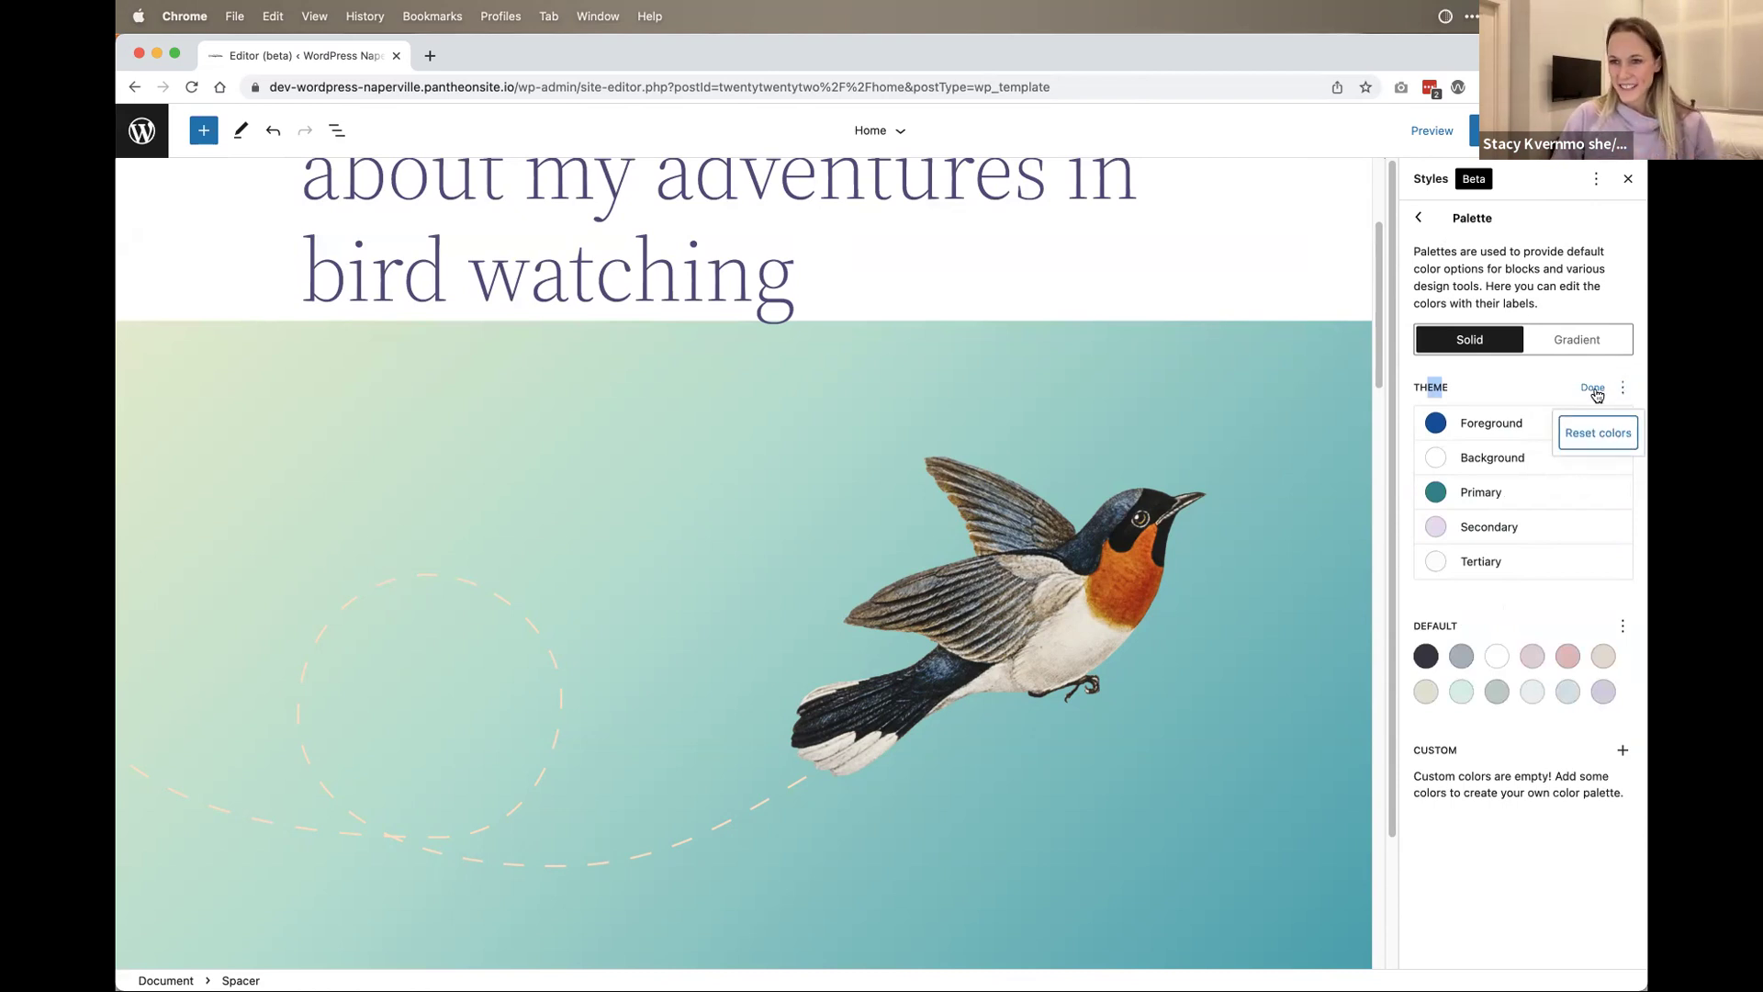
left_click(1595, 390)
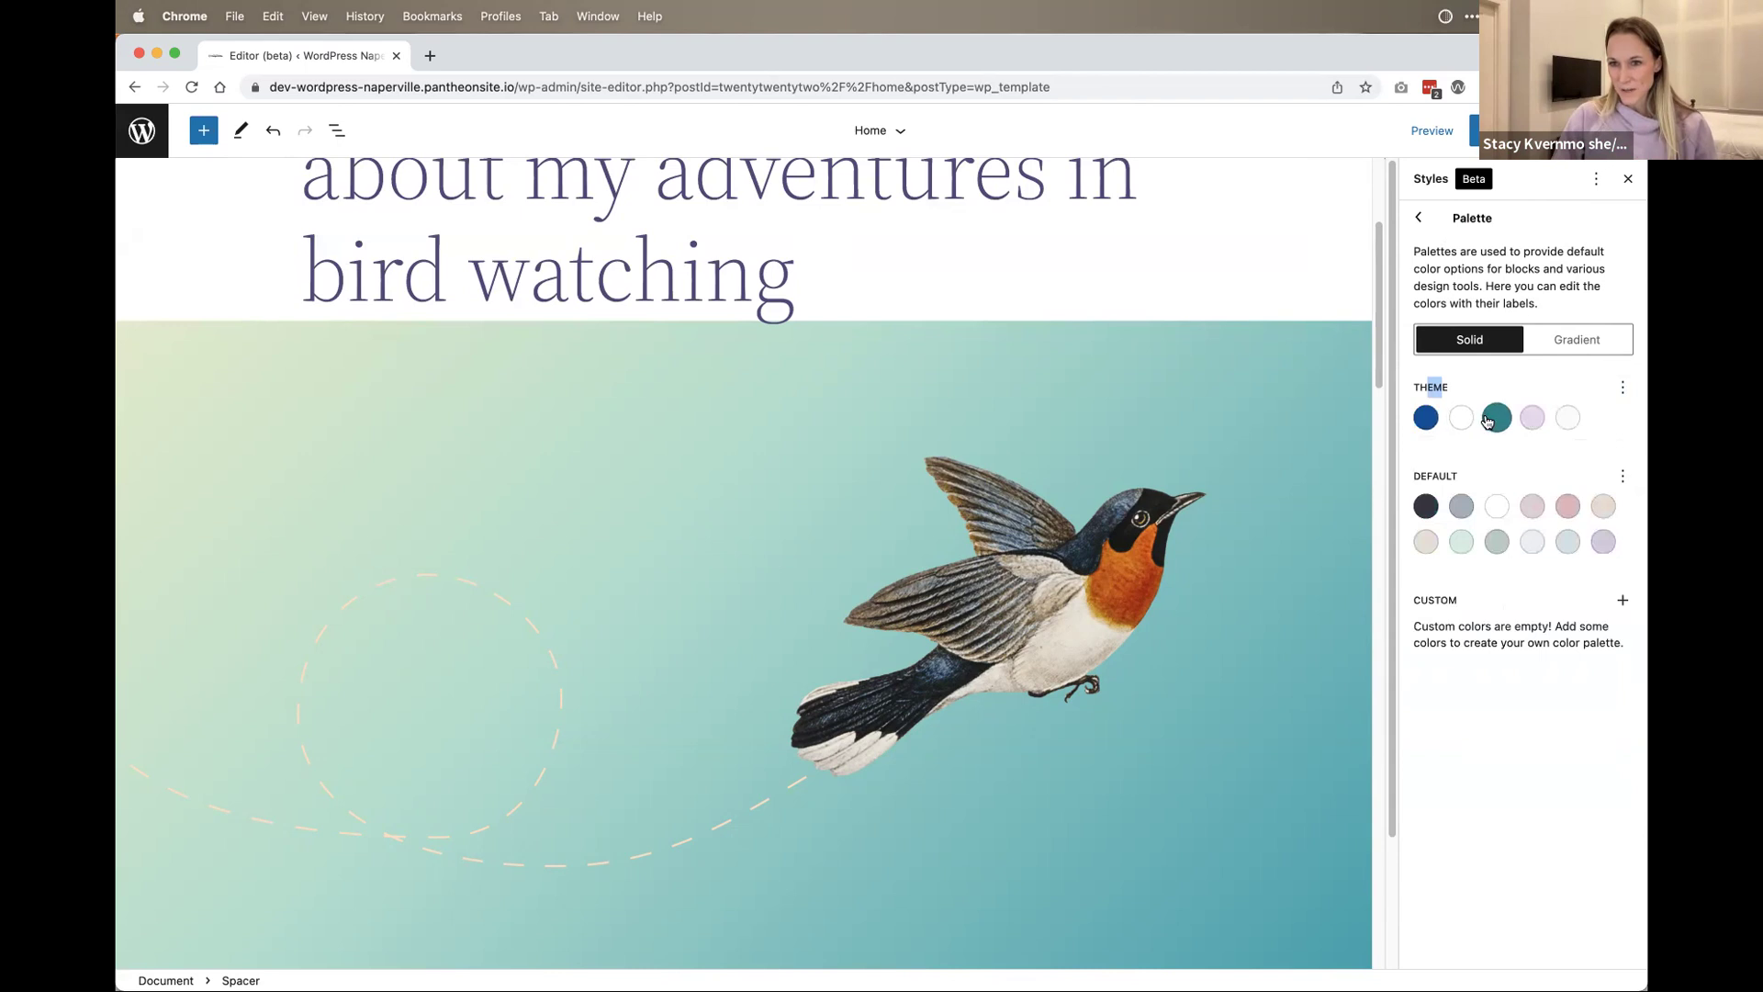
left_click(1623, 387)
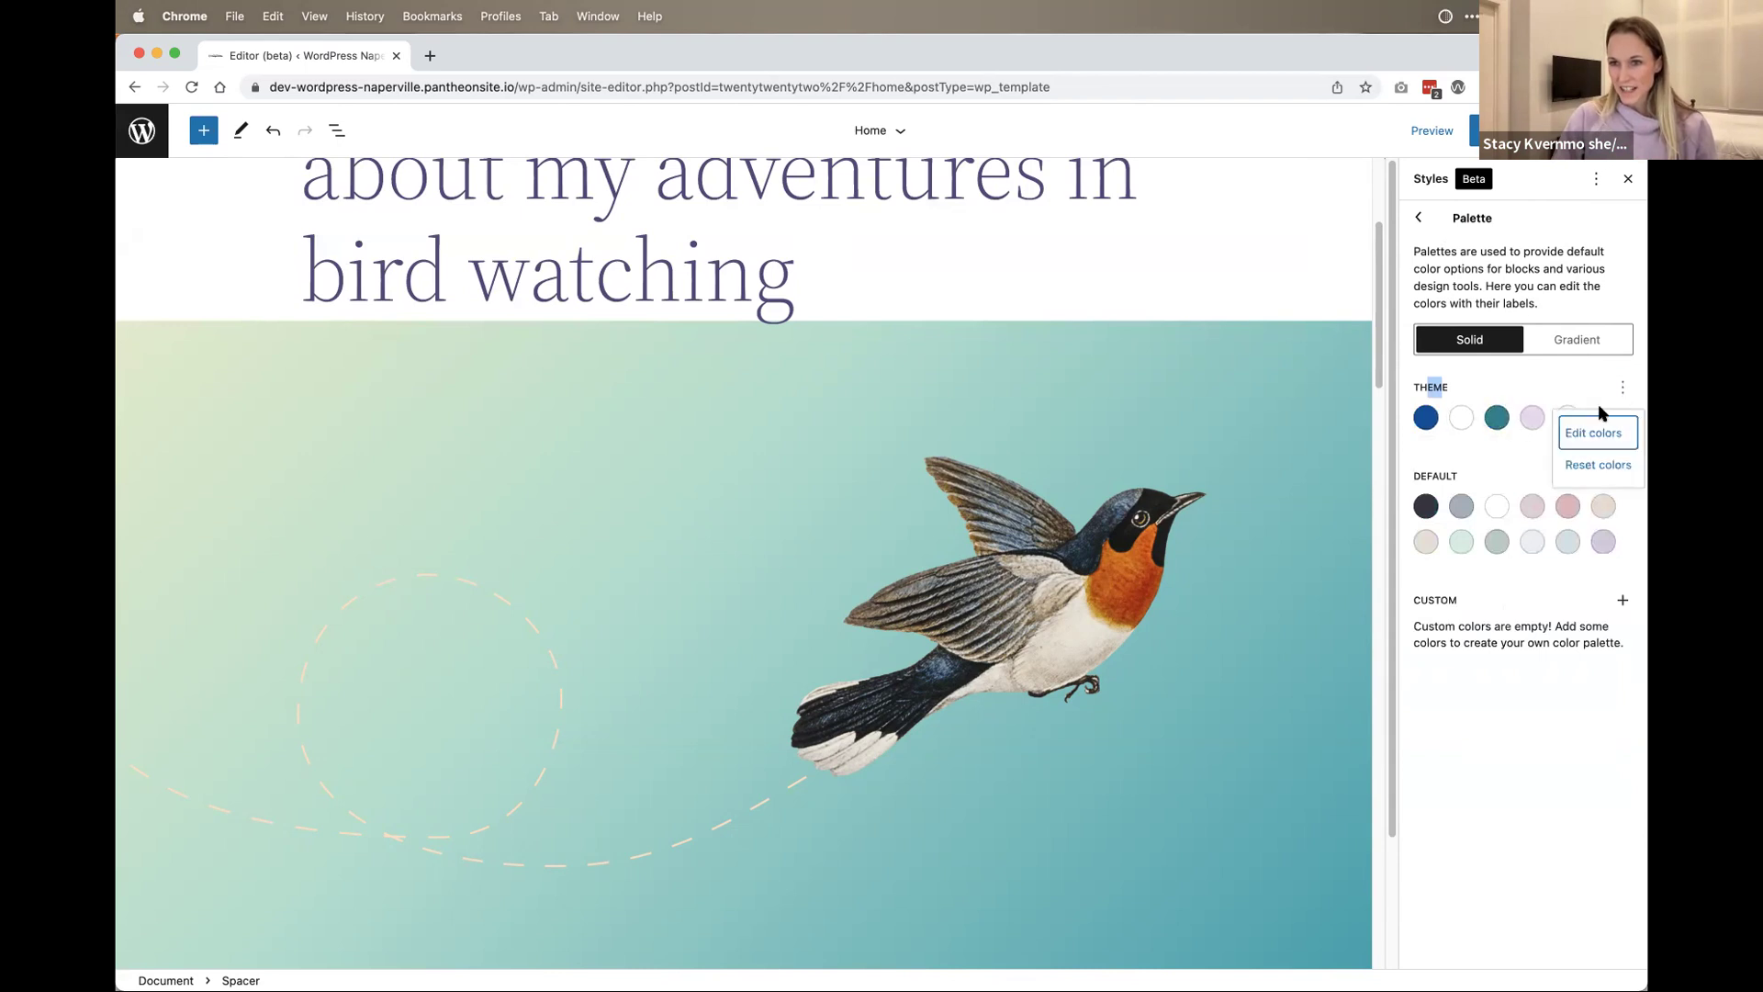
left_click(1595, 432)
Step: Experiment with the Primary theme color, trying green and lime shades
left_click(1436, 492)
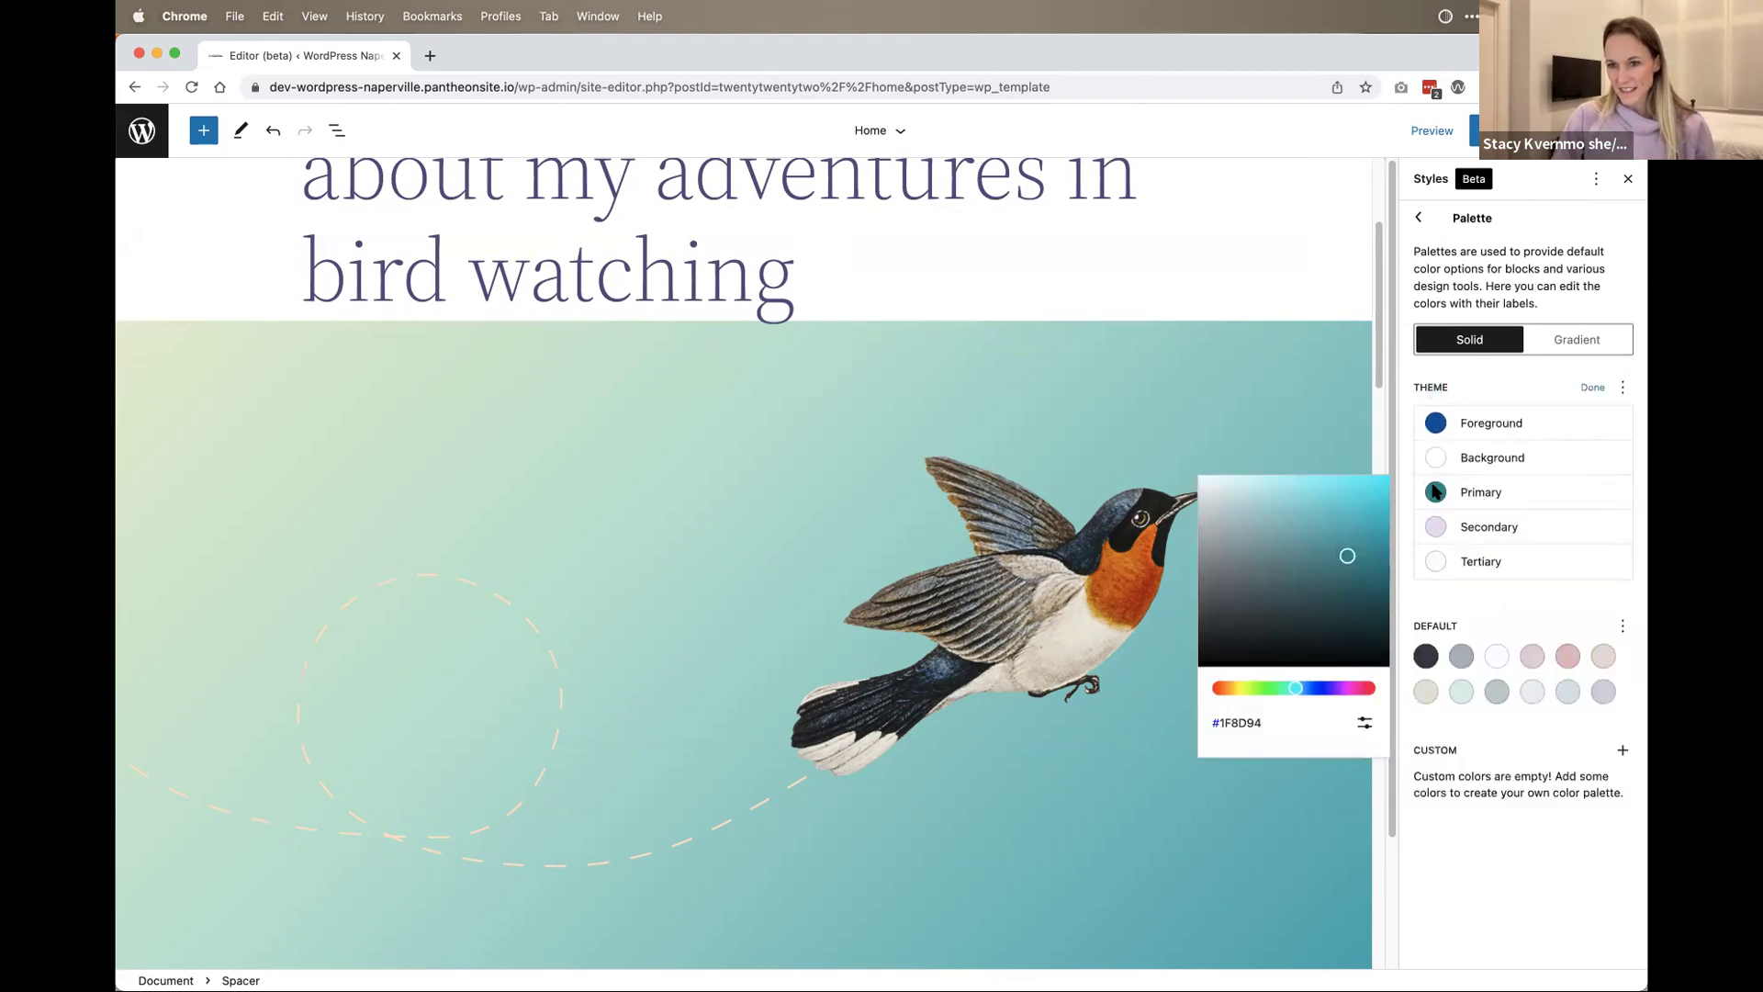
left_click_drag(1281, 689, 1265, 689)
left_click(1316, 546)
left_click_drag(1316, 545, 1309, 490)
left_click(1253, 690)
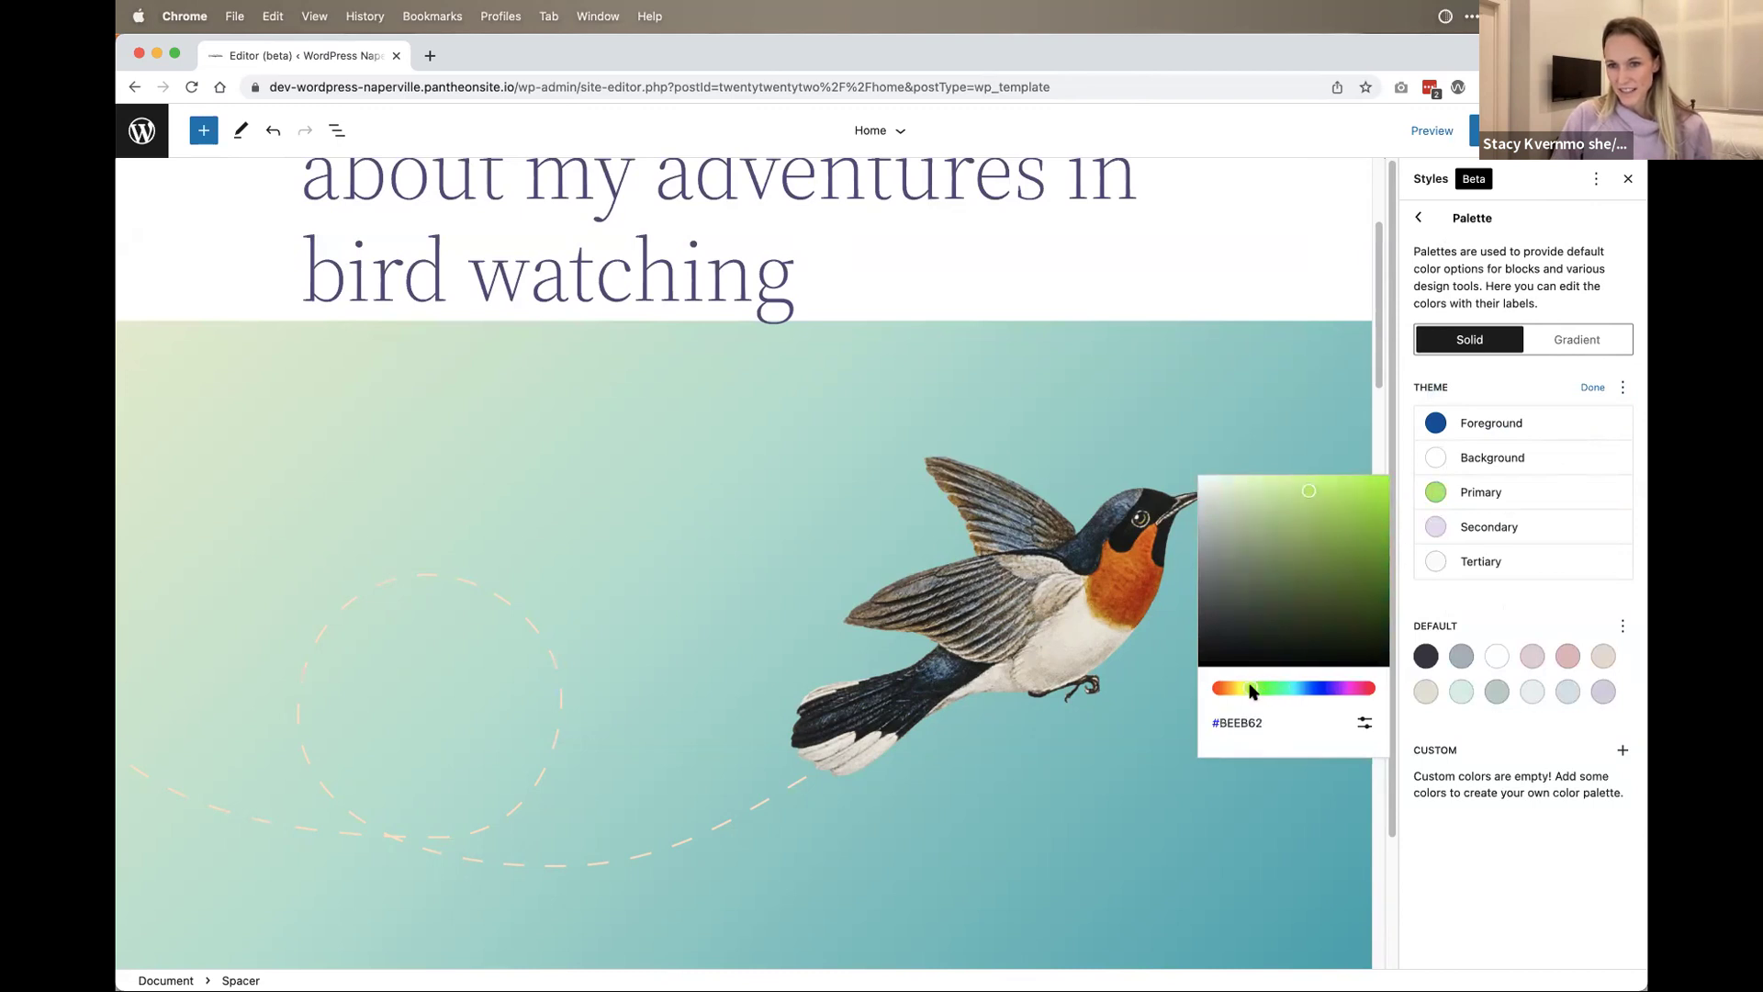
left_click_drag(1337, 551, 1373, 472)
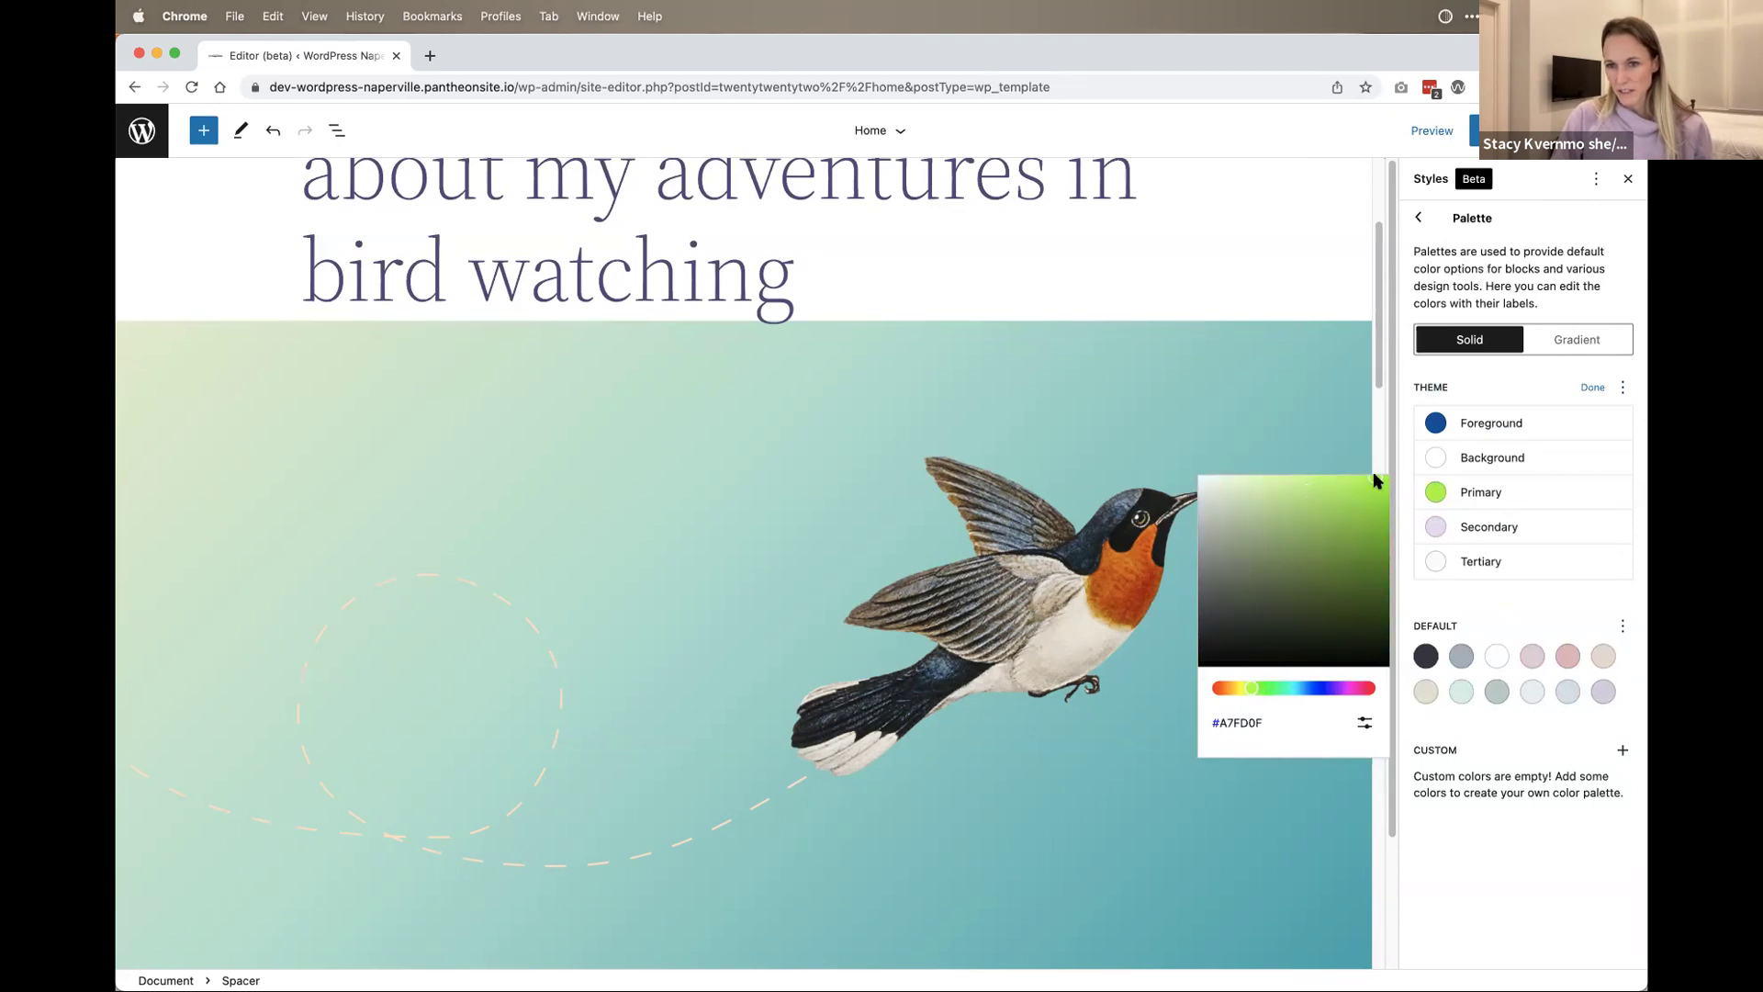
left_click(1593, 389)
Step: Set the Primary theme color to dark navy with the picker and hue slider
left_click(1623, 388)
left_click(1602, 438)
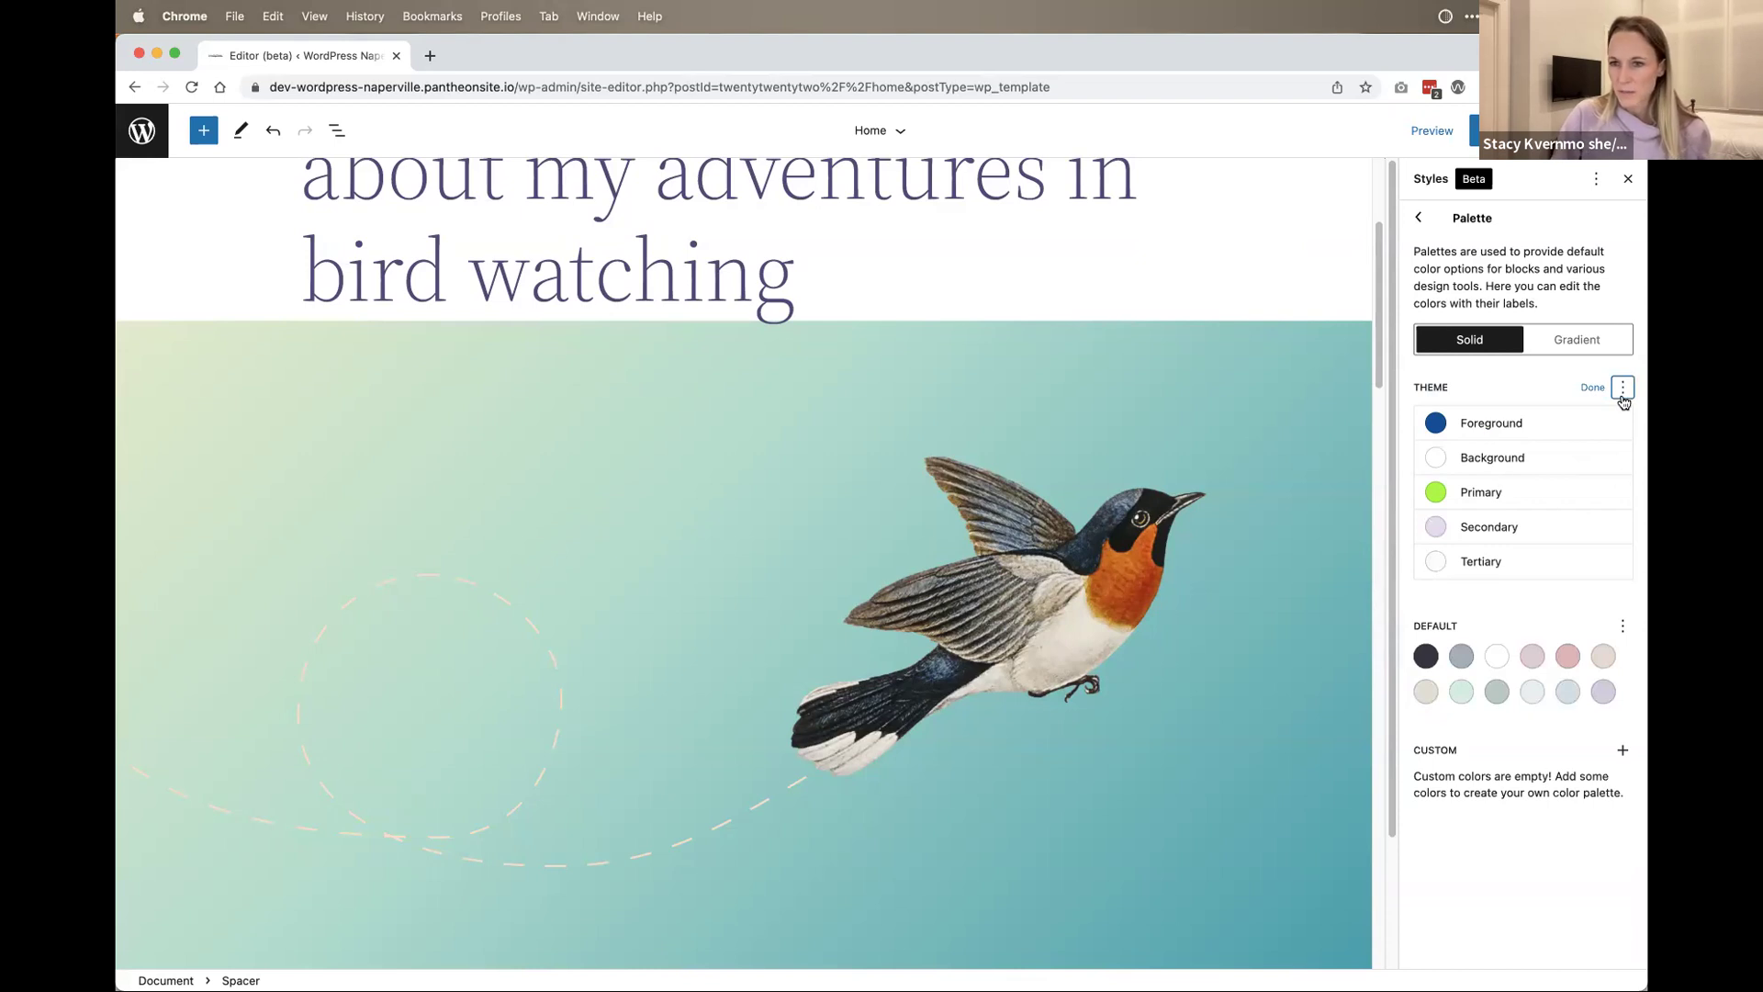
left_click(1520, 381)
left_click(1441, 503)
left_click_drag(1354, 551, 1359, 581)
left_click_drag(1282, 689, 1297, 693)
left_click_drag(1359, 581, 1384, 573)
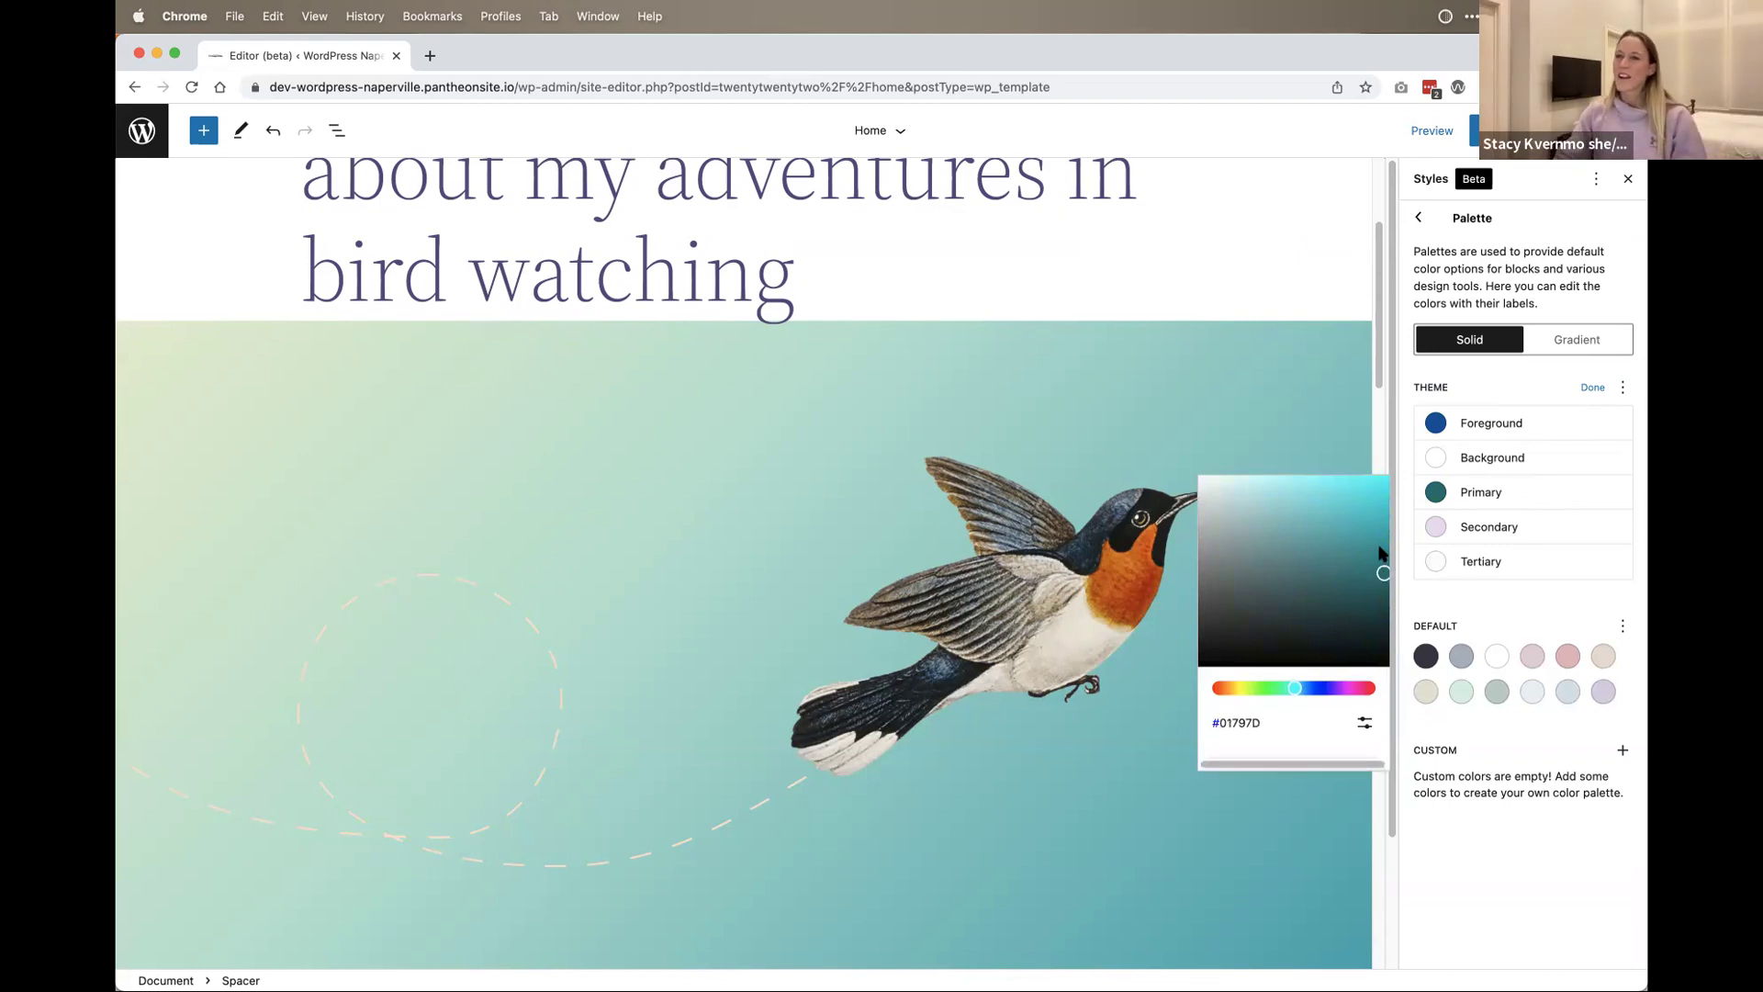
left_click_drag(1372, 568, 1362, 586)
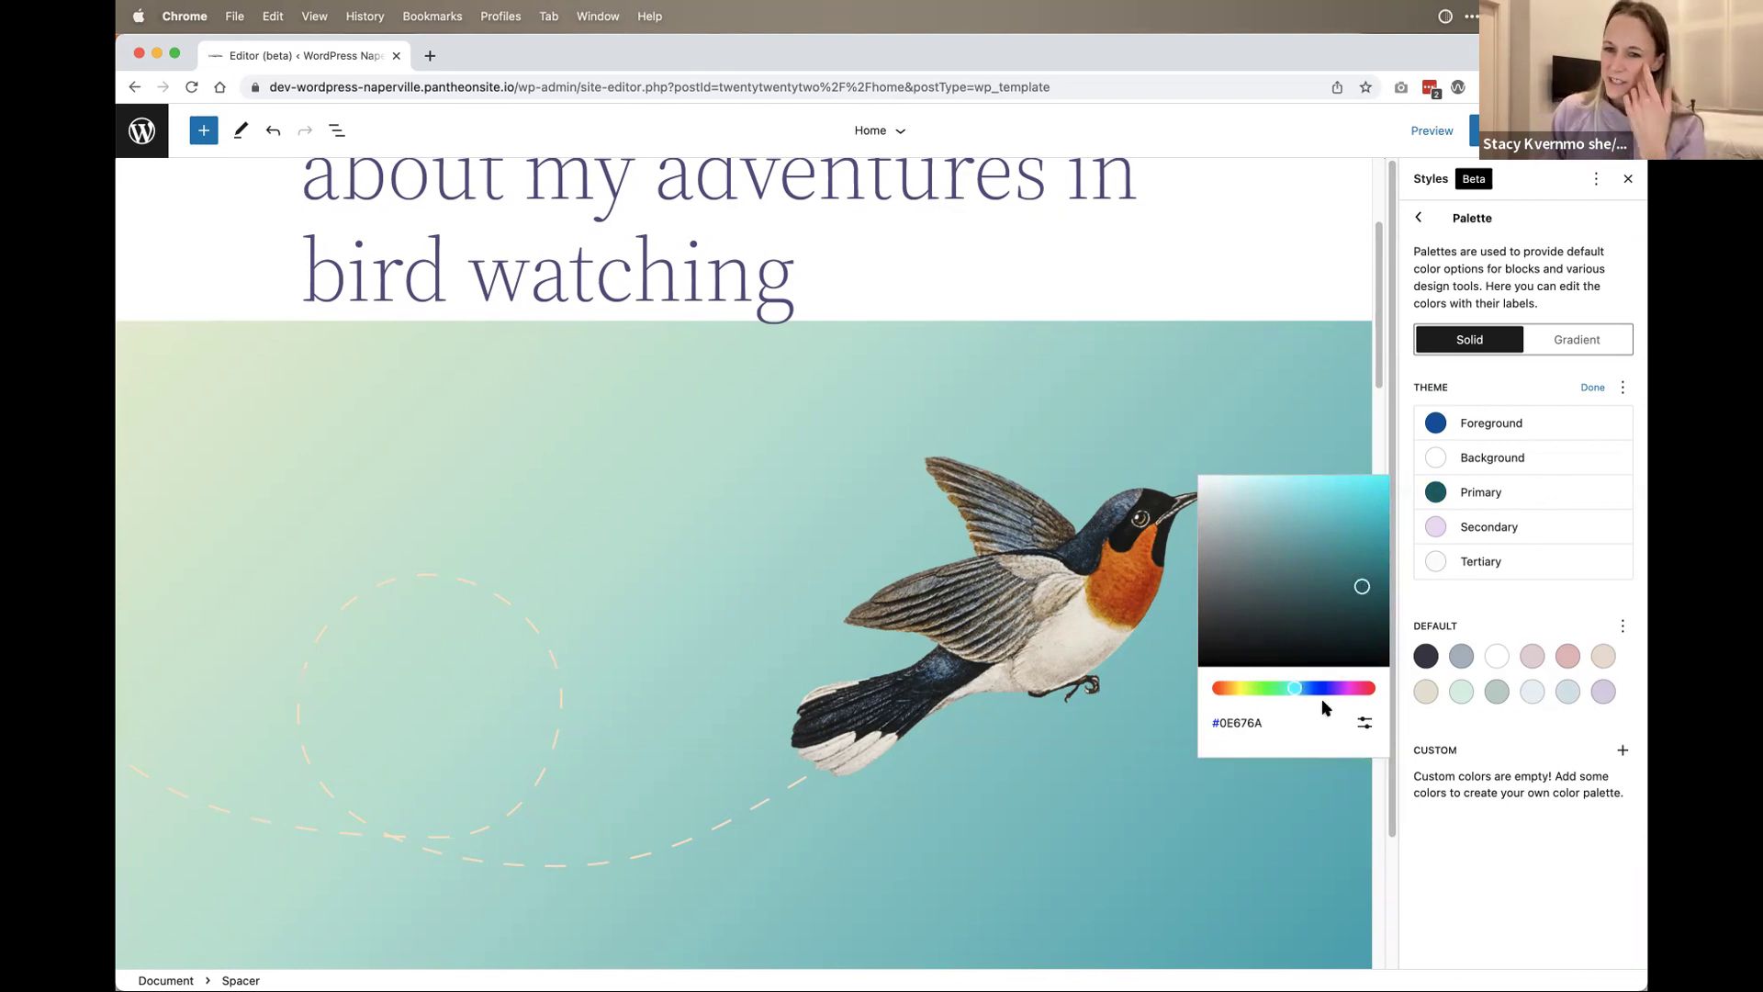
left_click_drag(1314, 693, 1311, 689)
left_click(1404, 548)
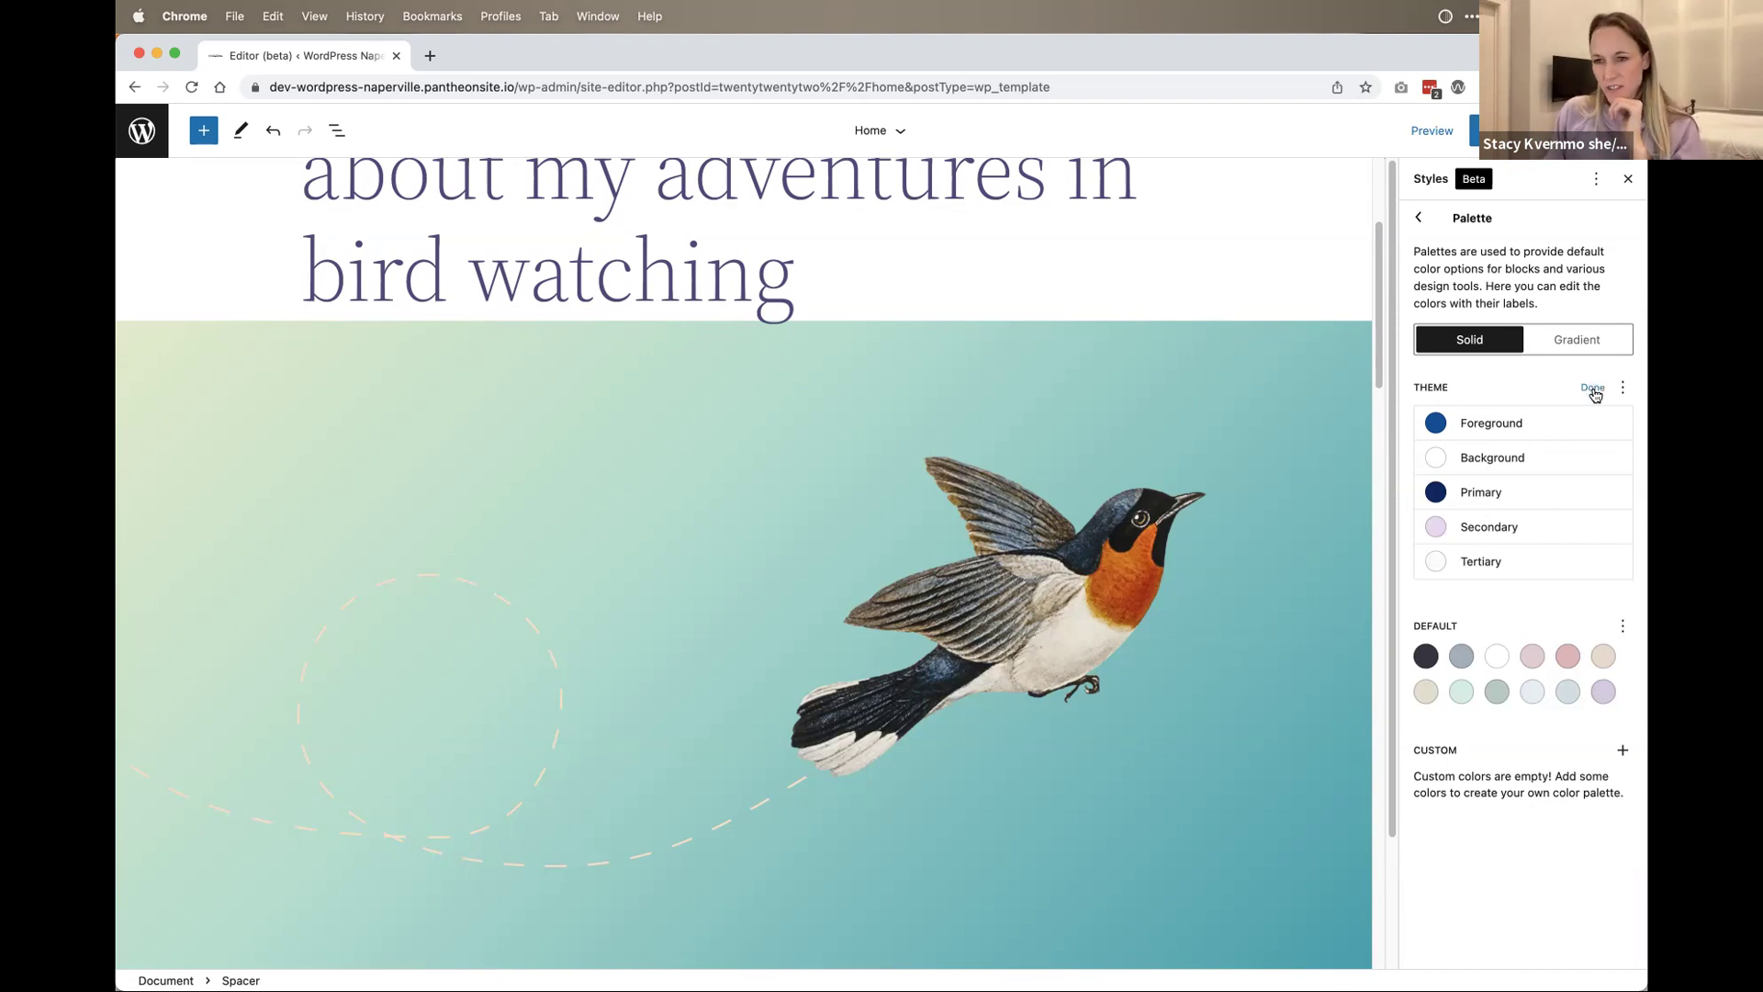
Step: Glance at the Gradient palette, then return to Solid colors and the Default palette options
left_click(1568, 342)
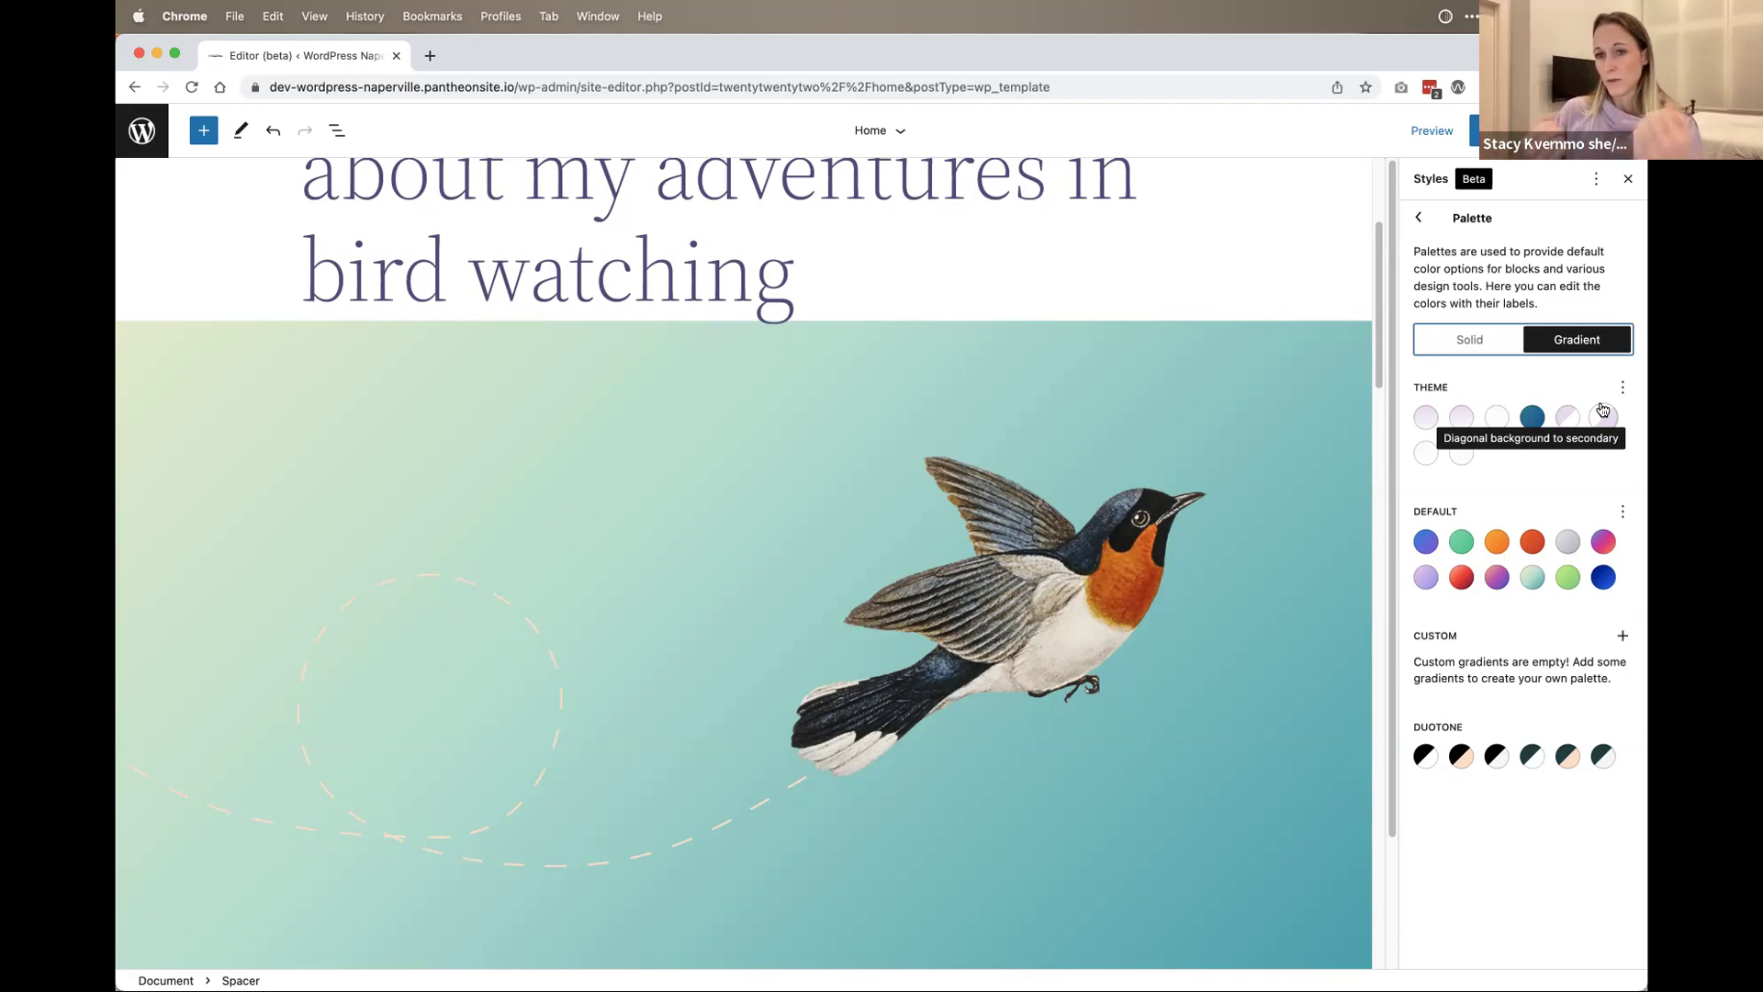
left_click(1474, 342)
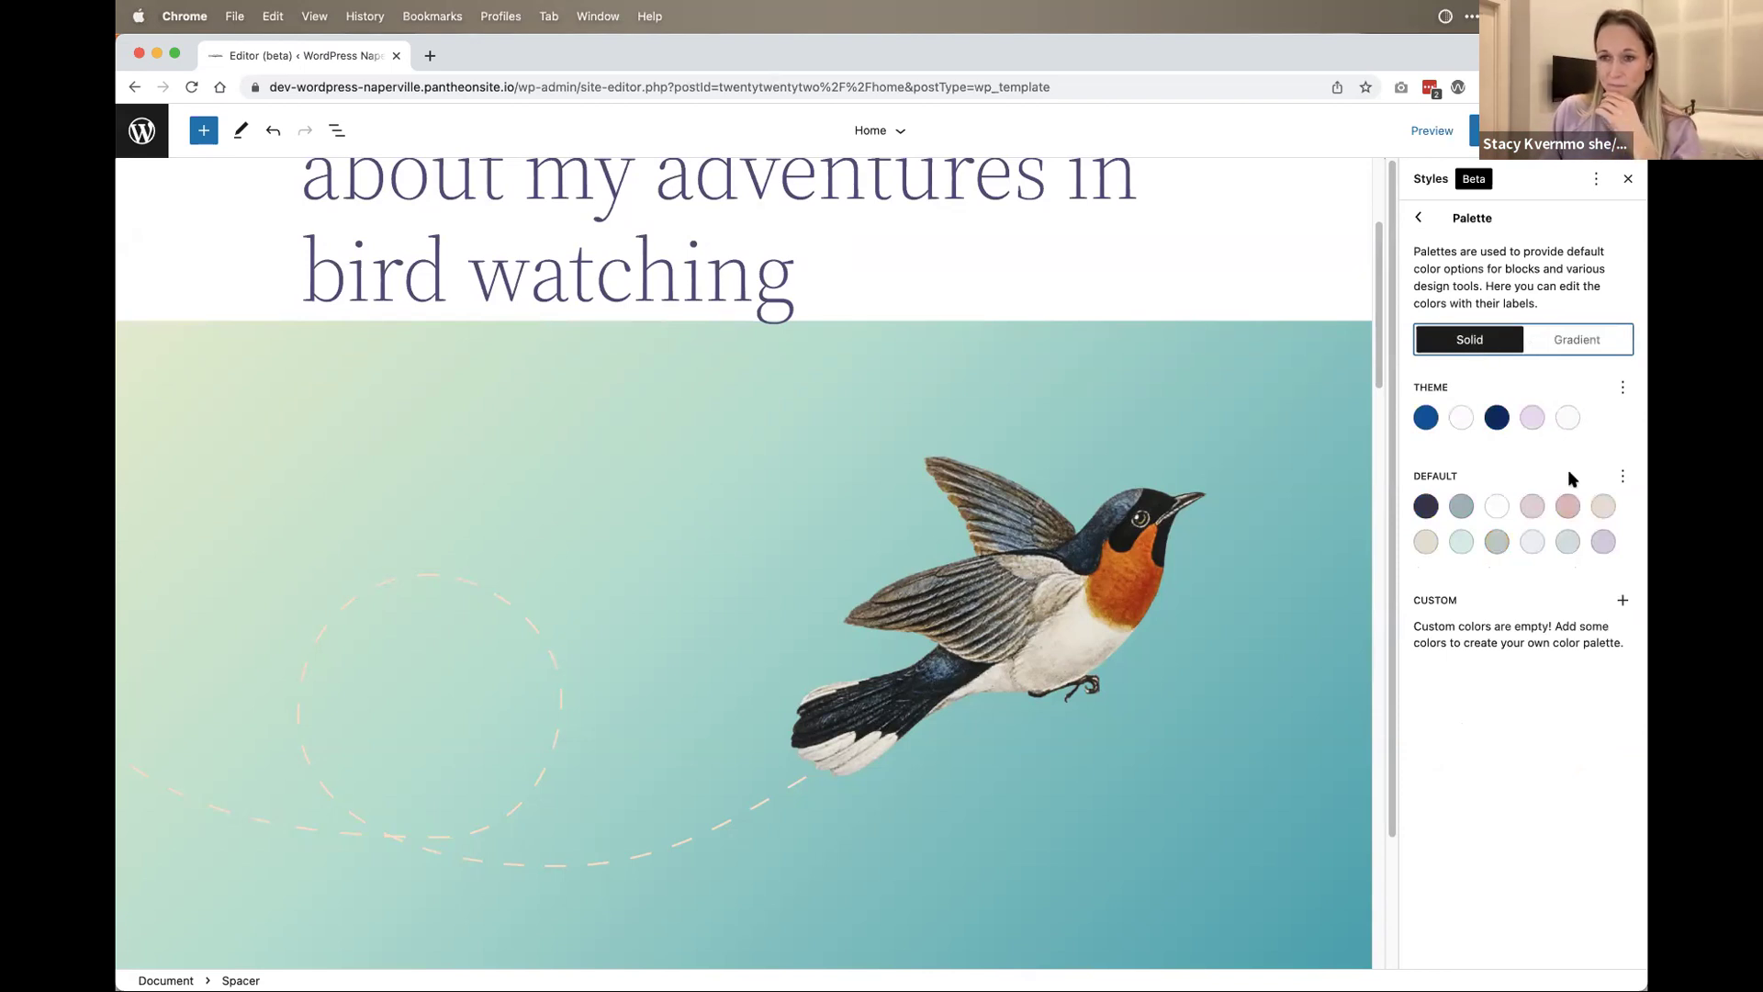
left_click(1623, 479)
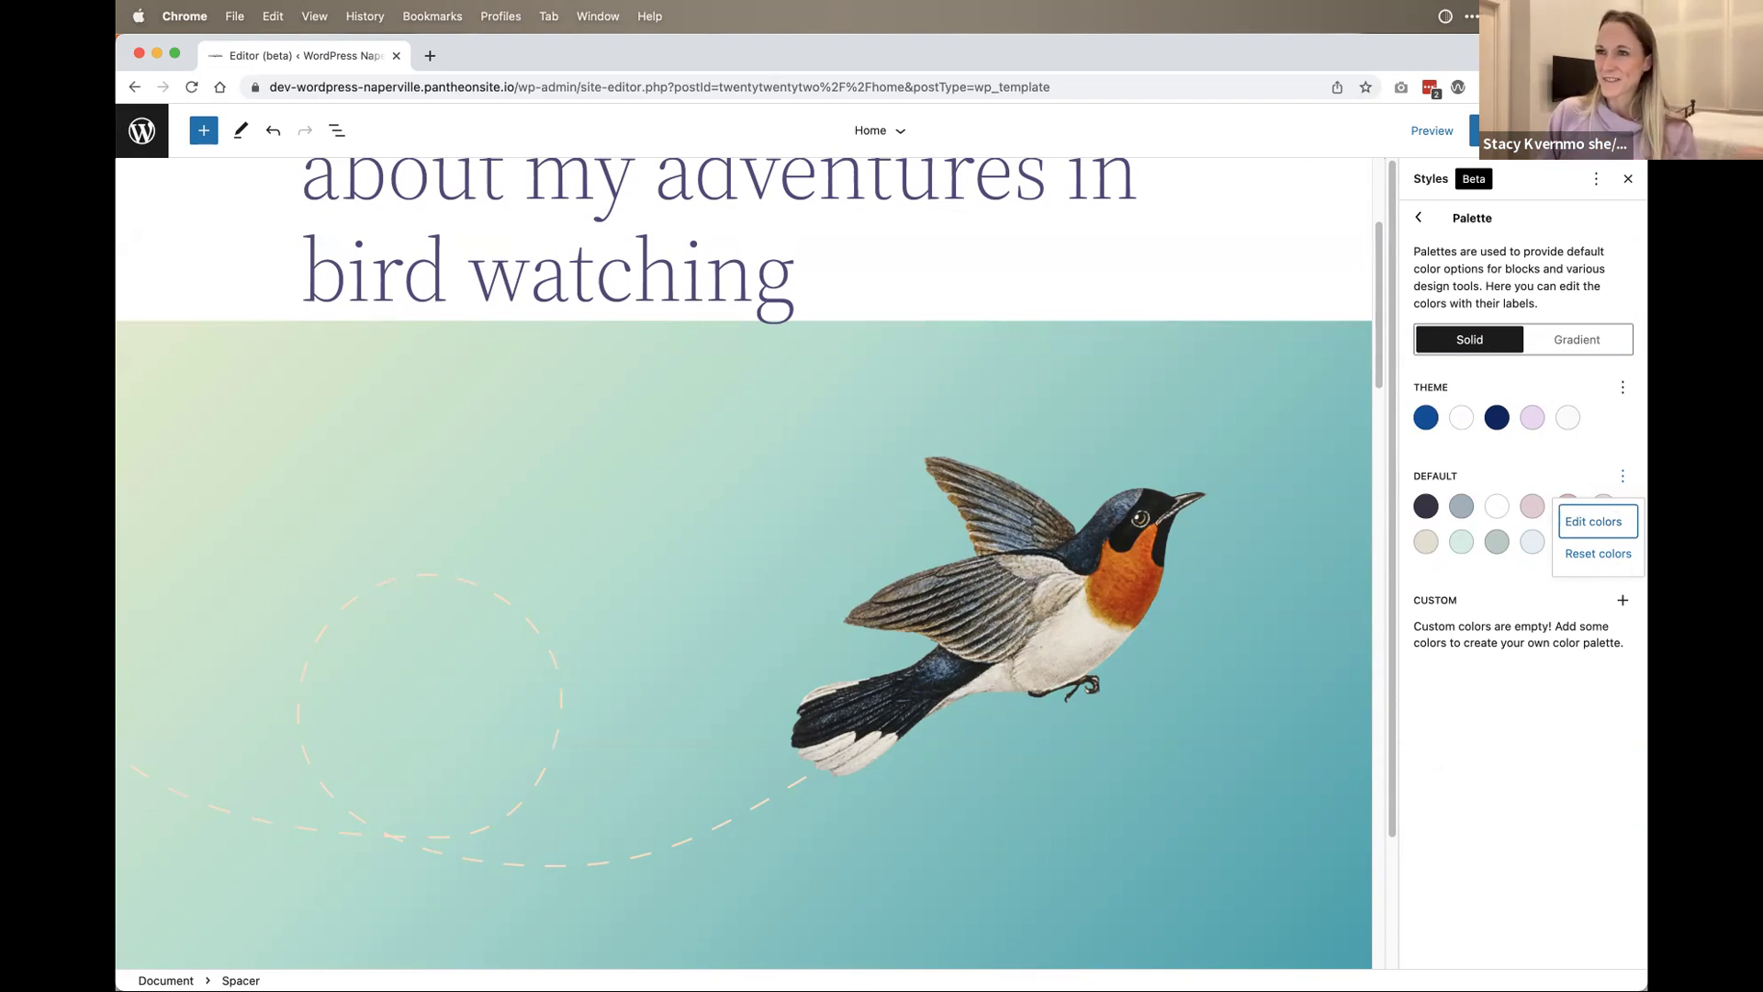
Step: Add a custom palette color, teal #00C0CE, named Teal-Custom
left_click(1489, 655)
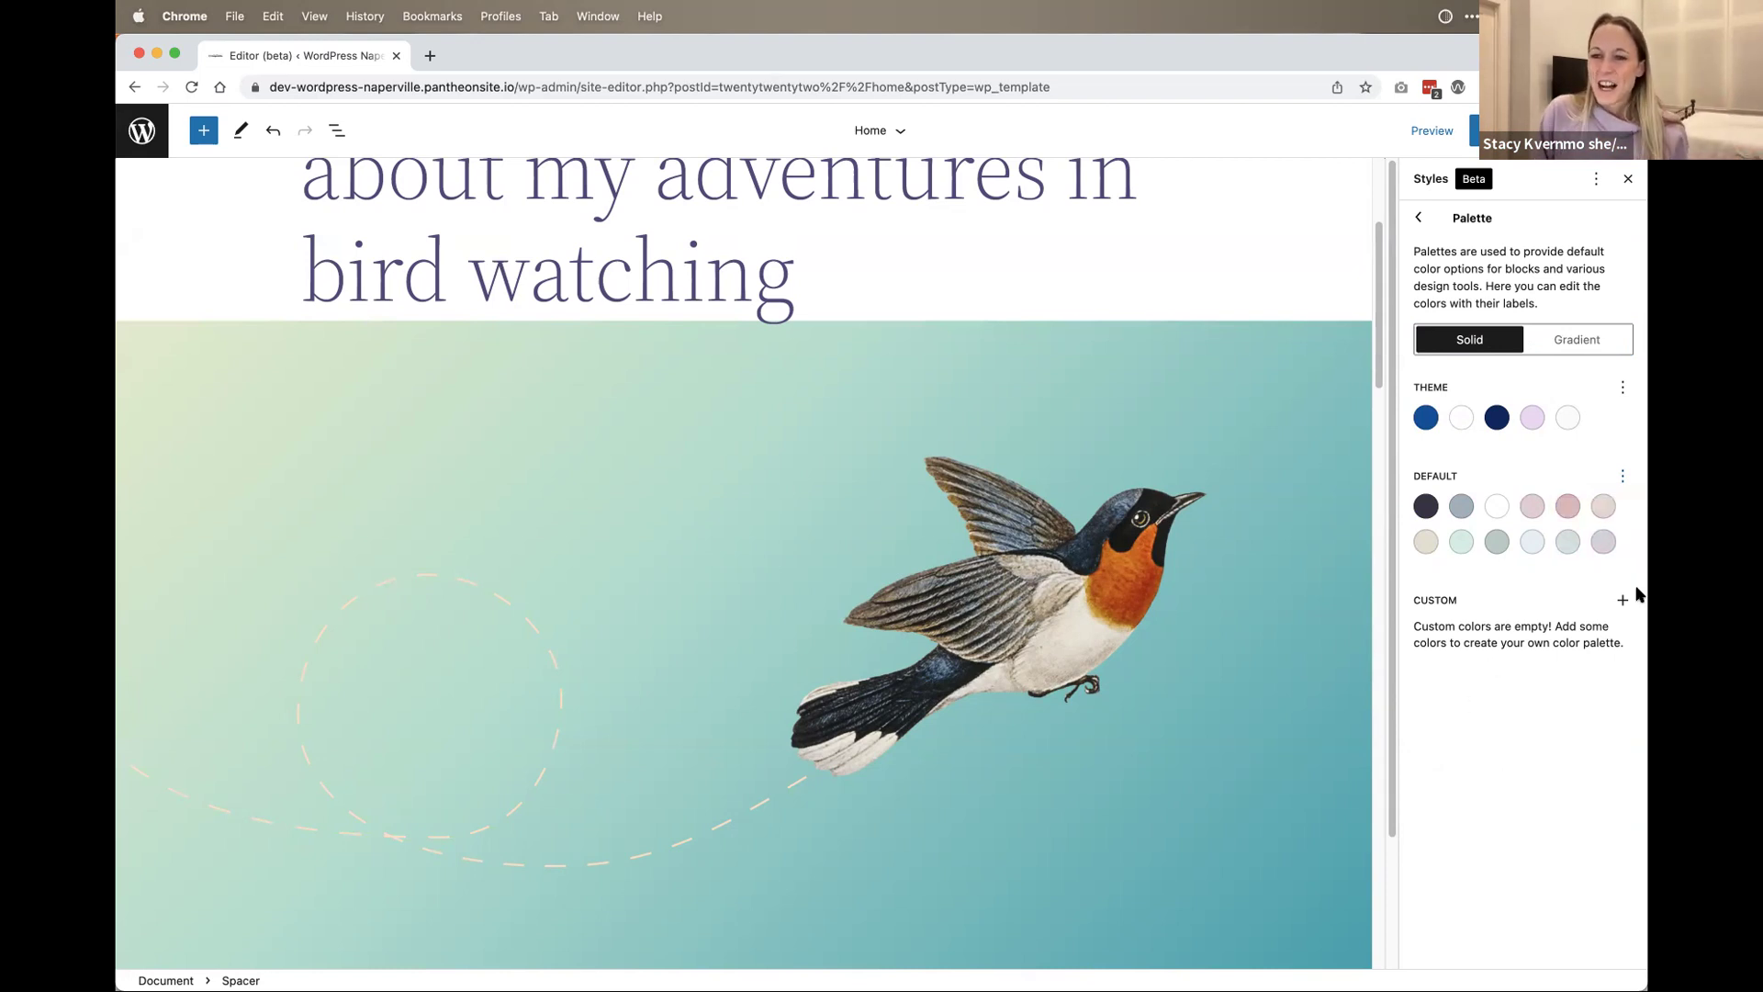
left_click(1623, 599)
left_click_drag(1290, 832, 1295, 832)
left_click_drag(1315, 731, 1388, 655)
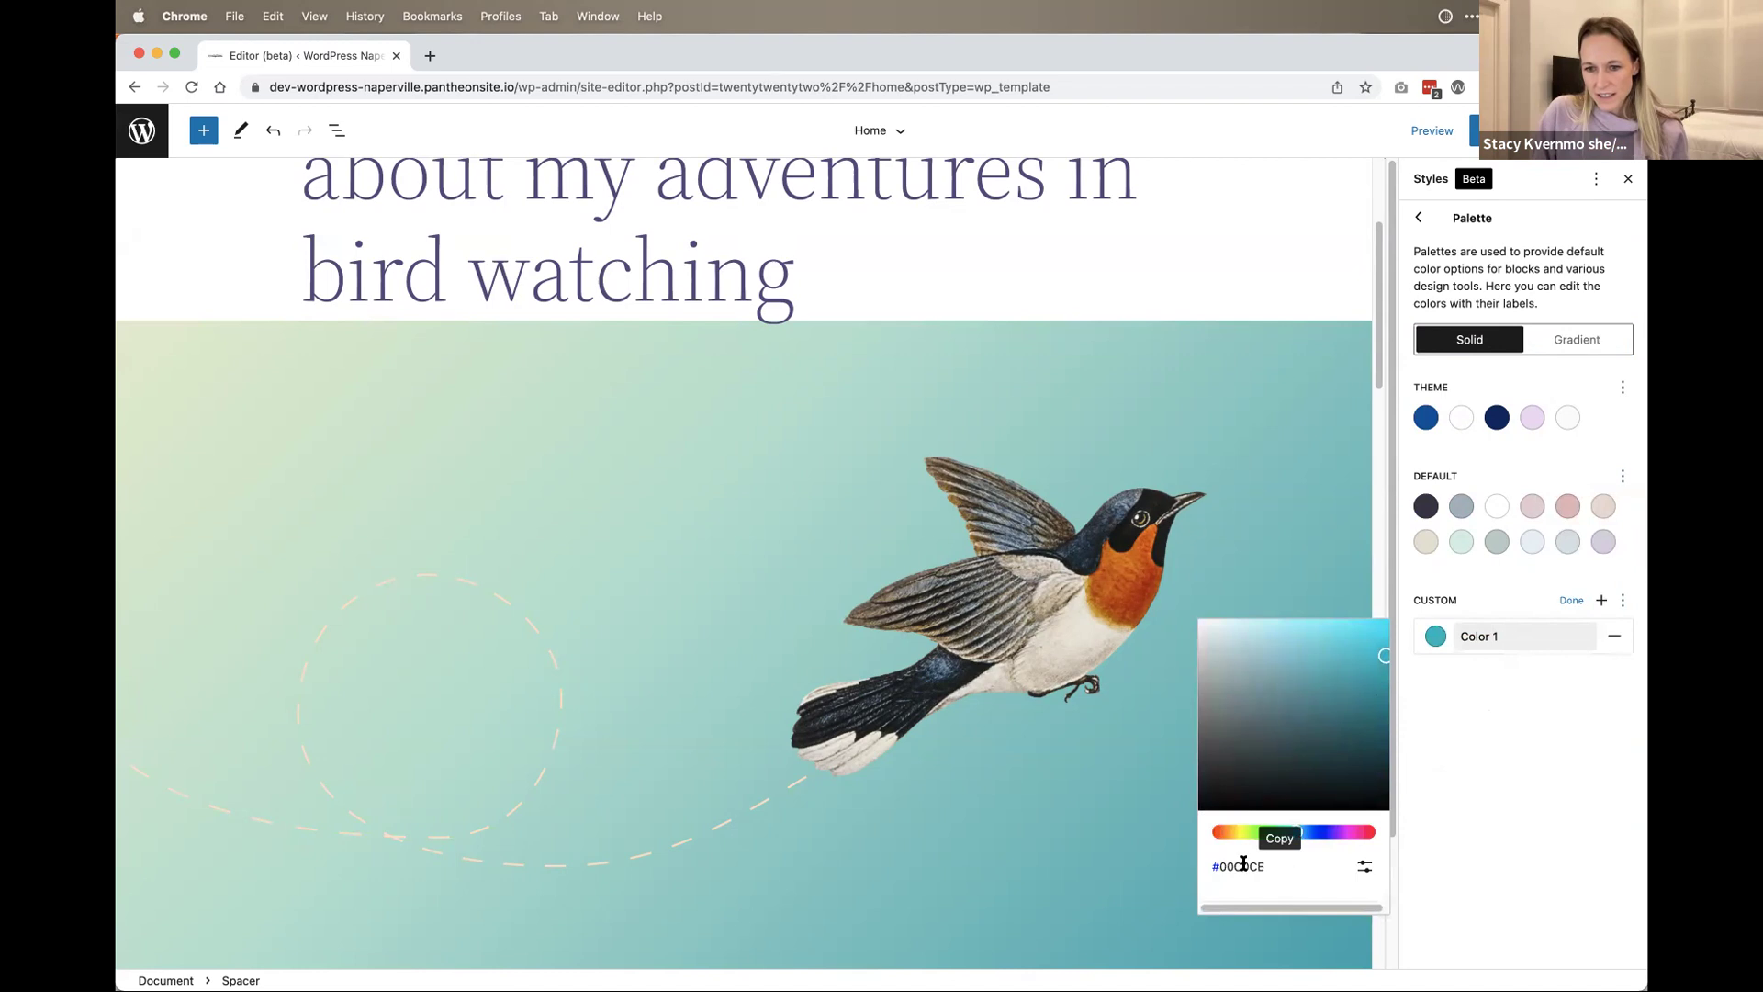
double_click(1476, 635)
type("Teal-Custom")
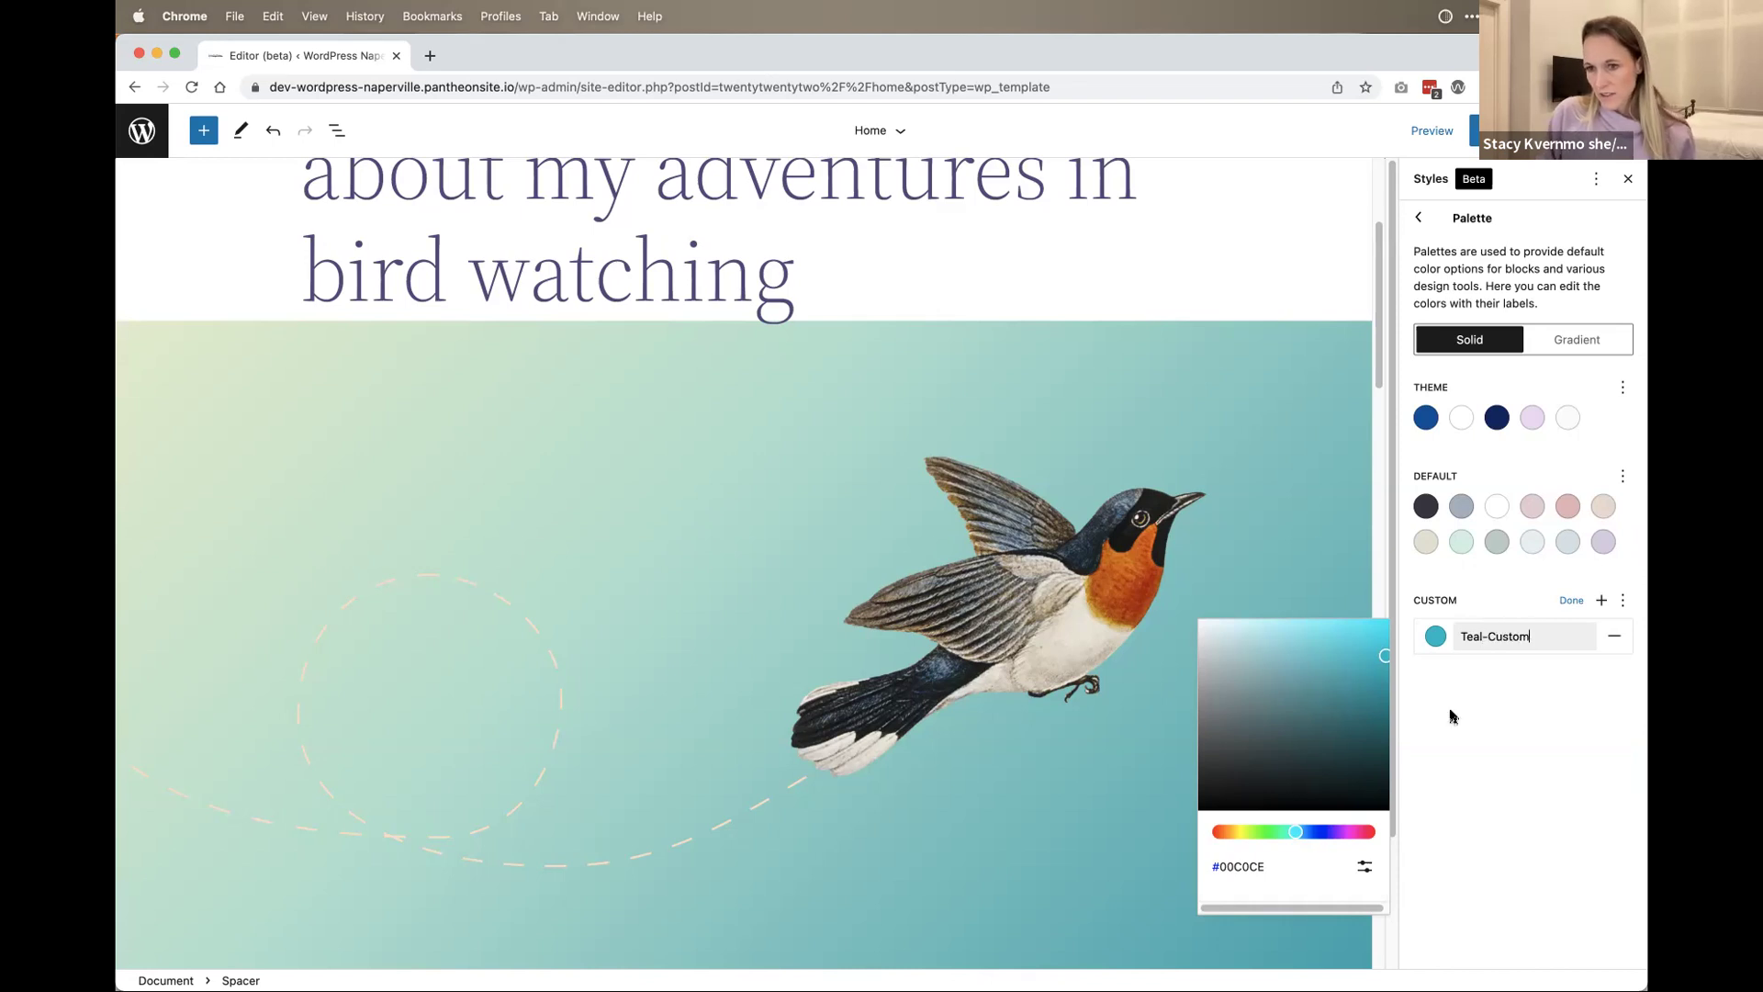
left_click(1572, 600)
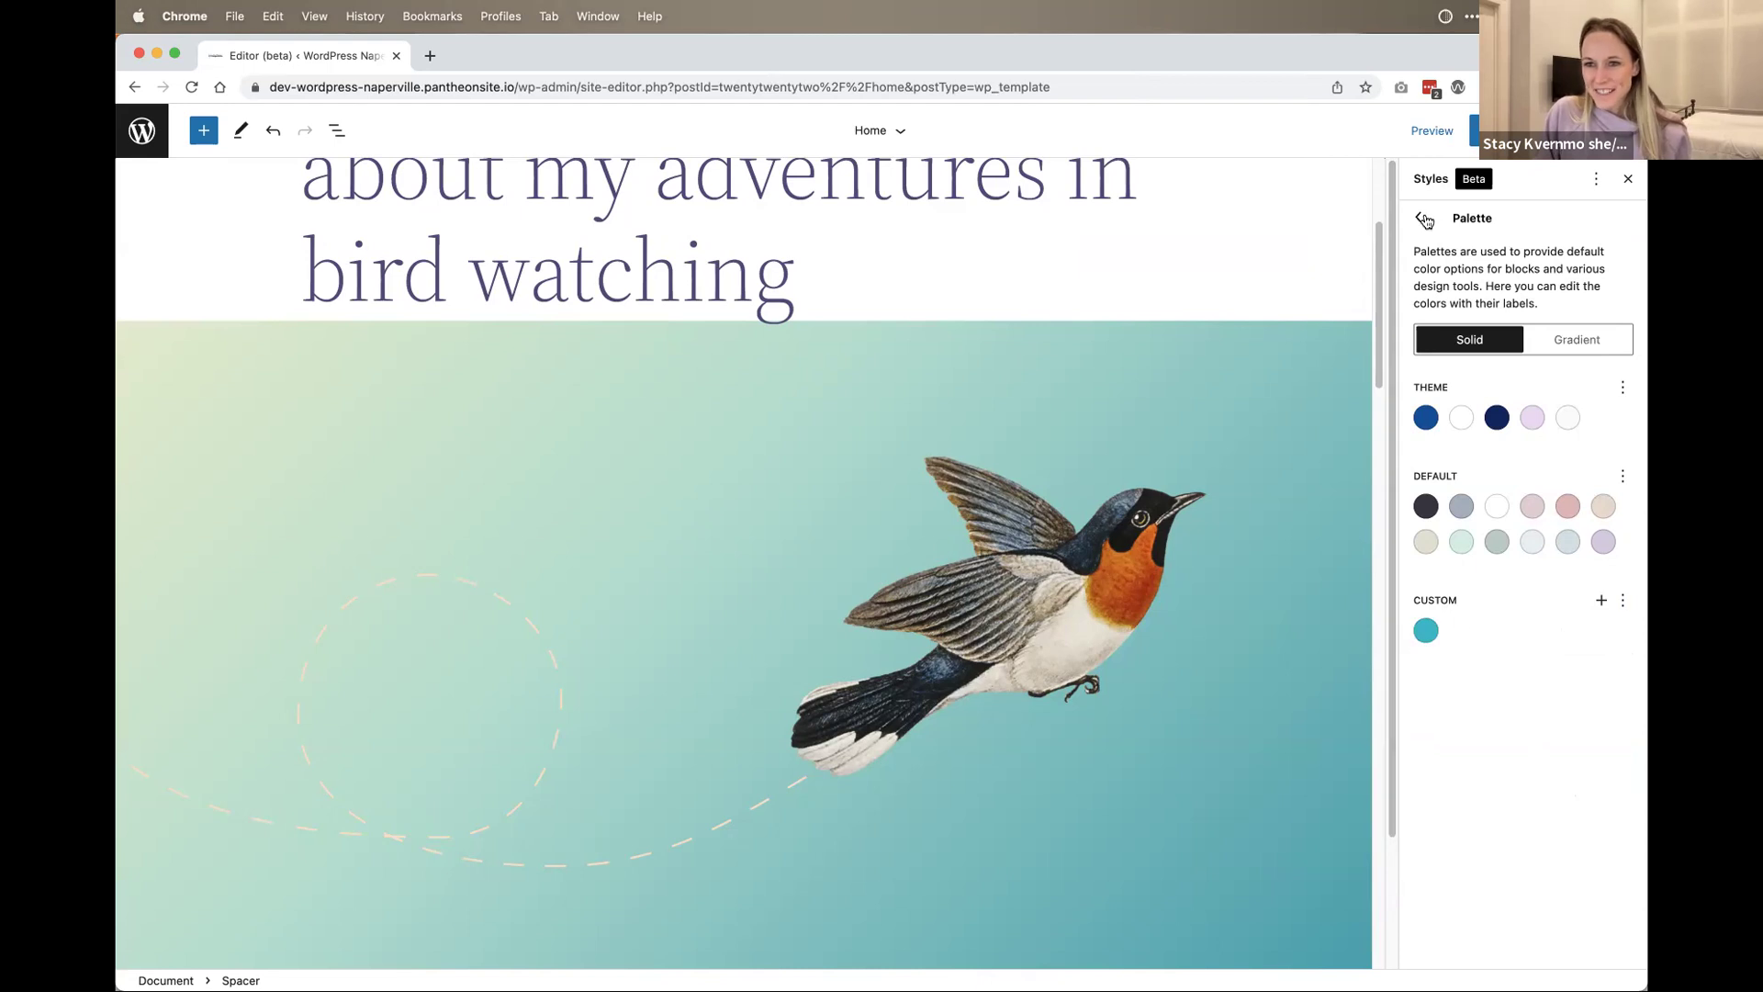
Step: Save the global style changes and reopen the color Palette
left_click(1474, 131)
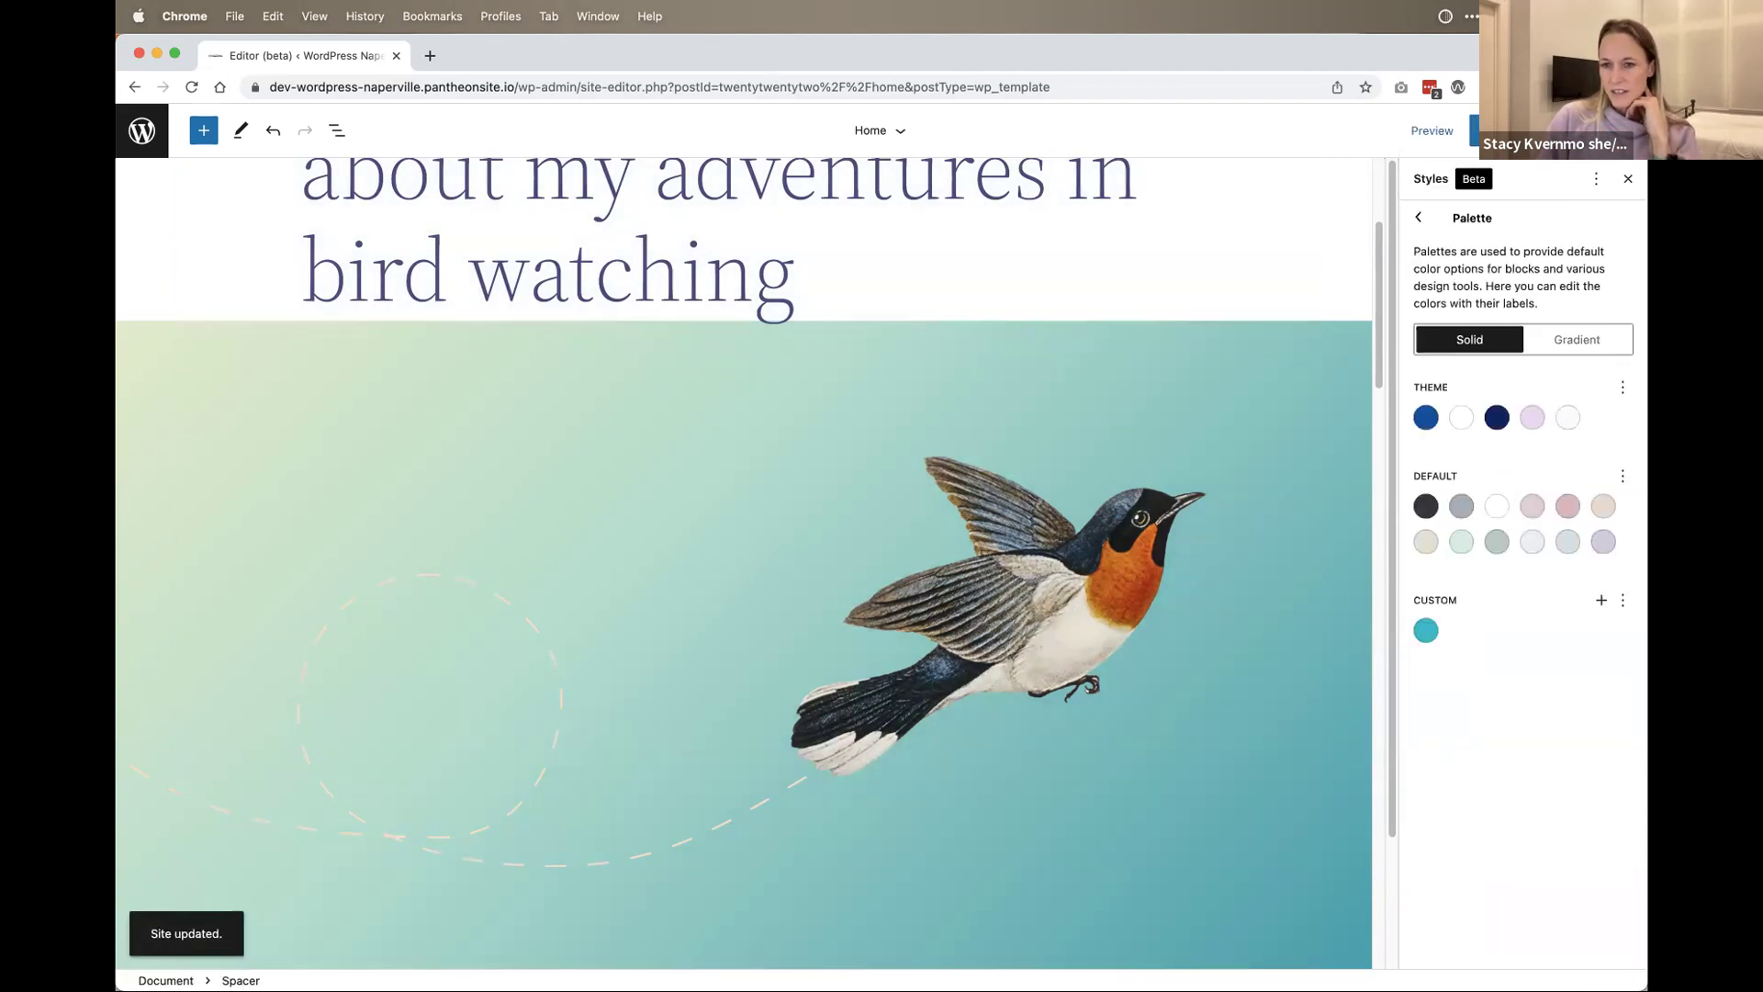
left_click(1421, 221)
left_click(1576, 356)
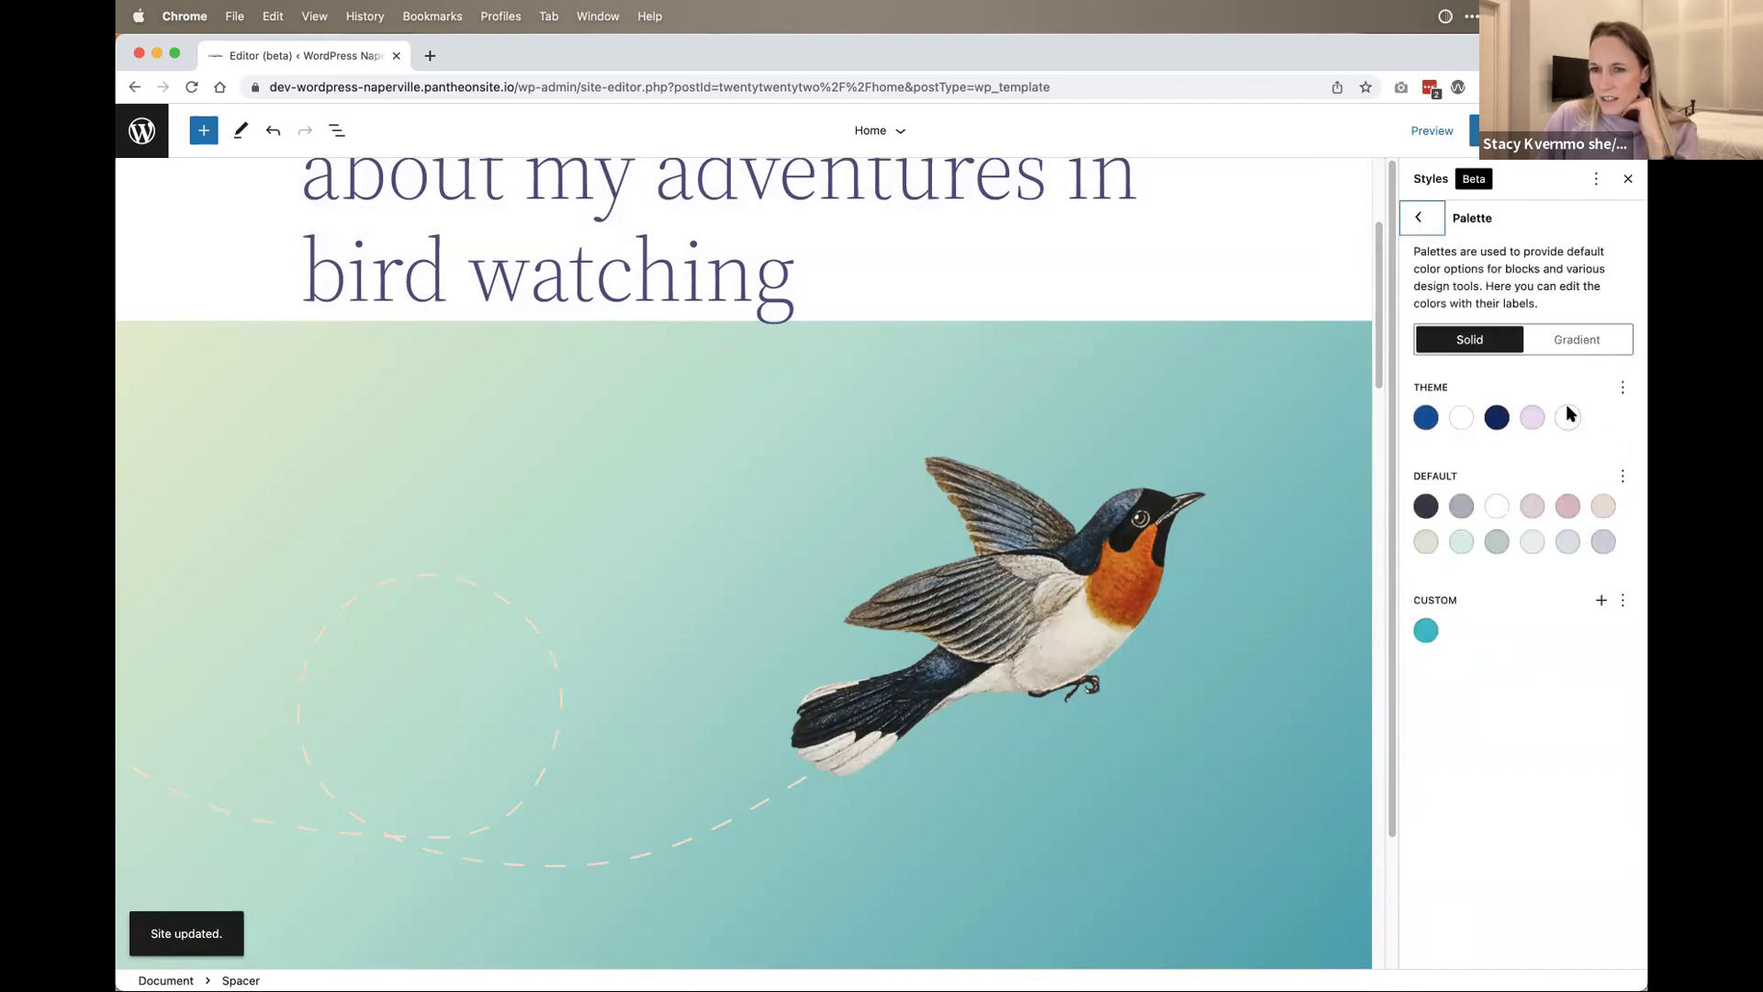
Step: Set the site background to white after trying navy, blue #0257a5 and grey-blue #abb8c3
left_click(1431, 224)
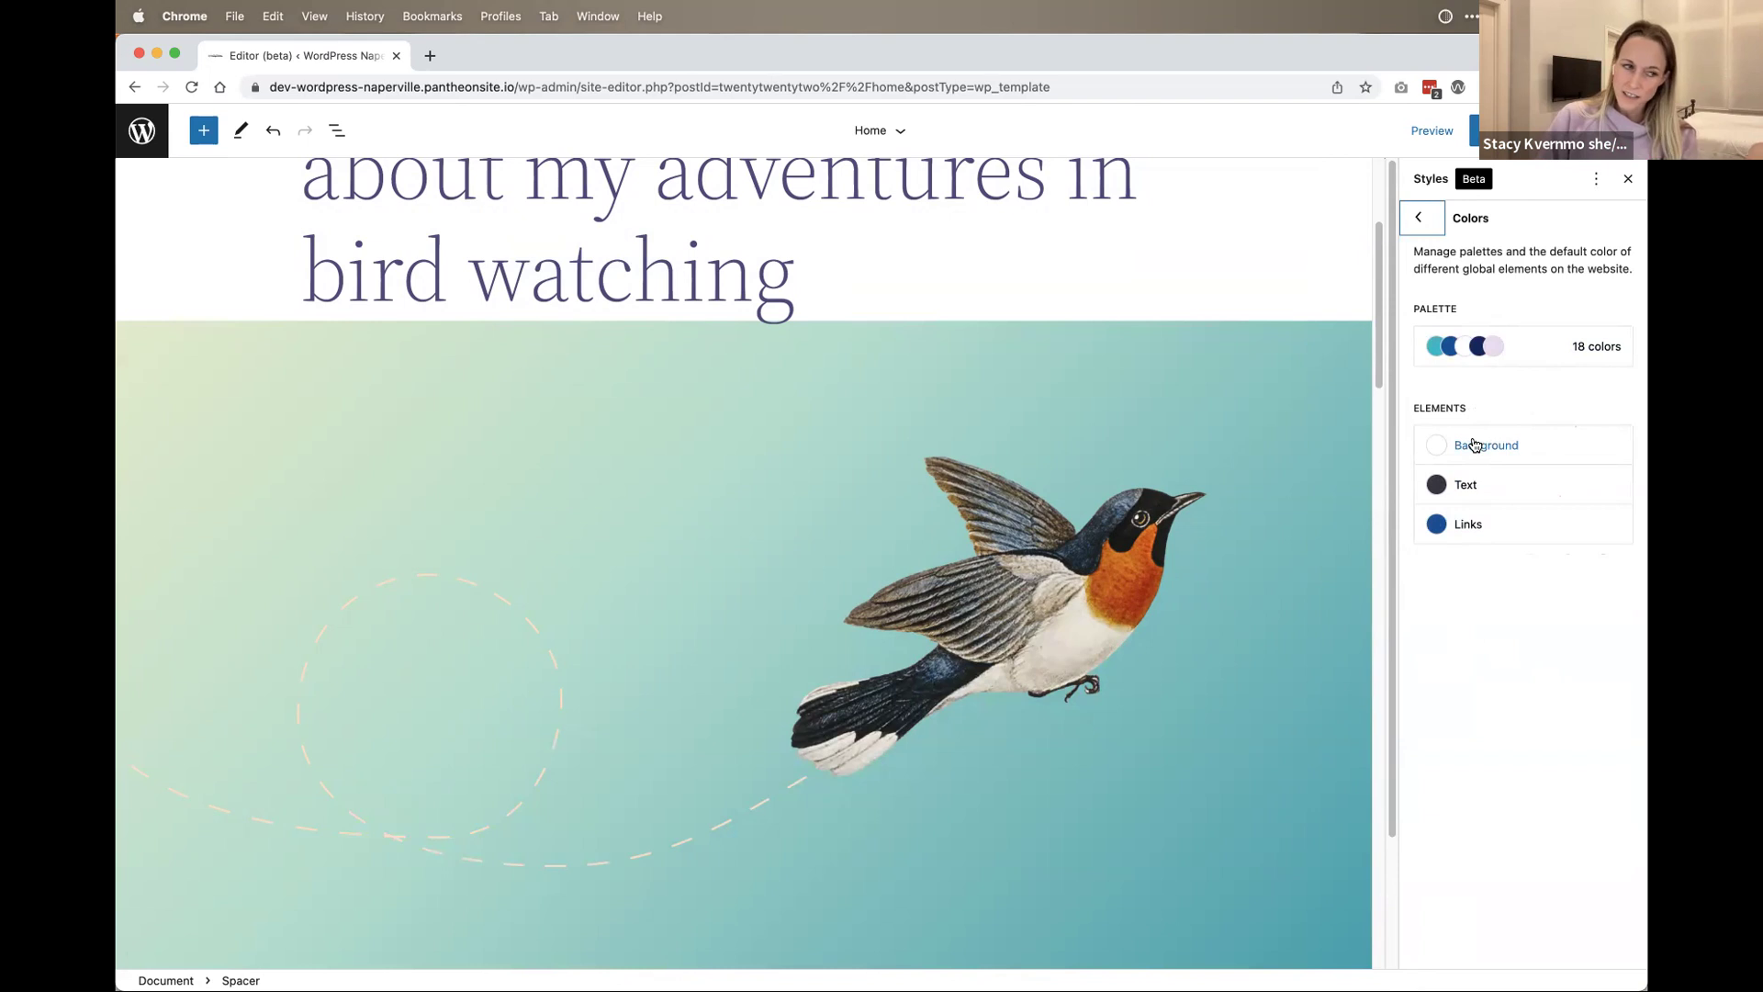
left_click(1474, 444)
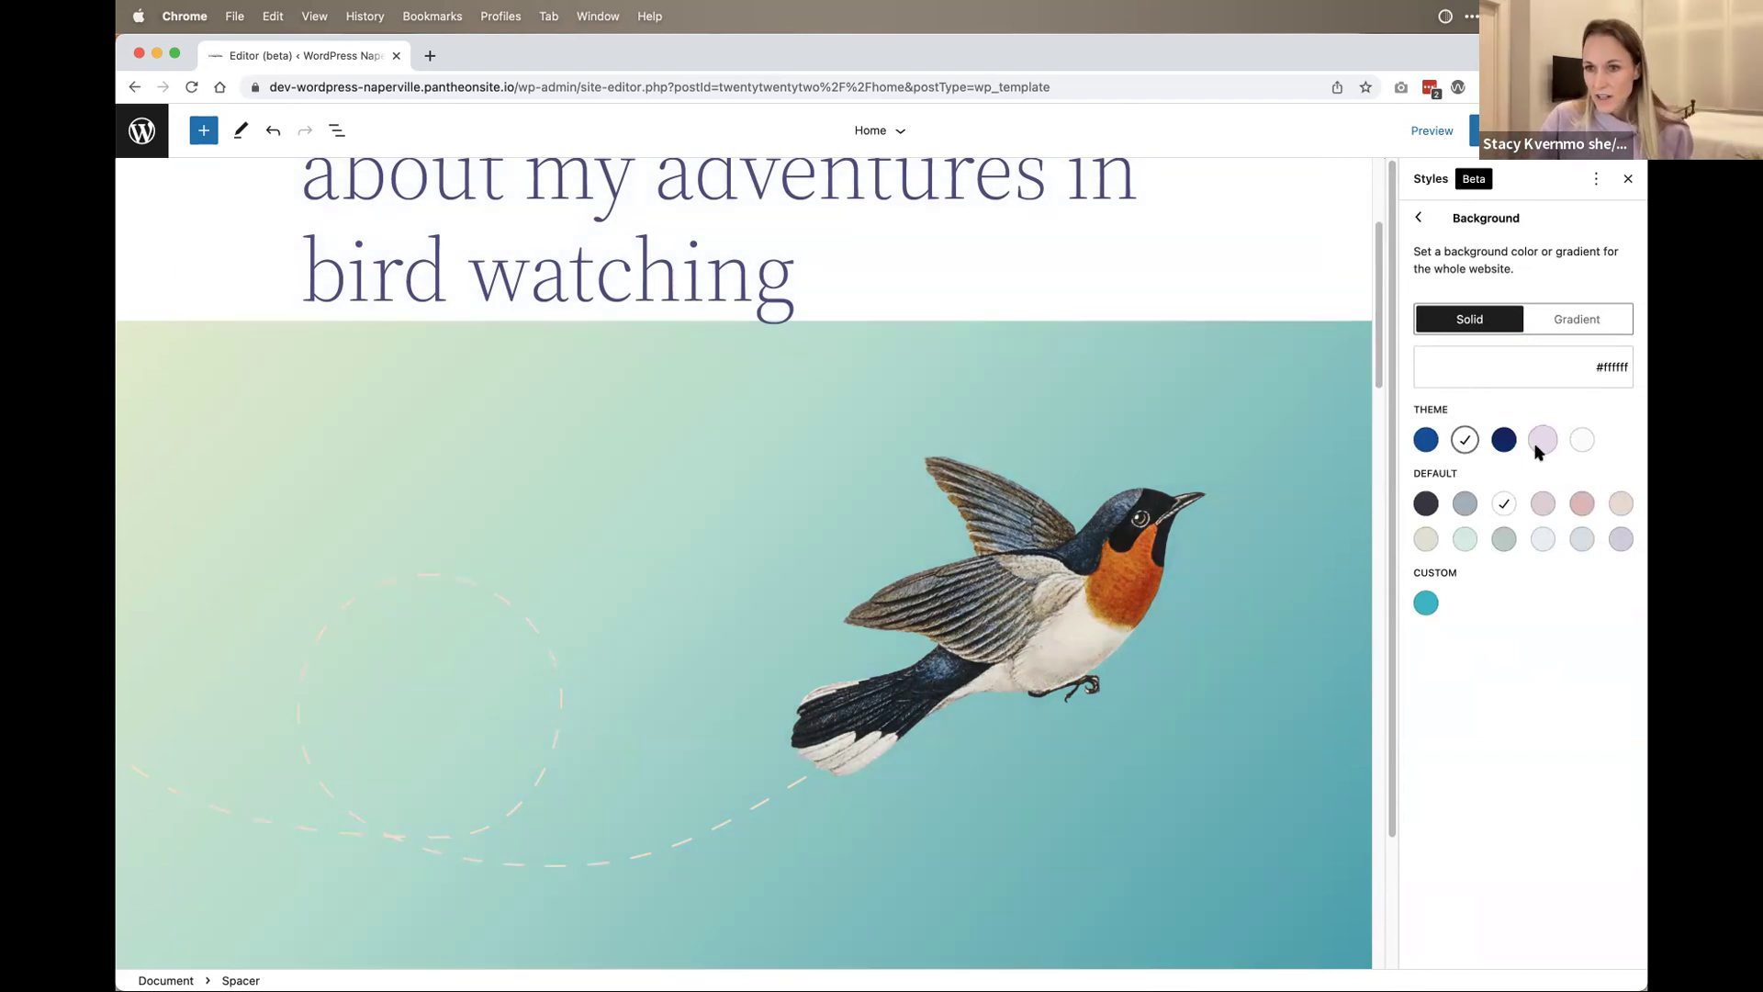
left_click(1497, 444)
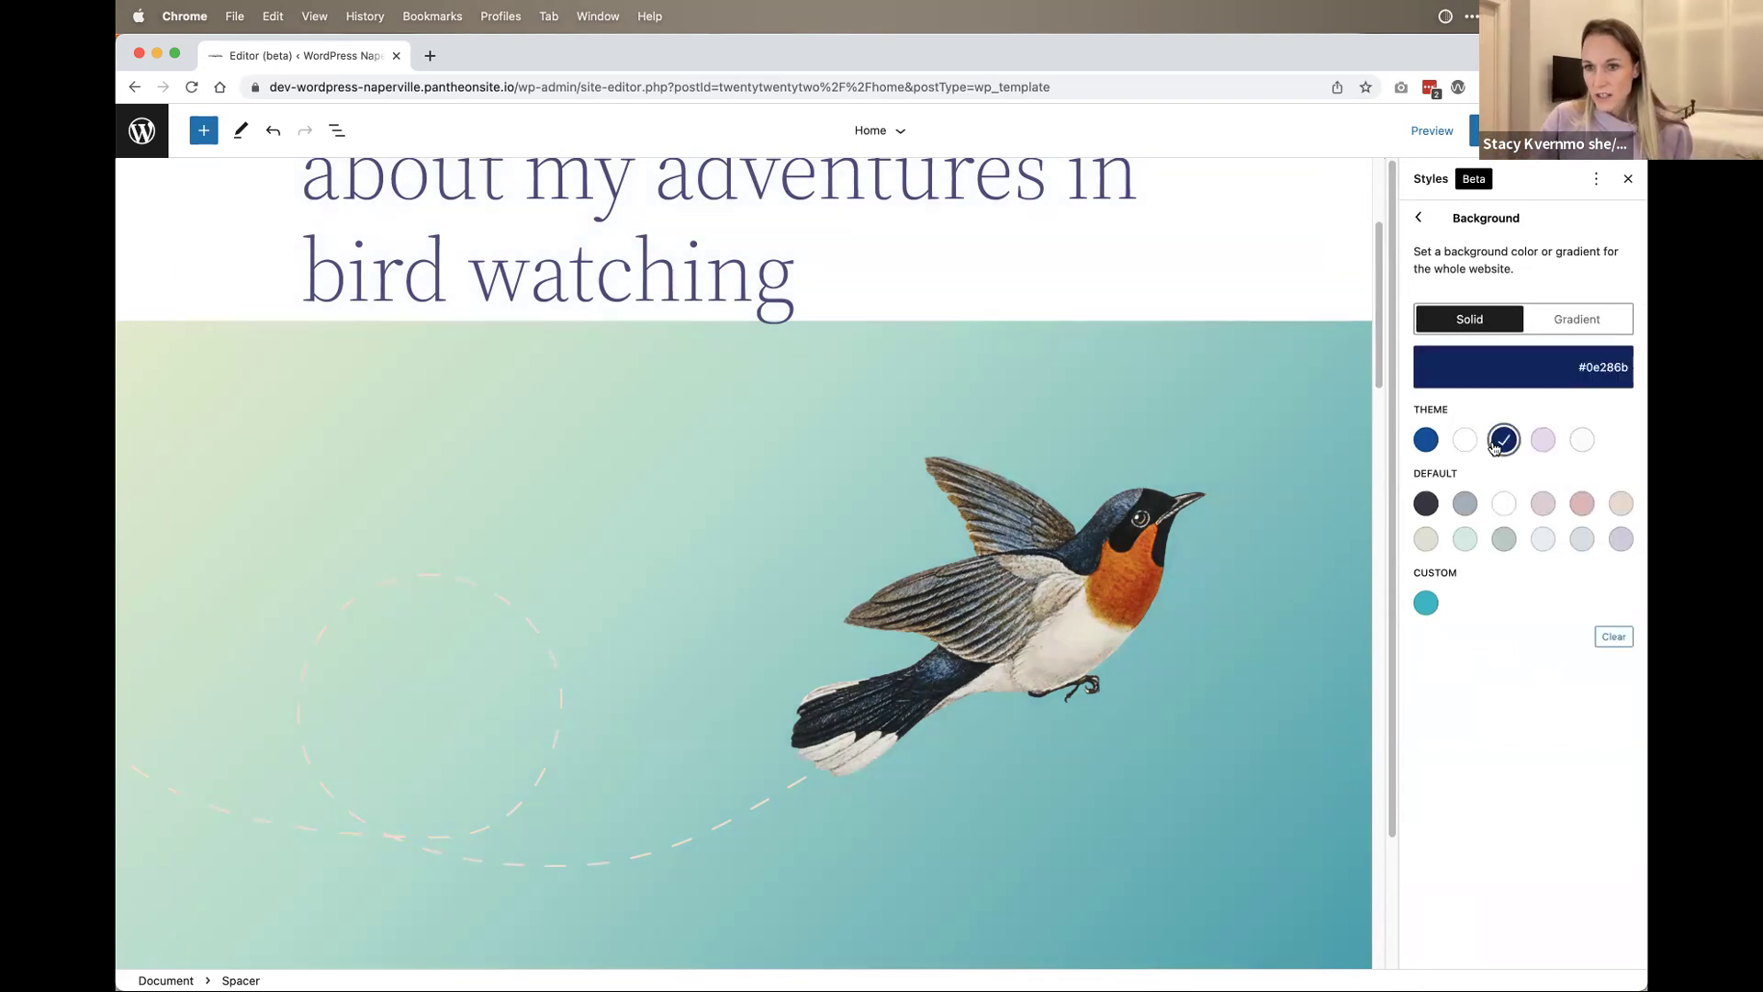
left_click(1501, 445)
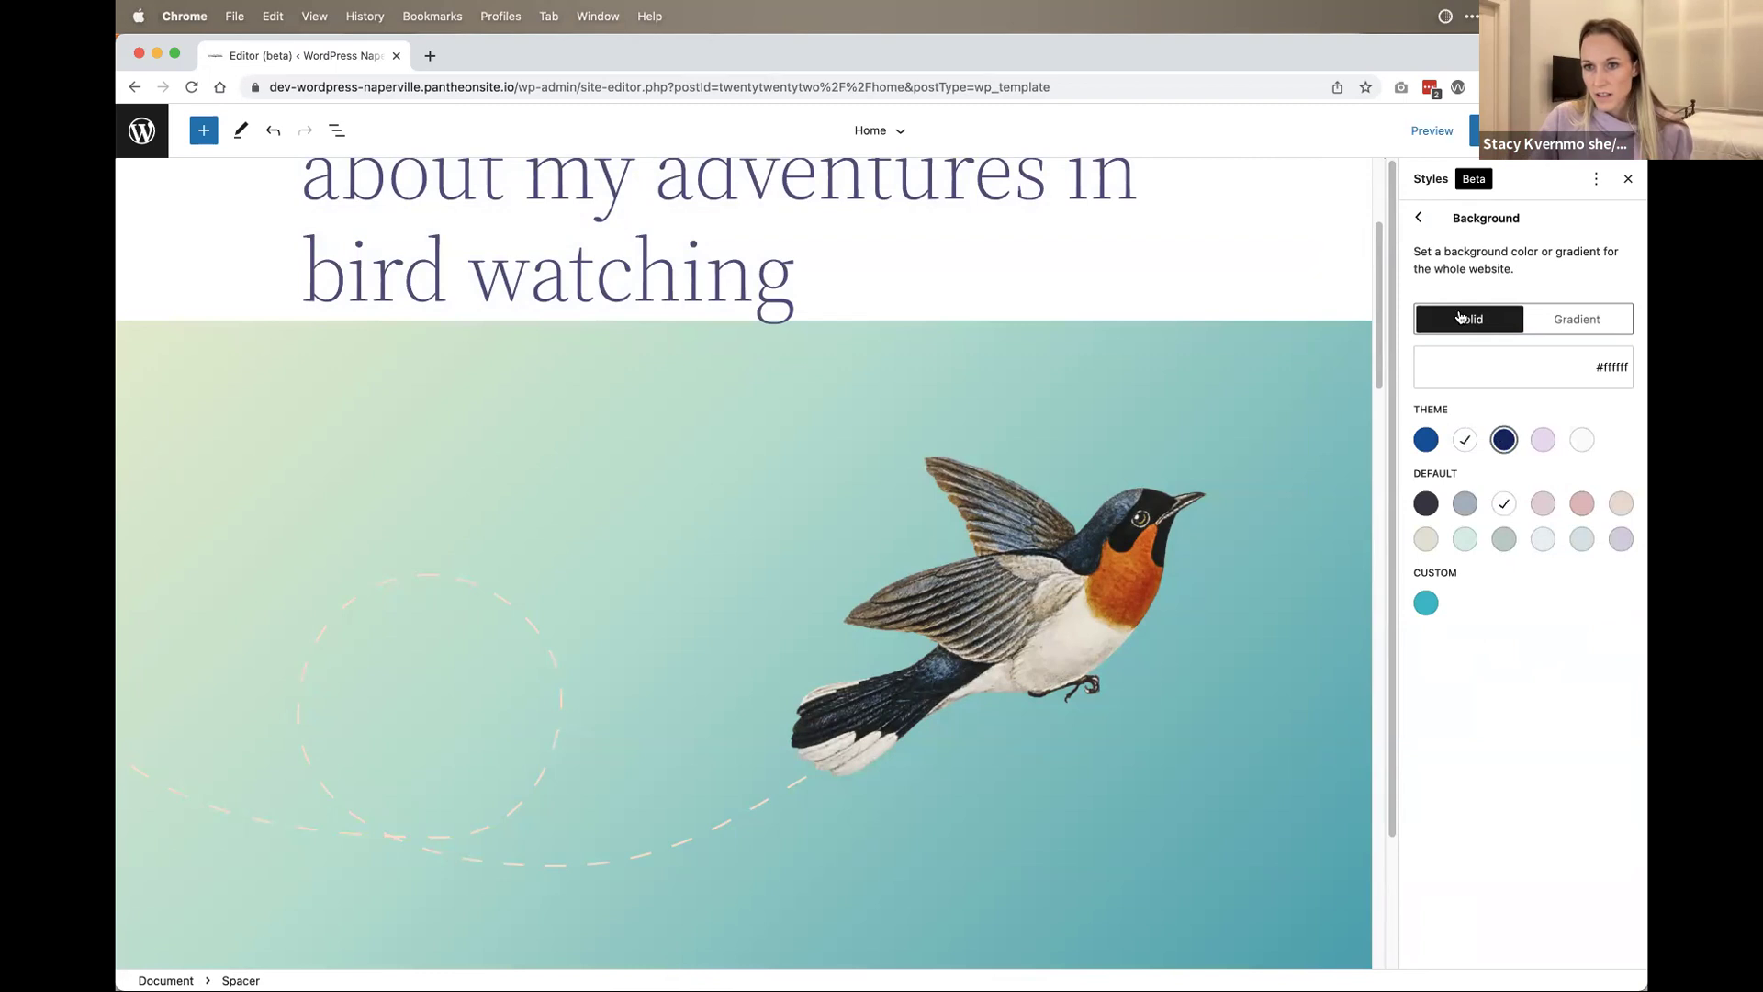
left_click(1511, 447)
scroll(913, 551, "down", 20)
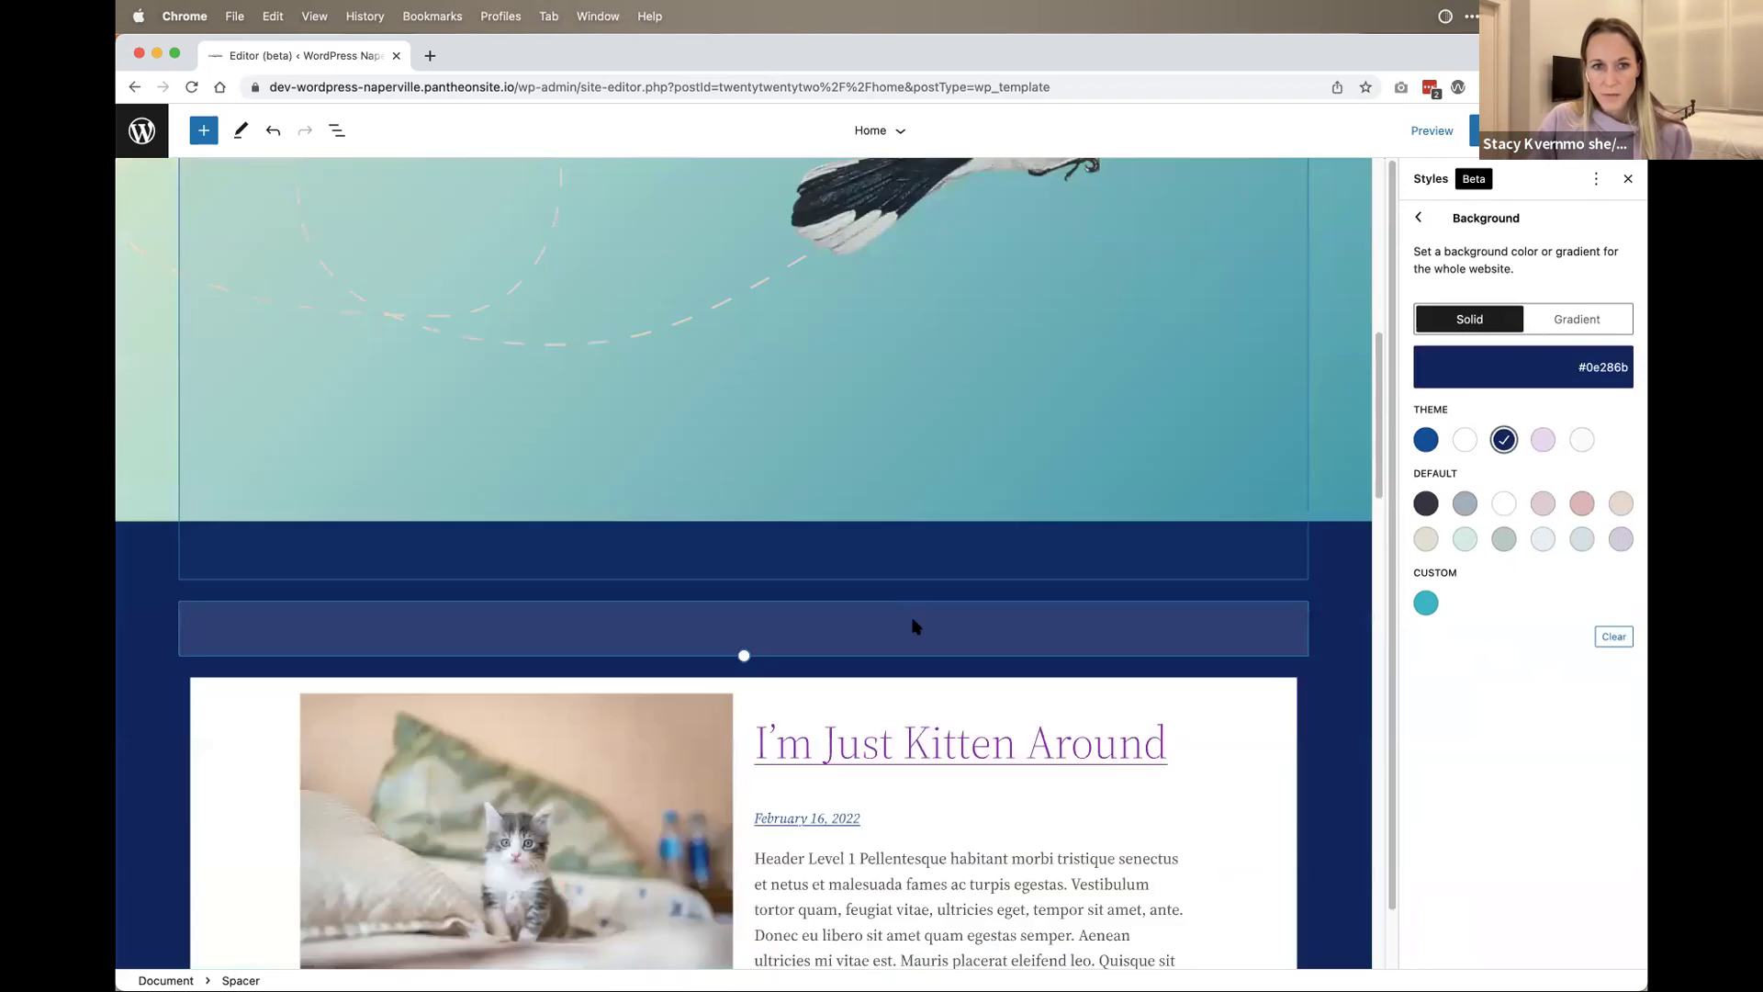
scroll(925, 625, "down", 10)
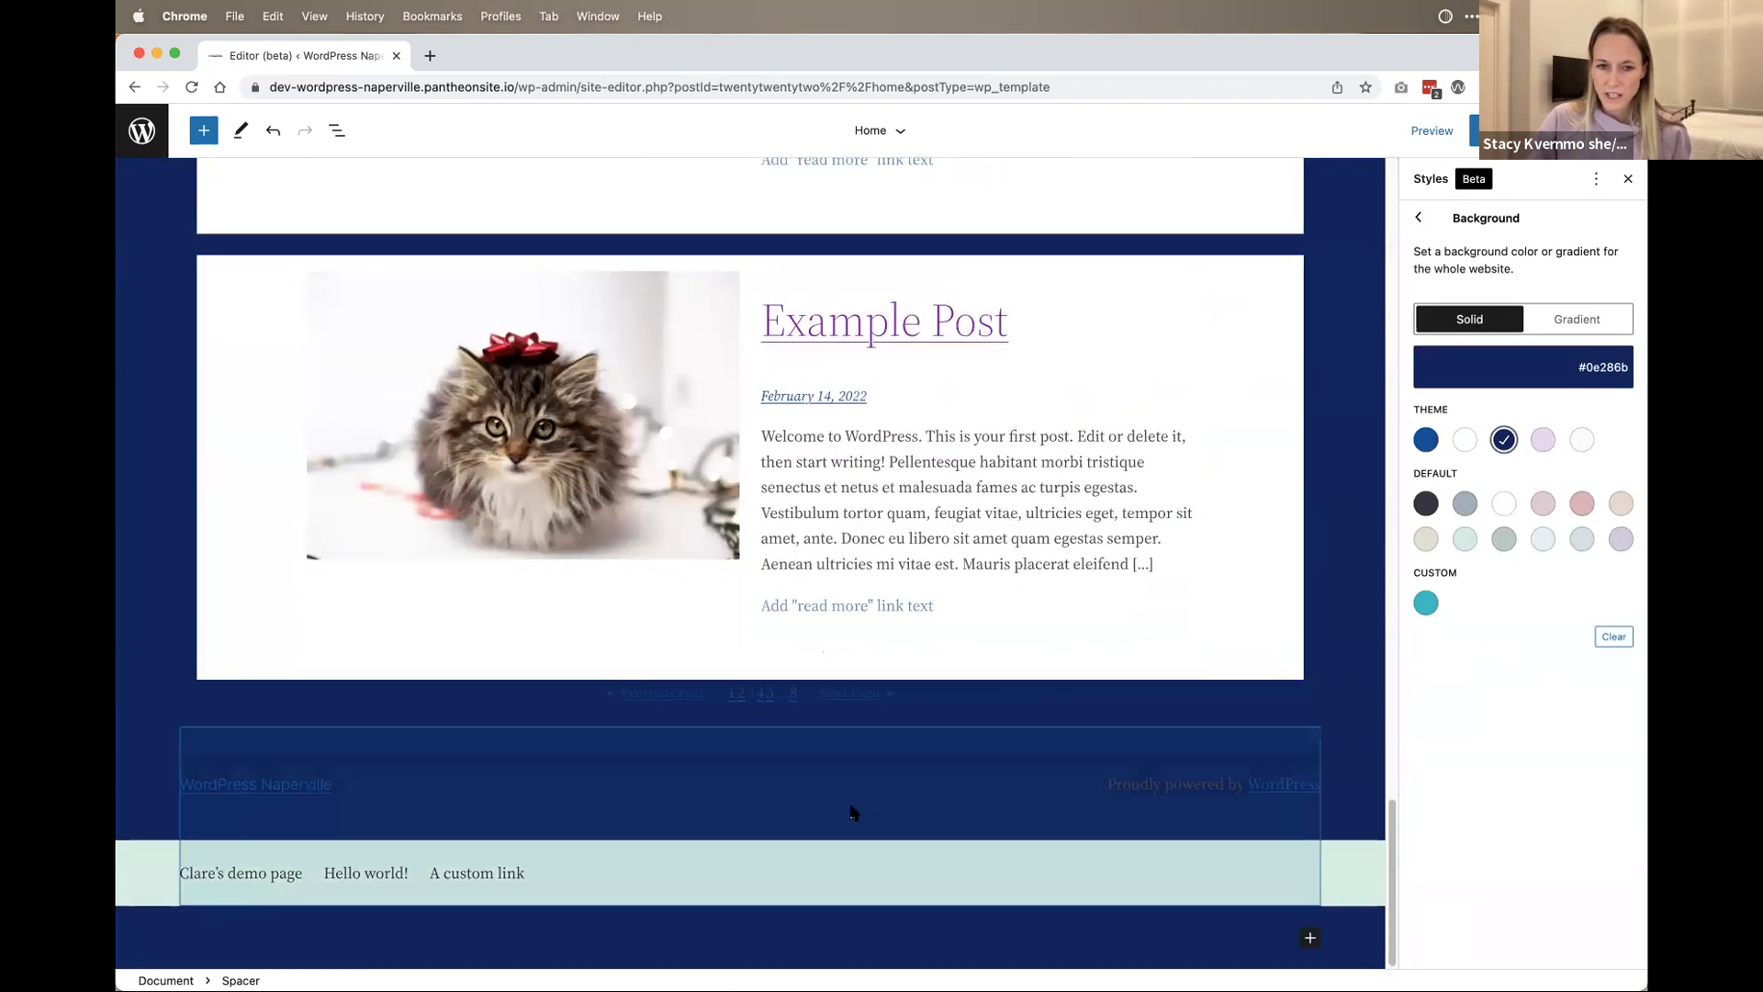
left_click(1464, 439)
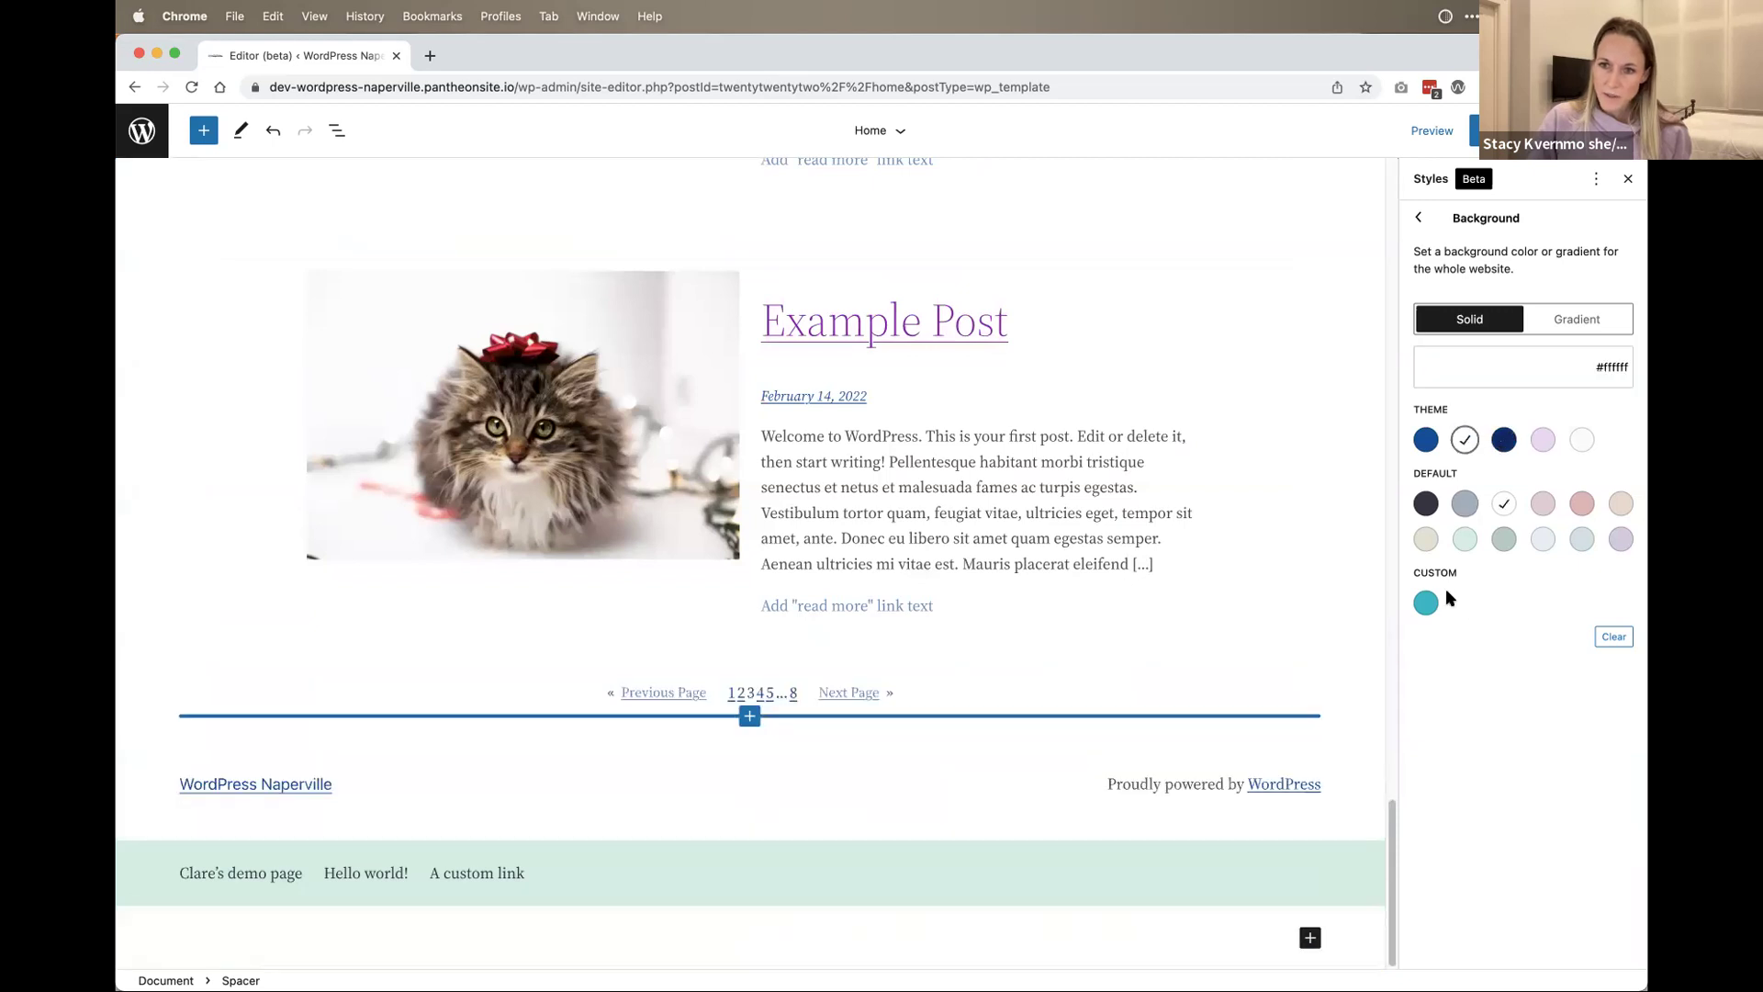
left_click(1426, 441)
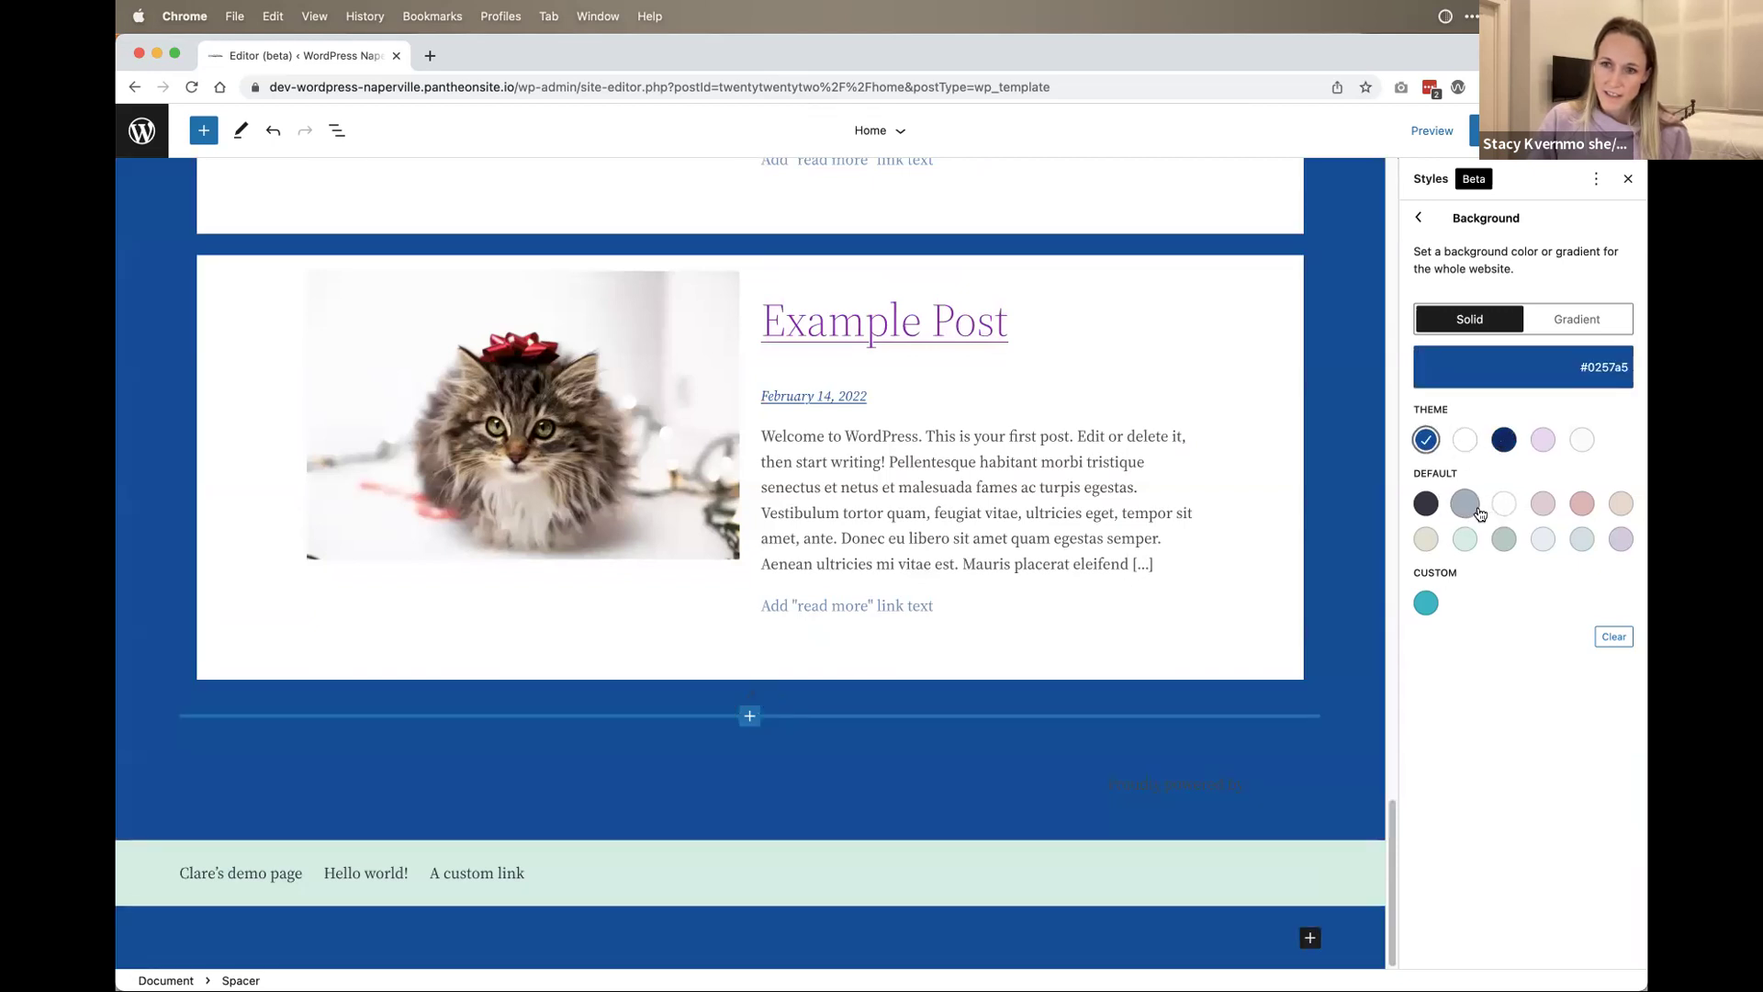
left_click(1465, 503)
left_click(1461, 440)
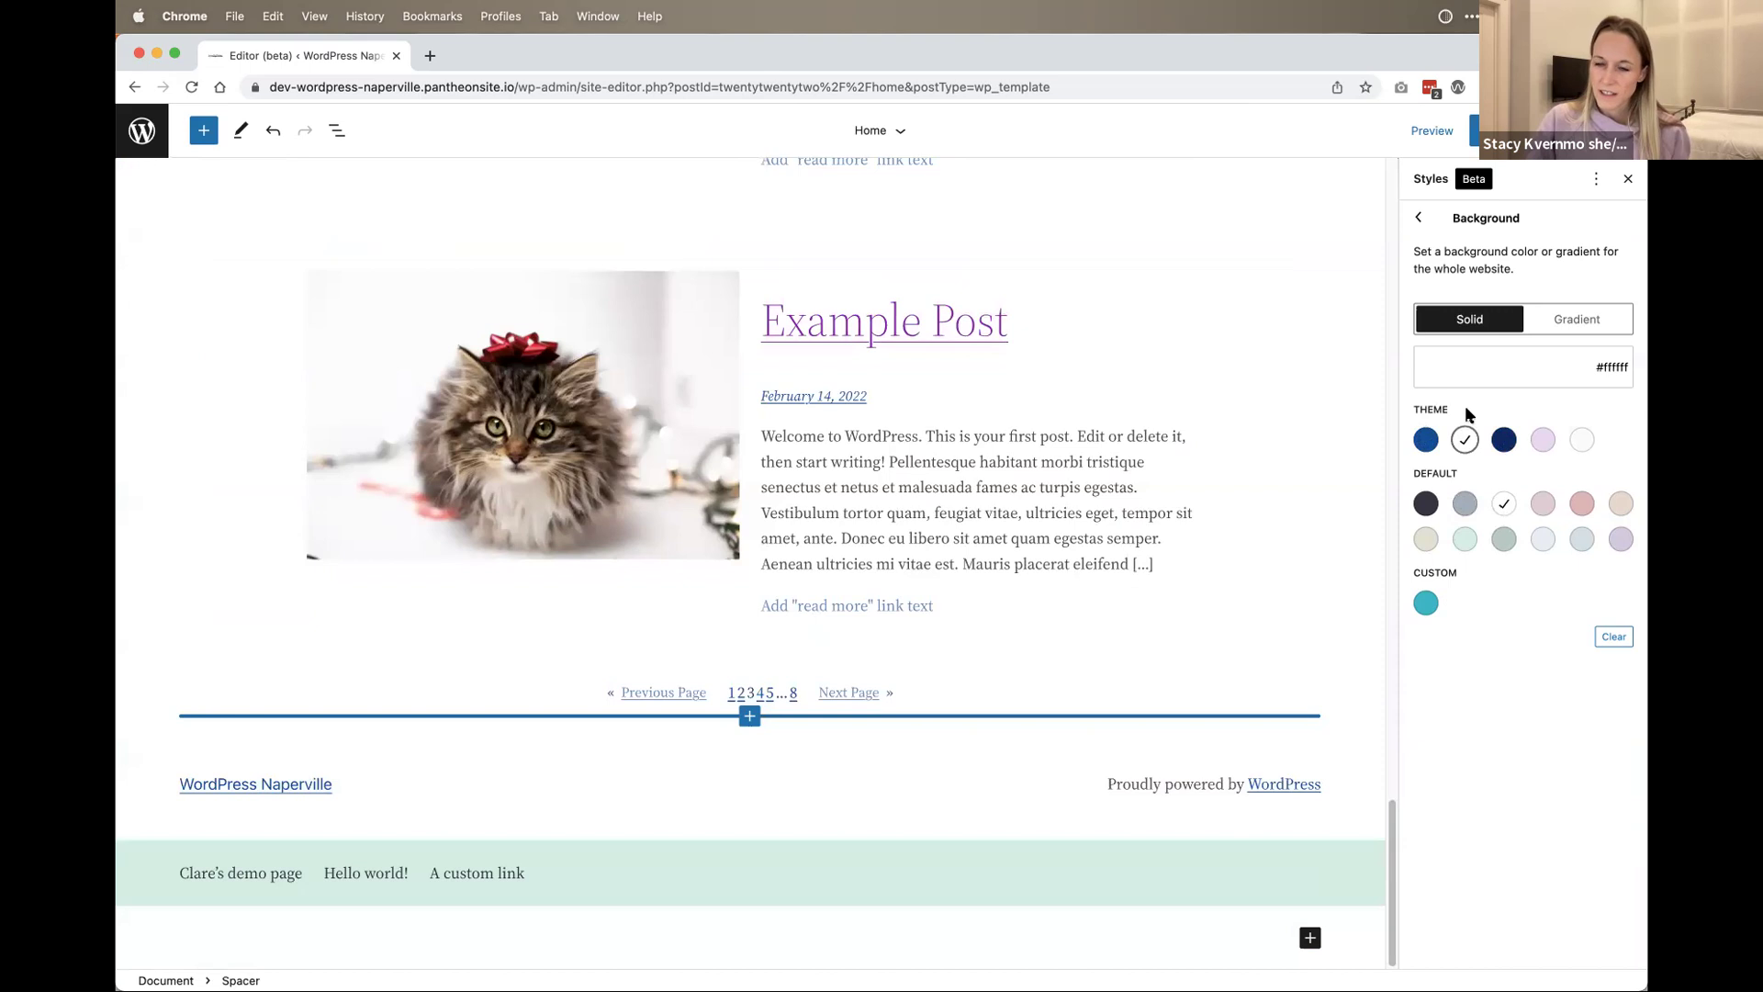
left_click(1429, 220)
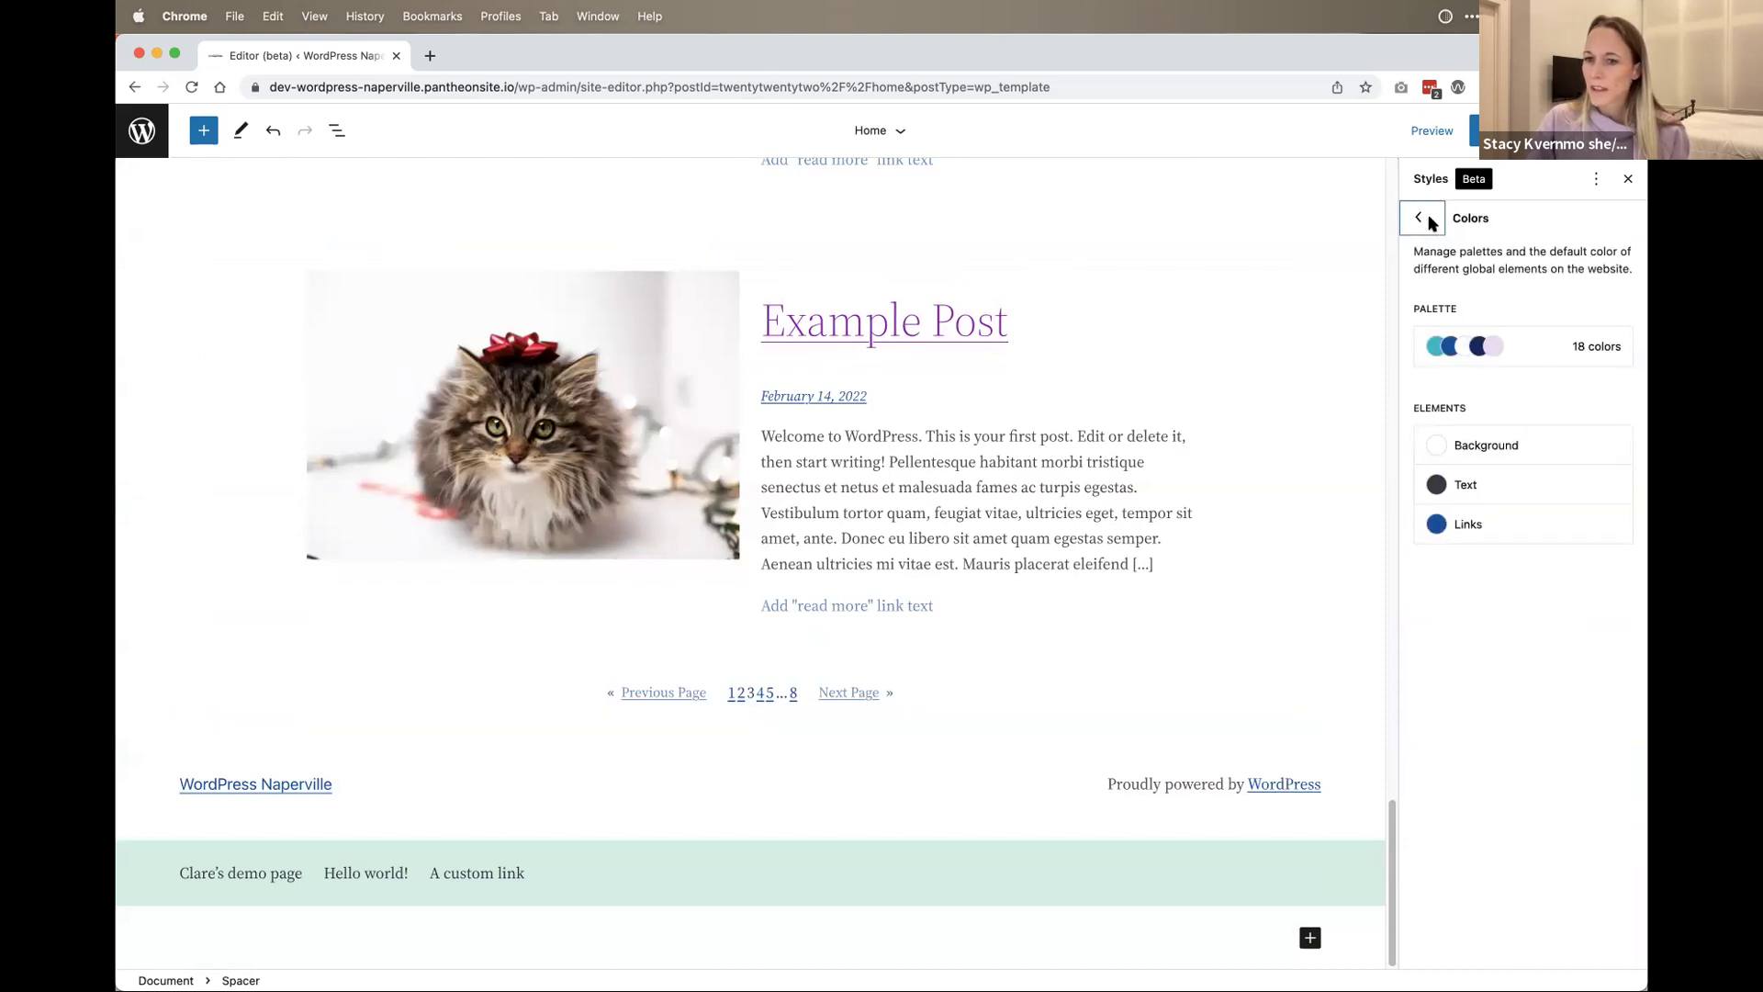
Step: Set the site text color to dark grey #3f3b4b after trying light grey, blue and navy
left_click(1473, 485)
left_click(1465, 460)
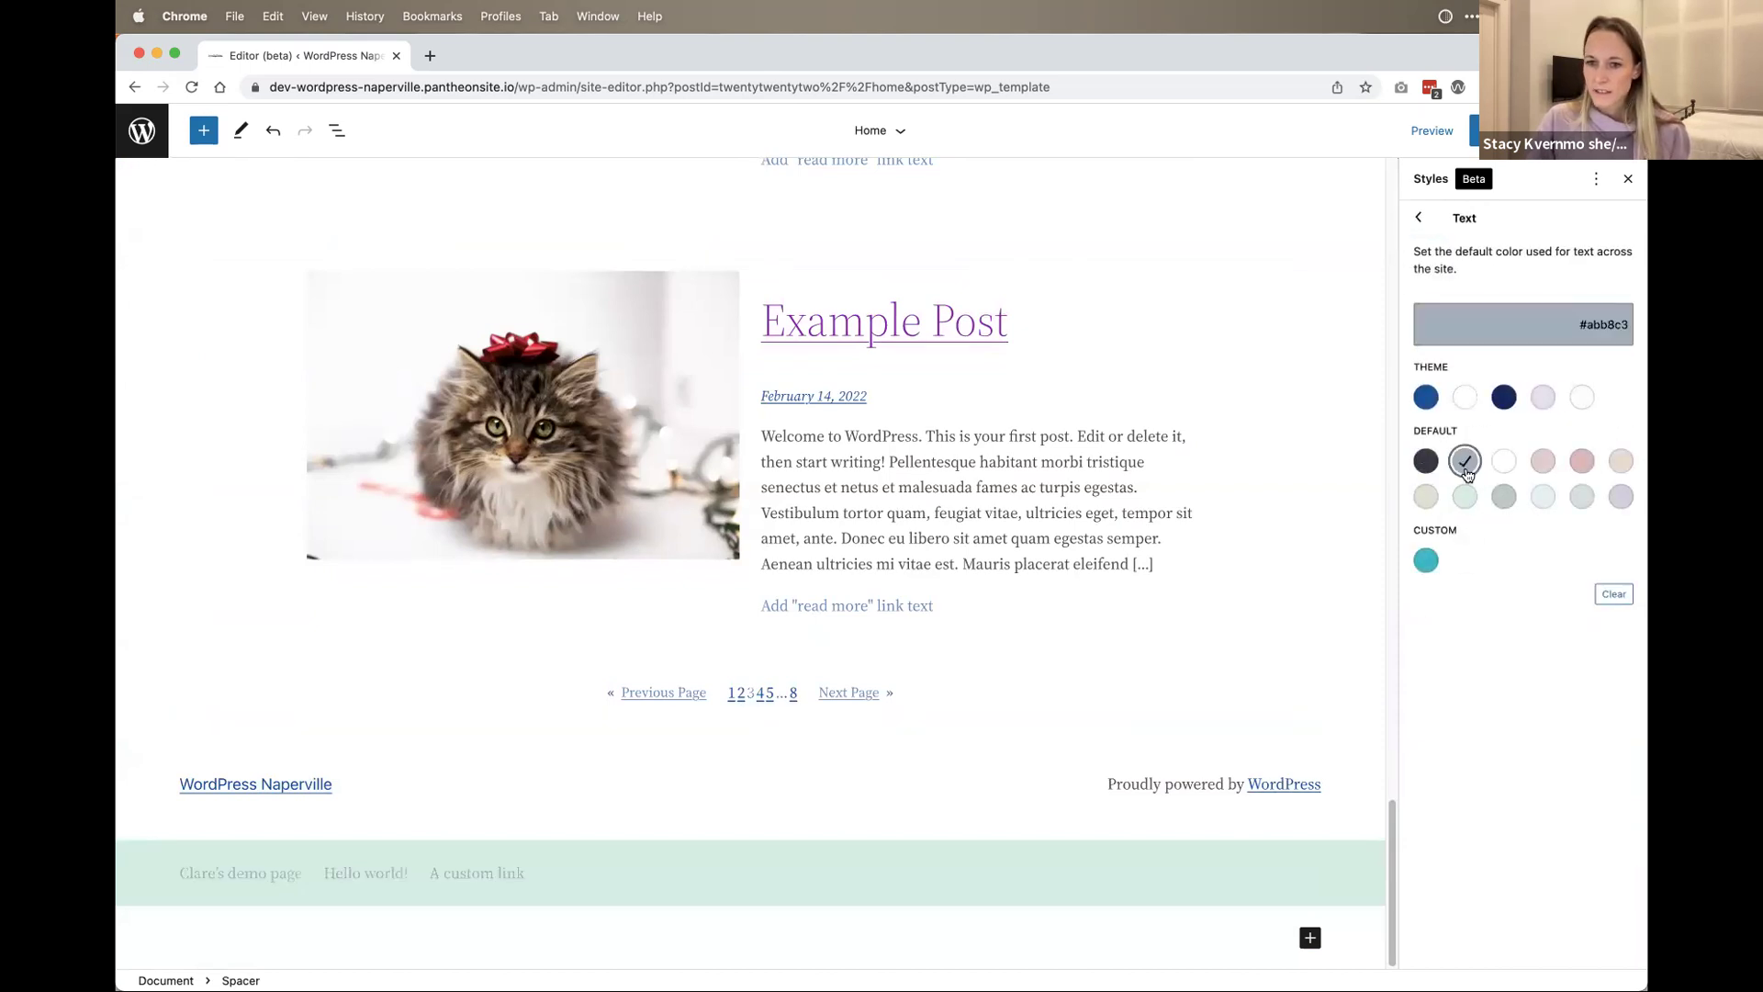
scroll(1304, 516, "up", 1)
scroll(1304, 516, "up", 20)
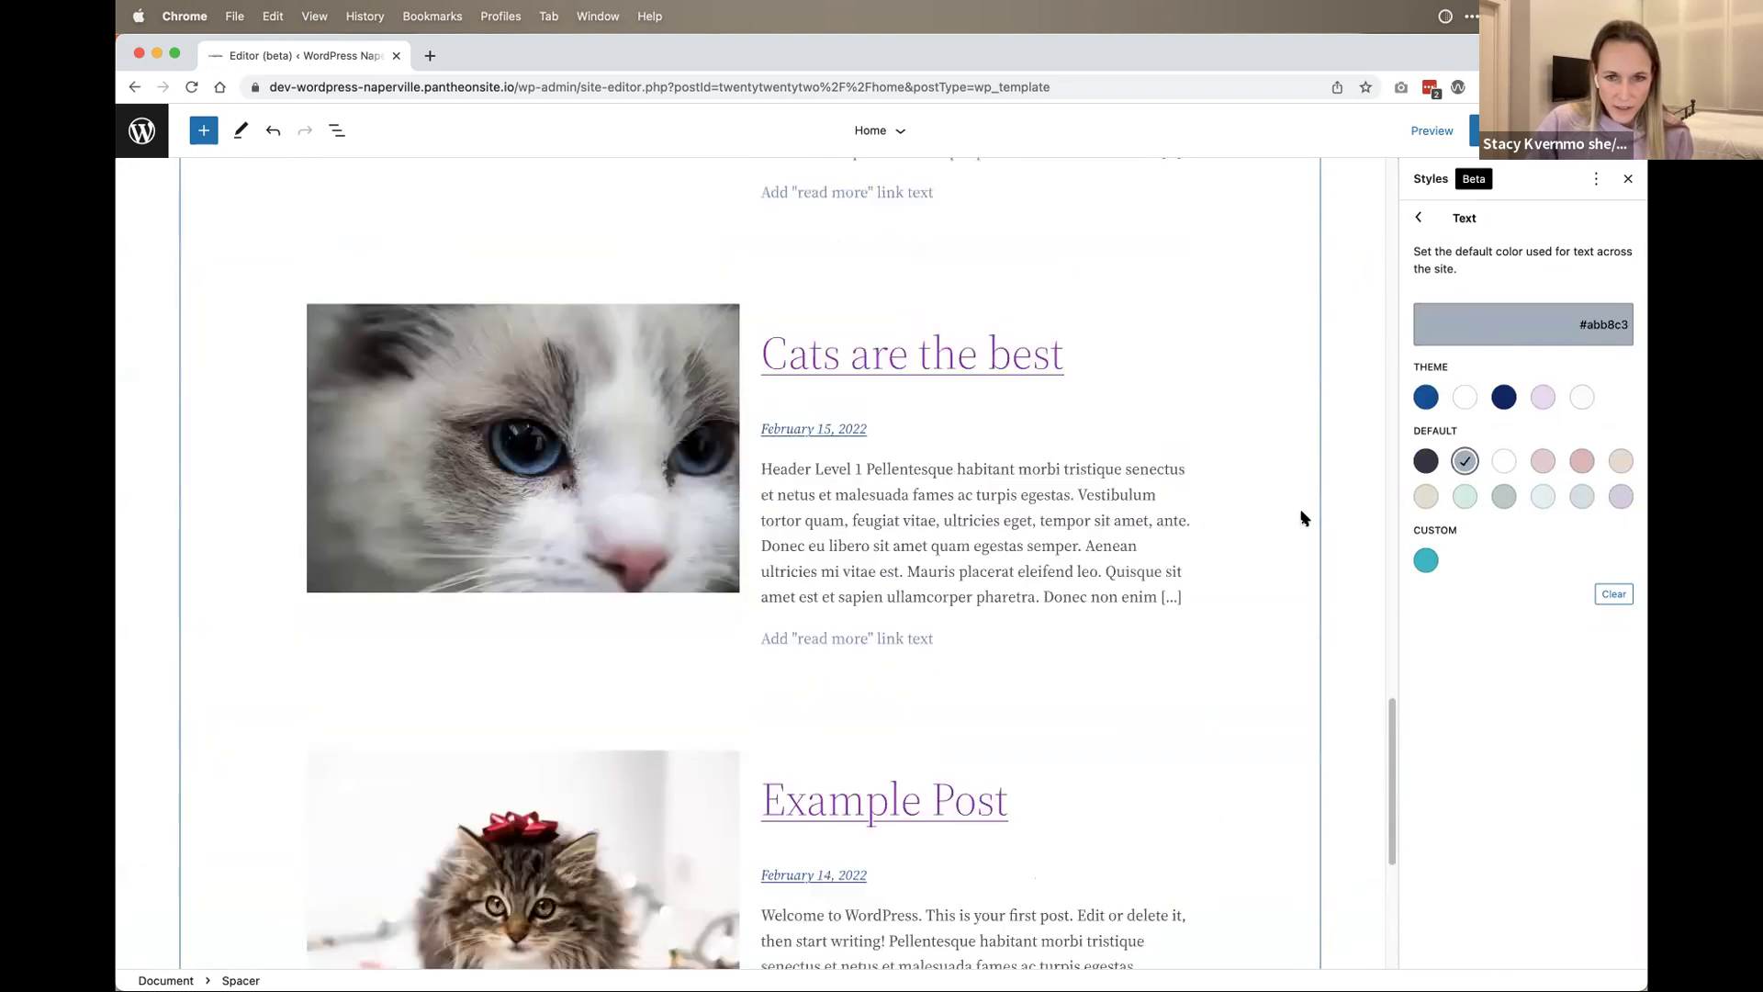
scroll(813, 595, "down", 20)
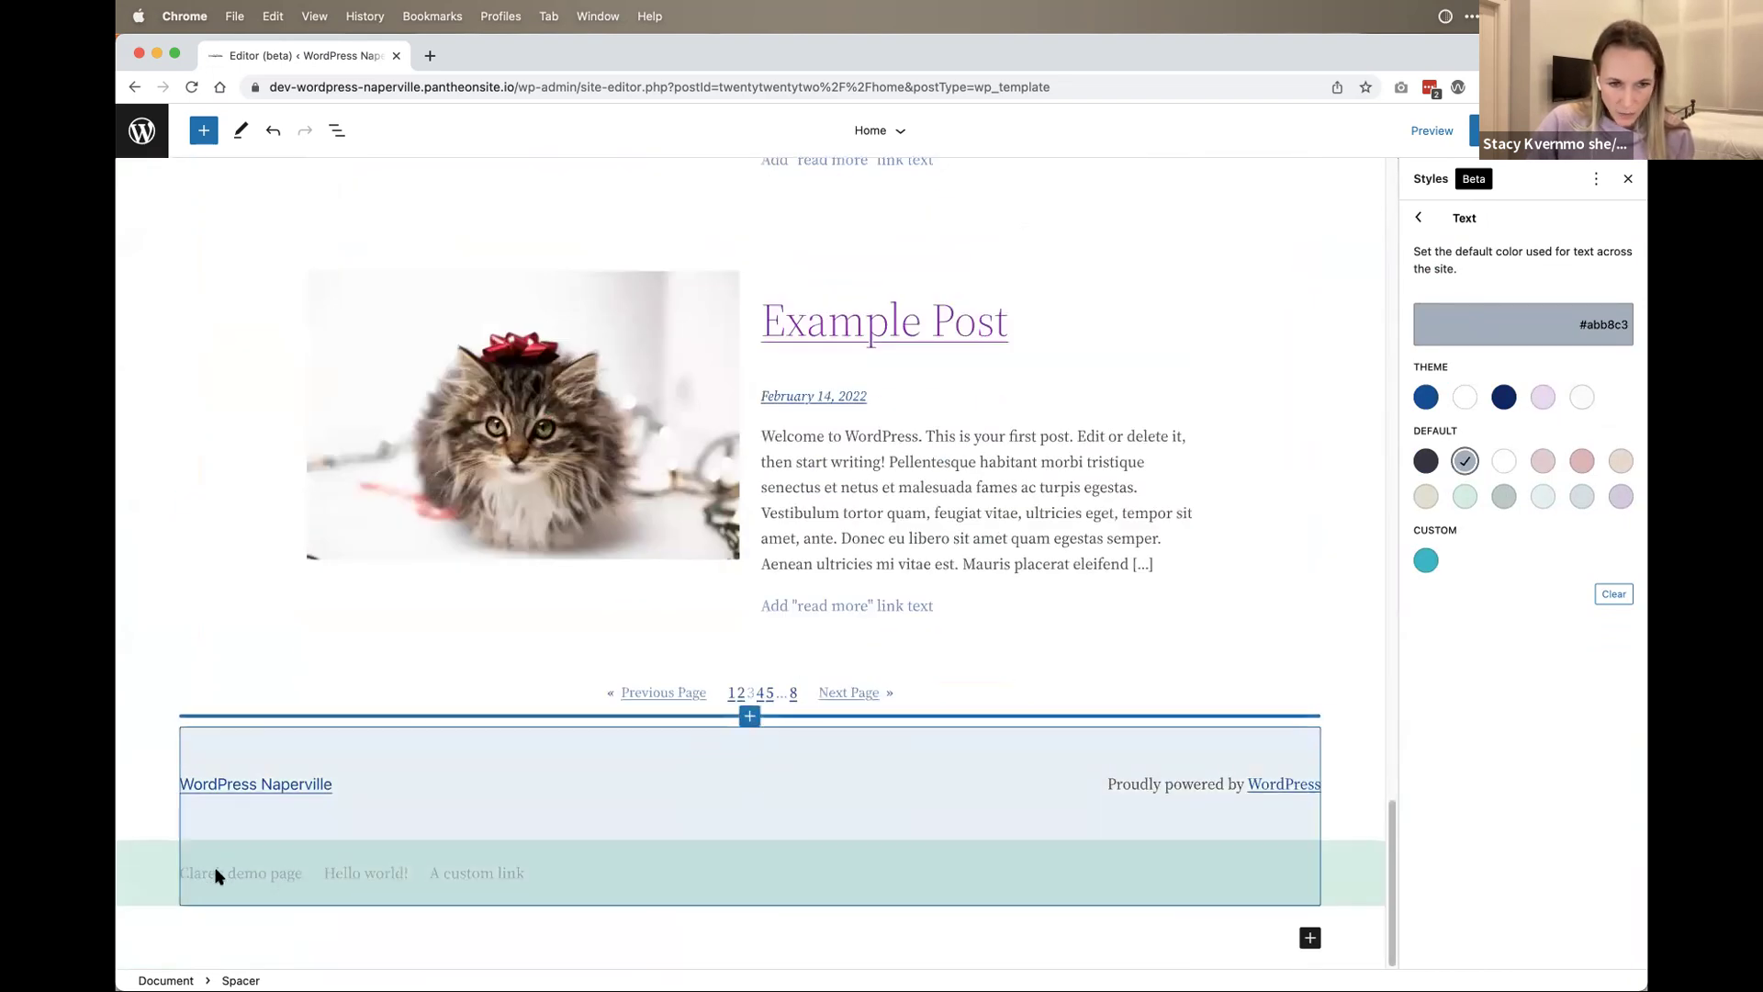
left_click(1426, 462)
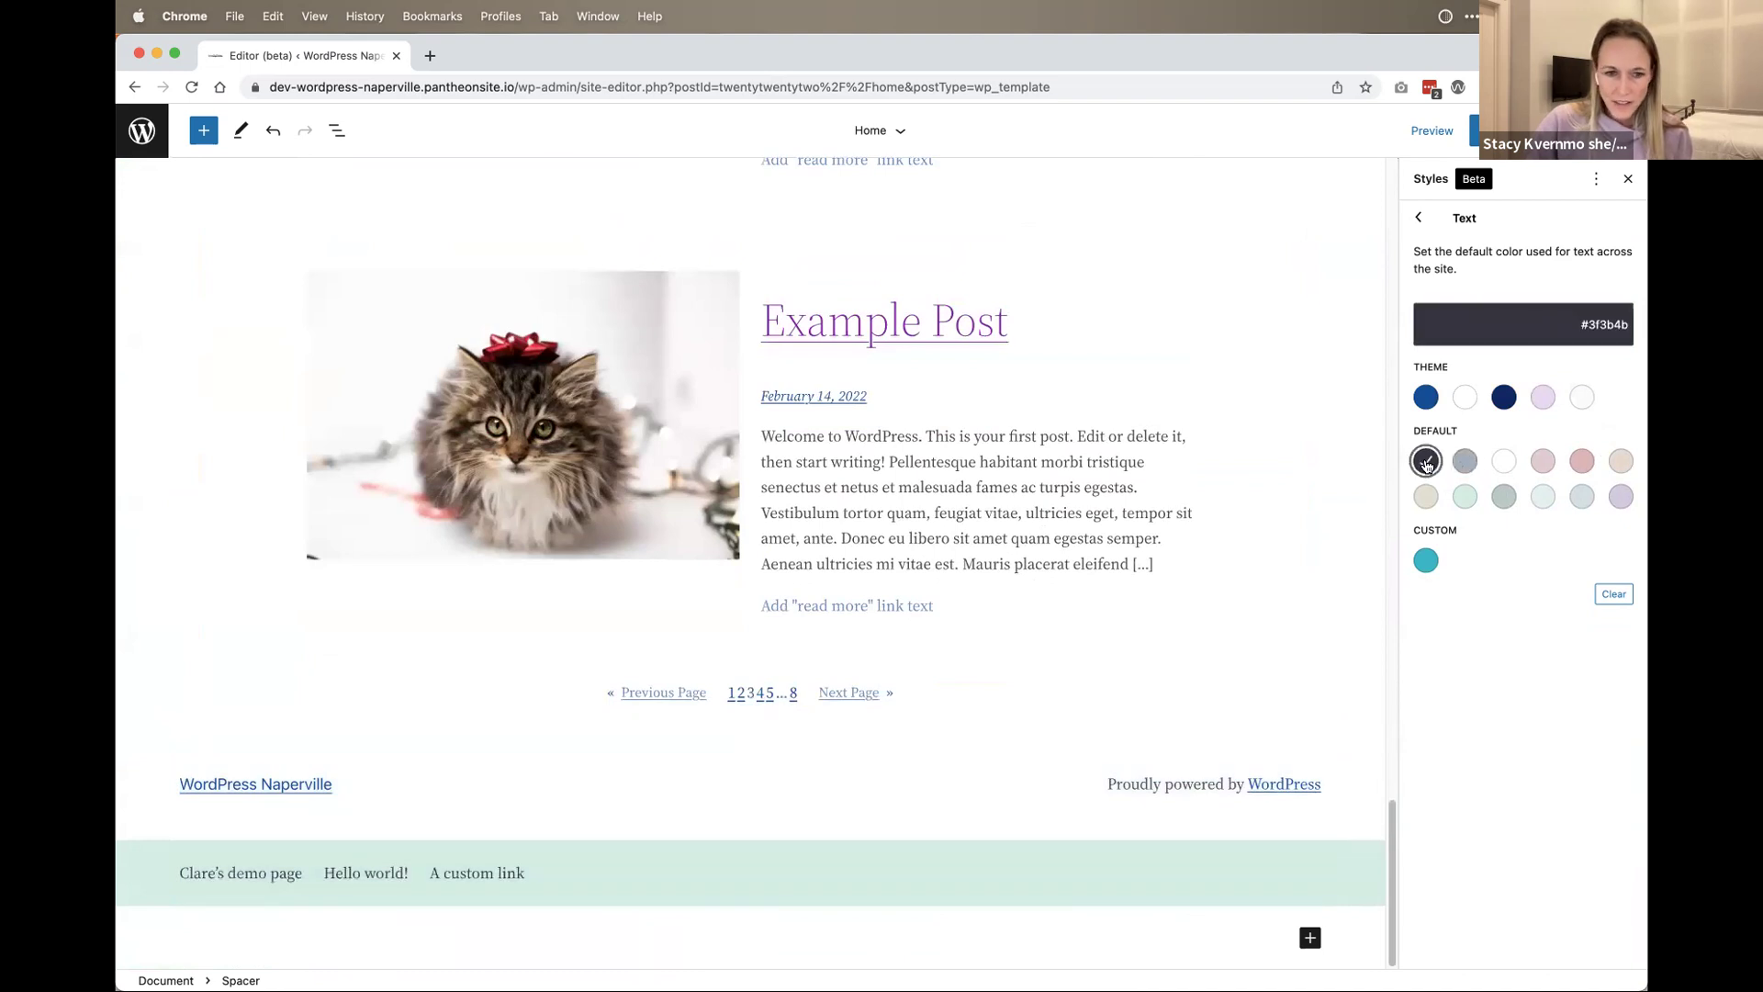
left_click(1426, 397)
left_click(1504, 397)
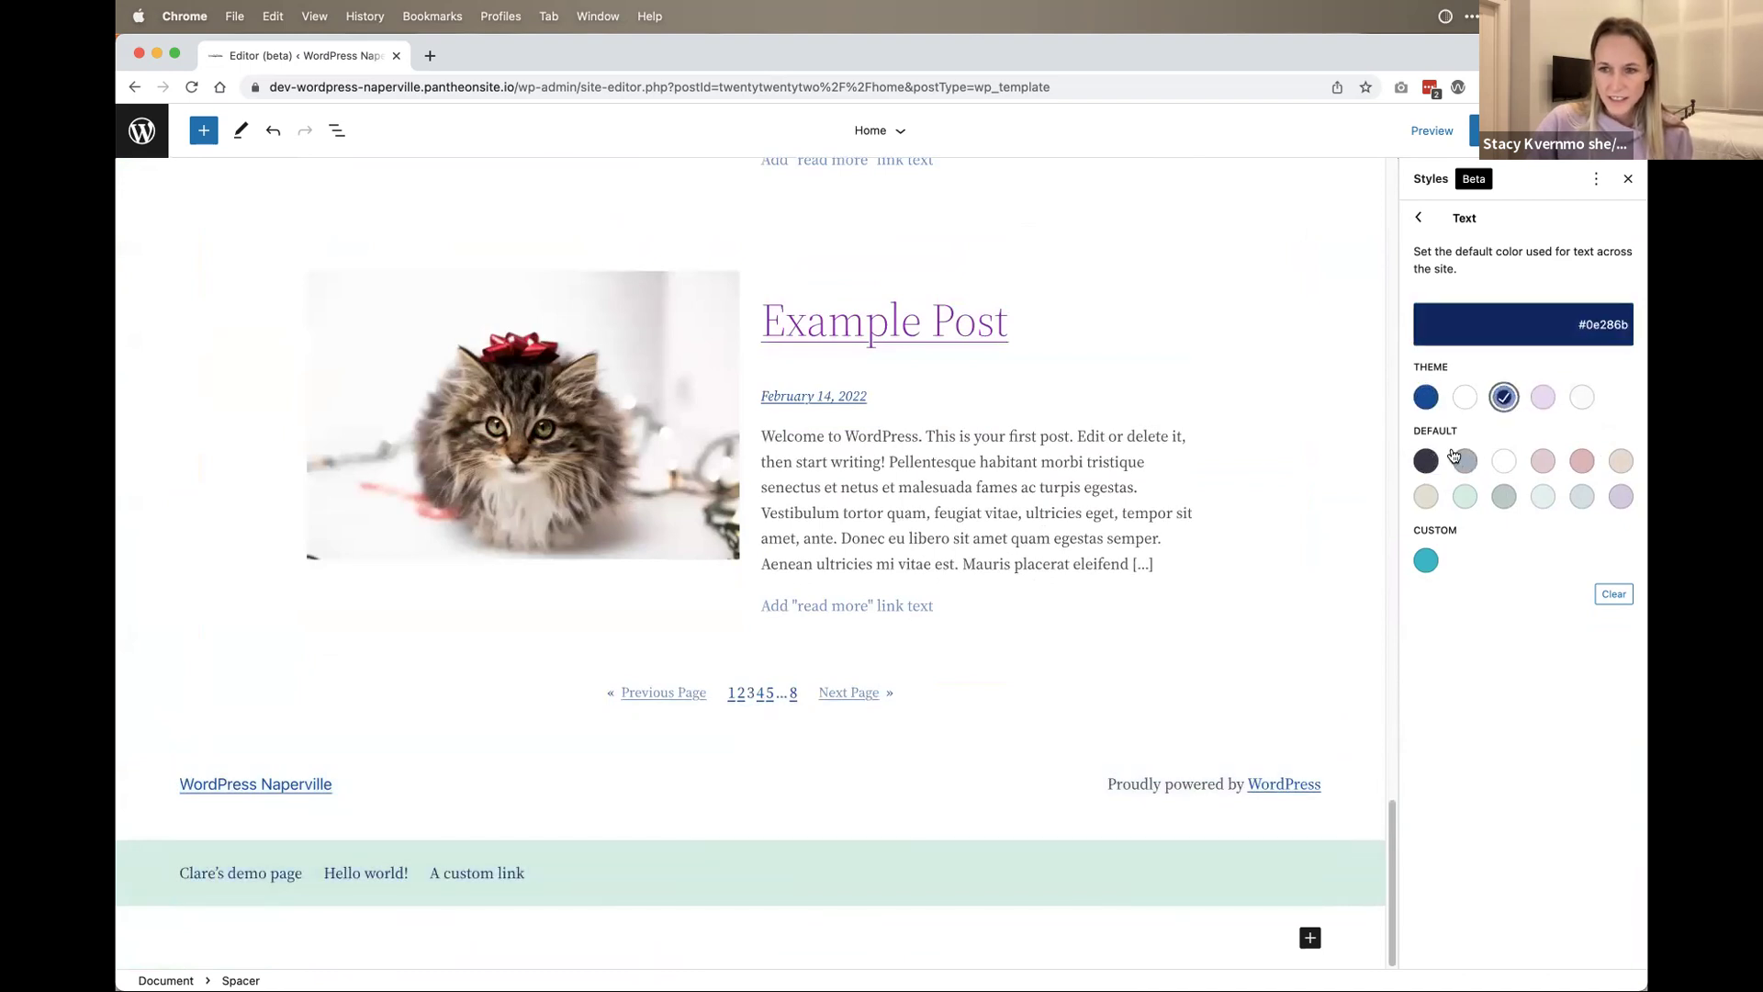
left_click(1426, 461)
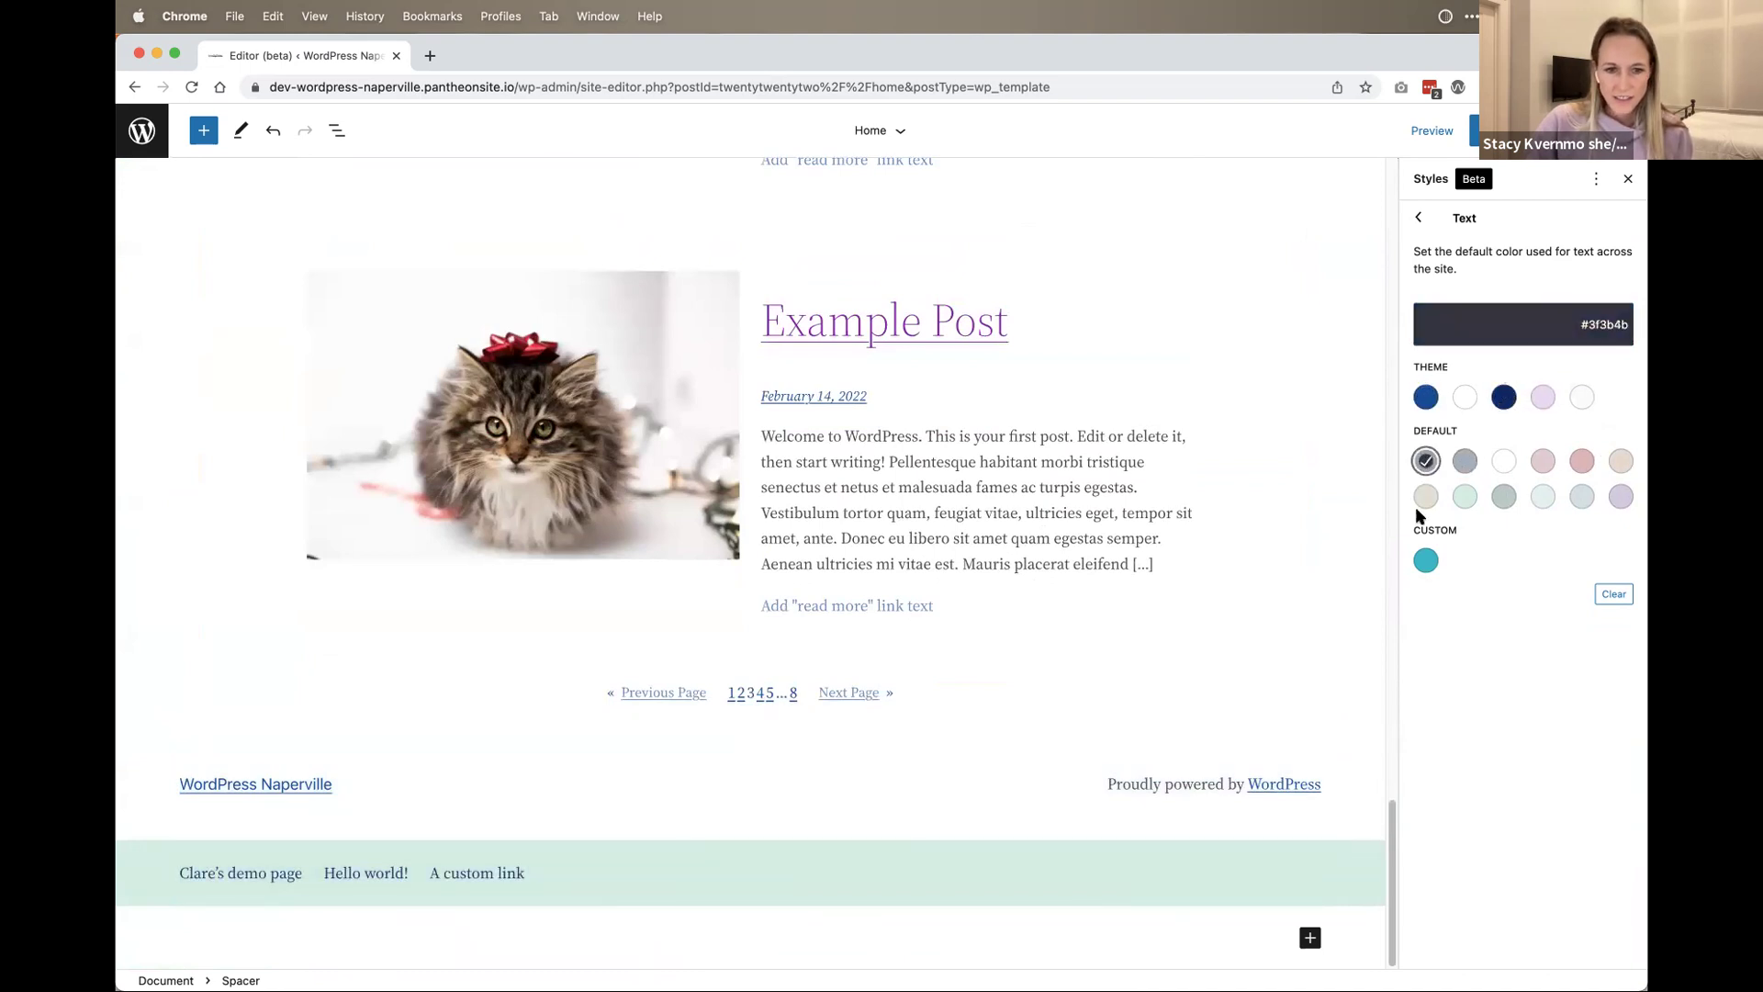
left_click(1435, 222)
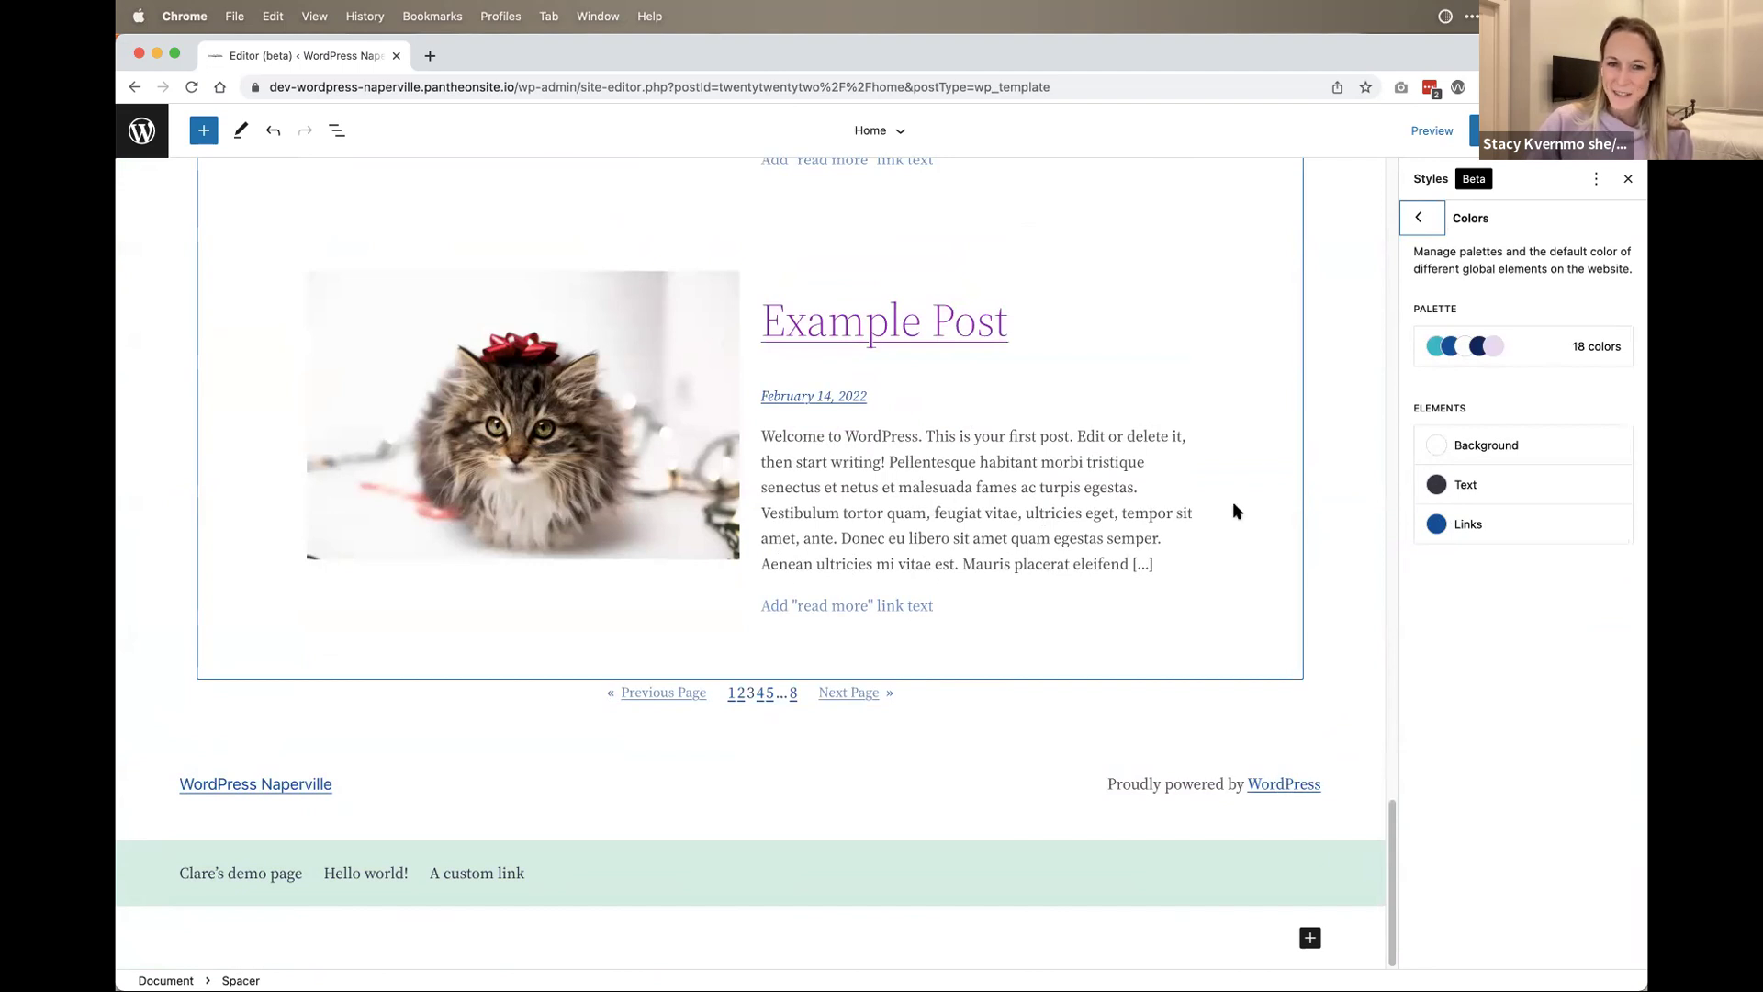
left_click(1461, 526)
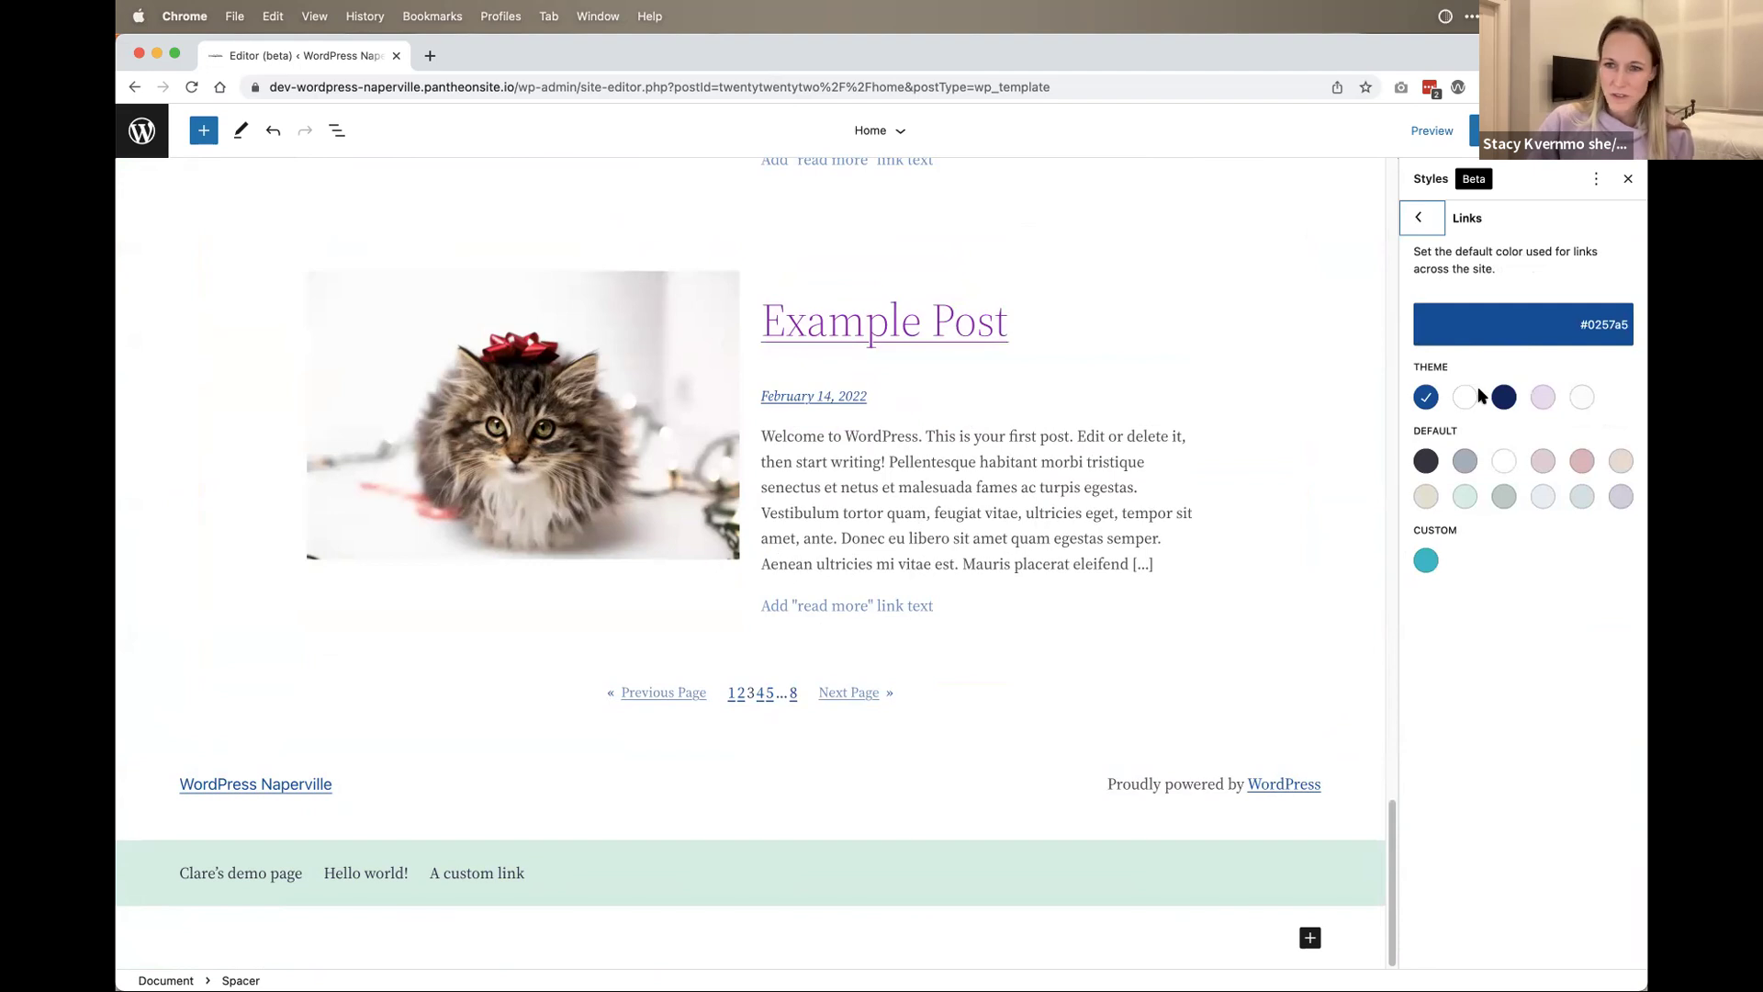
left_click(1505, 397)
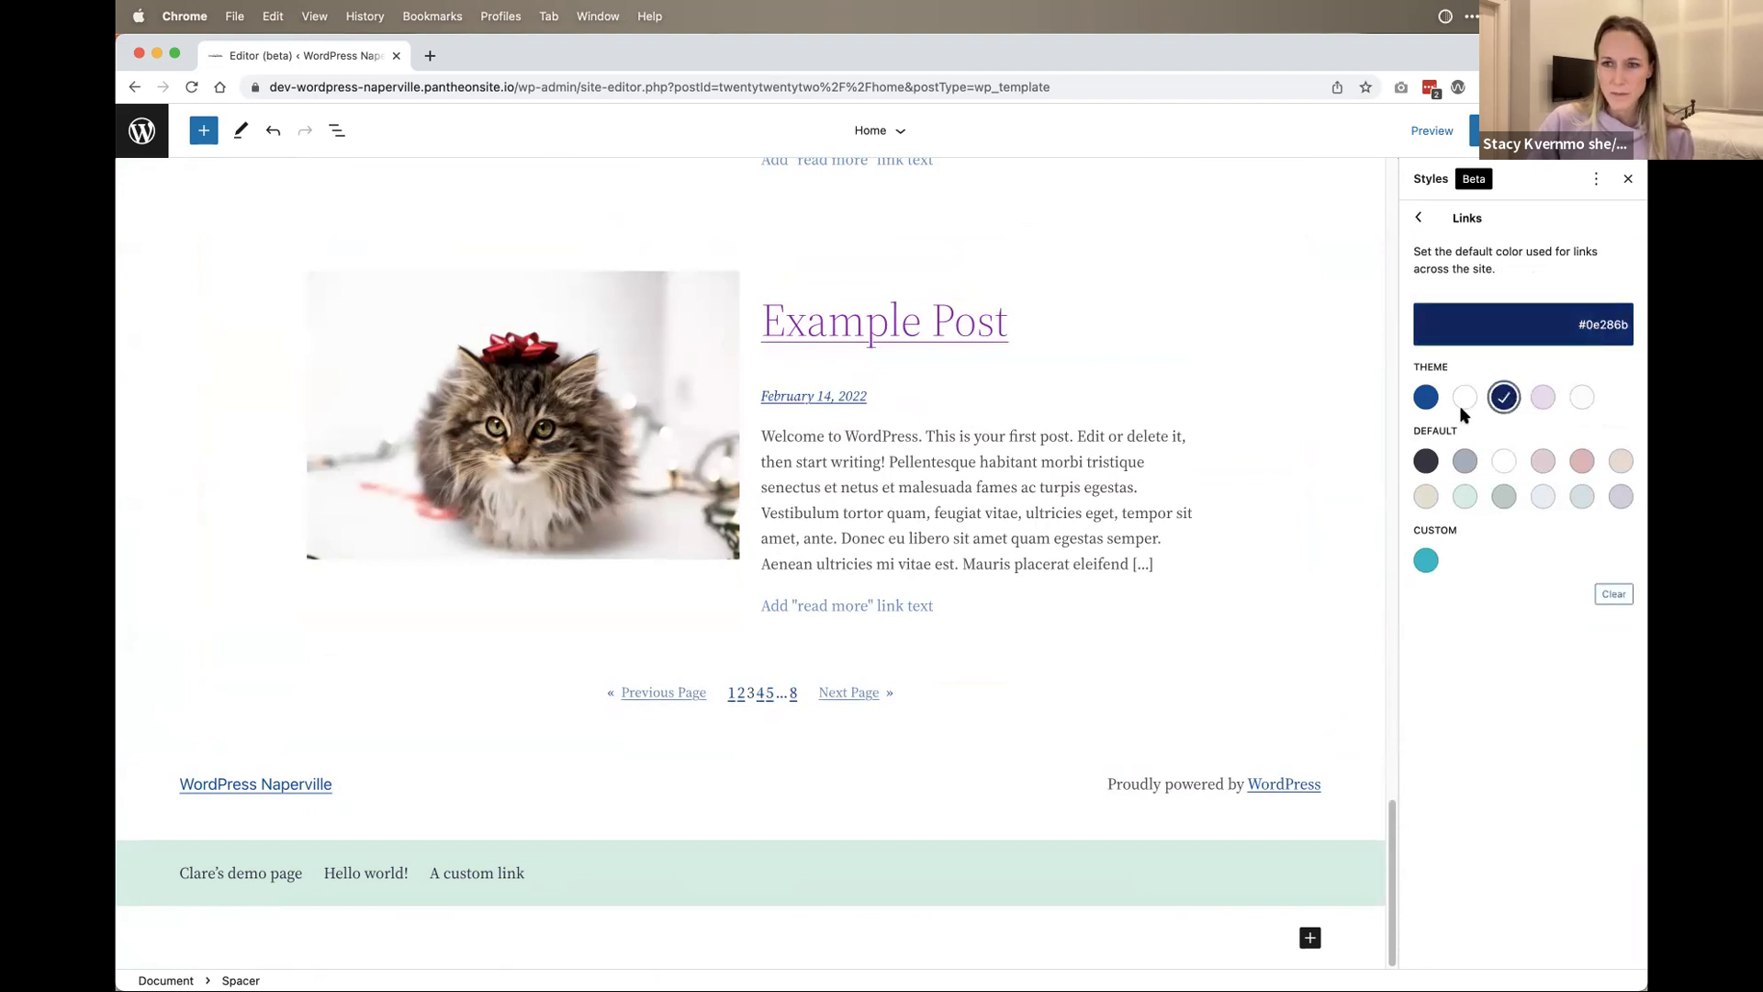
scroll(751, 657, "up", 6)
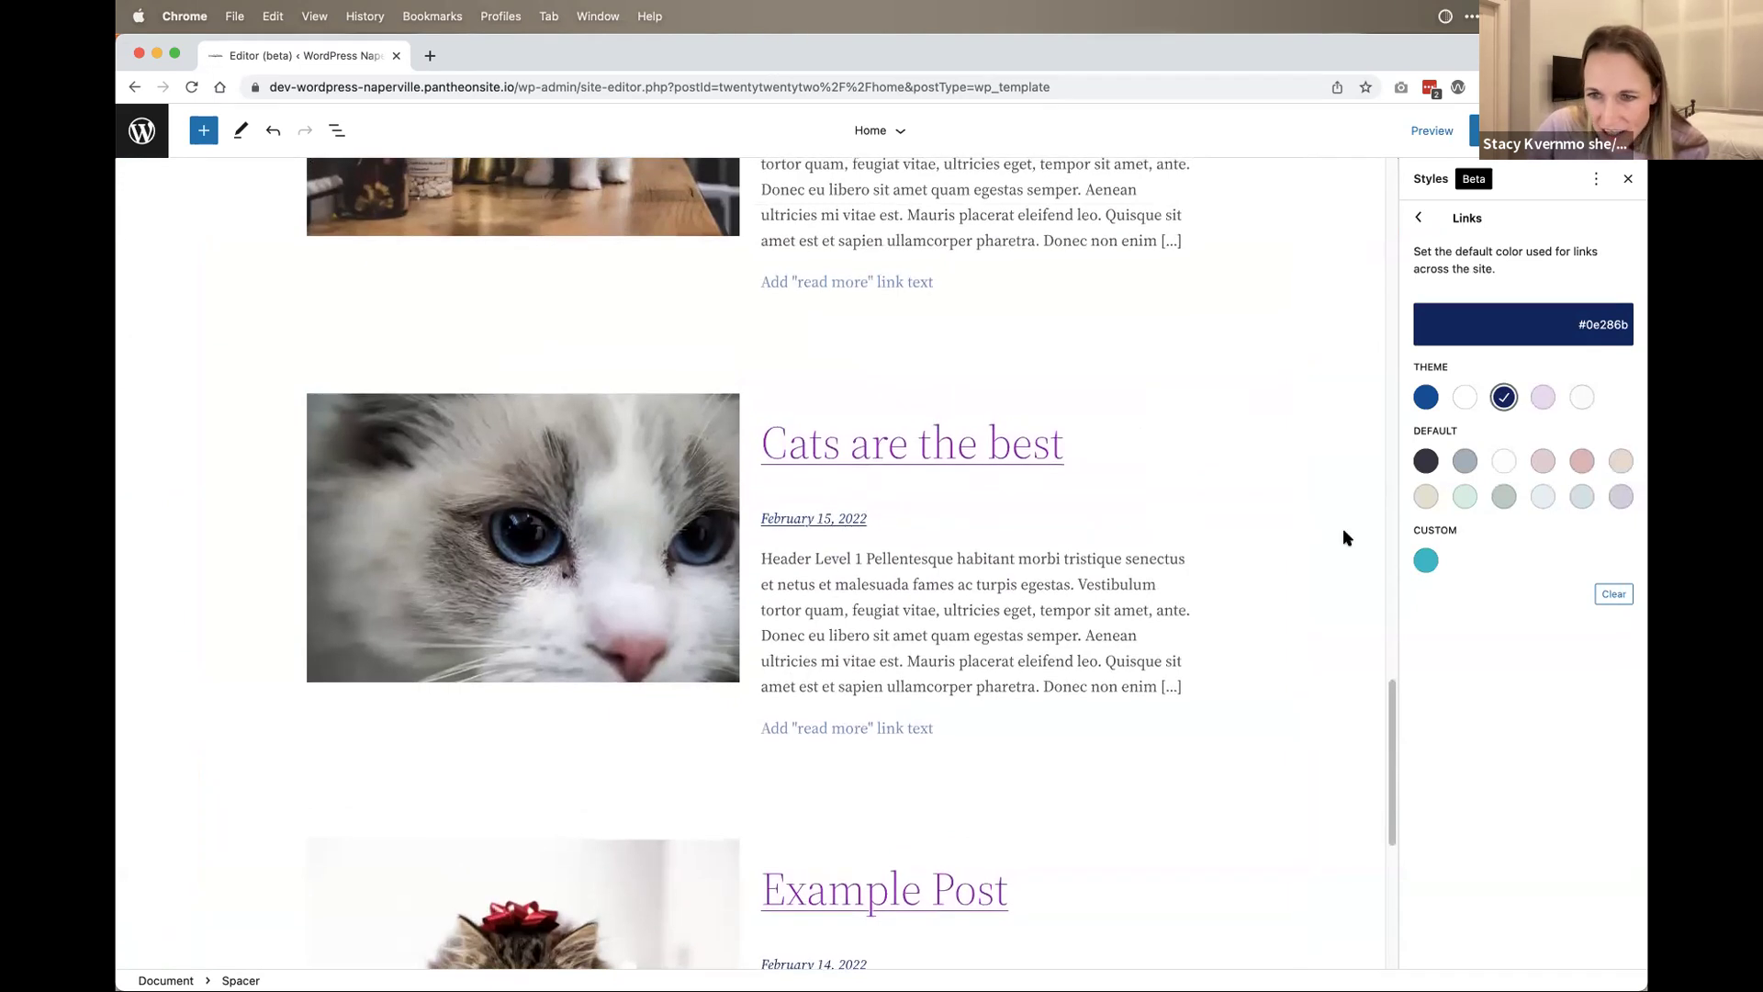
left_click(1426, 560)
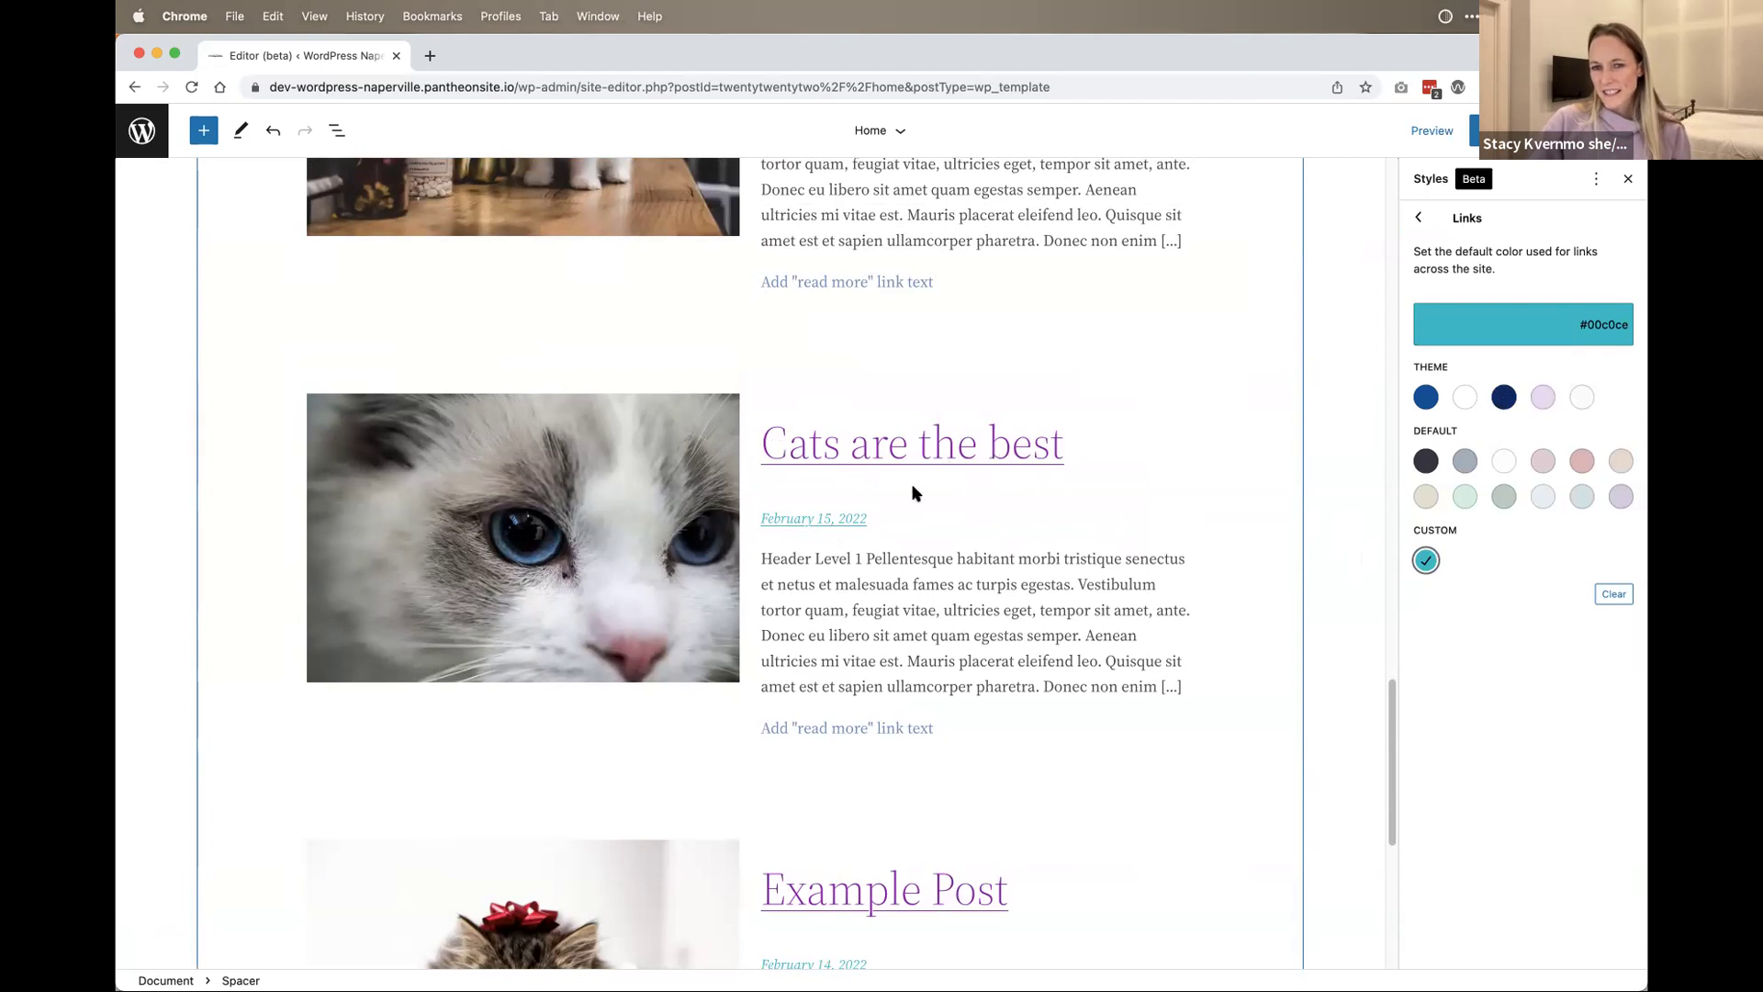
scroll(833, 517, "up", 6)
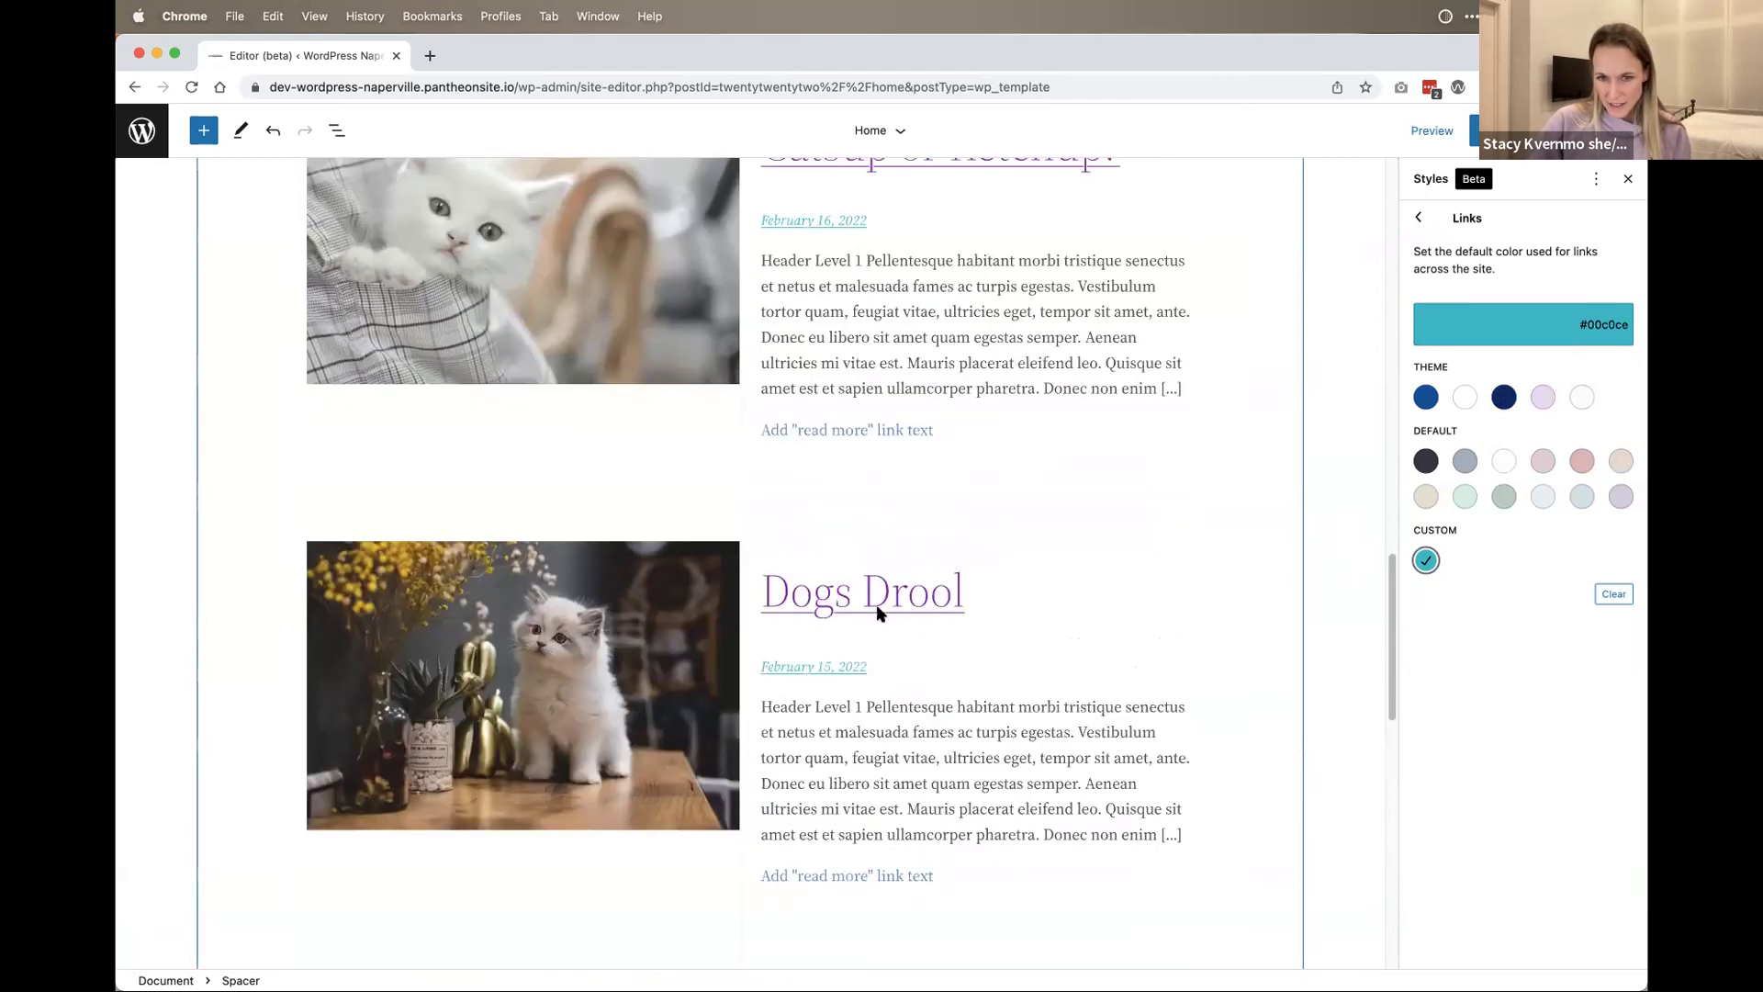
scroll(905, 592, "up", 12)
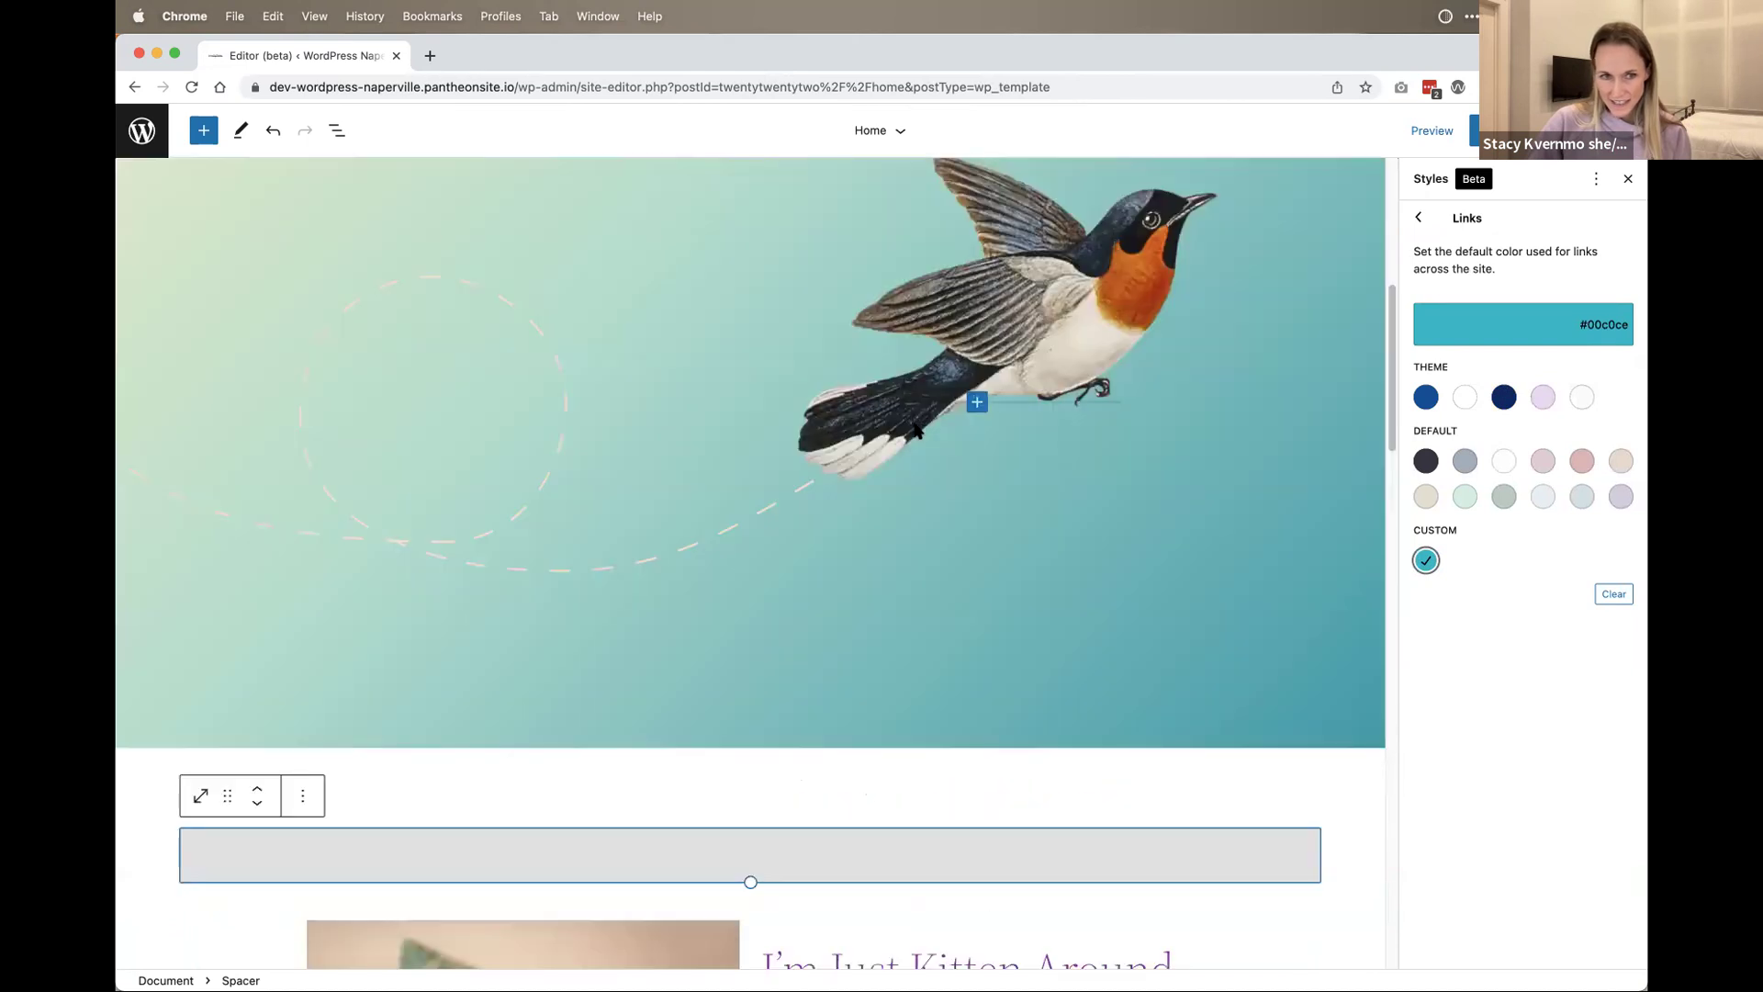
scroll(842, 737, "up", 5)
scroll(842, 737, "down", 20)
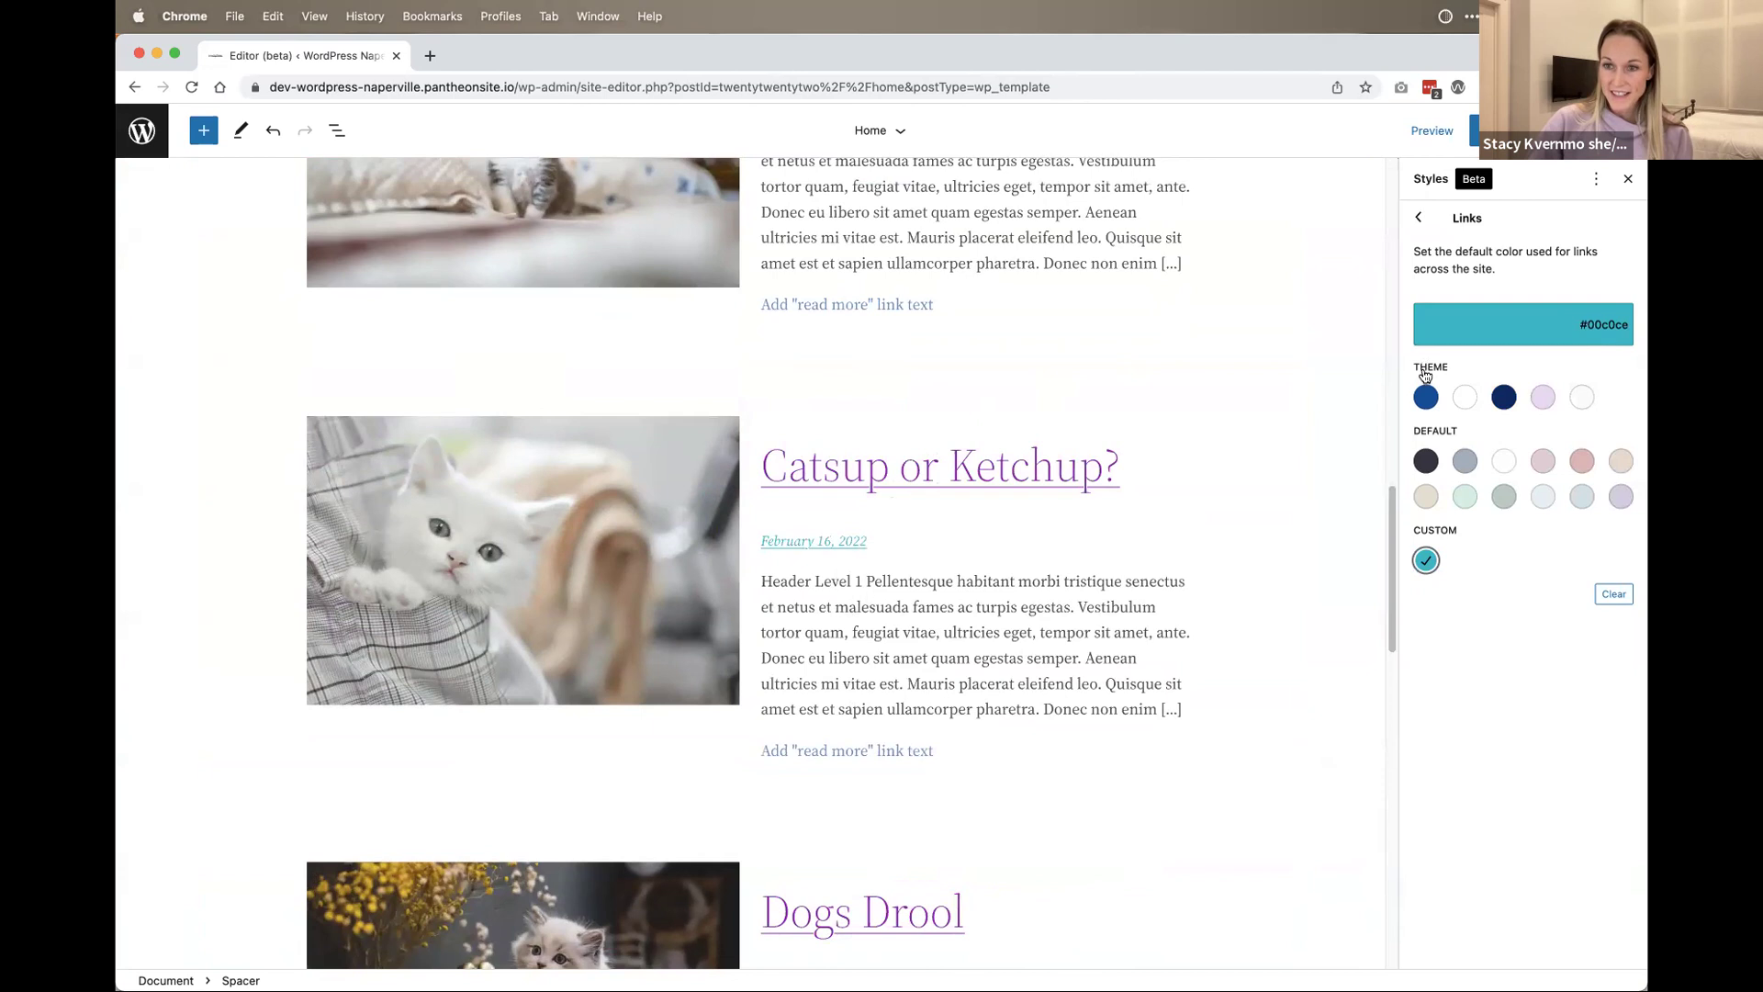
left_click(1425, 400)
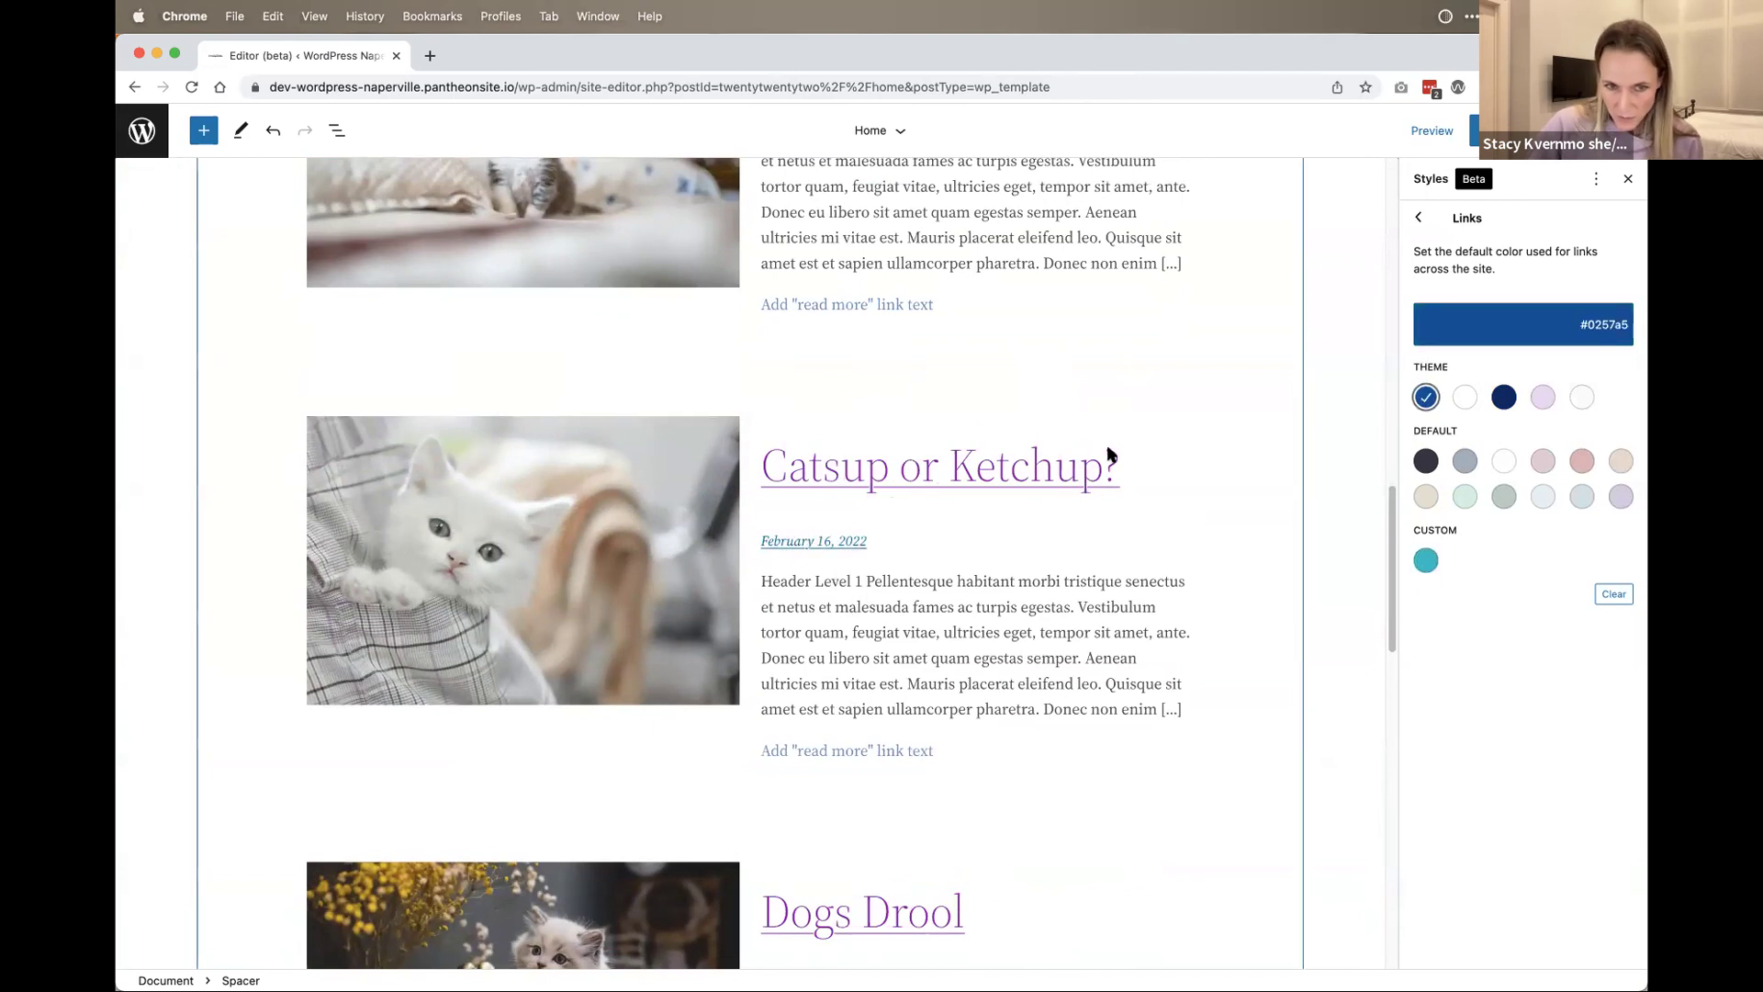
left_click(1419, 217)
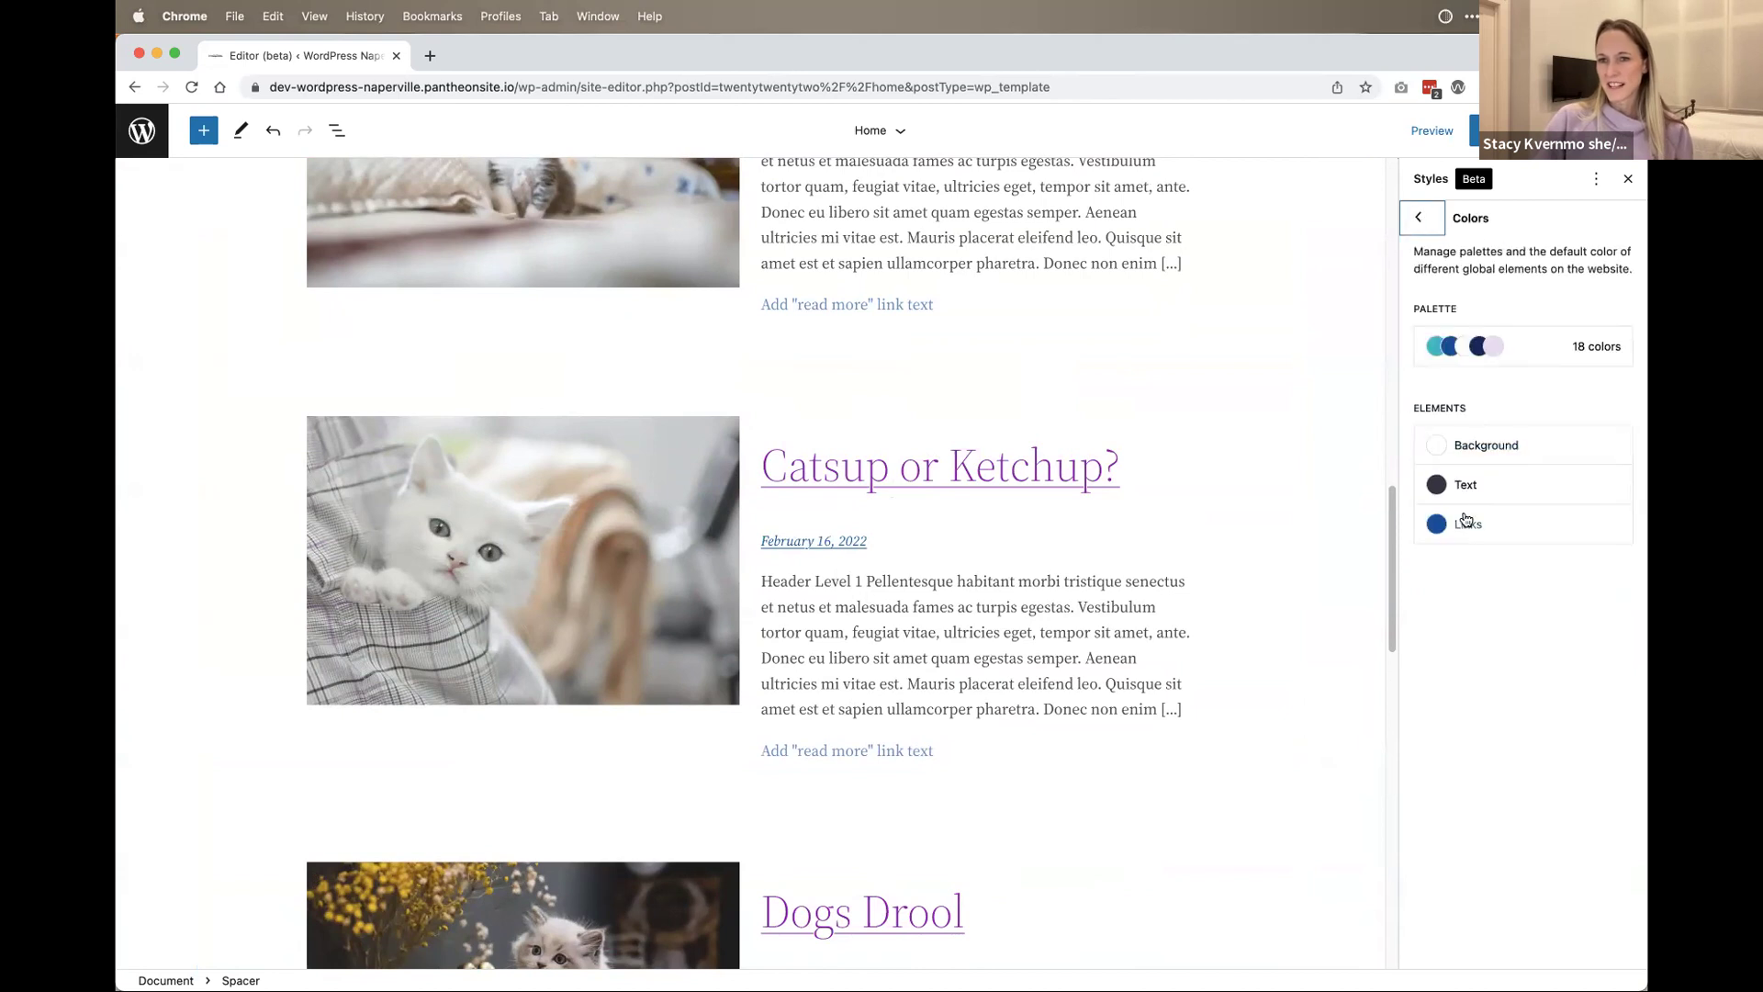
Step: Go back to the main Styles overview and open the Layout settings
left_click(1419, 218)
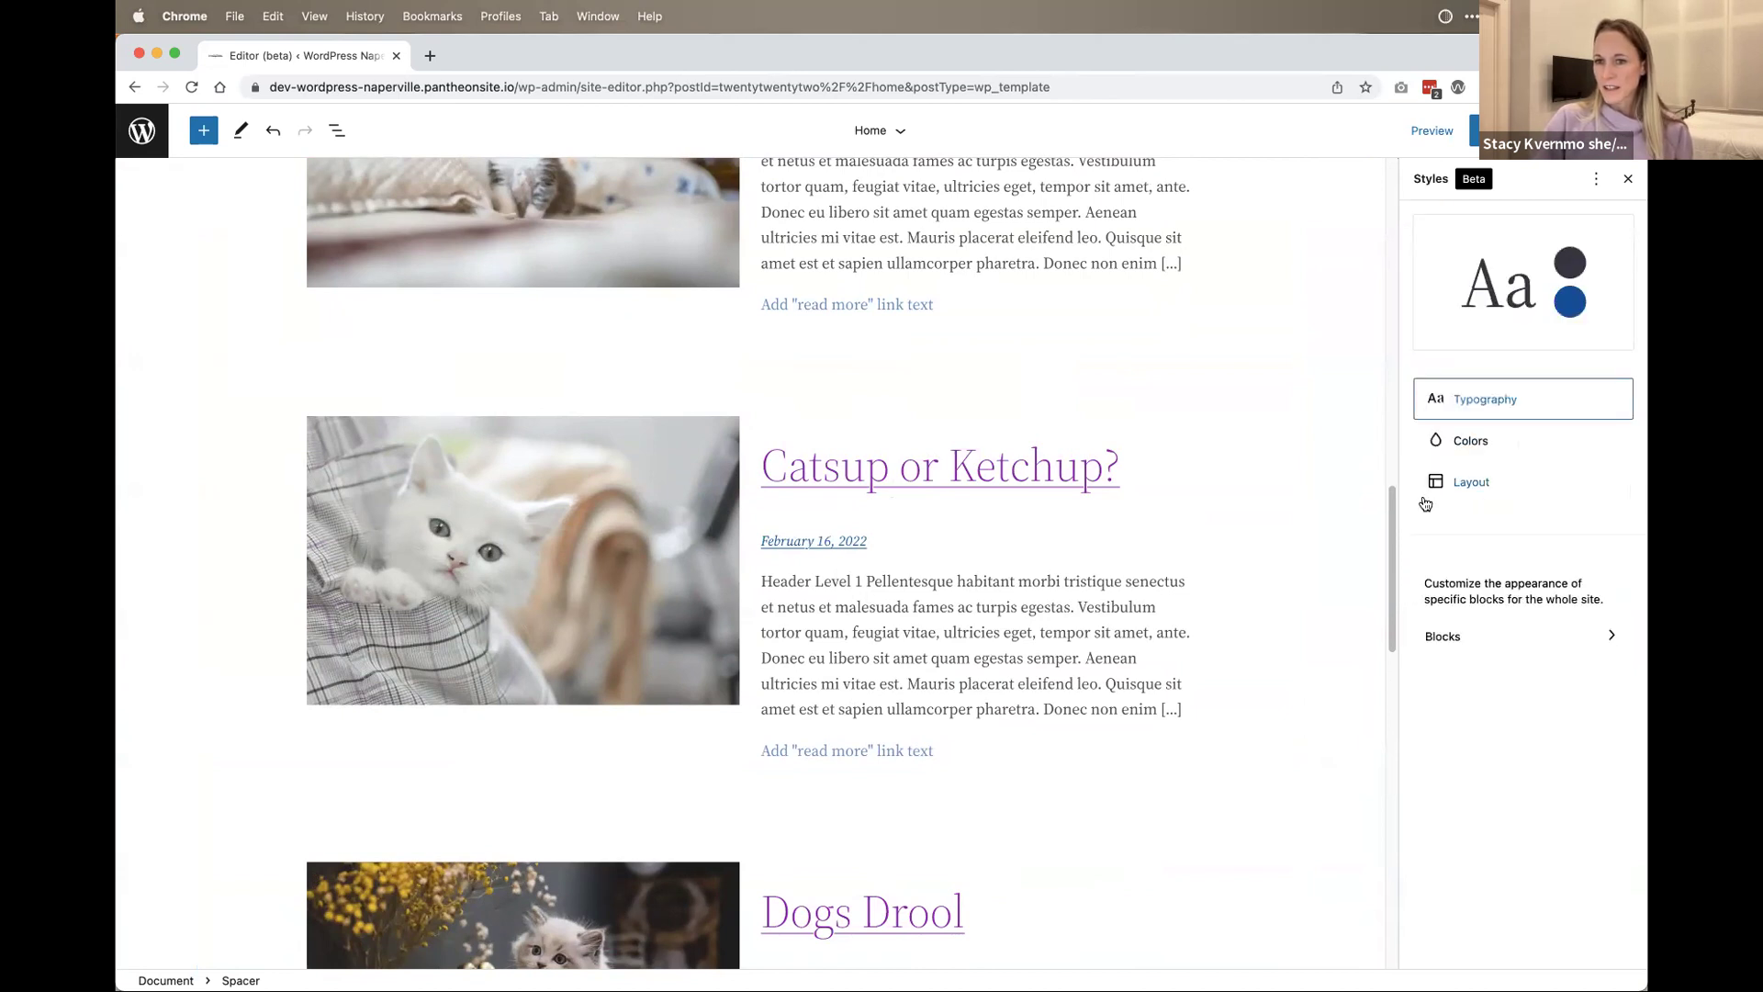
left_click(1472, 443)
left_click(1421, 218)
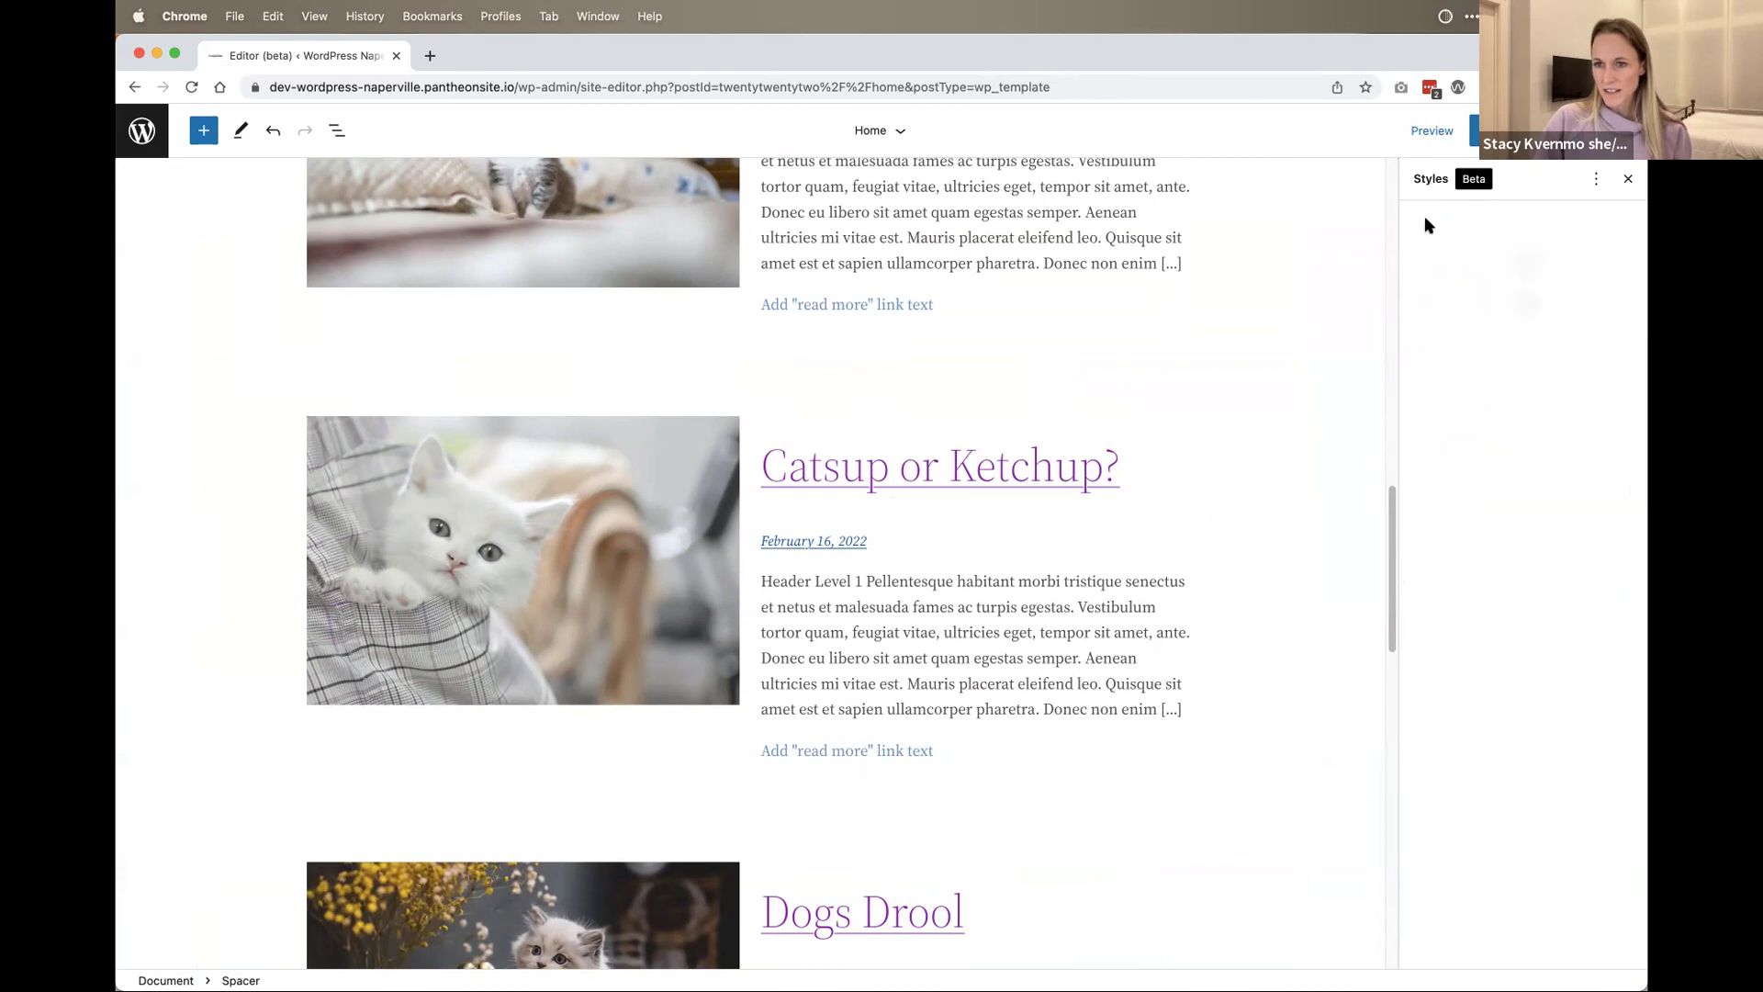
left_click(1467, 491)
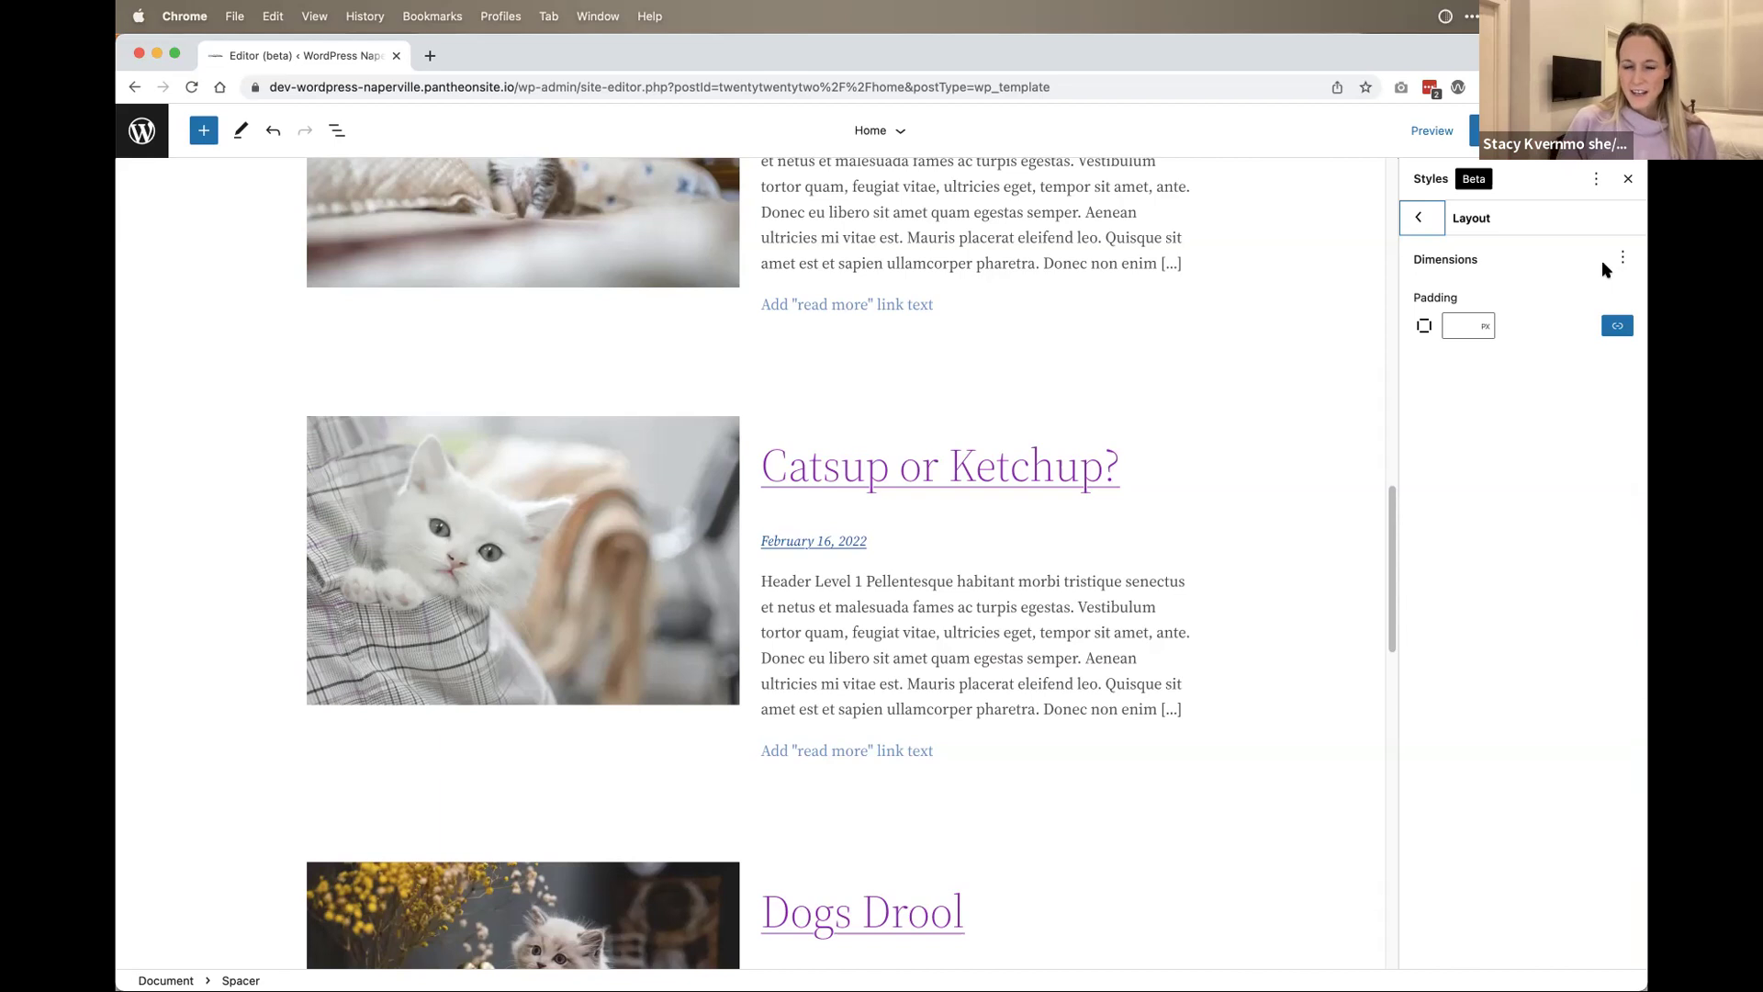
Step: Unlink the Layout padding sides and enter 0 for the right and left padding
left_click(1612, 327)
left_click(1437, 364)
left_click(1490, 359)
type("0")
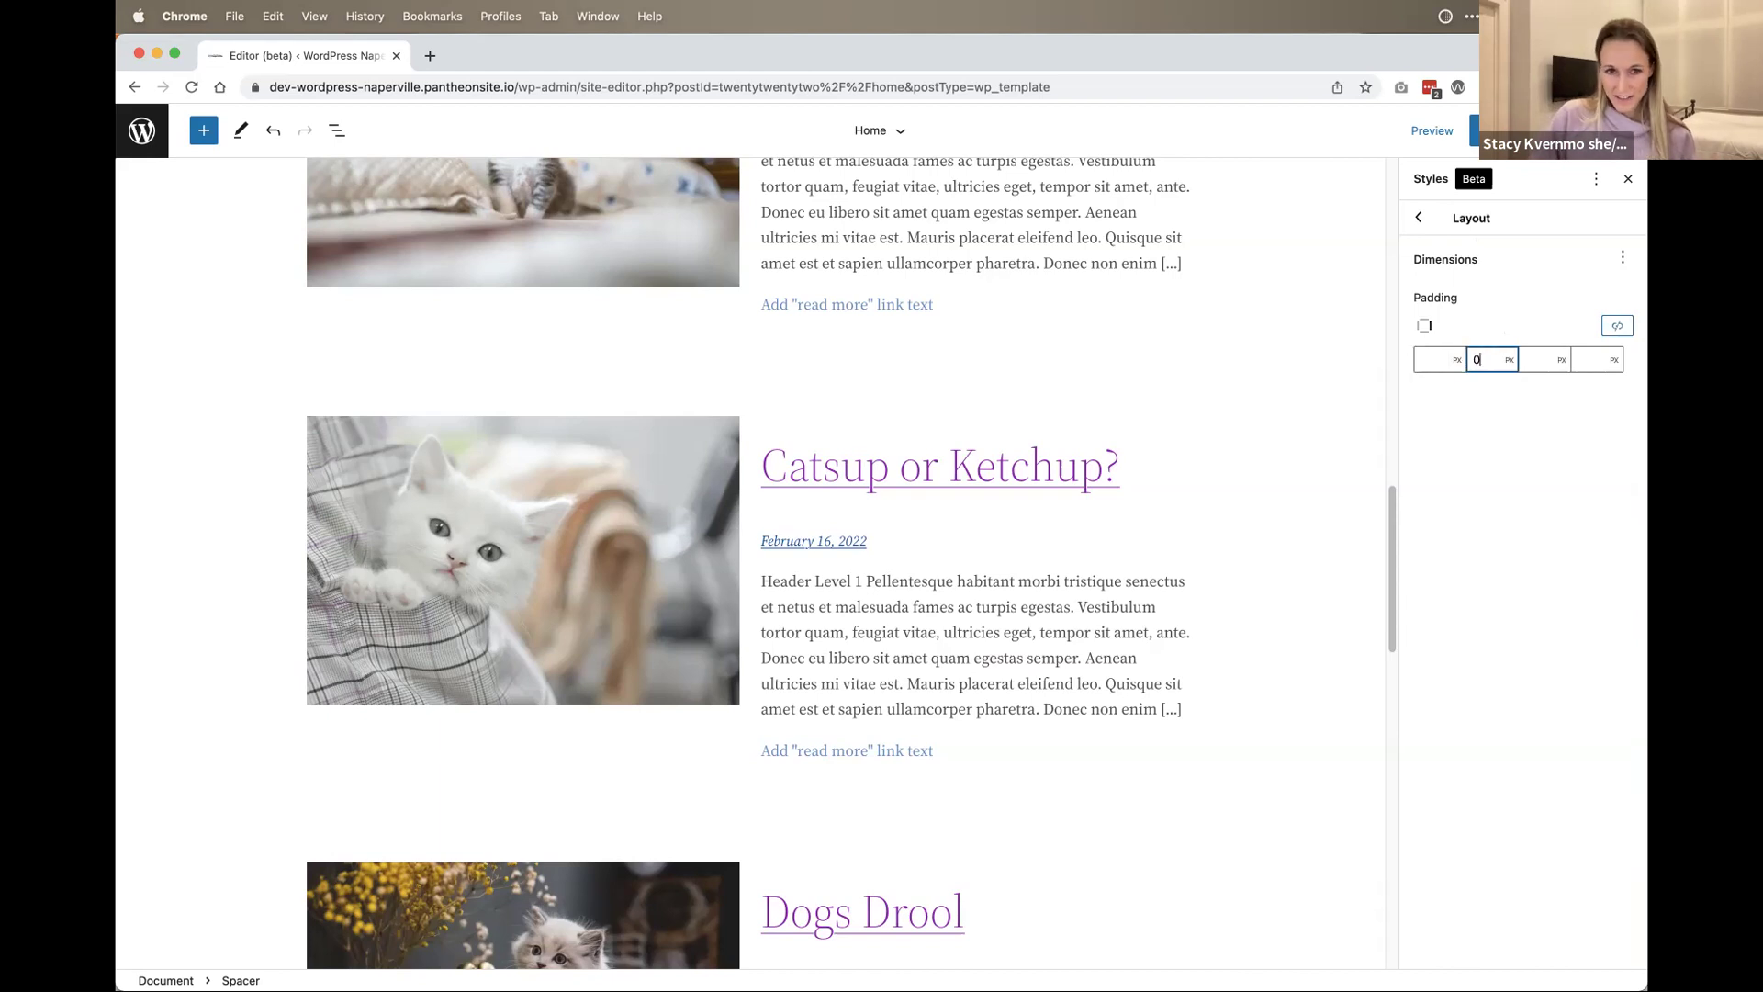
left_click(1596, 359)
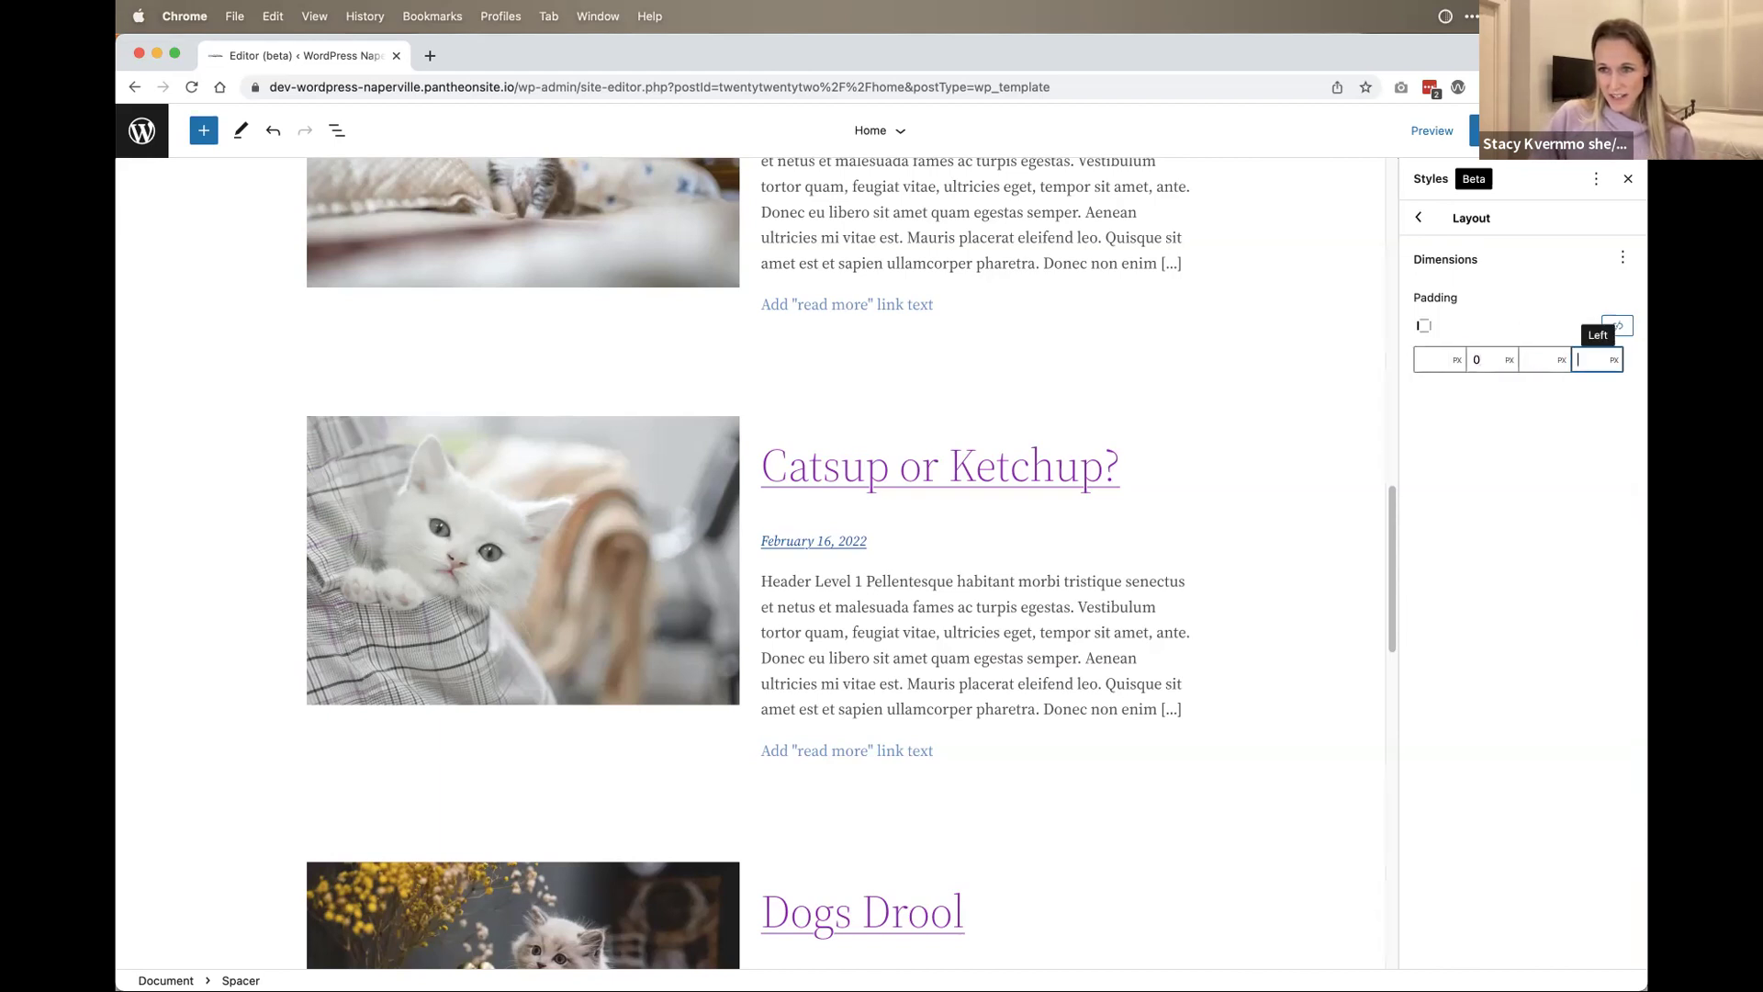
left_click(1023, 410)
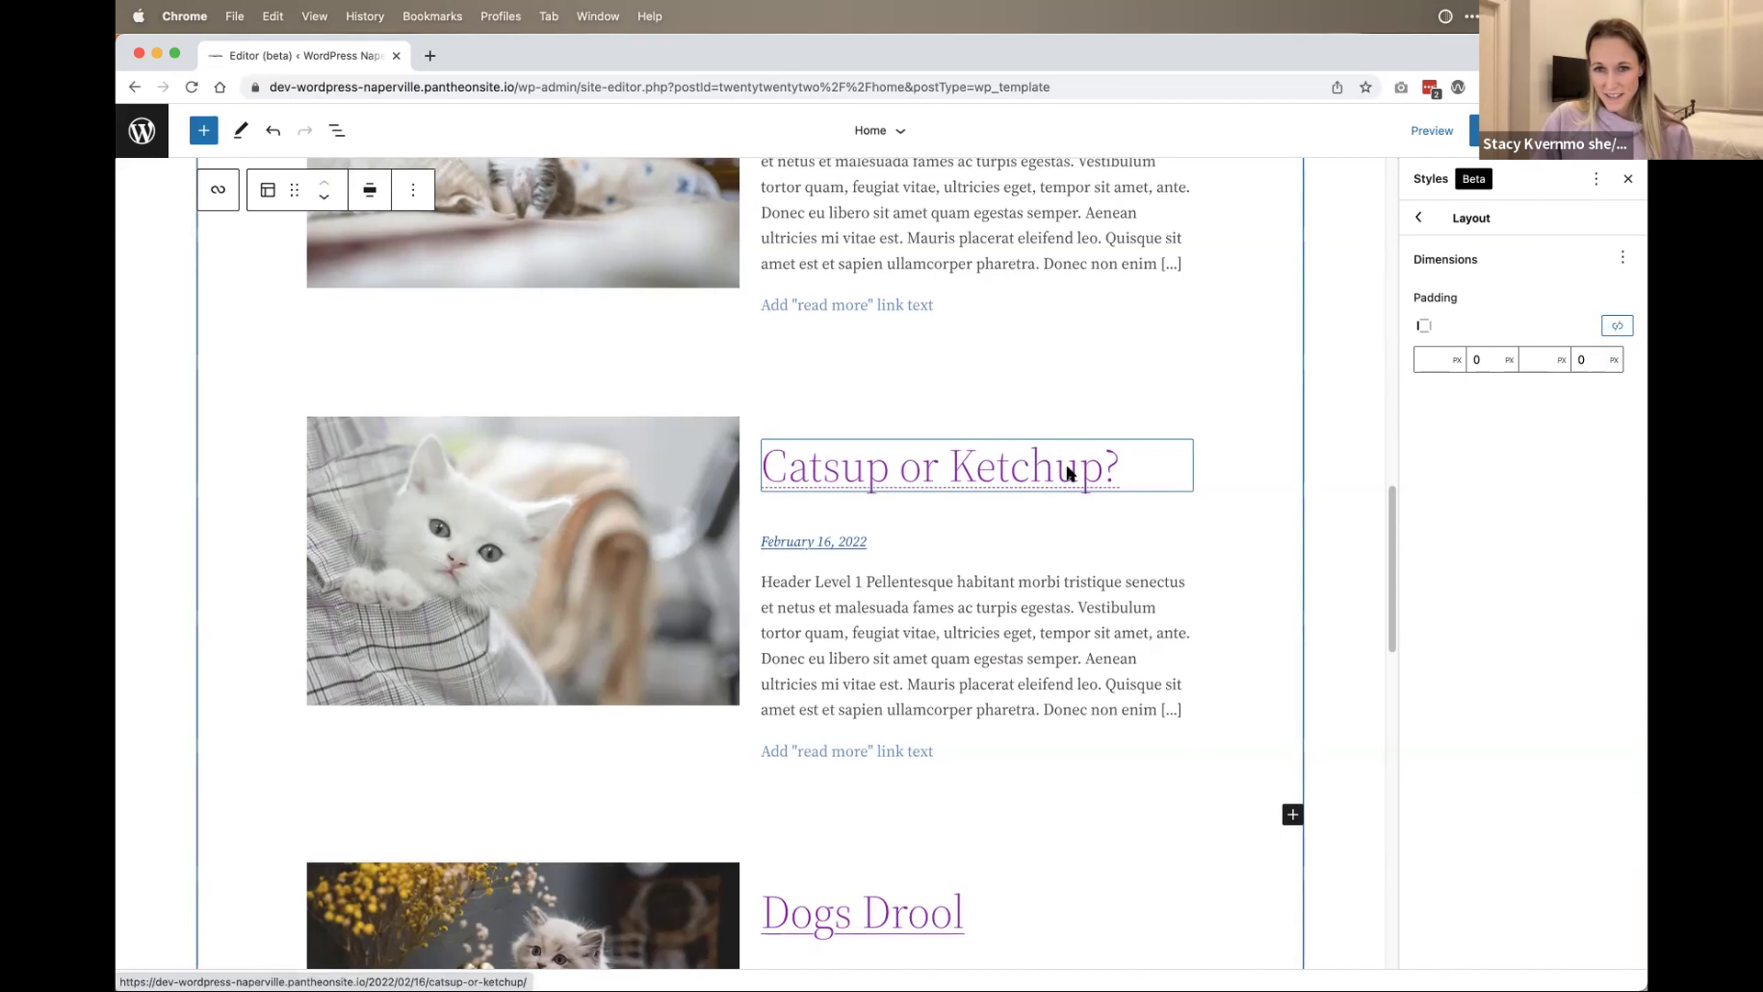
scroll(1165, 574, "down", 20)
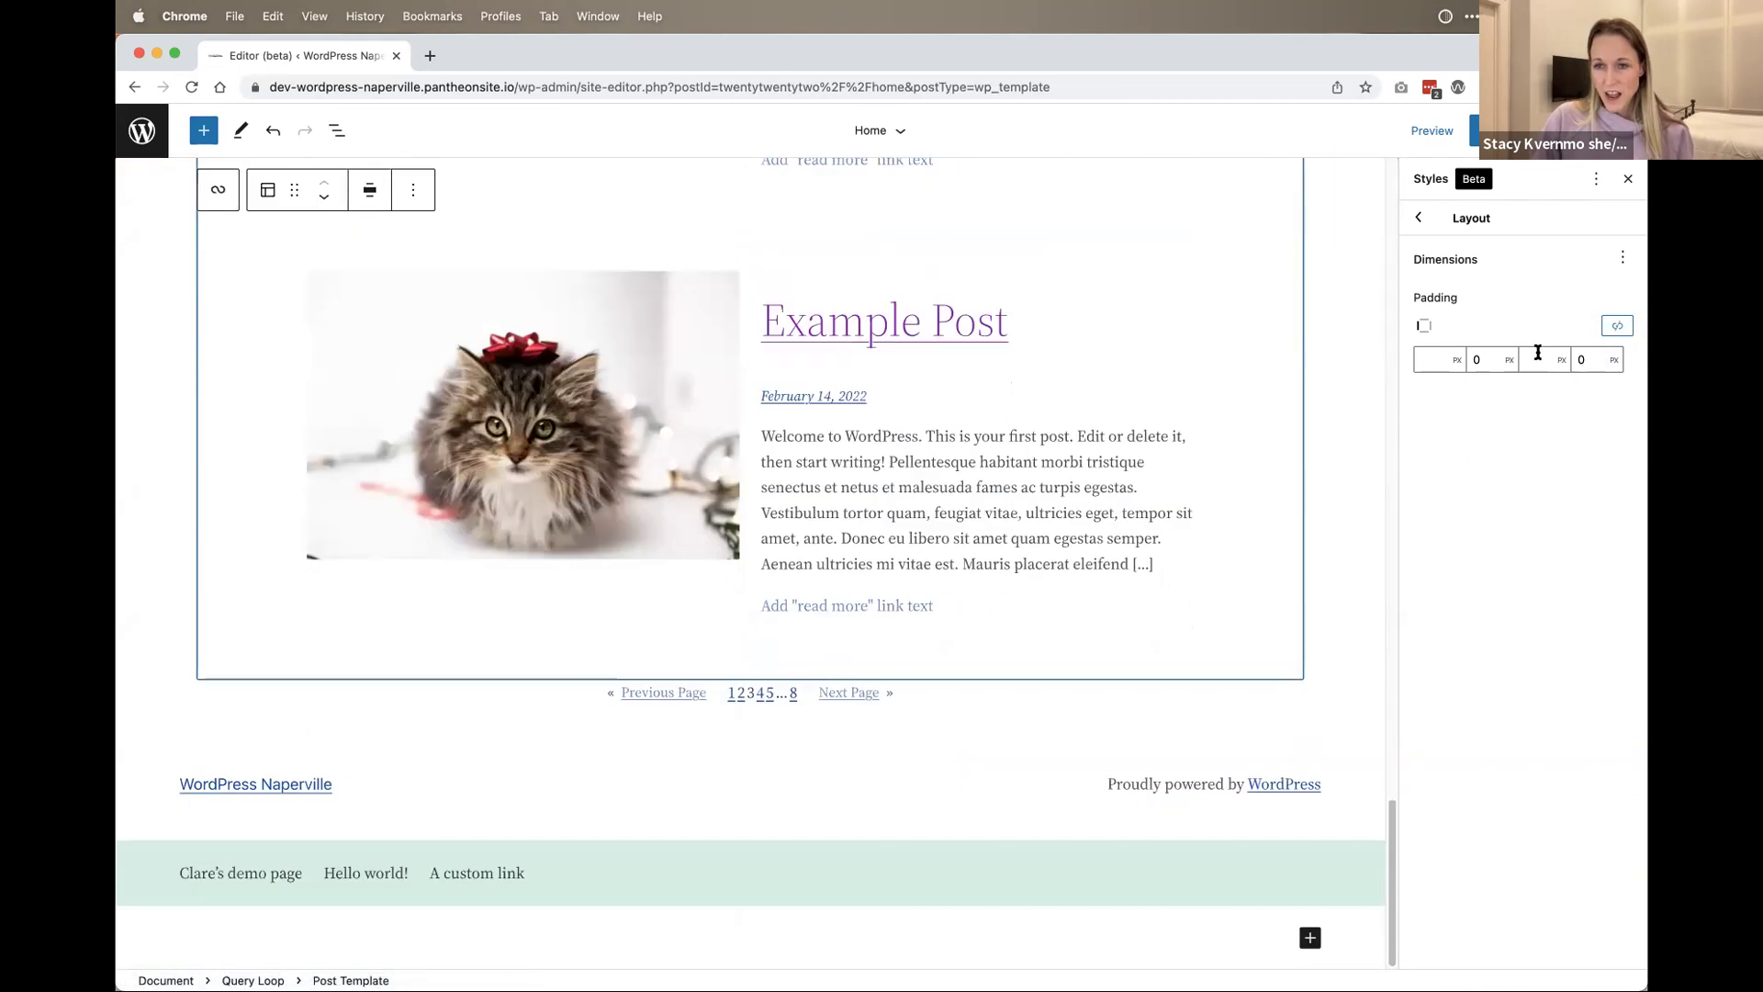
Step: Clear the left and right padding values and return to the Styles overview
left_click(1603, 359)
key("BackSpace")
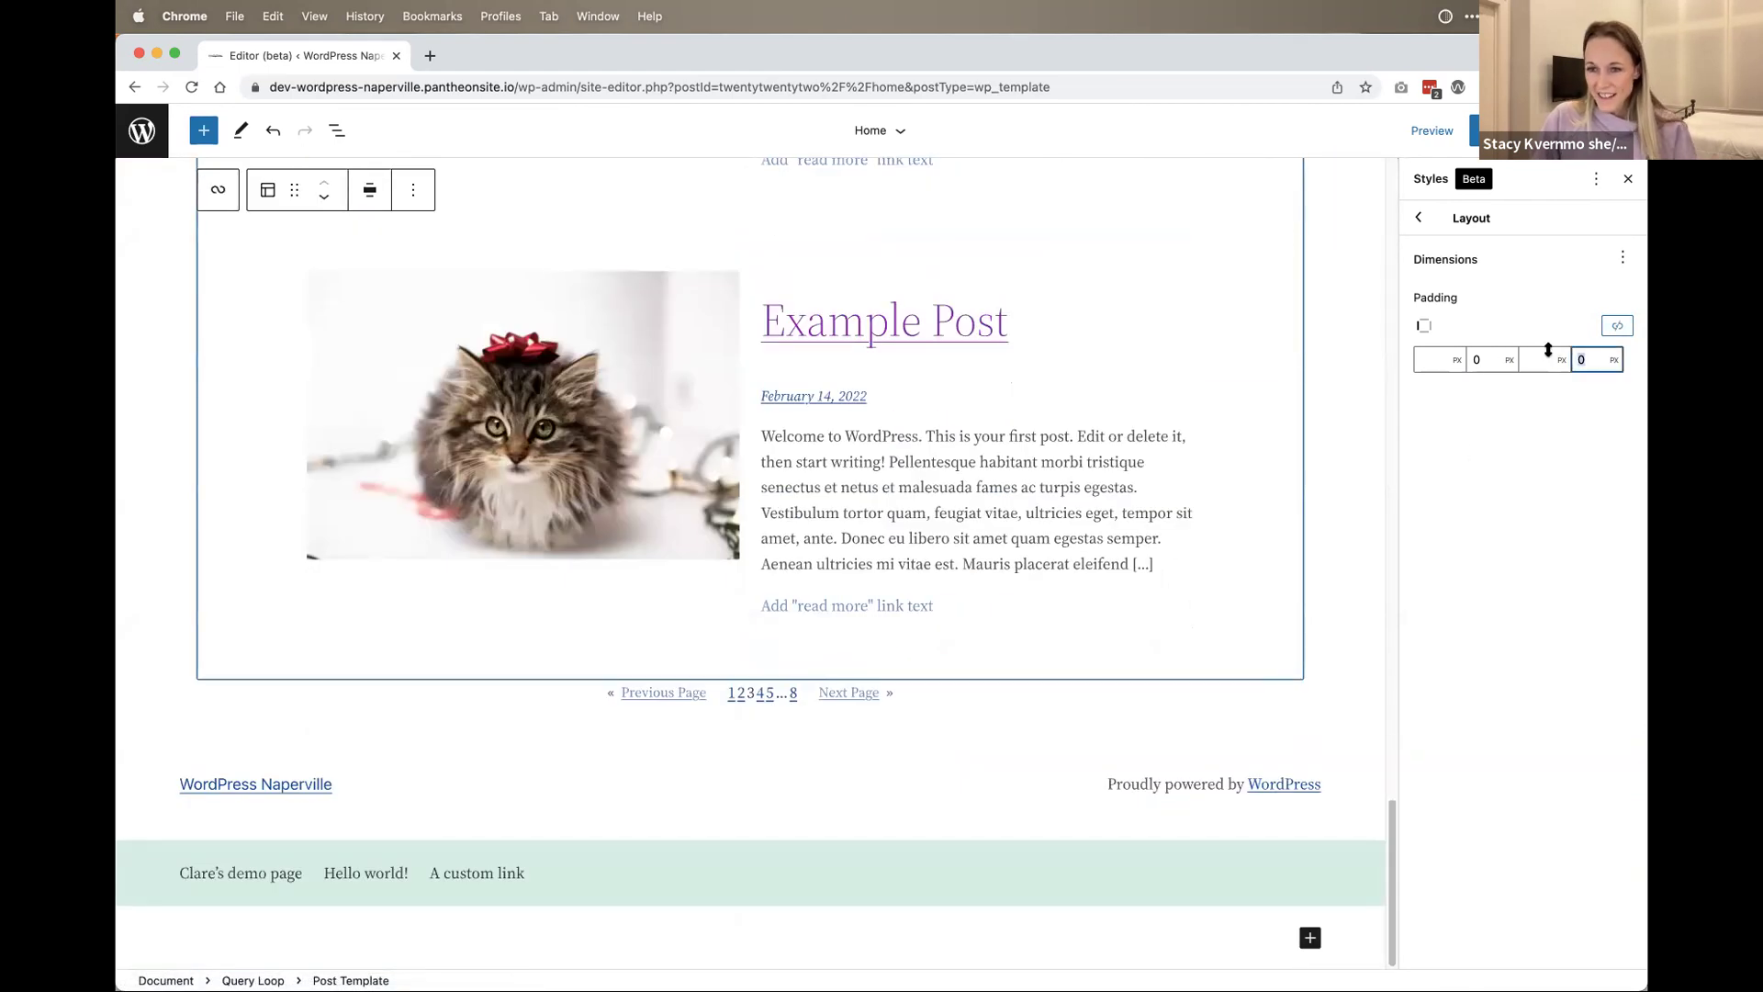
left_click(1485, 359)
key("BackSpace")
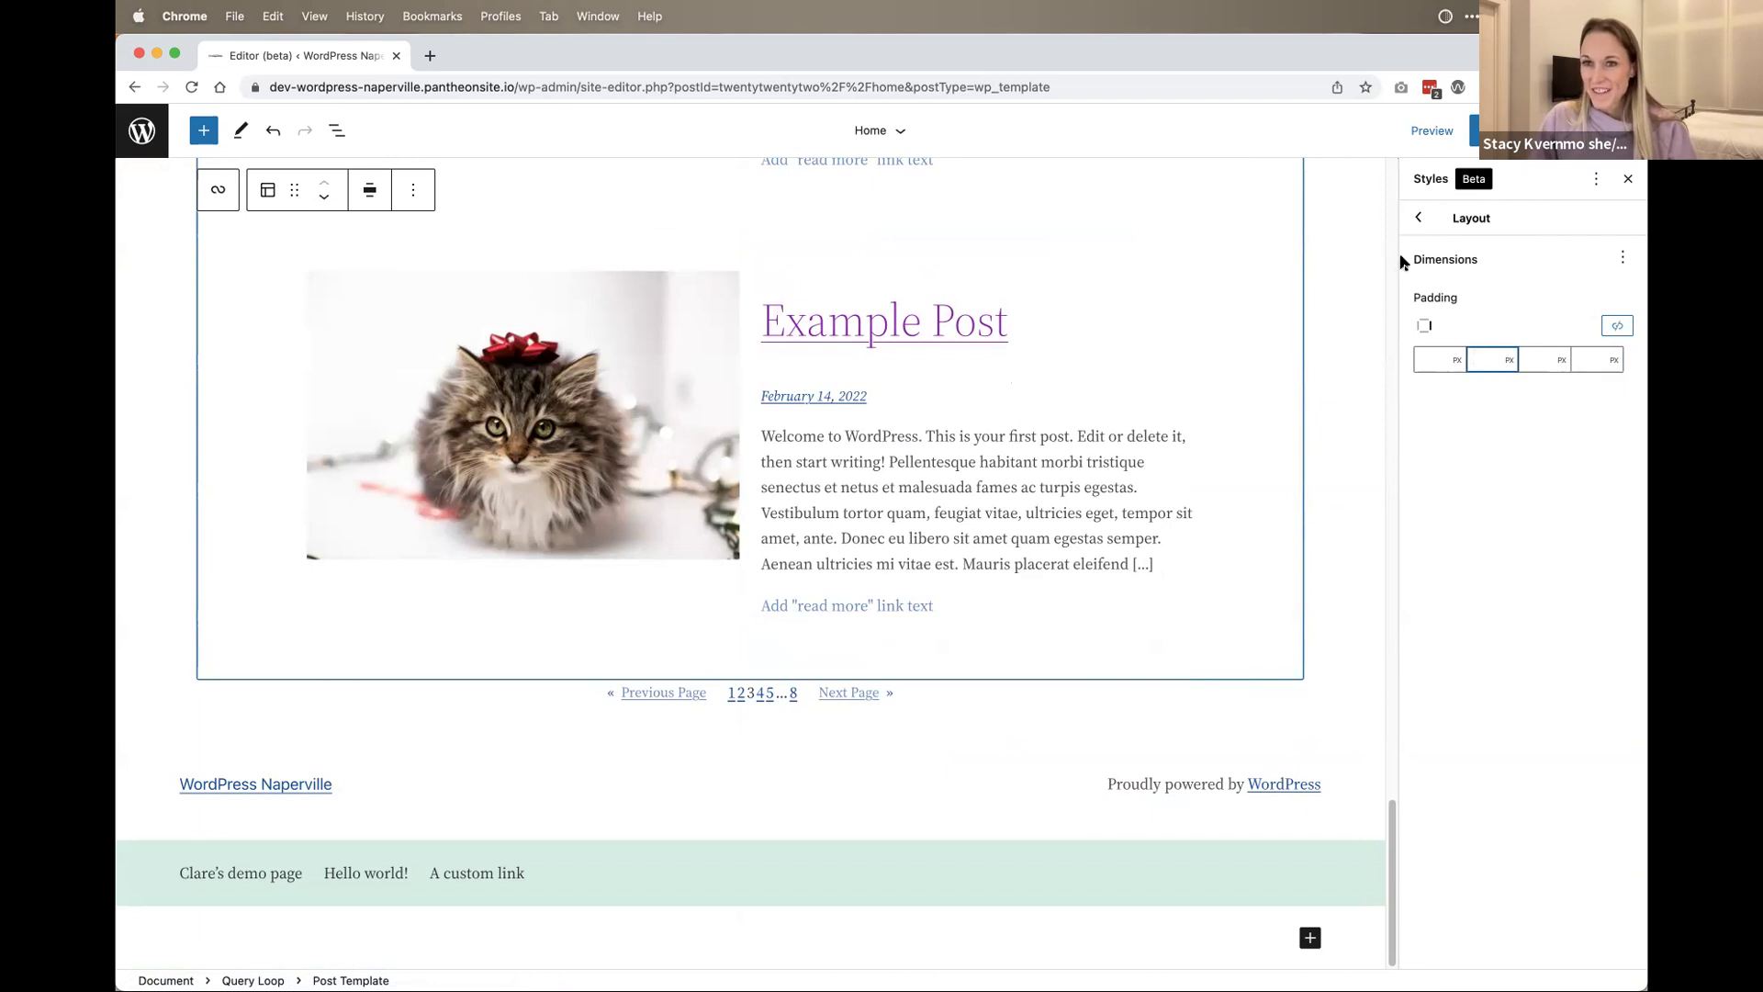
left_click(1419, 218)
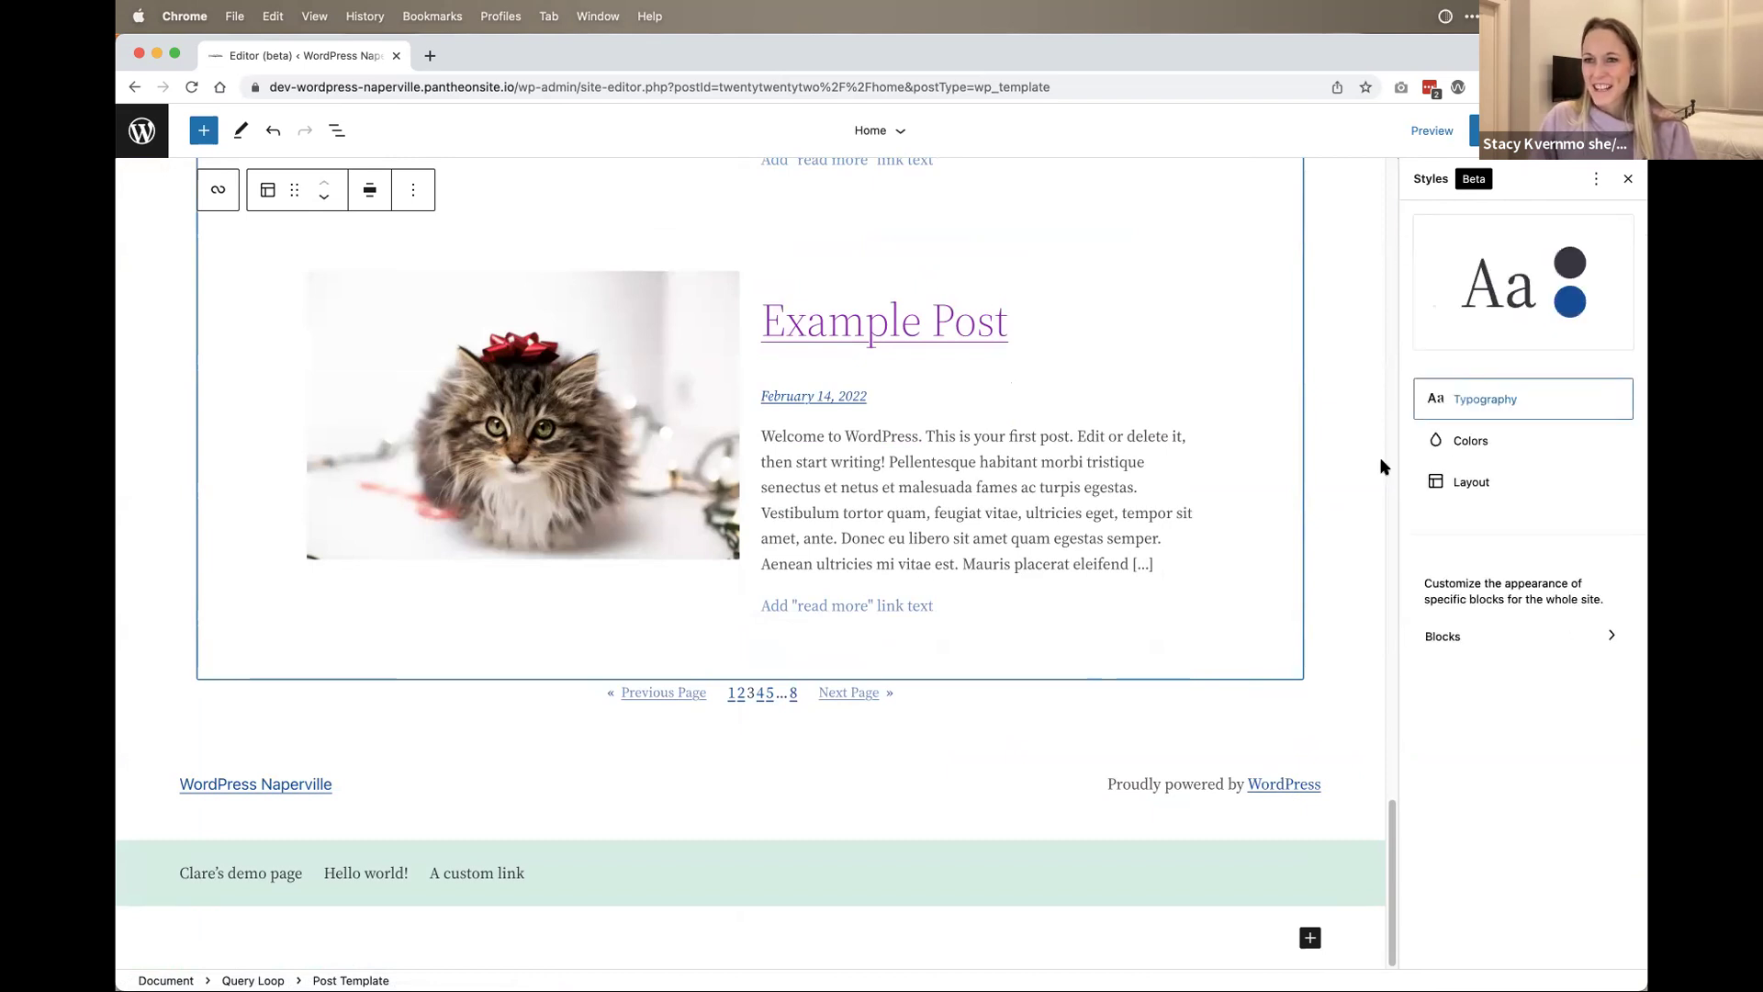
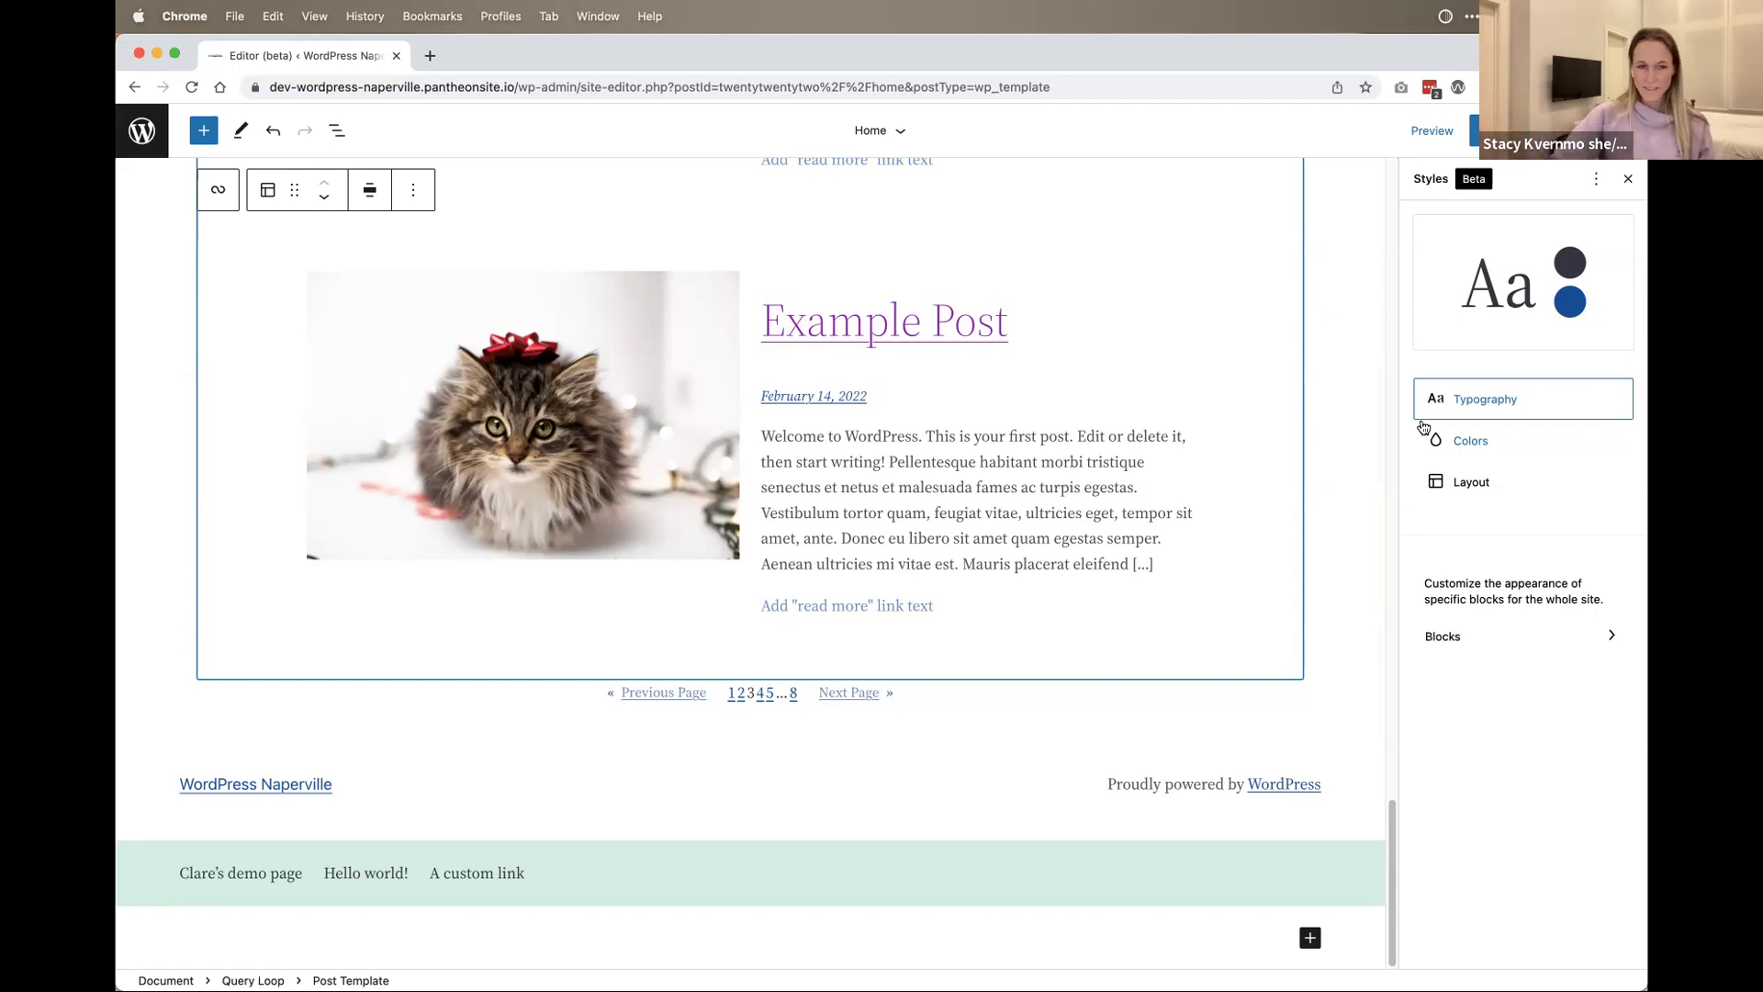
Step: Peek at Layout padding, then open Blocks to list Paragraph, Image, Heading and other block types
left_click(1438, 490)
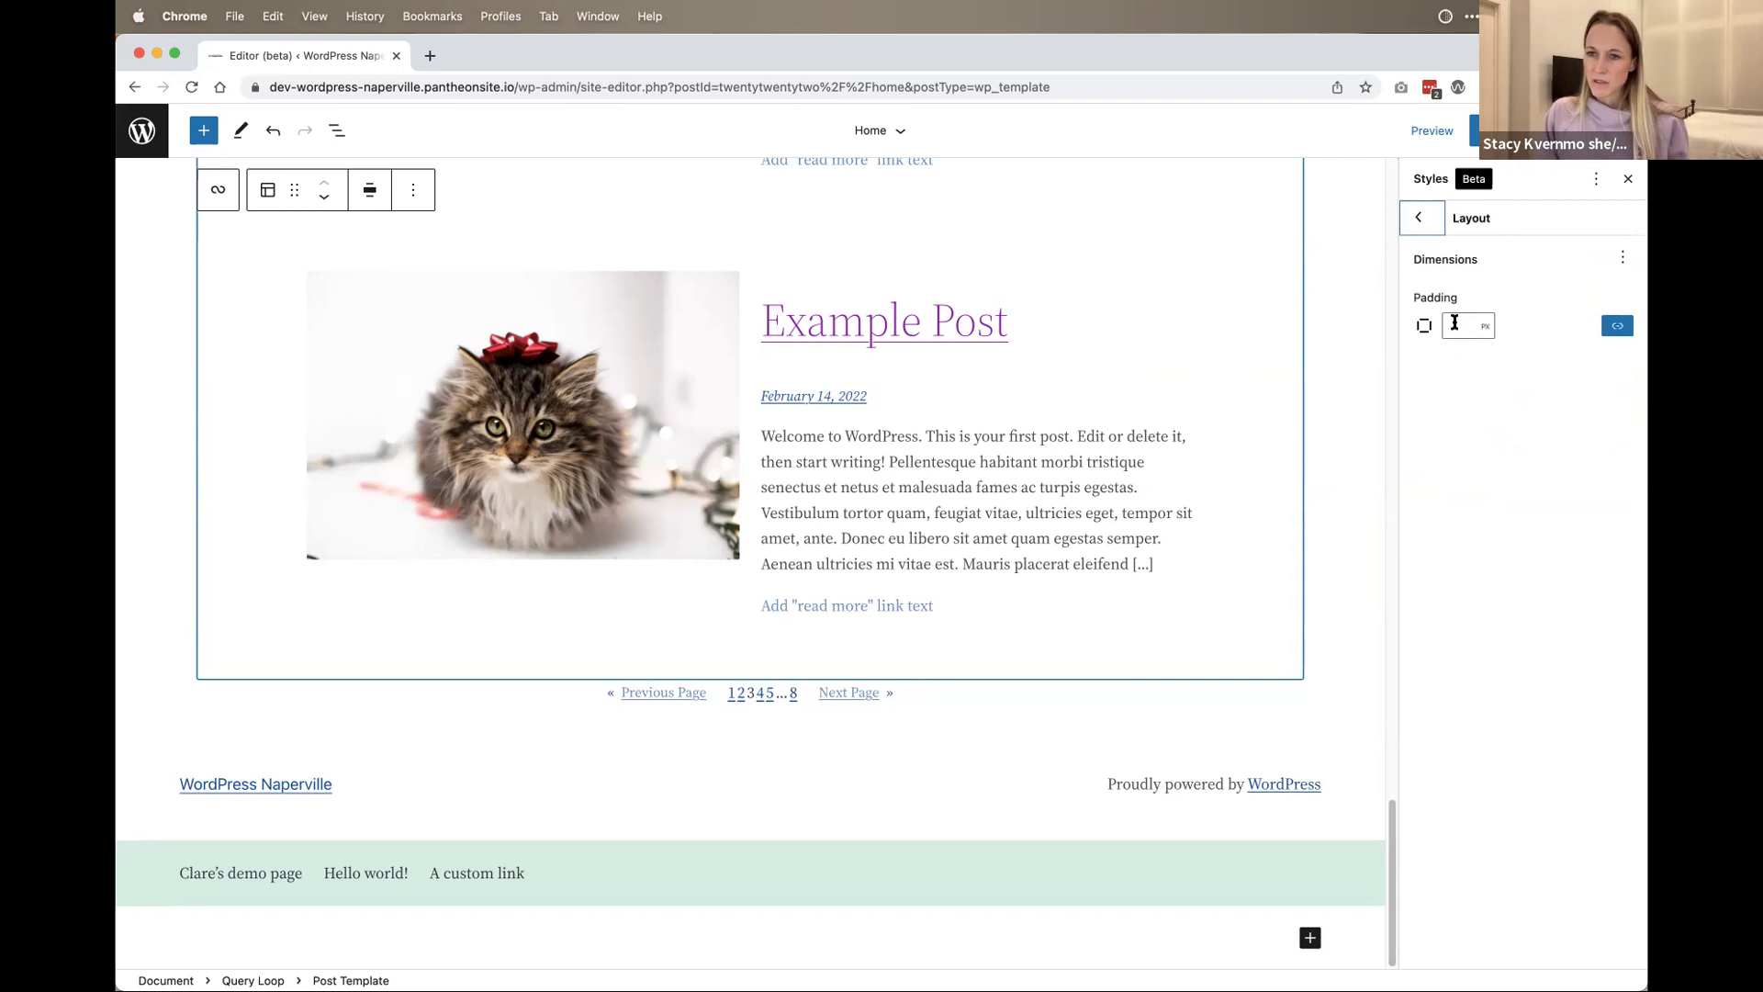
left_click(1437, 230)
left_click(1464, 648)
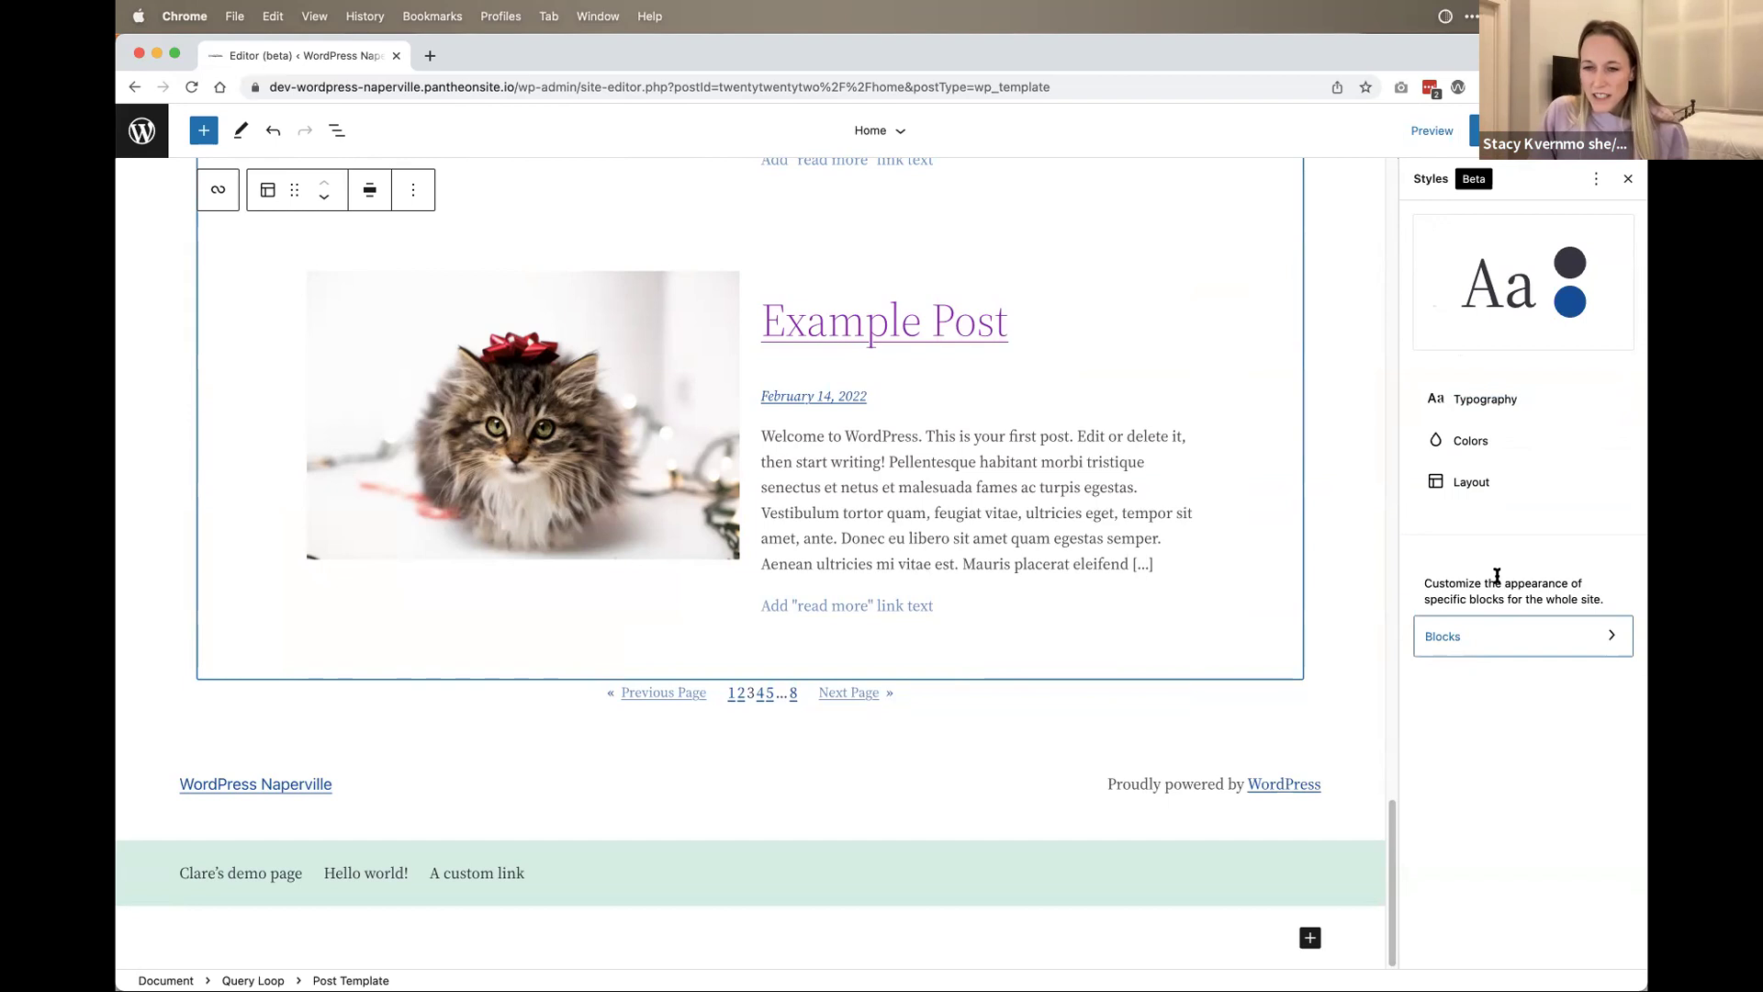
left_click_drag(1497, 580, 1478, 656)
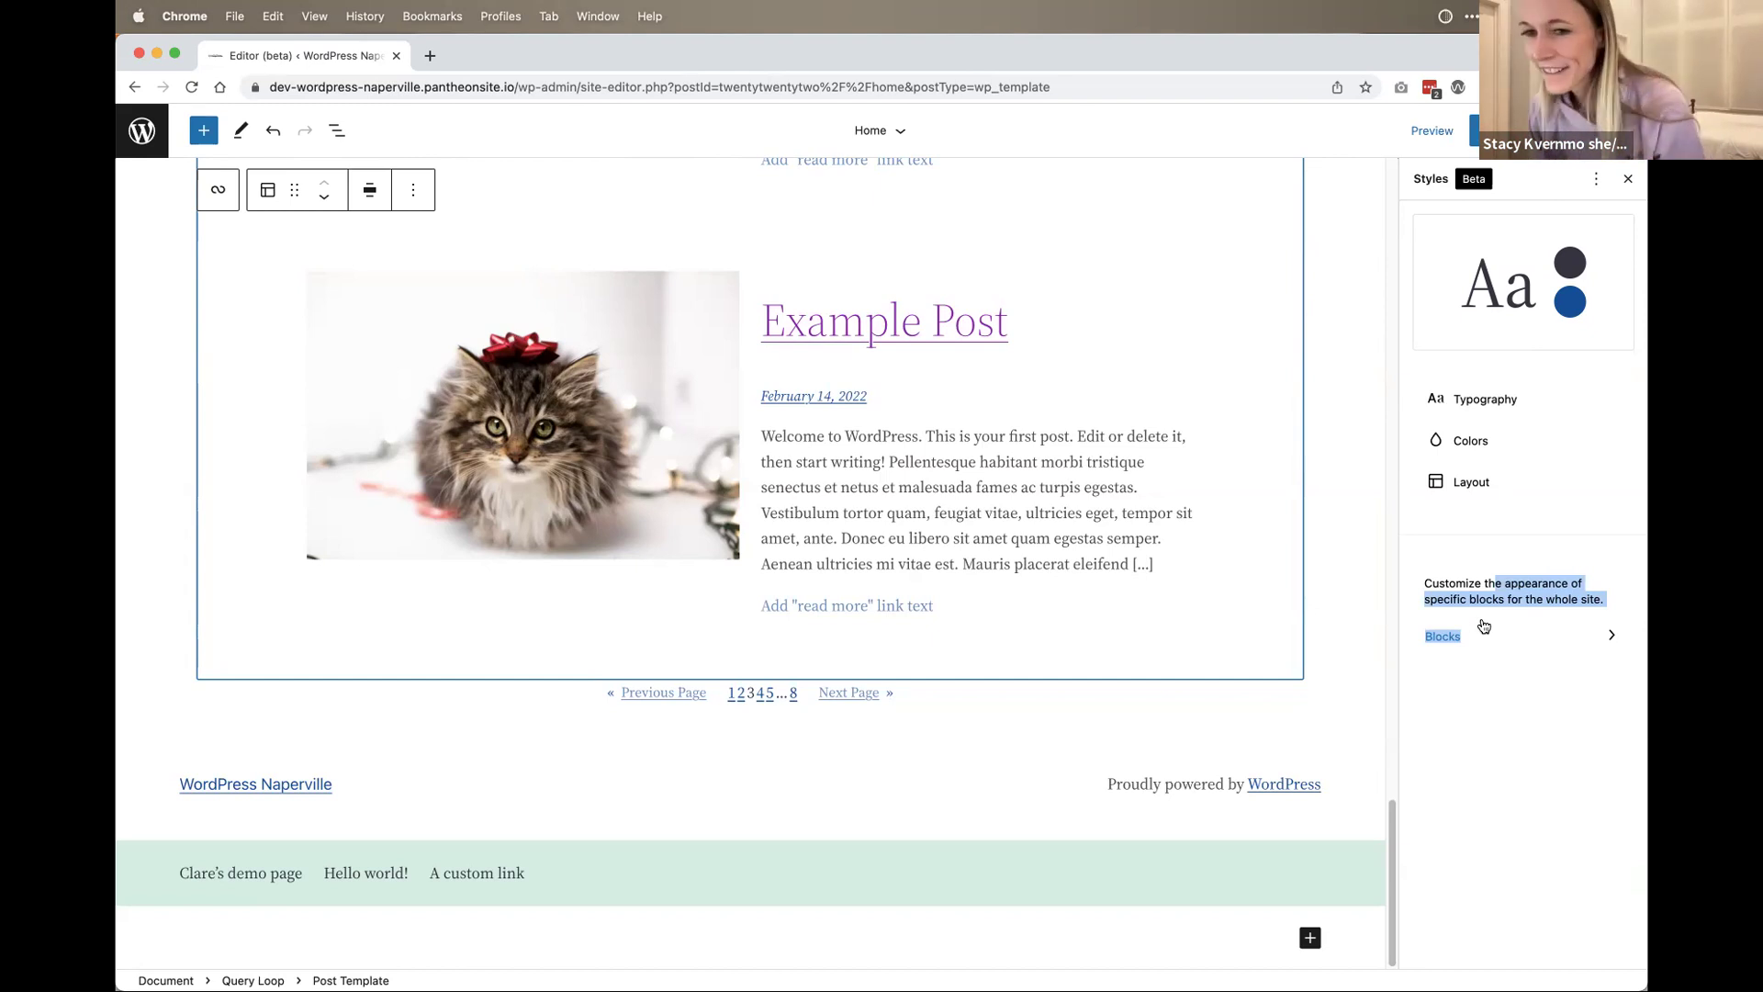
left_click(1463, 584)
left_click(1442, 636)
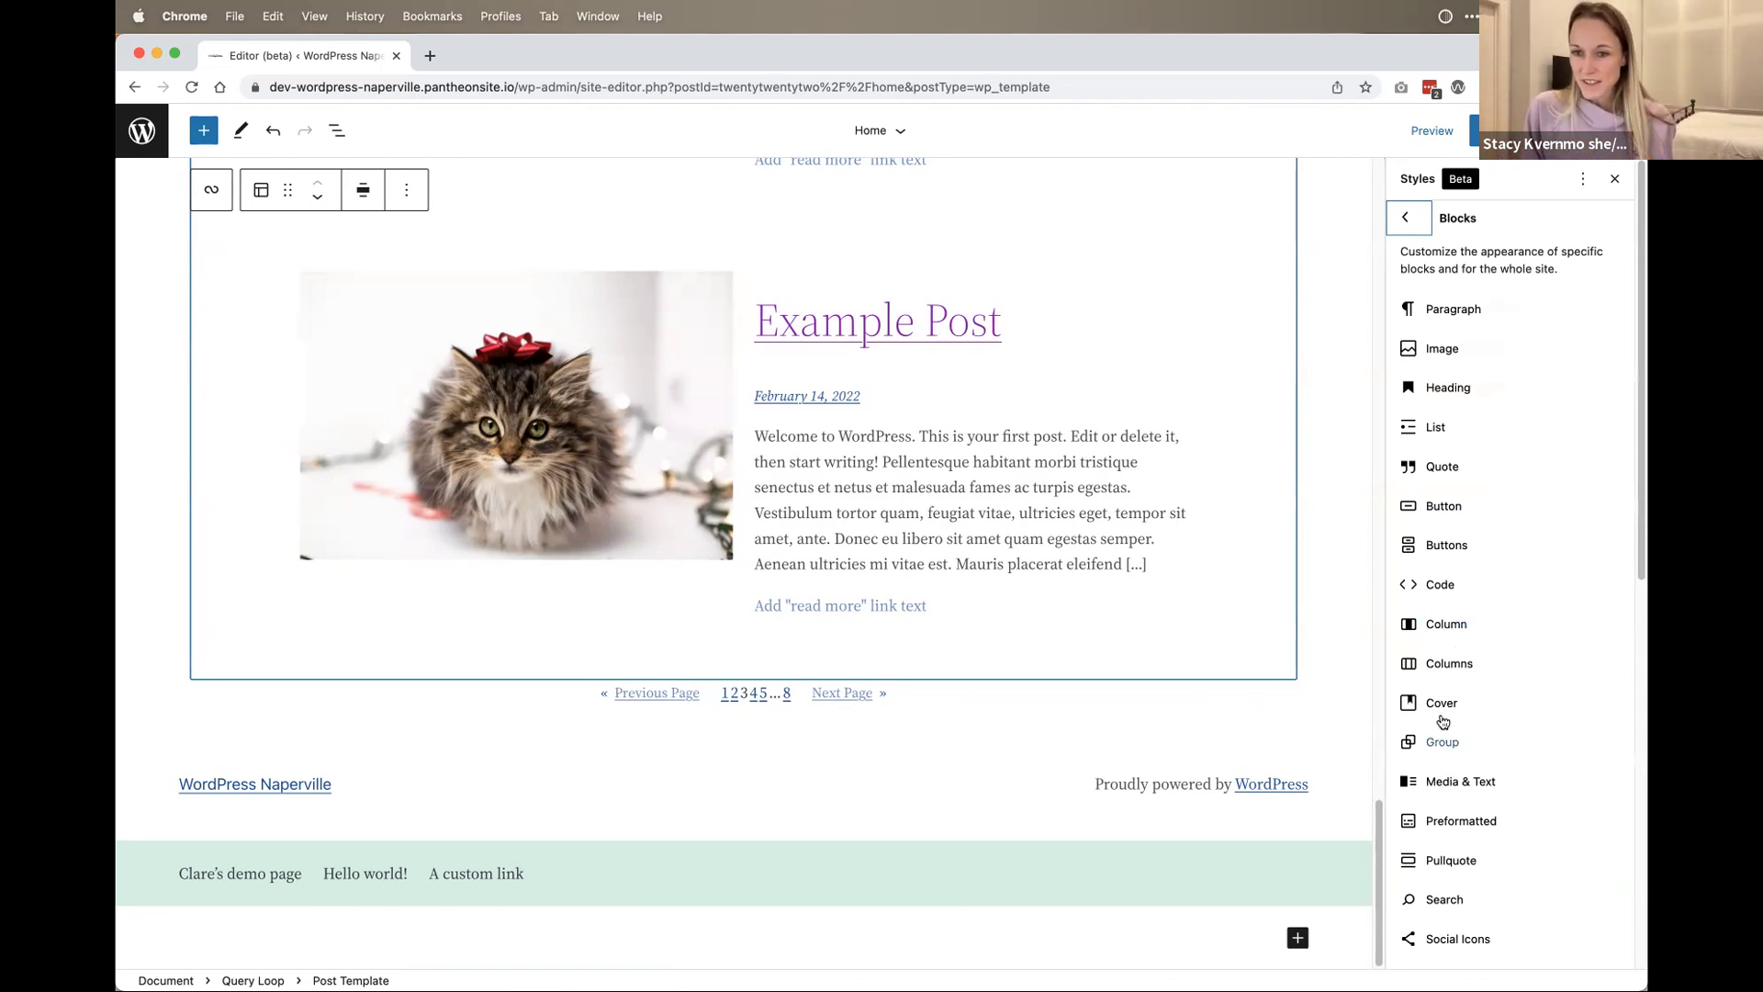
Step: Inspect the Paragraph block's colour palette and its first theme colour
left_click(1448, 310)
left_click(1451, 297)
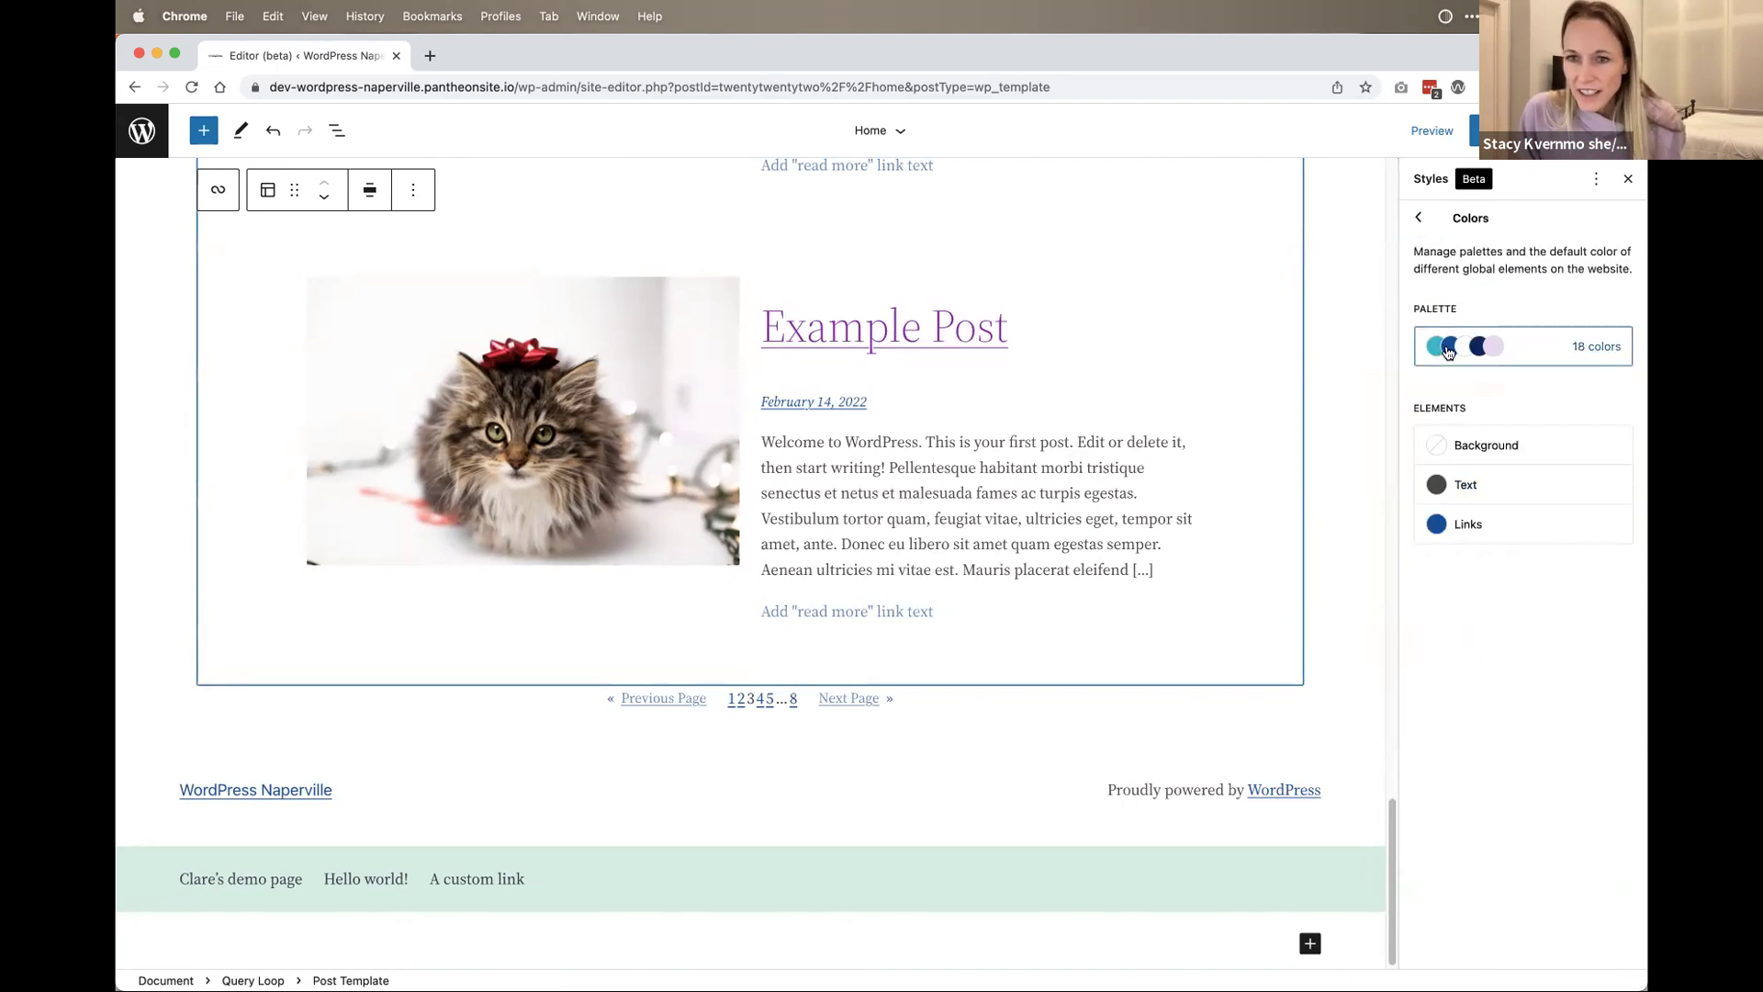
left_click(1449, 354)
left_click(1424, 420)
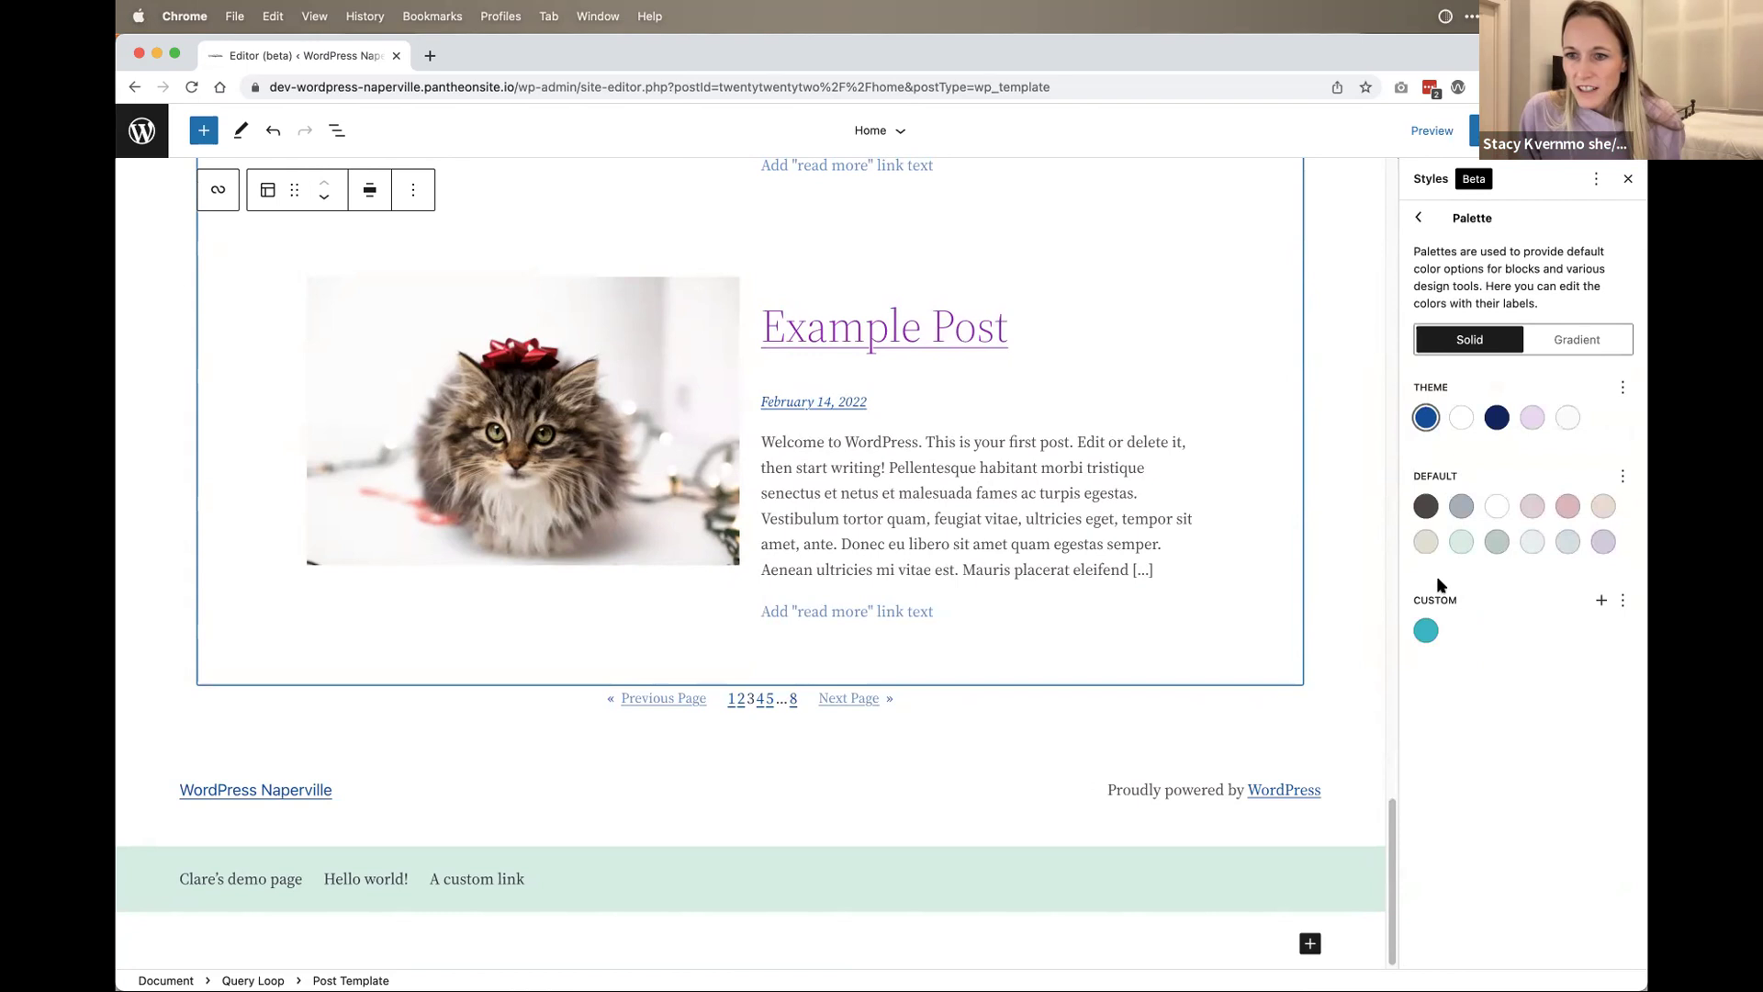
scroll(823, 845, "up", 15)
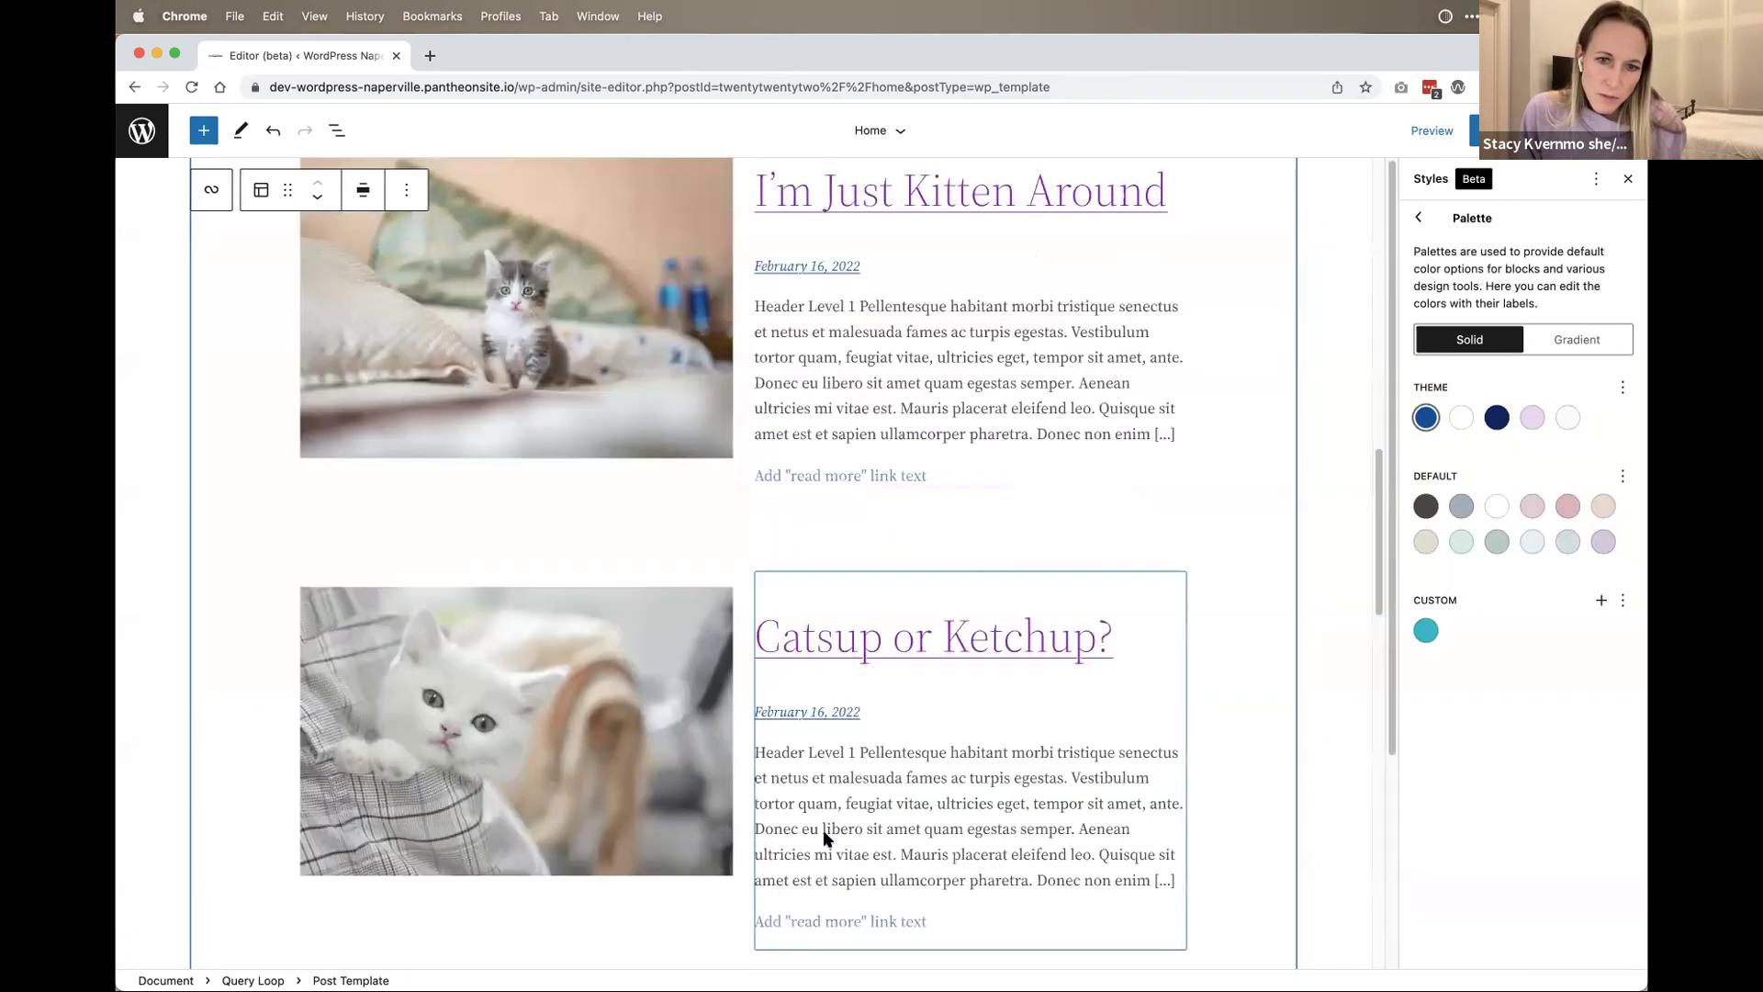
Step: Select the site header blocks and review the Home template's header and footer areas
left_click(1070, 197)
left_click(1070, 193)
left_click(1141, 184)
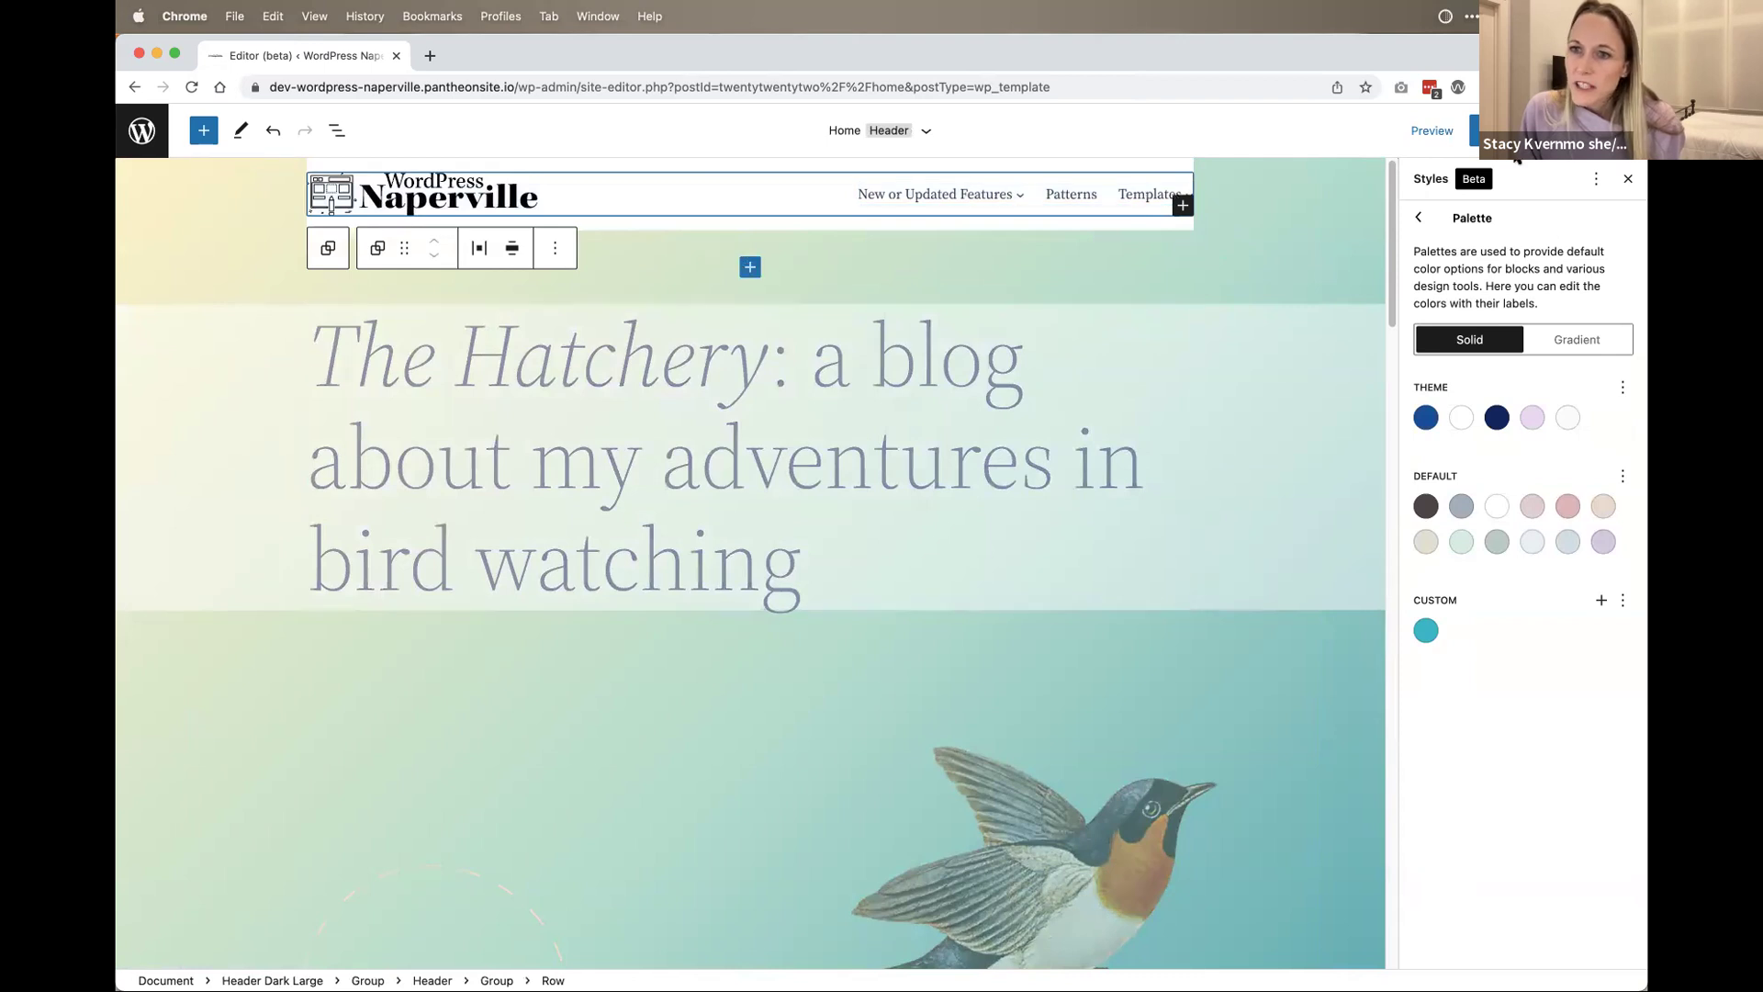
left_click(1432, 130)
left_click(1432, 130)
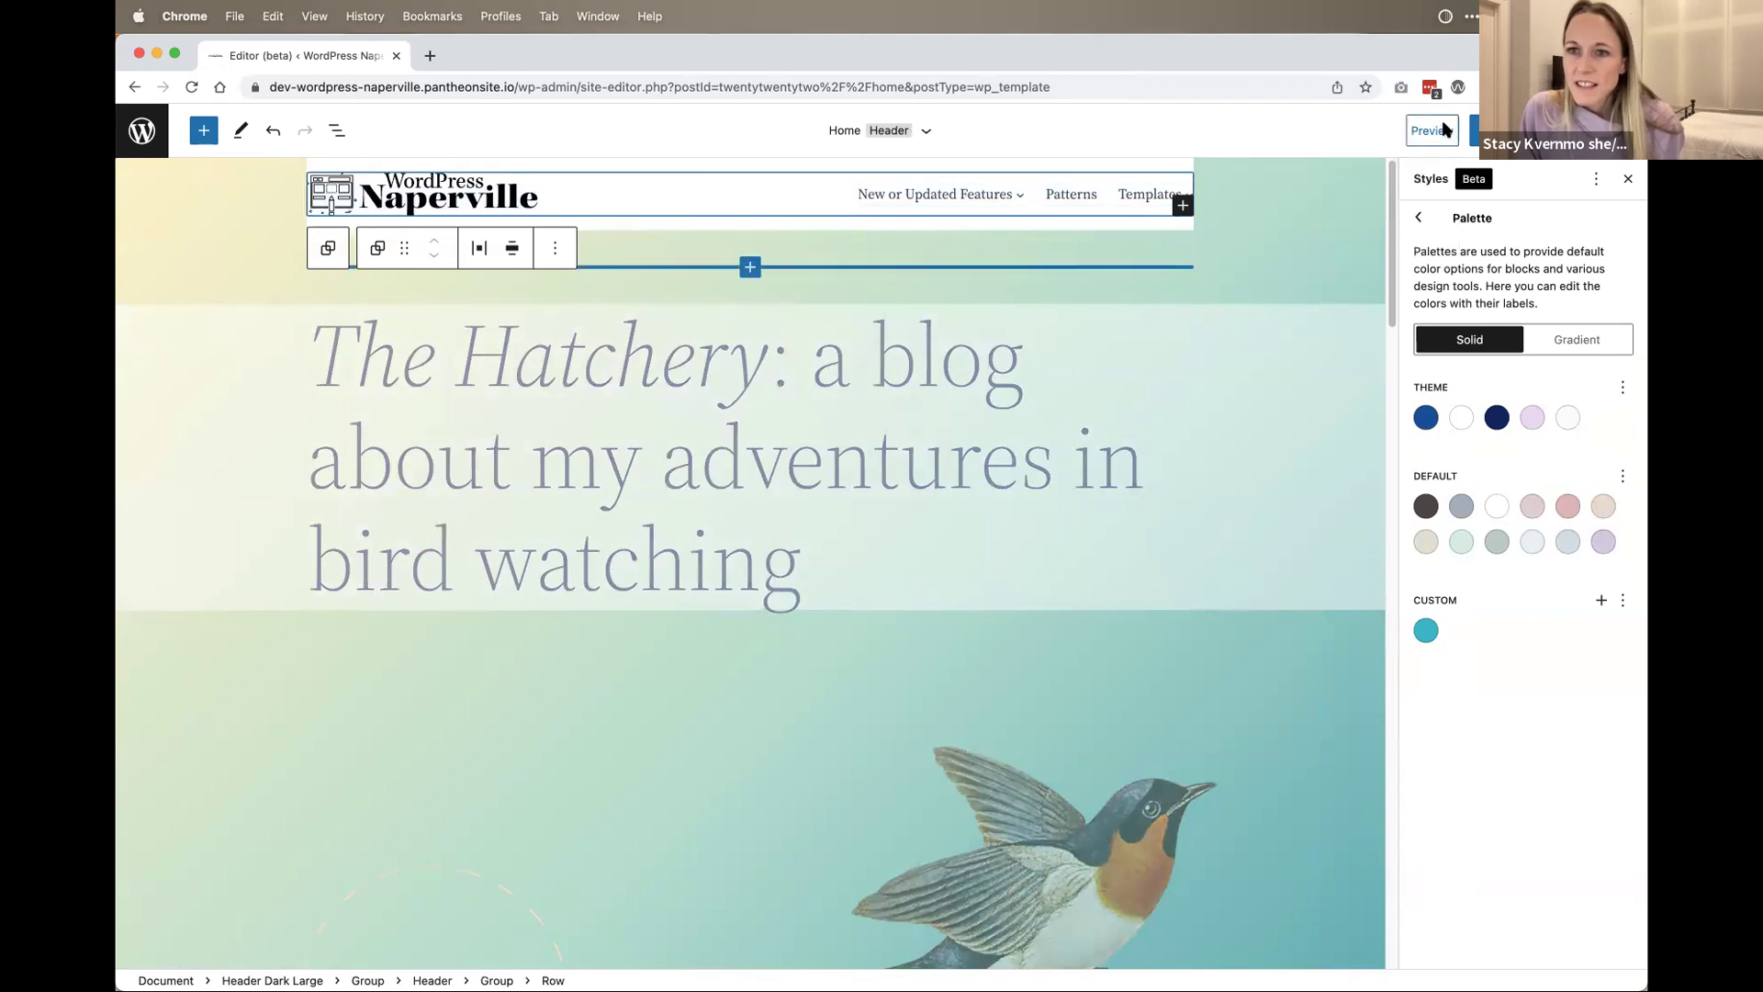
left_click(926, 131)
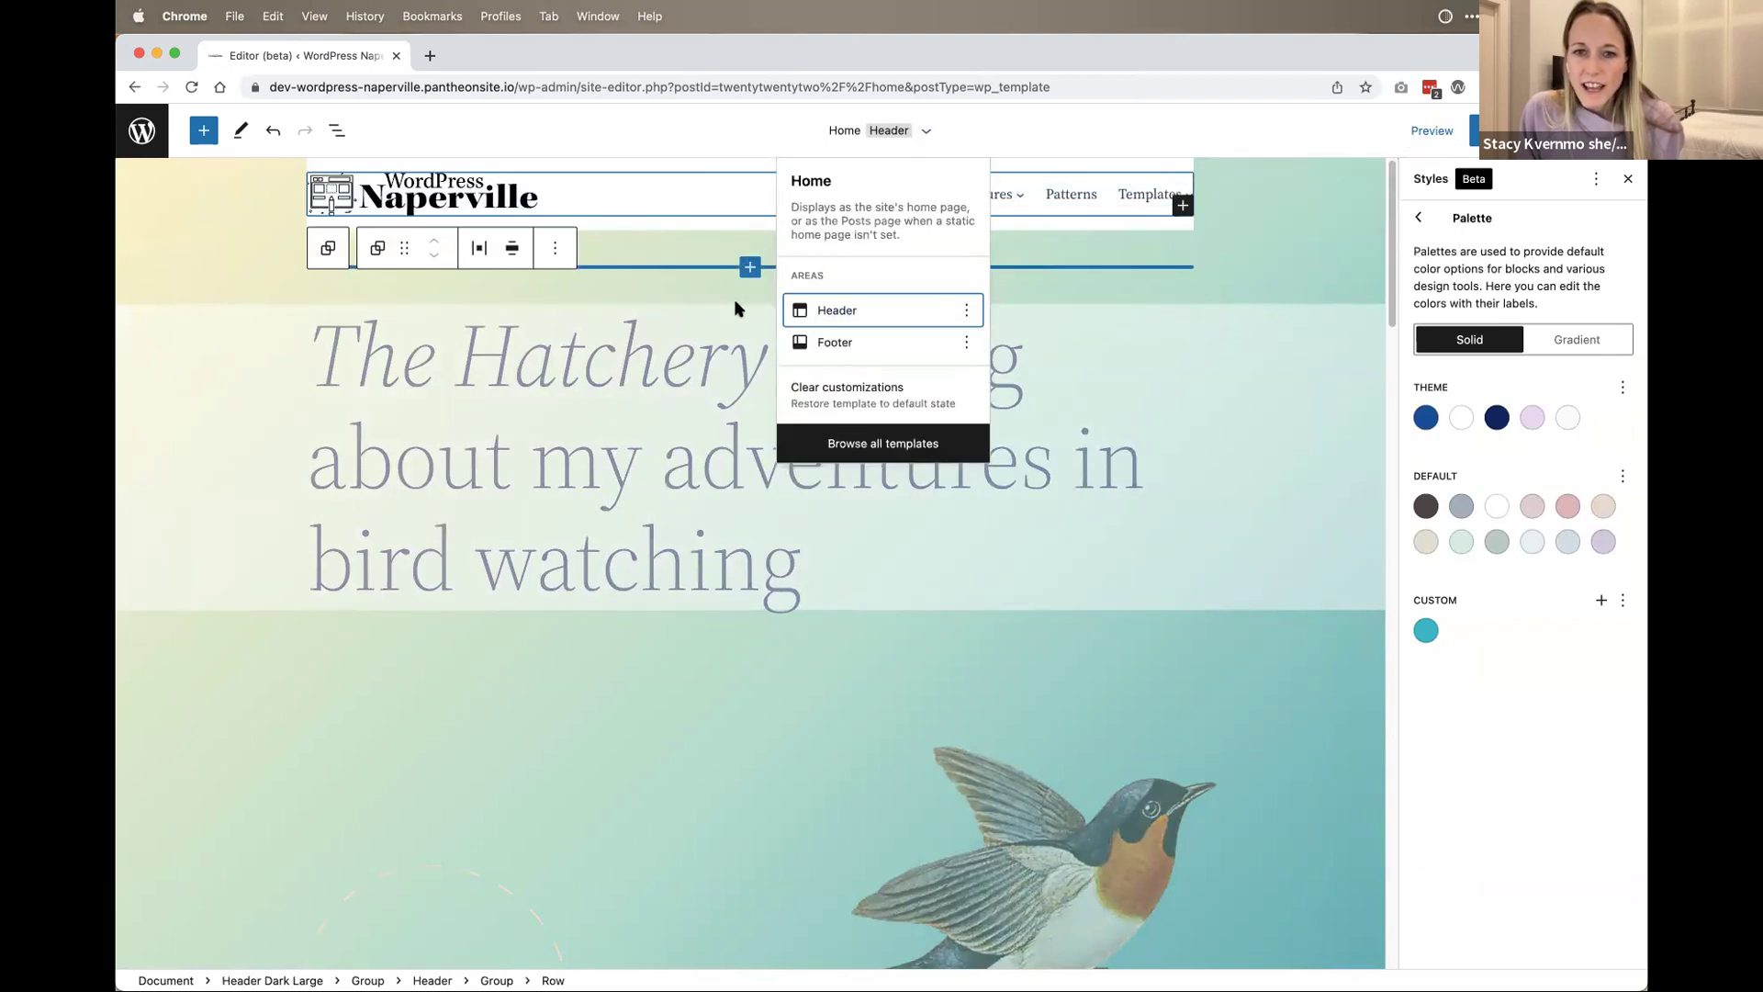
left_click(897, 125)
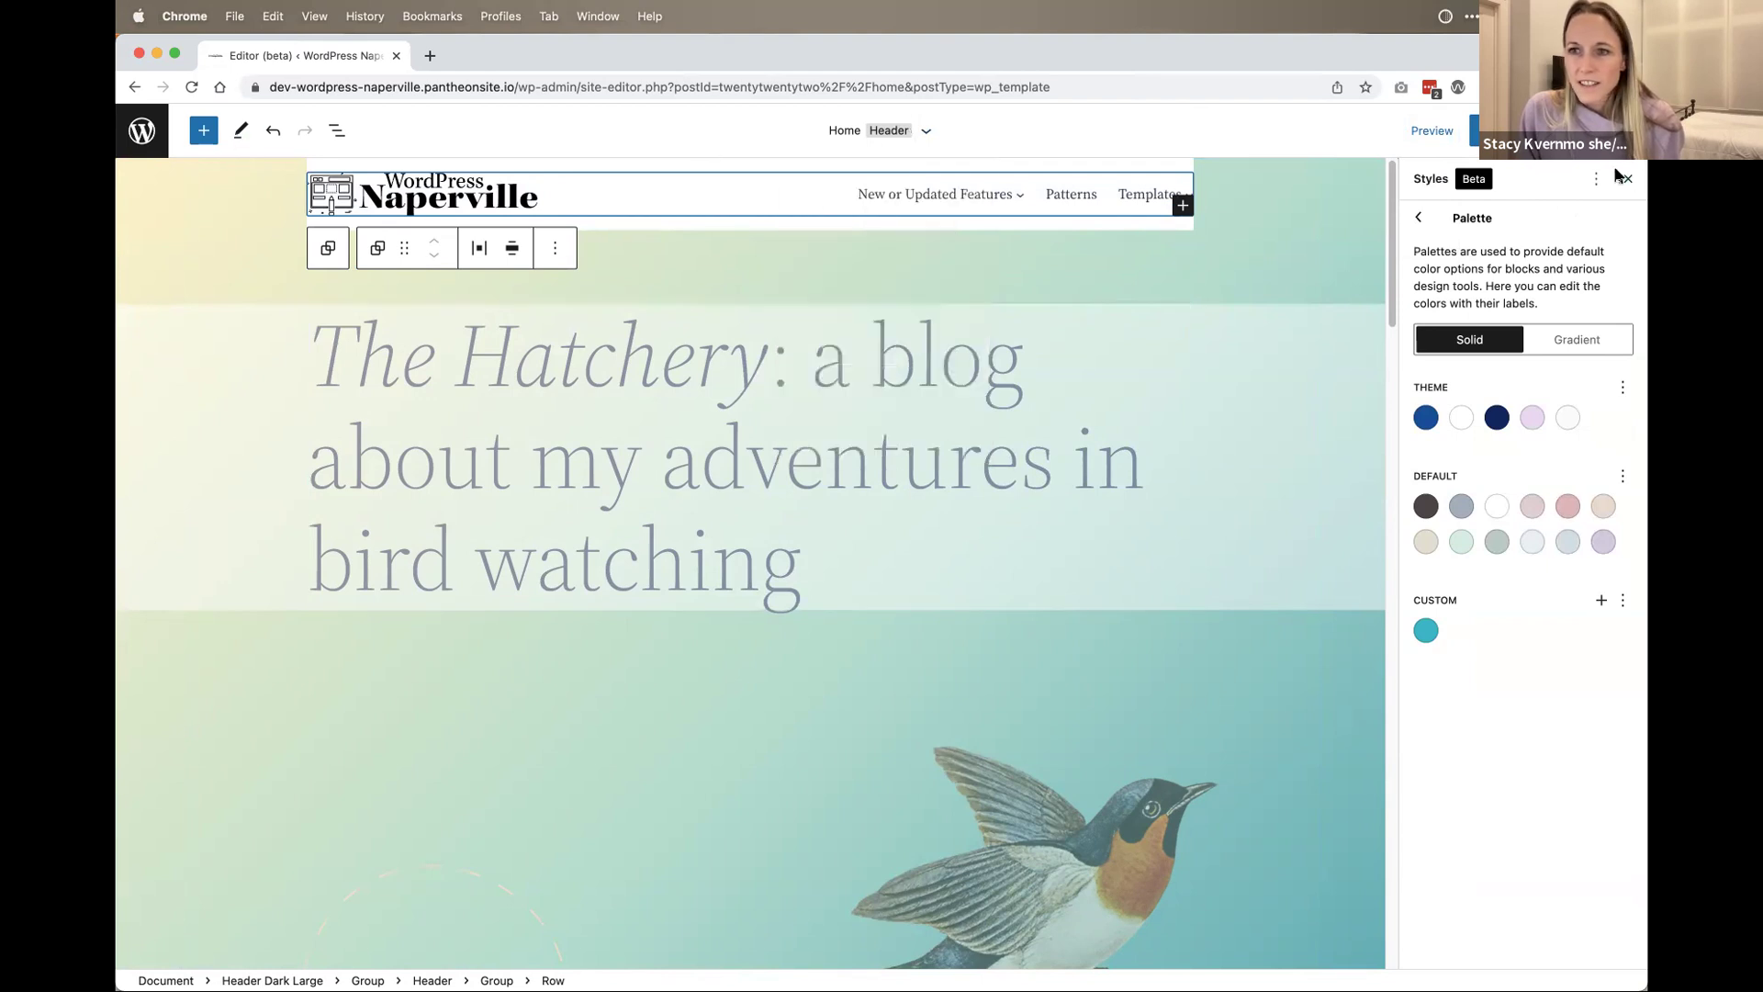
Step: Save the custom global styles and bring up the Site/Templates/Template Parts navigation
left_click(1477, 131)
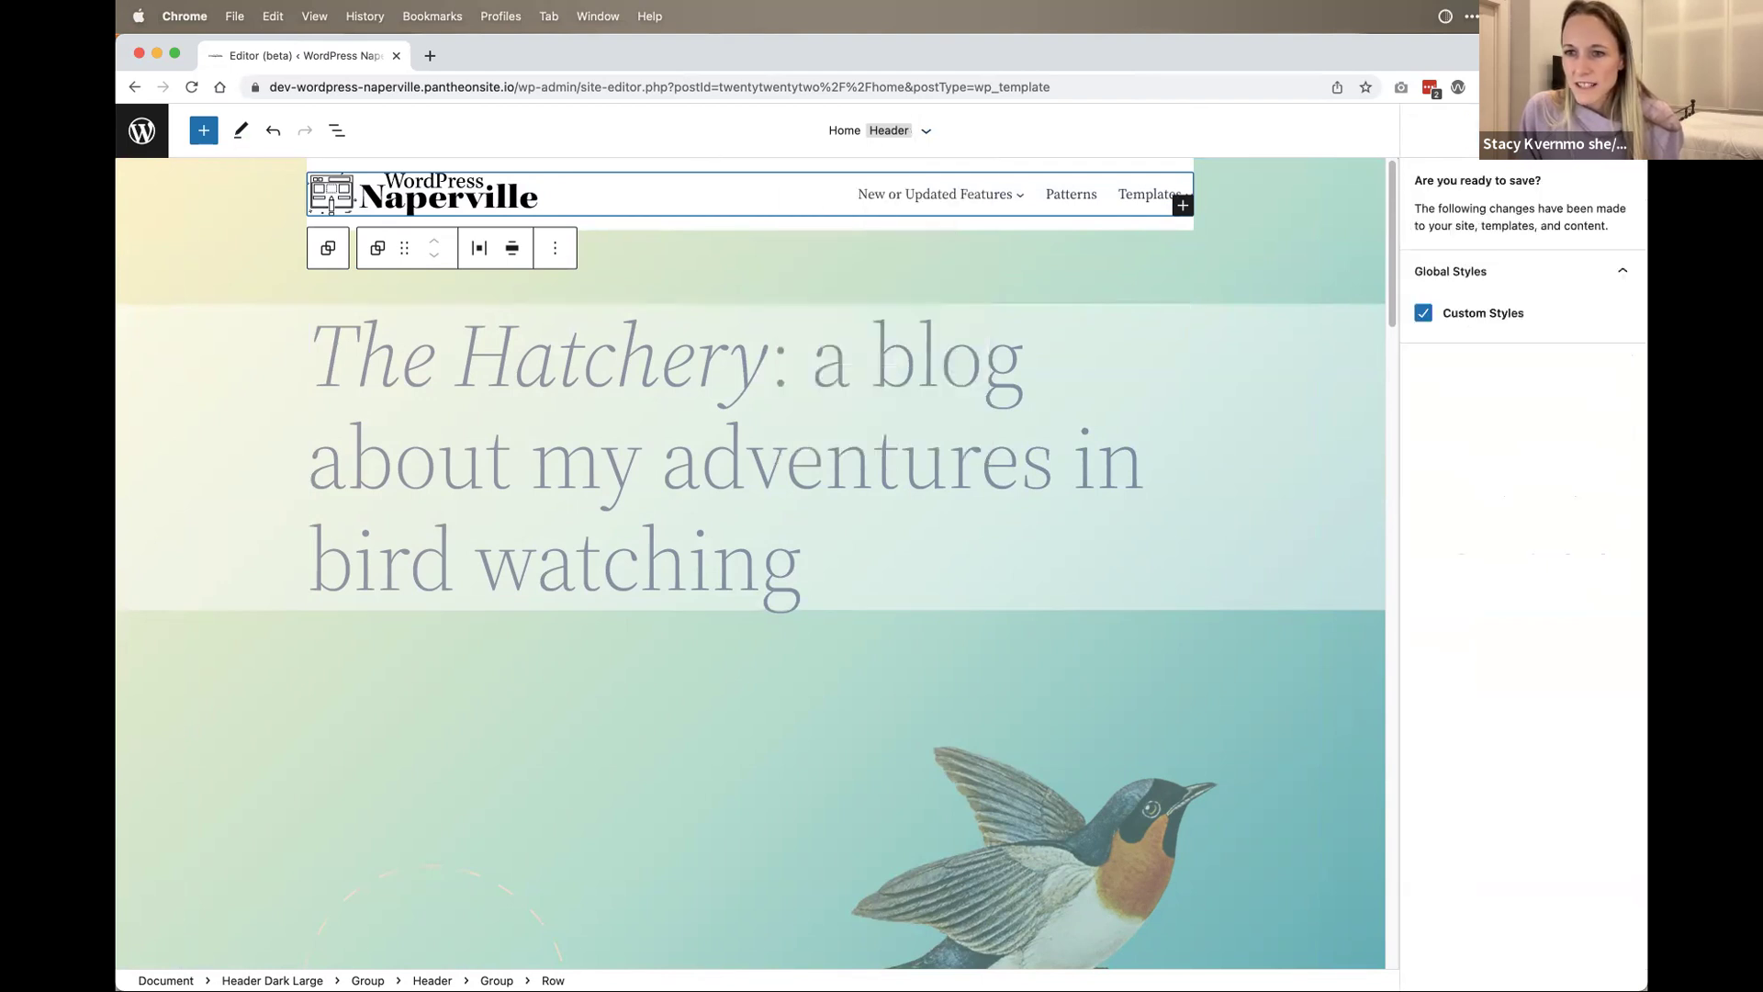
left_click(1539, 164)
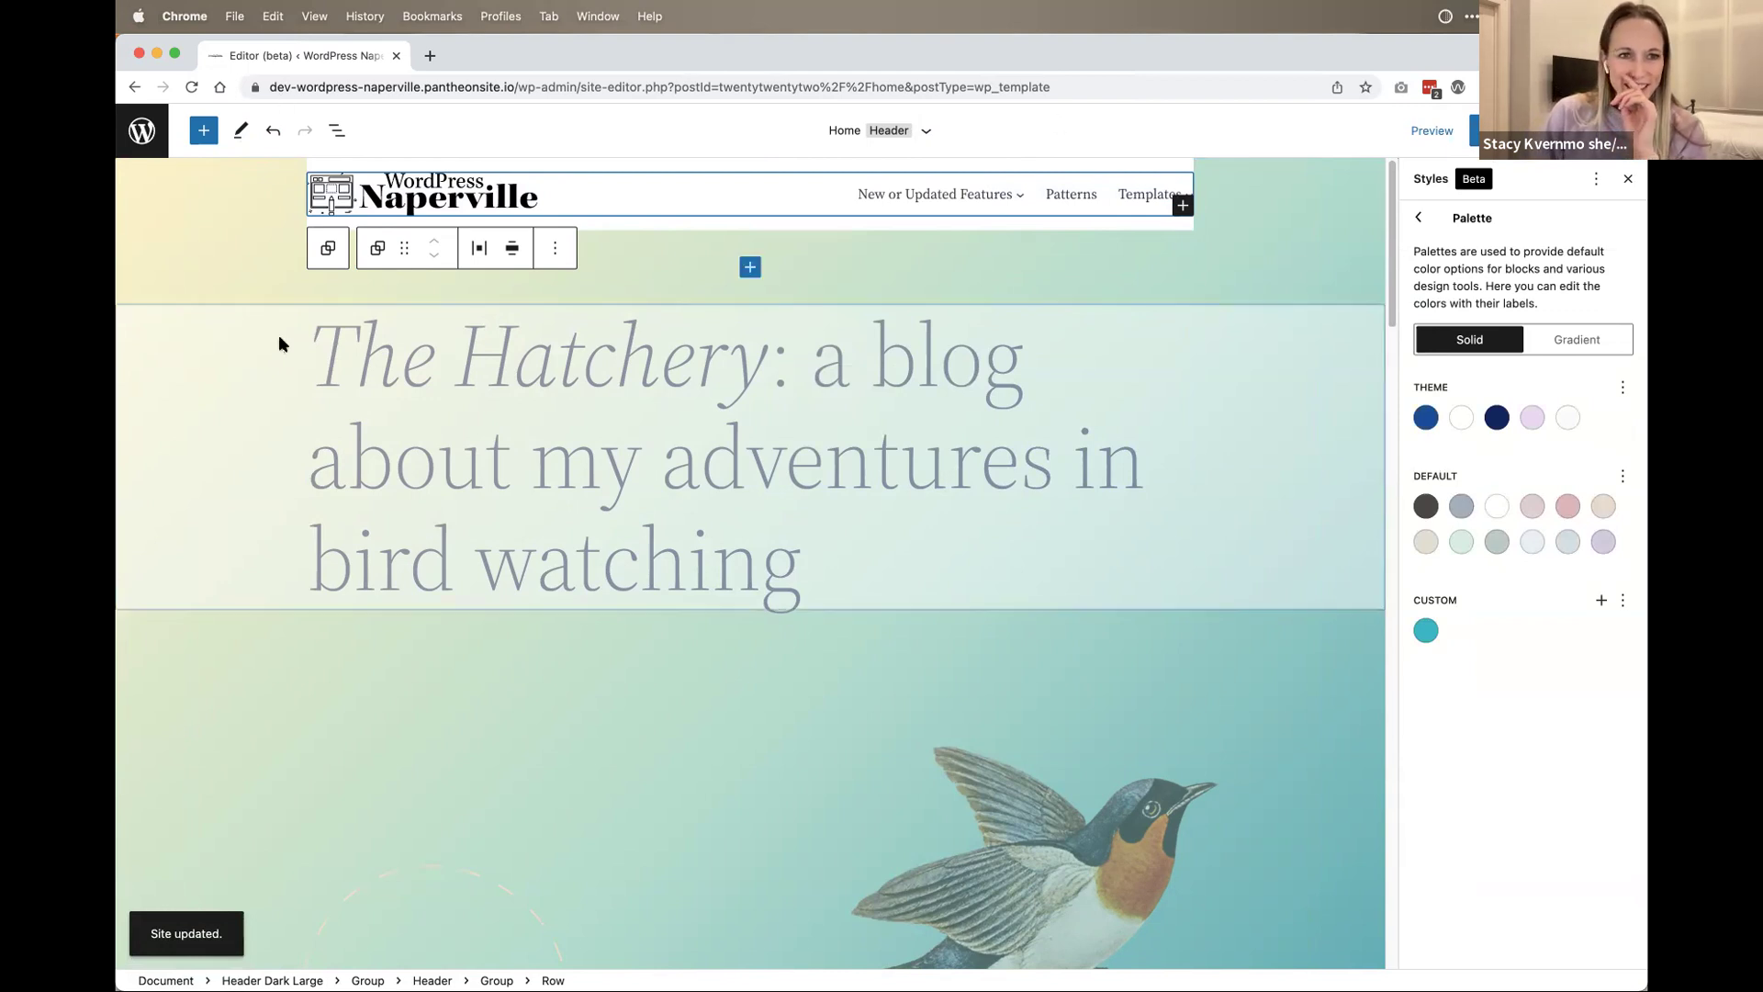
left_click(141, 130)
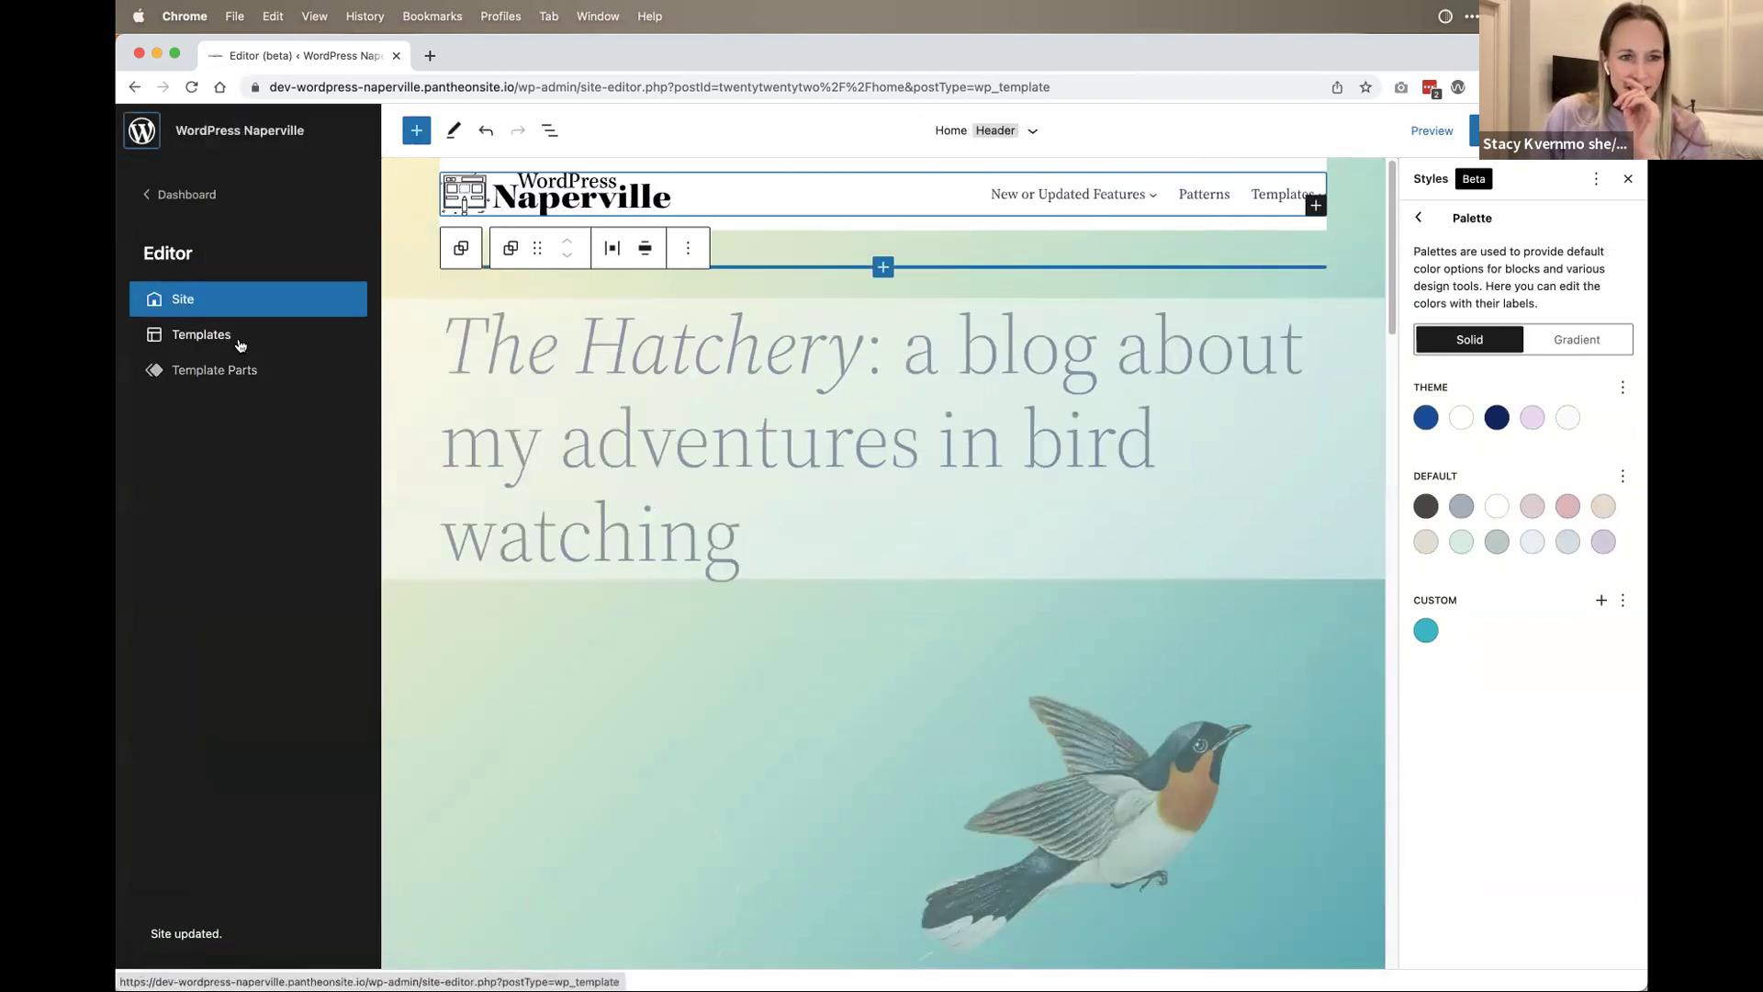
Step: Browse the theme's Templates list and preview the Page template
left_click(234, 338)
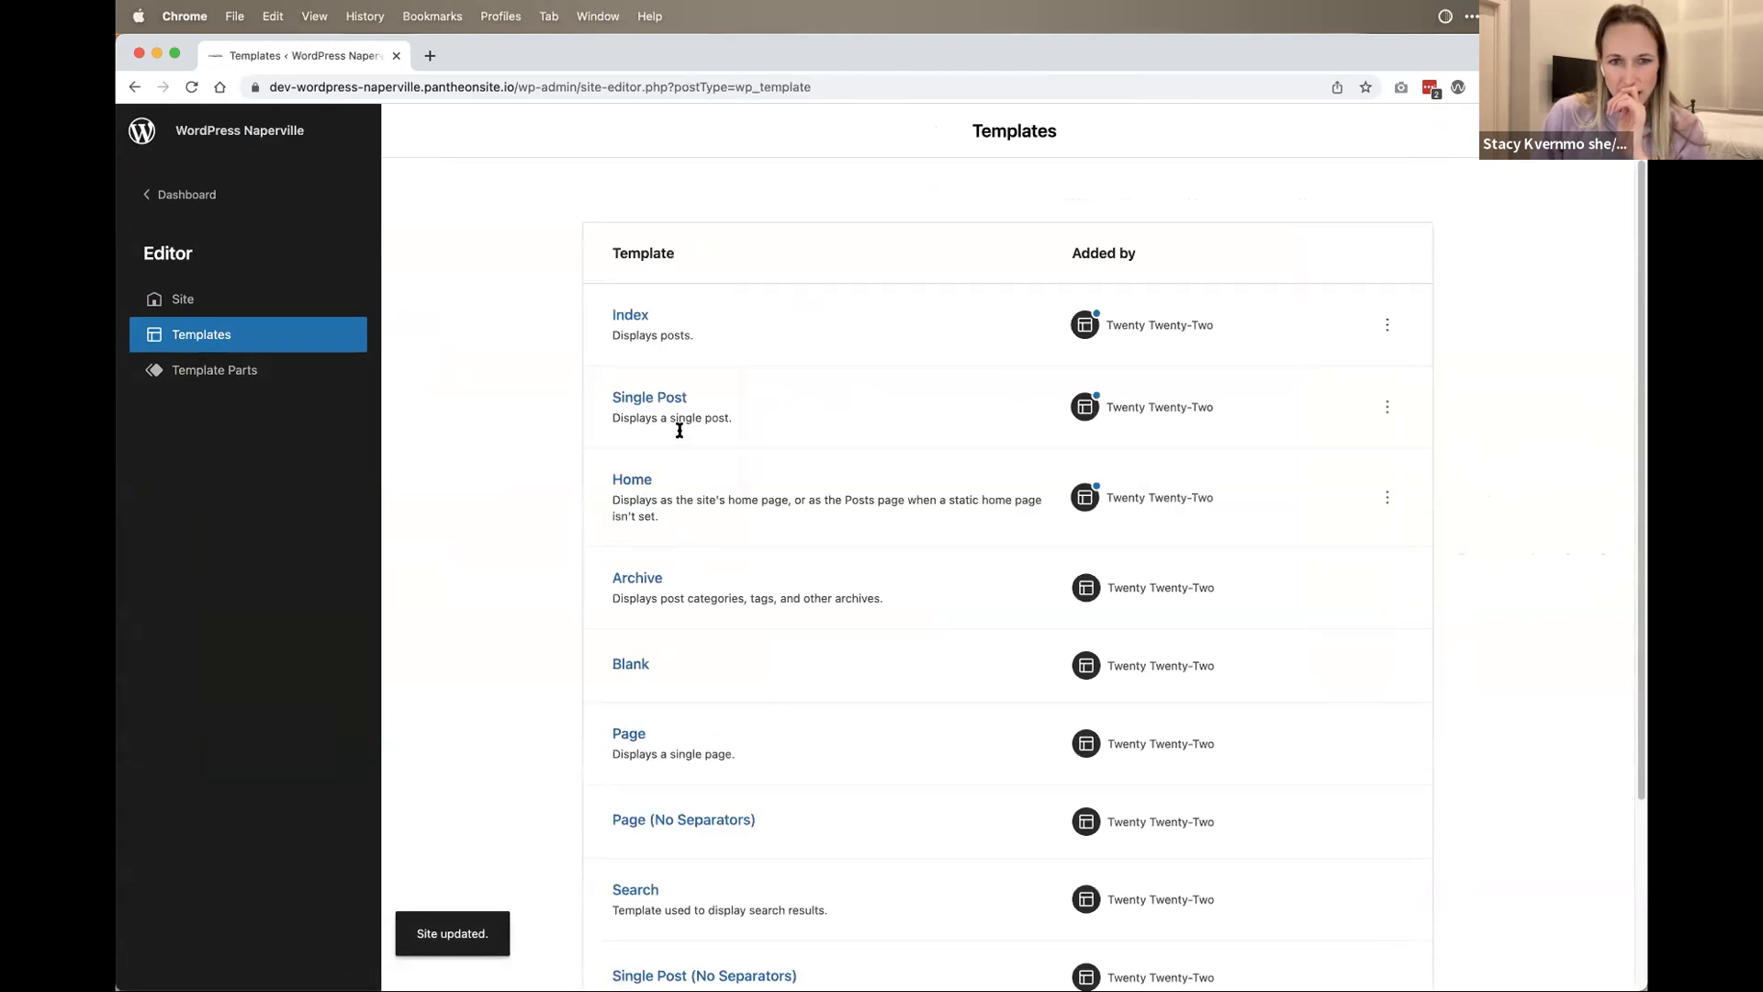
left_click_drag(684, 398, 608, 703)
left_click(627, 733)
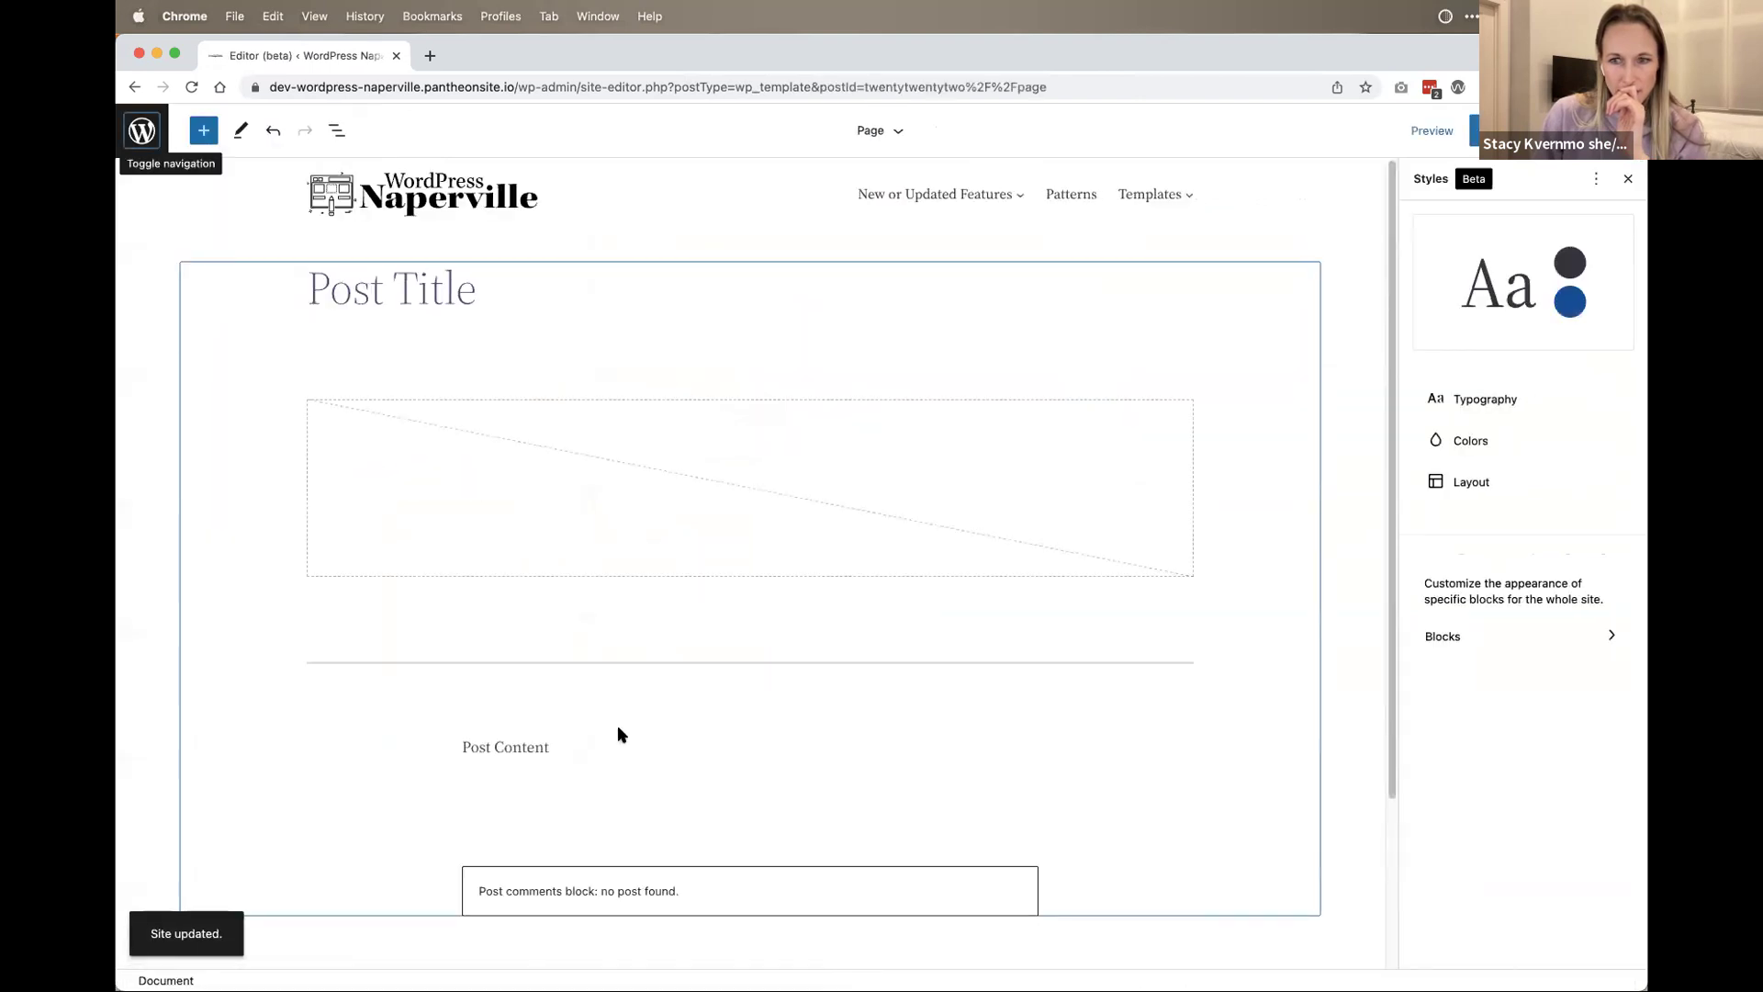
scroll(807, 689, "down", 3)
scroll(792, 669, "up", 3)
key("super+bracketleft")
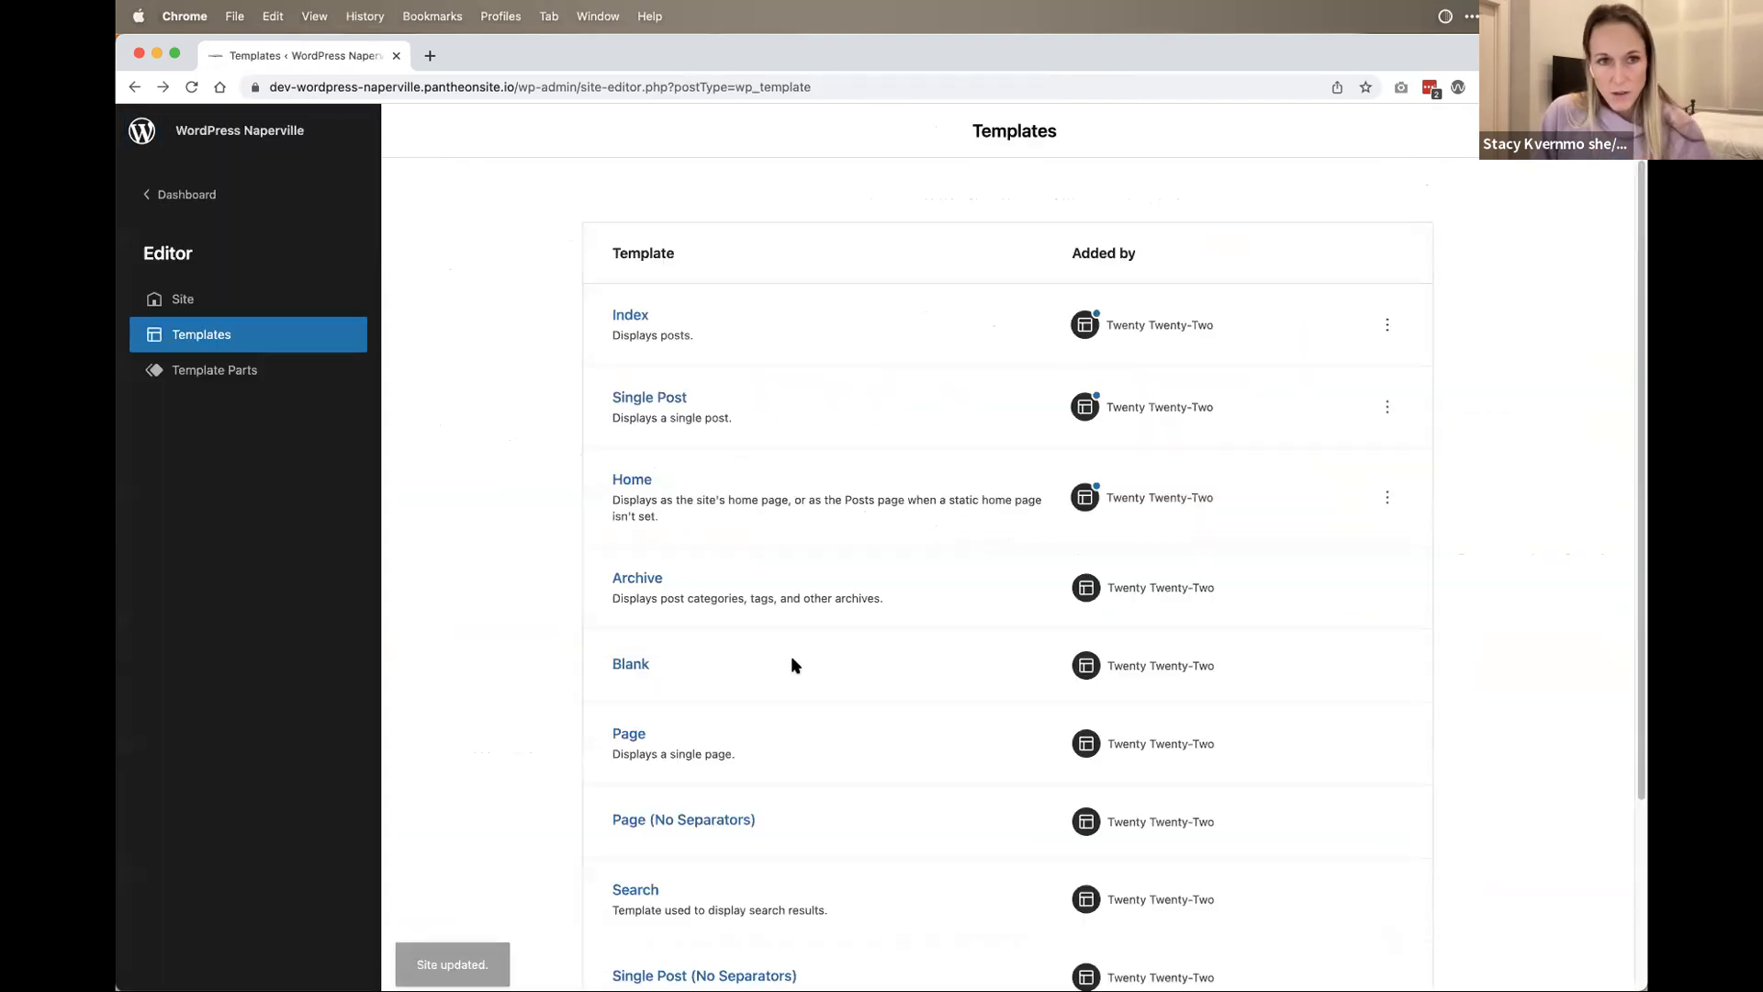
Step: Open the Single Post template and drag a Paragraph block in below Post Content
left_click(652, 402)
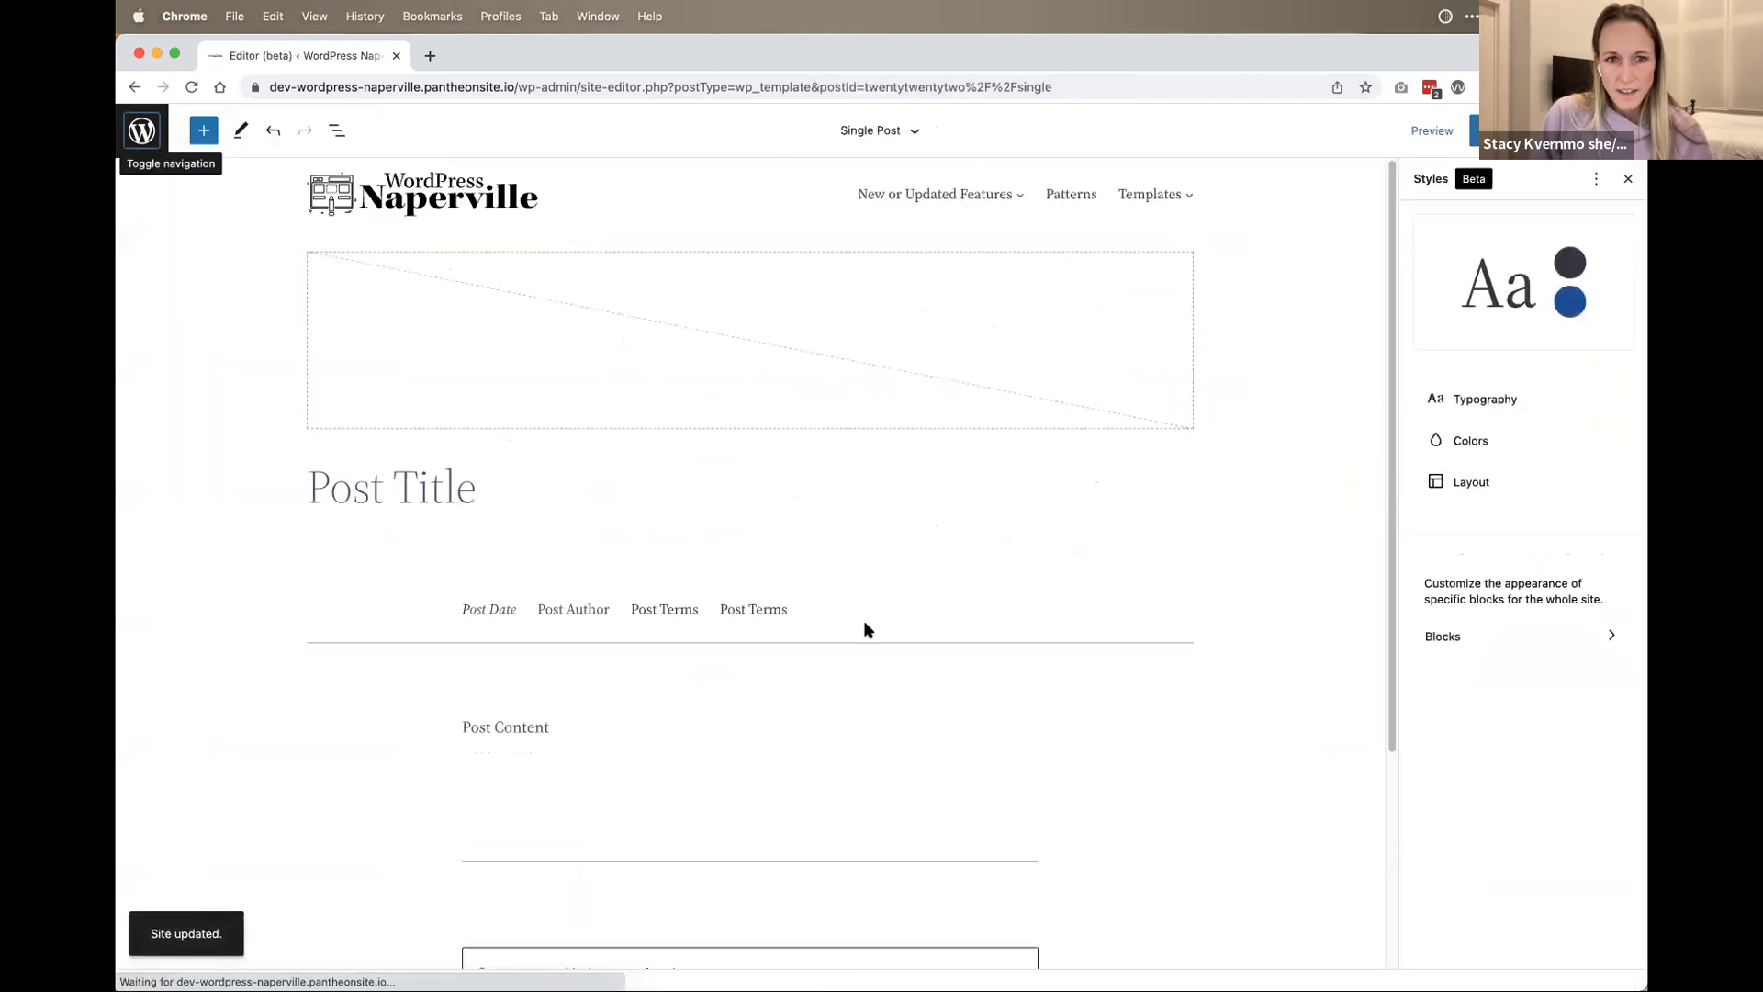
scroll(863, 620, "down", 3)
left_click(555, 445)
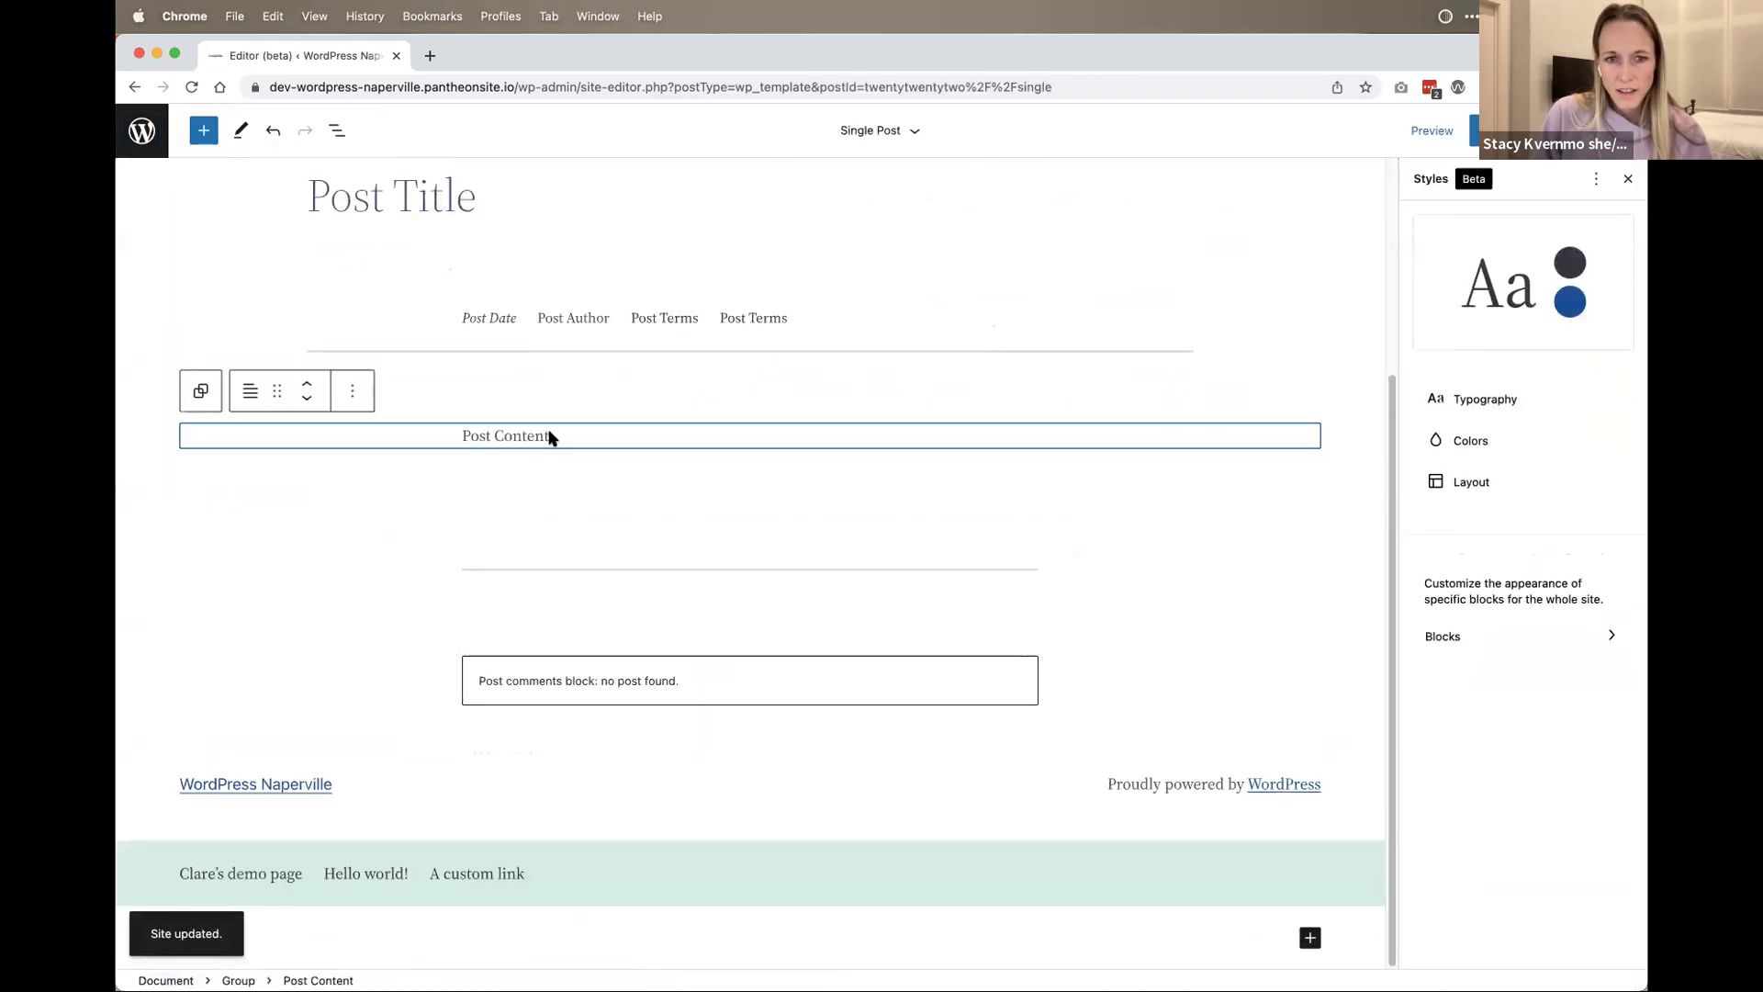
left_click(570, 473)
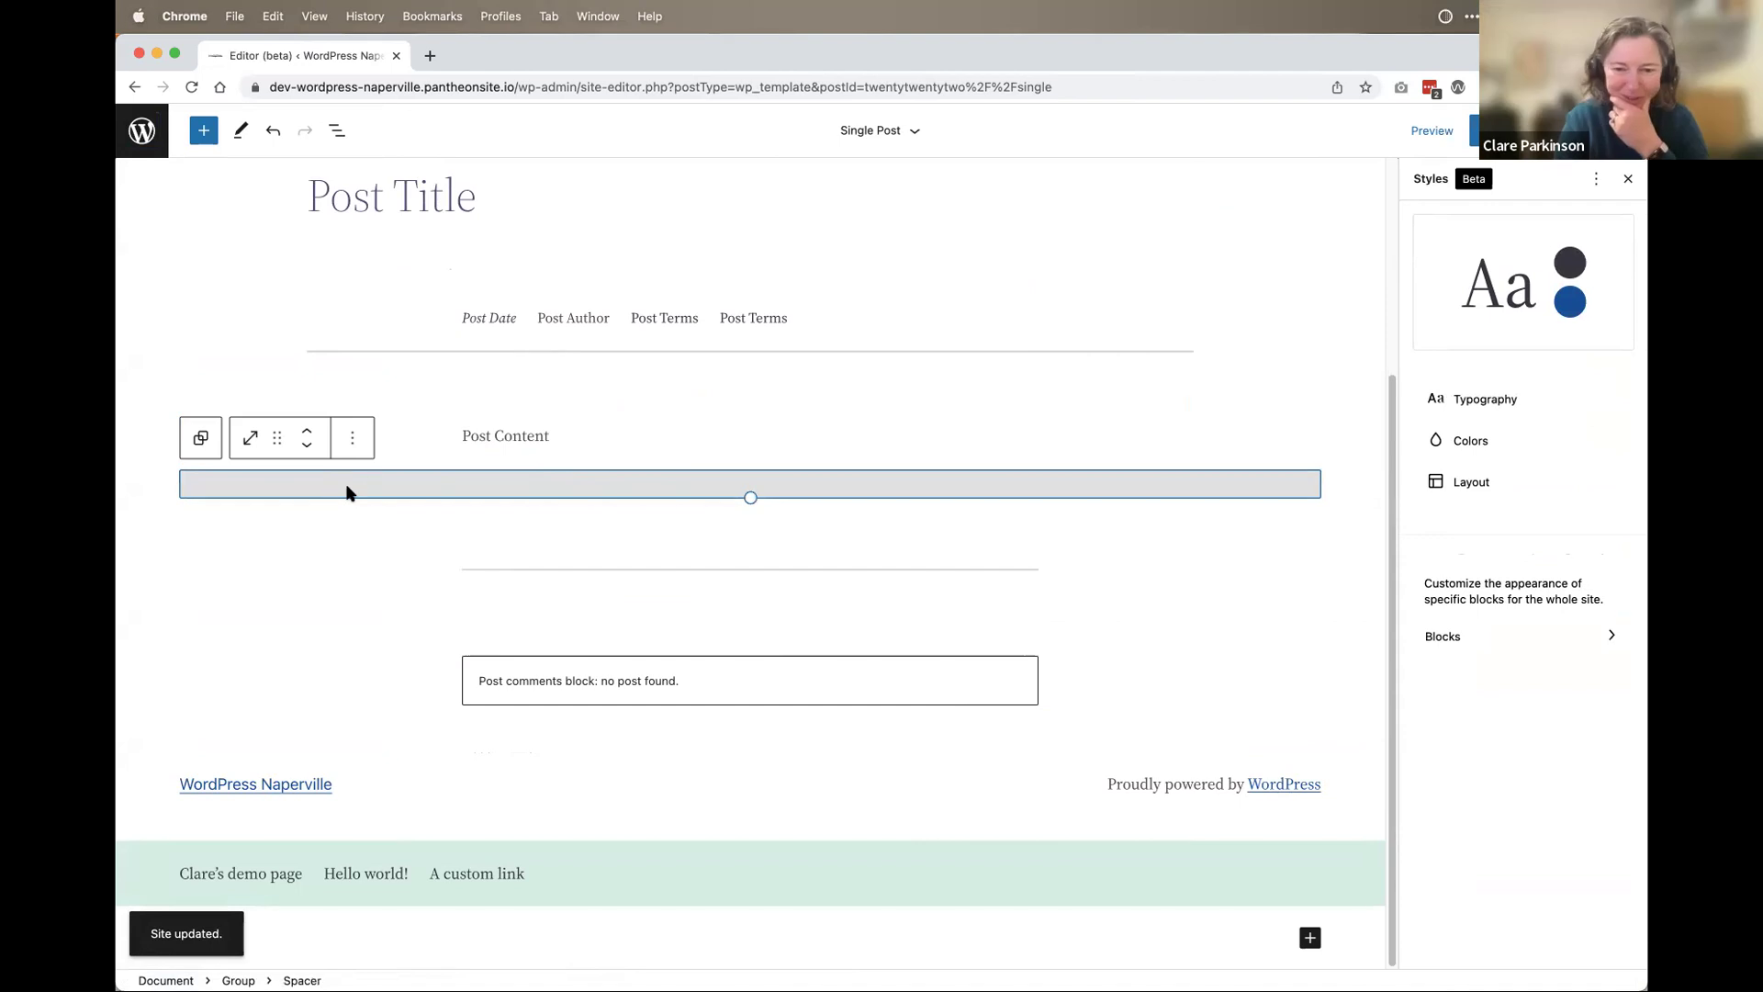
left_click(484, 539)
left_click(562, 624)
left_click(563, 736)
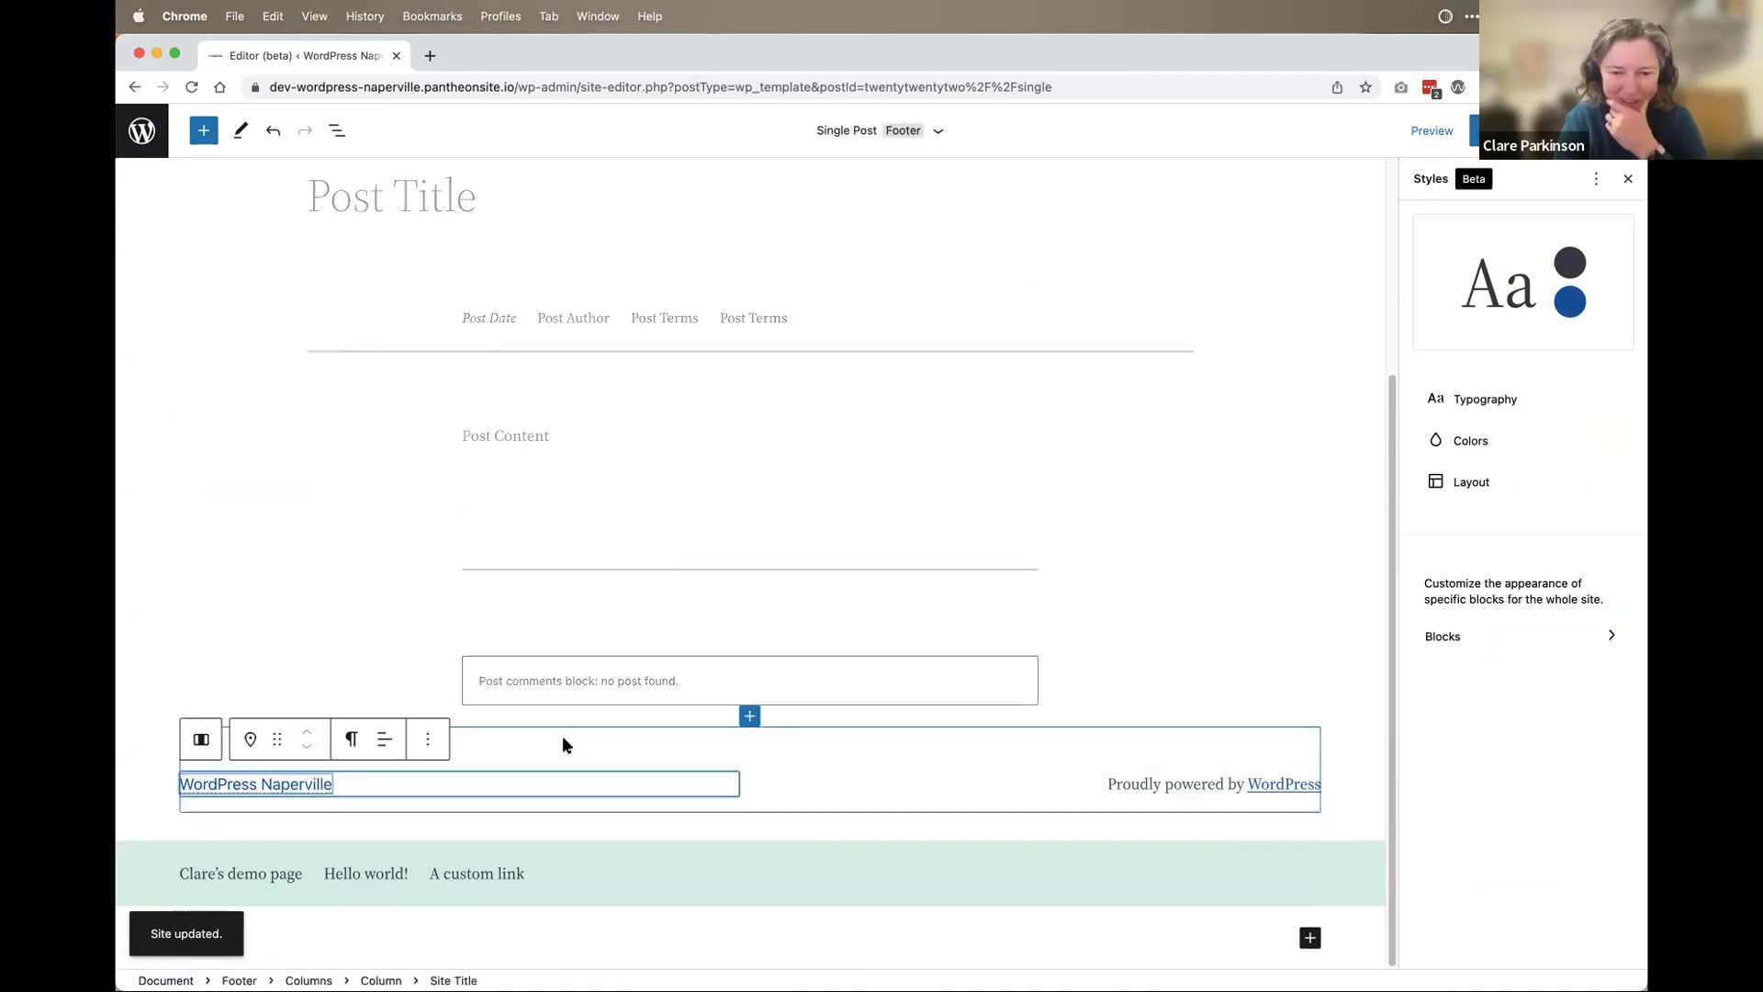
left_click(537, 435)
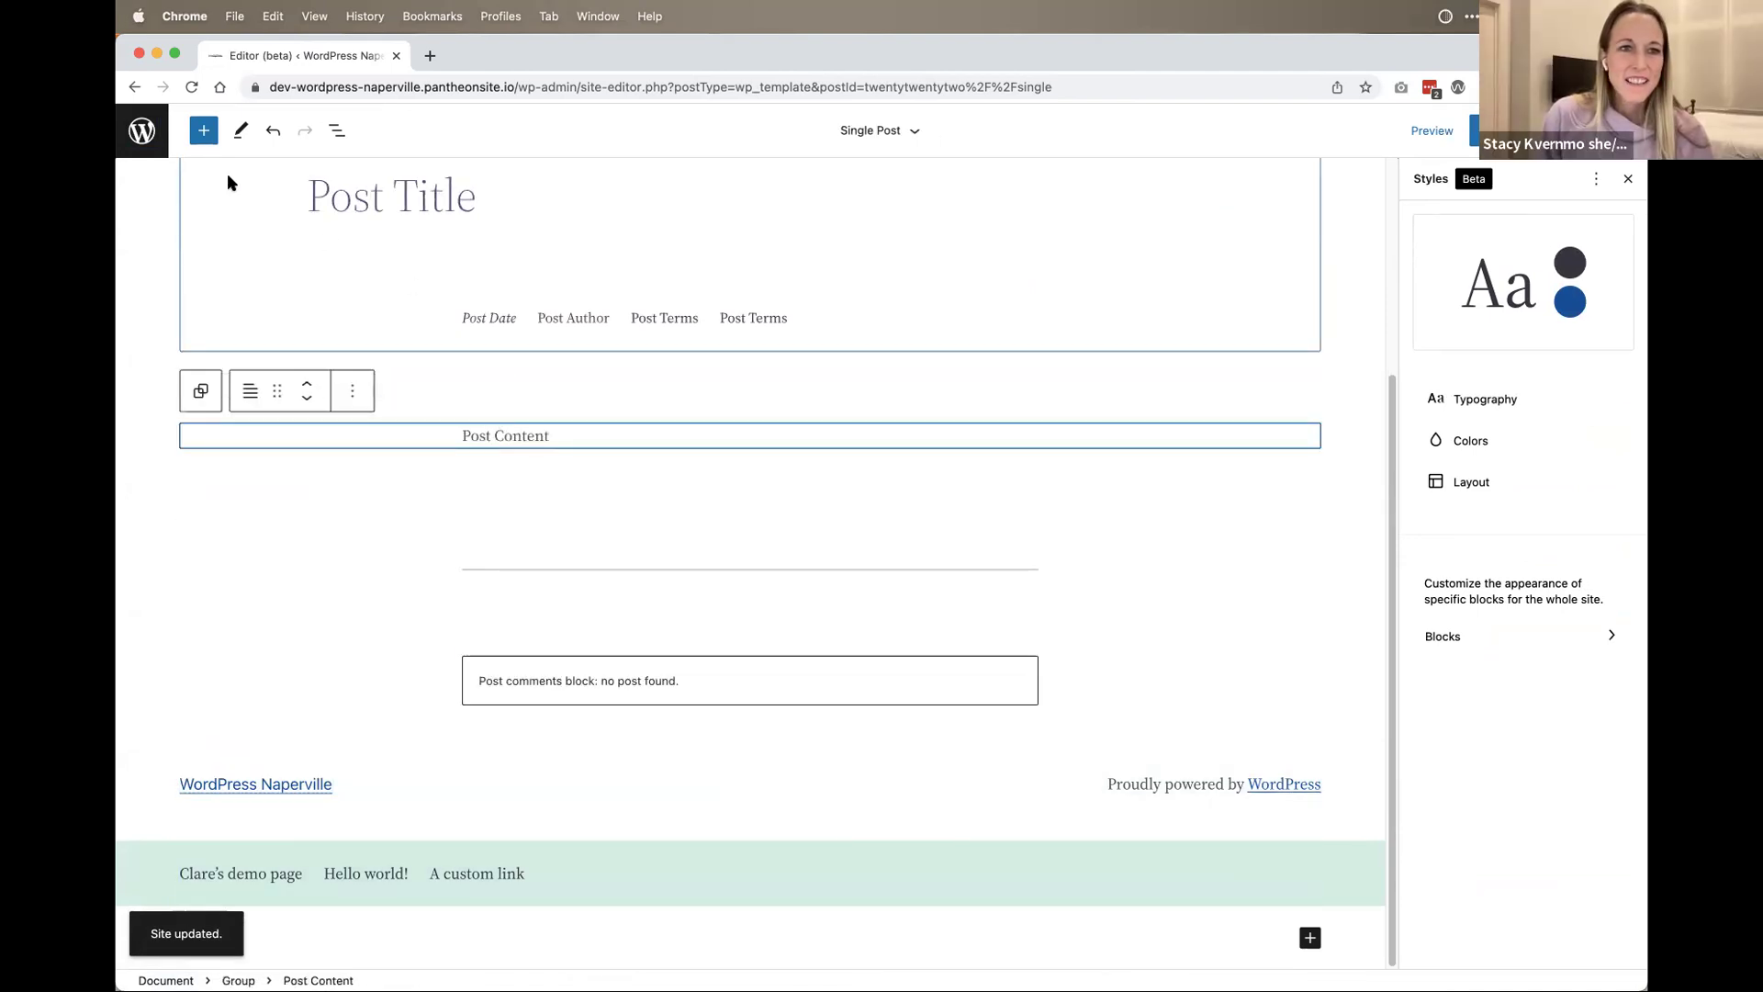
left_click(203, 130)
left_click_drag(177, 304, 642, 491)
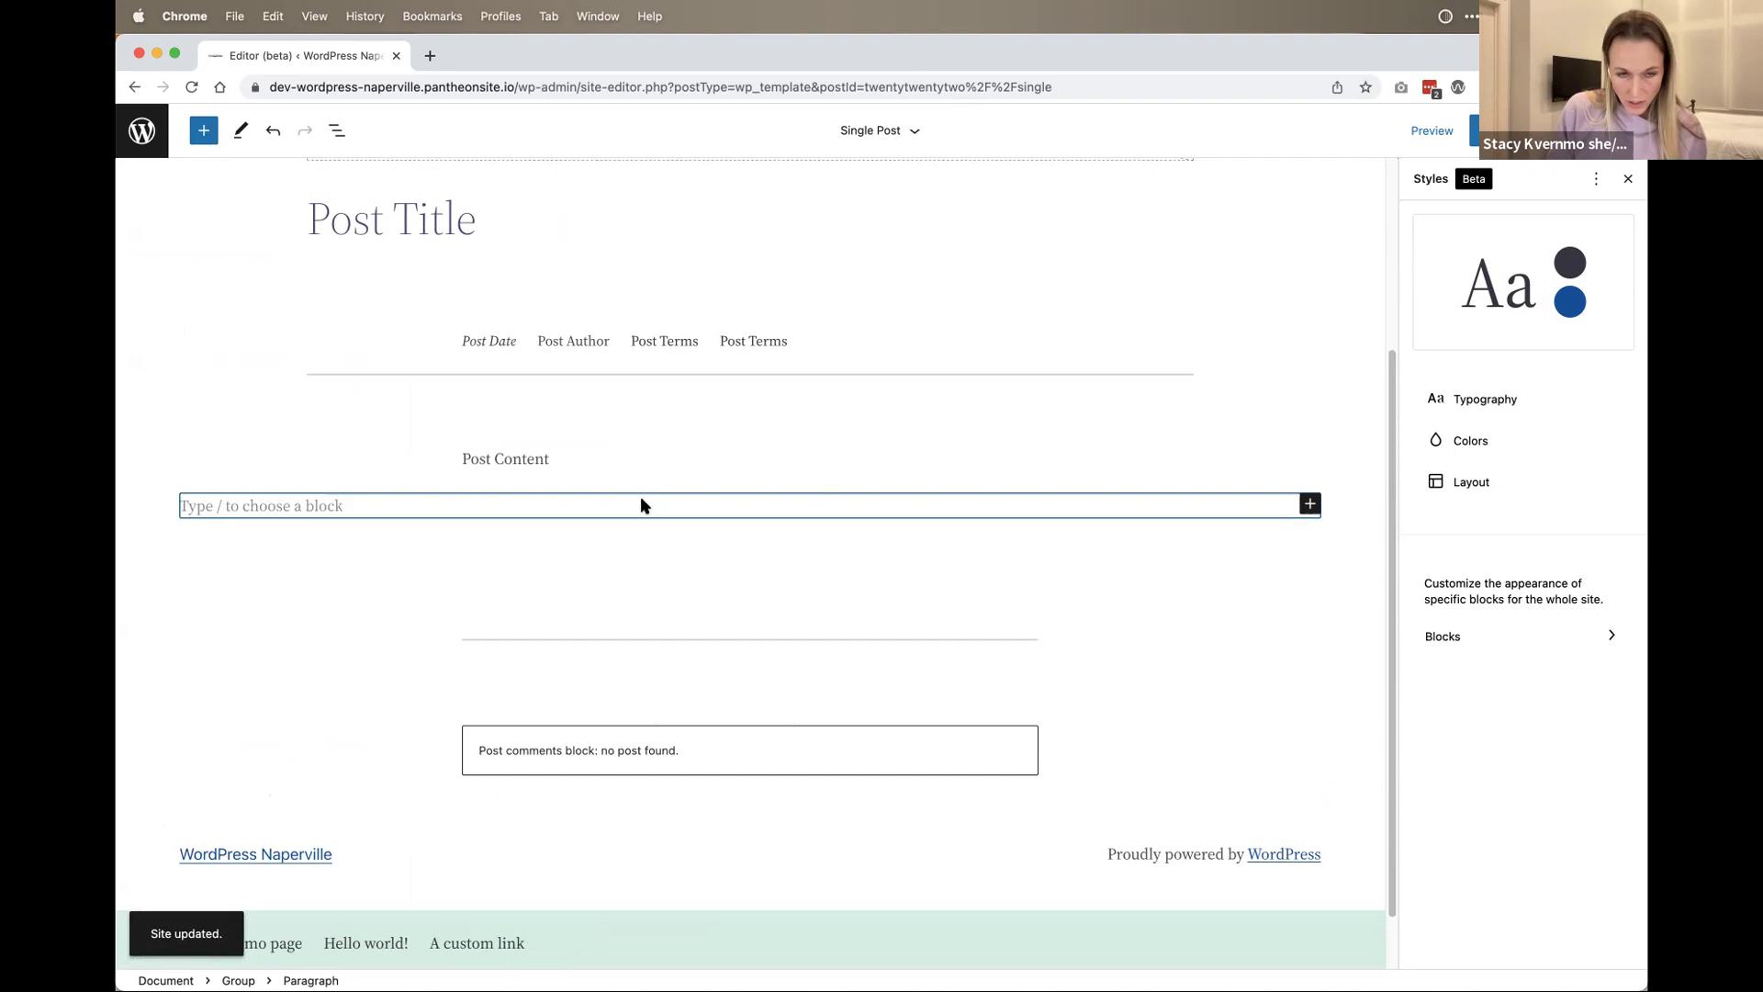
Step: Paste the HTML Ipsum snippet from clipboard history into the template
key("alt+super+c")
type("htm")
key("BackSpace")
type("m")
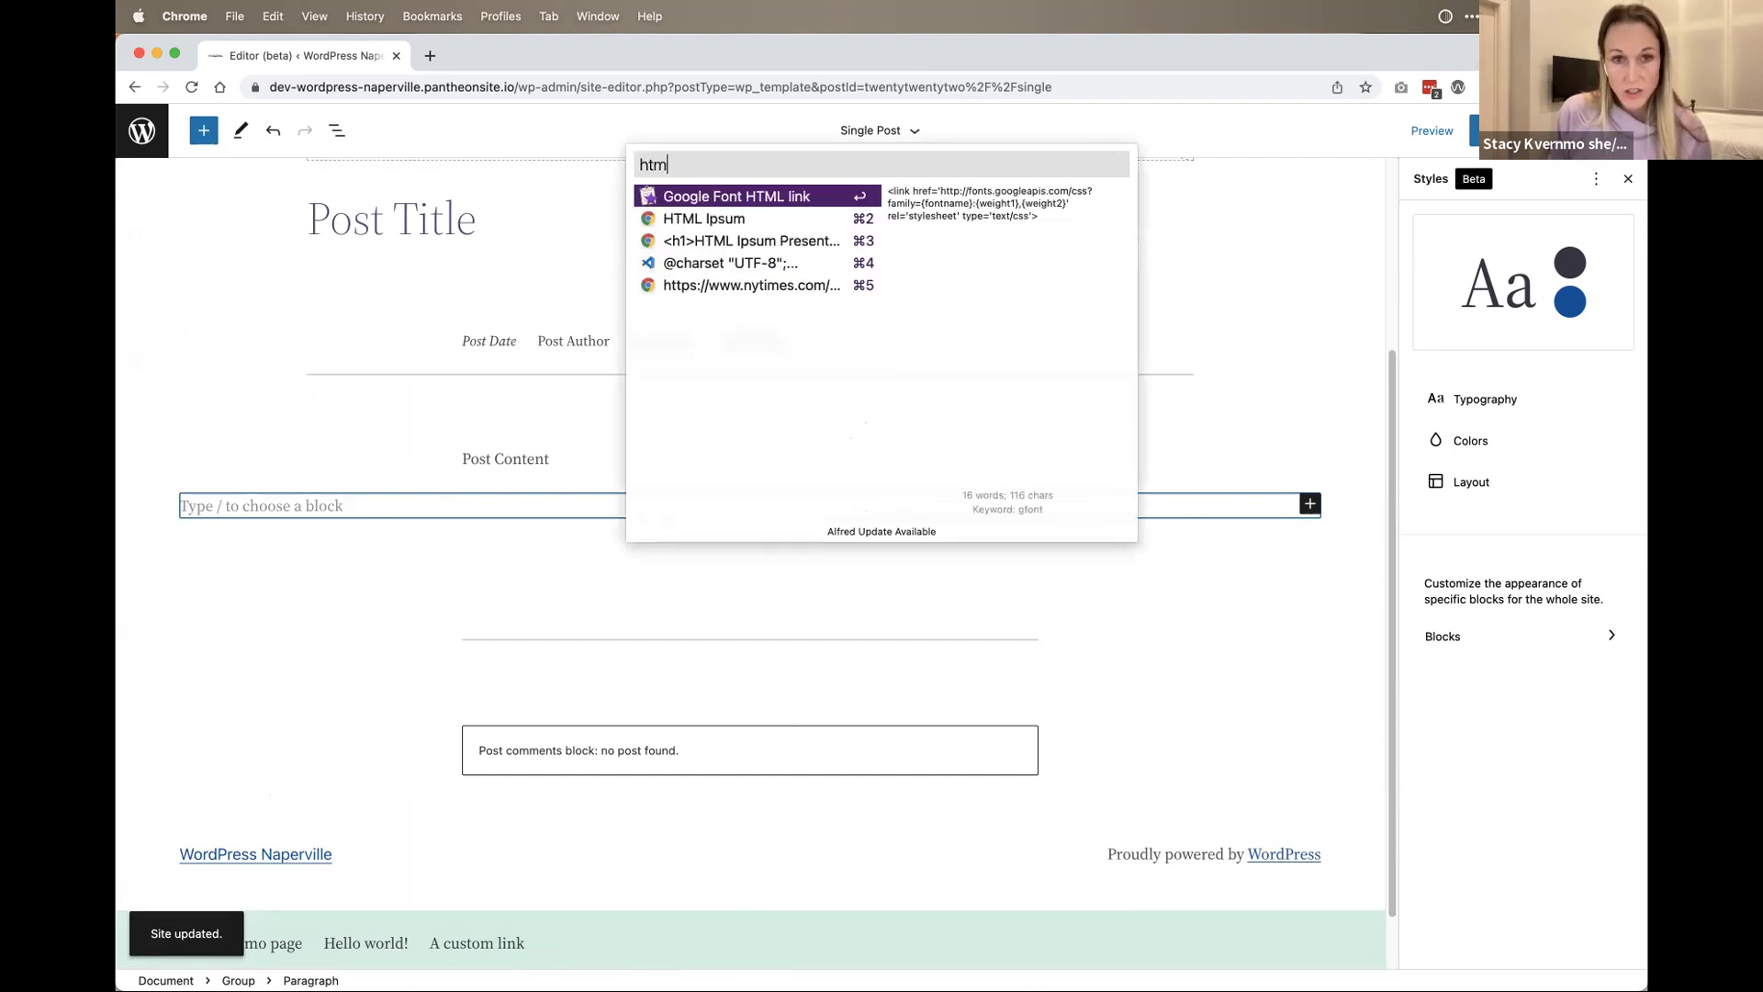
key("Down")
key("Down")
key("Return")
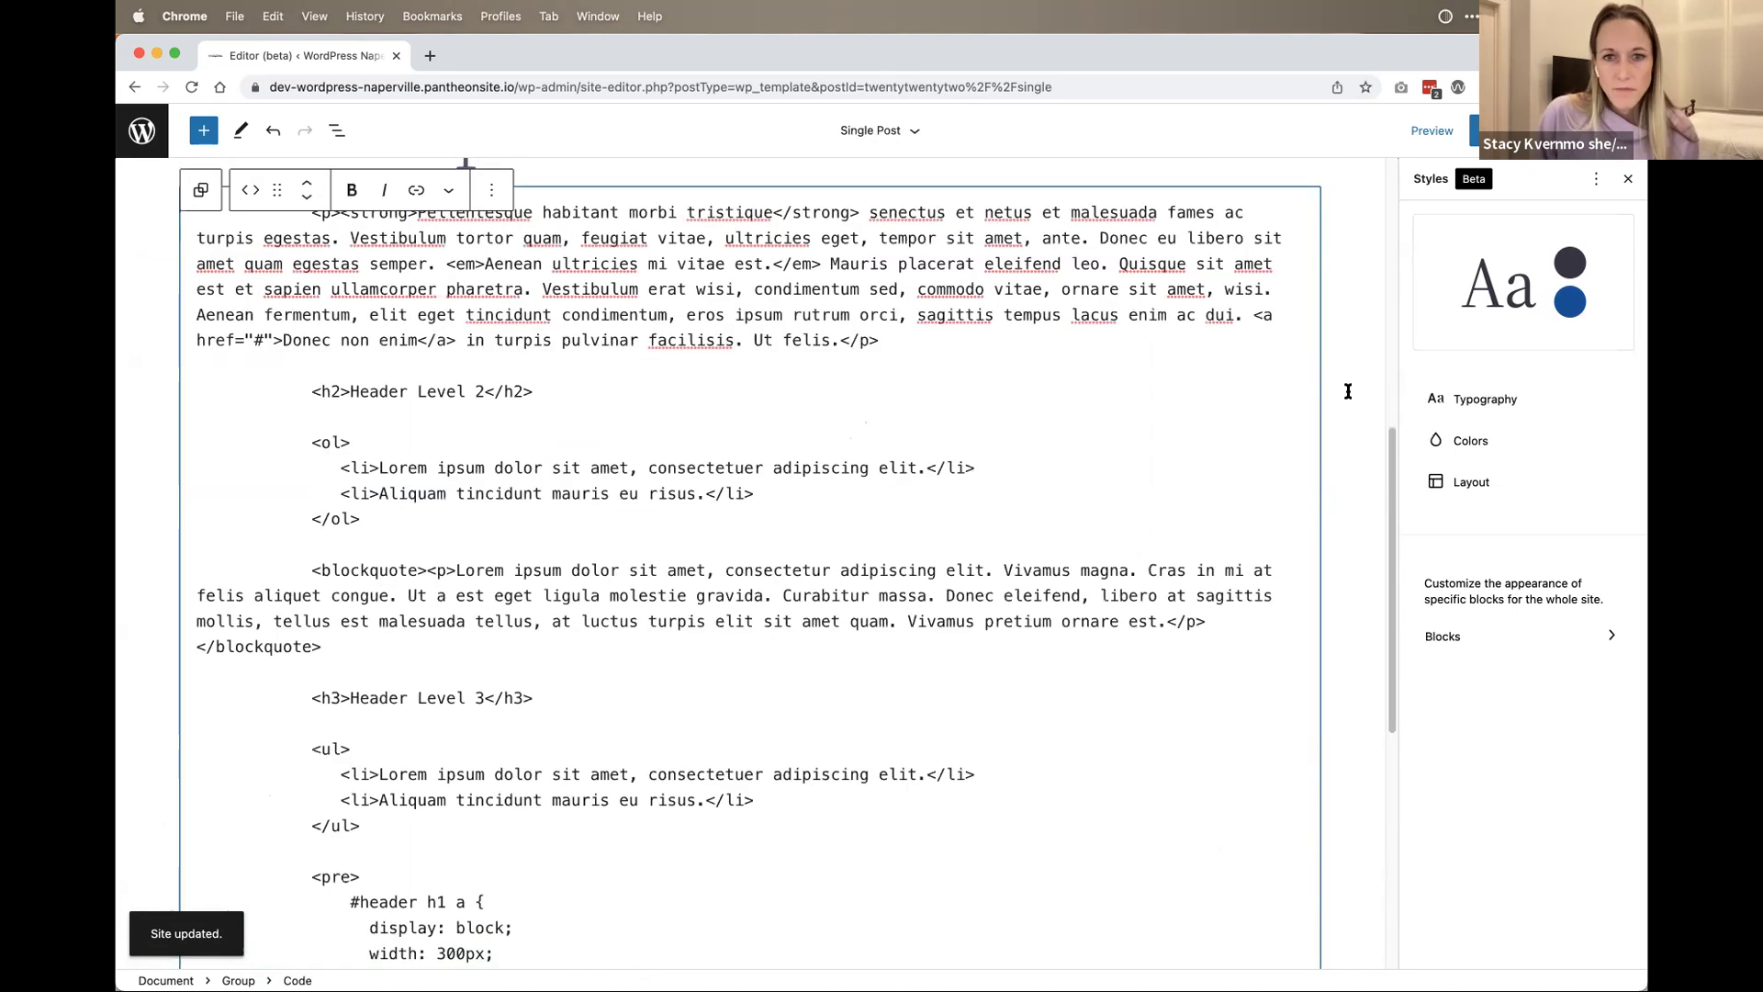
Step: Switch the Code block to HTML editing and delete all its contents
left_click(1596, 178)
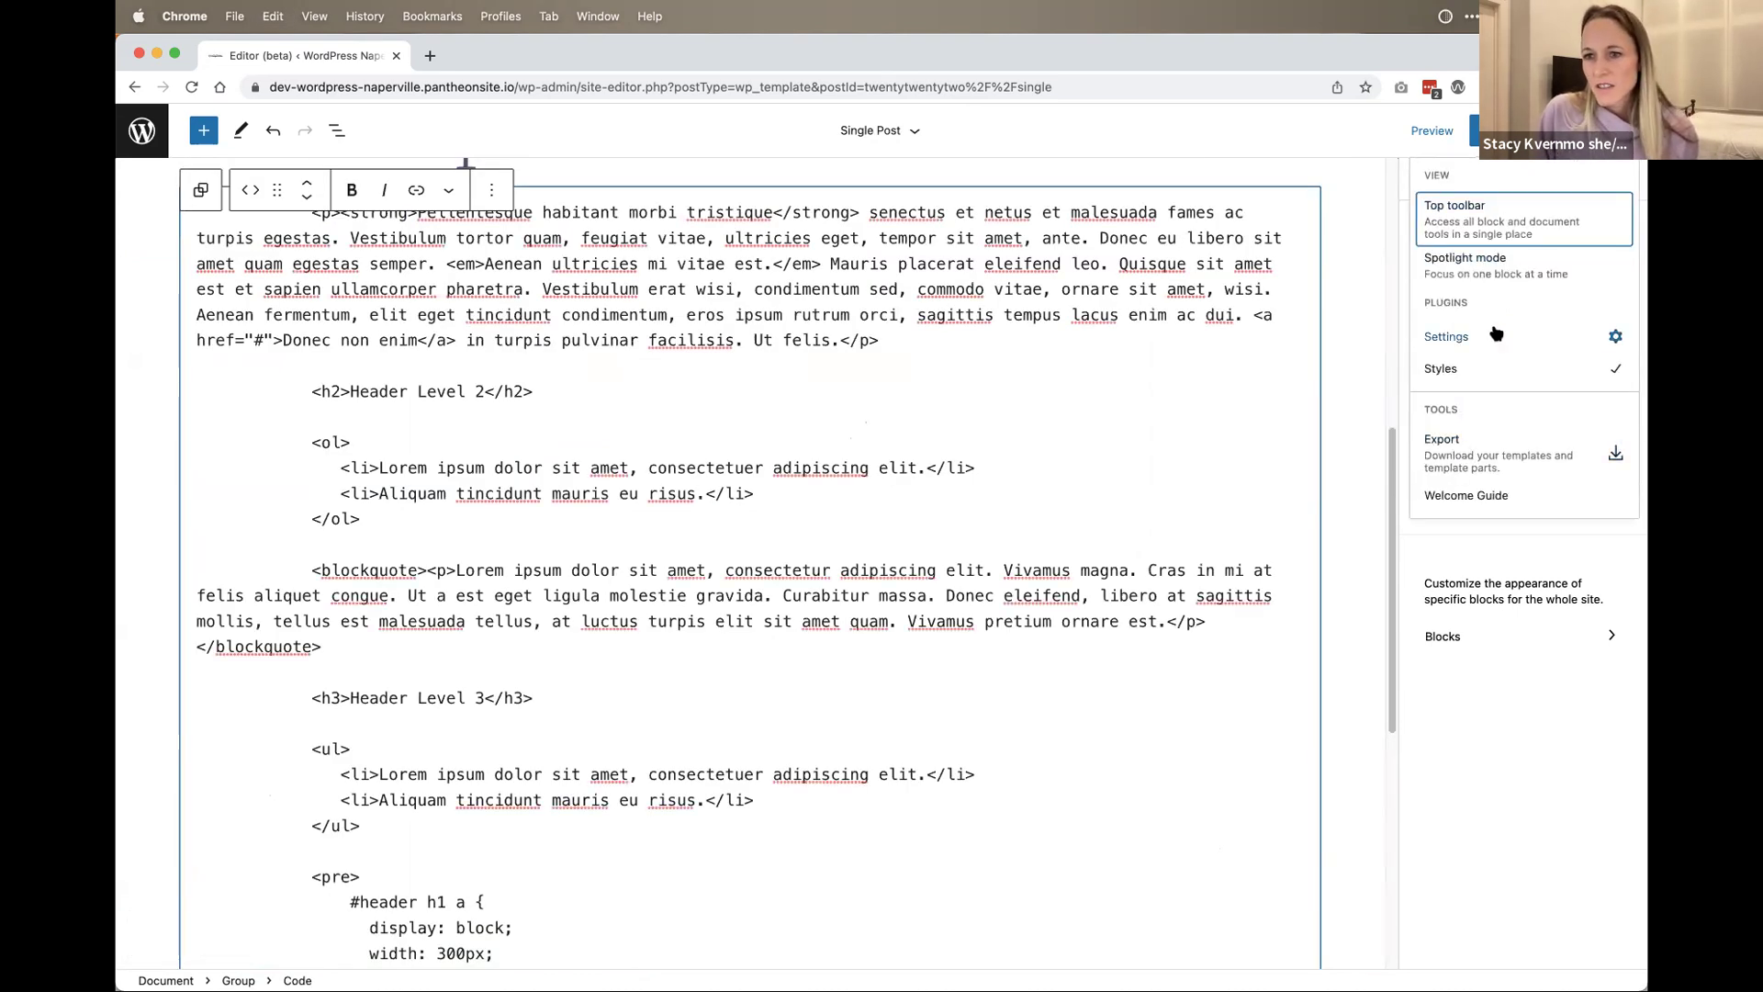
left_click(999, 326)
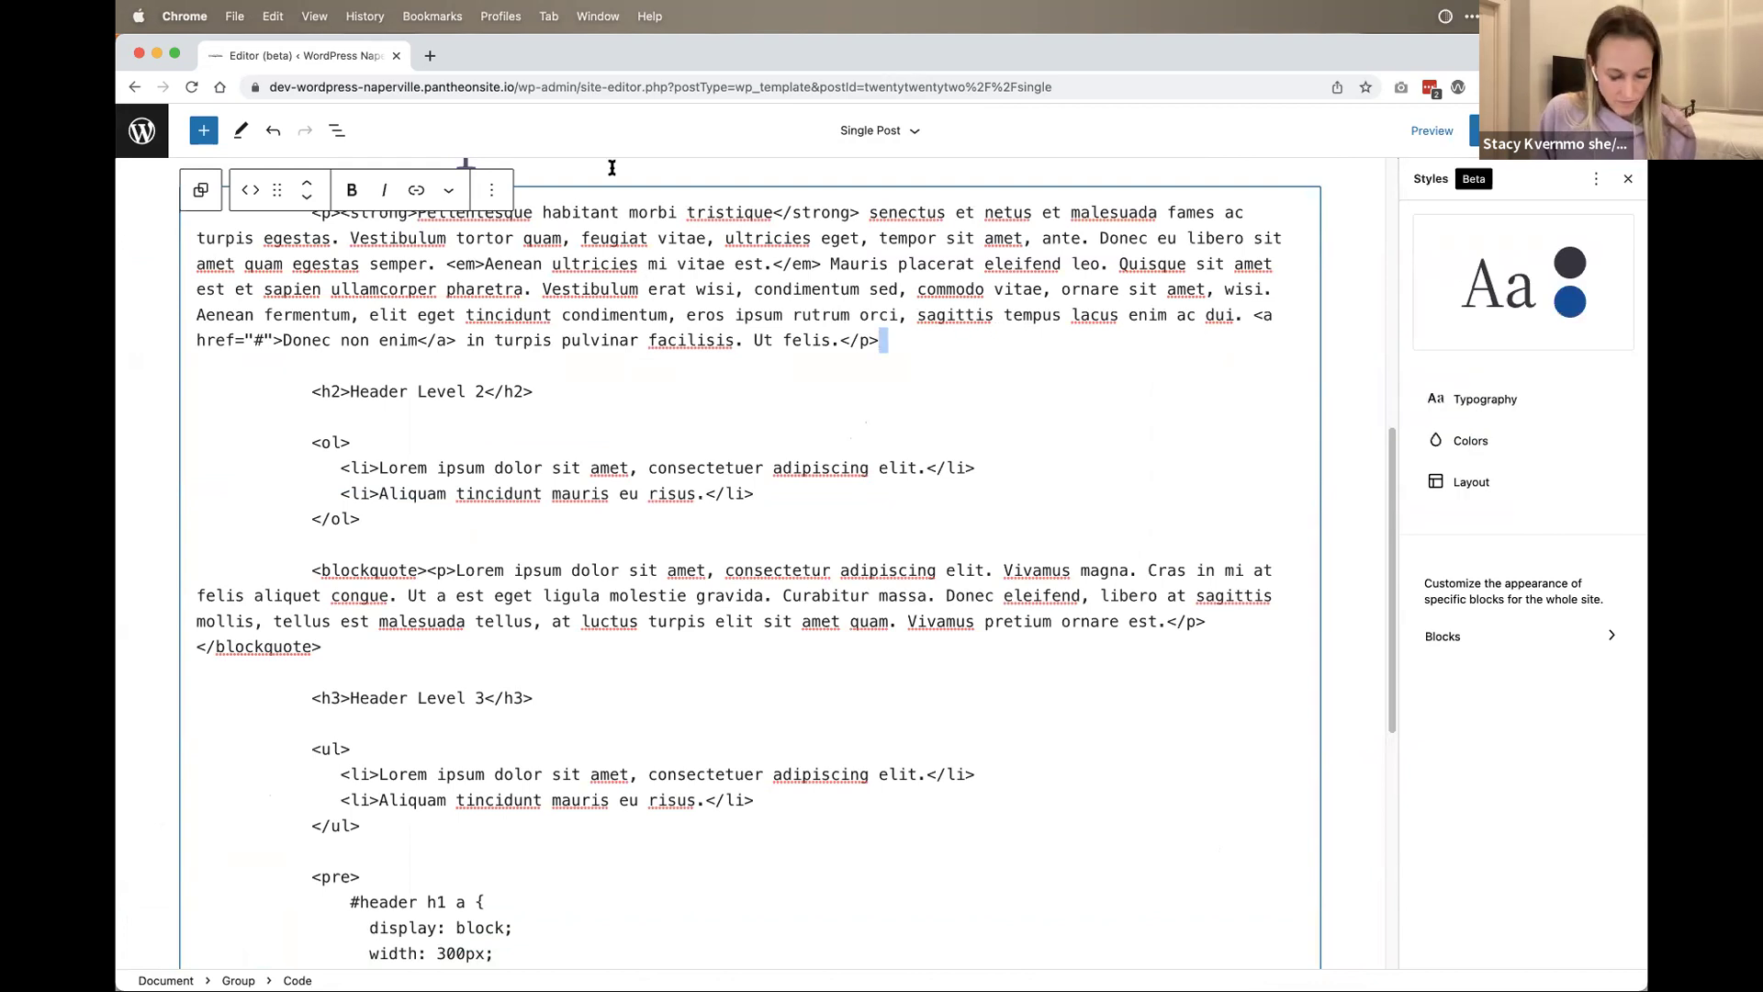
left_click(504, 191)
left_click(565, 437)
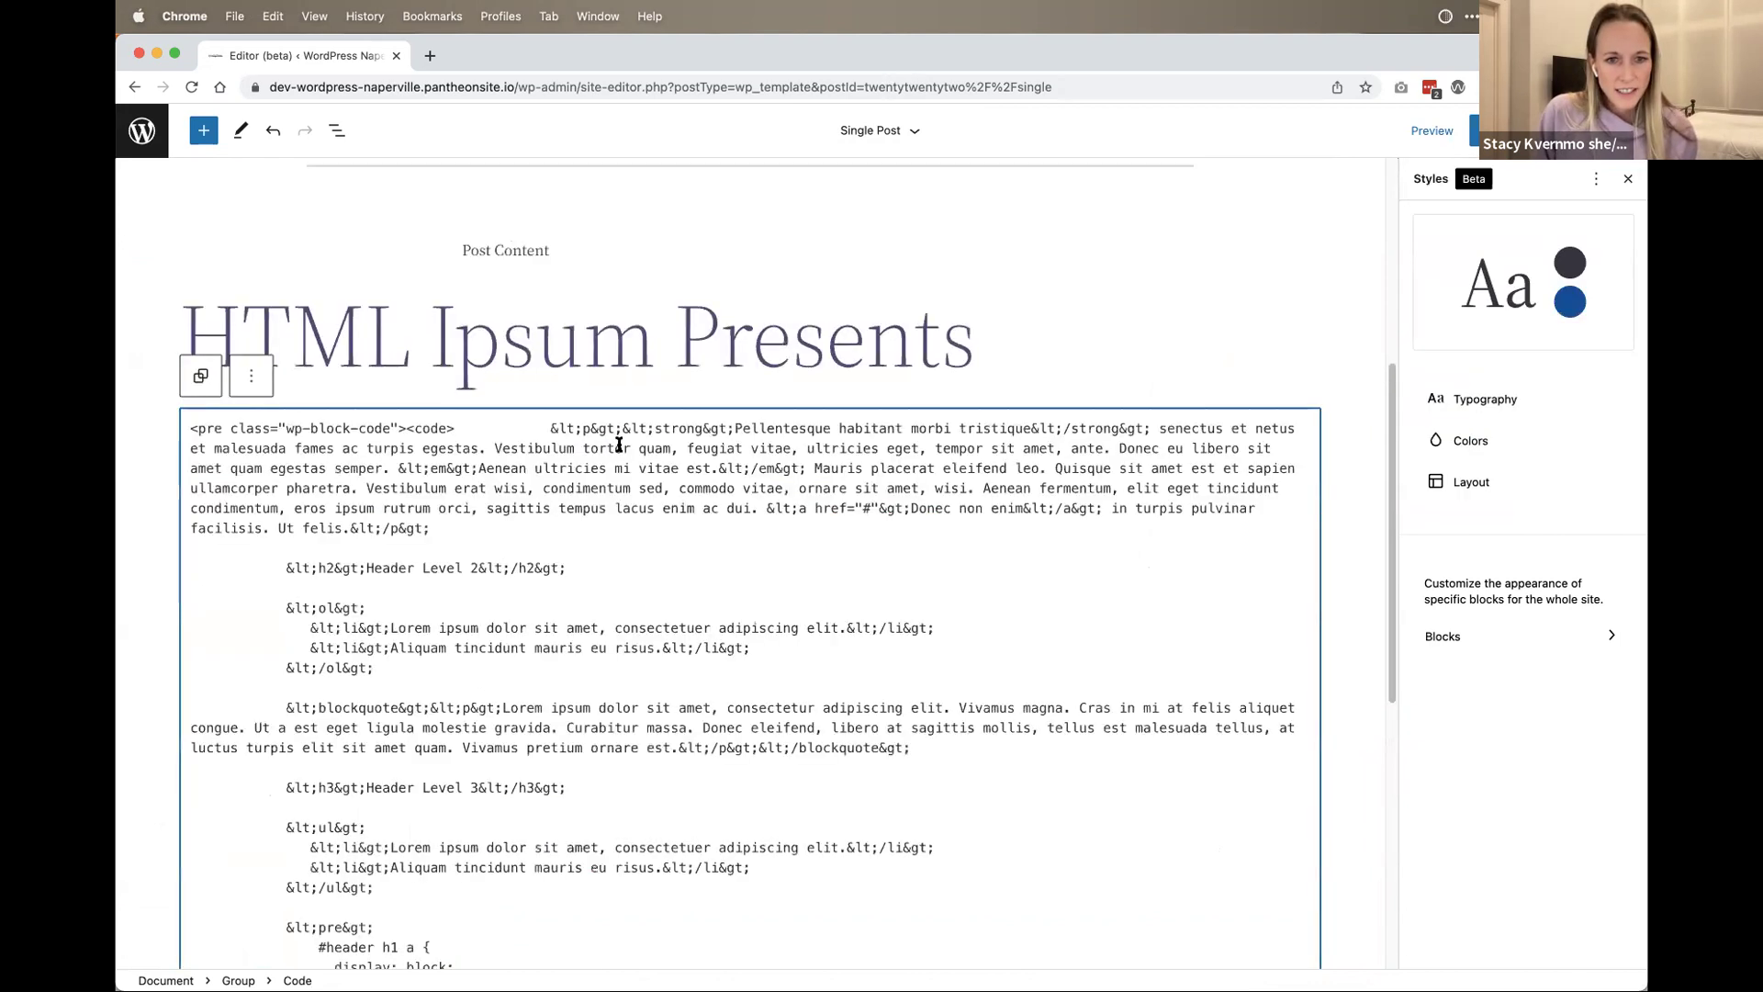
key("super+a")
key("BackSpace")
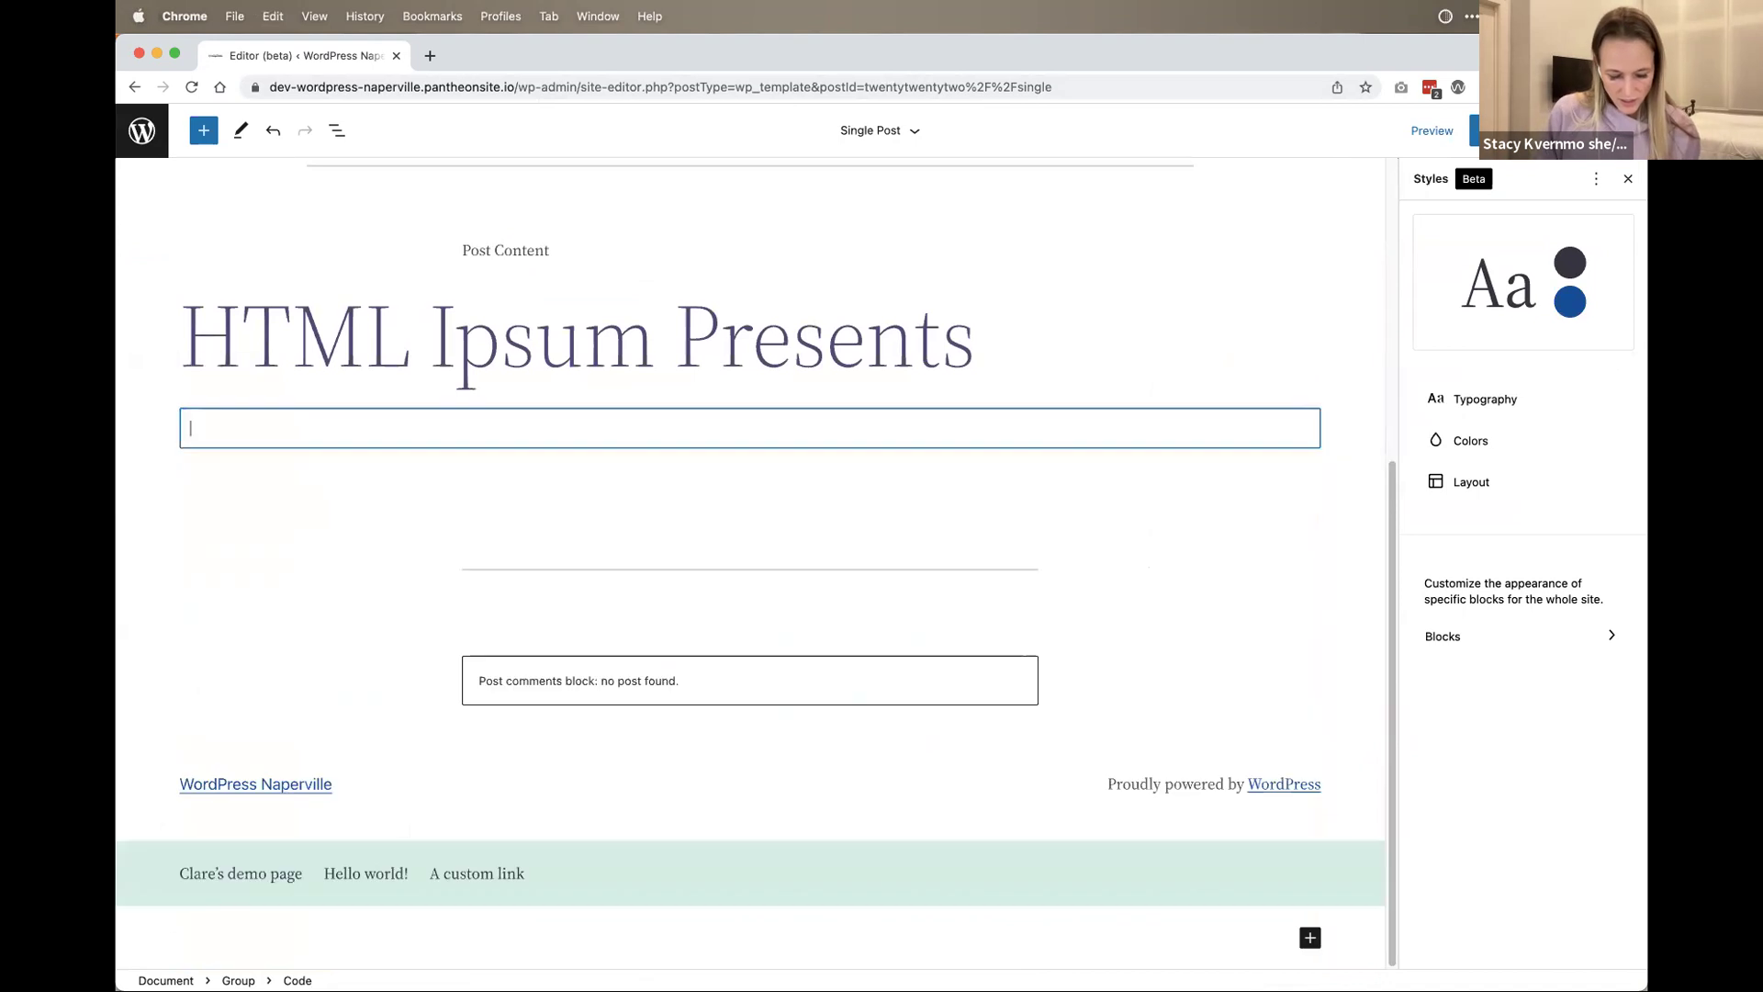
Step: Paste the copied level-1 heading markup, found by filtering clipboard history with '<'
key("alt+super+c")
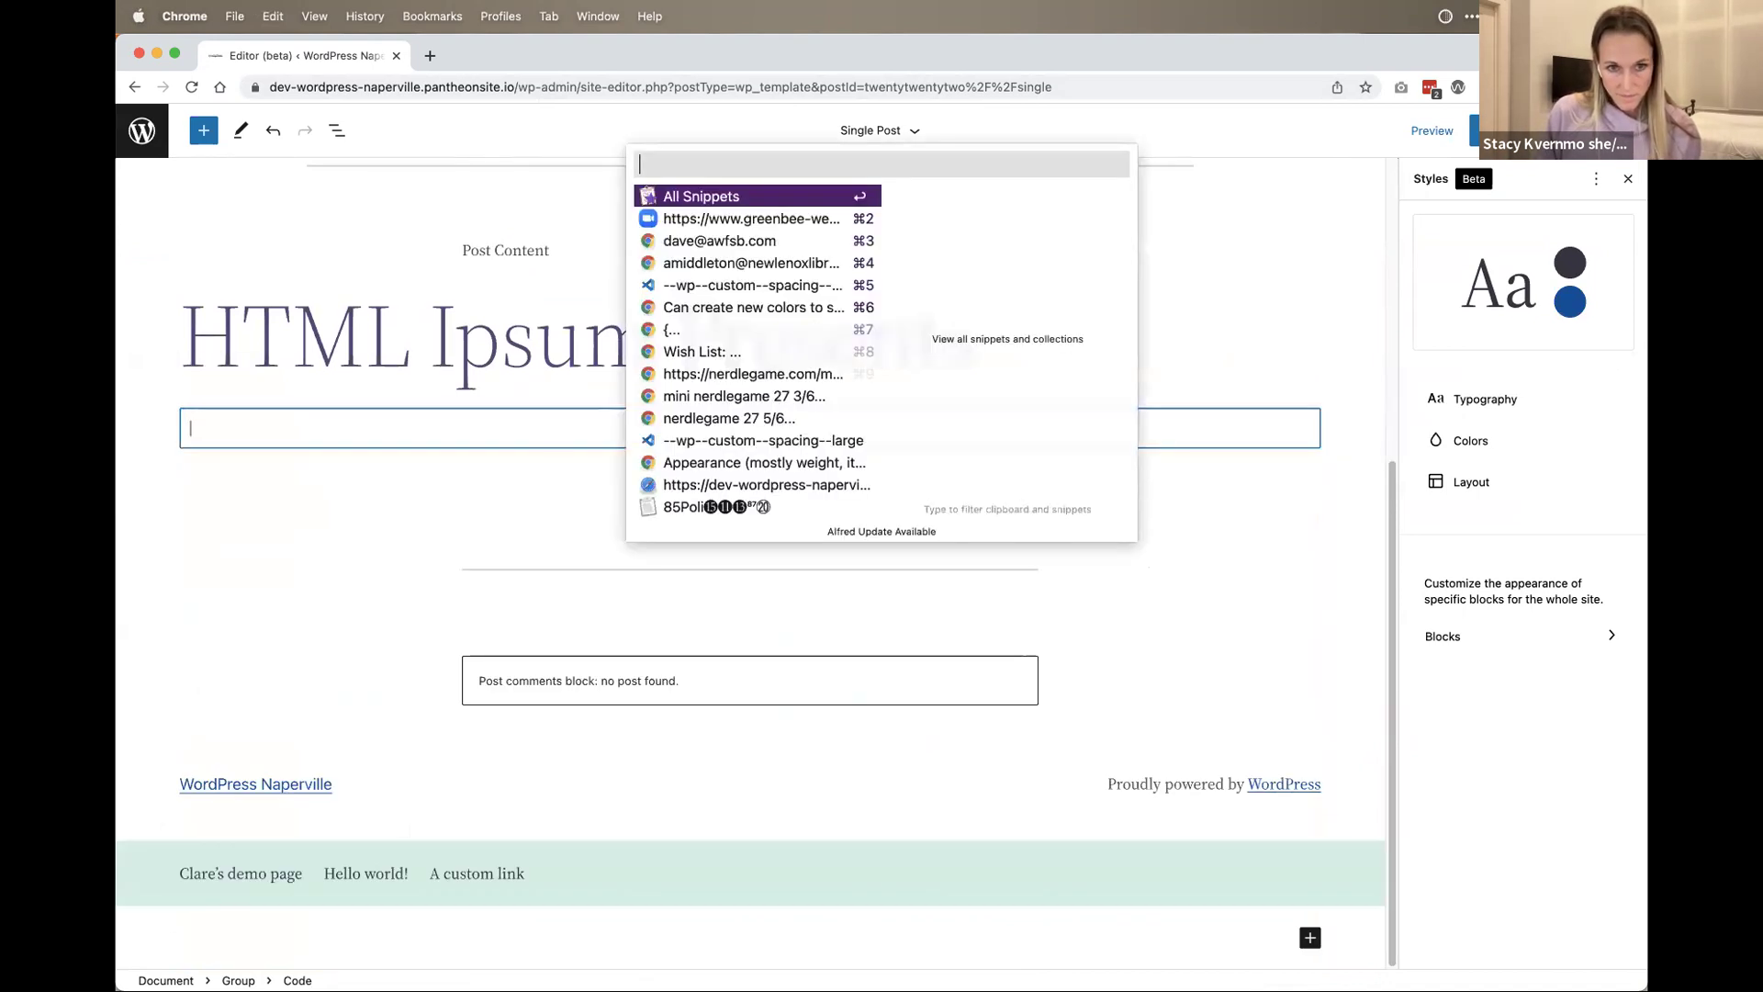
type("<")
key("Return")
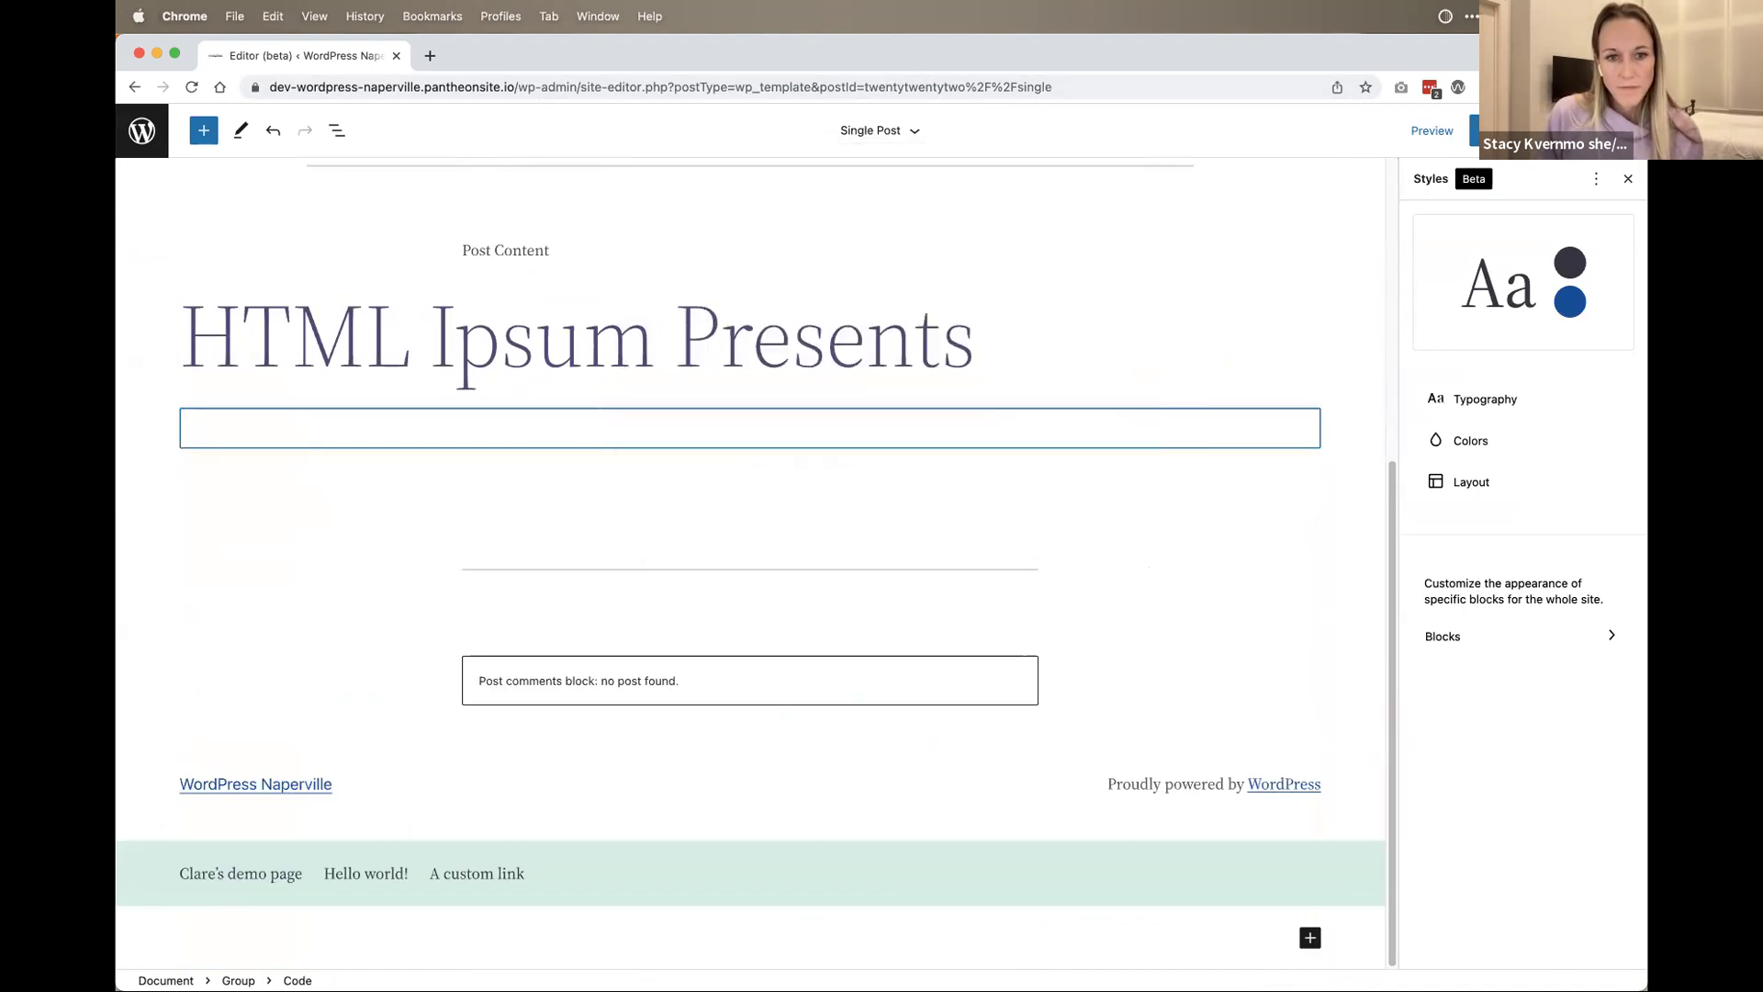
scroll(1337, 238, "up", 10)
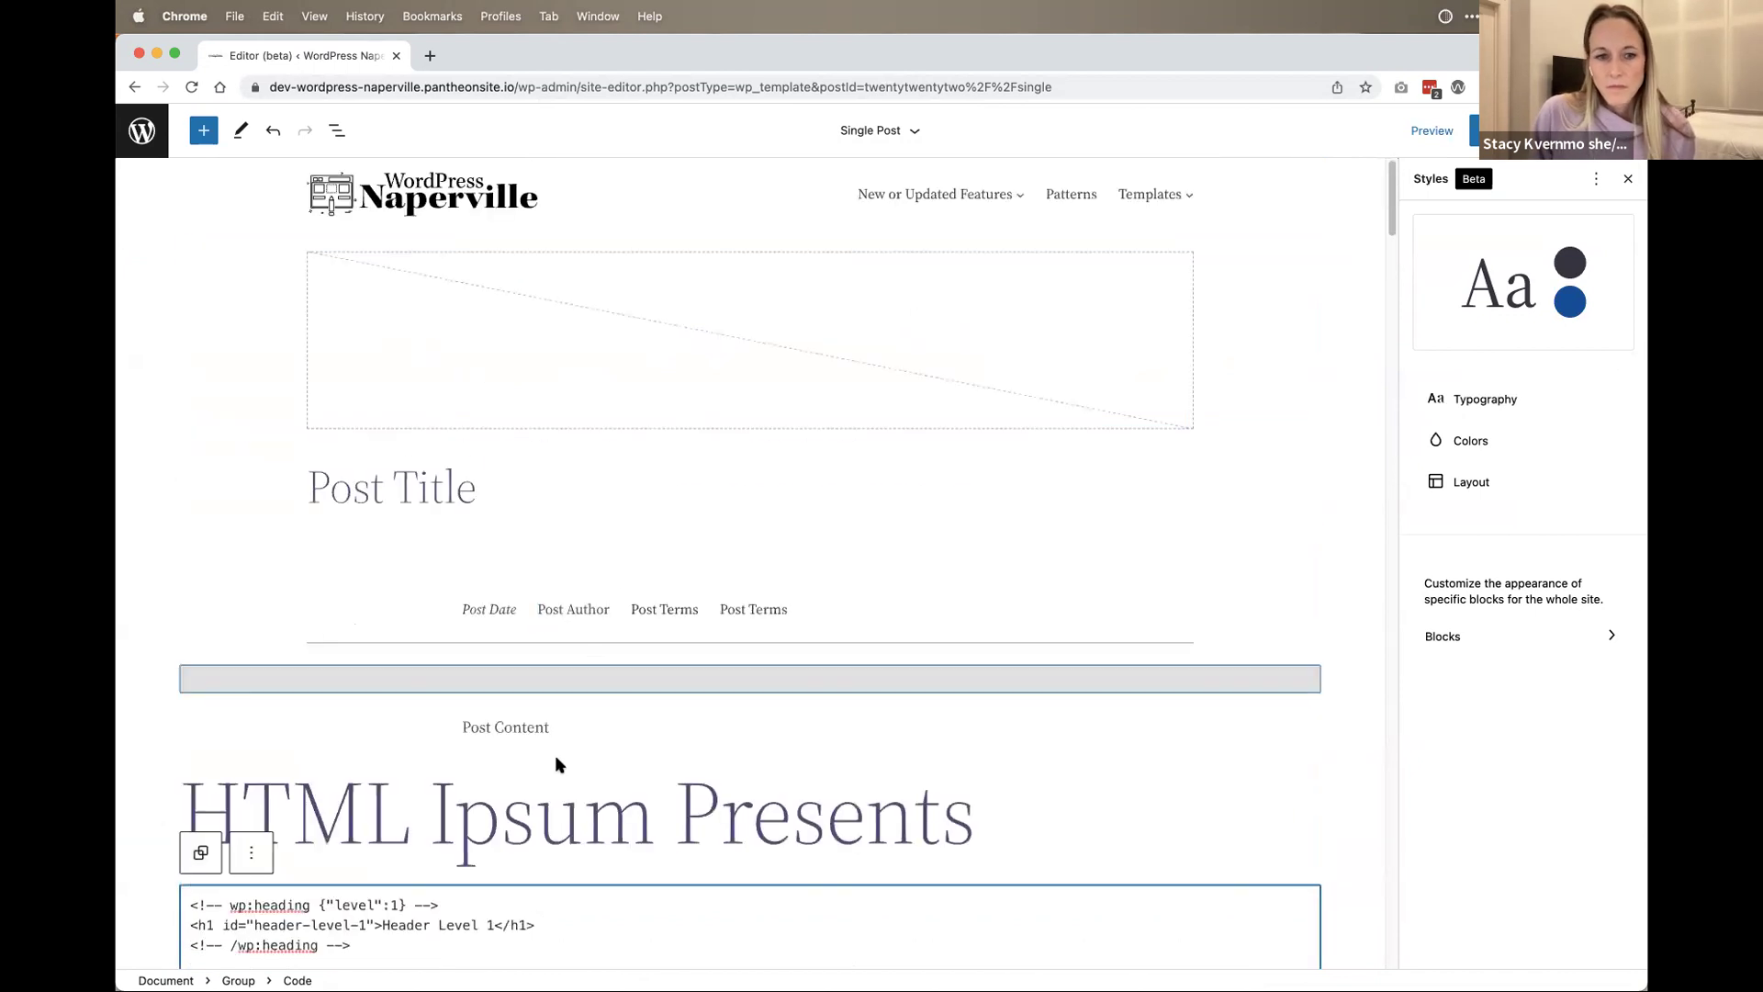
Step: Attempt block recovery, then remove the empty Code block under the heading
left_click(1182, 893)
scroll(1184, 863, "down", 5)
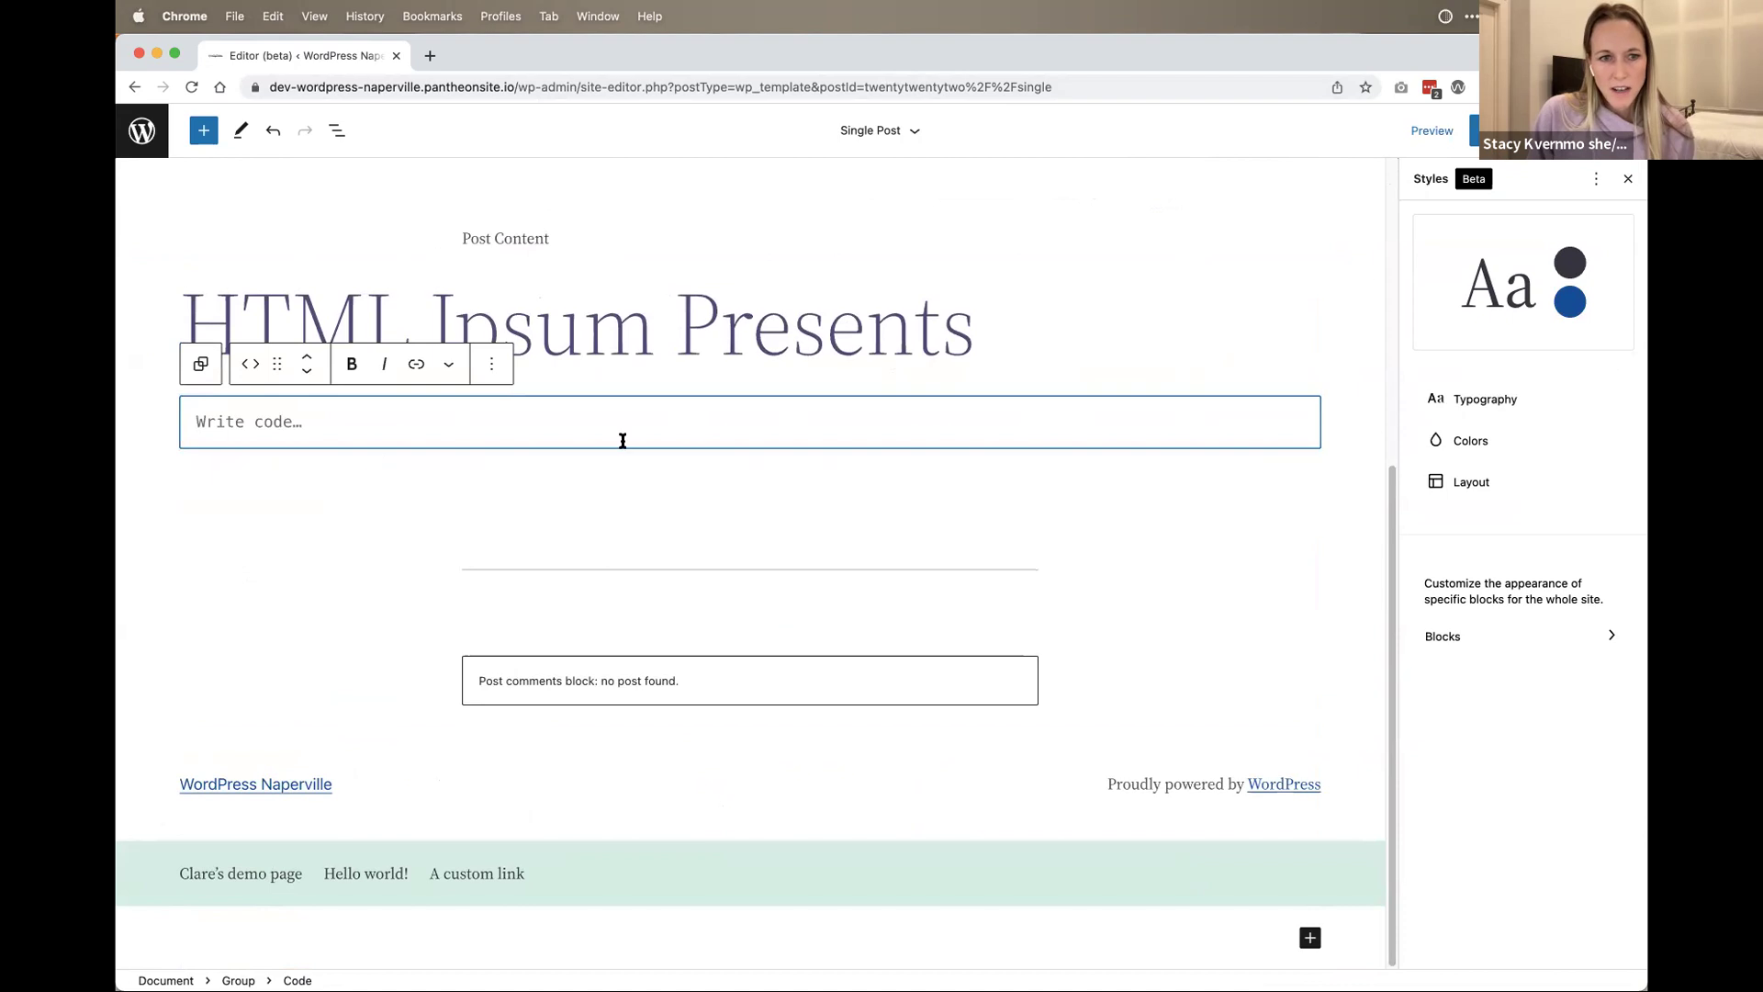
left_click(669, 338)
left_click(602, 439)
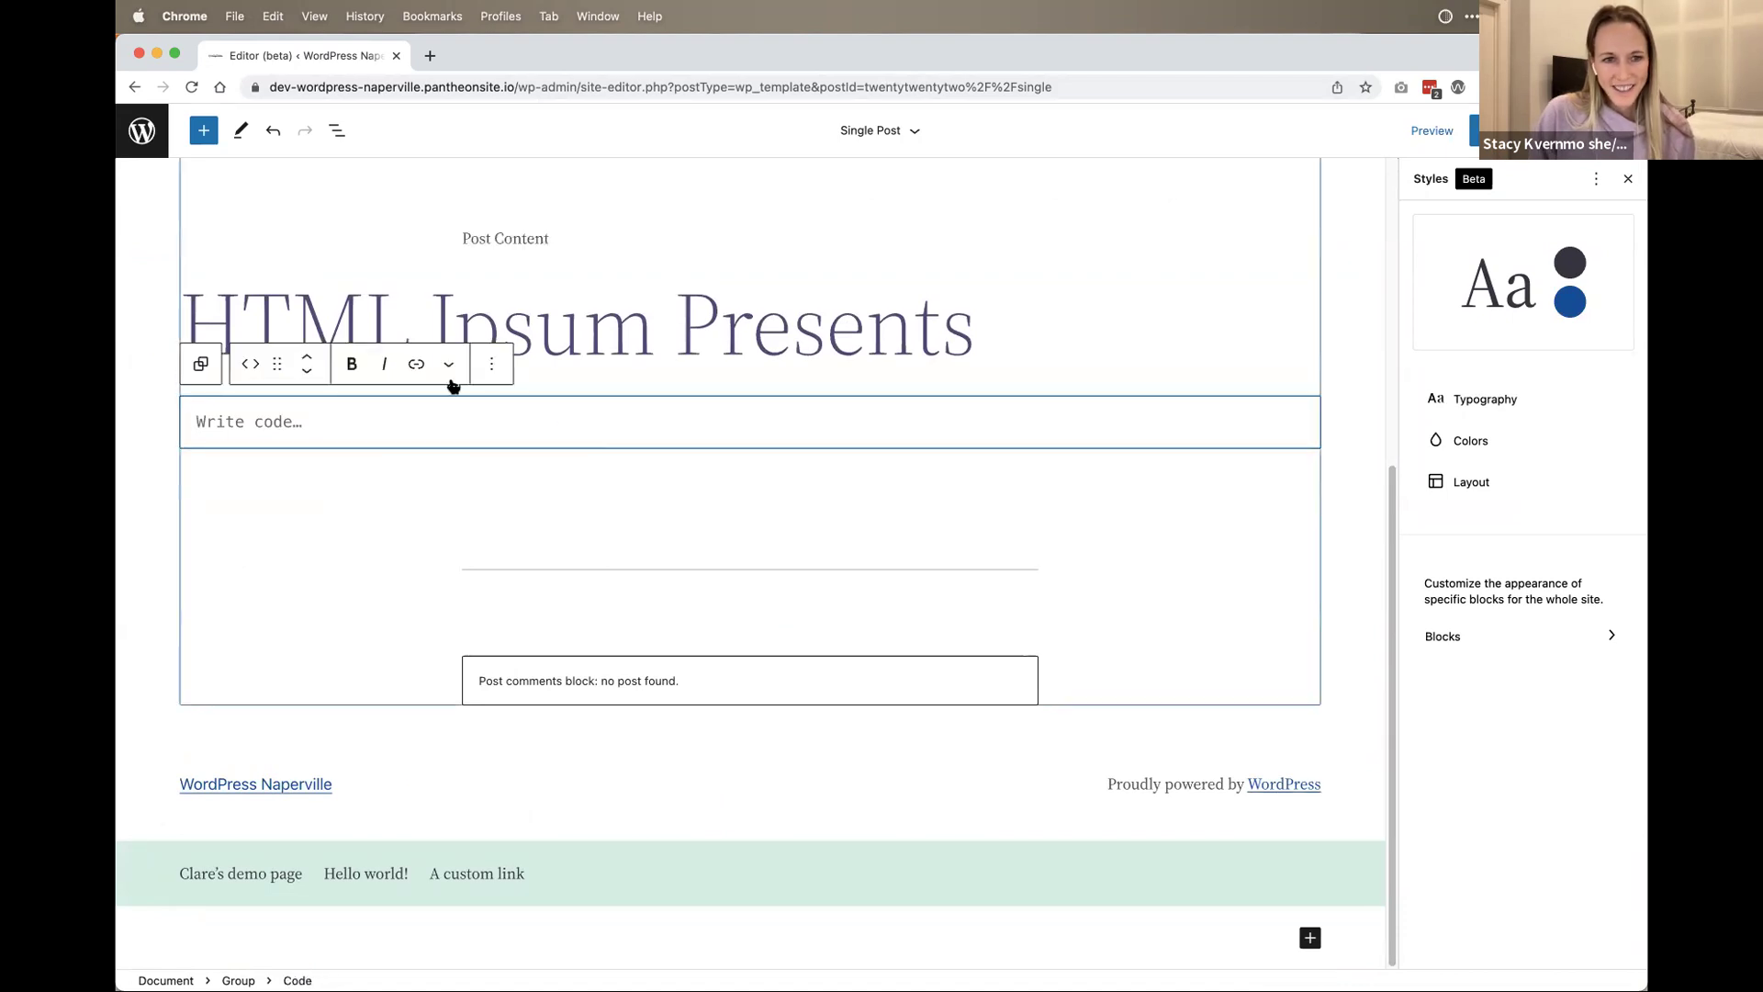
left_click(220, 360)
left_click(214, 429)
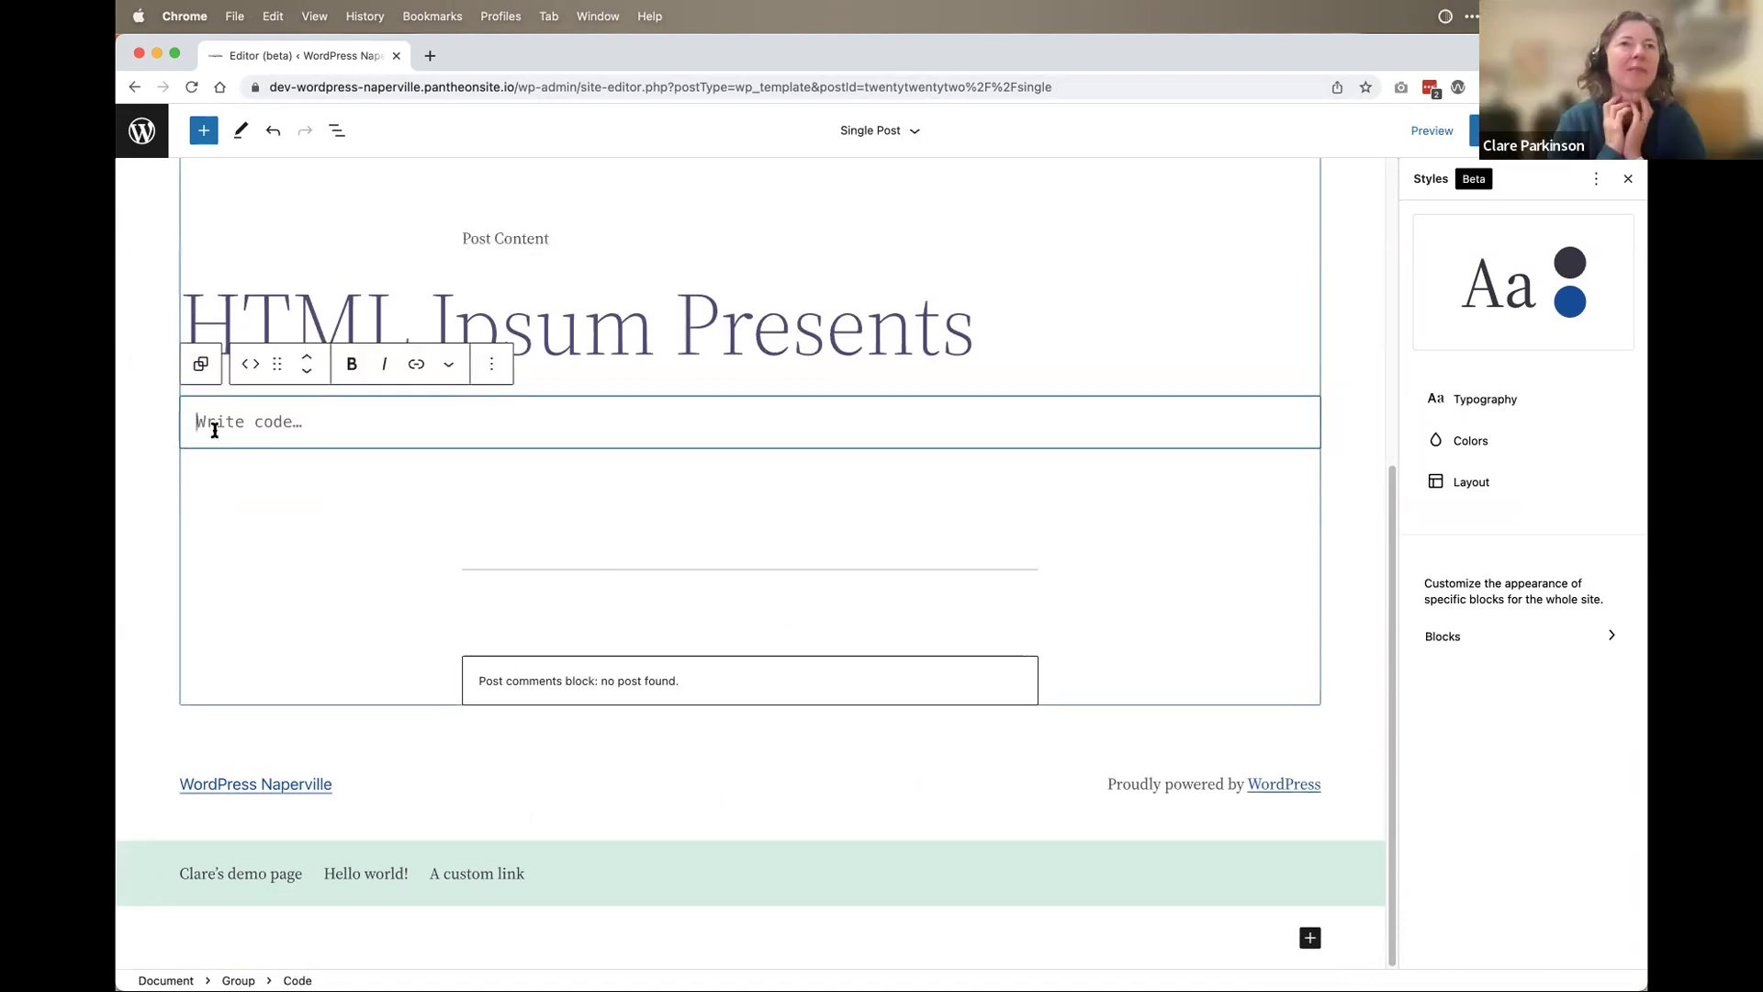
left_click(488, 368)
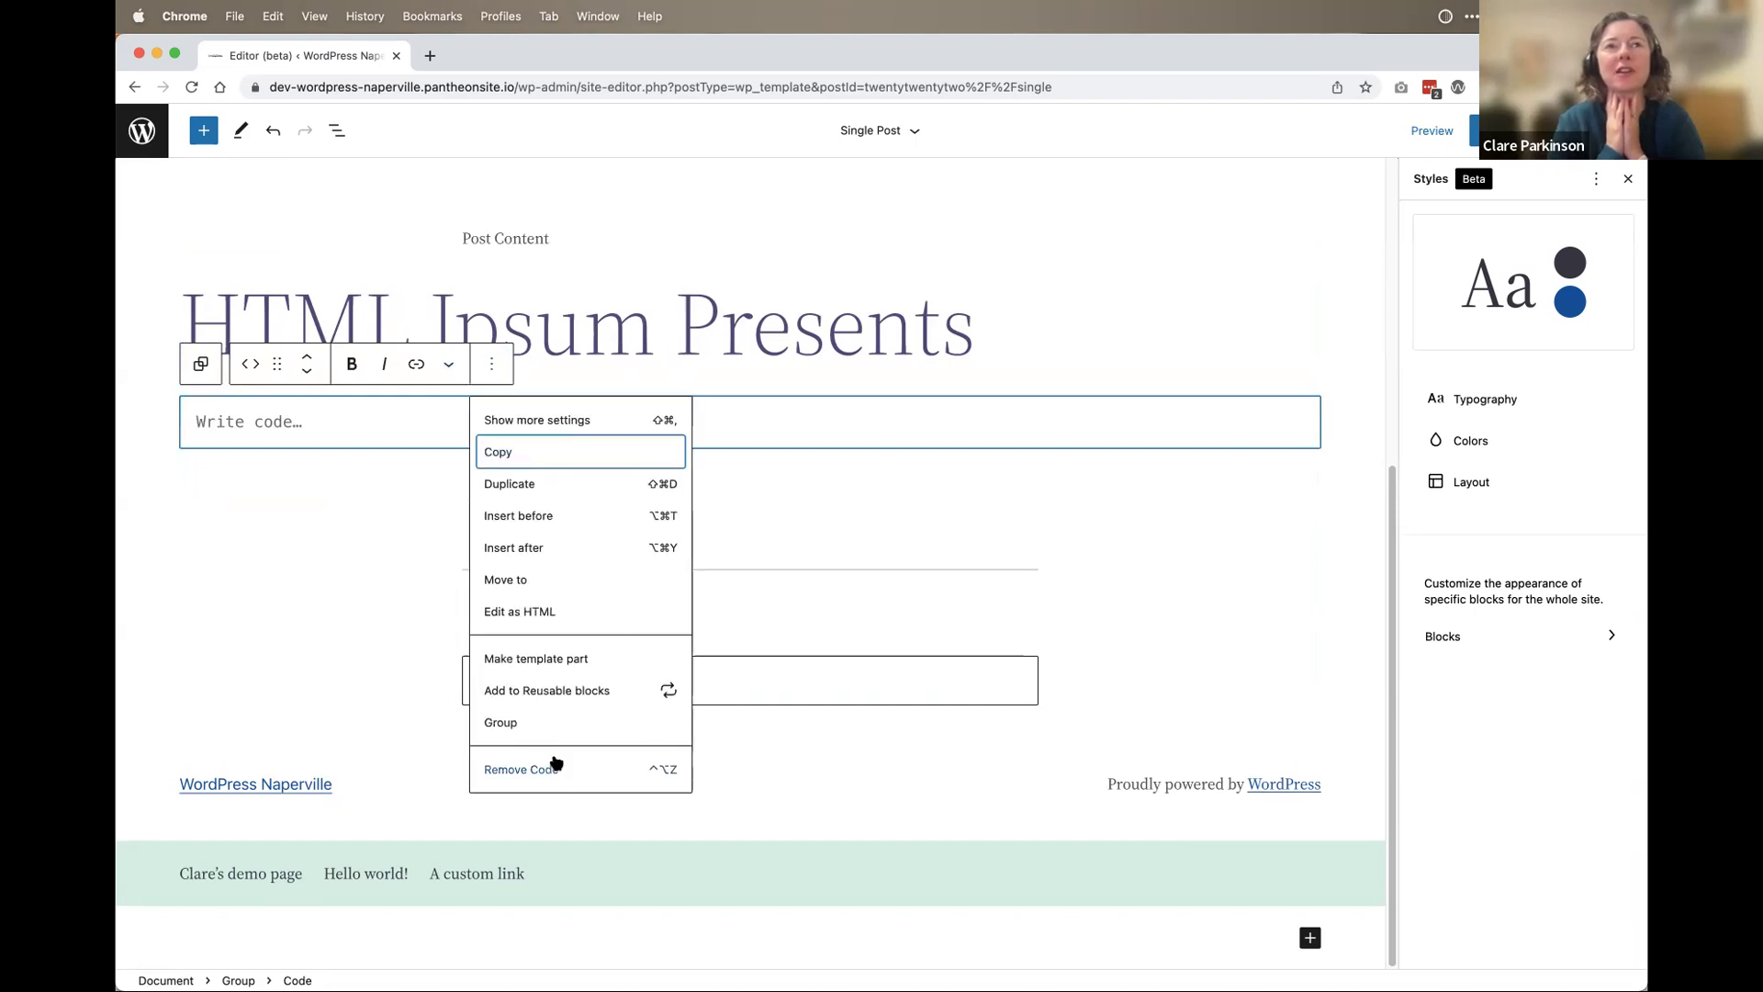
left_click(551, 766)
Step: Add a Paragraph block to the comments group and start typing 'This'
left_click(652, 484)
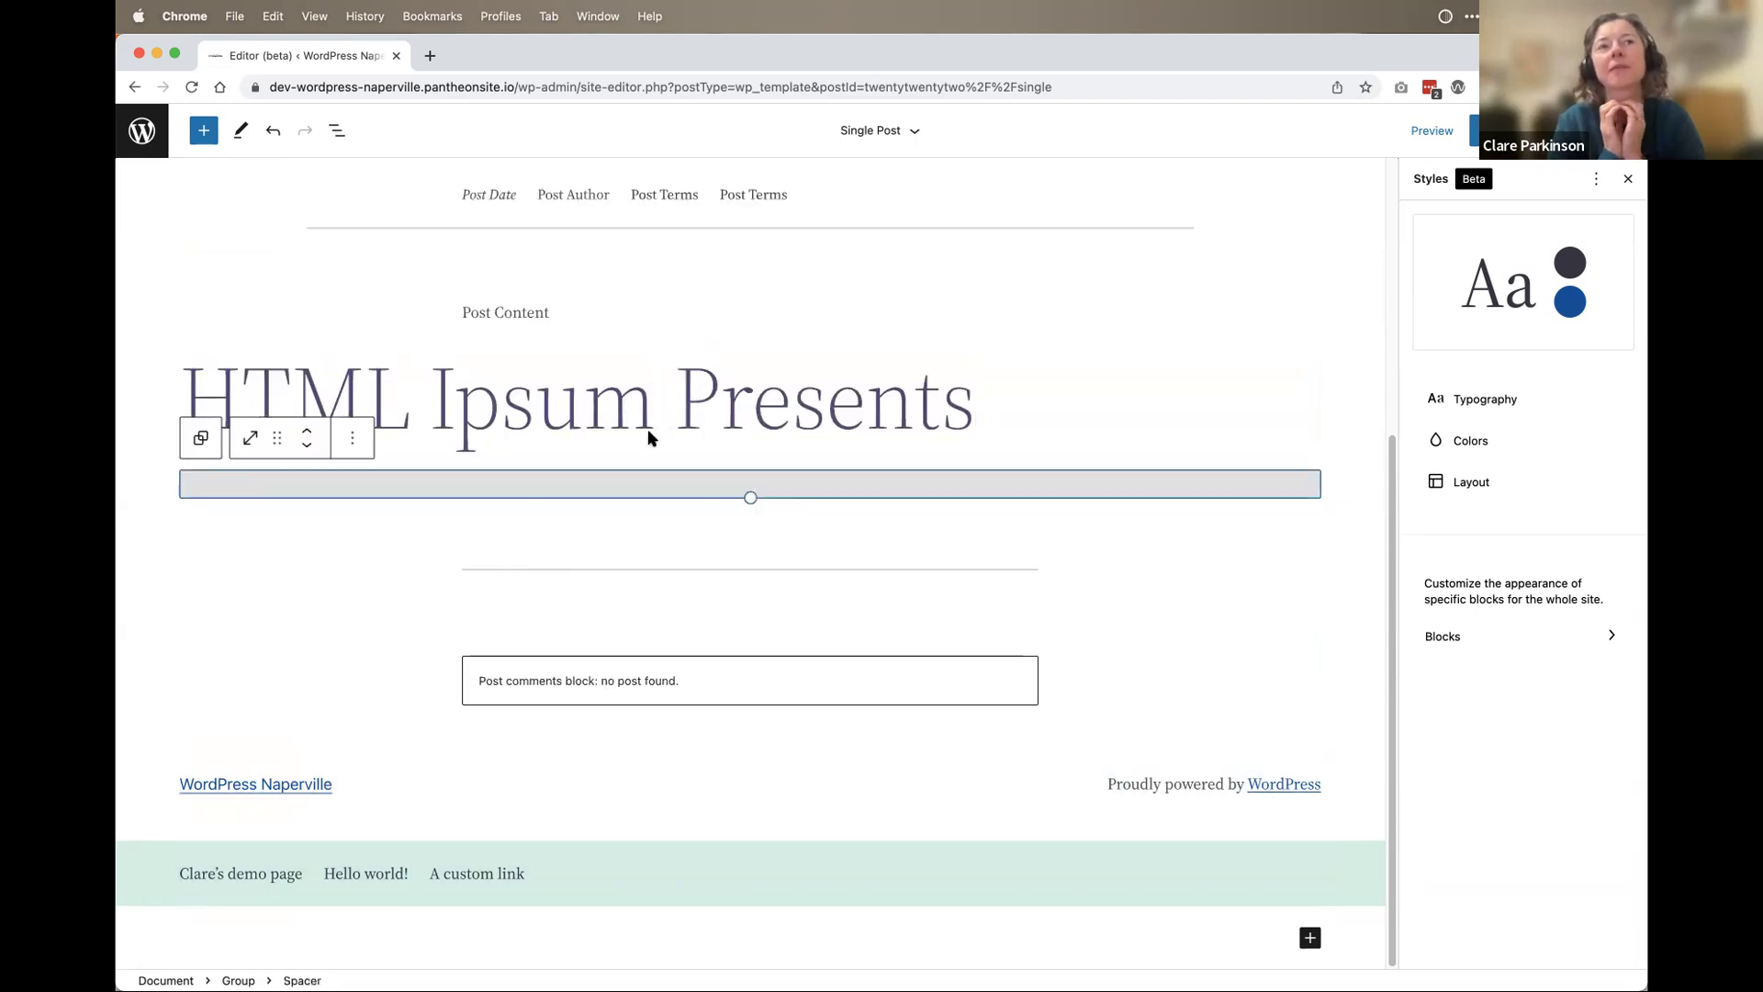
left_click(1240, 558)
left_click(889, 263)
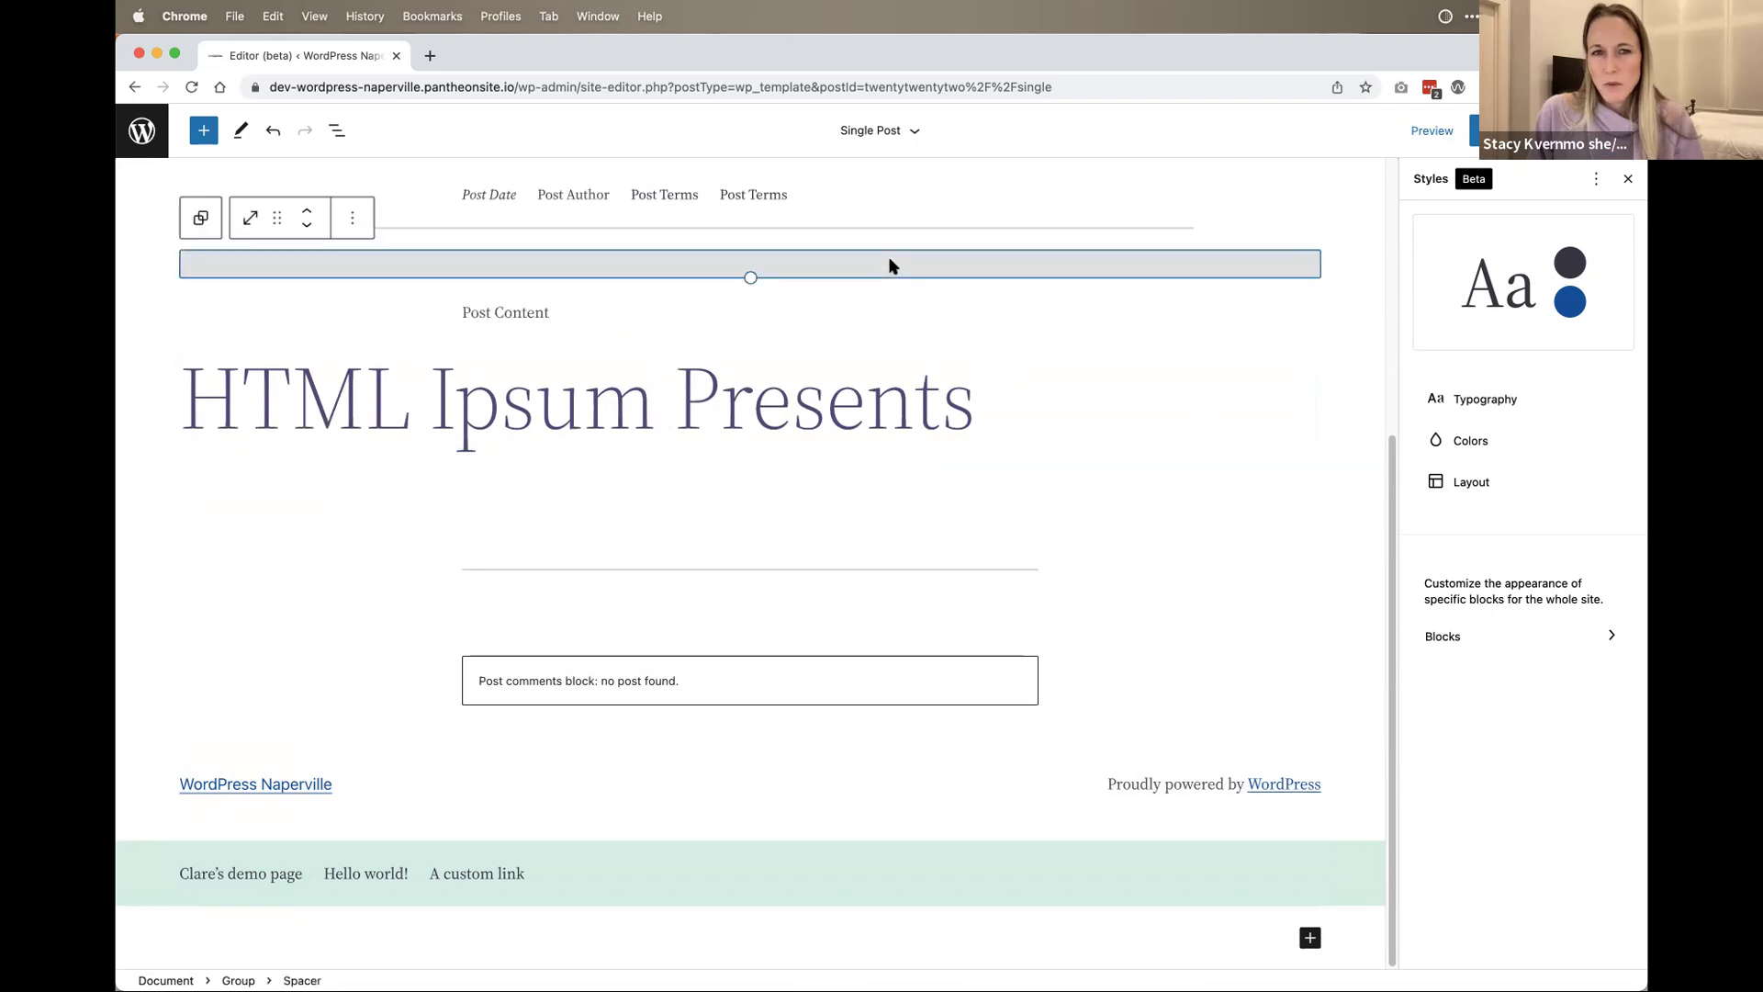
left_click(851, 413)
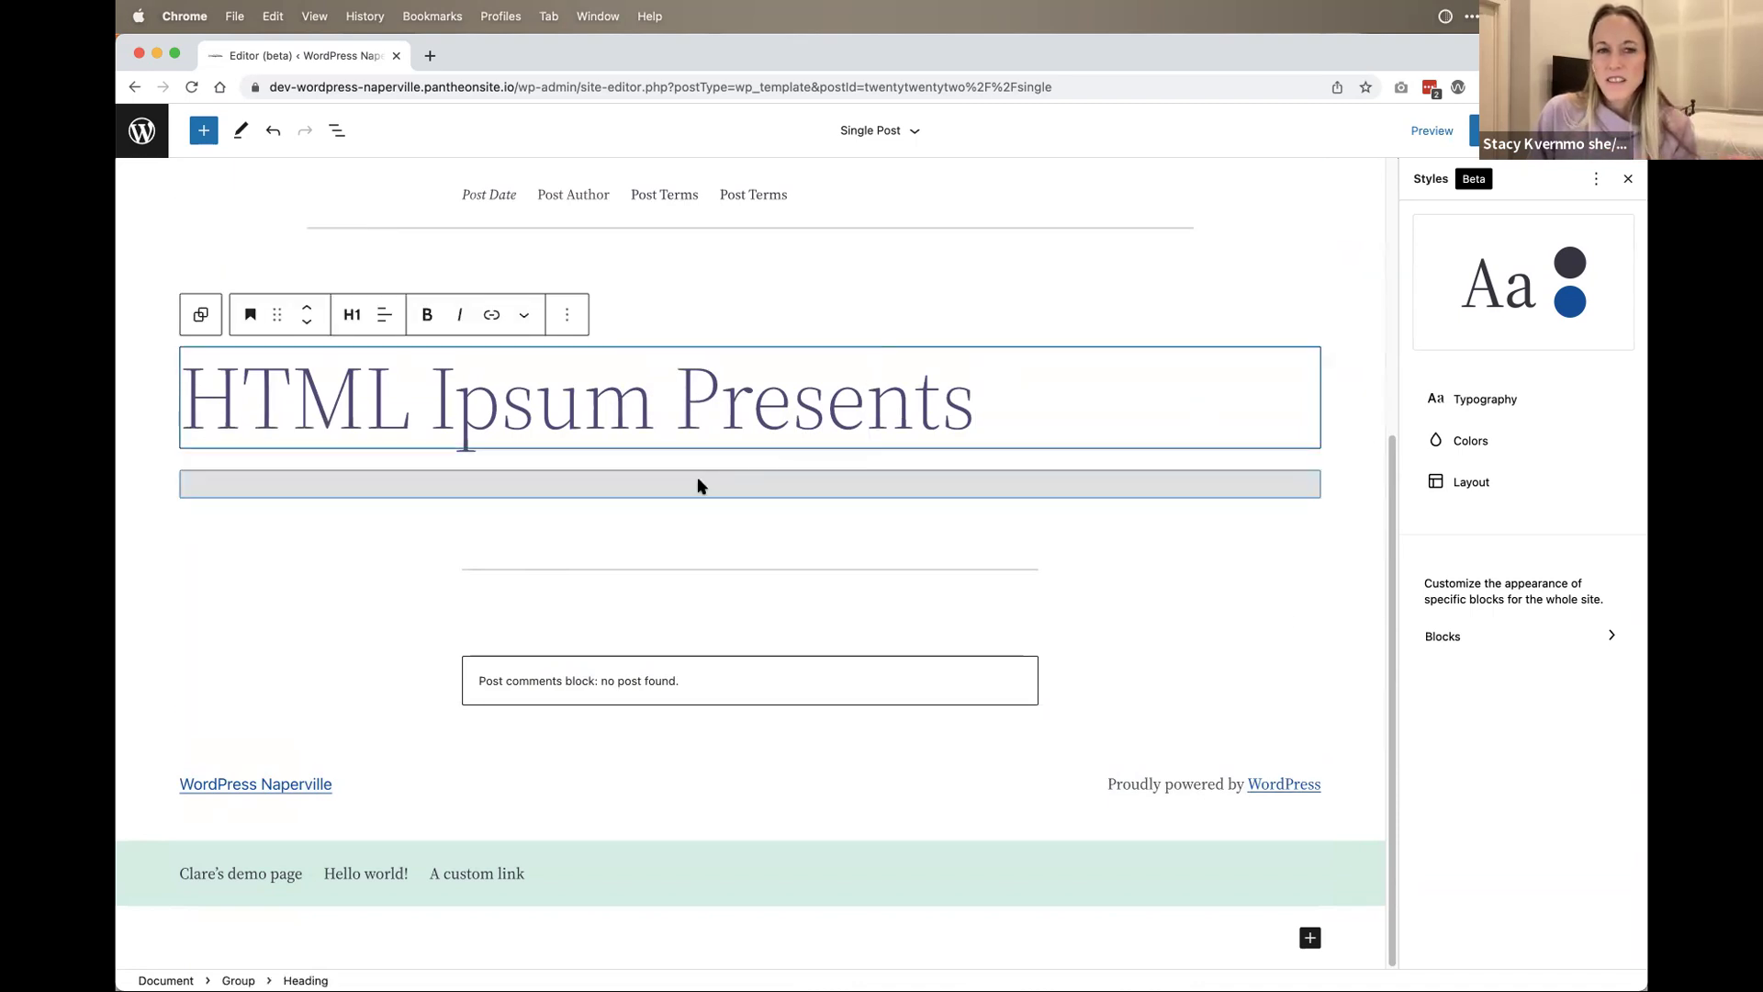
left_click(634, 529)
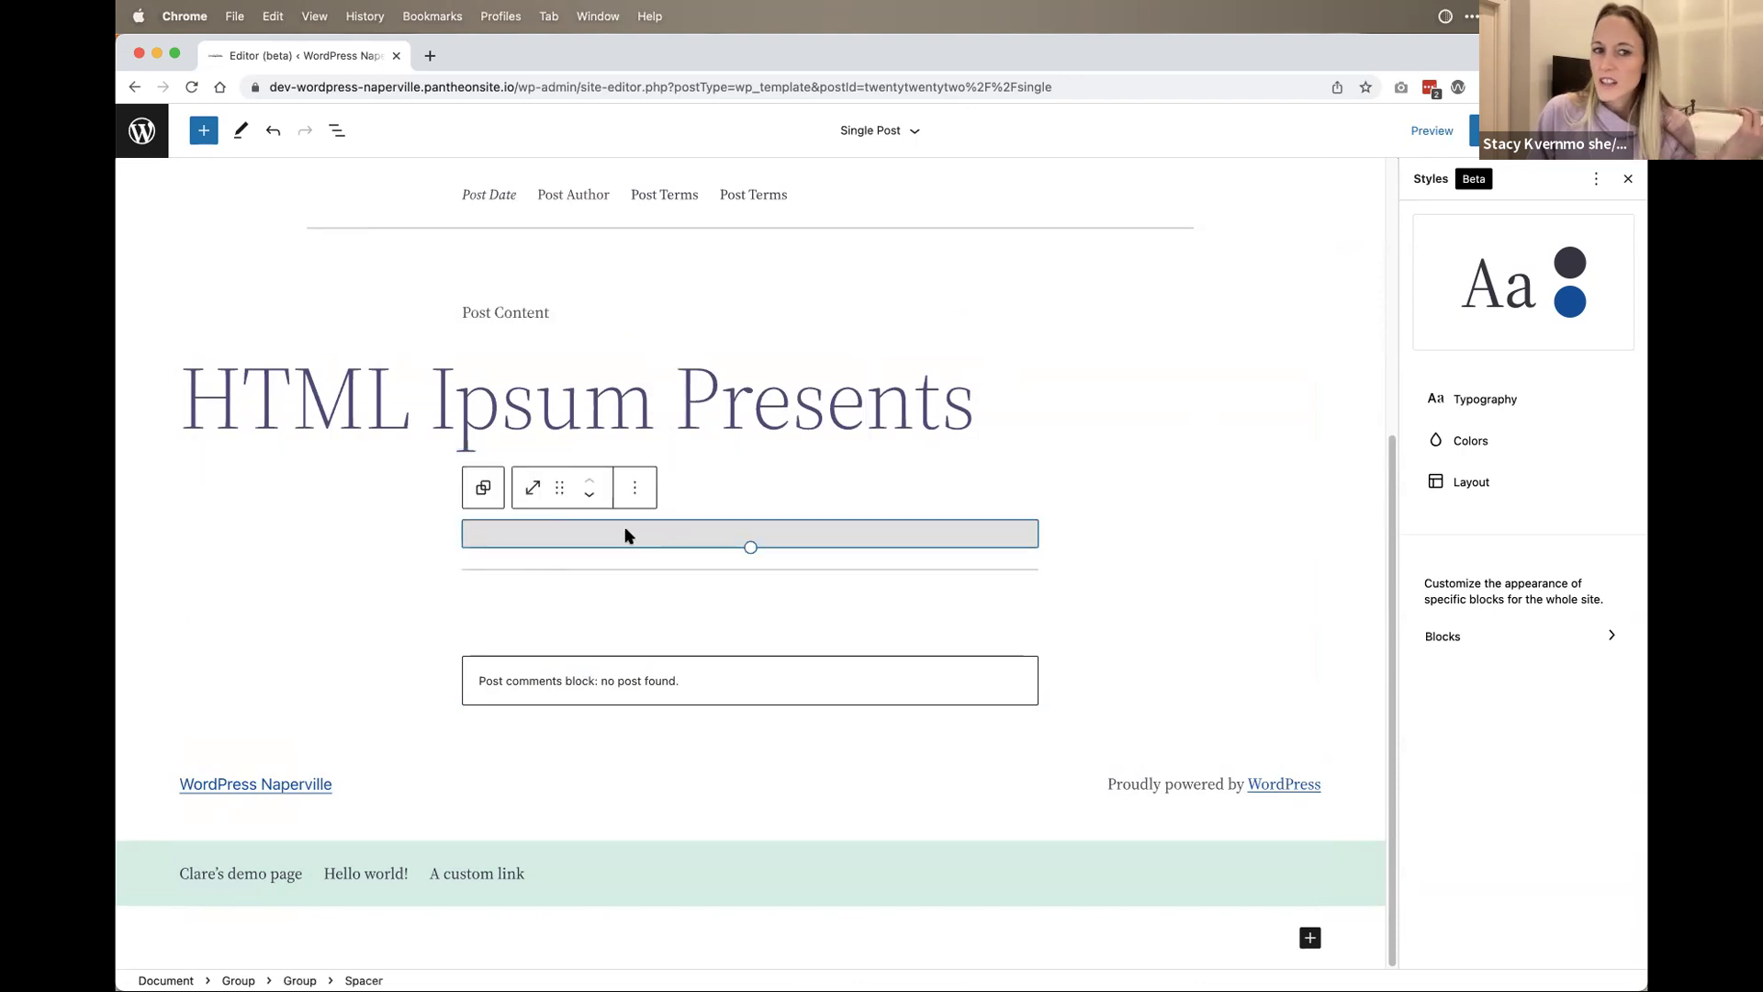
left_click(551, 661)
left_click(370, 704)
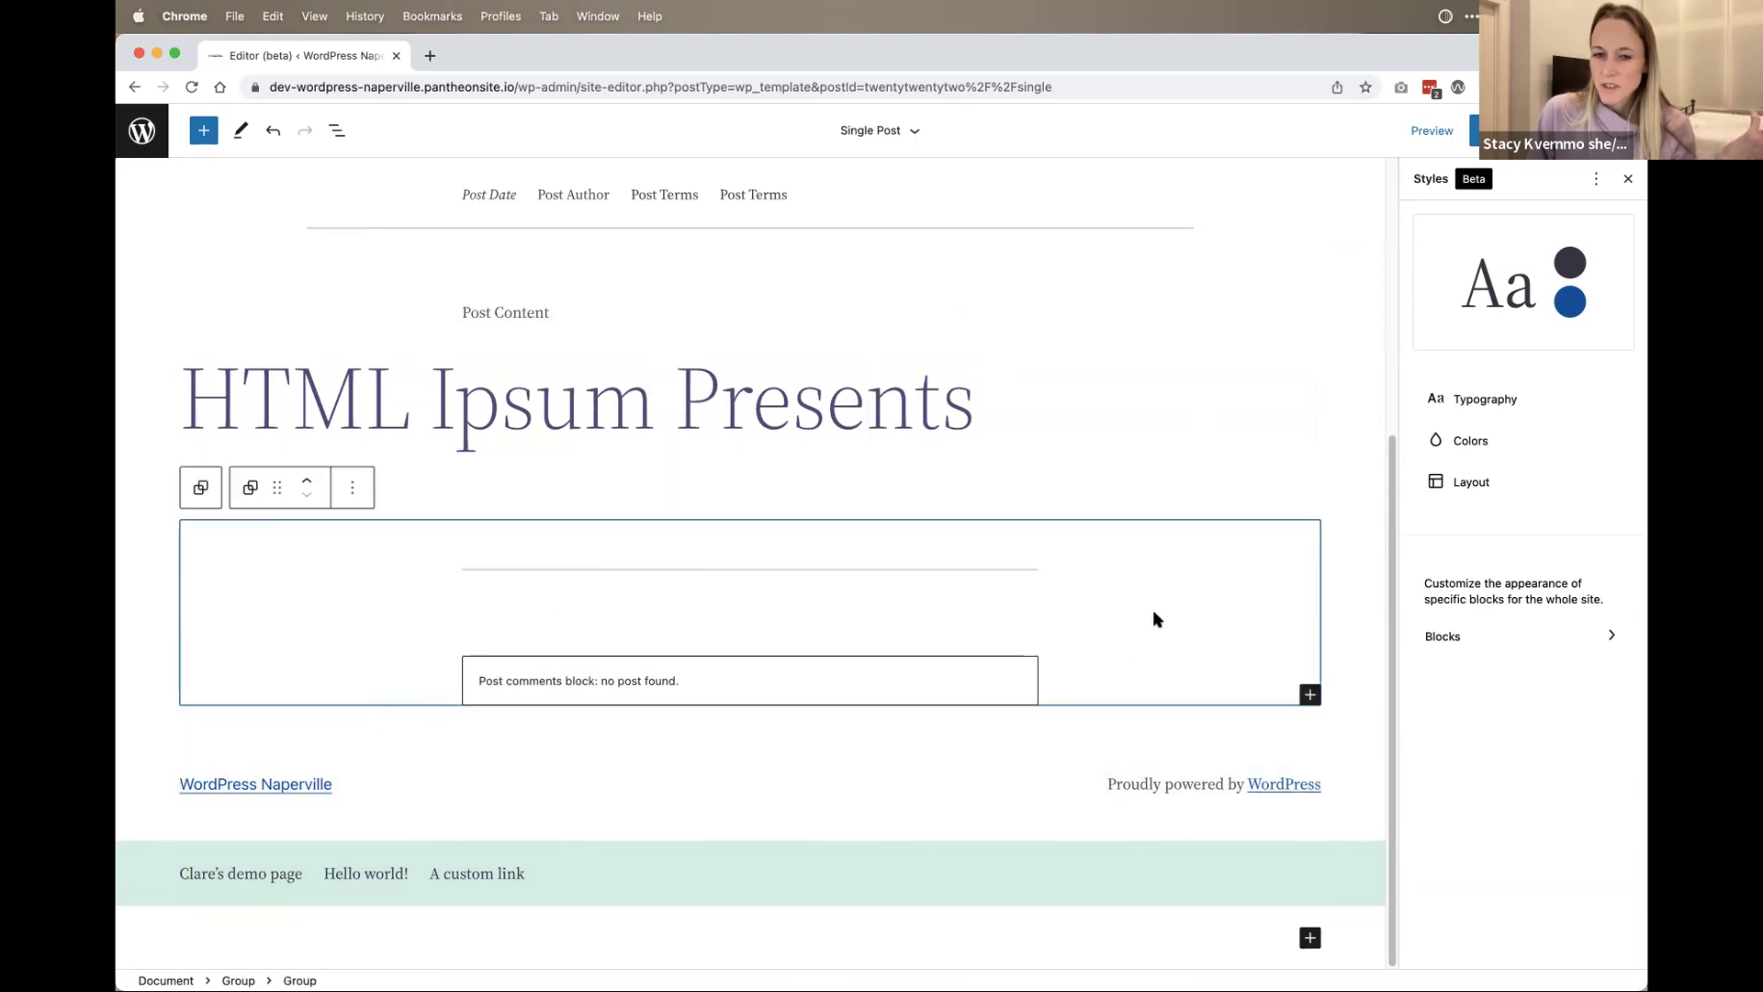
left_click(1304, 704)
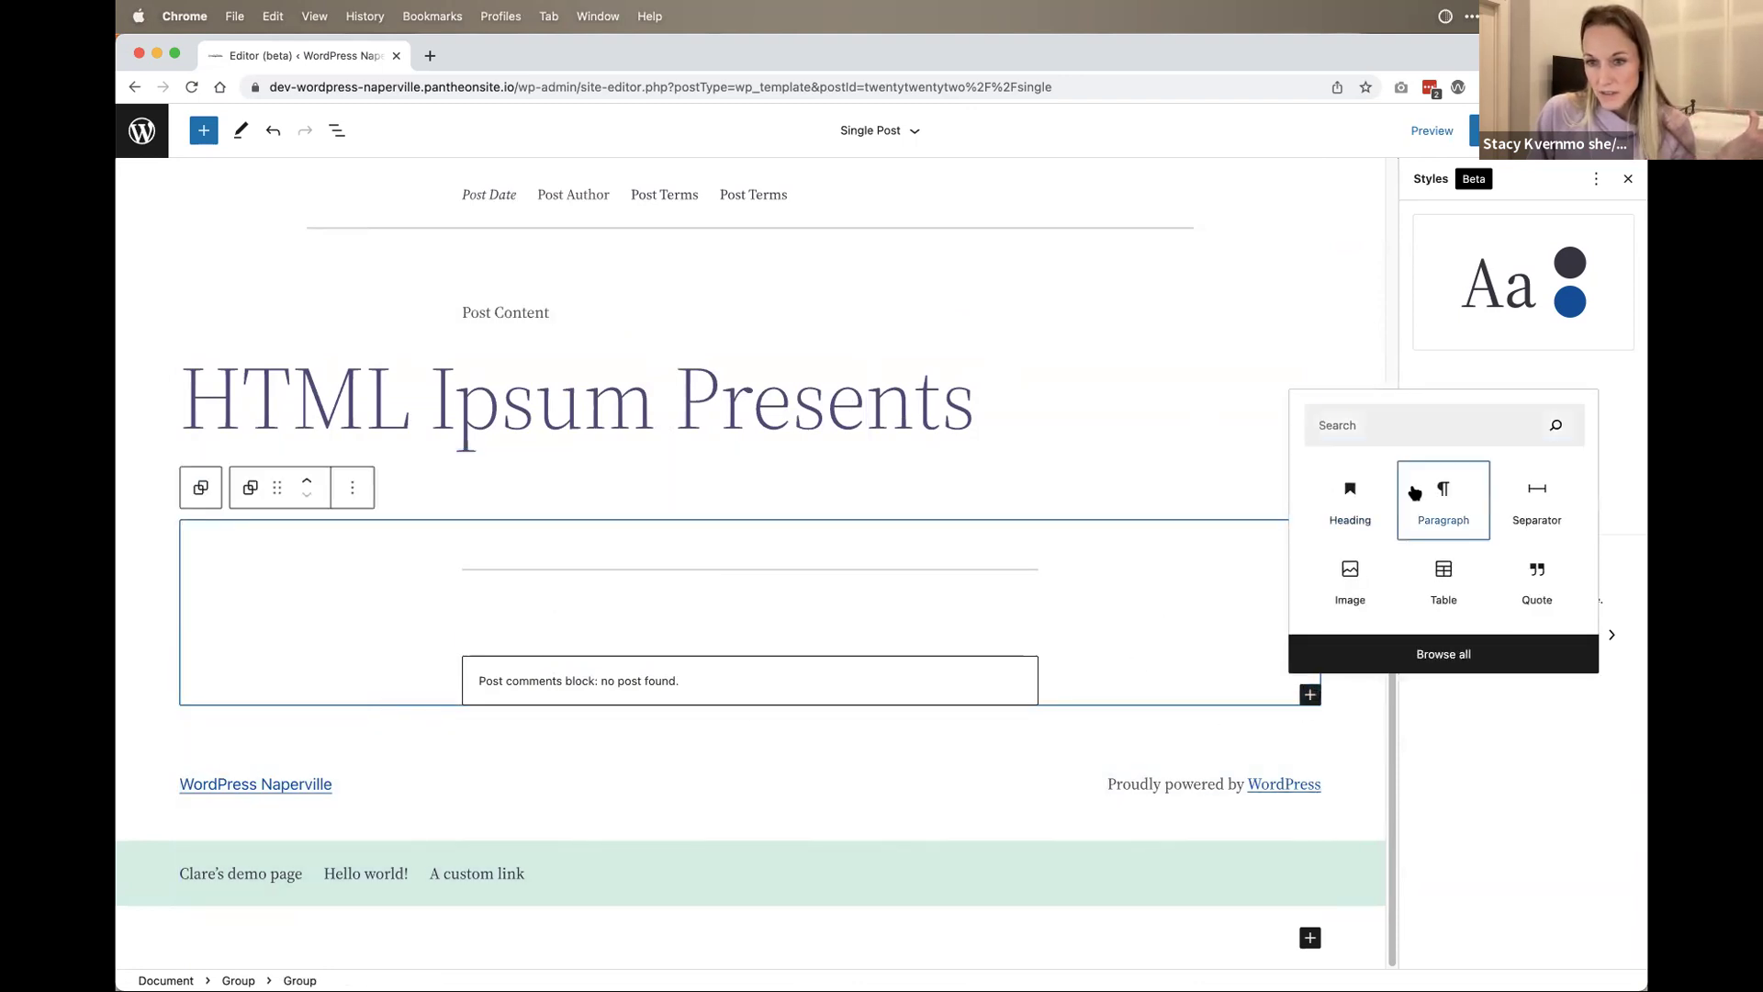
left_click(1439, 489)
type("This is a paragraph.")
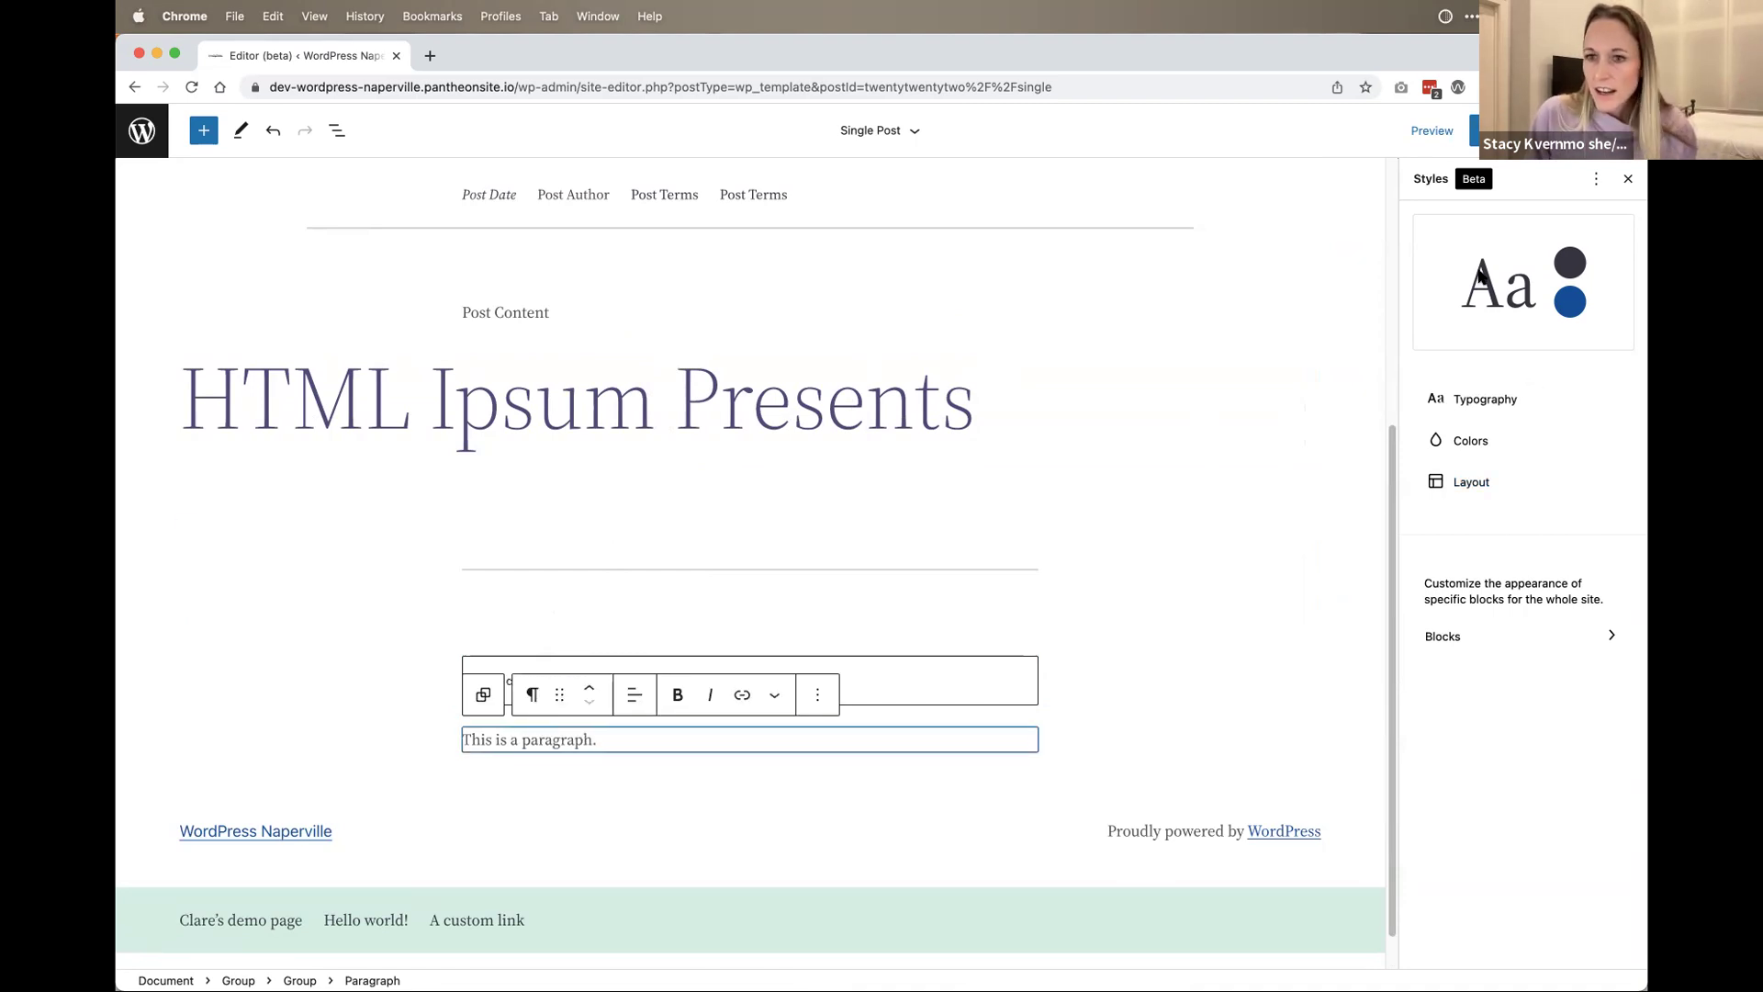
Step: Set Paragraph text colour to teal, then navy, and finally pale pink #e5bcbc
left_click(722, 473)
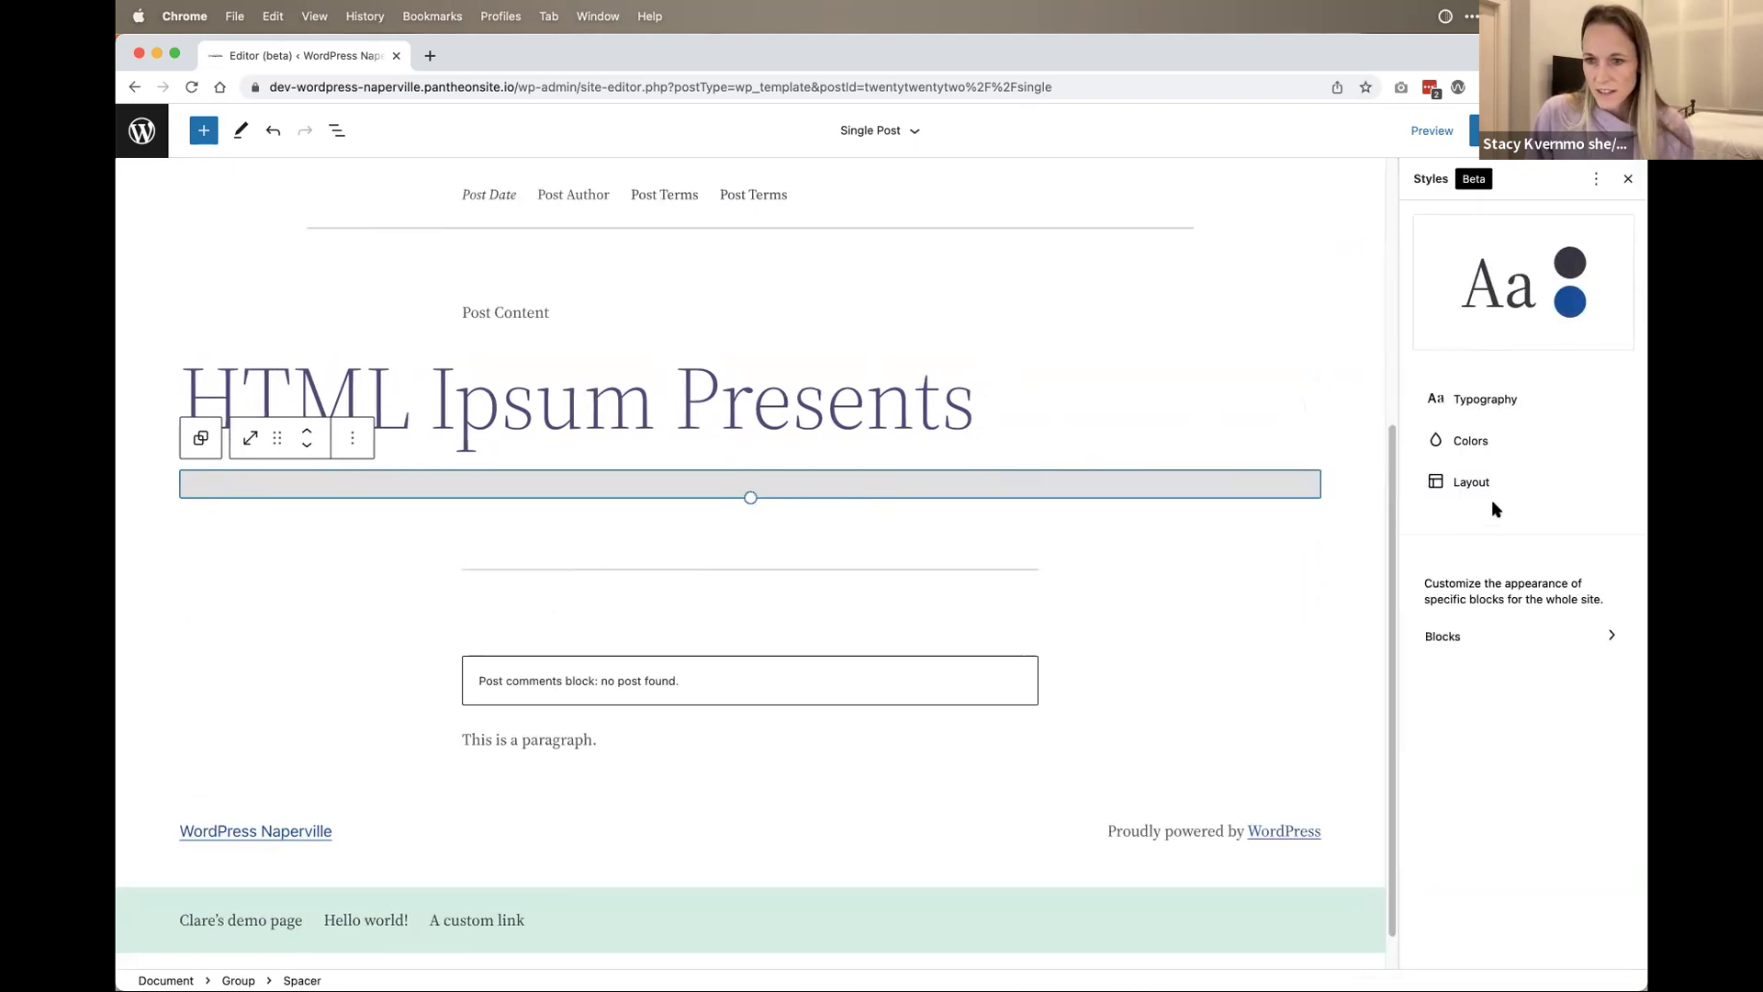
left_click(1471, 439)
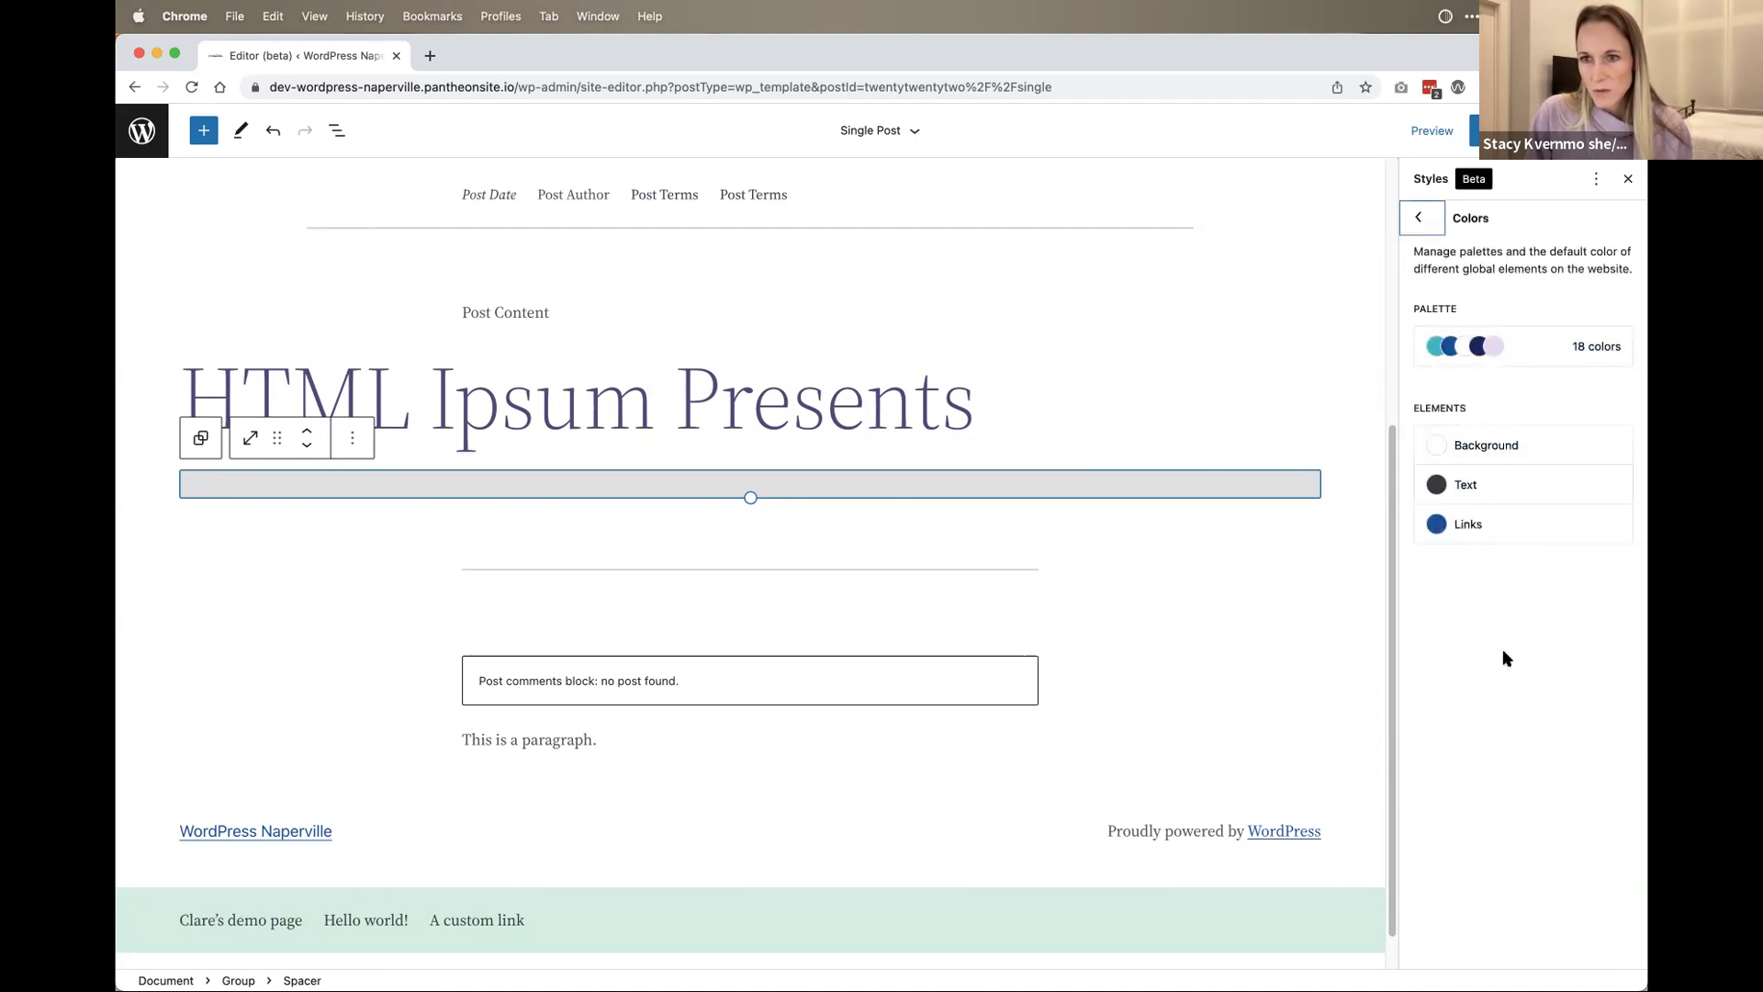
left_click(1422, 221)
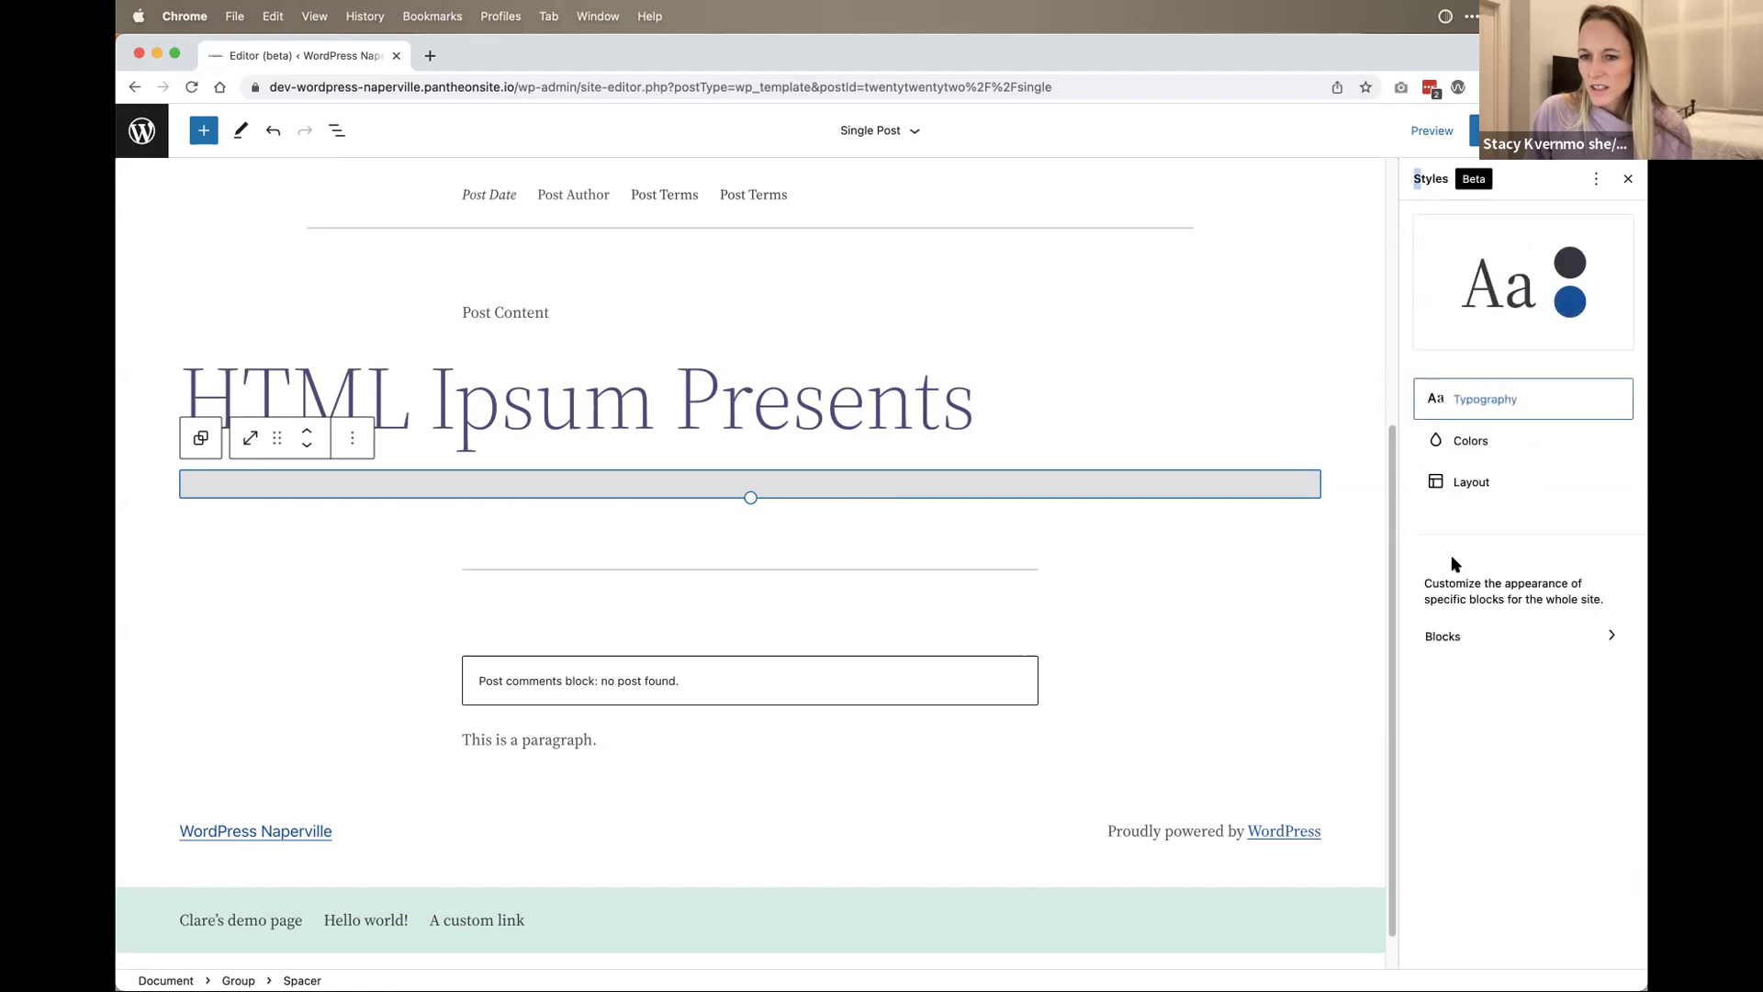
left_click(1437, 636)
left_click(1460, 312)
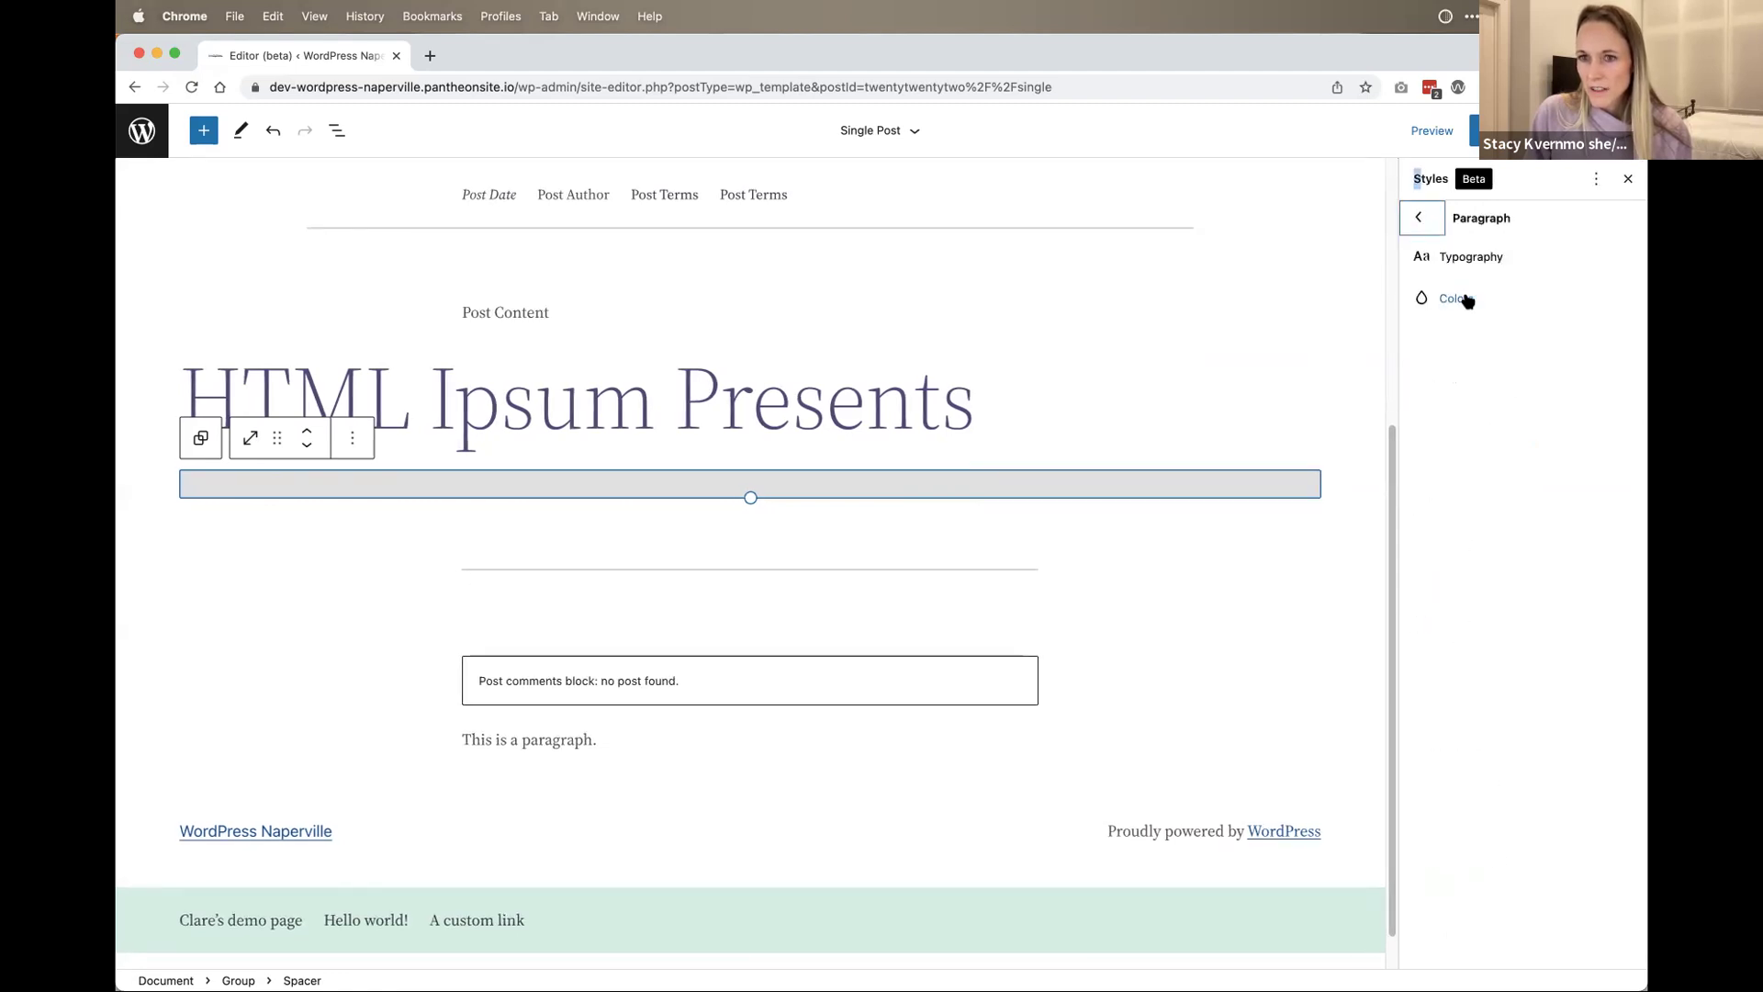
left_click(1460, 299)
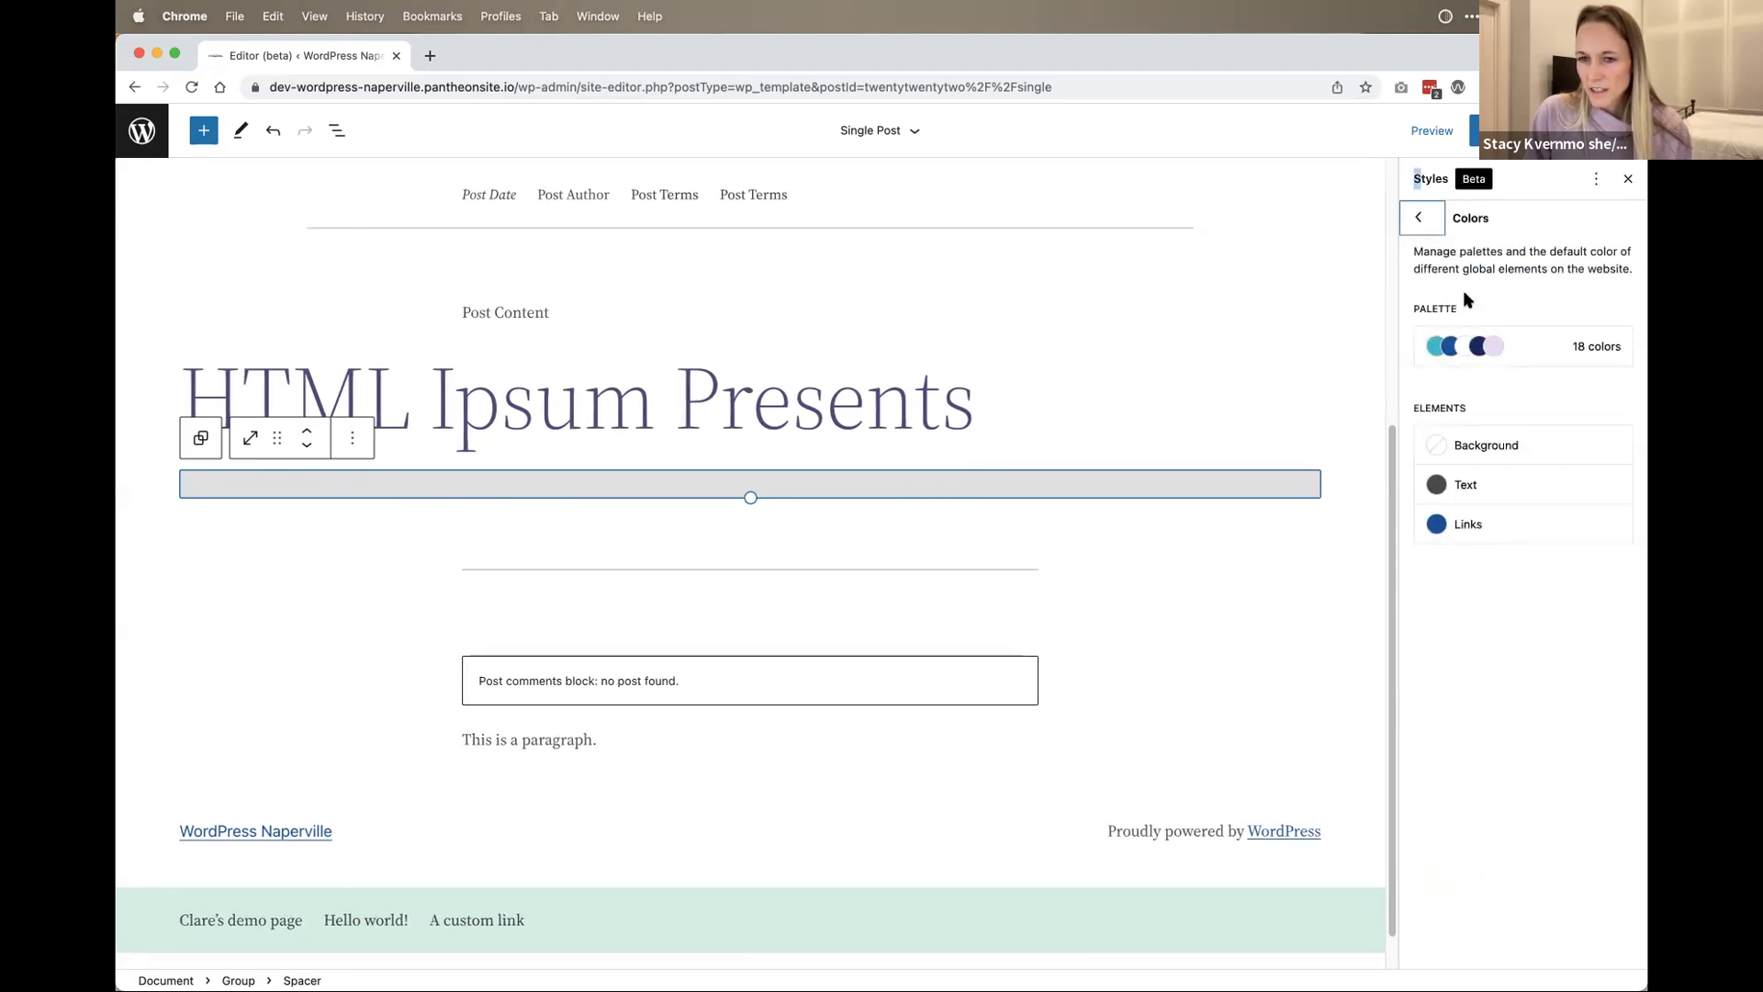
left_click(1479, 486)
left_click(1422, 560)
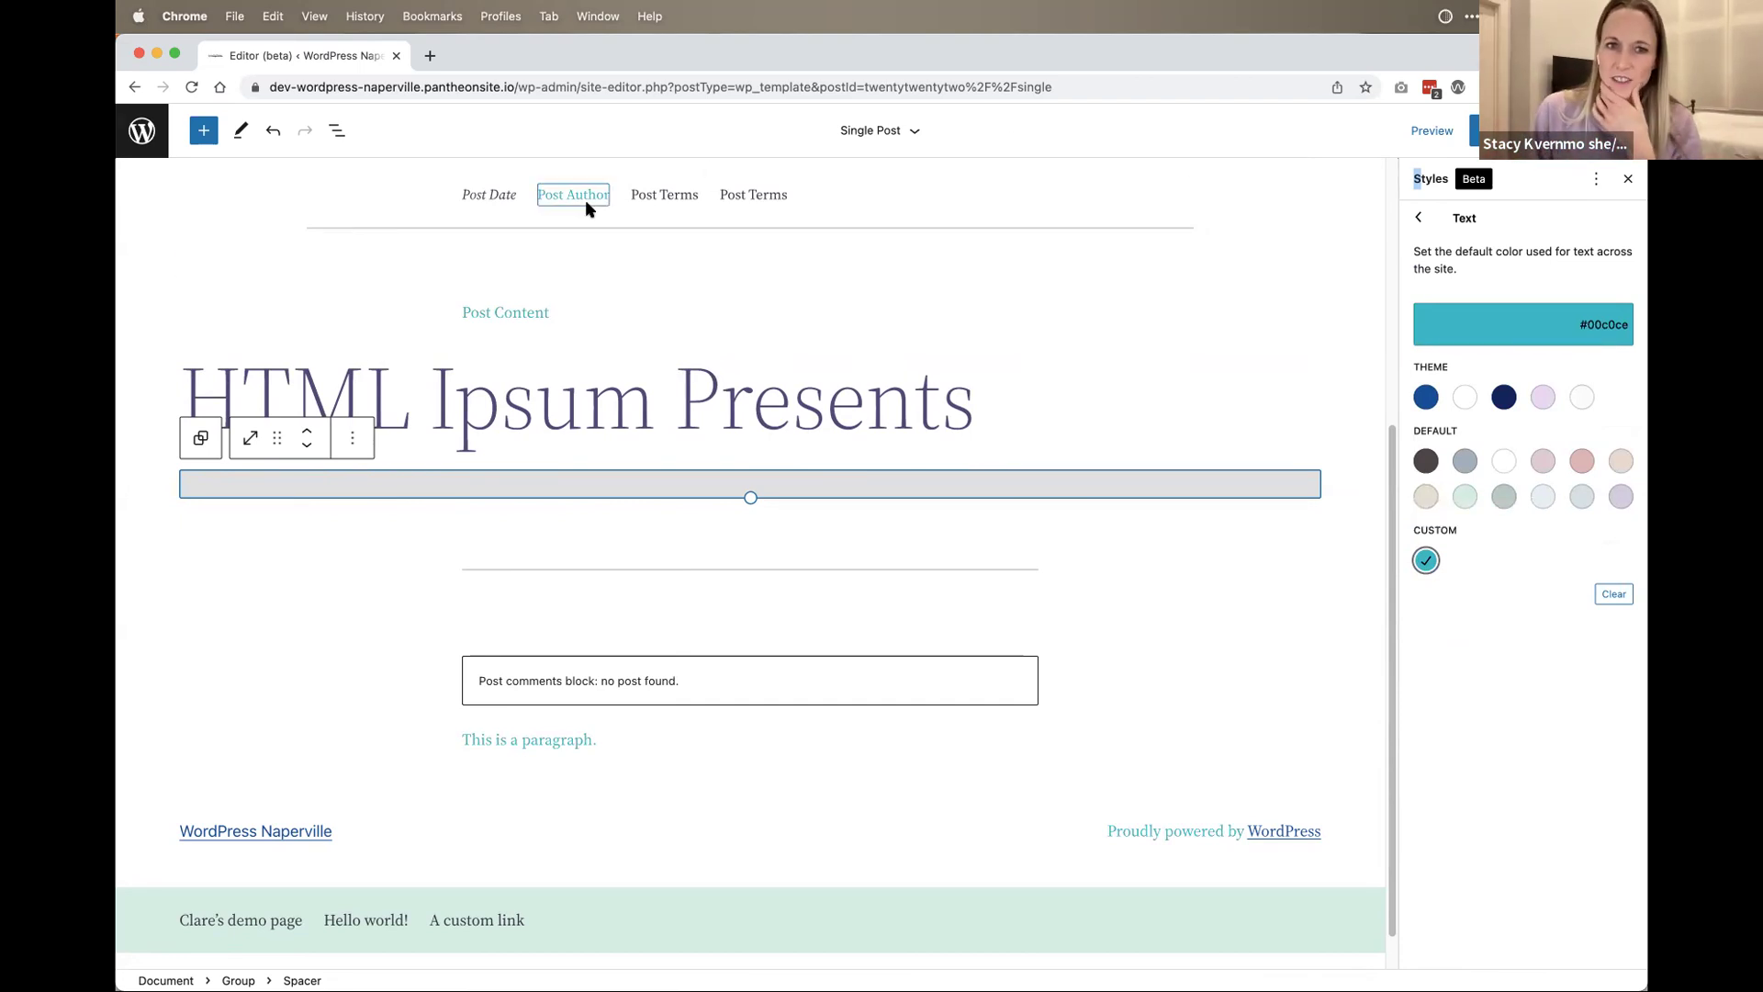
scroll(558, 200, "up", 5)
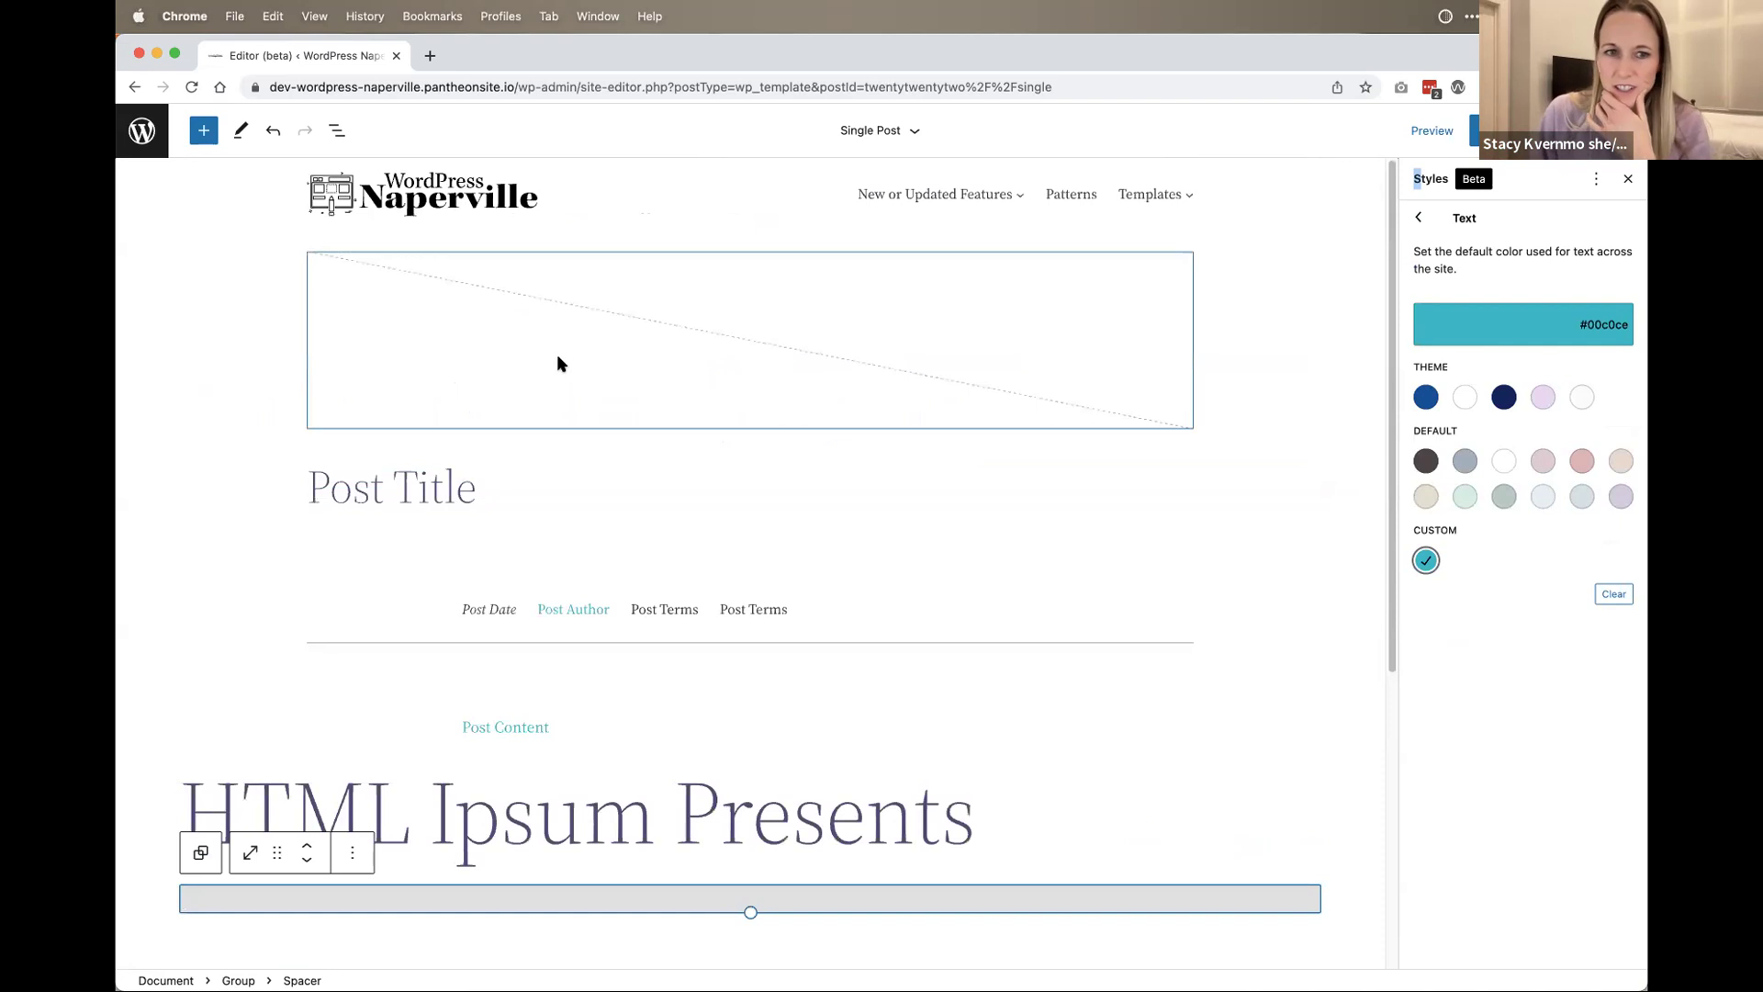
left_click(1502, 399)
left_click(1581, 461)
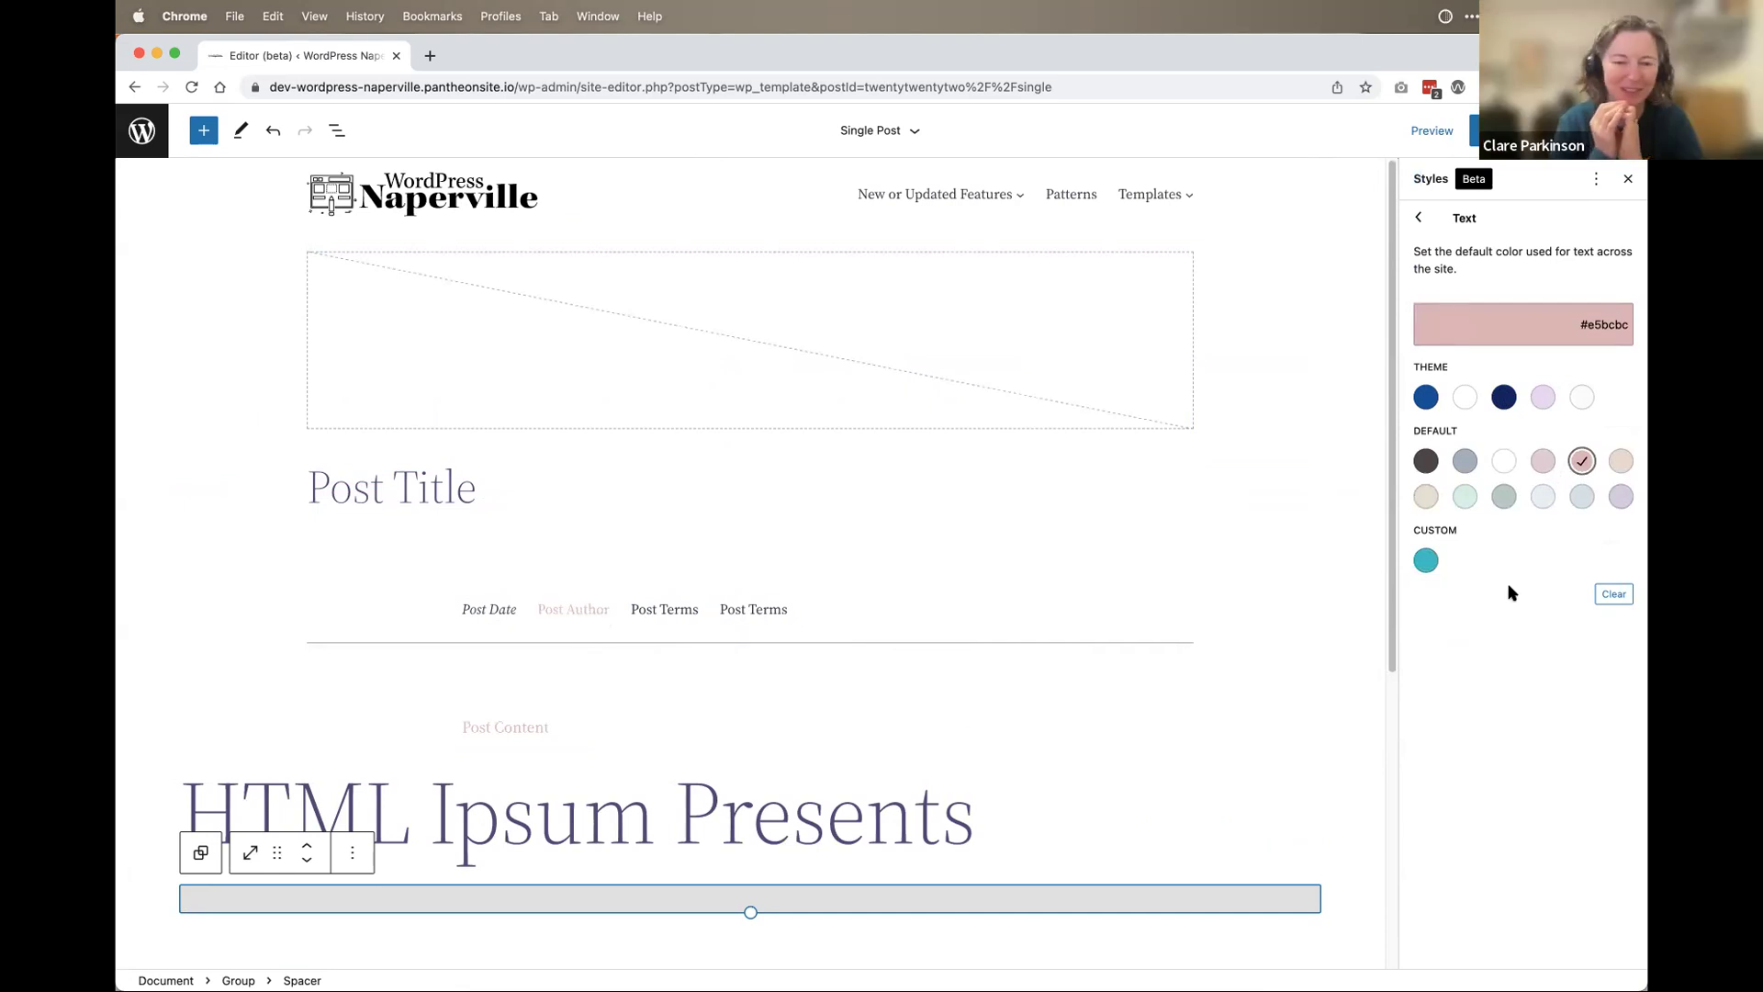
Step: Switch the Paragraph text colour back to the dark navy theme swatch #0e286b
left_click(1435, 218)
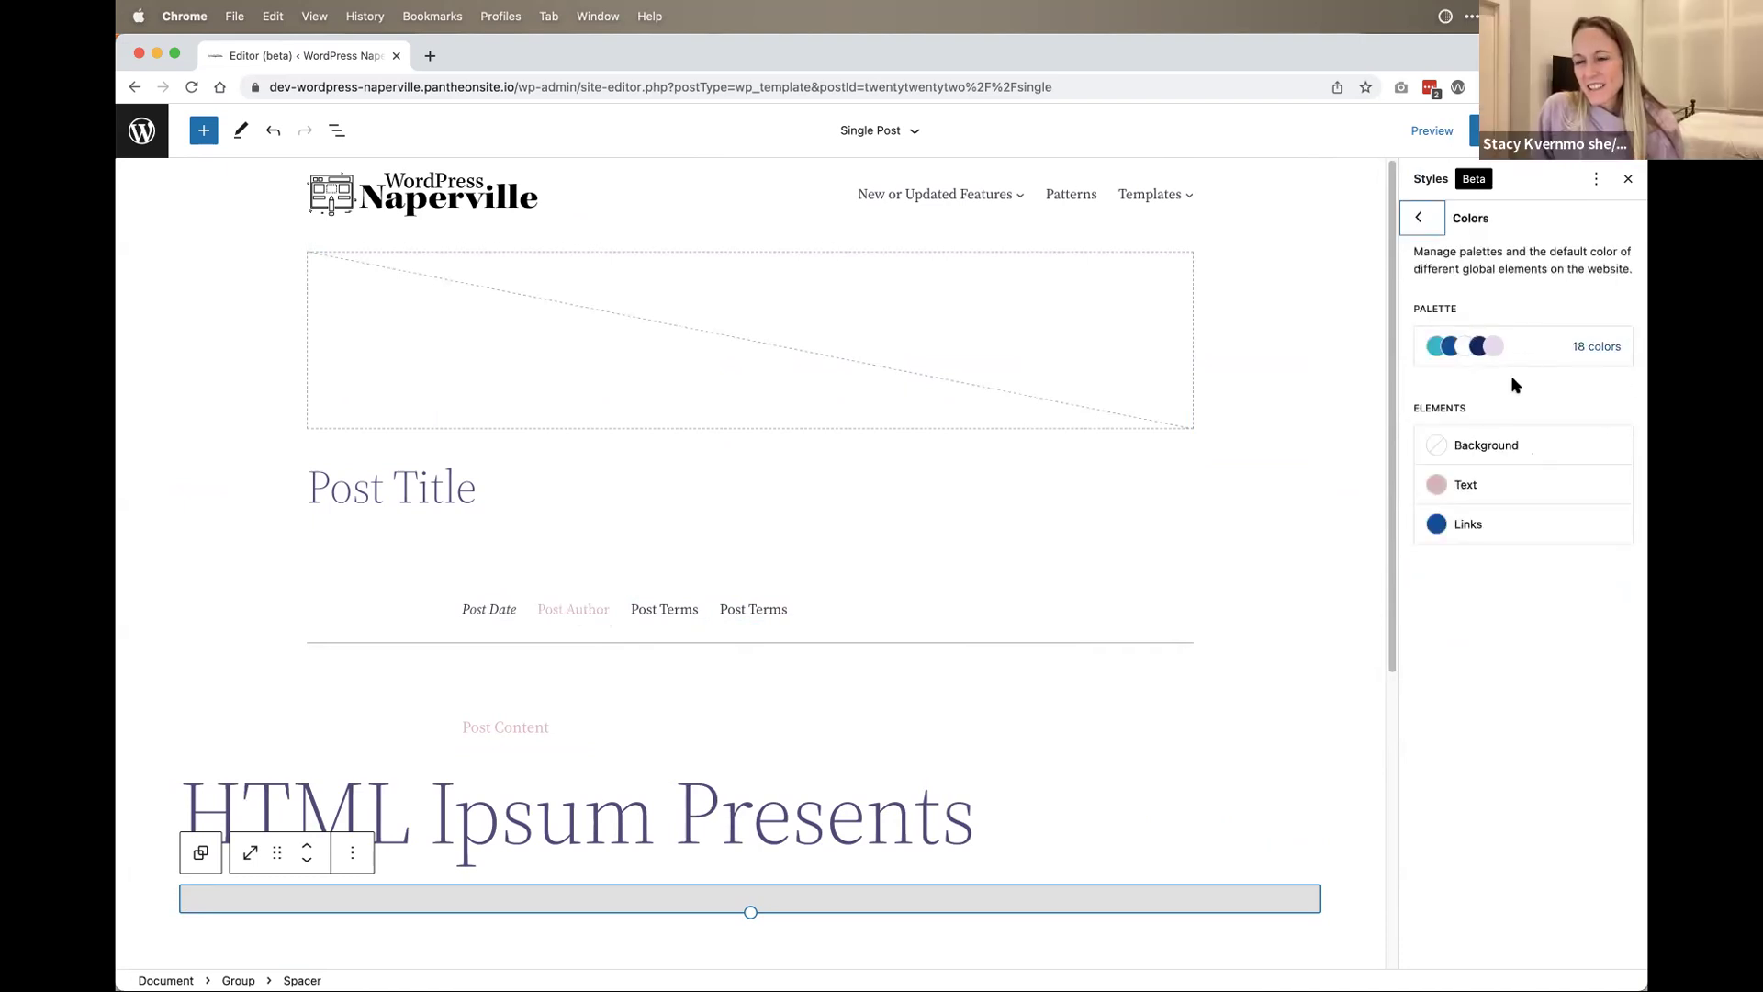
scroll(609, 749, "down", 5)
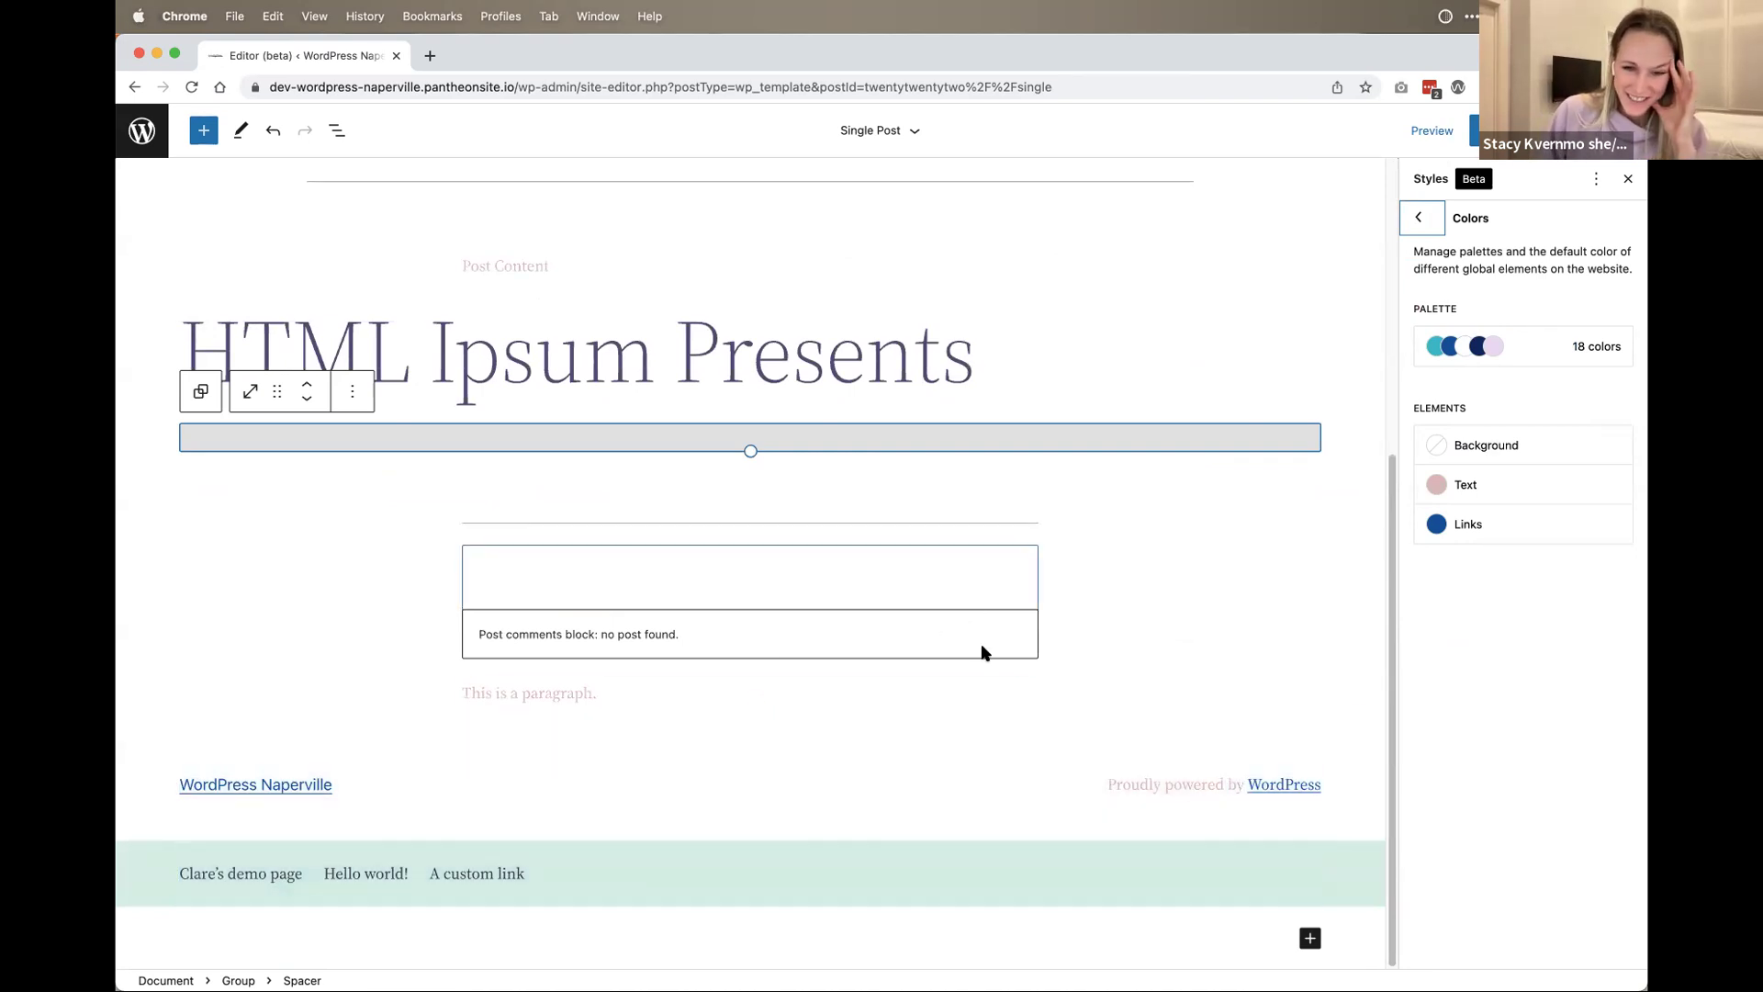
left_click(1422, 221)
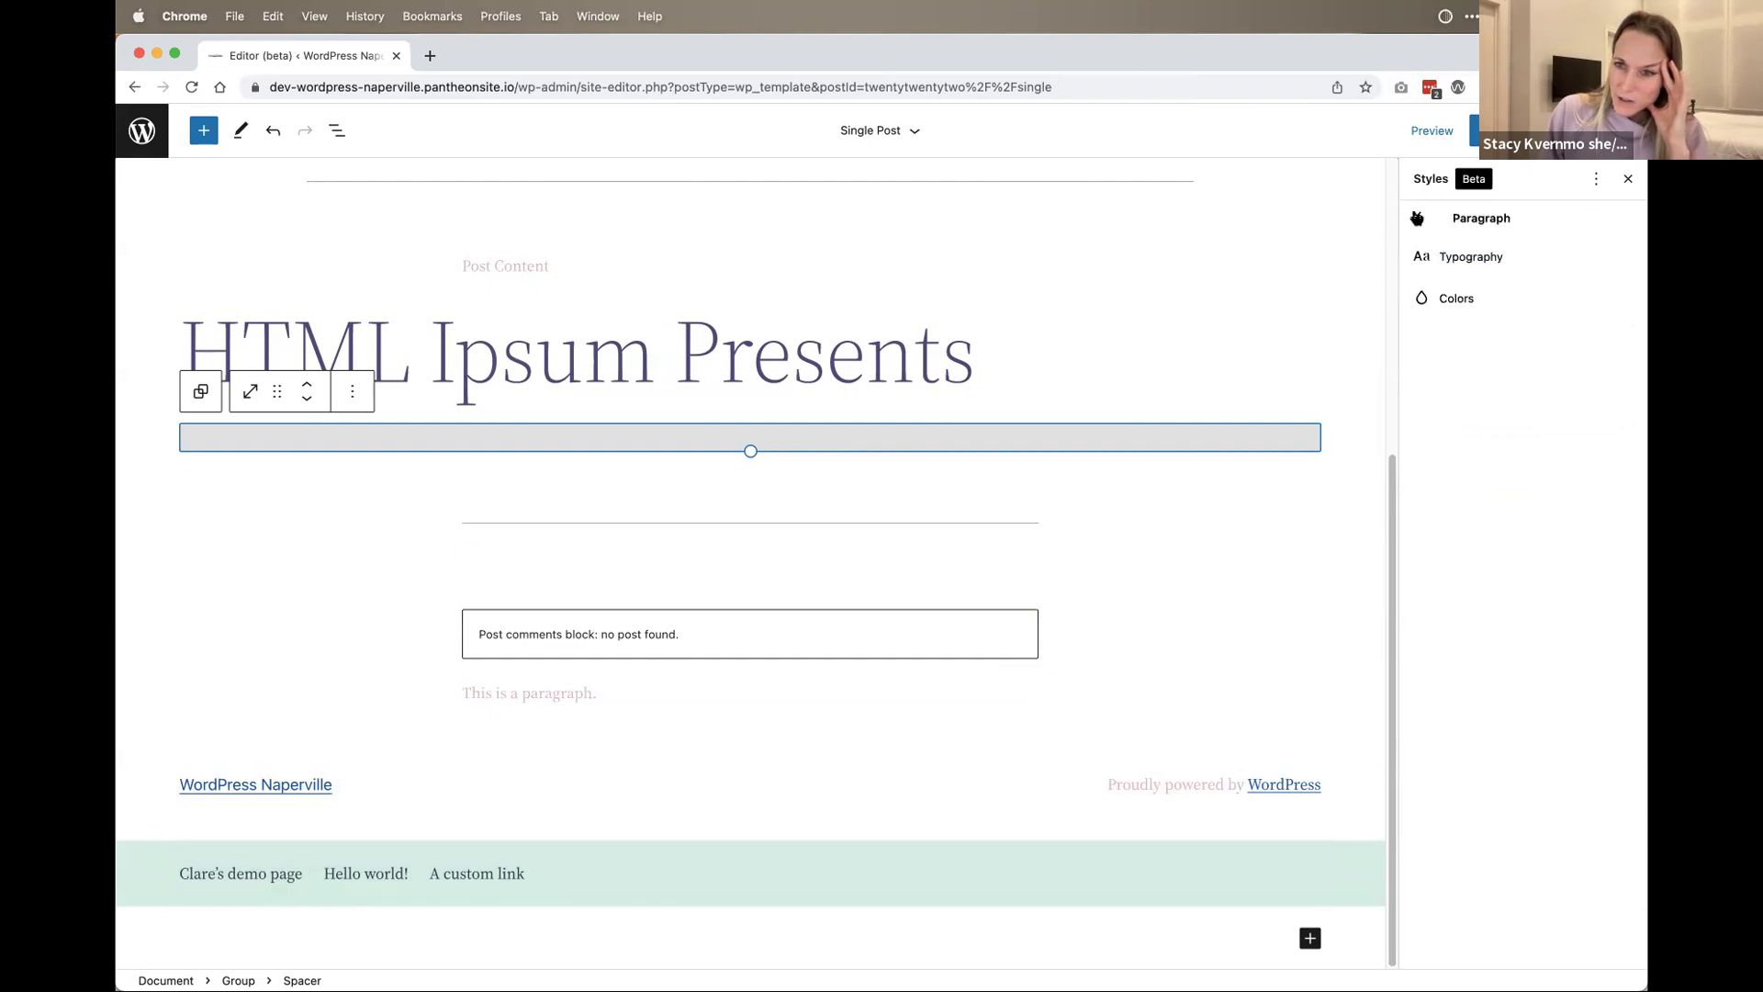
left_click(1456, 299)
left_click(1484, 479)
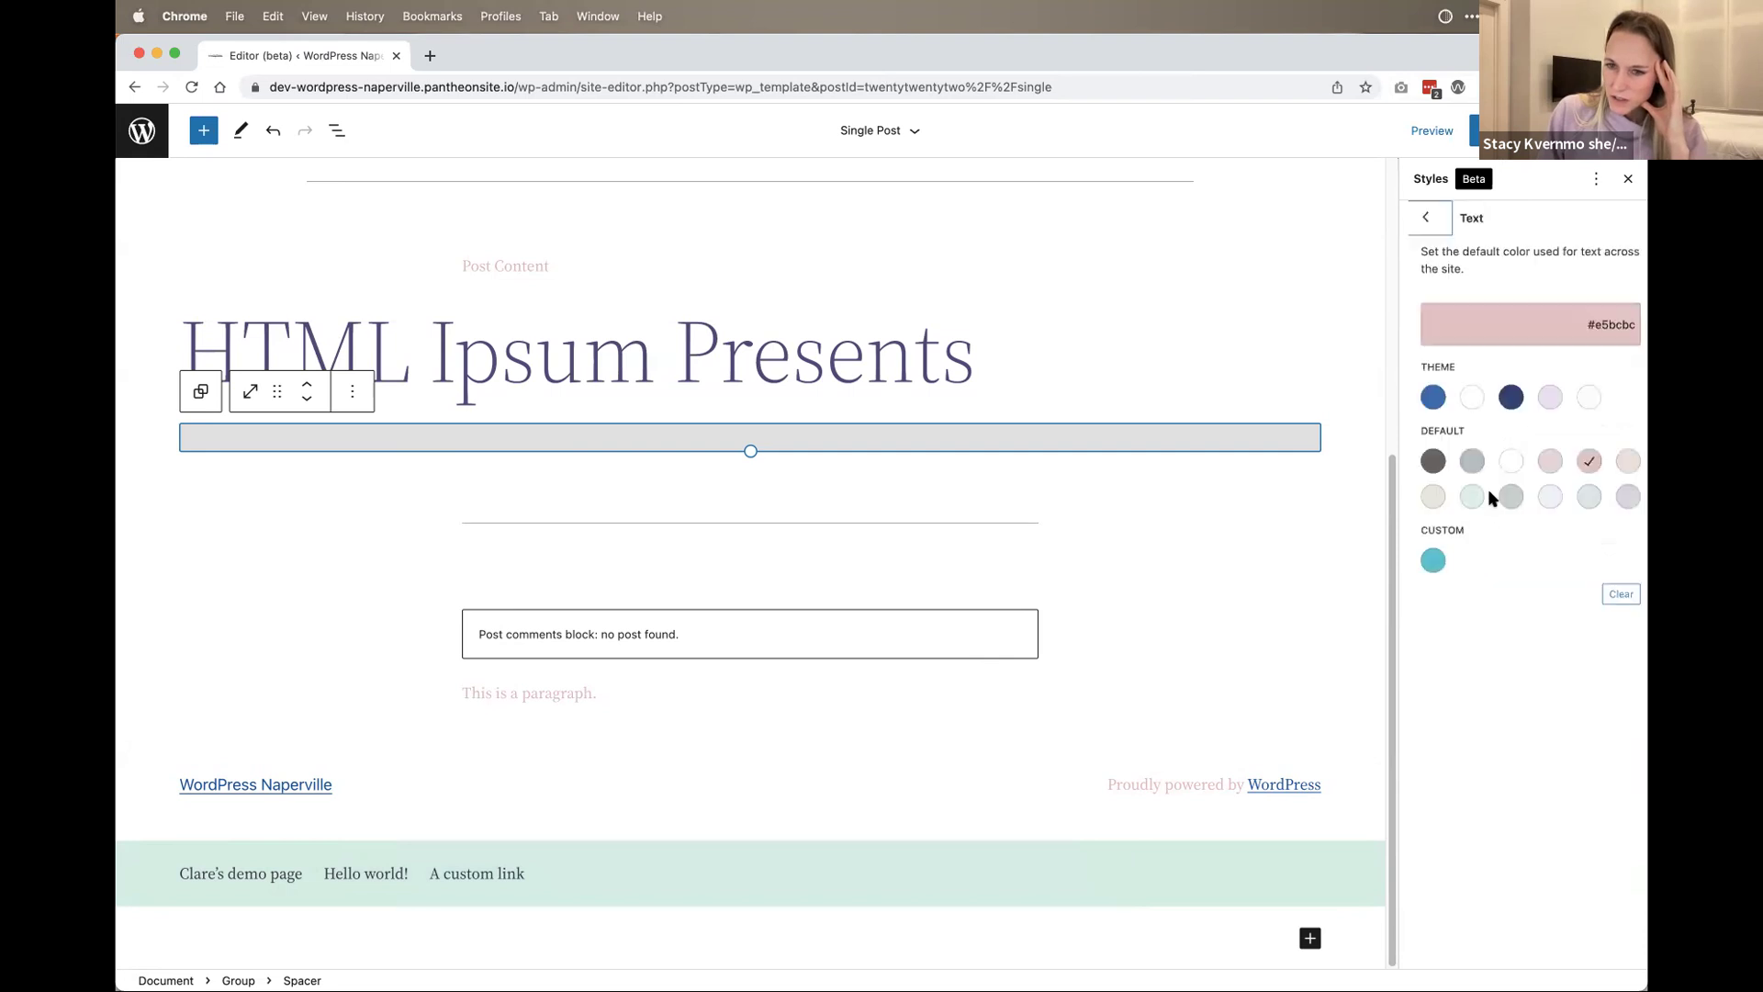
left_click(1505, 397)
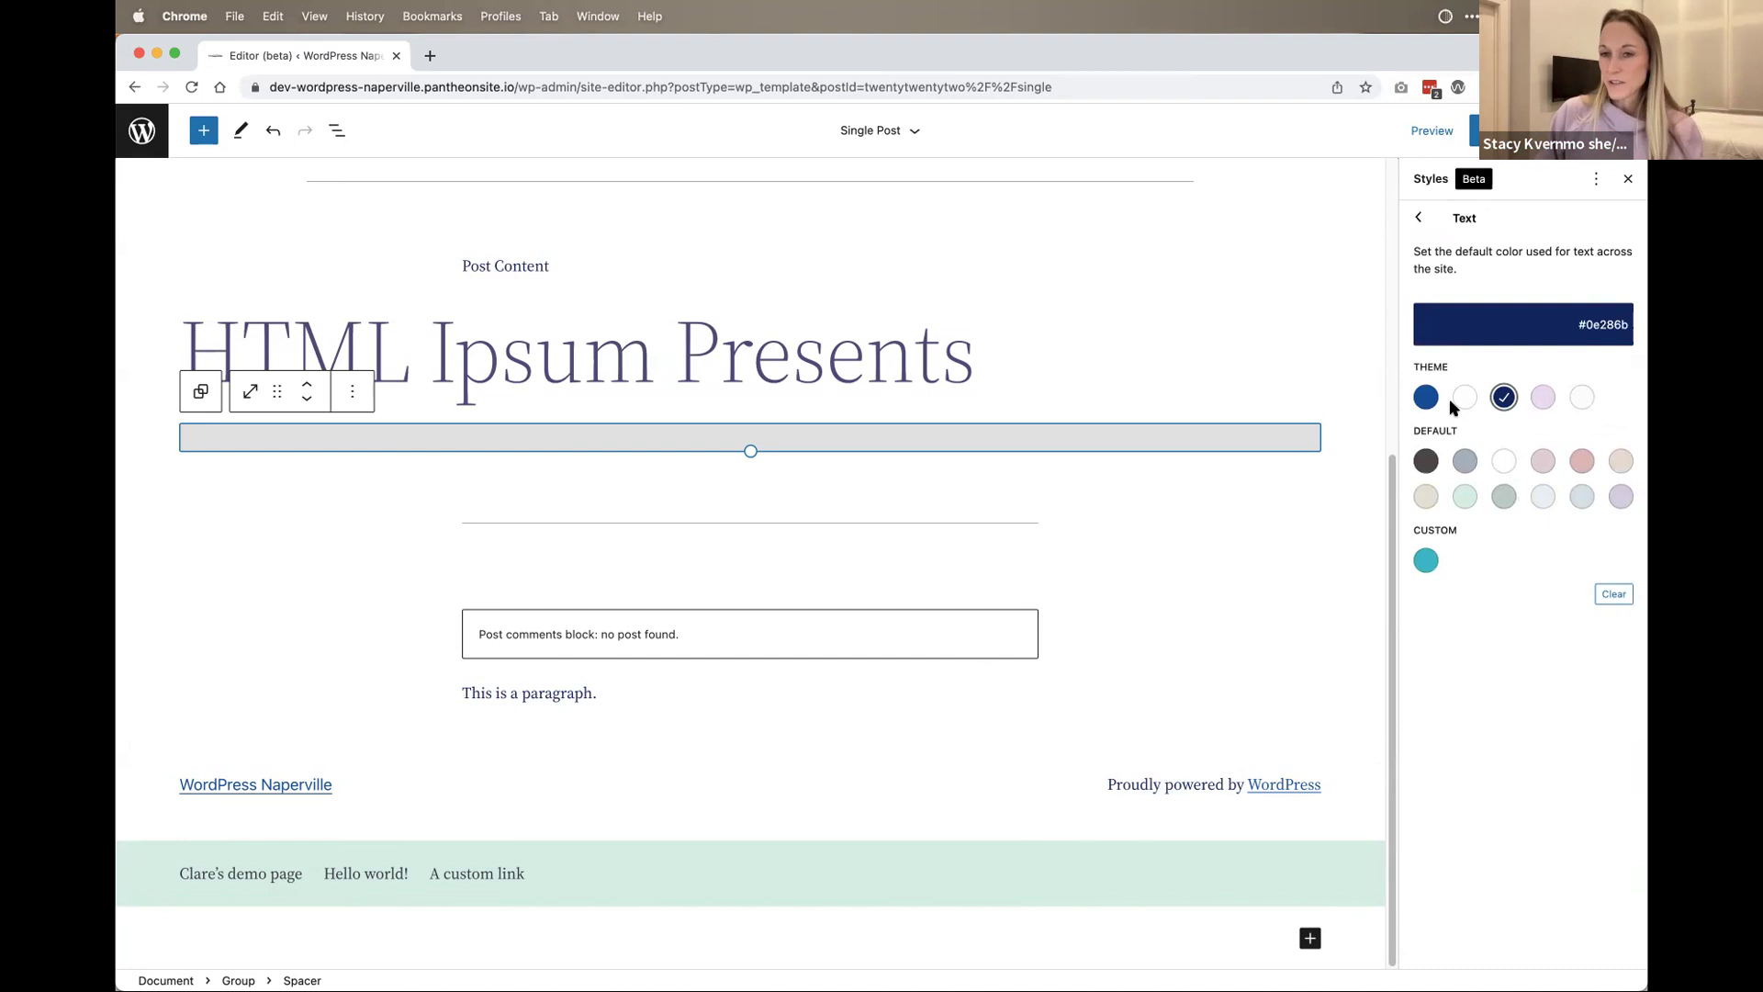
left_click(1424, 220)
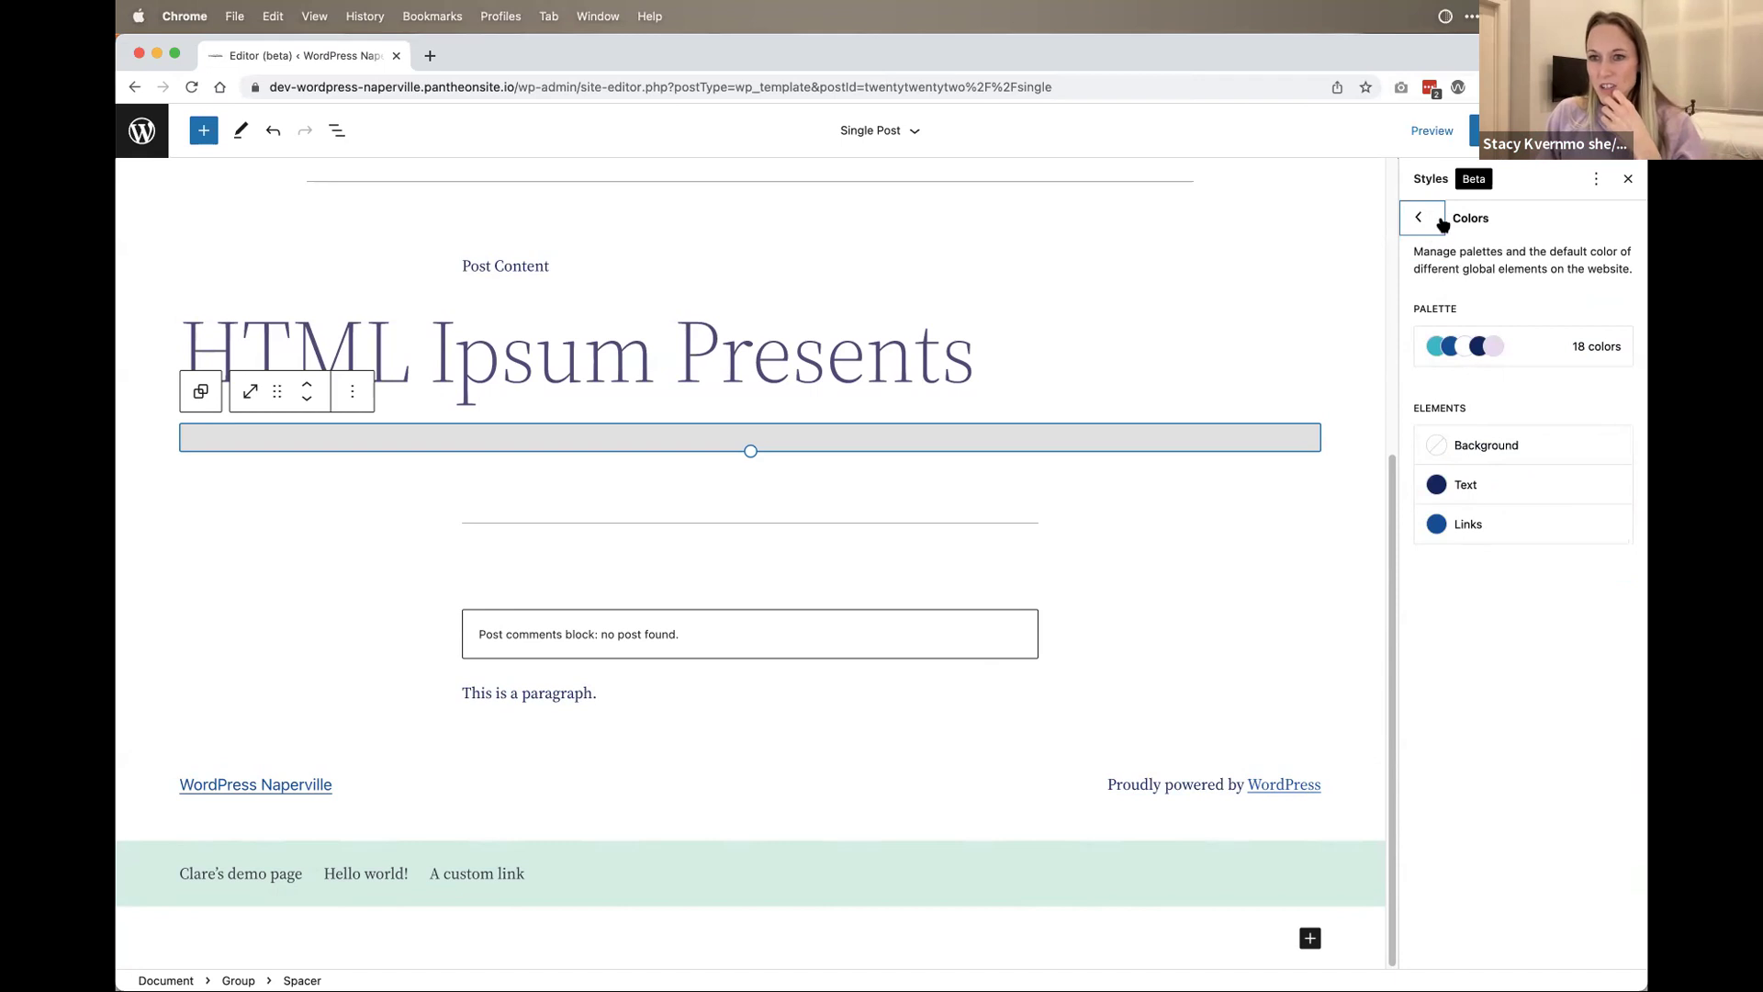
left_click(1419, 218)
Step: Give the Button block a pale pink #e5bcbc background and dark #3f3b4b text
left_click(1421, 219)
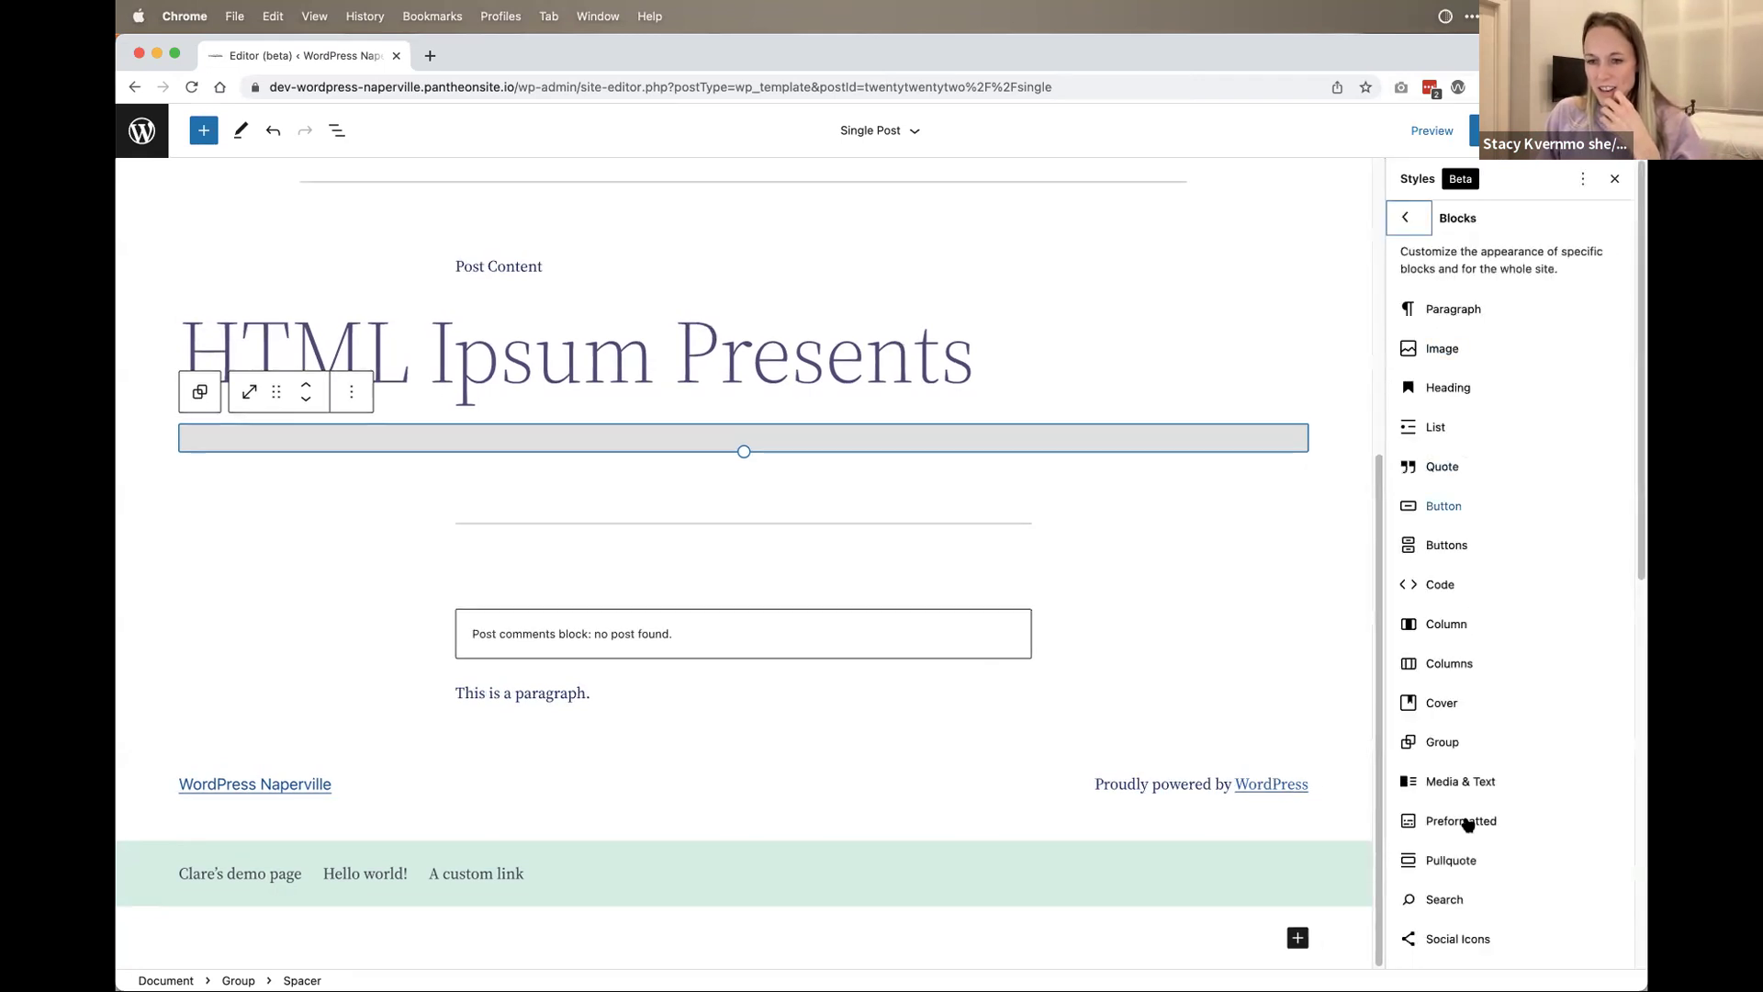
left_click(1442, 506)
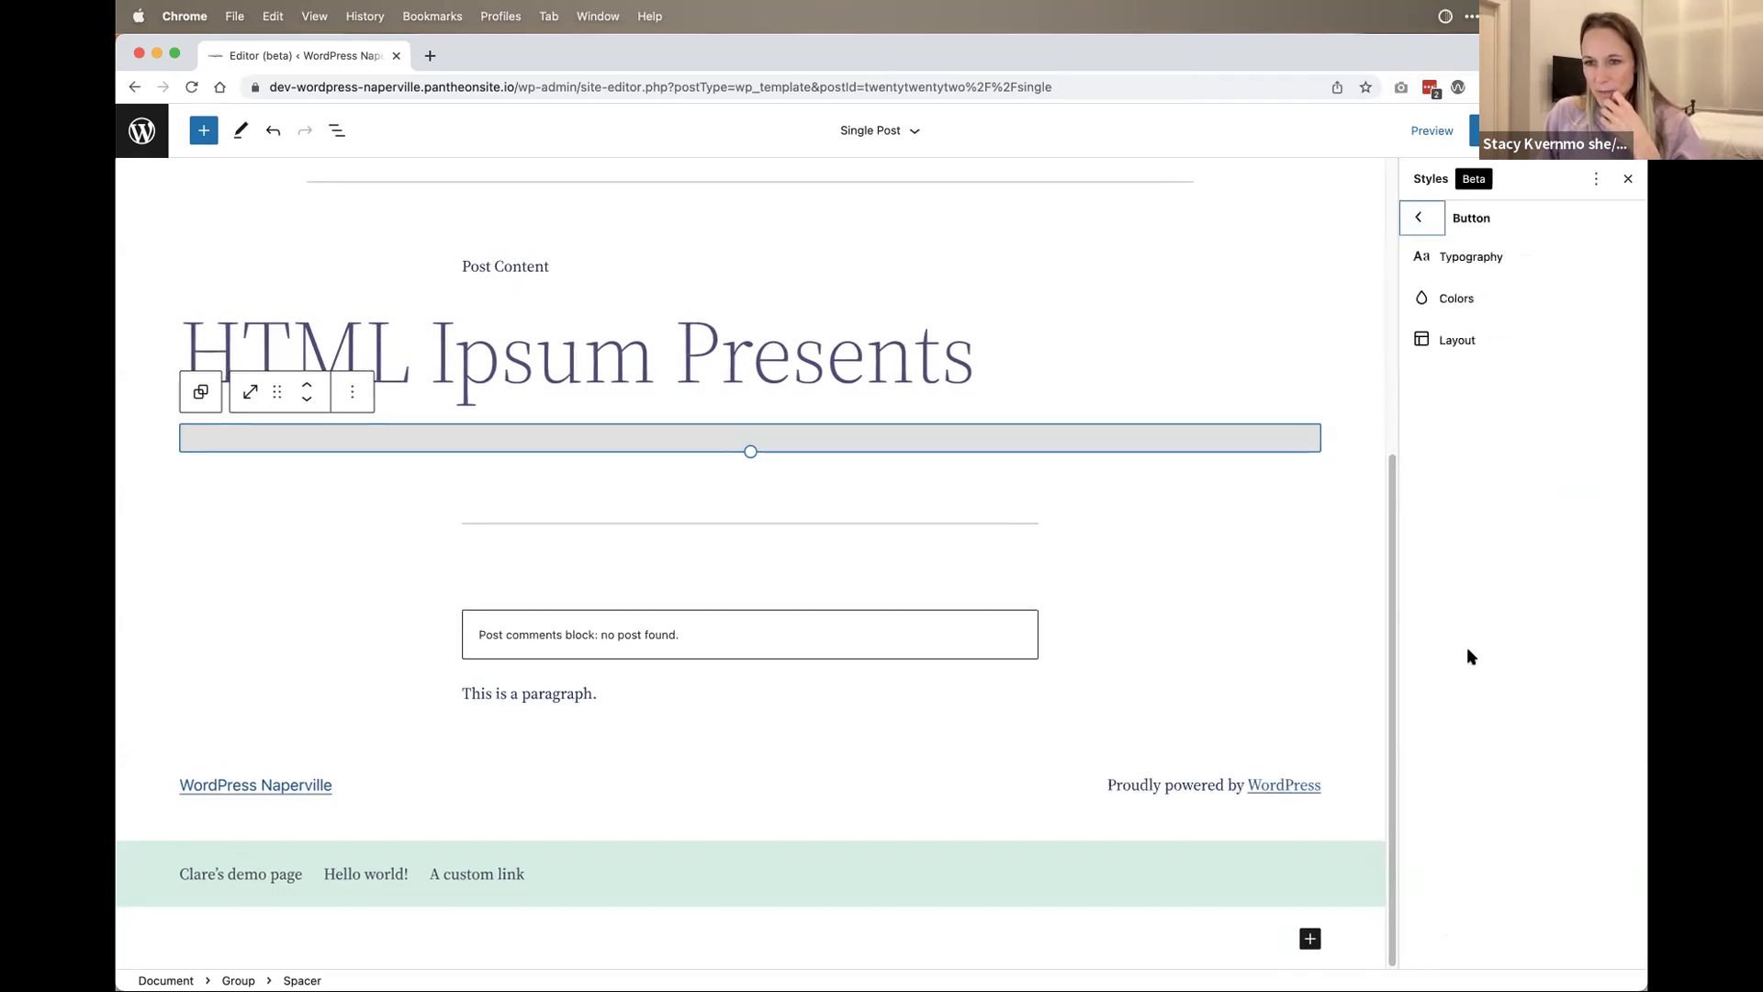
left_click(1460, 300)
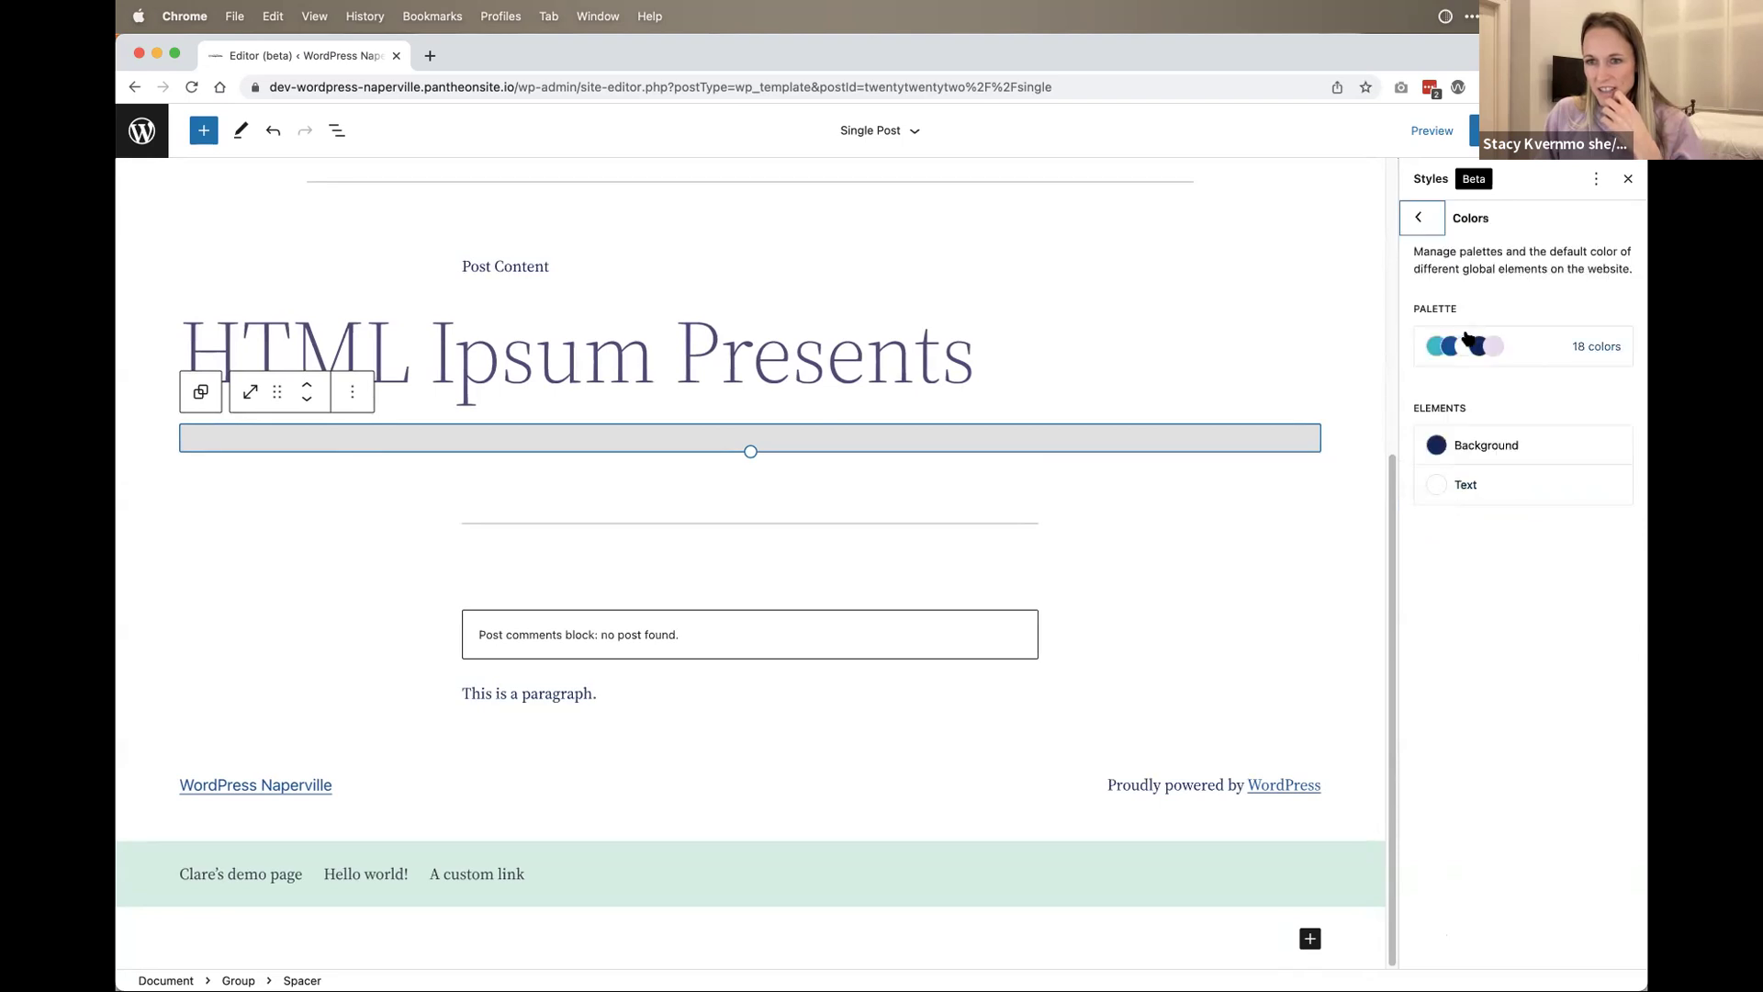
left_click(1486, 444)
left_click(1580, 507)
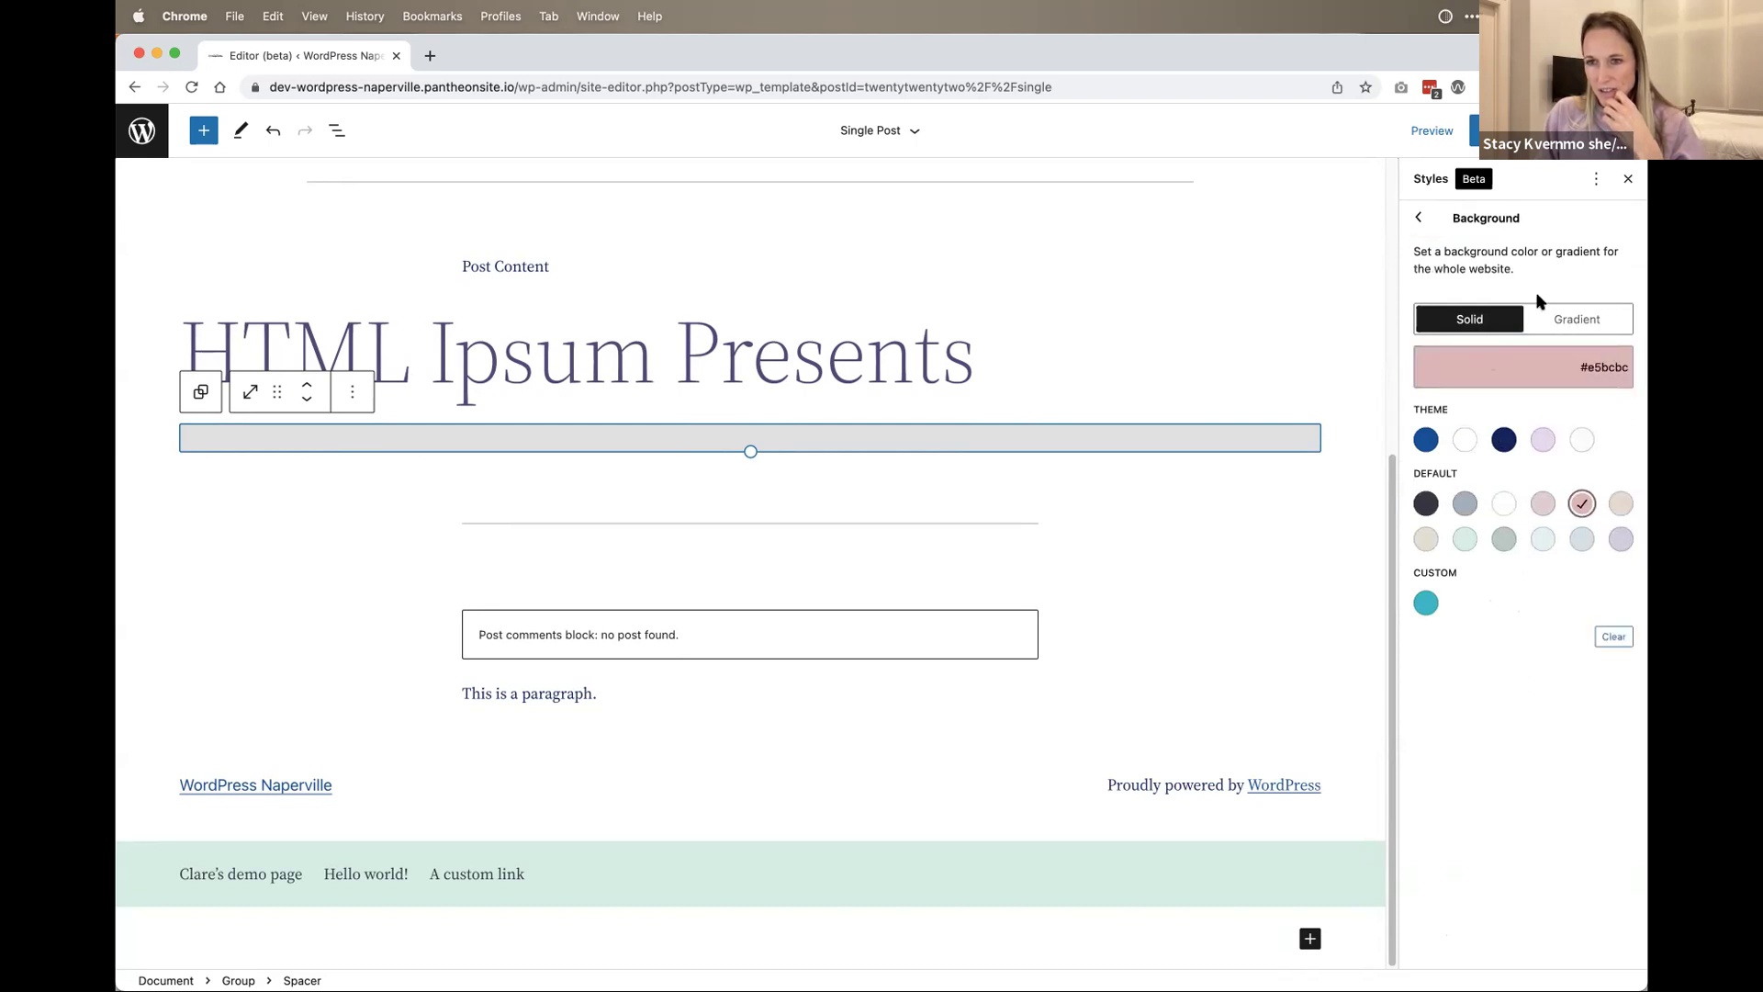
left_click(1423, 217)
left_click(1506, 479)
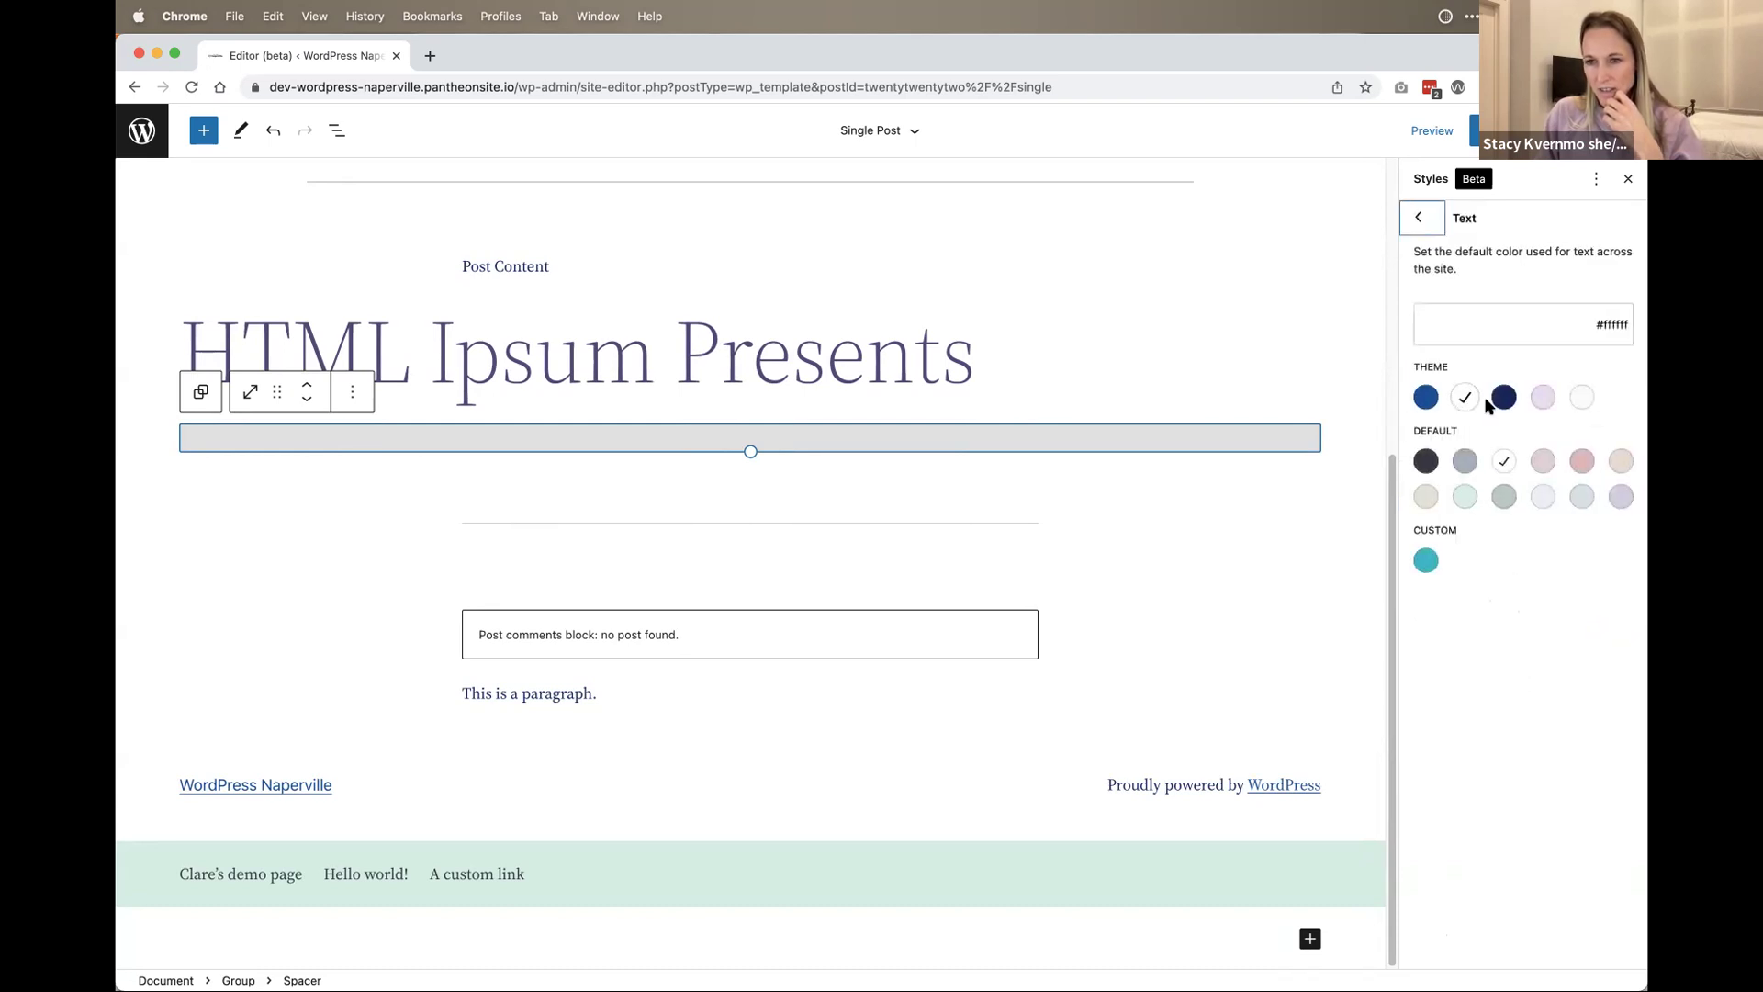
left_click(1426, 461)
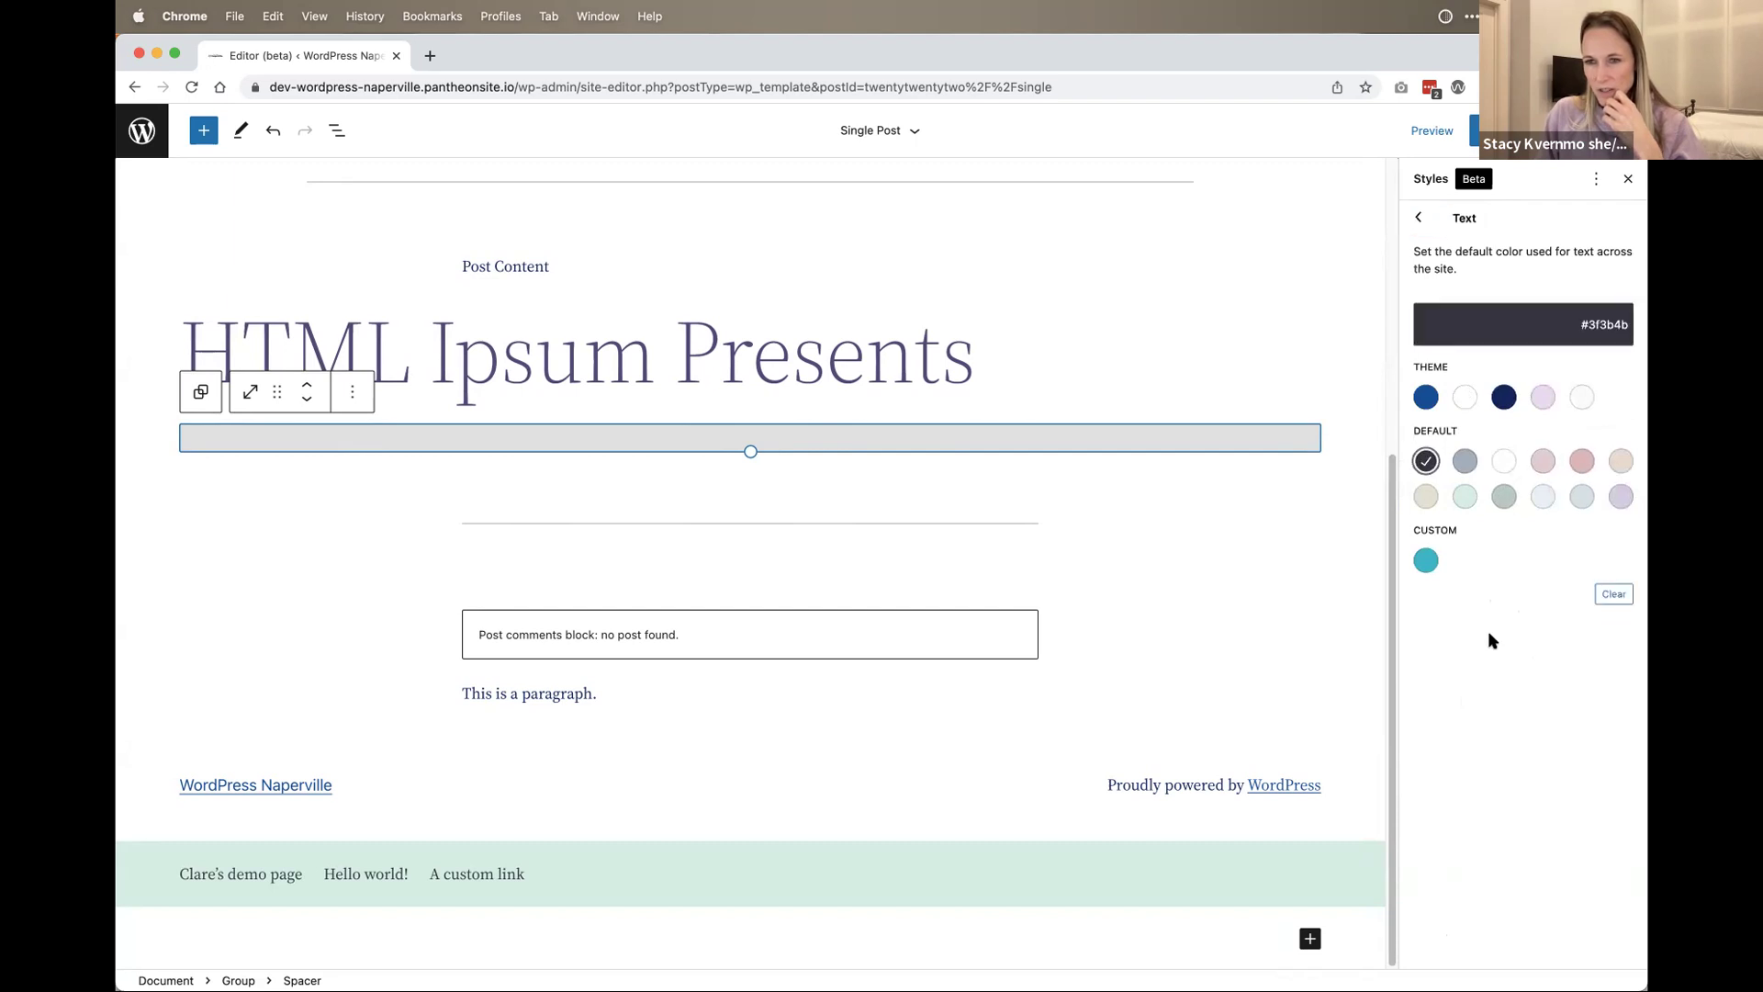
left_click(1421, 219)
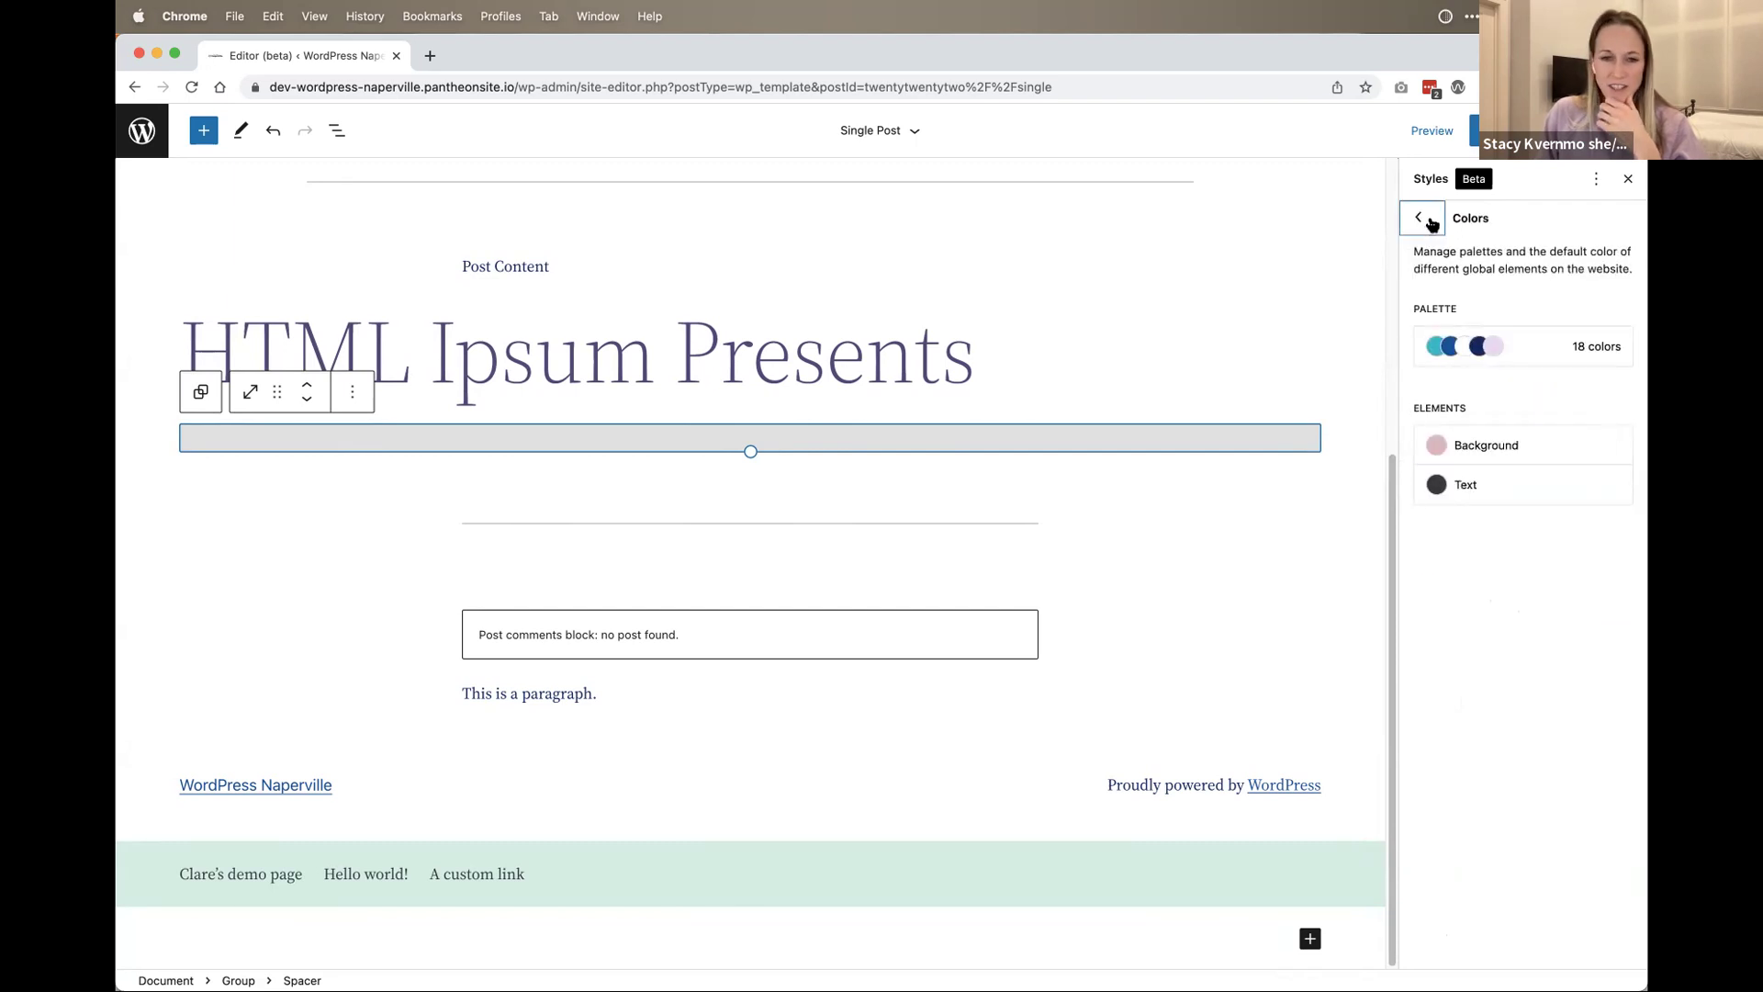
left_click(1422, 217)
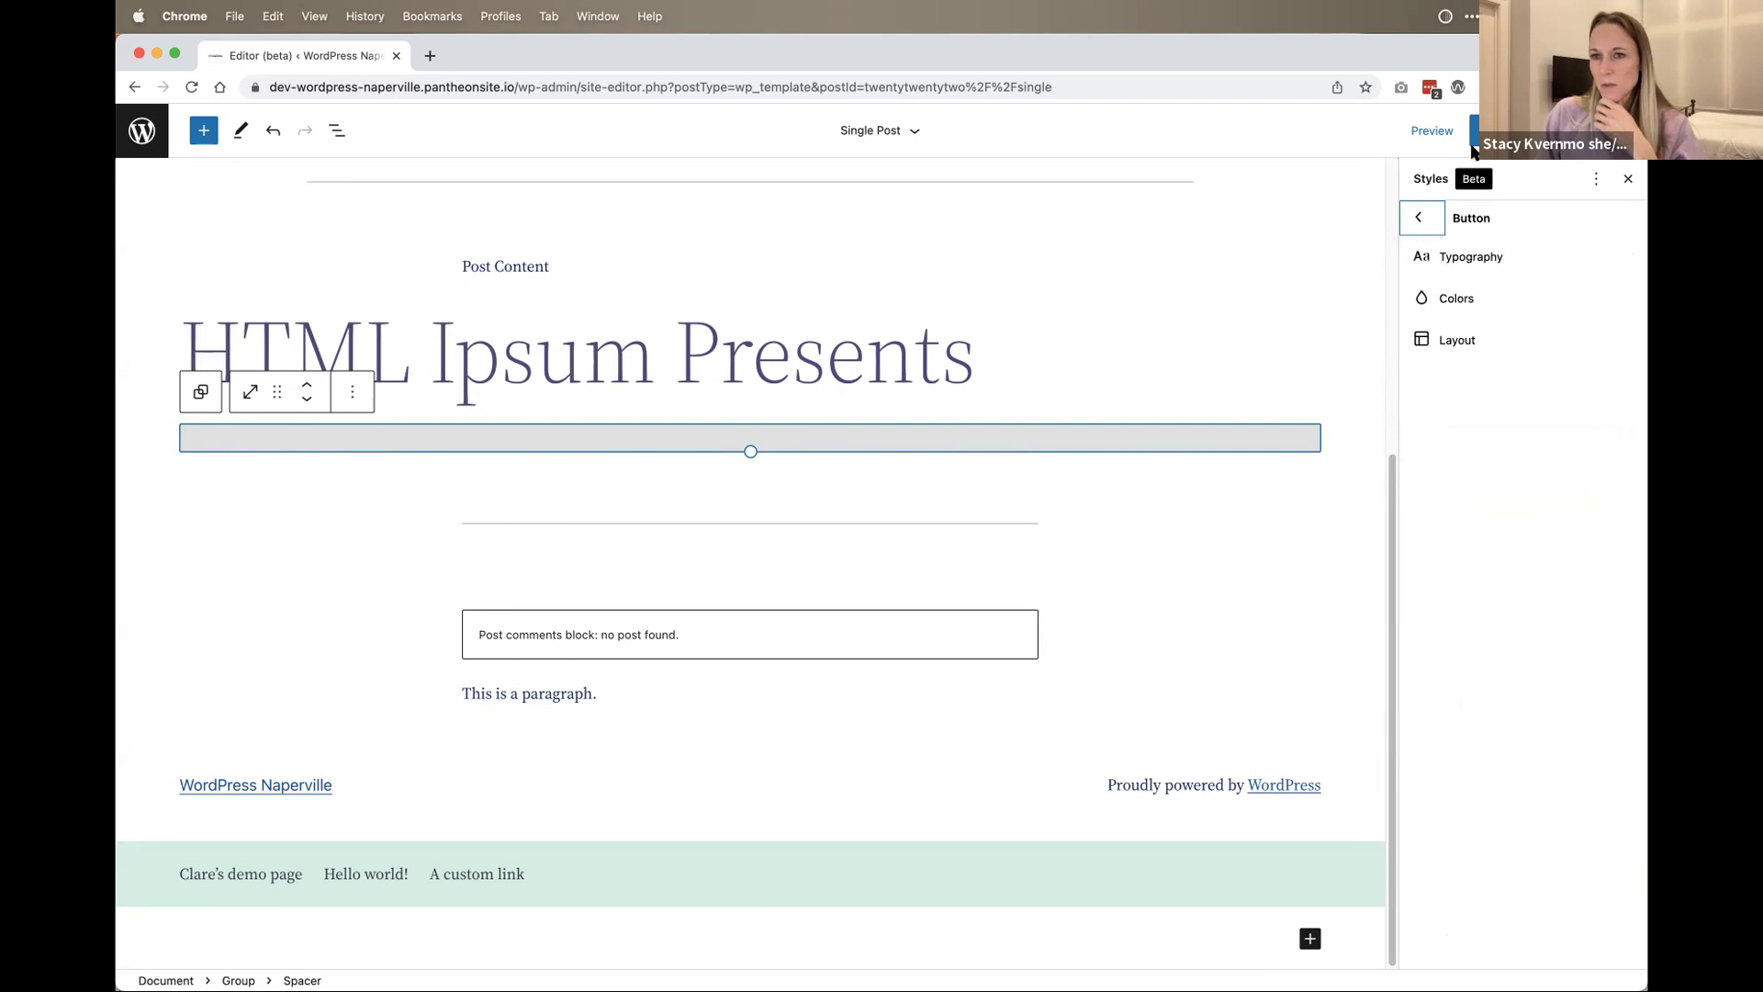
left_click(1501, 131)
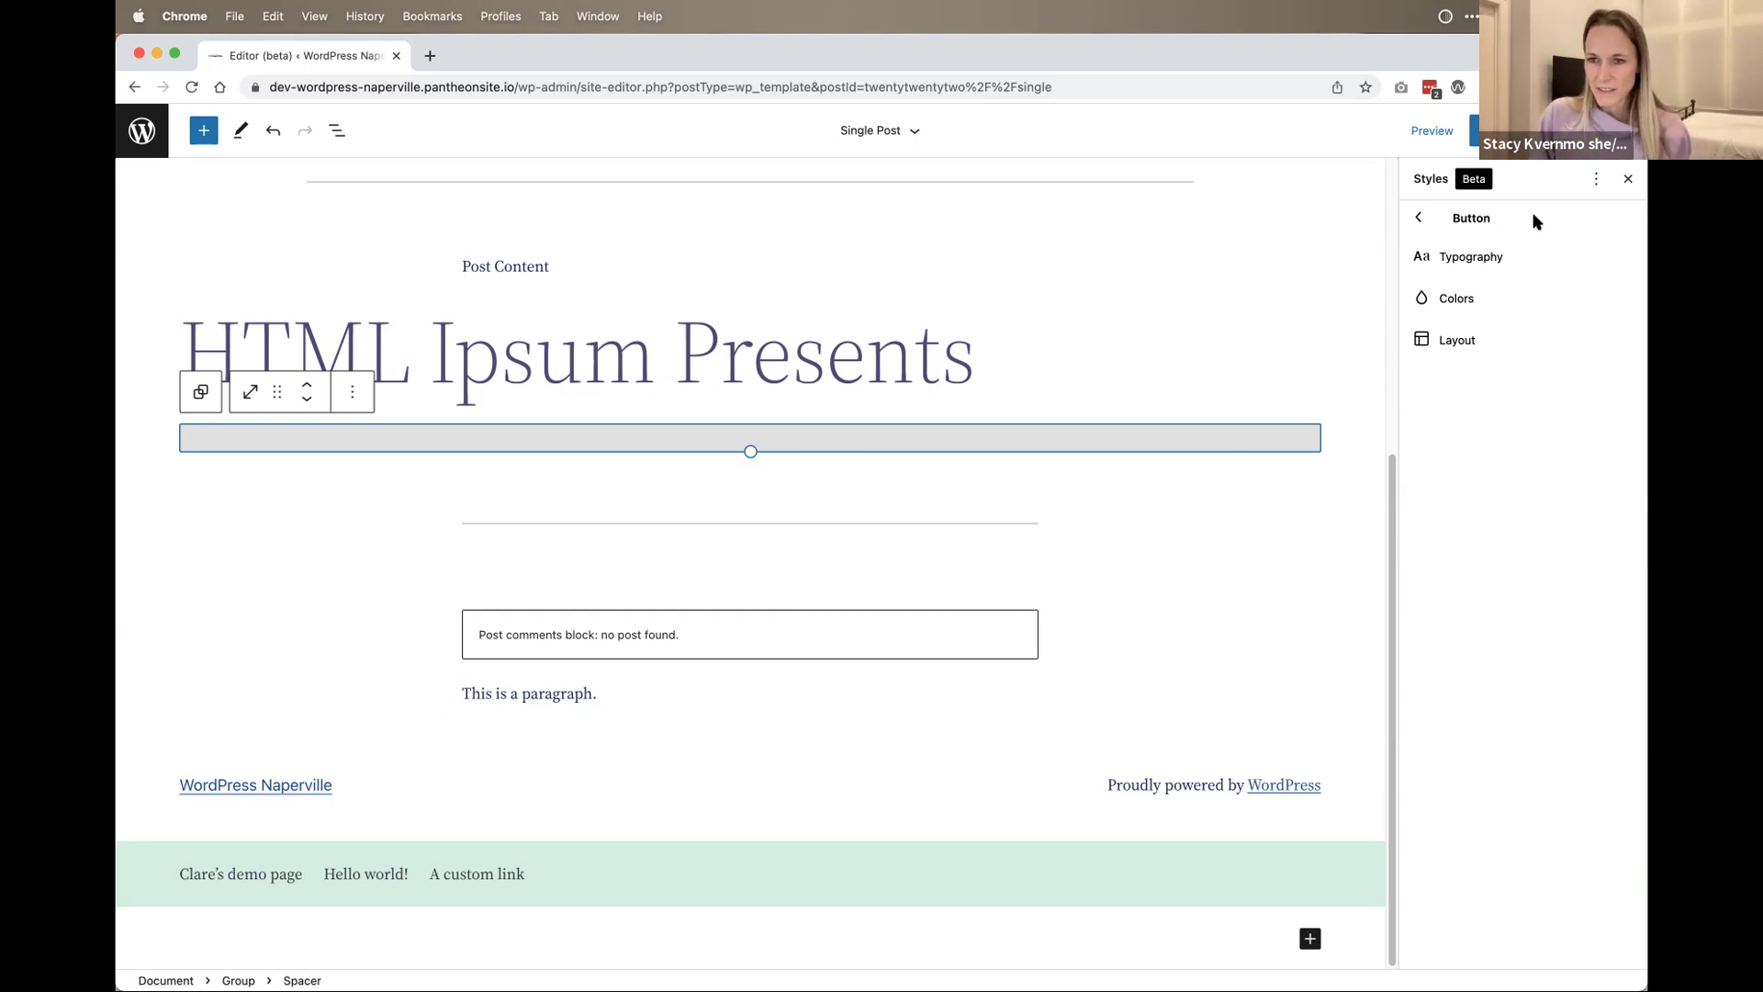
Step: Return to the Blocks list and scroll through types like Post Title, Pagination and Query Title
left_click(1419, 217)
scroll(1475, 288, "down", 4)
scroll(1488, 663, "down", 12)
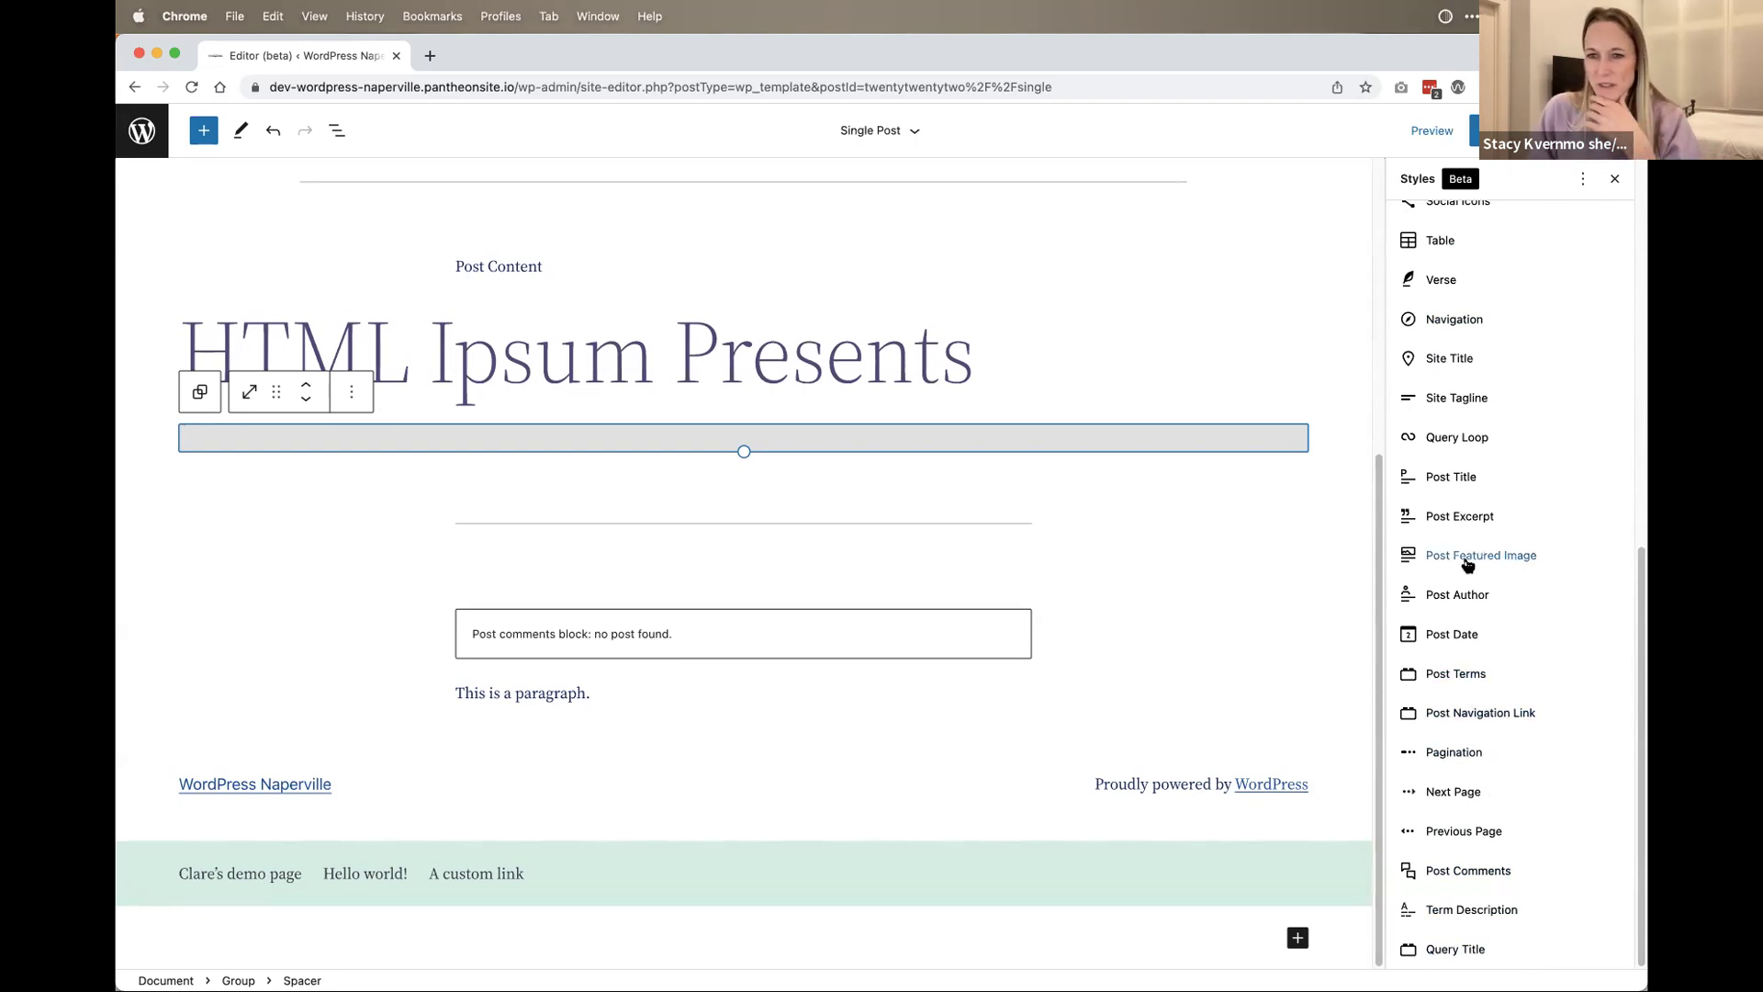
scroll(838, 669, "up", 10)
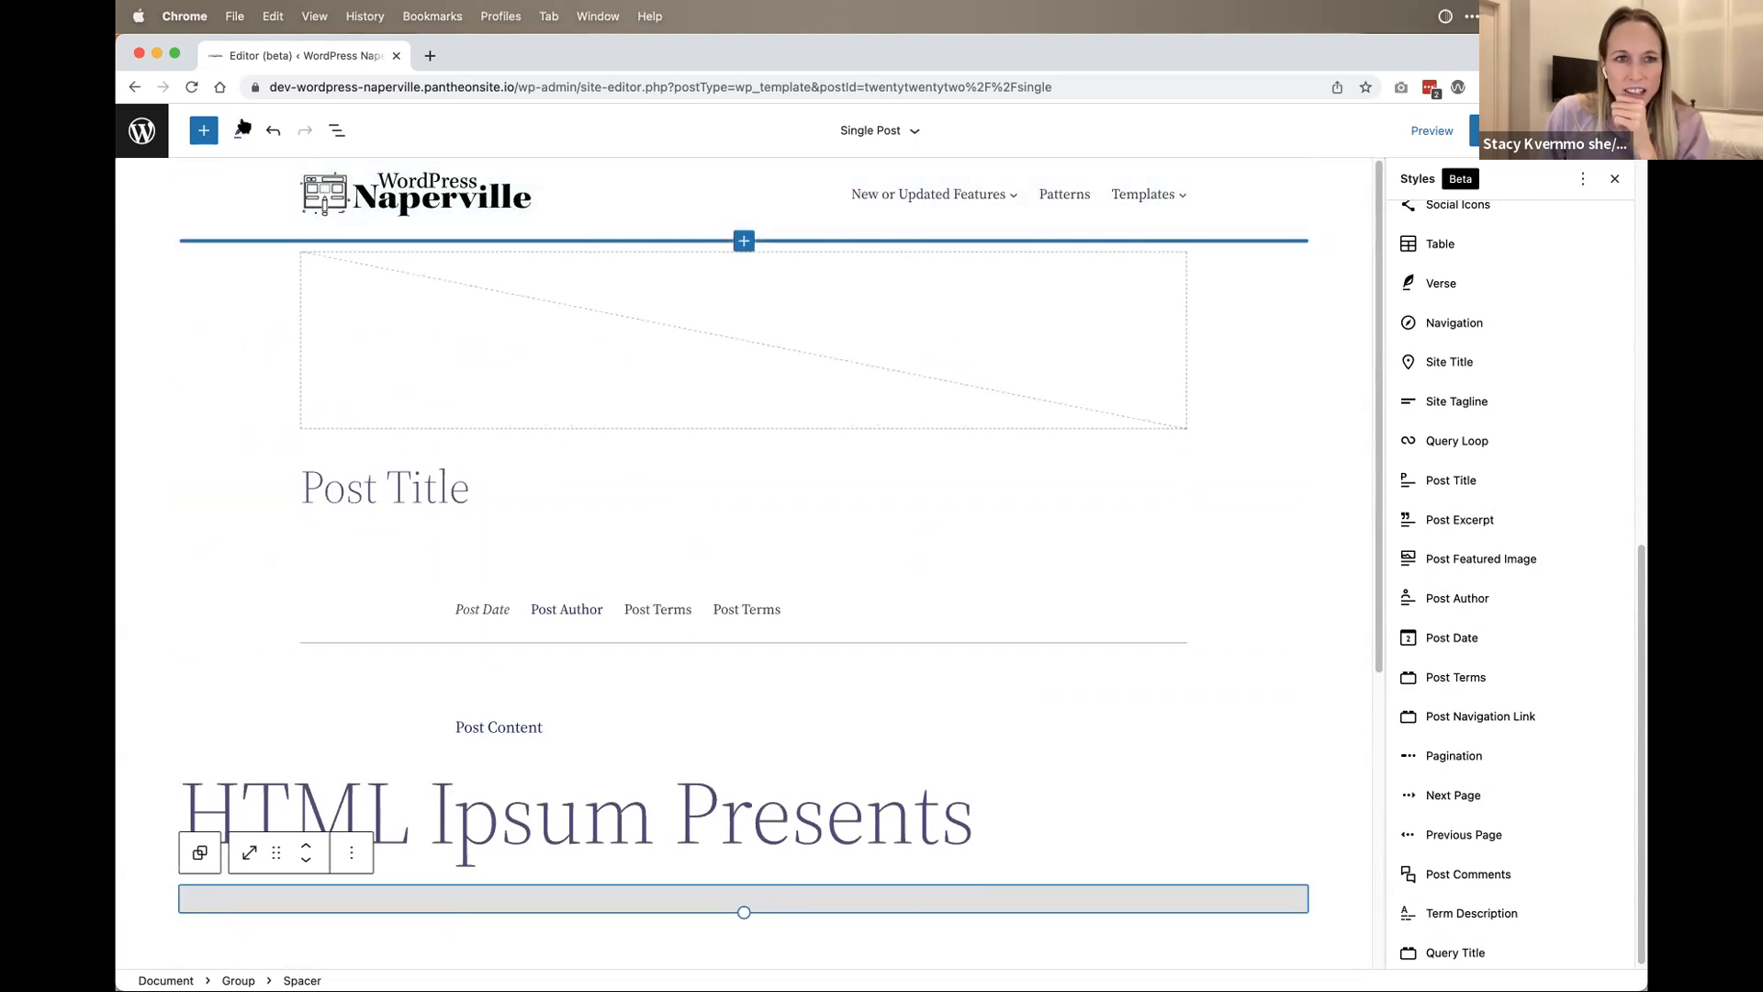
Step: Preview the Single Post template at tablet width
left_click(1436, 141)
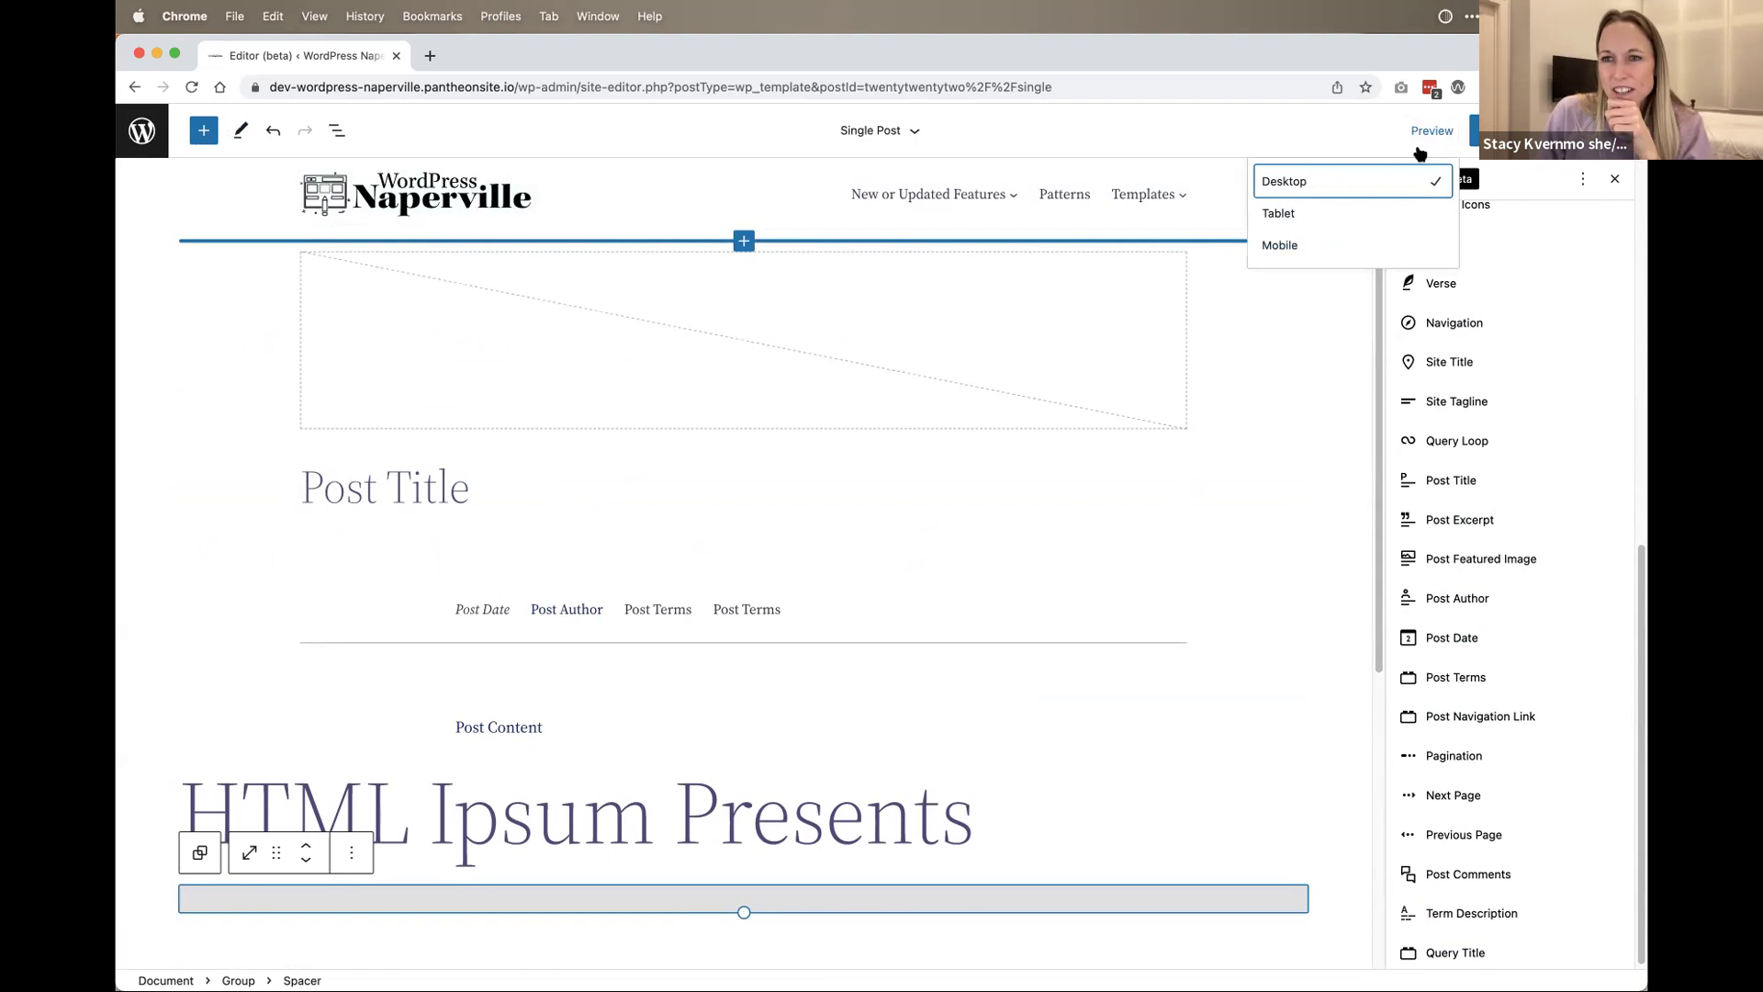
left_click(1431, 136)
left_click(1433, 135)
left_click(1433, 135)
left_click(1432, 135)
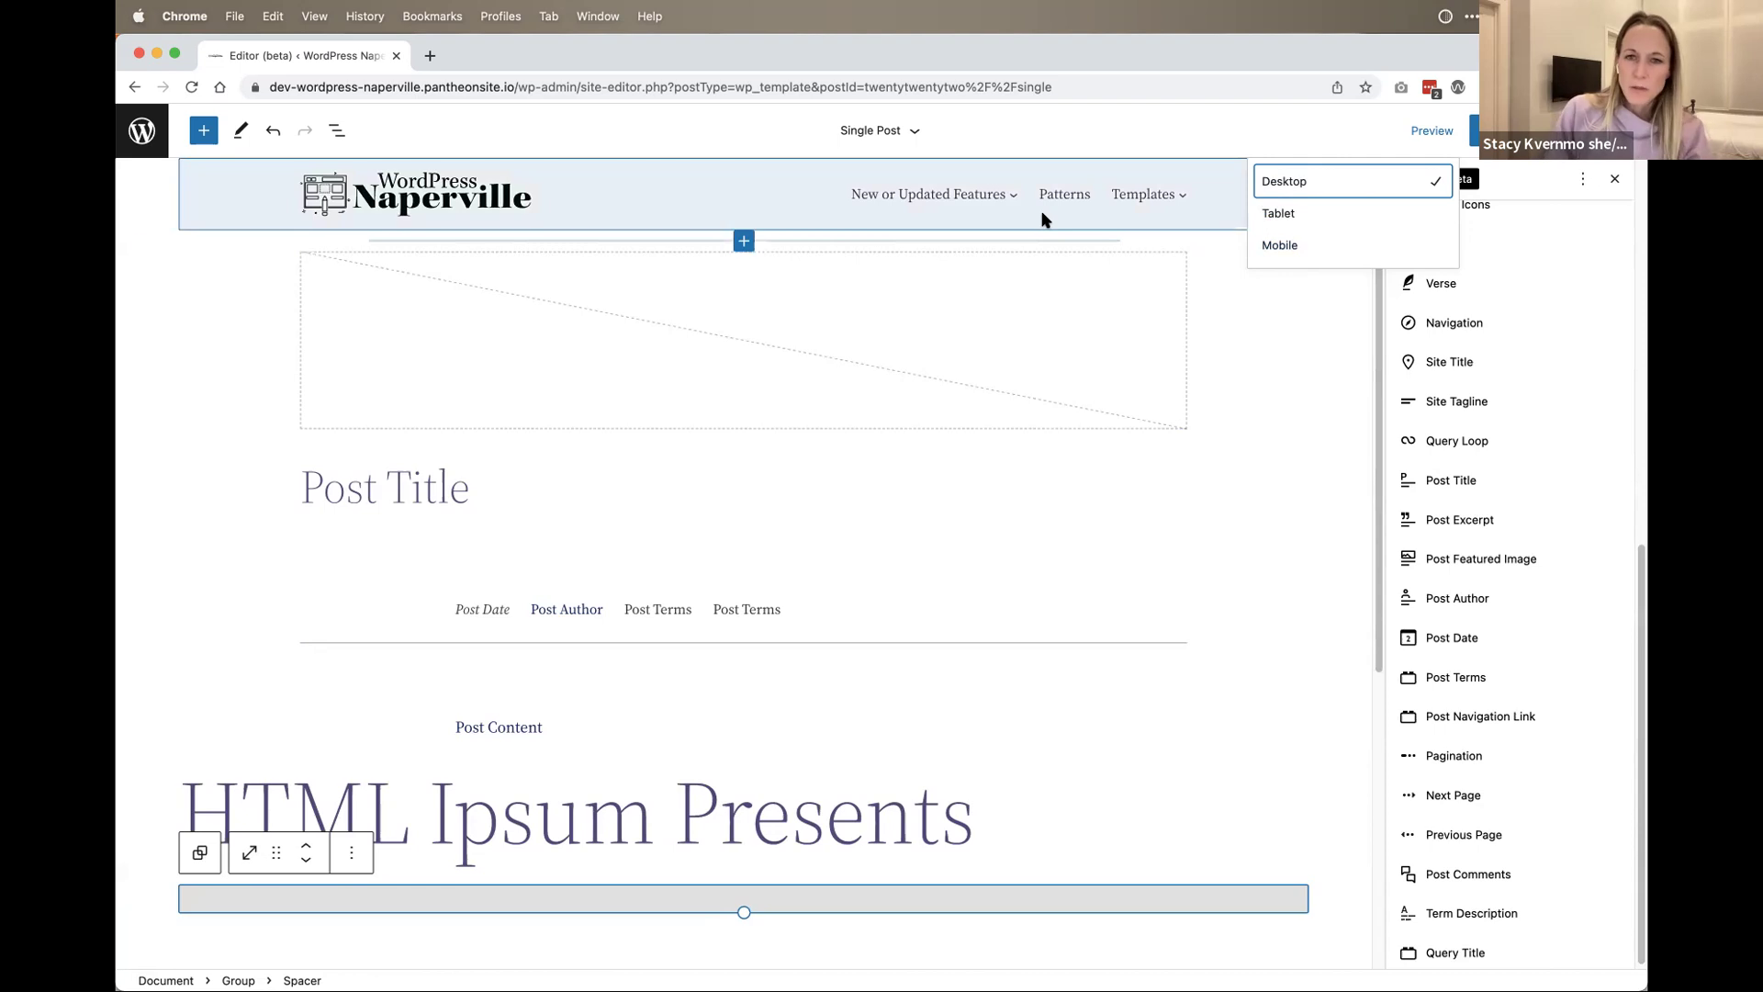
left_click(1337, 216)
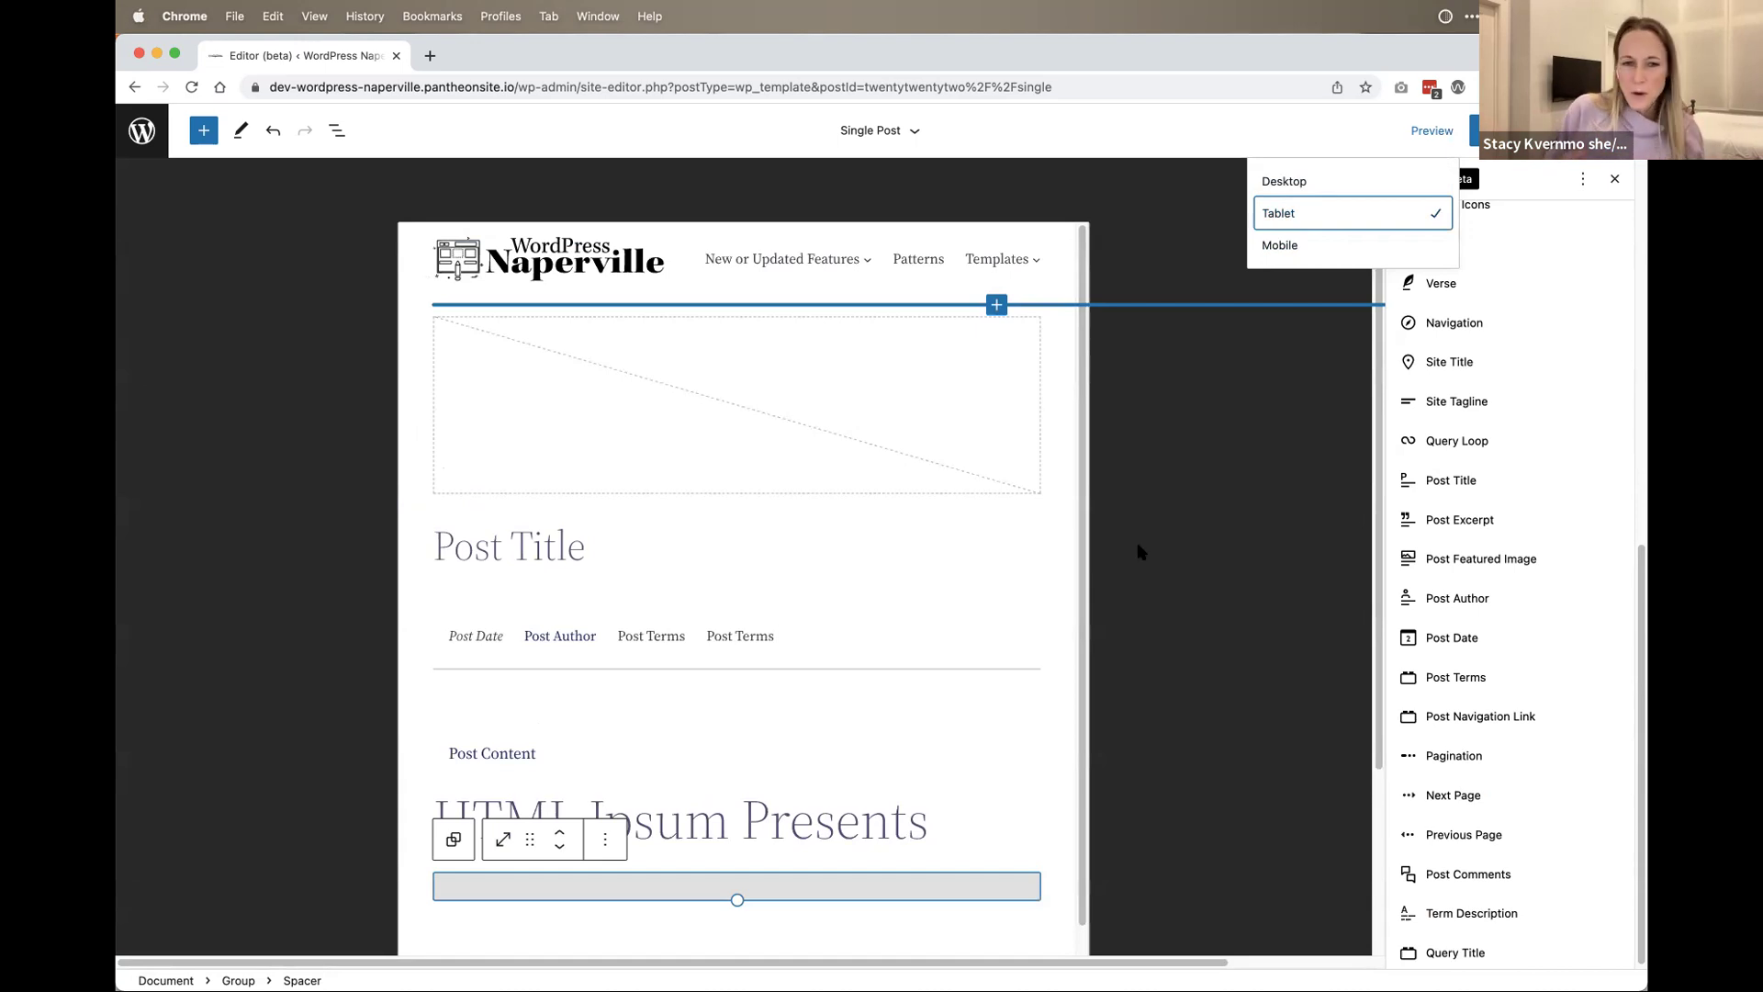
left_click(1209, 516)
Step: Hide the Styles sidebar and turn on Spotlight mode
left_click(1611, 178)
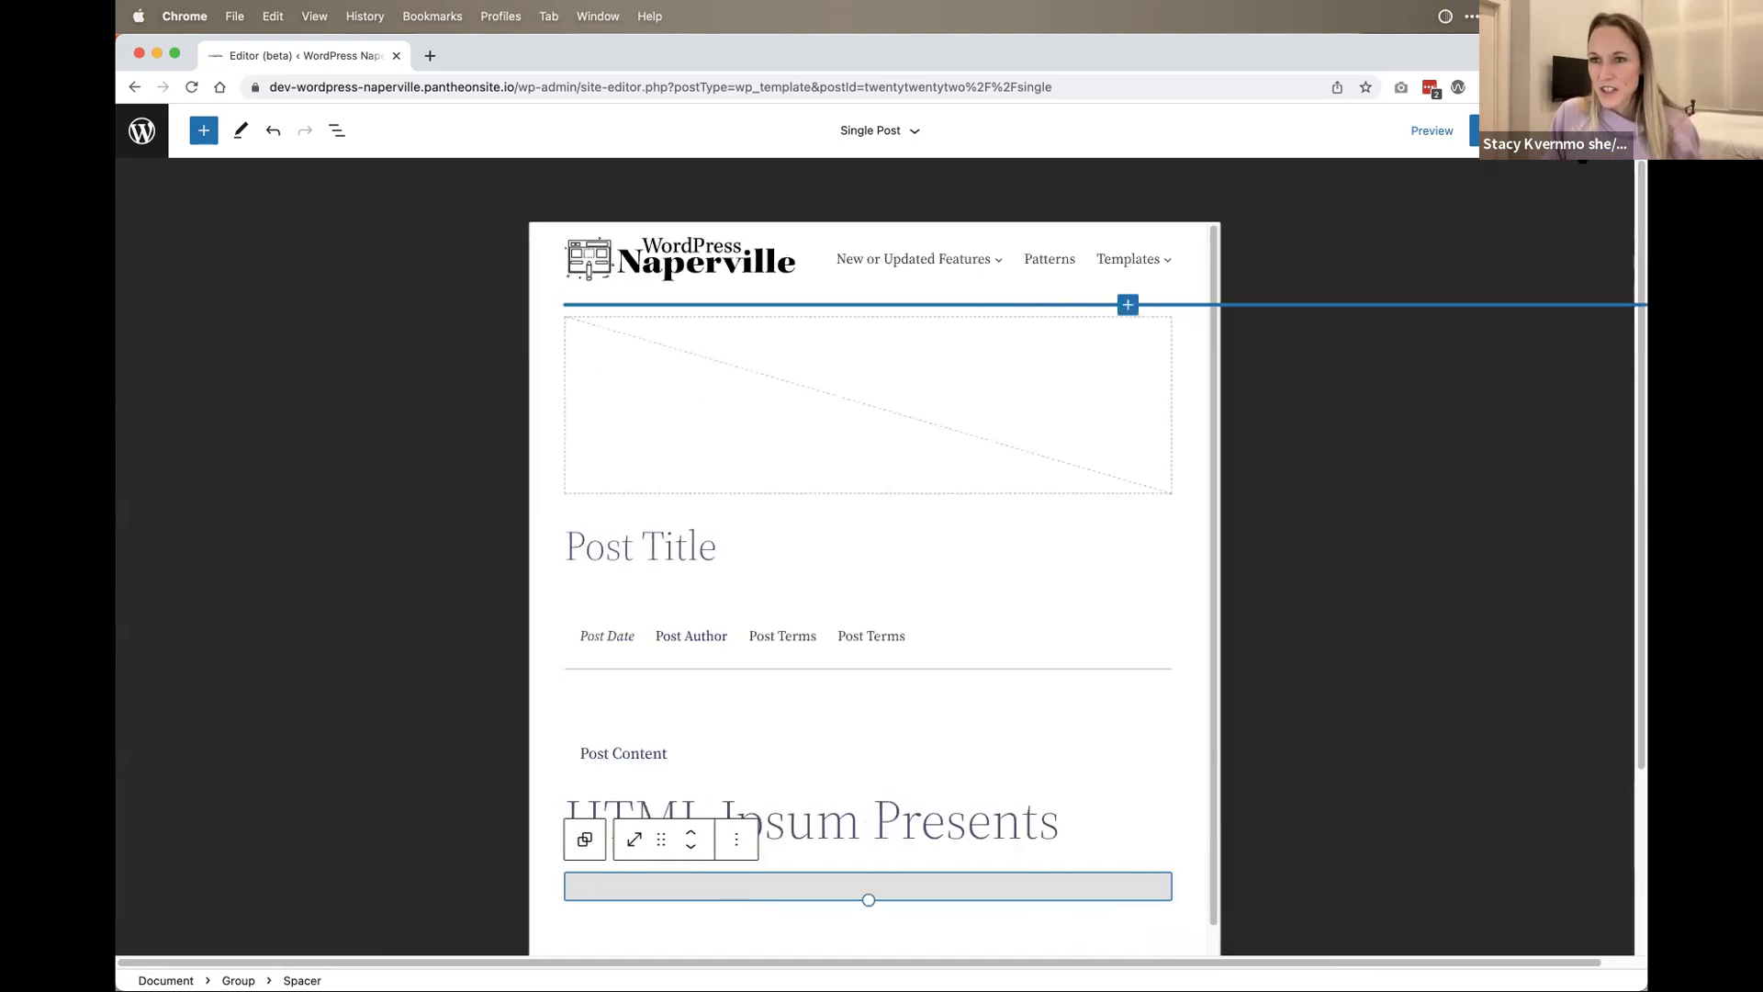
left_click(1621, 131)
left_click(1506, 265)
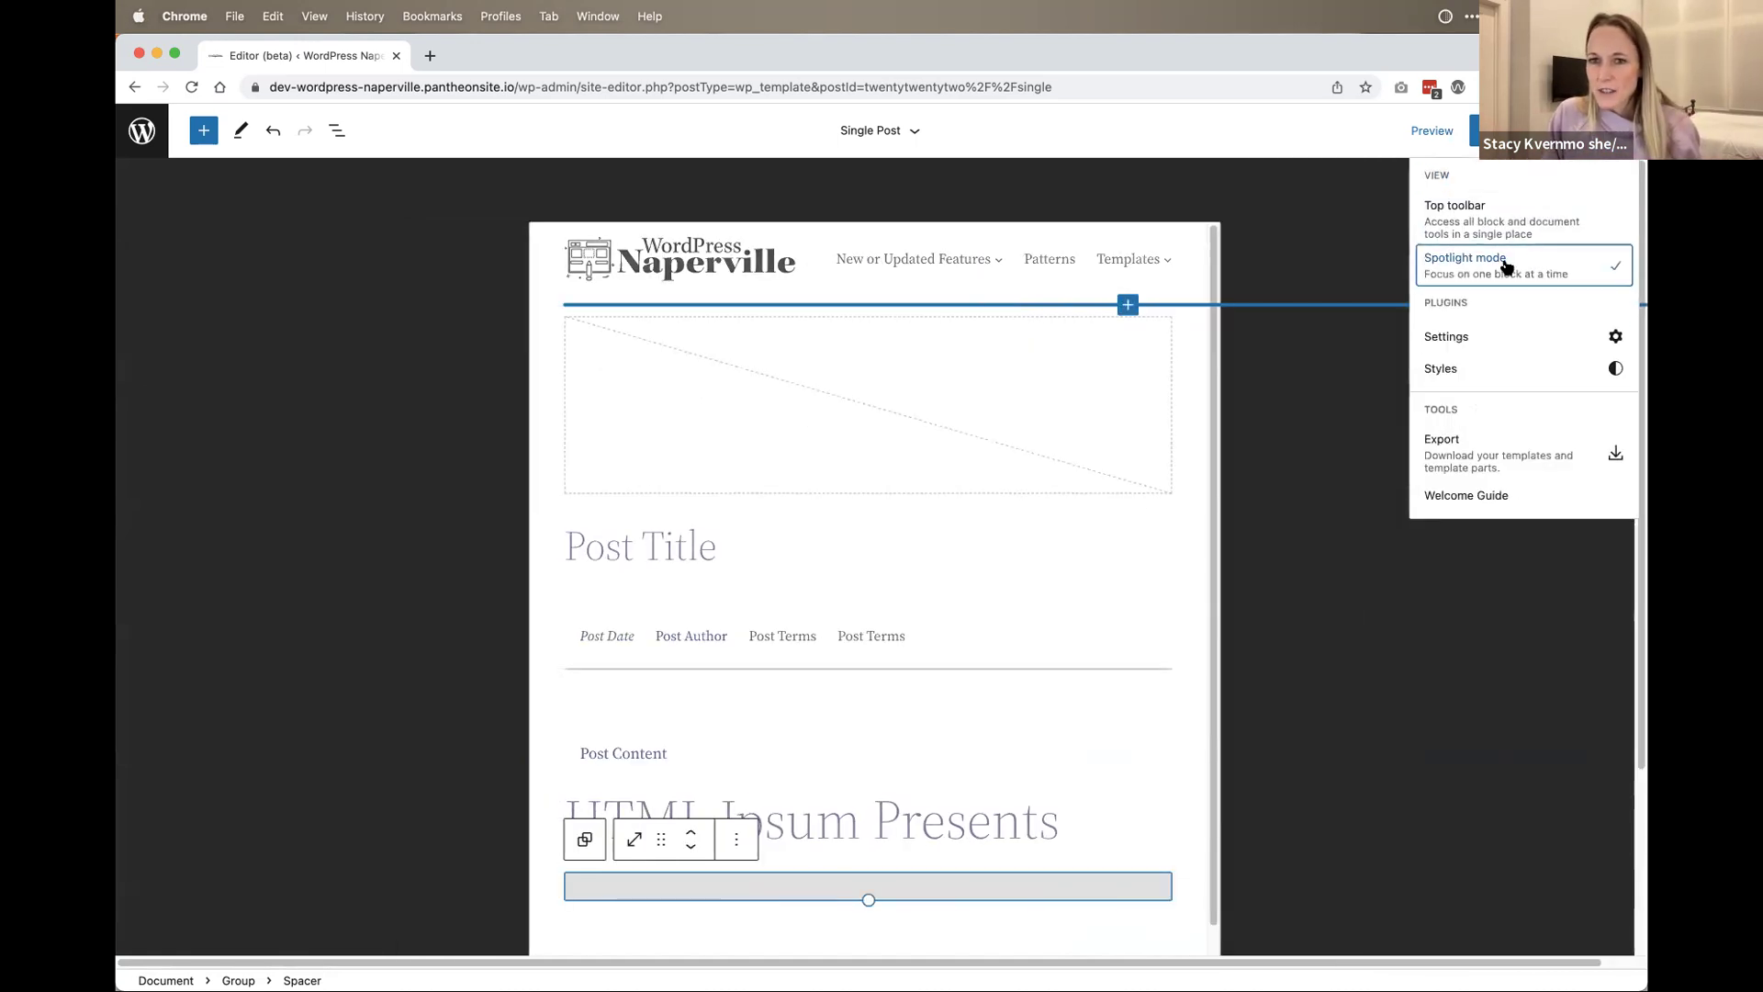
left_click(1506, 225)
left_click(1506, 225)
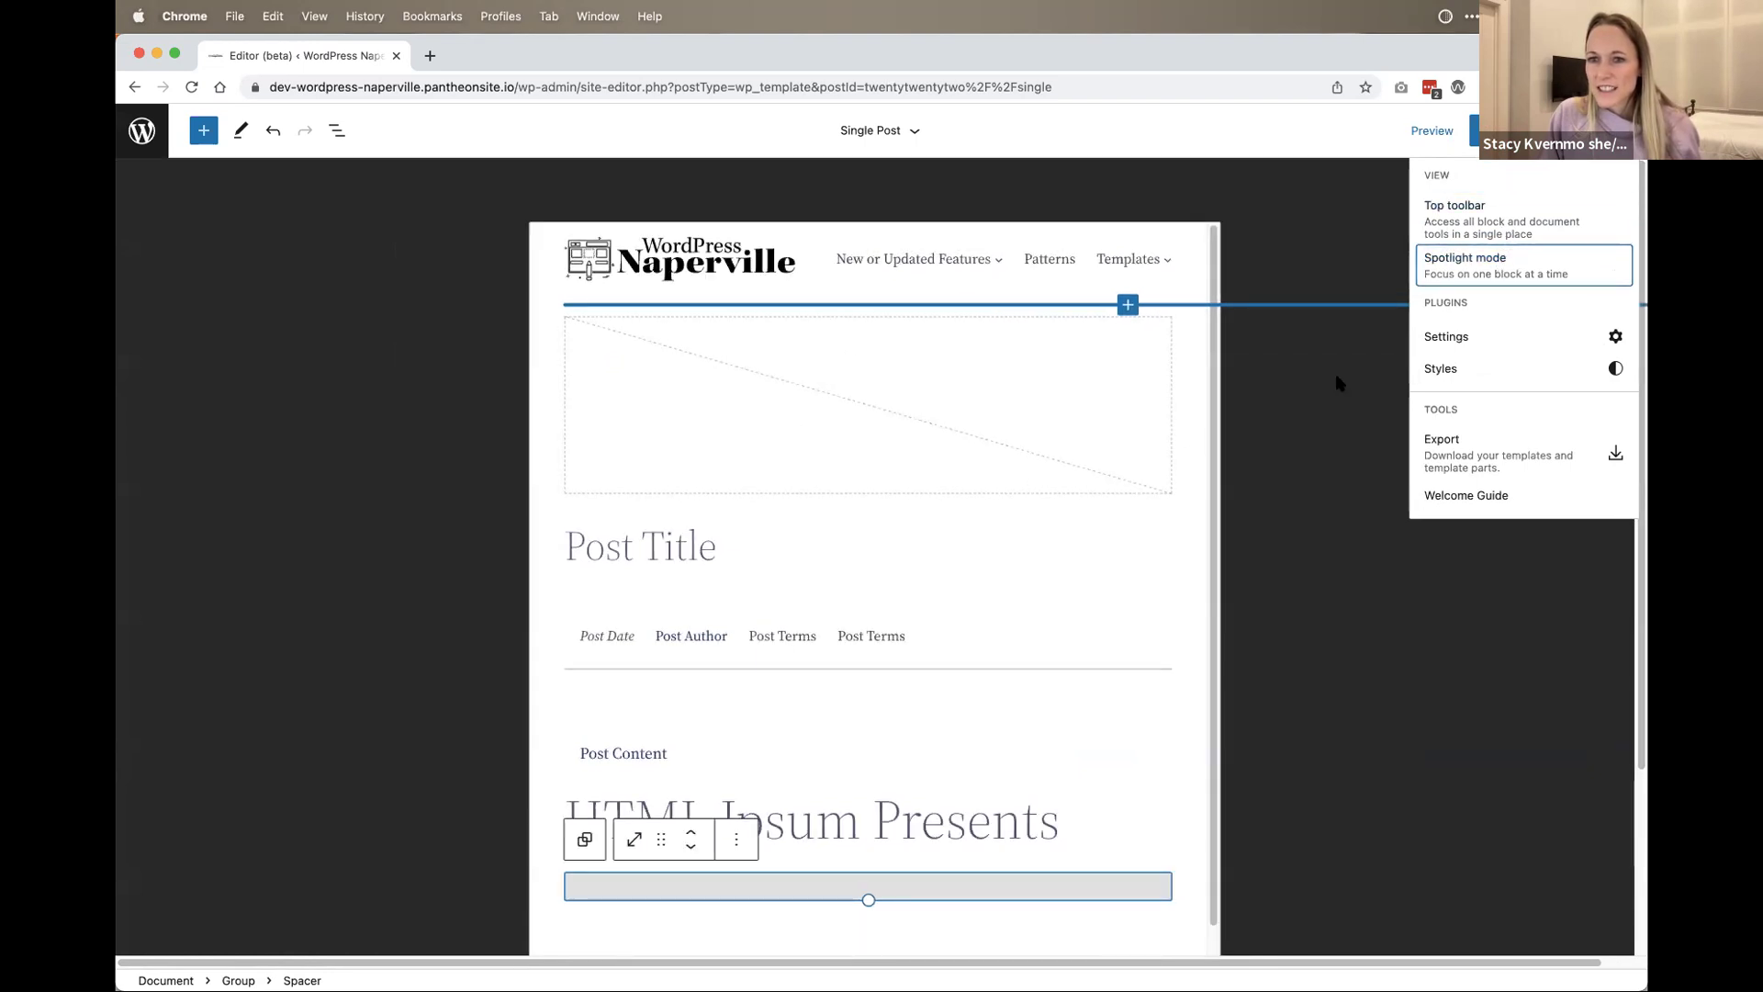
left_click(1276, 372)
Step: Preview at mobile width, then step back through tablet to desktop
left_click(1433, 130)
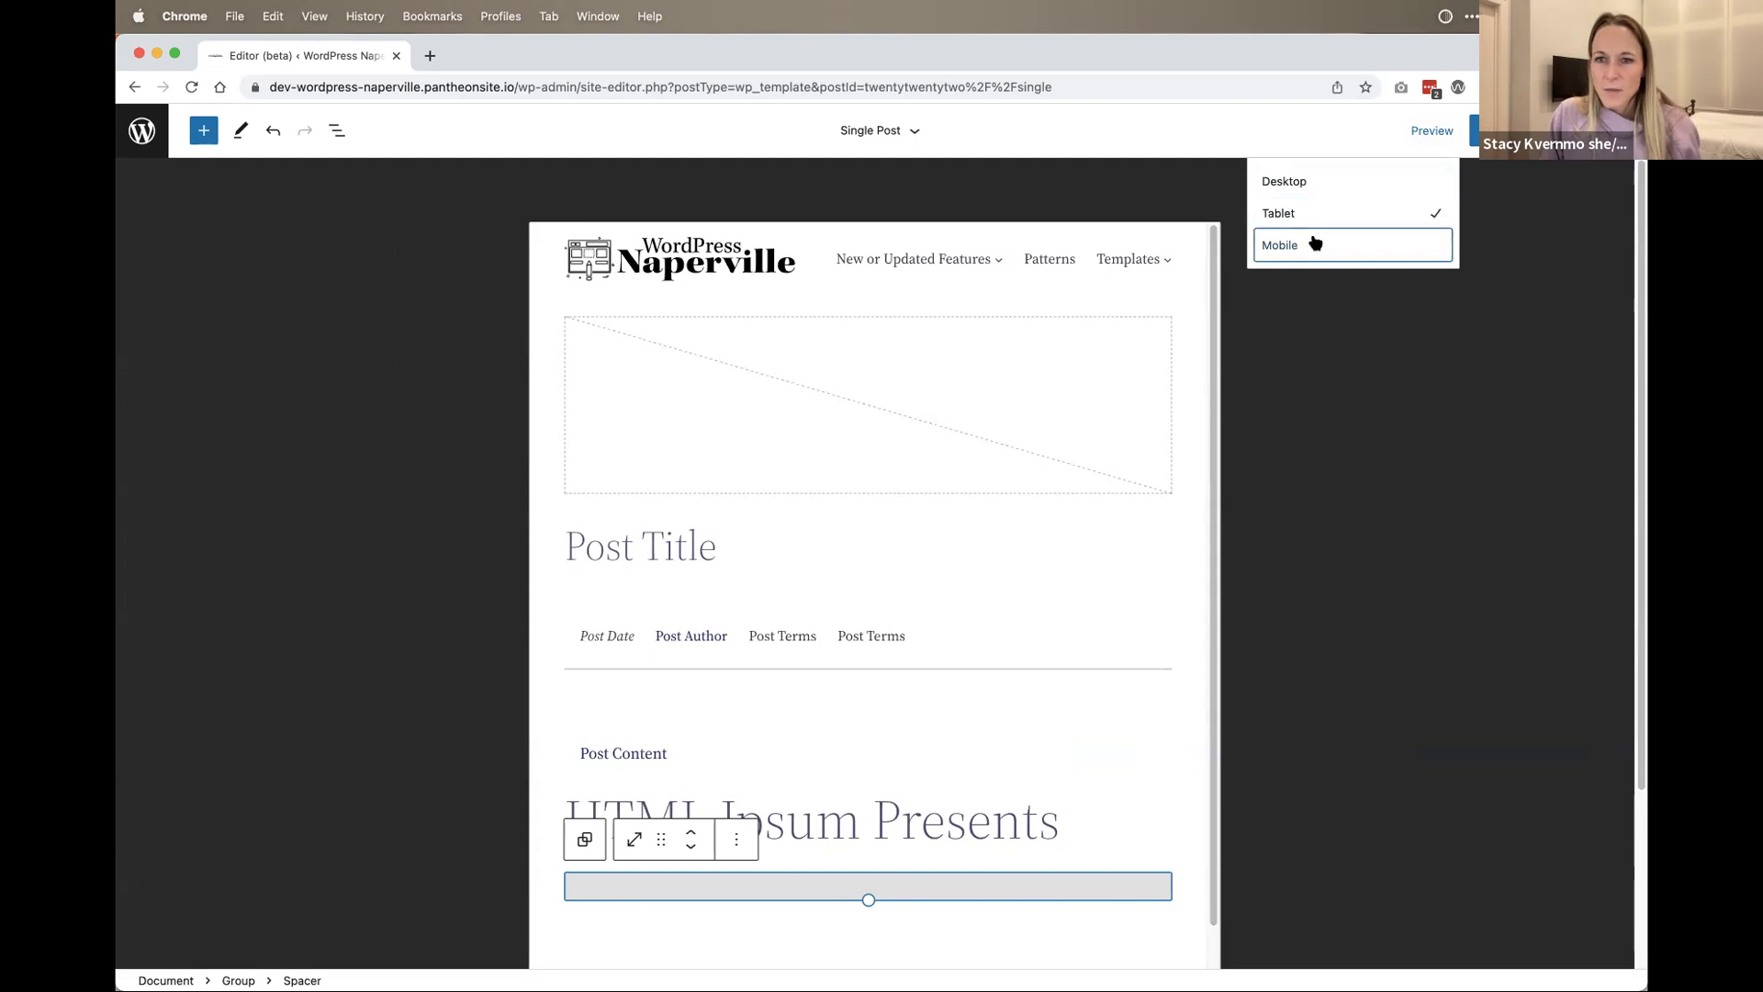
left_click(1313, 243)
left_click(1317, 213)
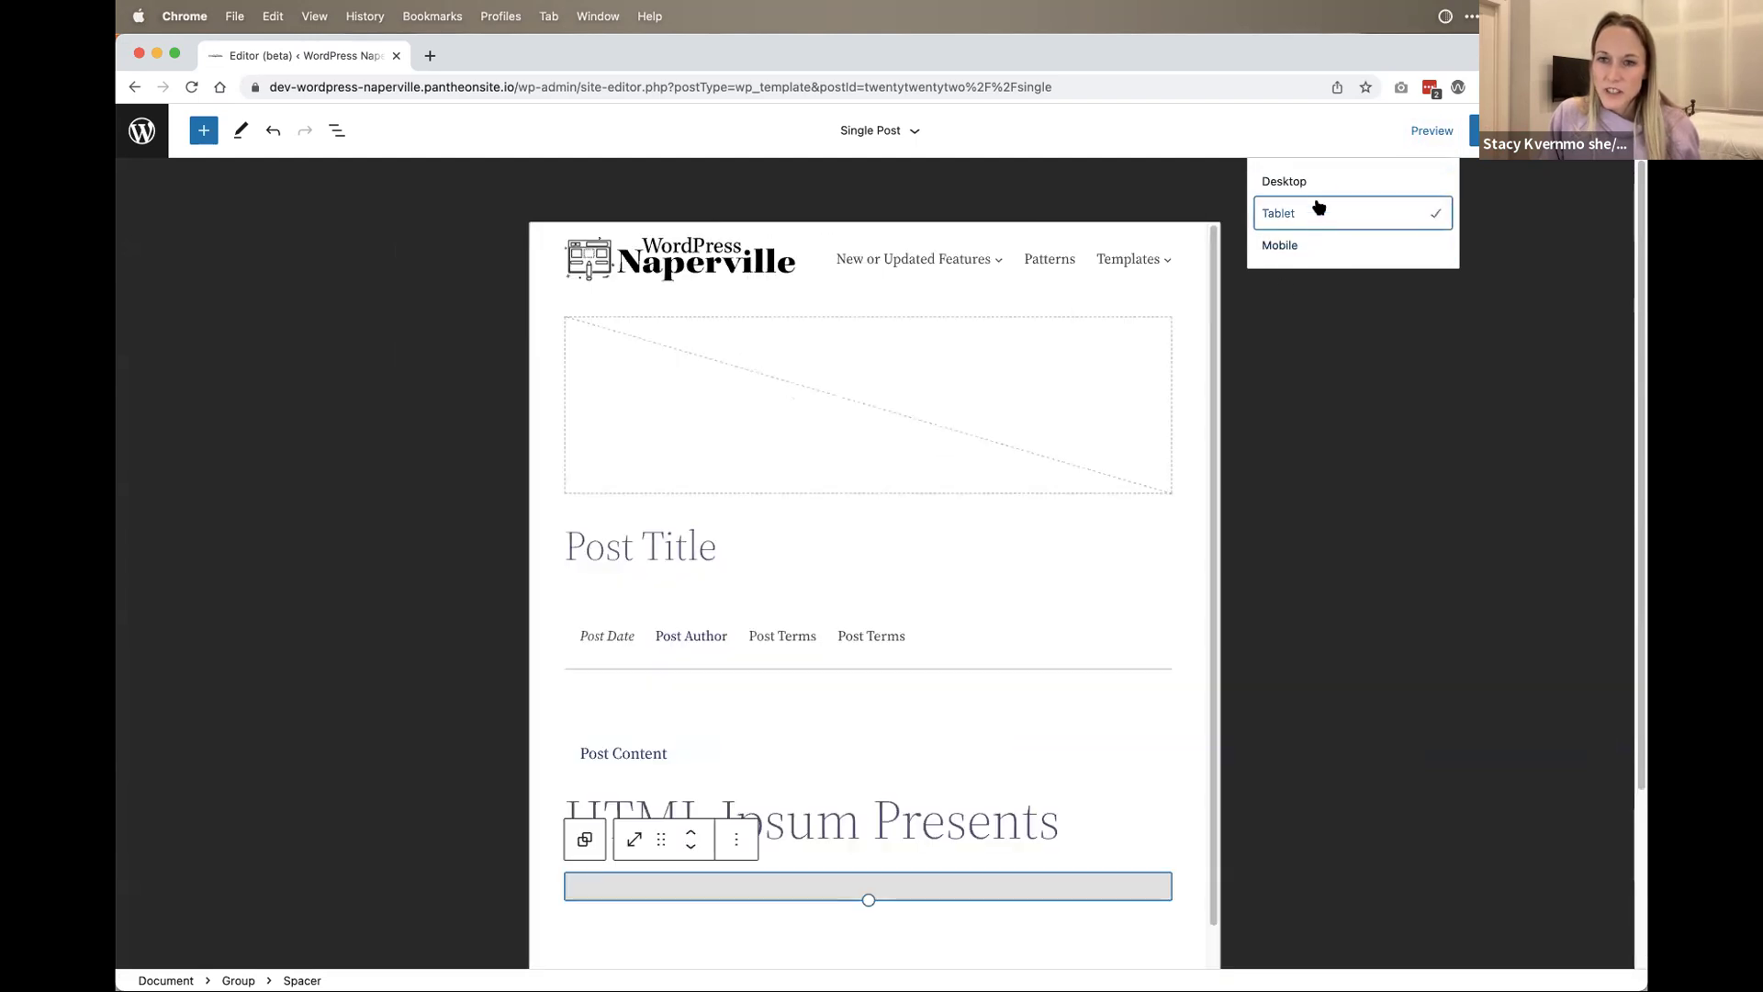
left_click(1319, 182)
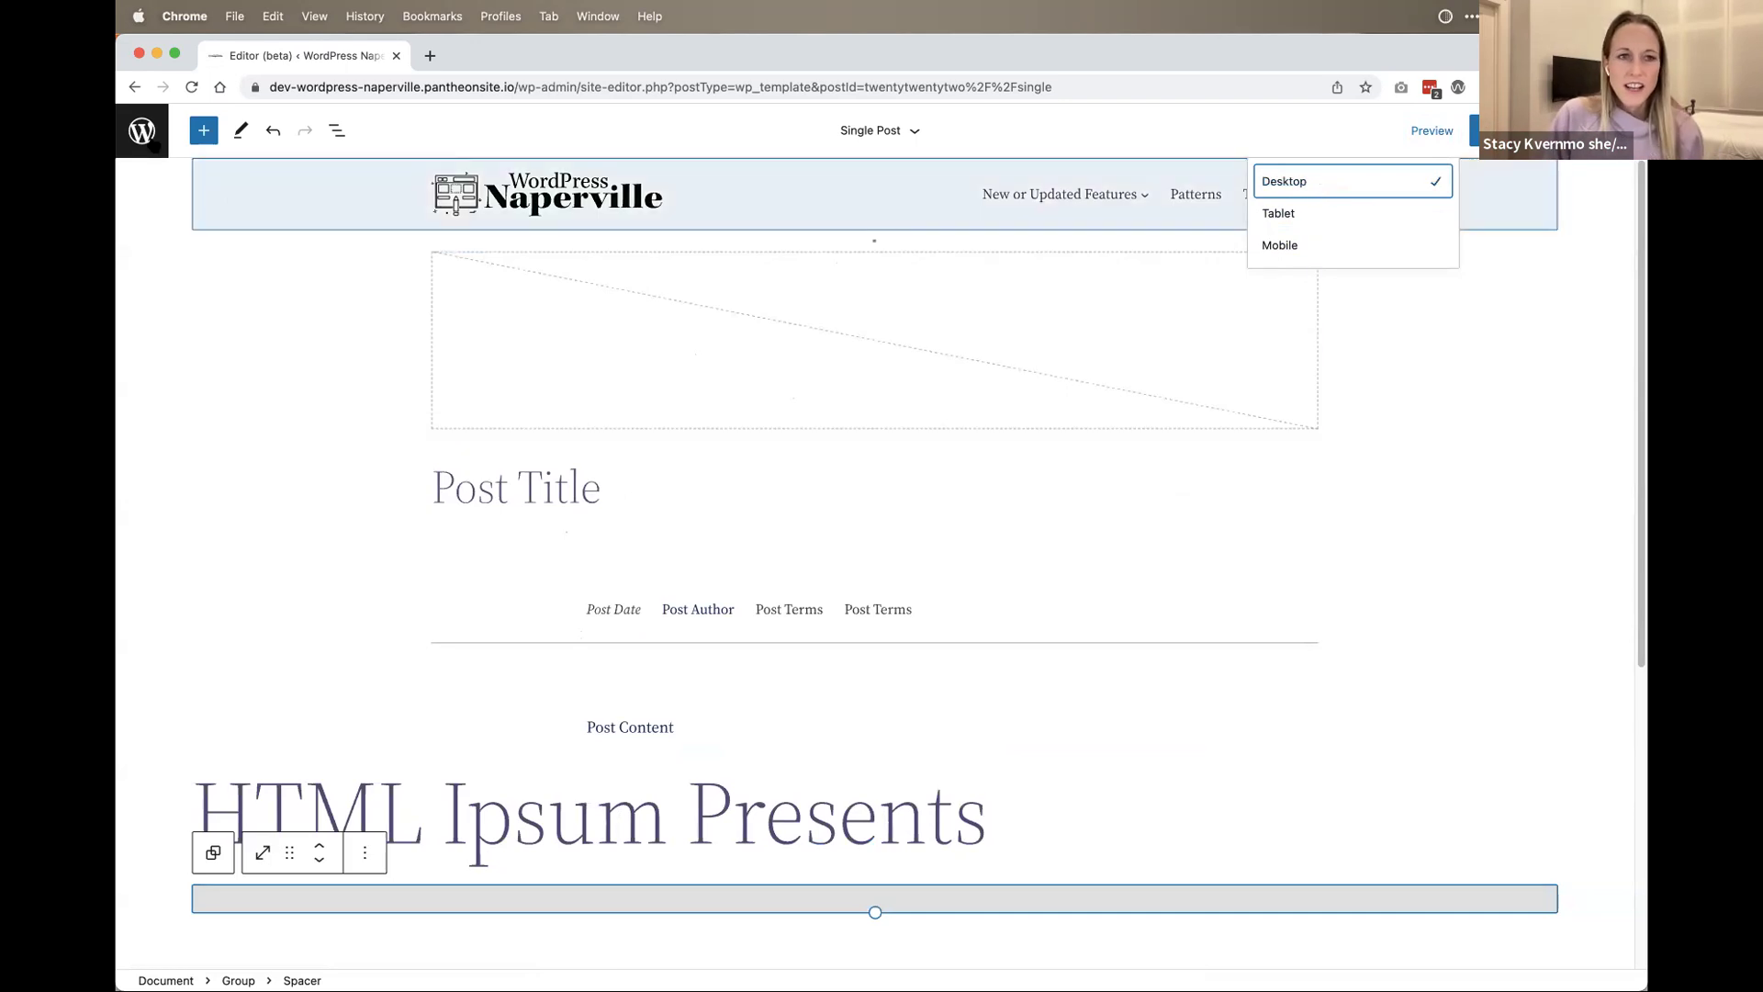
Step: Leave the Site Editor via Dashboard and open the Pages list of 9 items
left_click(233, 271)
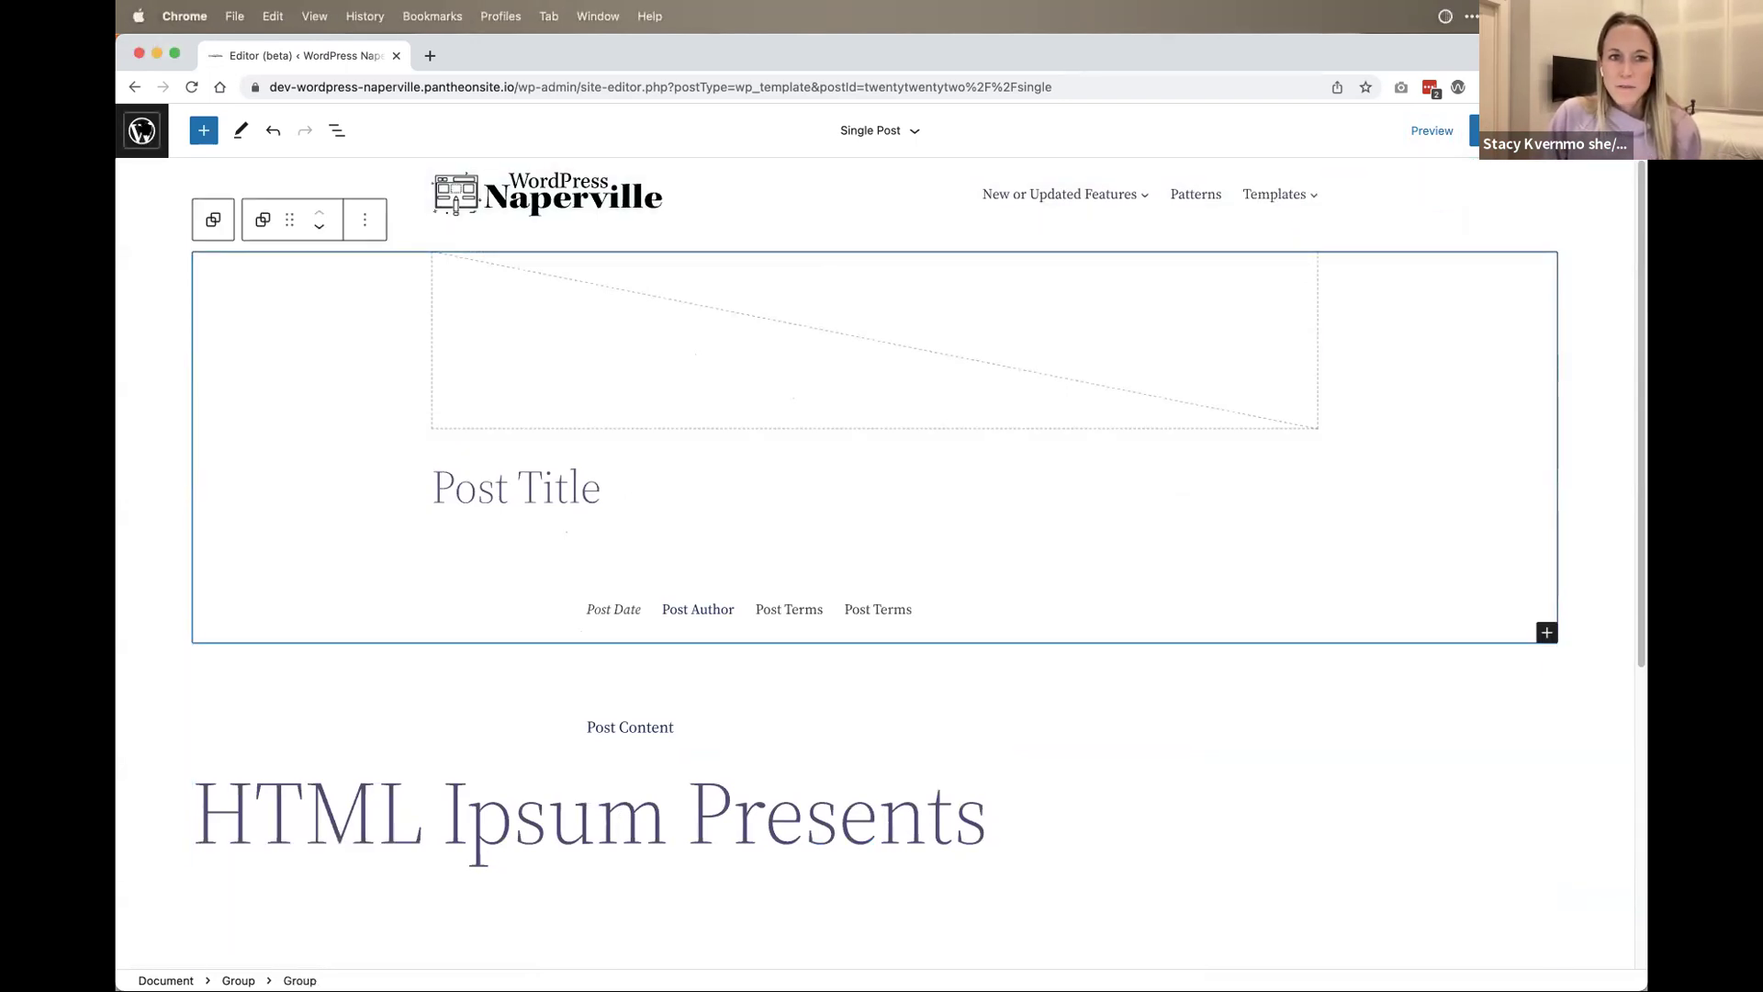
left_click(141, 131)
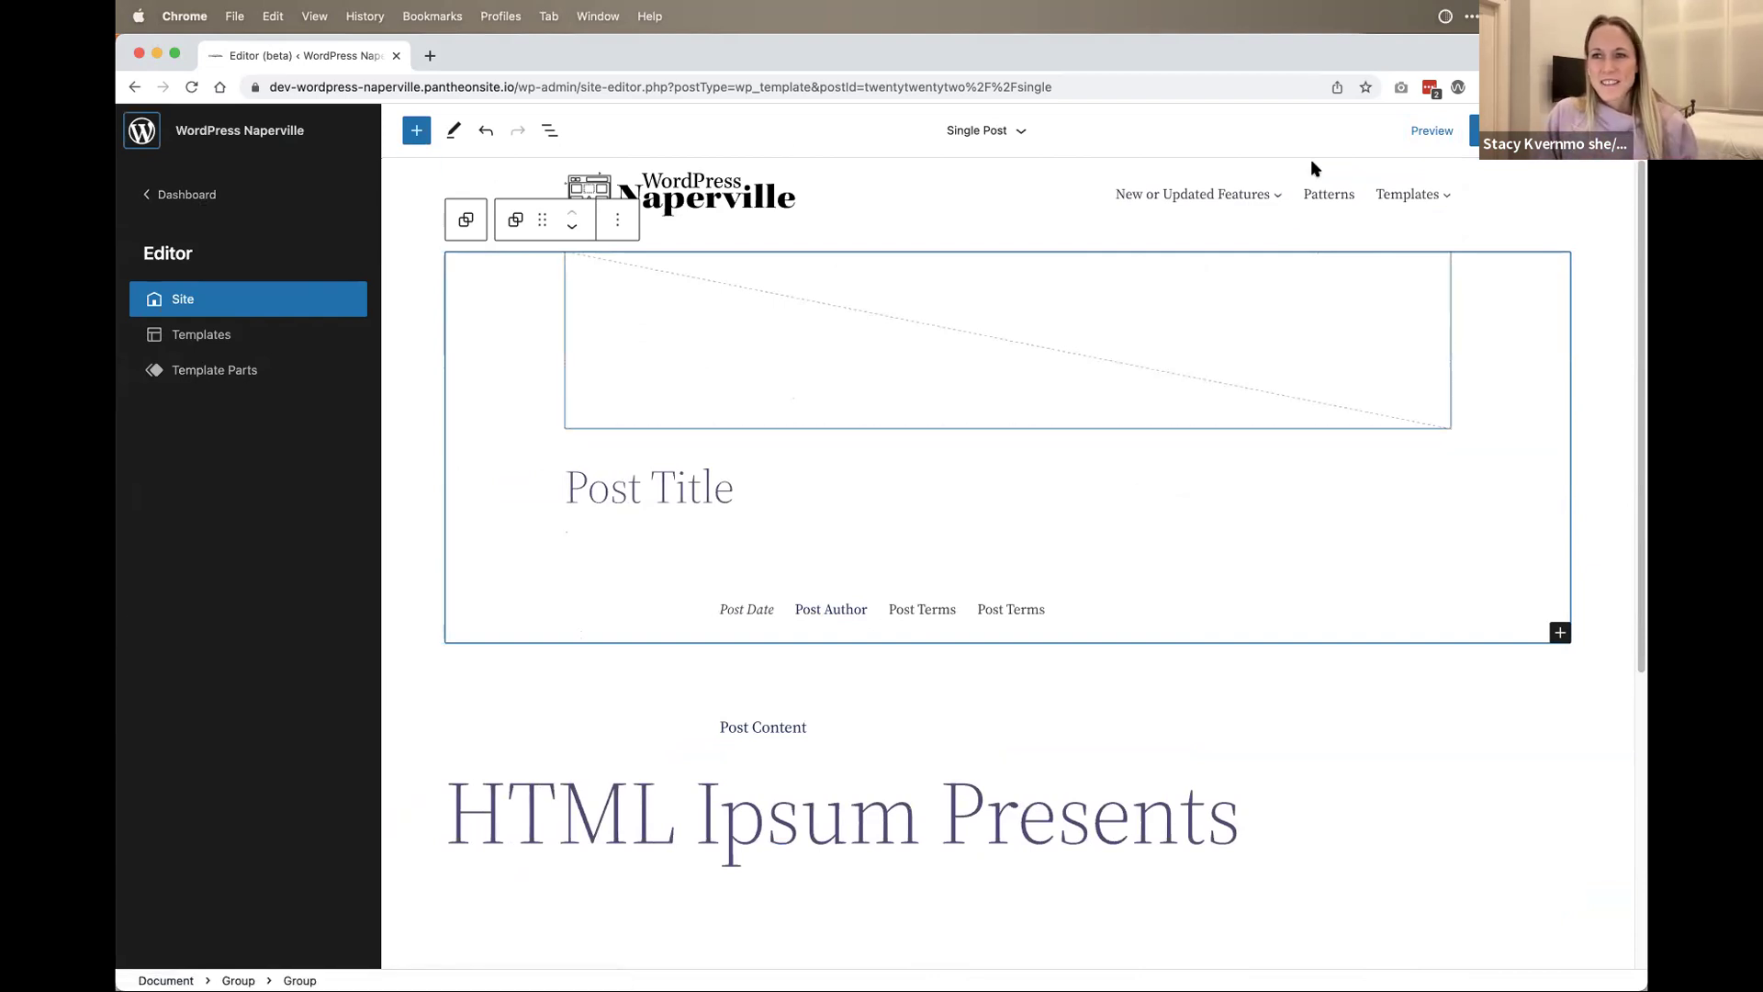
left_click(187, 192)
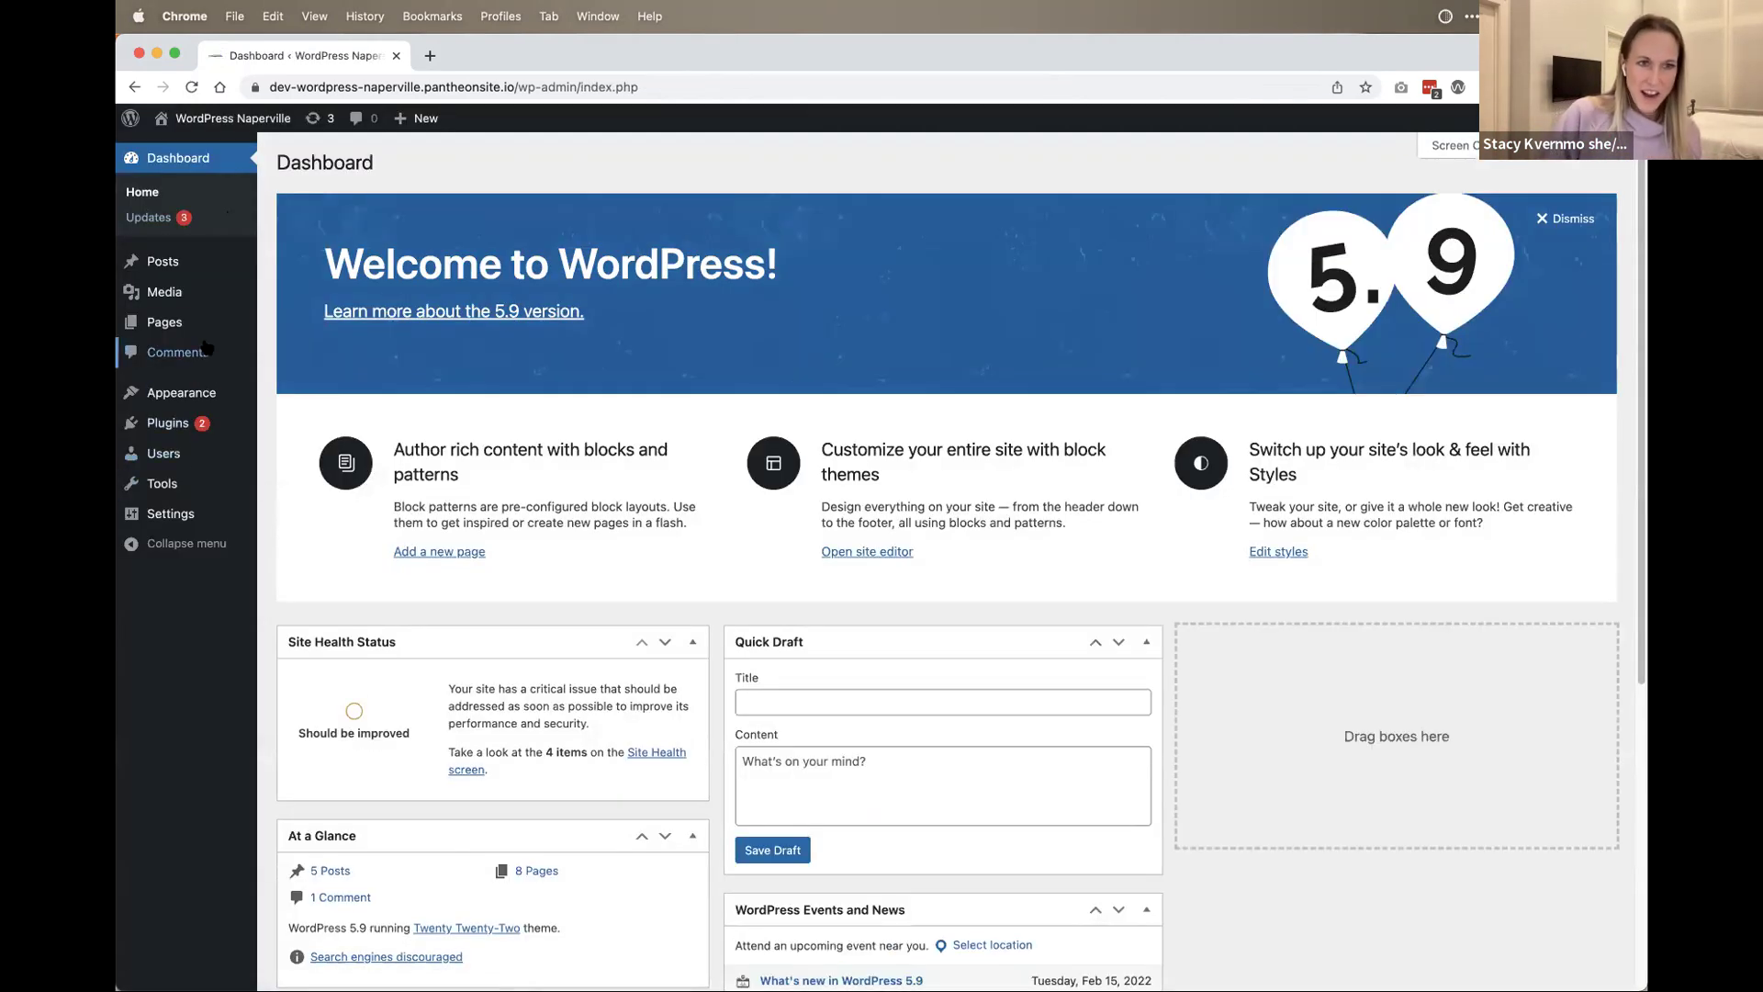
left_click(165, 322)
Step: Visit the live site's front page from the site-name menu
mouse_move(135, 112)
mouse_move(238, 120)
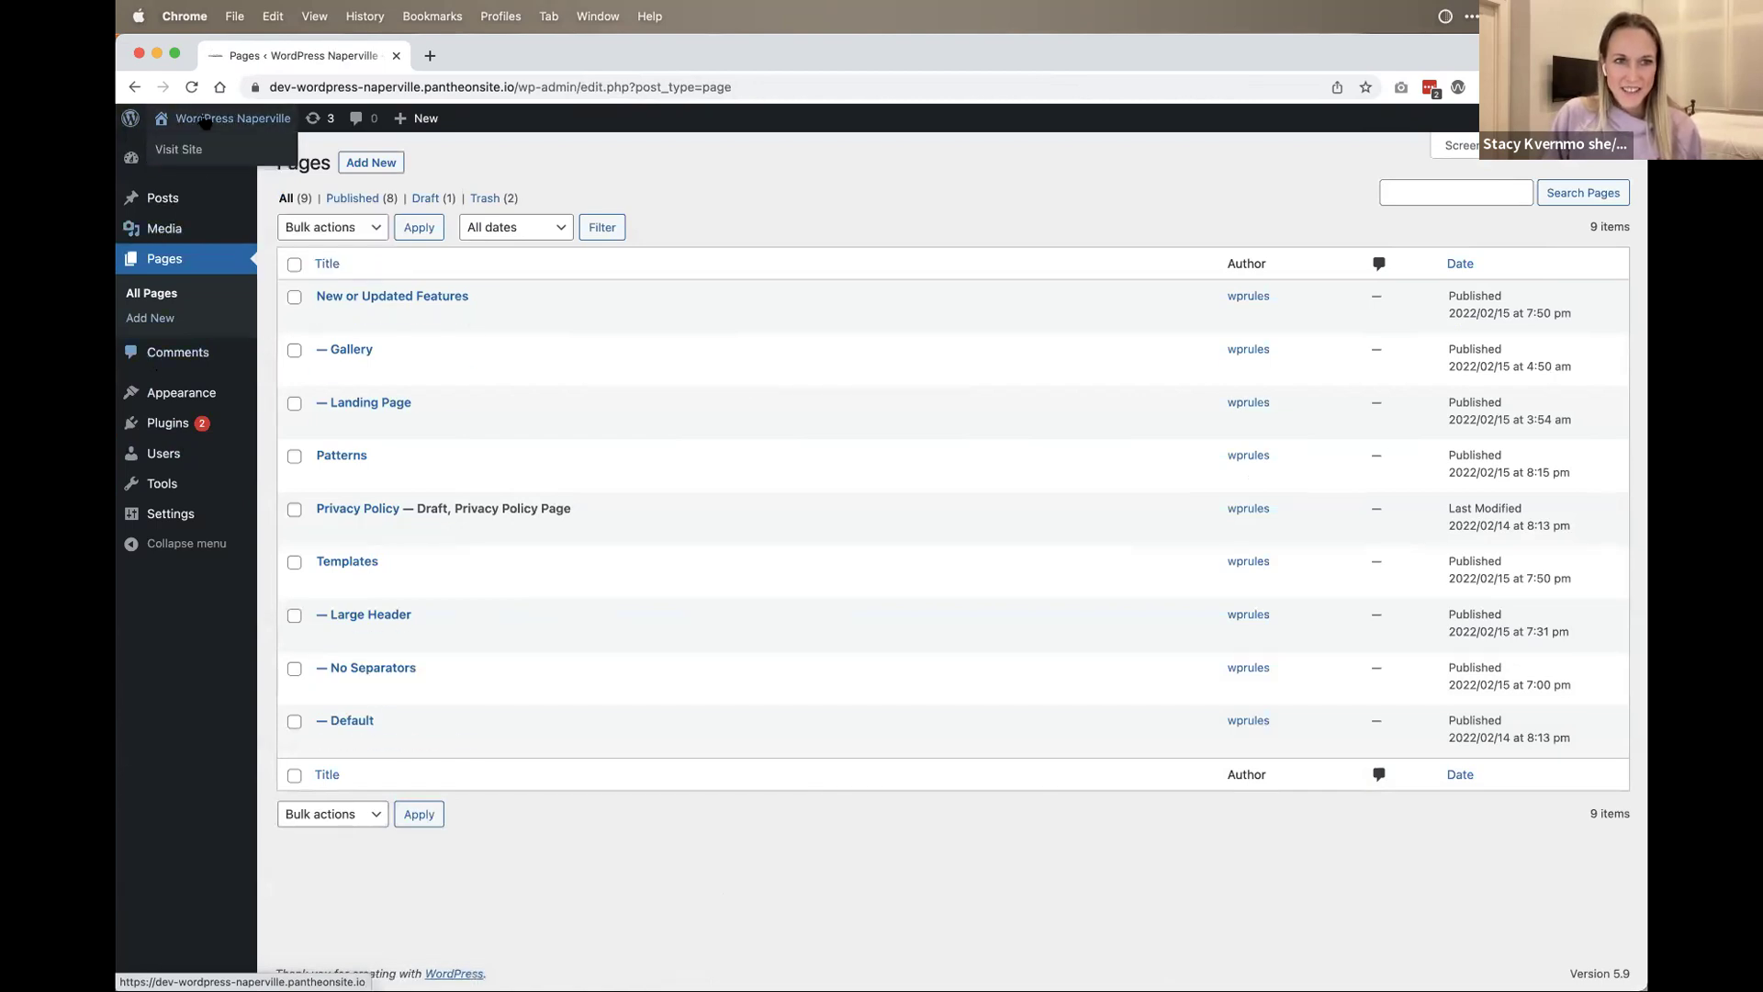
left_click(208, 156)
Step: Scroll the live site's posts and read through the 'Cats are the best' post
scroll(358, 431, "down", 20)
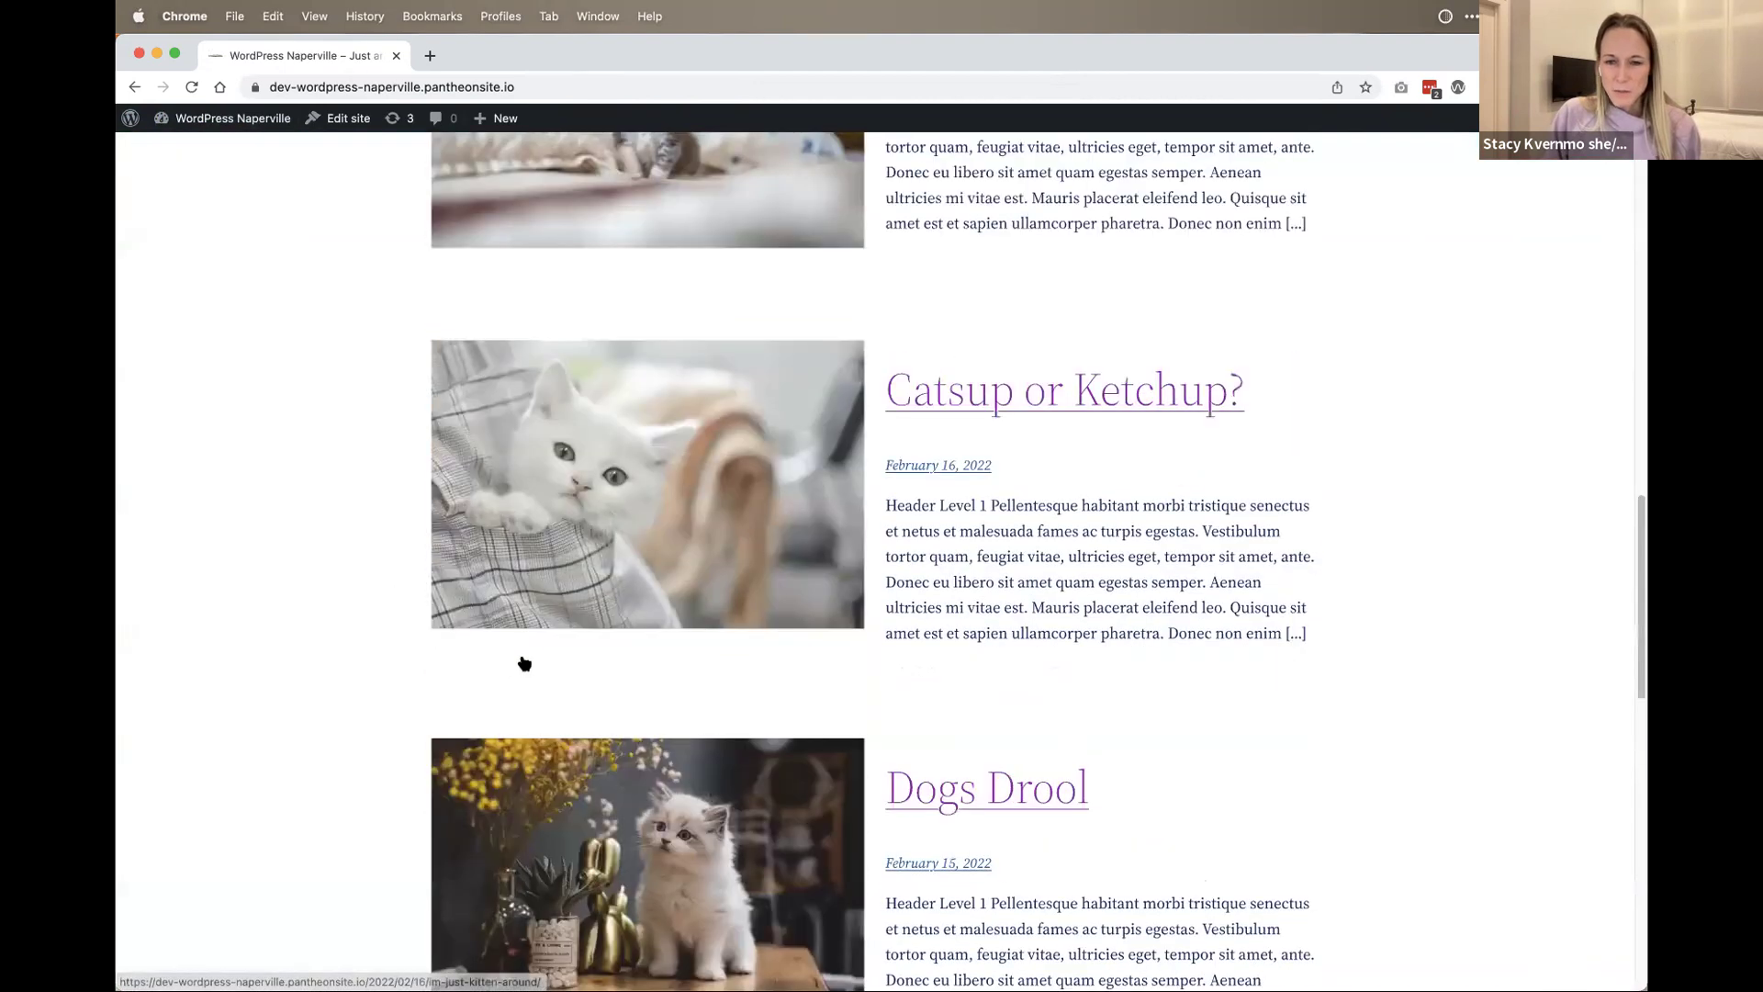
scroll(1116, 511, "down", 1)
left_click(1056, 397)
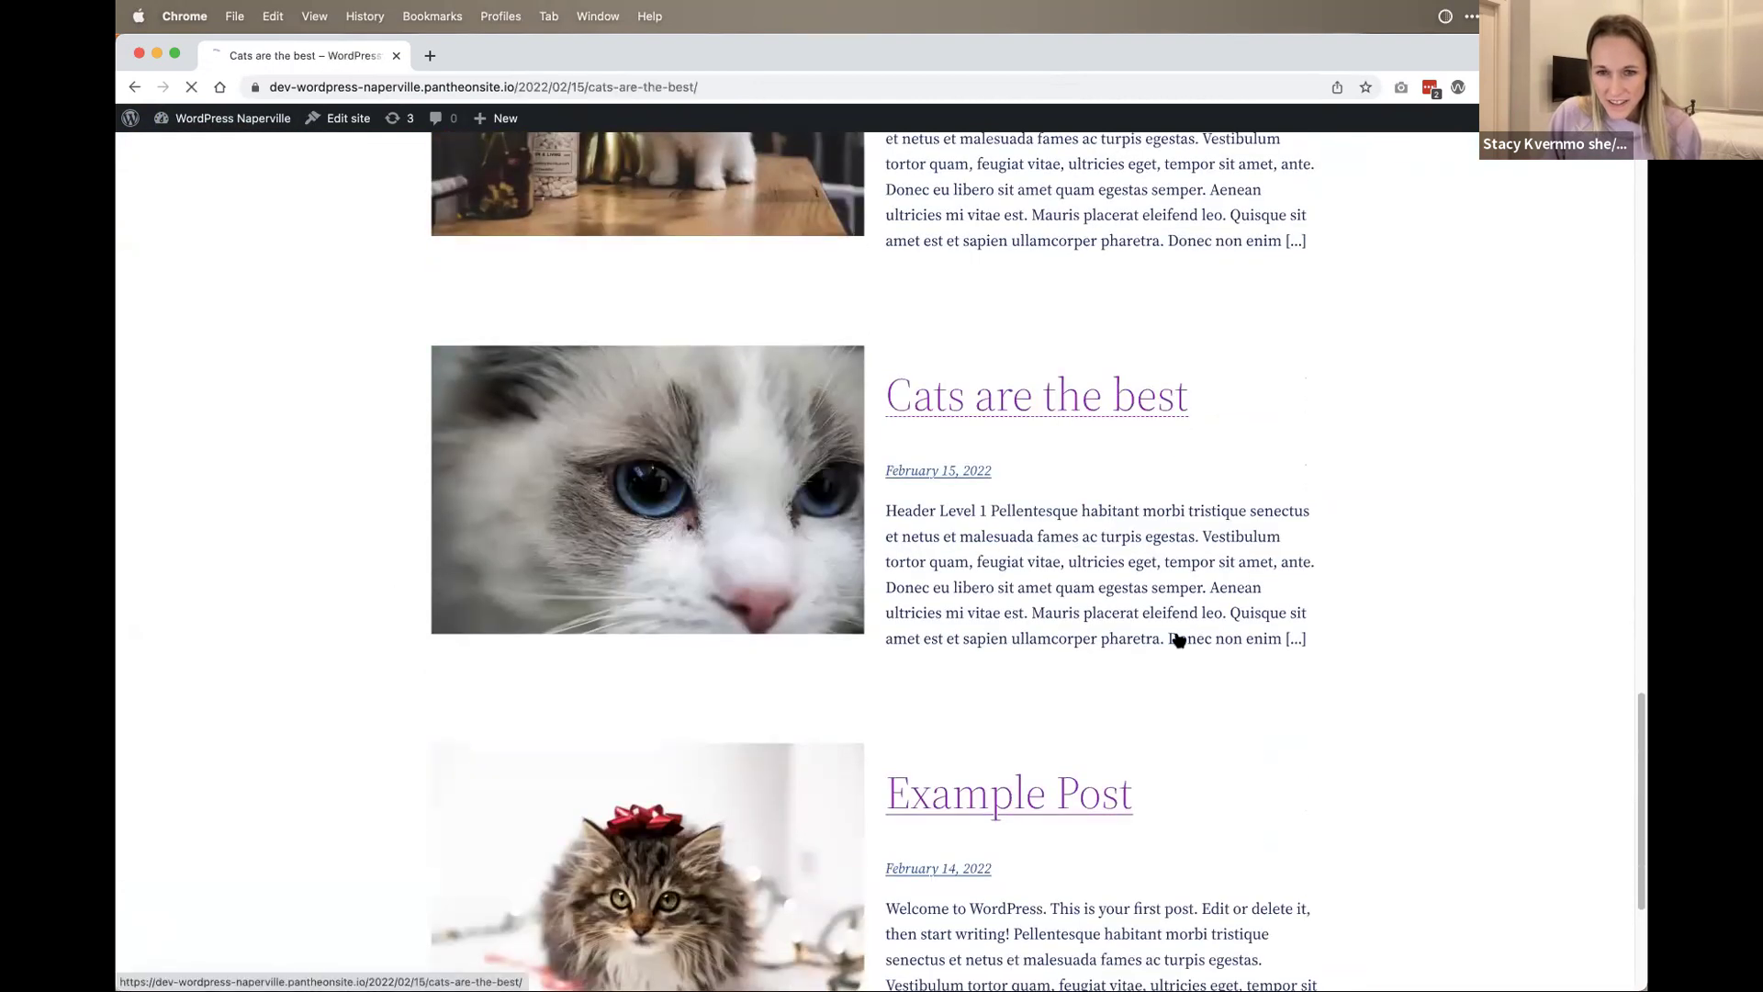
scroll(1209, 721, "down", 20)
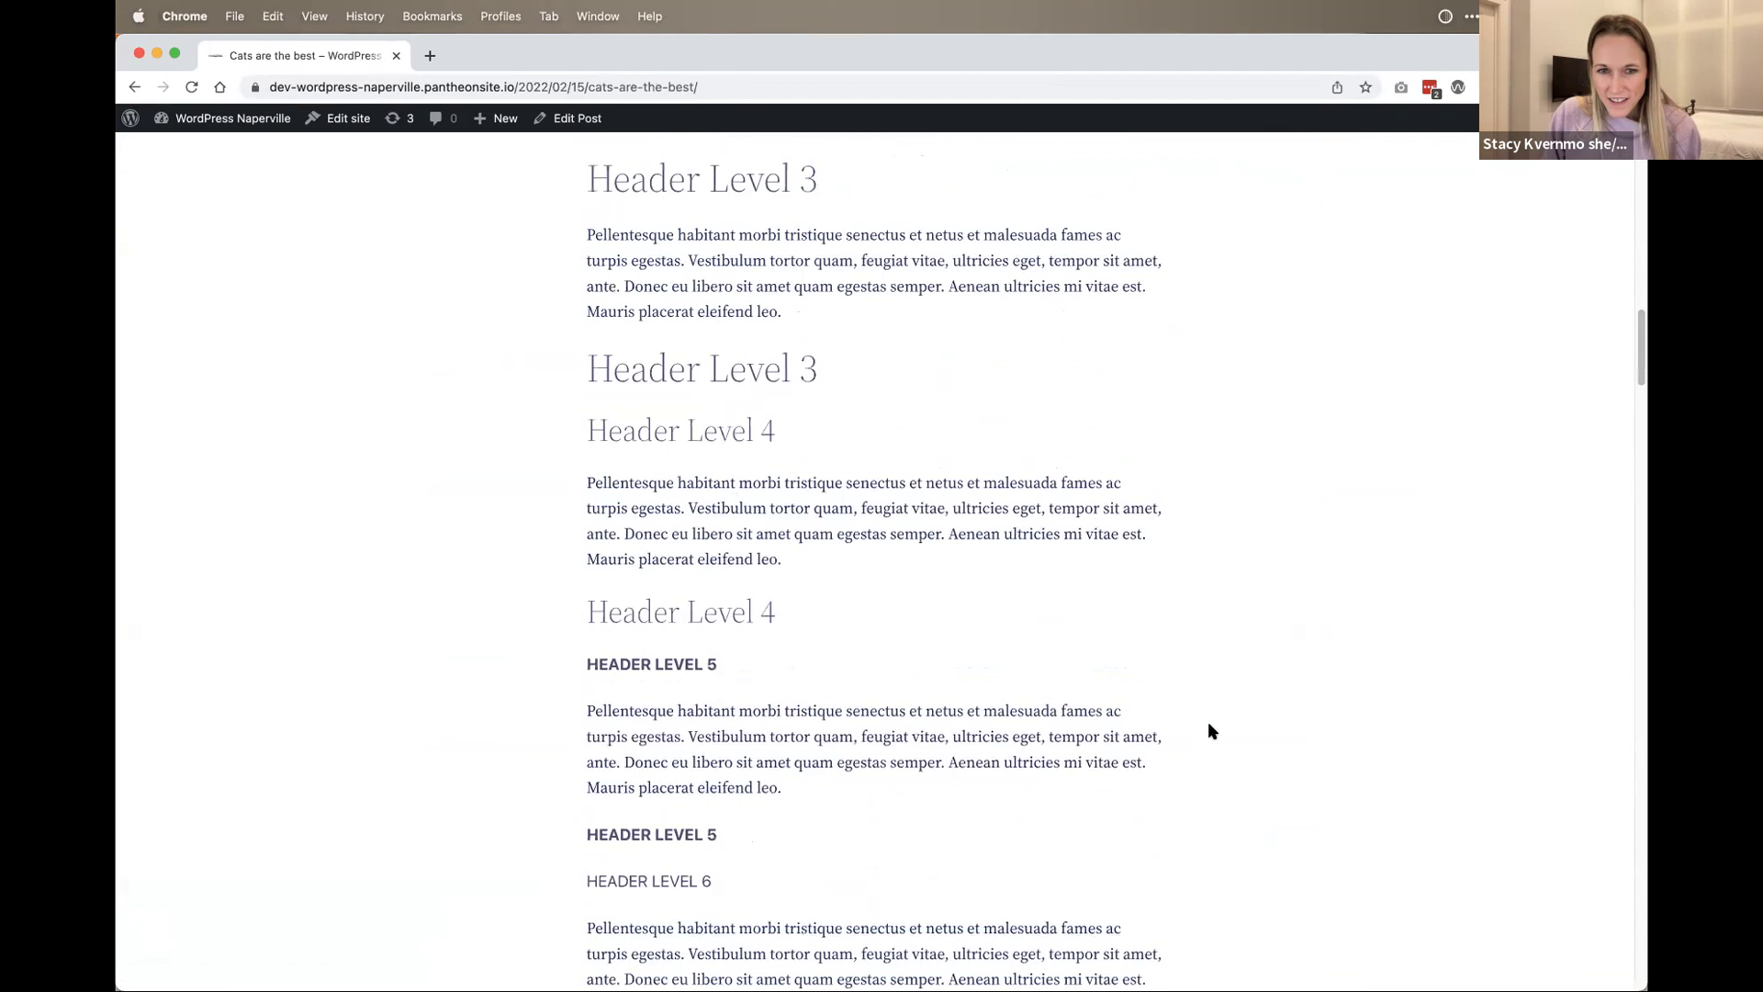
scroll(1210, 734, "down", 20)
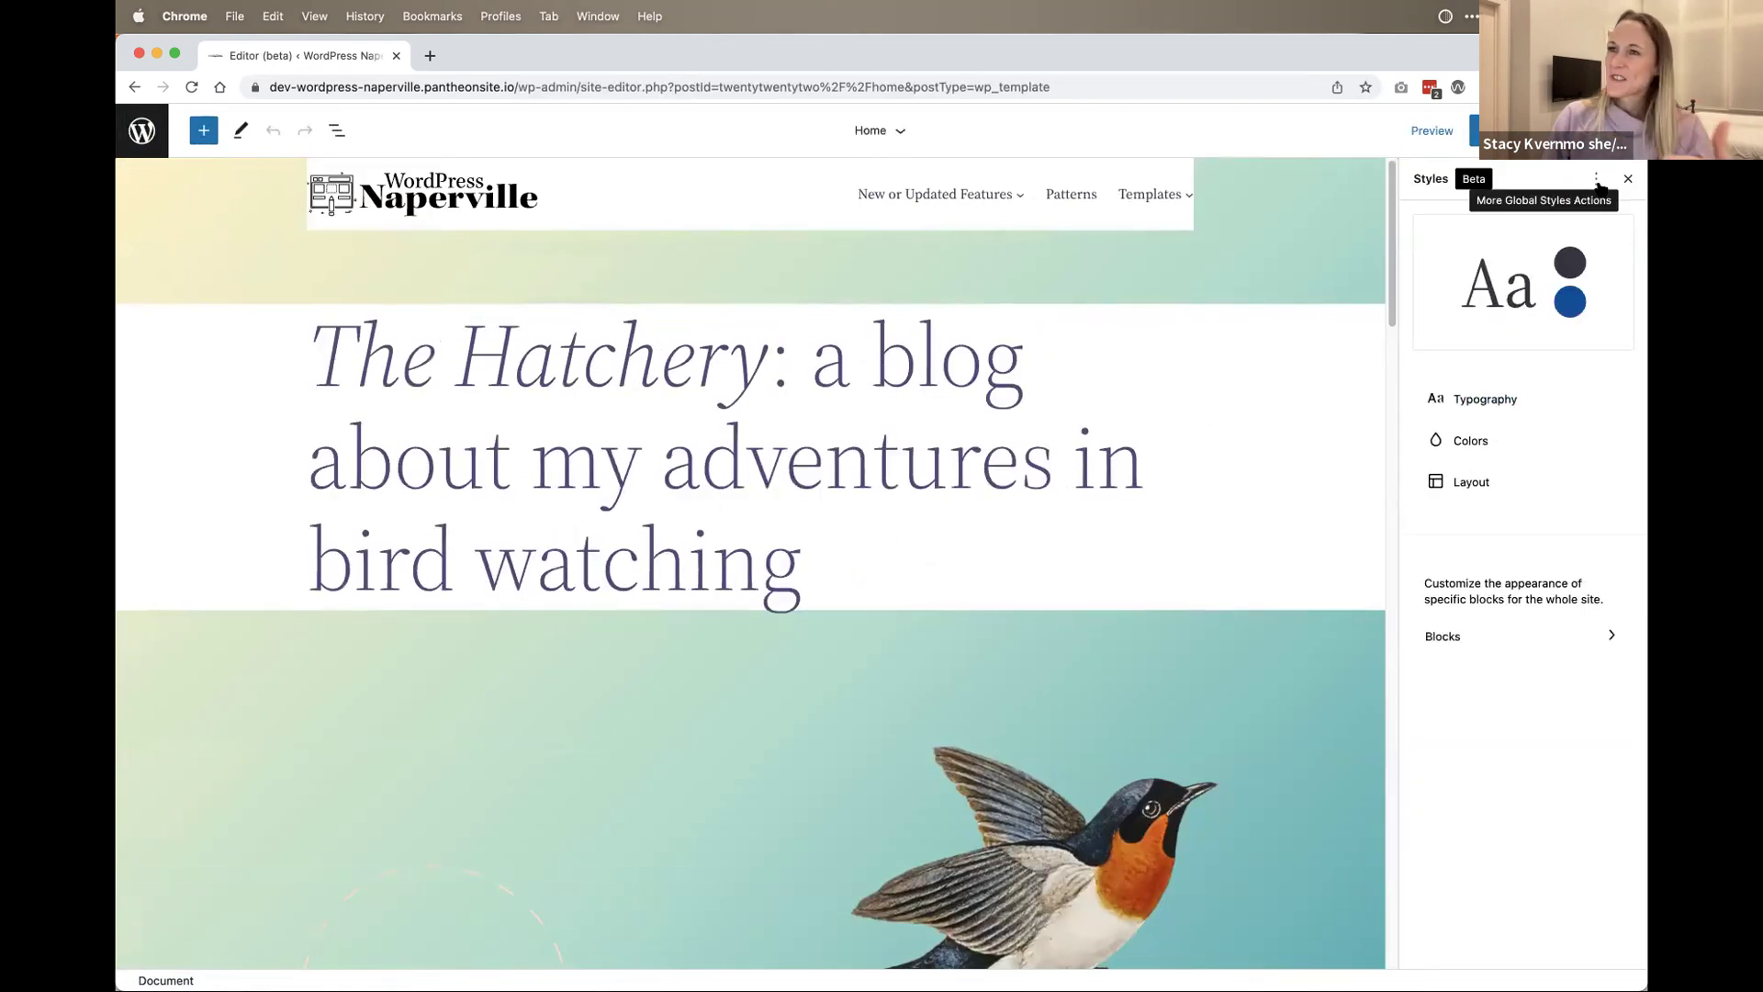
Step: Browse the global Styles panel's Typography and Blocks sections, then return to its top level
left_click(1498, 400)
left_click(1438, 229)
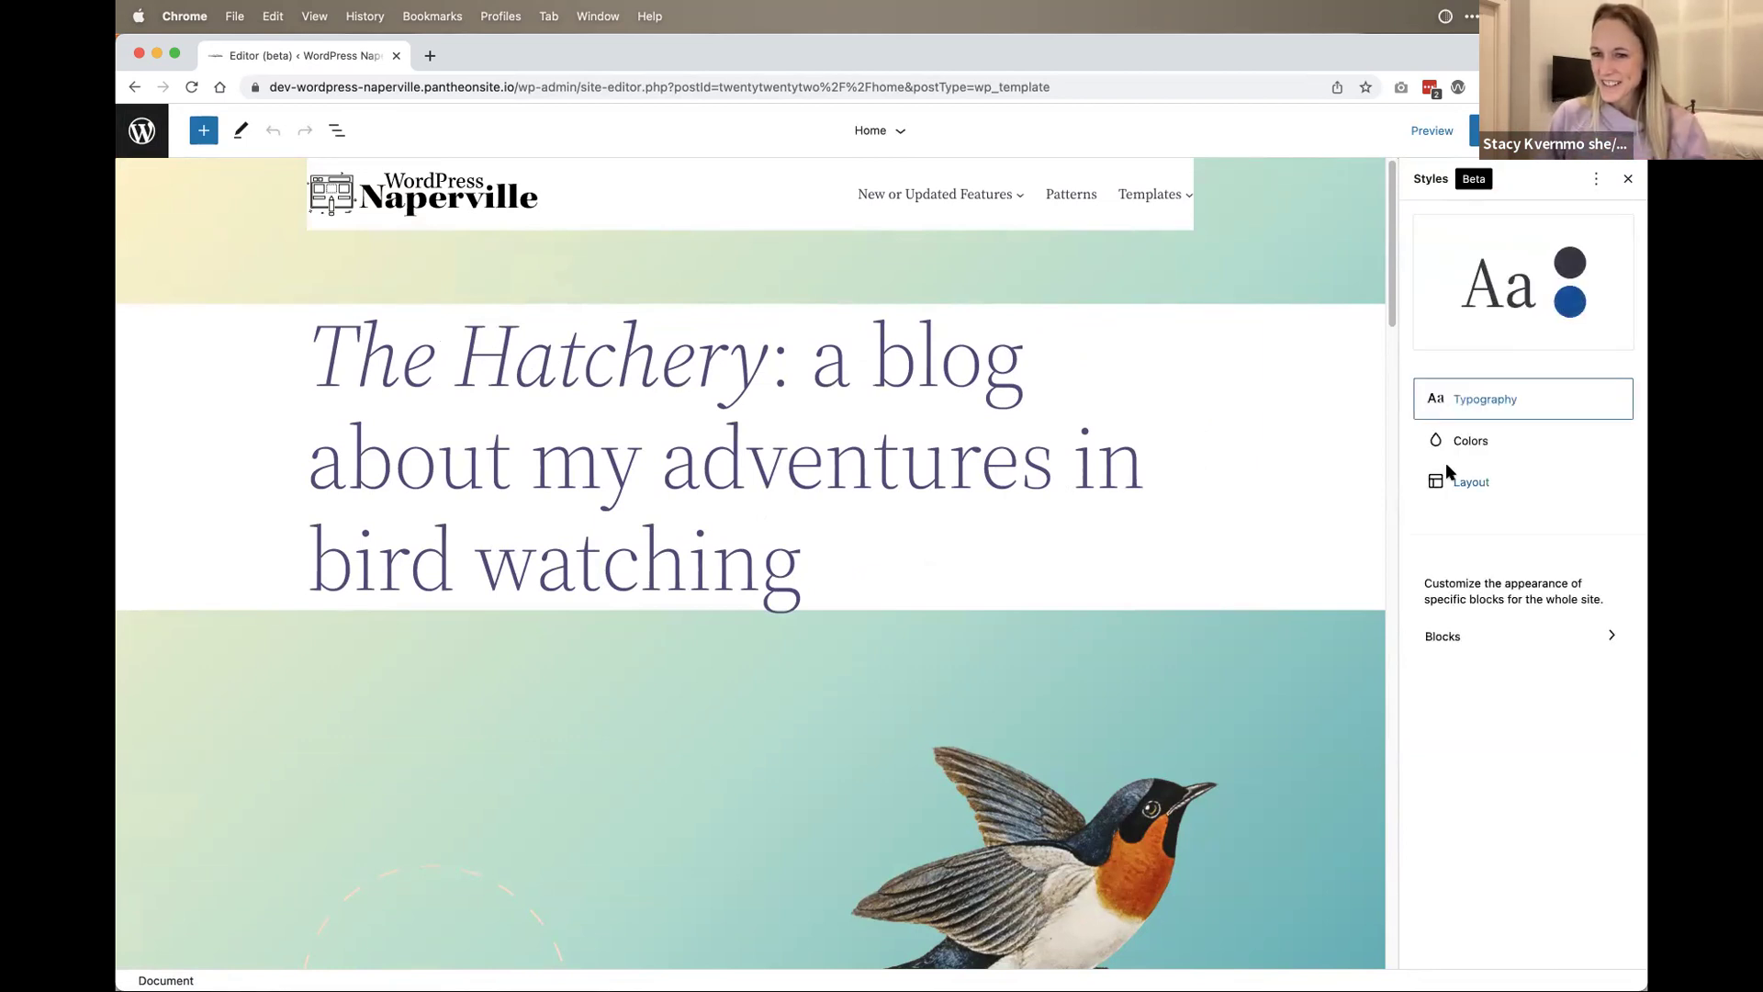
left_click(1482, 626)
scroll(1492, 625, "down", 10)
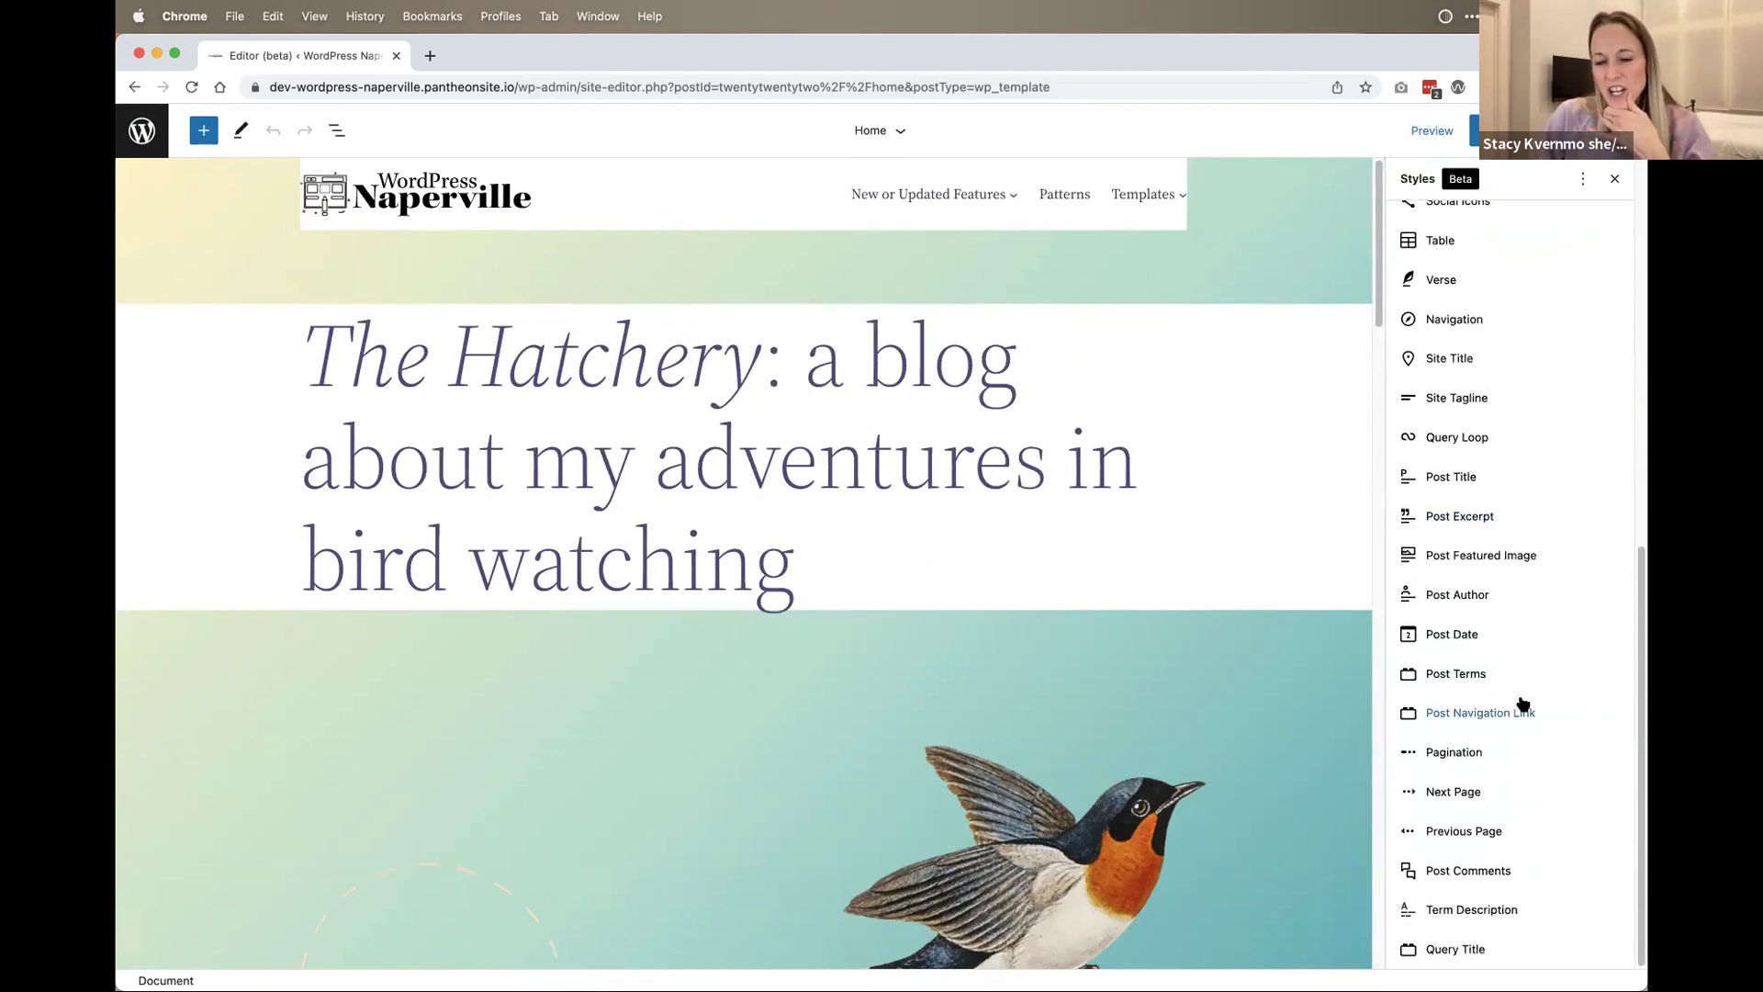
scroll(1521, 703, "up", 10)
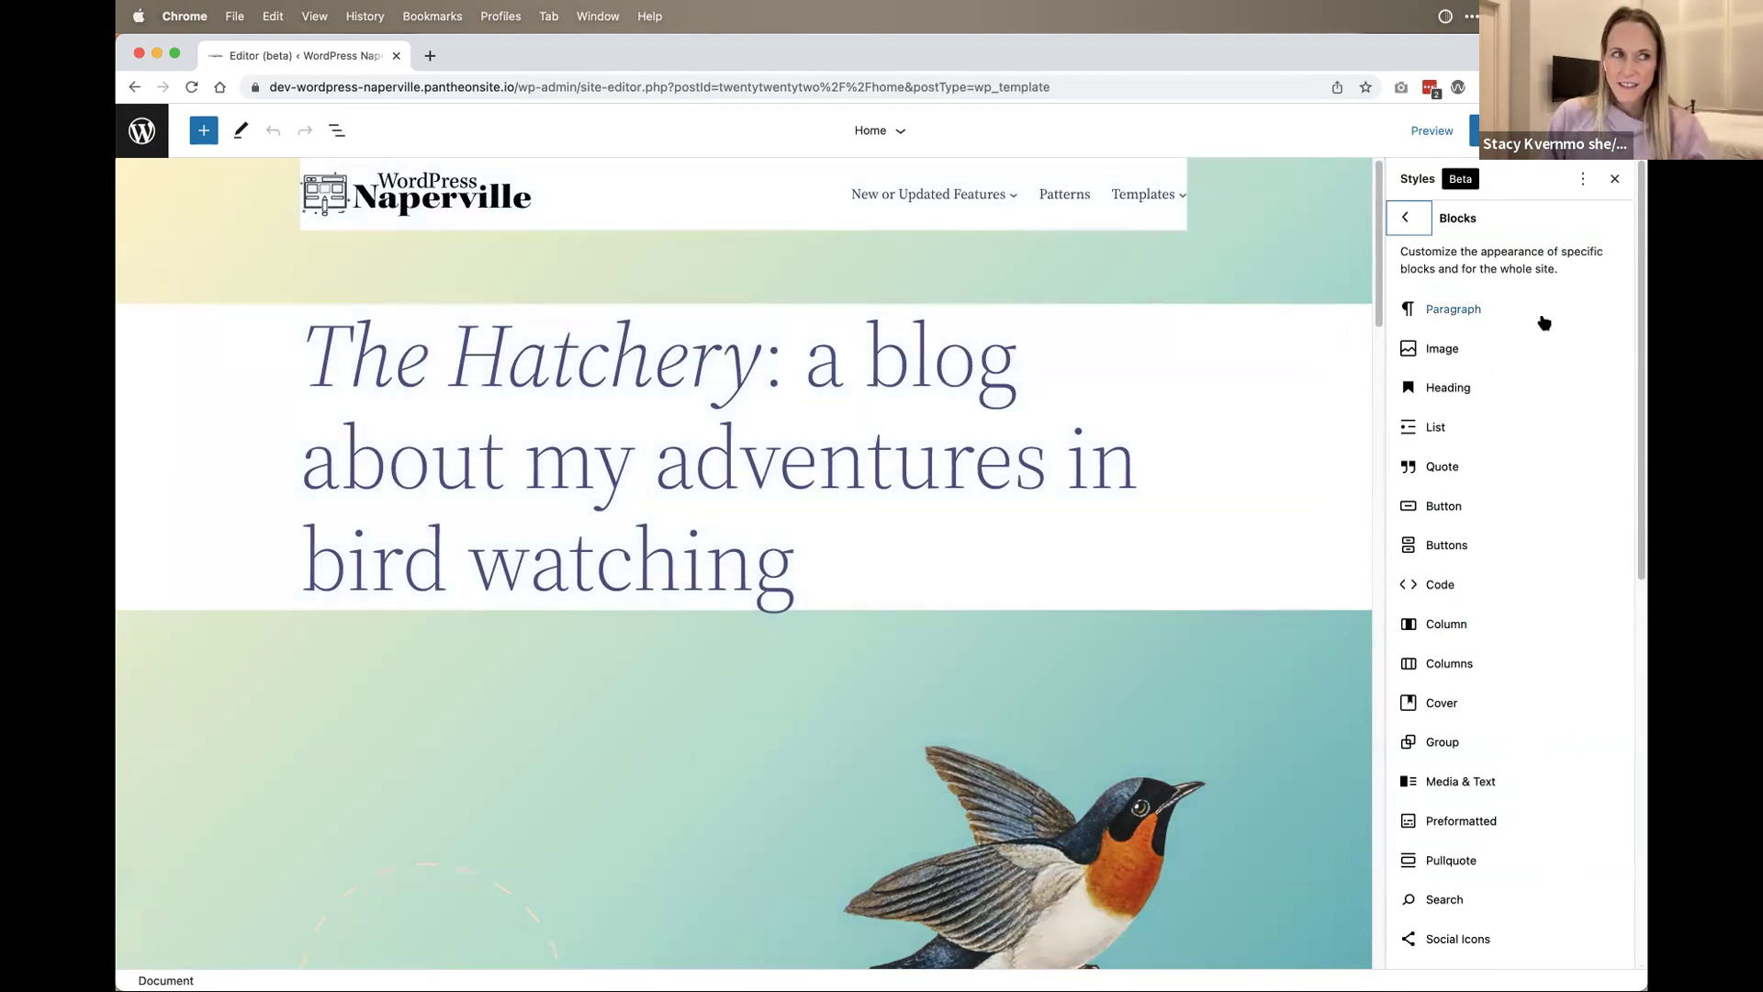
left_click(1405, 219)
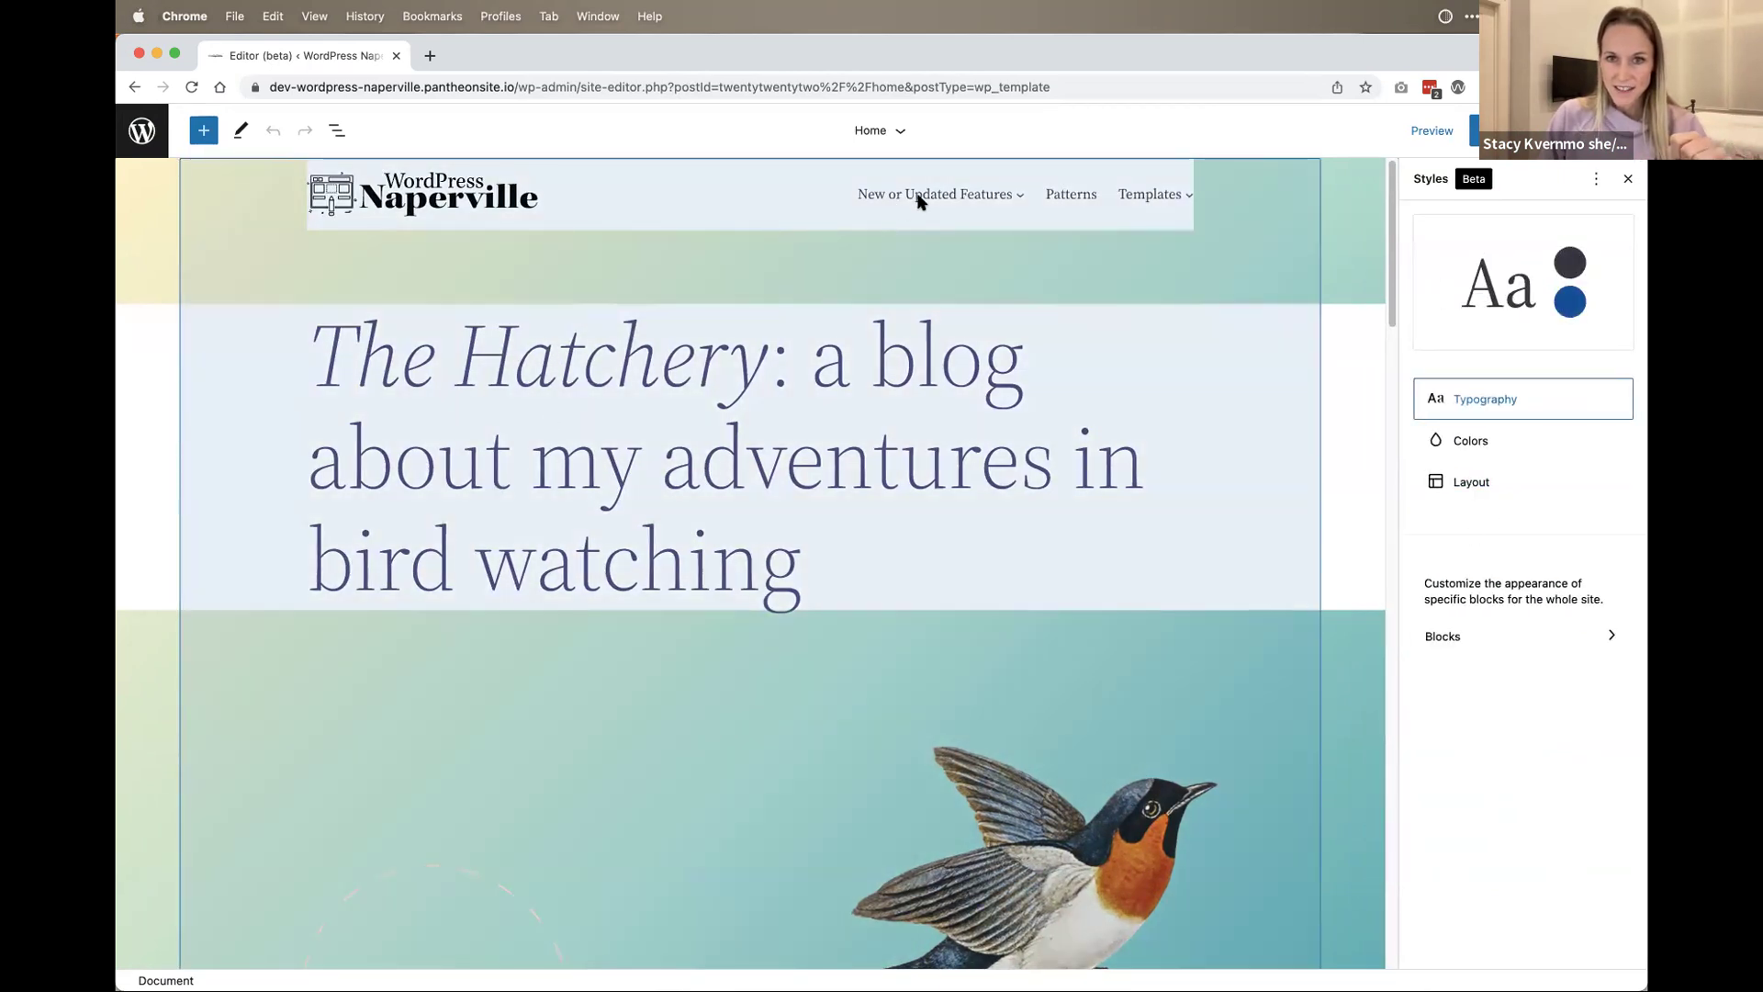
Step: Select the Header Dark Large template part, then go back to the WordPress Dashboard
left_click(918, 200)
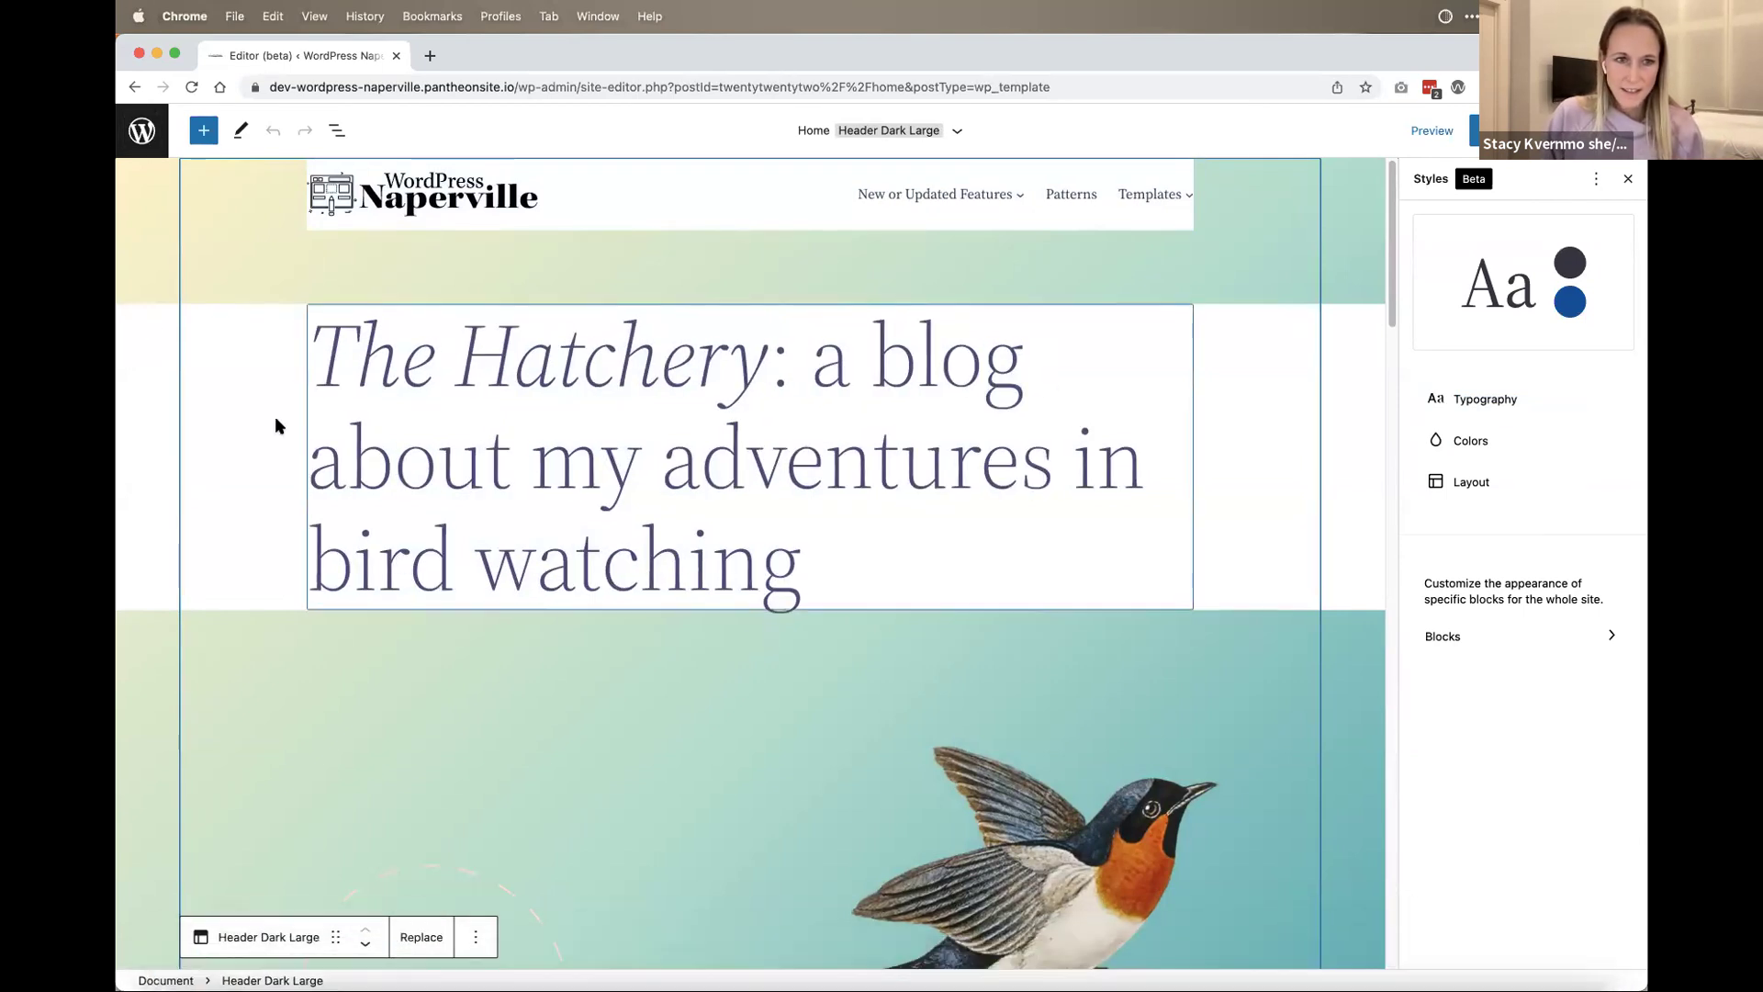
left_click(147, 143)
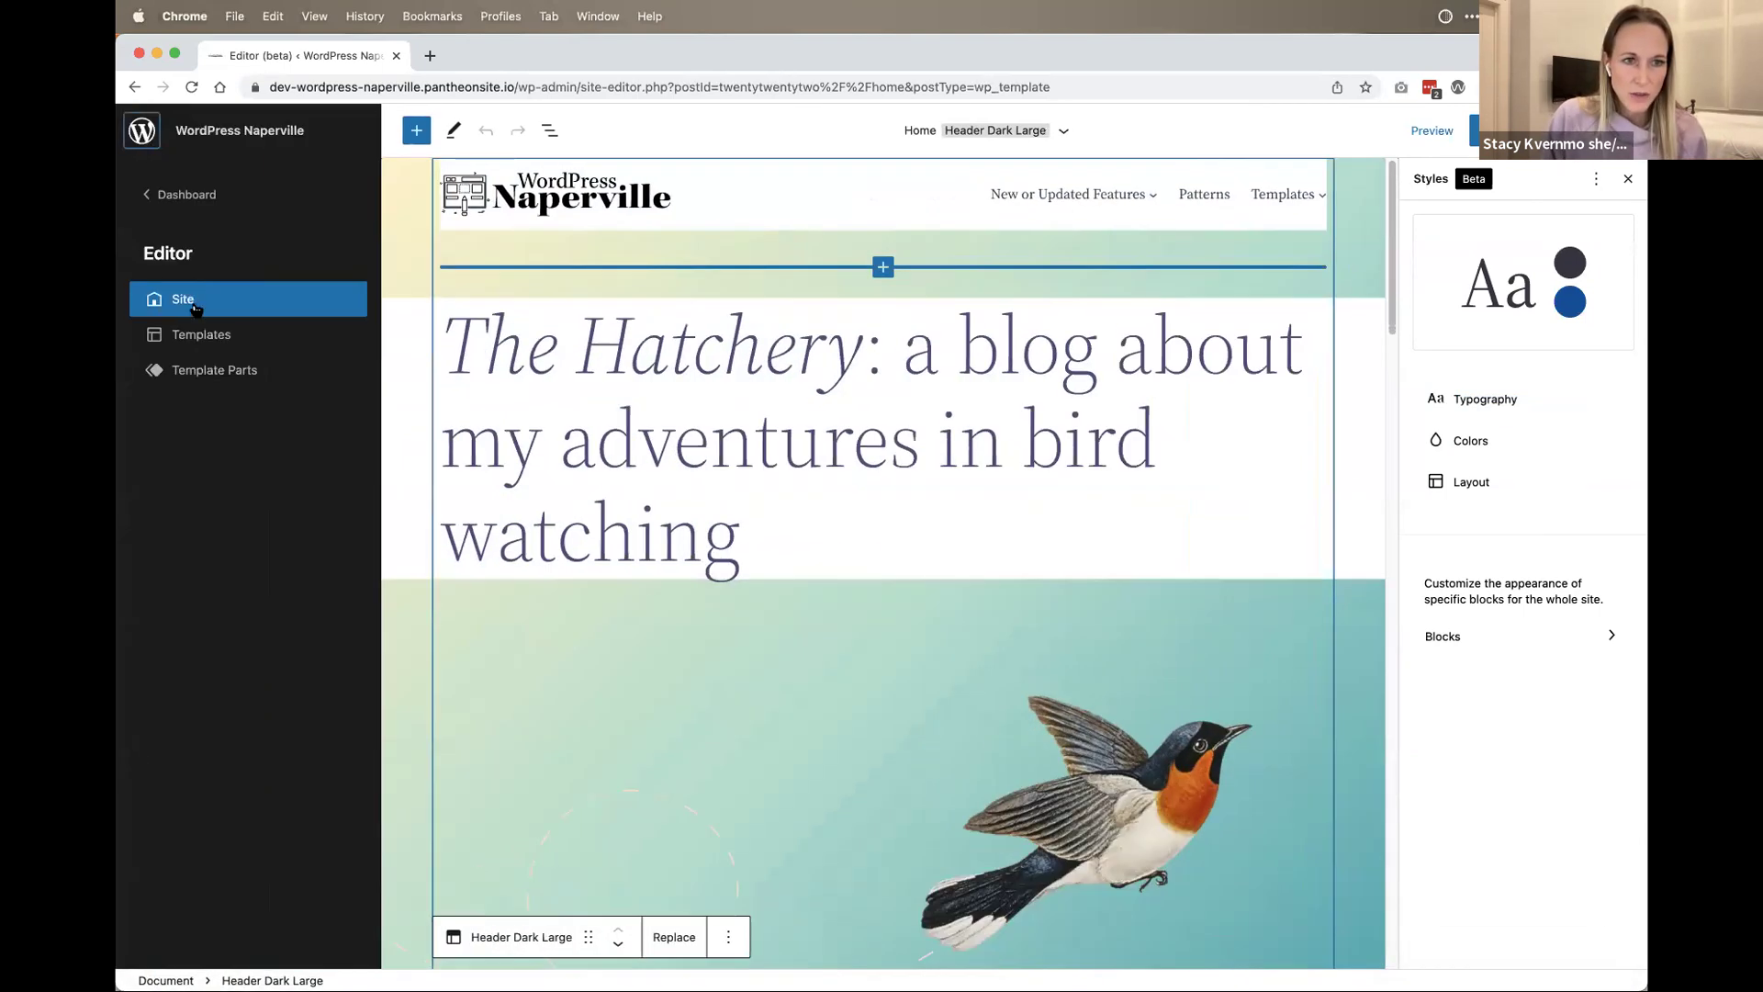
left_click(144, 145)
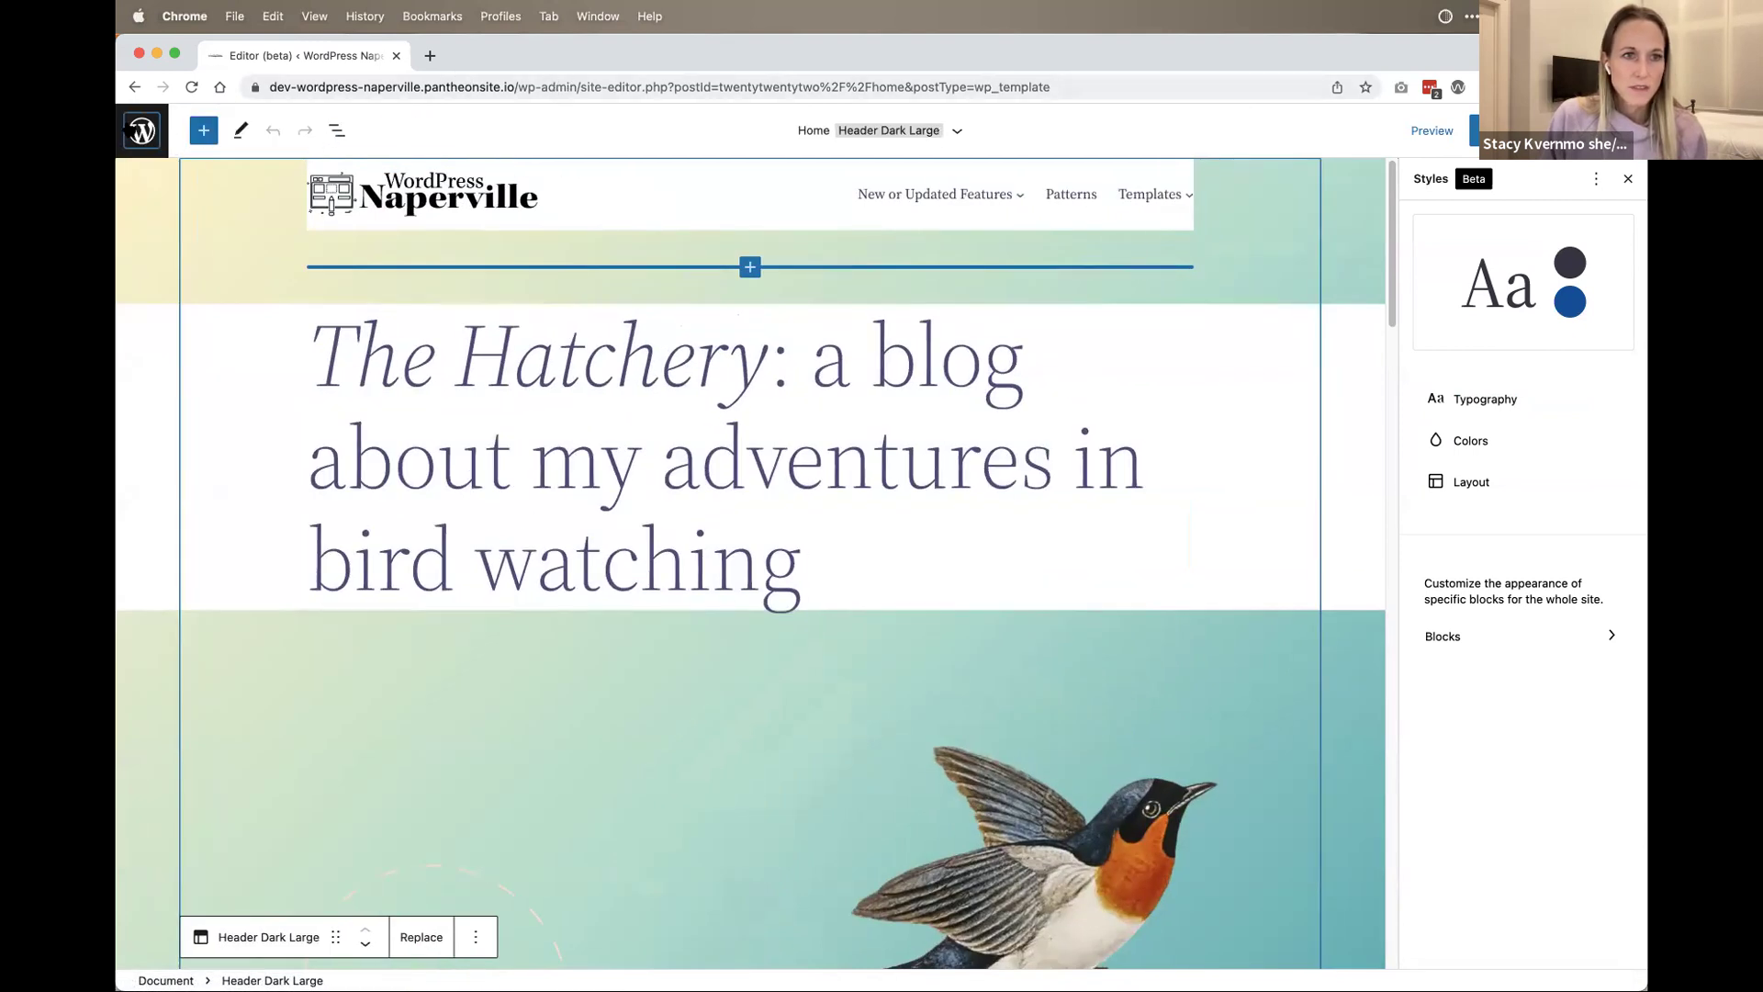
left_click(143, 130)
left_click(160, 189)
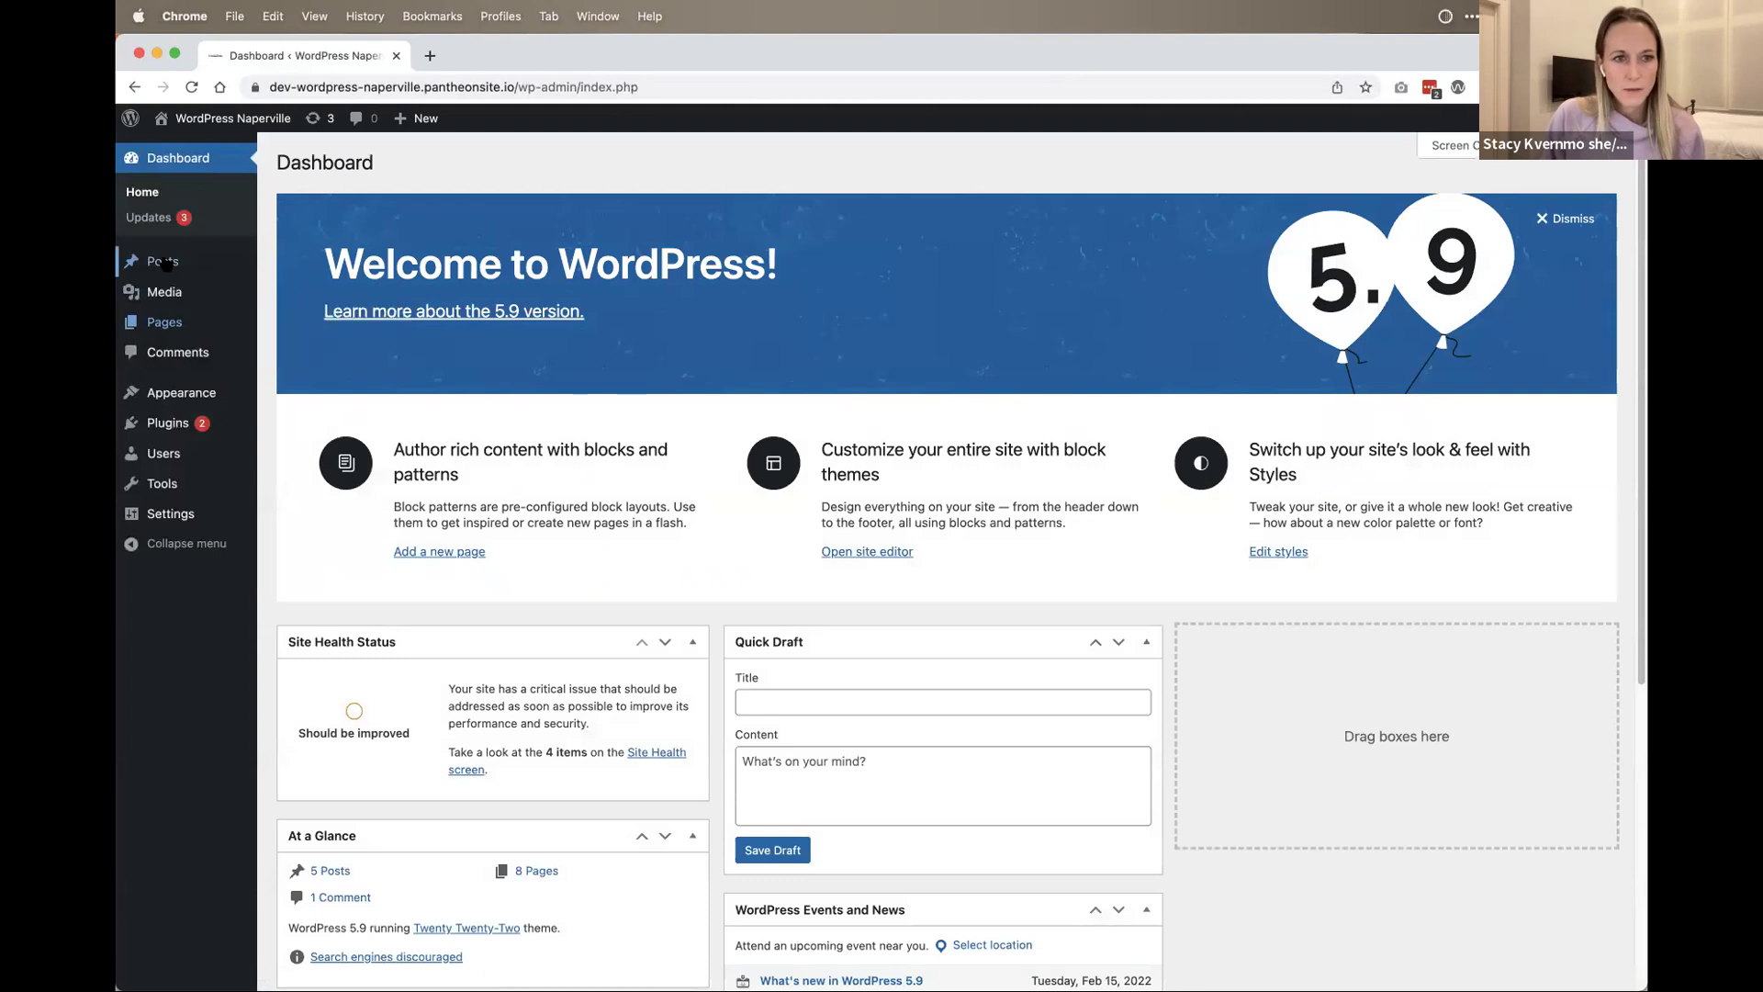
Step: Open the post 'I'm Just Kitten Around' from Posts and scroll through it
left_click(163, 261)
left_click(411, 296)
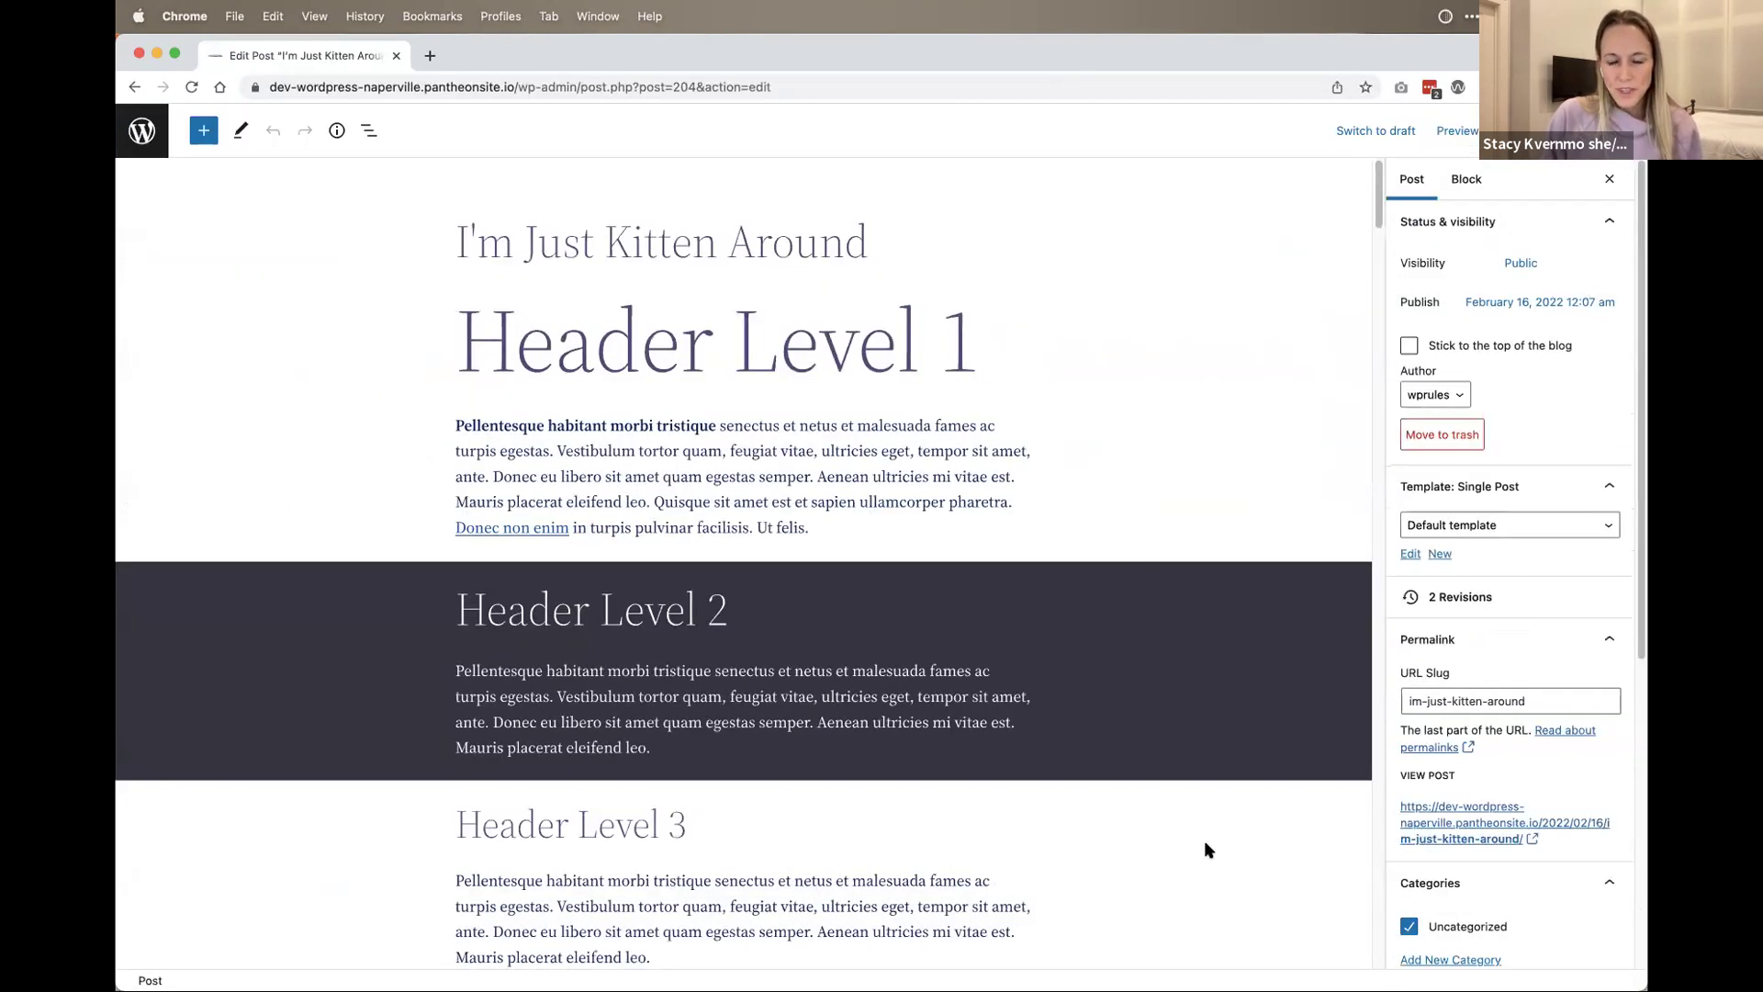
scroll(1204, 850, "down", 20)
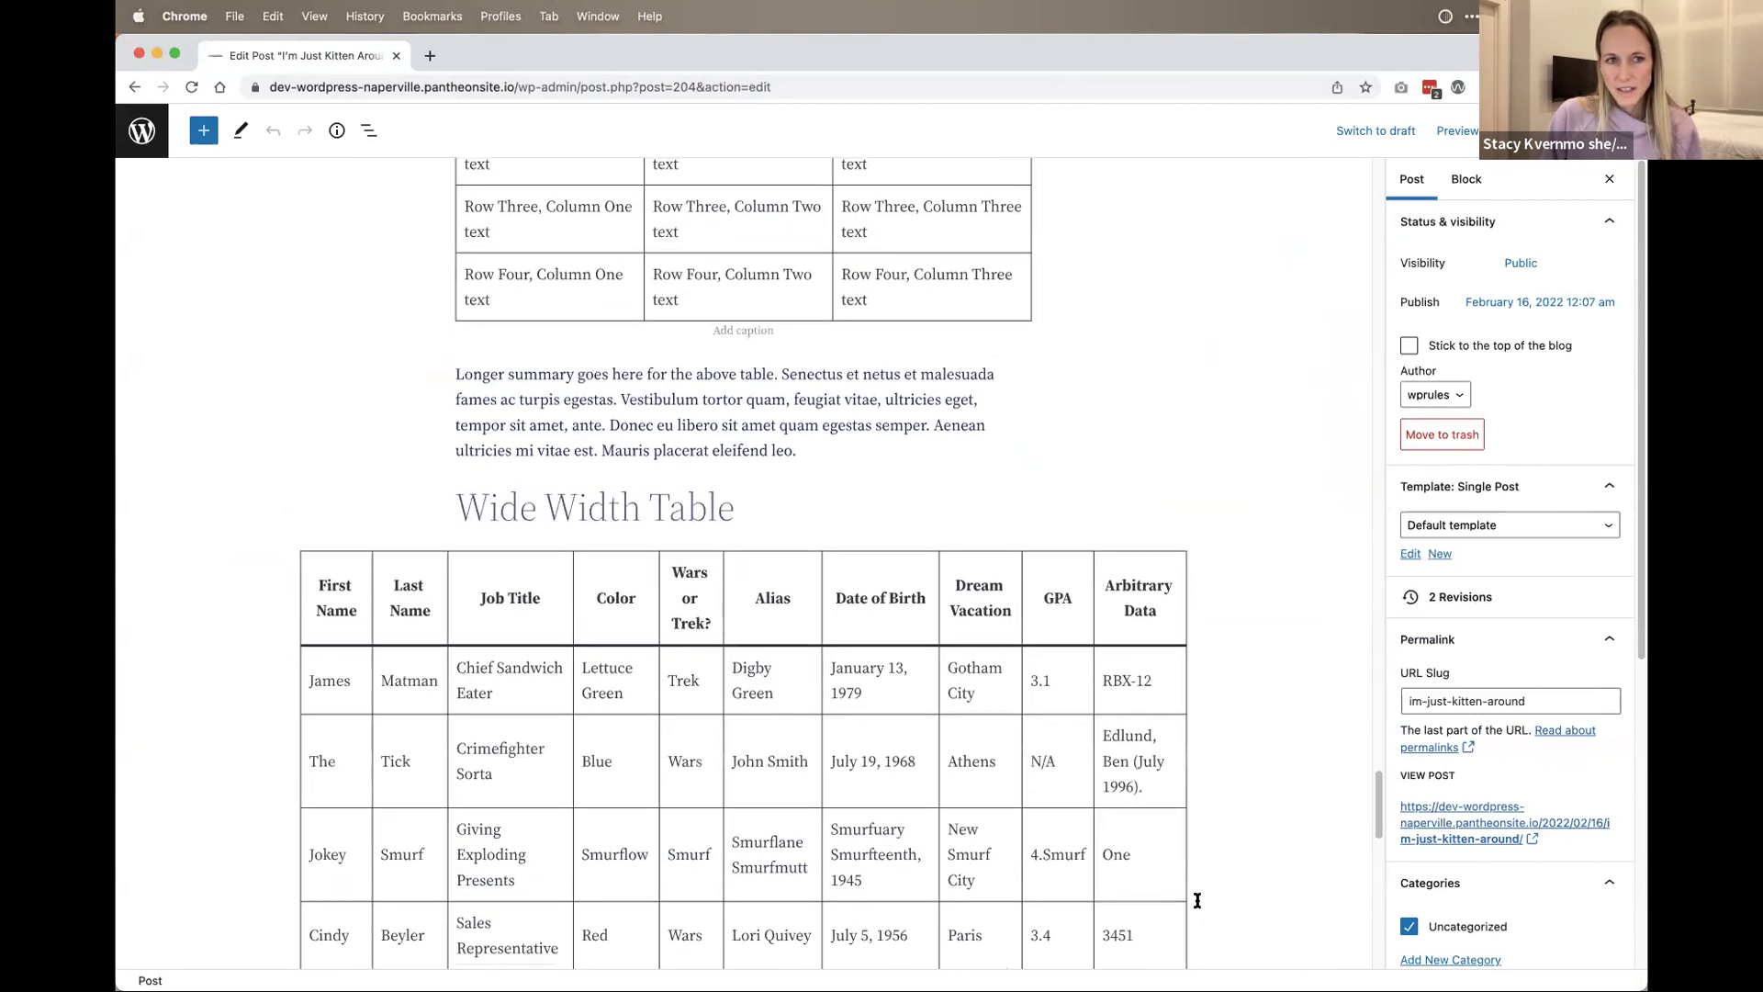
scroll(1198, 900, "down", 10)
scroll(1059, 846, "up", 20)
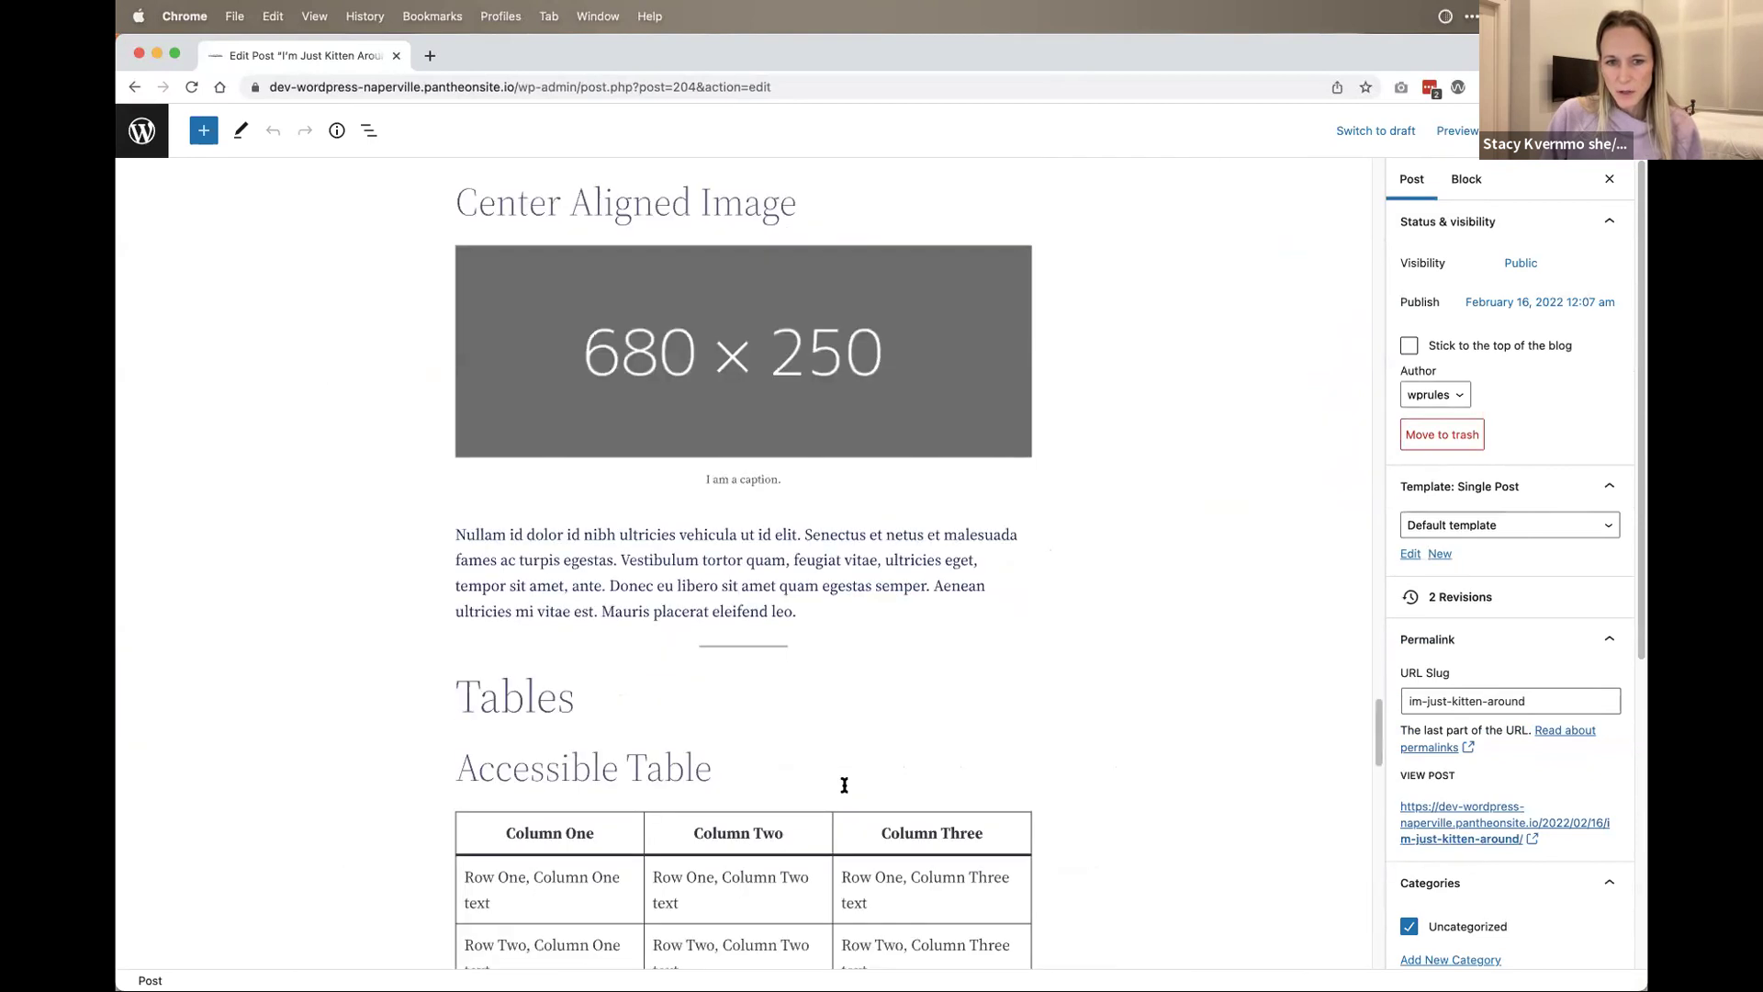
scroll(844, 781, "up", 20)
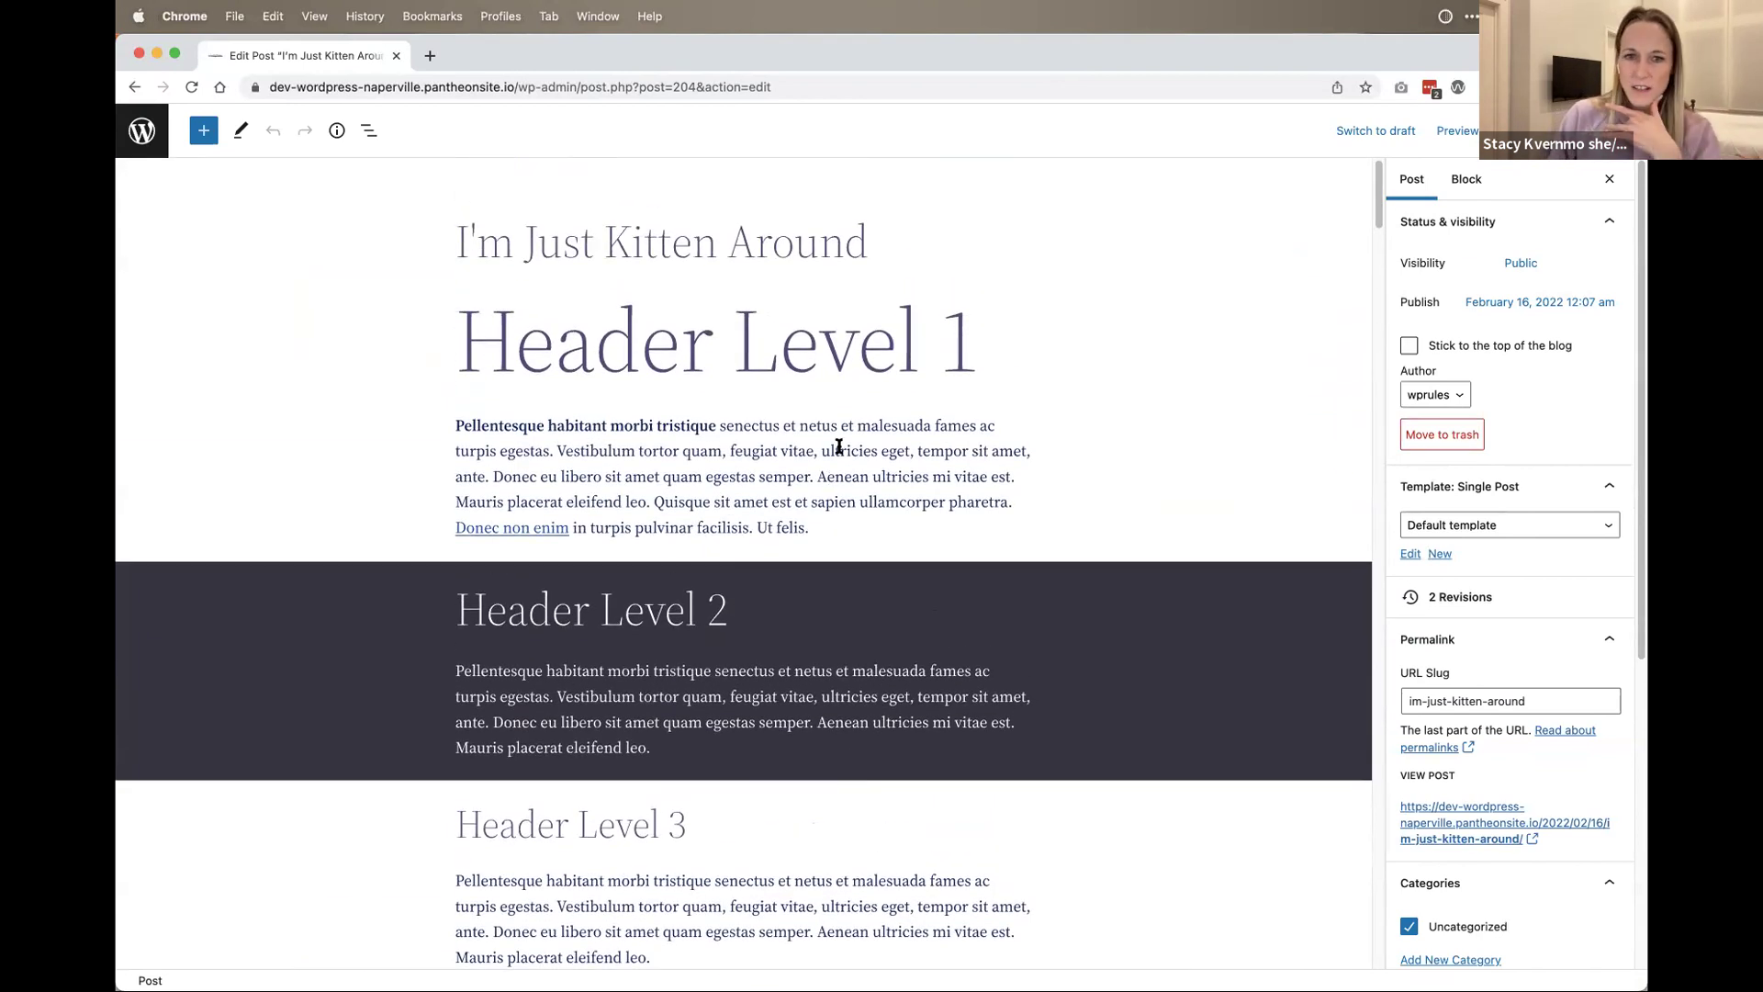
Step: Make the opening paragraph the active block by selecting and deselecting its text
left_click_drag(835, 448, 840, 492)
left_click(978, 476)
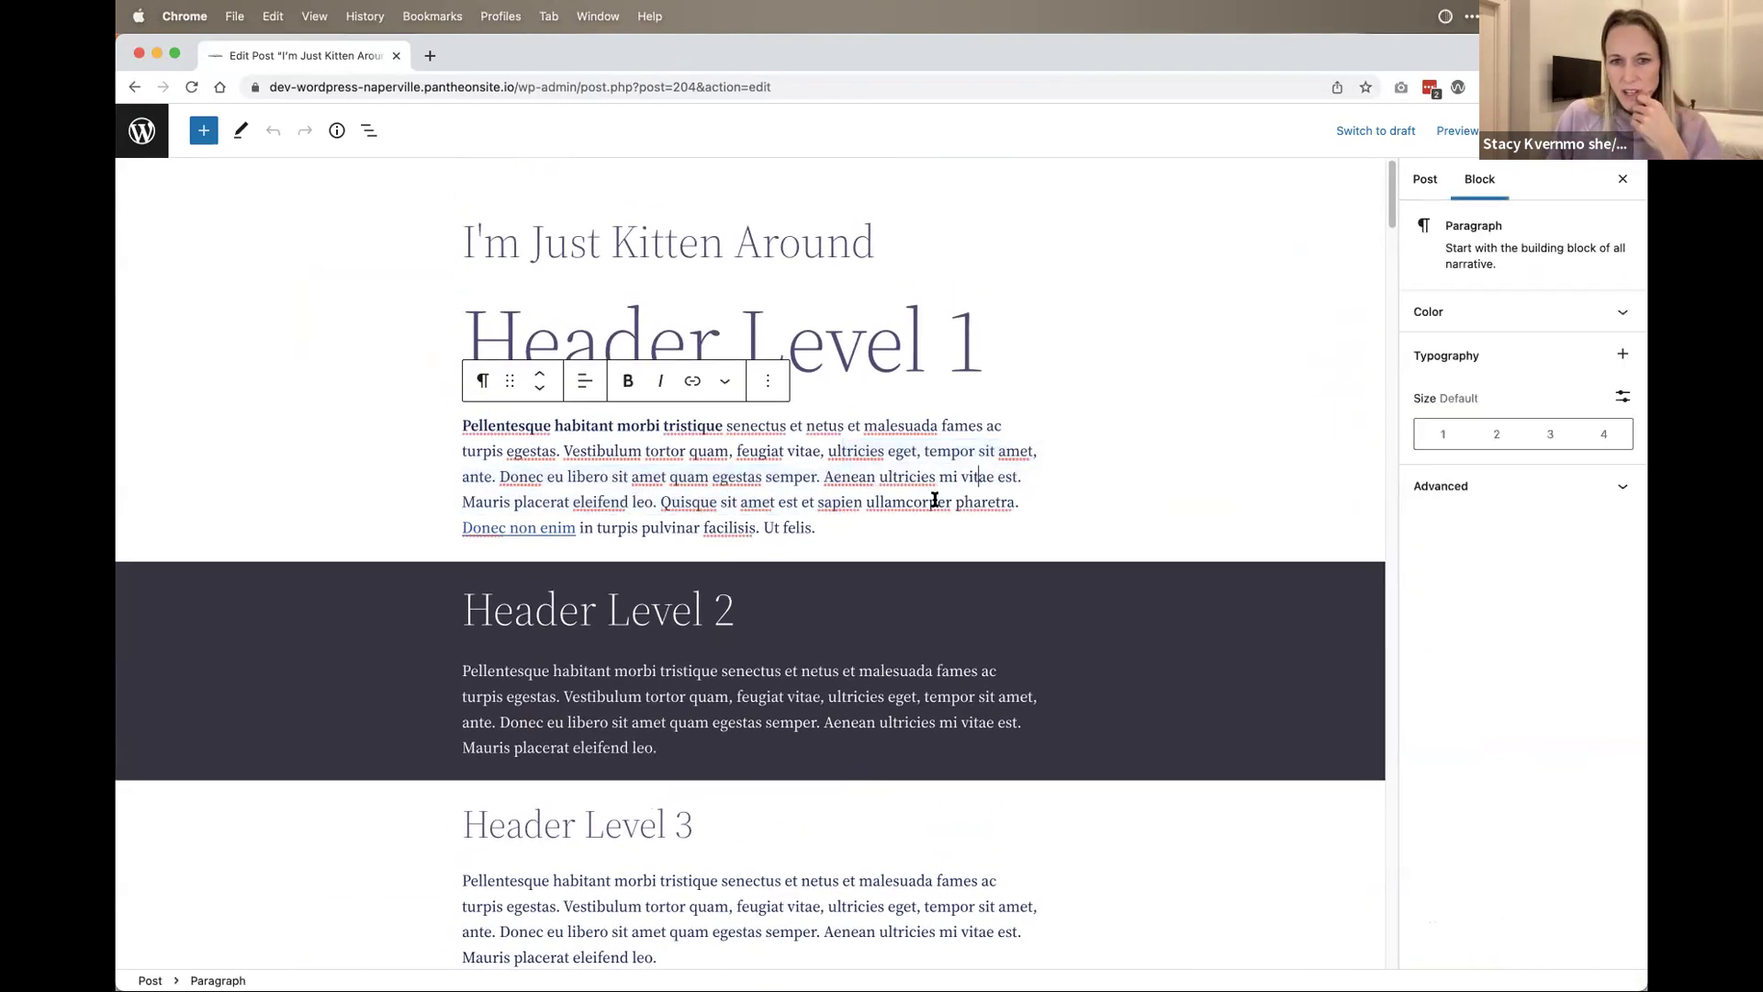
scroll(892, 475, "down", 1)
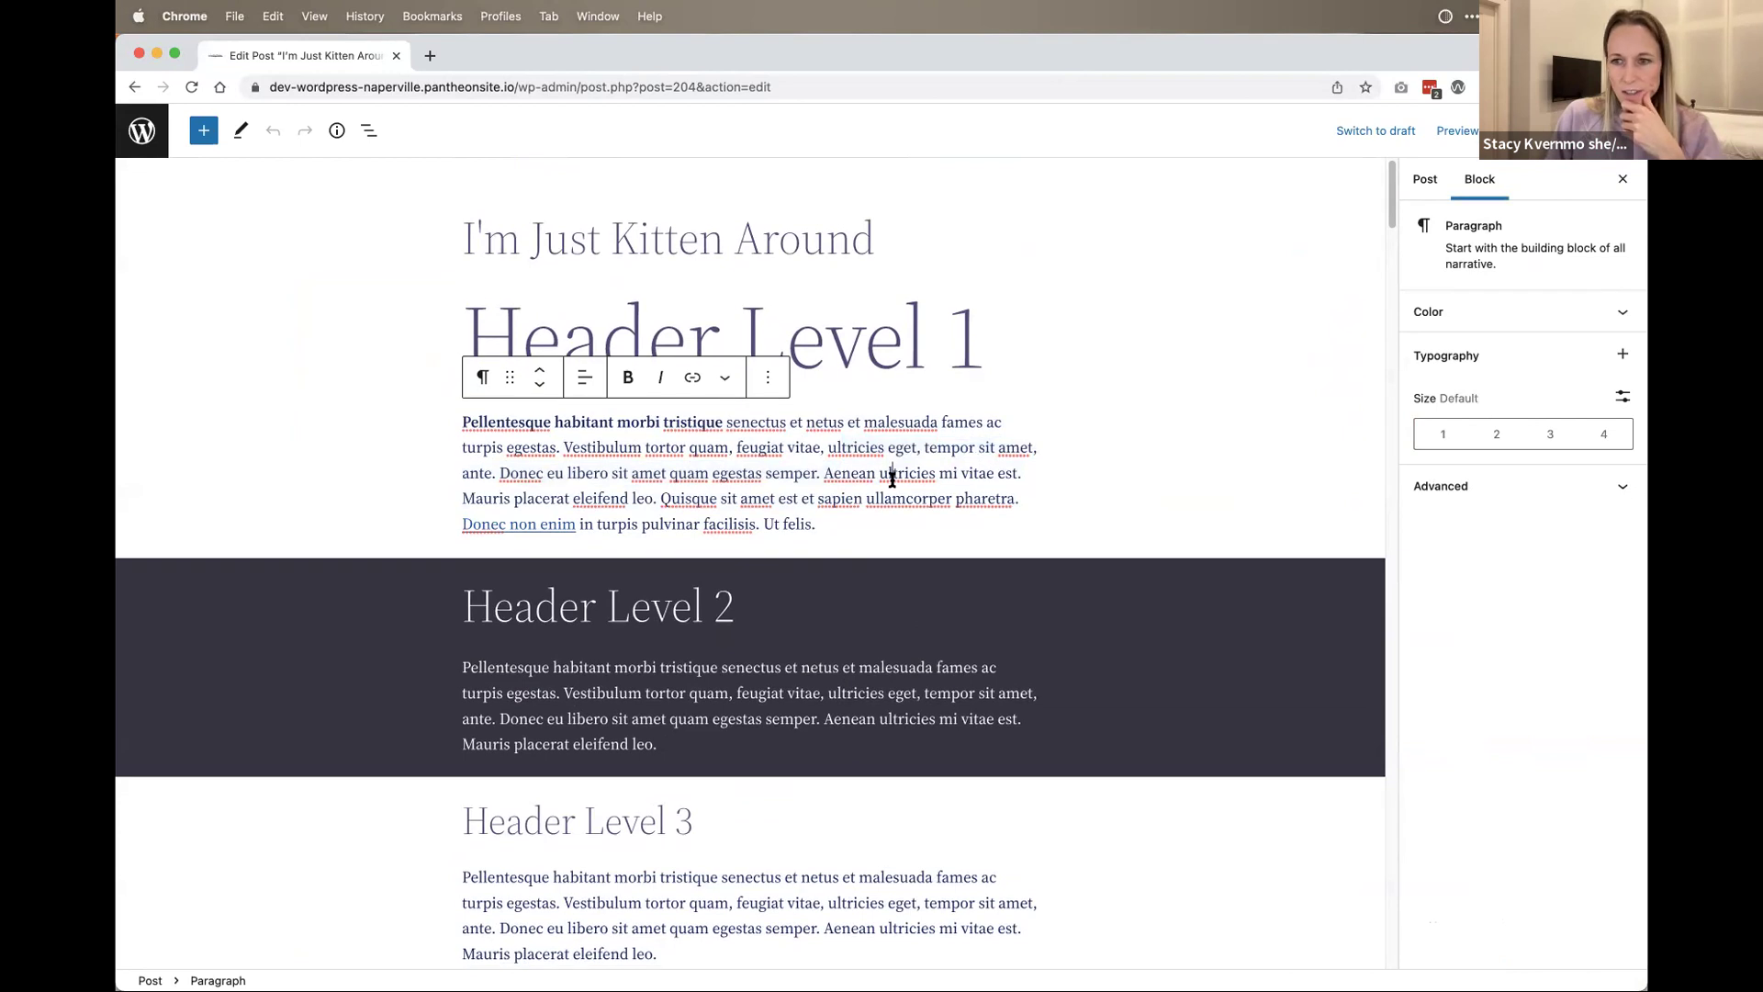
left_click_drag(771, 514, 578, 453)
left_click(579, 450)
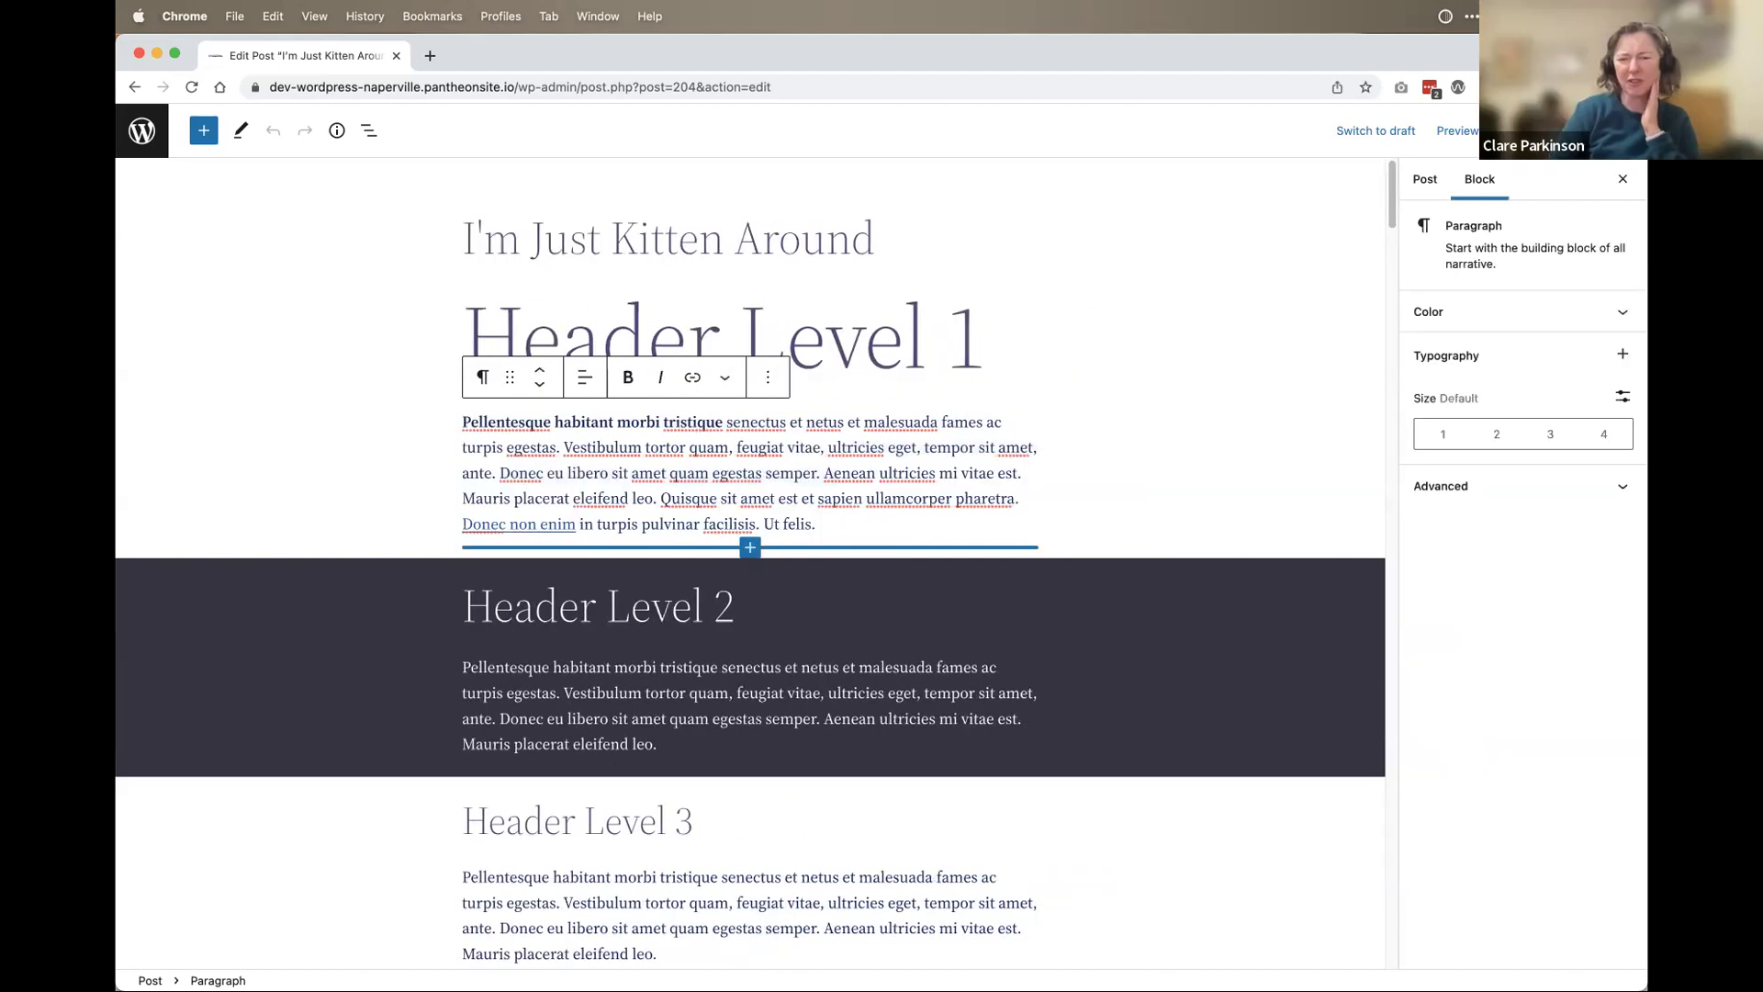
Step: Show the paragraph block's settings, expand Color and review the default palette
left_click(1477, 179)
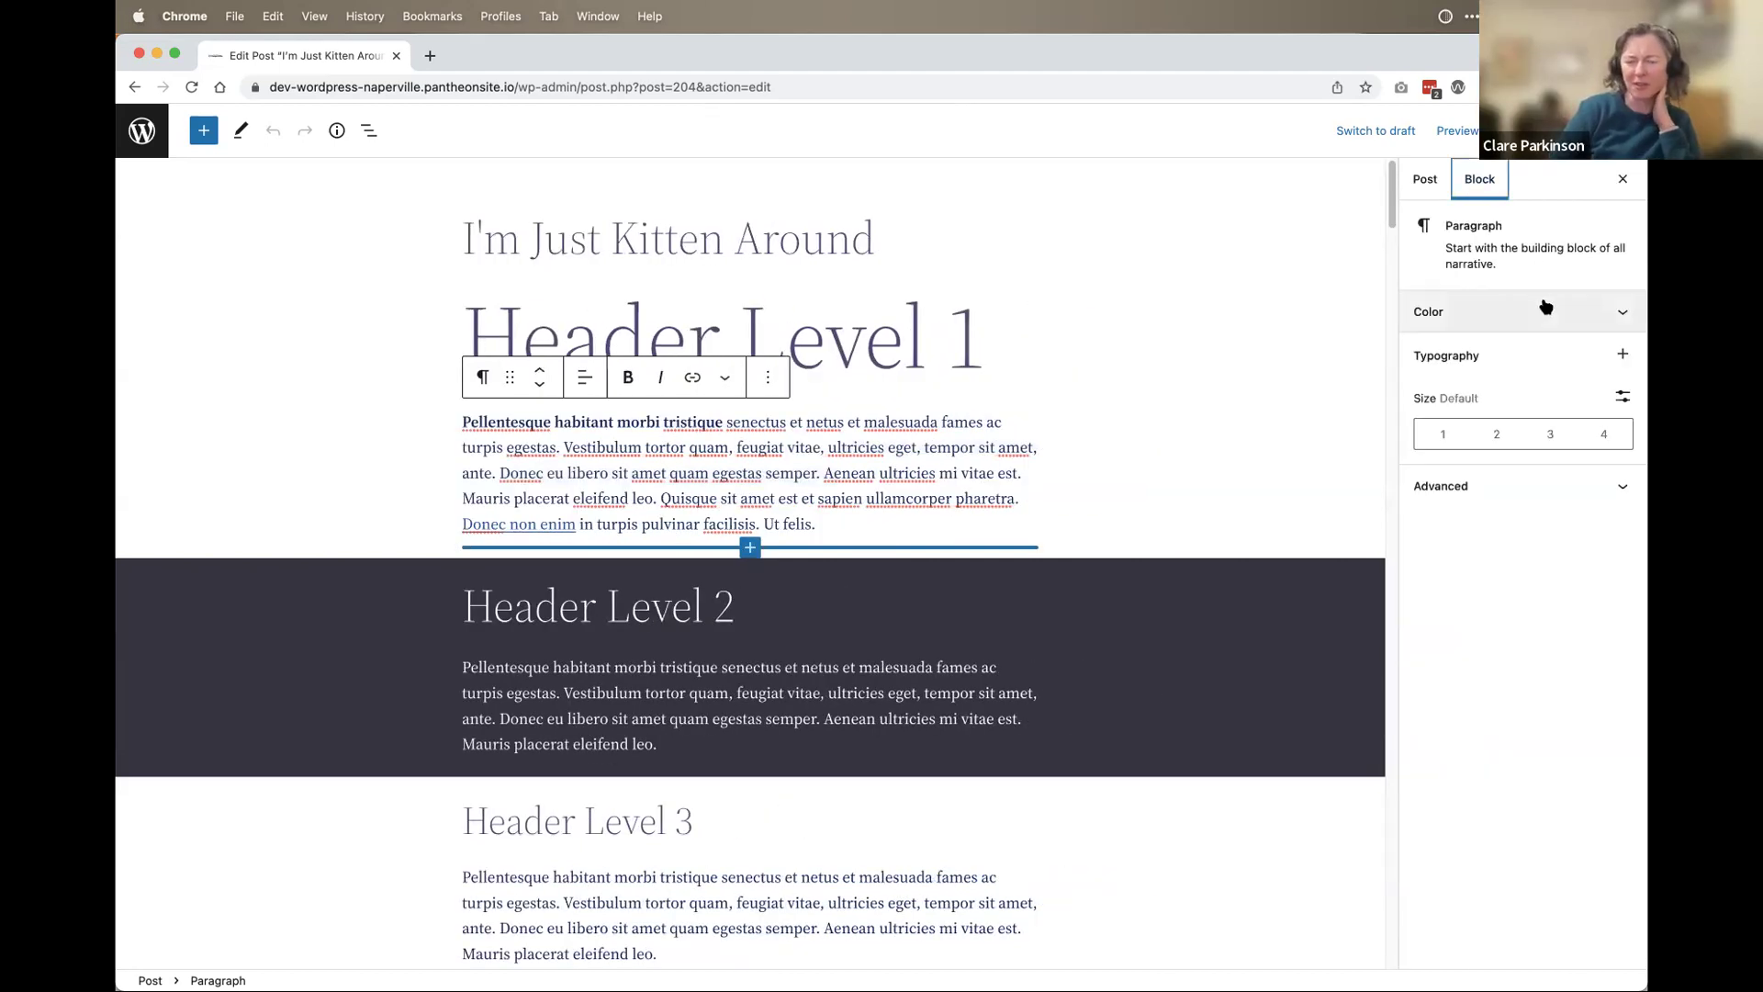
left_click(1614, 314)
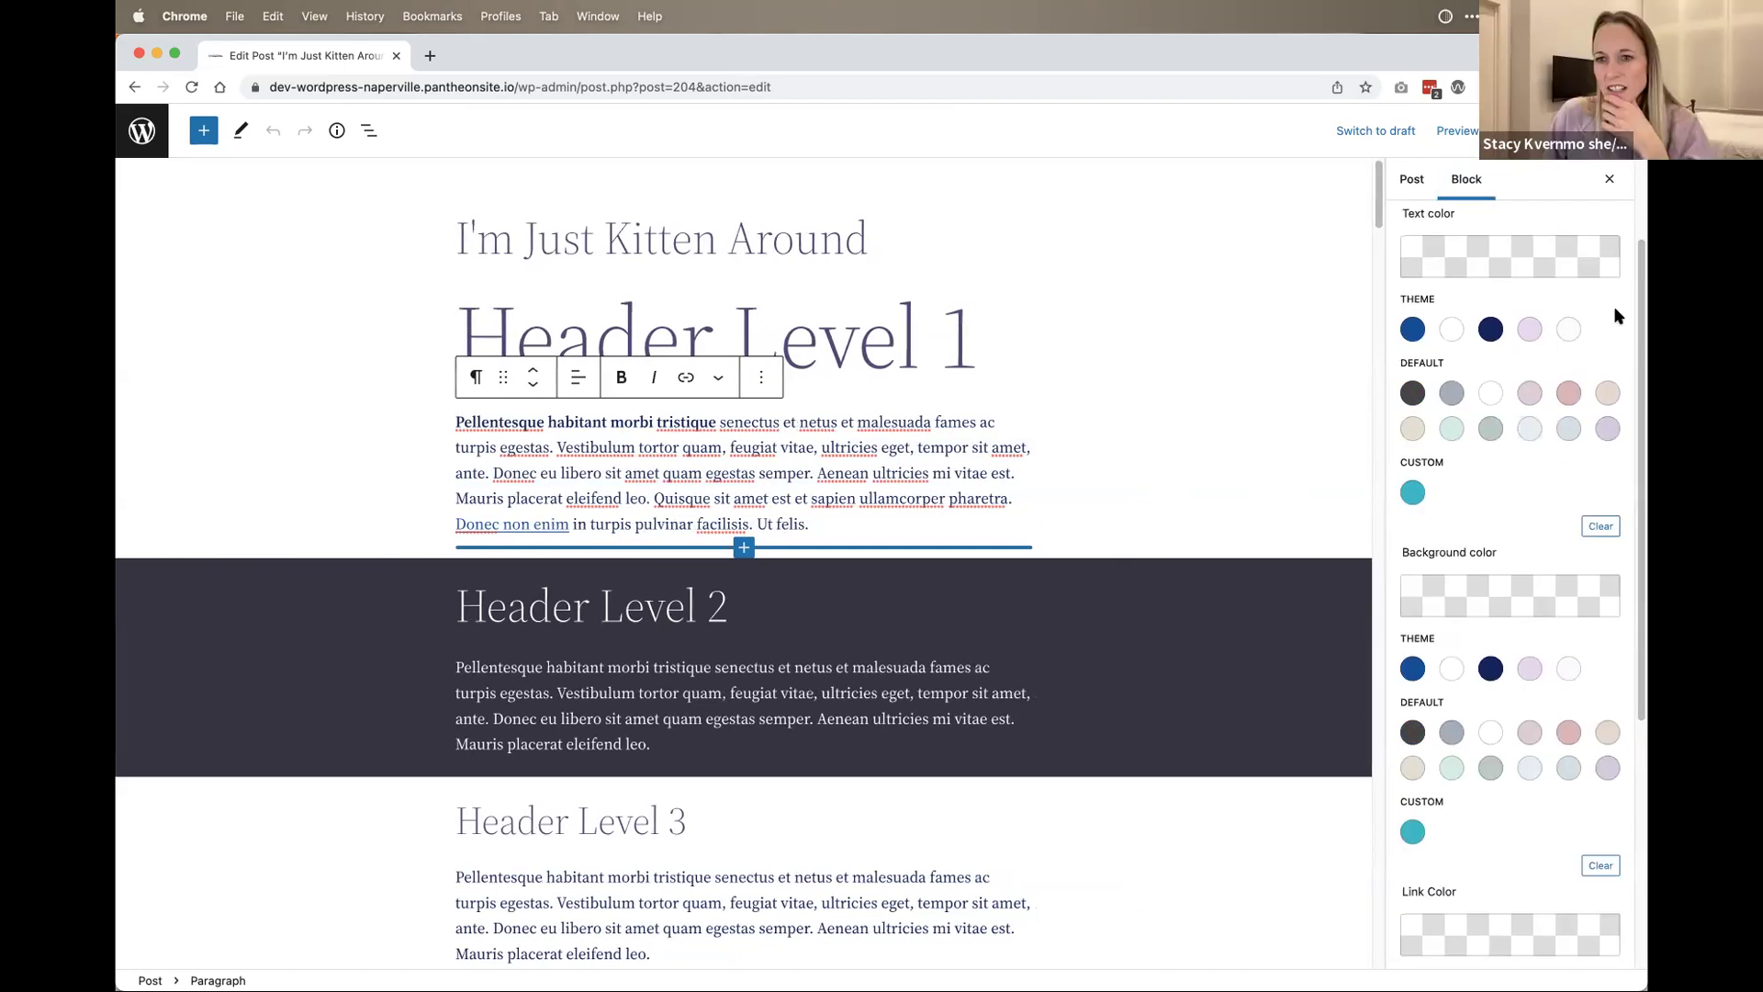
scroll(1565, 478, "down", 3)
scroll(1565, 473, "up", 3)
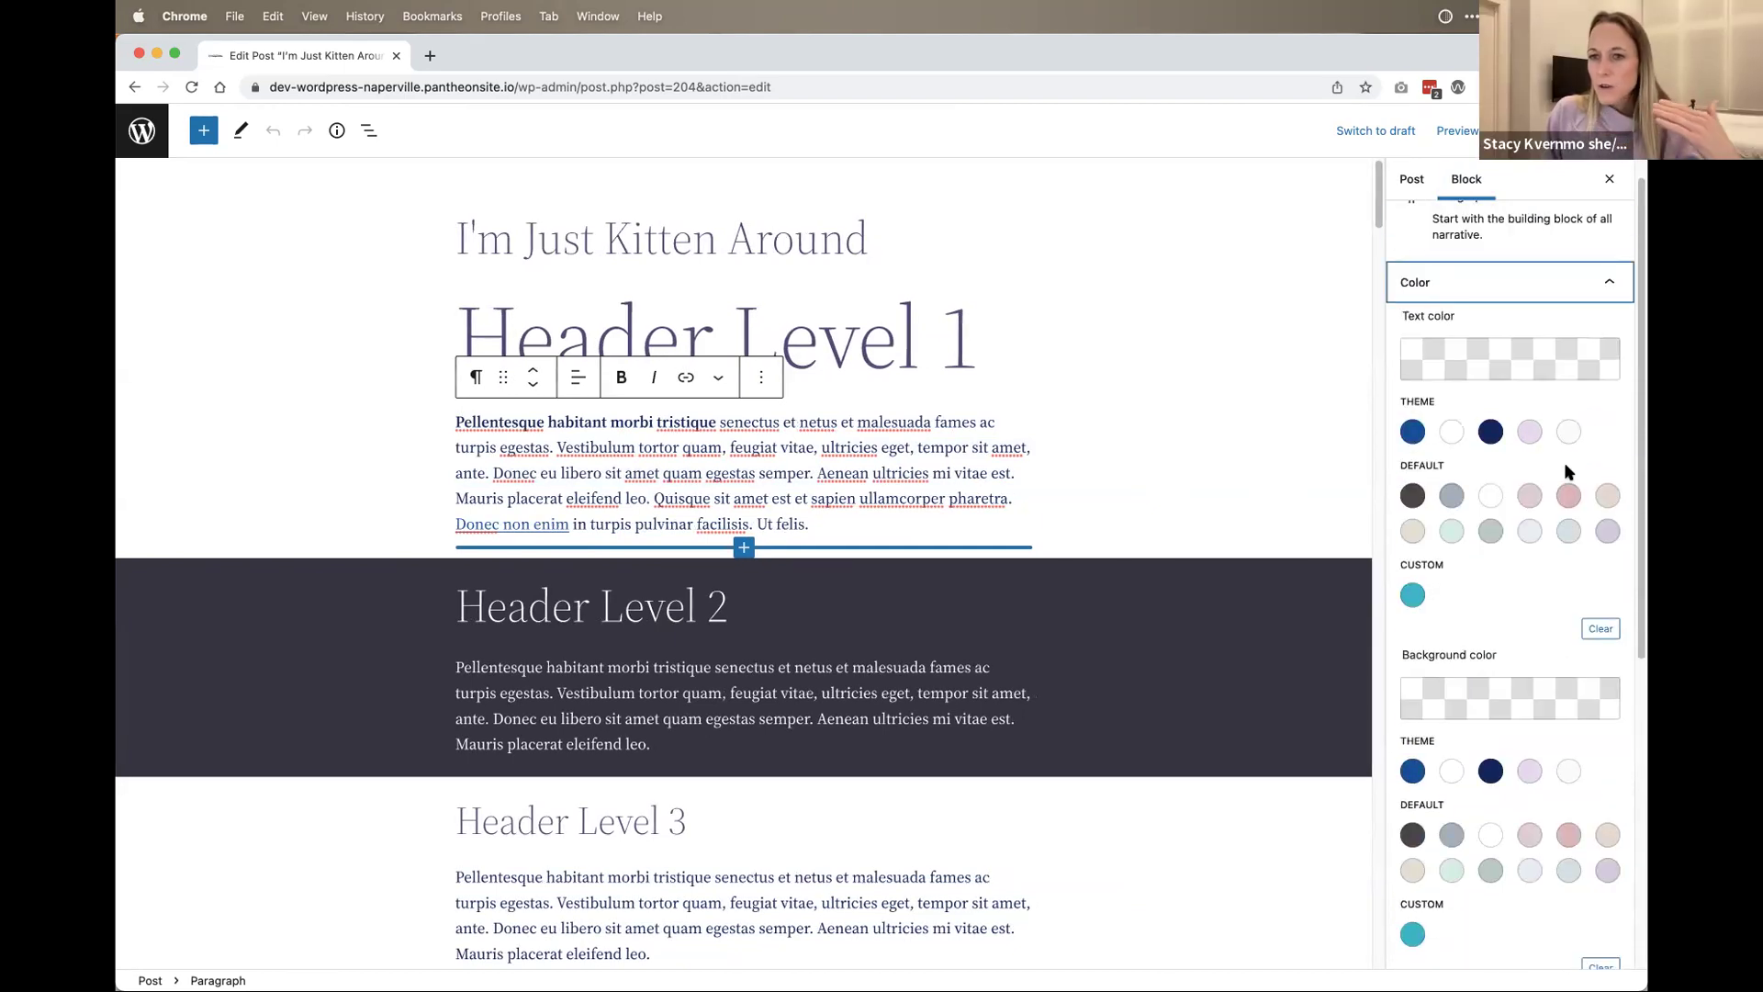
scroll(1564, 461, "down", 1)
scroll(1567, 463, "up", 1)
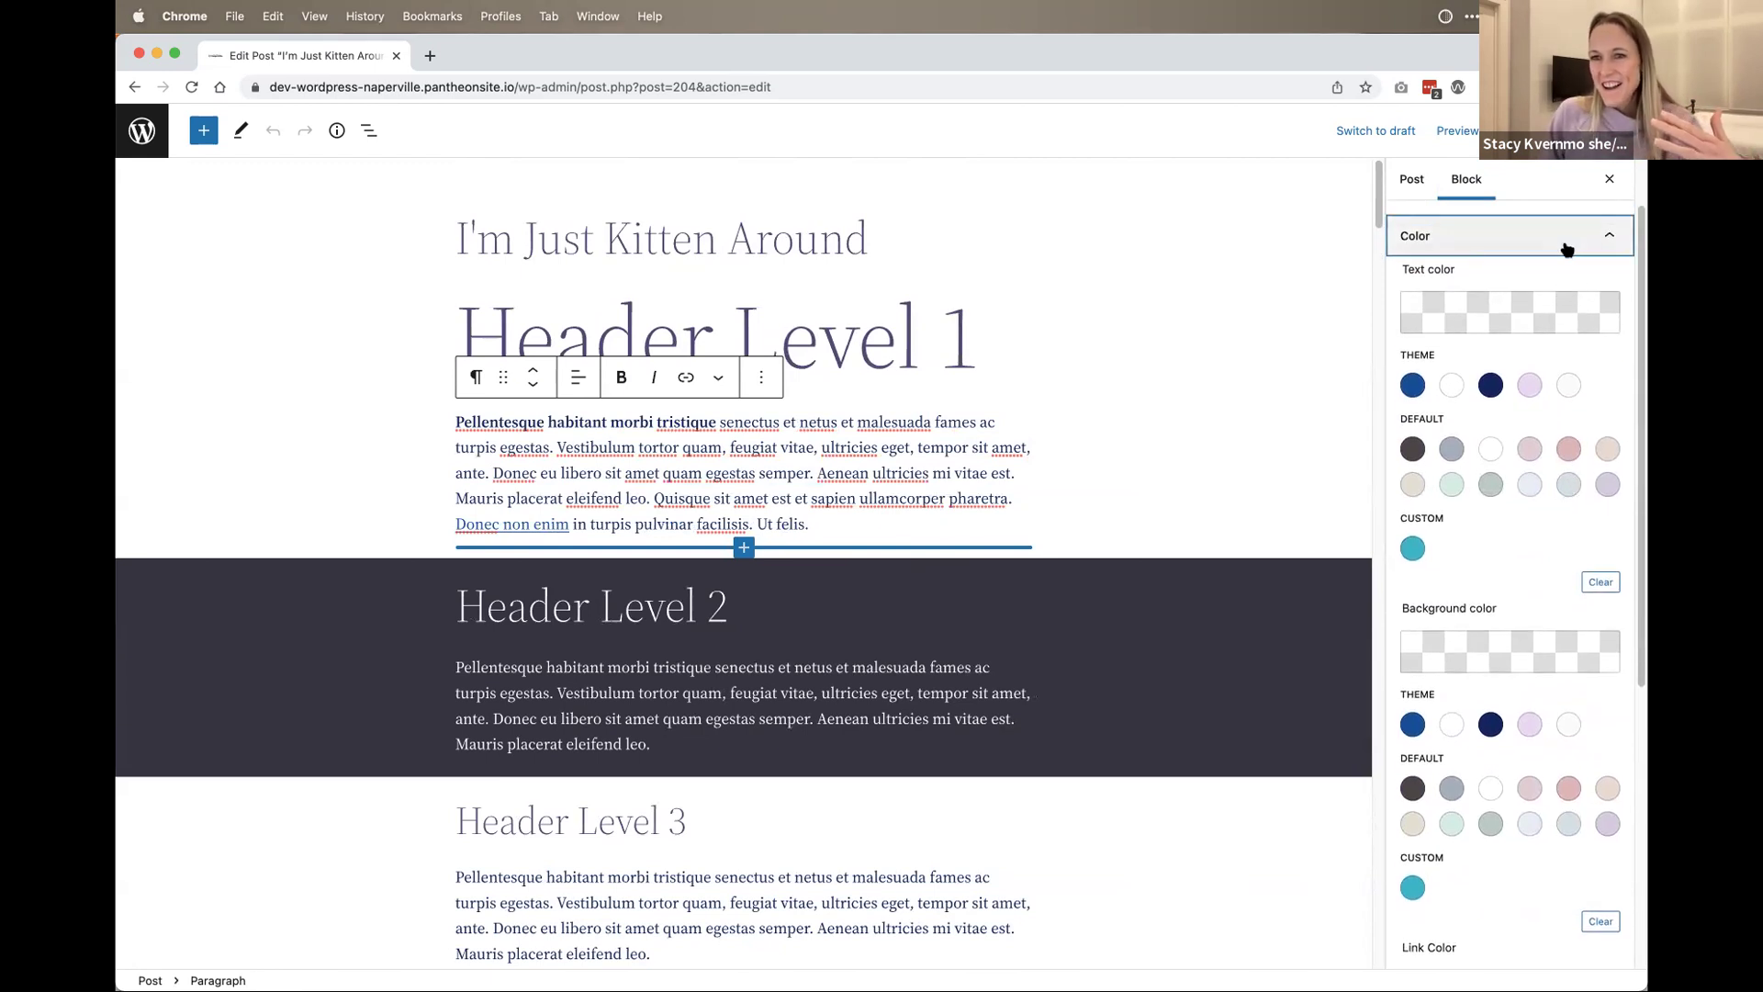
left_click(1410, 354)
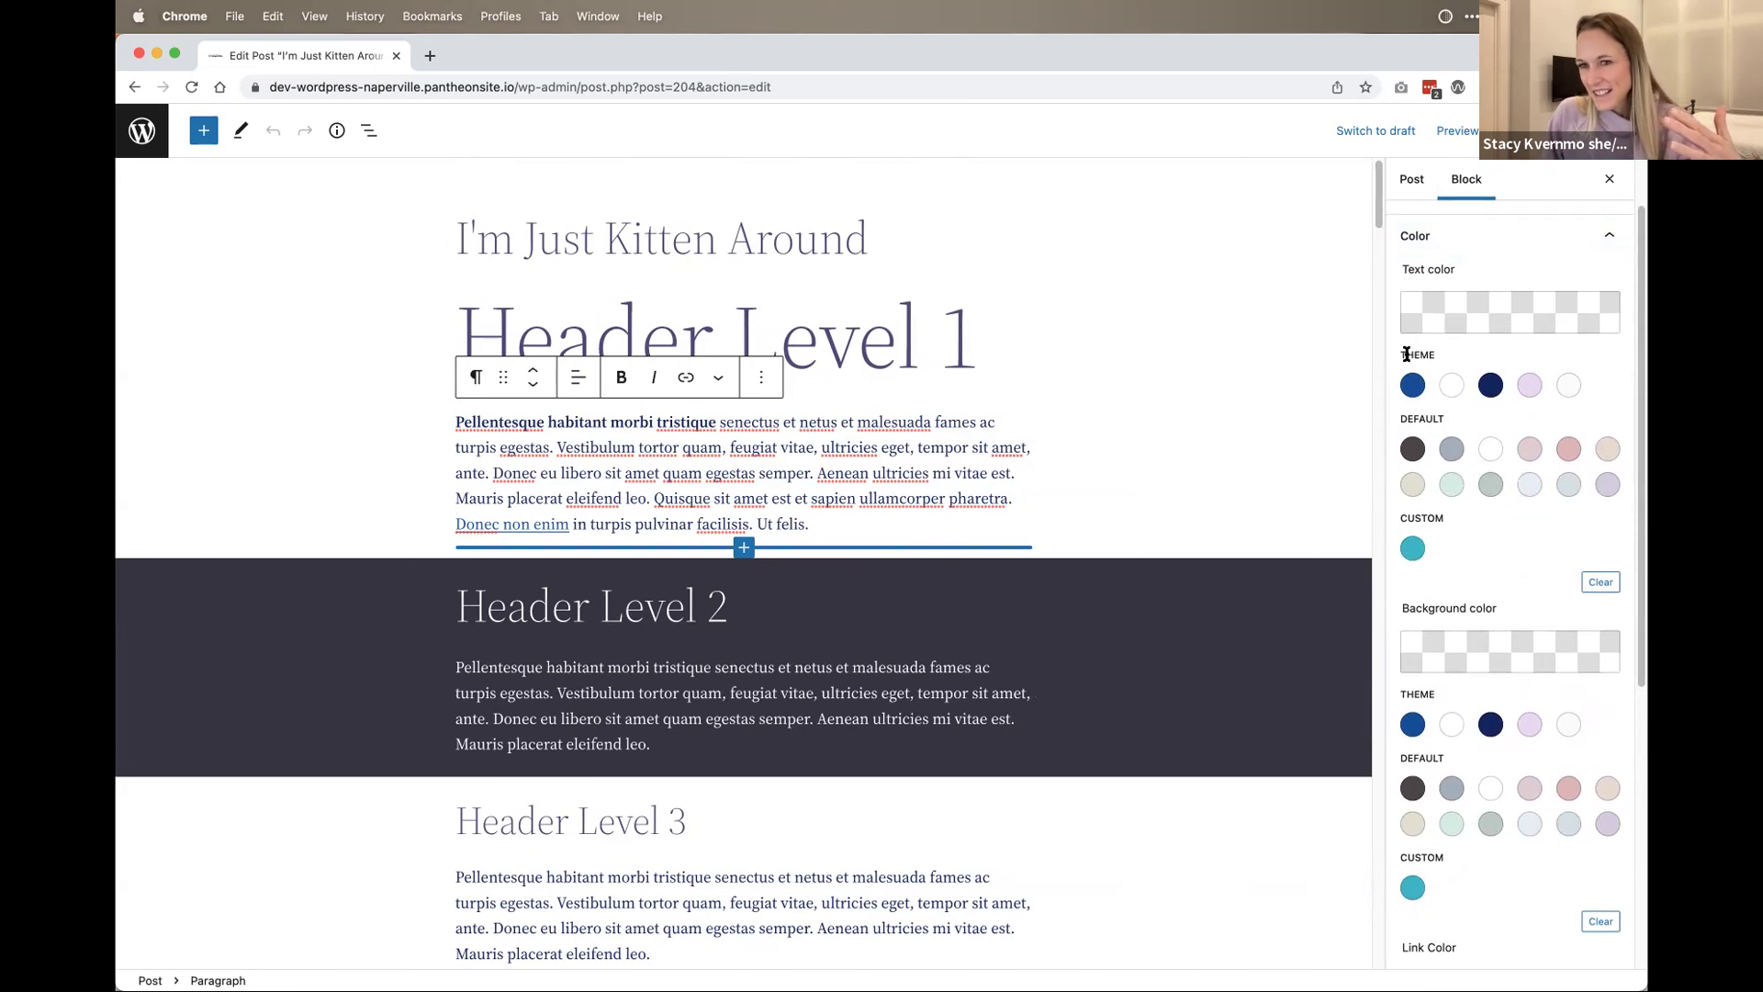
left_click_drag(1402, 418, 1437, 415)
left_click(1437, 415)
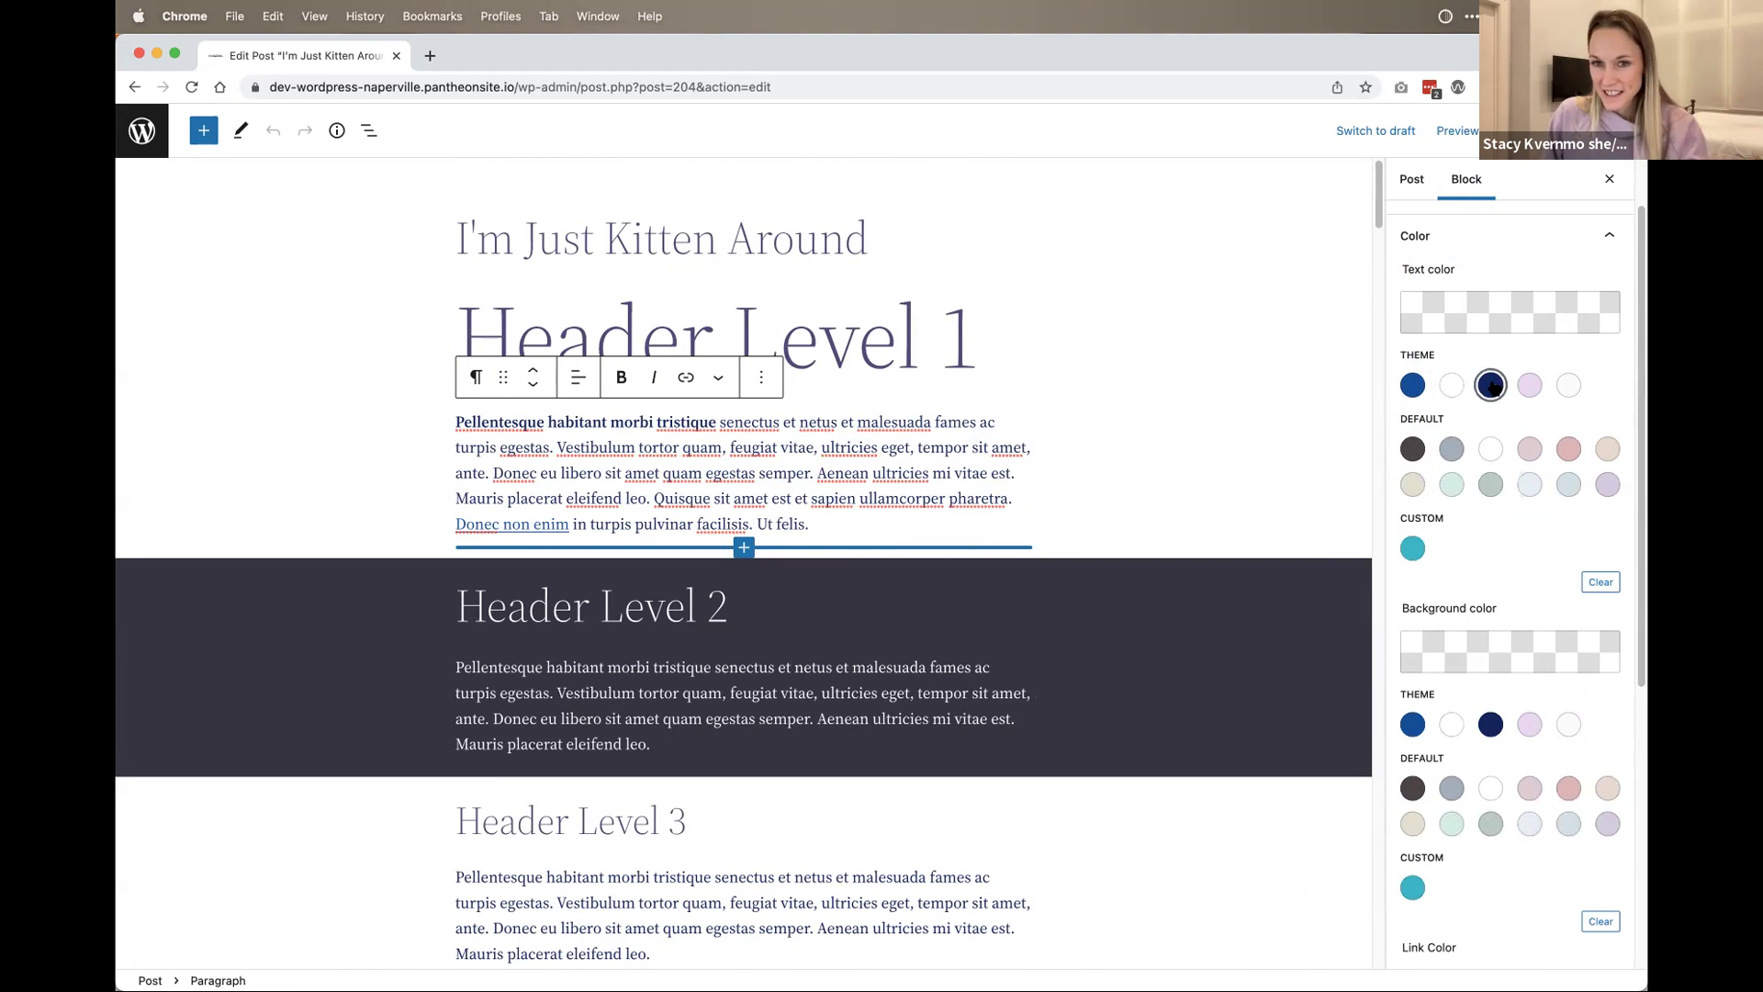
Step: Try navy, white and blue text colours on the paragraph, then clear it to default
left_click(1487, 385)
left_click(1451, 385)
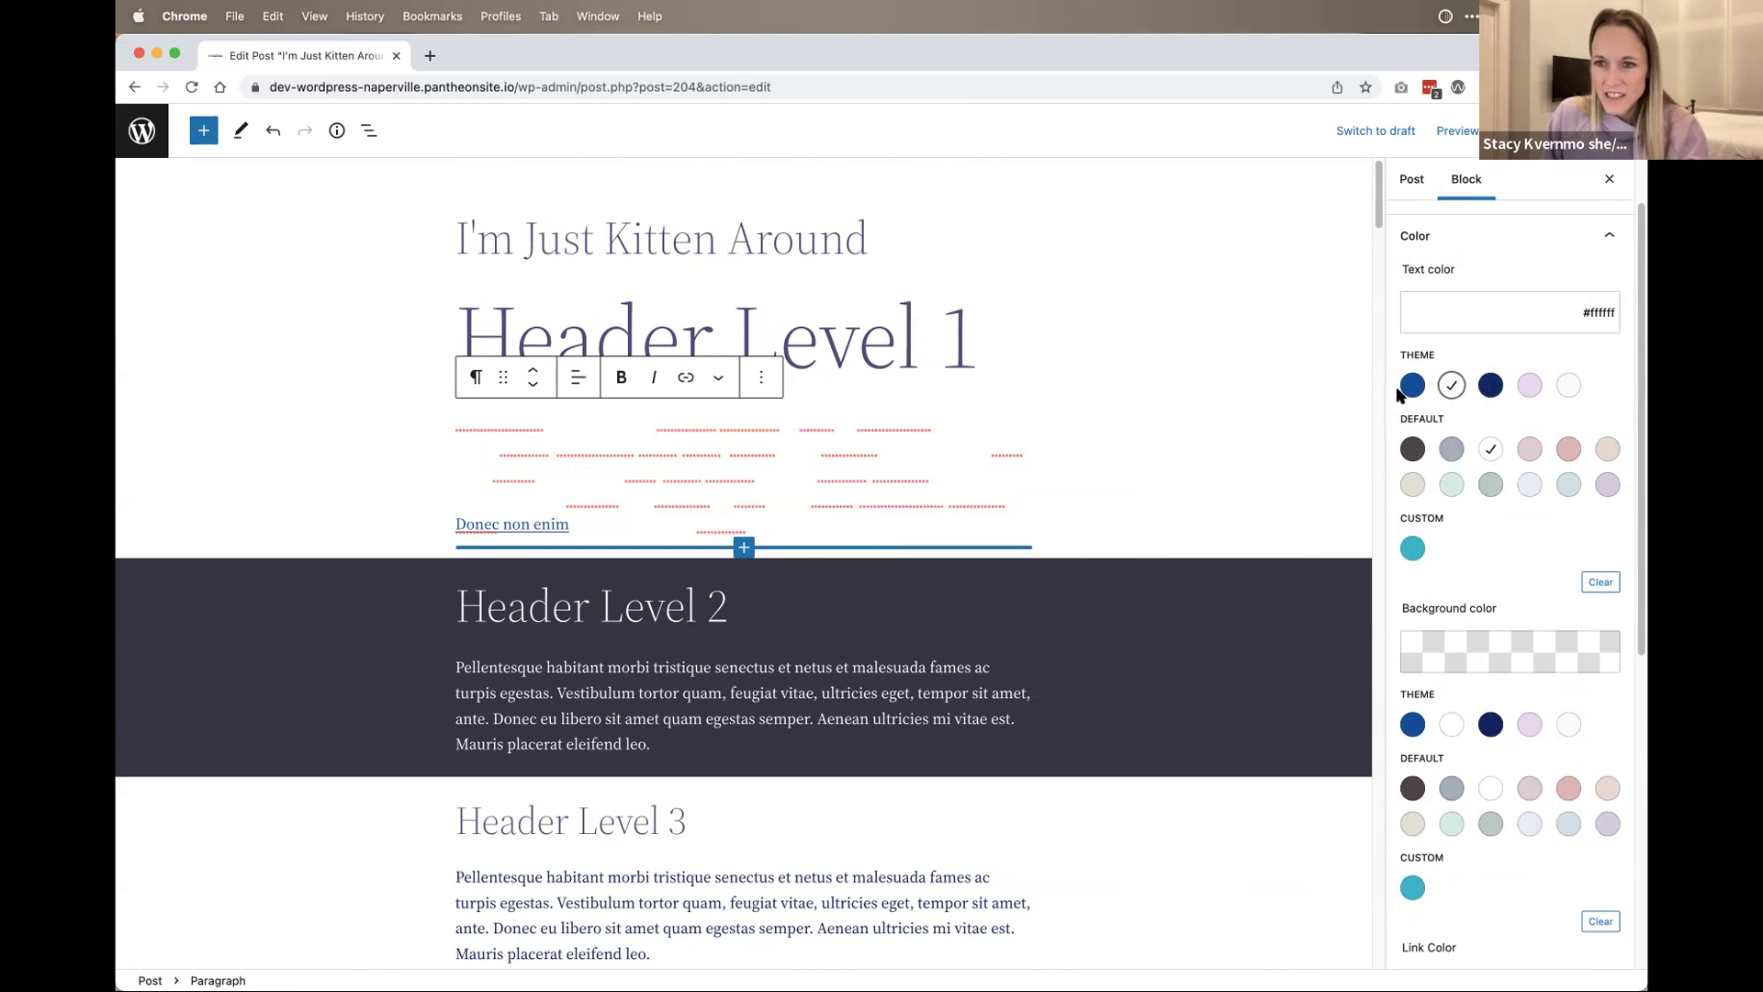
left_click(1412, 385)
left_click(1490, 385)
left_click(1412, 386)
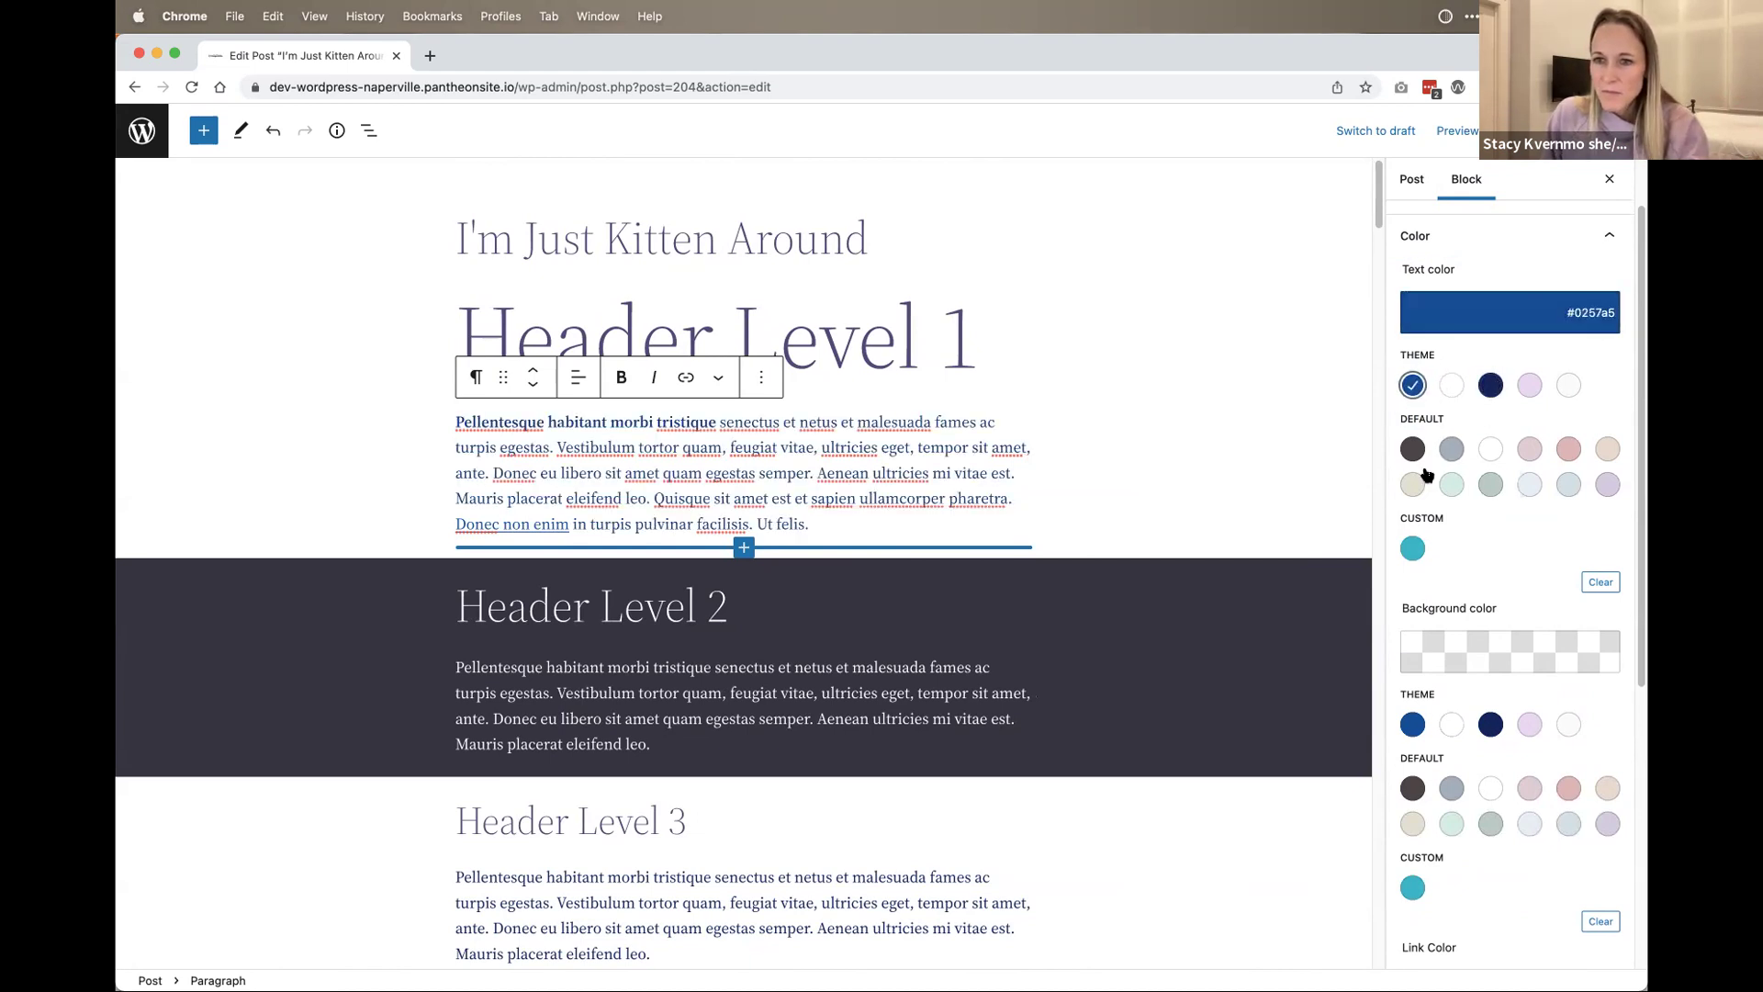
left_click(1596, 581)
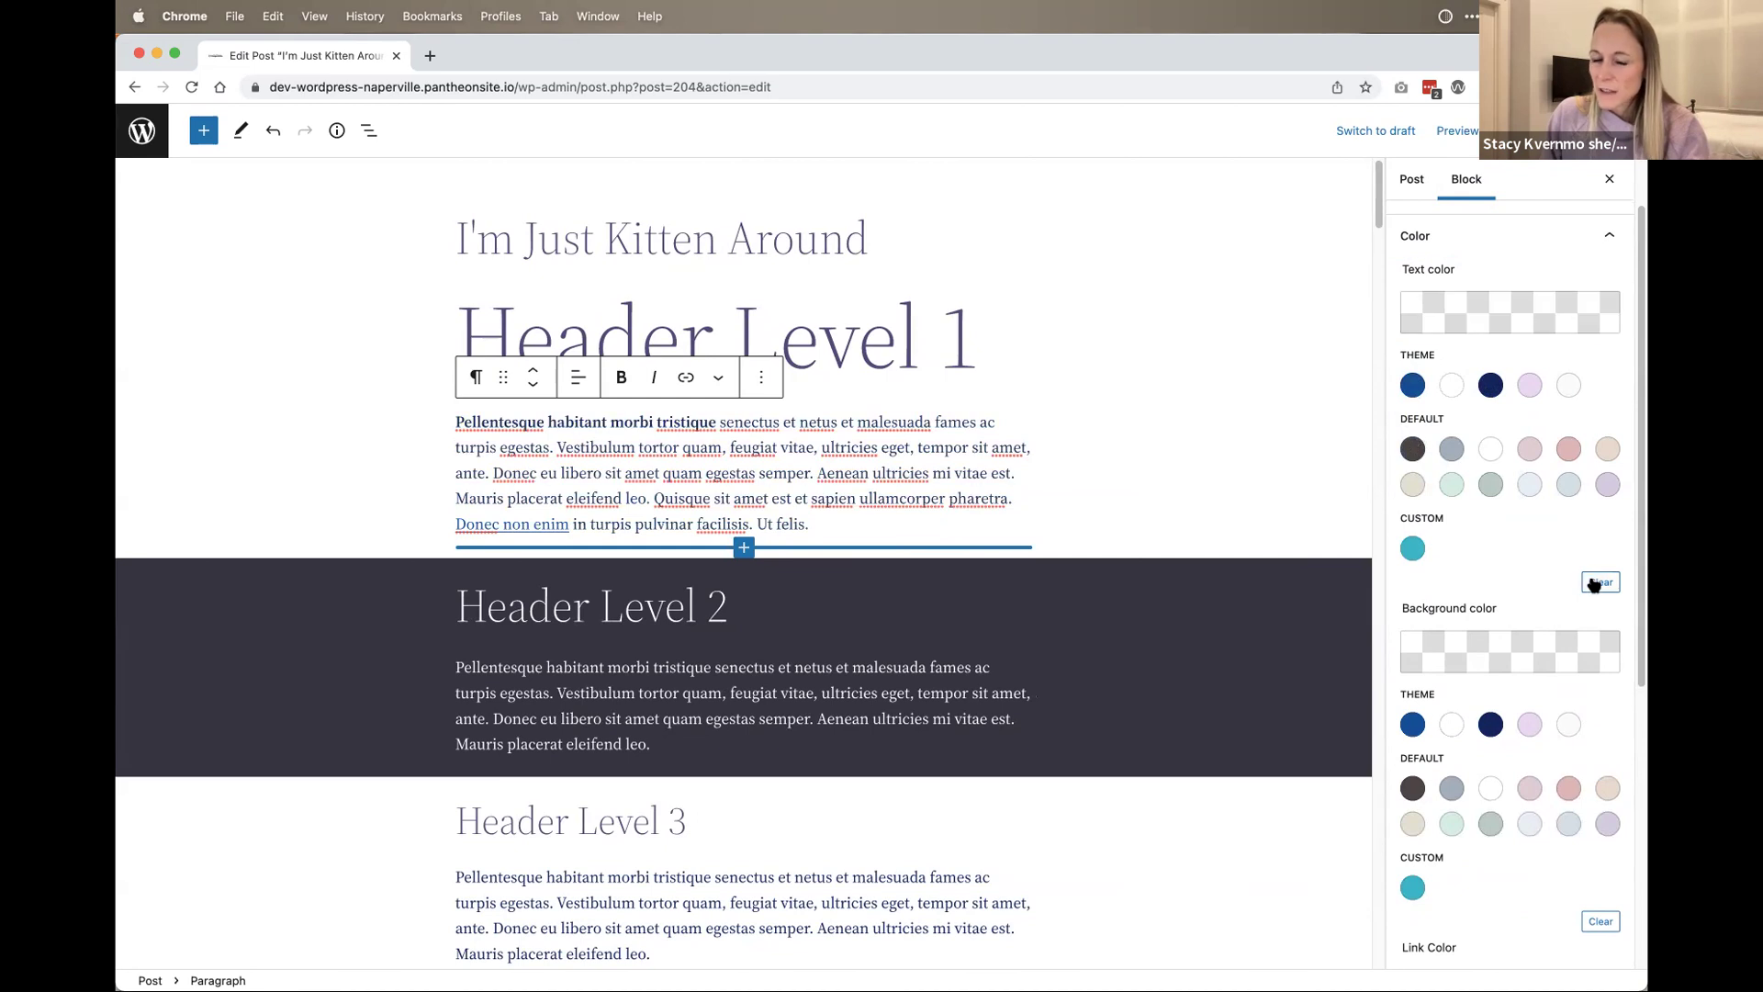
Step: Point out the paragraph's text colour and link colour settings in the sidebar
left_click_drag(1460, 269, 1443, 327)
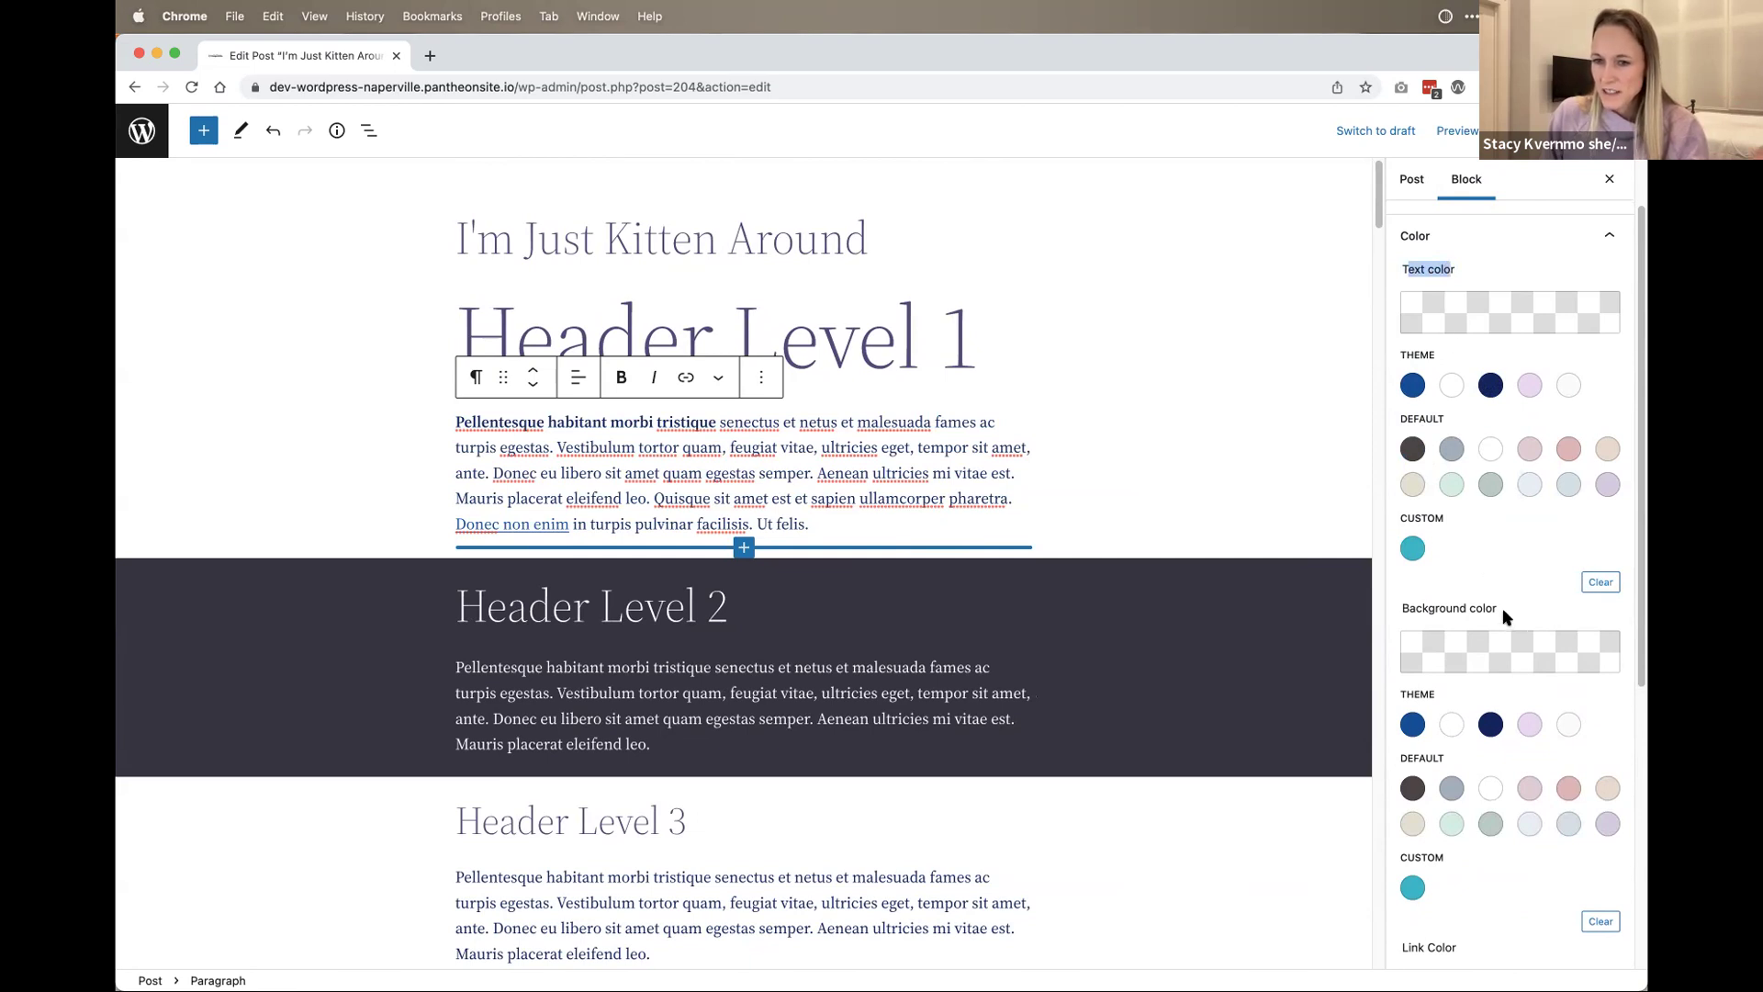
left_click_drag(1502, 608, 1383, 593)
scroll(1501, 647, "down", 3)
scroll(1500, 654, "down", 5)
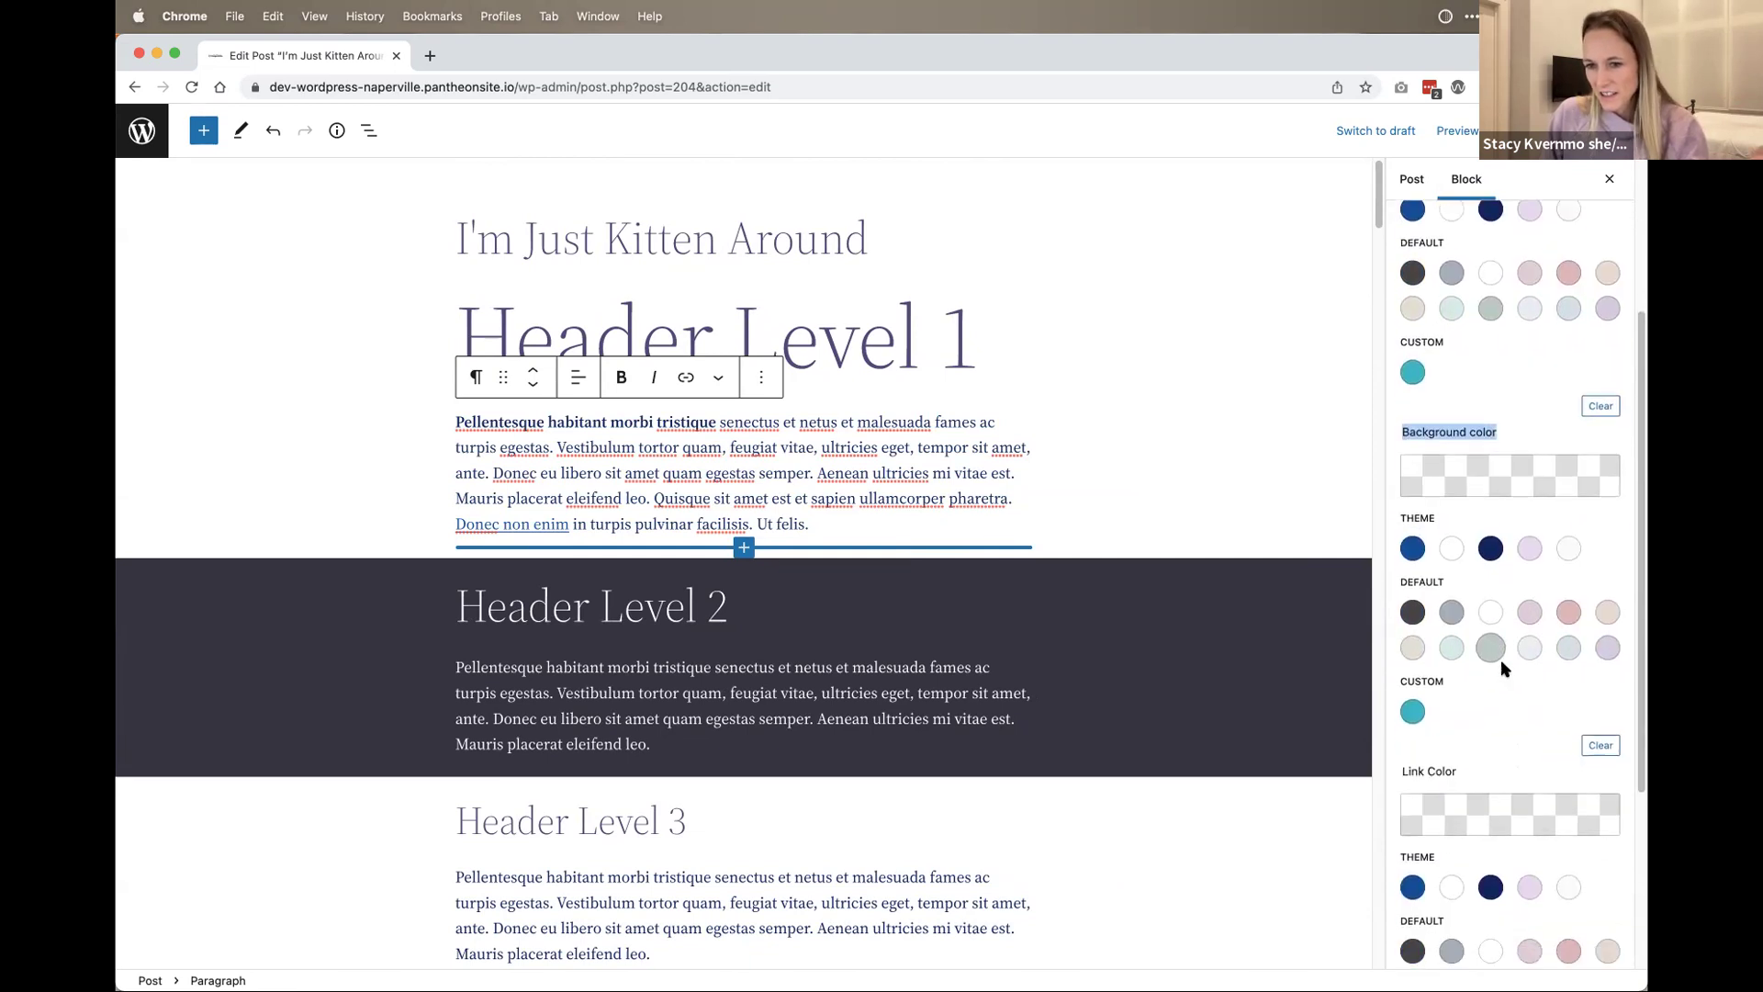
scroll(1474, 384, "up", 8)
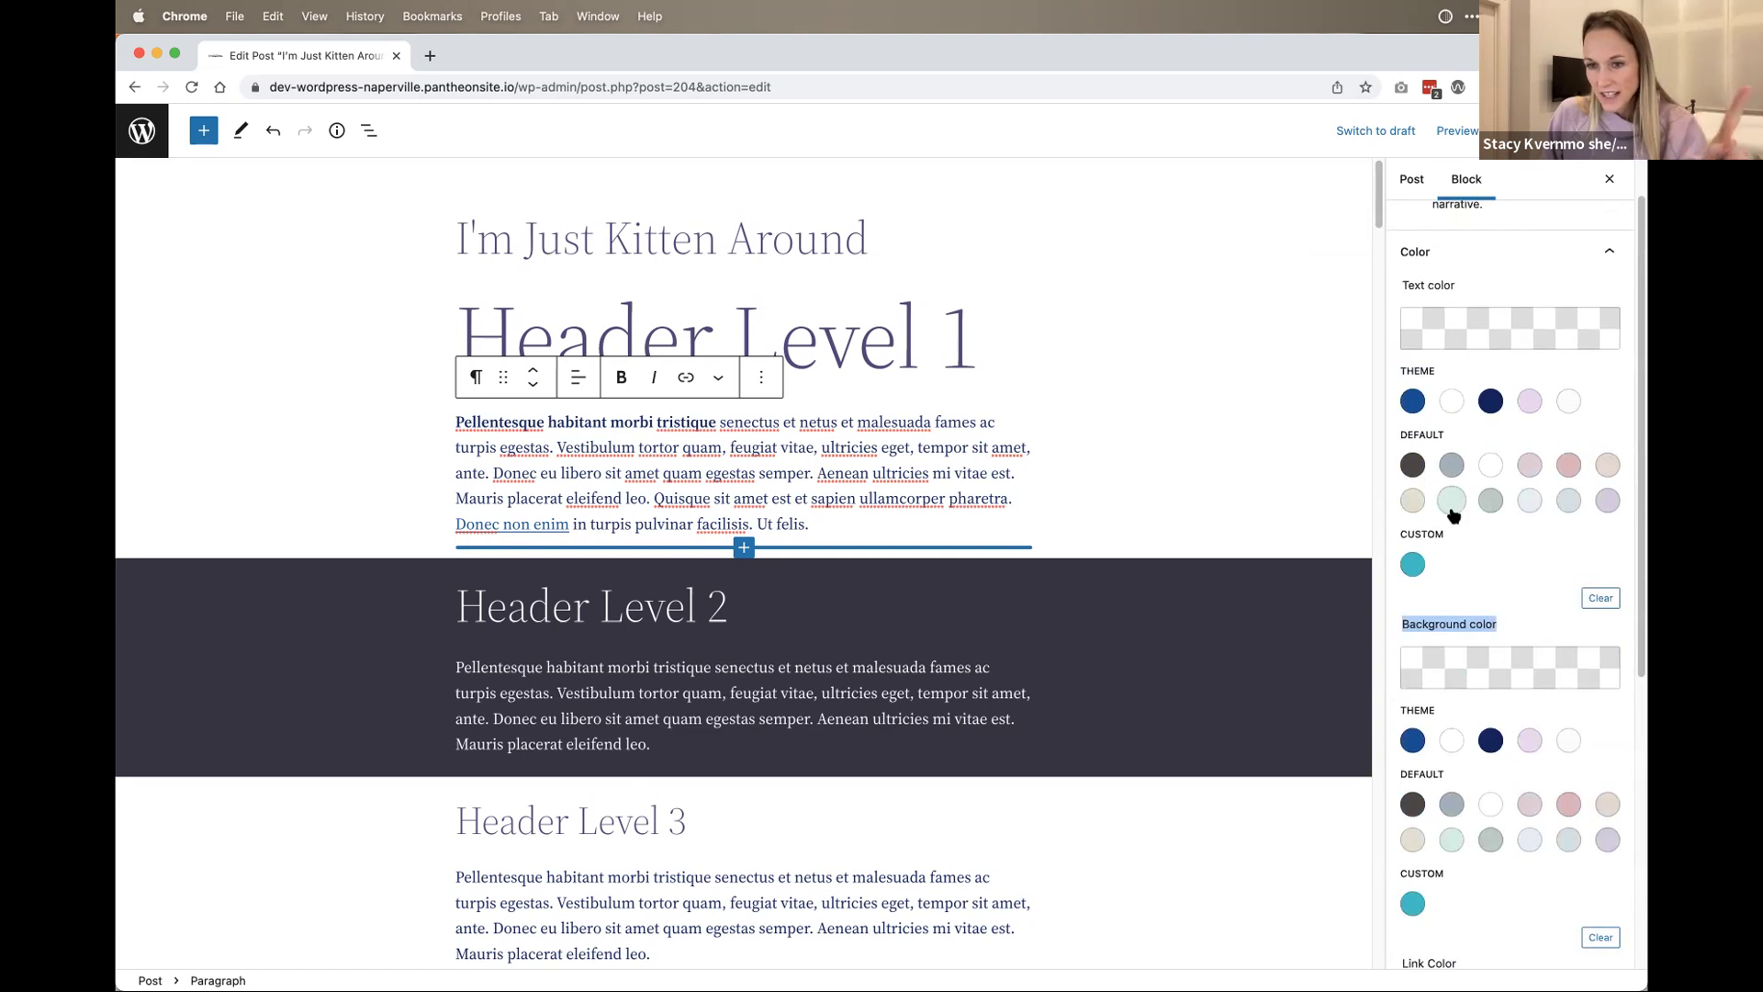
scroll(1453, 504, "down", 3)
scroll(1467, 450, "down", 5)
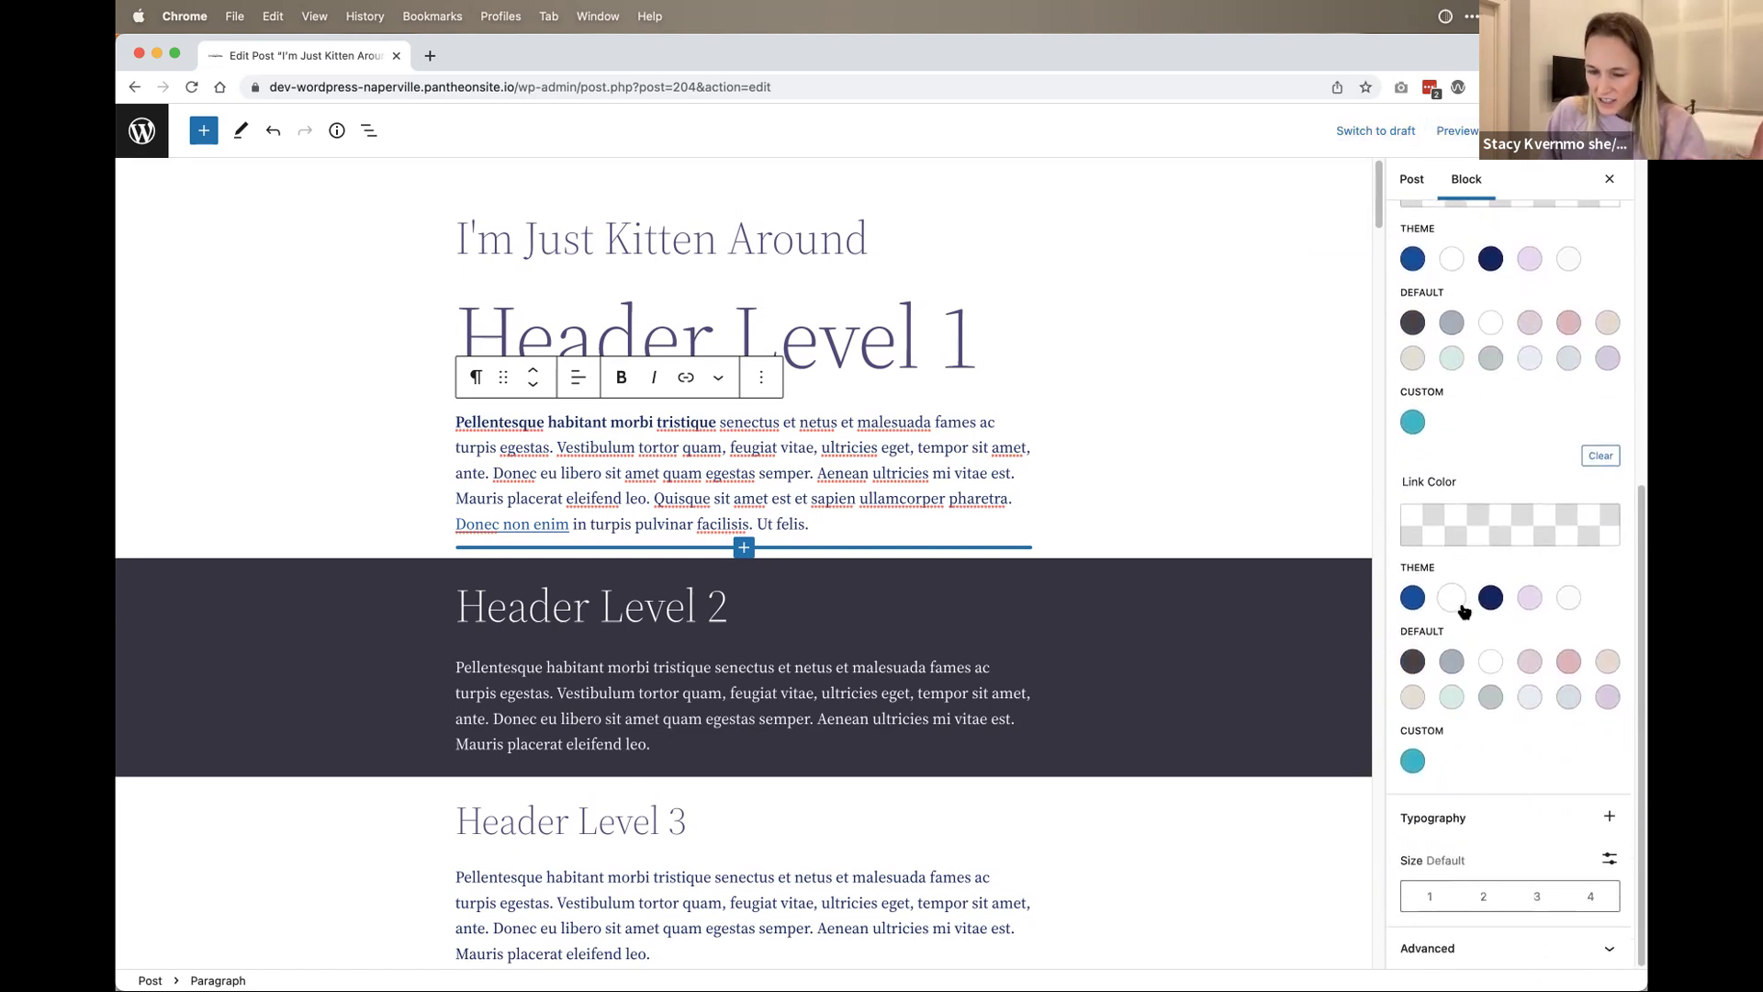
double_click(1443, 483)
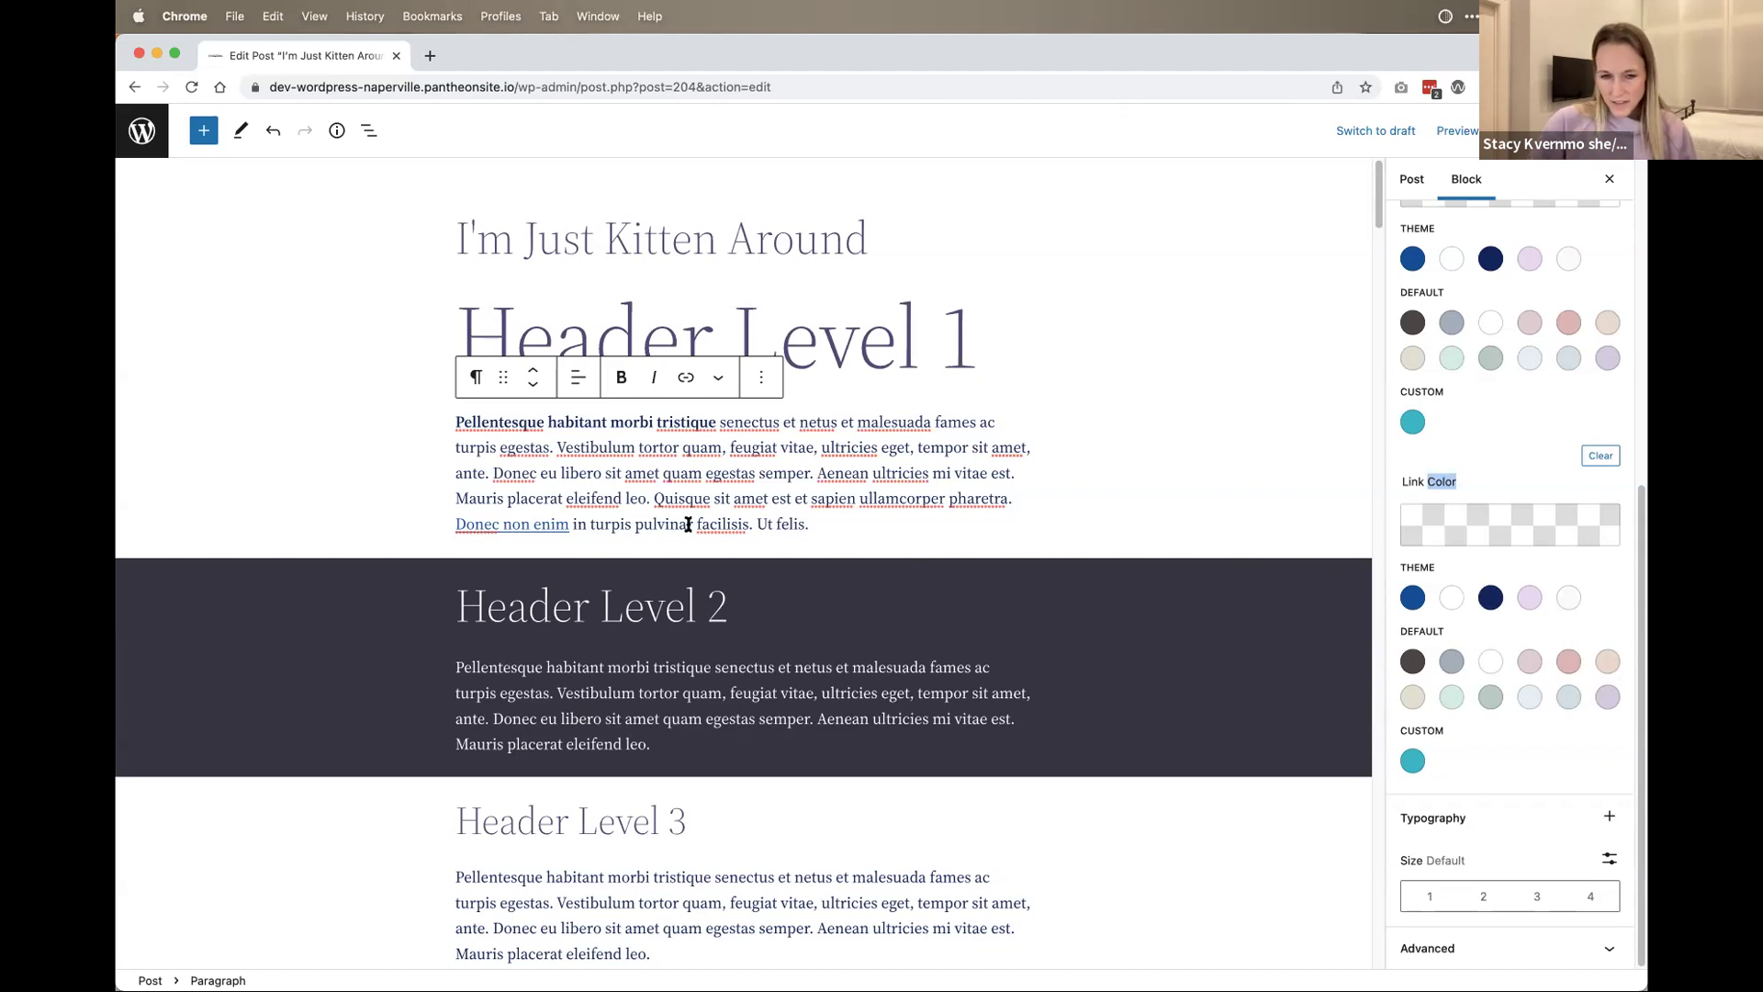
scroll(687, 525, "down", 20)
scroll(699, 675, "down", 20)
scroll(701, 669, "up", 15)
scroll(714, 677, "up", 15)
scroll(726, 670, "up", 20)
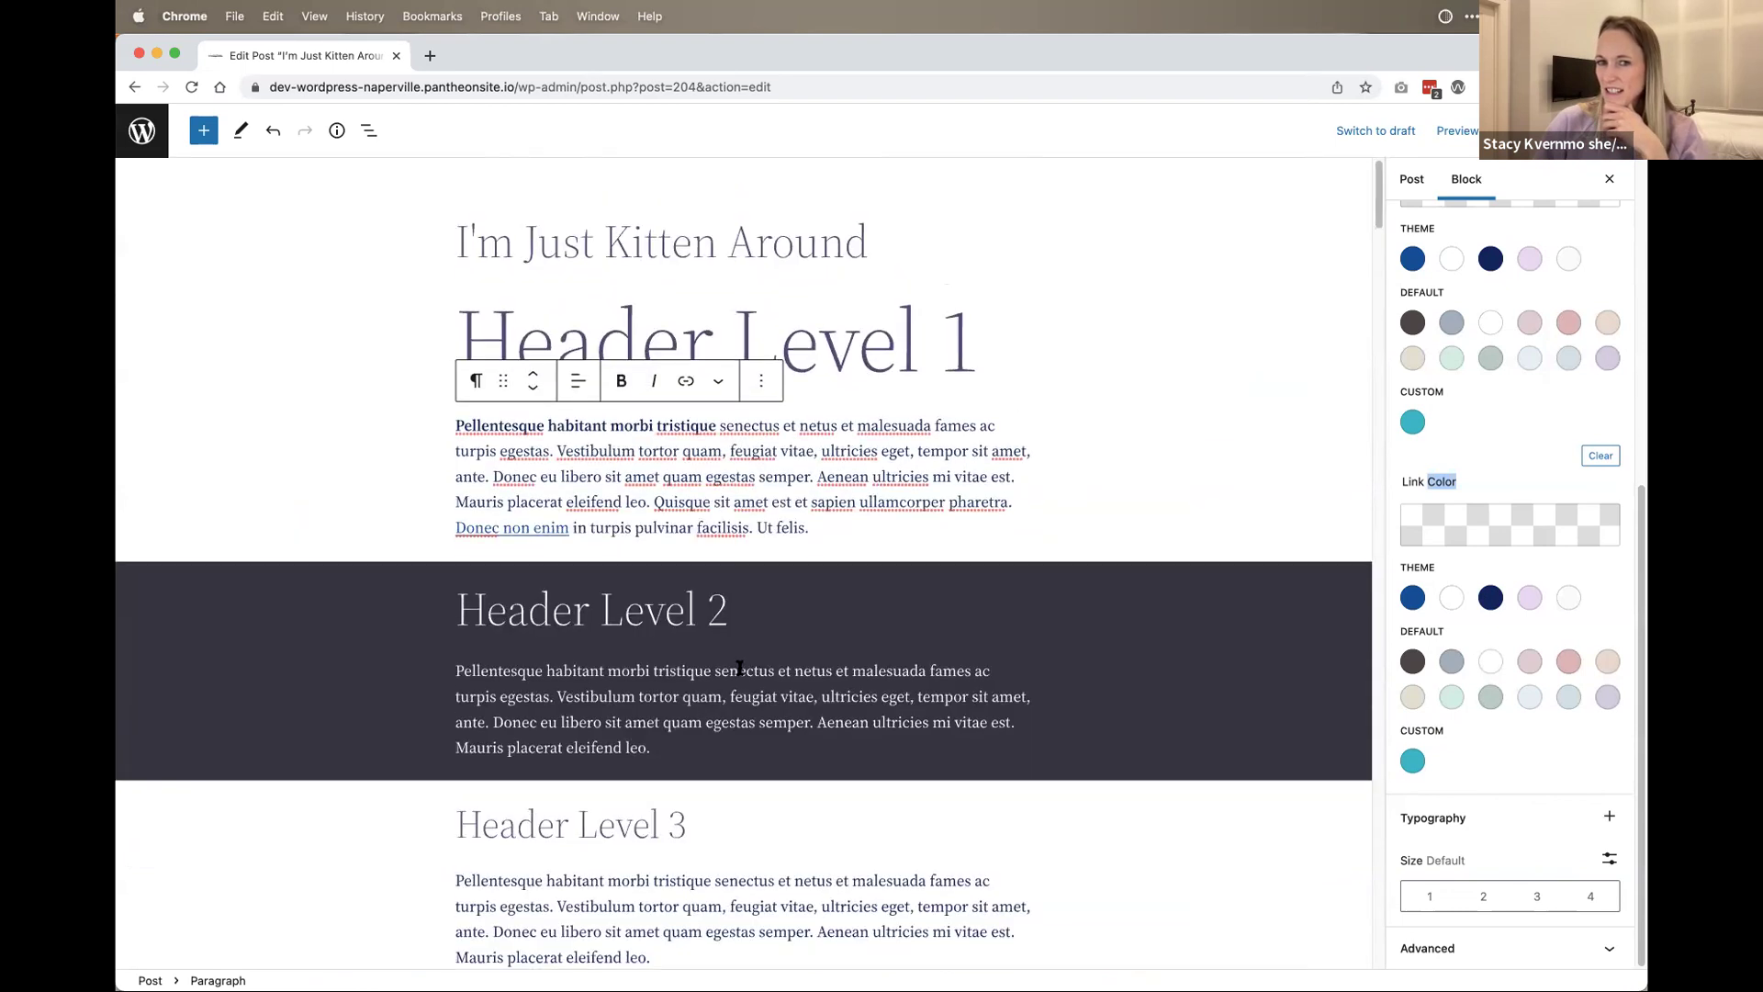
scroll(740, 668, "down", 3)
scroll(752, 654, "down", 12)
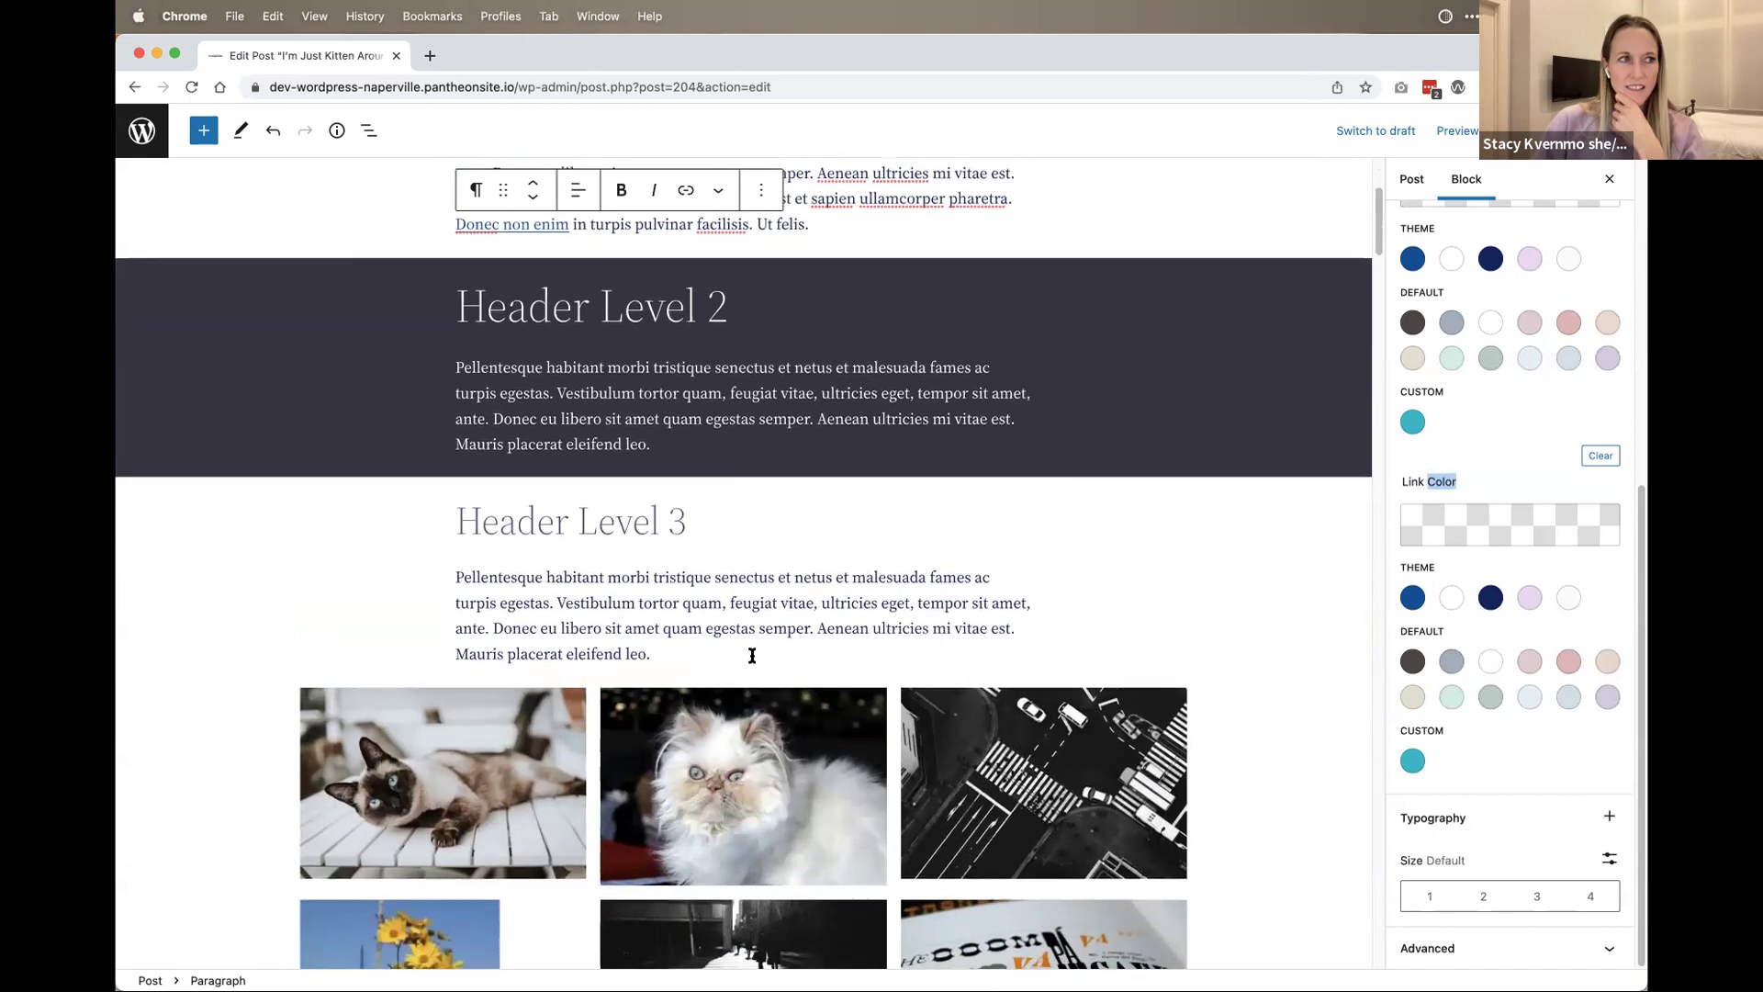
scroll(807, 637, "down", 19)
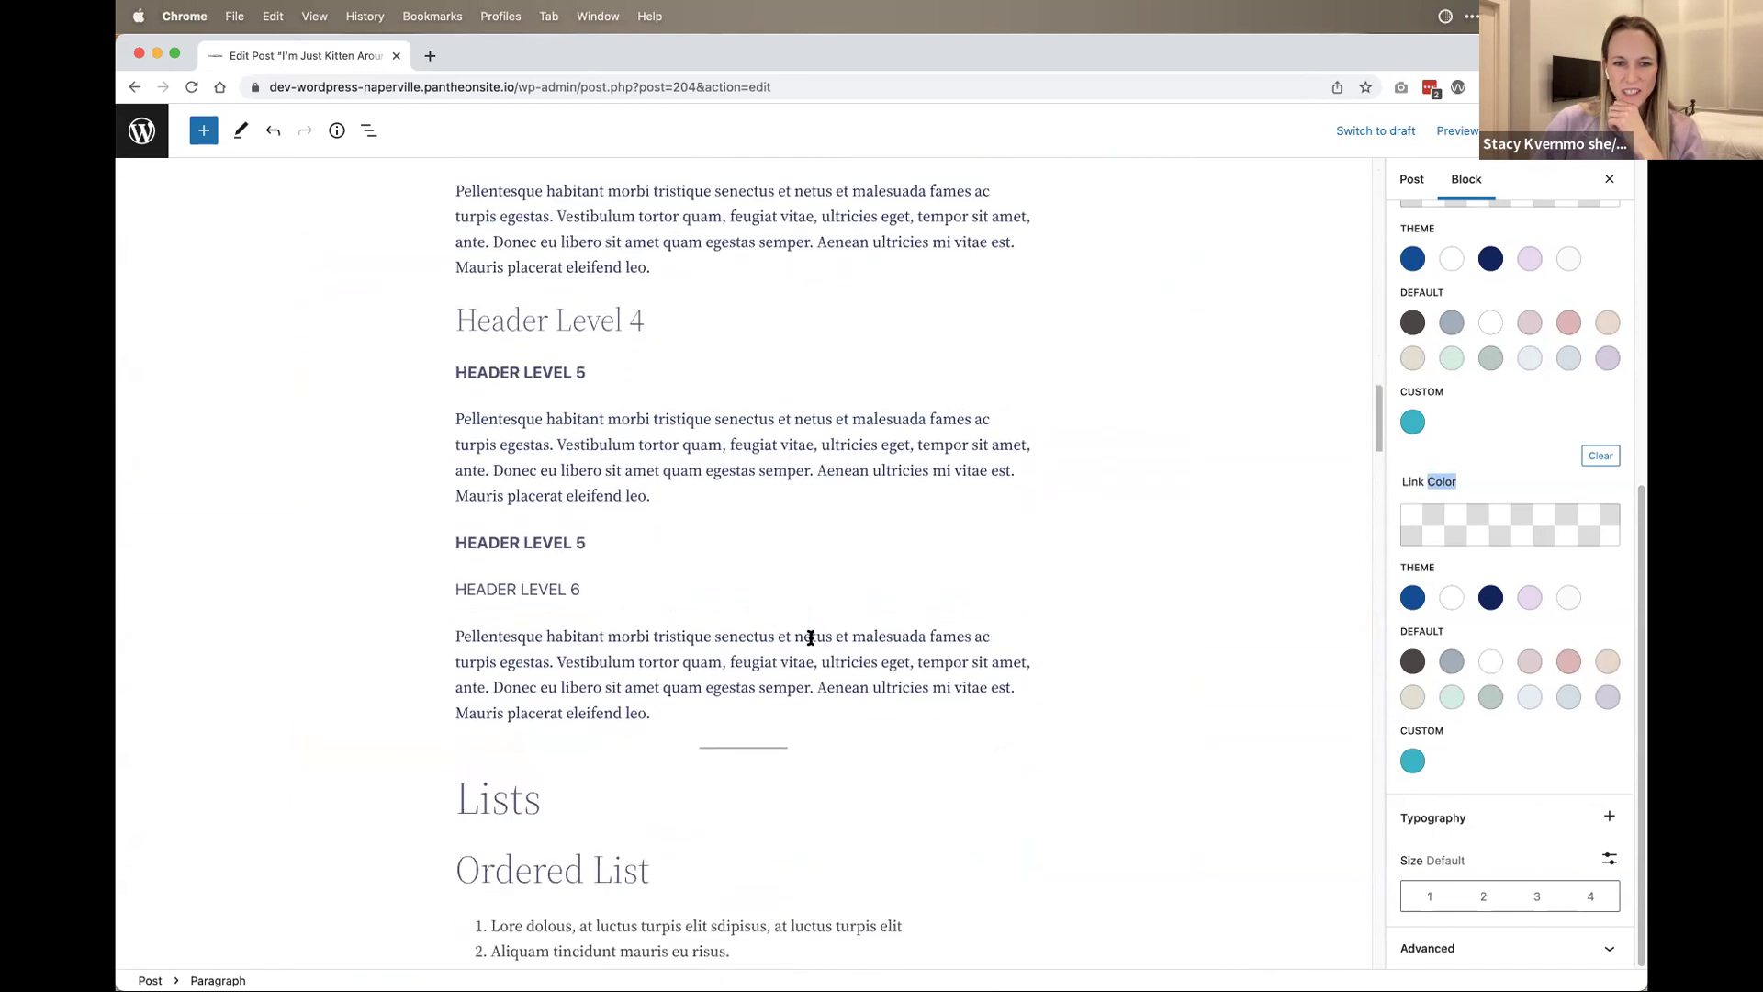
scroll(822, 637, "down", 3)
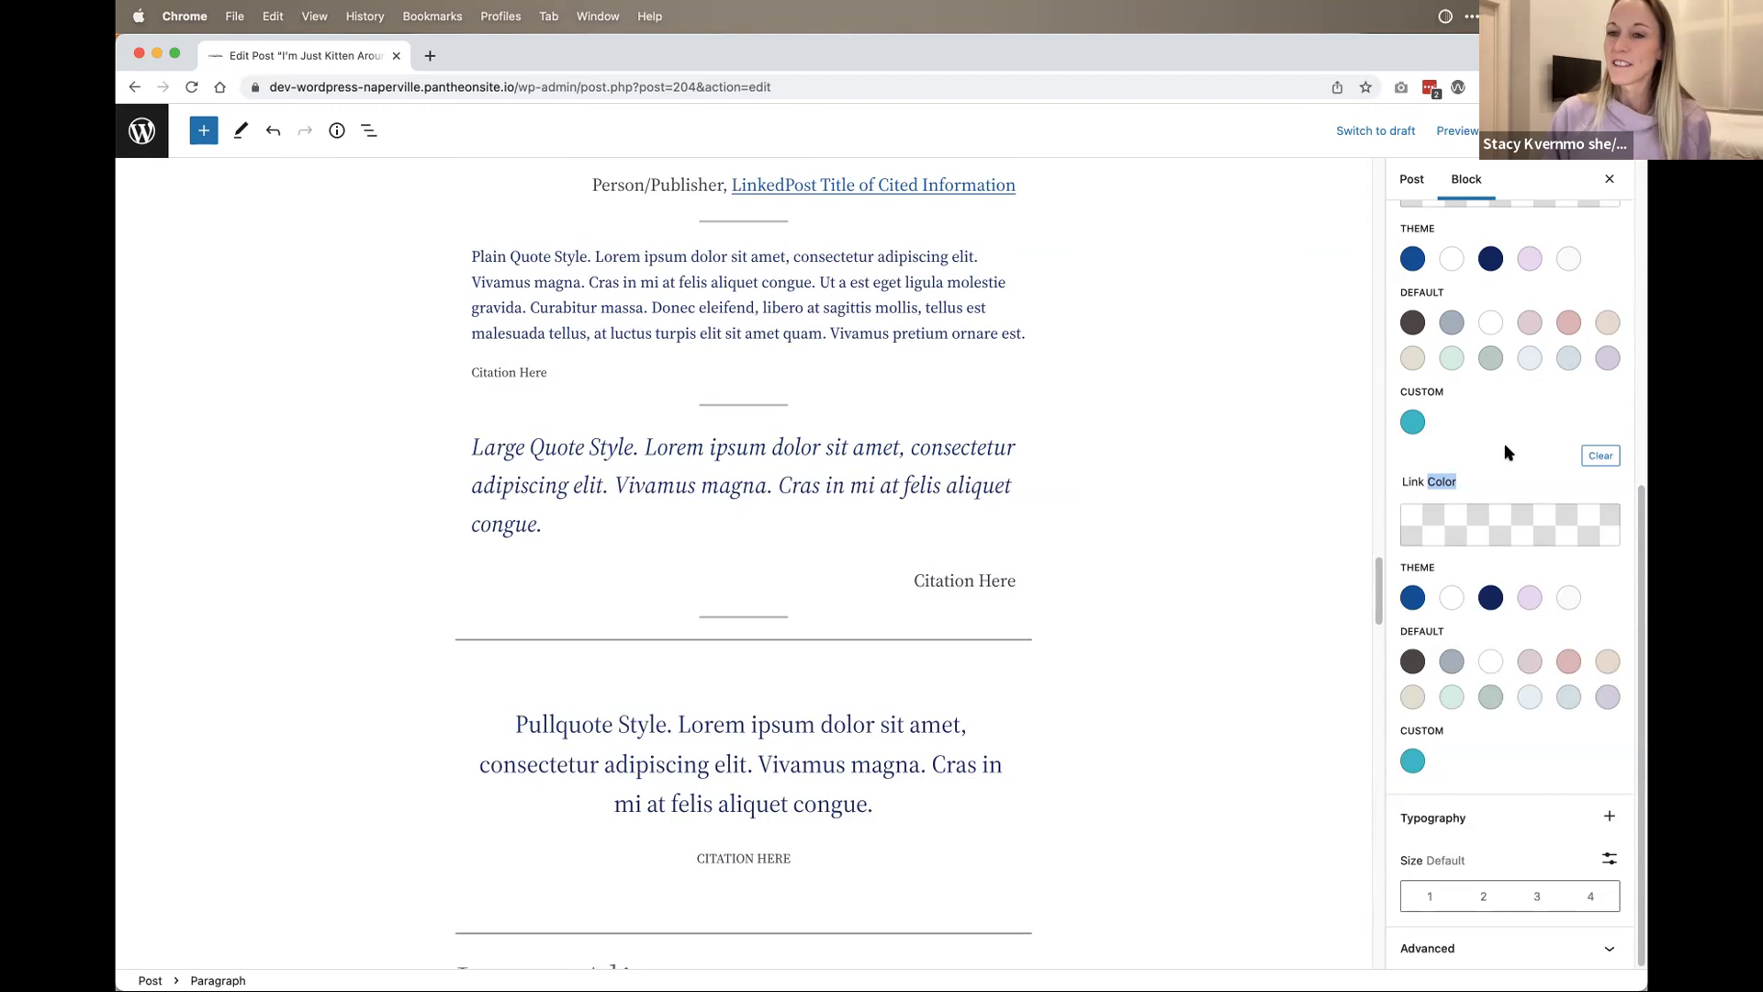
scroll(1442, 544, "up", 3)
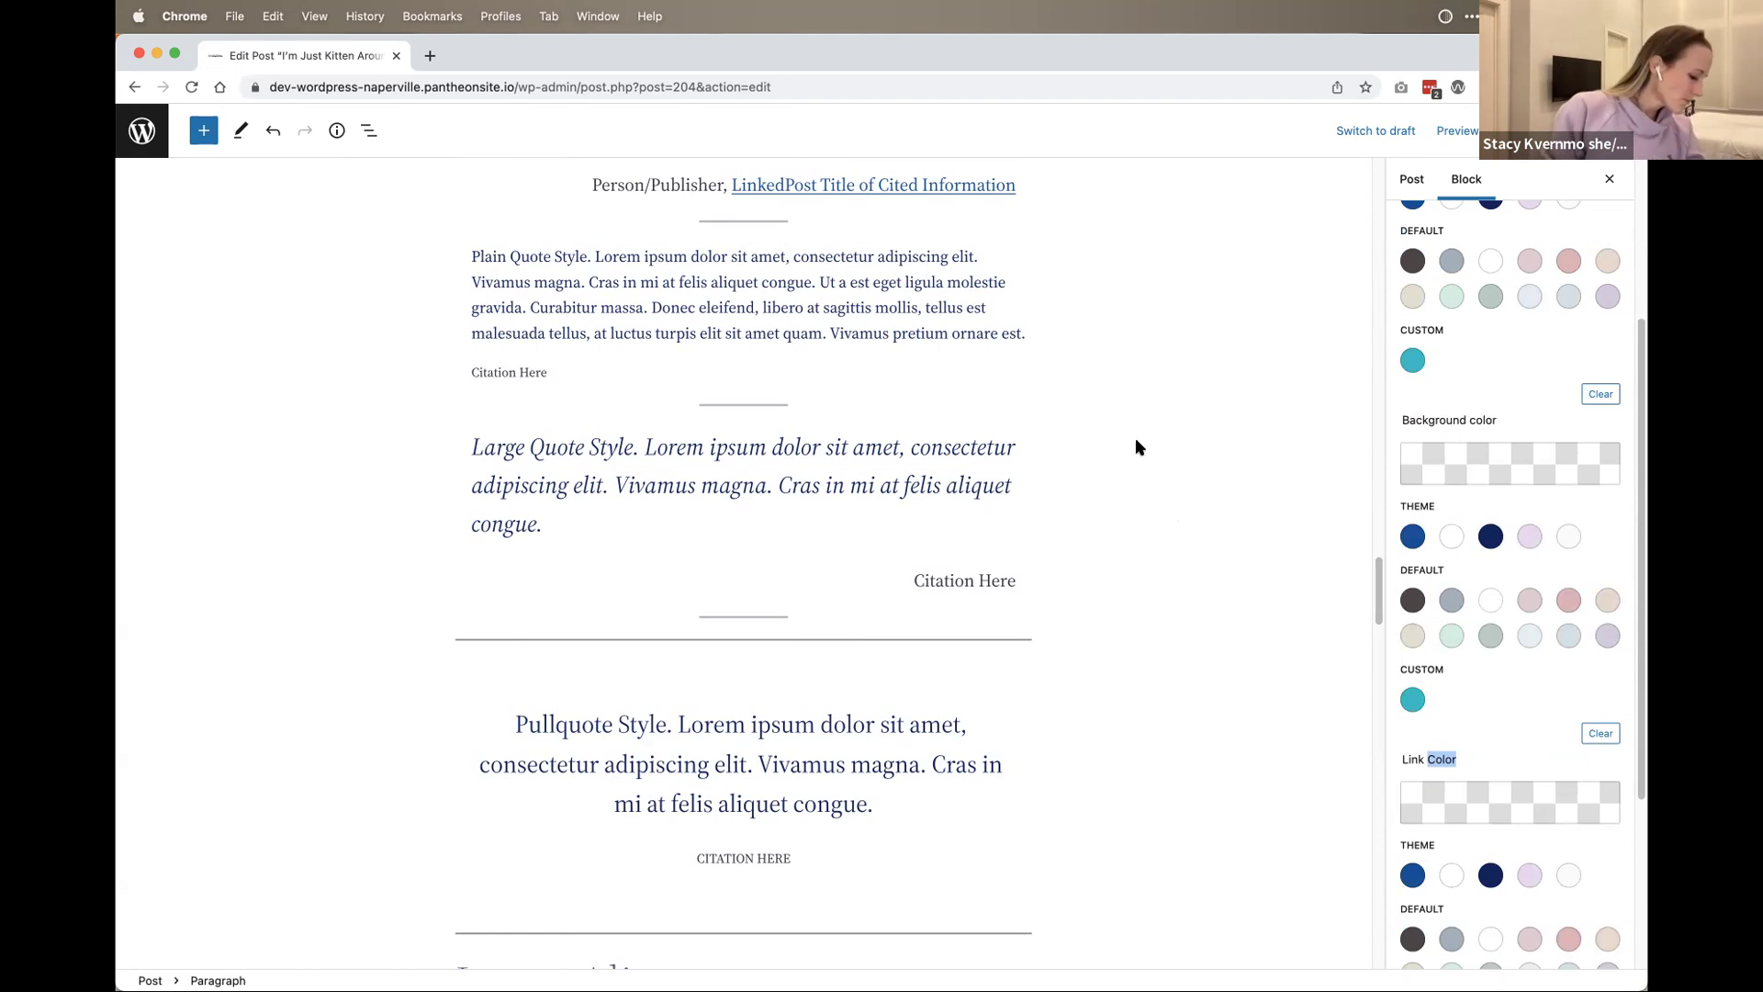
scroll(1104, 774, "down", 10)
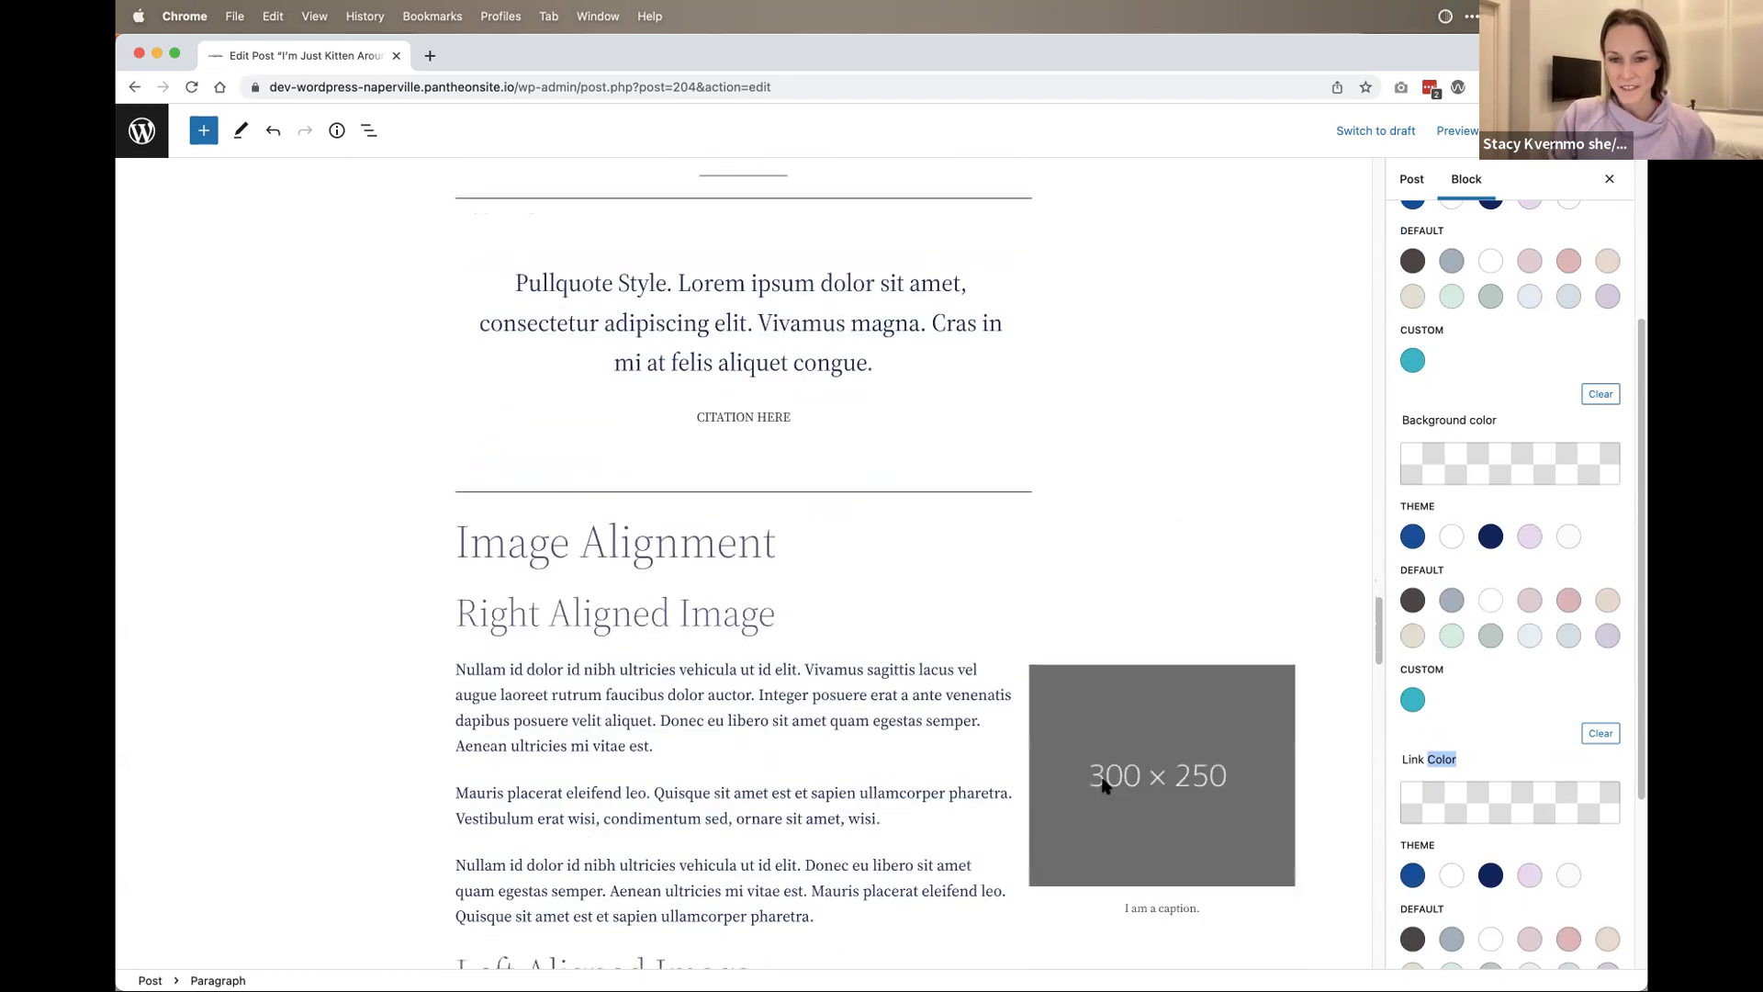
scroll(1102, 670, "down", 1)
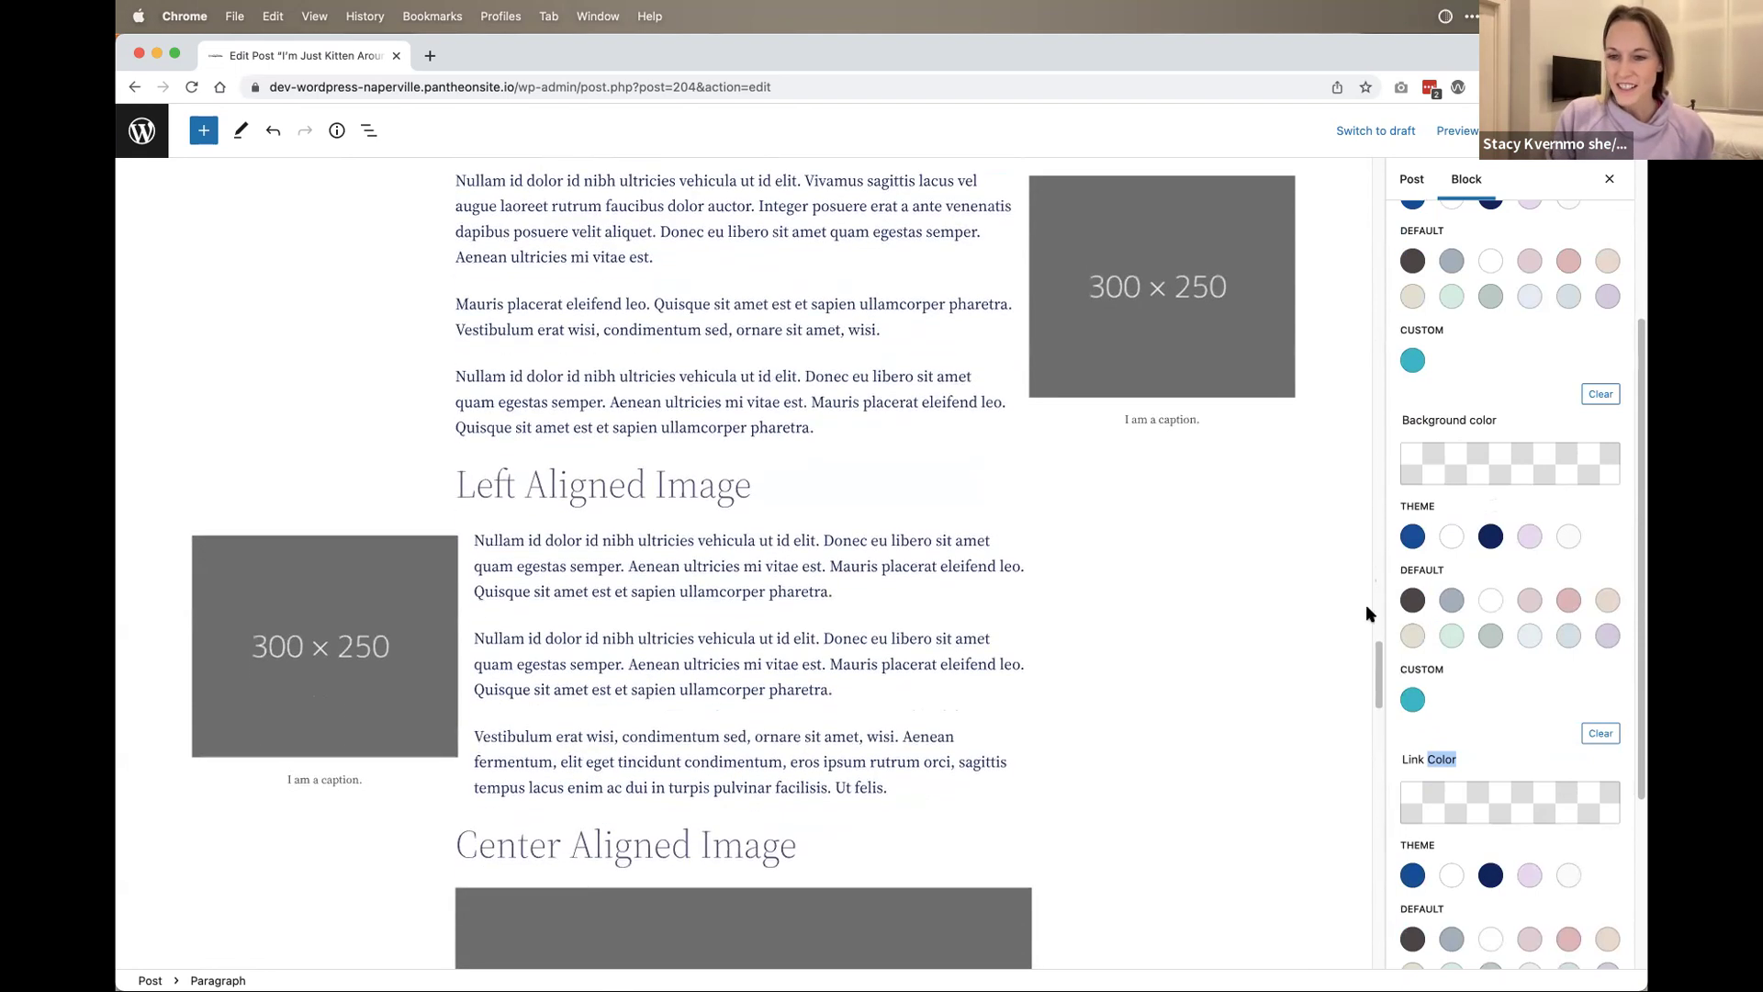
scroll(1445, 608, "down", 5)
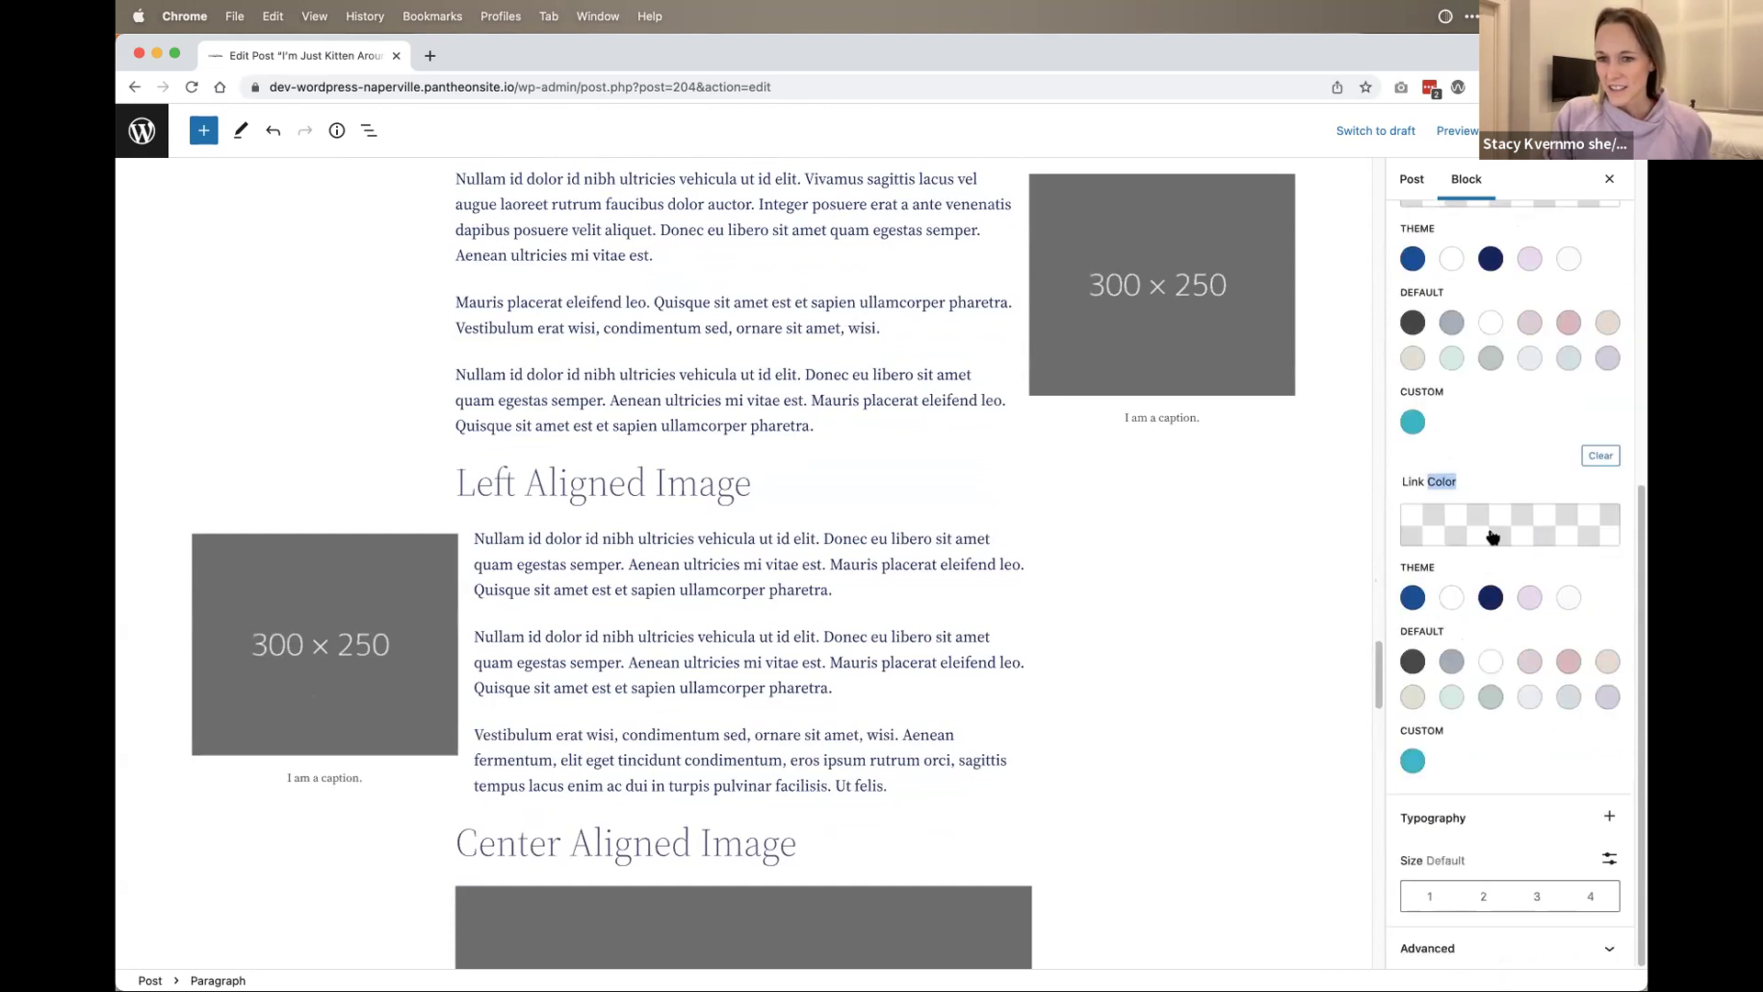
left_click_drag(1411, 481, 1491, 494)
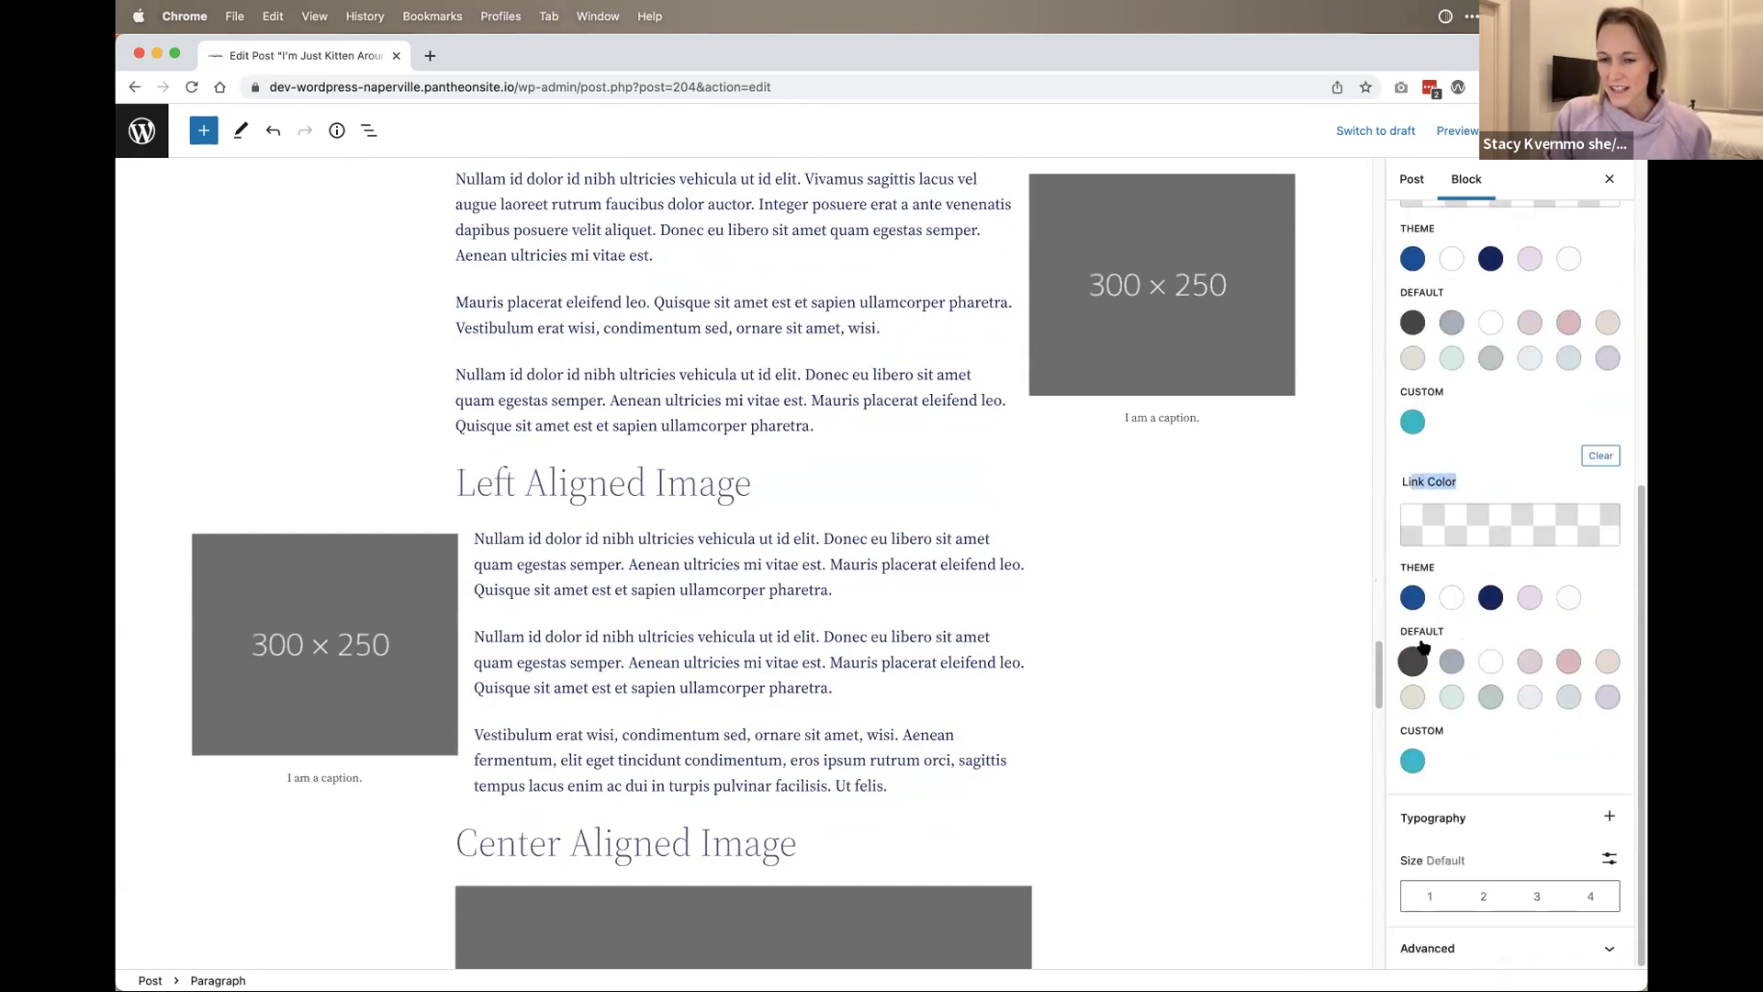
scroll(1488, 696, "up", 6)
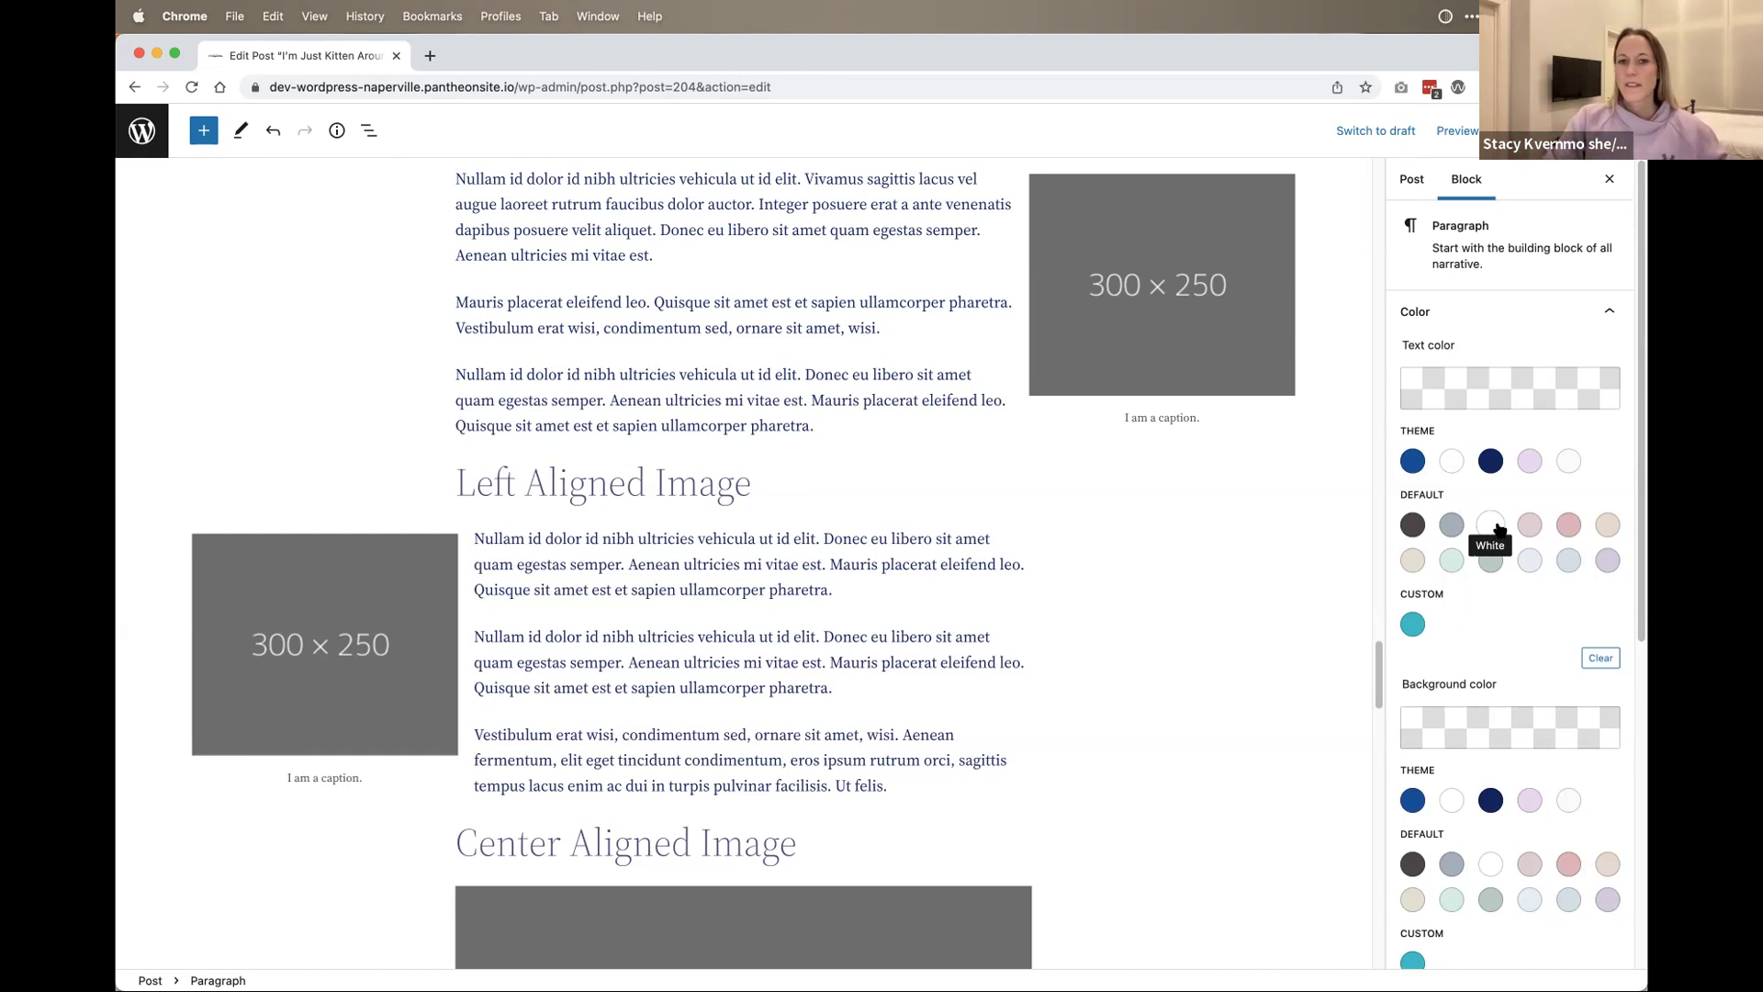
Step: Copy the dark Header Level 2 group block via its Options menu, then open the inserter
scroll(1066, 669, "down", 20)
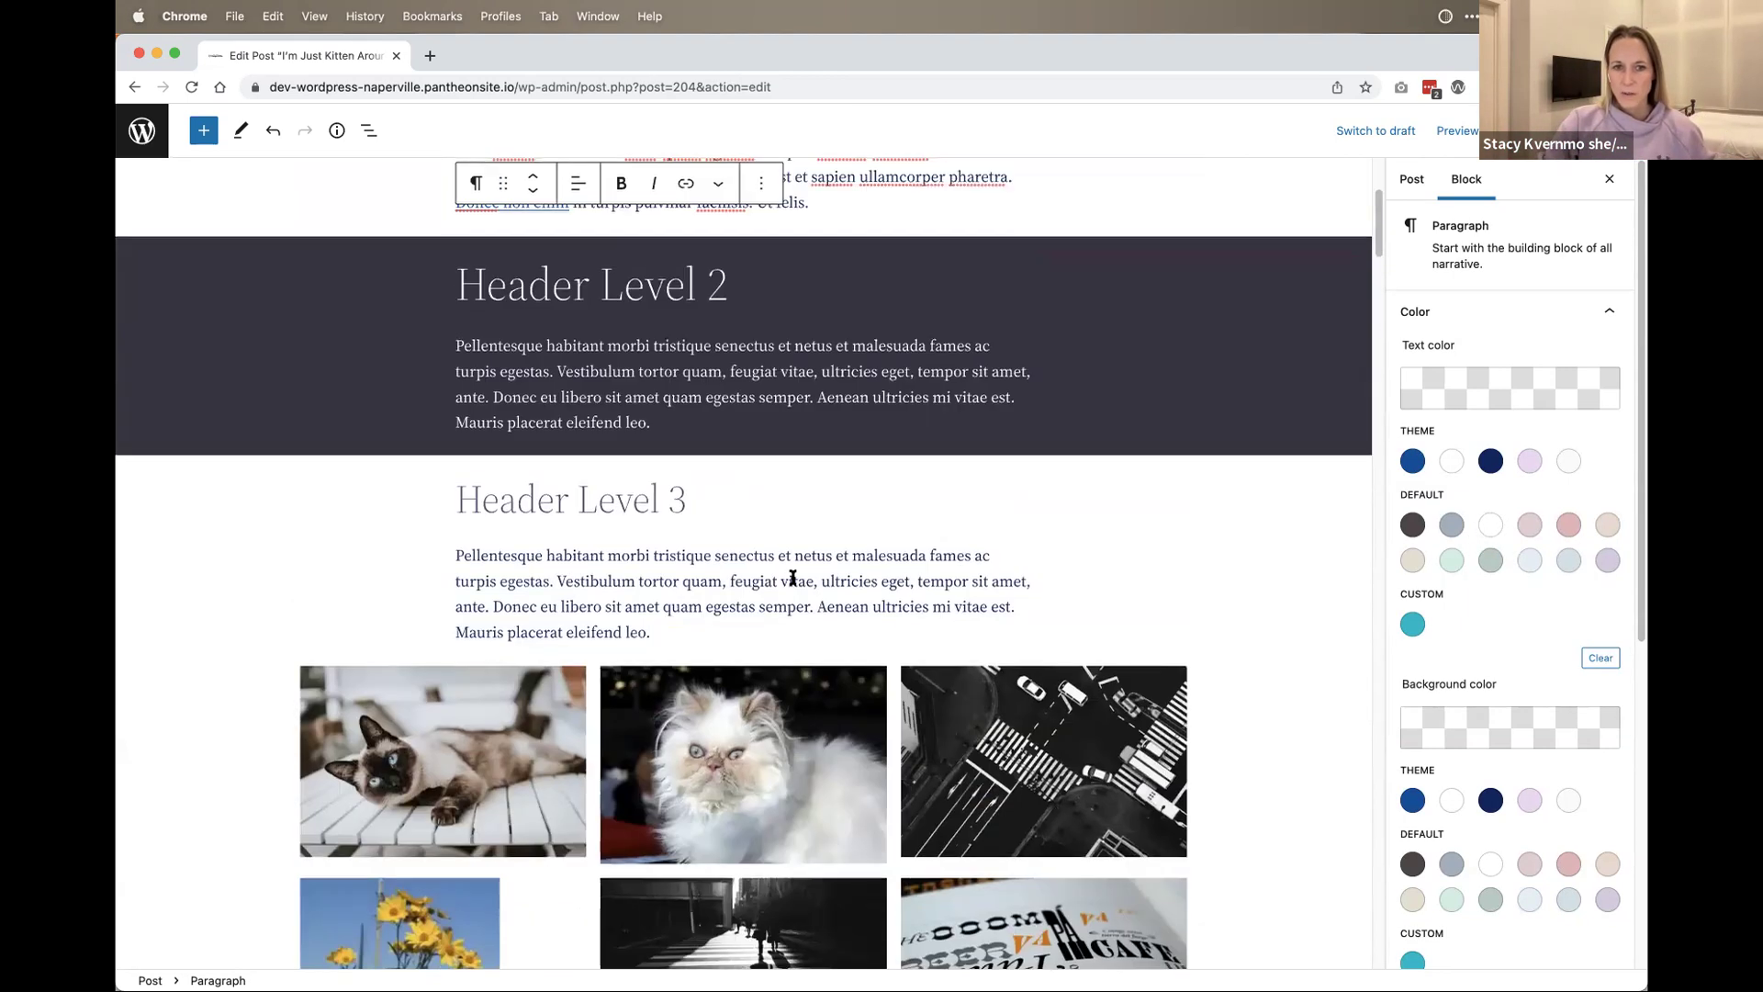
scroll(792, 577, "up", 1)
left_click(744, 373)
left_click(1237, 361)
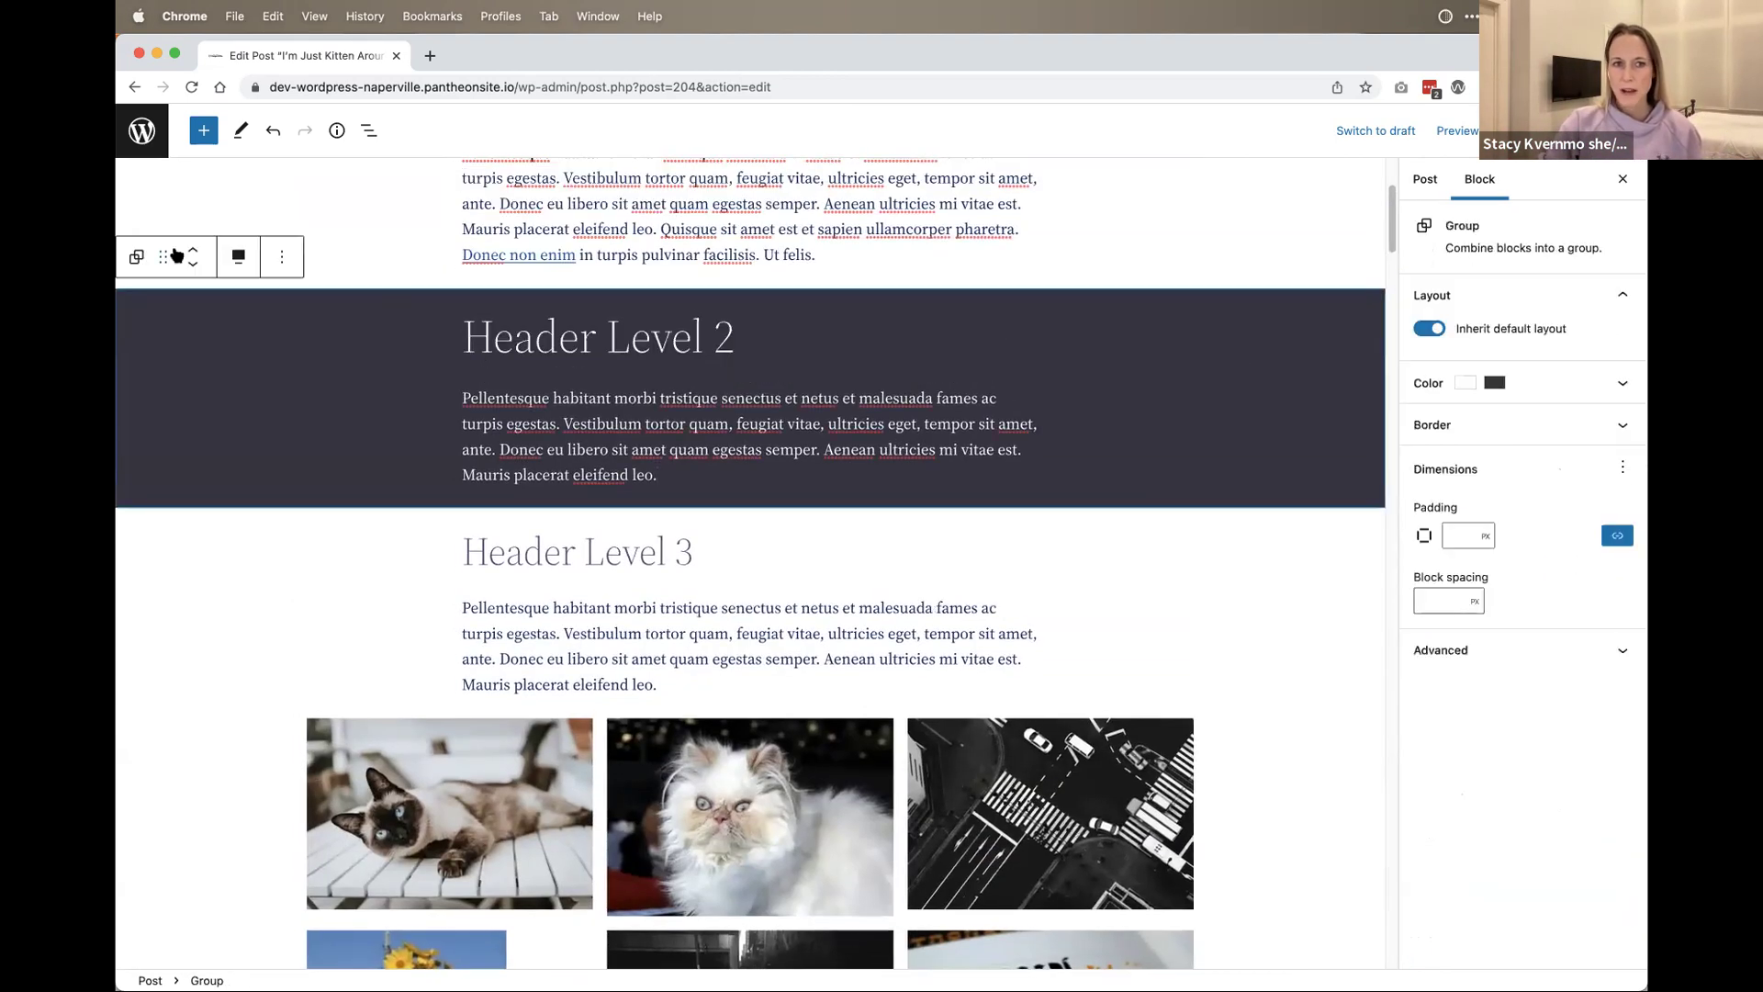
left_click(281, 257)
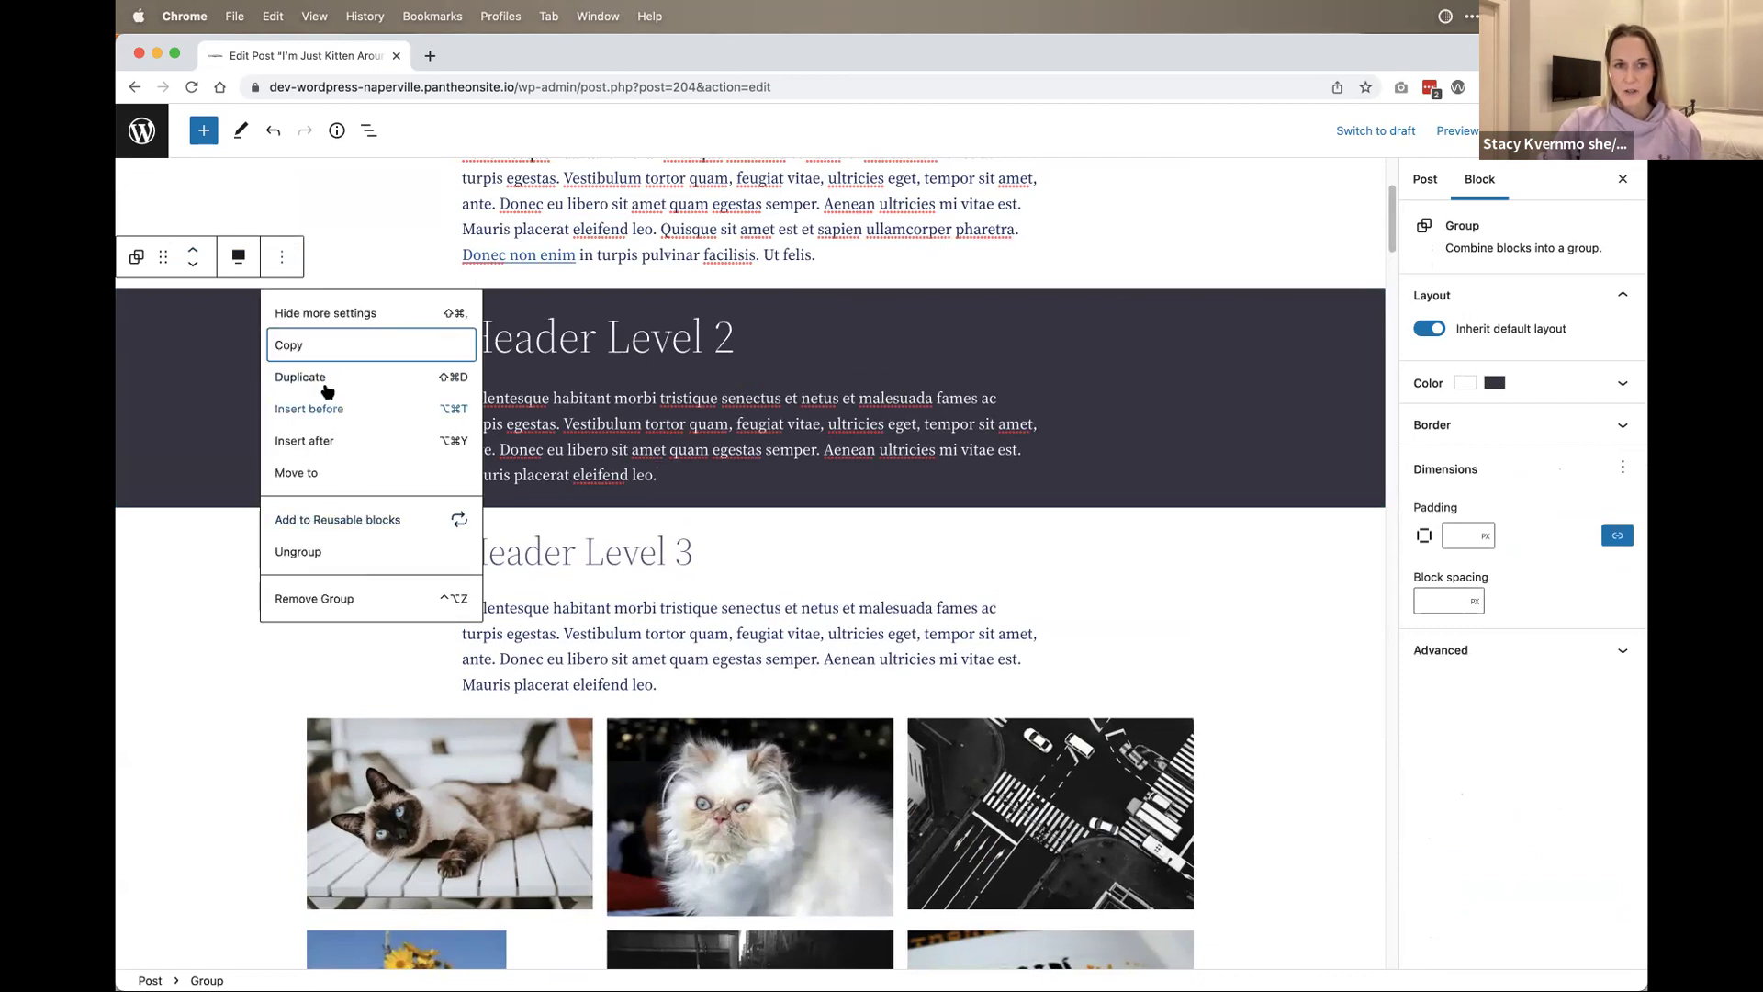
left_click(325, 347)
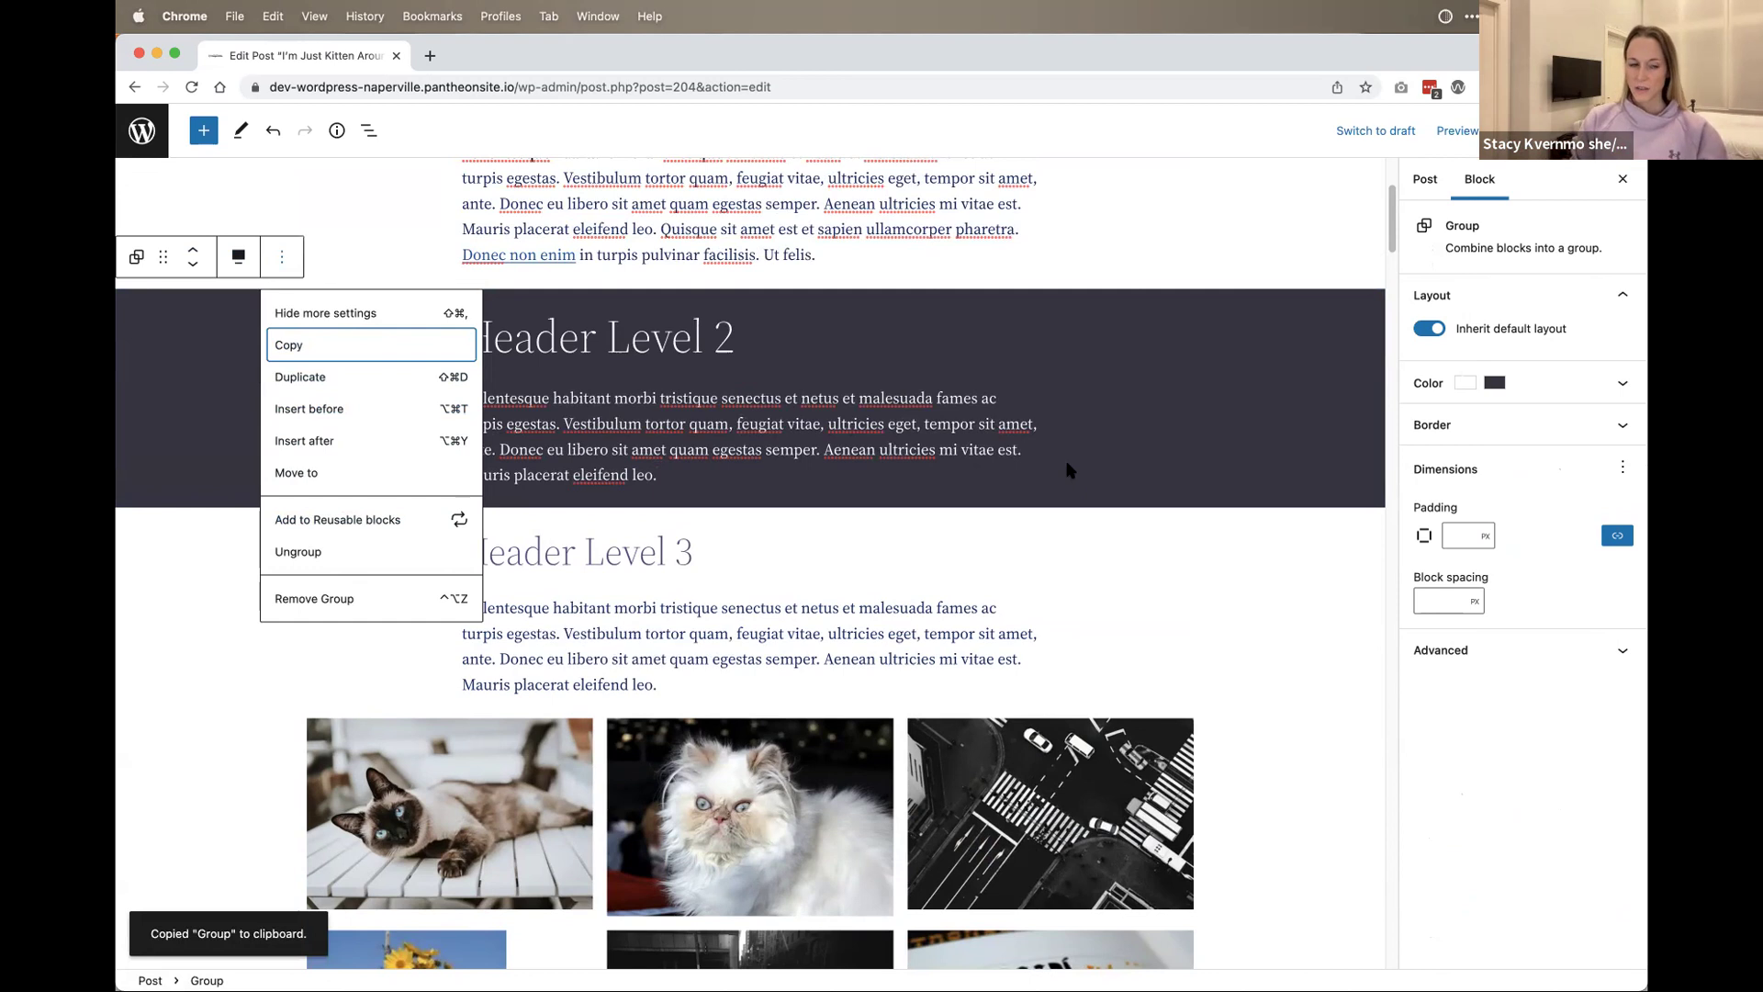
left_click(203, 133)
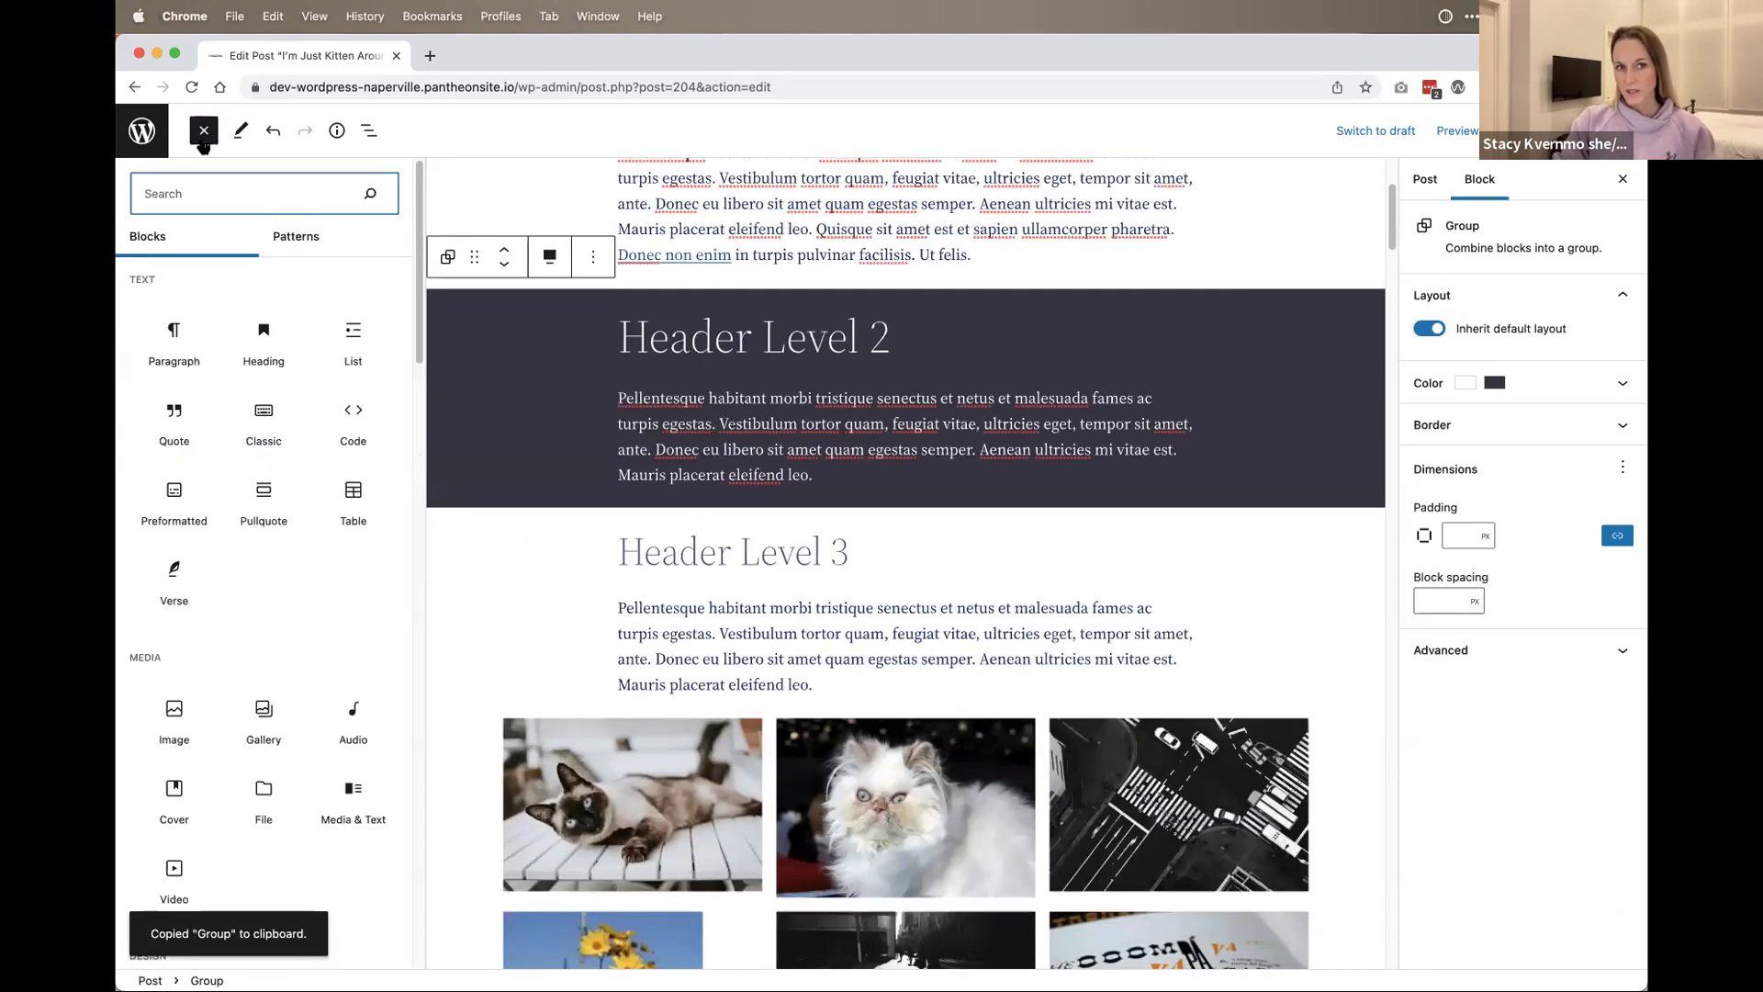
Step: Filter inserter Patterns to the Text category and browse previews like 'Large list of names' and 'List of events'
left_click(303, 246)
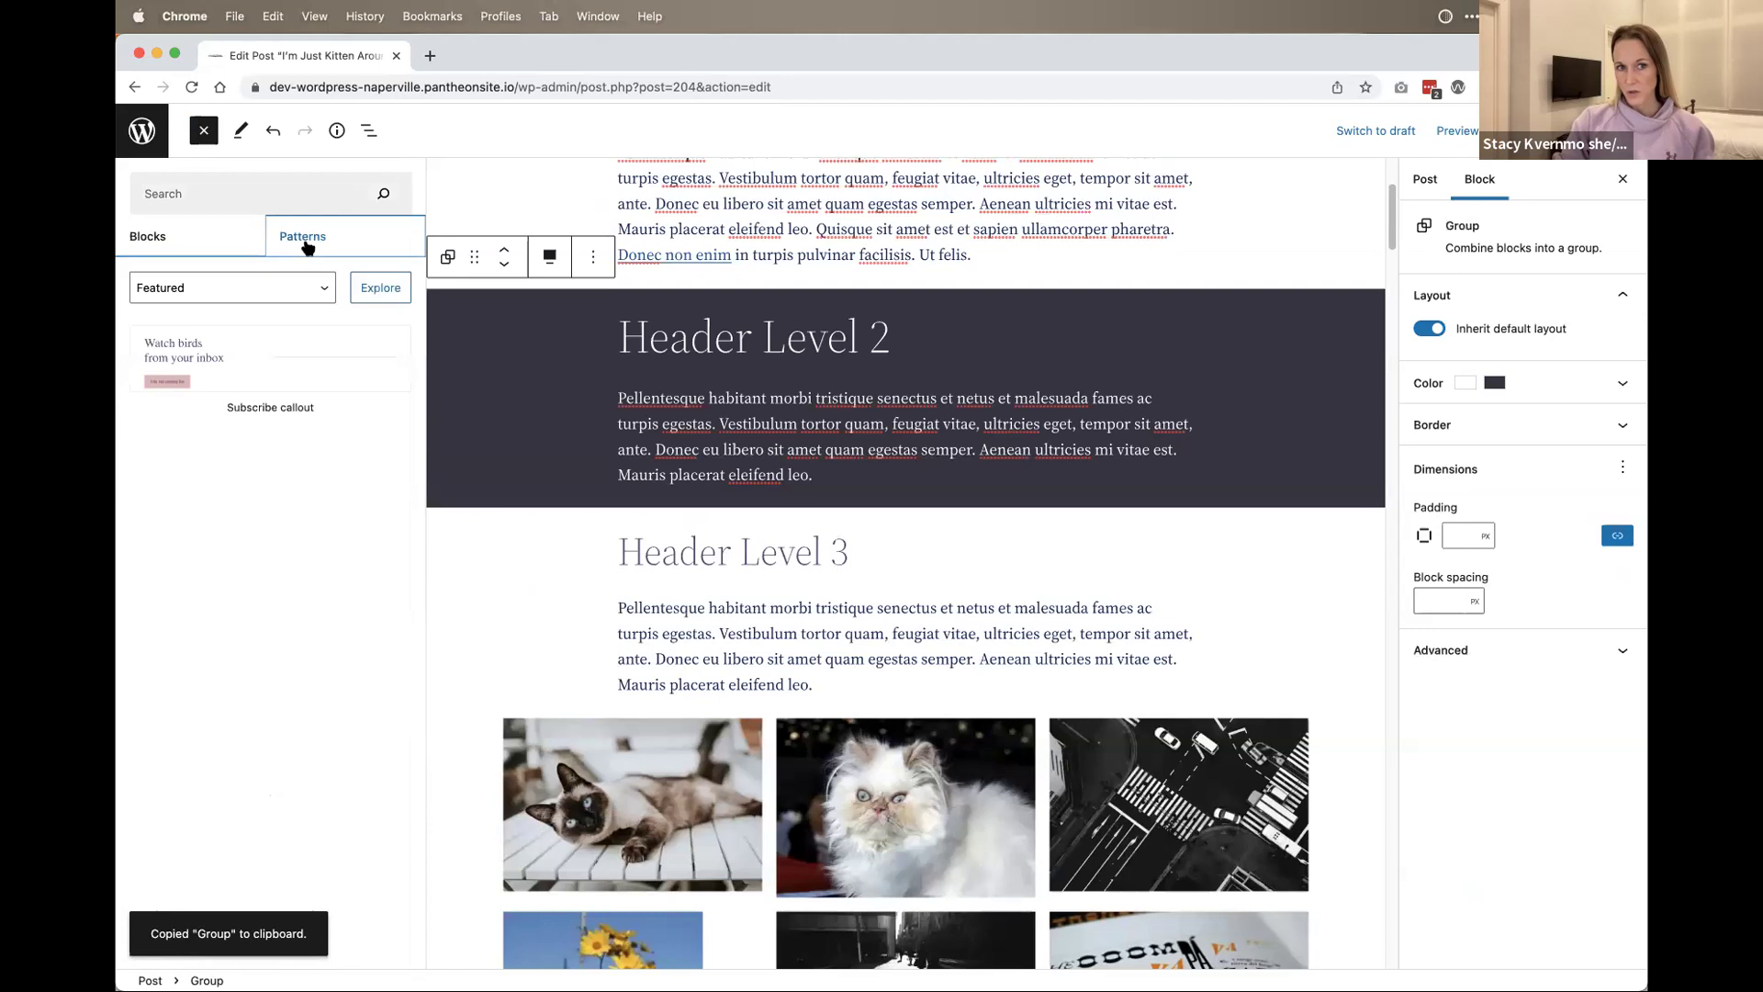
left_click(275, 287)
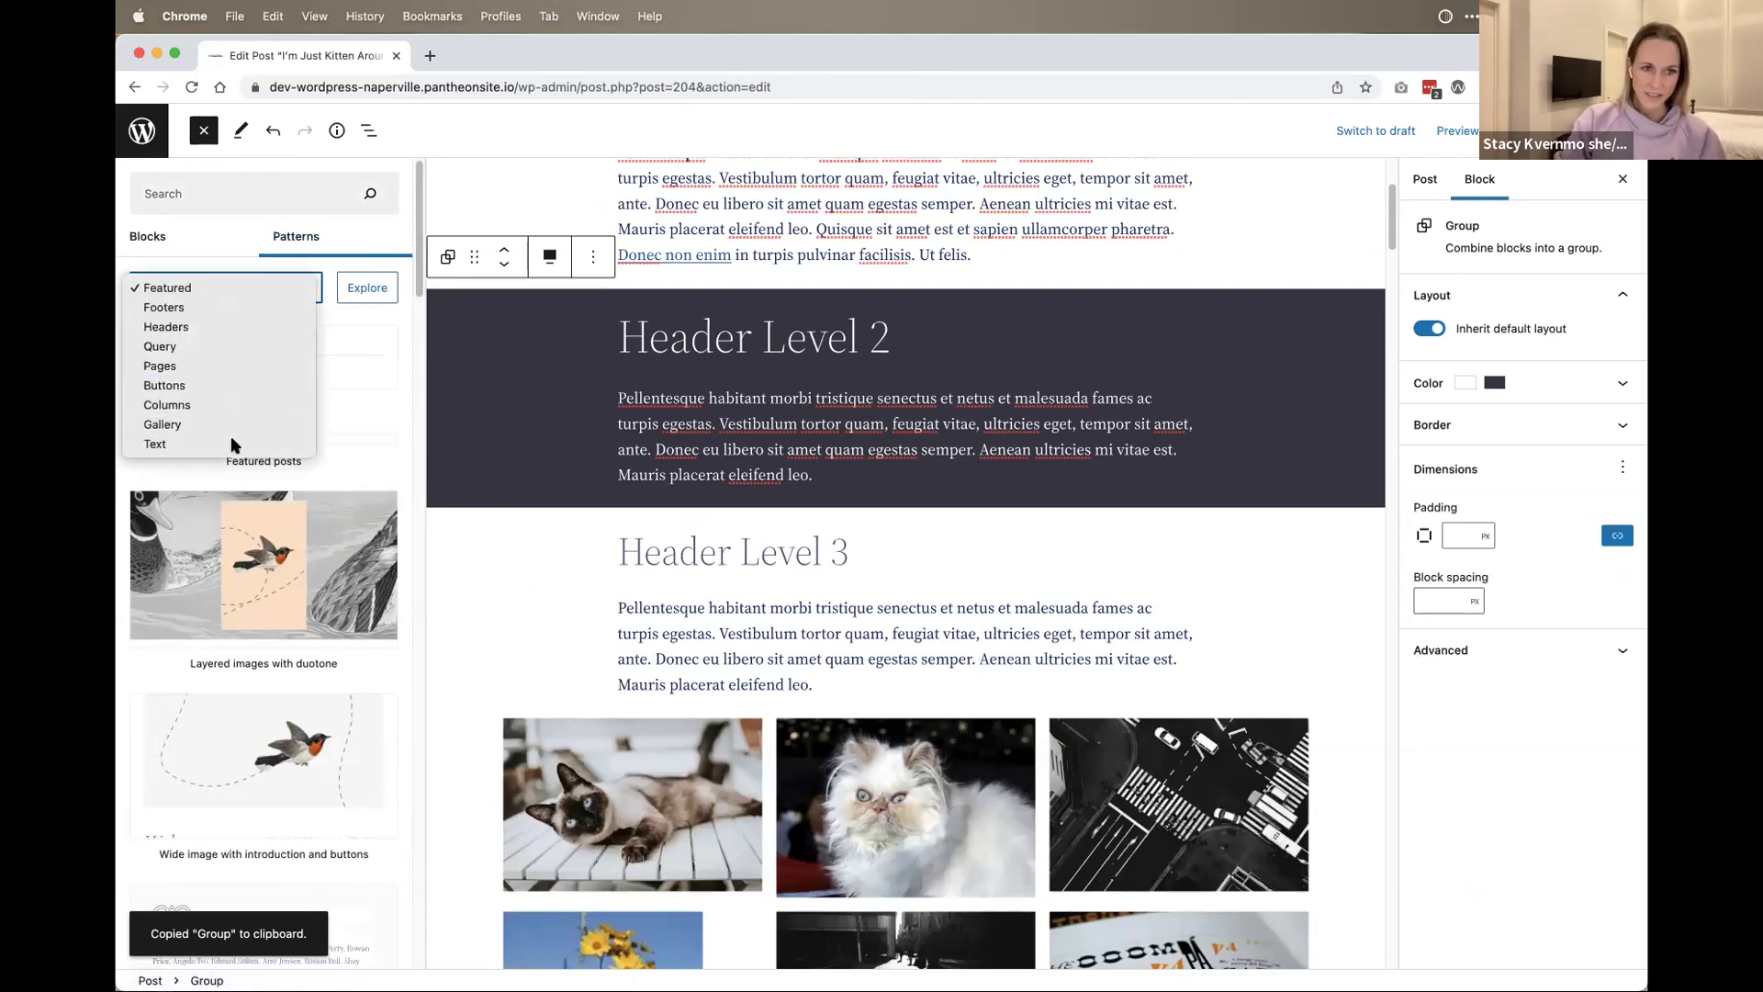
left_click(229, 440)
scroll(317, 484, "down", 15)
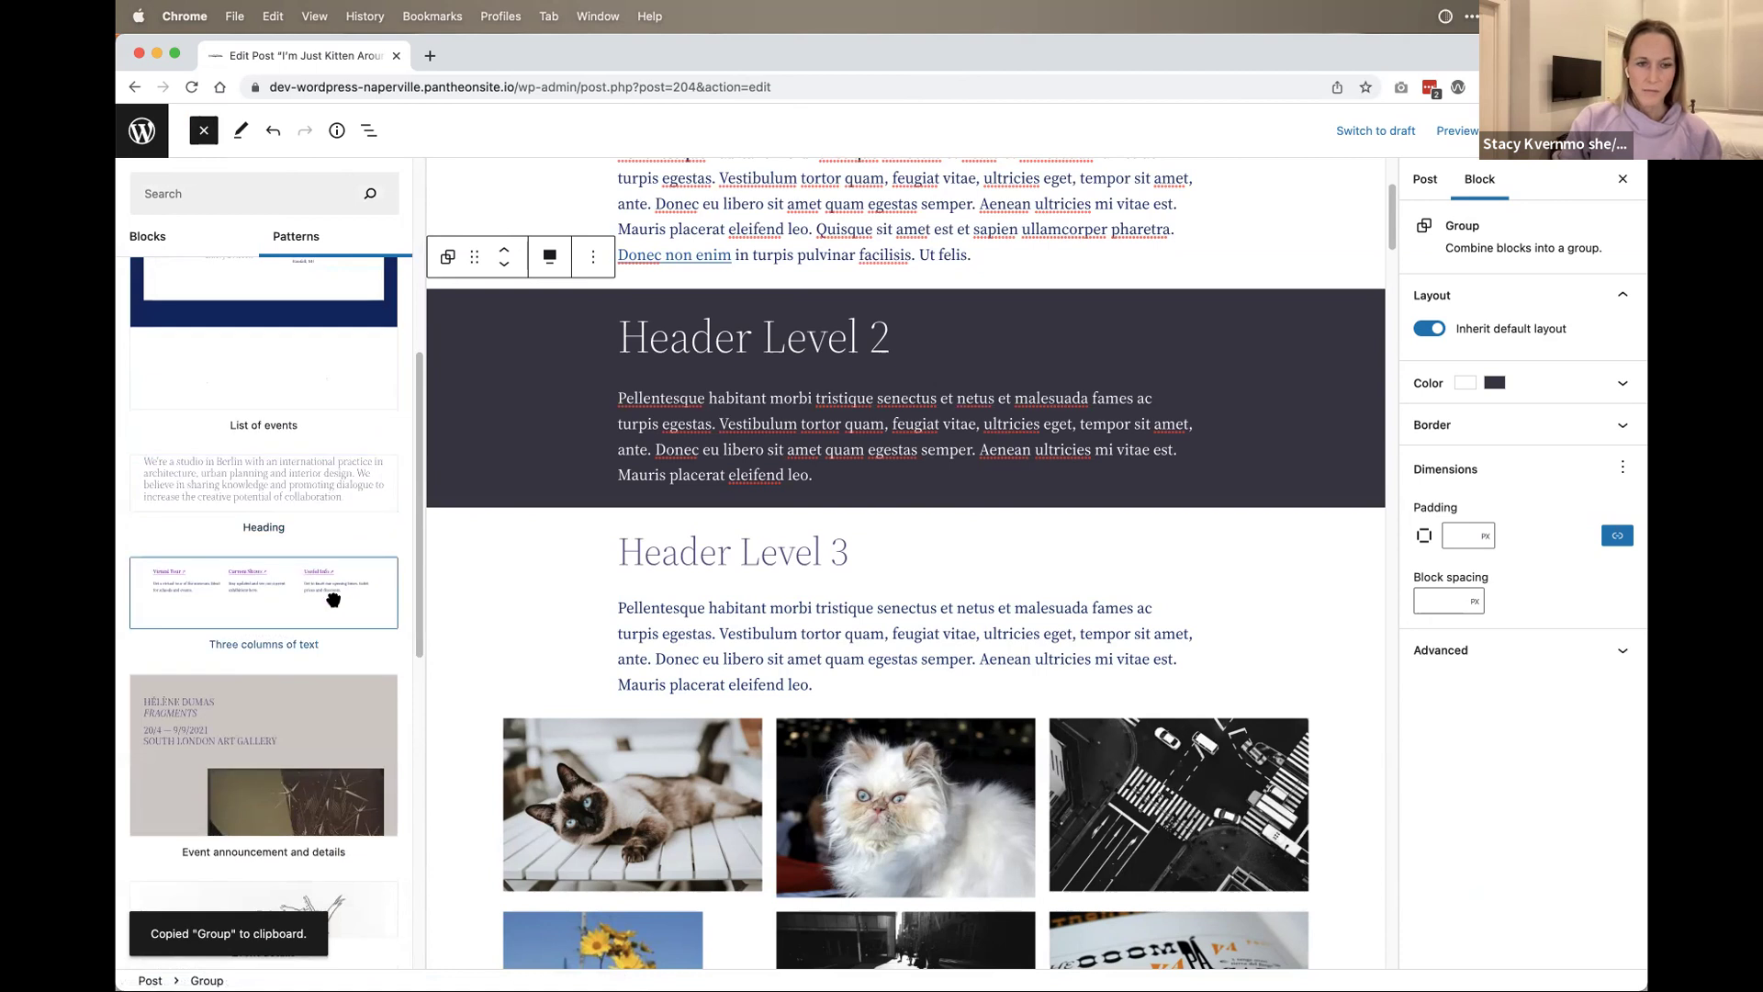
scroll(322, 579, "down", 5)
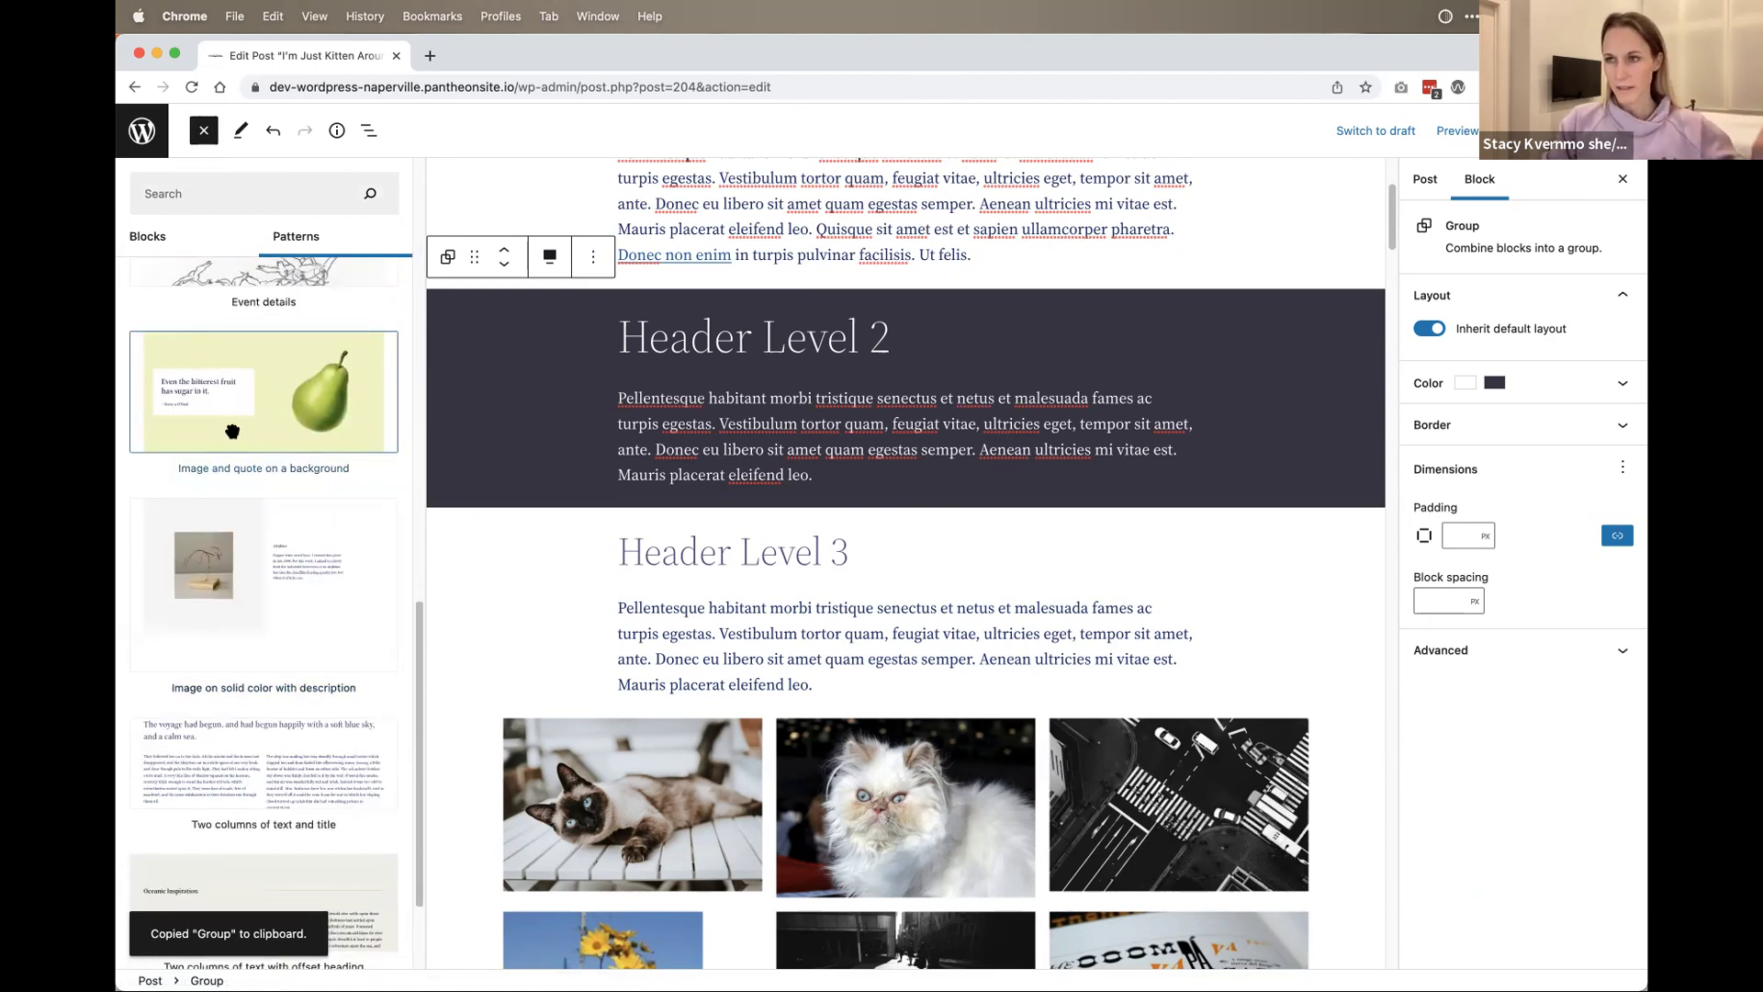
scroll(248, 514, "down", 3)
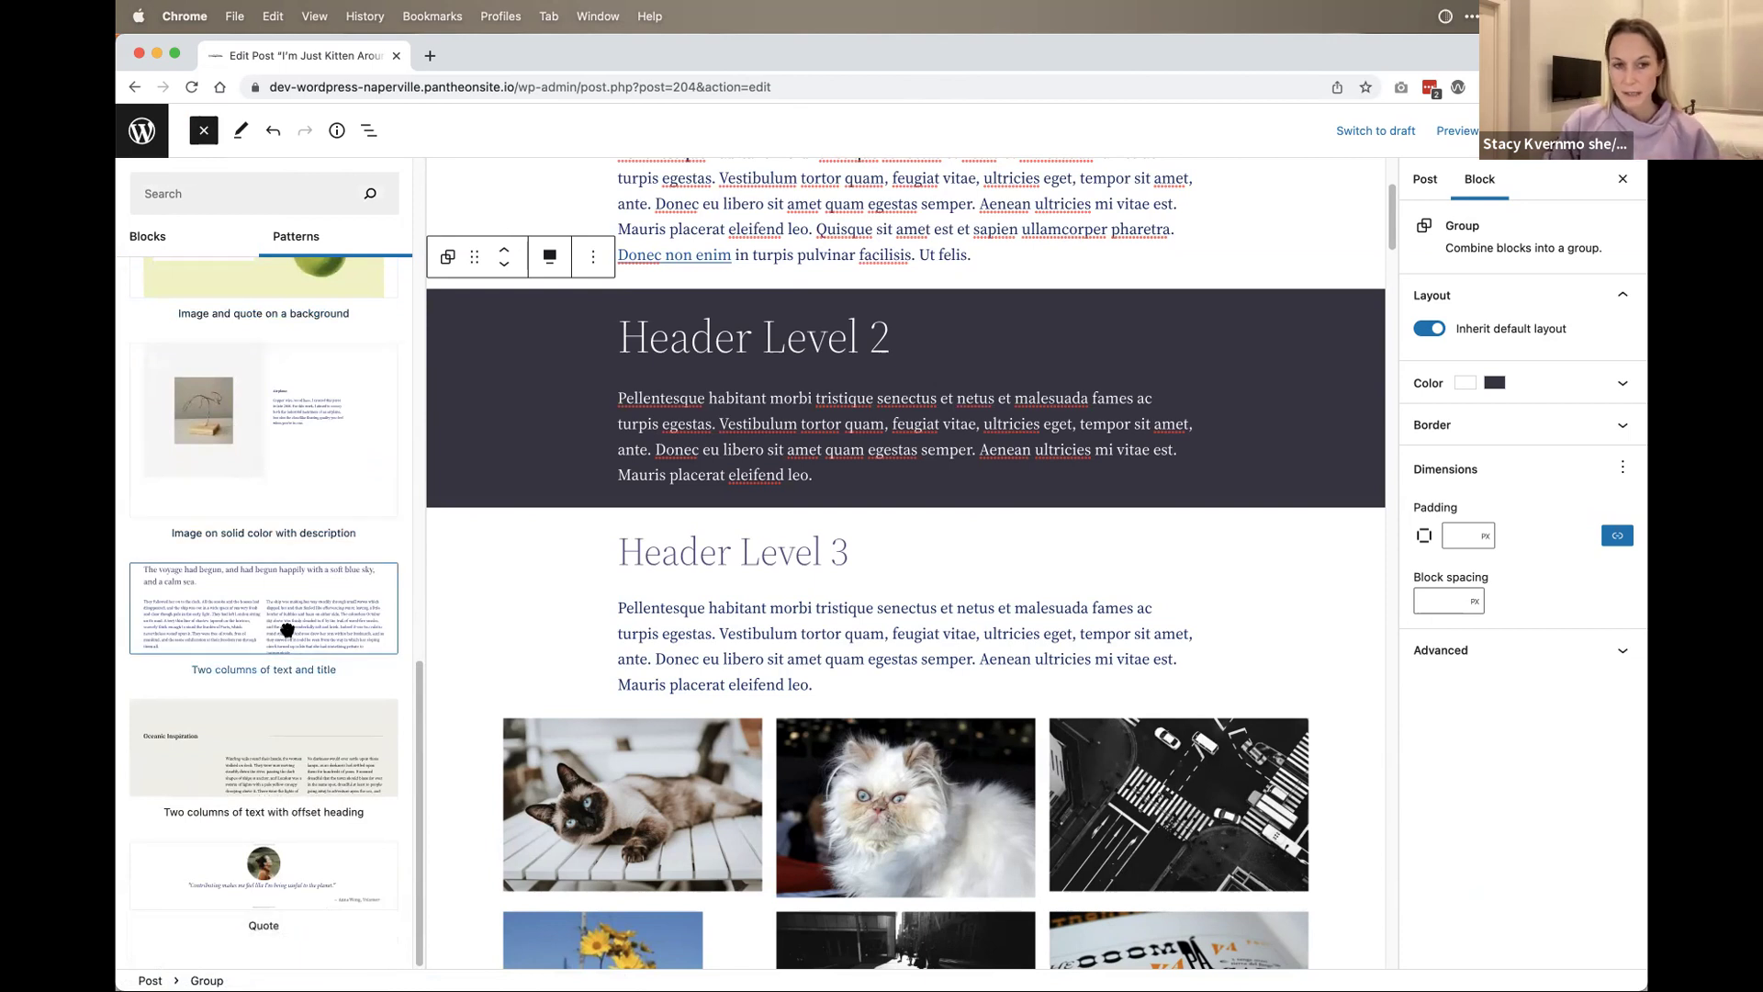
scroll(287, 630, "up", 10)
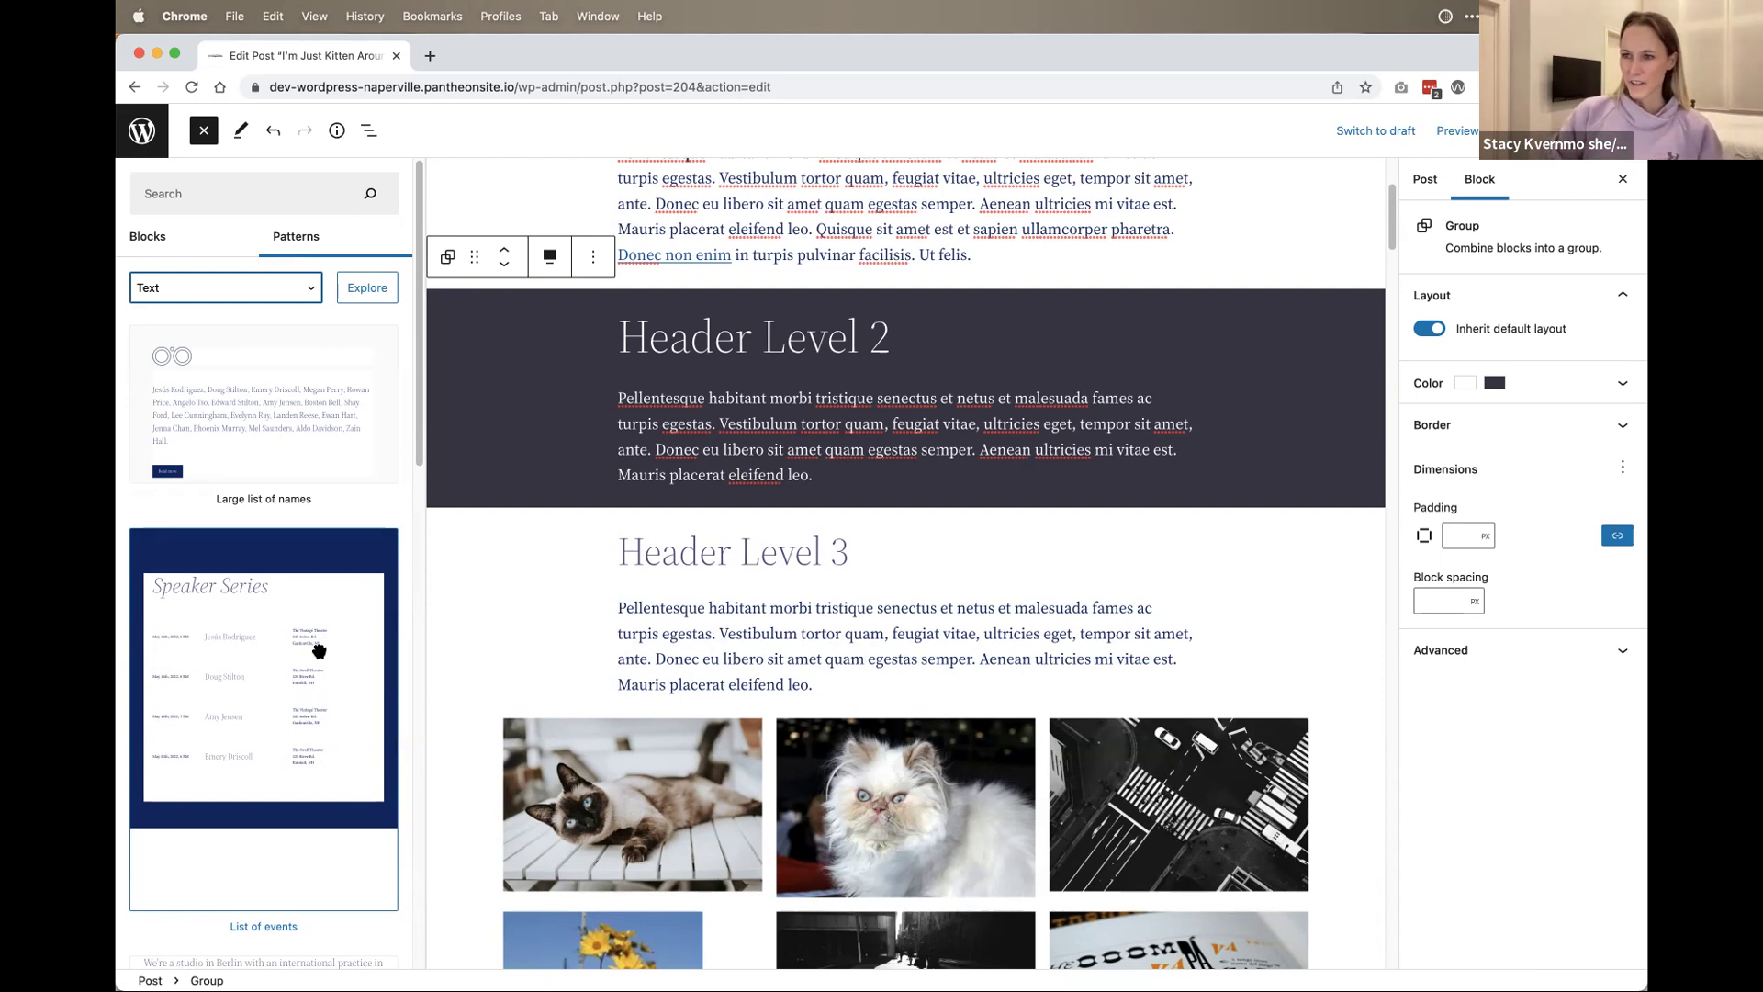
scroll(319, 643, "down", 1)
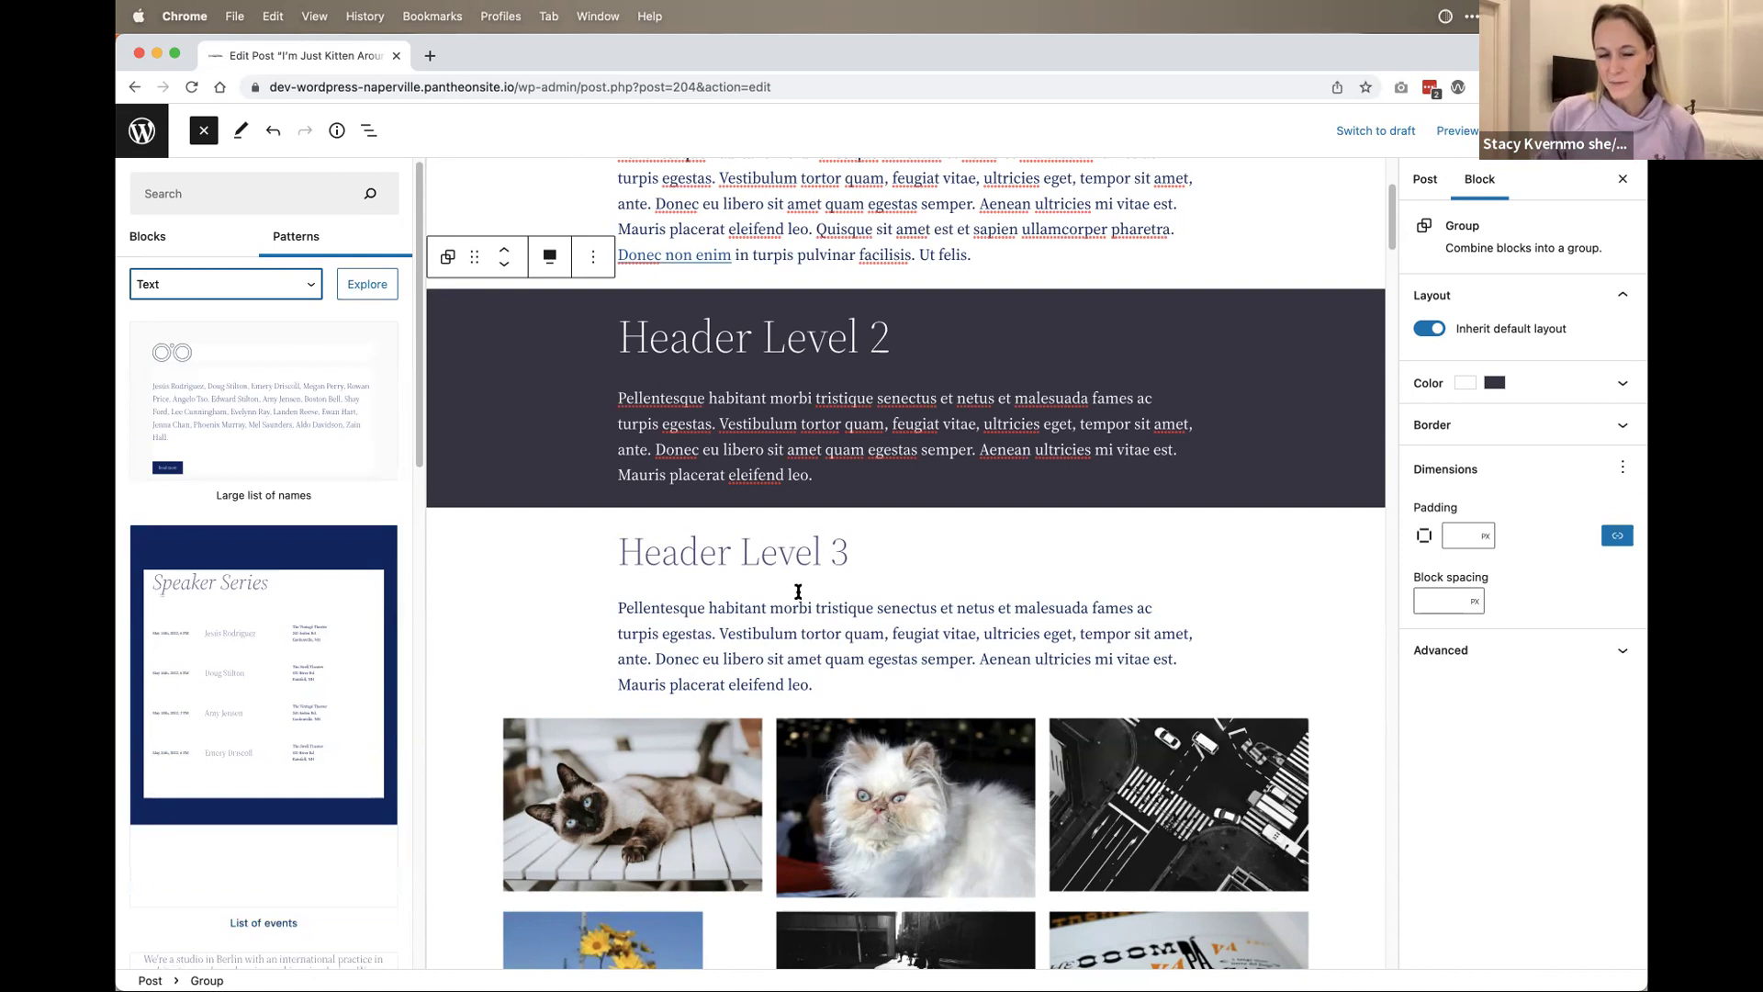
scroll(816, 595, "down", 2)
scroll(815, 595, "down", 3)
scroll(1231, 368, "up", 5)
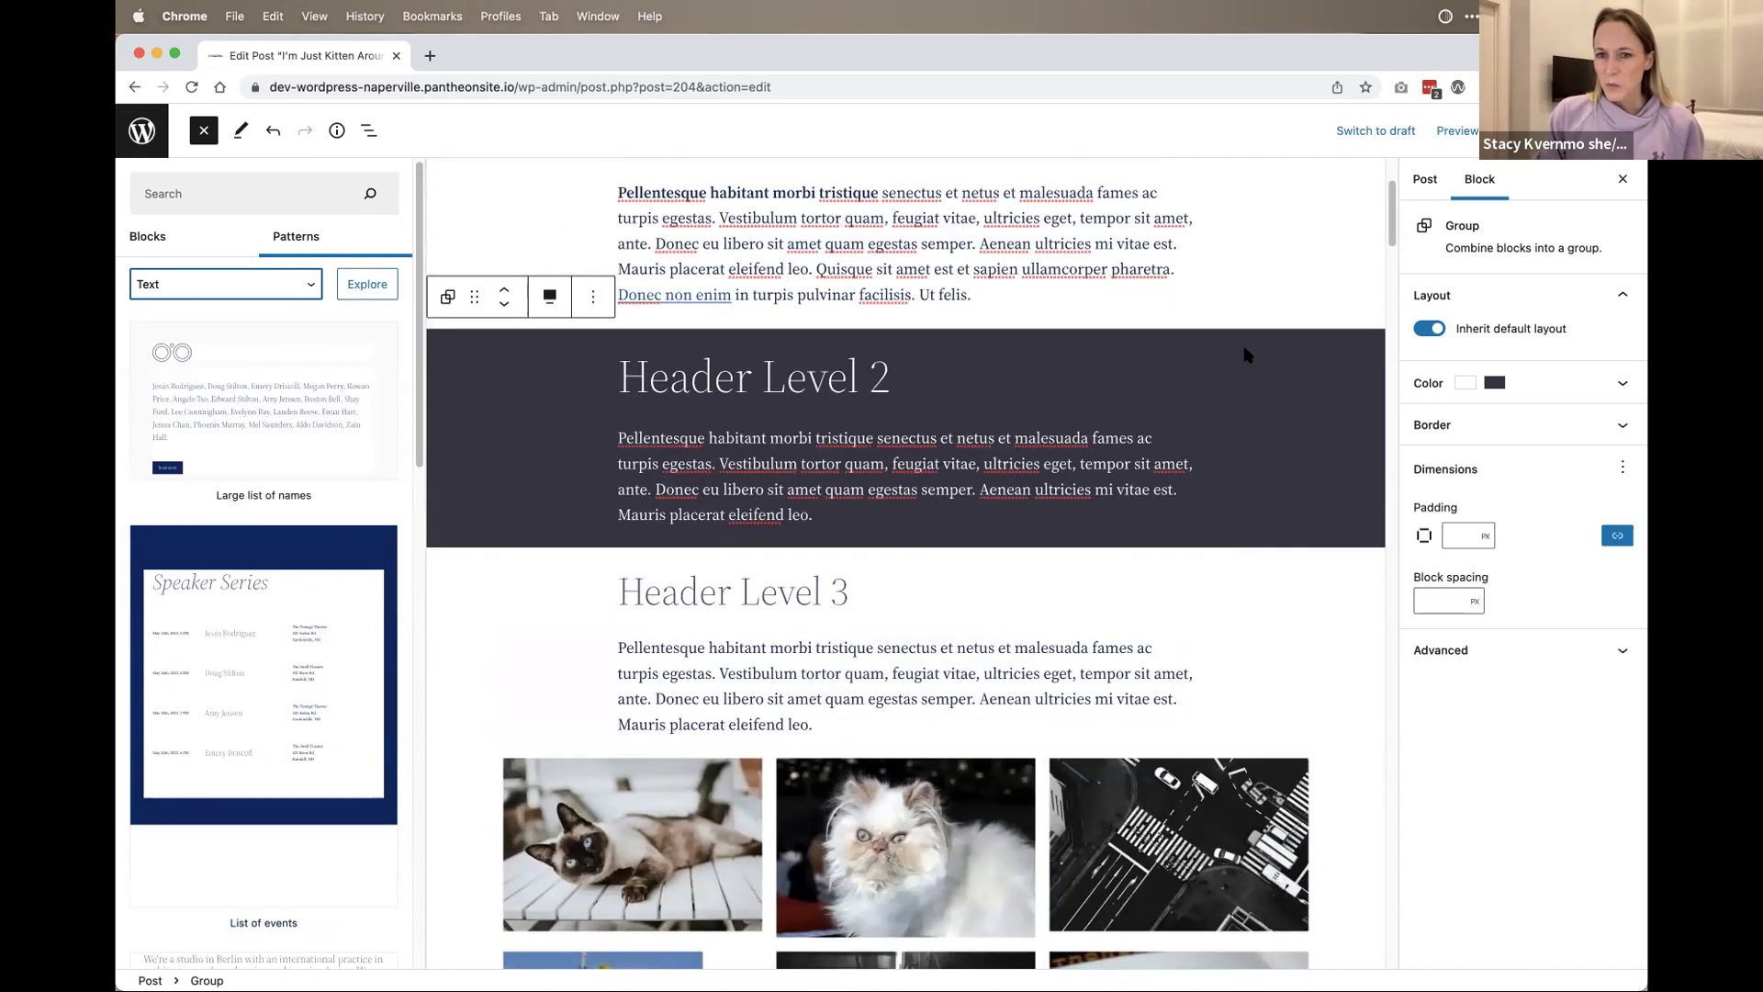
Step: Close the pattern library and review the dark group's white text and #3f3b4b background colours
left_click(1232, 366)
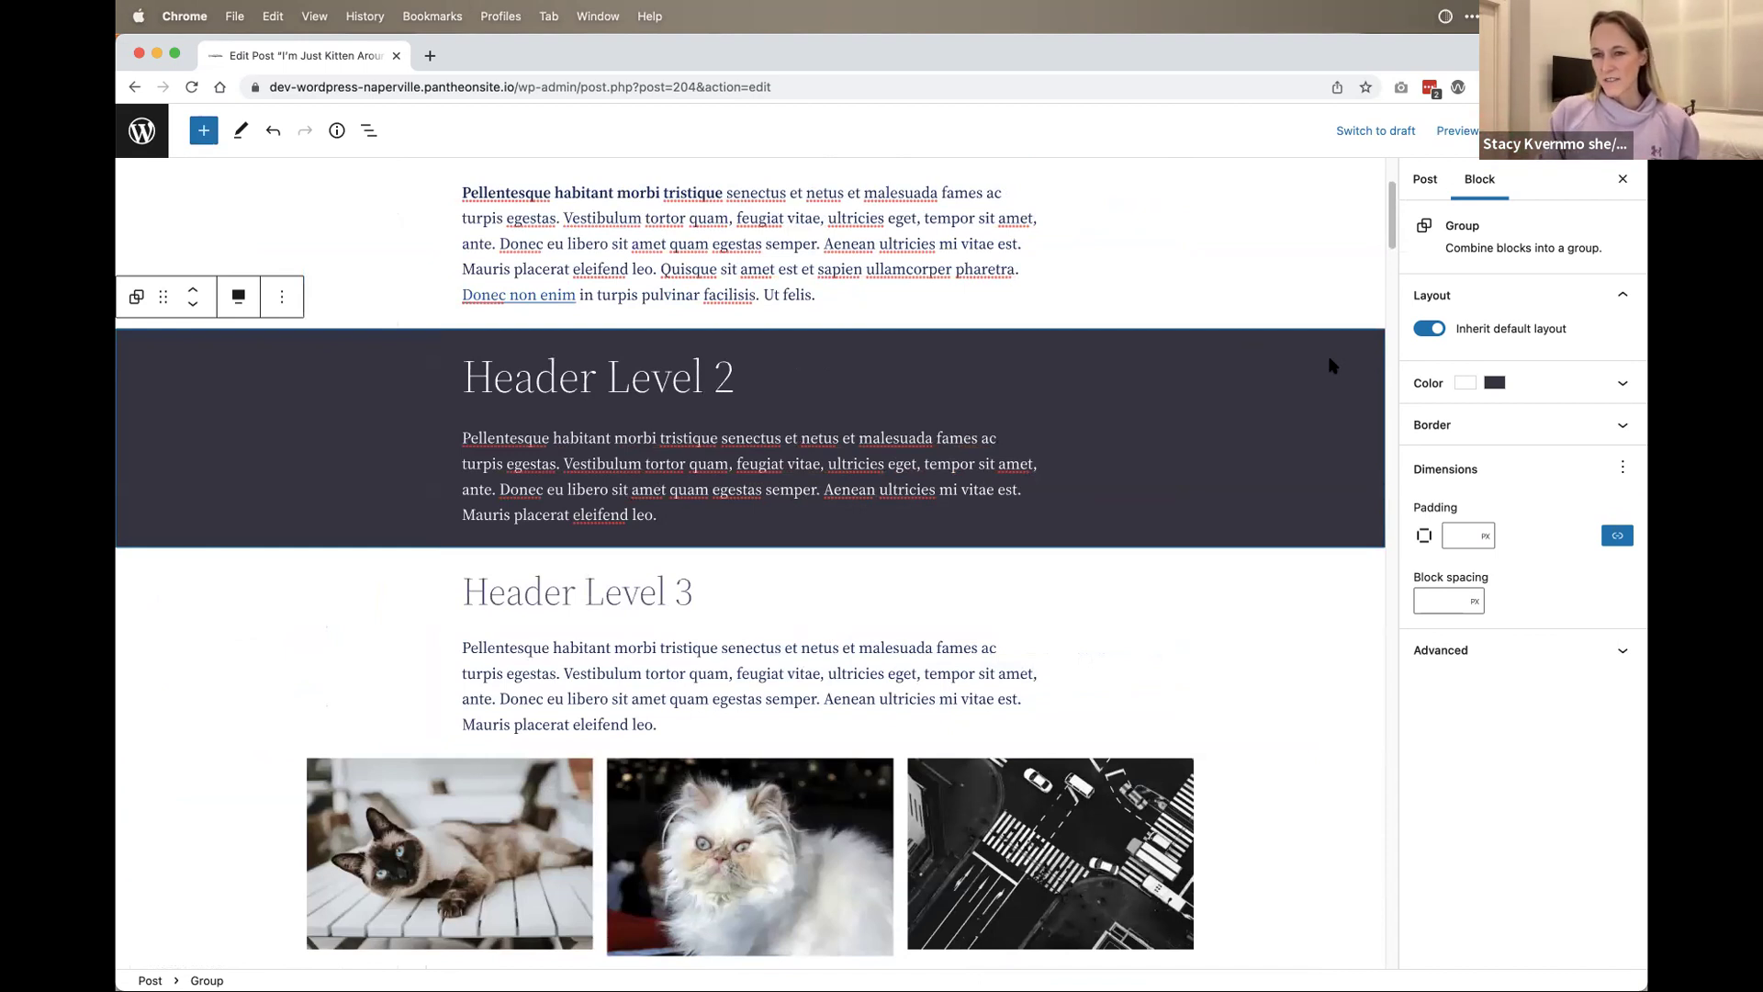
left_click(1613, 383)
scroll(1618, 303, "up", 3)
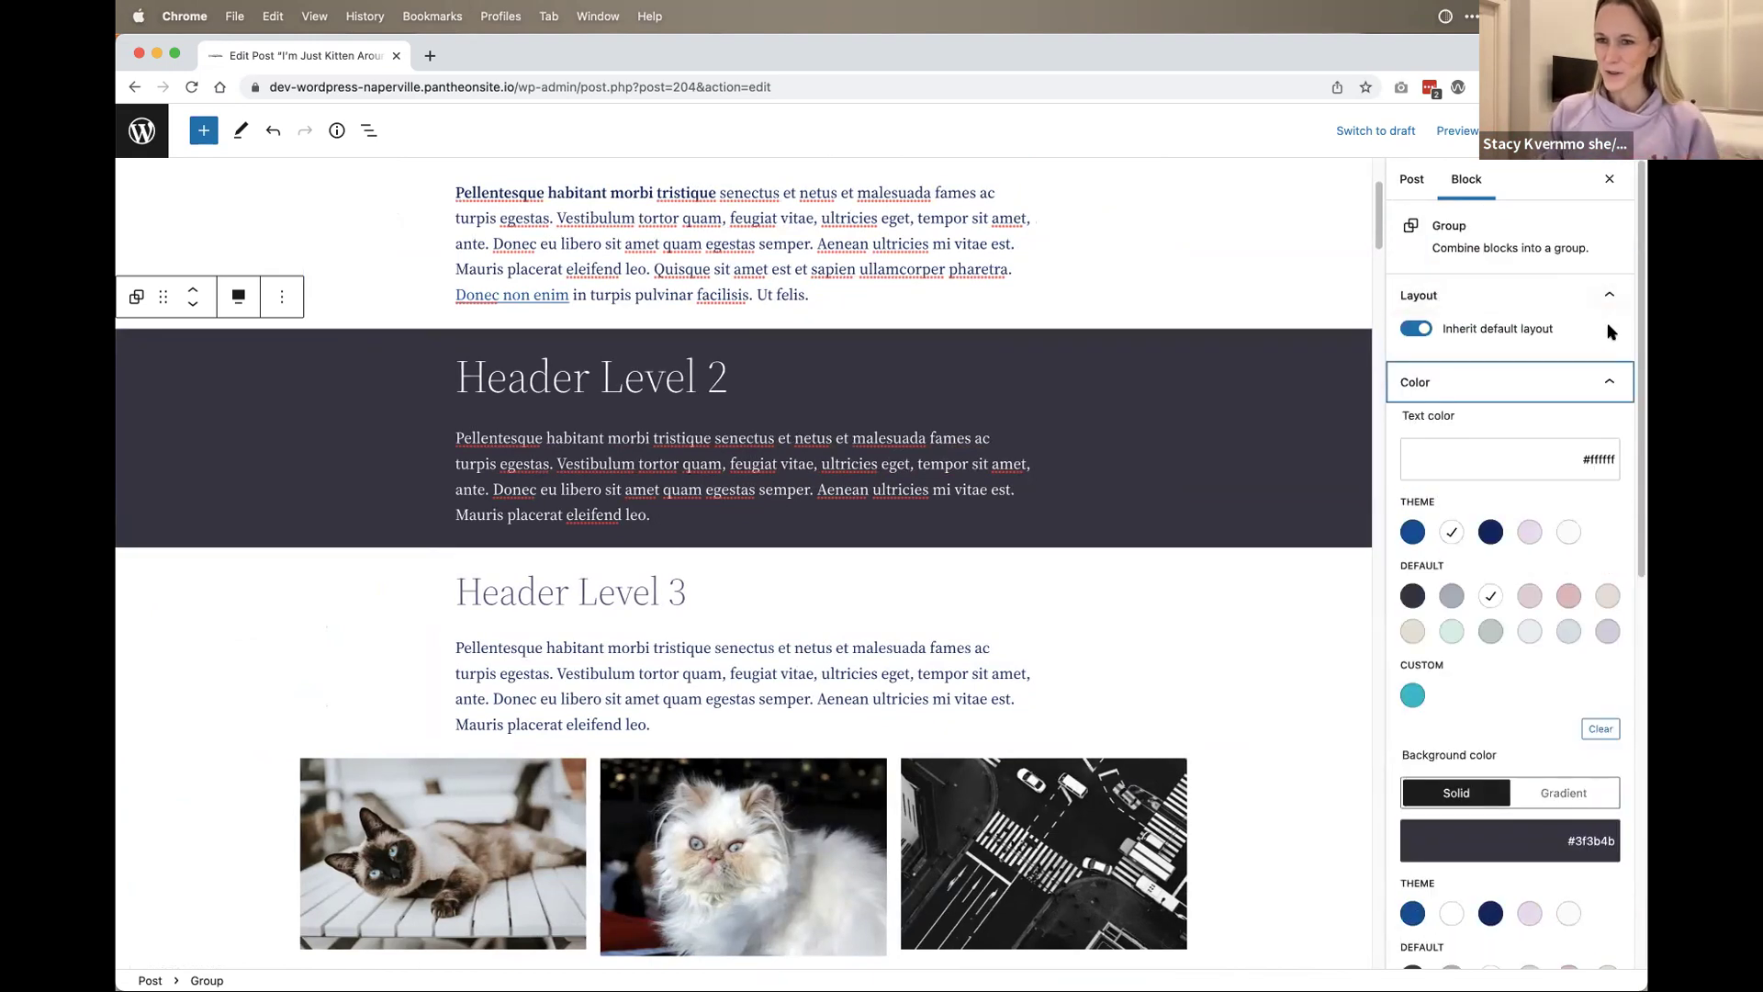
scroll(1605, 326, "down", 1)
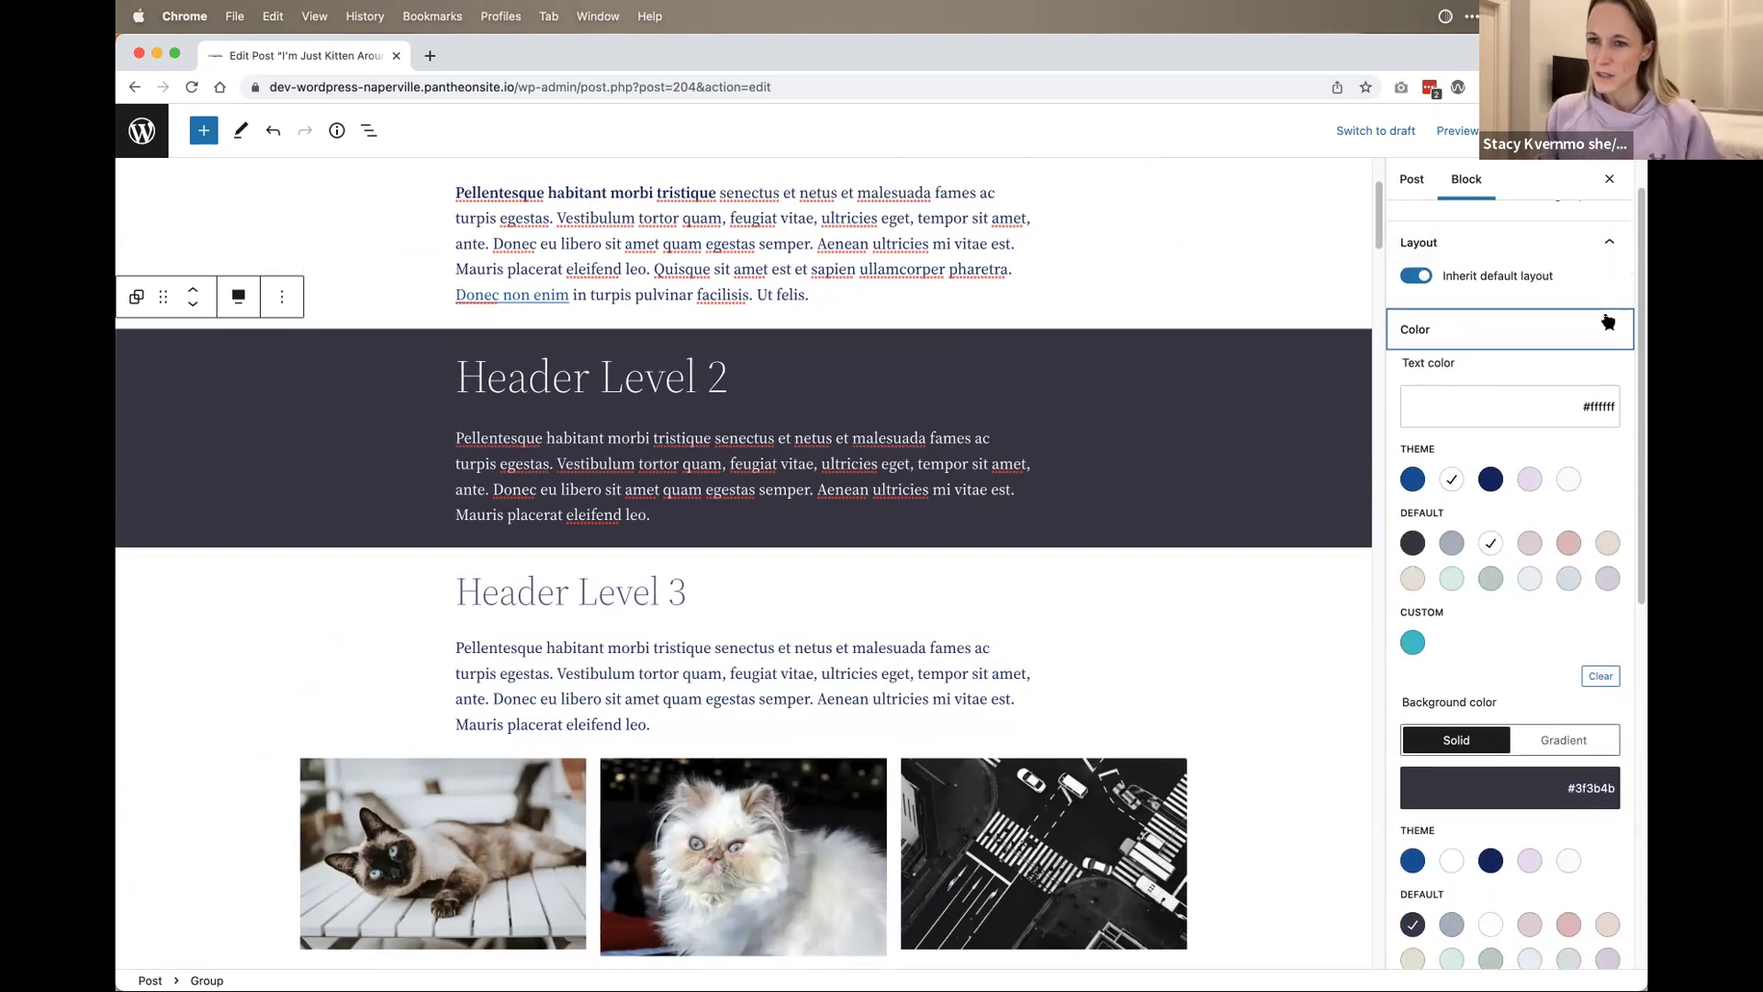
left_click(1607, 328)
Step: Select the group's paragraph, then the Header Level 3 heading and the paragraph beneath it
left_click(843, 430)
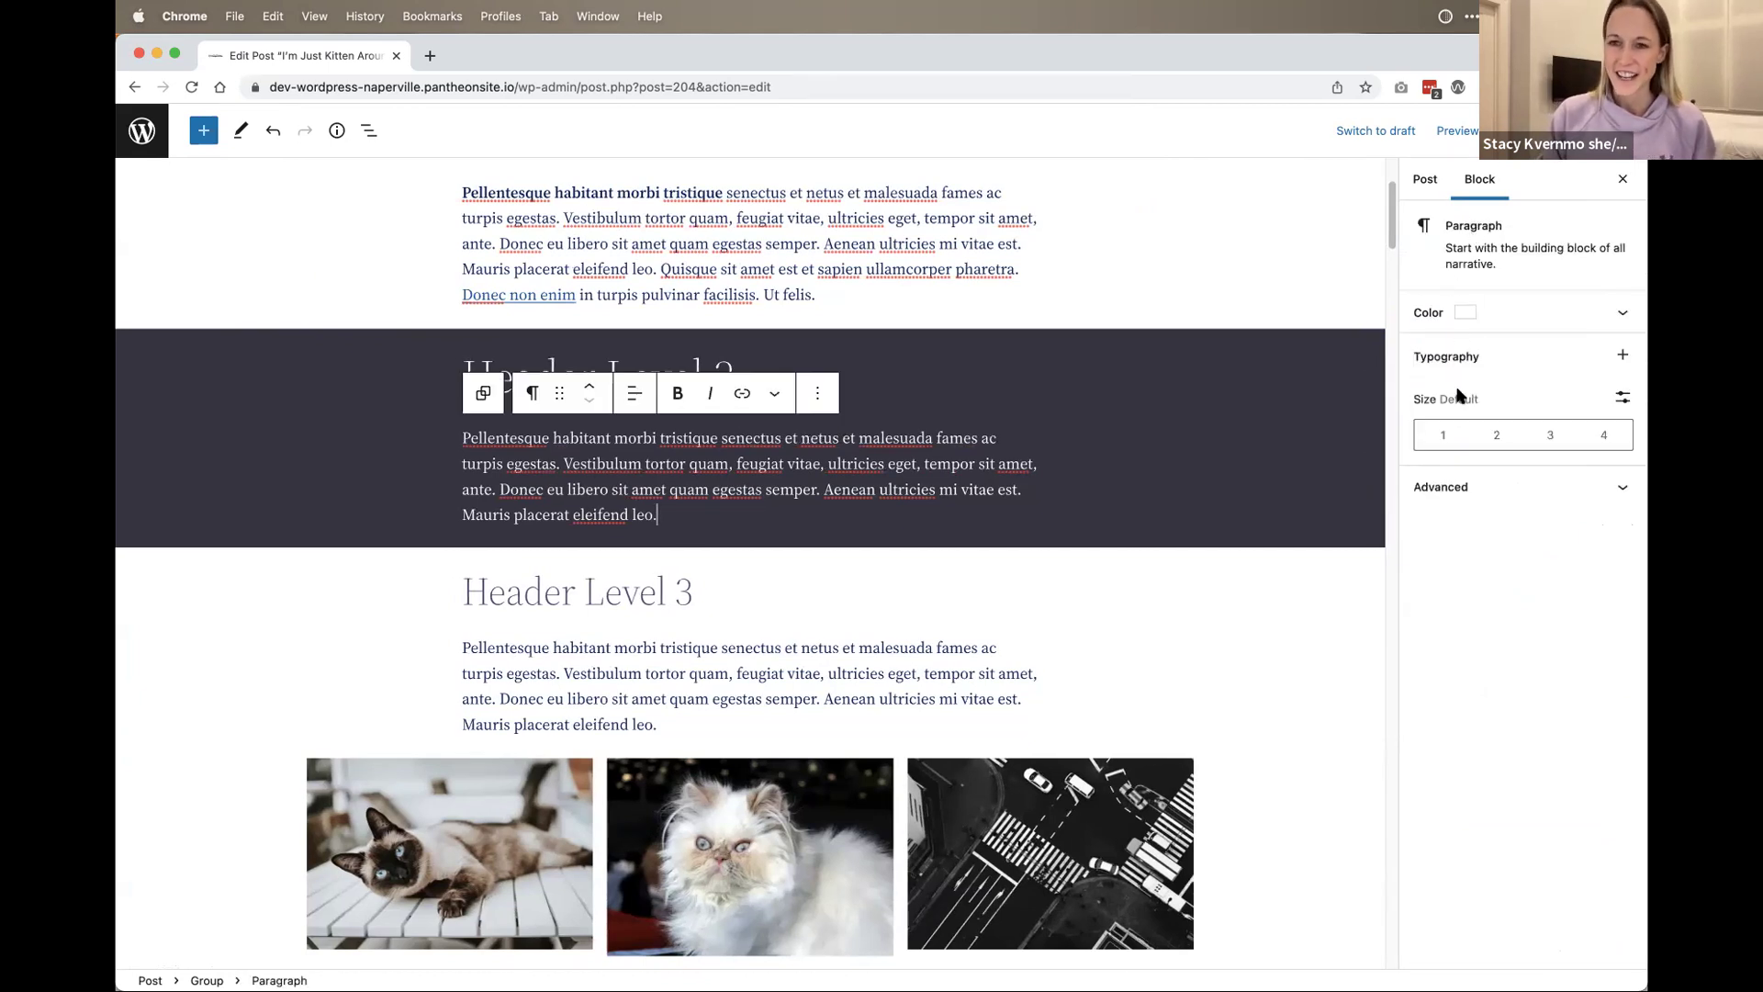
left_click(1182, 257)
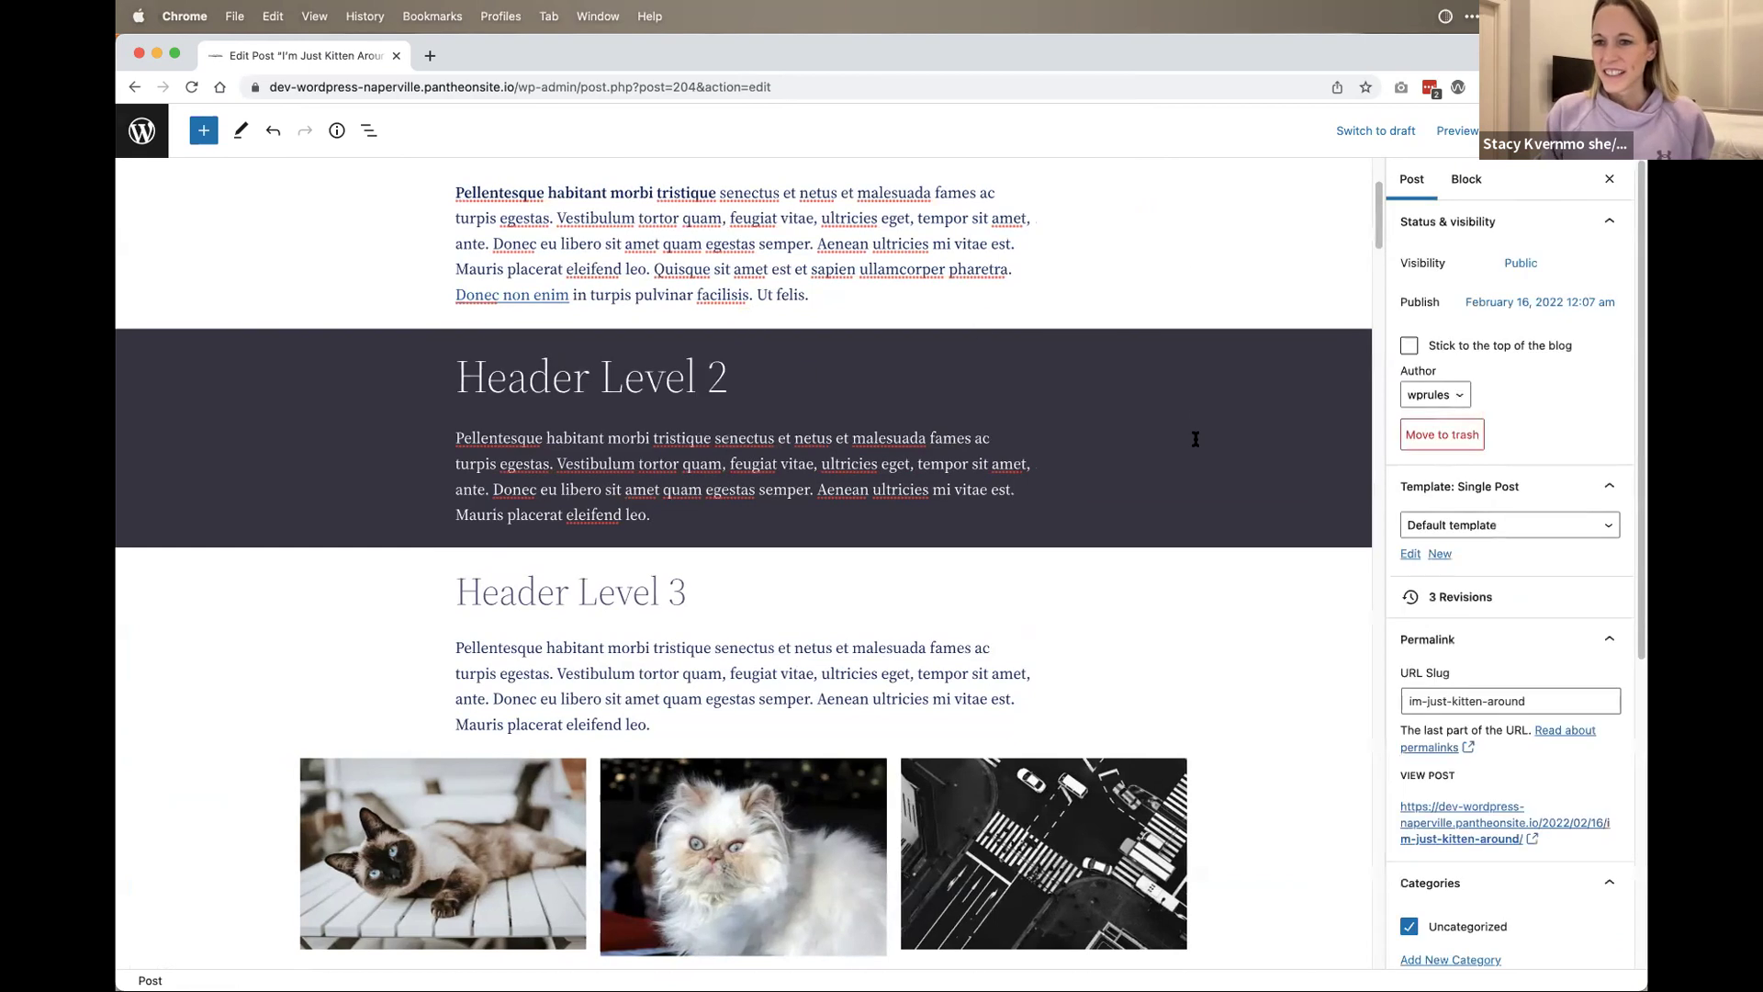
left_click(858, 599)
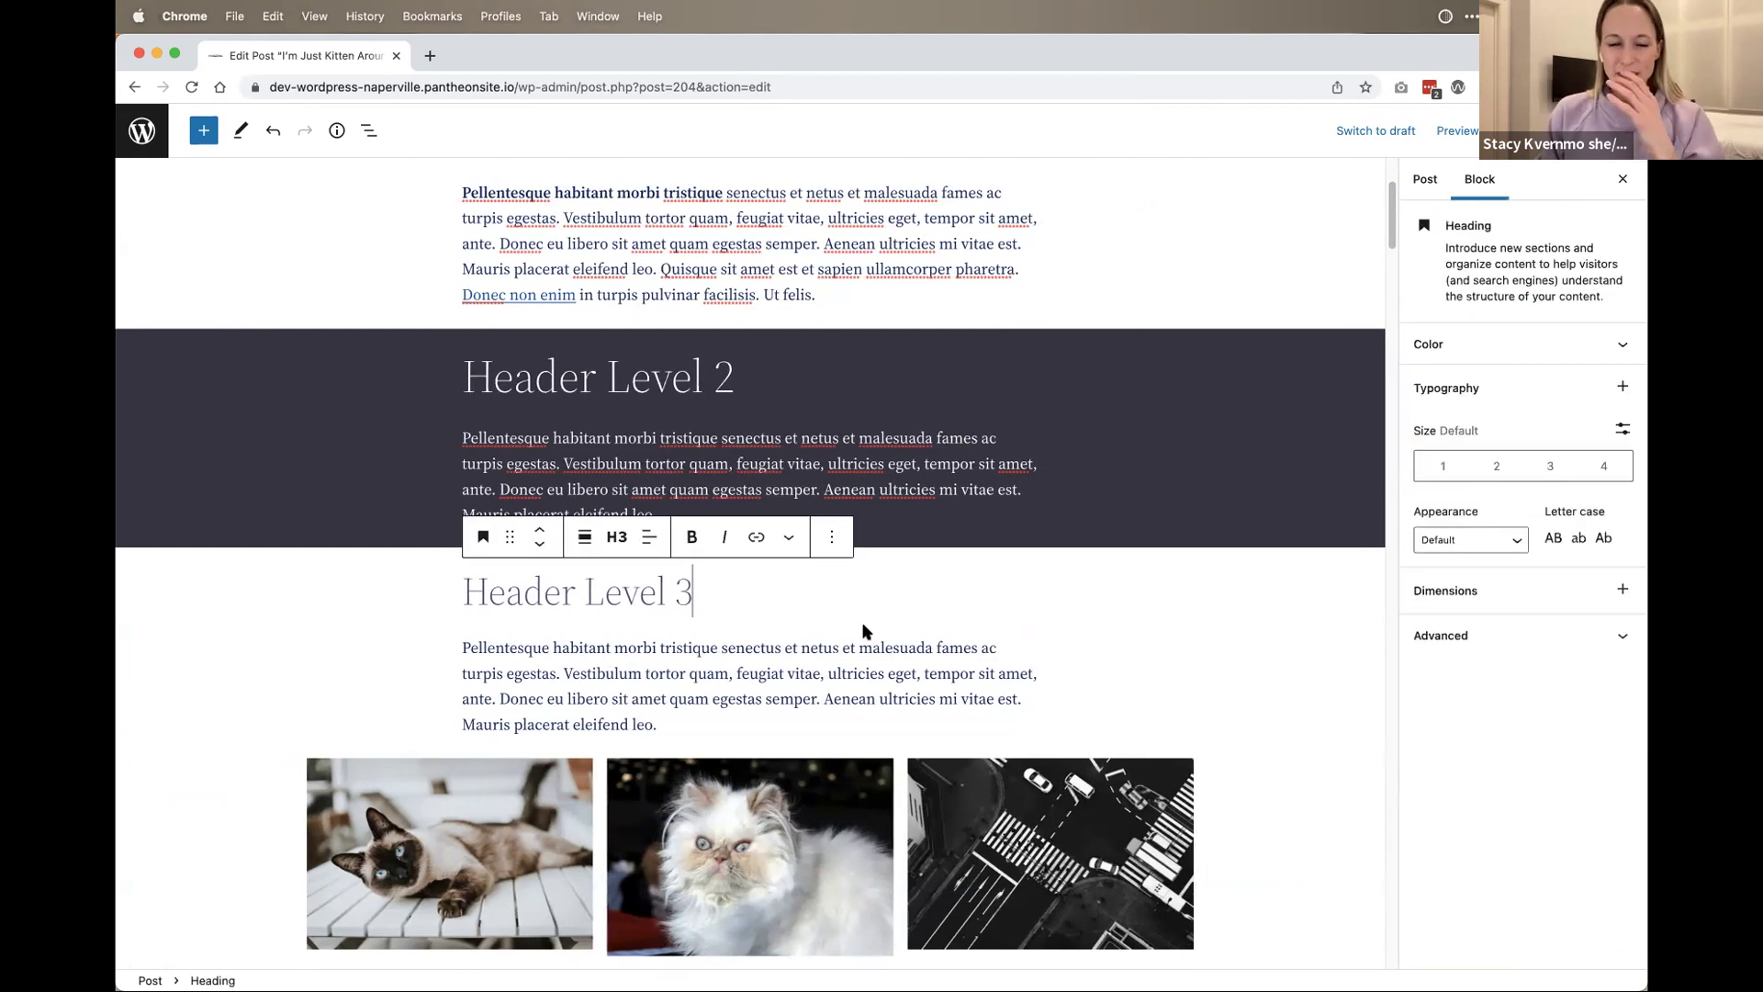
left_click(826, 671)
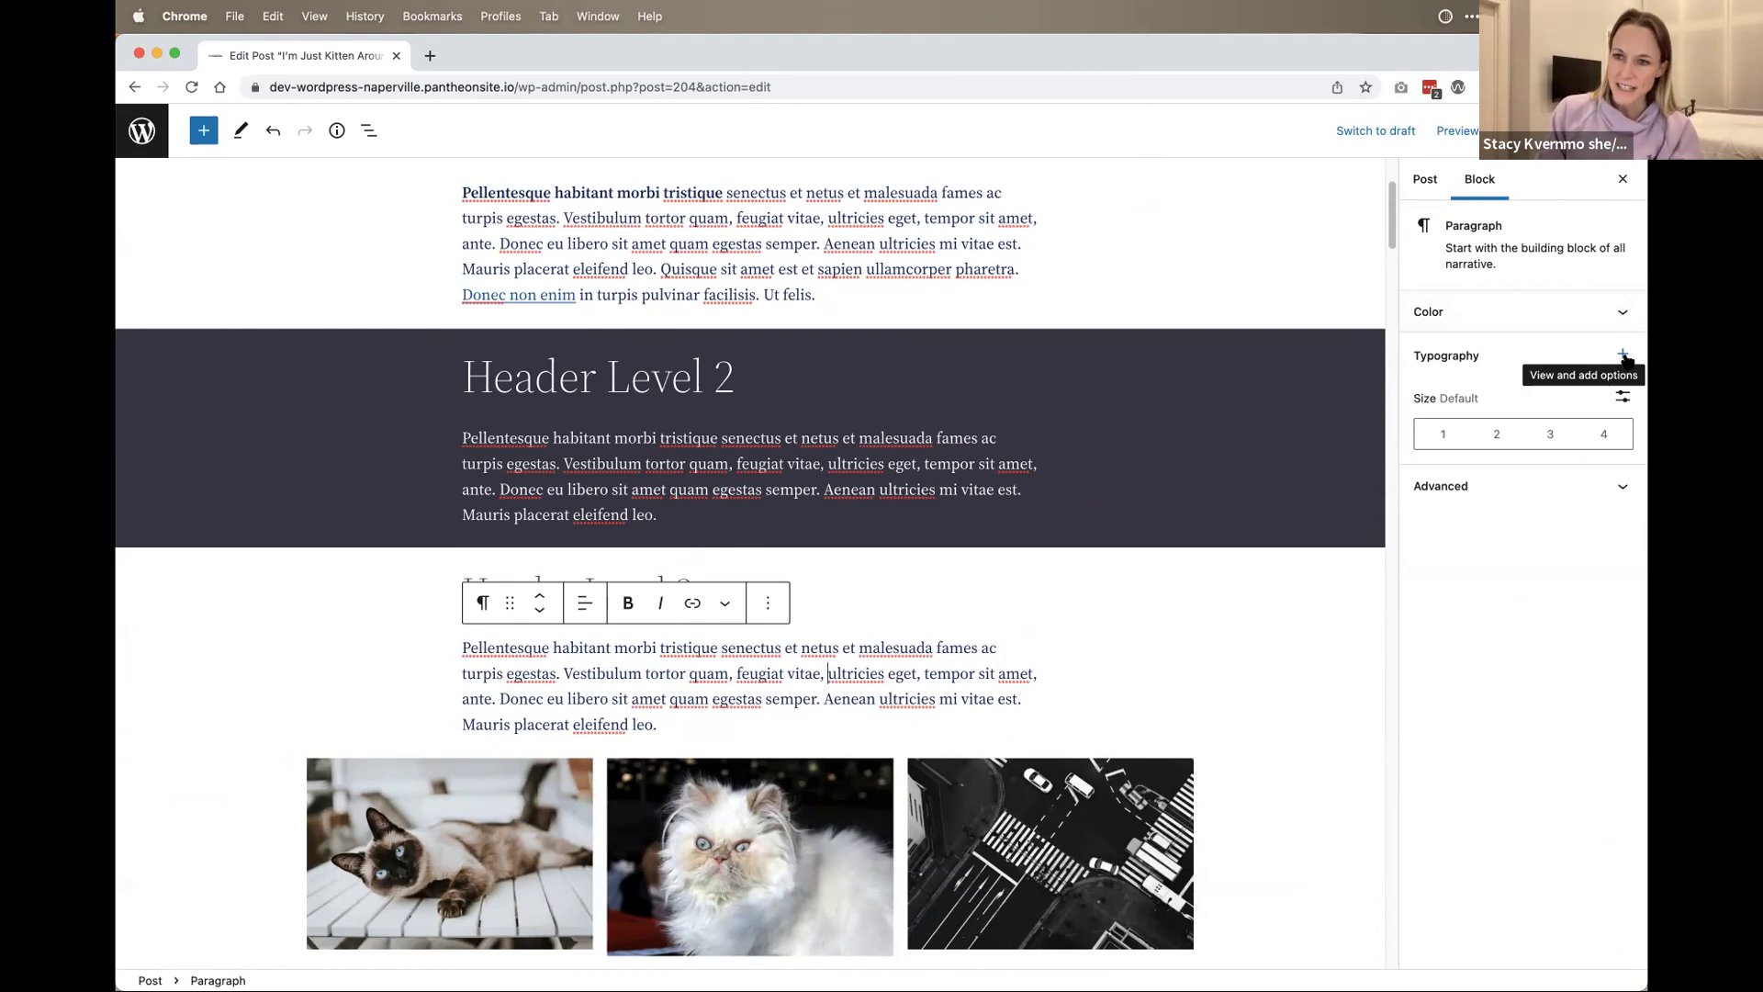
Step: Add Appearance, Line height, Letter case and Letter-spacing controls to the paragraph's Typography panel
left_click(1623, 357)
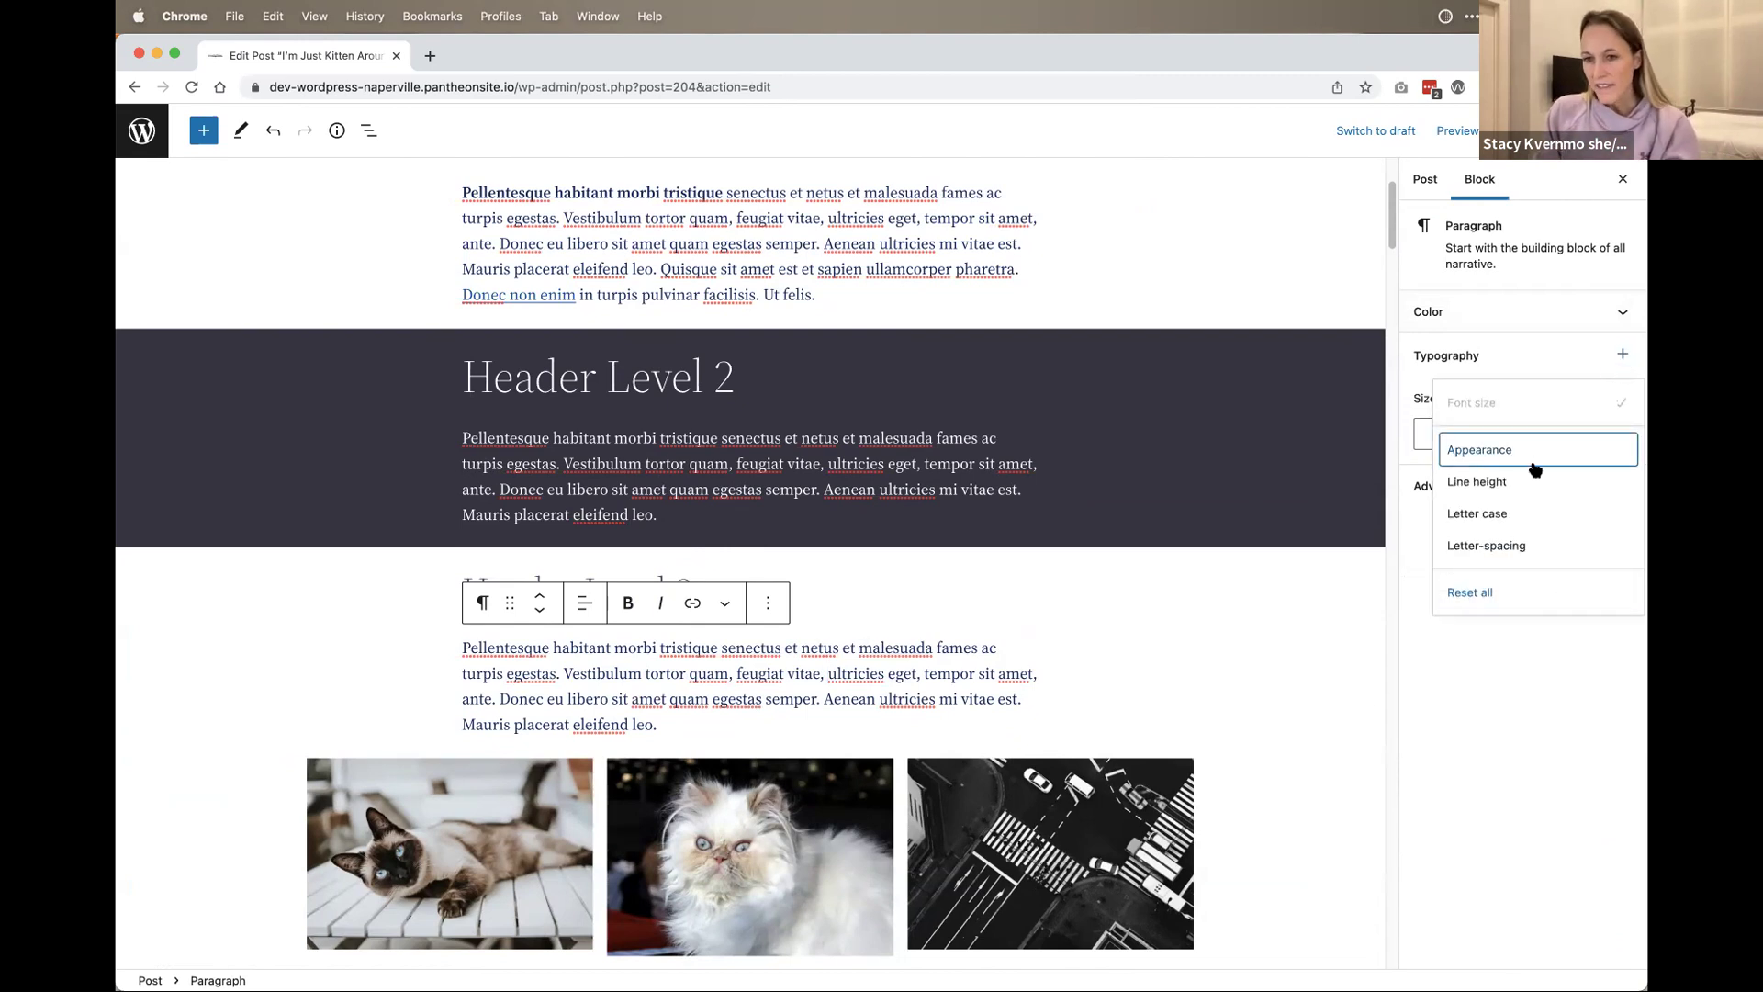
left_click(1488, 445)
left_click(1623, 354)
left_click(1511, 477)
left_click(1622, 356)
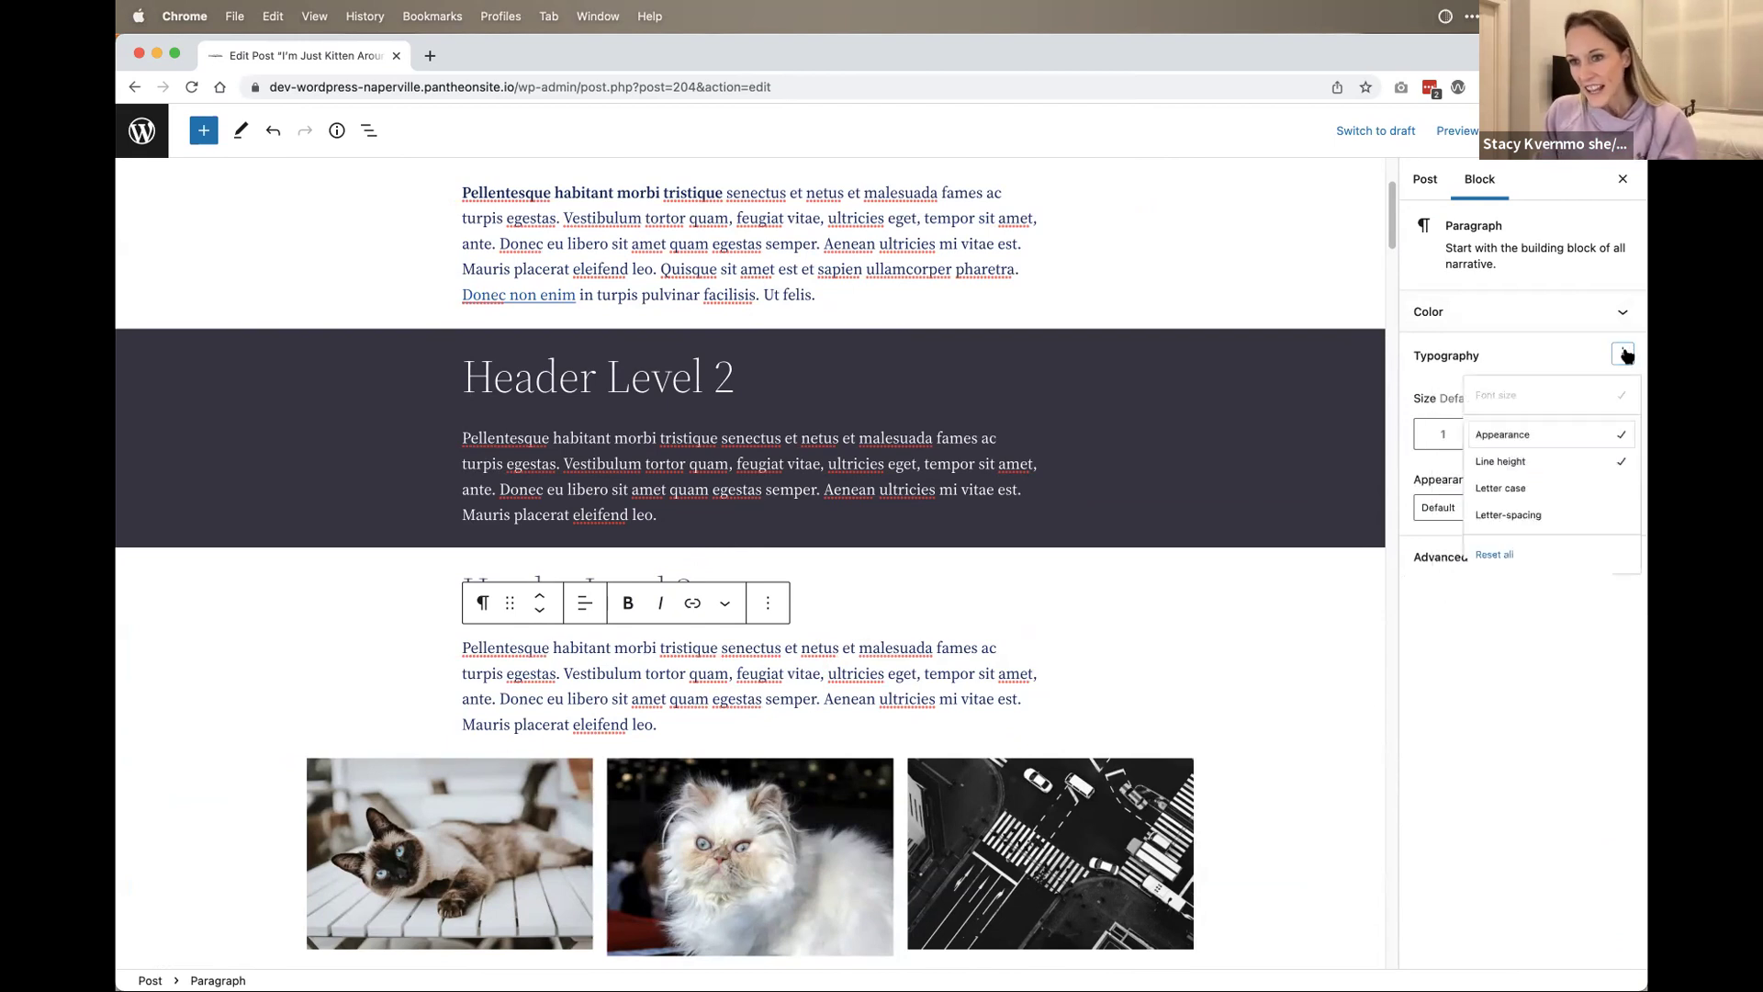
left_click(1529, 517)
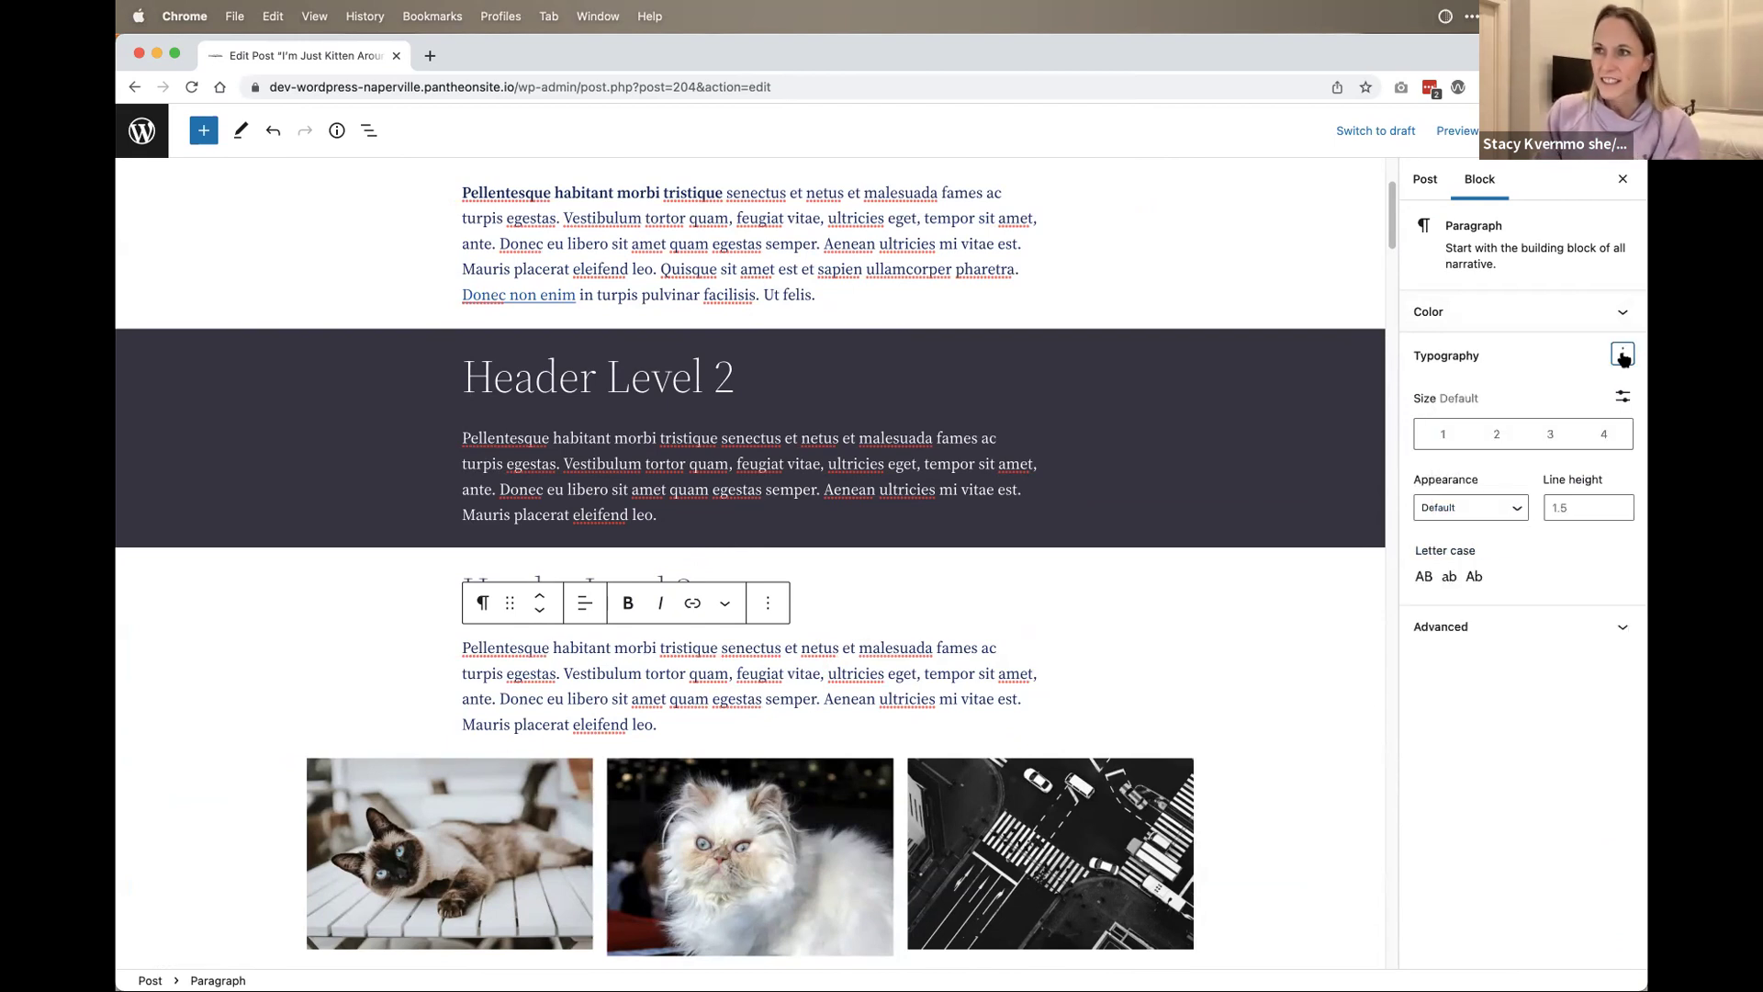
left_click(1623, 355)
left_click(1539, 543)
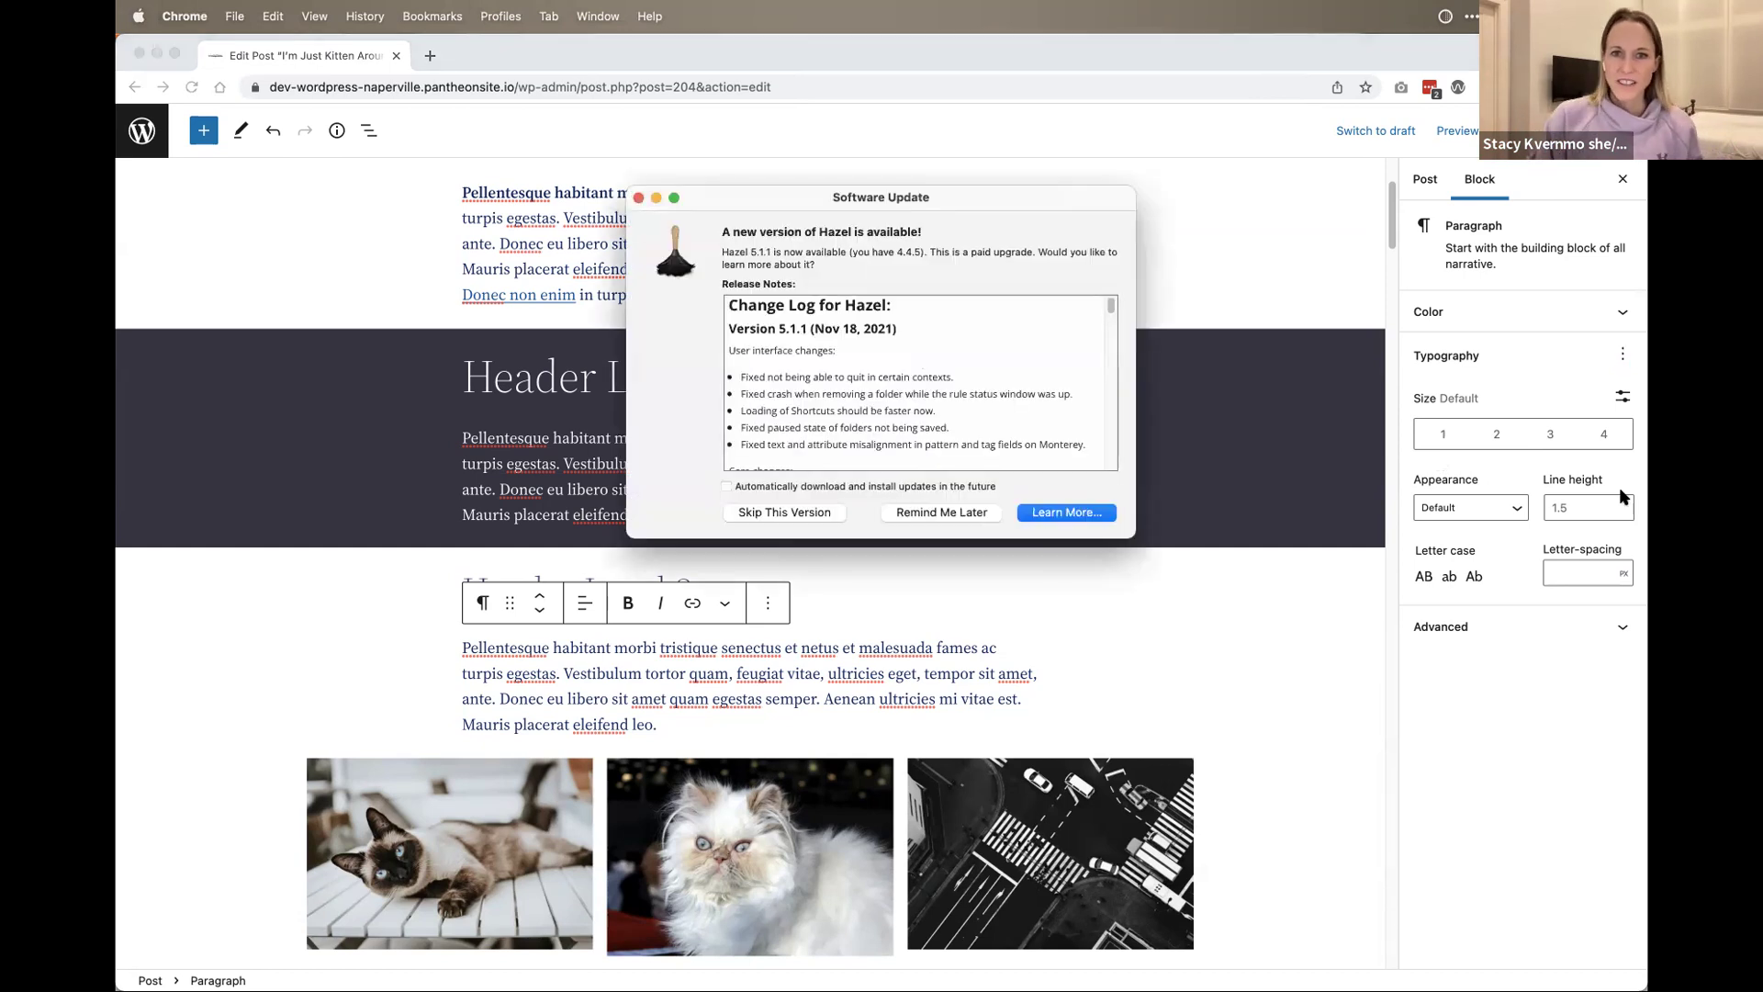
Step: Dismiss the Hazel Software Update pop-up with Cmd+W
left_click(944, 195)
key("cmd+w")
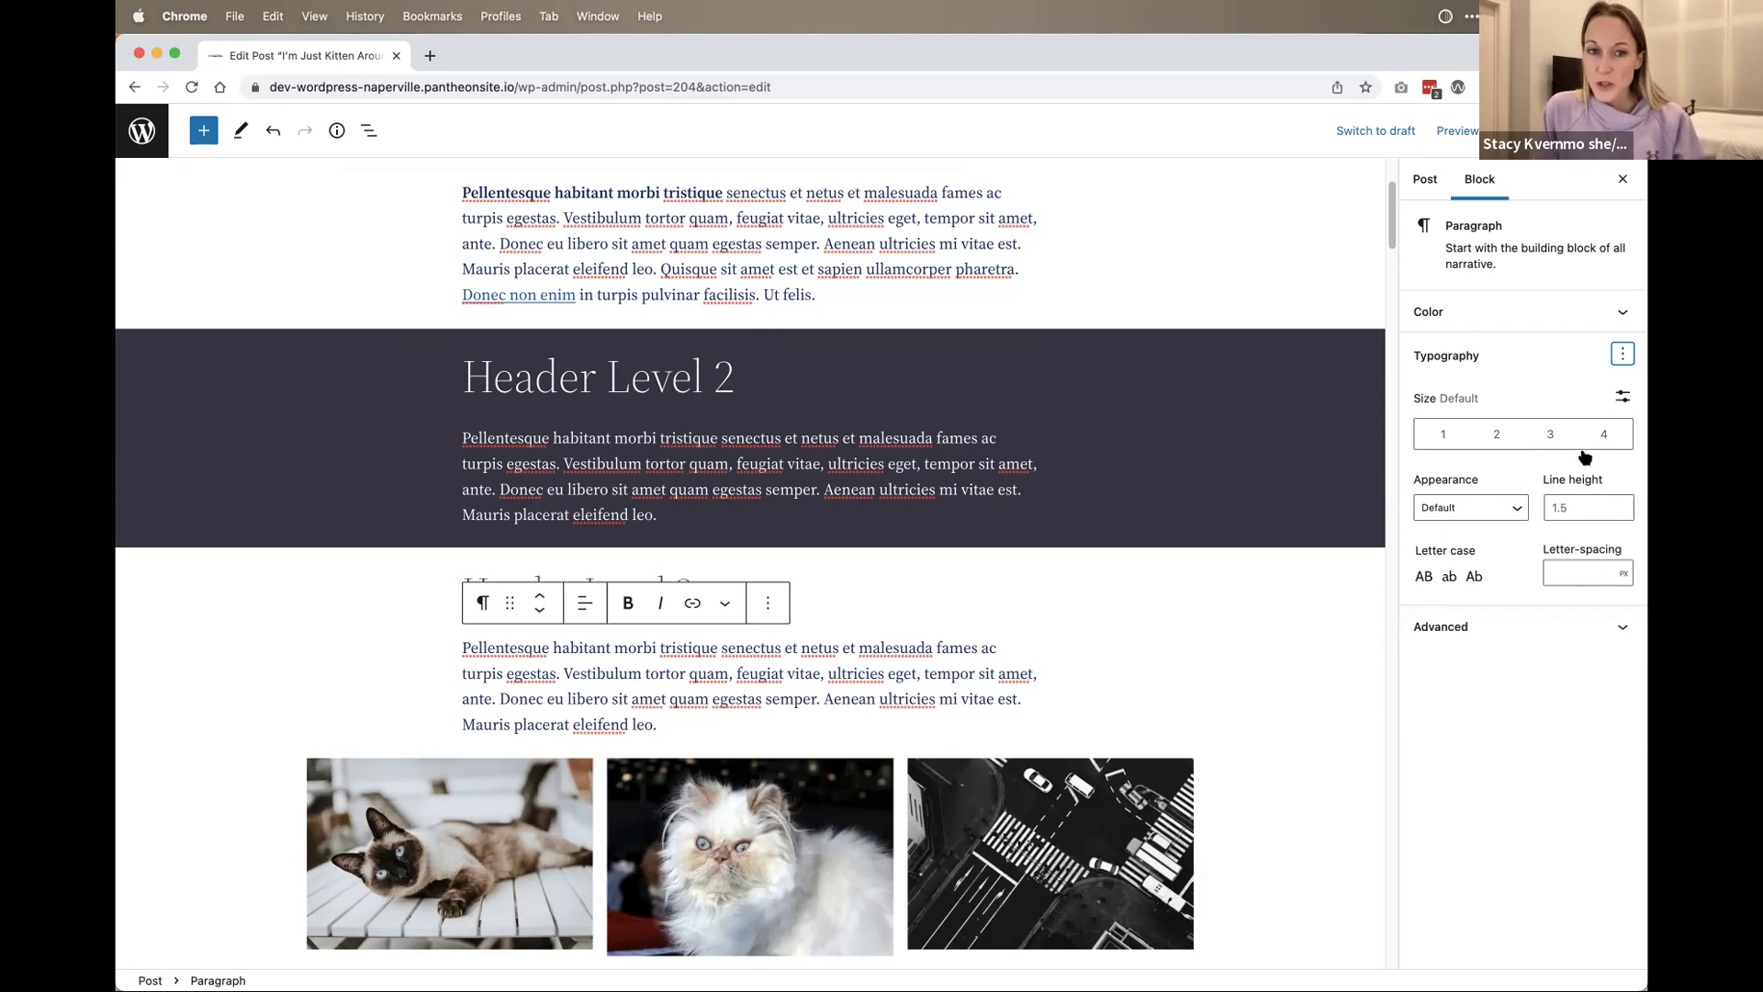
Step: Give the paragraph above the gallery the HTML anchor 'Above-Gallery' and show List View
left_click(1620, 354)
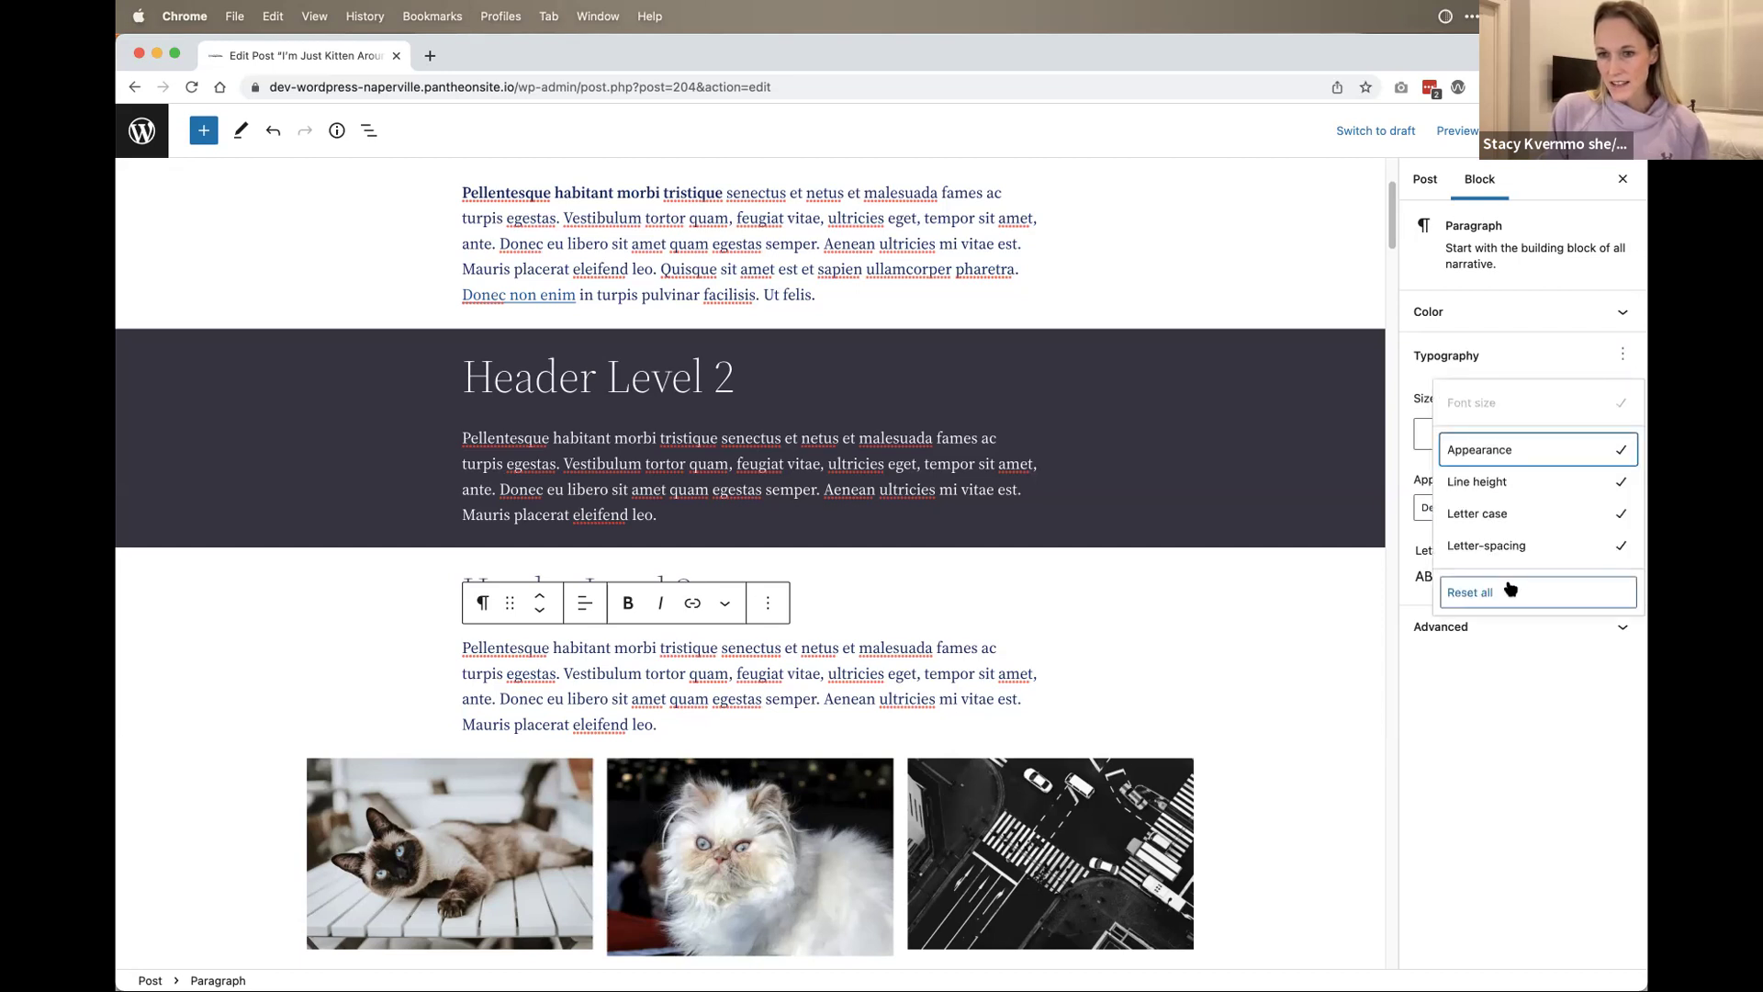
left_click(1622, 354)
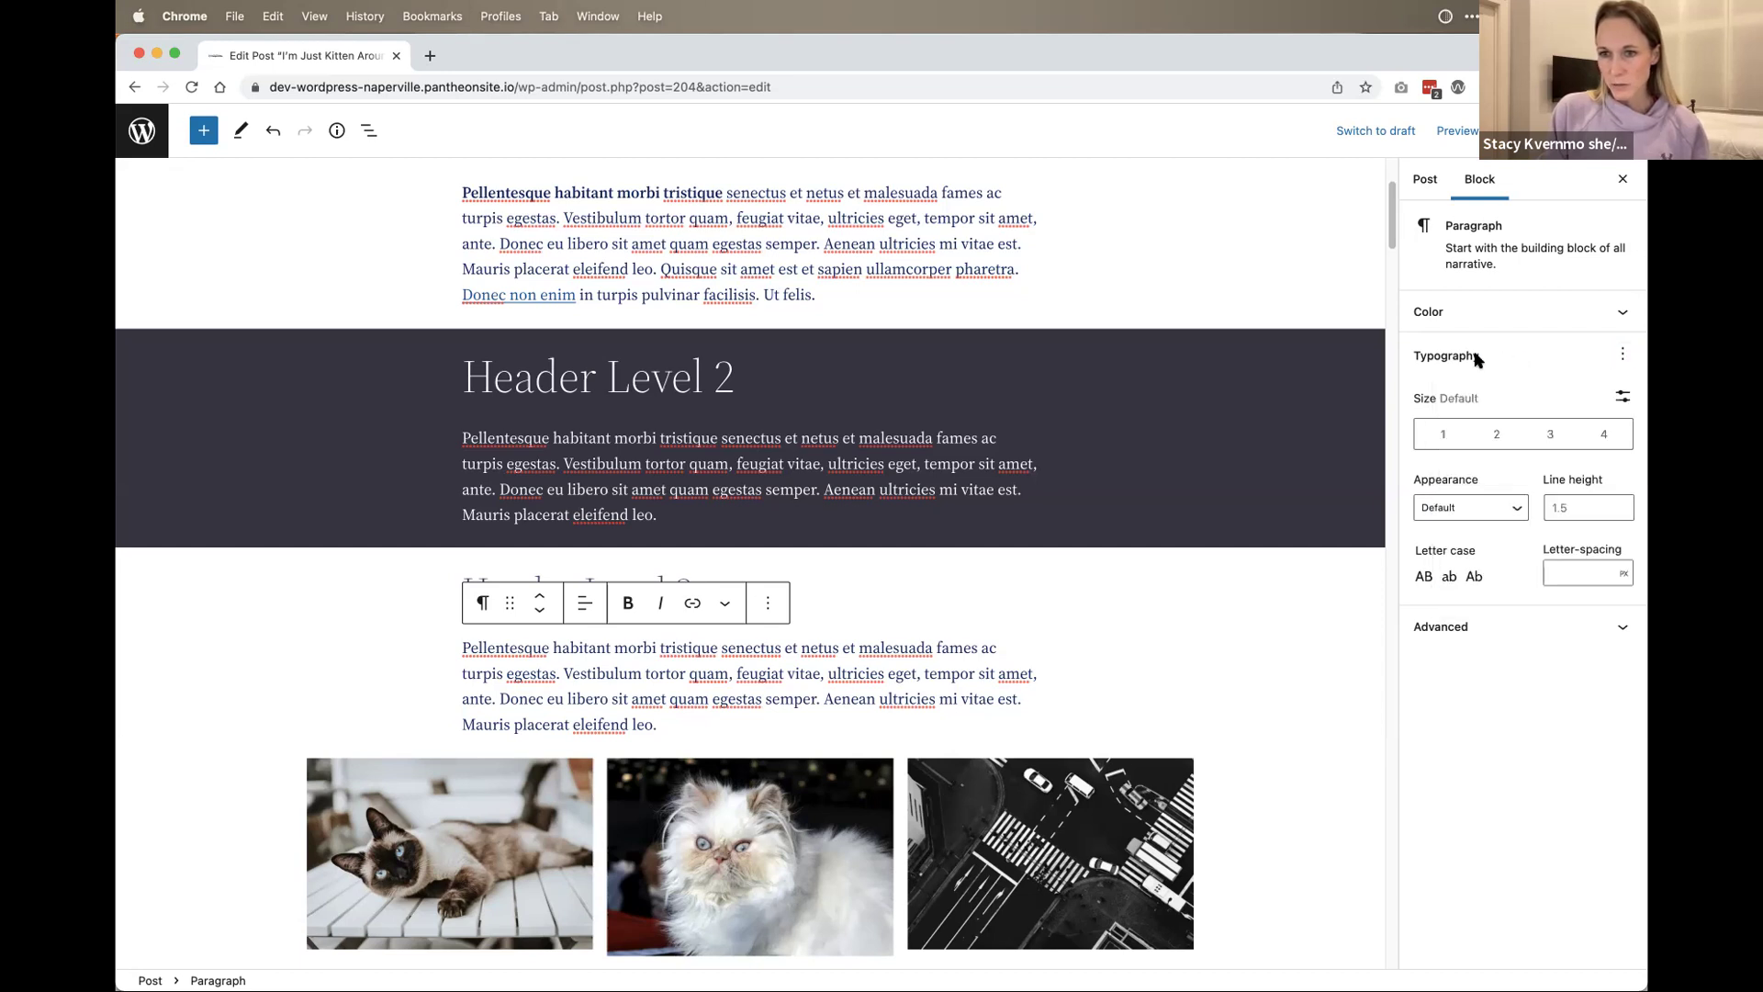
left_click(1517, 625)
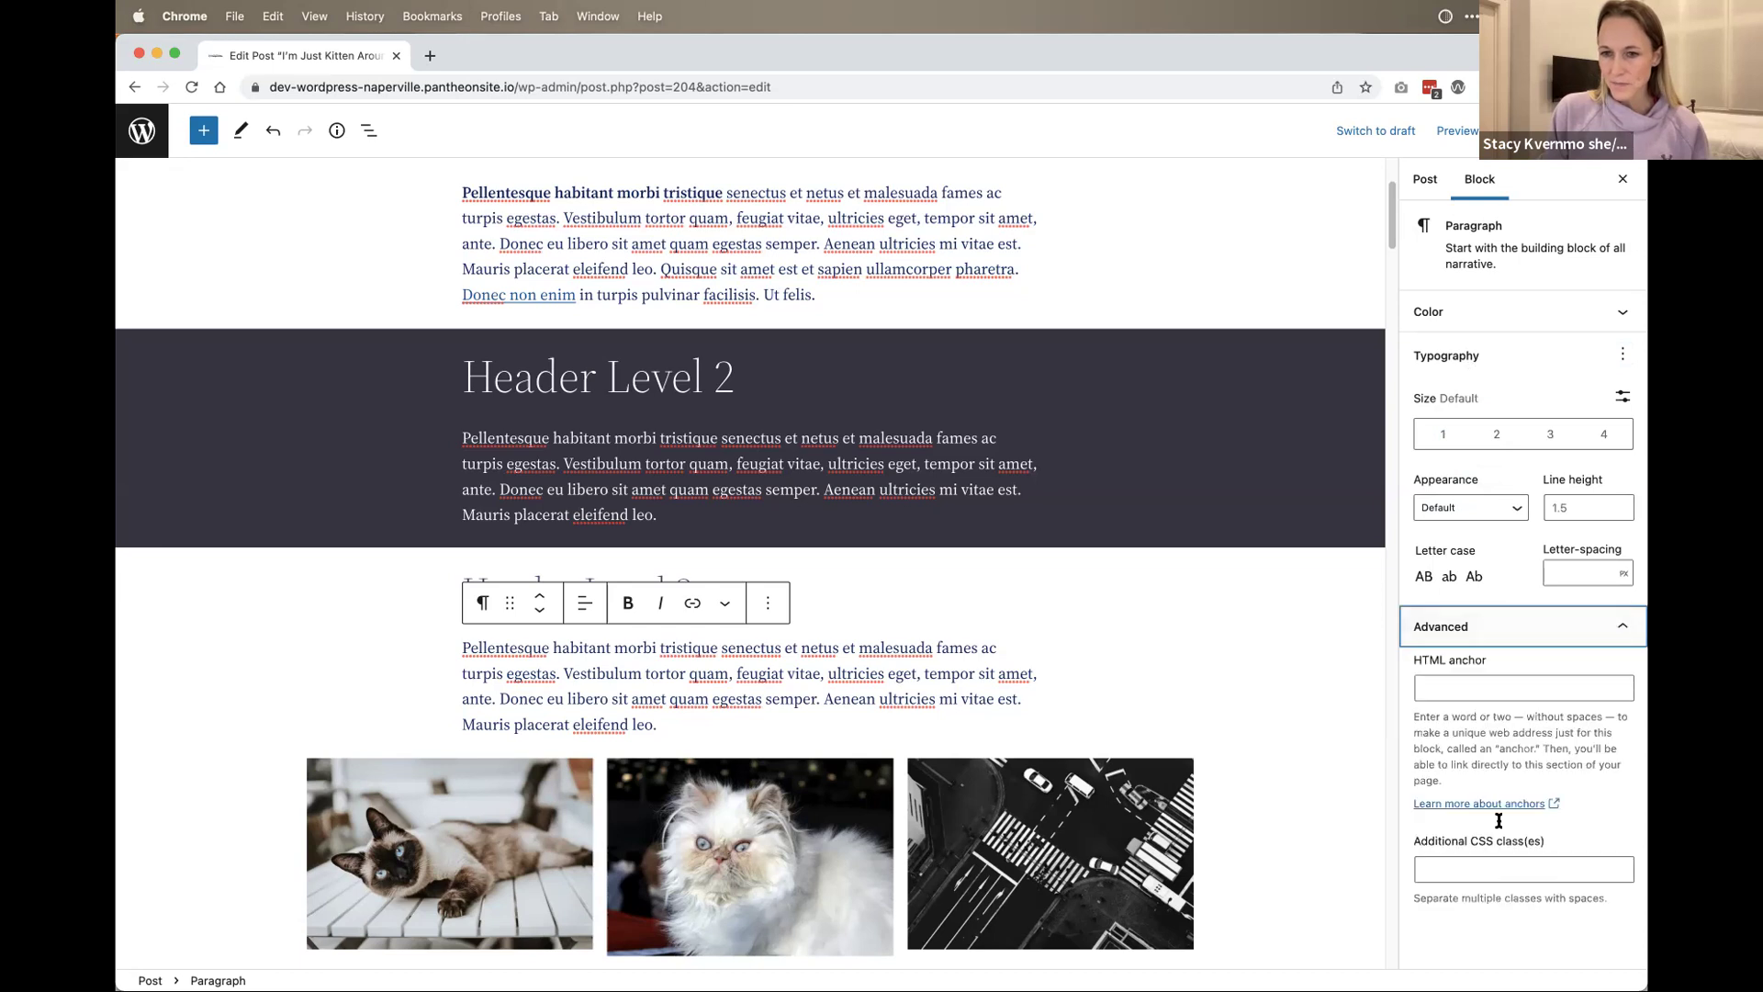
left_click(1511, 688)
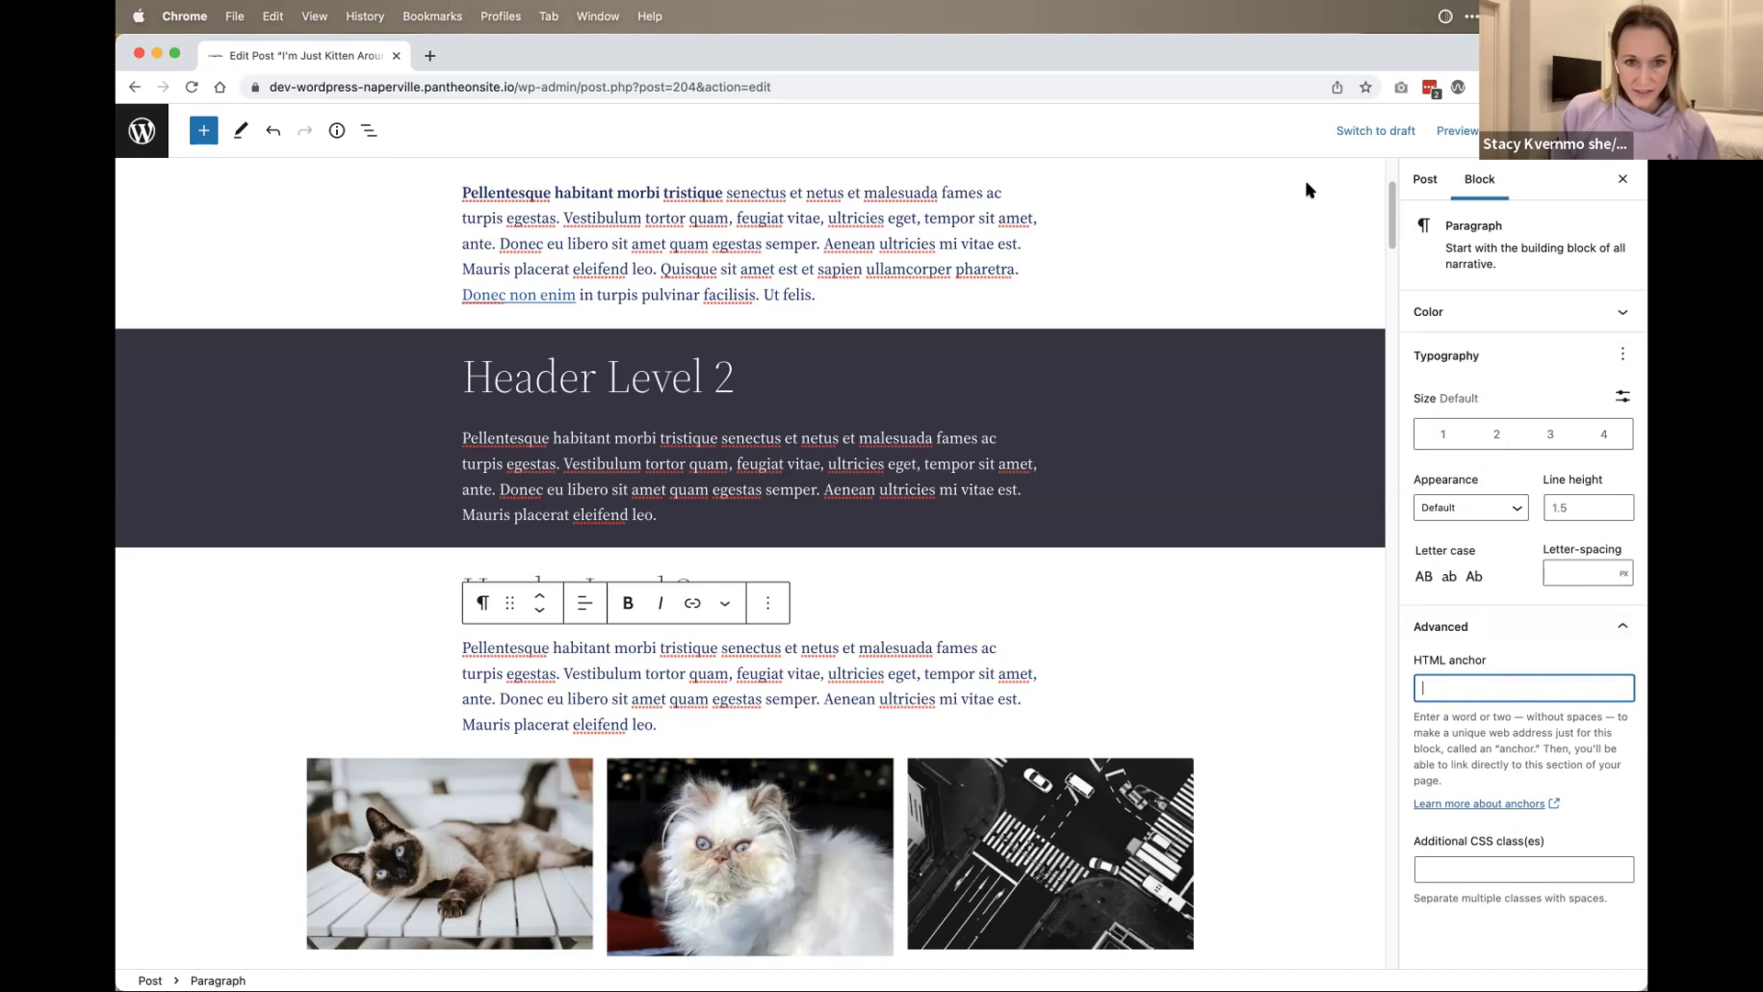
type("Hea")
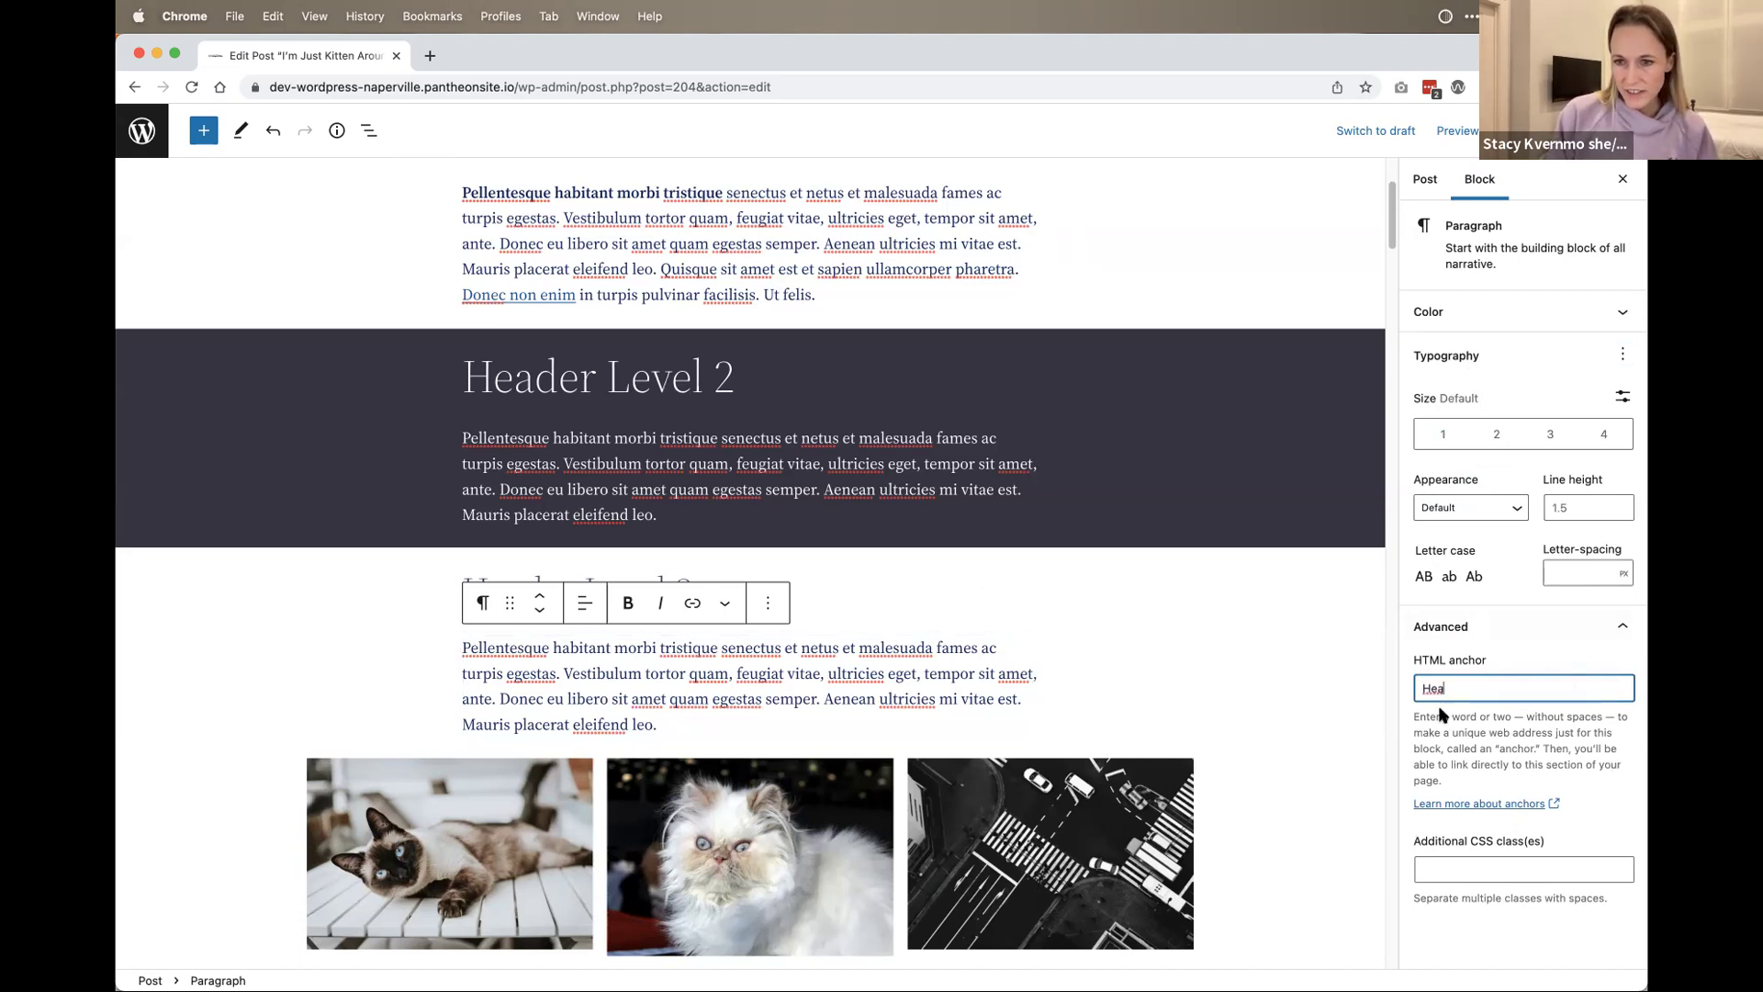
key("BackSpace")
key("BackSpace")
type("Above-Gallery")
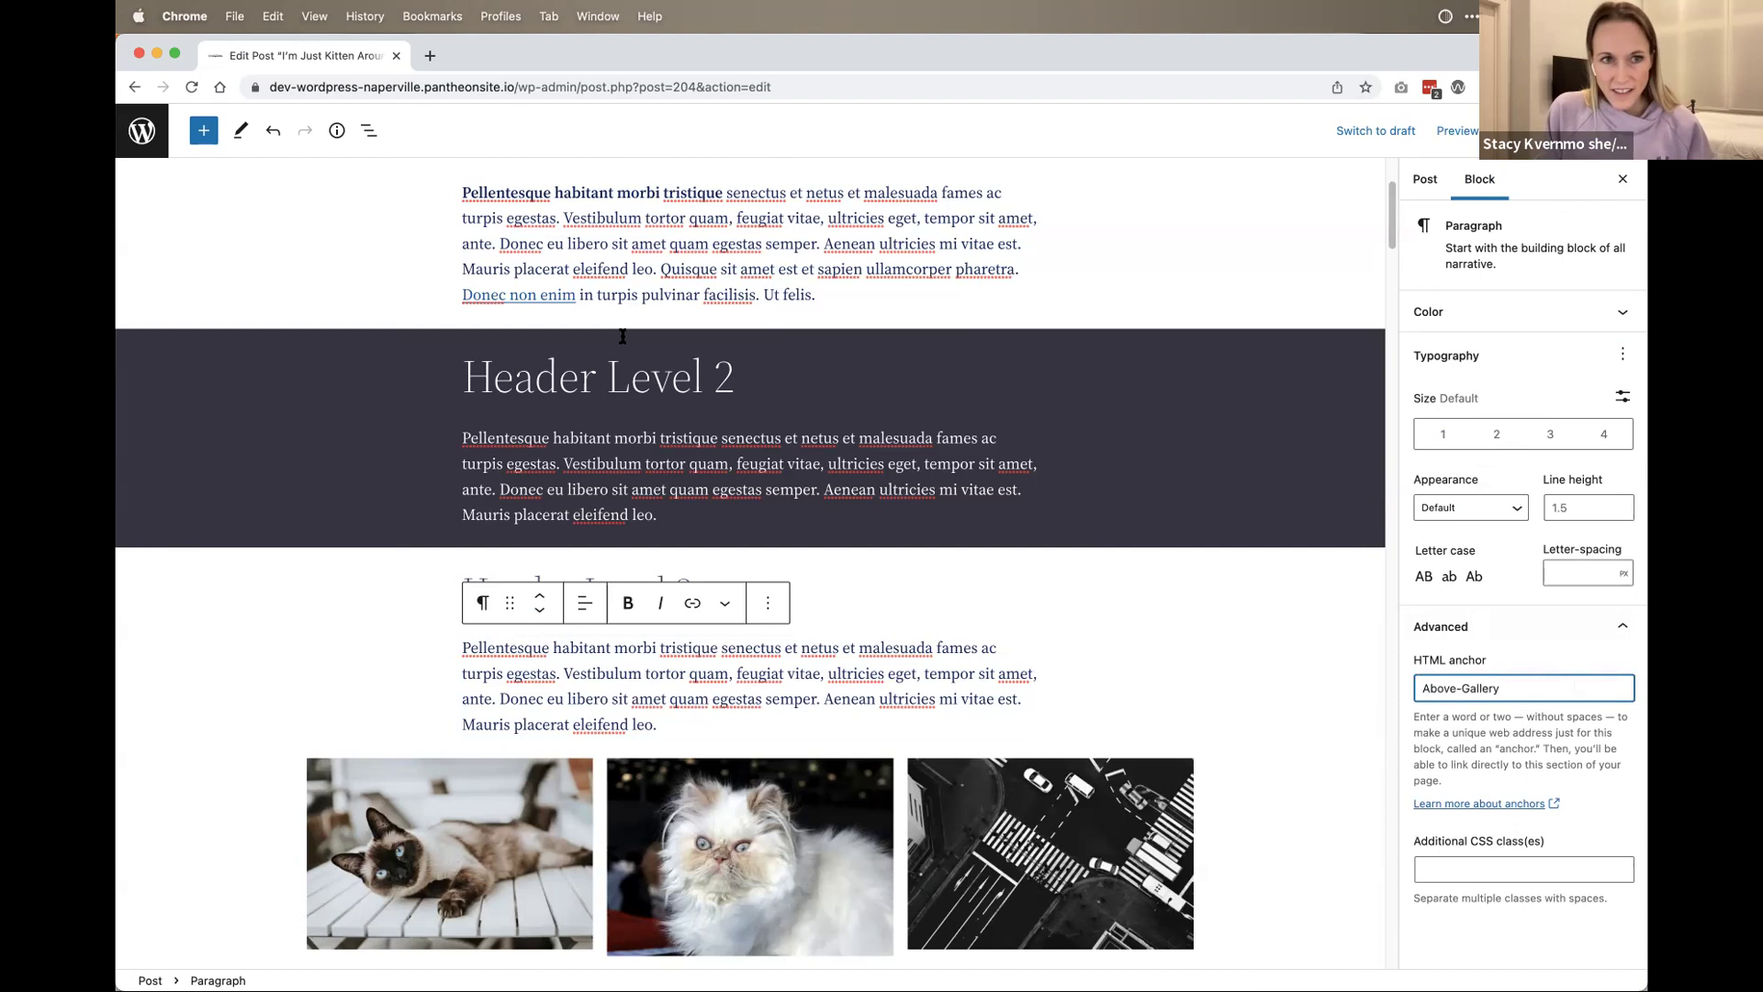
left_click(368, 130)
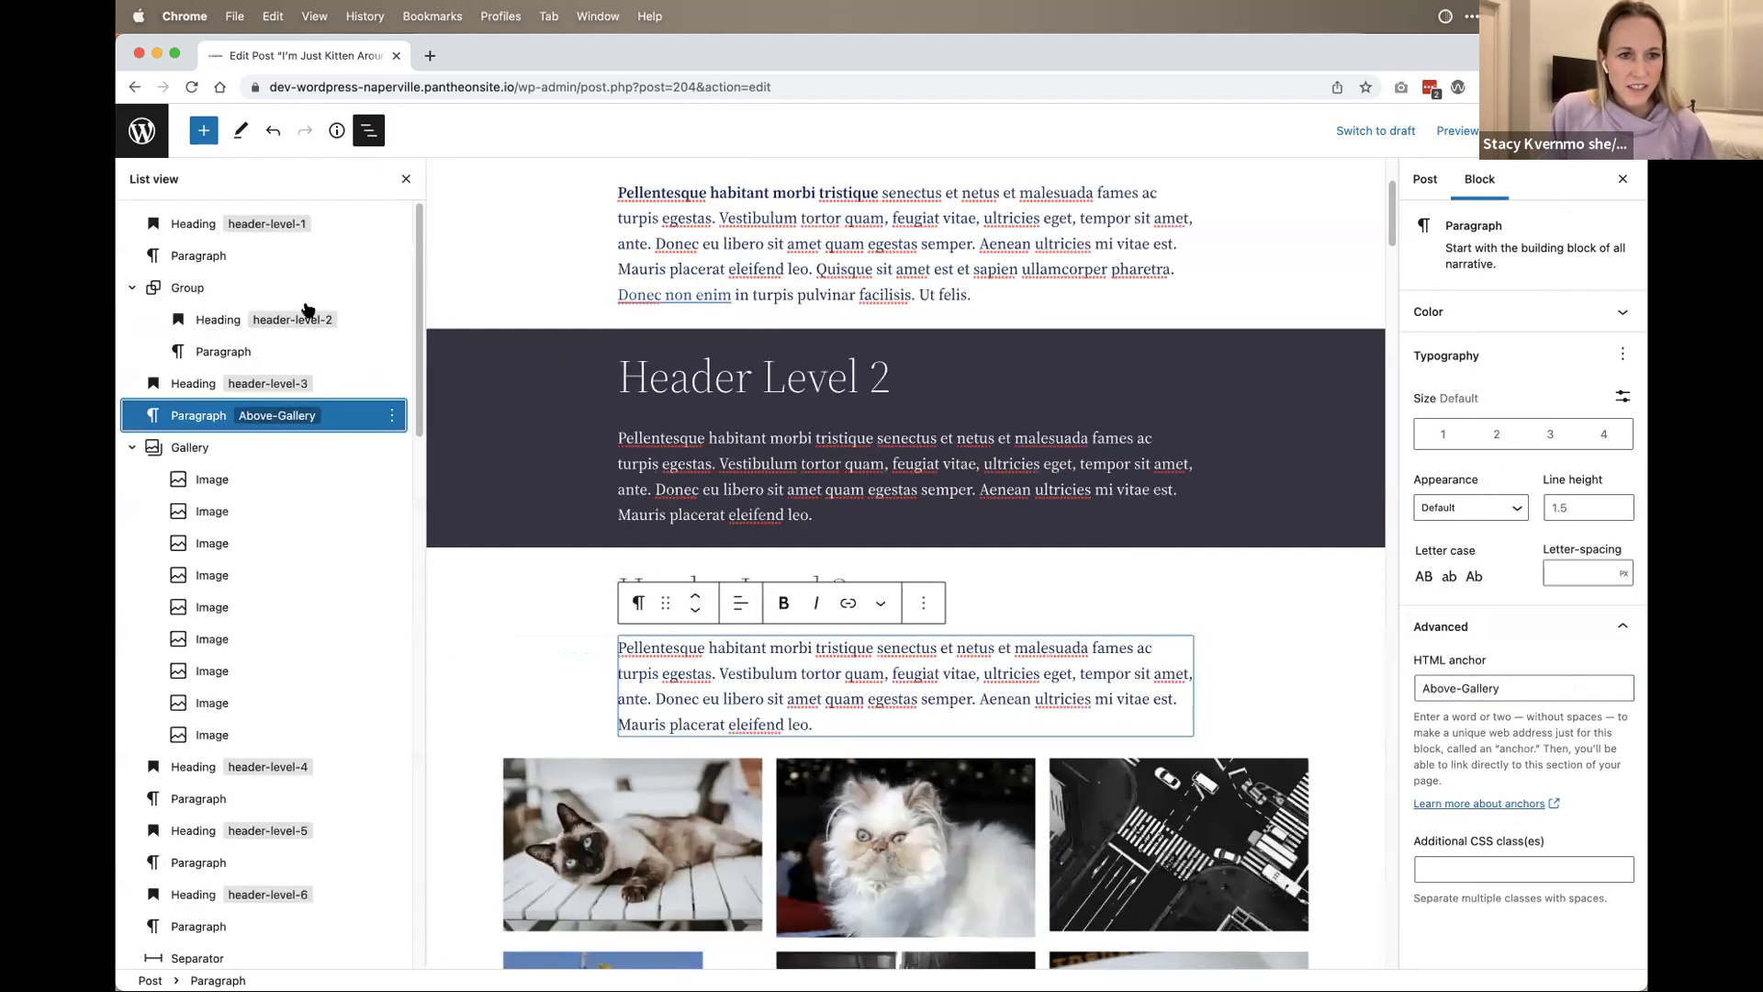
Step: Select the dark Group holding Header Level 2 in List View to show its settings
left_click(284, 416)
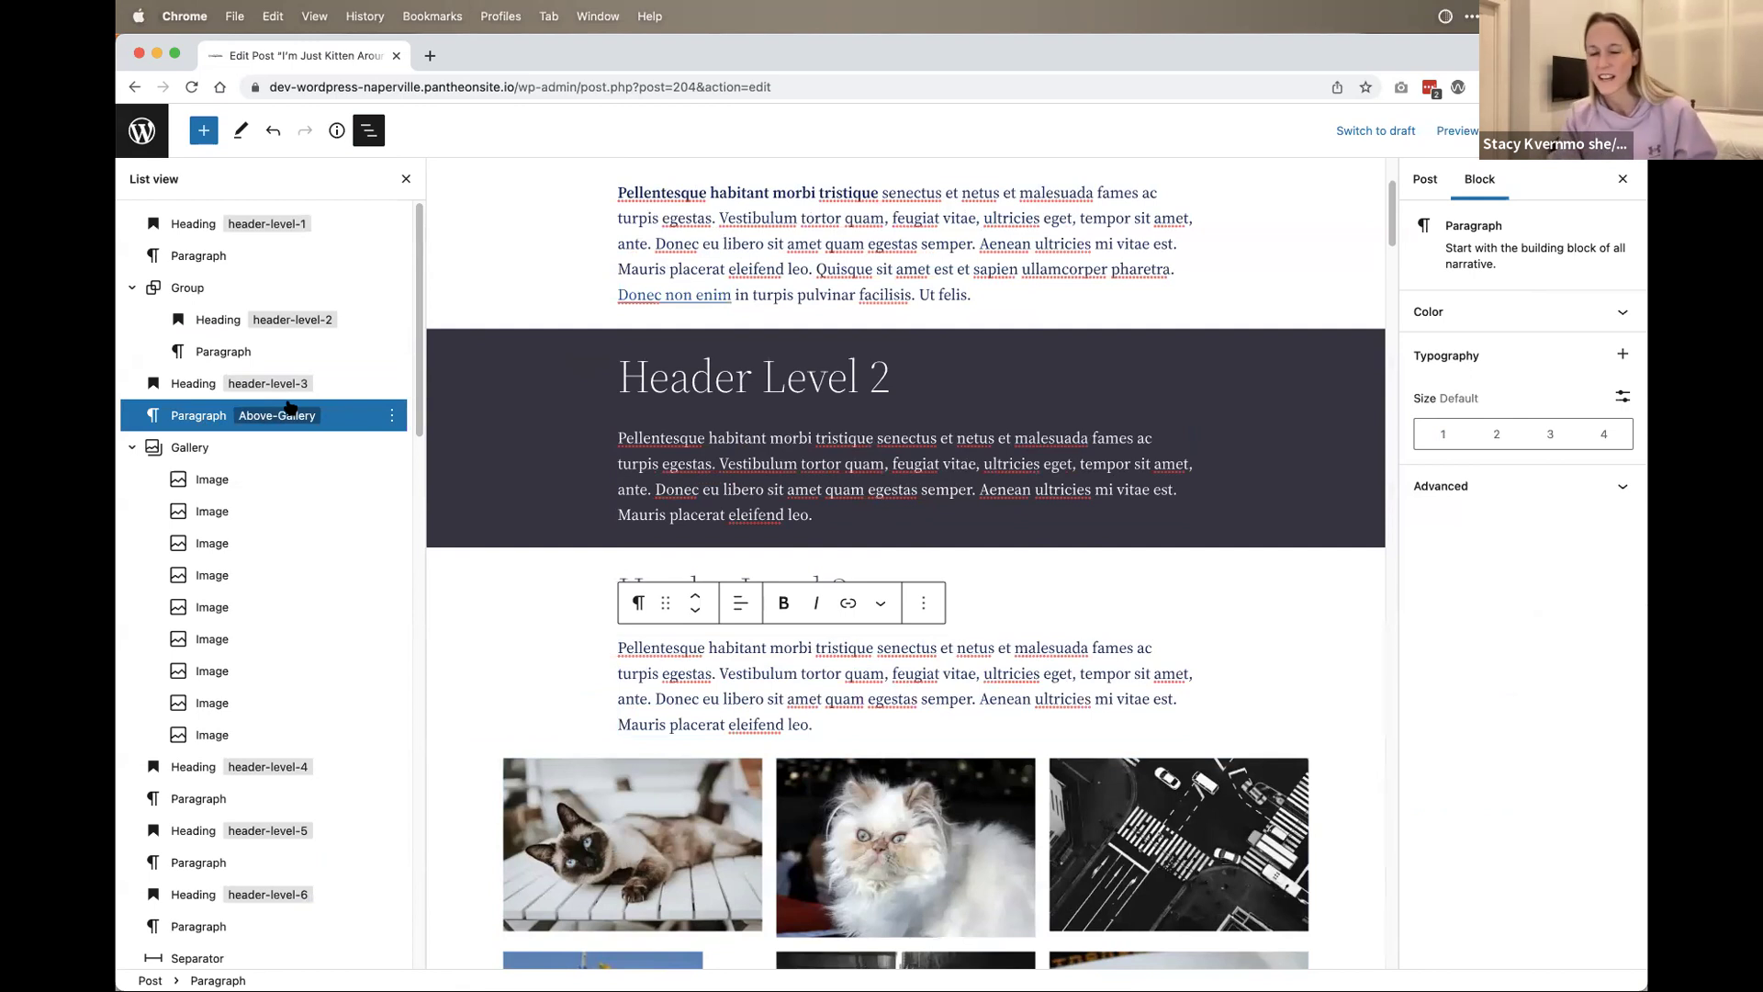
scroll(255, 597, "down", 3)
scroll(256, 591, "up", 3)
left_click(1051, 673)
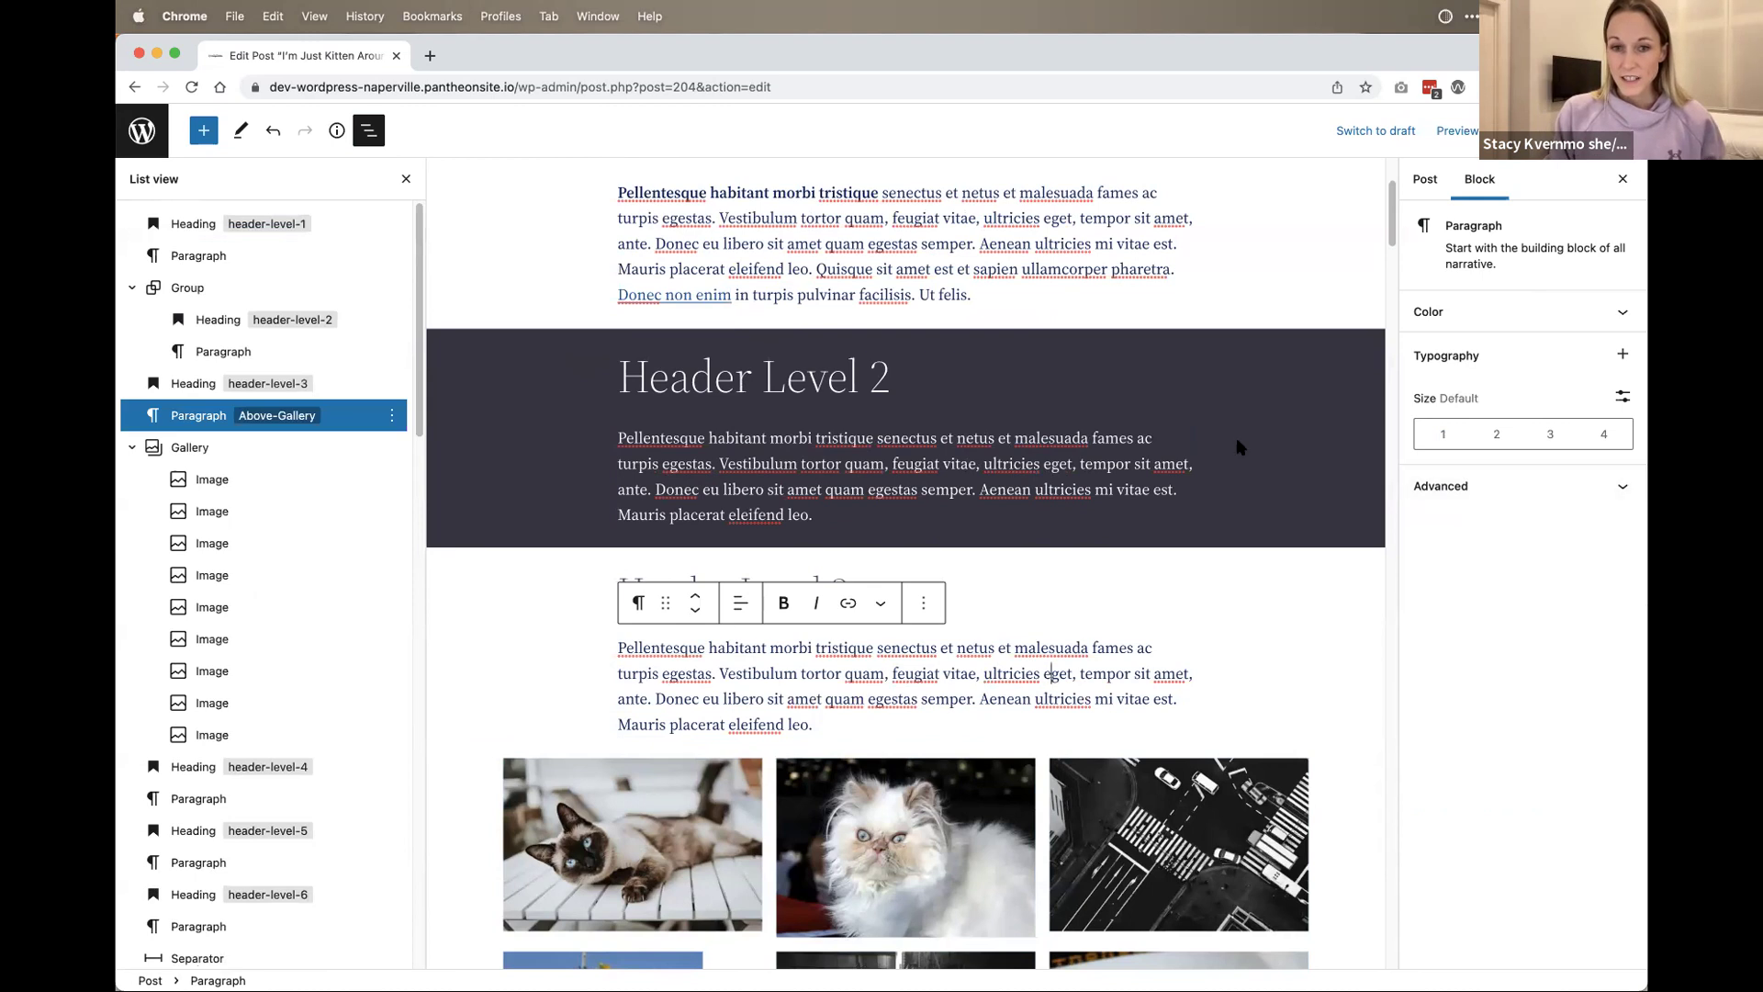
left_click(204, 290)
scroll(1102, 717, "down", 7)
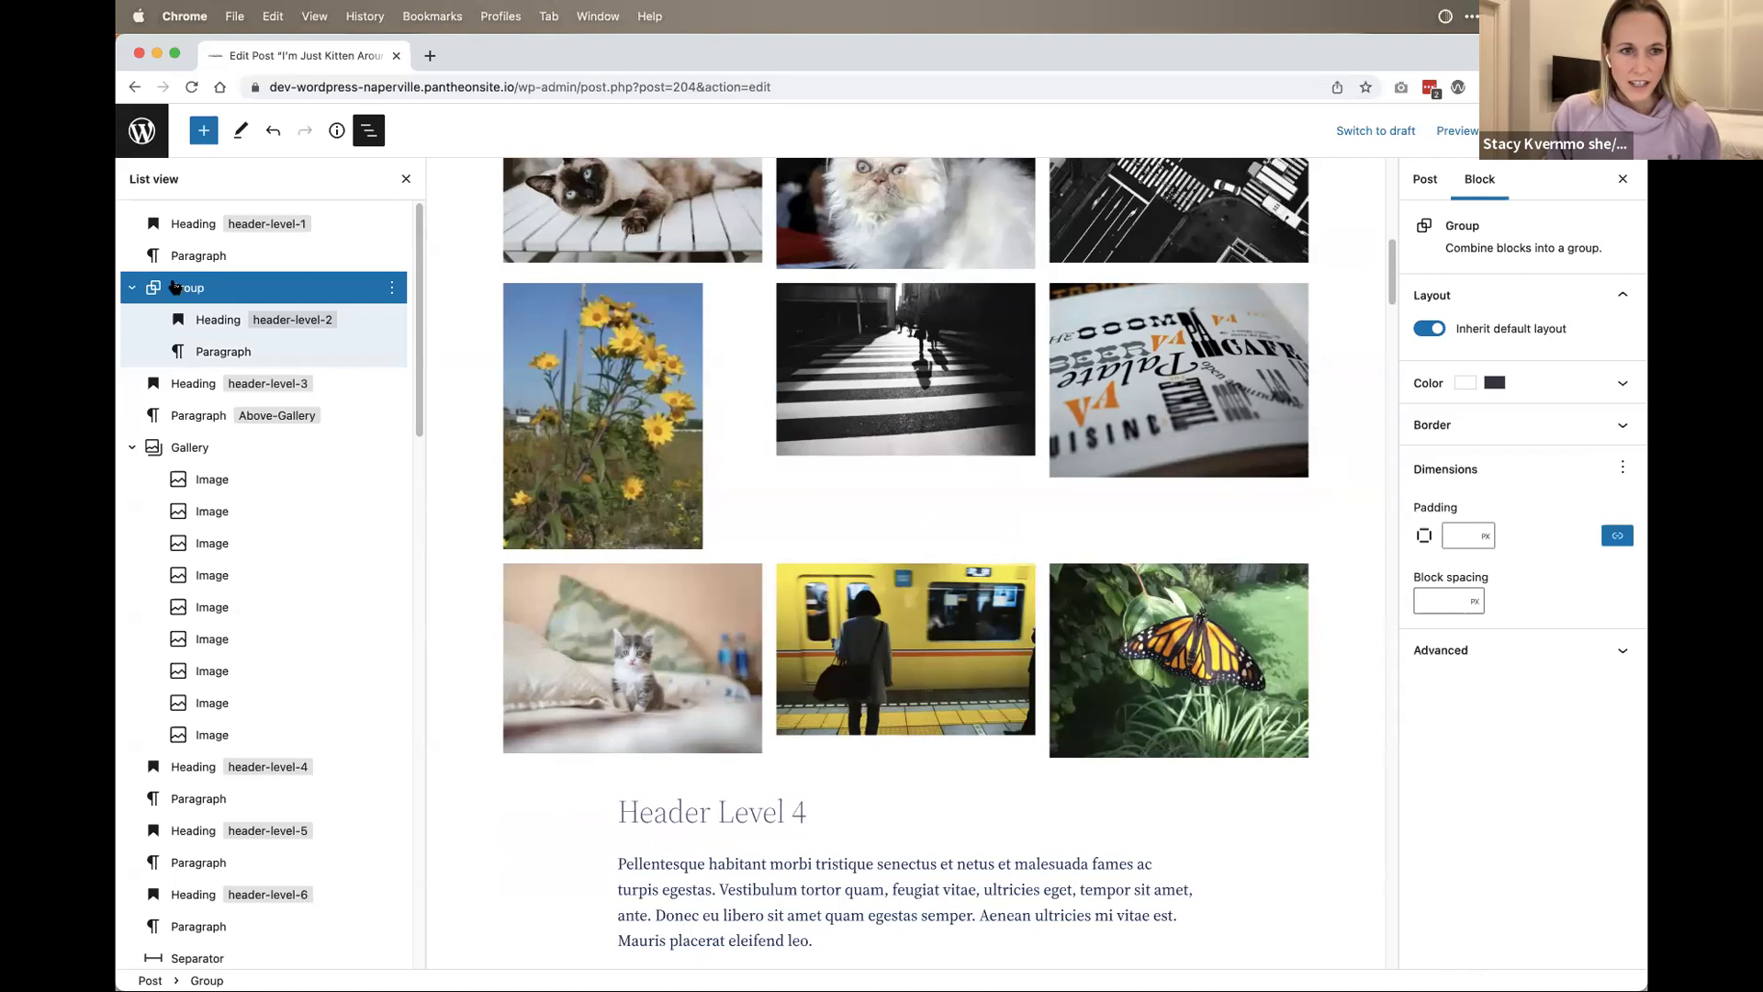
left_click(182, 290)
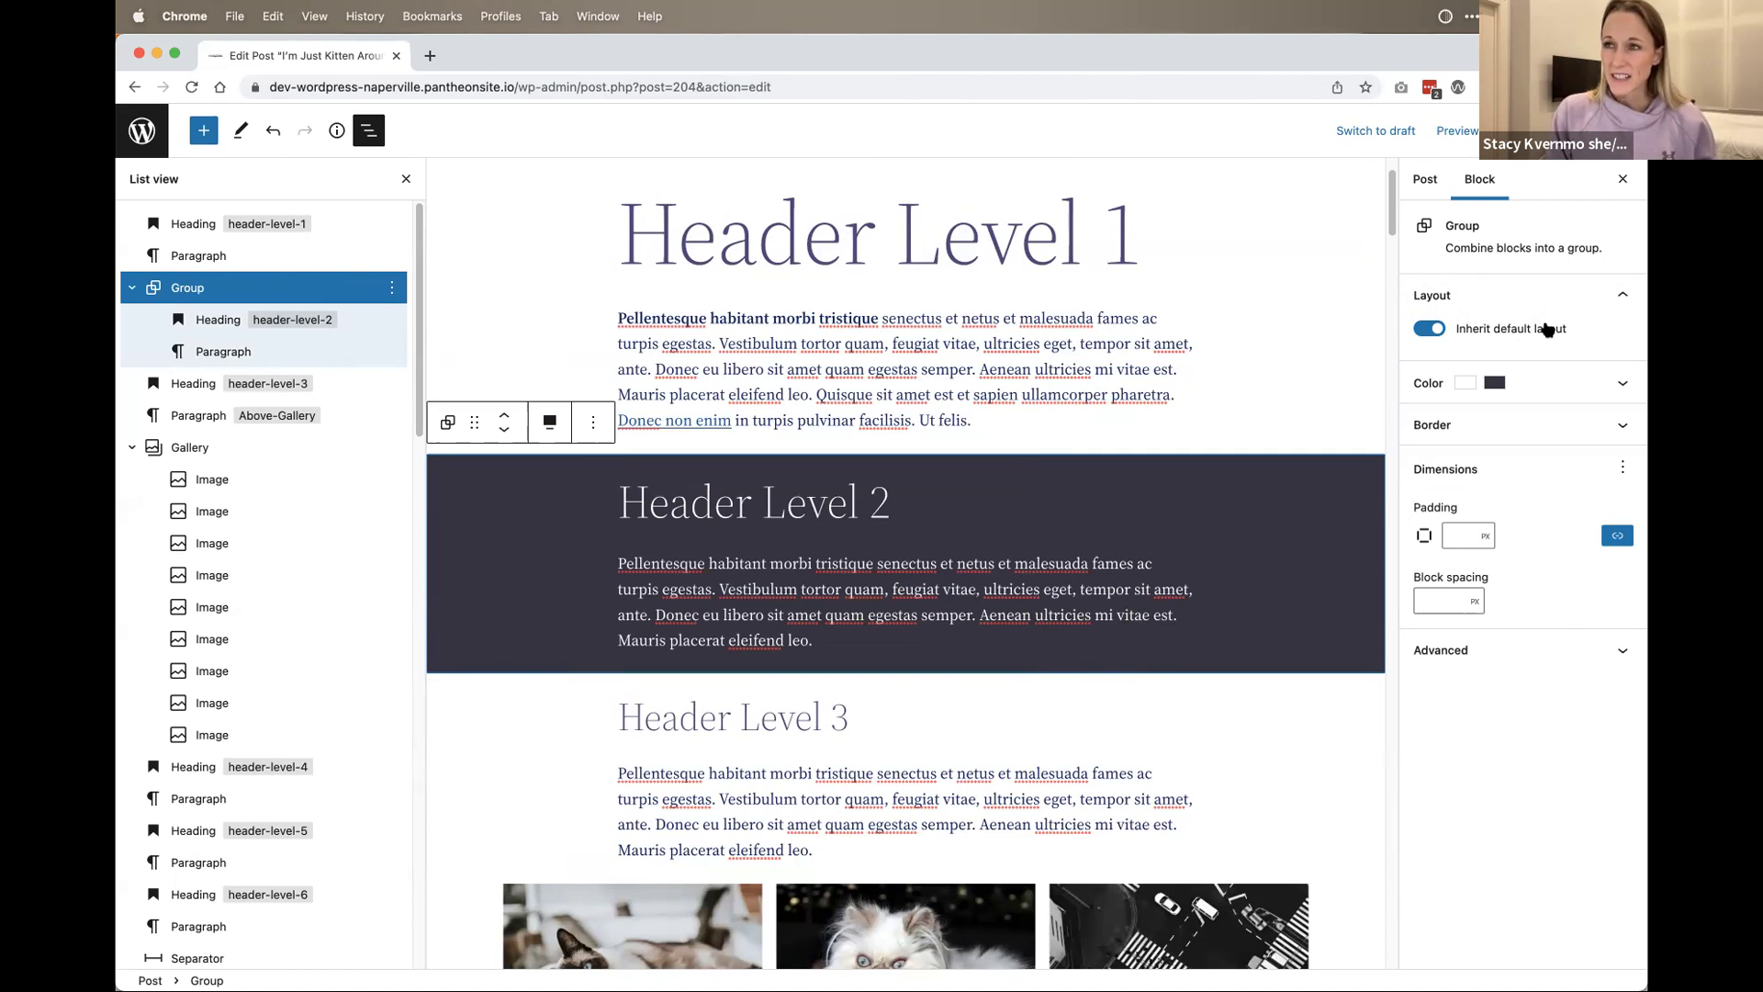
Step: Turn off Inherit default layout and set the group's Content width to 100 vw
left_click(1549, 329)
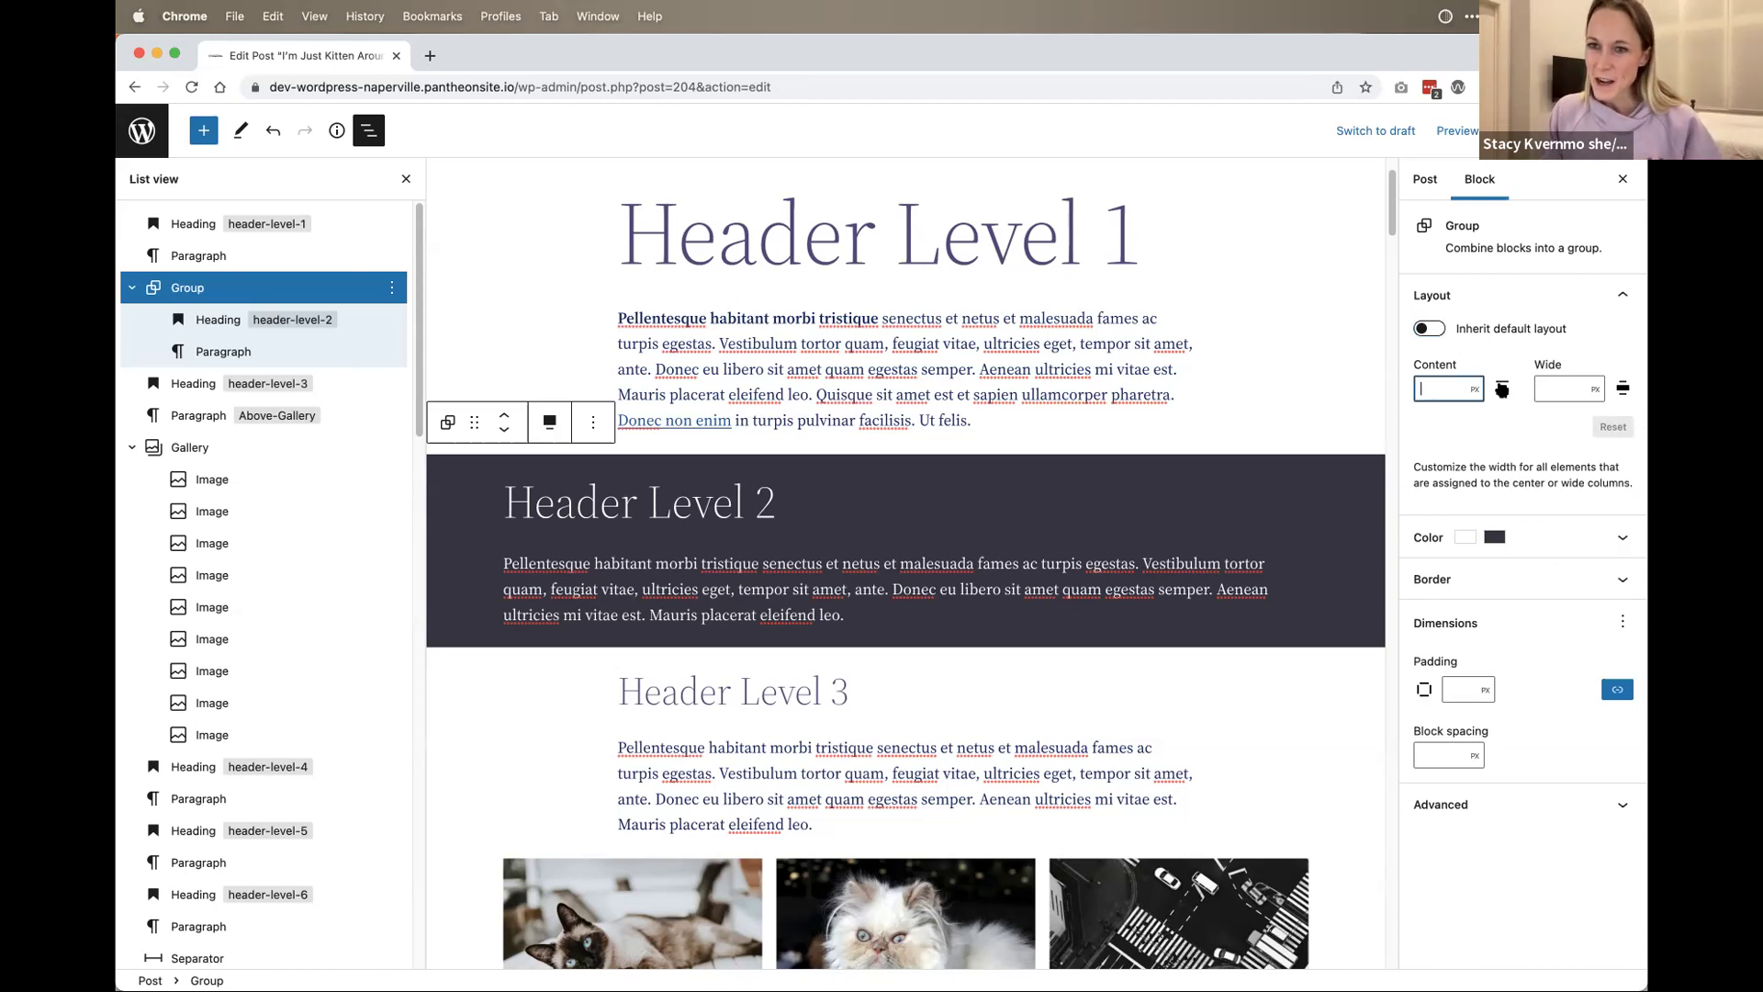
left_click(1480, 390)
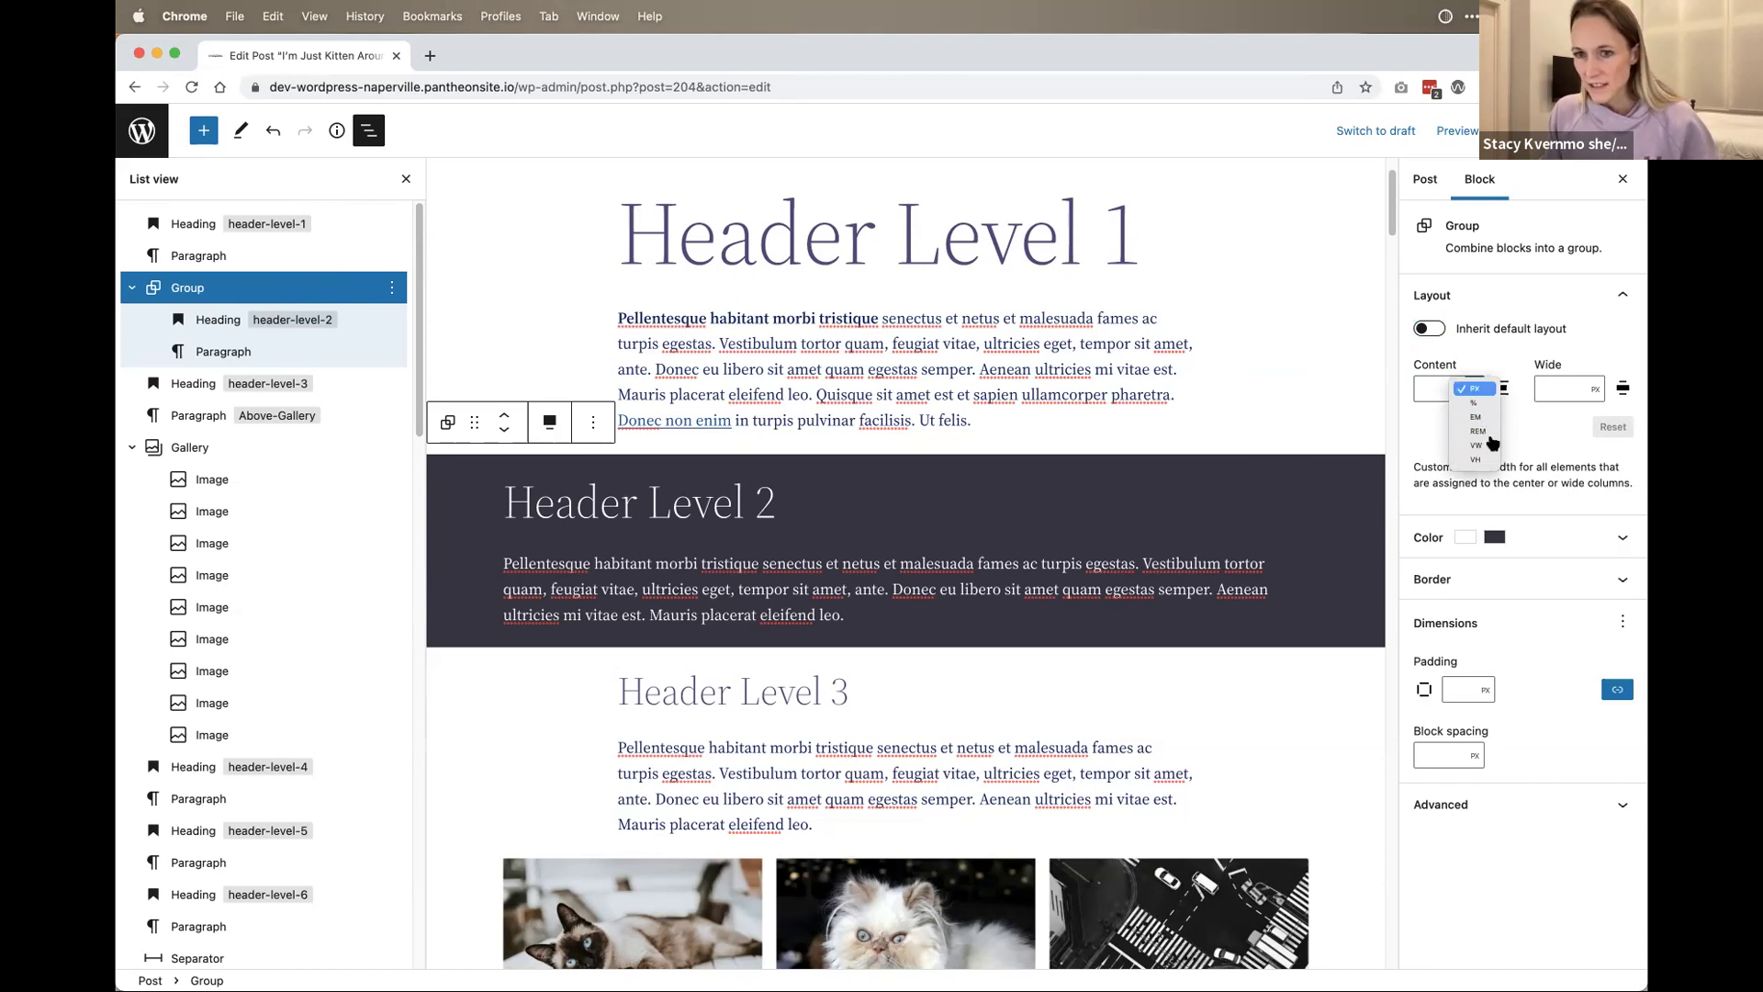
left_click(1493, 448)
left_click(1434, 392)
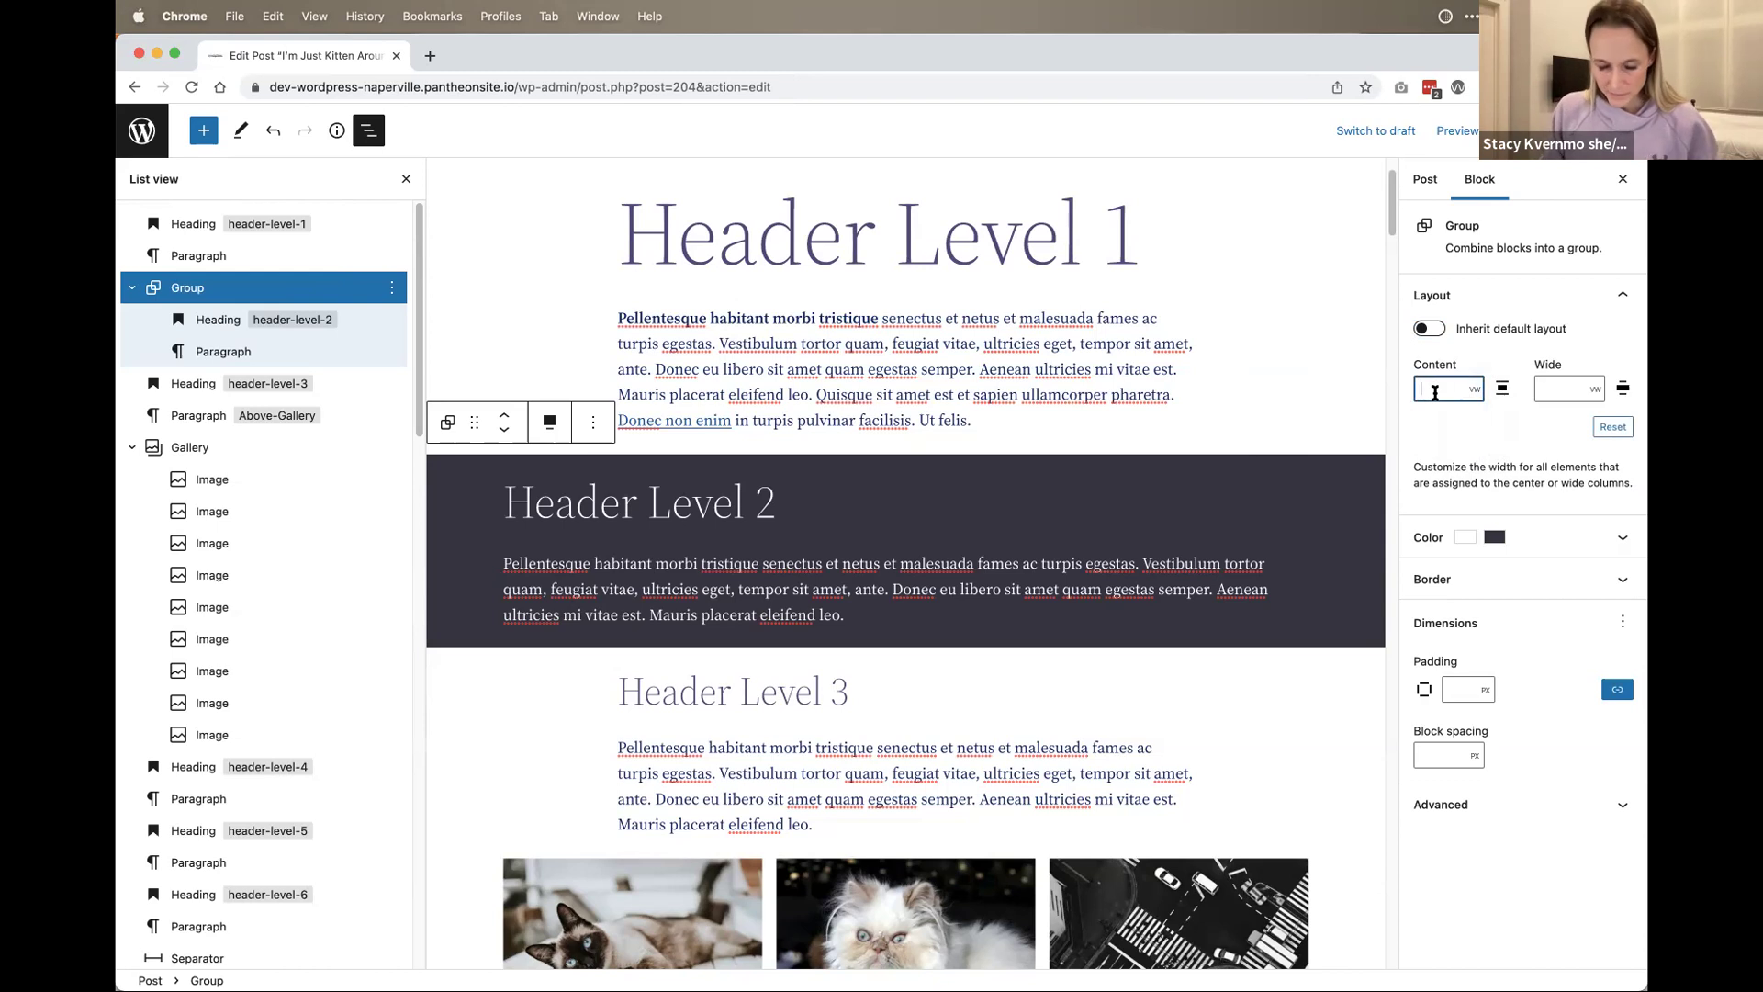
type("100")
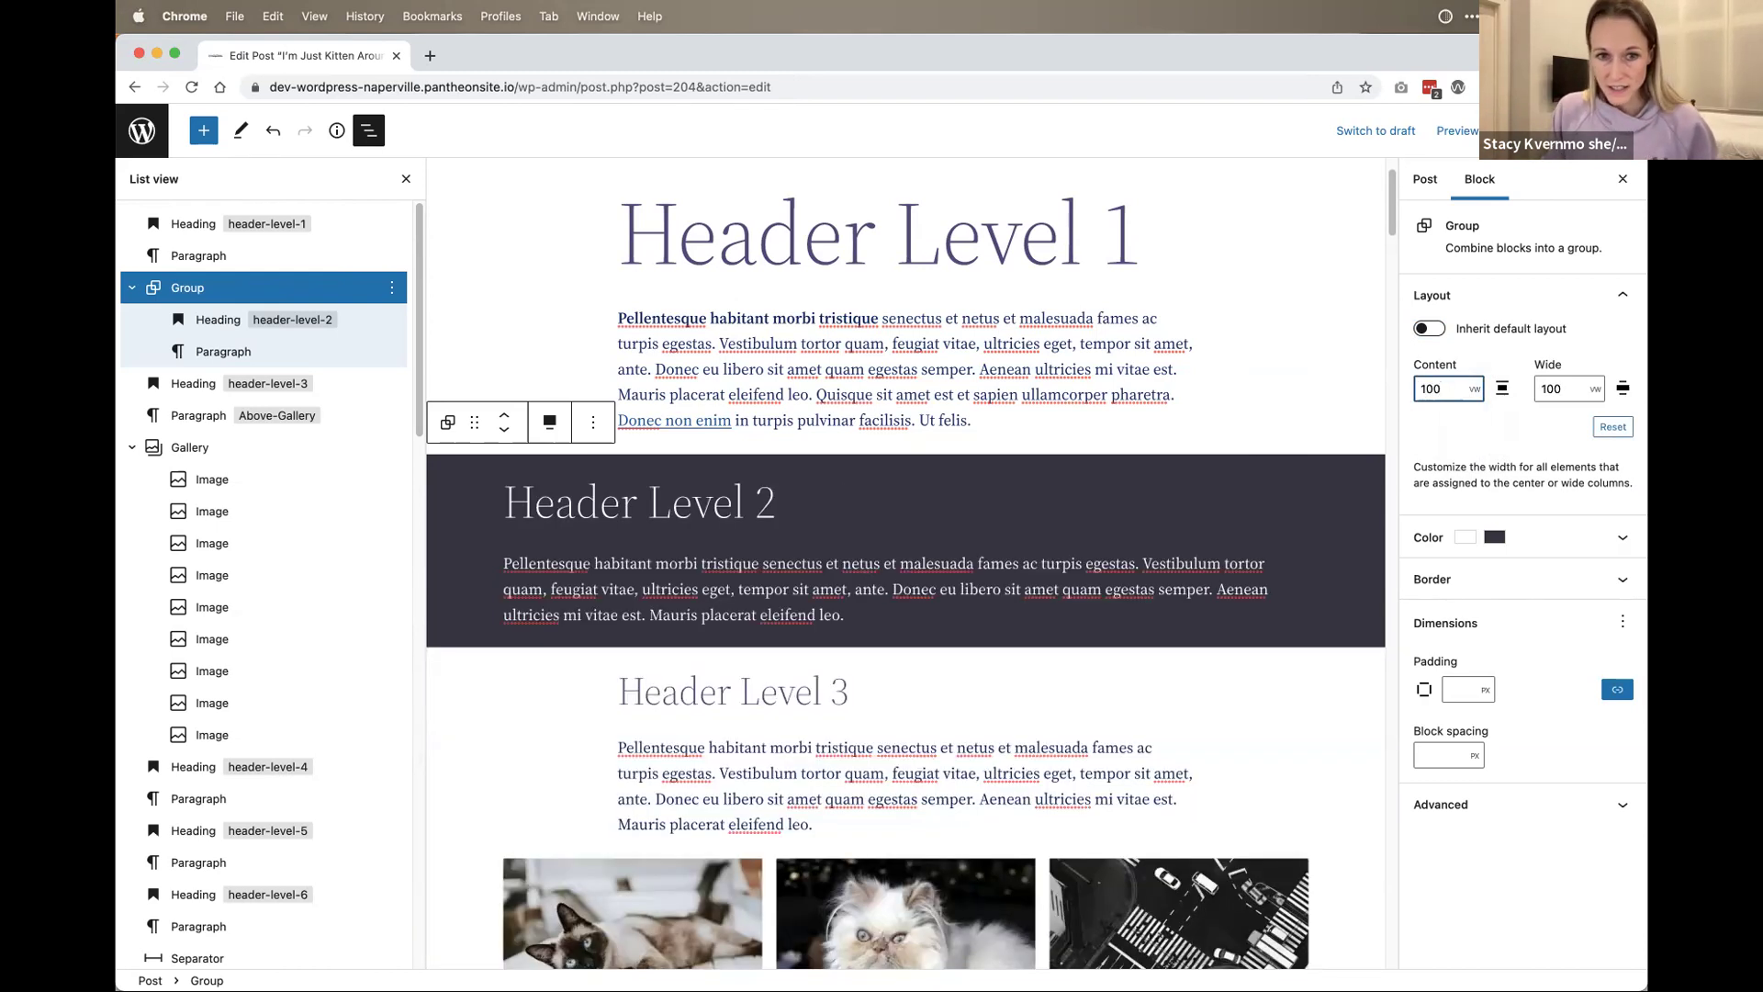
left_click(1576, 397)
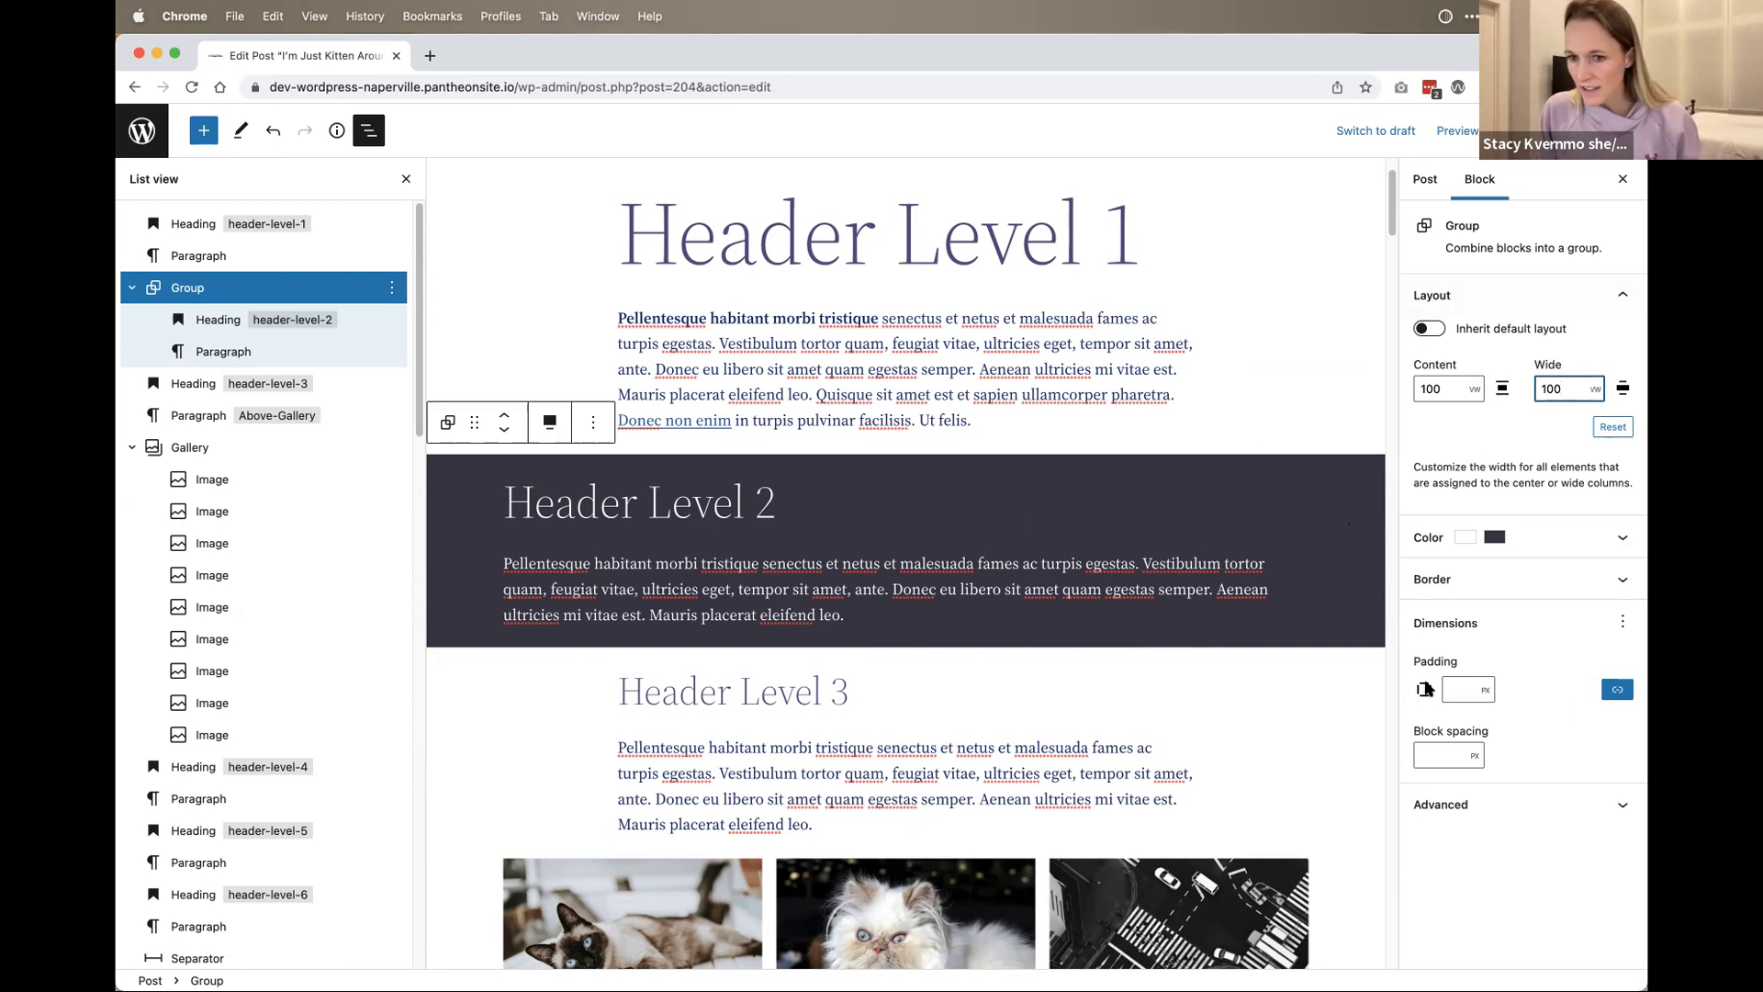
Step: Unlink the group's padding sides and set the right and left padding to 0
left_click(1617, 689)
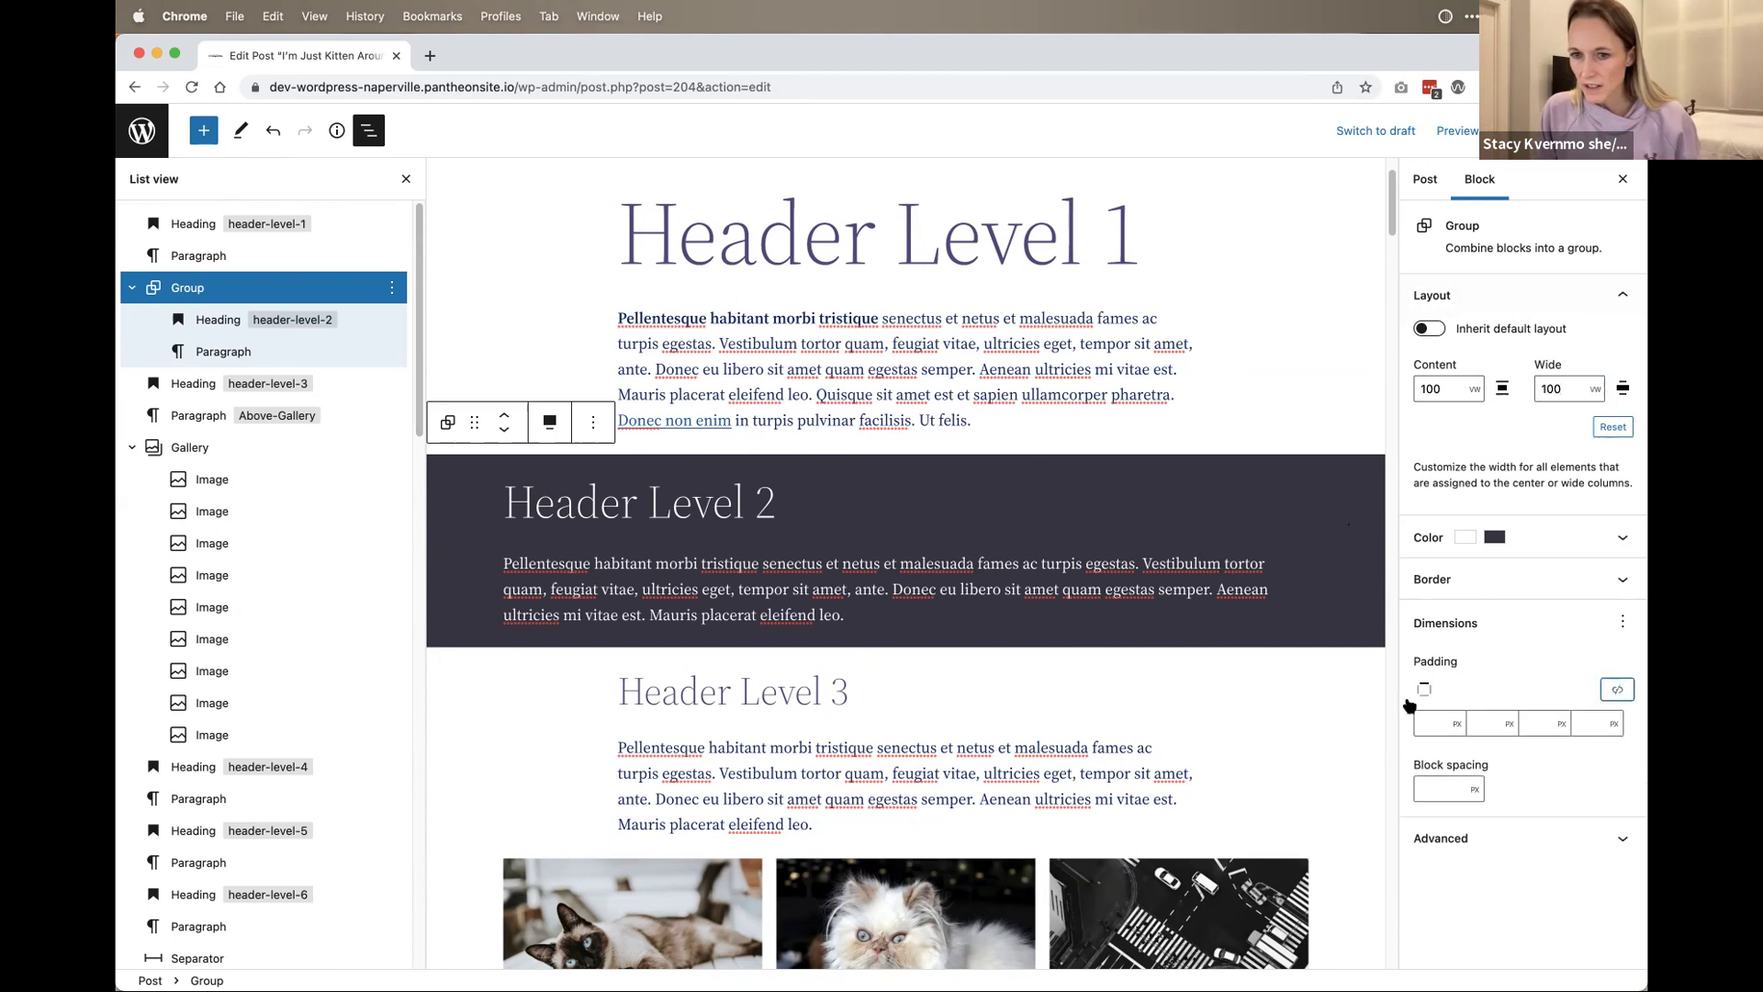
left_click(1477, 720)
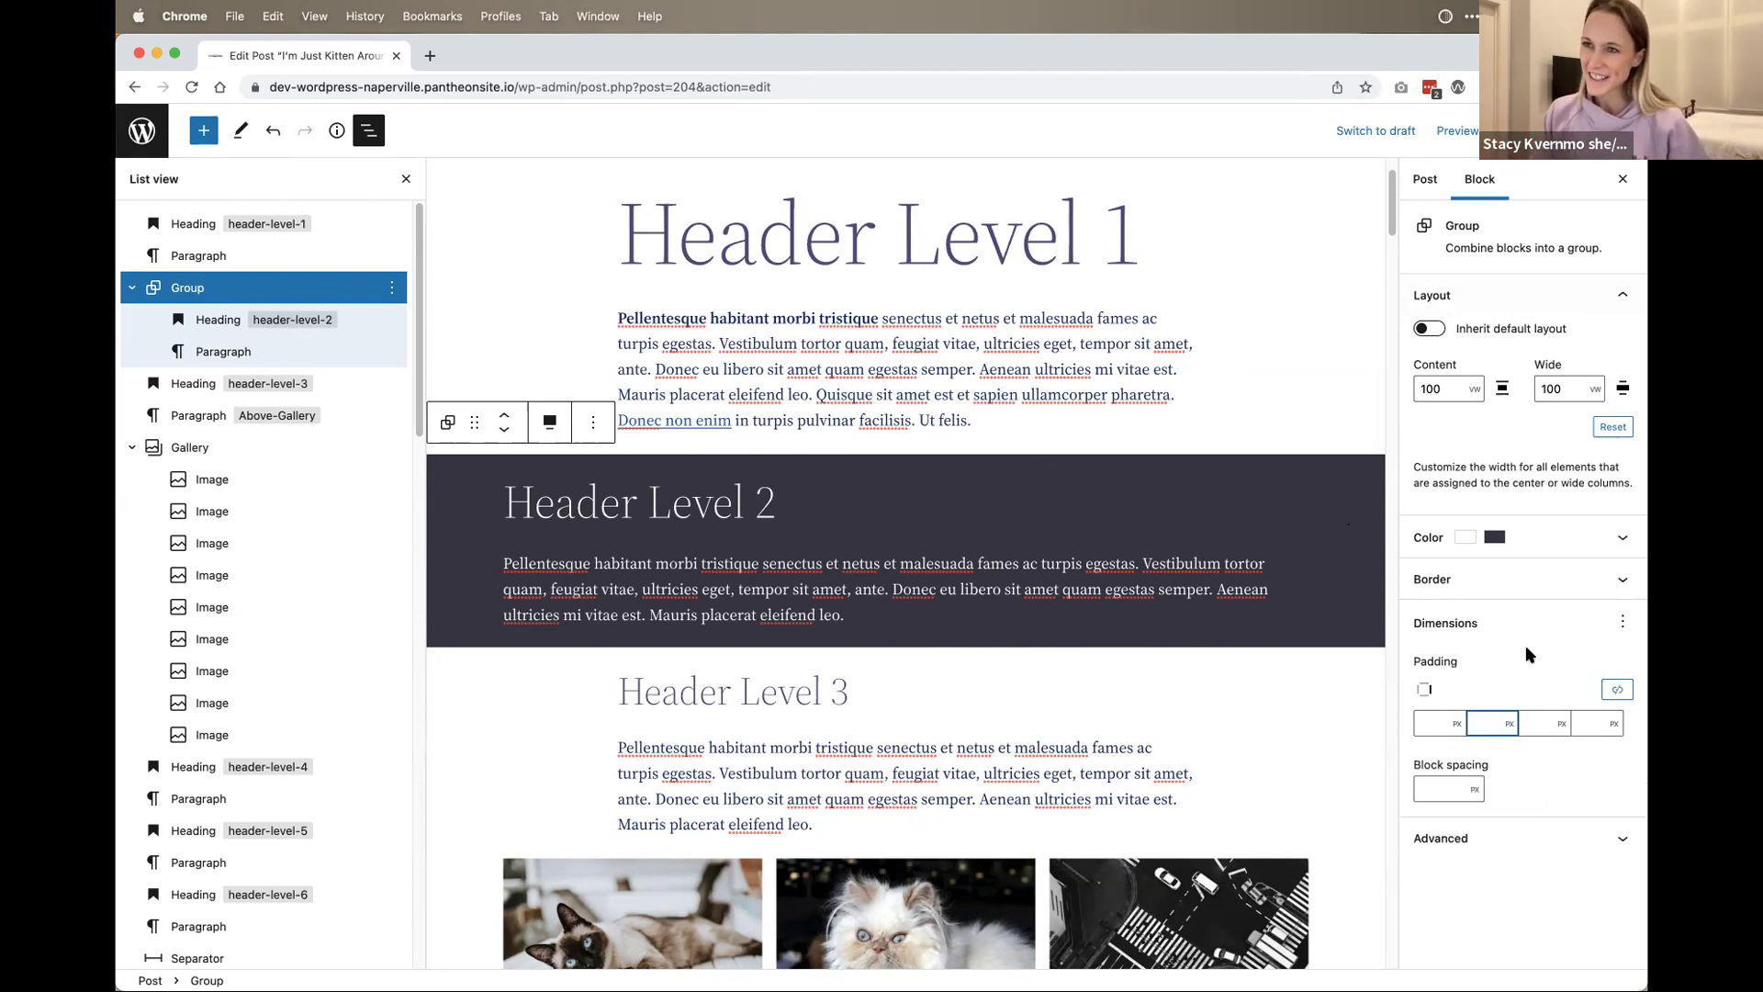
type("0")
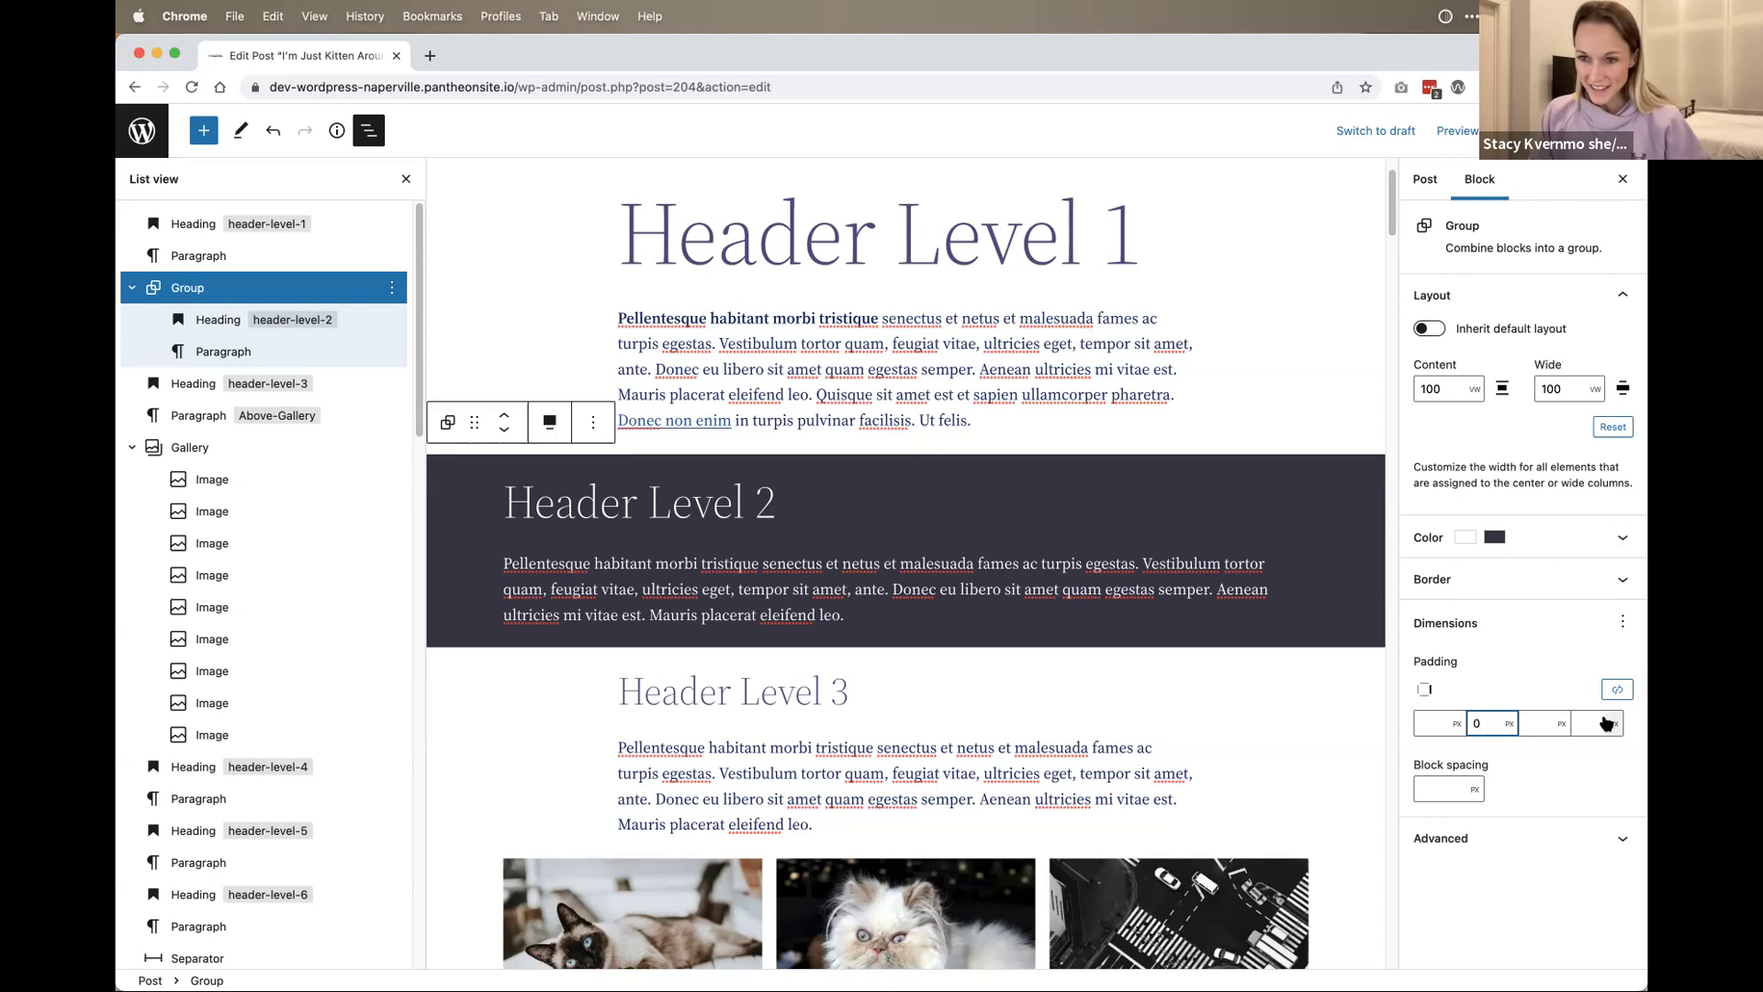
left_click(1603, 723)
type("0")
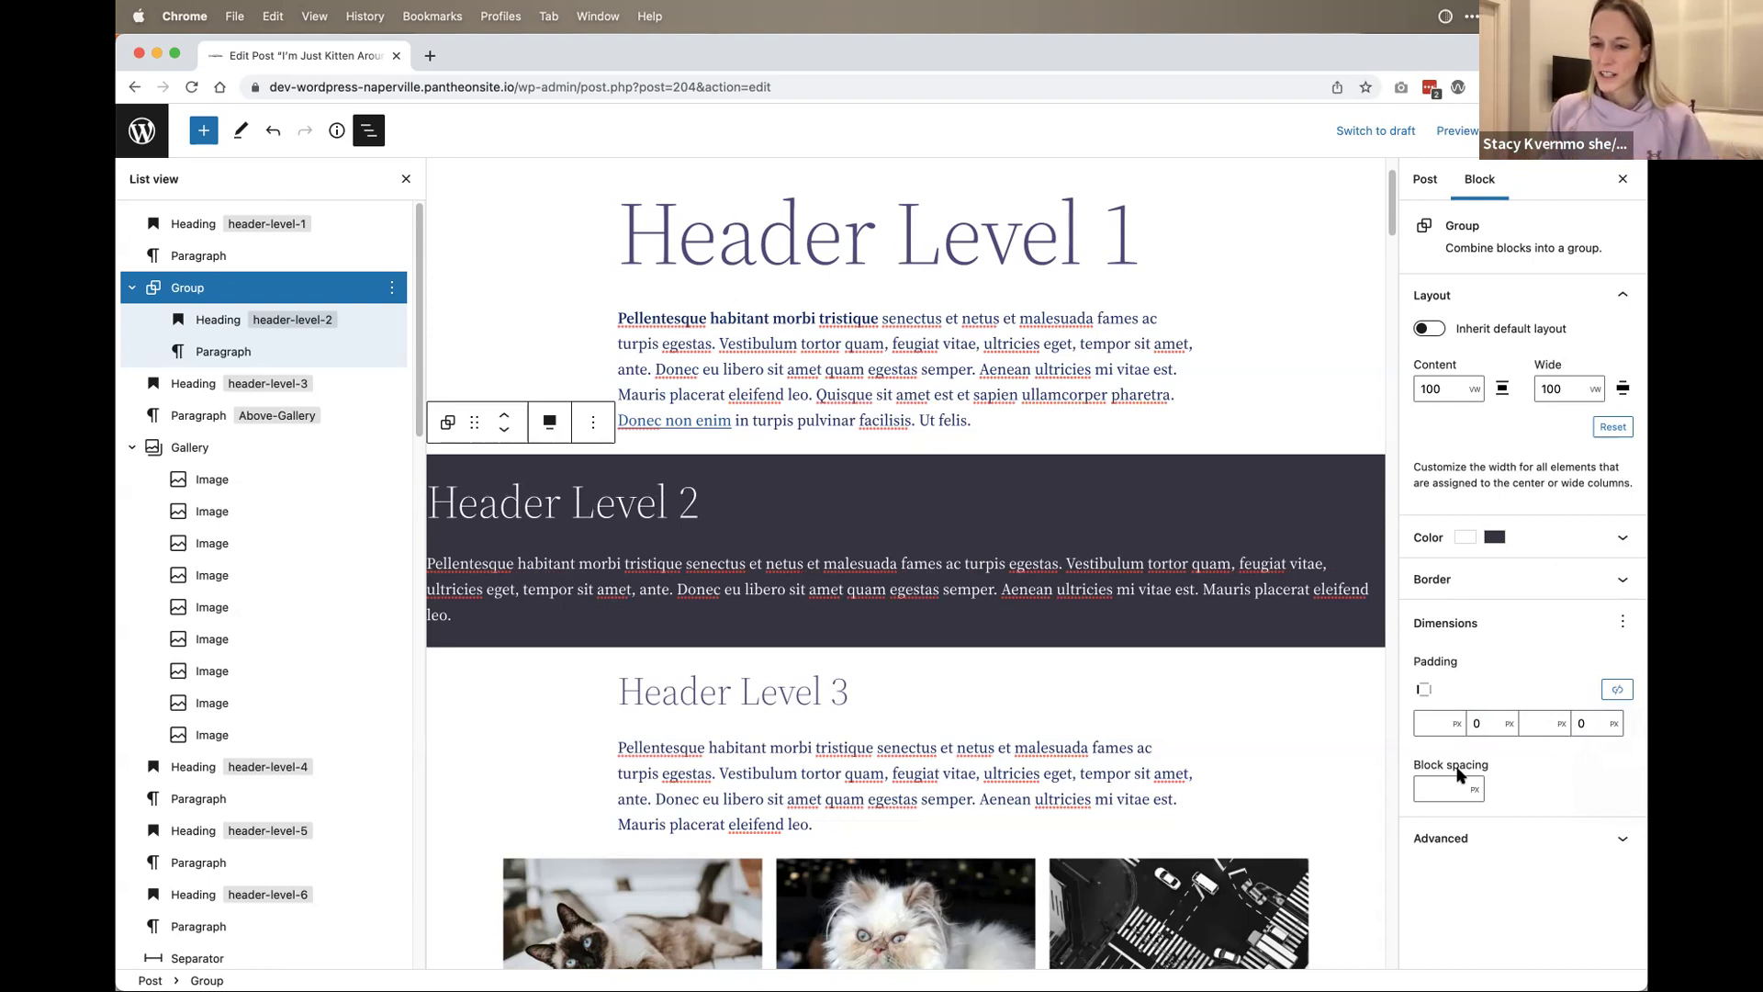
Step: Clear the right and left padding values so all sides are empty
left_click(1479, 717)
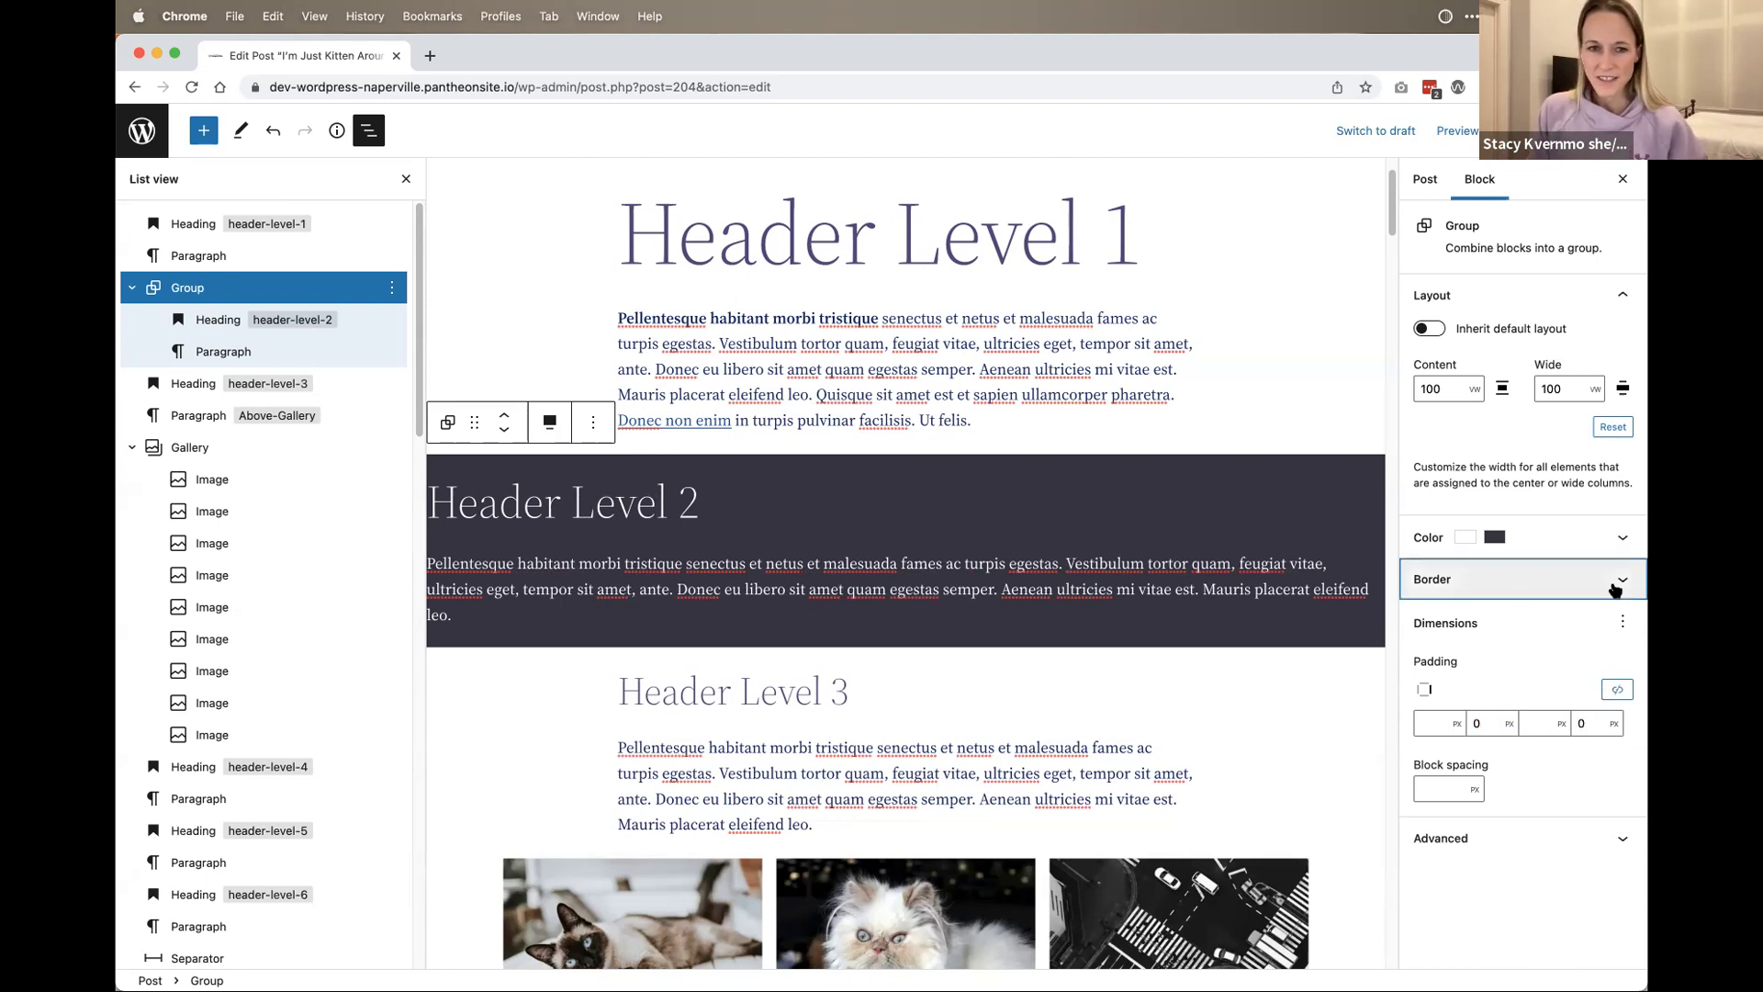
key("BackSpace")
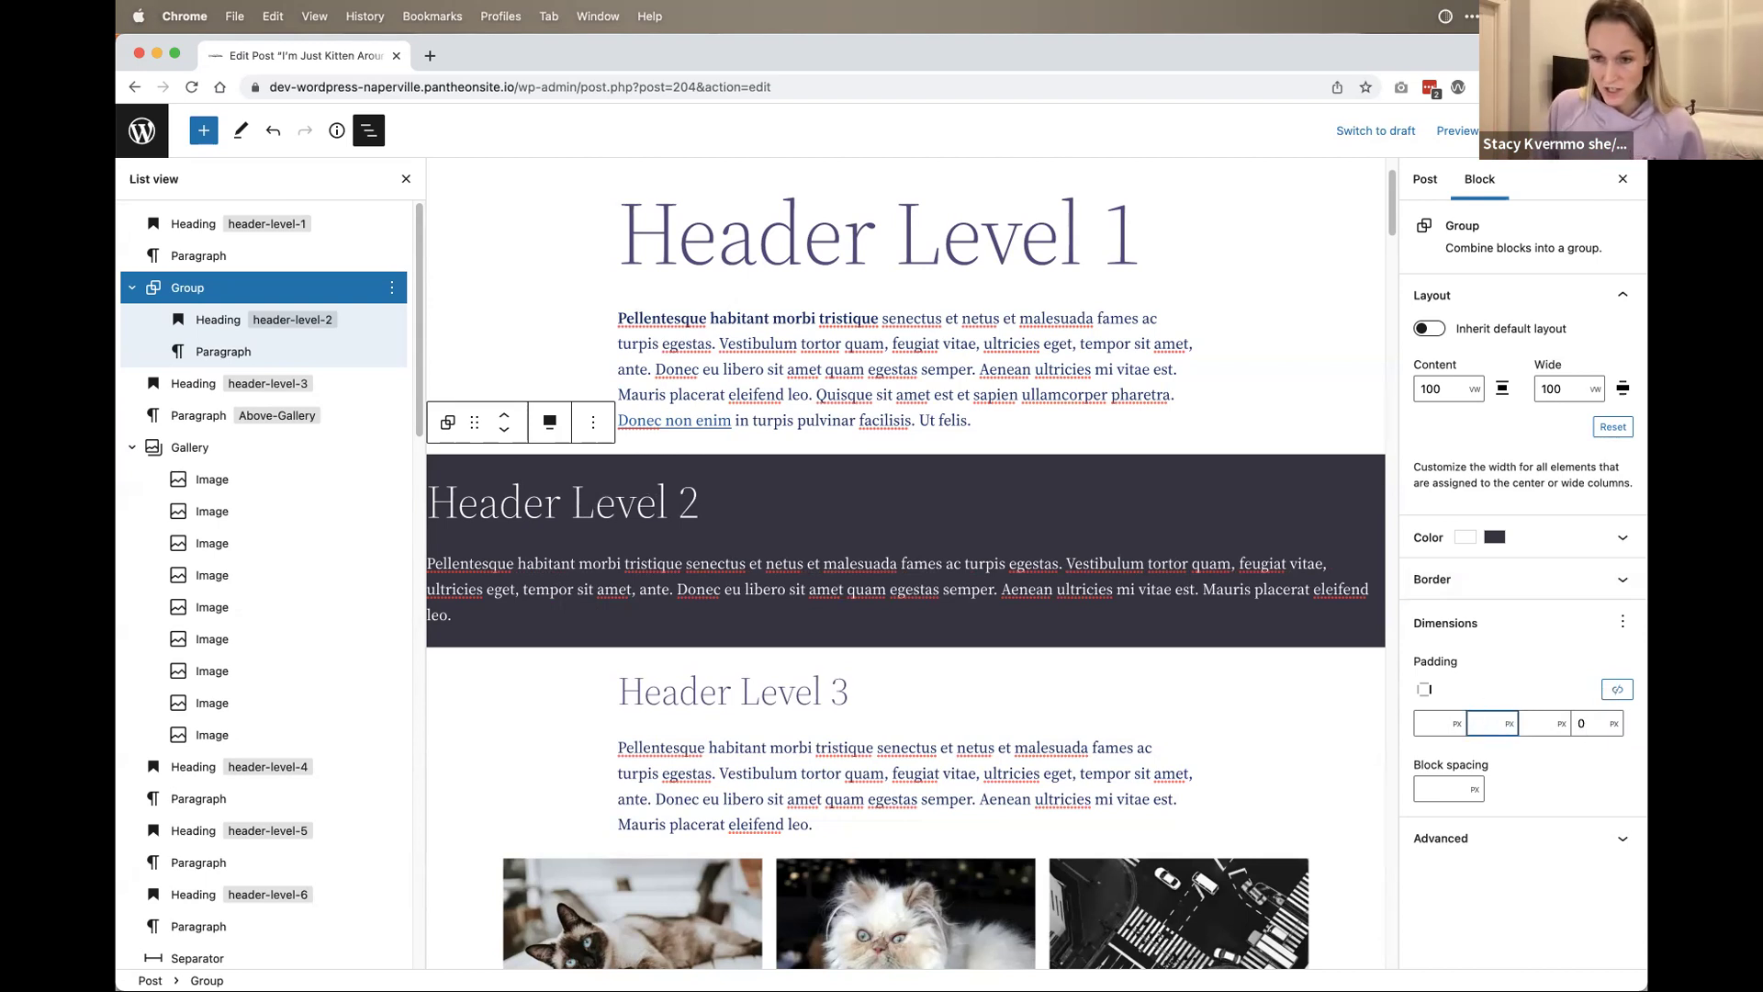
key("Tab")
key("Tab")
key("BackSpace")
key("Tab")
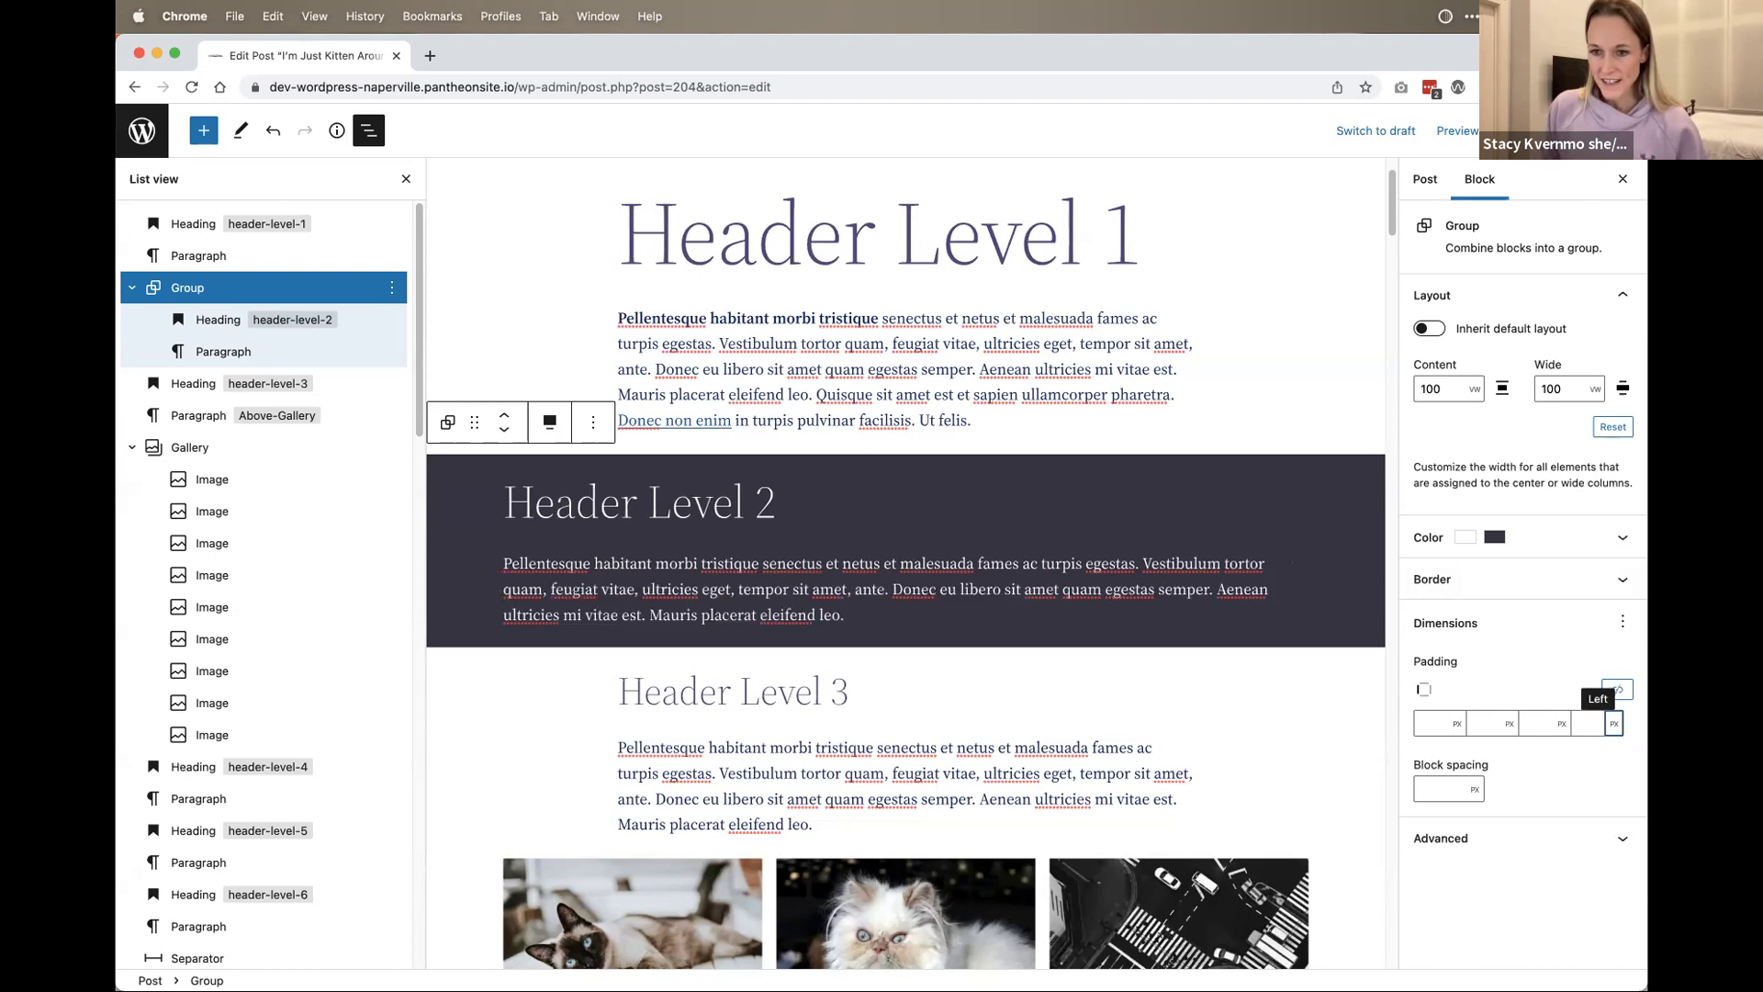
Step: Re-enable Inherit default layout, align the group Full width, and update the post
left_click(1448, 372)
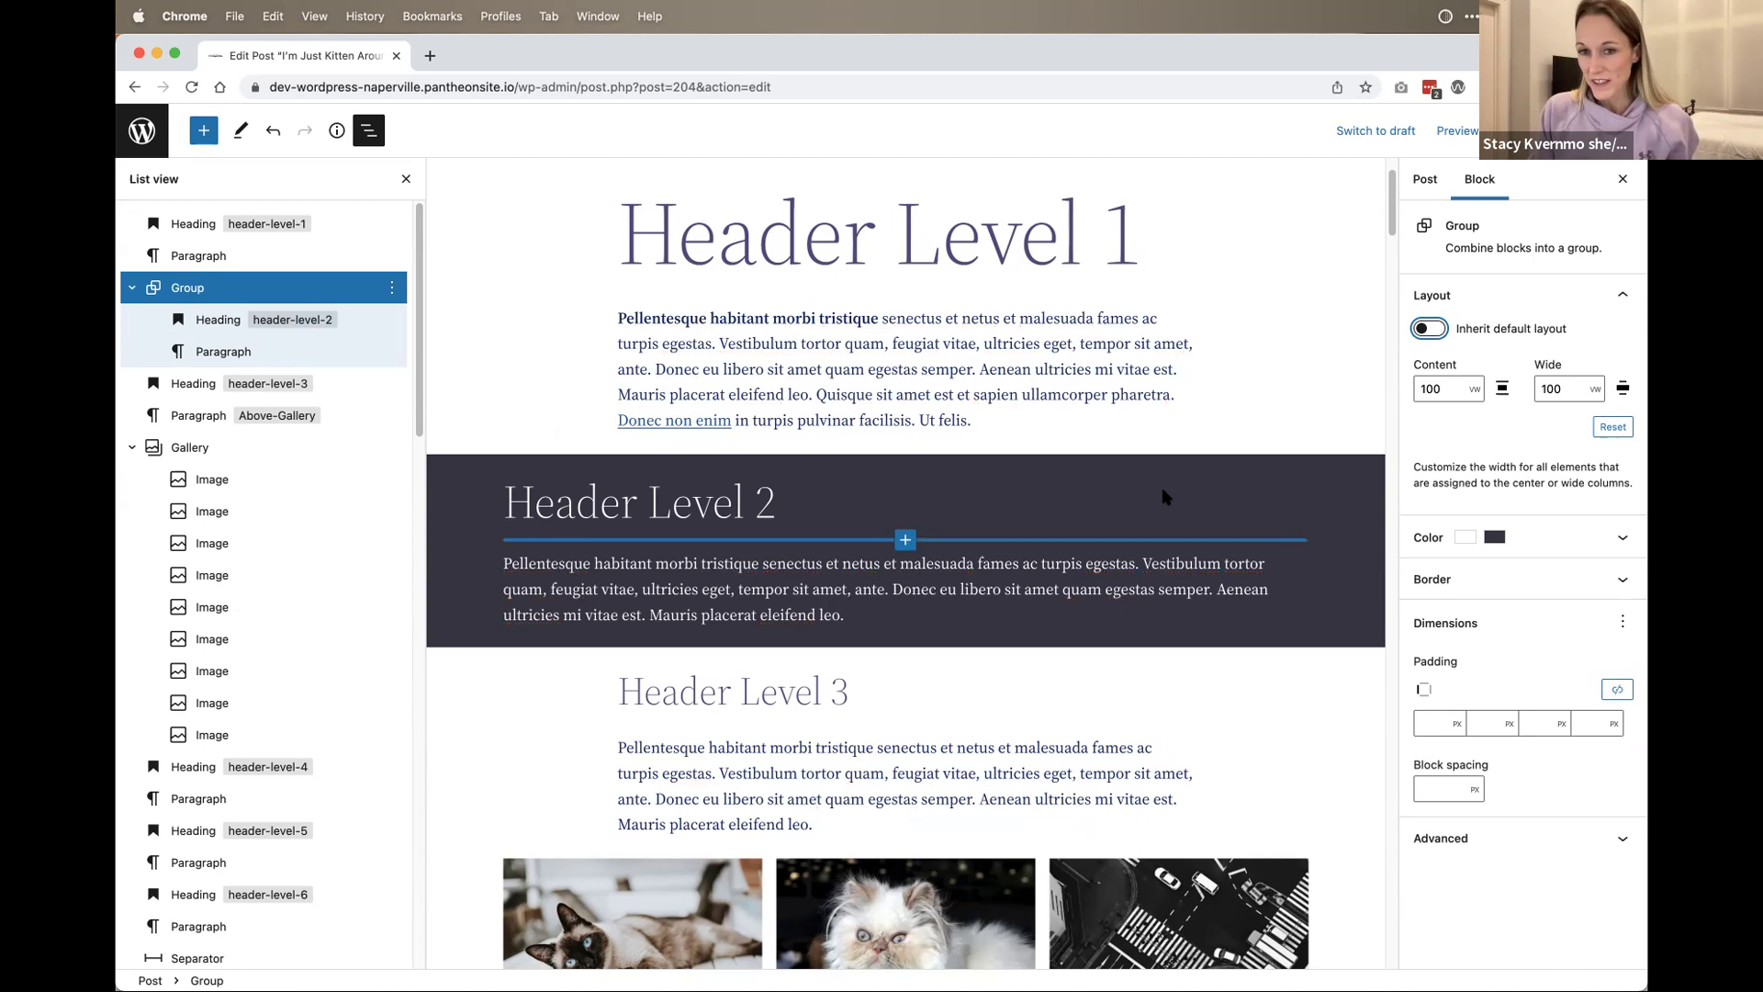
left_click(1440, 334)
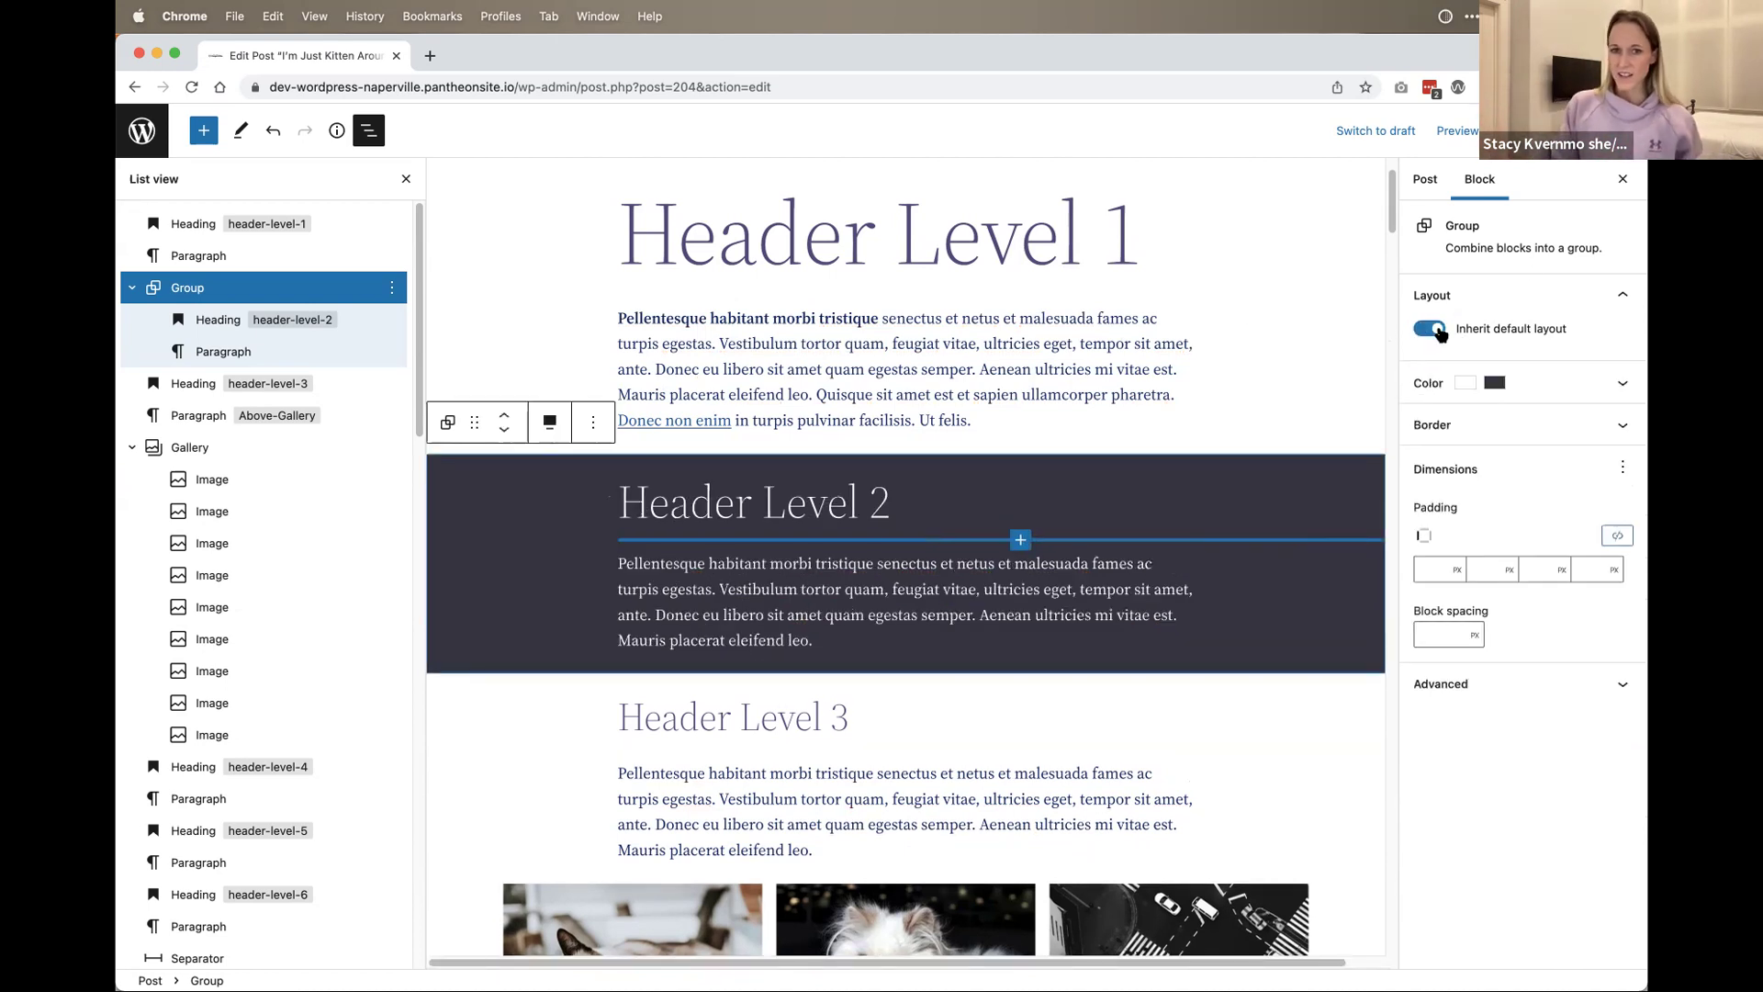
left_click(549, 423)
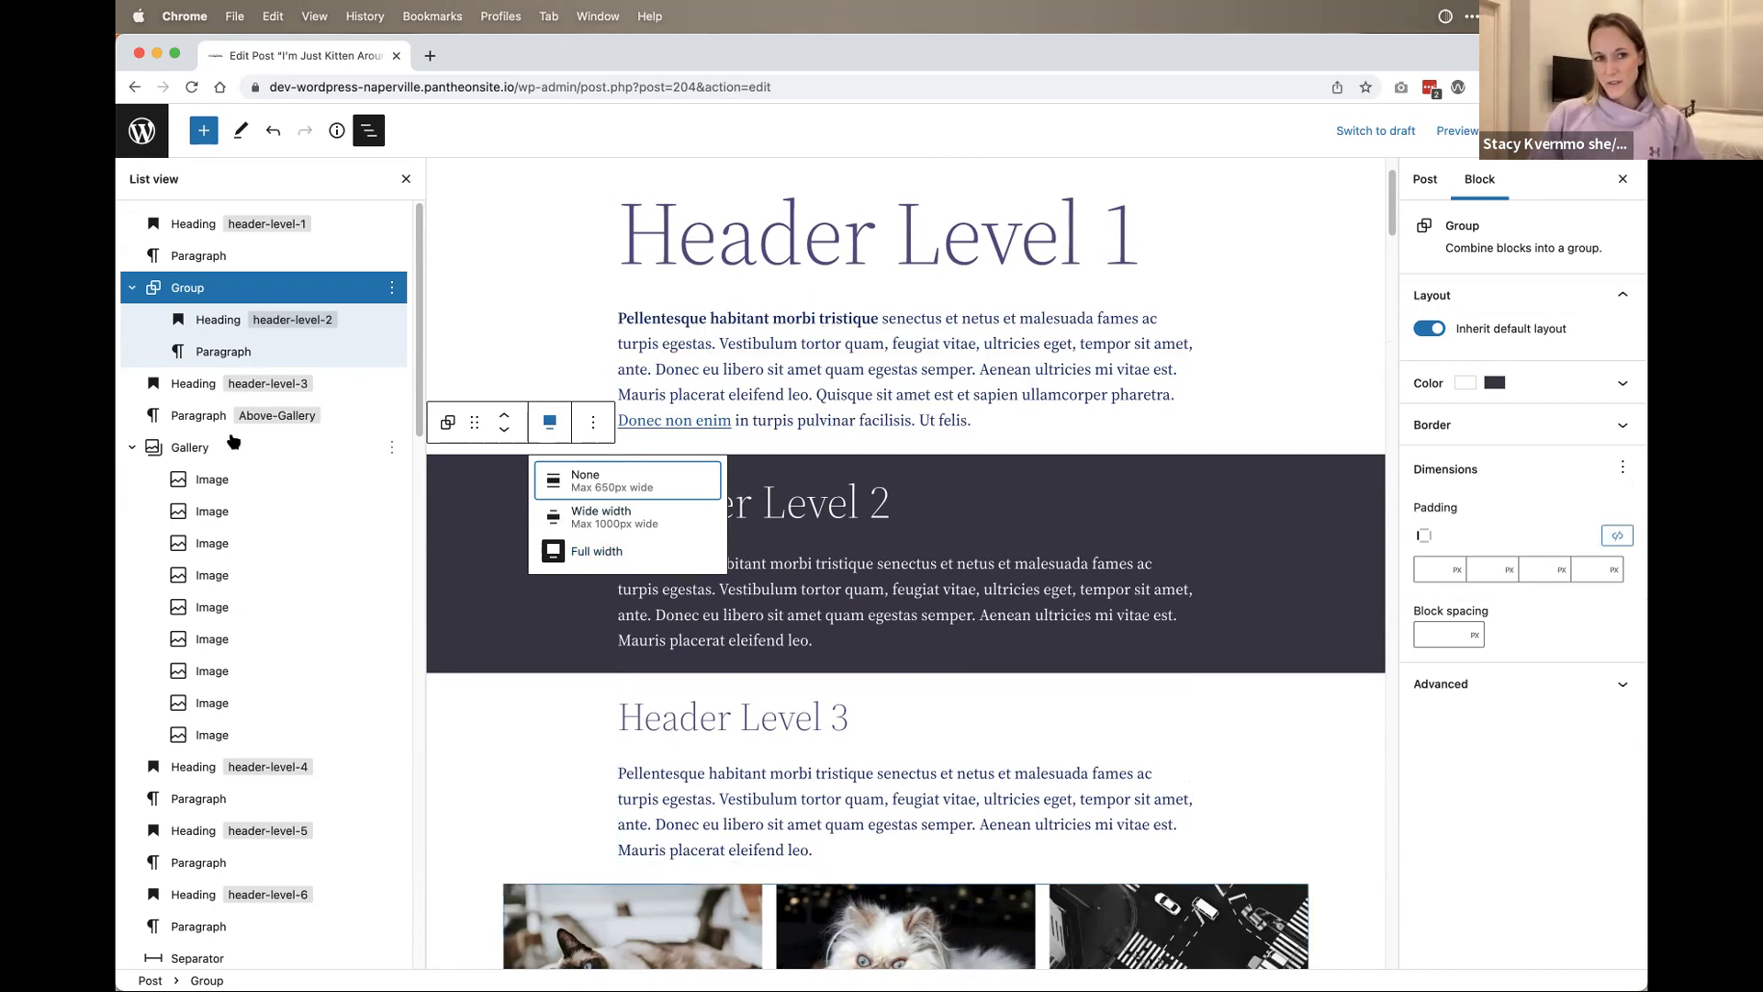
left_click(161, 290)
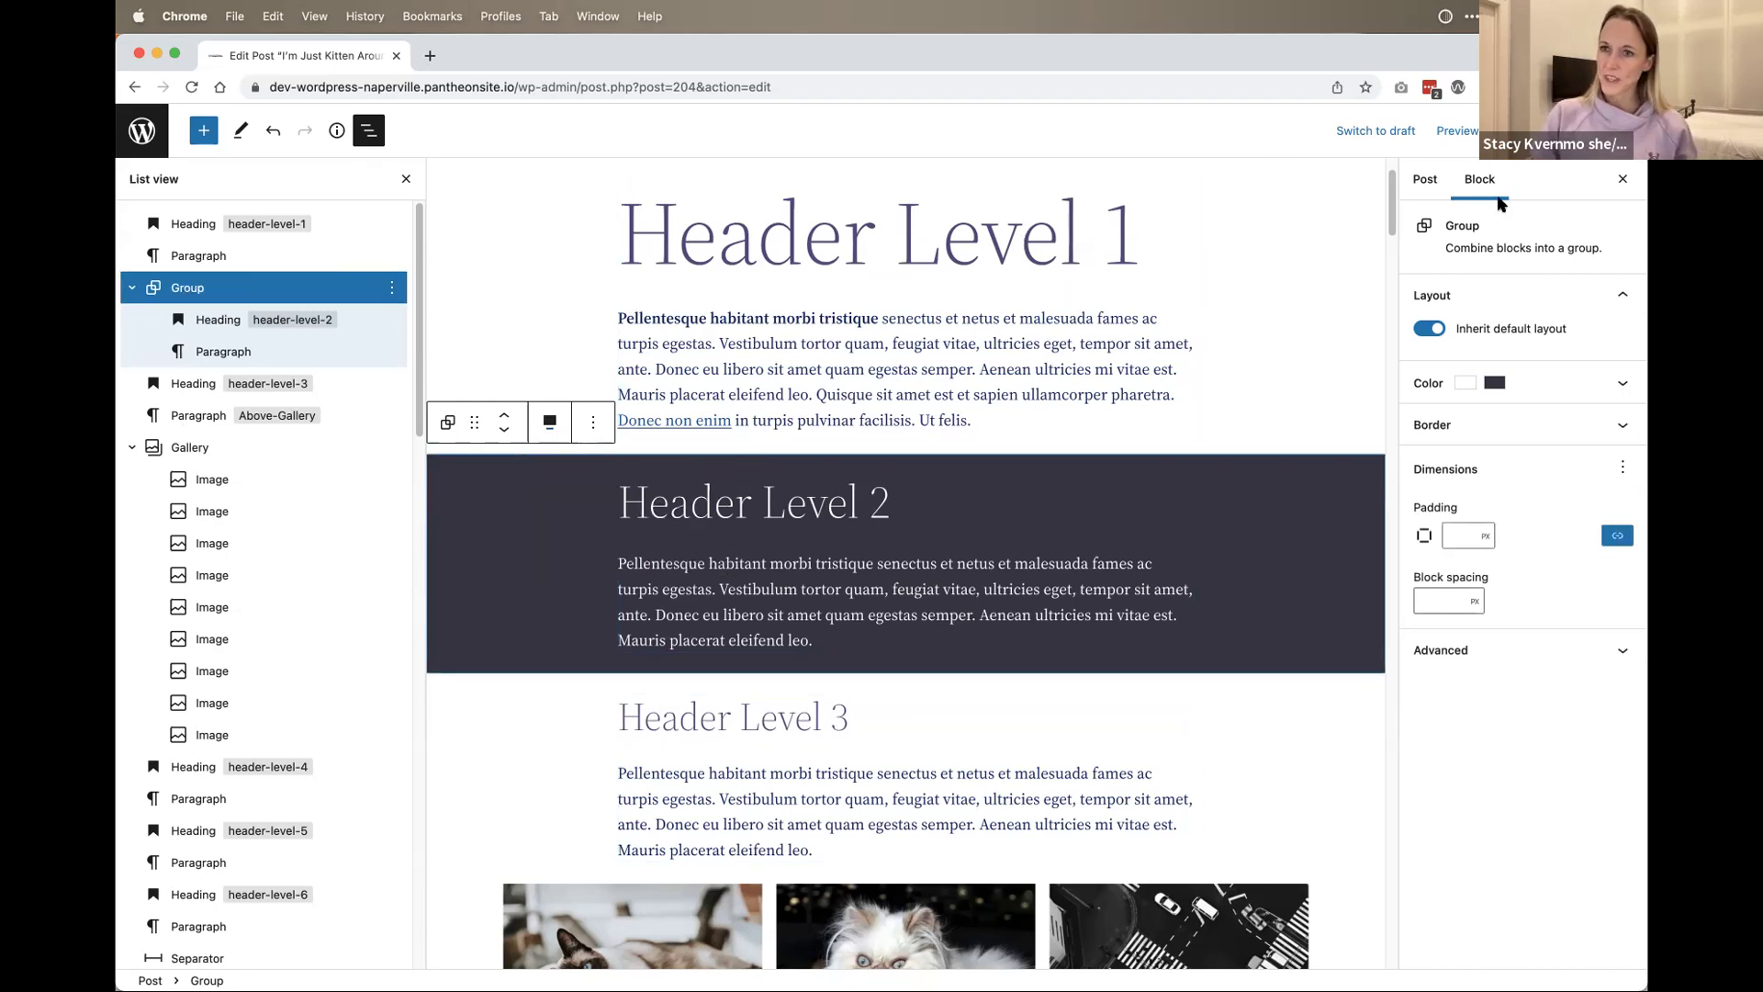
left_click(1515, 130)
left_click(279, 934)
Step: Scroll through the published kitten post, then start a new page via + New › Page
scroll(1043, 909, "down", 1)
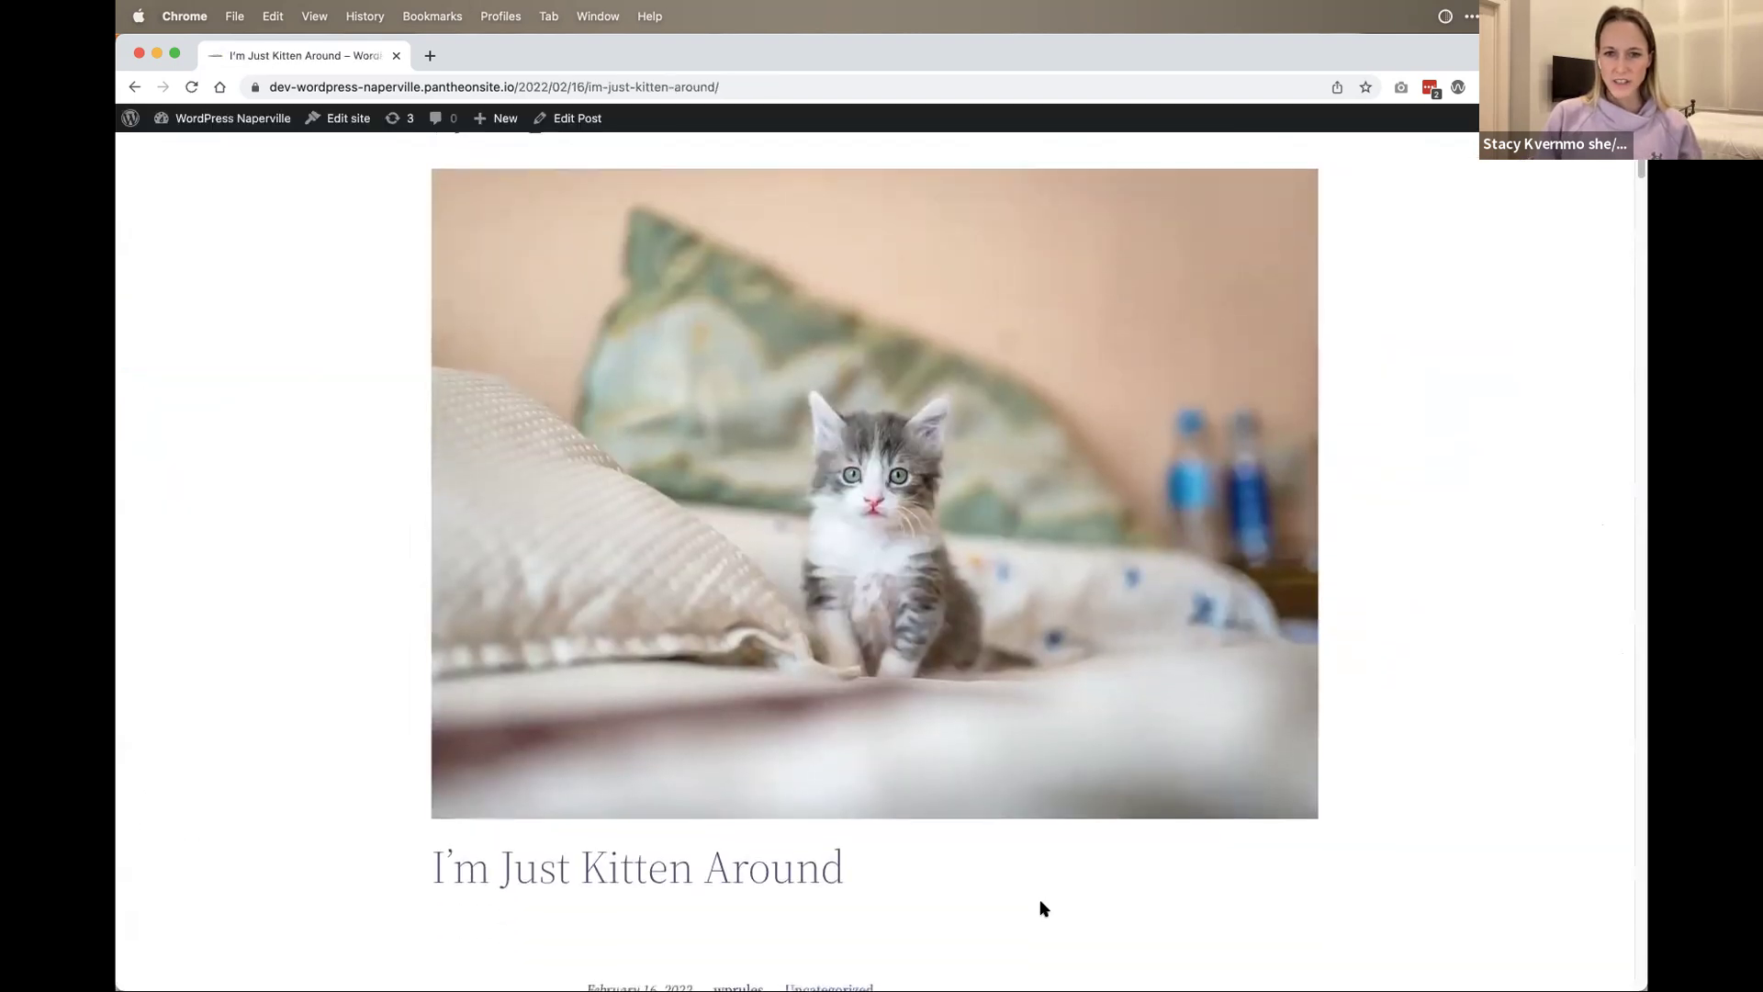
scroll(1043, 909, "down", 15)
scroll(1052, 906, "up", 9)
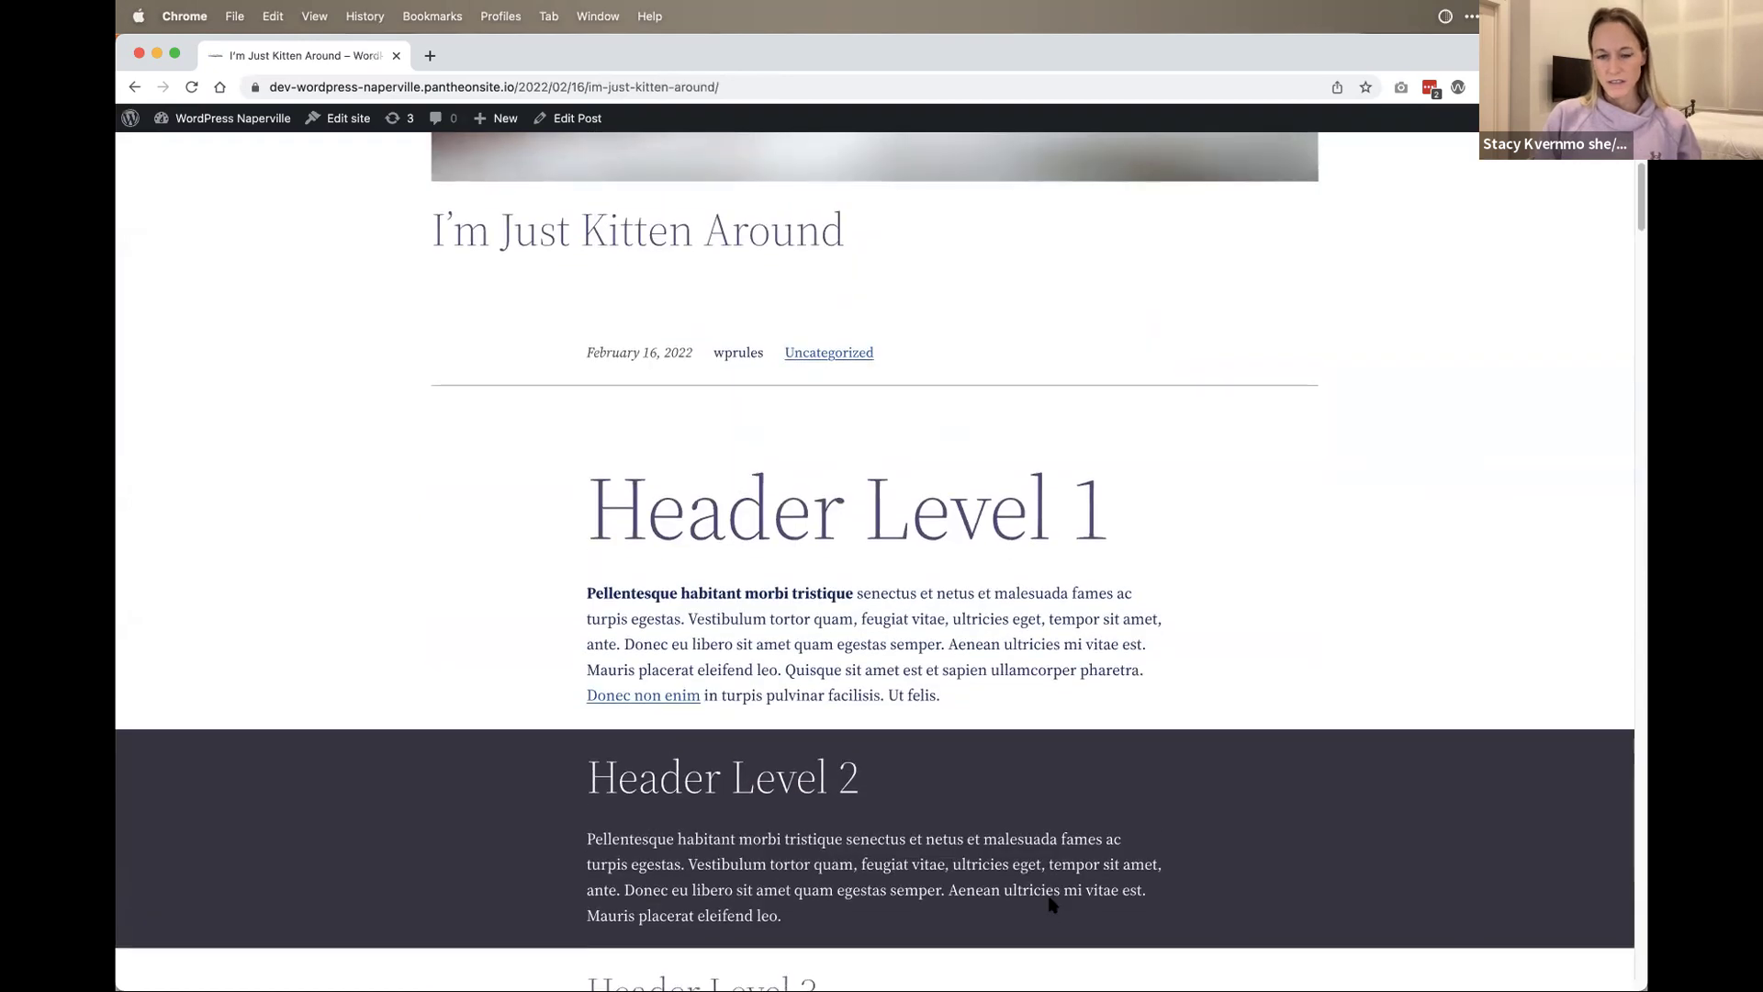
scroll(1052, 904, "down", 20)
scroll(1050, 895, "down", 20)
scroll(1050, 895, "up", 15)
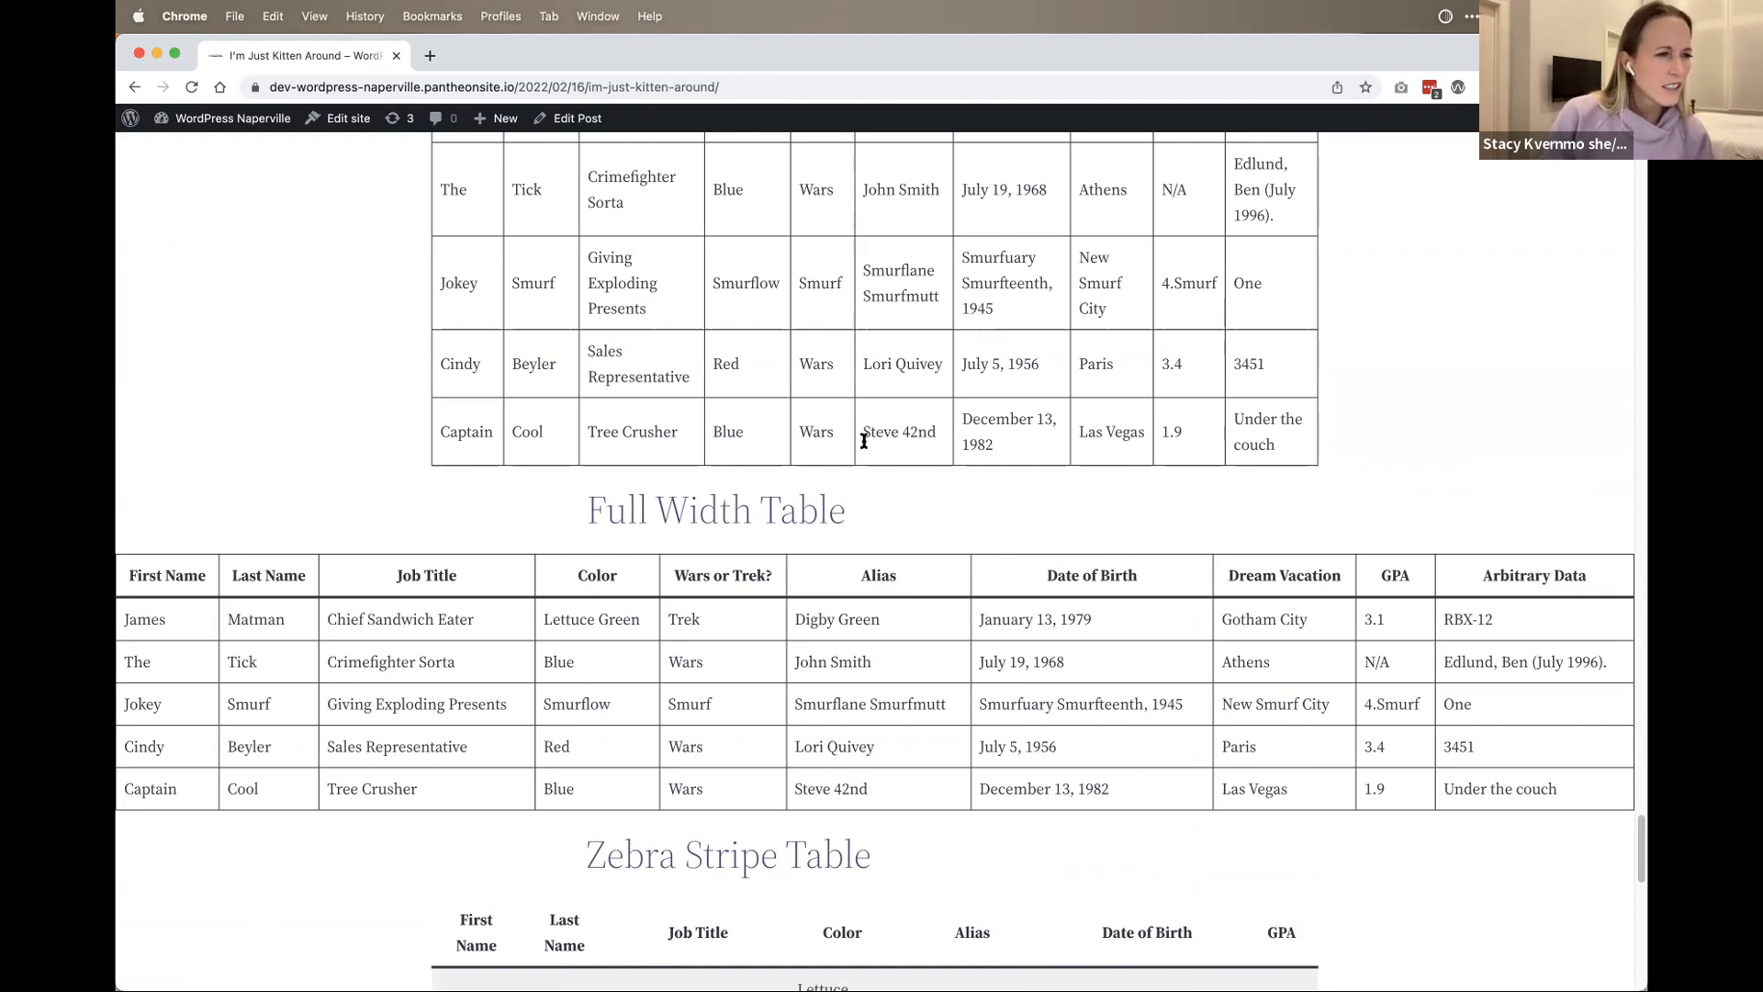
scroll(751, 441, "up", 20)
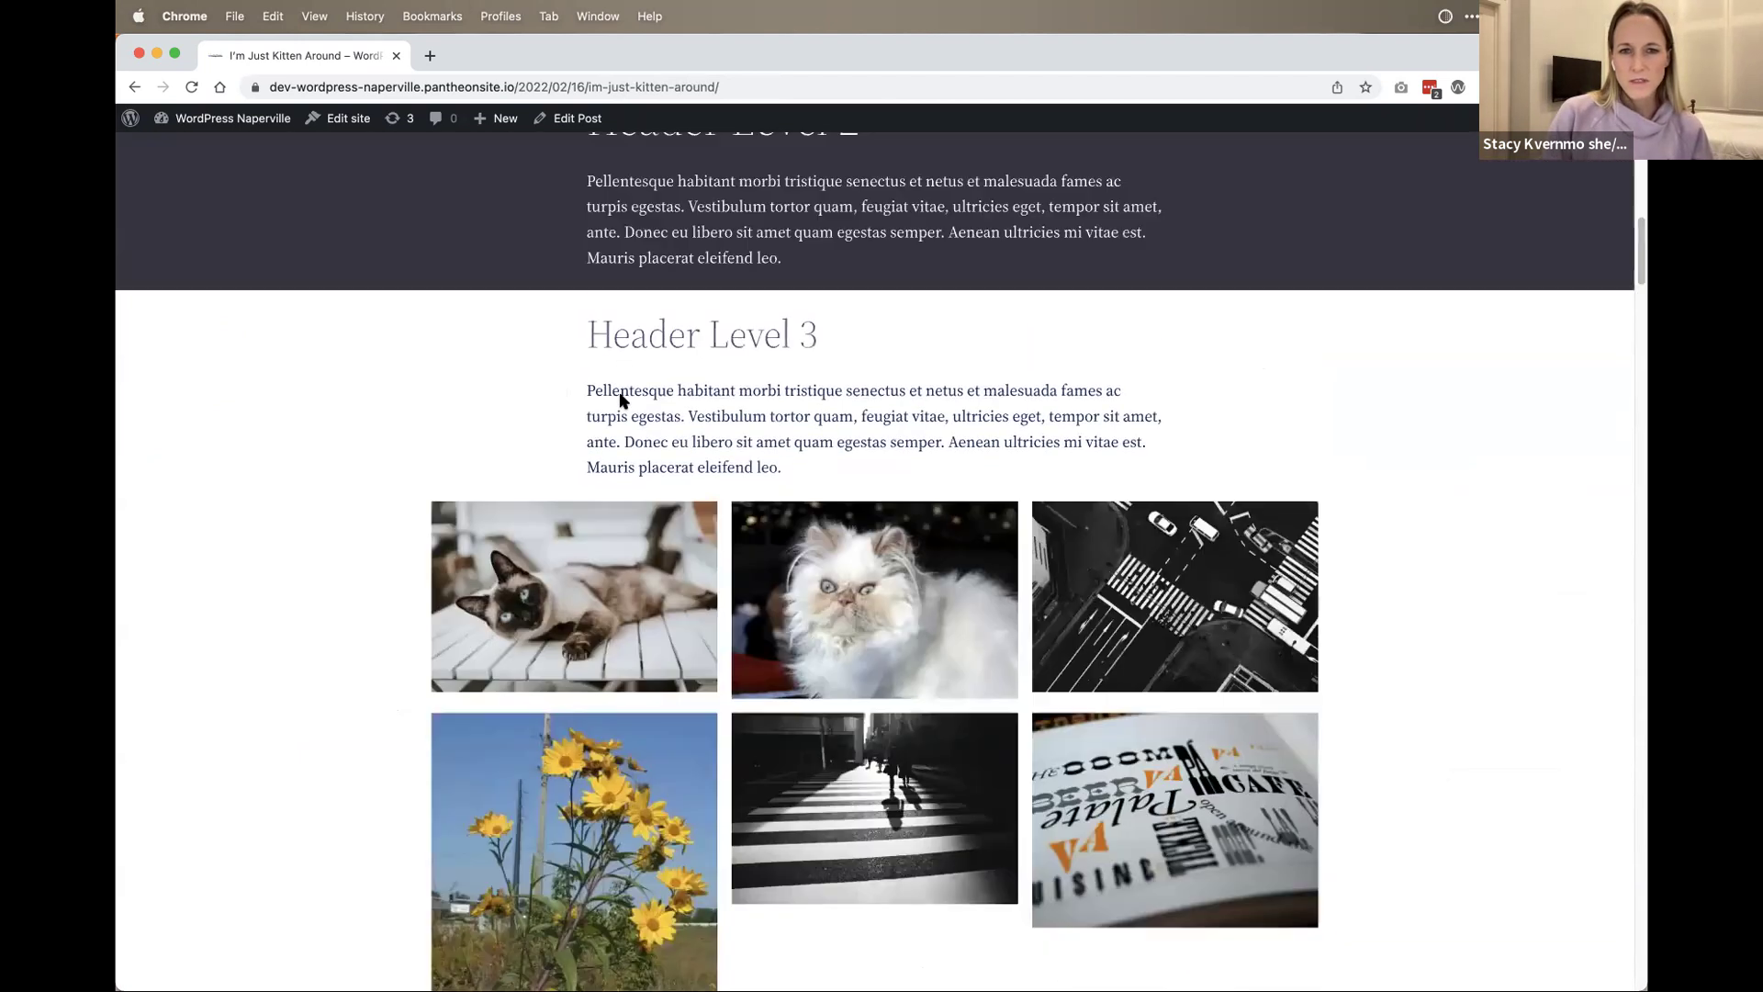
scroll(622, 400, "up", 15)
mouse_move(505, 118)
left_click(519, 197)
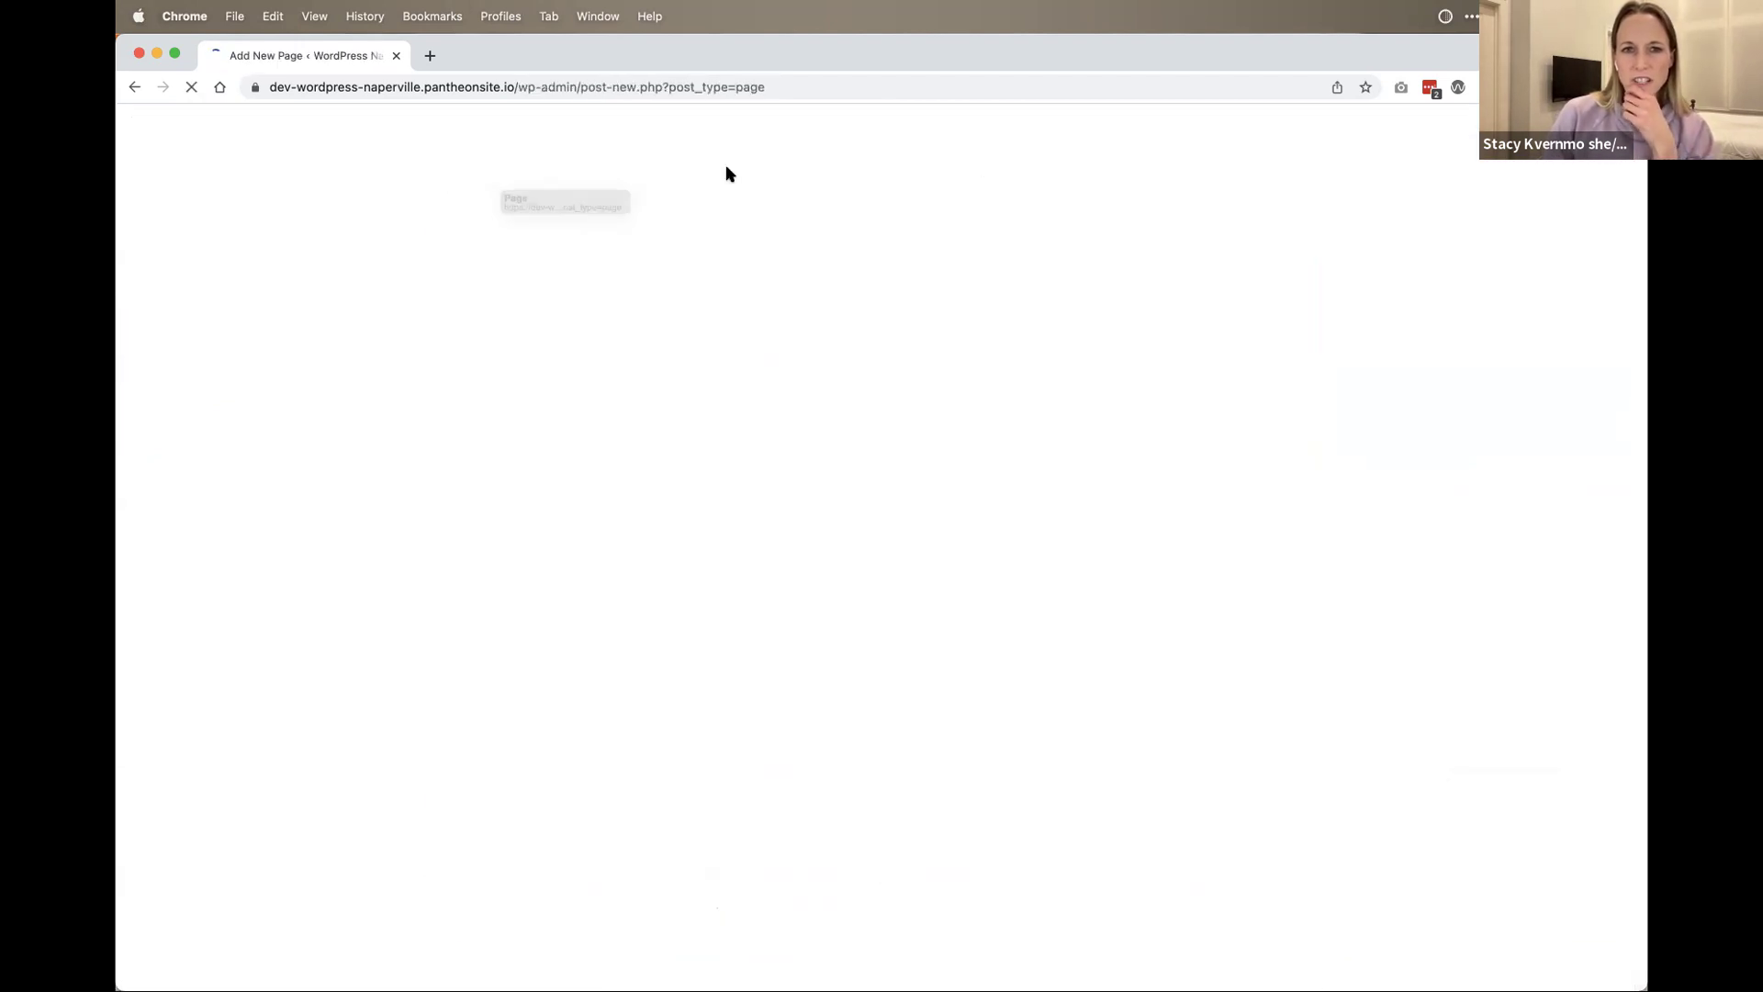
Step: Go to the Pages list, then visit and scroll the site's front page, The Hatchery
left_click(140, 125)
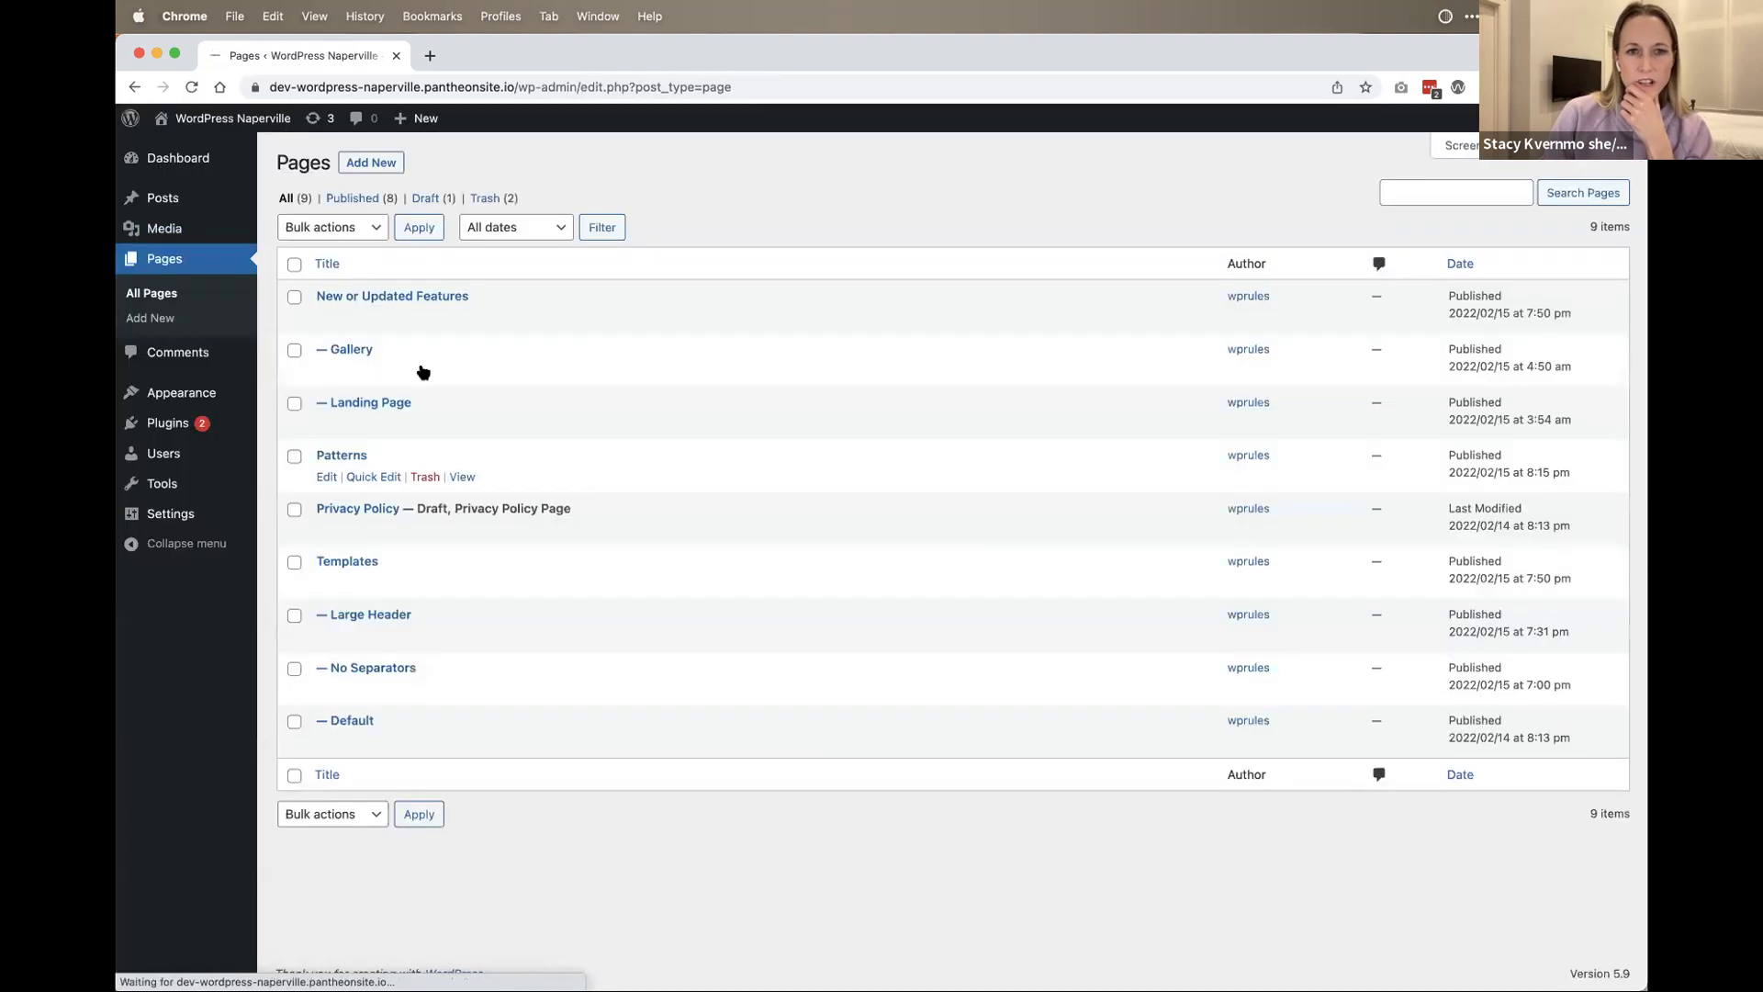
mouse_move(230, 123)
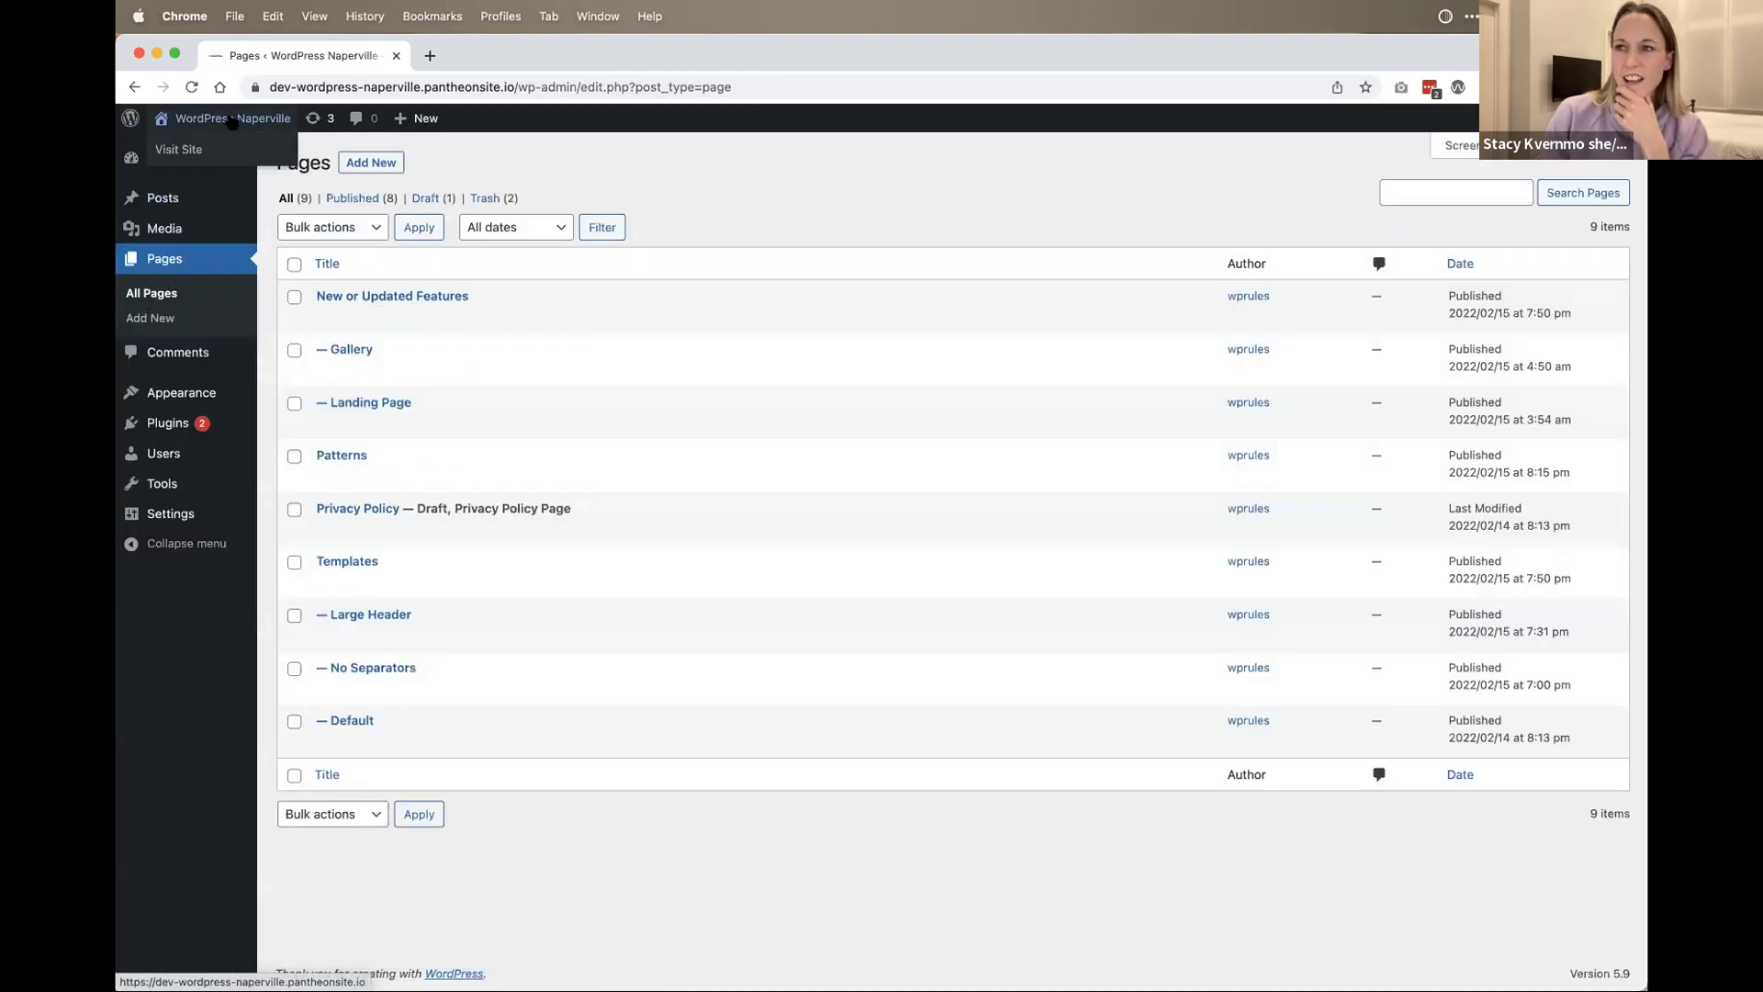
left_click(232, 120)
scroll(799, 510, "down", 10)
scroll(785, 535, "down", 15)
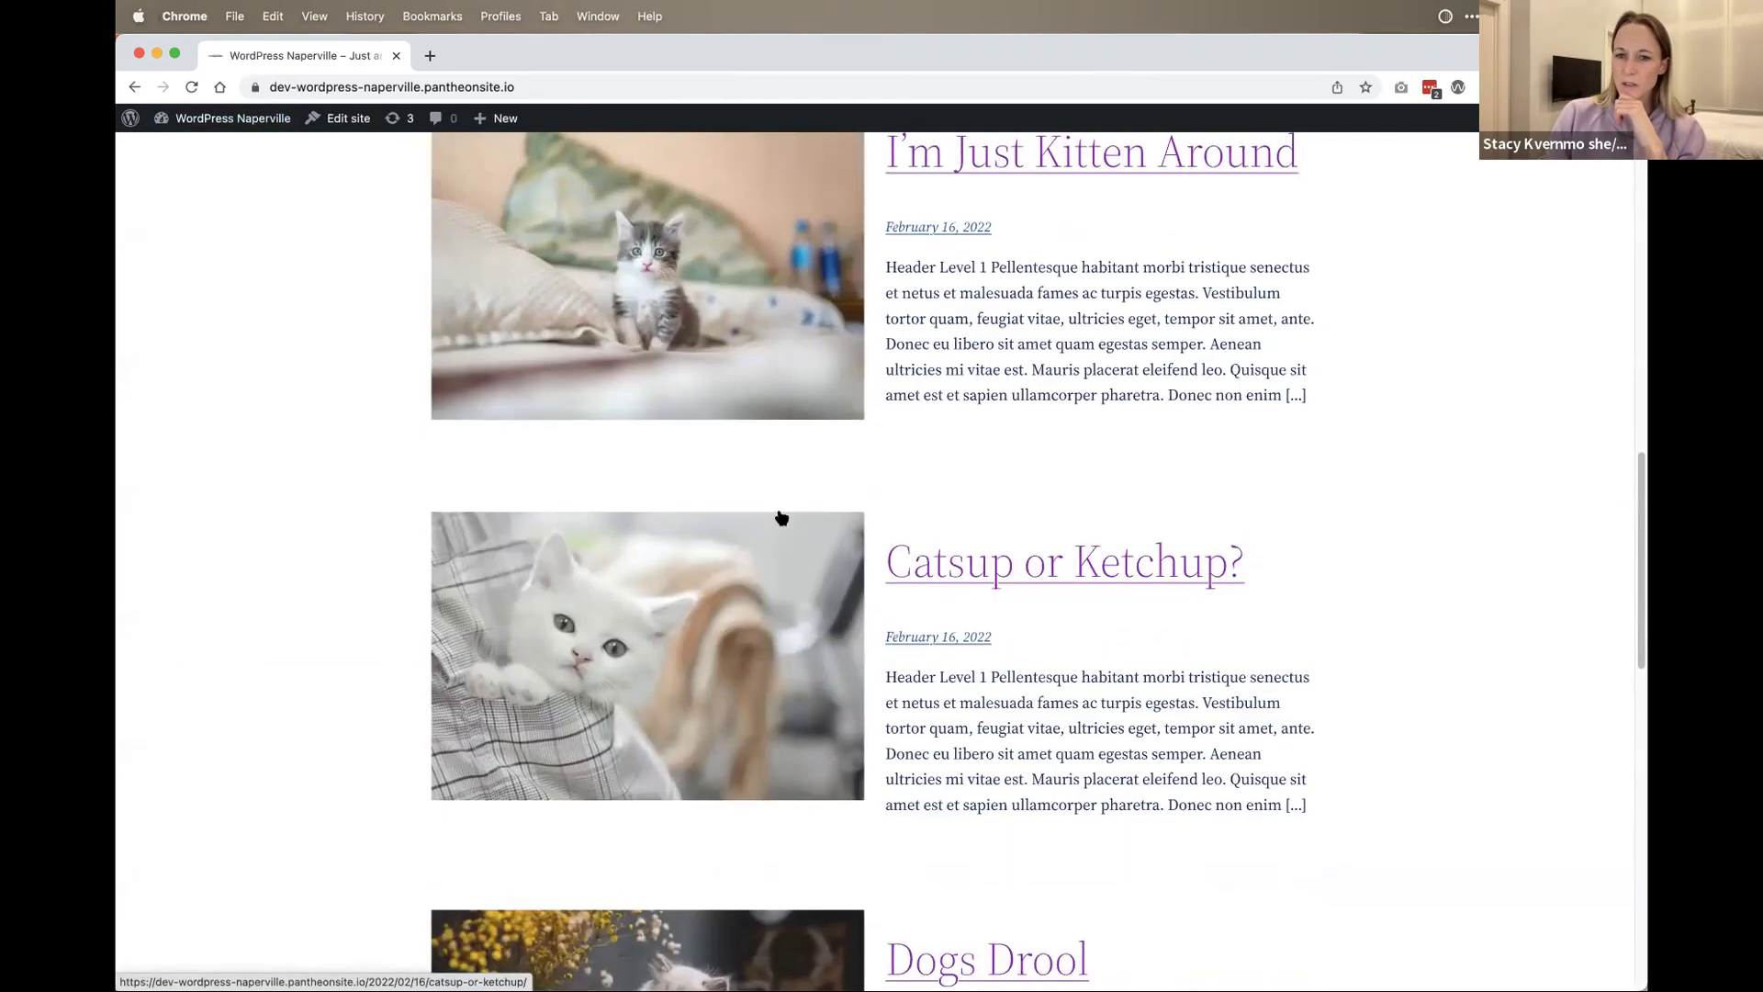
scroll(769, 514, "up", 20)
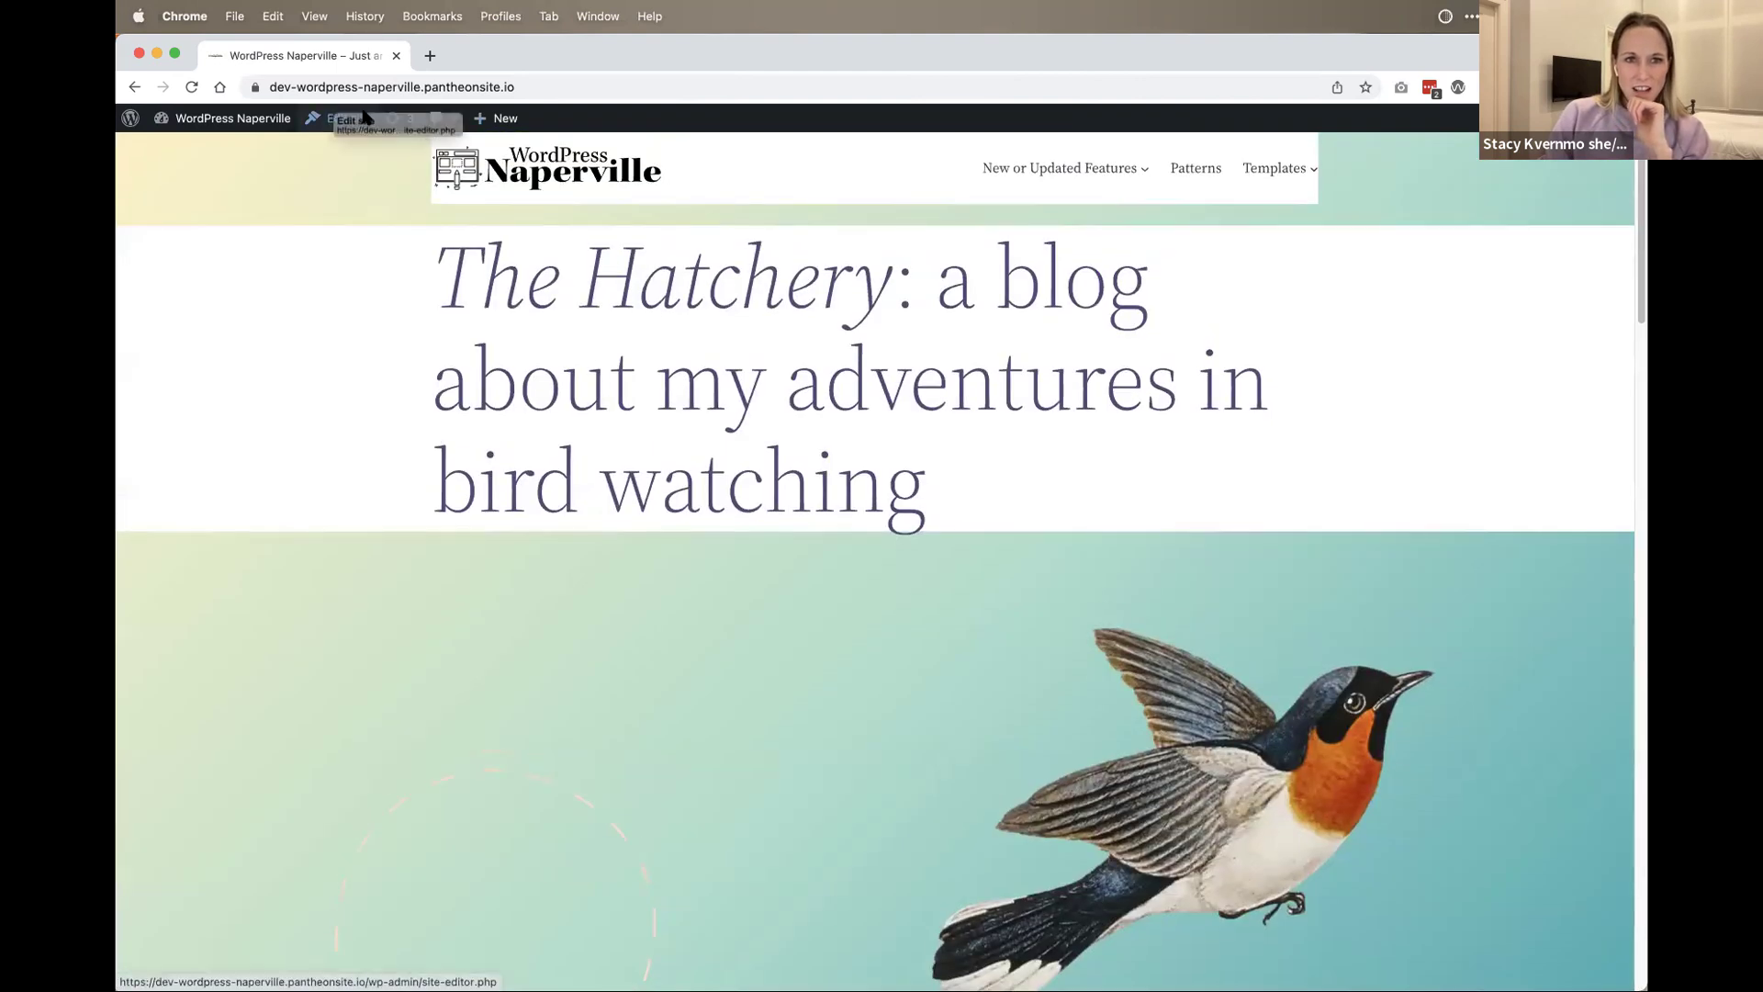
Step: Open the Site Editor on the Home template and select the Header Dark Large block
left_click(342, 119)
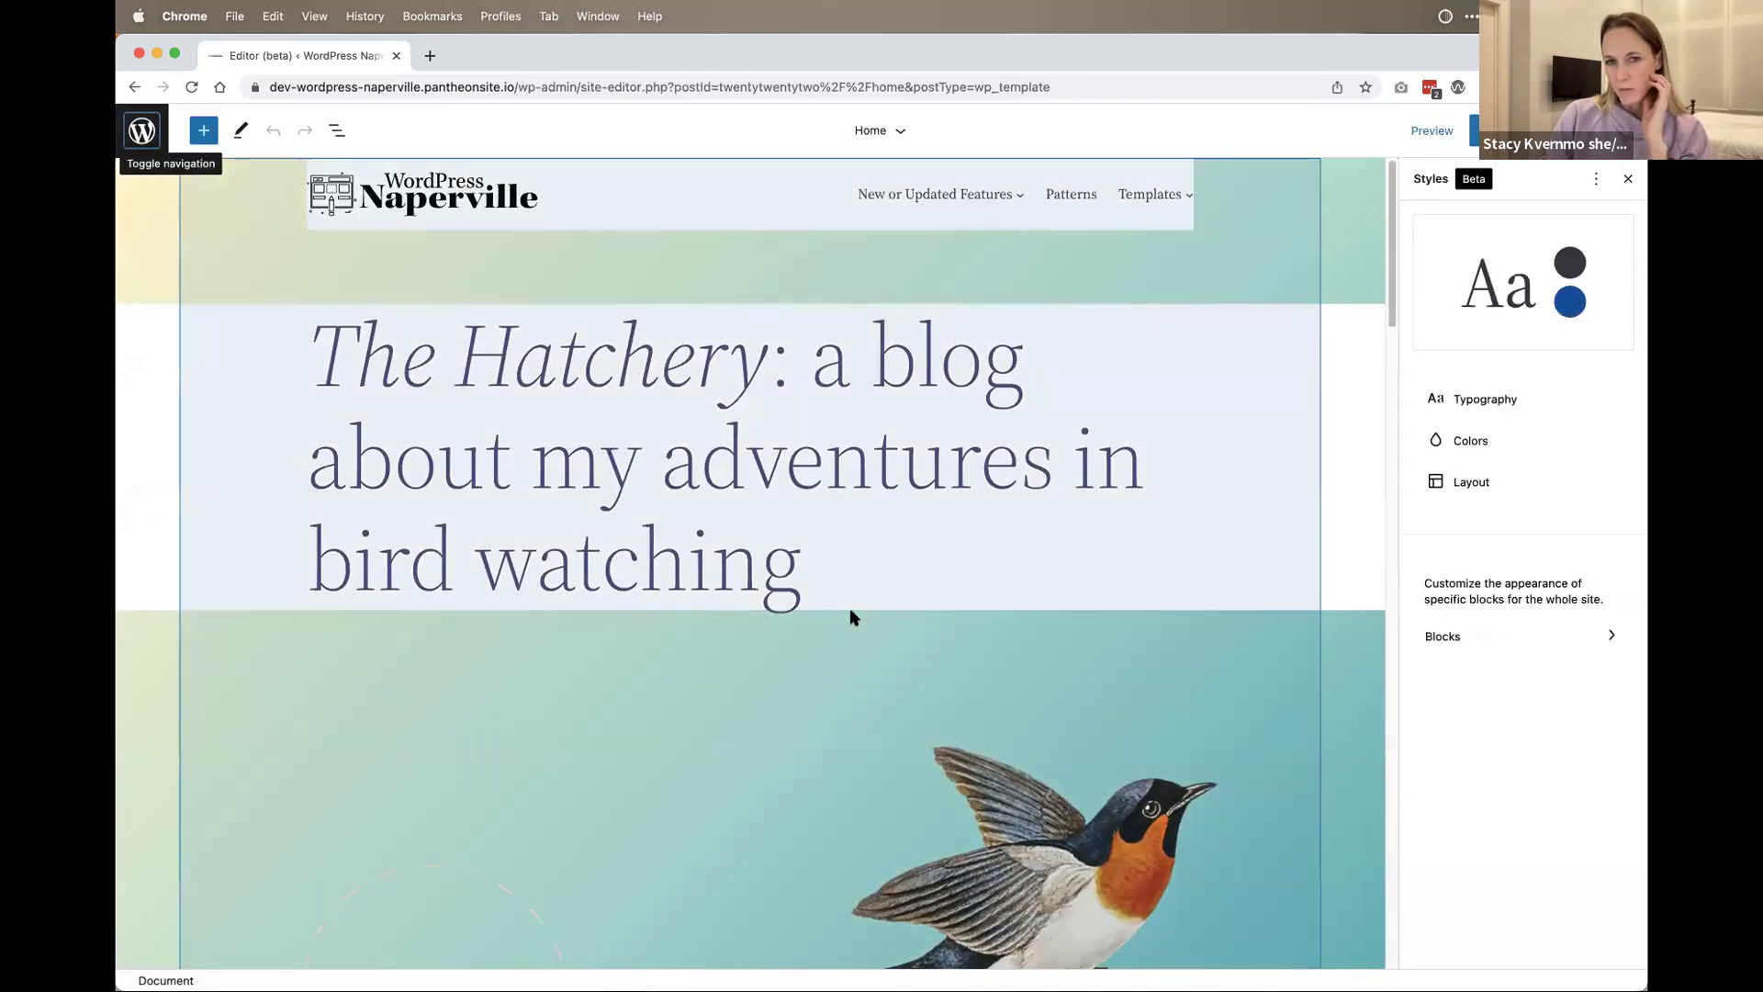
scroll(852, 604, "down", 5)
right_click(1075, 542)
key("Escape")
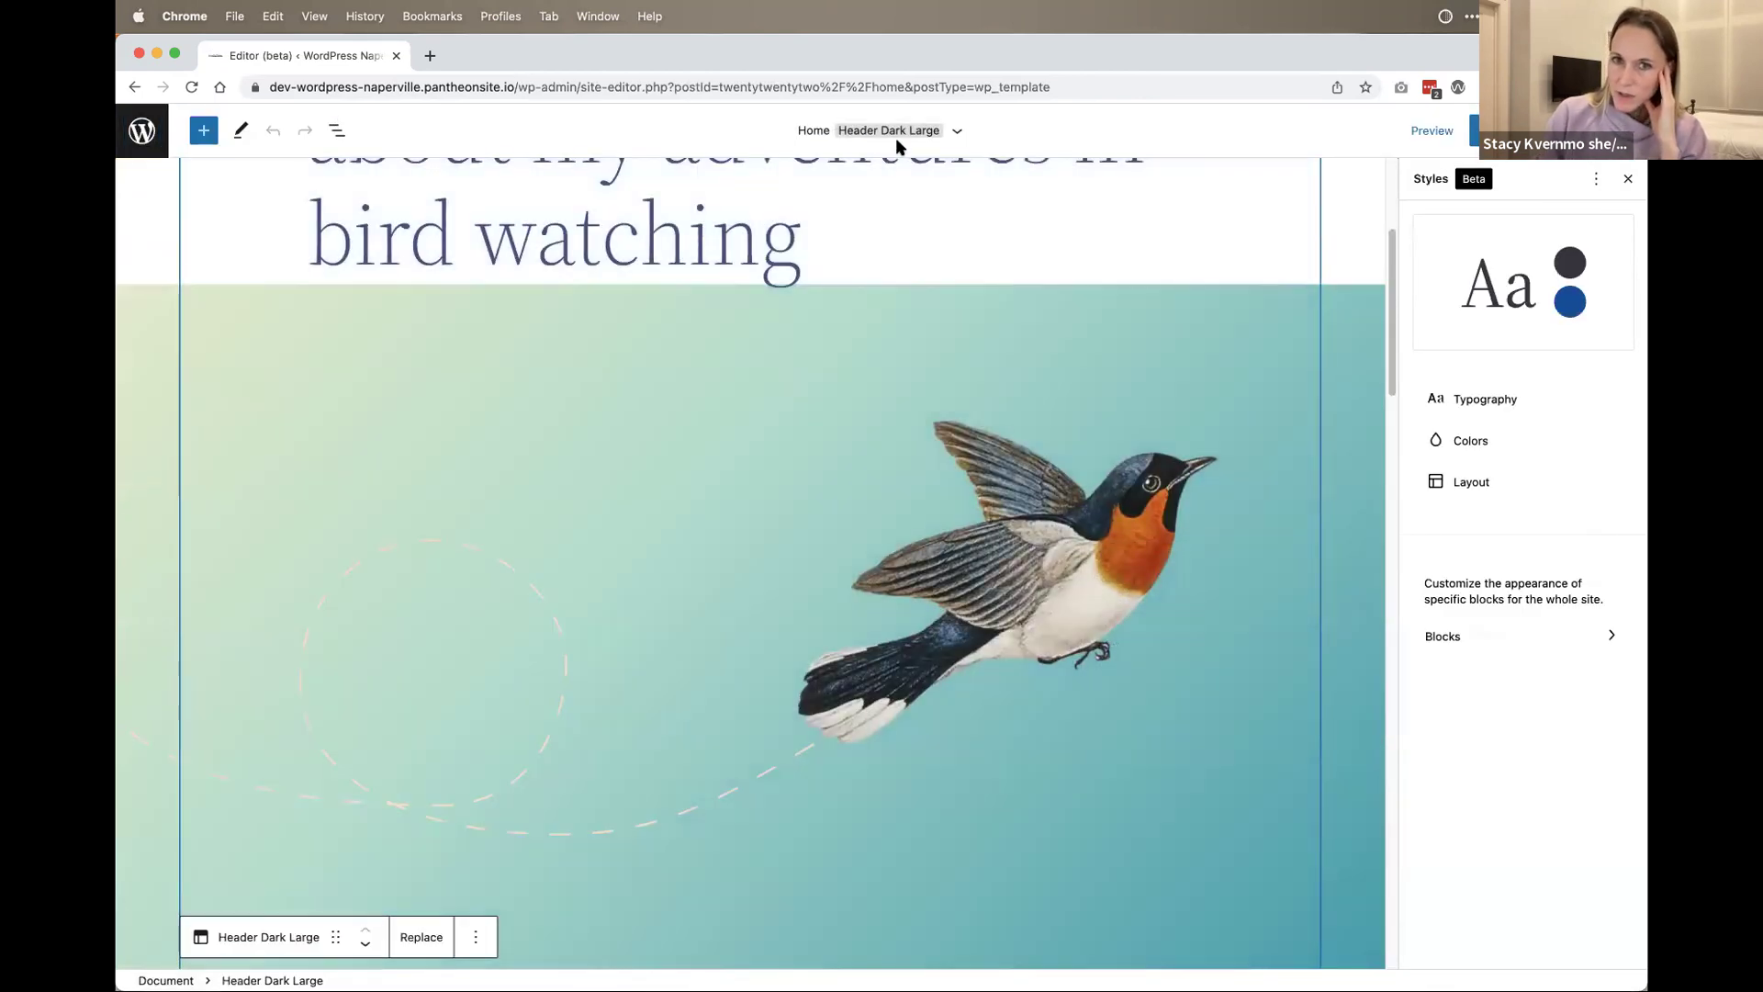
scroll(1146, 605, "down", 3)
scroll(885, 355, "down", 10)
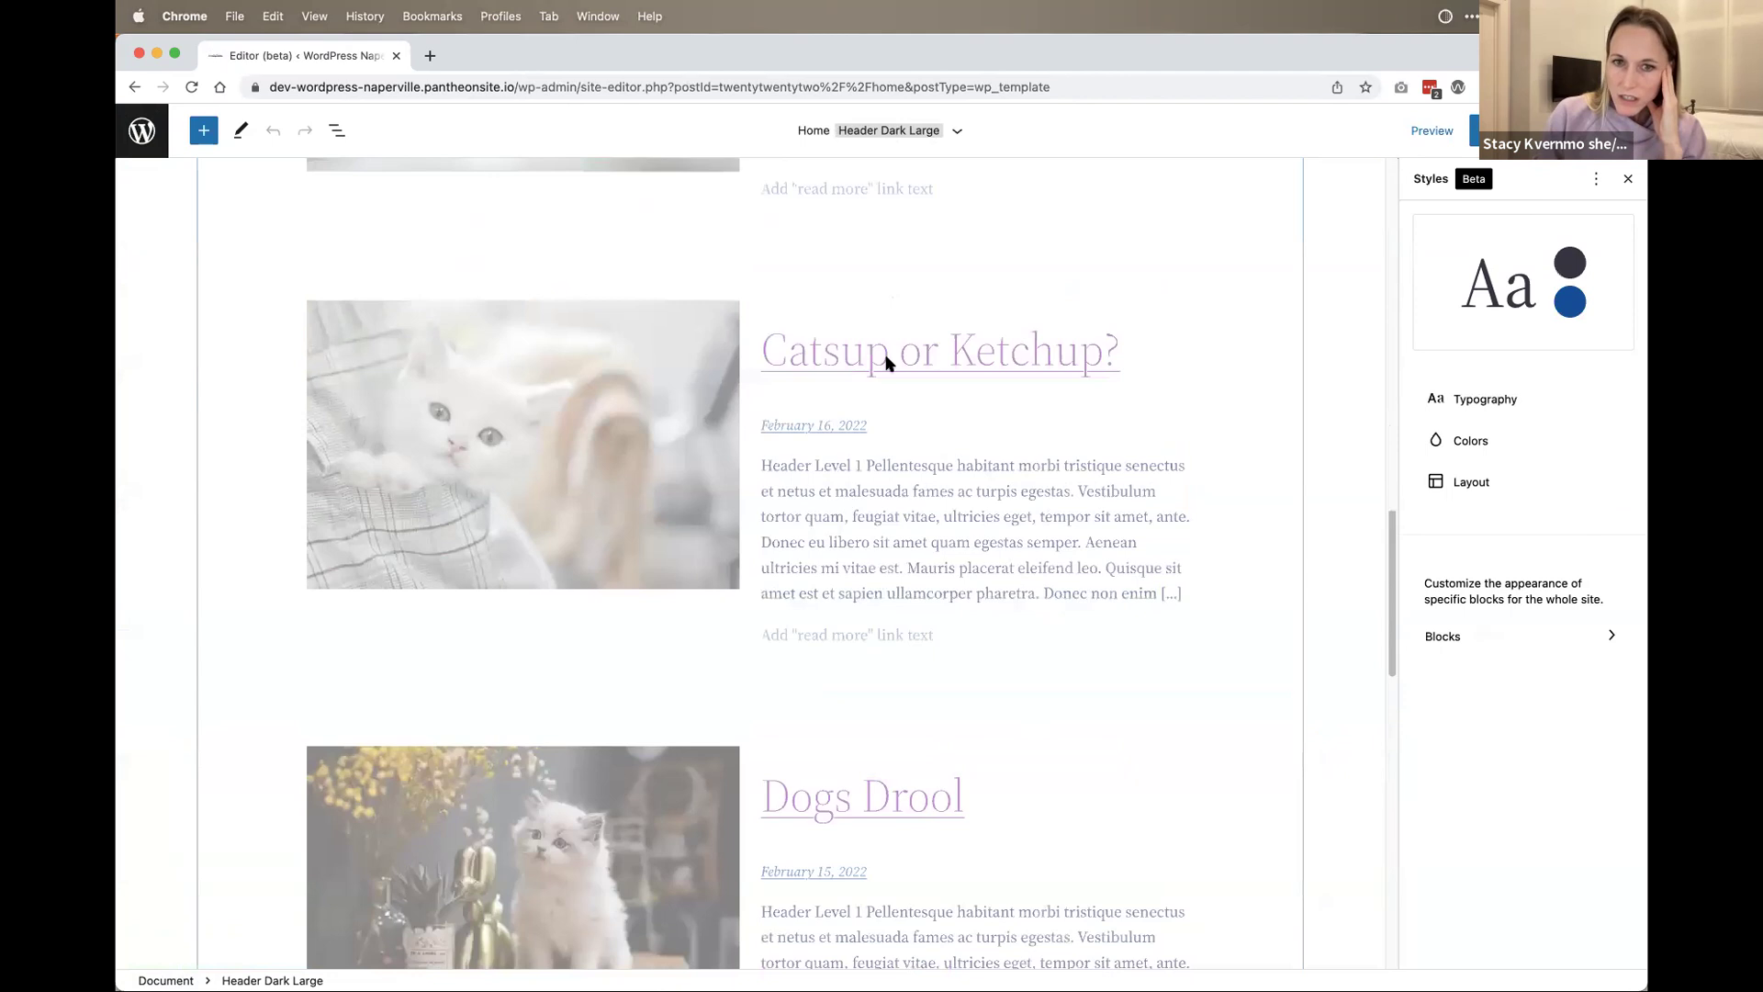
Step: Select the Query Loop's Post Template and review its alignment options without changing them
left_click(893, 523)
scroll(846, 394, "up", 9)
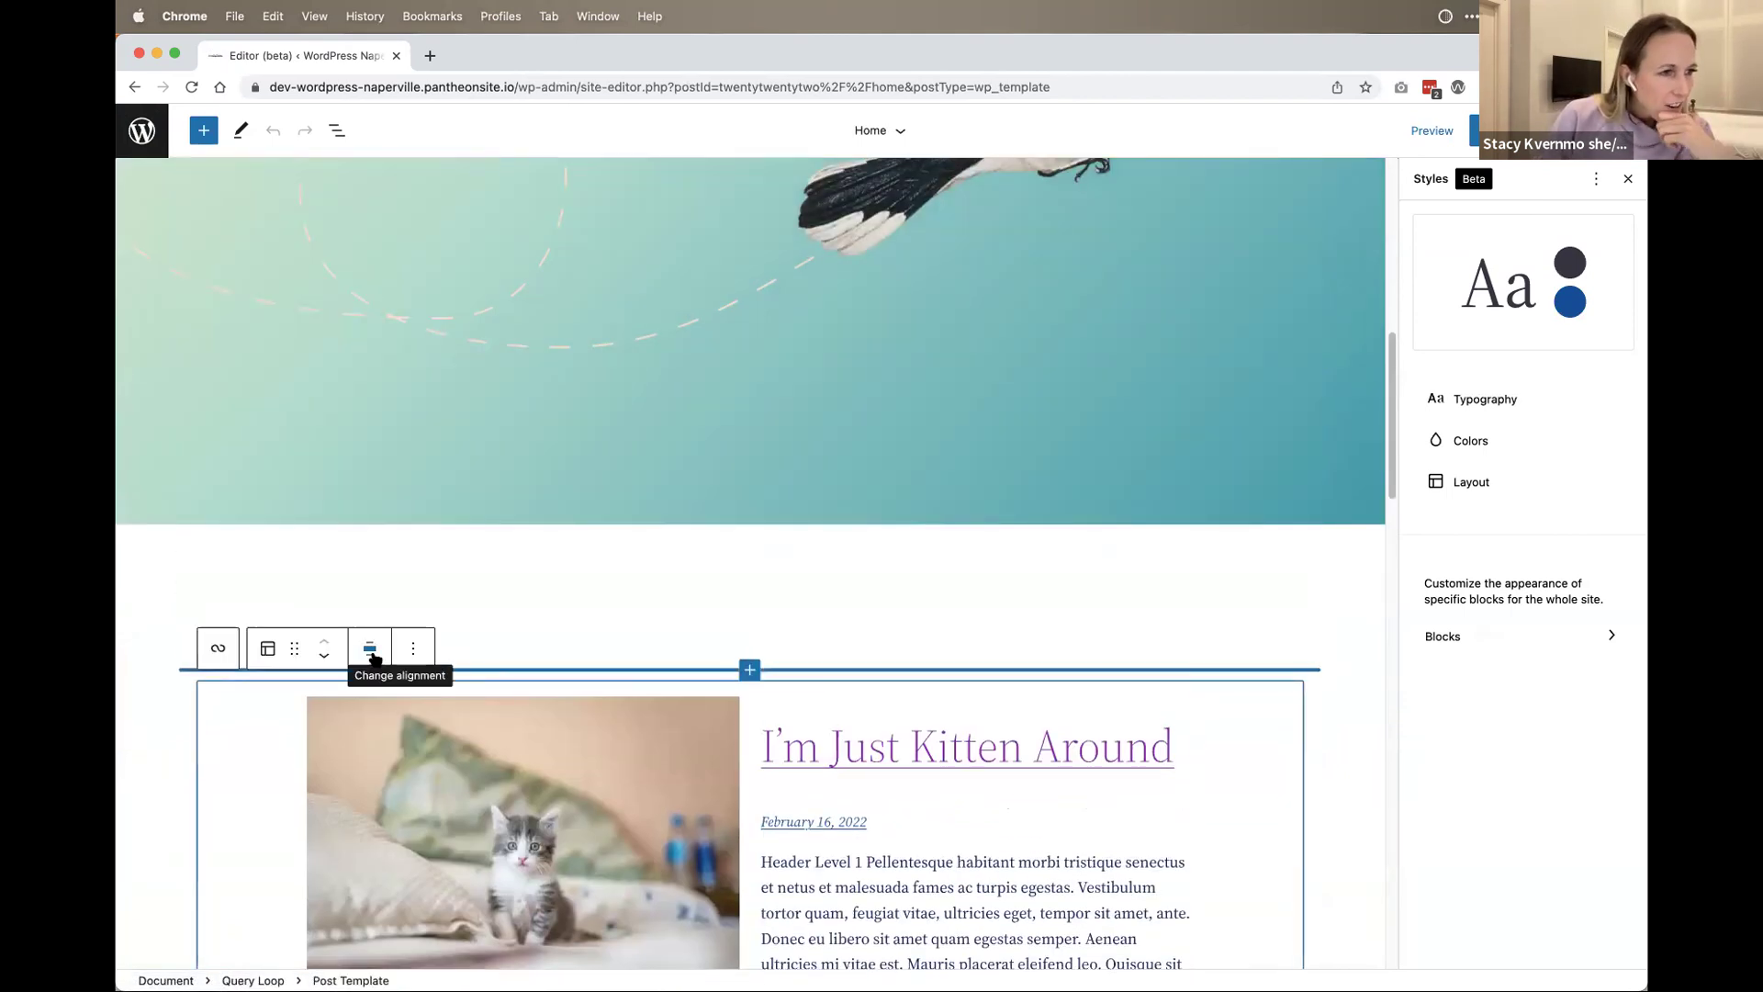
left_click(371, 653)
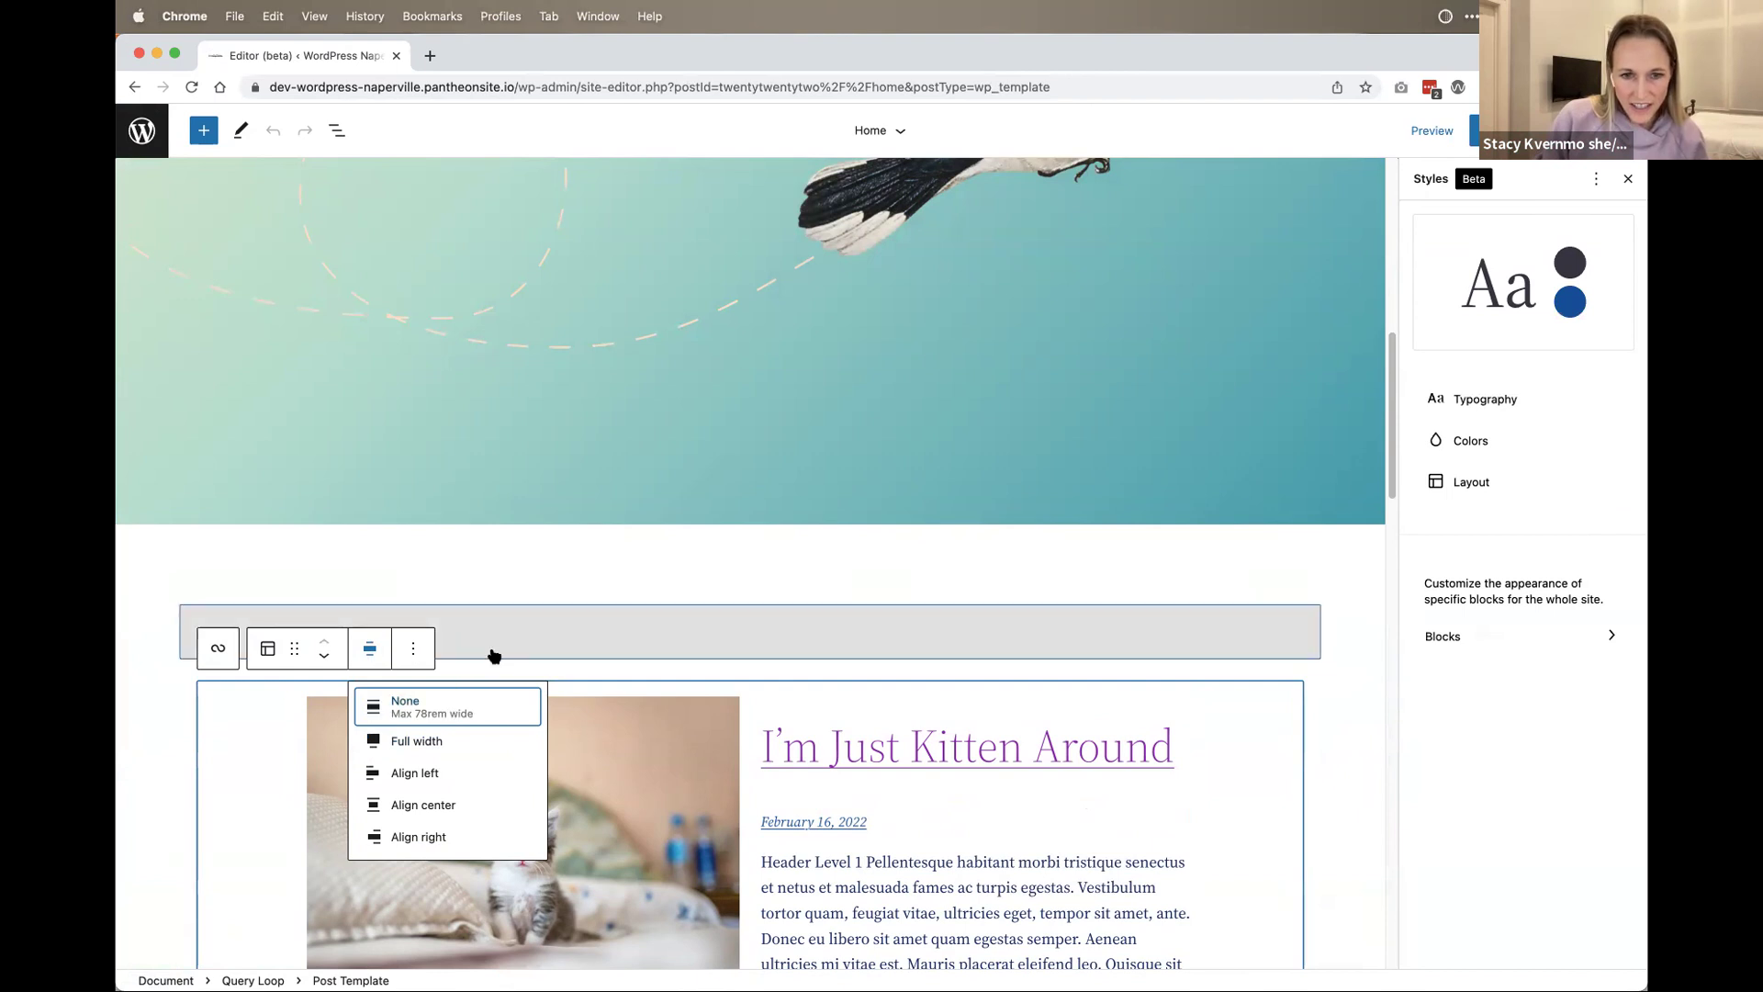
left_click(1087, 893)
Step: Select the first post's date and wrapping group, and show the Block settings sidebar
left_click(1184, 815)
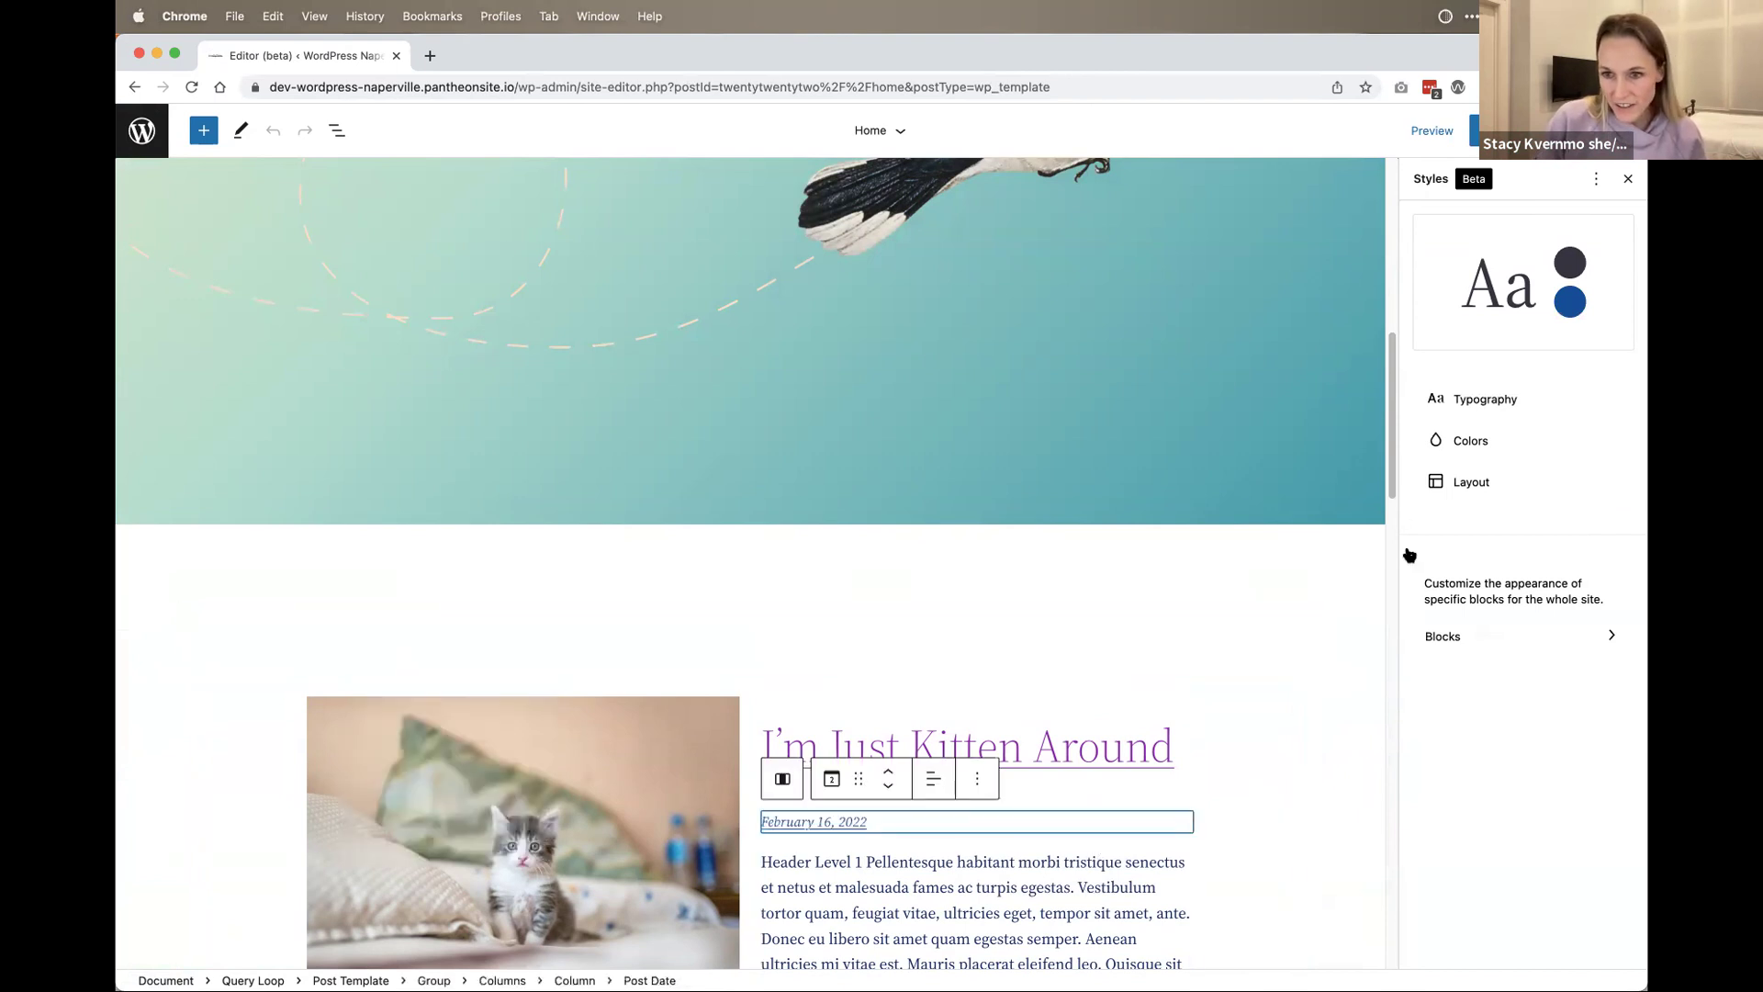
left_click(1596, 180)
left_click(1596, 179)
left_click(1295, 762)
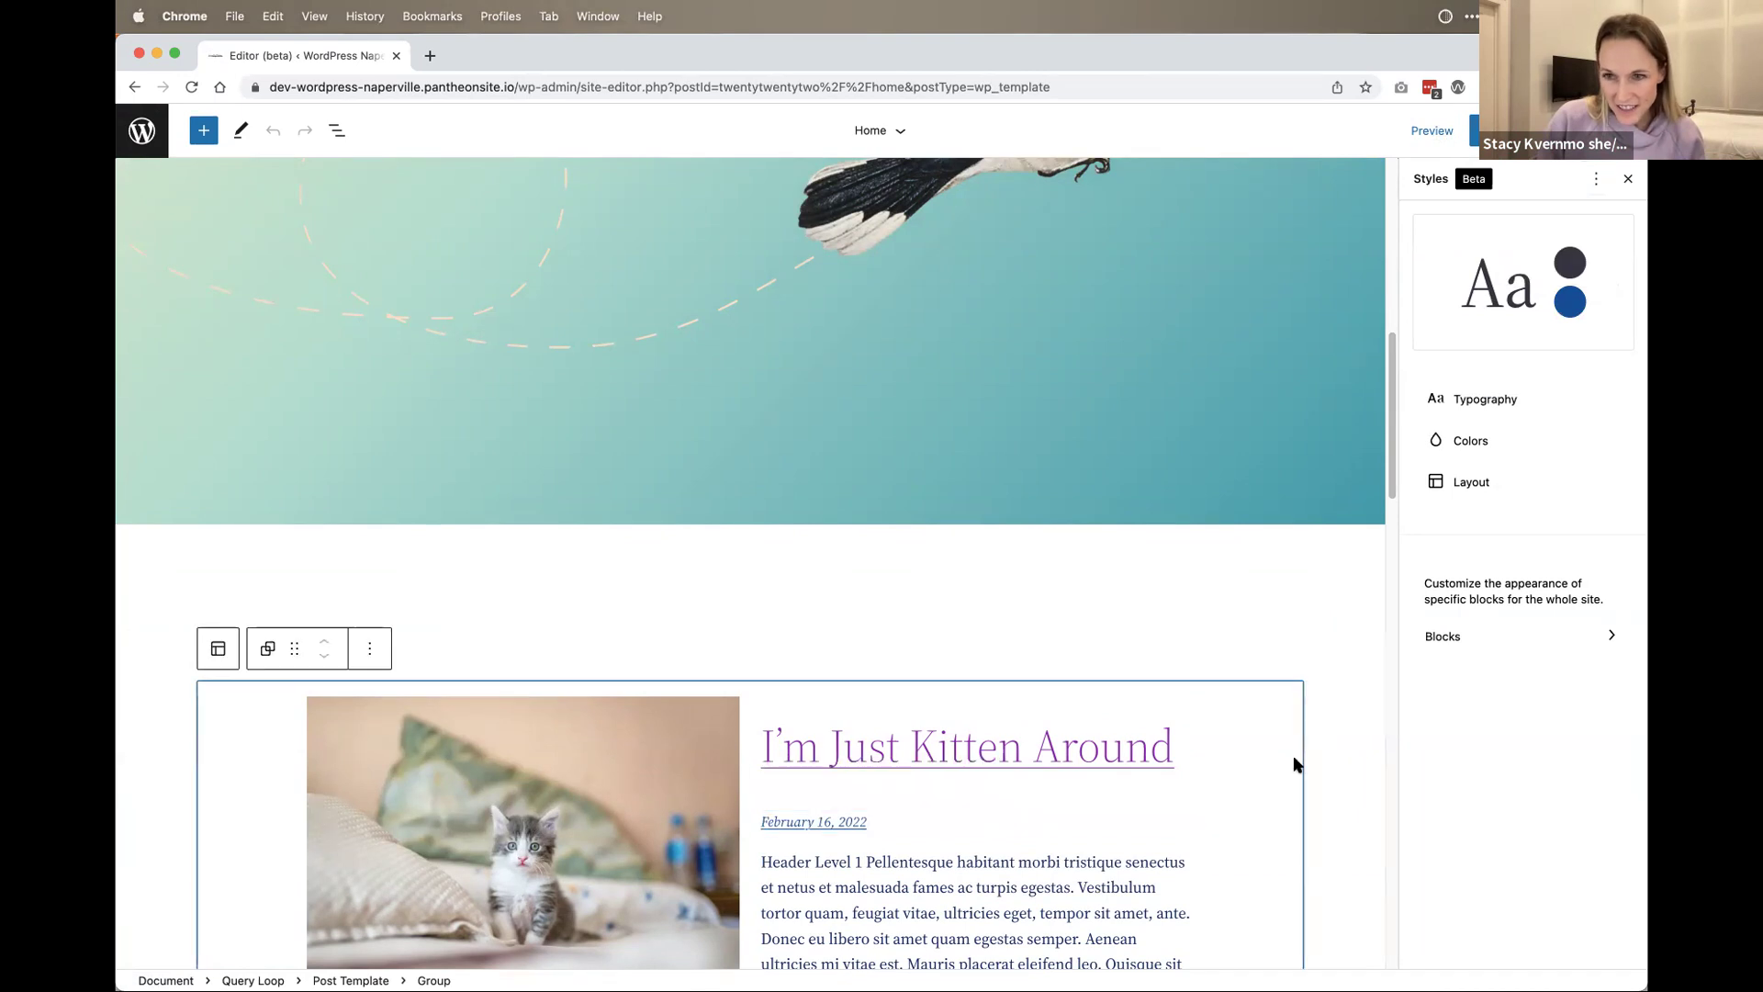
left_click(1543, 130)
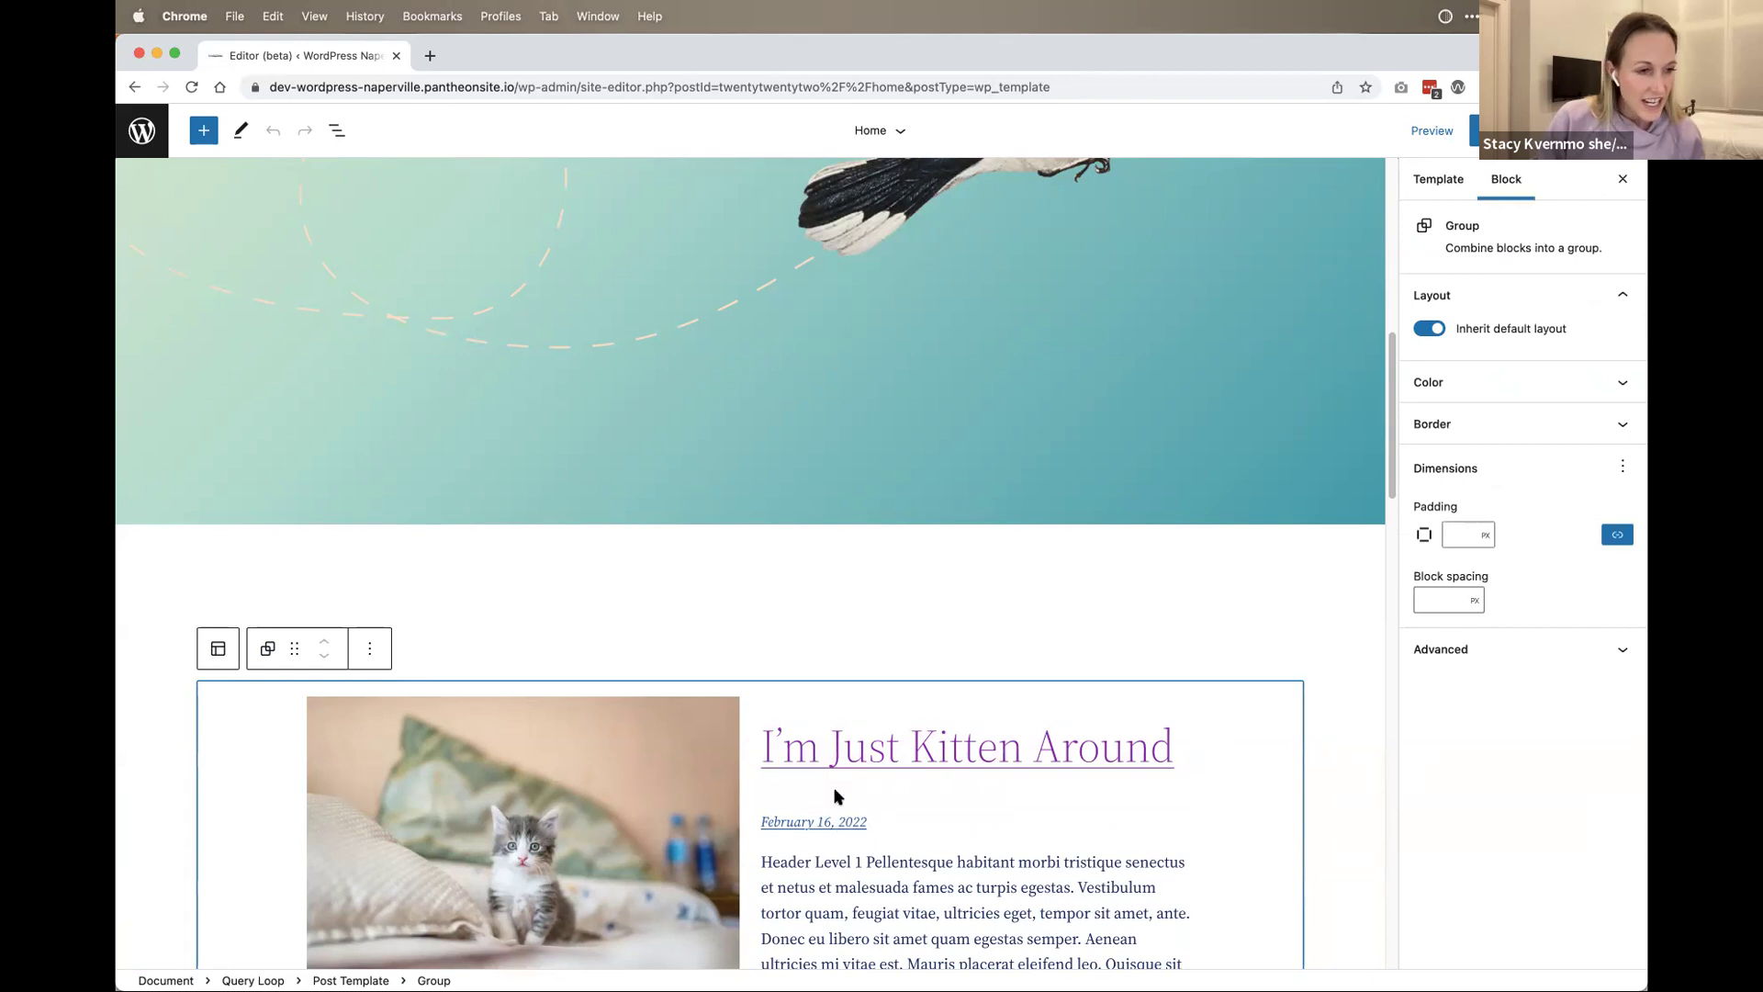
scroll(919, 797, "down", 2)
scroll(1069, 919, "down", 5)
Step: Select the first post's excerpt, featured image and its column, then open List View
left_click(808, 606)
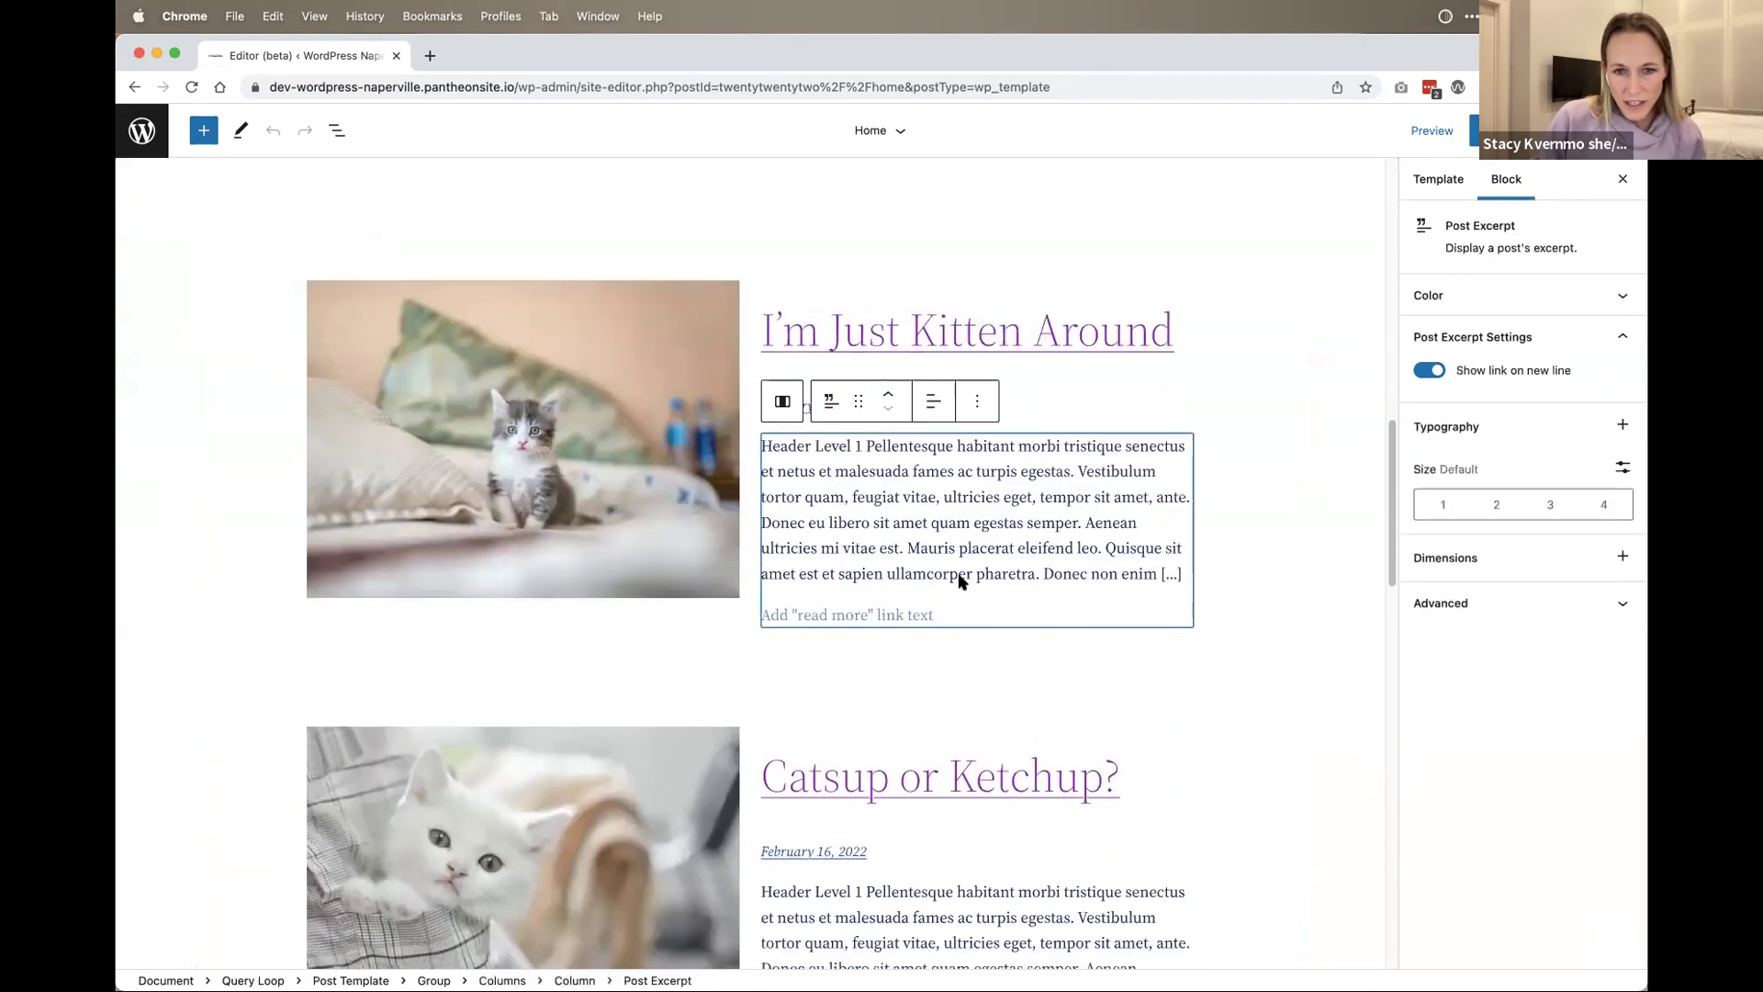
left_click(720, 548)
left_click(999, 389)
left_click(669, 362)
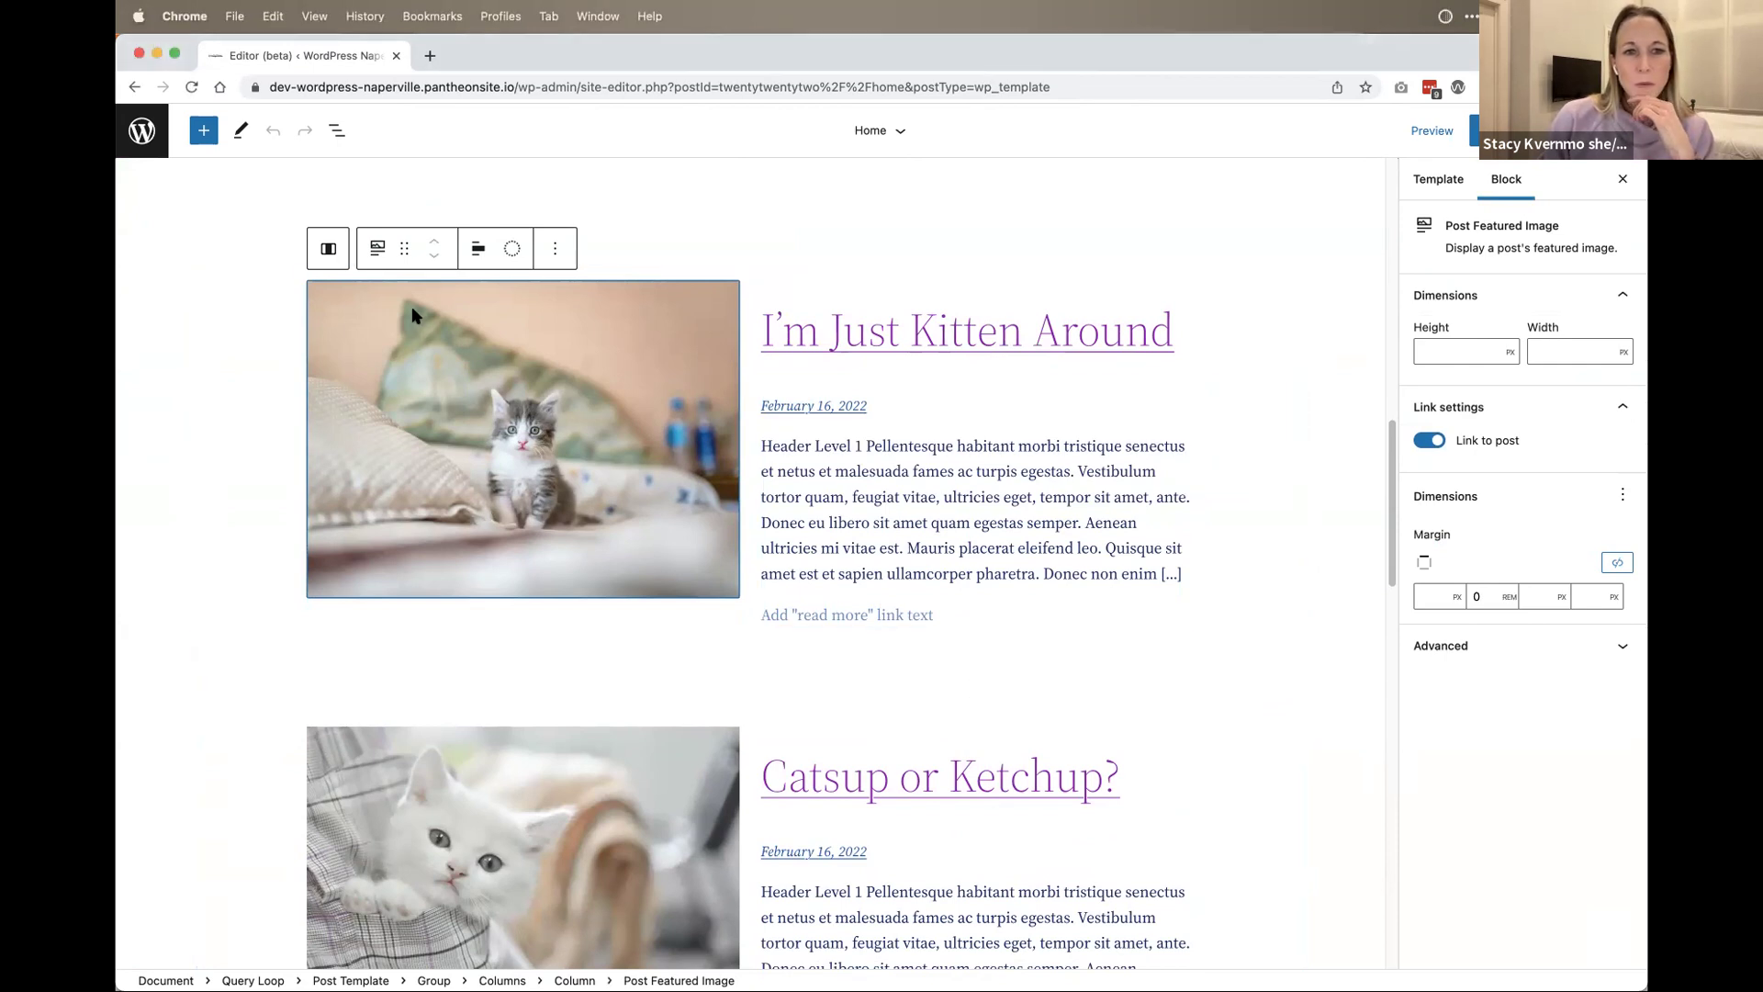
left_click(328, 248)
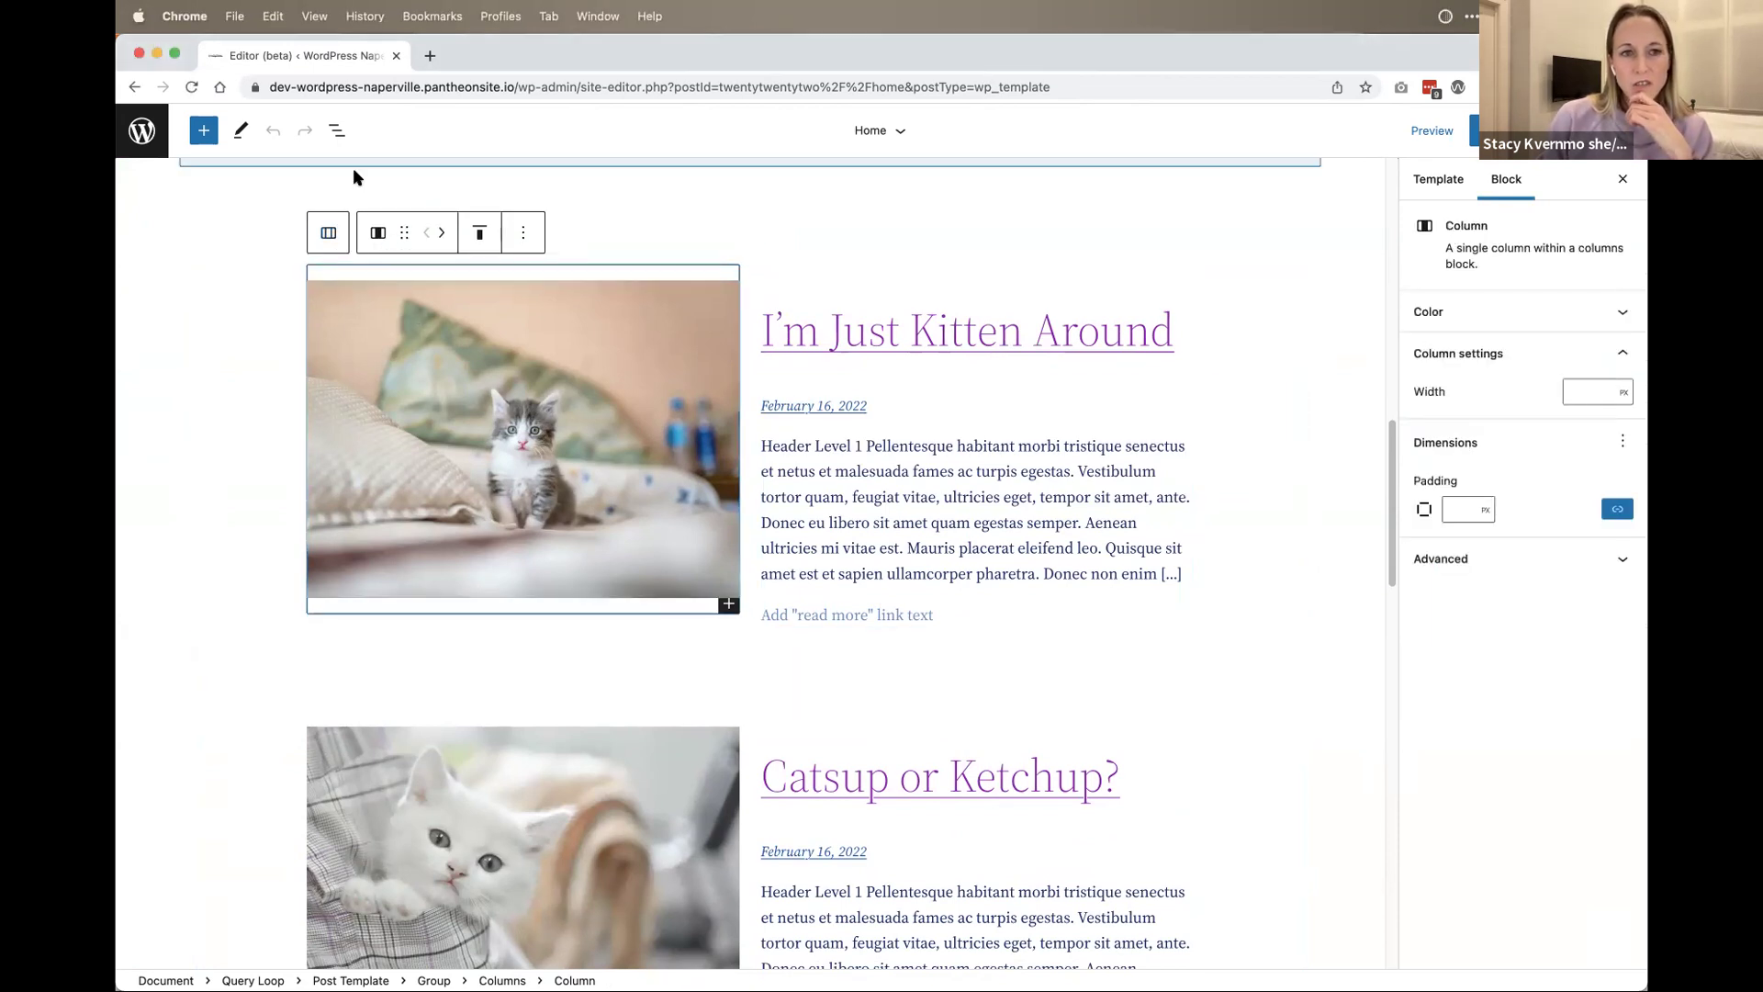
left_click(337, 130)
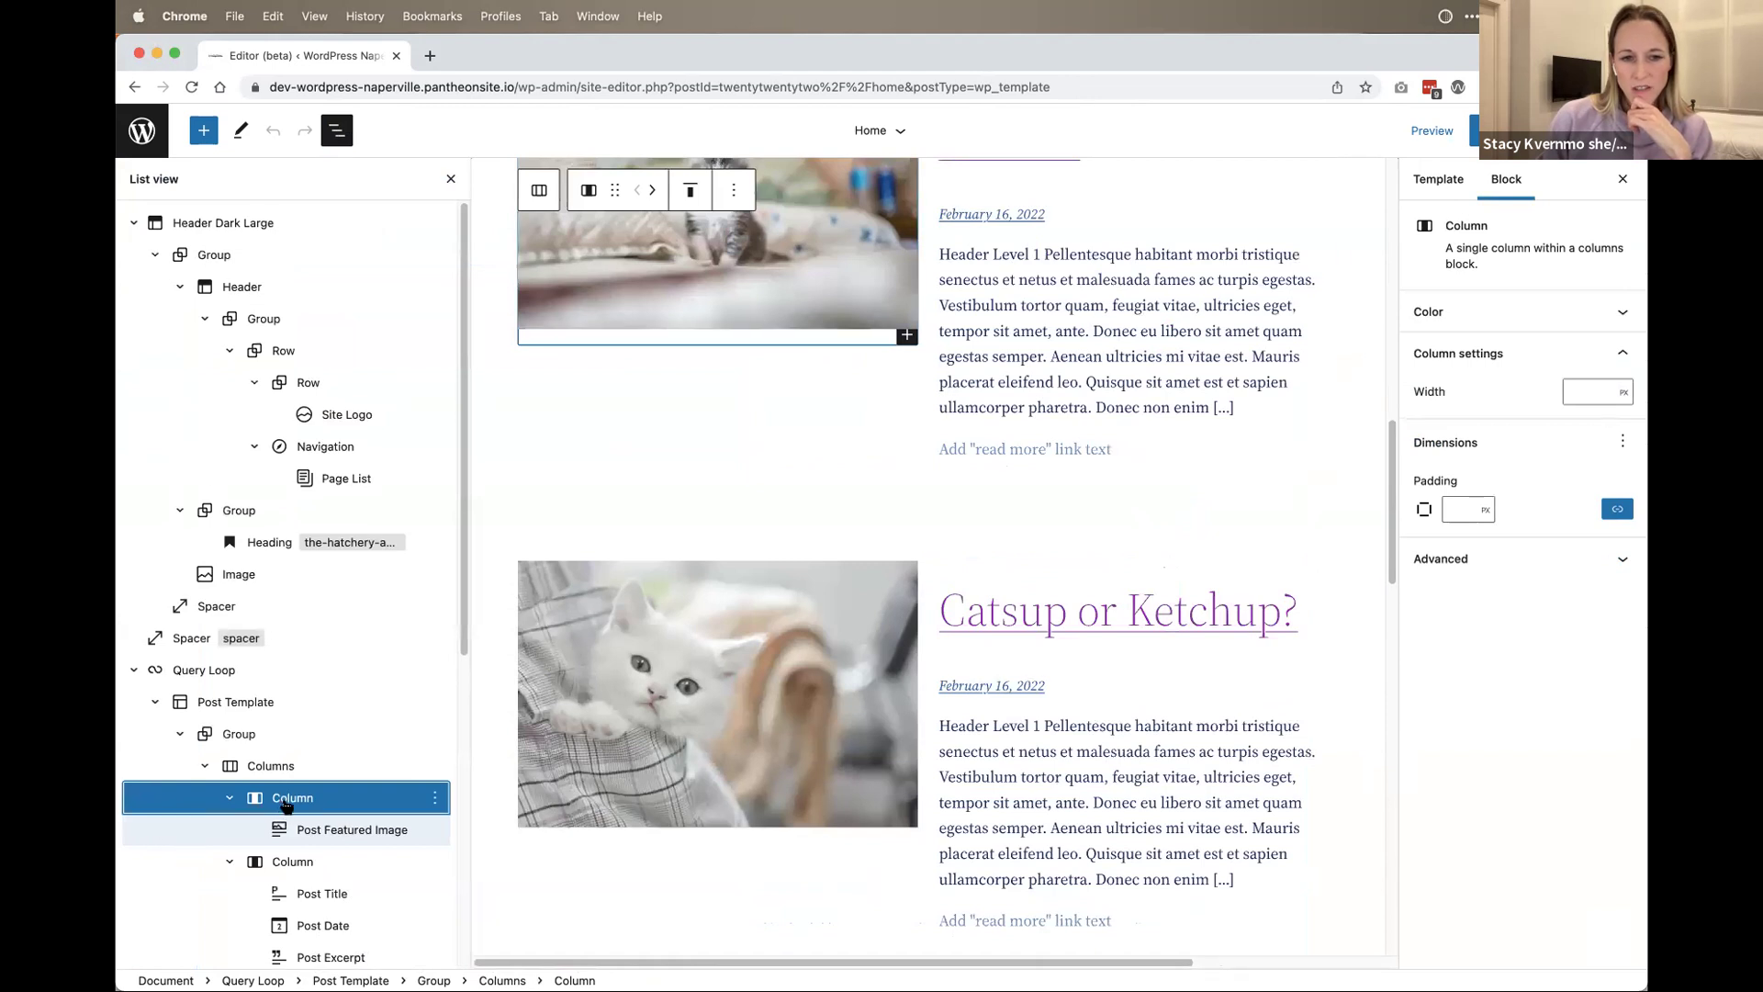
scroll(286, 806, "down", 3)
left_click(271, 614)
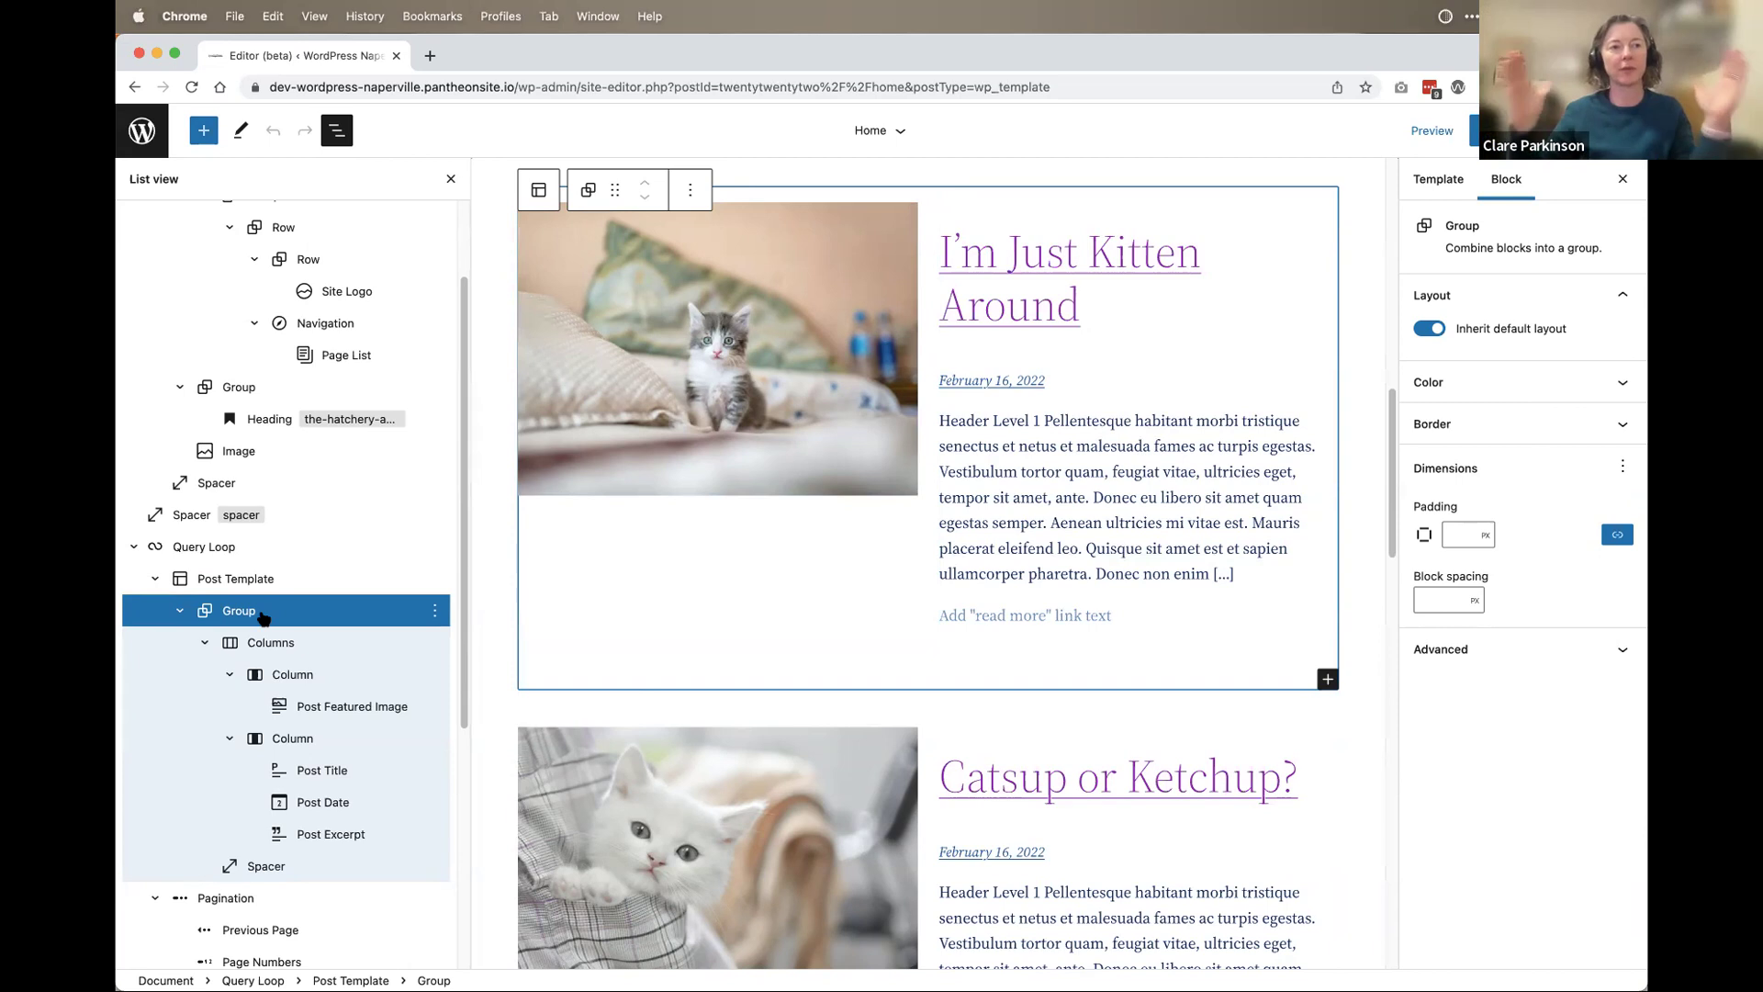
scroll(220, 545, "down", 3)
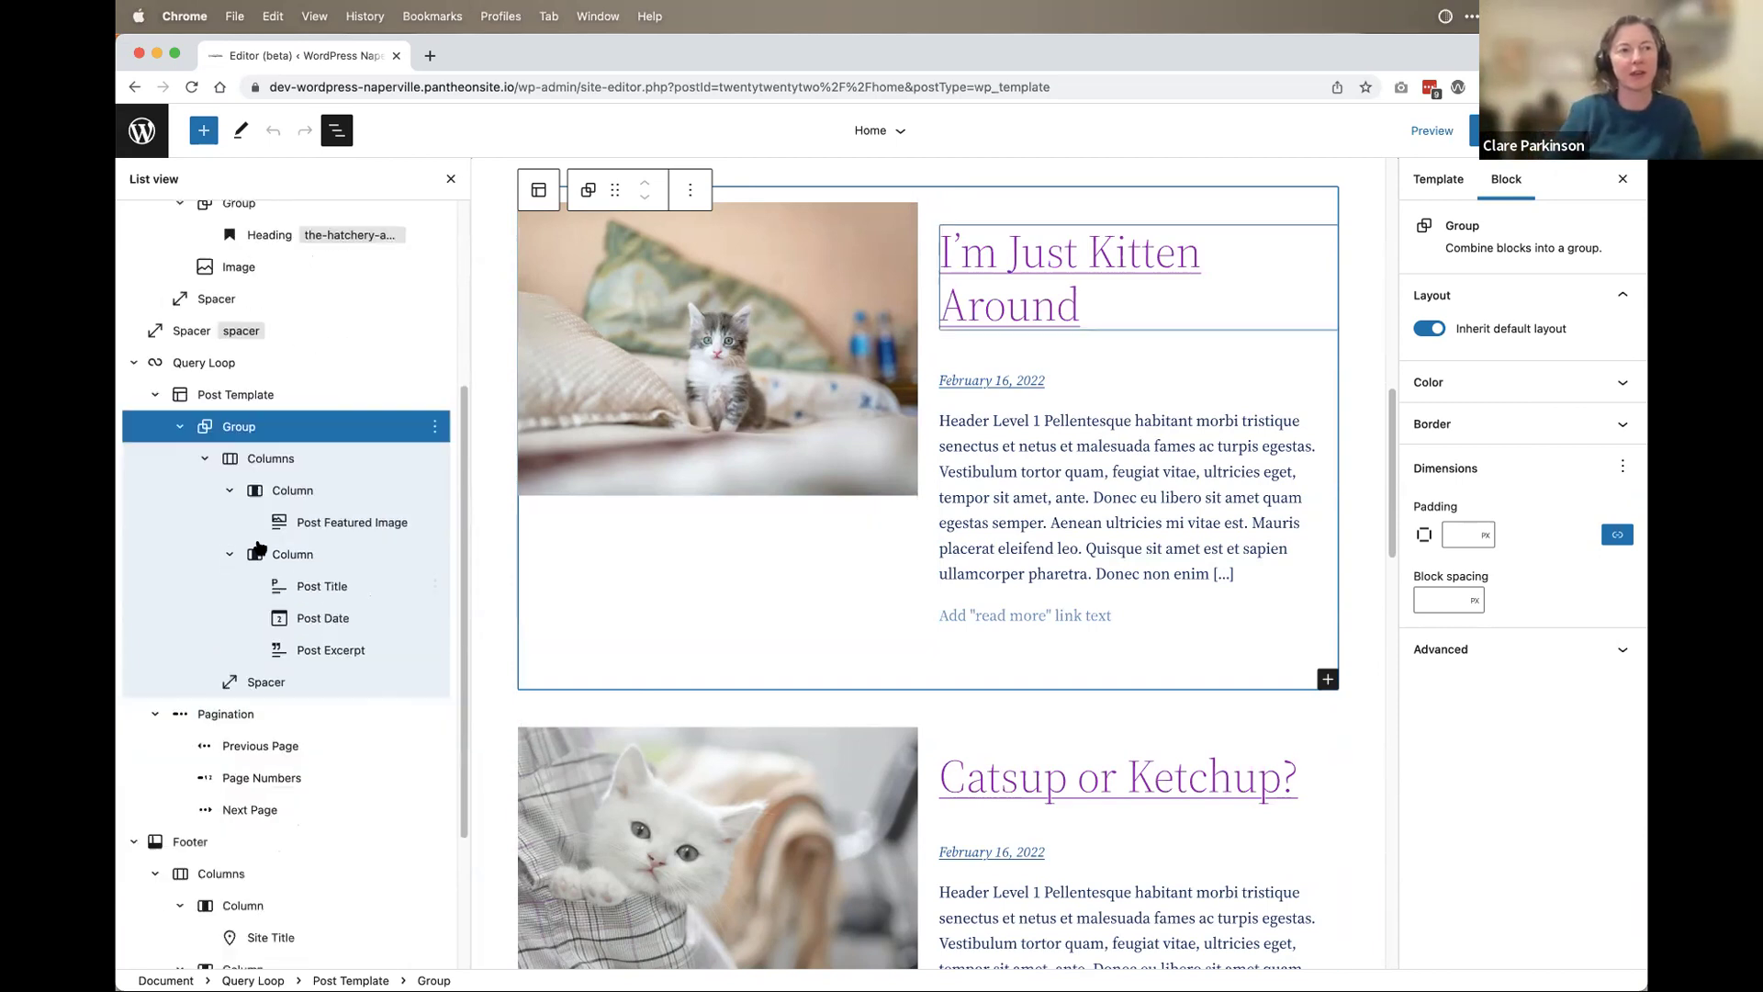
scroll(270, 625, "down", 6)
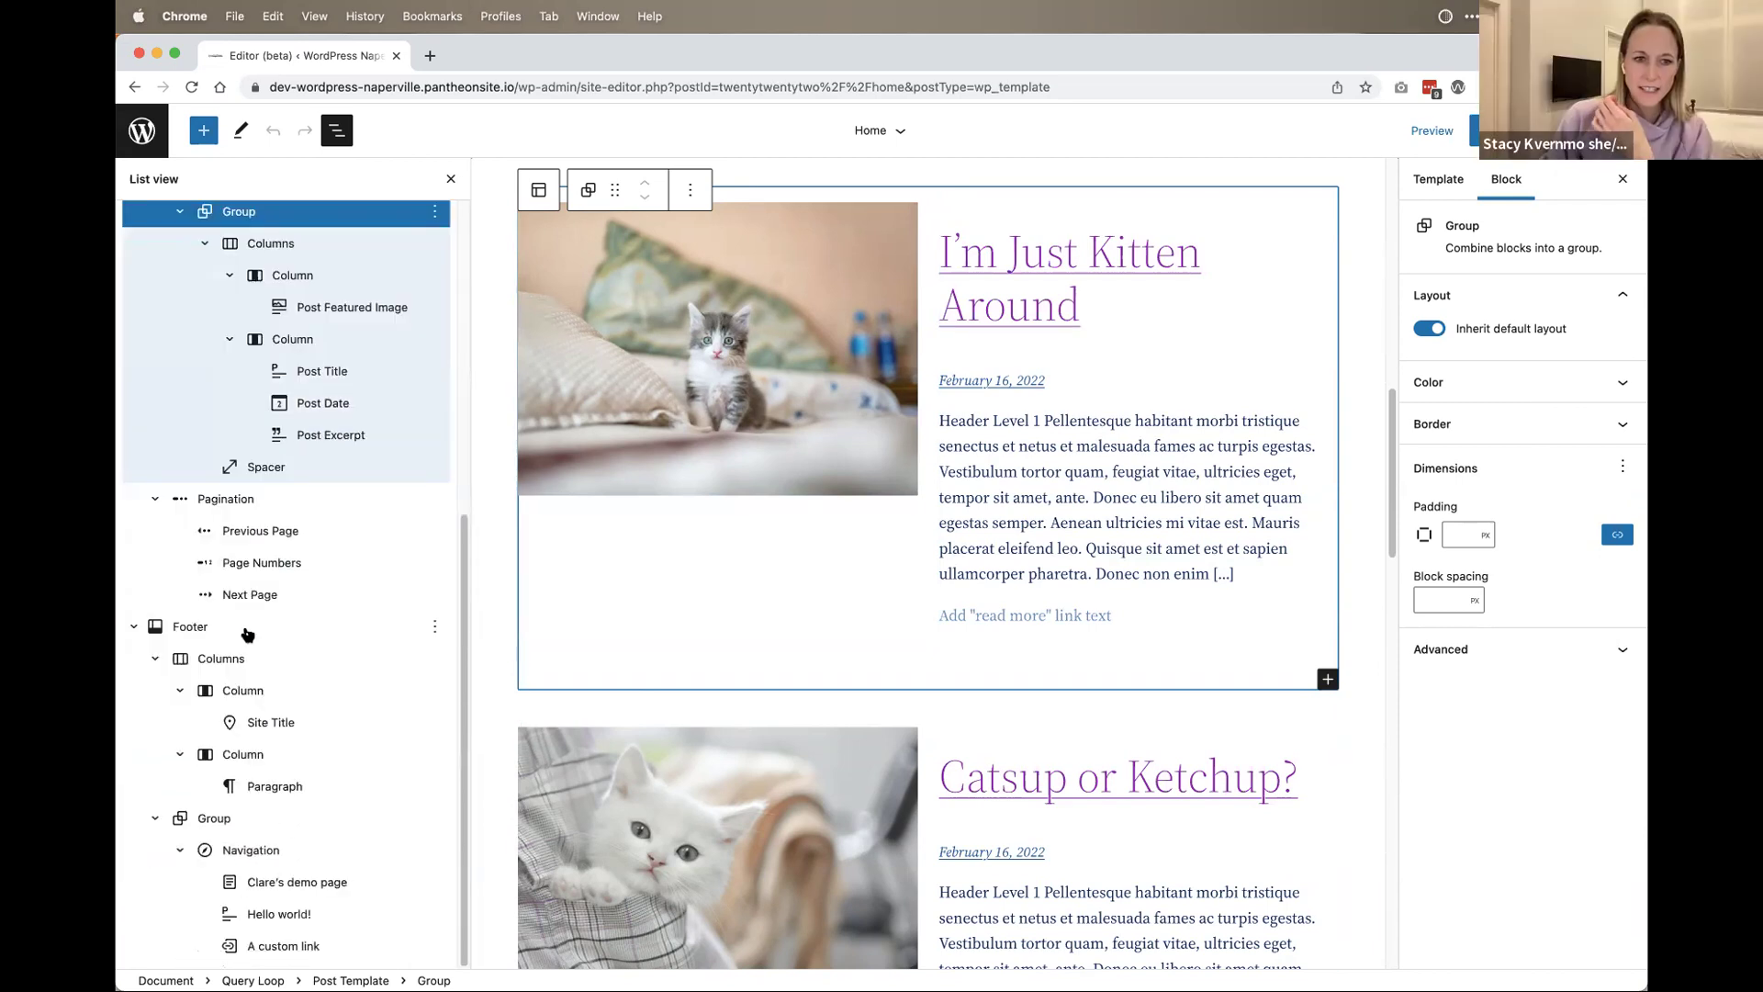
left_click(276, 670)
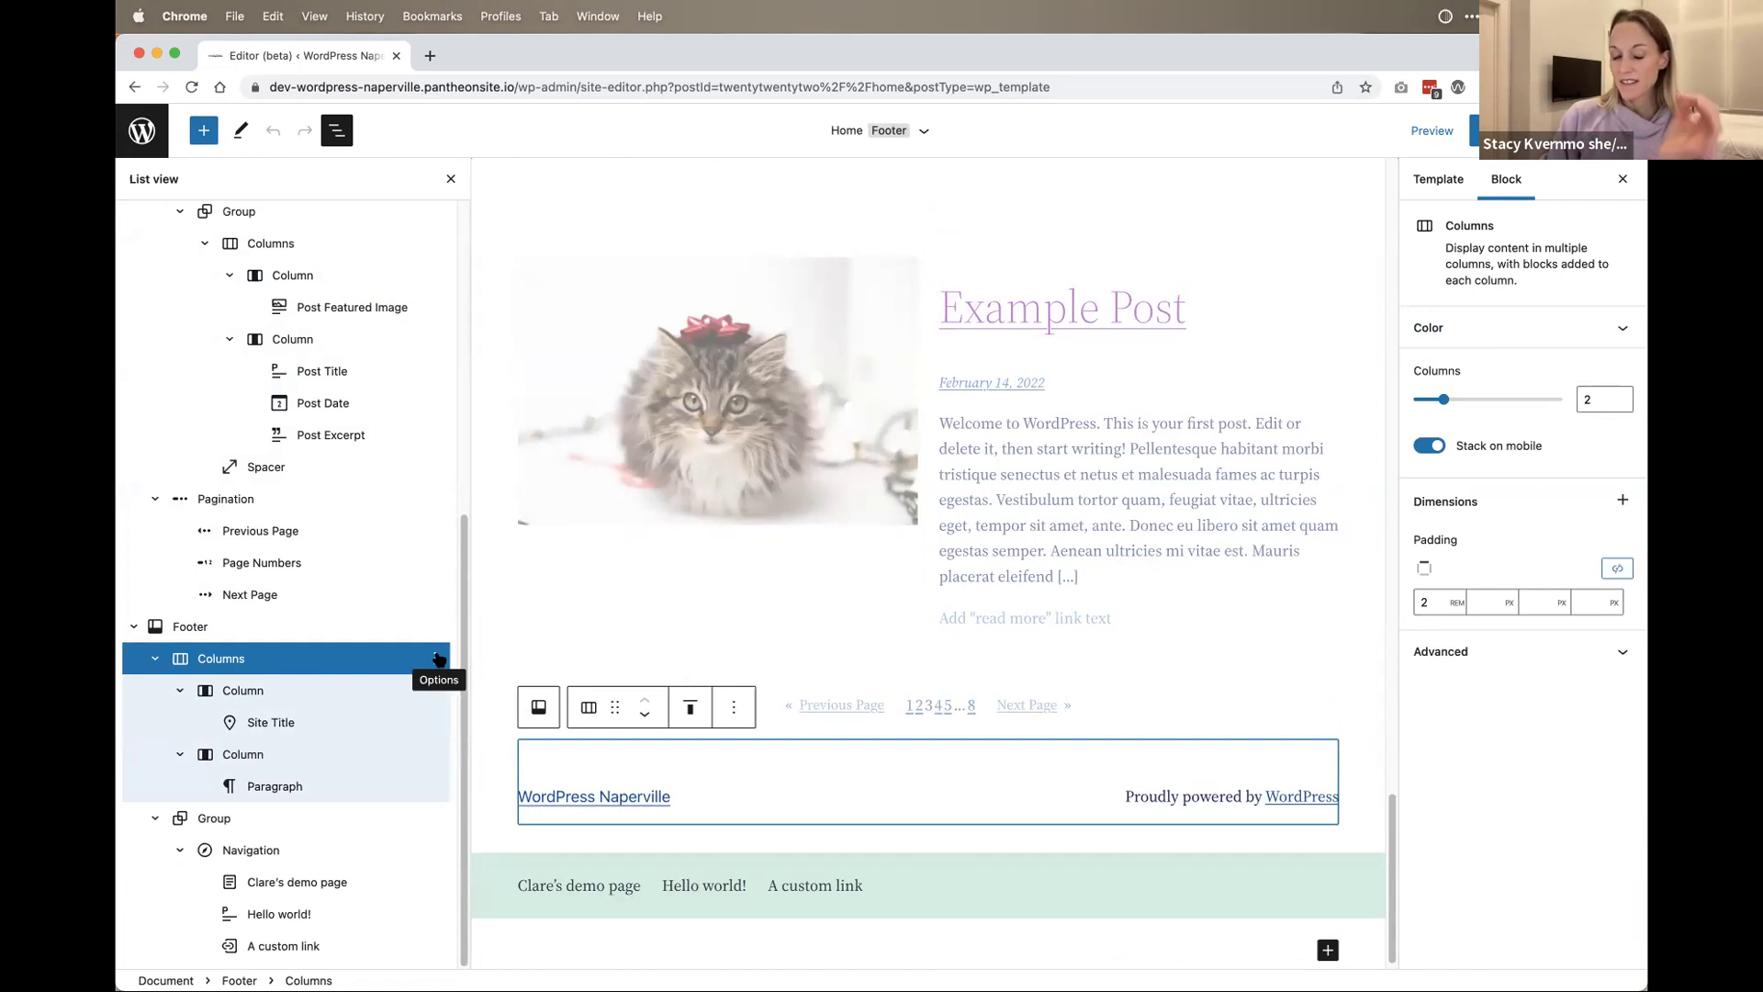
scroll(257, 633, "up", 5)
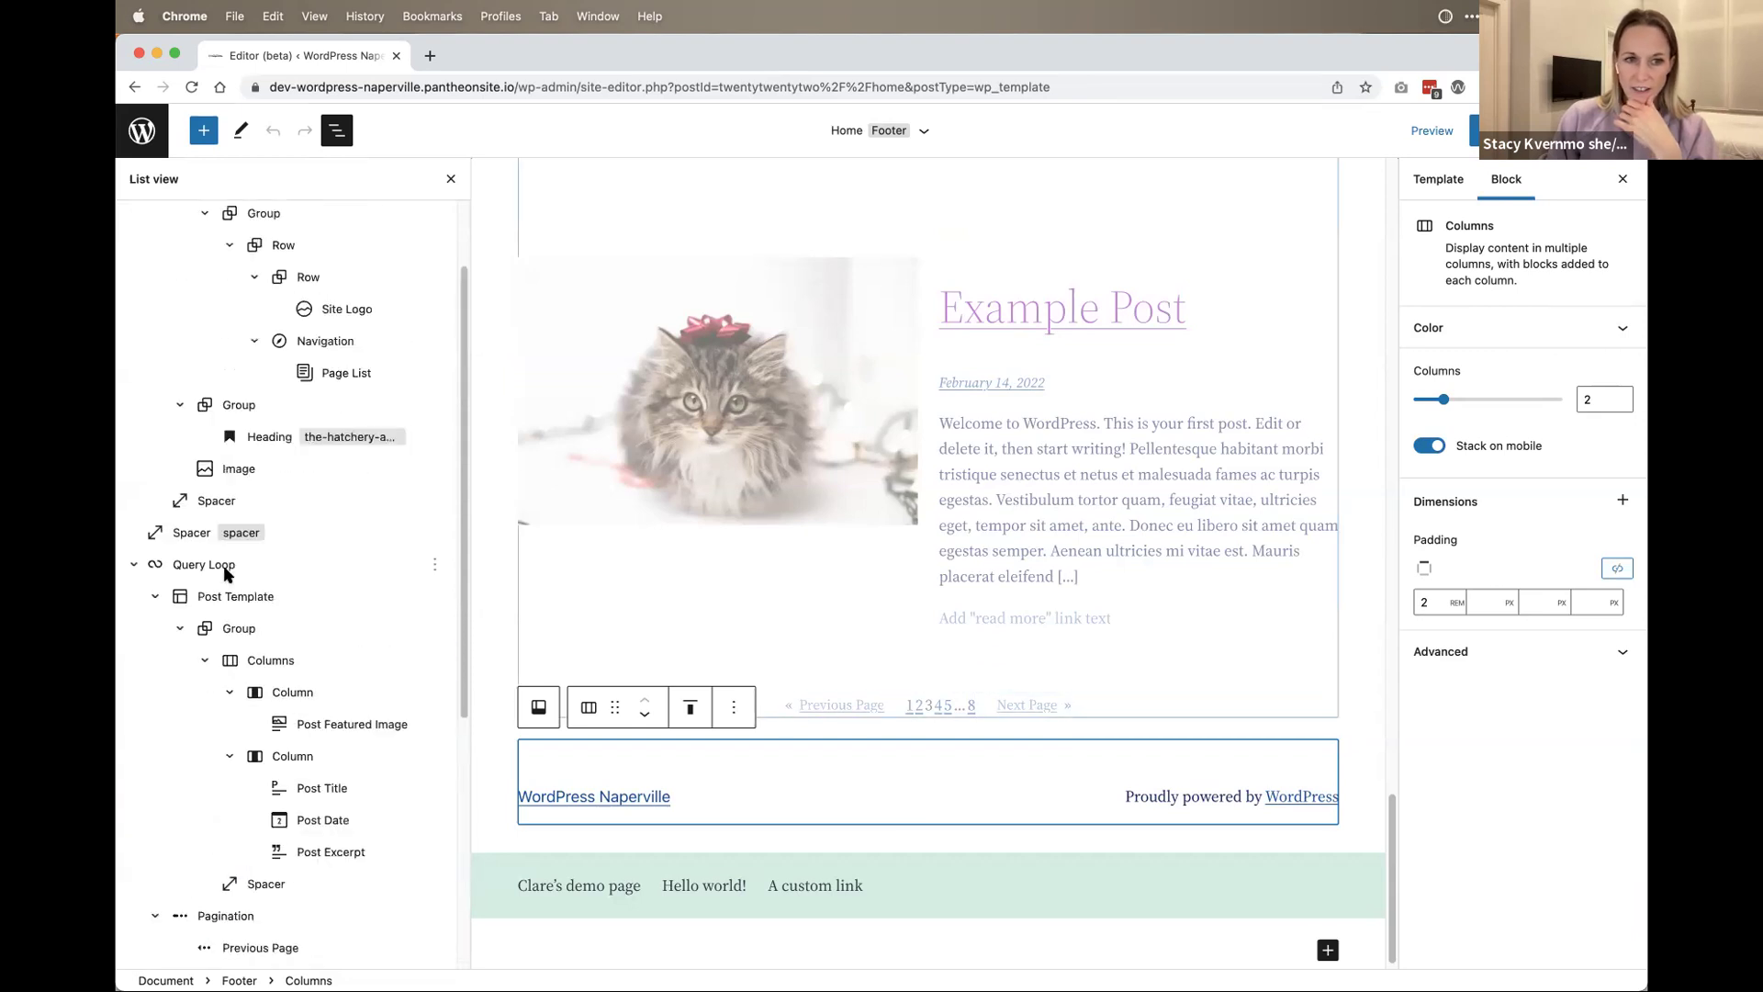
scroll(252, 597, "up", 2)
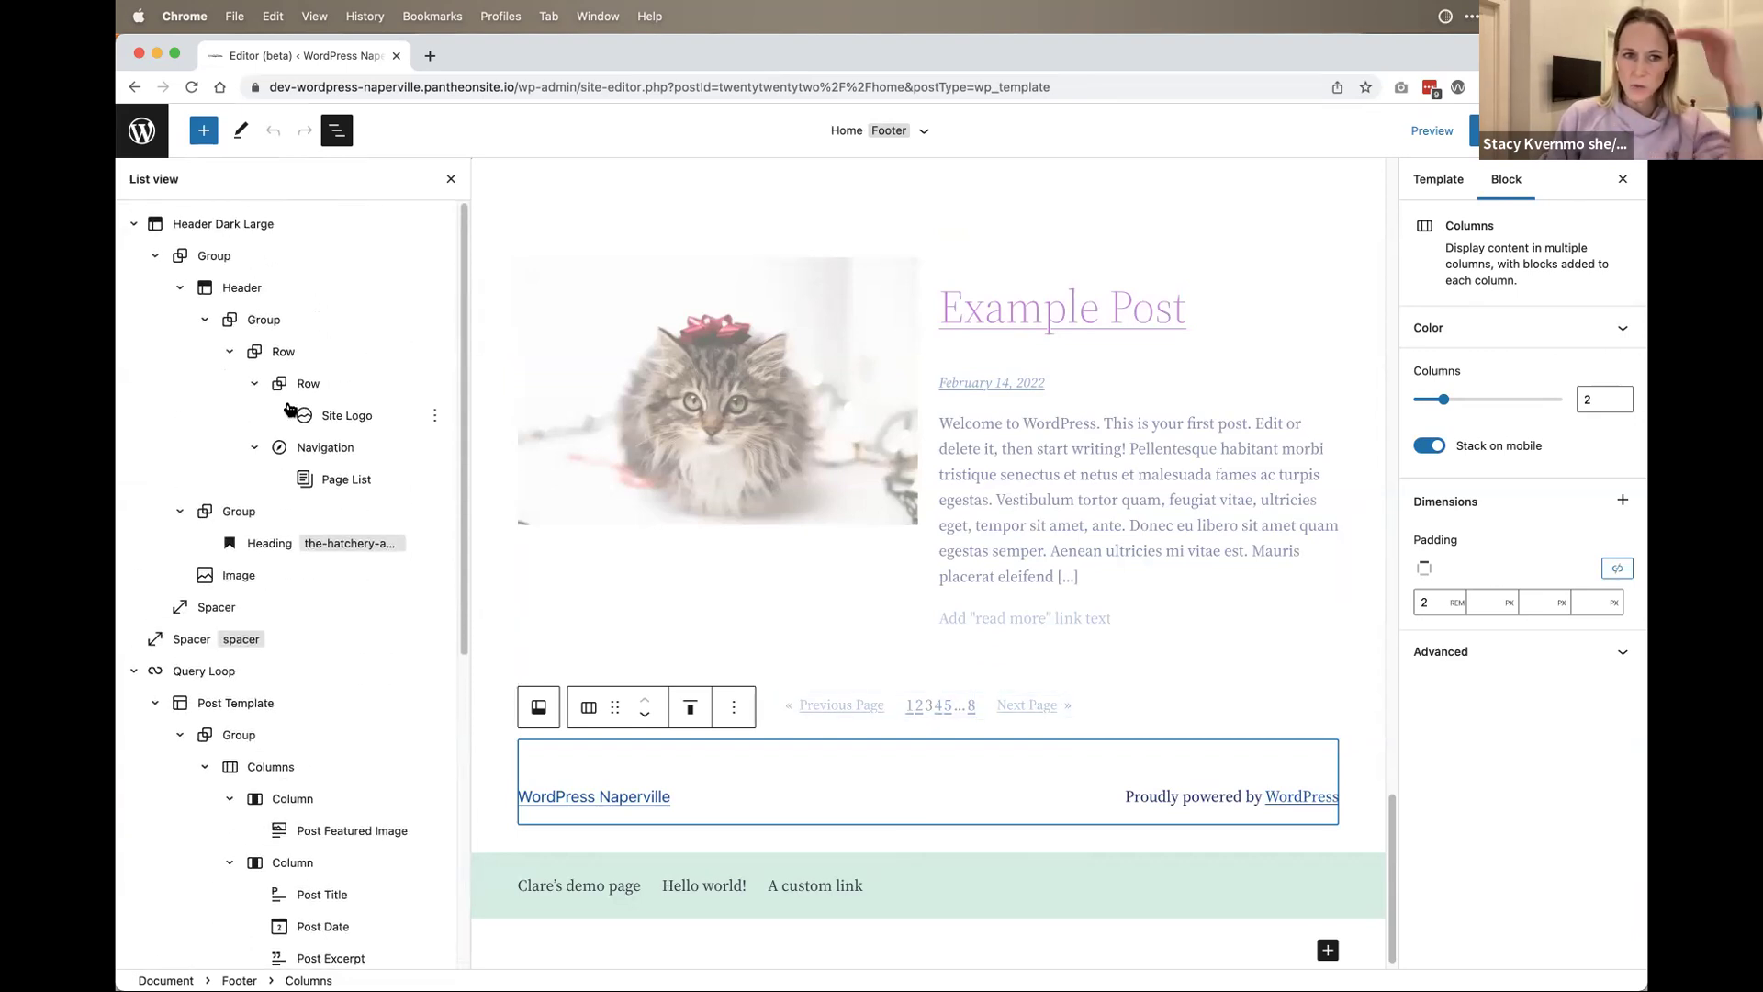
left_click(290, 353)
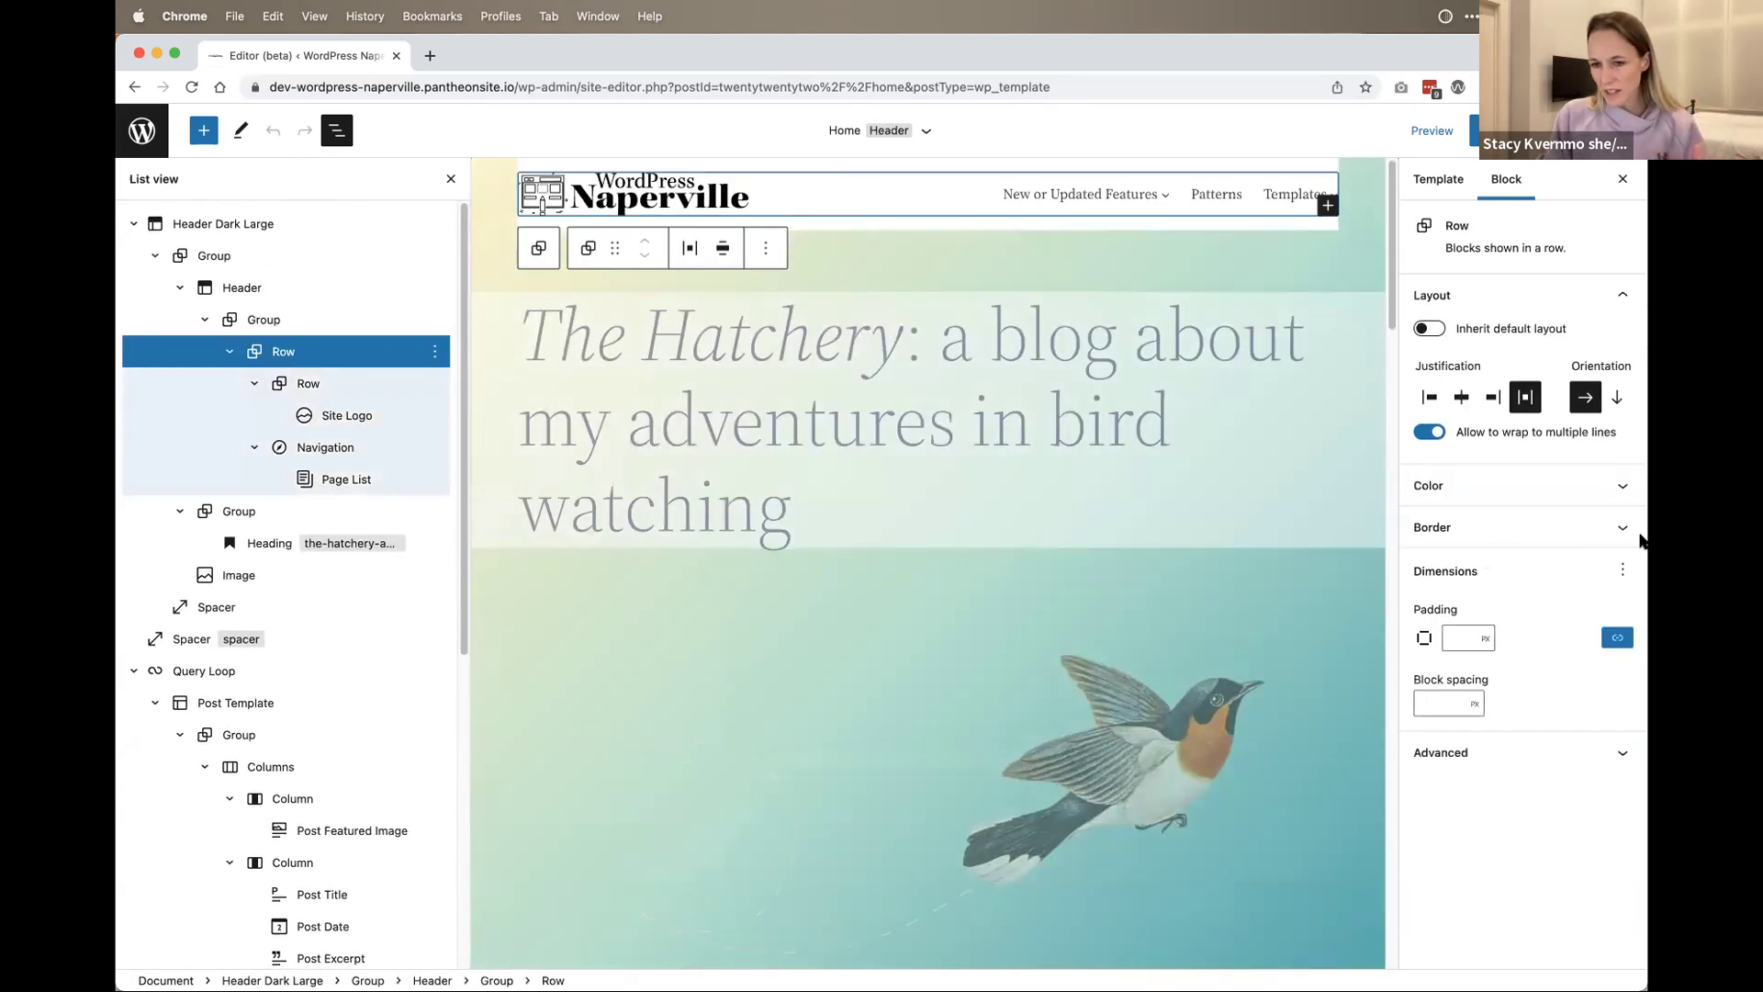
left_click(1602, 757)
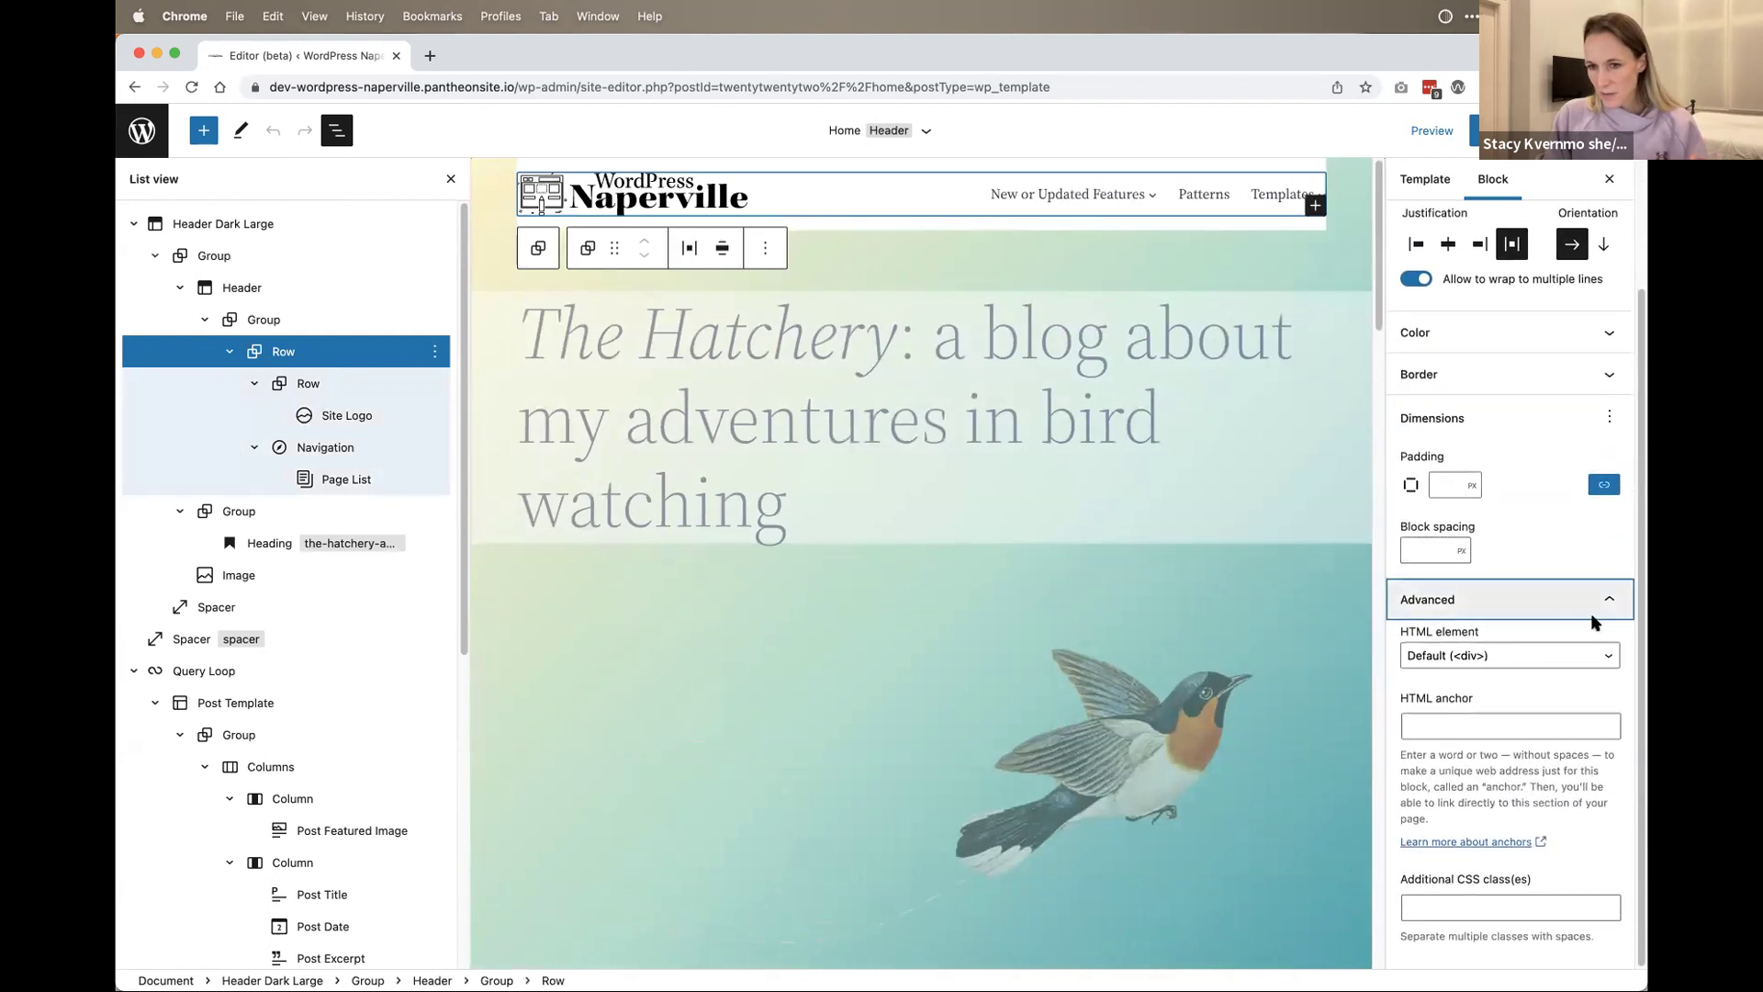
left_click(1588, 663)
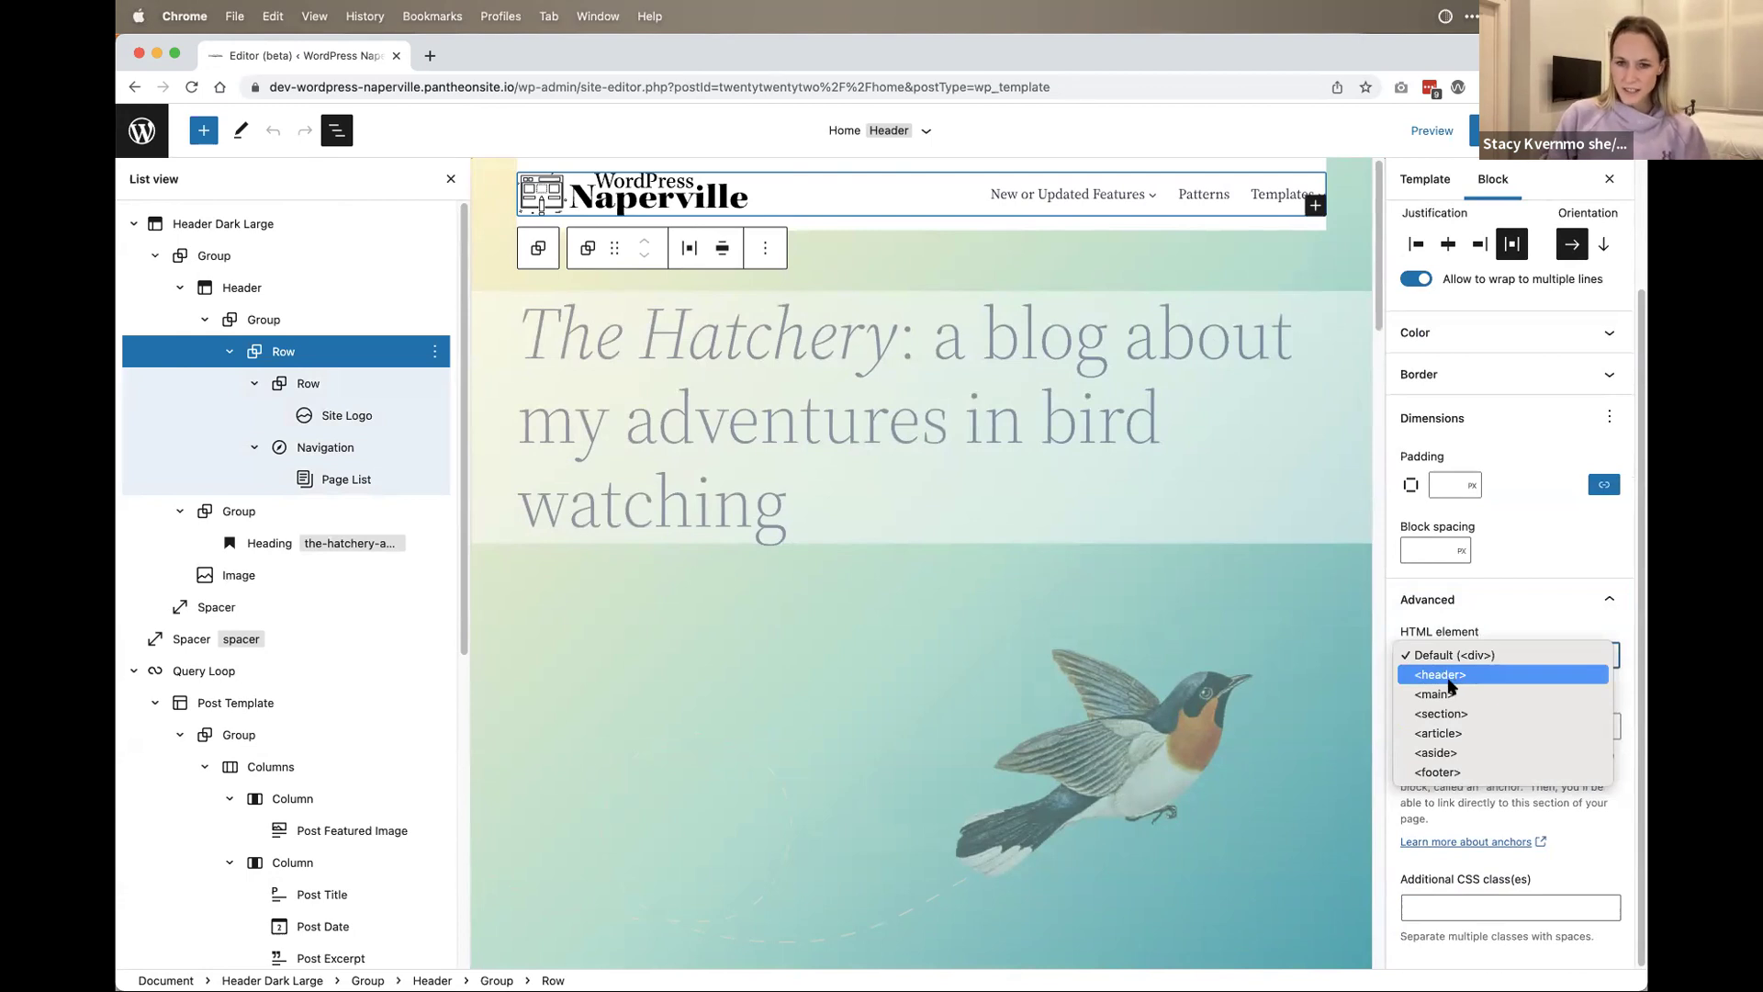
left_click(1500, 612)
left_click(1559, 656)
left_click(1558, 613)
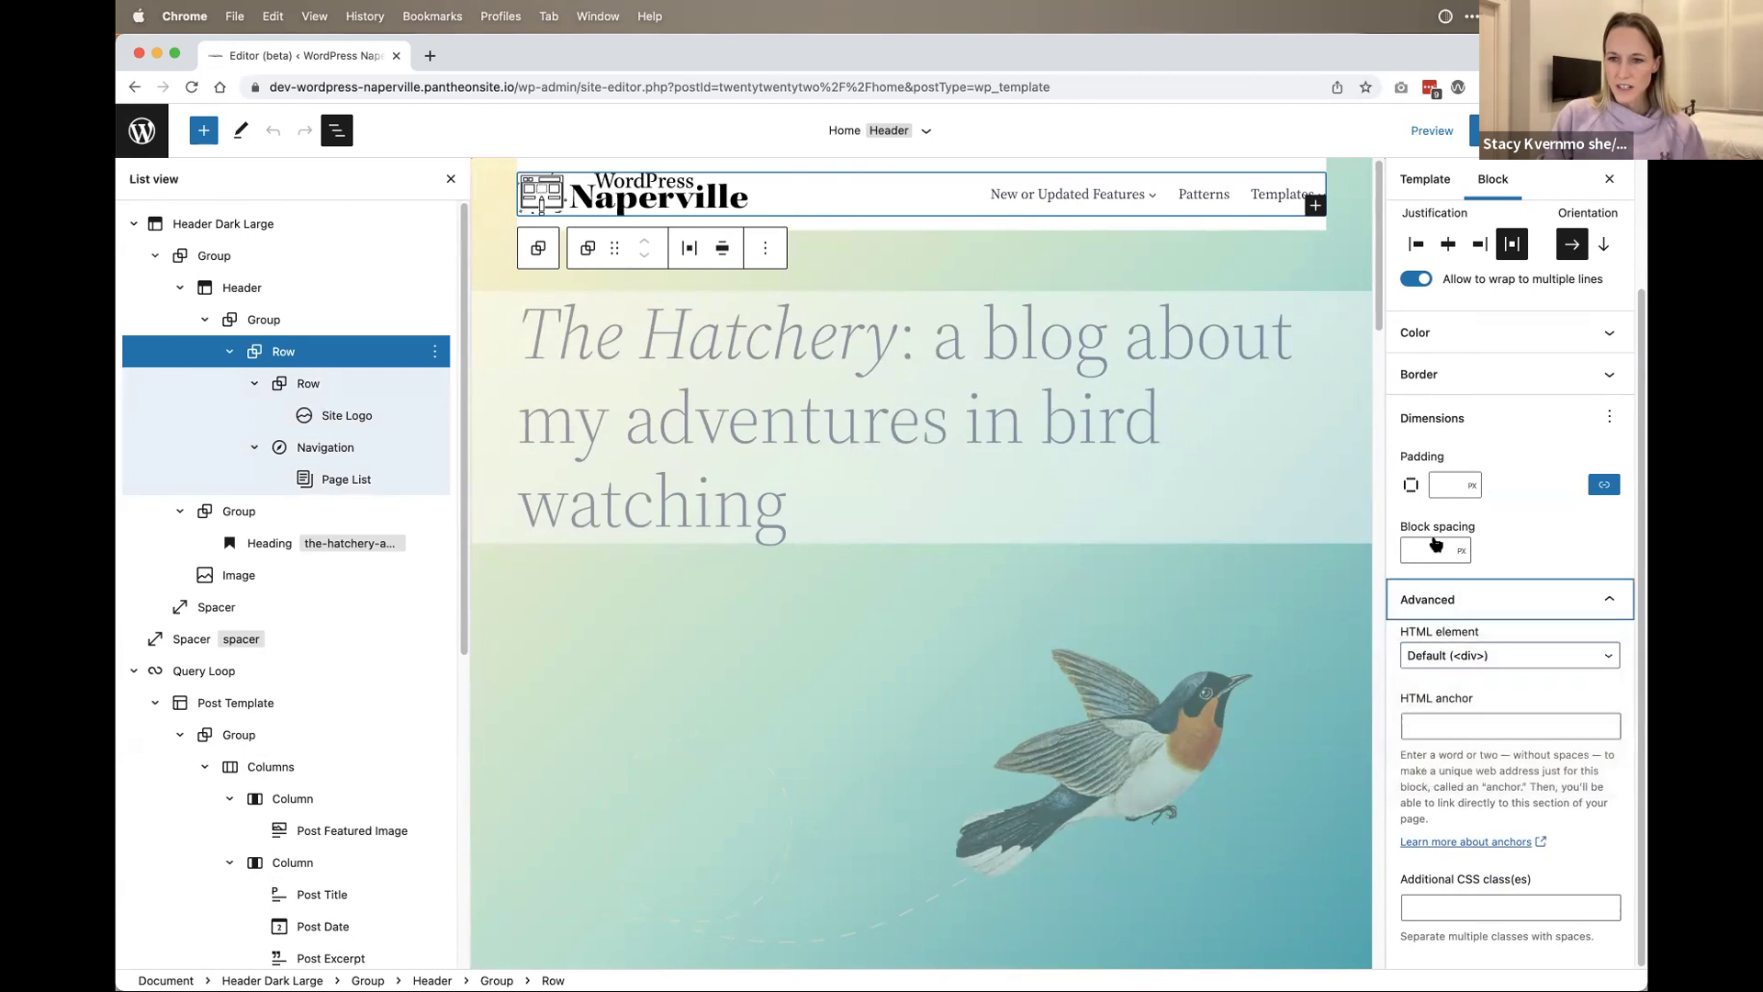
left_click(1558, 599)
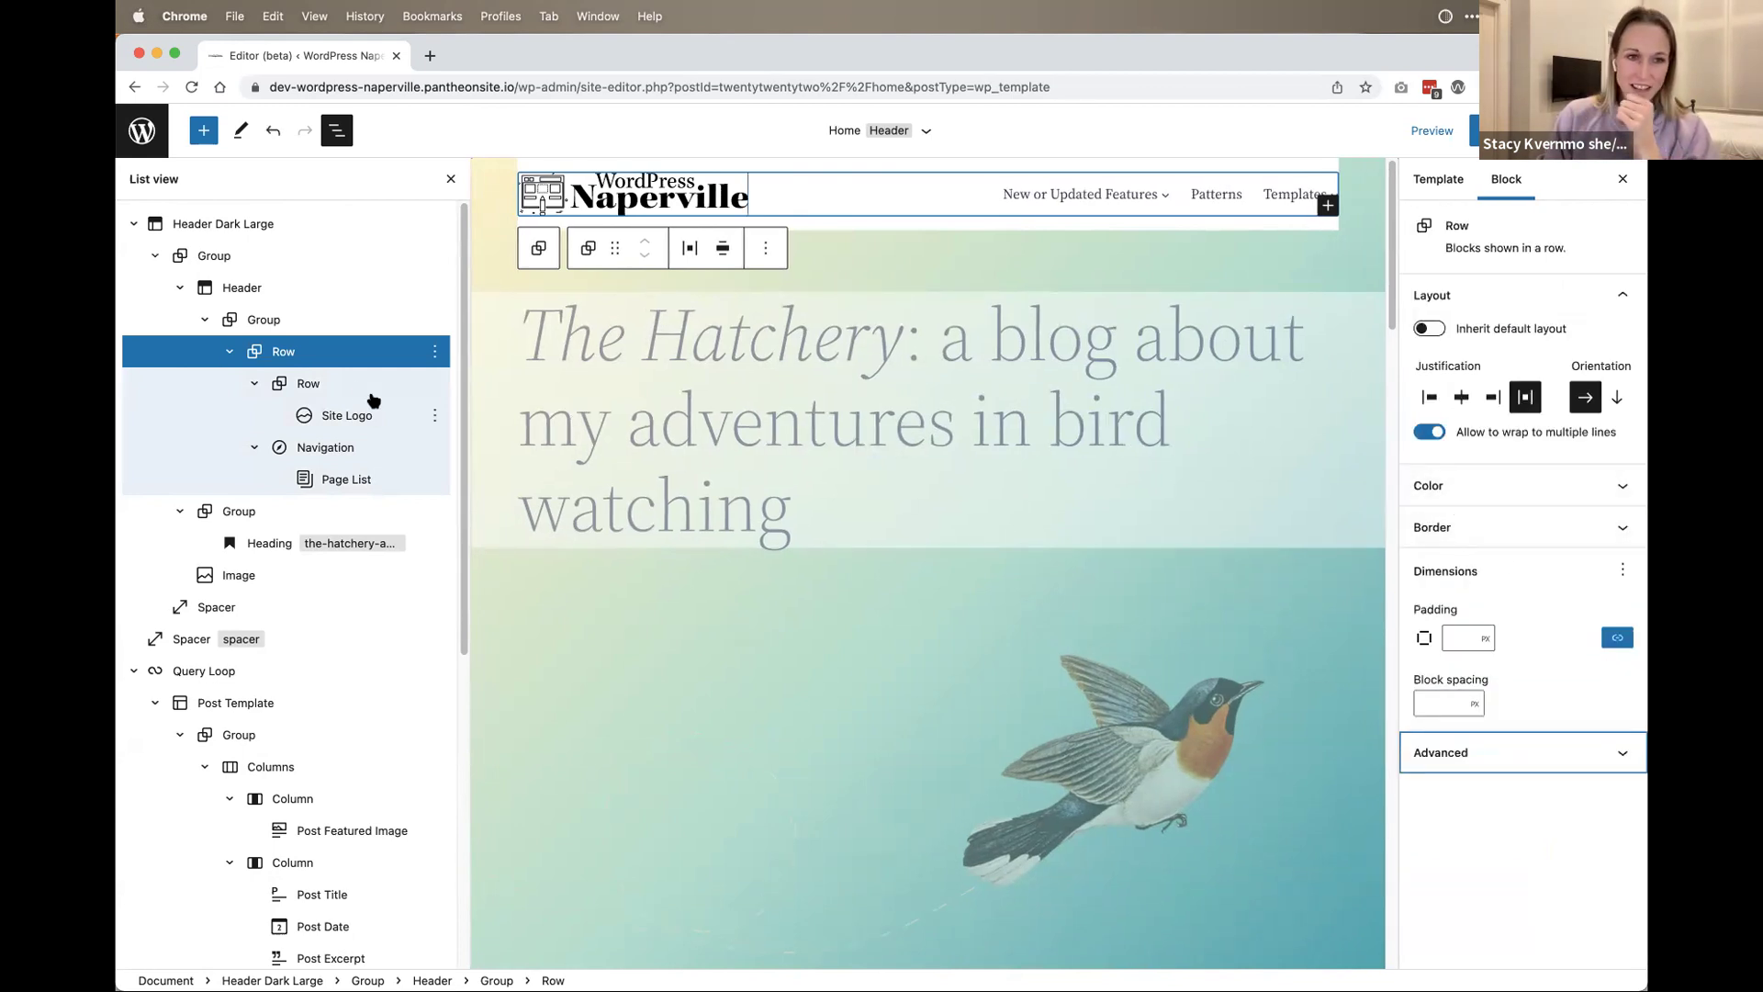
scroll(285, 551, "down", 5)
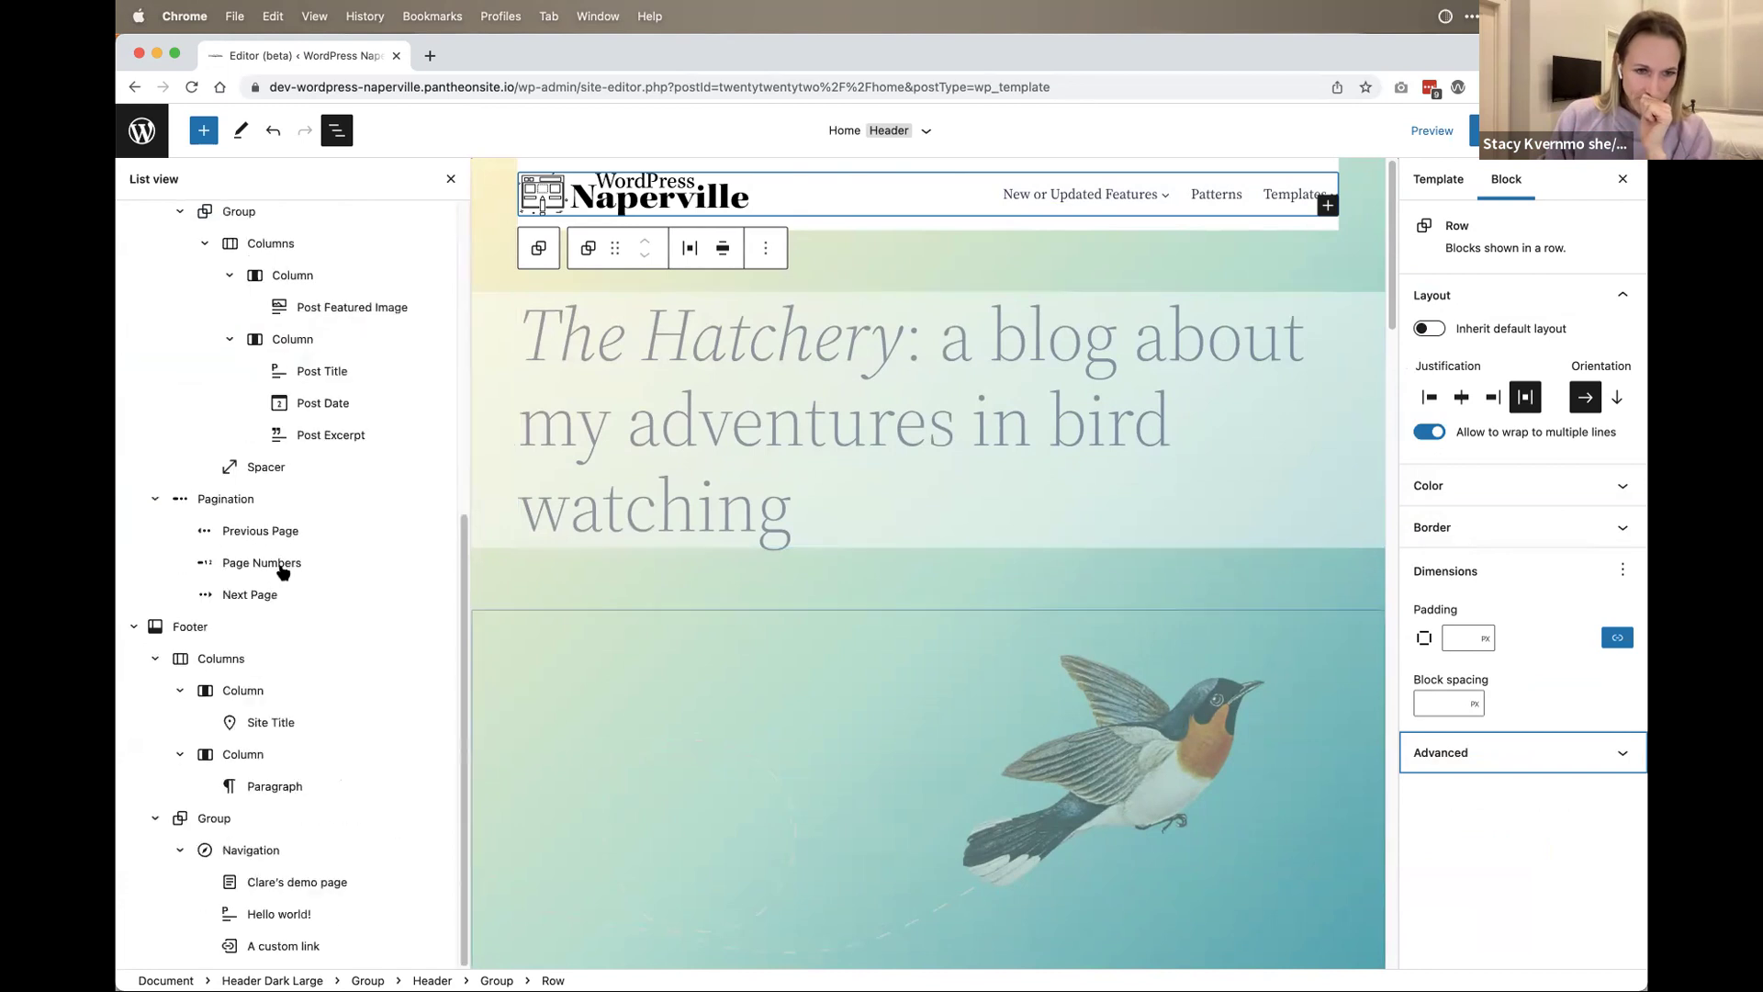
Step: Select the Columns block inside the Post Template, then bring the browser window forward
left_click(280, 246)
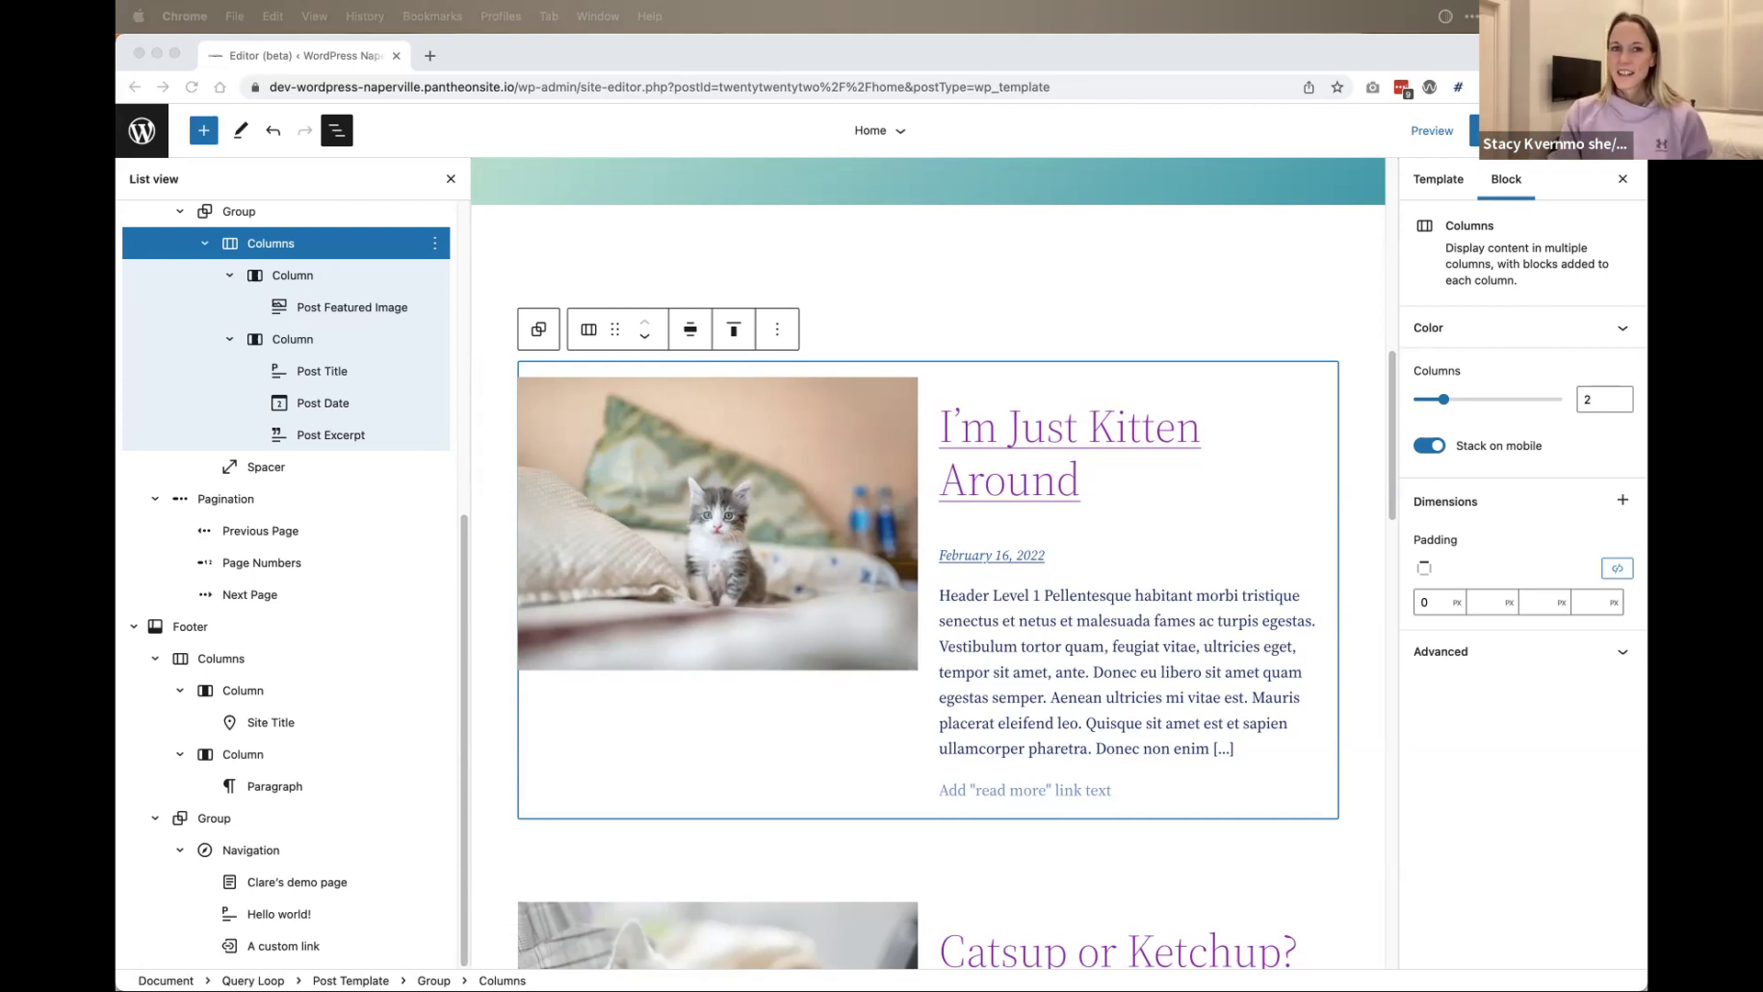
left_click(623, 62)
Step: In VS Code, show the twentytwentytwo file tree with the parts and assets folders collapsed
key("super+Tab")
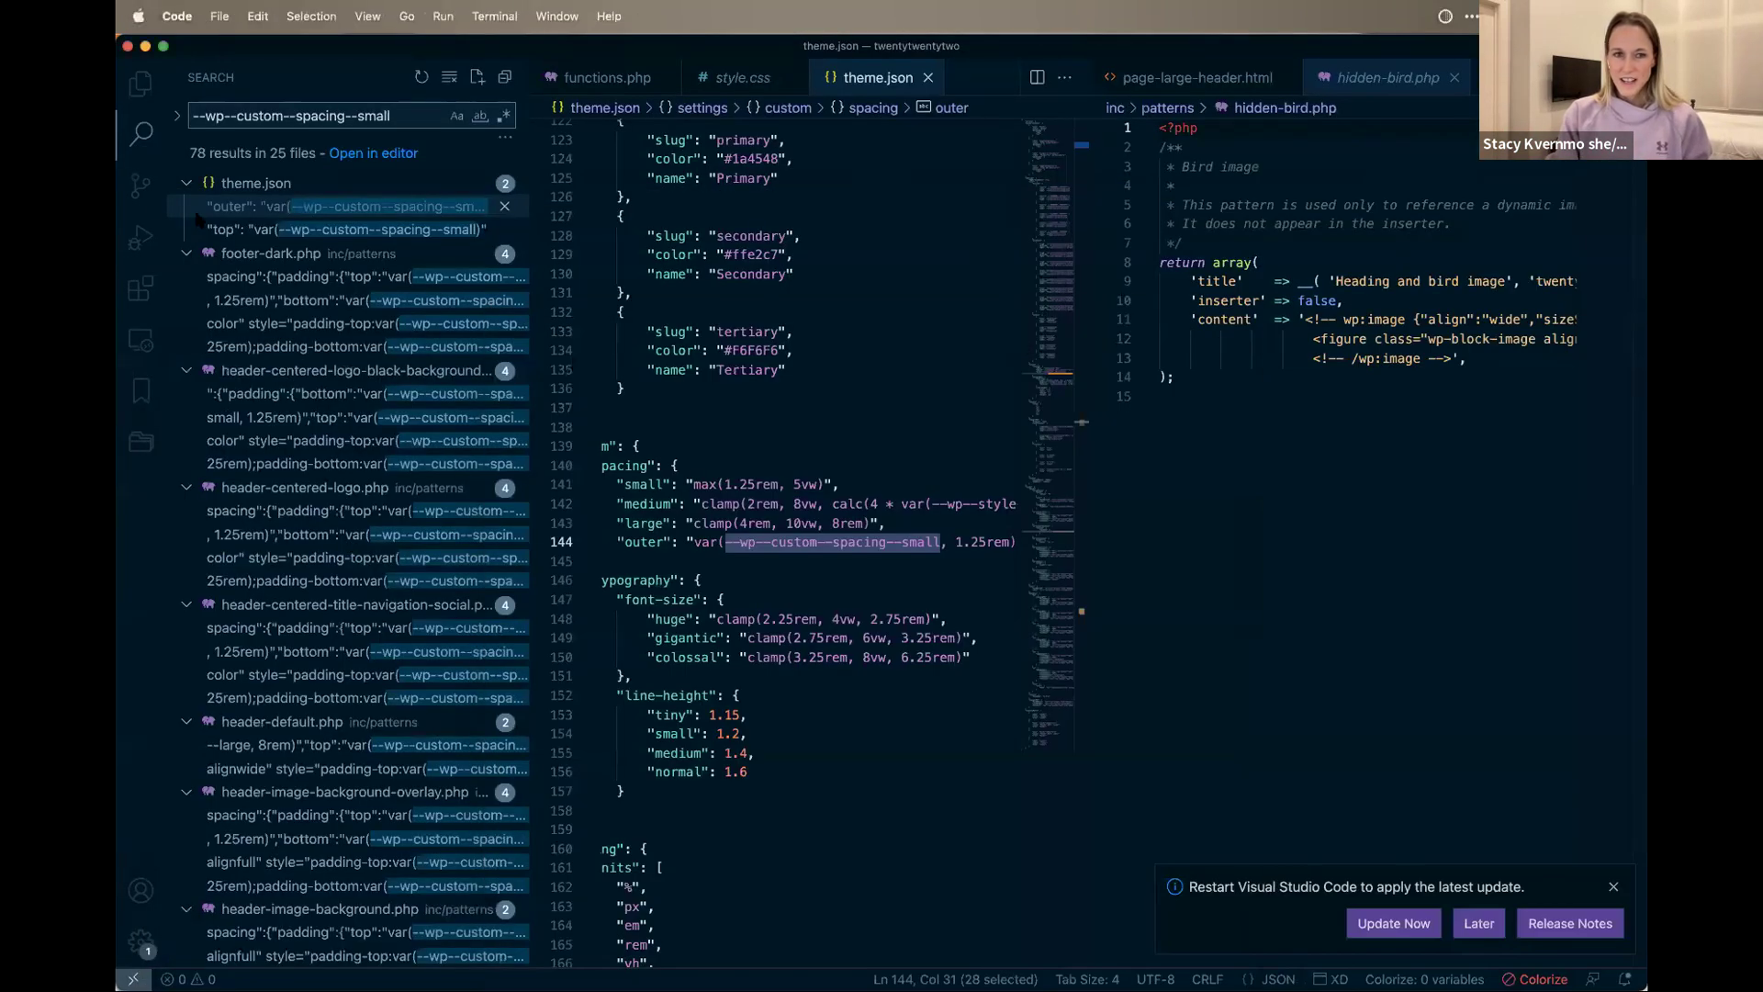
left_click(141, 84)
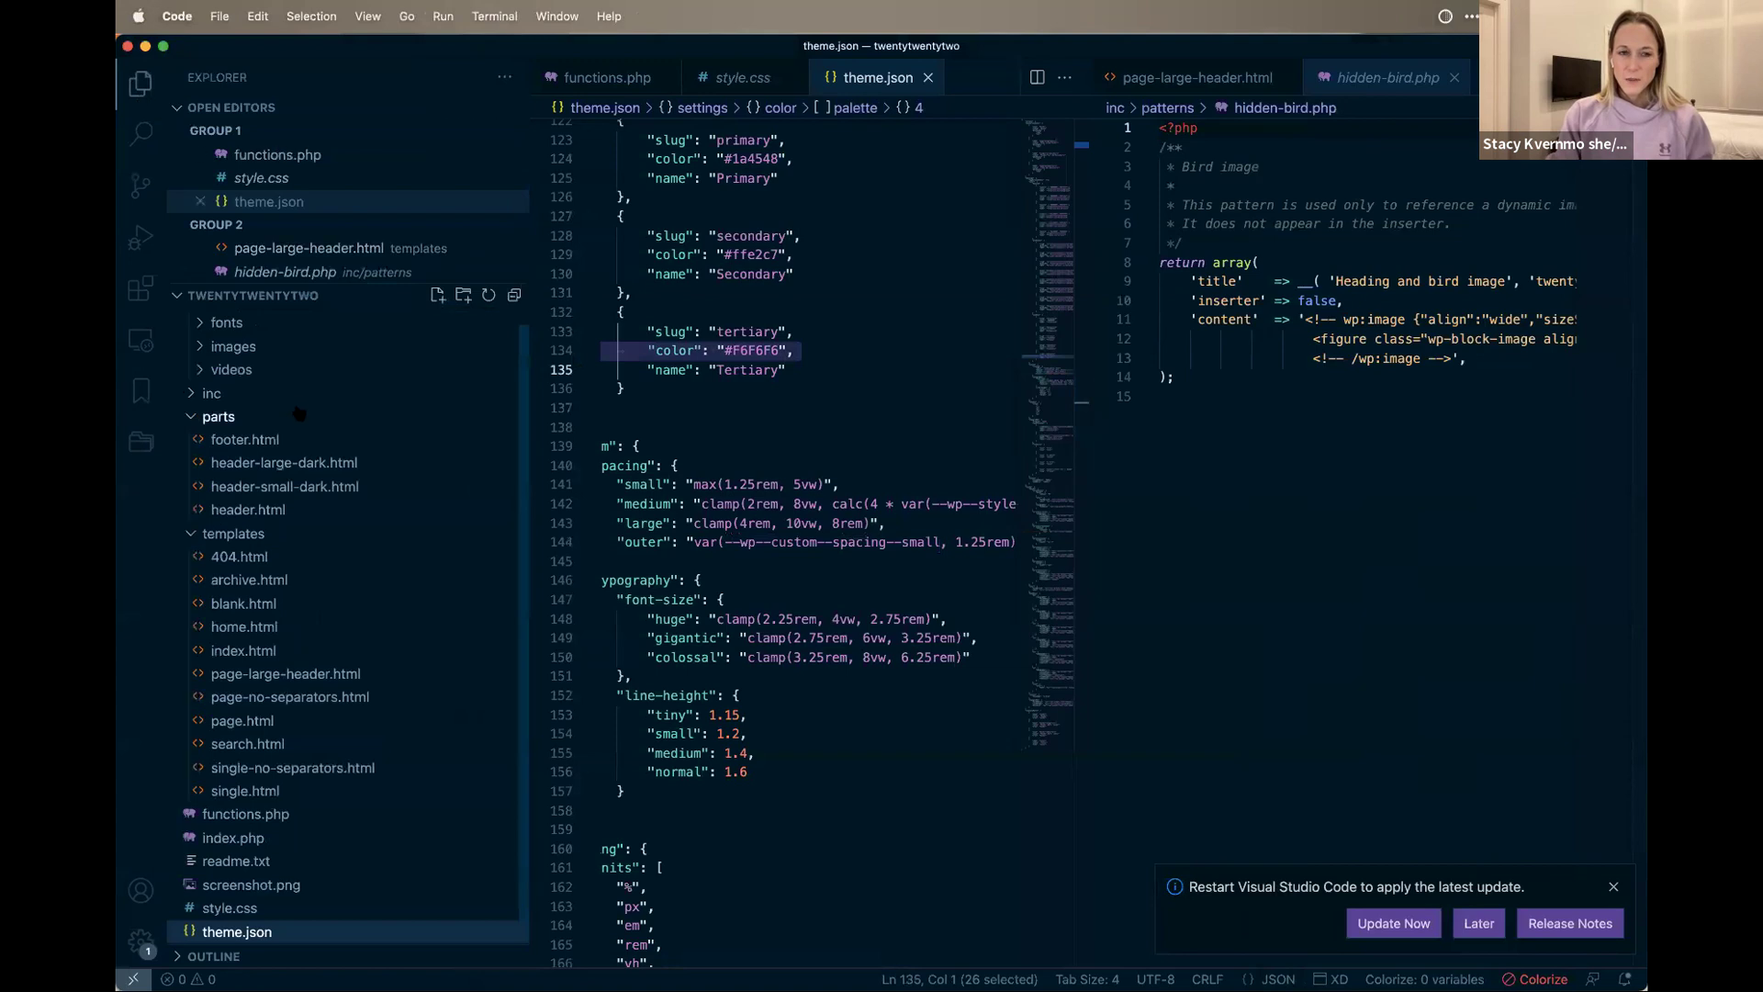
left_click(221, 435)
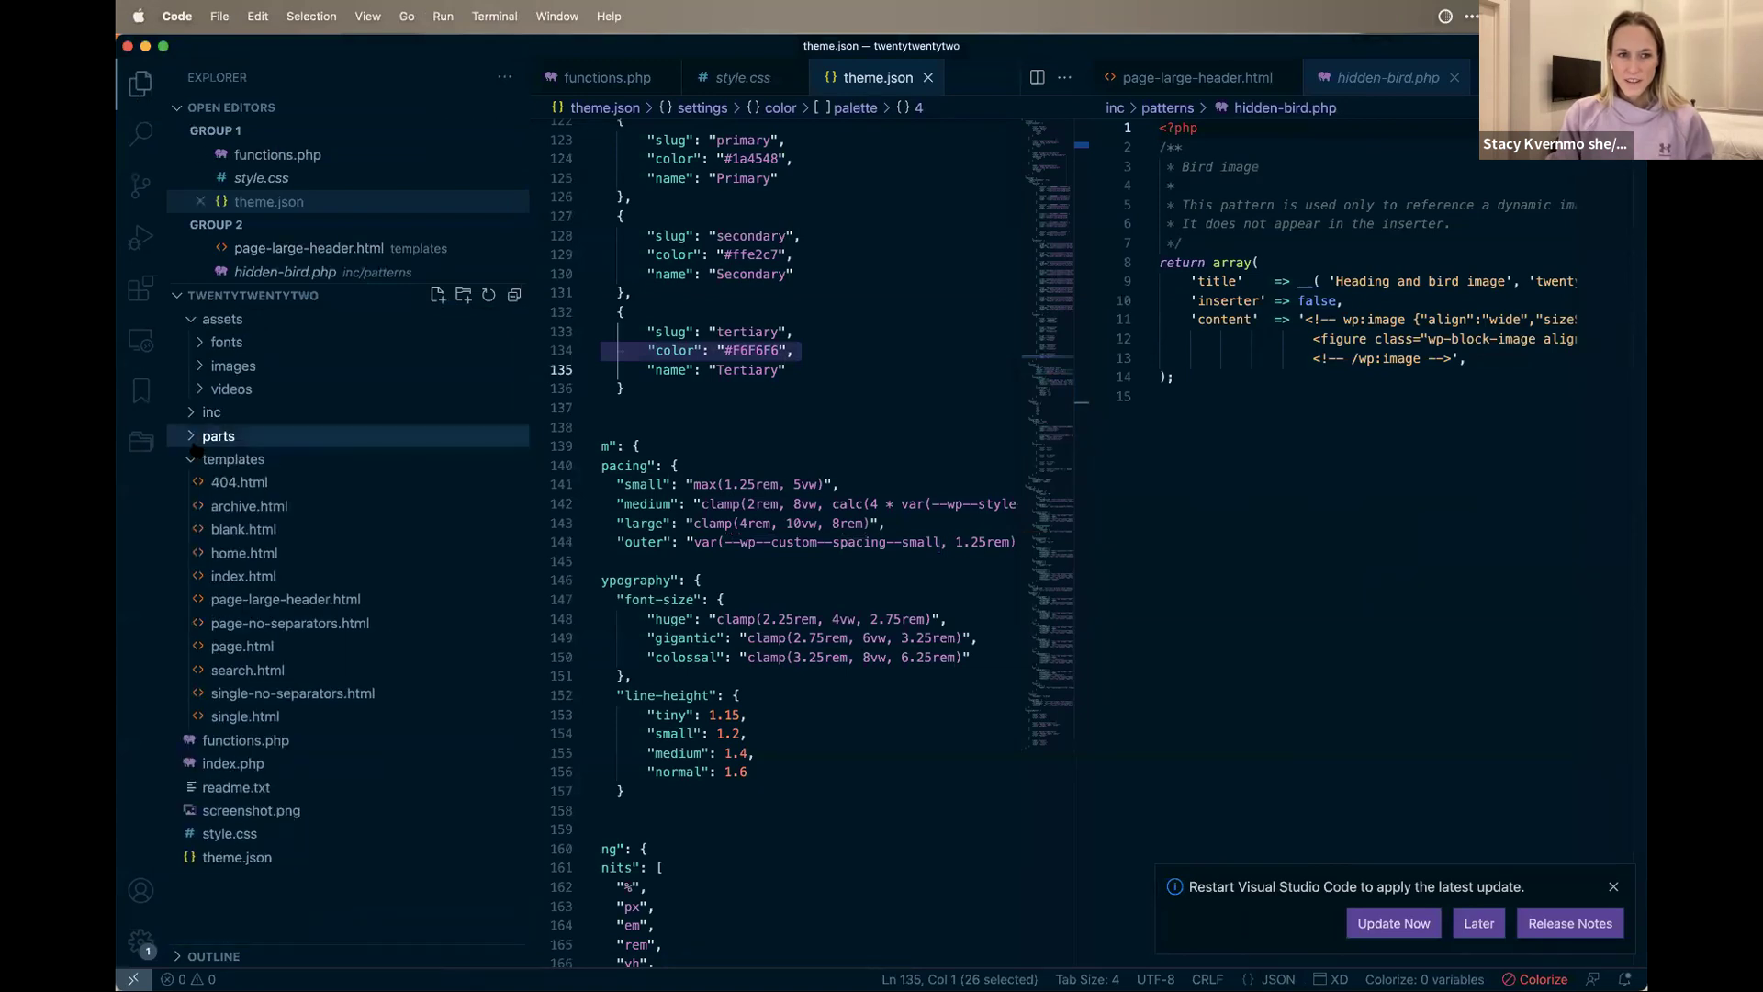
left_click(196, 320)
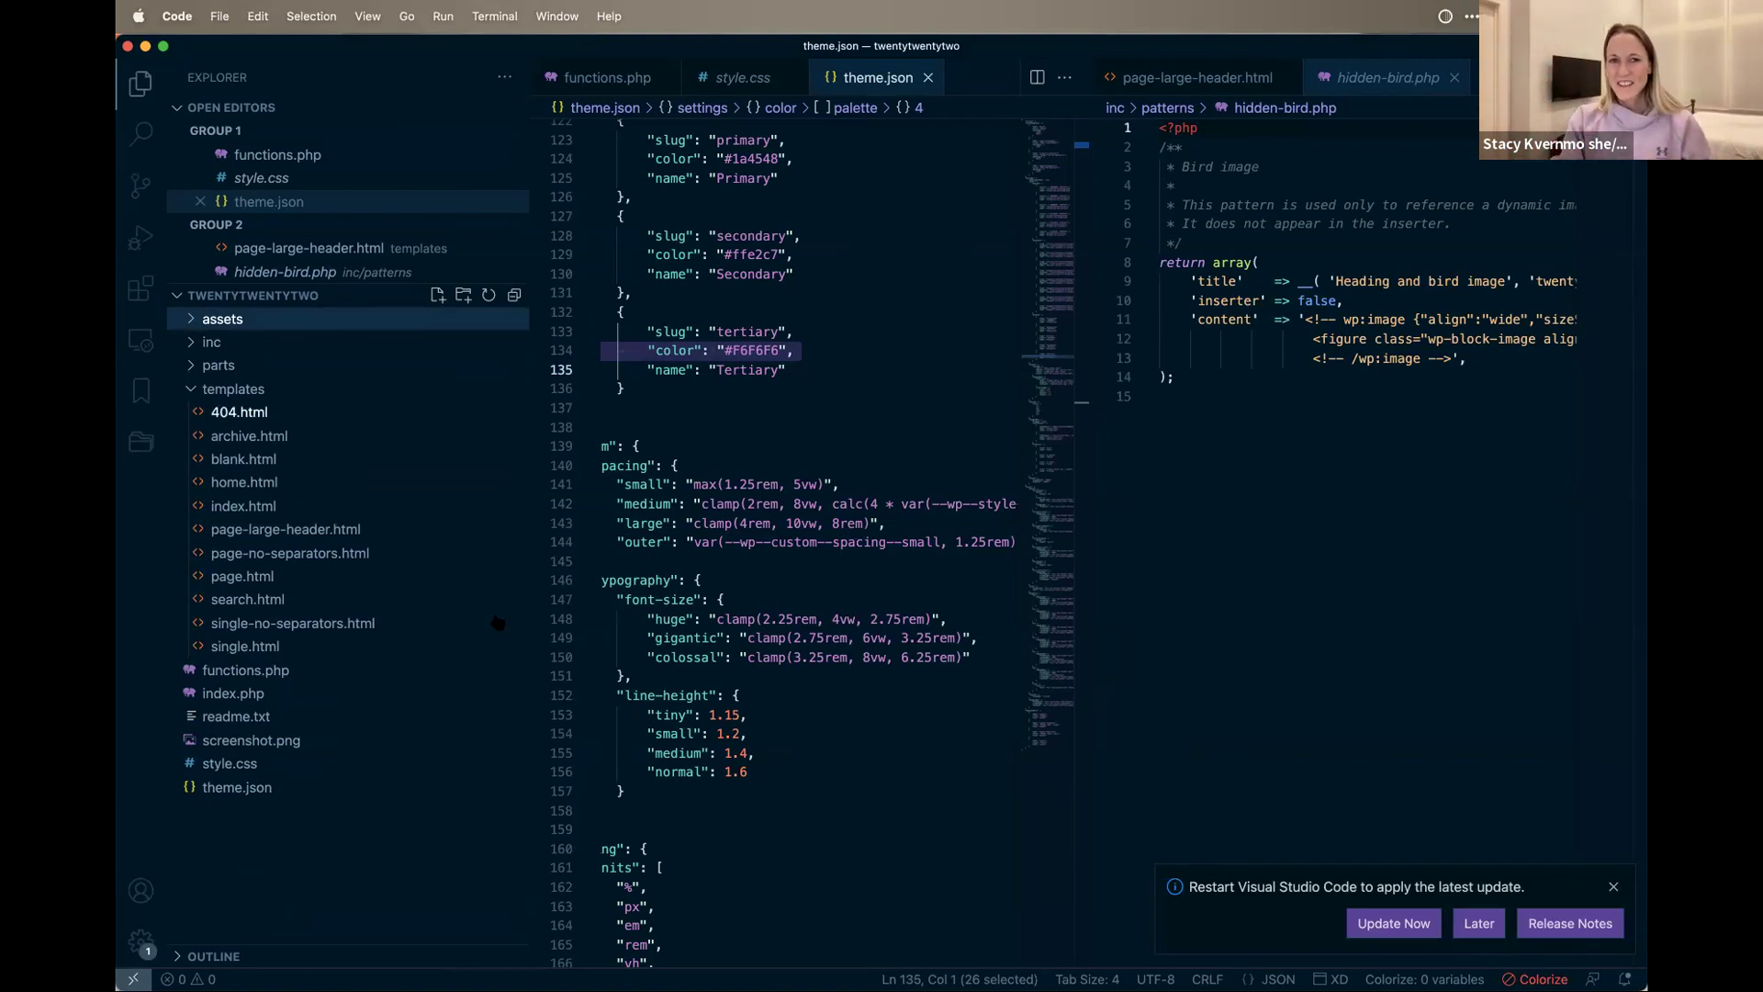
Step: Select the customTemplates block in theme.json, then switch to functions.php
scroll(768, 390, "up", 20)
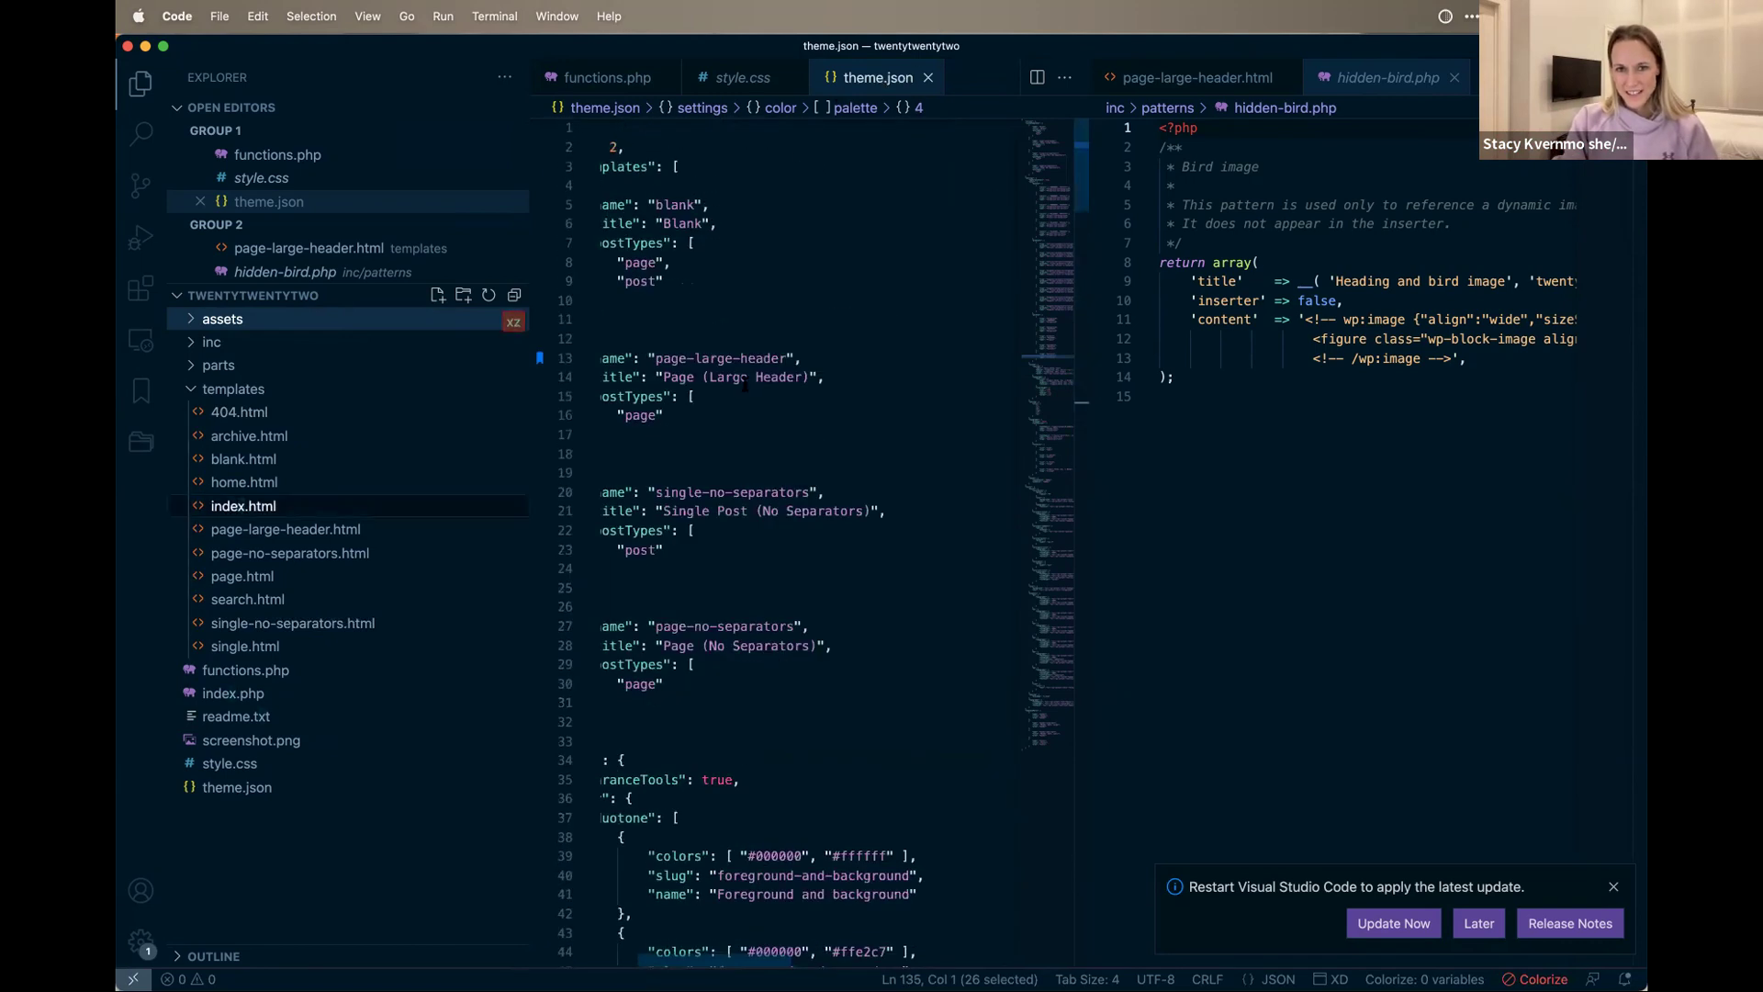
left_click_drag(602, 511, 587, 396)
left_click_drag(404, 197, 551, 83)
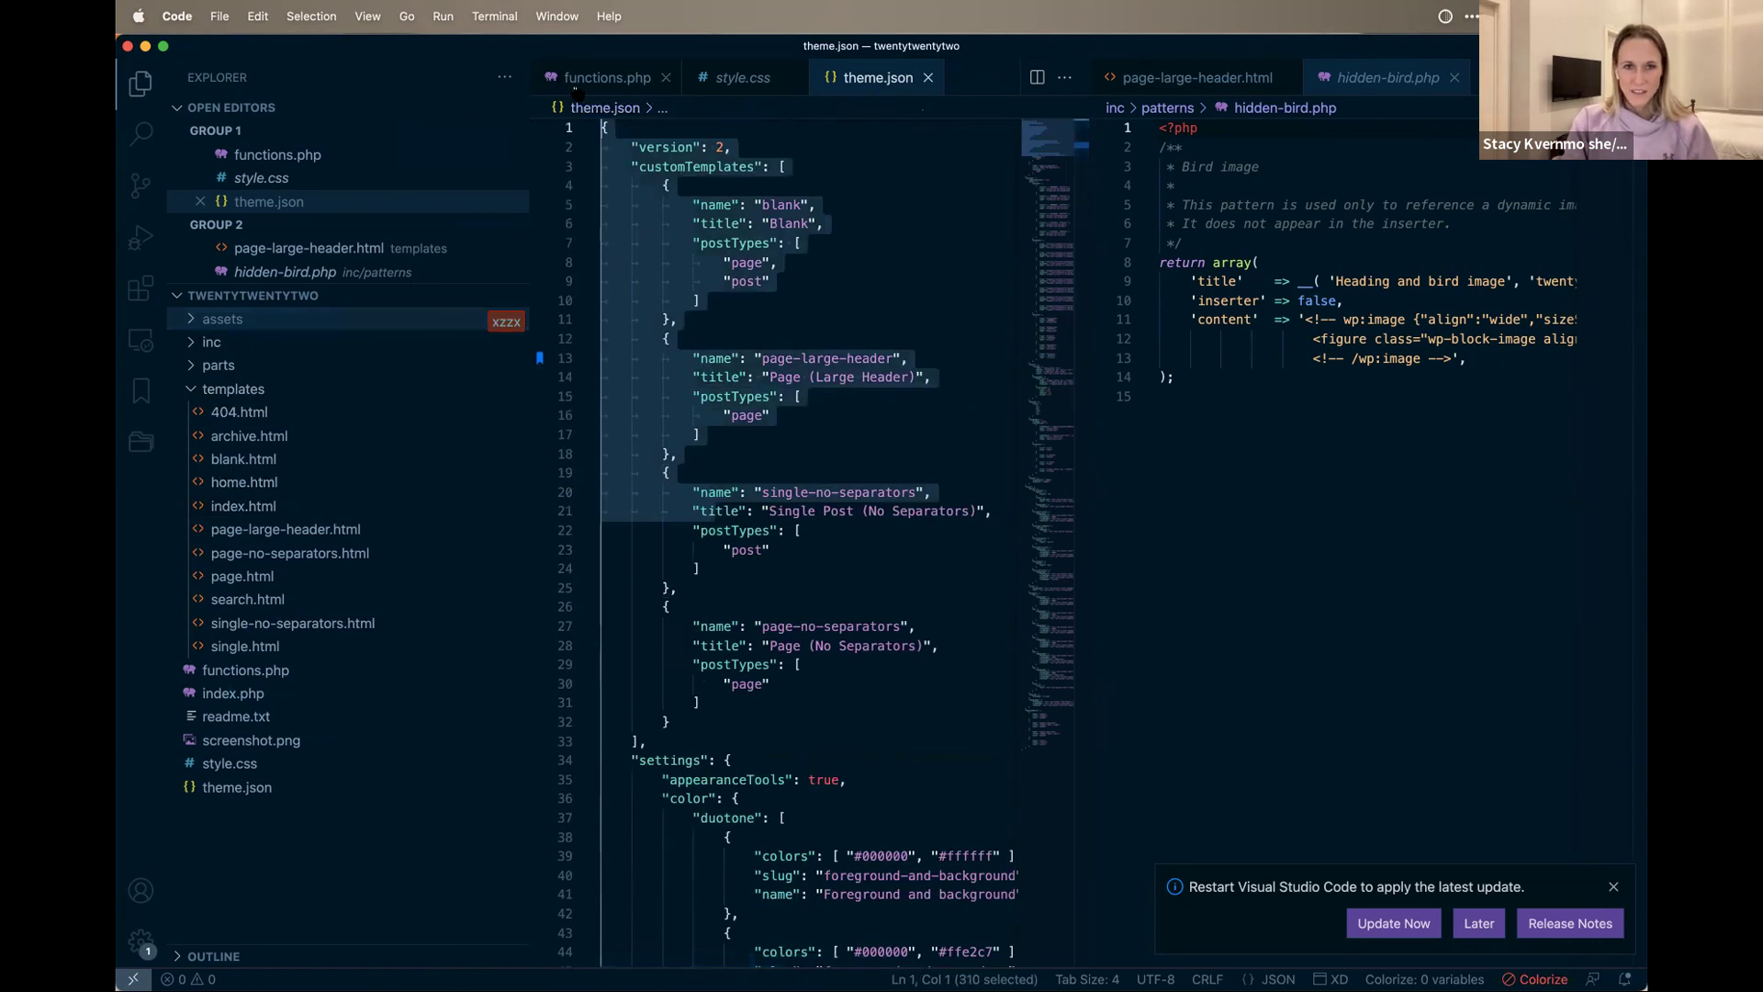
left_click(553, 81)
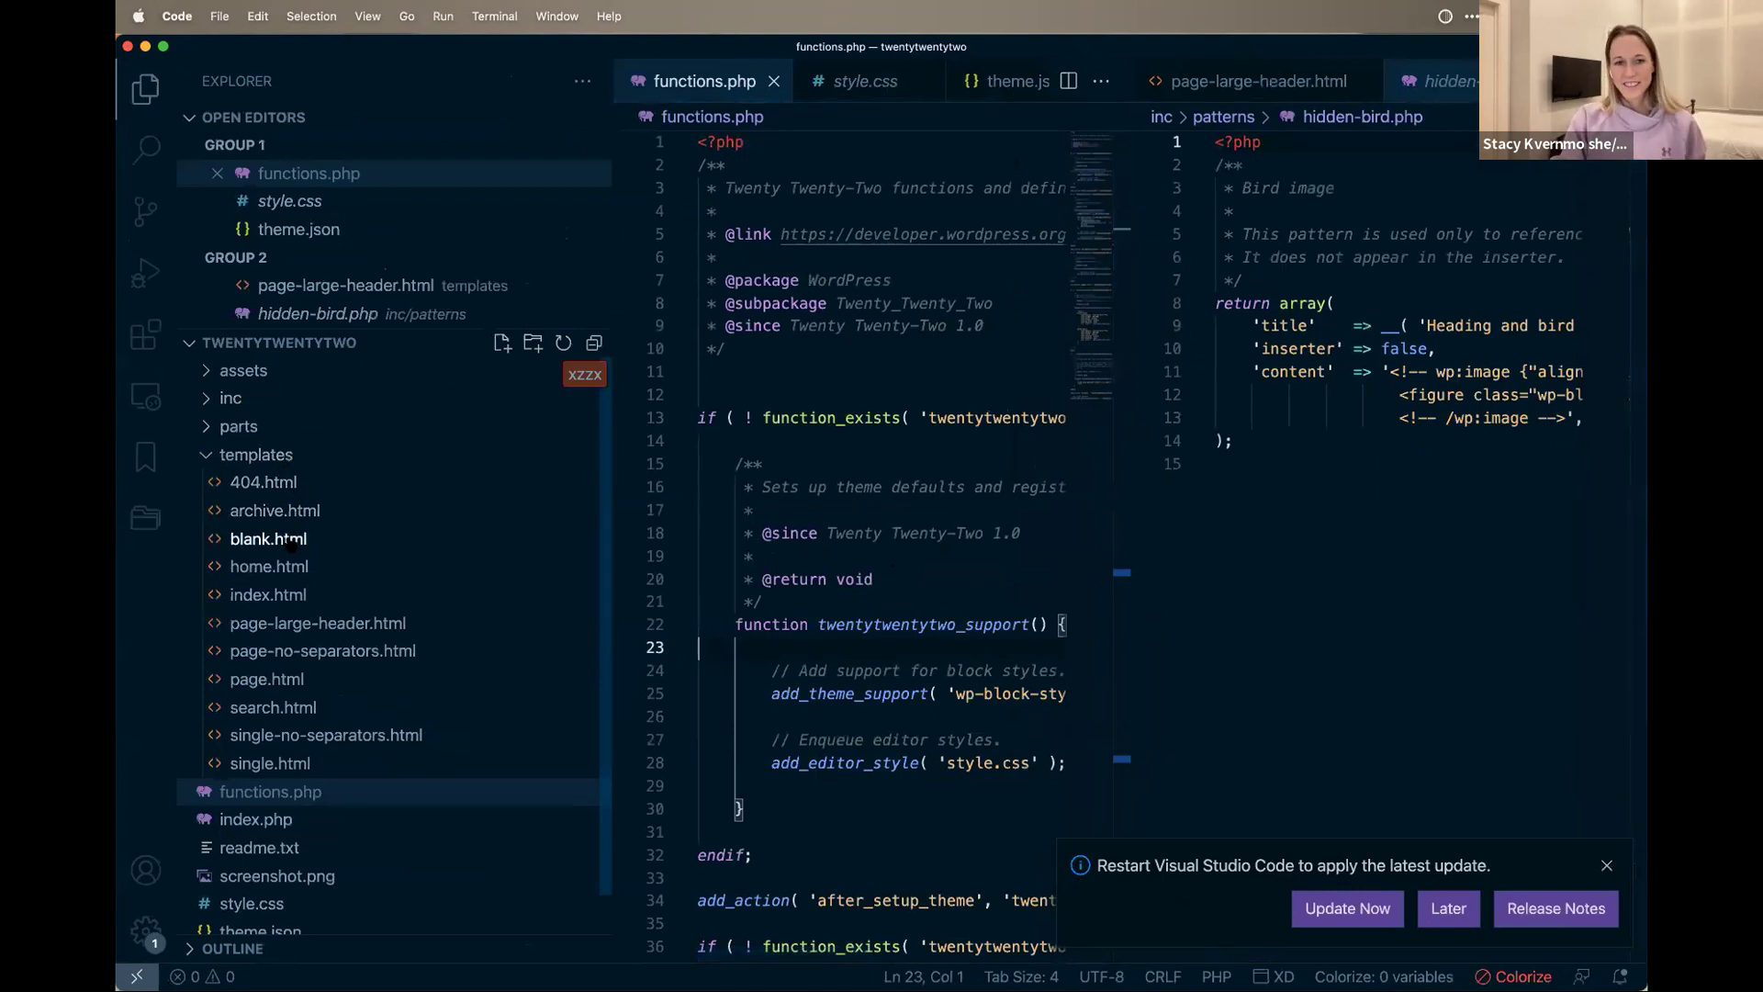
Step: Open templates/page.html in a widened editor pane and select the header template-part line
left_click(266, 678)
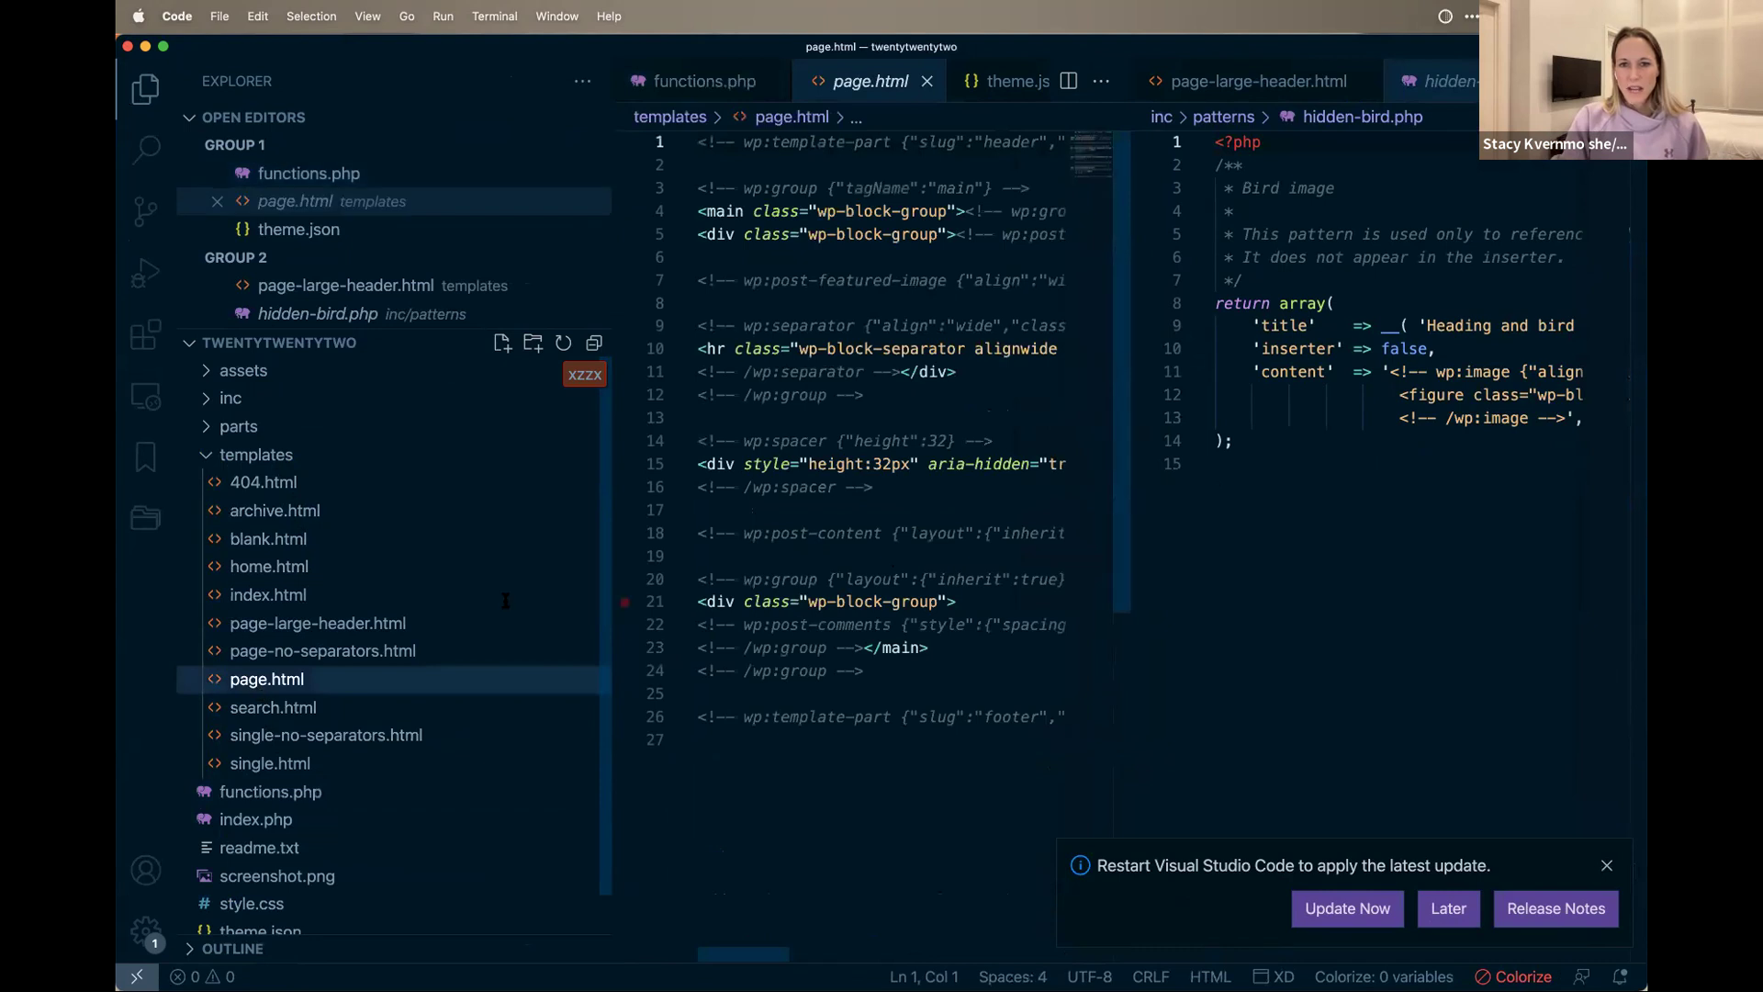
left_click_drag(1122, 545, 1126, 545)
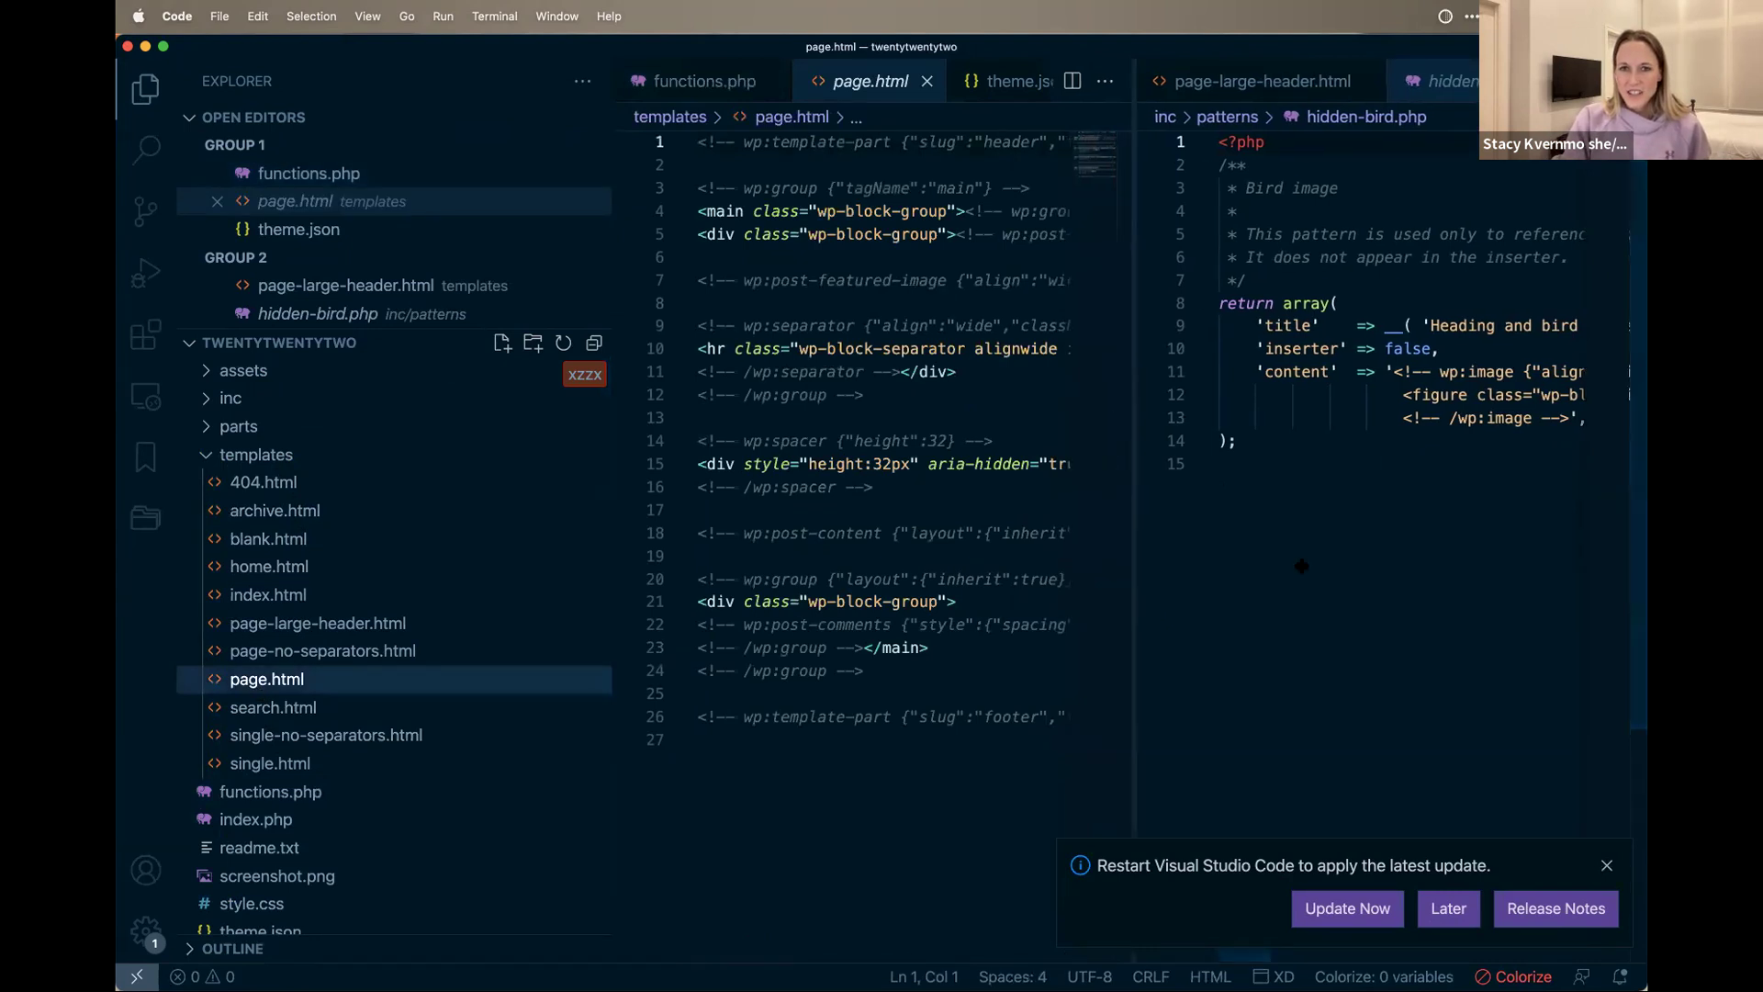
left_click_drag(1302, 567, 1367, 567)
double_click(1038, 142)
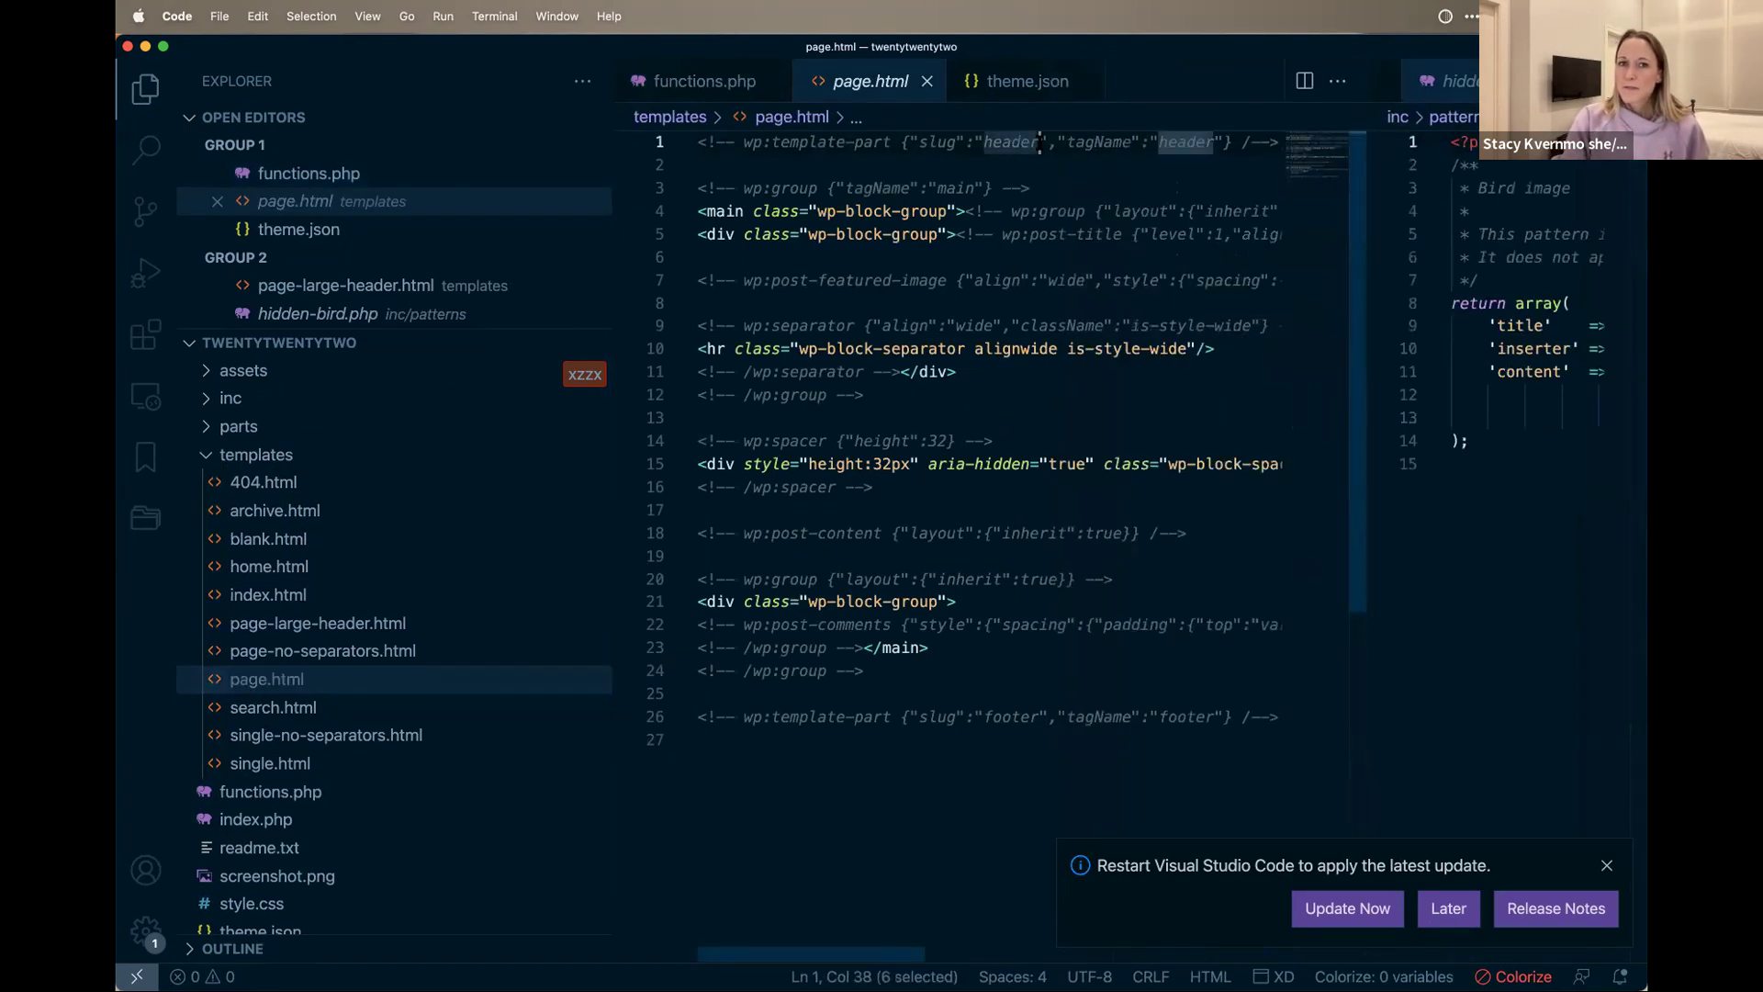
triple_click(1041, 142)
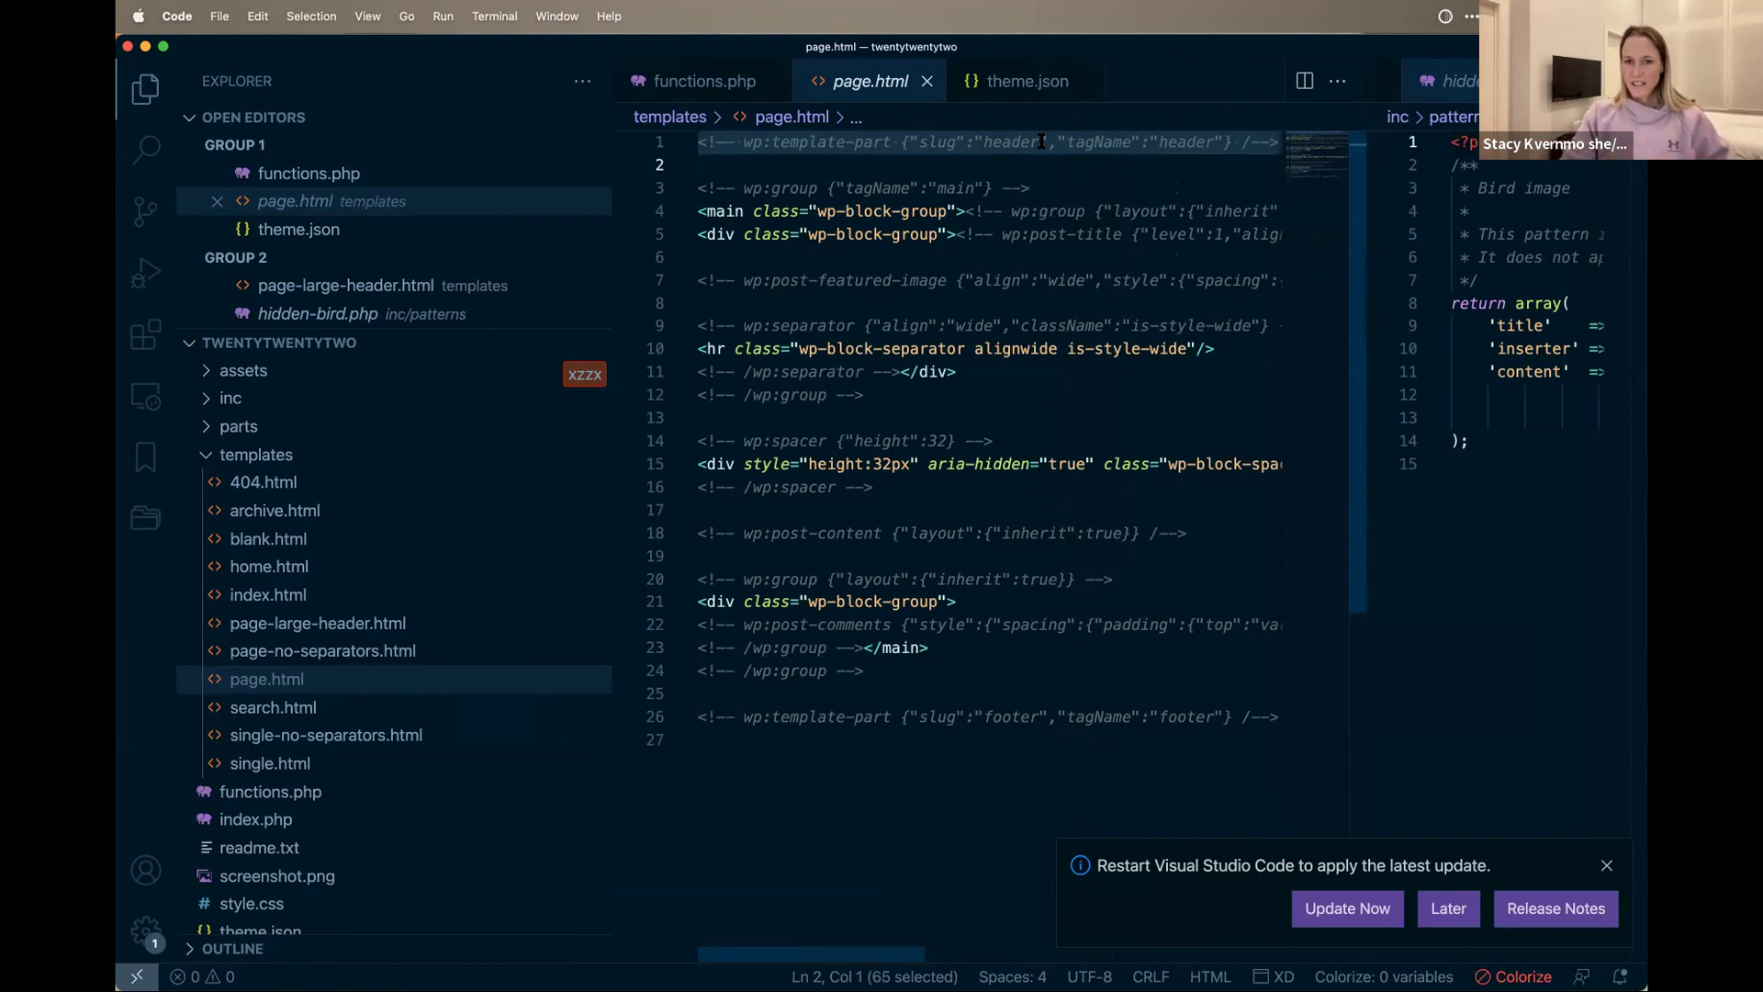
Step: Highlight the line 21 group div, the line 4 group settings and the post title's bottom margin
triple_click(868, 597)
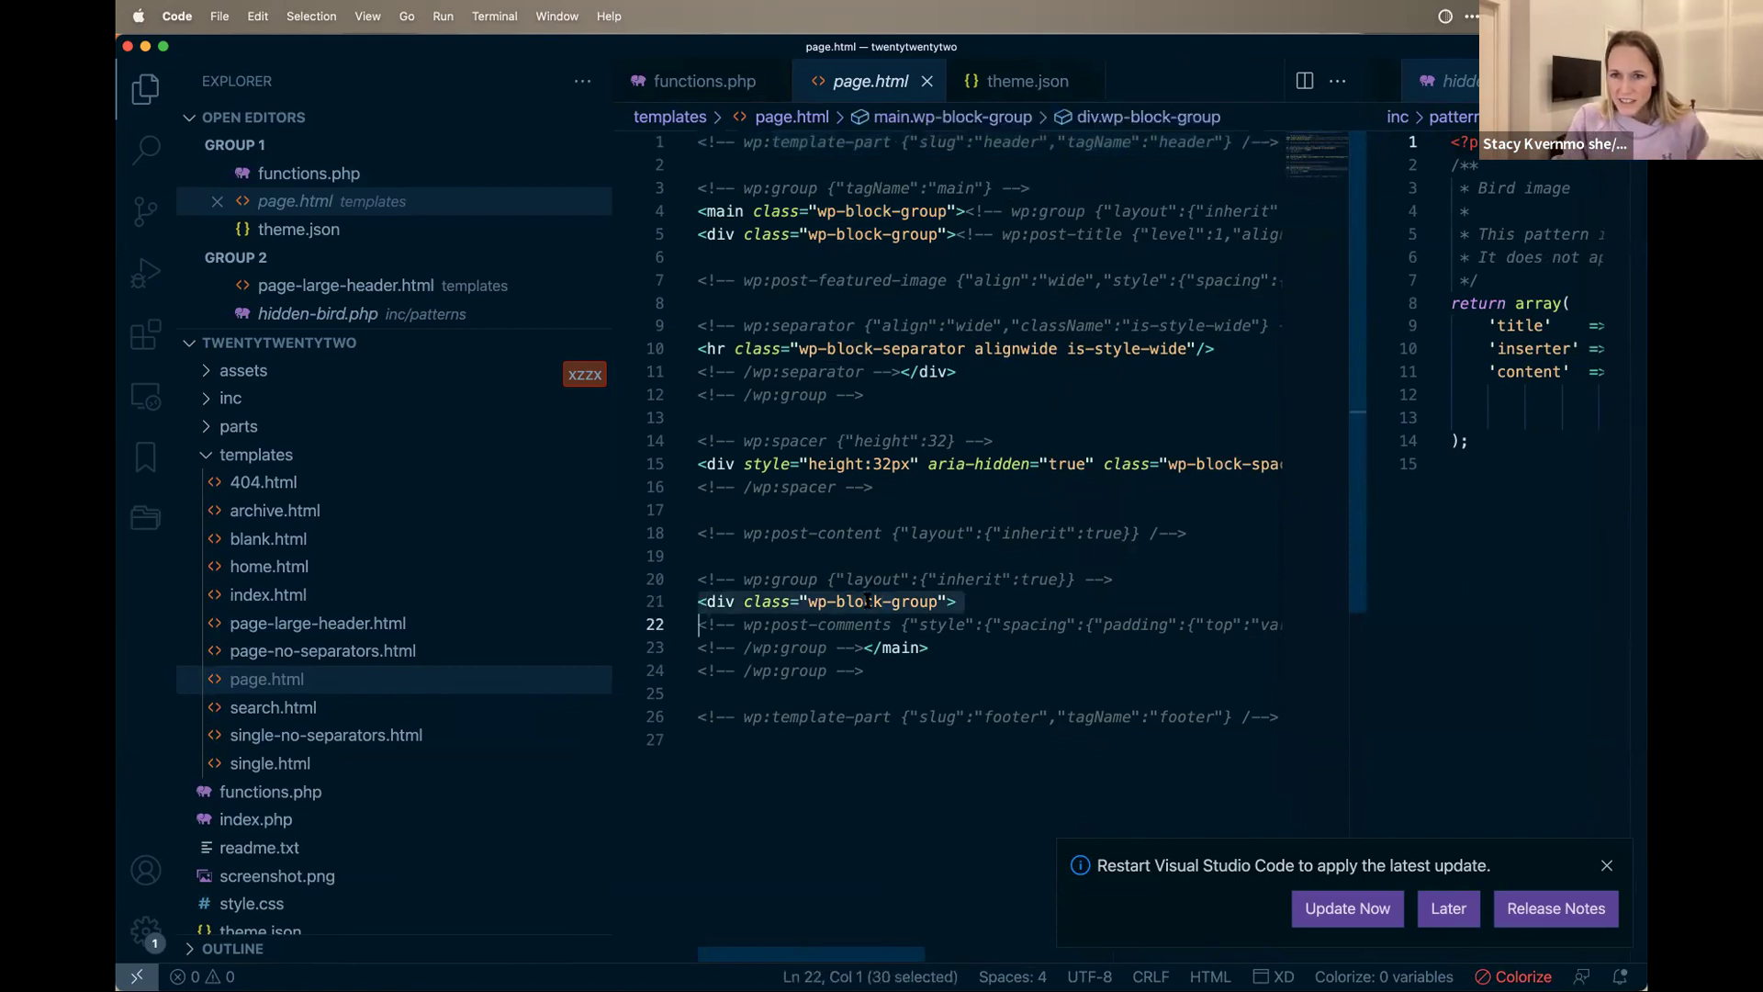
scroll(954, 559, "right", 2)
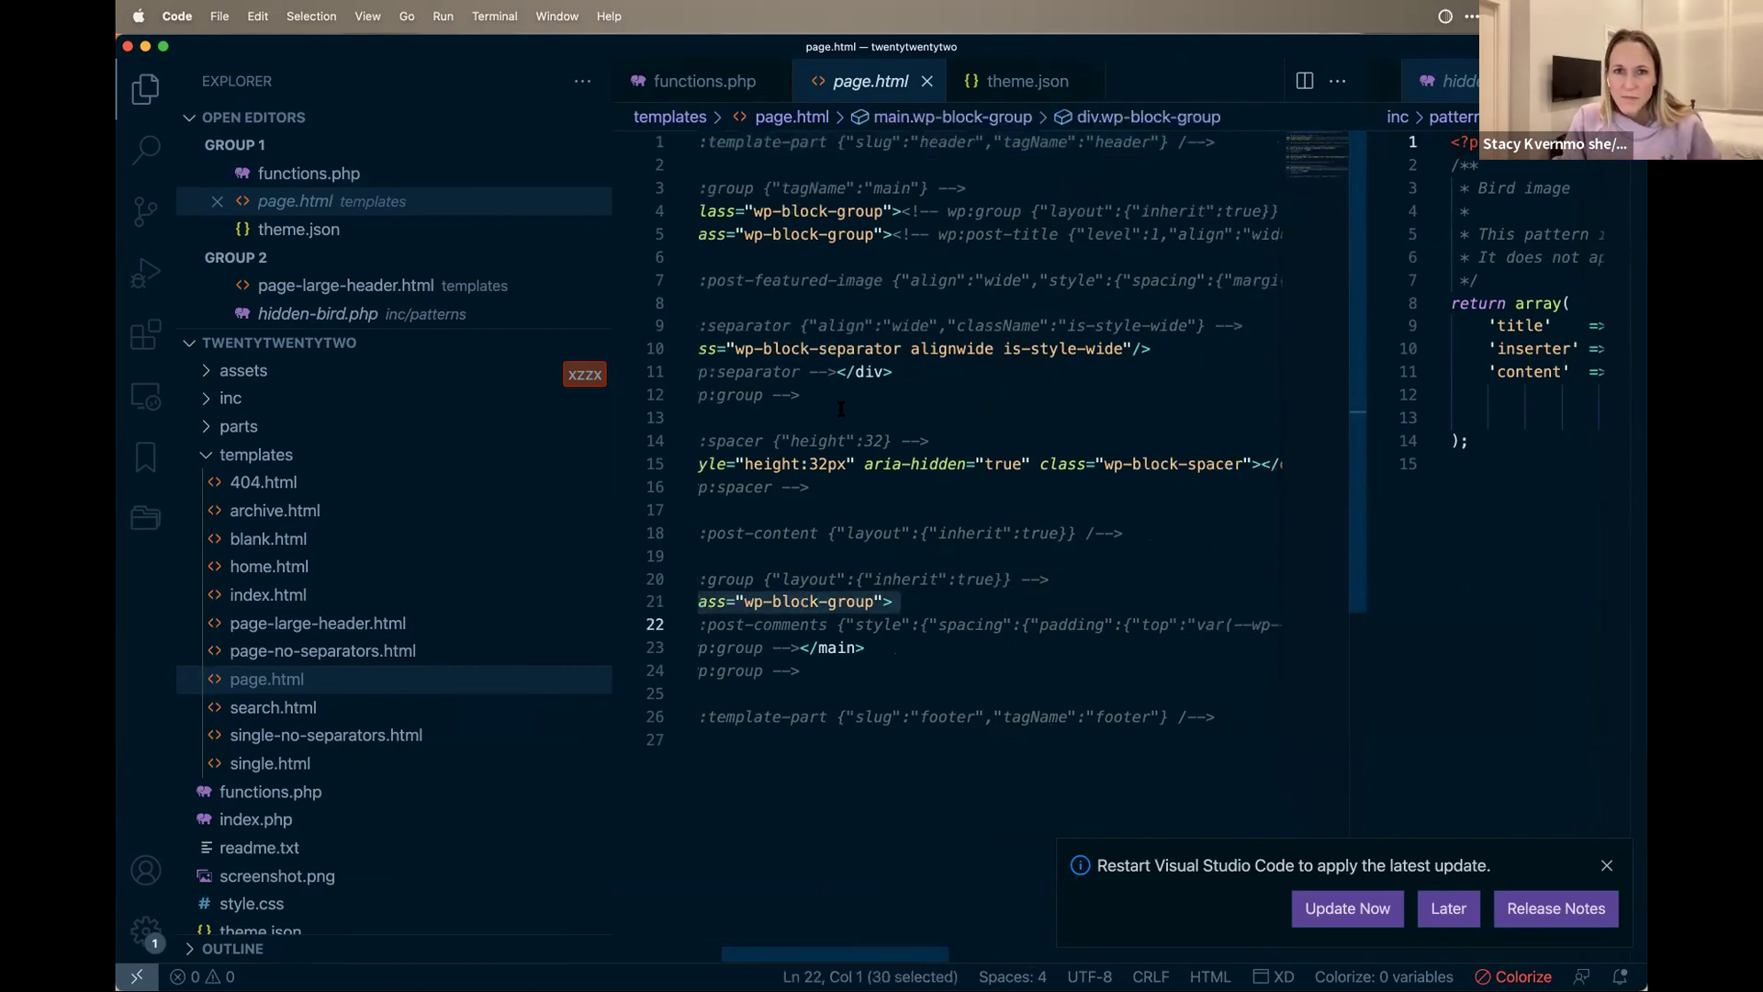
left_click(823, 256)
scroll(832, 234, "right", 4)
left_click_drag(924, 209, 1146, 210)
left_click_drag(912, 234, 1237, 234)
left_click_drag(1350, 248, 1102, 237)
Step: Select the featured image's margin setting, scan down to the footer, then open search.html
scroll(884, 235, "down", 10)
scroll(884, 235, "up", 10)
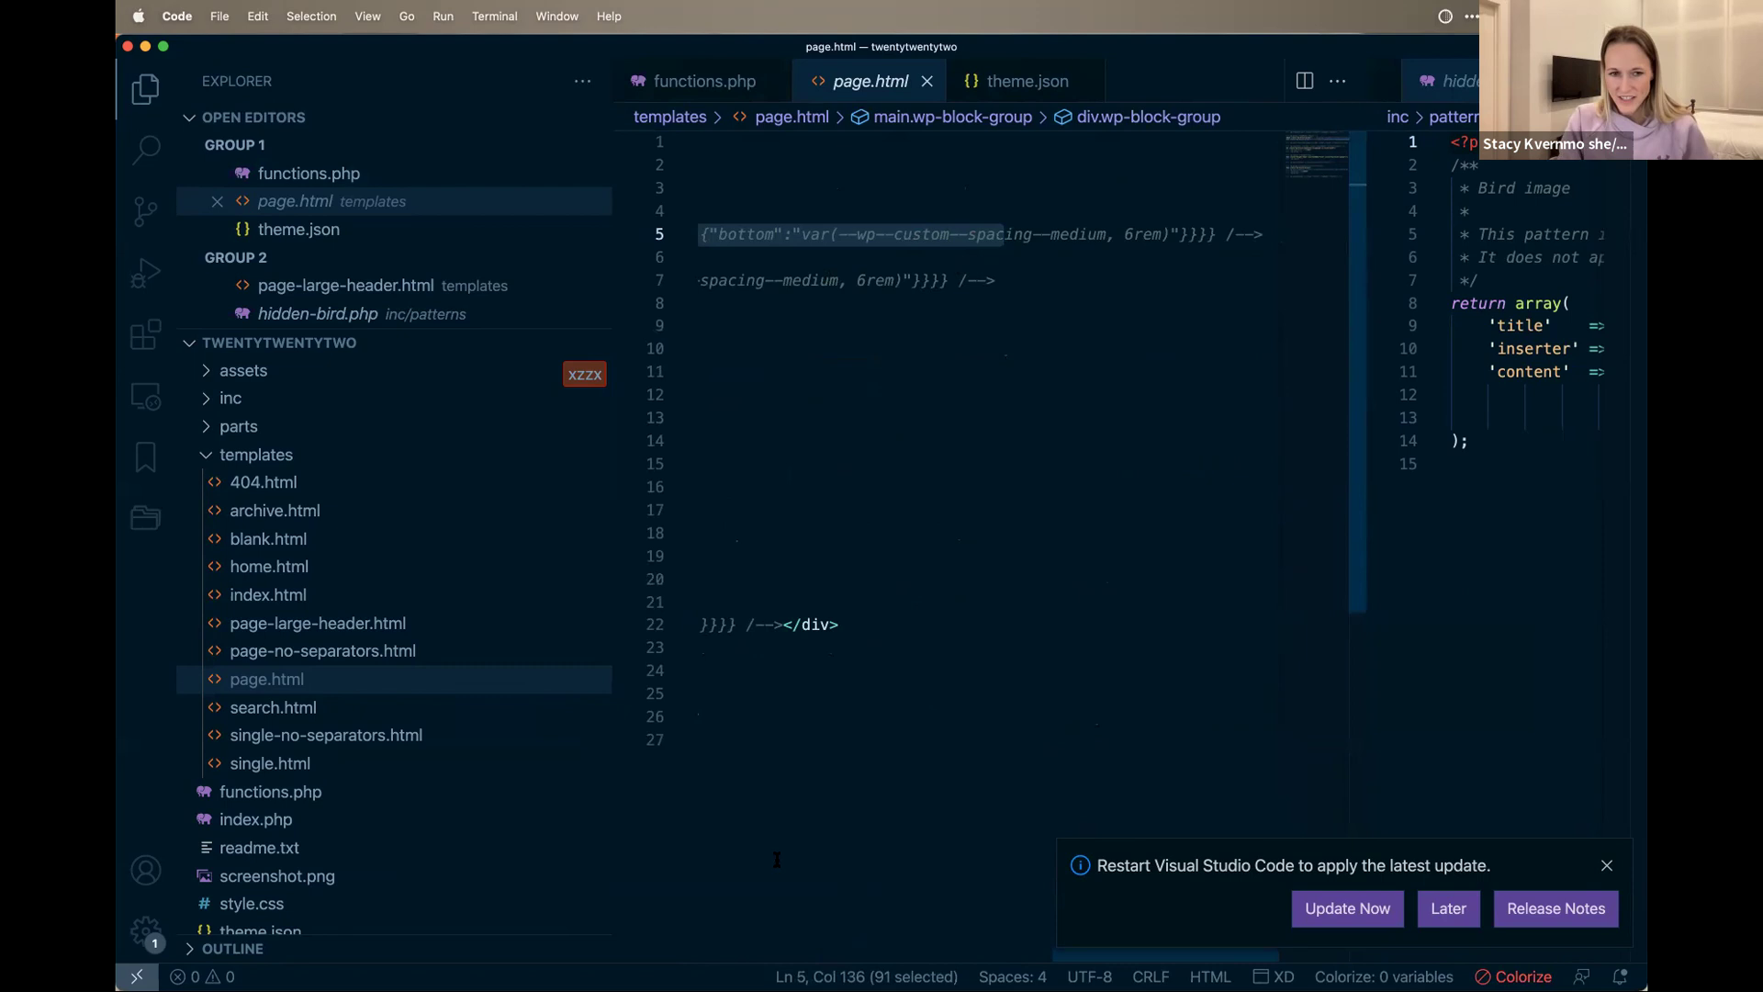
scroll(1092, 317, "left", 10)
scroll(1092, 316, "right", 5)
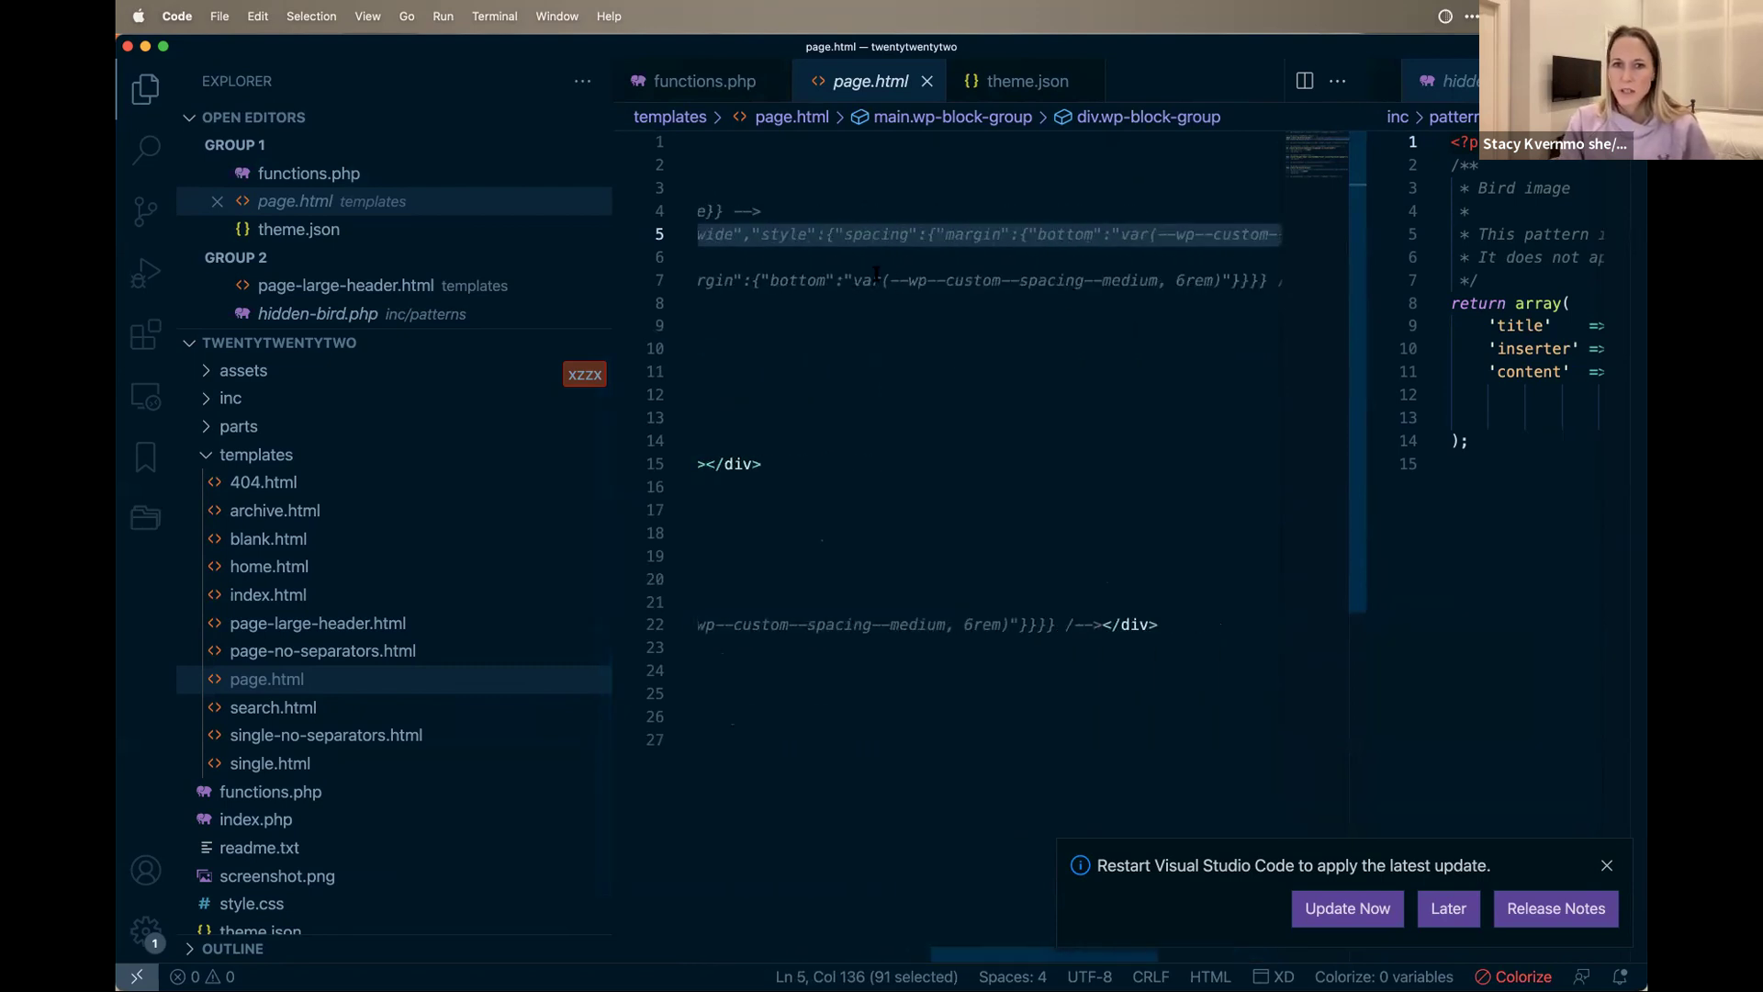
left_click_drag(757, 280, 1140, 306)
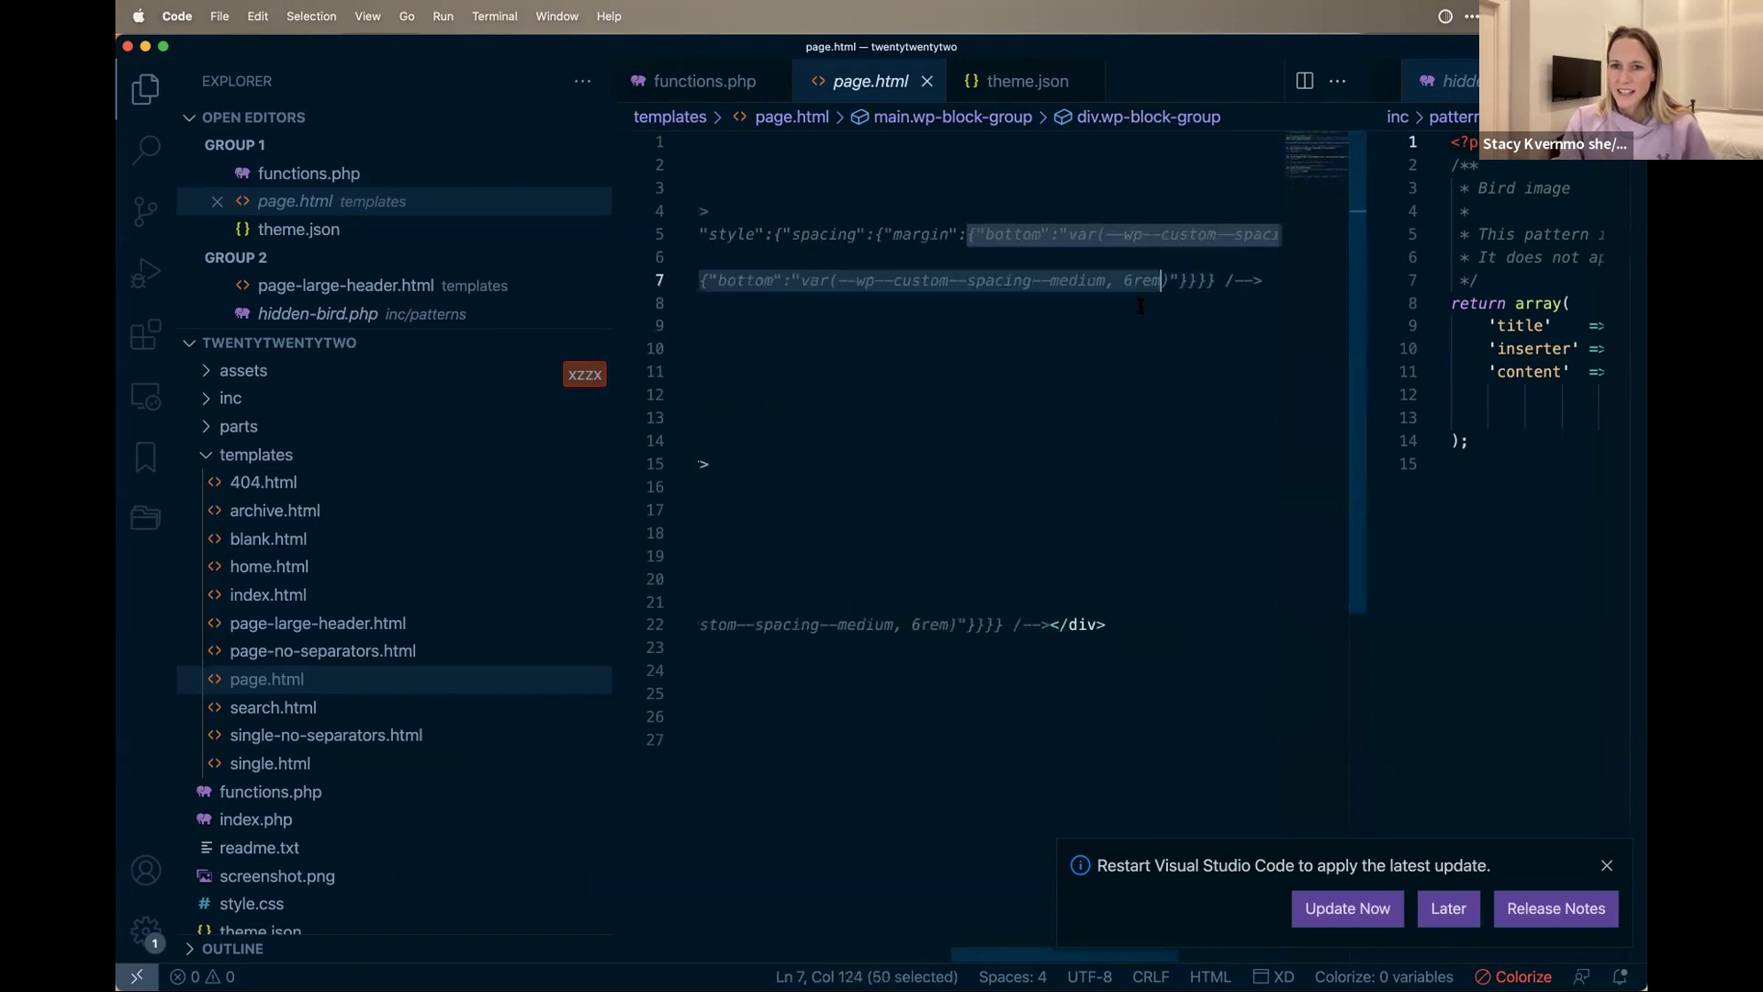
scroll(1034, 315, "down", 5)
scroll(1034, 315, "up", 5)
left_click_drag(987, 955, 683, 956)
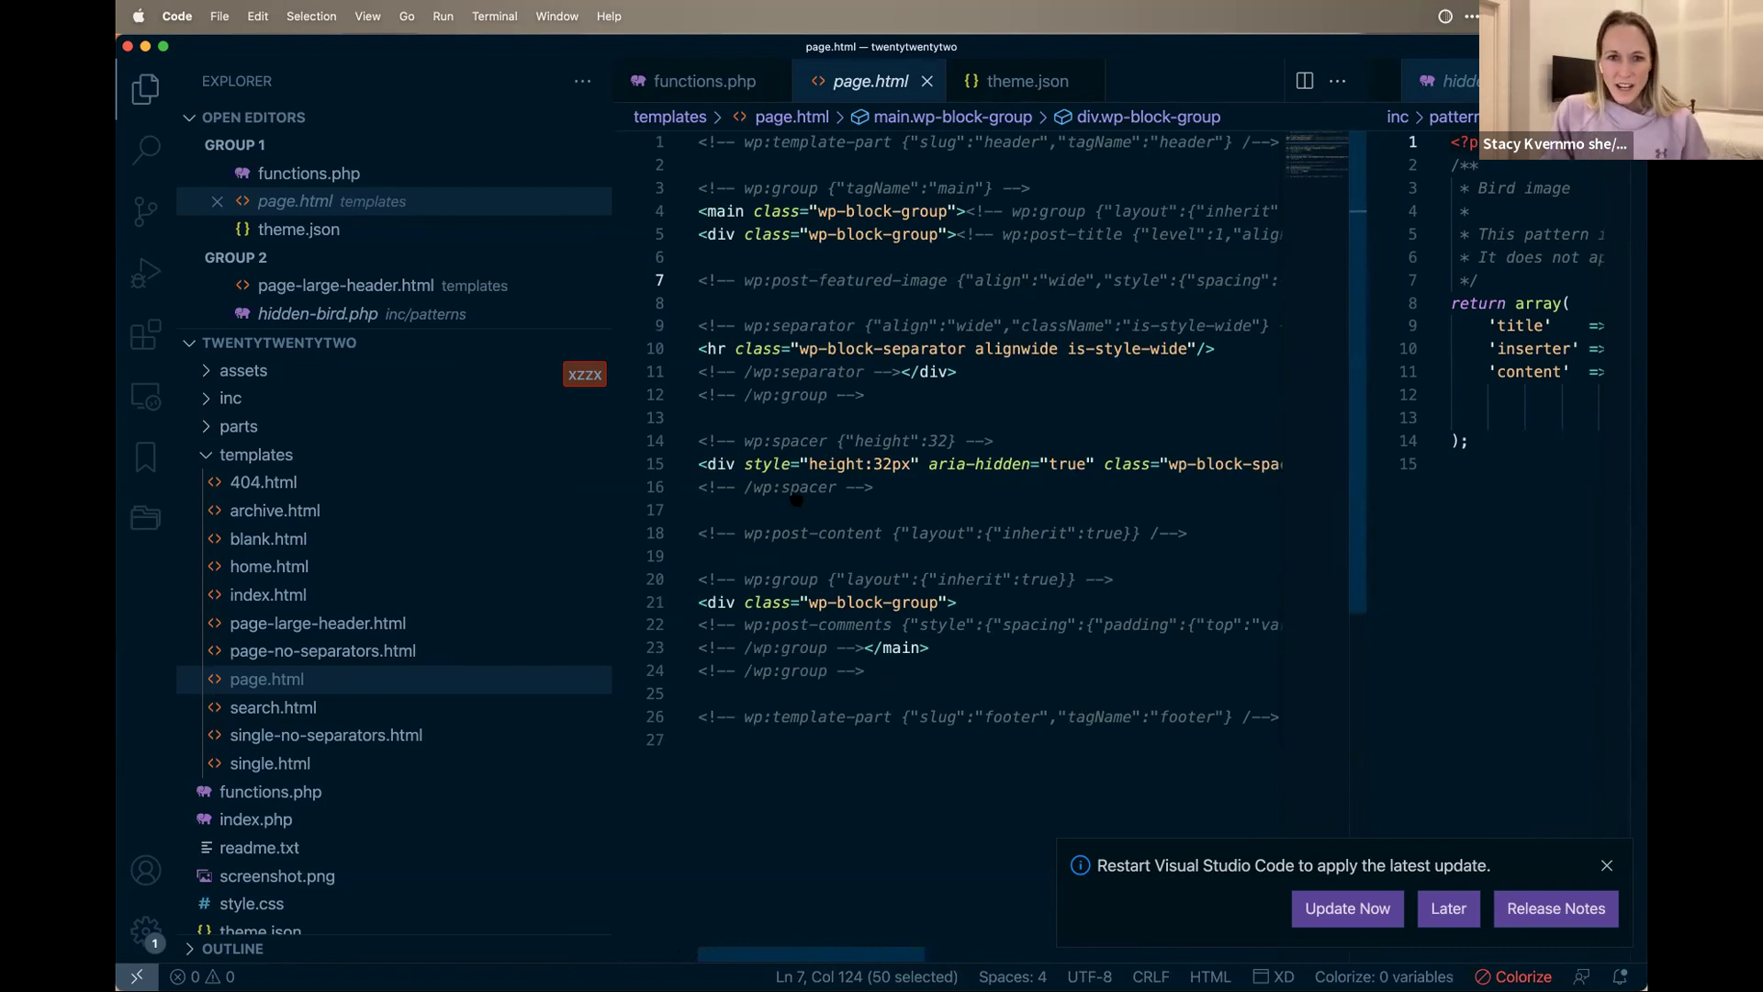
left_click(270, 707)
Step: Flip through home.html, blank.html and page-no-separators.html, inspecting the latter's main, inner and comments group lines
left_click(263, 564)
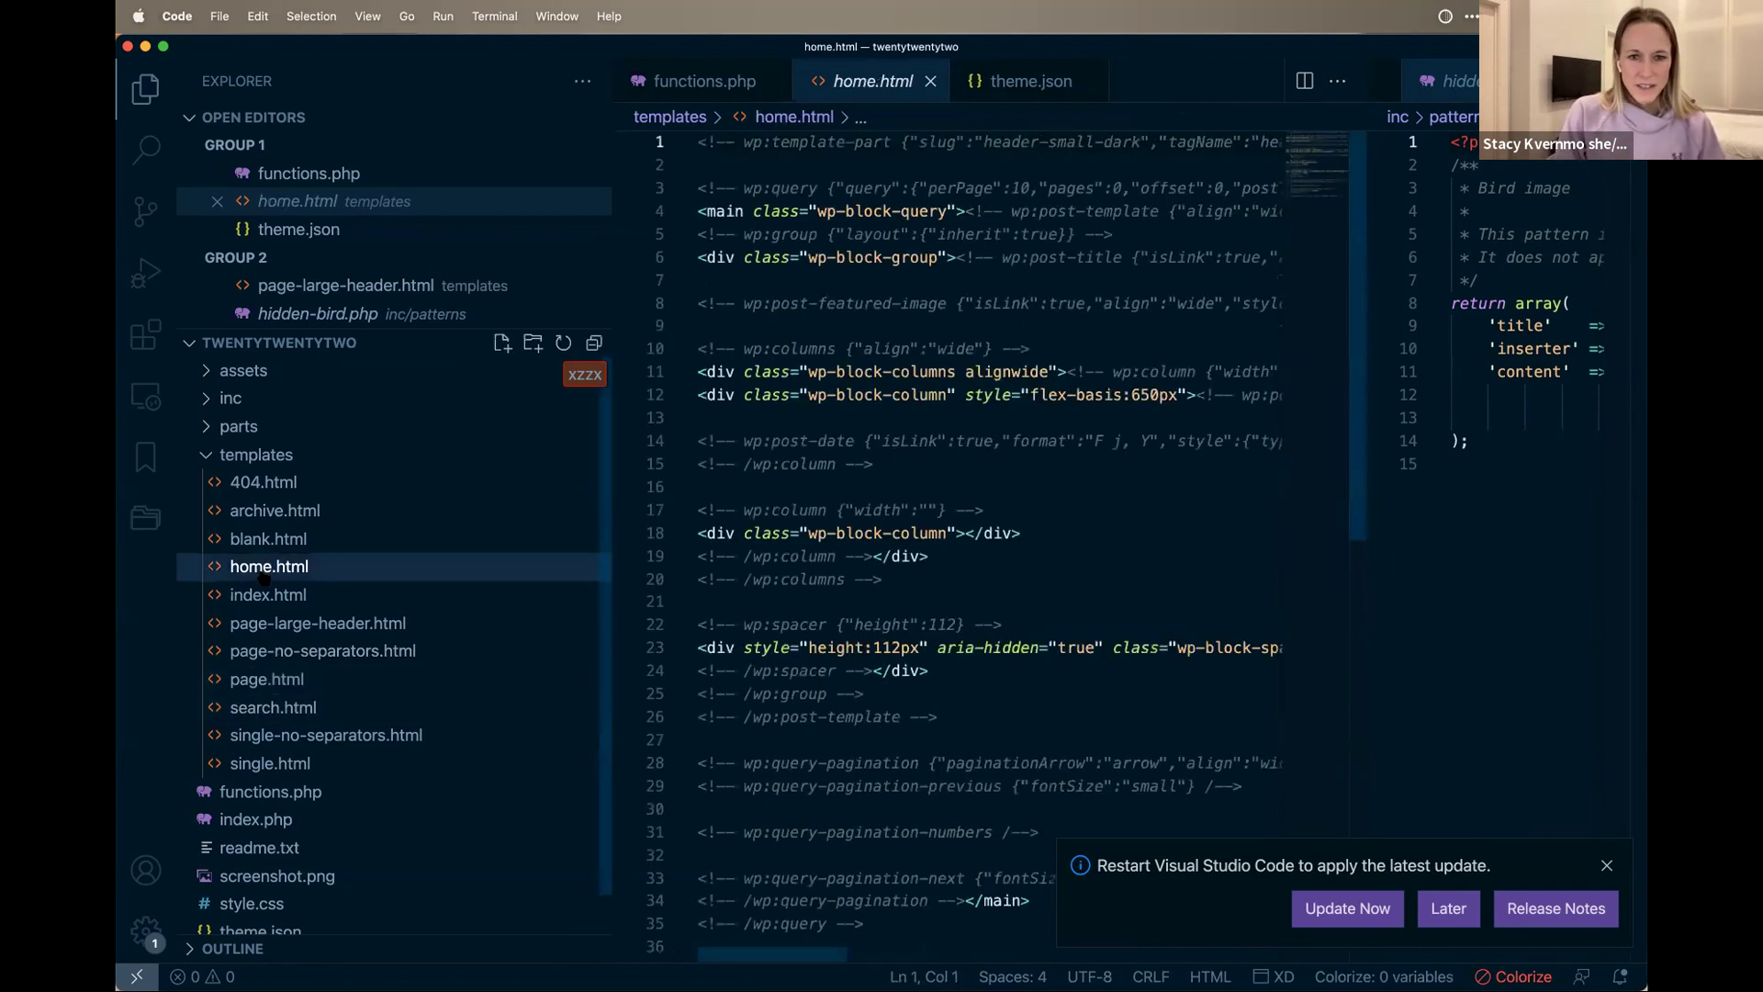
left_click(268, 539)
left_click(311, 652)
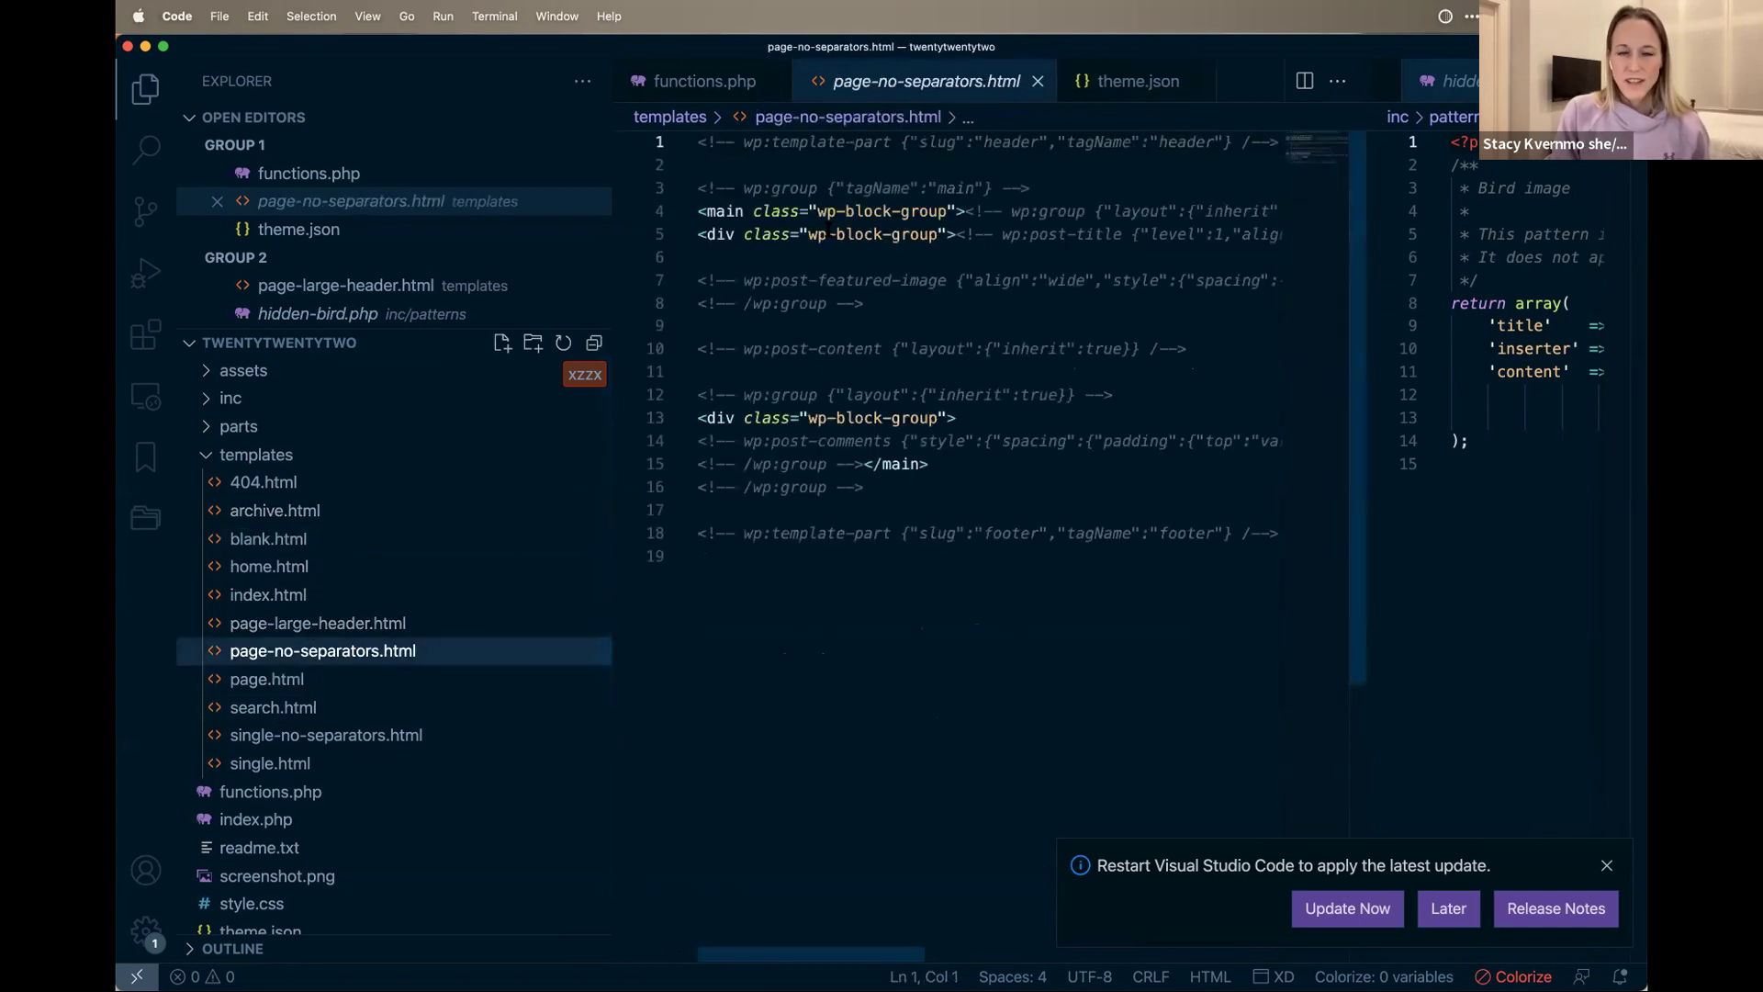
left_click(874, 211)
left_click(736, 234)
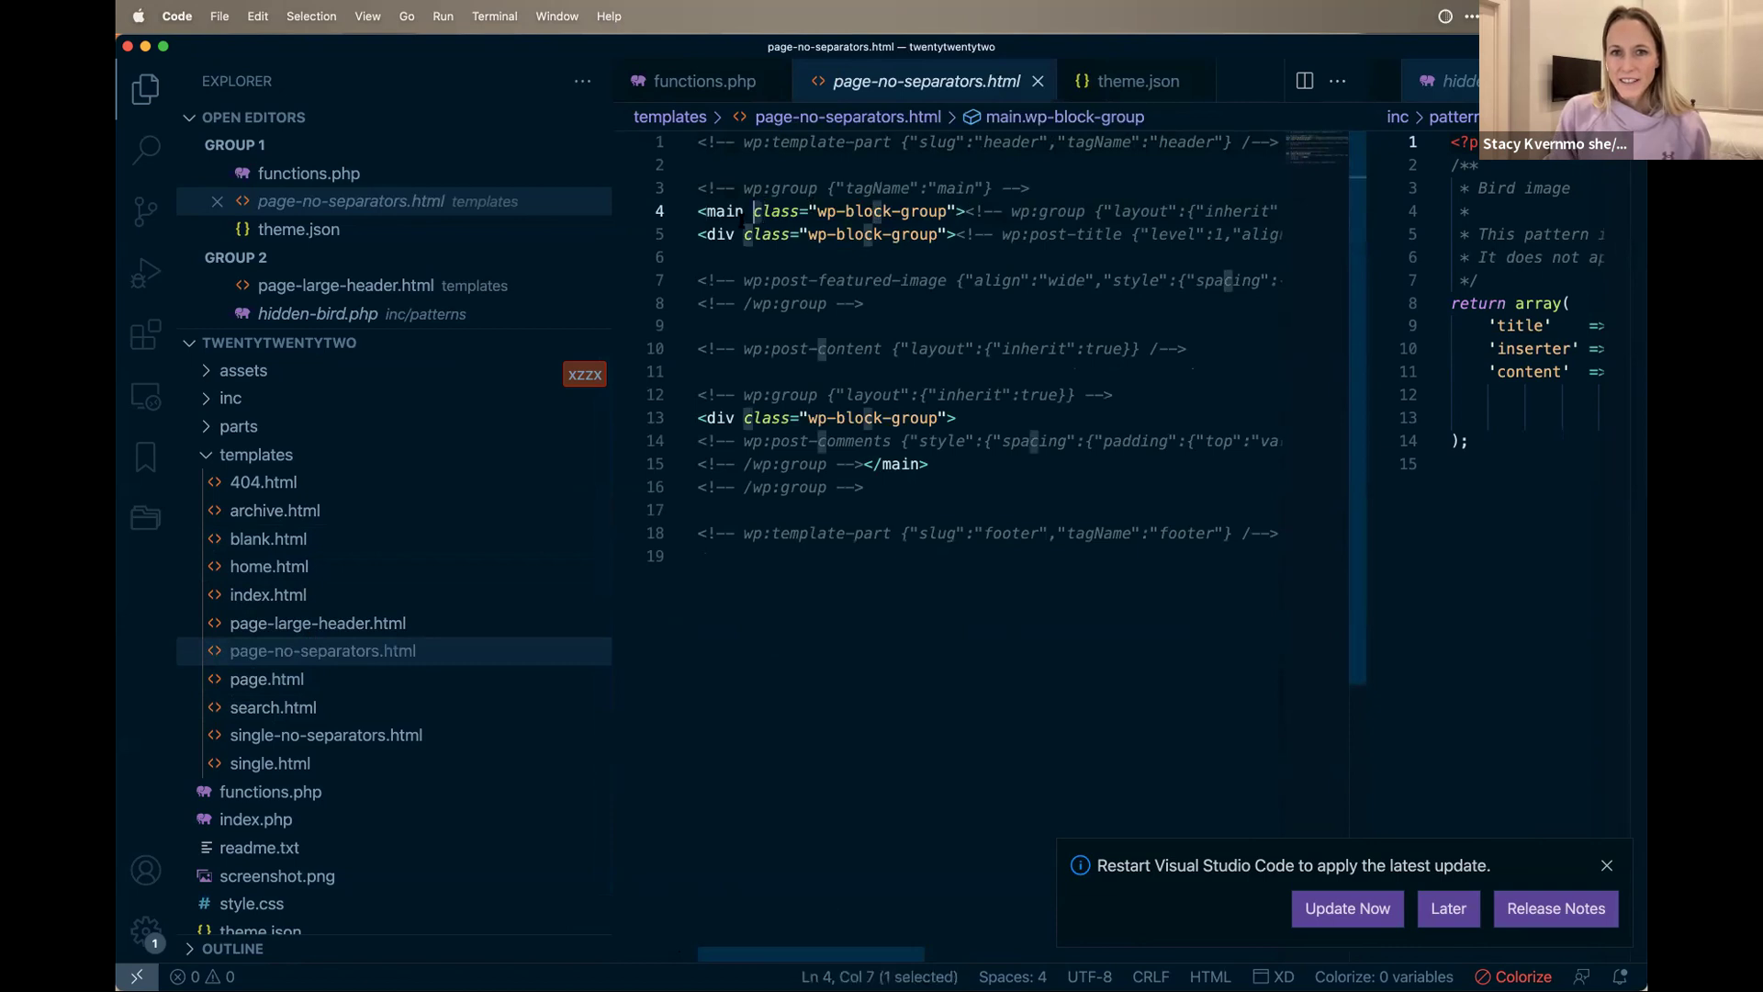
left_click(905, 418)
scroll(961, 260, "right", 5)
scroll(962, 260, "right", 5)
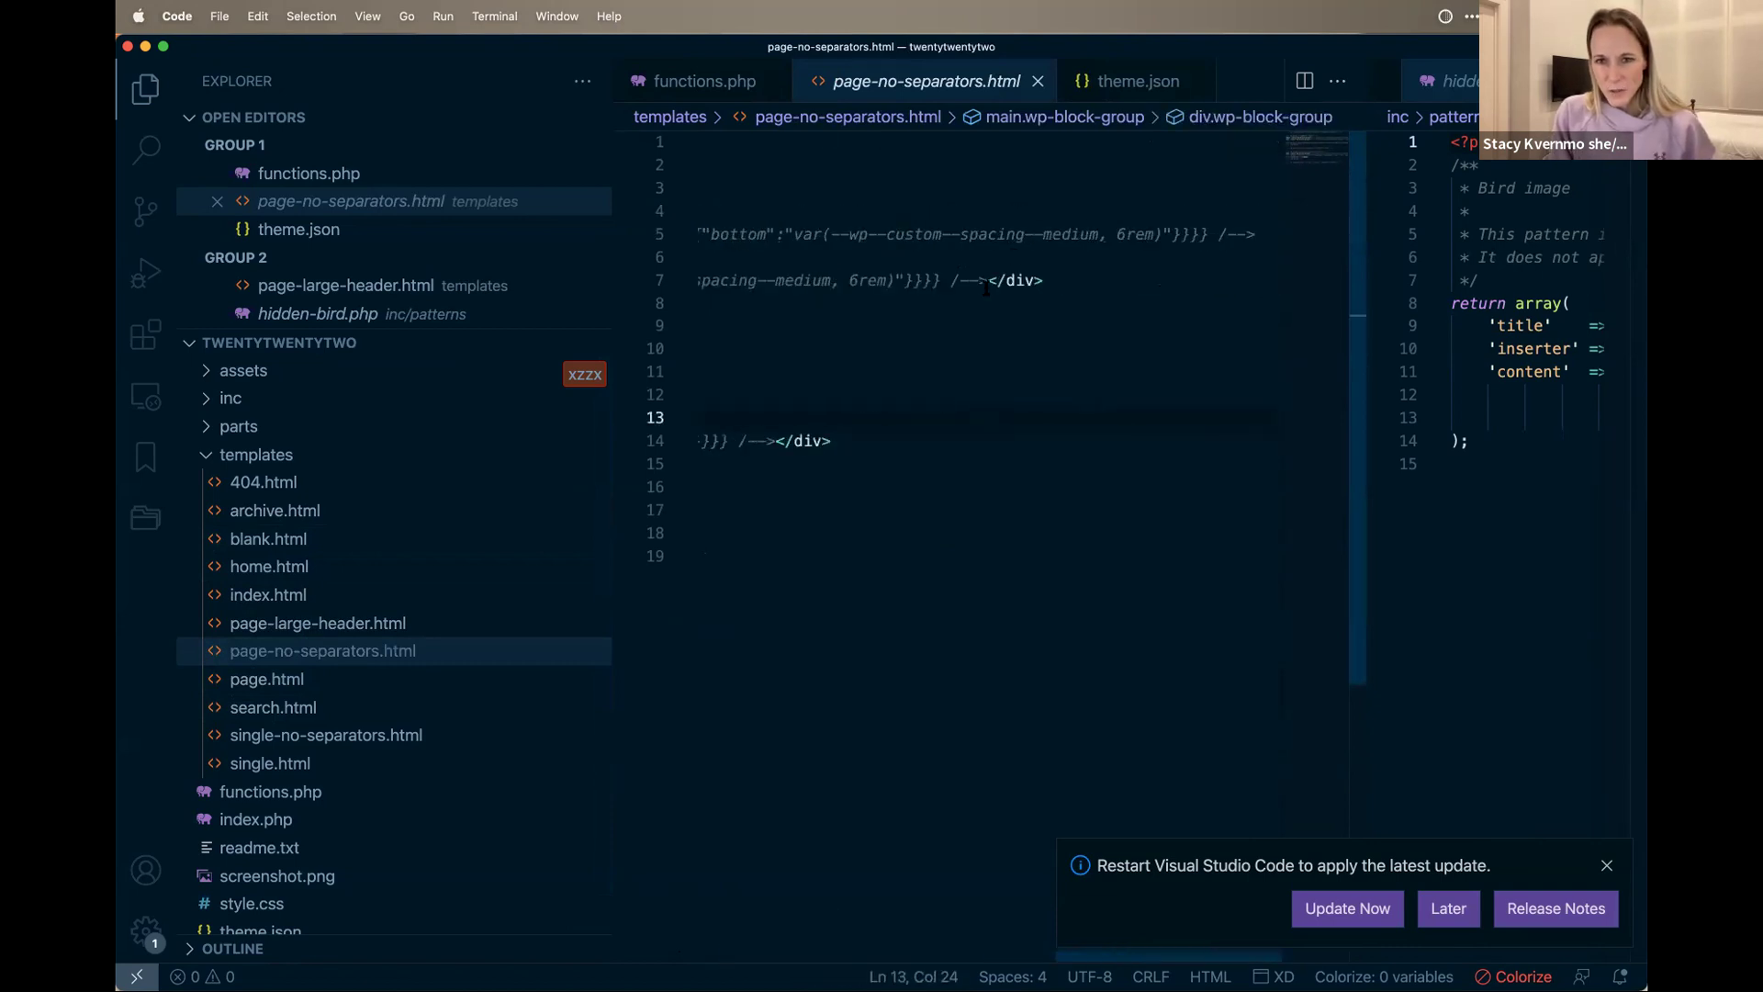
scroll(835, 465, "left", 10)
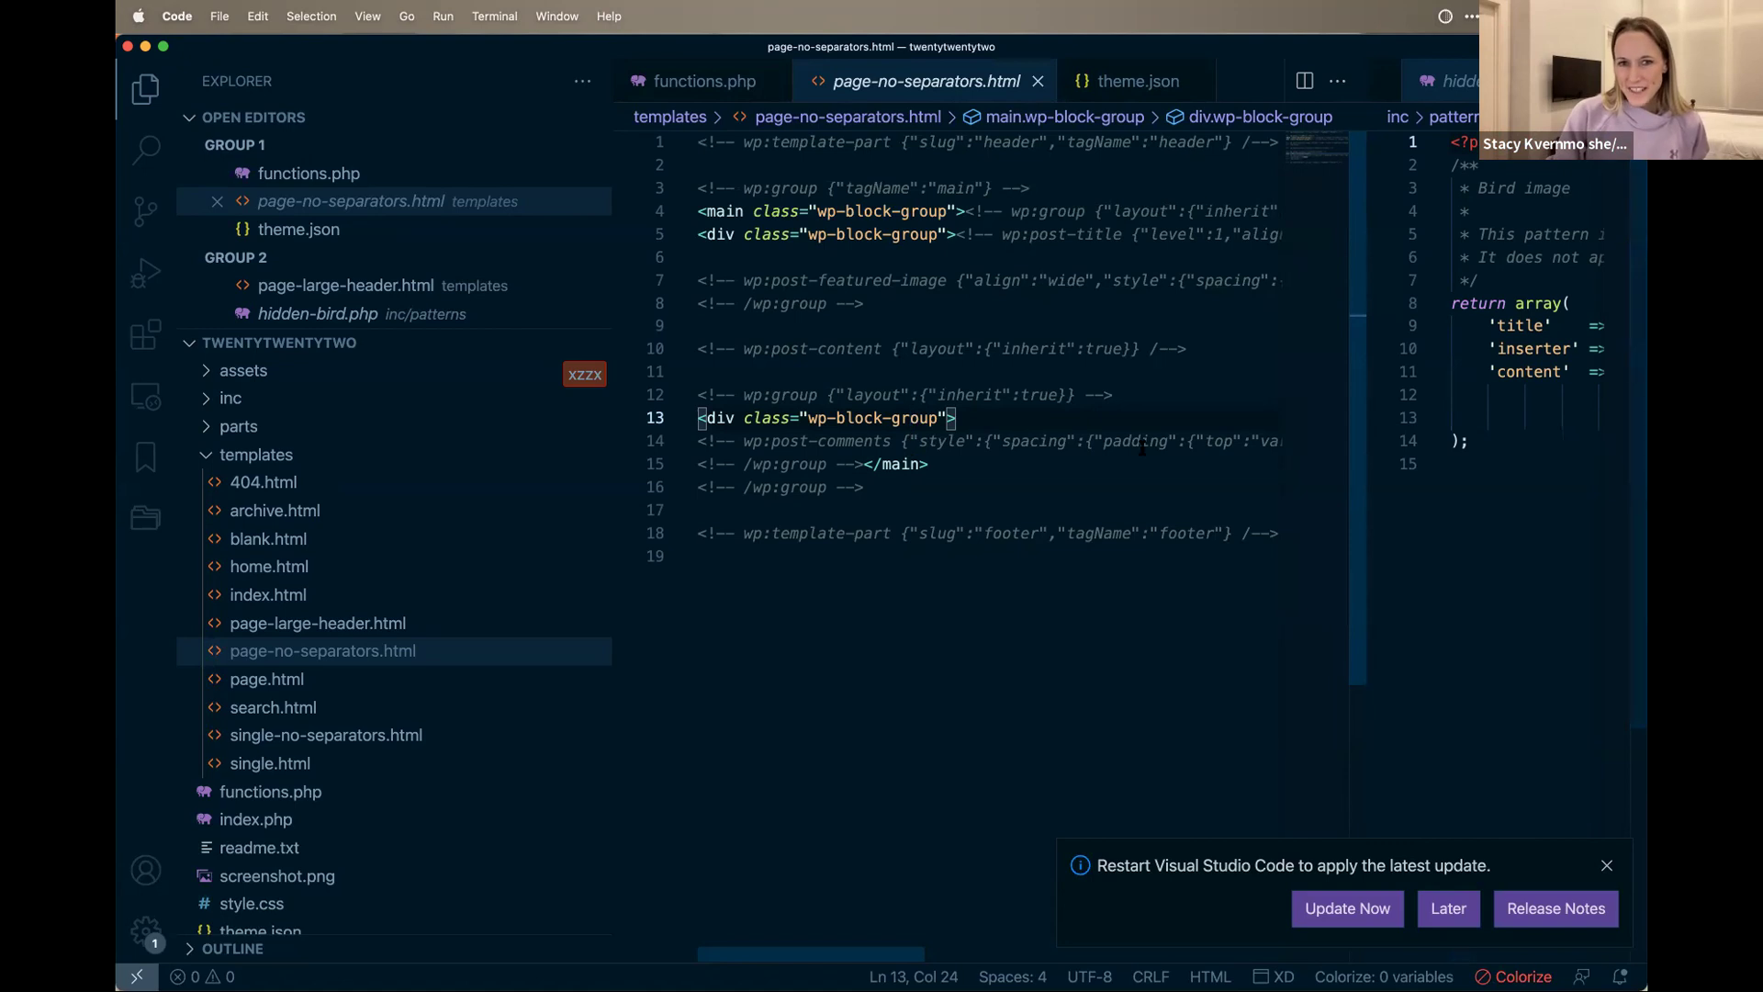
Step: Pick out the wide alignment and --wp--custom--spacing--medium values, fold templates, and open functions.php
left_click_drag(1094, 280, 1048, 281)
left_click_drag(1188, 441, 1272, 439)
left_click_drag(1013, 441, 1106, 440)
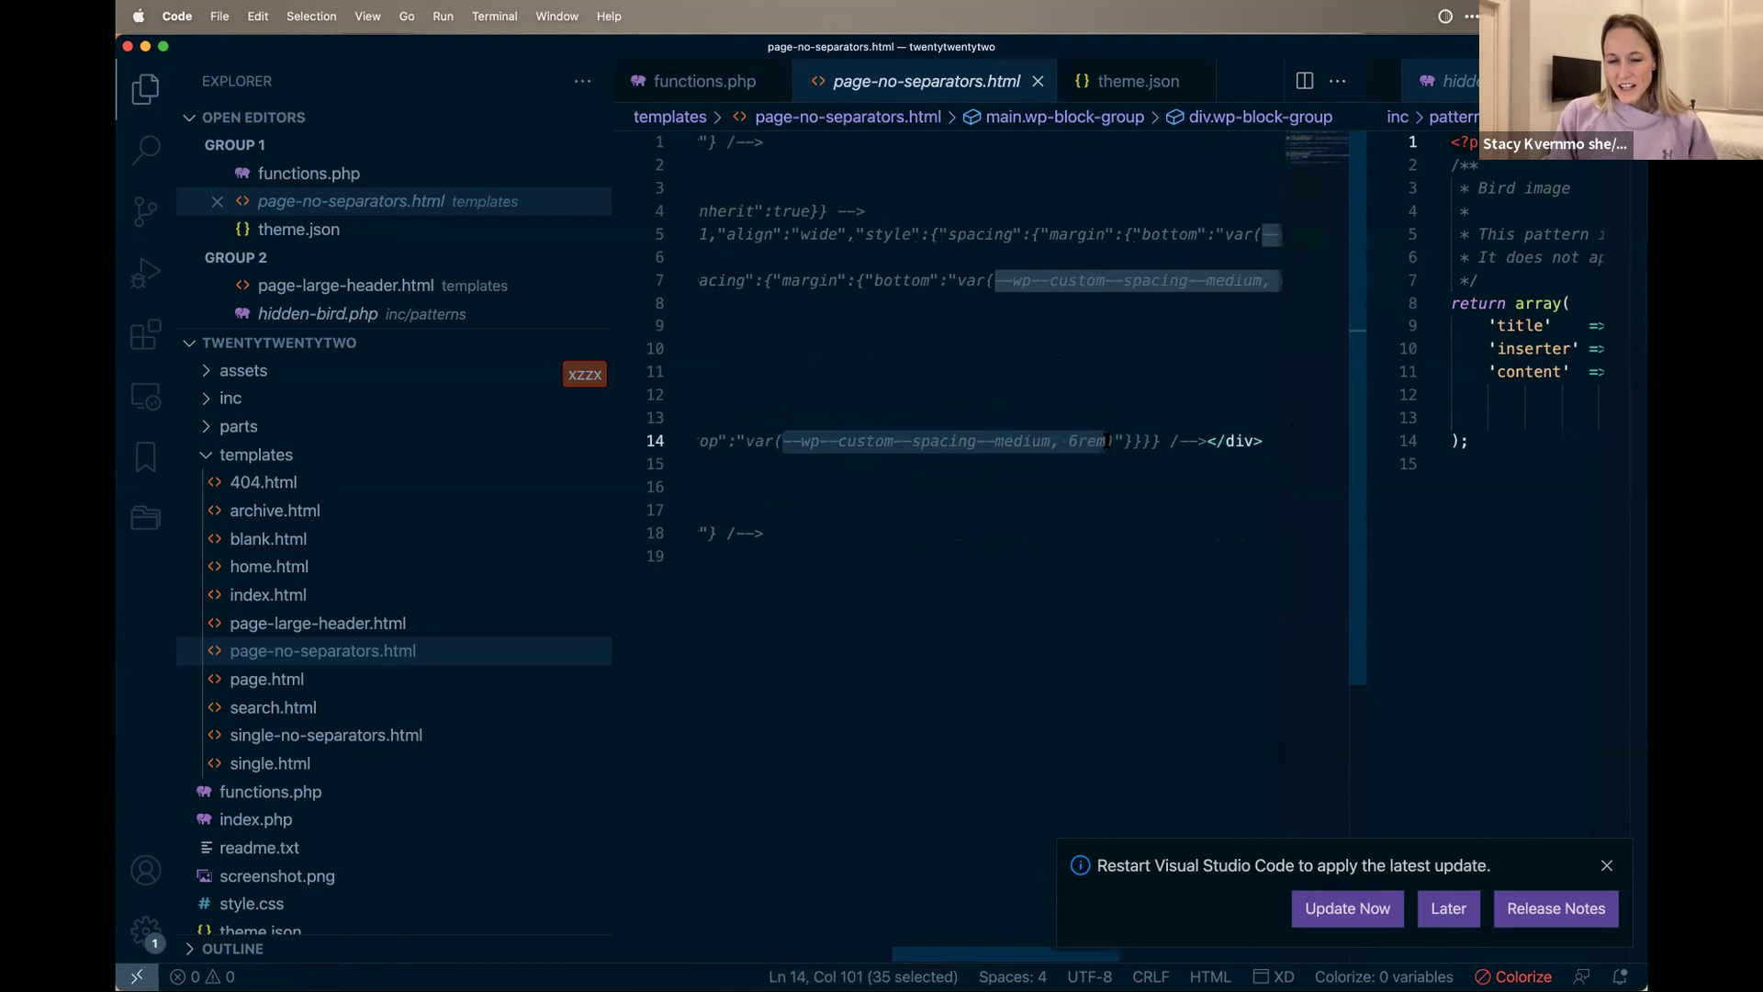
left_click(1052, 441)
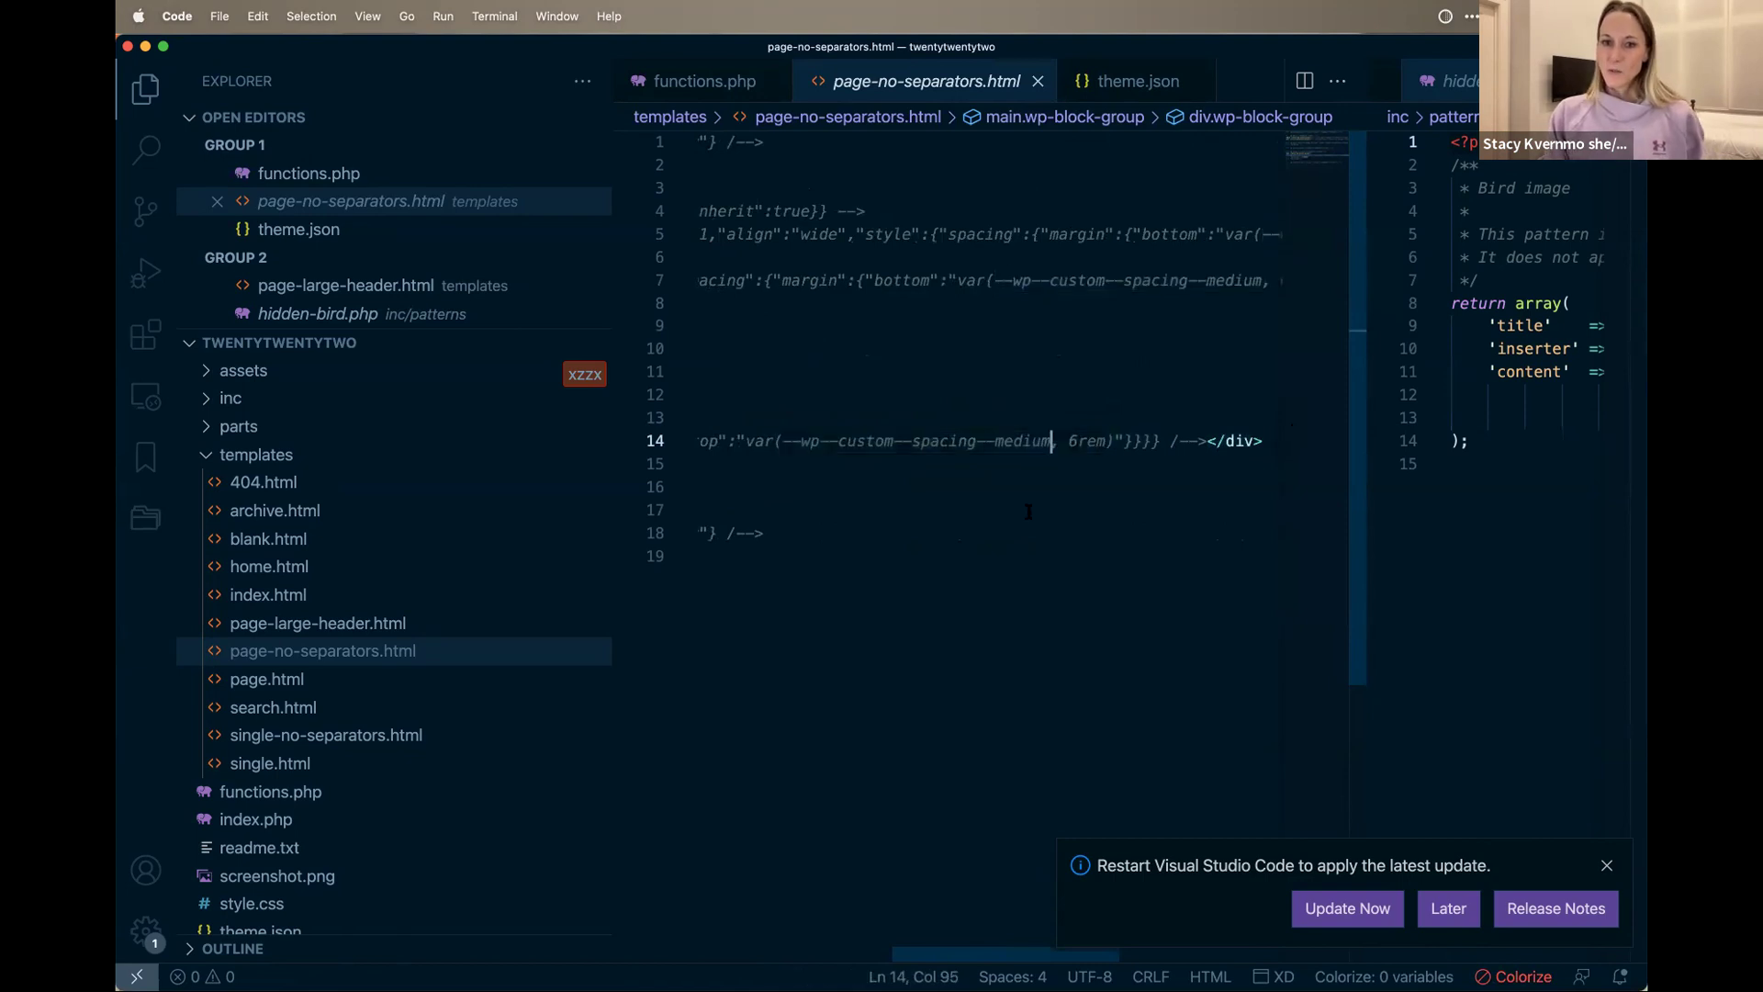
left_click(781, 441, "shift")
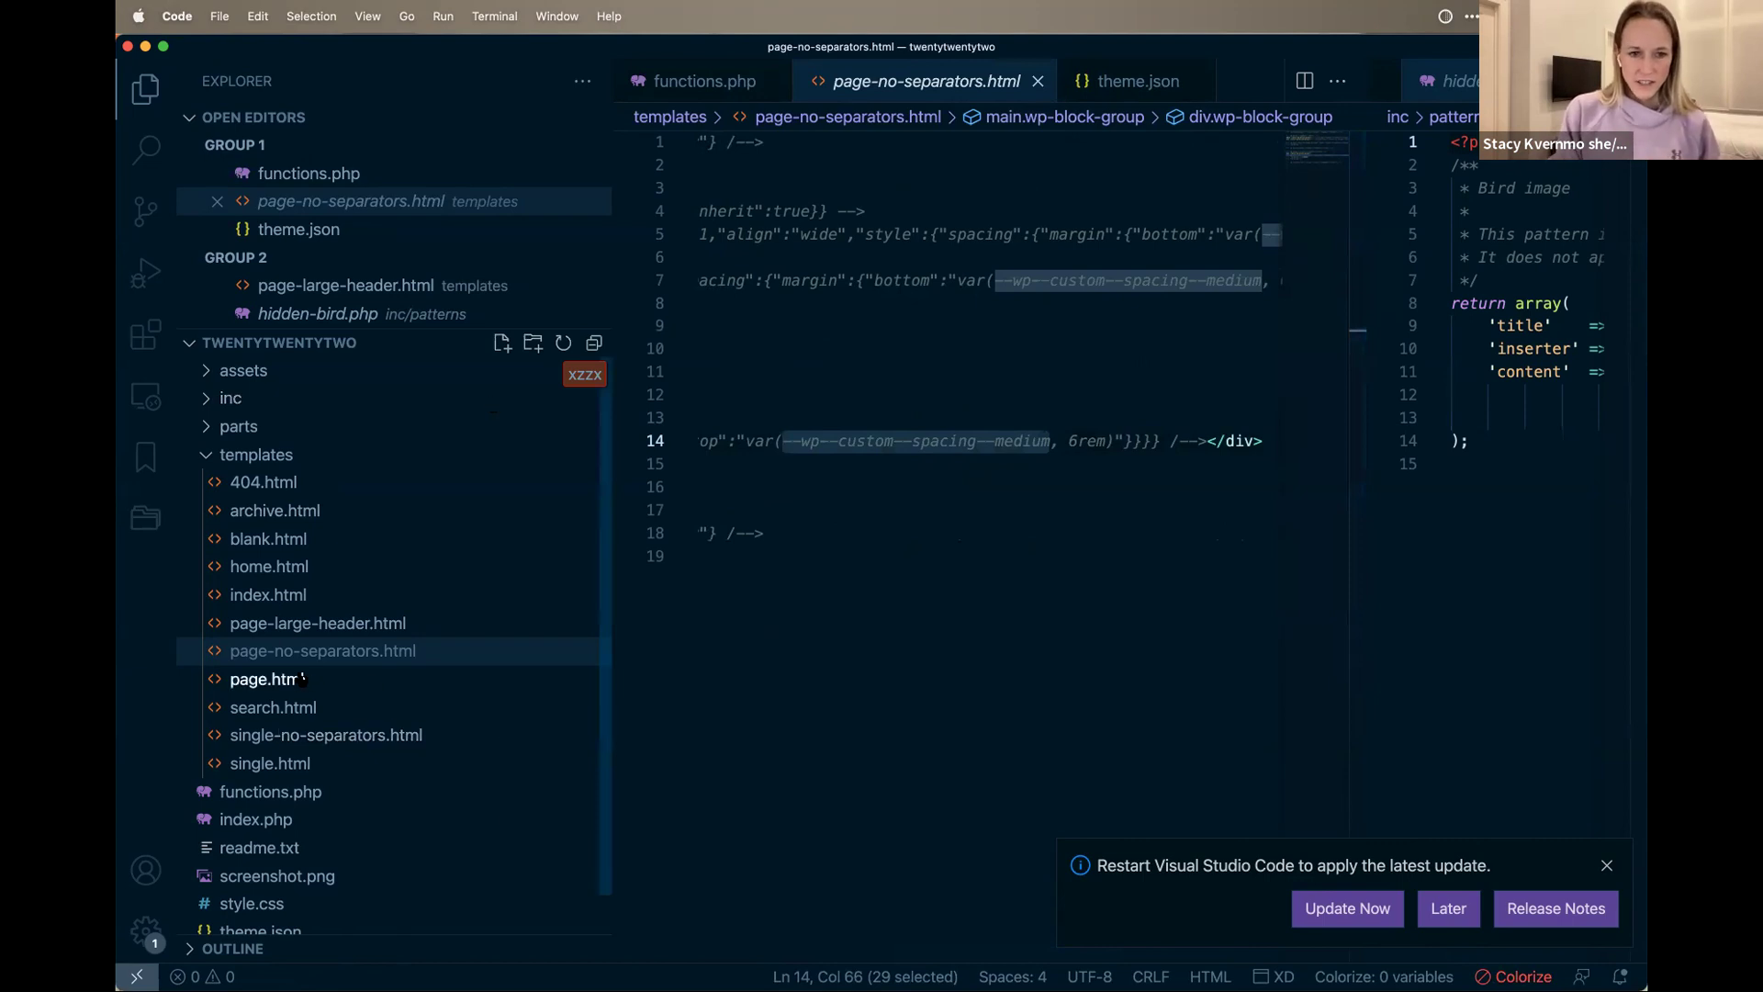
left_click(193, 452)
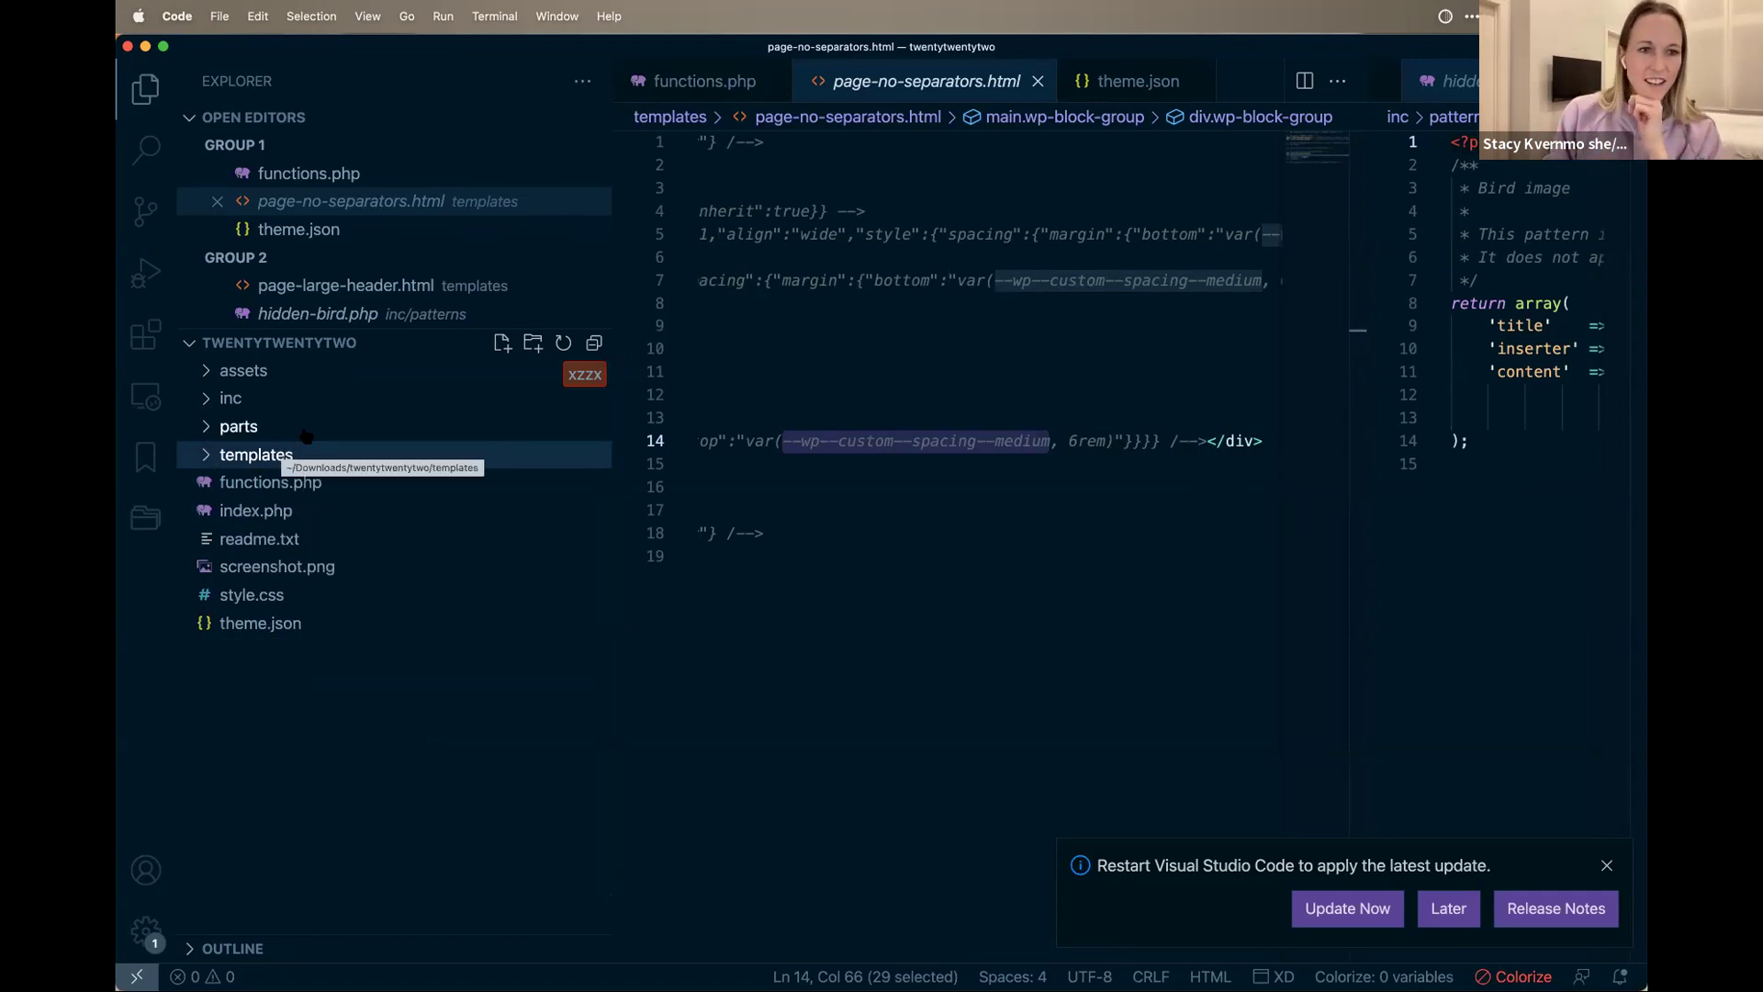
left_click(271, 482)
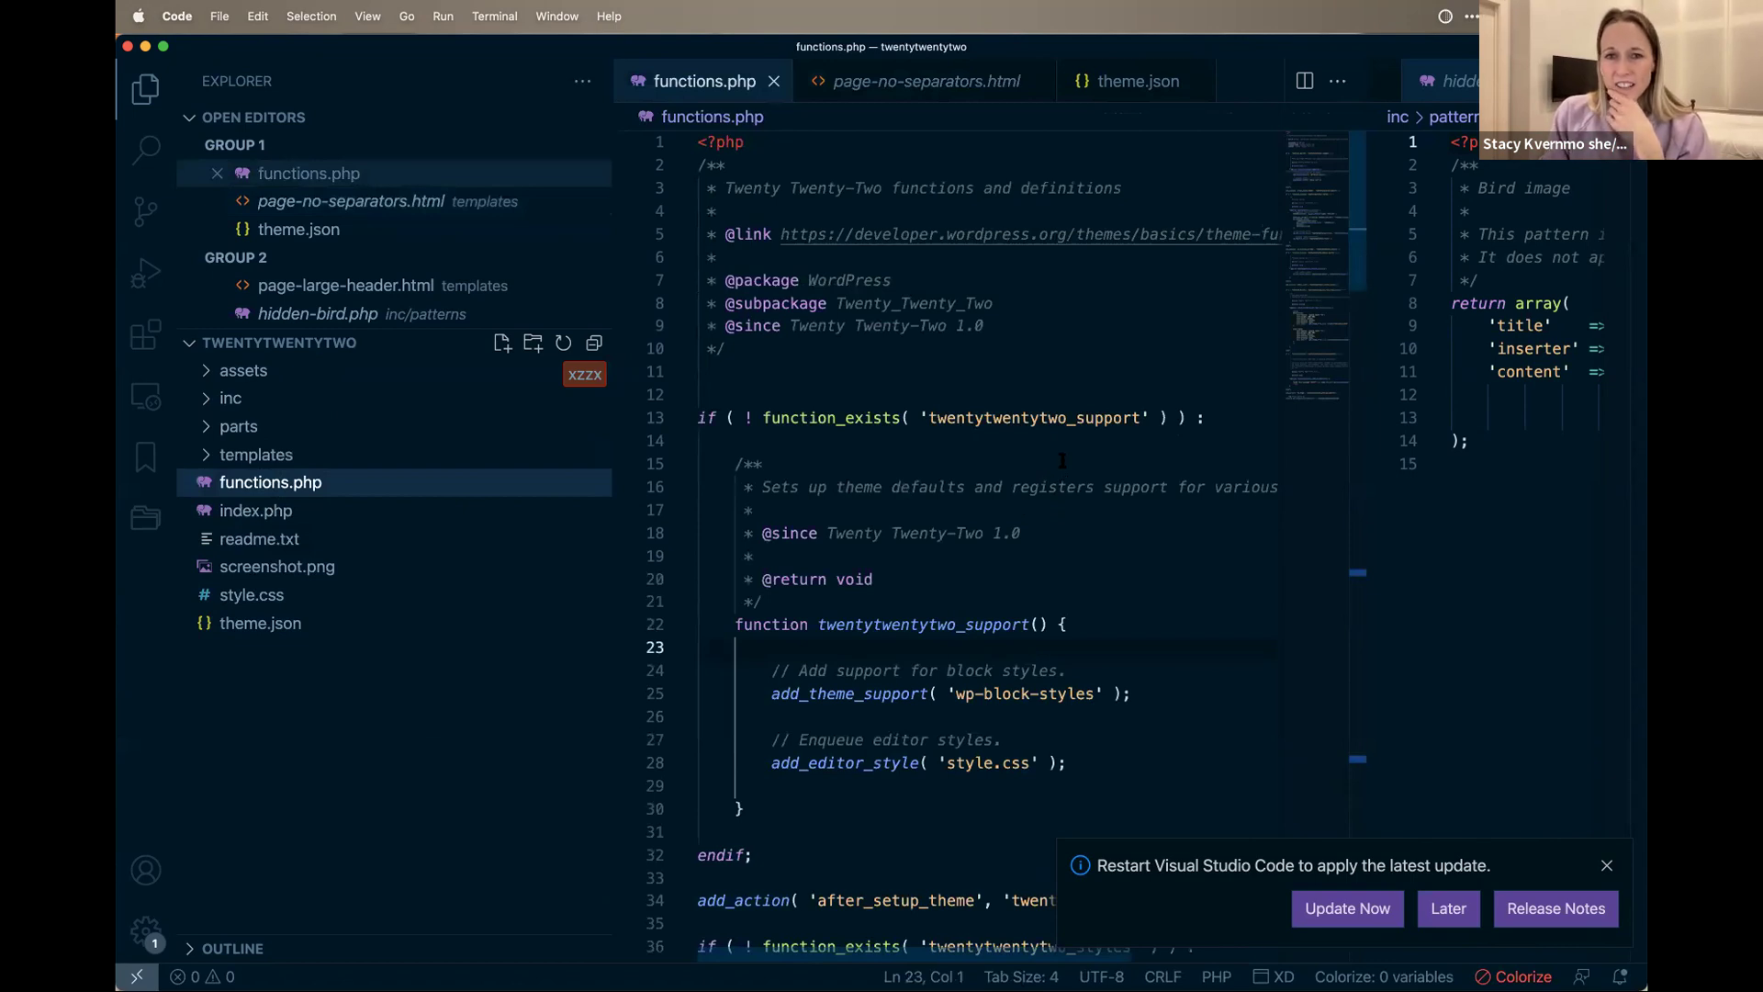
scroll(1062, 461, "down", 5)
scroll(1074, 450, "up", 6)
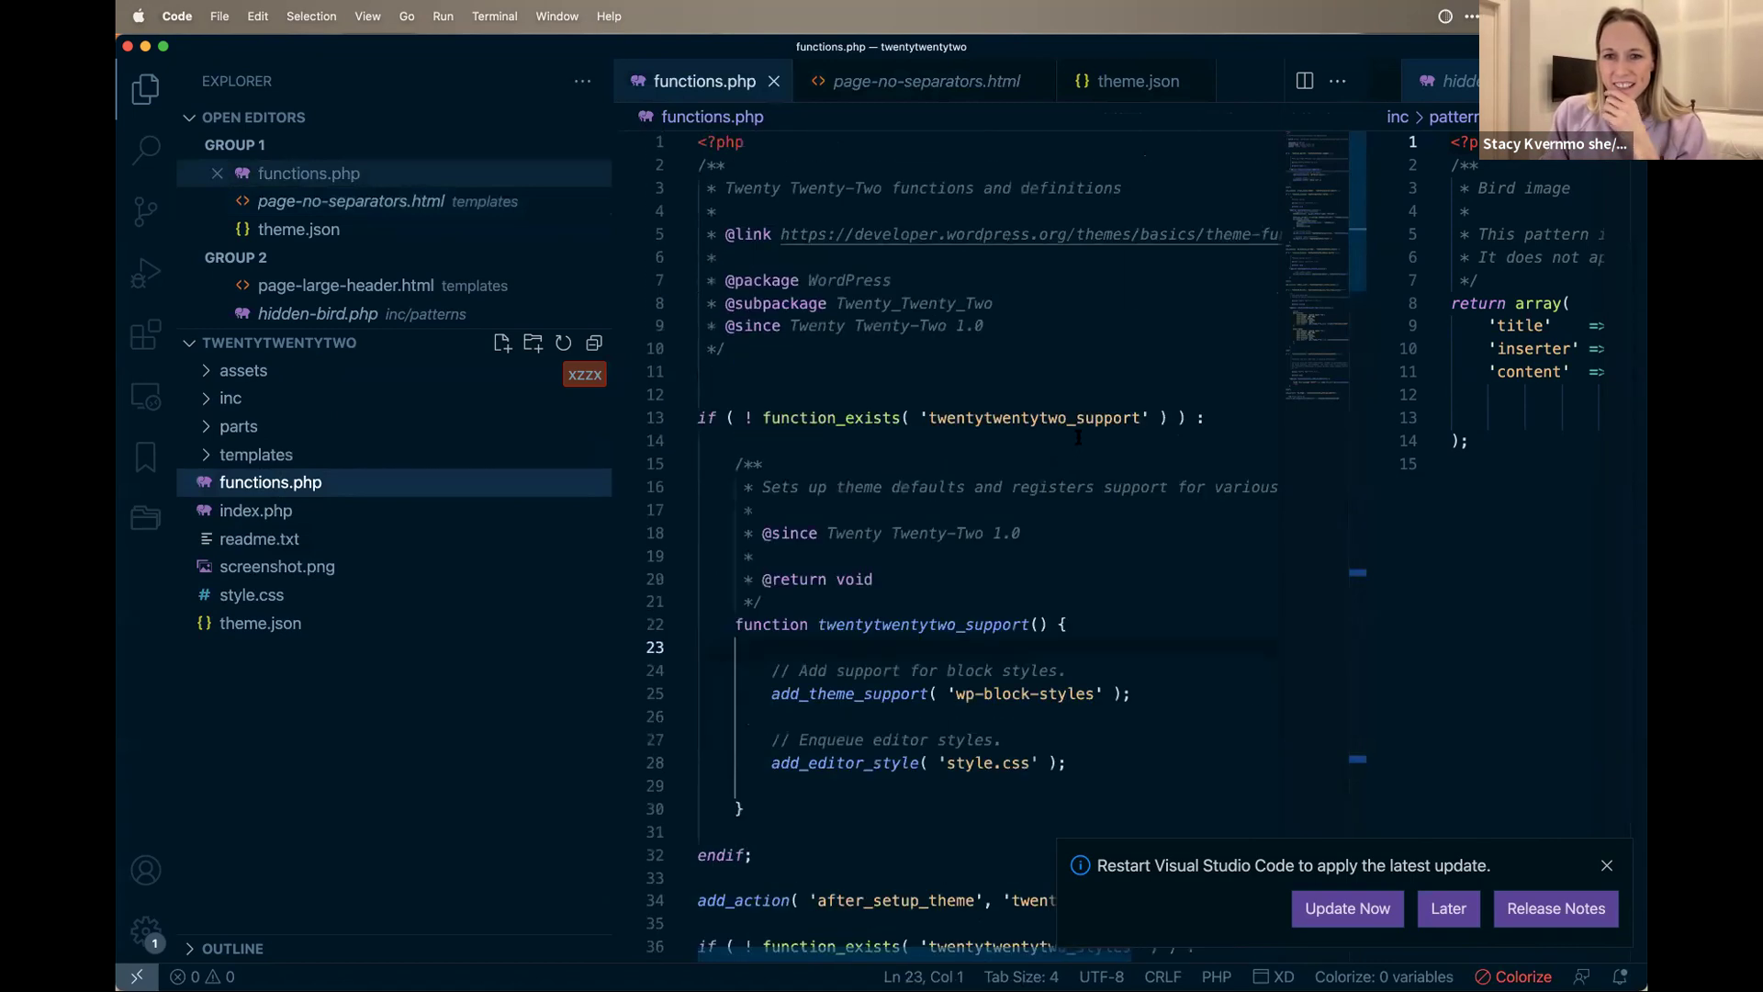
left_click(1079, 445)
scroll(1079, 445, "down", 3)
left_click_drag(808, 497, 1041, 497)
left_click_drag(846, 565, 1135, 566)
left_click(937, 635)
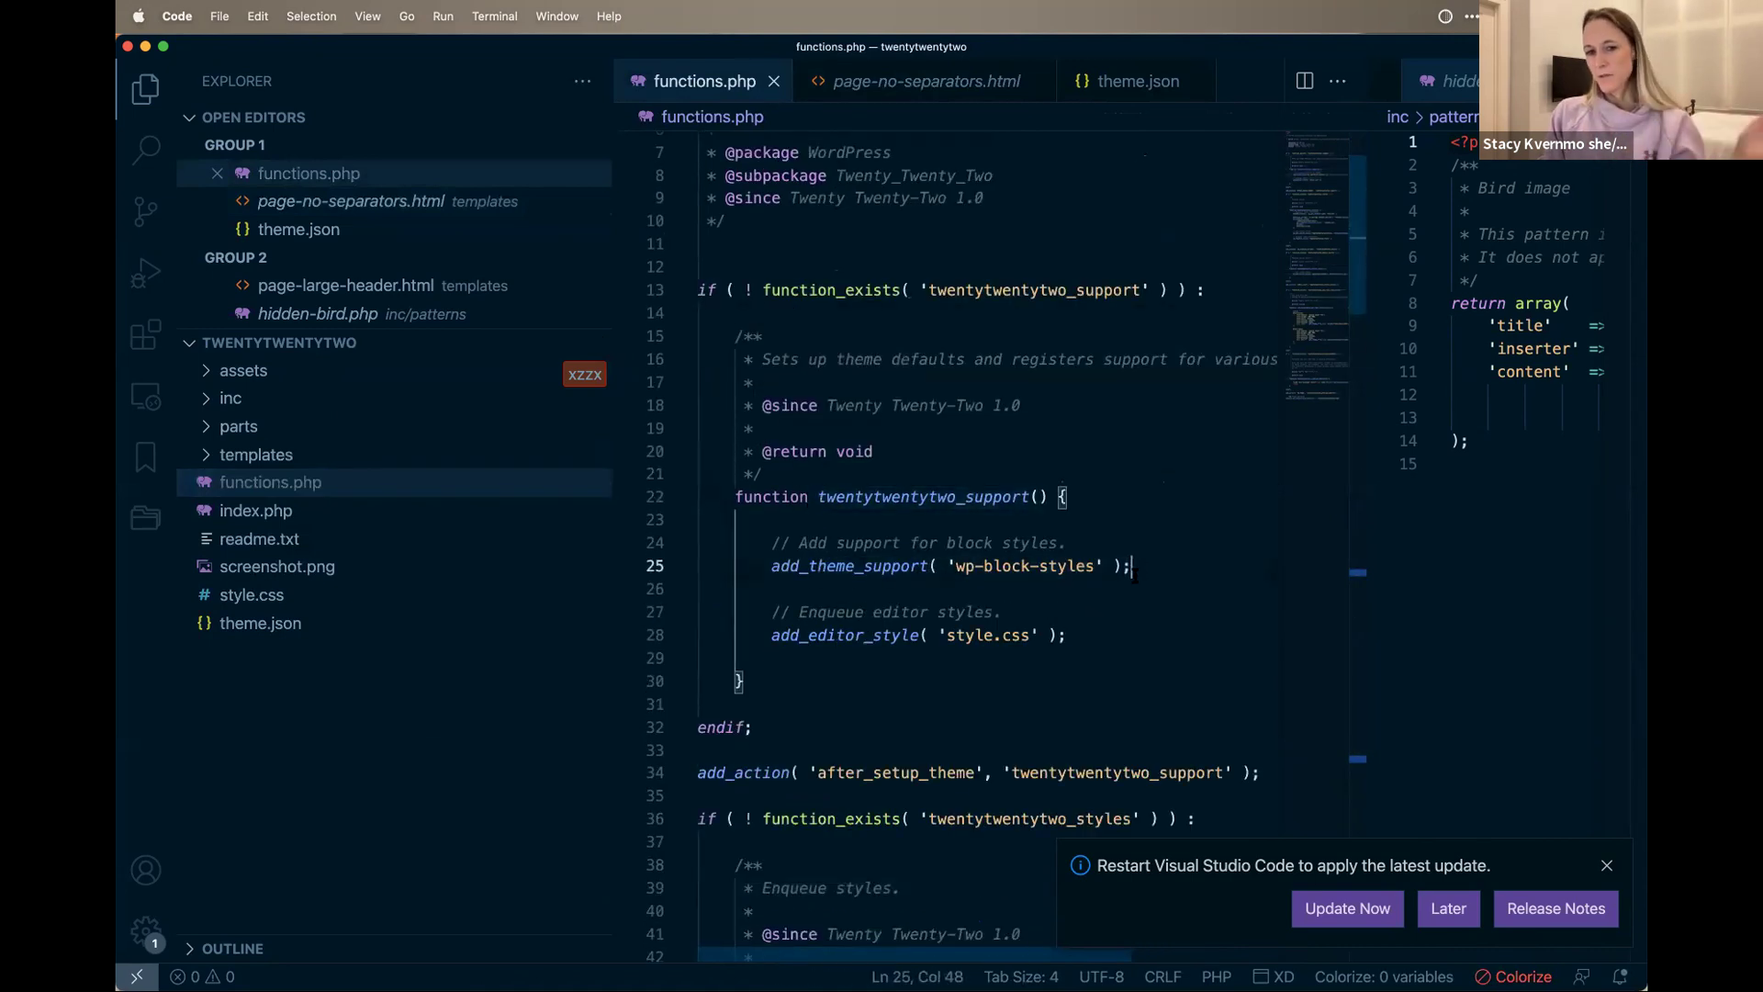
left_click(1067, 634, "shift")
left_click_drag(1067, 635, 767, 640)
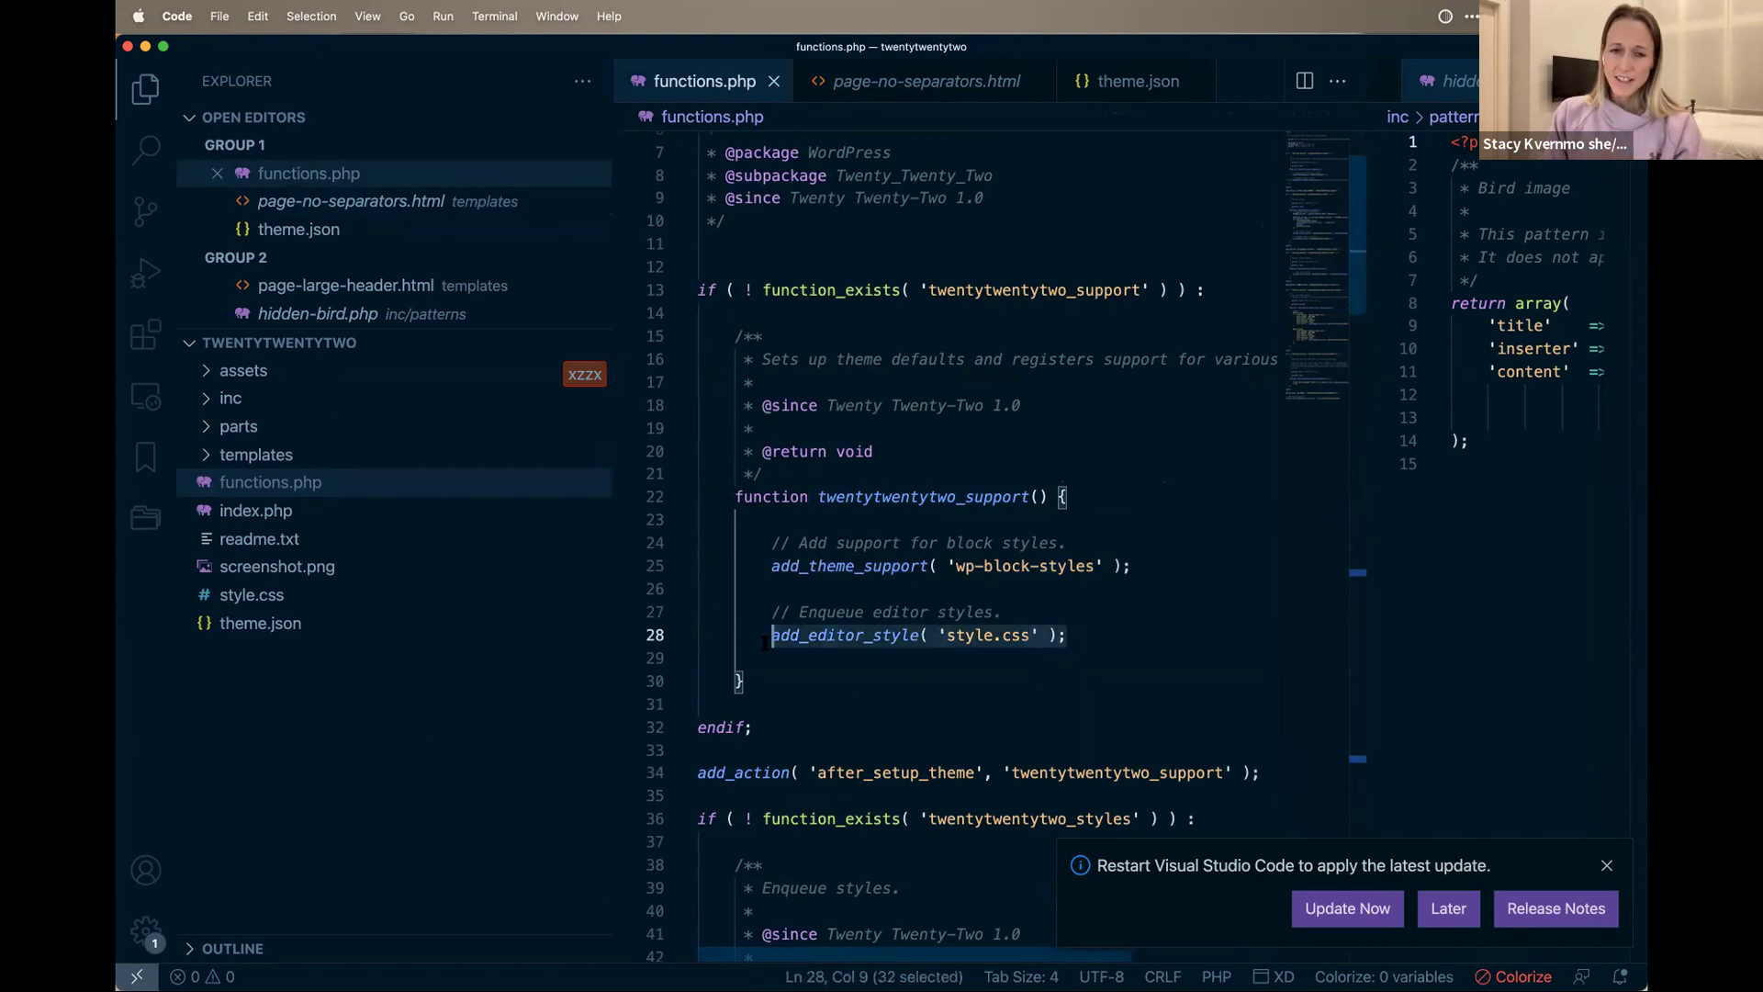
scroll(916, 634, "down", 3)
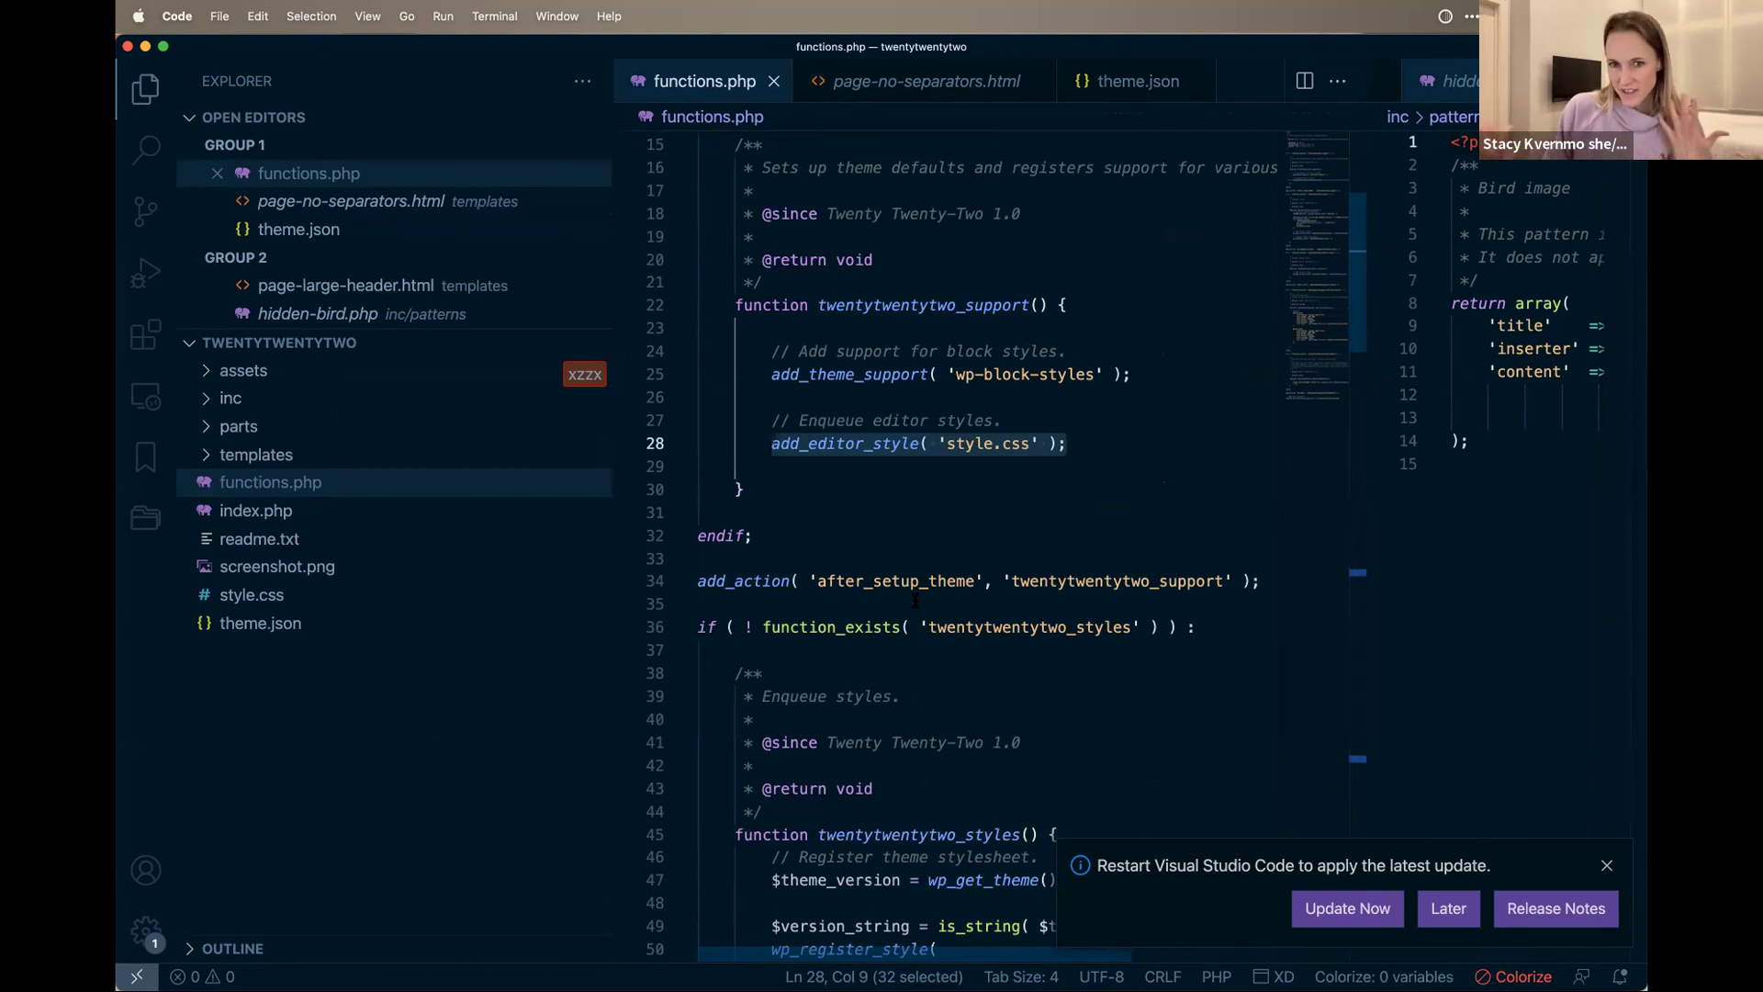
scroll(928, 611, "down", 2)
left_click(992, 336)
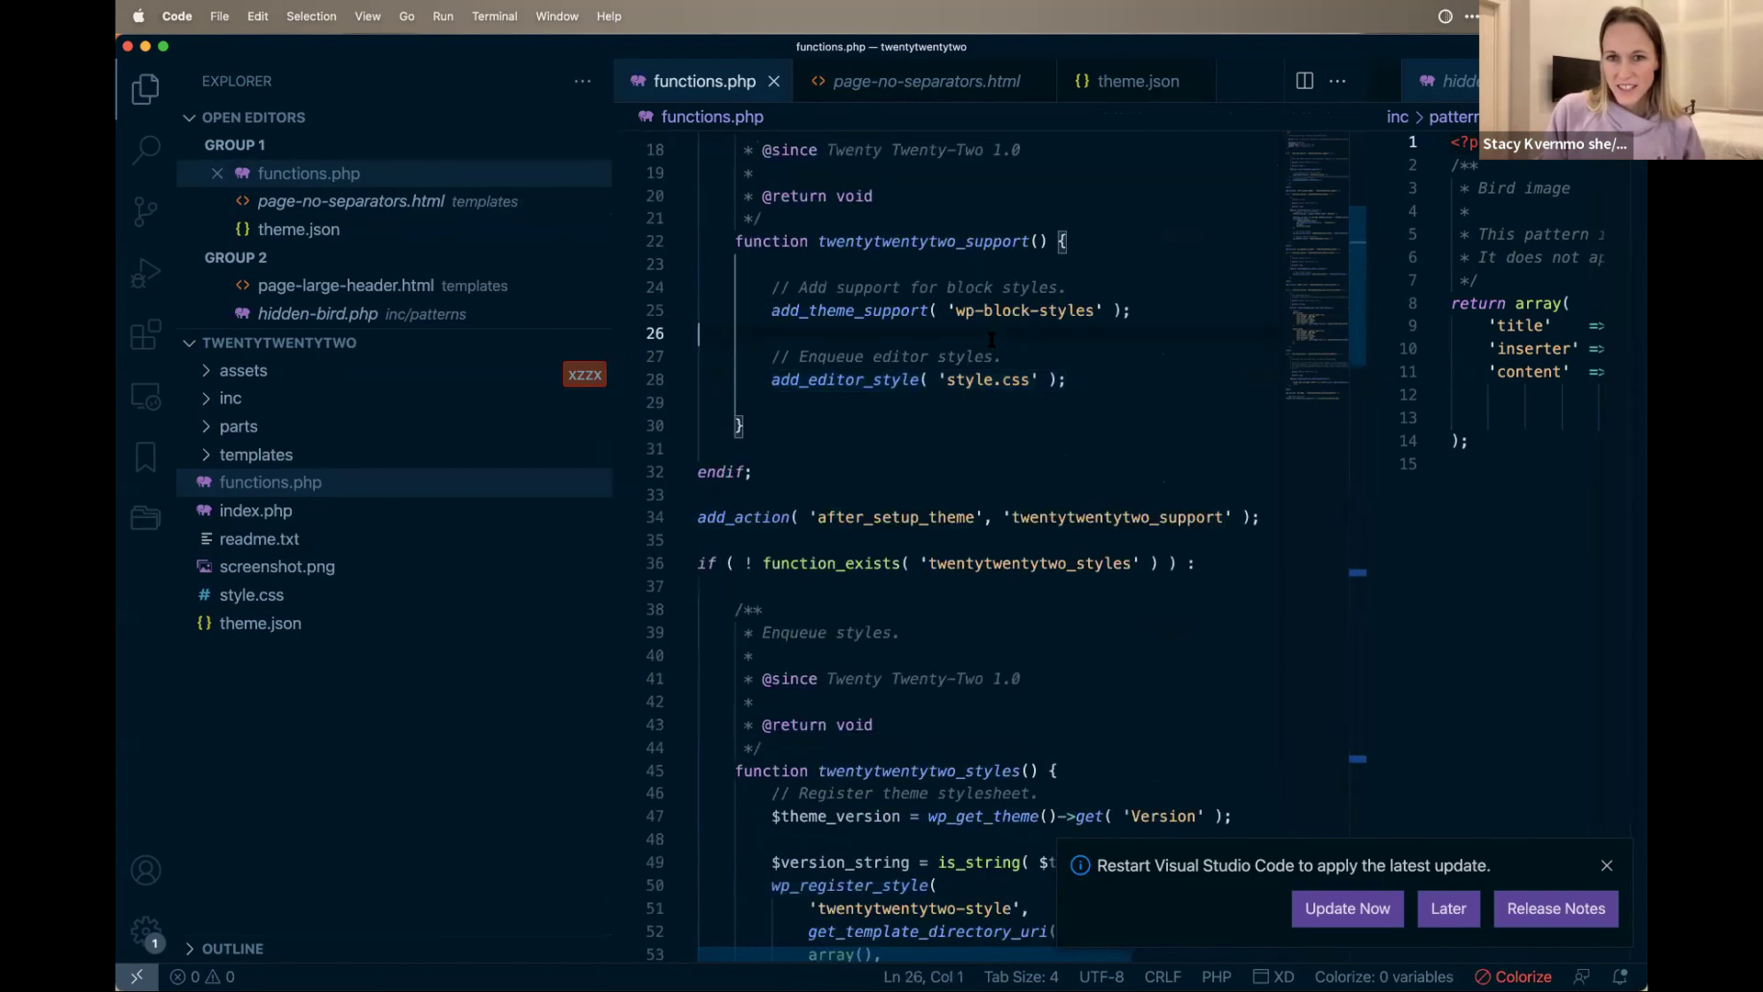
scroll(927, 383, "down", 10)
scroll(926, 383, "up", 8)
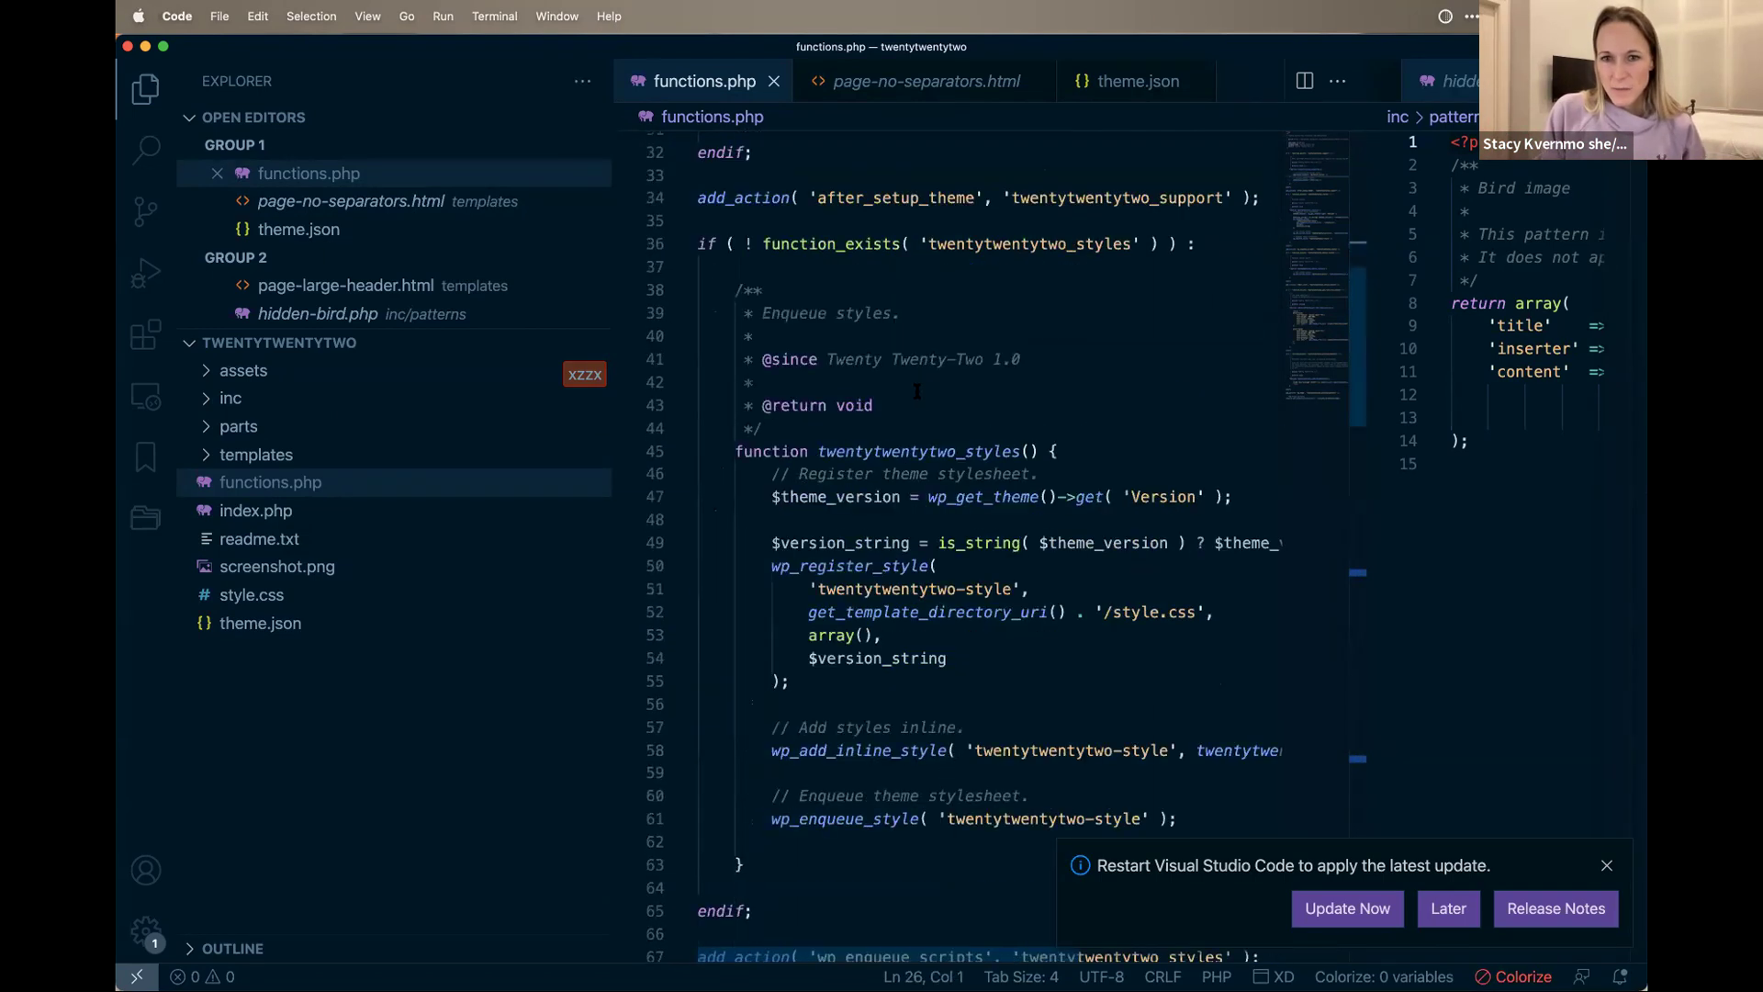
left_click_drag(1035, 251, 947, 252)
left_click_drag(1352, 322, 1375, 407)
left_click_drag(1158, 233, 1122, 233)
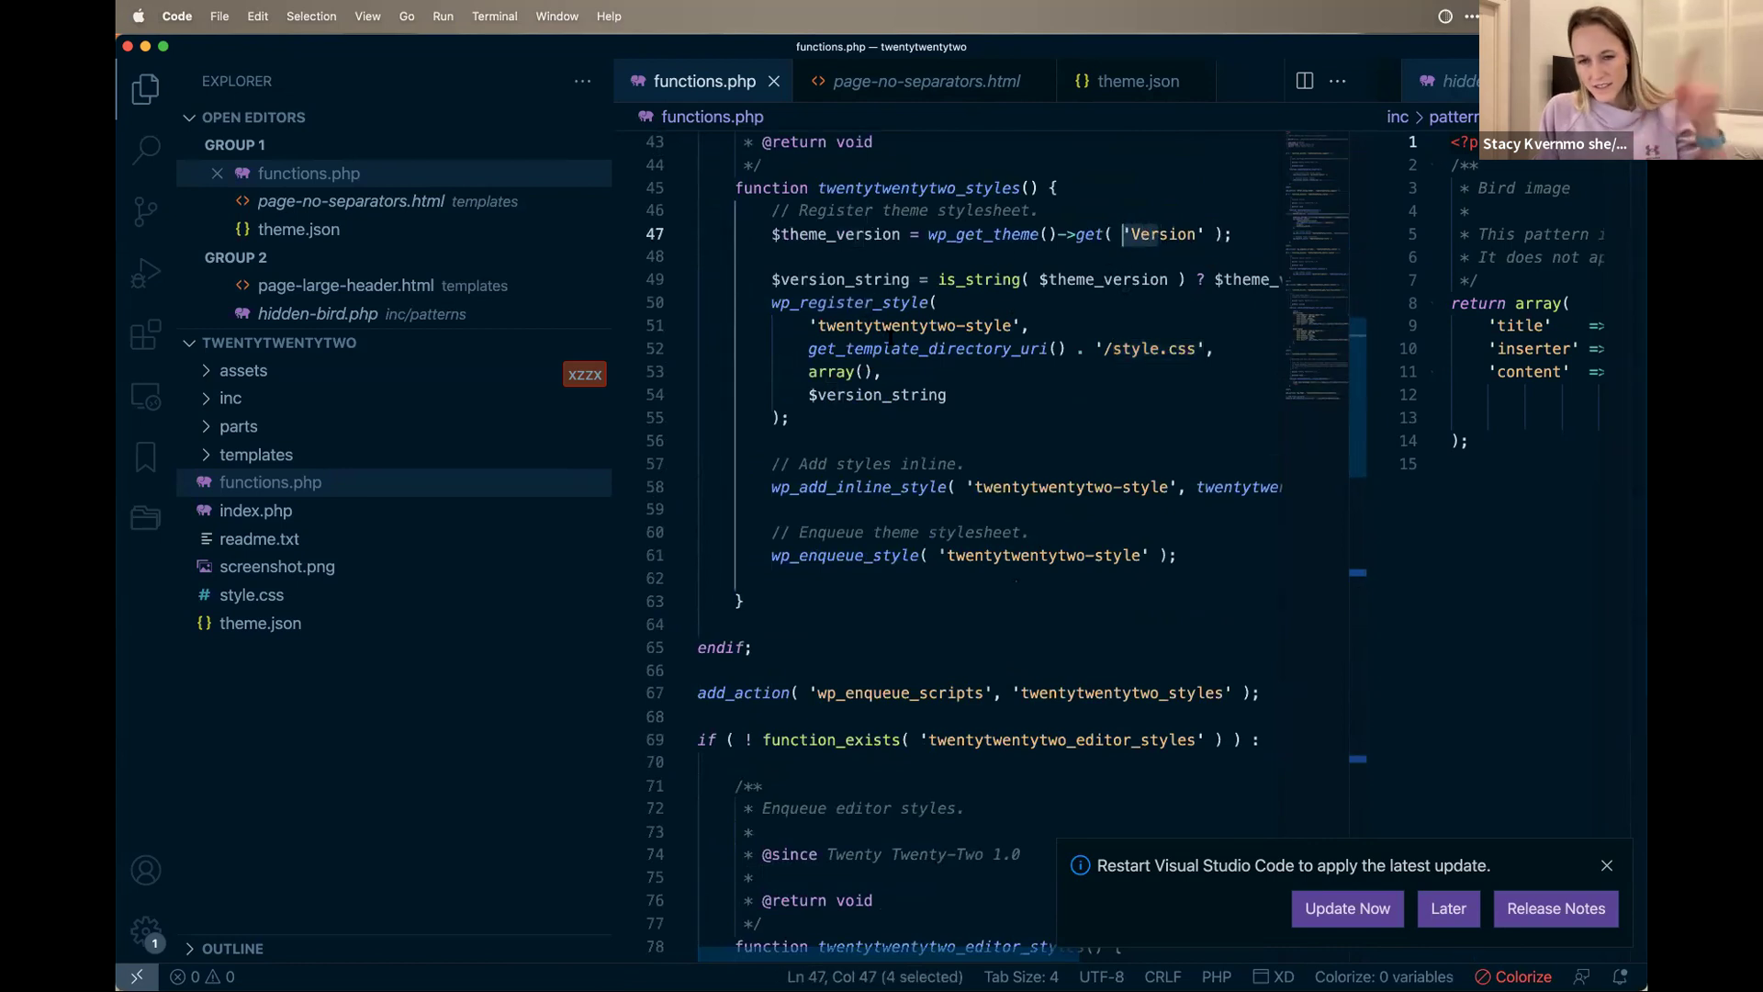
left_click(1120, 349)
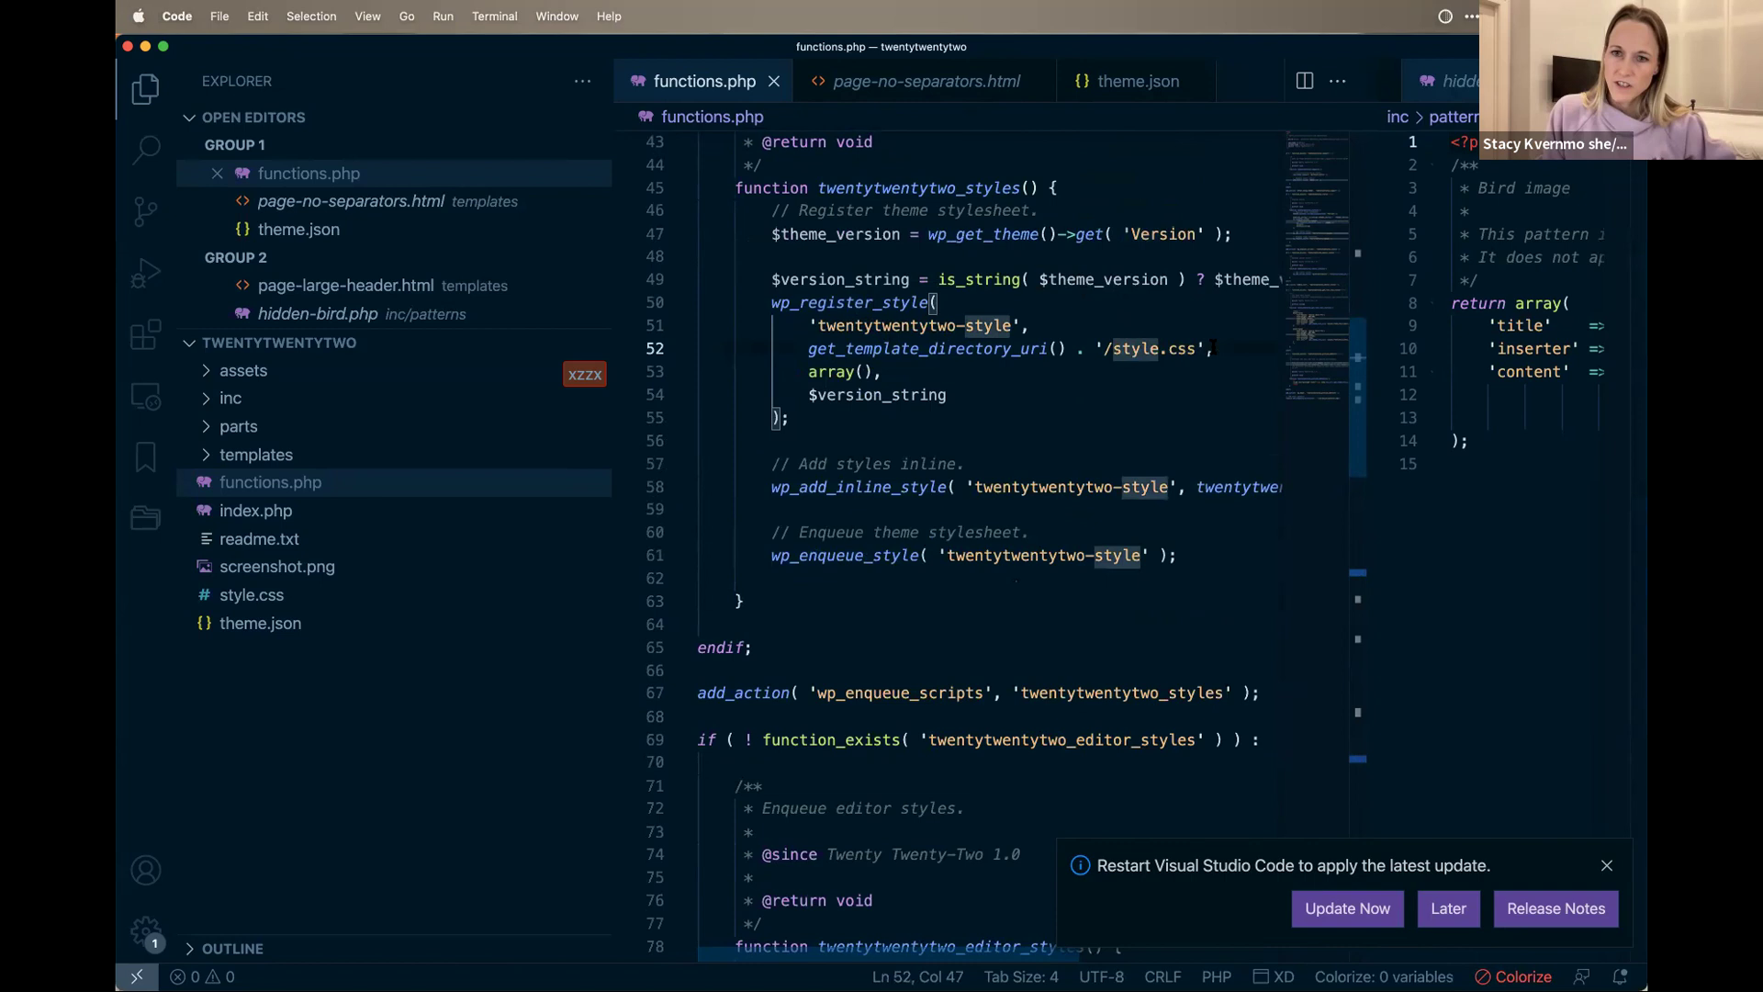
scroll(1363, 423, "down", 3)
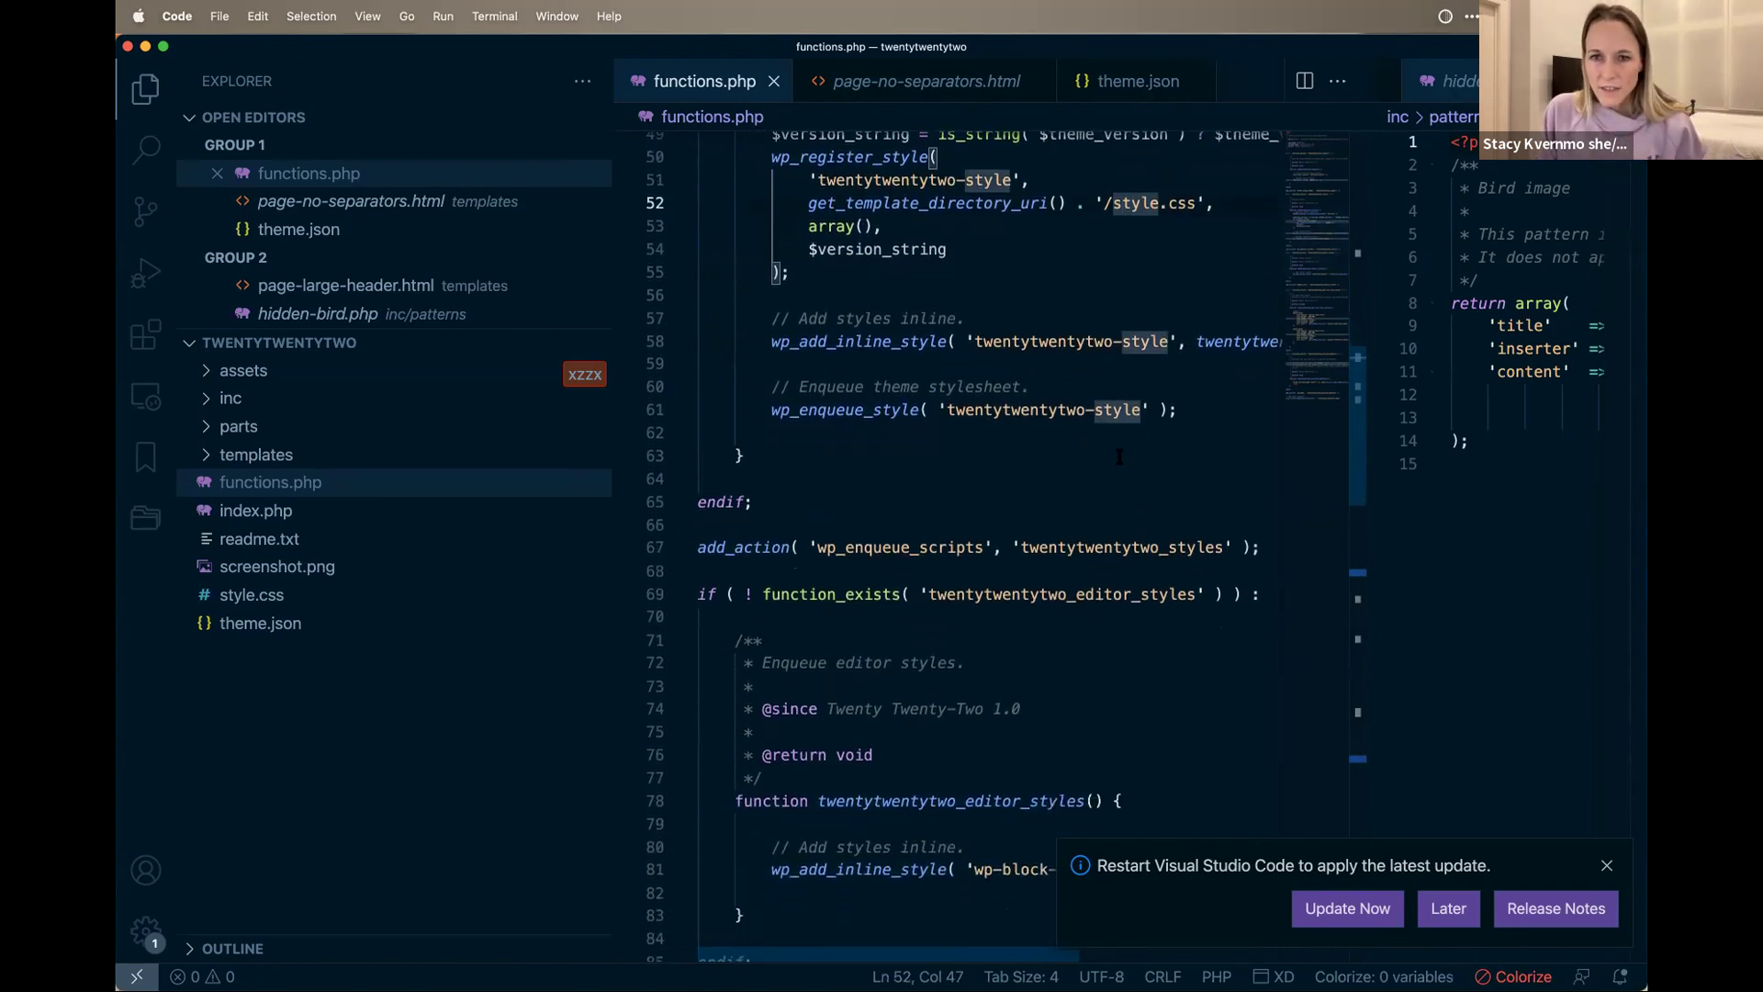
scroll(1119, 456, "right", 5)
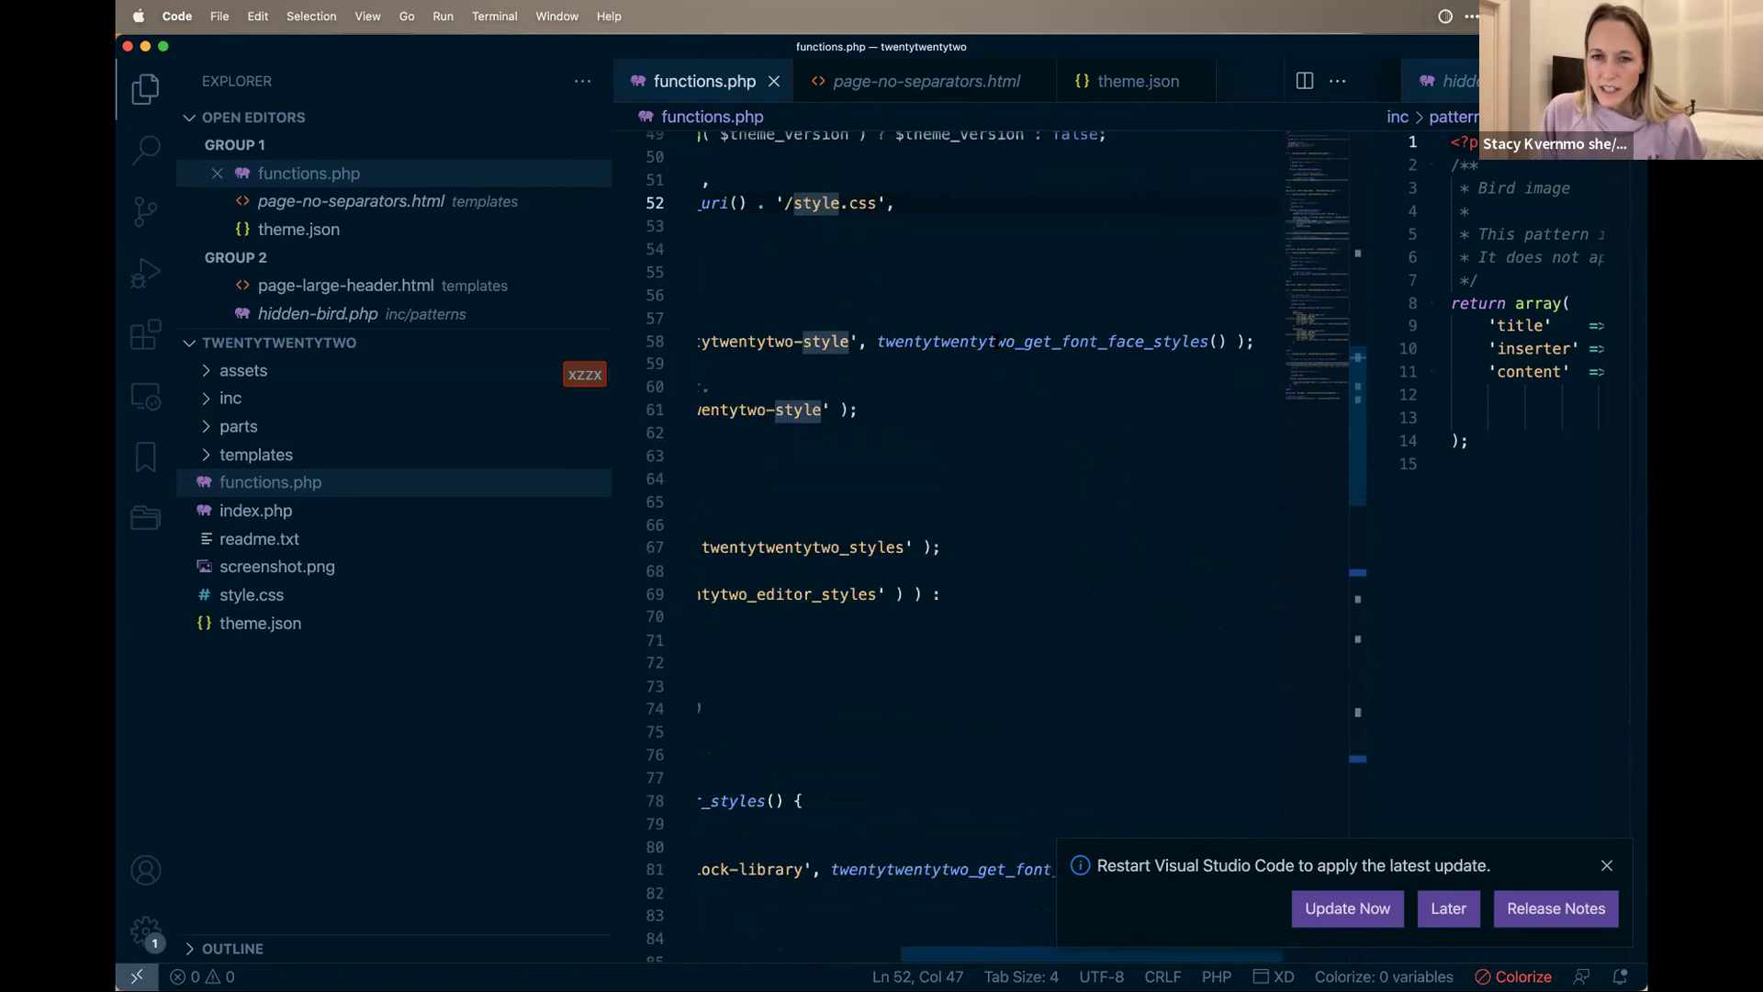
left_click_drag(879, 341, 1210, 341)
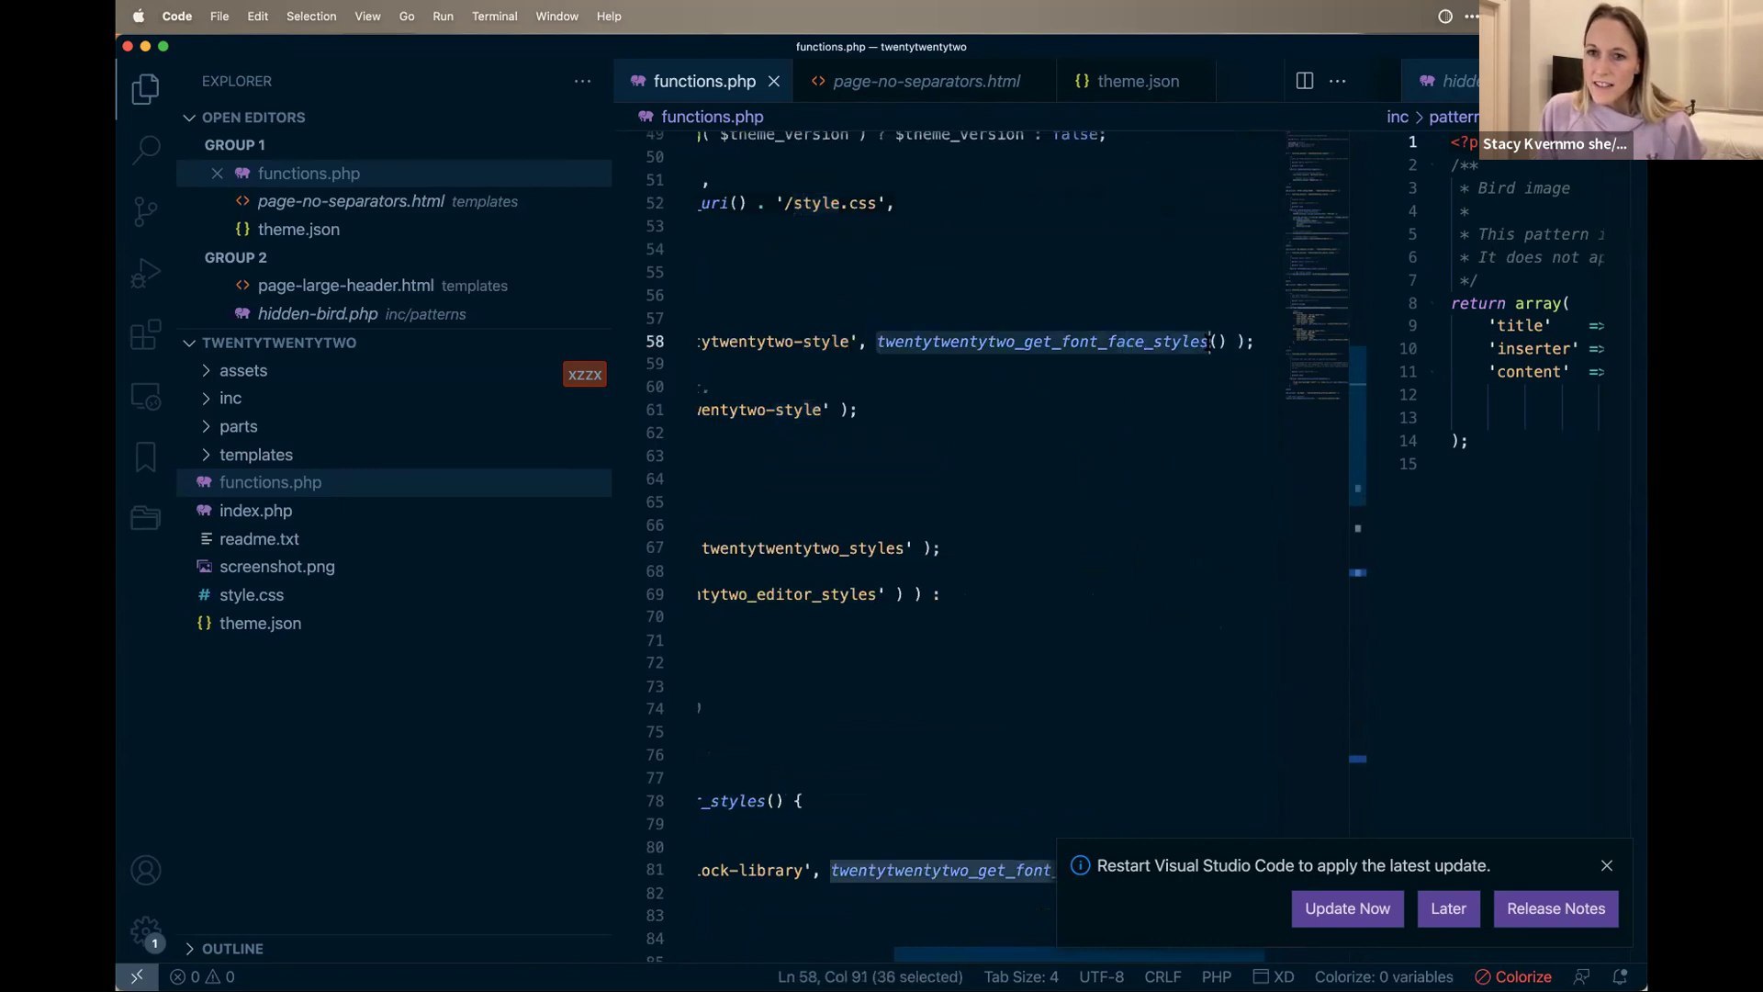
scroll(999, 350, "left", 5)
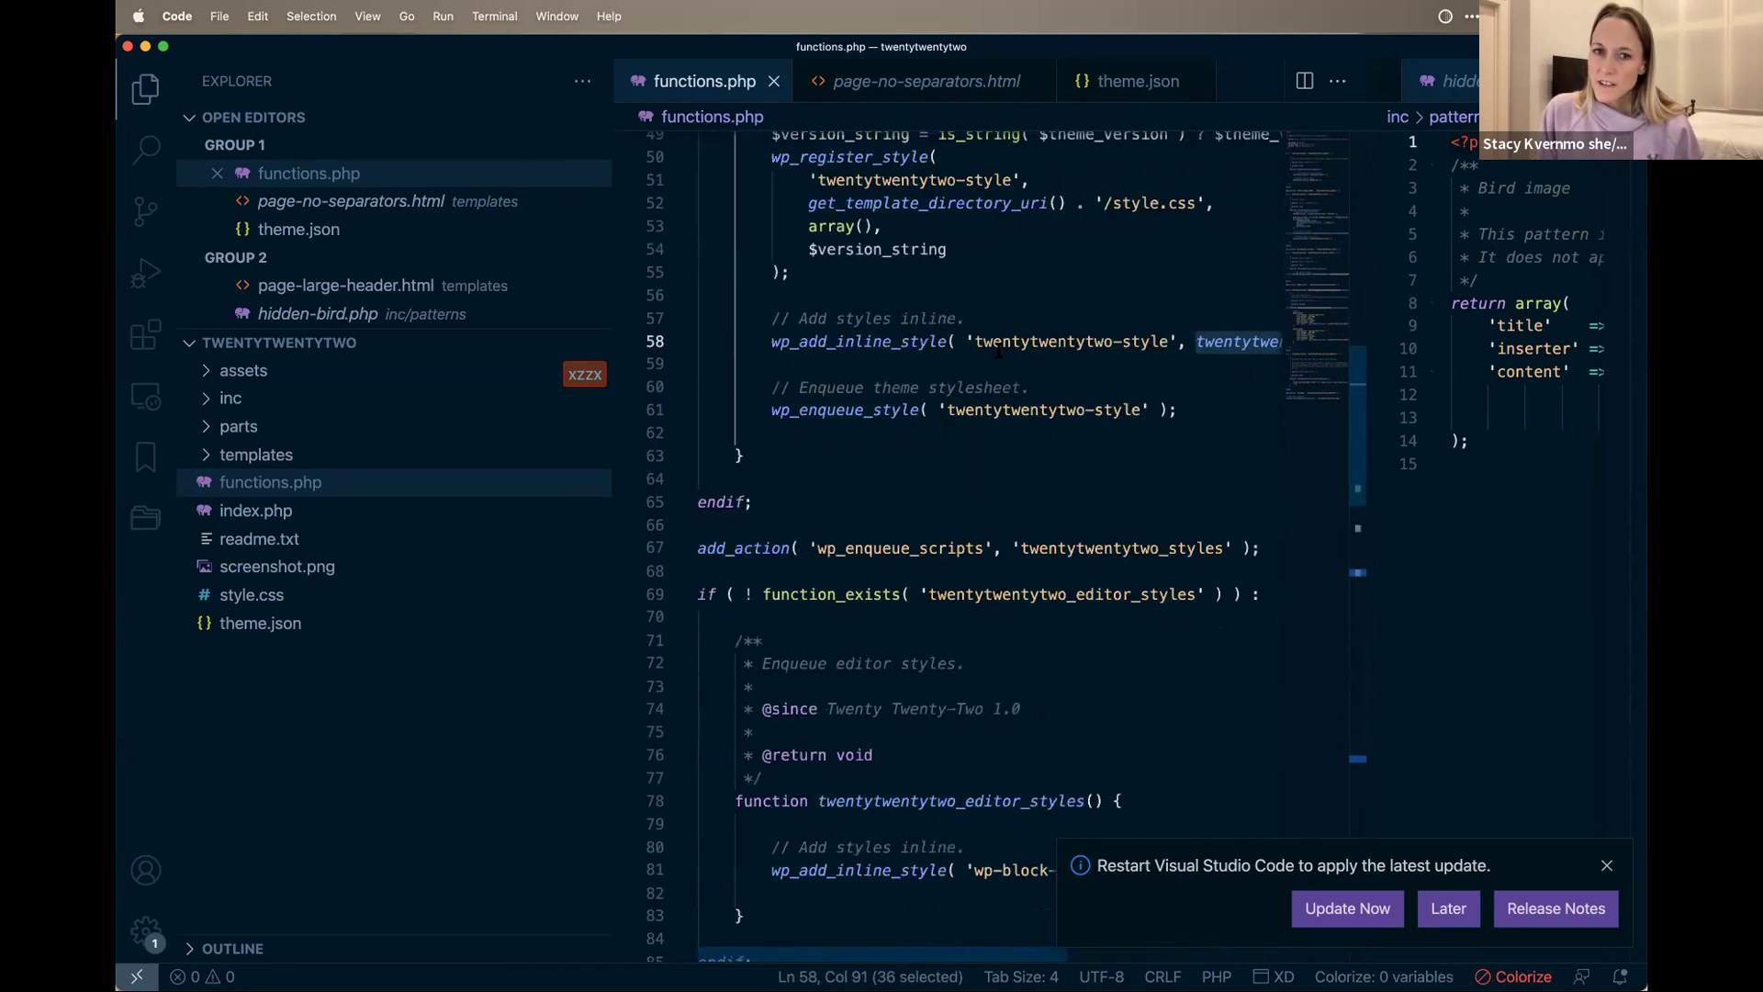
left_click_drag(877, 422, 1183, 411)
left_click_drag(1371, 433, 1375, 491)
scroll(1375, 500, "down", 3)
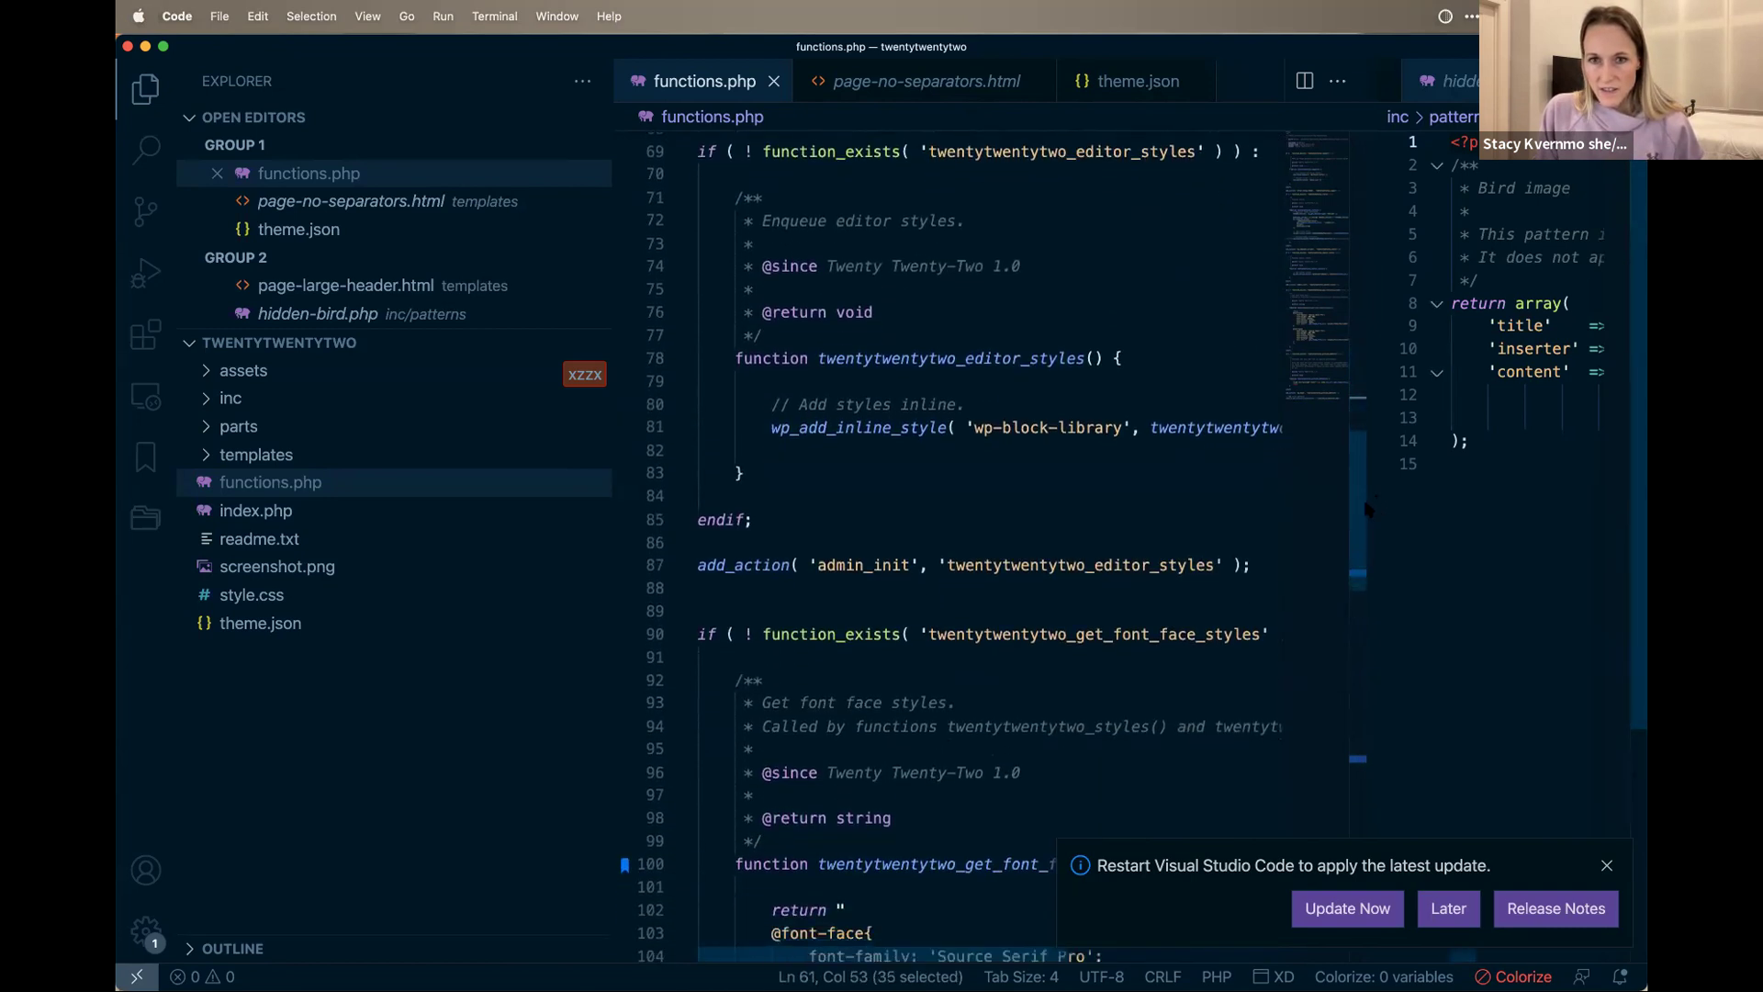
Step: Select the twentytwentytwo_get_font_face_styles call on line 81 in functions.php
left_click_drag(893, 428, 885, 428)
double_click(1164, 428)
scroll(1347, 459, "left", 5)
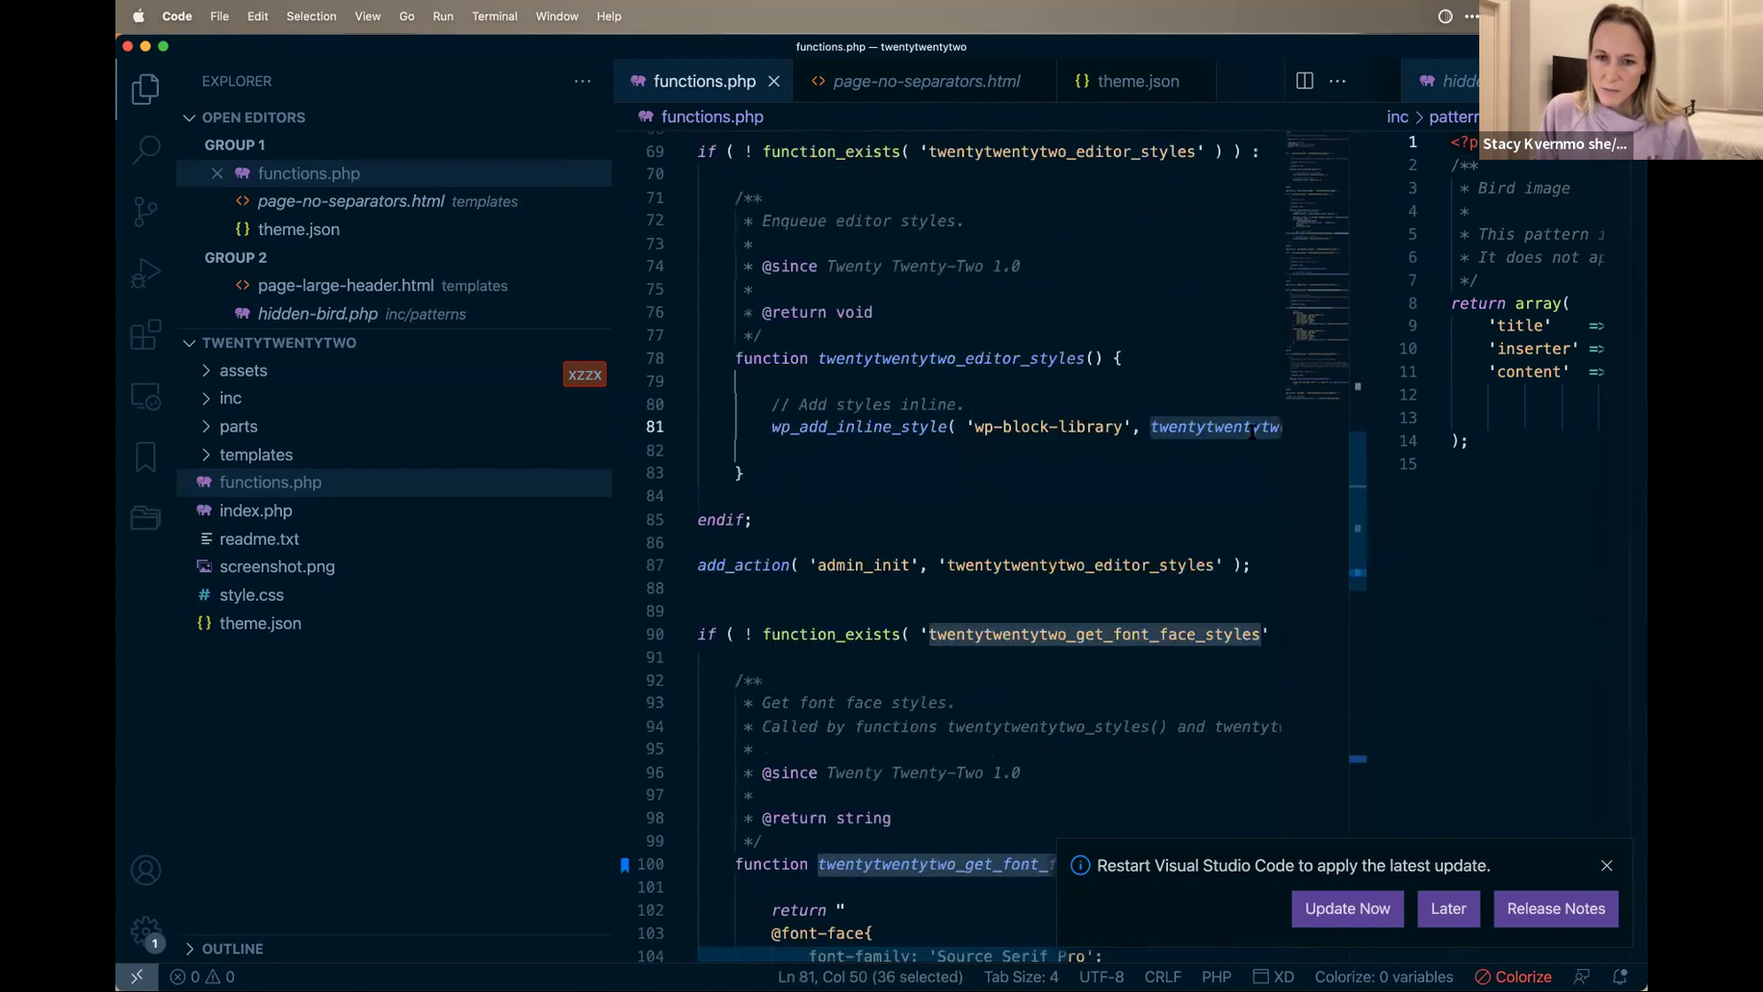
scroll(1145, 588, "down", 4)
scroll(868, 419, "right", 5)
scroll(880, 421, "left", 5)
scroll(1009, 500, "right", 3)
scroll(800, 510, "left", 3)
scroll(867, 542, "down", 6)
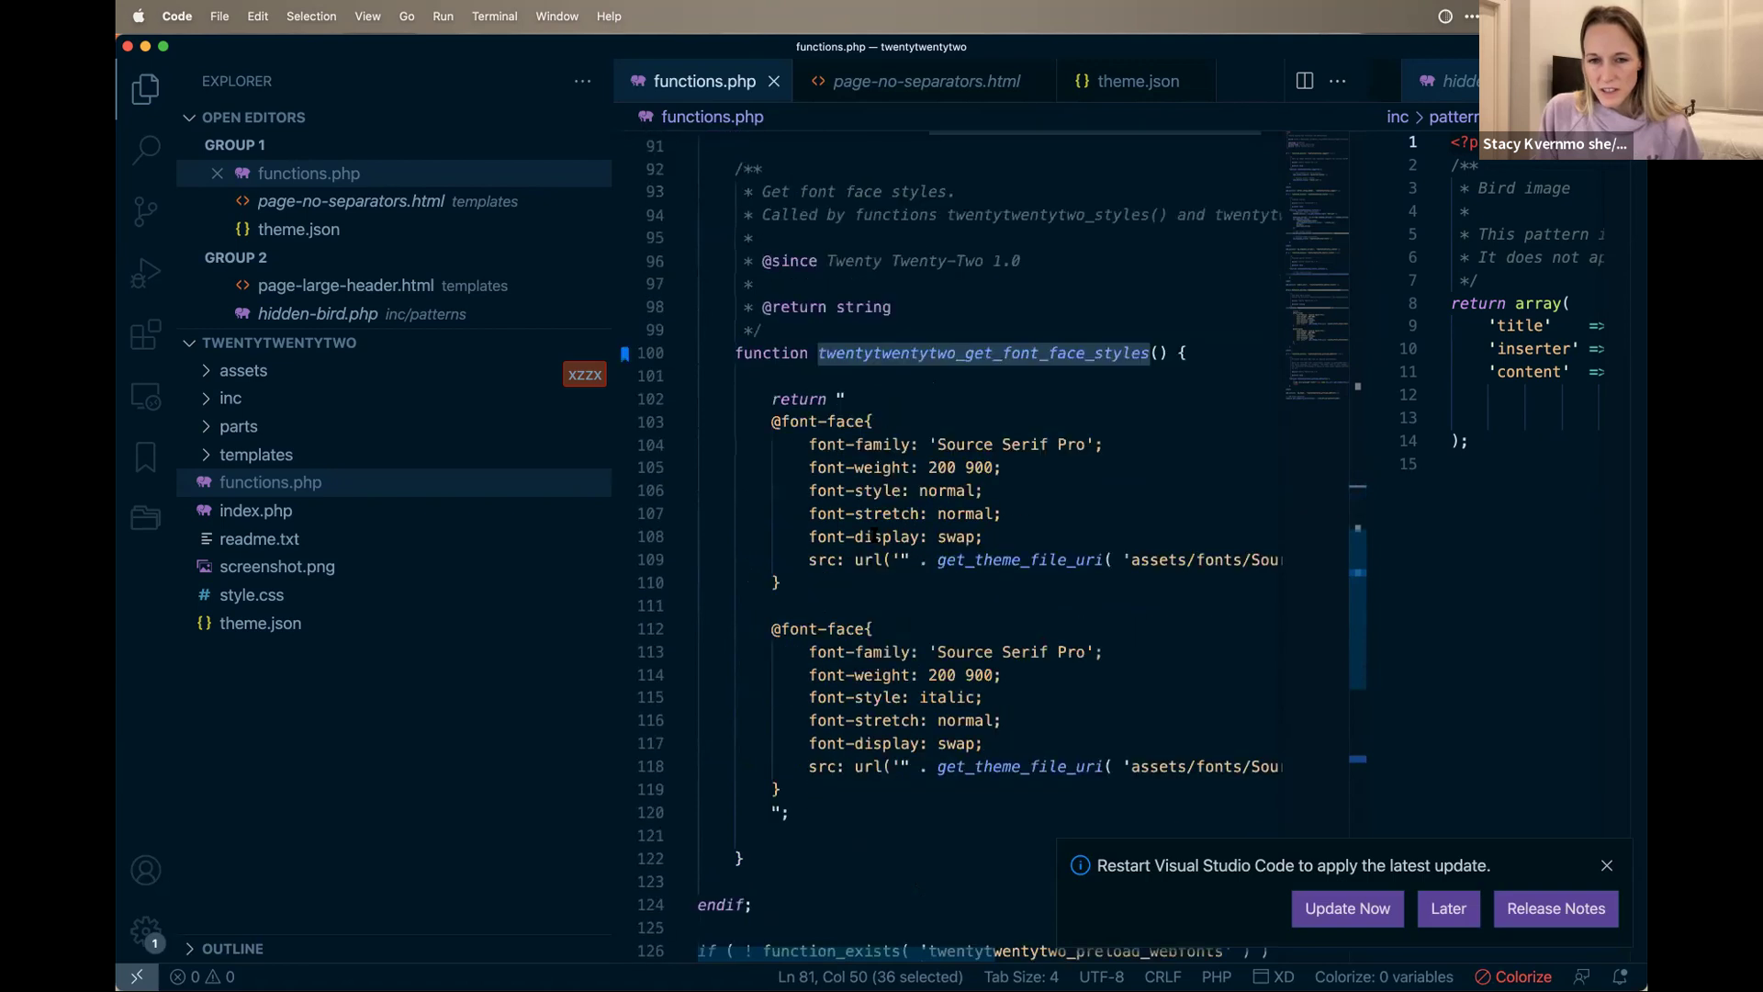
Step: Highlight the font face function body, the Source Serif Pro family name and the Roman font file path
left_click_drag(769, 383, 926, 857)
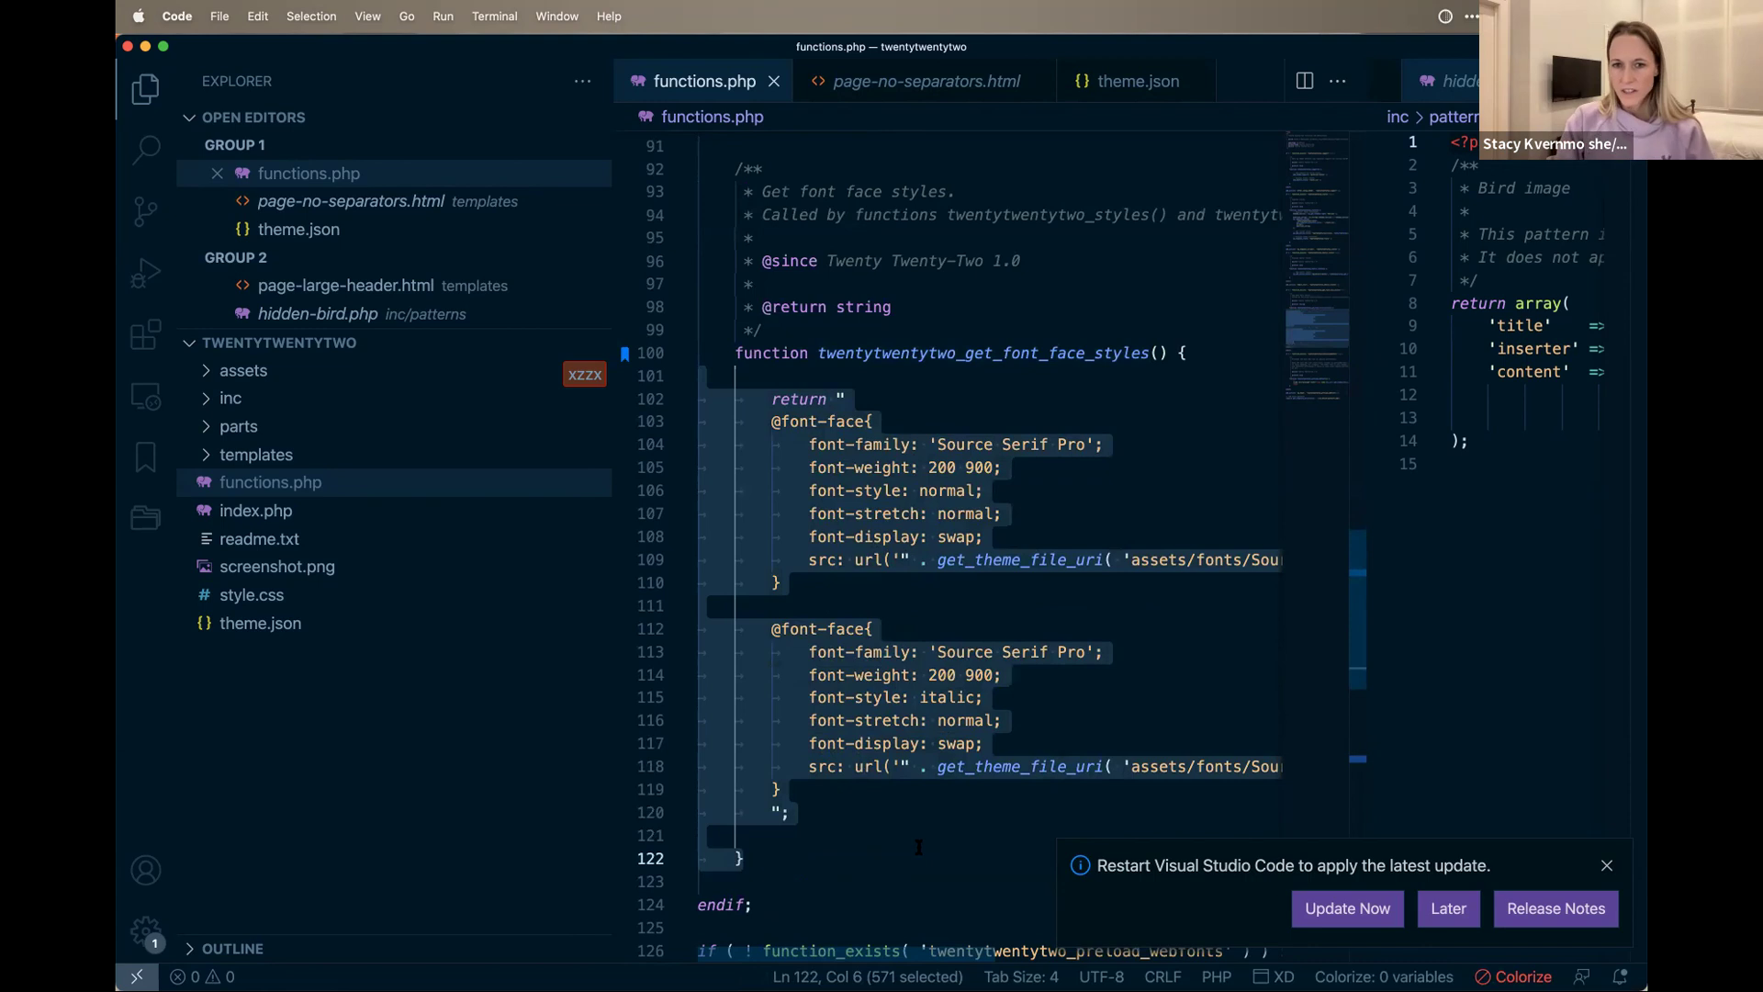
left_click_drag(938, 443, 1089, 438)
scroll(1040, 675, "right", 10)
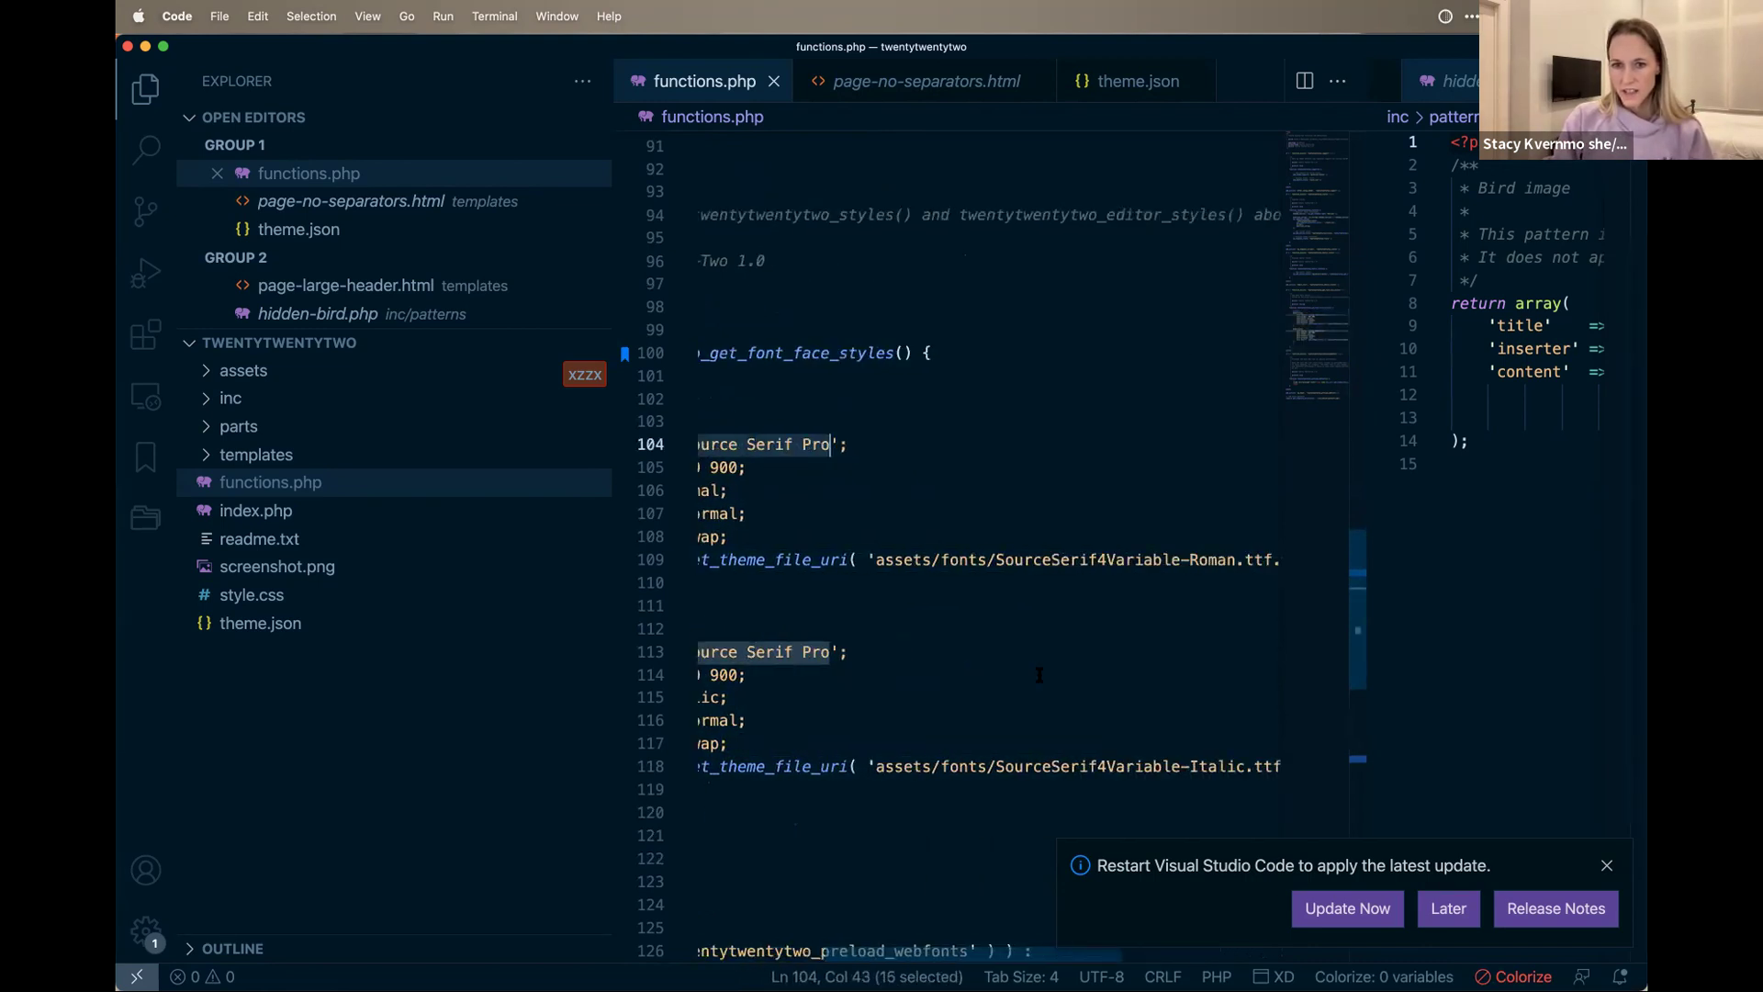
left_click_drag(1136, 560, 1109, 560)
scroll(804, 560, "left", 2)
left_click_drag(1252, 554, 1150, 562)
scroll(1149, 565, "left", 5)
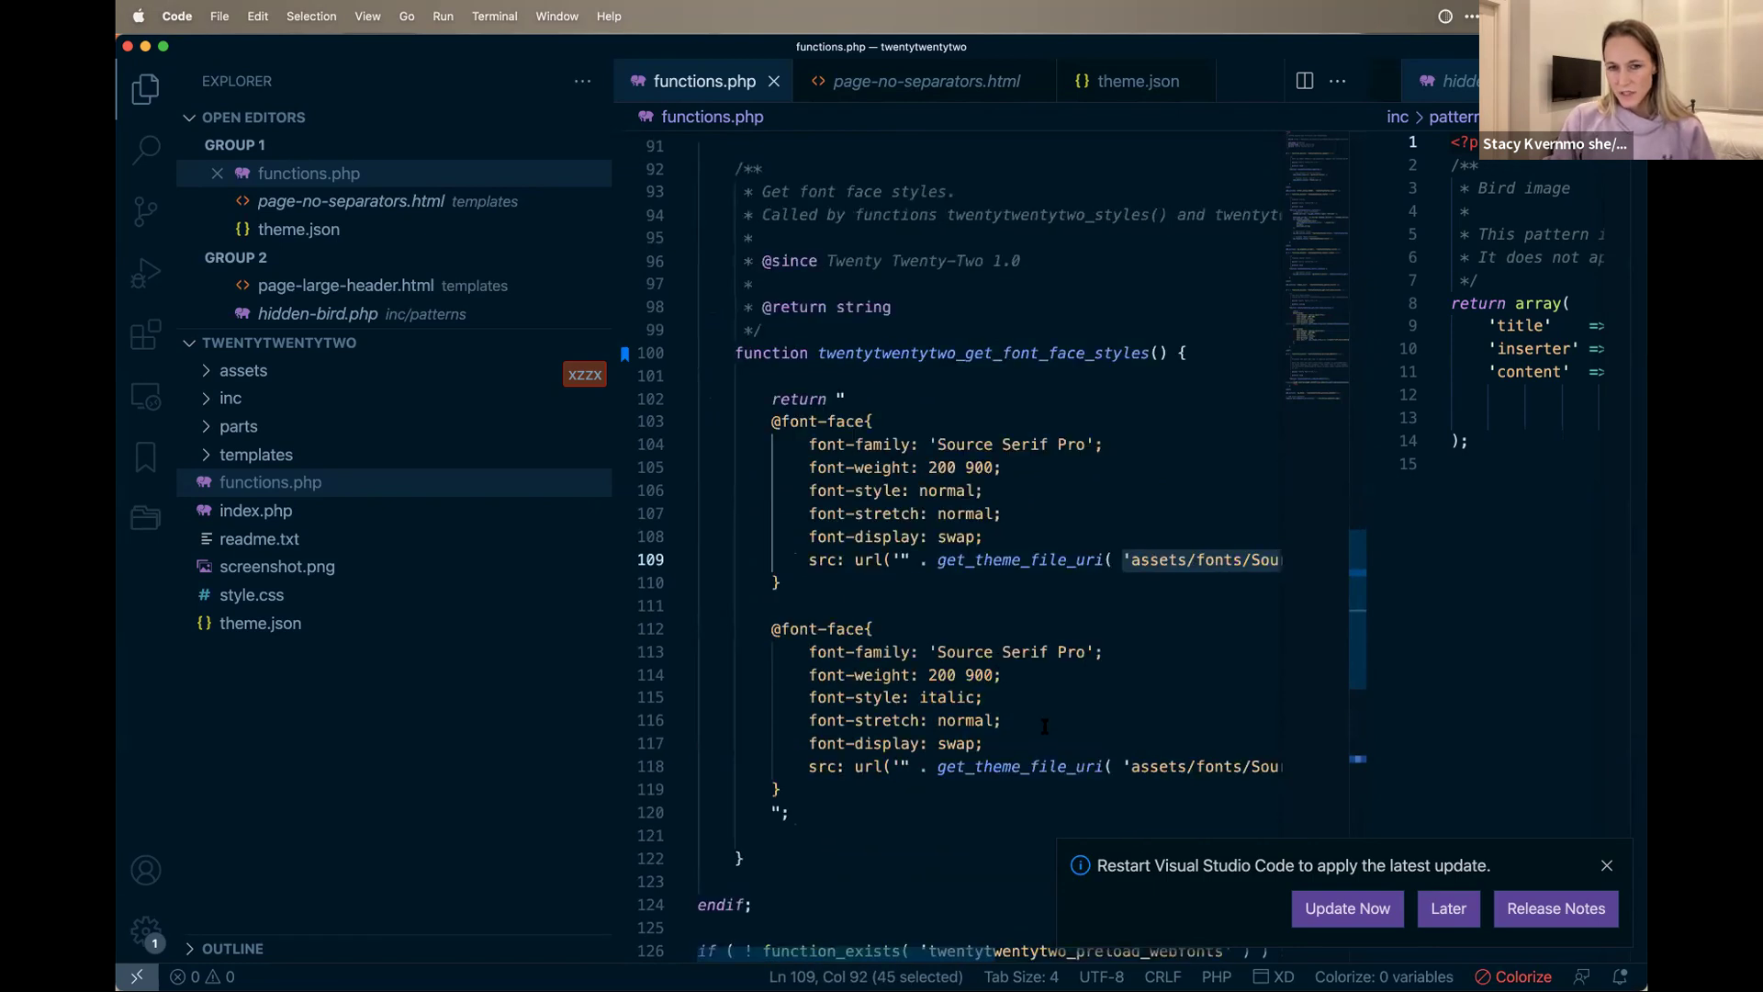
scroll(1044, 727, "down", 5)
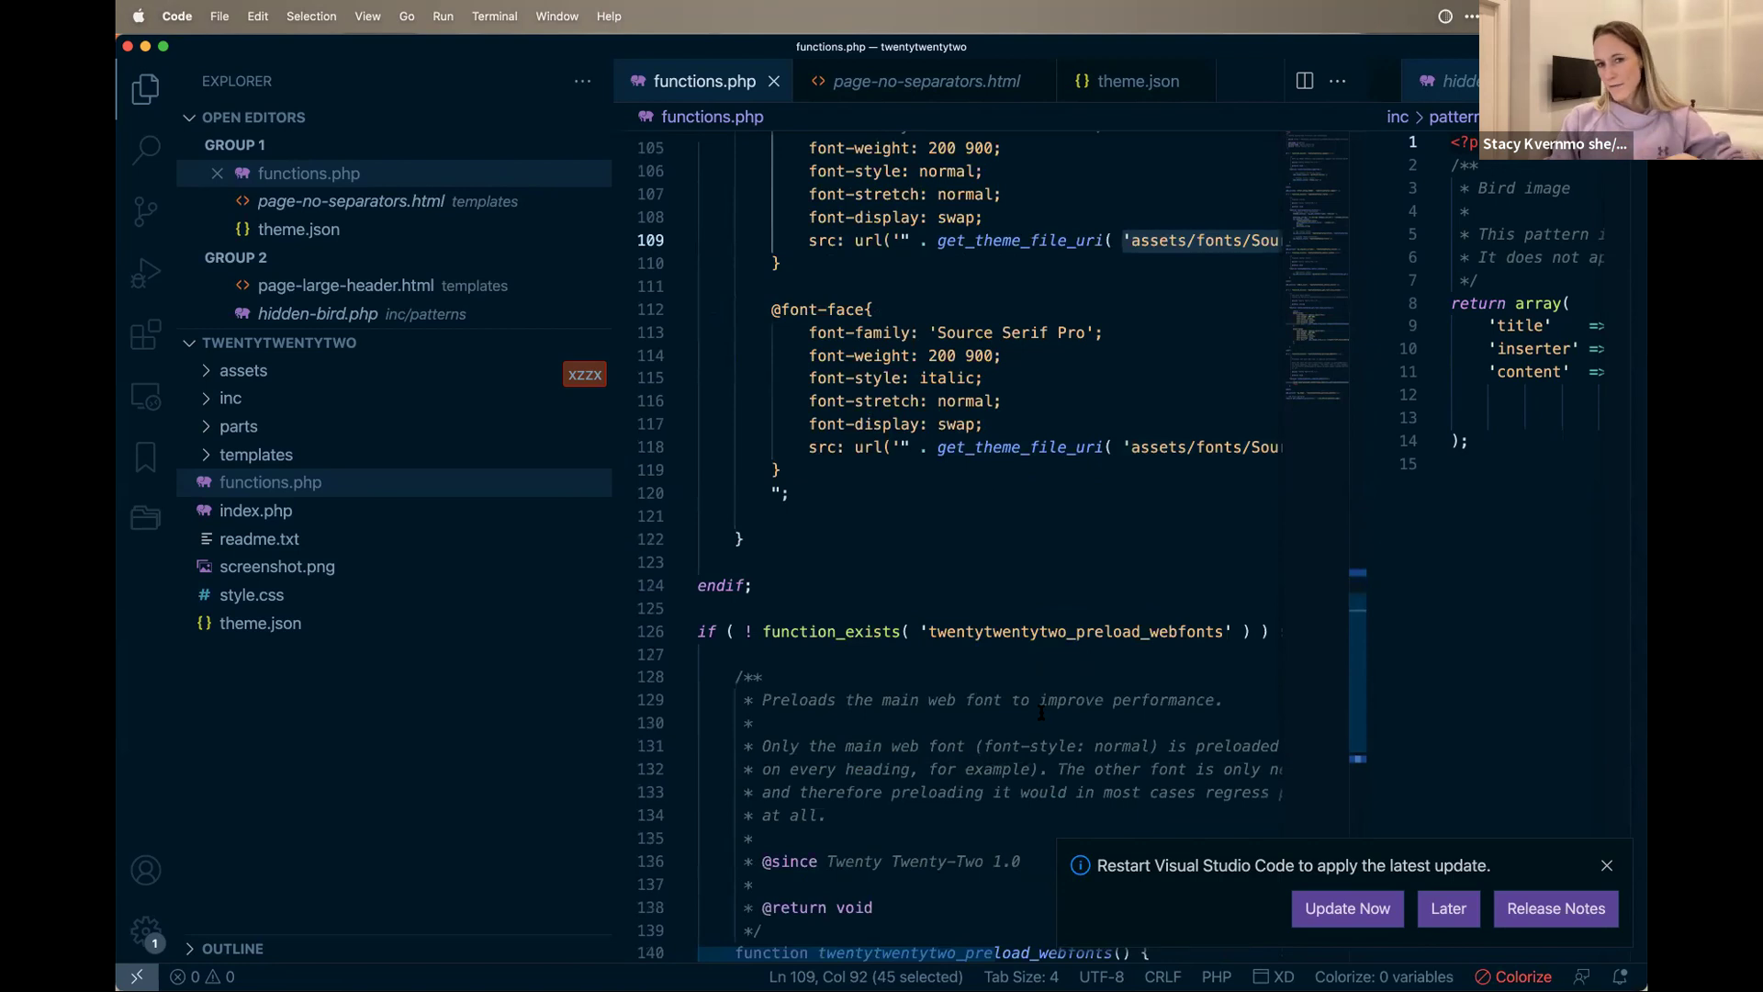
scroll(1015, 524, "down", 2)
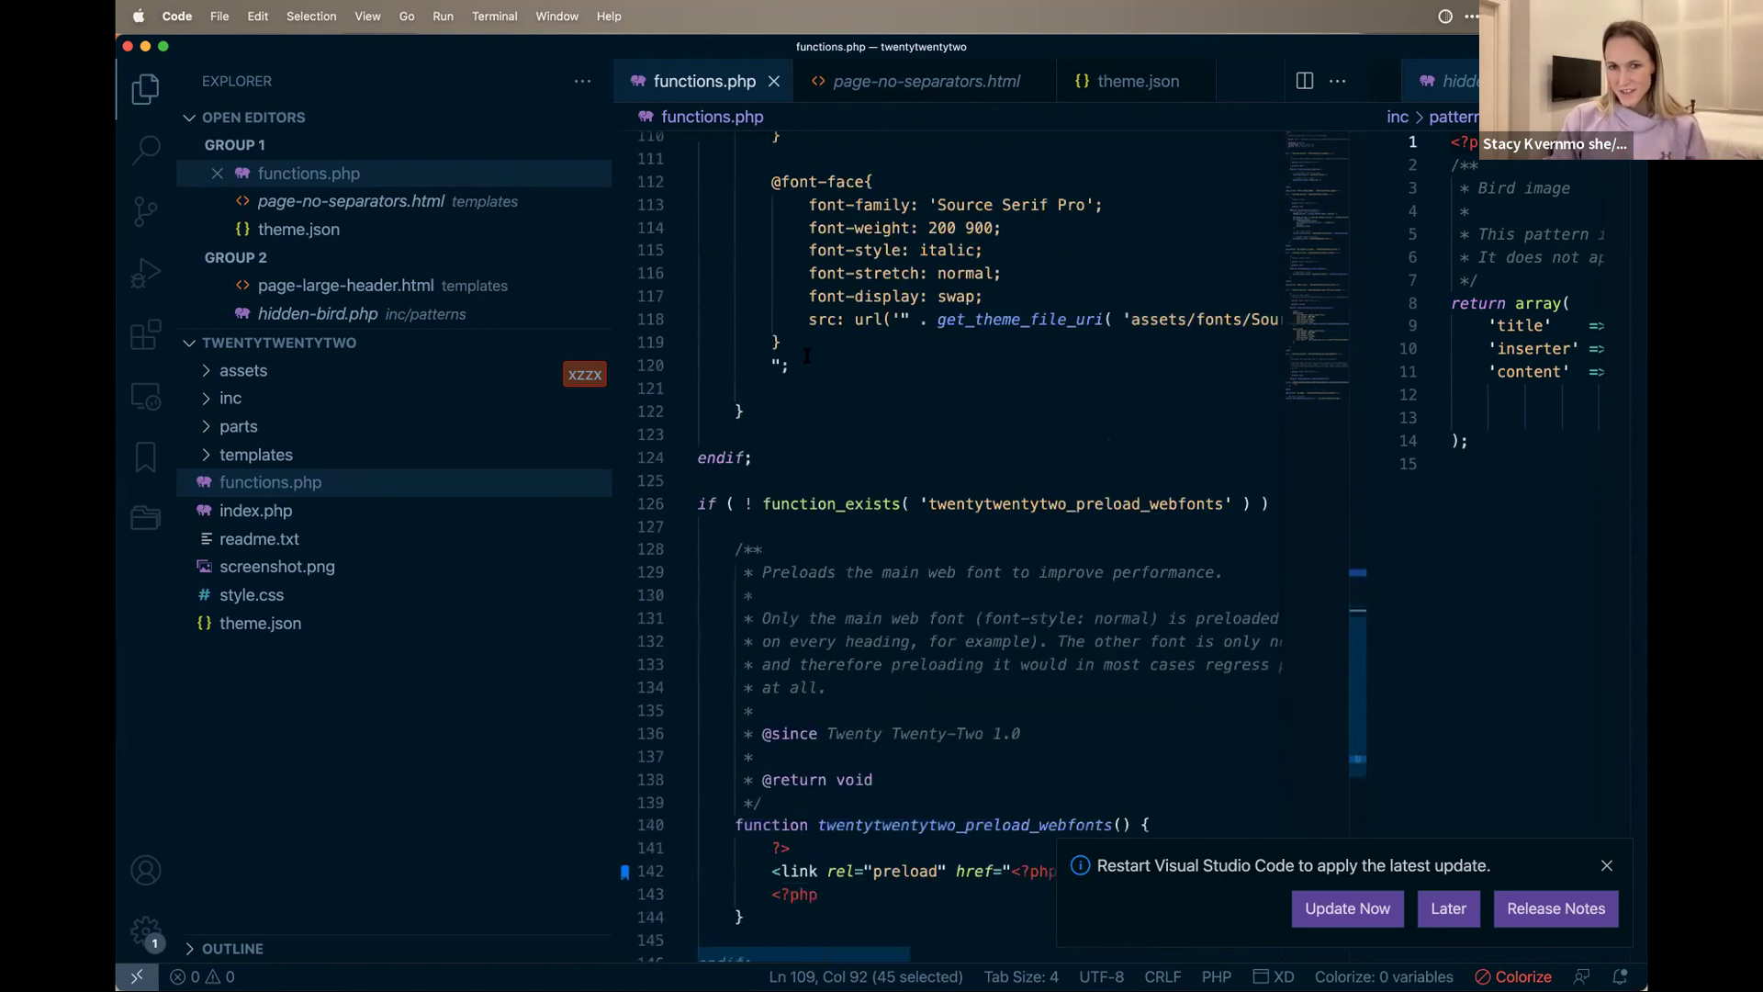
scroll(1071, 412, "down", 7)
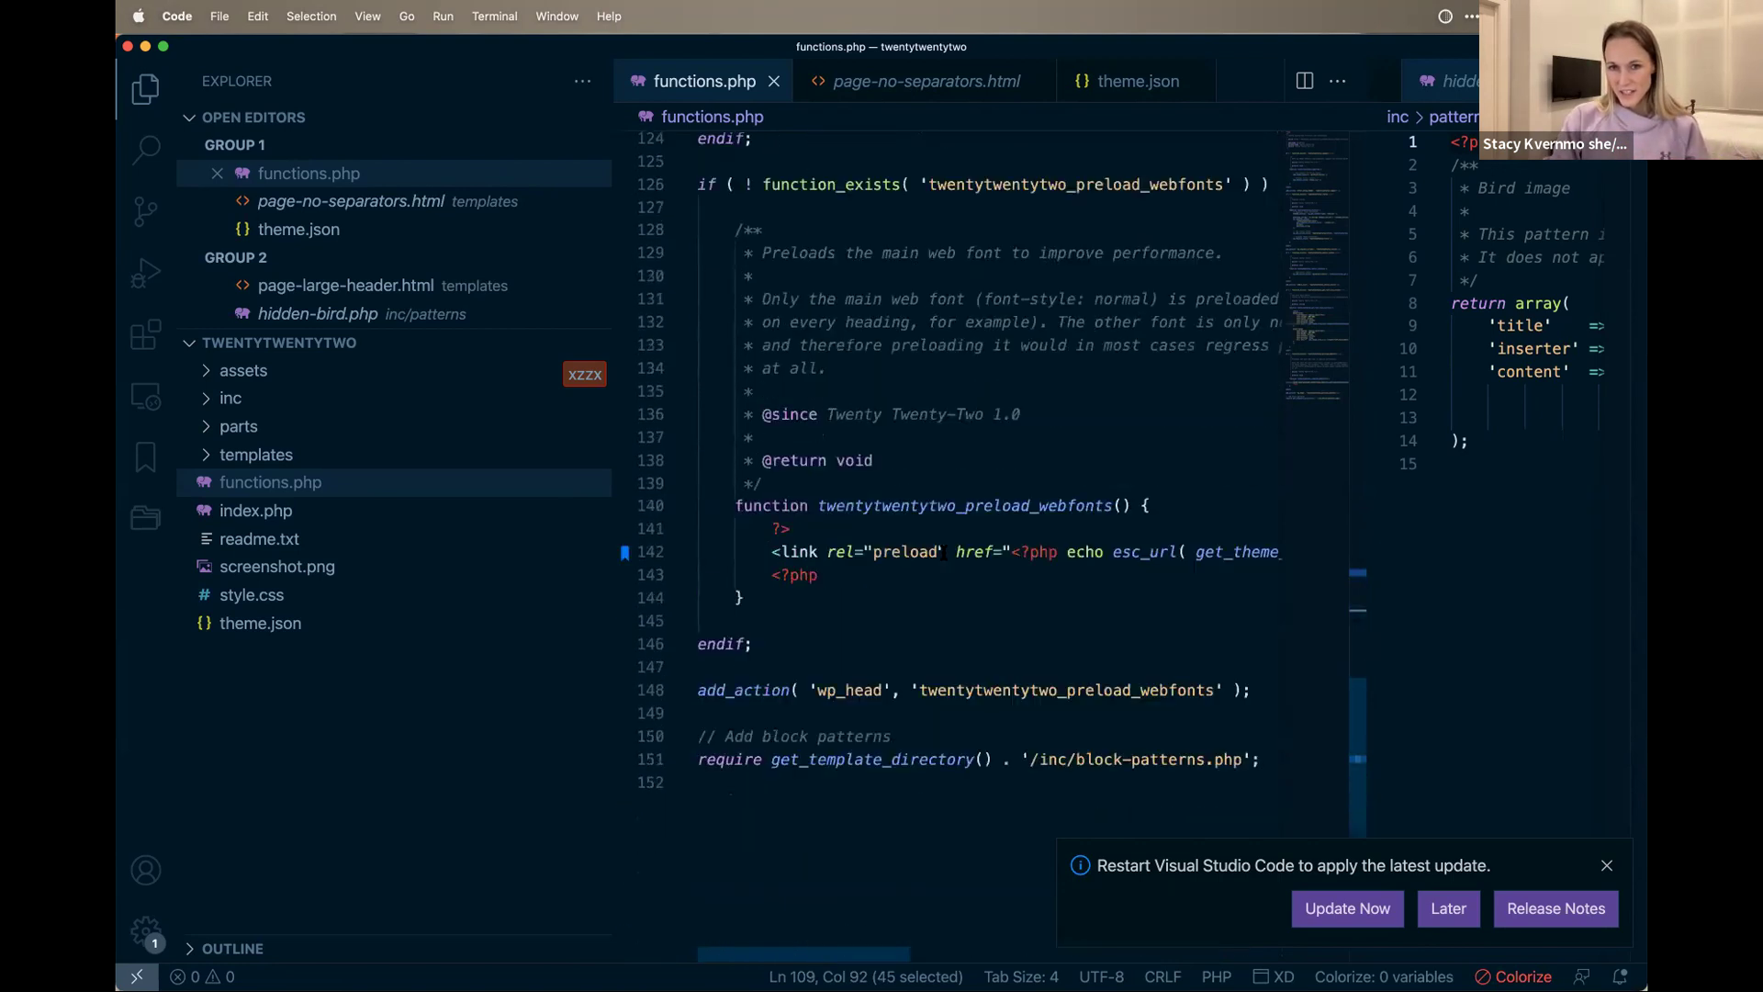
scroll(964, 599, "right", 6)
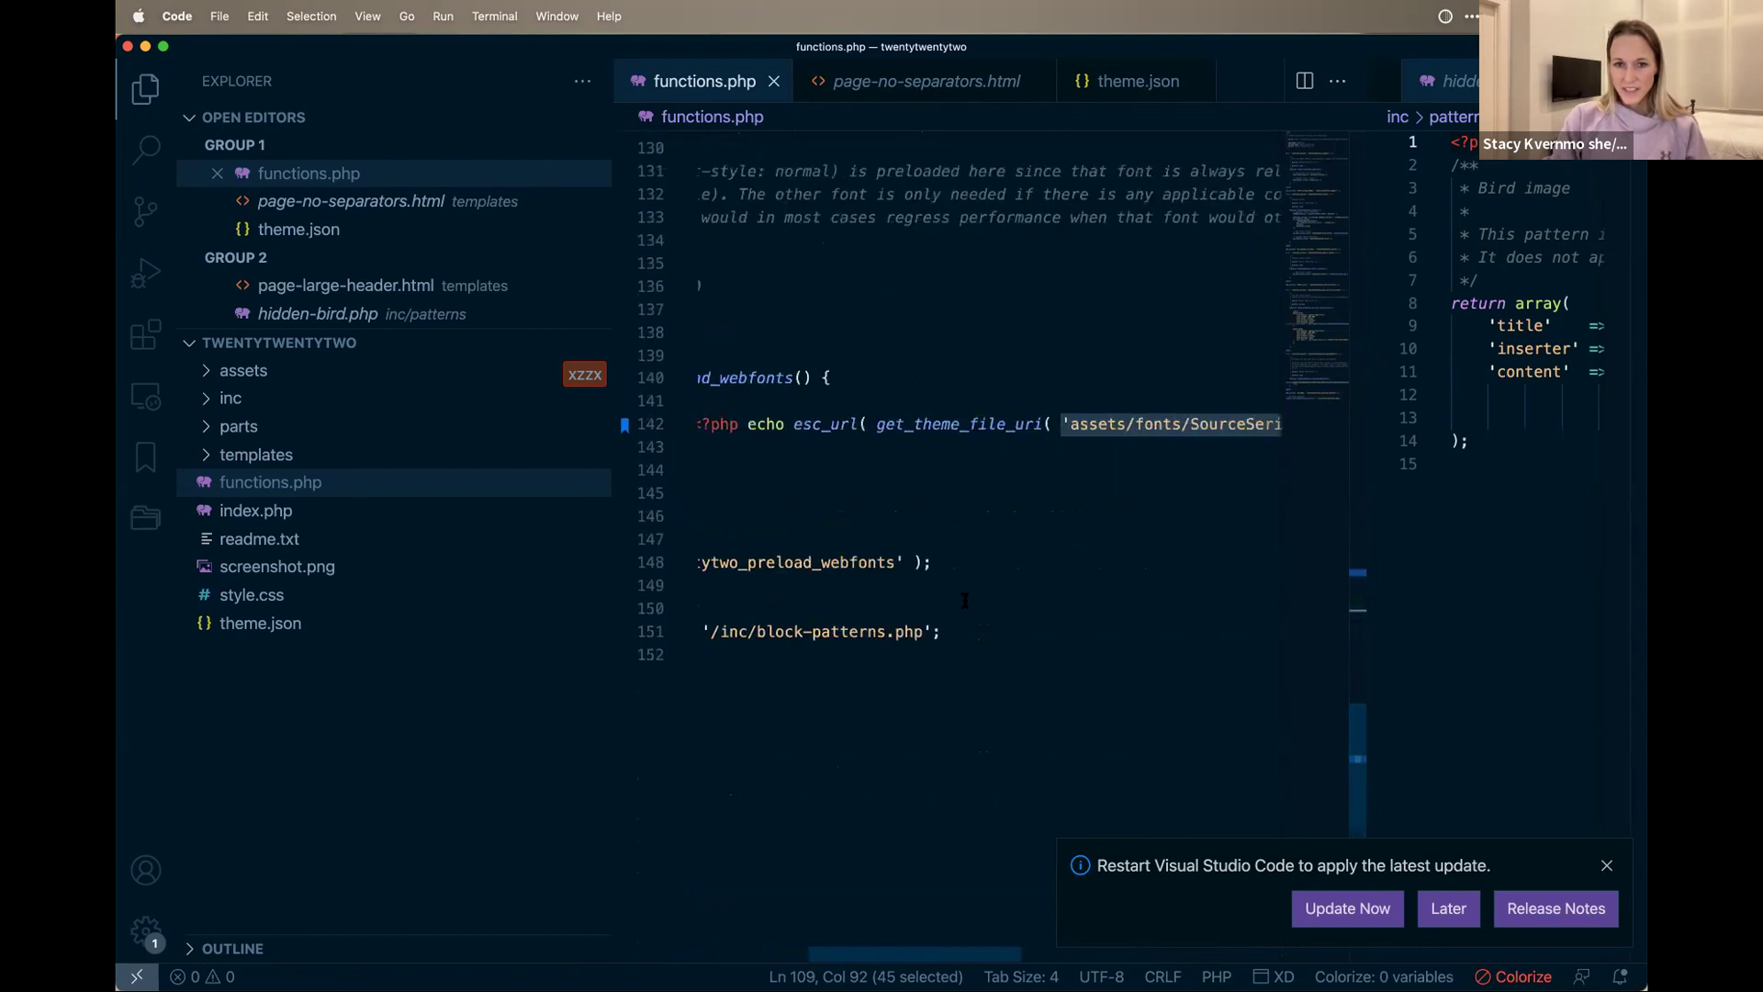
scroll(918, 616, "left", 6)
Step: Select the block-patterns.php require line, then open inc/block-patterns.php from the Explorer
left_click(865, 632)
triple_click(864, 632)
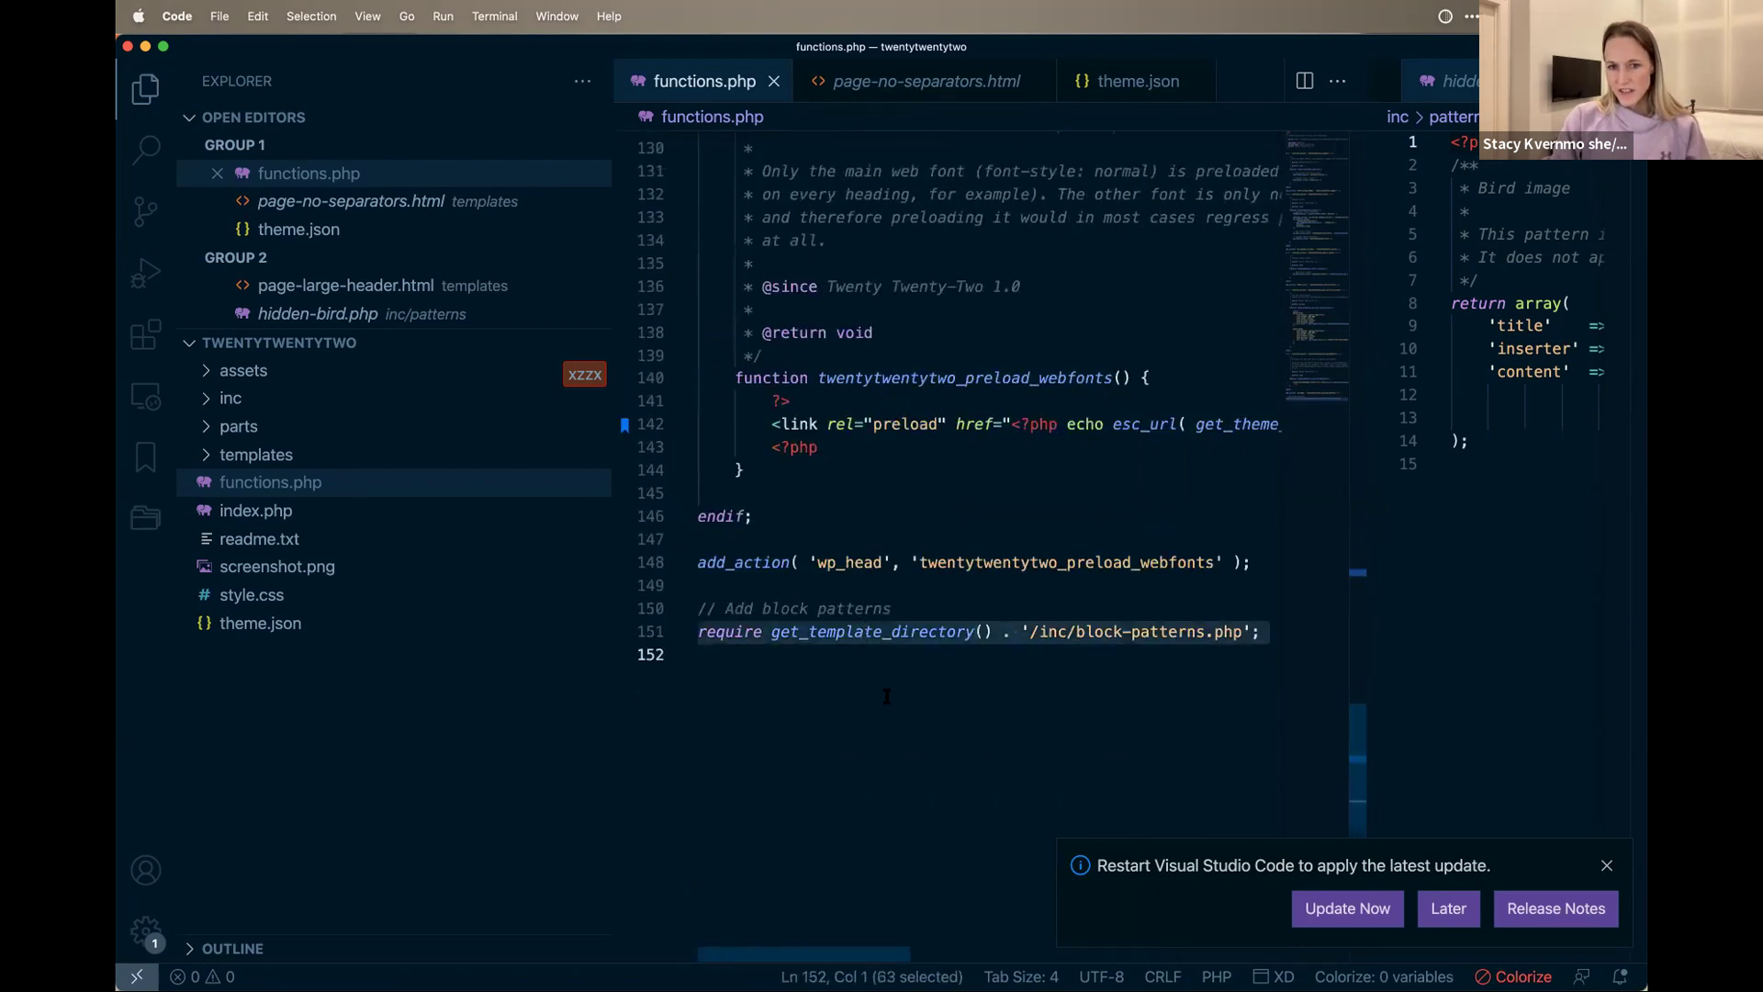
scroll(1001, 645, "right", 3)
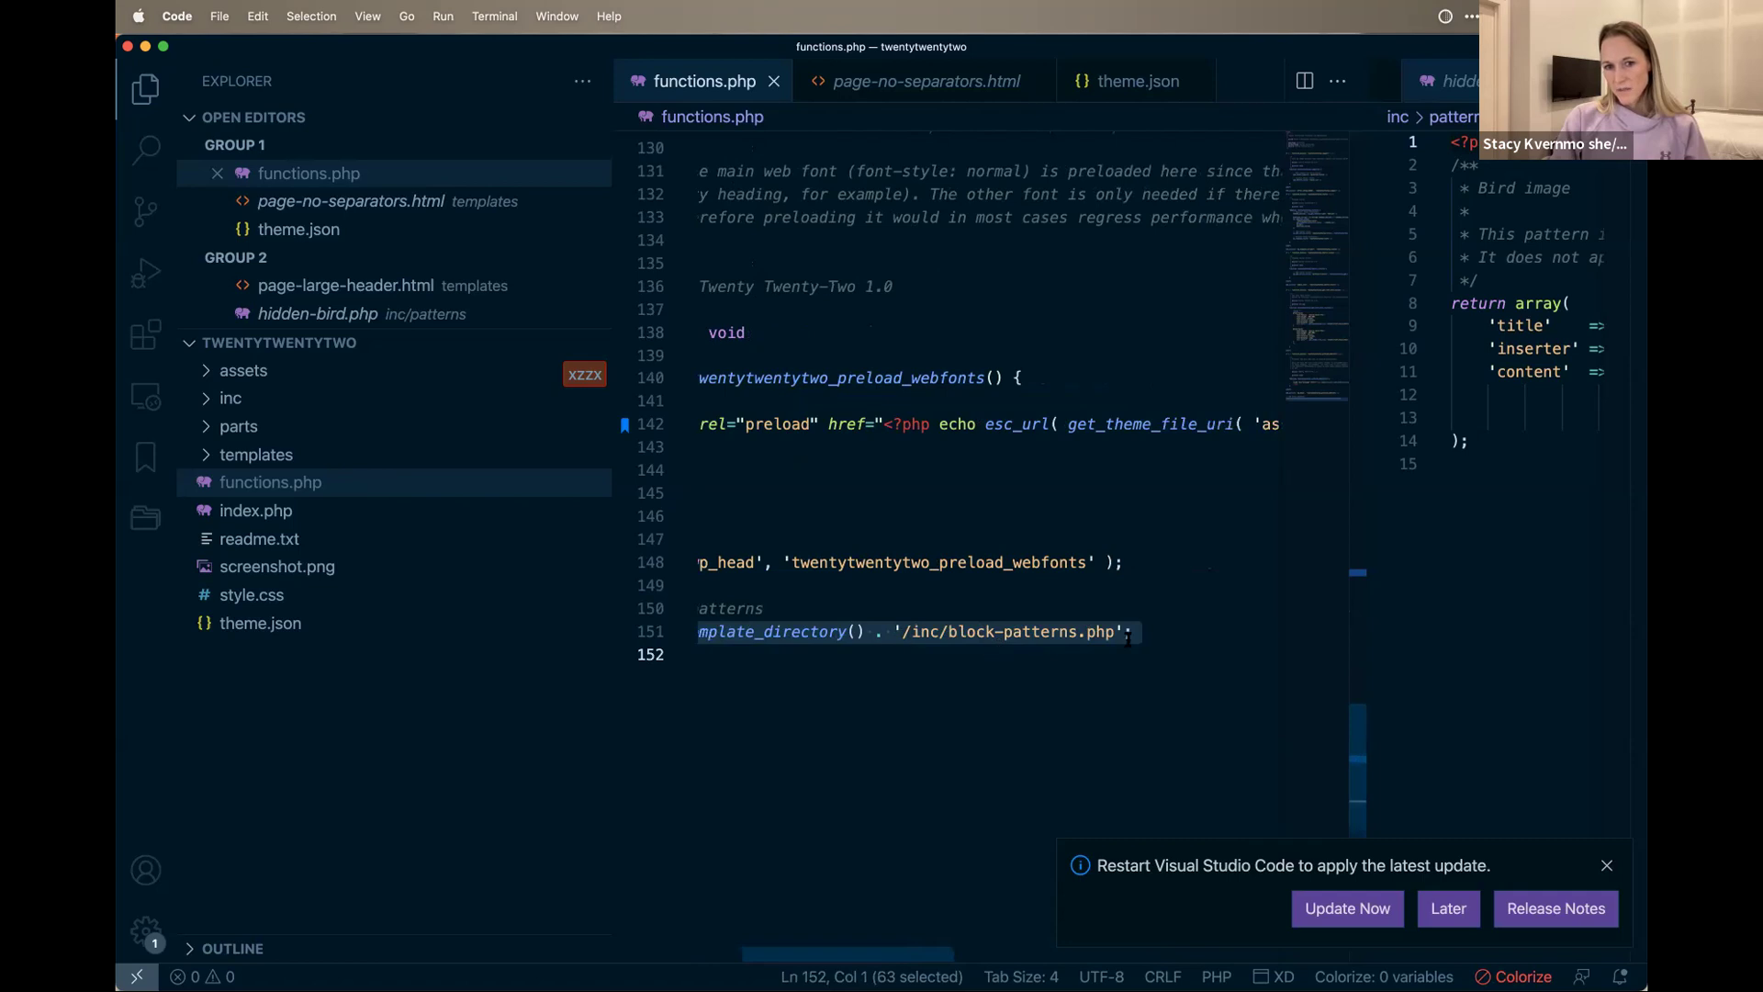
scroll(1152, 630, "left", 3)
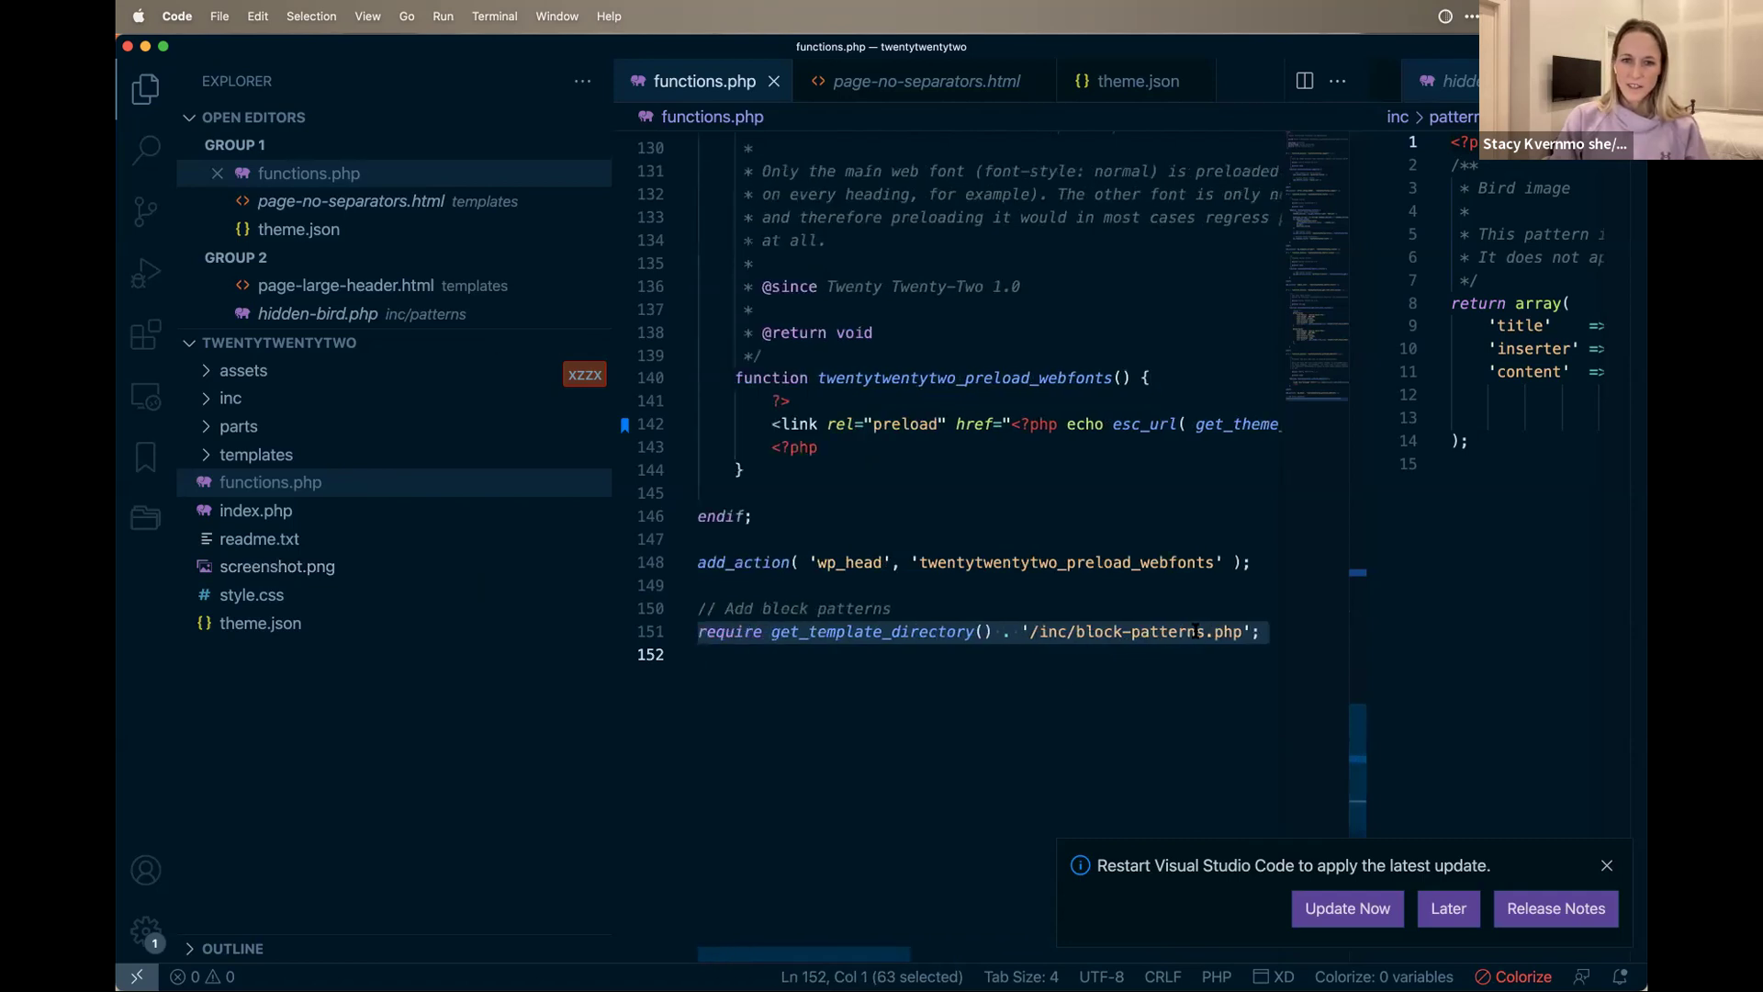
left_click(225, 398)
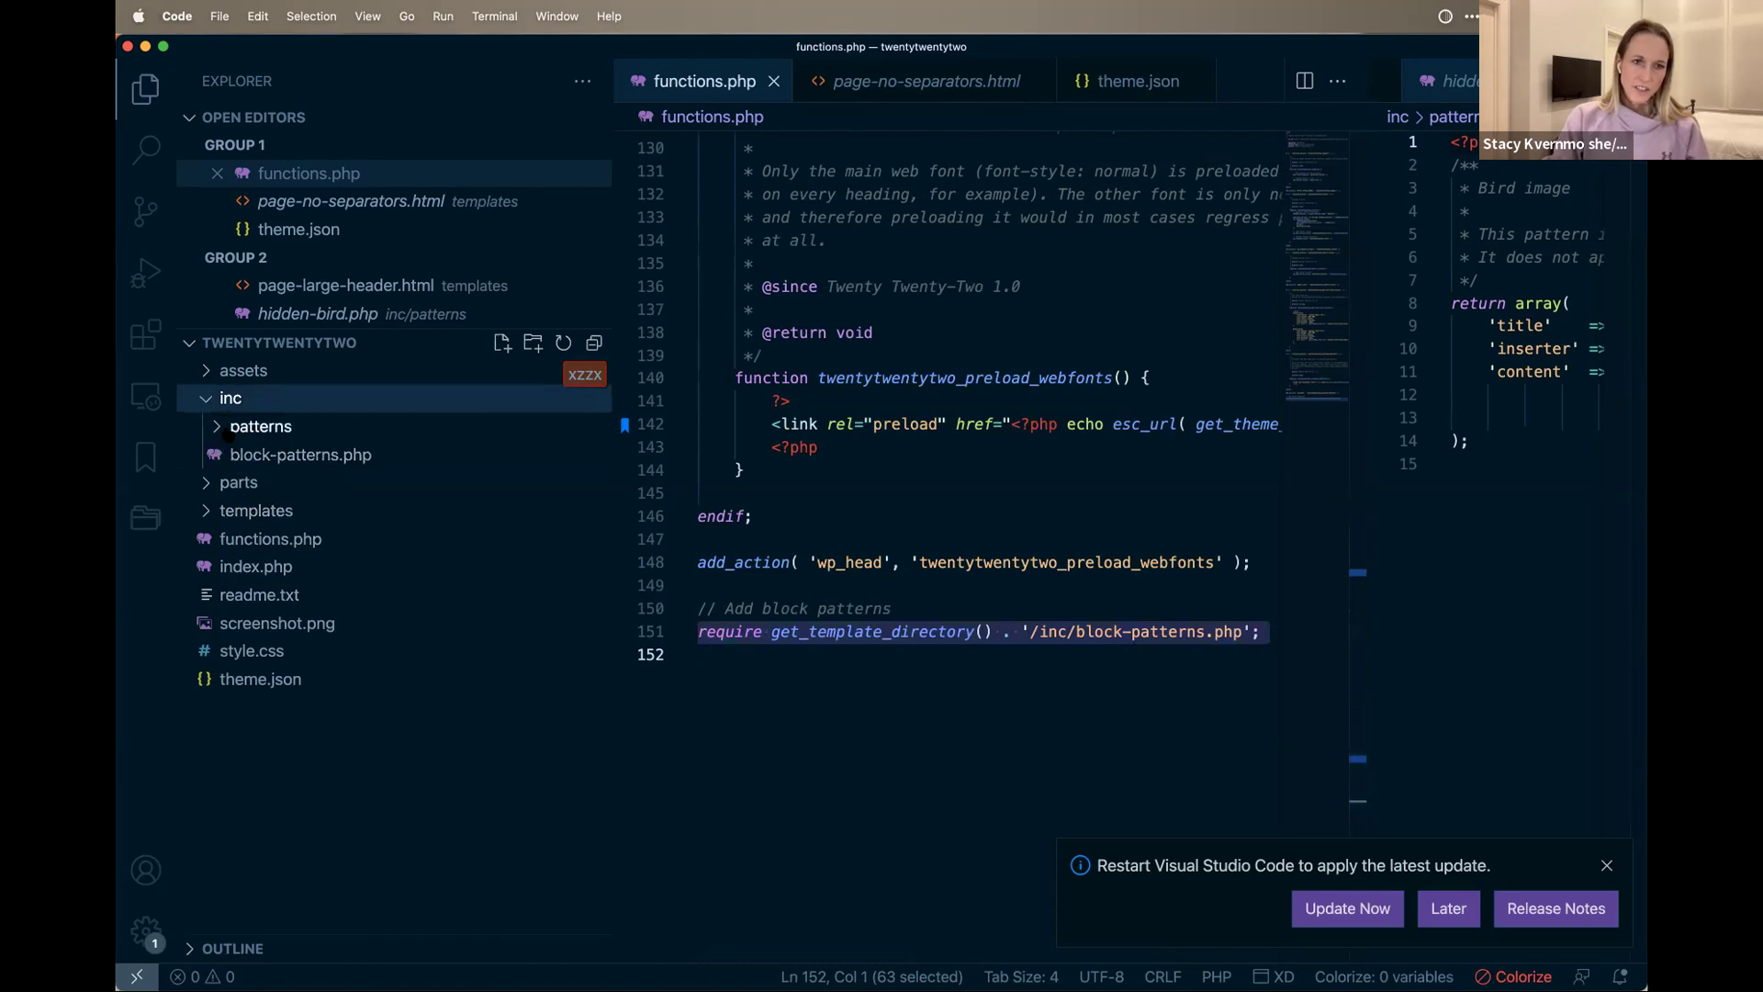
left_click(225, 398)
left_click(224, 398)
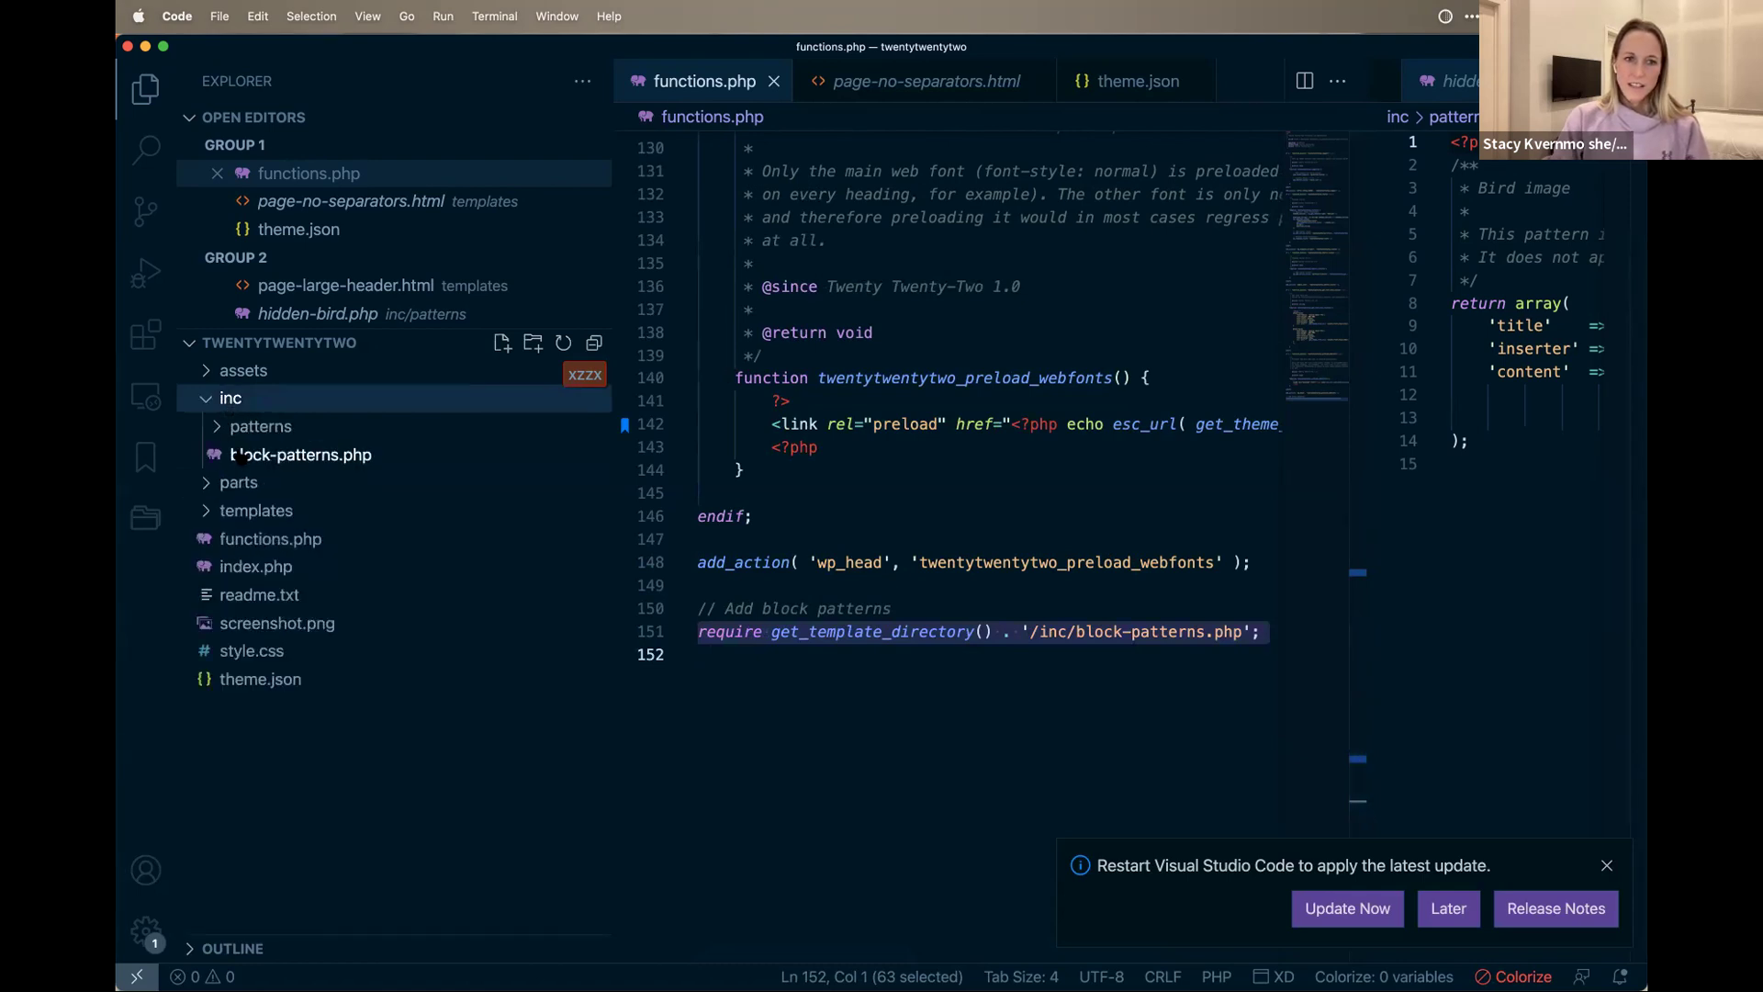
left_click(301, 455)
scroll(1101, 506, "up", 15)
Step: Select the five pattern category definitions, then compare them with the site editor inserter's pattern categories
scroll(1102, 506, "down", 2)
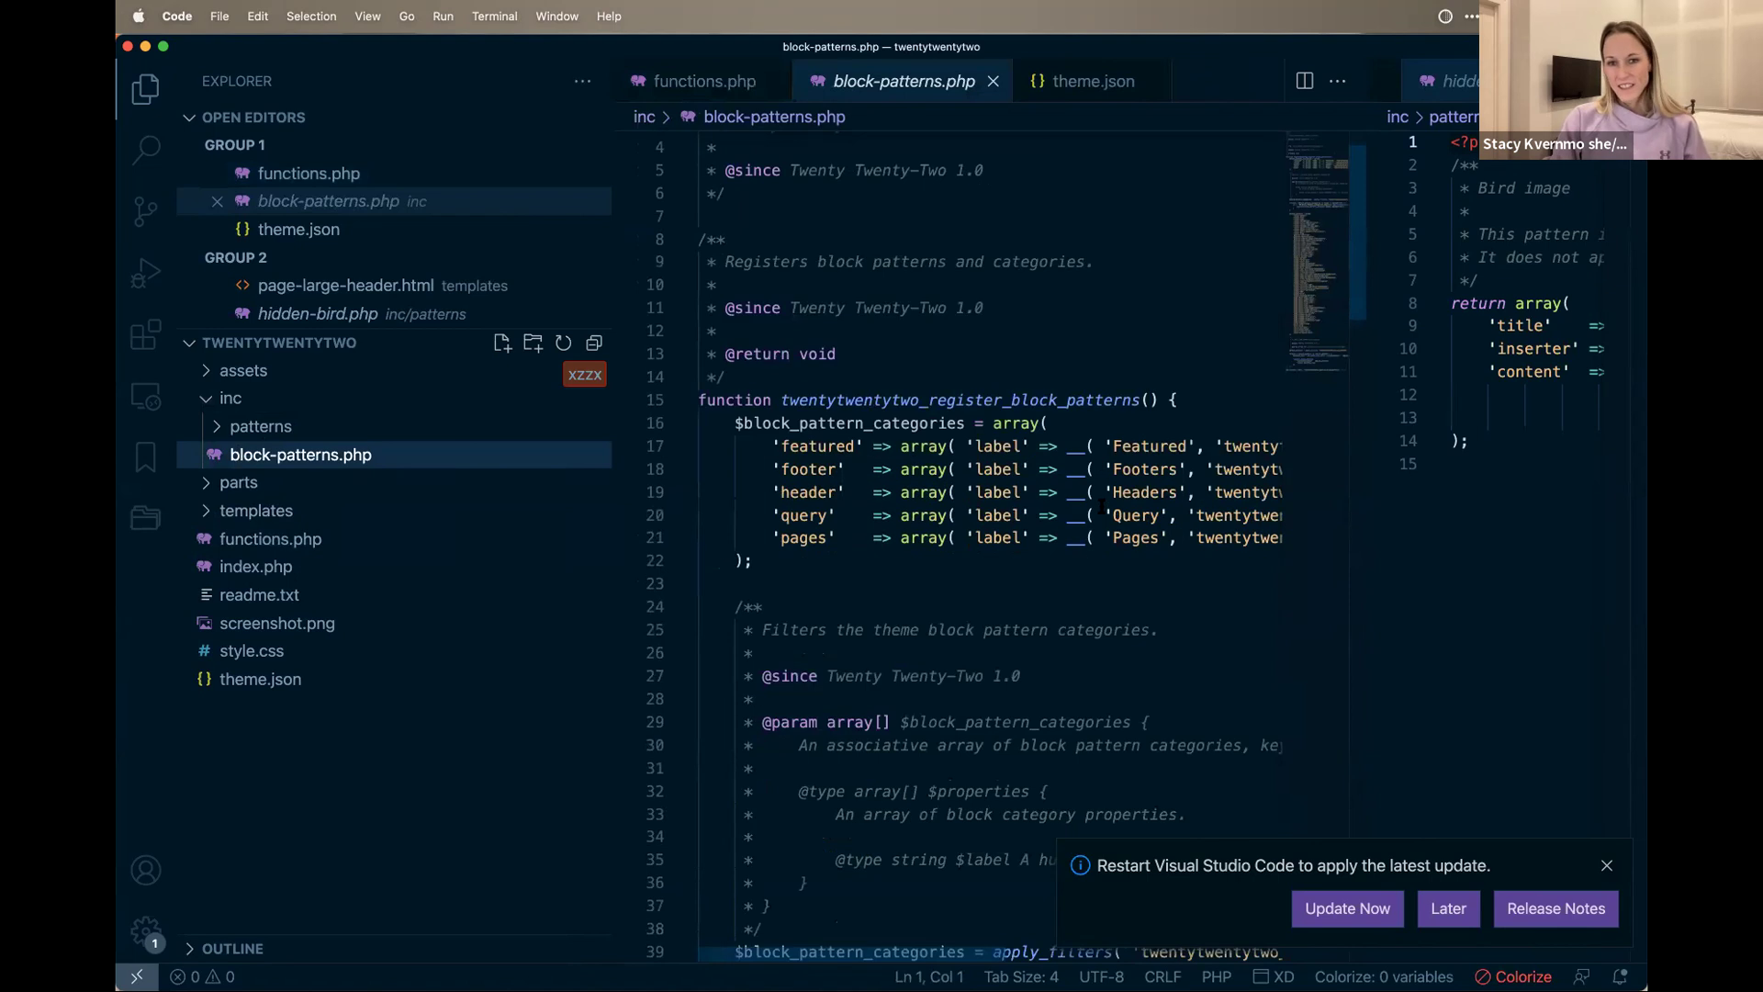
scroll(1101, 506, "down", 1)
left_click_drag(840, 410, 700, 318)
key("super+Tab")
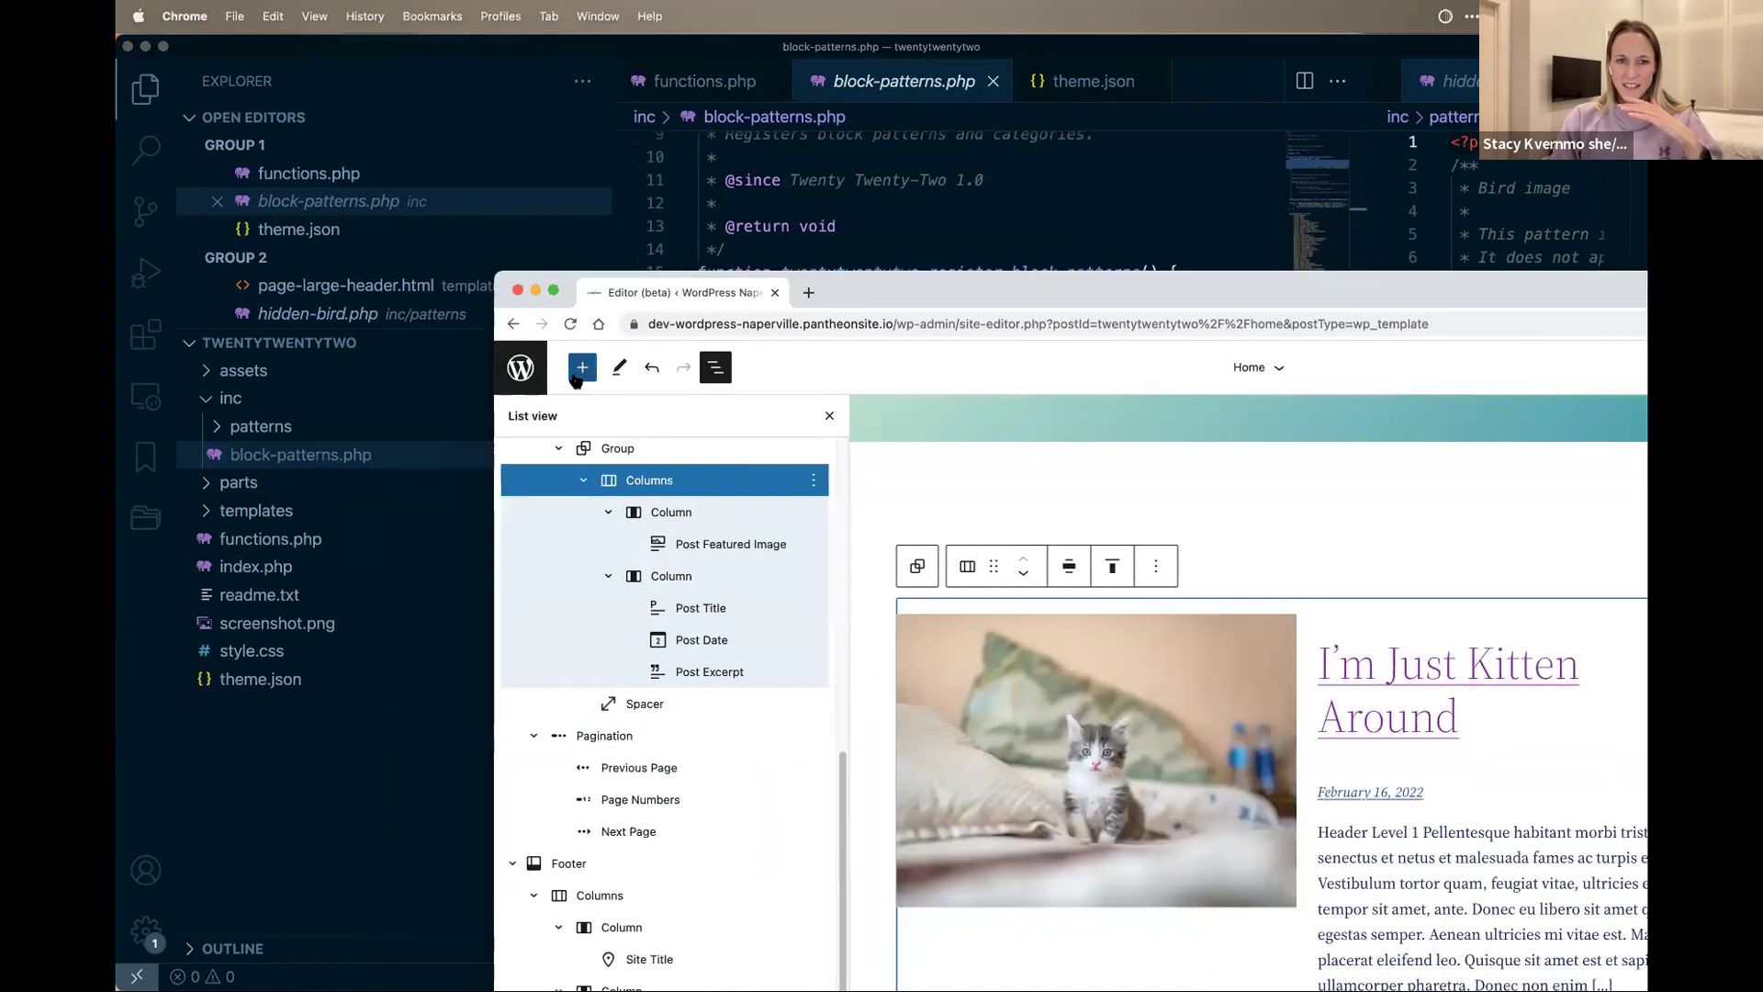
left_click(583, 367)
left_click(672, 478)
left_click(684, 525)
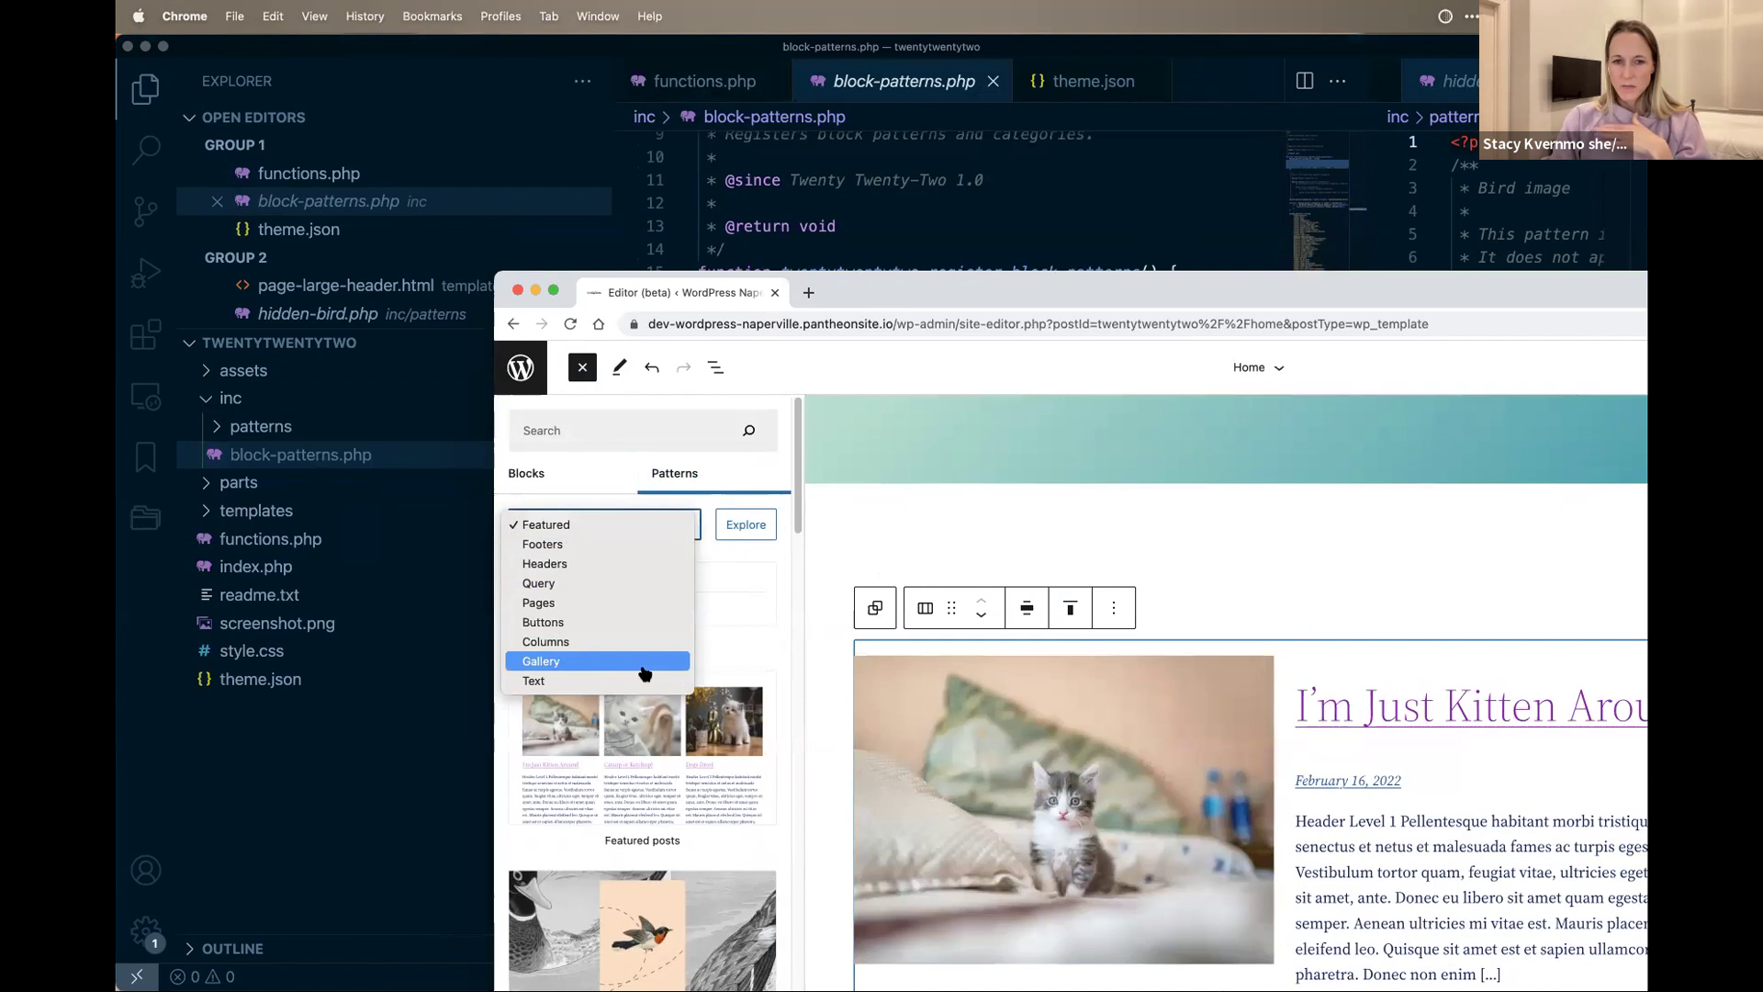
left_click(1513, 476)
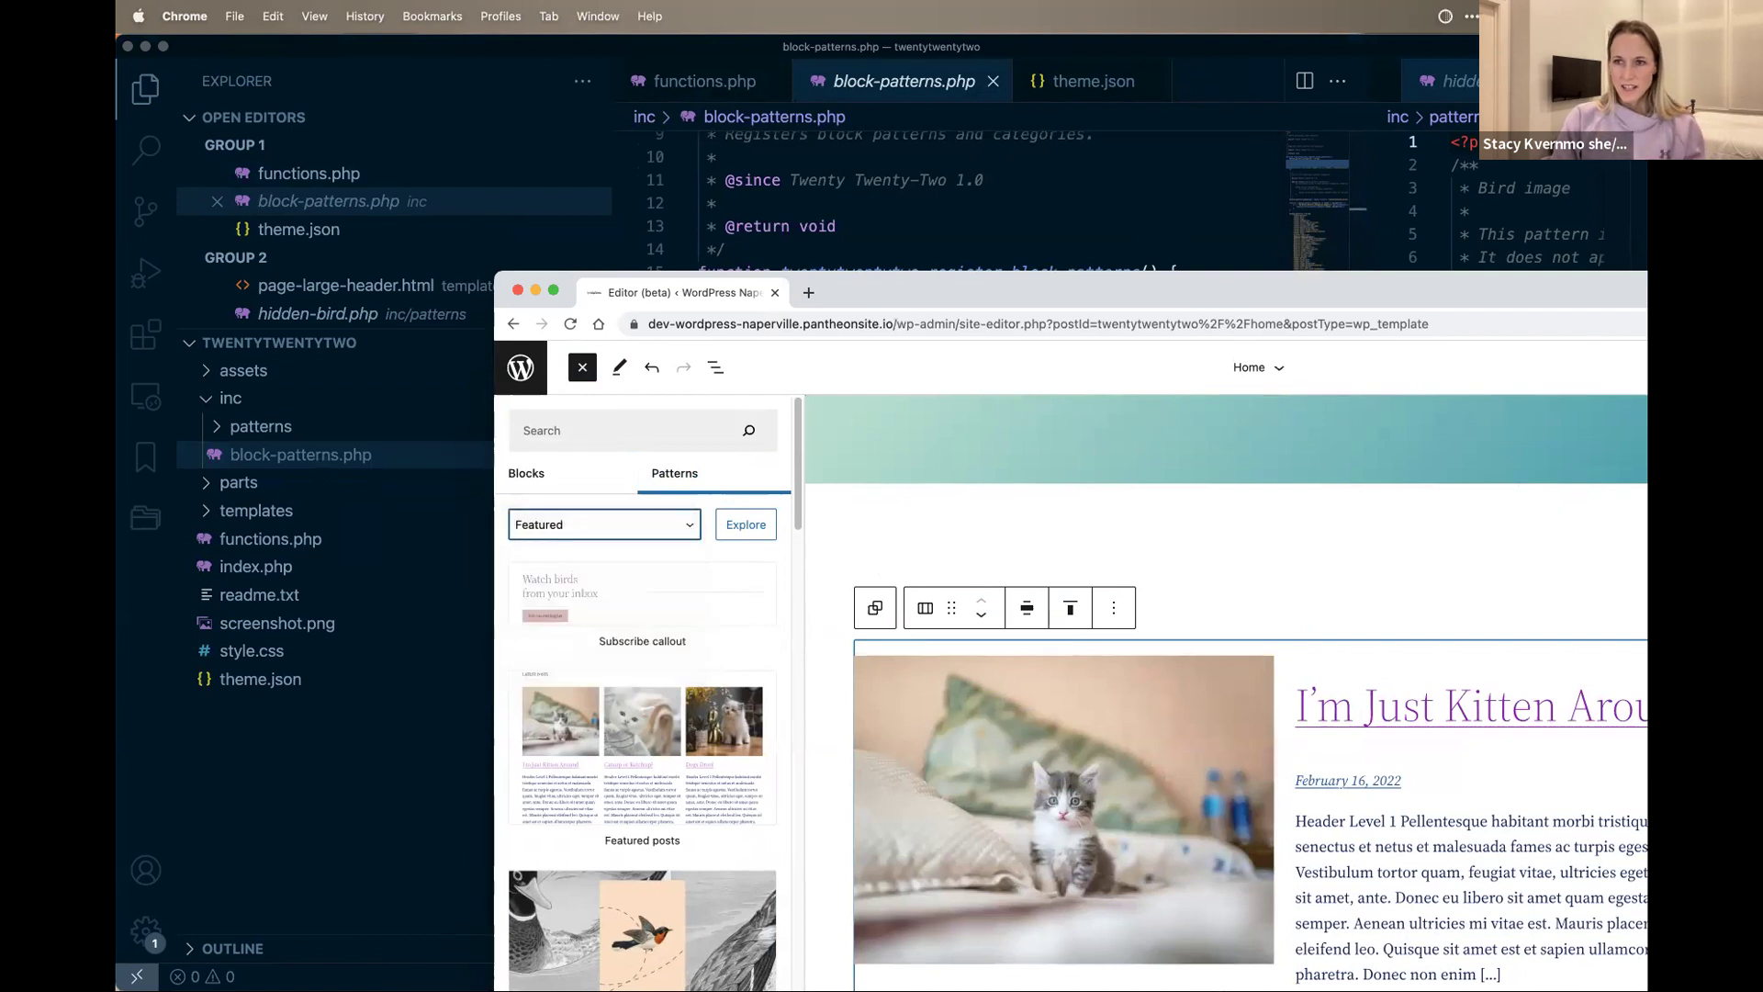
key("super+m")
left_click(913, 387)
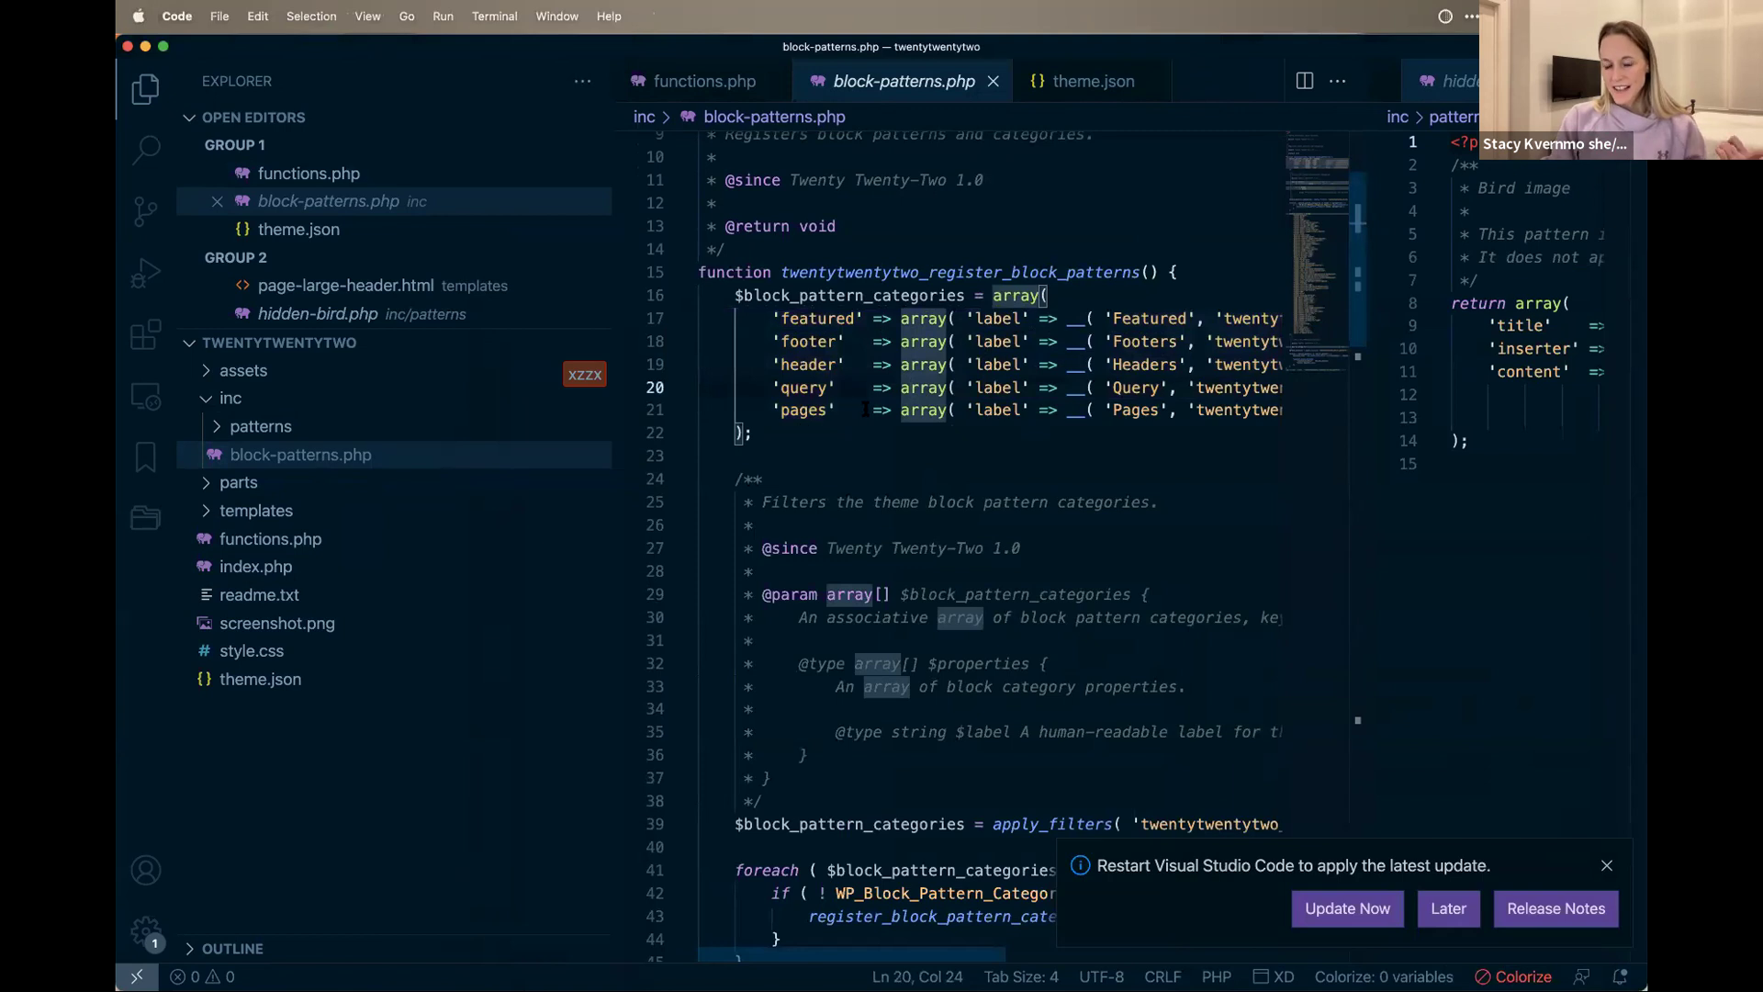
Step: Reselect the category definitions on lines 17–21, peek into inc/patterns, and switch to the site editor
left_click_drag(865, 409, 855, 404)
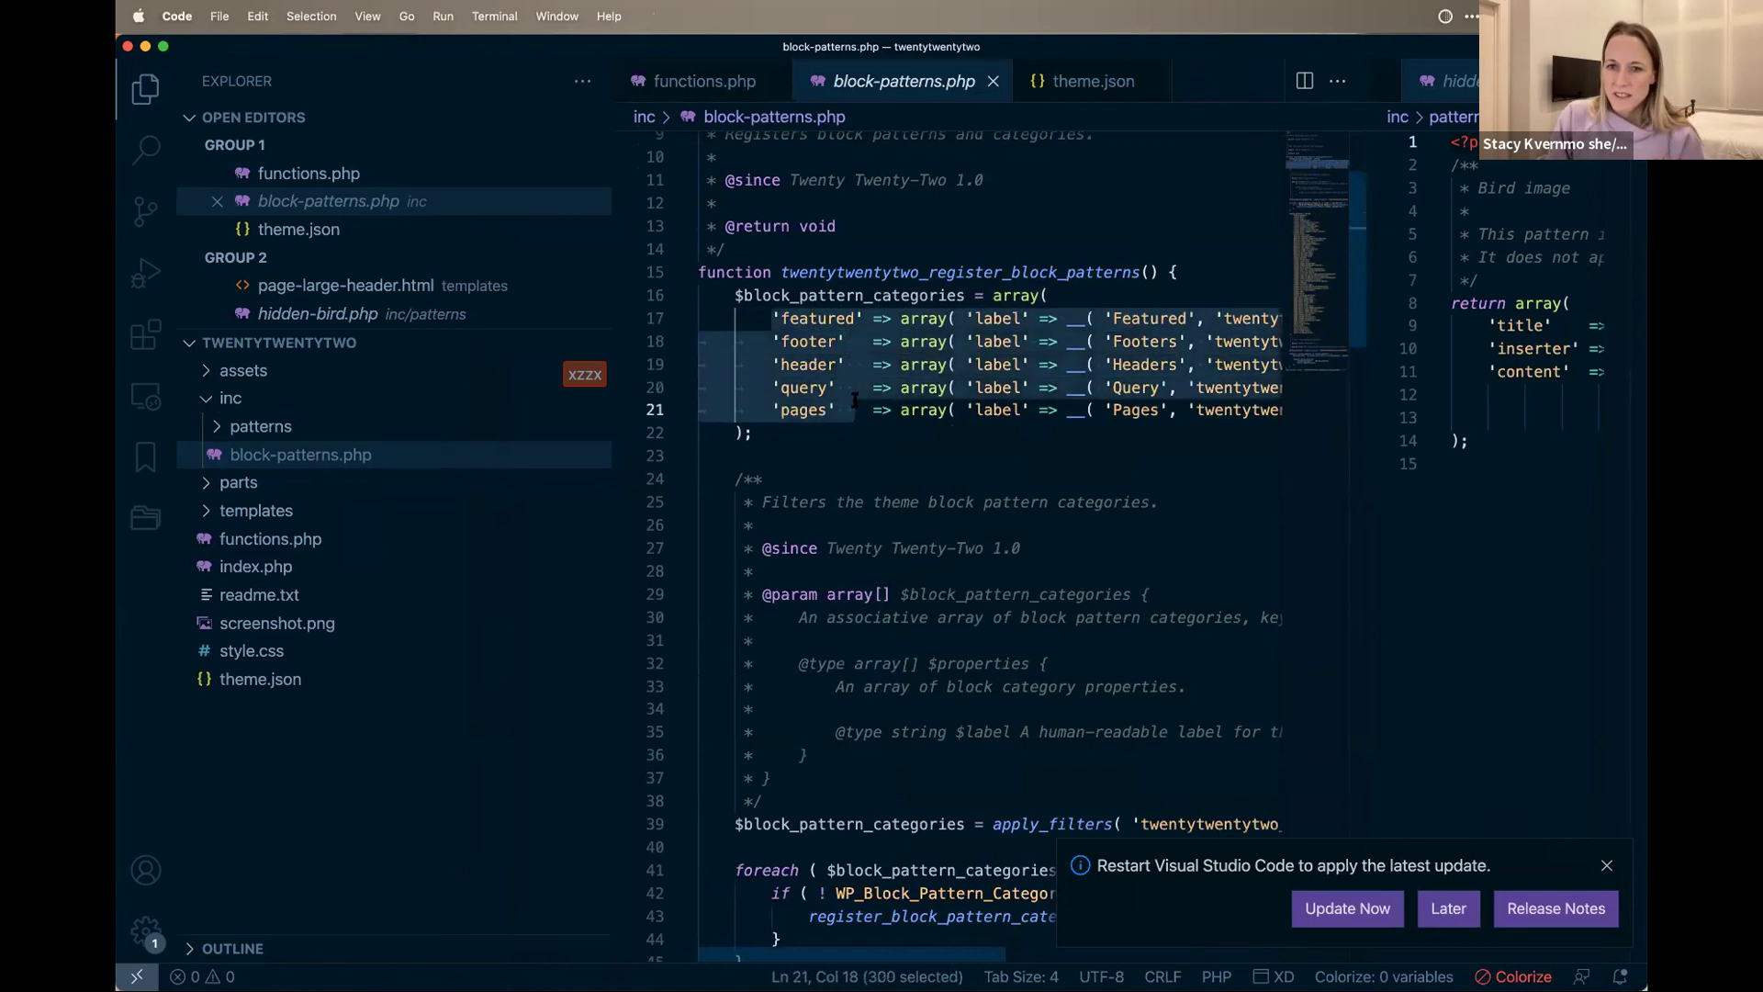
scroll(998, 546, "down", 5)
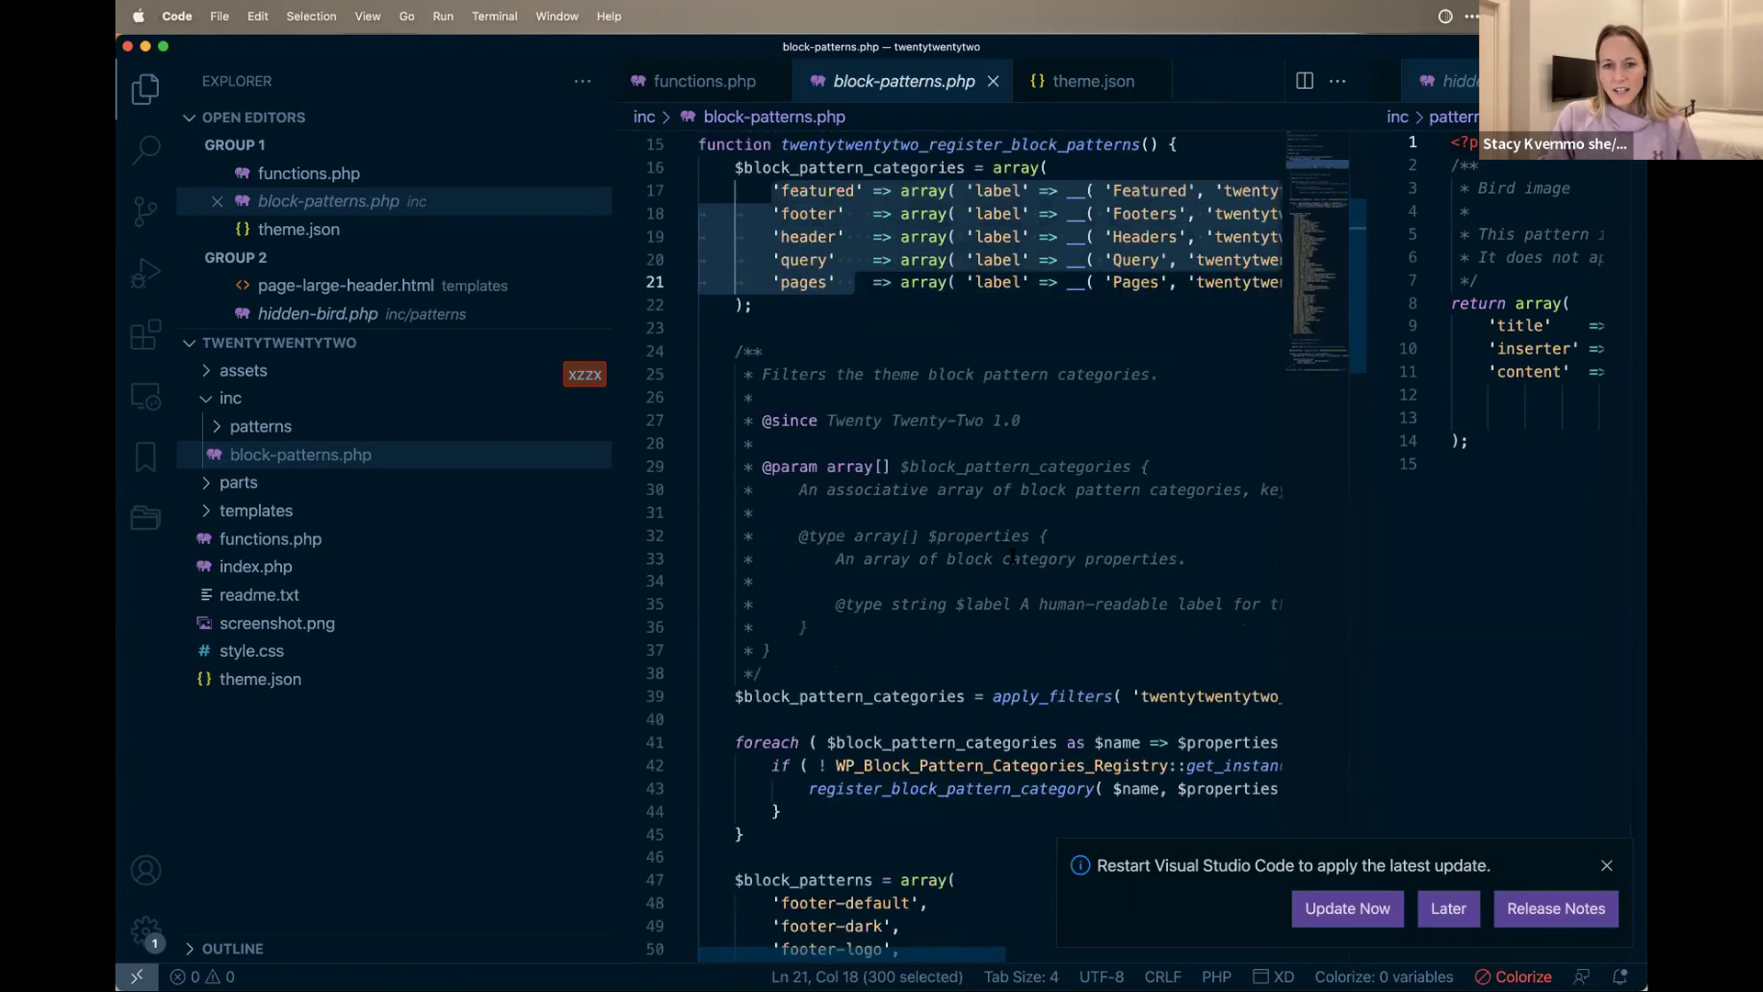
scroll(1014, 555, "right", 2)
scroll(1014, 555, "down", 2)
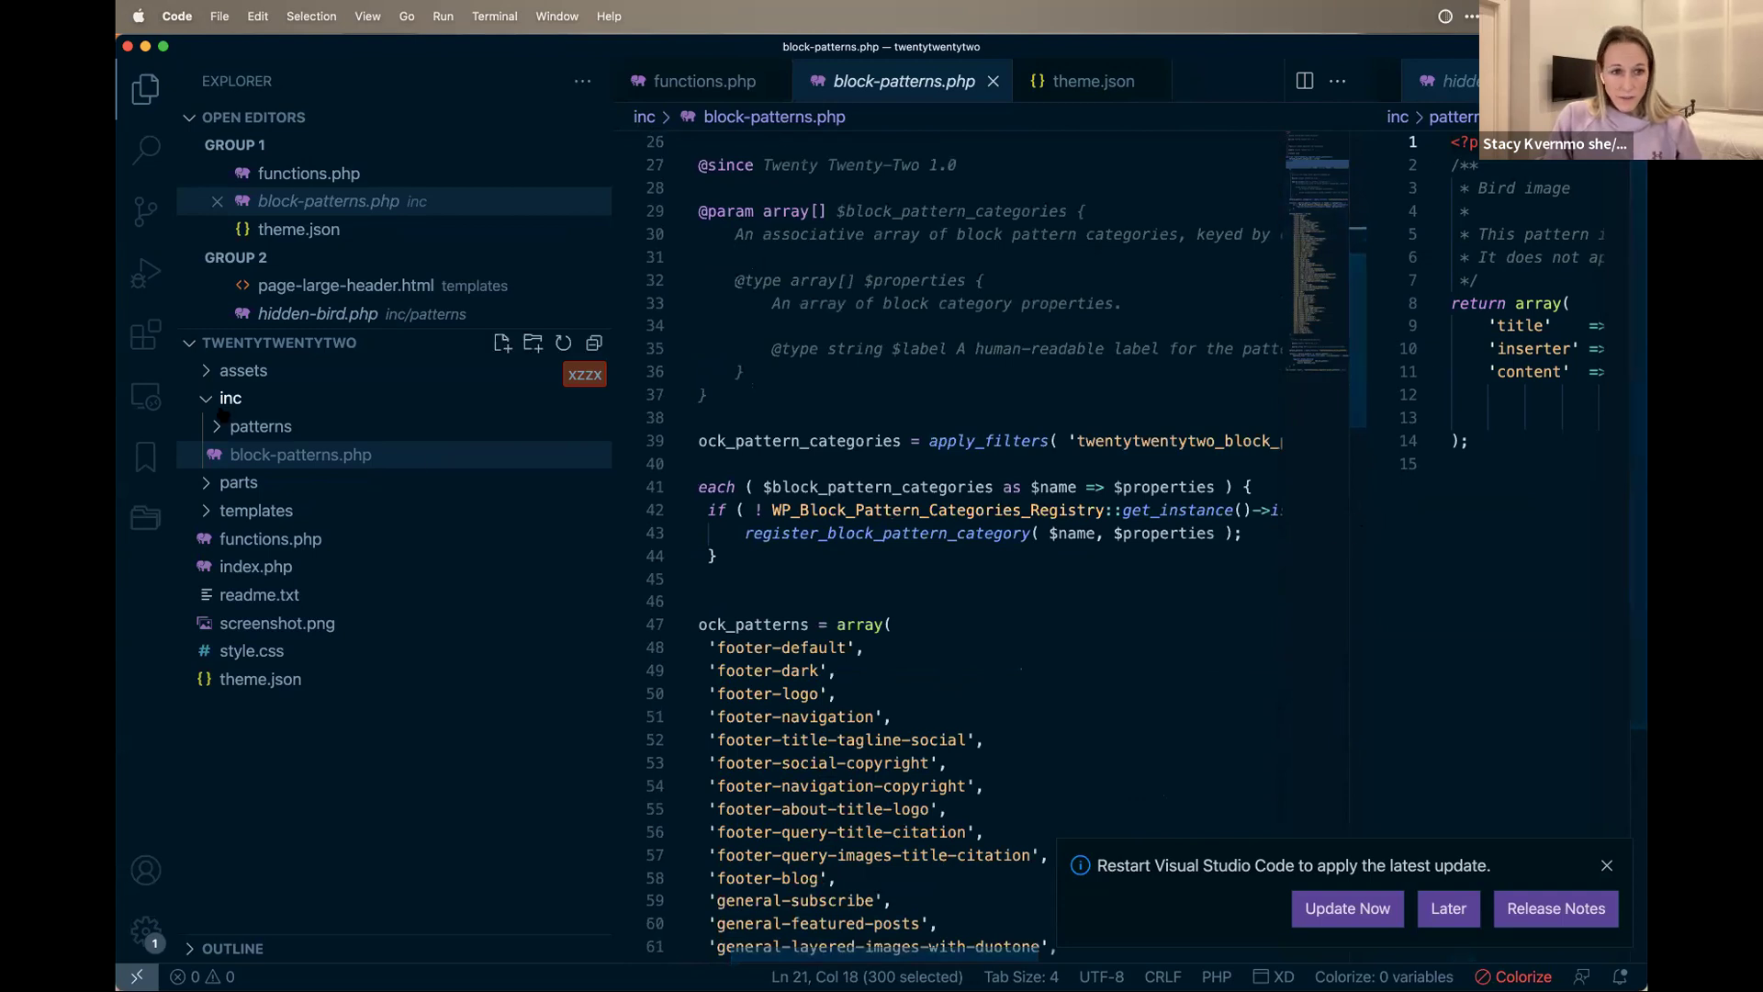
left_click(261, 426)
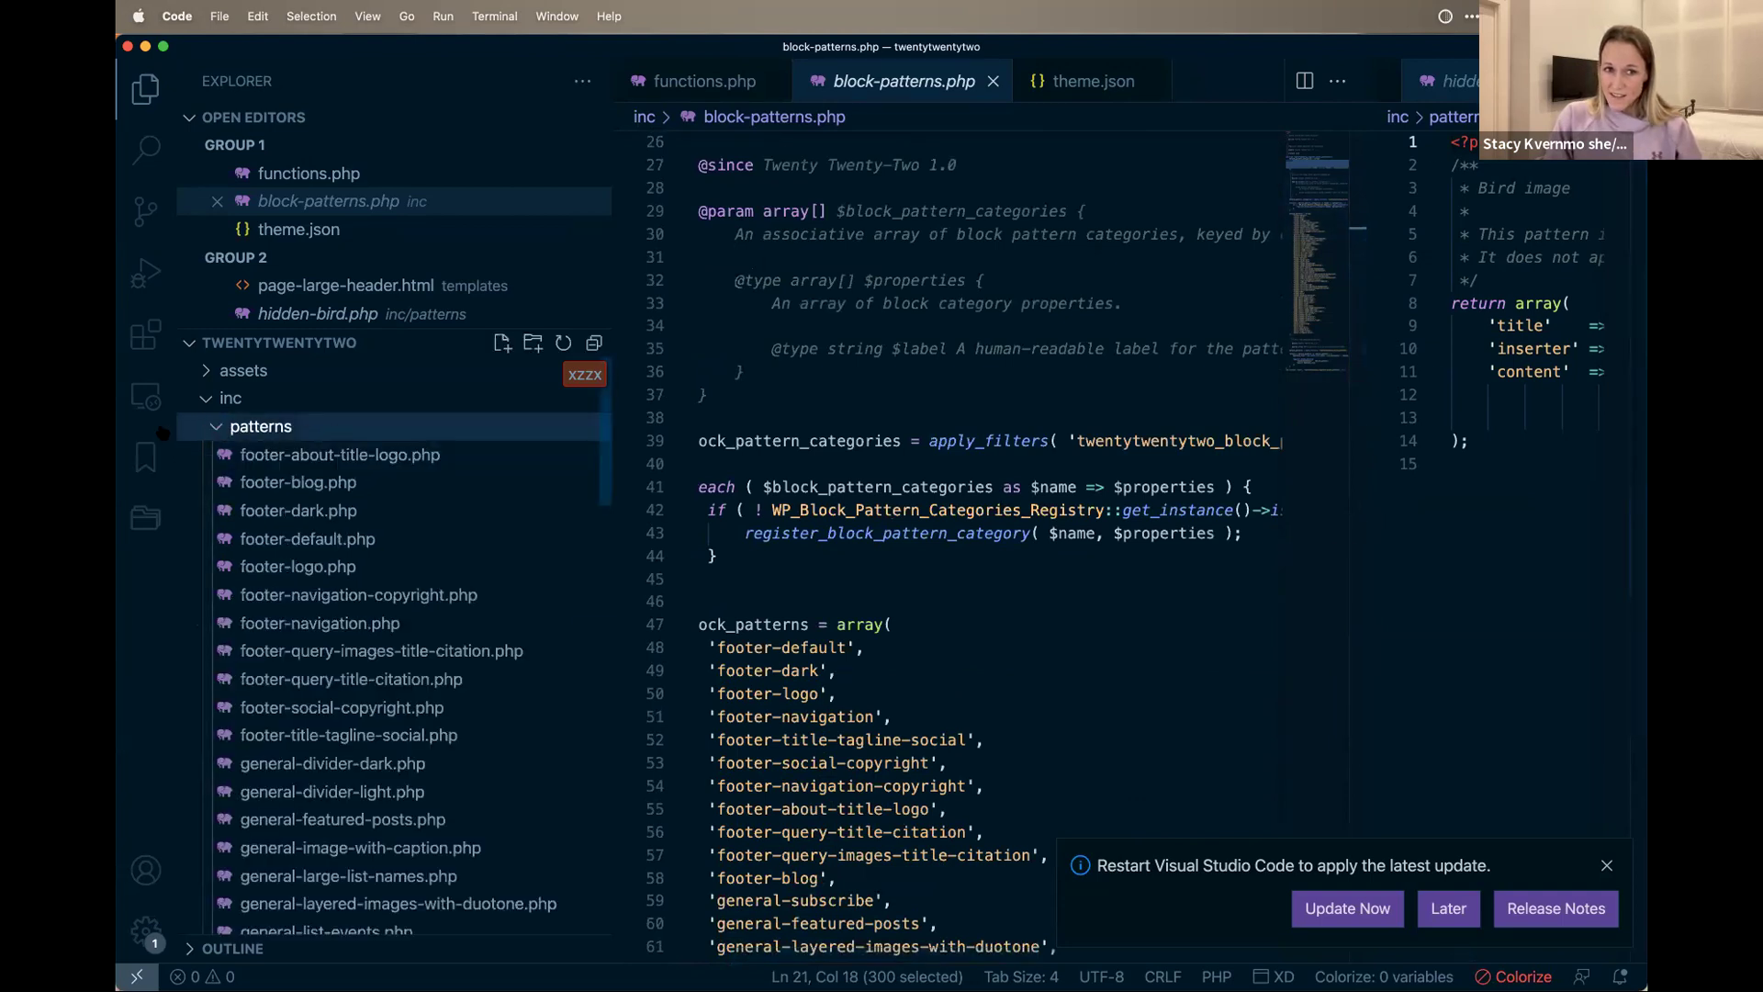
left_click(216, 428)
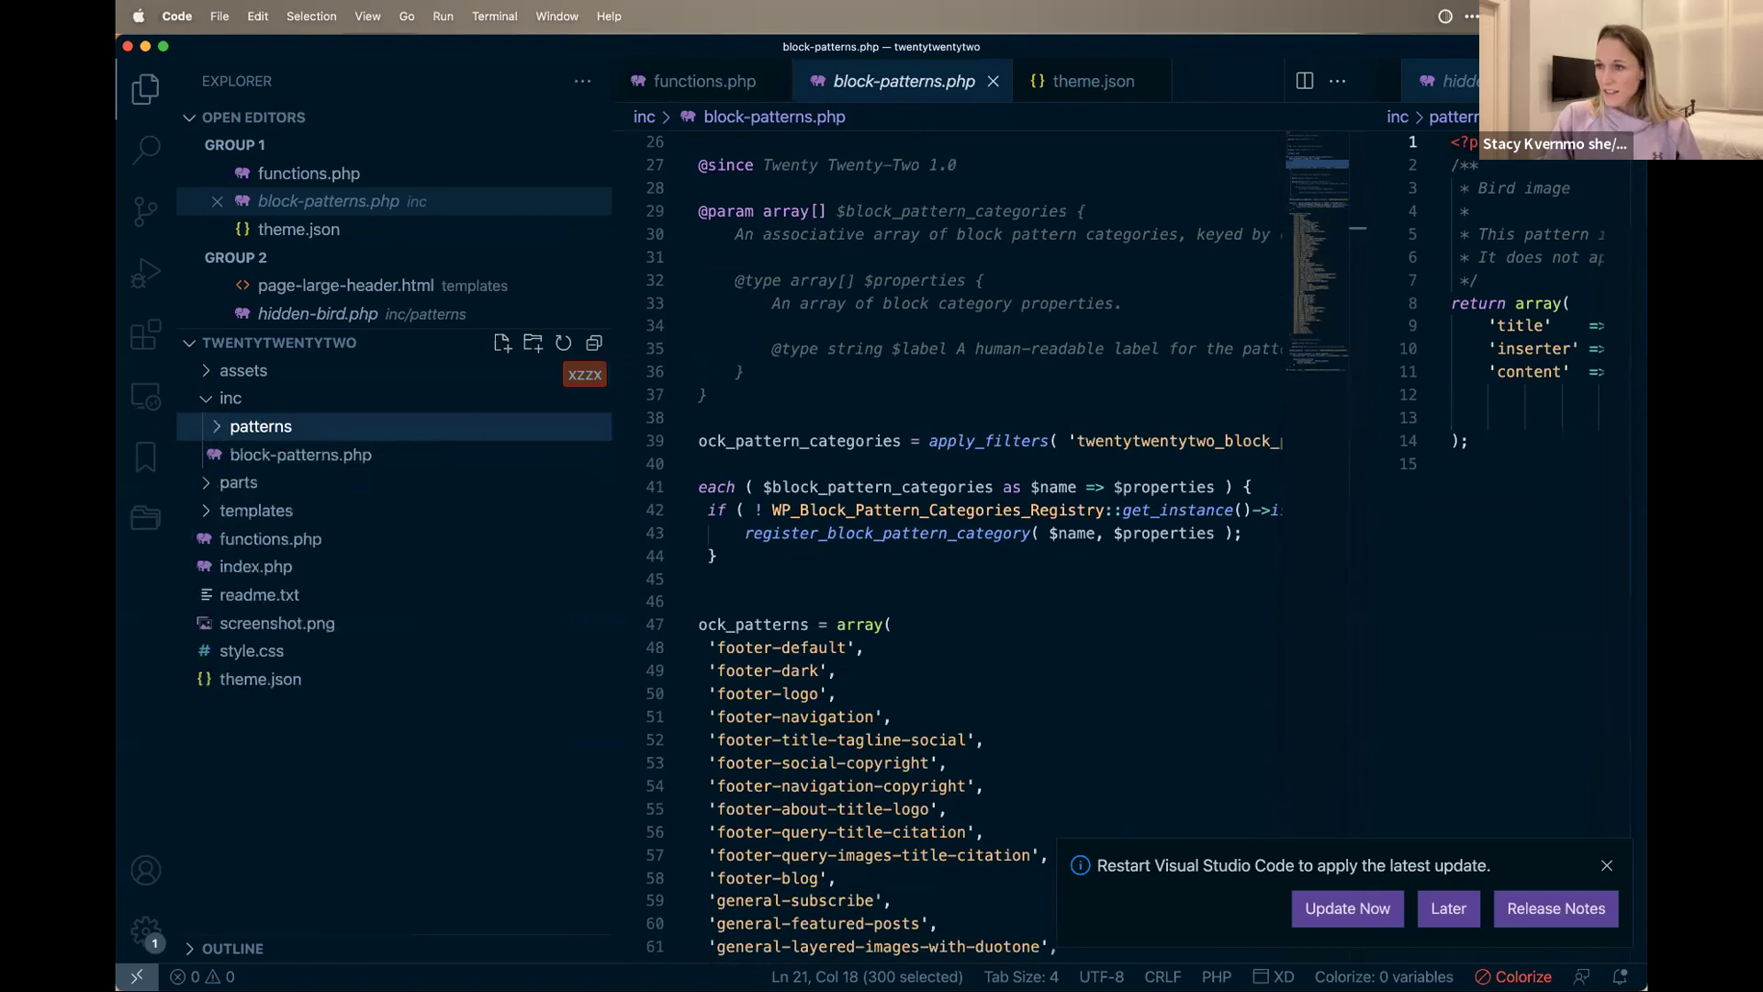
key("super+Tab")
scroll(583, 519, "down", 3)
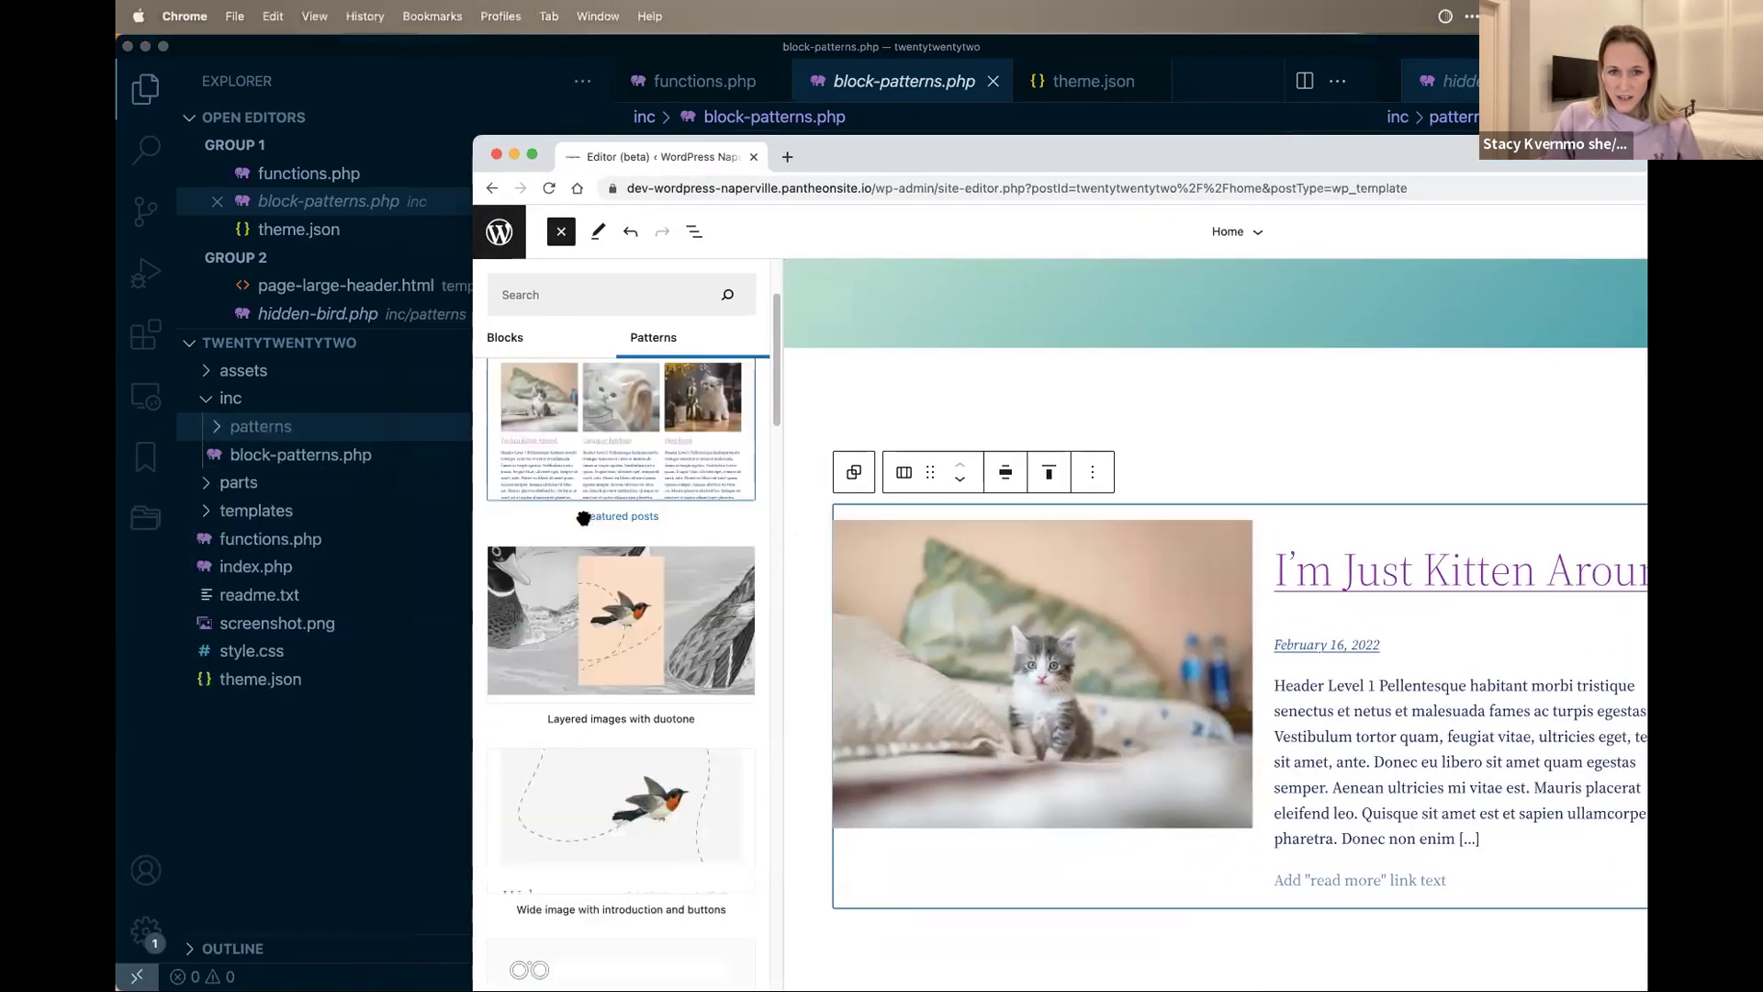
Step: Browse patterns down to Wide image with introduction and buttons, then return to VS Code's patterns folder
scroll(652, 657, "down", 2)
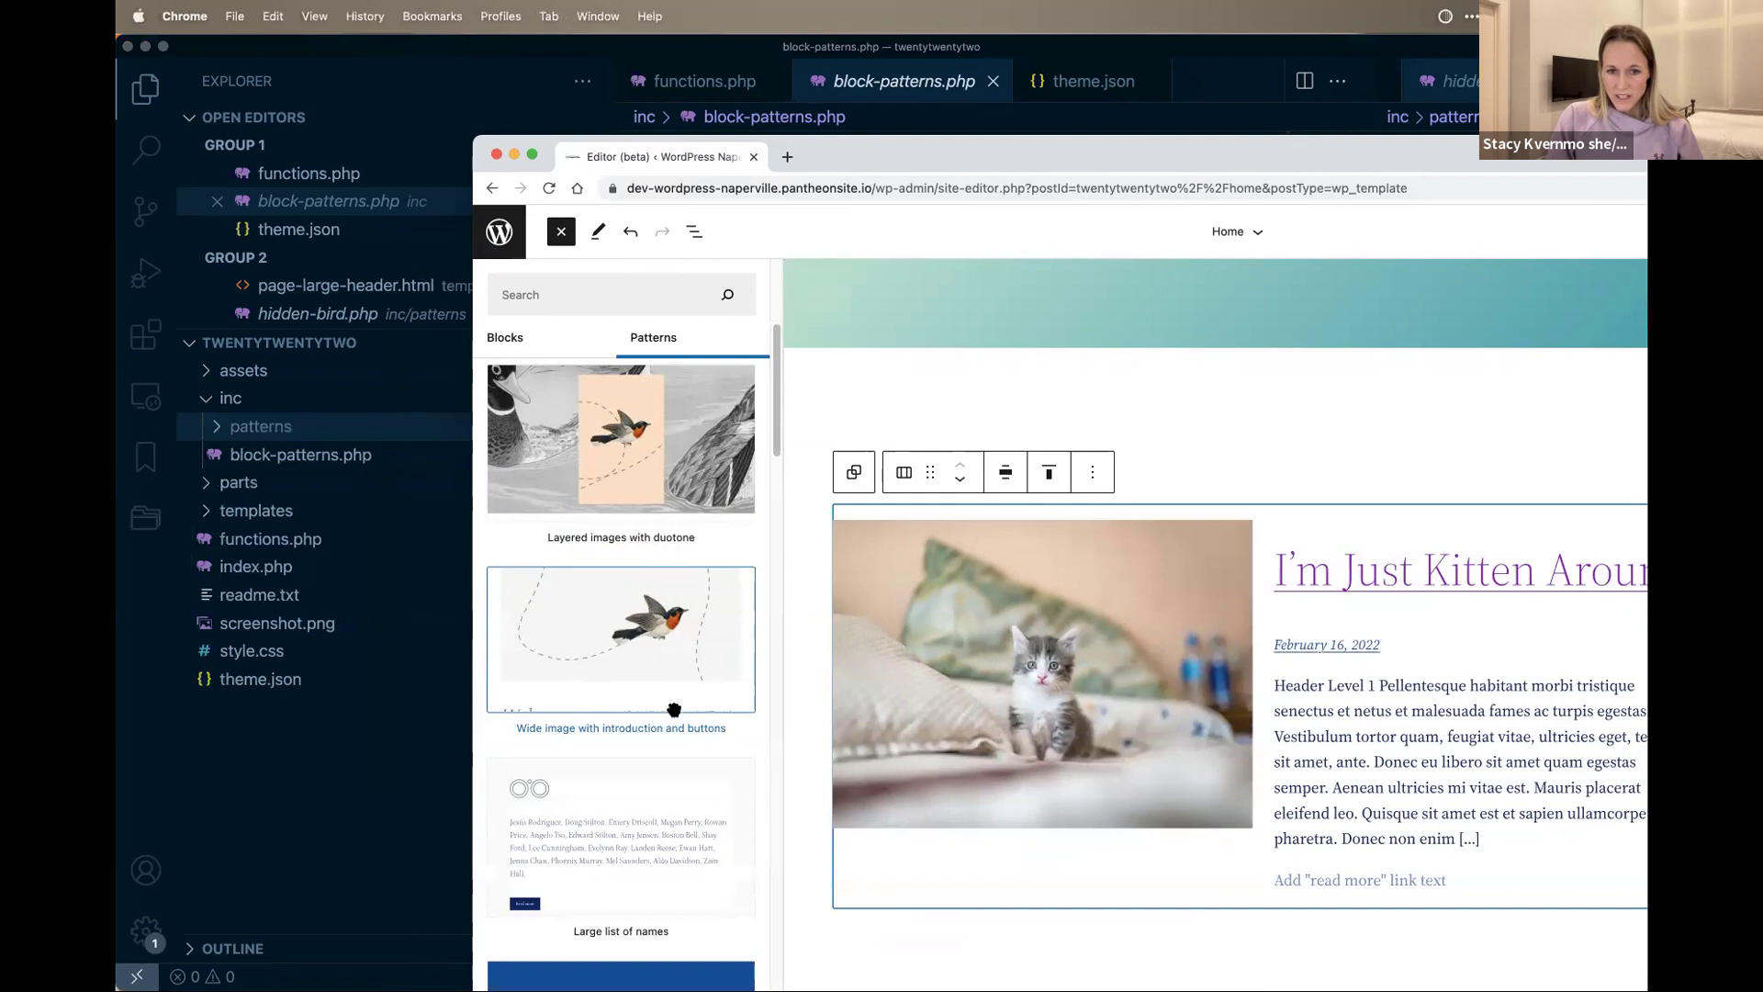
scroll(674, 709, "down", 1)
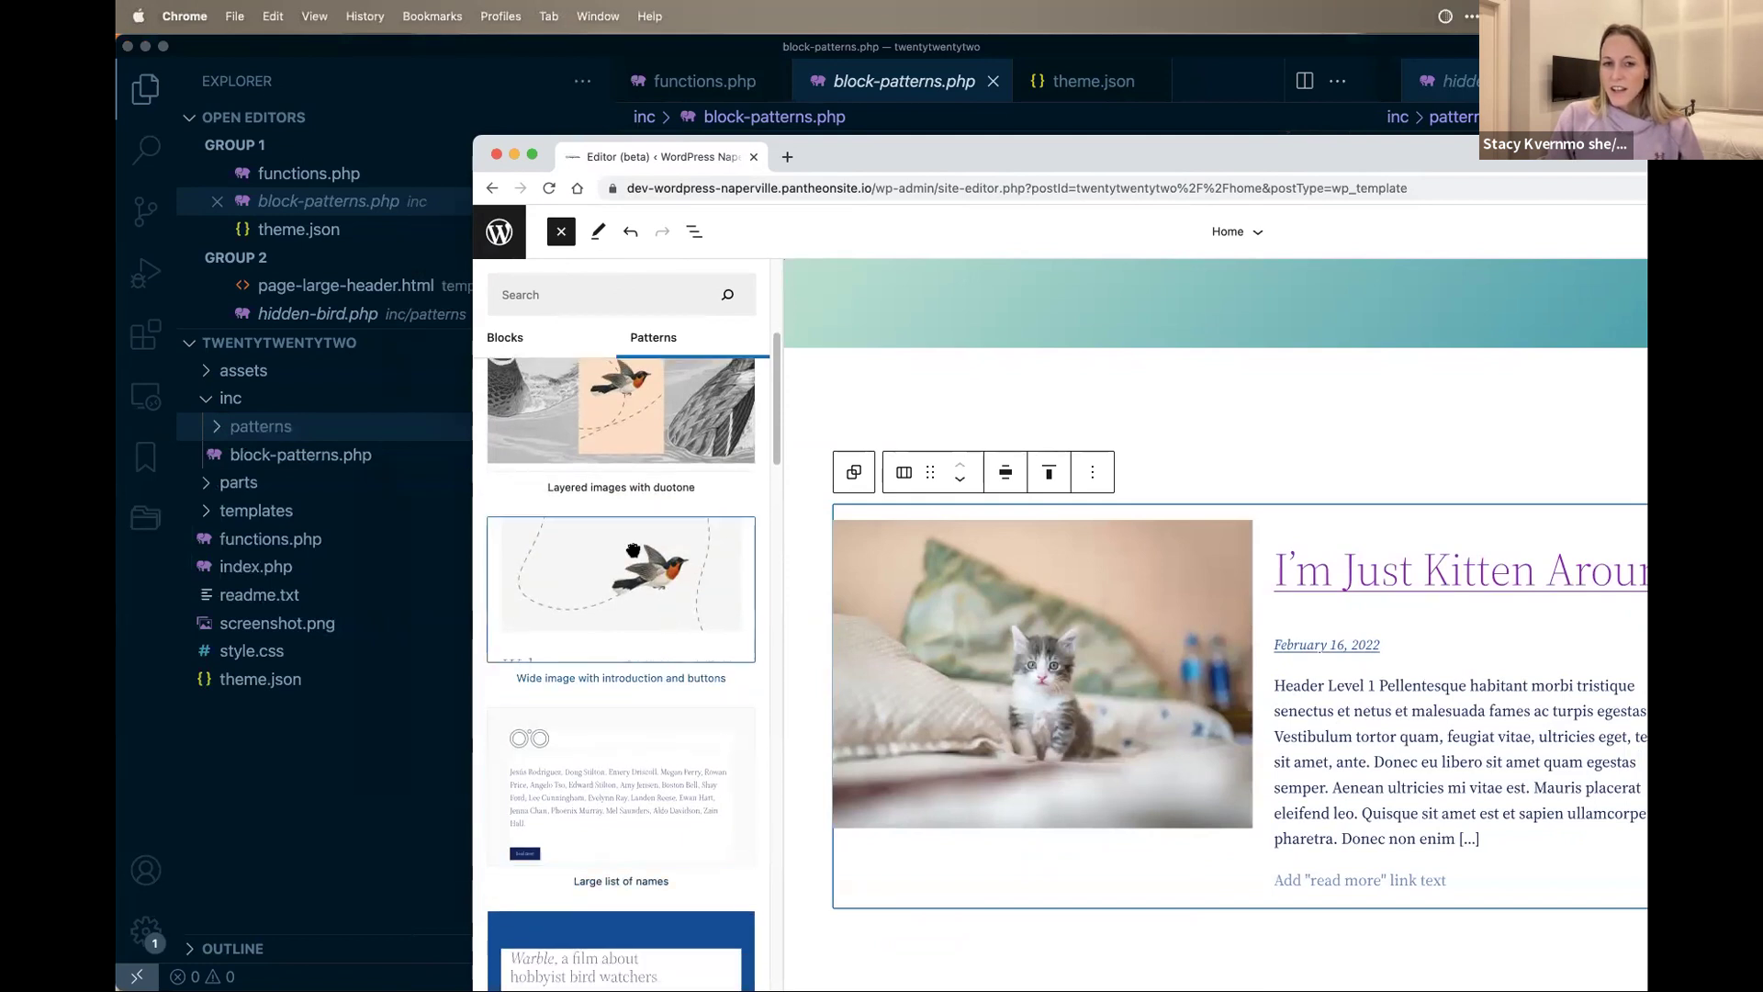
left_click_drag(617, 546, 790, 358)
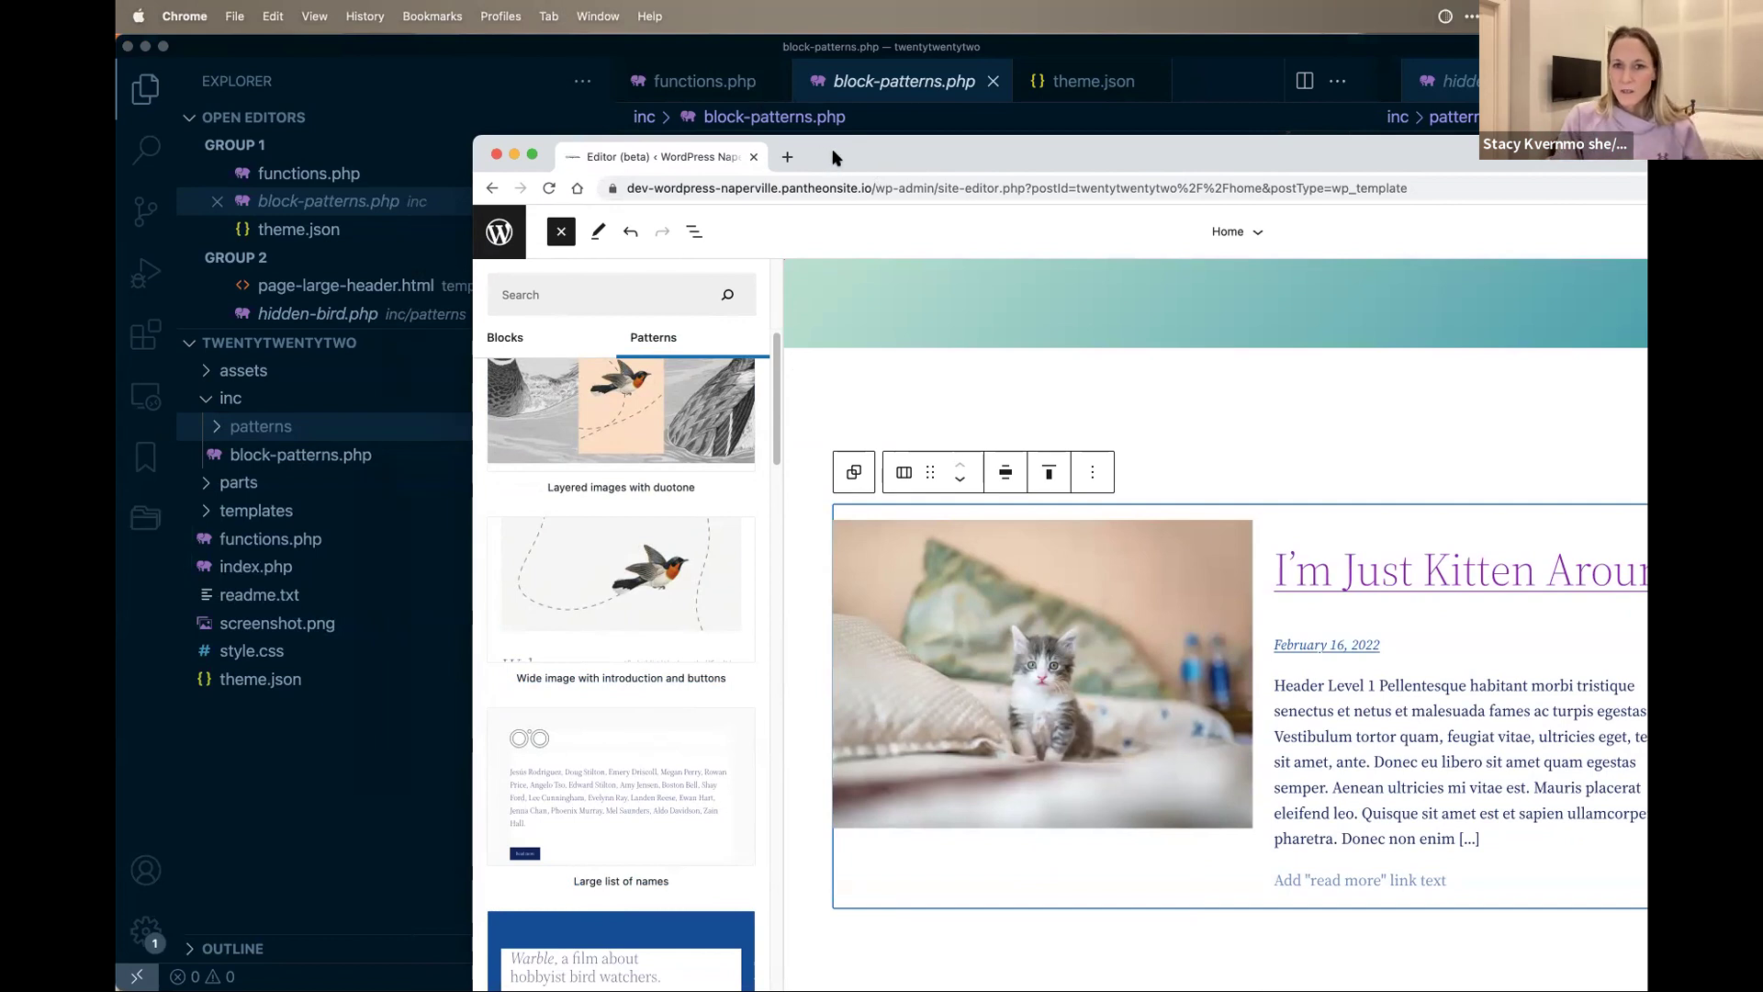
key("super+w")
left_click(234, 427)
Step: Open footer-blog.php and highlight its header fields, footer category and template-part footer block type
left_click(321, 485)
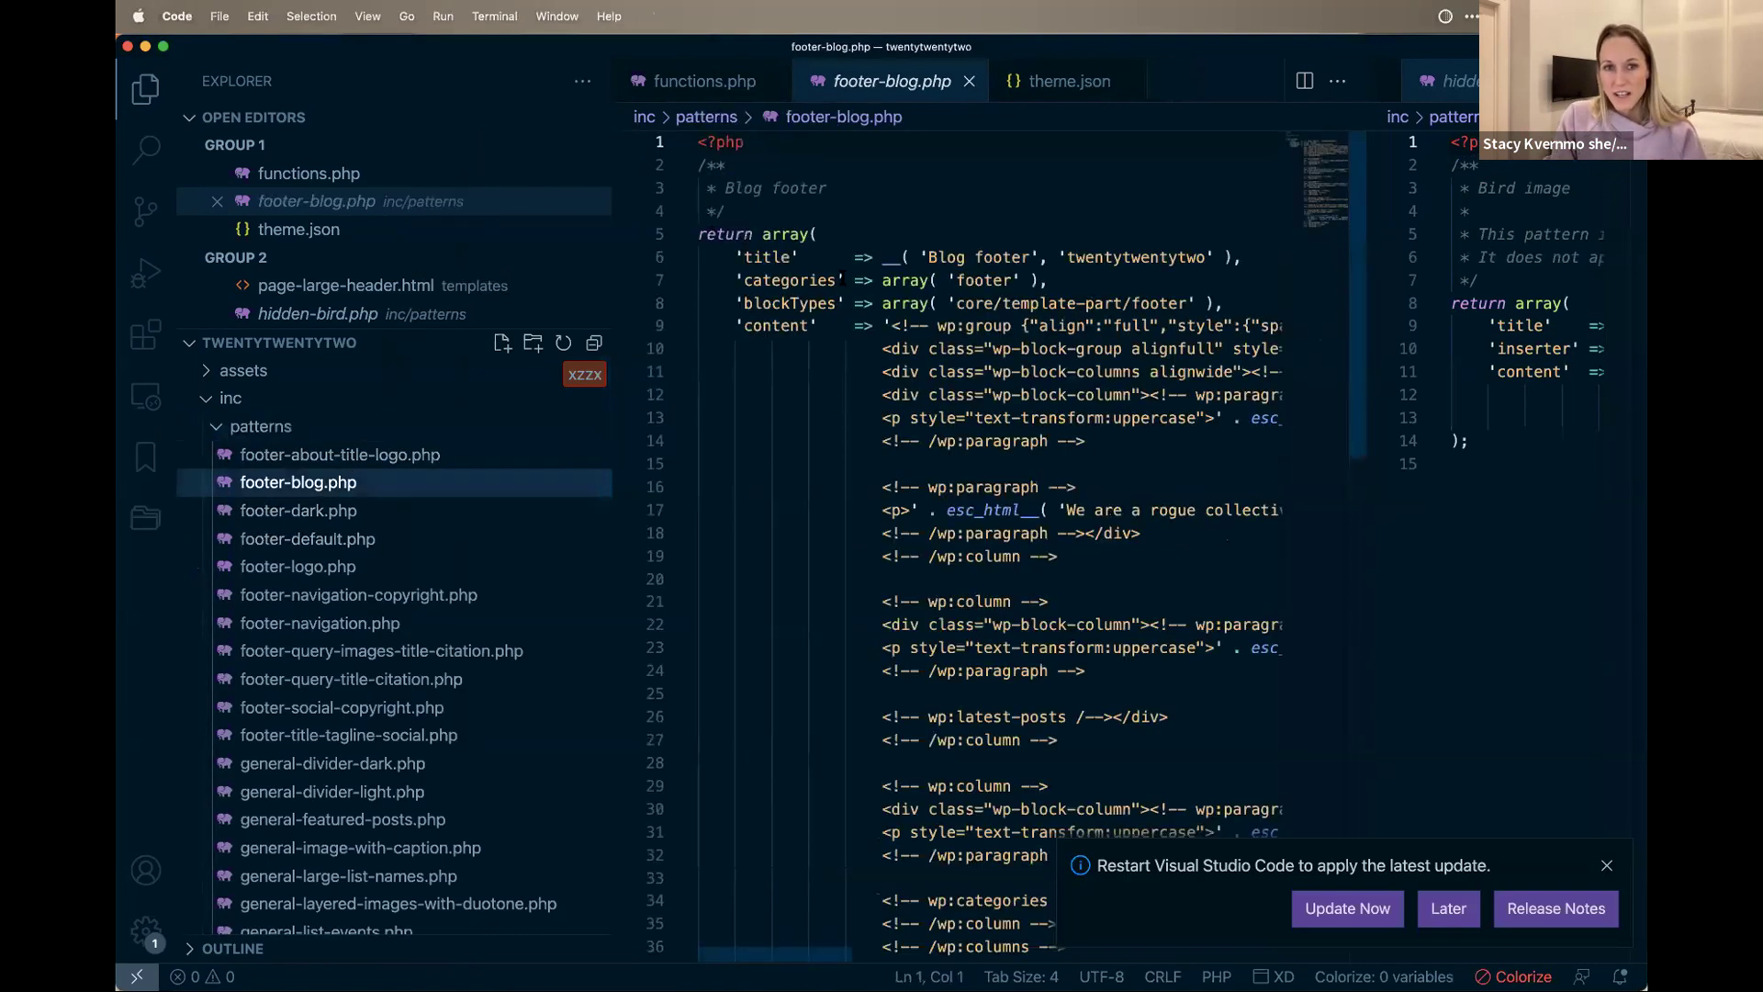
left_click_drag(1254, 302, 698, 138)
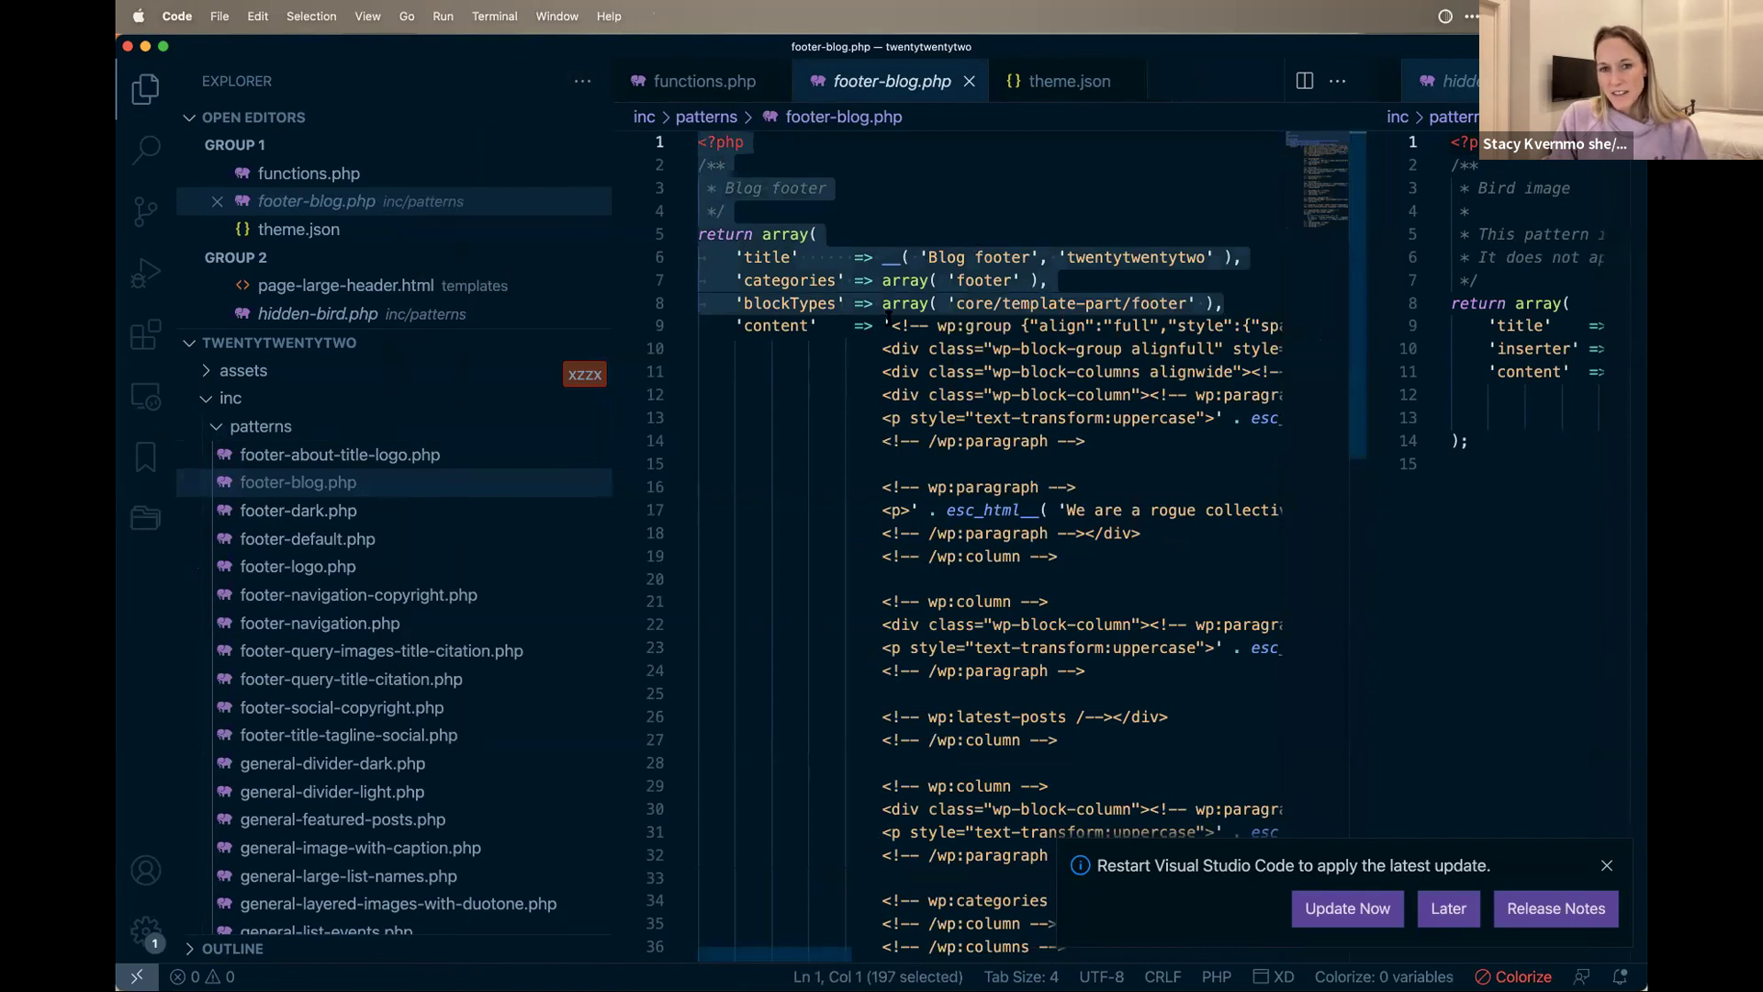
left_click_drag(887, 316, 698, 138)
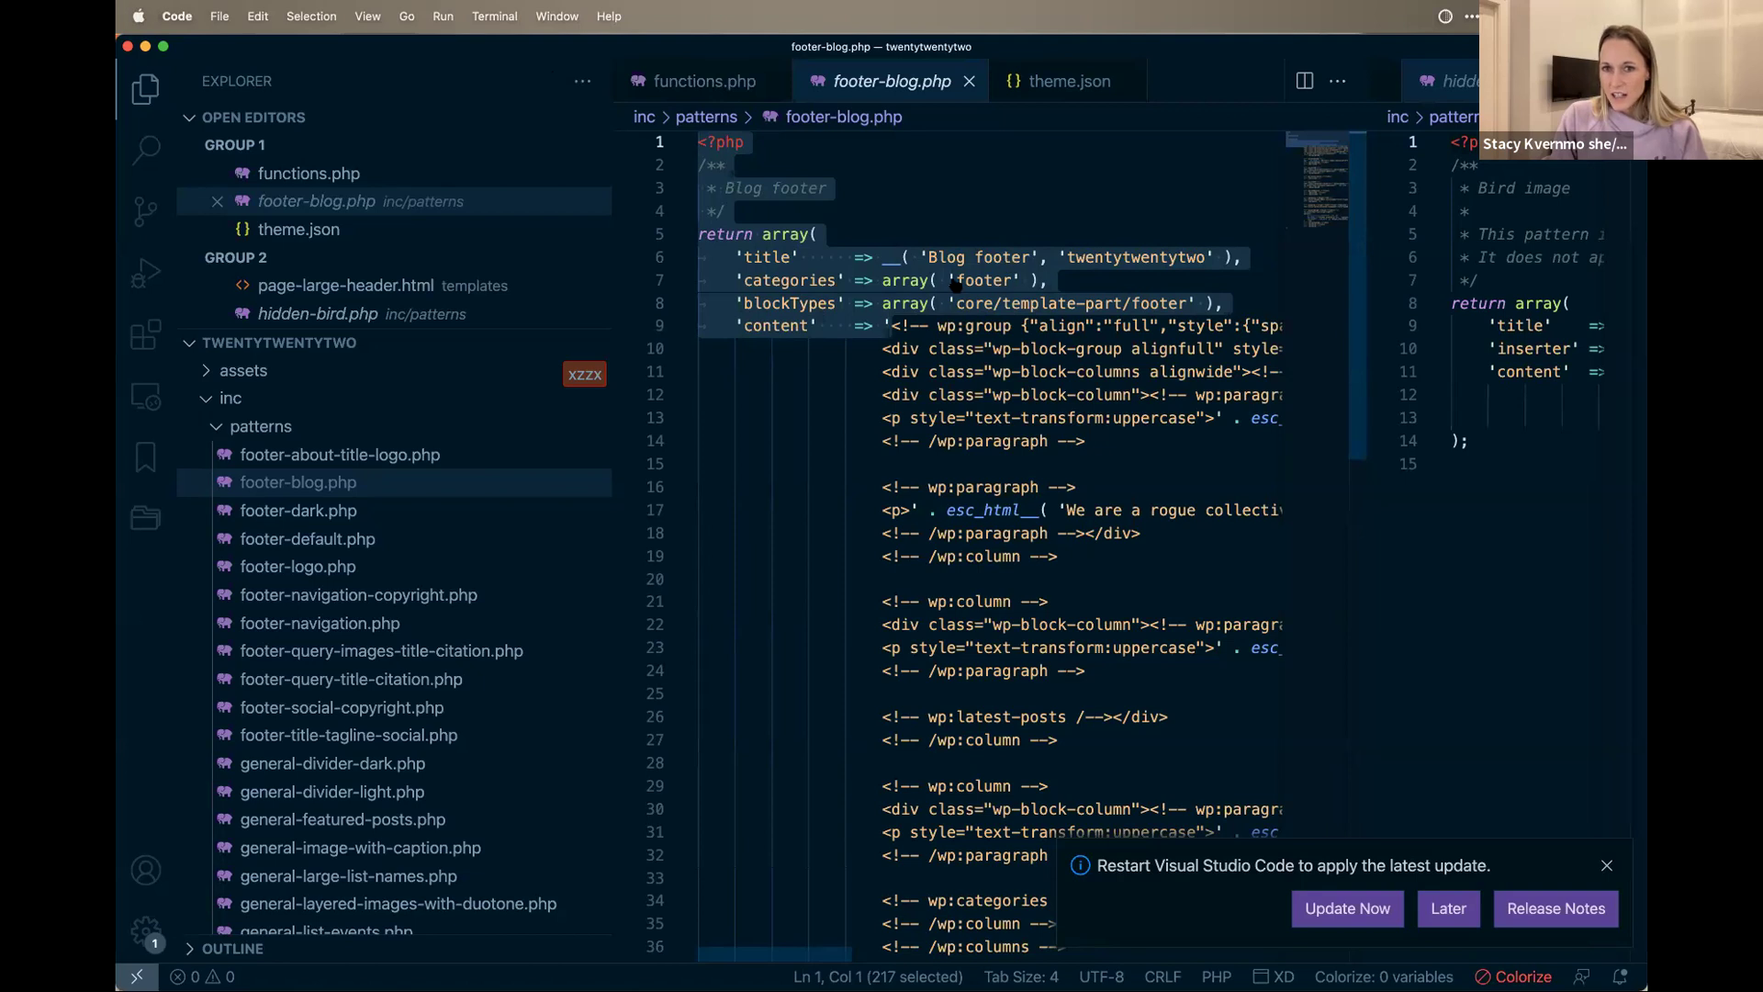
left_click_drag(1013, 280, 948, 280)
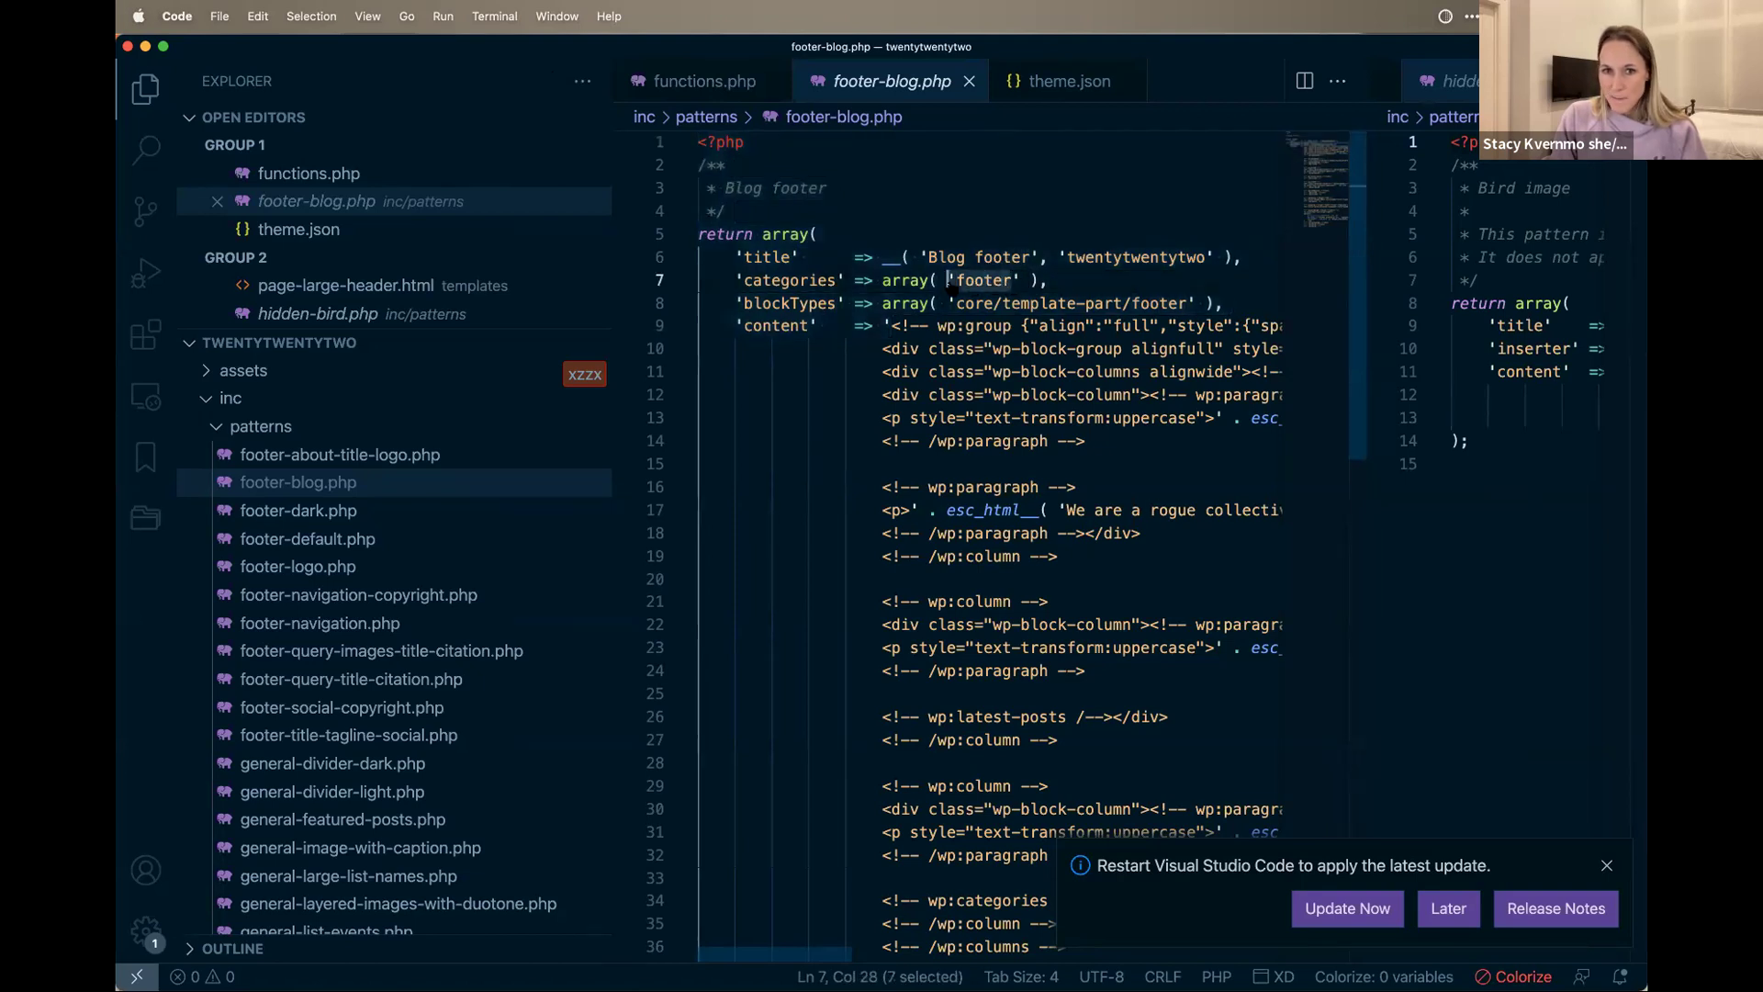
left_click(1184, 304)
left_click_drag(1188, 305, 1131, 304)
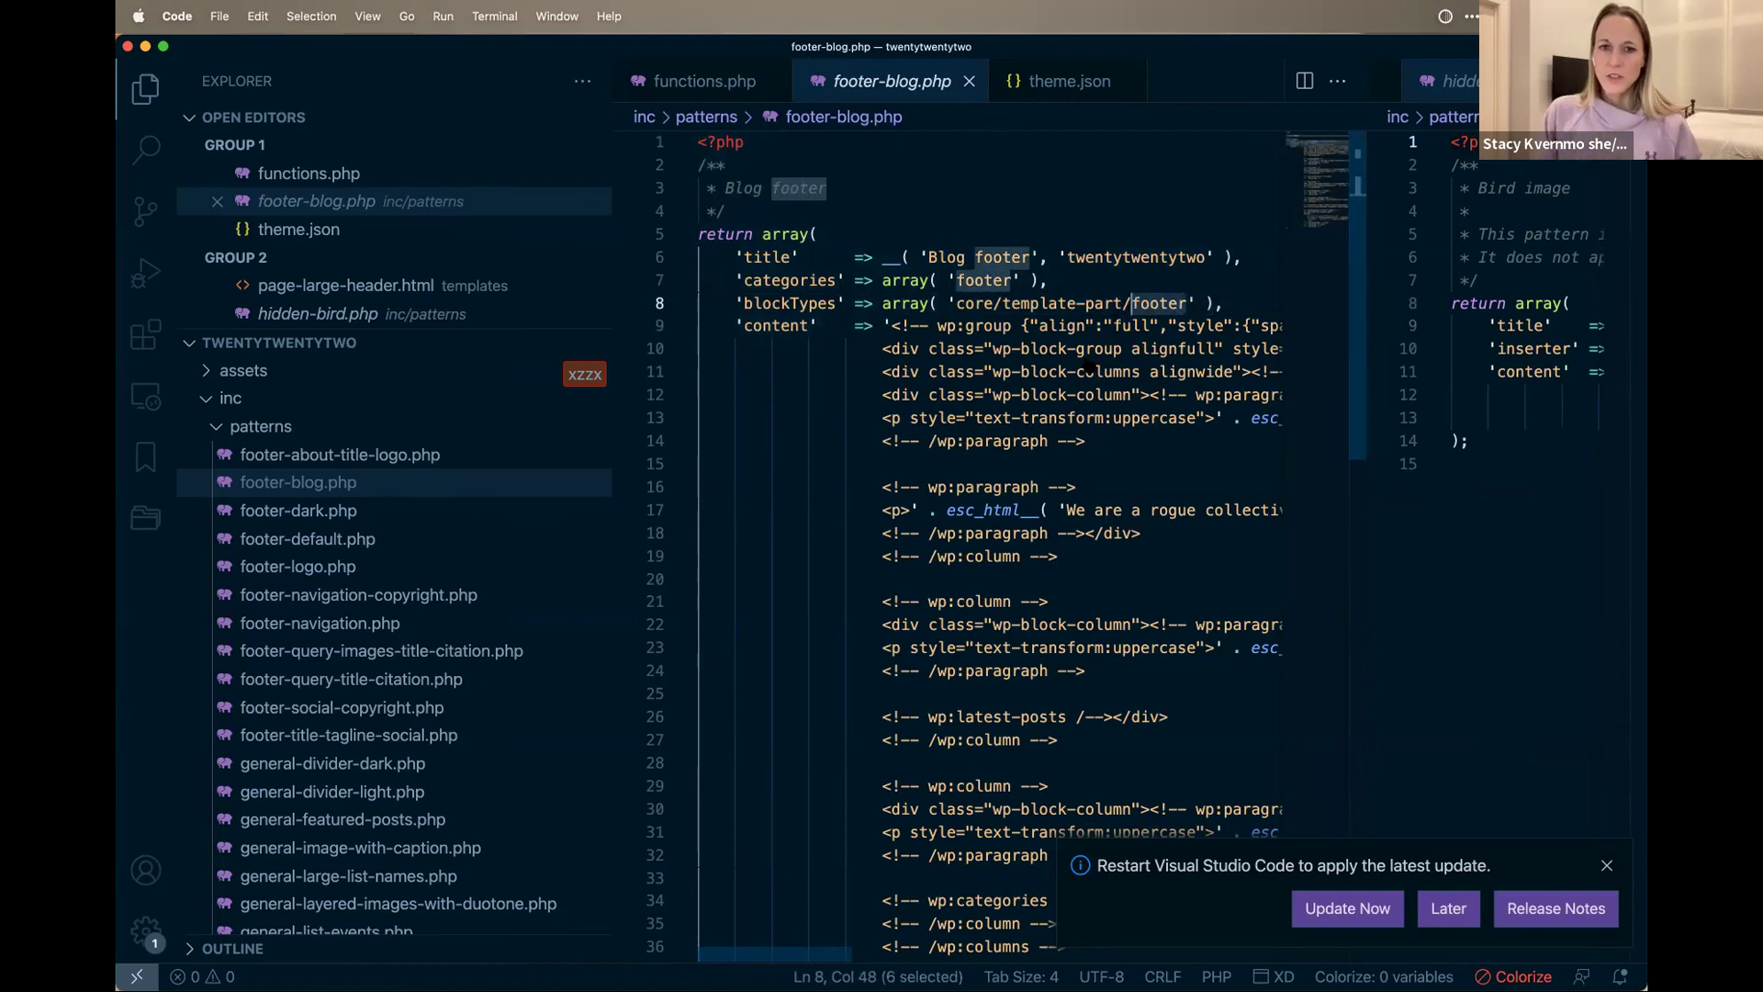
Step: Select footer-blog.php's whole content markup string, excluding the closing quote
scroll(1089, 367, "down", 3)
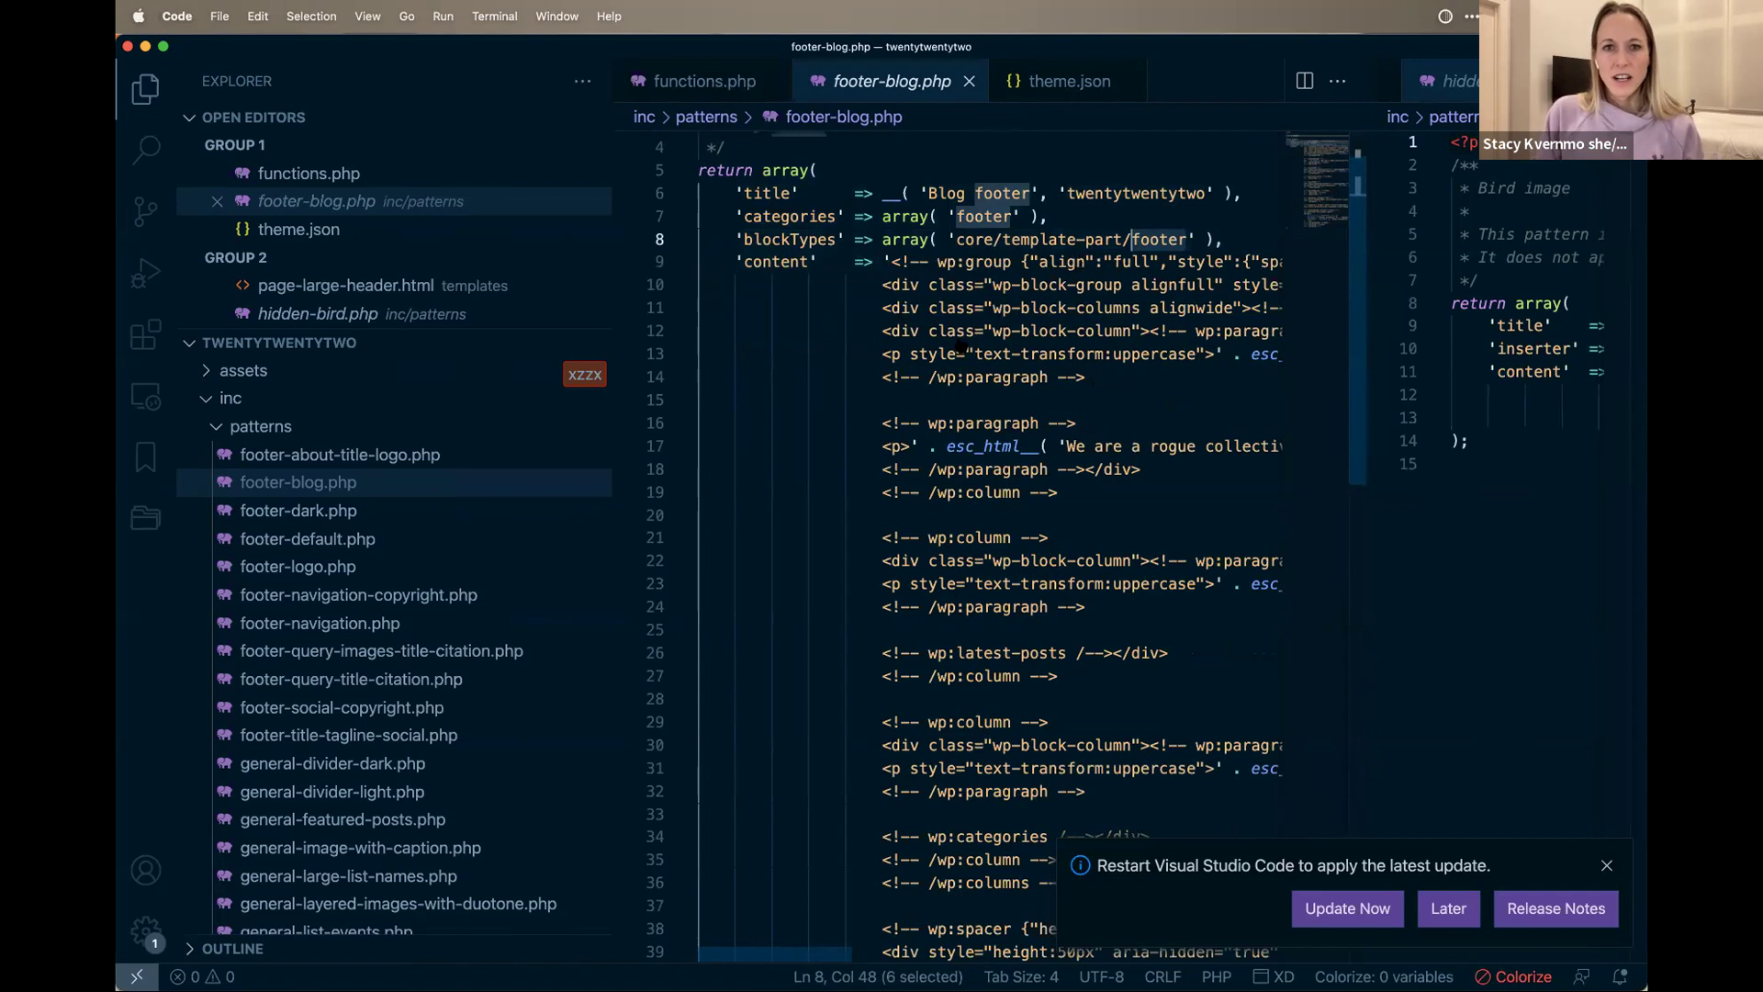
scroll(1074, 265, "down", 3)
left_click(888, 198)
scroll(838, 305, "right", 2)
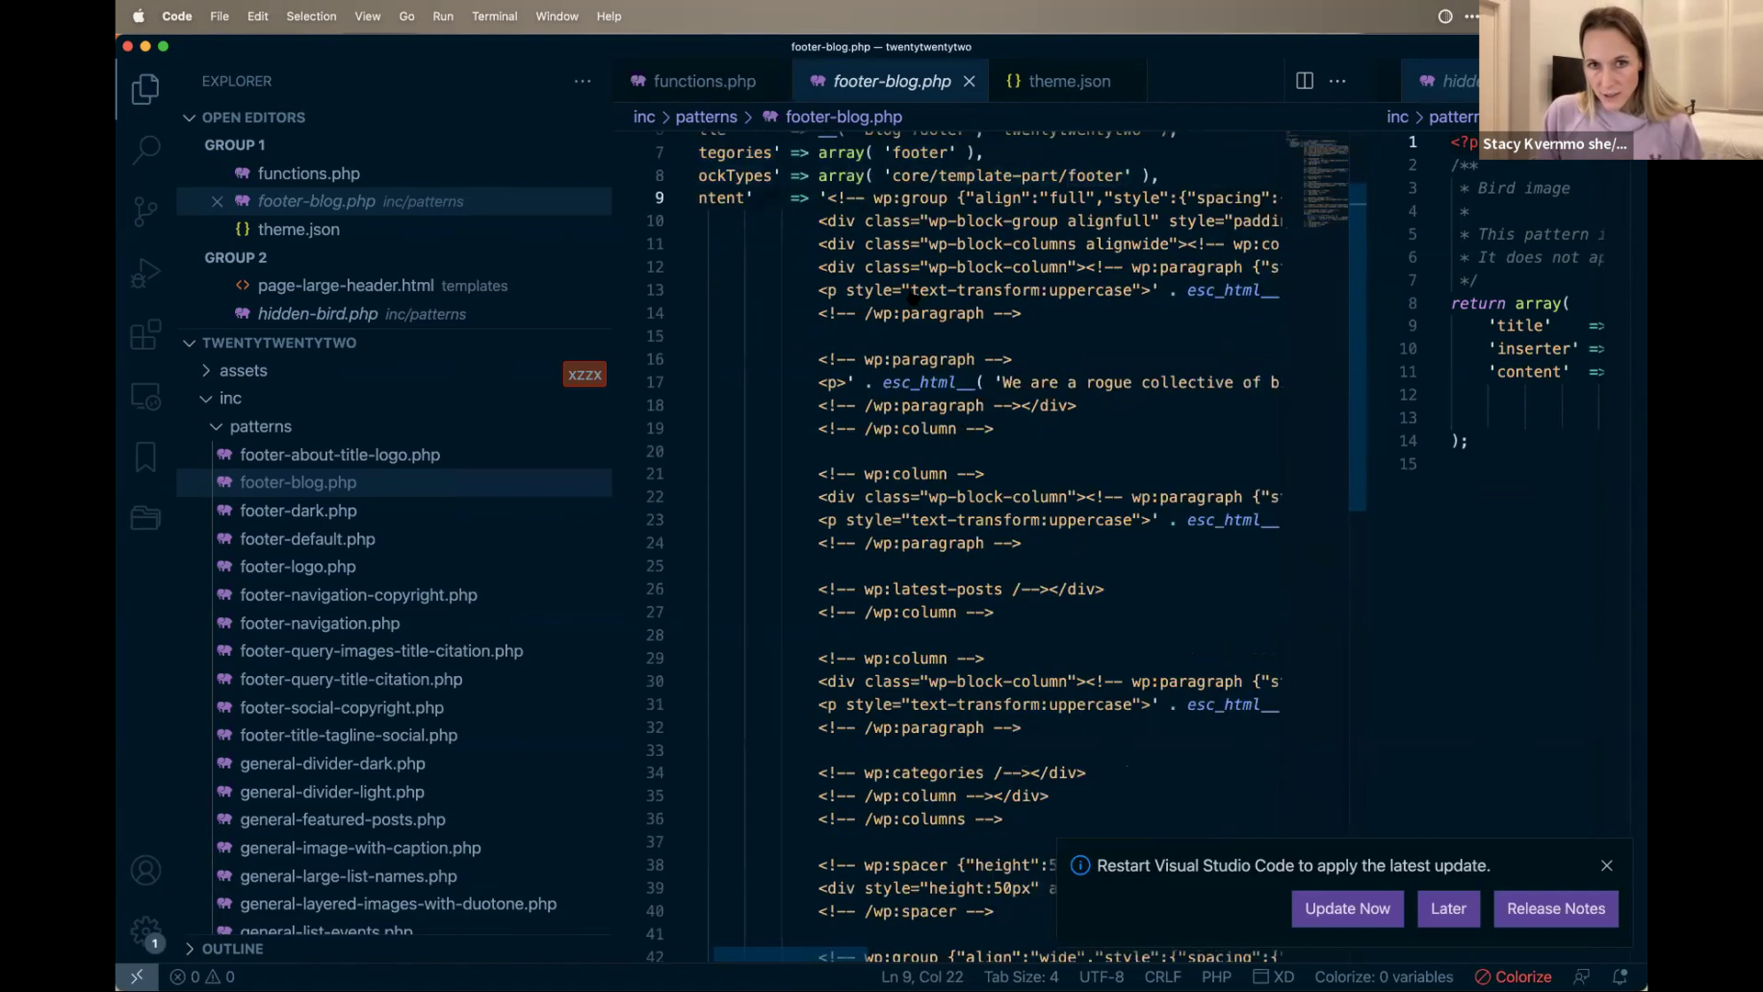
scroll(914, 395, "down", 14)
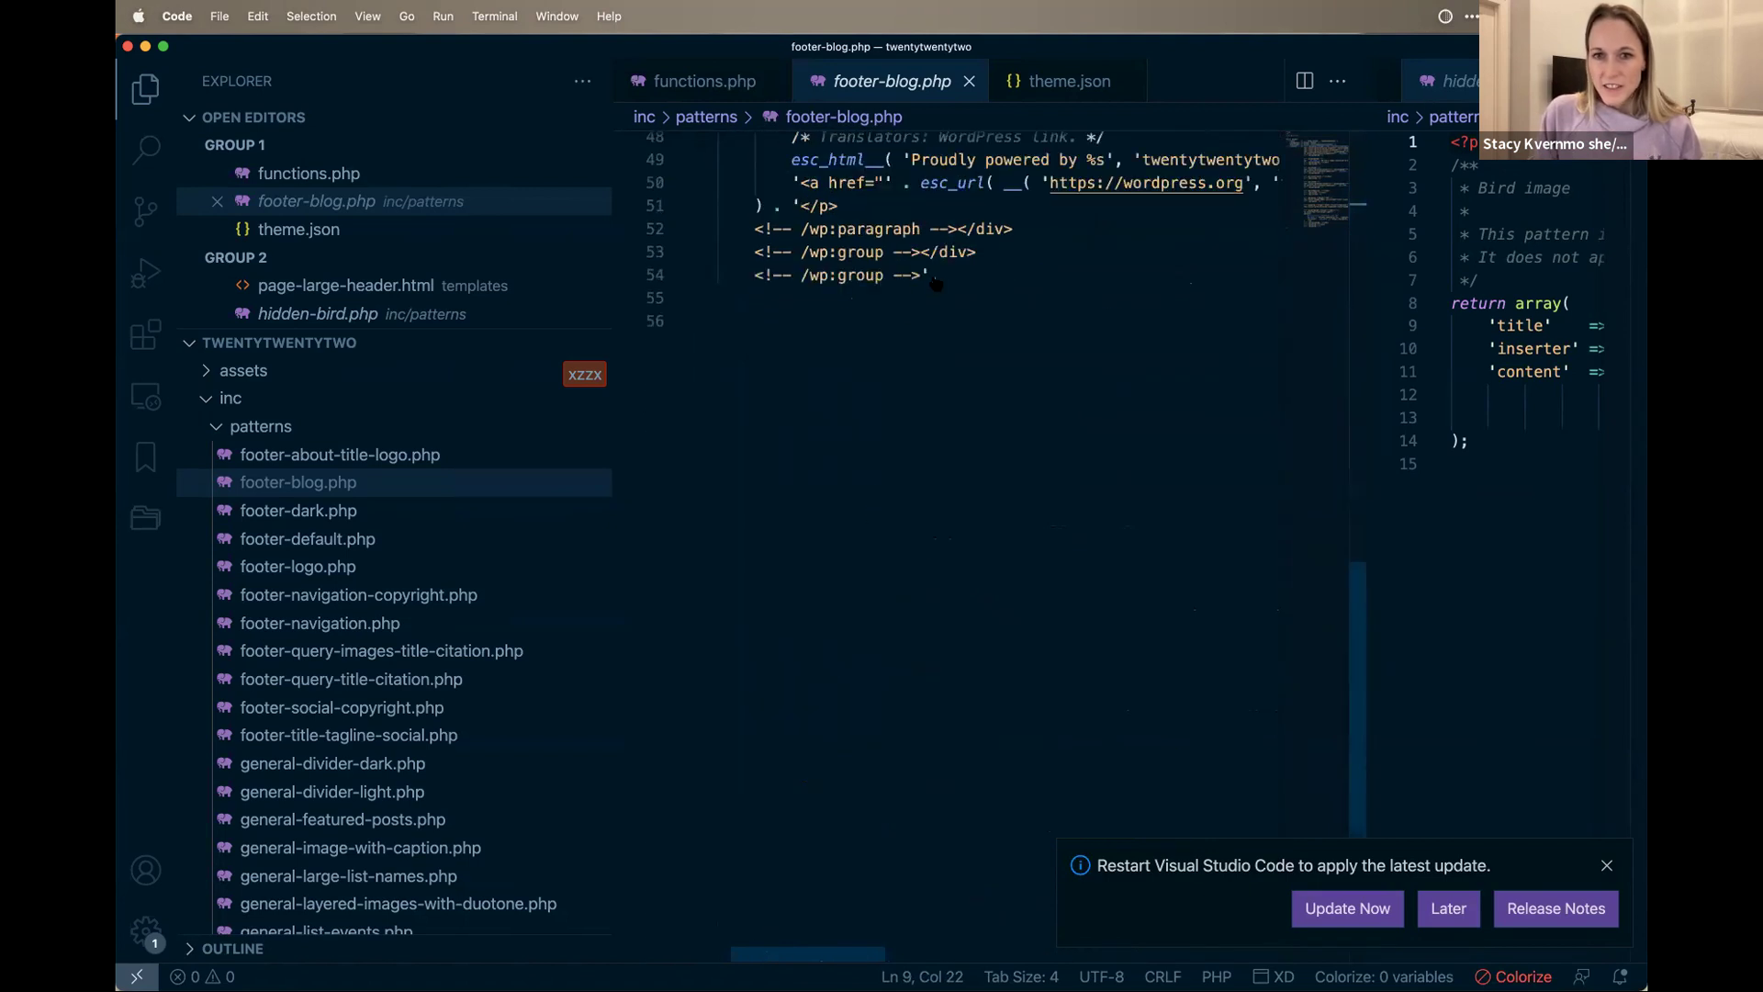
left_click(932, 276, "shift")
left_click(921, 276, "shift")
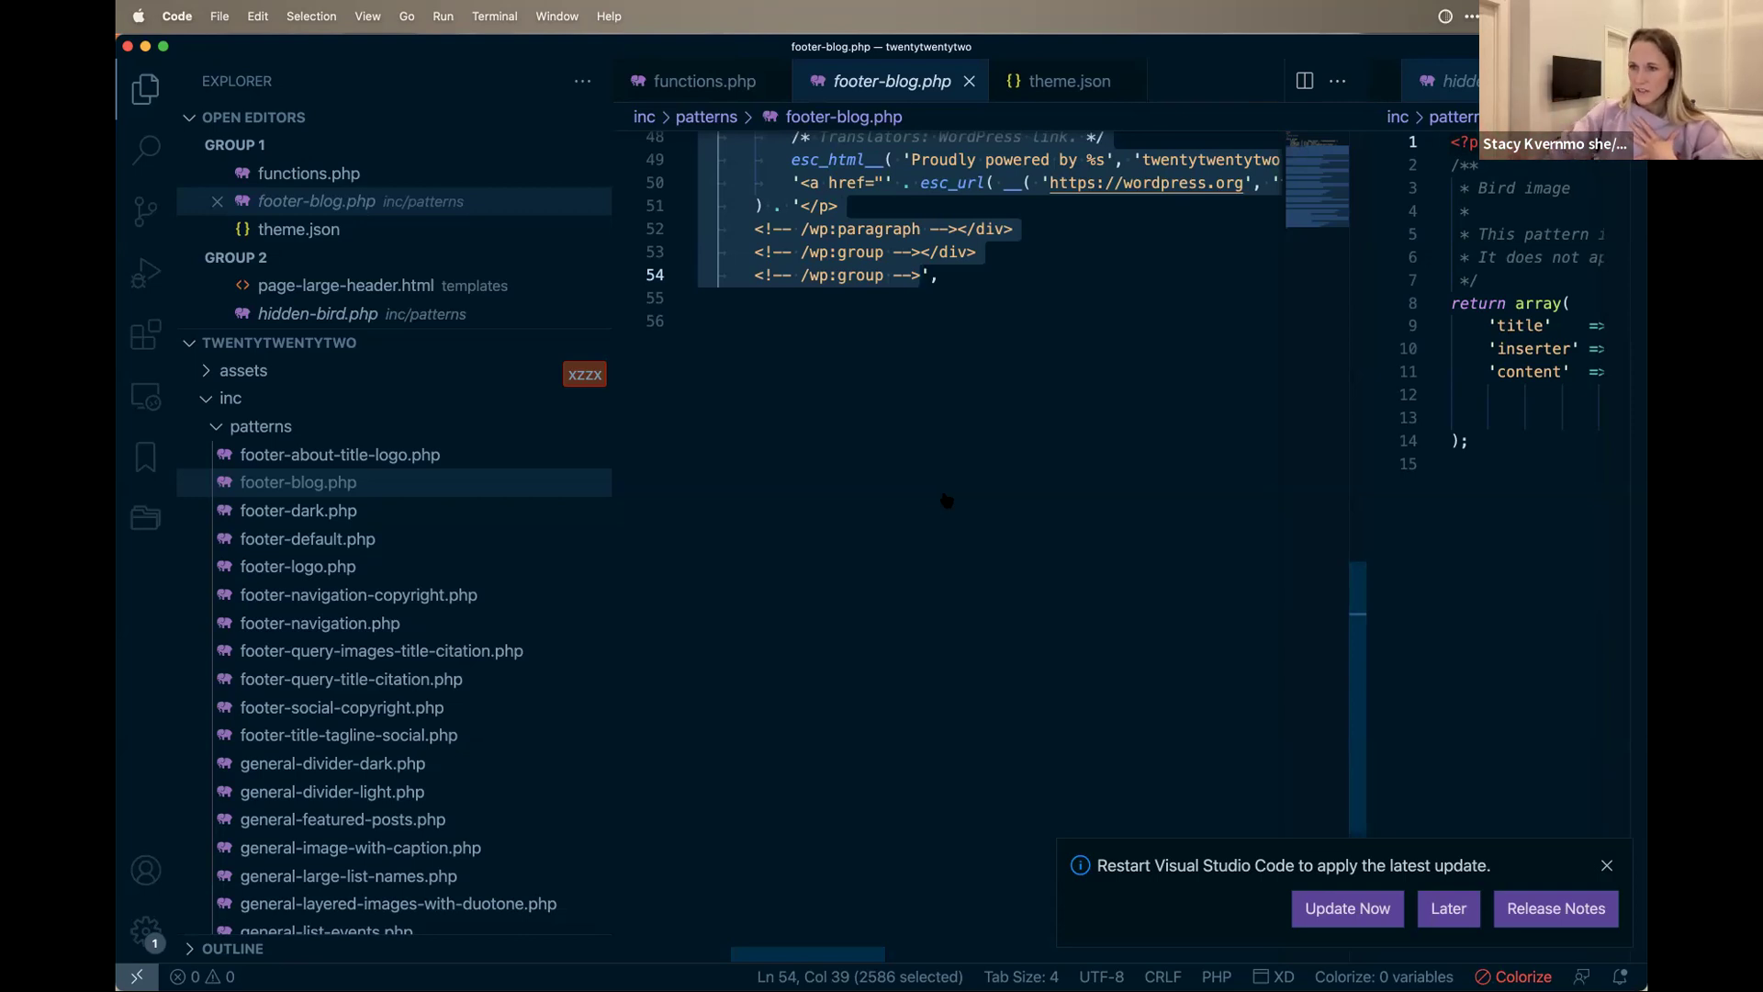
Step: Jump to the end of footer-blog.php, then collapse the patterns and inc folders
key("super+z")
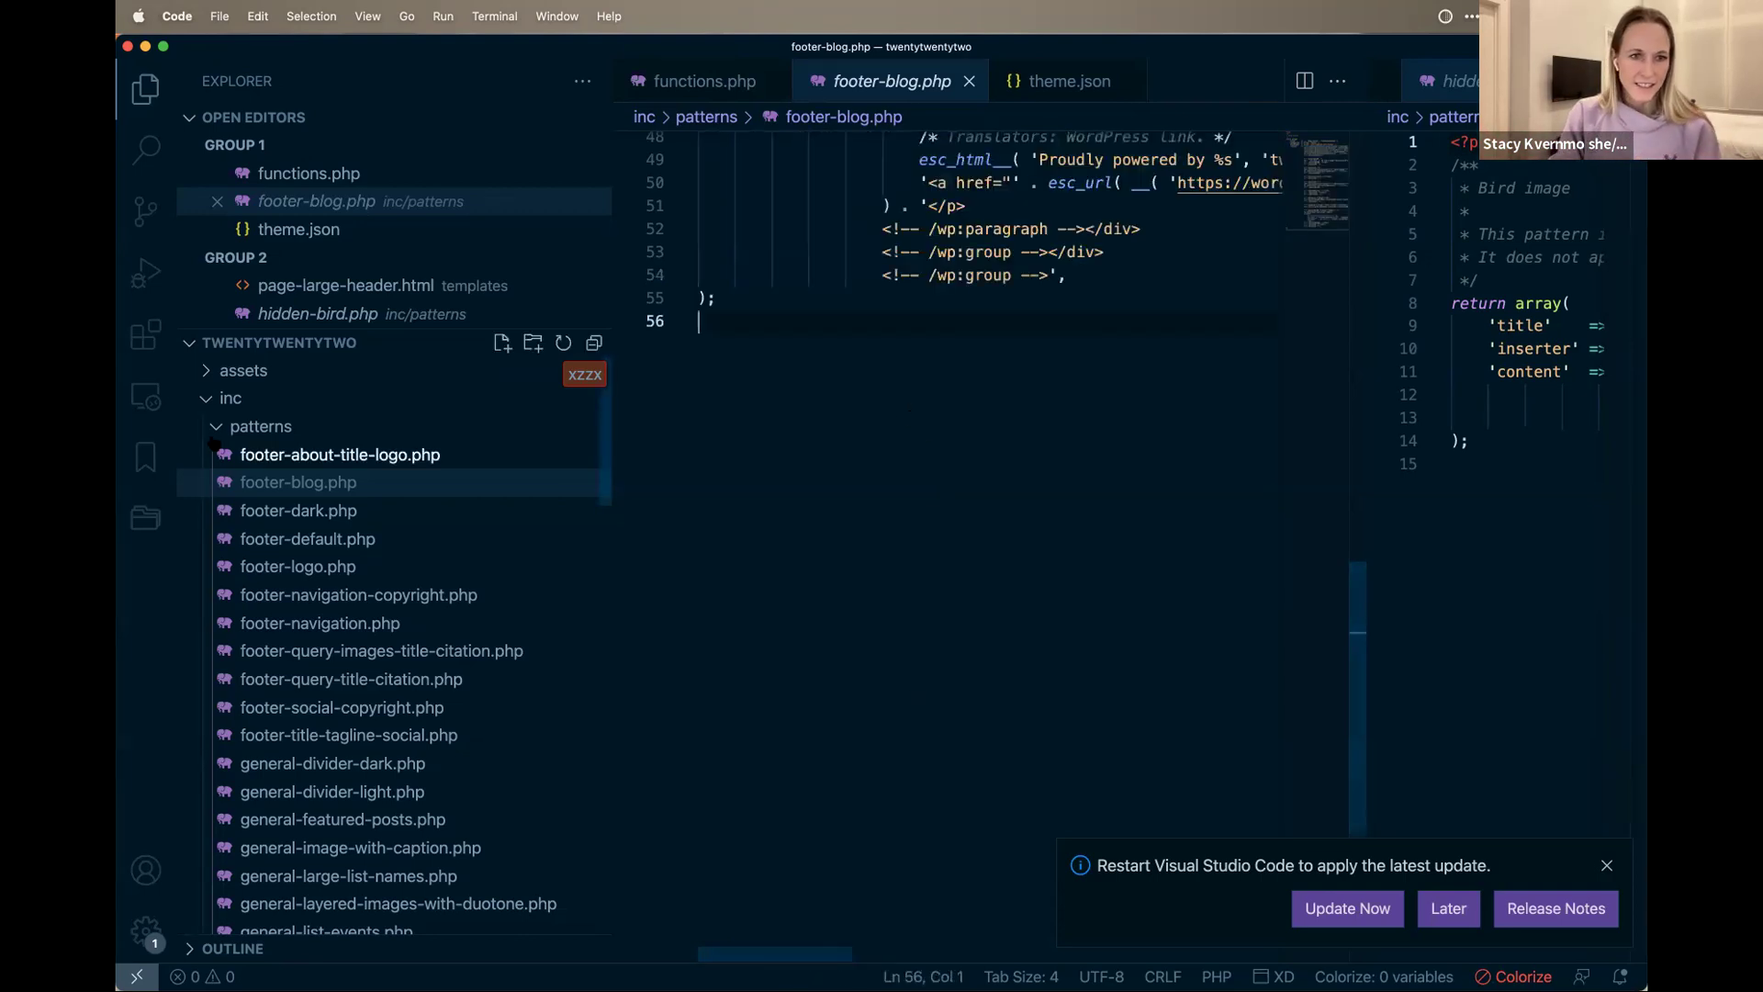
scroll(307, 696, "down", 6)
scroll(308, 696, "down", 15)
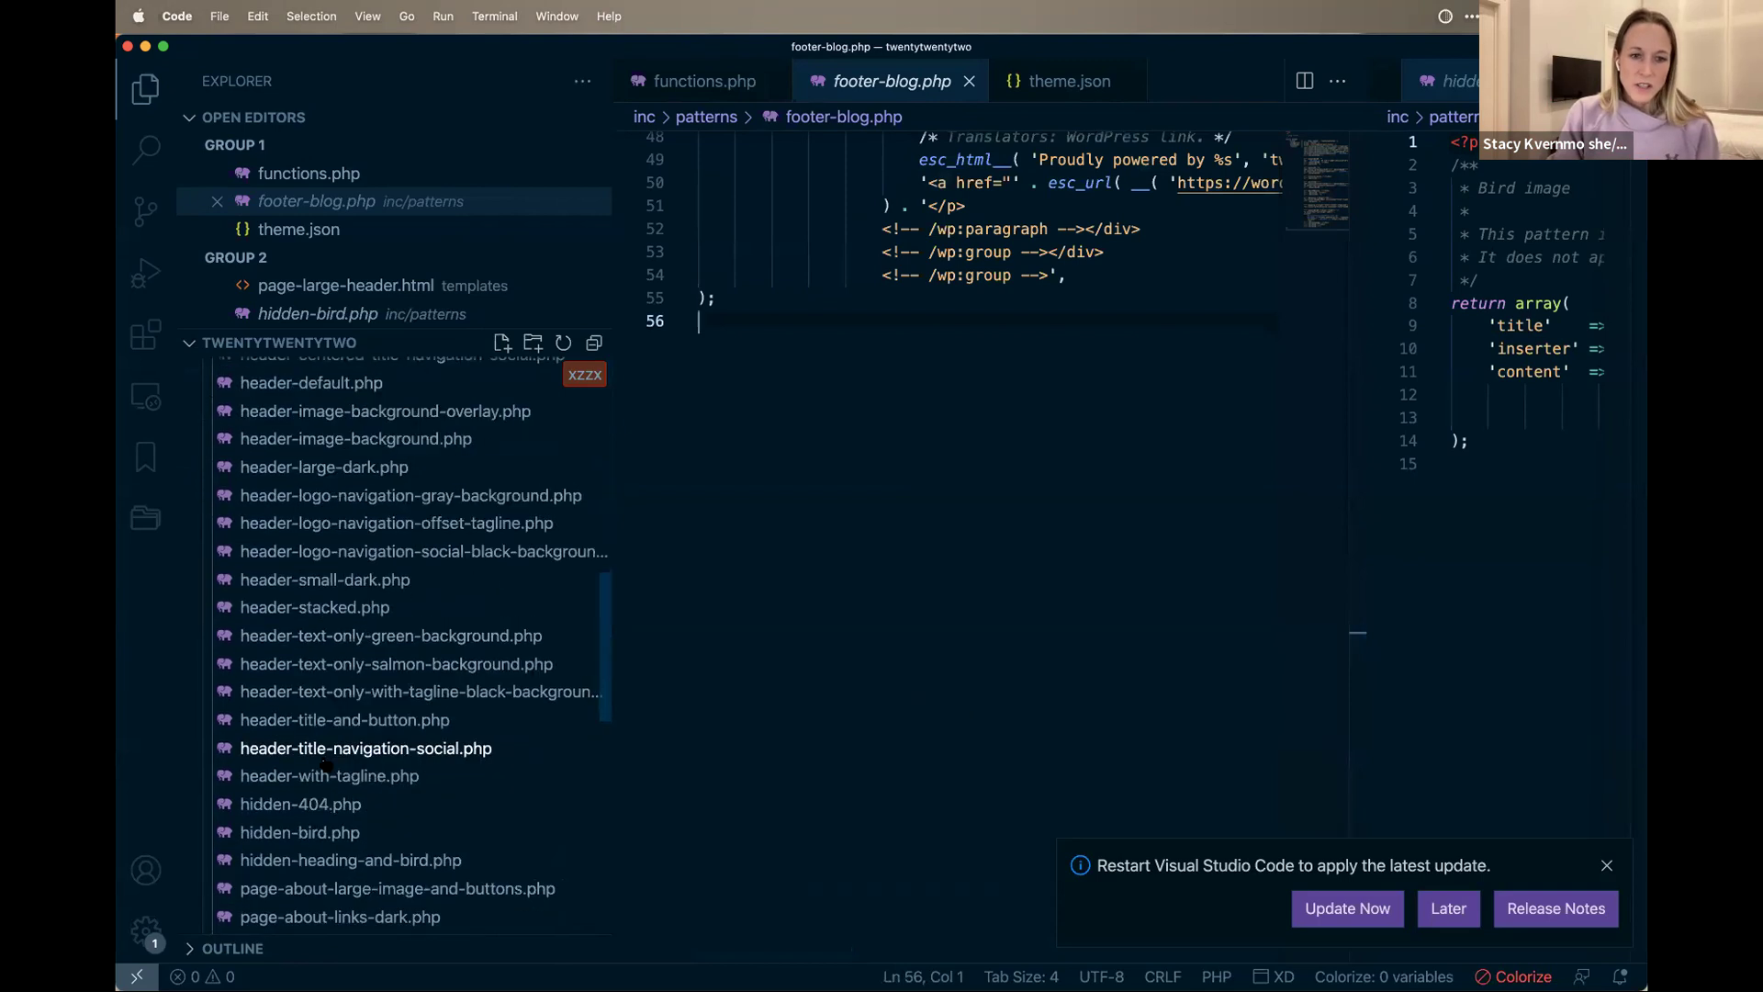
scroll(365, 701, "up", 15)
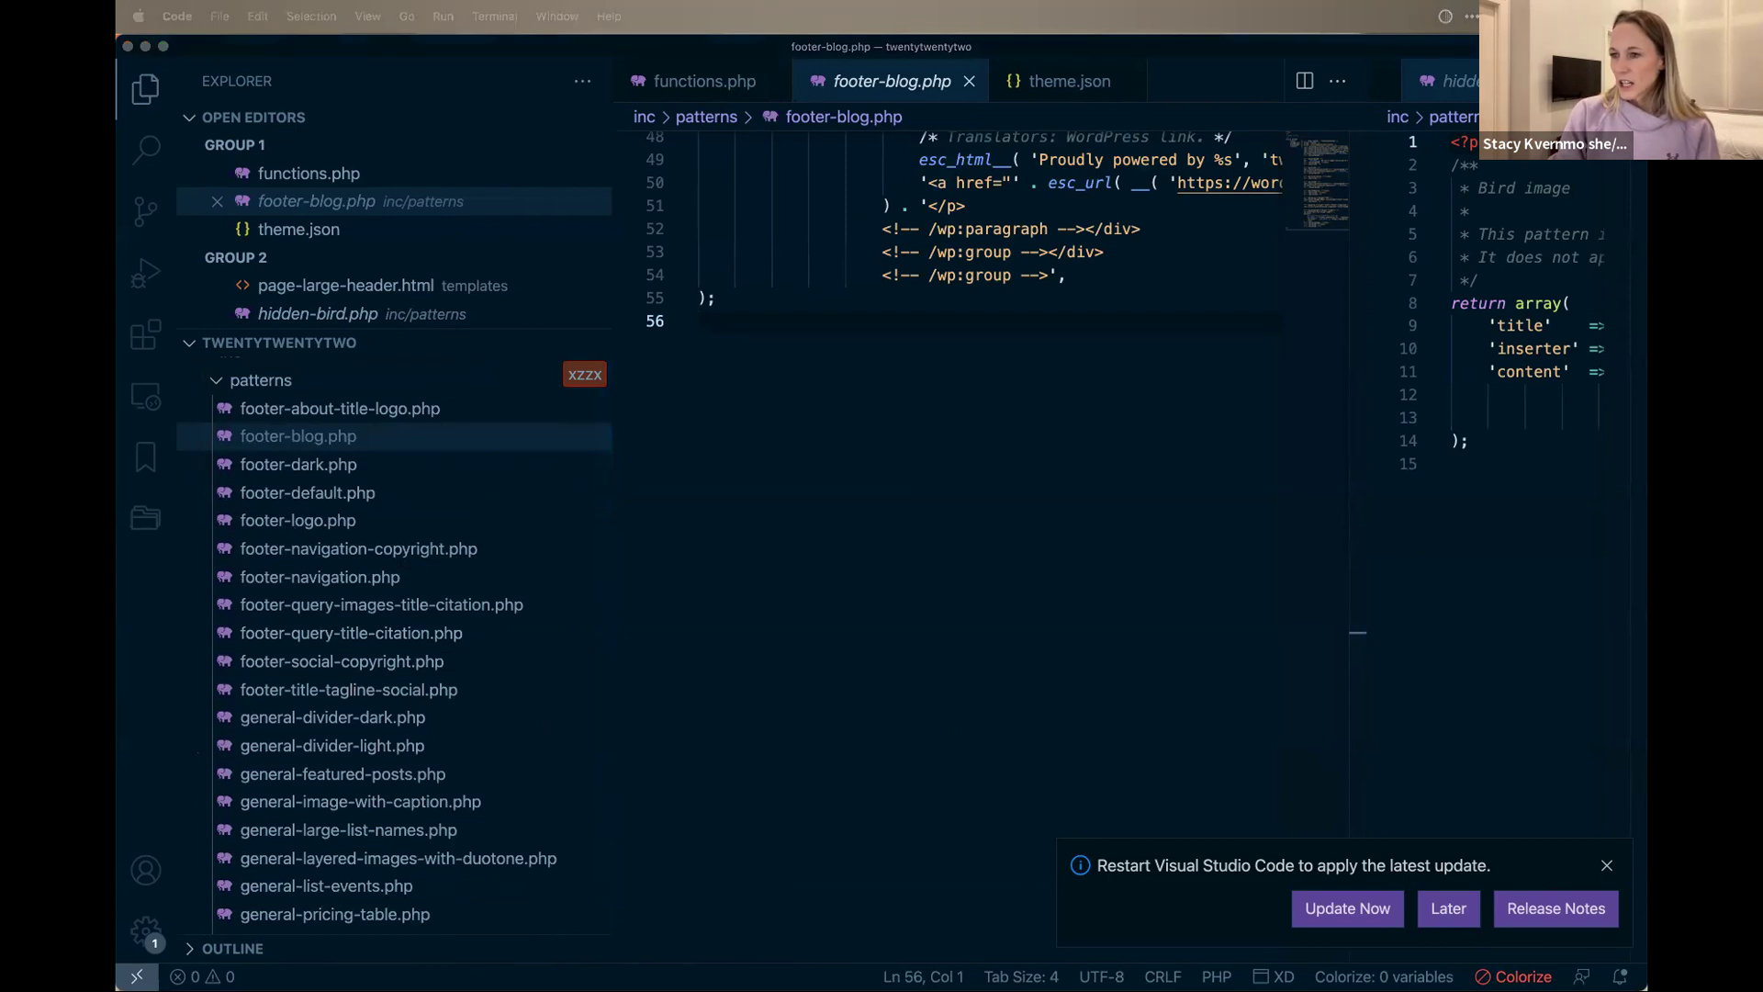
left_click(217, 444)
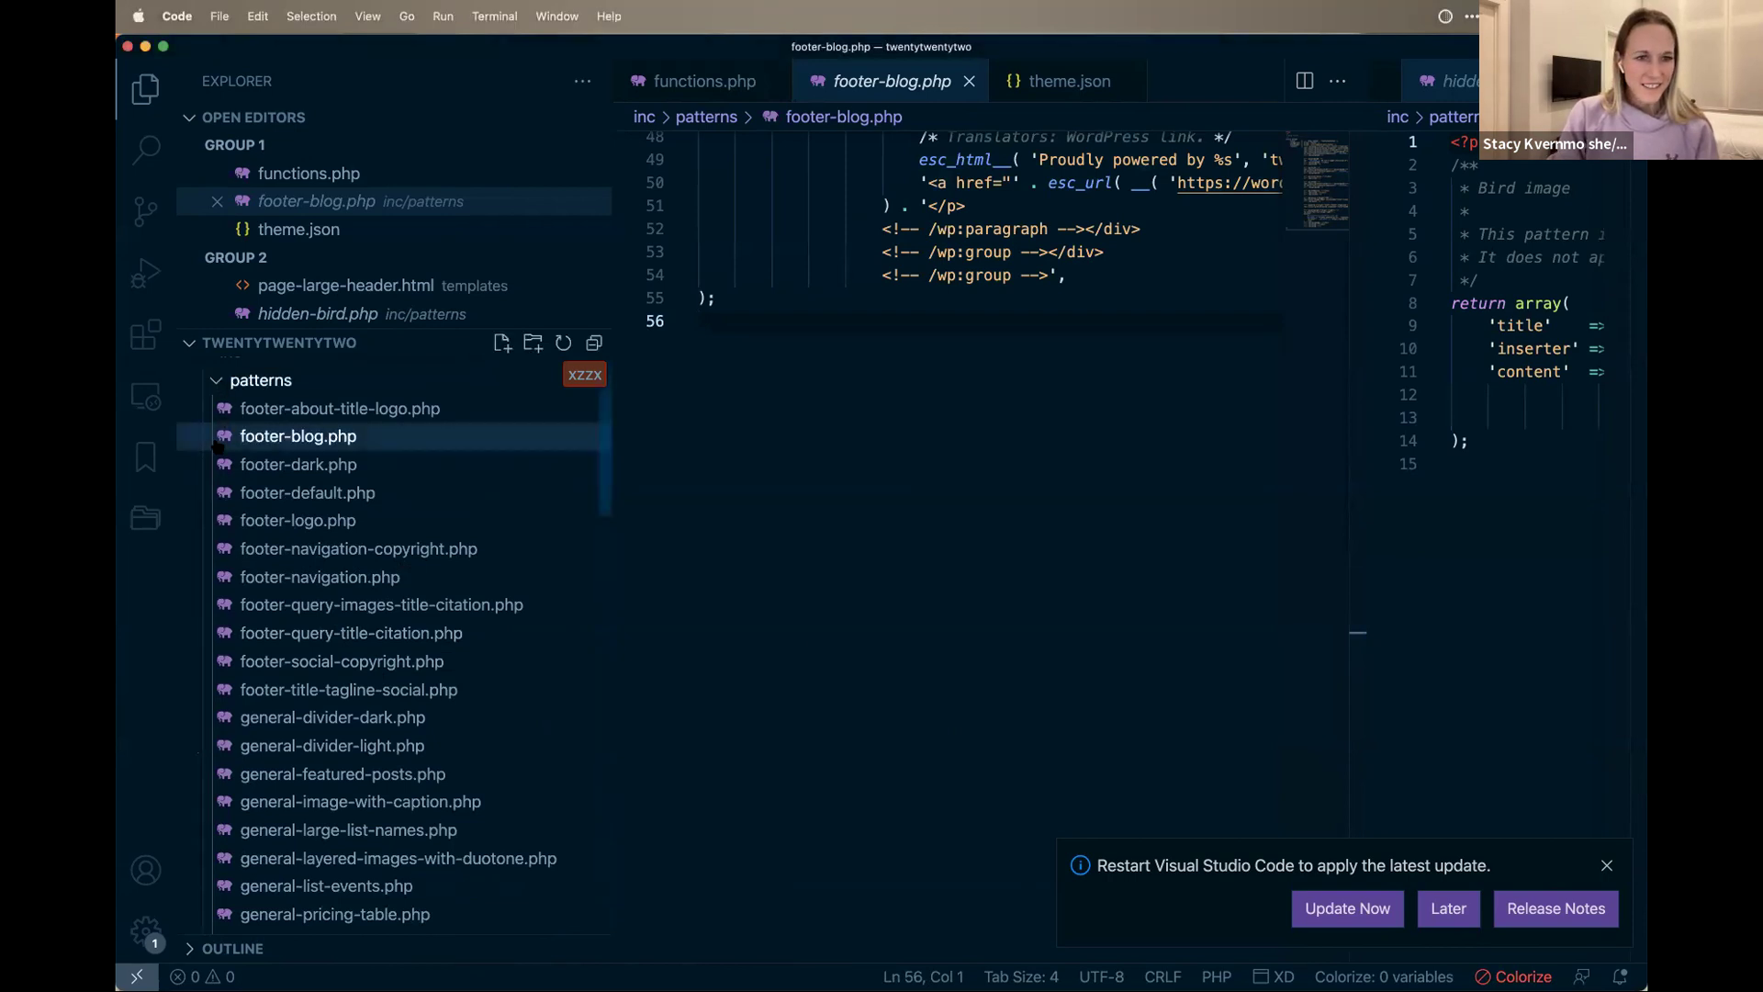
key("Left")
key("Left")
key("Left")
key("Left")
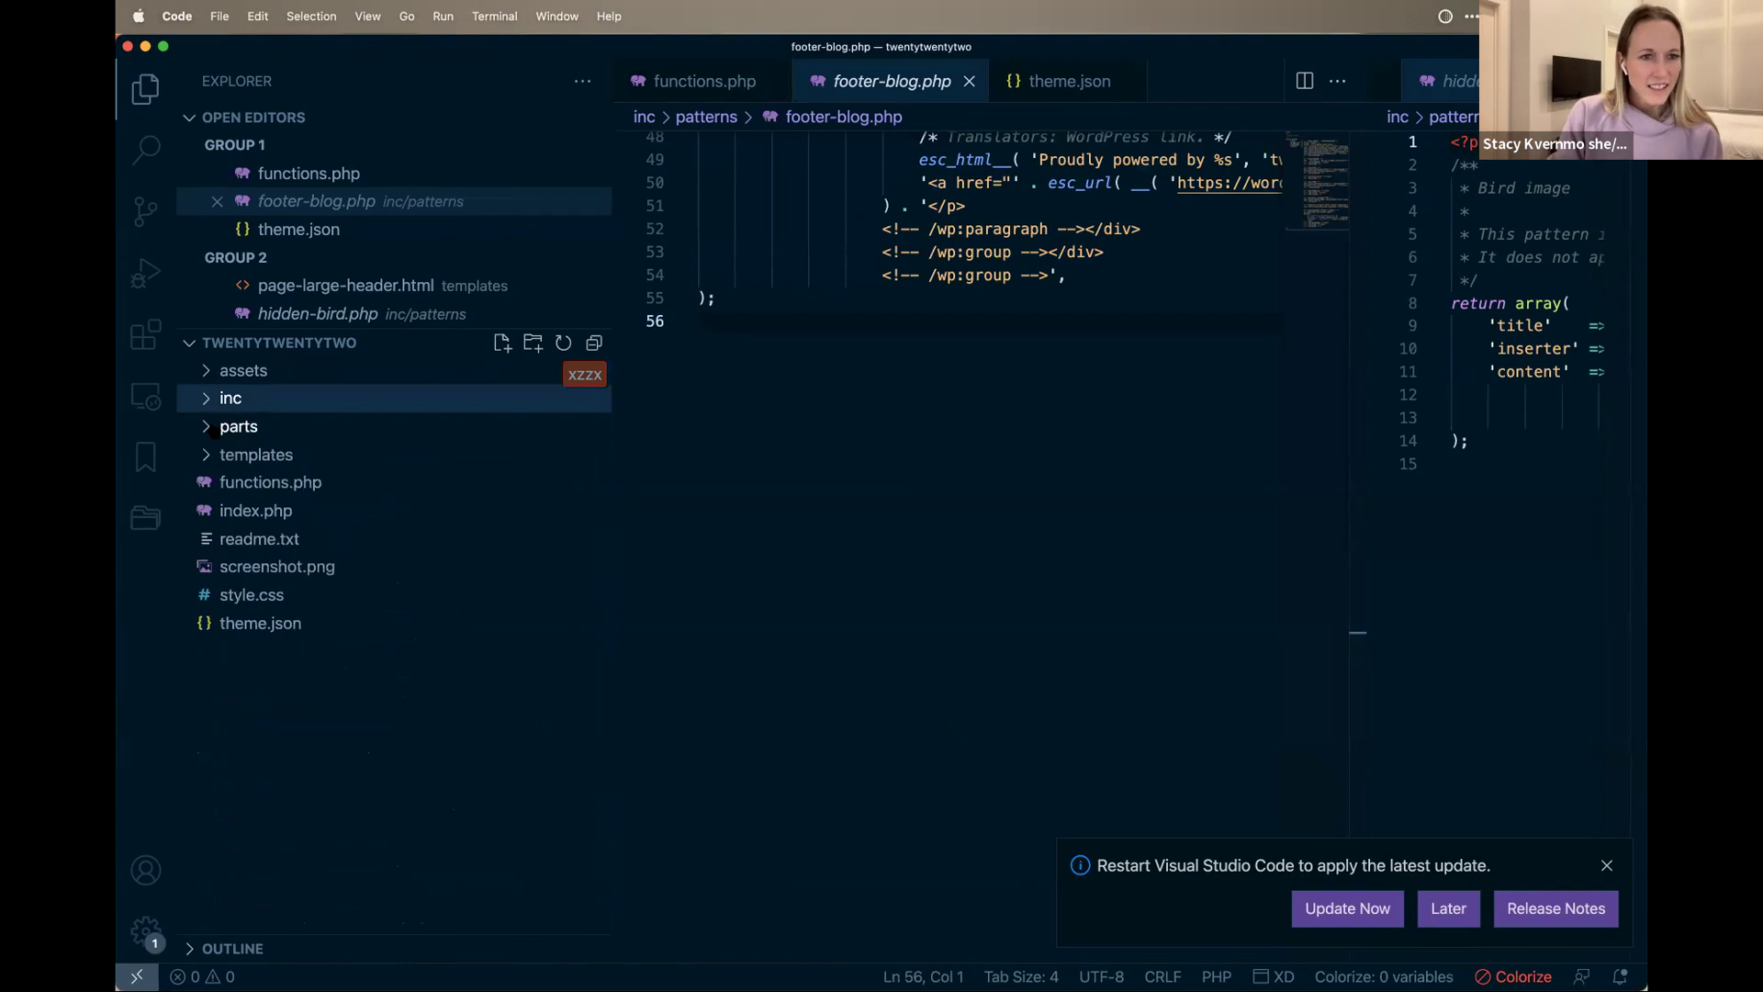
Step: Open the header.html template part and select all of its header markup
left_click(213, 428)
left_click(260, 536)
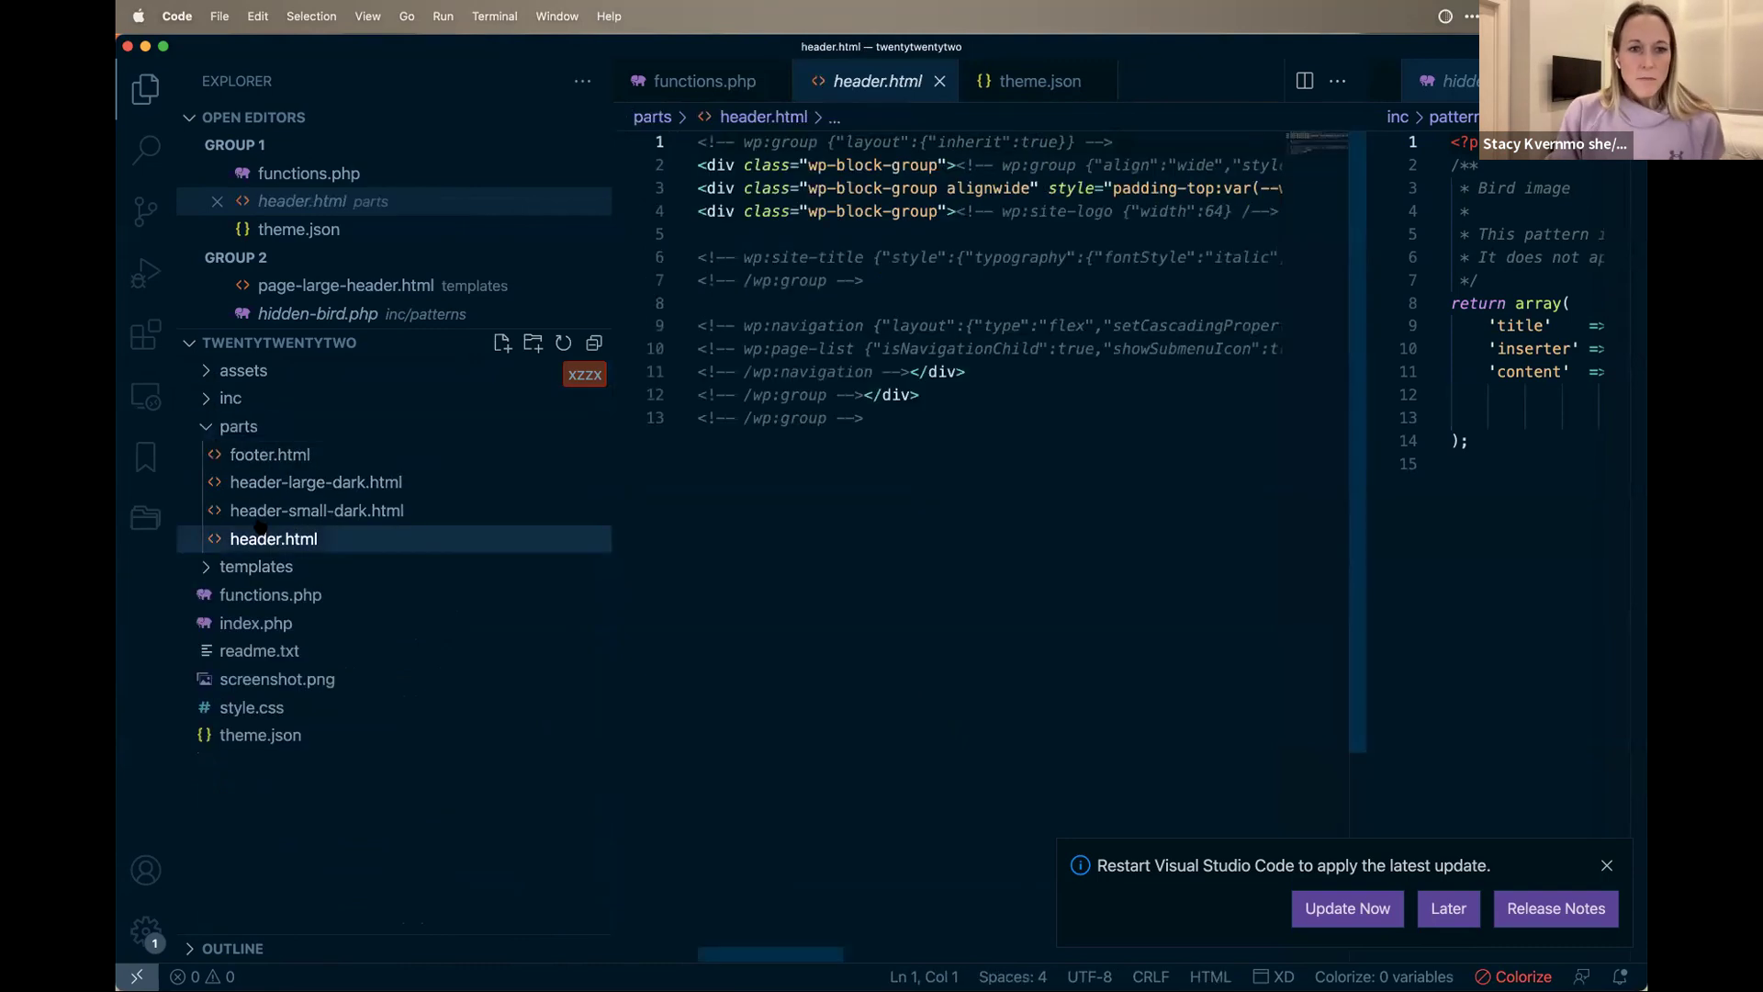
left_click_drag(857, 508, 641, 41)
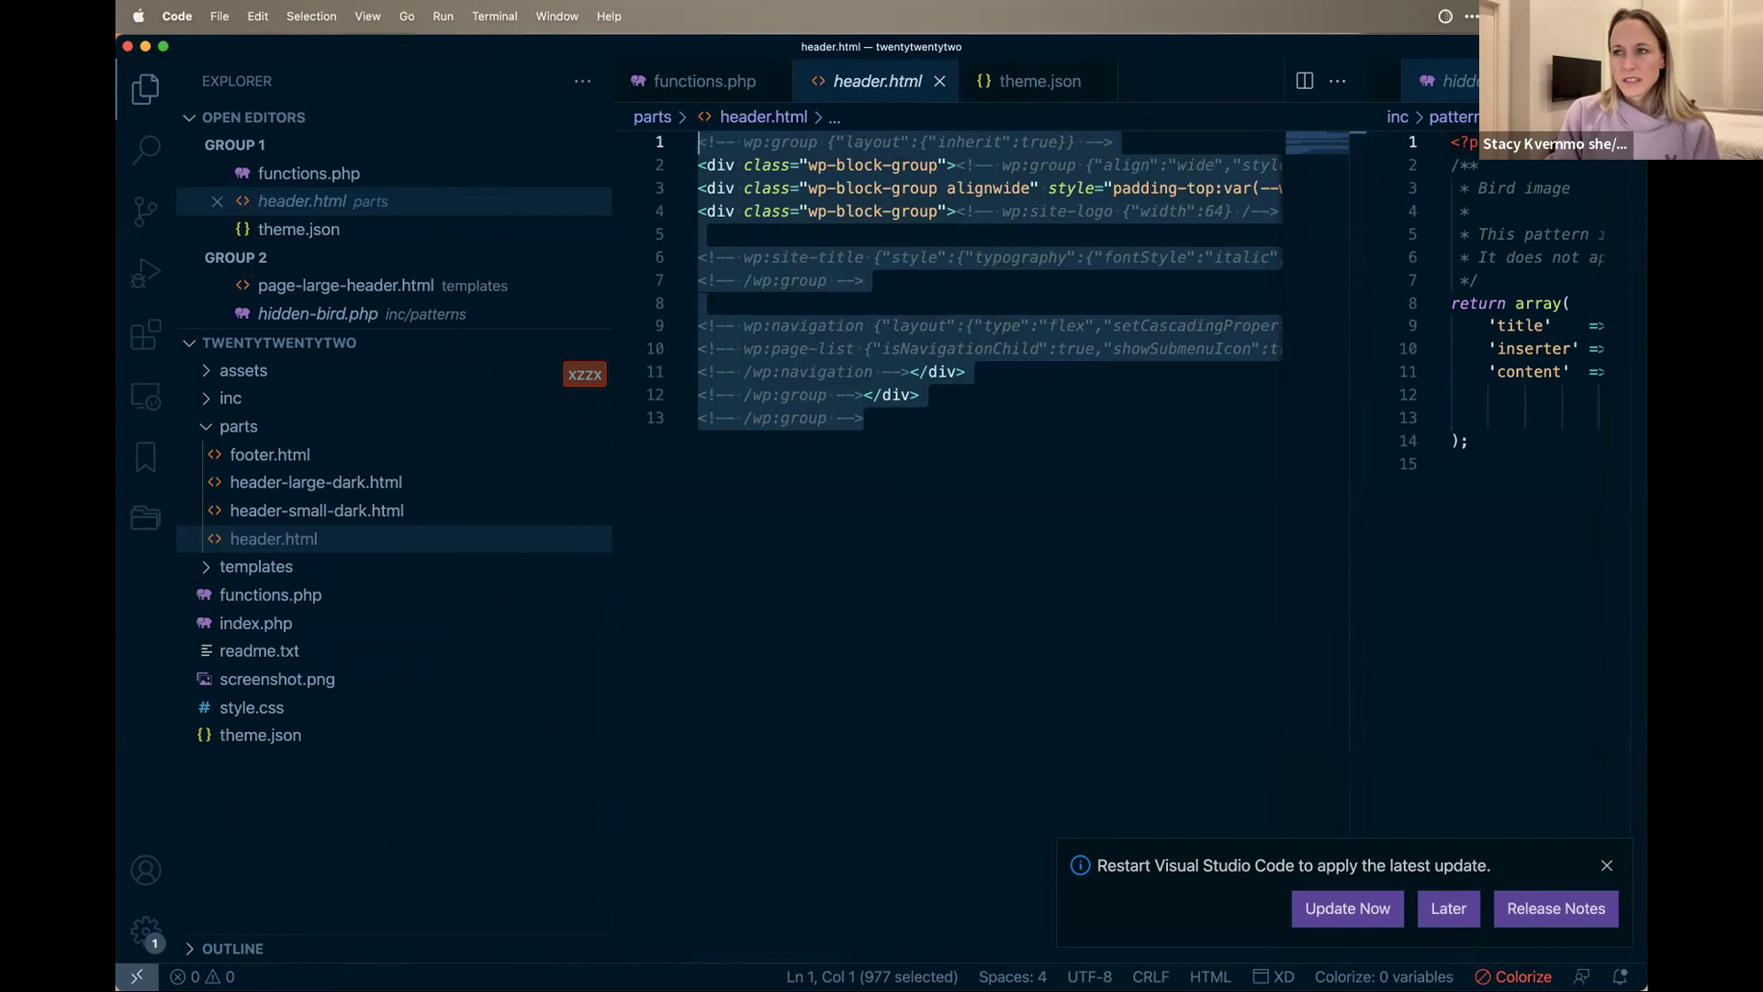
left_click(1076, 690)
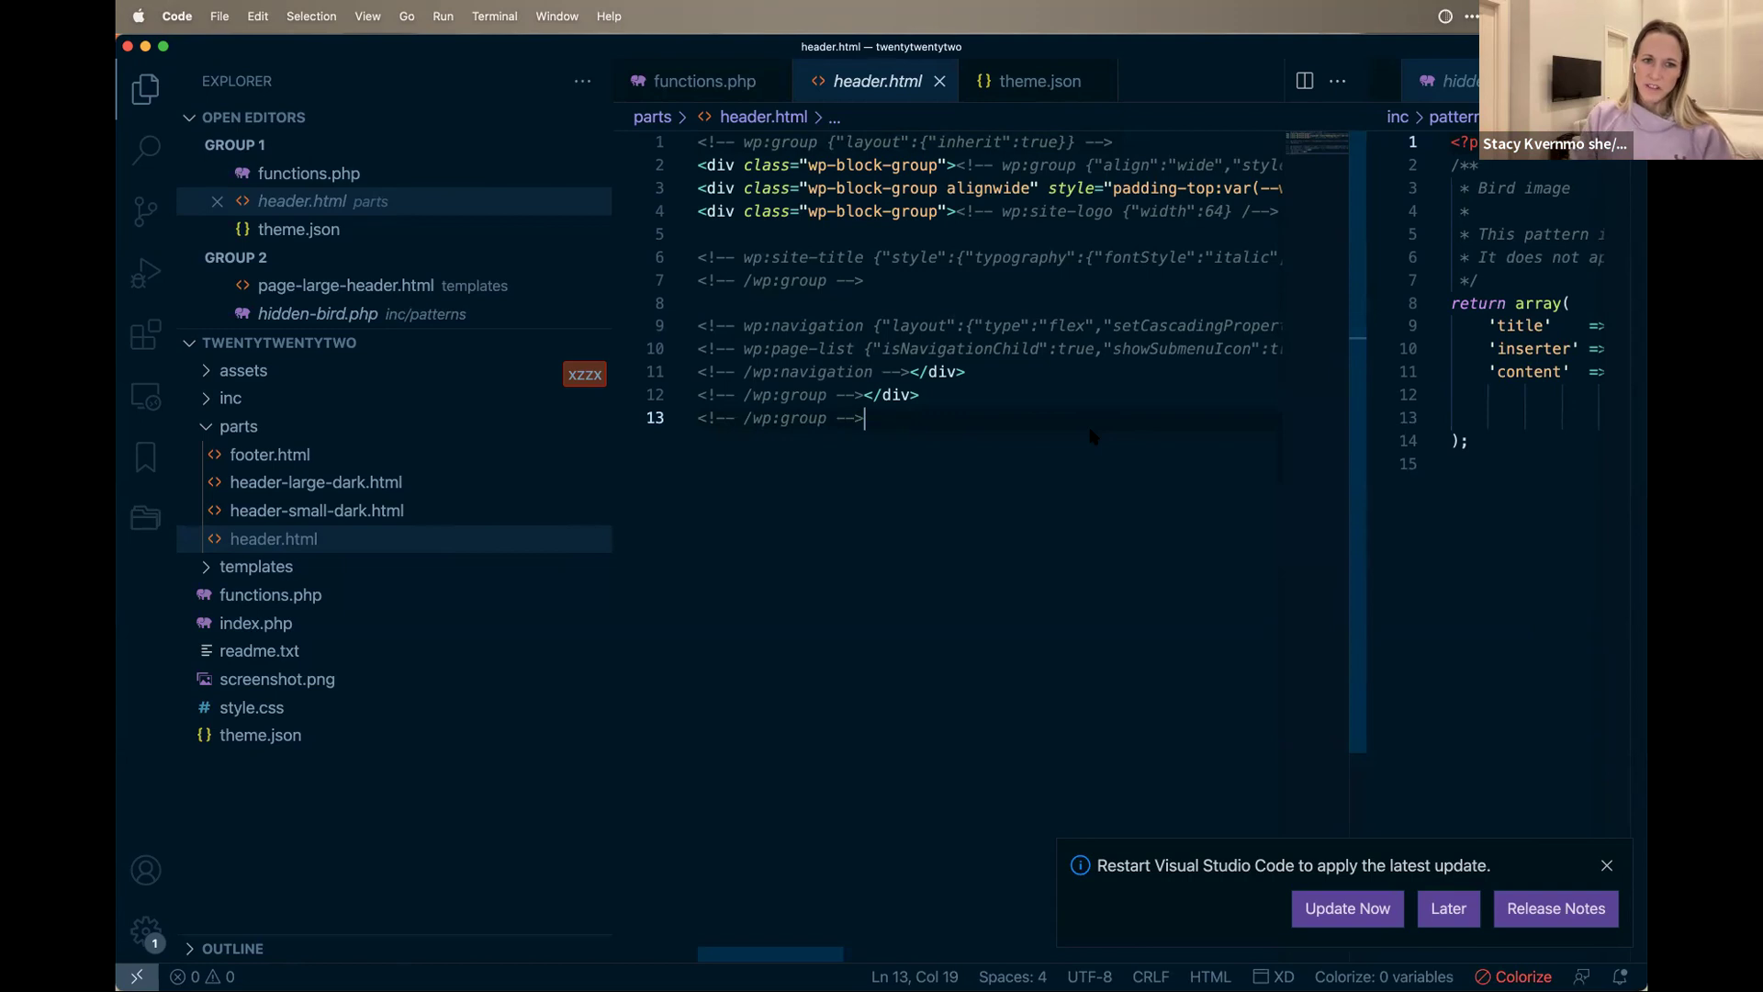
Step: Compare header-small-dark.html, reopen header.html, fold parts, then select the kitten post's Post Excerpt block
left_click(330, 510)
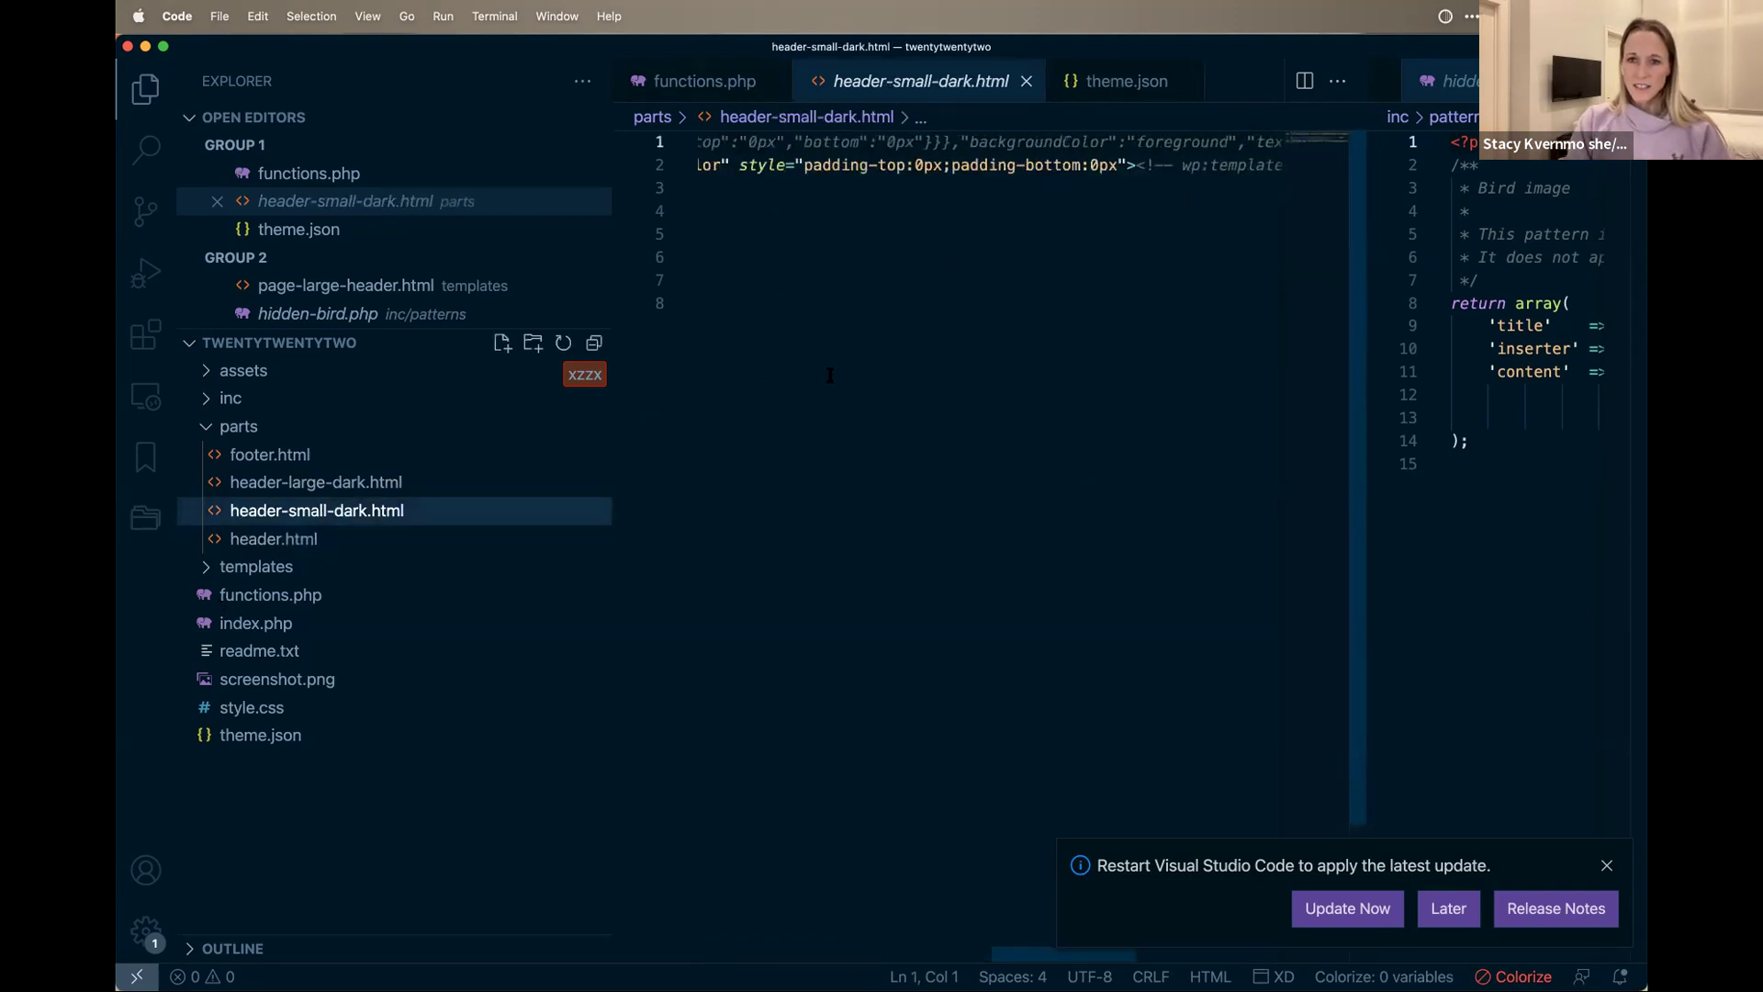
left_click(297, 541)
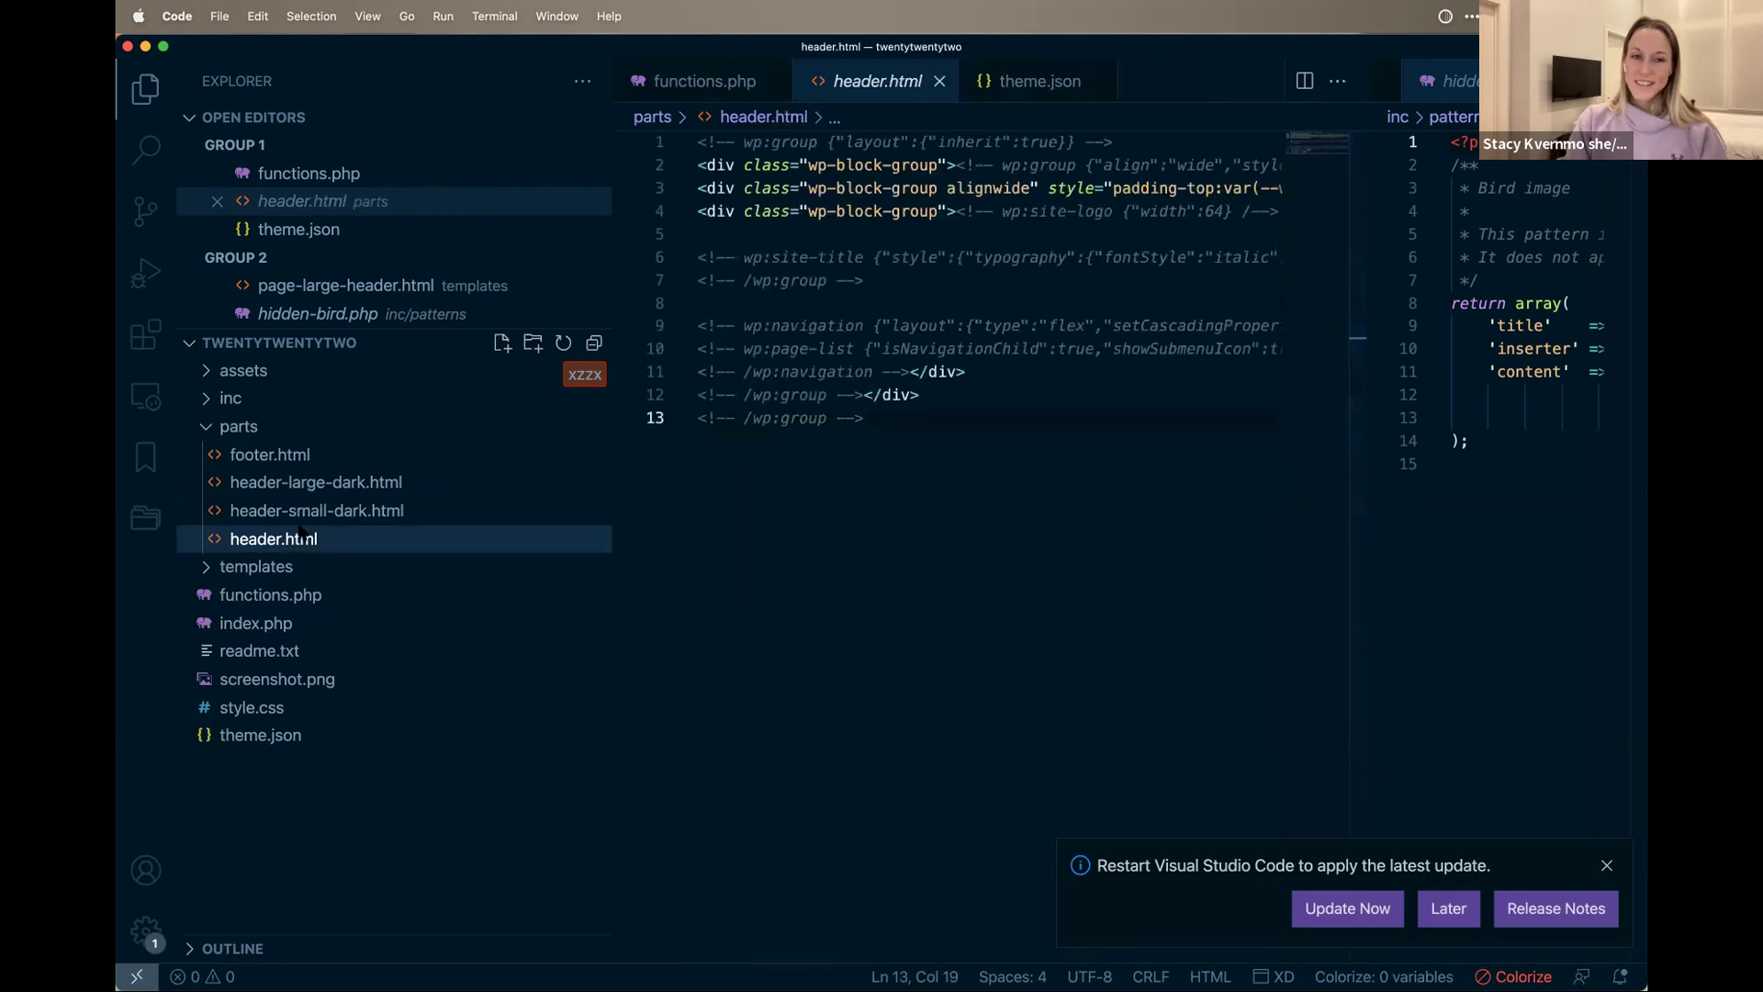
left_click(288, 424)
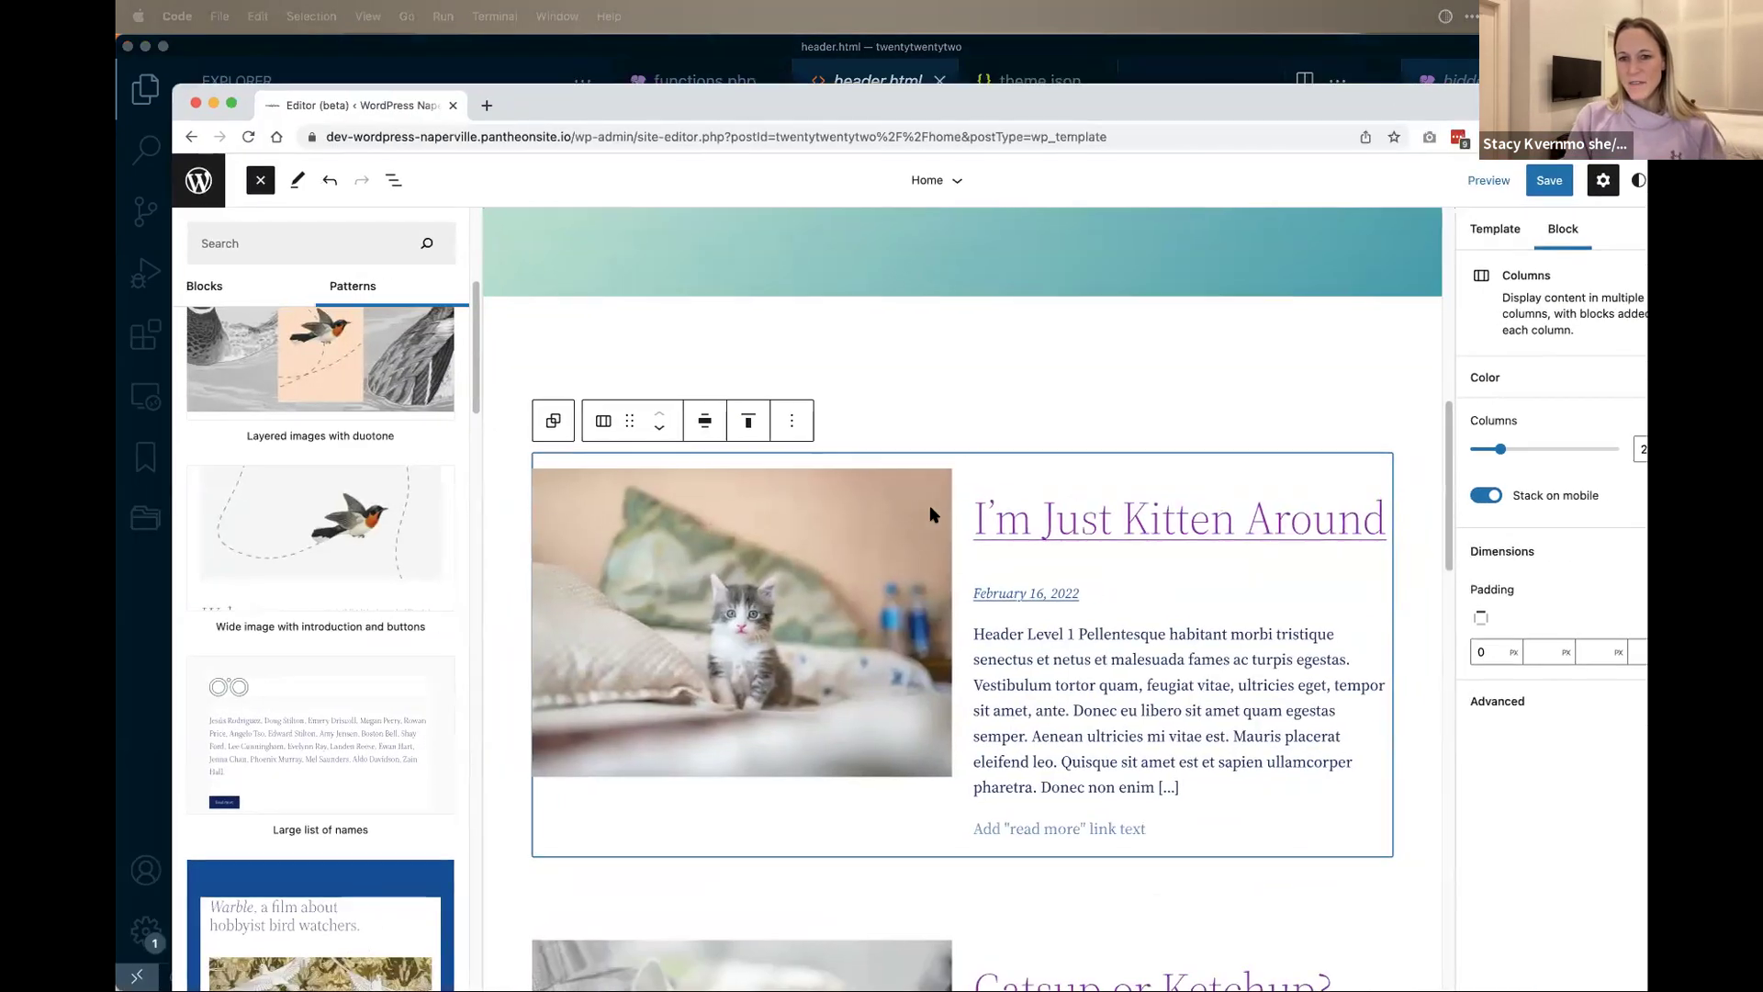
left_click(1098, 654)
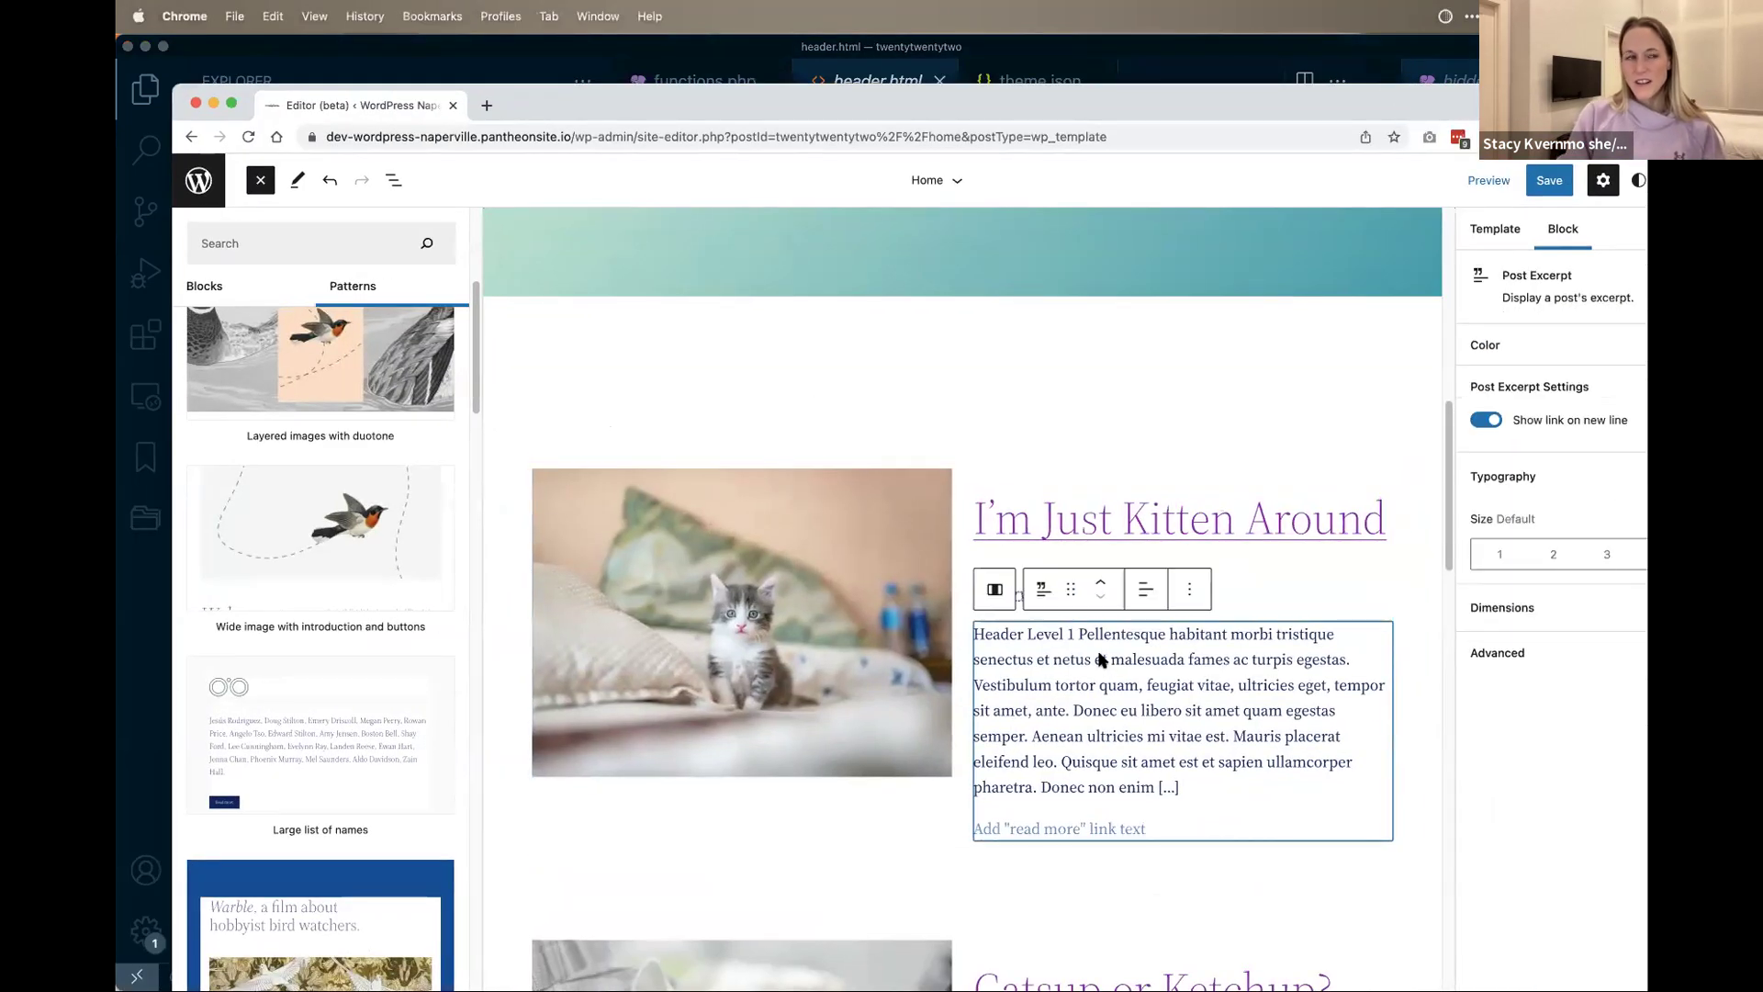
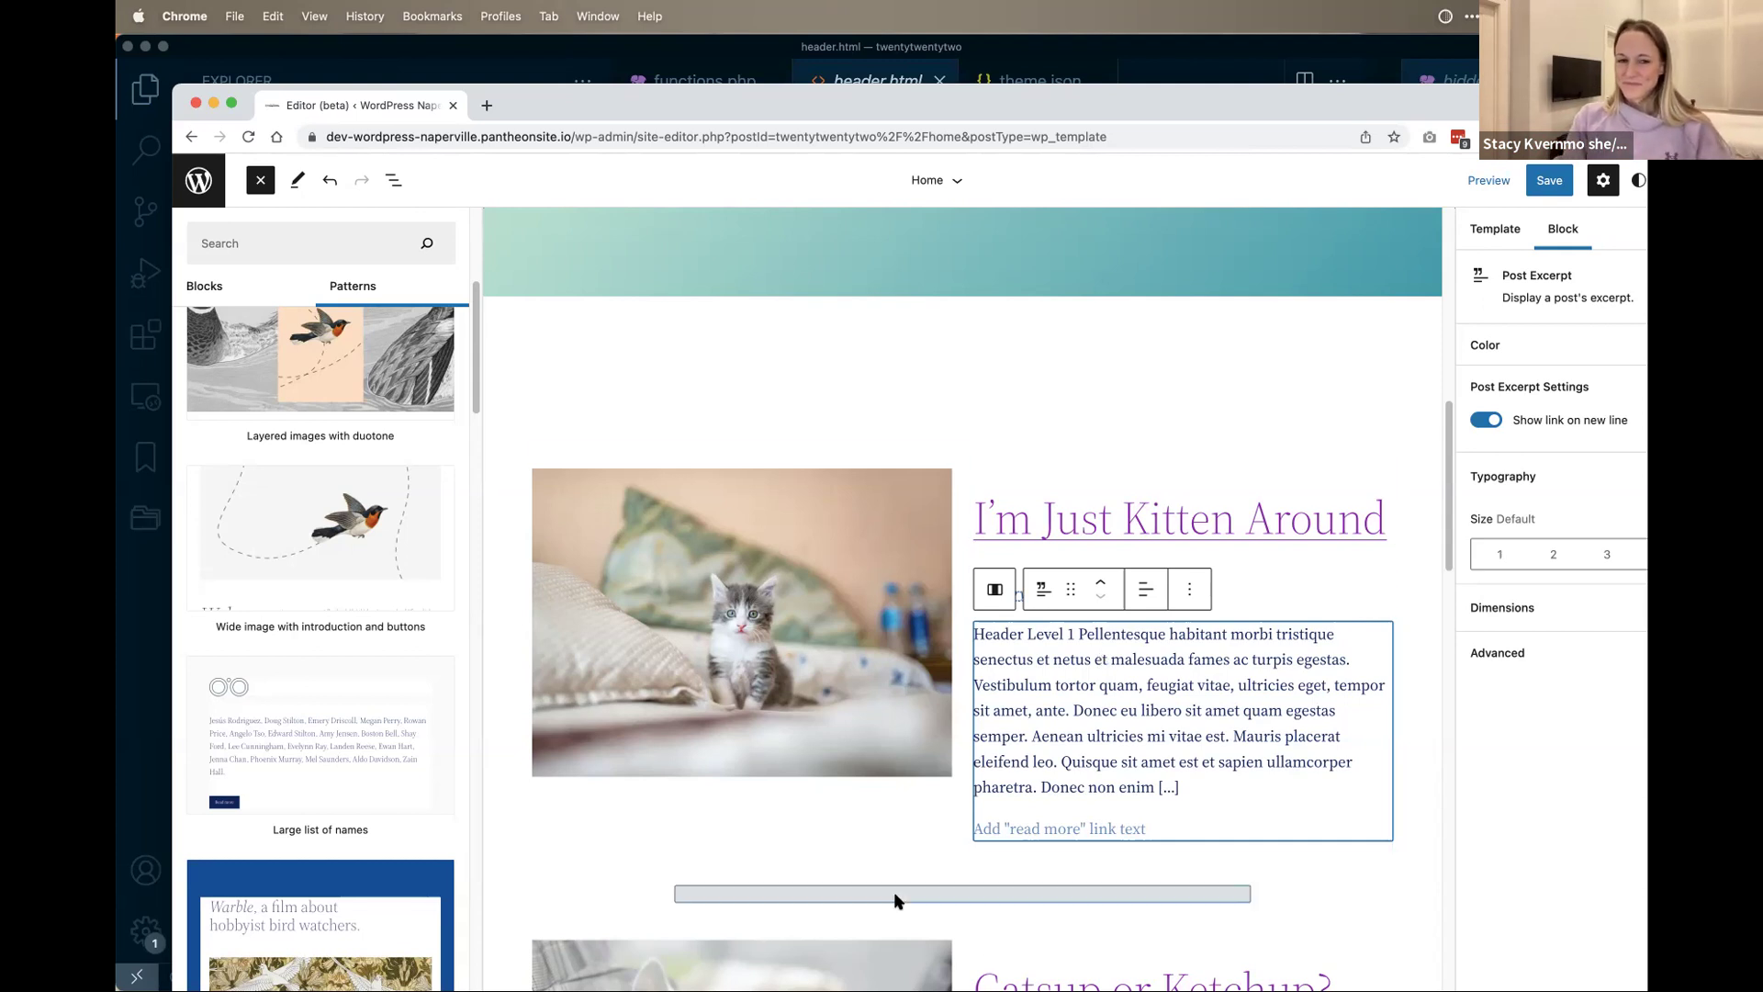
Step: Move the Chrome window down to uncover VS Code showing the twentytwentytwo header.html
scroll(898, 898, "down", 5)
left_click_drag(643, 105, 597, 689)
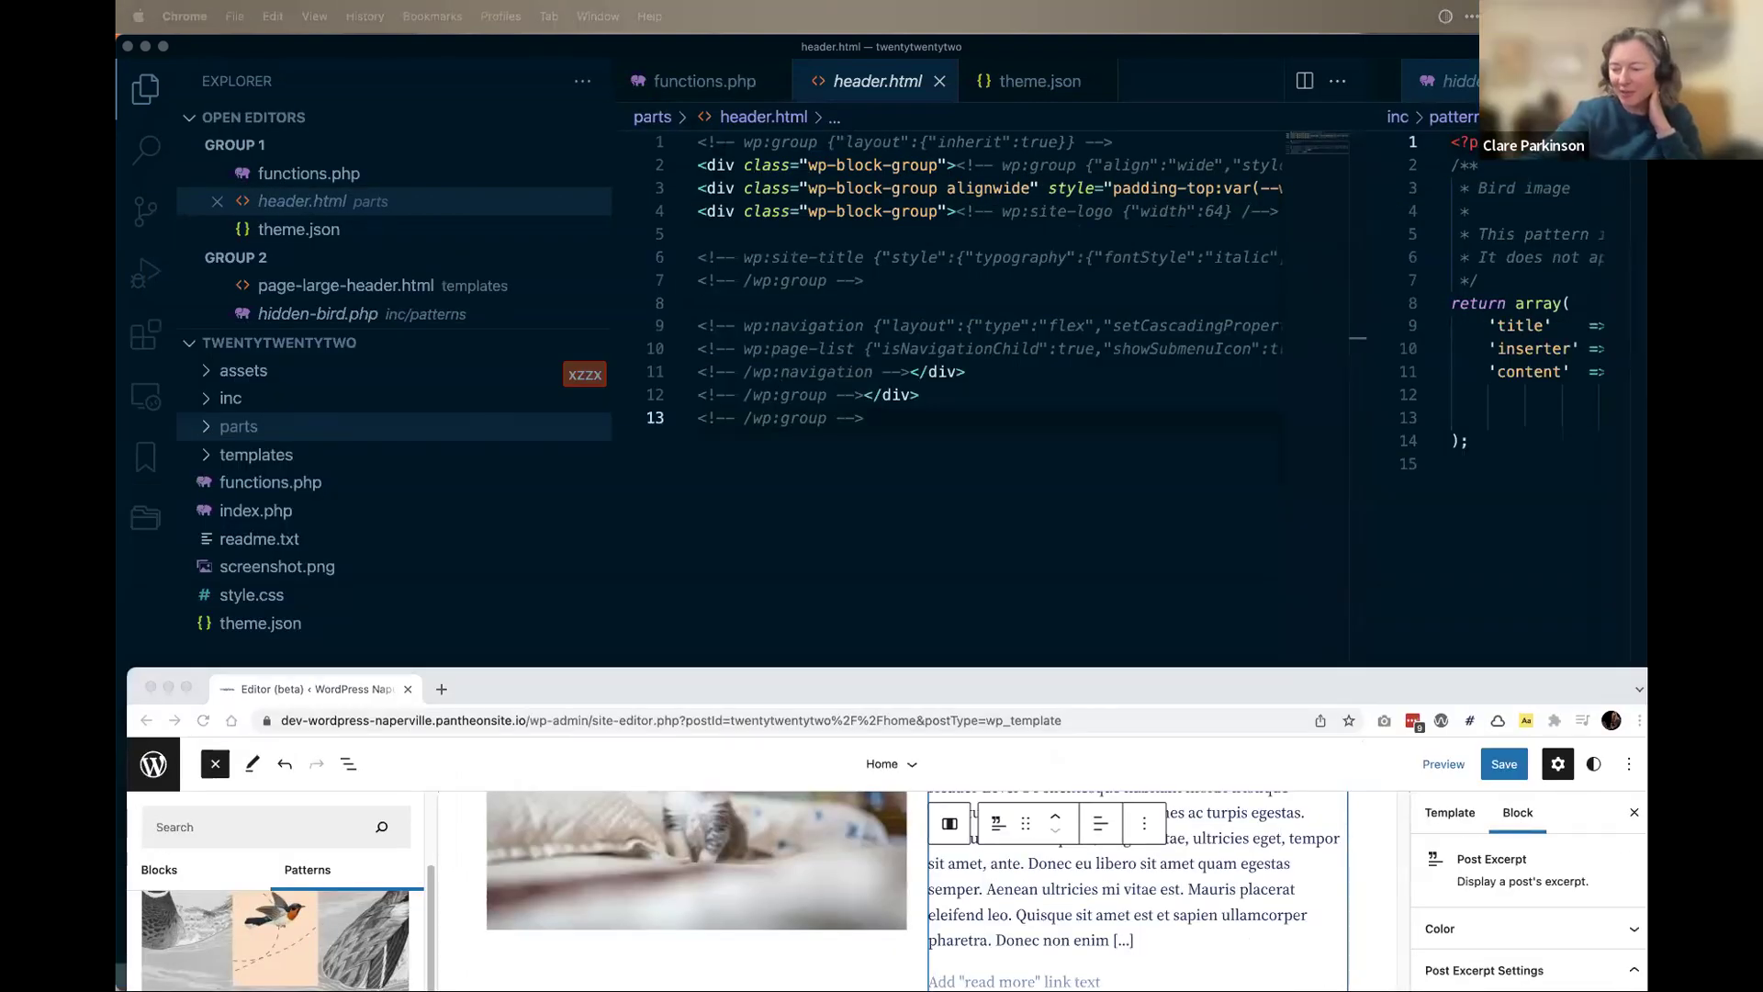
Step: Bring VS Code forward and open the theme's theme.json file
left_click(308, 627)
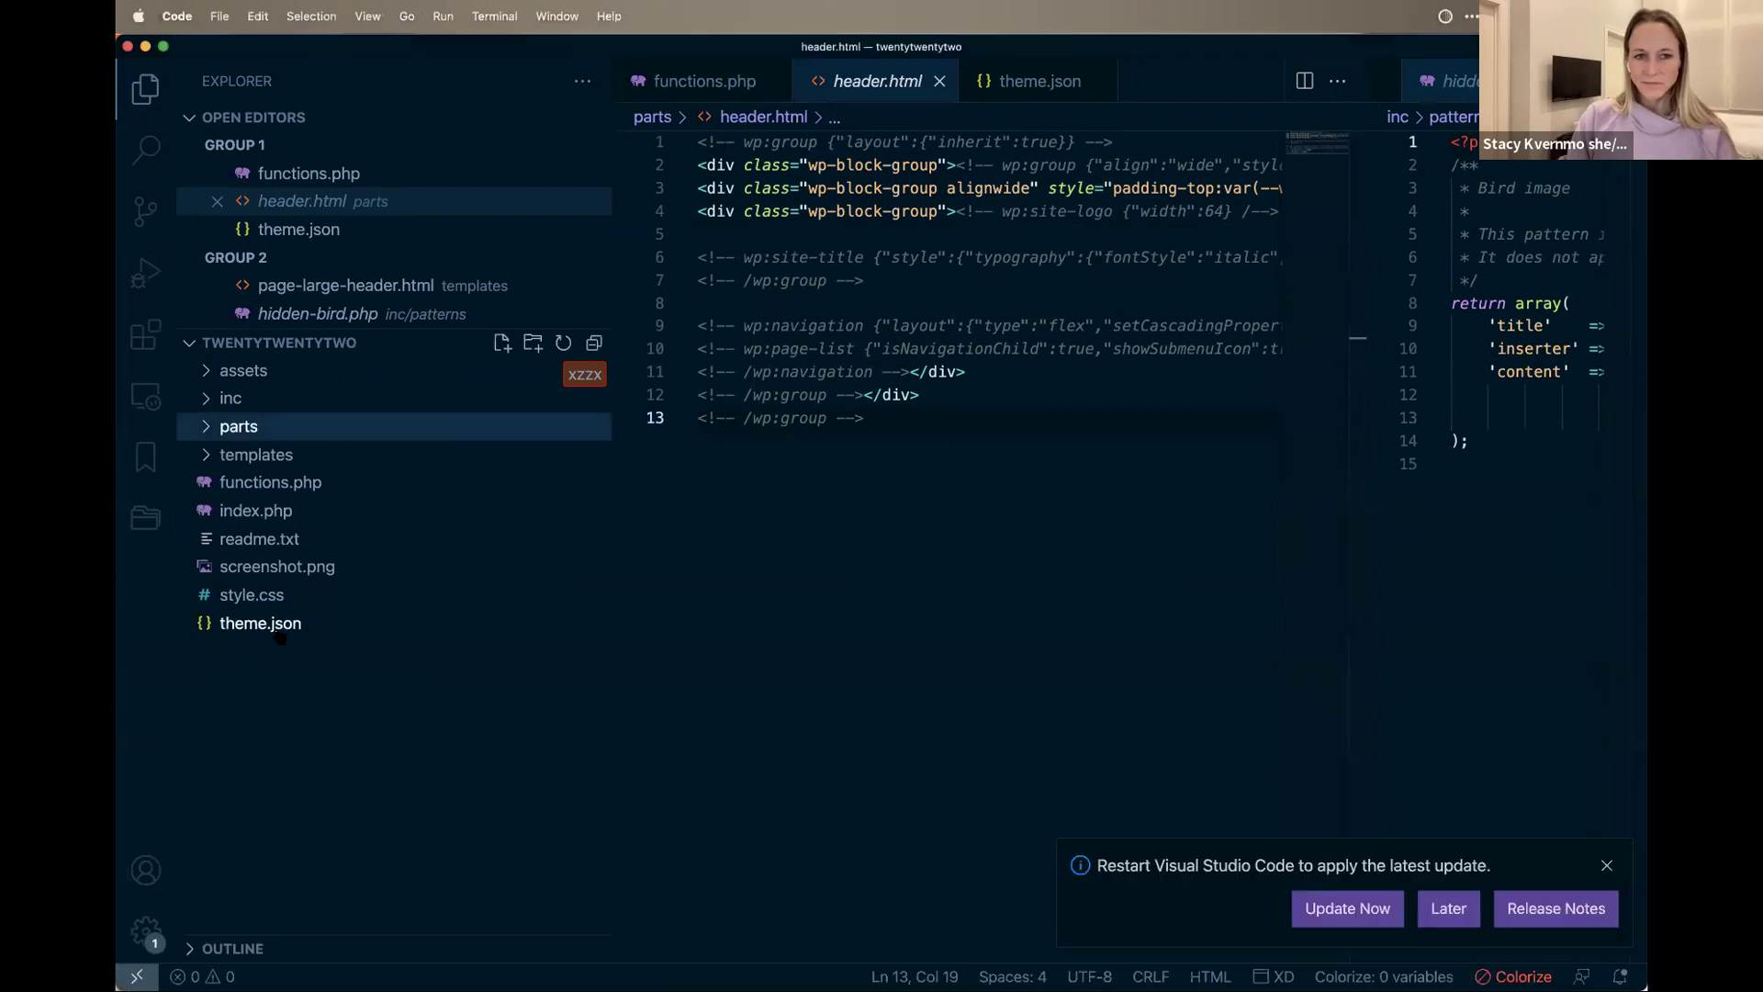
left_click(276, 623)
left_click(936, 724)
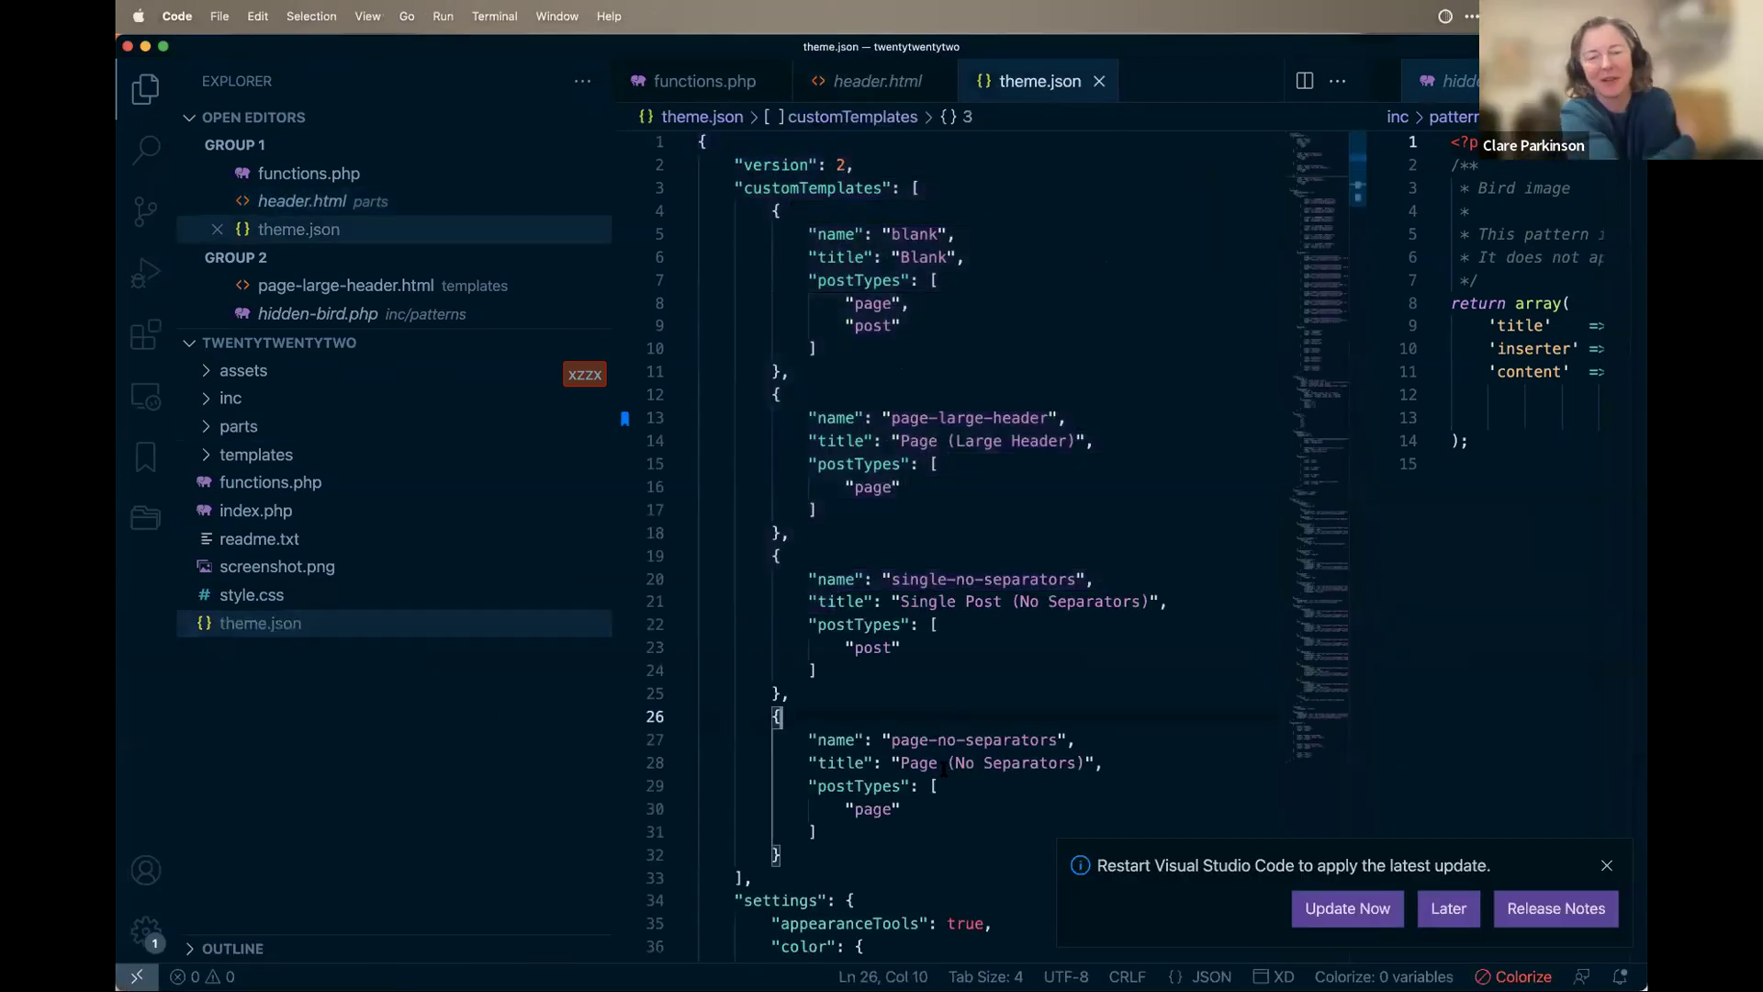
Step: Select the settings > spacing > units entries from % through vw (lines 162–167)
scroll(940, 748, "down", 5)
scroll(944, 769, "down", 15)
scroll(946, 744, "up", 8)
scroll(946, 745, "up", 13)
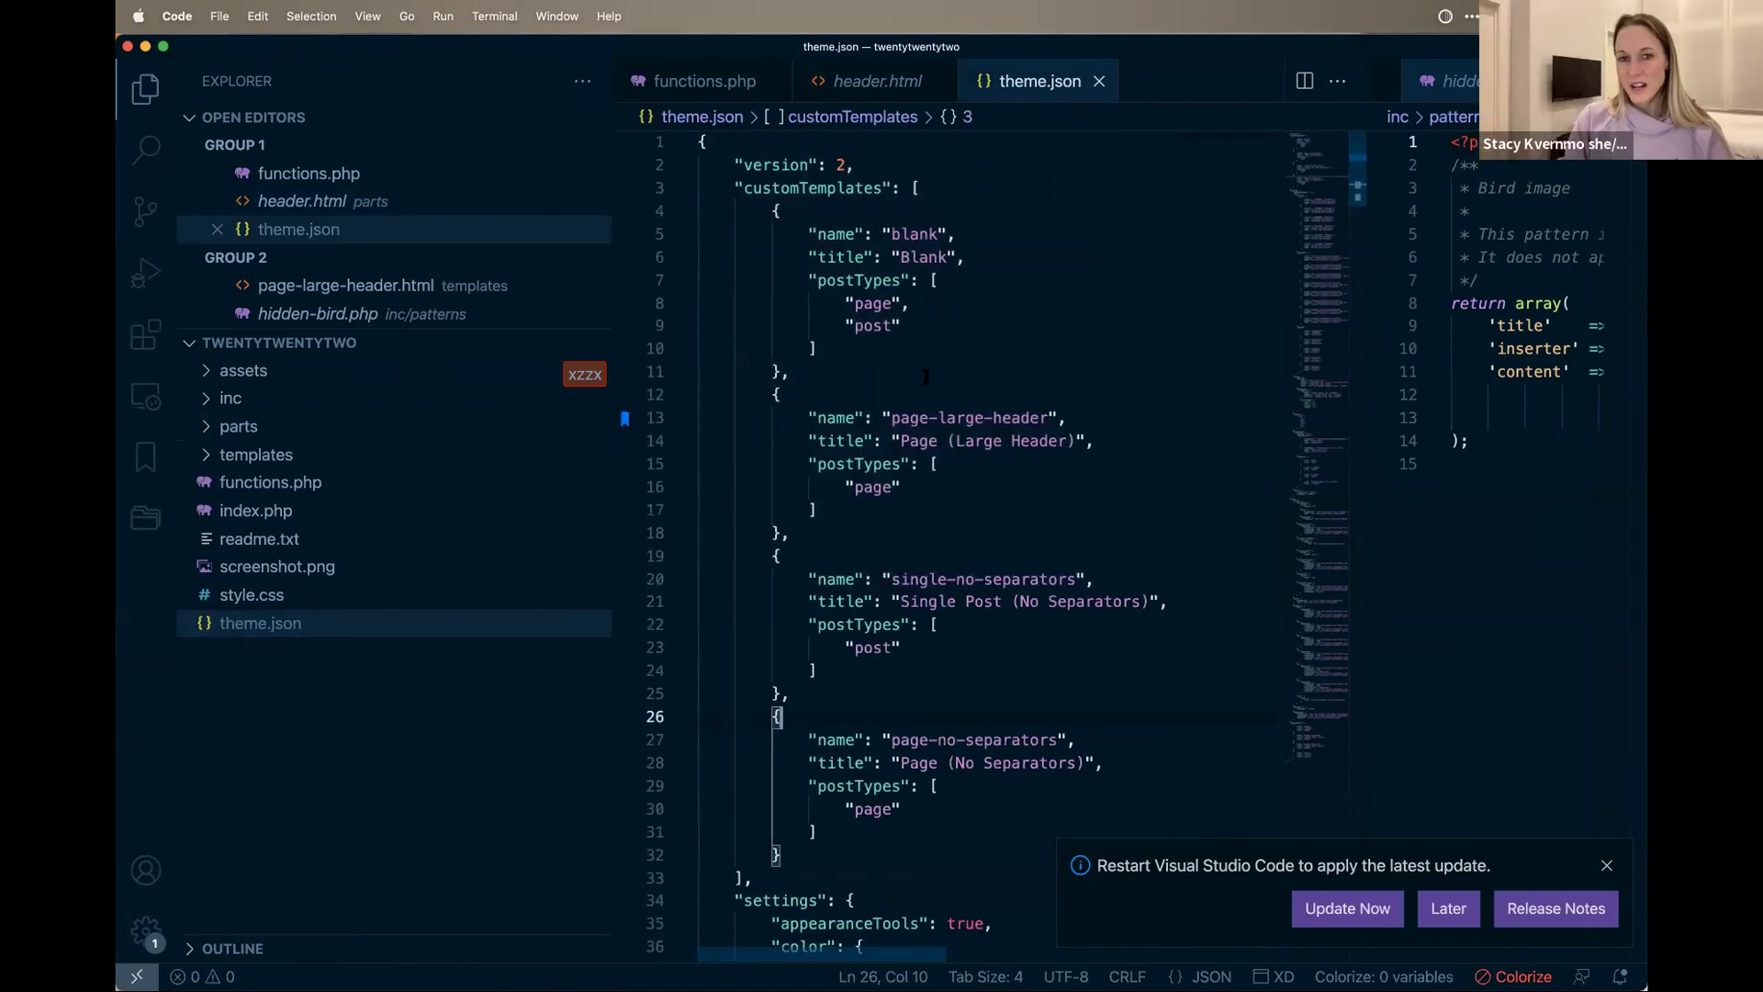
scroll(886, 506, "down", 3)
scroll(886, 506, "down", 20)
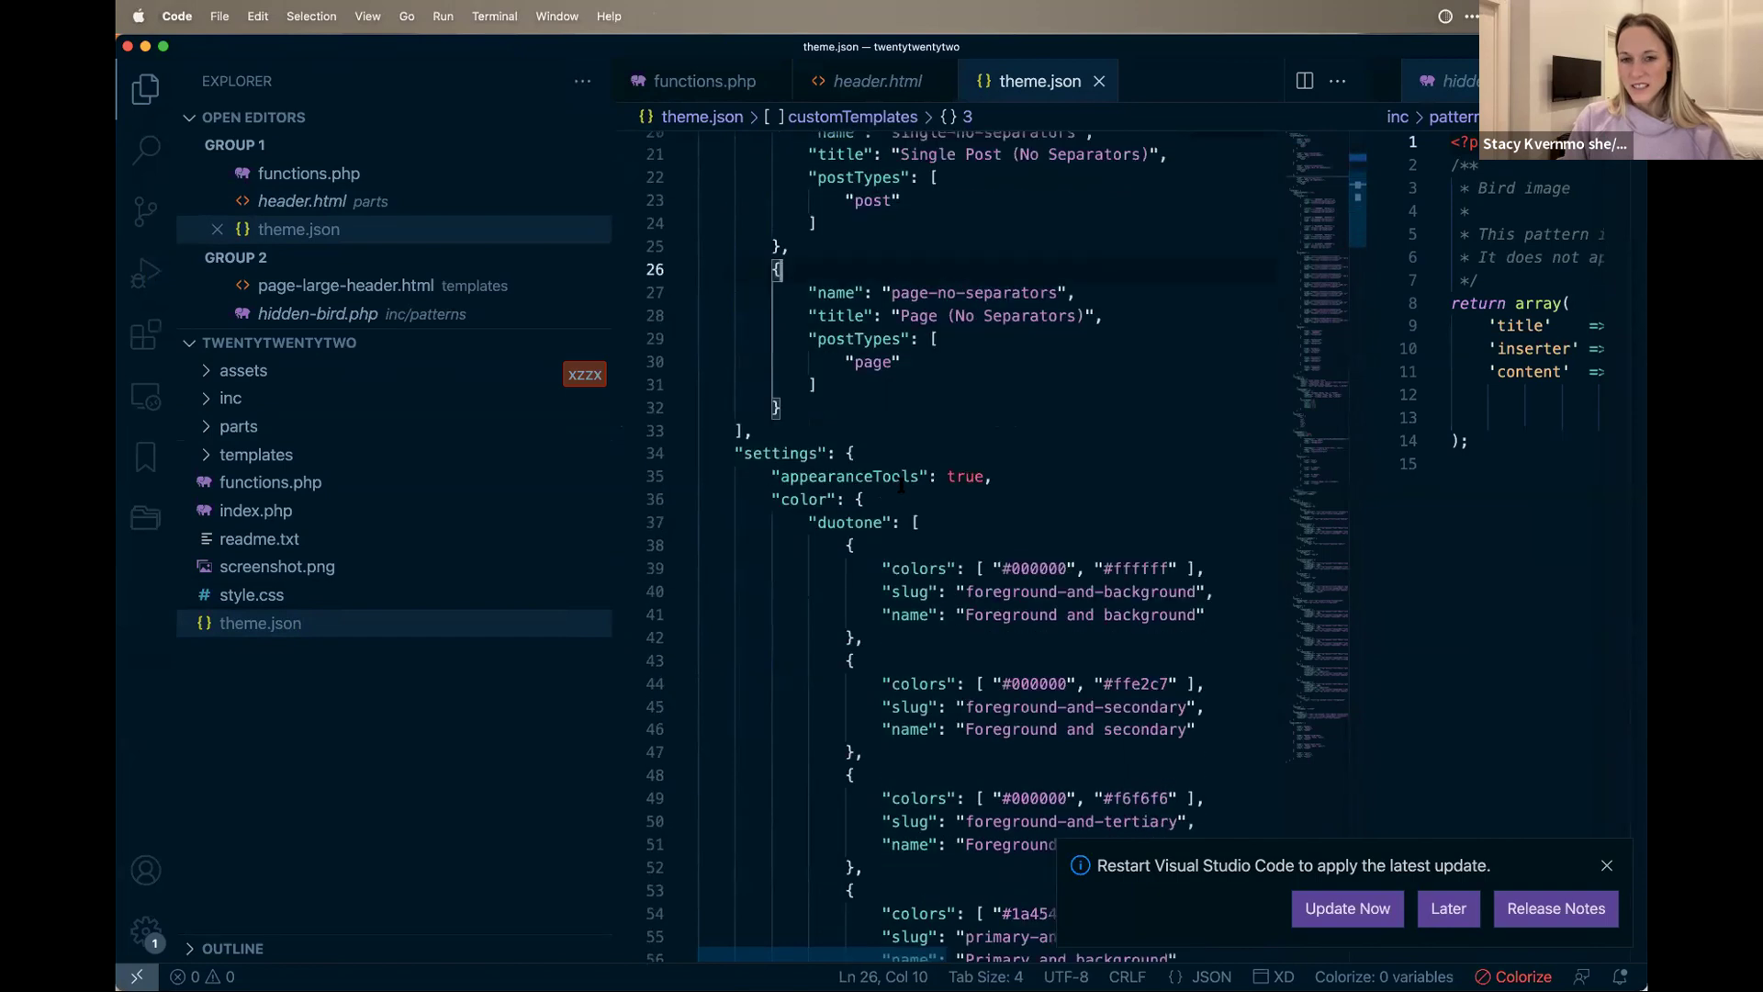
scroll(901, 488, "down", 15)
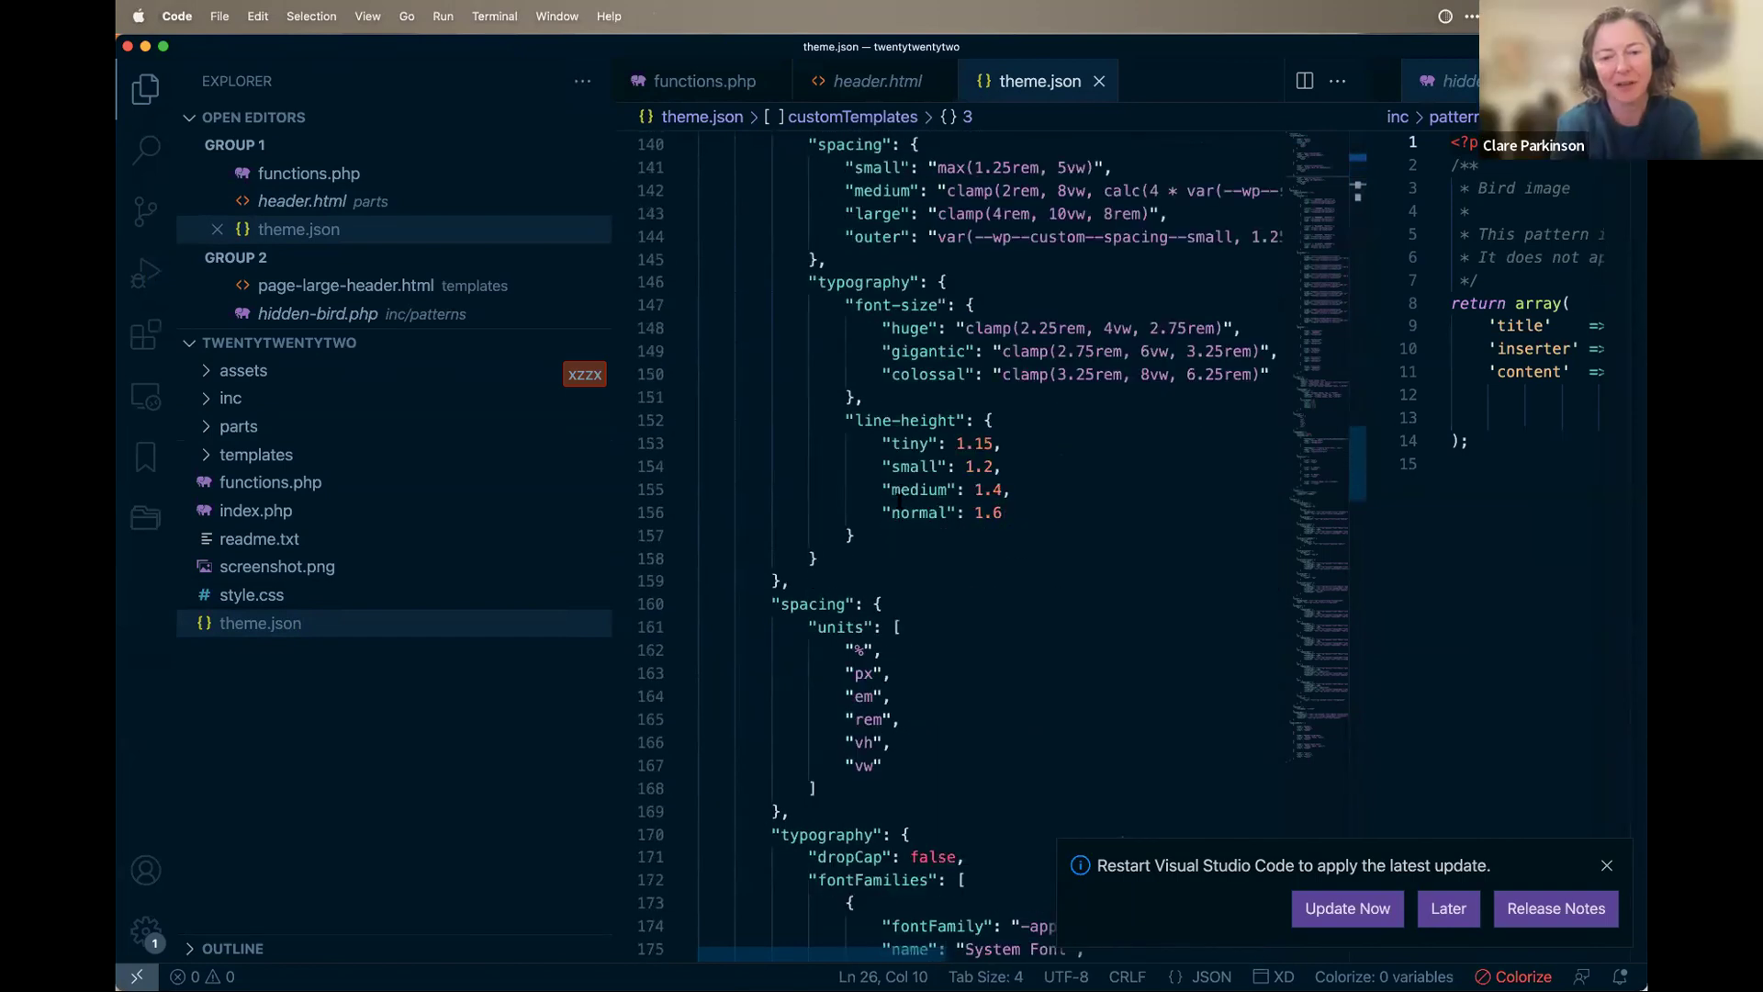
scroll(899, 502, "down", 1)
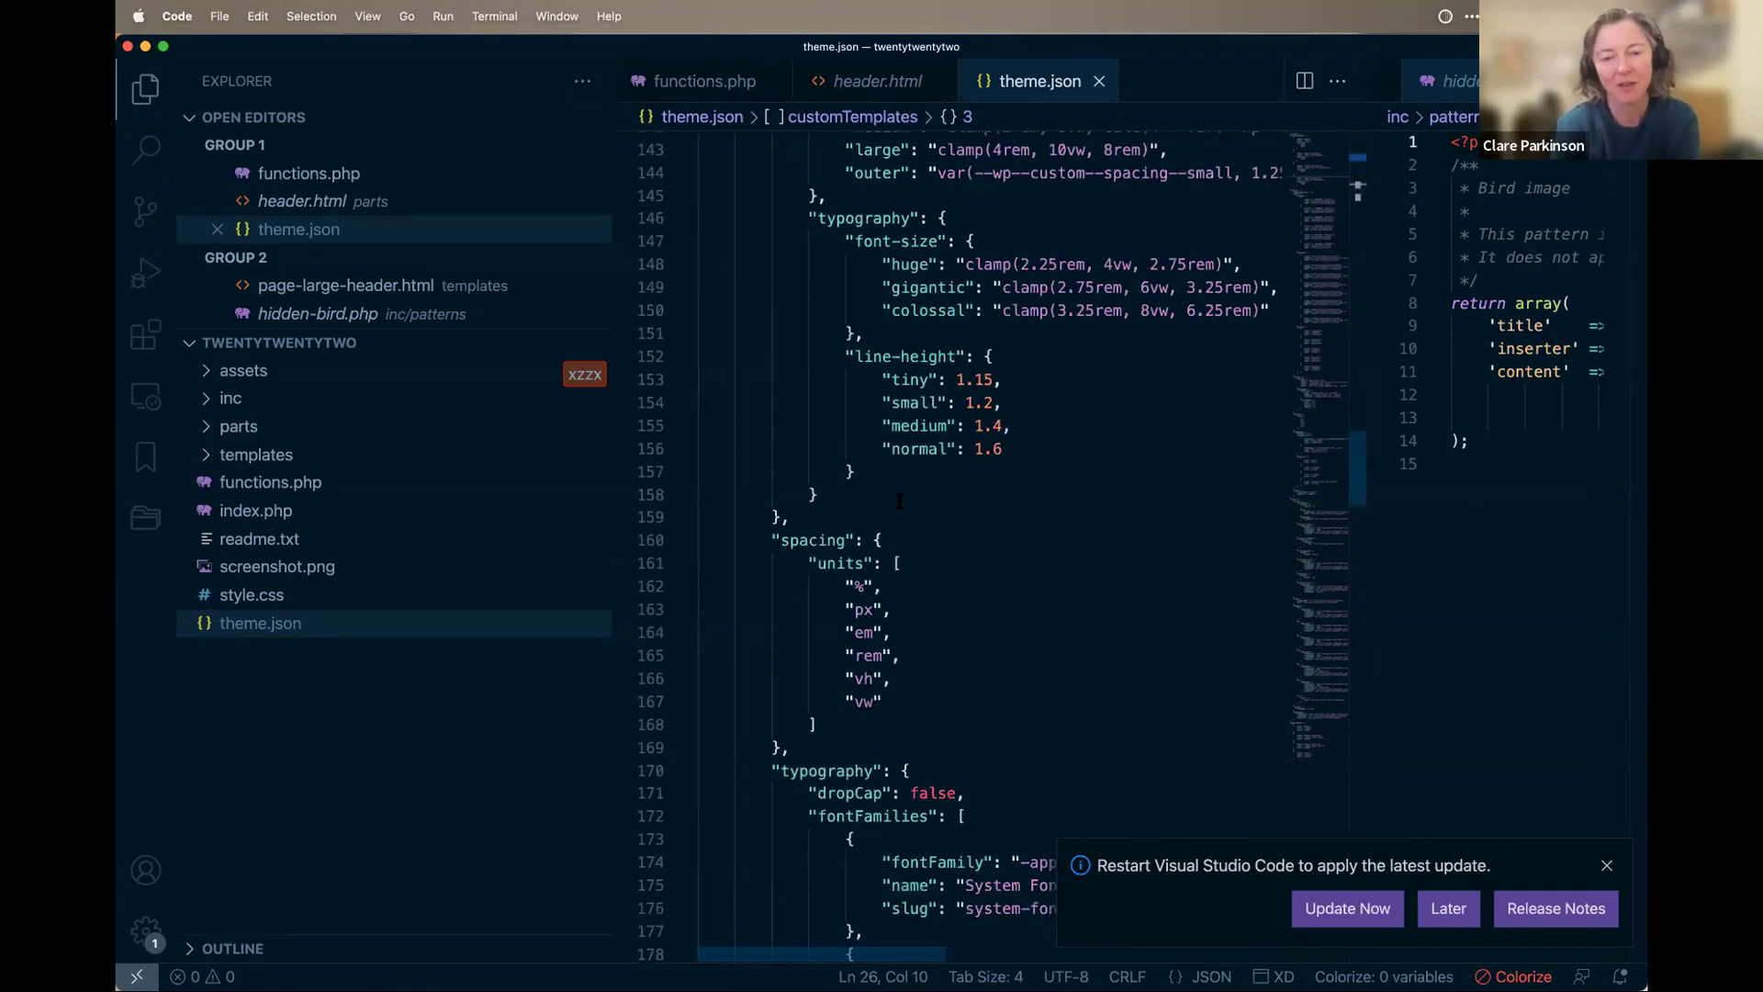
left_click_drag(883, 701, 668, 597)
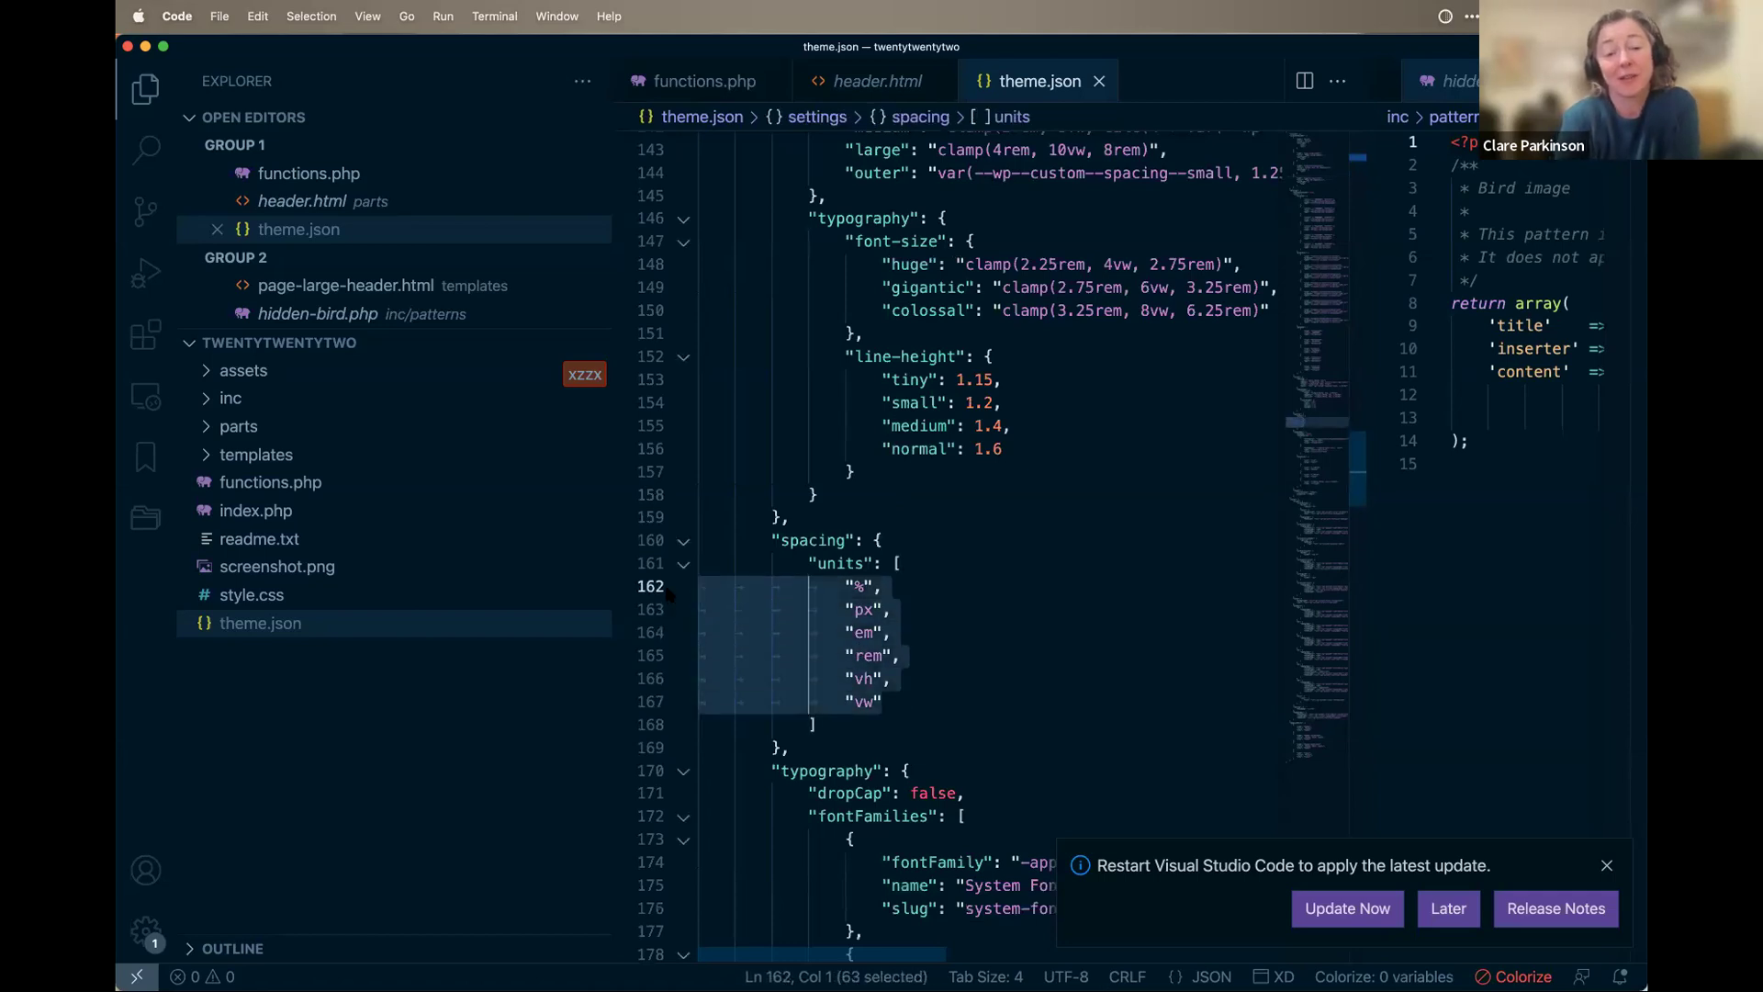
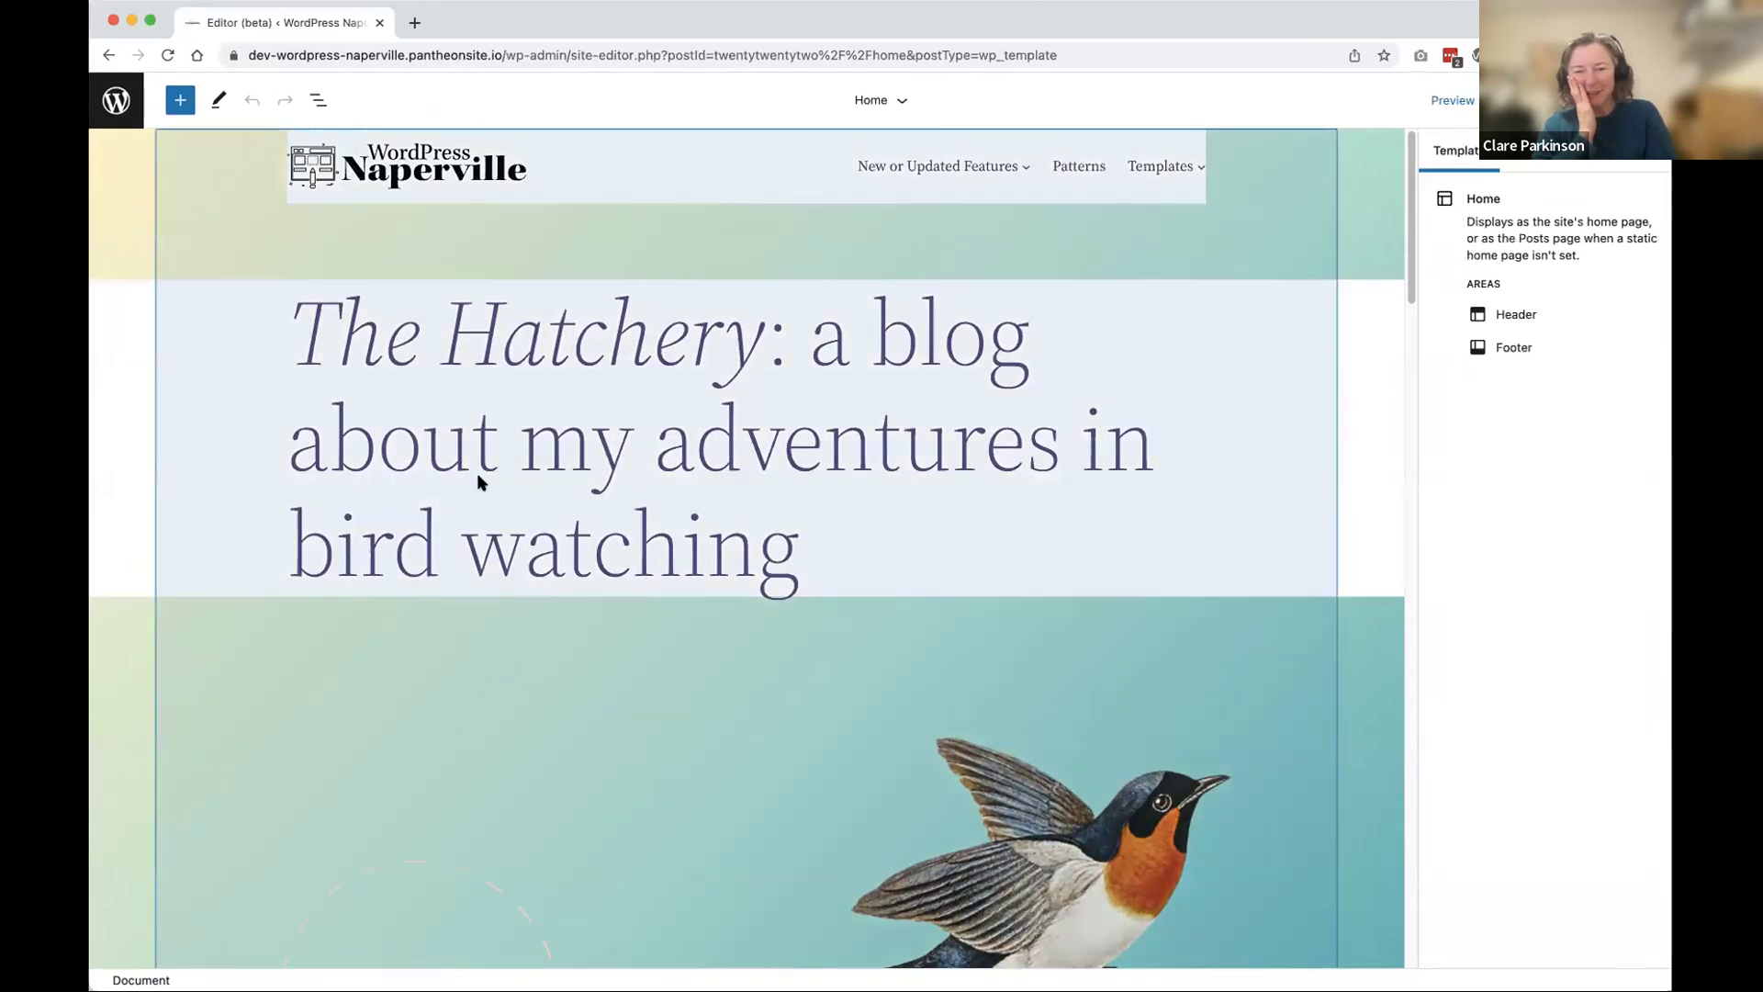
Step: Select the Header Dark Large part, show List View, and view the heading group's colour settings
left_click(504, 476)
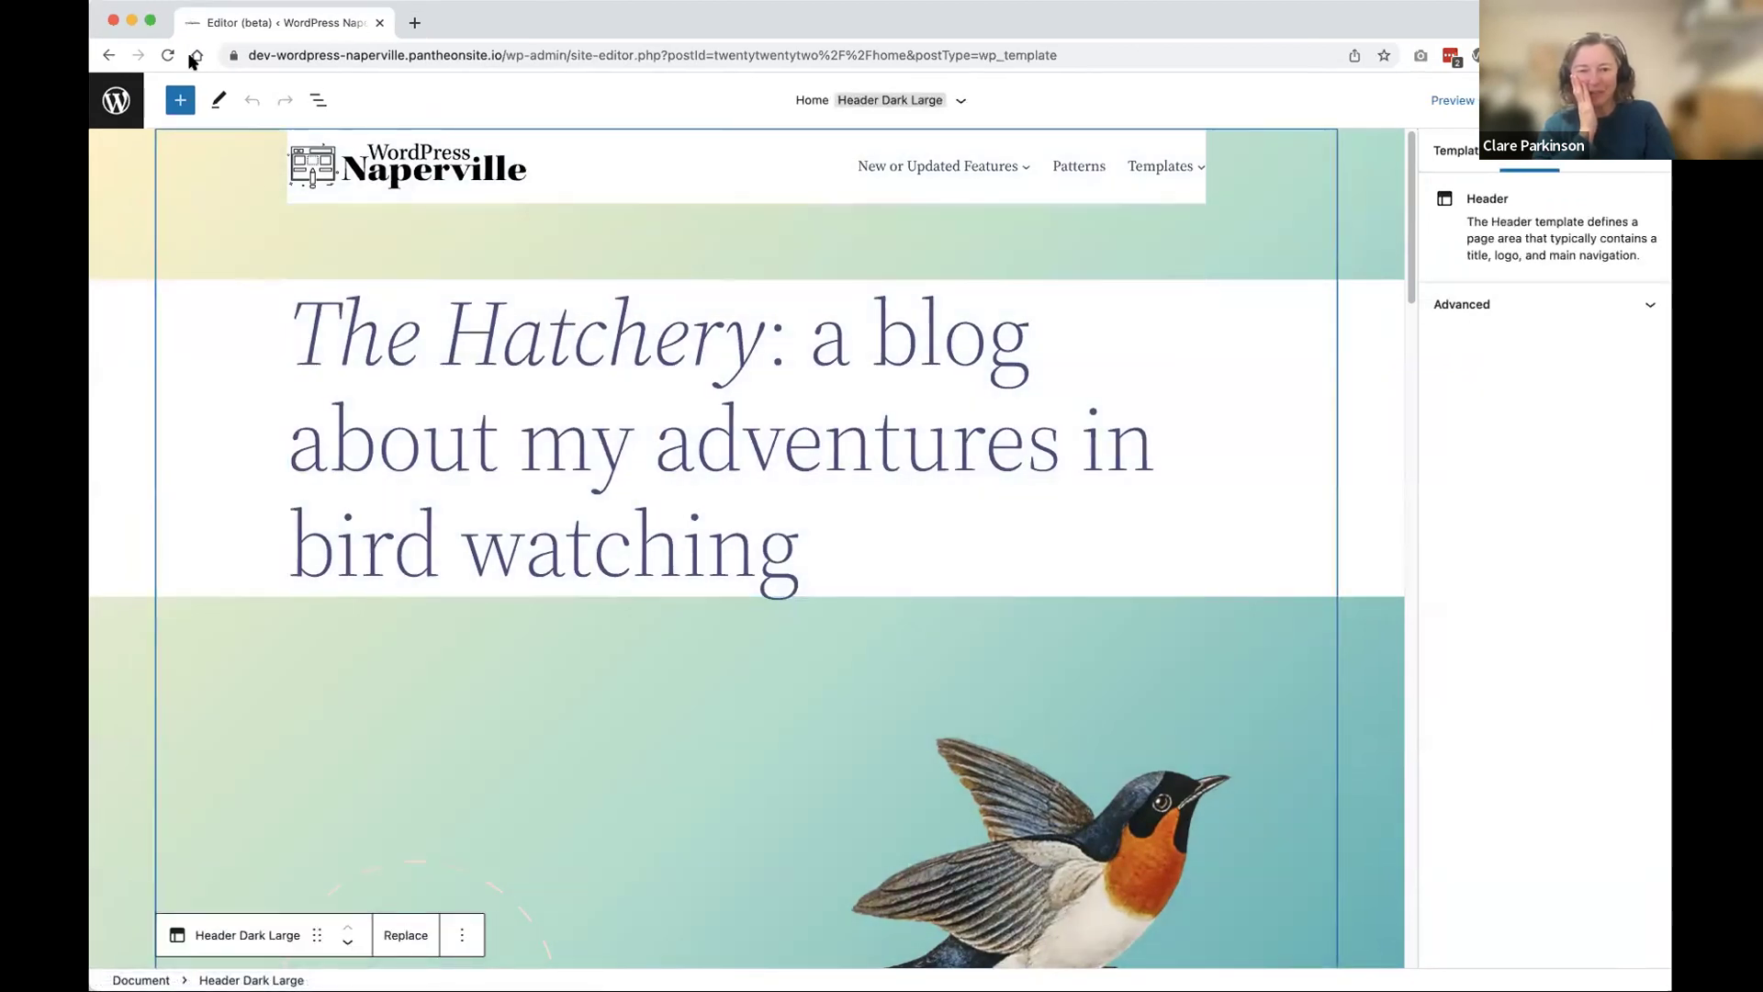
left_click(318, 100)
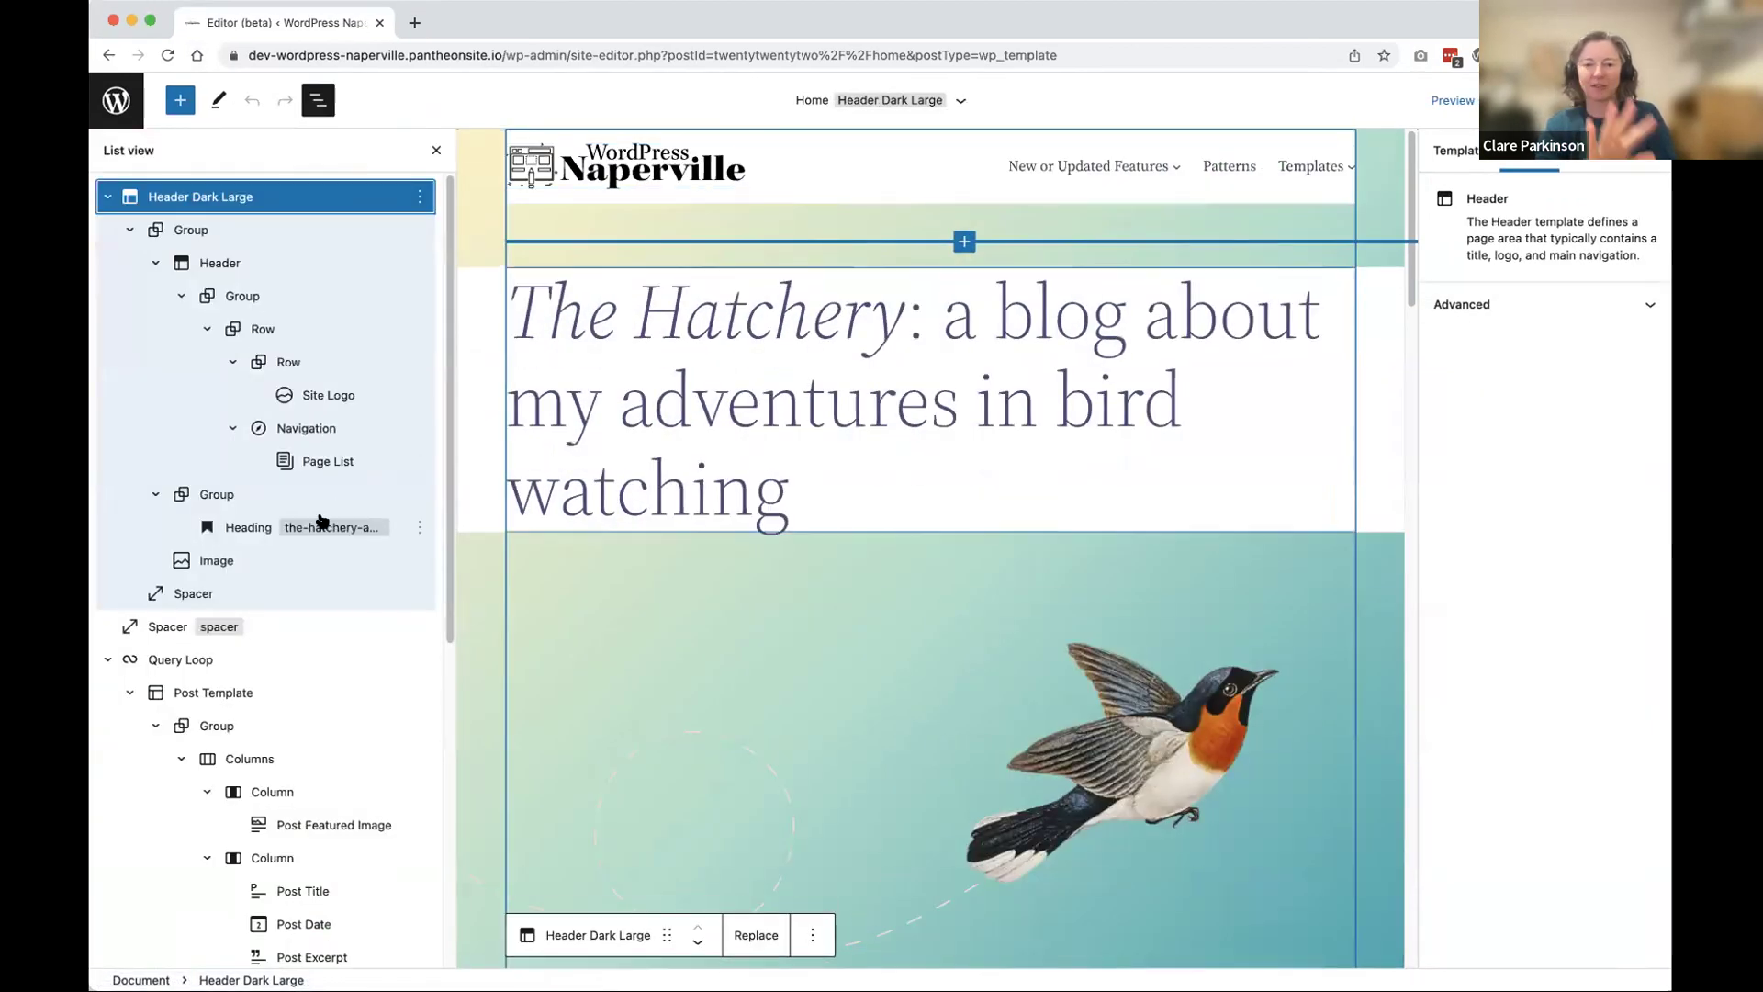
left_click(231, 526)
left_click(209, 497)
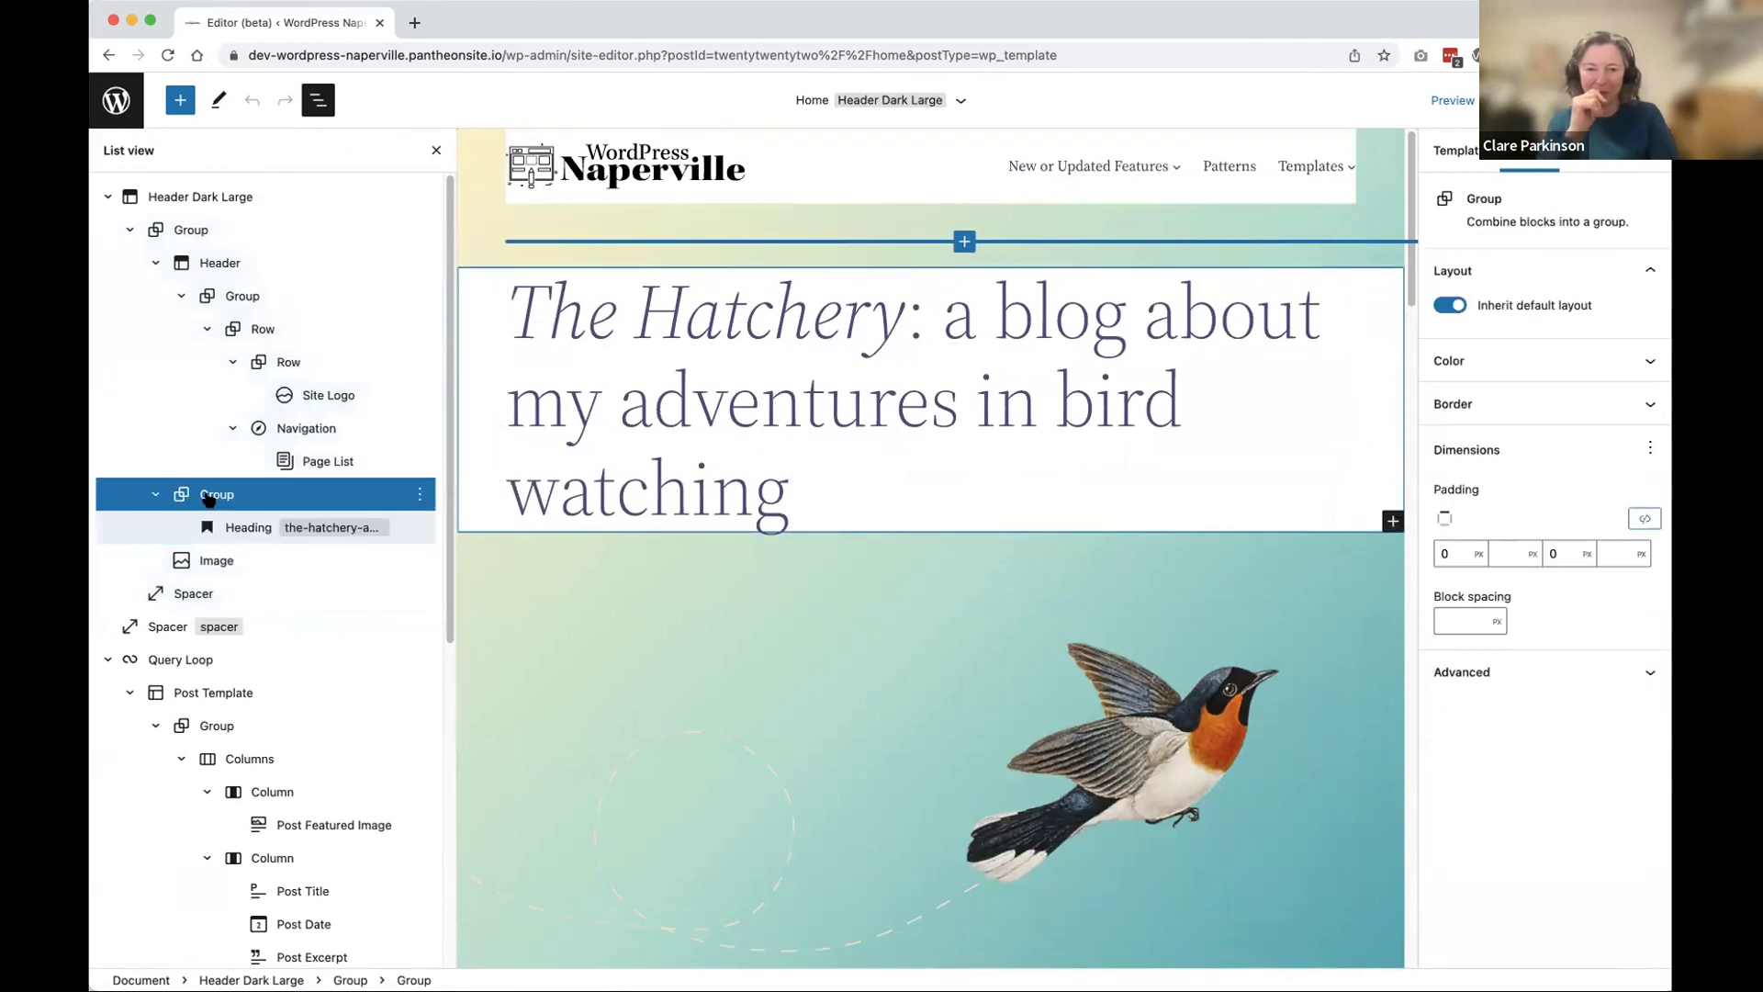
left_click(1594, 358)
scroll(1594, 358, "down", 1)
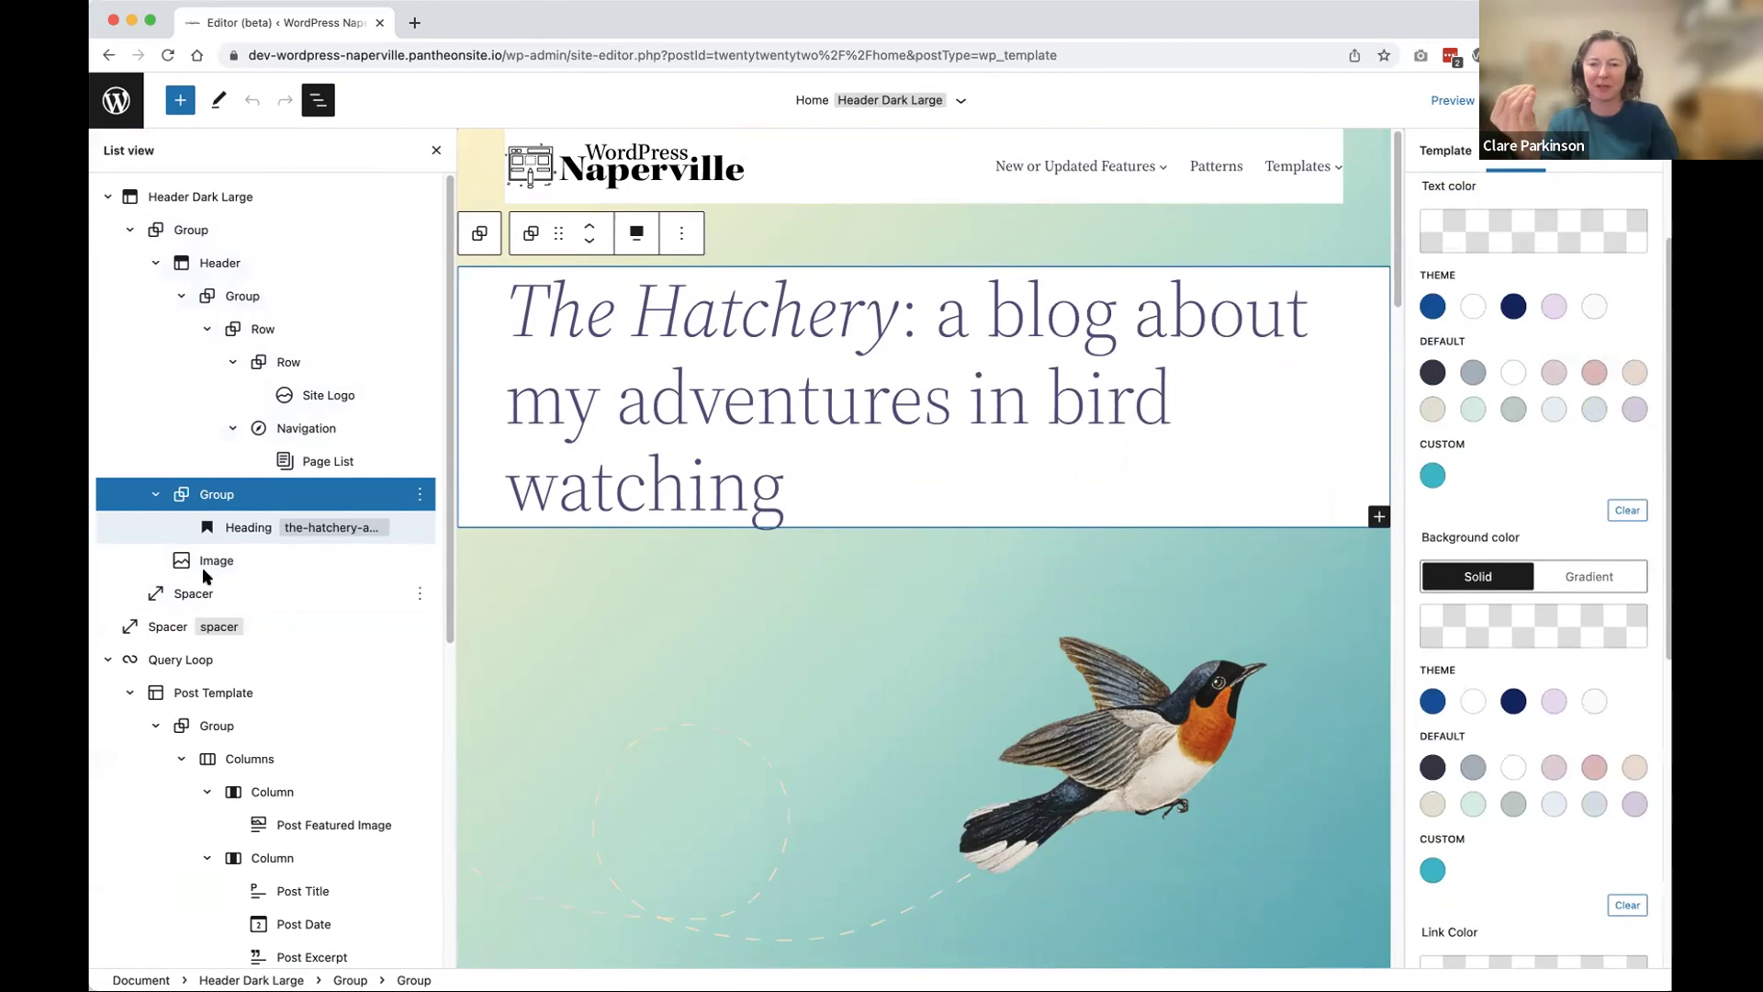
Step: Step through the bird image, spacer, site navigation and page list blocks in List View
left_click(206, 569)
left_click(203, 592)
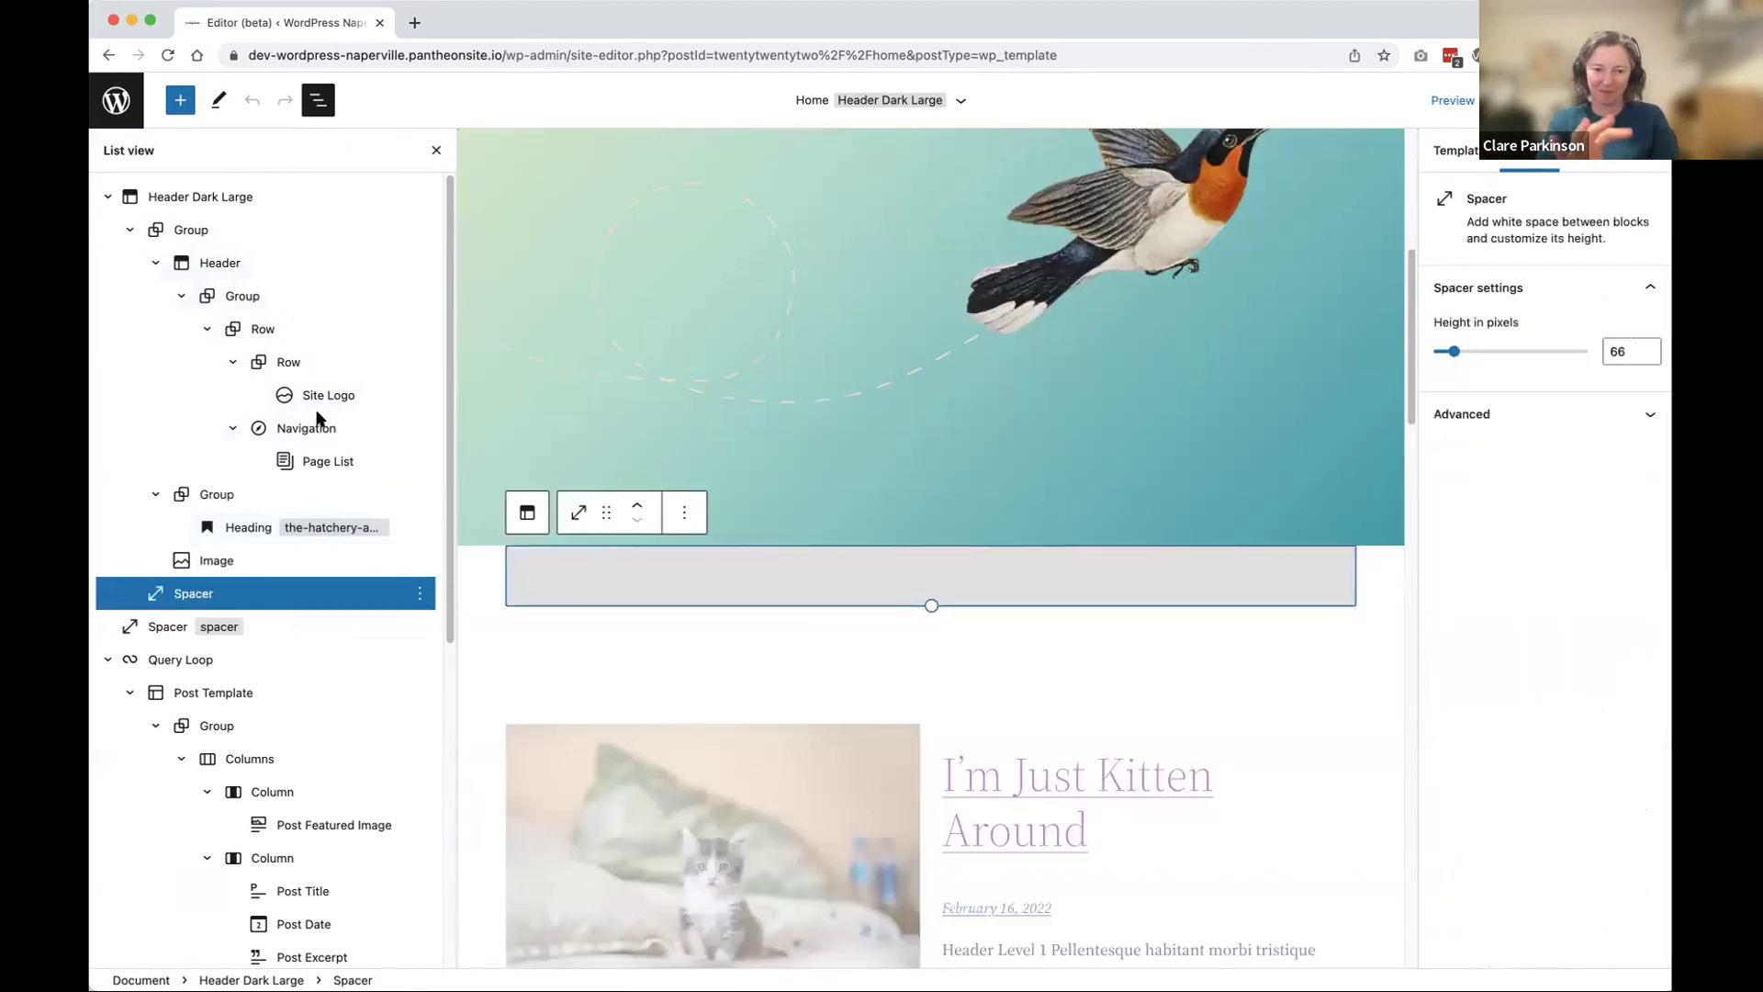
left_click(317, 418)
left_click(316, 452)
Step: View the blog heading's colour settings, then return to the wrapping group's colour settings
left_click(654, 311)
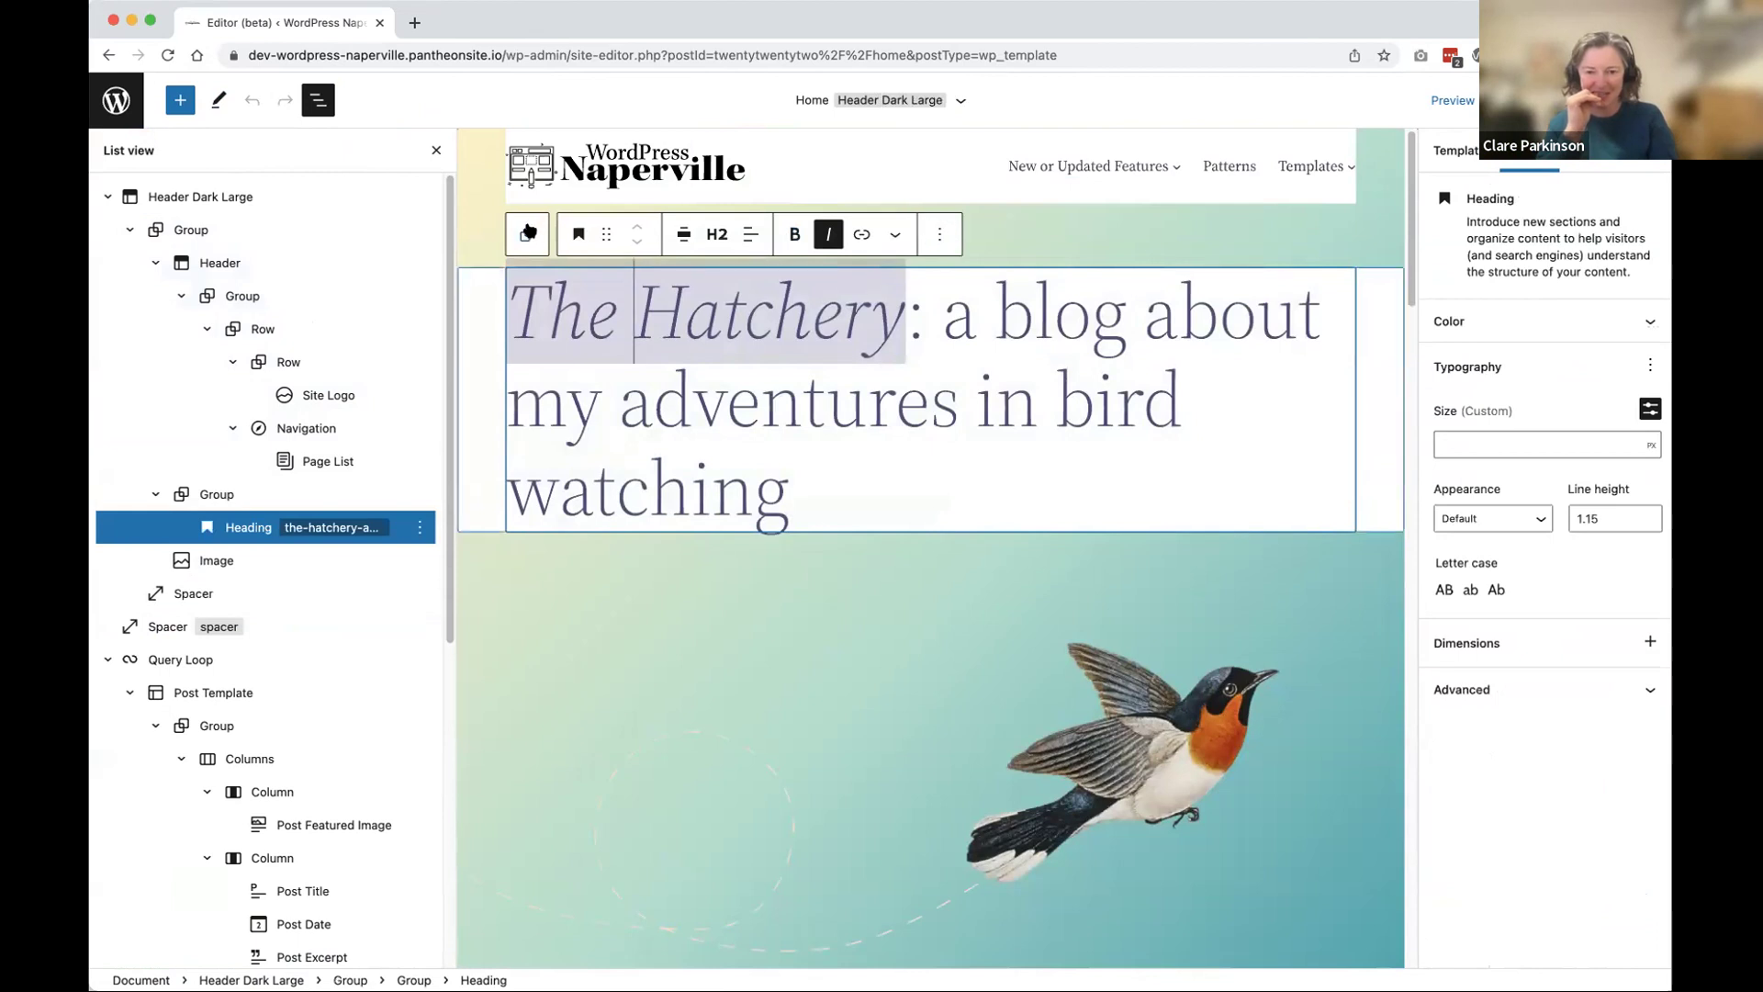
left_click(269, 530)
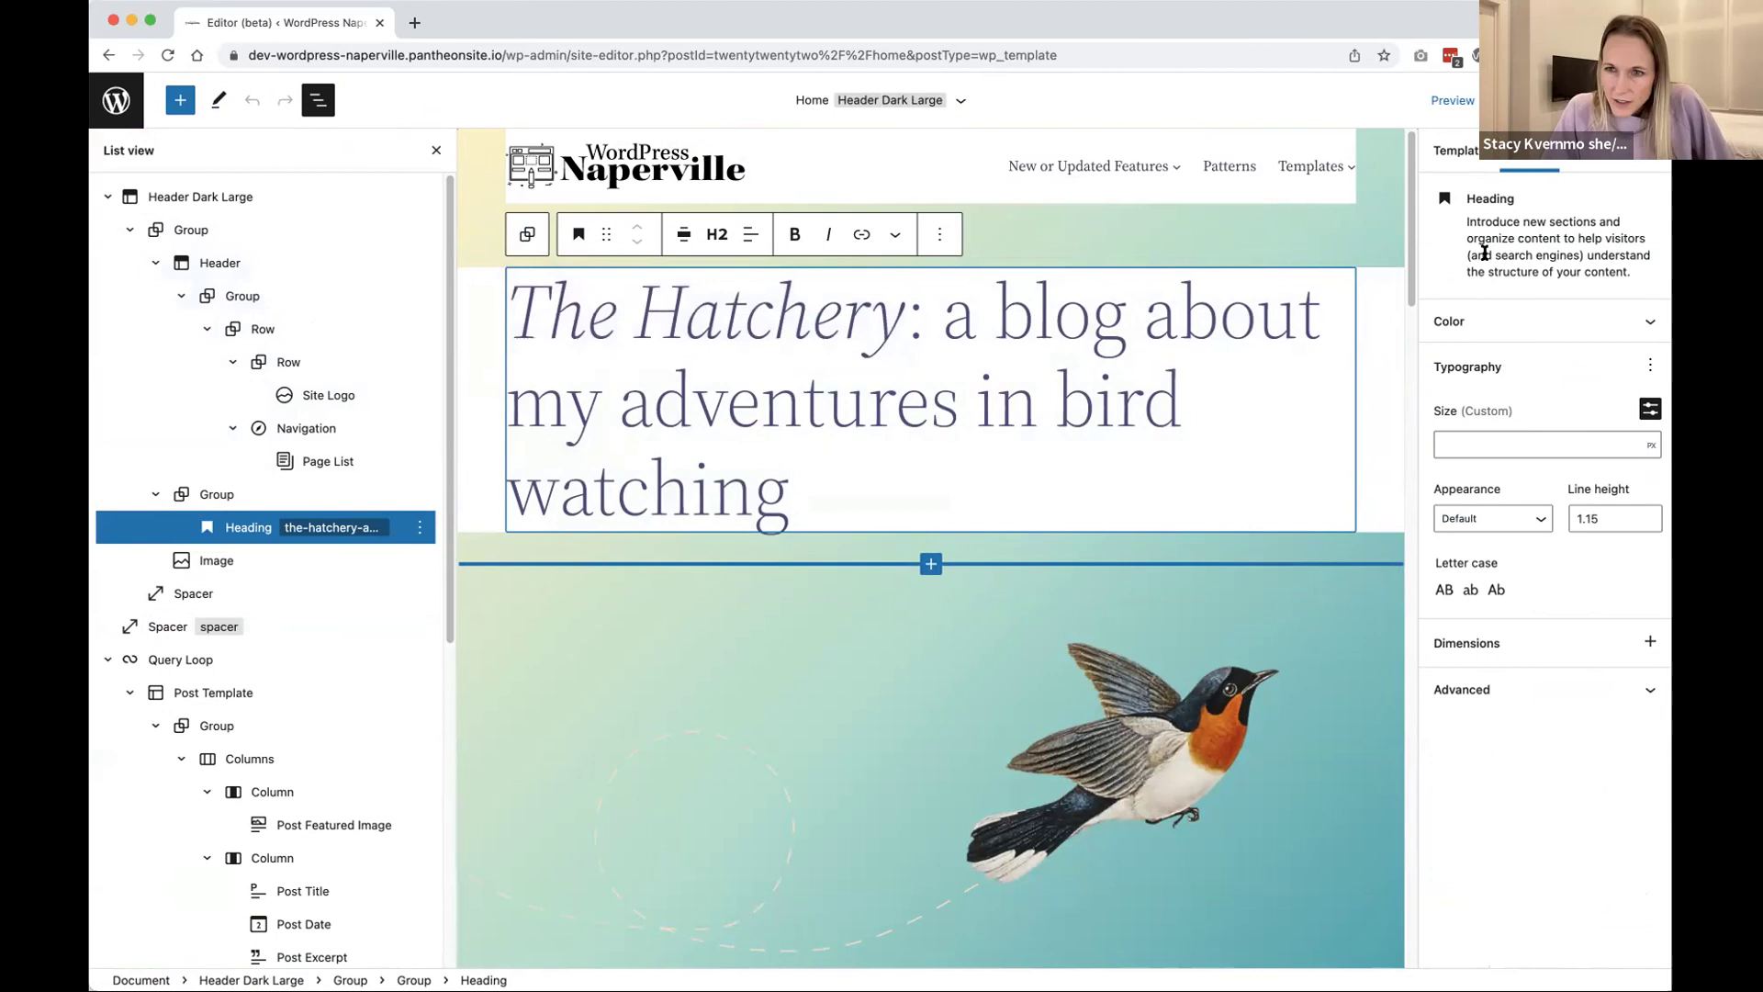
left_click(1491, 324)
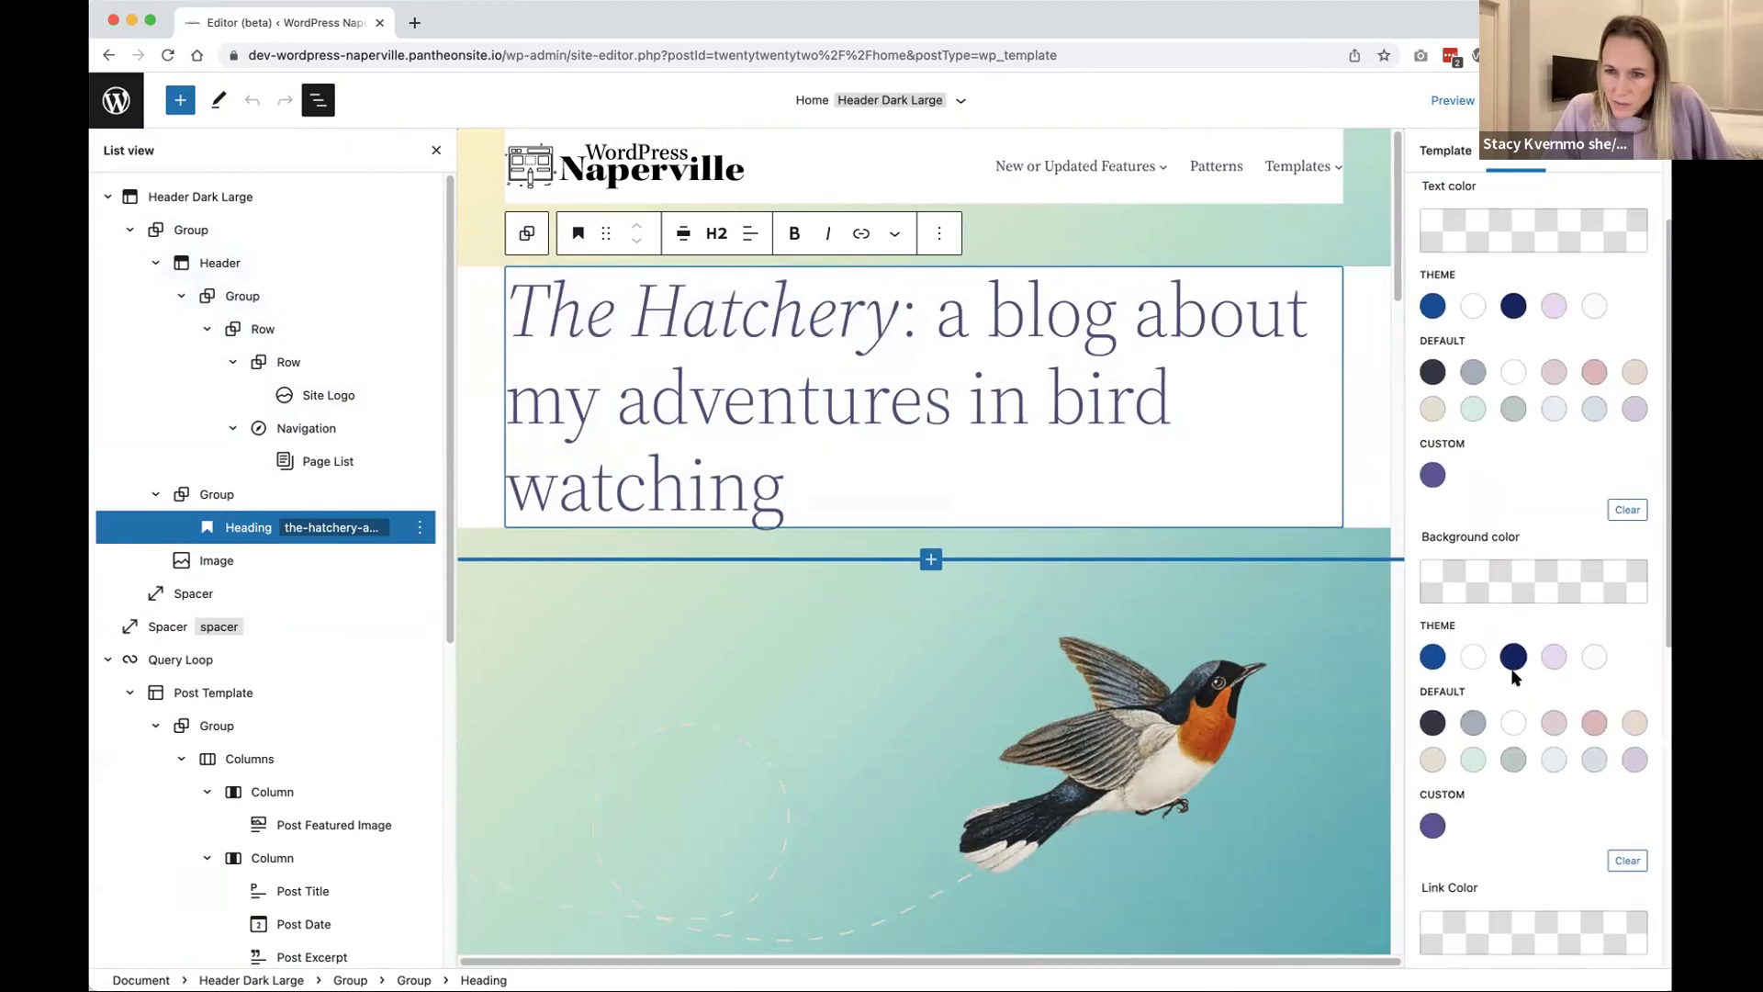
left_click(221, 495)
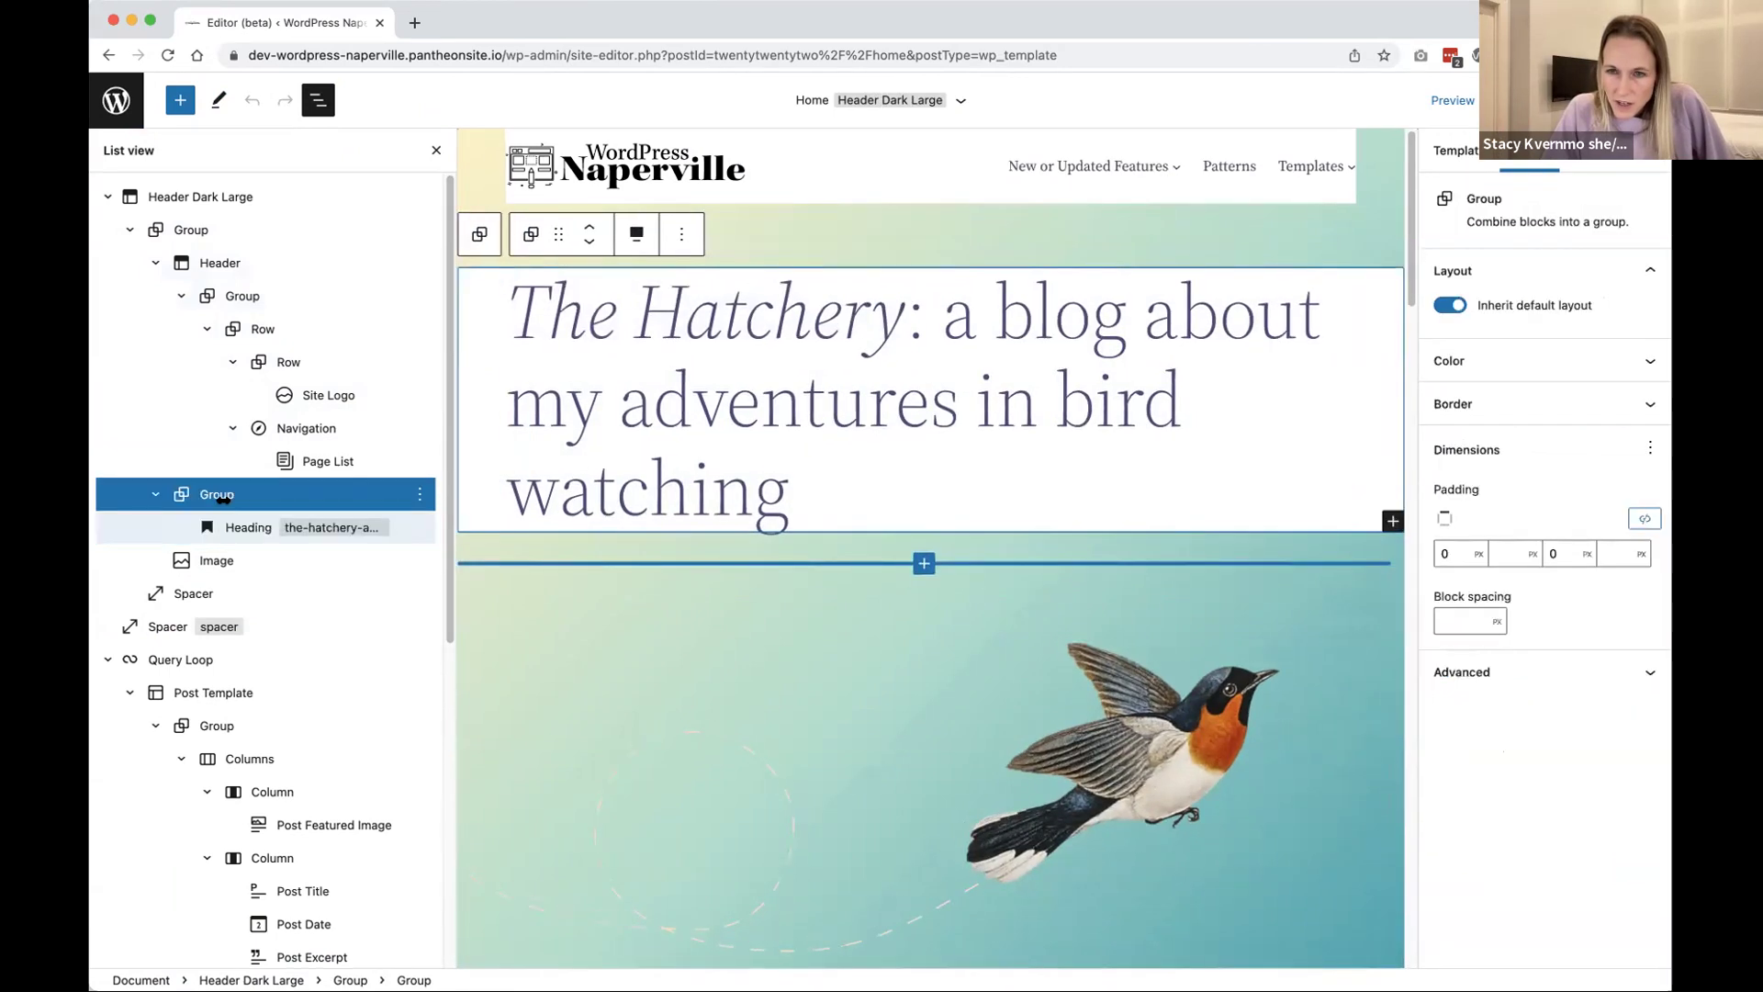
left_click(1507, 370)
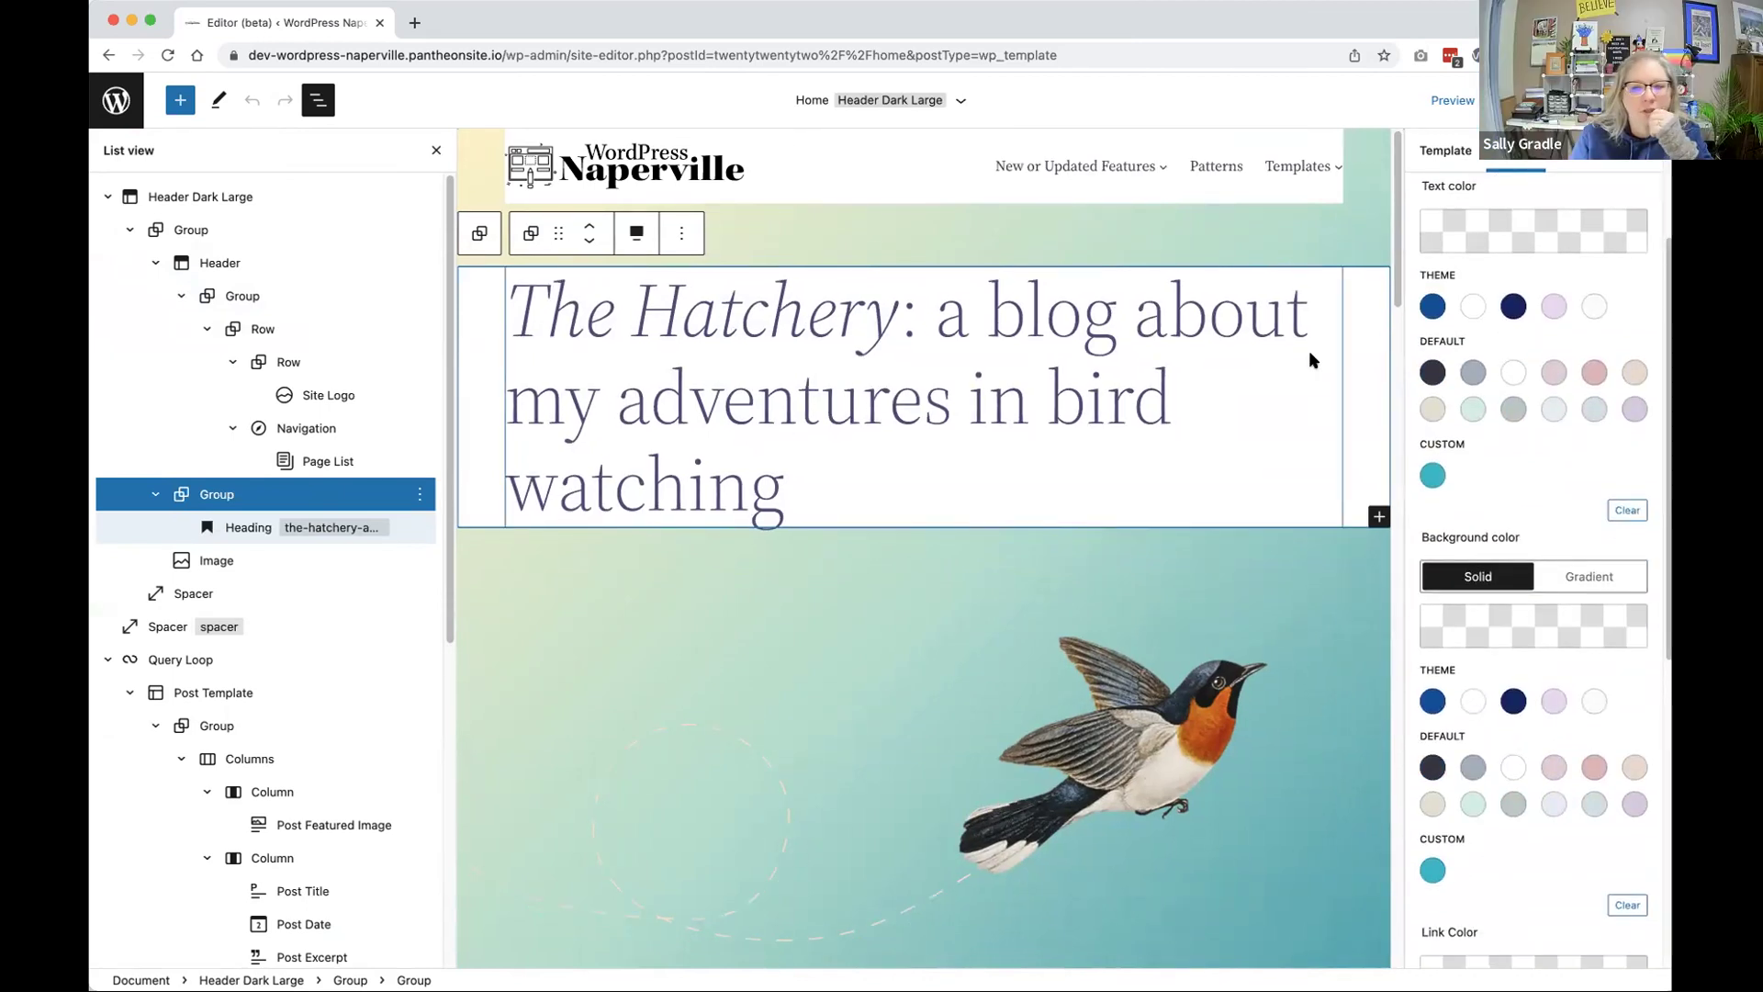
Step: Inspect the blog heading element in the browser's developer tools
right_click(1107, 478)
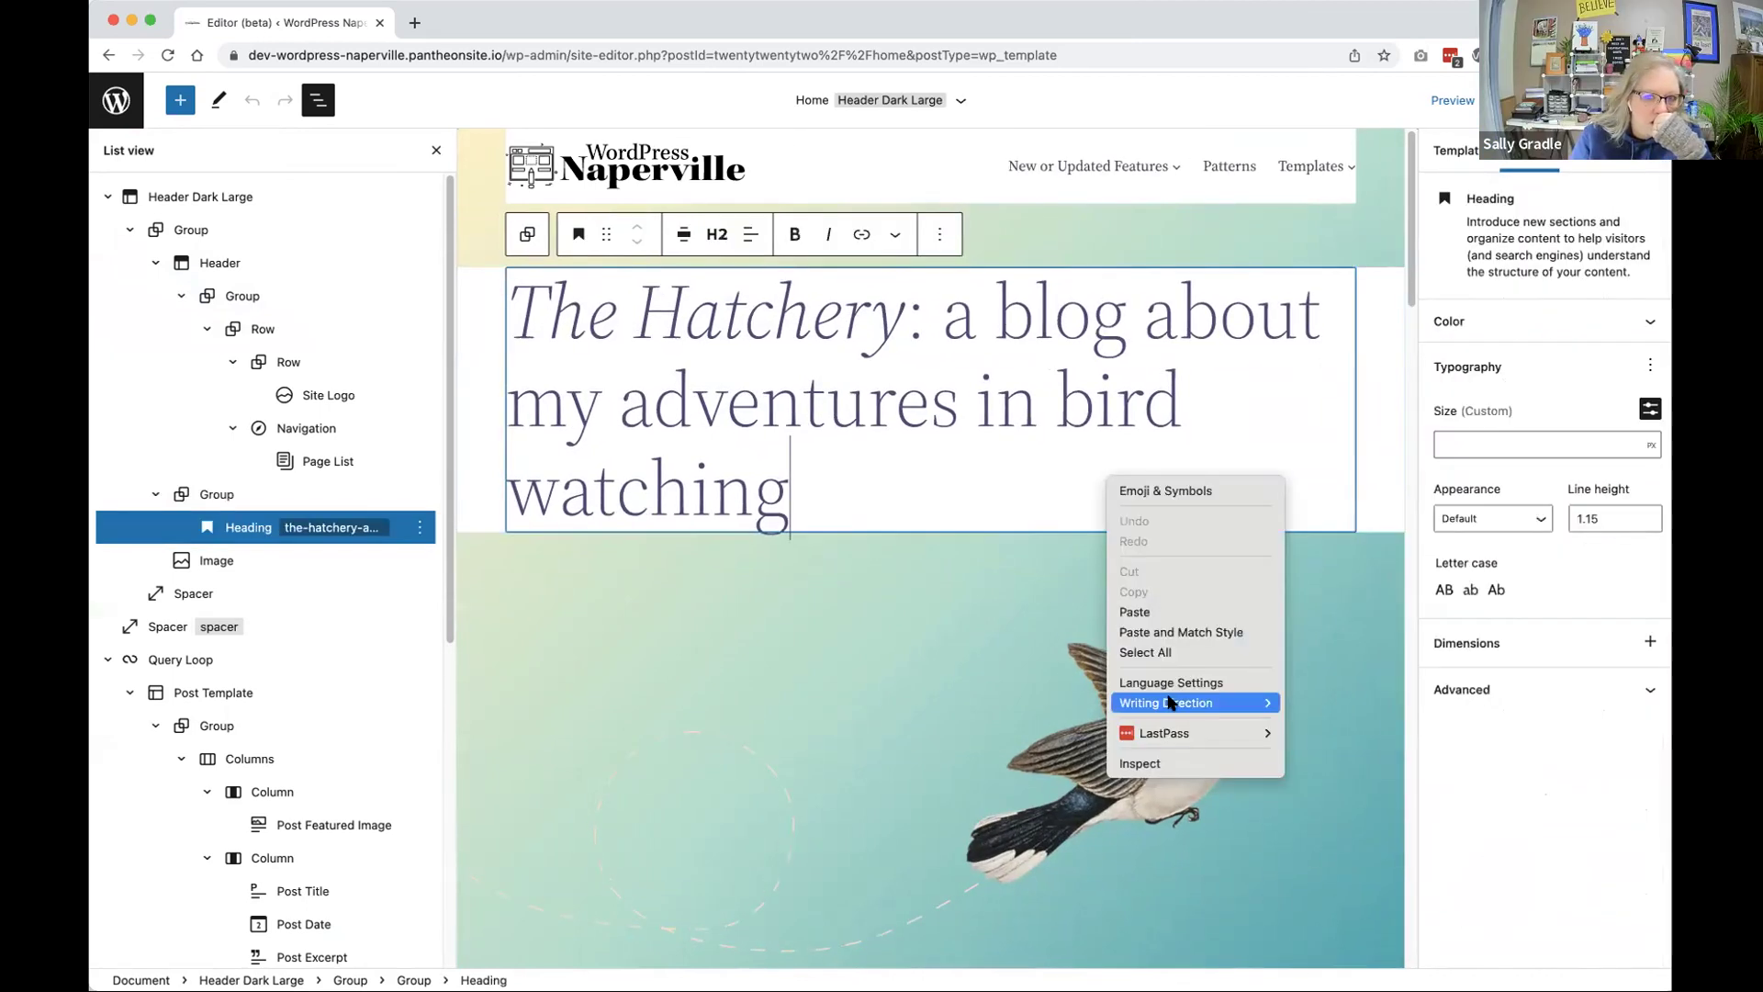
left_click(1185, 764)
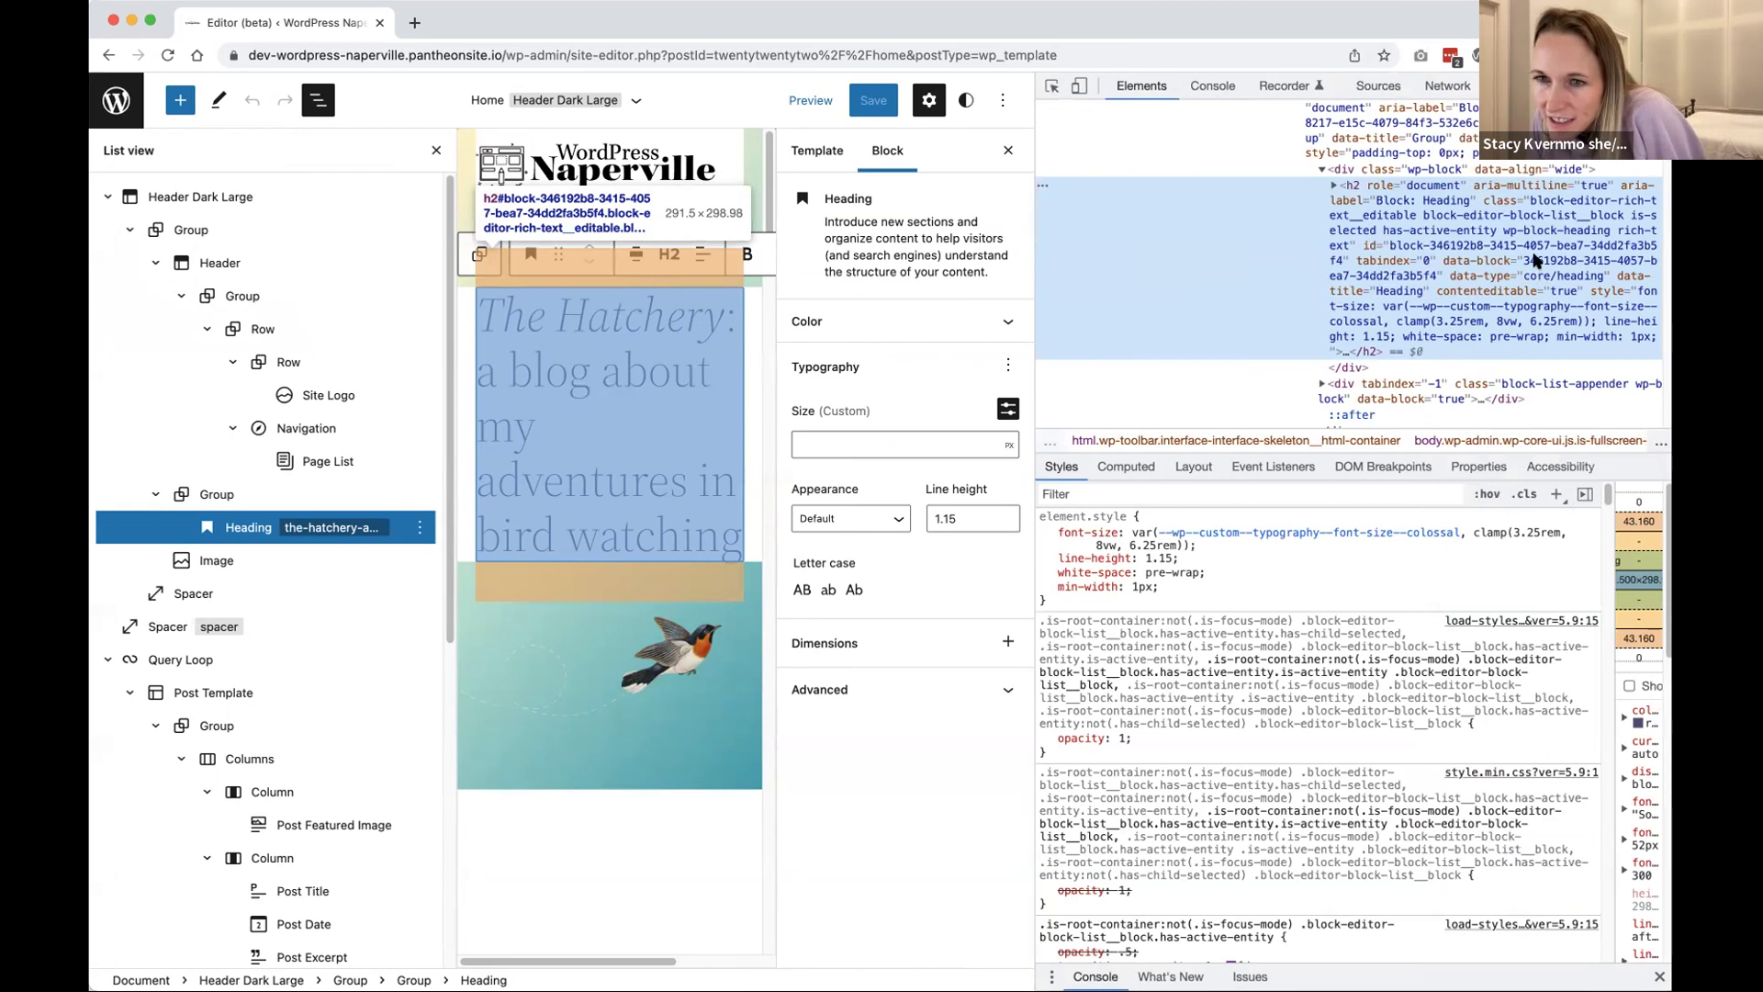
Step: Filter the DevTools Styles pane by 'back' and look through the matching background rules
scroll(1102, 643, "down", 4)
scroll(1138, 659, "down", 3)
scroll(1175, 684, "down", 2)
scroll(1175, 698, "down", 3)
left_click(1145, 494)
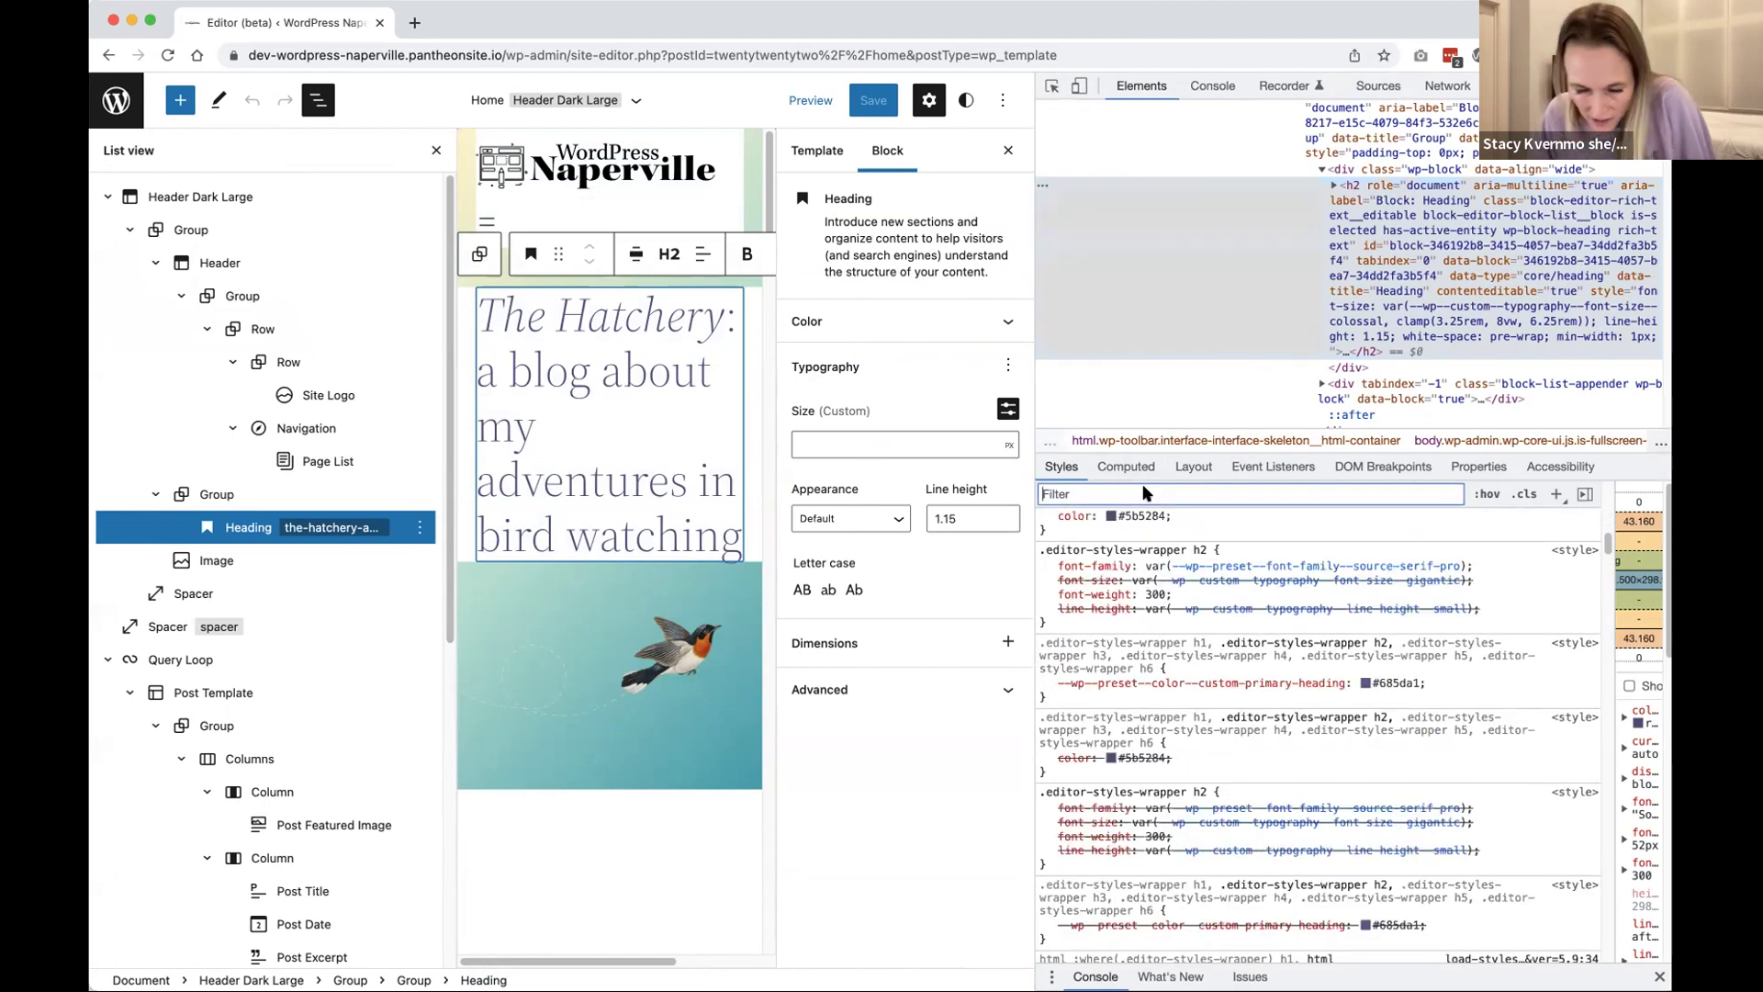
type("back")
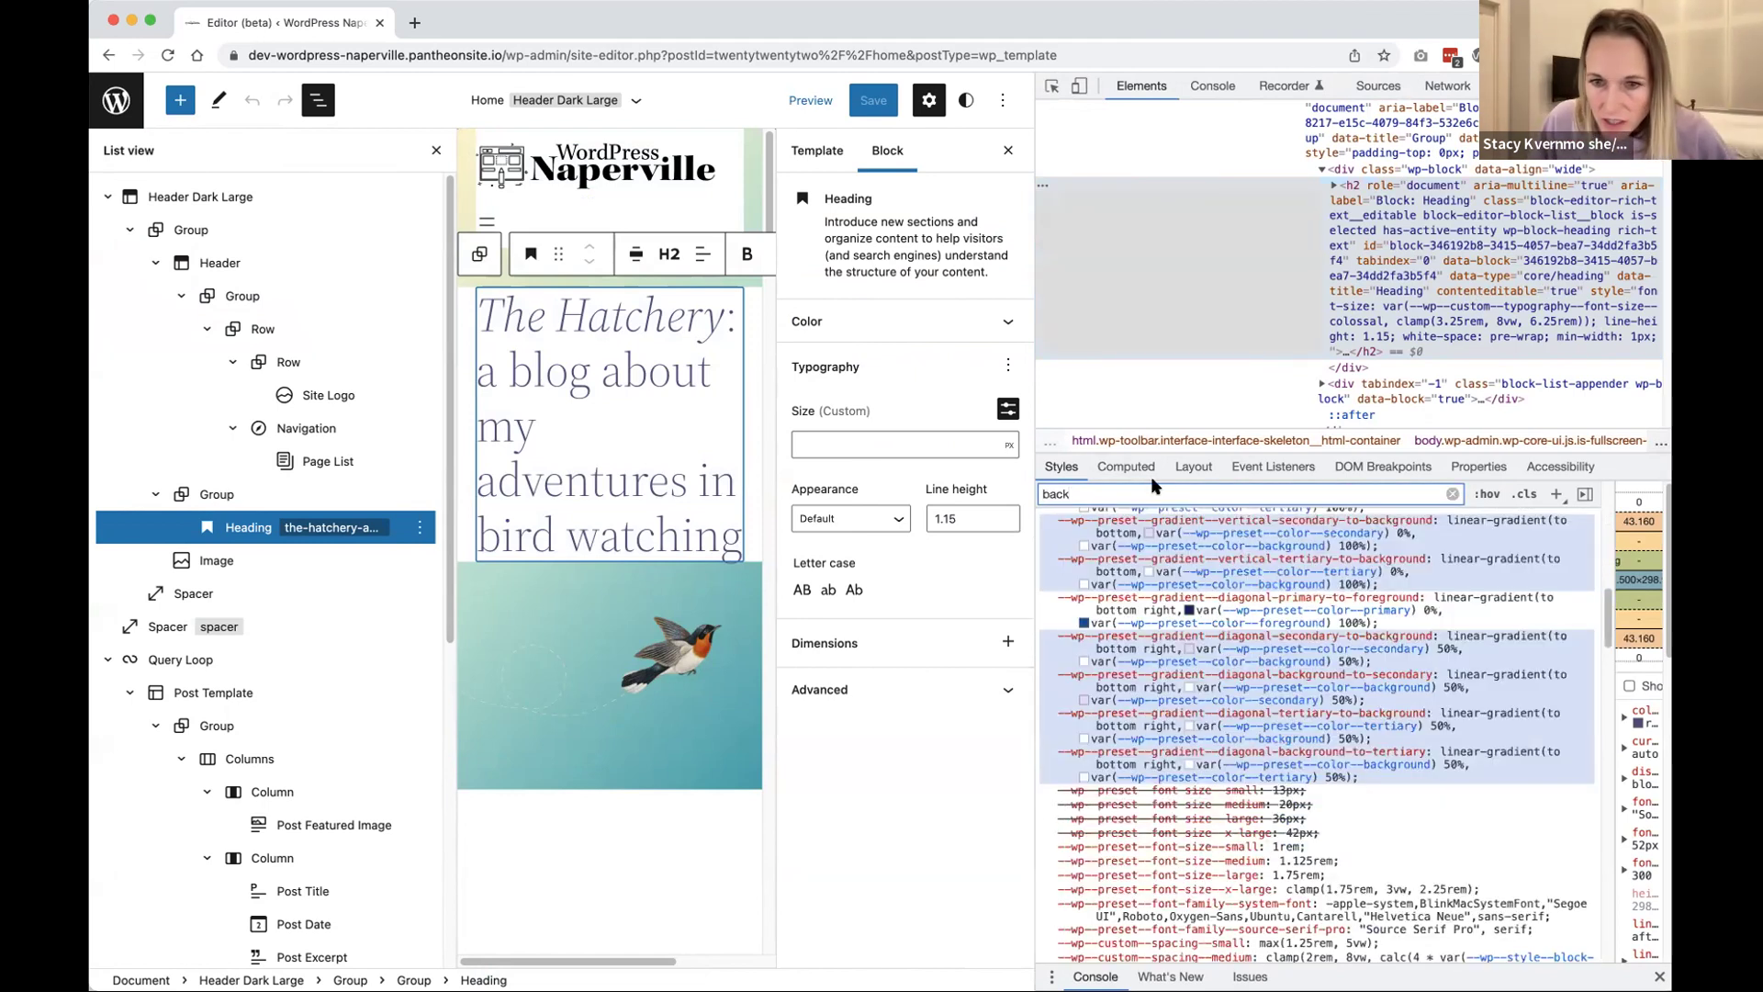
scroll(1175, 590, "up", 10)
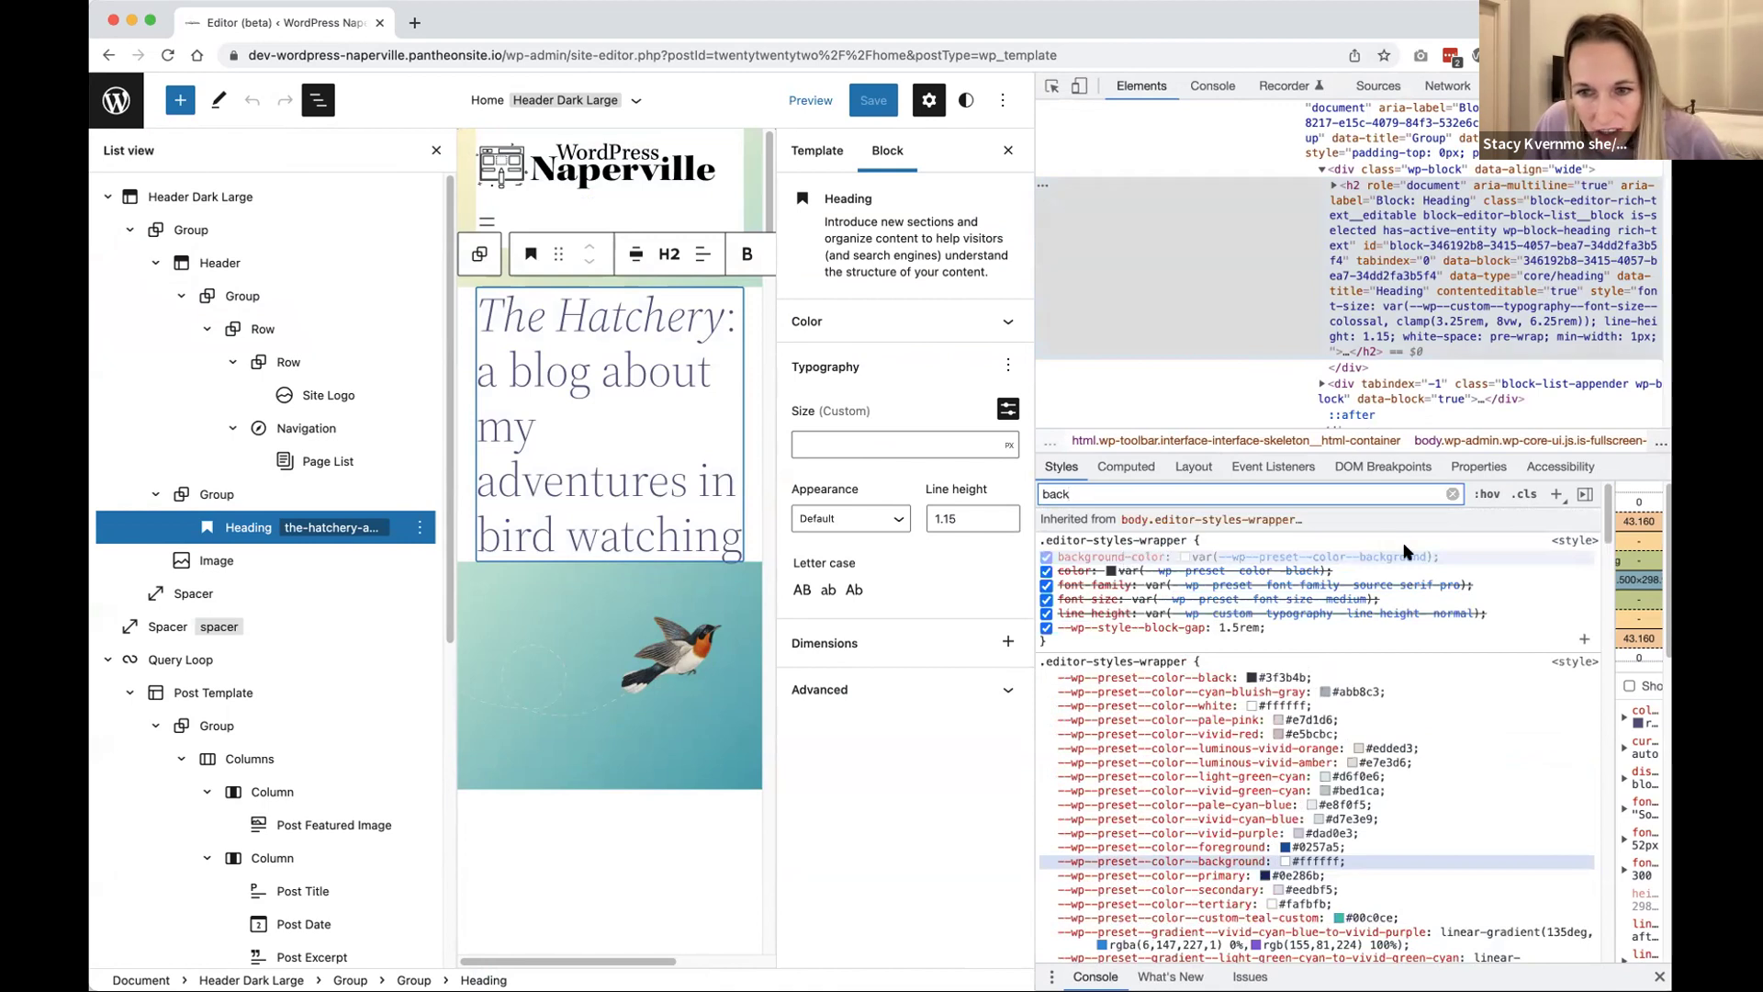
scroll(1398, 680, "down", 3)
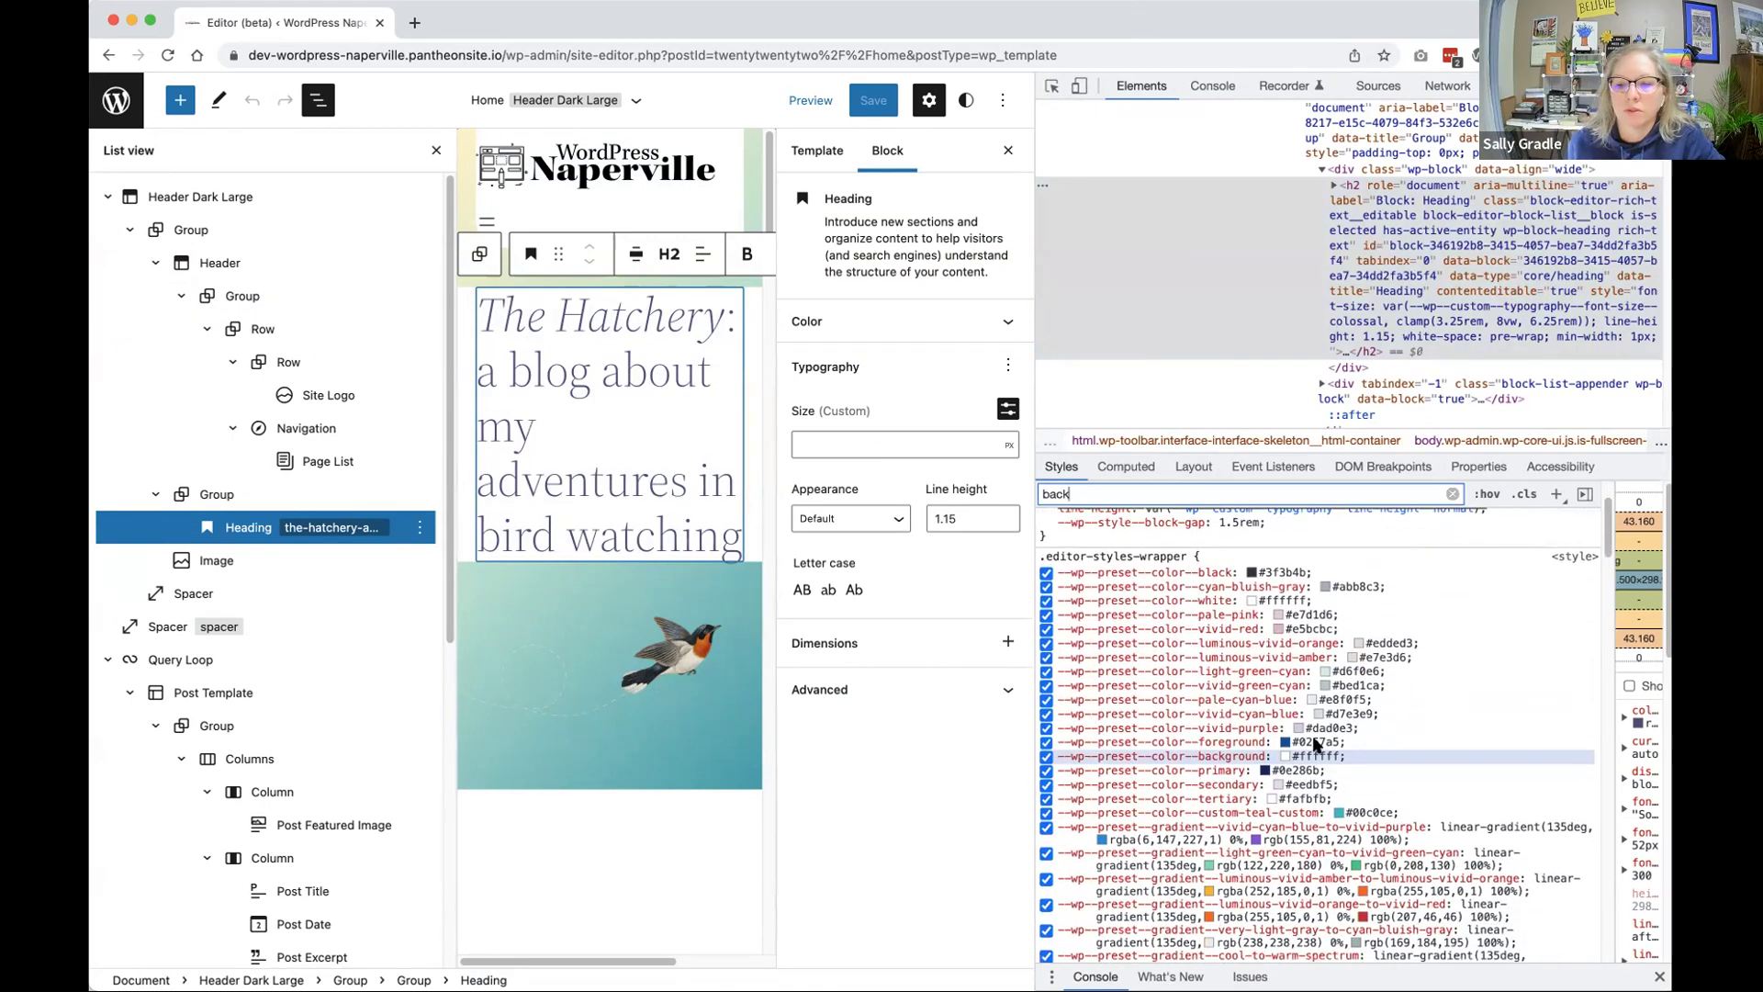
scroll(1438, 701, "down", 8)
scroll(1198, 757, "down", 15)
scroll(1138, 762, "down", 20)
scroll(1160, 776, "down", 10)
scroll(1160, 775, "up", 10)
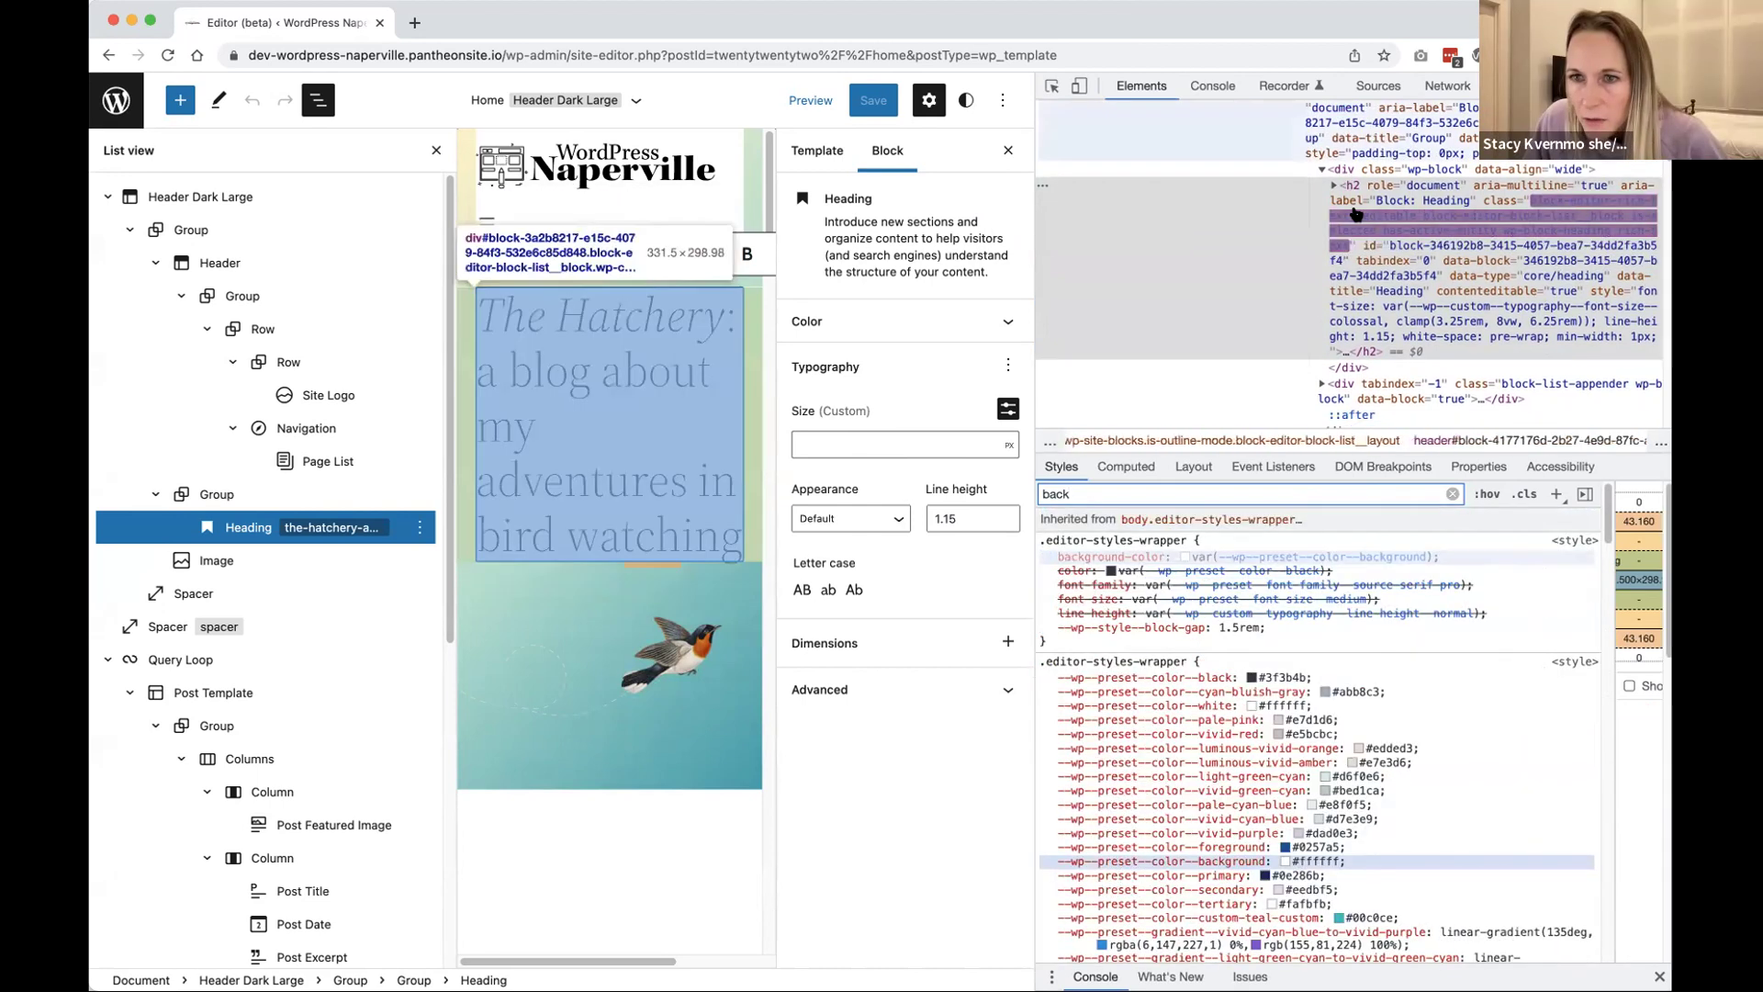
Step: Trace the heading group's background-color to --wp--preset--color--background, then narrow DevTools and expand Color
left_click(1357, 170)
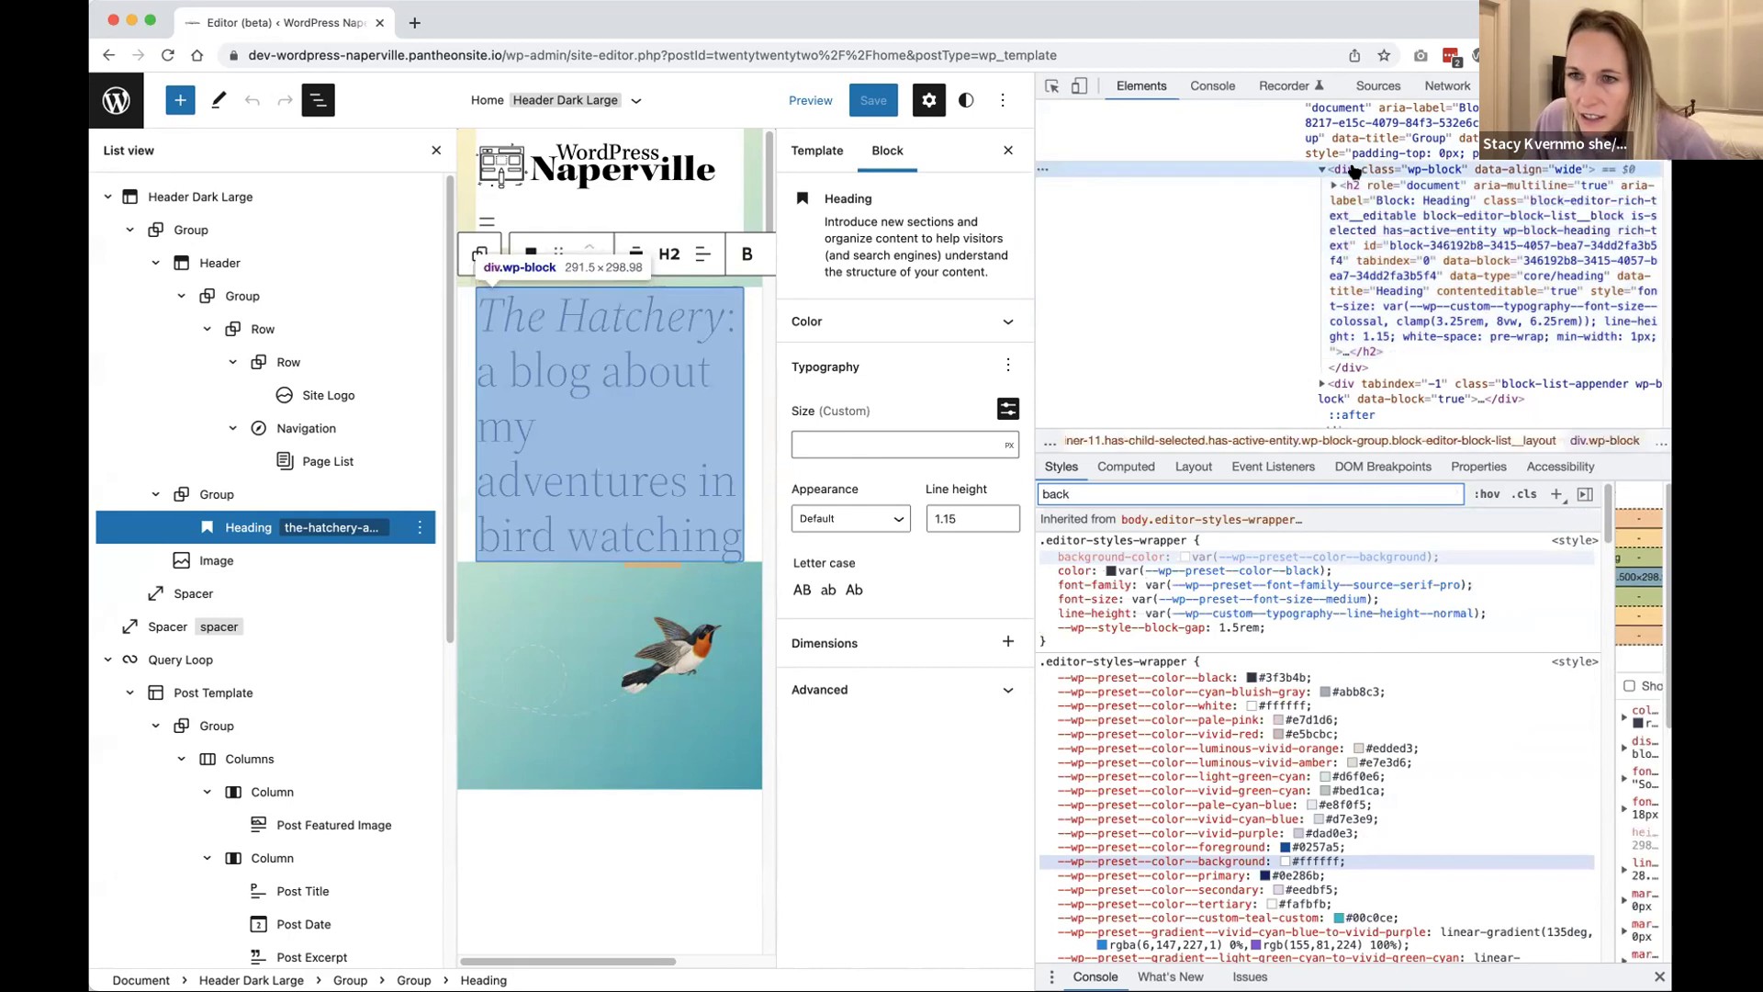
left_click(1357, 147)
scroll(1359, 229, "up", 3)
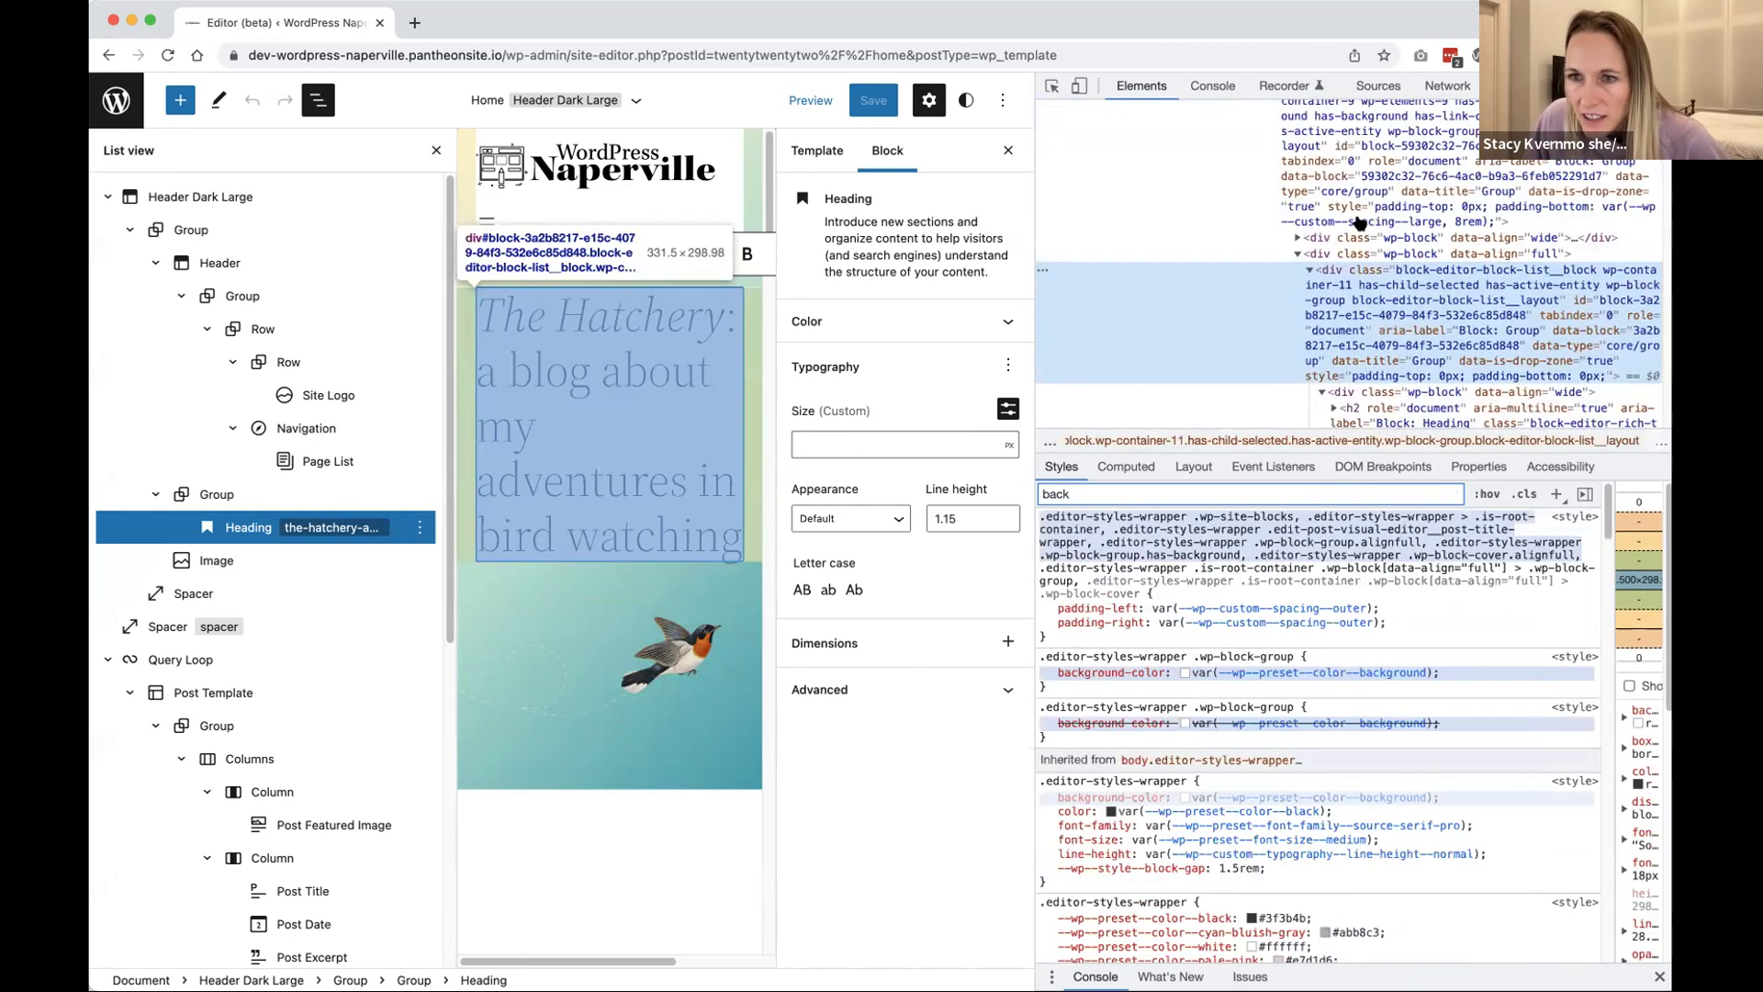
left_click(1365, 255)
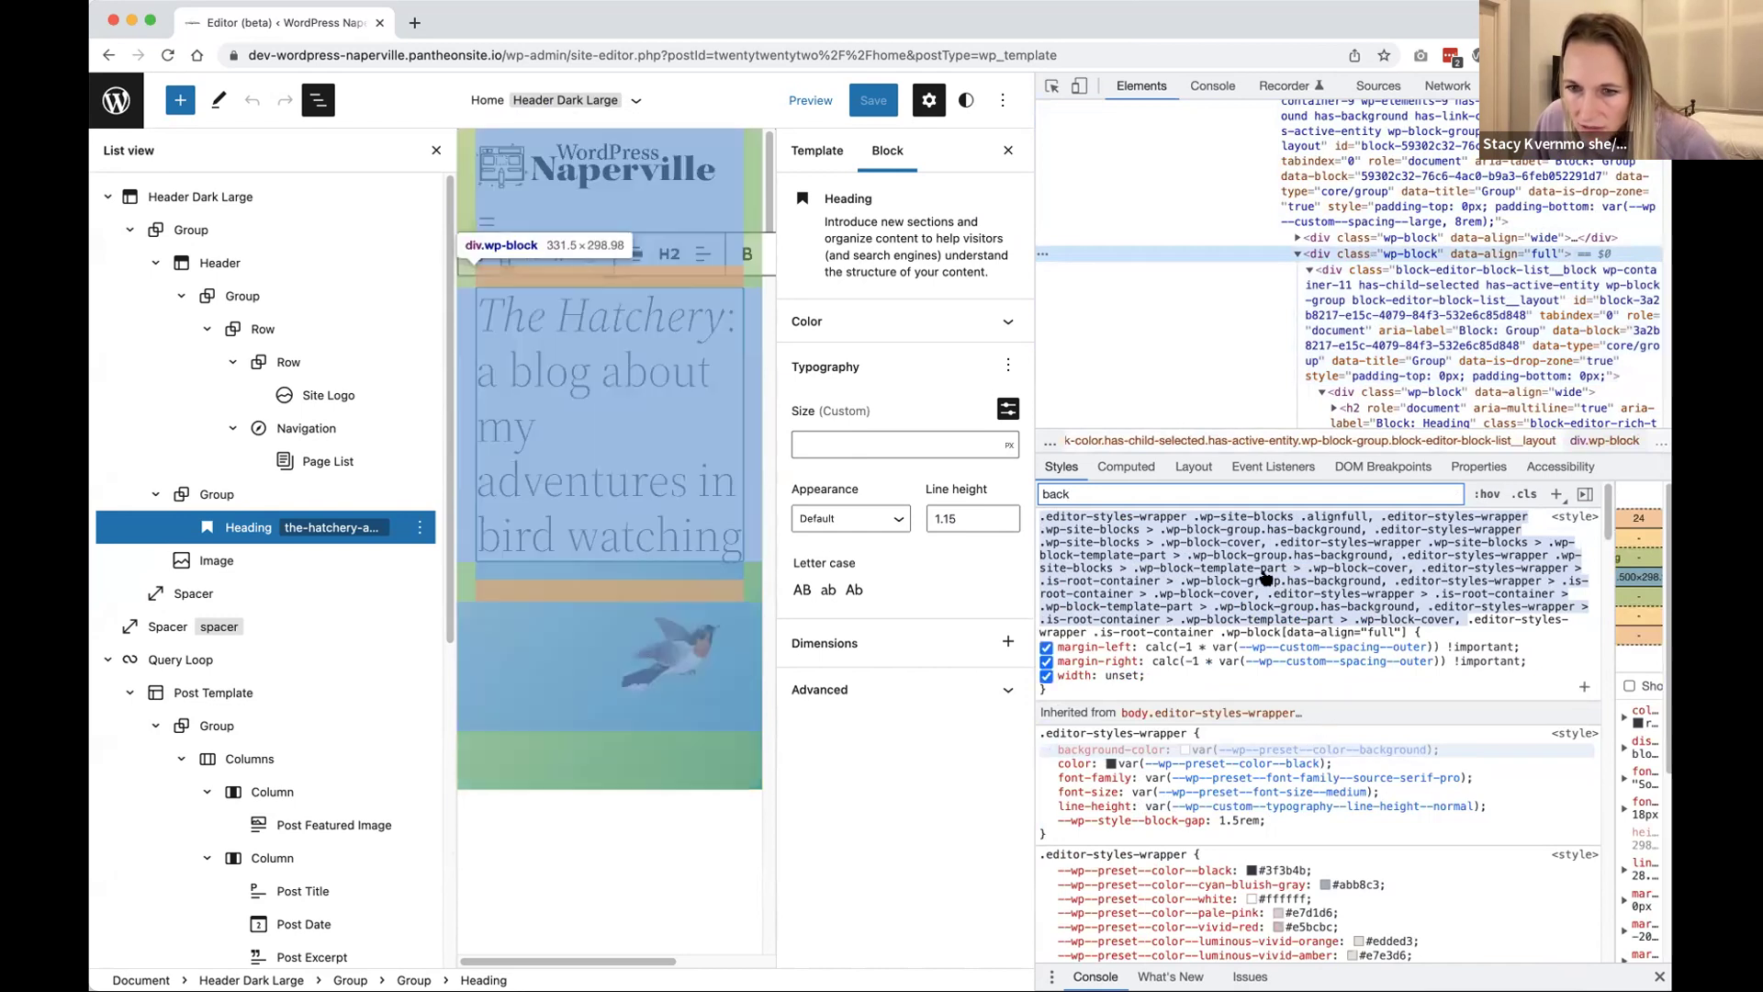
scroll(1263, 598, "down", 10)
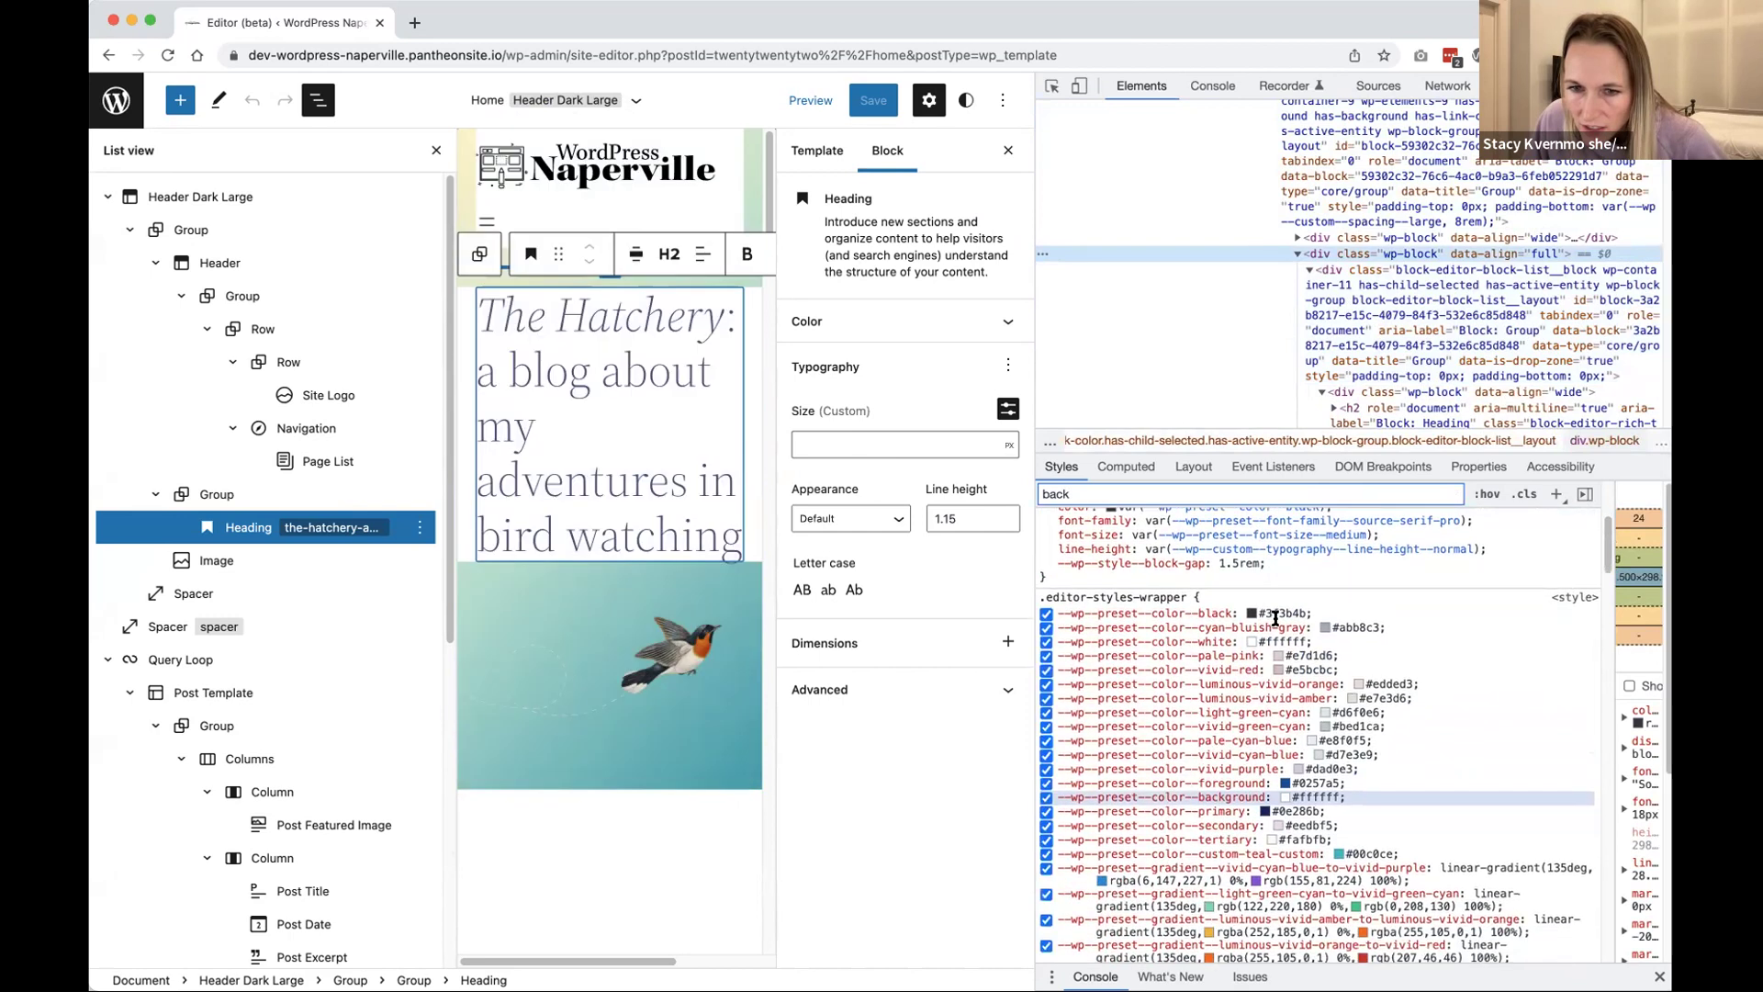
scroll(1286, 625, "down", 15)
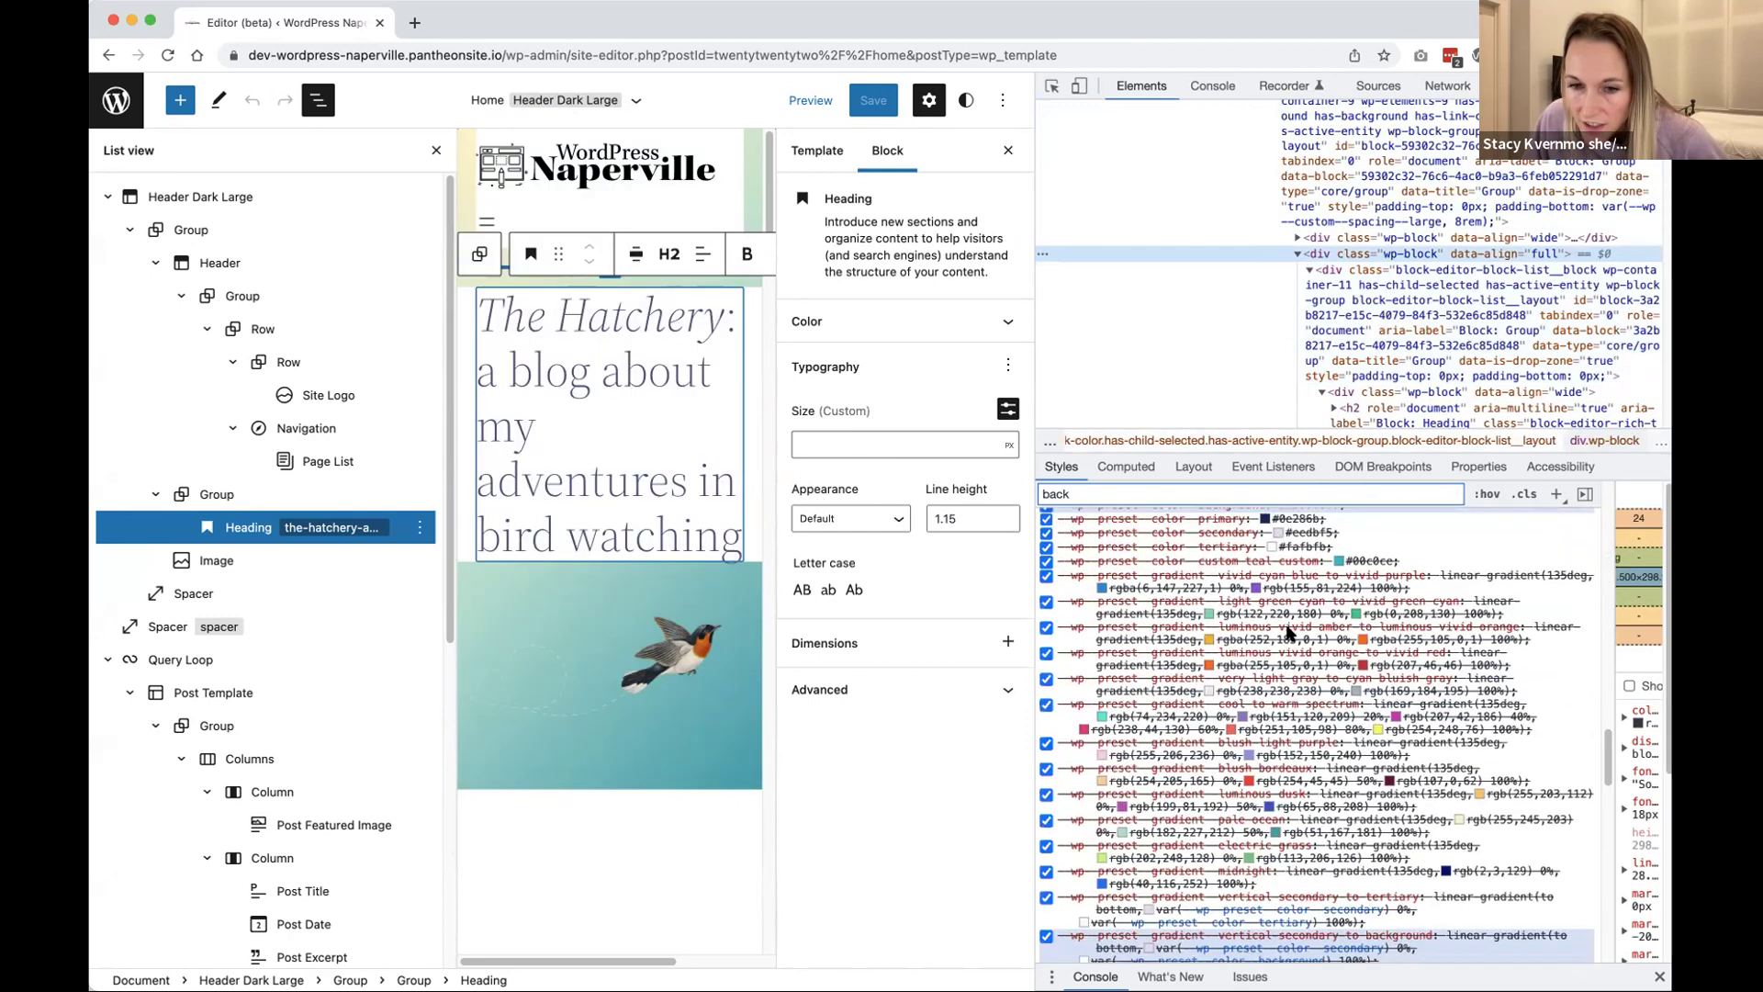
left_click(1355, 272)
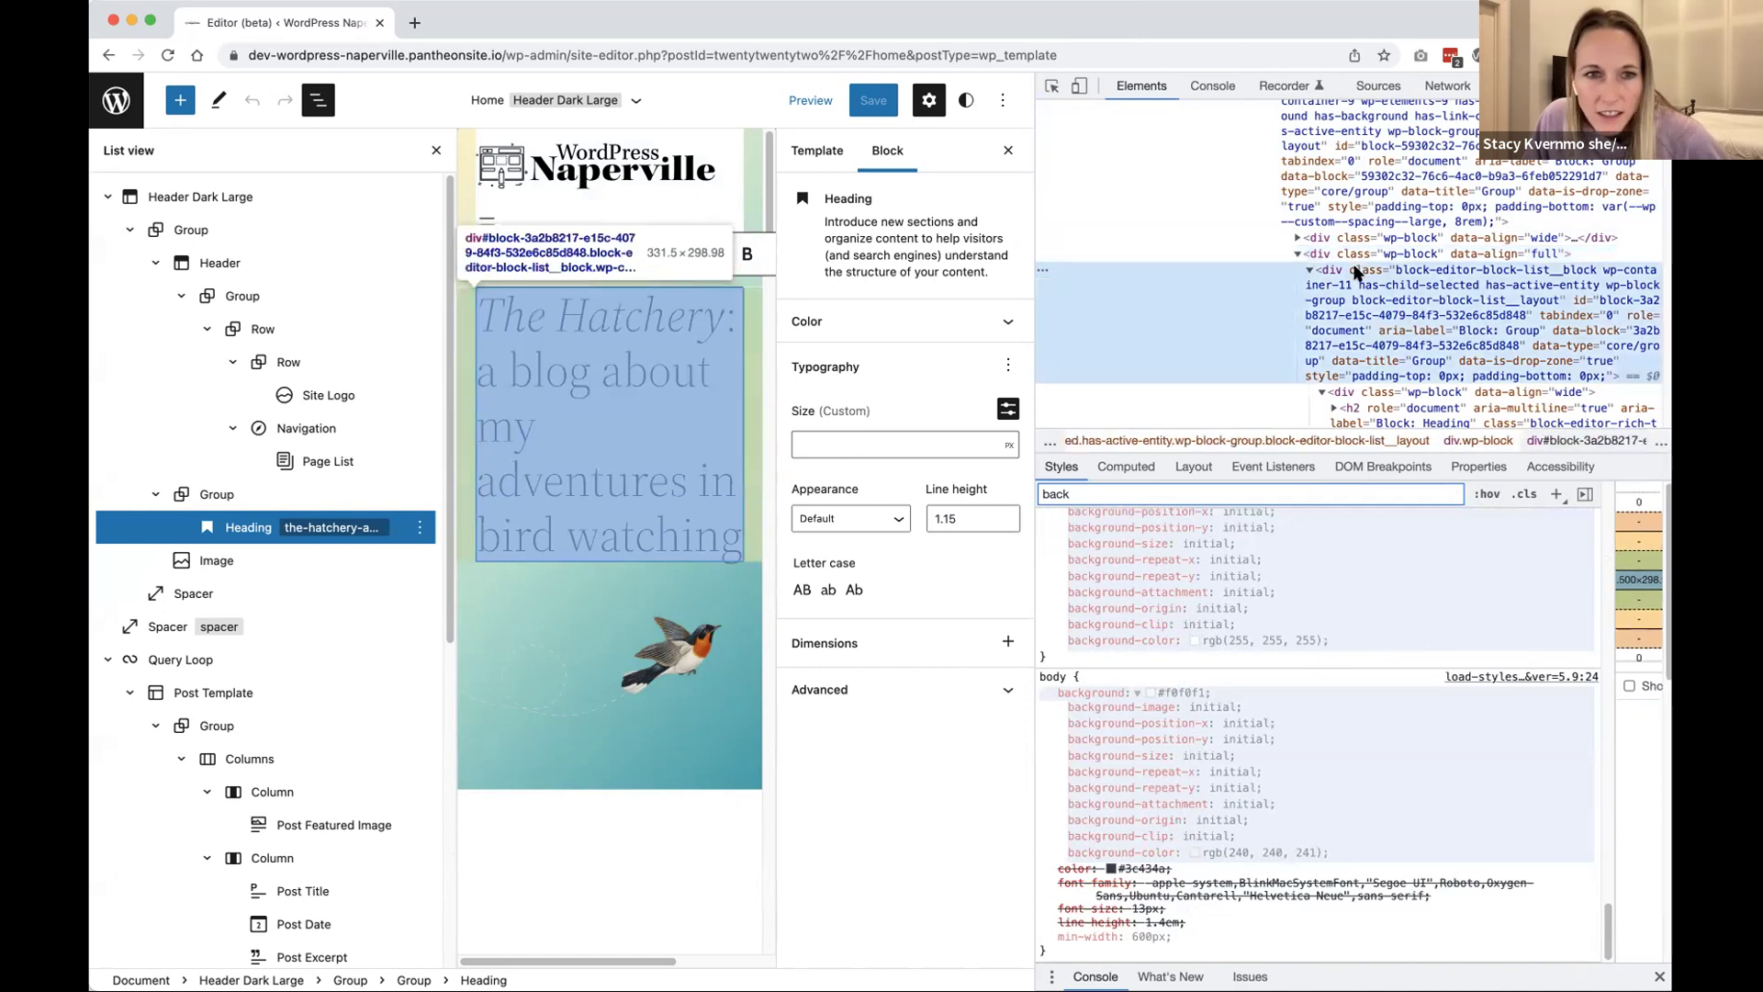
scroll(1129, 643, "up", 15)
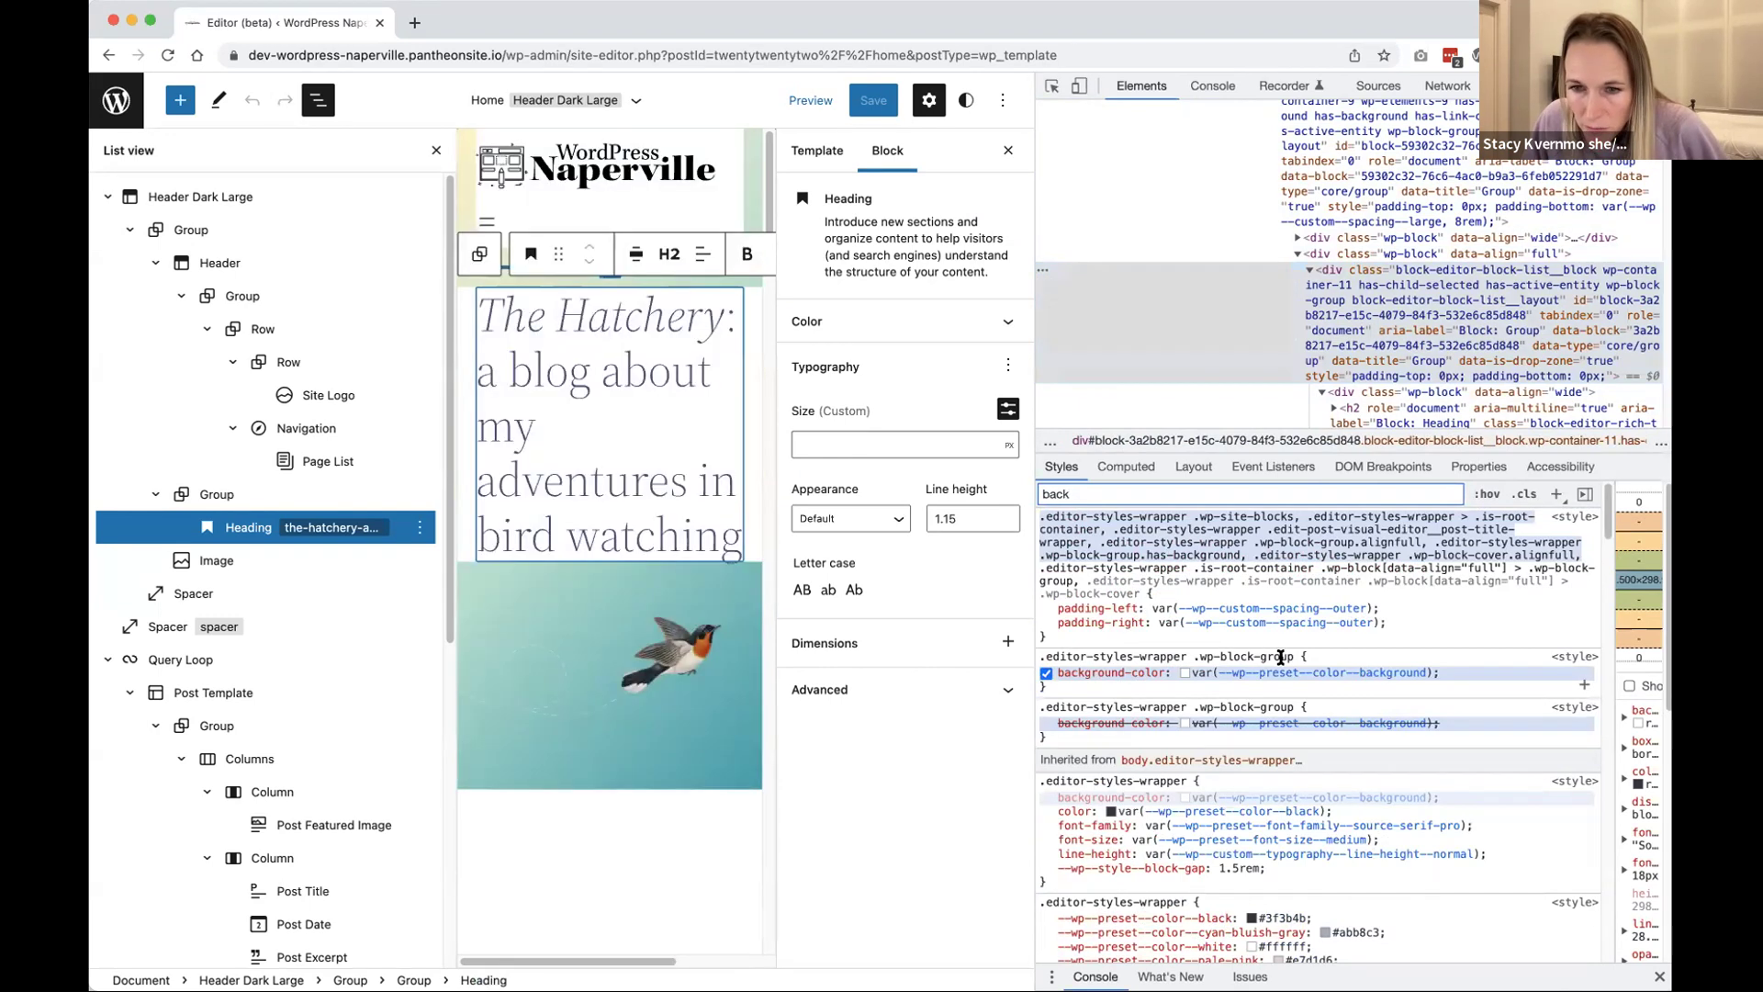
left_click(1281, 658)
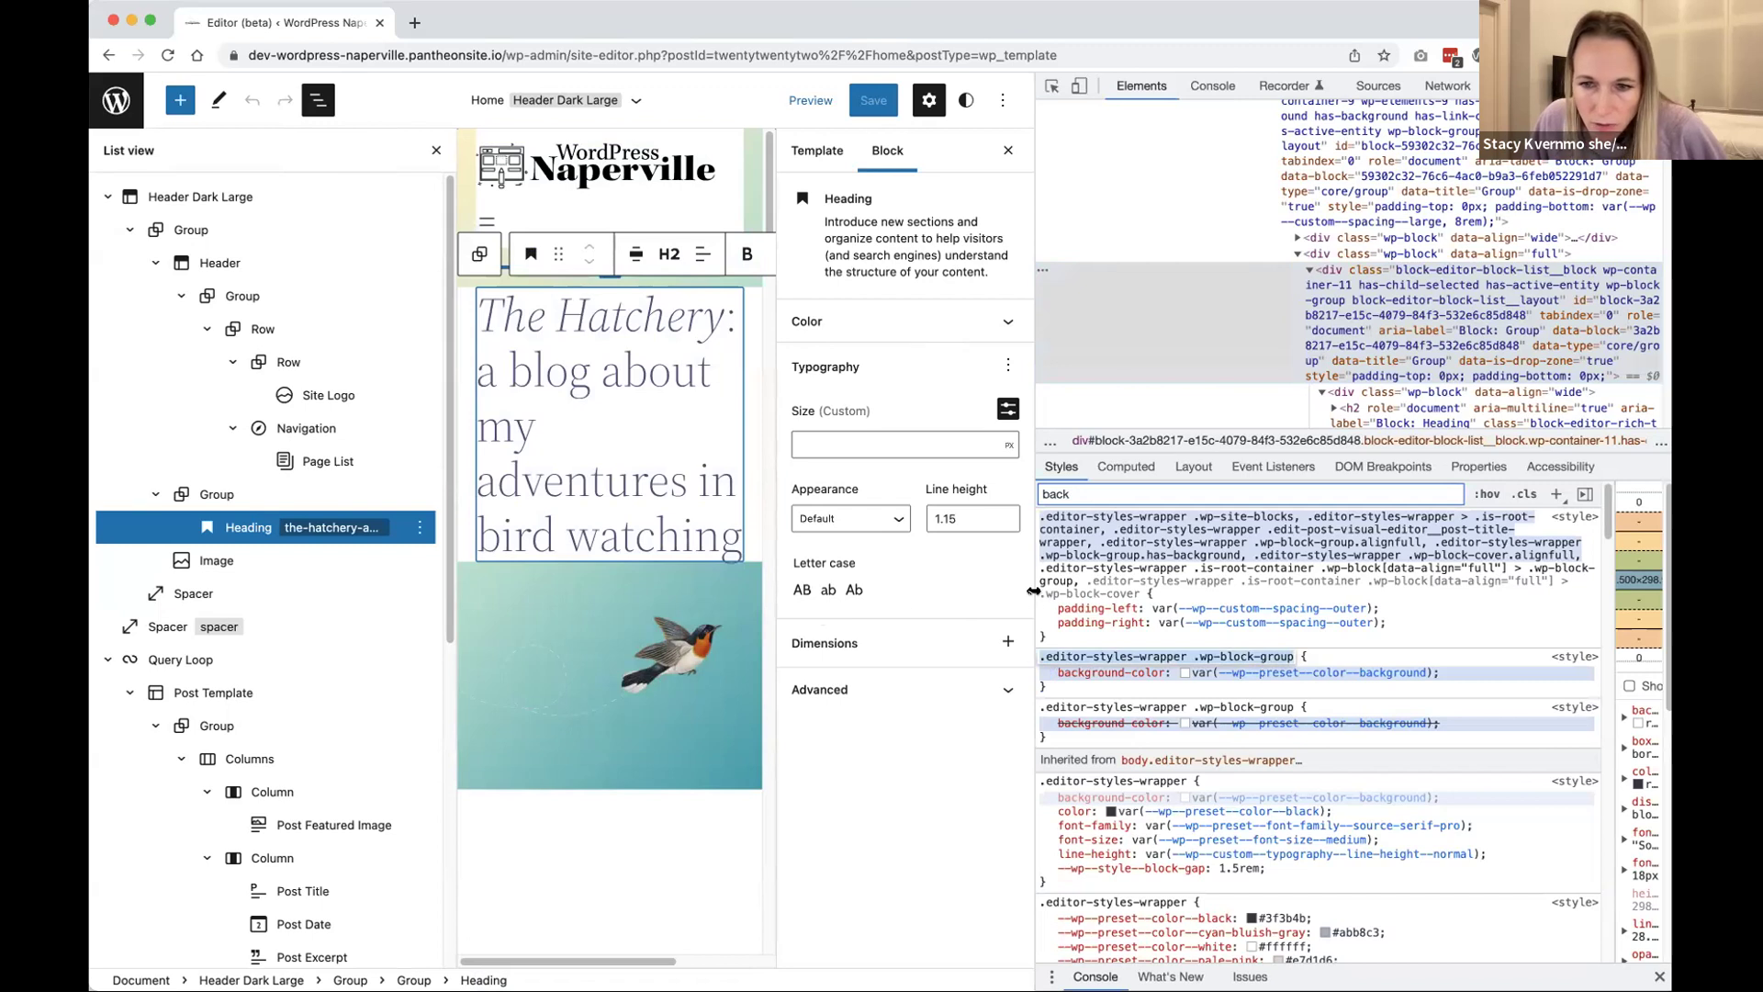
left_click_drag(1034, 590, 1441, 588)
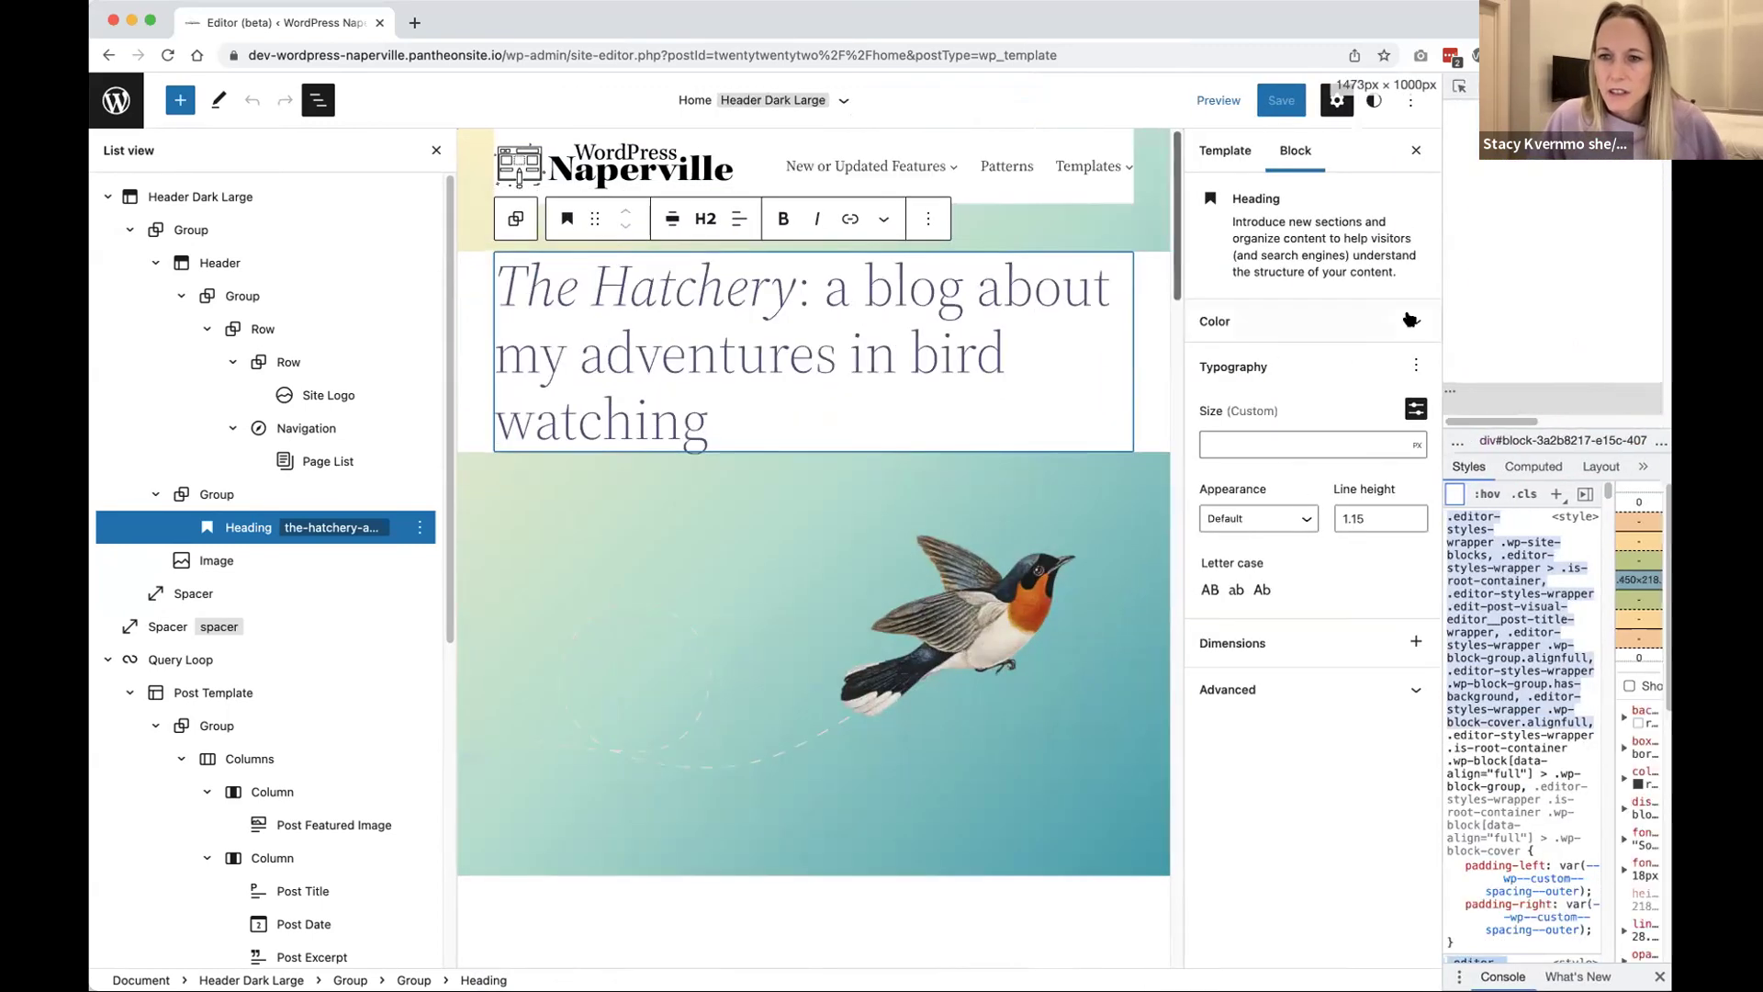
left_click(1409, 320)
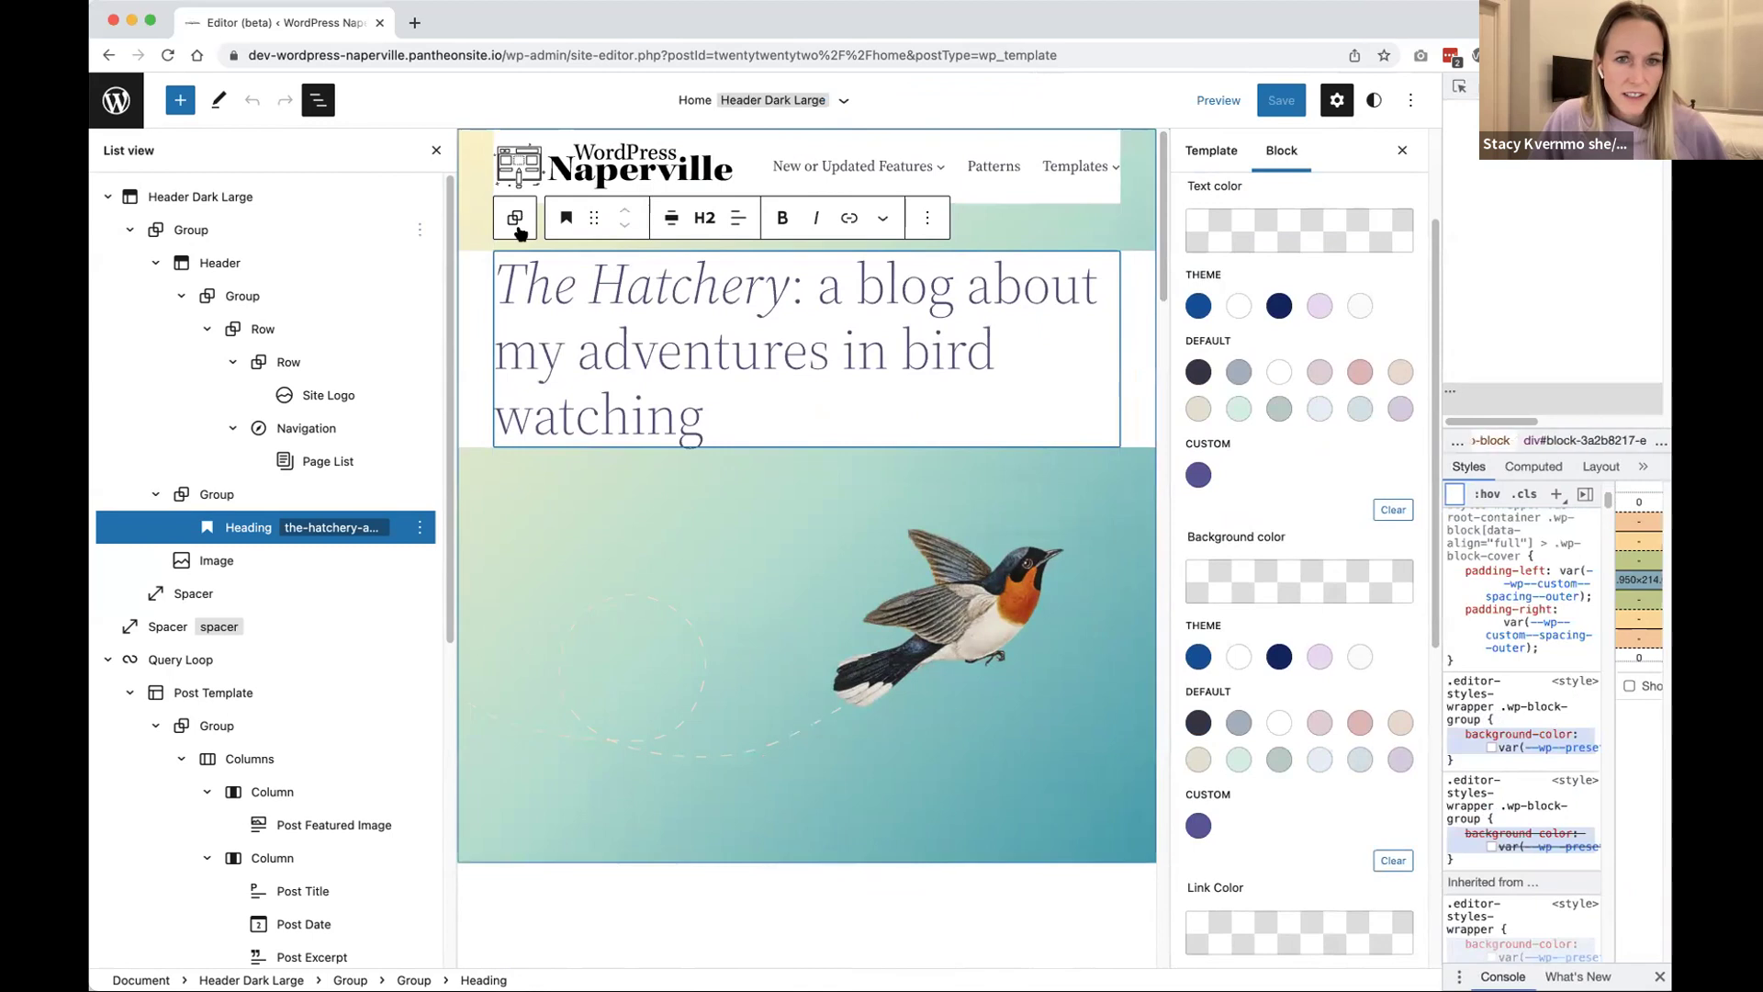
Step: Clear the background colour of the Group wrapping The Hatchery heading
left_click(1374, 102)
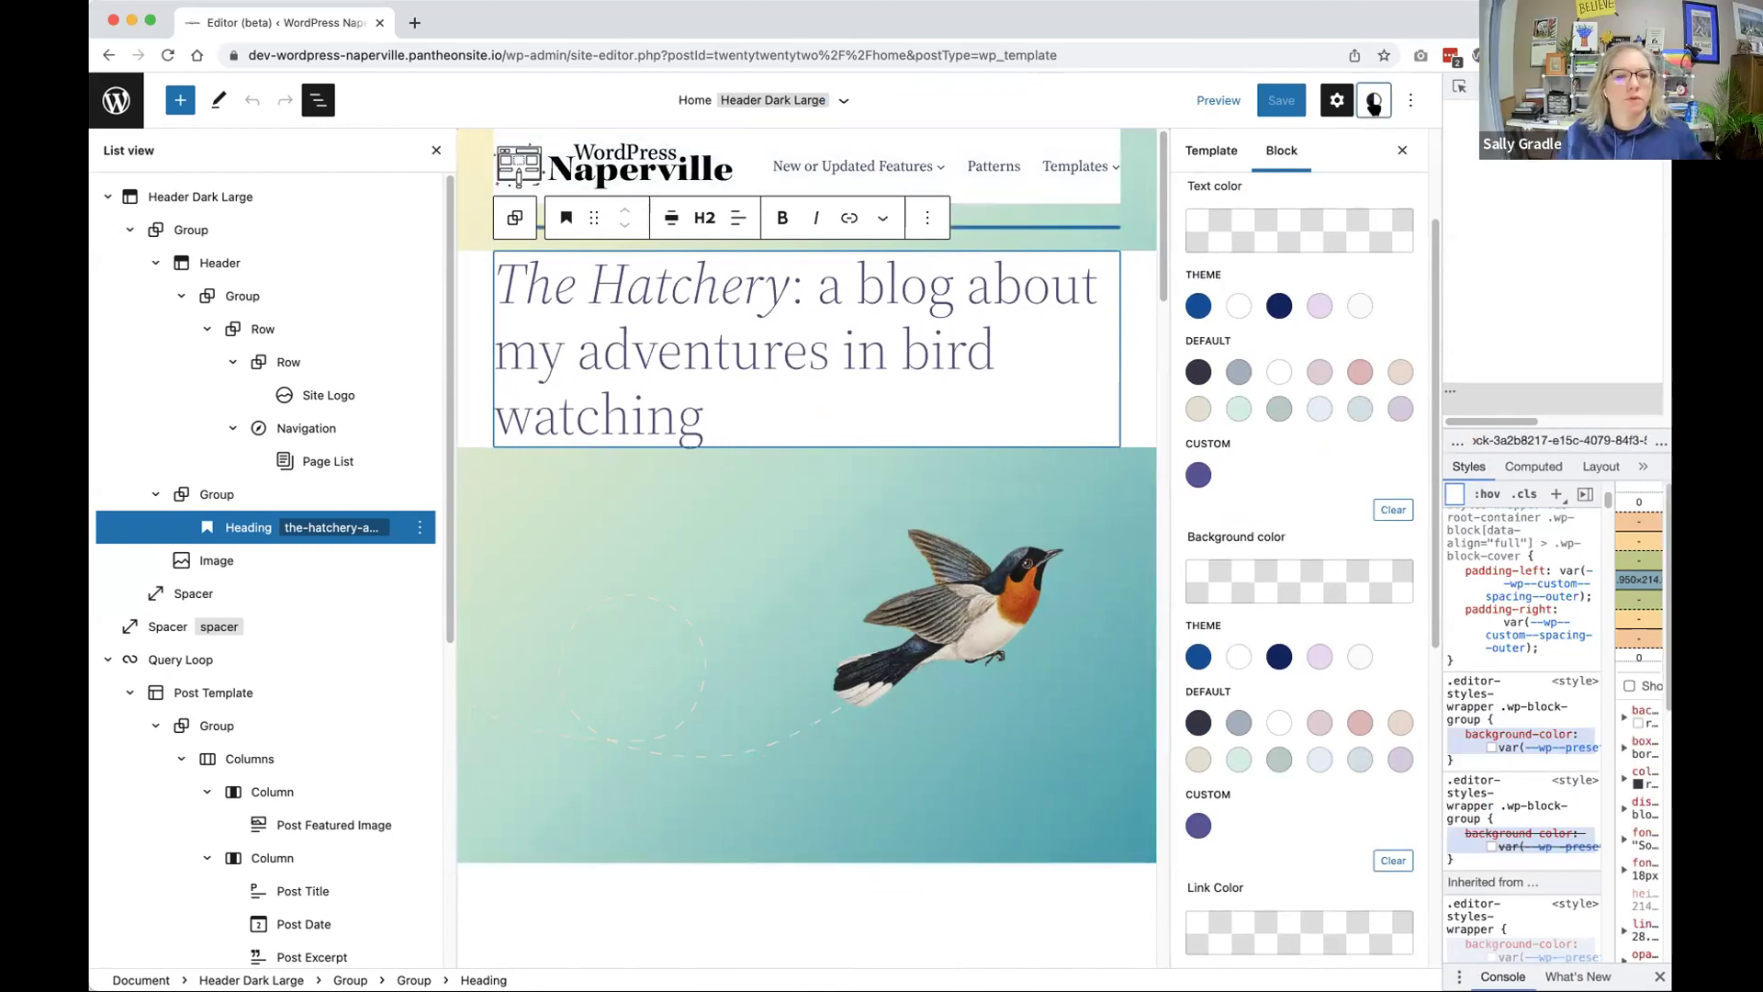
left_click(1246, 423)
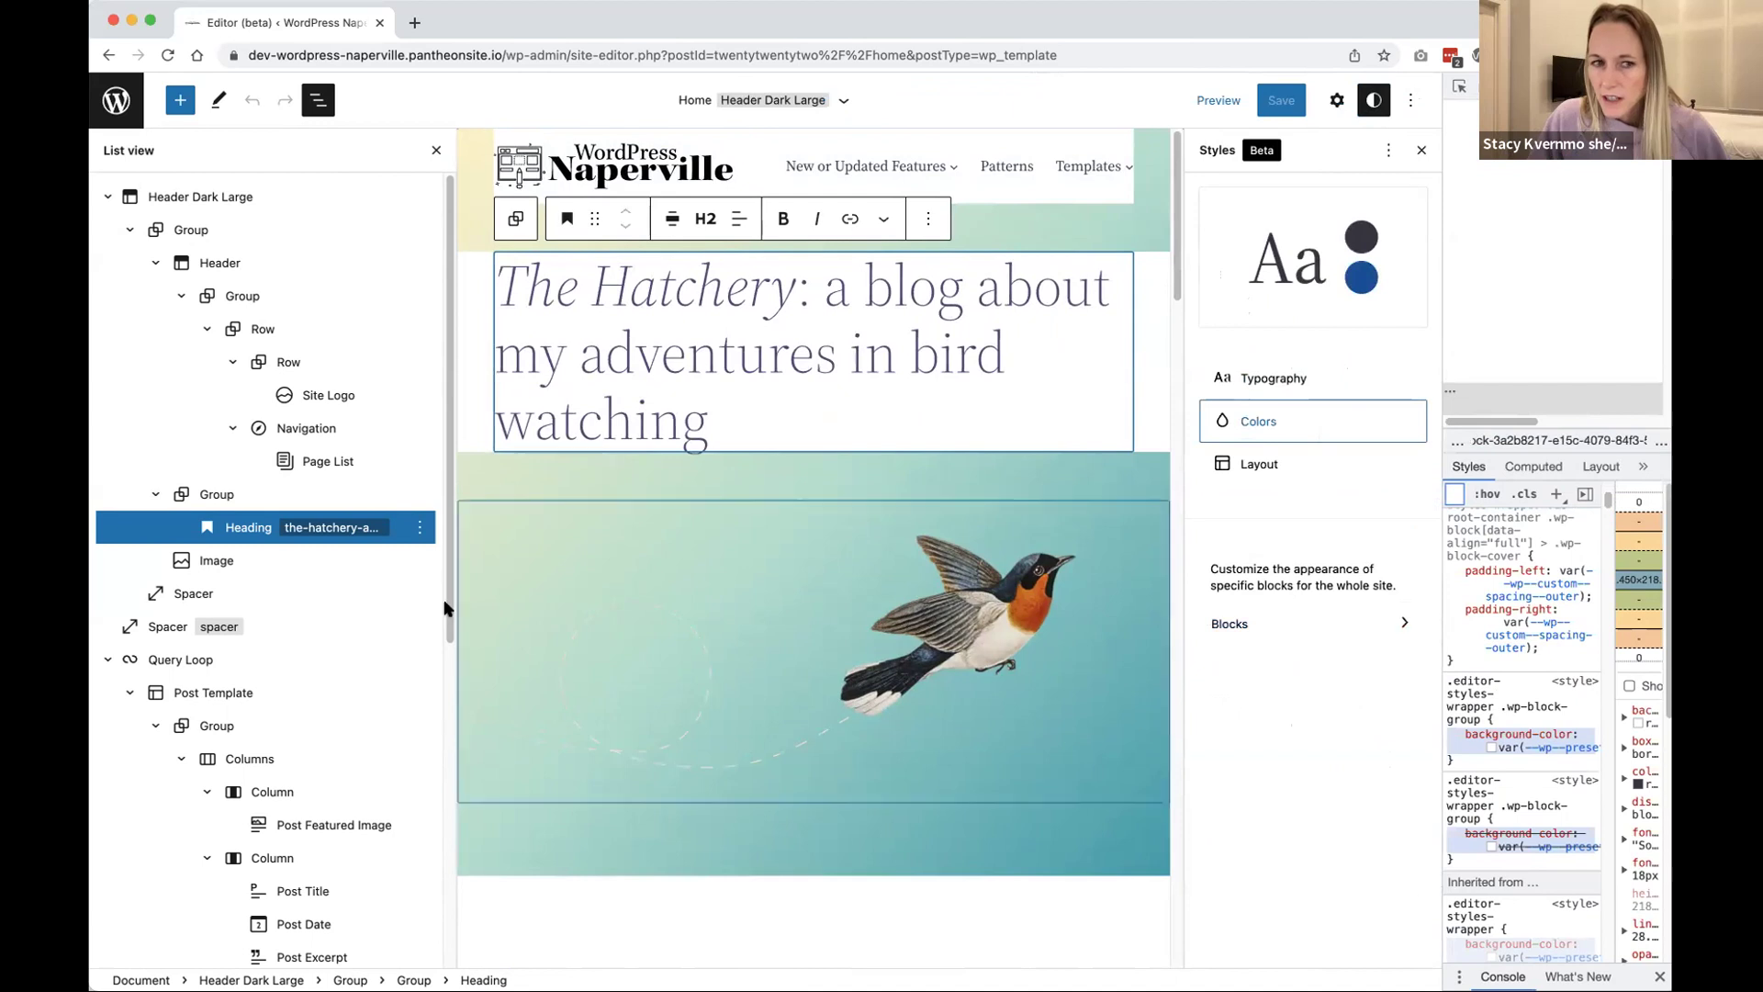
left_click(217, 494)
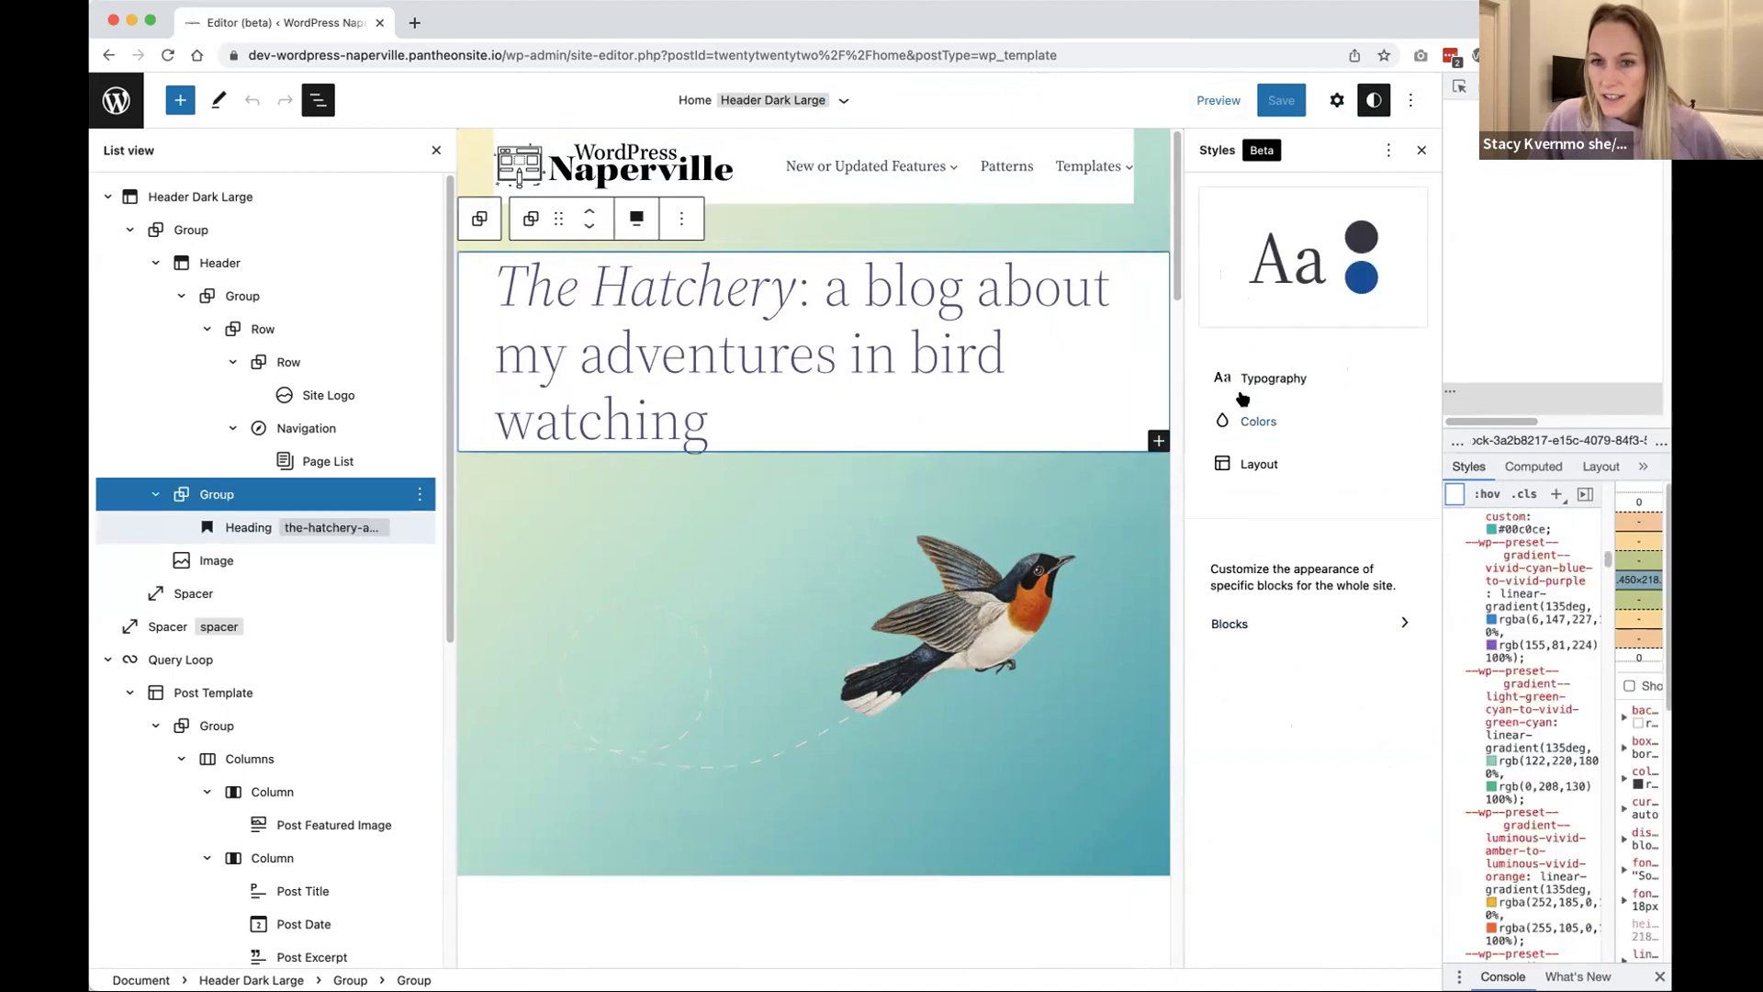
left_click(1337, 100)
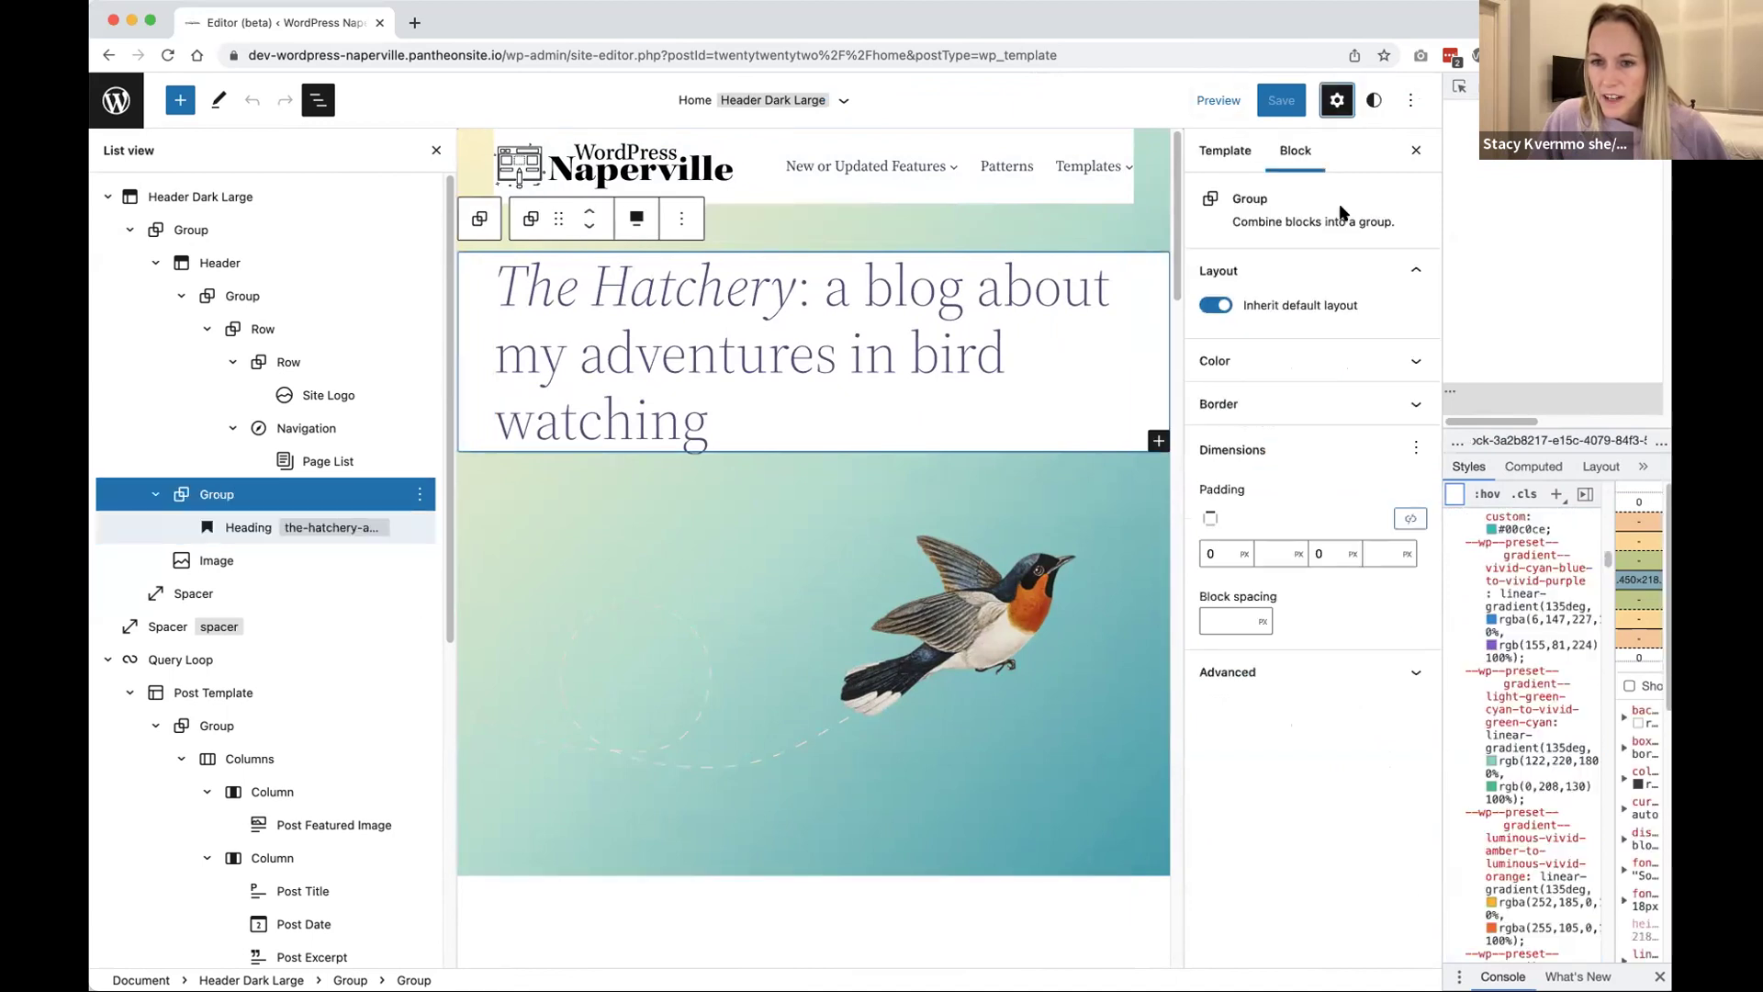
left_click(1267, 360)
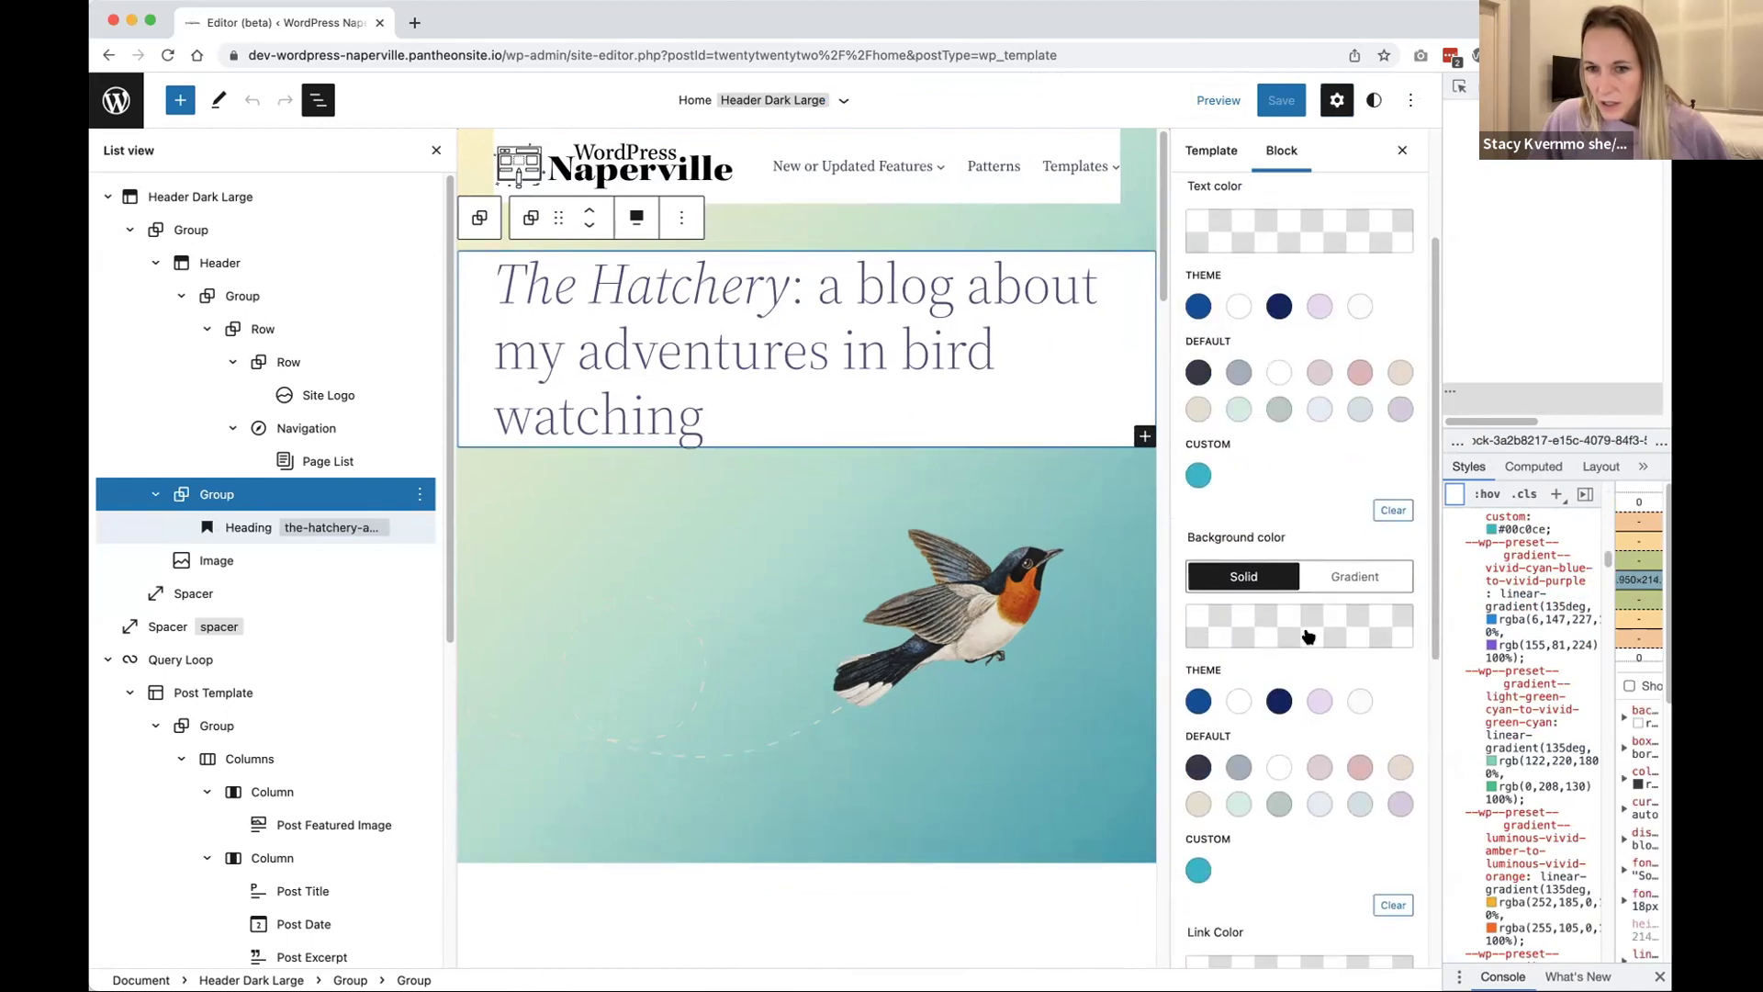
left_click(1391, 904)
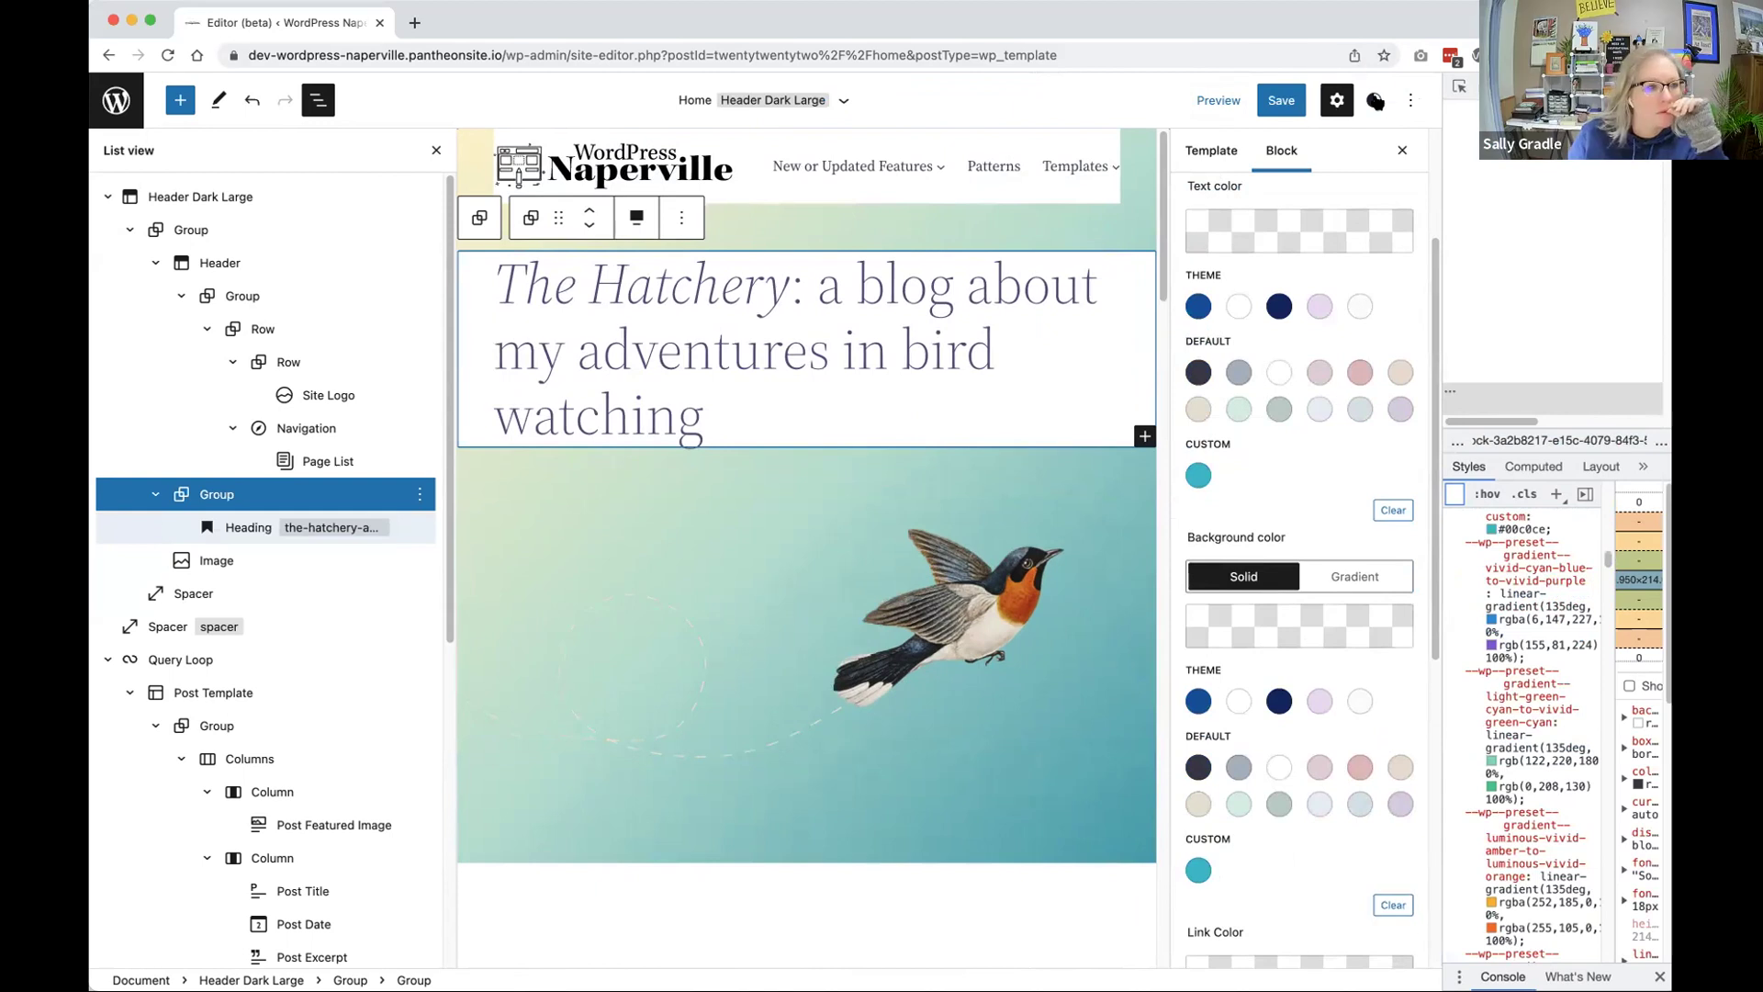
Step: Look at the global Styles colours, then open the Group block's styles under Blocks
left_click(1374, 100)
left_click(1254, 421)
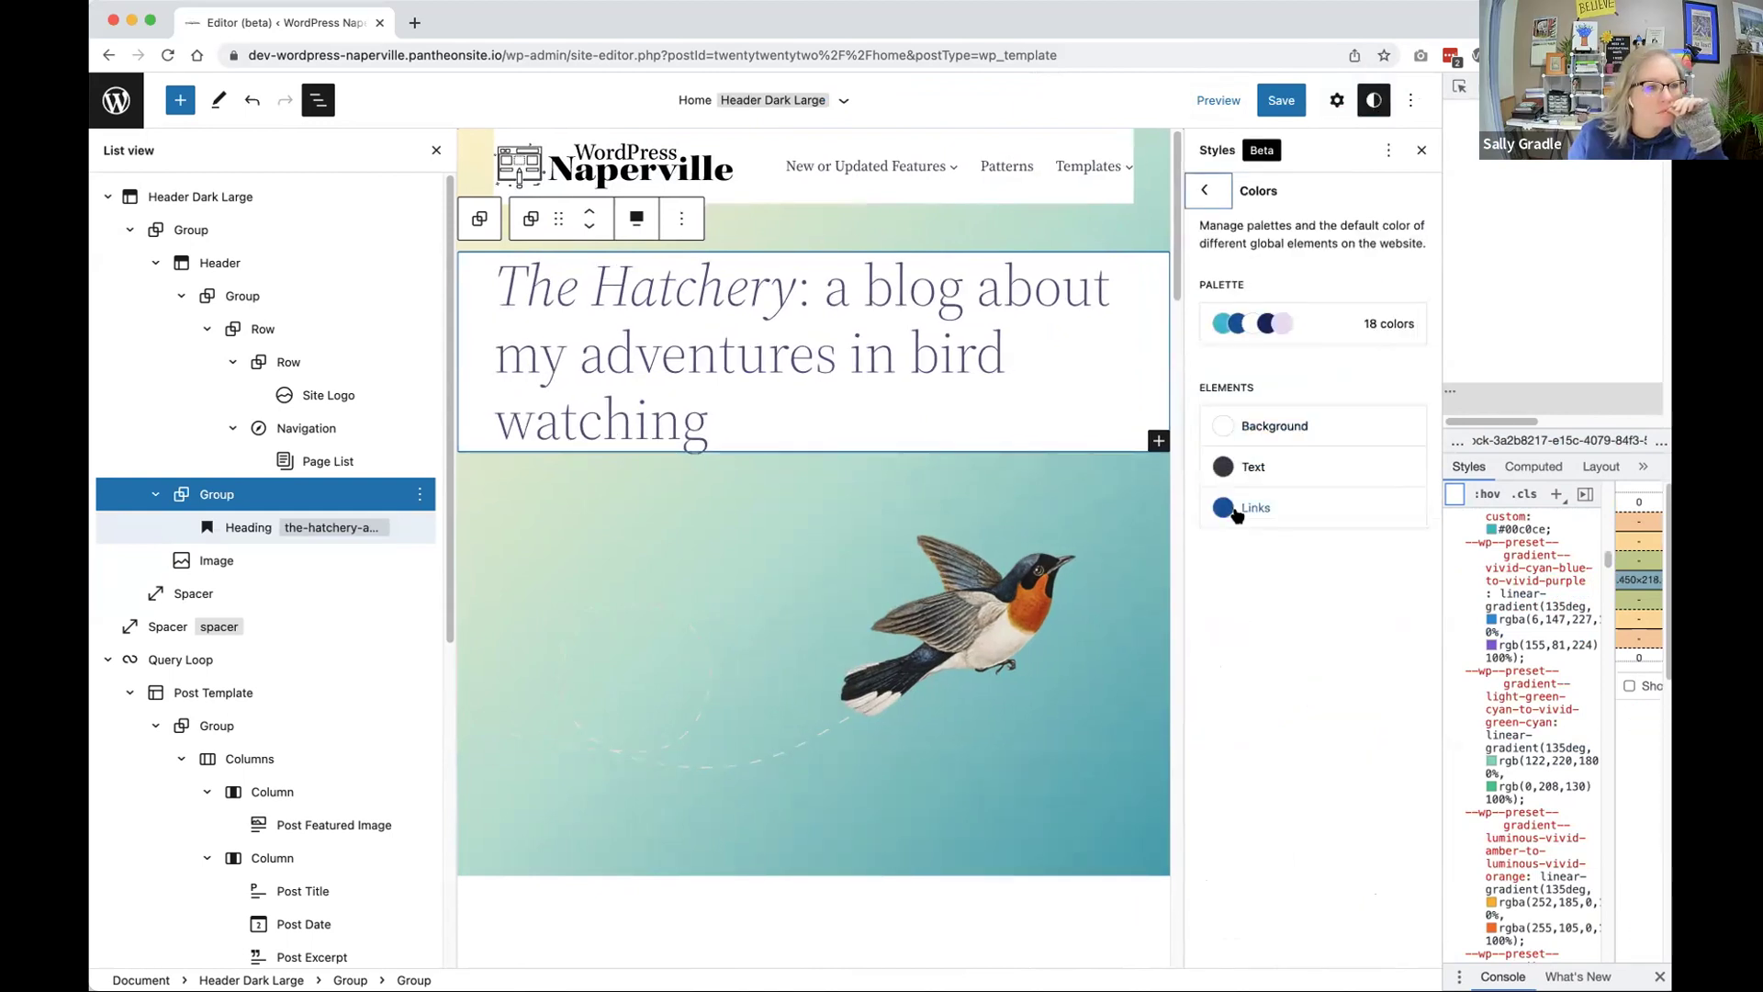
left_click(1204, 193)
left_click(1245, 606)
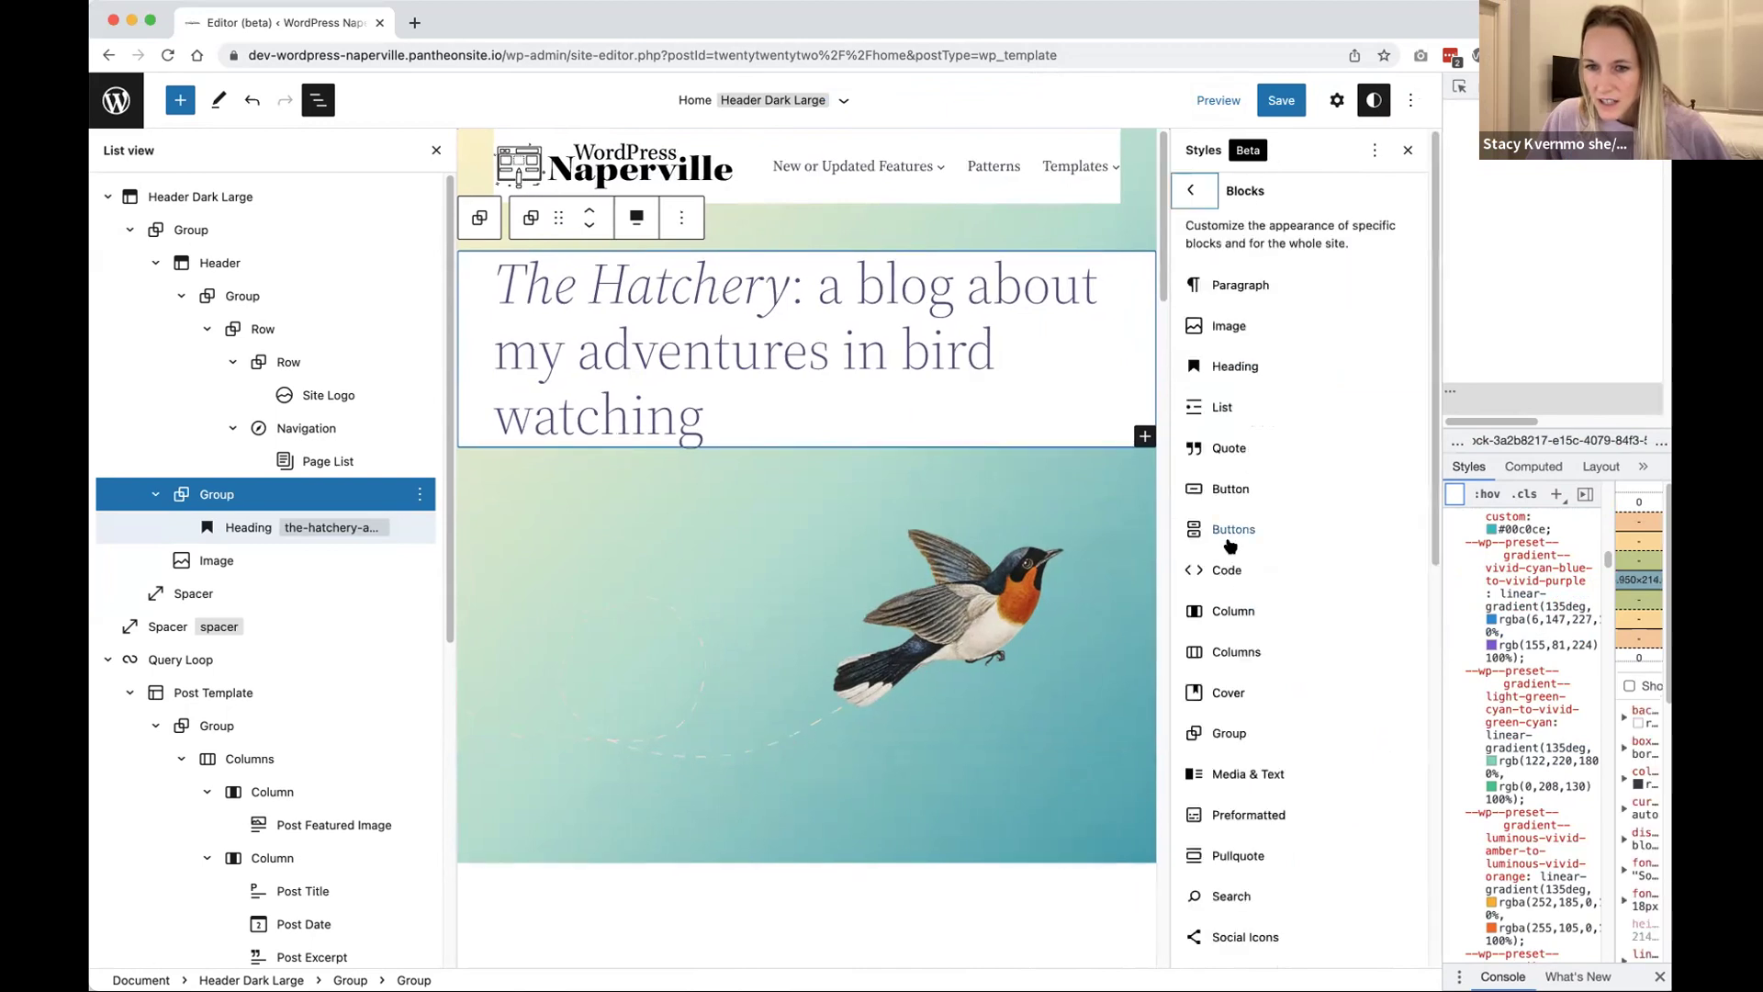
left_click(1228, 733)
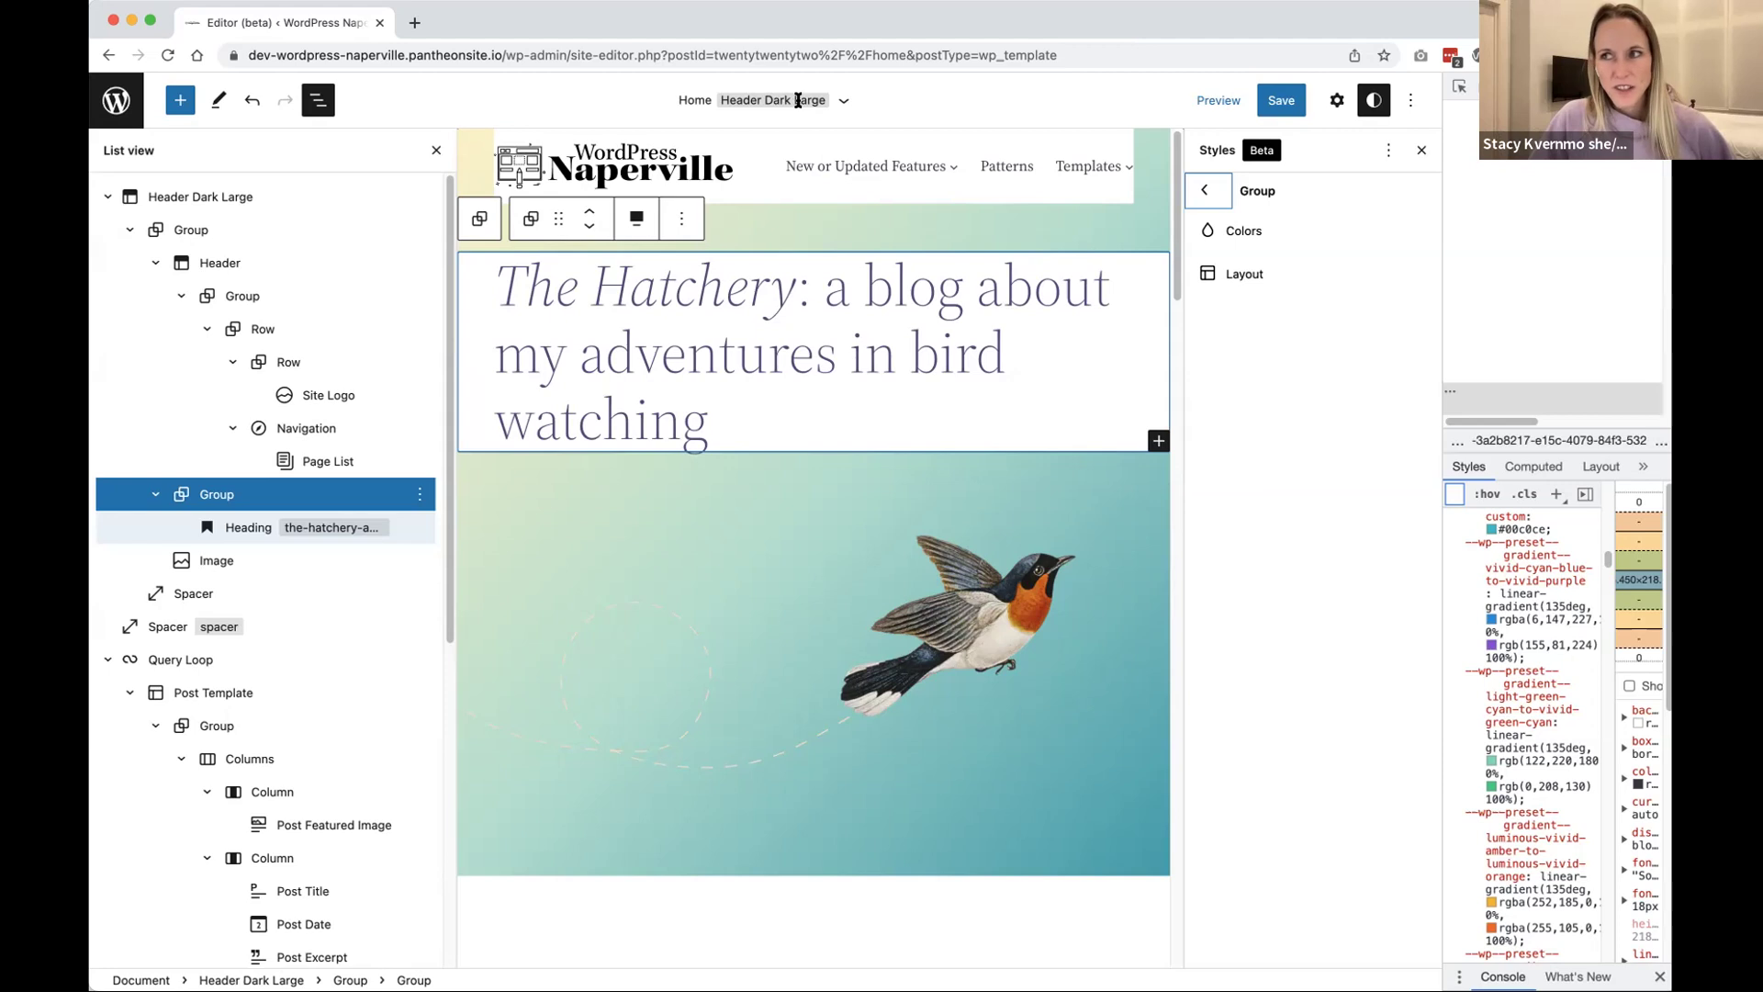
Step: Clear the white background in Styles > Group > Colors > Background and return to the overview
left_click(1235, 230)
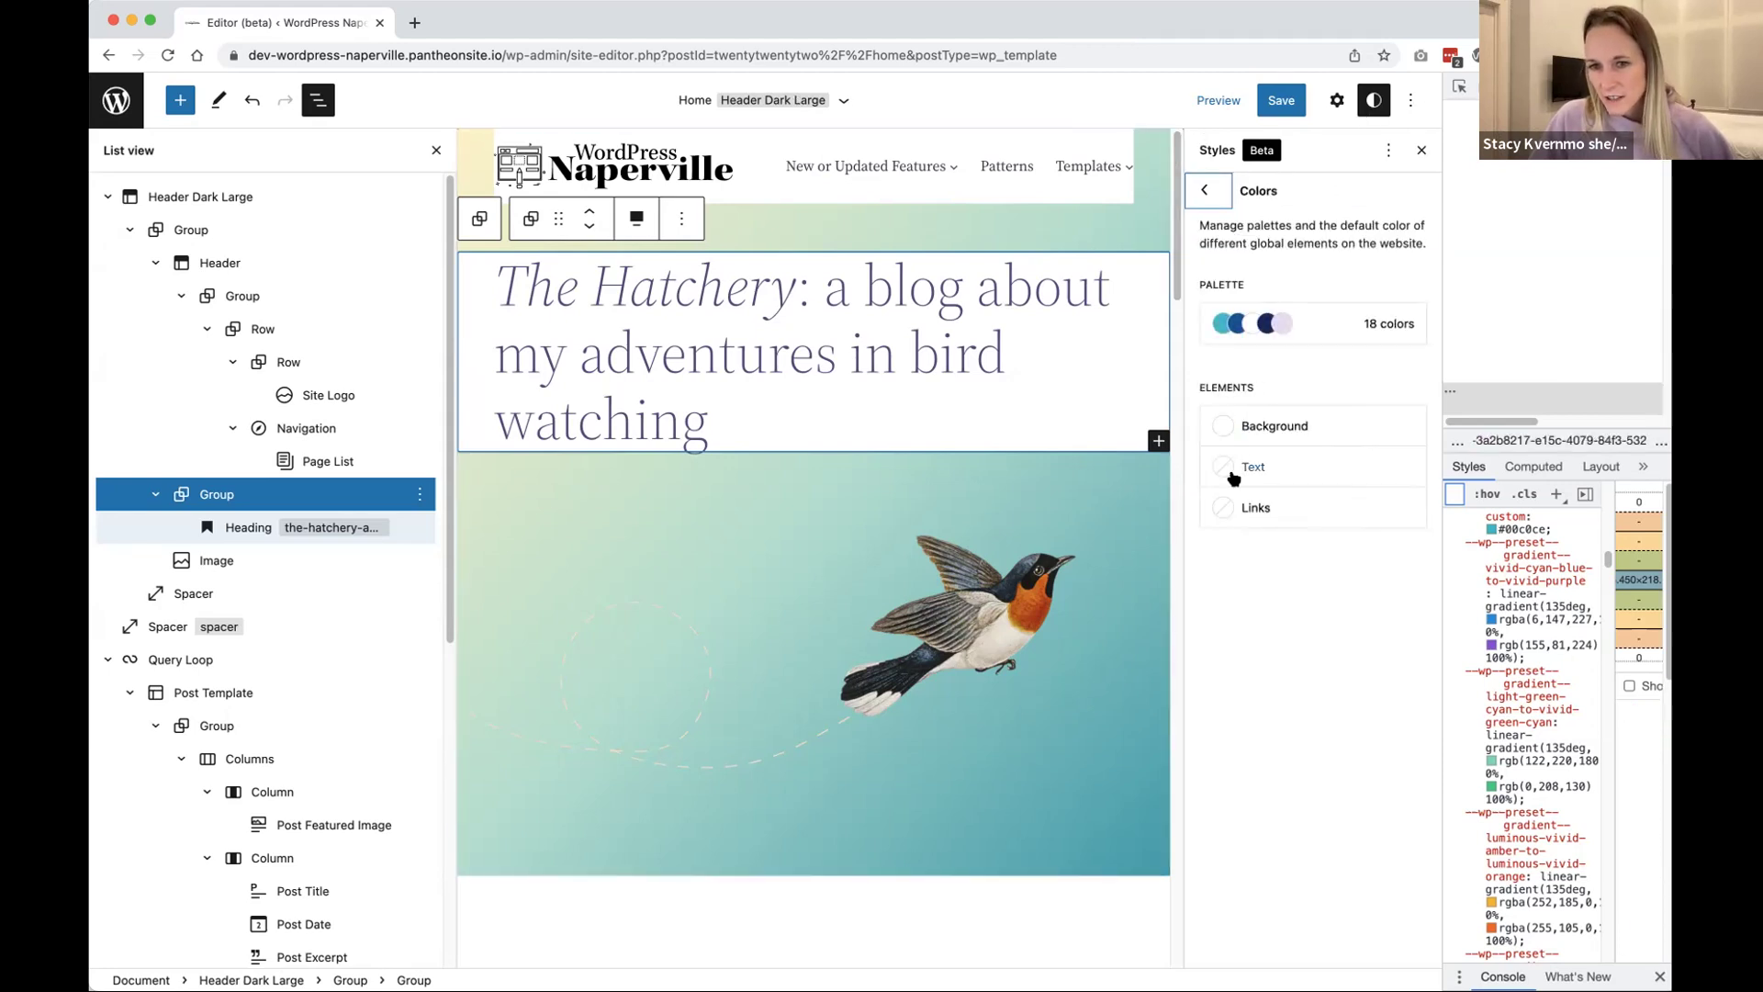
left_click(1247, 427)
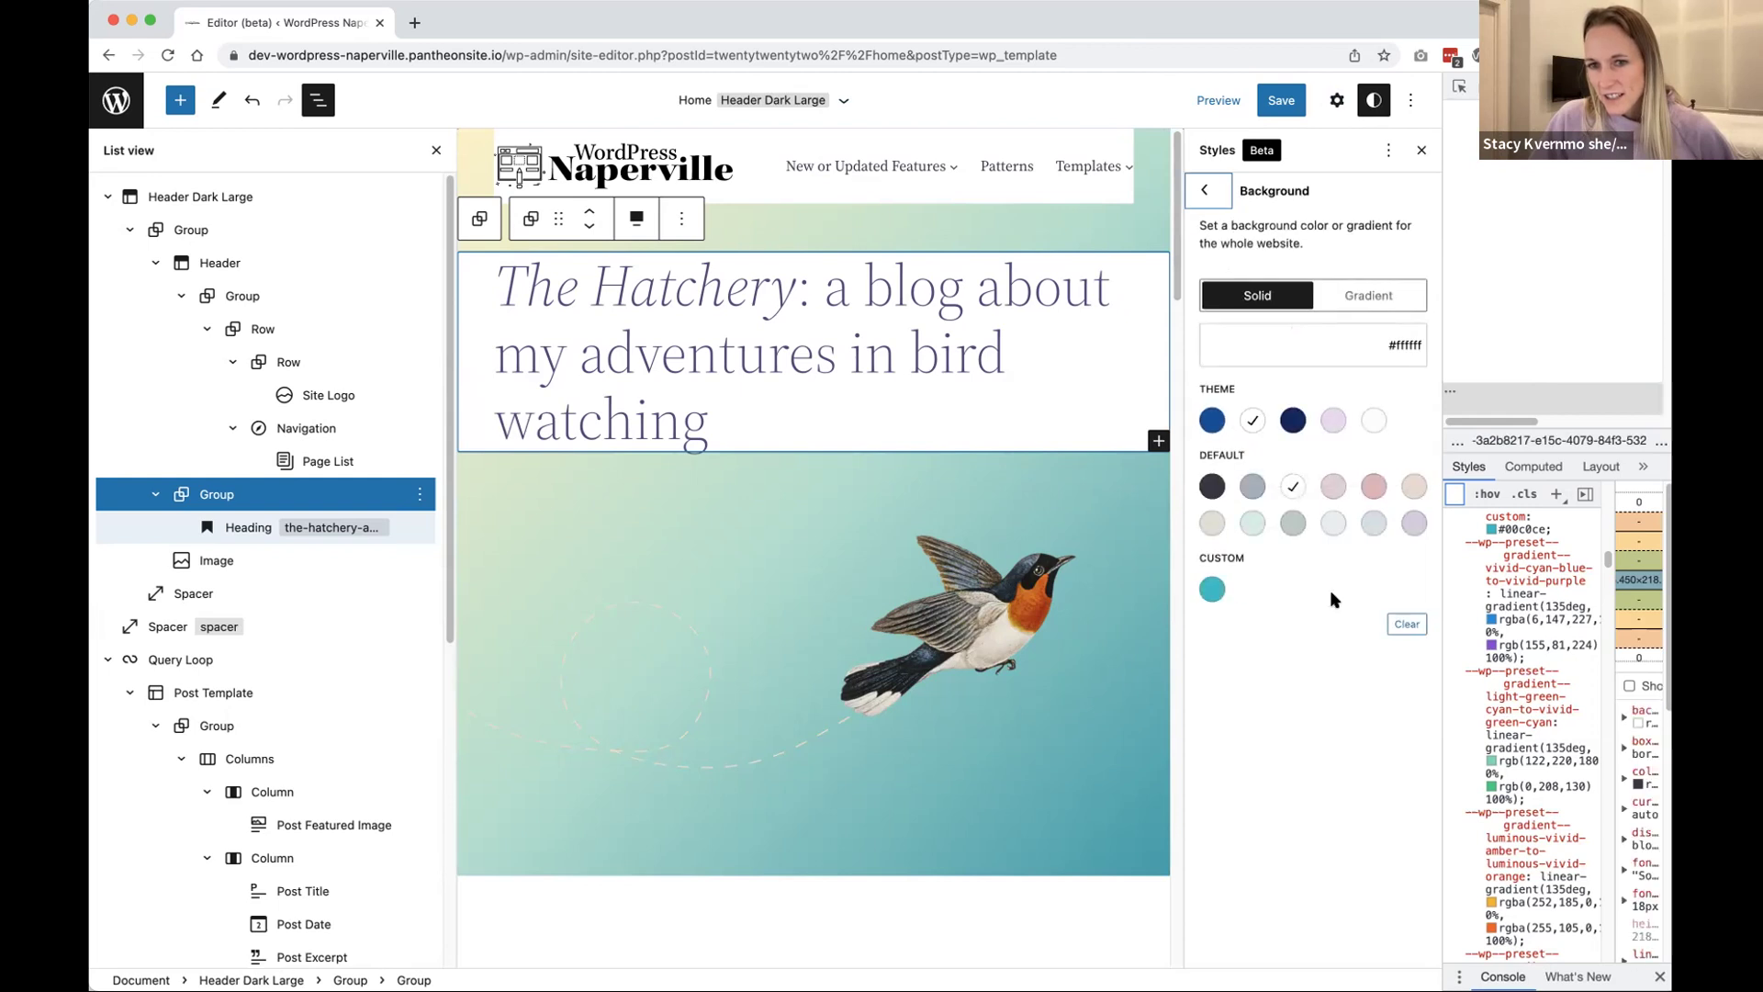
left_click(1417, 627)
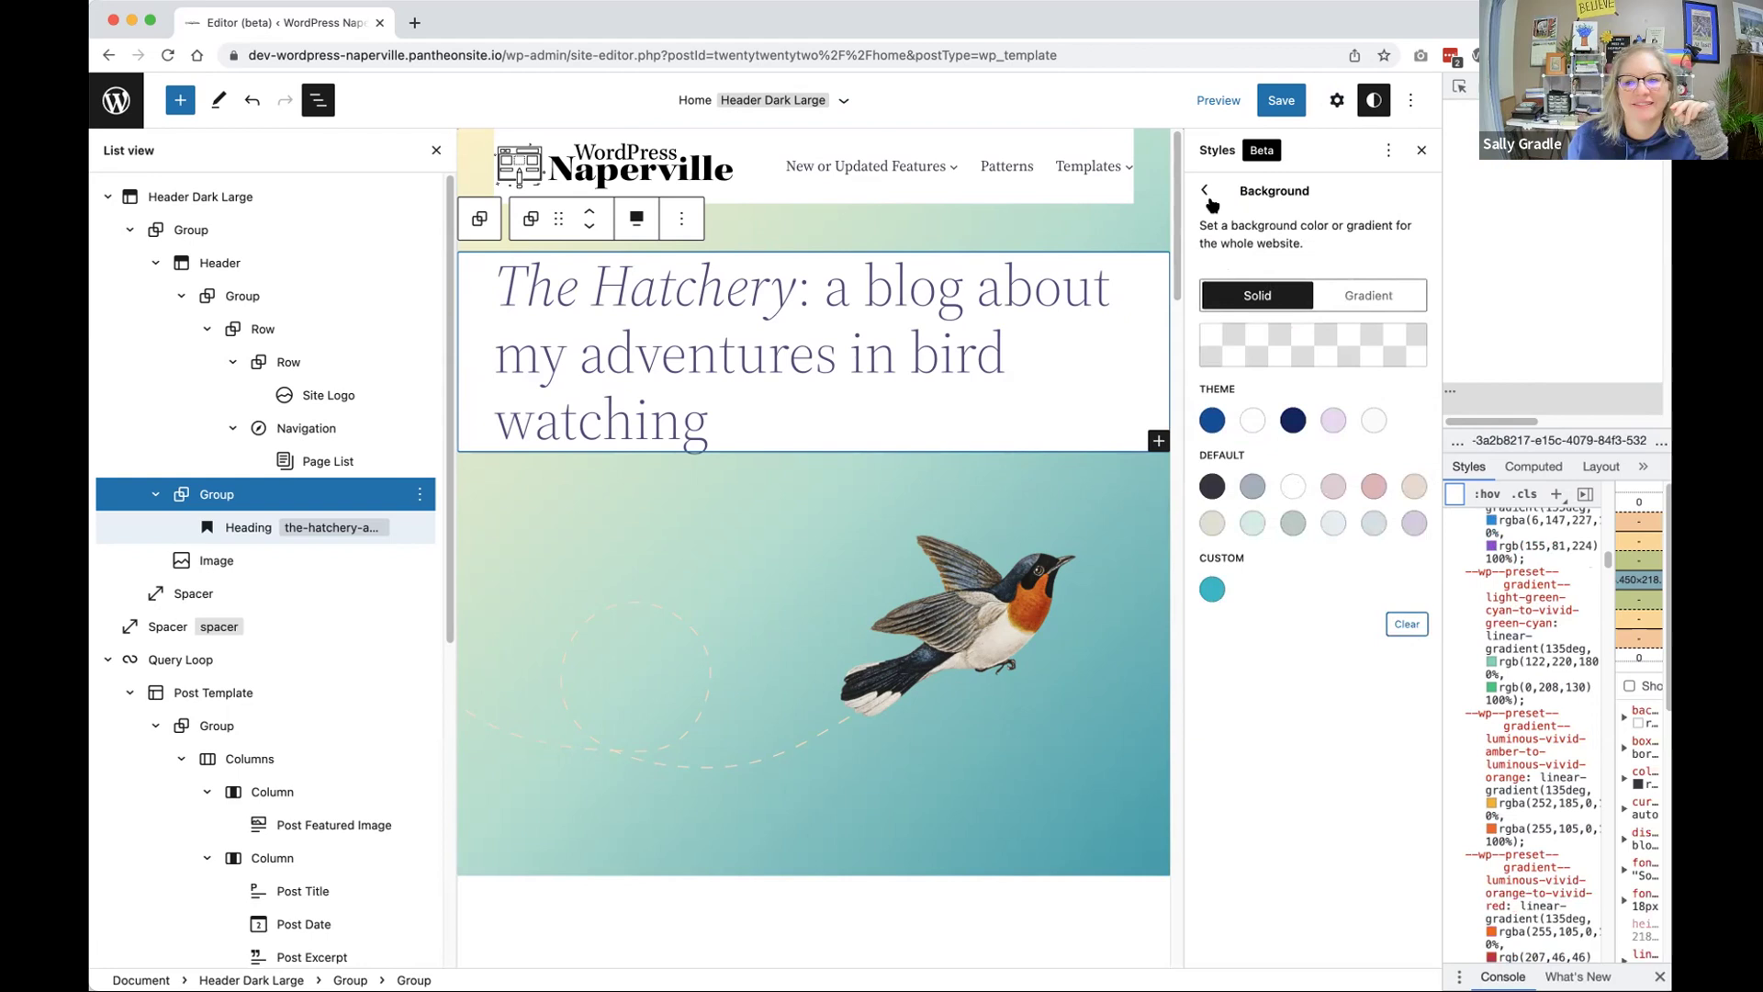
left_click(1204, 193)
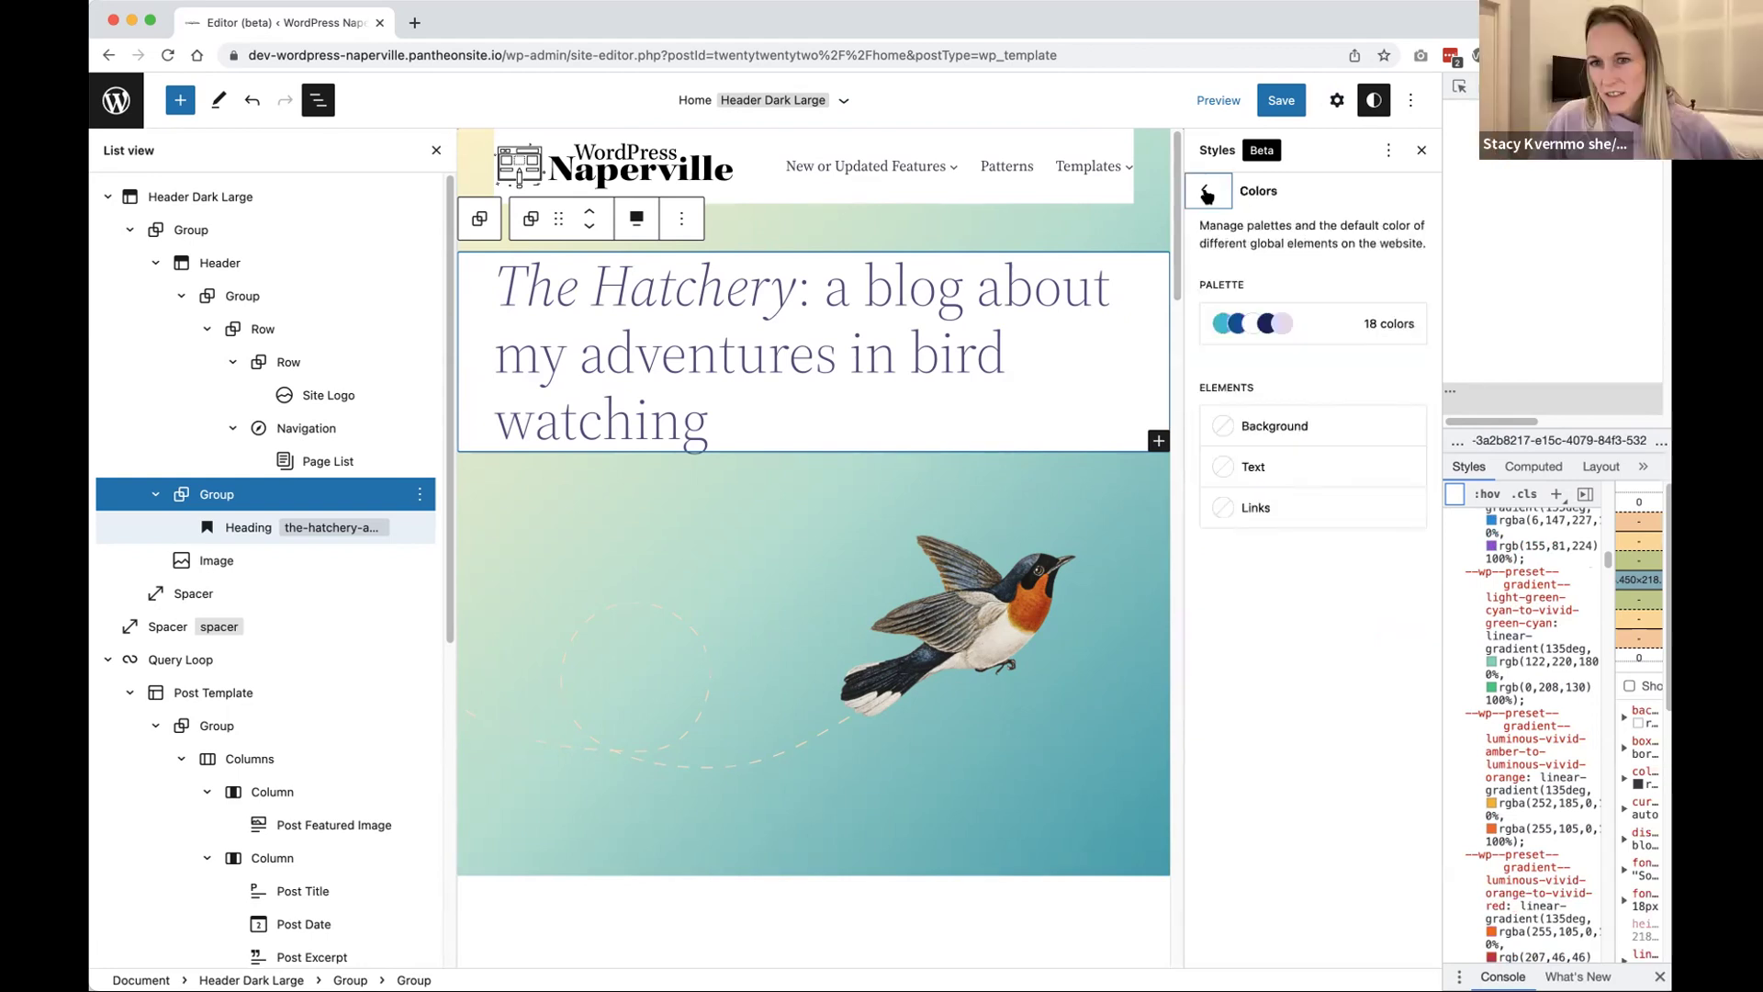
left_click(1207, 192)
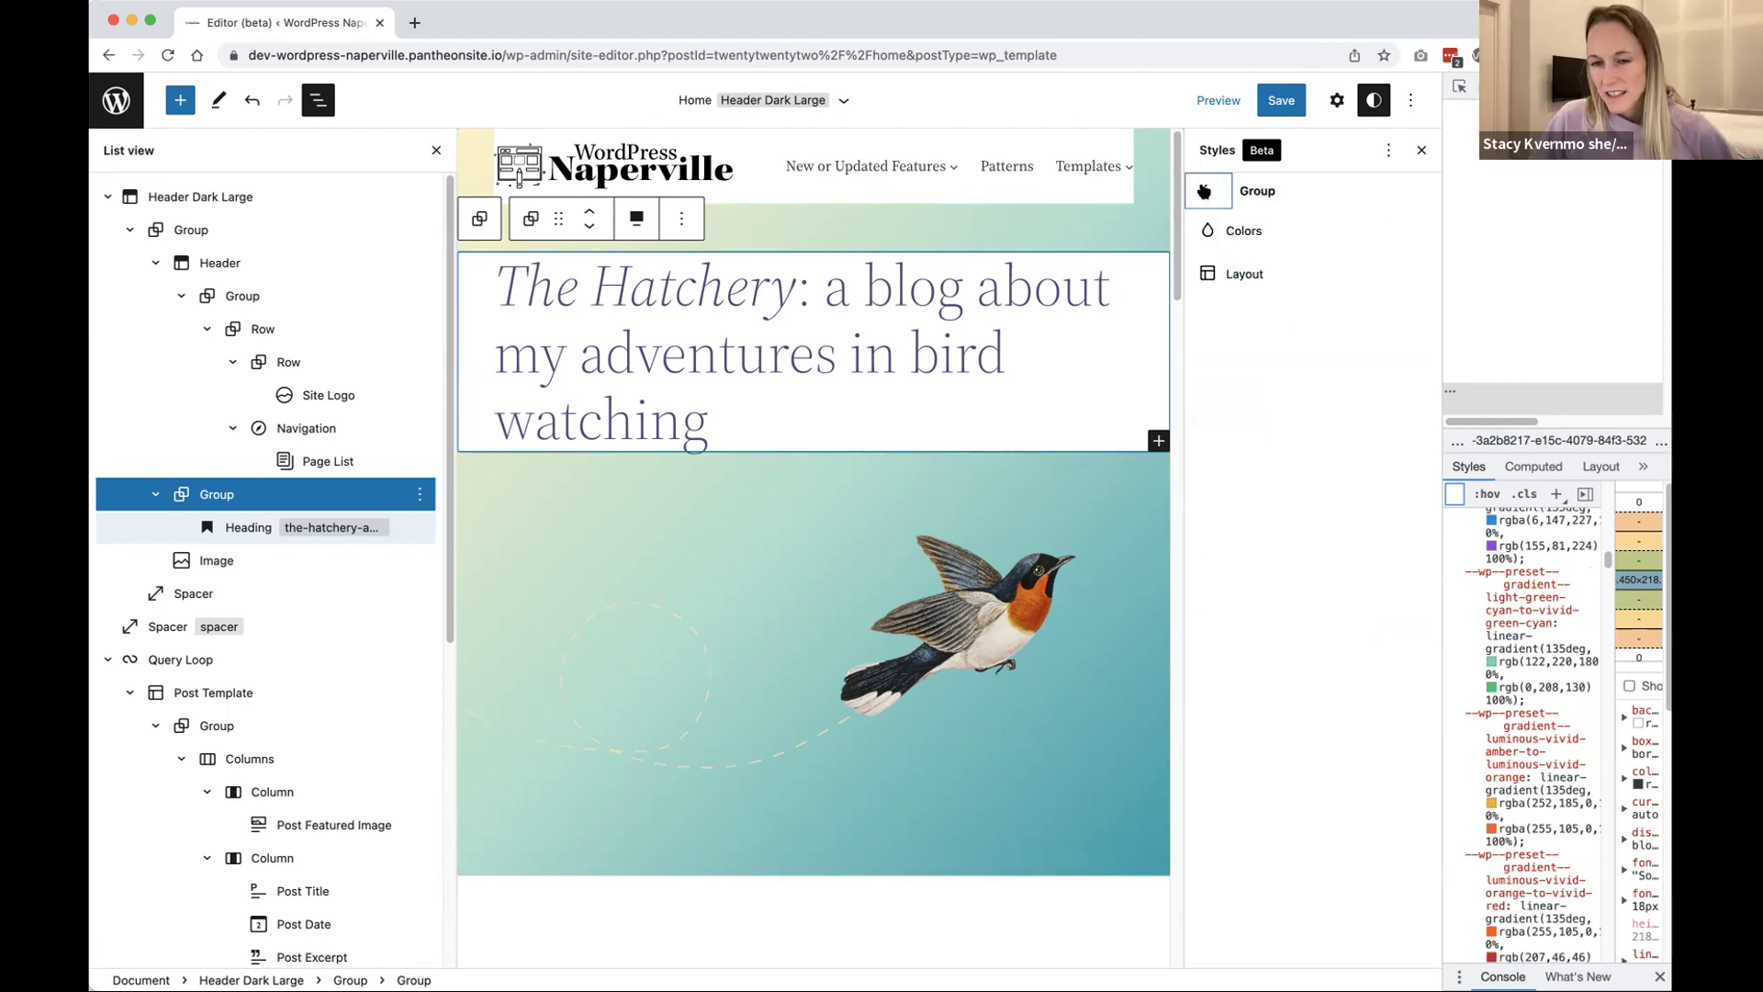
left_click(1203, 192)
left_click(1205, 191)
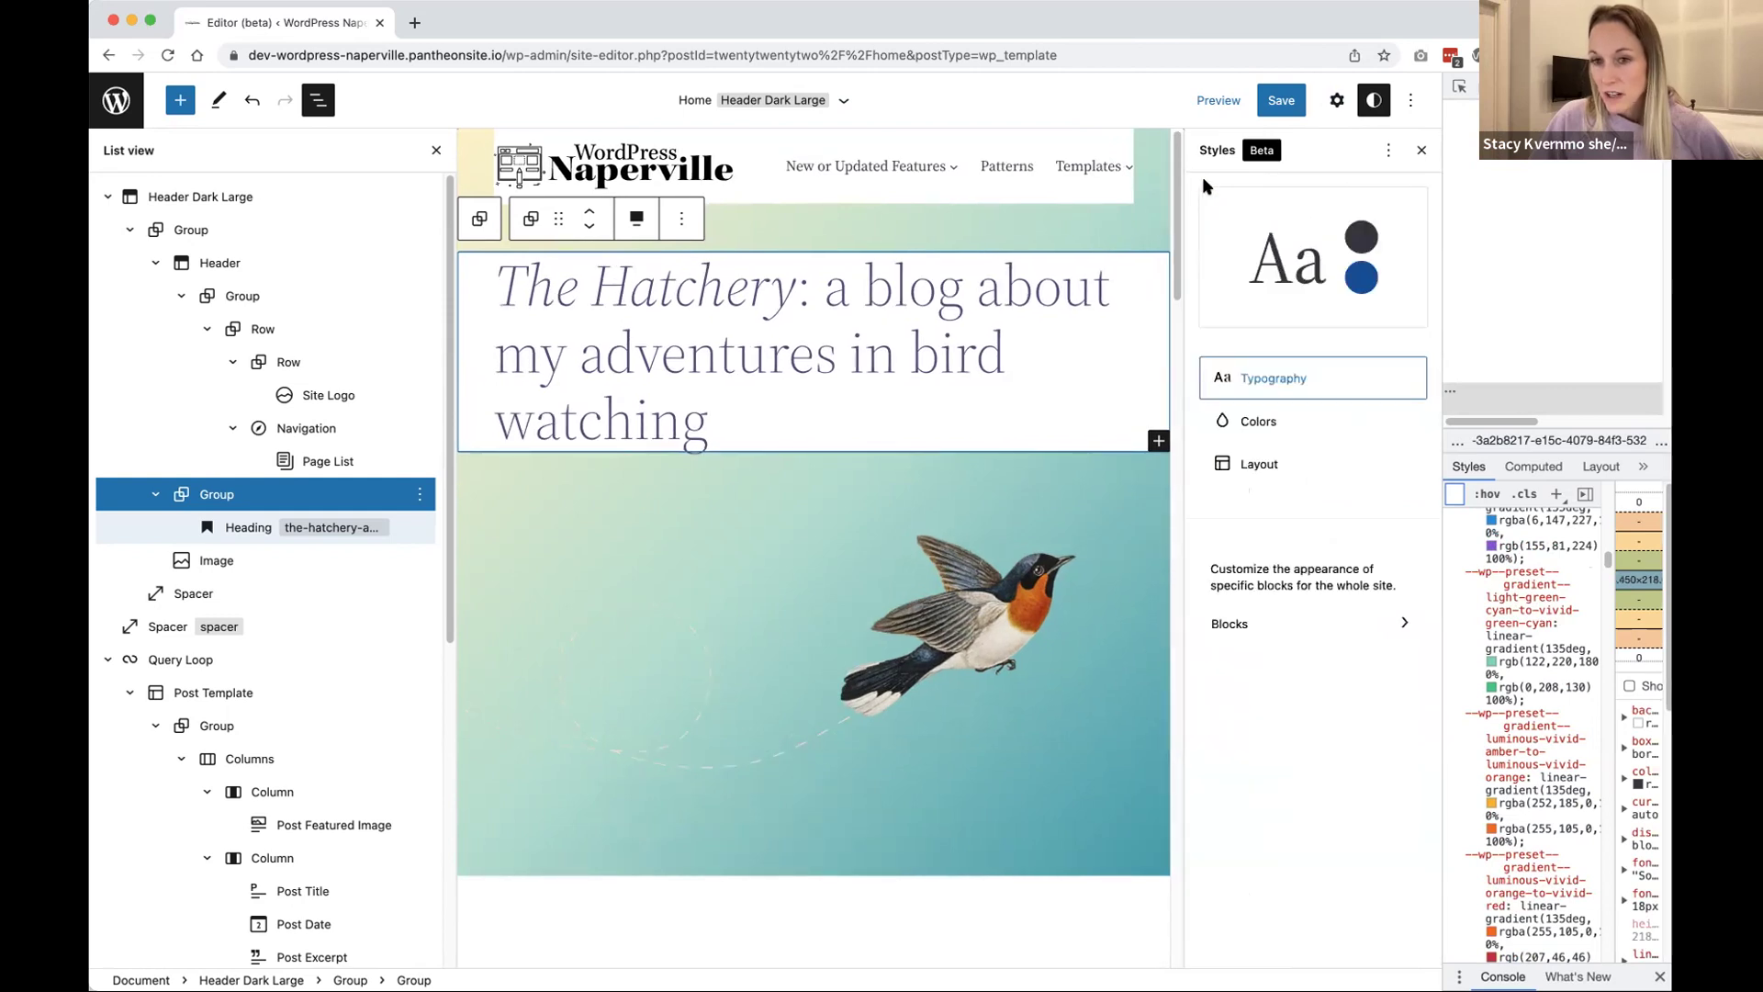
Step: Save the template part and global styles changes, then close List View
left_click(1267, 99)
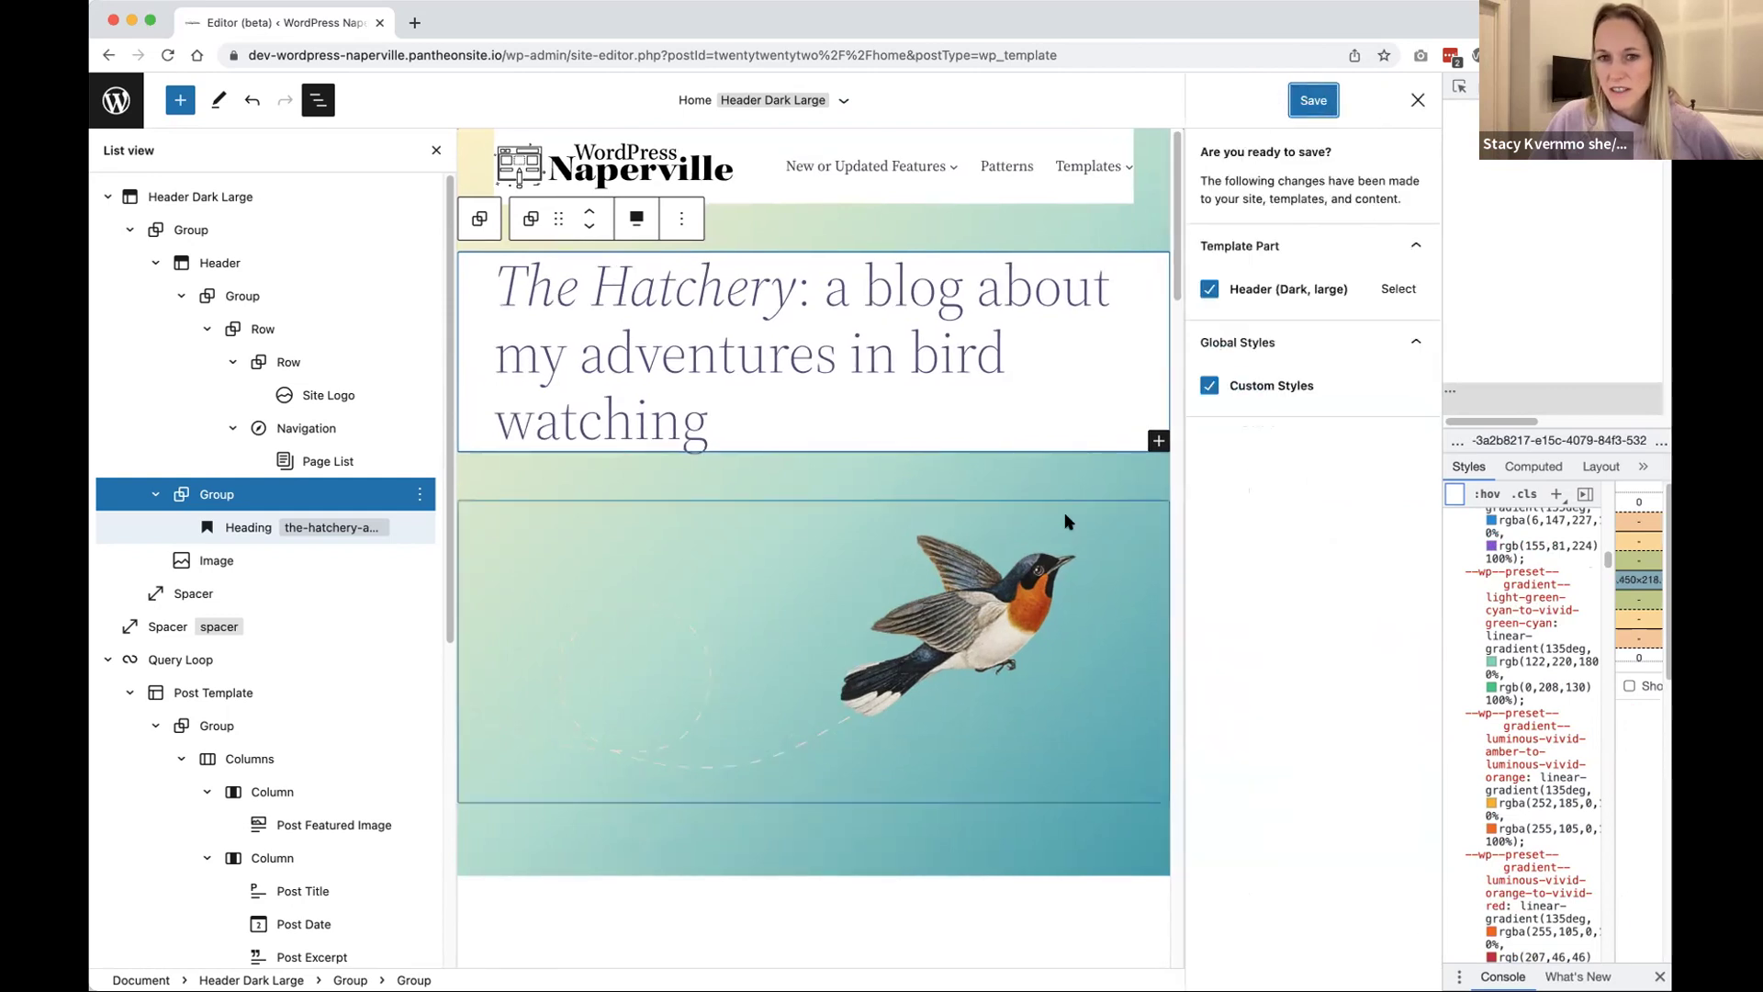
left_click(1313, 99)
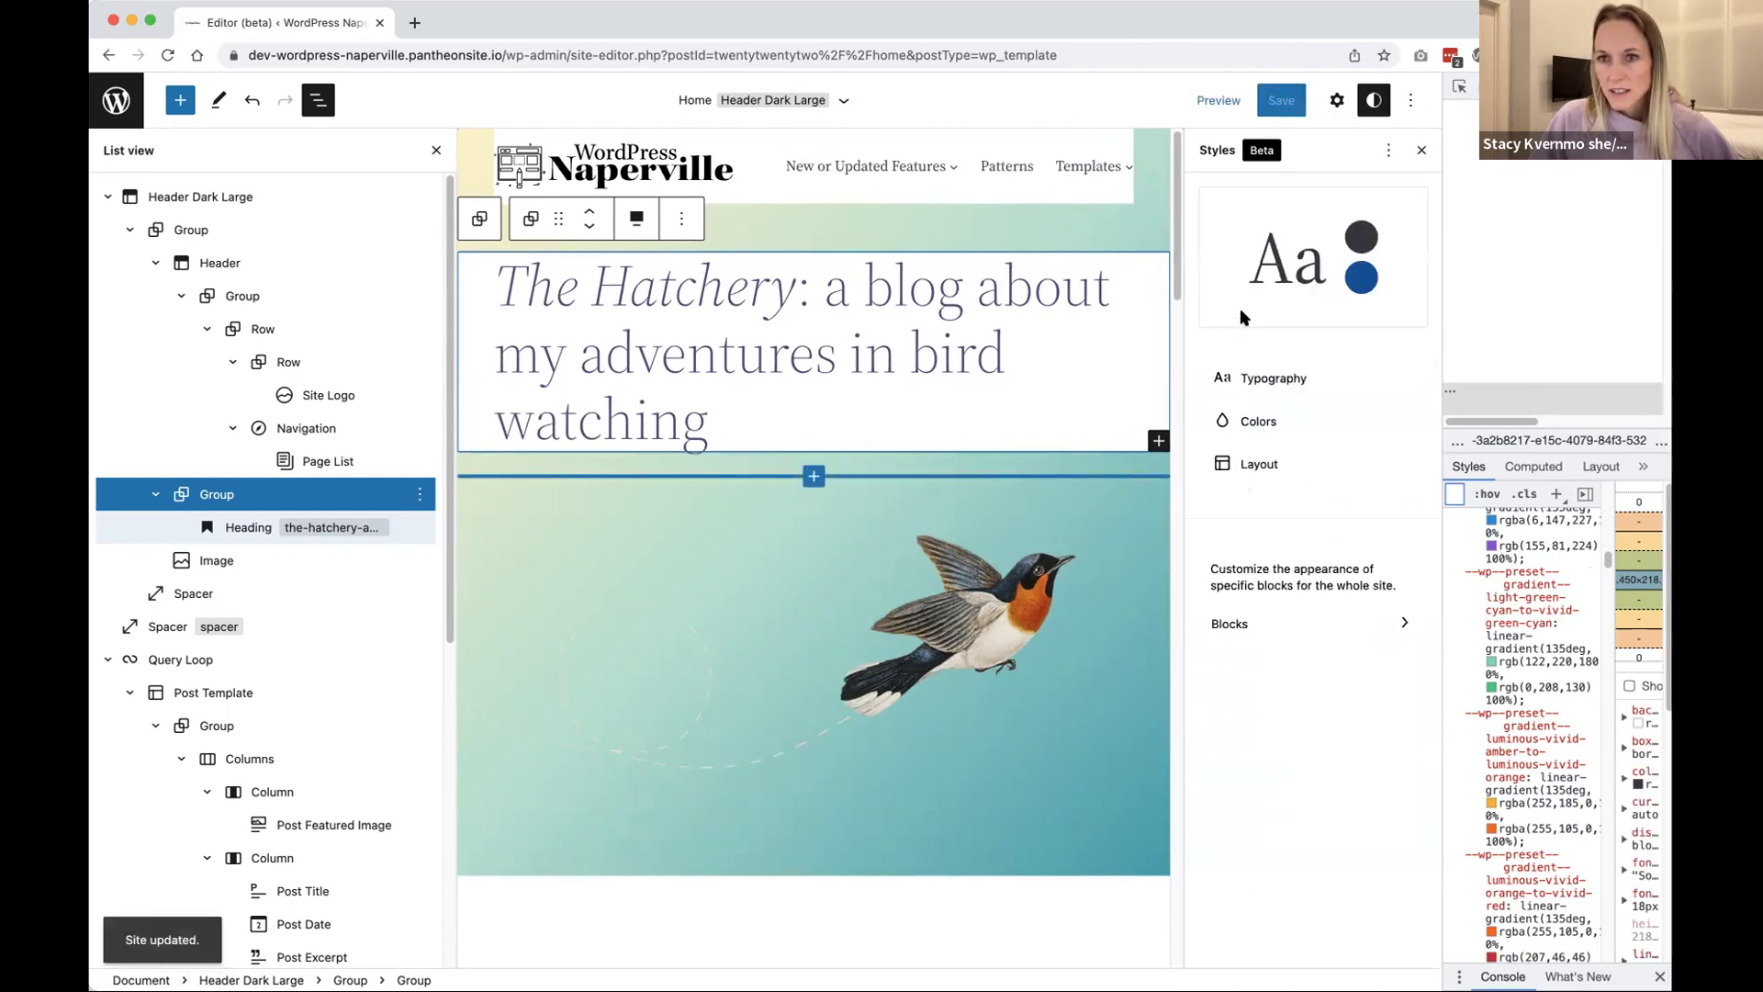
left_click(1208, 109)
left_click(1205, 112)
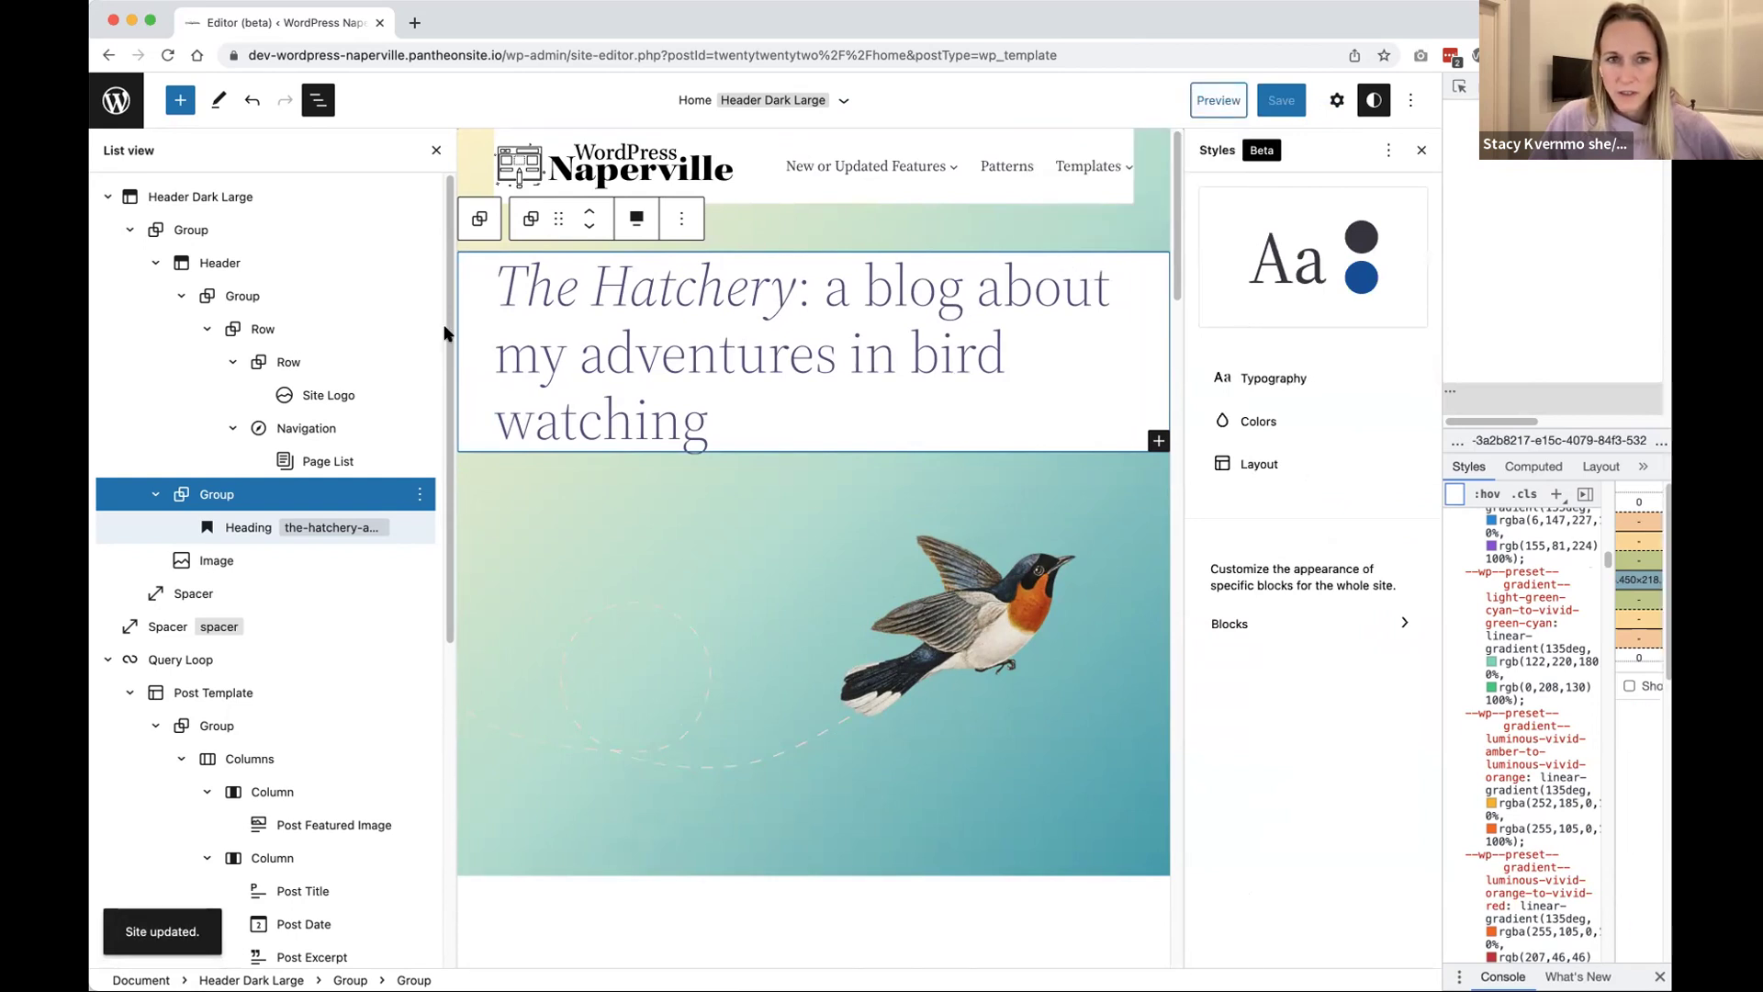
left_click(318, 99)
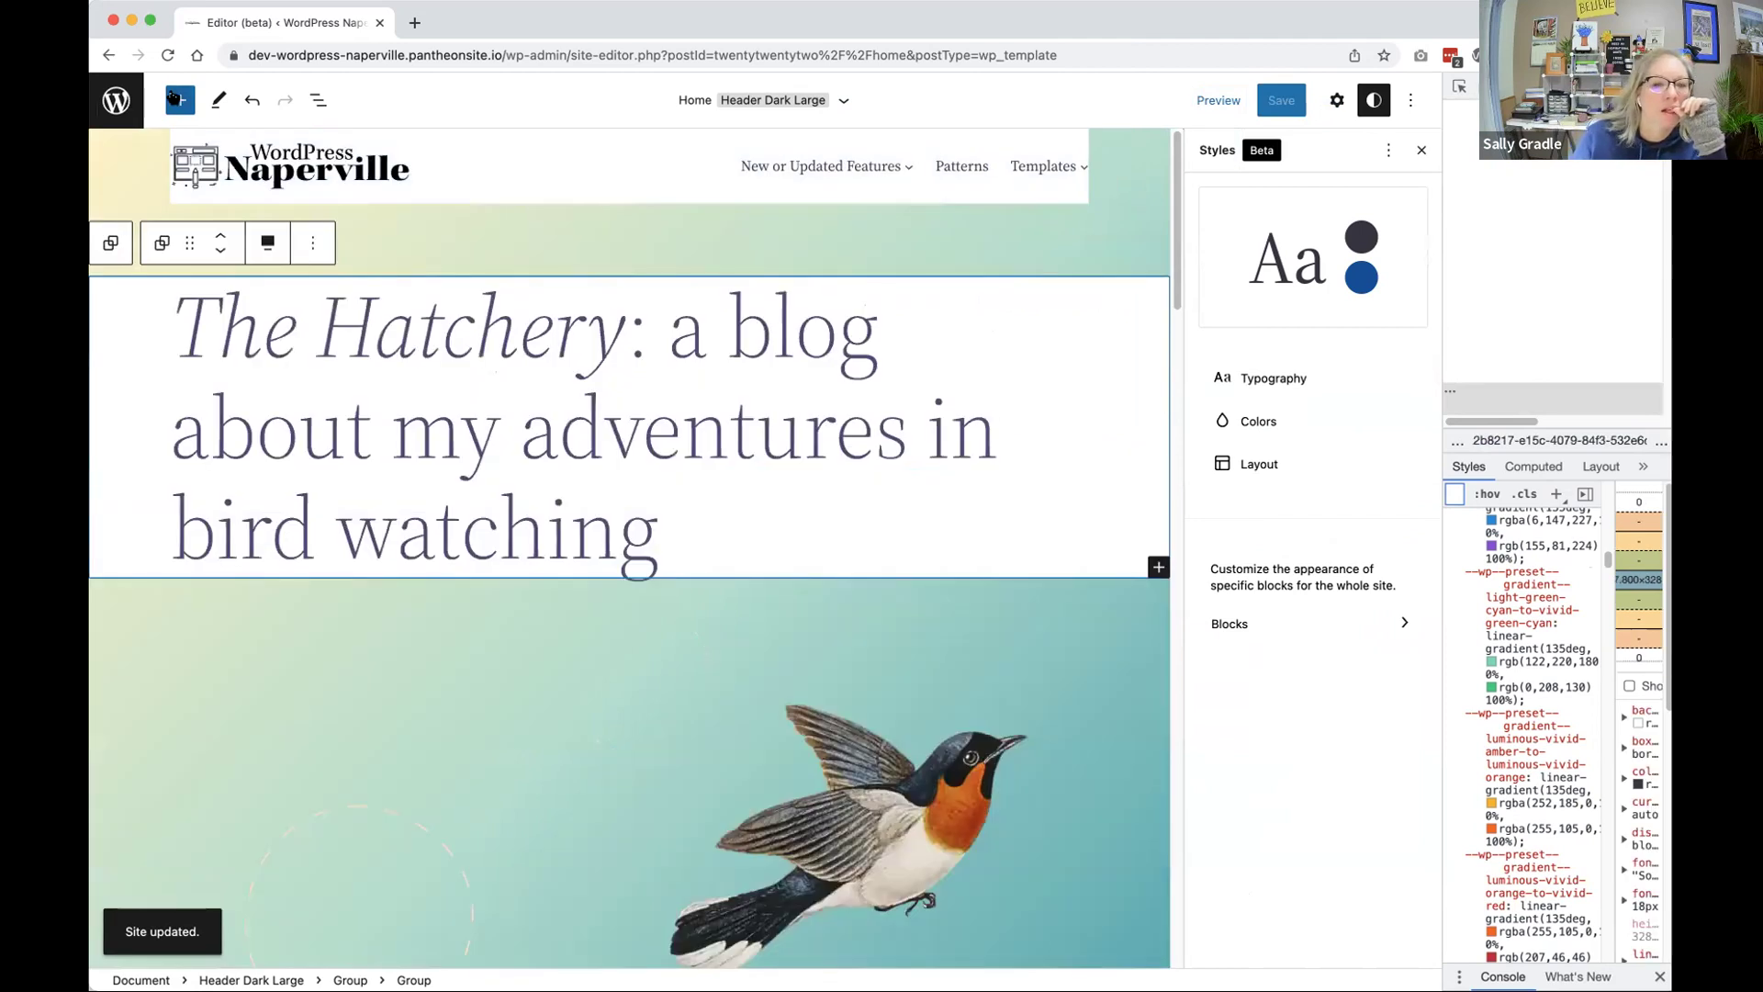
left_click(140, 103)
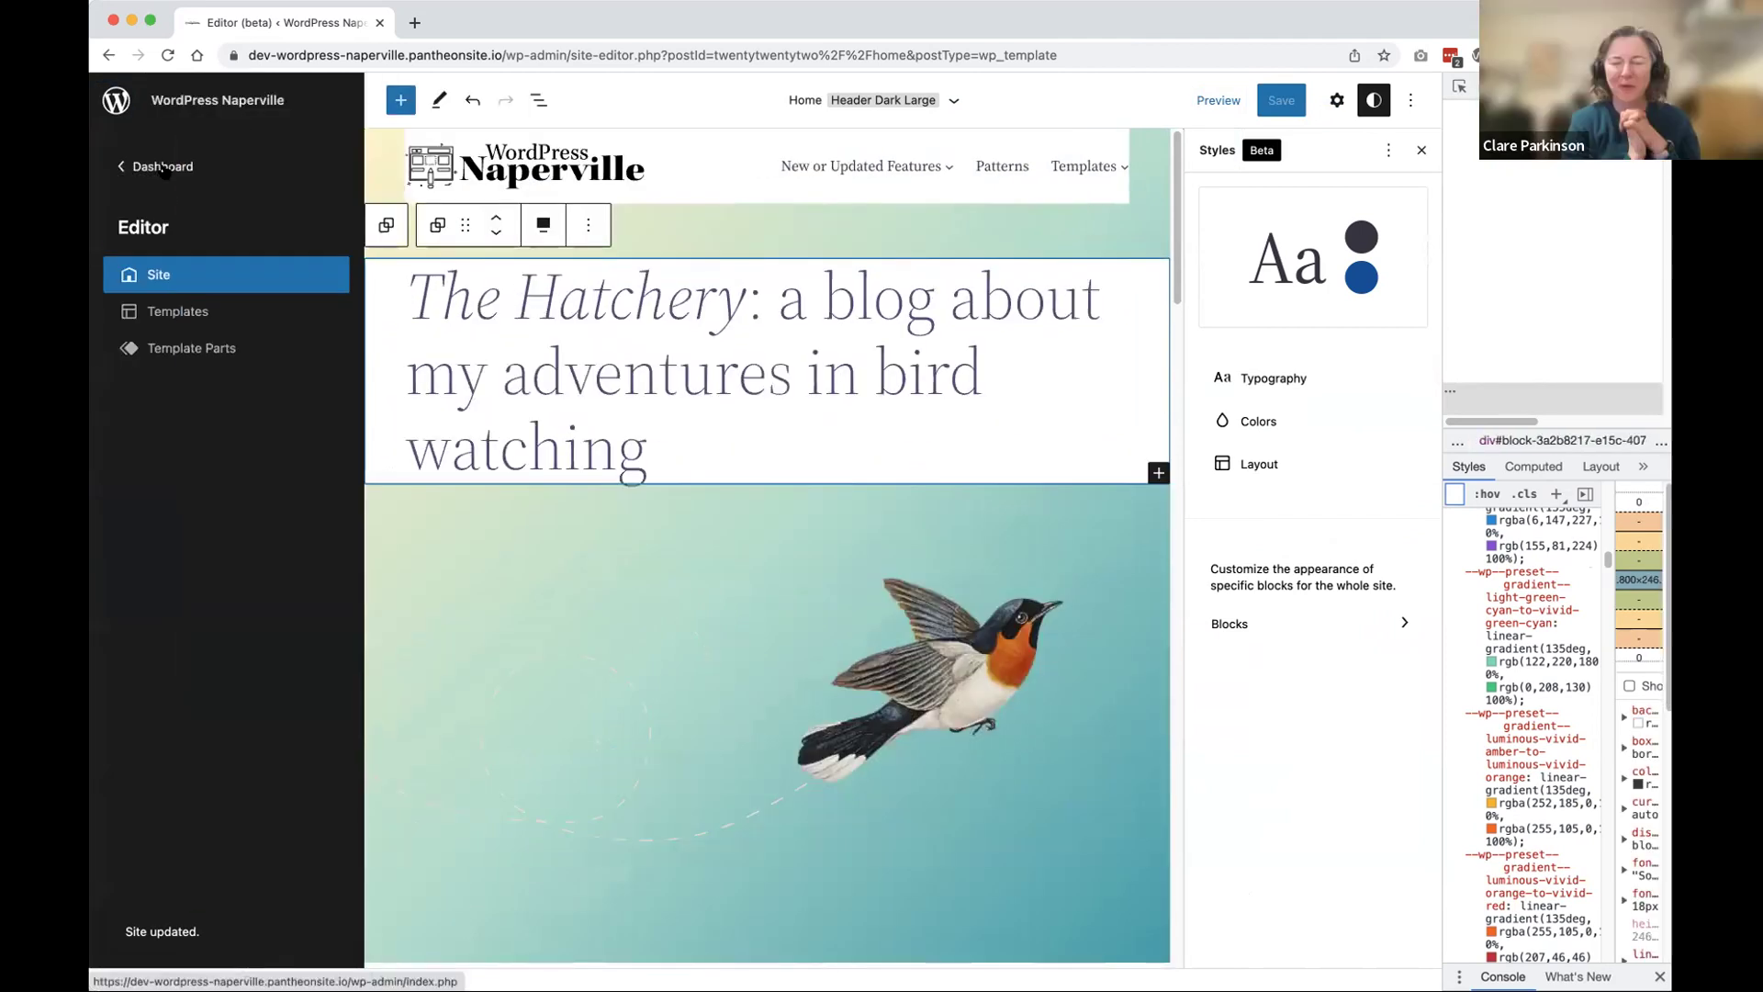
Step: Open the live home page from the dashboard and scroll down to the posts and back
left_click(170, 159)
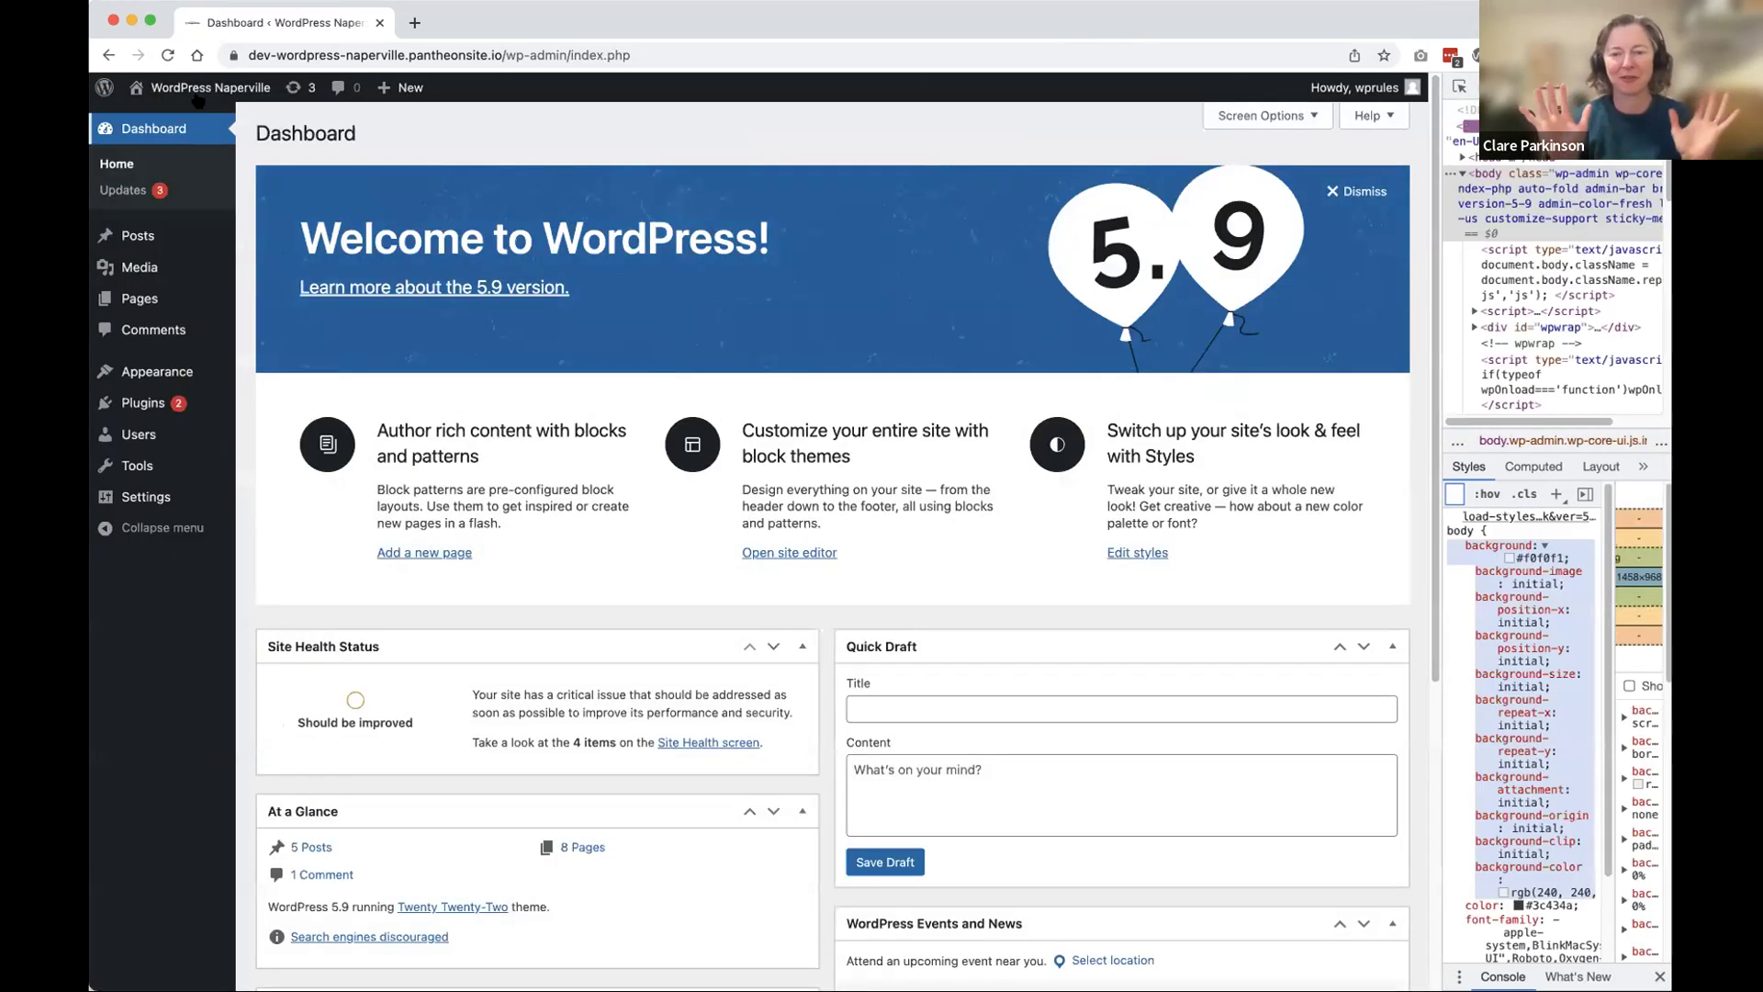
left_click(186, 124)
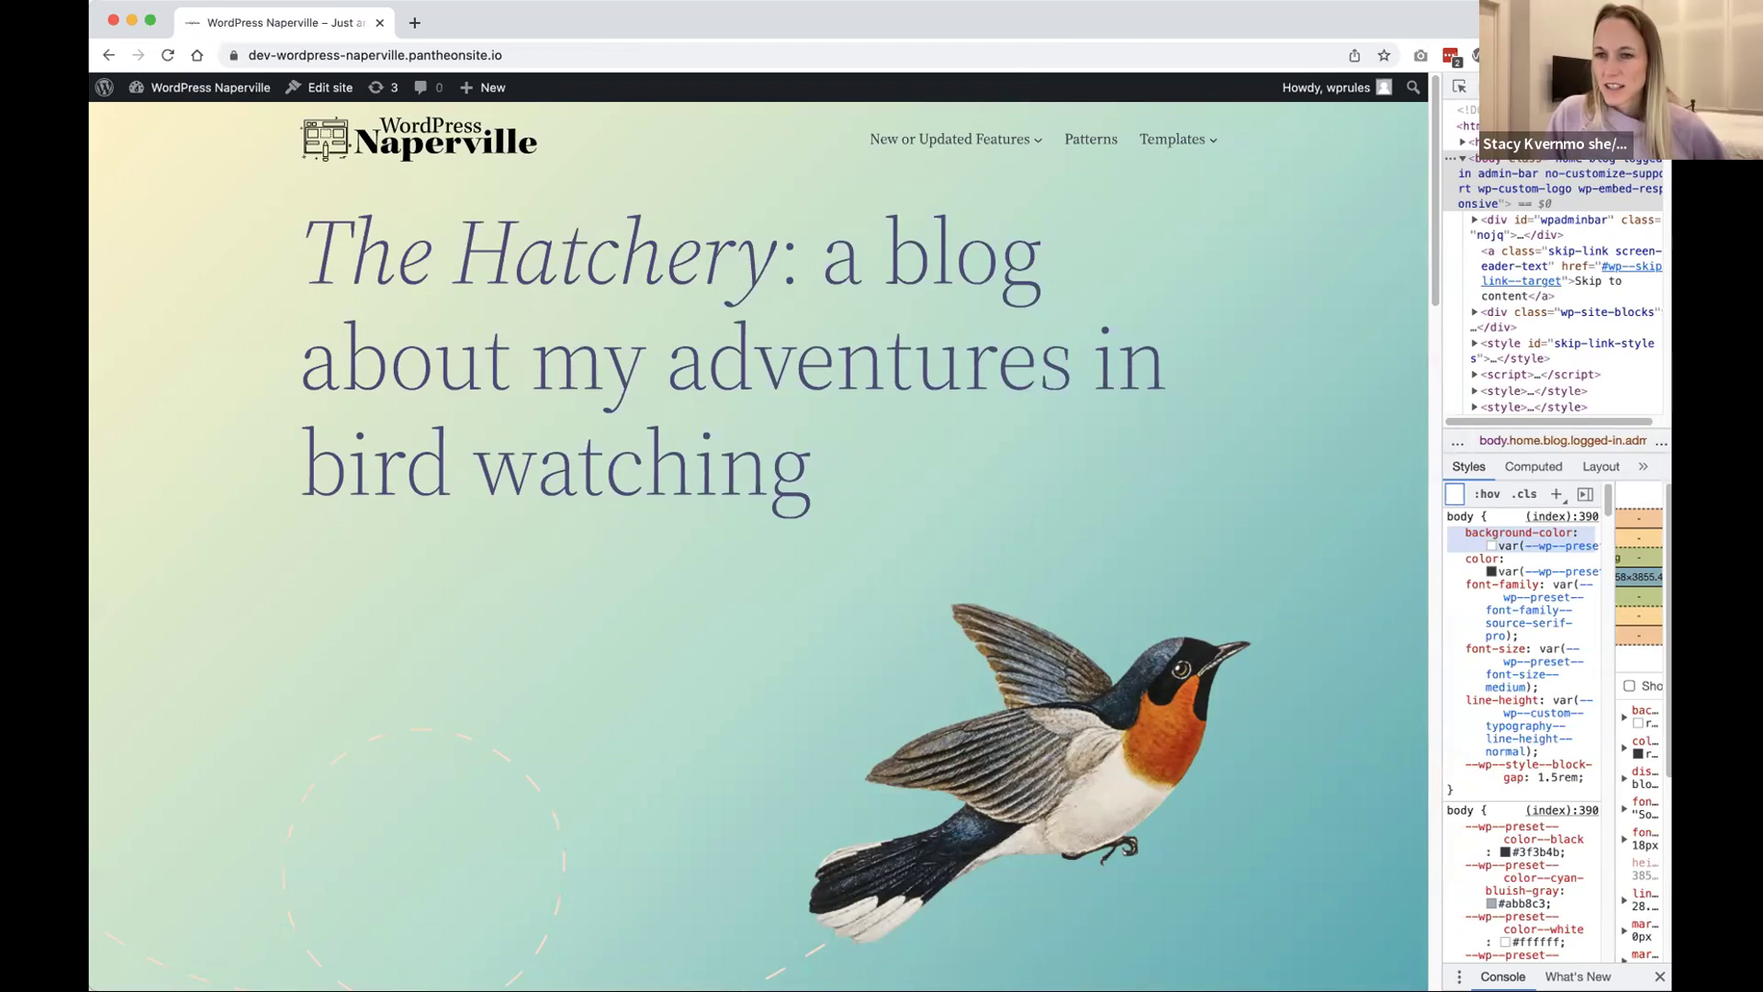
scroll(983, 817, "down", 20)
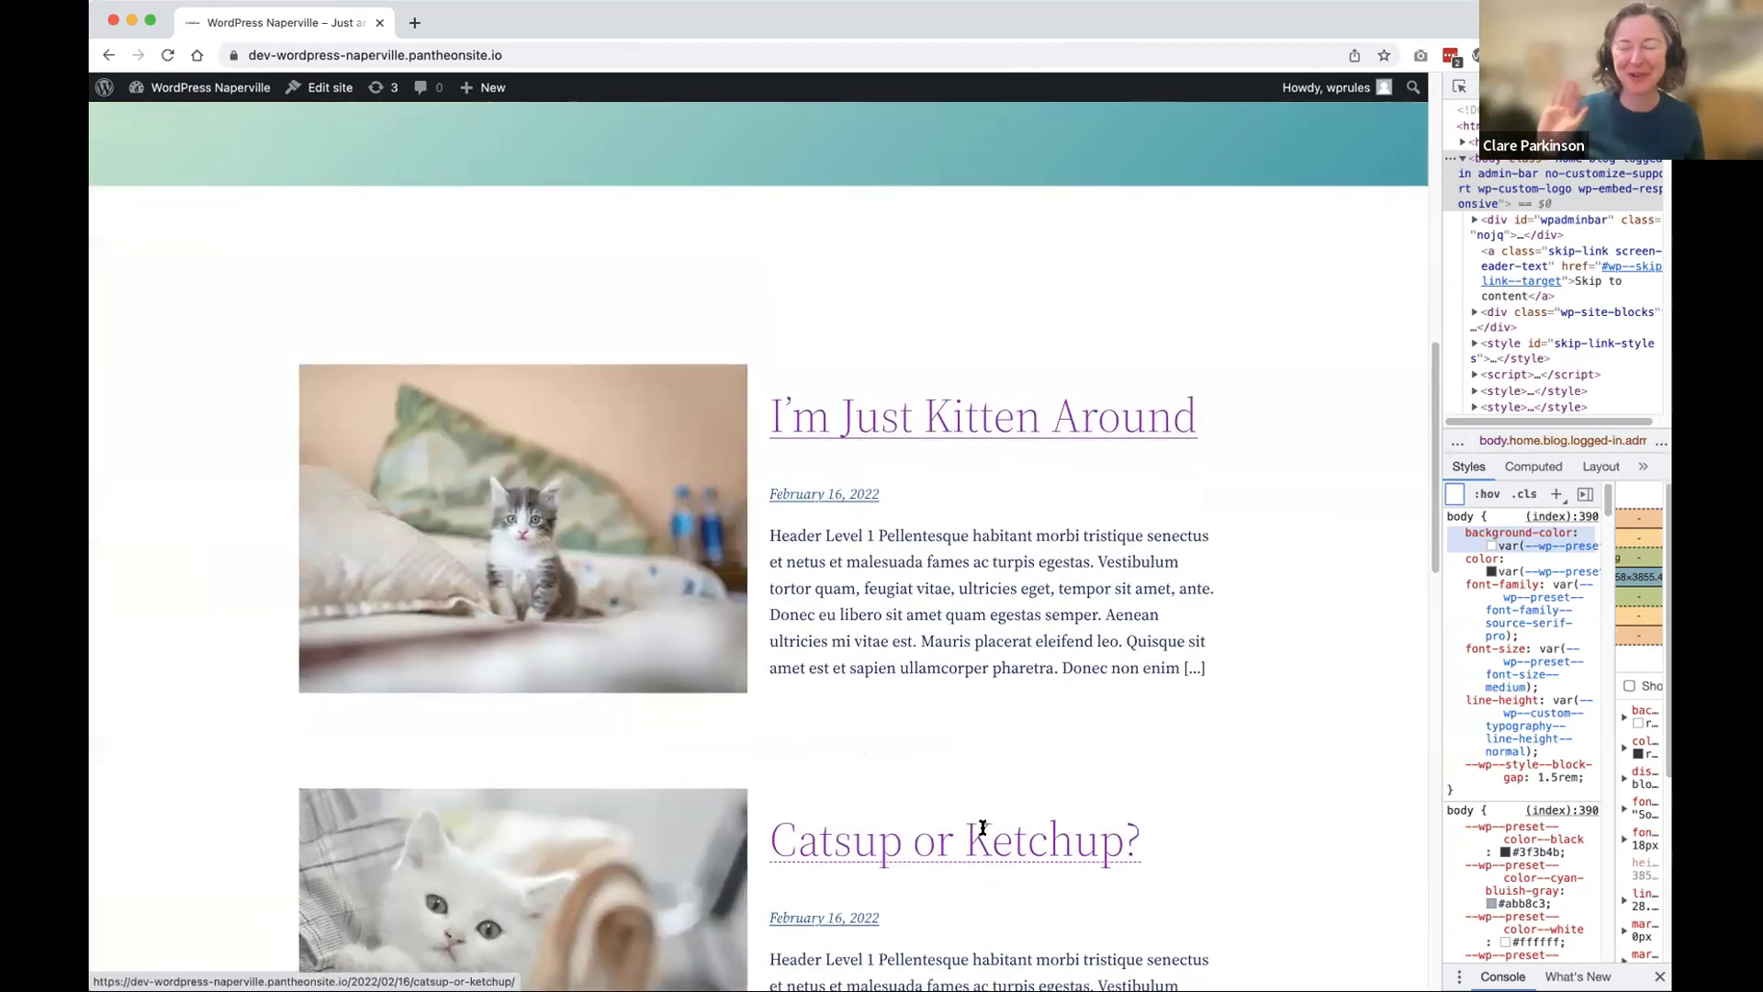
scroll(985, 830, "down", 10)
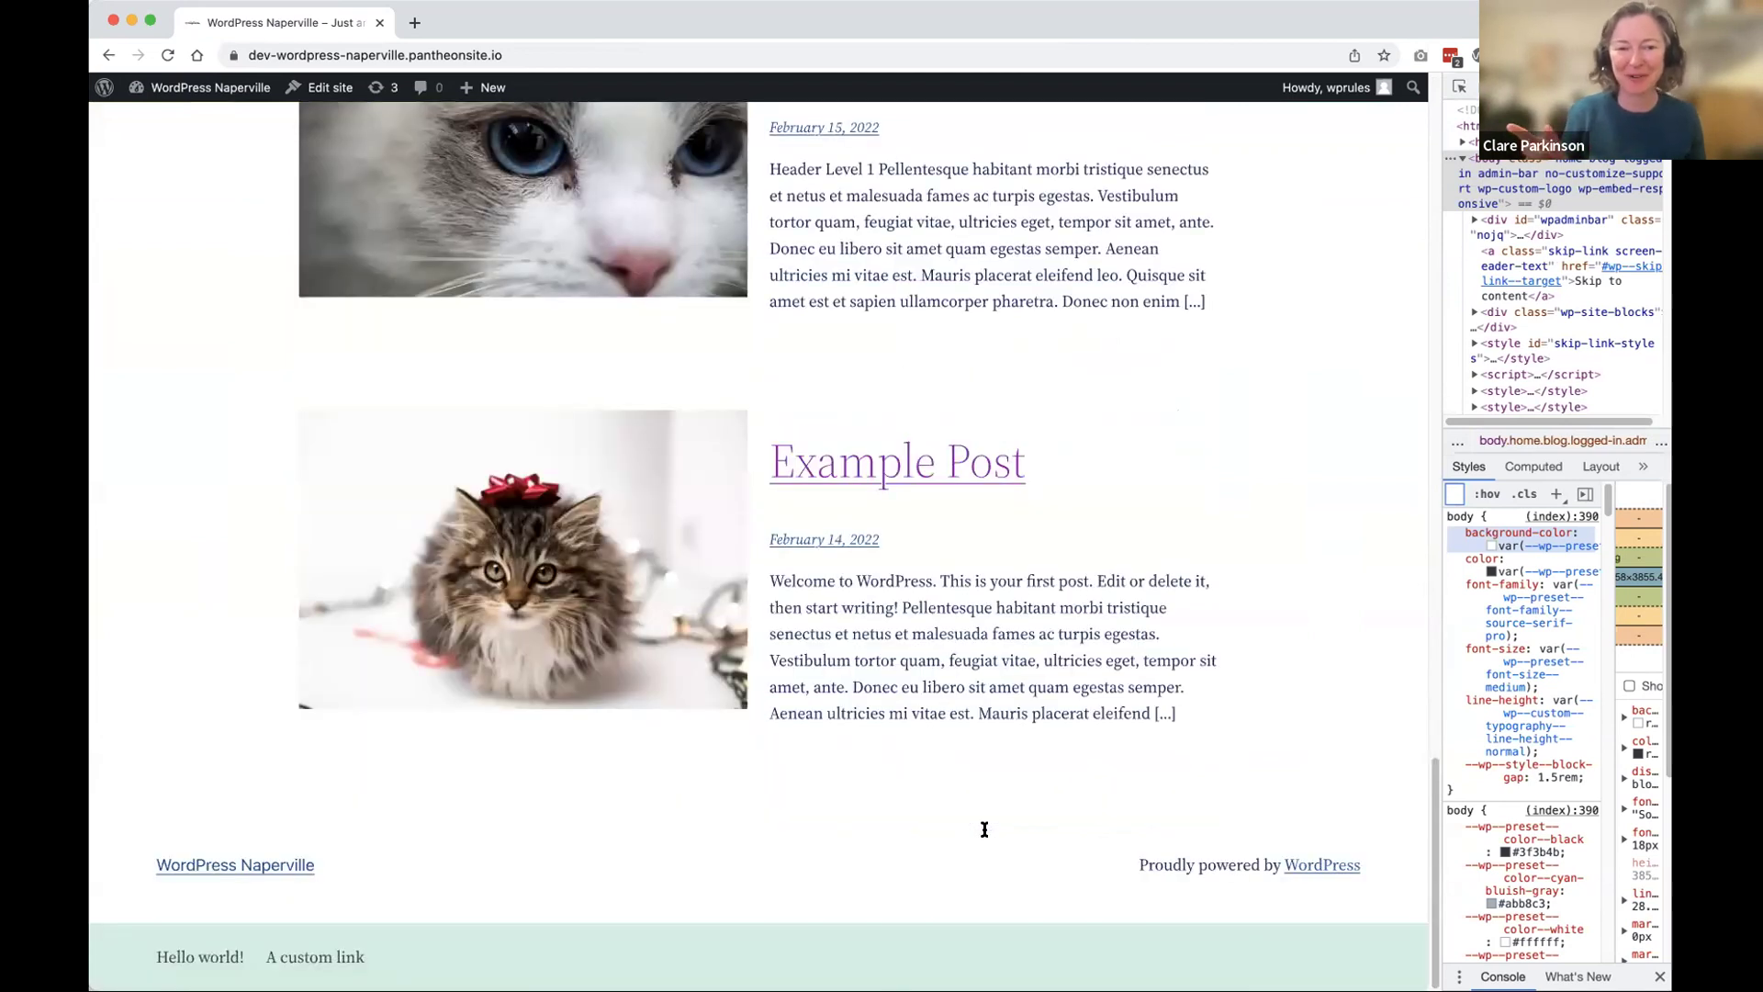
scroll(984, 826, "up", 20)
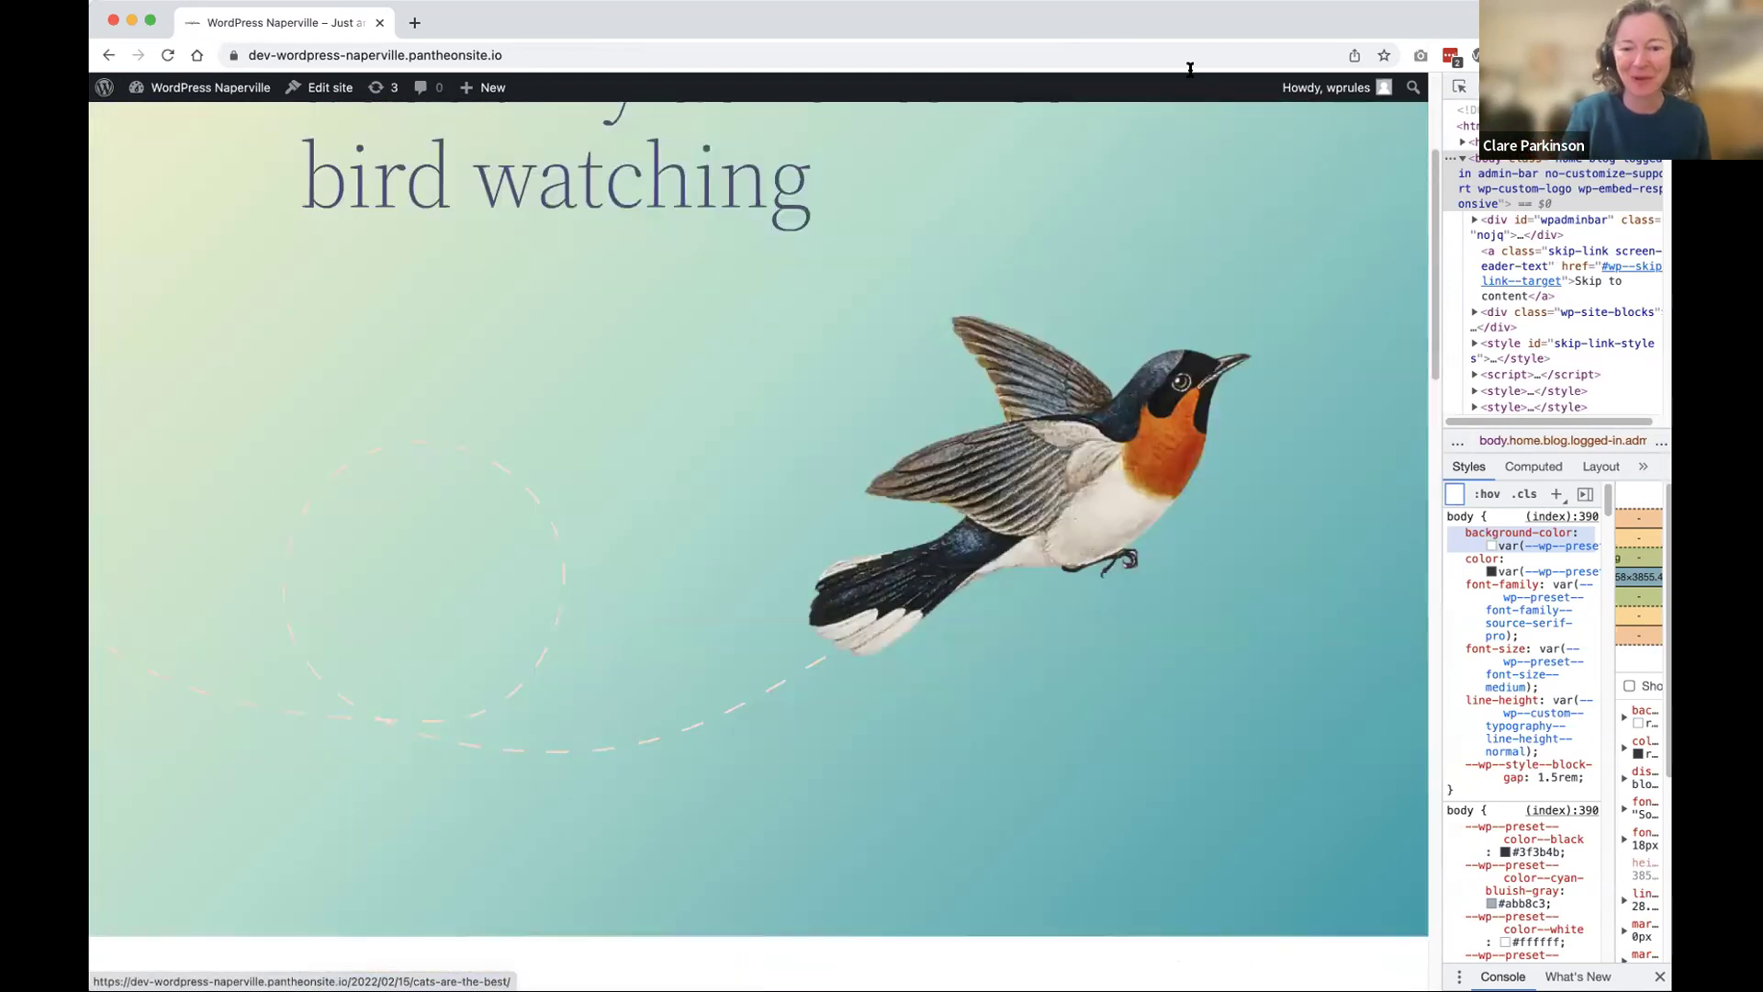
scroll(1194, 137, "up", 5)
Step: Reload the home page and scroll down through it again
mouse_move(1198, 140)
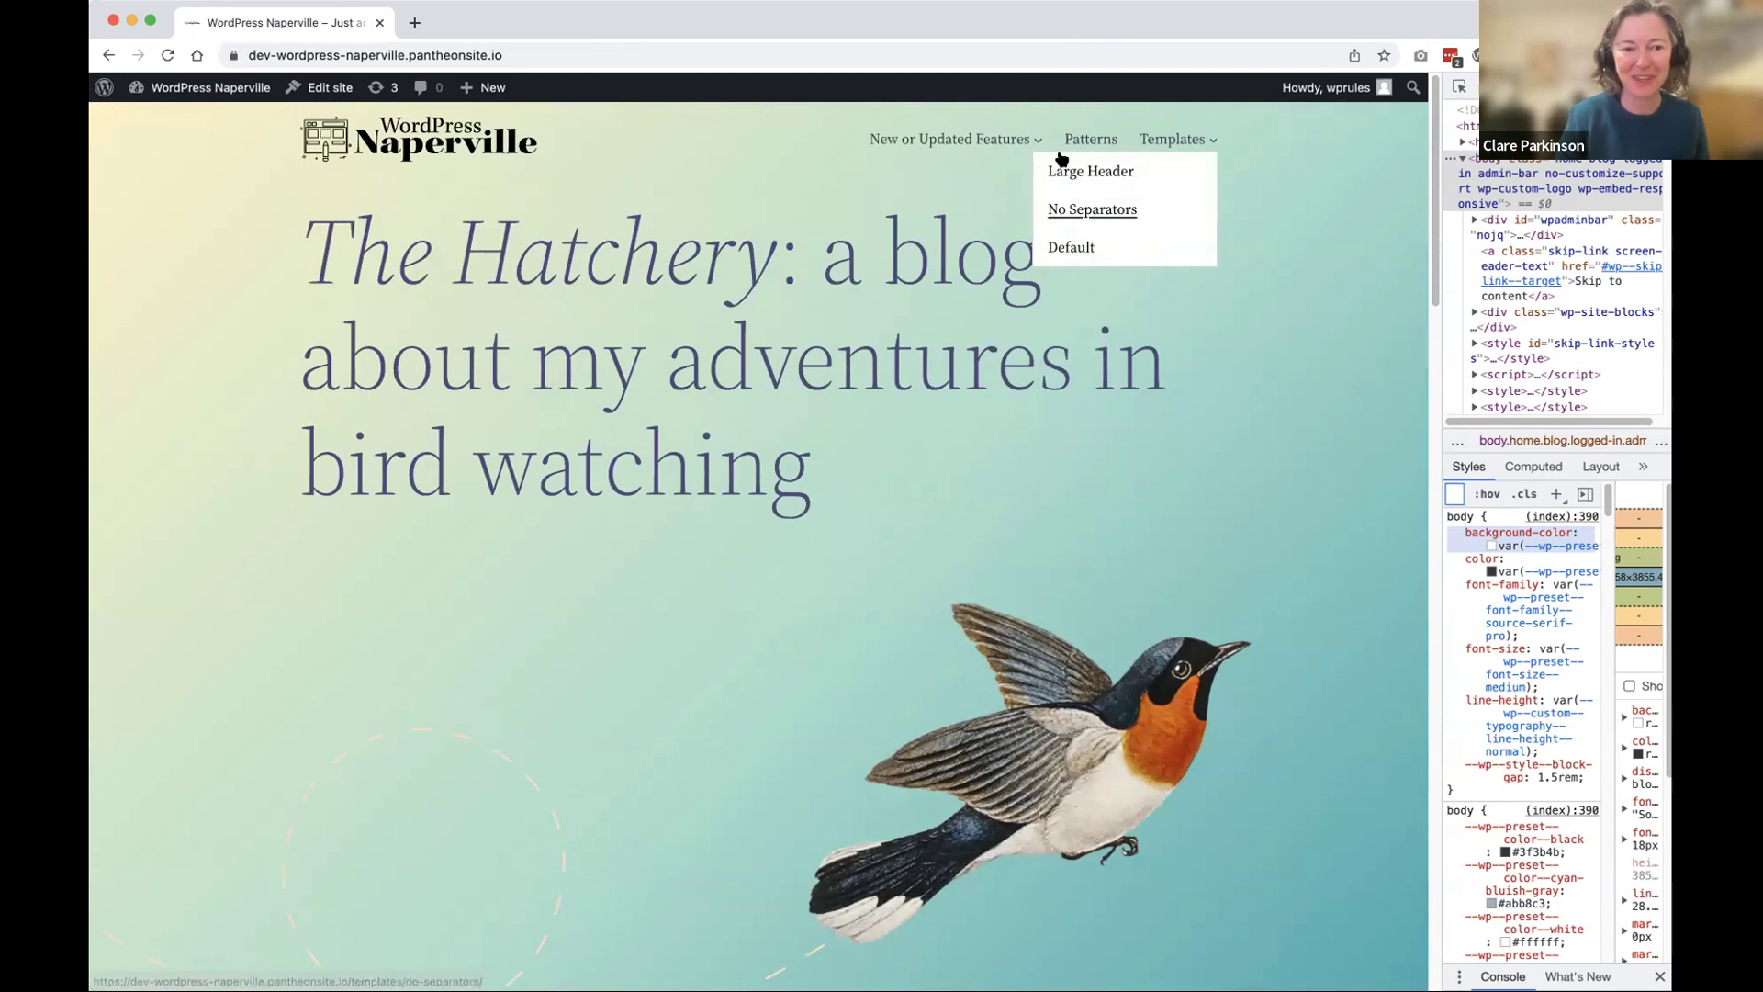
mouse_move(1007, 152)
left_click(462, 125)
scroll(492, 315, "down", 10)
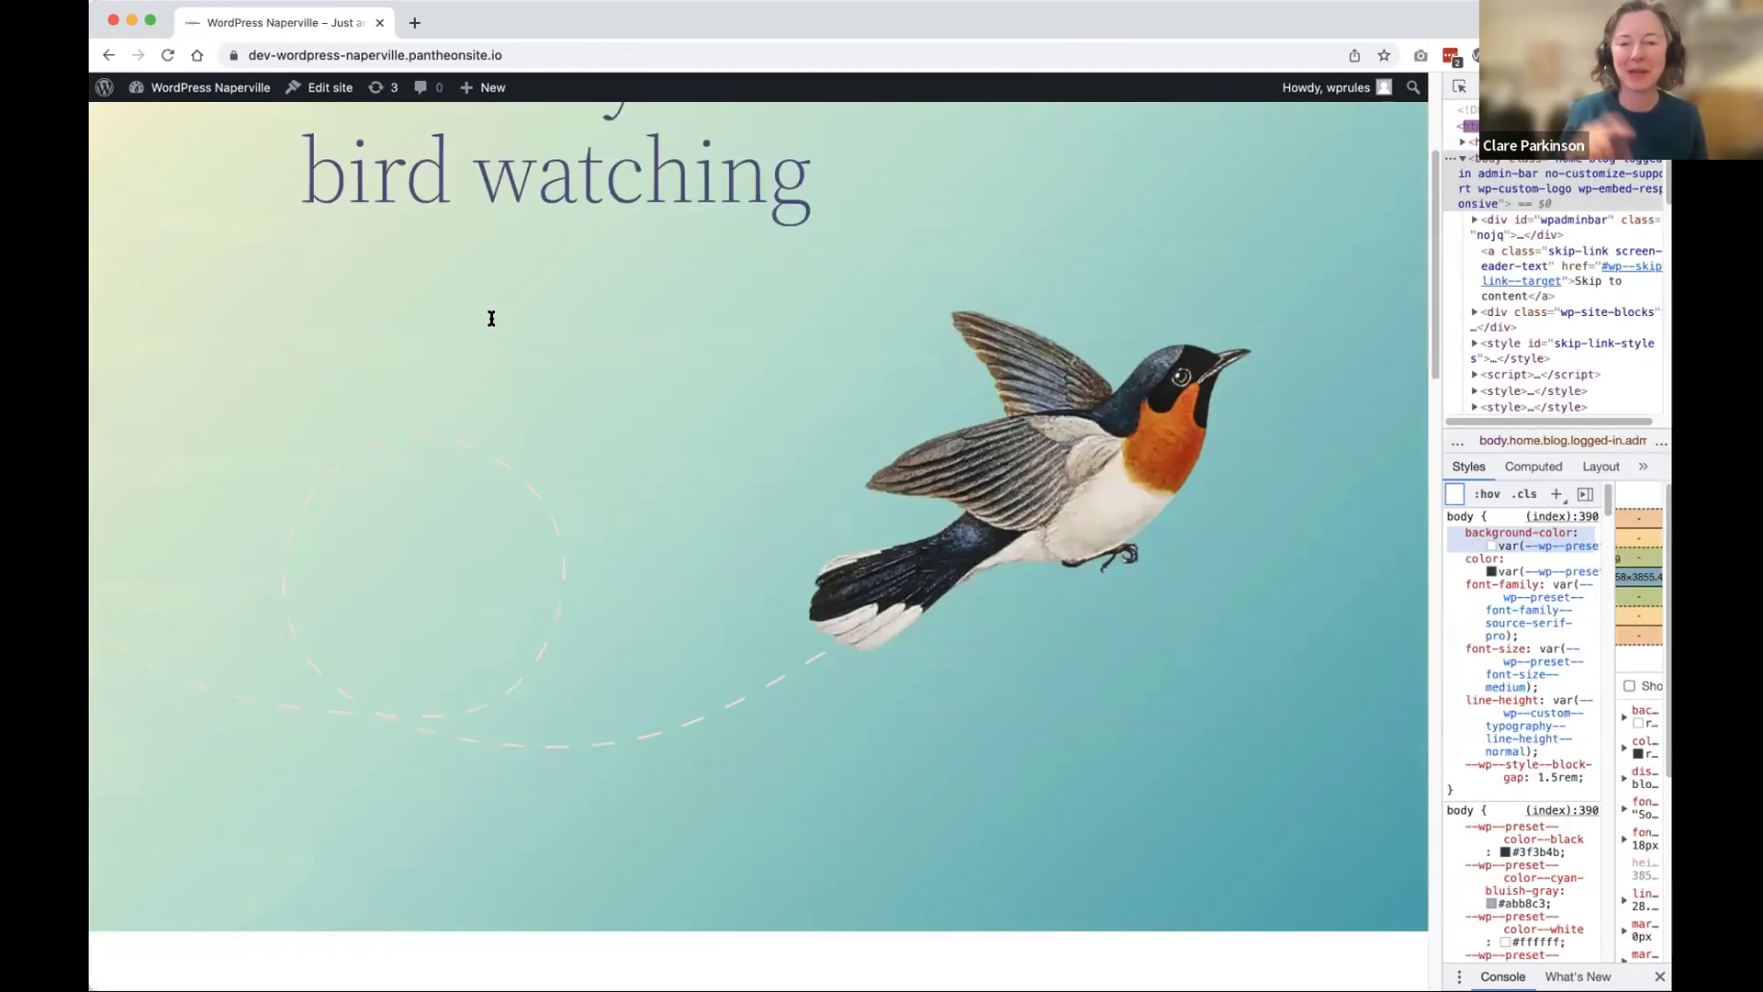